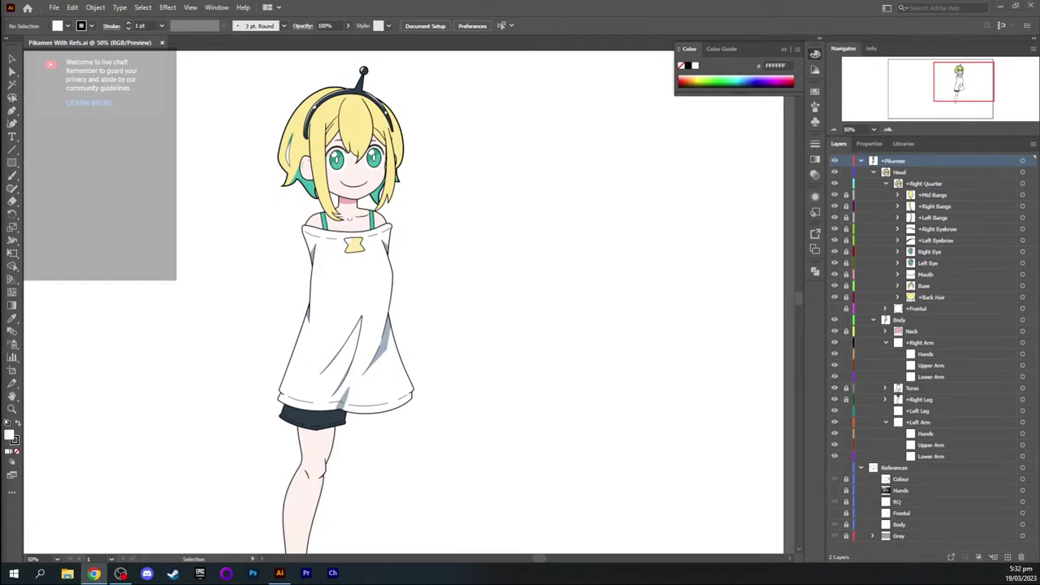
# Show the References layer so the sketches appear behind the character artwork
pyautogui.click(383, 7)
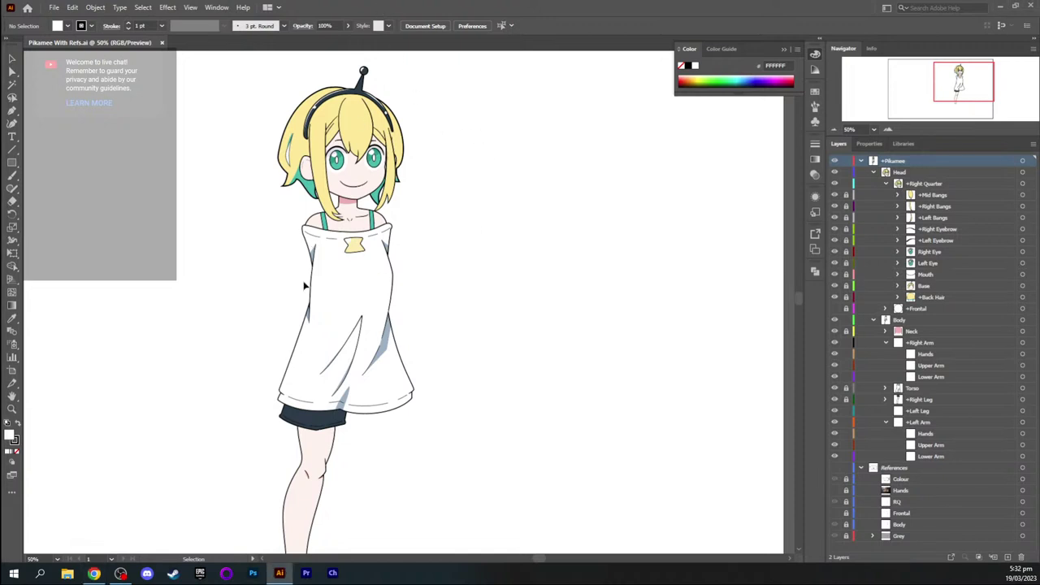
pyautogui.press('space')
pyautogui.moveTo(251, 304); pyautogui.dragTo(261, 267)
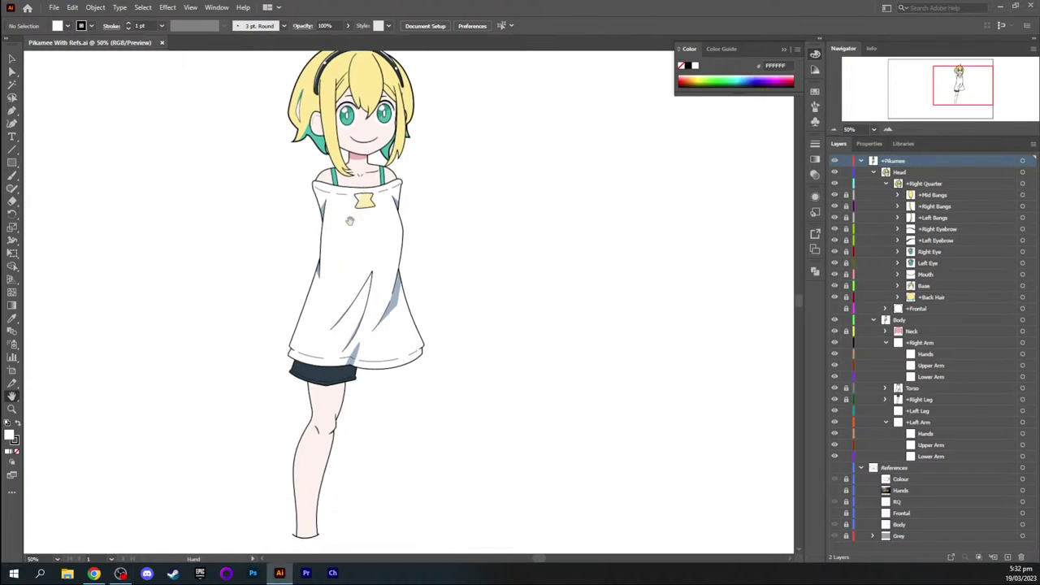
pyautogui.moveTo(424, 209); pyautogui.dragTo(407, 216)
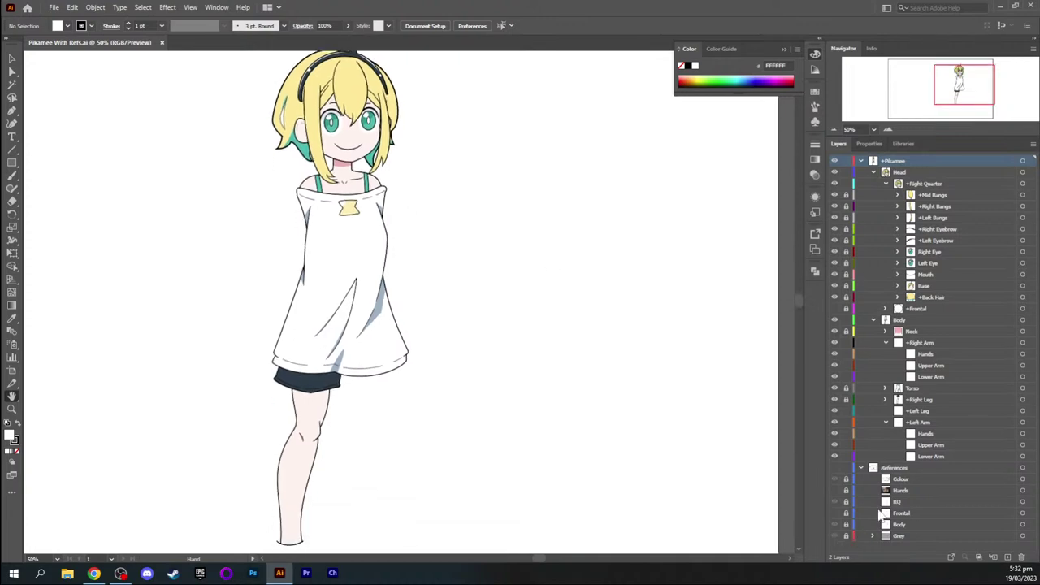
pyautogui.click(834, 469)
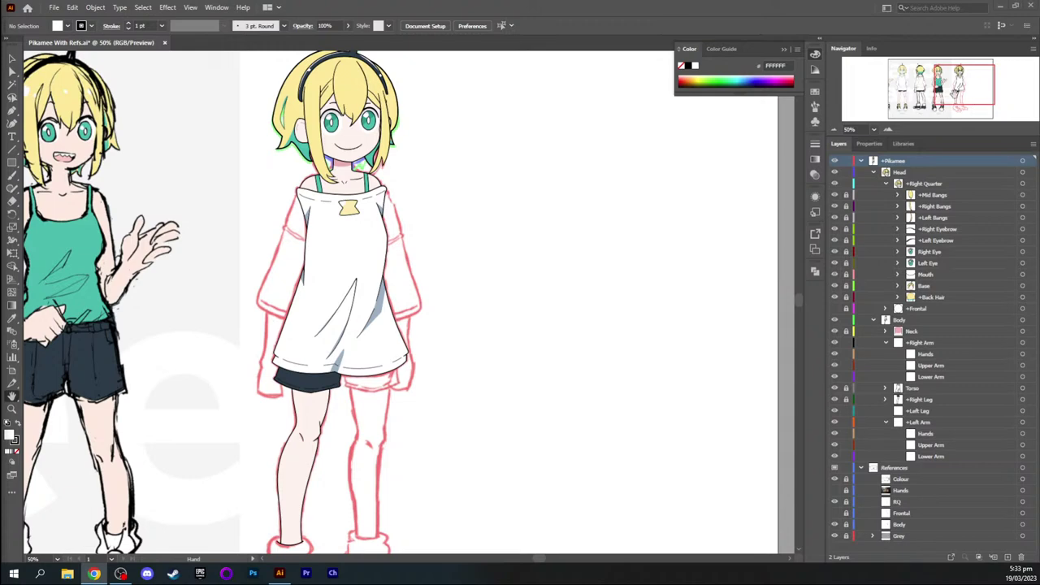
# Compare the finished line art with the red body sketch and the colour reference, from the head down to the shoes
pyautogui.moveTo(954, 93)
pyautogui.mouseDown()
pyautogui.moveTo(936, 83)
pyautogui.moveTo(958, 82)
pyautogui.moveTo(959, 100)
pyautogui.mouseUp()
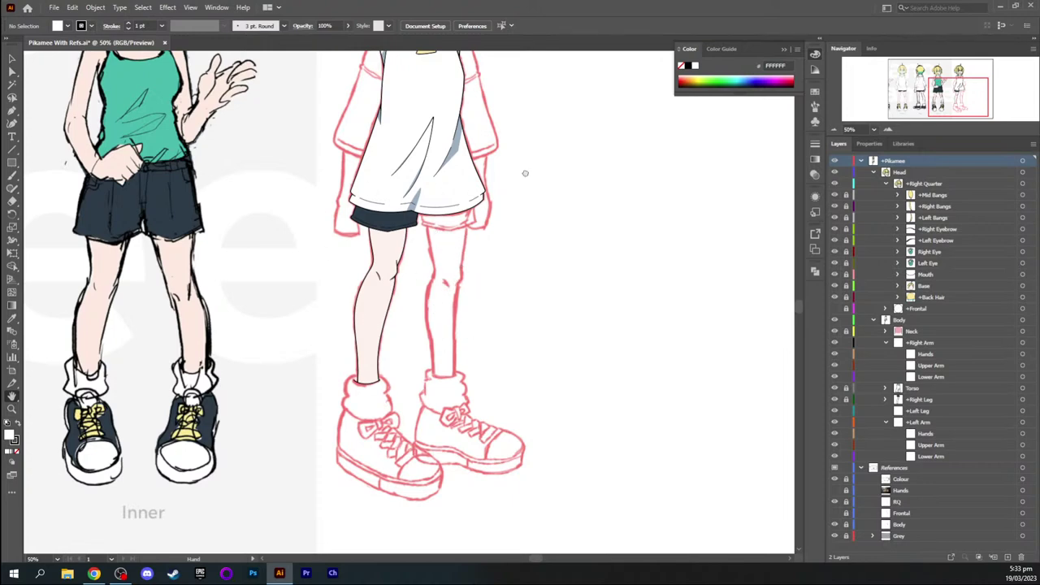
pyautogui.moveTo(524, 173); pyautogui.dragTo(488, 284)
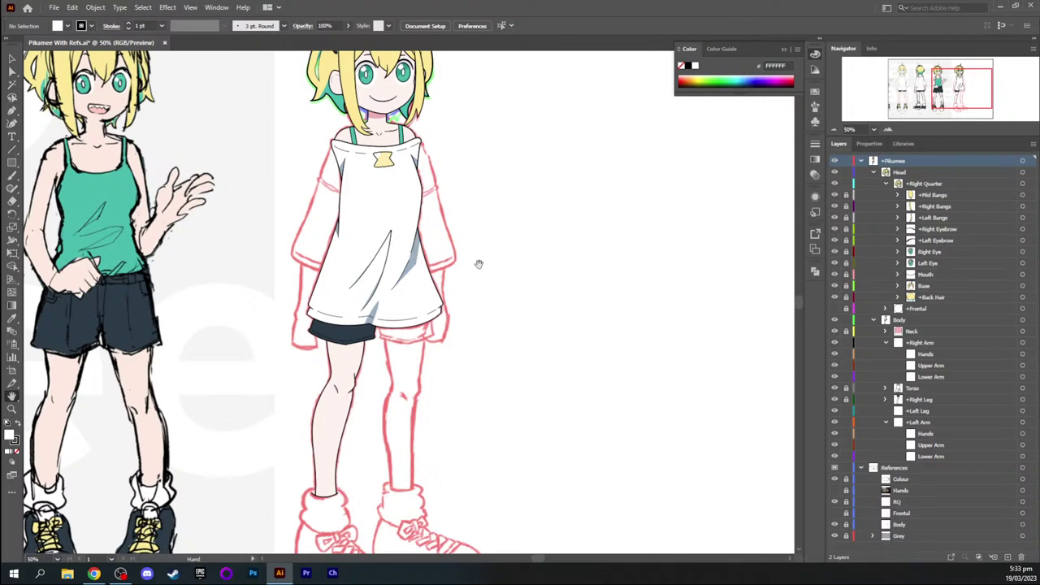
pyautogui.moveTo(424, 235); pyautogui.dragTo(484, 253)
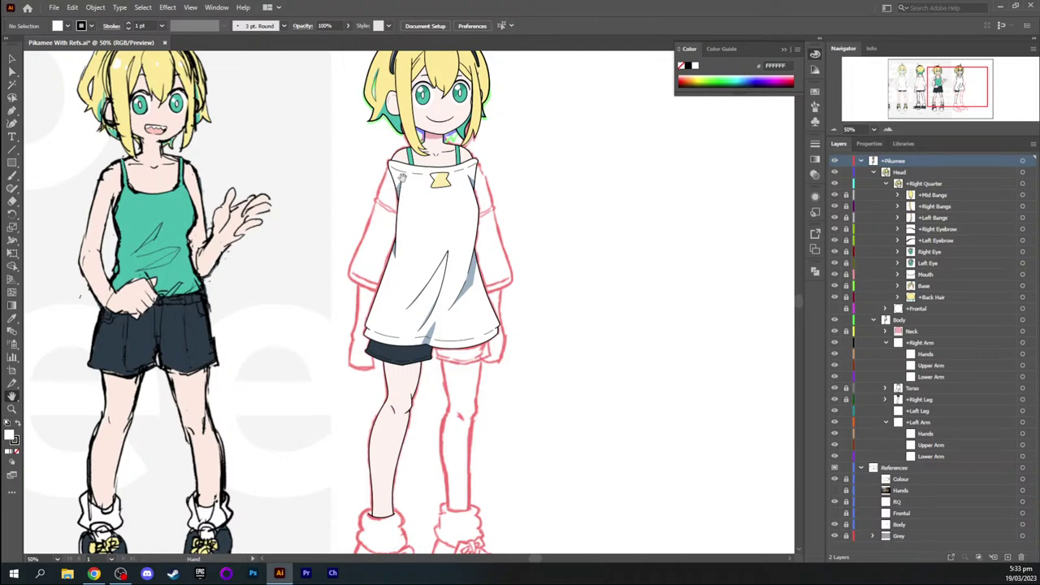
pyautogui.scroll(-2, 440, 267)
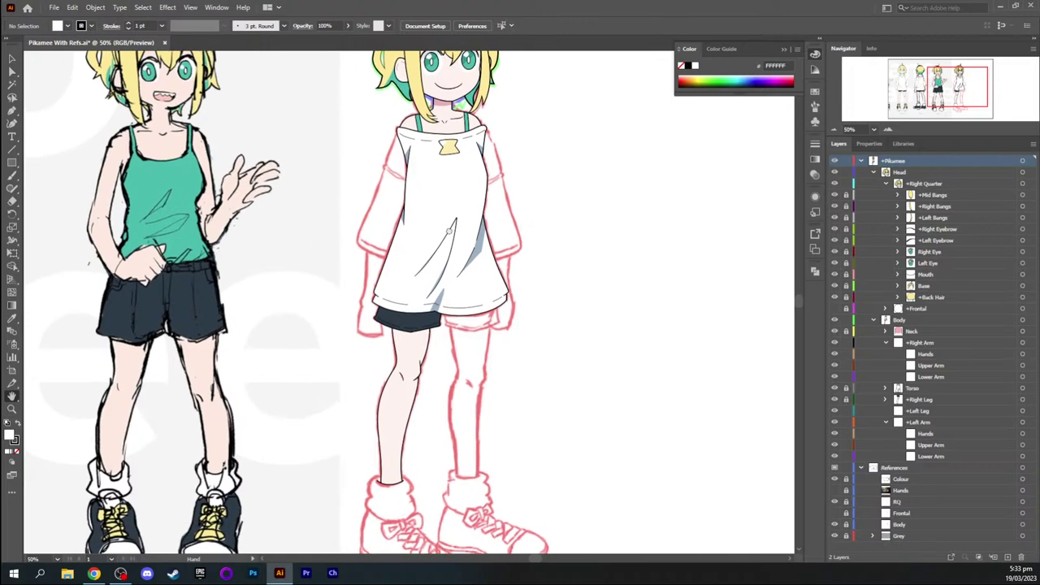
pyautogui.moveTo(400, 151); pyautogui.dragTo(475, 196)
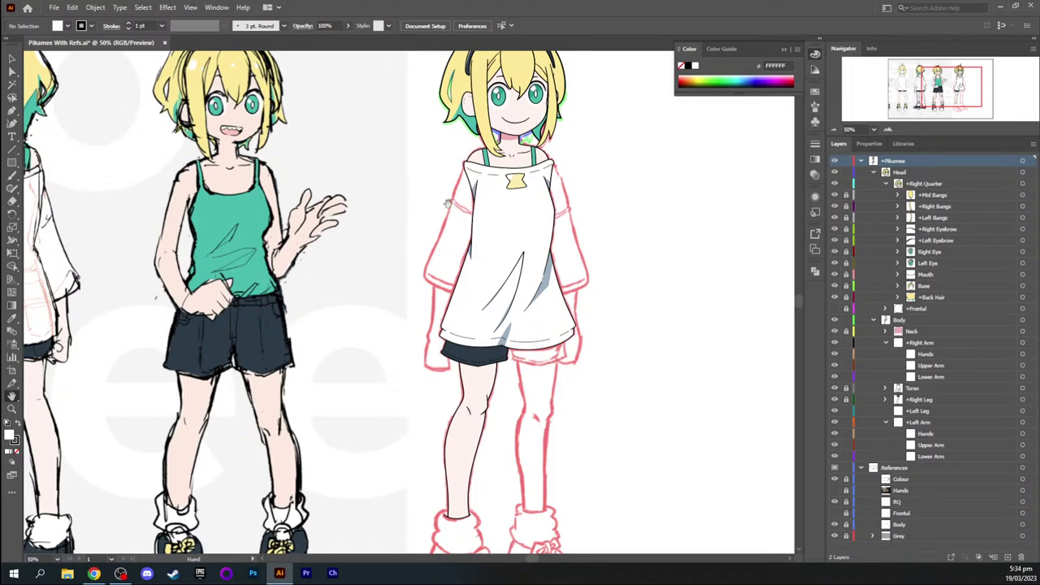
pyautogui.click(956, 85)
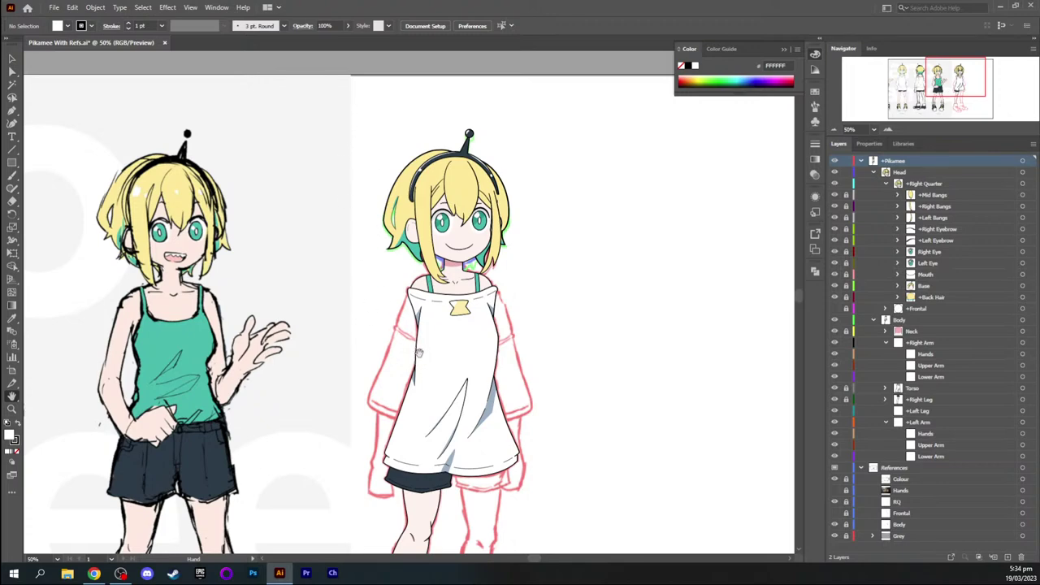
pyautogui.moveTo(447, 345); pyautogui.dragTo(439, 262)
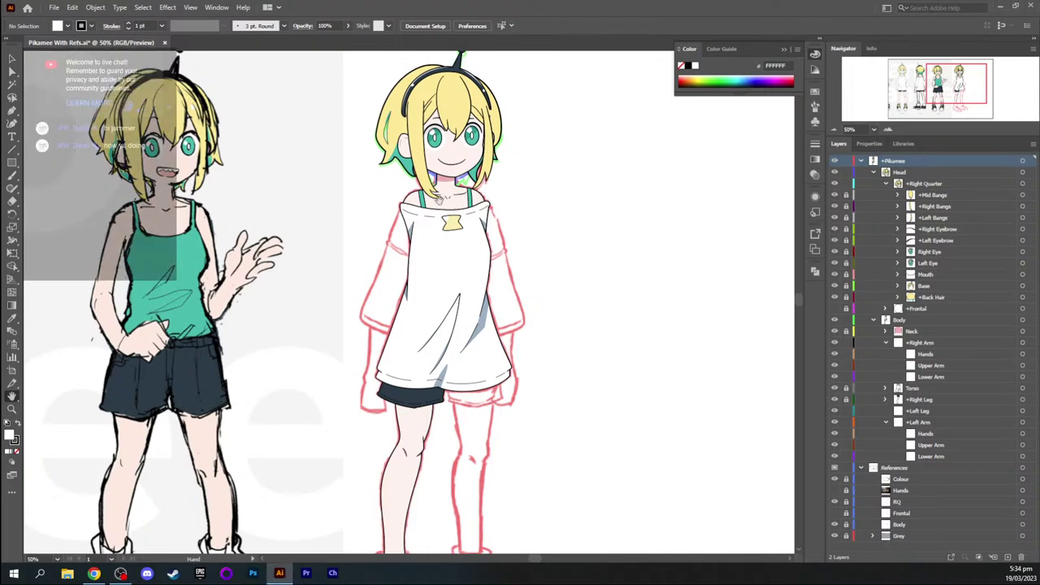
pyautogui.moveTo(405, 235); pyautogui.dragTo(422, 196)
pyautogui.scroll(-5, 421, 196)
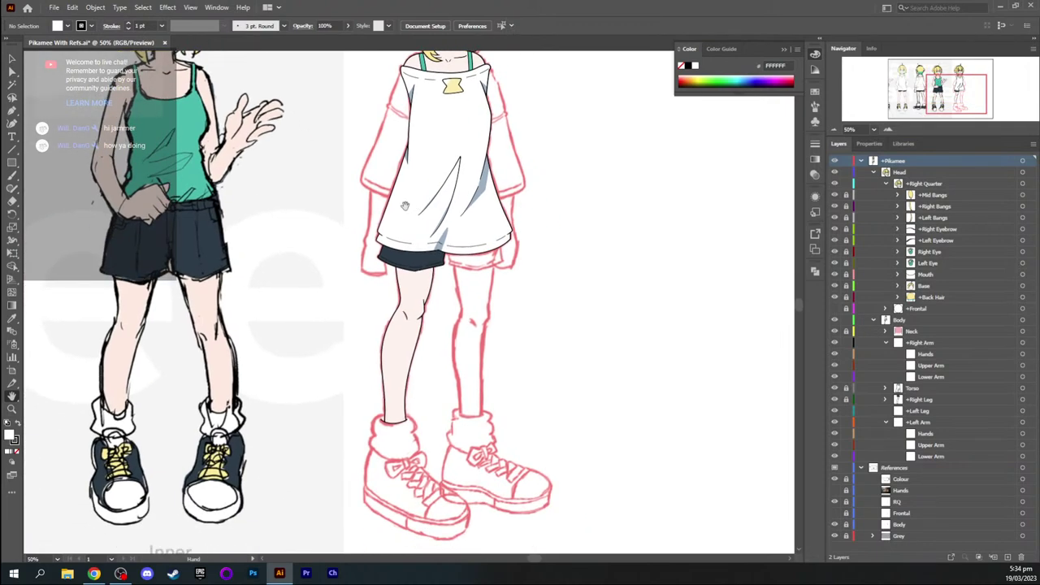
pyautogui.moveTo(413, 251); pyautogui.dragTo(386, 232)
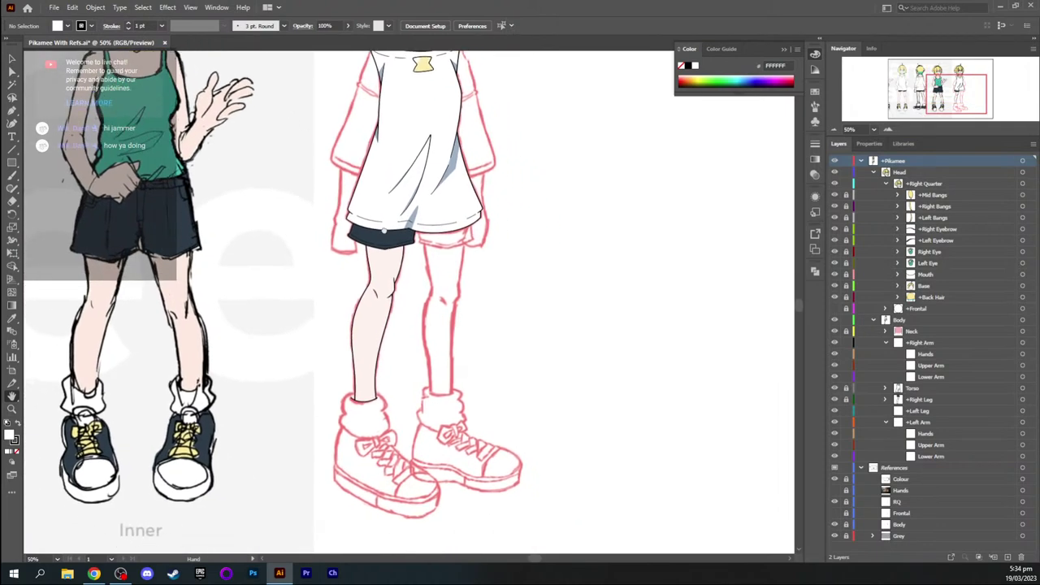
pyautogui.moveTo(379, 322); pyautogui.dragTo(366, 271)
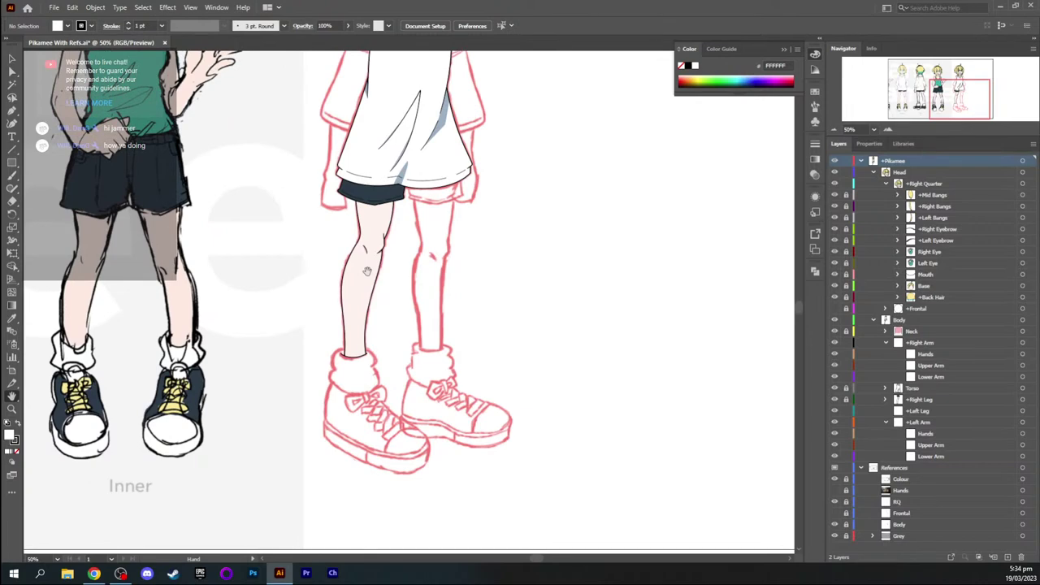
pyautogui.moveTo(350, 317); pyautogui.dragTo(322, 253)
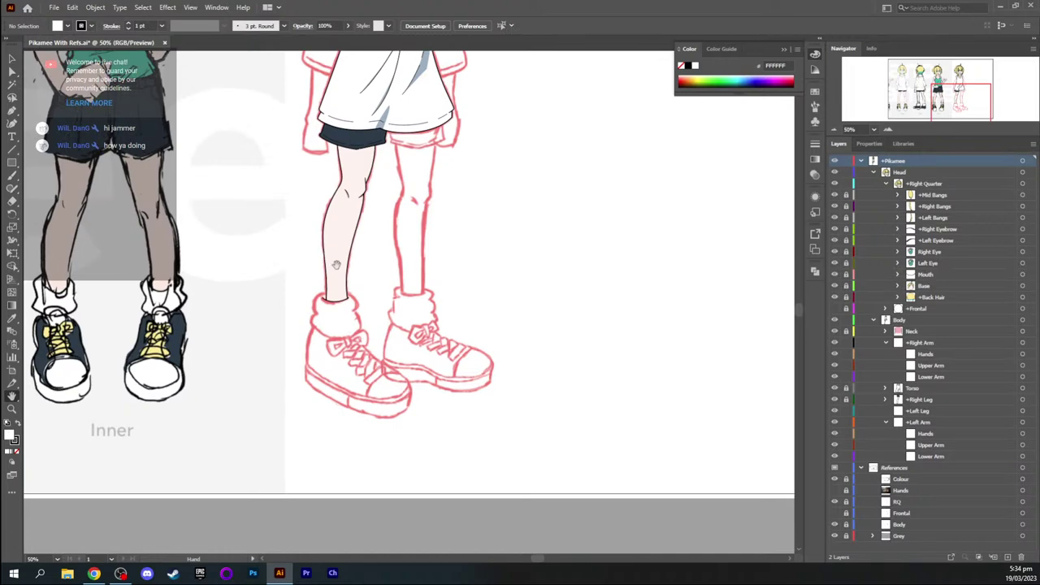
pyautogui.moveTo(336, 264); pyautogui.dragTo(328, 253)
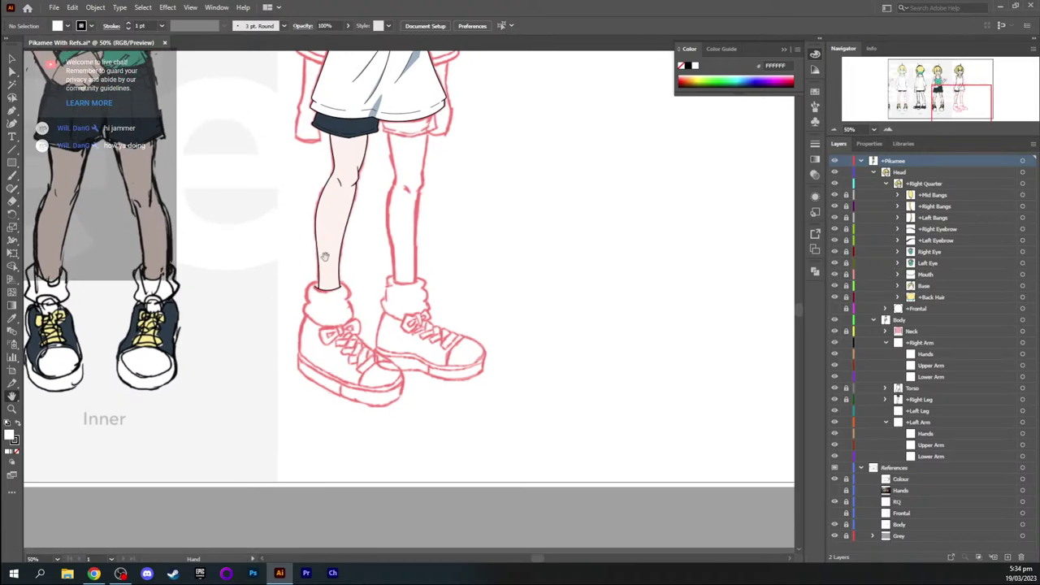
# Extend the outer end of the right leg's ankle line up toward the sock outline and reshape its curve to follow the sketch
pyautogui.scroll(3, 324, 257)
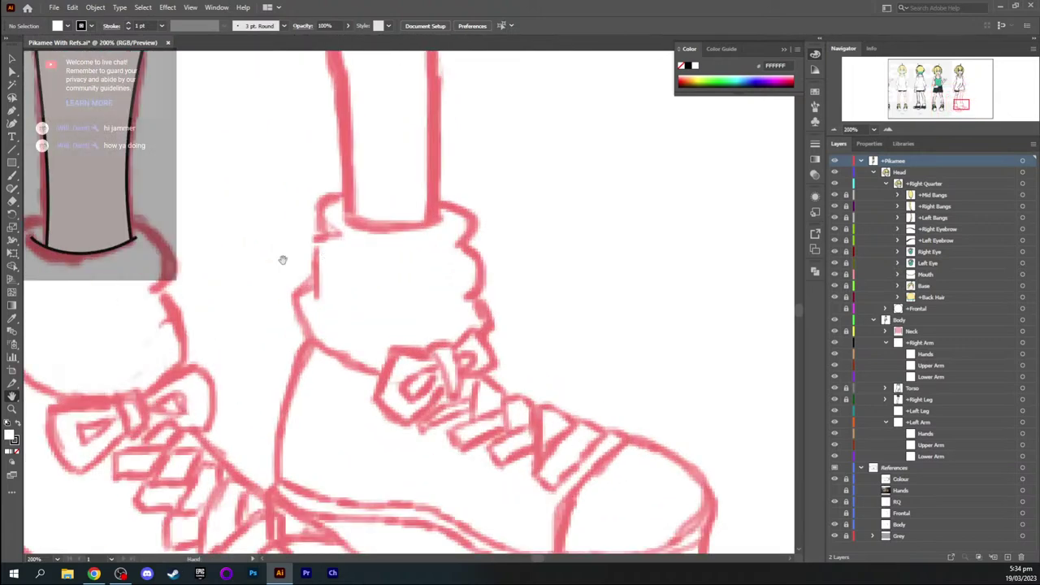
pyautogui.scroll(1, 268, 248)
pyautogui.moveTo(215, 232); pyautogui.dragTo(260, 242)
pyautogui.moveTo(303, 173); pyautogui.dragTo(318, 195)
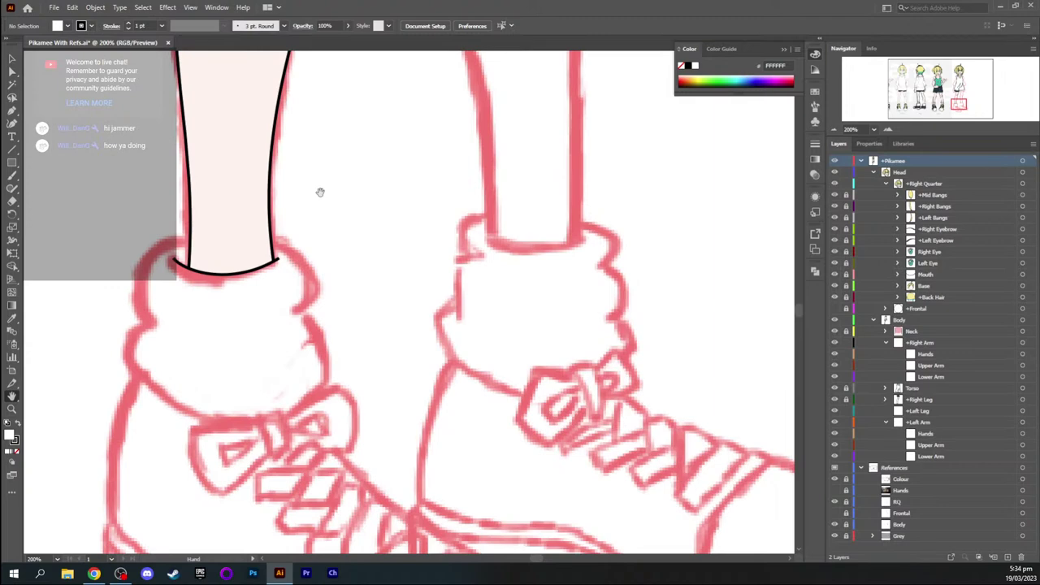
pyautogui.moveTo(958, 104)
pyautogui.mouseDown()
pyautogui.moveTo(960, 68)
pyautogui.moveTo(957, 107)
pyautogui.mouseUp()
pyautogui.moveTo(399, 231); pyautogui.dragTo(386, 230)
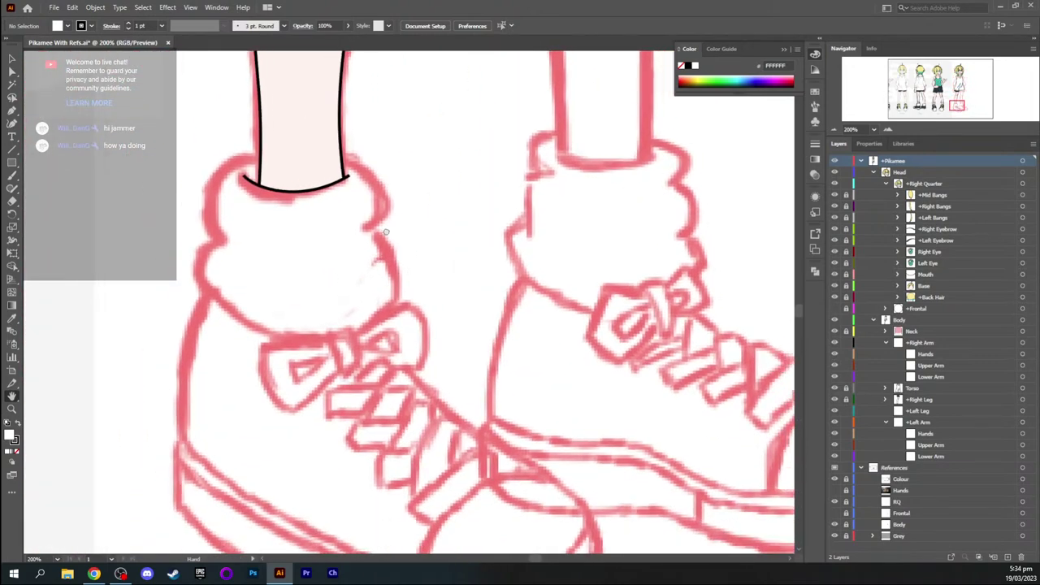
pyautogui.press('a')
pyautogui.click(302, 191)
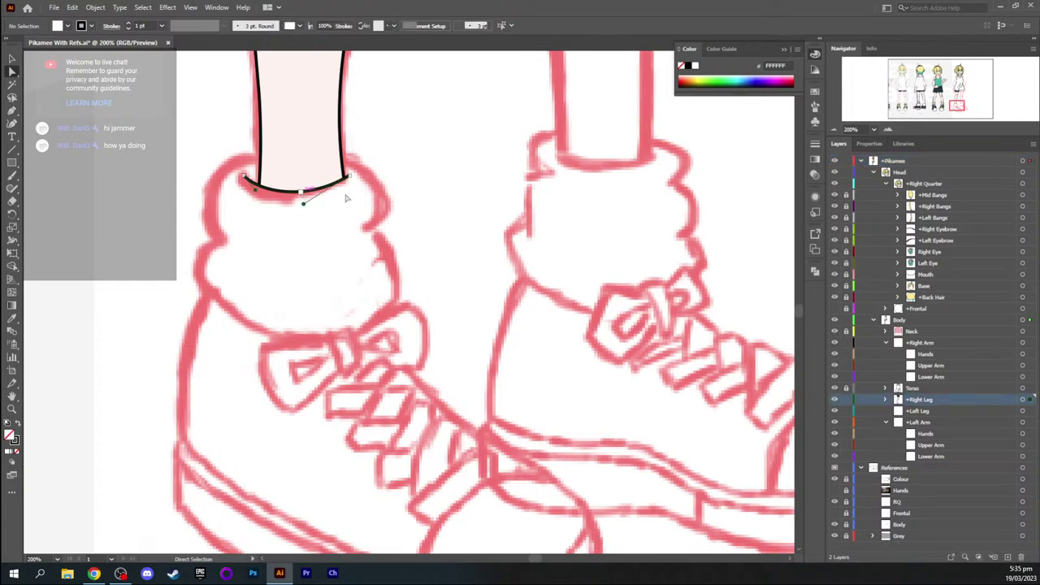
pyautogui.press('Right')
pyautogui.press('Right')
pyautogui.press('Right')
pyautogui.press('Up')
pyautogui.press('Up')
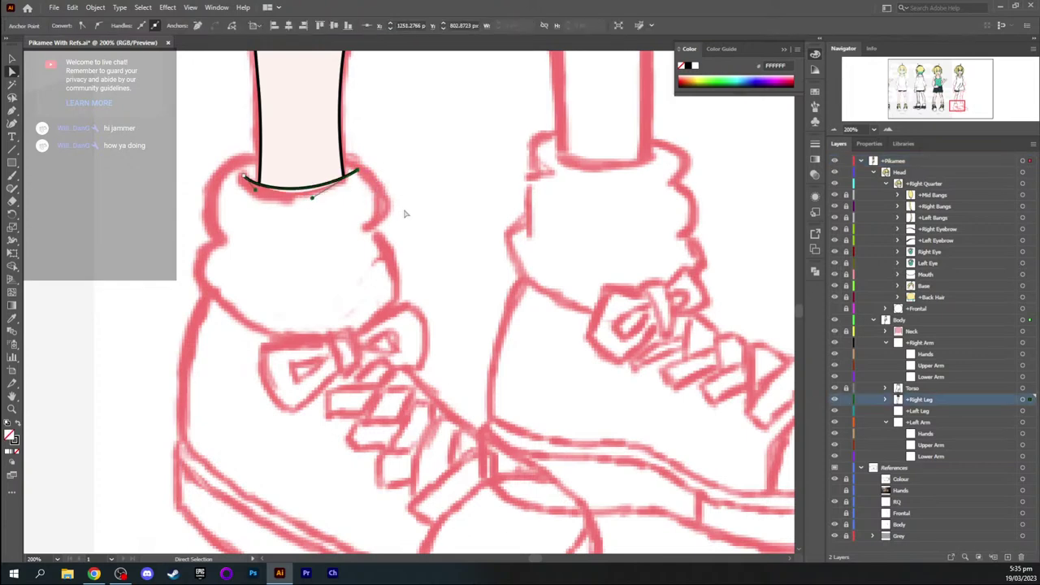
pyautogui.moveTo(311, 195)
pyautogui.mouseDown()
pyautogui.moveTo(312, 214)
pyautogui.moveTo(308, 201)
pyautogui.moveTo(320, 207)
pyautogui.mouseUp()
pyautogui.click(369, 210)
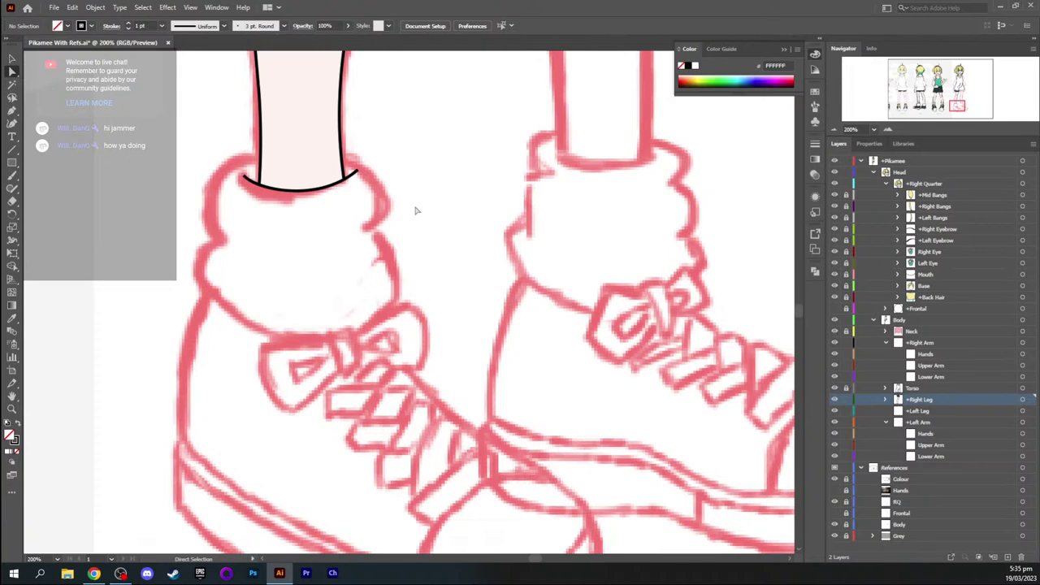
# Examine the right leg's ankle line and the red sock and shoe sketch around it at several magnifications
pyautogui.press('space')
pyautogui.moveTo(391, 171); pyautogui.dragTo(362, 209)
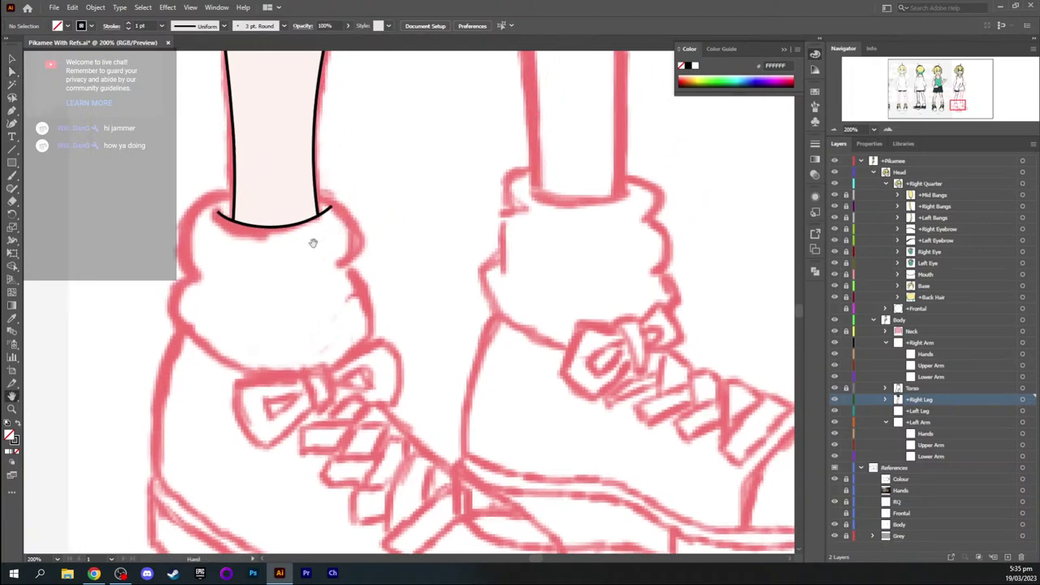
pyautogui.moveTo(313, 242); pyautogui.dragTo(358, 239)
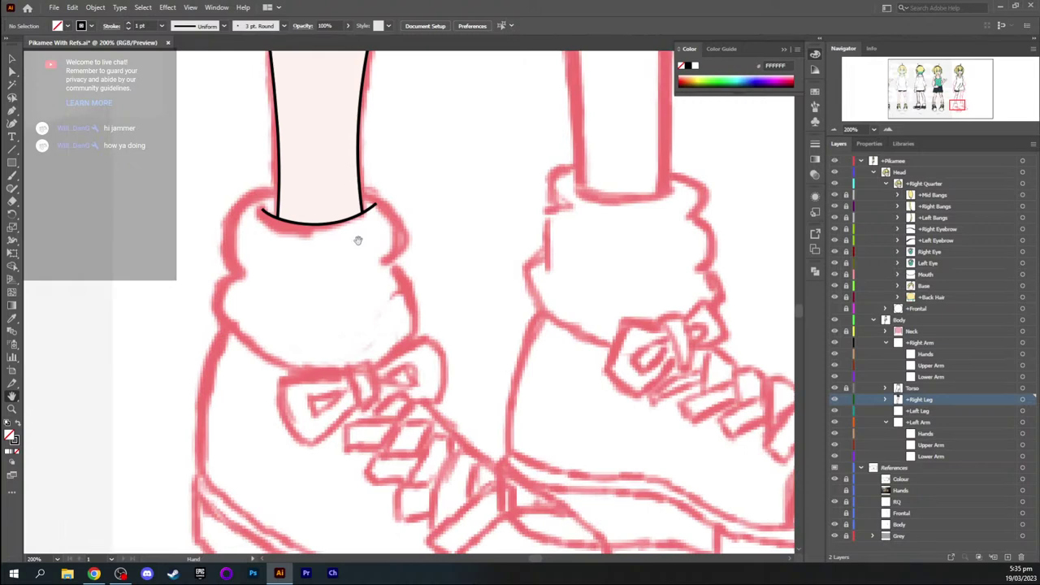
pyautogui.hotkey('ctrl', '=')
pyautogui.moveTo(290, 195); pyautogui.dragTo(358, 262)
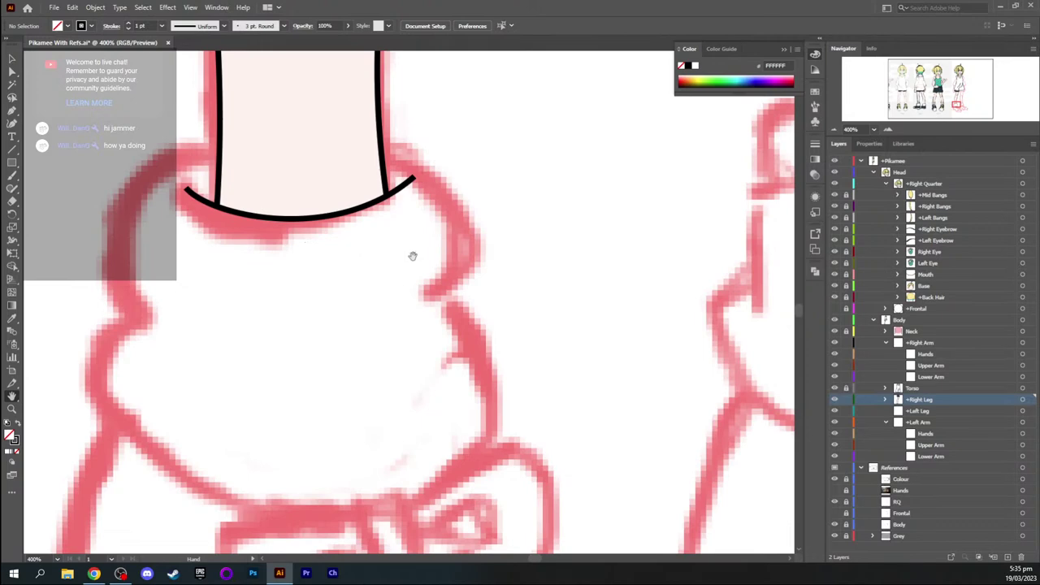
pyautogui.moveTo(395, 234); pyautogui.dragTo(410, 247)
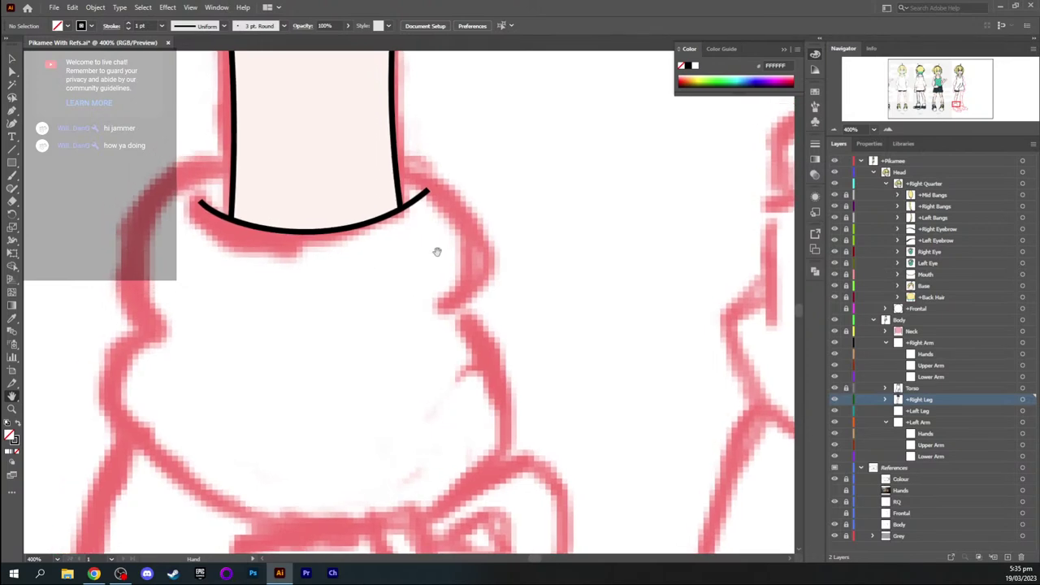
pyautogui.moveTo(516, 240); pyautogui.dragTo(459, 246)
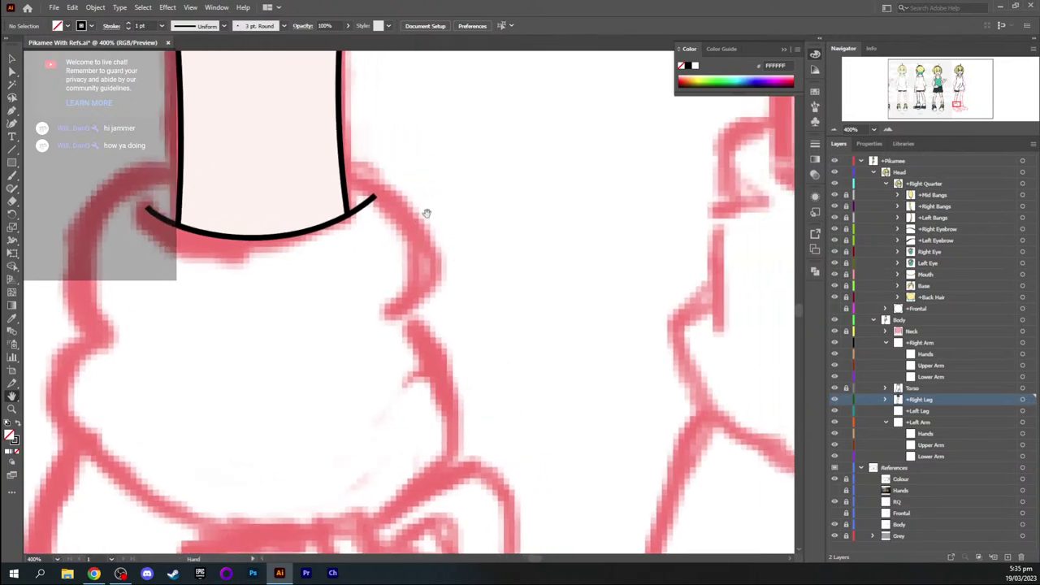
pyautogui.moveTo(425, 214)
pyautogui.mouseDown()
pyautogui.moveTo(415, 230)
pyautogui.moveTo(423, 214)
pyautogui.mouseUp()
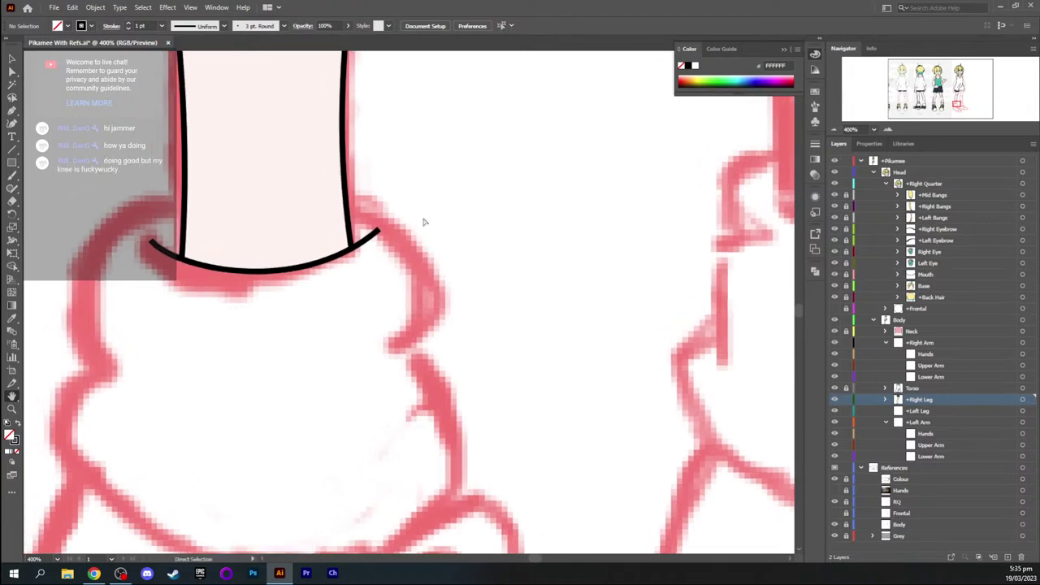
pyautogui.hotkey('ctrl', '-')
pyautogui.hotkey('ctrl', '-')
pyautogui.hotkey('ctrl', '-')
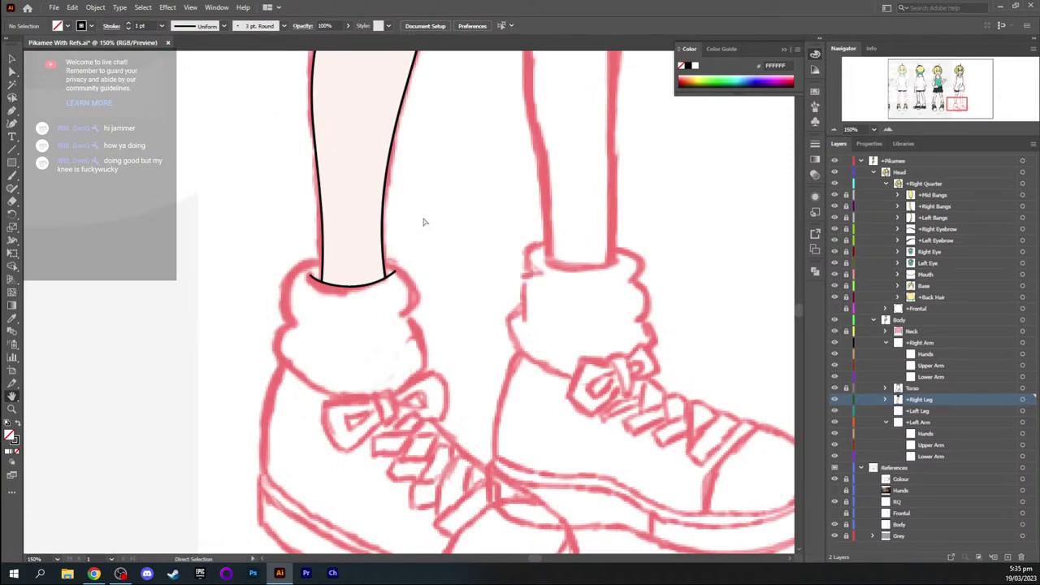
pyautogui.hotkey('ctrl', '=')
pyautogui.hotkey('ctrl', '=')
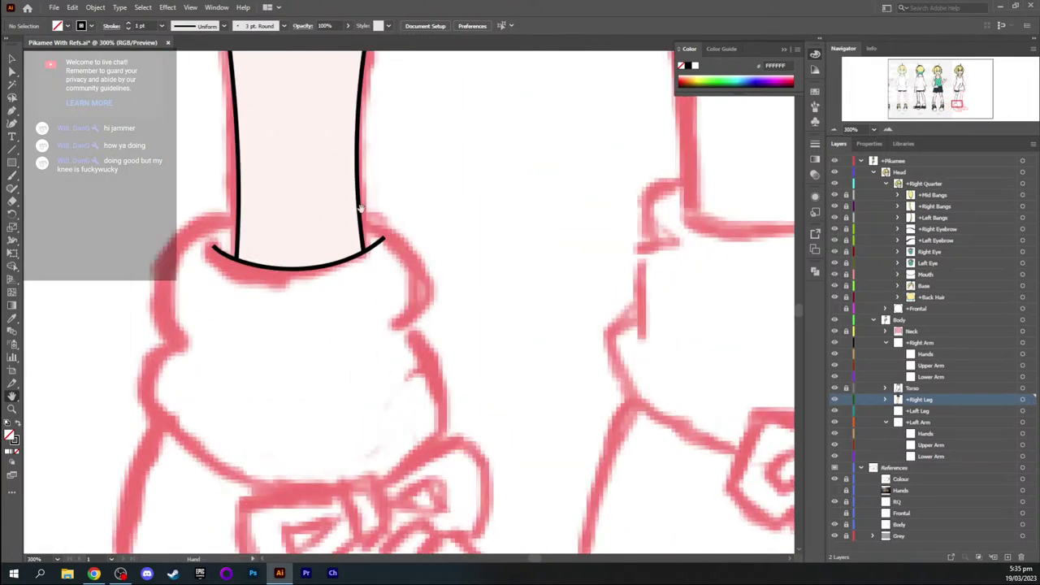
pyautogui.moveTo(435, 215); pyautogui.dragTo(417, 220)
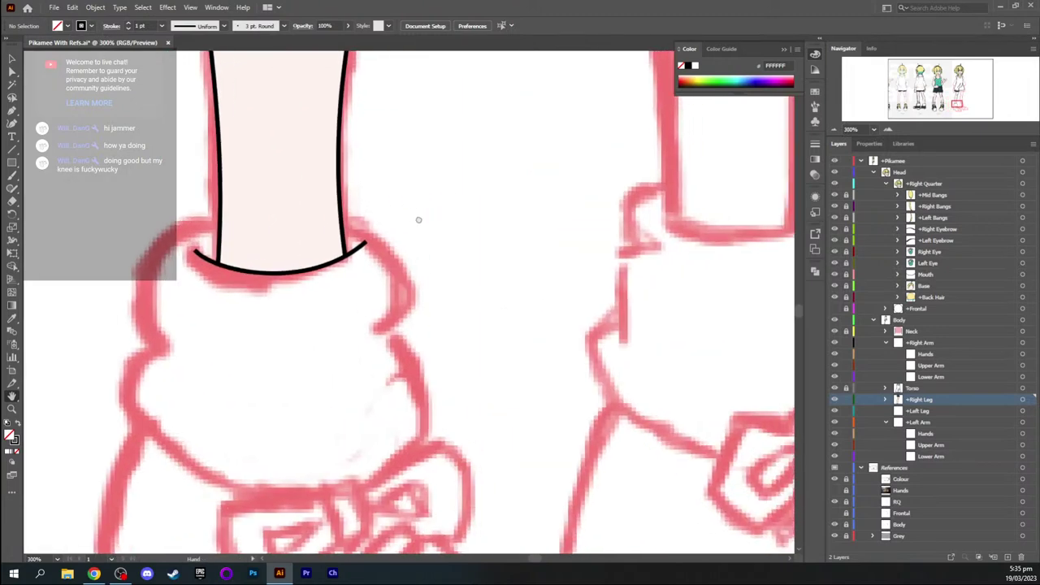
pyautogui.moveTo(385, 184); pyautogui.dragTo(375, 208)
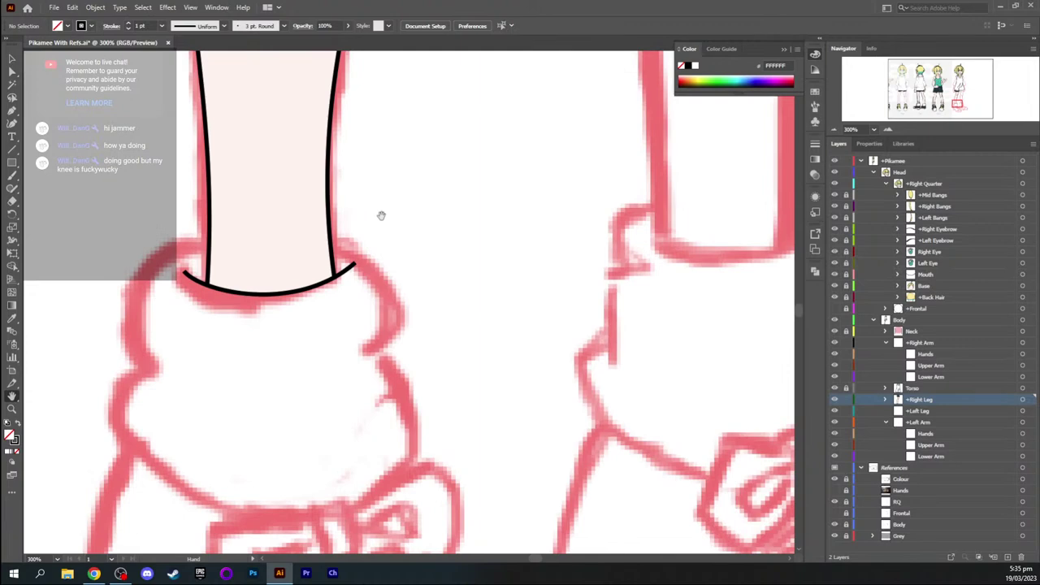
pyautogui.moveTo(381, 216); pyautogui.dragTo(355, 223)
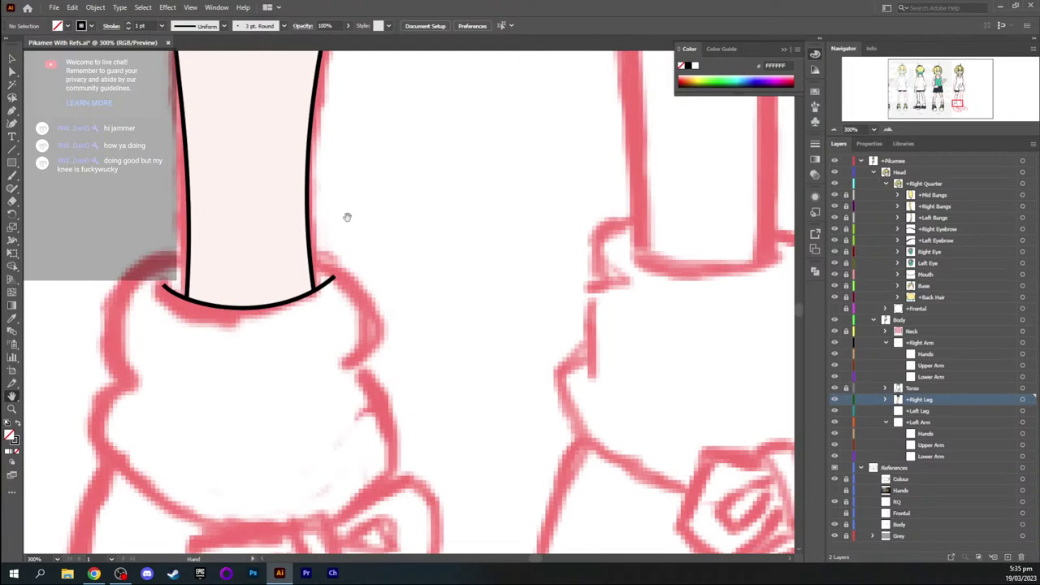
pyautogui.moveTo(154, 243); pyautogui.dragTo(182, 233)
pyautogui.moveTo(389, 208); pyautogui.dragTo(345, 216)
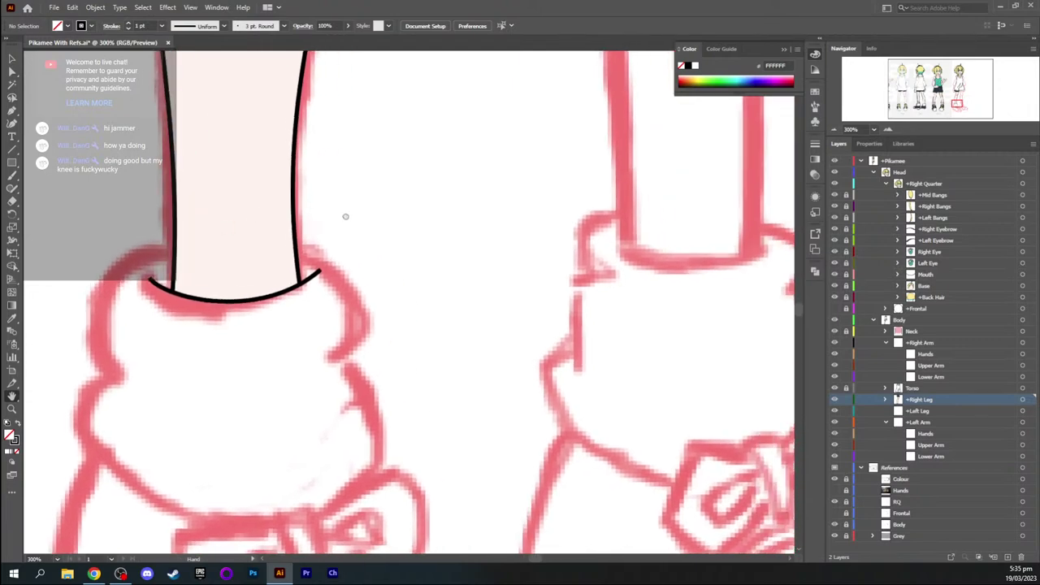
pyautogui.moveTo(356, 138); pyautogui.dragTo(397, 171)
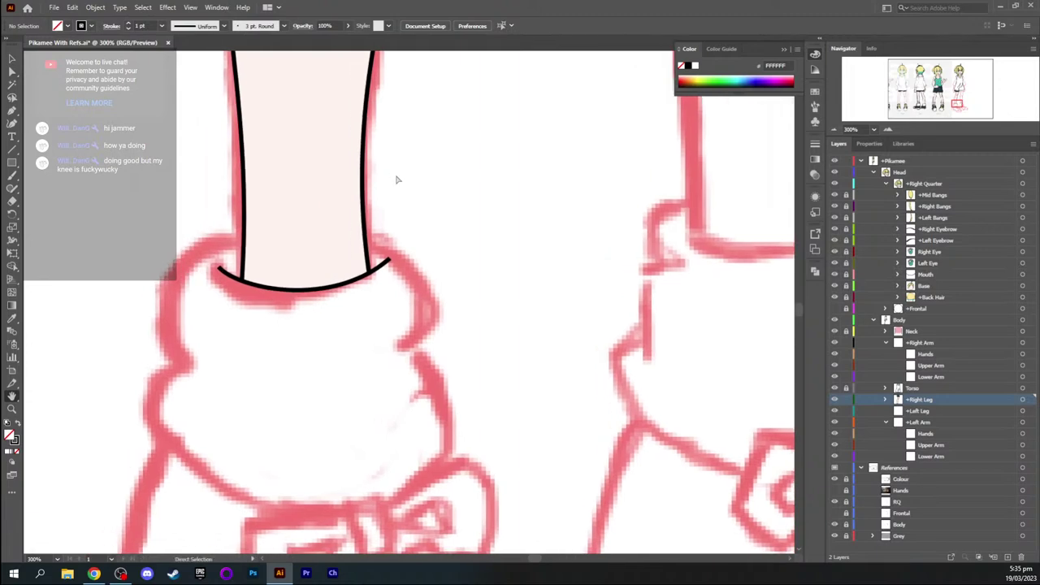
# Add stroke width points to the right leg's ankle line at its middle and where the leg lines meet it
pyautogui.hotkey('ctrl', '+')
pyautogui.hotkey('ctrl', '+')
pyautogui.moveTo(274, 179); pyautogui.dragTo(381, 192)
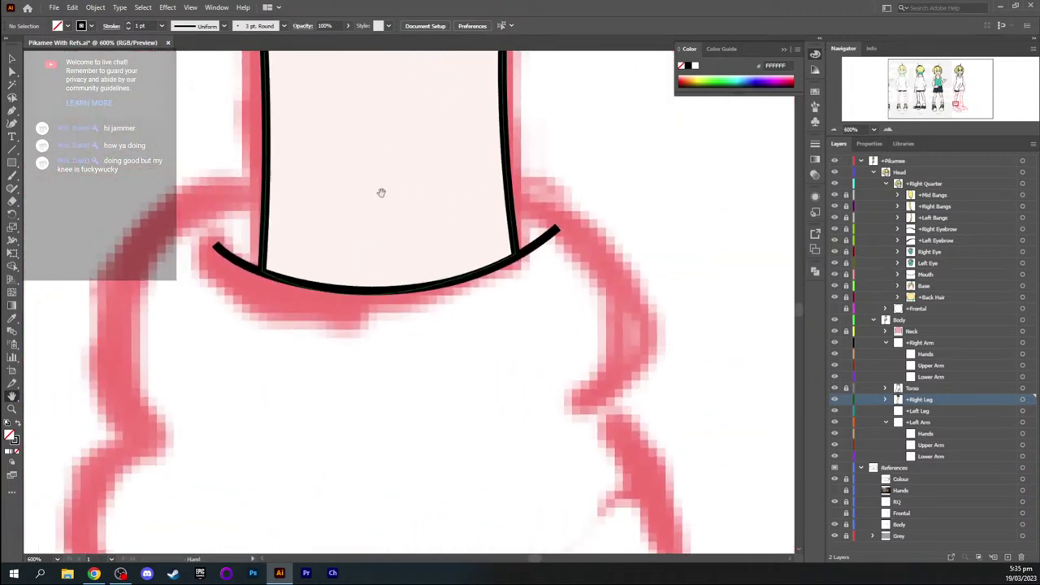
pyautogui.hotkey('shift', 'w')
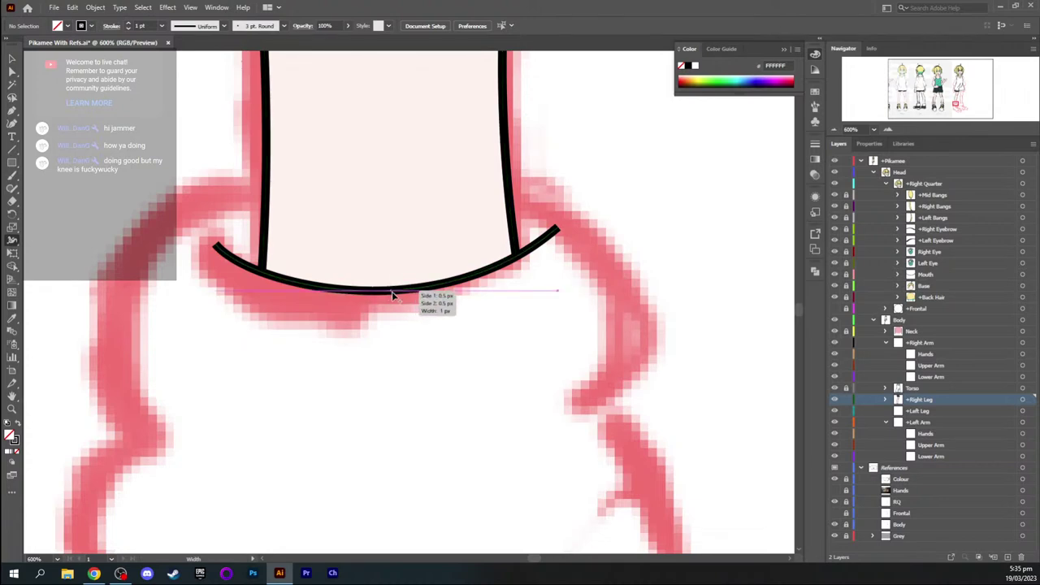
pyautogui.moveTo(395, 291); pyautogui.dragTo(397, 292)
pyautogui.press('ctrl')
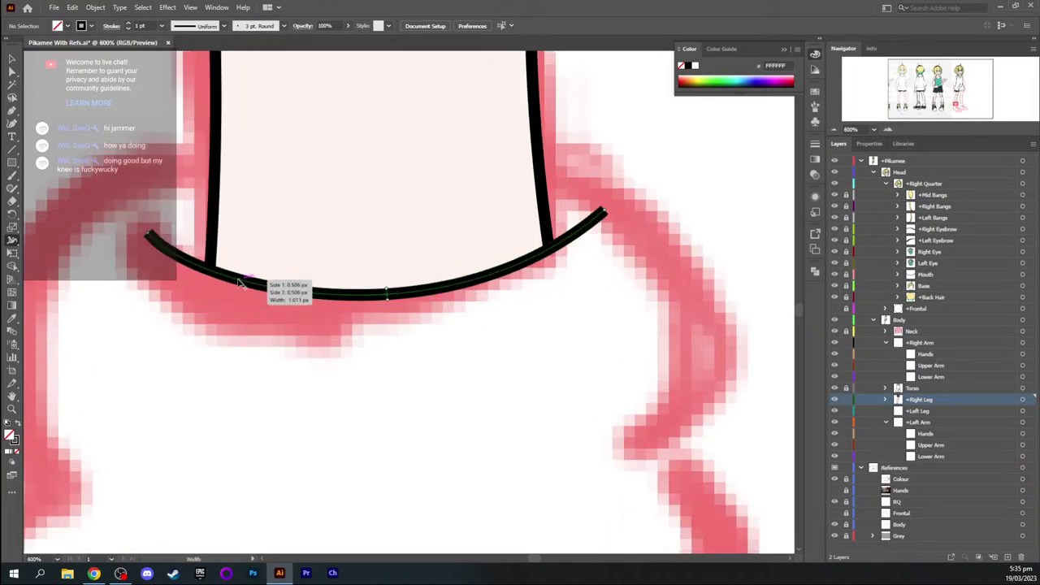
pyautogui.moveTo(197, 269); pyautogui.dragTo(195, 271)
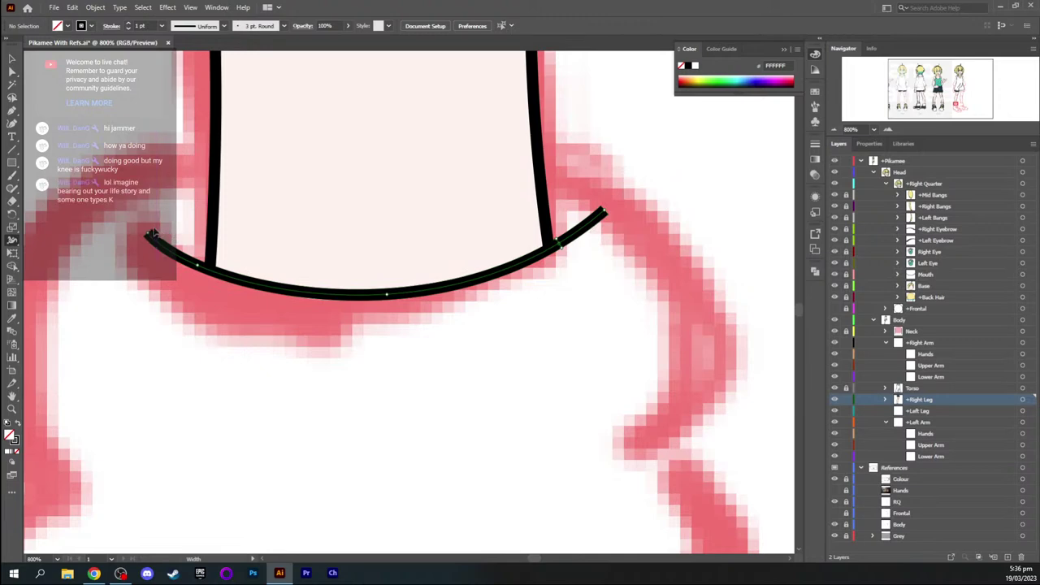
# Taper both outer ends of the right leg's ankle line by narrowing the stroke width there
pyautogui.moveTo(144, 240); pyautogui.dragTo(148, 234)
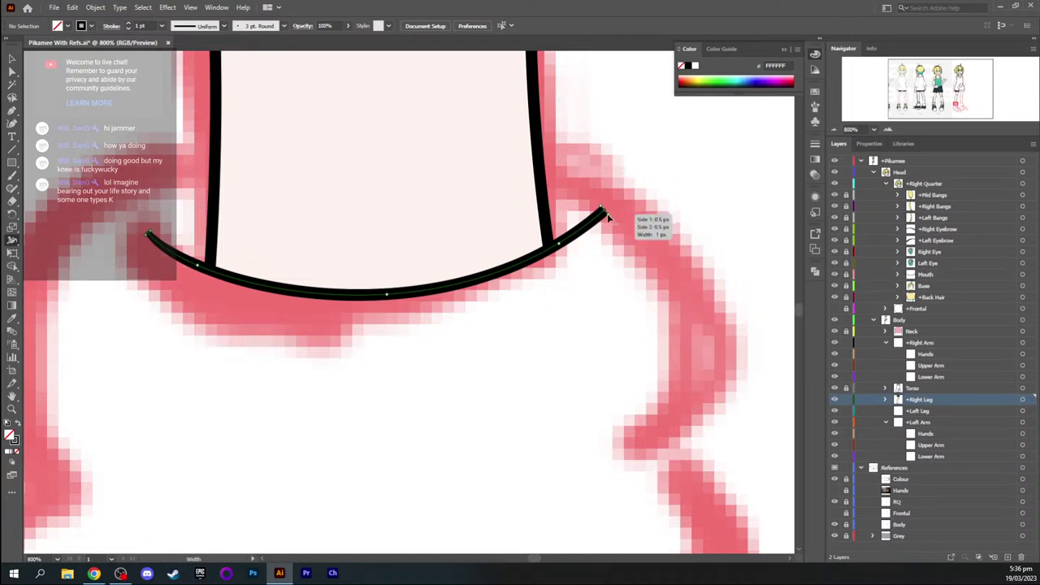
pyautogui.moveTo(607, 217); pyautogui.dragTo(604, 213)
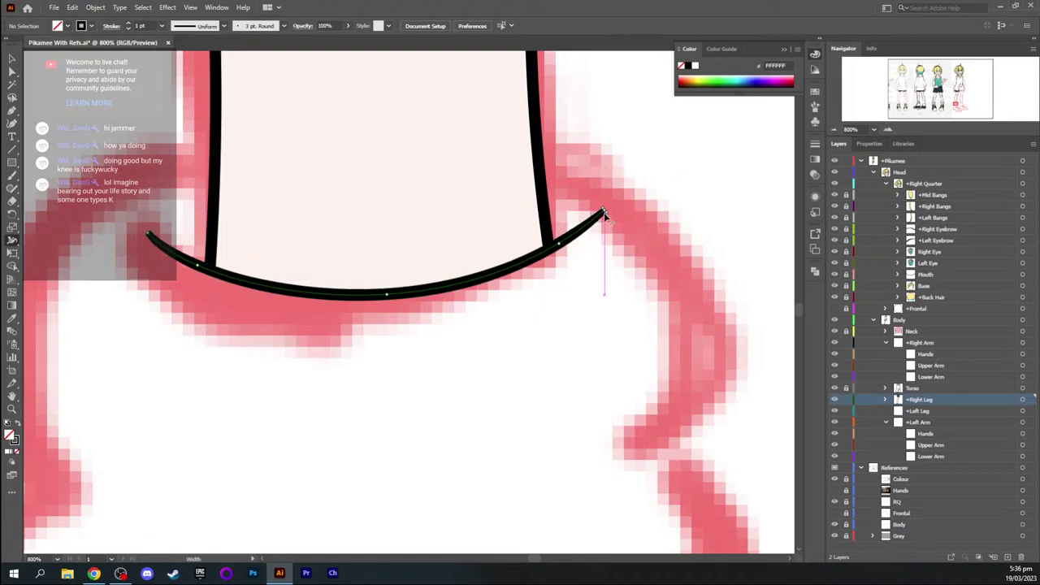
pyautogui.moveTo(148, 235); pyautogui.dragTo(146, 236)
pyautogui.press('v')
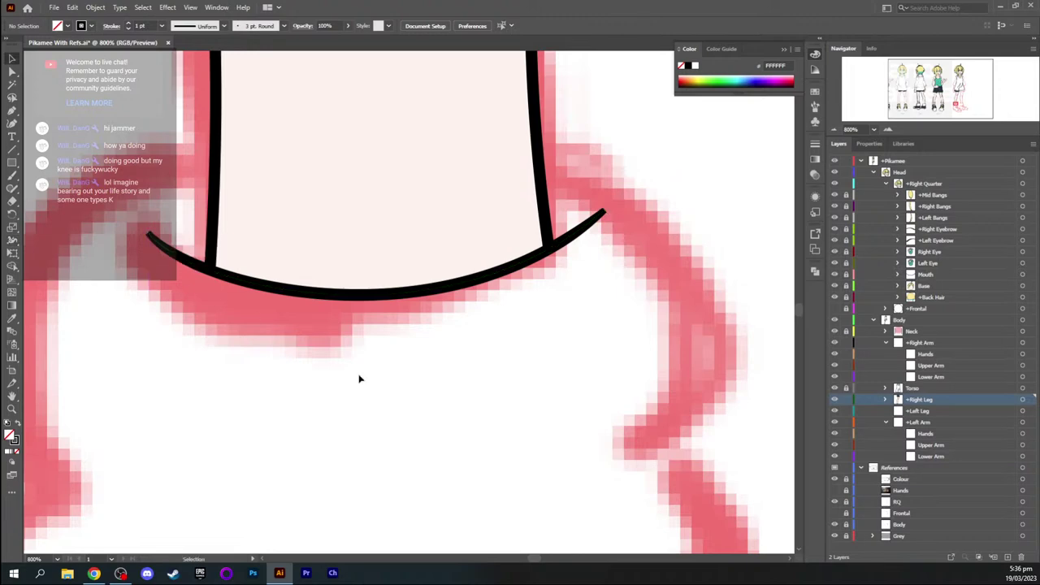
# Examine the tapered ankle line and the red sock sketch below it at several magnifications
pyautogui.scroll(-5, 419, 385)
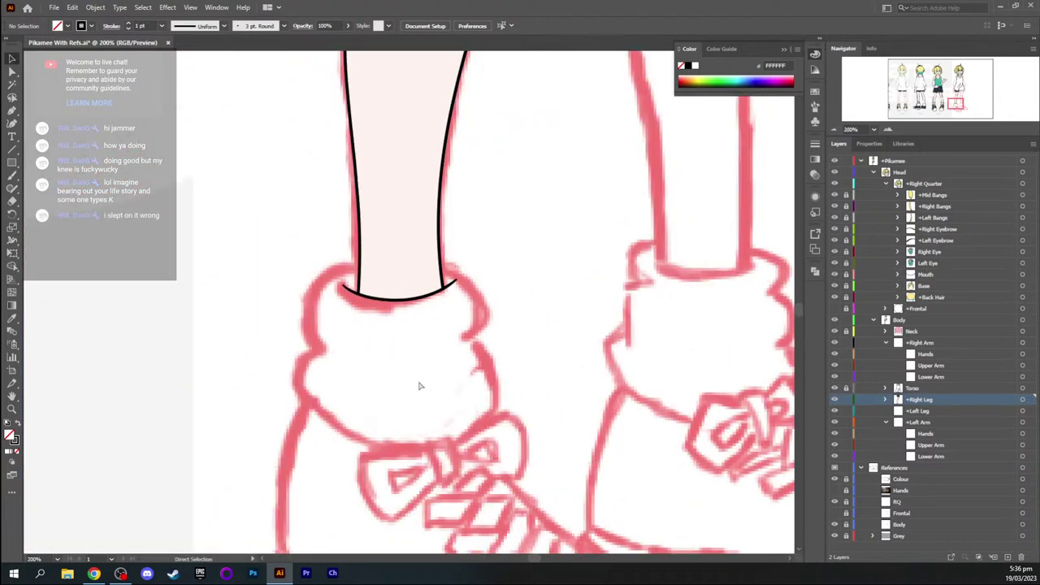
pyautogui.scroll(1, 420, 383)
pyautogui.press('space')
pyautogui.moveTo(438, 320); pyautogui.dragTo(364, 339)
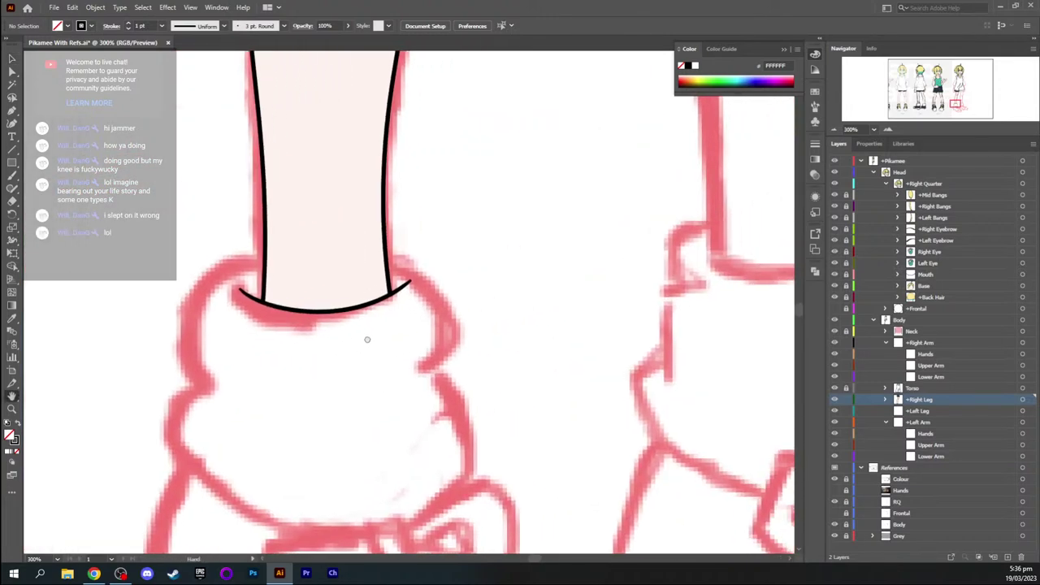
pyautogui.moveTo(509, 269); pyautogui.dragTo(457, 286)
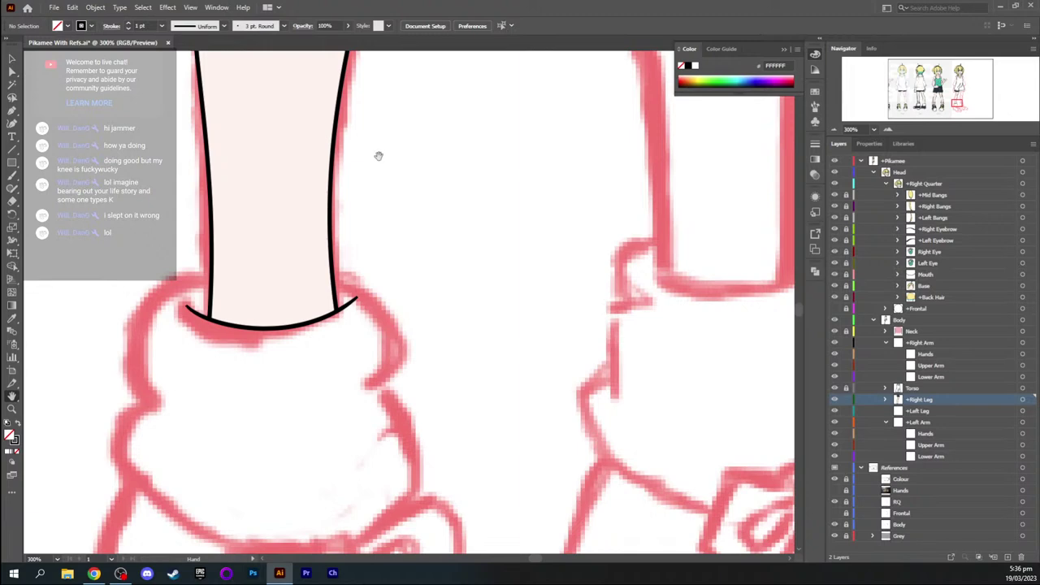
pyautogui.moveTo(379, 155); pyautogui.dragTo(356, 158)
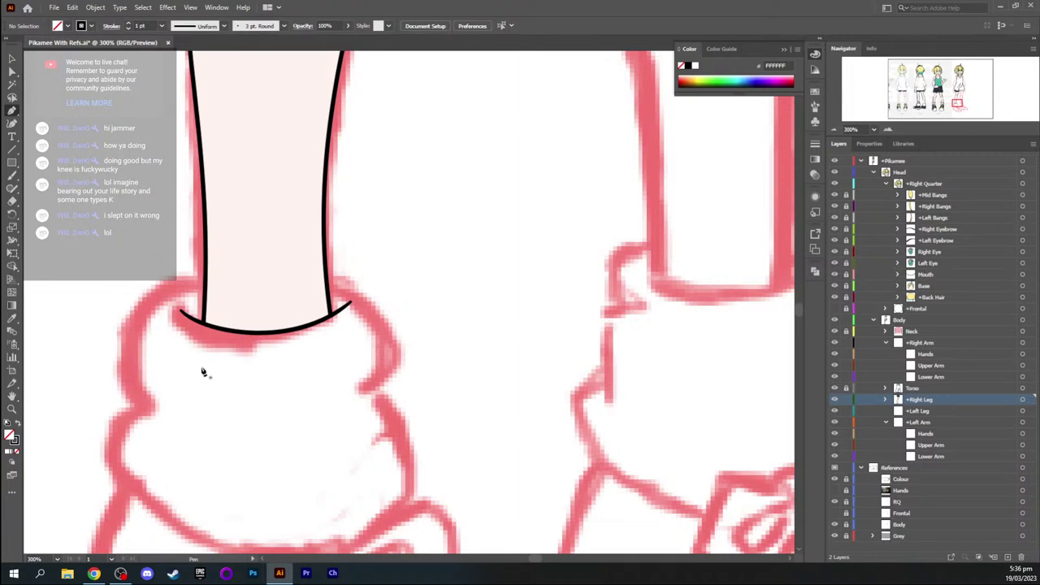
pyautogui.hotkey('ctrl', '-')
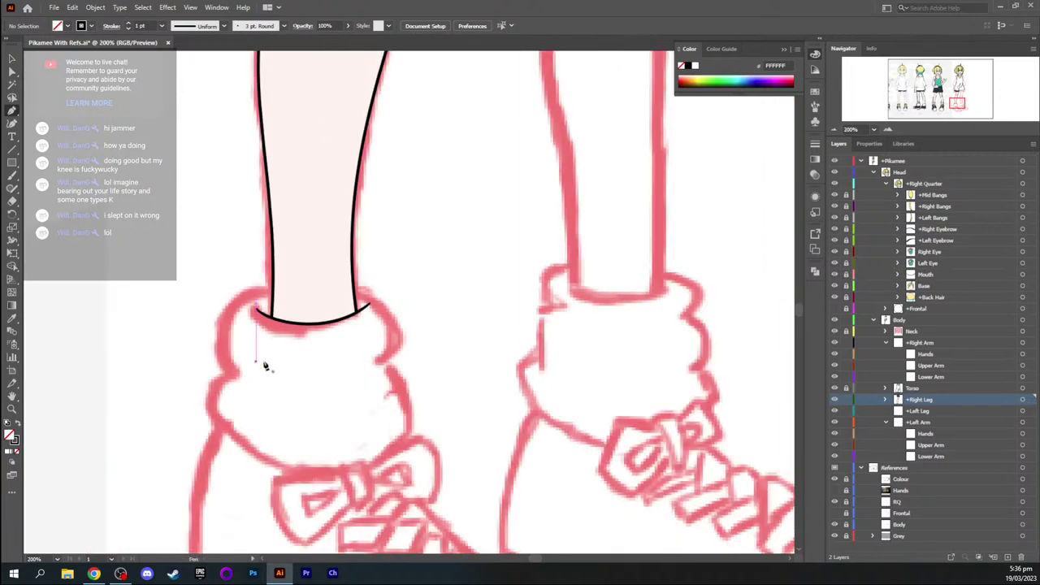
pyautogui.press('space')
pyautogui.moveTo(345, 348); pyautogui.dragTo(318, 358)
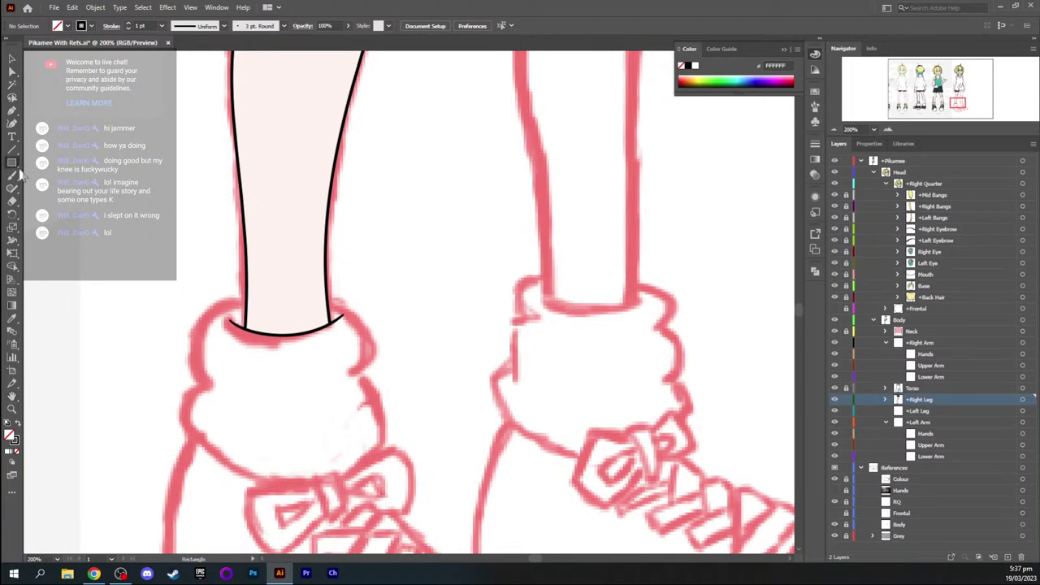
pyautogui.moveTo(12, 162); pyautogui.dragTo(54, 187)
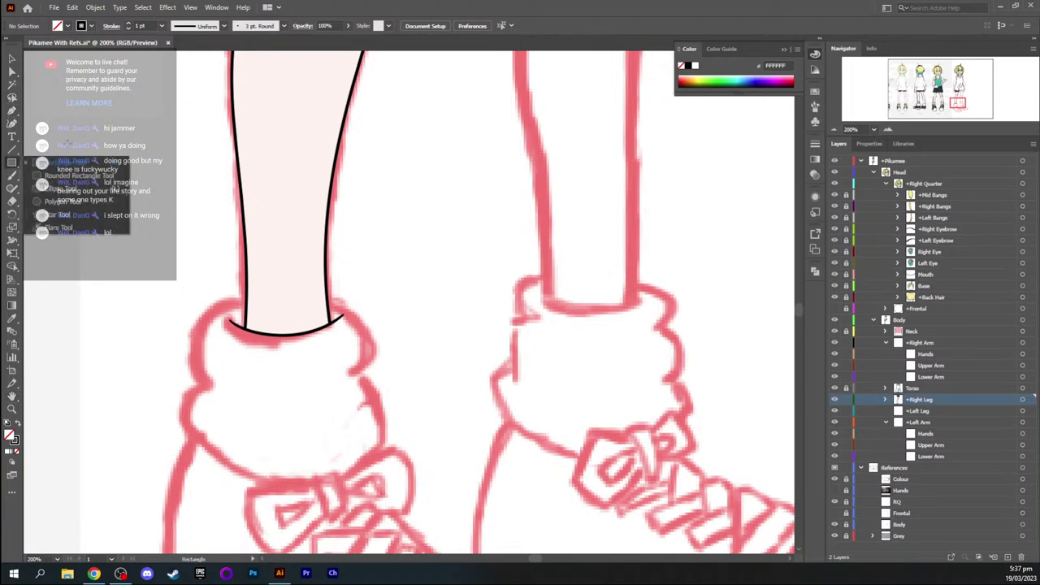
# Trace the sock's upper cuff roll with the Pen tool as one curve from the left fold over the leg to the right fold
pyautogui.press('p')
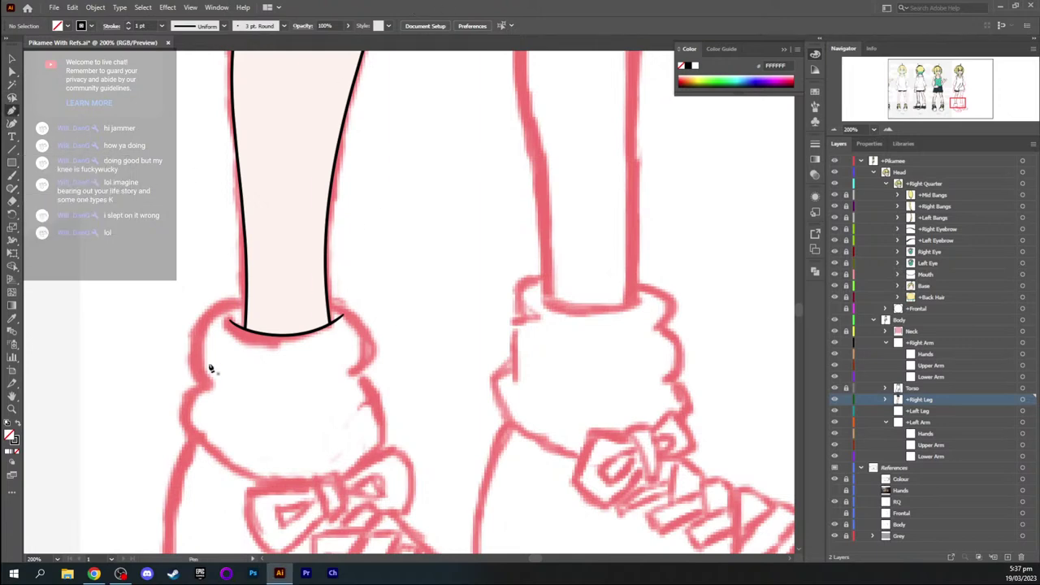
pyautogui.moveTo(209, 387); pyautogui.dragTo(177, 355)
pyautogui.moveTo(287, 295); pyautogui.dragTo(376, 308)
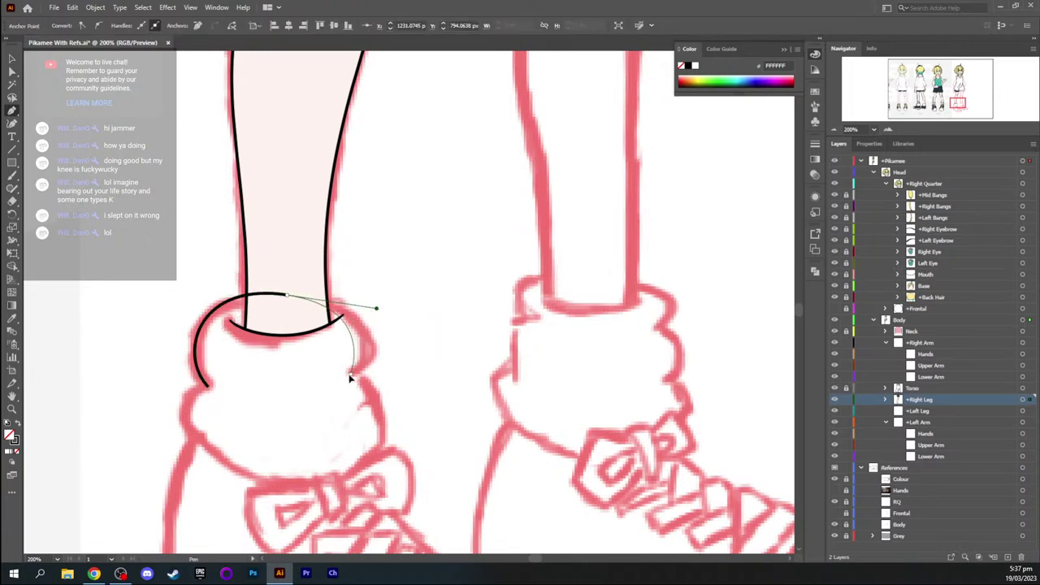
pyautogui.moveTo(350, 376); pyautogui.dragTo(306, 392)
# Level the handle of the cuff curve's top anchor to follow the sketch and nudge that anchor slightly left and up
pyautogui.press('ctrl')
pyautogui.moveTo(378, 307); pyautogui.dragTo(372, 290)
pyautogui.click(295, 300)
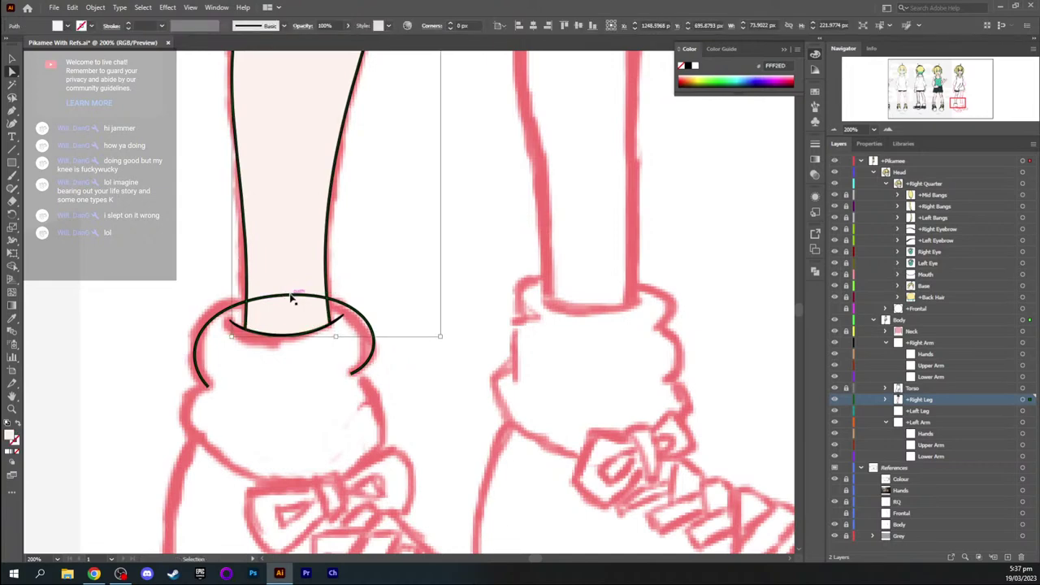
pyautogui.click(365, 305)
pyautogui.click(350, 308)
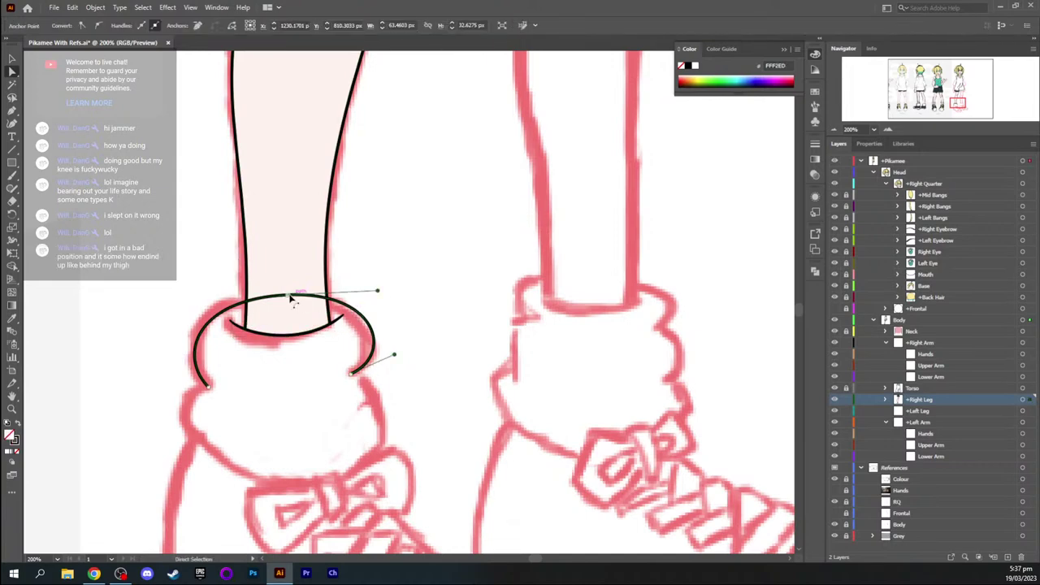
pyautogui.press('Left')
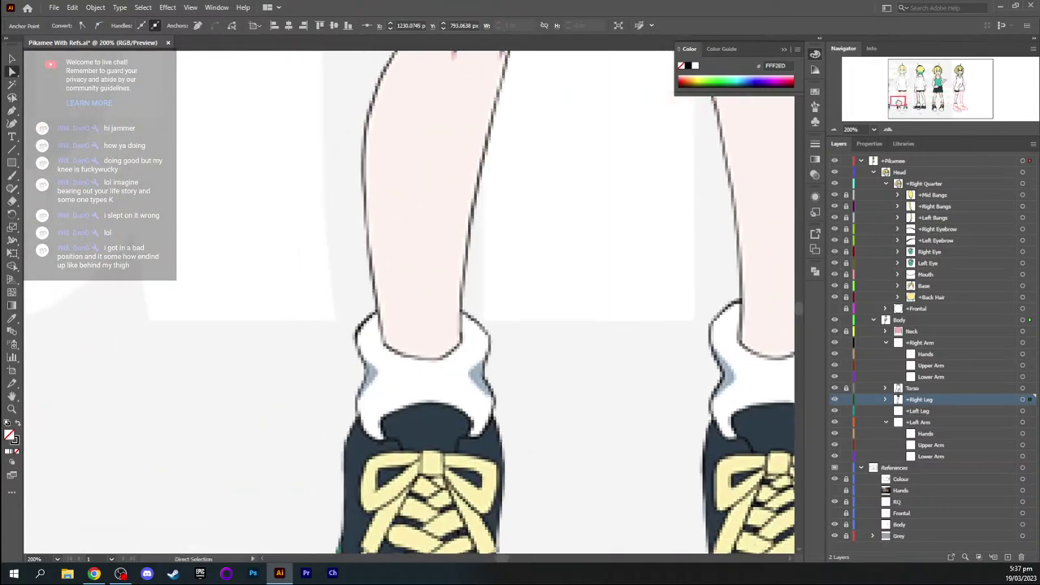
# Check the colour reference's socks, add a smooth anchor on the cuff curve's left side and move it outward to match the sketch
pyautogui.moveTo(203, 325); pyautogui.dragTo(718, 323)
pyautogui.moveTo(366, 341); pyautogui.dragTo(650, 316)
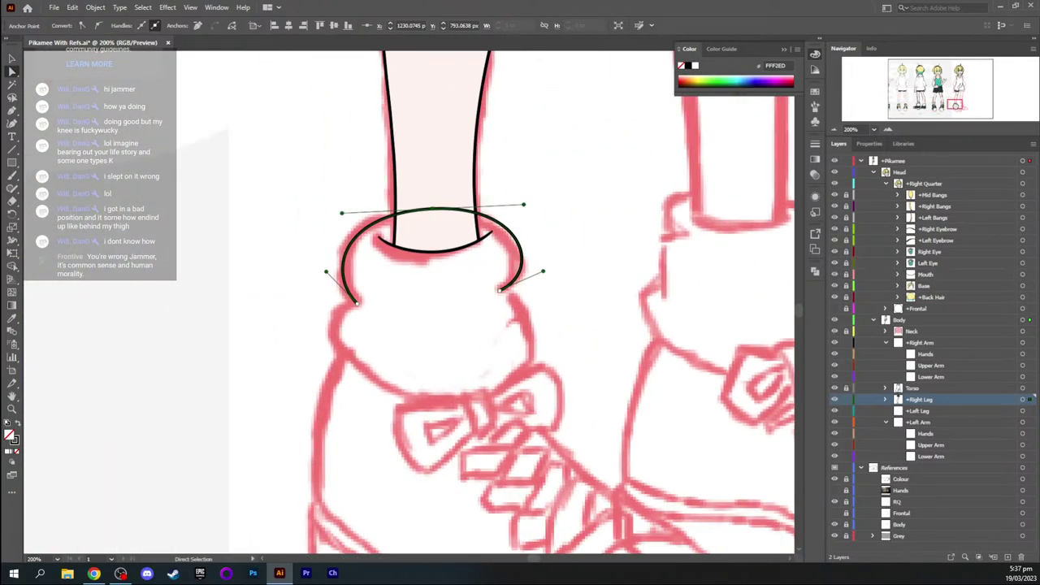
pyautogui.press('+')
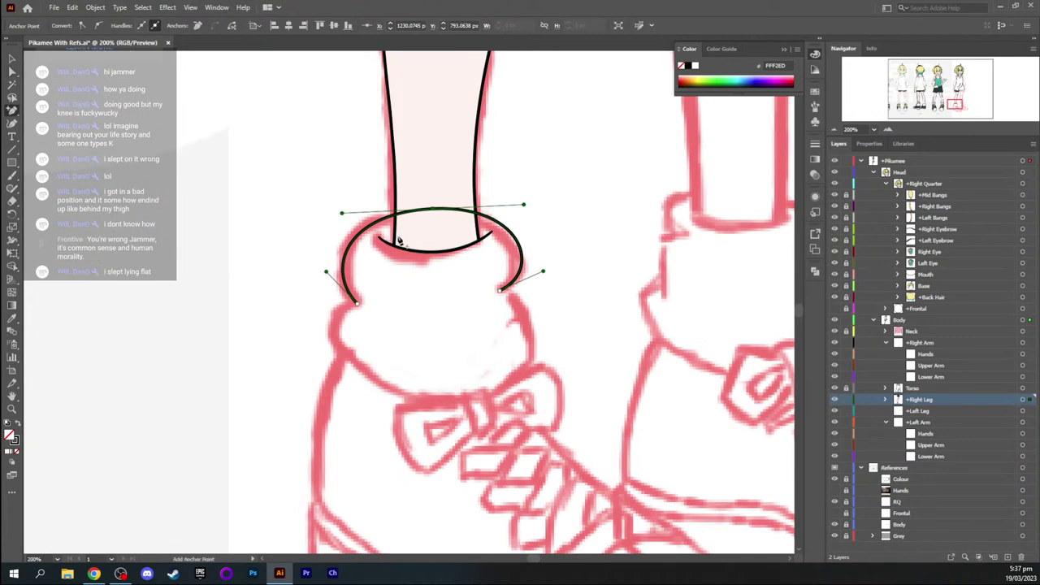
pyautogui.click(344, 262)
pyautogui.hotkey('shift', 'c')
pyautogui.moveTo(345, 260)
pyautogui.mouseDown()
pyautogui.moveTo(344, 276)
pyautogui.moveTo(346, 240)
pyautogui.mouseUp()
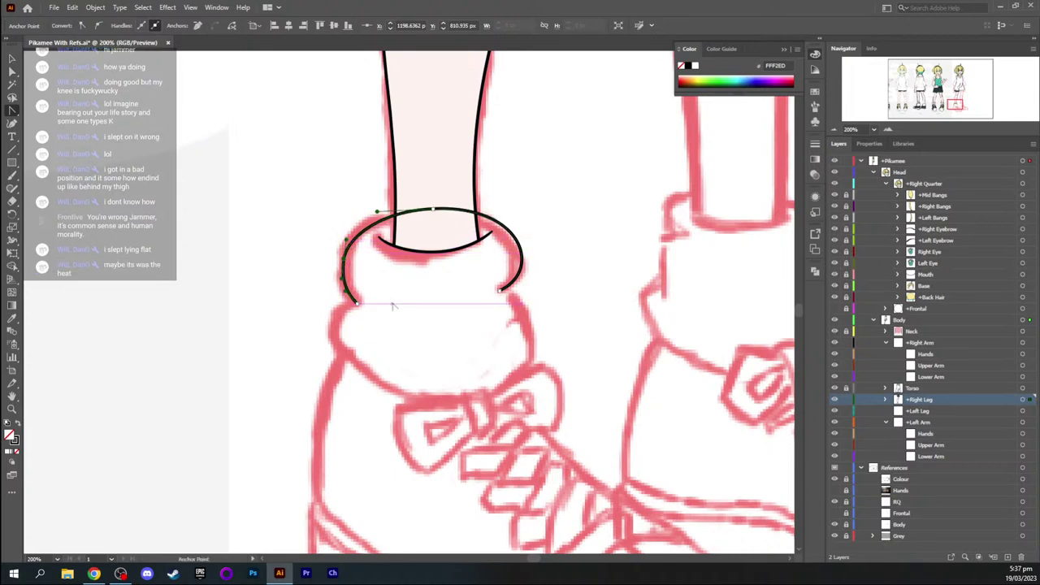
pyautogui.scroll(3, 393, 305)
pyautogui.press('a')
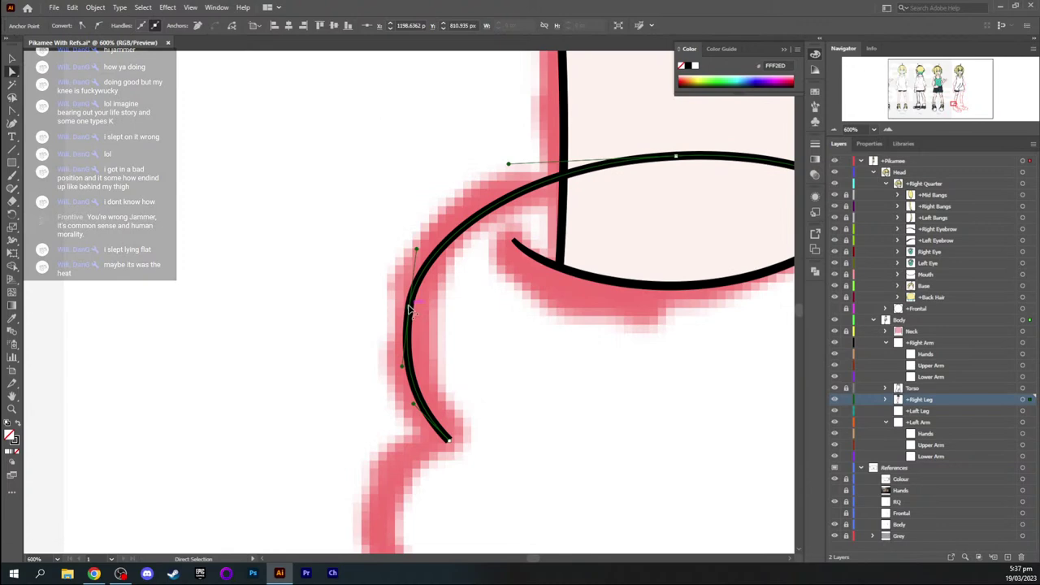
pyautogui.moveTo(409, 309); pyautogui.dragTo(406, 272)
pyautogui.hotkey('shift', 'c')
pyautogui.press('space')
pyautogui.press('v')
pyautogui.click(562, 332)
# Add an anchor point on the cuff curve's right side and pull out smooth vertical handles to round the bend
pyautogui.press('space')
pyautogui.moveTo(643, 335); pyautogui.dragTo(346, 318)
pyautogui.press('+')
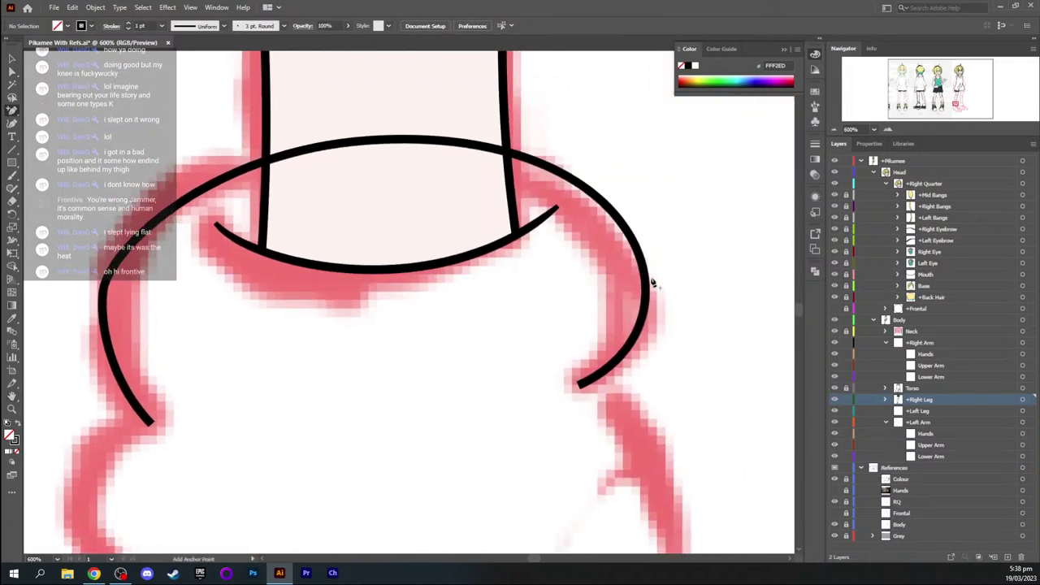
pyautogui.click(648, 276)
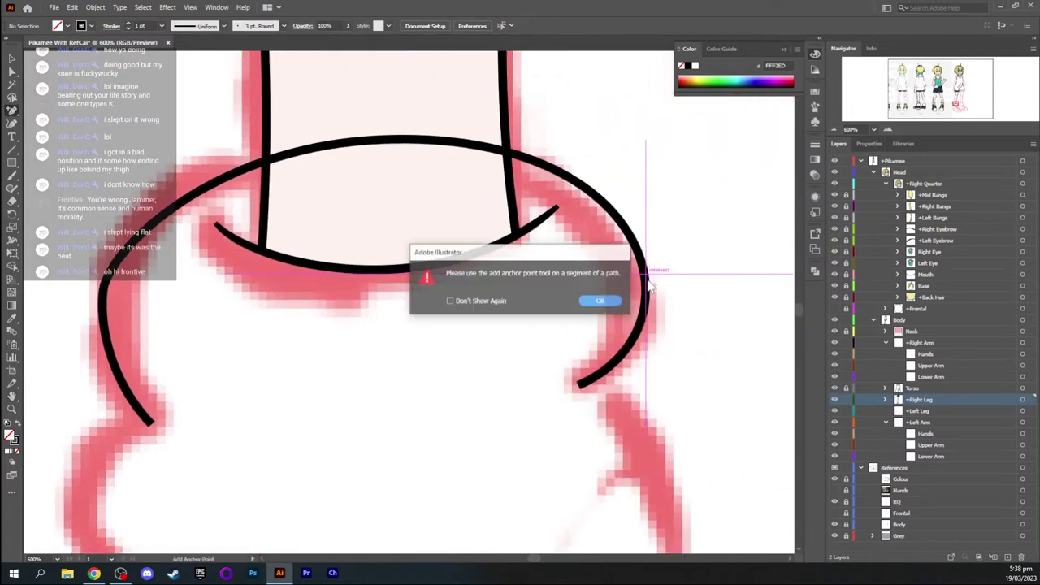
pyautogui.click(616, 307)
pyautogui.click(646, 279)
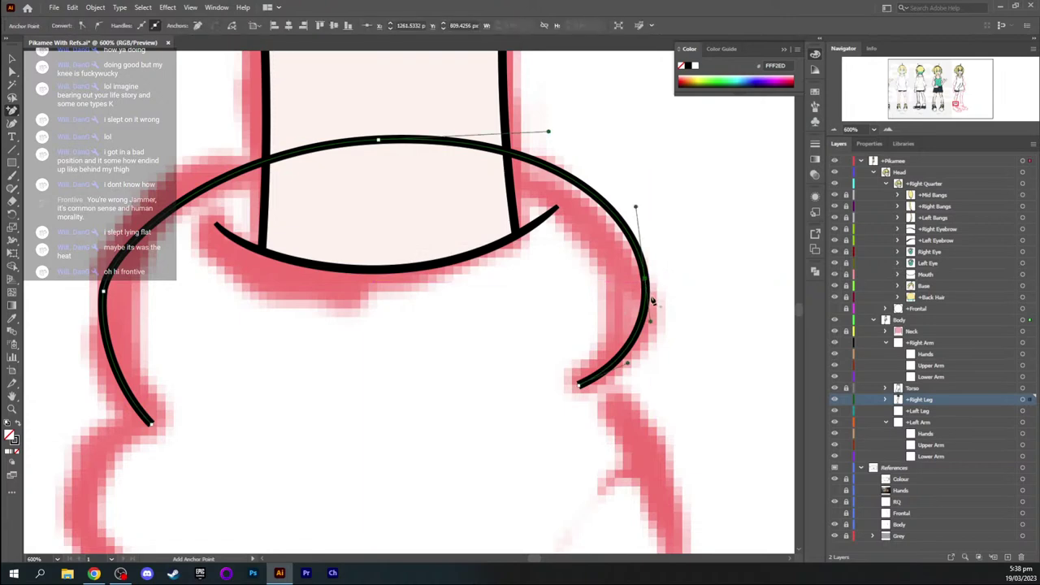
pyautogui.click(646, 280)
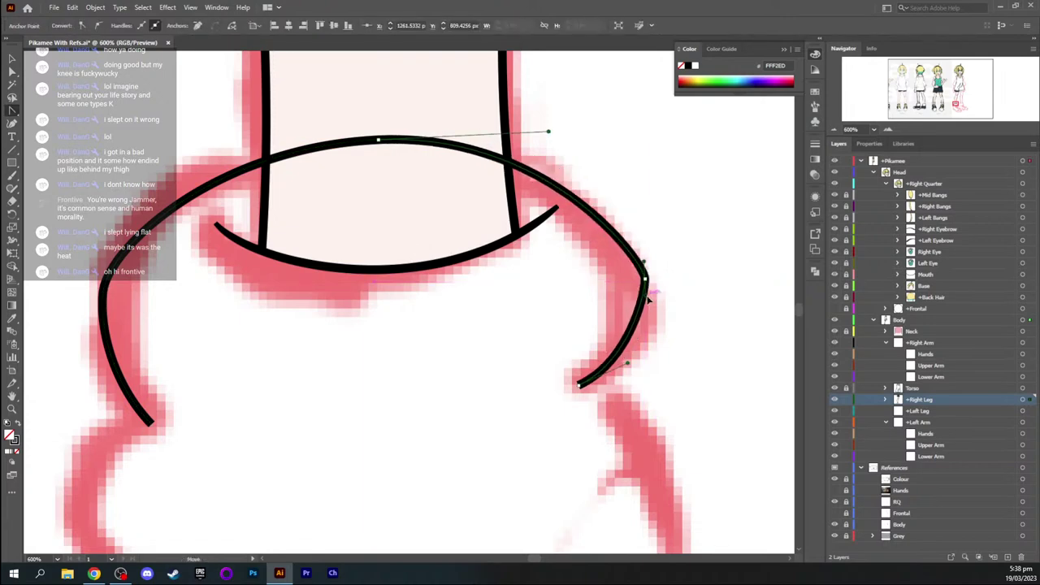
pyautogui.moveTo(646, 279); pyautogui.dragTo(647, 319)
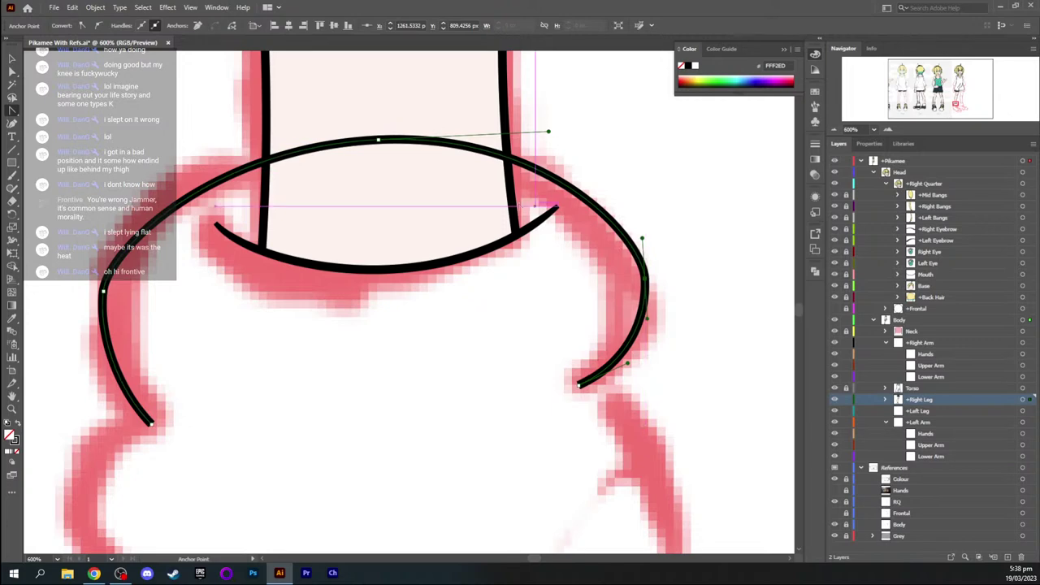
# Deselect the sock cuff curve and save the document
pyautogui.press('v')
pyautogui.click(630, 170)
pyautogui.hotkey('ctrl', 's')
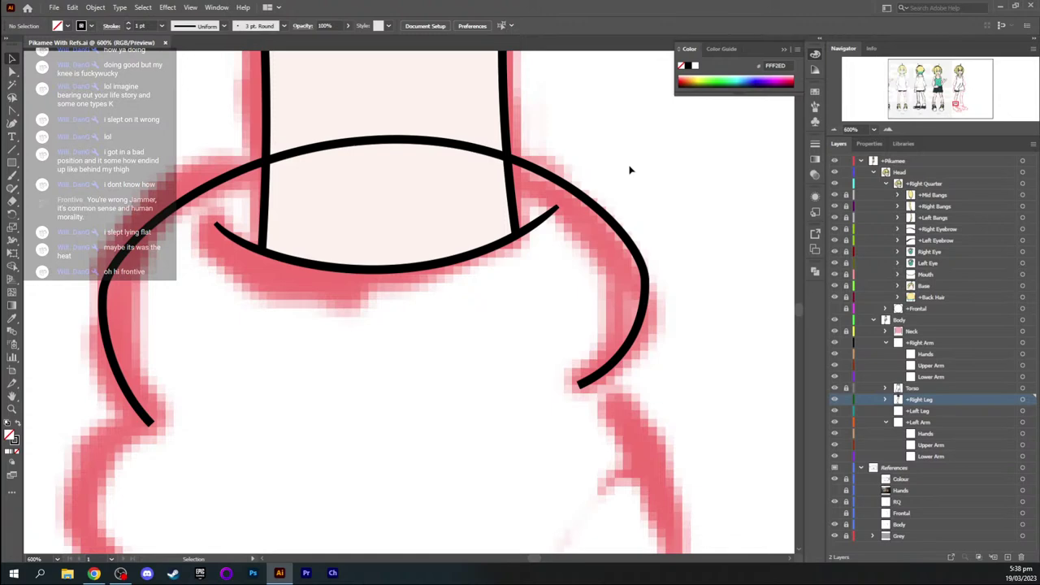
# Compare the traced sock cuff with the surrounding sketch of both legs and shoes
pyautogui.press('a')
pyautogui.hotkey('ctrl', '-')
pyautogui.hotkey('ctrl', '-')
pyautogui.hotkey('ctrl', '-')
pyautogui.hotkey('ctrl', '-')
pyautogui.hotkey('ctrl', '-')
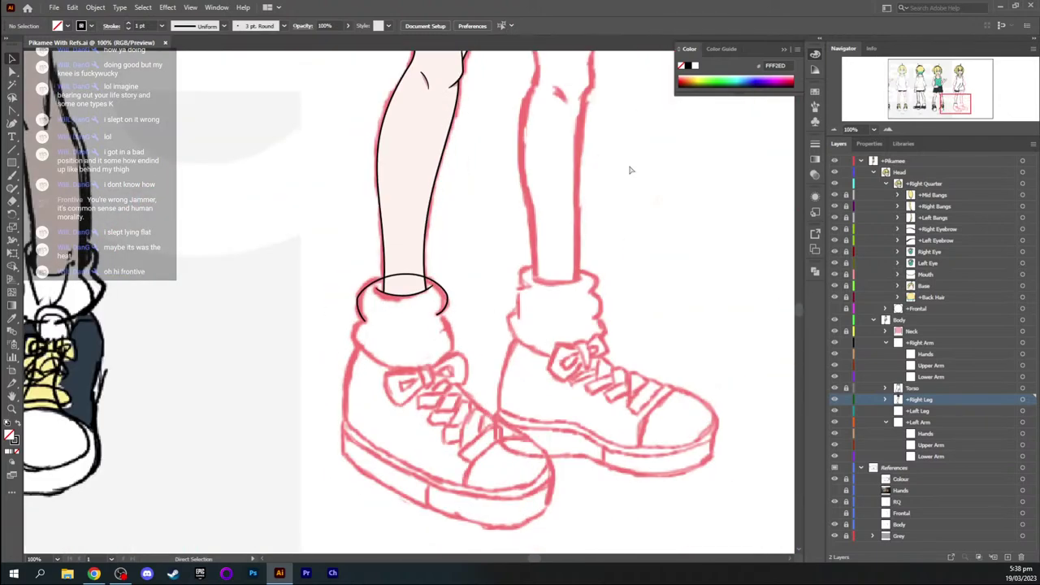
pyautogui.hotkey('ctrl', '+')
pyautogui.hotkey('ctrl', '+')
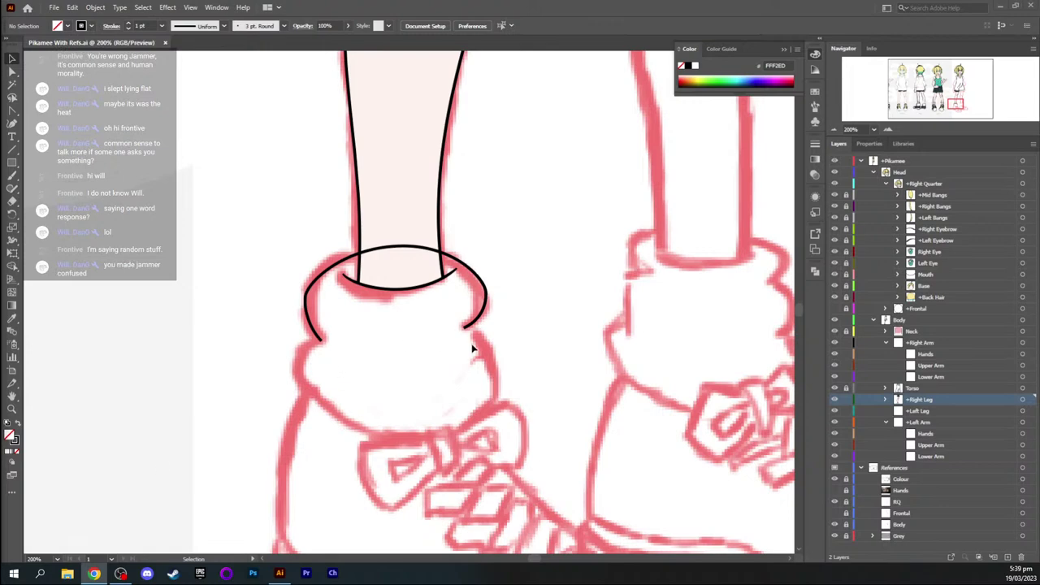
# Nudge the anchor on the cuff curve's right side slightly outward and down to follow the sketch
pyautogui.press('a')
pyautogui.click(487, 294)
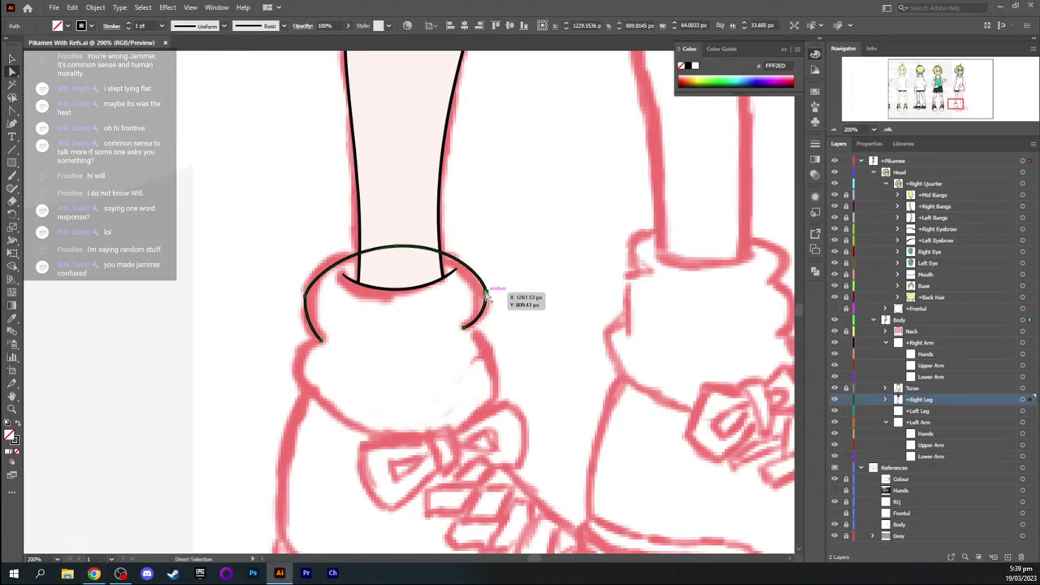
pyautogui.click(487, 293)
pyautogui.press('Right')
pyautogui.press('Down')
pyautogui.press('Left')
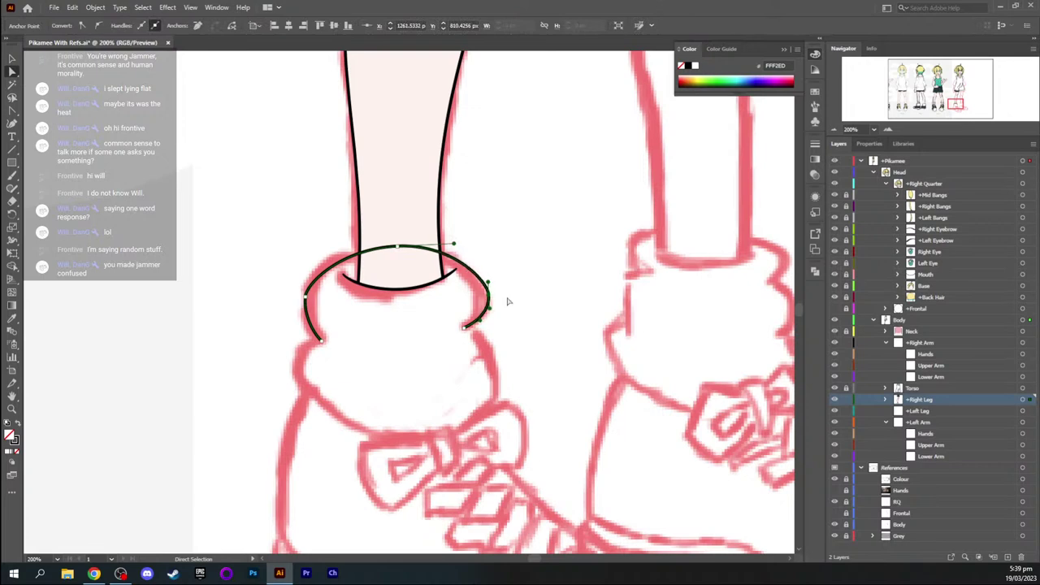
pyautogui.click(523, 318)
# Readjust the smooth handles of the anchor on the cuff curve's right bend to match the sketch, and deselect the curve
pyautogui.scroll(3, 523, 316)
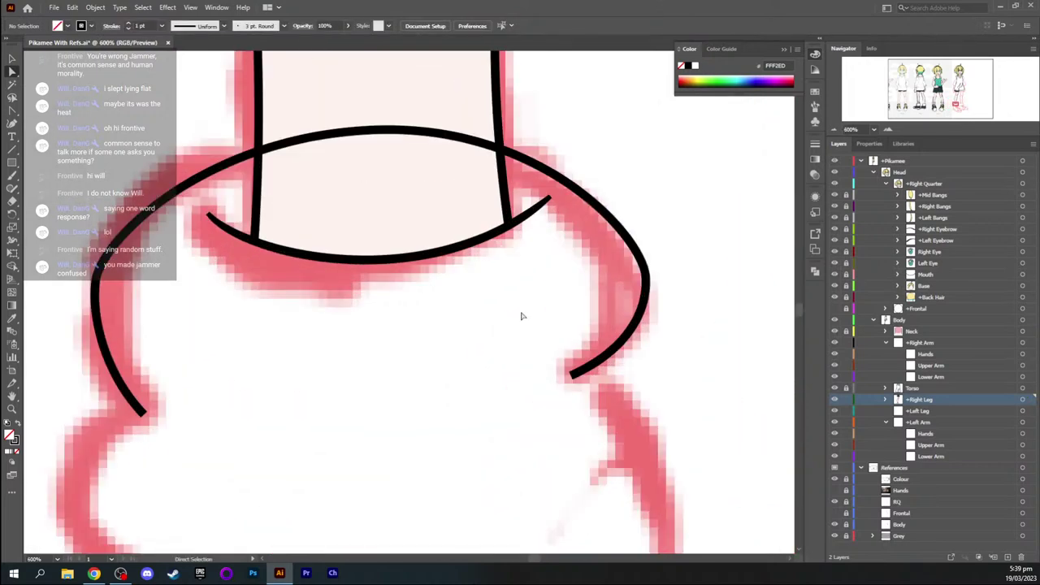
pyautogui.click(348, 285)
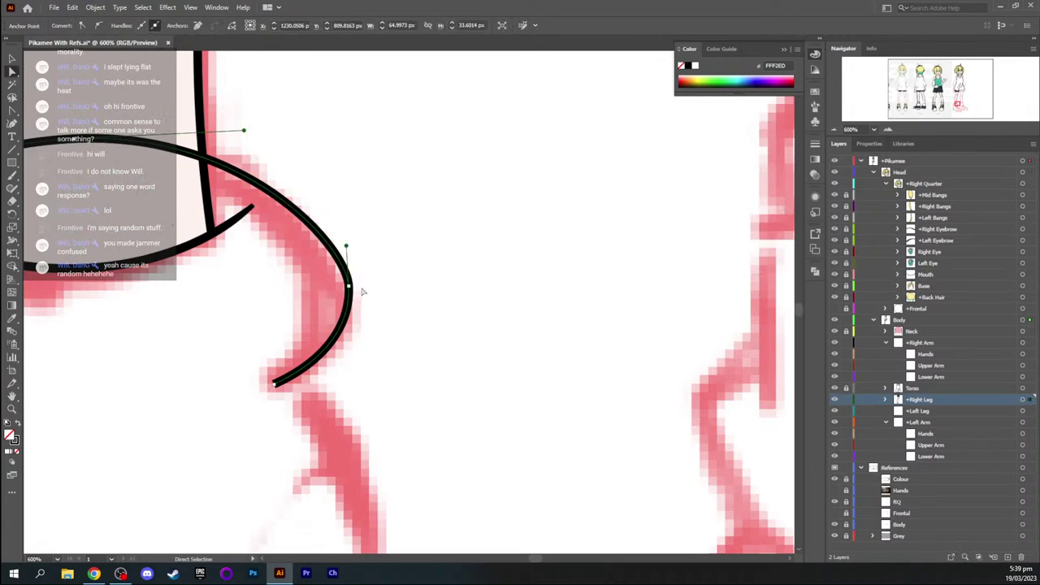
pyautogui.hotkey('shift', 'c')
pyautogui.click(348, 286)
pyautogui.moveTo(348, 286); pyautogui.dragTo(637, 141)
pyautogui.keyDown('ctrl'); pyautogui.click(372, 316); pyautogui.keyUp('ctrl')
pyautogui.press('space')
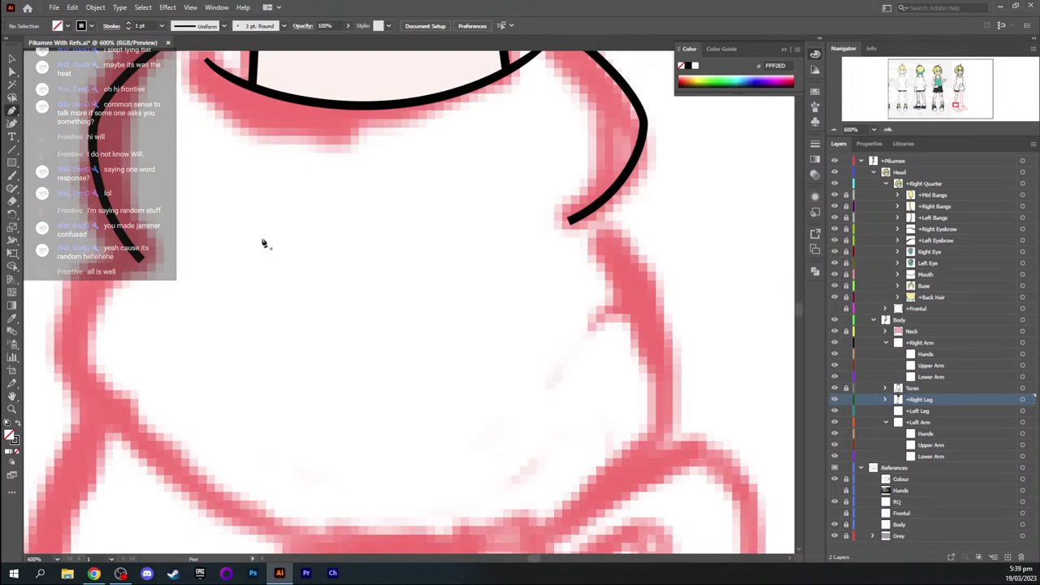
# Continue the cuff curve from its left end around the lower fold's left bulge and along the bottom to the right side
pyautogui.click(141, 261)
pyautogui.moveTo(58, 326); pyautogui.dragTo(42, 364)
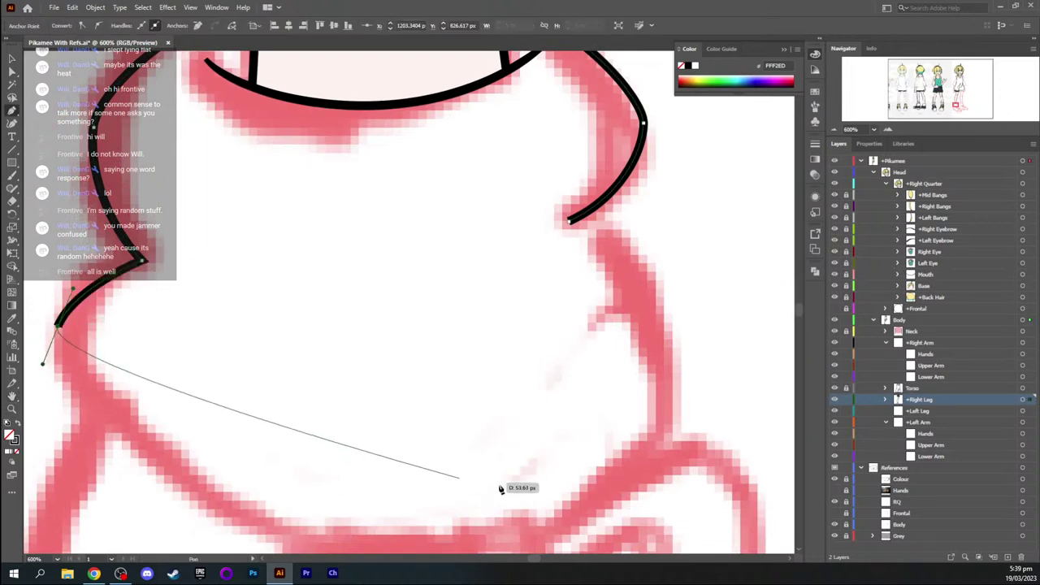
pyautogui.moveTo(667, 372); pyautogui.dragTo(648, 130)
pyautogui.press('space')
pyautogui.moveTo(216, 427); pyautogui.dragTo(525, 159)
# Deepen the lower fold's bottom curve with its end handles, and reposition the end anchor on the right side
pyautogui.press('alt')
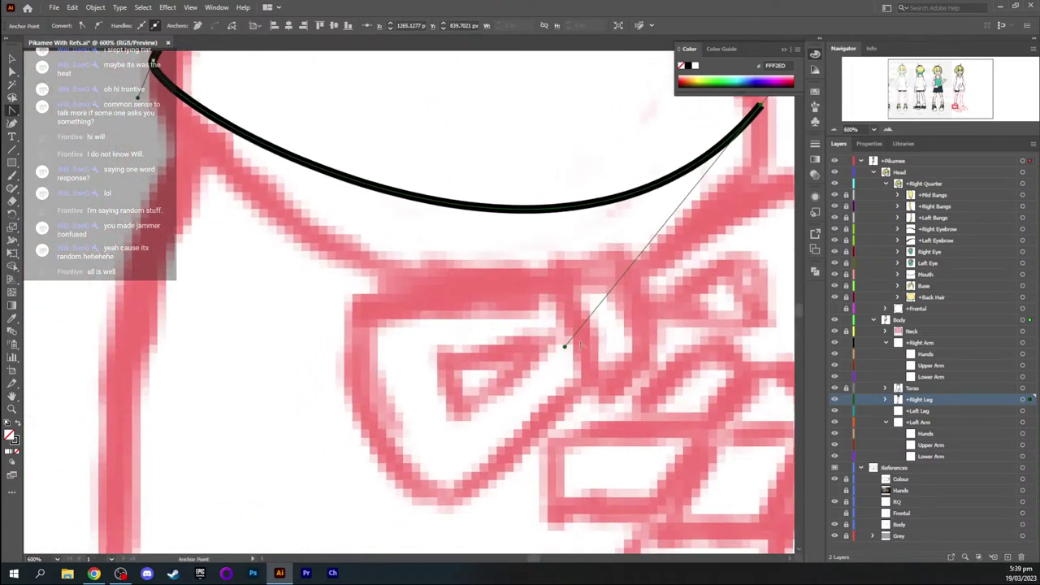
pyautogui.moveTo(565, 348); pyautogui.dragTo(486, 441)
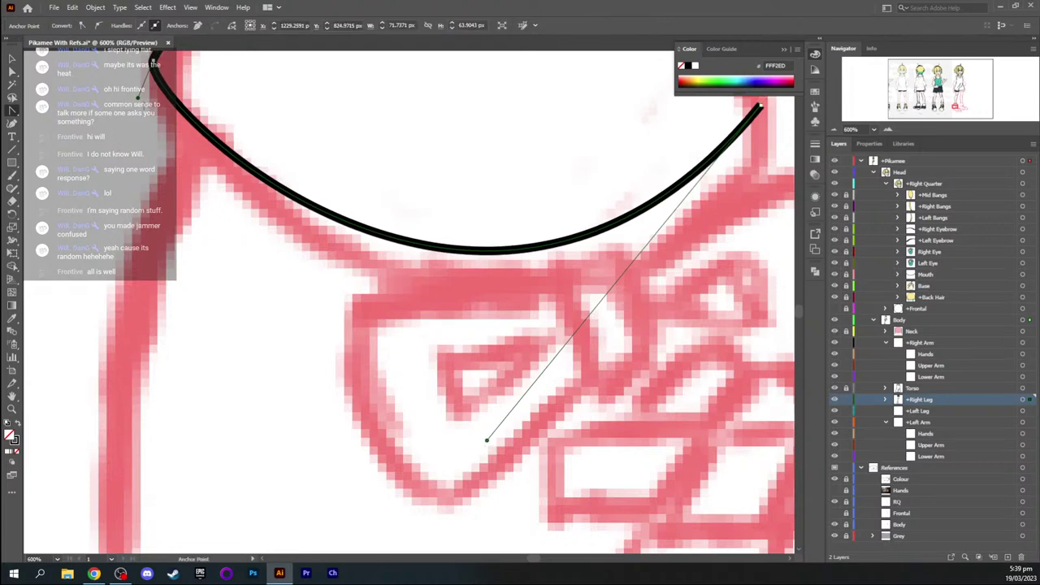
pyautogui.moveTo(151, 62); pyautogui.dragTo(218, 170)
pyautogui.press('space')
pyautogui.moveTo(436, 125); pyautogui.dragTo(170, 269)
pyautogui.moveTo(474, 195); pyautogui.dragTo(544, 225)
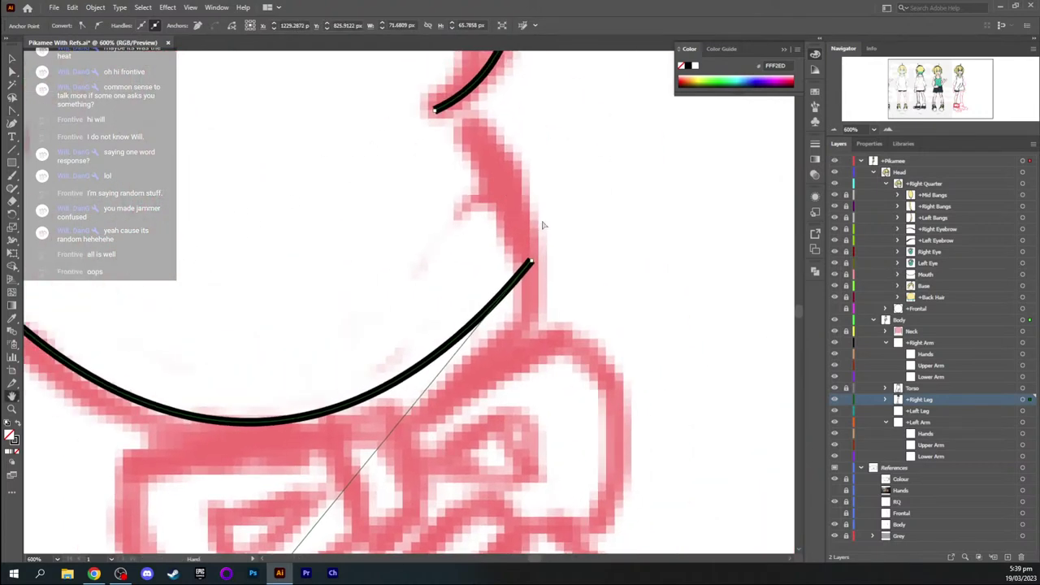
pyautogui.press('ctrl')
pyautogui.moveTo(529, 262); pyautogui.dragTo(549, 282)
# Re-angle the handle at the lower fold's leftmost anchor, round off that corner and deselect the path
pyautogui.press('v')
pyautogui.hotkey('ctrl', '-')
pyautogui.hotkey('ctrl', '-')
pyautogui.press('space')
pyautogui.moveTo(321, 256); pyautogui.dragTo(416, 216)
pyautogui.hotkey('shift', 'c')
pyautogui.moveTo(224, 280); pyautogui.dragTo(208, 309)
pyautogui.press('a')
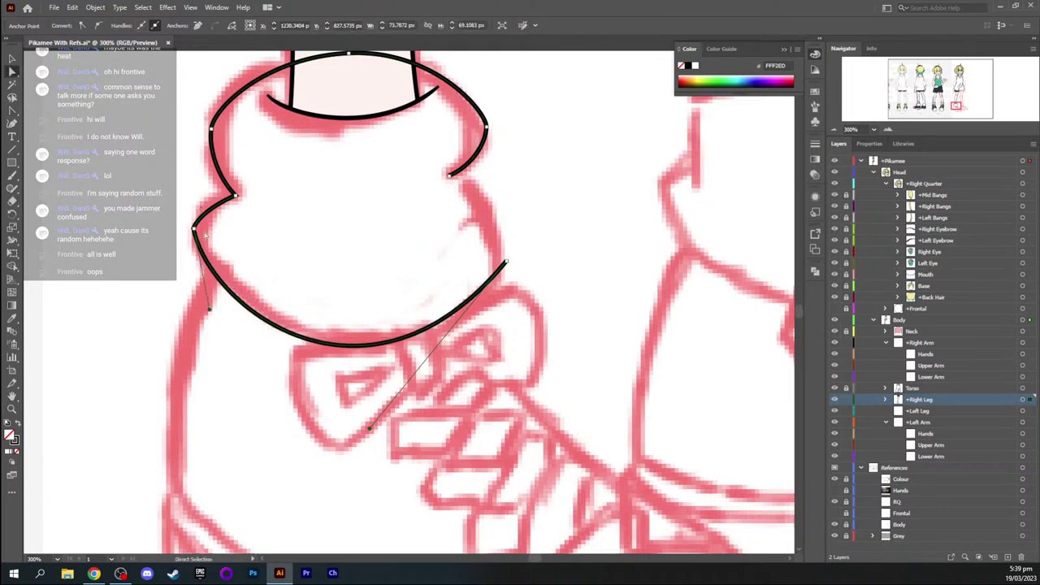
pyautogui.click(194, 229)
pyautogui.moveTo(207, 231); pyautogui.dragTo(221, 232)
pyautogui.click(425, 239)
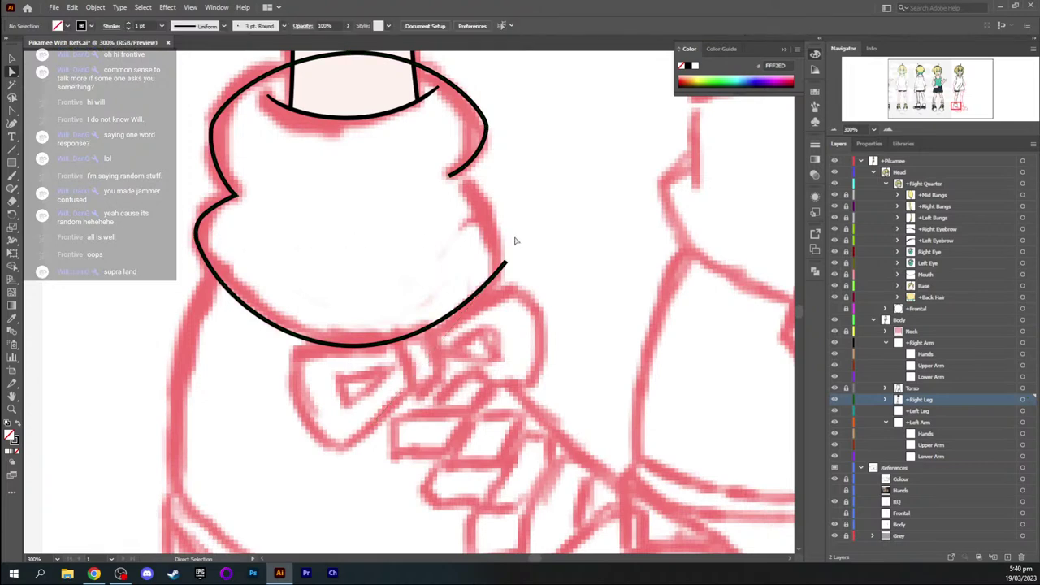
# Close the sock cuff outline with a curved segment from the lower fold's right end to the upper fold's right end
pyautogui.press('p')
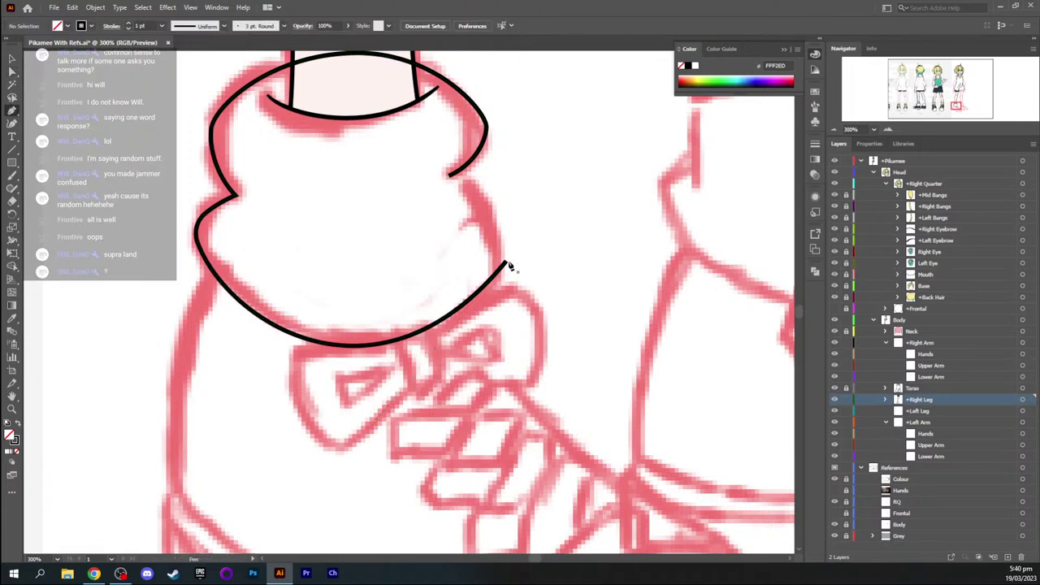
pyautogui.click(506, 264)
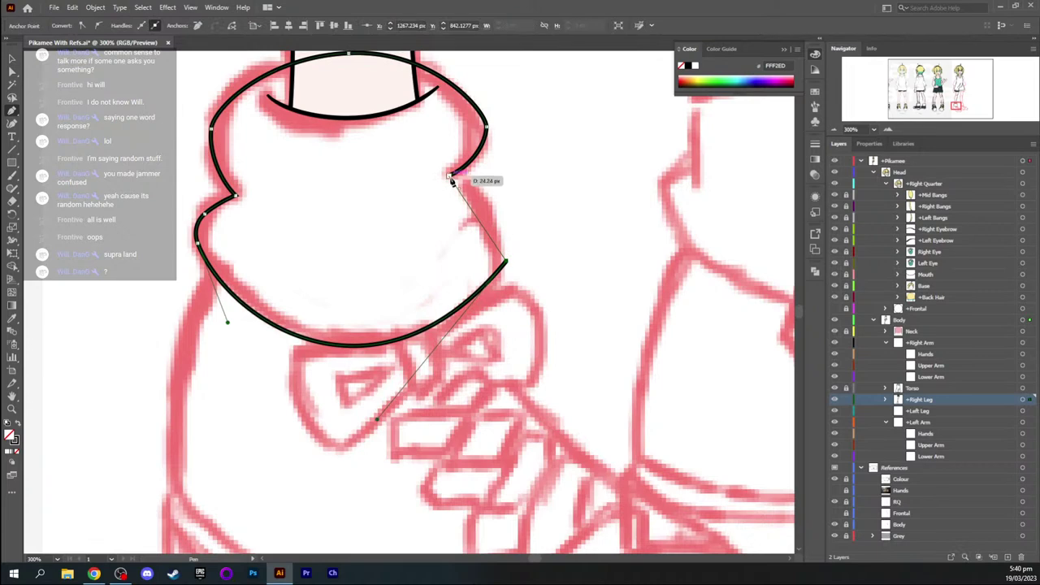
pyautogui.moveTo(452, 180); pyautogui.dragTo(485, 163)
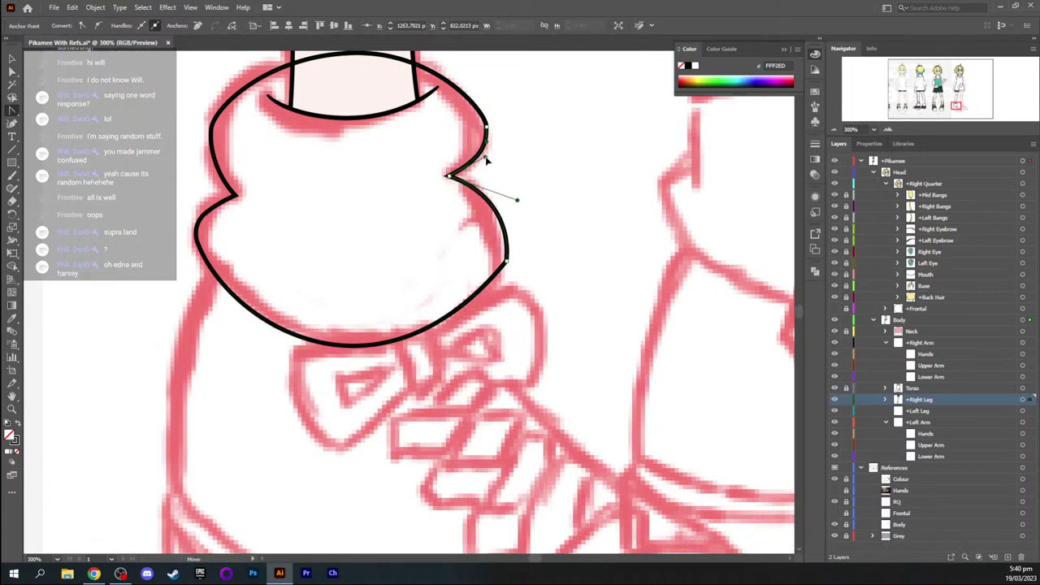
# Move the lower fold's right anchor inward, shorten the closing segment's handle and round off the corner
pyautogui.press('a')
pyautogui.moveTo(506, 260); pyautogui.dragTo(496, 268)
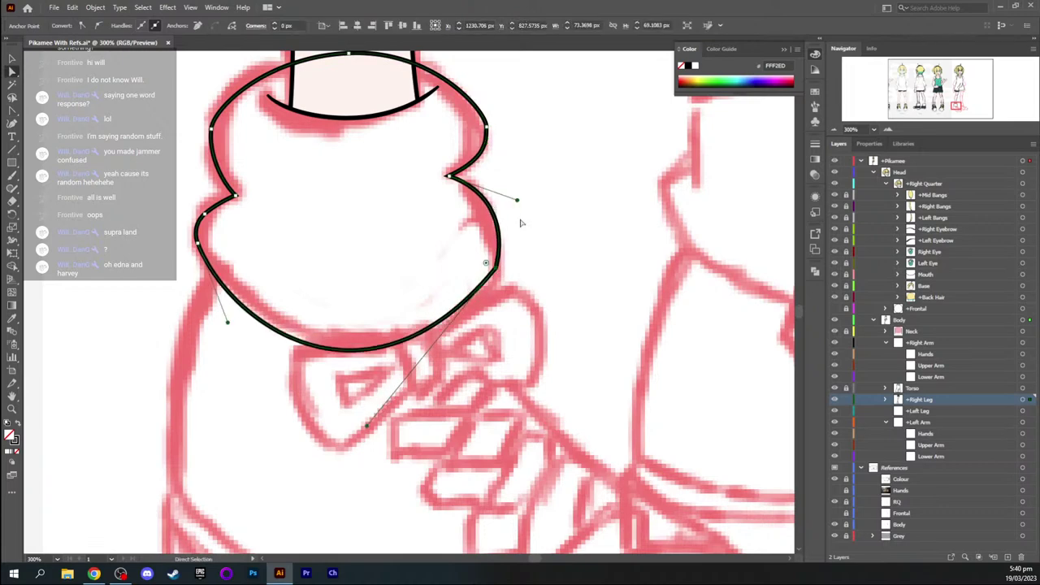
pyautogui.moveTo(516, 199); pyautogui.dragTo(490, 209)
pyautogui.click(497, 269)
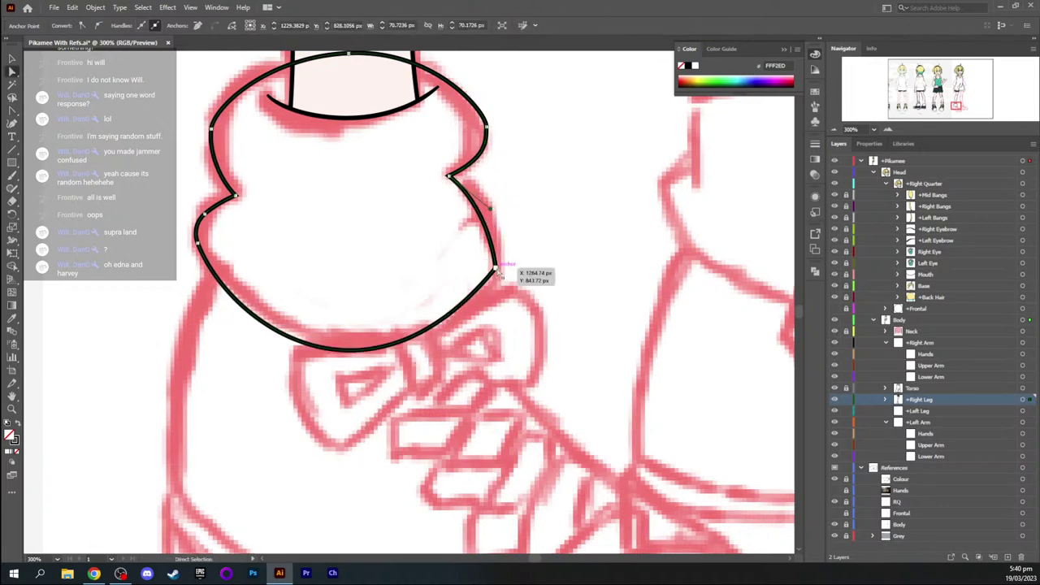
pyautogui.moveTo(496, 269); pyautogui.dragTo(453, 257)
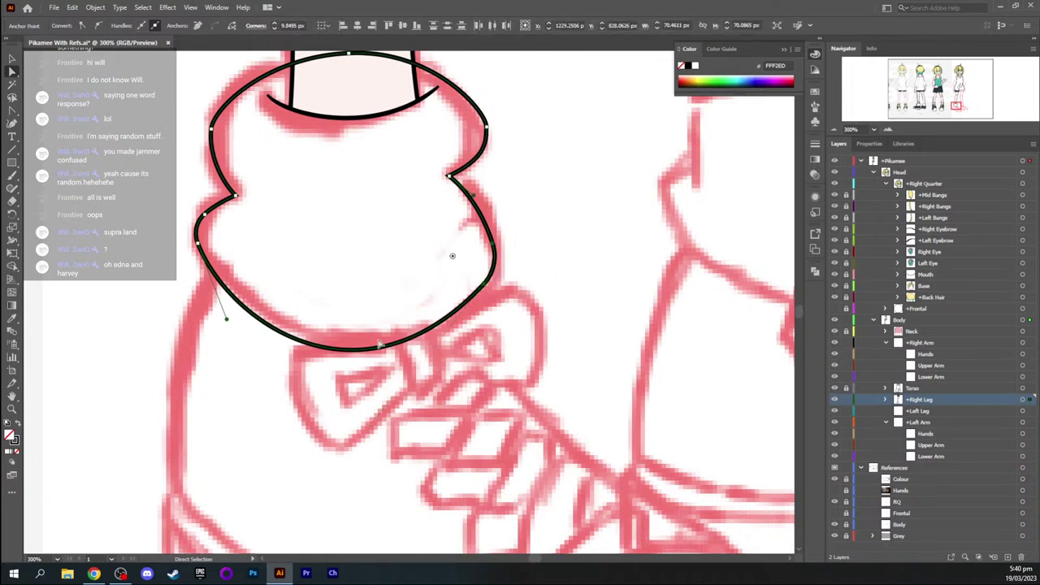
# Add an anchor point at the middle of the lower fold's bottom edge and nudge it upward to the sketch line
pyautogui.press('+')
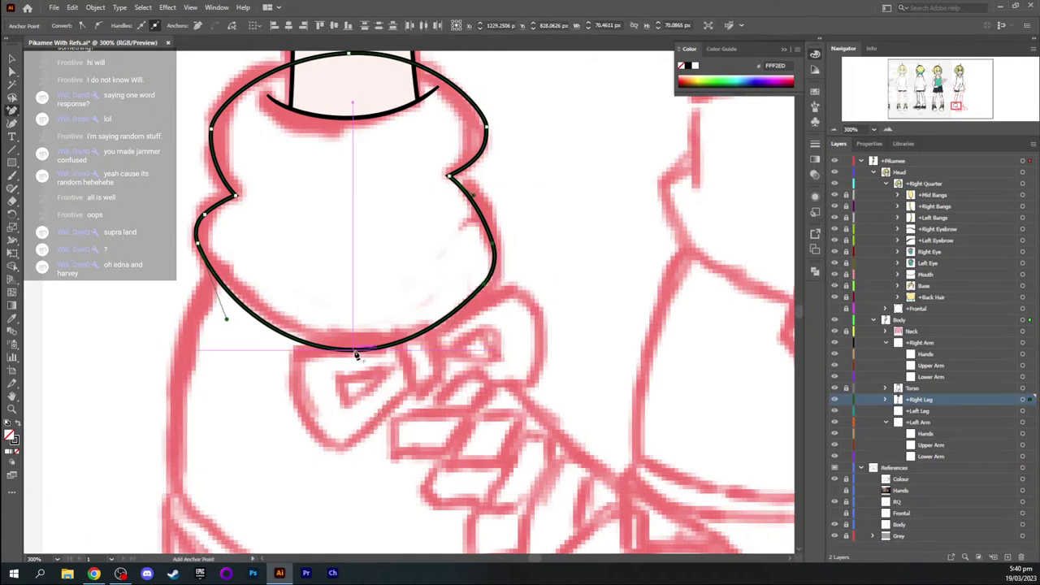
pyautogui.click(355, 353)
pyautogui.press('a')
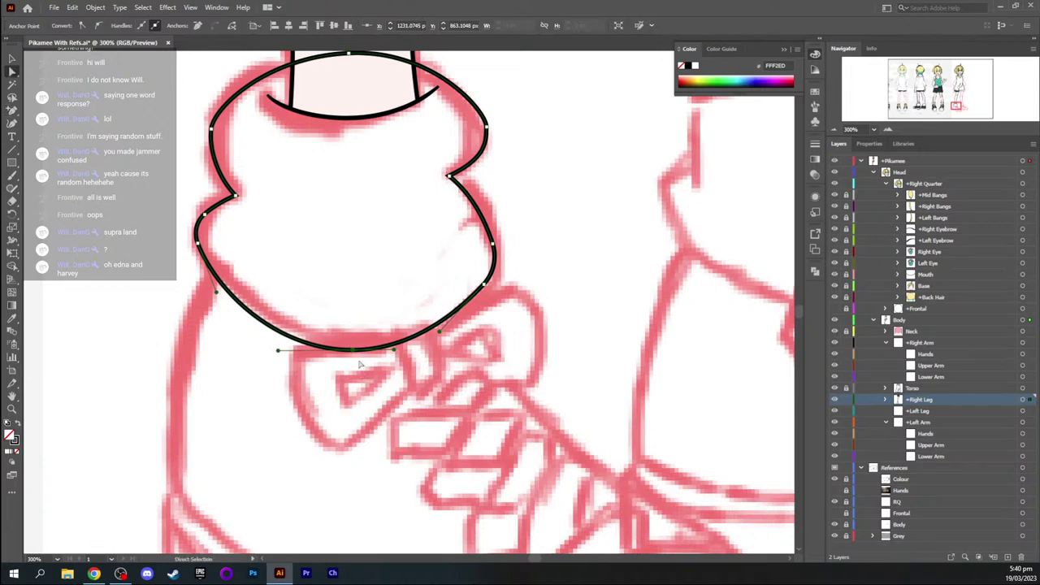
pyautogui.press('Up')
pyautogui.press('Up')
pyautogui.press('Up')
pyautogui.press('Up')
pyautogui.press('Up')
pyautogui.press('Up')
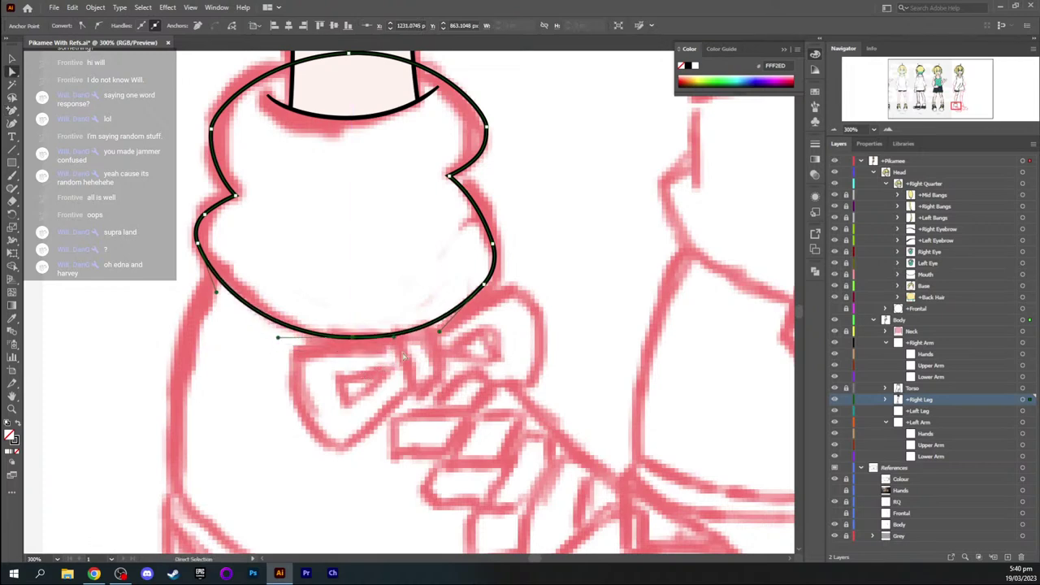
# Adjust the bottom anchor's handles and height to flatten the fold's lower edge, and check the anchors on the right side
pyautogui.moveTo(396, 337); pyautogui.dragTo(420, 338)
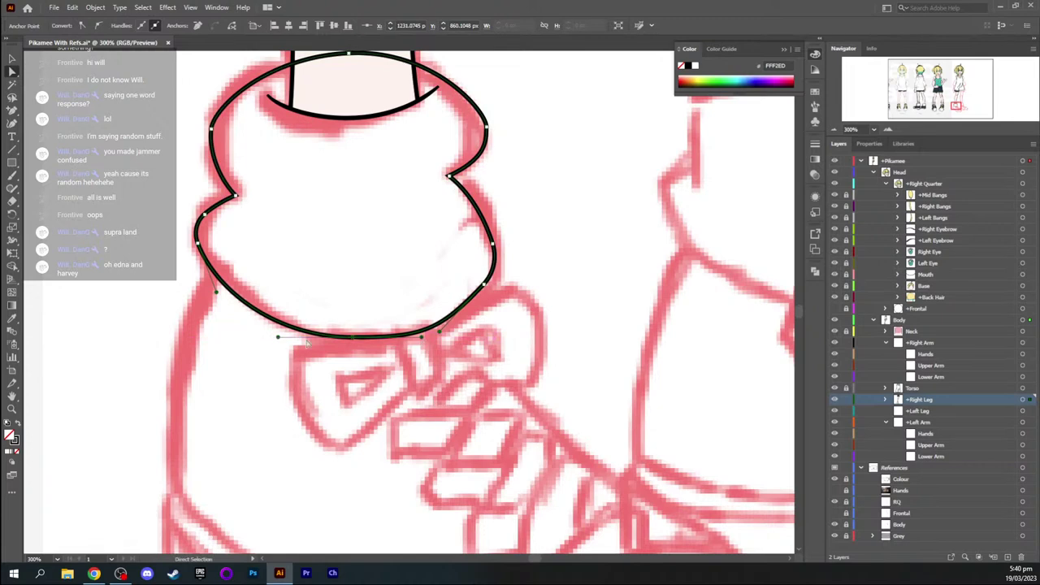
pyautogui.hotkey('shift', 'c')
pyautogui.moveTo(353, 340)
pyautogui.mouseDown()
pyautogui.moveTo(441, 335)
pyautogui.moveTo(420, 343)
pyautogui.moveTo(360, 333)
pyautogui.mouseUp()
pyautogui.press('a')
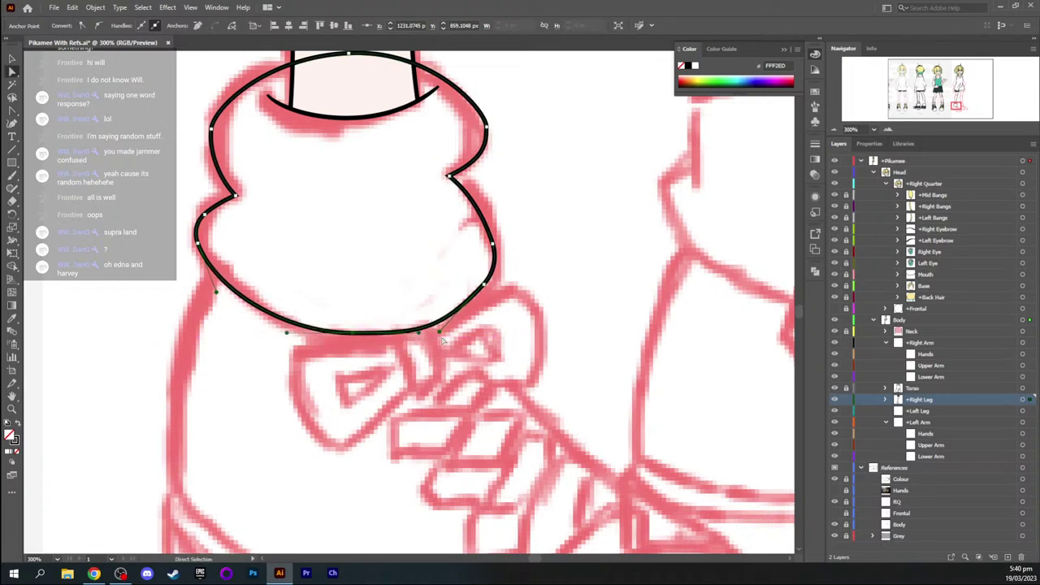
pyautogui.click(494, 247)
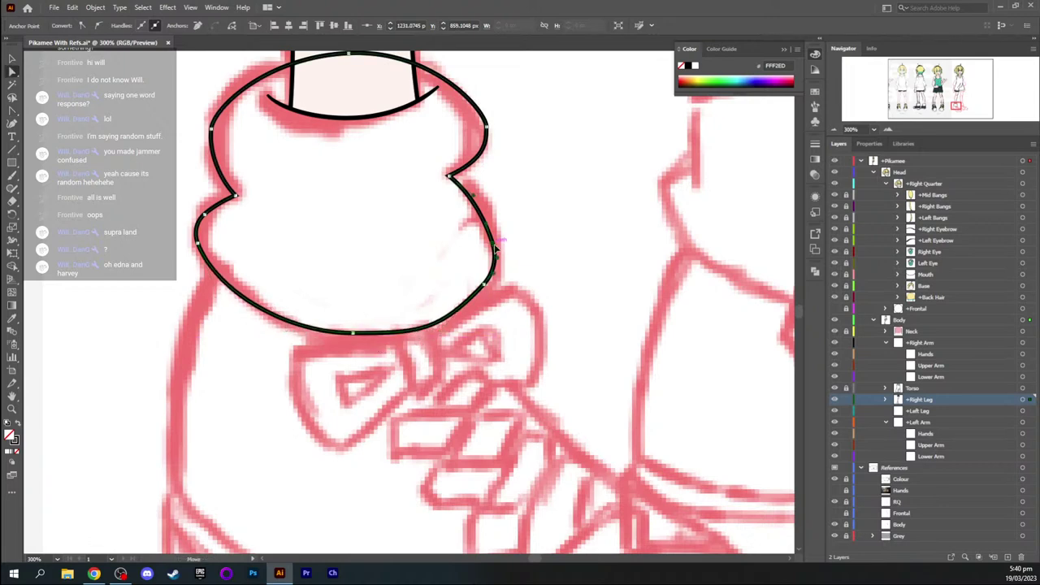
pyautogui.click(546, 283)
pyautogui.click(481, 282)
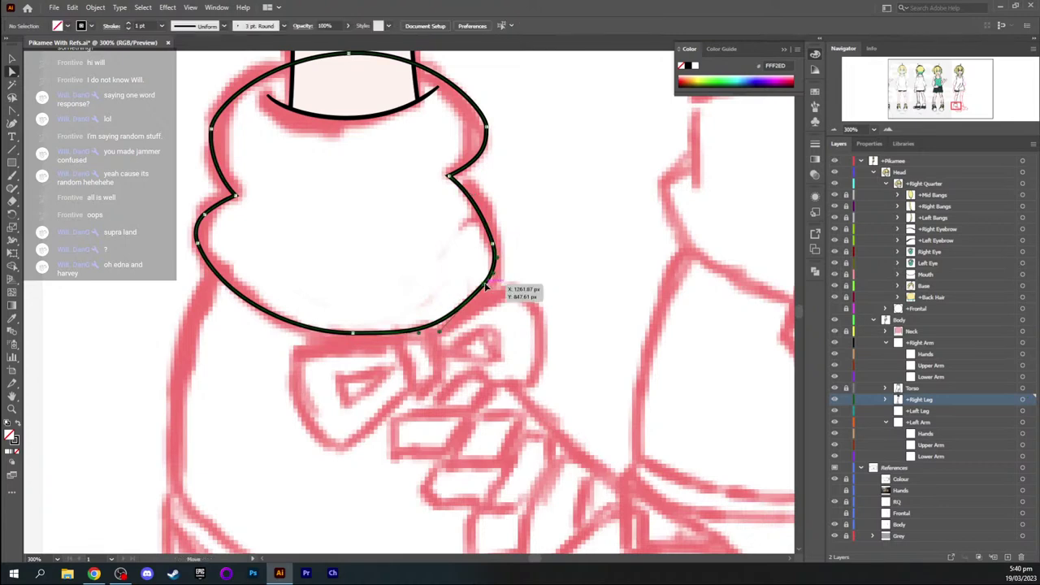
pyautogui.click(544, 274)
# Undo all the lower fold edits back to the open upper cuff curve
pyautogui.hotkey('ctrl', 'z')
pyautogui.hotkey('ctrl', 'z')
pyautogui.hotkey('ctrl', 'z')
pyautogui.hotkey('ctrl', 'z')
pyautogui.hotkey('ctrl', 'z')
pyautogui.hotkey('ctrl', 'z')
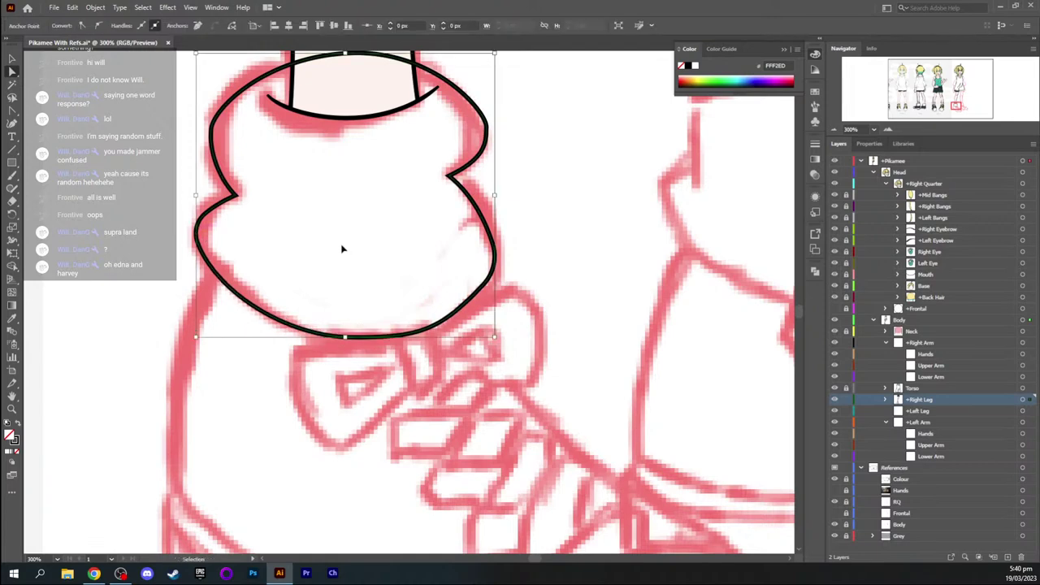
pyautogui.hotkey('ctrl', 'z')
pyautogui.hotkey('ctrl', 'z')
pyautogui.hotkey('ctrl', 'z')
pyautogui.hotkey('ctrl', 'z')
pyautogui.hotkey('ctrl', 'z')
pyautogui.hotkey('ctrl', 'z')
pyautogui.hotkey('ctrl', 'z')
pyautogui.hotkey('ctrl', 'z')
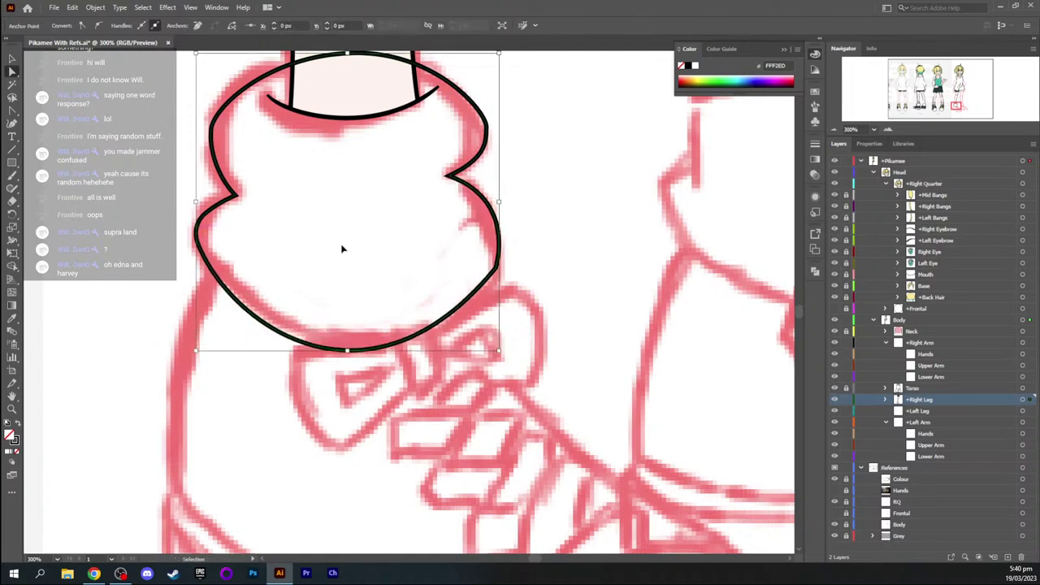
pyautogui.hotkey('ctrl', 'z')
pyautogui.hotkey('ctrl', 'z')
pyautogui.hotkey('ctrl', 'z')
pyautogui.hotkey('ctrl', 'z')
pyautogui.hotkey('ctrl', 'z')
pyautogui.hotkey('ctrl', 'z')
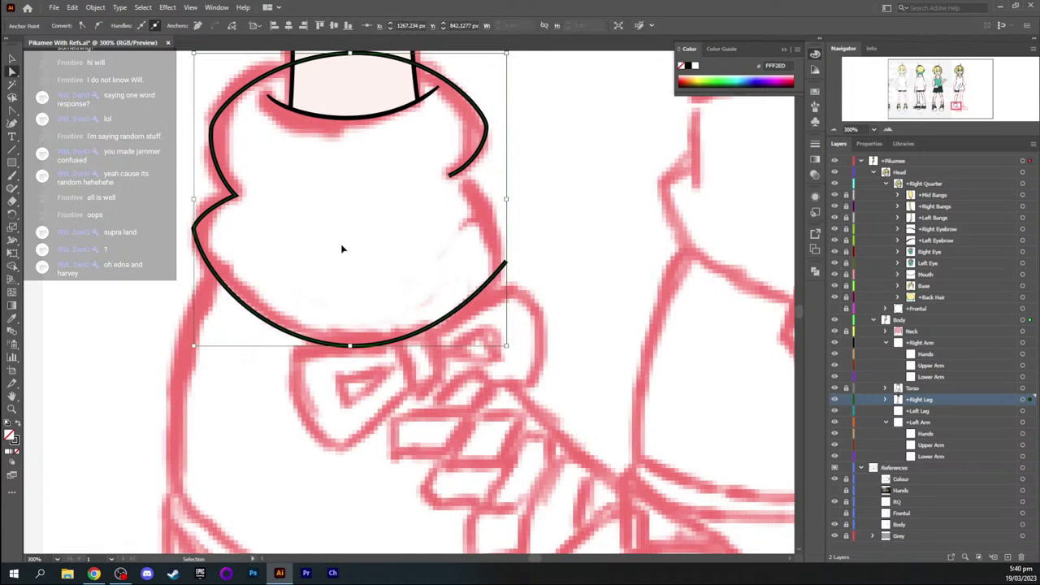
pyautogui.hotkey('ctrl', 'z')
pyautogui.hotkey('ctrl', 'z')
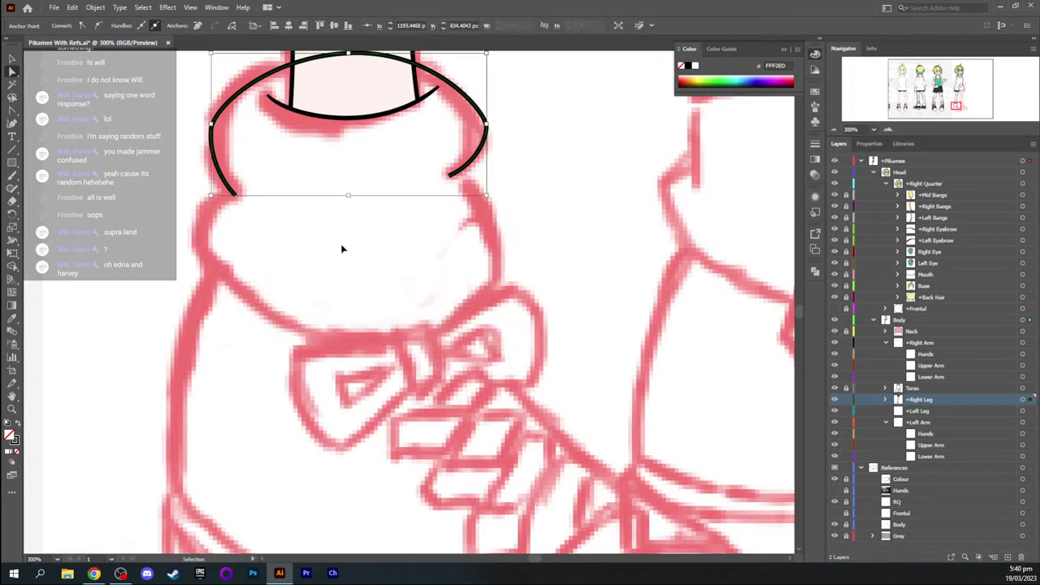
# Save the document
pyautogui.hotkey('ctrl', 's')
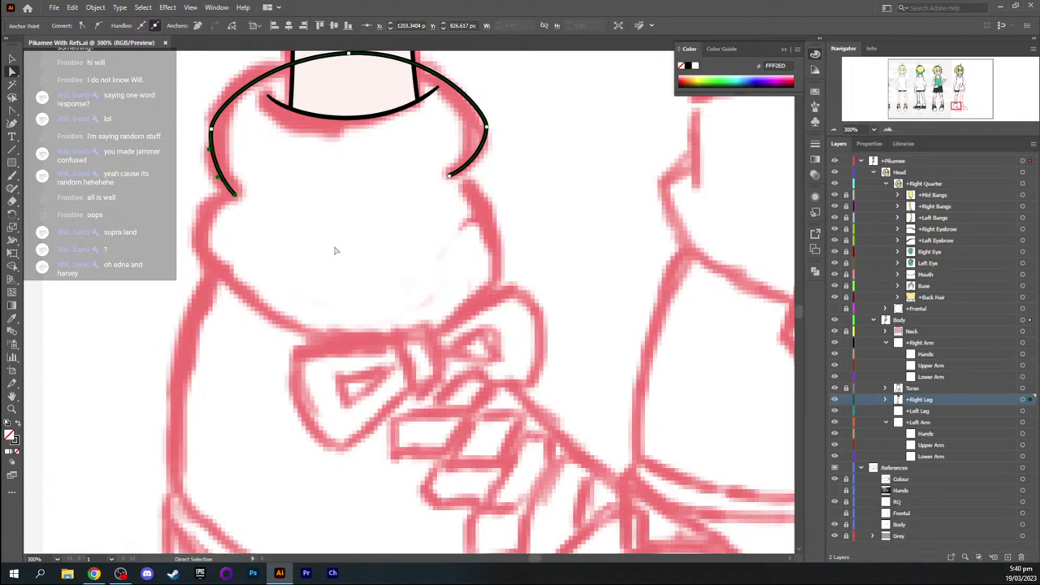
# Draw the lower fold from the cuff's left end through one smooth bottom anchor and close it at the right end
pyautogui.press('p')
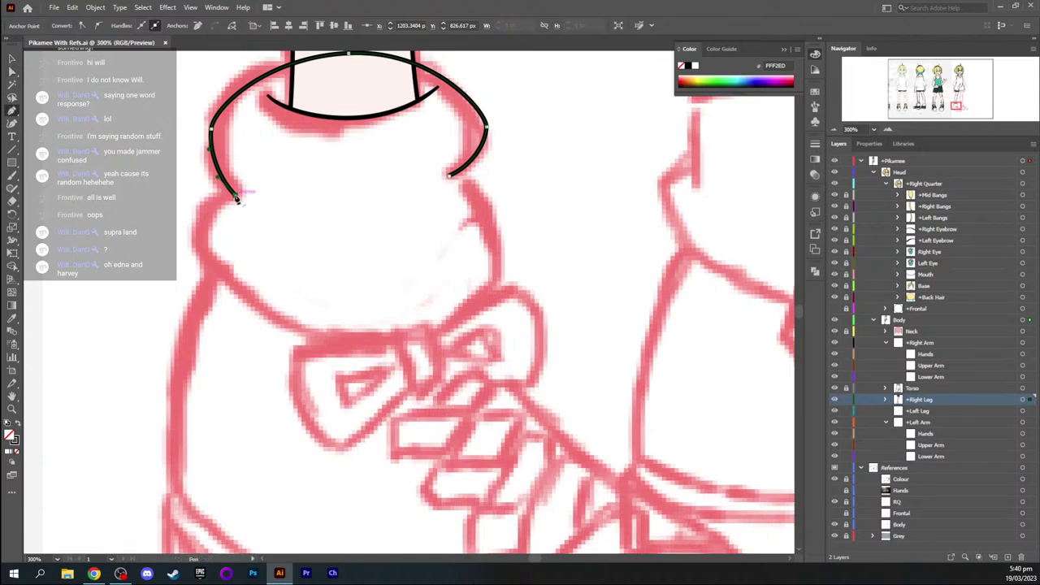
pyautogui.click(237, 199)
pyautogui.moveTo(339, 337); pyautogui.dragTo(559, 411)
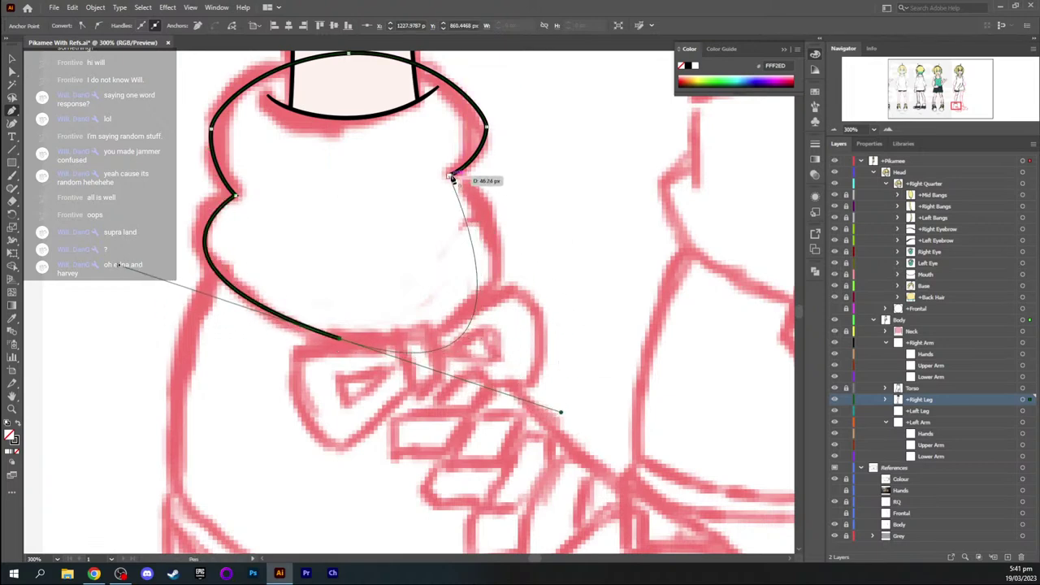
pyautogui.moveTo(452, 177); pyautogui.dragTo(383, 181)
pyautogui.press('a')
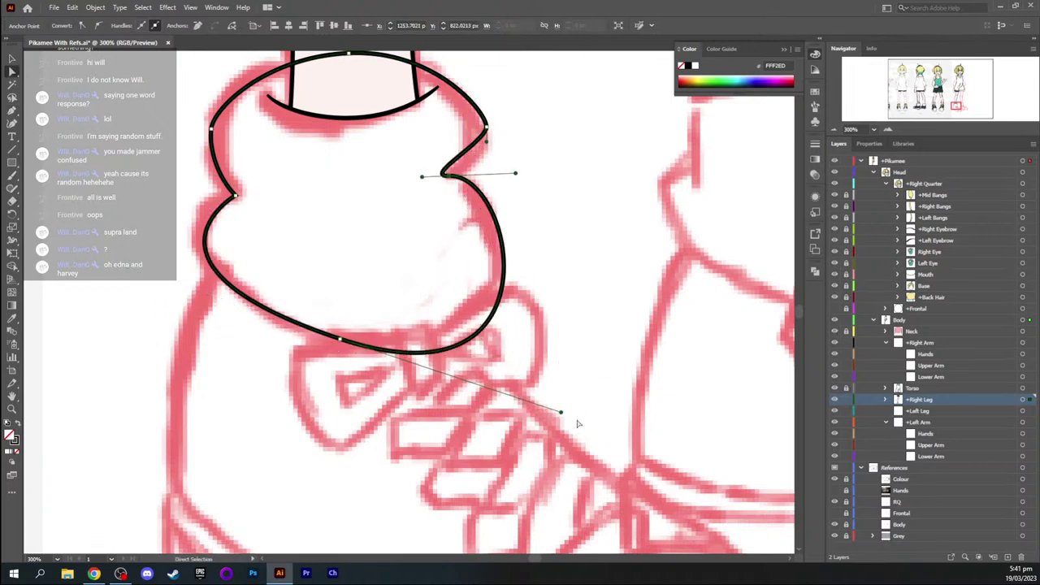
pyautogui.click(554, 415)
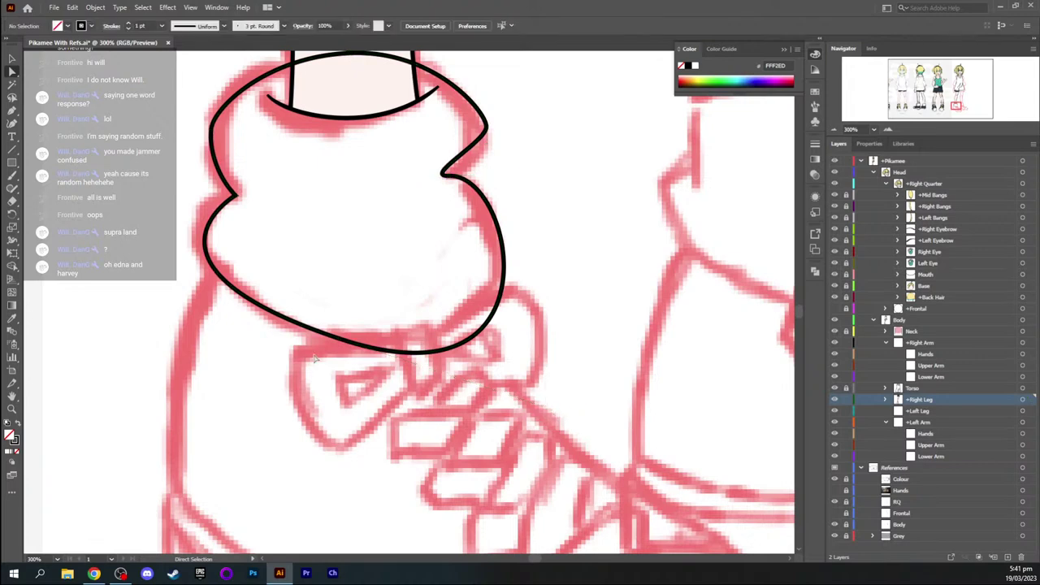
# Level the bottom anchor's handles and nudge the anchor upward so the lower fold follows the sketch
pyautogui.click(347, 341)
pyautogui.click(340, 339)
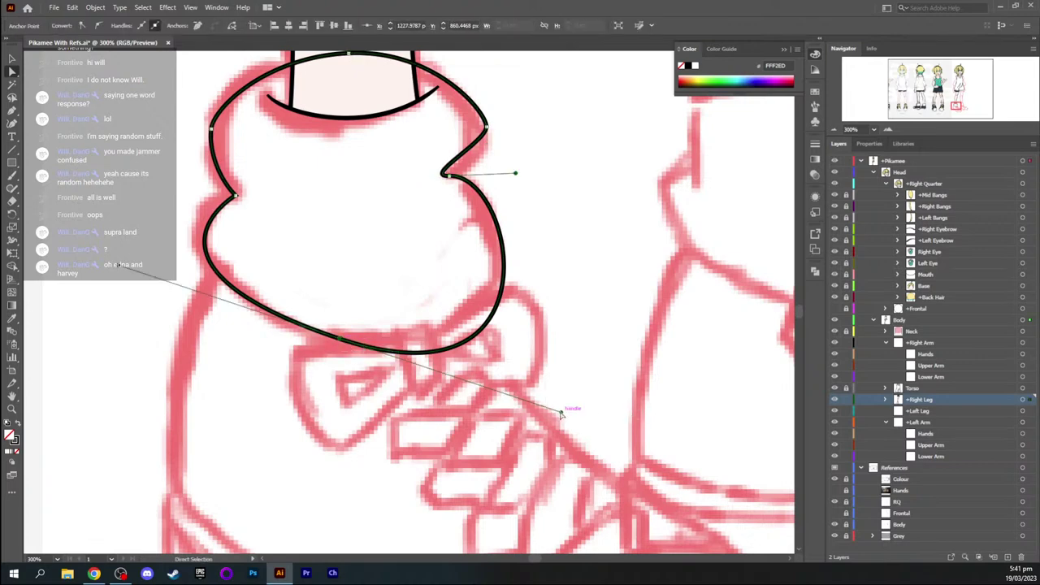
pyautogui.moveTo(560, 413); pyautogui.dragTo(541, 359)
pyautogui.press('Up')
pyautogui.press('Up')
pyautogui.press('Up')
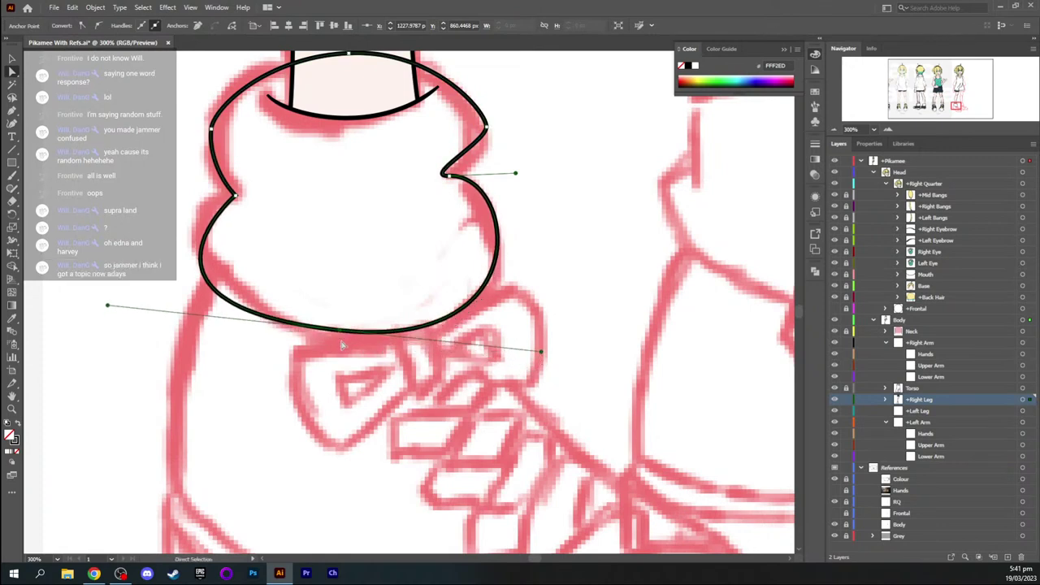
pyautogui.press('Down')
pyautogui.press('Right')
pyautogui.moveTo(545, 353); pyautogui.dragTo(540, 343)
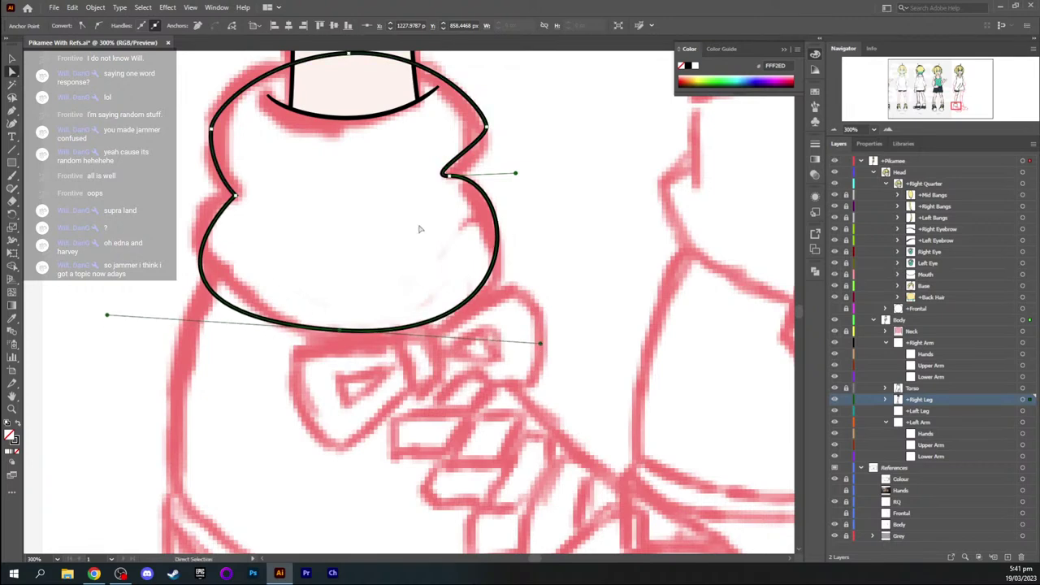
# Swing the right notch anchor's upper handle outward so the upper fold's right edge bulges to a sharp notch
pyautogui.click(446, 175)
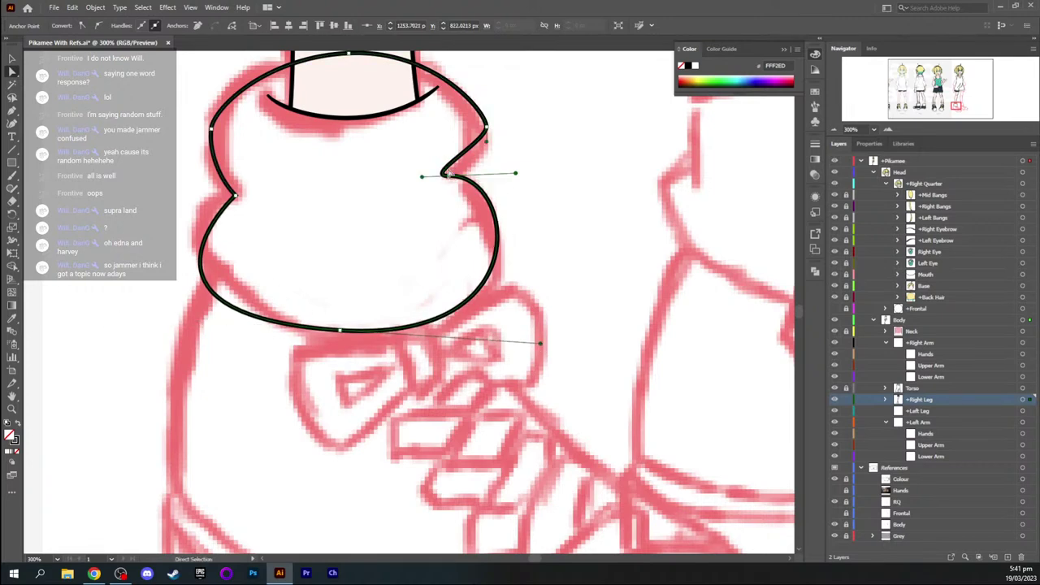
pyautogui.hotkey('shift', 'c')
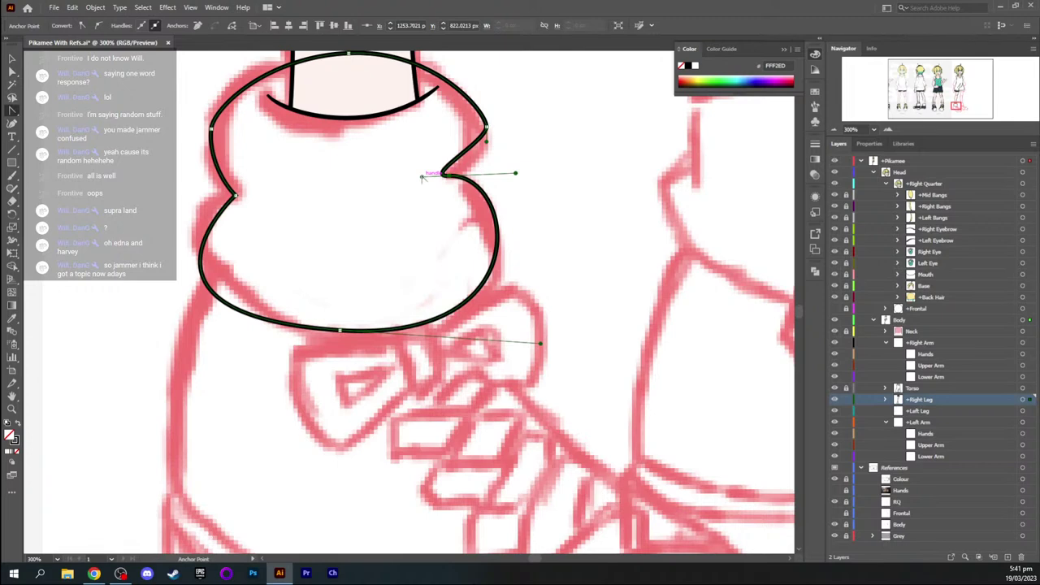
pyautogui.moveTo(422, 177); pyautogui.dragTo(474, 165)
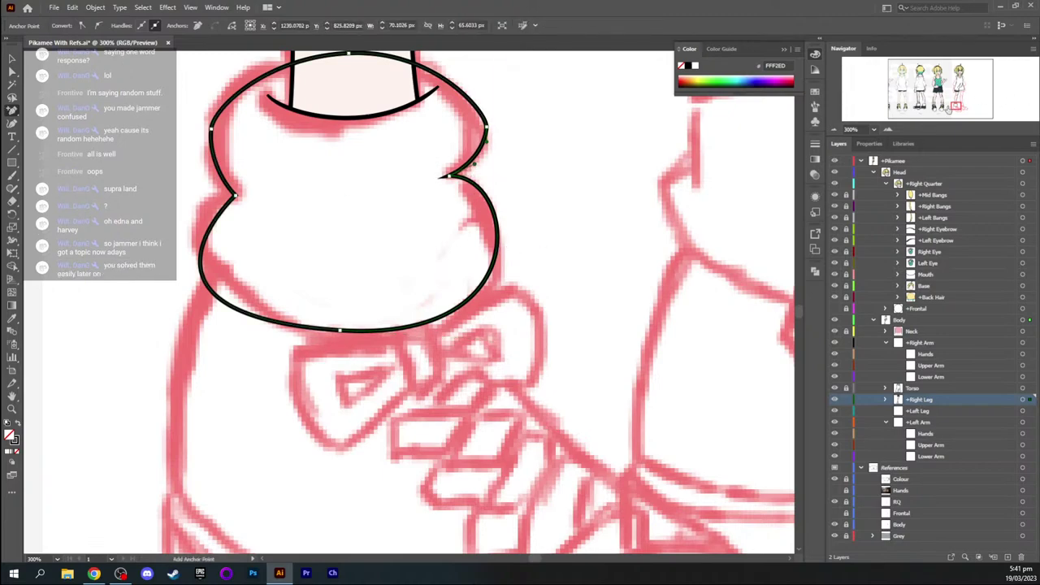
# Try deleting the lower fold's bottom anchor and undo the deletion
pyautogui.moveTo(953, 106)
pyautogui.mouseDown()
pyautogui.moveTo(877, 104)
pyautogui.moveTo(953, 105)
pyautogui.mouseUp()
pyautogui.press('a')
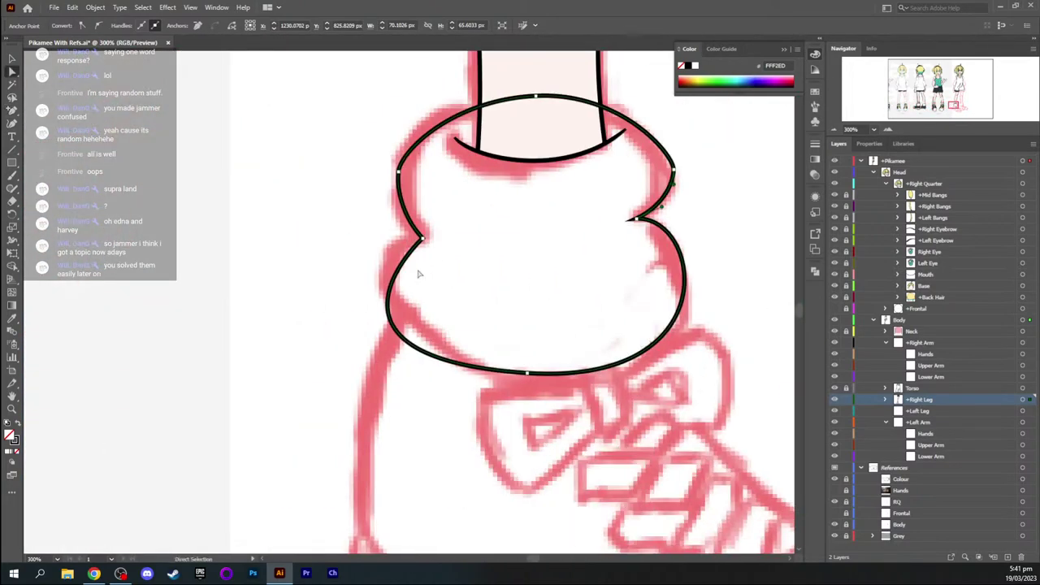
pyautogui.click(398, 281)
pyautogui.press('-')
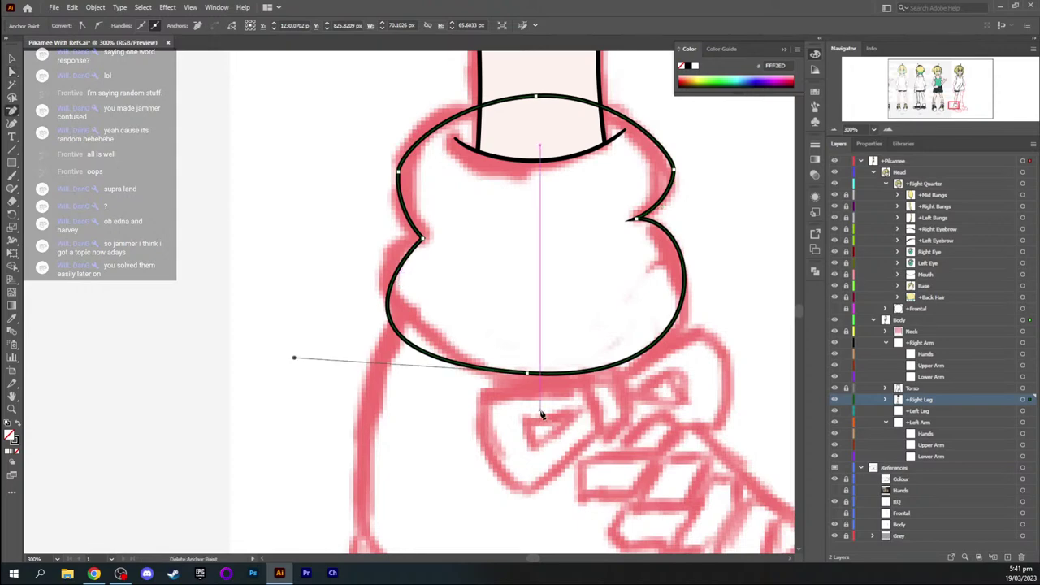
pyautogui.click(530, 374)
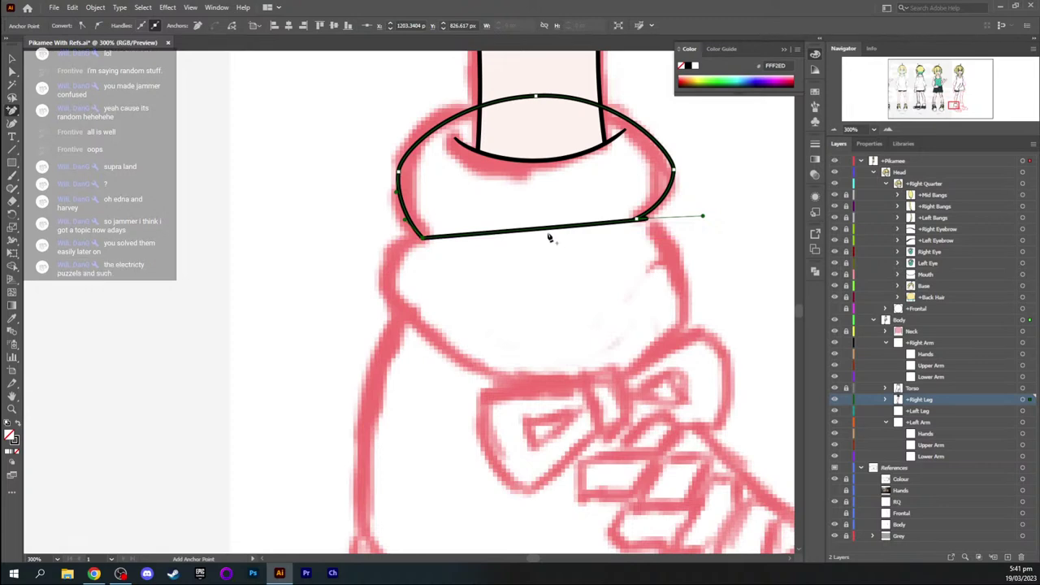
pyautogui.hotkey('ctrl', 'z')
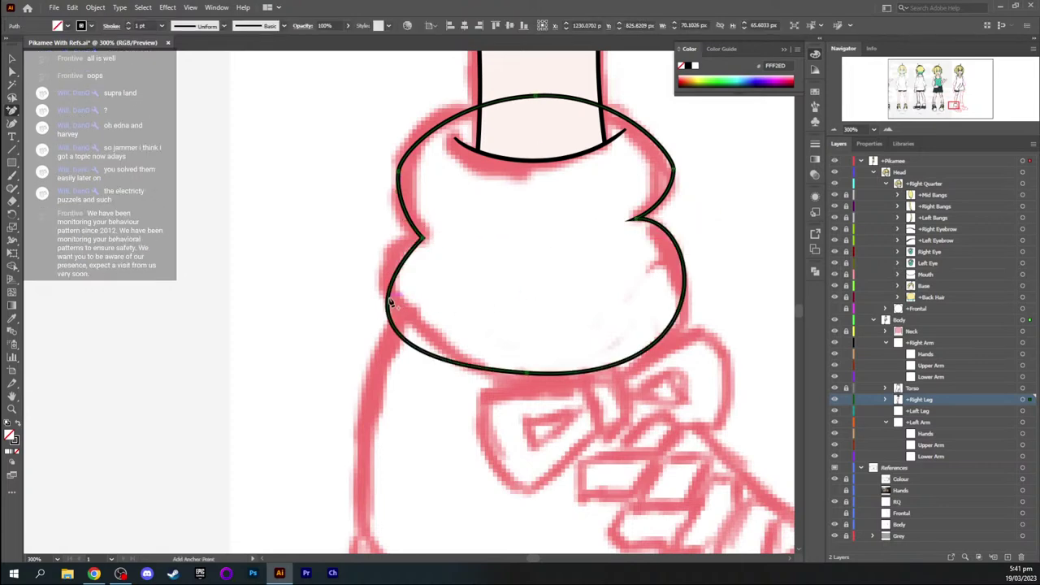
# Add an anchor on the lower fold's left side and shape it outward to follow the sketch's bulge
pyautogui.click(390, 302)
pyautogui.moveTo(390, 302)
pyautogui.mouseDown()
pyautogui.moveTo(378, 271)
pyautogui.moveTo(394, 305)
pyautogui.mouseUp()
pyautogui.hotkey('shift', 'c')
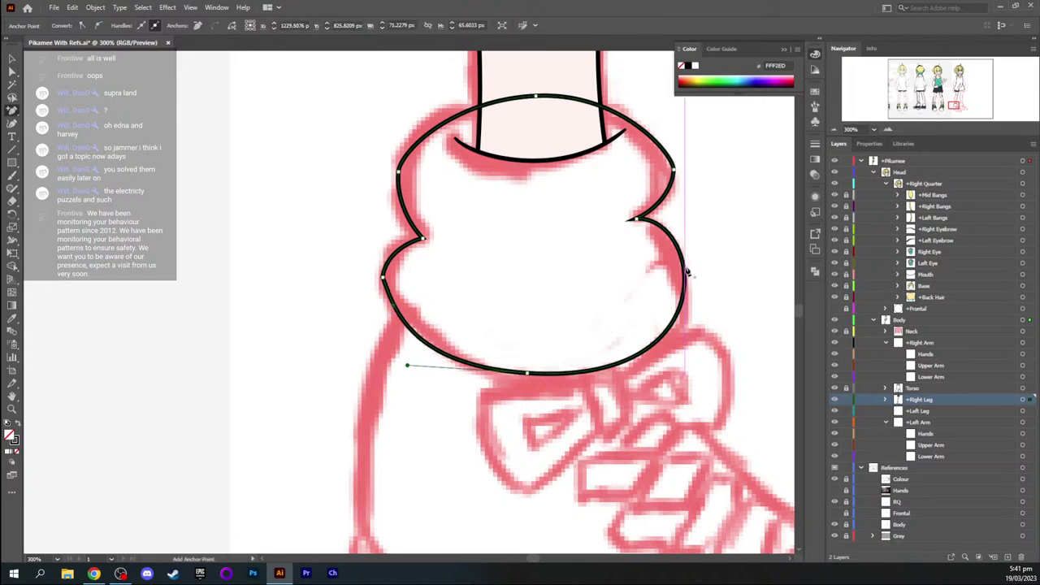
# Add an anchor on the lower fold's right side, shift it down, and bend the curve below the right notch onto the sketch
pyautogui.click(684, 285)
pyautogui.press('a')
pyautogui.moveTo(685, 284); pyautogui.dragTo(686, 301)
pyautogui.hotkey('shift', 'c')
pyautogui.moveTo(665, 218); pyautogui.dragTo(662, 243)
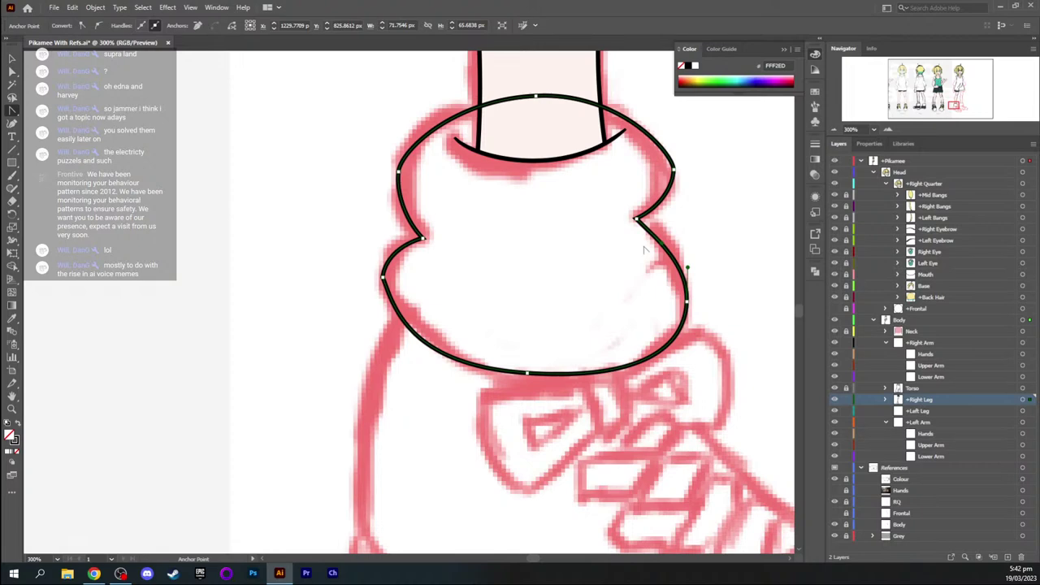
# Nudge the bottom anchor slightly left and shorten the right side anchor's lower handle, angling it inward
pyautogui.press('a')
pyautogui.moveTo(529, 376); pyautogui.dragTo(520, 371)
pyautogui.click(687, 301)
pyautogui.hotkey('shift', 'c')
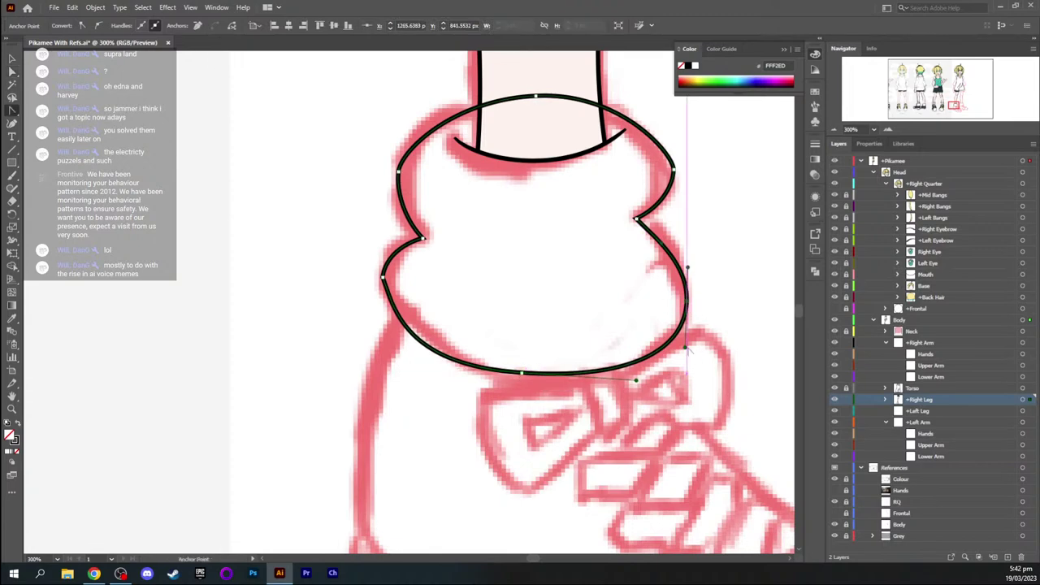
pyautogui.moveTo(687, 347); pyautogui.dragTo(678, 329)
# Adjust the right notch anchor's lower handle so the lower fold bulges outward just beneath the notch
pyautogui.press('a')
pyautogui.click(636, 219)
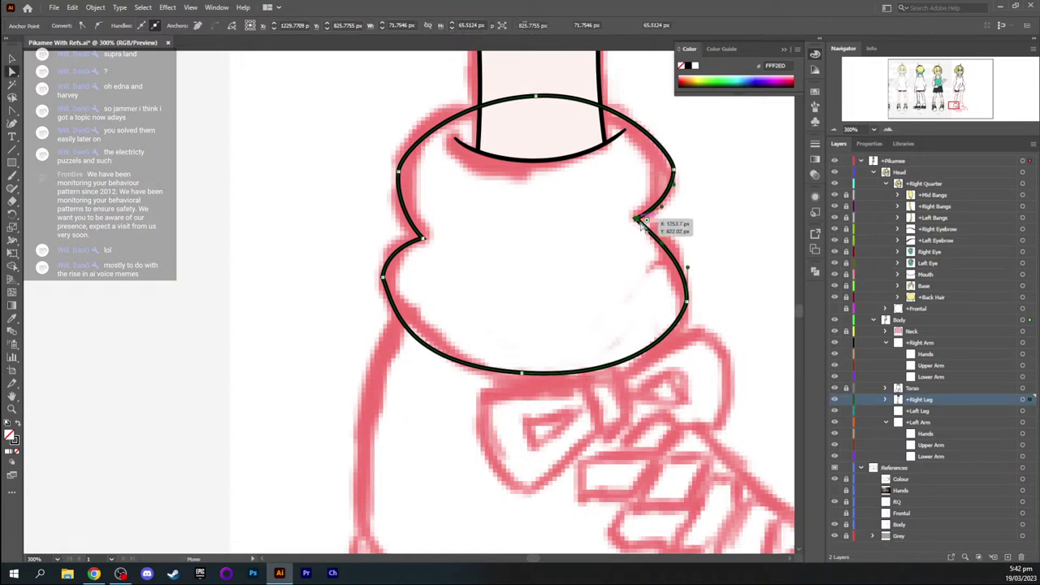
pyautogui.hotkey('shift', 'c')
pyautogui.moveTo(665, 245); pyautogui.dragTo(672, 238)
pyautogui.press('a')
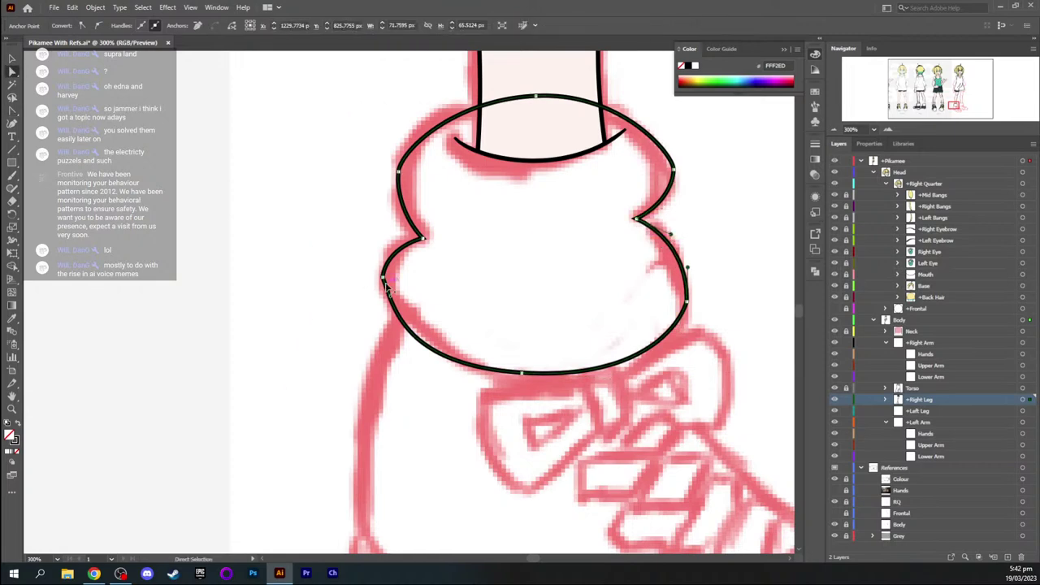
# Shift the lower fold's left side anchor down along the sketch and delete the bottom anchor
pyautogui.moveTo(383, 278); pyautogui.dragTo(392, 321)
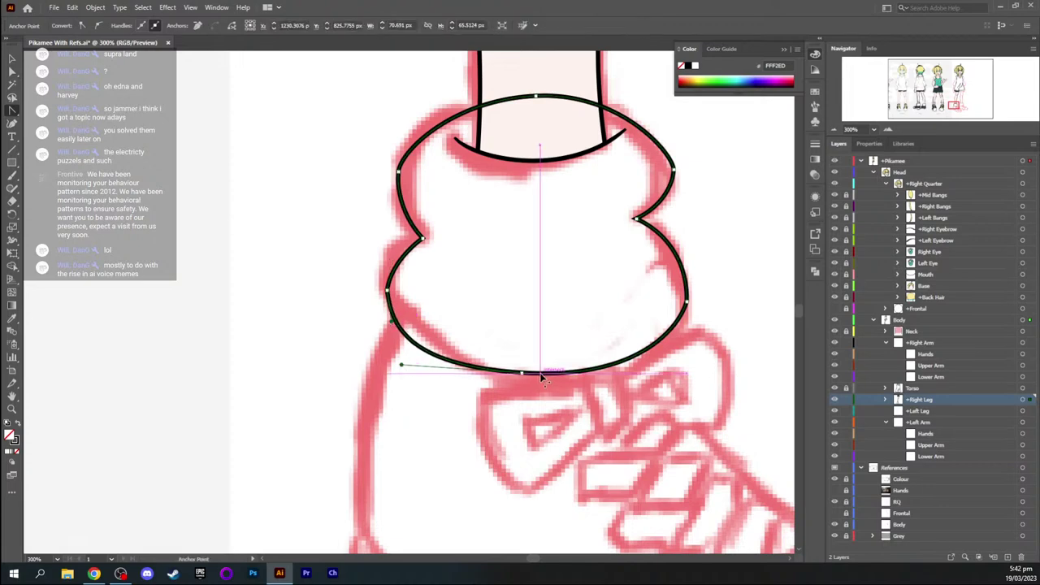
pyautogui.press('a')
pyautogui.press('-')
pyautogui.click(520, 373)
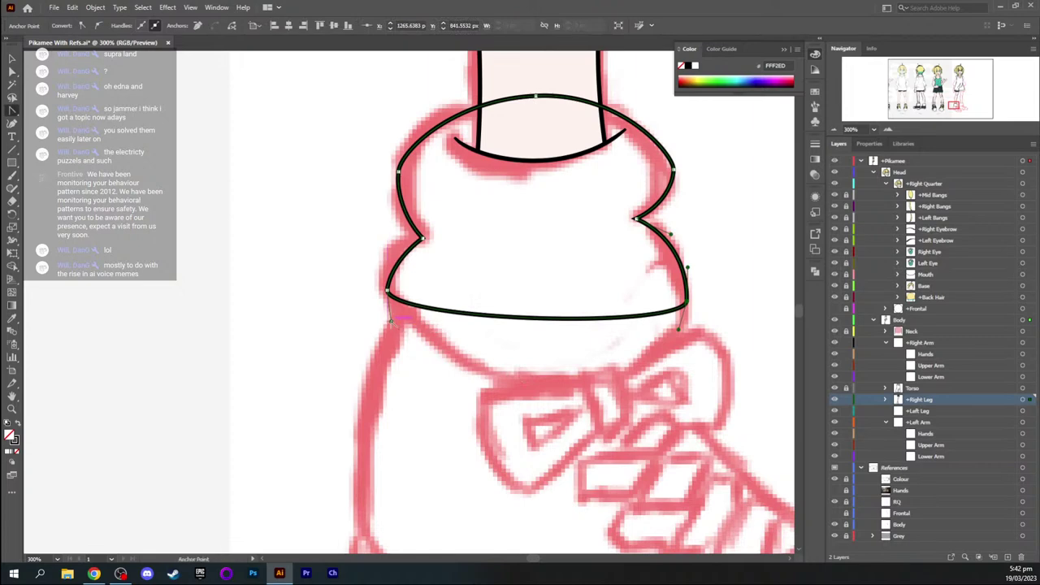
# Extend the left and right side anchors' lower handles downward so one deep curve traces the bottom of the cuff
pyautogui.moveTo(390, 323); pyautogui.dragTo(526, 473)
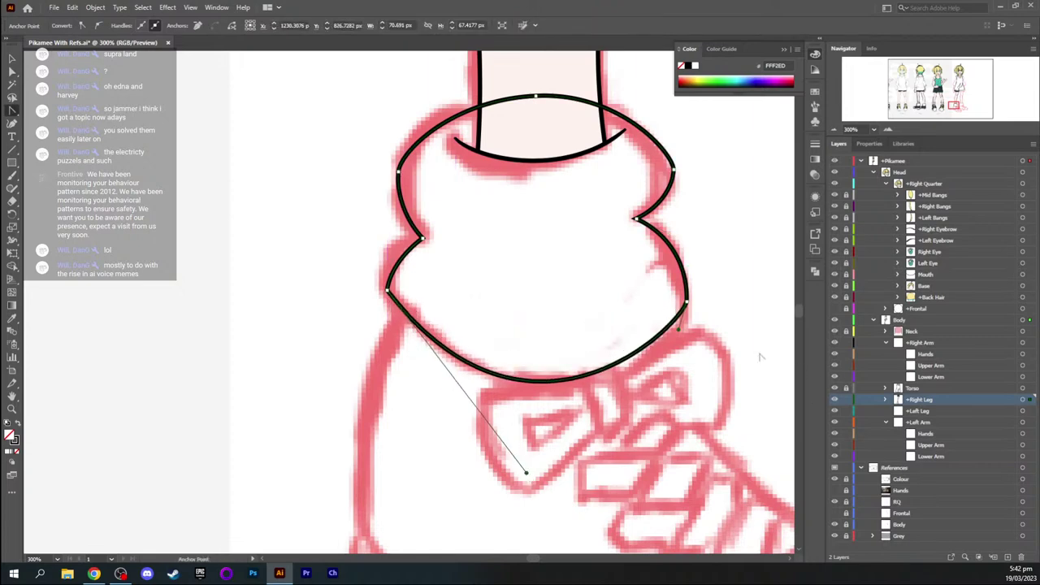
pyautogui.moveTo(679, 329); pyautogui.dragTo(680, 355)
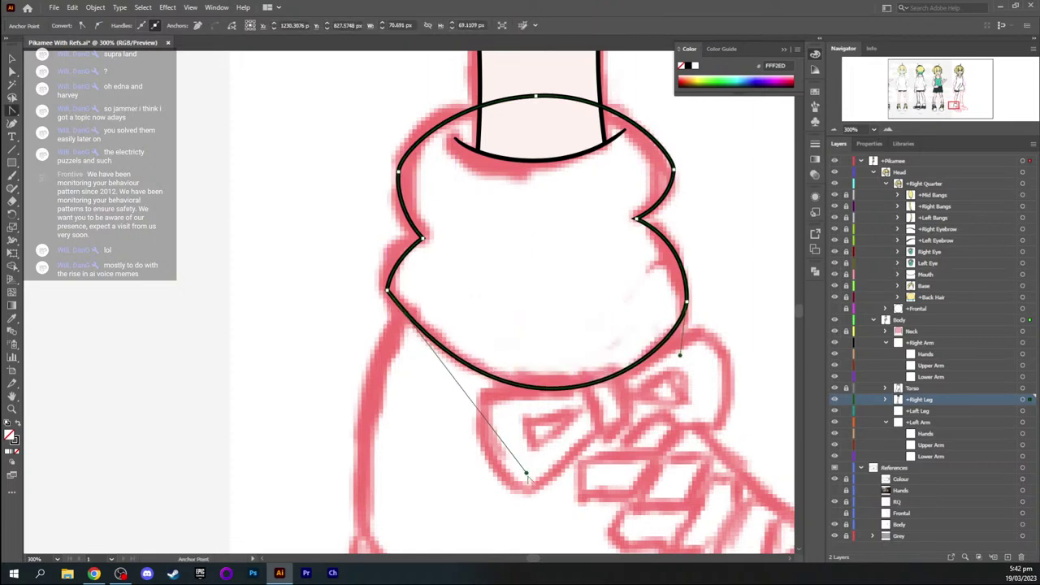
pyautogui.moveTo(526, 475); pyautogui.dragTo(482, 452)
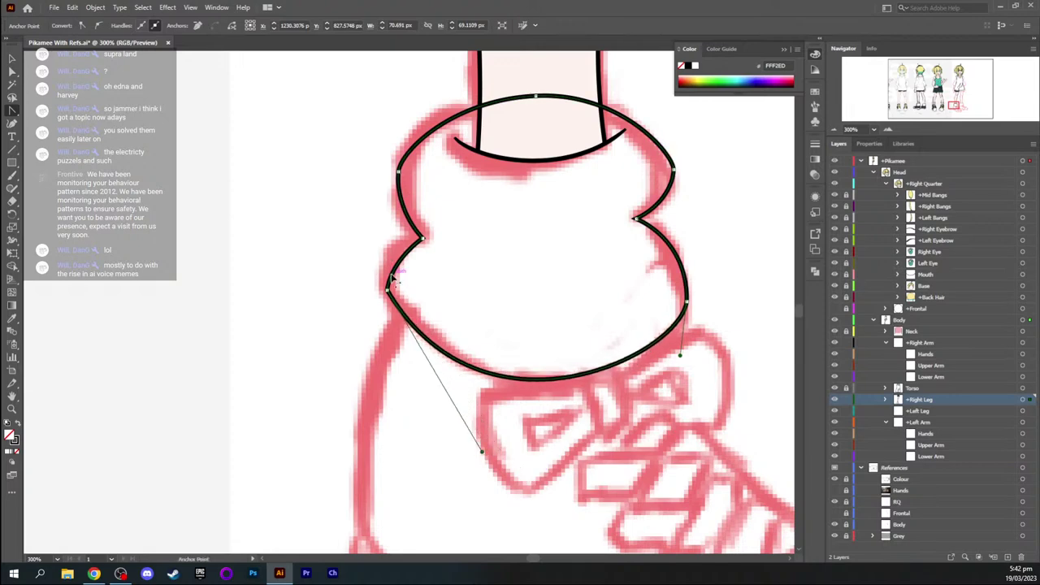
# Round the corner at the lower fold's left side anchor to a radius of about 5 px
pyautogui.press('a')
pyautogui.click(389, 290)
pyautogui.moveTo(400, 290)
pyautogui.mouseDown()
pyautogui.moveTo(425, 285)
pyautogui.moveTo(400, 288)
pyautogui.mouseUp()
pyautogui.hotkey('ctrl', 'z')
pyautogui.moveTo(408, 288); pyautogui.dragTo(410, 289)
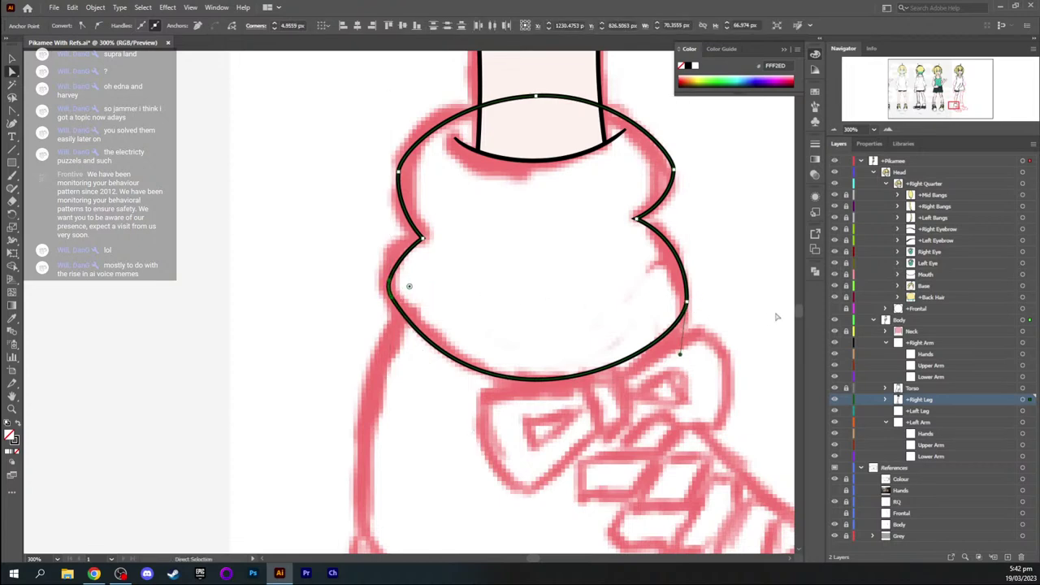
# Reshape the curve between the right notch and the right side anchor by repositioning the notch's lower handle
pyautogui.click(688, 301)
pyautogui.hotkey('shift', 'c')
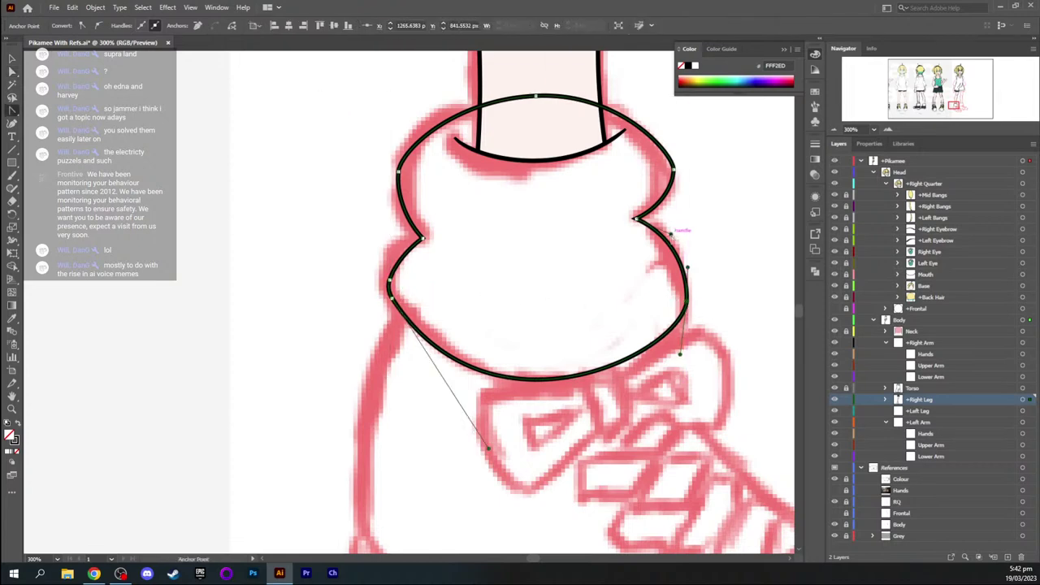
pyautogui.moveTo(671, 235); pyautogui.dragTo(684, 261)
# Round the corner at the lower fold's right side anchor to 6.31 px and deselect the cuff outline
pyautogui.press('a')
pyautogui.click(688, 302)
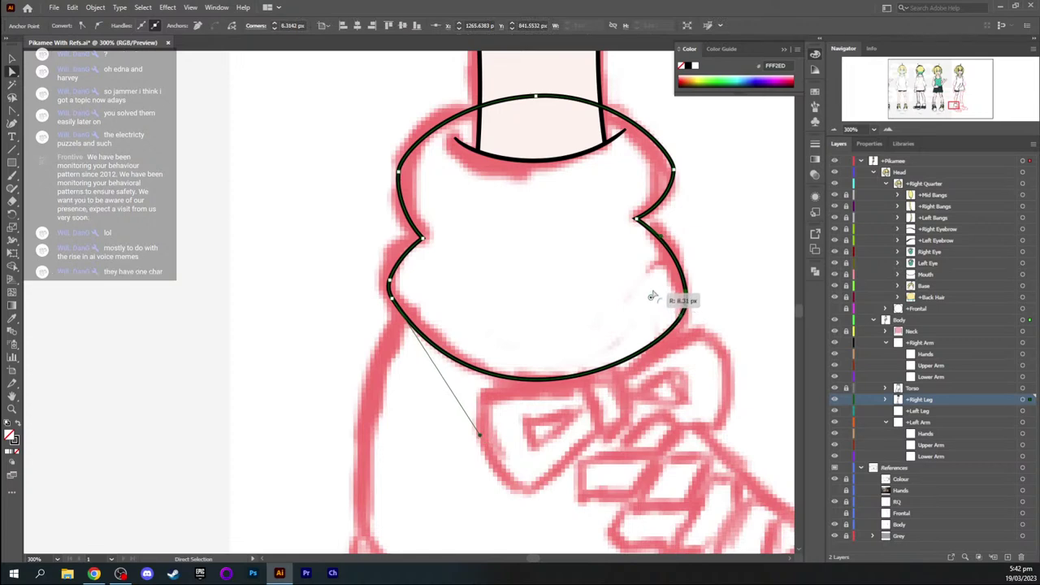
pyautogui.press('v')
pyautogui.click(711, 290)
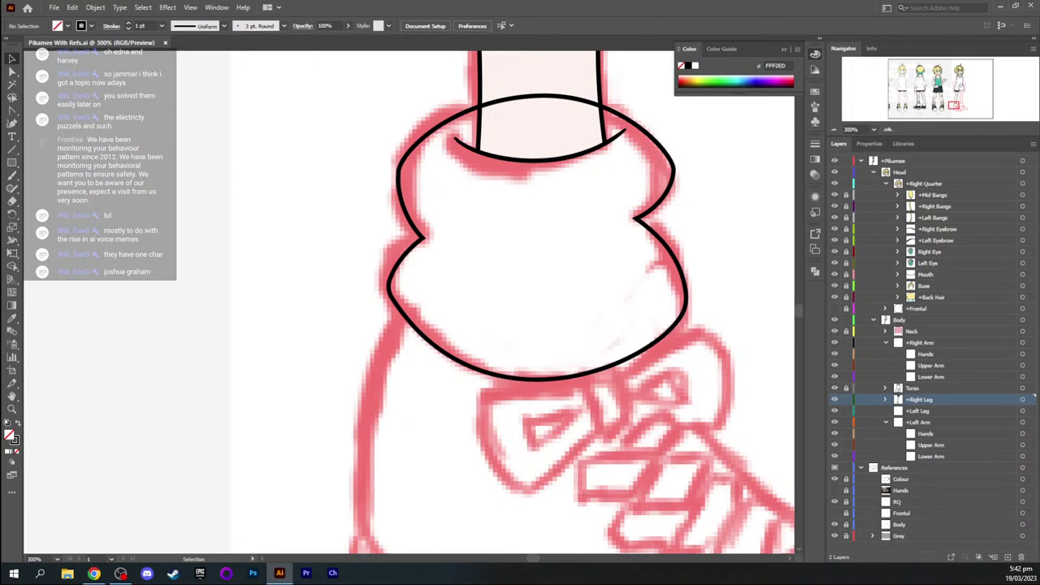
pyautogui.hotkey('alt', 'Tab')
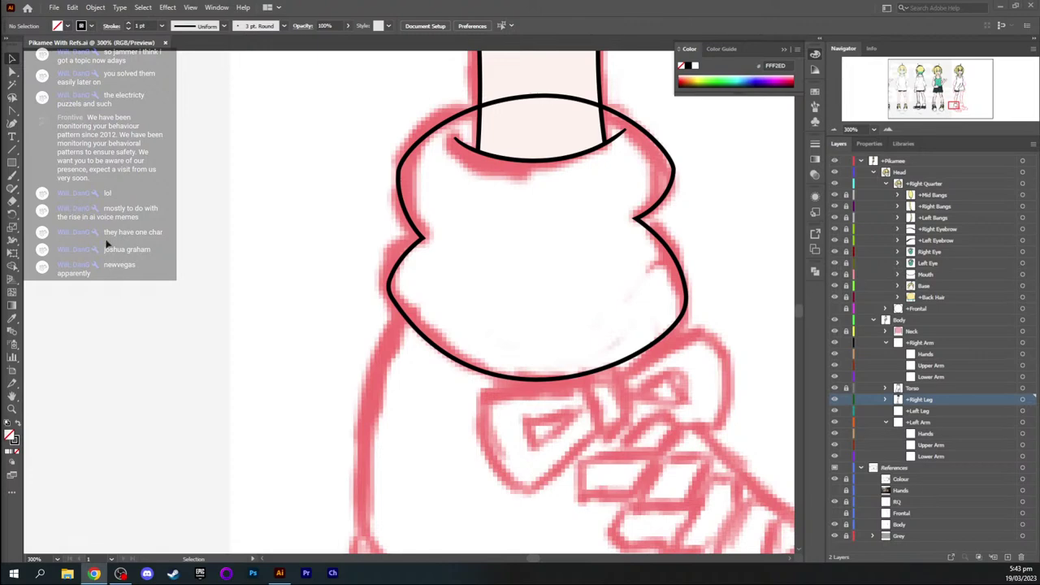
pyautogui.click(451, 8)
pyautogui.press('space')
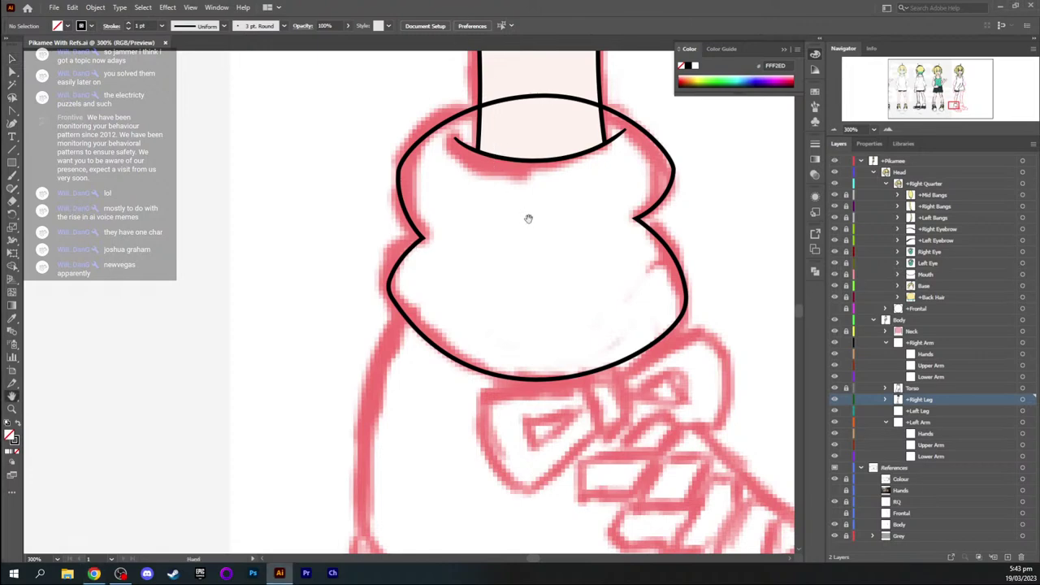
pyautogui.moveTo(529, 218); pyautogui.dragTo(479, 236)
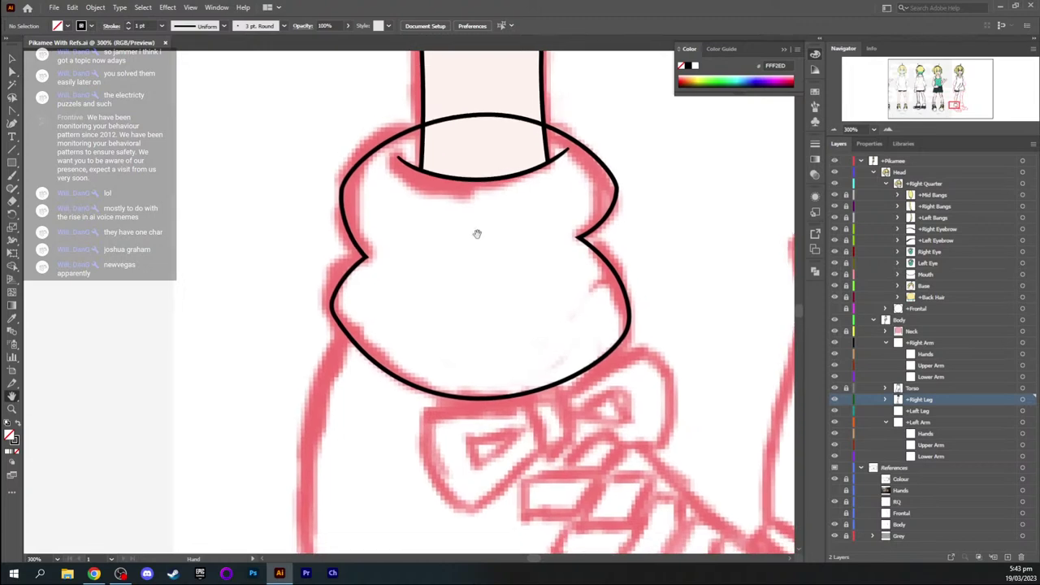
pyautogui.press('space')
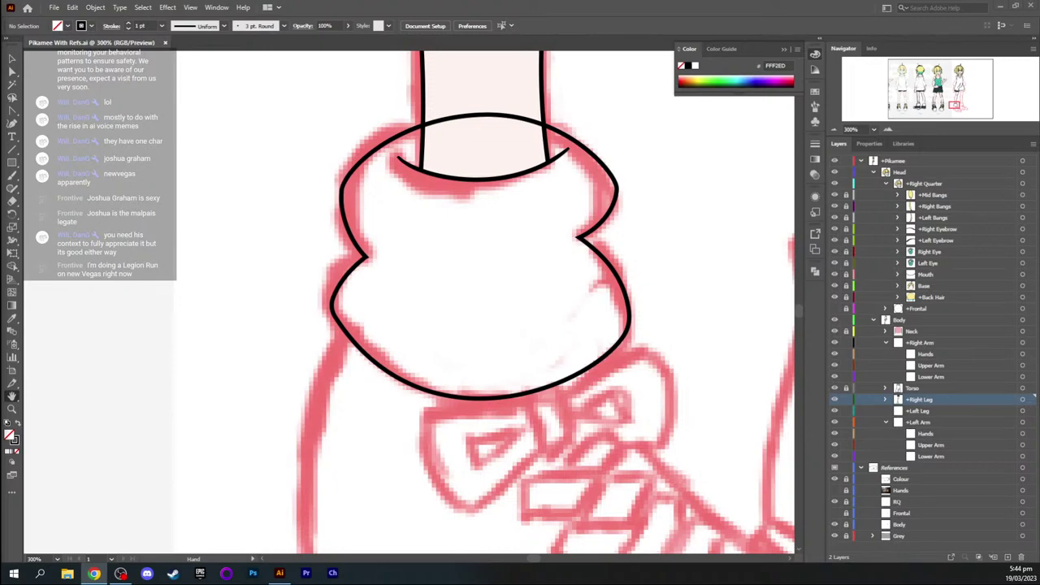
# Switch to the Twitch page in Chrome, enlarge the window, and play the QT 5th MANIVERSARY TOURNAMENT broadcast full screen from 04:50:37
pyautogui.hotkey('alt', 'Tab')
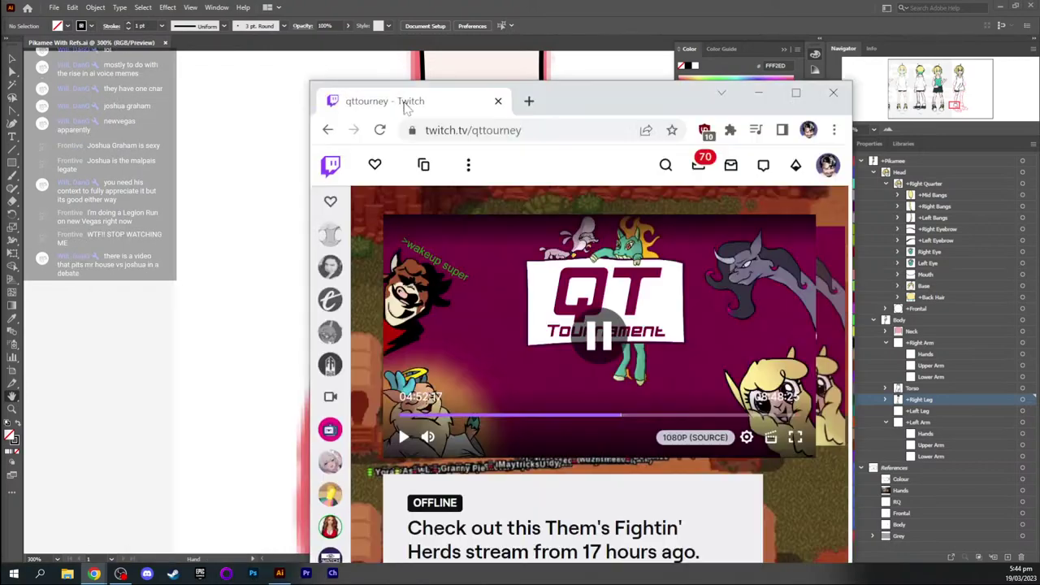
pyautogui.doubleClick(559, 98)
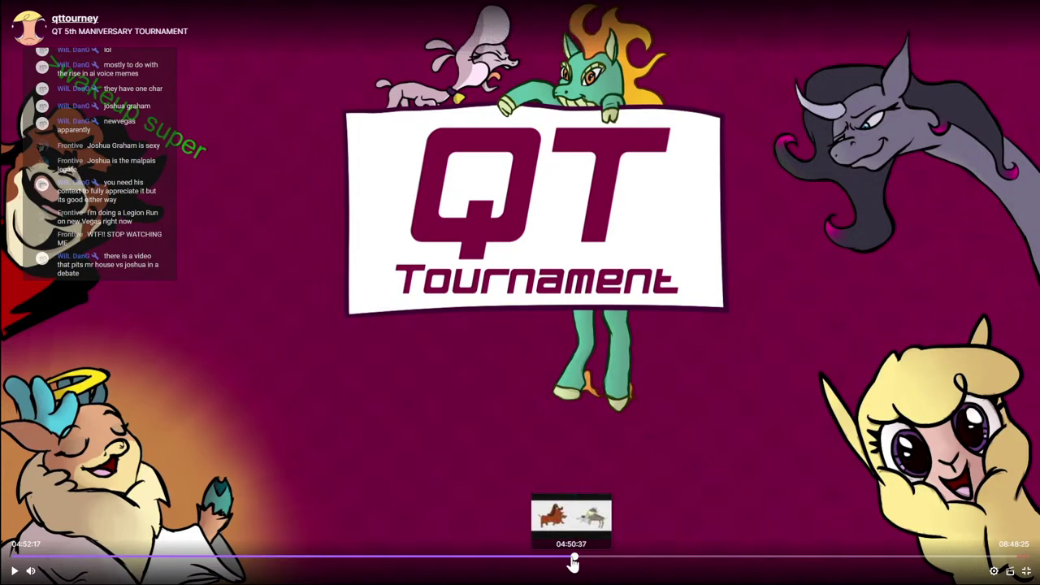
pyautogui.click(573, 560)
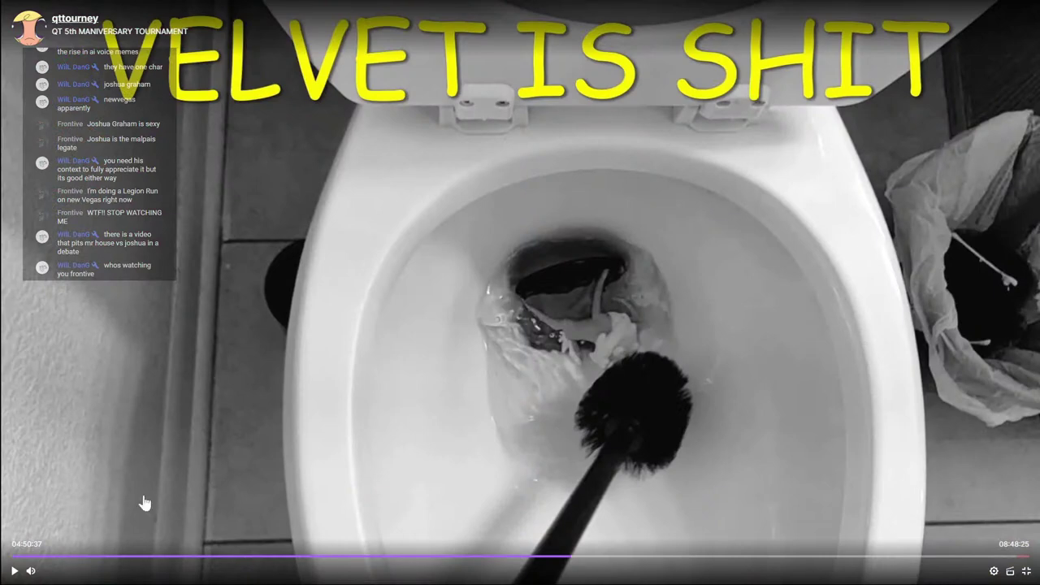
pyautogui.click(13, 573)
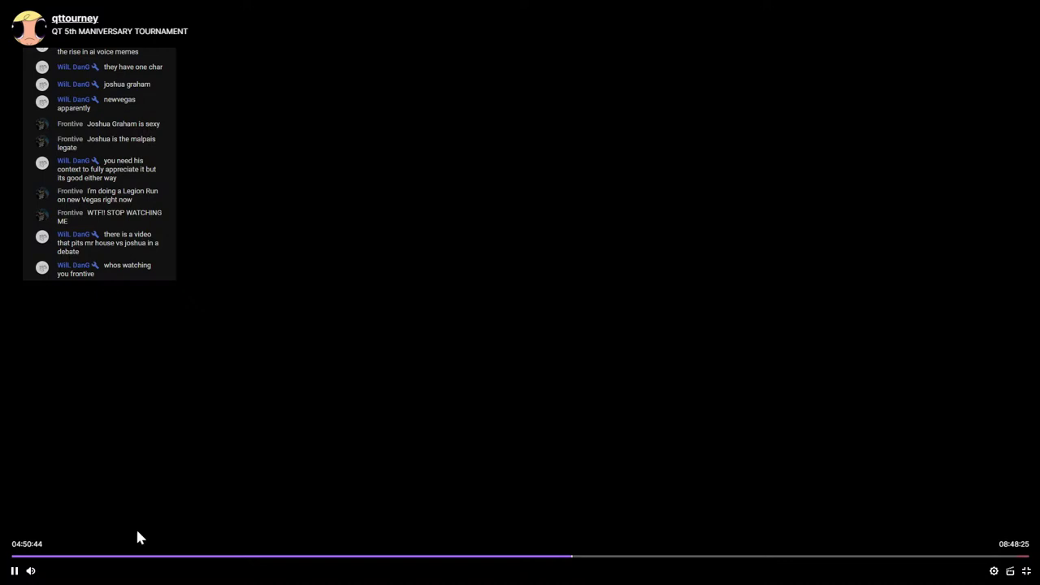
# Watch the tournament broadcast's animated clip, leave full screen, and pause the playback
pyautogui.moveTo(31, 572)
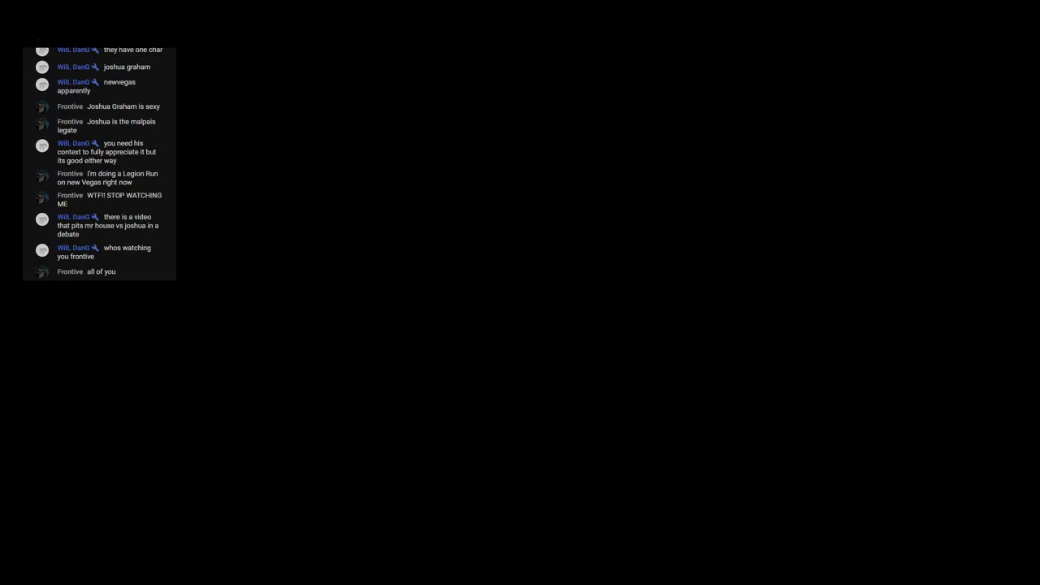
pyautogui.moveTo(359, 319)
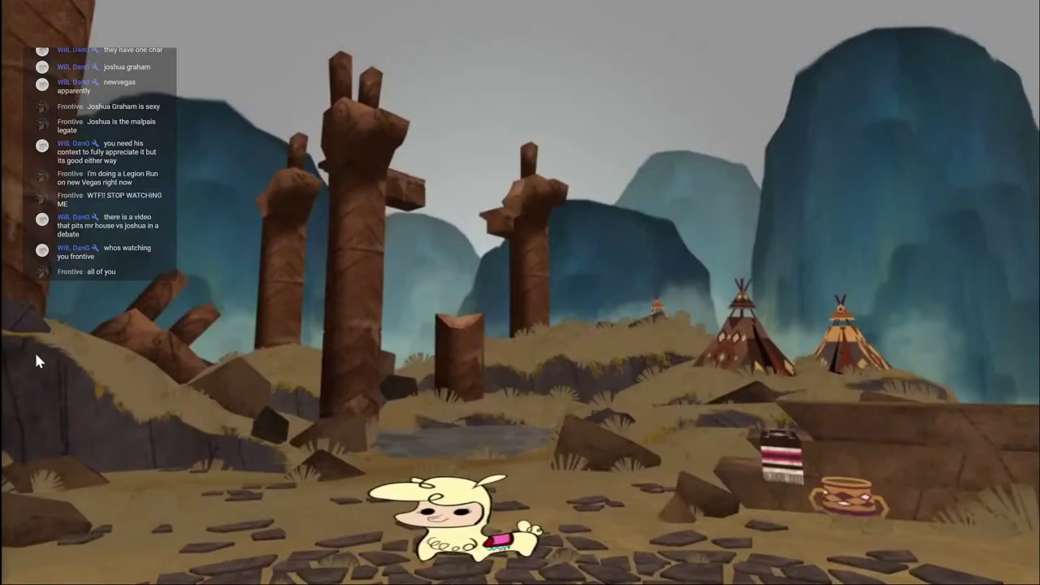
pyautogui.moveTo(173, 450)
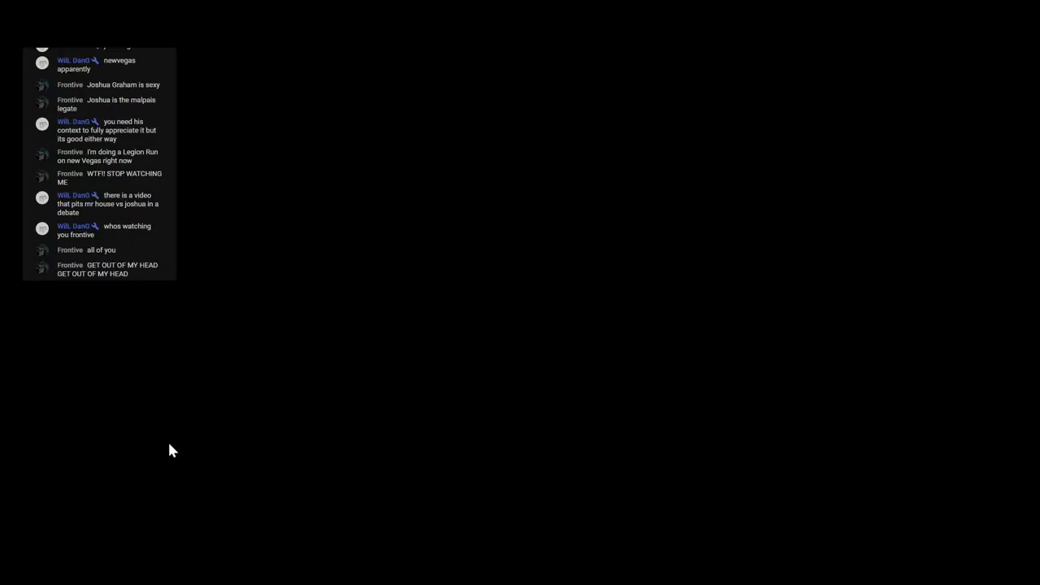
pyautogui.moveTo(217, 447)
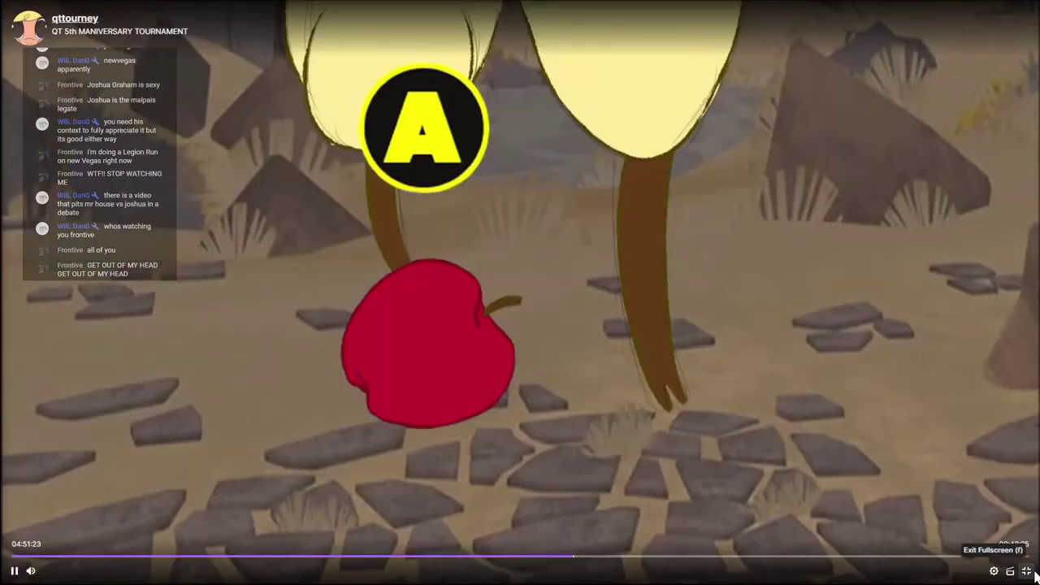
pyautogui.click(1025, 570)
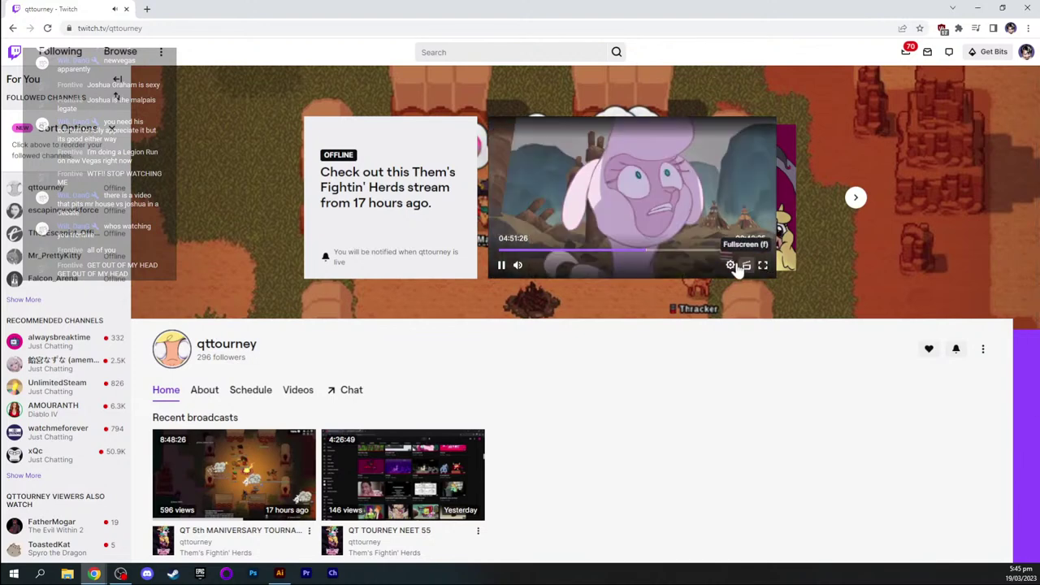
pyautogui.click(501, 267)
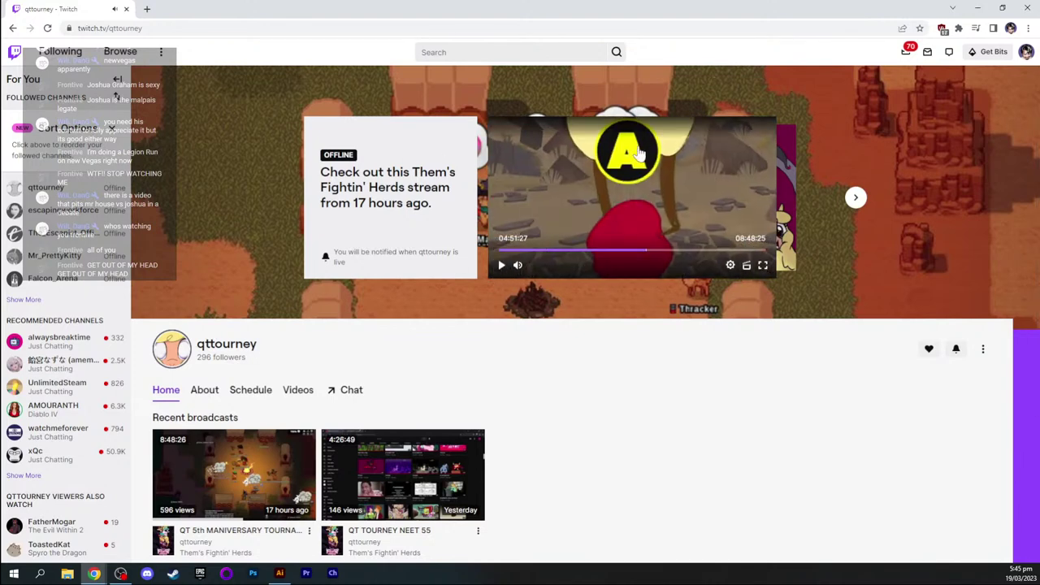
# Open the paused tournament broadcast on its own page, replay earlier parts up to 04:44:56, pause it, and return to the Illustrator artwork
pyautogui.scroll(-2, 536, 372)
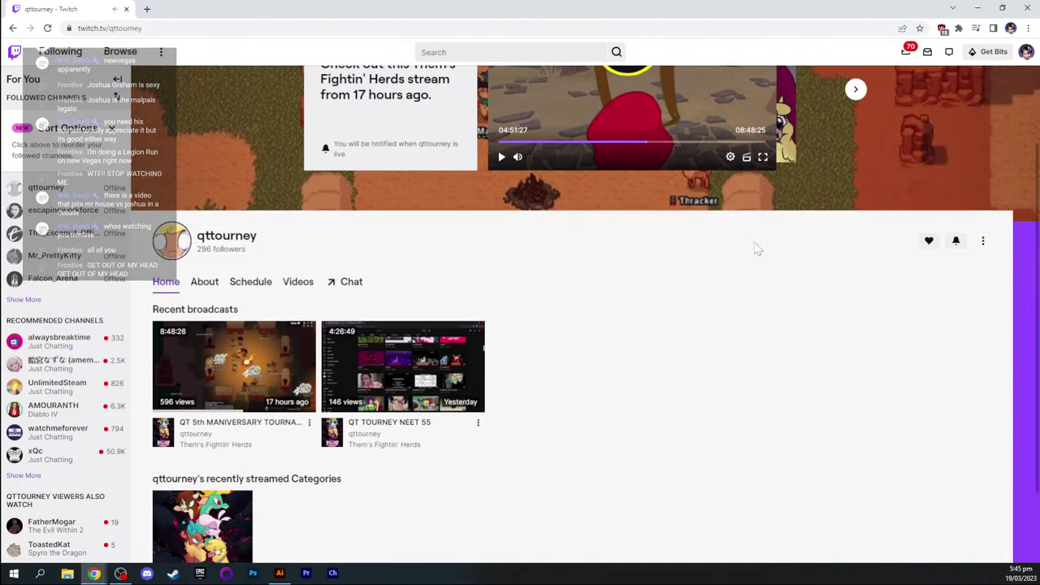
pyautogui.scroll(1, 812, 285)
pyautogui.scroll(1, 841, 311)
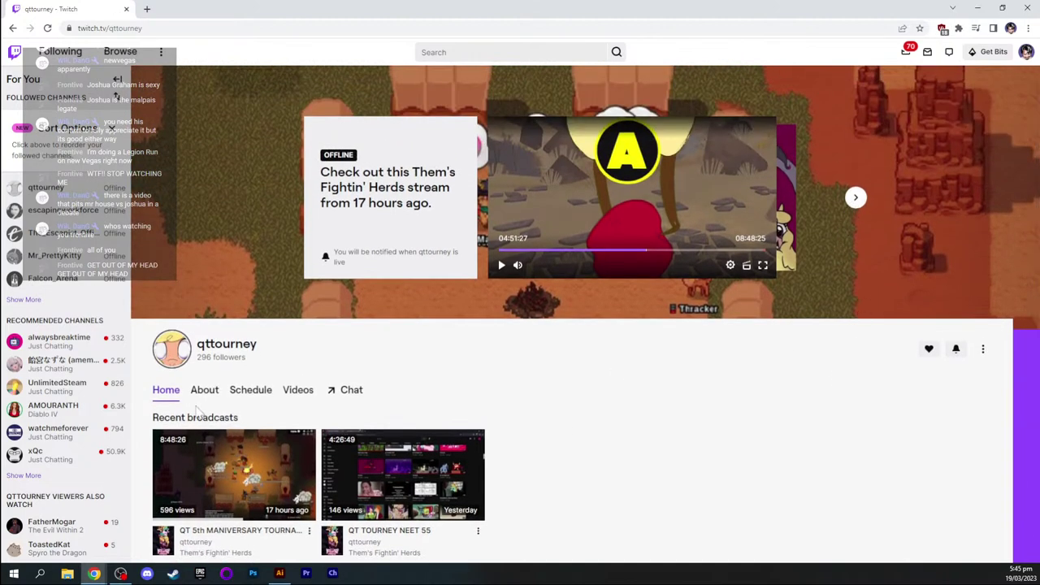
pyautogui.click(536, 236)
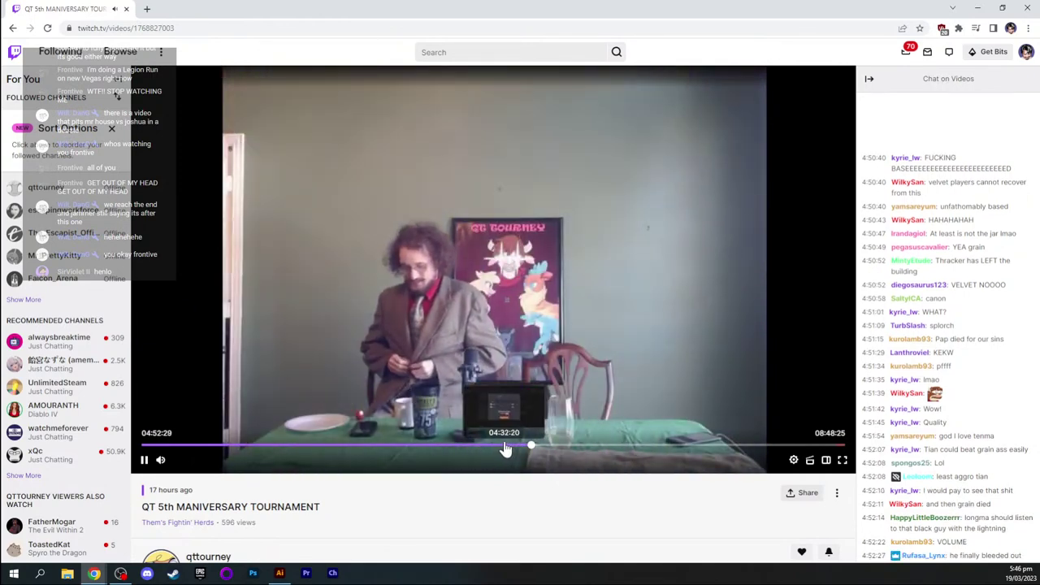
pyautogui.click(506, 446)
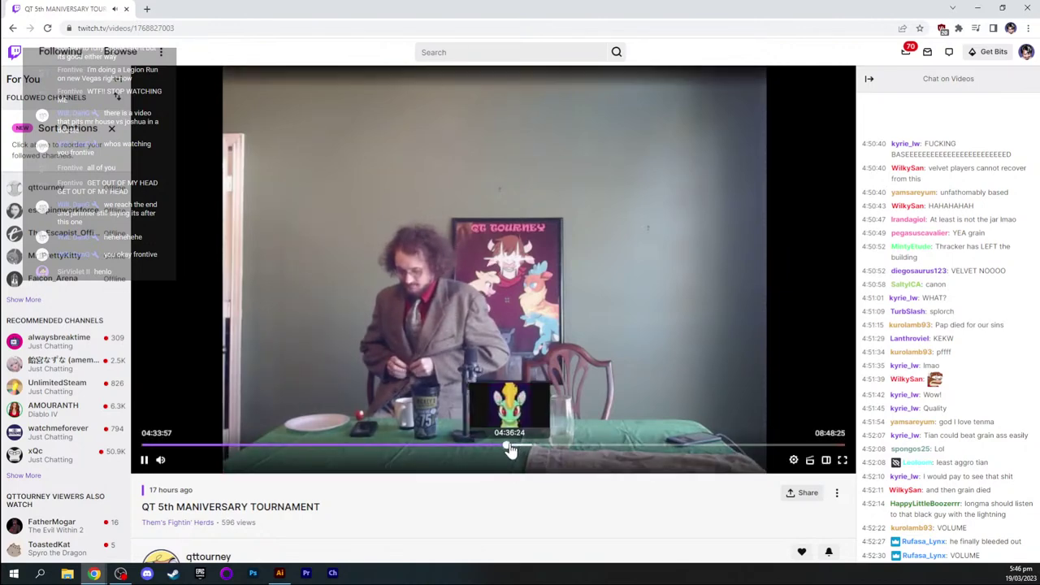
pyautogui.click(512, 446)
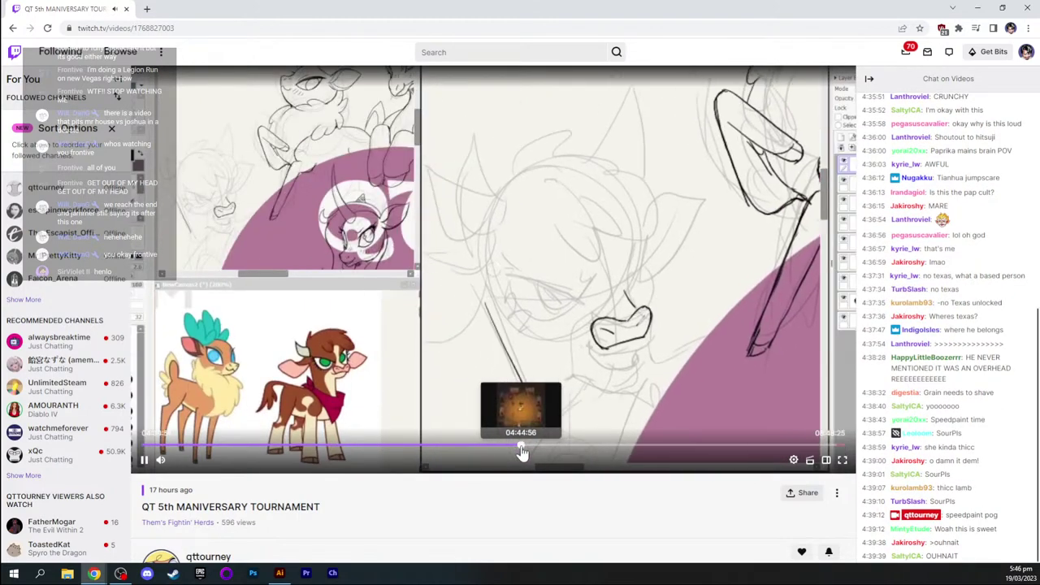
pyautogui.click(521, 447)
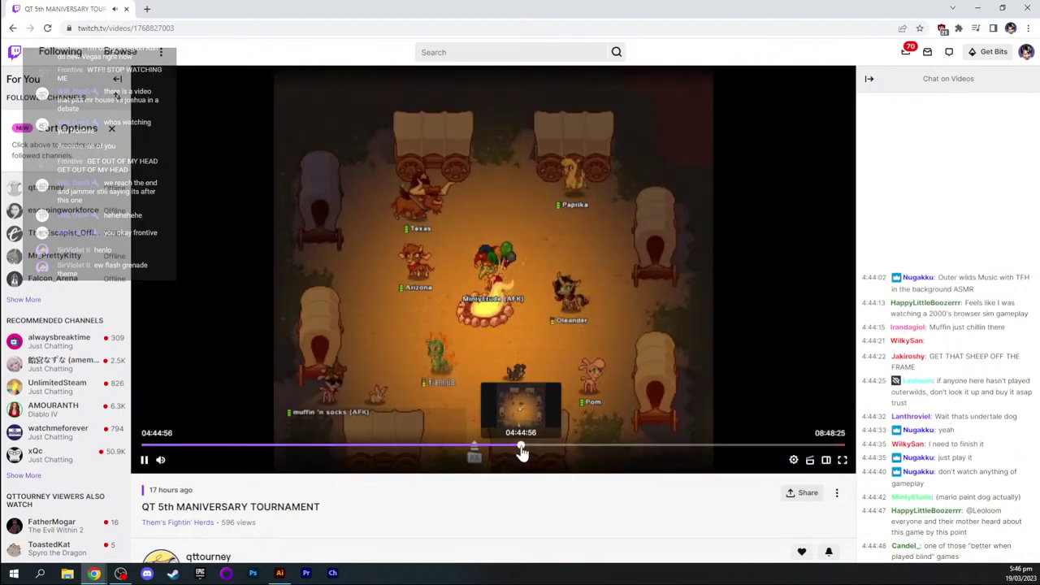
pyautogui.click(144, 460)
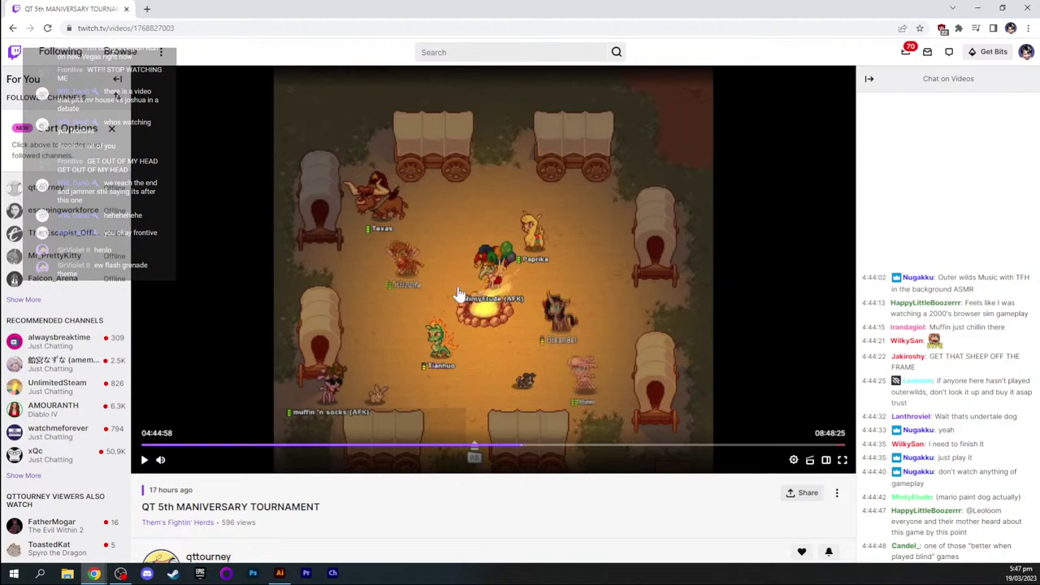
pyautogui.hotkey('alt', 'Tab')
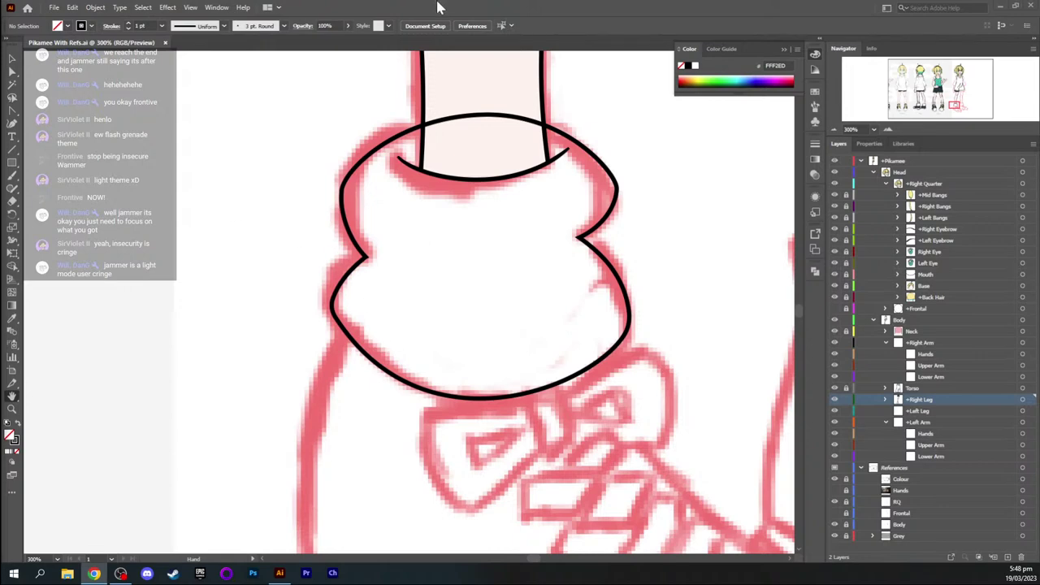
pyautogui.moveTo(472, 295); pyautogui.dragTo(448, 255)
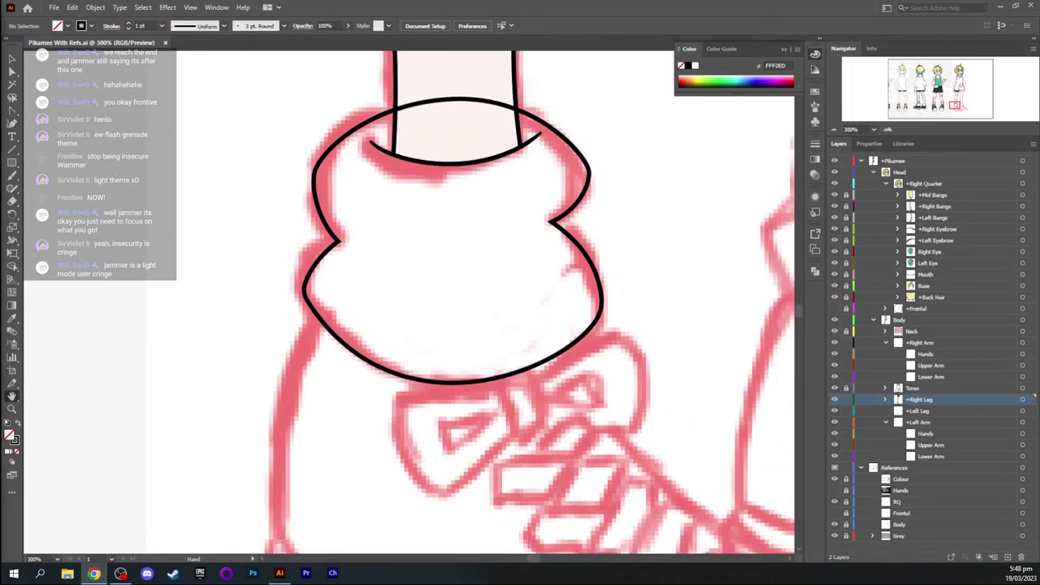
# Open twitch.tv in a new enlarged Chrome window, look over its home page with the featured stream paused, and close the window
pyautogui.click(94, 573)
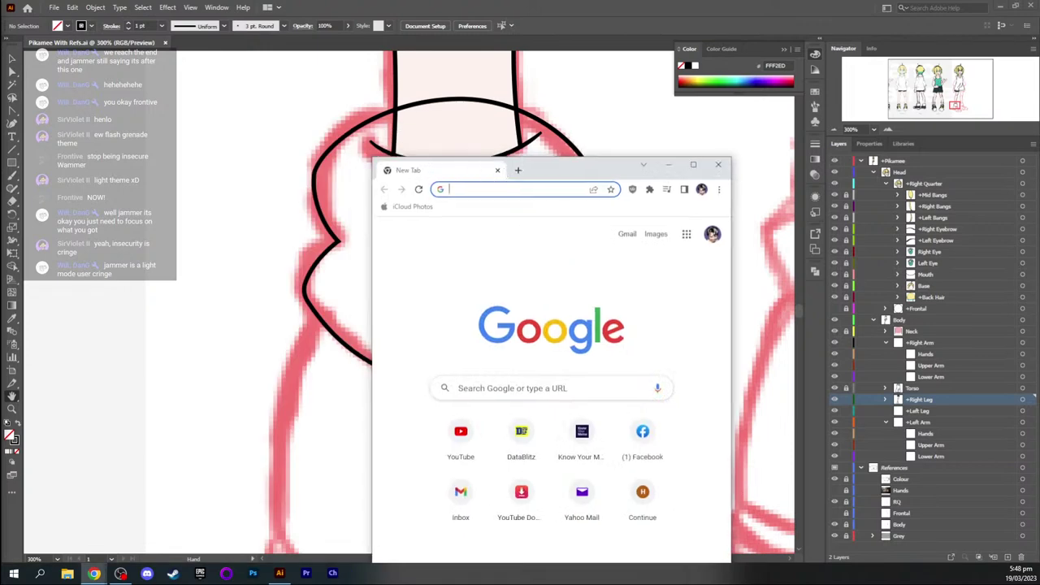
pyautogui.write('twitch.tv')
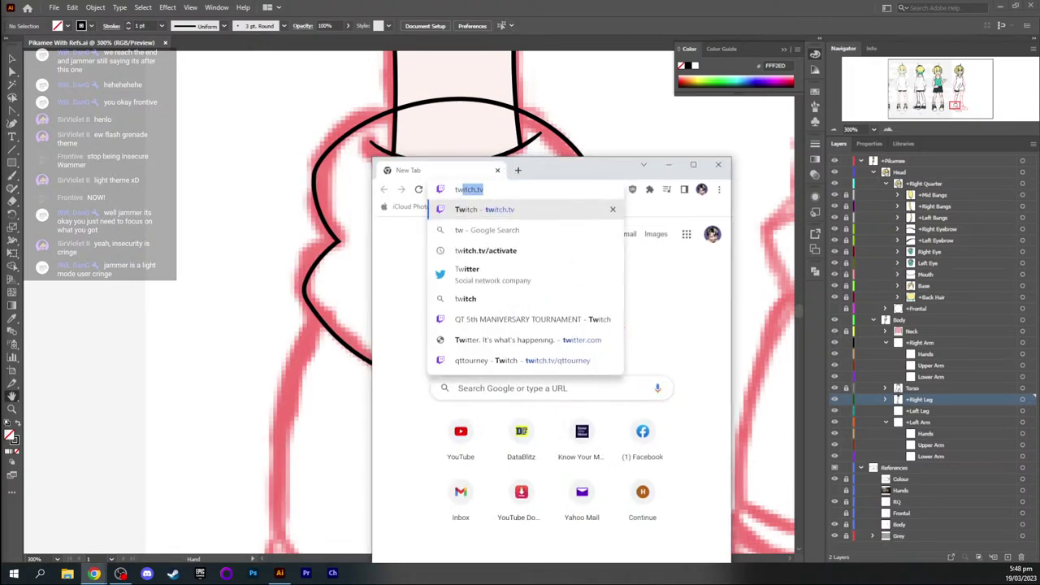
pyautogui.press('Return')
pyautogui.click(692, 164)
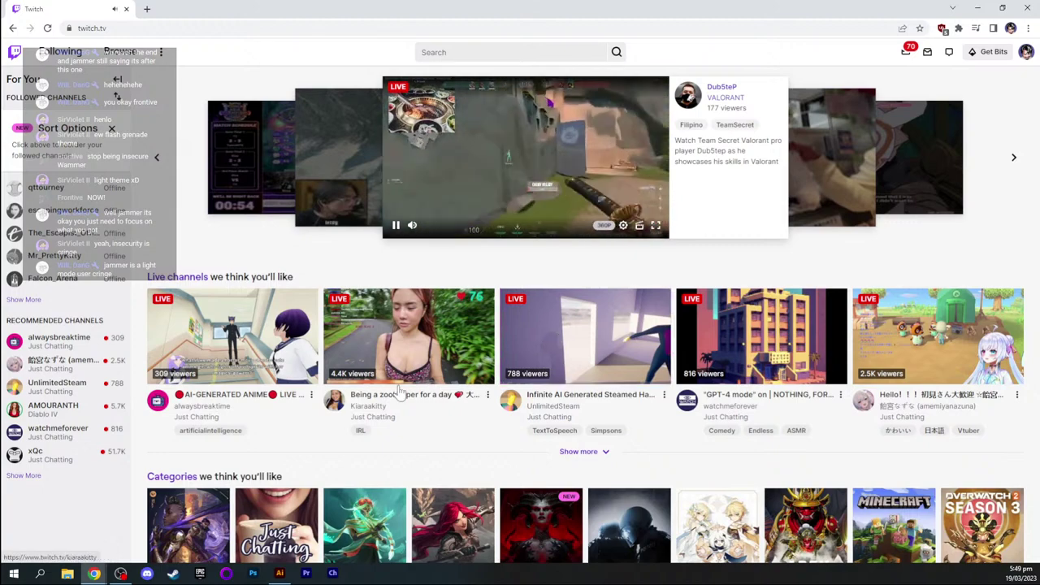
pyautogui.click(396, 225)
pyautogui.scroll(-3, 513, 443)
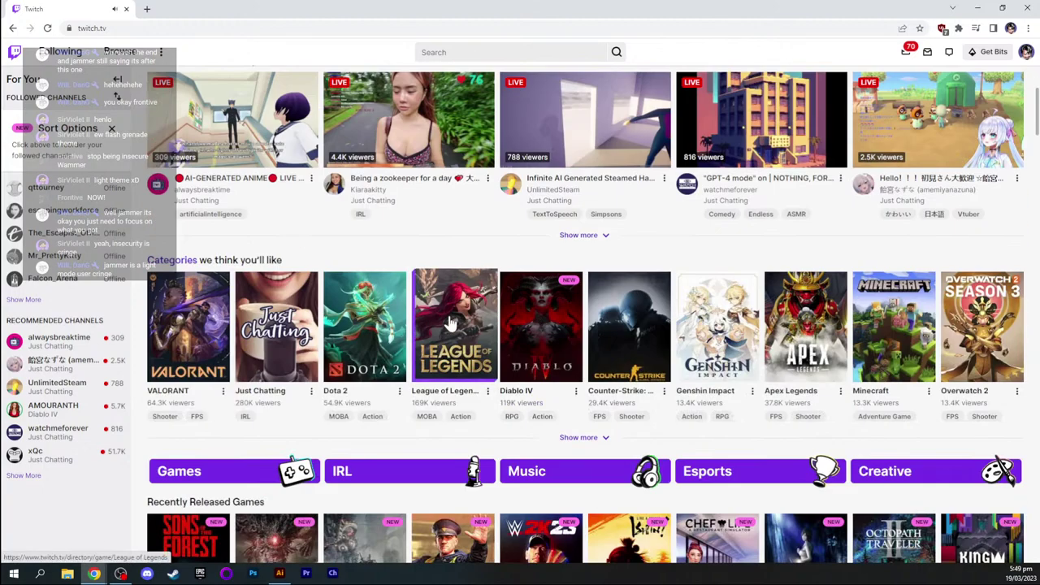
pyautogui.scroll(3, 453, 325)
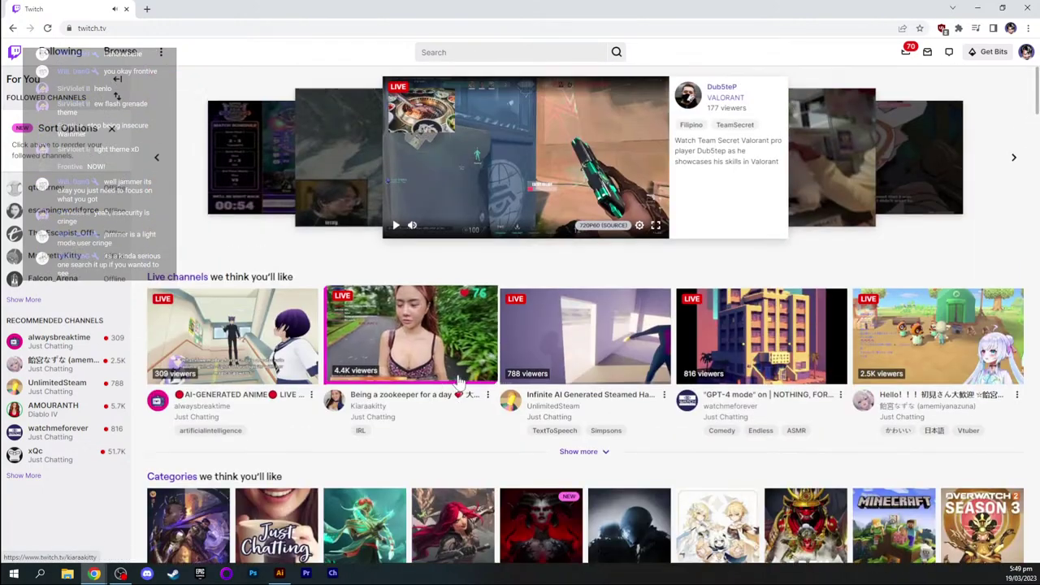
pyautogui.click(1030, 8)
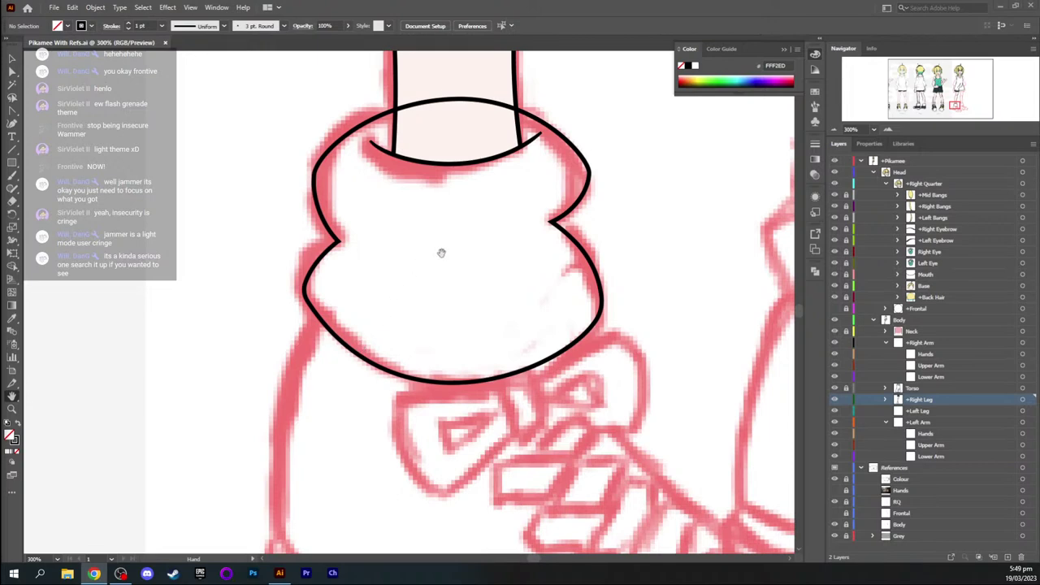
# Try to add stroke width points at the notches and lower side corners of the right leg's cuff outline
pyautogui.moveTo(435, 290)
pyautogui.mouseDown()
pyautogui.moveTo(360, 249)
pyautogui.moveTo(348, 349)
pyautogui.mouseUp()
pyautogui.scroll(2, 354, 356)
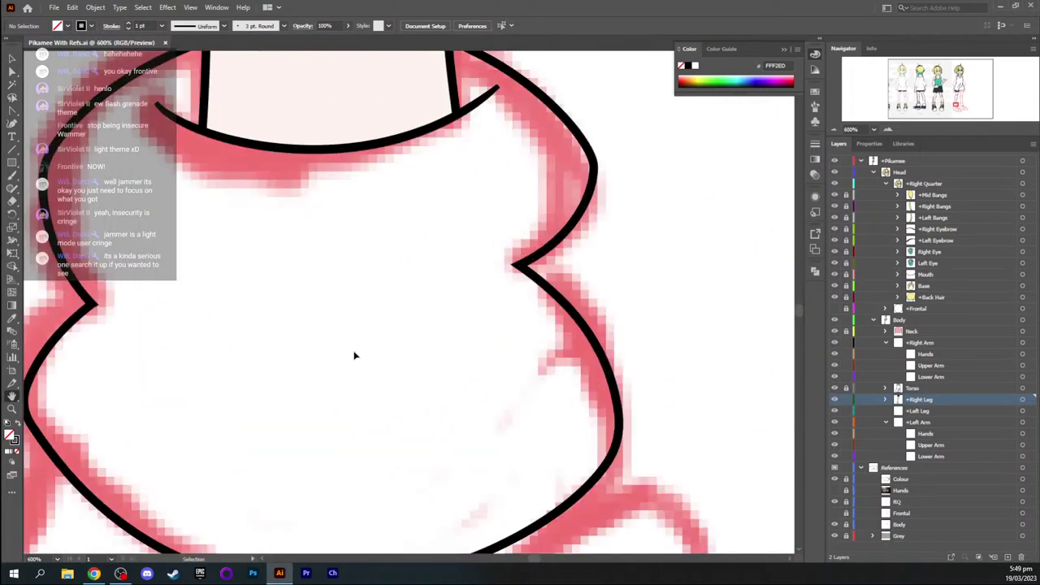
pyautogui.moveTo(209, 284); pyautogui.dragTo(332, 262)
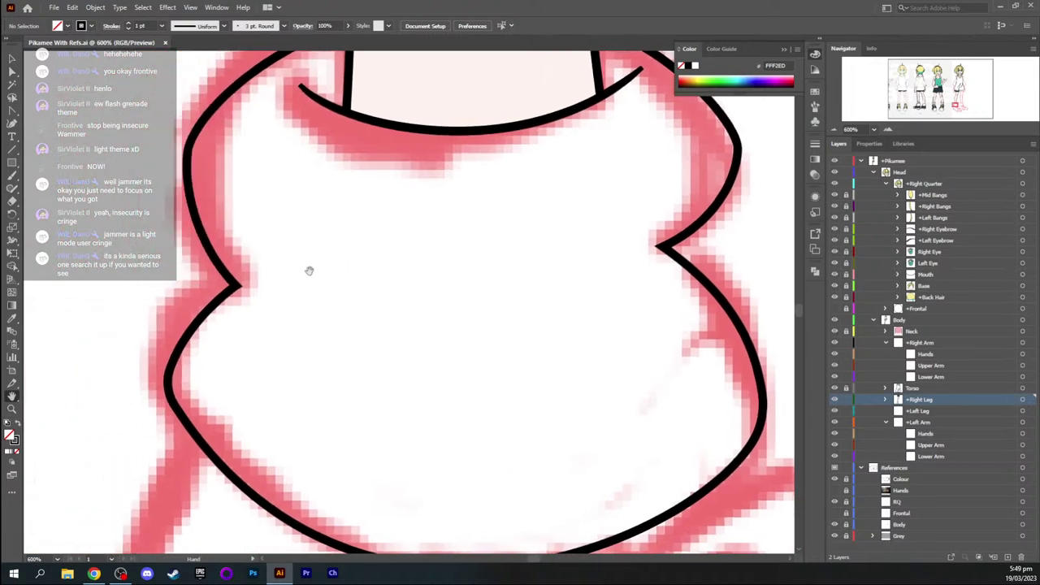
pyautogui.hotkey('shift', 'w')
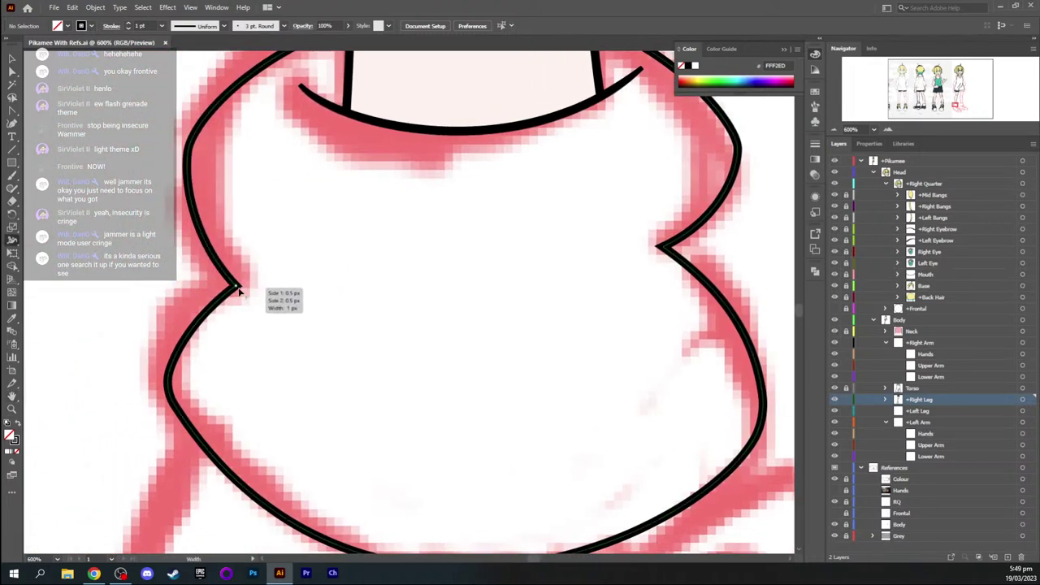
pyautogui.moveTo(238, 289); pyautogui.dragTo(237, 290)
pyautogui.press('v')
pyautogui.hotkey('shift', 'w')
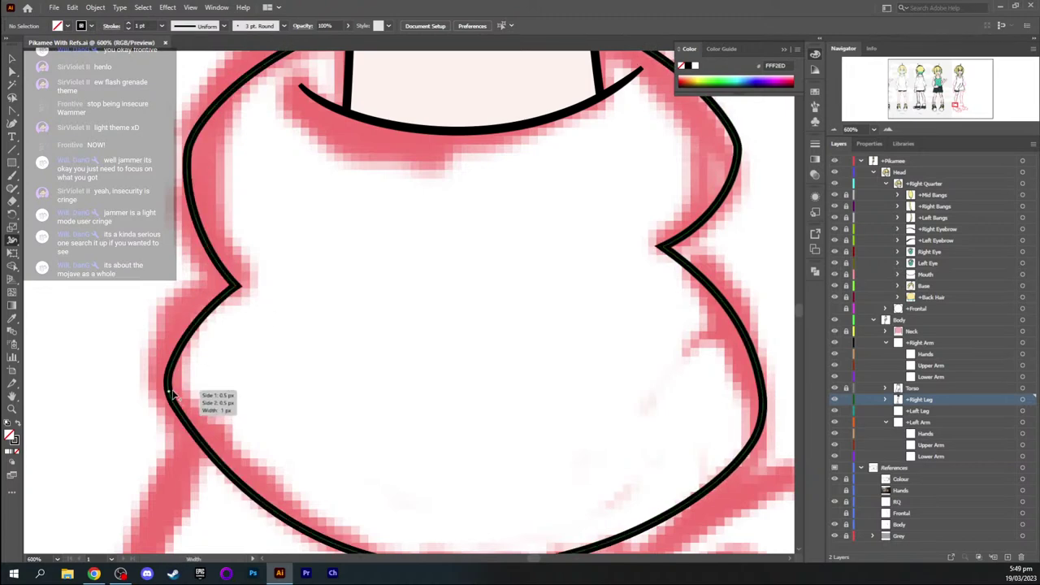
pyautogui.moveTo(171, 394); pyautogui.dragTo(171, 394)
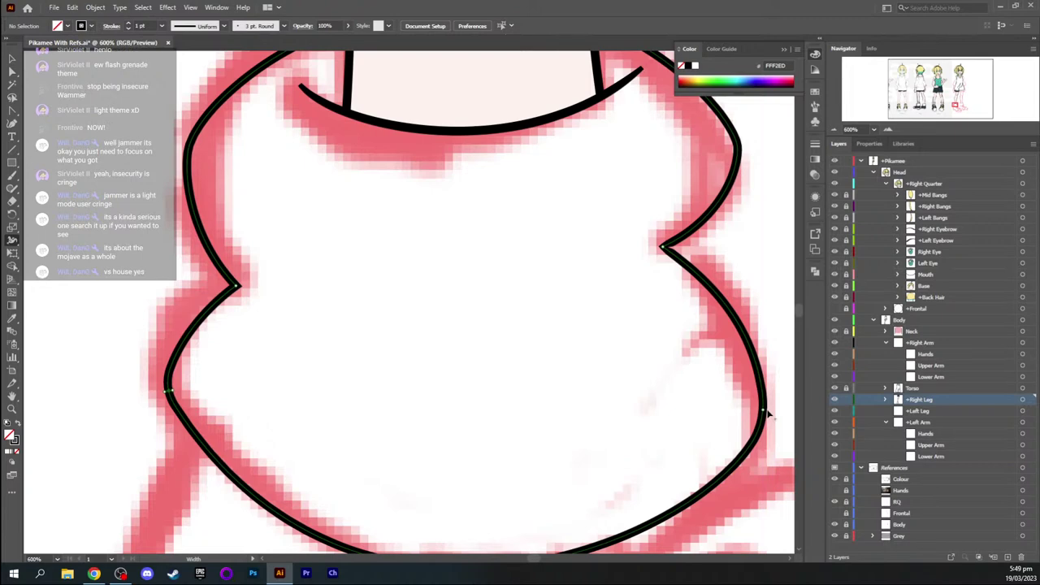
pyautogui.moveTo(650, 381); pyautogui.dragTo(553, 357)
pyautogui.moveTo(664, 389); pyautogui.dragTo(669, 398)
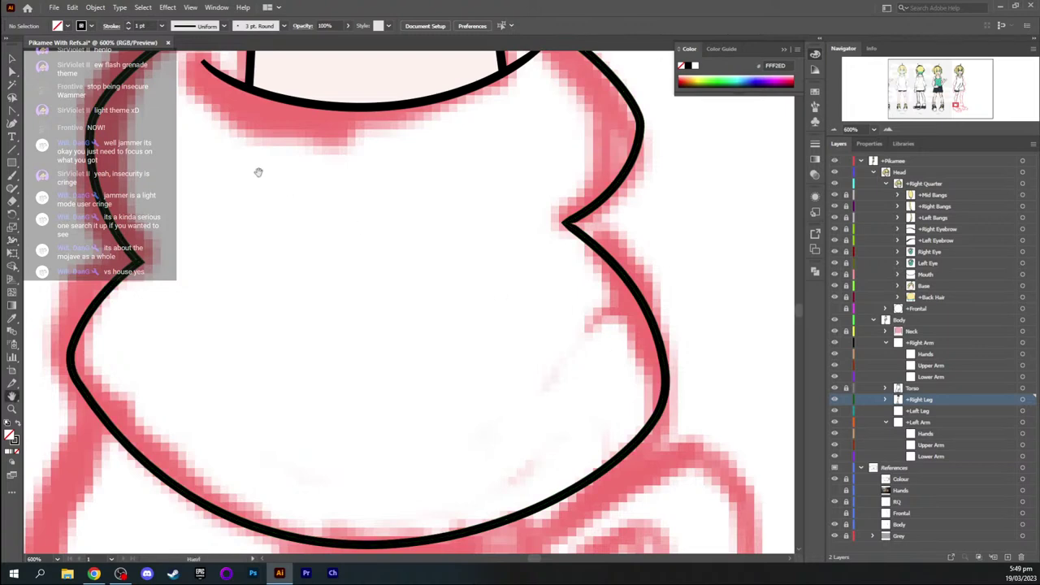
# Undo the stroke width adjustments on the cuff outline
pyautogui.scroll(3, 244, 243)
pyautogui.moveTo(135, 242); pyautogui.dragTo(137, 242)
pyautogui.hotkey('ctrl', 'z')
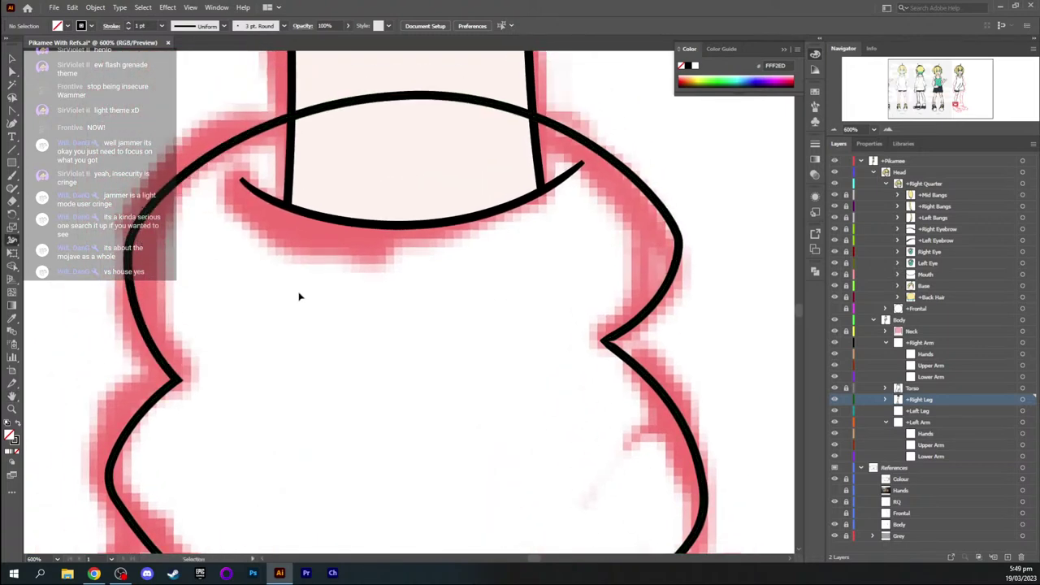
pyautogui.keyDown('ctrl'); pyautogui.click(301, 294); pyautogui.keyUp('ctrl')
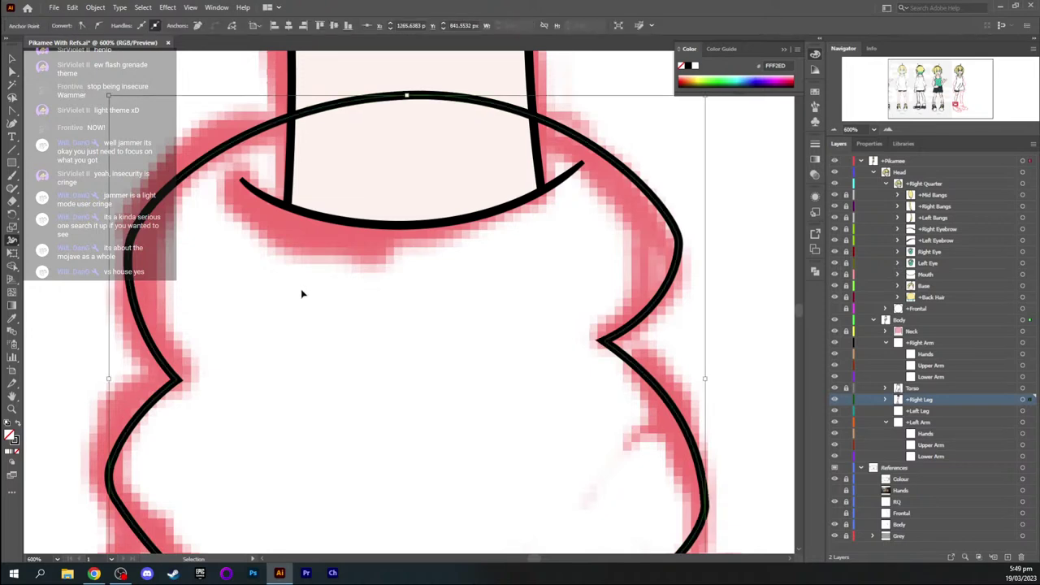
pyautogui.hotkey('ctrl', 'z')
pyautogui.hotkey('ctrl', 'shift', 'z')
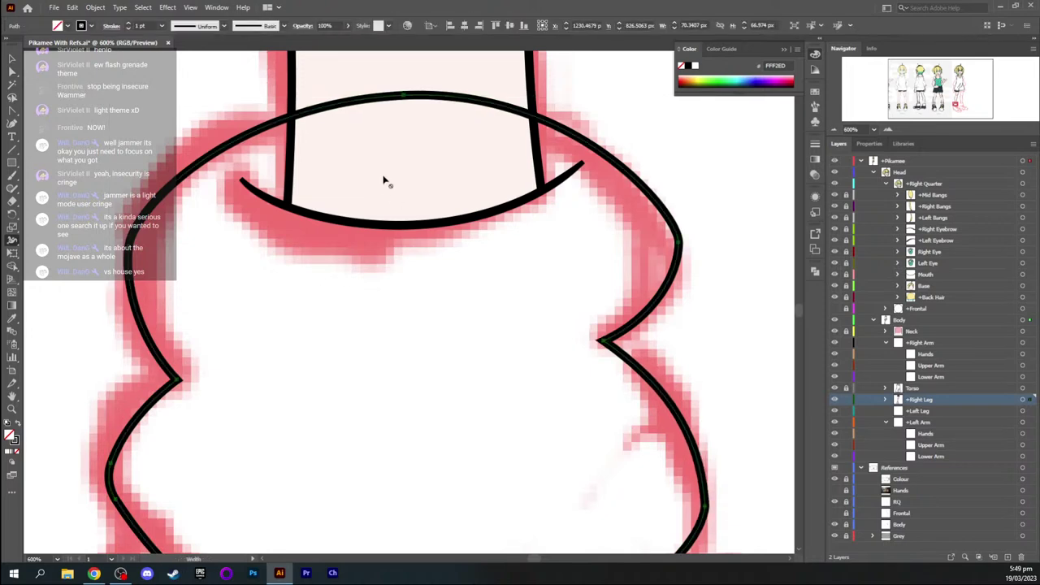
# Cut the cuff outline with the Scissors tool where it meets both leg lines and delete the upper arc crossing the leg
pyautogui.press('c')
pyautogui.click(291, 116)
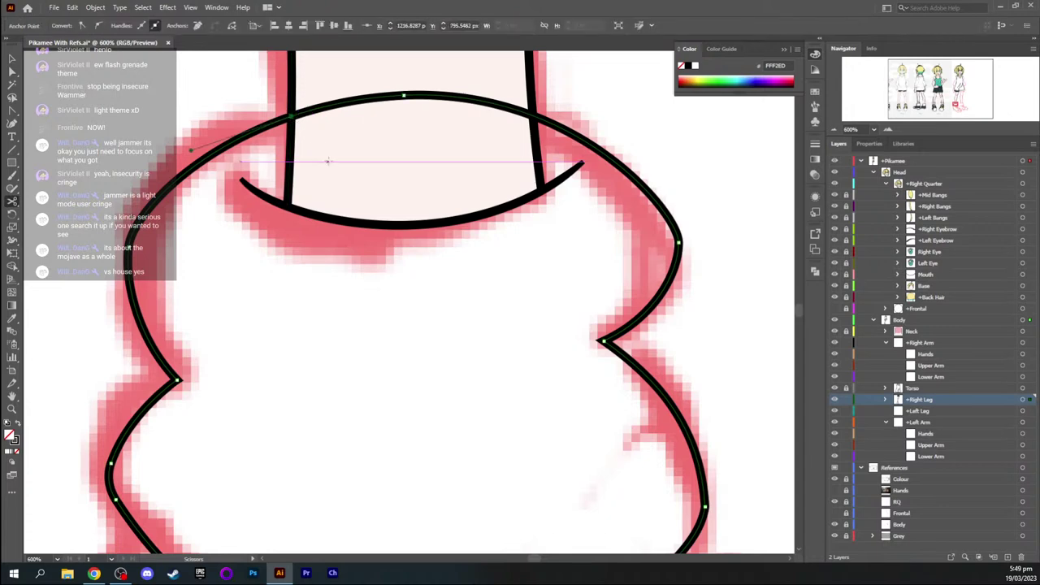
pyautogui.click(535, 115)
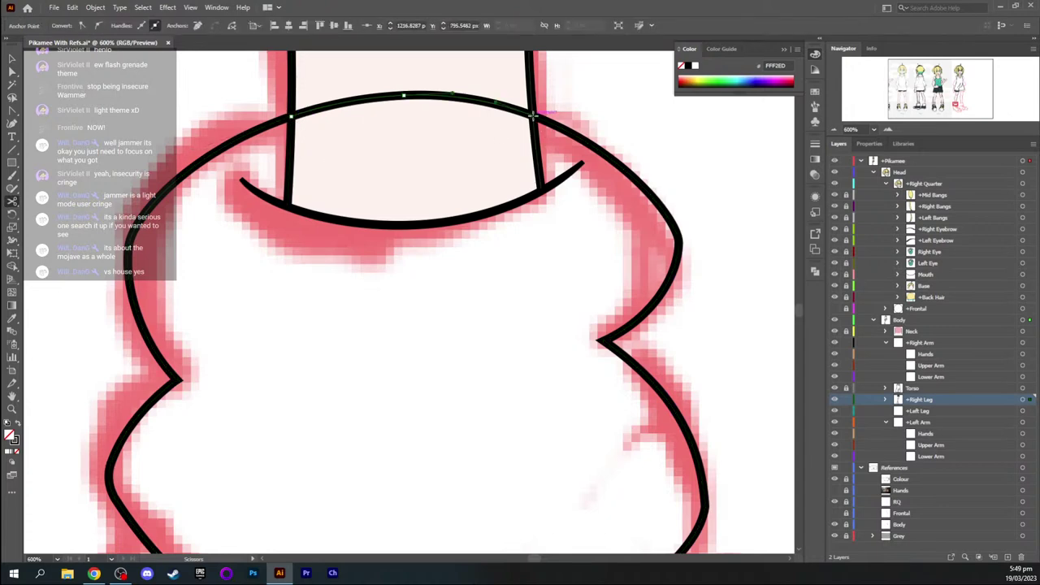
pyautogui.press('Delete')
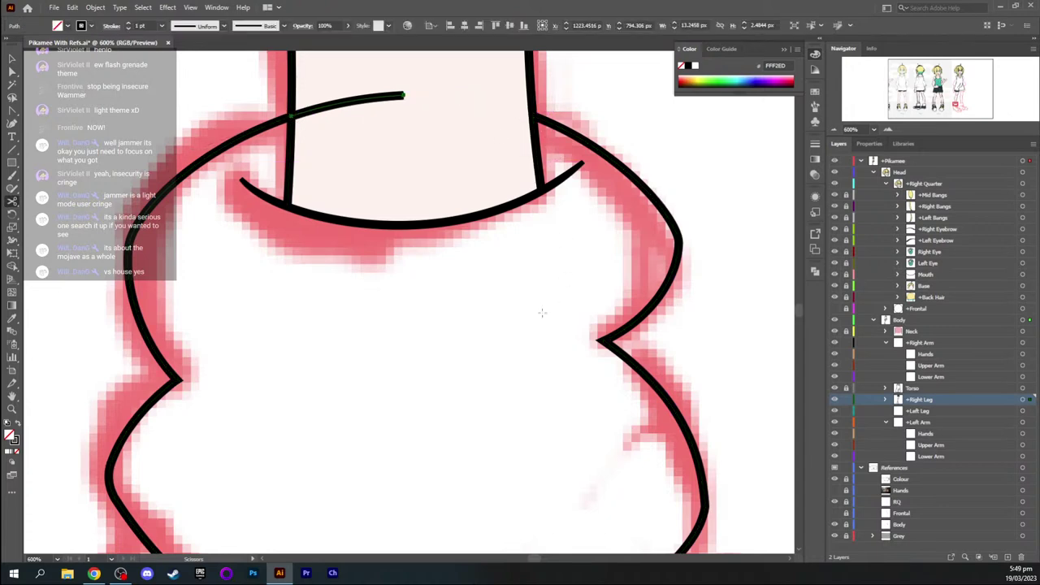
pyautogui.press('Delete')
pyautogui.press('v')
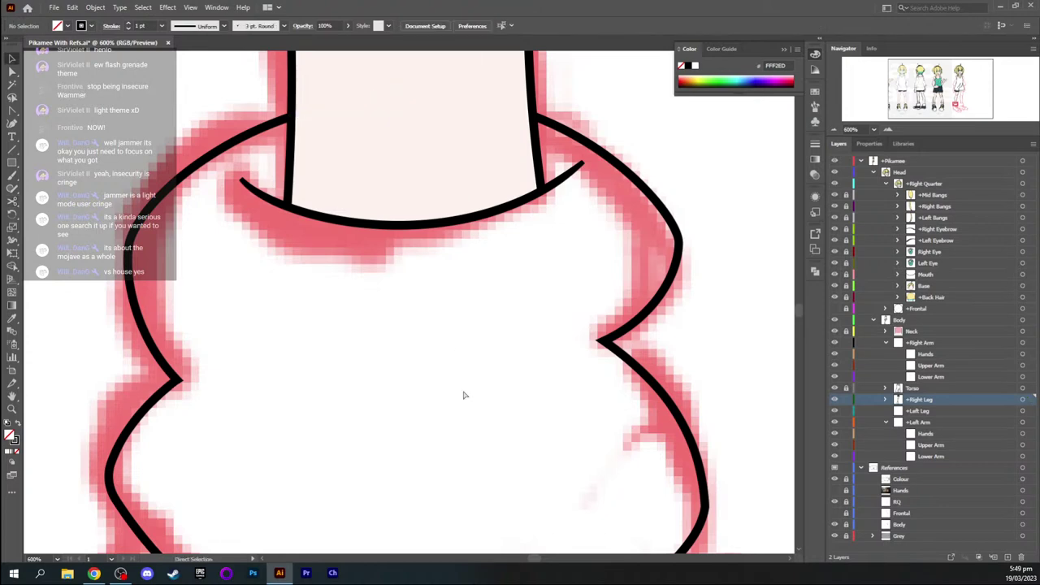
# Examine the trimmed cuff outline against the reference sketch, including the bow and shoe area below it
pyautogui.hotkey('ctrl', '-')
pyautogui.hotkey('ctrl', '-')
pyautogui.hotkey('ctrl', '-')
pyautogui.moveTo(460, 395); pyautogui.dragTo(389, 311)
pyautogui.press('space')
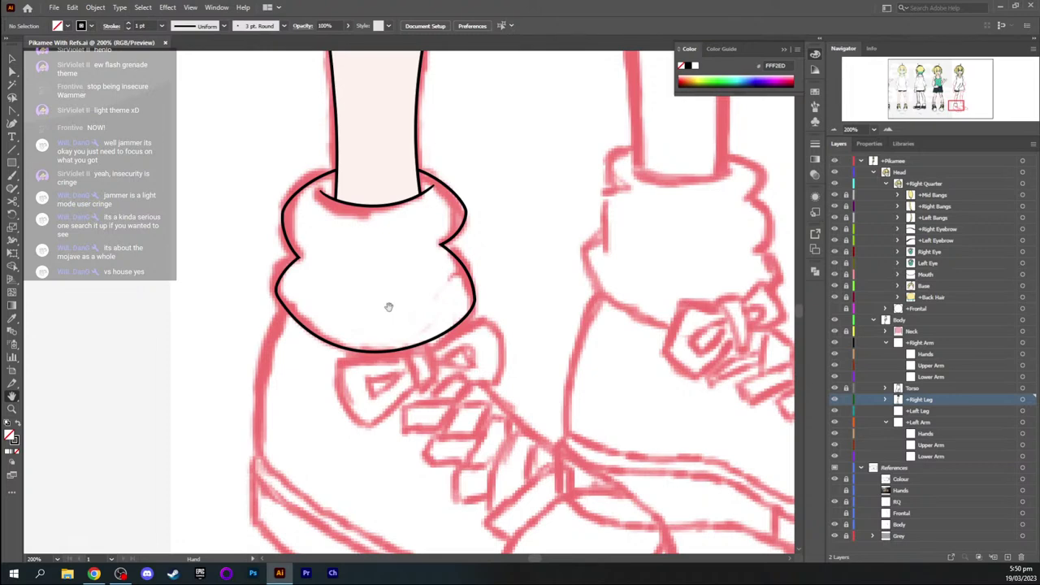
pyautogui.moveTo(358, 267); pyautogui.dragTo(353, 281)
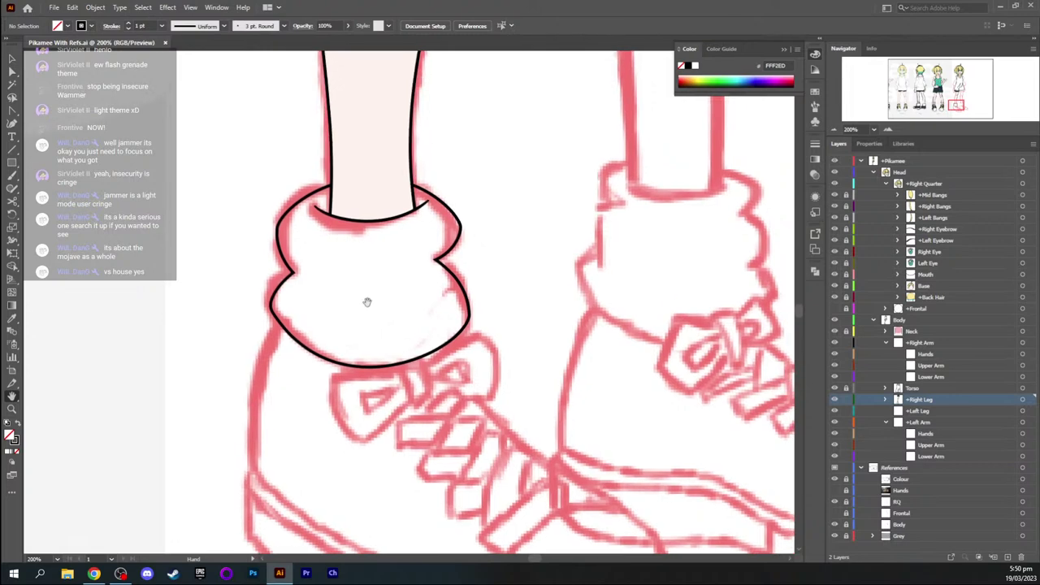
pyautogui.press('v')
pyautogui.hotkey('ctrl', '=')
pyautogui.hotkey('ctrl', '=')
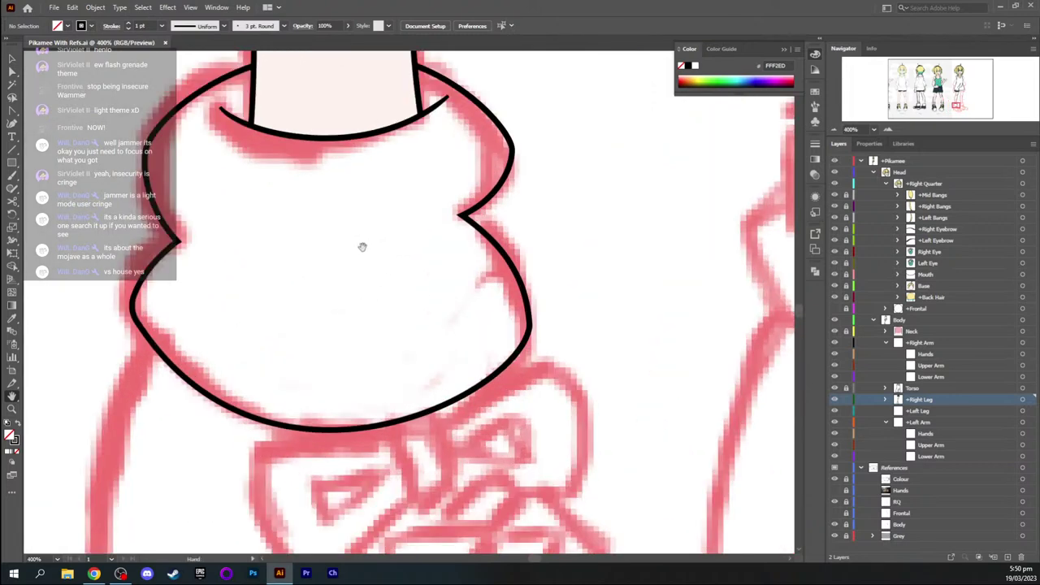
pyautogui.moveTo(352, 247); pyautogui.dragTo(322, 260)
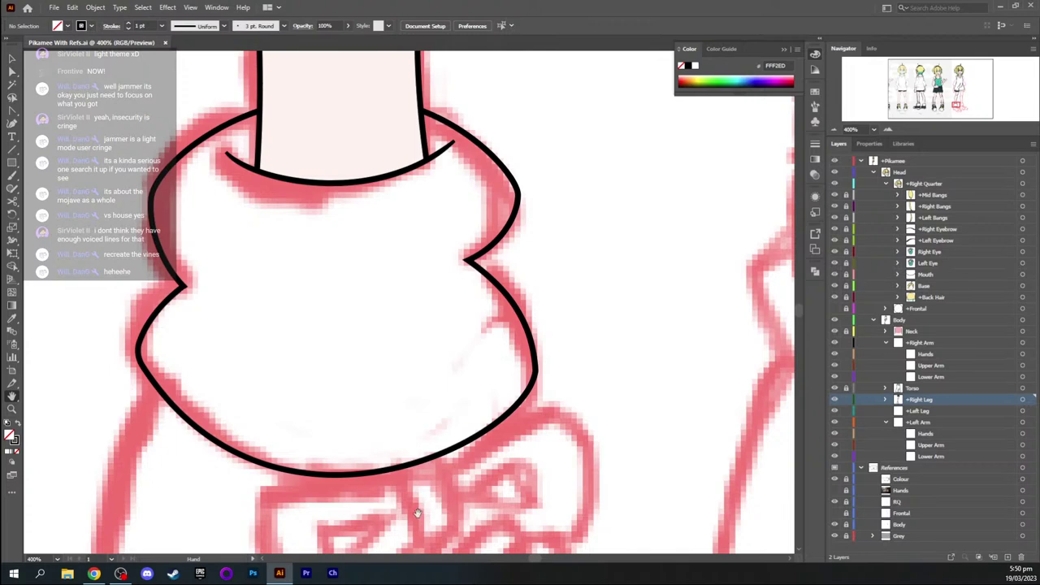
pyautogui.moveTo(319, 372); pyautogui.dragTo(284, 235)
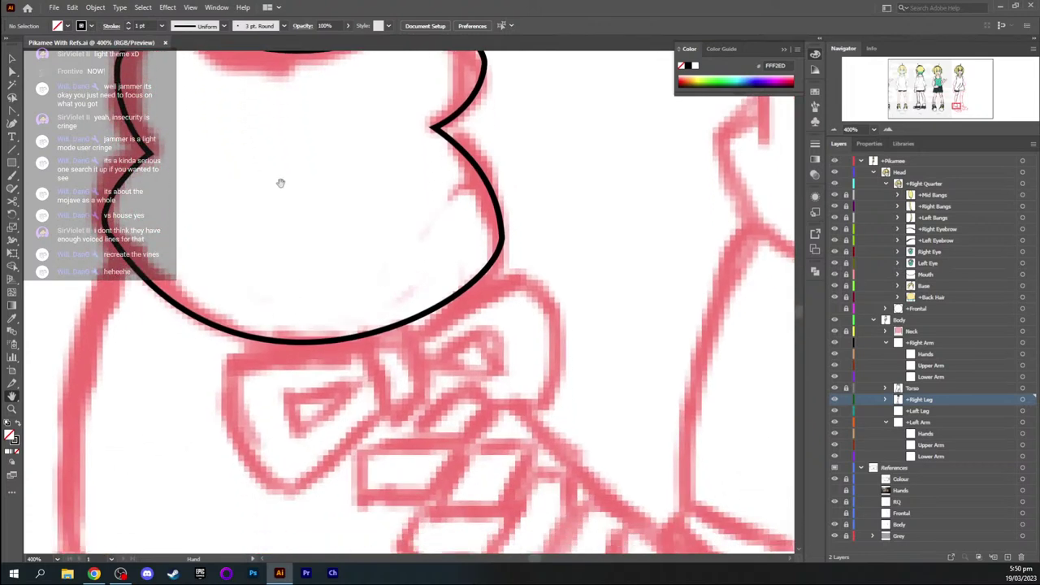
pyautogui.moveTo(280, 182); pyautogui.dragTo(283, 199)
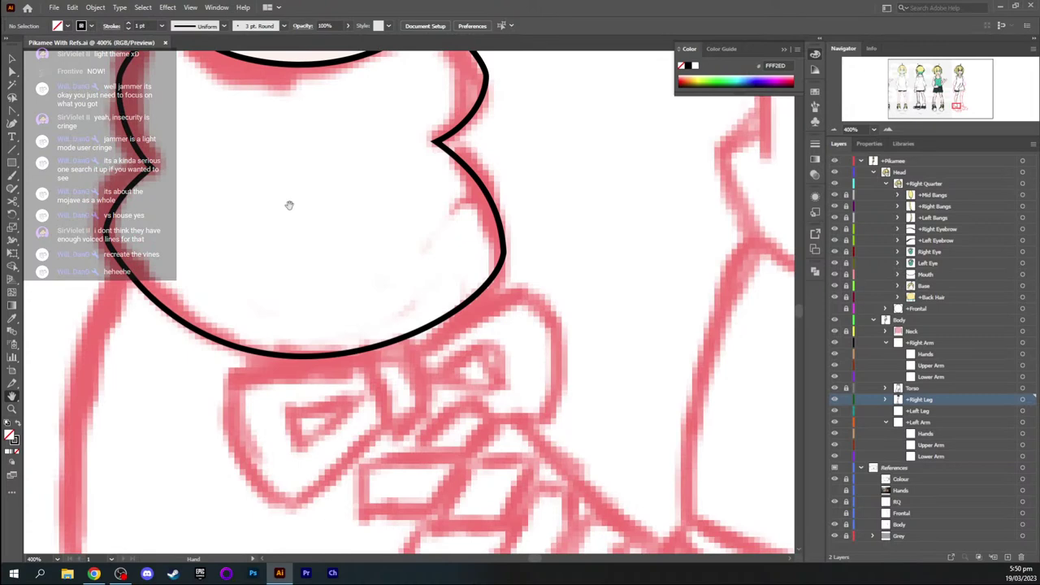
pyautogui.moveTo(258, 203); pyautogui.dragTo(261, 277)
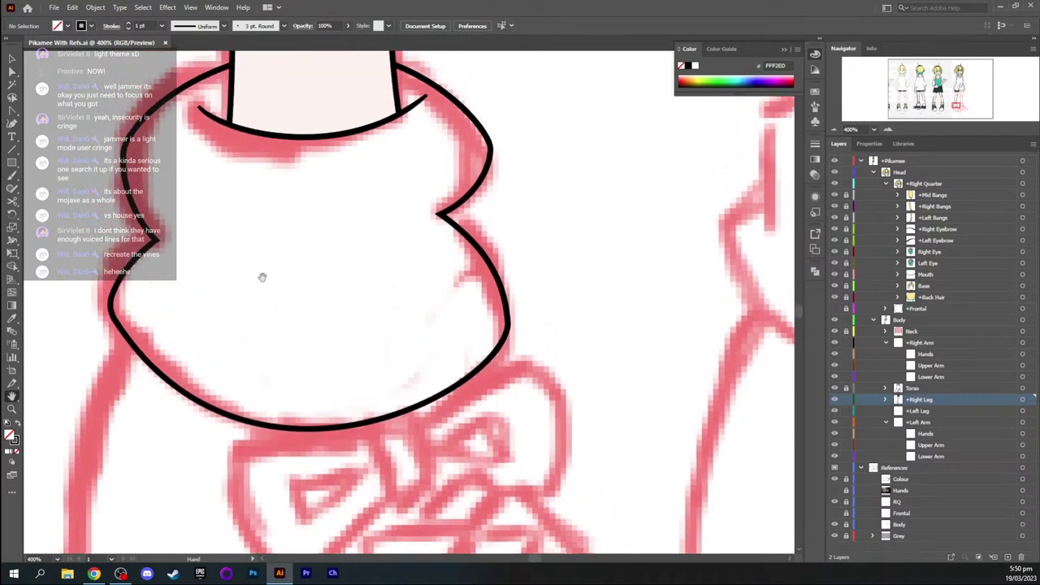
# Trace the back edge of the right leg's shoe with the Pen tool, from the cuff's lower edge down to the sole
pyautogui.scroll(-2, 261, 277)
pyautogui.moveTo(404, 332); pyautogui.dragTo(361, 255)
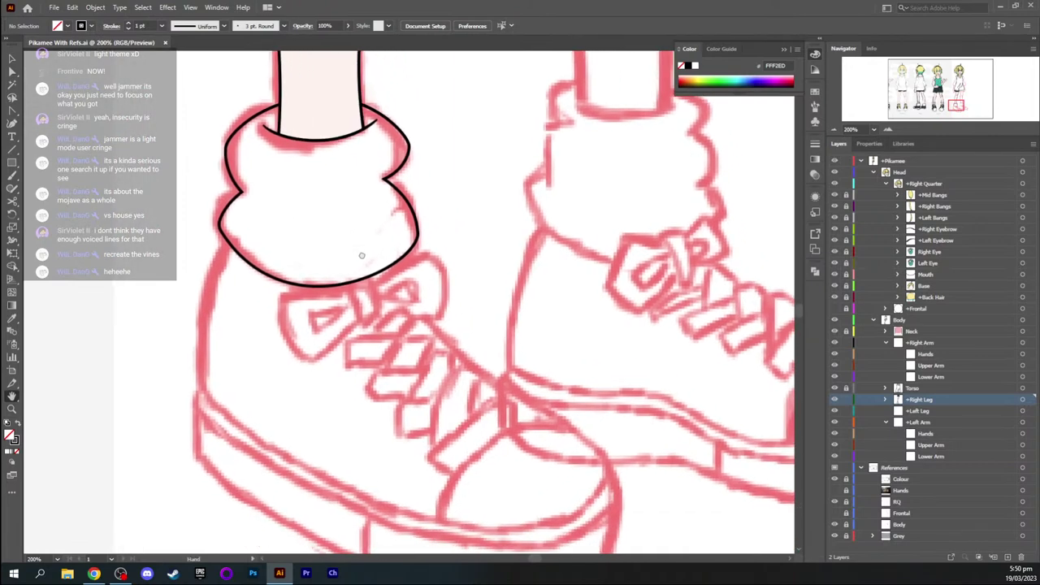
pyautogui.moveTo(321, 316); pyautogui.dragTo(324, 293)
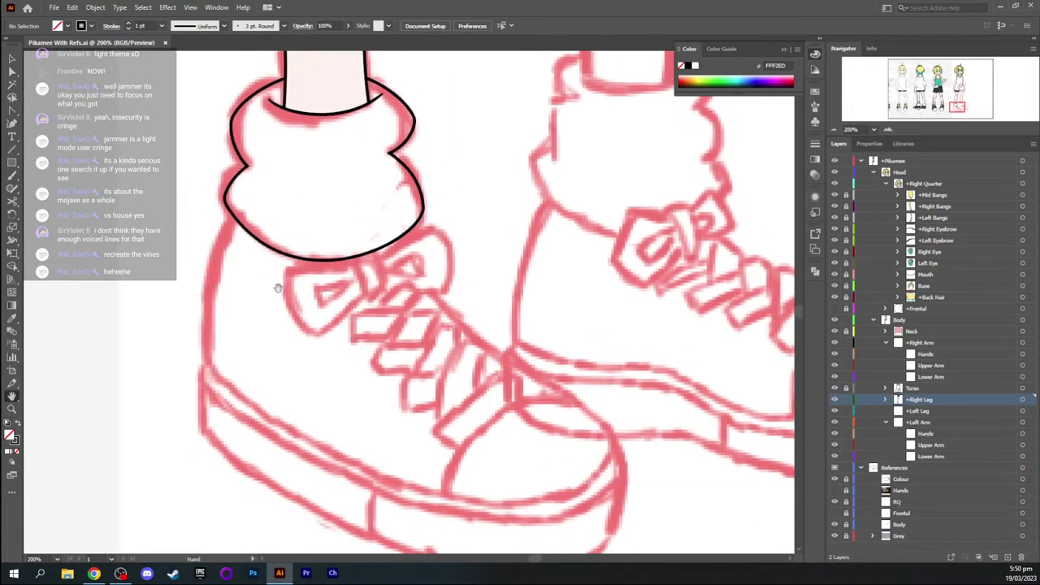
pyautogui.press('p')
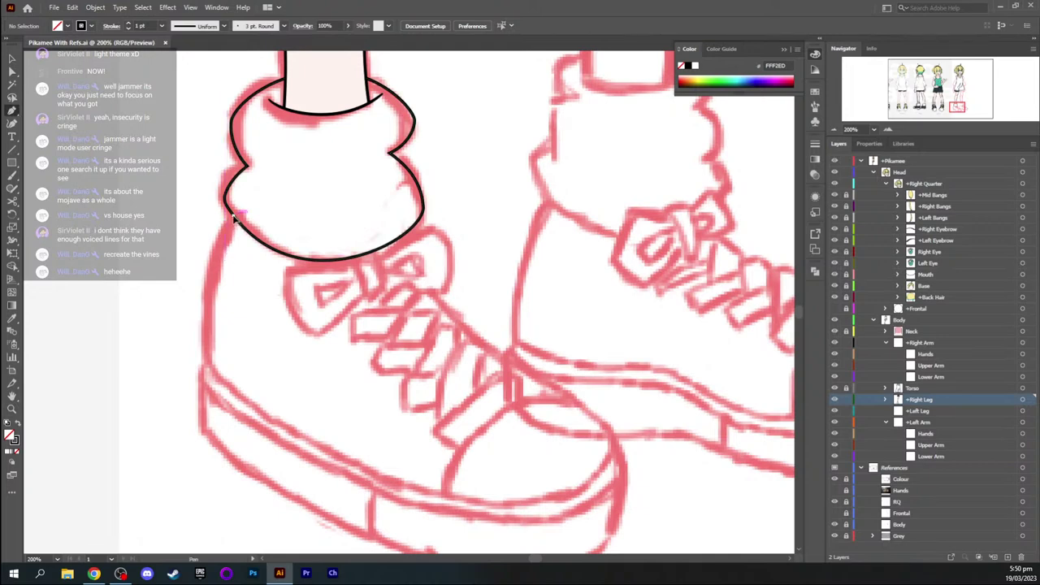
pyautogui.moveTo(234, 215); pyautogui.dragTo(218, 251)
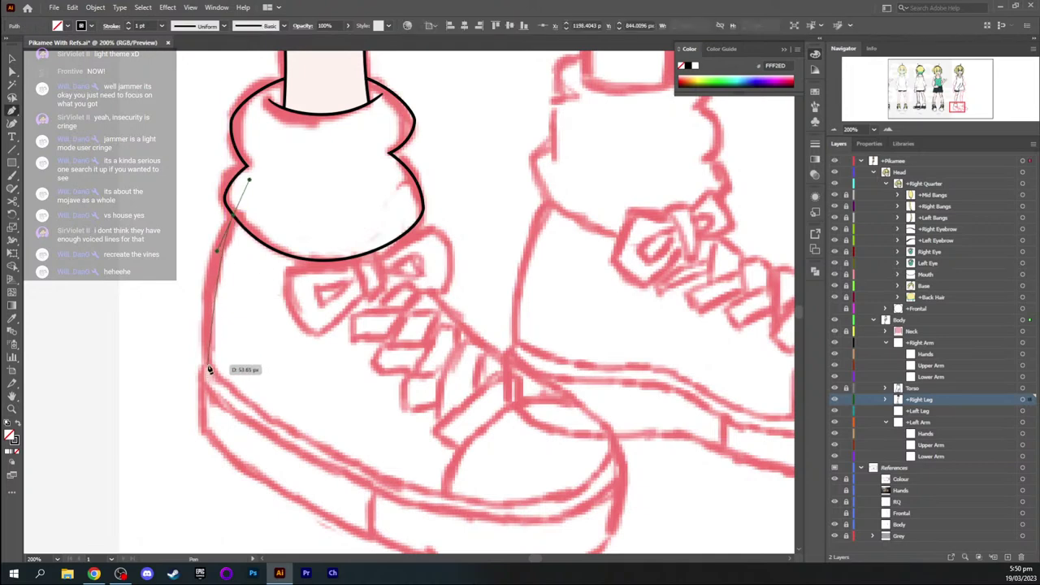
pyautogui.moveTo(209, 370); pyautogui.dragTo(206, 473)
pyautogui.keyDown('ctrl'); pyautogui.click(249, 390); pyautogui.keyUp('ctrl')
# Extend the heel line with a small outward curve at the top of the sole and a straight edge down to the sole's bottom corner
pyautogui.press('space')
pyautogui.moveTo(237, 366); pyautogui.dragTo(188, 263)
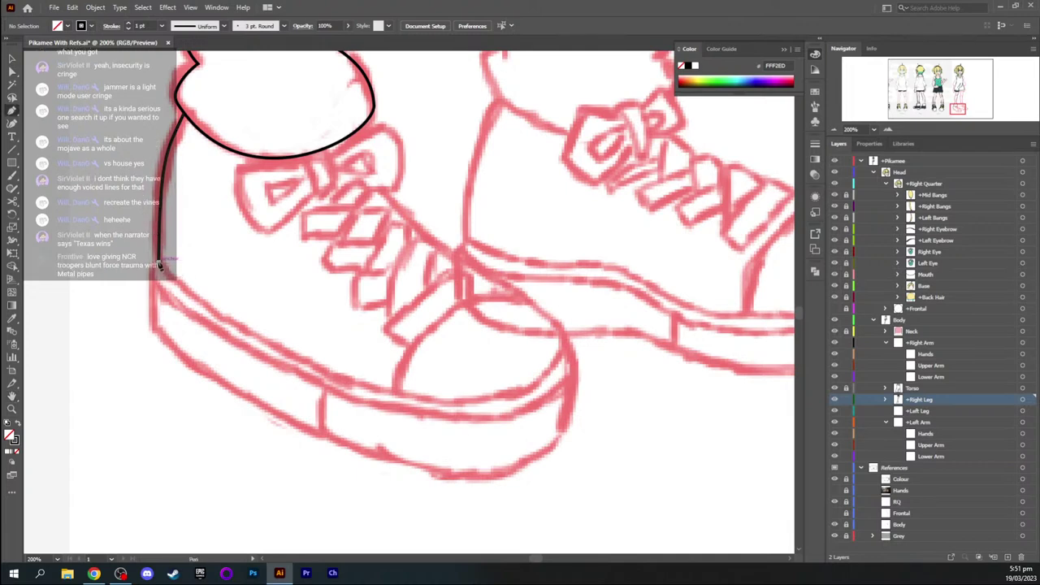
pyautogui.moveTo(159, 263); pyautogui.dragTo(158, 380)
pyautogui.press('a')
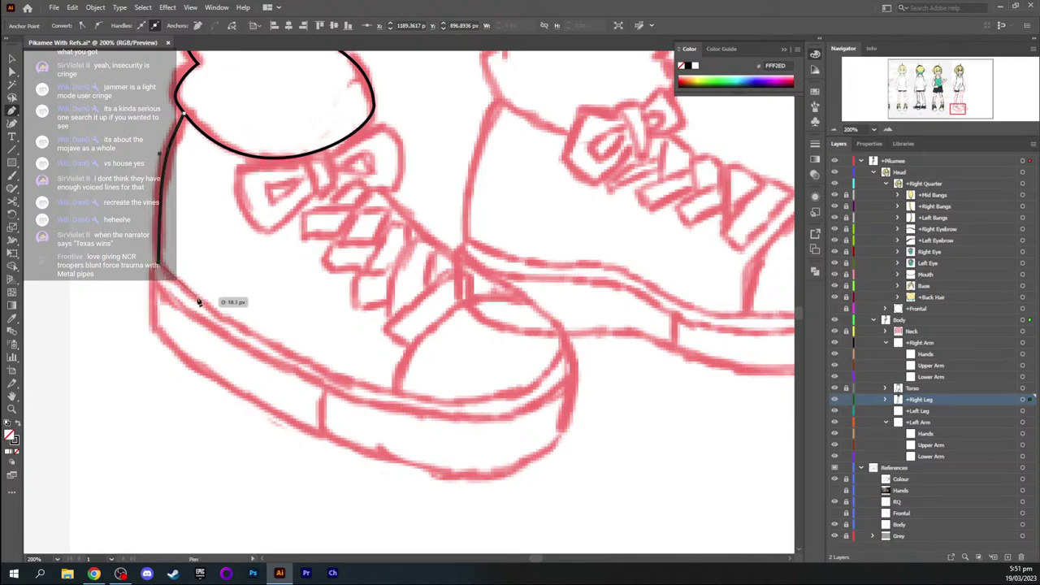
pyautogui.hotkey('ctrl', '=')
pyautogui.hotkey('ctrl', '=')
pyautogui.moveTo(485, 358); pyautogui.dragTo(357, 283)
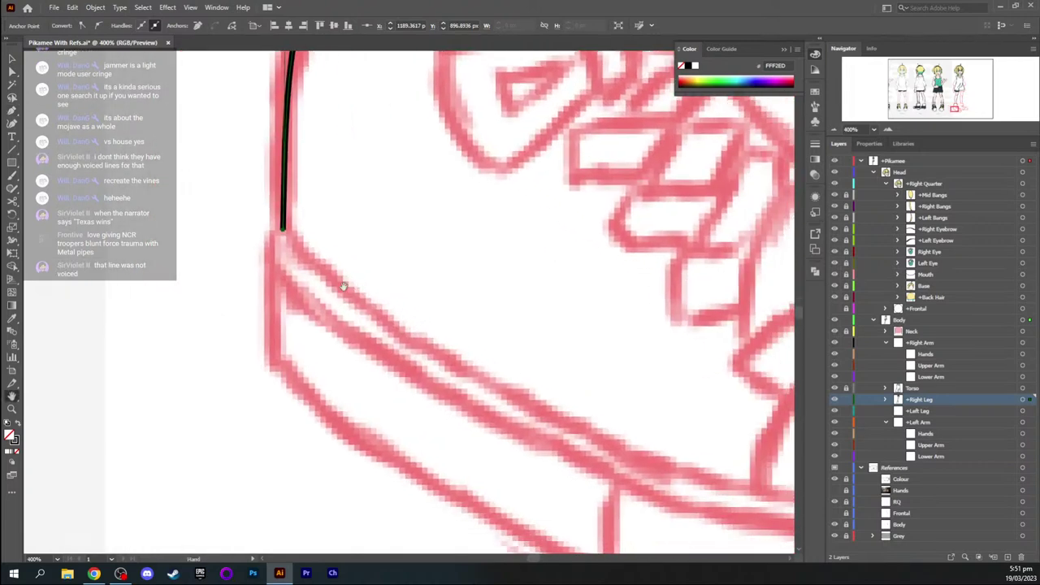
pyautogui.click(282, 230)
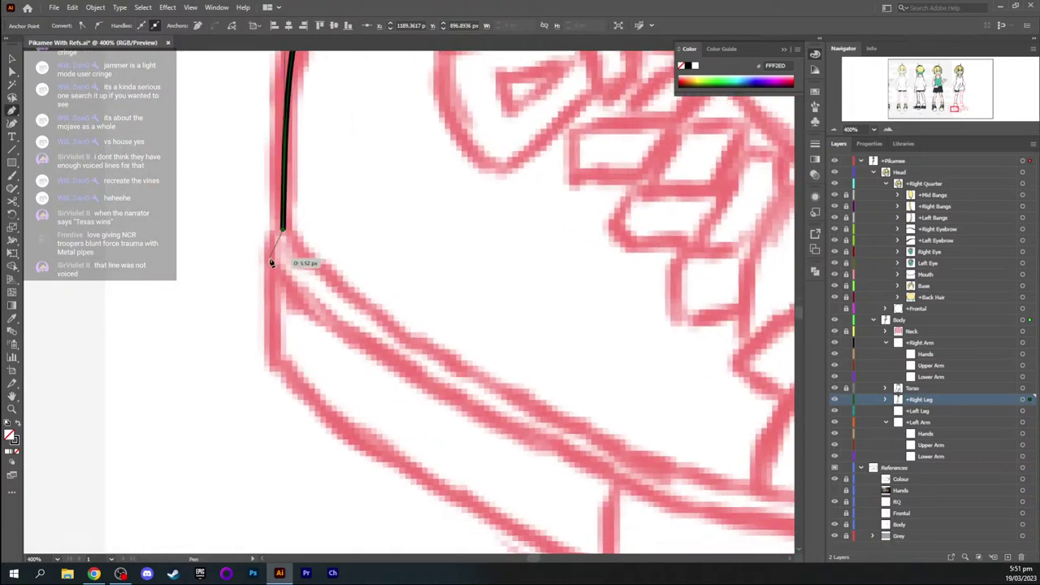
pyautogui.moveTo(269, 259); pyautogui.dragTo(268, 286)
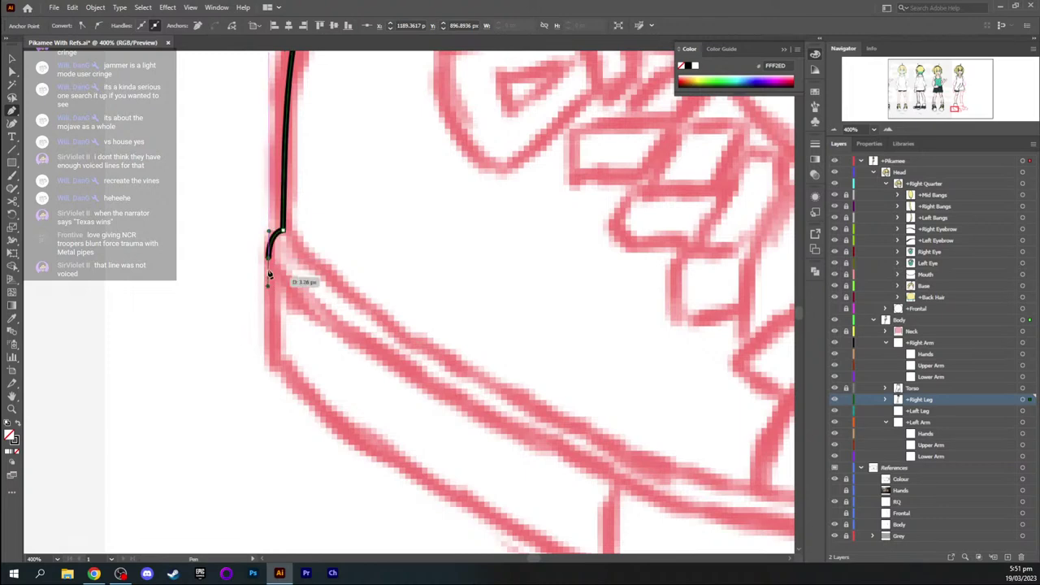
pyautogui.click(272, 363)
# Trace the bottom of the sole as one curve from the heel corner to the toe, adjusting its heel handle to follow the sketch
pyautogui.hotkey('ctrl', '-')
pyautogui.hotkey('ctrl', '-')
pyautogui.hotkey('ctrl', '-')
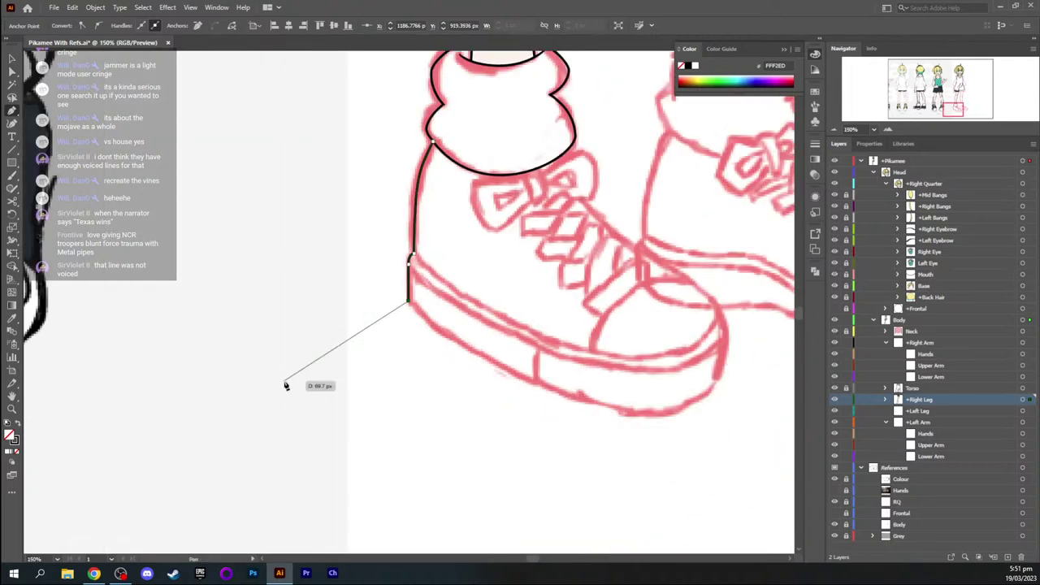
pyautogui.moveTo(420, 353); pyautogui.dragTo(309, 325)
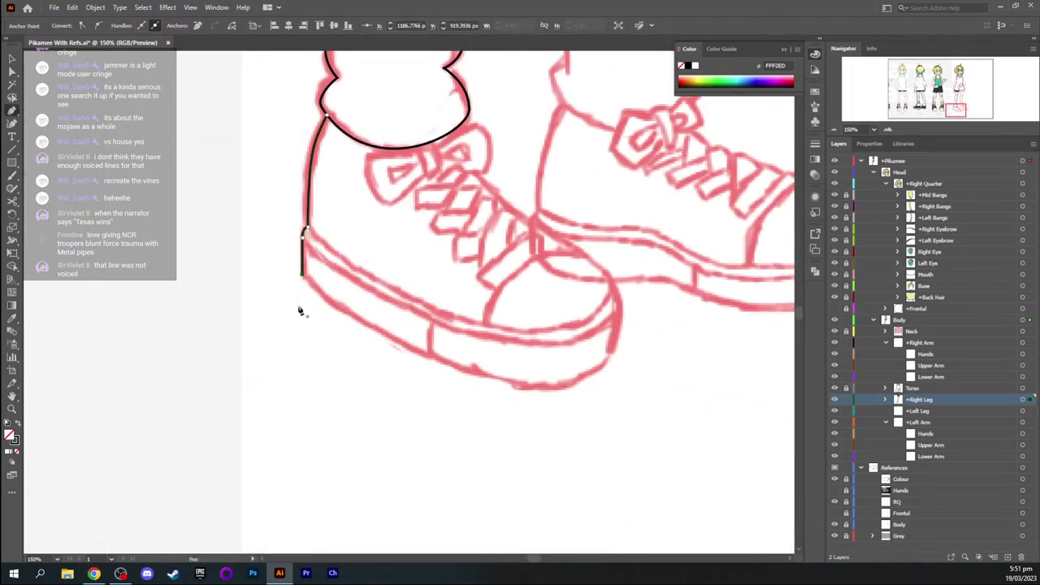
pyautogui.click(302, 274)
pyautogui.moveTo(320, 341); pyautogui.dragTo(324, 354)
pyautogui.moveTo(611, 355); pyautogui.dragTo(645, 274)
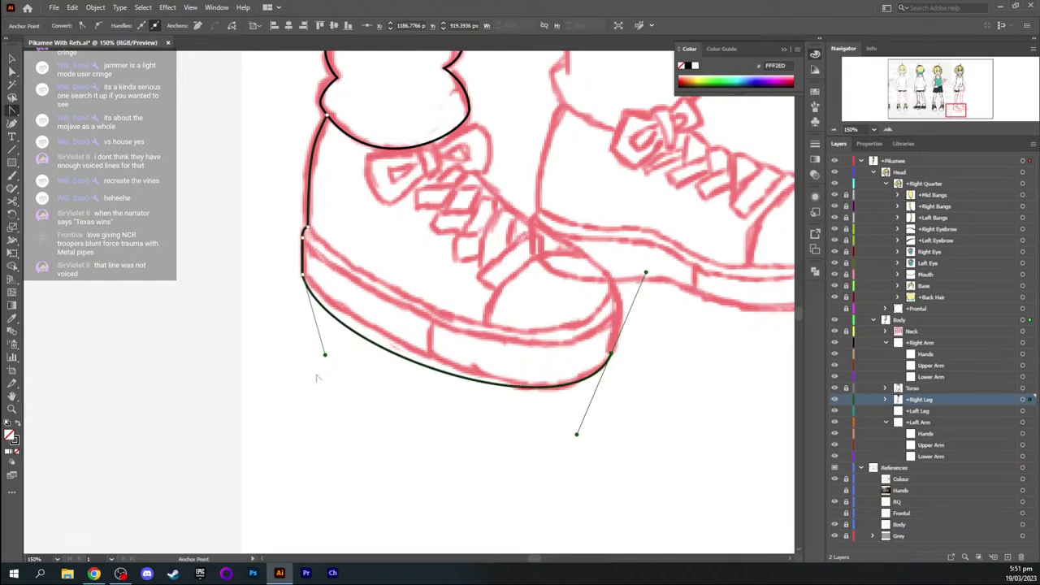
pyautogui.moveTo(325, 355); pyautogui.dragTo(372, 347)
pyautogui.press('v')
pyautogui.click(490, 327)
pyautogui.press('space')
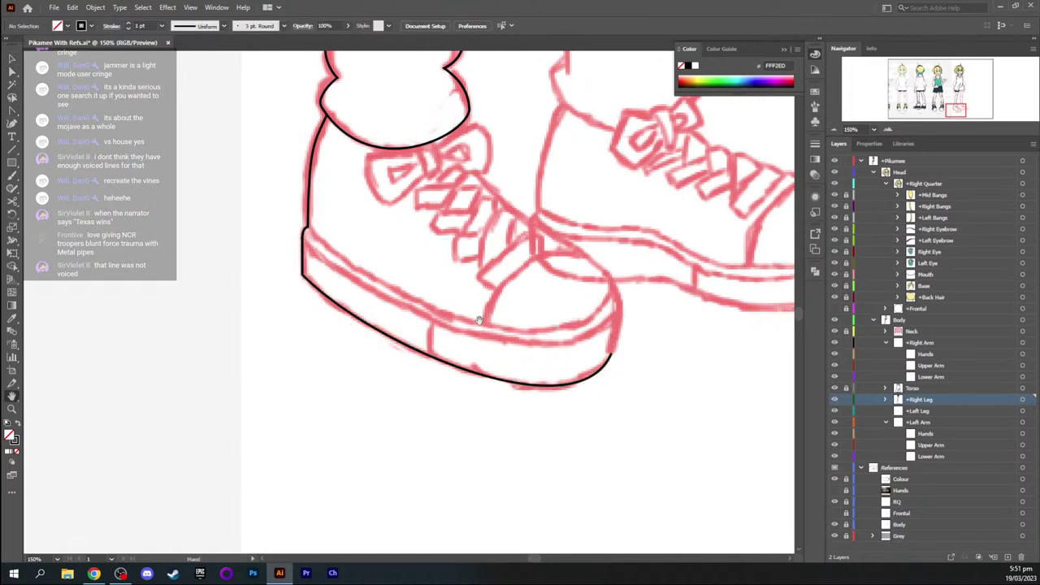
# Try to extend the sole outline with a short curve up the front of the toe
pyautogui.moveTo(478, 323); pyautogui.dragTo(411, 305)
pyautogui.press('space')
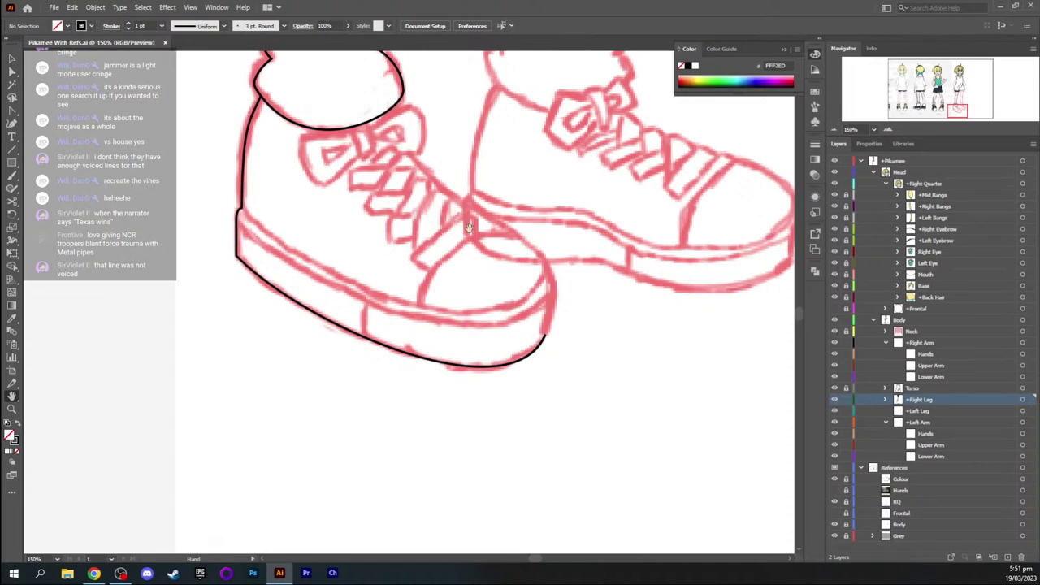
pyautogui.moveTo(482, 236); pyautogui.dragTo(422, 234)
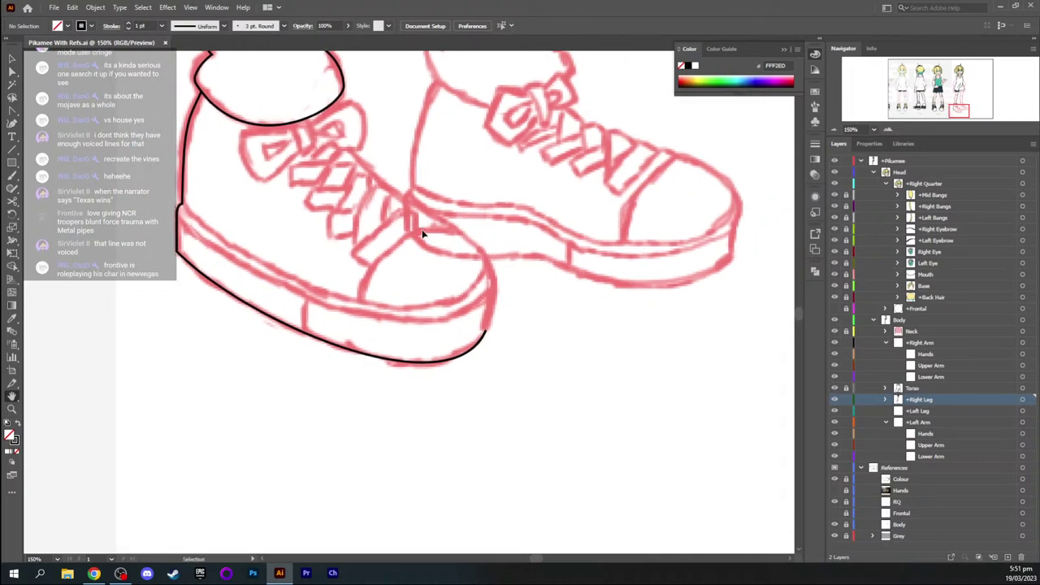
pyautogui.scroll(-4, 421, 234)
pyautogui.scroll(6, 421, 234)
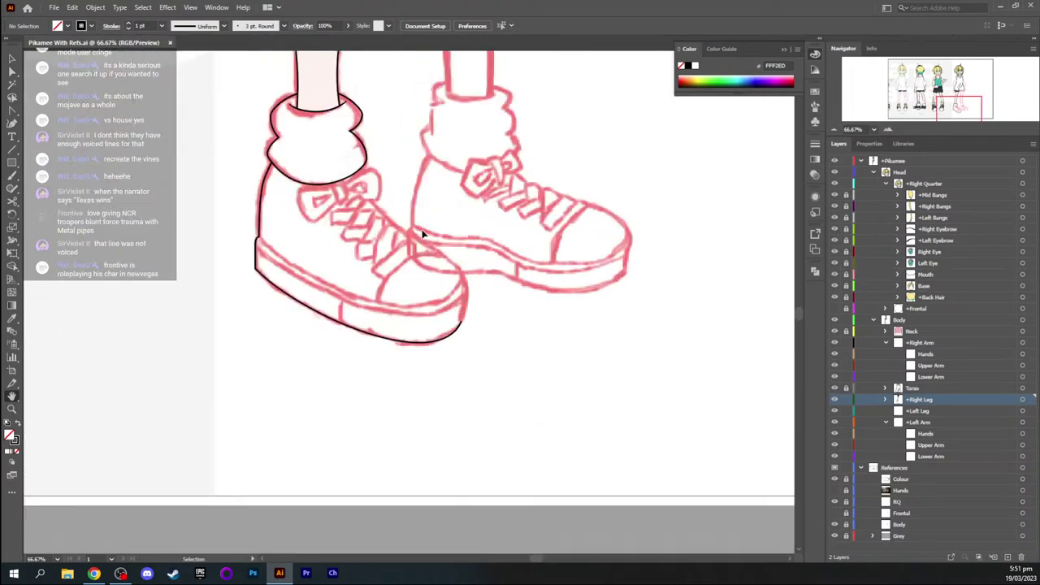
pyautogui.scroll(3, 422, 234)
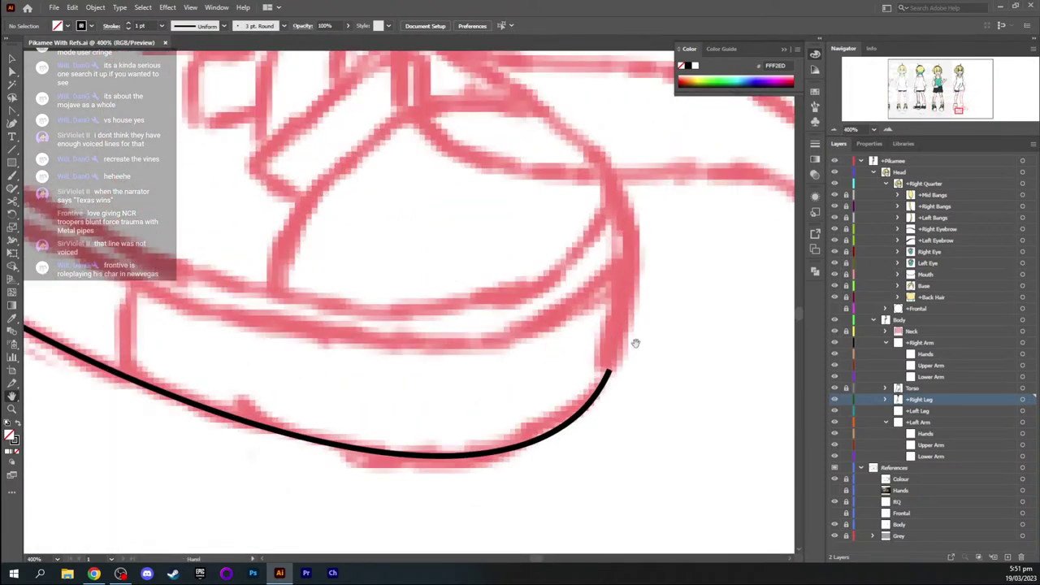
pyautogui.press('p')
pyautogui.moveTo(609, 370); pyautogui.dragTo(650, 248)
pyautogui.moveTo(616, 193); pyautogui.dragTo(594, 109)
pyautogui.press('a')
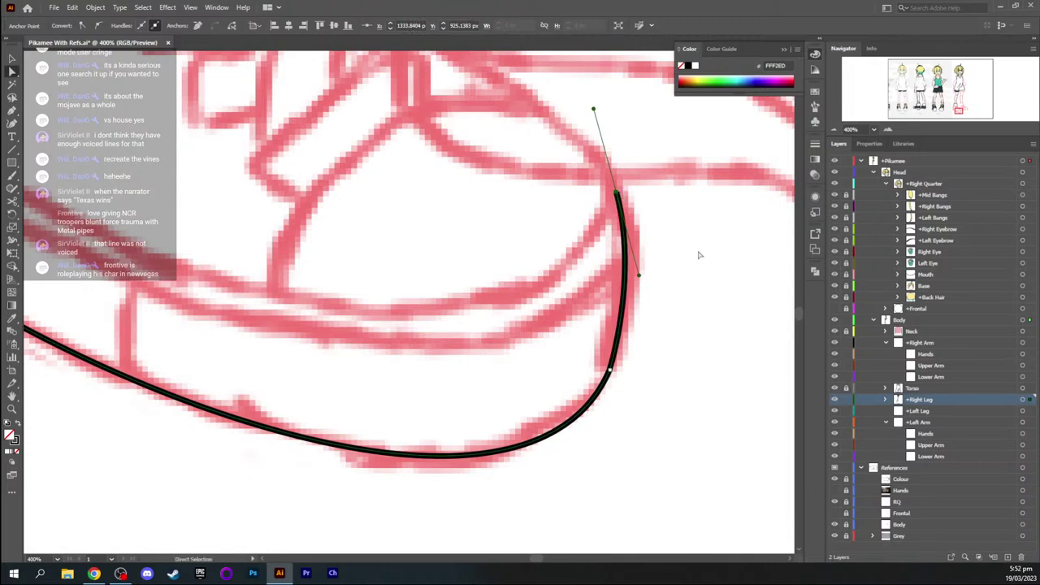
# Remove the short toe segment by deleting its end anchor point
pyautogui.hotkey('ctrl', '-')
pyautogui.hotkey('ctrl', '-')
pyautogui.press('space')
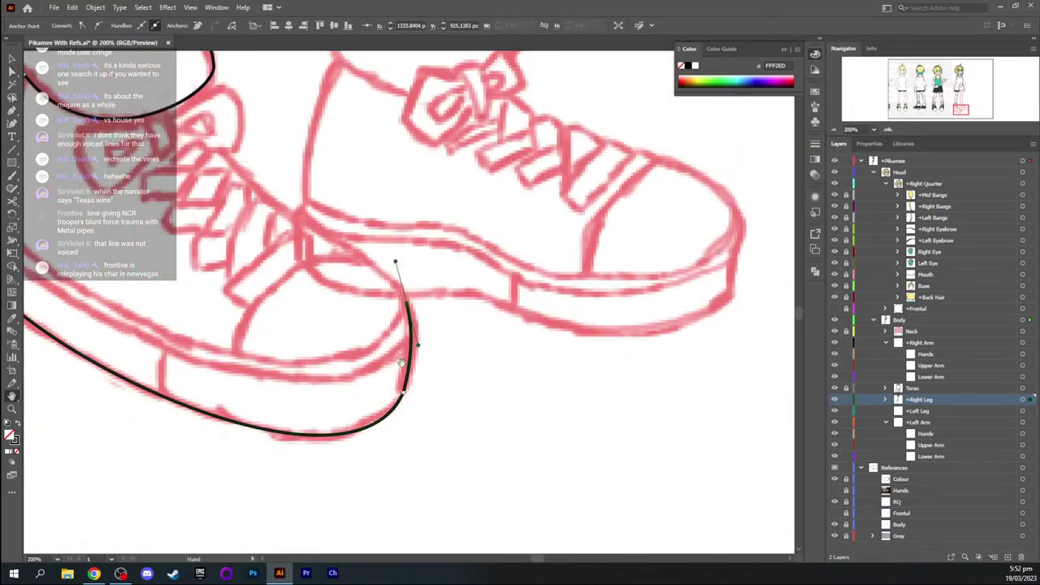
pyautogui.moveTo(398, 359); pyautogui.dragTo(478, 364)
pyautogui.press('Left')
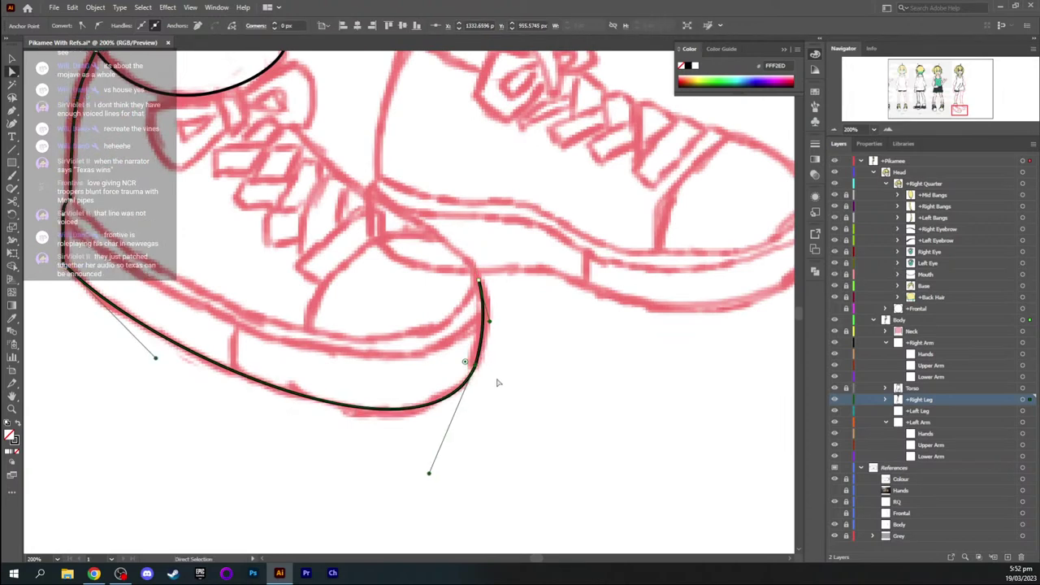
pyautogui.press('p')
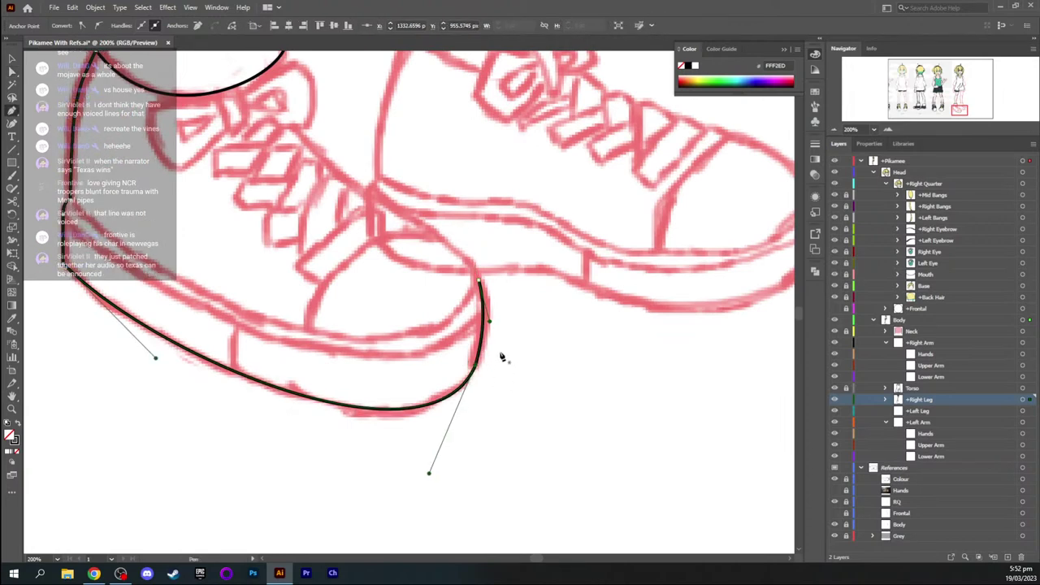
pyautogui.click(480, 280)
pyautogui.click(480, 280)
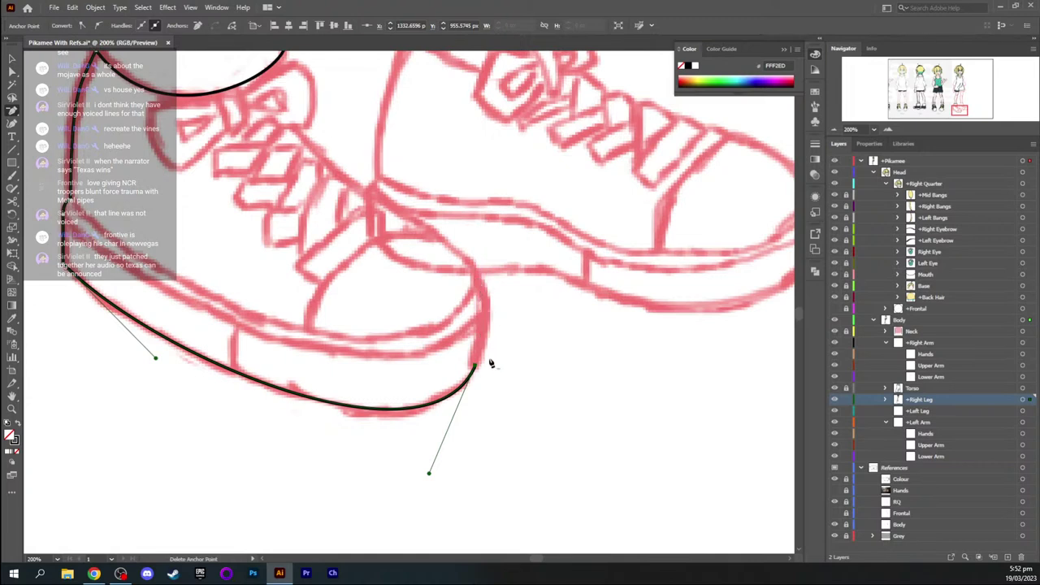
# Trace the toe and instep as a single curve from the sole's front up to the cuff, and adjust both handles to match the sketch
pyautogui.moveTo(475, 367); pyautogui.dragTo(508, 272)
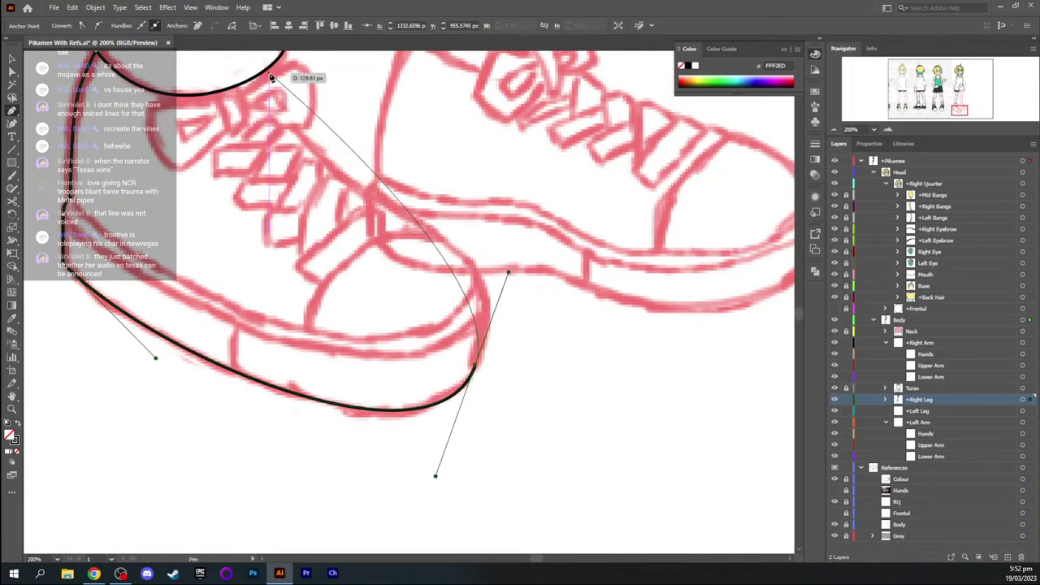
pyautogui.moveTo(269, 69); pyautogui.dragTo(268, 64)
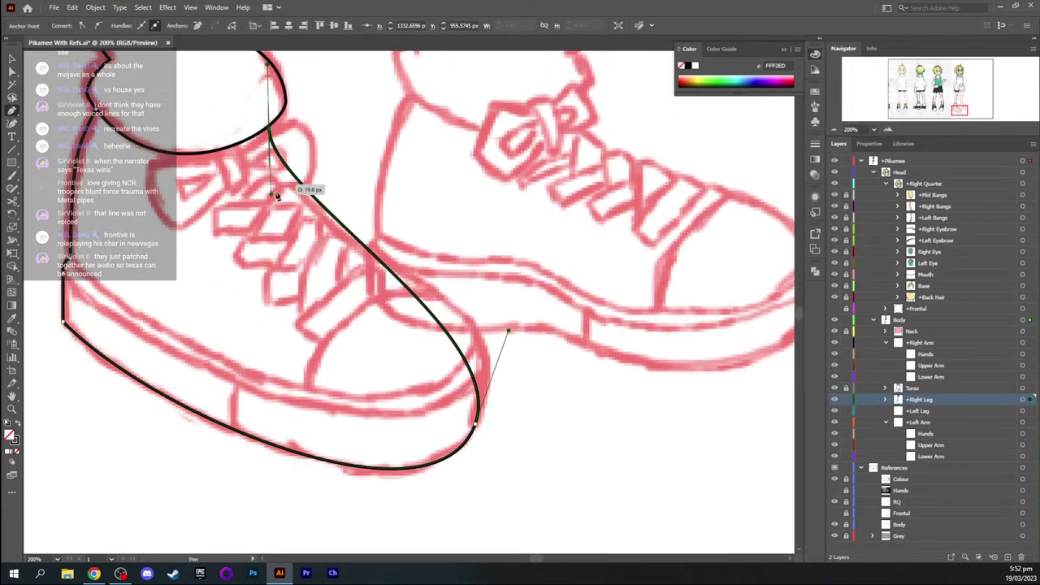
pyautogui.moveTo(277, 195); pyautogui.dragTo(305, 246)
pyautogui.moveTo(507, 331); pyautogui.dragTo(546, 282)
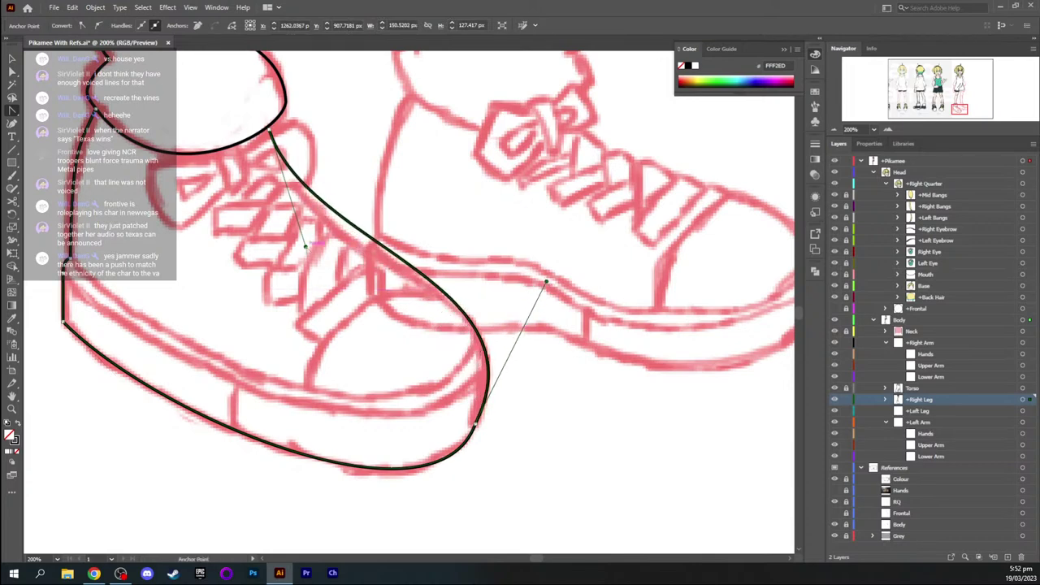
pyautogui.moveTo(305, 244); pyautogui.dragTo(314, 284)
pyautogui.press('a')
pyautogui.click(636, 426)
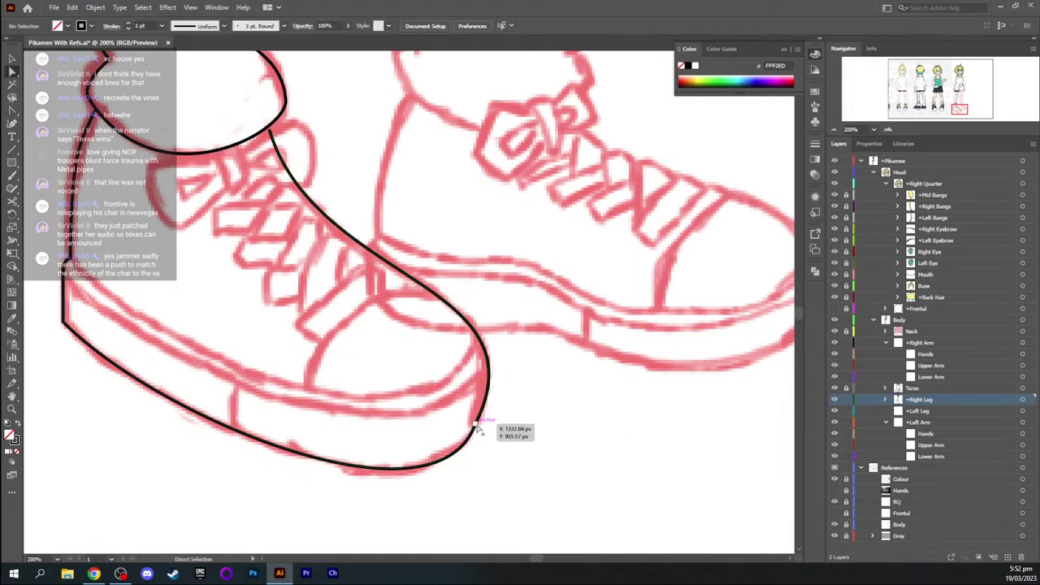
# Shift the sole's front anchor point slightly outward and reshape the bottom curve with its direction handles
pyautogui.click(478, 428)
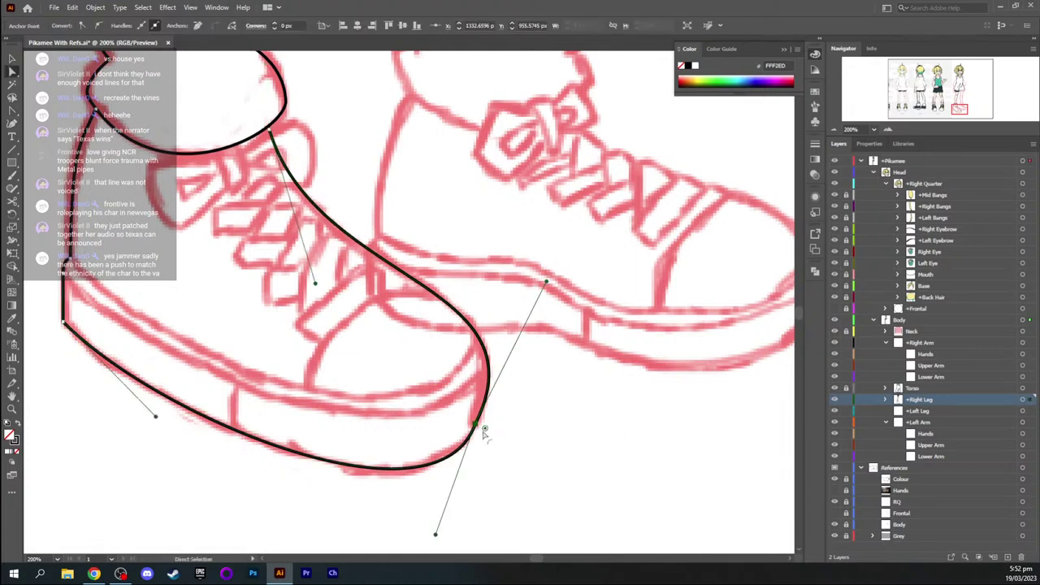
pyautogui.moveTo(483, 432); pyautogui.dragTo(493, 433)
pyautogui.moveTo(442, 536); pyautogui.dragTo(393, 530)
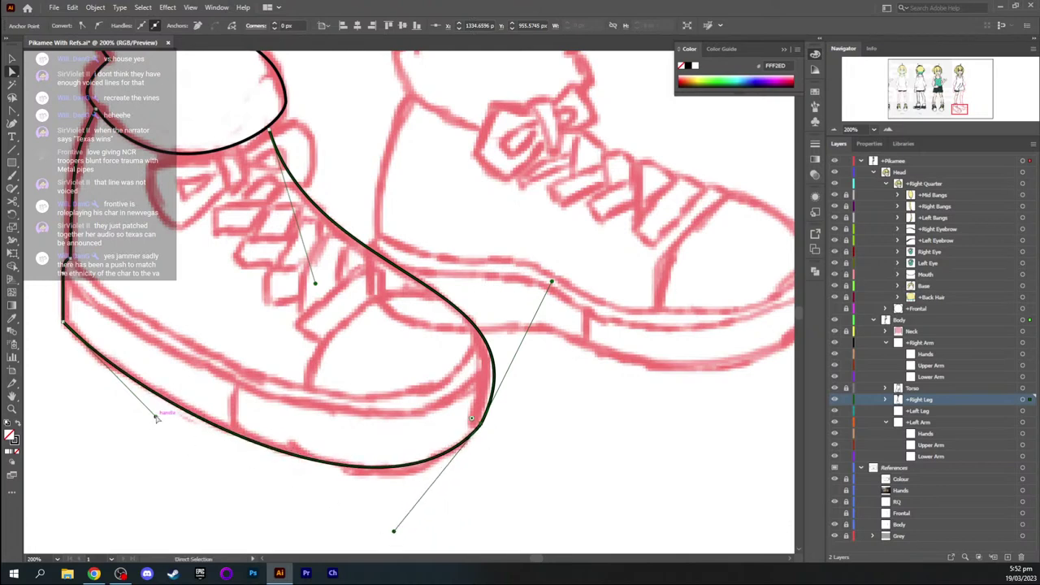
pyautogui.click(156, 416)
pyautogui.moveTo(394, 530); pyautogui.dragTo(400, 533)
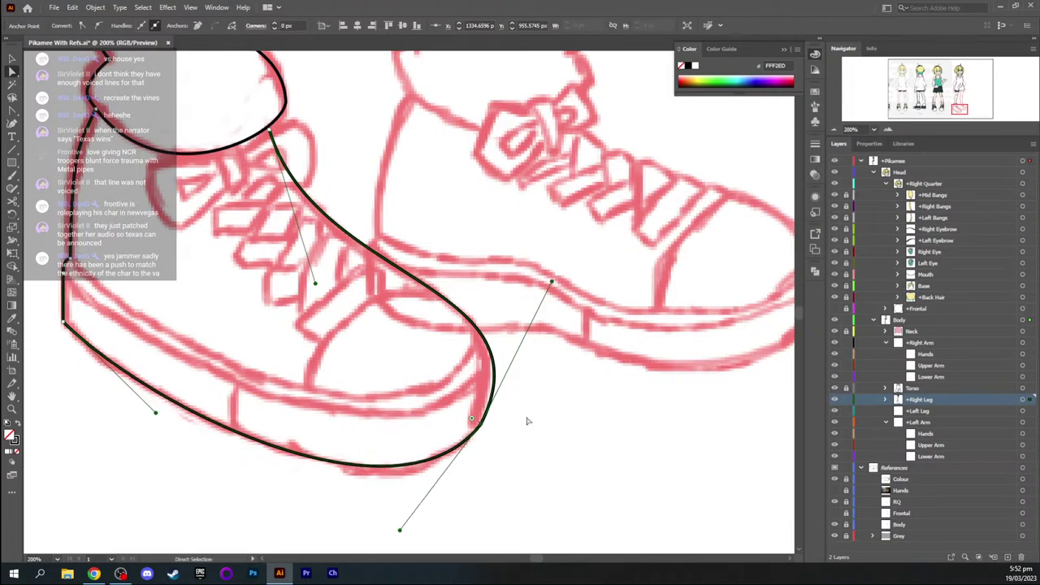
# Pull the toe curve's front handle inward with the Anchor Point tool to fit the sketch, and save the file
pyautogui.hotkey('shift', 'c')
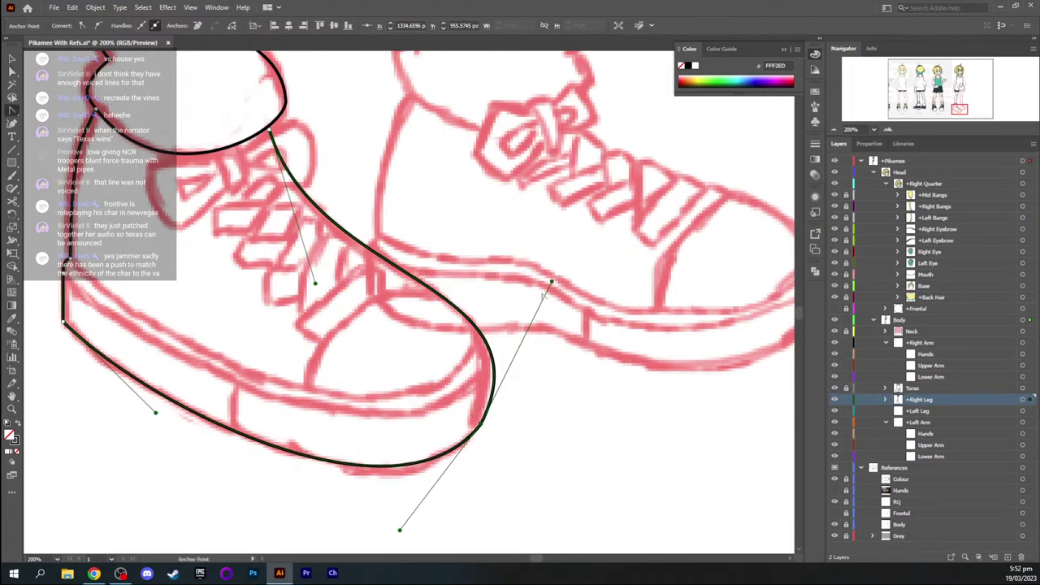
pyautogui.moveTo(552, 281); pyautogui.dragTo(522, 256)
pyautogui.keyDown('ctrl'); pyautogui.click(552, 314); pyautogui.keyUp('ctrl')
pyautogui.press('space')
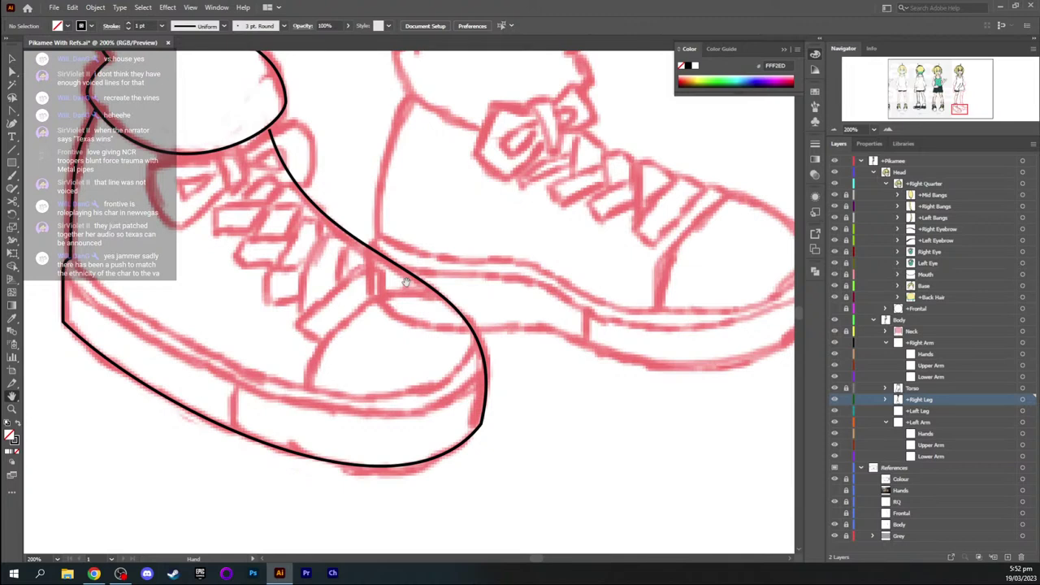
pyautogui.hotkey('ctrl', 's')
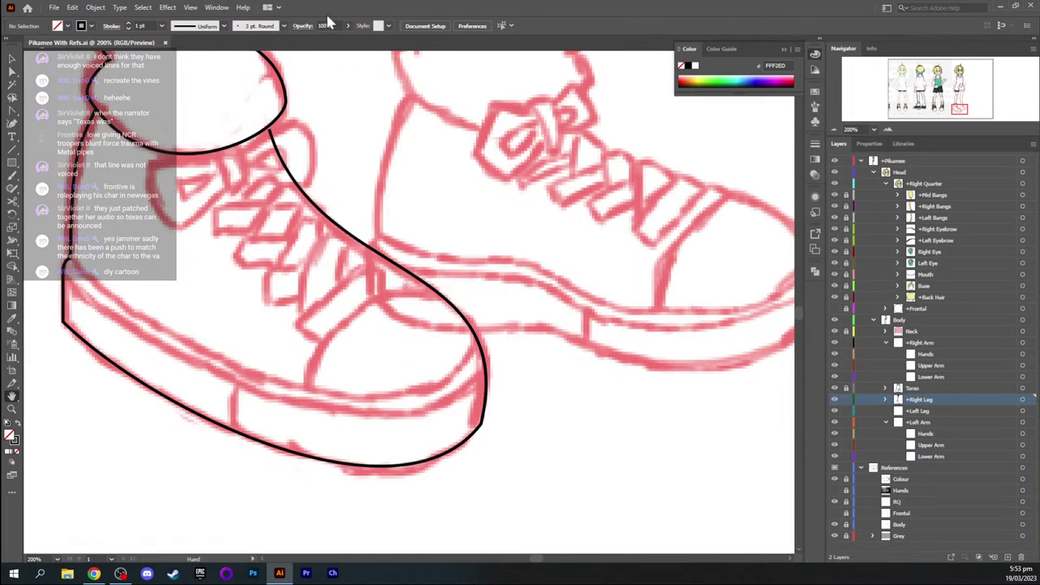
# Trace the sole's upper edge as one curve from the heel to the toe, and adjust both handles to match the sketch
pyautogui.moveTo(295, 156); pyautogui.dragTo(320, 160)
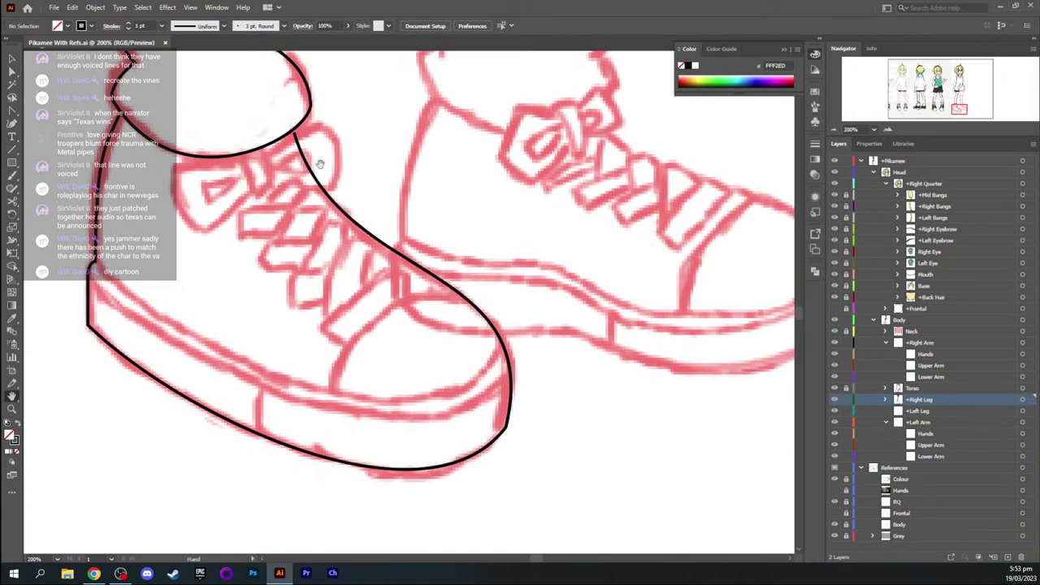
pyautogui.press('p')
pyautogui.moveTo(89, 278); pyautogui.dragTo(131, 360)
pyautogui.moveTo(514, 374); pyautogui.dragTo(542, 258)
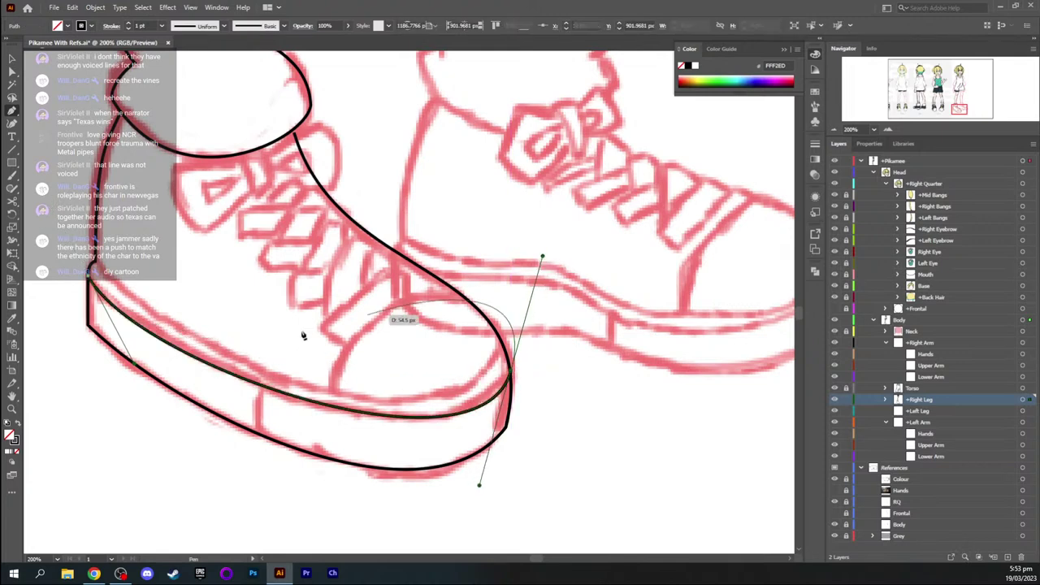
pyautogui.moveTo(133, 360); pyautogui.dragTo(199, 392)
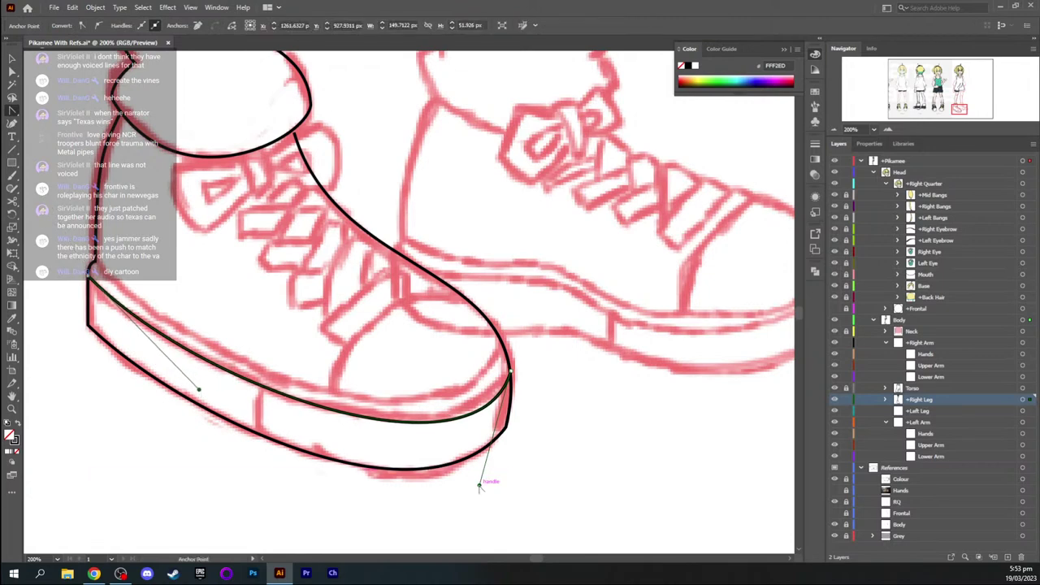
pyautogui.moveTo(480, 485); pyautogui.dragTo(457, 477)
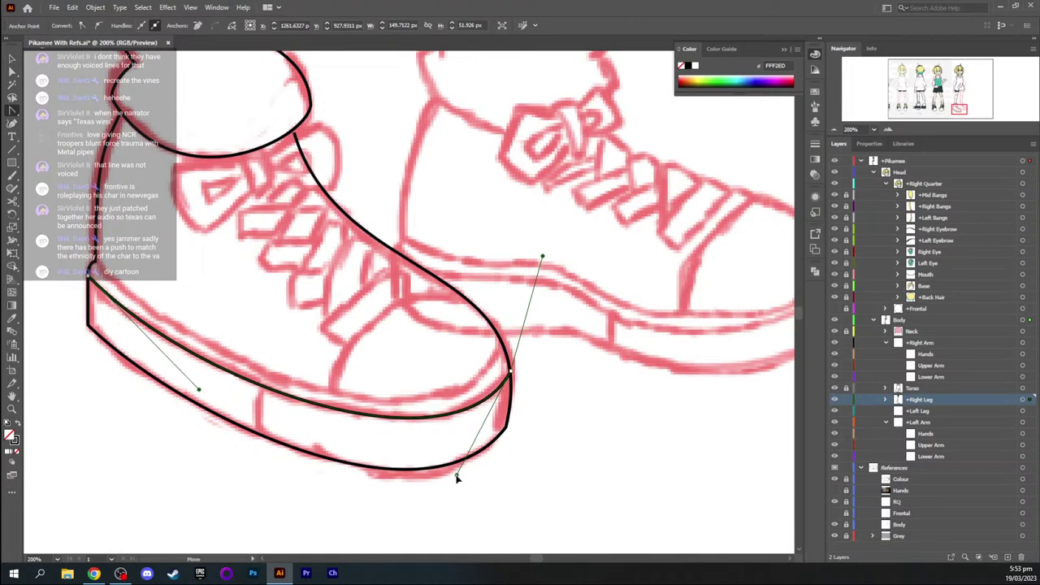
pyautogui.press('v')
pyautogui.click(427, 449)
# Set the stroke to 0.75 pt and draw the short dividing line across the side of the sole
pyautogui.moveTo(268, 353); pyautogui.dragTo(343, 339)
pyautogui.press('p')
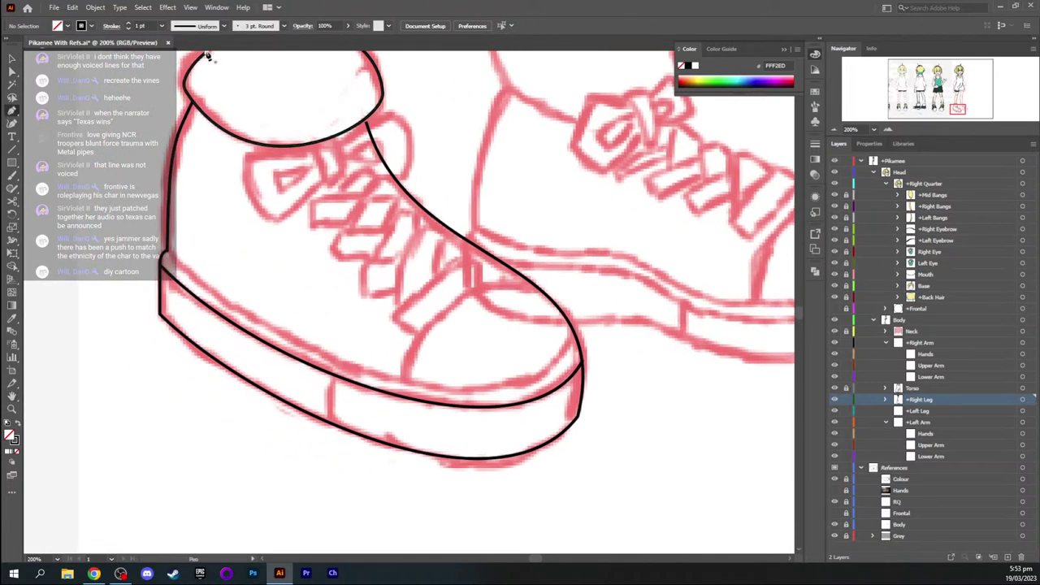
pyautogui.click(162, 25)
pyautogui.click(180, 65)
pyautogui.click(334, 375)
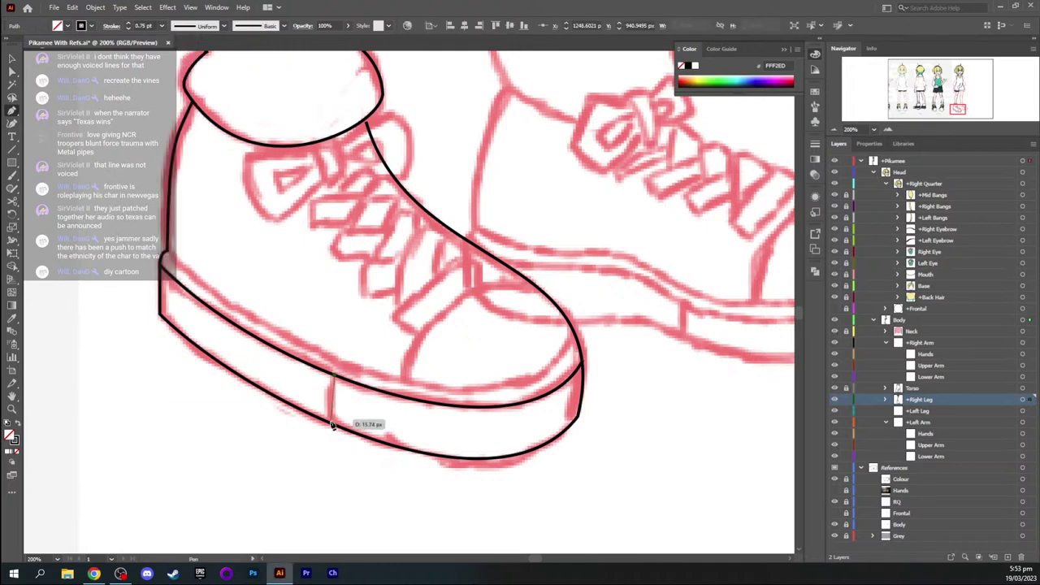
pyautogui.click(330, 424)
pyautogui.press('Escape')
# Sample the sole line's 1 pt stroke, trace the trim curve above it from heel to toe, and adjust its handles to the sketch
pyautogui.moveTo(359, 298); pyautogui.dragTo(305, 333)
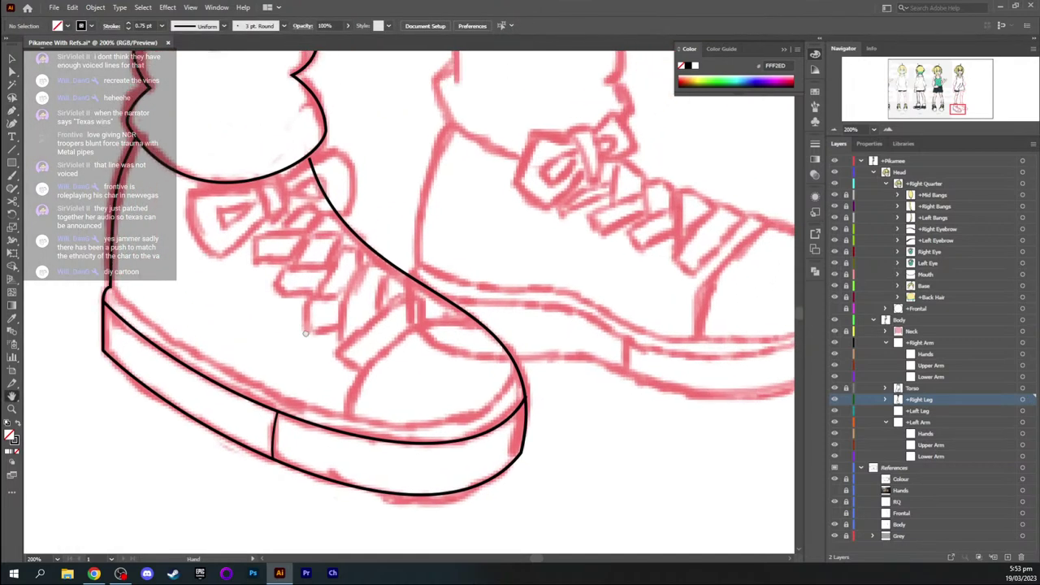
pyautogui.press('i')
pyautogui.click(331, 426)
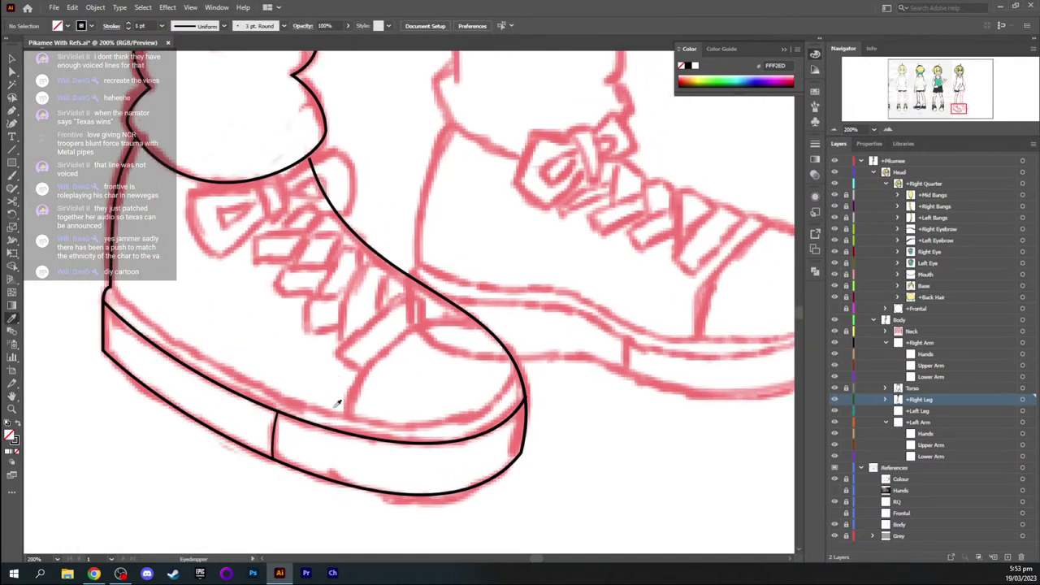
pyautogui.press('p')
pyautogui.click(109, 290)
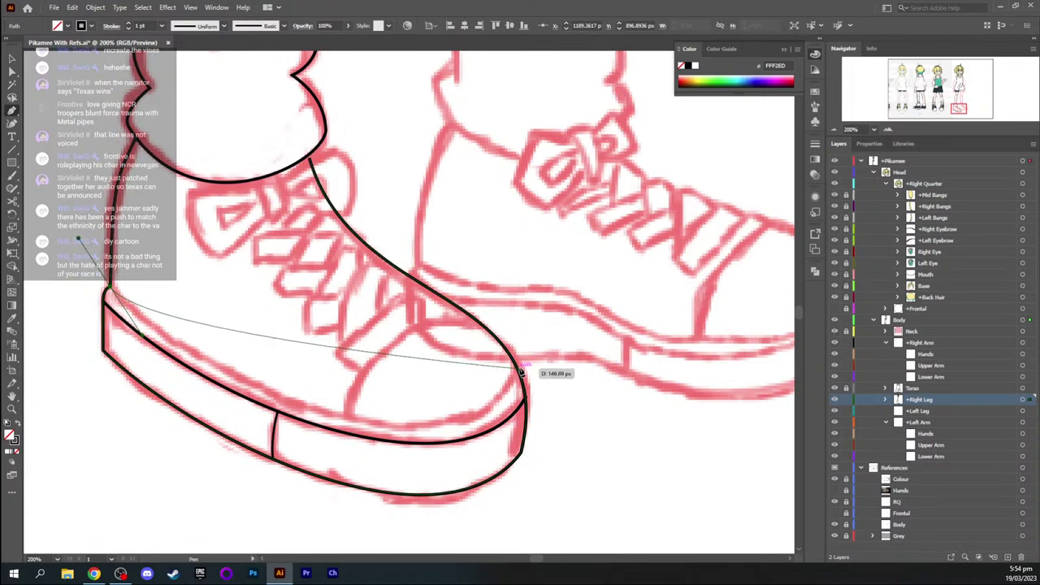
pyautogui.moveTo(518, 372); pyautogui.dragTo(560, 226)
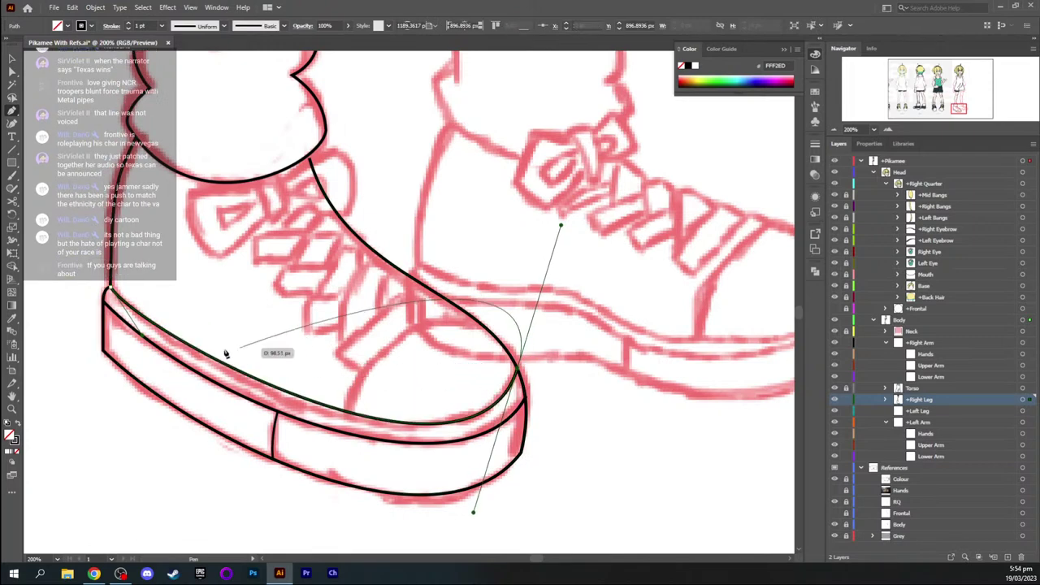
pyautogui.moveTo(143, 336)
pyautogui.mouseDown()
pyautogui.moveTo(154, 355)
pyautogui.moveTo(143, 361)
pyautogui.moveTo(158, 362)
pyautogui.moveTo(150, 352)
pyautogui.mouseUp()
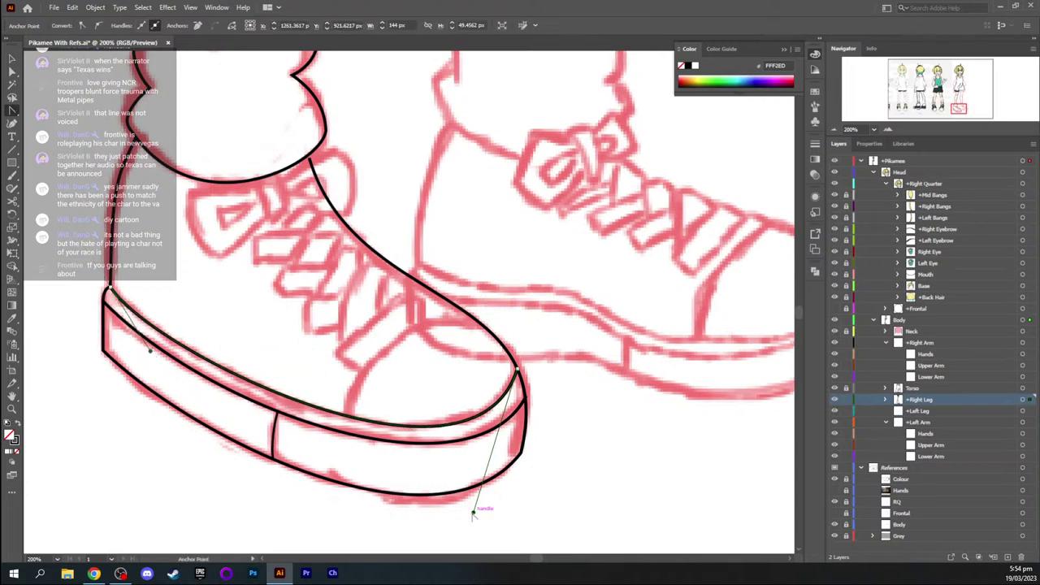
pyautogui.moveTo(473, 511); pyautogui.dragTo(476, 516)
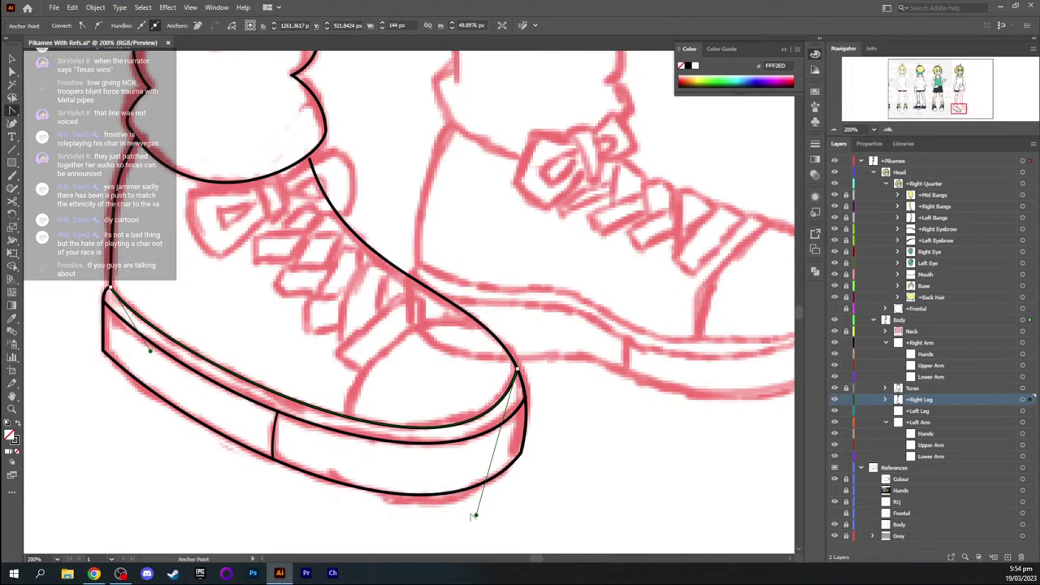
# Thin the new trim curve above the sole to a 0.75 pt stroke
pyautogui.moveTo(314, 322); pyautogui.dragTo(284, 237)
pyautogui.moveTo(221, 193); pyautogui.dragTo(292, 234)
pyautogui.moveTo(399, 270); pyautogui.dragTo(275, 284)
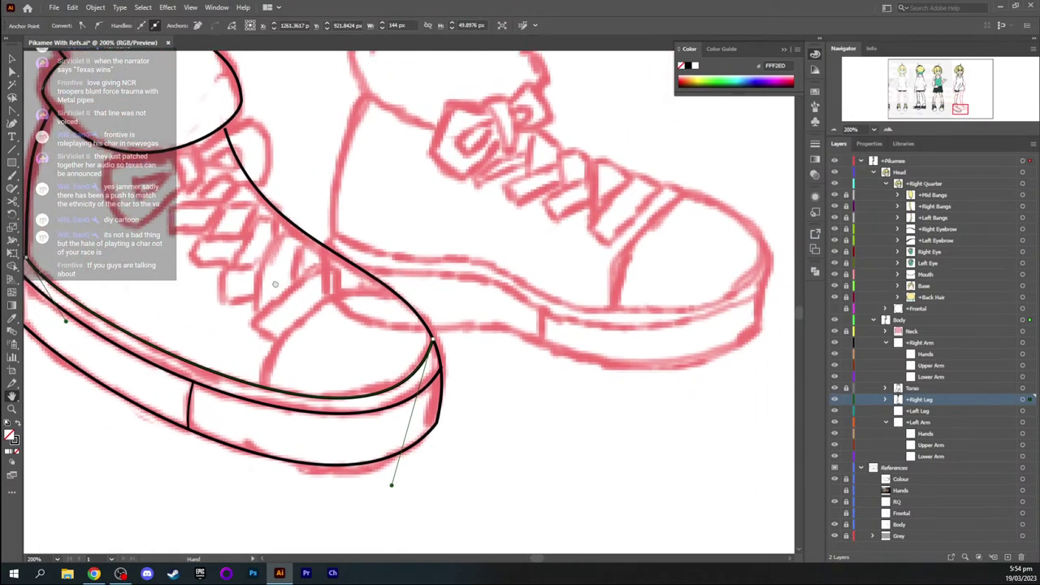
pyautogui.press('p')
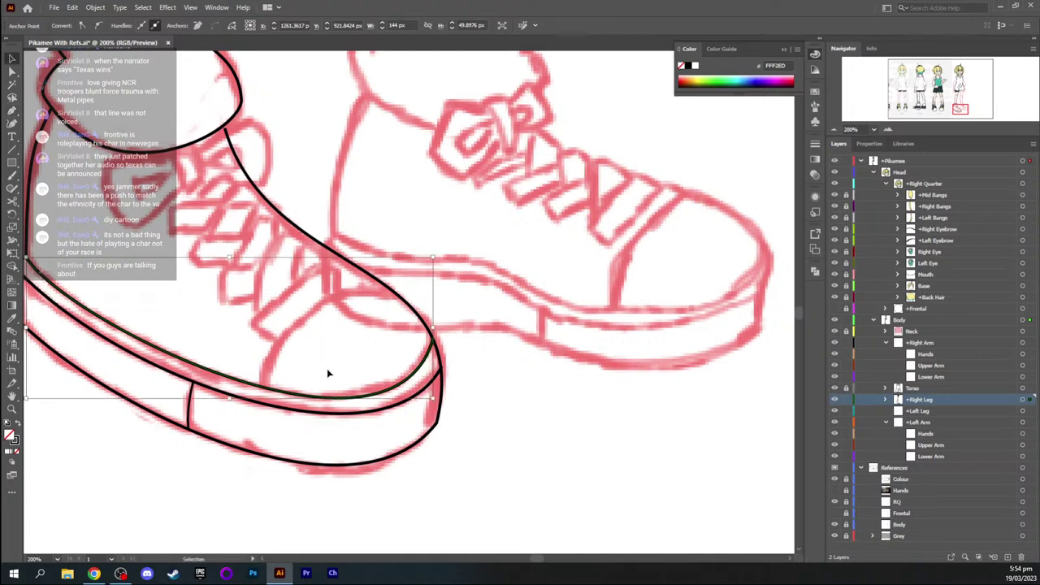
pyautogui.press('v')
pyautogui.click(360, 399)
pyautogui.click(161, 25)
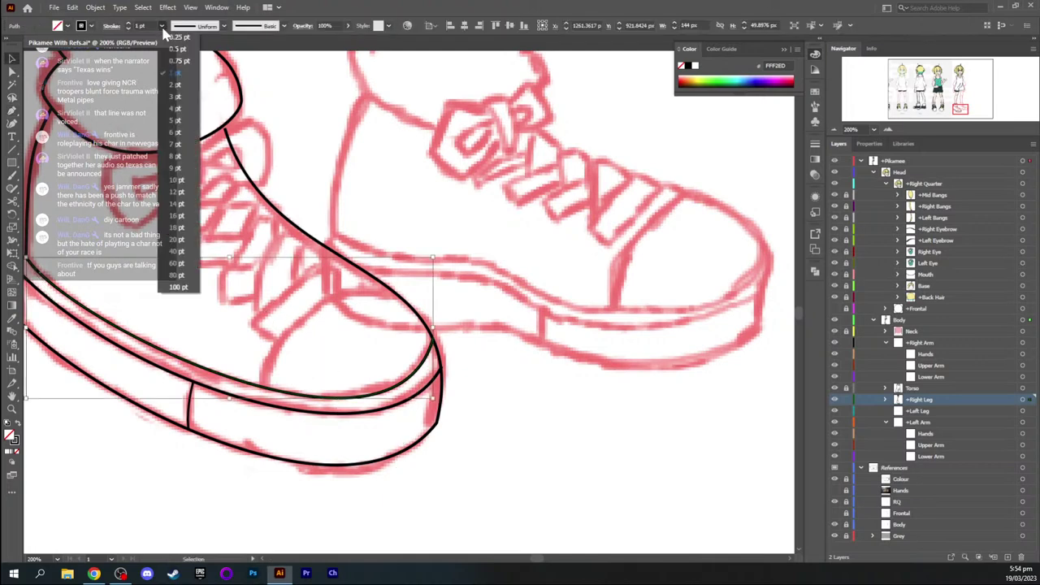
pyautogui.click(187, 65)
pyautogui.click(265, 325)
# Nudge the front anchor point of the sole's upper edge slightly inward to meet the shoe outline
pyautogui.moveTo(226, 311); pyautogui.dragTo(343, 291)
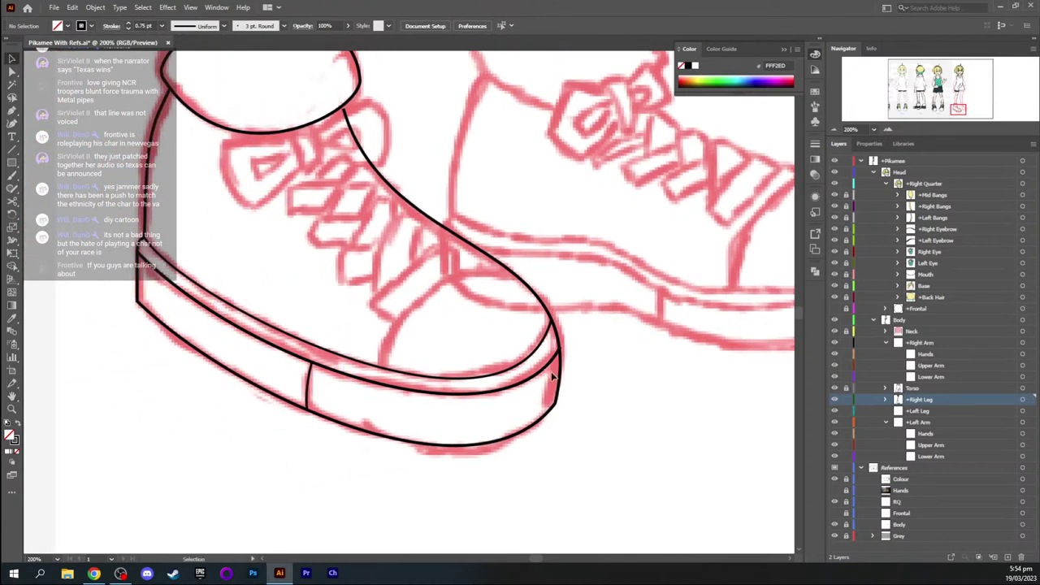
pyautogui.hotkey('ctrl', '+')
pyautogui.hotkey('ctrl', '+')
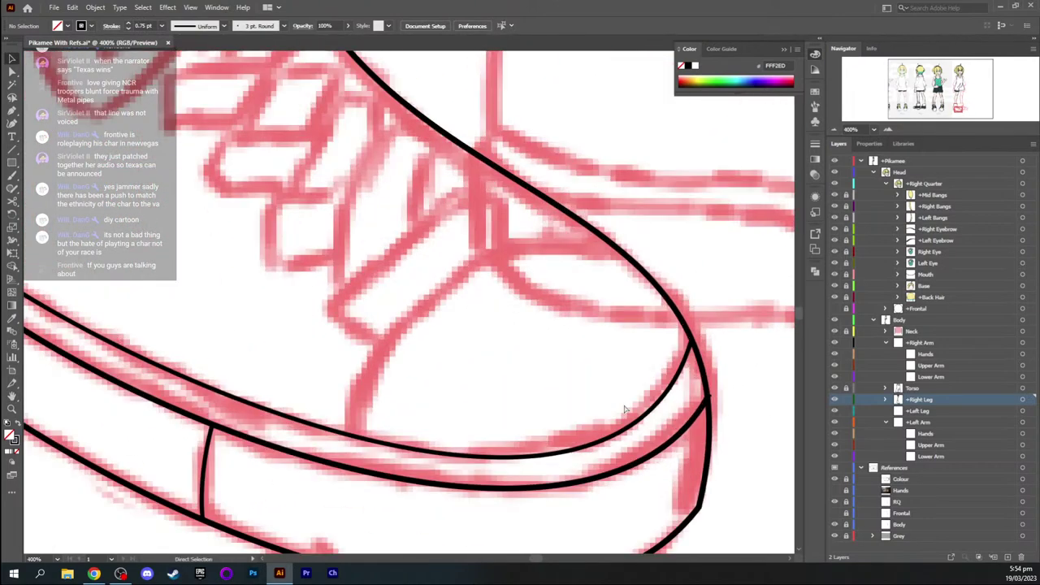
pyautogui.moveTo(634, 405); pyautogui.dragTo(365, 335)
pyautogui.click(428, 348)
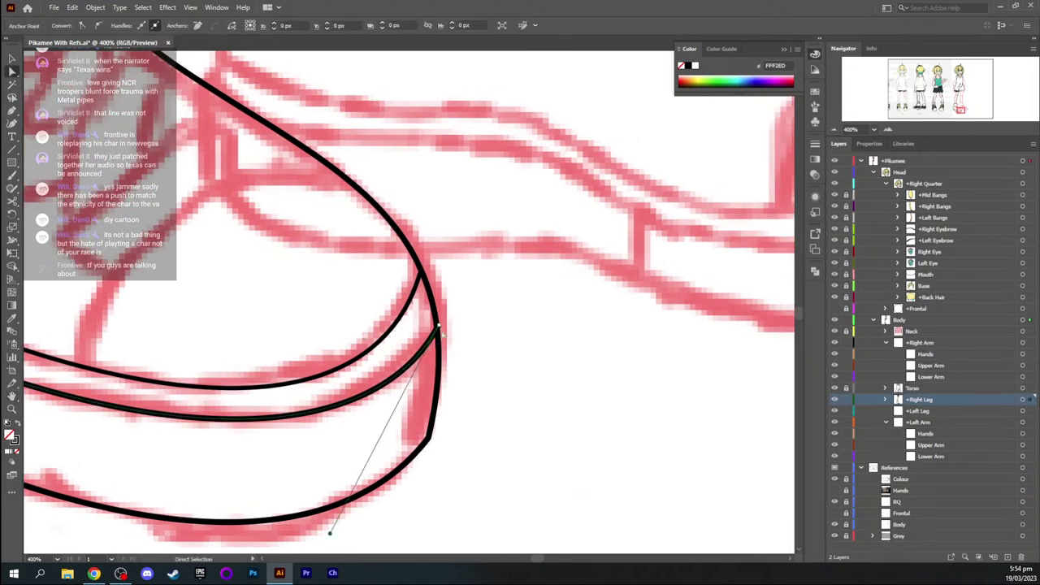
pyautogui.click(439, 326)
pyautogui.moveTo(439, 327); pyautogui.dragTo(436, 330)
pyautogui.click(494, 330)
# Trace the toe cap seam as a single curve from the sole trim up to the instep outline
pyautogui.moveTo(193, 290); pyautogui.dragTo(382, 283)
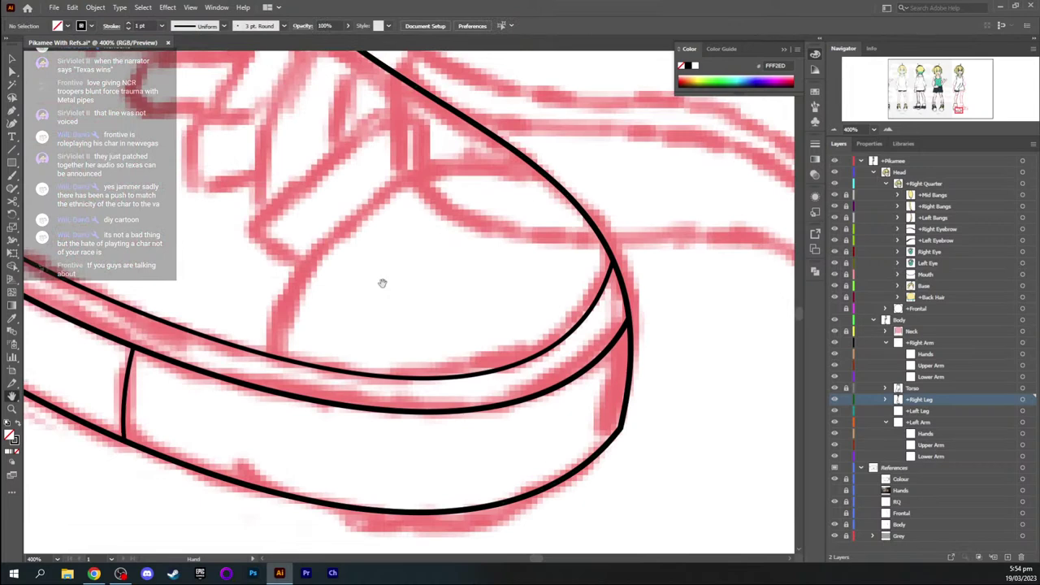
pyautogui.moveTo(328, 253); pyautogui.dragTo(362, 289)
pyautogui.scroll(2, 340, 282)
pyautogui.press('p')
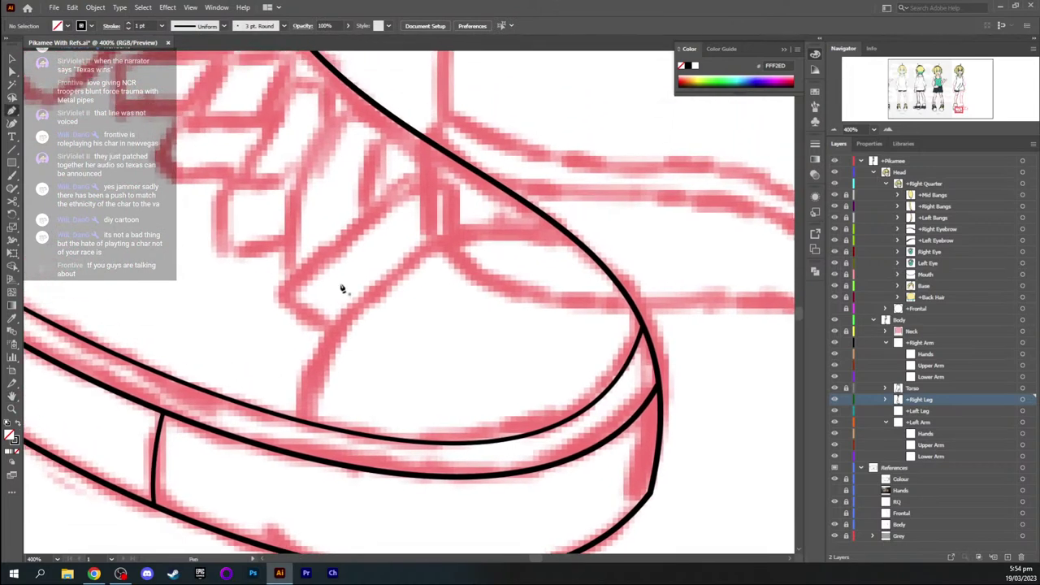
pyautogui.click(307, 424)
pyautogui.moveTo(307, 424); pyautogui.dragTo(312, 282)
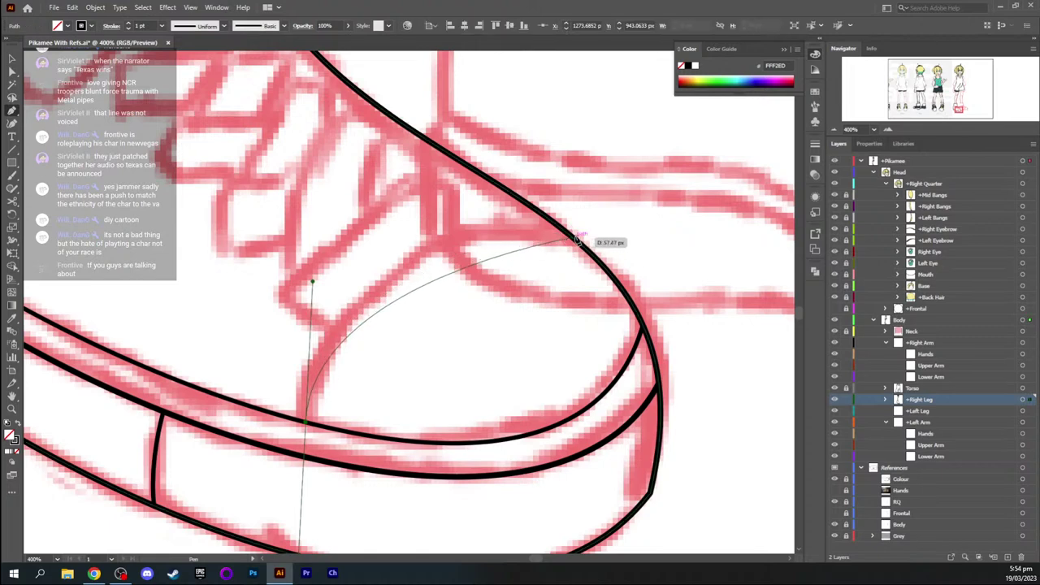
pyautogui.moveTo(575, 241); pyautogui.dragTo(684, 288)
pyautogui.press('v')
pyautogui.click(429, 342)
# Set the toe cap seam's stroke to 0.75 pt
pyautogui.click(347, 301)
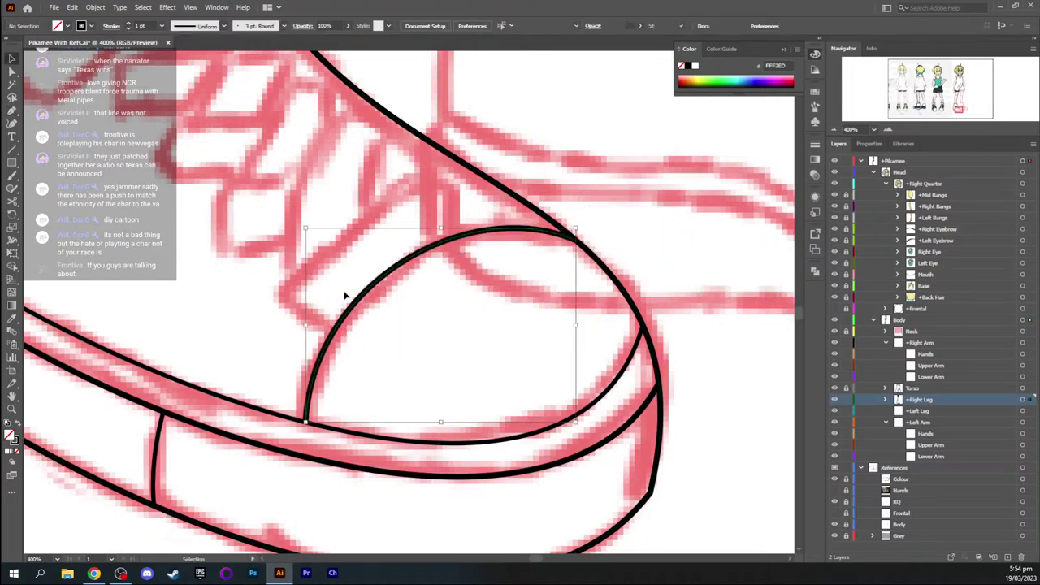
pyautogui.click(161, 26)
pyautogui.click(178, 57)
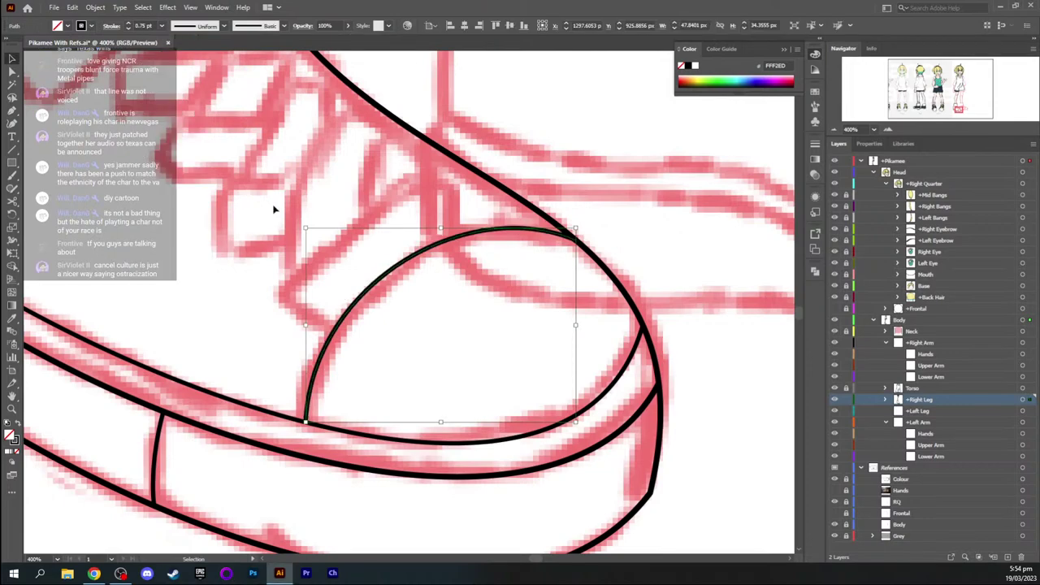
pyautogui.click(277, 212)
# Trace the short lower end of the lace strip above the toe cap, and adjust its handle to follow the sketch
pyautogui.hotkey('ctrl', '-')
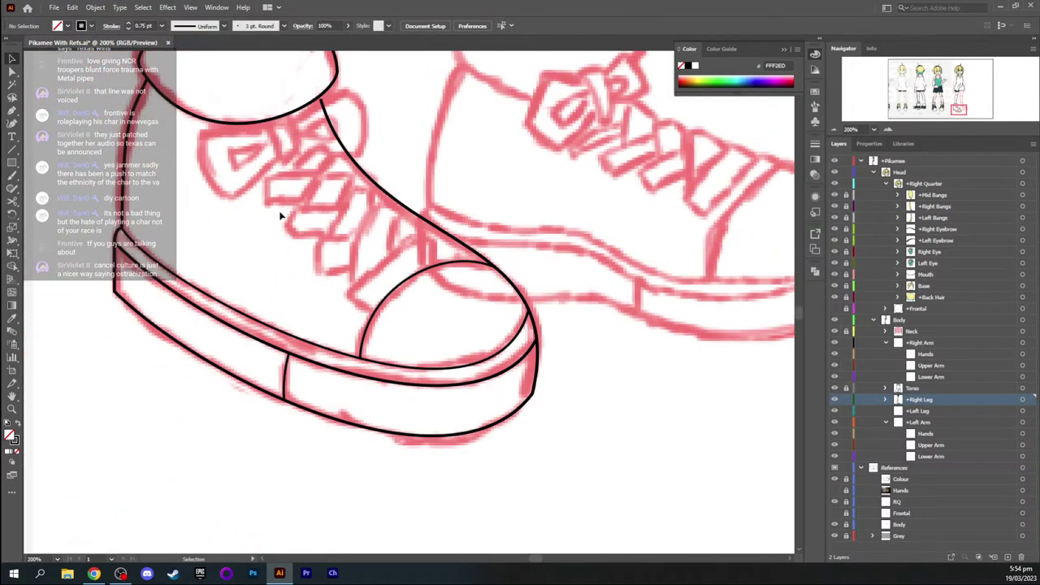
pyautogui.press('space')
pyautogui.moveTo(270, 154); pyautogui.dragTo(285, 175)
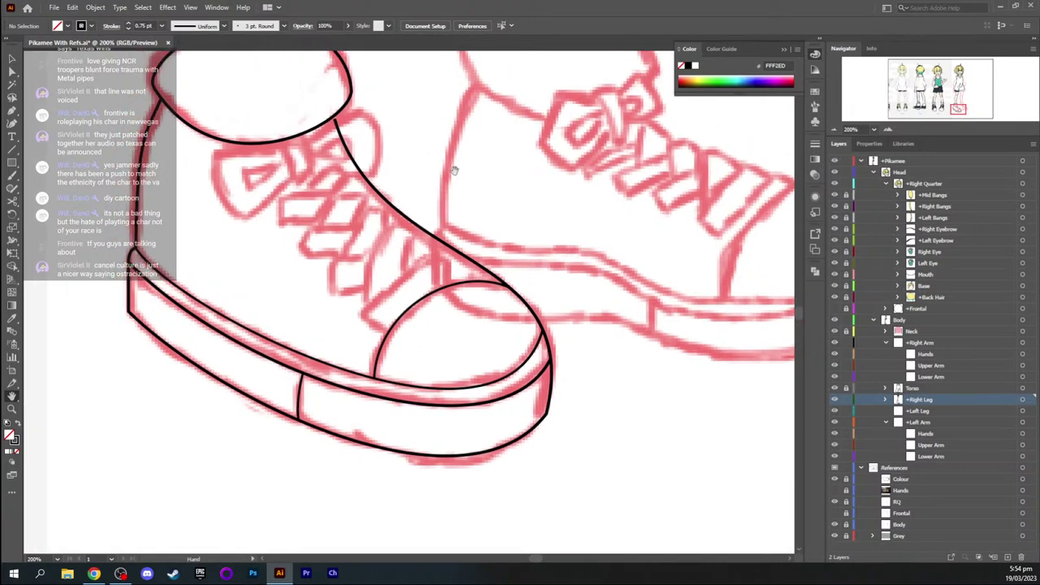
pyautogui.moveTo(455, 171); pyautogui.dragTo(371, 203)
pyautogui.moveTo(271, 239); pyautogui.dragTo(297, 276)
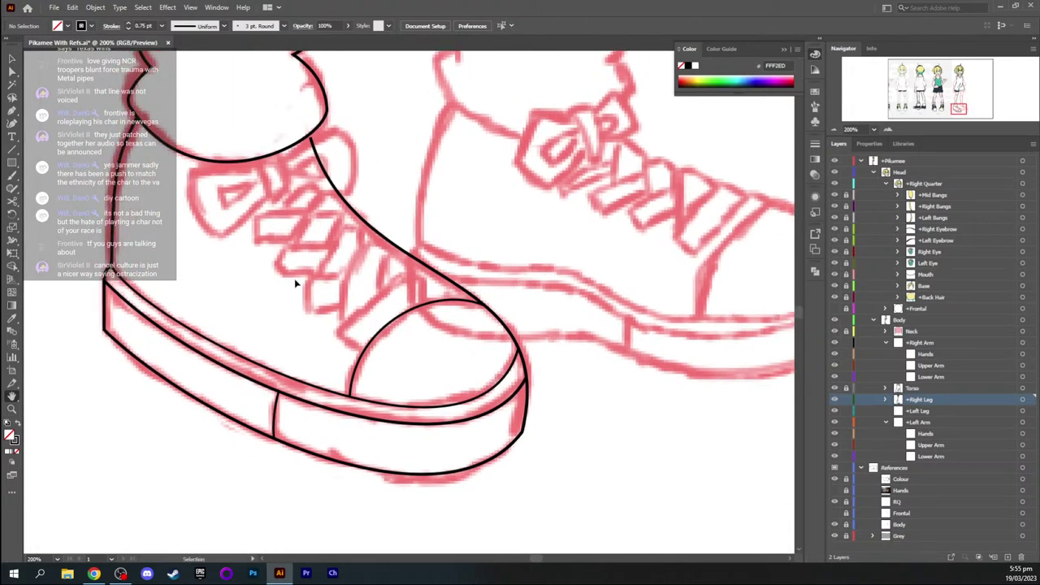
pyautogui.hotkey('ctrl', '=')
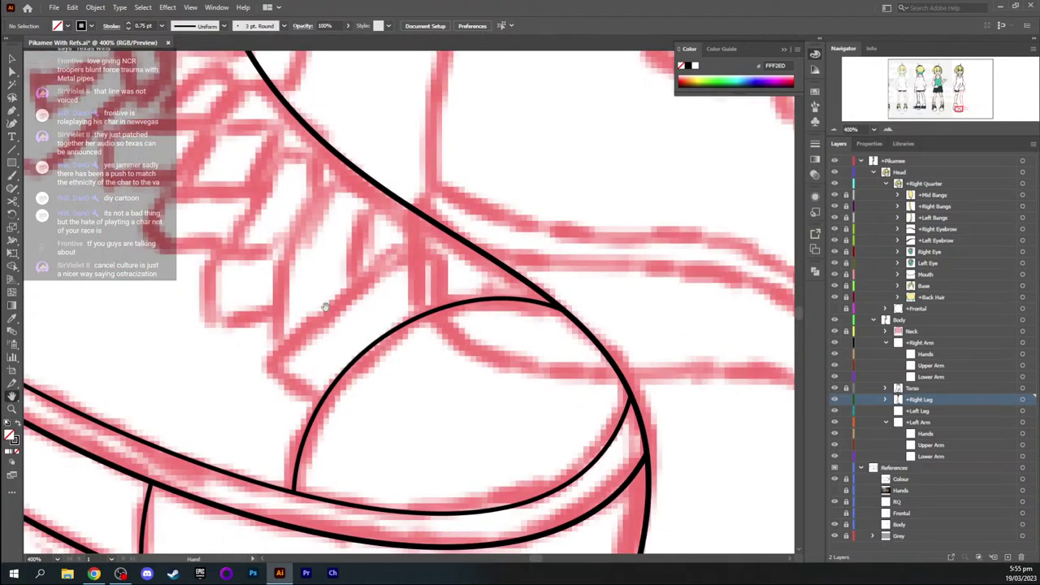
pyautogui.press('p')
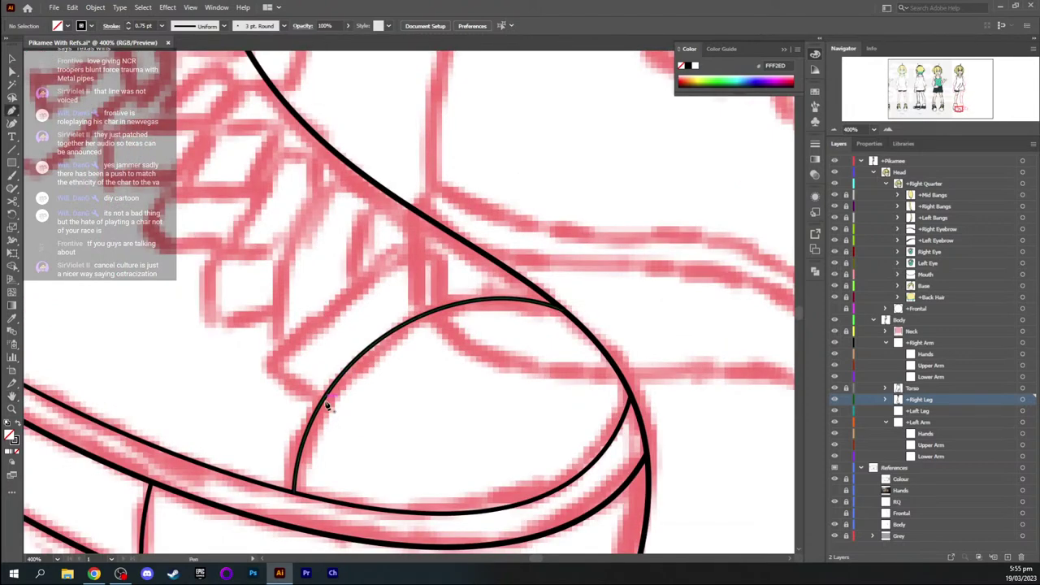
pyautogui.moveTo(325, 398); pyautogui.dragTo(301, 392)
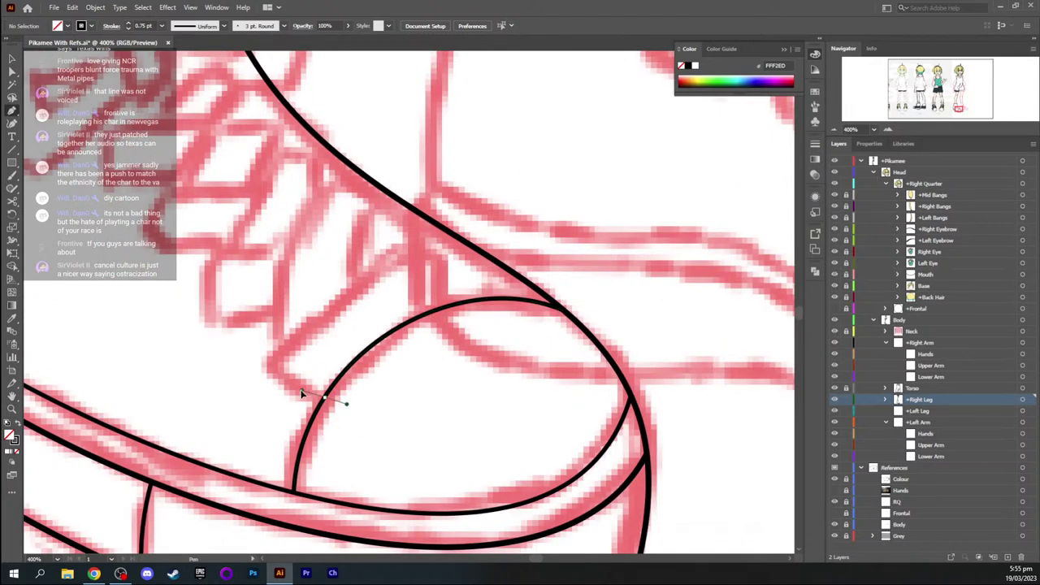
pyautogui.click(266, 362)
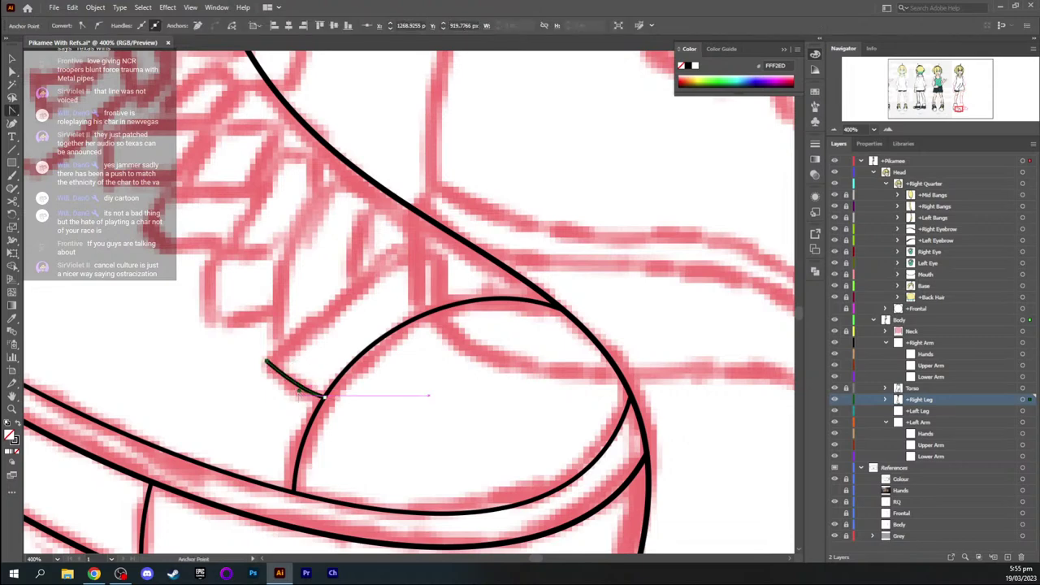
pyautogui.moveTo(303, 387); pyautogui.dragTo(289, 388)
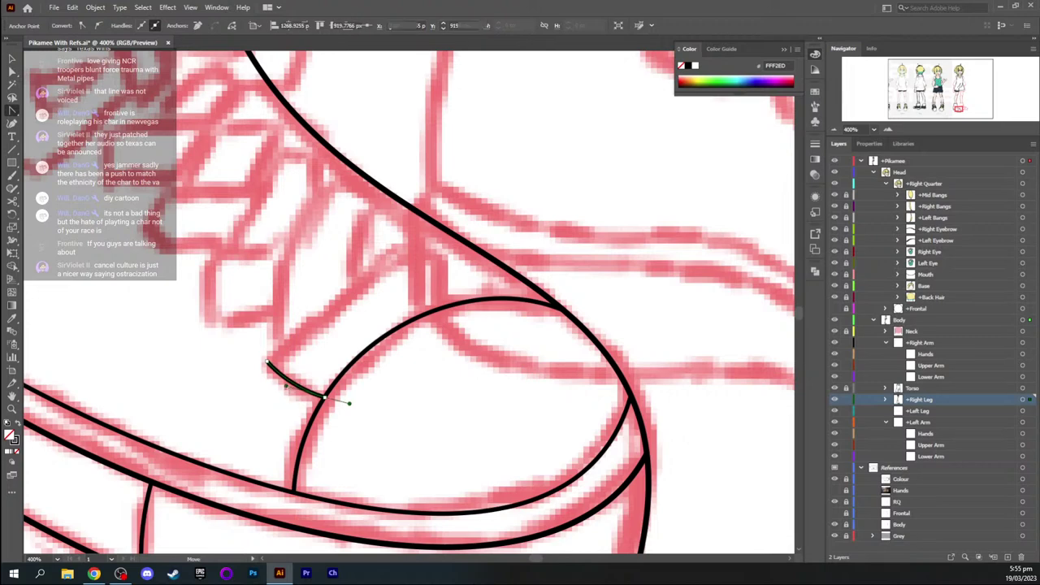
# Continue the lace strip's outline up along its long edge and curve it back down to the toe cap seam
pyautogui.press('v')
pyautogui.press('space')
pyautogui.moveTo(328, 345); pyautogui.dragTo(321, 280)
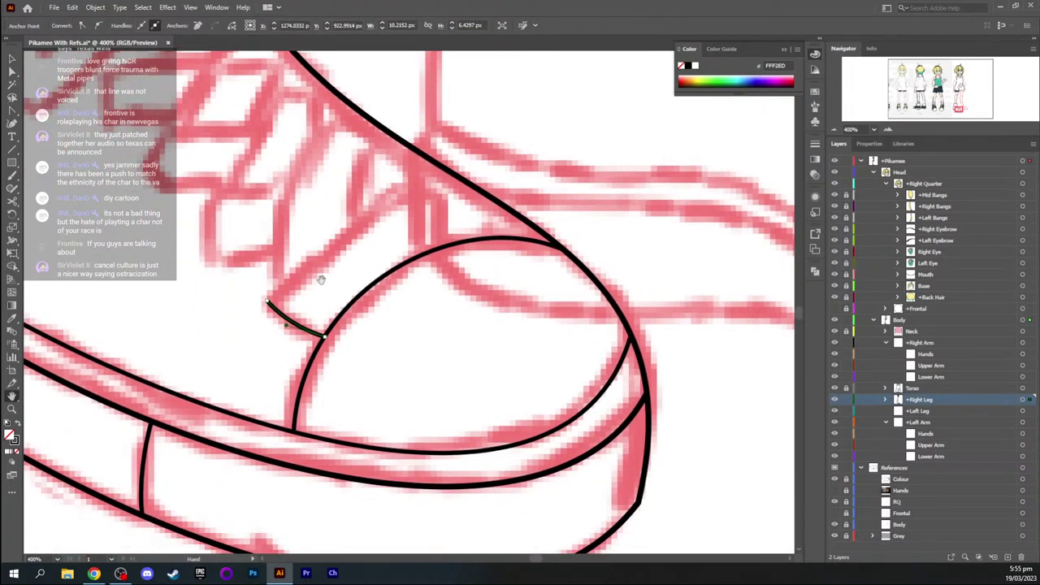
pyautogui.click(268, 303)
pyautogui.moveTo(420, 184); pyautogui.dragTo(489, 154)
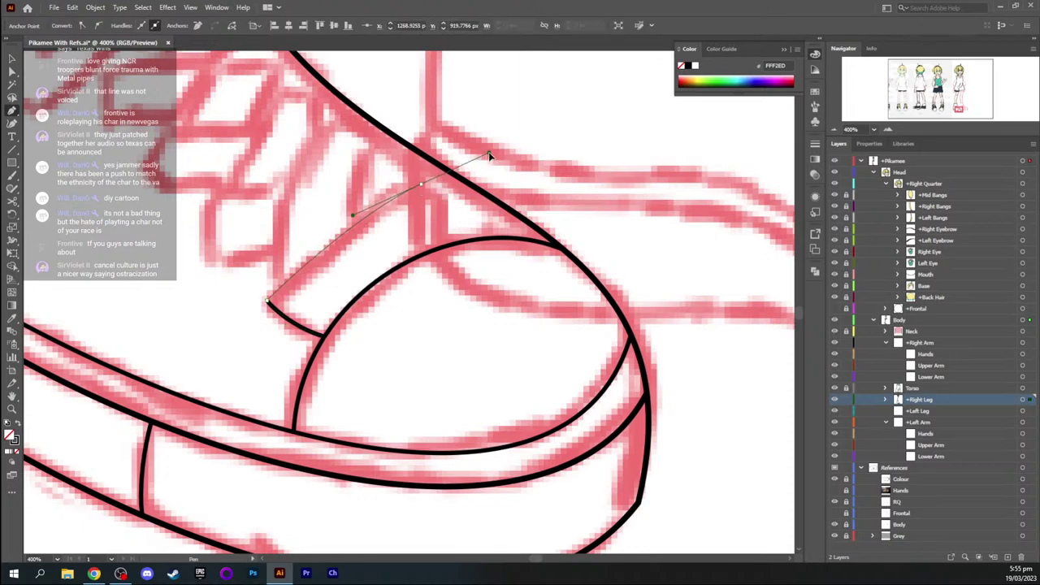
pyautogui.click(421, 184)
pyautogui.moveTo(446, 247); pyautogui.dragTo(442, 297)
pyautogui.press('v')
pyautogui.click(362, 258)
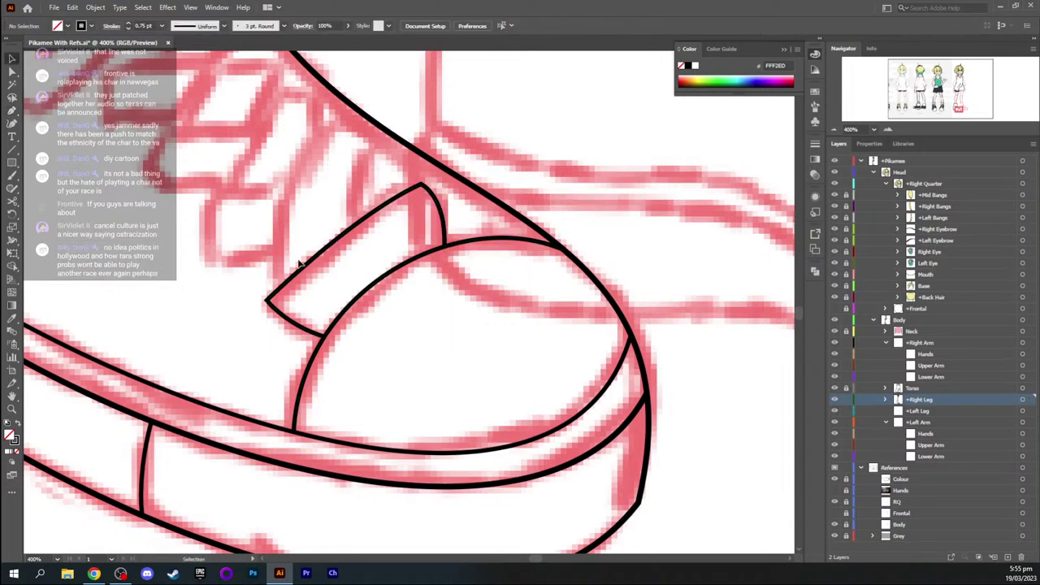
# Round the lace strip's lower outer corner to a radius of about 2.35 px
pyautogui.press('a')
pyautogui.click(267, 301)
pyautogui.moveTo(277, 301); pyautogui.dragTo(286, 303)
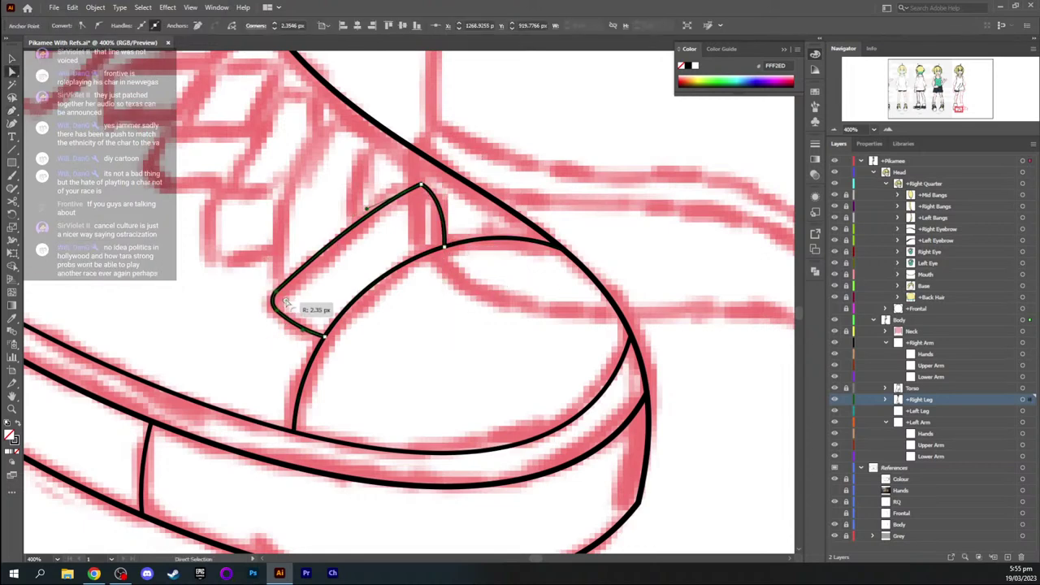
# Round the upper corner of the lace strip where it curves down to the toe cap seam, and deselect it
pyautogui.click(421, 185)
pyautogui.moveTo(420, 196); pyautogui.dragTo(422, 211)
pyautogui.press('v')
pyautogui.click(465, 208)
# Nudge the shoe outline's upper front anchor under the sock cuff slightly towards the heel, and extend its handle towards the toe
pyautogui.press('space')
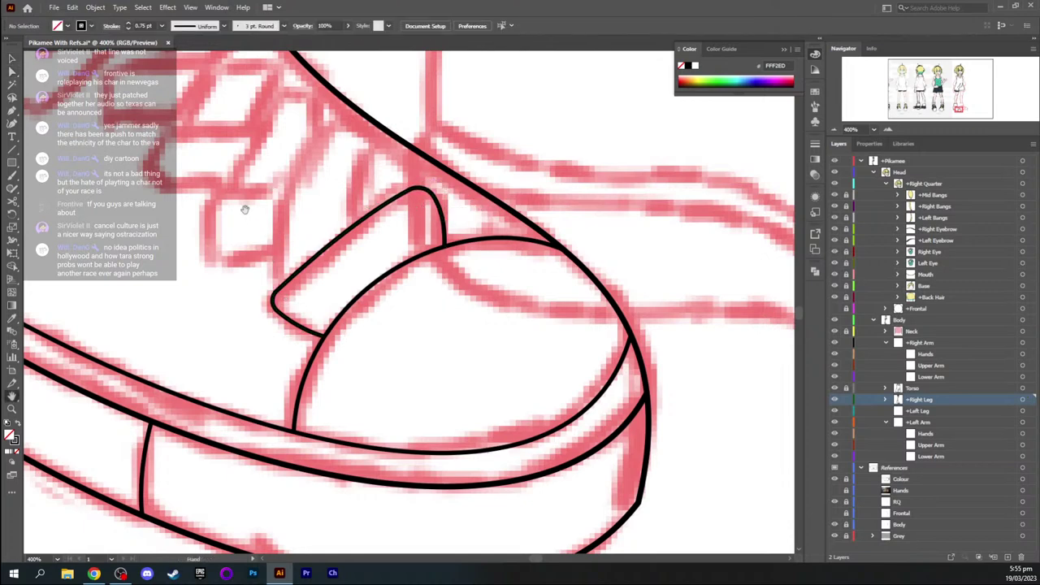
pyautogui.moveTo(244, 210); pyautogui.dragTo(276, 207)
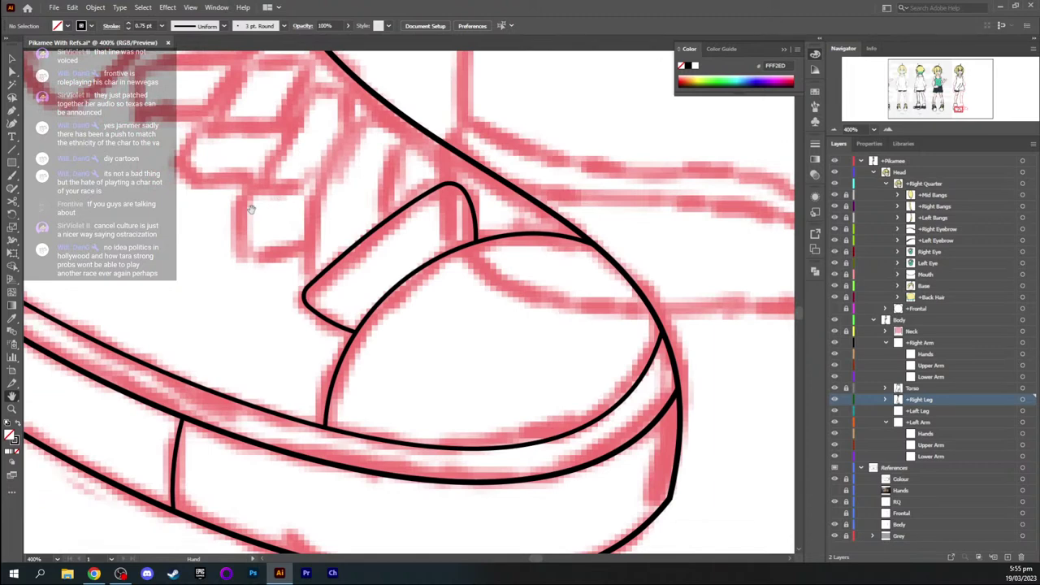
pyautogui.moveTo(208, 194); pyautogui.dragTo(356, 248)
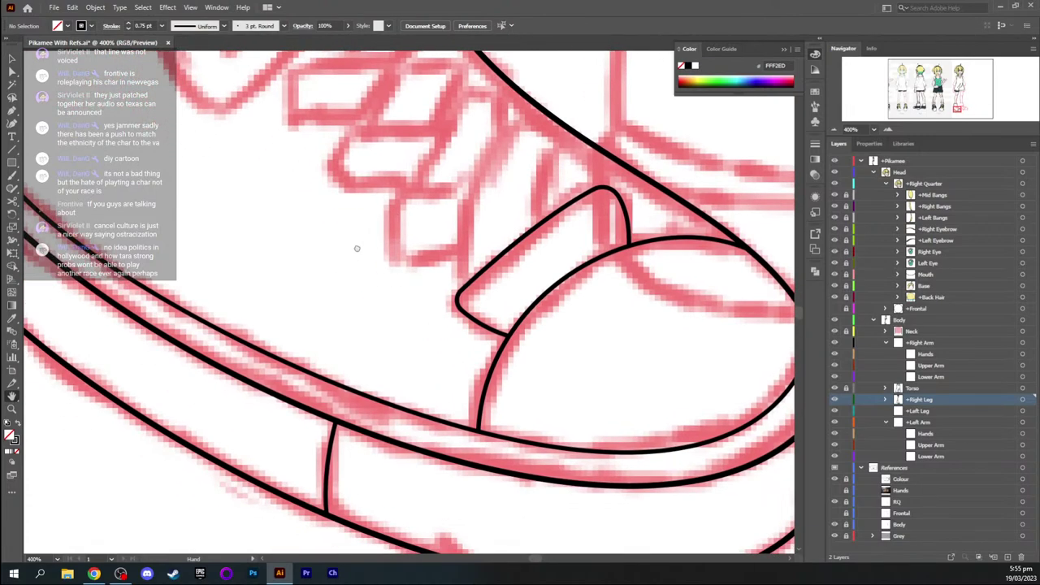
pyautogui.moveTo(412, 206); pyautogui.dragTo(316, 282)
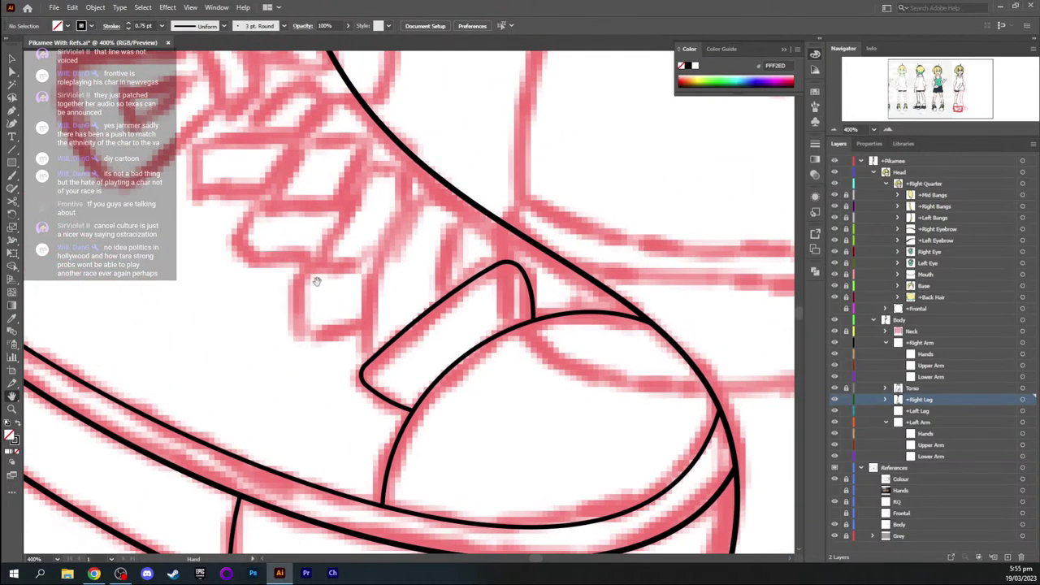
pyautogui.hotkey('ctrl', '-')
pyautogui.hotkey('ctrl', '-')
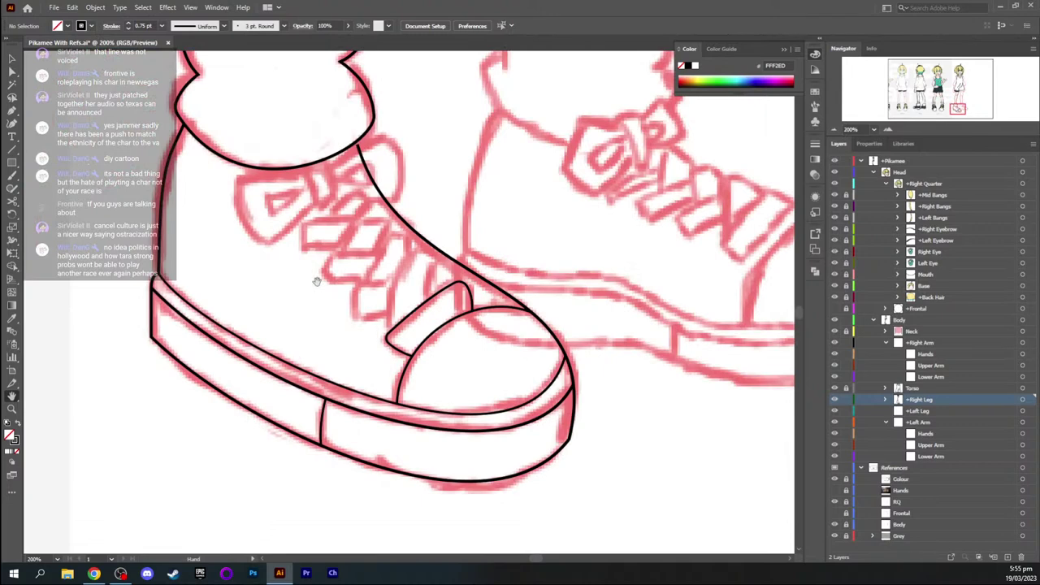
pyautogui.press('a')
pyautogui.click(371, 172)
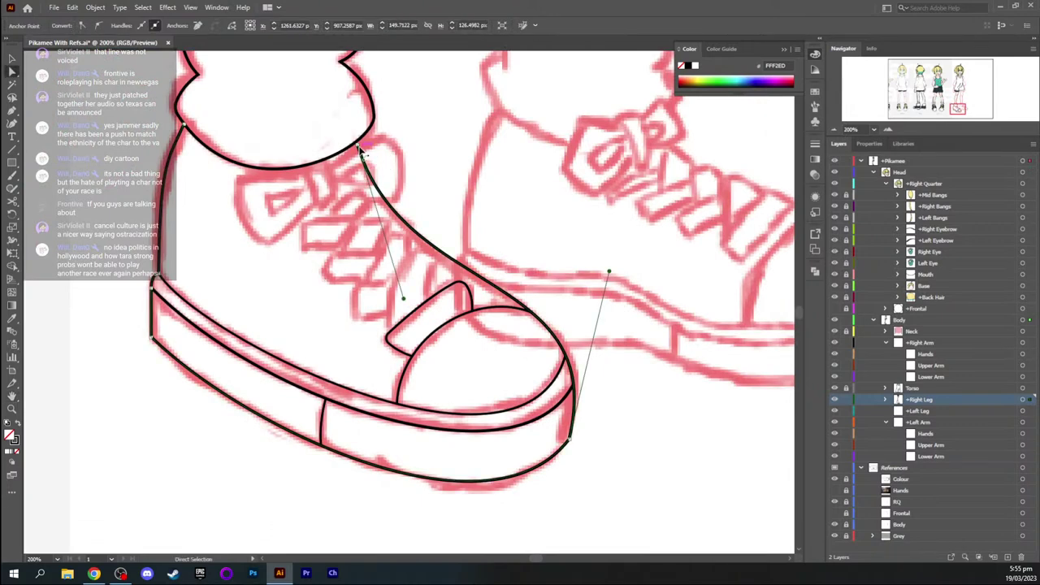
pyautogui.press('Left')
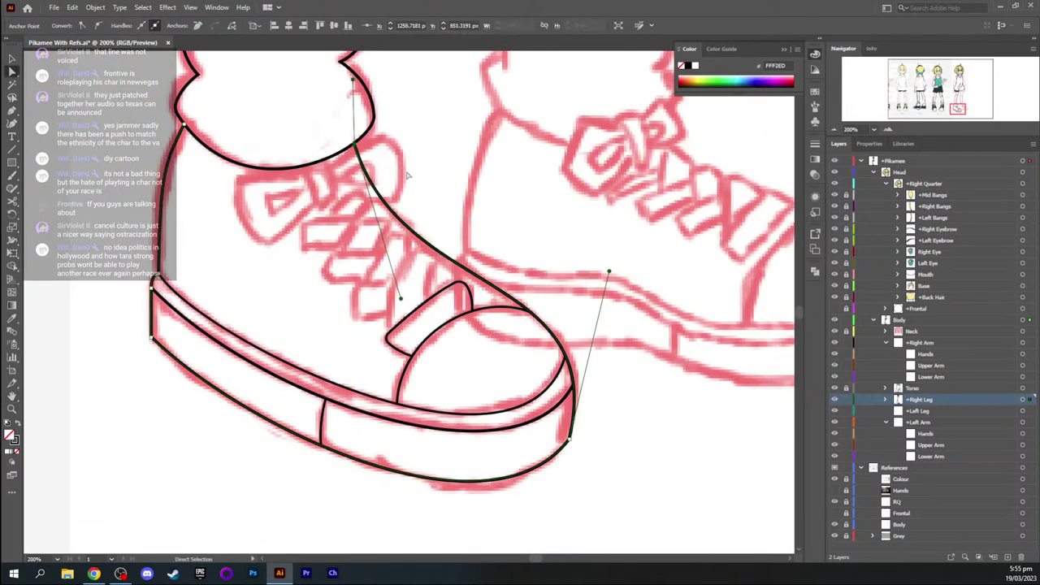
pyautogui.moveTo(401, 302); pyautogui.dragTo(432, 325)
# Cut the toe cap seam with the Scissors tool near its upper end at the shoe's front outline, and delete the cut-off end
pyautogui.hotkey('ctrl', '=')
pyautogui.hotkey('ctrl', '=')
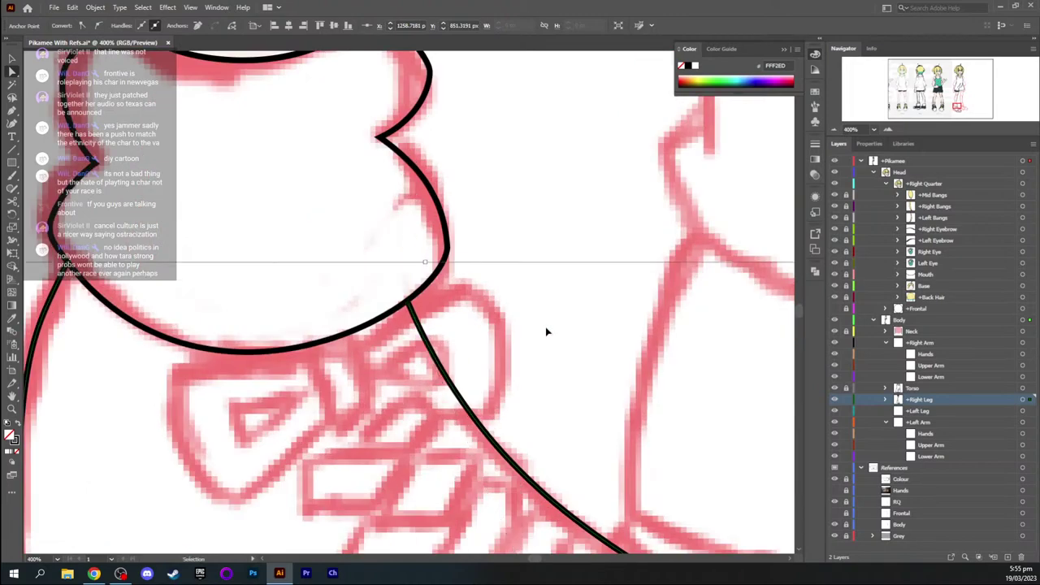
pyautogui.press('space')
pyautogui.moveTo(618, 402); pyautogui.dragTo(604, 381)
pyautogui.moveTo(365, 163); pyautogui.dragTo(331, 151)
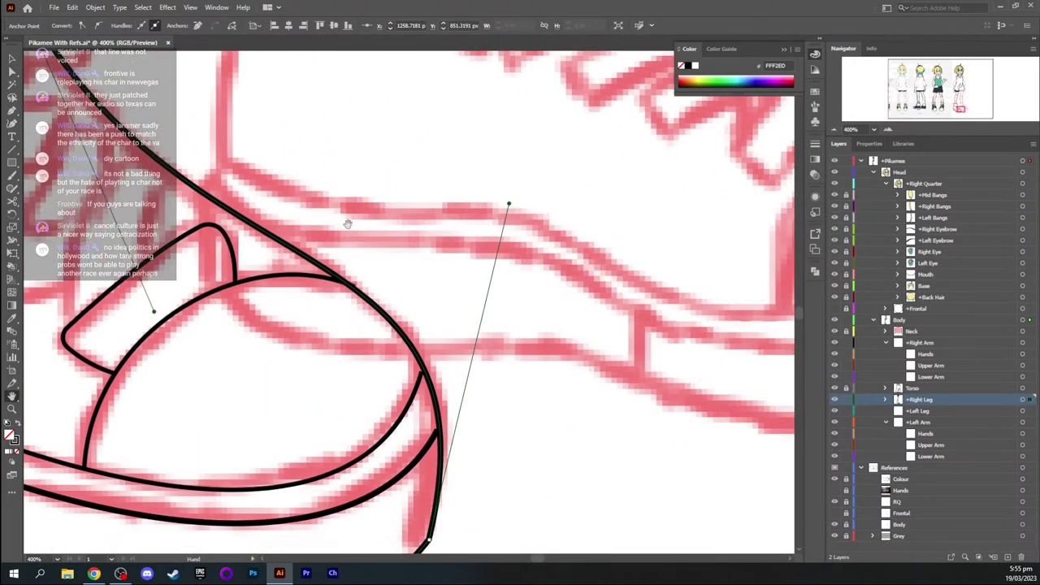
pyautogui.click(334, 279)
pyautogui.press('c')
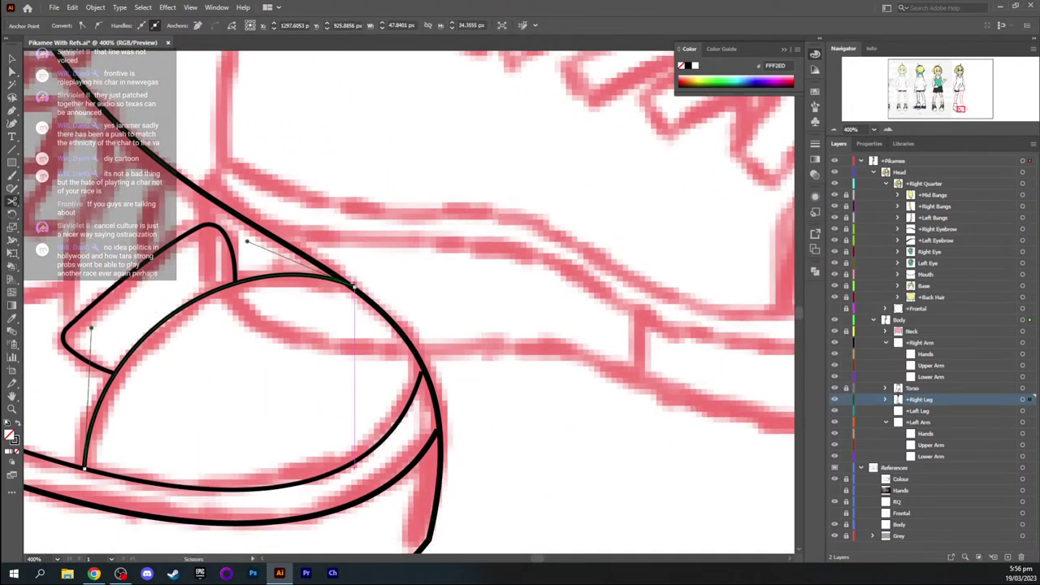
pyautogui.click(348, 283)
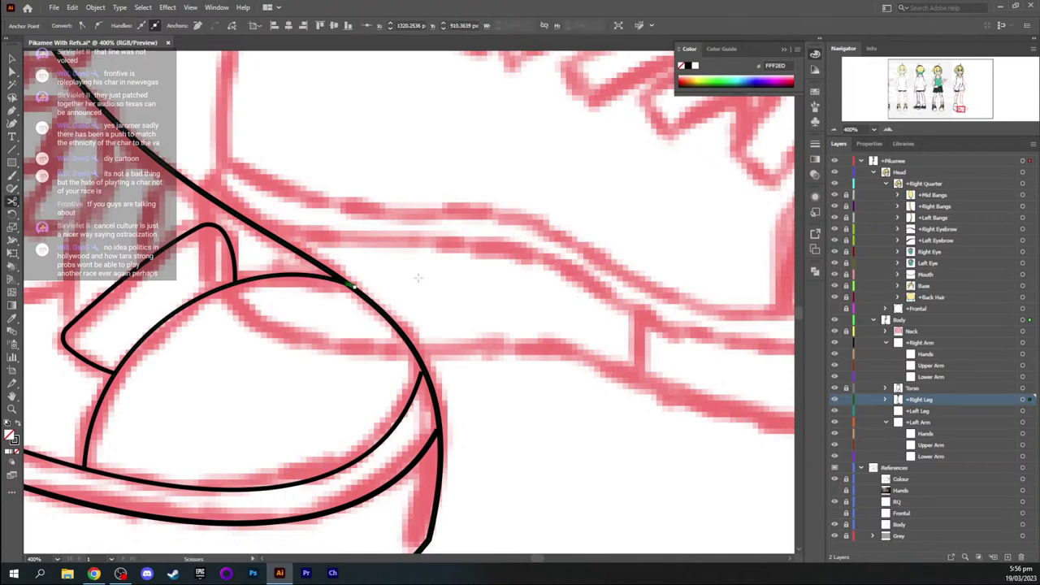
pyautogui.press('Delete')
pyautogui.press('Delete')
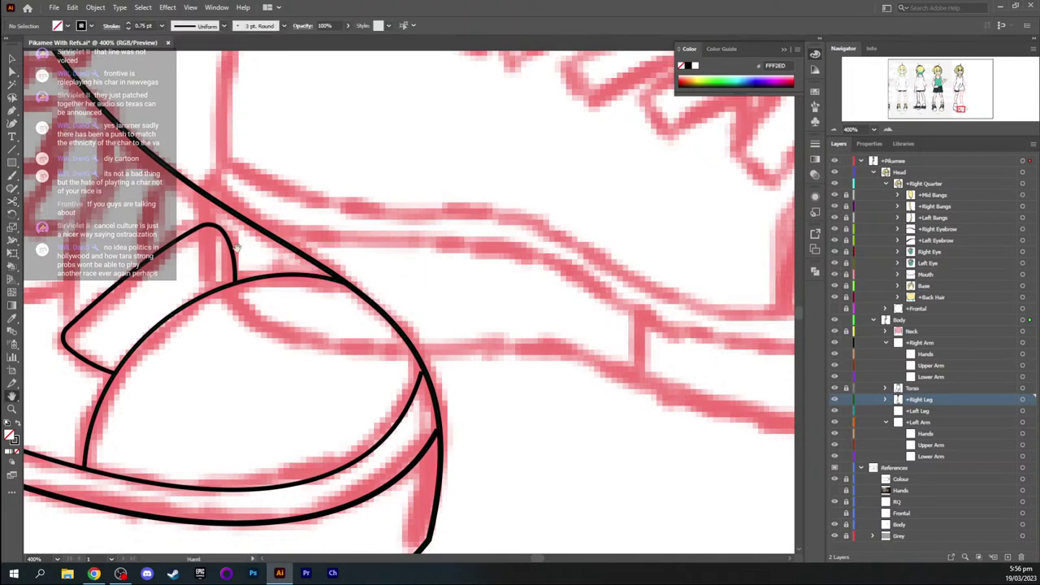
# Nudge the front end of the sole's thin upper line upward to meet the shoe's outer outline at the toe
pyautogui.moveTo(227, 247); pyautogui.dragTo(438, 197)
pyautogui.press('a')
pyautogui.click(635, 320)
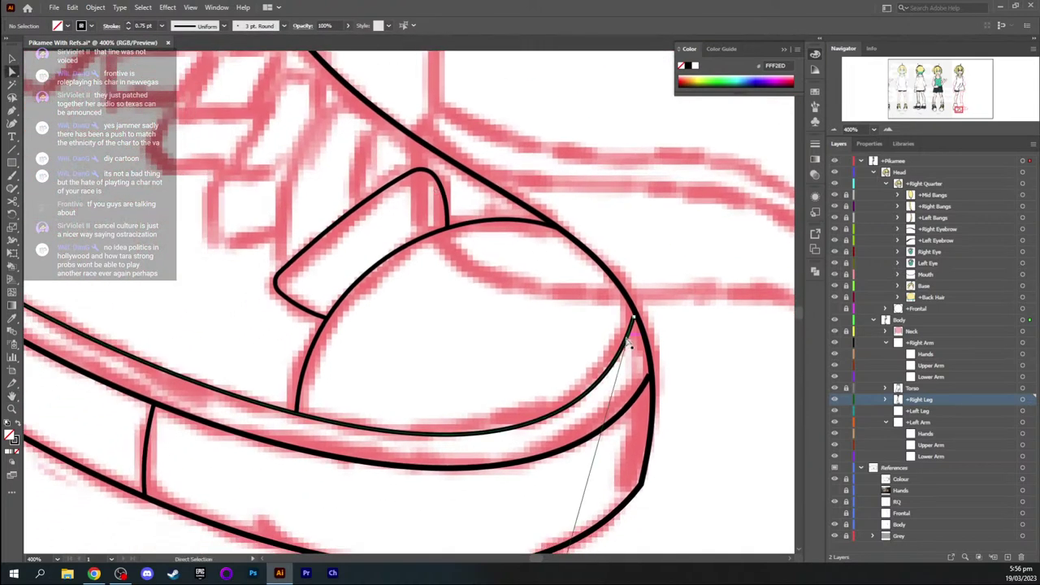
pyautogui.click(634, 318)
pyautogui.press('Up')
pyautogui.press('Up')
pyautogui.press('Up')
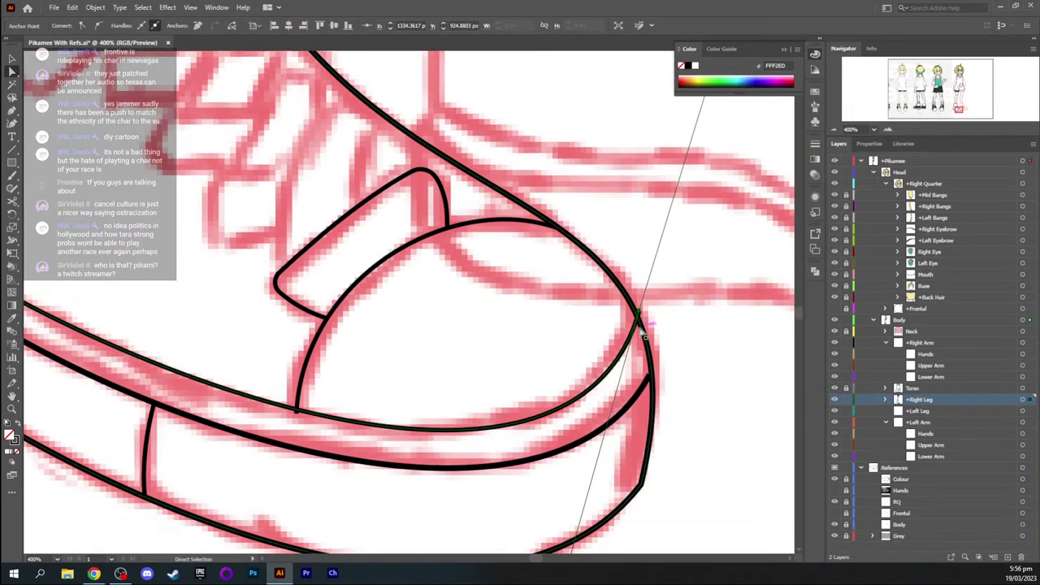
pyautogui.click(680, 319)
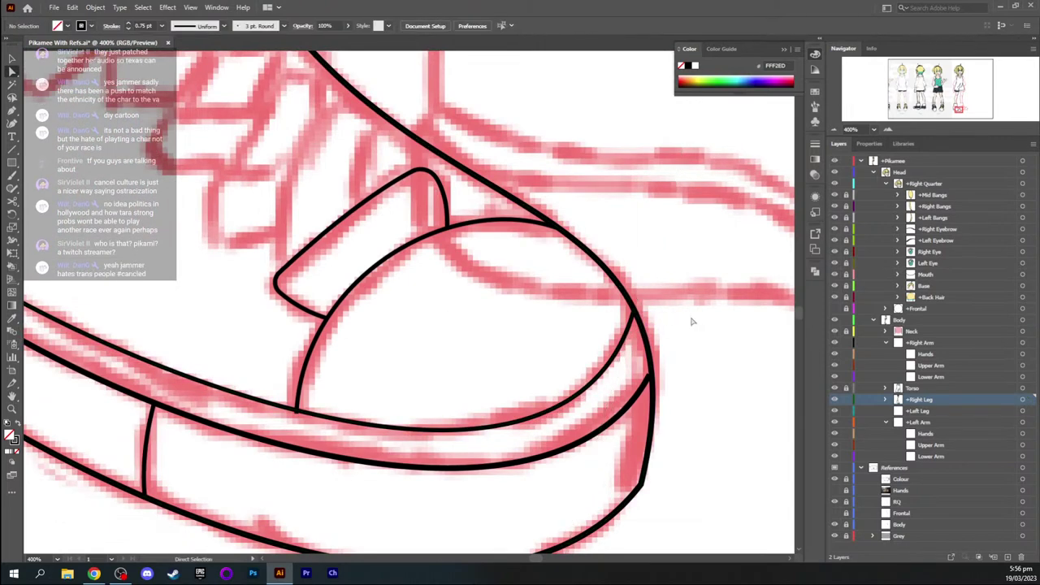
# Adjust the lower end anchor of the toe cap seam so it meets the sole's upper line
pyautogui.click(307, 375)
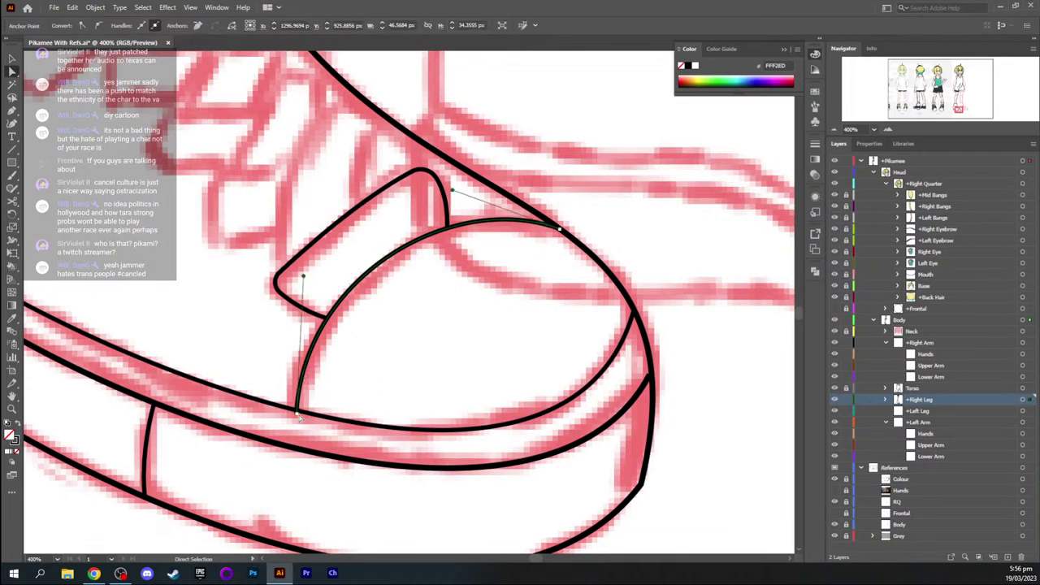
pyautogui.click(297, 413)
pyautogui.moveTo(297, 415); pyautogui.dragTo(298, 414)
pyautogui.click(446, 367)
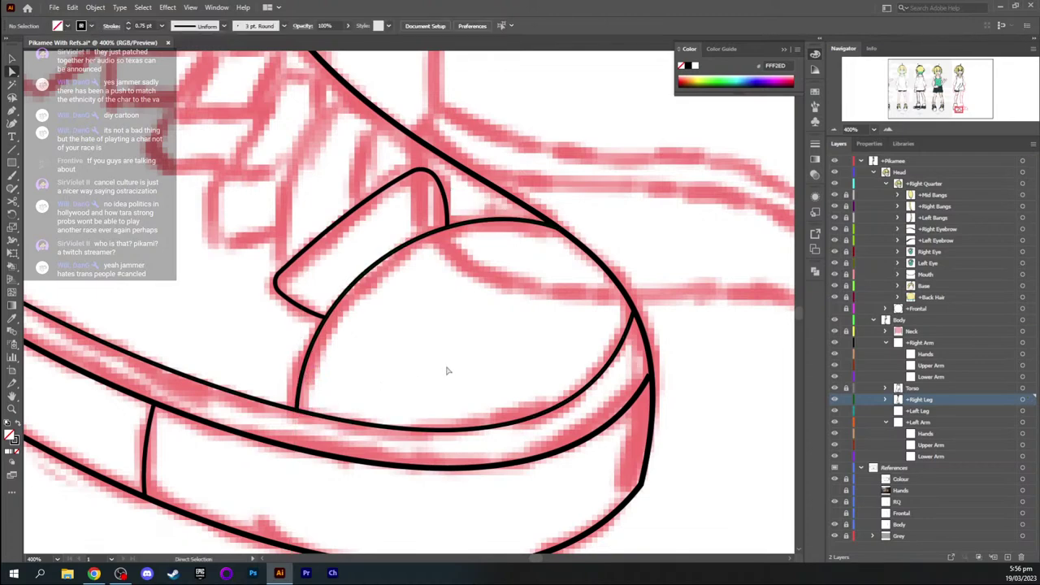
# Look over the whole figure from the shoes to the head, checking the traced line art against the reference sketch
pyautogui.hotkey('ctrl', '-')
pyautogui.hotkey('ctrl', '-')
pyautogui.press('space')
pyautogui.moveTo(307, 244); pyautogui.dragTo(284, 278)
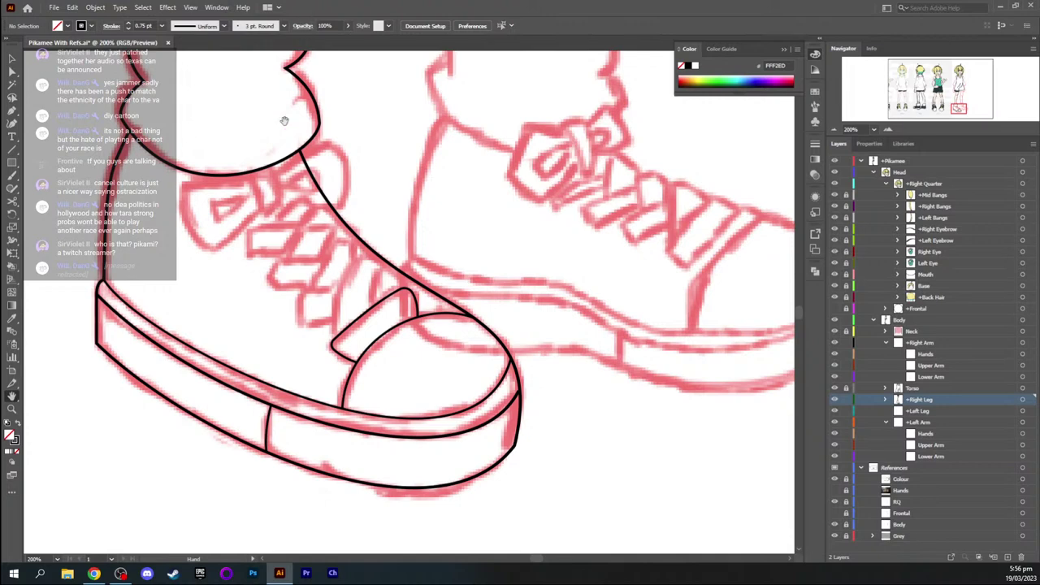
pyautogui.moveTo(377, 166); pyautogui.dragTo(379, 166)
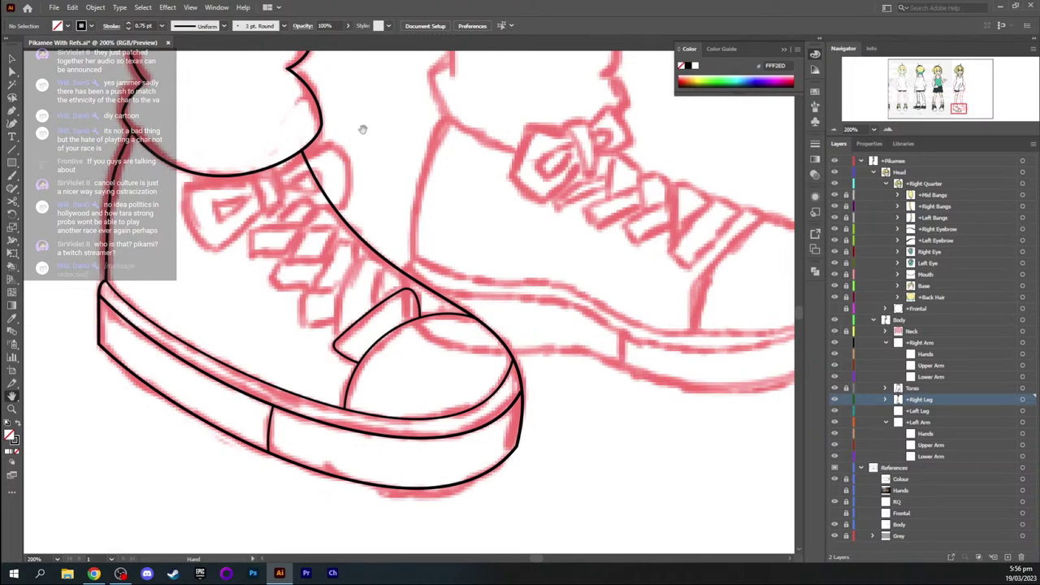
pyautogui.scroll(10, 374, 178)
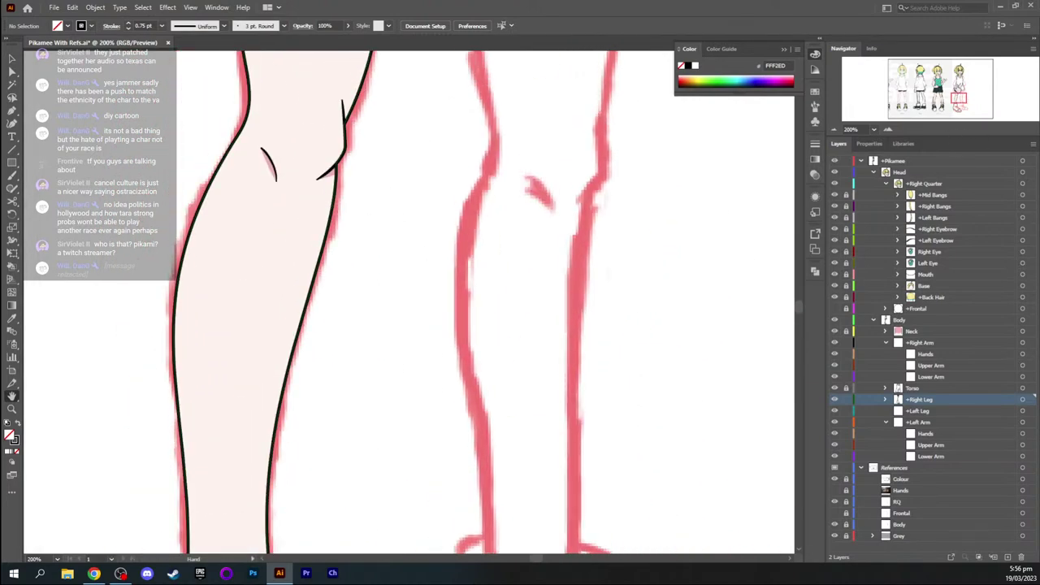
pyautogui.scroll(15, 409, 302)
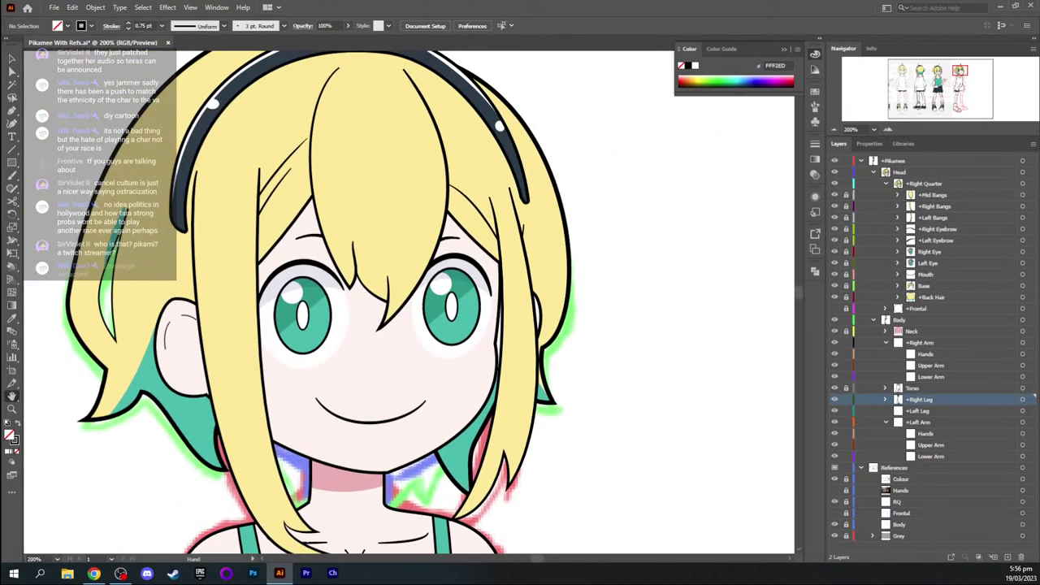
pyautogui.hotkey('ctrl', '-')
pyautogui.hotkey('ctrl', '-')
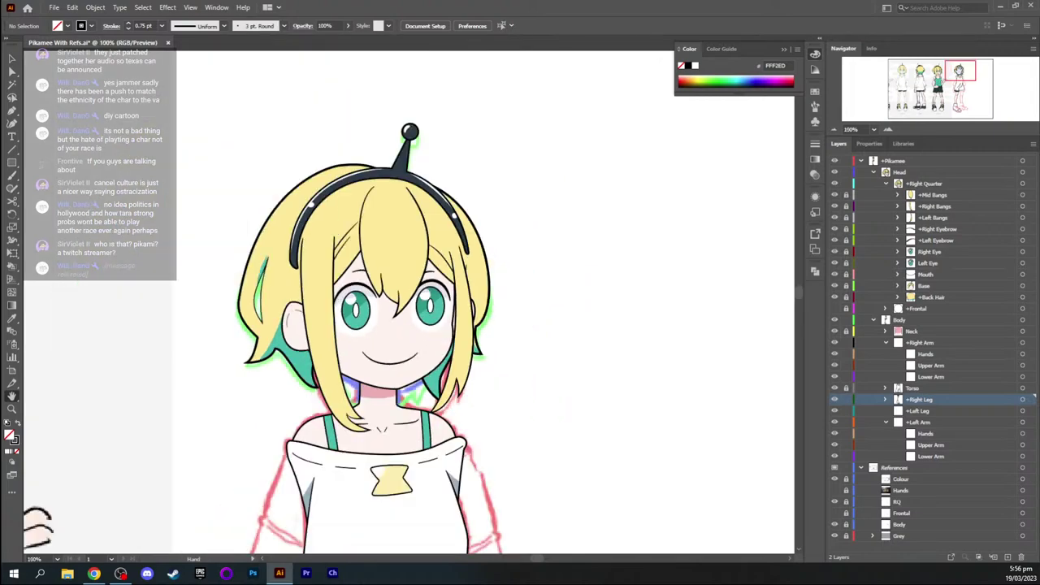
pyautogui.hotkey('ctrl', '+')
pyautogui.moveTo(366, 301); pyautogui.dragTo(344, 303)
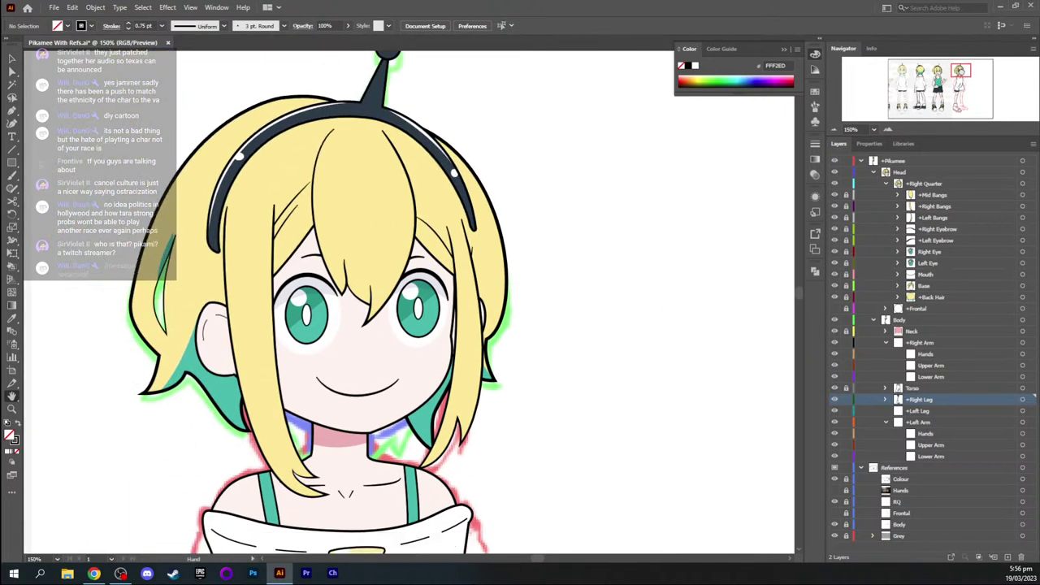
pyautogui.hscroll(-2, 409, 302)
pyautogui.scroll(-6, 409, 302)
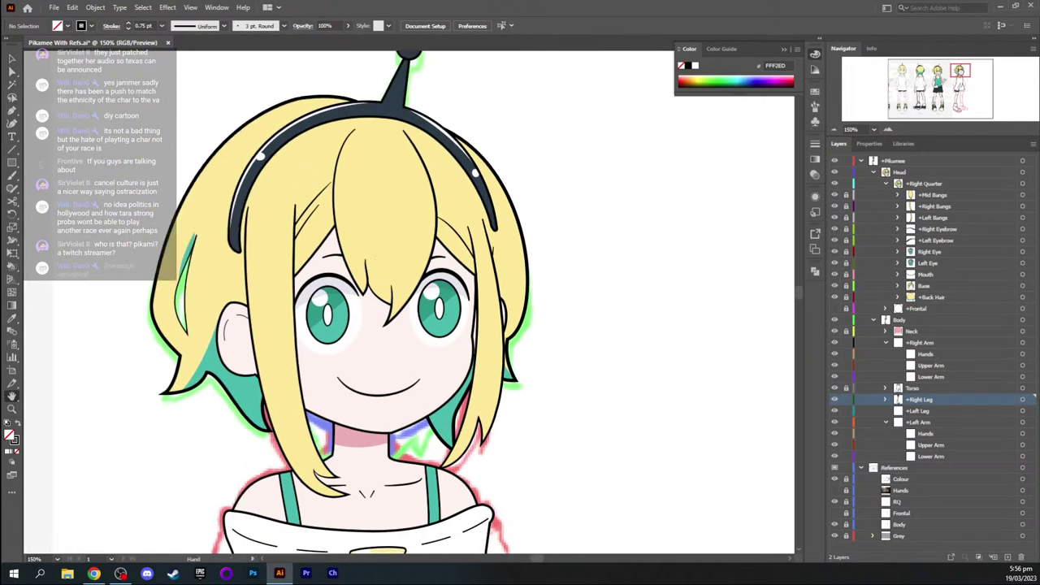
pyautogui.scroll(-10, 409, 303)
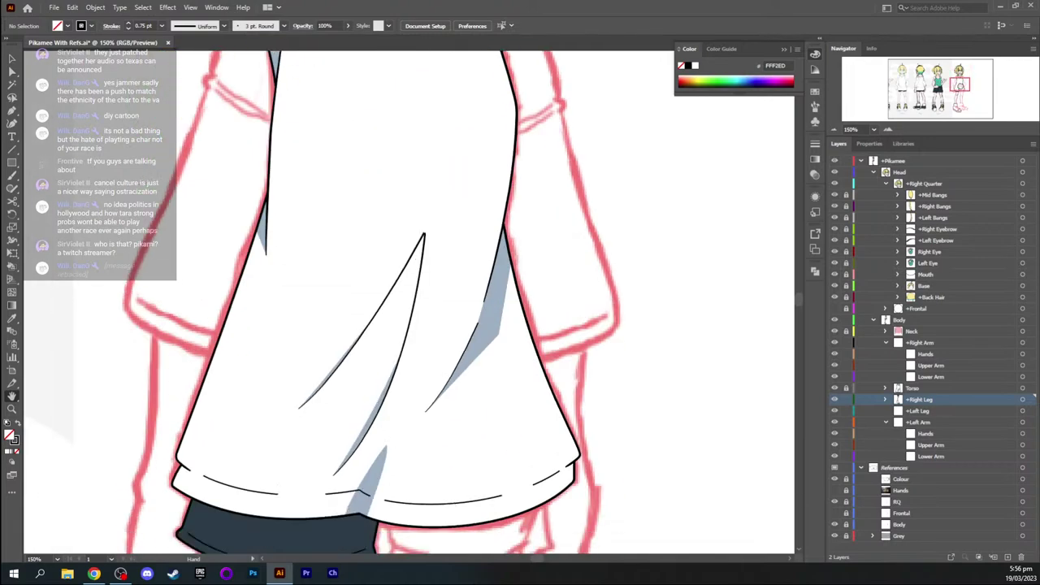
pyautogui.scroll(-4, 409, 302)
pyautogui.hscroll(-3, 409, 303)
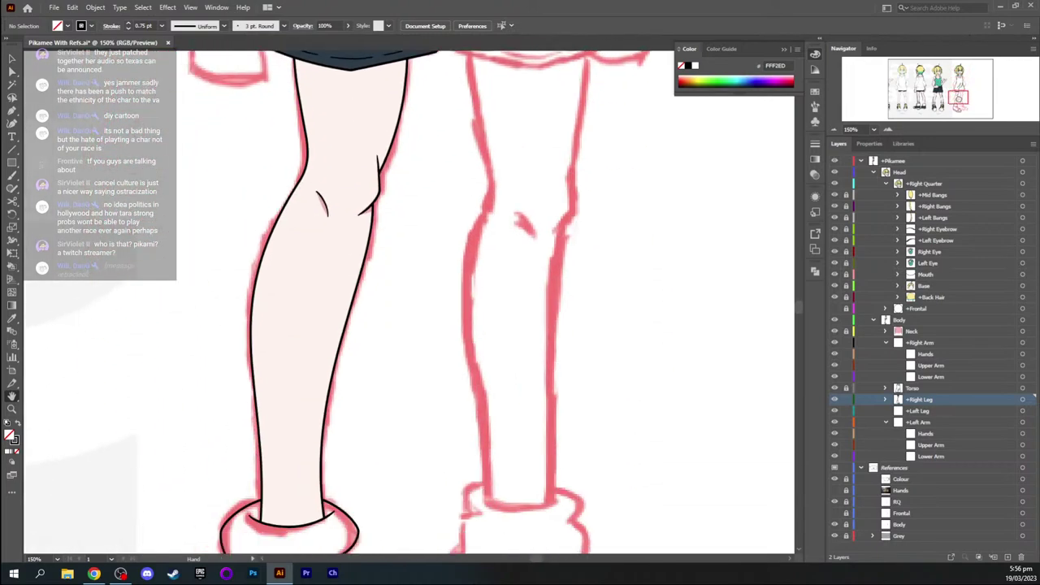
pyautogui.scroll(15, 445, 545)
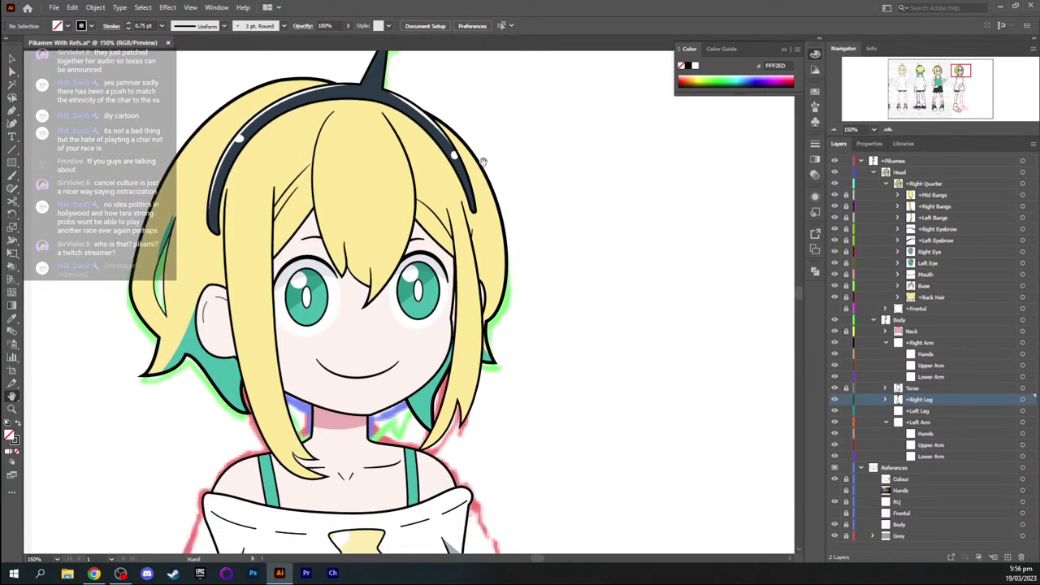
pyautogui.moveTo(321, 191); pyautogui.dragTo(363, 201)
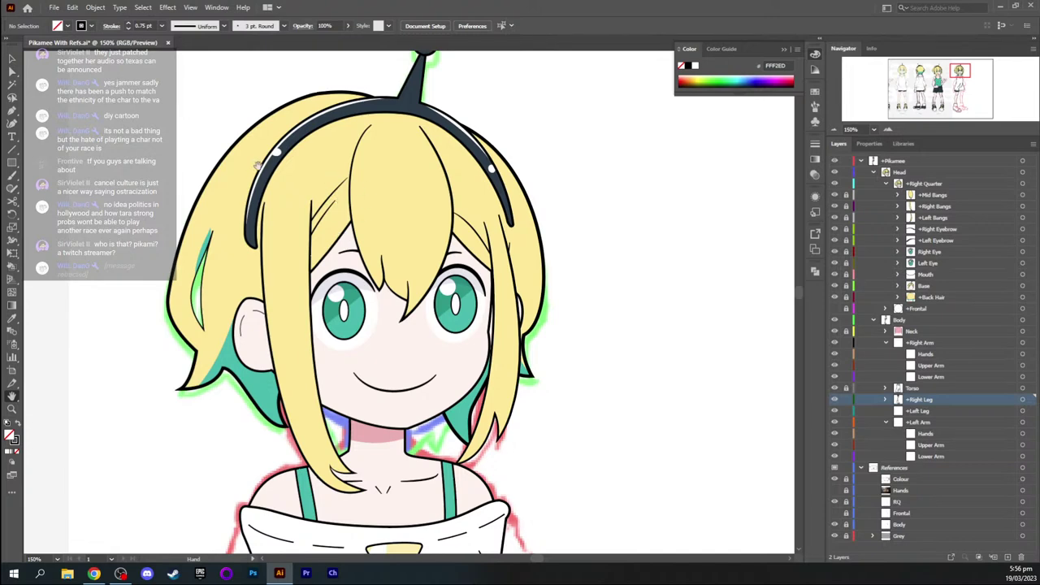
pyautogui.moveTo(362, 189)
pyautogui.mouseDown()
pyautogui.moveTo(361, 214)
pyautogui.moveTo(352, 204)
pyautogui.mouseUp()
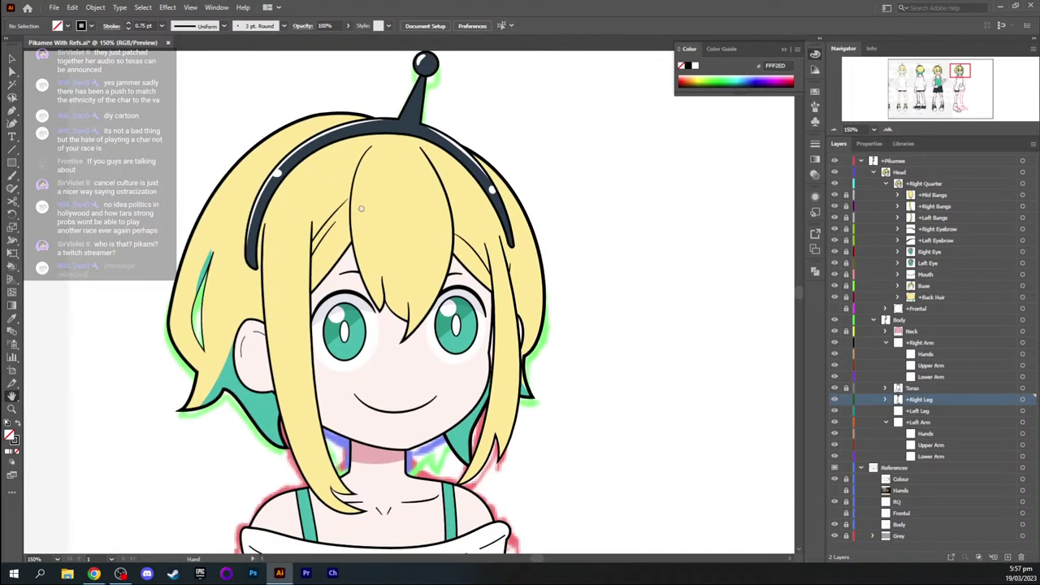
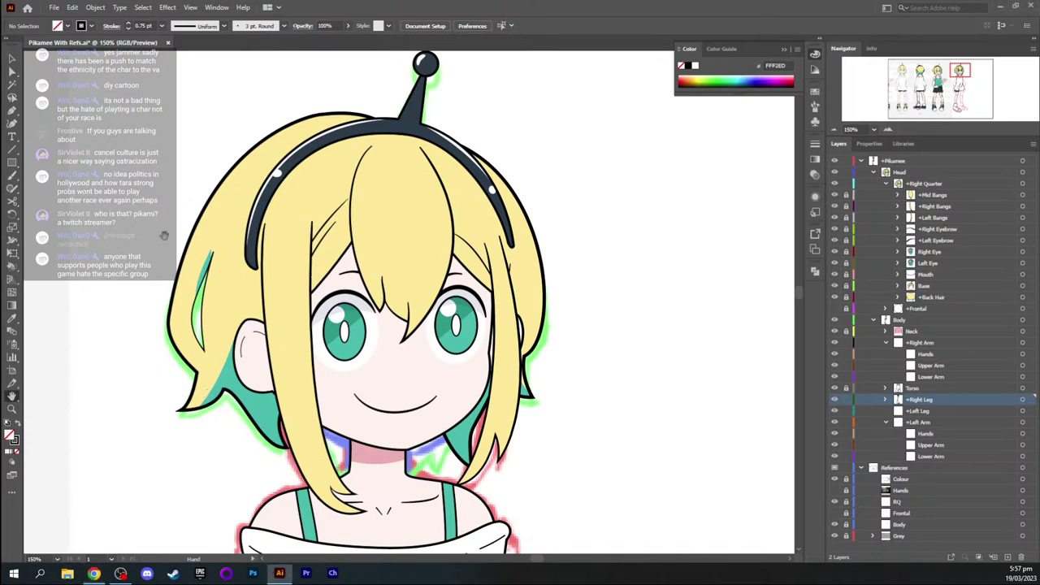
pyautogui.moveTo(271, 260); pyautogui.dragTo(309, 212)
pyautogui.moveTo(477, 245); pyautogui.dragTo(354, 281)
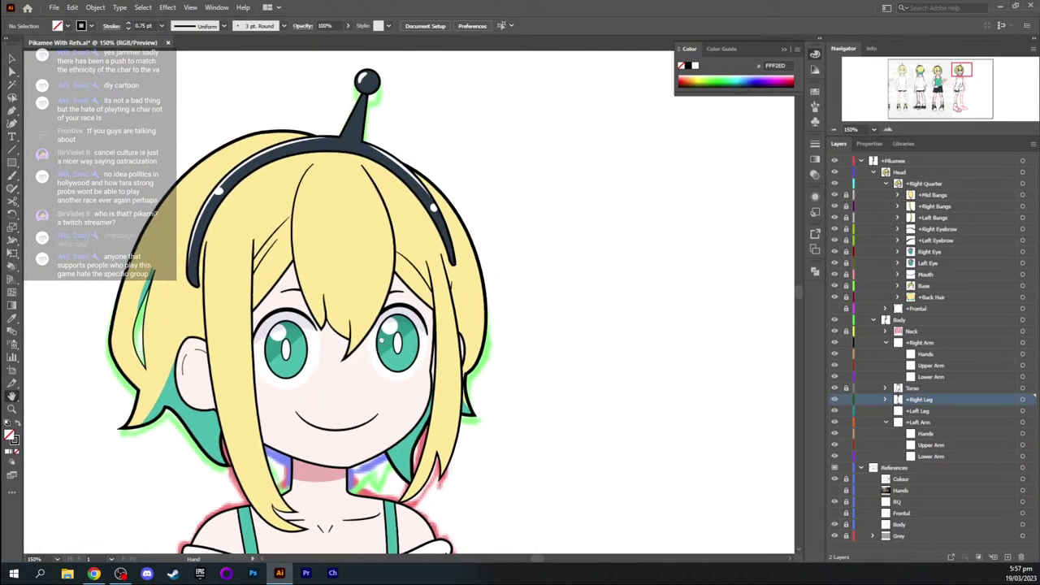
pyautogui.moveTo(385, 342); pyautogui.dragTo(352, 313)
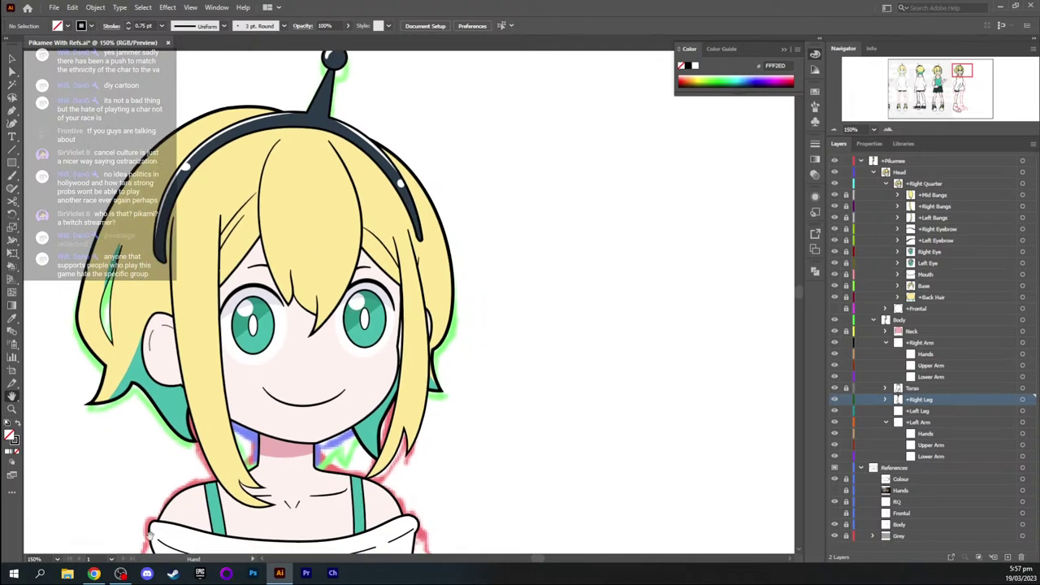
pyautogui.moveTo(266, 414); pyautogui.dragTo(335, 197)
pyautogui.moveTo(304, 406); pyautogui.dragTo(343, 271)
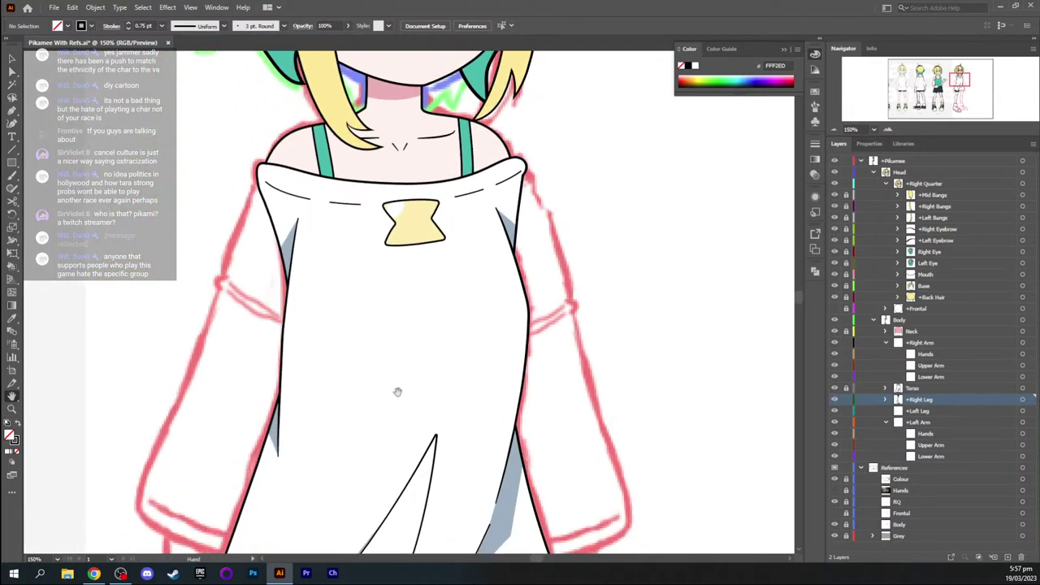
pyautogui.moveTo(401, 365); pyautogui.dragTo(387, 204)
pyautogui.moveTo(406, 395); pyautogui.dragTo(412, 260)
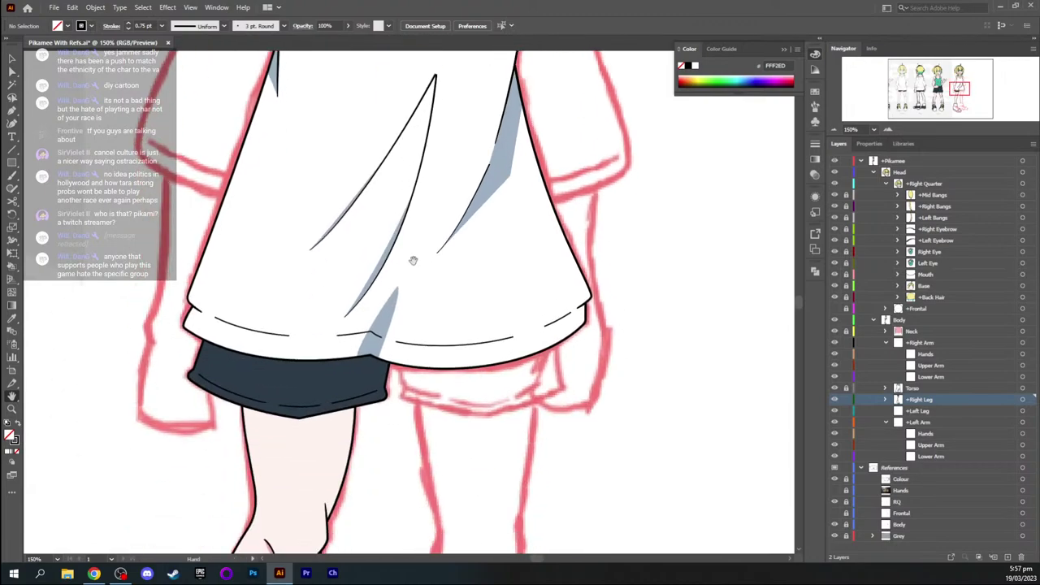
pyautogui.scroll(10, 485, 181)
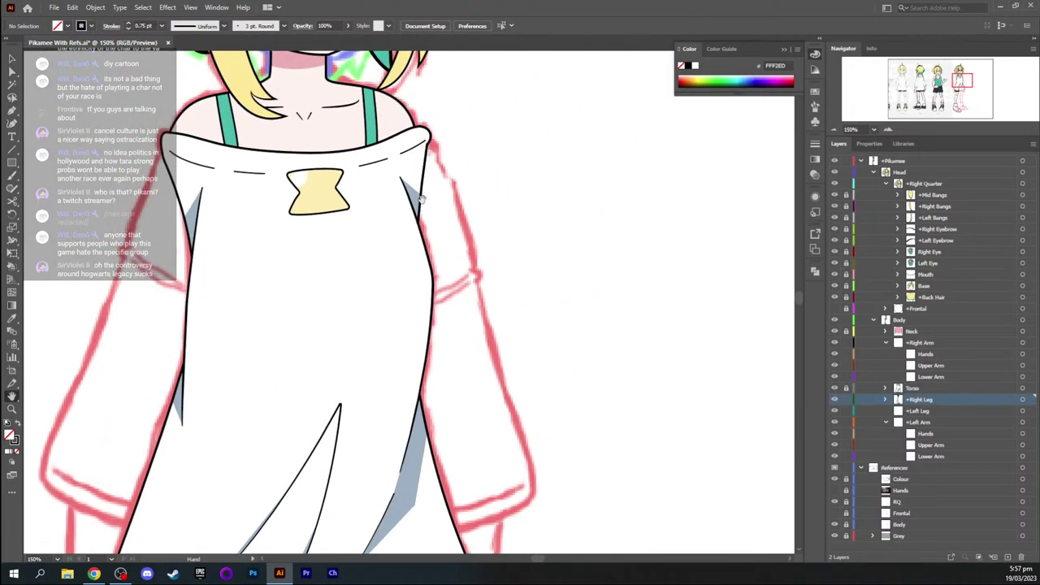
# Remove the shirt's side outline between the collar fold and the armpit, on the side where the collar meets the sketched sleeve
pyautogui.moveTo(961, 80)
pyautogui.mouseDown()
pyautogui.moveTo(885, 79)
pyautogui.moveTo(959, 79)
pyautogui.mouseUp()
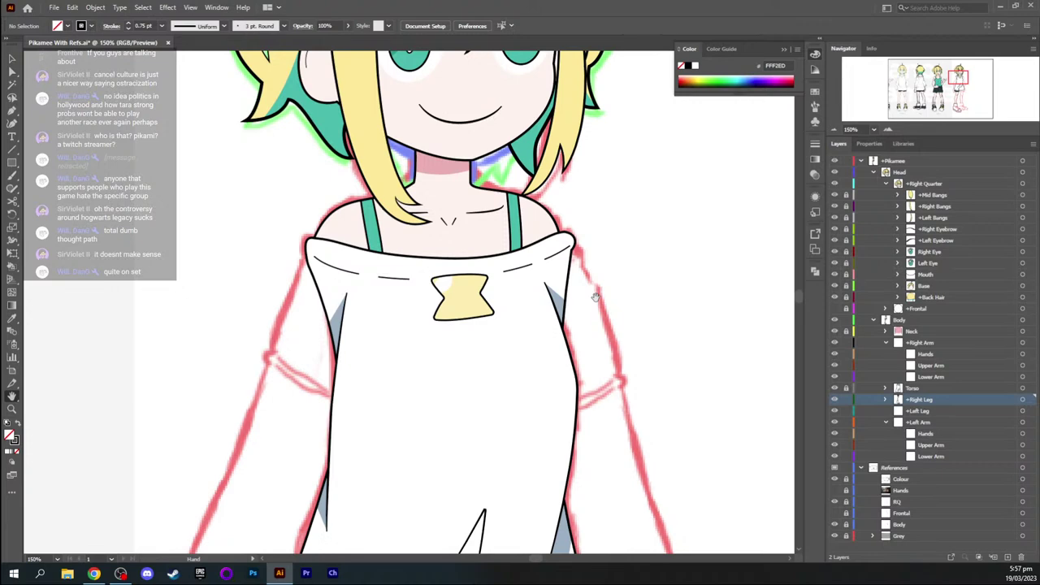
pyautogui.hotkey('ctrl', '=')
pyautogui.hotkey('ctrl', '=')
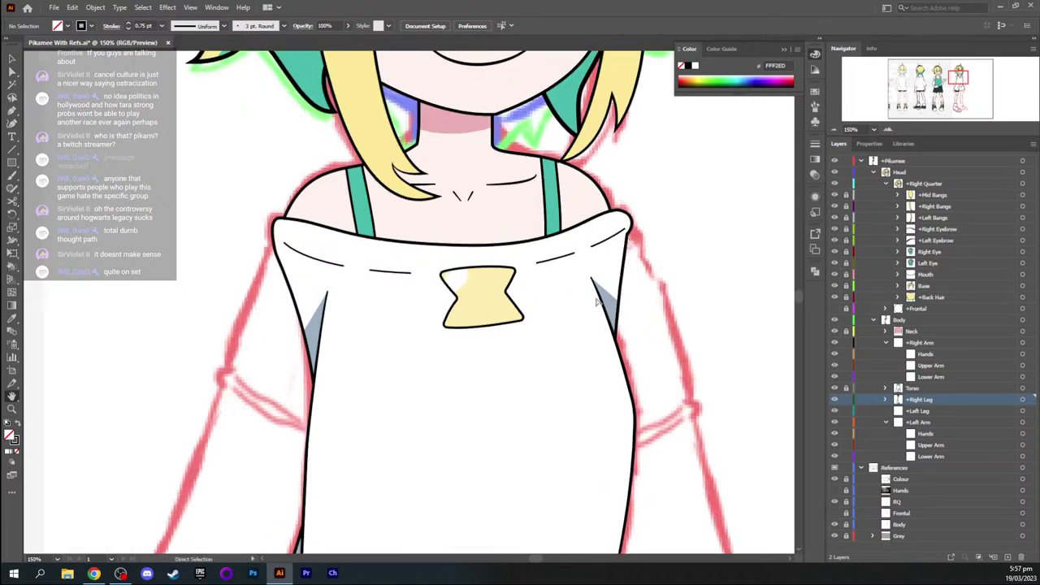
pyautogui.moveTo(557, 277); pyautogui.dragTo(288, 294)
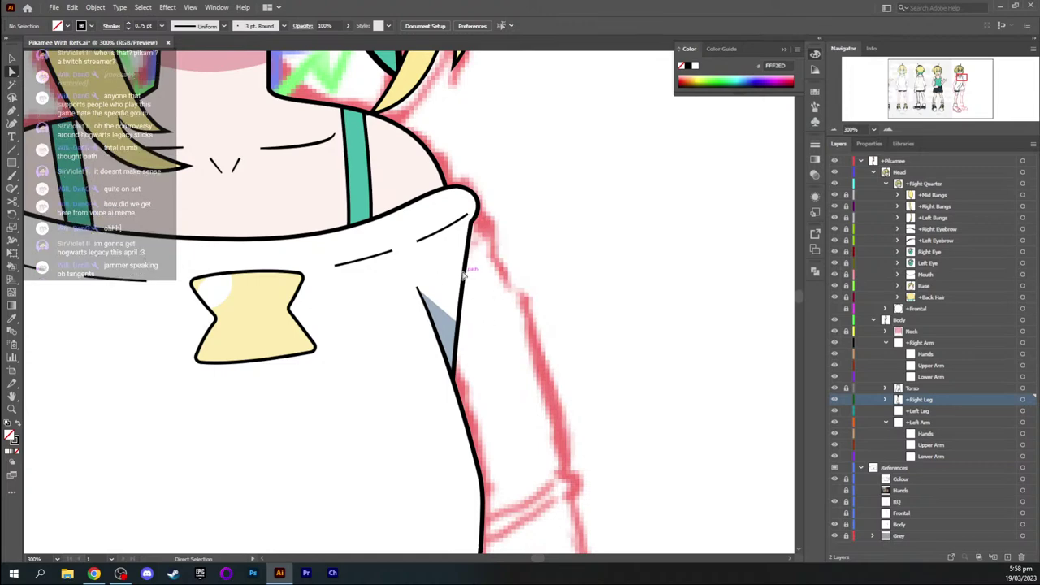
pyautogui.press('v')
pyautogui.hotkey('ctrl', '-')
pyautogui.hotkey('ctrl', '-')
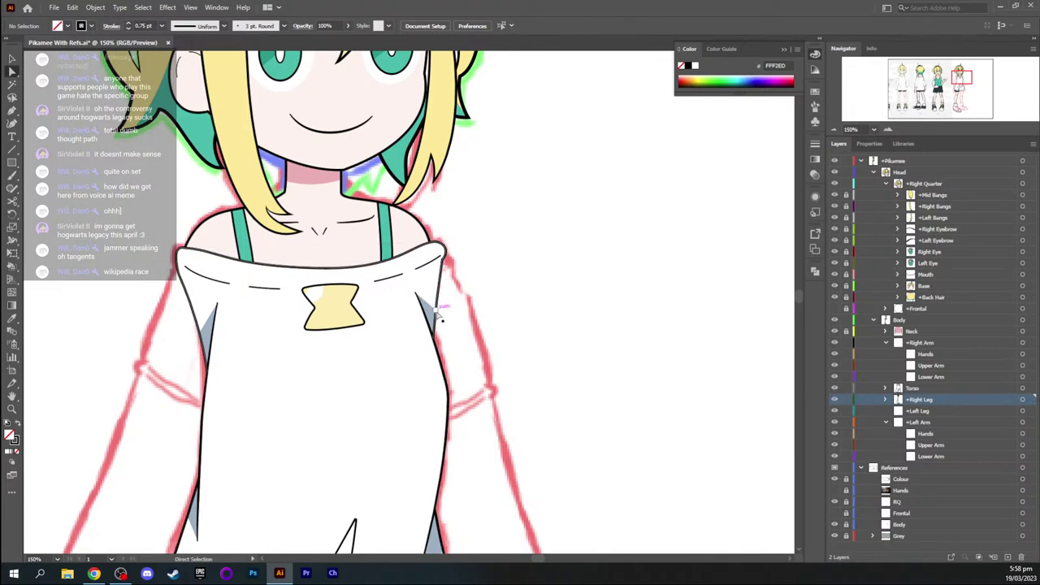
pyautogui.press('v')
pyautogui.hotkey('ctrl', '+')
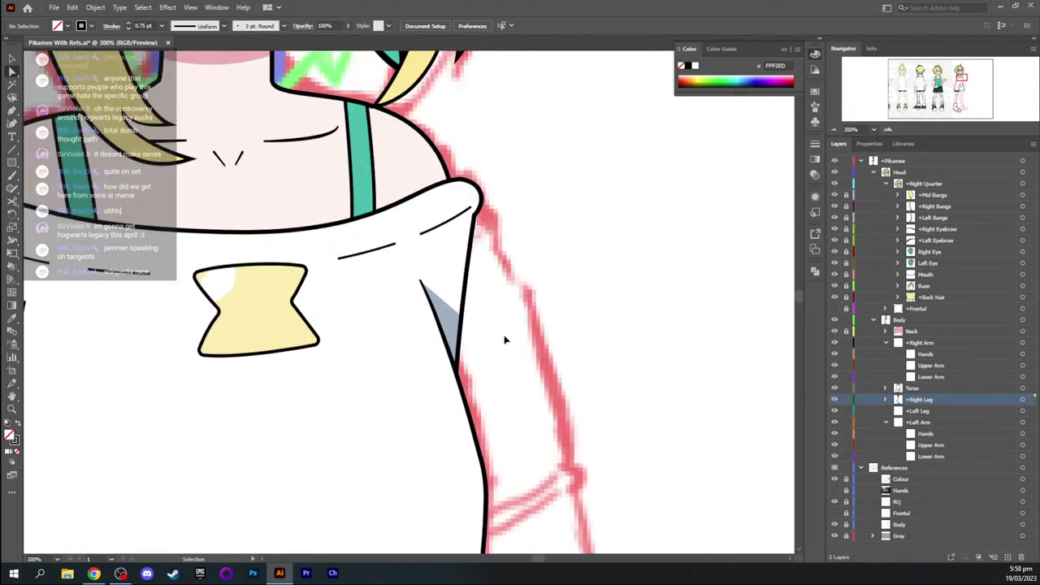
pyautogui.press('a')
pyautogui.click(466, 301)
pyautogui.click(466, 301)
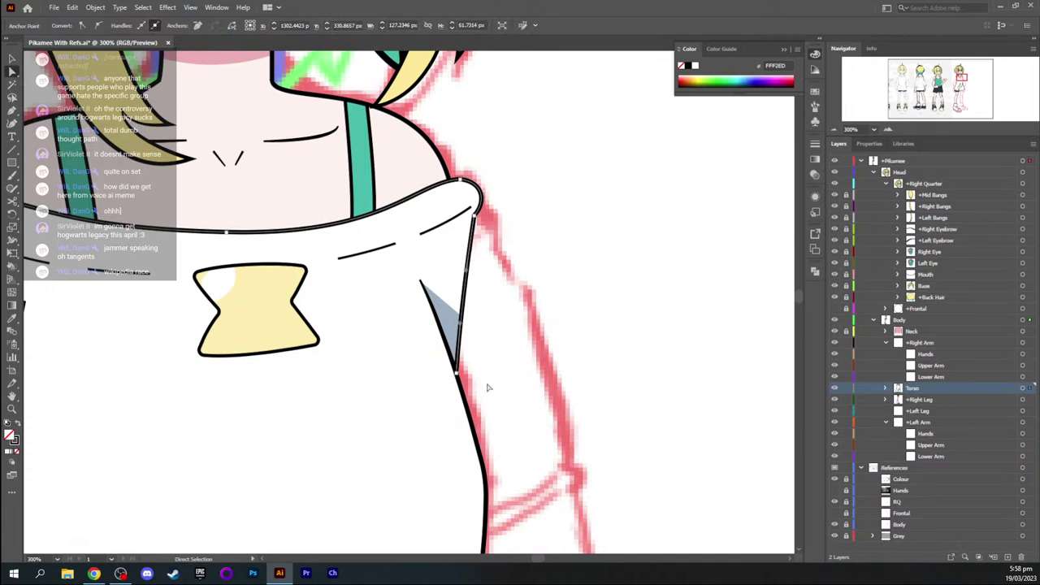
pyautogui.press('-')
pyautogui.click(457, 373)
# Delete the grey shadow triangle beside the shirt's armpit fold line
pyautogui.press('v')
pyautogui.click(503, 346)
pyautogui.click(447, 321)
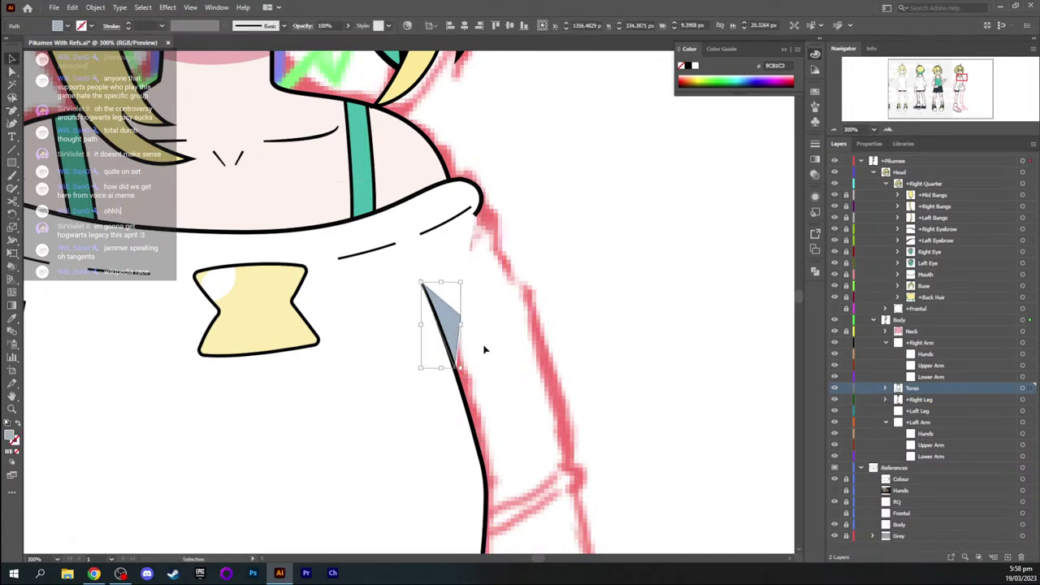
pyautogui.press('Delete')
# Add an anchor to the white shirt fill's armpit edge and reshape it along the fold line and up to the collar
pyautogui.click(459, 301)
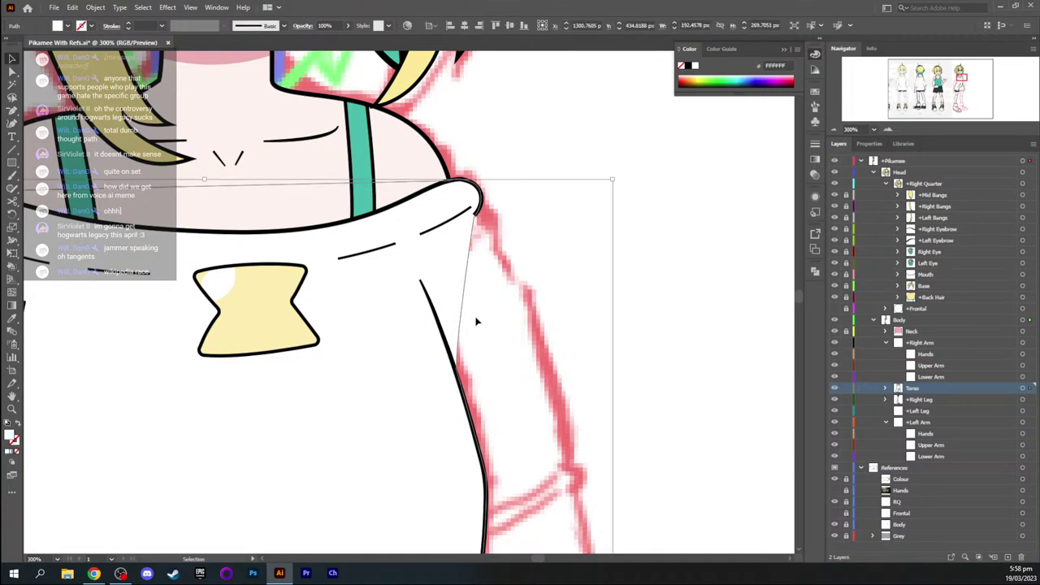
pyautogui.press('+')
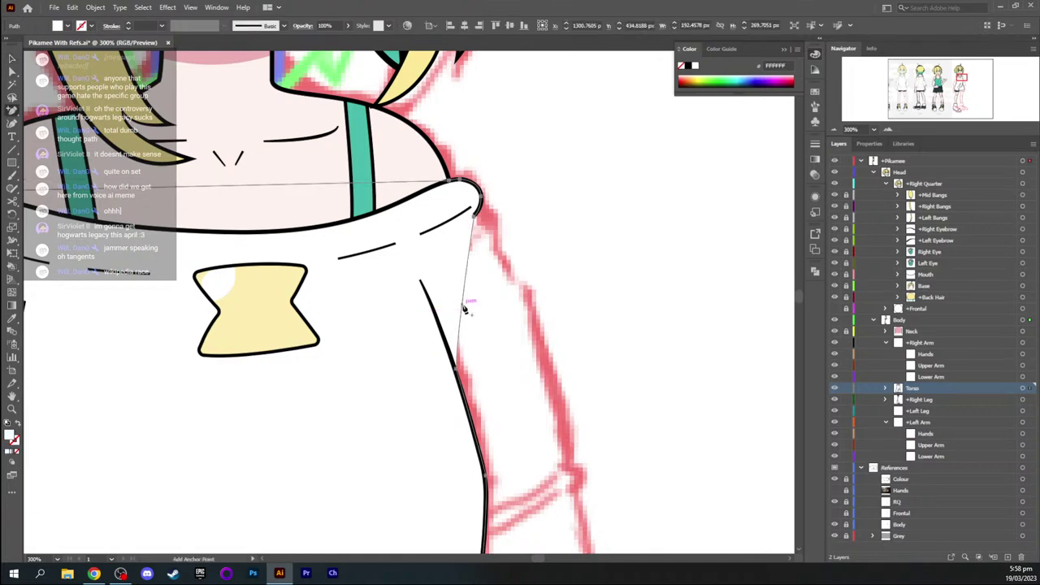
pyautogui.click(463, 304)
pyautogui.moveTo(463, 304); pyautogui.dragTo(434, 310)
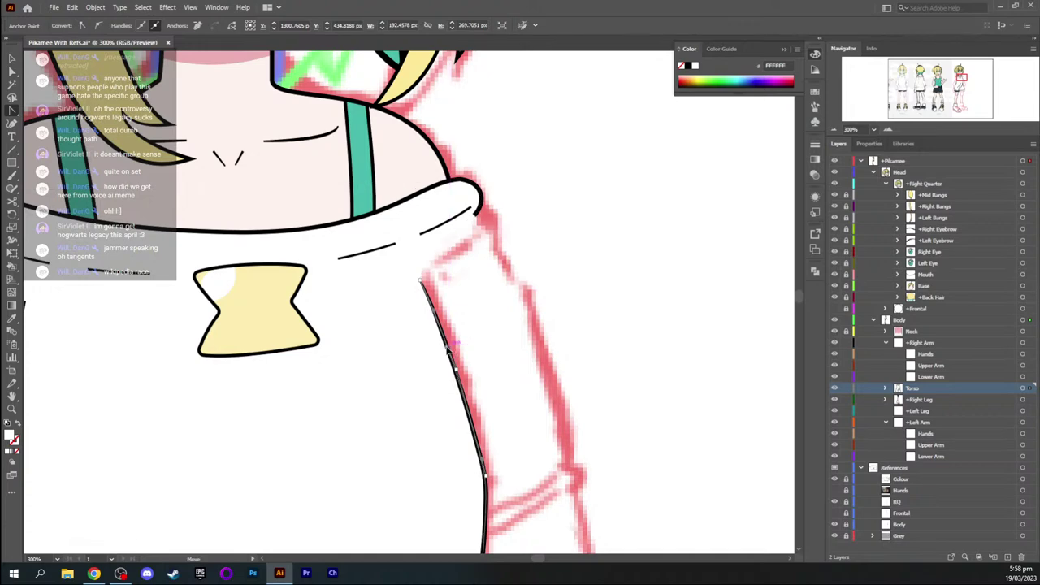
pyautogui.moveTo(421, 281); pyautogui.dragTo(475, 228)
pyautogui.press('v')
pyautogui.click(543, 268)
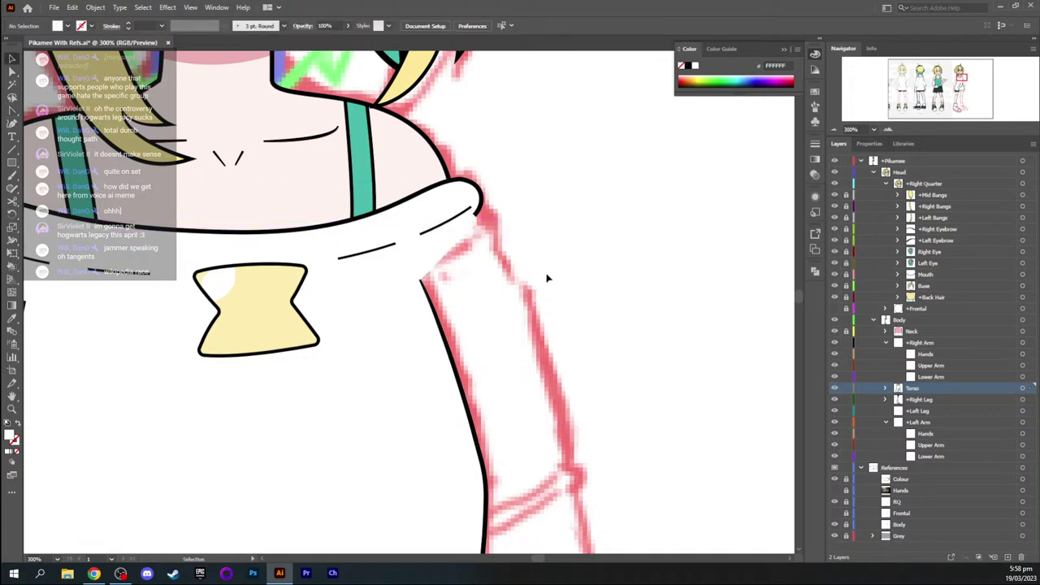
# Lock the Torso layer and save the document
pyautogui.click(845, 388)
pyautogui.moveTo(304, 372); pyautogui.dragTo(395, 326)
pyautogui.hotkey('ctrl', 's')
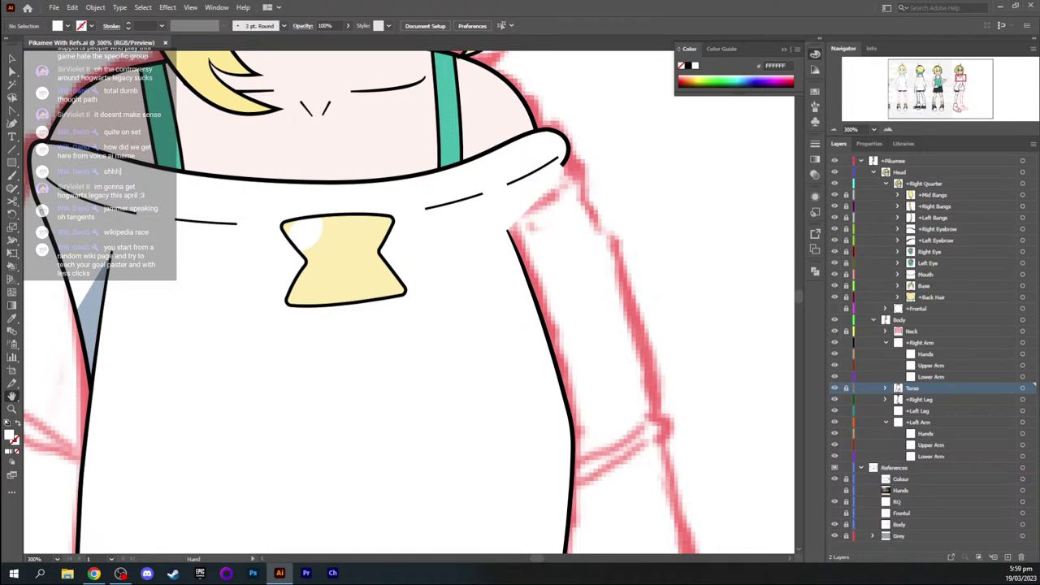
# Look over the figure from the shirt down to the shoes, comparing the traced line art with the reference sketch
pyautogui.moveTo(540, 273); pyautogui.dragTo(576, 224)
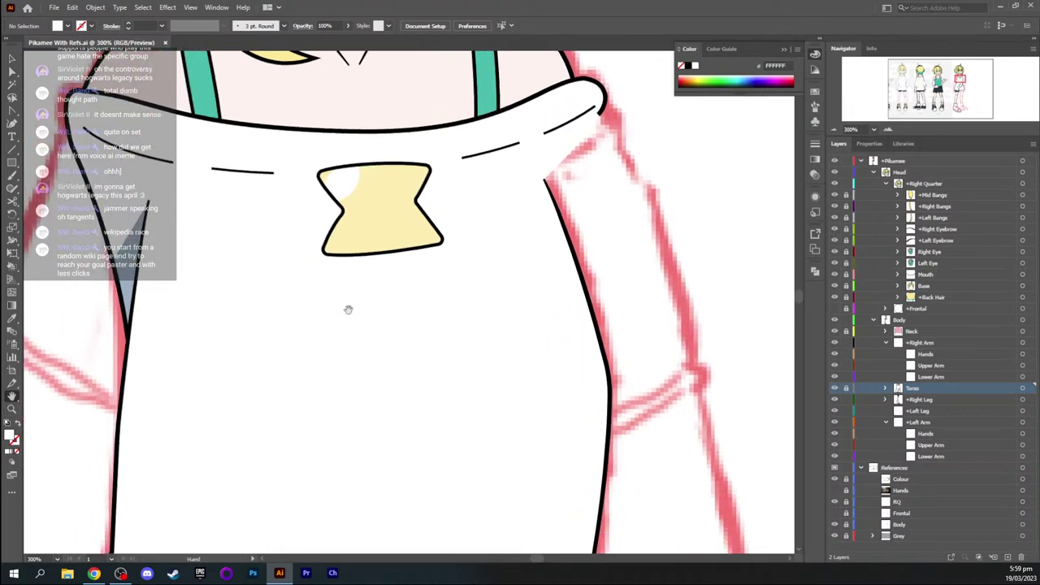
pyautogui.moveTo(184, 302); pyautogui.dragTo(251, 300)
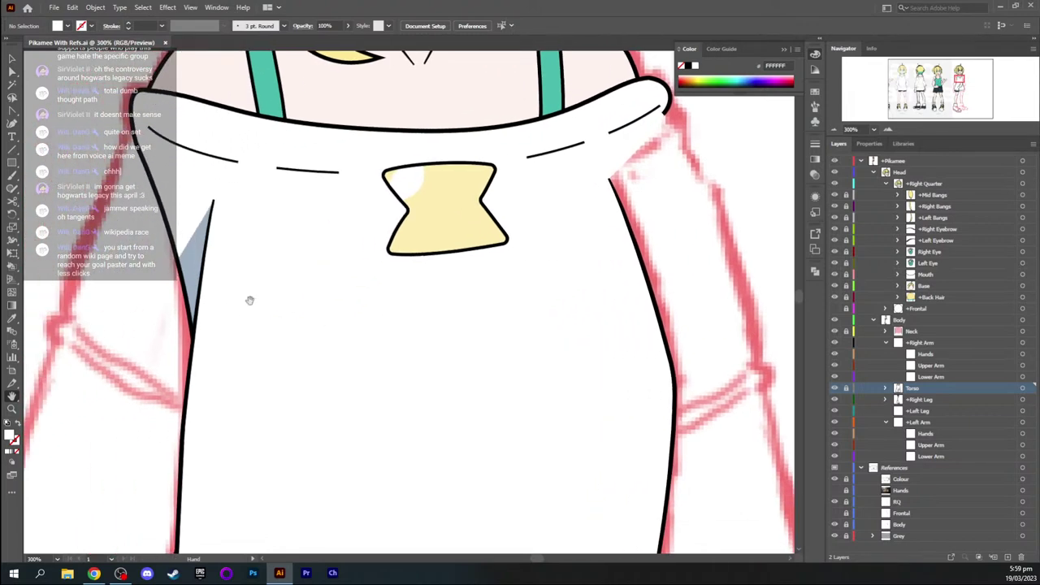
pyautogui.hotkey('ctrl', '-')
pyautogui.hotkey('ctrl', '-')
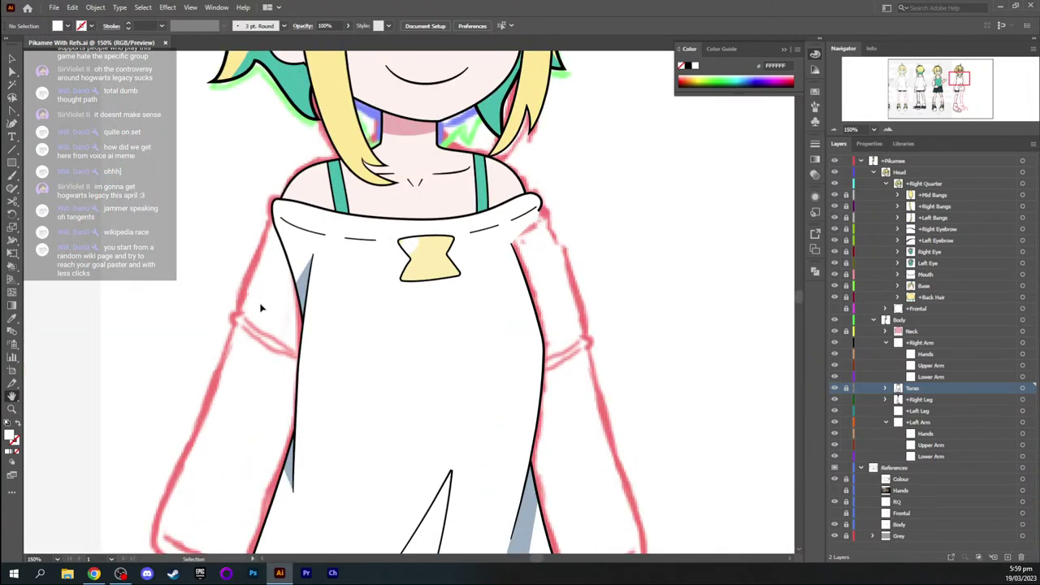
pyautogui.scroll(-3, 314, 325)
pyautogui.scroll(-5, 333, 337)
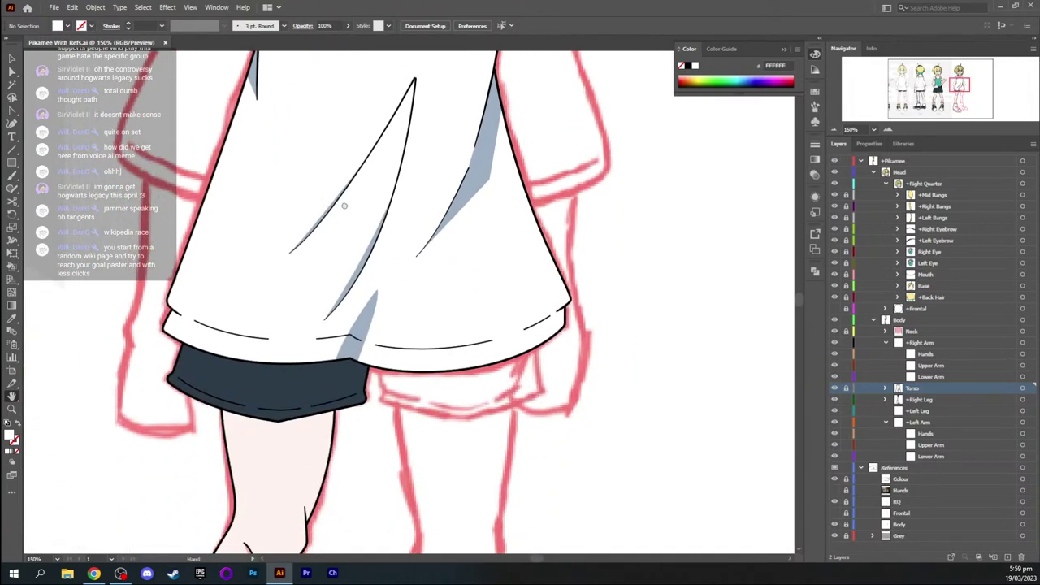
pyautogui.scroll(-10, 399, 294)
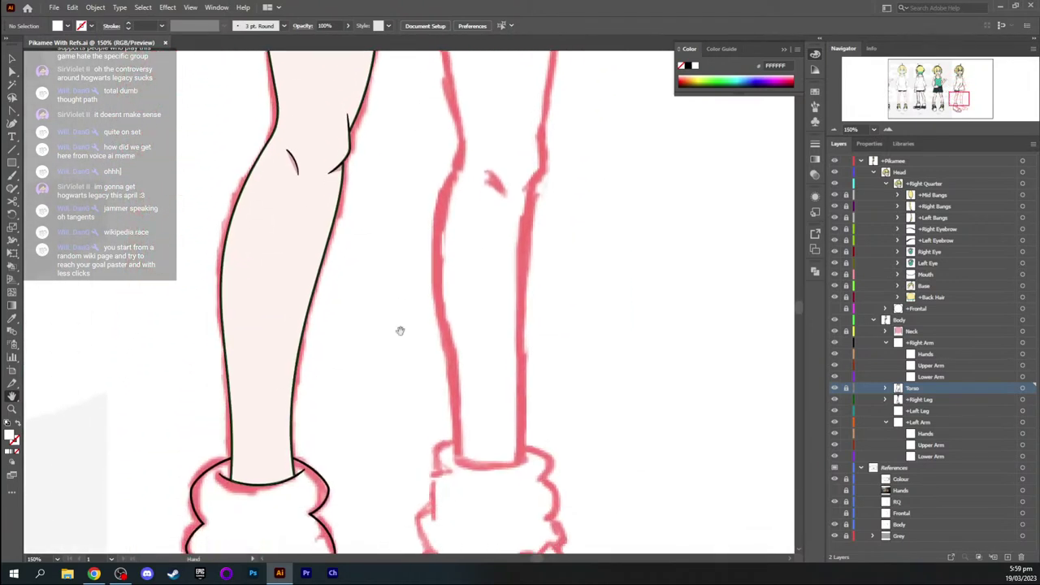
pyautogui.scroll(-2, 408, 203)
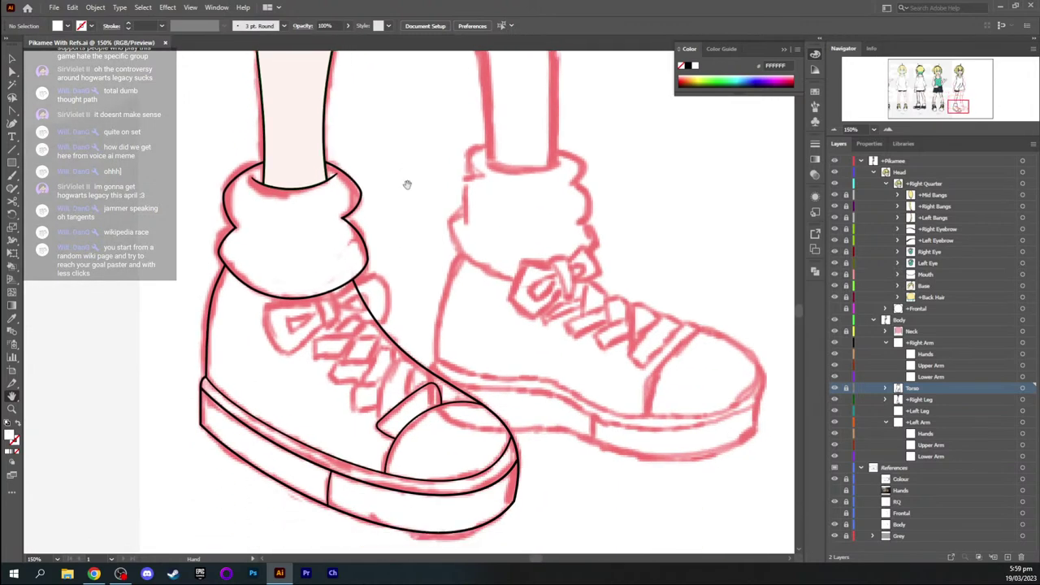
pyautogui.scroll(-3, 398, 209)
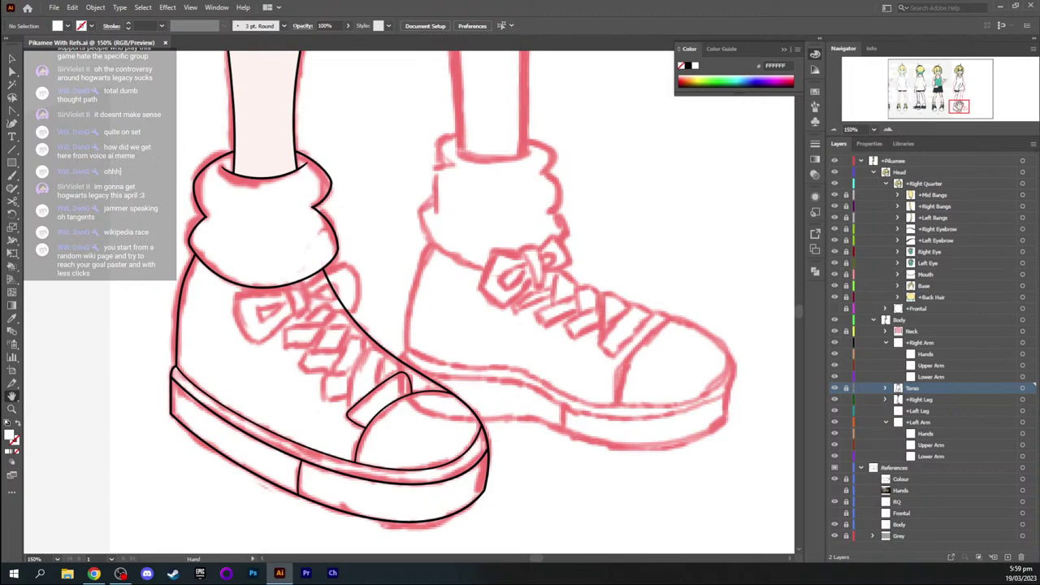
pyautogui.moveTo(959, 106)
pyautogui.mouseDown()
pyautogui.moveTo(855, 91)
pyautogui.moveTo(959, 108)
pyautogui.mouseUp()
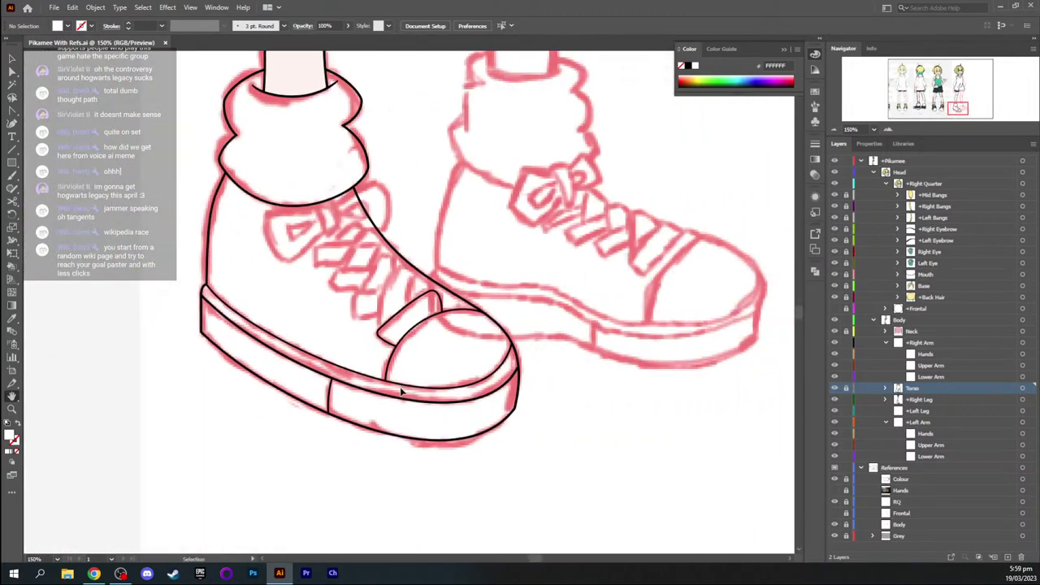
# Trace a curved lace edge with the Pen tool from the lace strip's lower end up to the traced shoe's front outline
pyautogui.hotkey('ctrl', '=')
pyautogui.hotkey('ctrl', '=')
pyautogui.hotkey('ctrl', '=')
pyautogui.press('a')
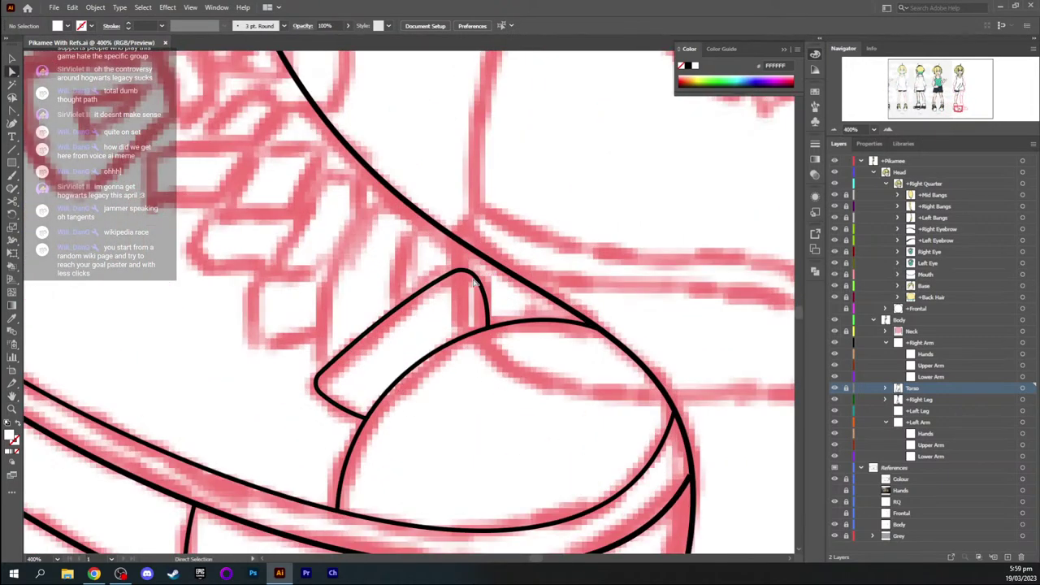
pyautogui.click(479, 283)
pyautogui.click(384, 257)
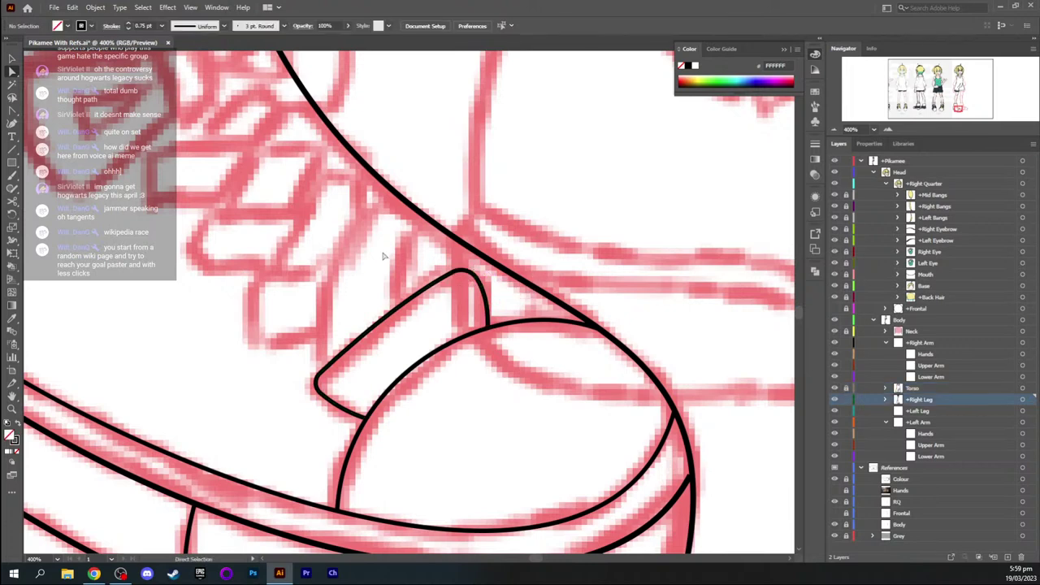
pyautogui.press('p')
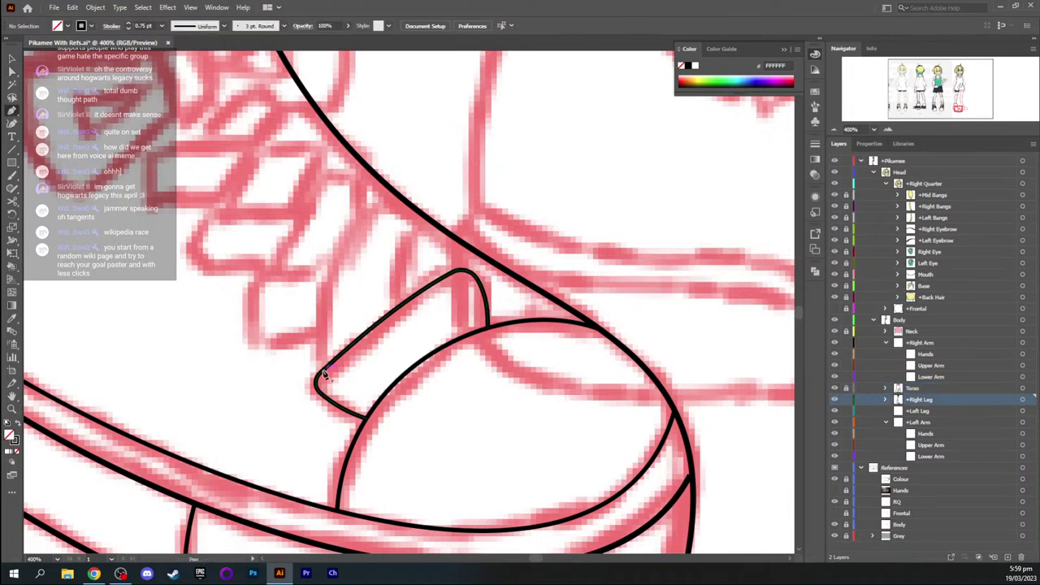
pyautogui.moveTo(323, 371); pyautogui.dragTo(329, 339)
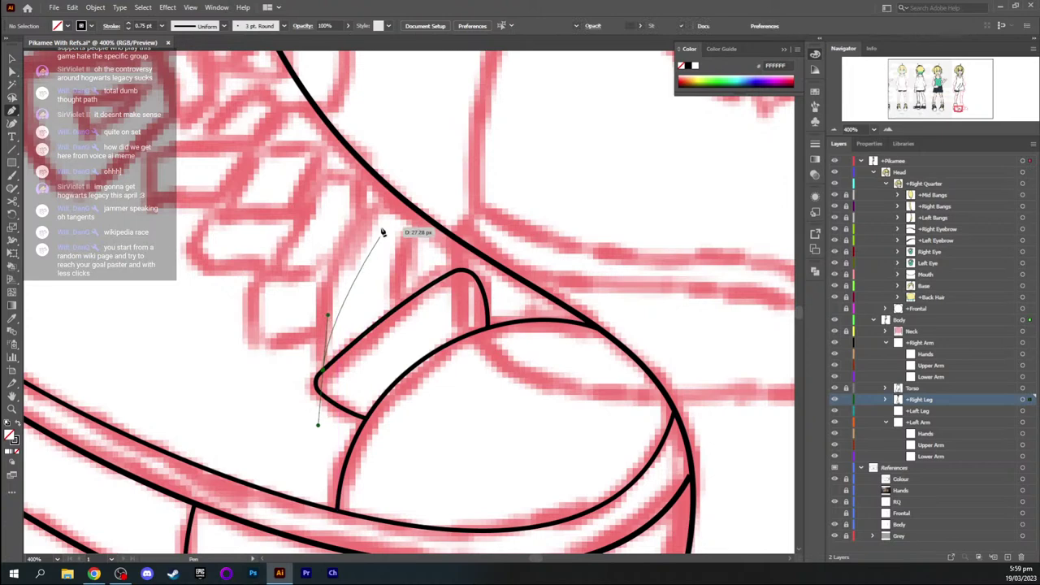
pyautogui.moveTo(398, 196); pyautogui.dragTo(479, 135)
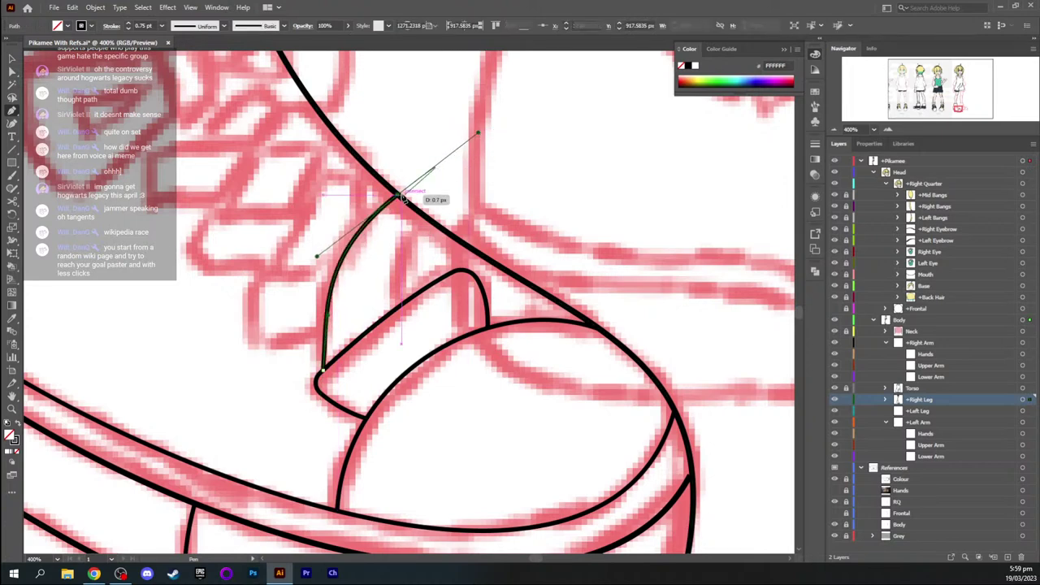
pyautogui.click(398, 196)
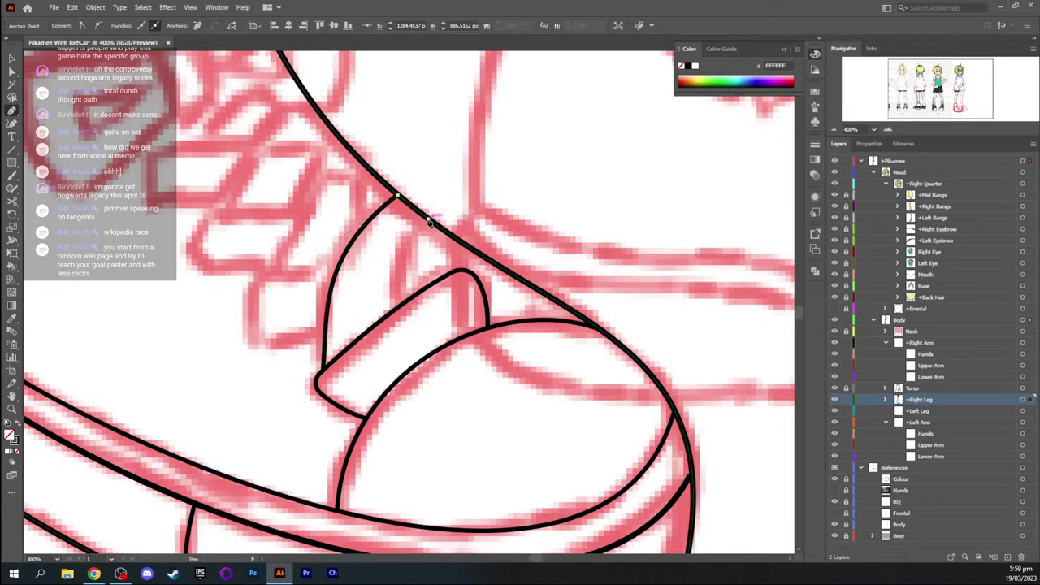
# Trace a second, shorter lace curve between the shoe's front outline and the lace strip's upper edge
pyautogui.moveTo(401, 308); pyautogui.dragTo(399, 383)
pyautogui.press('a')
pyautogui.click(441, 325)
# Remove the lace strip's rounded front end and extend its upper edge to the shoe's front outline
pyautogui.click(453, 276)
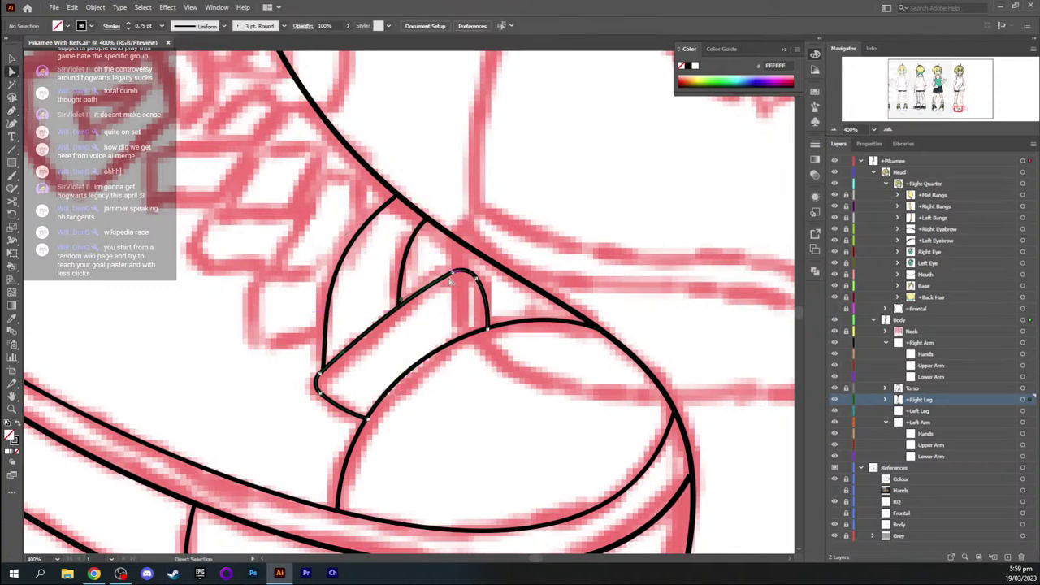
pyautogui.click(477, 279)
pyautogui.press('p')
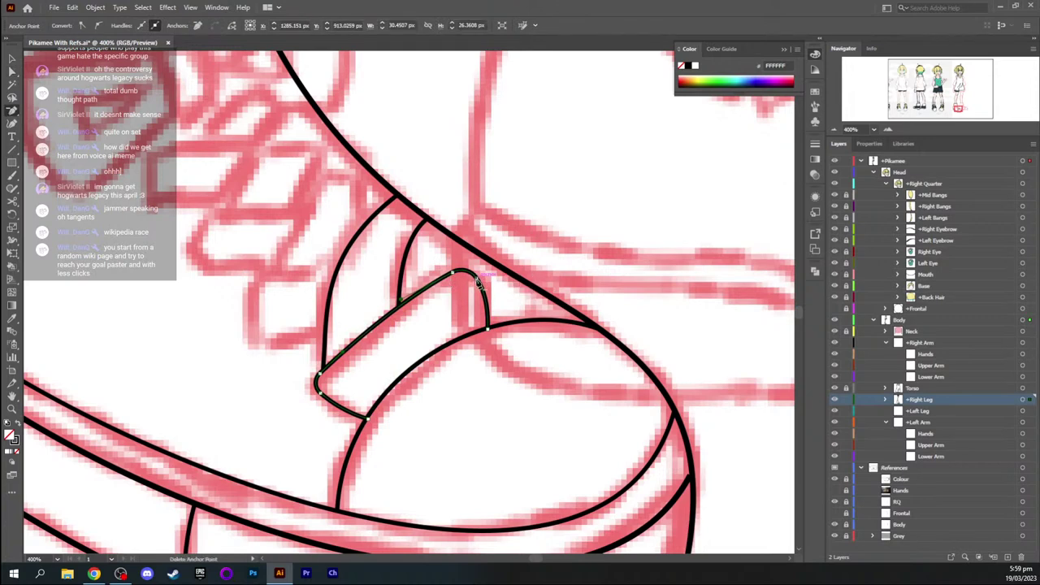
pyautogui.click(477, 279)
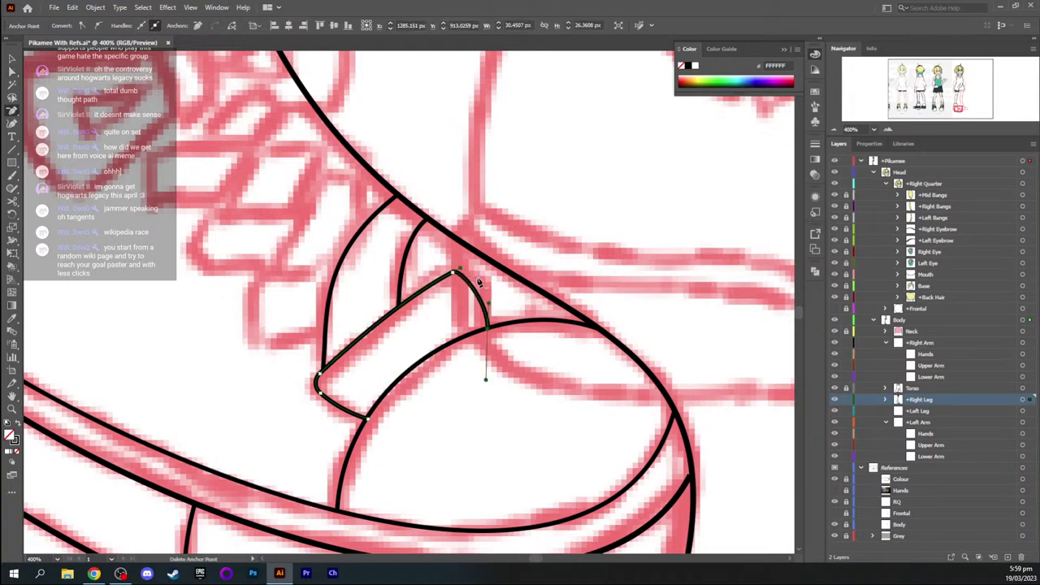
pyautogui.click(489, 329)
pyautogui.press('a')
pyautogui.moveTo(460, 269); pyautogui.dragTo(482, 255)
pyautogui.hotkey('shift', 'c')
pyautogui.moveTo(431, 283); pyautogui.dragTo(417, 290)
pyautogui.press('v')
pyautogui.click(477, 318)
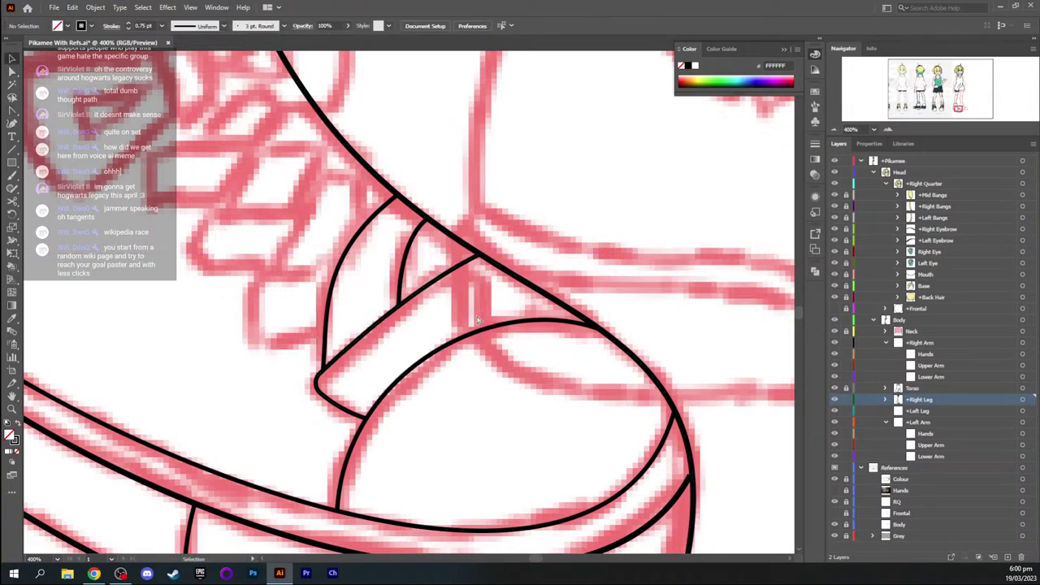
# Examine the traced lace lines and toe cap against the reference sketch of both shoes
pyautogui.press('a')
pyautogui.hotkey('ctrl', '-')
pyautogui.hotkey('ctrl', '-')
pyautogui.hotkey('ctrl', '-')
pyautogui.hotkey('ctrl', '-')
pyautogui.hotkey('ctrl', '-')
pyautogui.hotkey('ctrl', '=')
pyautogui.scroll(3, 477, 319)
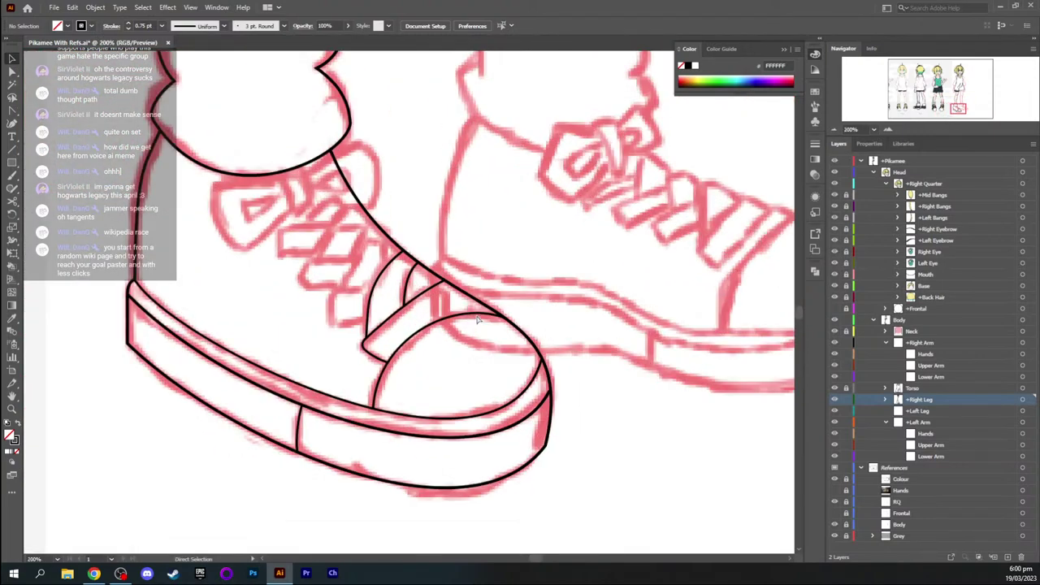
pyautogui.press('space')
pyautogui.moveTo(550, 211); pyautogui.dragTo(511, 257)
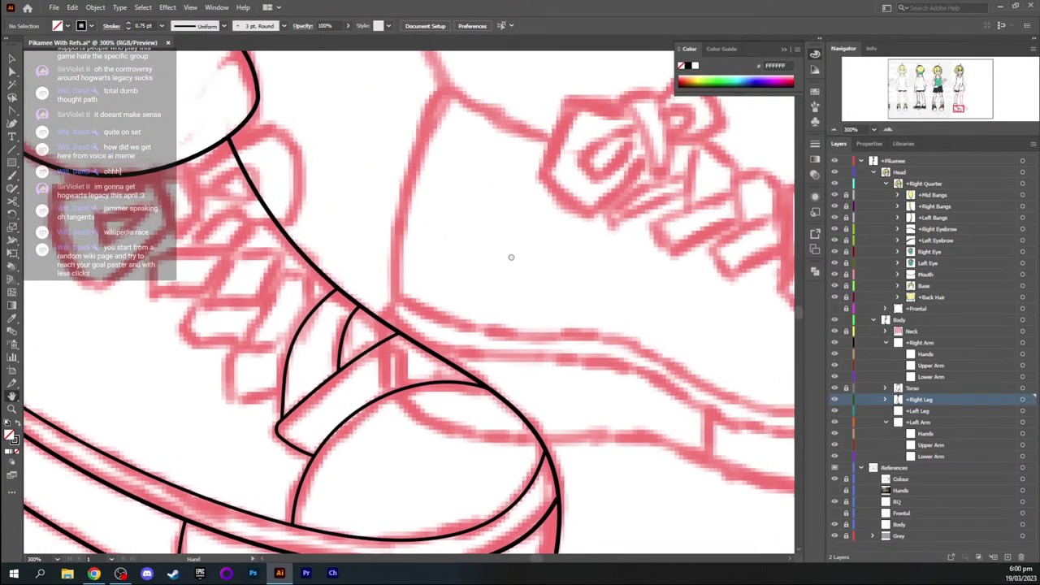
pyautogui.moveTo(958, 107)
pyautogui.mouseDown()
pyautogui.moveTo(897, 108)
pyautogui.moveTo(879, 81)
pyautogui.moveTo(861, 88)
pyautogui.moveTo(957, 109)
pyautogui.mouseUp()
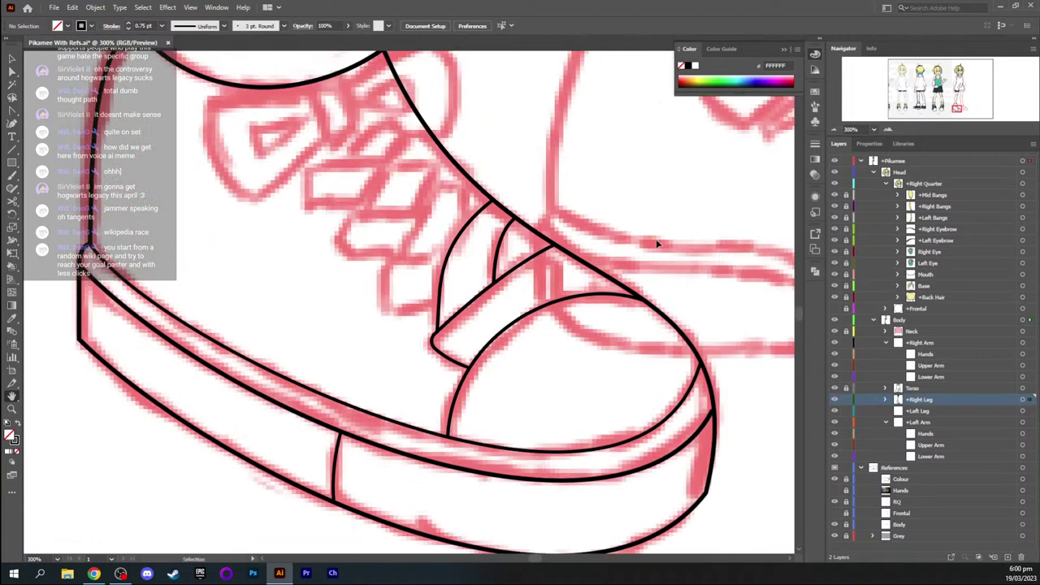
# Undo the lace strip's reshaping and the second lace curve, keeping the first traced lace edge
pyautogui.hotkey('ctrl', 'z')
pyautogui.hotkey('ctrl', 'z')
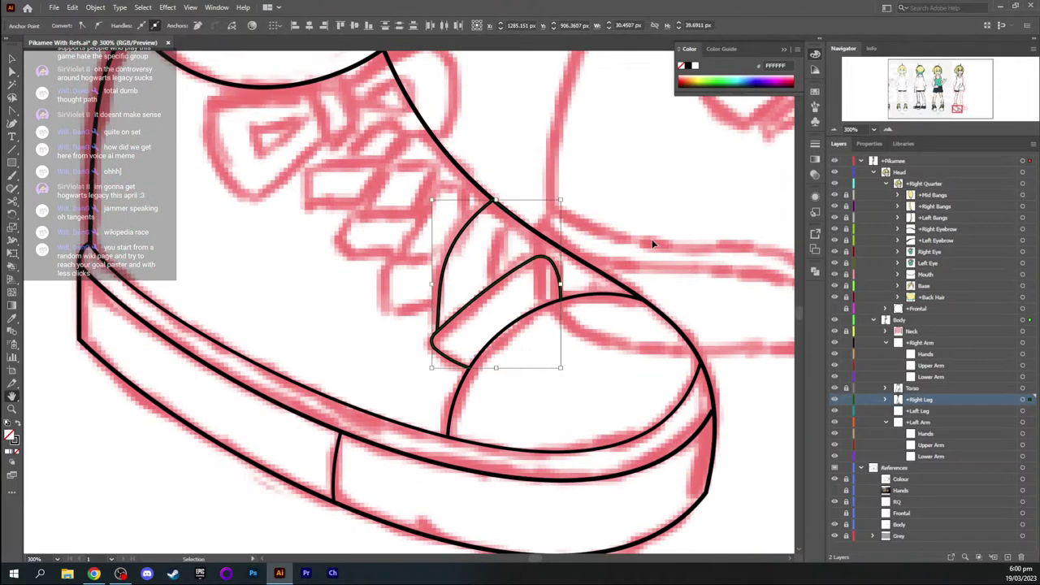
pyautogui.press('space')
pyautogui.press('a')
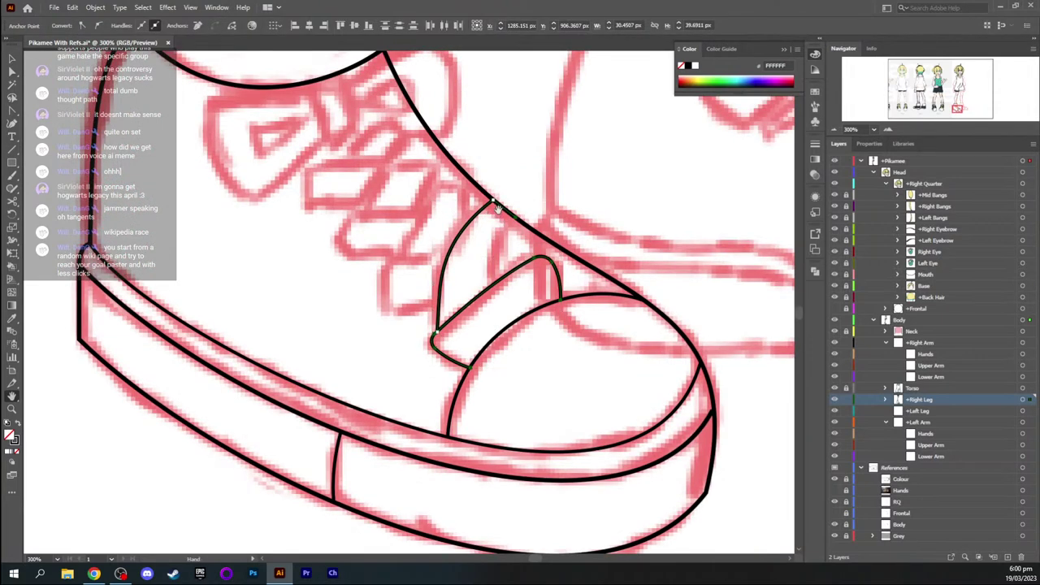
# Pull the traced lace edge's upper end slightly inside the shoe's front outline, remove its lower handle and flatten the curve
pyautogui.click(492, 198)
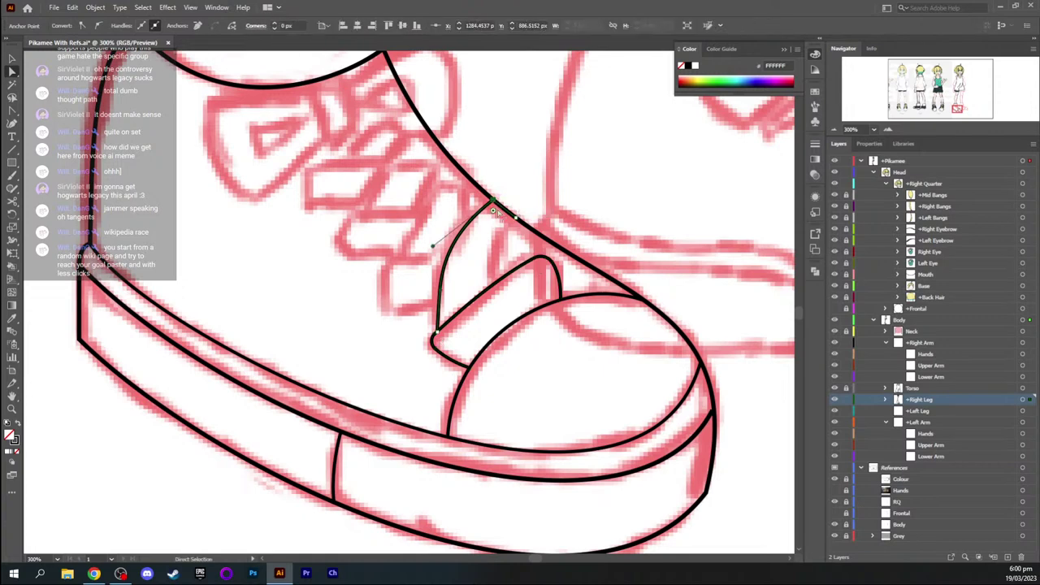
pyautogui.press('-')
pyautogui.press('a')
pyautogui.moveTo(492, 199); pyautogui.dragTo(483, 213)
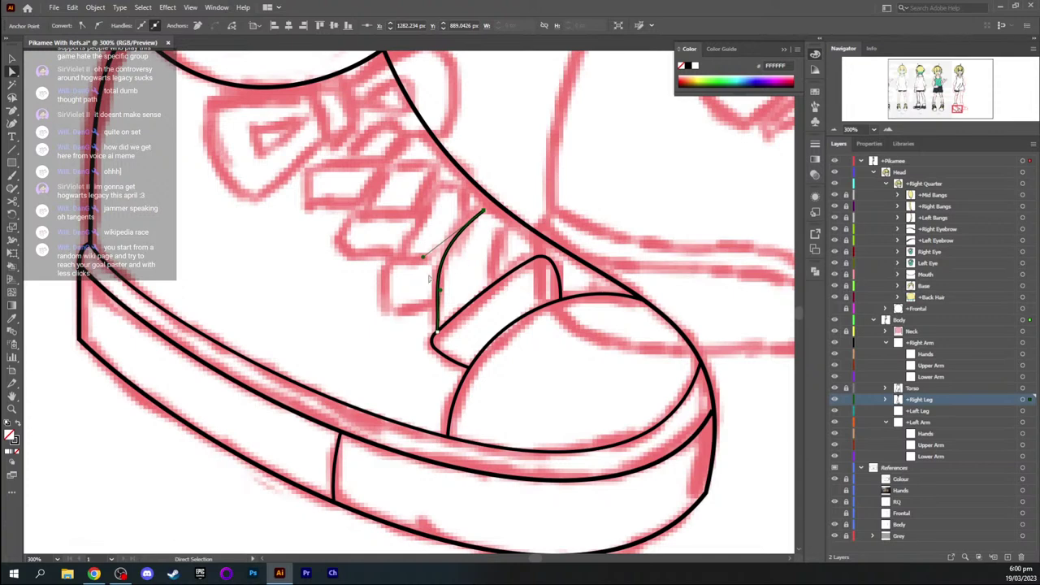
pyautogui.hotkey('shift', 'c')
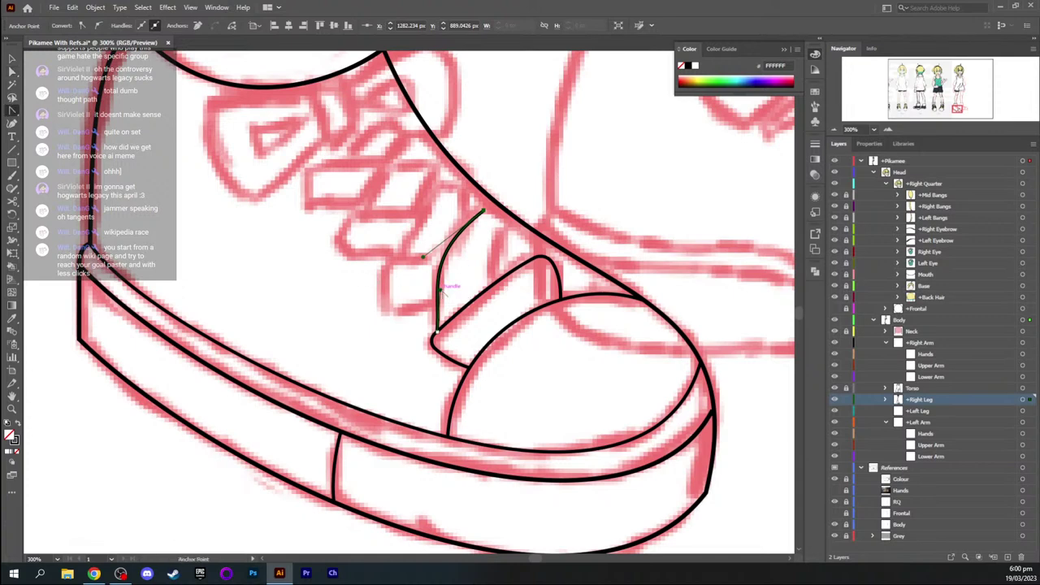
pyautogui.moveTo(439, 289); pyautogui.dragTo(438, 333)
pyautogui.click(438, 332)
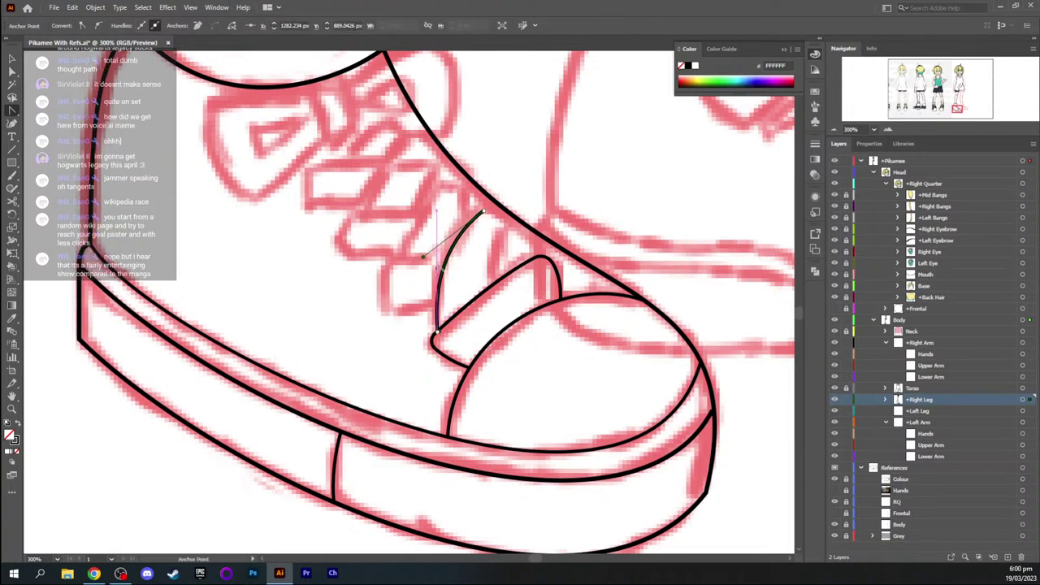
pyautogui.moveTo(423, 258); pyautogui.dragTo(432, 239)
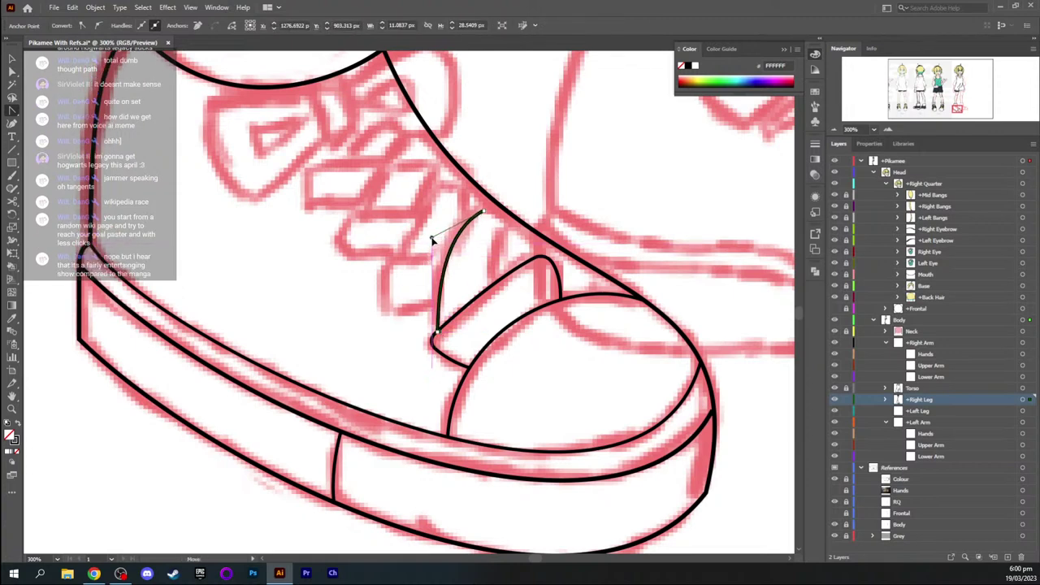
# Extend the lace path with a short top edge and a curved front edge down to the toe-side lace strip
pyautogui.click(484, 212)
pyautogui.moveTo(511, 227); pyautogui.dragTo(501, 335)
pyautogui.press('v')
pyautogui.click(481, 262)
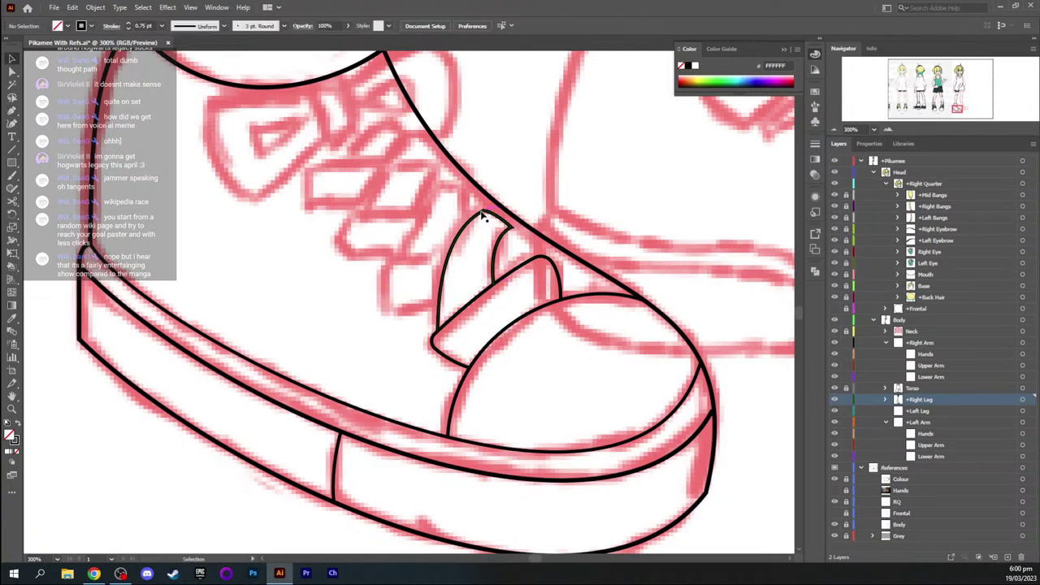
# Round both corners at the upper end of the newly traced lace
pyautogui.click(485, 212)
pyautogui.press('a')
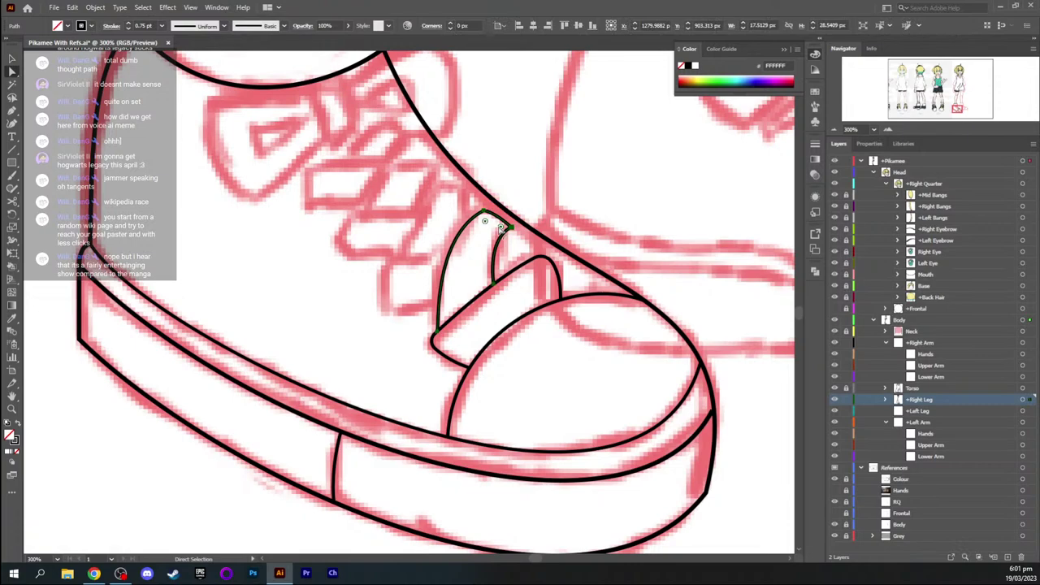
pyautogui.moveTo(501, 228); pyautogui.dragTo(503, 229)
pyautogui.keyDown('ctrl'); pyautogui.click(421, 227); pyautogui.keyUp('ctrl')
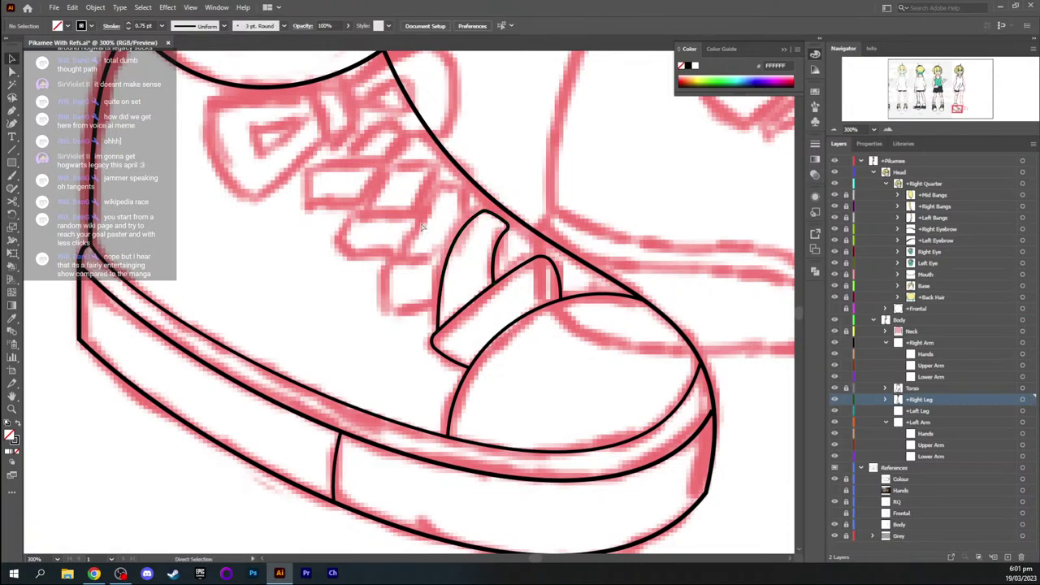
# Trace the short three-sided lace segment behind the rounded lace, starting and ending on that lace's rear edge
pyautogui.hotkey('ctrl', '=')
pyautogui.press('space')
pyautogui.moveTo(460, 196); pyautogui.dragTo(357, 245)
pyautogui.press('p')
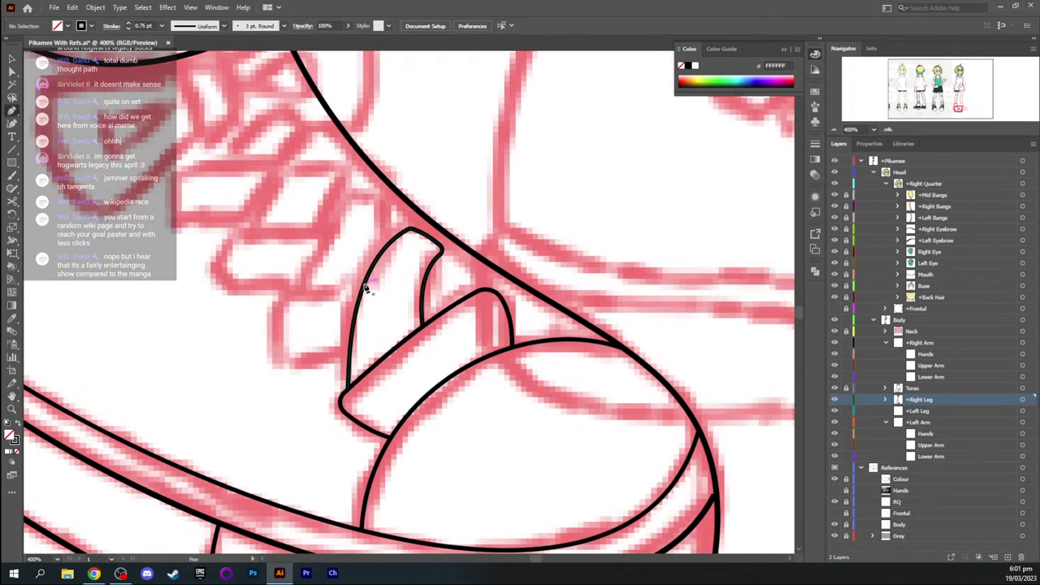
pyautogui.click(365, 283)
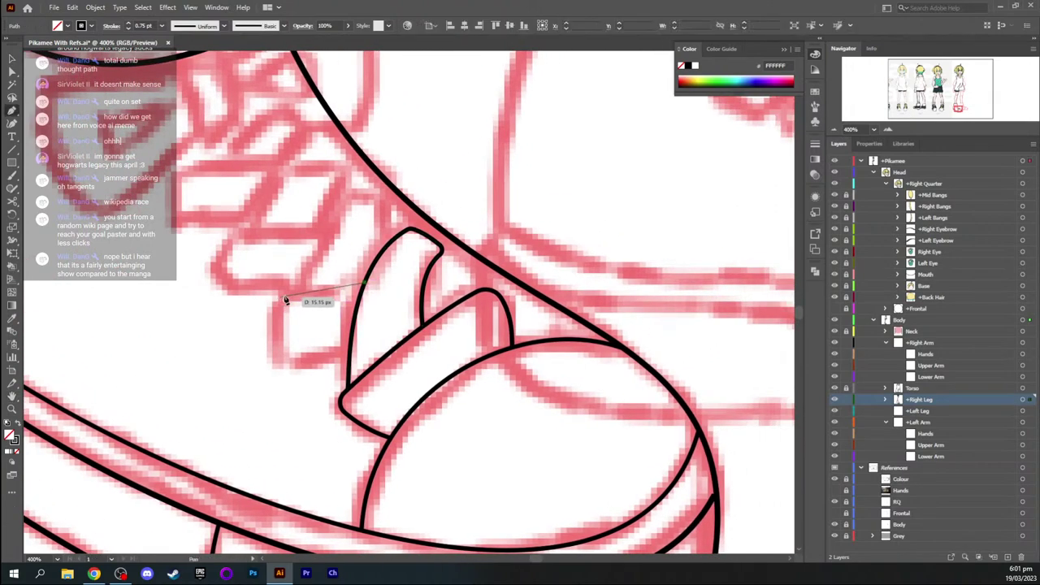
pyautogui.moveTo(283, 293); pyautogui.dragTo(258, 301)
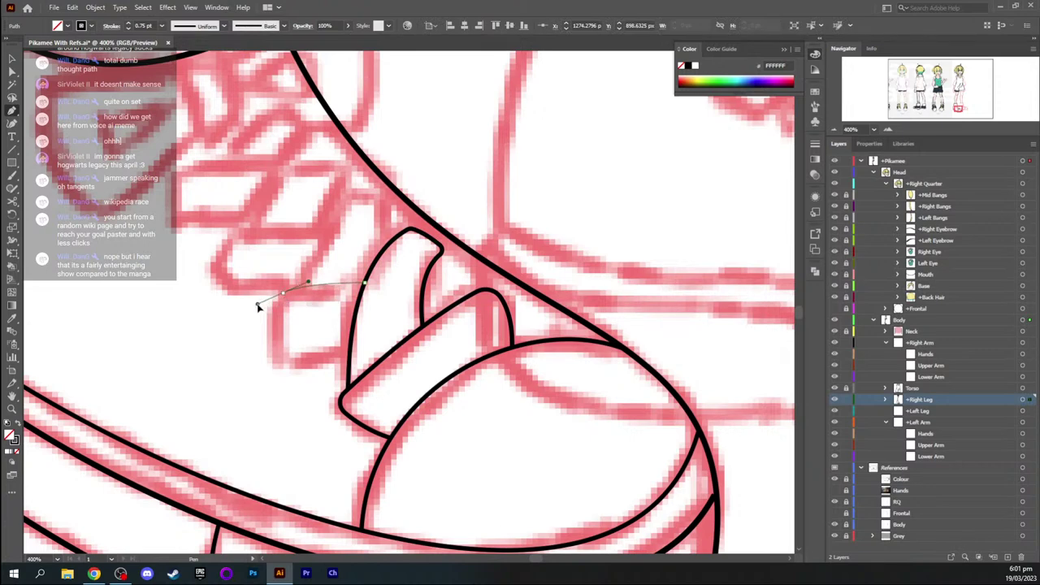
pyautogui.click(283, 291)
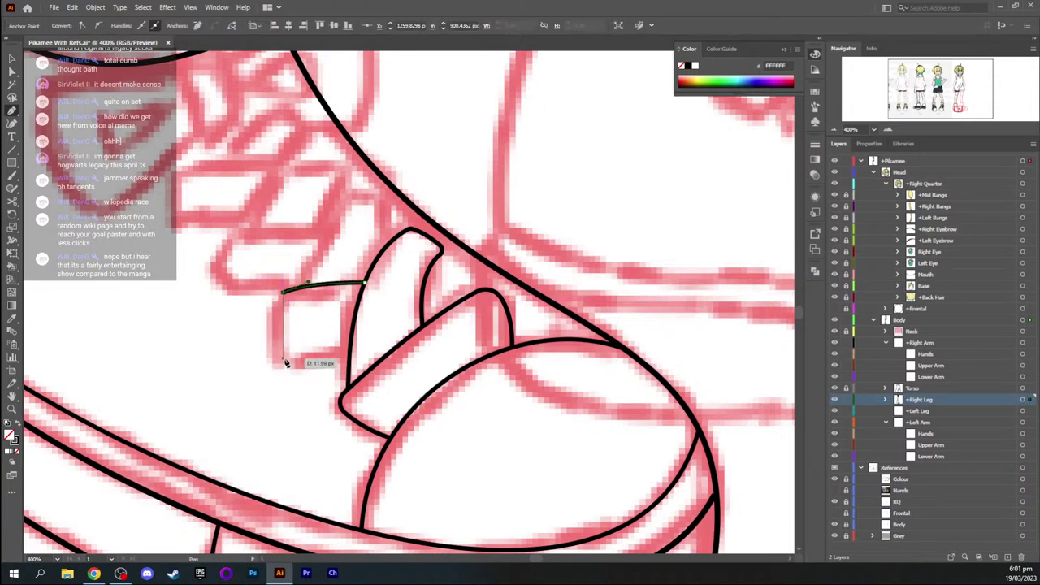
pyautogui.moveTo(283, 362); pyautogui.dragTo(291, 398)
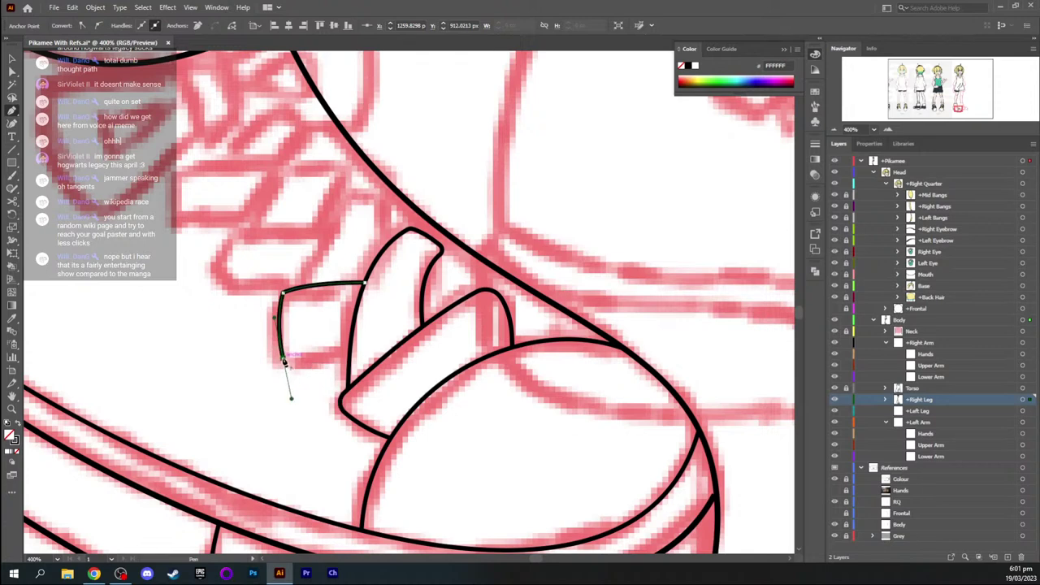
pyautogui.click(283, 360)
pyautogui.moveTo(350, 351); pyautogui.dragTo(384, 354)
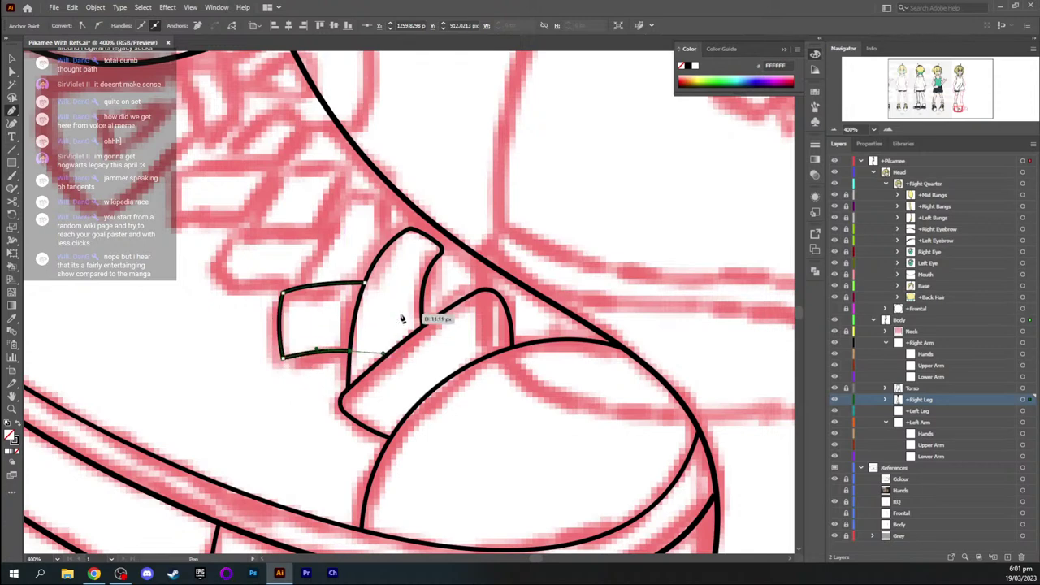
pyautogui.press('v')
pyautogui.click(404, 320)
pyautogui.press('a')
pyautogui.click(283, 293)
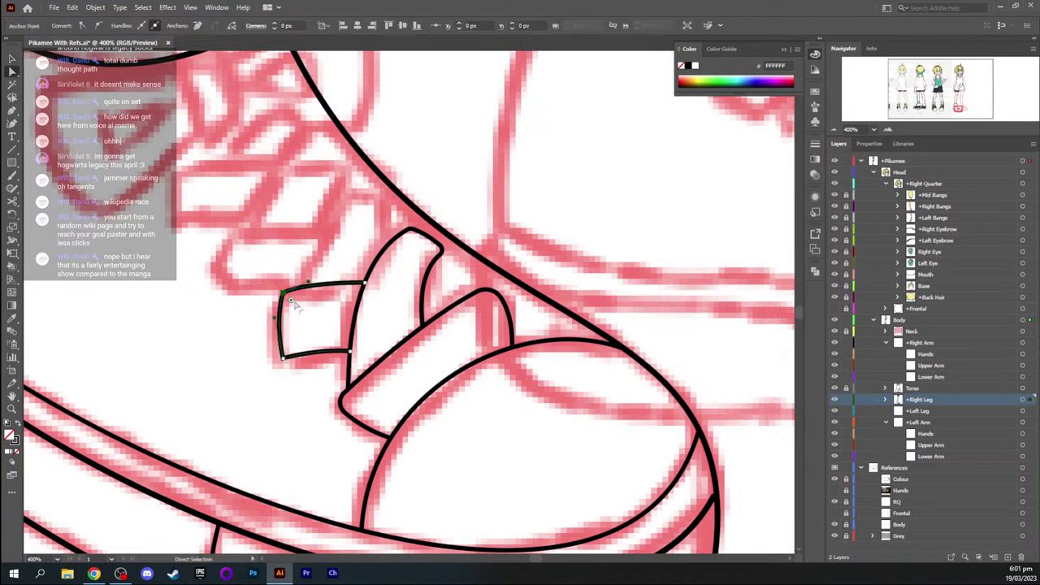
pyautogui.moveTo(291, 300); pyautogui.dragTo(300, 303)
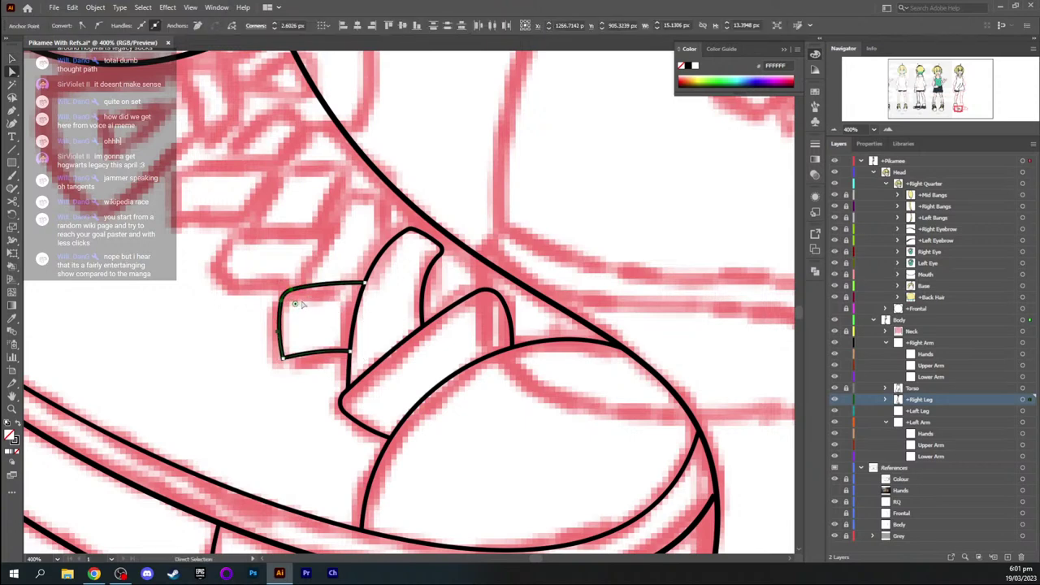
pyautogui.hotkey('ctrl', 'z')
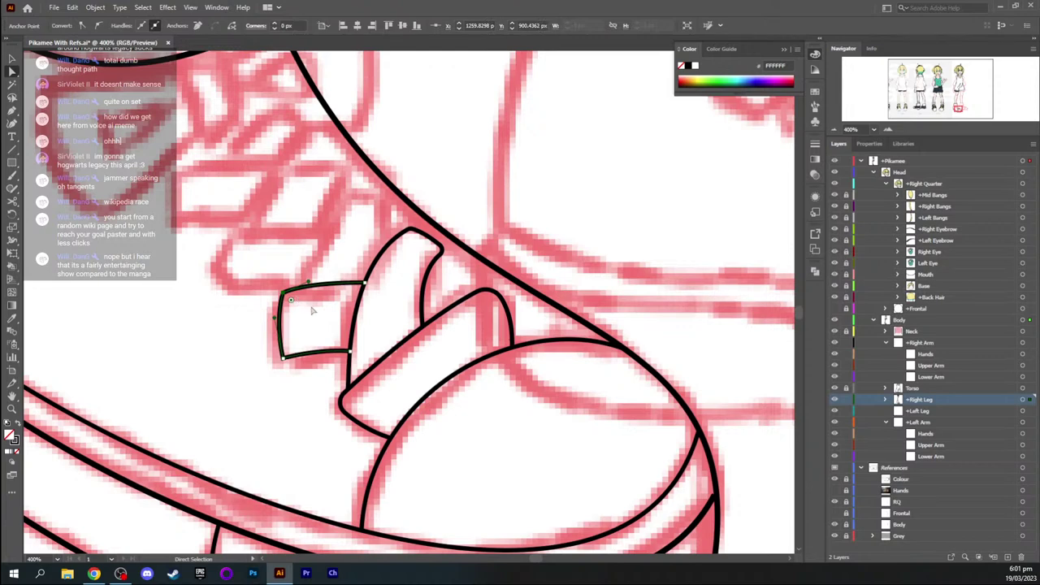
# Round both rear corners of the short lace segment together by a small radius
pyautogui.click(314, 310)
pyautogui.press('v')
pyautogui.click(309, 286)
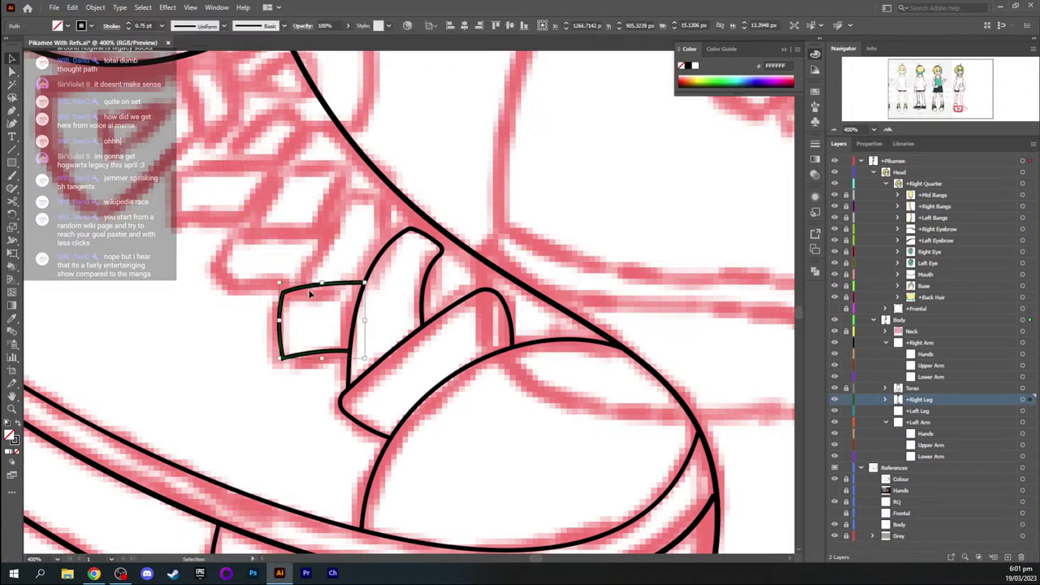
pyautogui.press('a')
pyautogui.moveTo(293, 303); pyautogui.dragTo(289, 303)
pyautogui.click(327, 316)
# Trace the next upright lace from the short segment's upper edge, across a flat top and down to the neighbouring rounded lace
pyautogui.press('space')
pyautogui.moveTo(315, 241); pyautogui.dragTo(282, 285)
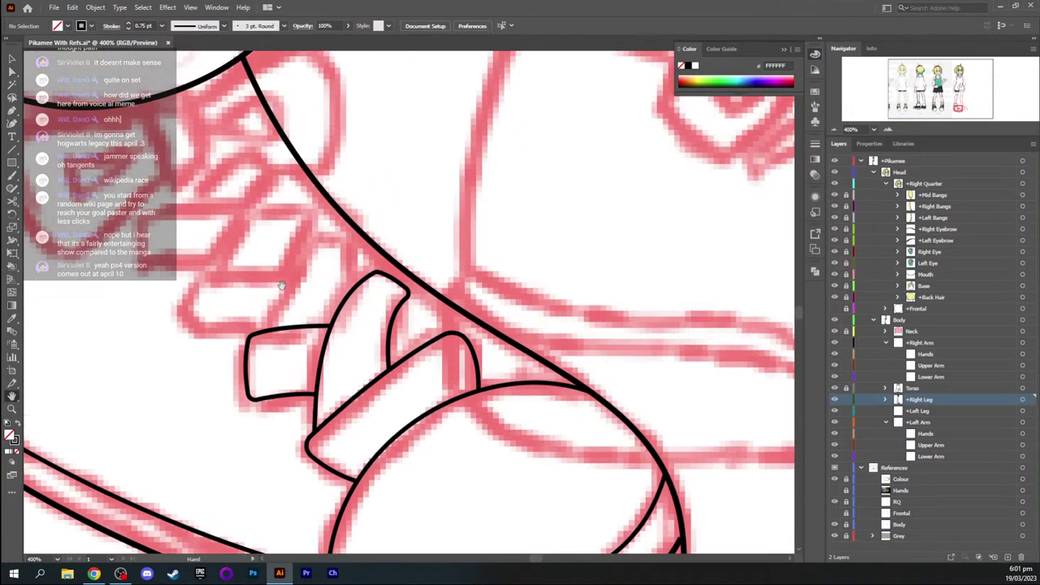
pyautogui.press('p')
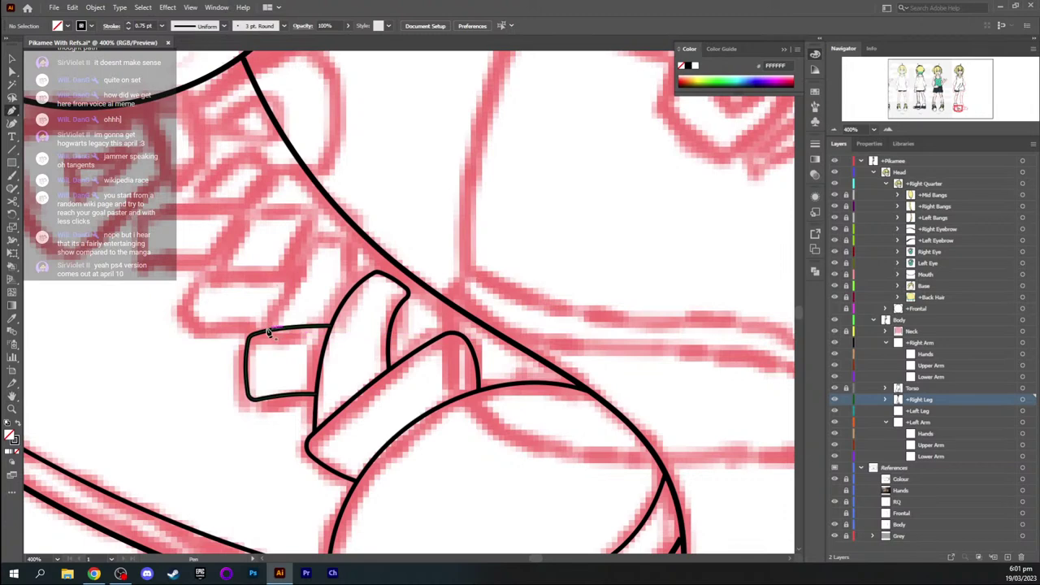
pyautogui.click(267, 332)
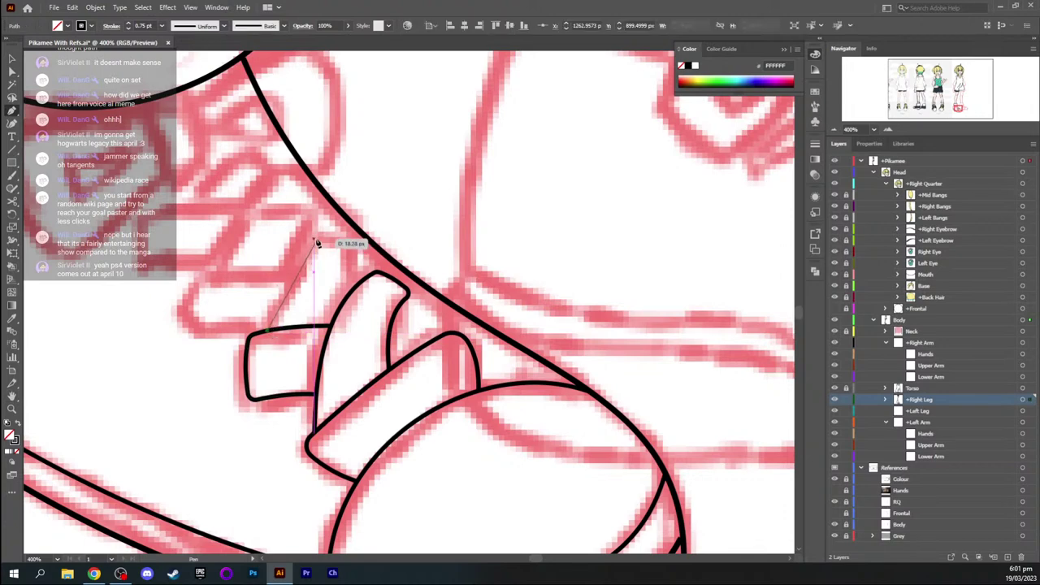
pyautogui.moveTo(314, 244); pyautogui.dragTo(338, 220)
pyautogui.click(314, 244)
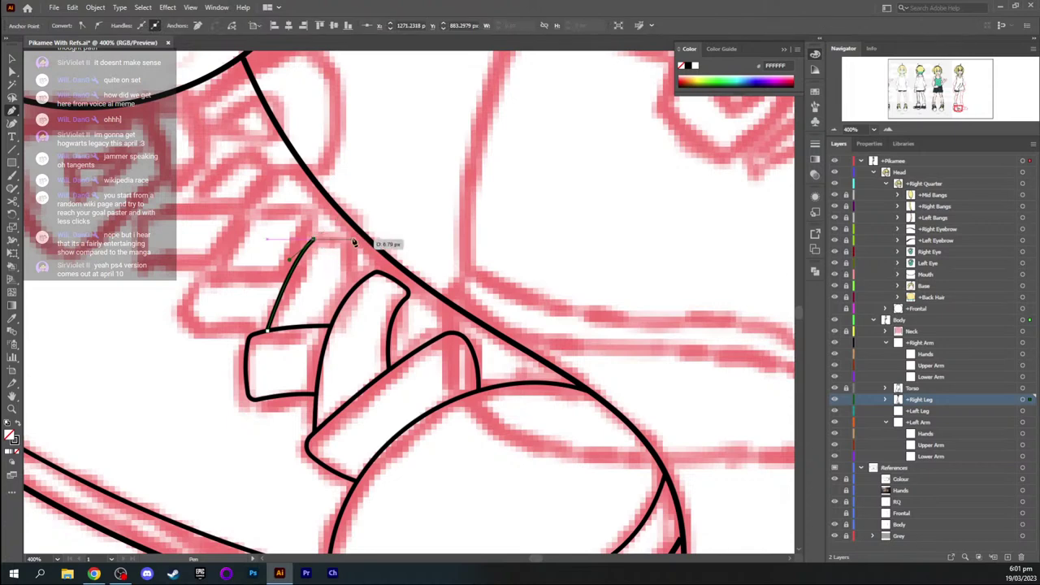
pyautogui.click(354, 242)
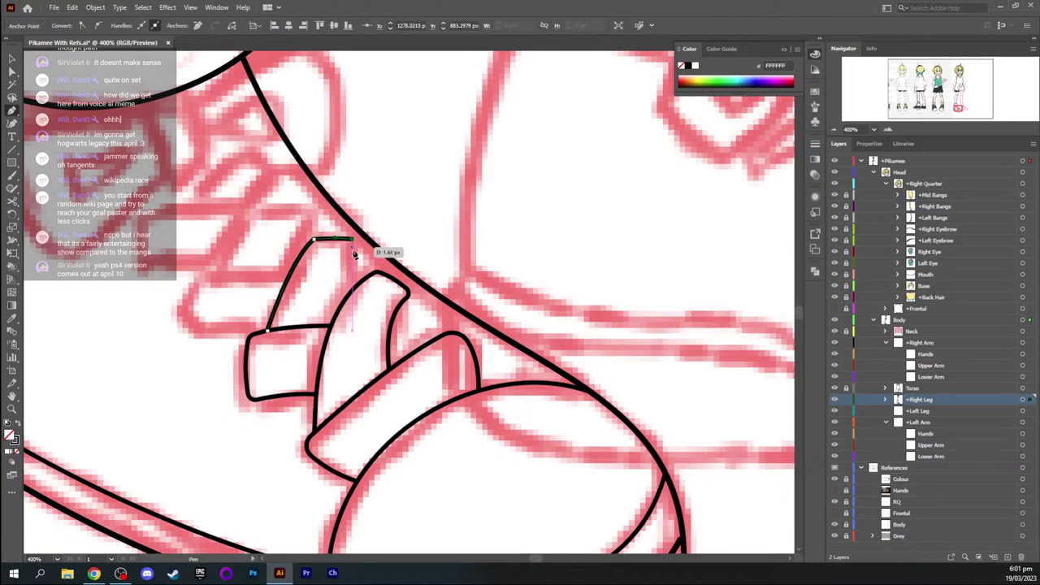
pyautogui.click(355, 288)
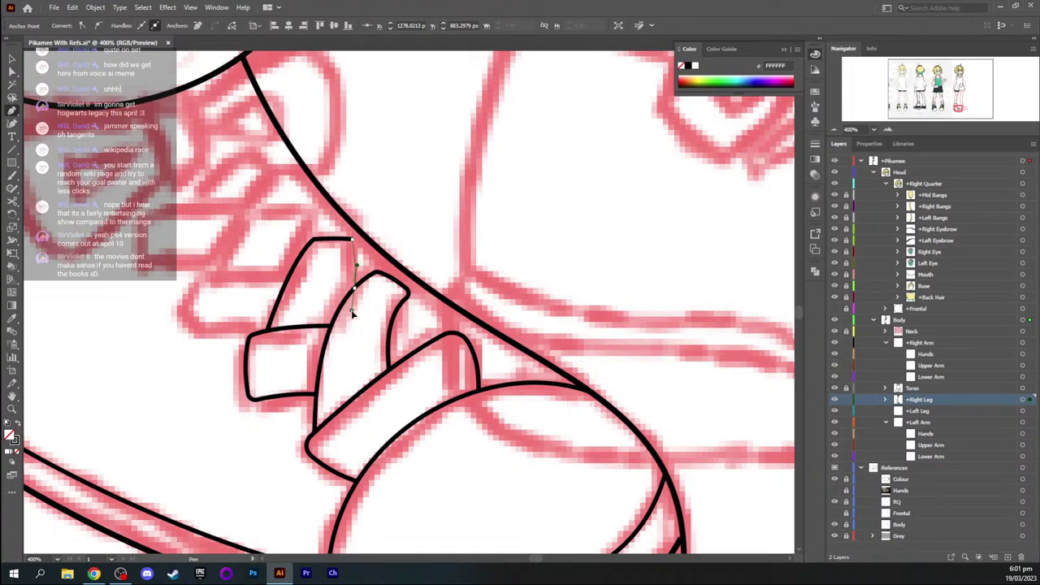
pyautogui.moveTo(353, 318); pyautogui.dragTo(353, 319)
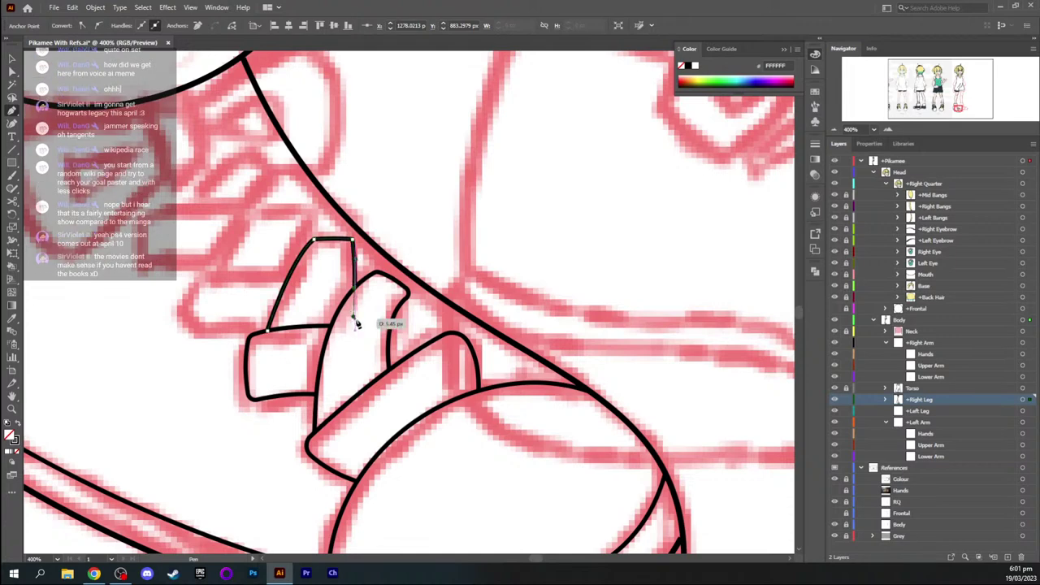
pyautogui.press('v')
pyautogui.click(362, 326)
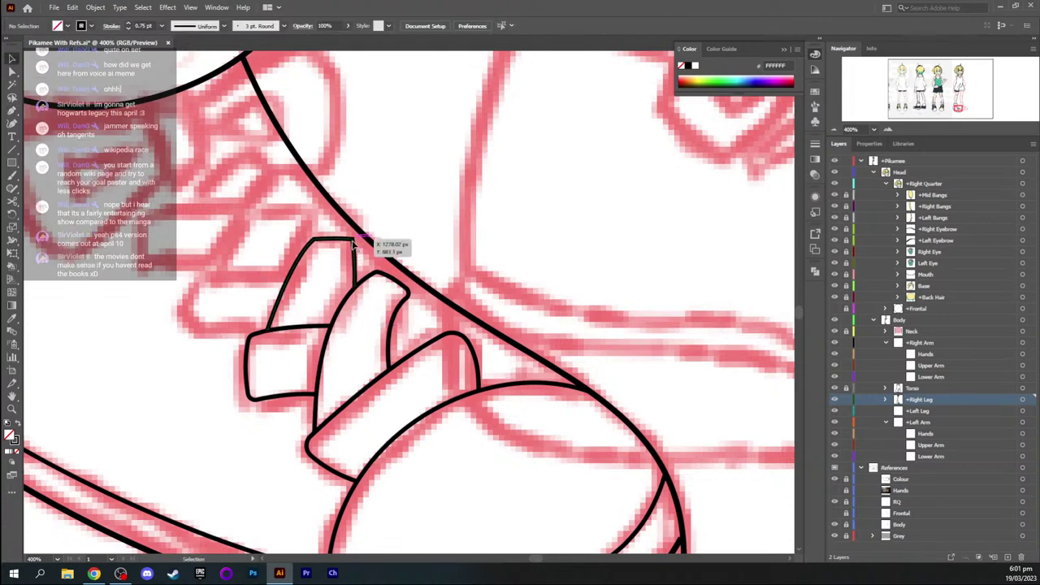
# Slightly round both top corners of the upright lace
pyautogui.press('a')
pyautogui.click(345, 247)
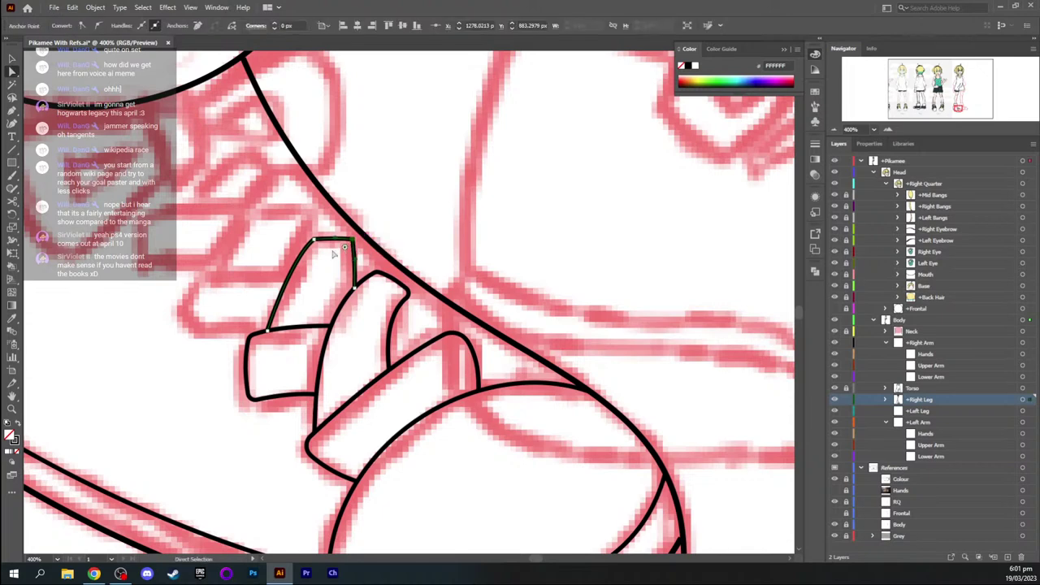
pyautogui.press('v')
pyautogui.click(333, 237)
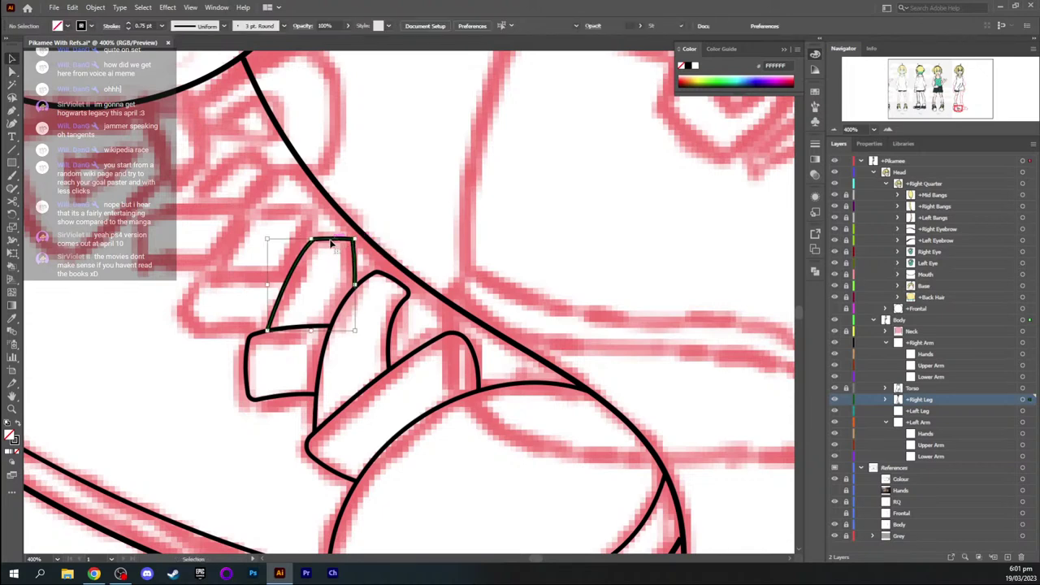
pyautogui.press('a')
pyautogui.click(351, 252)
pyautogui.moveTo(345, 248); pyautogui.dragTo(347, 246)
pyautogui.press('v')
pyautogui.click(334, 271)
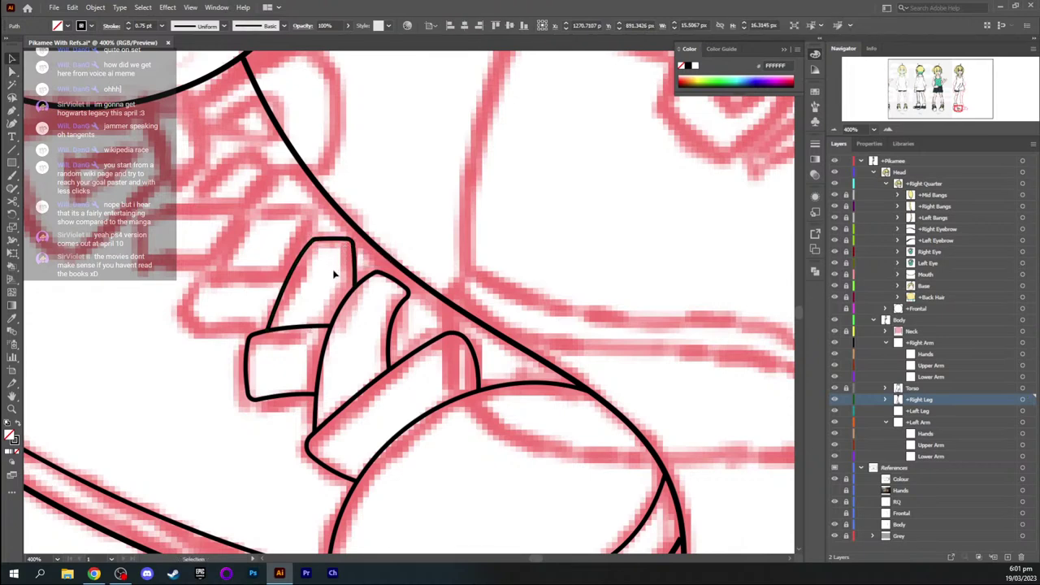
# Trace the pointed rear lace segment from the short segment's upper edge, around its pointed end and back to the upright lace
pyautogui.press('space')
pyautogui.moveTo(229, 256); pyautogui.dragTo(292, 256)
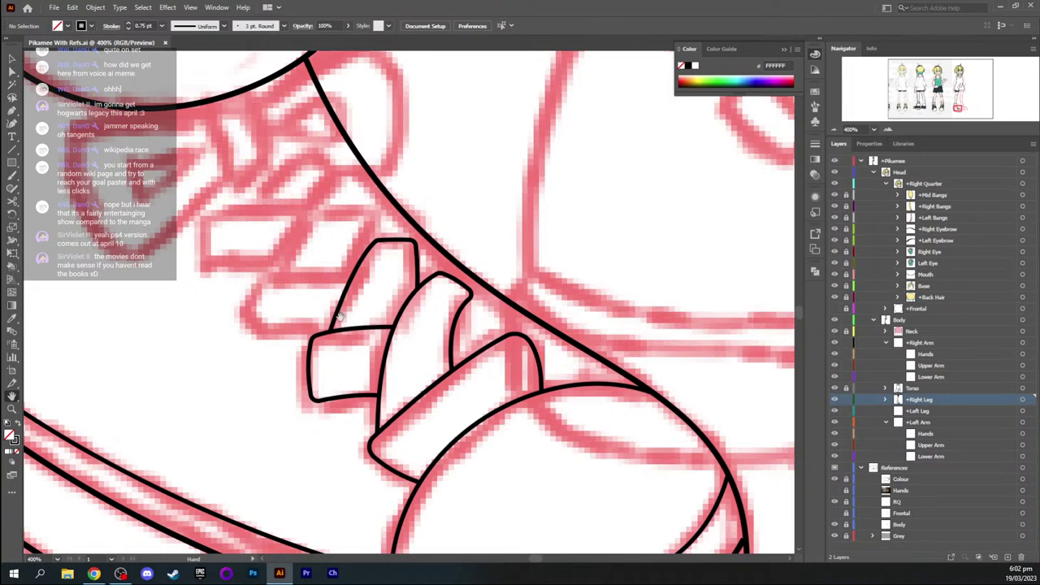
pyautogui.press('p')
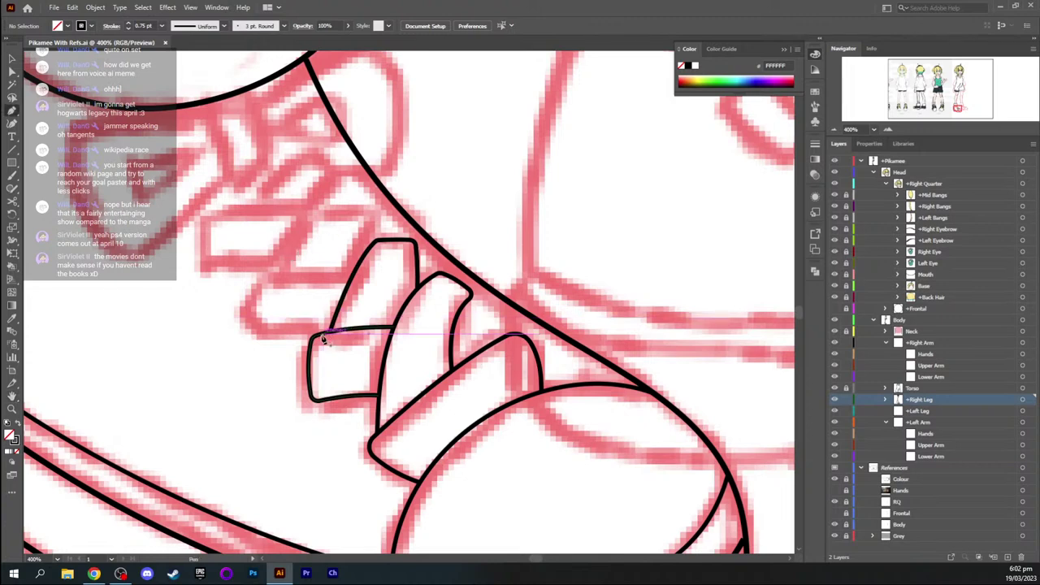
pyautogui.click(323, 334)
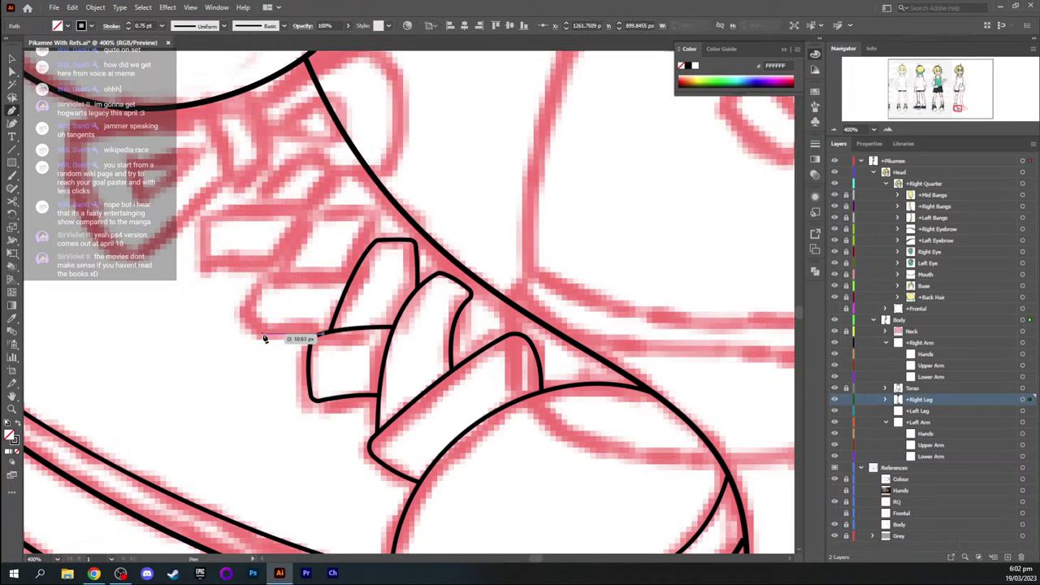
pyautogui.moveTo(265, 339); pyautogui.dragTo(230, 339)
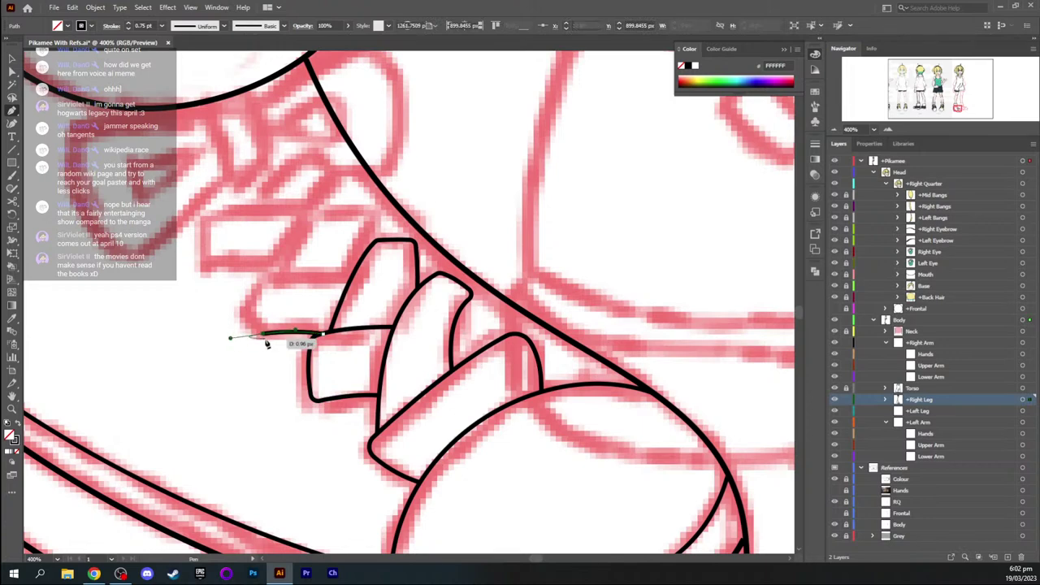
pyautogui.click(264, 334)
pyautogui.click(239, 307)
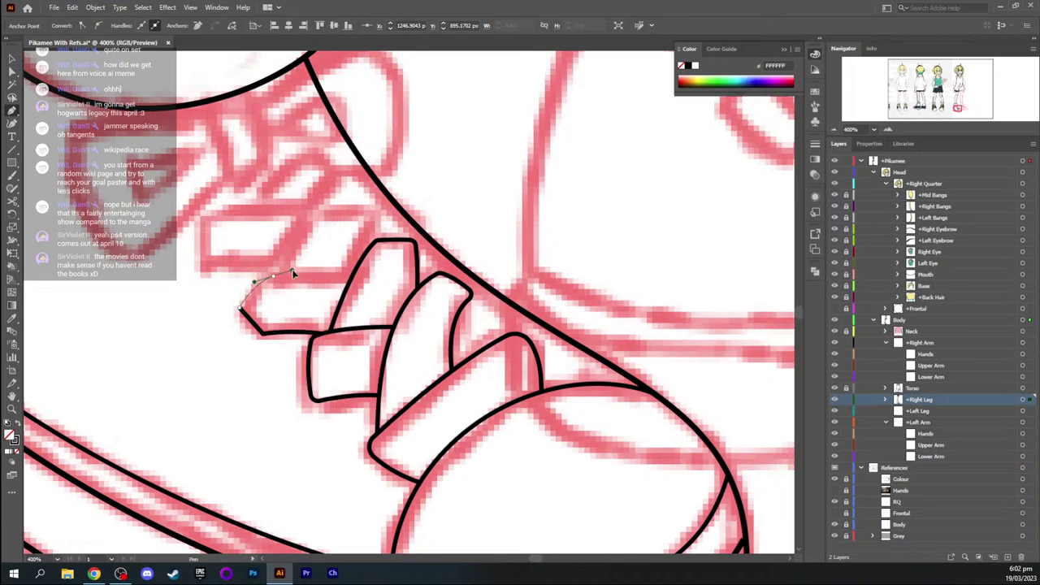
pyautogui.moveTo(298, 262); pyautogui.dragTo(297, 262)
pyautogui.click(273, 277)
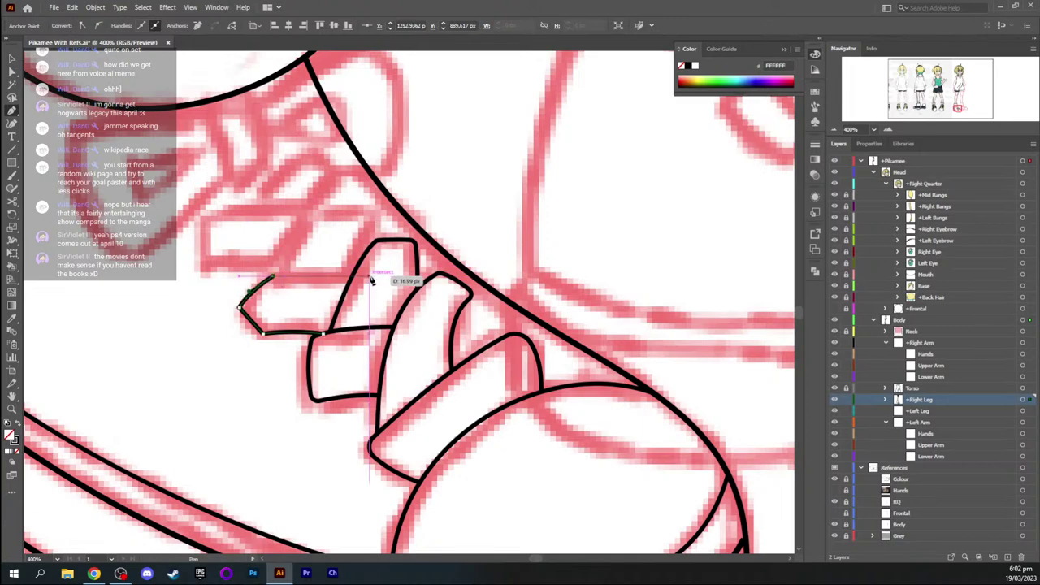
pyautogui.moveTo(358, 280); pyautogui.dragTo(386, 284)
pyautogui.press('v')
pyautogui.click(340, 247)
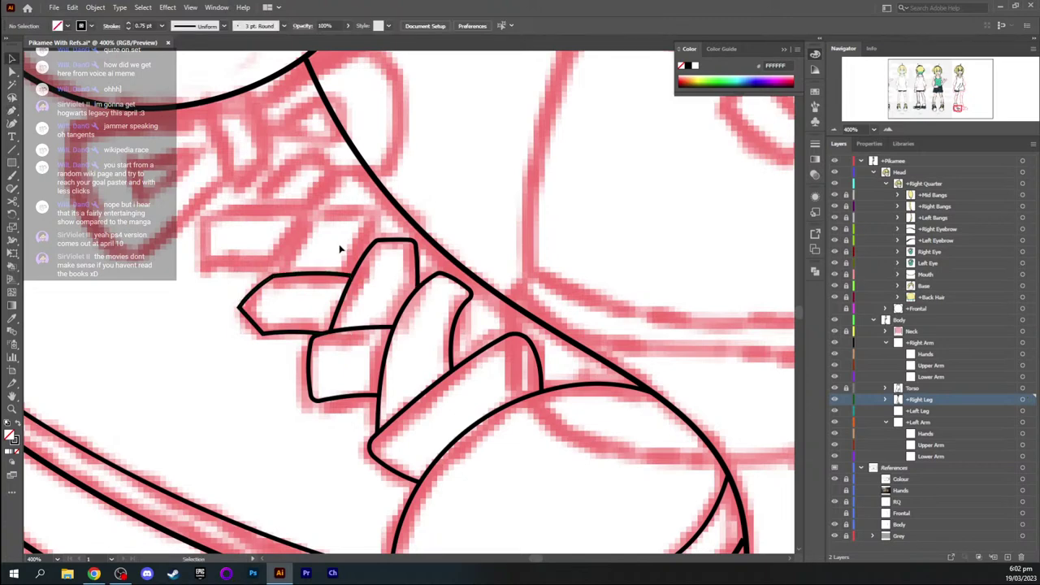
# Round the corners of the pointed lace segment by about 1.06 px
pyautogui.press('a')
pyautogui.click(240, 307)
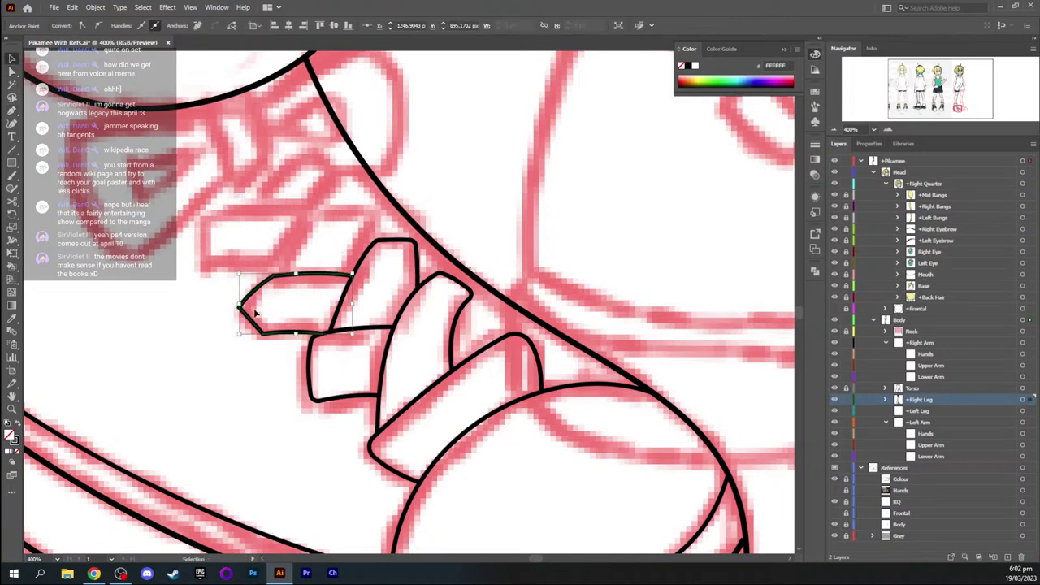
pyautogui.press('a')
pyautogui.press('v')
pyautogui.click(294, 309)
pyautogui.click(242, 309)
pyautogui.press('a')
pyautogui.moveTo(250, 309); pyautogui.dragTo(246, 308)
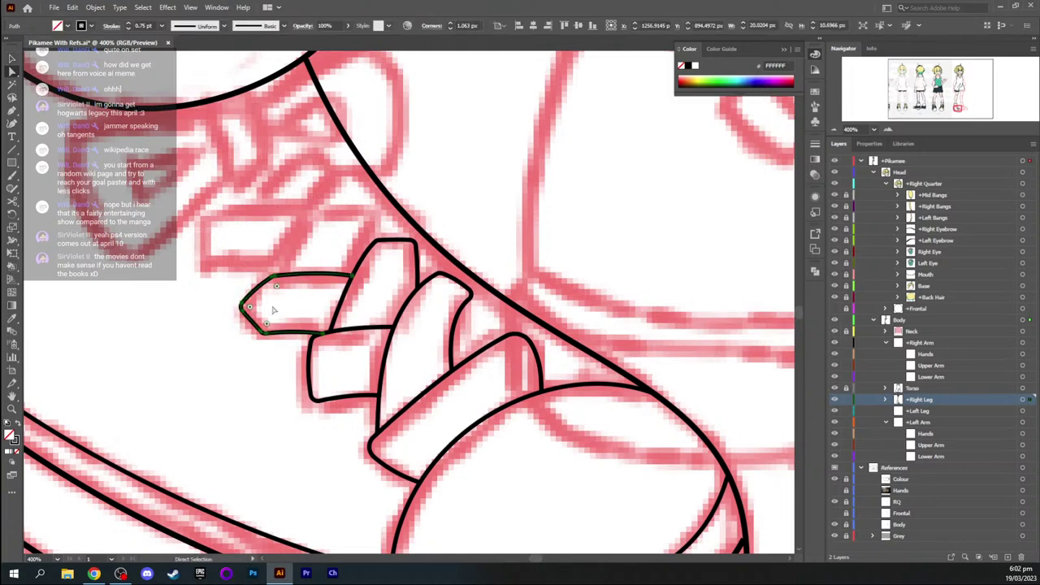
pyautogui.click(275, 310)
# Trace the next upright lace from the pointed segment's upper edge, across a flat top and down to the neighbouring upright lace
pyautogui.press('space')
pyautogui.moveTo(299, 245); pyautogui.dragTo(279, 268)
pyautogui.press('p')
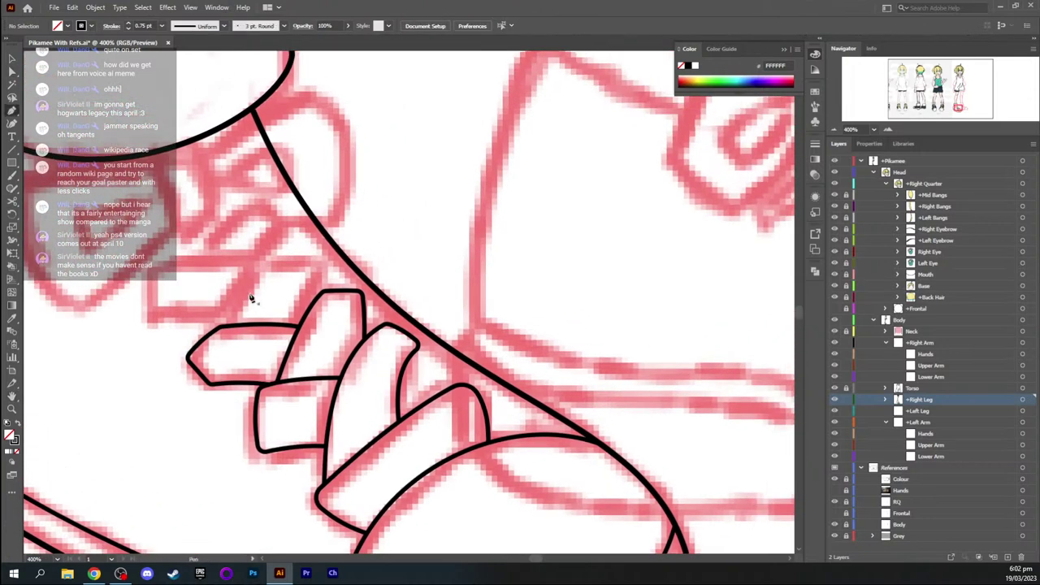
pyautogui.click(232, 325)
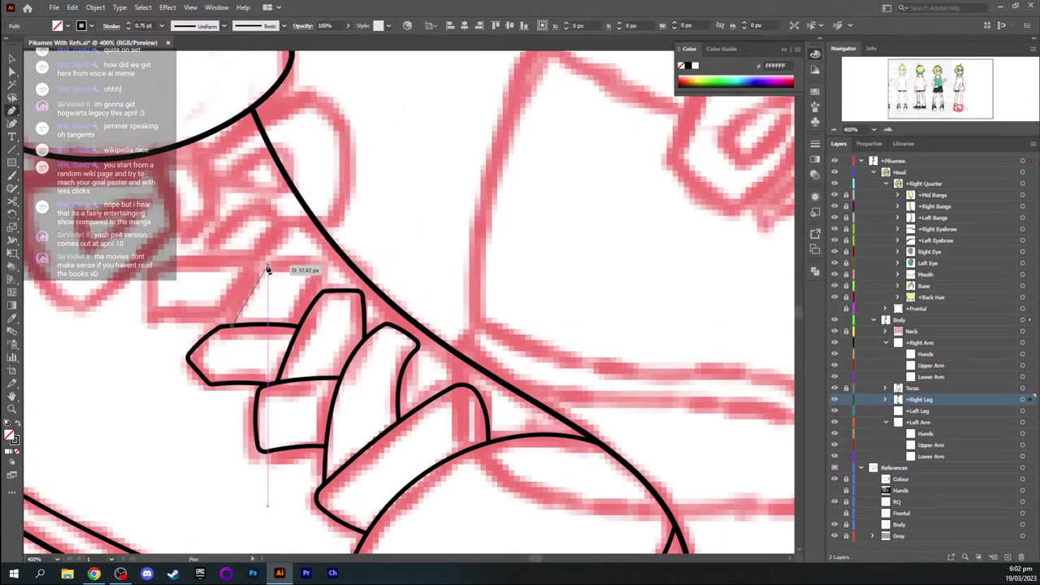
pyautogui.moveTo(268, 264); pyautogui.dragTo(291, 248)
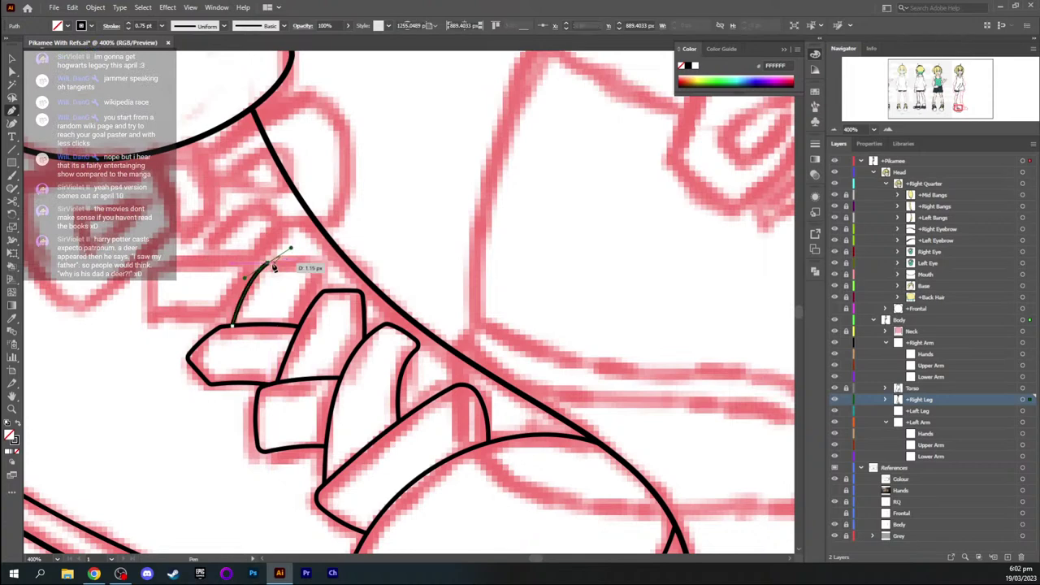
pyautogui.click(268, 263)
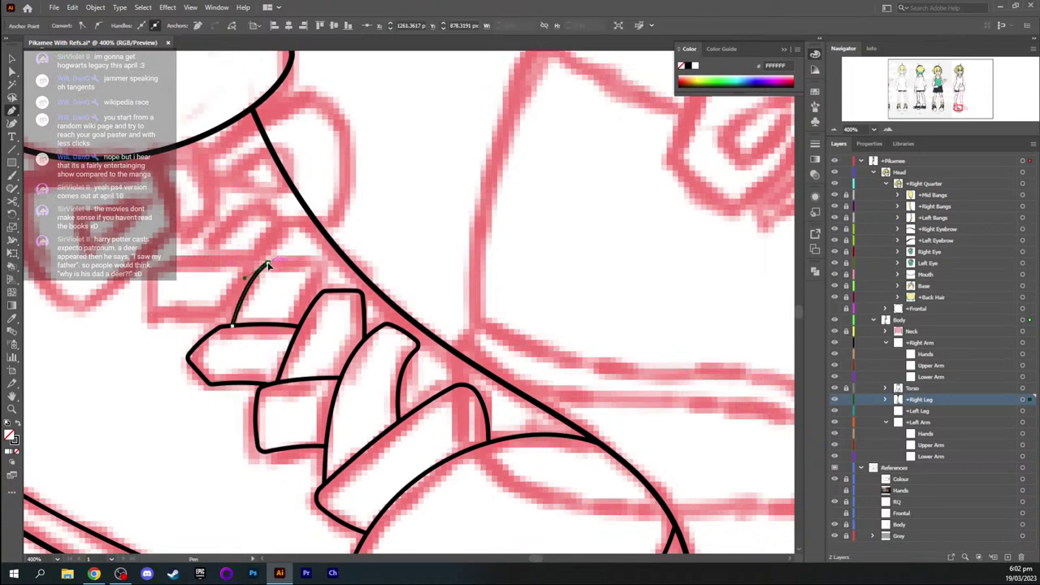
pyautogui.click(323, 262)
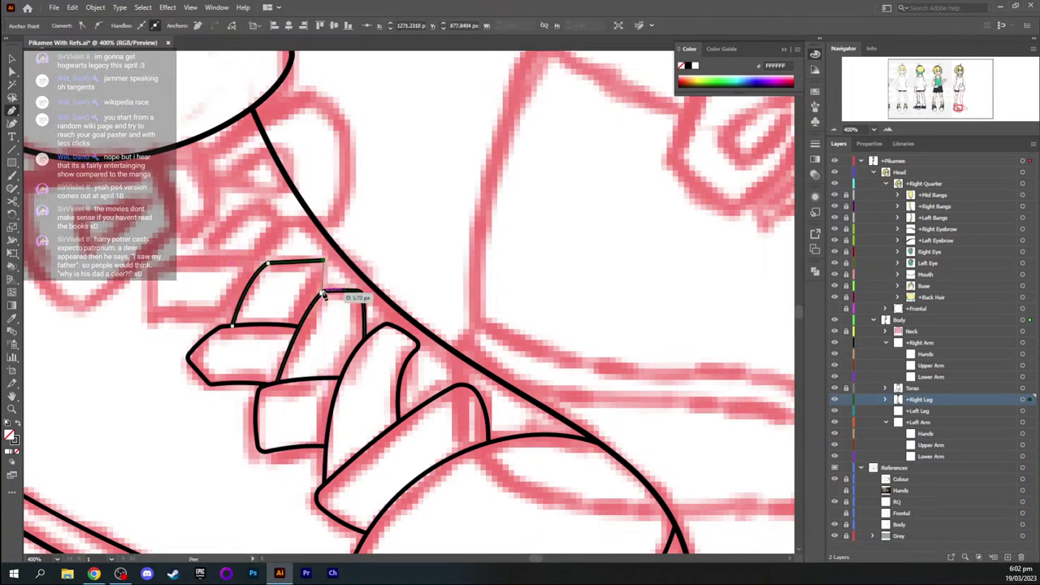
pyautogui.click(323, 291)
pyautogui.keyDown('ctrl'); pyautogui.click(293, 296); pyautogui.keyUp('ctrl')
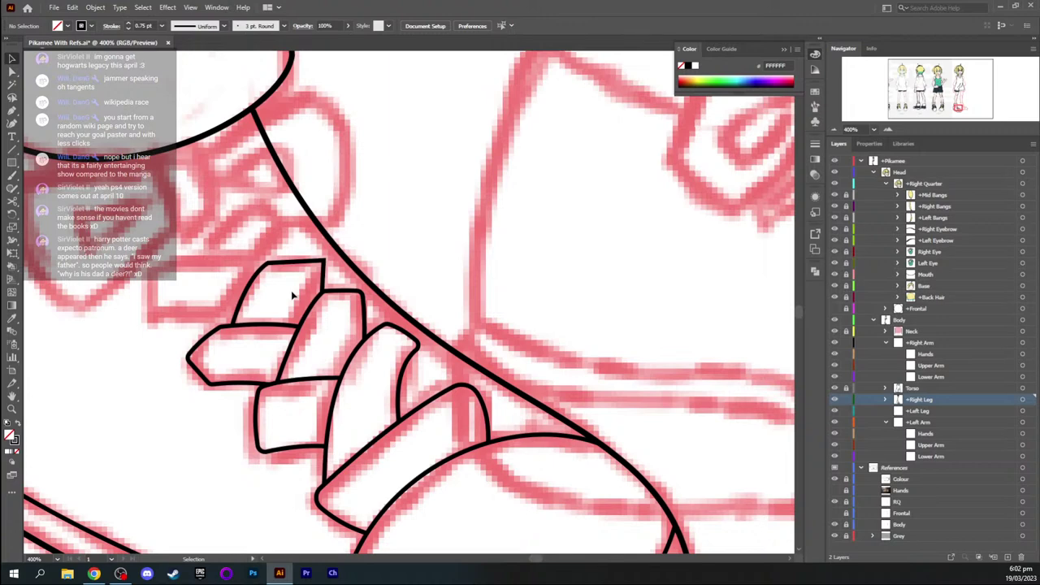
# Save the document and slightly round both top corners of the newly traced upright lace
pyautogui.hotkey('ctrl', 's')
pyautogui.click(273, 273)
pyautogui.press('a')
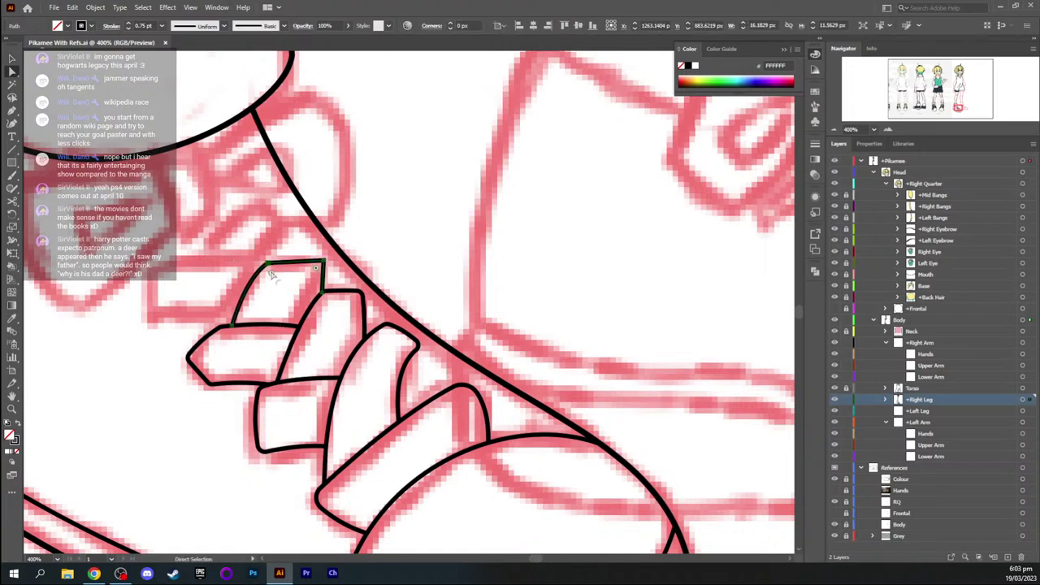
pyautogui.moveTo(271, 273); pyautogui.dragTo(295, 296)
pyautogui.click(295, 296)
# Trace the next rear lace segment as a three-sided outline with a curved upper edge, starting and ending on the newest upright lace
pyautogui.press('space')
pyautogui.moveTo(183, 262); pyautogui.dragTo(209, 260)
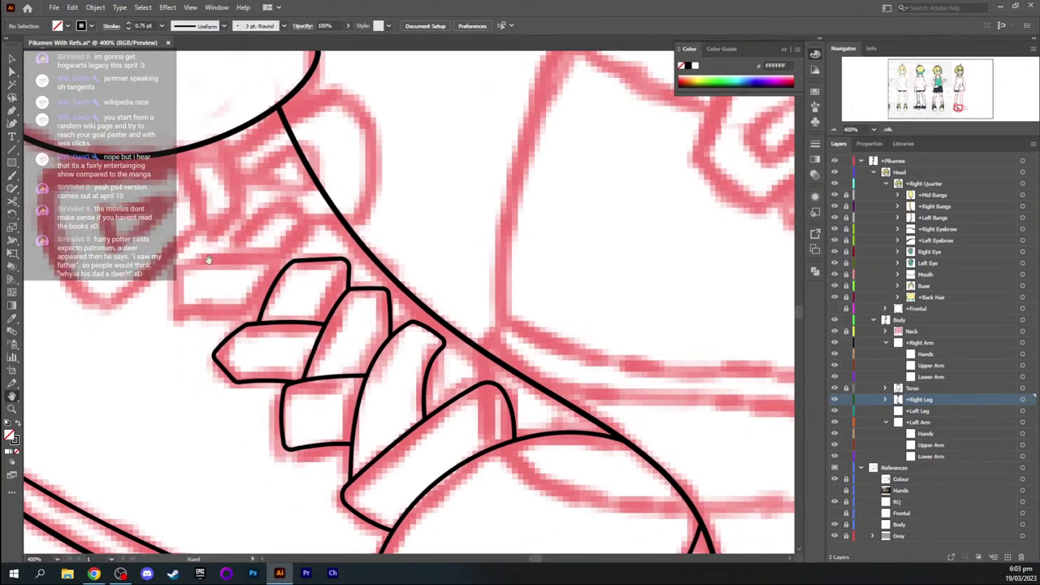
pyautogui.press('p')
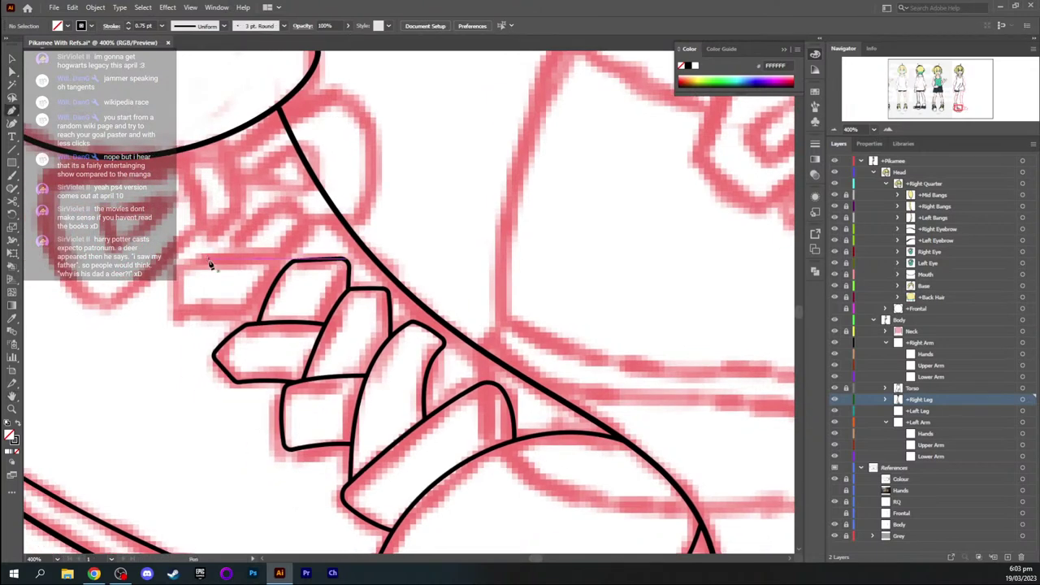
pyautogui.click(261, 317)
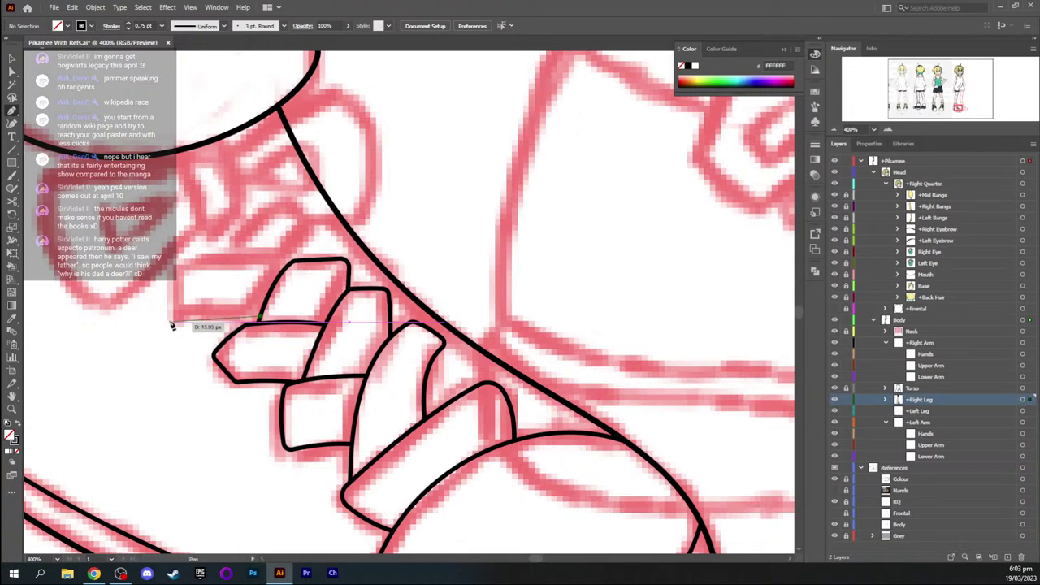
pyautogui.moveTo(178, 319); pyautogui.dragTo(178, 265)
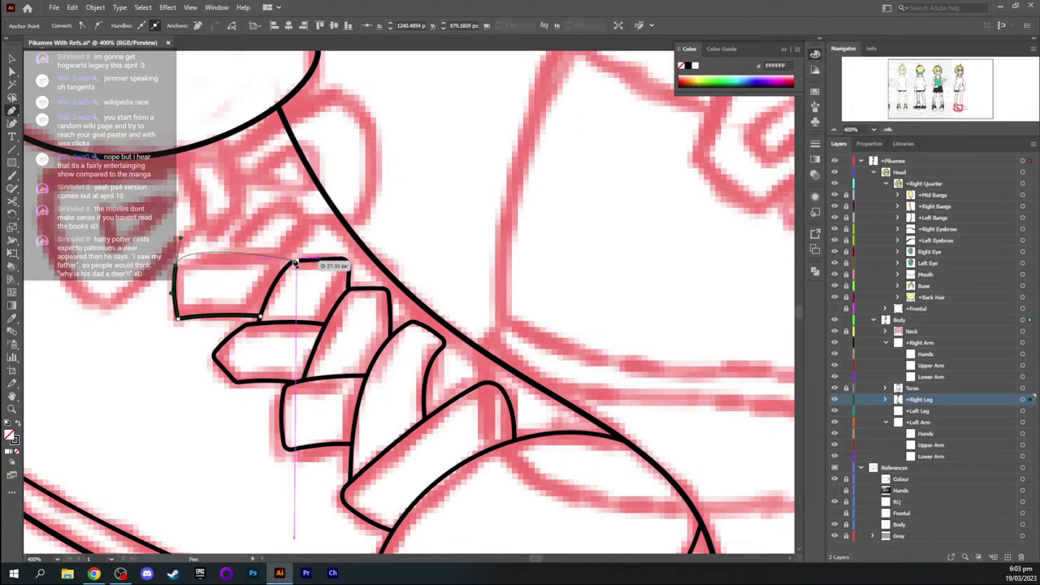
pyautogui.click(294, 265)
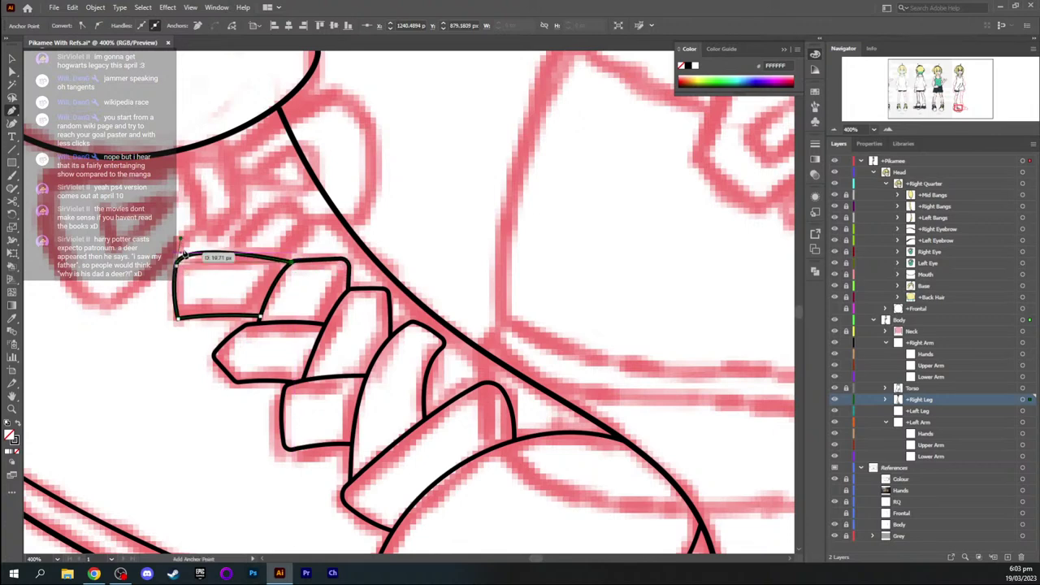
pyautogui.moveTo(196, 257); pyautogui.dragTo(226, 250)
pyautogui.press('v')
pyautogui.click(281, 236)
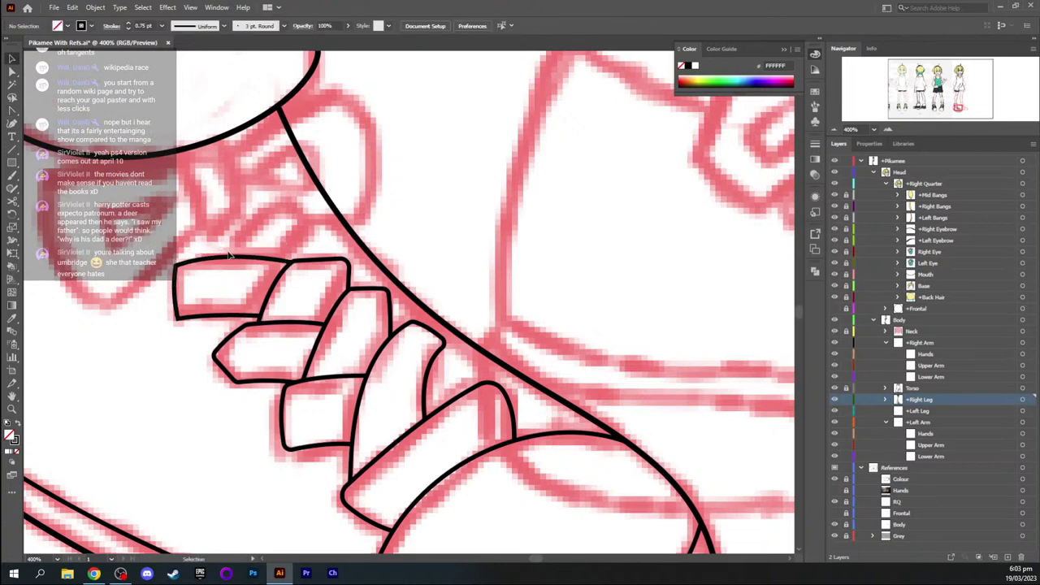
# Round both rear corners of the uppermost rear lace segment by about 0.42 px
pyautogui.press('a')
pyautogui.click(175, 271)
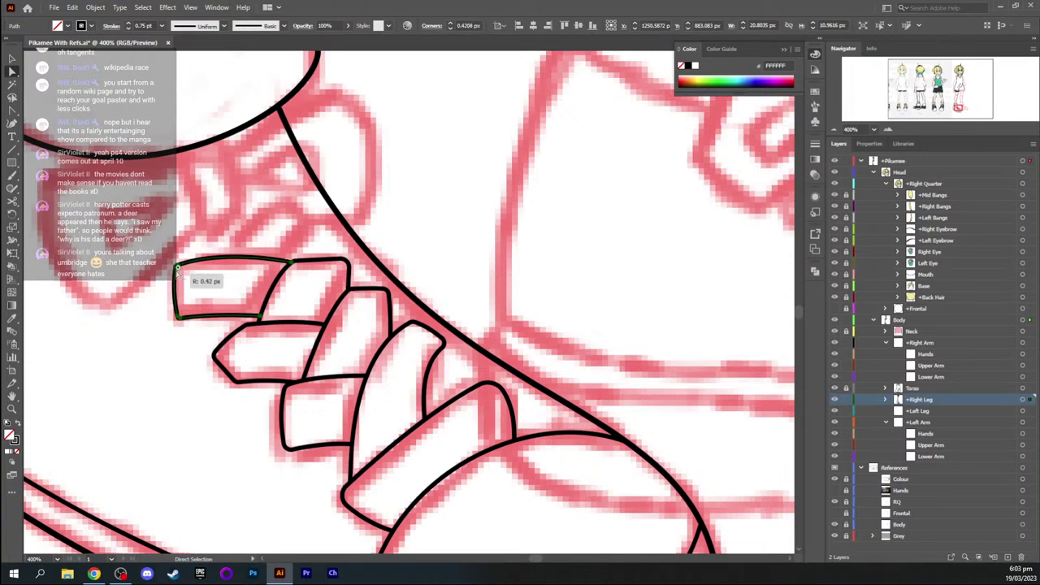
pyautogui.press('v')
pyautogui.click(232, 282)
# Draw the curved rear edge of the next lace upward from the upper edge of the uppermost rear segment
pyautogui.press('p')
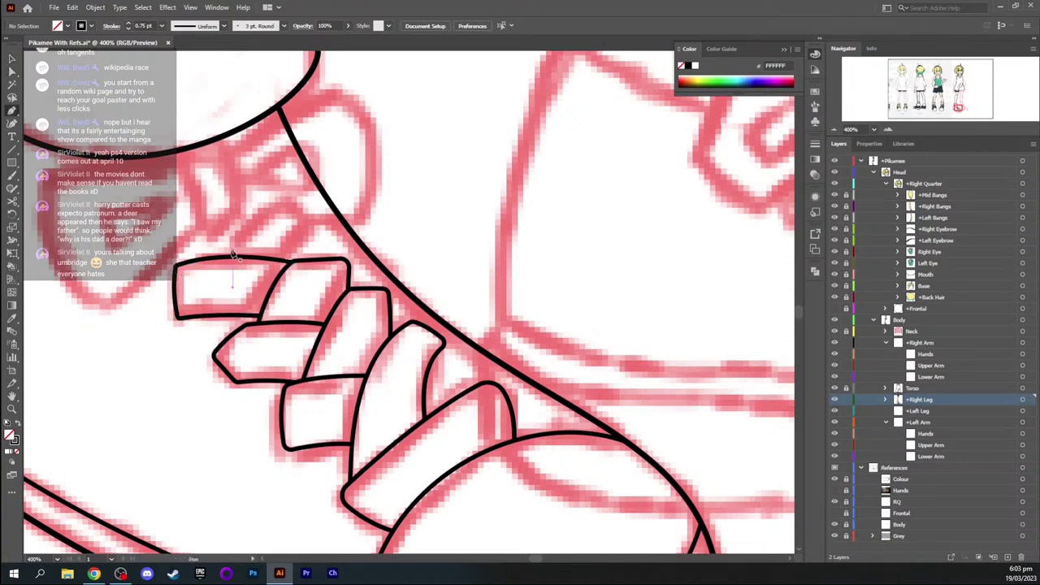
pyautogui.click(226, 260)
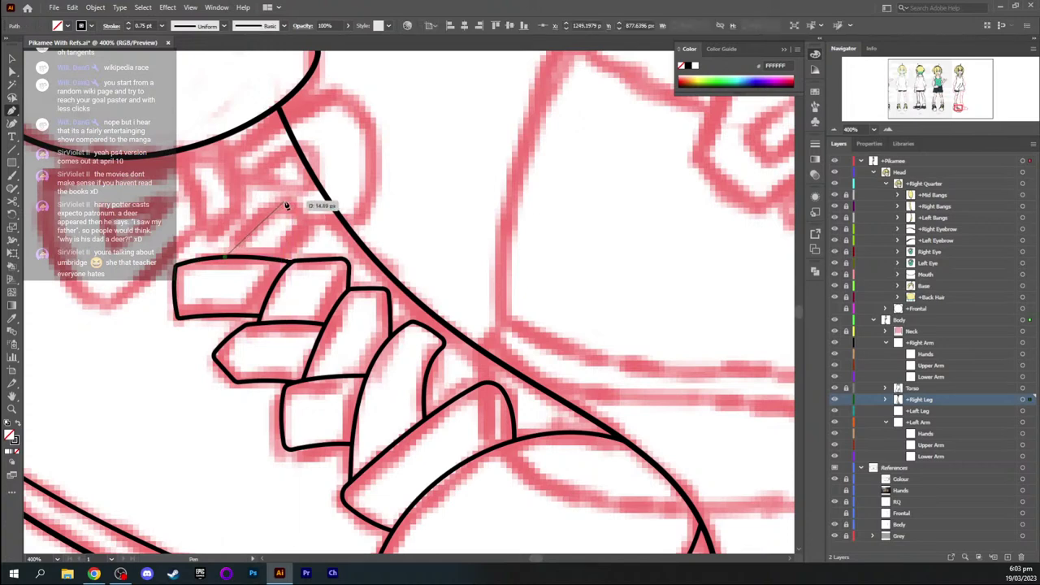
pyautogui.moveTo(285, 206); pyautogui.dragTo(321, 191)
pyautogui.press('v')
pyautogui.click(658, 184)
# Delete the extra anchor point at the top rear corner of the uppermost completed upright lace
pyautogui.moveTo(970, 97)
pyautogui.mouseDown()
pyautogui.moveTo(853, 101)
pyautogui.moveTo(862, 87)
pyautogui.moveTo(981, 100)
pyautogui.moveTo(956, 109)
pyautogui.mouseUp()
pyautogui.hotkey('ctrl', '-')
pyautogui.hotkey('ctrl', '-')
pyautogui.hotkey('ctrl', '-')
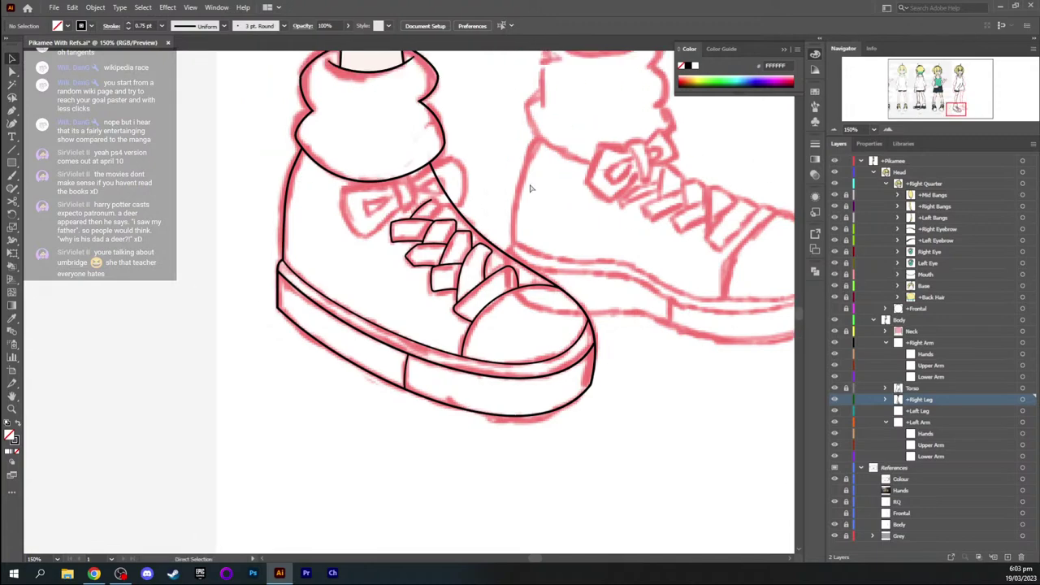
pyautogui.hotkey('ctrl', '=')
pyautogui.hotkey('ctrl', '=')
pyautogui.hotkey('ctrl', '=')
pyautogui.hotkey('ctrl', '=')
pyautogui.press('space')
pyautogui.moveTo(534, 110); pyautogui.dragTo(293, 418)
pyautogui.click(263, 279)
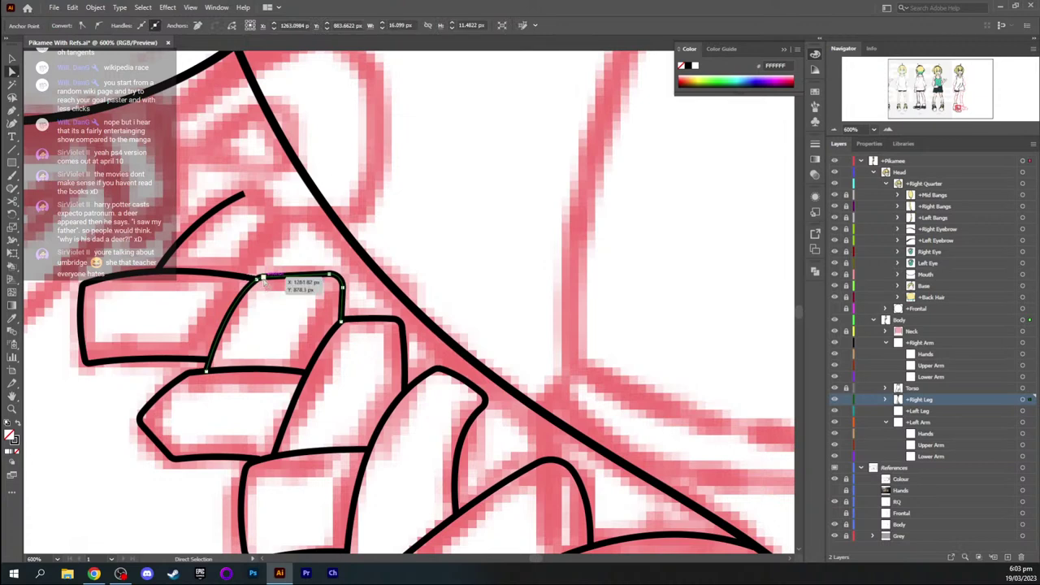
pyautogui.press('p')
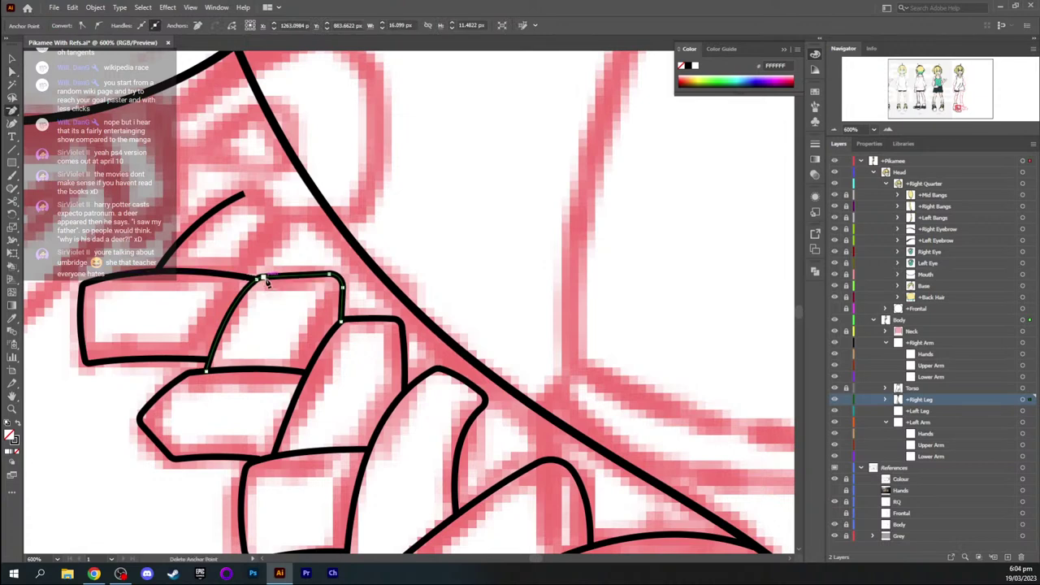
pyautogui.click(263, 278)
# Raise the top rear corner of that upright lace above the rear segment and reshape its top edge into a gentle curve
pyautogui.press('a')
pyautogui.click(256, 279)
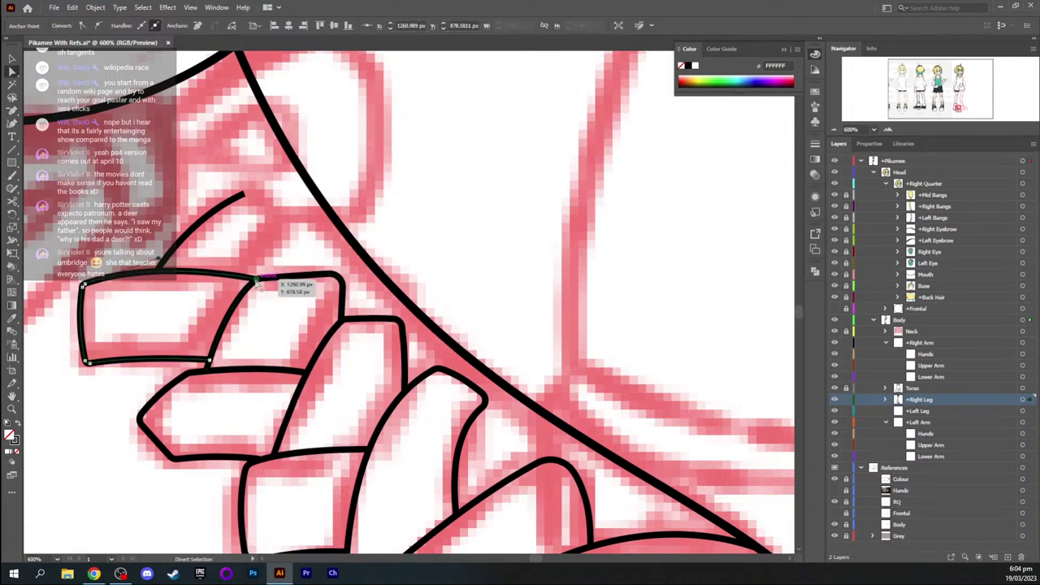
pyautogui.moveTo(257, 279); pyautogui.dragTo(314, 257)
pyautogui.click(279, 283)
pyautogui.click(278, 277)
pyautogui.hotkey('shift', 'c')
pyautogui.press('a')
pyautogui.hotkey('shift', 'c')
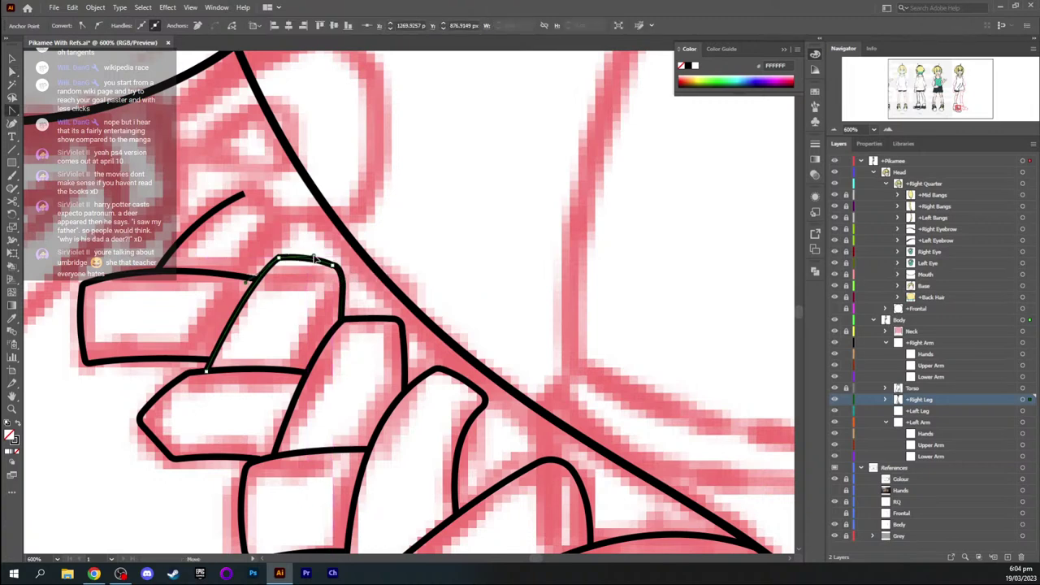
# Nudge the open lace edge's end point upward and continue its outline across the top and down to the rear segment's front corner
pyautogui.press('a')
pyautogui.moveTo(245, 193); pyautogui.dragTo(247, 188)
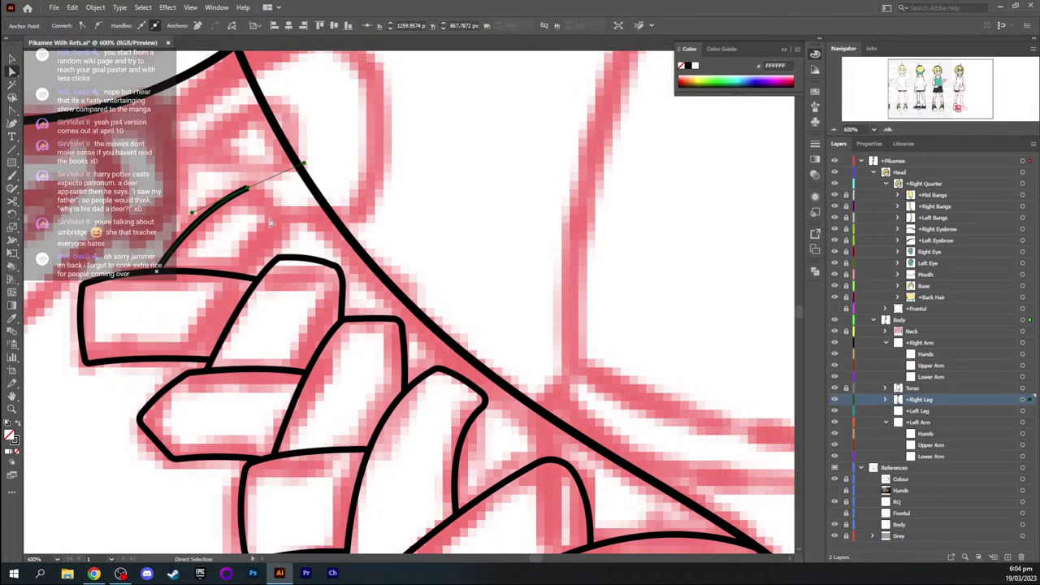
pyautogui.press('p')
pyautogui.click(247, 189)
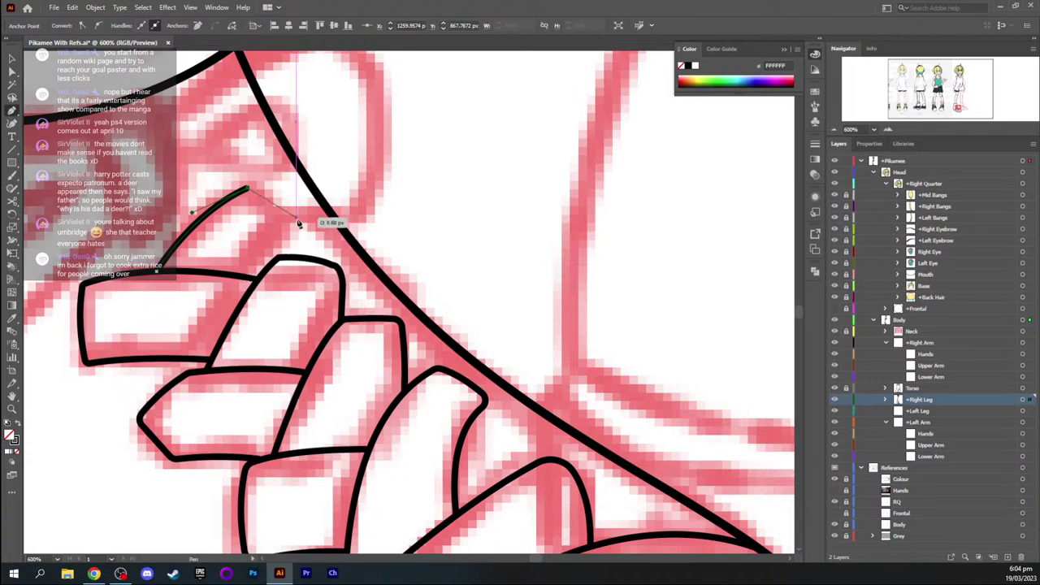
pyautogui.moveTo(296, 222); pyautogui.dragTo(308, 237)
pyautogui.click(297, 222)
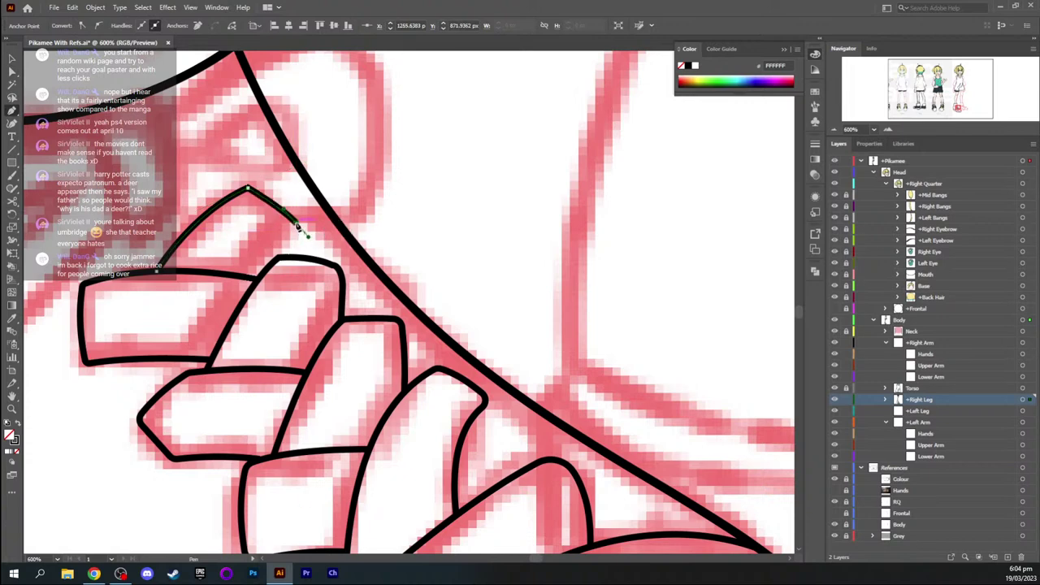
pyautogui.click(257, 279)
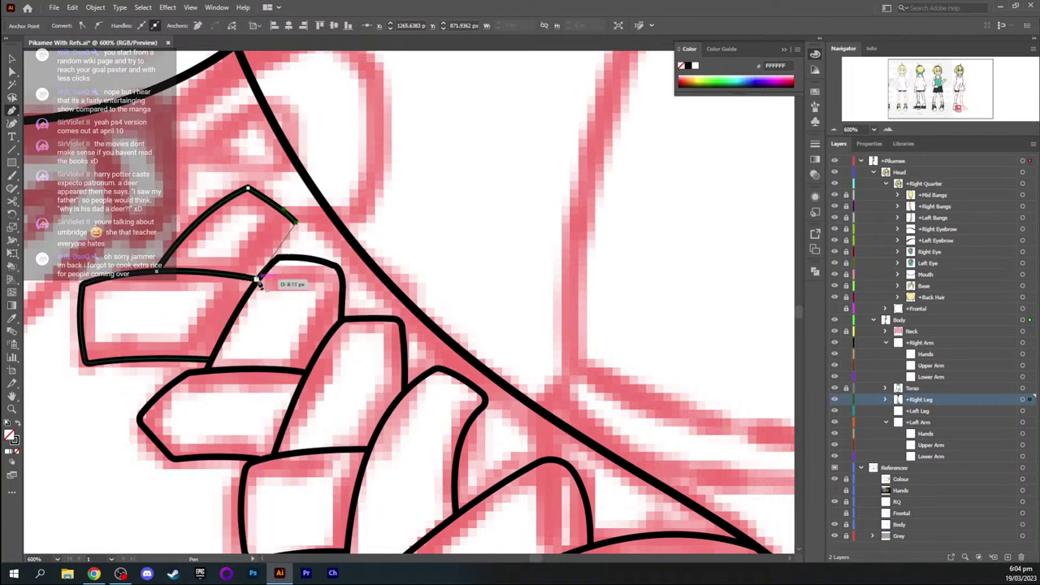
pyautogui.moveTo(260, 283)
pyautogui.mouseDown()
pyautogui.moveTo(274, 271)
pyautogui.moveTo(231, 304)
pyautogui.moveTo(258, 279)
pyautogui.mouseUp()
pyautogui.press('a')
pyautogui.press('p')
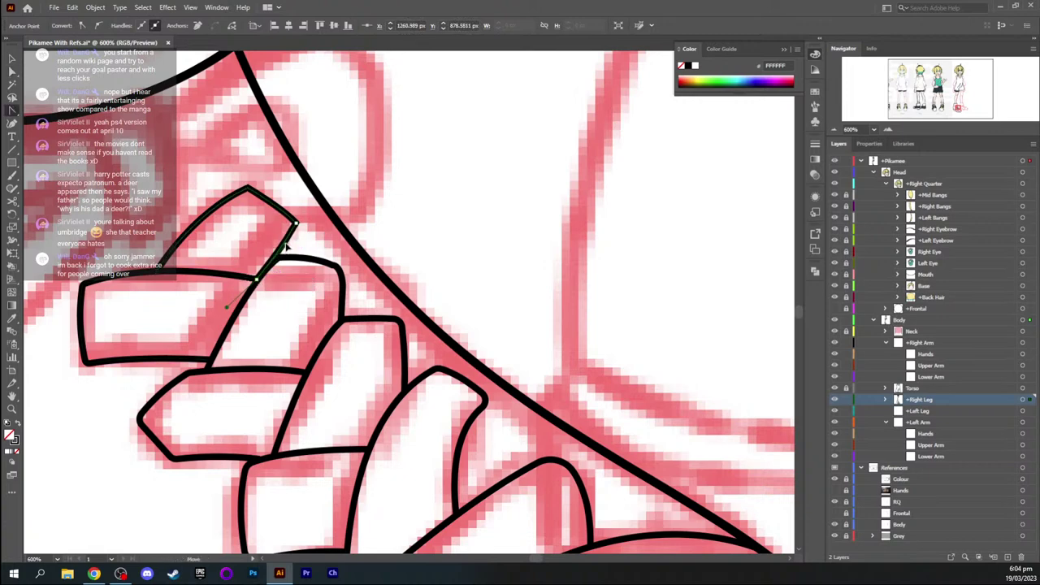
# Bow the uppermost lace's front edge slightly outward and round the lace's upper corners to a radius of about 1.35 px
pyautogui.moveTo(286, 246); pyautogui.dragTo(293, 241)
pyautogui.press('a')
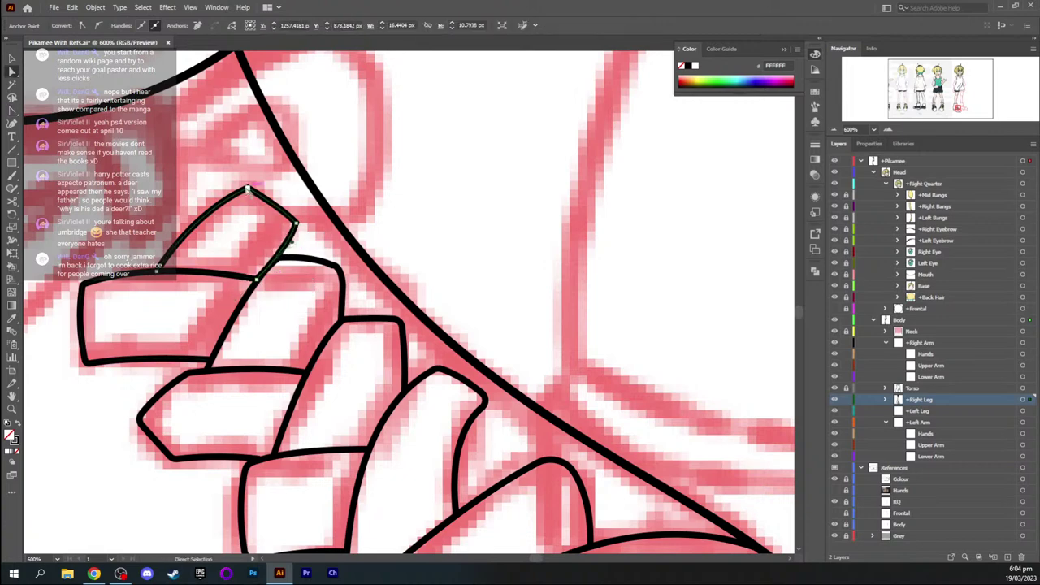
pyautogui.click(248, 189)
pyautogui.doubleClick(247, 199)
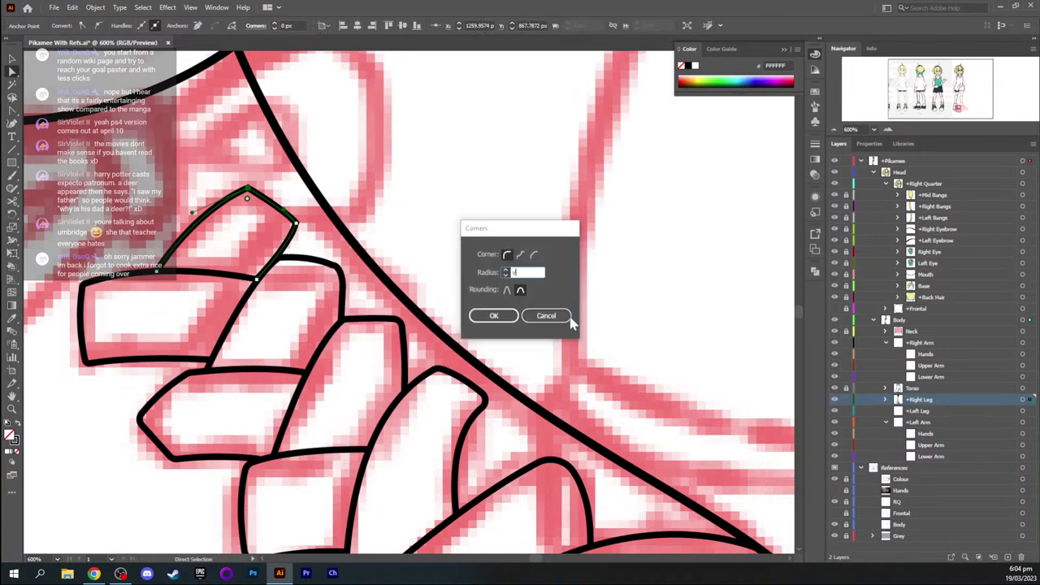
pyautogui.click(543, 320)
pyautogui.click(255, 227)
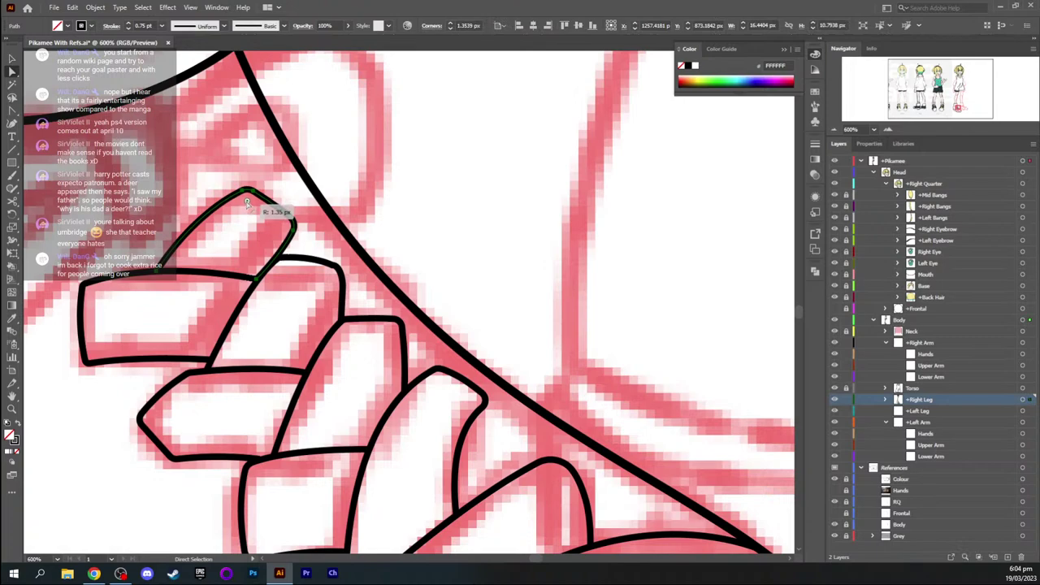
pyautogui.press('v')
pyautogui.click(138, 192)
# Examine the whole right shoe's line art, including the crossed laces, against the reference sketch
pyautogui.hotkey('ctrl', '-')
pyautogui.hotkey('ctrl', '-')
pyautogui.hotkey('ctrl', '-')
pyautogui.hotkey('ctrl', '-')
pyautogui.hotkey('ctrl', '-')
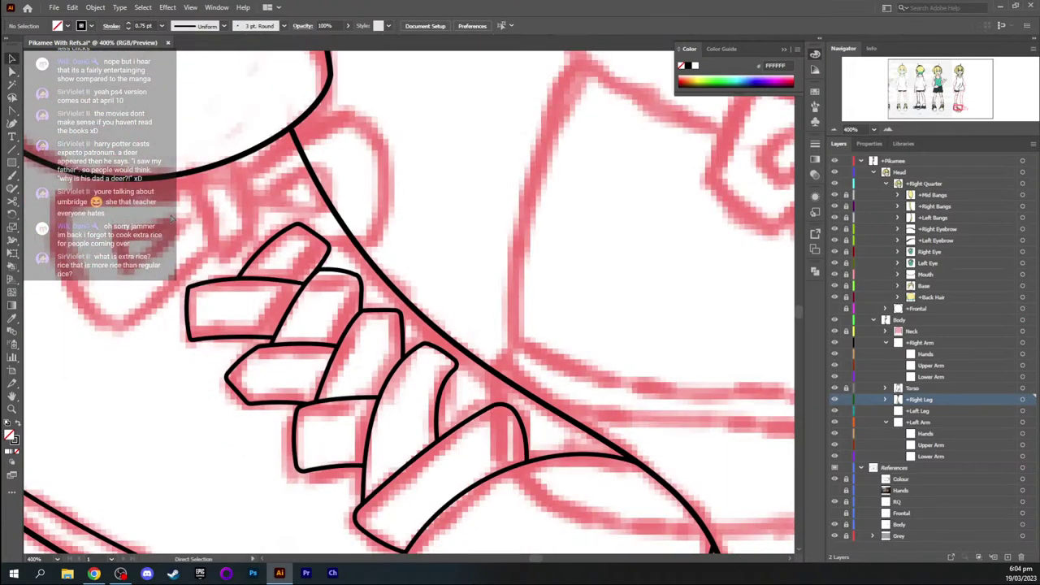
pyautogui.hotkey('ctrl', '=')
pyautogui.press('v')
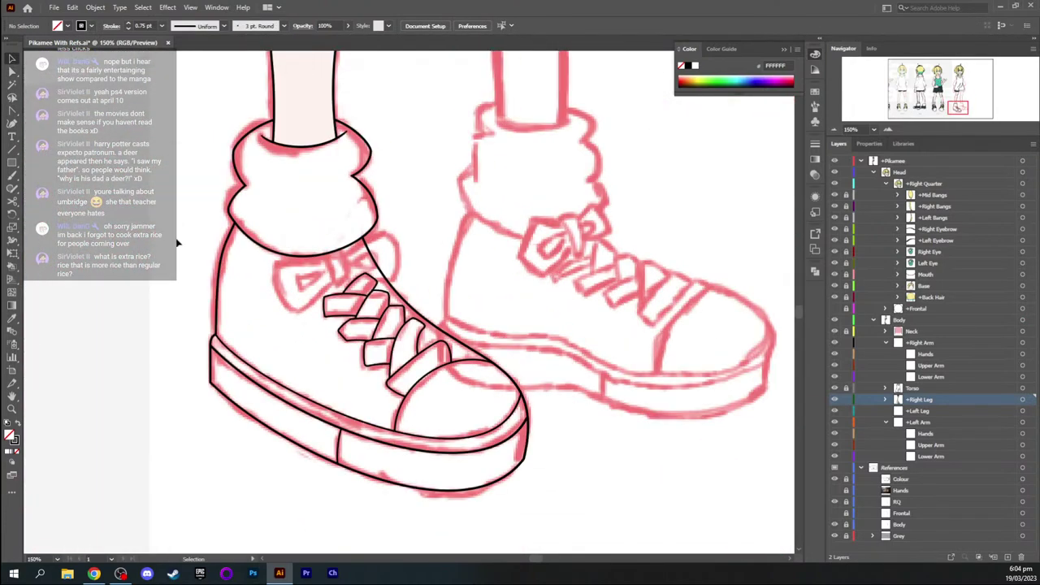
pyautogui.press('h')
pyautogui.moveTo(203, 279); pyautogui.dragTo(189, 252)
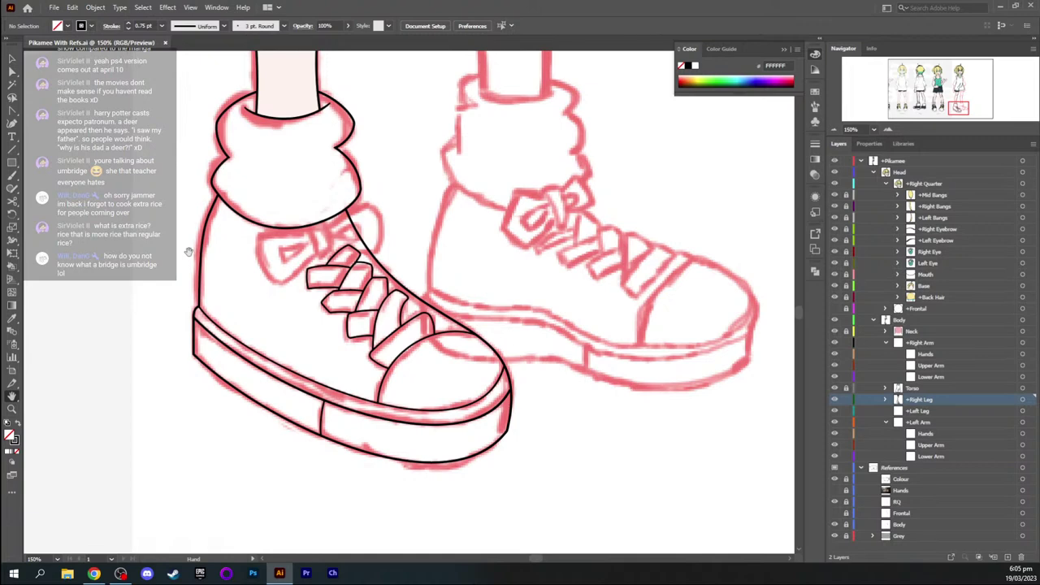
# Add a sublayer named "+Shoe Laces" above the paths inside the +Right Leg layer
pyautogui.click(886, 399)
pyautogui.click(938, 411)
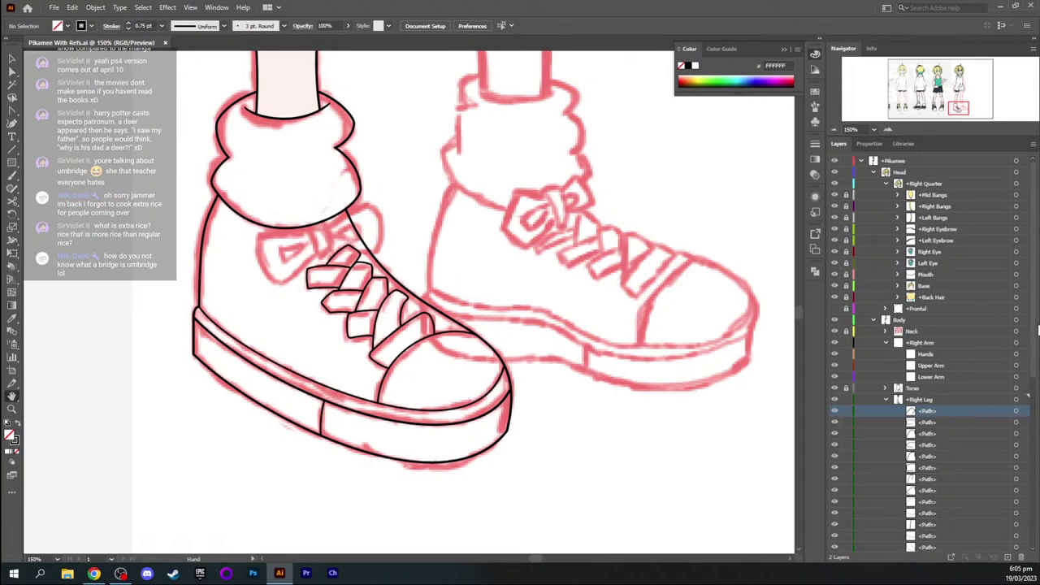
pyautogui.moveTo(1037, 331); pyautogui.dragTo(1003, 438)
pyautogui.hotkey('ctrl', '-')
pyautogui.hotkey('ctrl', '-')
pyautogui.hotkey('ctrl', '-')
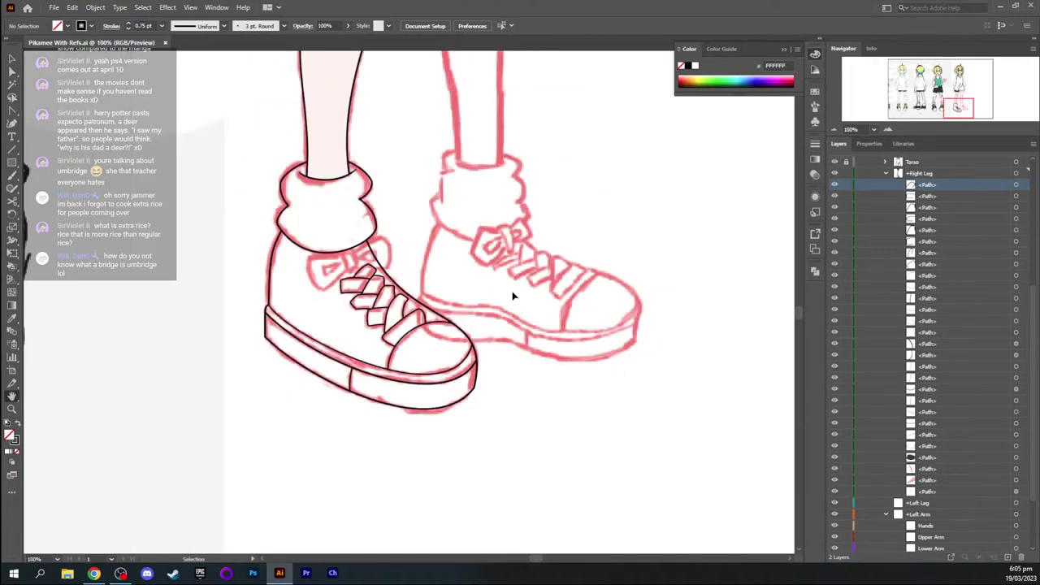
pyautogui.hotkey('ctrl', '+')
pyautogui.moveTo(962, 116); pyautogui.dragTo(956, 103)
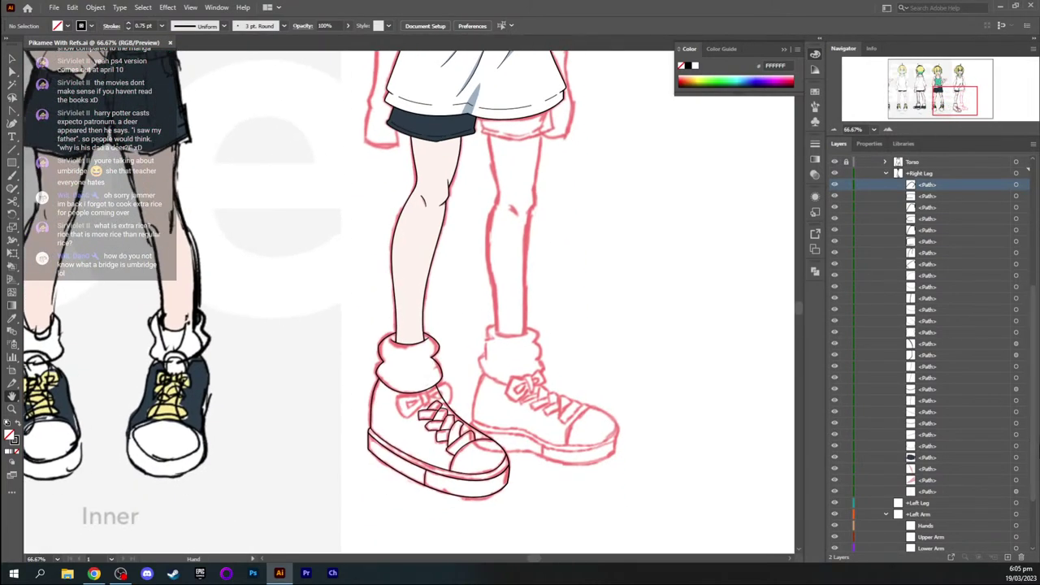
pyautogui.scroll(3, 1033, 459)
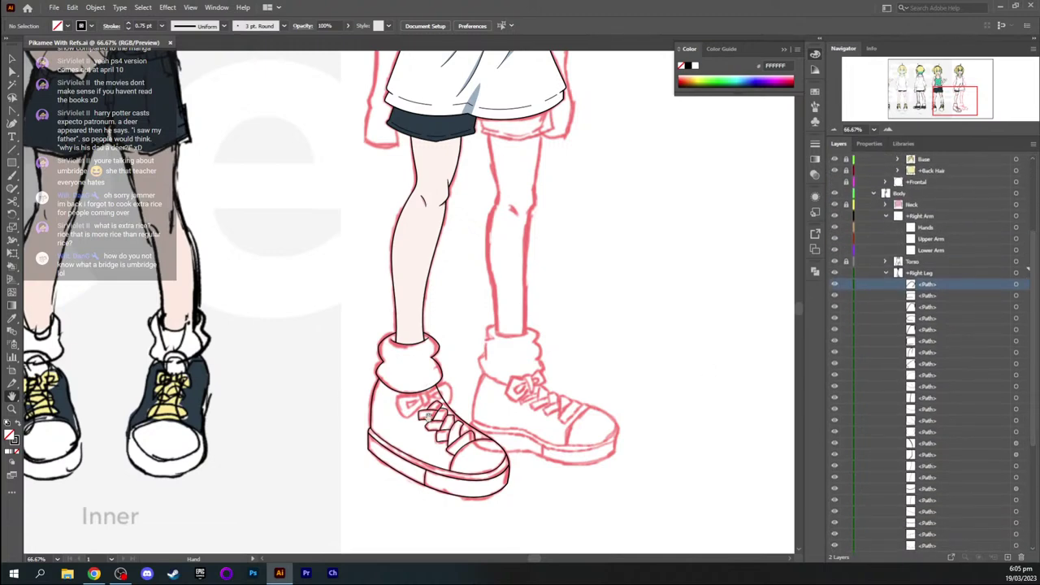
pyautogui.click(1007, 557)
pyautogui.moveTo(904, 275); pyautogui.dragTo(903, 293)
pyautogui.doubleClick(931, 284)
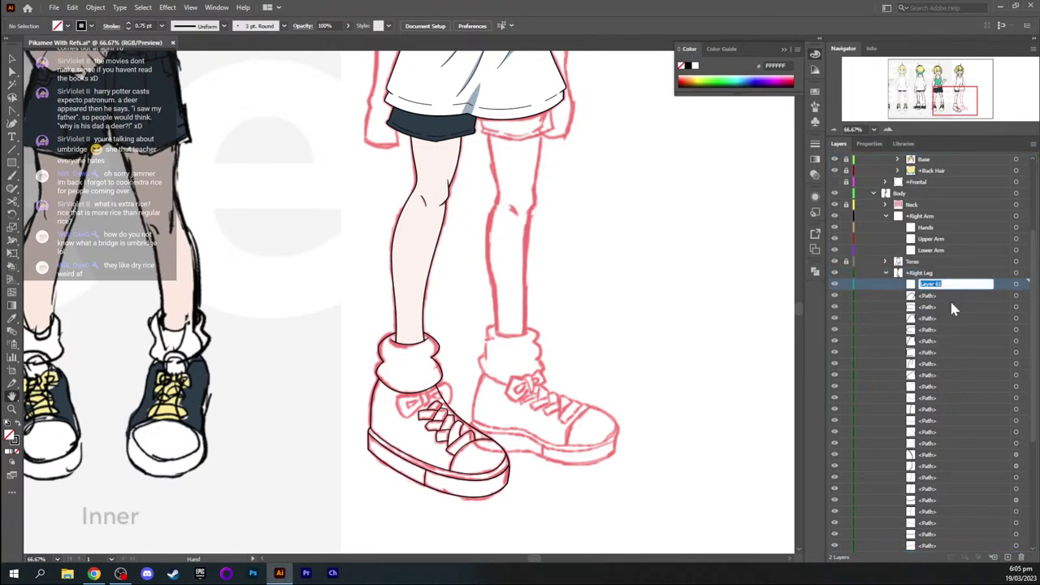
pyautogui.write('+Shoe Laces')
pyautogui.press('Return')
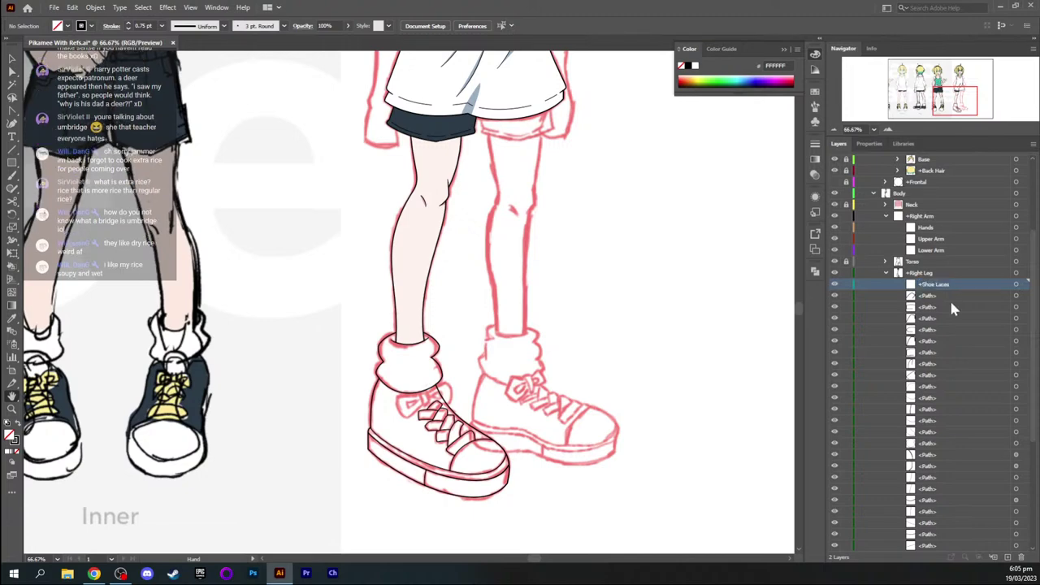
# On the +Shoe Laces layer, trace the top edge of the front shoe's bow with the Pen tool, from left loop to right loop
pyautogui.hotkey('ctrl', '=')
pyautogui.hotkey('ctrl', '=')
pyautogui.hotkey('ctrl', '=')
pyautogui.moveTo(953, 98); pyautogui.dragTo(957, 108)
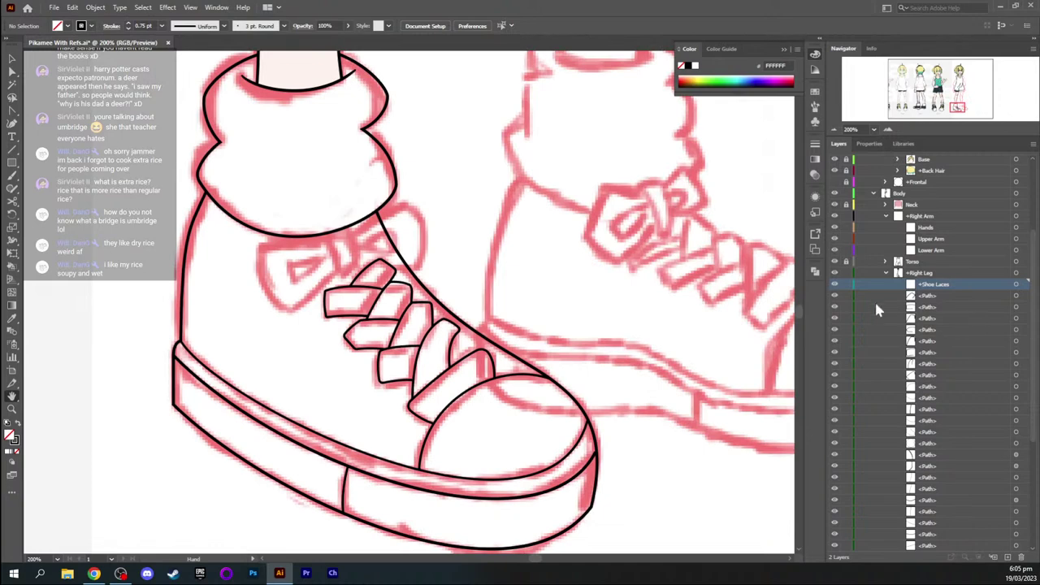
pyautogui.click(939, 296)
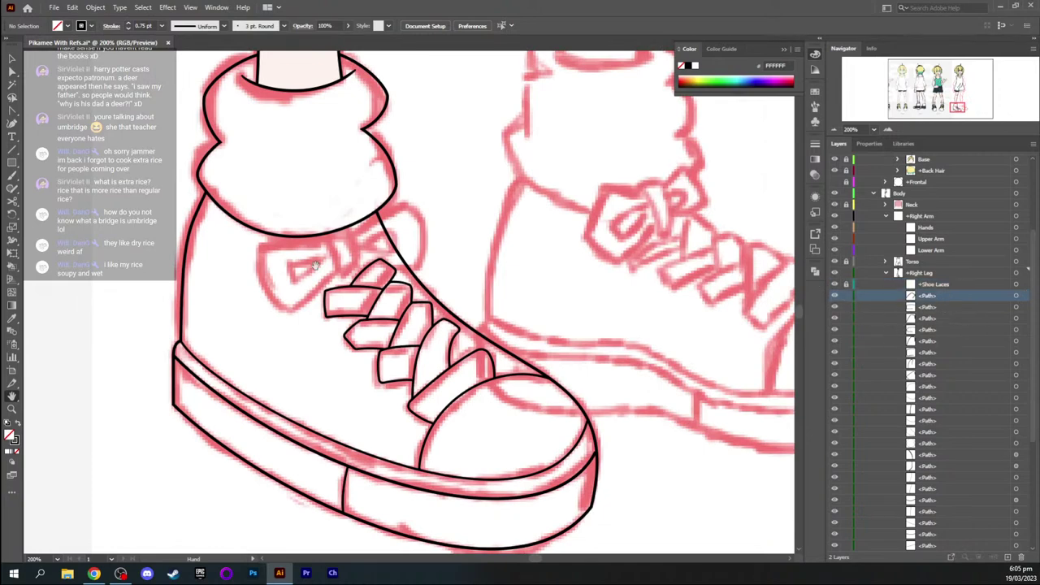
pyautogui.click(931, 285)
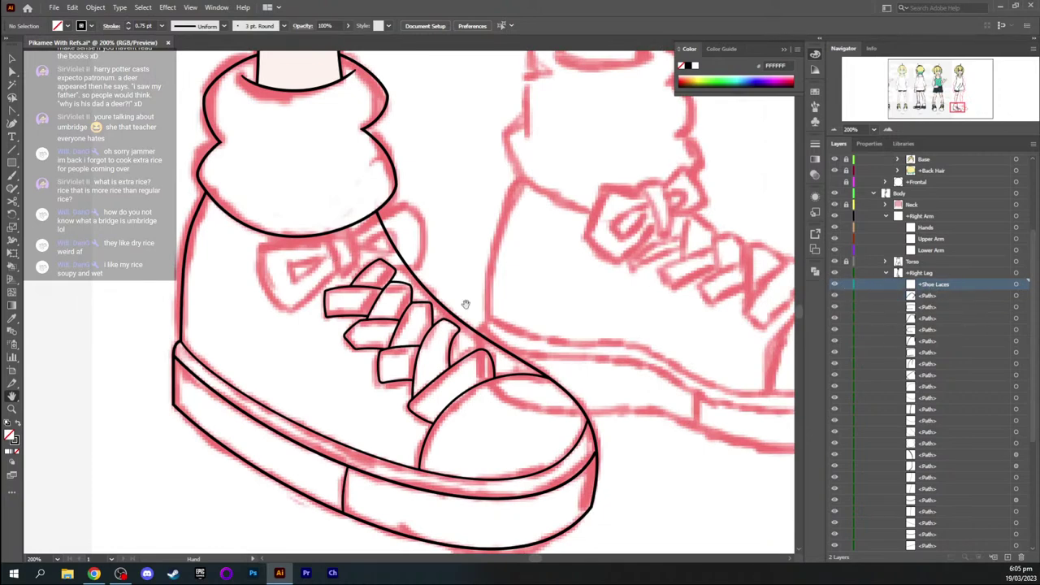
pyautogui.hotkey('ctrl', '+')
pyautogui.hotkey('ctrl', '+')
pyautogui.moveTo(237, 235); pyautogui.dragTo(309, 272)
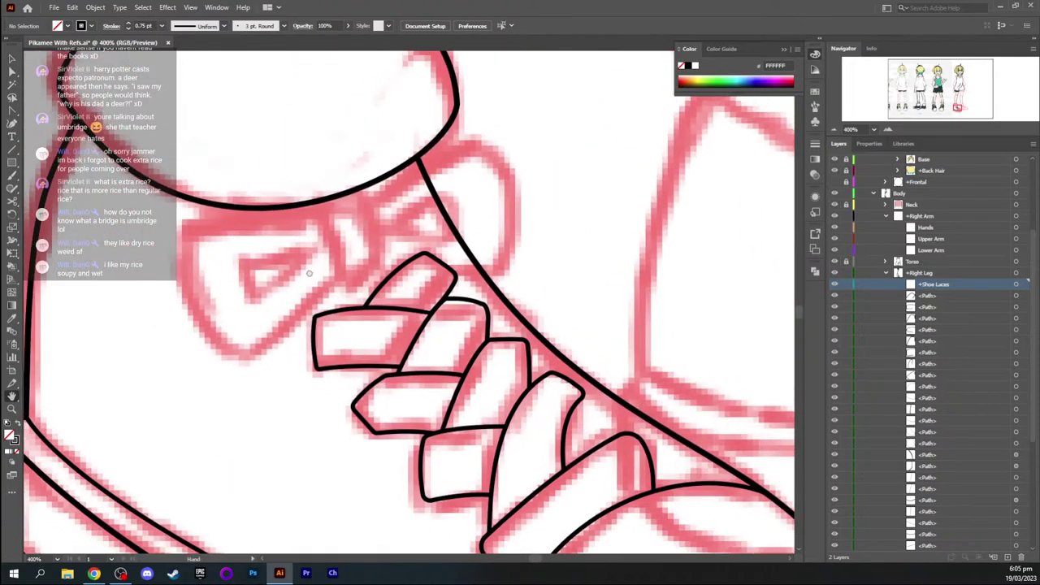
pyautogui.press('i')
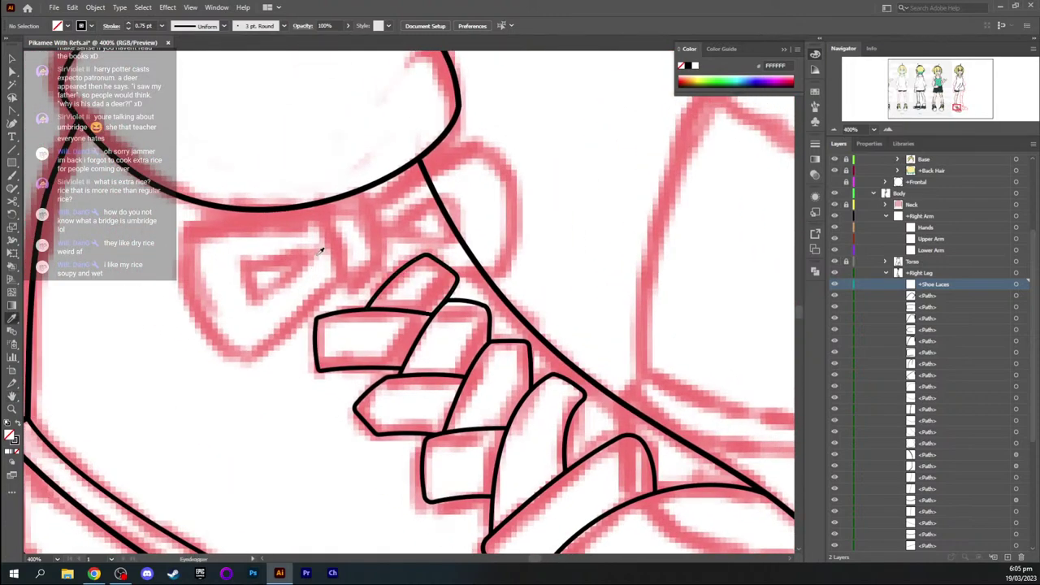
pyautogui.press('o')
pyautogui.press('p')
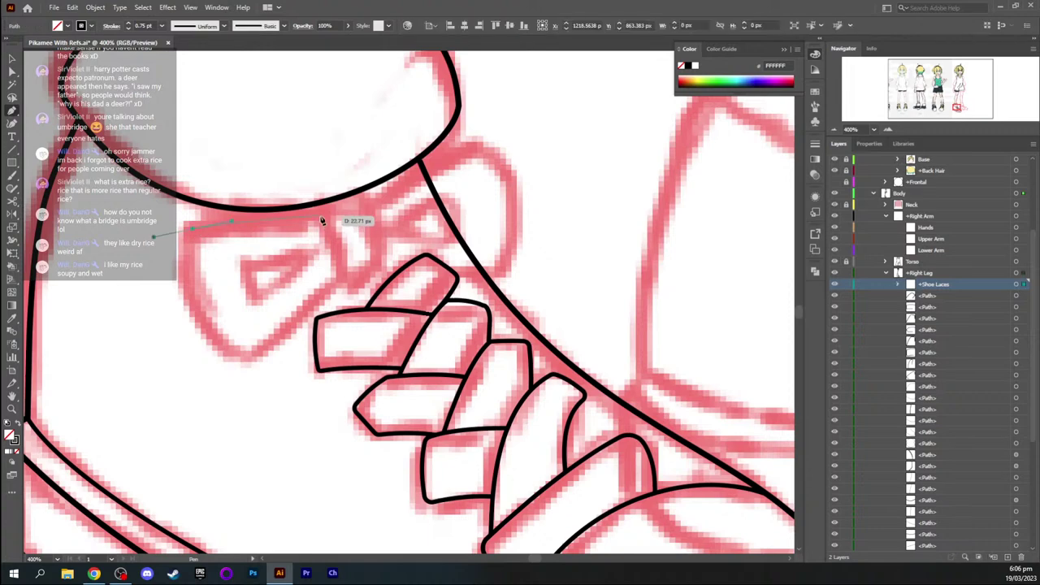
pyautogui.moveTo(320, 217); pyautogui.dragTo(322, 219)
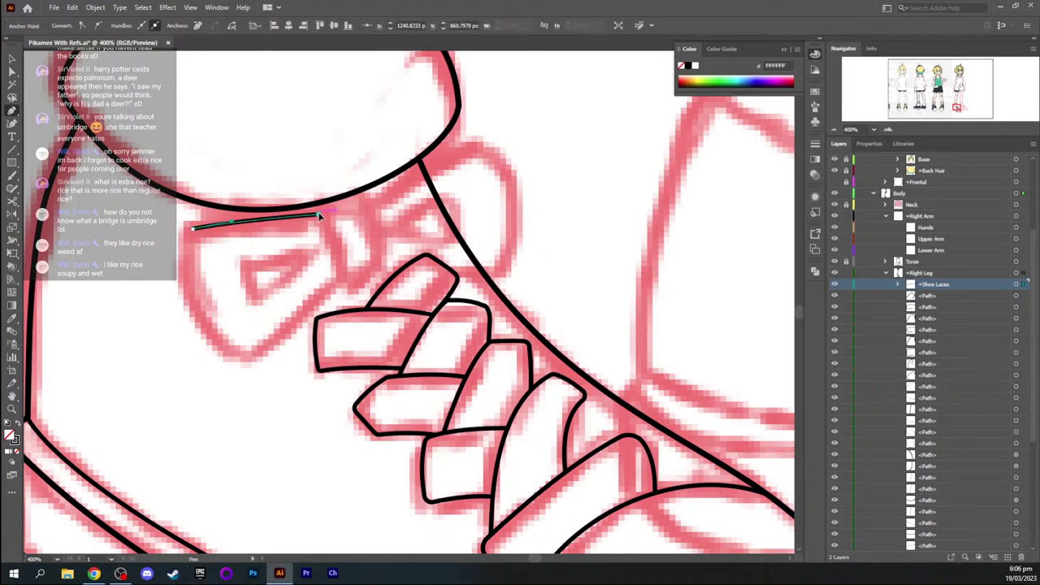
pyautogui.moveTo(389, 209); pyautogui.dragTo(398, 208)
pyautogui.click(366, 204)
pyautogui.moveTo(457, 149)
pyautogui.mouseDown()
pyautogui.moveTo(503, 132)
pyautogui.moveTo(463, 147)
pyautogui.mouseUp()
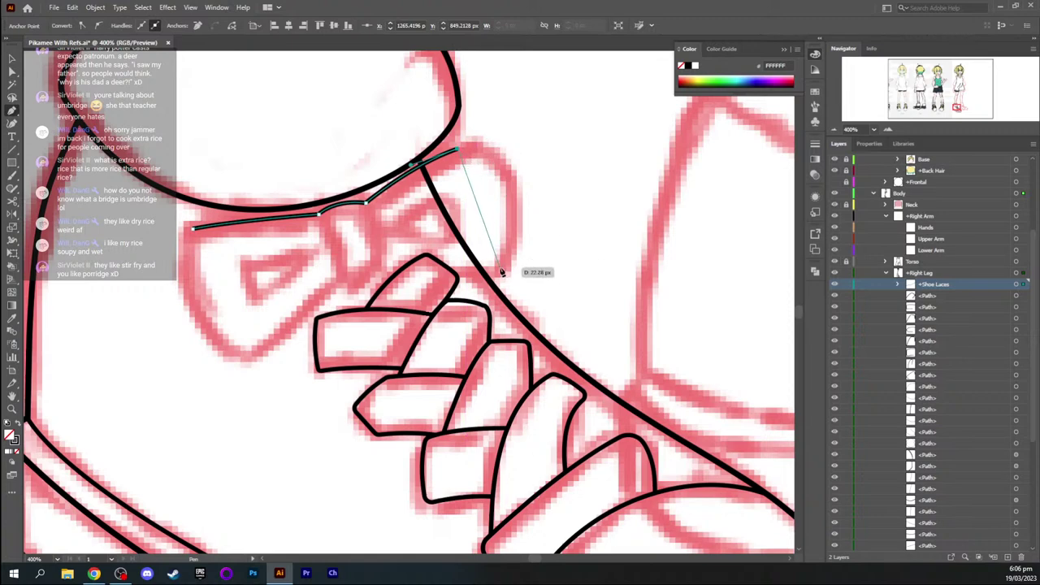
# Trace the rounded outer side of the bow's right loop and fine-tune the top outline's anchors and curves to the sketch
pyautogui.moveTo(501, 268)
pyautogui.mouseDown()
pyautogui.moveTo(480, 297)
pyautogui.moveTo(462, 379)
pyautogui.moveTo(468, 357)
pyautogui.moveTo(458, 370)
pyautogui.mouseUp()
pyautogui.press('ctrl')
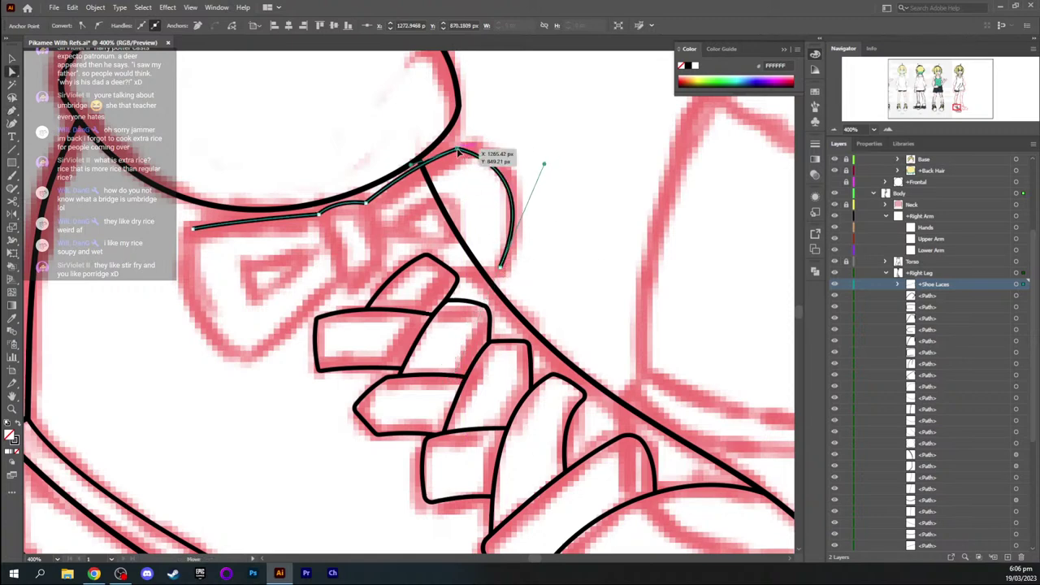
pyautogui.moveTo(462, 153); pyautogui.dragTo(475, 159)
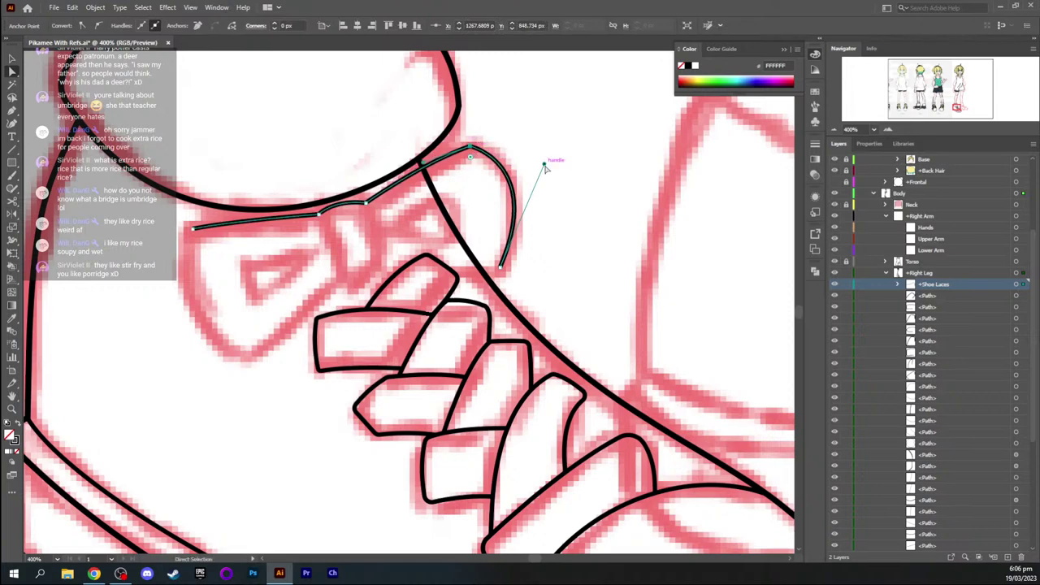
pyautogui.moveTo(544, 164); pyautogui.dragTo(543, 175)
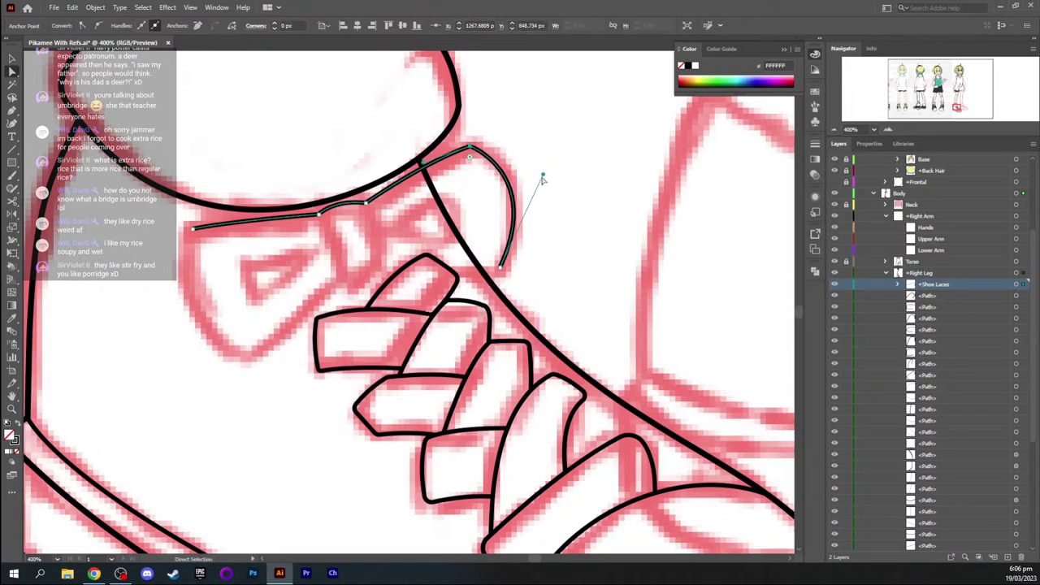
pyautogui.moveTo(318, 214); pyautogui.dragTo(313, 218)
pyautogui.moveTo(193, 229); pyautogui.dragTo(245, 213)
# Continue the bow outline around the left loop and along the lower edge of the knot
pyautogui.press('p')
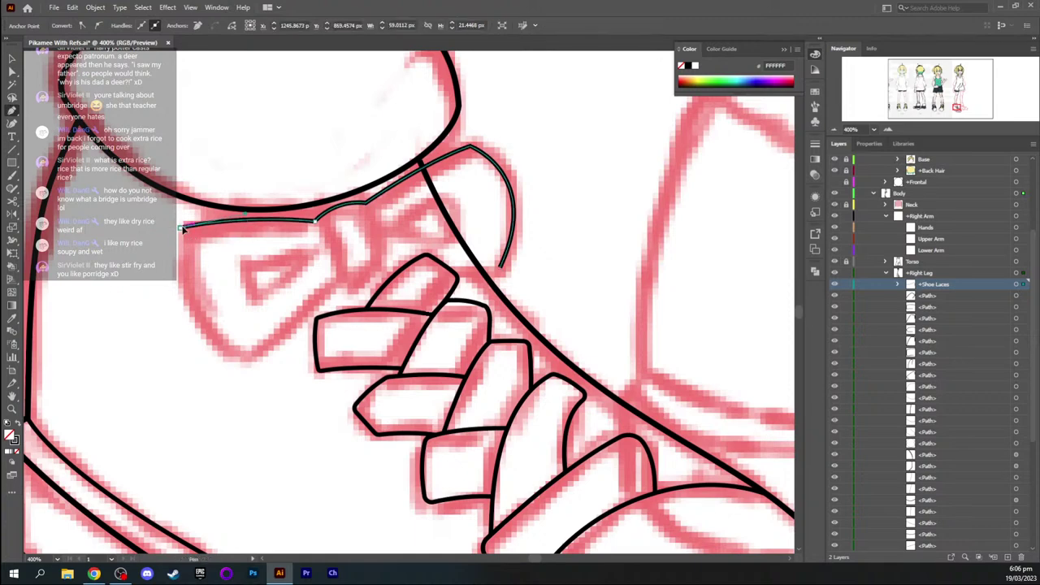
pyautogui.moveTo(182, 228); pyautogui.dragTo(317, 393)
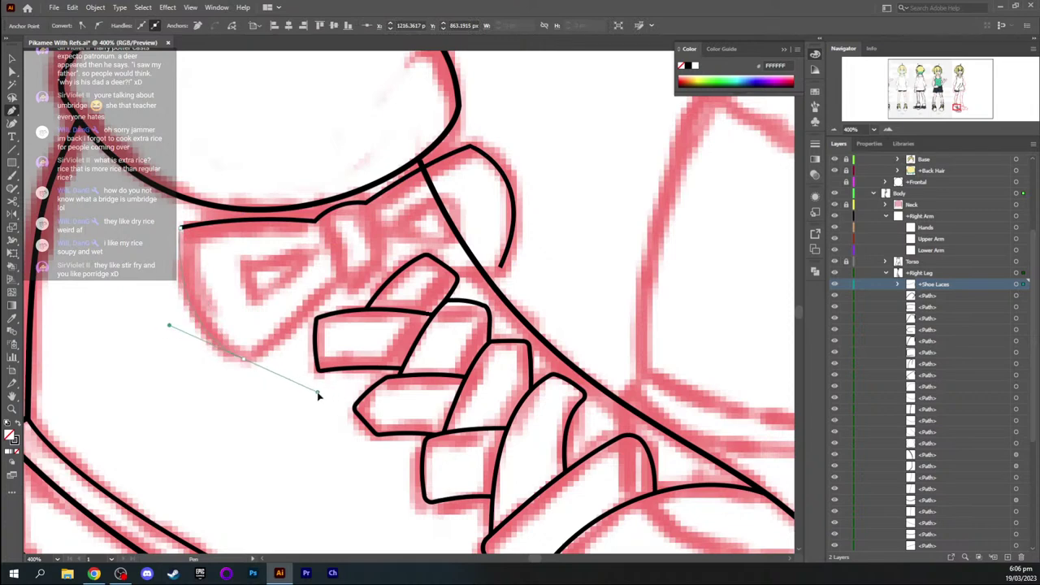
pyautogui.click(244, 358)
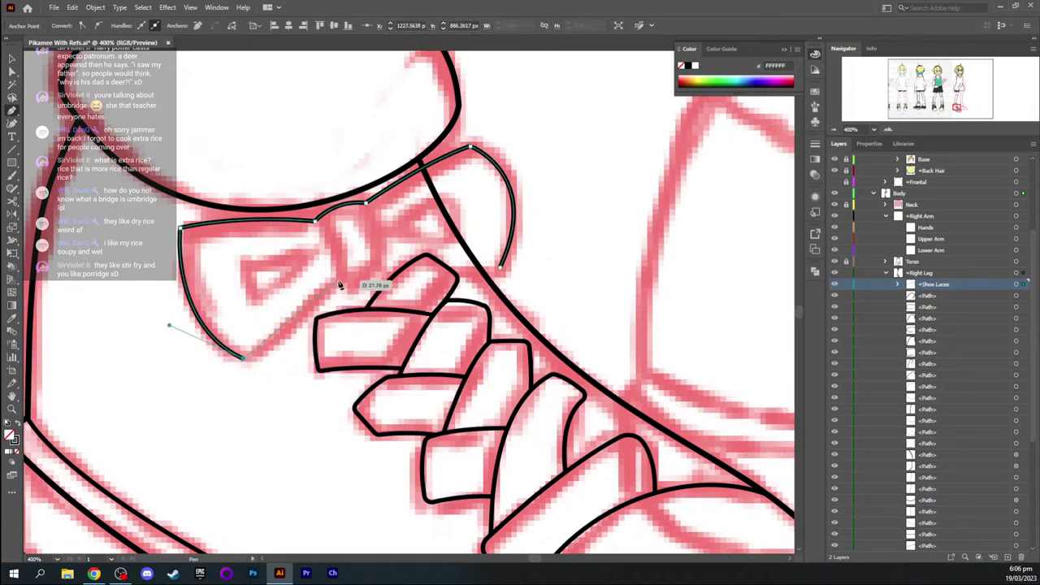
pyautogui.moveTo(338, 280); pyautogui.dragTo(359, 260)
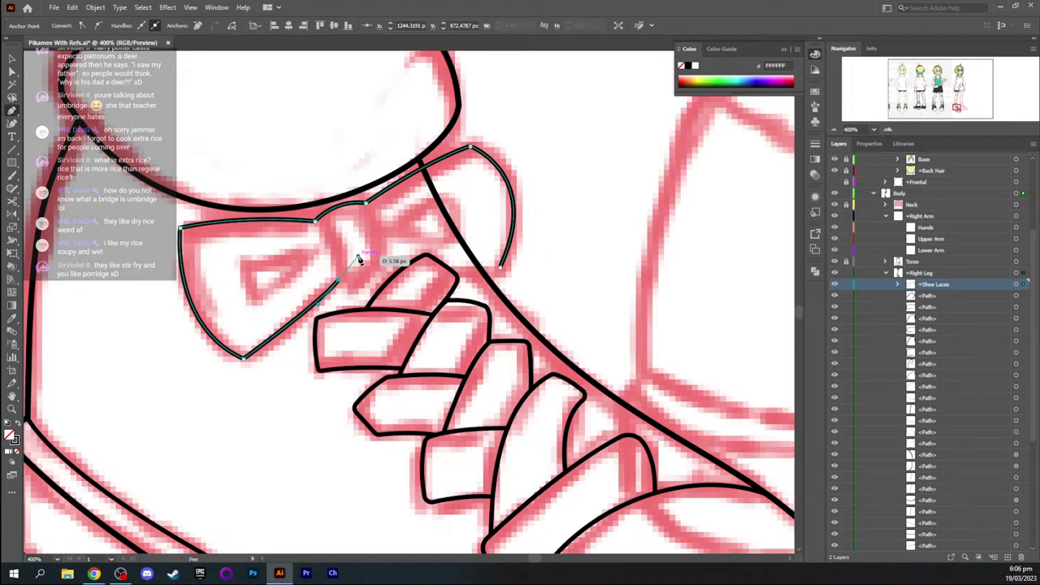
pyautogui.moveTo(359, 260); pyautogui.dragTo(404, 252)
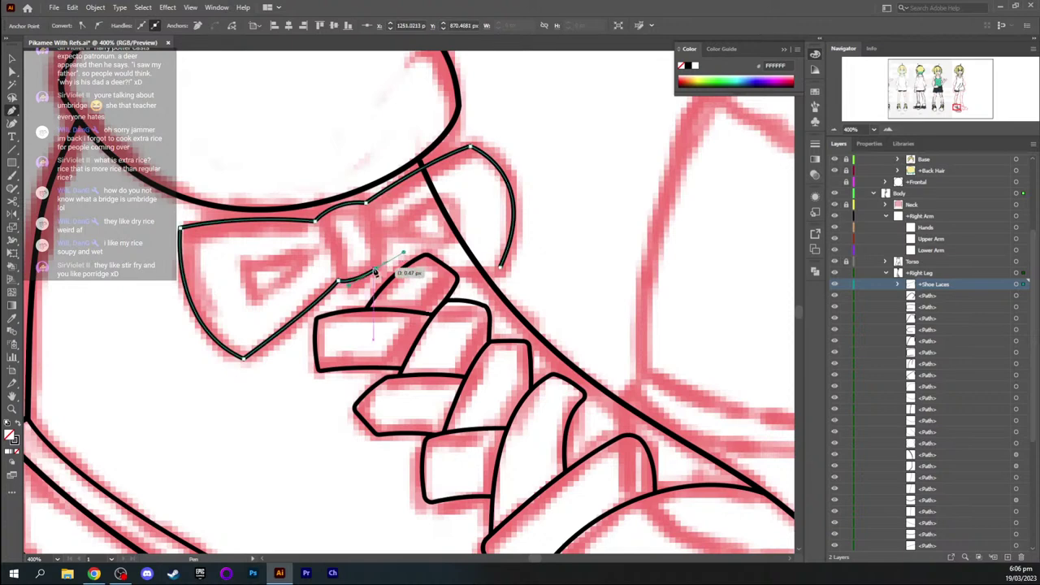
# Adjust the curve under the knot and close the bow outline along the right loop's lower edge
pyautogui.hotkey('shift', 'v')
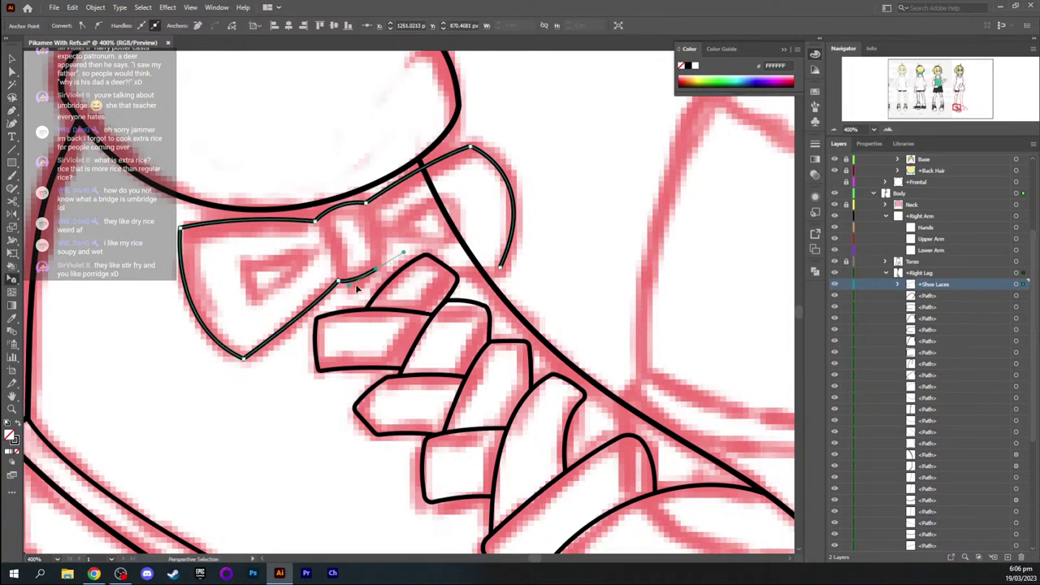
pyautogui.hotkey('shift', 'c')
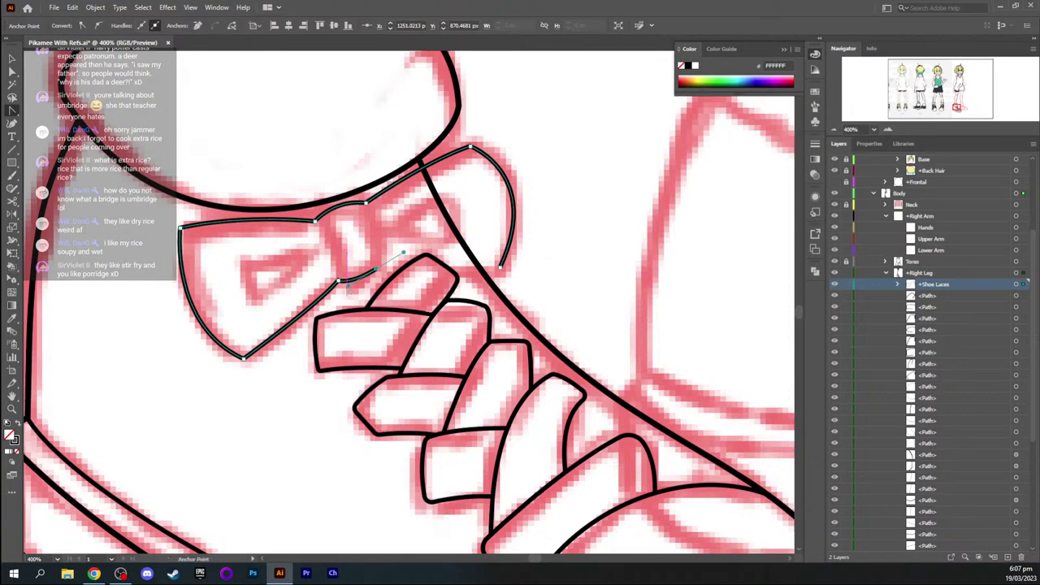
pyautogui.moveTo(356, 280); pyautogui.dragTo(364, 285)
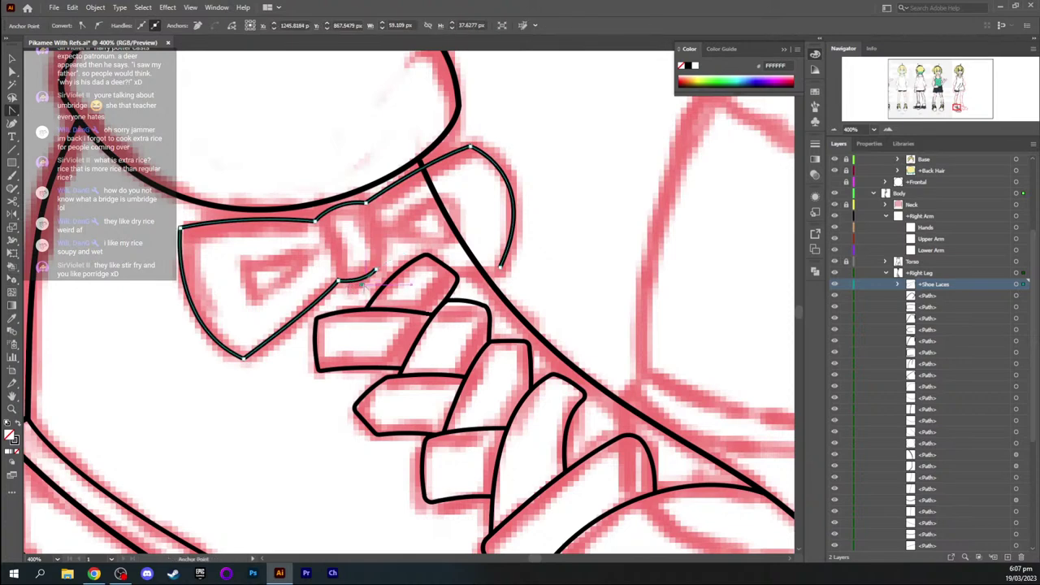
pyautogui.press('p')
pyautogui.click(376, 269)
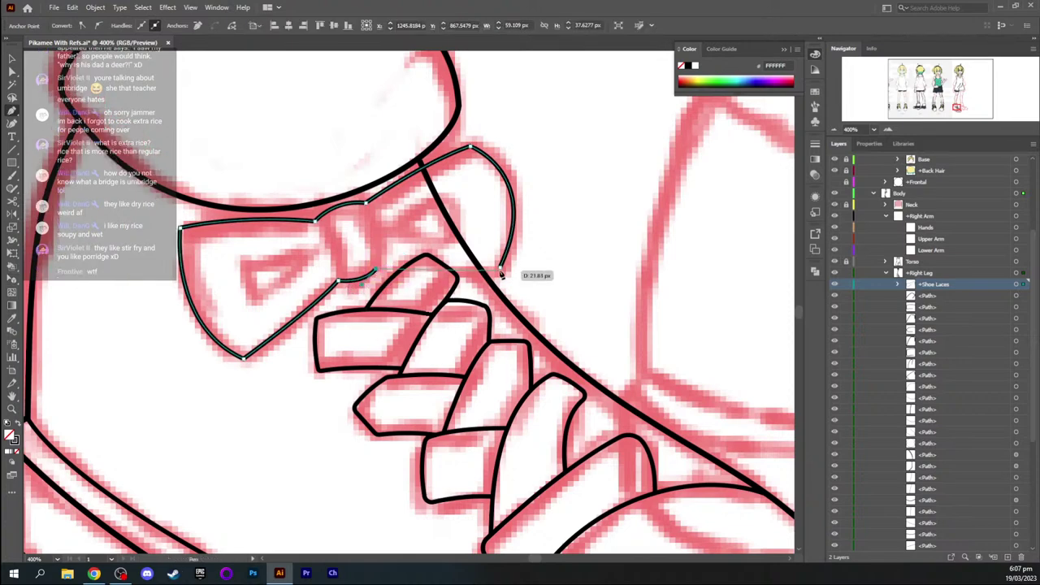
pyautogui.moveTo(502, 275); pyautogui.dragTo(537, 179)
pyautogui.press('v')
pyautogui.click(566, 218)
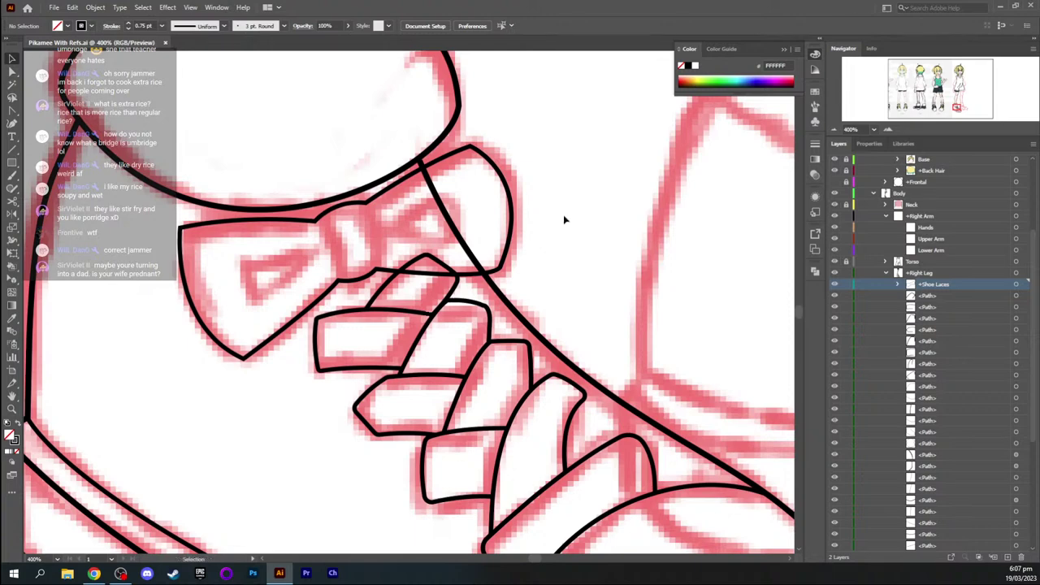
# Set the stroke weight of the bow outline to 1 pt
pyautogui.click(359, 282)
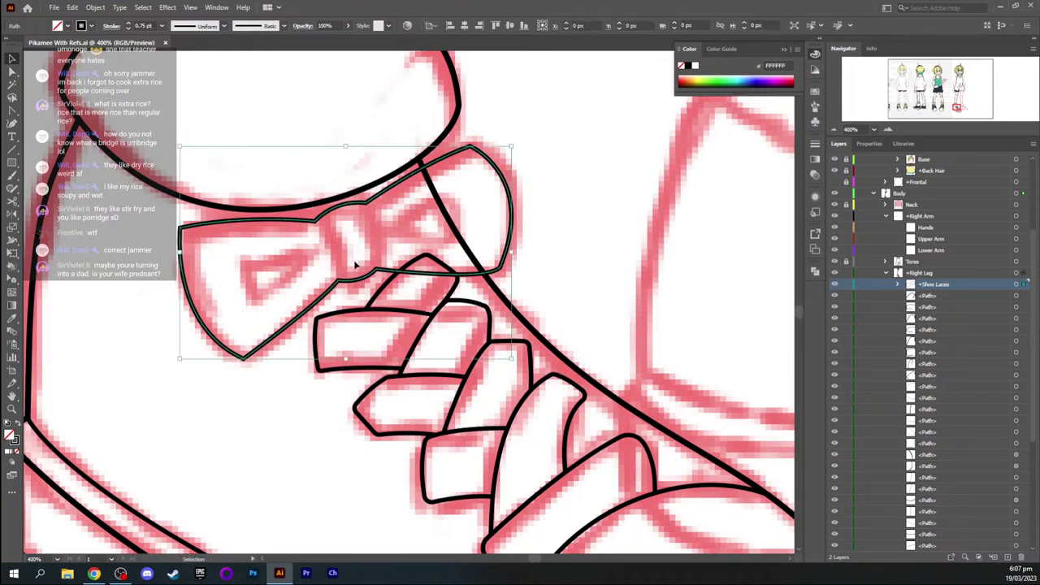
pyautogui.click(162, 25)
pyautogui.click(175, 73)
pyautogui.click(323, 143)
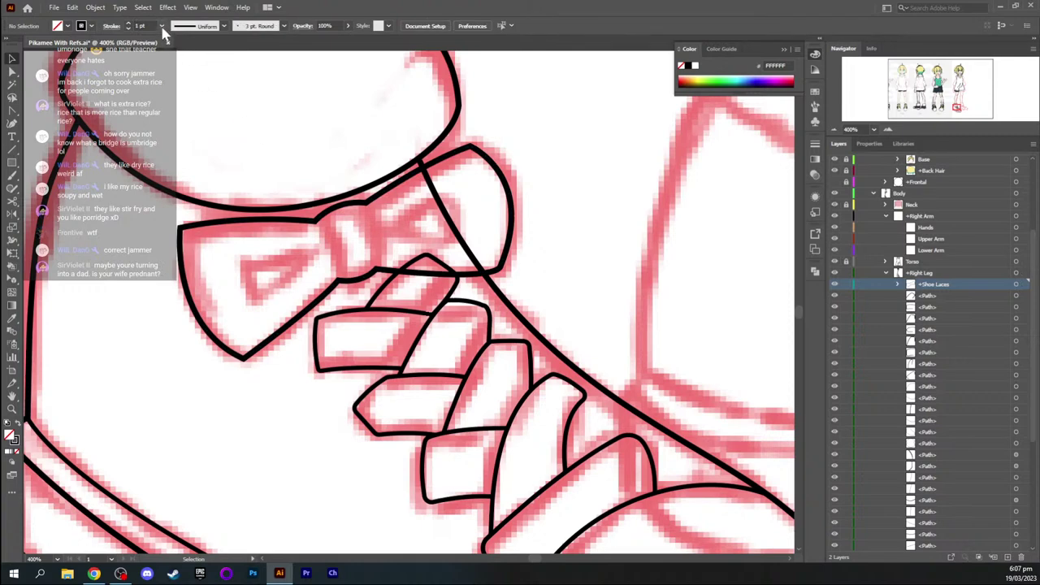
# Draw the curved left edge of the bow's knot with a 0.75 pt stroke
pyautogui.click(162, 28)
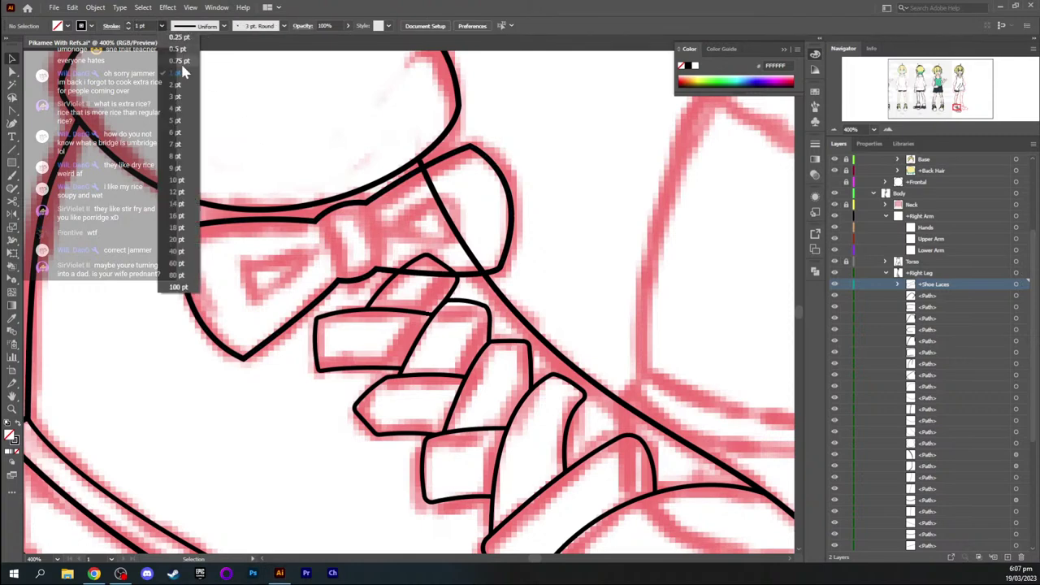
pyautogui.click(175, 60)
pyautogui.press('p')
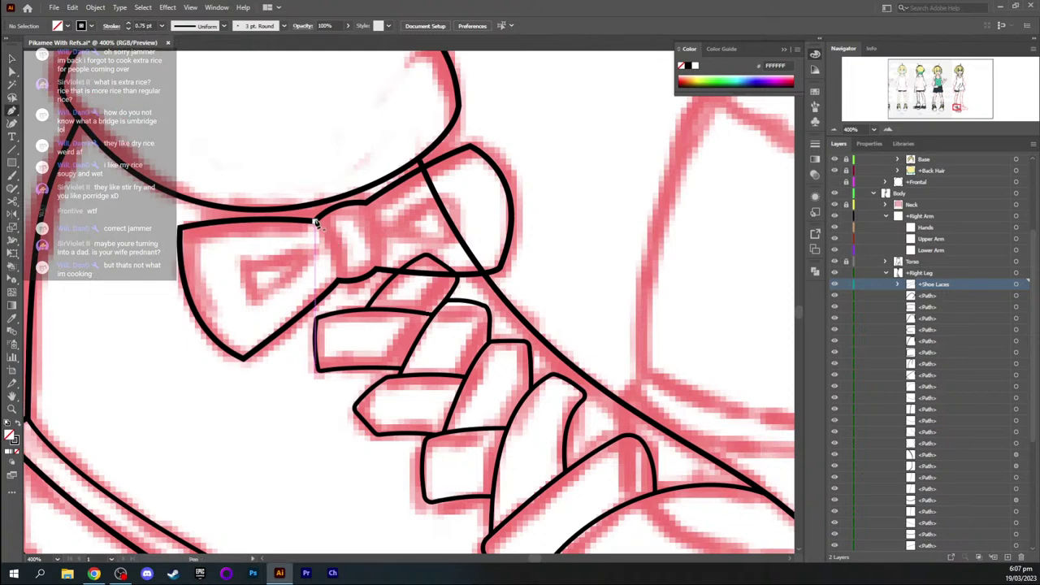
pyautogui.click(314, 221)
pyautogui.moveTo(338, 280); pyautogui.dragTo(332, 325)
pyautogui.keyDown('ctrl'); pyautogui.click(374, 235); pyautogui.keyUp('ctrl')
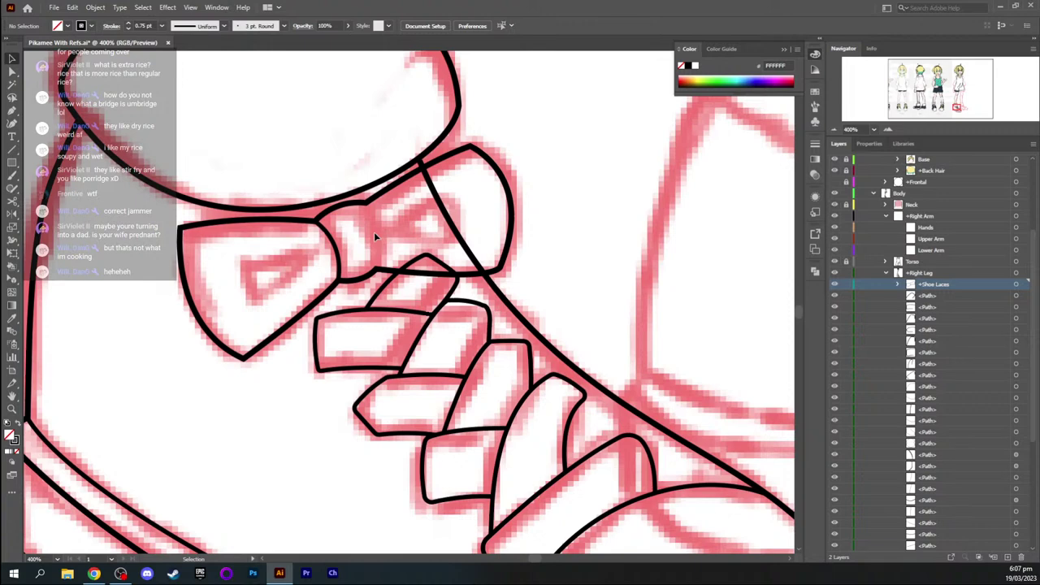
# Draw the curved right edge of the bow's knot between its top and bottom corners
pyautogui.press('p')
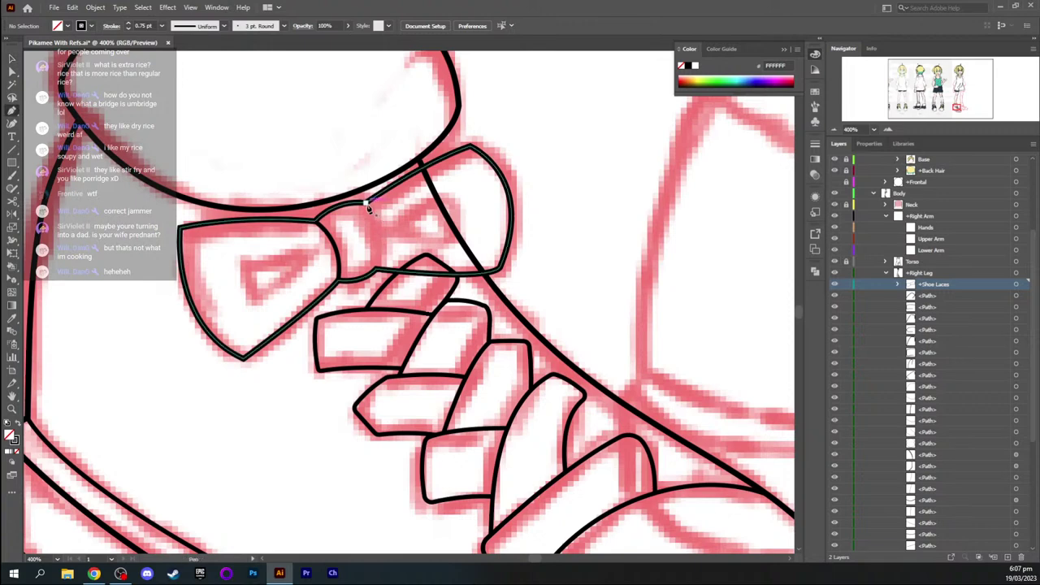
pyautogui.click(367, 203)
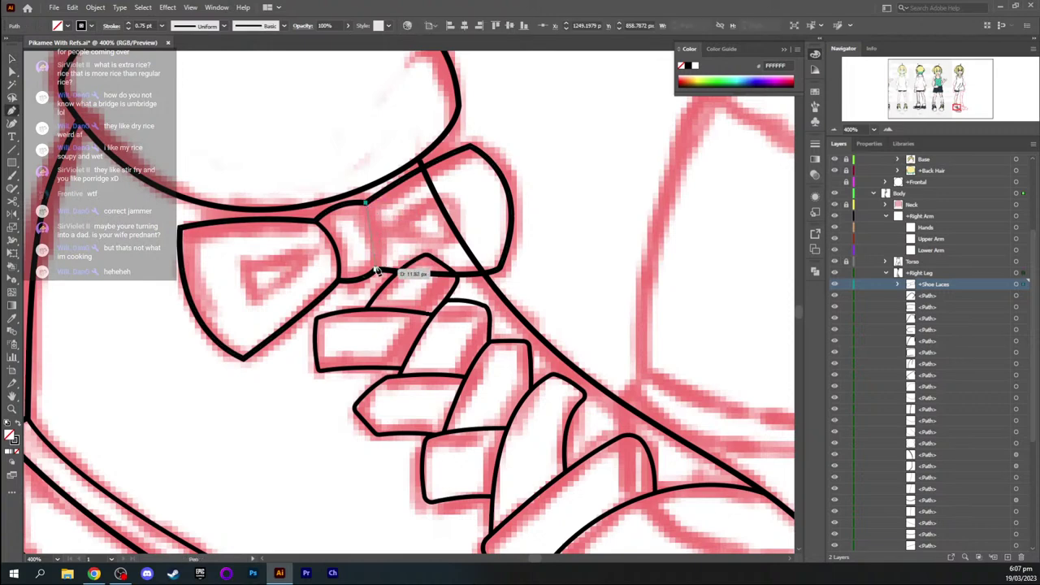
pyautogui.moveTo(376, 269); pyautogui.dragTo(363, 307)
pyautogui.press('v')
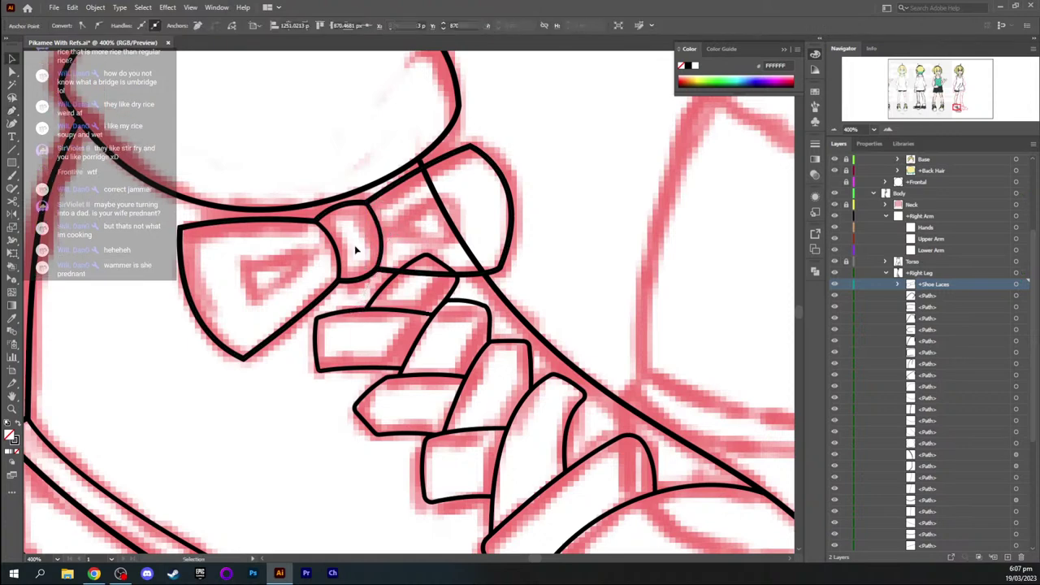
# Draw a closed triangular opening with a 0.75 pt stroke inside the bow's left loop, curving its left edge
pyautogui.click(355, 248)
pyautogui.press('p')
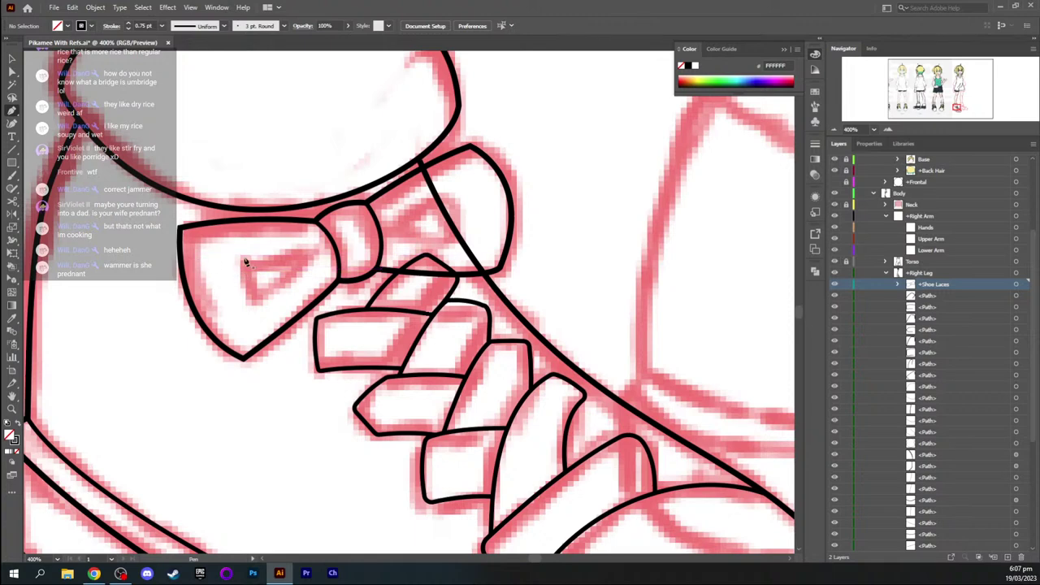
pyautogui.click(244, 259)
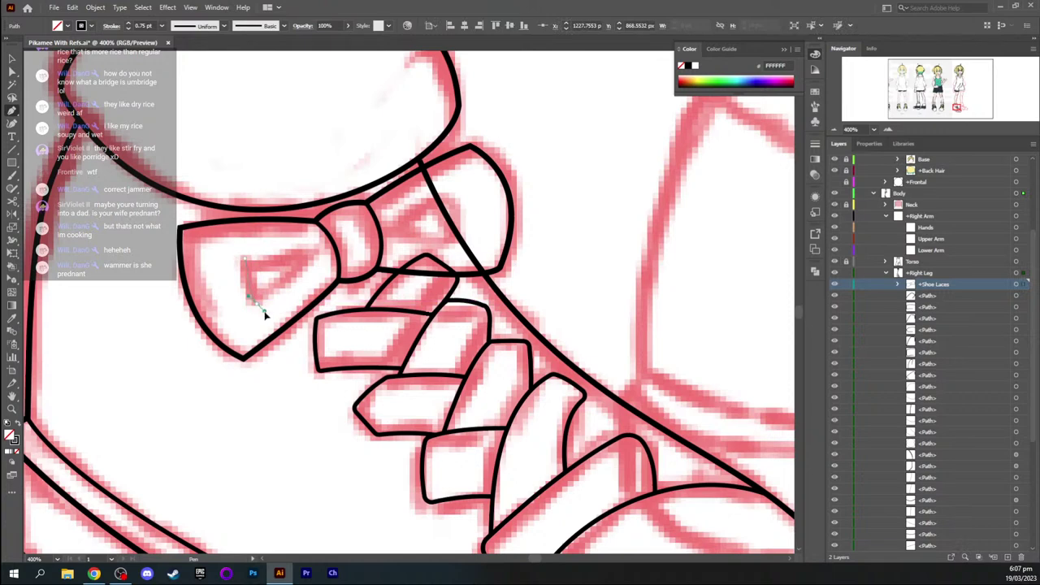
pyautogui.moveTo(265, 312); pyautogui.dragTo(276, 327)
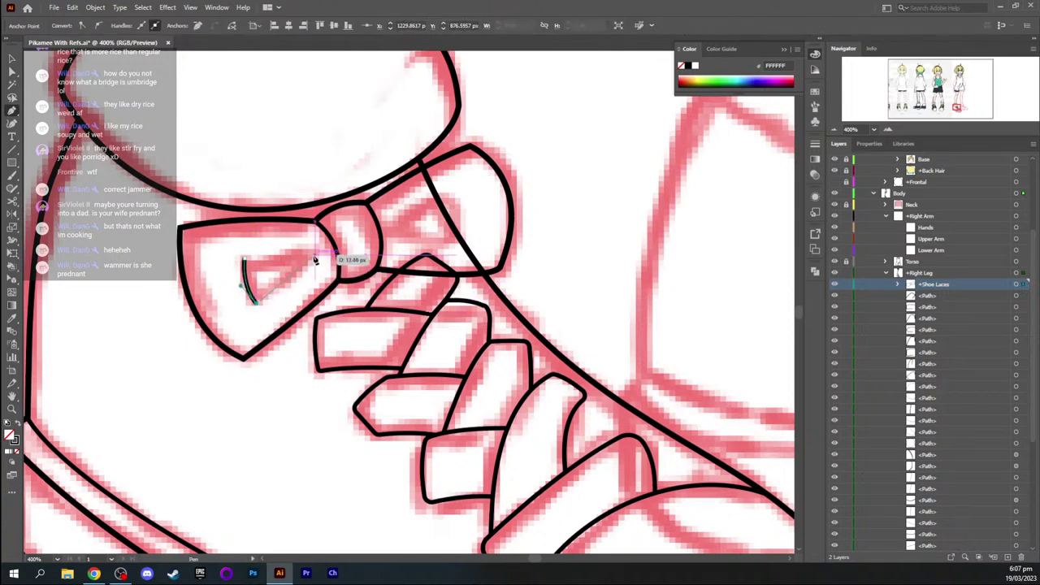
pyautogui.moveTo(323, 248)
pyautogui.mouseDown()
pyautogui.moveTo(314, 262)
pyautogui.moveTo(210, 264)
pyautogui.moveTo(314, 256)
pyautogui.mouseUp()
pyautogui.press('a')
pyautogui.moveTo(314, 257); pyautogui.dragTo(312, 257)
pyautogui.press('v')
pyautogui.click(313, 283)
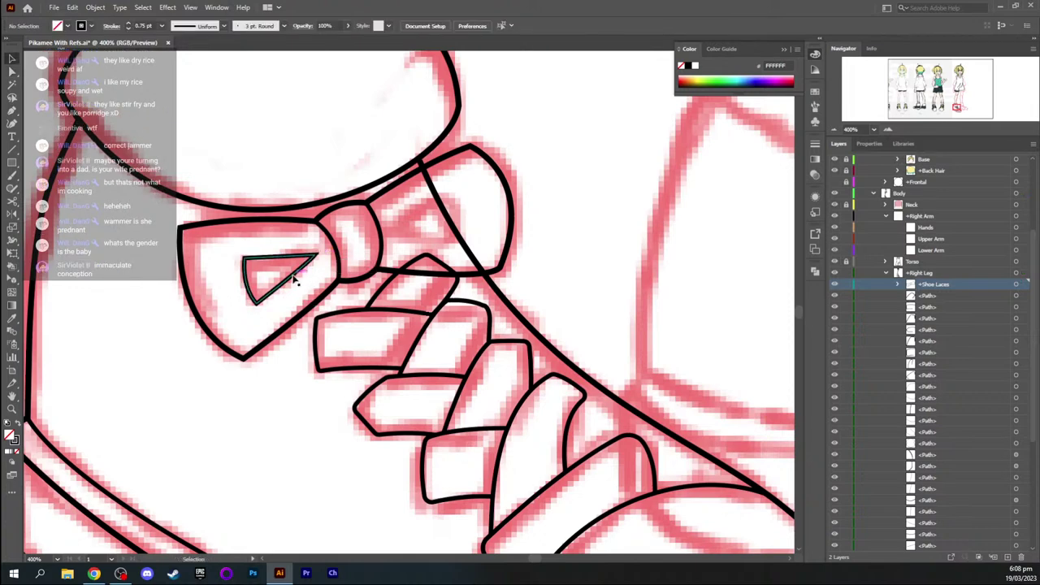
# Adjust the right tip of the triangular opening in the bow's left loop to follow the sketch
pyautogui.click(295, 273)
pyautogui.press('a')
pyautogui.press('a')
pyautogui.moveTo(302, 260); pyautogui.dragTo(308, 265)
pyautogui.click(277, 240)
# Draw a closed triangular opening with curved right and lower edges inside the bow's right loop
pyautogui.press('space')
pyautogui.moveTo(399, 221); pyautogui.dragTo(270, 245)
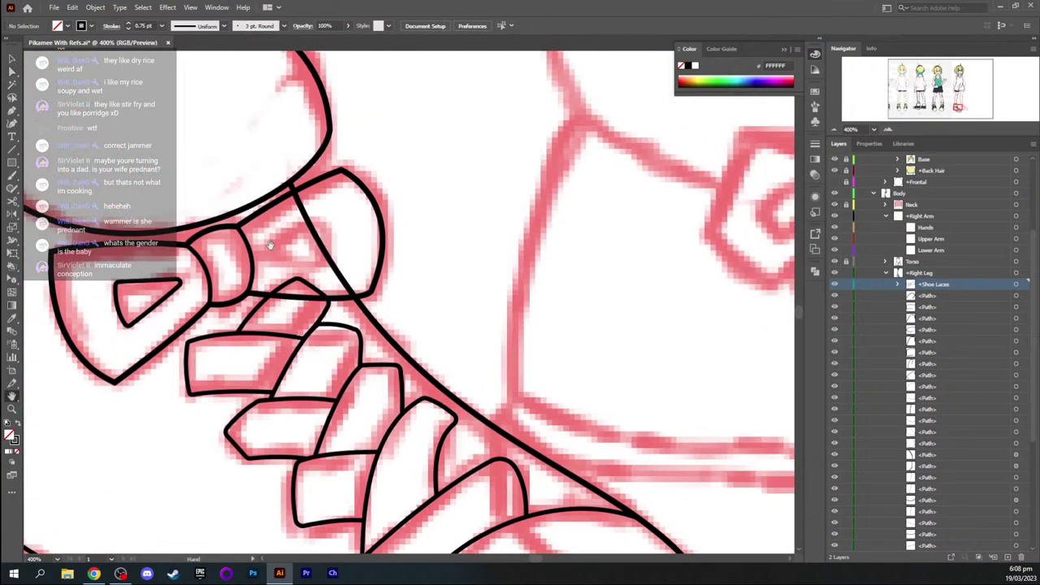
pyautogui.press('p')
pyautogui.click(257, 254)
pyautogui.moveTo(319, 220); pyautogui.dragTo(338, 215)
pyautogui.click(319, 221)
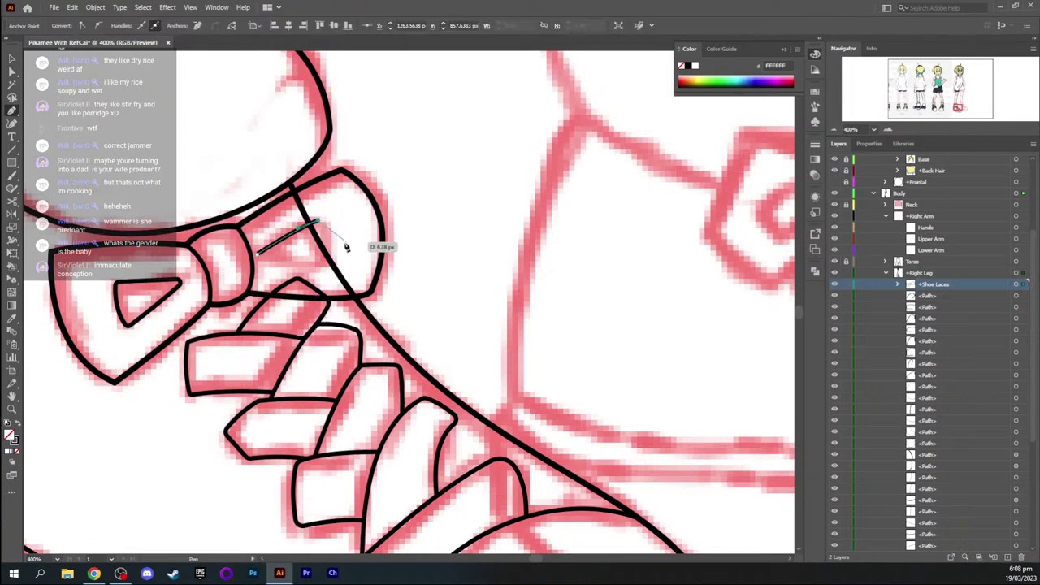
pyautogui.moveTo(329, 260); pyautogui.dragTo(339, 242)
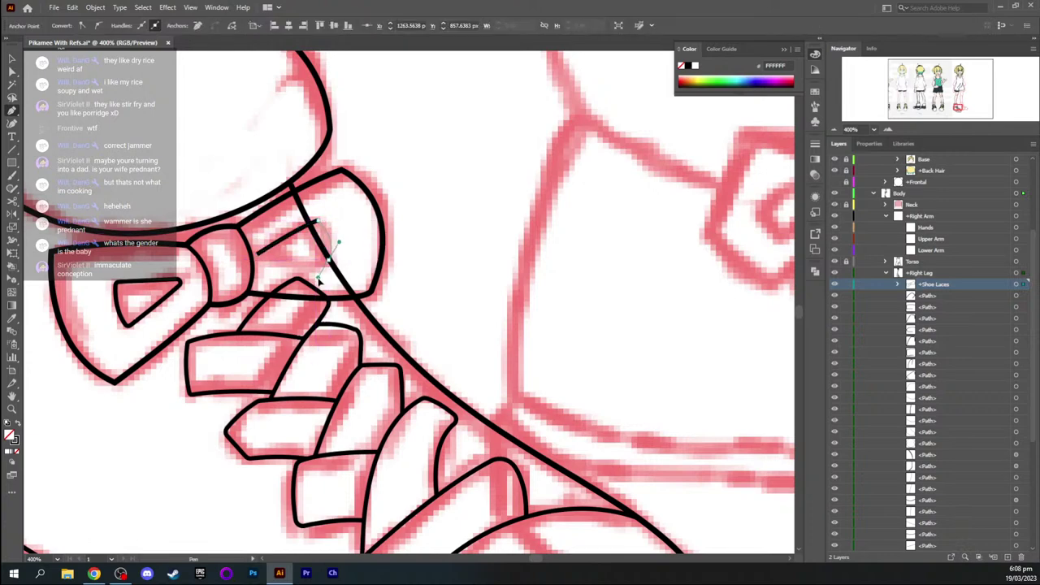
pyautogui.click(329, 261)
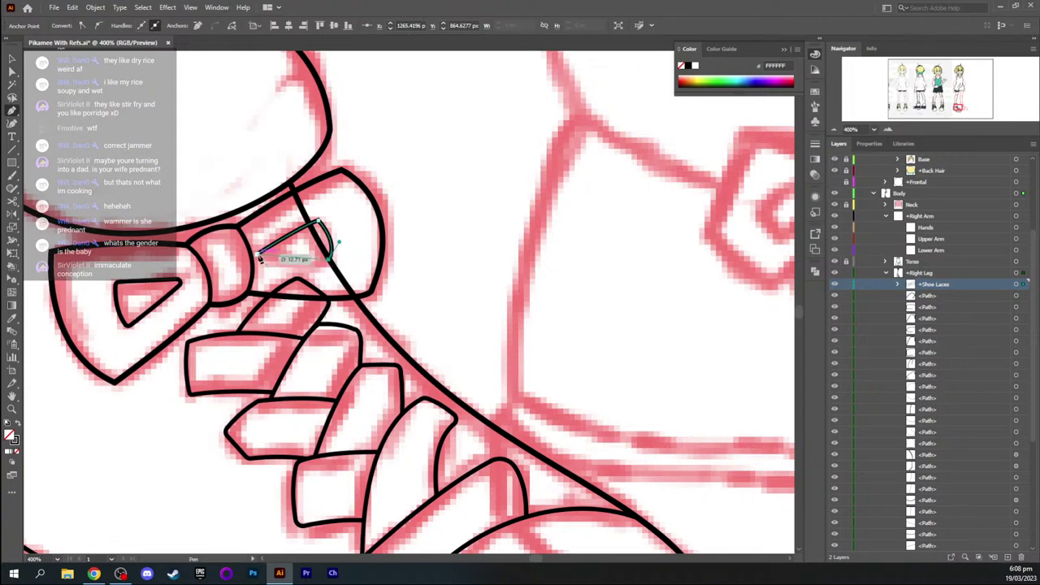
pyautogui.moveTo(257, 255); pyautogui.dragTo(232, 244)
pyautogui.press('v')
pyautogui.click(292, 248)
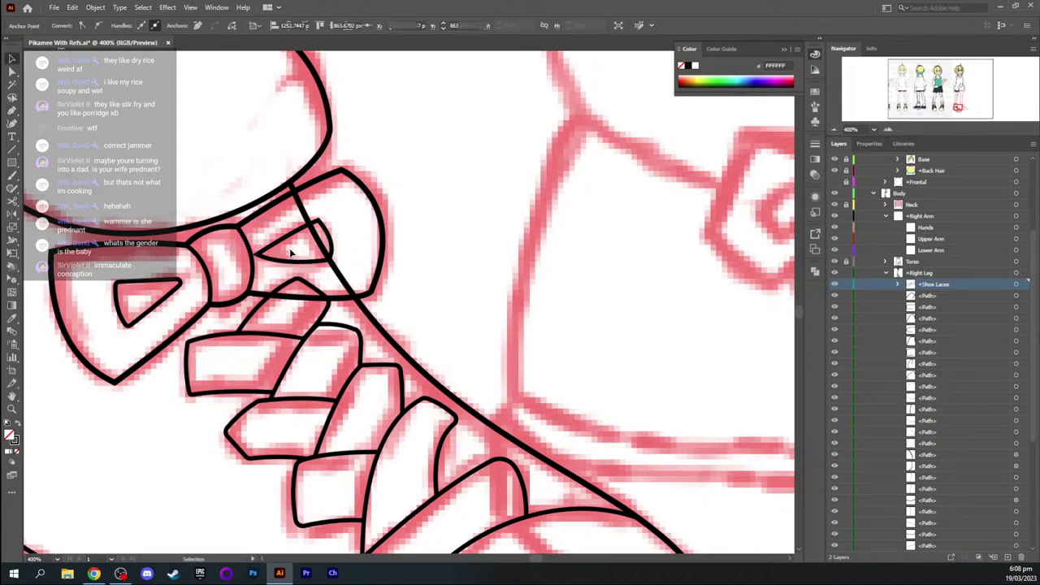
# Shift the left corner of the right loop's opening slightly inward and refine the curve beside it
pyautogui.press('a')
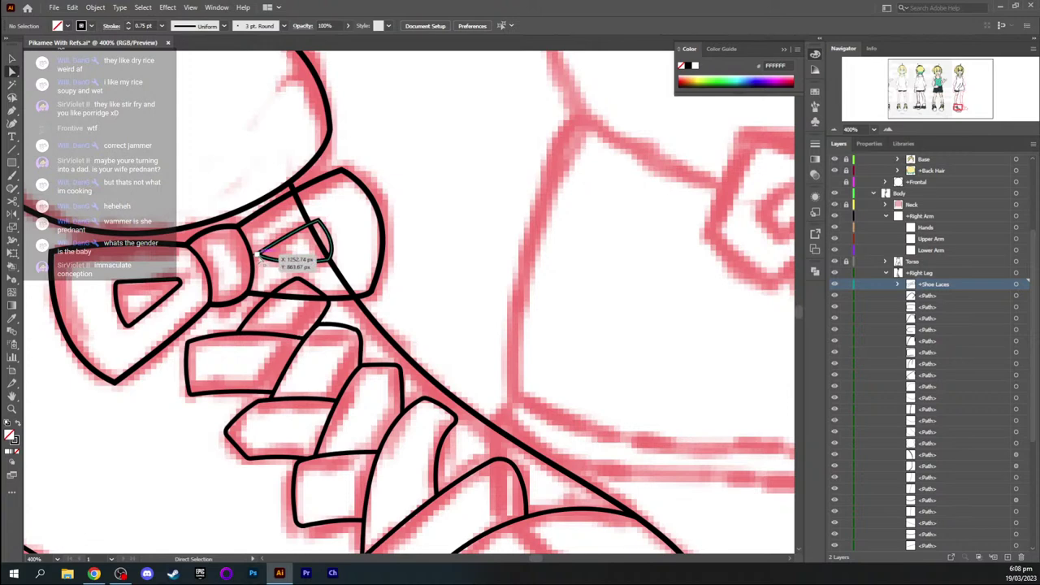
pyautogui.moveTo(259, 255); pyautogui.dragTo(261, 253)
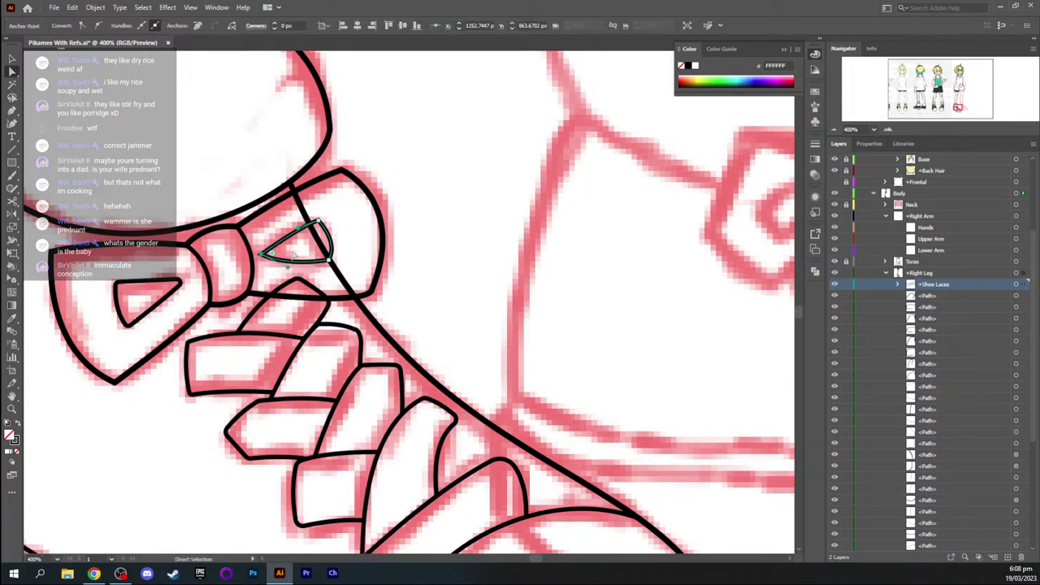
pyautogui.press('v')
pyautogui.press('a')
pyautogui.click(261, 254)
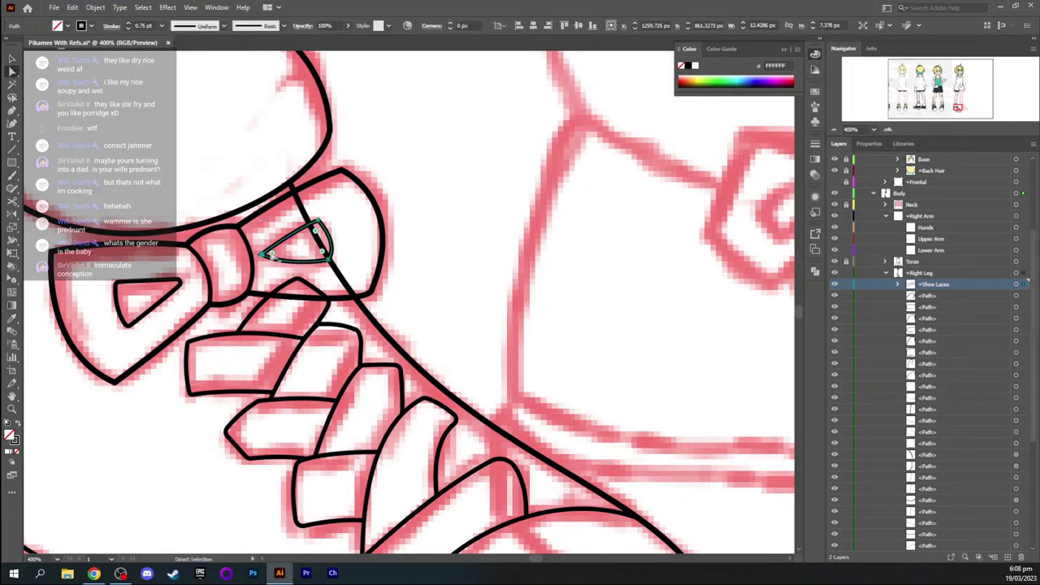
pyautogui.moveTo(272, 255); pyautogui.dragTo(265, 255)
pyautogui.press('v')
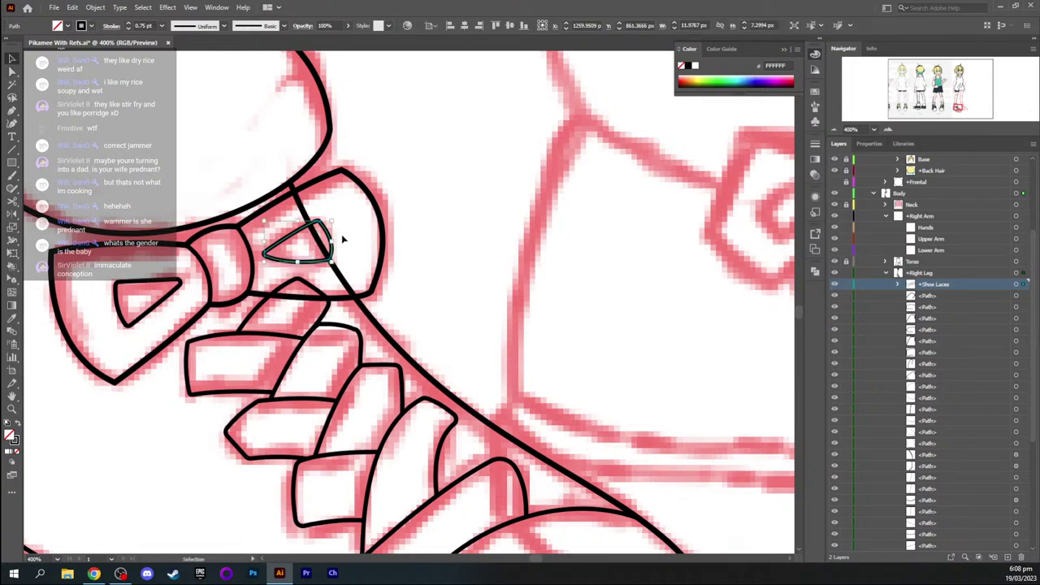
pyautogui.click(395, 234)
# Move the overshooting end of the upper sole line at the toe back onto the shoe's outer outline
pyautogui.hotkey('ctrl', '-')
pyautogui.hotkey('ctrl', '-')
pyautogui.hotkey('ctrl', '-')
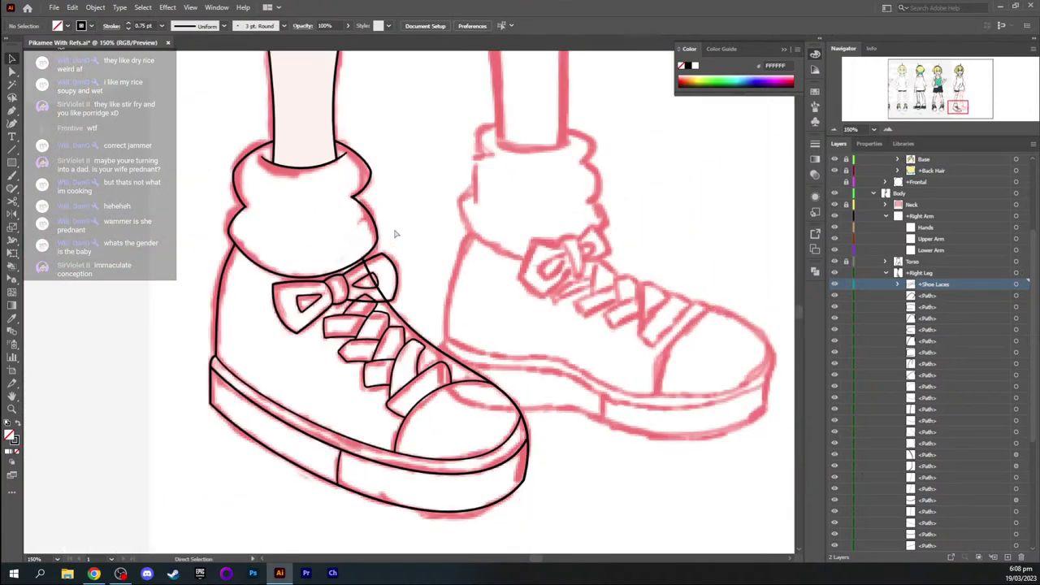
pyautogui.hotkey('ctrl', '=')
pyautogui.hotkey('ctrl', '=')
pyautogui.moveTo(300, 247); pyautogui.dragTo(370, 221)
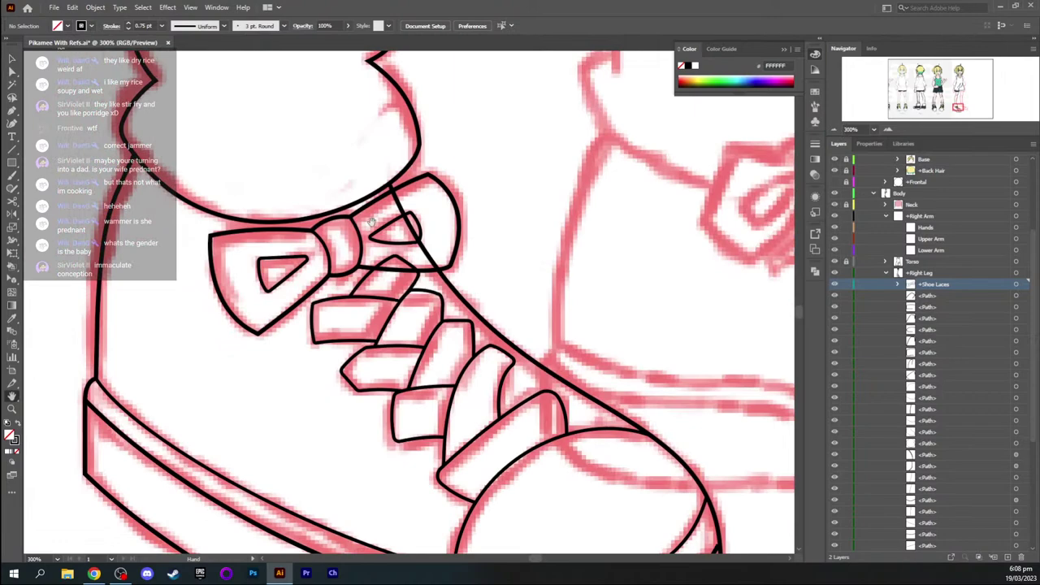
pyautogui.scroll(-2, 372, 221)
pyautogui.scroll(2, 372, 221)
pyautogui.moveTo(430, 336); pyautogui.dragTo(392, 182)
pyautogui.moveTo(513, 206); pyautogui.dragTo(429, 196)
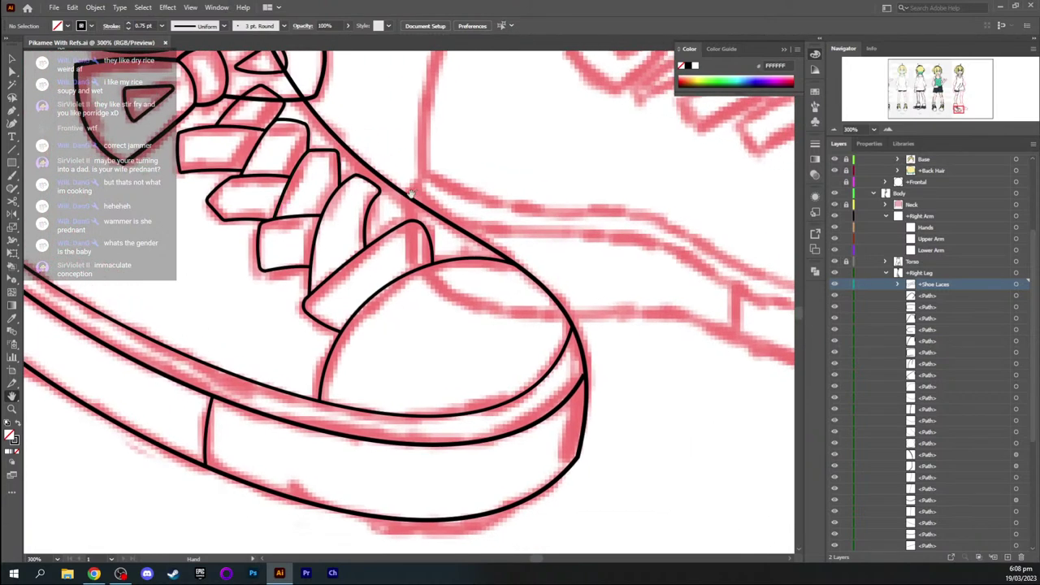
pyautogui.press('a')
pyautogui.click(574, 394)
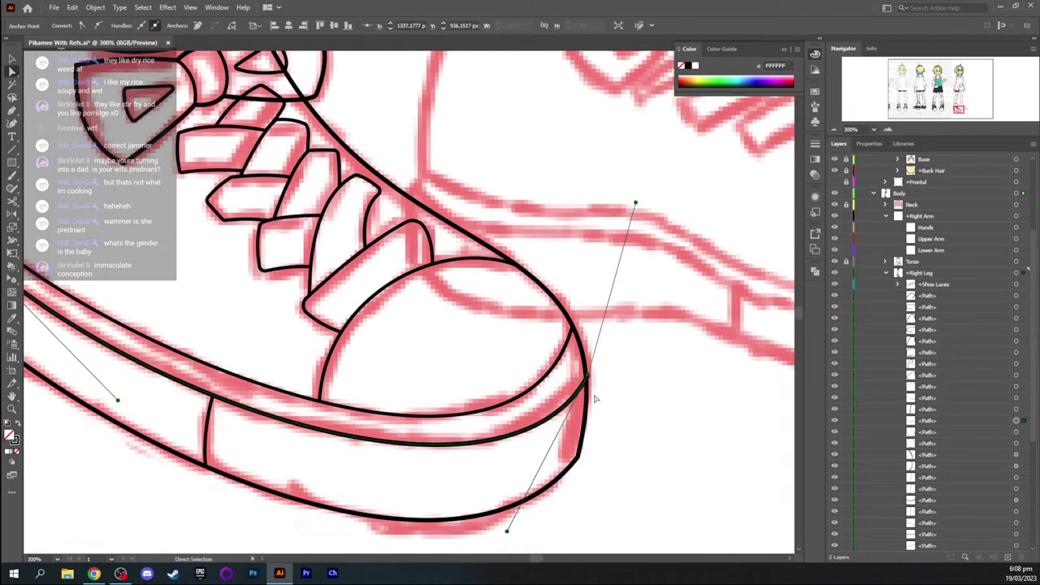
pyautogui.press('v')
pyautogui.hotkey('ctrl', '+')
pyautogui.hotkey('ctrl', '+')
pyautogui.hotkey('ctrl', '+')
pyautogui.press('a')
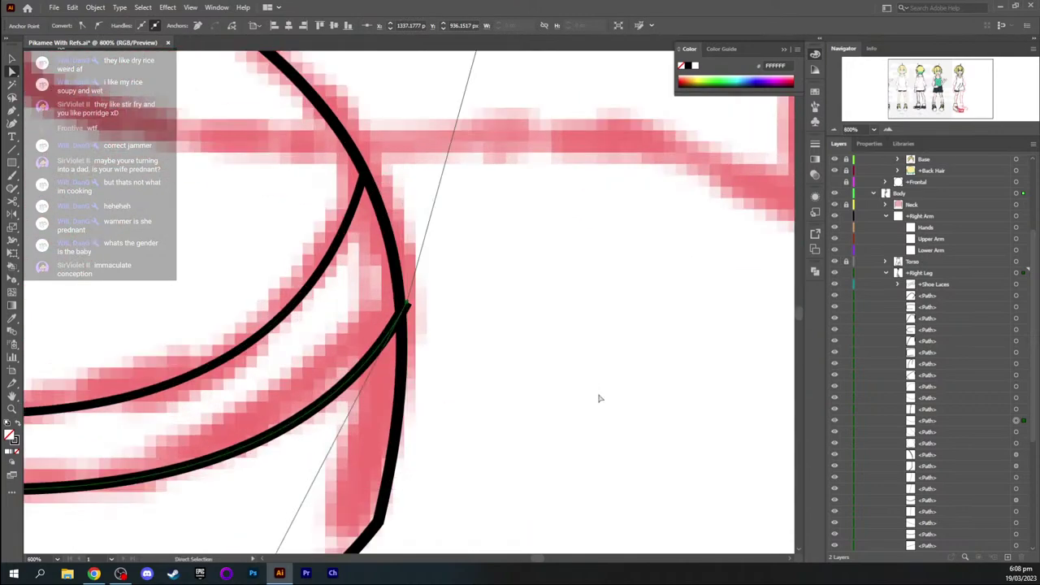
pyautogui.moveTo(407, 309); pyautogui.dragTo(399, 304)
pyautogui.click(492, 316)
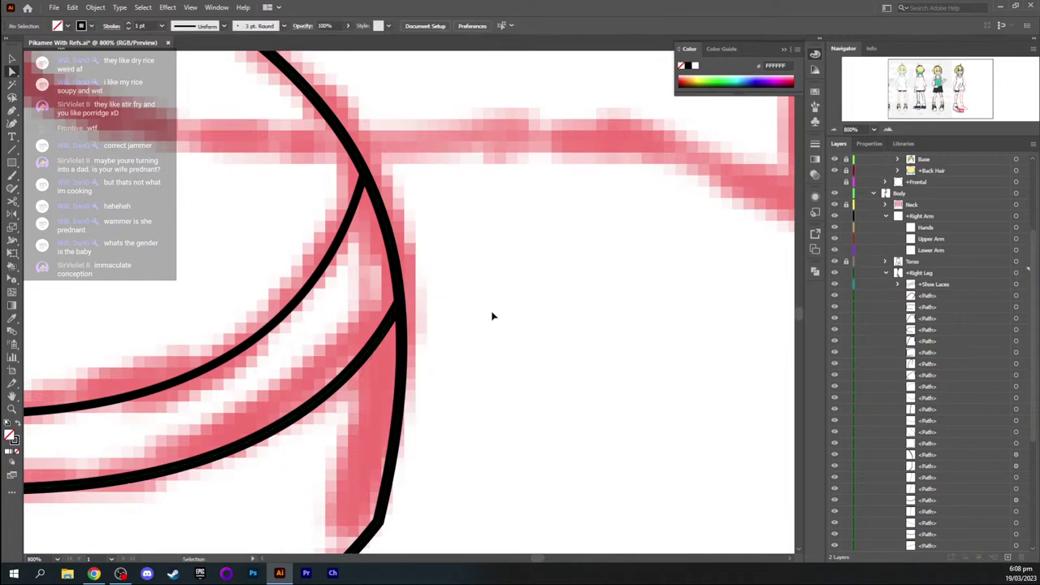
# Lock the Shoe Laces sublayer and all the individual paths in the Right Leg layer, and save the document
pyautogui.hotkey('ctrl', '-')
pyautogui.hotkey('ctrl', '-')
pyautogui.hotkey('ctrl', '-')
pyautogui.hotkey('ctrl', '-')
pyautogui.hotkey('ctrl', '-')
pyautogui.press('space')
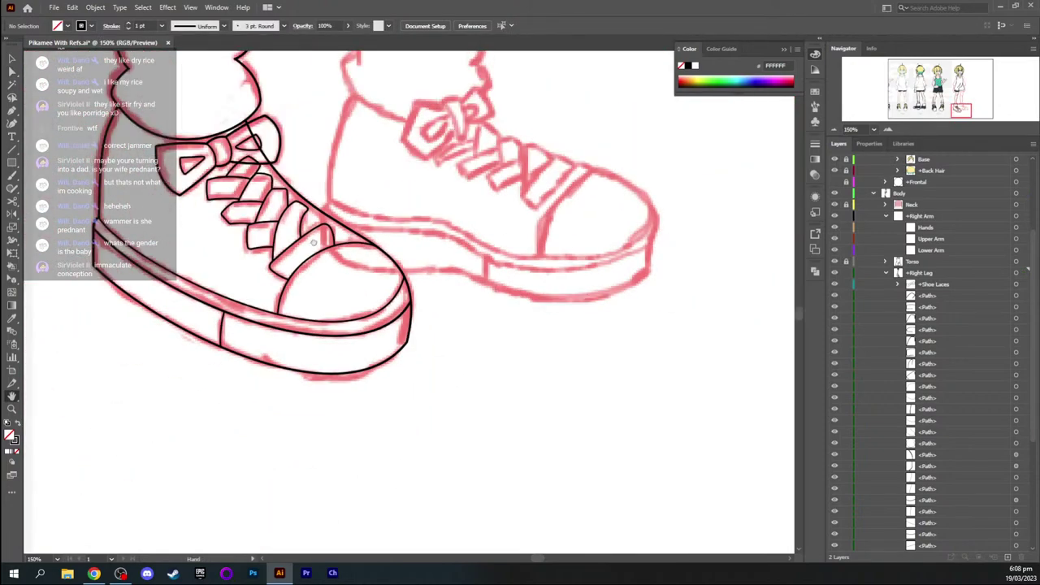
pyautogui.moveTo(314, 242); pyautogui.dragTo(346, 333)
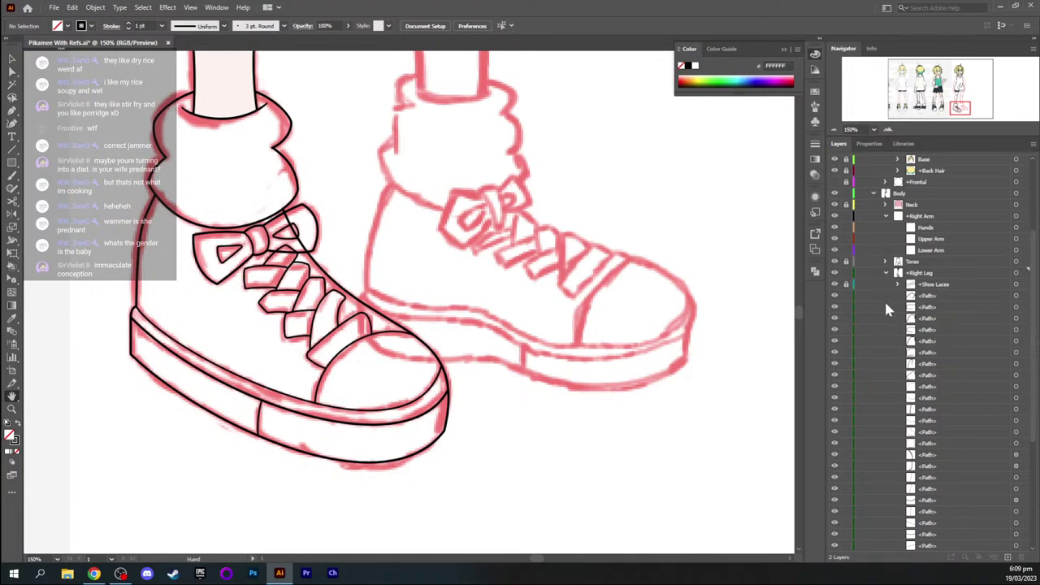
pyautogui.moveTo(849, 299); pyautogui.dragTo(846, 459)
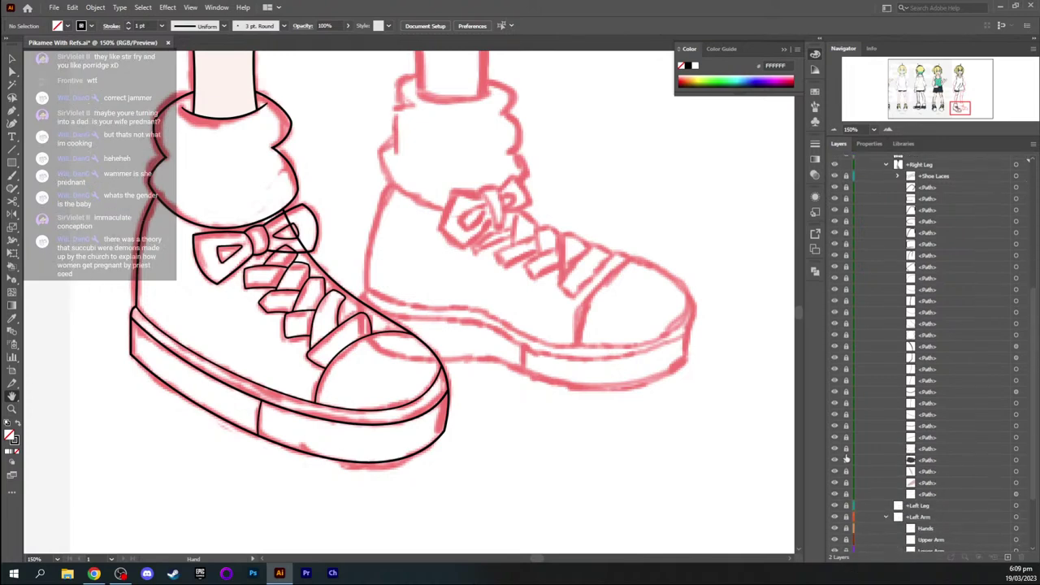
pyautogui.scroll(-3, 873, 486)
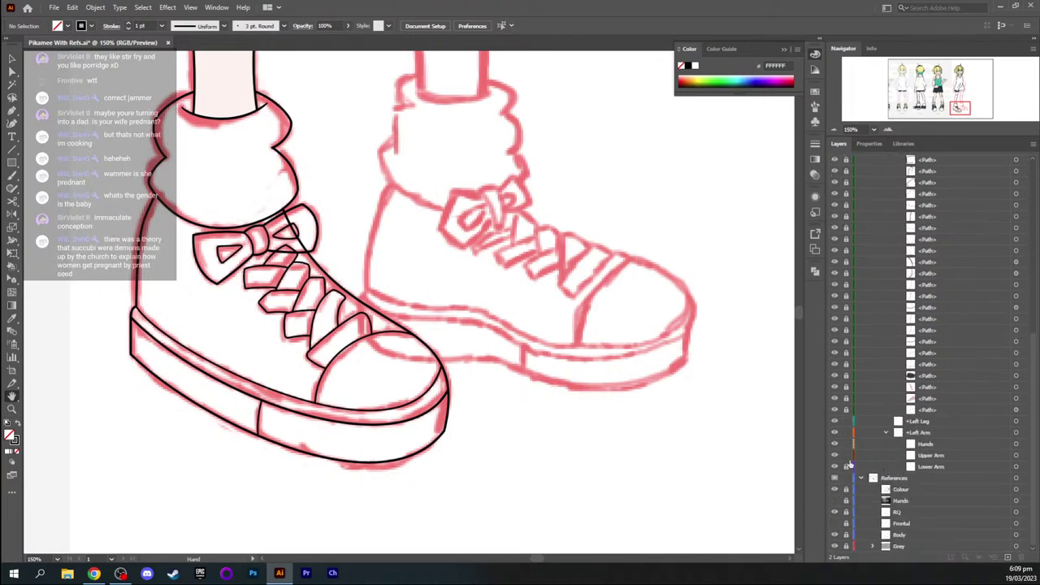
pyautogui.click(918, 410)
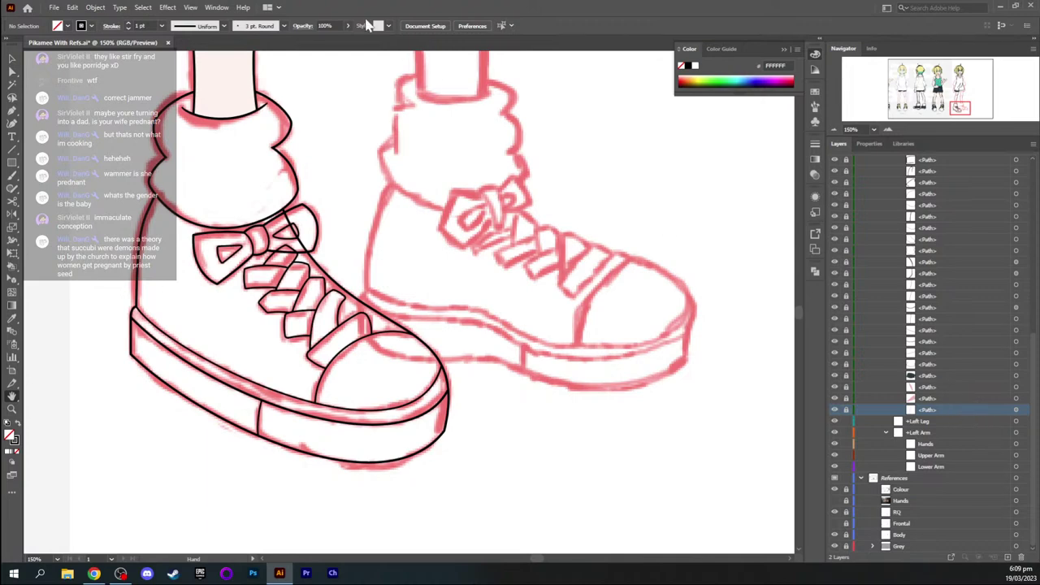
pyautogui.hotkey('ctrl', 's')
# Unlock all the individual paths in the Right Leg layer
pyautogui.hotkey('ctrl', '=')
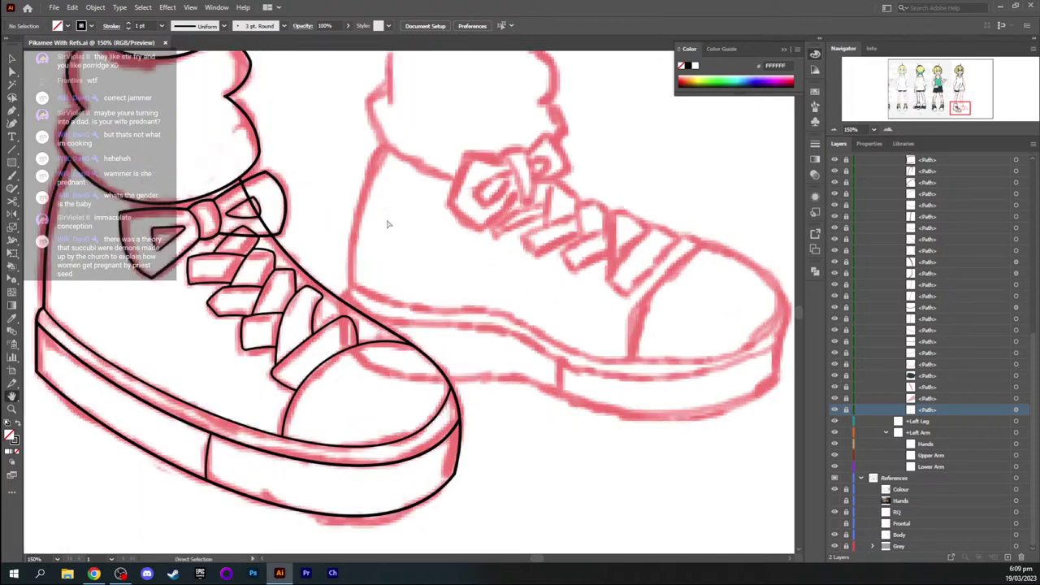
pyautogui.hotkey('ctrl', '=')
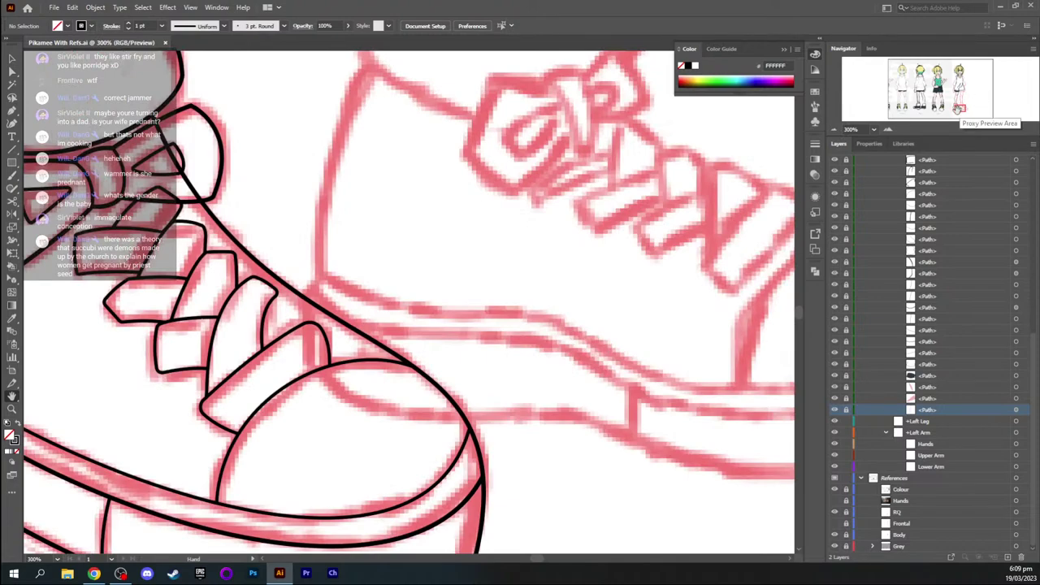
pyautogui.moveTo(960, 109); pyautogui.dragTo(958, 109)
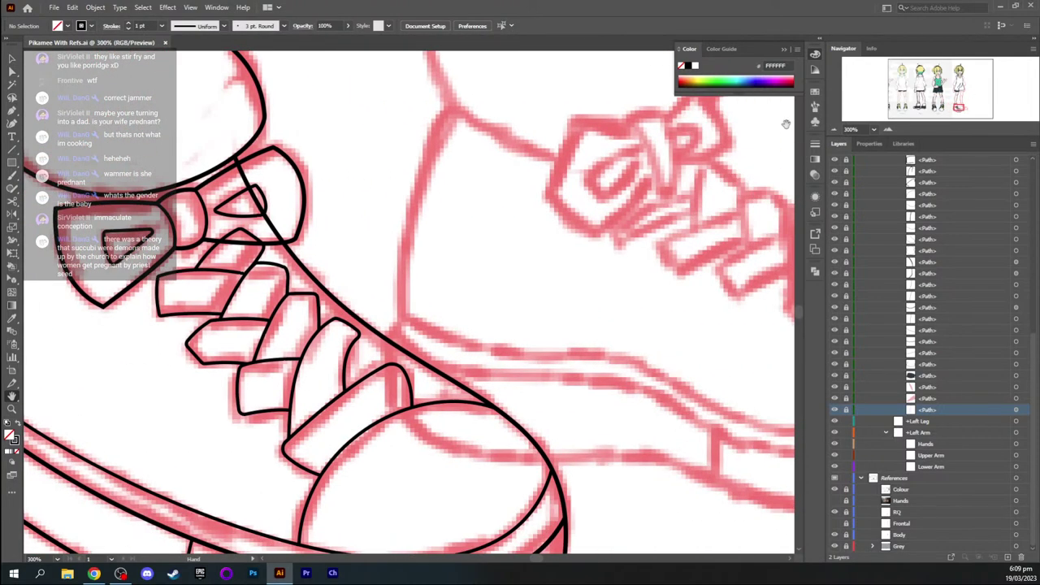
pyautogui.scroll(2, 953, 395)
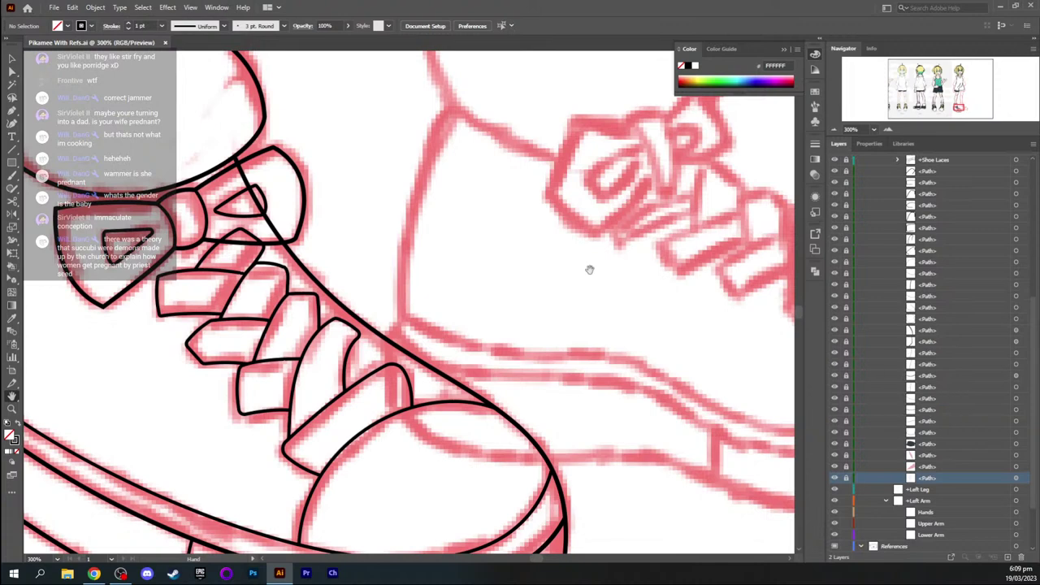
pyautogui.moveTo(849, 478); pyautogui.dragTo(845, 172)
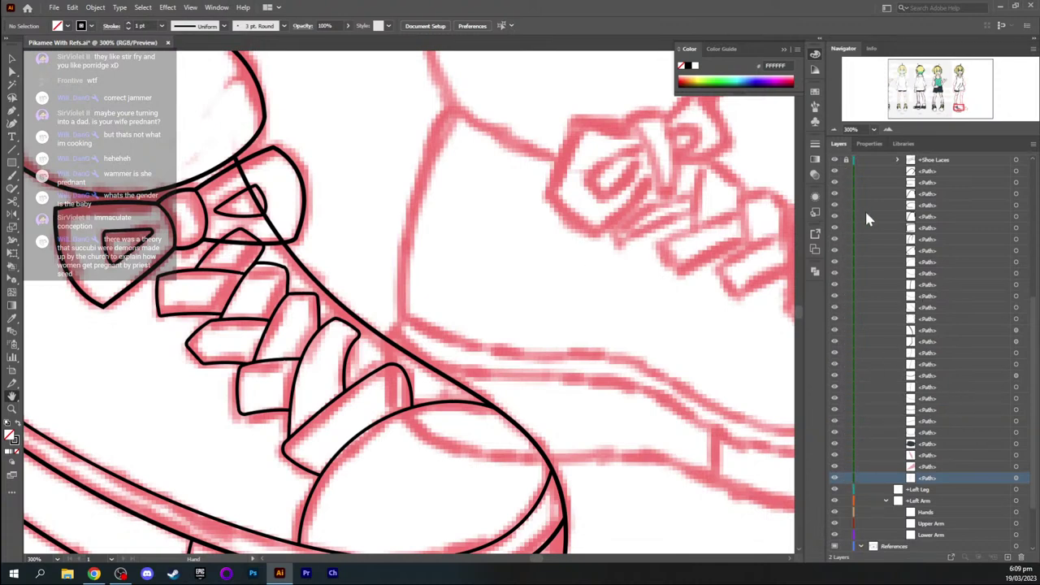
pyautogui.press('a')
# Lock the individual Right Leg paths again and unlock only the Shoe Laces sublayer for editing
pyautogui.scroll(3, 898, 254)
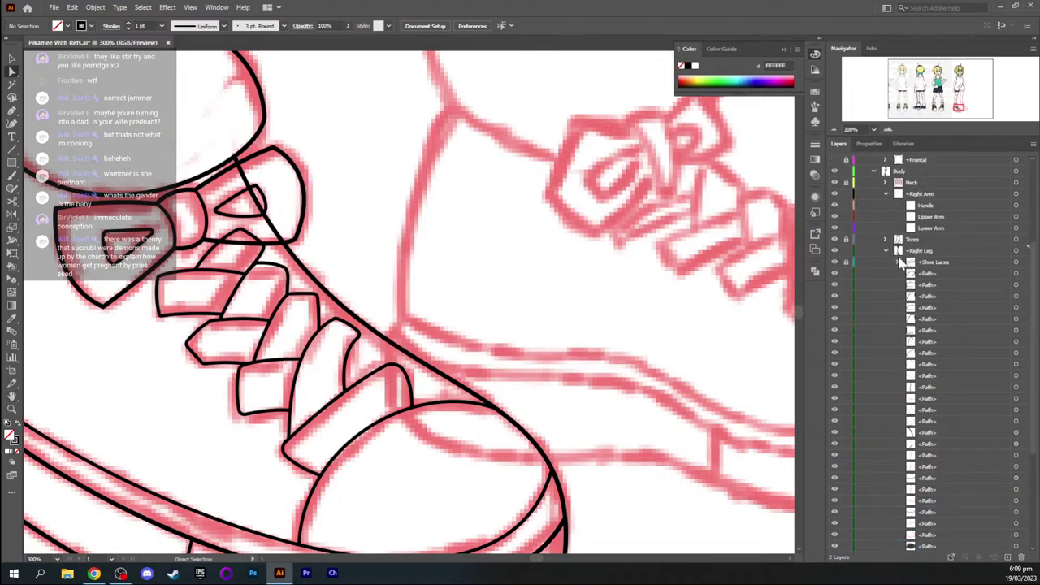
pyautogui.moveTo(848, 268); pyautogui.dragTo(849, 544)
pyautogui.scroll(-5, 847, 507)
pyautogui.scroll(-2, 868, 427)
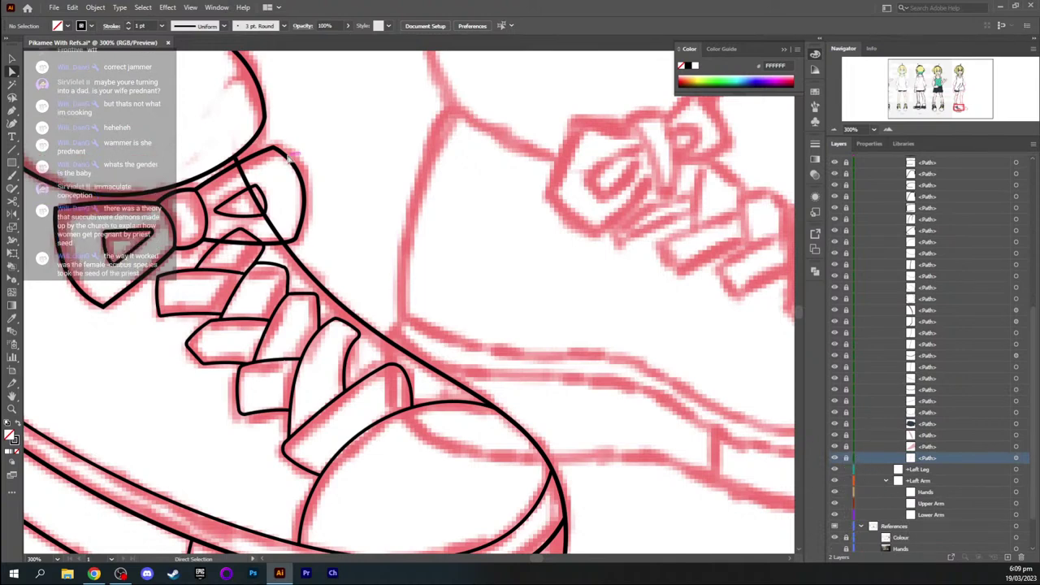
pyautogui.scroll(3, 941, 301)
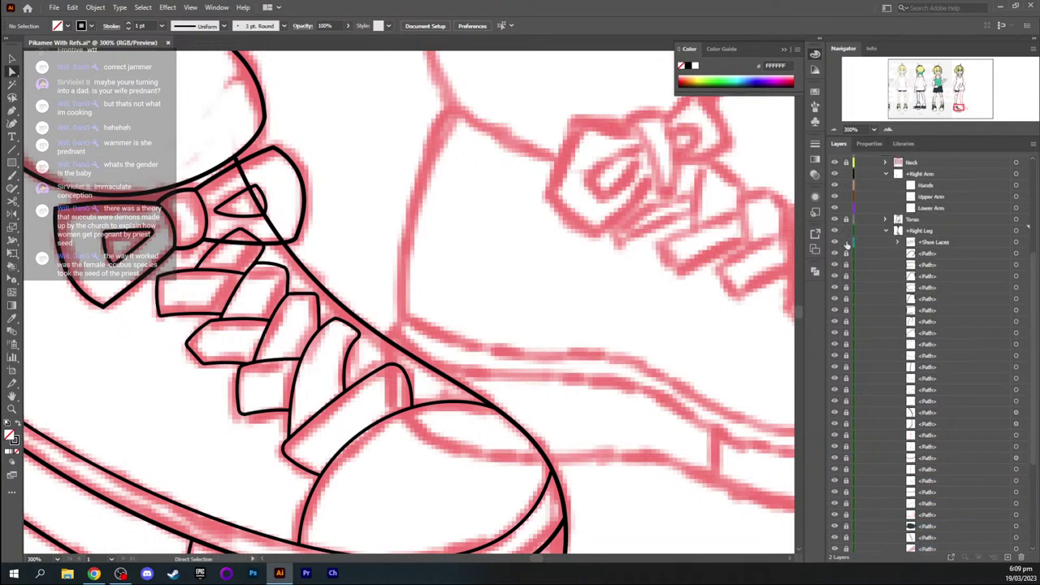
# Move the top and bottom outer corners of the bow's right loop slightly inward to narrow the loop
pyautogui.click(297, 168)
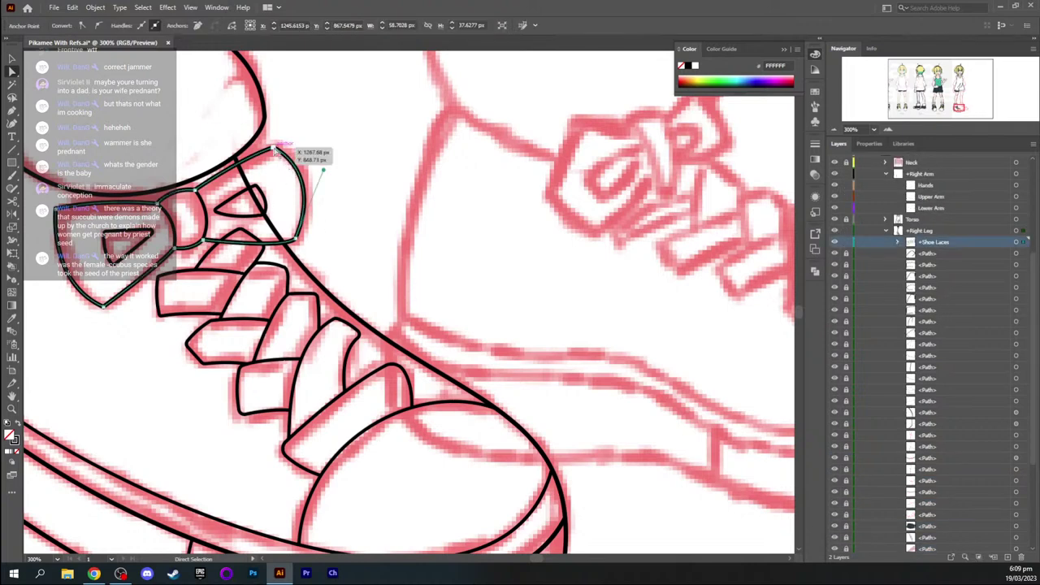
pyautogui.click(275, 149)
pyautogui.click(274, 151)
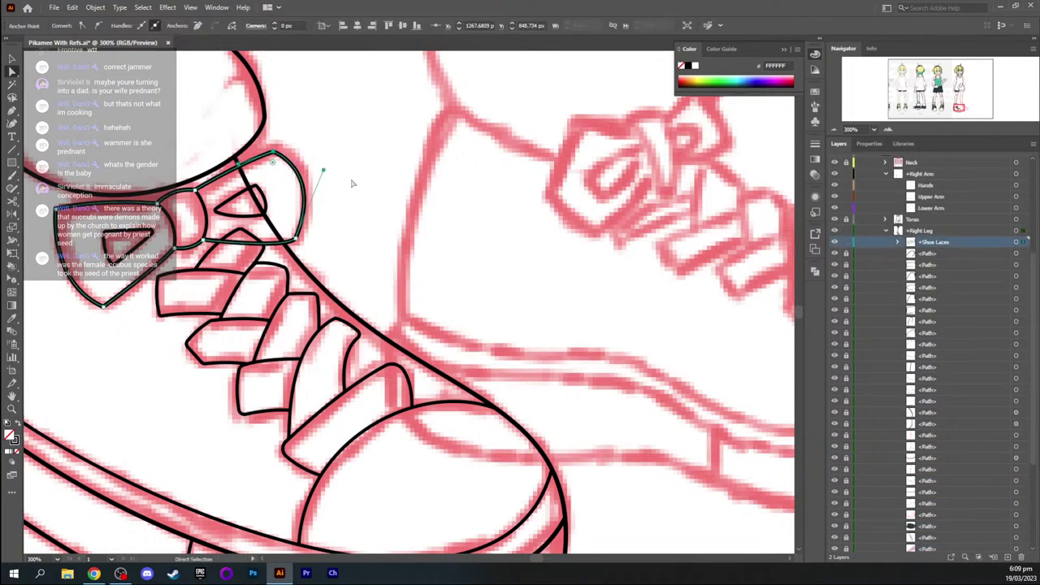
pyautogui.click(296, 241)
pyautogui.press('Left')
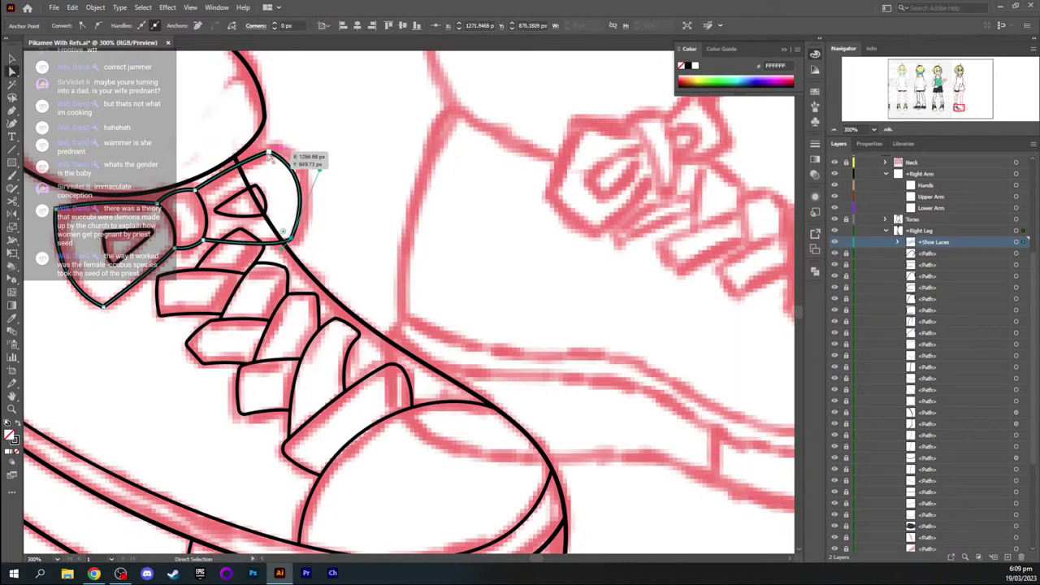
# Move the top corner of the bow's right loop slightly further inward and lock the Shoe Laces sublayer
pyautogui.moveTo(270, 151); pyautogui.dragTo(264, 162)
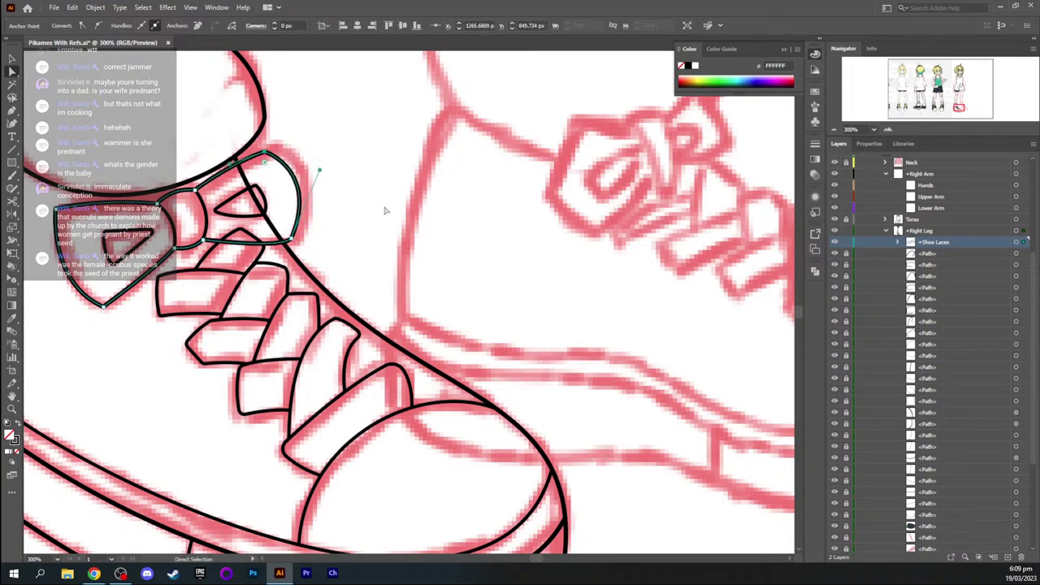
pyautogui.click(370, 206)
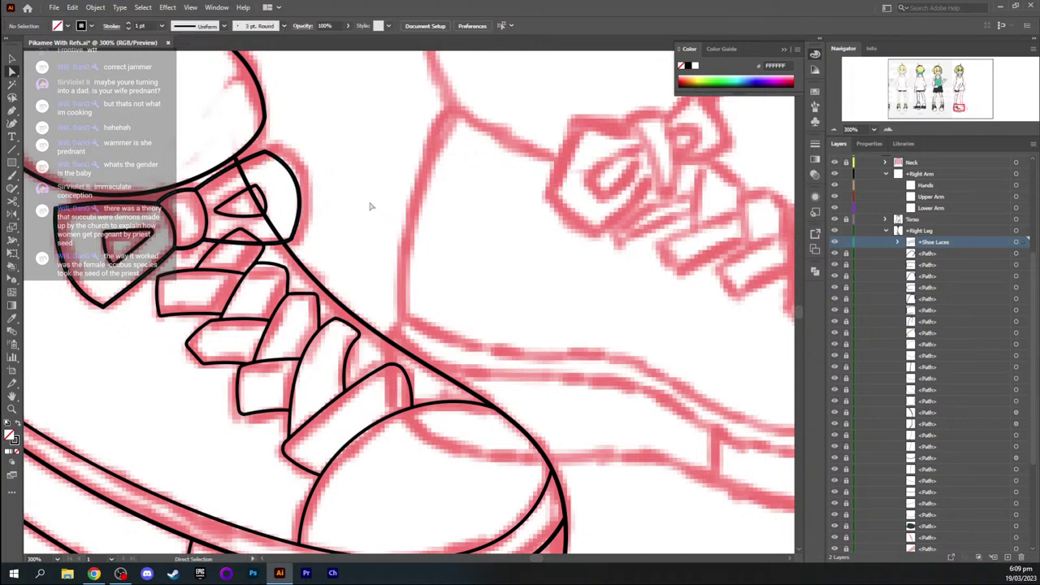
pyautogui.press('v')
pyautogui.click(151, 237)
pyautogui.moveTo(156, 233); pyautogui.dragTo(184, 232)
pyautogui.click(370, 230)
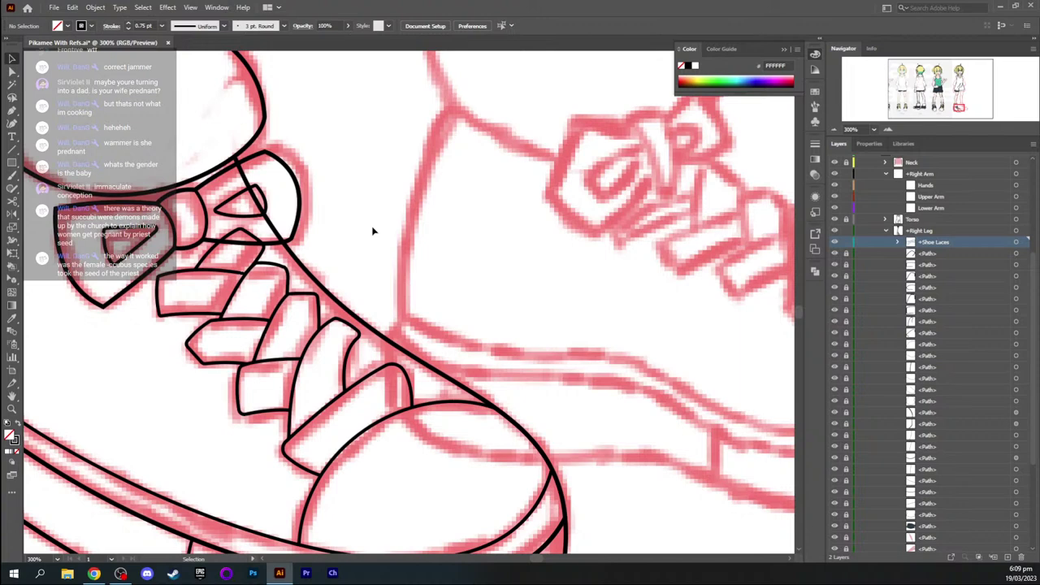
pyautogui.press('a')
pyautogui.press('v')
pyautogui.click(847, 242)
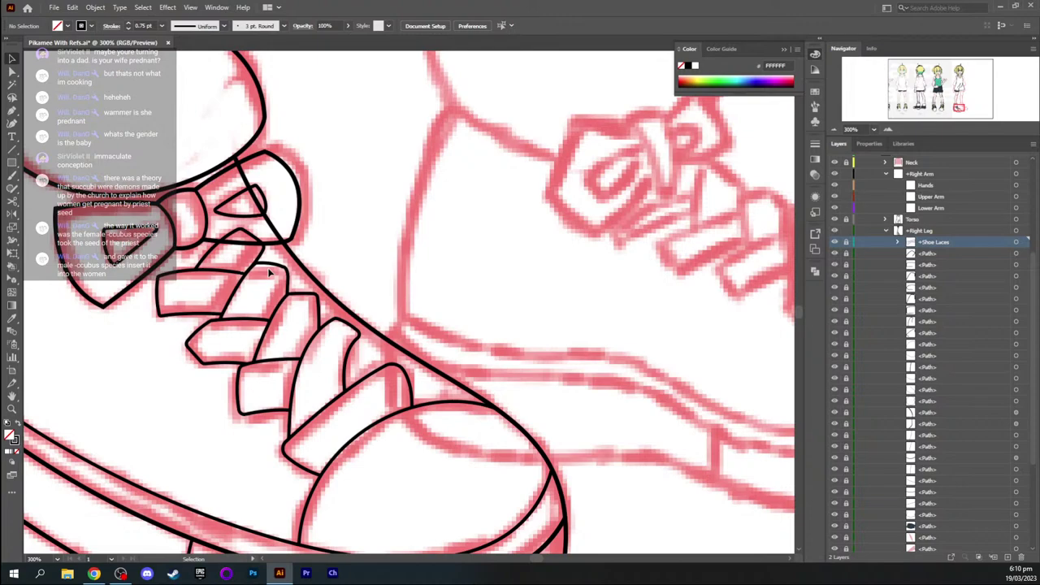
# Adjust the curve handle at the bottom outer corner of the bow's right loop, then relock the Shoe Laces sublayer
pyautogui.scroll(3, 419, 252)
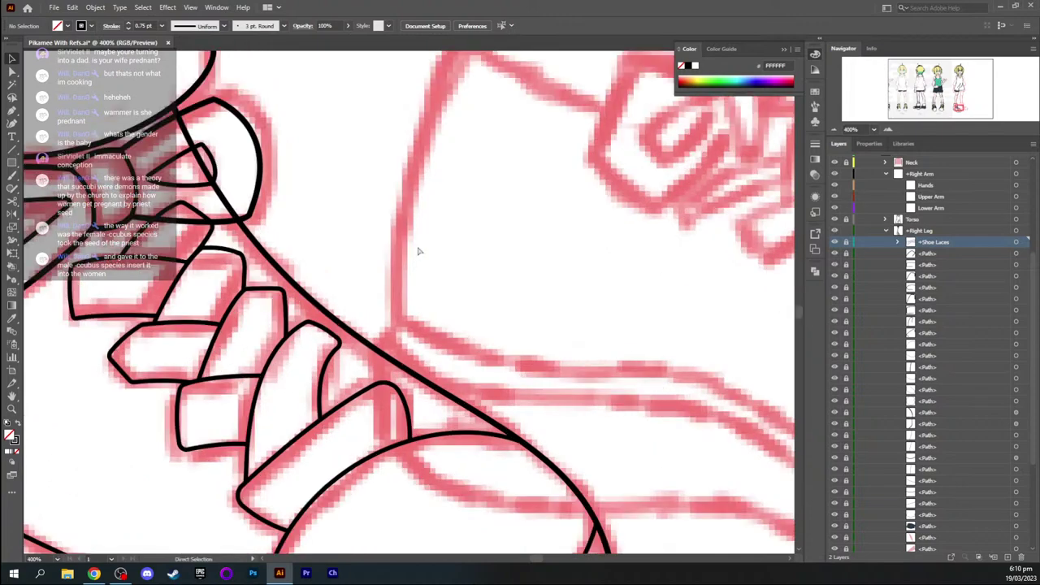
pyautogui.moveTo(201, 203); pyautogui.dragTo(288, 233)
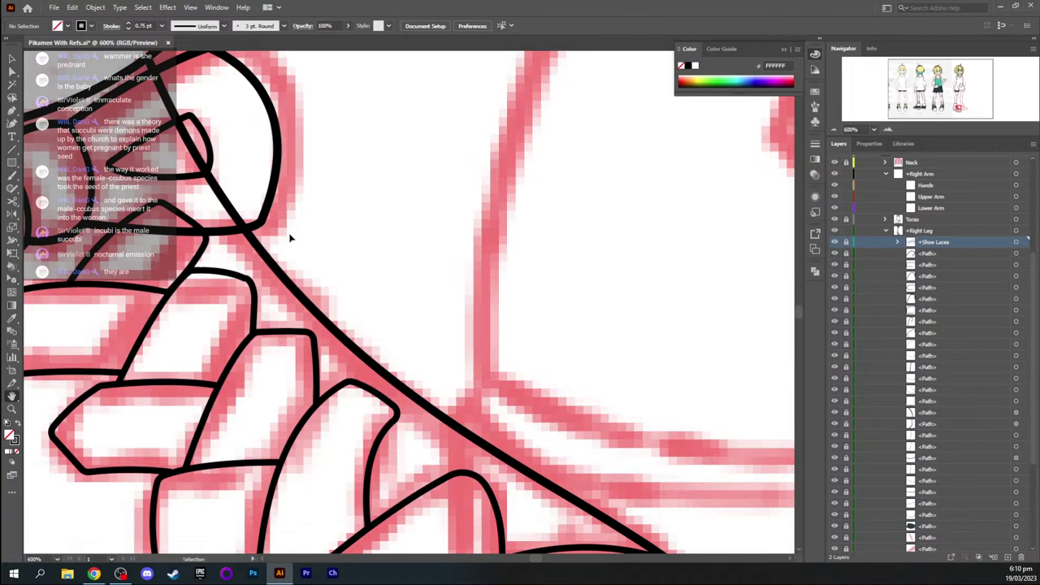
pyautogui.scroll(-5, 288, 233)
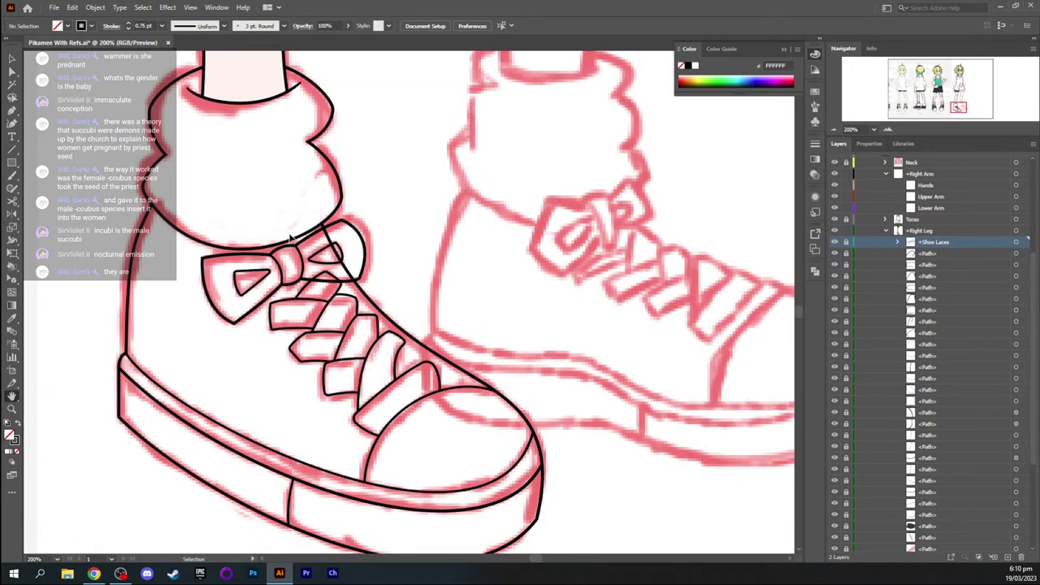
pyautogui.scroll(5, 289, 233)
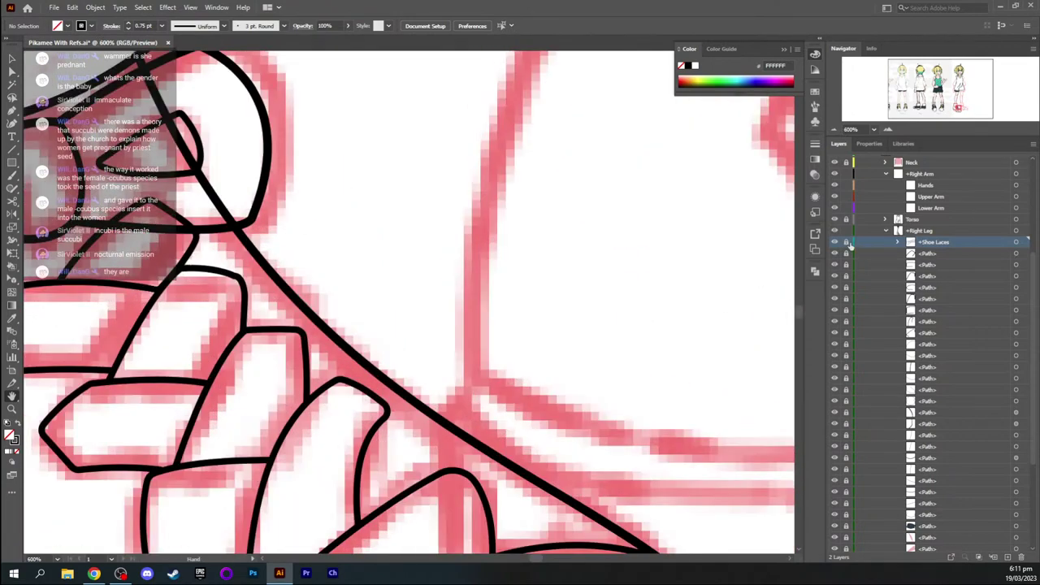
pyautogui.press('a')
pyautogui.click(255, 213)
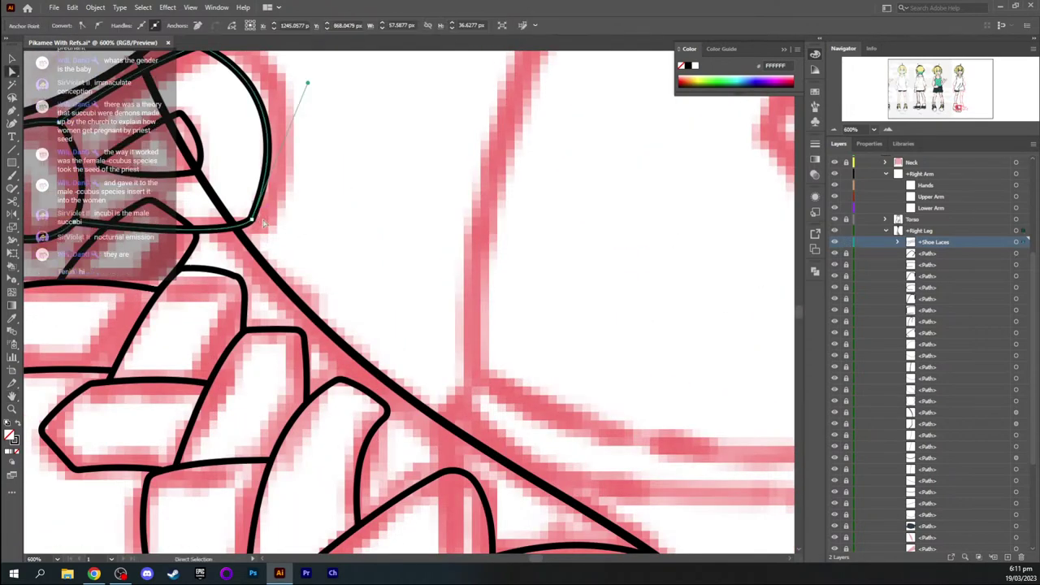
pyautogui.moveTo(308, 84); pyautogui.dragTo(312, 103)
pyautogui.press('v')
pyautogui.click(369, 136)
pyautogui.hotkey('ctrl', '-')
pyautogui.hotkey('ctrl', '-')
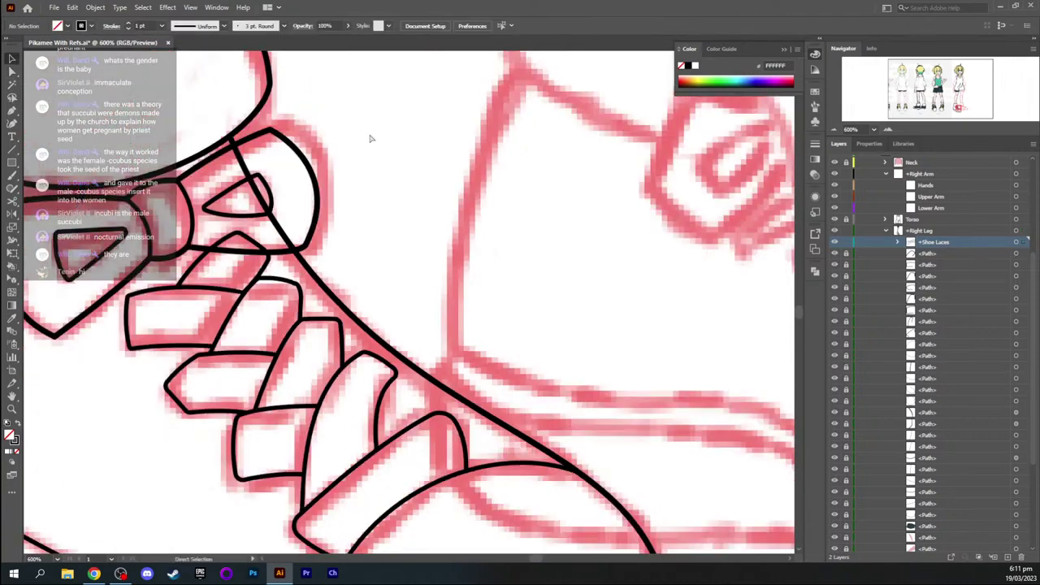
pyautogui.press('h')
pyautogui.moveTo(290, 201); pyautogui.dragTo(543, 125)
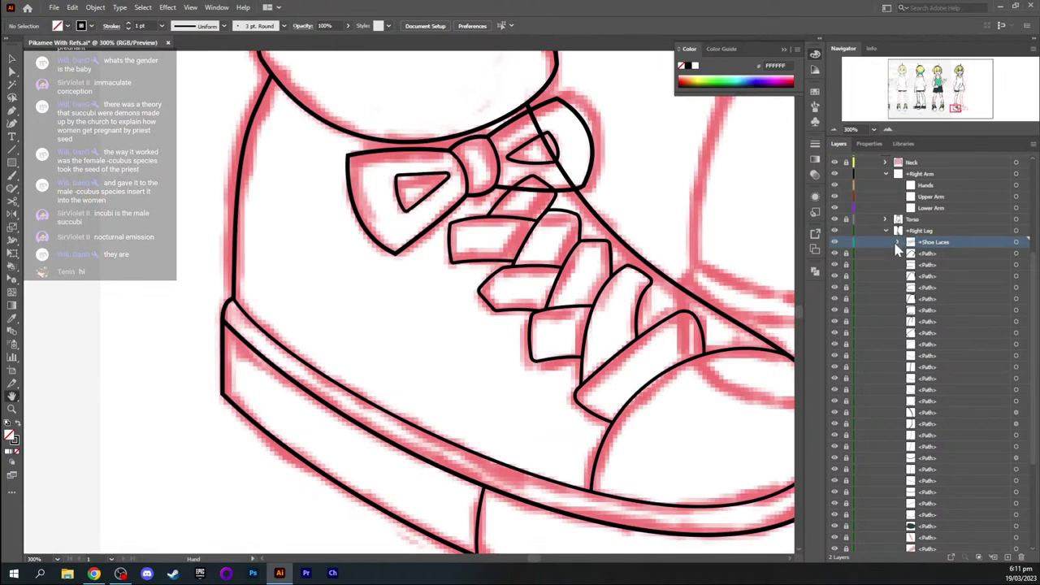
pyautogui.click(846, 243)
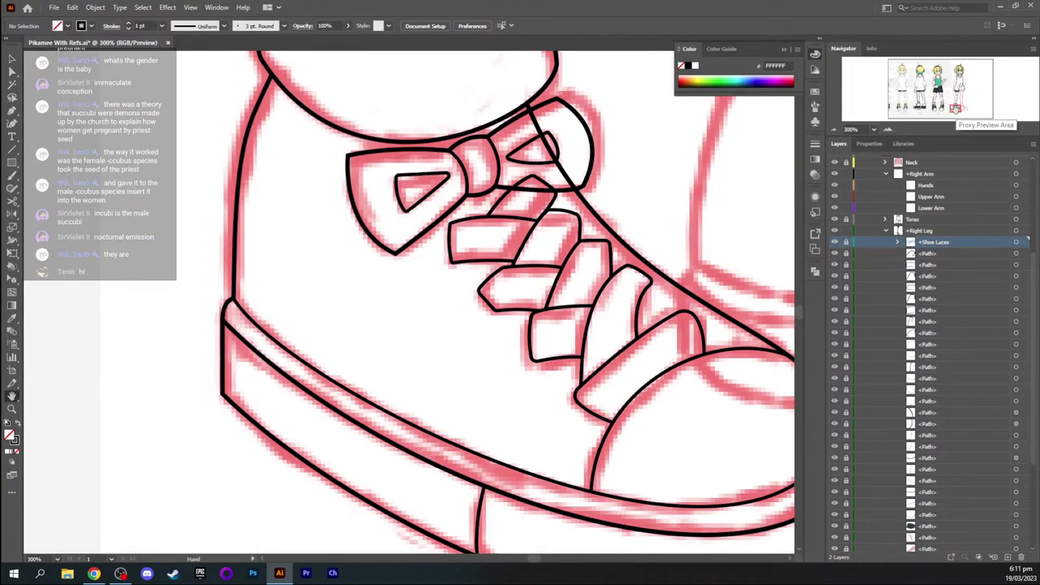
# Sample the shirt's white fill with no stroke using the Eyedropper
pyautogui.moveTo(954, 108); pyautogui.dragTo(957, 111)
pyautogui.hotkey('ctrl', '-')
pyautogui.hotkey('ctrl', '-')
pyautogui.hotkey('ctrl', '-')
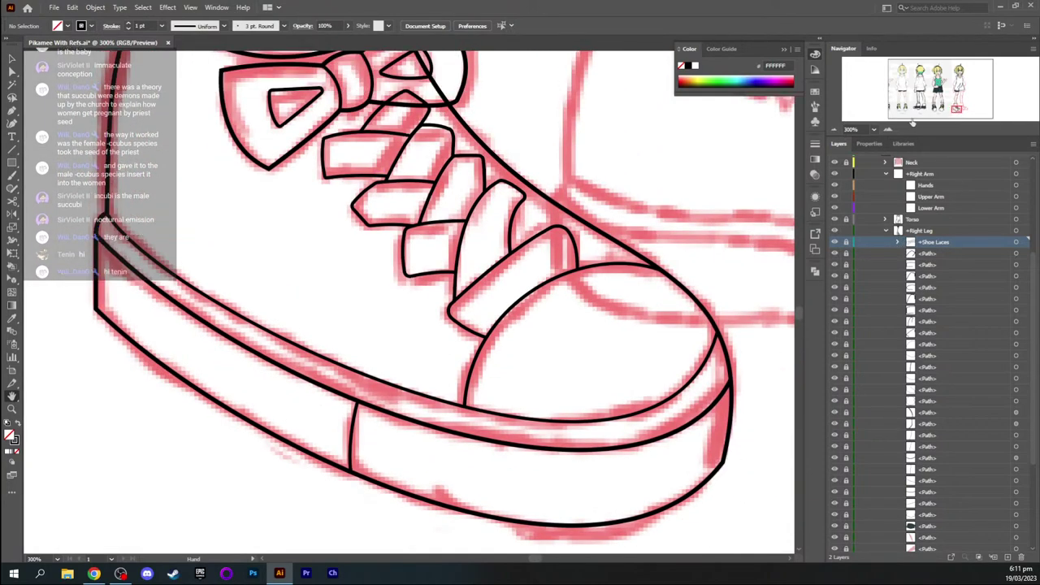
pyautogui.moveTo(943, 99)
pyautogui.mouseDown()
pyautogui.moveTo(884, 104)
pyautogui.moveTo(951, 105)
pyautogui.moveTo(957, 89)
pyautogui.moveTo(957, 99)
pyautogui.mouseUp()
pyautogui.press('i')
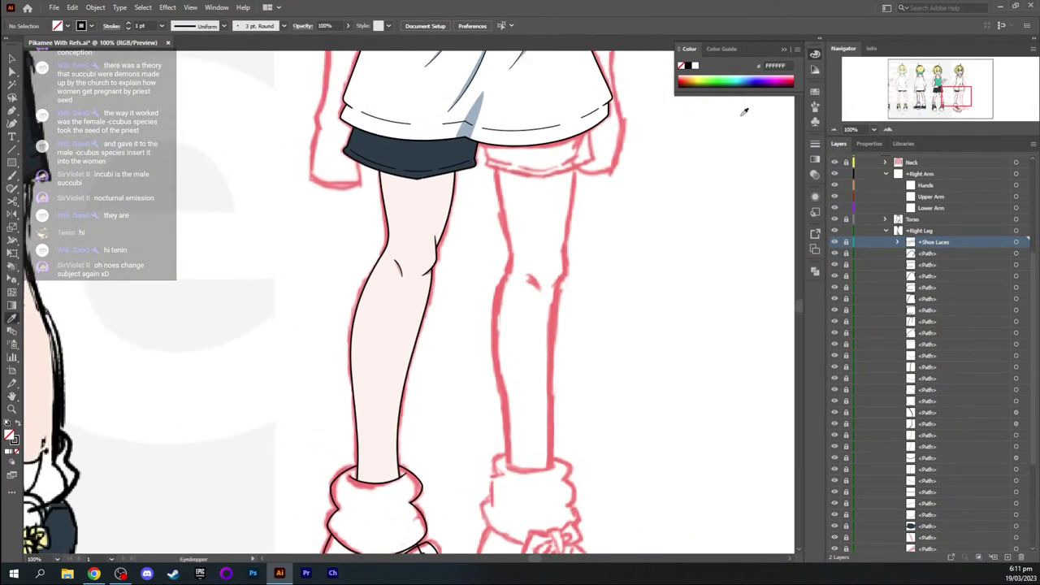
pyautogui.click(424, 101)
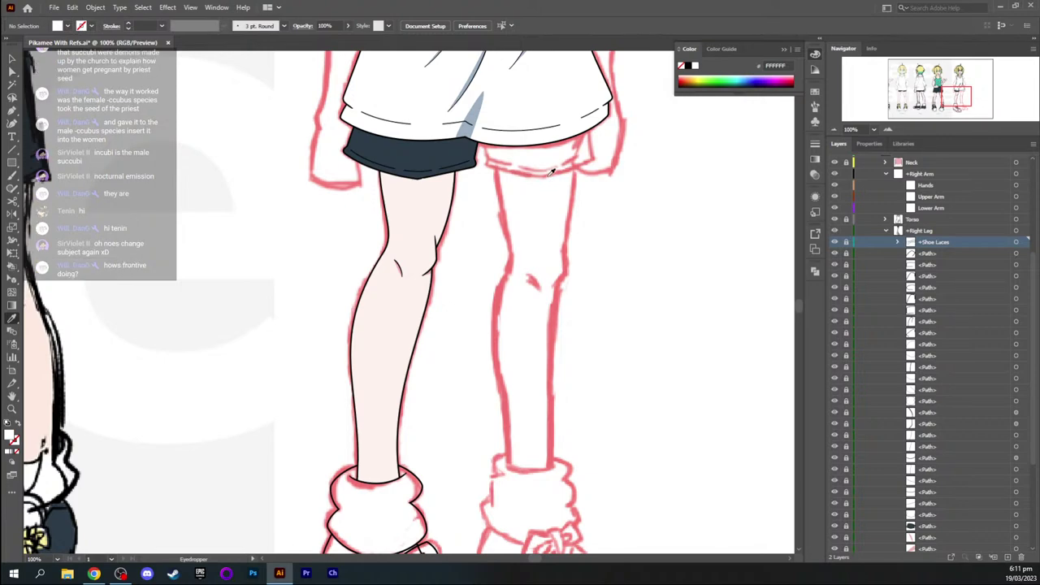
# Start a white fill shape with the Pen tool, curving across the sock cuff's top from its left edge to its right edge
pyautogui.moveTo(952, 86); pyautogui.dragTo(934, 114)
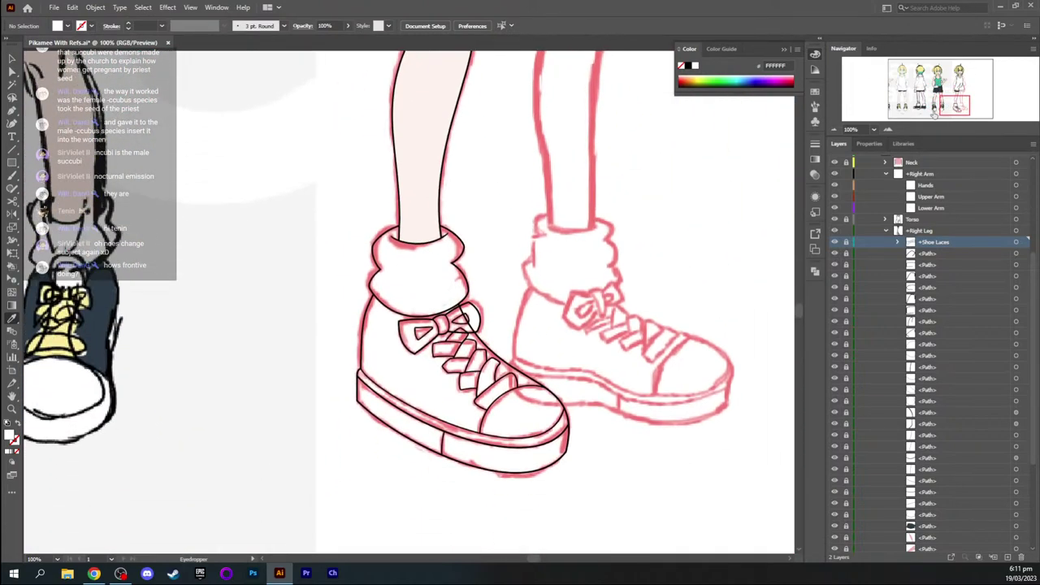
pyautogui.hotkey('ctrl', '=')
pyautogui.hotkey('ctrl', '=')
pyautogui.hotkey('ctrl', '=')
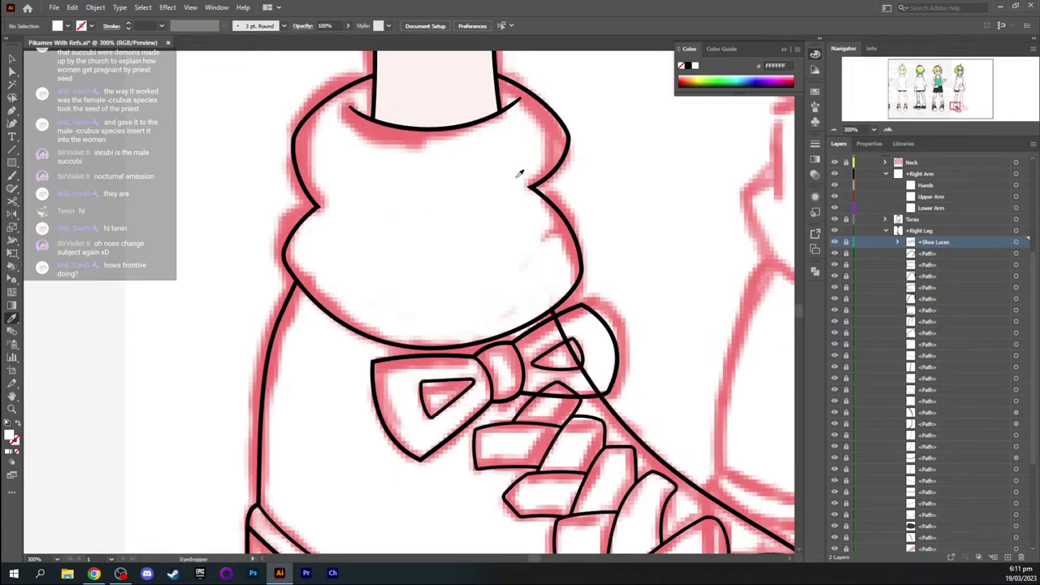
pyautogui.moveTo(953, 107)
pyautogui.mouseDown()
pyautogui.moveTo(958, 87)
pyautogui.moveTo(955, 106)
pyautogui.mouseUp()
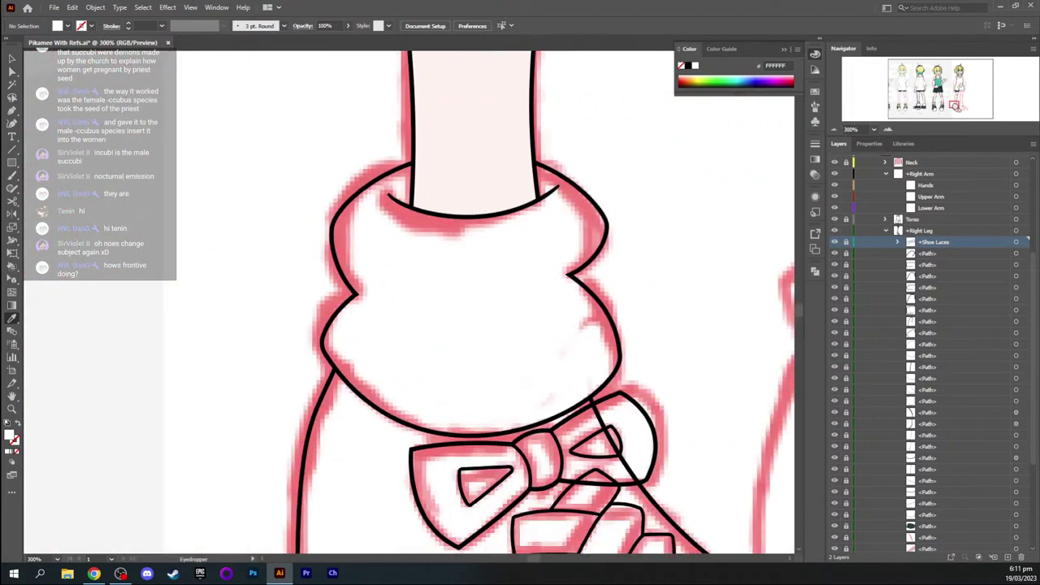
pyautogui.press('p')
pyautogui.scroll(-3, 937, 377)
pyautogui.scroll(-1, 936, 378)
pyautogui.click(926, 410)
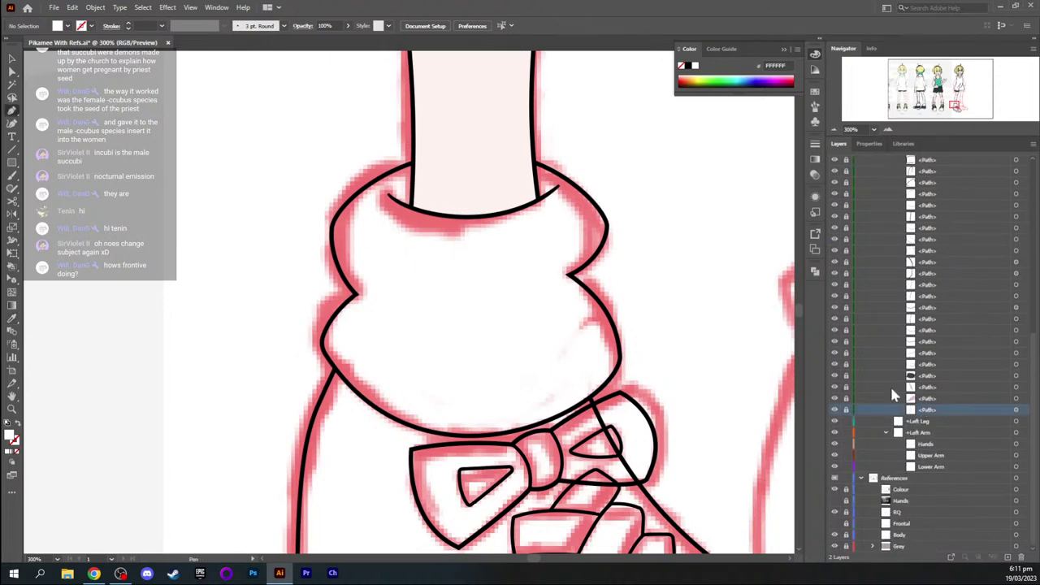
pyautogui.click(333, 224)
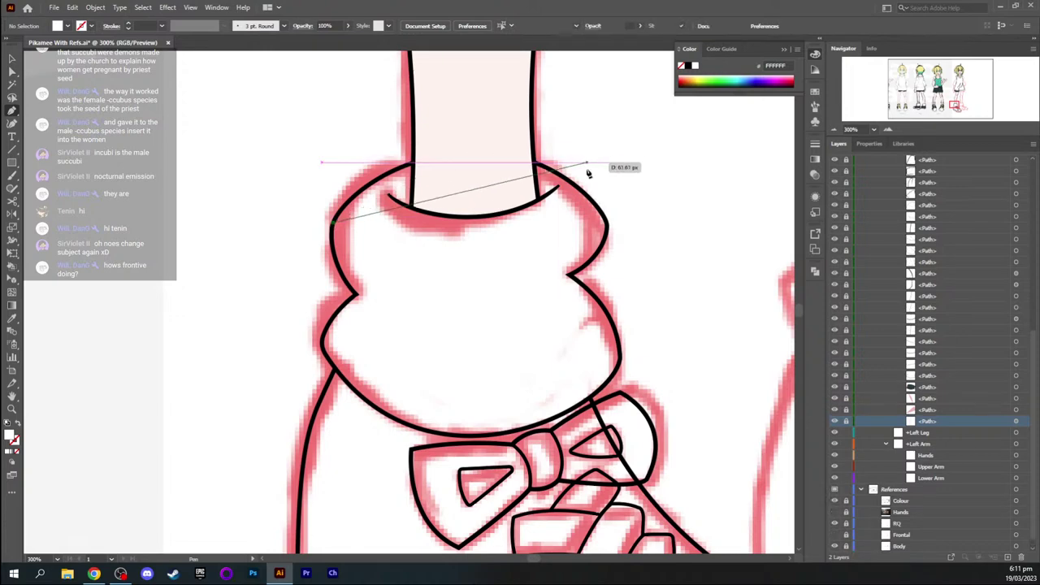
pyautogui.moveTo(608, 225); pyautogui.dragTo(700, 379)
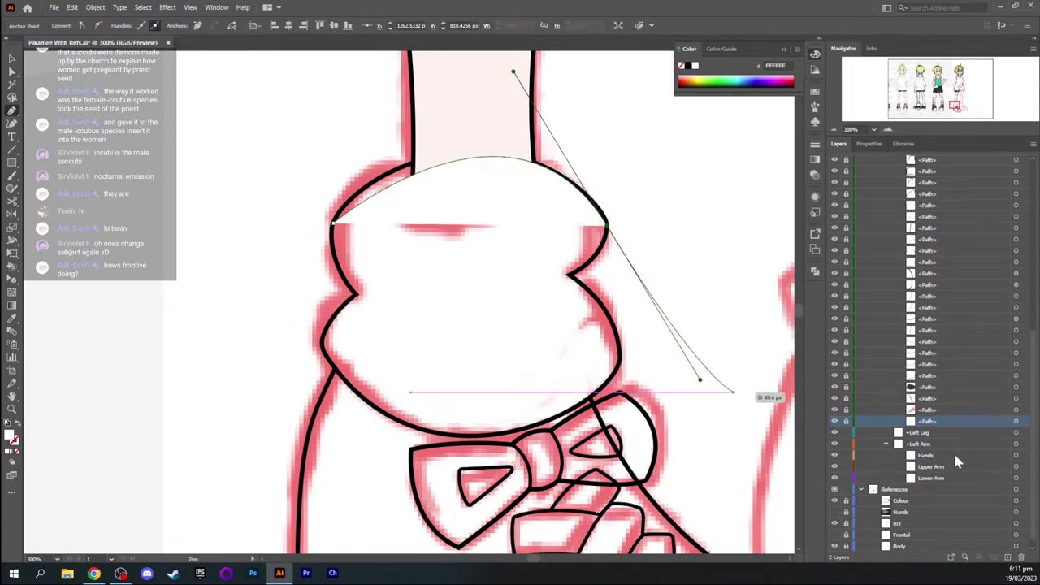
# Move the new white path to the bottom of the Right Leg layer, beneath the line art
pyautogui.scroll(5, 957, 398)
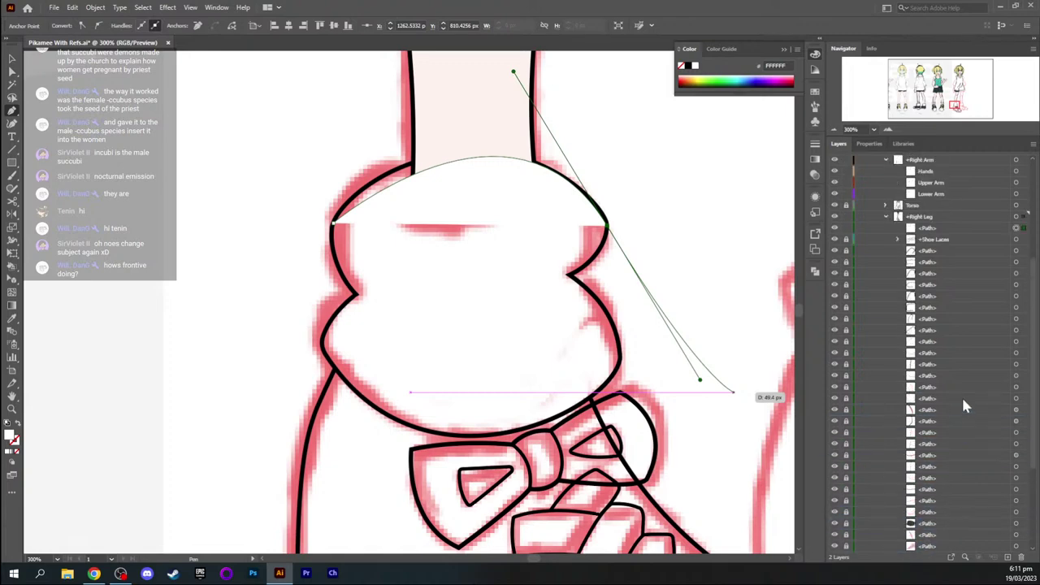
pyautogui.click(934, 228)
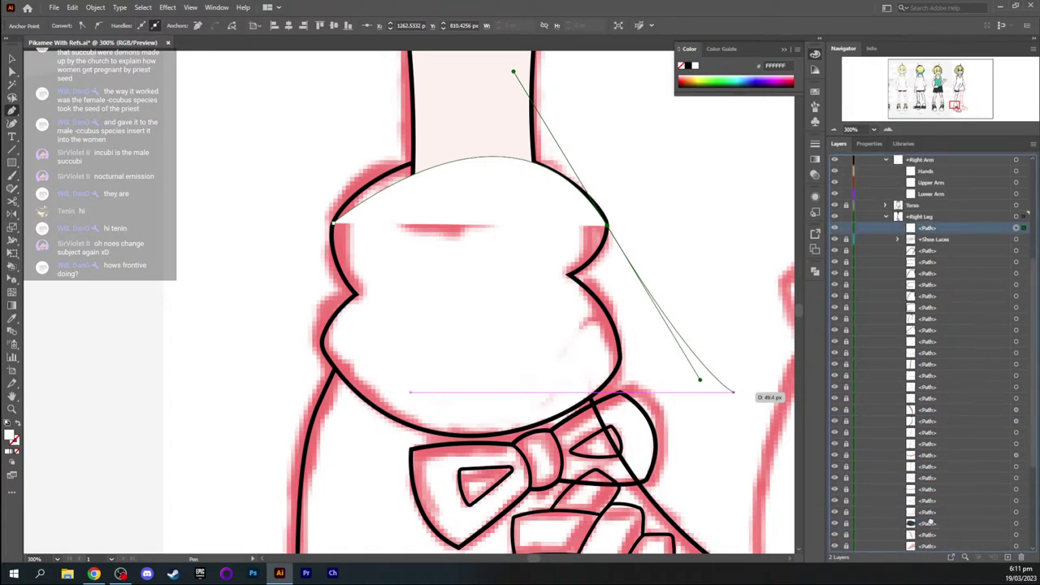
pyautogui.scroll(-1, 934, 520)
pyautogui.moveTo(938, 571); pyautogui.dragTo(932, 540)
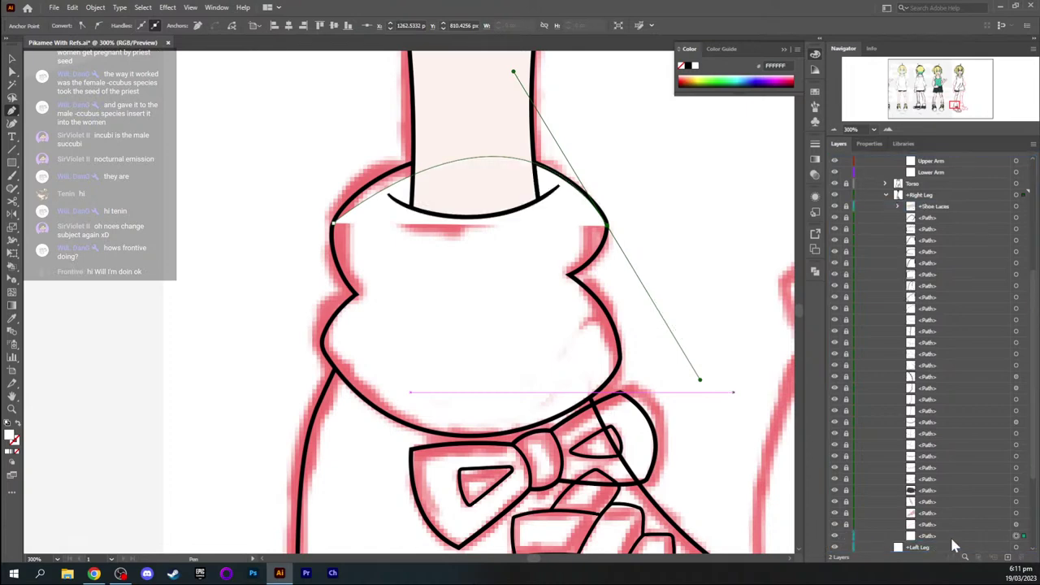
# Adjust the handles at both ends of the white shape's top curve to follow the sock cuff outline more closely
pyautogui.press('a')
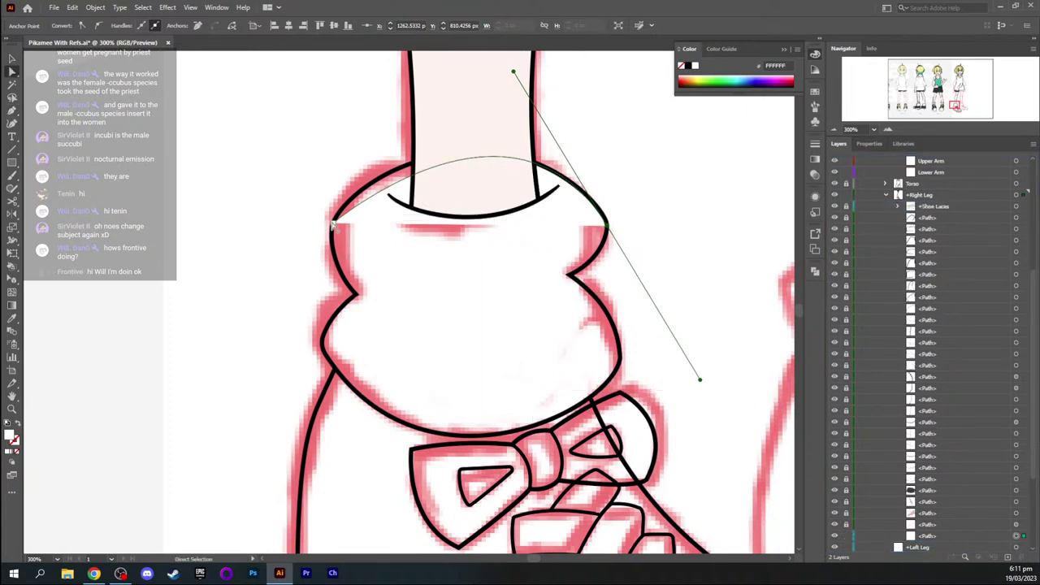
pyautogui.click(333, 223)
pyautogui.moveTo(331, 225); pyautogui.dragTo(342, 188)
pyautogui.moveTo(514, 71); pyautogui.dragTo(555, 104)
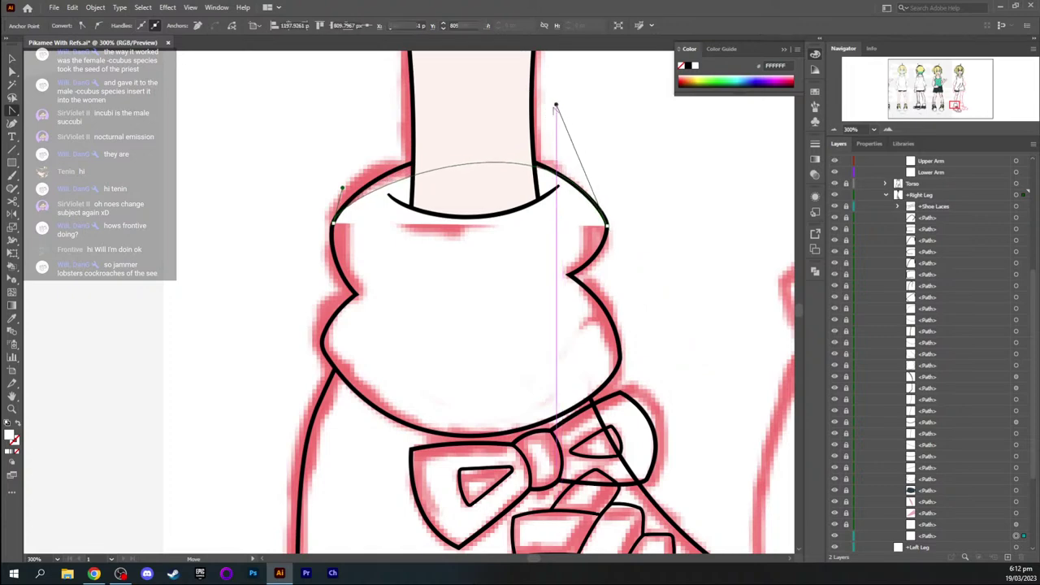
# Add an anchor point at the middle of the white shape's top curve, raise it slightly, and bend the left side along the cuff
pyautogui.press('+')
pyautogui.click(471, 163)
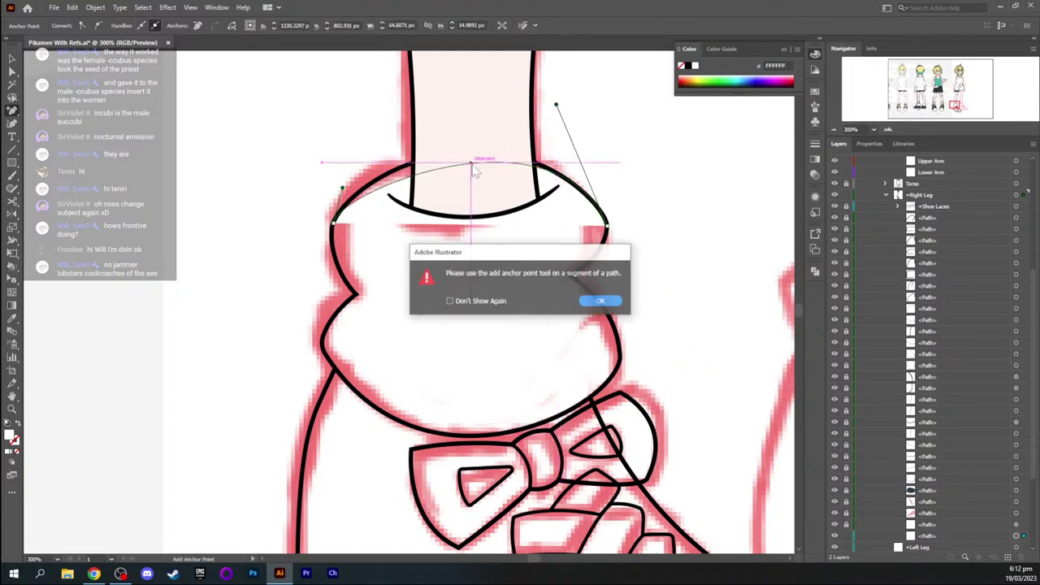
pyautogui.click(601, 301)
pyautogui.click(477, 164)
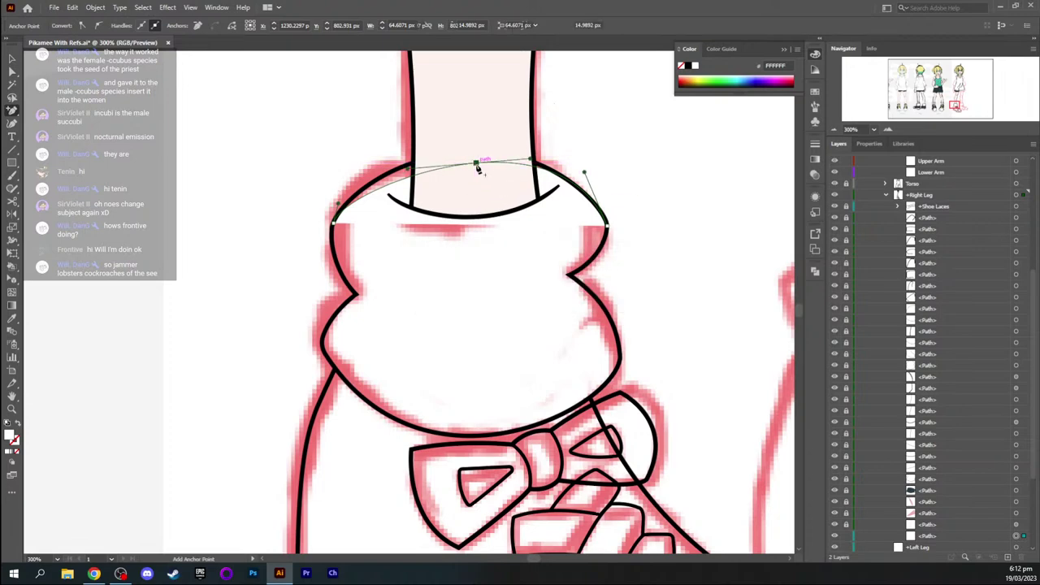
pyautogui.press('a')
pyautogui.moveTo(476, 165)
pyautogui.mouseDown()
pyautogui.moveTo(478, 154)
pyautogui.moveTo(455, 155)
pyautogui.moveTo(464, 153)
pyautogui.mouseUp()
pyautogui.hotkey('shift', 'c')
pyautogui.moveTo(339, 203); pyautogui.dragTo(363, 182)
# Continue the white path from its left end down the cuff outline to the sock's left notch
pyautogui.press('space')
pyautogui.moveTo(401, 262); pyautogui.dragTo(408, 228)
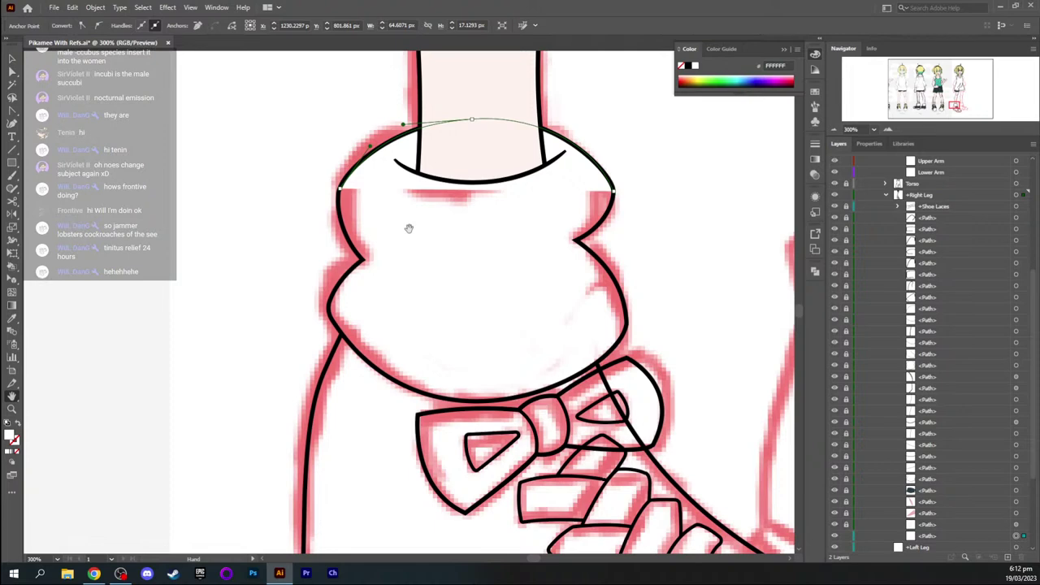
pyautogui.press('p')
pyautogui.click(340, 190)
pyautogui.click(339, 188)
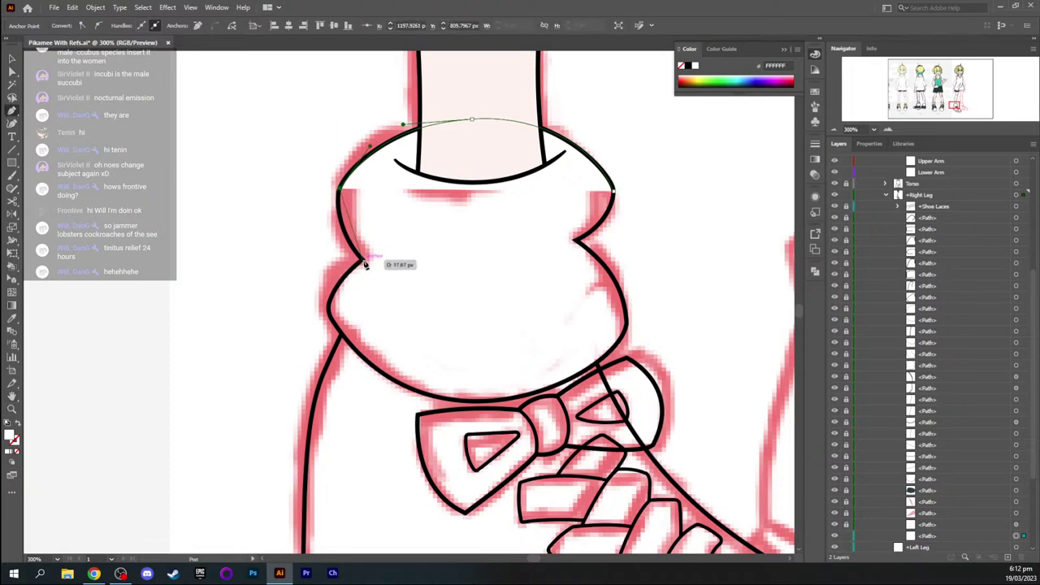
pyautogui.moveTo(364, 261); pyautogui.dragTo(398, 301)
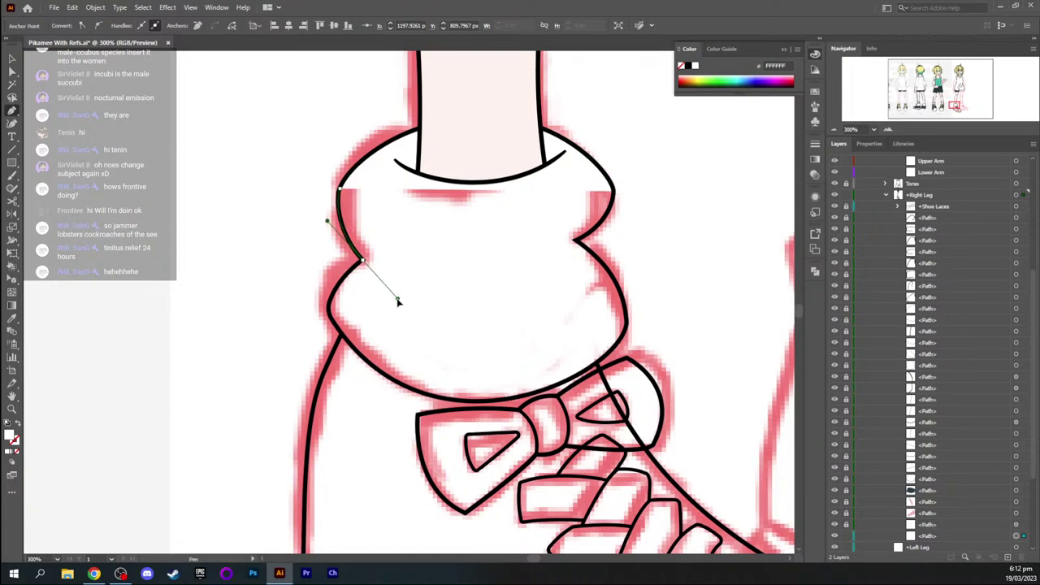
# Fine-tune the upper handle of the white shape's left cuff anchor to match the outline, and select the shape
pyautogui.press('a')
pyautogui.click(403, 228)
pyautogui.click(340, 190)
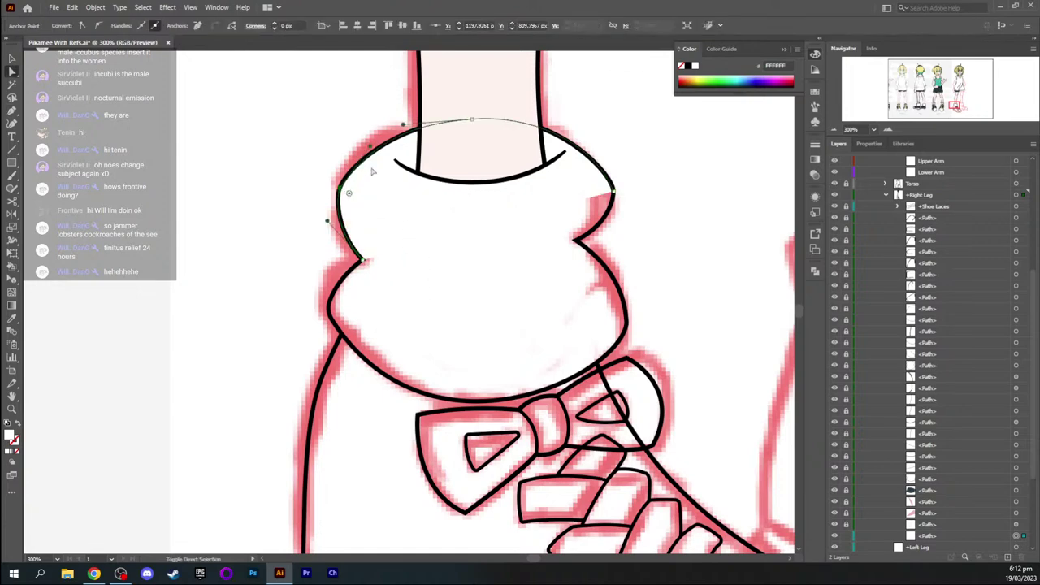
pyautogui.hotkey('shift', 'c')
pyautogui.moveTo(370, 147); pyautogui.dragTo(364, 149)
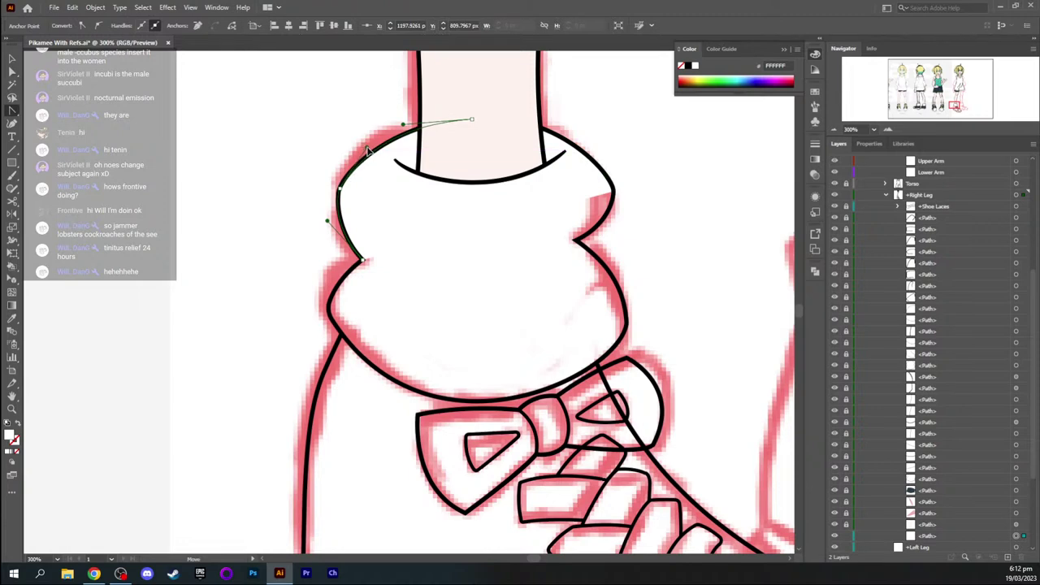
pyautogui.press('v')
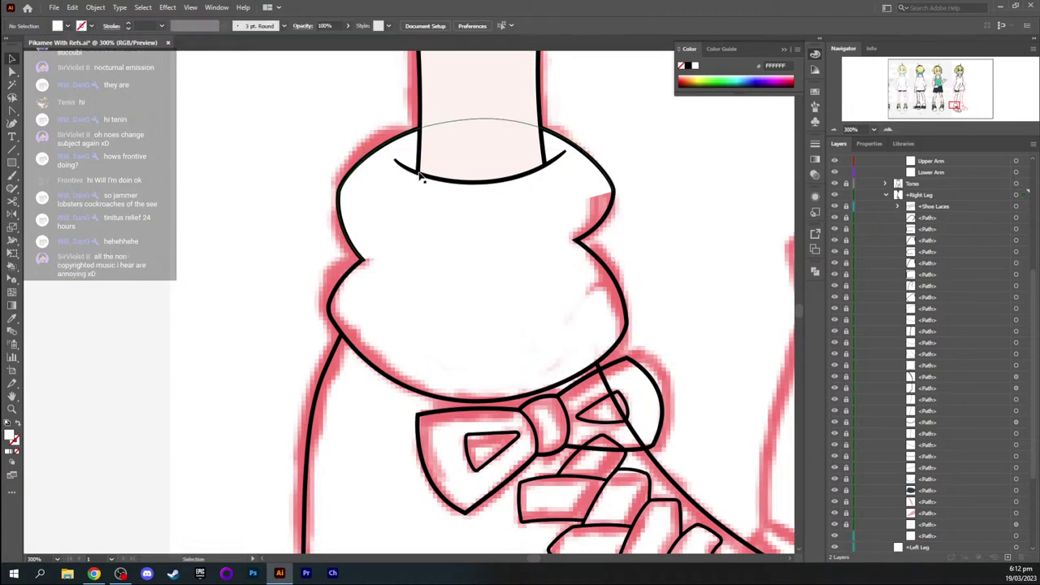
pyautogui.press('v')
pyautogui.click(555, 215)
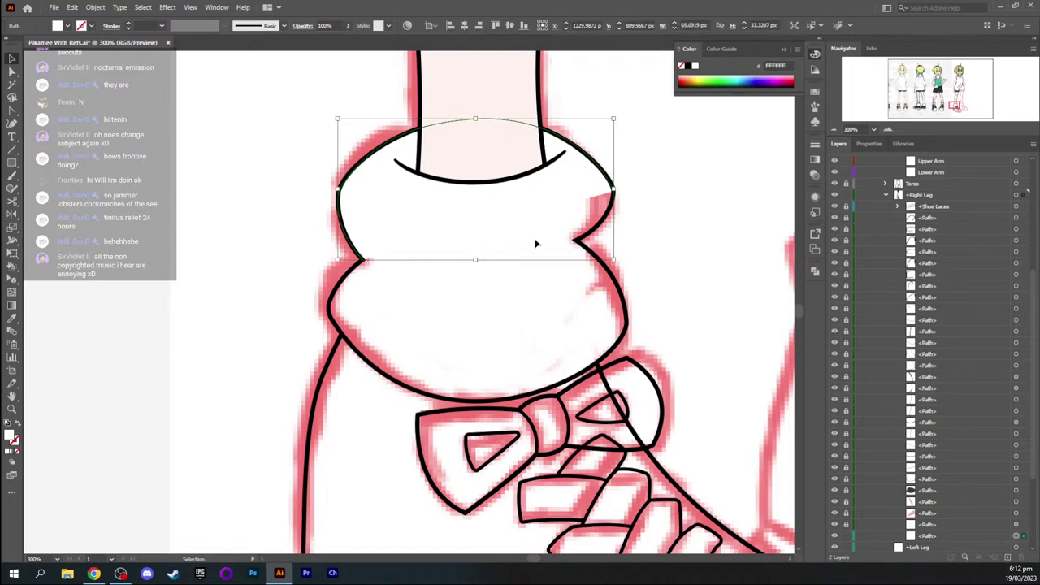
# Continue the white sock path from the cuff's right anchor down to the sock's right notch, and deselect it
pyautogui.click(542, 245)
pyautogui.moveTo(554, 222); pyautogui.dragTo(494, 228)
pyautogui.press('a')
pyautogui.click(498, 203)
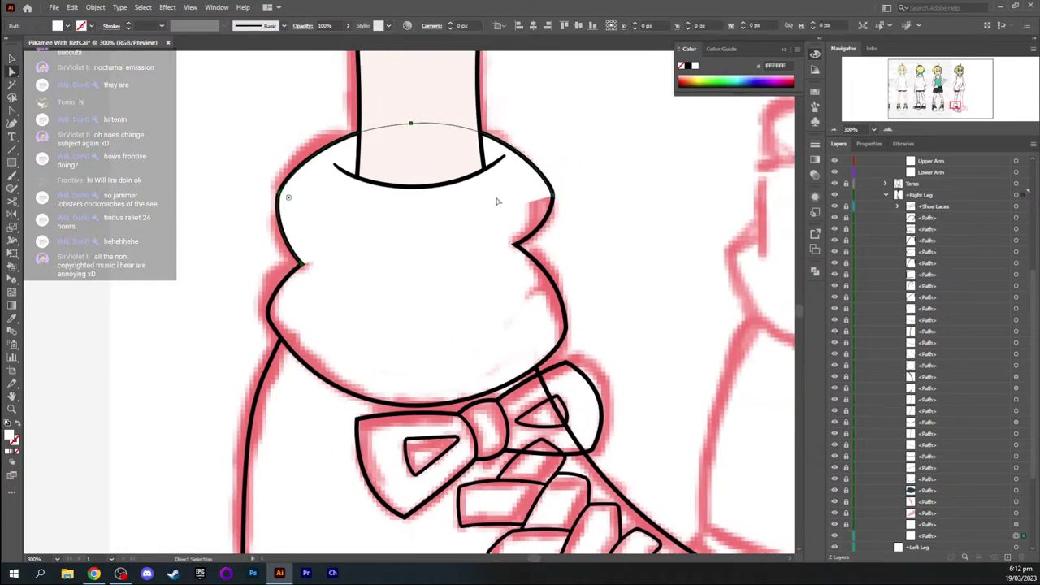
pyautogui.press('p')
pyautogui.click(555, 197)
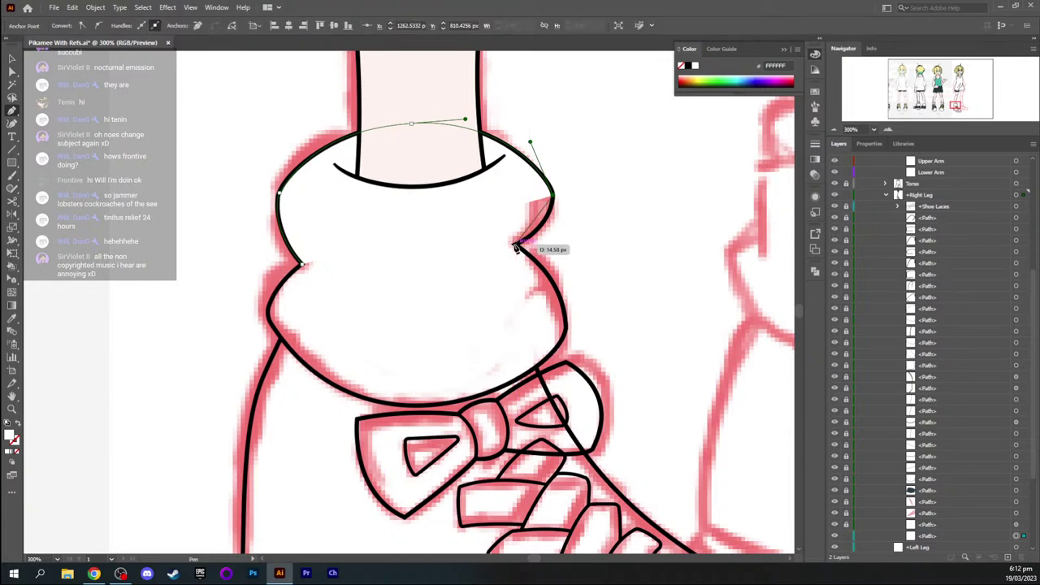
pyautogui.moveTo(515, 248); pyautogui.dragTo(477, 267)
pyautogui.press('v')
pyautogui.click(610, 272)
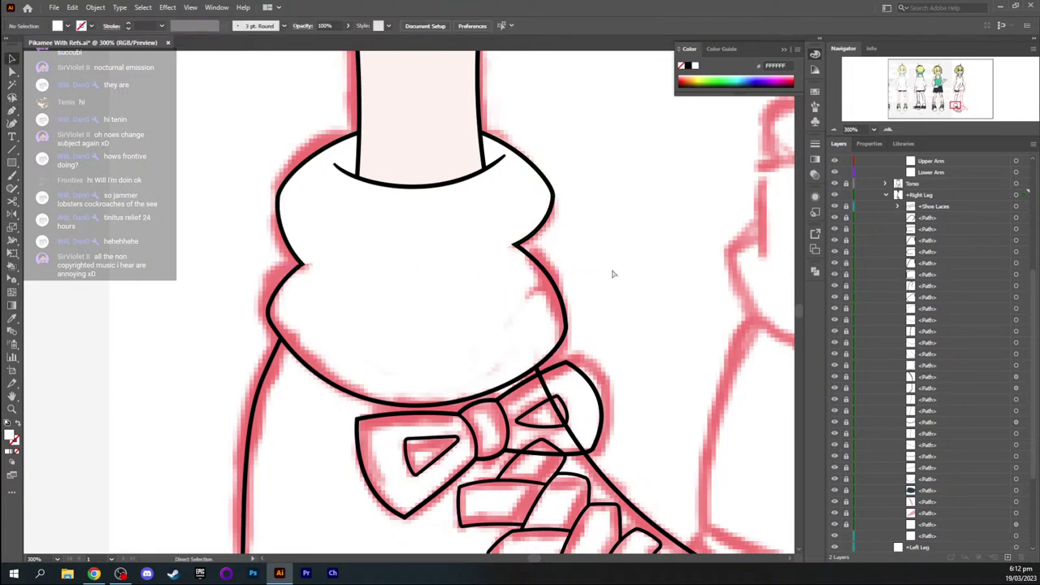
# Extend the white path from the right notch along the lower roll's outline to the sock's lower right bulge
pyautogui.hotkey('ctrl', '+')
pyautogui.moveTo(612, 274); pyautogui.dragTo(468, 298)
pyautogui.press('a')
pyautogui.click(479, 212)
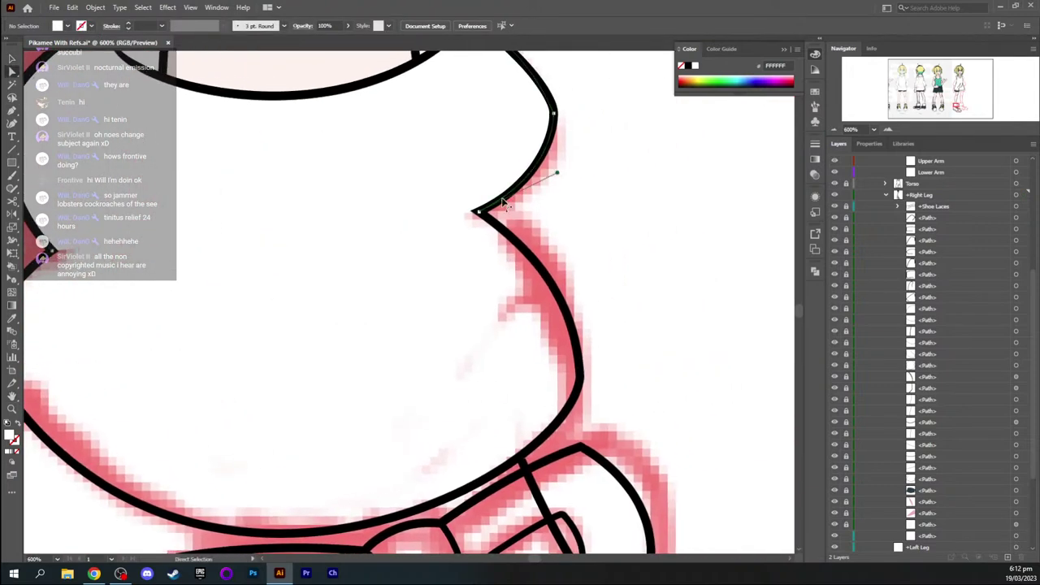
pyautogui.press('p')
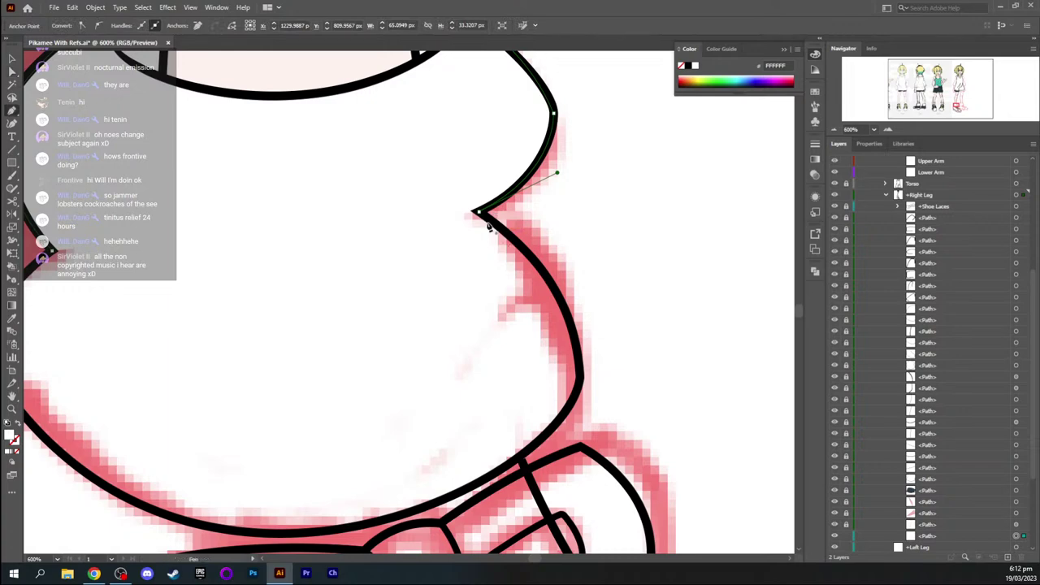
pyautogui.click(478, 213)
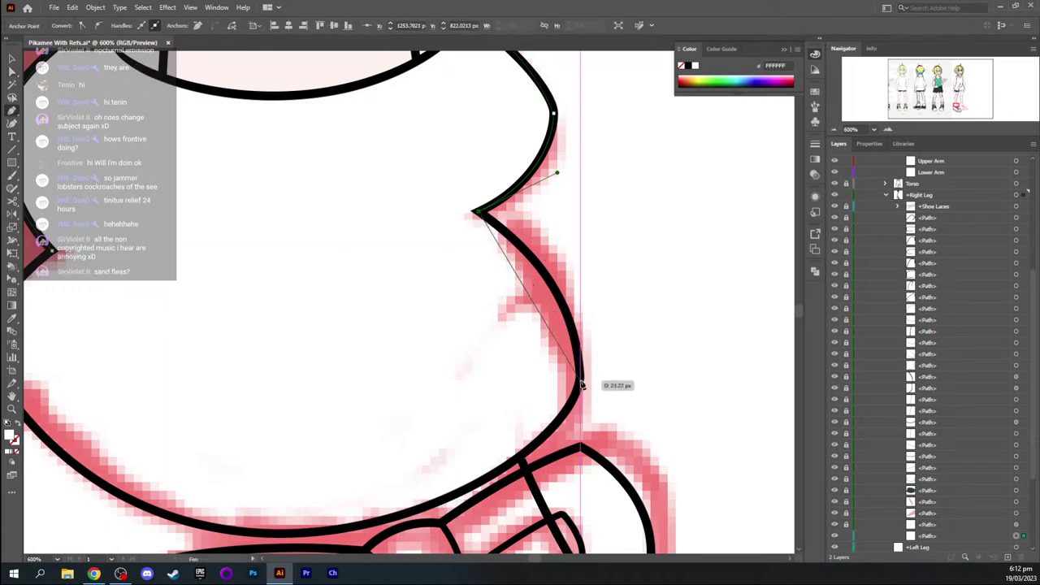
pyautogui.moveTo(578, 379); pyautogui.dragTo(577, 398)
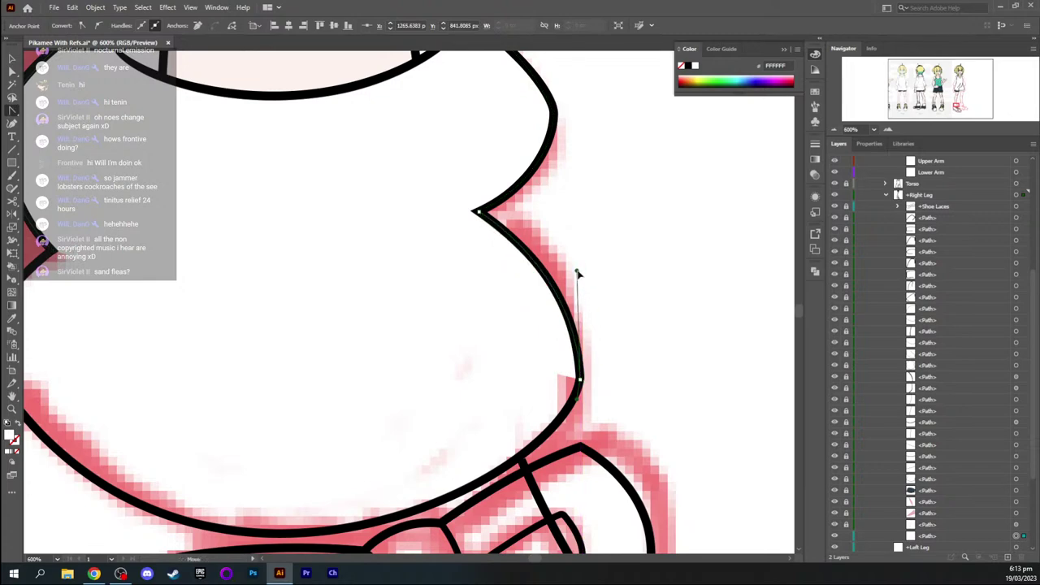
# Continue the white path through the sock's bottom and lower left bulge, and close it at the left notch
pyautogui.hotkey('ctrl', '-')
pyautogui.hotkey('ctrl', '-')
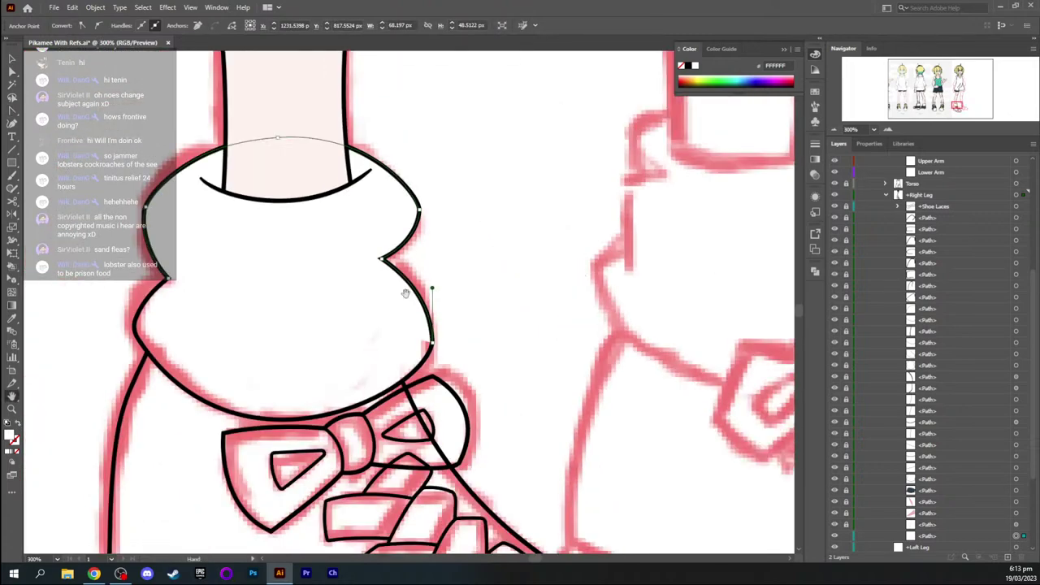
pyautogui.moveTo(367, 295); pyautogui.dragTo(404, 281)
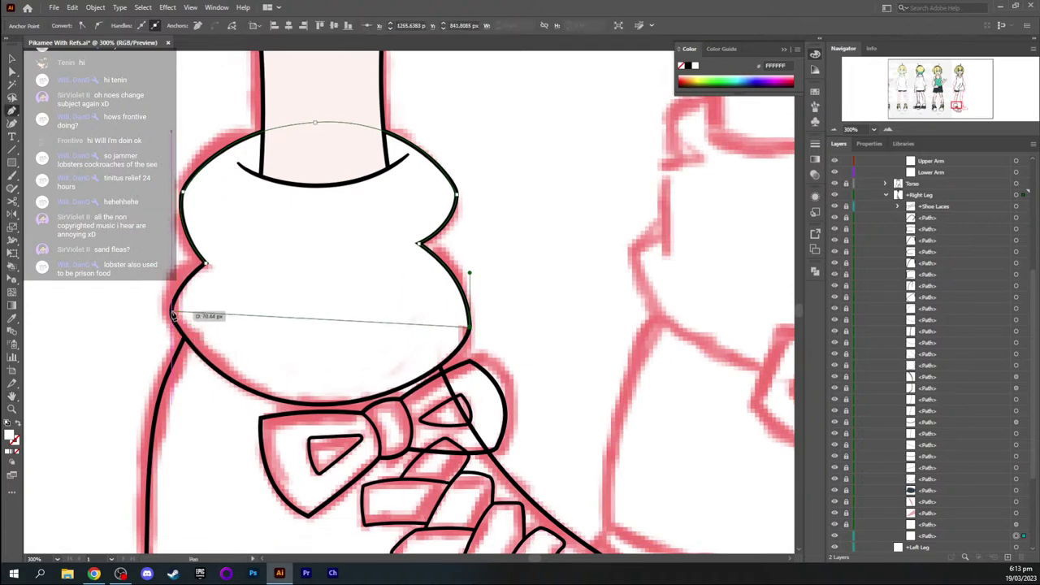
pyautogui.moveTo(315, 403); pyautogui.dragTo(195, 406)
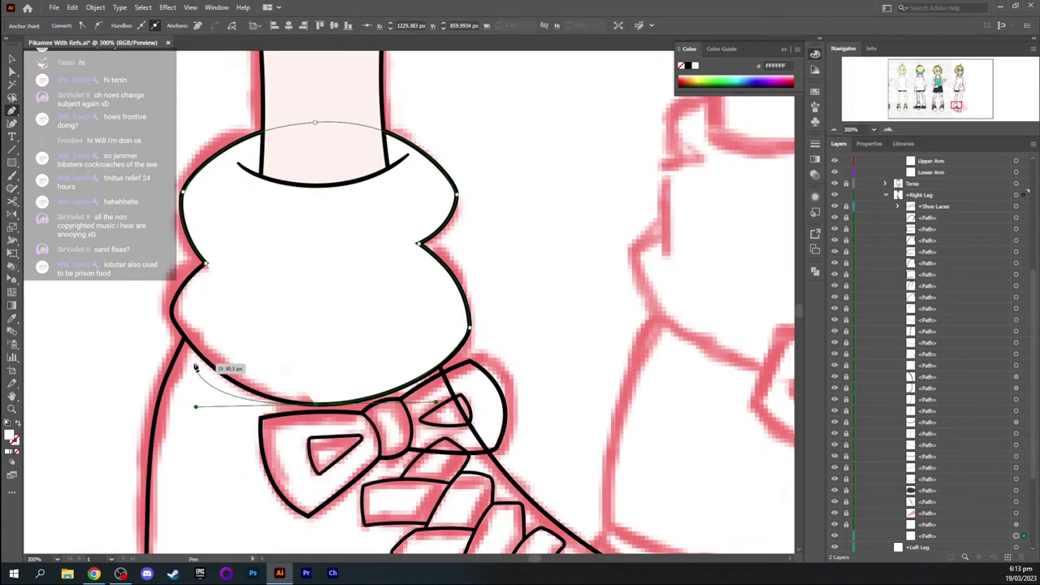
pyautogui.click(173, 313)
pyautogui.moveTo(205, 263); pyautogui.dragTo(172, 224)
pyautogui.press('a')
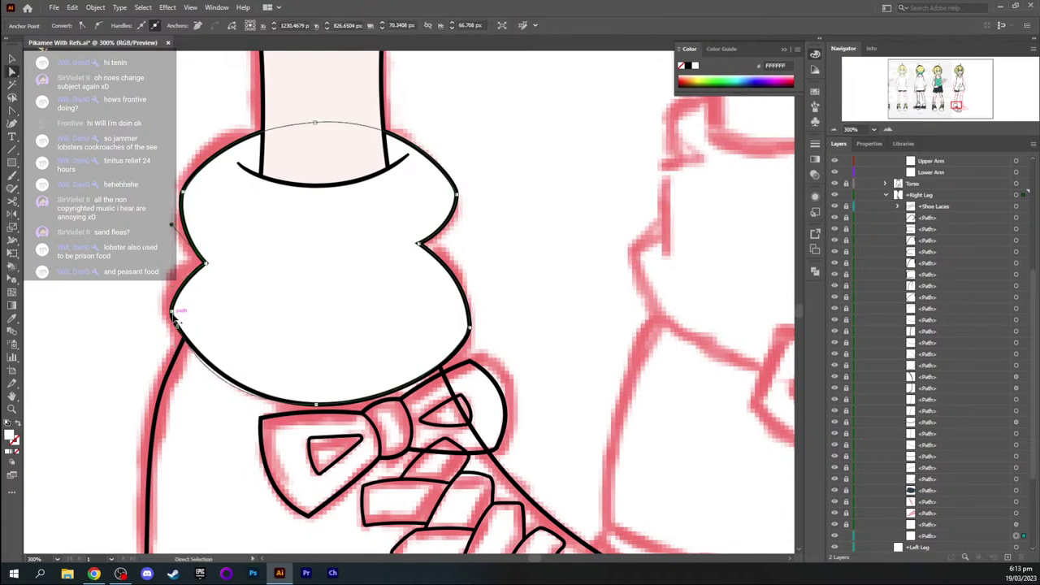
# Adjust the handles of the white shape's bottom anchor and lower right bulge anchor to follow the sock's lower right outline
pyautogui.click(175, 317)
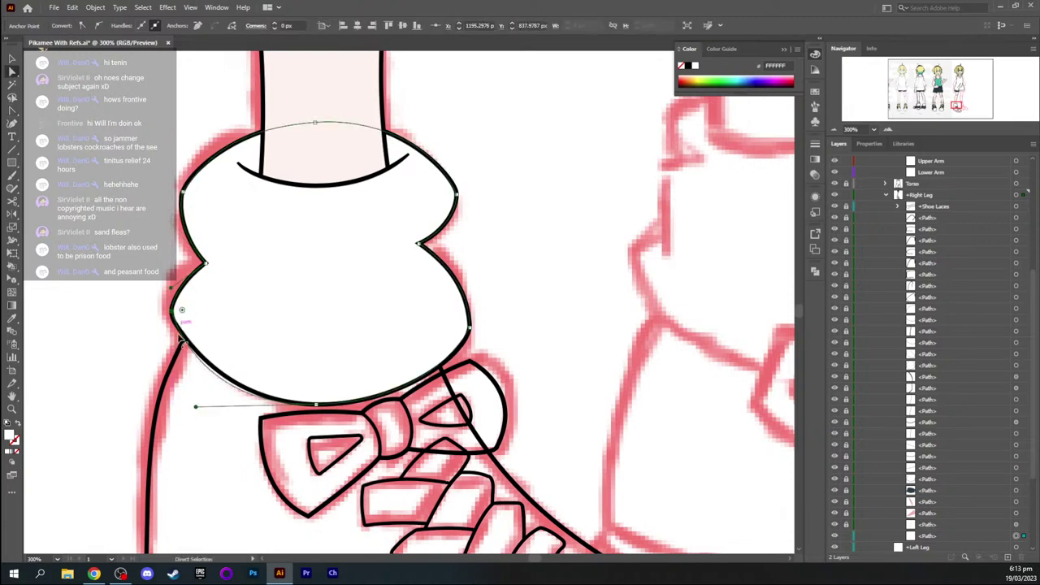
pyautogui.moveTo(195, 406); pyautogui.dragTo(191, 390)
pyautogui.hotkey('ctrl', '=')
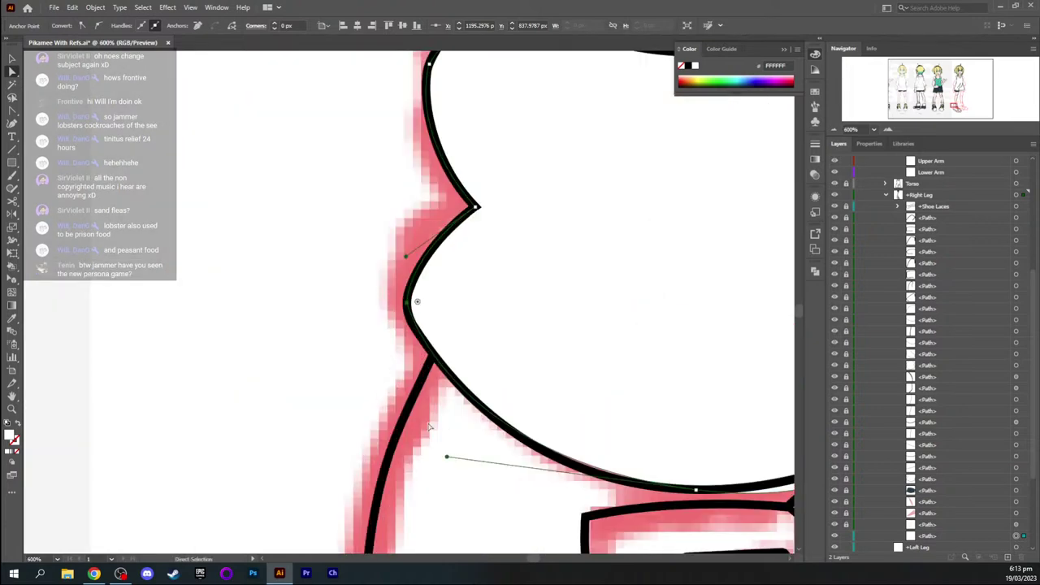
pyautogui.moveTo(624, 321); pyautogui.dragTo(153, 209)
pyautogui.click(533, 224)
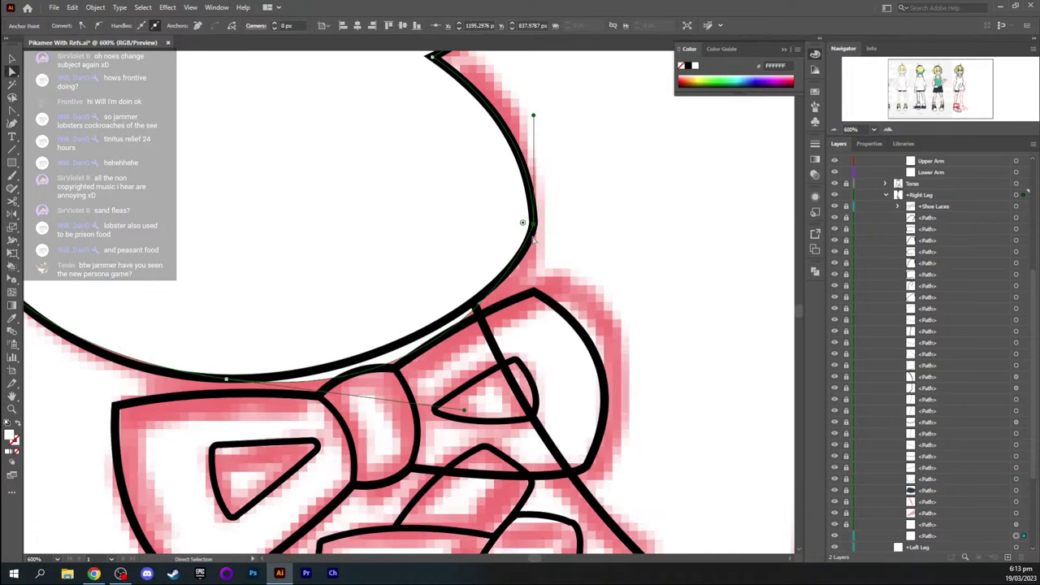
pyautogui.hotkey('shift', 'c')
pyautogui.moveTo(533, 224); pyautogui.dragTo(533, 113)
pyautogui.press('a')
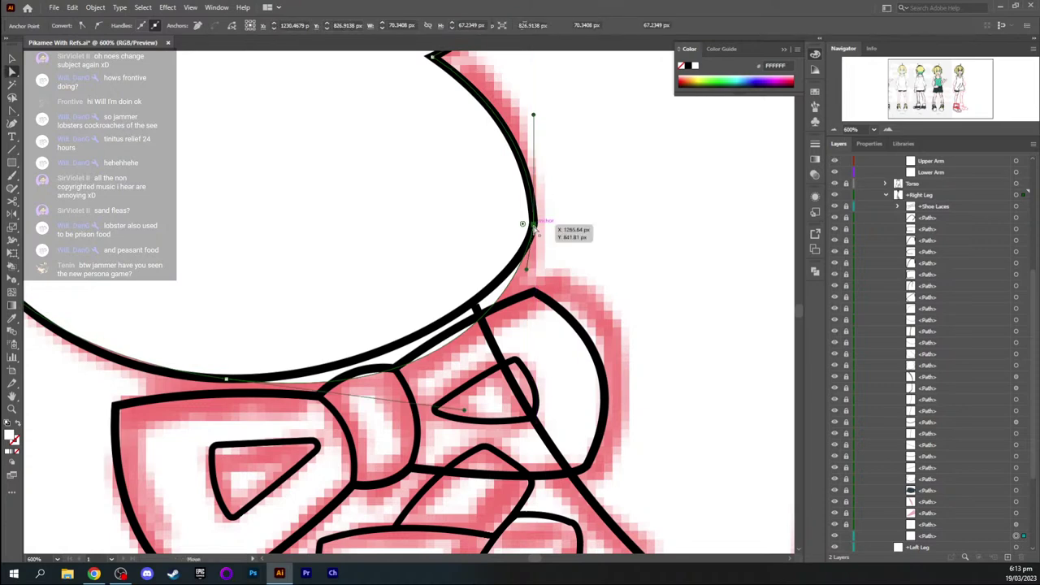
pyautogui.click(533, 228)
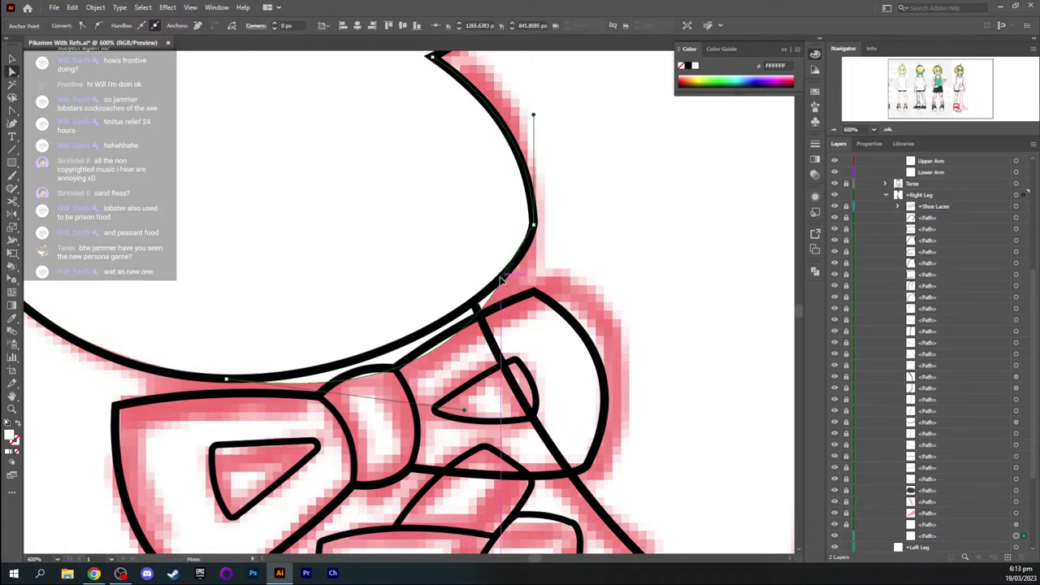
pyautogui.moveTo(463, 411); pyautogui.dragTo(473, 347)
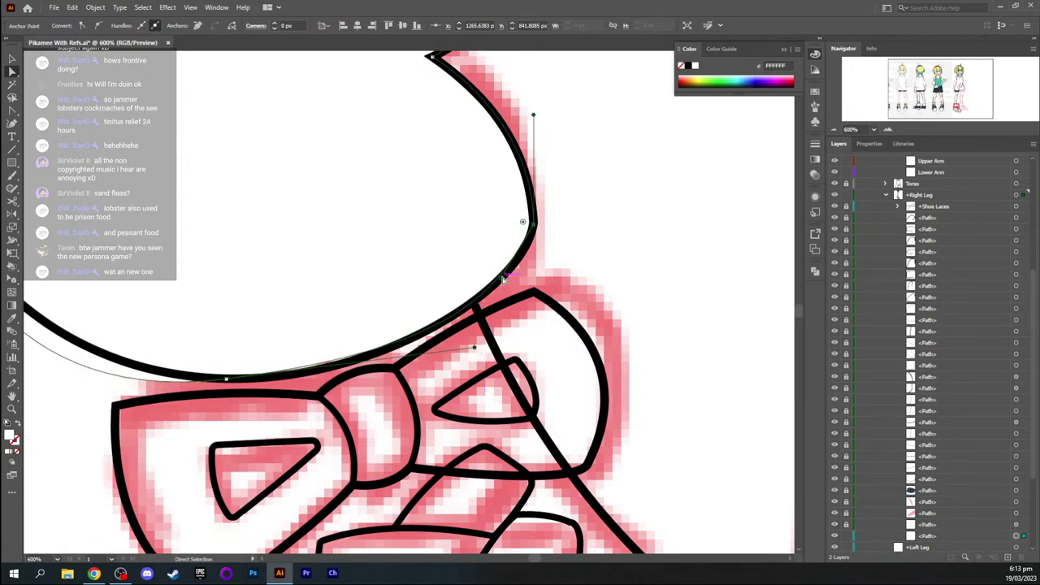
pyautogui.moveTo(502, 278)
pyautogui.mouseDown()
pyautogui.moveTo(520, 269)
pyautogui.moveTo(509, 277)
pyautogui.mouseUp()
# Reshape the white shape's lower left curve with the bulge and bottom anchor handles to match the outline, and deselect it
pyautogui.press('space')
pyautogui.moveTo(300, 327); pyautogui.dragTo(495, 317)
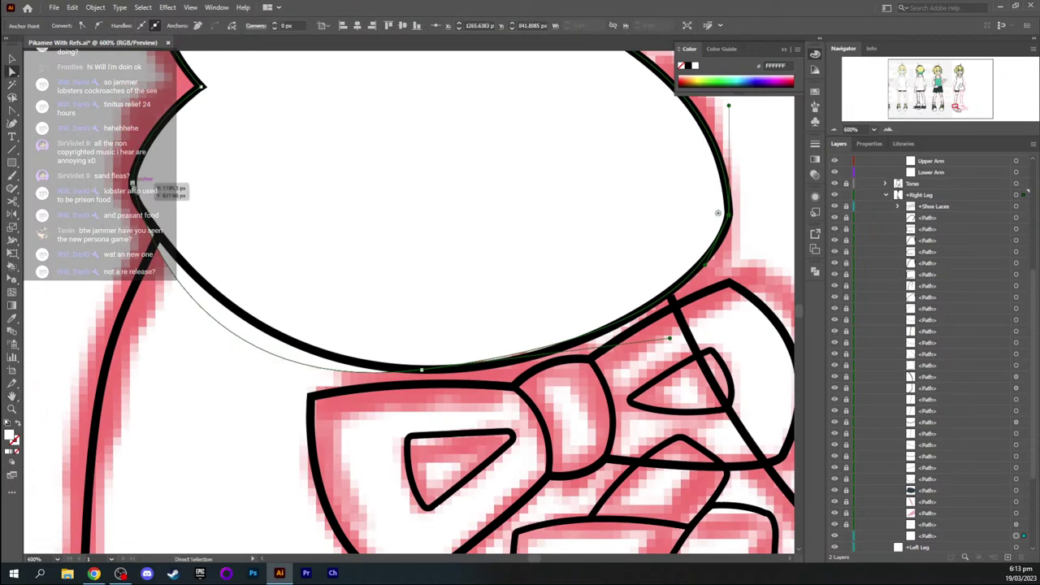
pyautogui.click(132, 183)
pyautogui.hotkey('shift', 'c')
pyautogui.moveTo(133, 183)
pyautogui.mouseDown()
pyautogui.moveTo(123, 231)
pyautogui.moveTo(125, 199)
pyautogui.mouseUp()
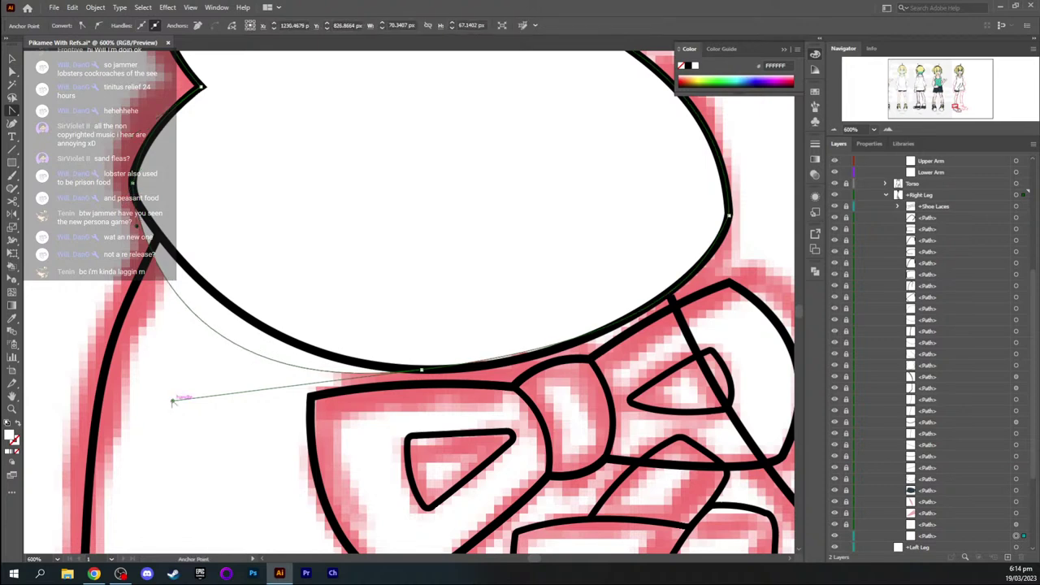
pyautogui.moveTo(172, 400); pyautogui.dragTo(263, 377)
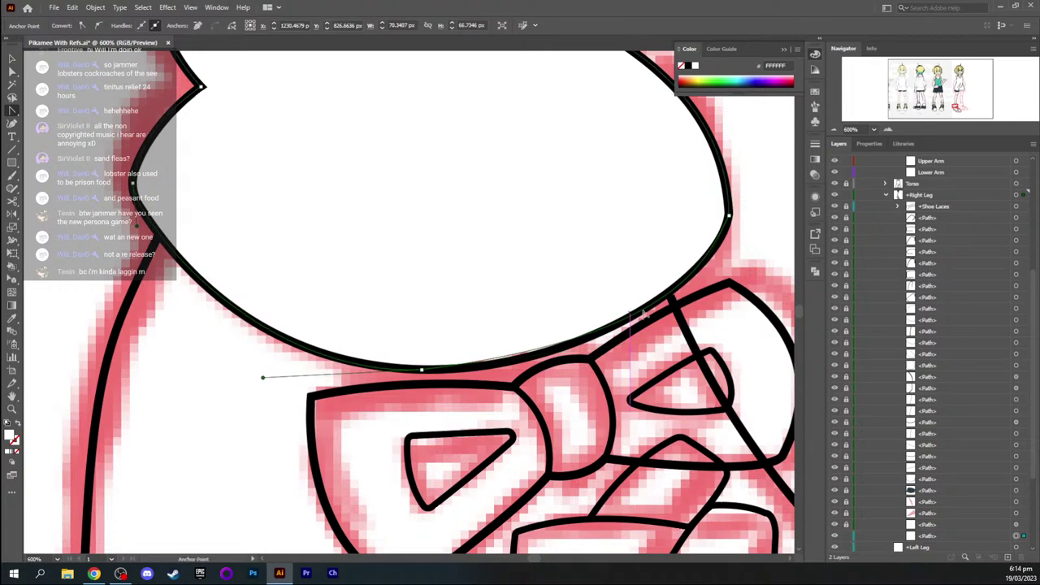
pyautogui.press('a')
pyautogui.click(735, 266)
# Unlock all the paths in the Right Leg group, keeping the Shoe Laces group locked
pyautogui.press('space')
pyautogui.moveTo(704, 275); pyautogui.dragTo(609, 248)
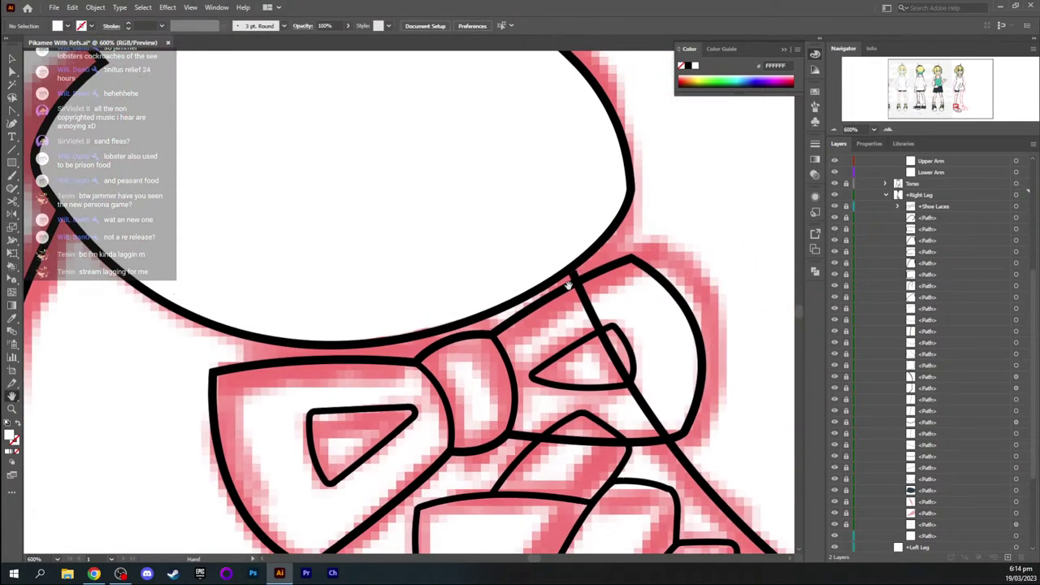
pyautogui.moveTo(623, 309); pyautogui.dragTo(609, 283)
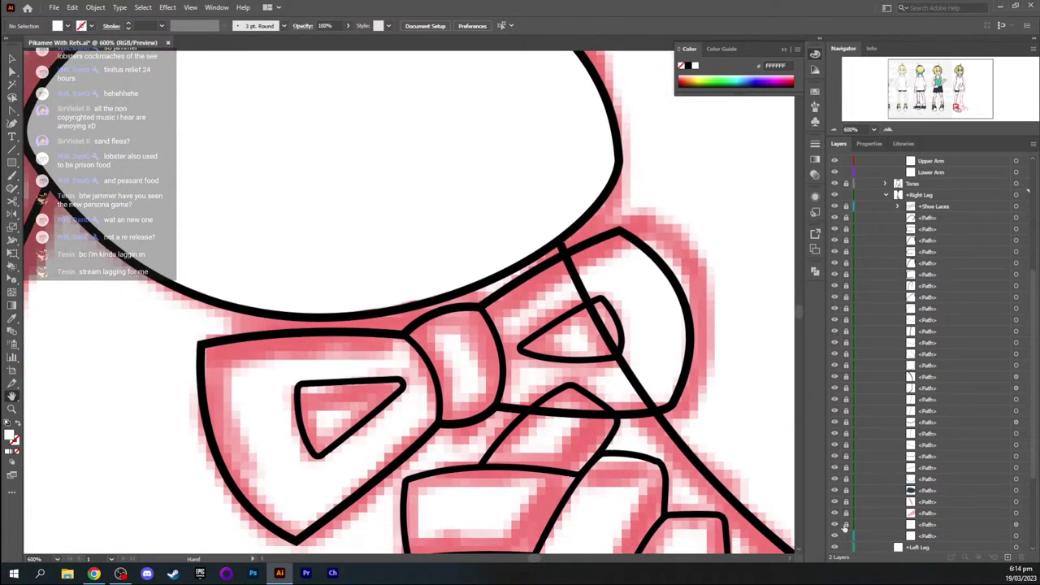
pyautogui.moveTo(845, 527); pyautogui.dragTo(848, 209)
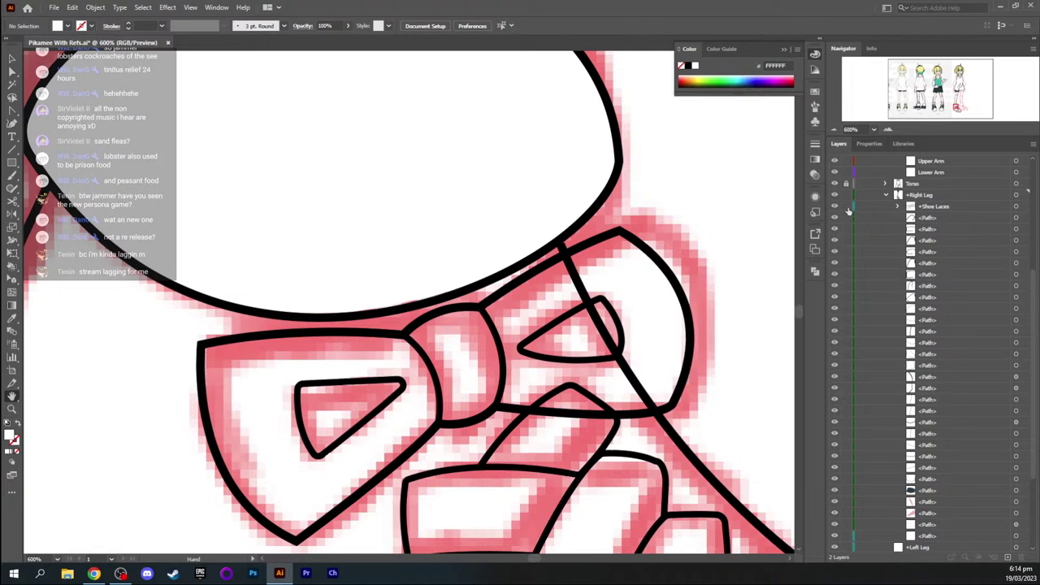
pyautogui.click(847, 208)
# Nudge the upper end of the shoe's front line left and slightly up to meet the sock's lower outline
pyautogui.press('a')
pyautogui.click(572, 274)
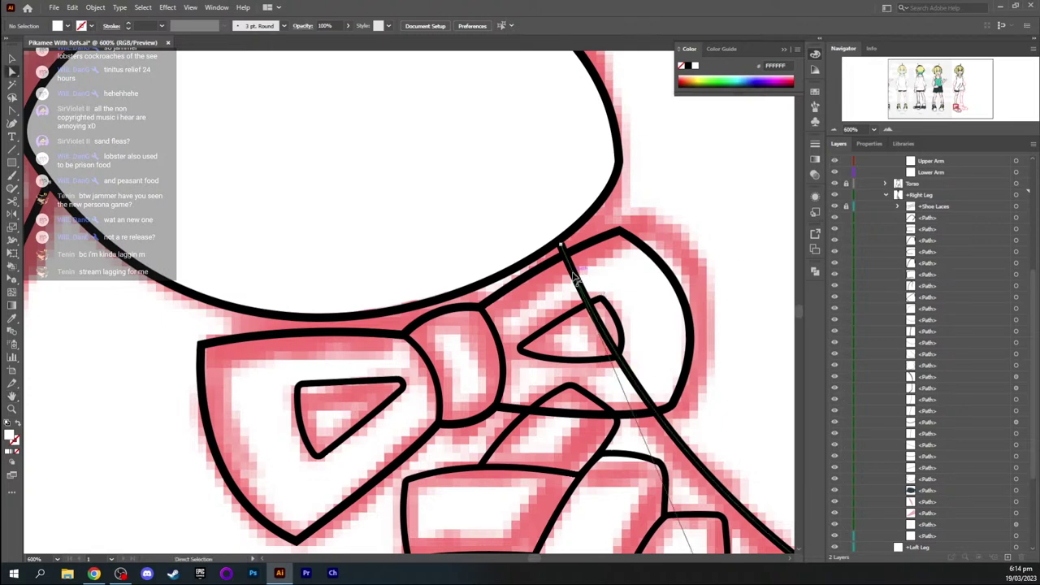
pyautogui.click(561, 245)
pyautogui.press('Left')
pyautogui.press('Left')
pyautogui.press('Left')
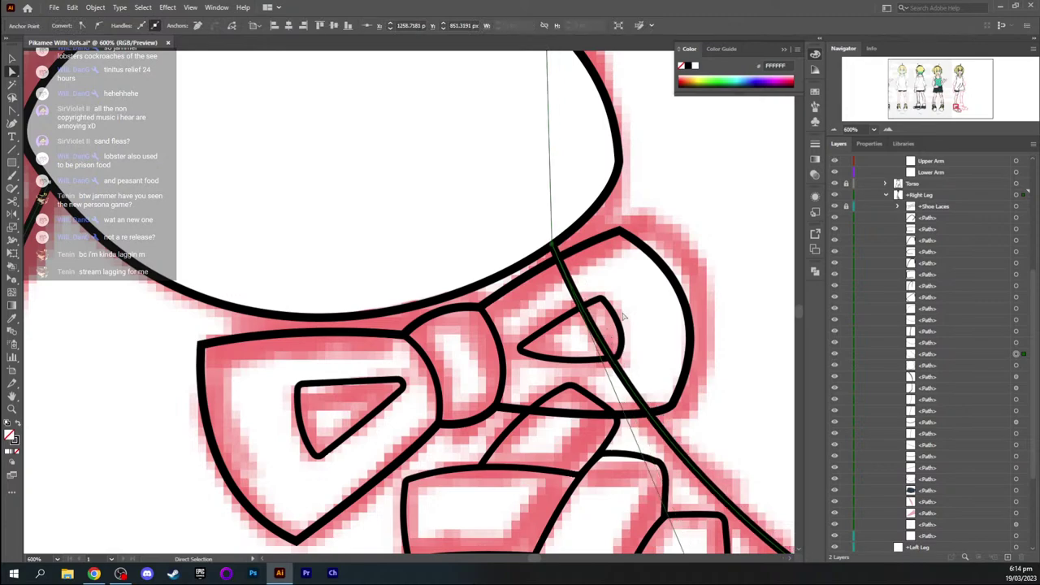
pyautogui.press('Left')
pyautogui.press('Up')
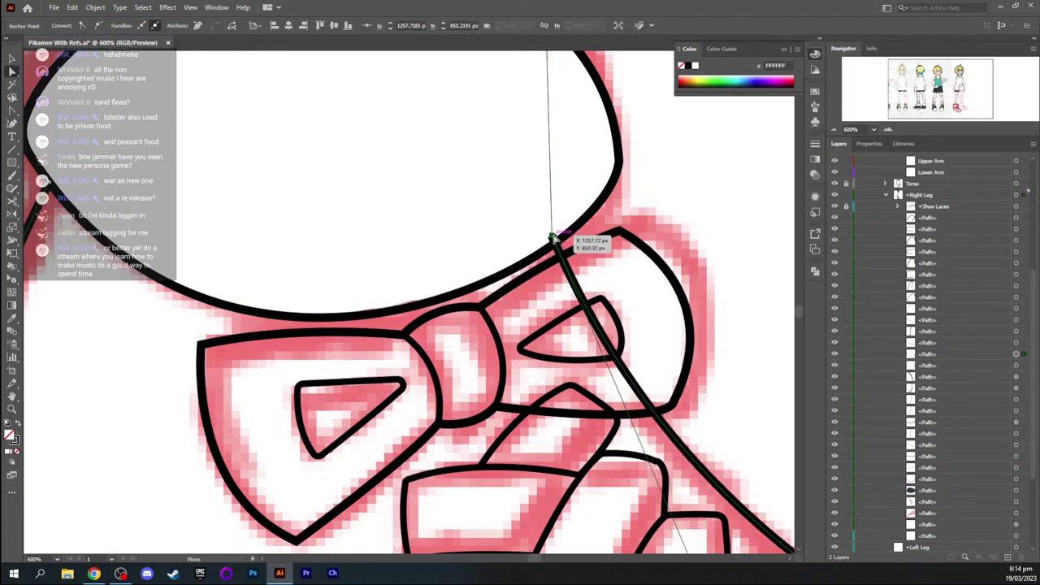
pyautogui.click(657, 281)
# Lock all the paths in the Right Leg group again, including the white sock shape
pyautogui.press('space')
pyautogui.moveTo(661, 339); pyautogui.dragTo(462, 187)
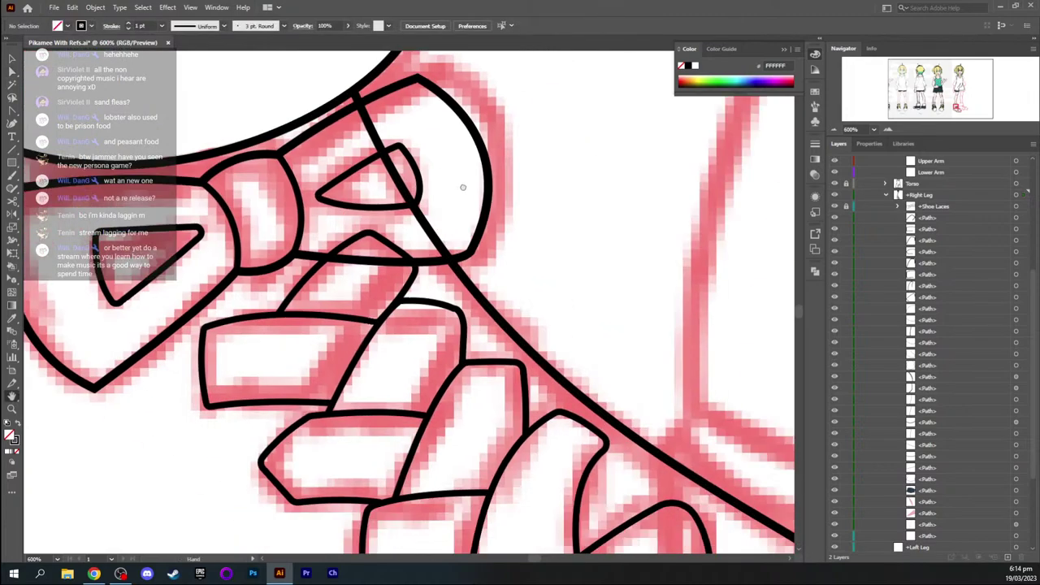
pyautogui.moveTo(598, 338)
pyautogui.mouseDown()
pyautogui.moveTo(439, 176)
pyautogui.moveTo(368, 129)
pyautogui.mouseUp()
pyautogui.moveTo(550, 339); pyautogui.dragTo(589, 427)
pyautogui.moveTo(846, 224); pyautogui.dragTo(848, 536)
pyautogui.scroll(-3, 915, 459)
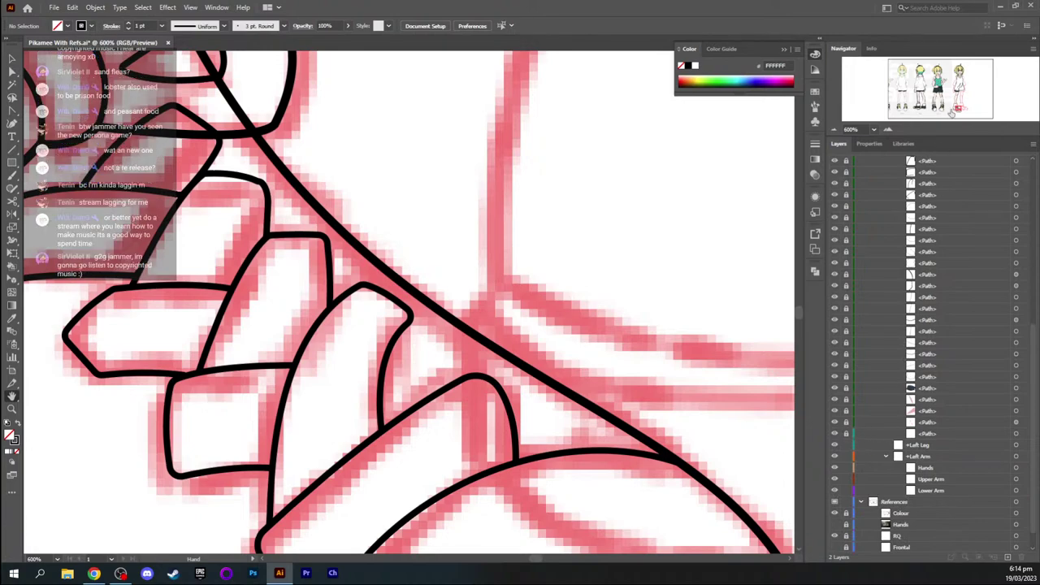
pyautogui.moveTo(951, 107); pyautogui.dragTo(957, 105)
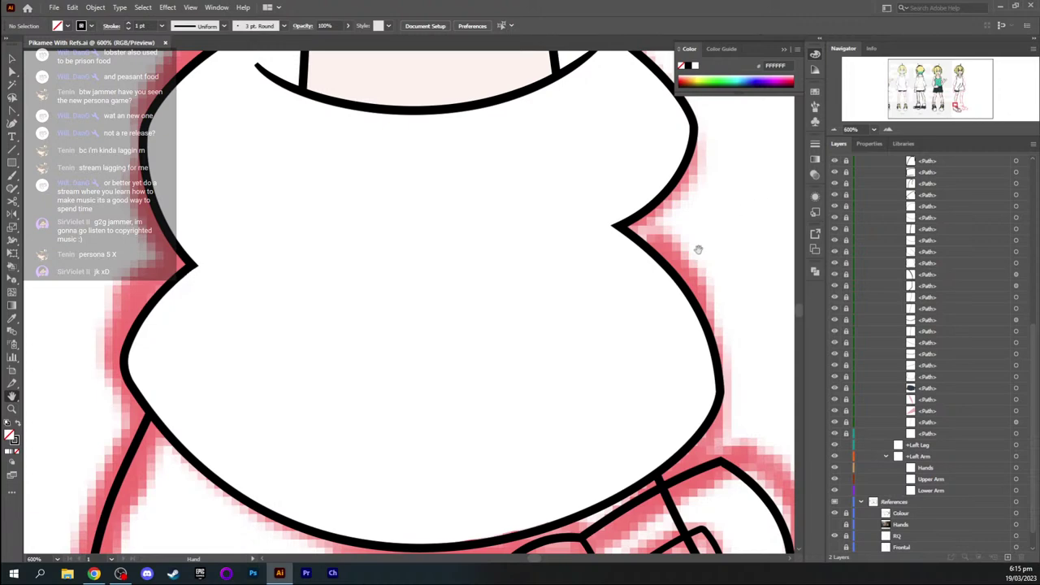
pyautogui.moveTo(496, 342); pyautogui.dragTo(488, 271)
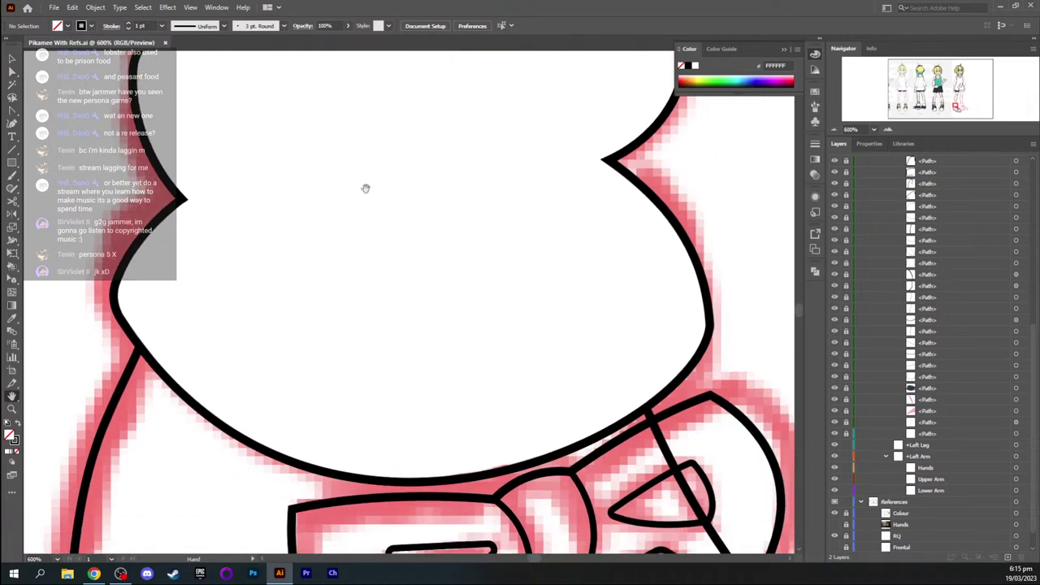
pyautogui.moveTo(330, 181); pyautogui.dragTo(352, 204)
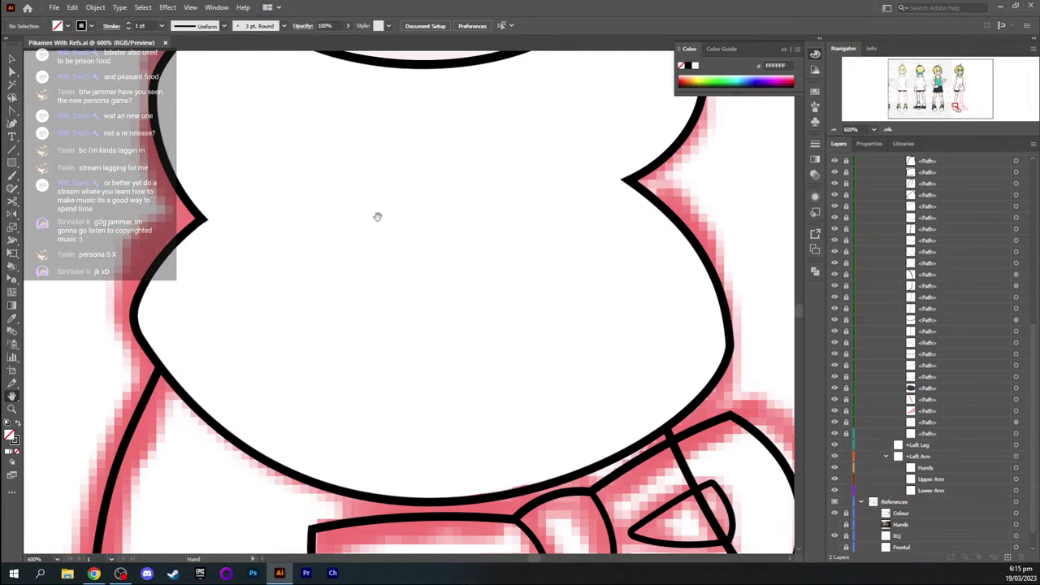
pyautogui.moveTo(376, 274); pyautogui.dragTo(366, 247)
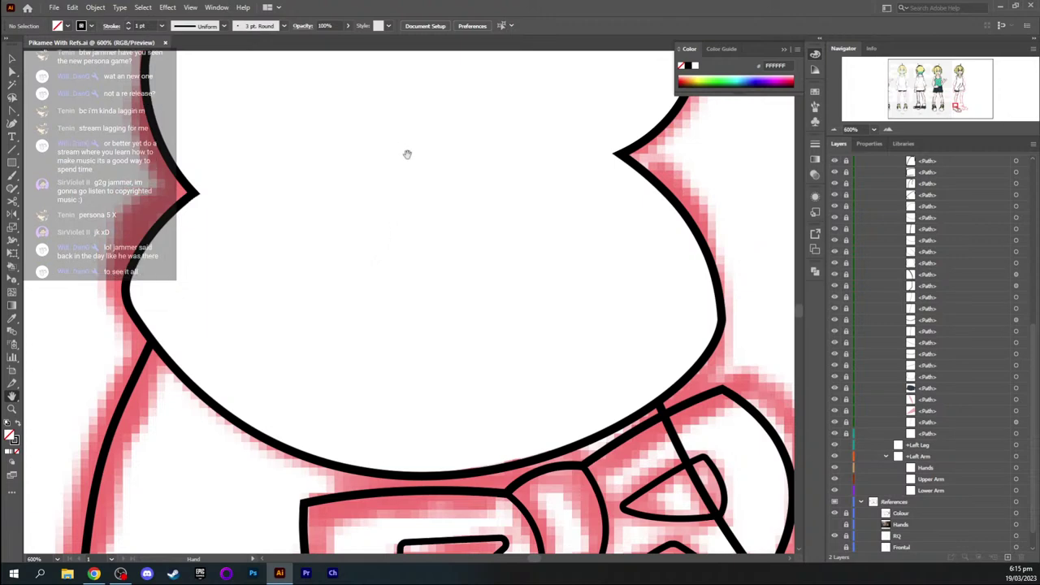
pyautogui.moveTo(415, 154); pyautogui.dragTo(384, 251)
pyautogui.moveTo(400, 183); pyautogui.dragTo(386, 241)
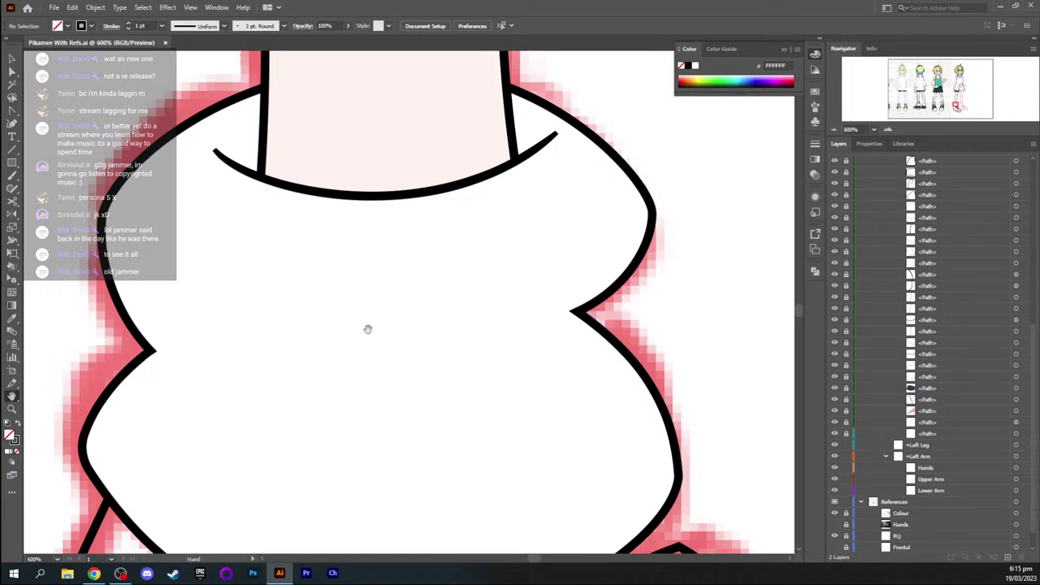
pyautogui.moveTo(367, 329); pyautogui.dragTo(346, 269)
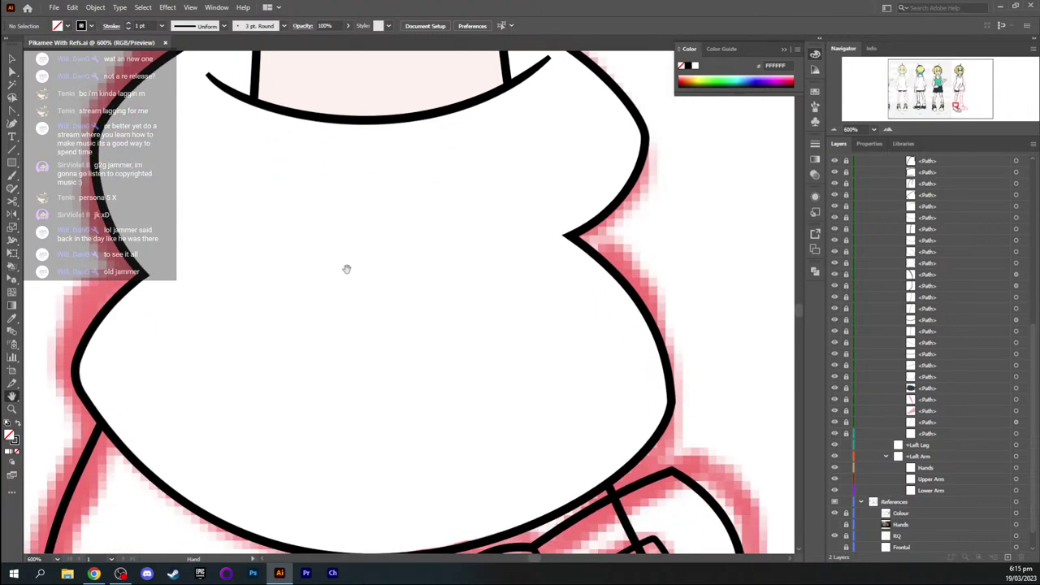
pyautogui.scroll(-5, 364, 309)
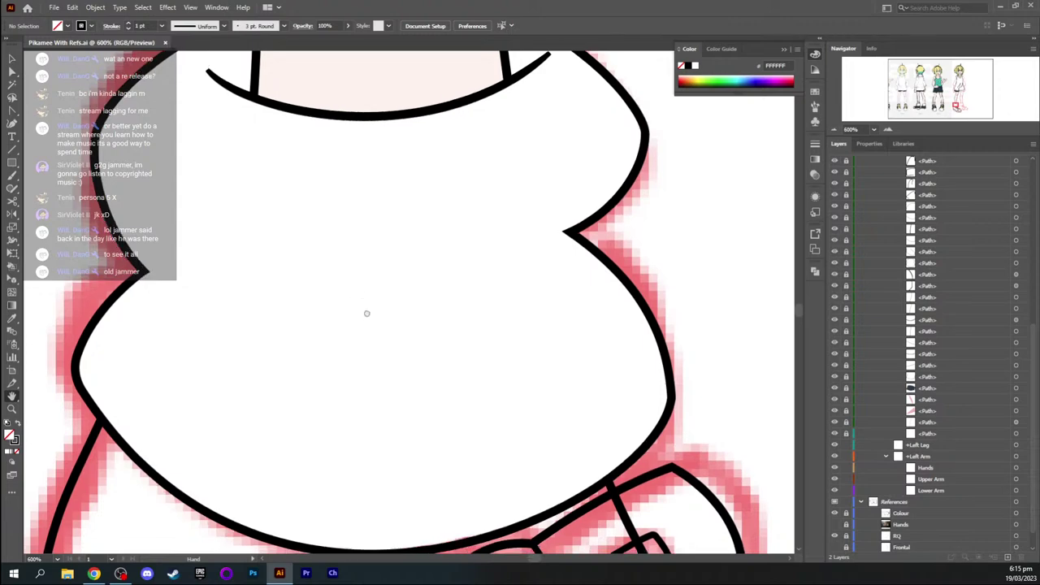
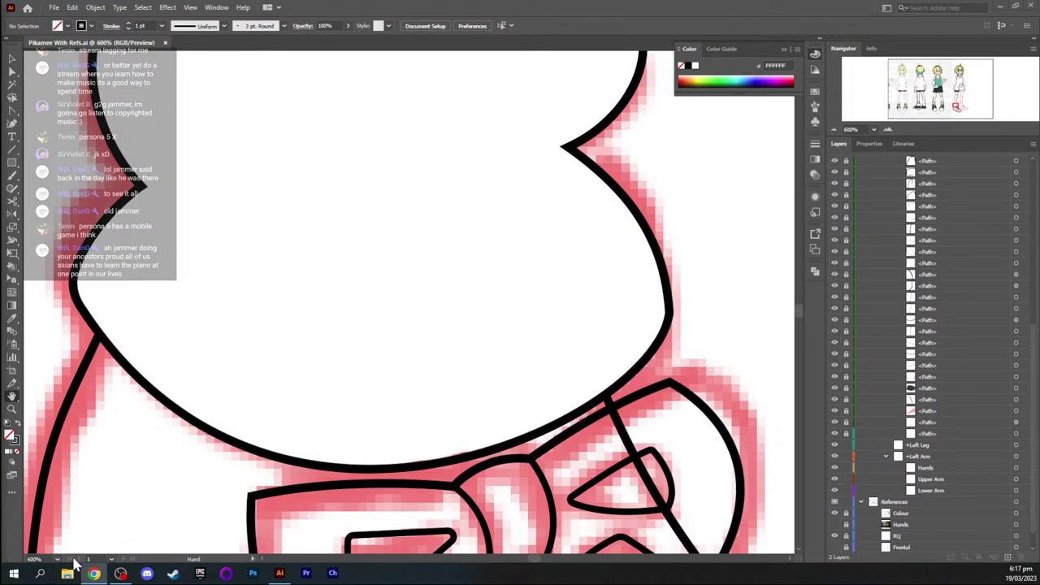
# Sample the dark navy shoe colour (273846) from the coloured front-view reference as the fill colour
pyautogui.moveTo(267, 348); pyautogui.dragTo(265, 206)
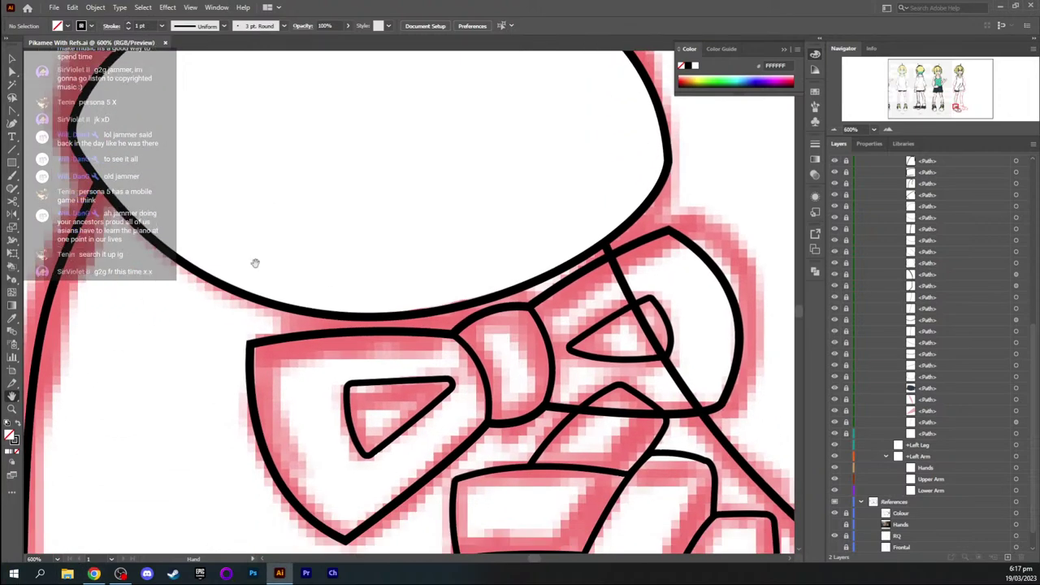
pyautogui.hotkey('ctrl', '-')
pyautogui.hotkey('ctrl', '-')
pyautogui.hotkey('ctrl', '-')
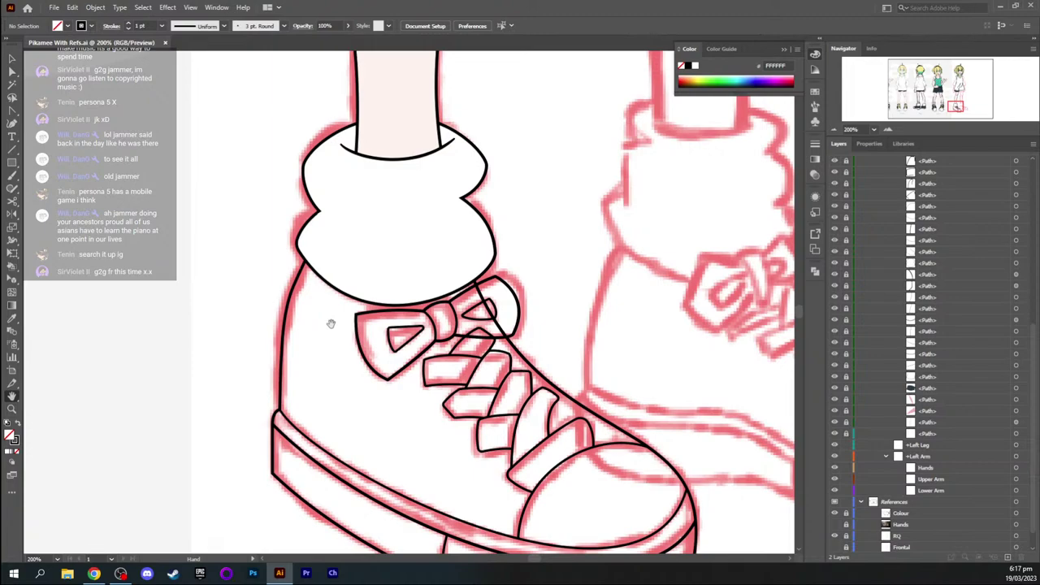
pyautogui.moveTo(960, 108); pyautogui.dragTo(898, 106)
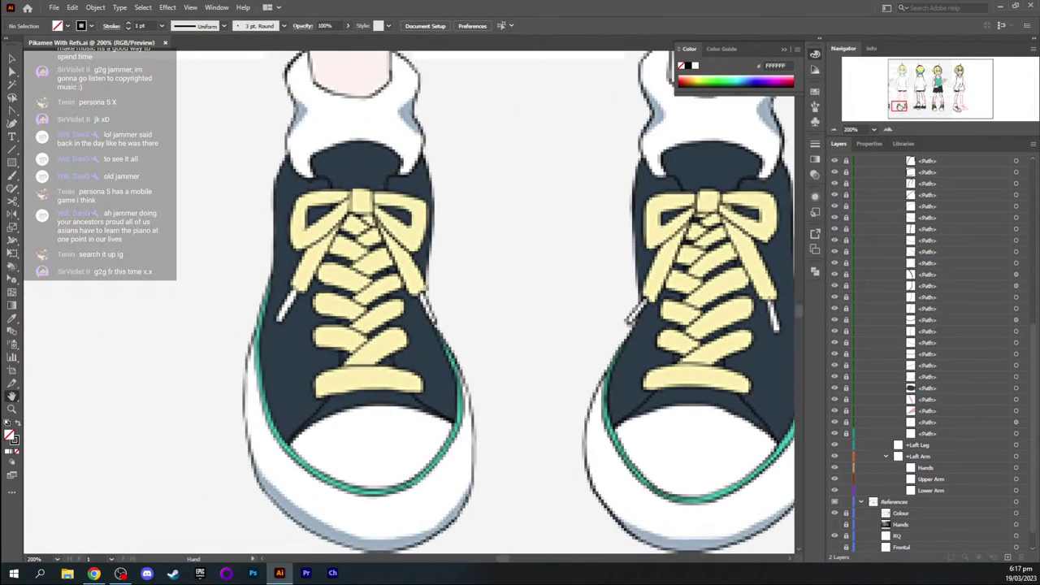
pyautogui.press('i')
pyautogui.click(293, 353)
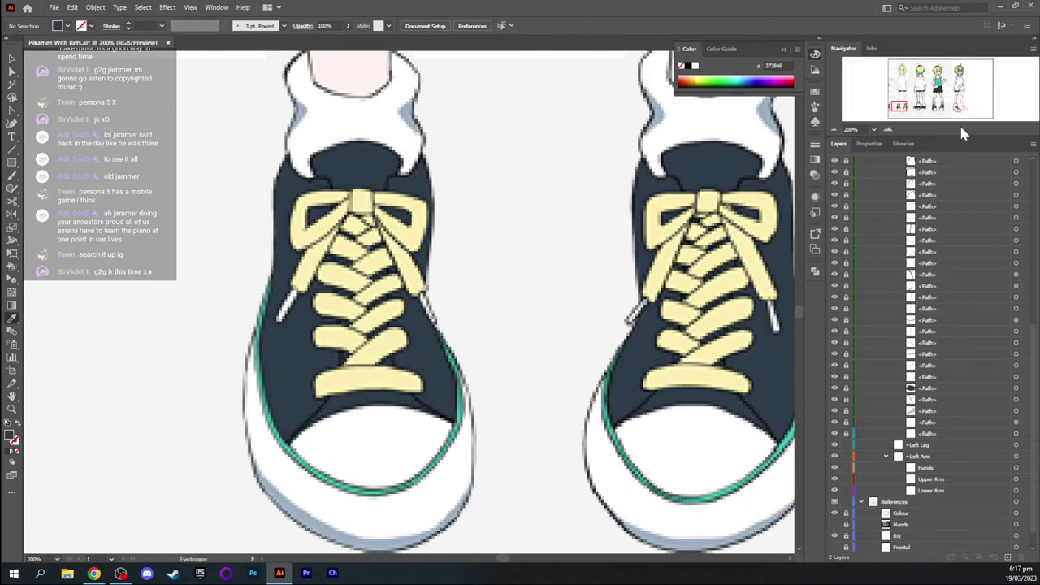
# Draw a navy fill shape along the shoe's heel line from the sock to the sole, curving it to follow the outline
pyautogui.moveTo(900, 106); pyautogui.dragTo(958, 106)
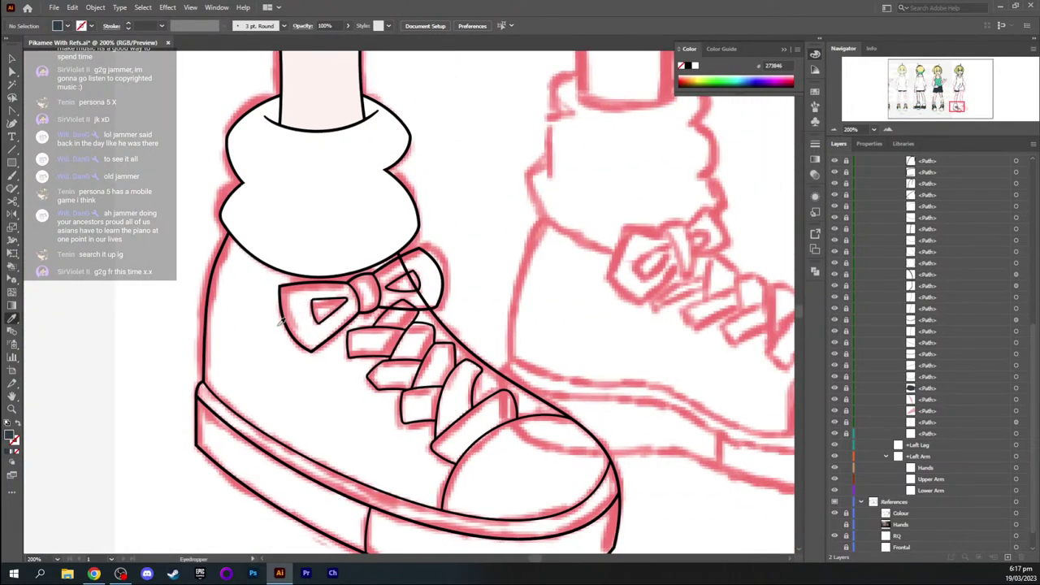
pyautogui.press('p')
pyautogui.hotkey('ctrl', '=')
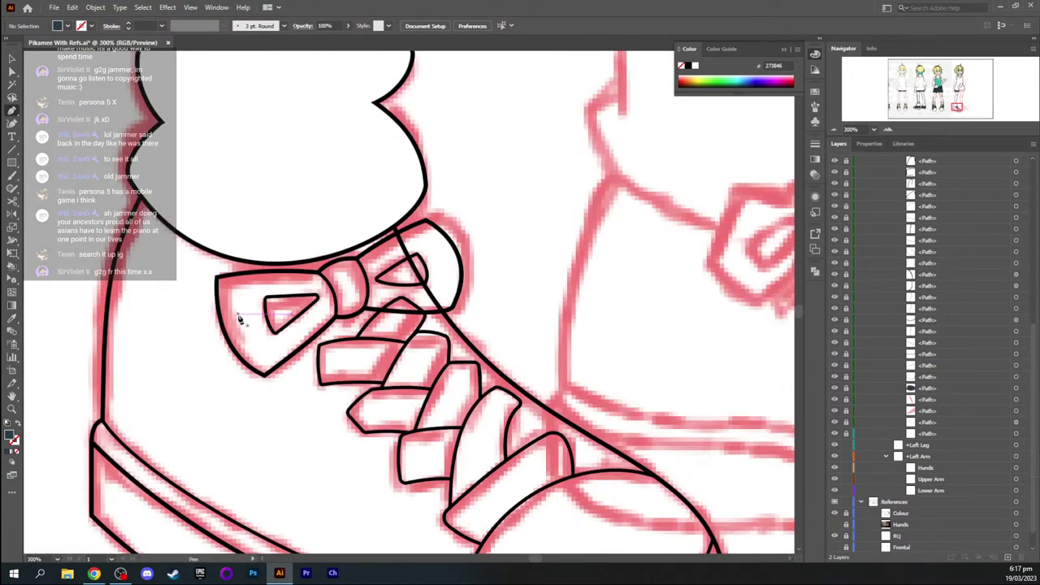
pyautogui.moveTo(174, 301); pyautogui.dragTo(193, 284)
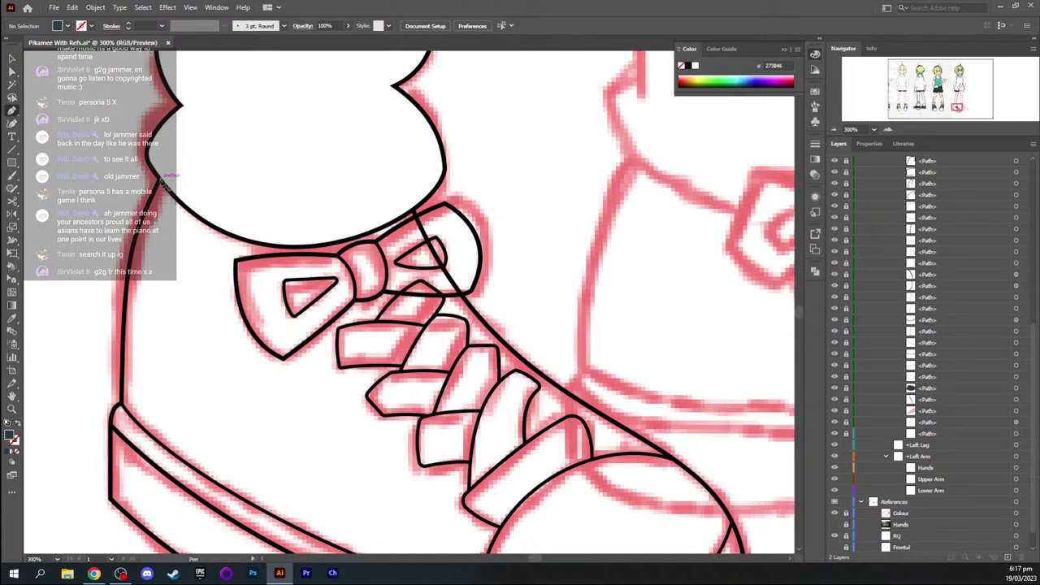
pyautogui.moveTo(163, 175); pyautogui.dragTo(189, 138)
pyautogui.moveTo(121, 405); pyautogui.dragTo(120, 421)
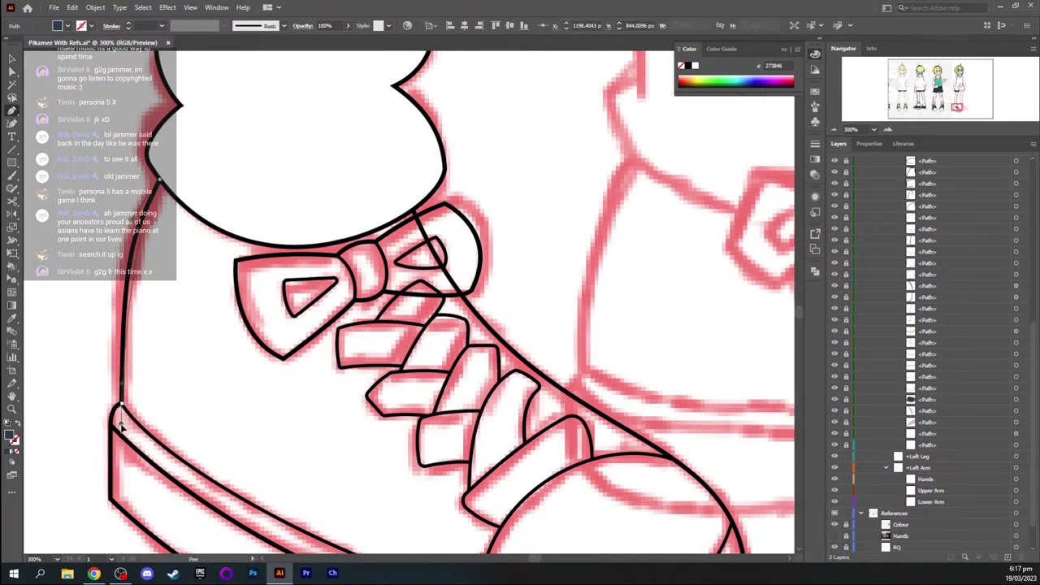
pyautogui.moveTo(122, 383); pyautogui.dragTo(119, 303)
pyautogui.moveTo(130, 219); pyautogui.dragTo(122, 243)
# Move the dark shorts fill path to the end of the Right Leg group and deselect the heel shape
pyautogui.moveTo(918, 400); pyautogui.dragTo(925, 454)
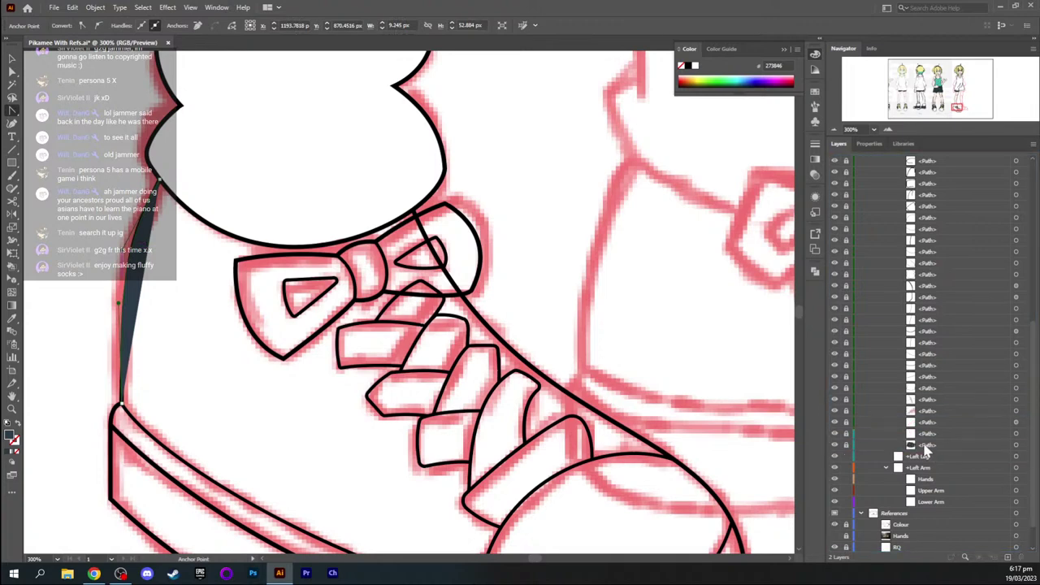
pyautogui.press('v')
pyautogui.click(204, 286)
pyautogui.click(914, 445)
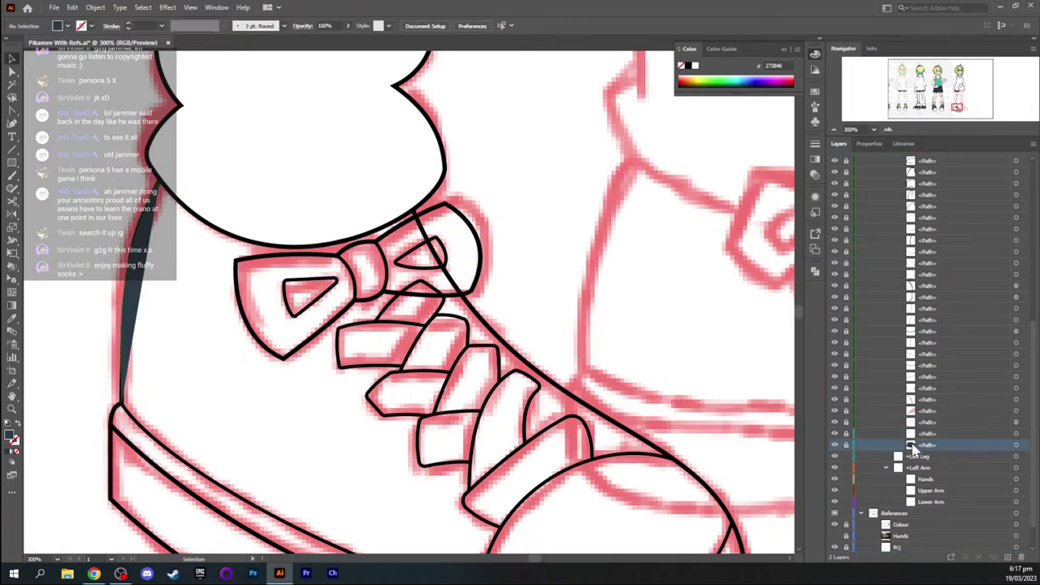
# Shift the navy heel shape sideways, bring it back to the heel line, and deselect it
pyautogui.moveTo(143, 256); pyautogui.dragTo(203, 261)
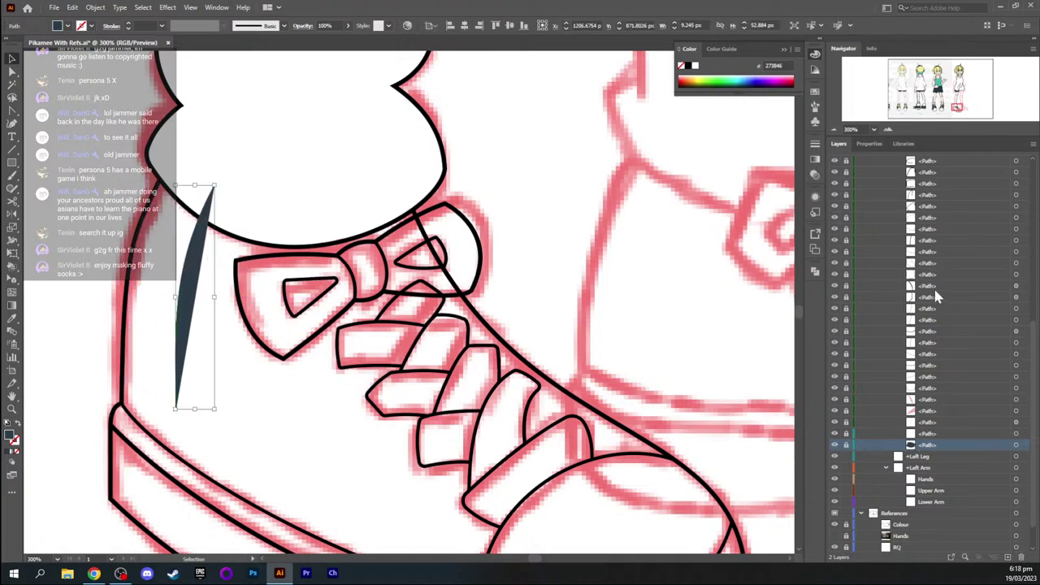
pyautogui.moveTo(194, 253); pyautogui.dragTo(141, 253)
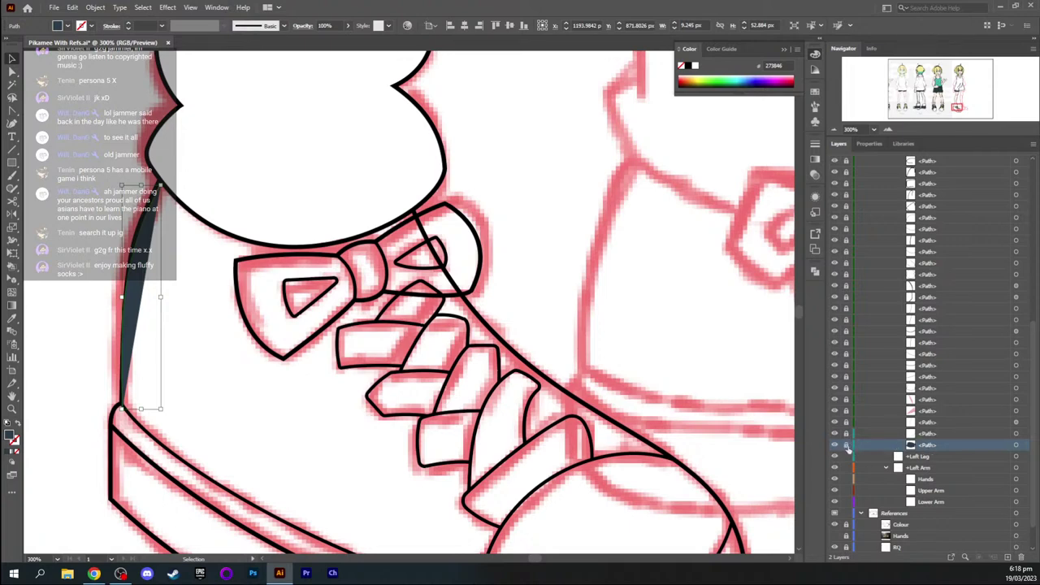
pyautogui.click(236, 372)
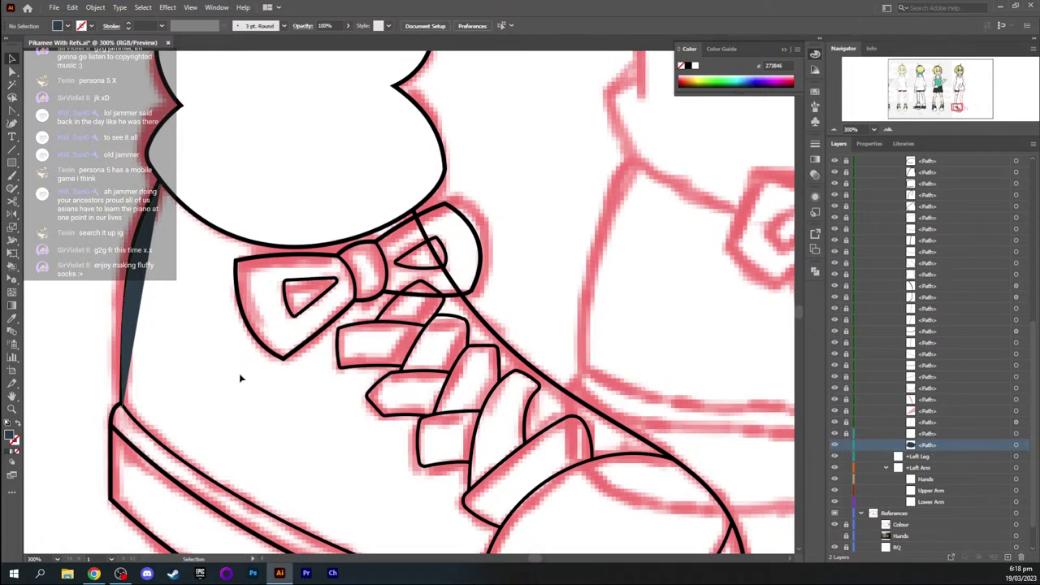
pyautogui.click(134, 314)
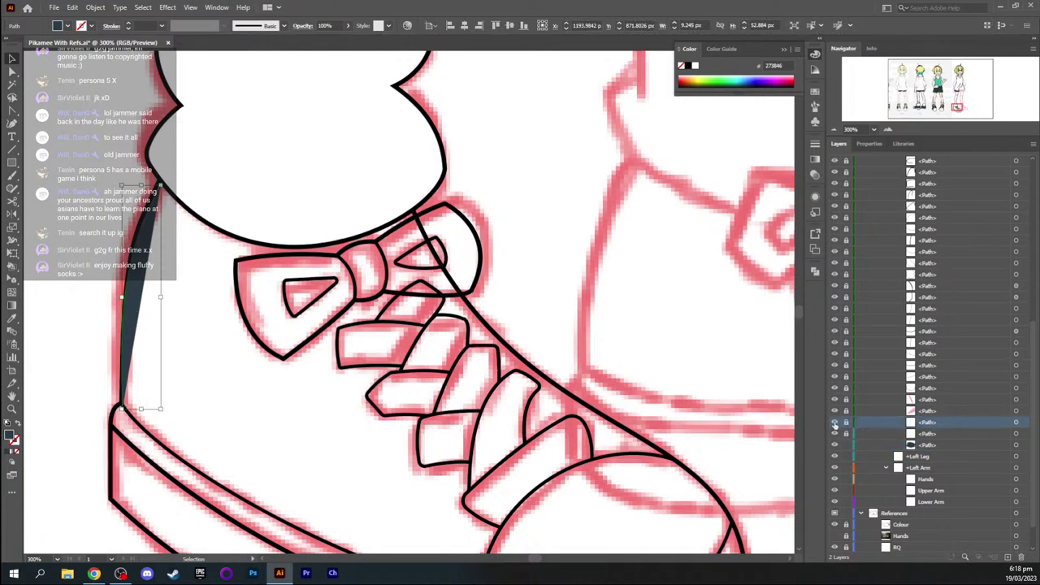
pyautogui.click(671, 339)
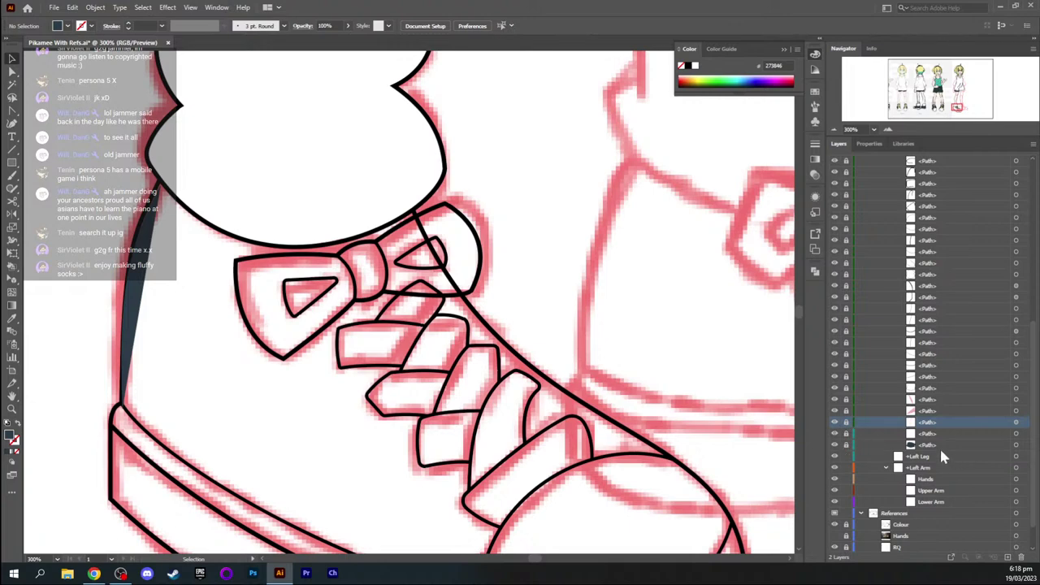
# Save the document
pyautogui.scroll(3, 1030, 407)
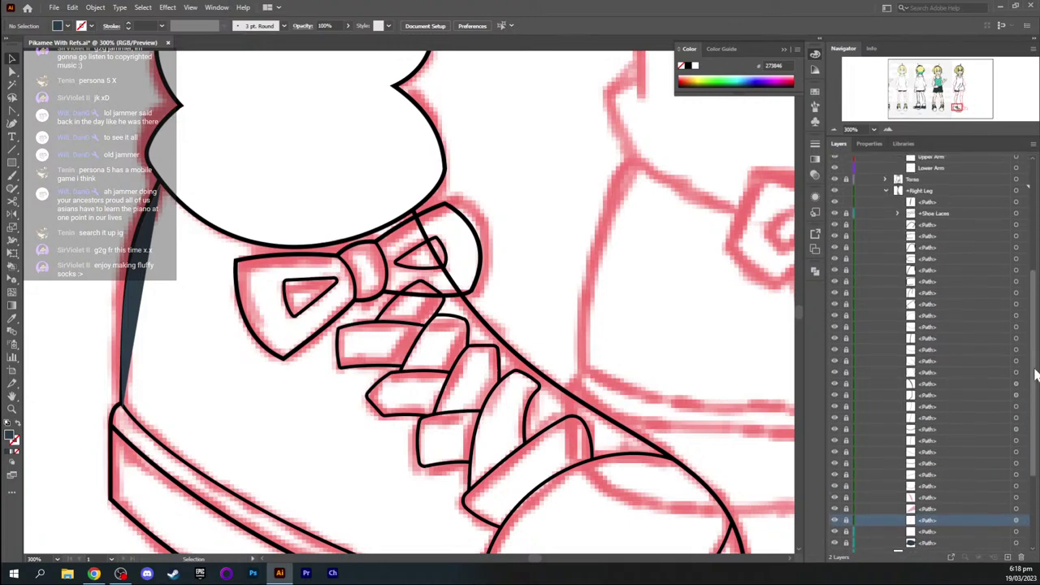
pyautogui.click(53, 7)
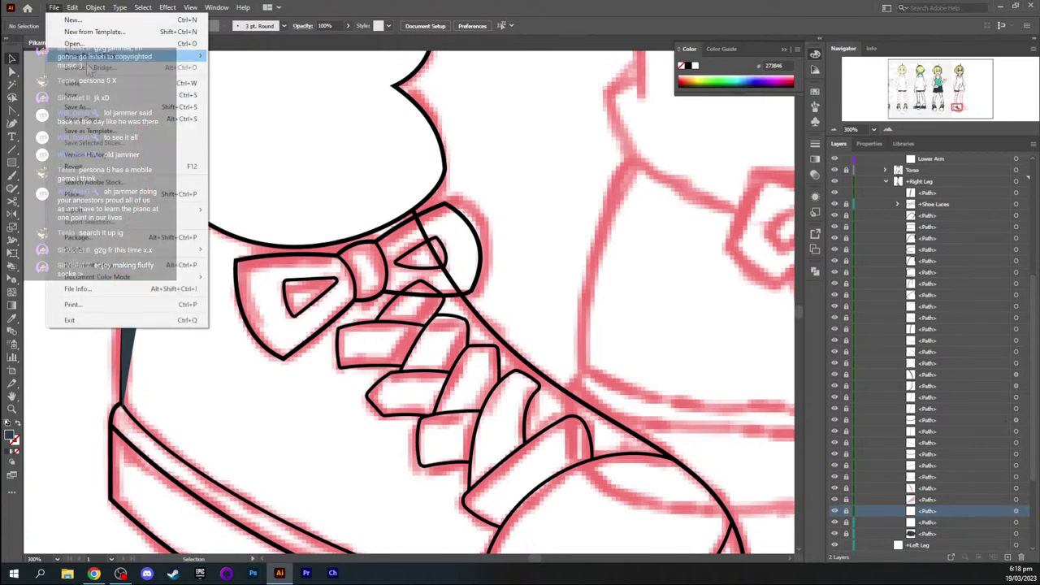
pyautogui.click(89, 97)
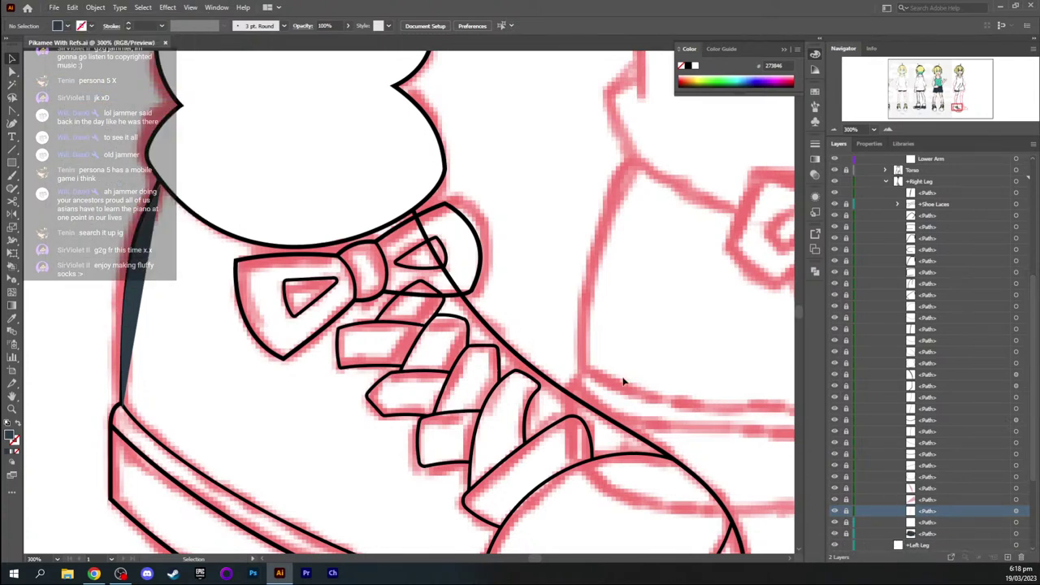
# Unlock the lowest path in the Right Leg group, select it to examine which part of the drawing it is, and deselect it
pyautogui.press('a')
pyautogui.press('v')
pyautogui.click(846, 533)
pyautogui.click(1024, 534)
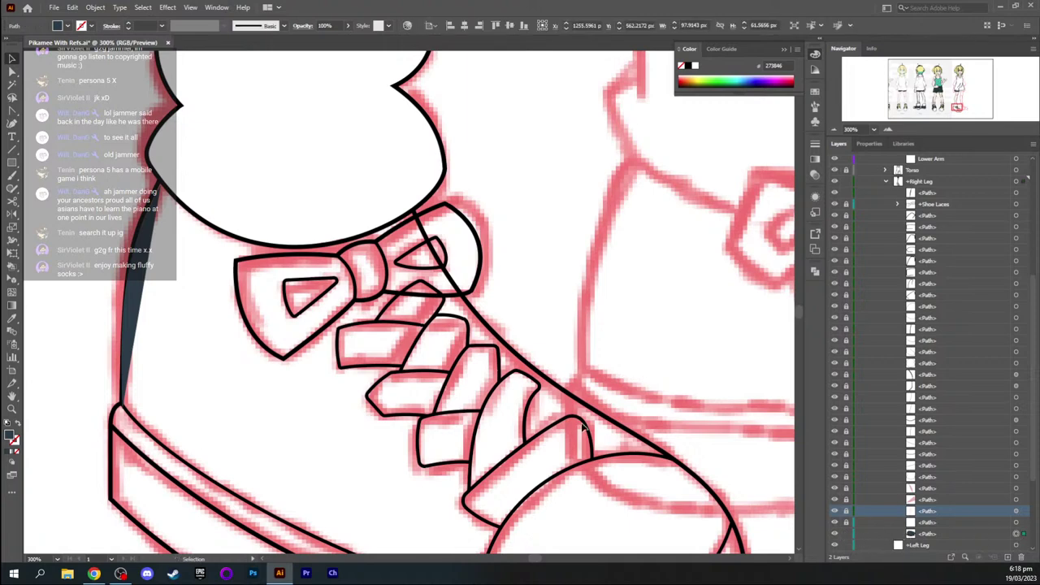
pyautogui.press('a')
pyautogui.hotkey('ctrl', '-')
pyautogui.hotkey('ctrl', '-')
pyautogui.hotkey('ctrl', '-')
pyautogui.press('v')
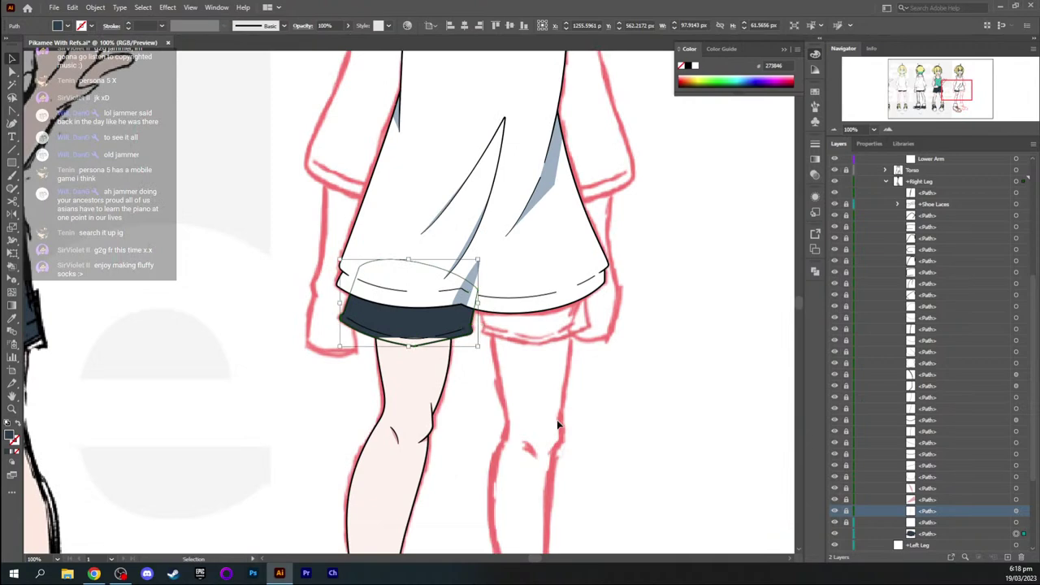
pyautogui.hotkey('ctrl', 'shift', 'a')
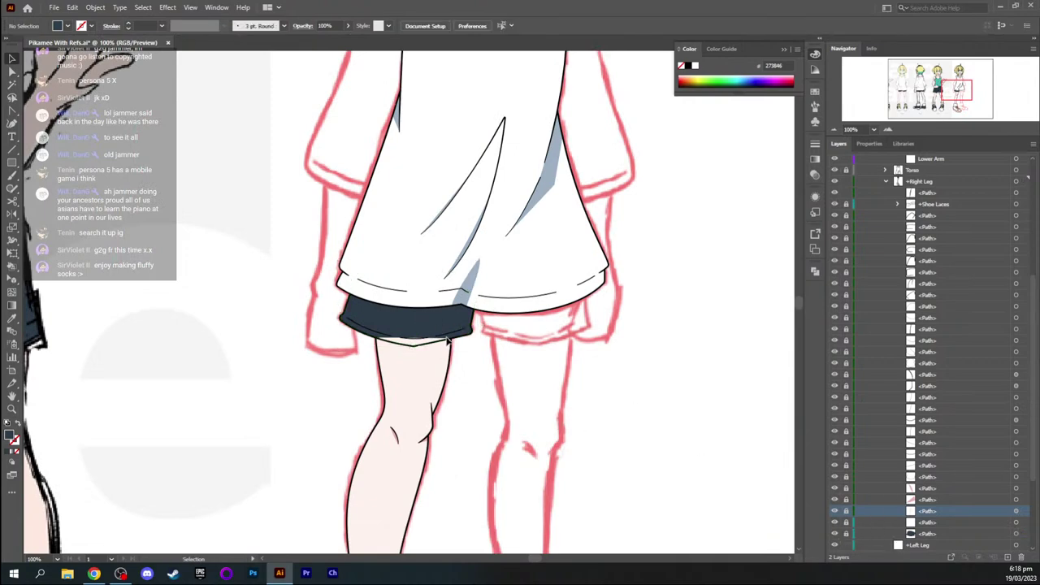
# Undo the recent selection and visibility changes, and show the leg's skin fill again
pyautogui.hotkey('ctrl', 'z')
pyautogui.hotkey('ctrl', 'z')
pyautogui.hotkey('ctrl', 'z')
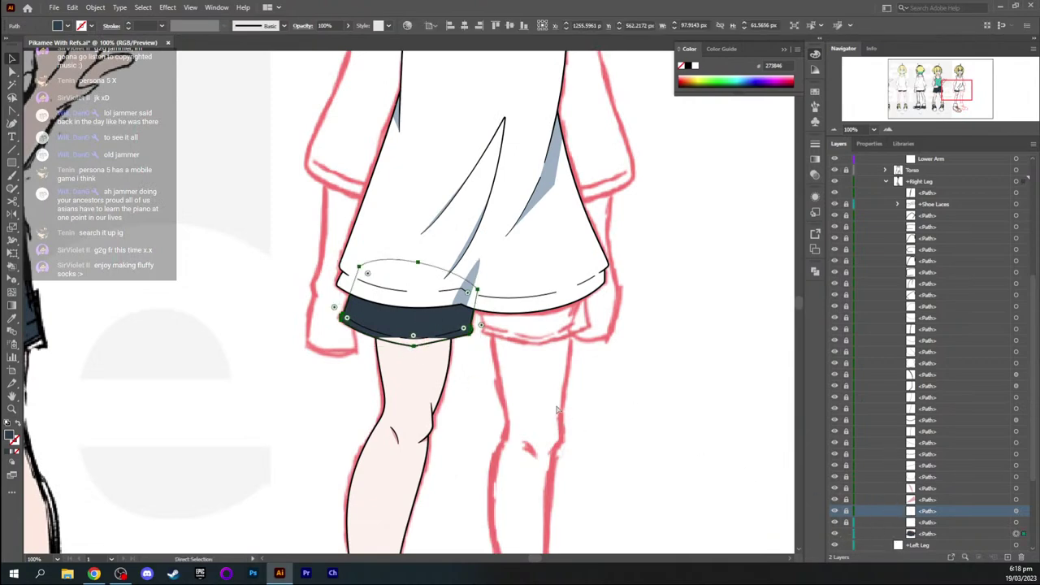
pyautogui.press('v')
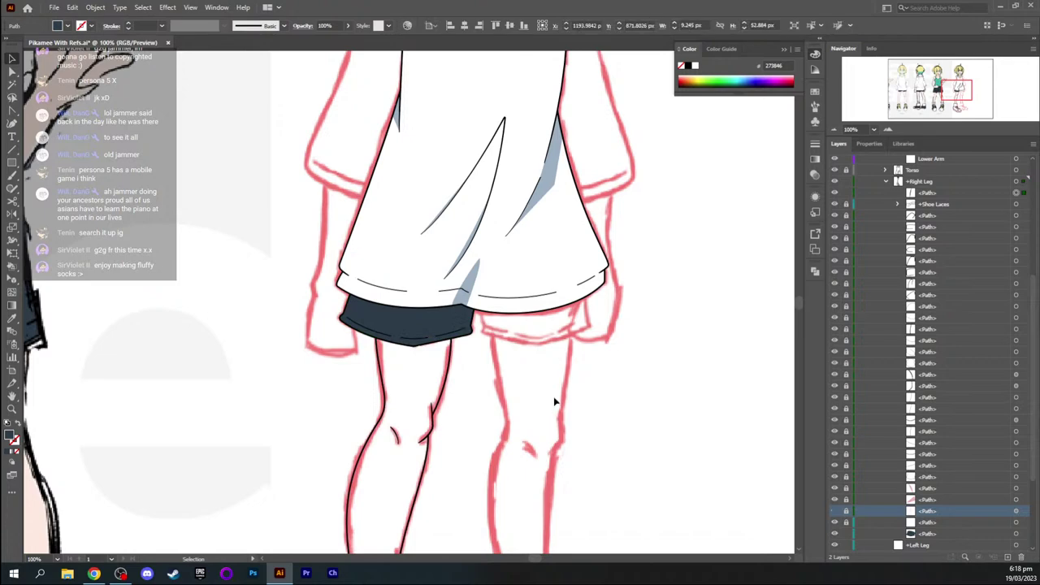
pyautogui.moveTo(476, 441); pyautogui.dragTo(480, 301)
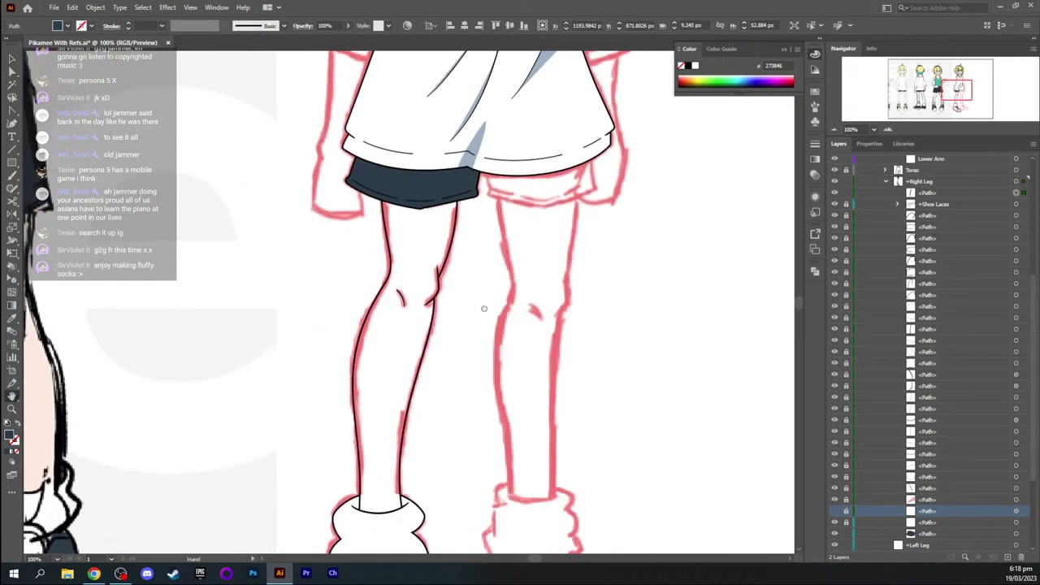
pyautogui.click(834, 511)
# Move the navy heel shape to the end of the Right Leg group, beneath all its other paths, and deselect it
pyautogui.moveTo(512, 470); pyautogui.dragTo(513, 295)
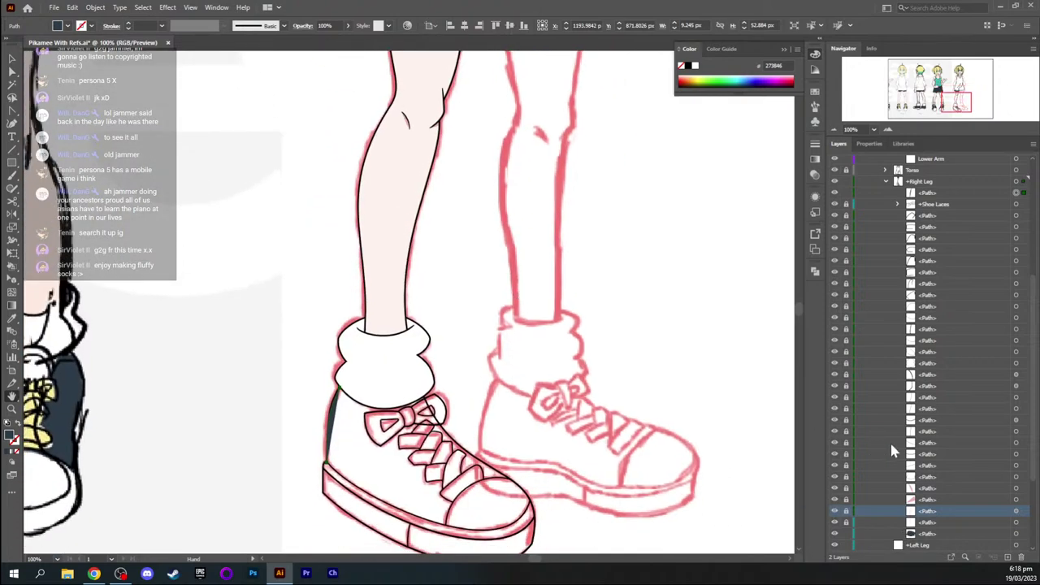
pyautogui.scroll(3, 889, 440)
pyautogui.click(922, 295)
pyautogui.moveTo(918, 302)
pyautogui.mouseDown()
pyautogui.moveTo(941, 506)
pyautogui.moveTo(936, 561)
pyautogui.moveTo(926, 538)
pyautogui.moveTo(961, 496)
pyautogui.moveTo(921, 399)
pyautogui.moveTo(914, 327)
pyautogui.moveTo(928, 428)
pyautogui.mouseUp()
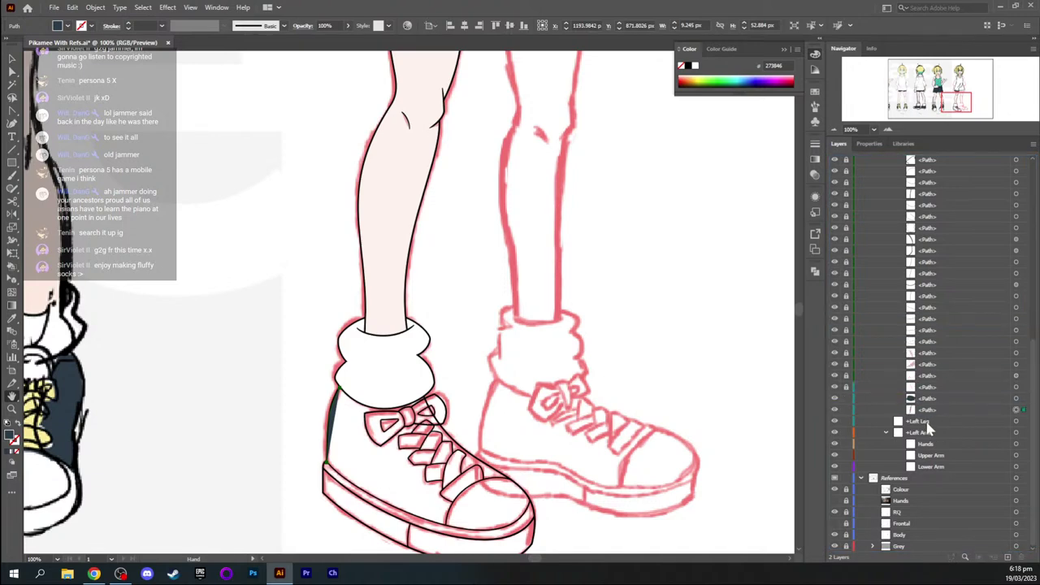
pyautogui.press('v')
pyautogui.click(368, 465)
pyautogui.press('a')
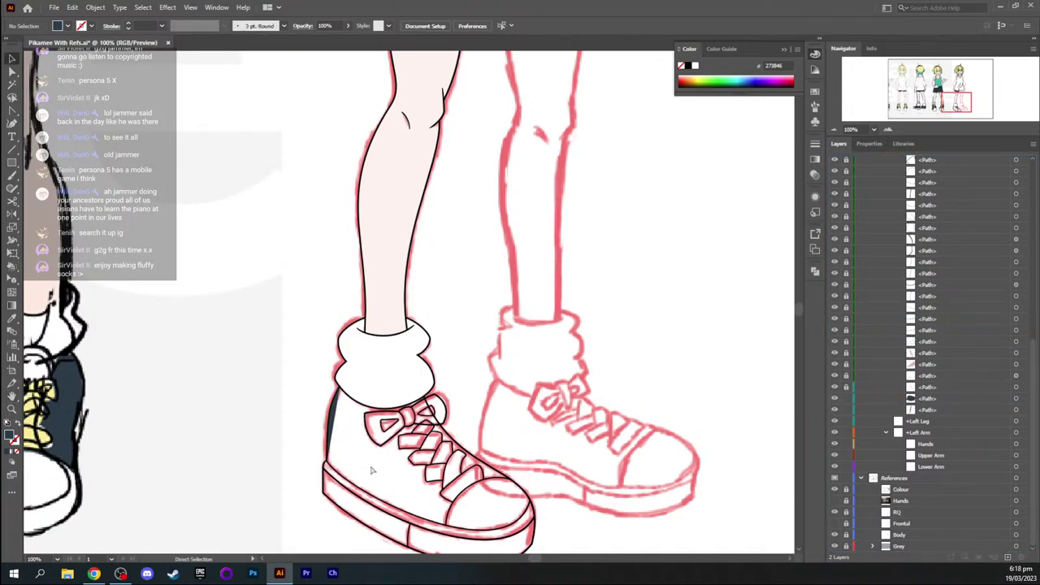
# Realign the navy heel shape's upper anchor with the heel line's end at the sock, adjust its curve to the outline, and deselect it
pyautogui.hotkey('ctrl', '+')
pyautogui.hotkey('ctrl', '+')
pyautogui.hotkey('ctrl', '+')
pyautogui.press('h')
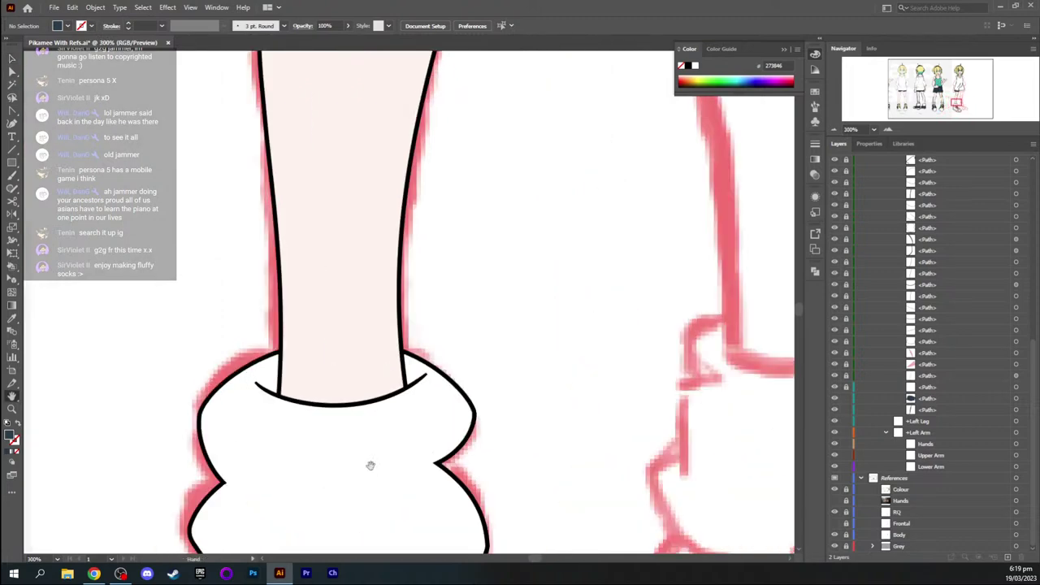
pyautogui.moveTo(369, 464); pyautogui.dragTo(319, 199)
pyautogui.moveTo(300, 306); pyautogui.dragTo(300, 193)
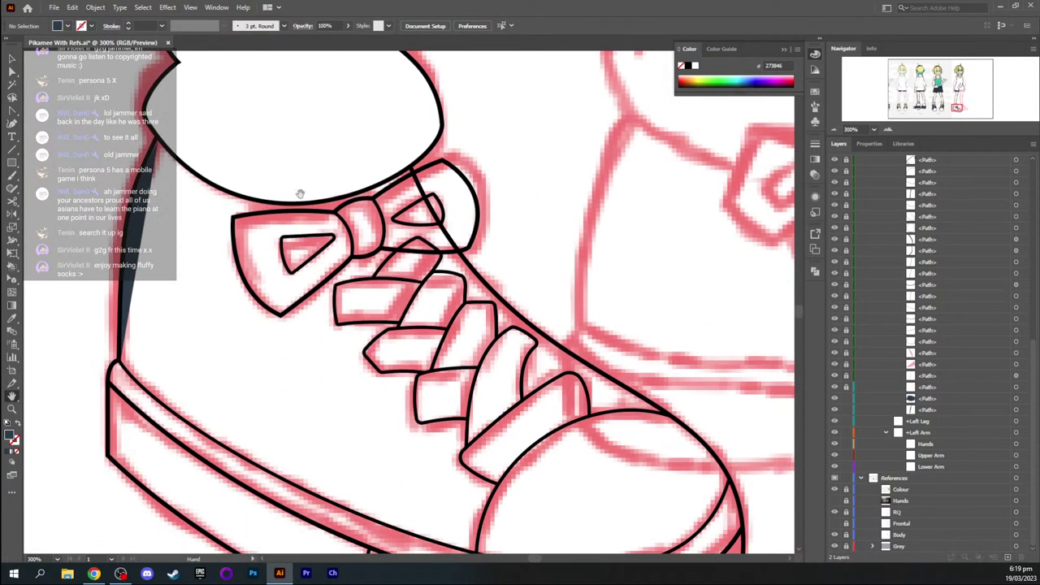
pyautogui.press('a')
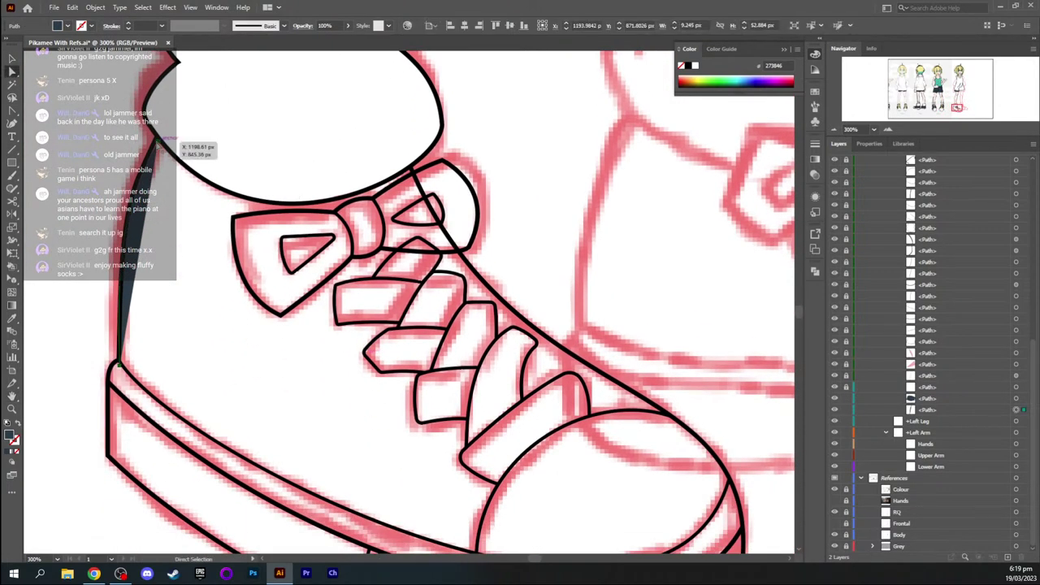
pyautogui.click(158, 140)
pyautogui.moveTo(161, 139); pyautogui.dragTo(160, 136)
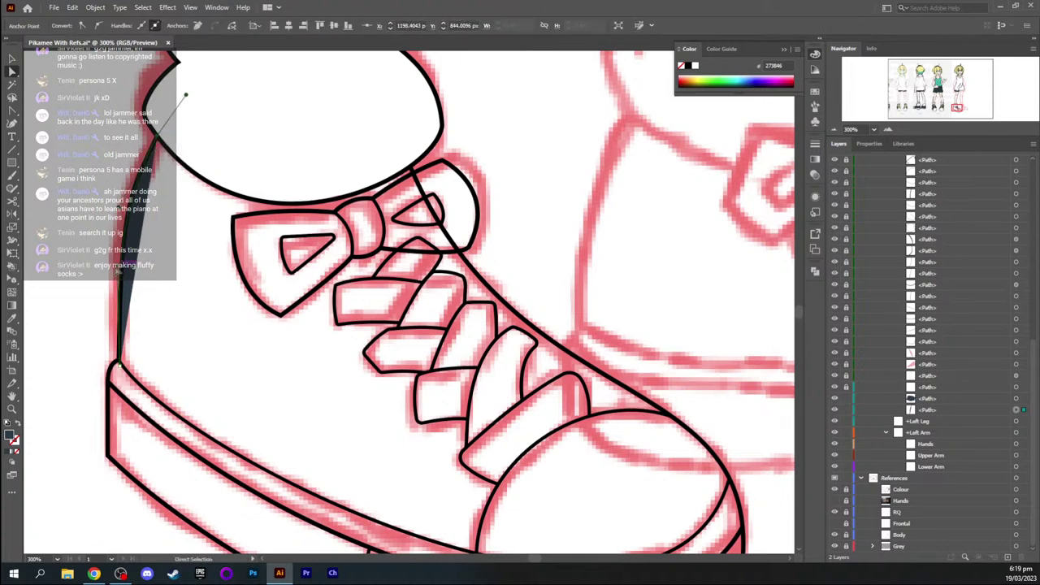
pyautogui.moveTo(120, 259); pyautogui.dragTo(123, 256)
pyautogui.click(202, 302)
# Select the navy heel shape's lower anchor to examine how it meets the heel line at the sole, and deselect it
pyautogui.press('space')
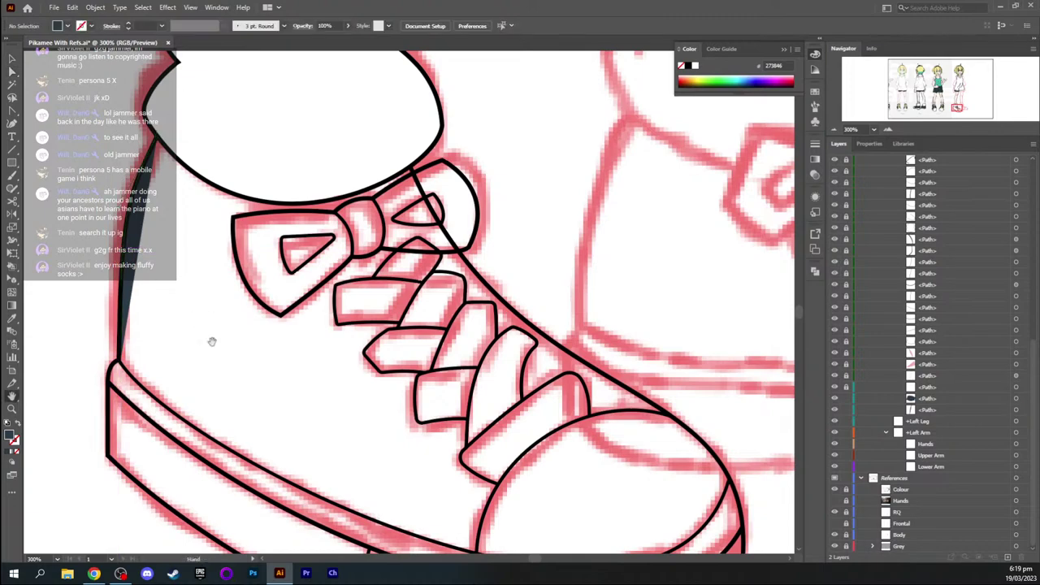
pyautogui.moveTo(211, 341); pyautogui.dragTo(147, 286)
pyautogui.moveTo(195, 312); pyautogui.dragTo(208, 292)
pyautogui.press('p')
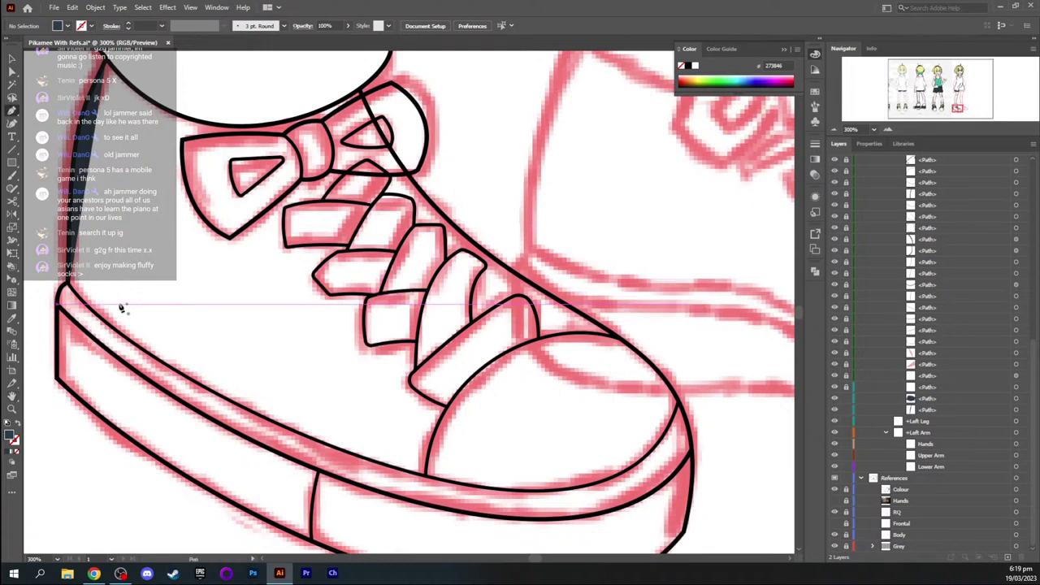
pyautogui.press('a')
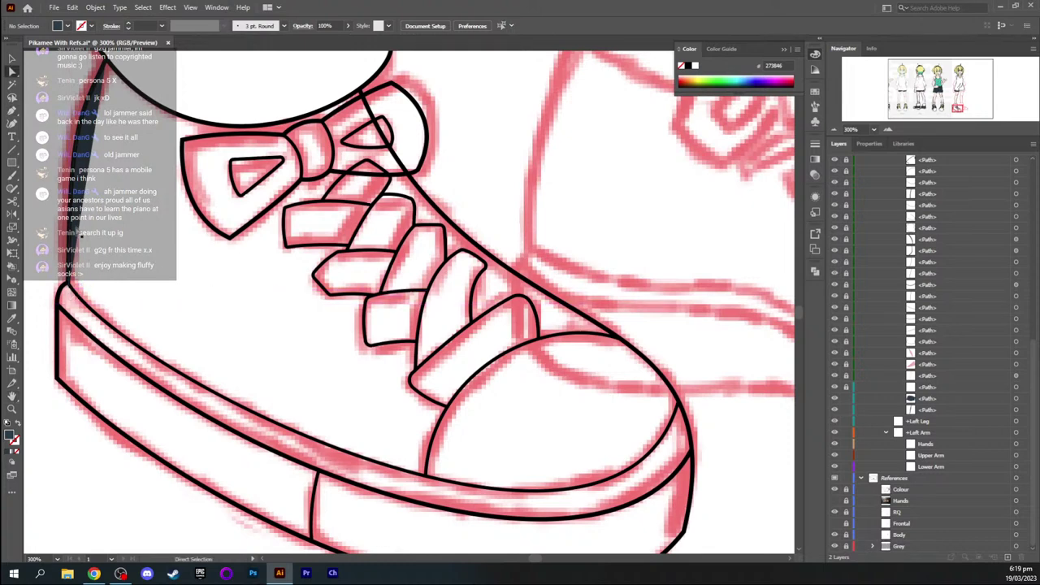
pyautogui.click(75, 227)
pyautogui.moveTo(70, 292); pyautogui.dragTo(69, 290)
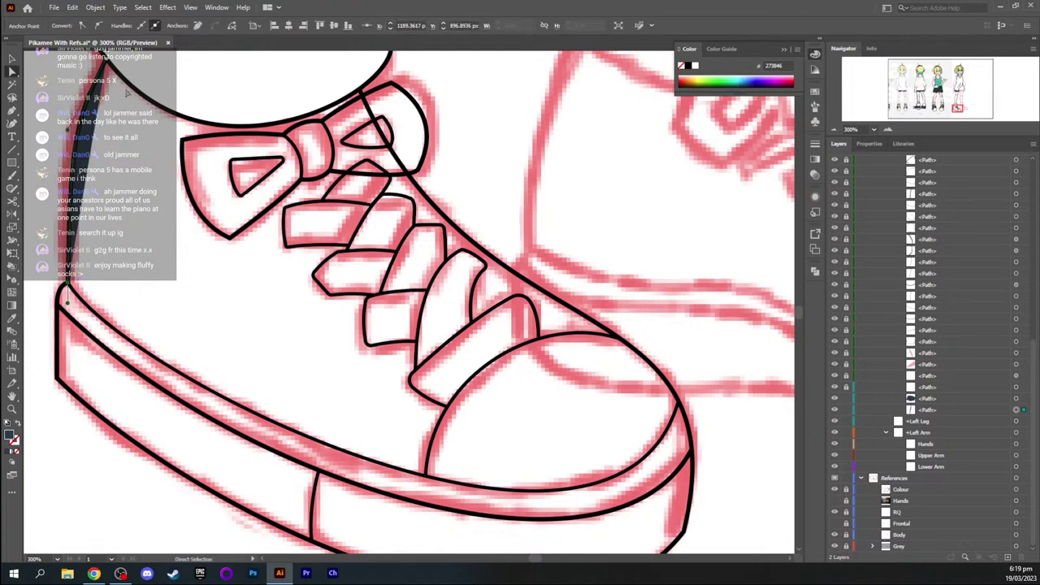
pyautogui.click(151, 153)
# Examine up close how the navy heel shape's upper anchor meets the sock outline, and deselect it
pyautogui.hotkey('ctrl', '=')
pyautogui.hotkey('ctrl', '=')
pyautogui.press('space')
pyautogui.moveTo(125, 179); pyautogui.dragTo(642, 365)
pyautogui.moveTo(357, 244); pyautogui.dragTo(262, 331)
pyautogui.click(187, 258)
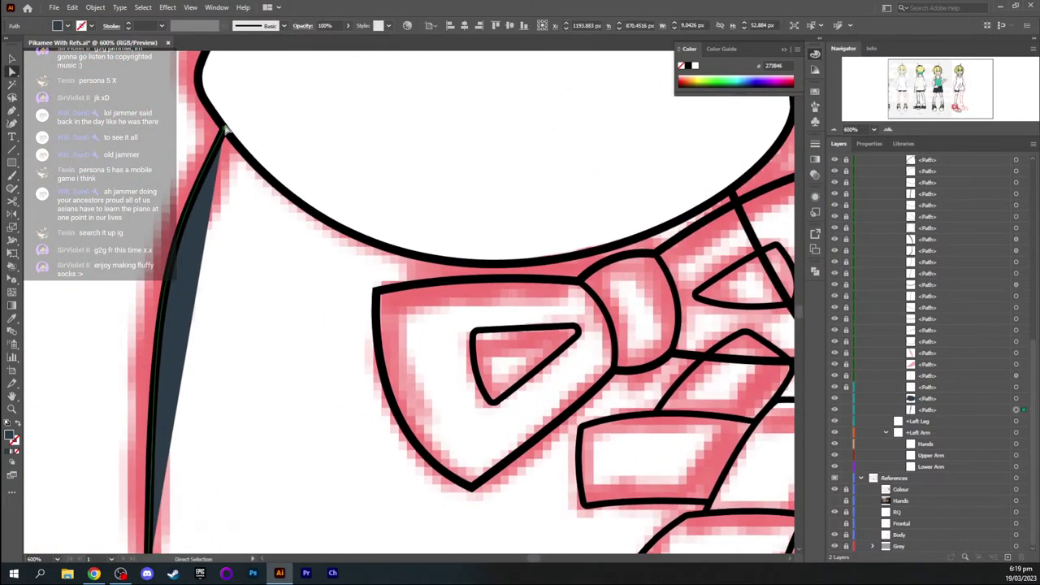
pyautogui.click(225, 131)
pyautogui.click(240, 355)
# Extend the navy heel shape with the Pen tool from its lower anchor to a curved anchor at the toe end of the upper
pyautogui.press('space')
pyautogui.moveTo(281, 441); pyautogui.dragTo(250, 178)
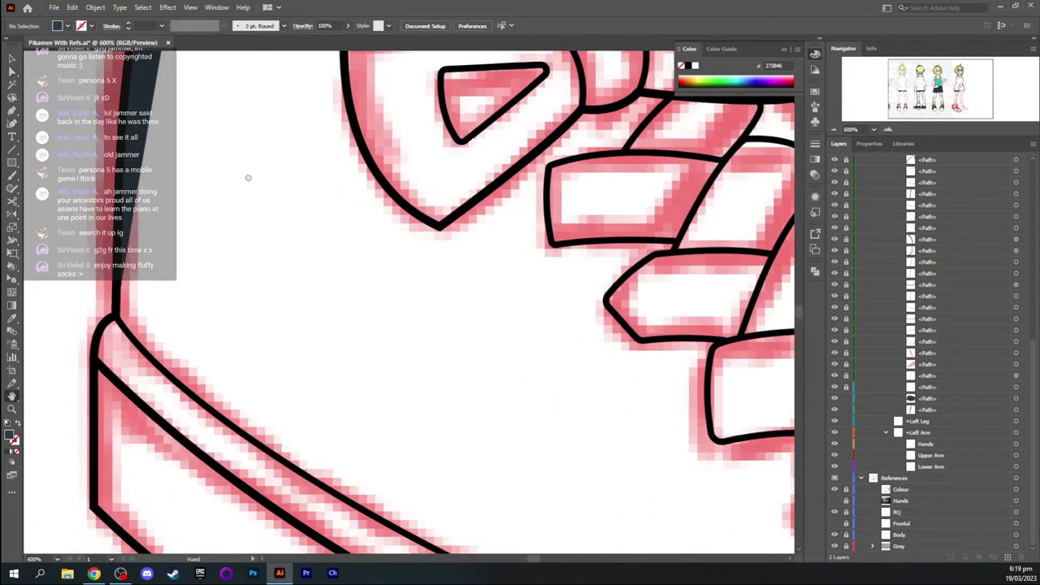
pyautogui.scroll(-3, 249, 180)
pyautogui.moveTo(401, 318); pyautogui.dragTo(287, 232)
pyautogui.press('p')
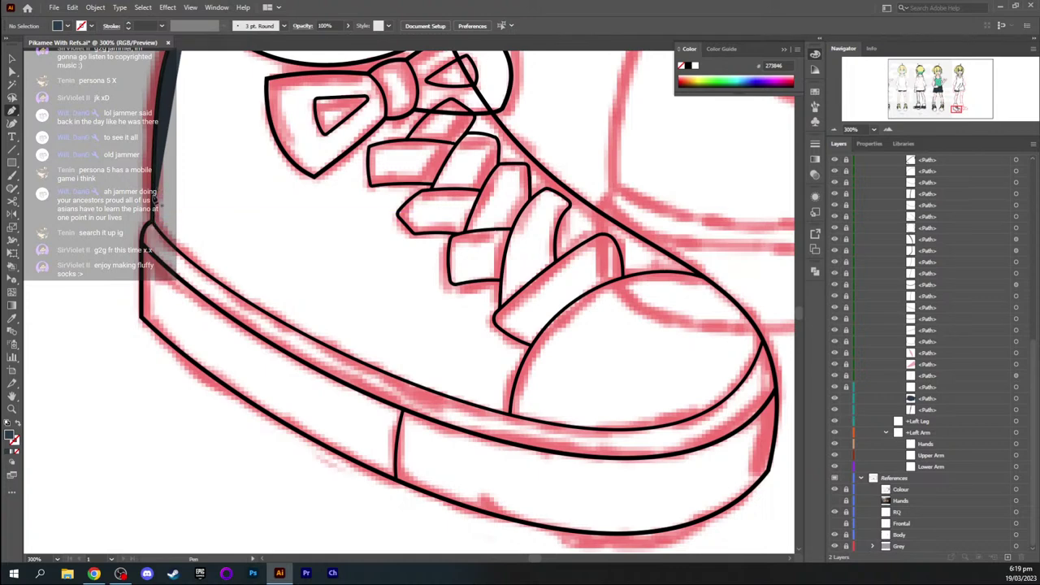
pyautogui.click(152, 220)
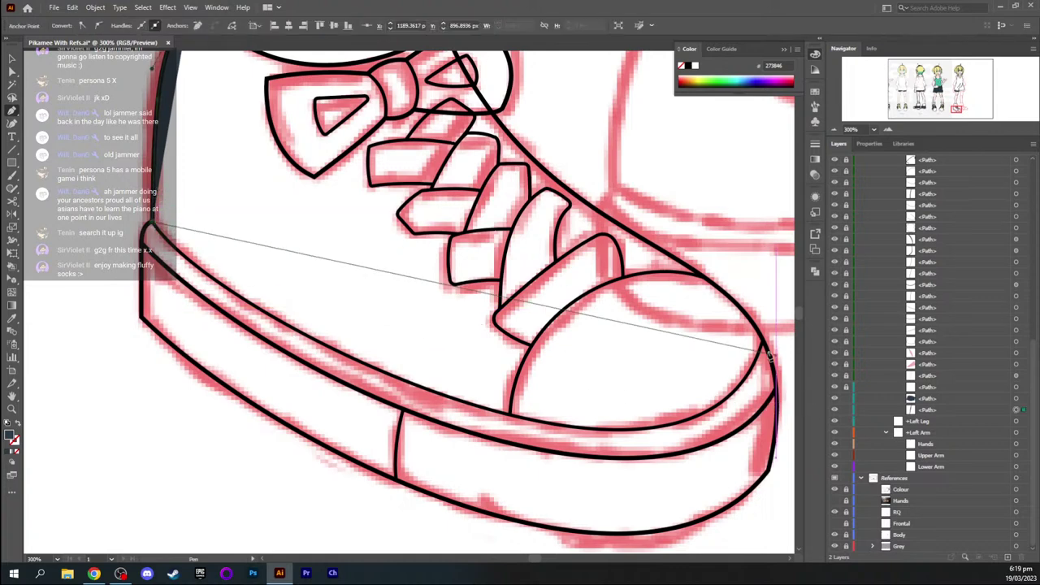
pyautogui.moveTo(764, 341); pyautogui.dragTo(702, 479)
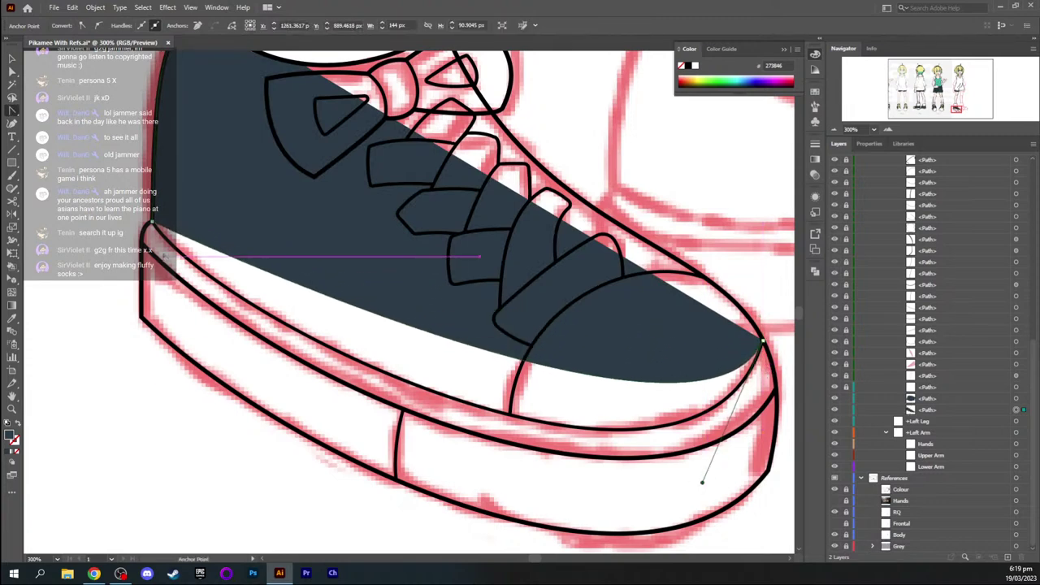
# Adjust the curve handles at the heel and toe so the navy shape's lower edge follows the upper sole line
pyautogui.moveTo(152, 221); pyautogui.dragTo(268, 370)
pyautogui.moveTo(704, 481); pyautogui.dragTo(712, 537)
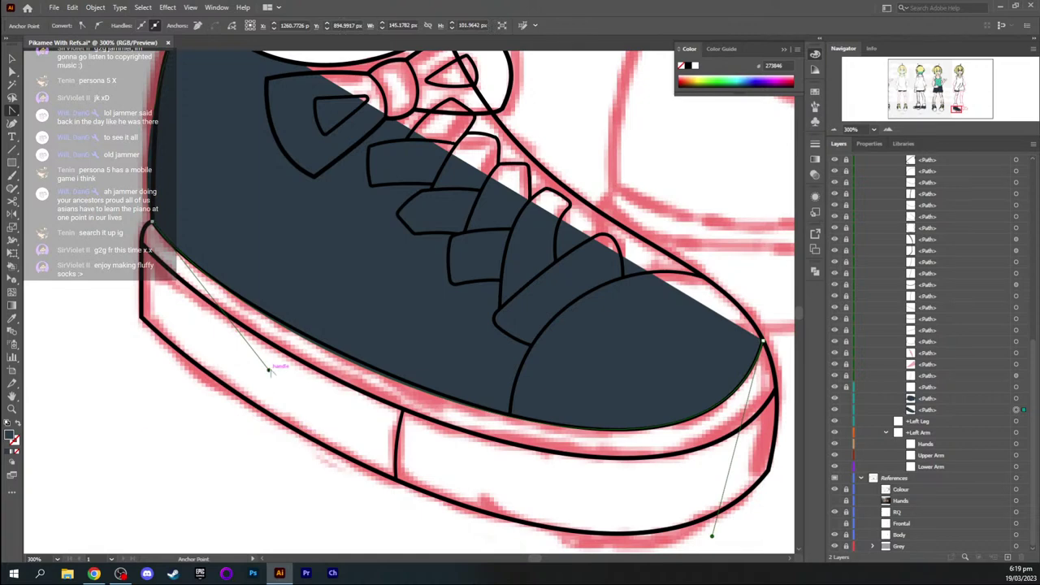
pyautogui.moveTo(271, 372); pyautogui.dragTo(244, 345)
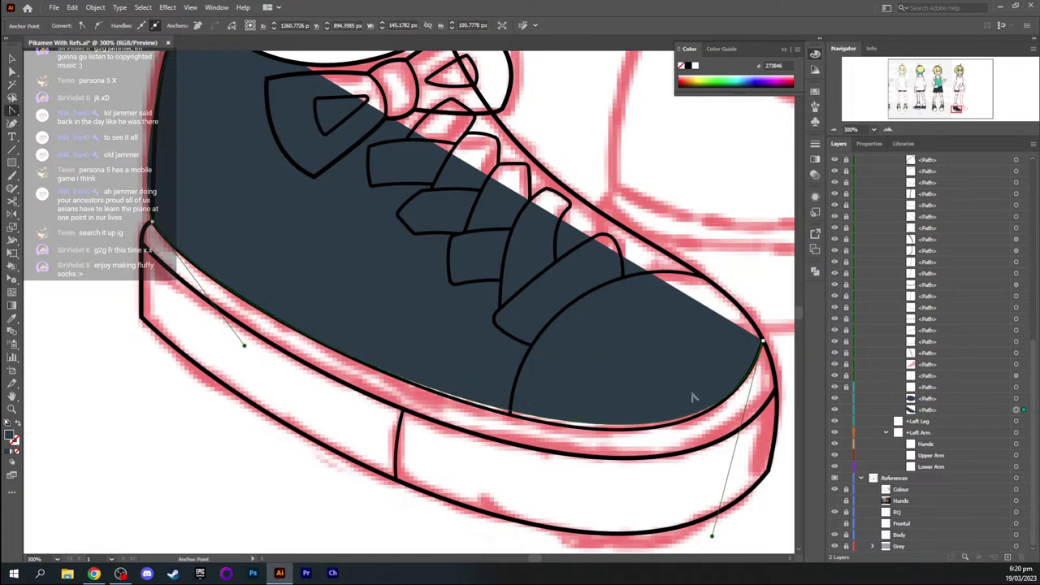
# Add an anchor on the navy shape's lower edge beneath the toe cap and move it onto the sole line
pyautogui.click(619, 432)
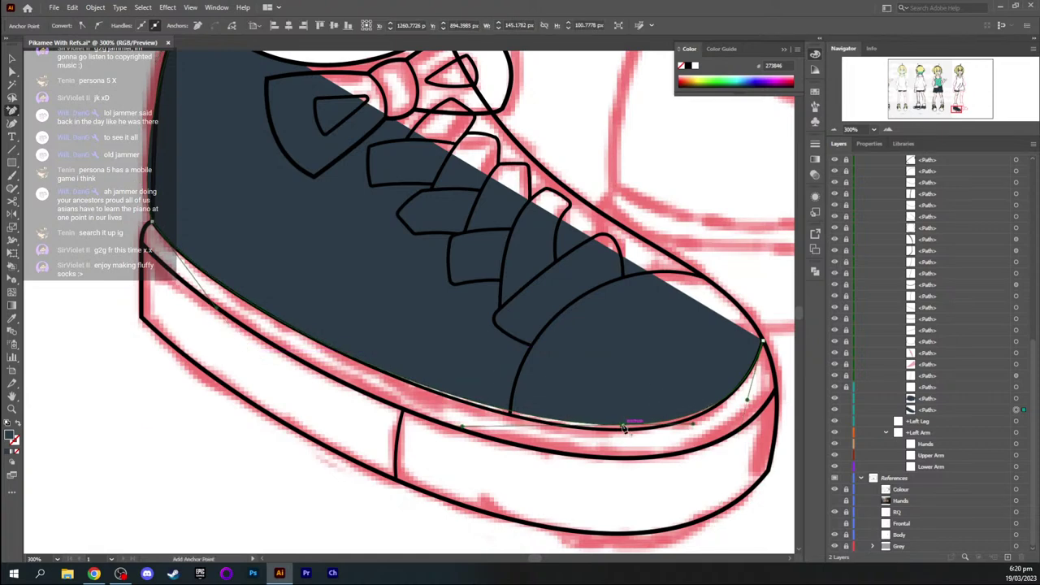
pyautogui.moveTo(624, 430); pyautogui.dragTo(627, 434)
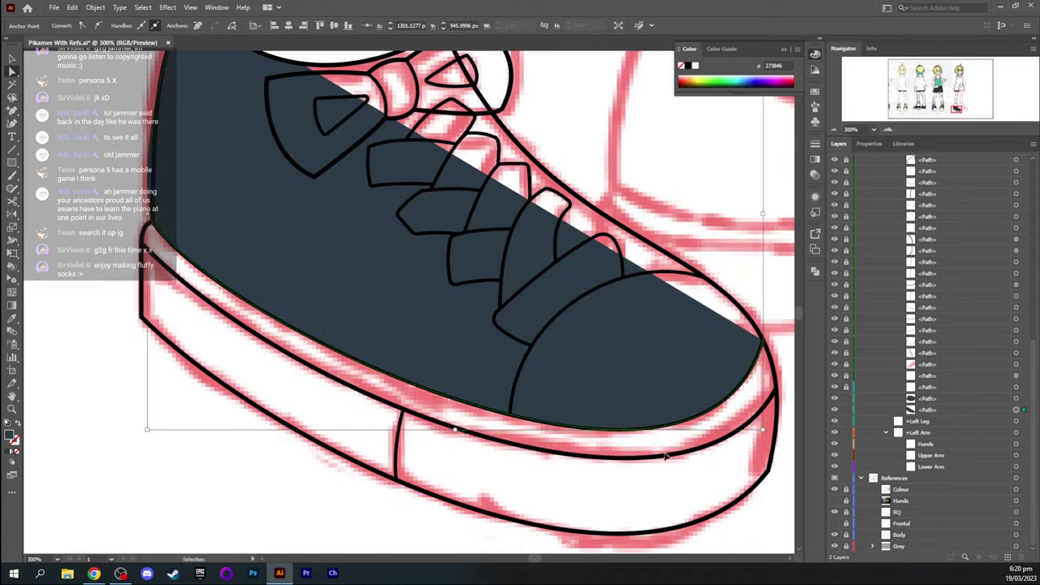
pyautogui.hotkey('ctrl', '=')
pyautogui.press('space')
pyautogui.moveTo(384, 341); pyautogui.dragTo(539, 420)
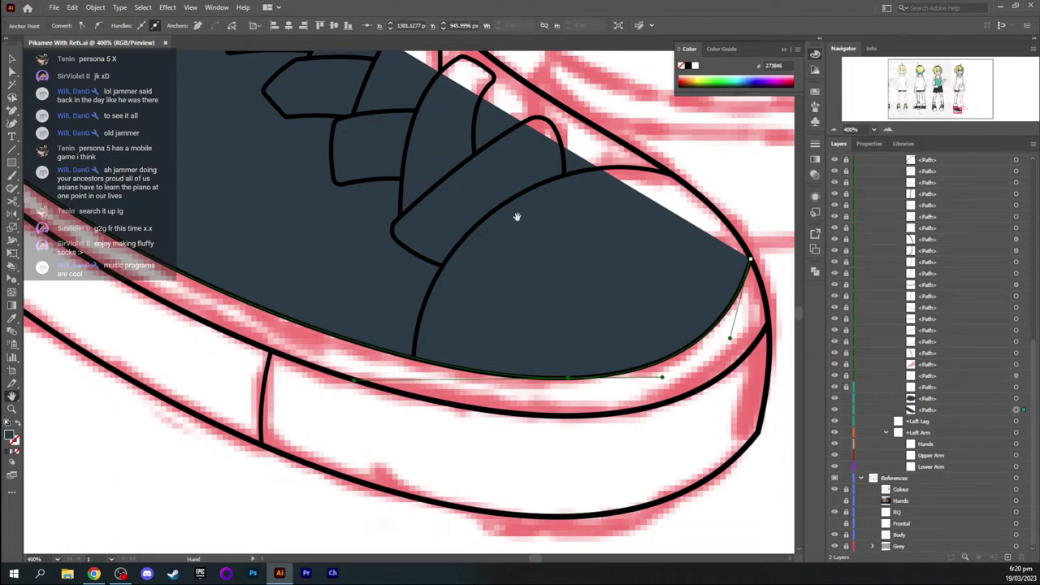
pyautogui.hotkey('ctrl', '-')
pyautogui.hotkey('ctrl', '-')
pyautogui.hotkey('ctrl', '-')
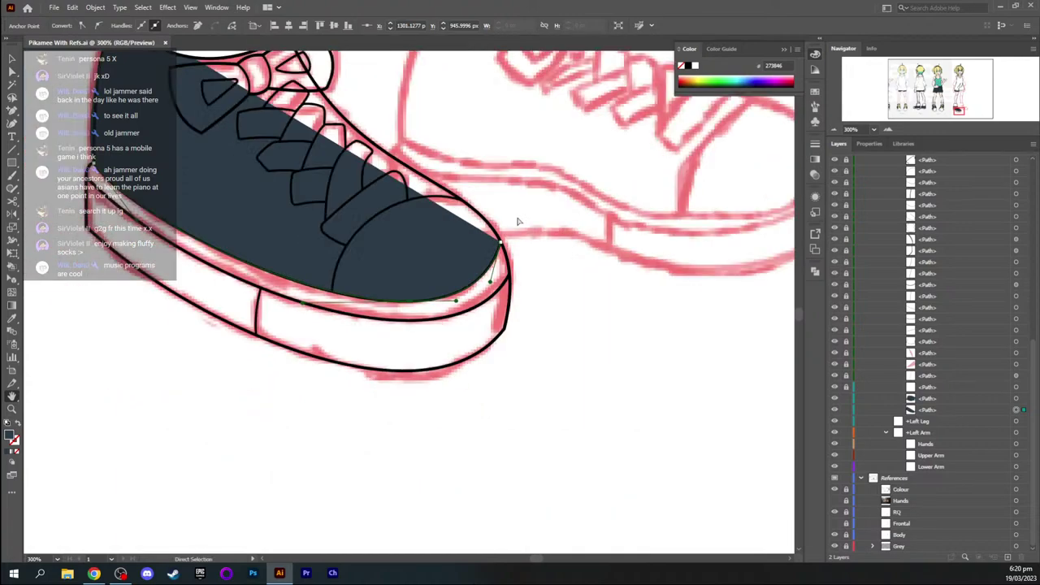
# Refine the navy shape's back curve at the lower heel anchor to match the heel outline, and deselect it
pyautogui.hotkey('ctrl', '=')
pyautogui.hotkey('ctrl', '=')
pyautogui.moveTo(378, 218); pyautogui.dragTo(551, 419)
pyautogui.click(136, 304)
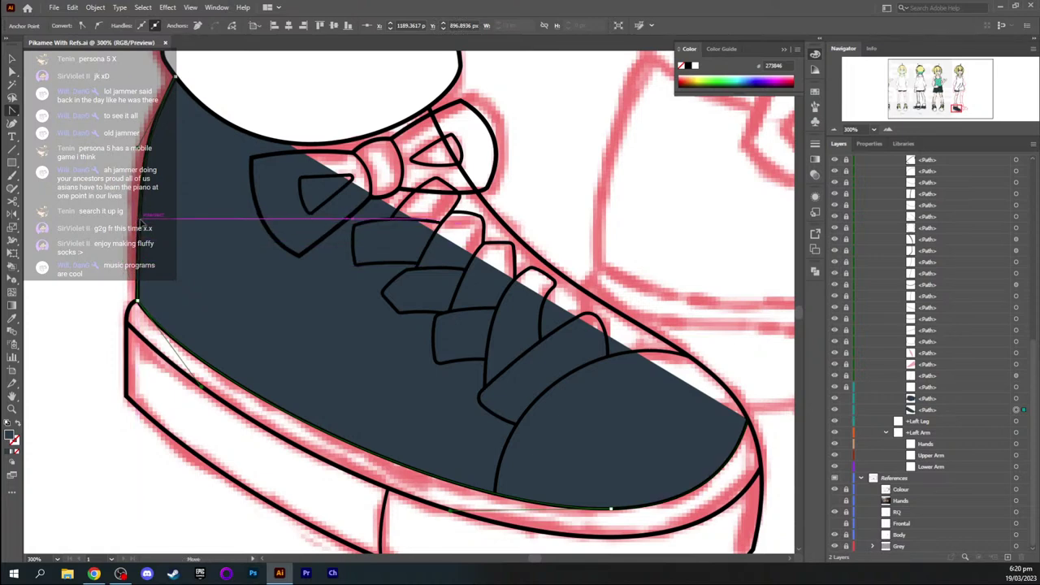
pyautogui.click(135, 158)
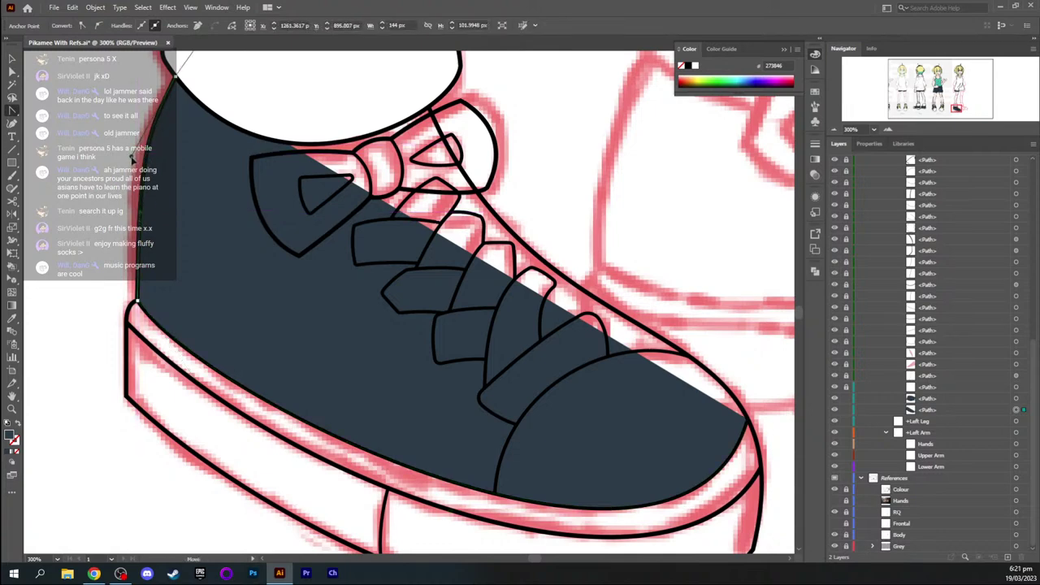
pyautogui.keyDown('ctrl'); pyautogui.click(95, 162); pyautogui.keyUp('ctrl')
# Add an anchor where the toe cap line meets the sole line, and delete the navy shape's two anchors beyond it
pyautogui.press('space')
pyautogui.moveTo(241, 248); pyautogui.dragTo(186, 173)
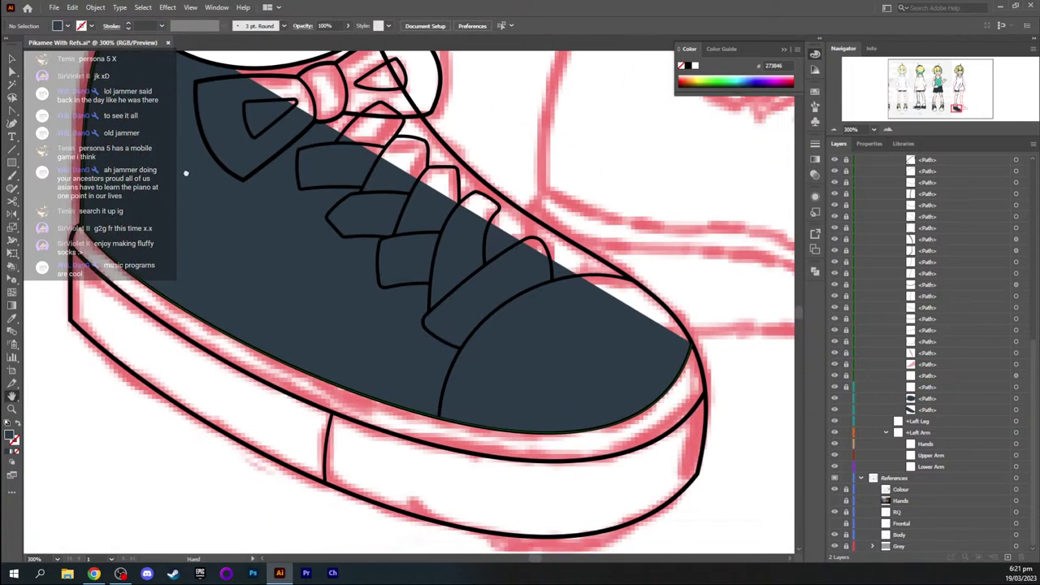
pyautogui.press('+')
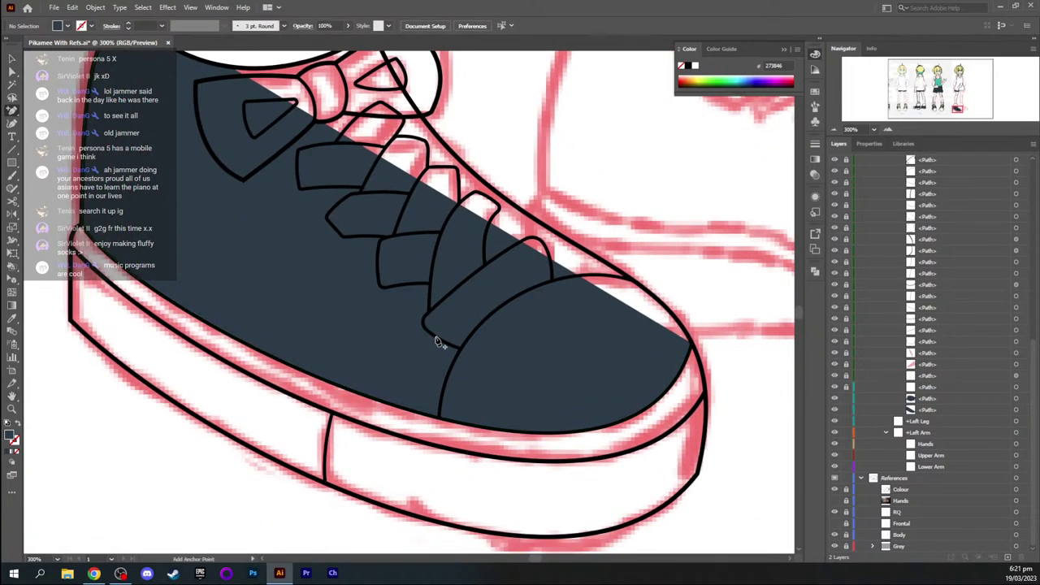
pyautogui.click(443, 420)
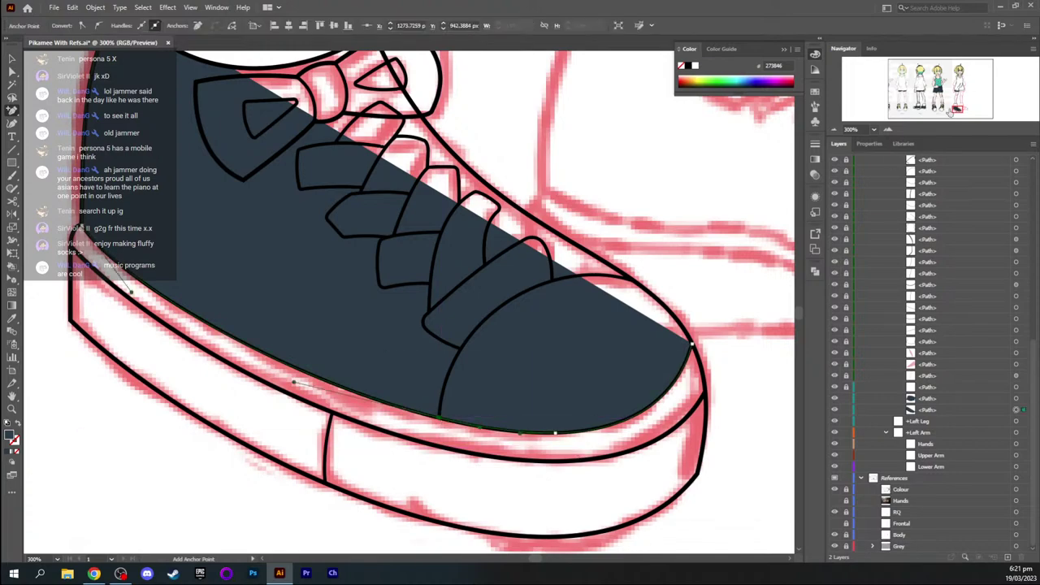
pyautogui.moveTo(961, 110)
pyautogui.mouseDown()
pyautogui.moveTo(943, 107)
pyautogui.moveTo(959, 108)
pyautogui.mouseUp()
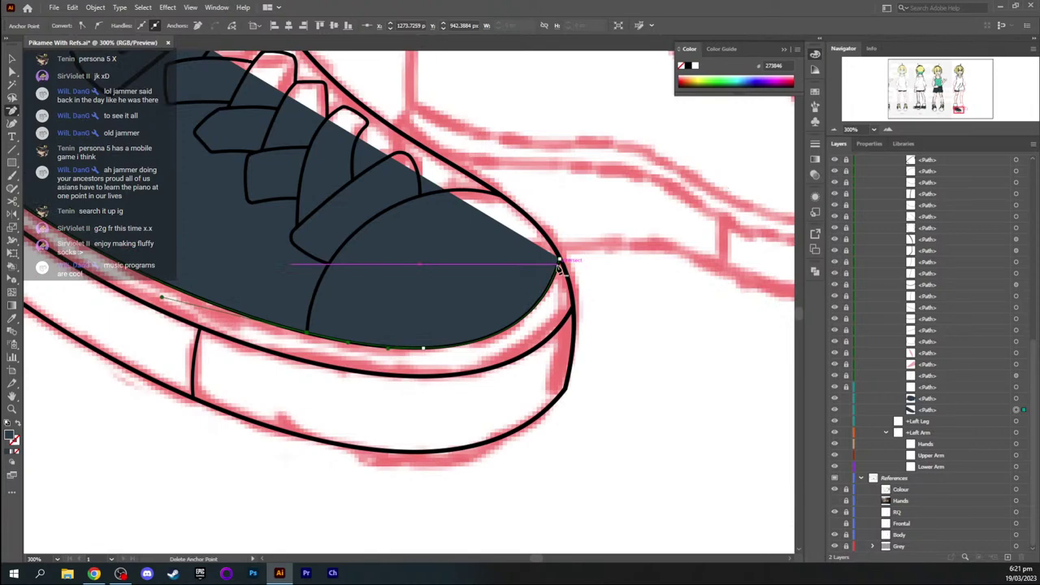
pyautogui.press('-')
pyautogui.click(559, 260)
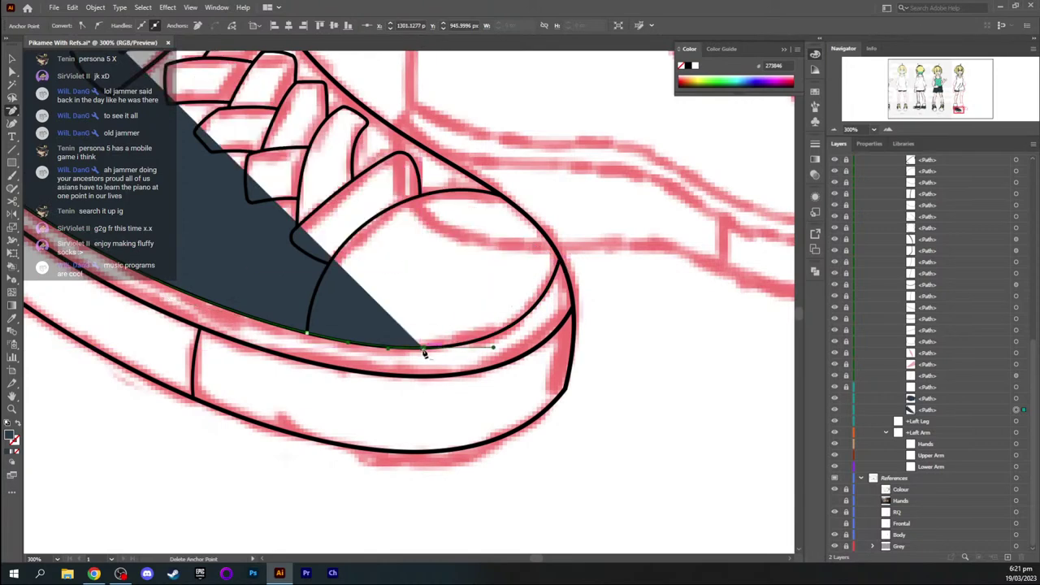
pyautogui.click(421, 348)
# Continue the navy shape with the Pen tool from the toe cap's base to the toe cap line's upper end on the shoe outline
pyautogui.press('p')
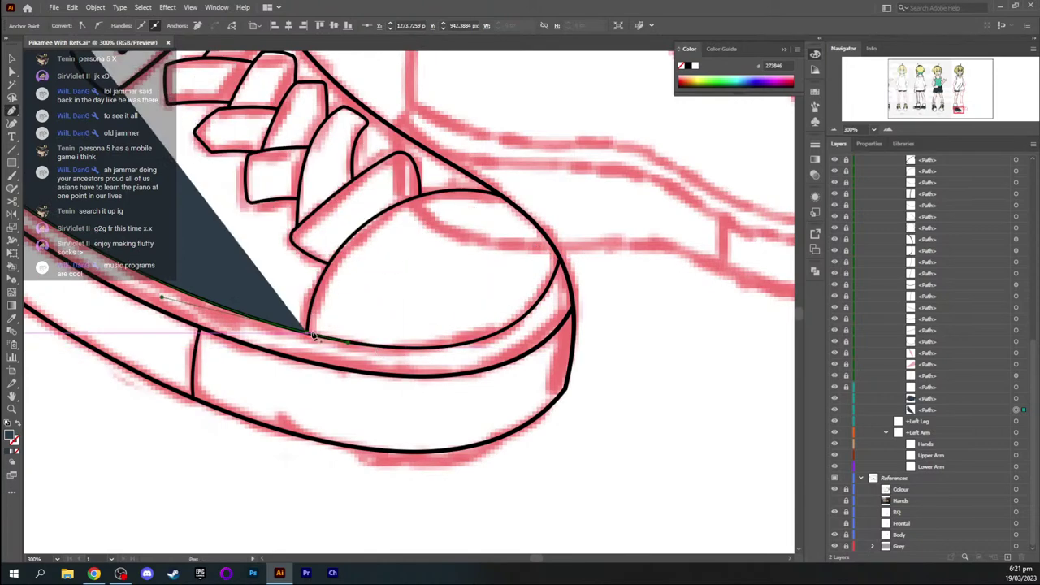
pyautogui.click(307, 333)
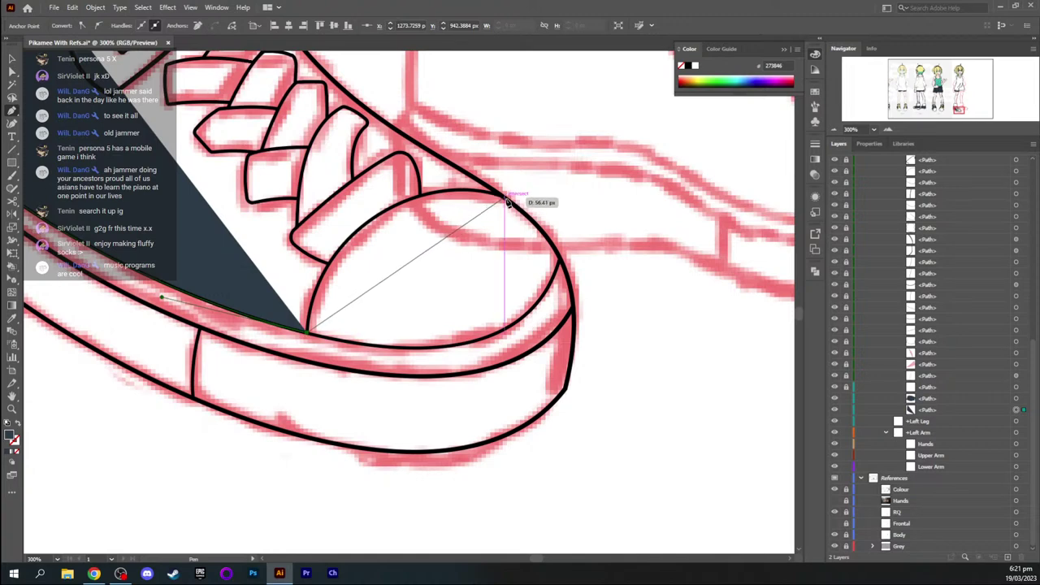
pyautogui.moveTo(505, 198); pyautogui.dragTo(703, 195)
pyautogui.press('a')
pyautogui.press('p')
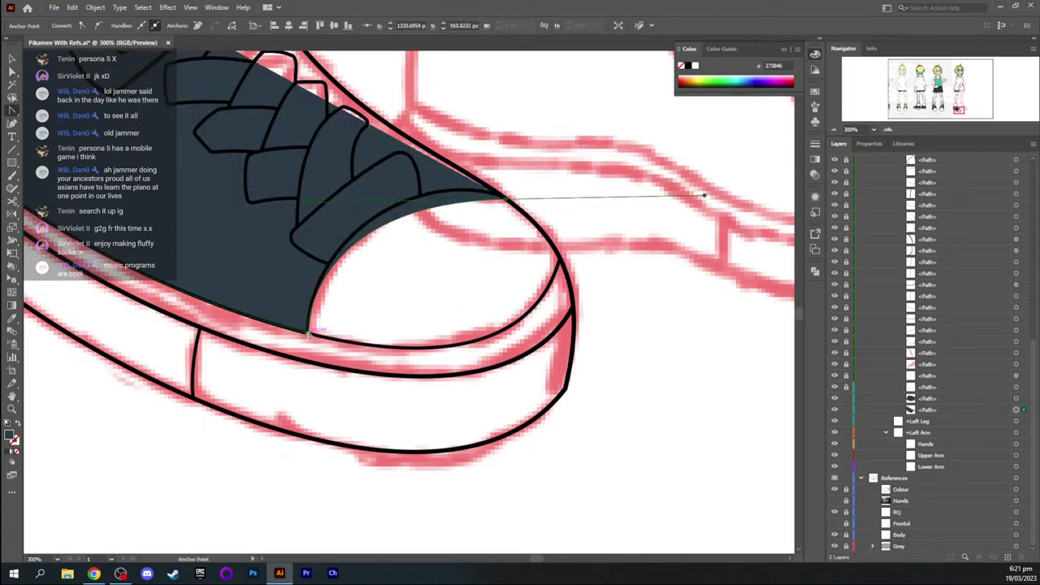
# Adjust the curve handles at both ends of the navy shape's front edge so it follows the toe cap line
pyautogui.moveTo(337, 339); pyautogui.dragTo(311, 314)
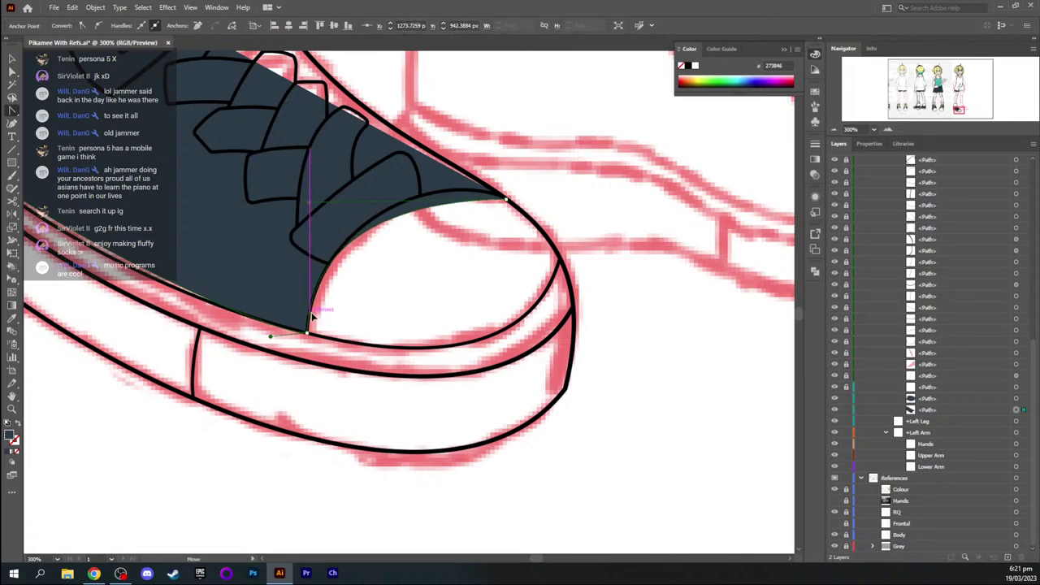
pyautogui.click(335, 246)
pyautogui.moveTo(312, 202); pyautogui.dragTo(387, 148)
pyautogui.moveTo(310, 312); pyautogui.dragTo(308, 273)
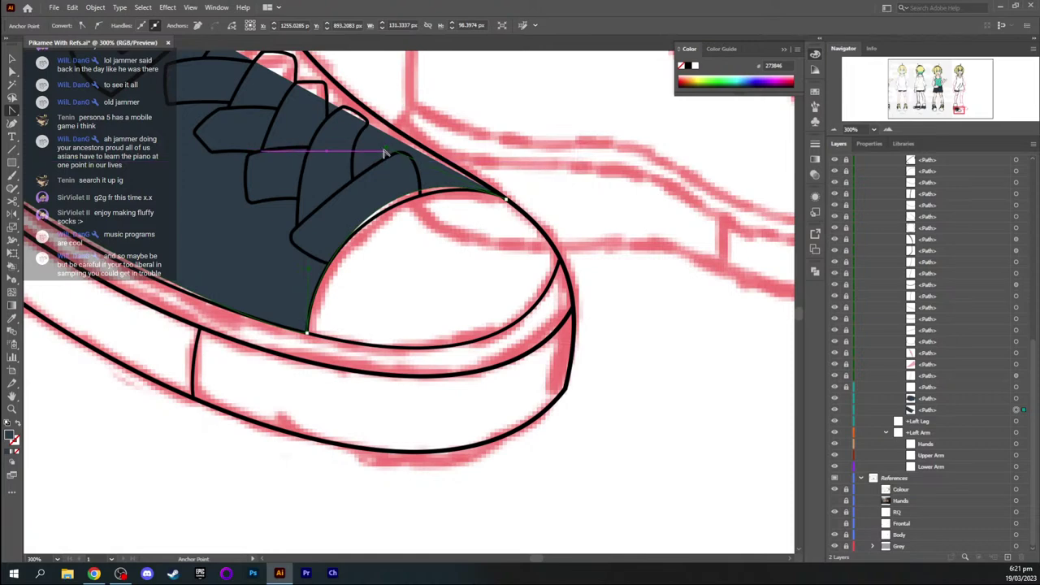
pyautogui.moveTo(389, 151); pyautogui.dragTo(380, 161)
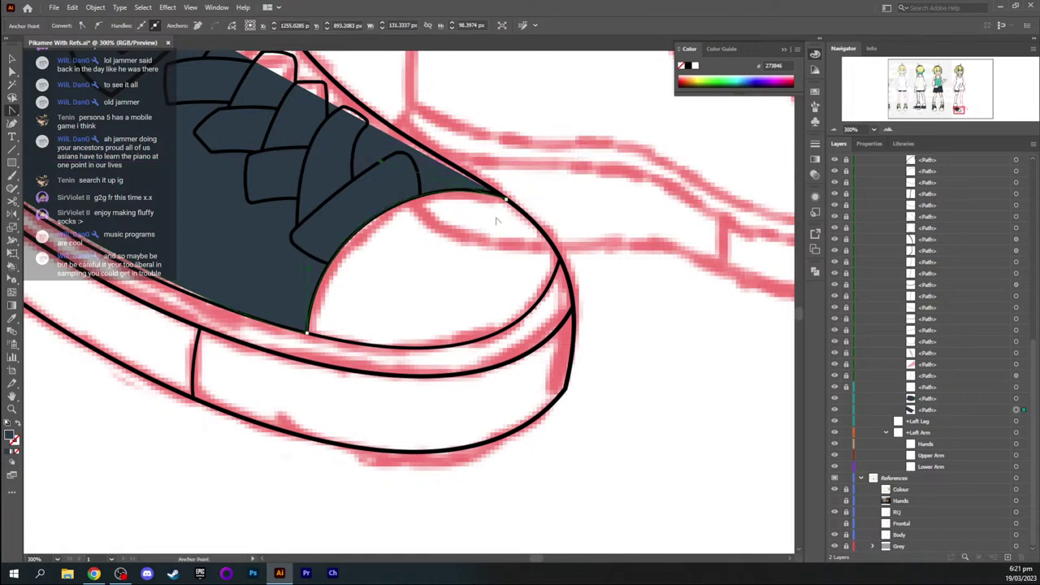
# Move the navy shape's front anchor onto the junction of the toe cap line and shoe outline, and refit the curve between them
pyautogui.hotkey('ctrl', '=')
pyautogui.hotkey('ctrl', '=')
pyautogui.press('a')
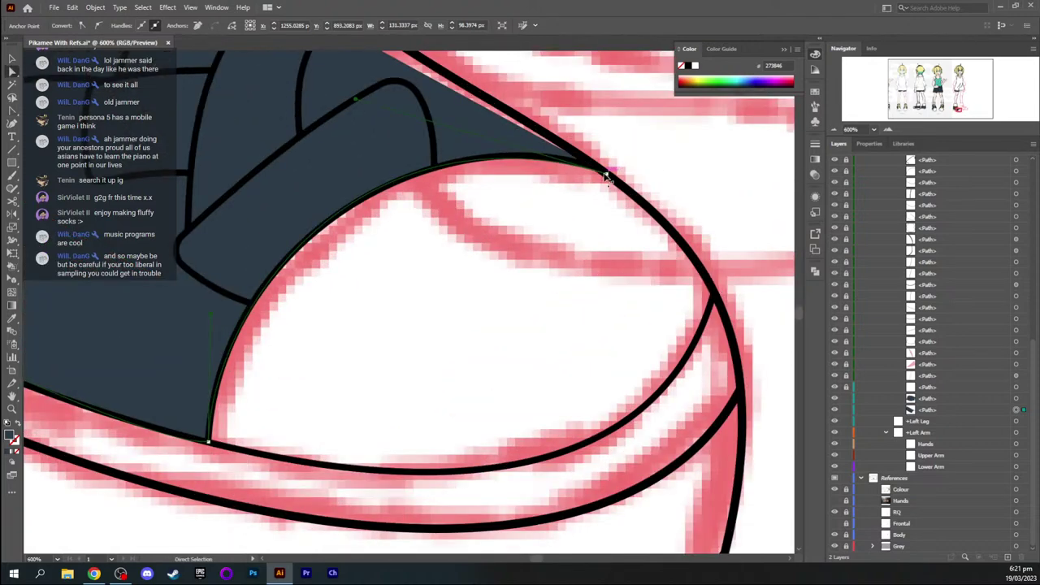
pyautogui.moveTo(606, 172); pyautogui.dragTo(596, 167)
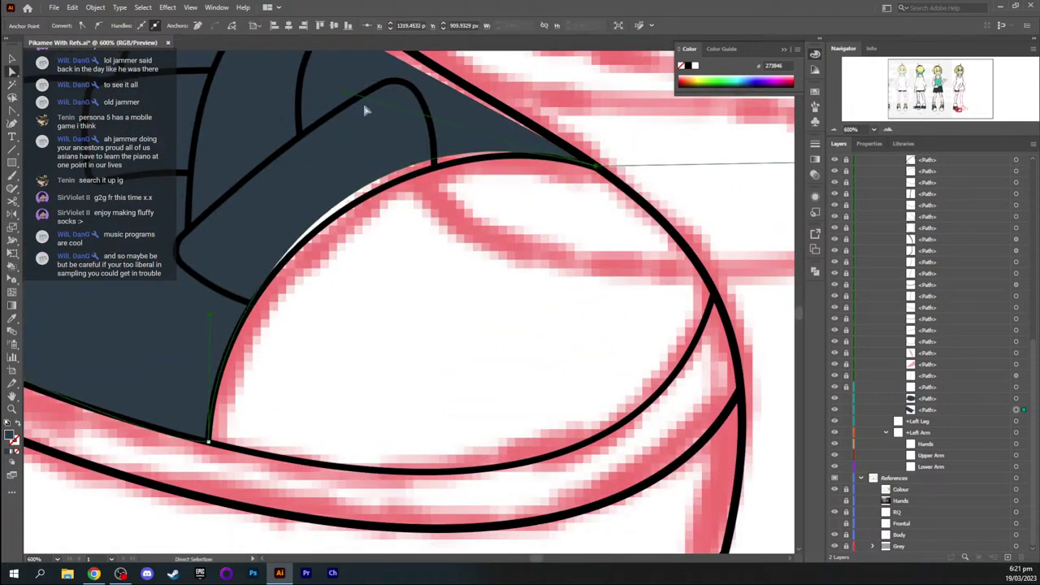
pyautogui.hotkey('shift', 'c')
pyautogui.moveTo(364, 108); pyautogui.dragTo(375, 106)
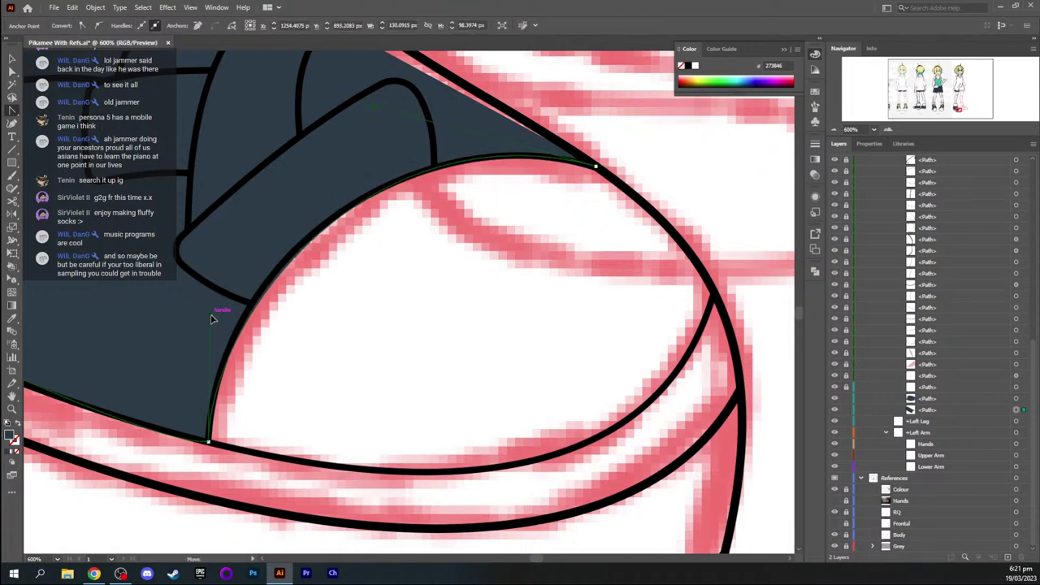
pyautogui.moveTo(211, 319)
pyautogui.mouseDown()
pyautogui.moveTo(197, 303)
pyautogui.moveTo(211, 307)
pyautogui.mouseUp()
# Adjust the curve handles at both ends of the navy shape's lower edge so it follows the line above the sole
pyautogui.press('a')
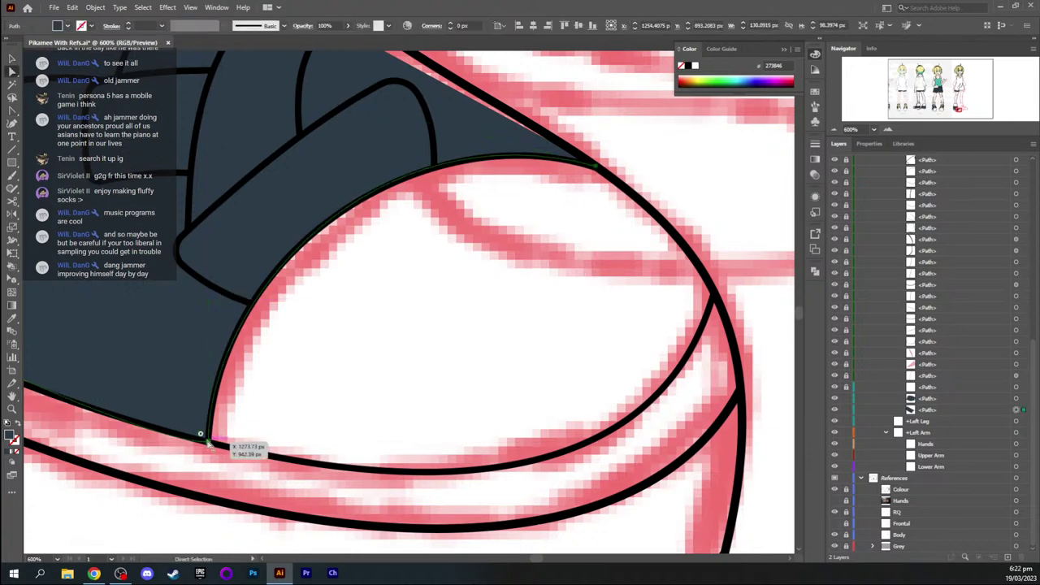
pyautogui.click(208, 441)
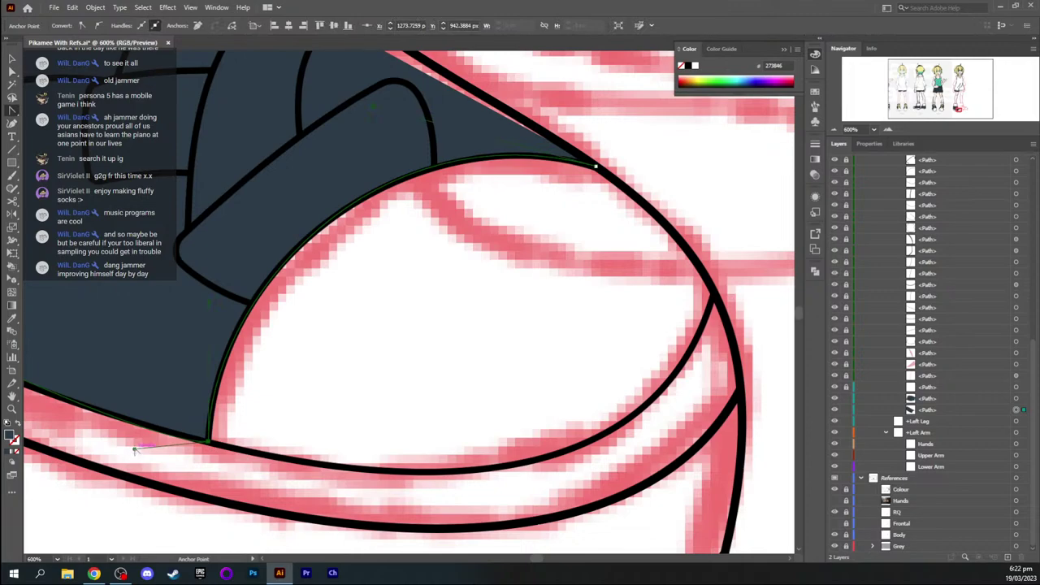
pyautogui.moveTo(134, 450); pyautogui.dragTo(100, 431)
pyautogui.press('space')
pyautogui.moveTo(137, 366); pyautogui.dragTo(374, 315)
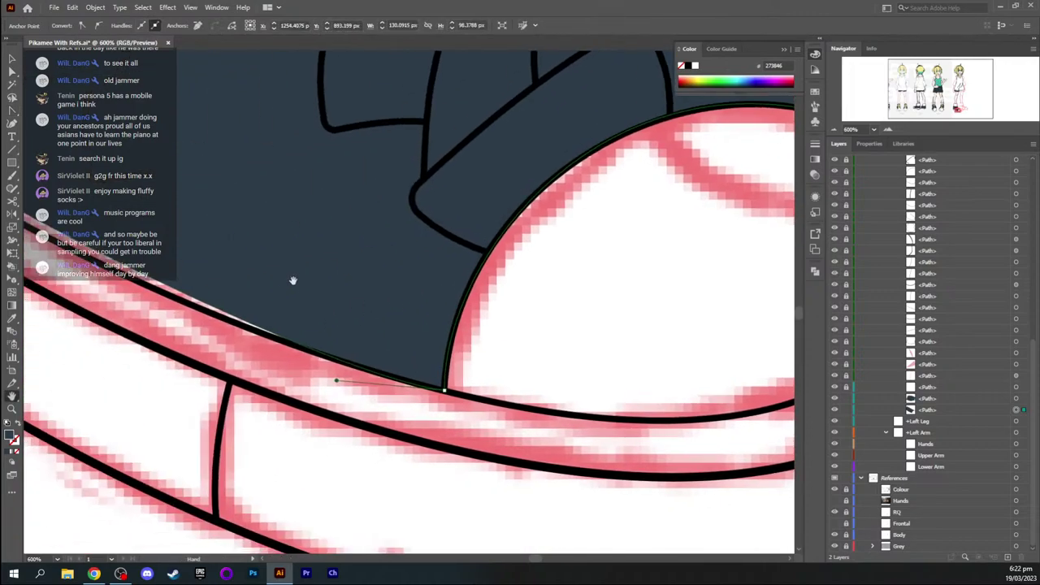
pyautogui.moveTo(26, 158); pyautogui.dragTo(361, 285)
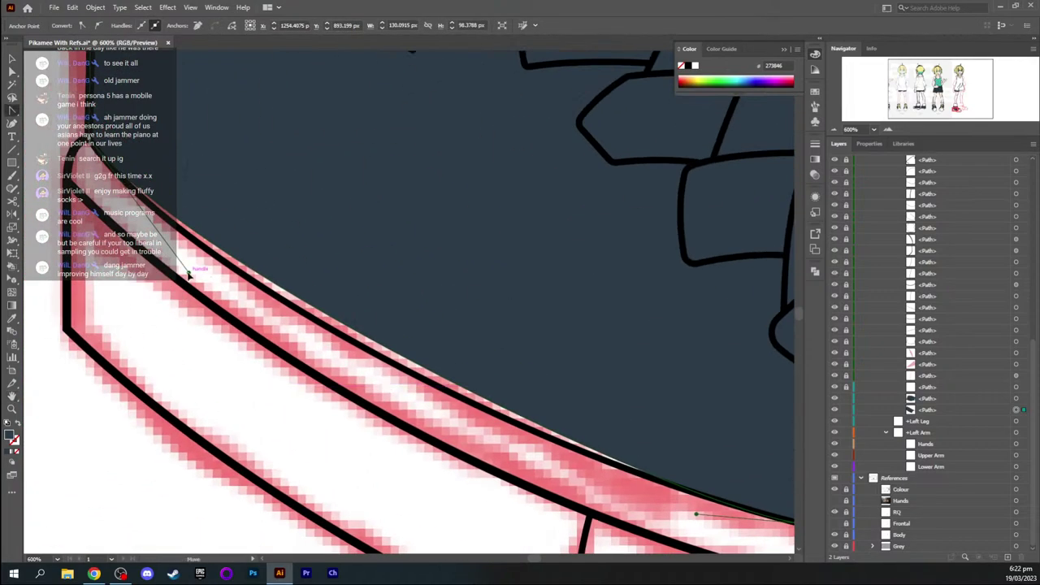
pyautogui.moveTo(188, 275); pyautogui.dragTo(238, 330)
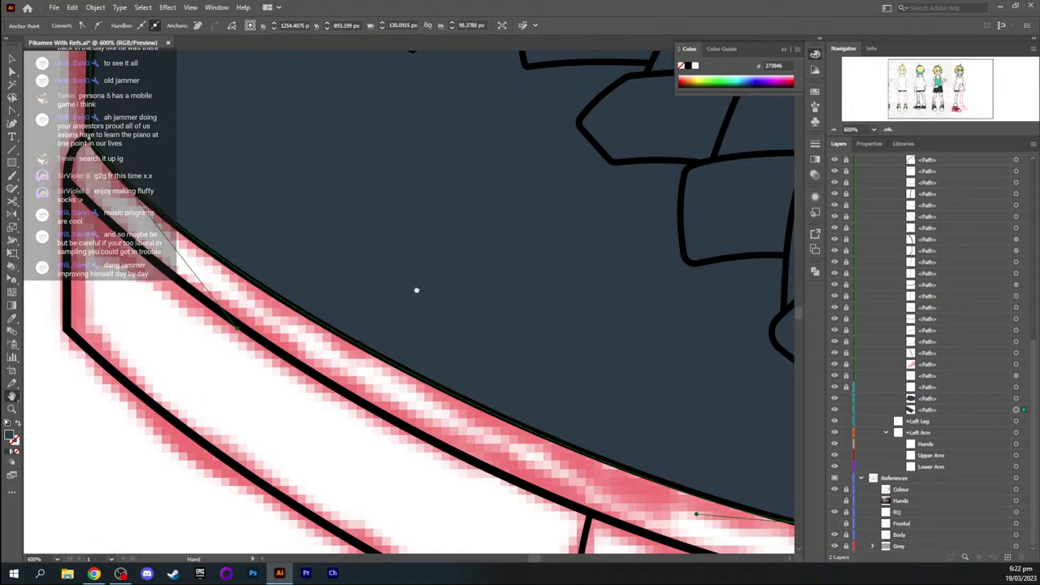
# Continue the navy shape with the Pen tool from the toe cap line's upper end to where the shoe's front outline meets the sock
pyautogui.moveTo(415, 290); pyautogui.dragTo(377, 225)
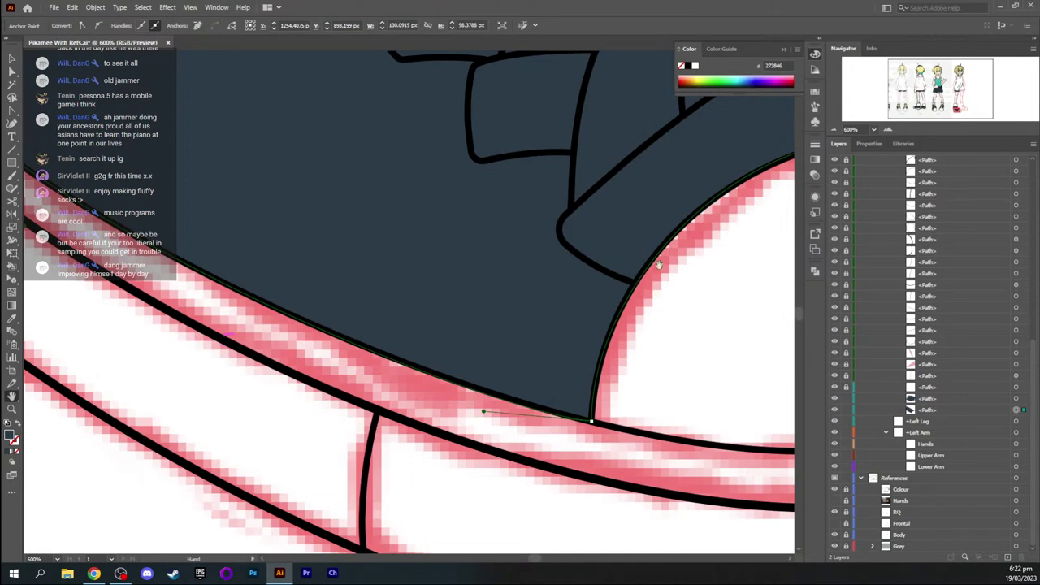
pyautogui.moveTo(659, 265); pyautogui.dragTo(539, 259)
pyautogui.moveTo(726, 210); pyautogui.dragTo(490, 293)
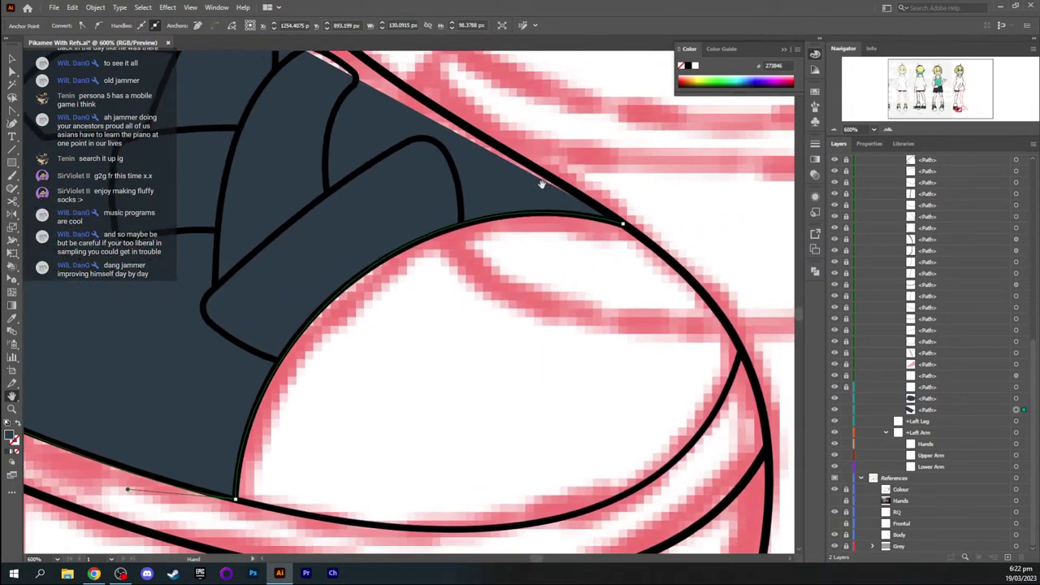
pyautogui.moveTo(403, 139); pyautogui.dragTo(385, 292)
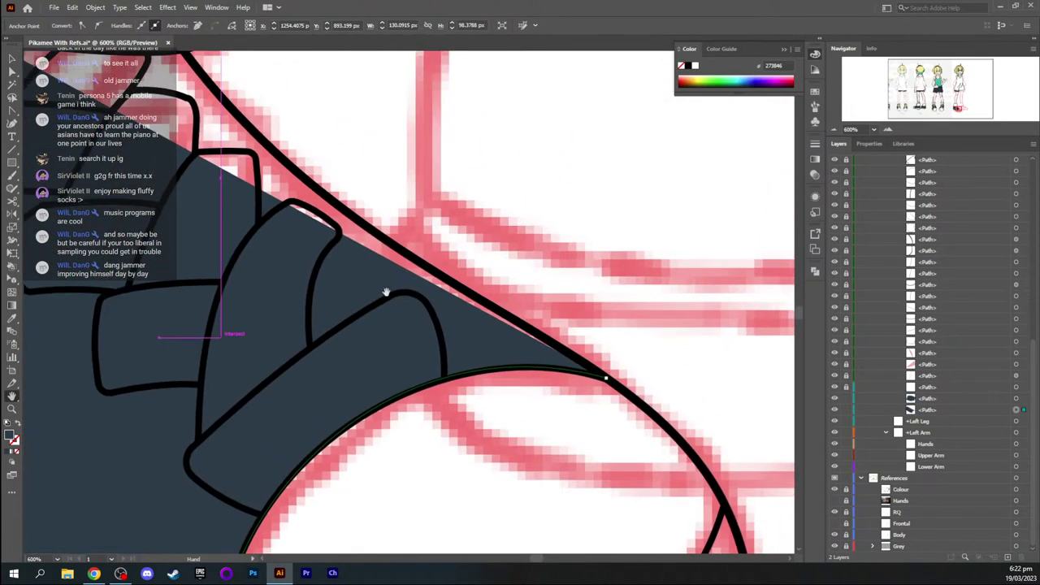
pyautogui.hotkey('ctrl', '-')
pyautogui.hotkey('ctrl', '-')
pyautogui.hotkey('ctrl', '+')
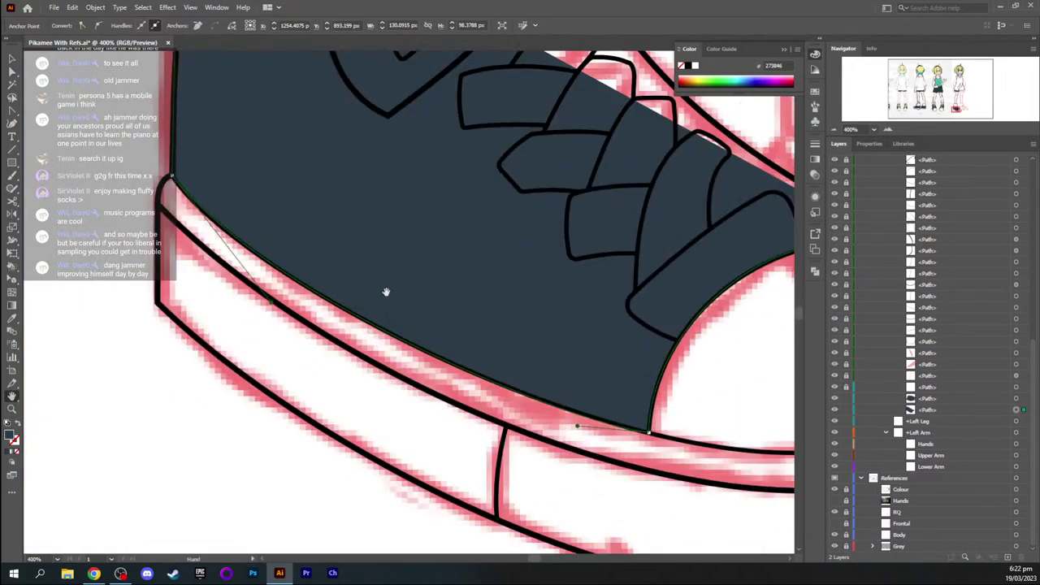
pyautogui.moveTo(511, 216); pyautogui.dragTo(329, 299)
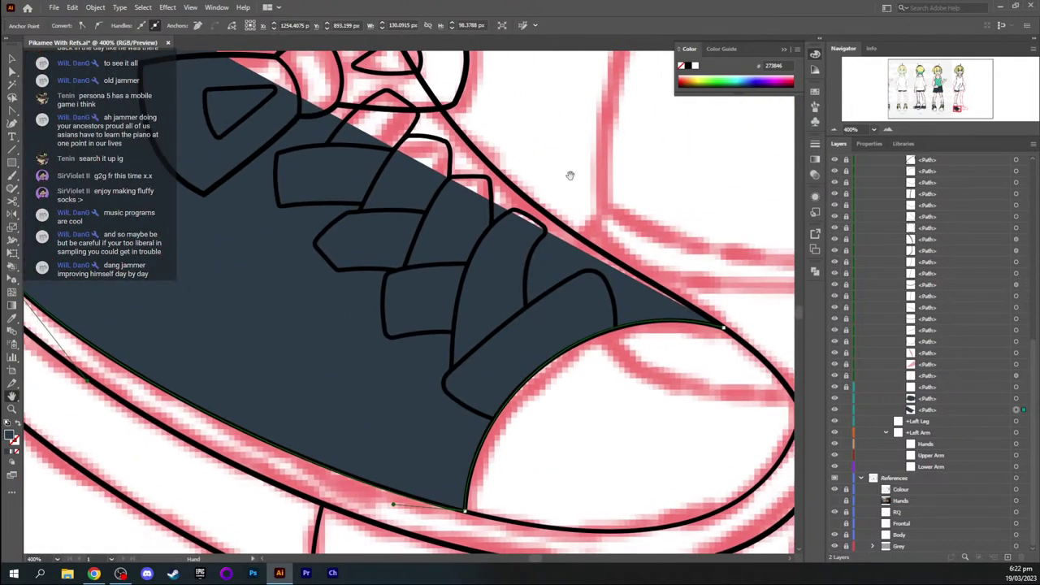
pyautogui.moveTo(569, 175); pyautogui.dragTo(442, 214)
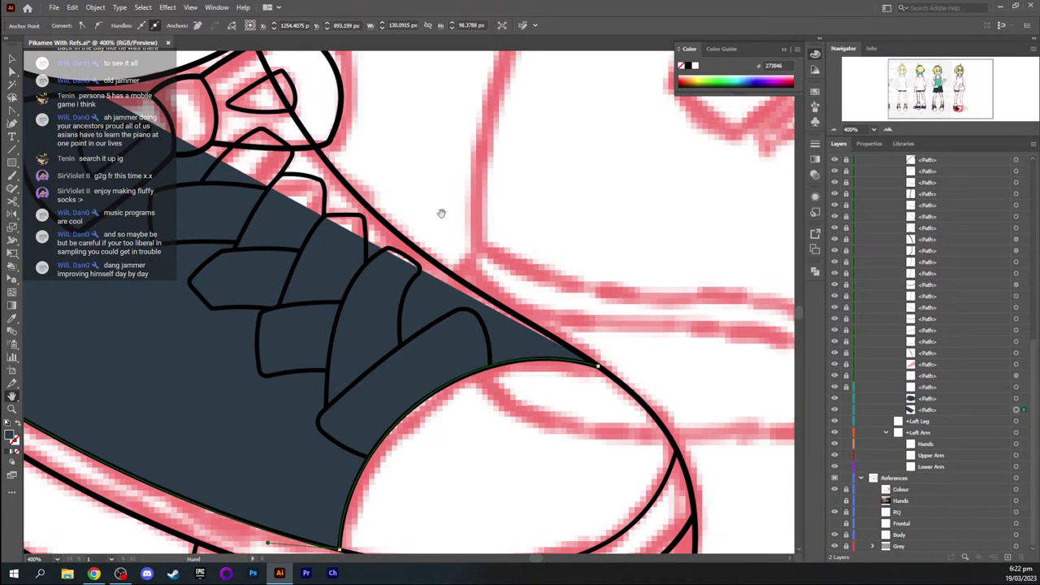
pyautogui.press('p')
pyautogui.click(597, 366)
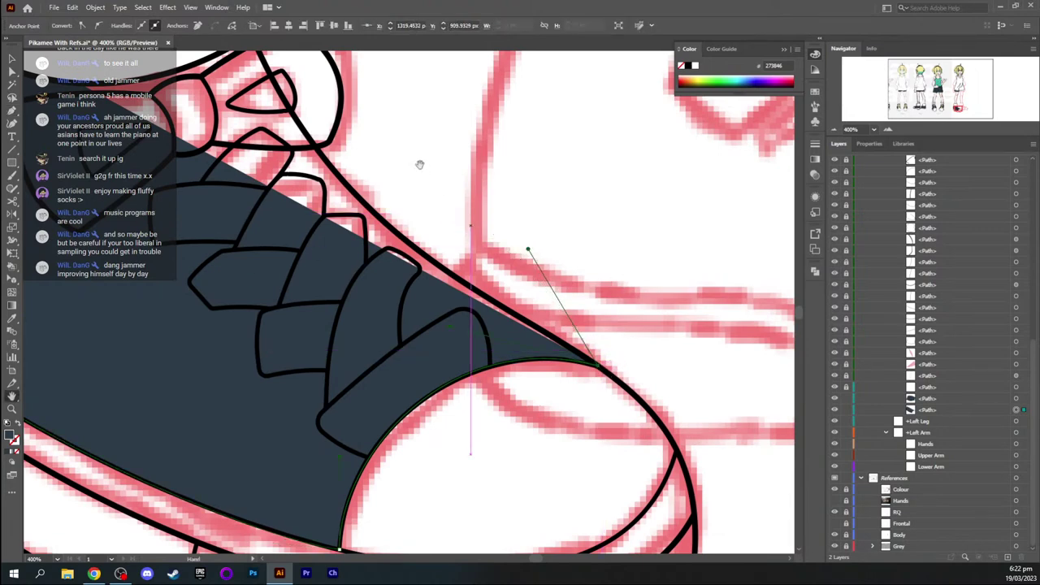
pyautogui.moveTo(420, 162); pyautogui.dragTo(479, 300)
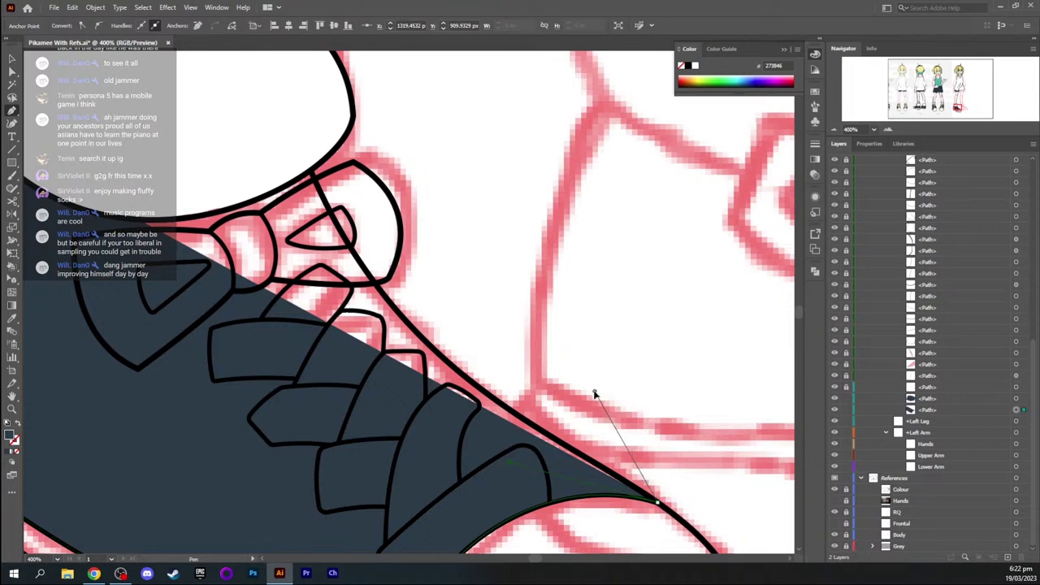
pyautogui.moveTo(537, 372); pyautogui.dragTo(306, 141)
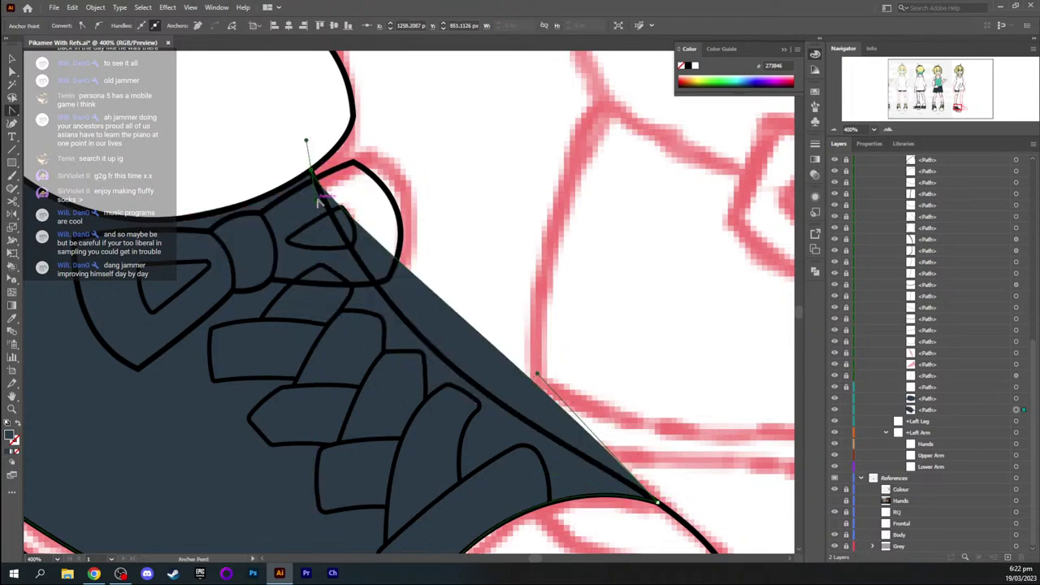
# Refine the curve handles of the navy shape's laced front edge so it follows the shoe outline, and deselect the shape
pyautogui.moveTo(315, 198); pyautogui.dragTo(403, 395)
pyautogui.moveTo(537, 374); pyautogui.dragTo(582, 439)
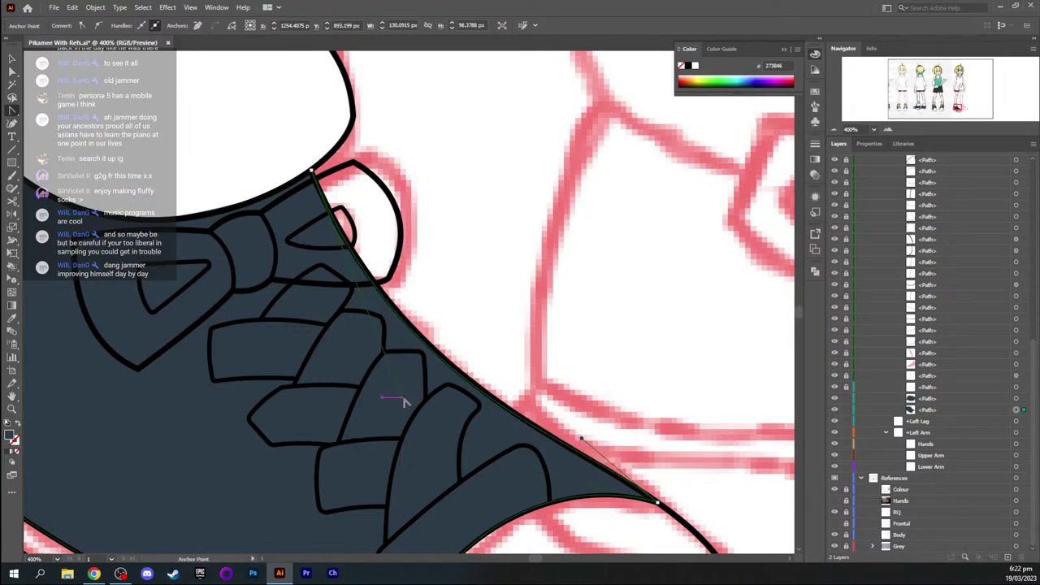
pyautogui.moveTo(402, 399); pyautogui.dragTo(397, 384)
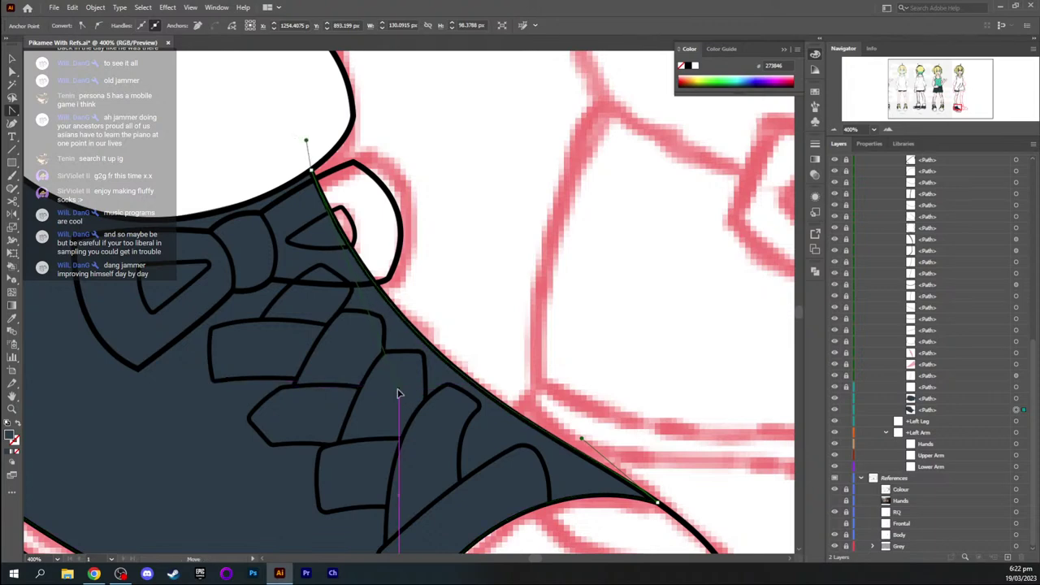
pyautogui.moveTo(581, 436); pyautogui.dragTo(570, 439)
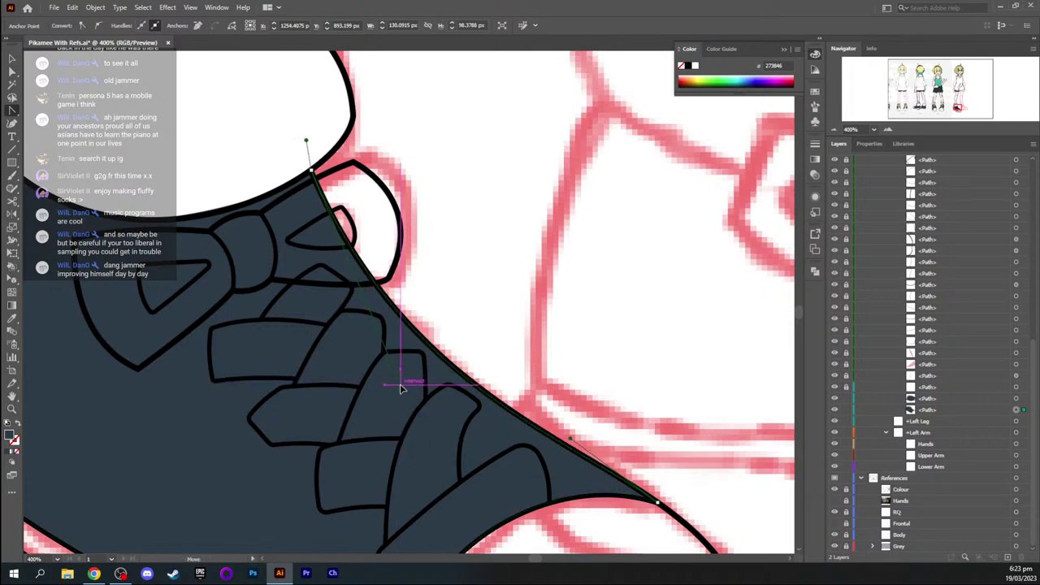
pyautogui.moveTo(400, 389); pyautogui.dragTo(401, 386)
pyautogui.hotkey('ctrl', 'shift', 'a')
# Close the navy shape with the Pen tool by joining its open front and heel ends beneath the sock, and deselect it
pyautogui.press('space')
pyautogui.moveTo(266, 257); pyautogui.dragTo(484, 281)
pyautogui.press('v')
pyautogui.click(515, 247)
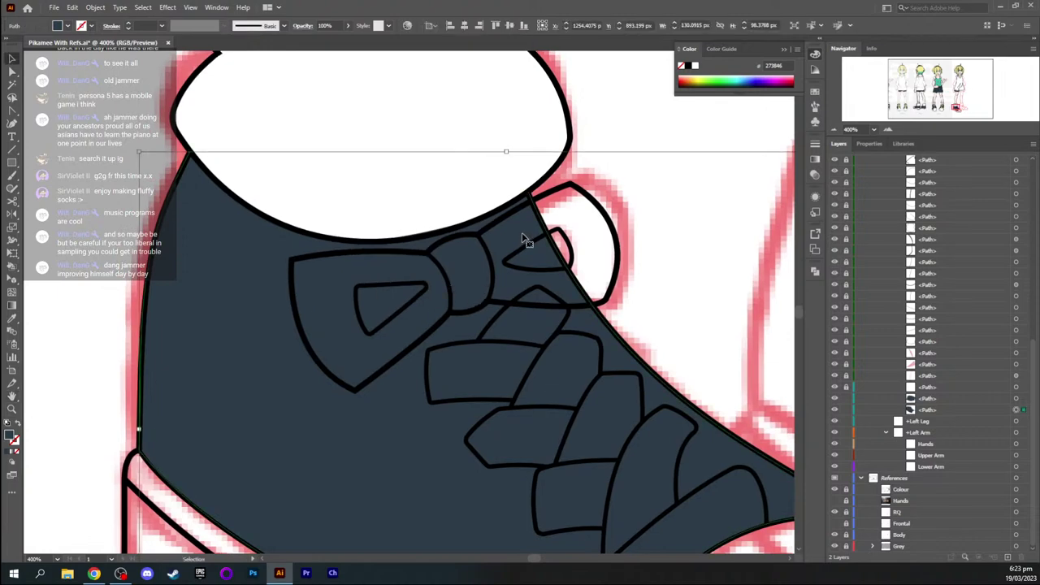
pyautogui.press('p')
pyautogui.click(529, 192)
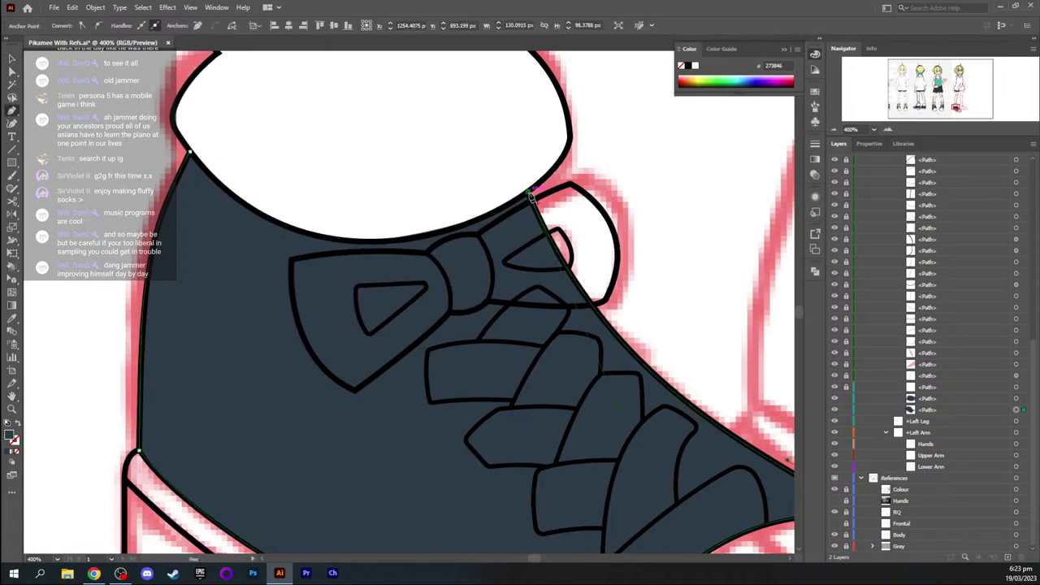
pyautogui.click(188, 153)
pyautogui.hotkey('ctrl', 'shift', 'a')
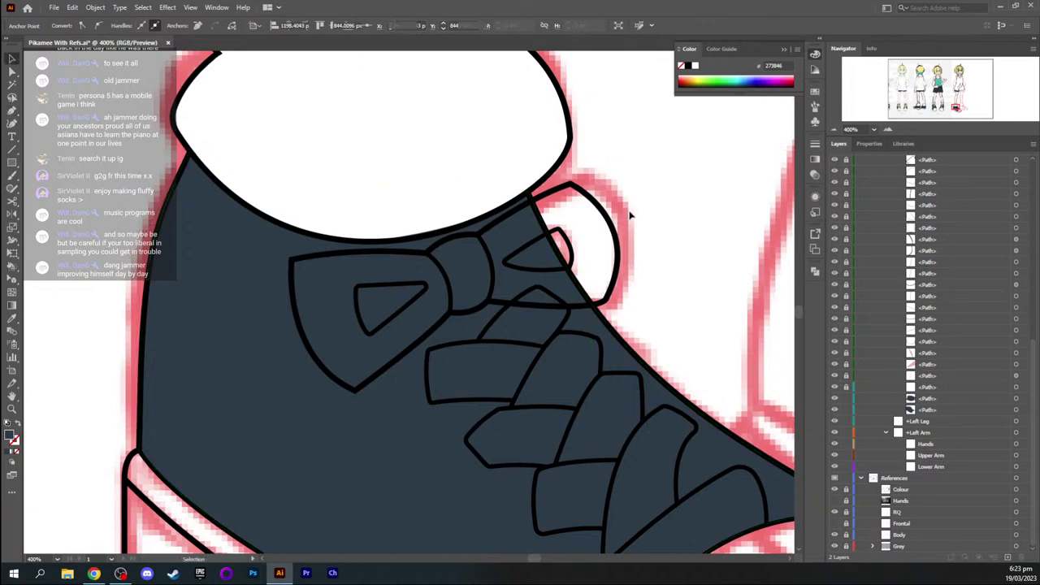
pyautogui.press('v')
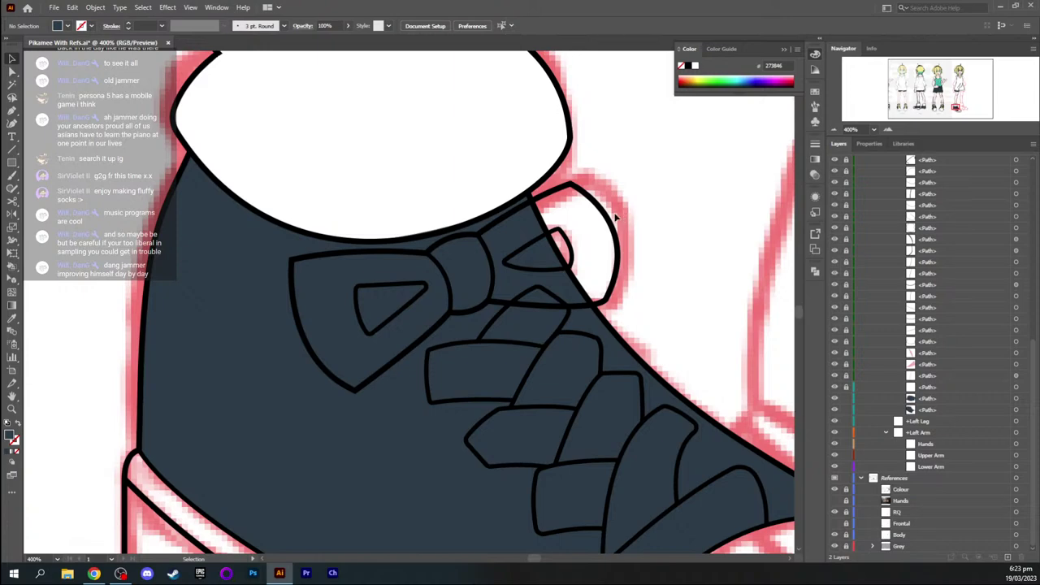
pyautogui.moveTo(957, 107); pyautogui.dragTo(962, 110)
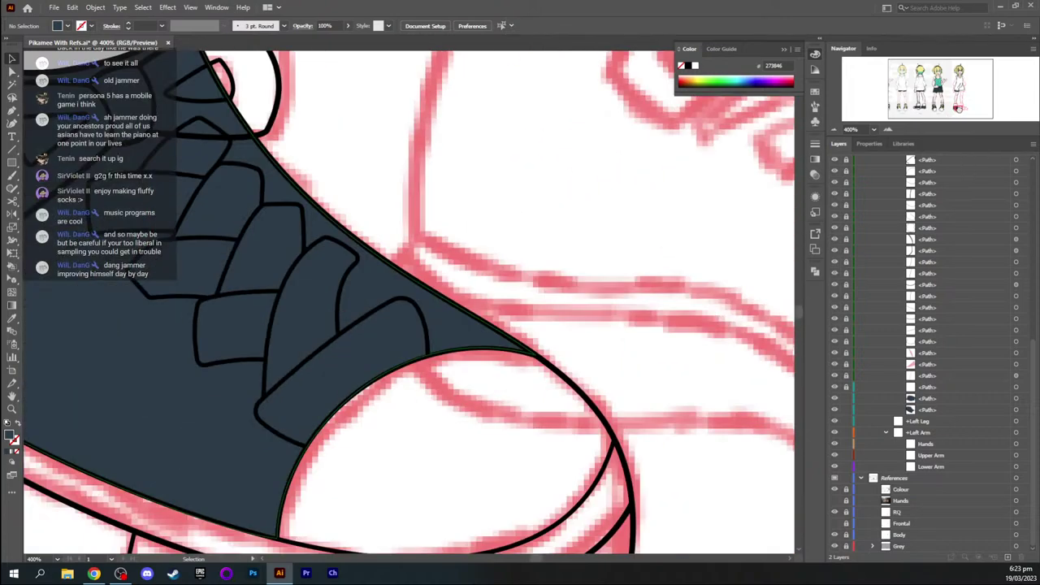
pyautogui.rightClick(372, 112)
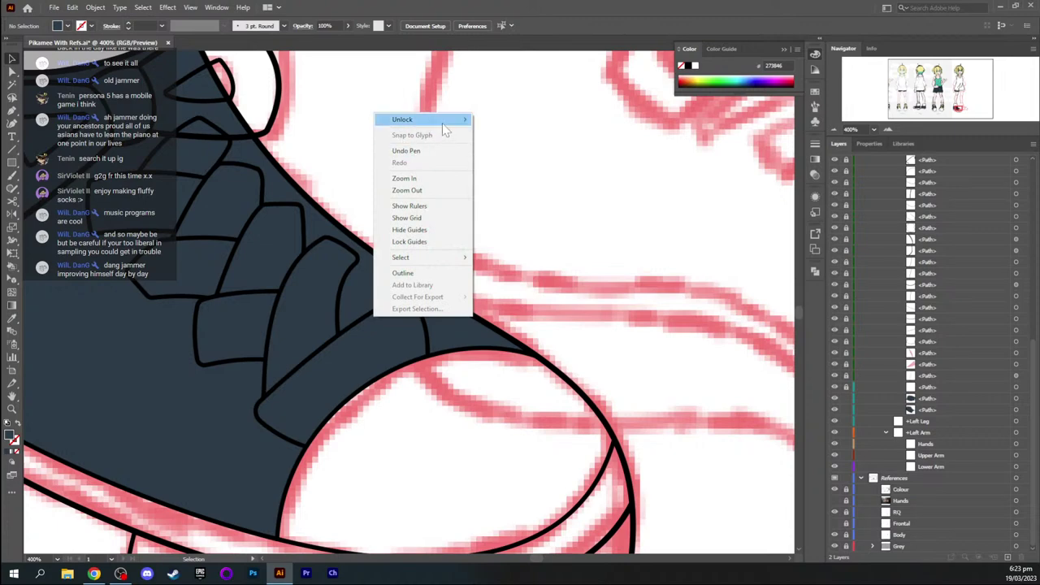
pyautogui.moveTo(456, 119)
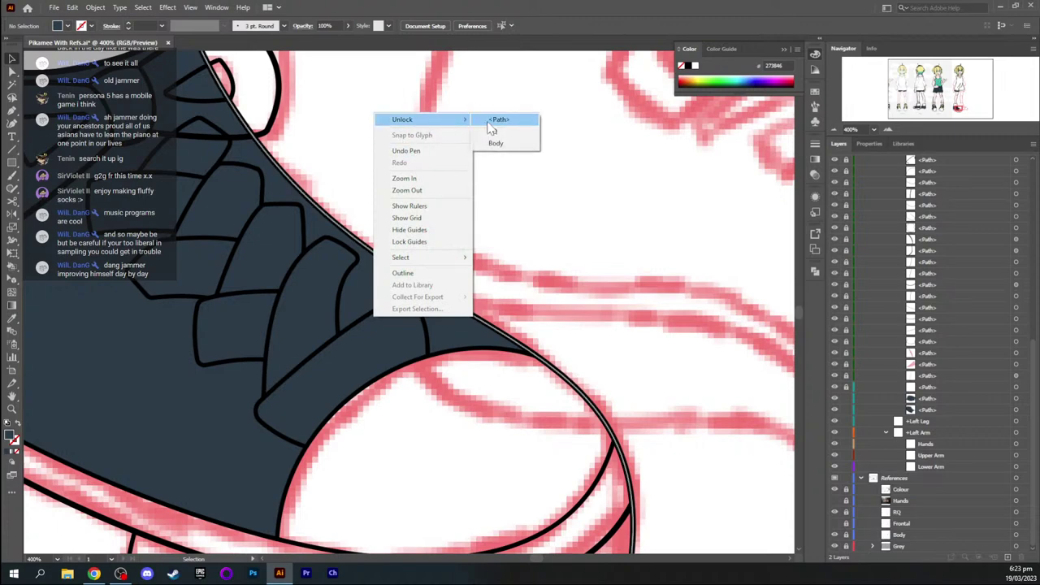
pyautogui.click(599, 201)
pyautogui.rightClick(522, 174)
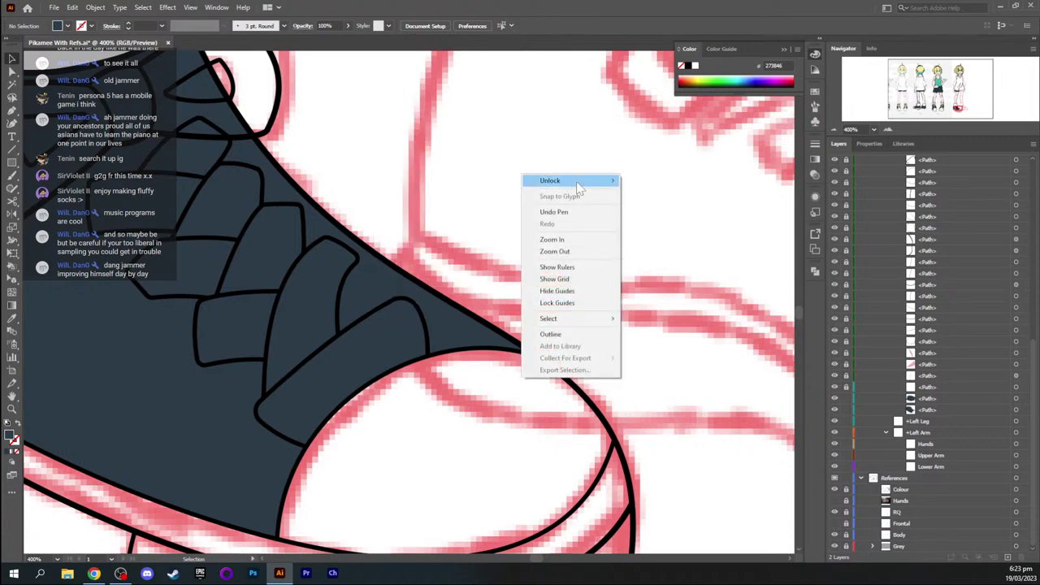
pyautogui.click(657, 240)
pyautogui.rightClick(701, 193)
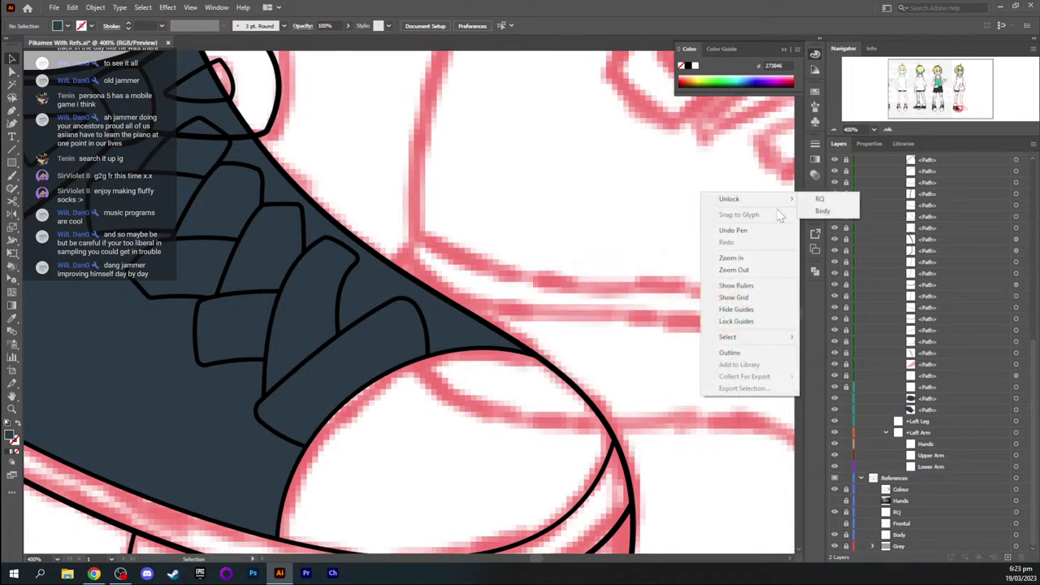
pyautogui.click(609, 207)
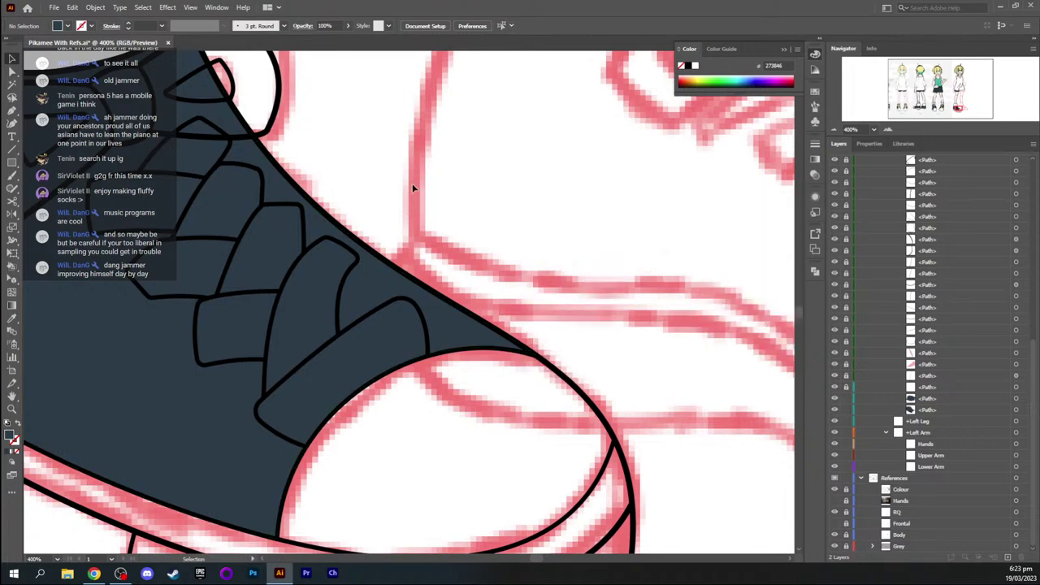
# Sample the sock's white with the Eyedropper as the fill colour for new shapes
pyautogui.press('h')
pyautogui.moveTo(412, 186); pyautogui.dragTo(495, 95)
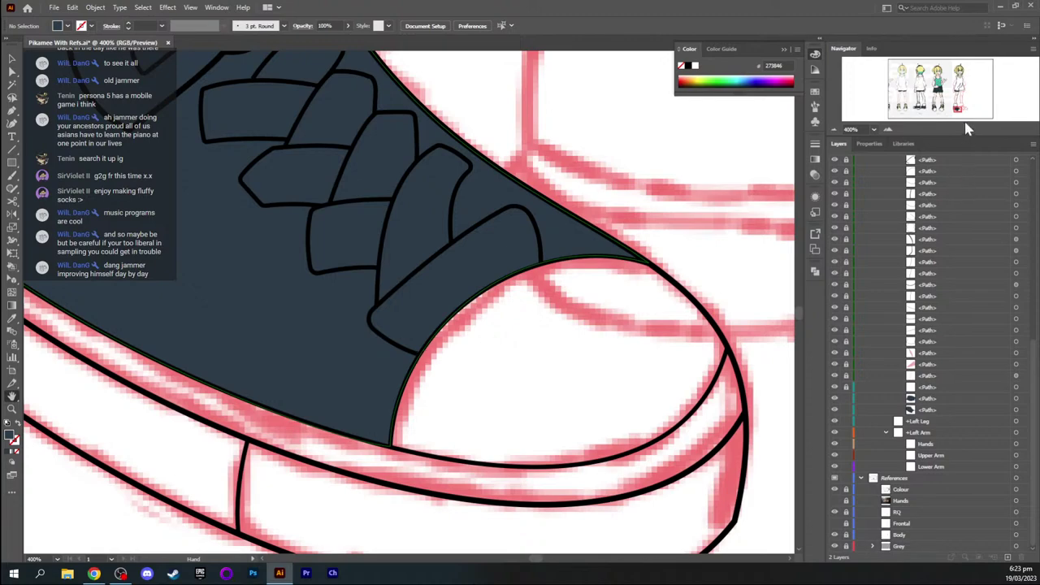
pyautogui.moveTo(957, 109)
pyautogui.mouseDown()
pyautogui.moveTo(873, 100)
pyautogui.moveTo(863, 90)
pyautogui.moveTo(968, 105)
pyautogui.moveTo(955, 105)
pyautogui.mouseUp()
pyautogui.hotkey('ctrl', '-')
pyautogui.hotkey('ctrl', '-')
pyautogui.hotkey('ctrl', '-')
pyautogui.hotkey('ctrl', '-')
pyautogui.hotkey('ctrl', '=')
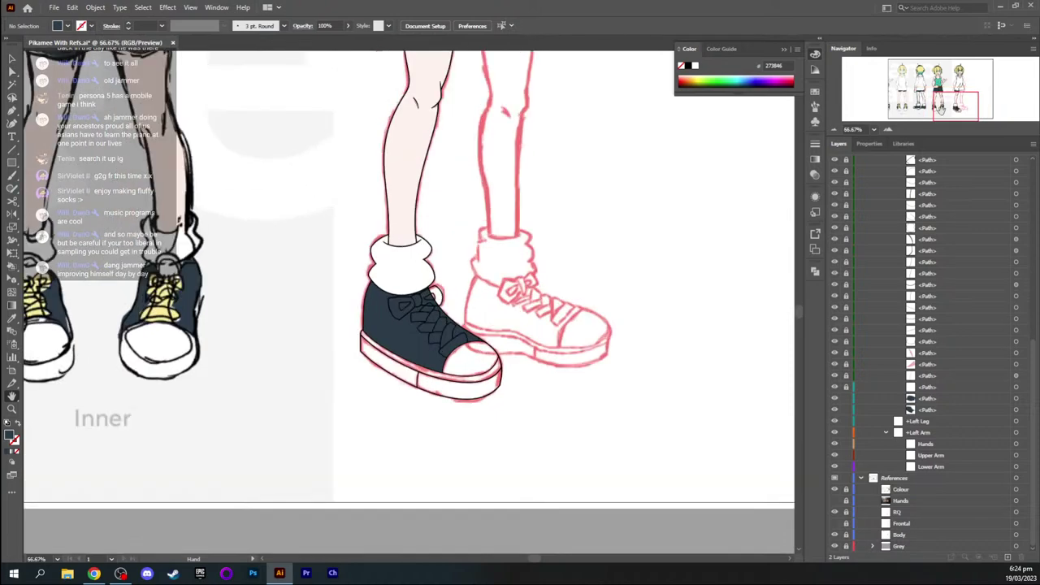
pyautogui.hotkey('ctrl', '=')
pyautogui.hotkey('ctrl', '=')
pyautogui.moveTo(516, 270); pyautogui.dragTo(494, 215)
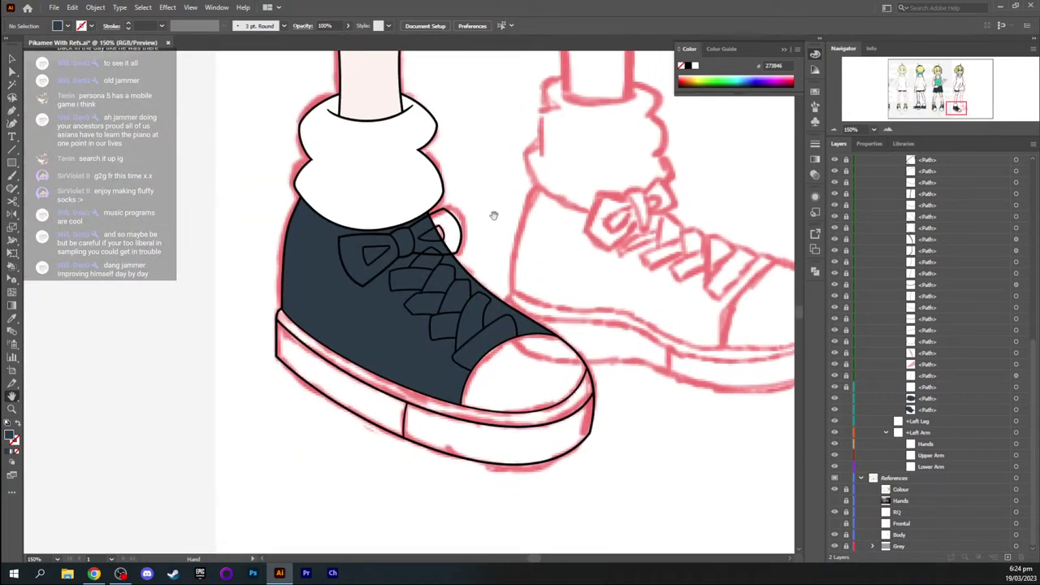
pyautogui.press('i')
pyautogui.click(351, 193)
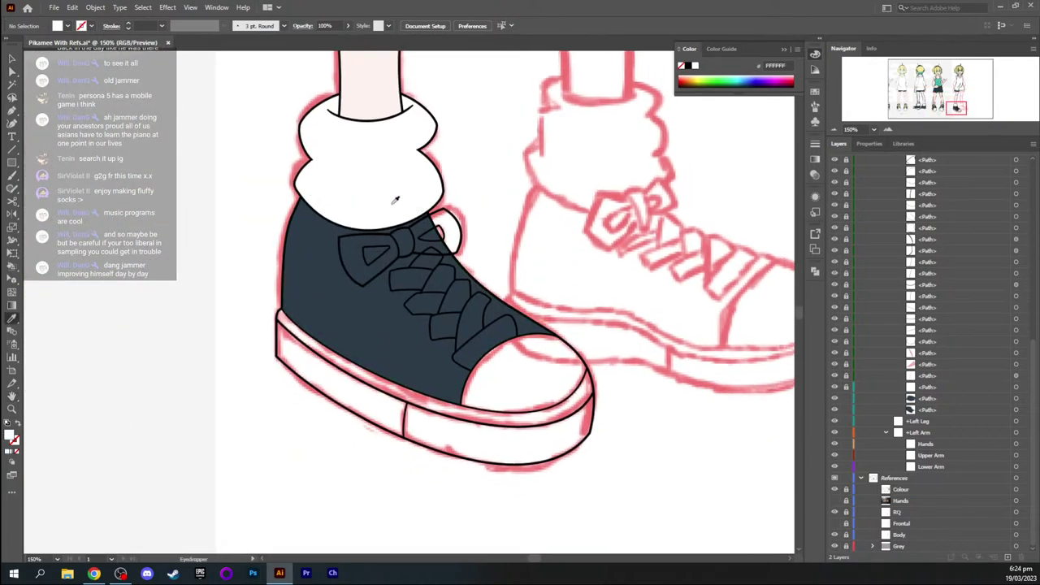
# Draw the white sole shape with the Pen tool down the heel edge and along the sole's bottom curve to the toe corner
pyautogui.hotkey('ctrl', '=')
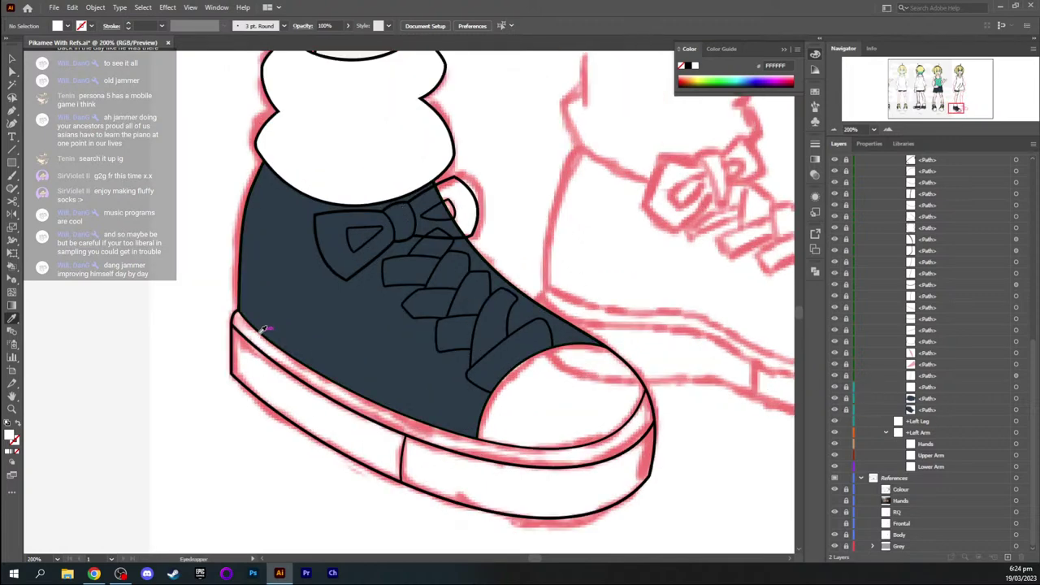
pyautogui.press('p')
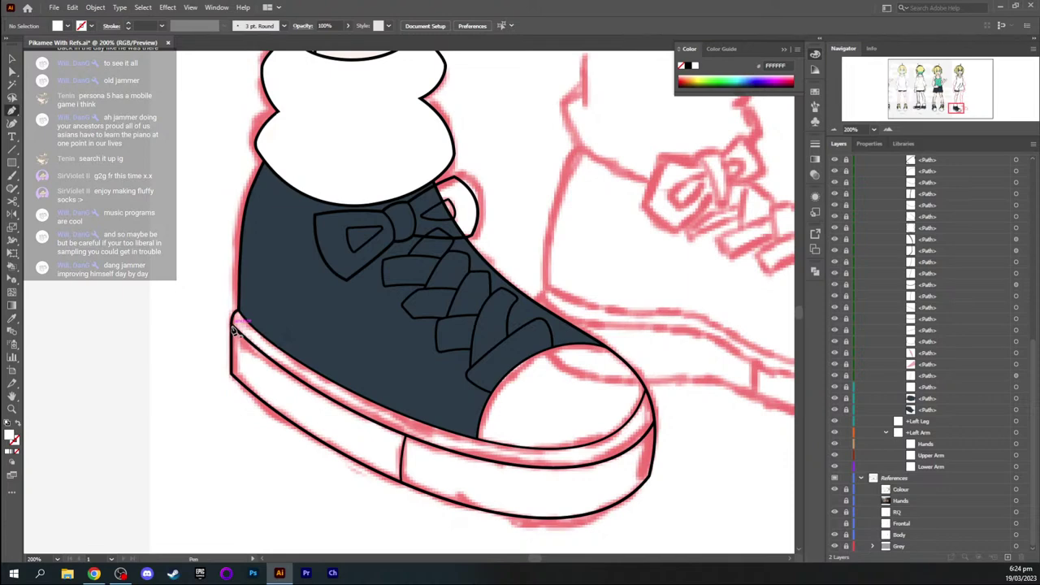
pyautogui.click(234, 324)
pyautogui.click(231, 375)
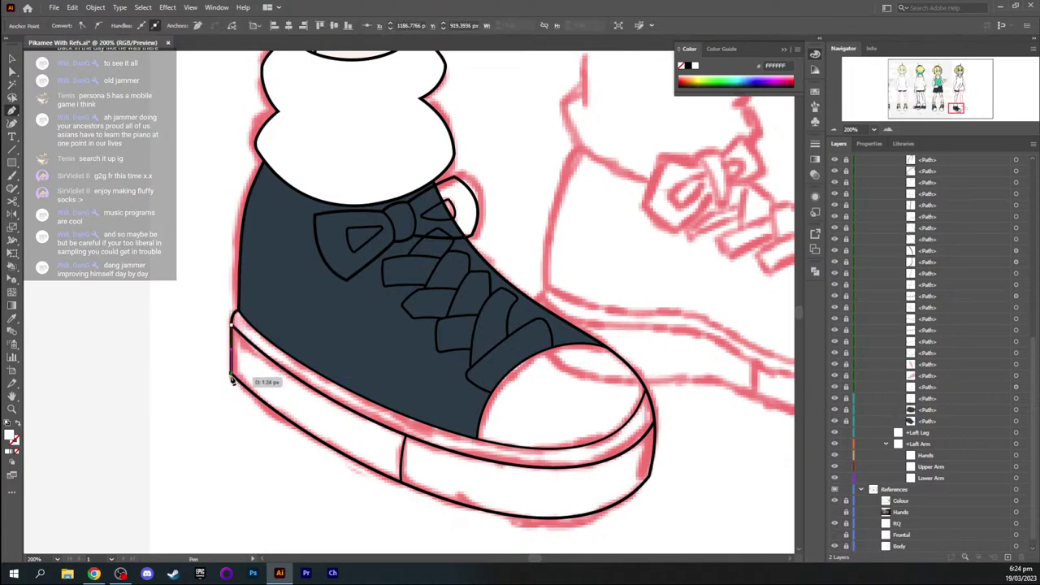
pyautogui.moveTo(232, 374); pyautogui.dragTo(291, 459)
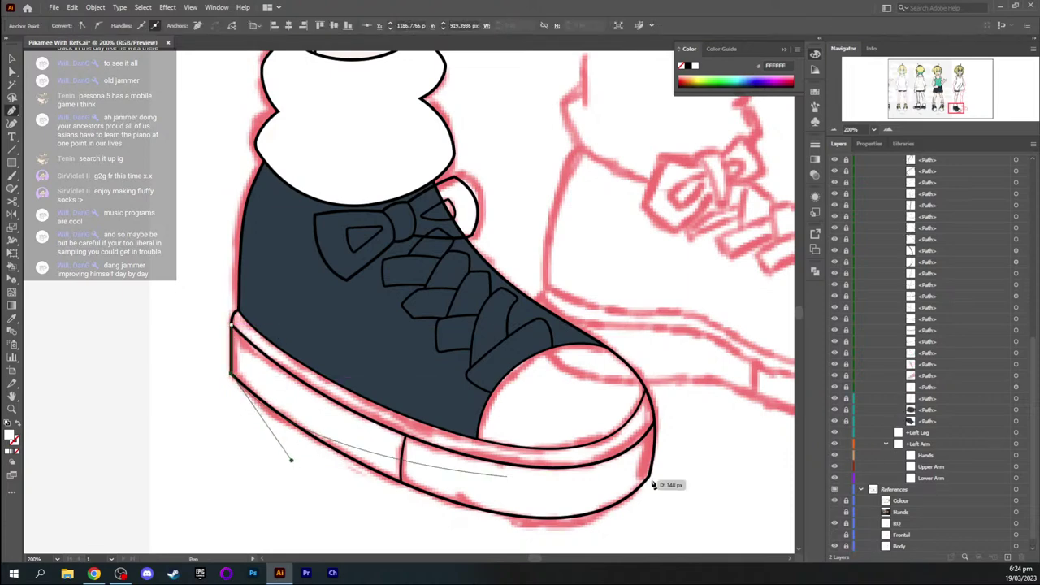
pyautogui.moveTo(648, 480); pyautogui.dragTo(724, 367)
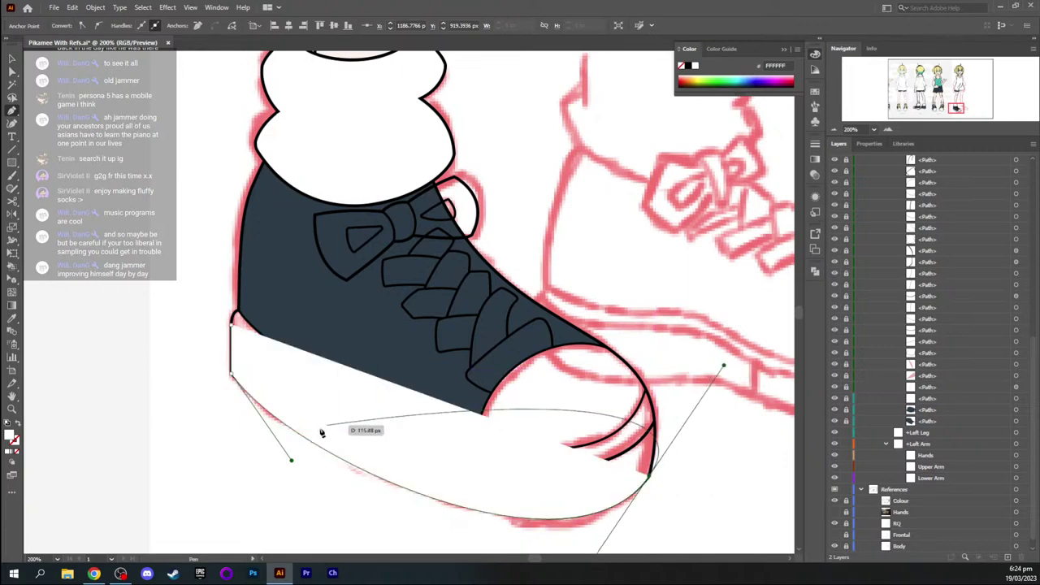
# Send the white sole shape behind the shoe's lines and navy fill
pyautogui.press('v')
pyautogui.click(466, 410)
pyautogui.click(443, 436)
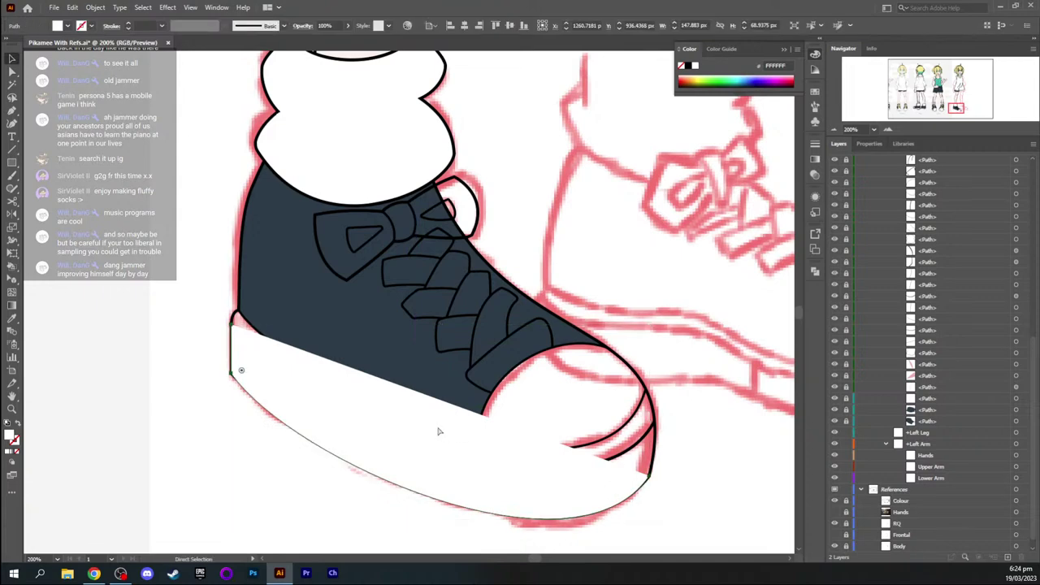
pyautogui.hotkey('ctrl', 'shift', '[')
pyautogui.press('h')
pyautogui.moveTo(437, 428); pyautogui.dragTo(404, 351)
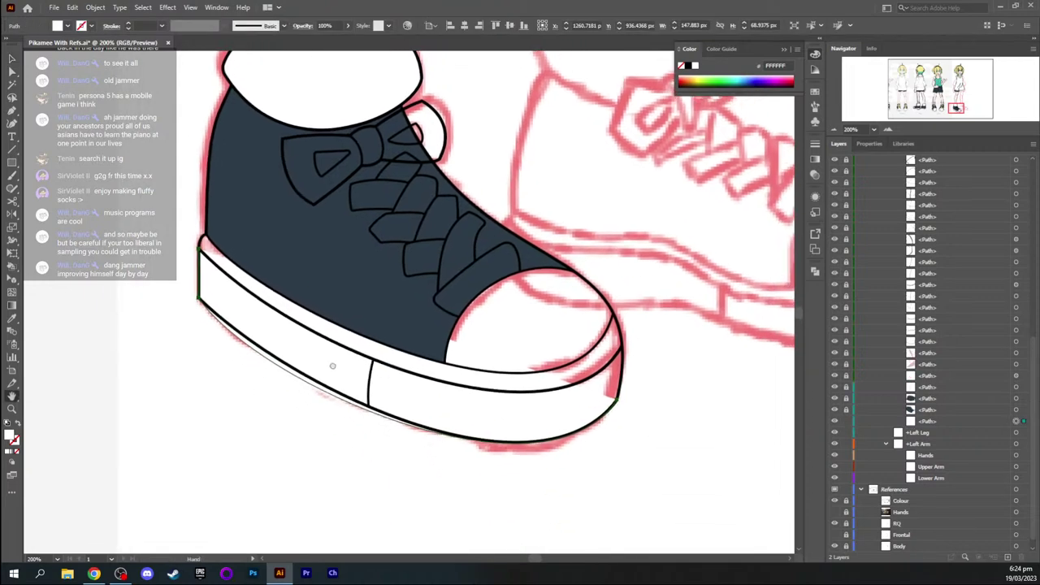
# Refine the sole shape's heel corner handle so the bottom curve follows the outline, and deselect the shape
pyautogui.hotkey('shift', 'c')
pyautogui.moveTo(198, 301); pyautogui.dragTo(287, 387)
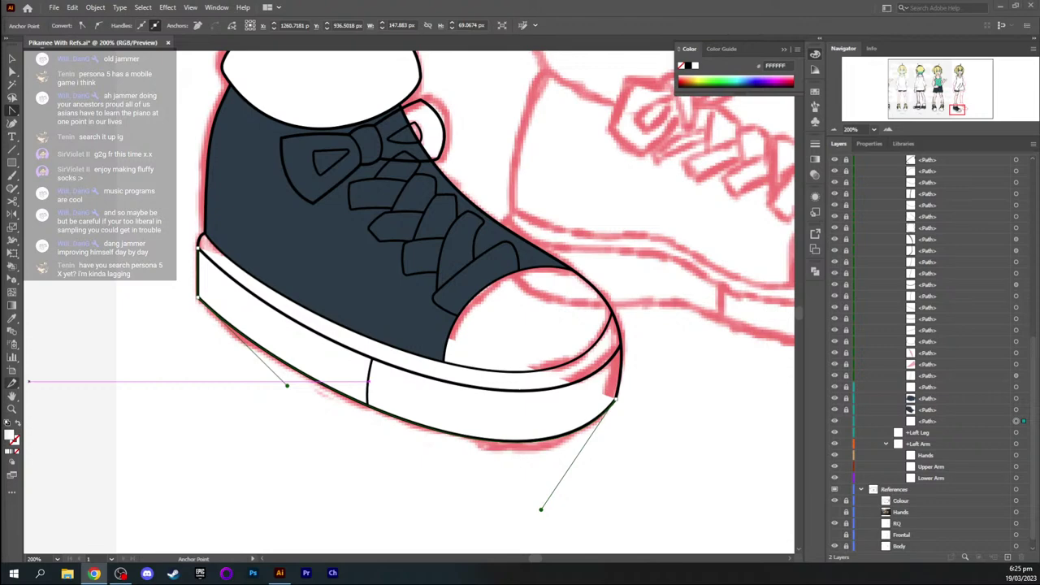
pyautogui.press('a')
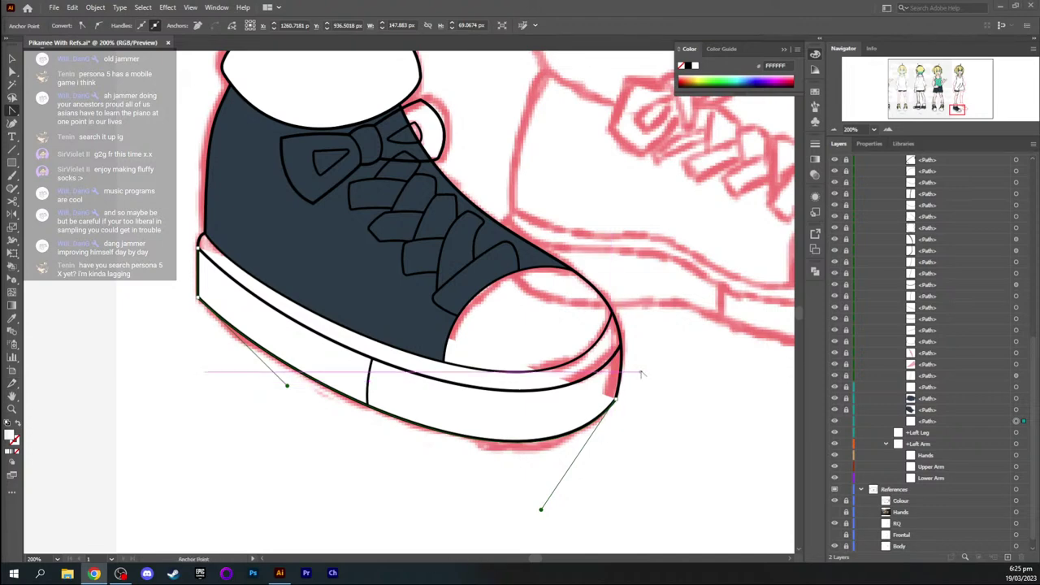
pyautogui.press('h')
pyautogui.hotkey('ctrl', 'shift', 'a')
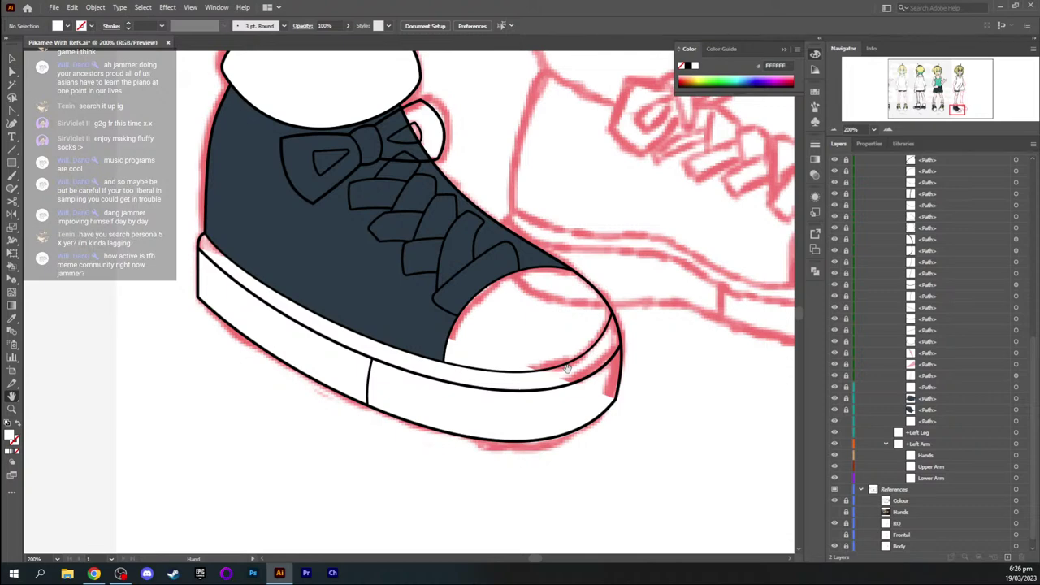
# Draw a closed white toe cap shape with the Pen tool along the cap line, front outline and upper sole line
pyautogui.moveTo(420, 325); pyautogui.dragTo(437, 336)
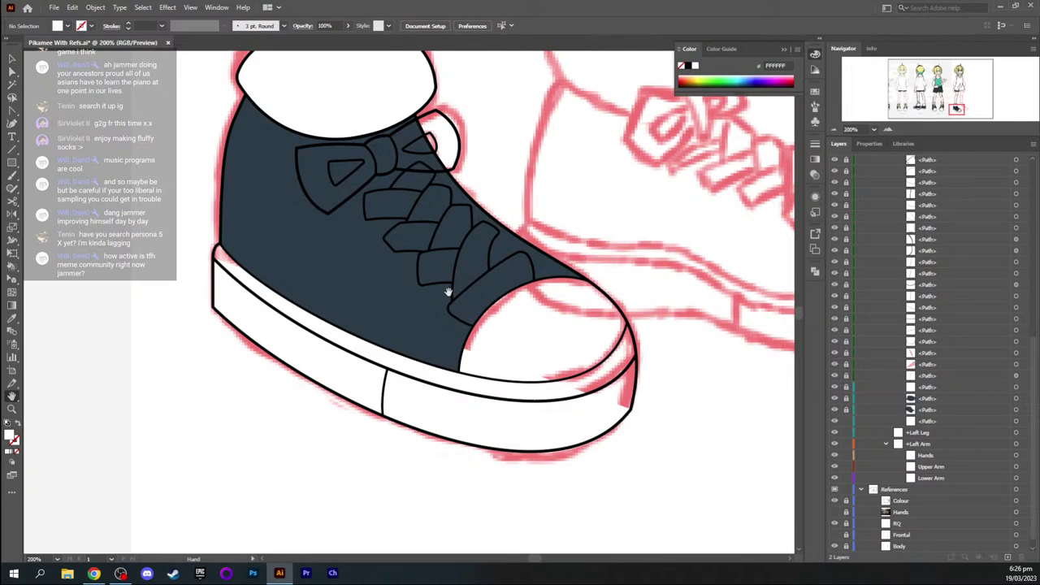
pyautogui.moveTo(447, 291); pyautogui.dragTo(365, 292)
pyautogui.scroll(1, 425, 300)
pyautogui.press('p')
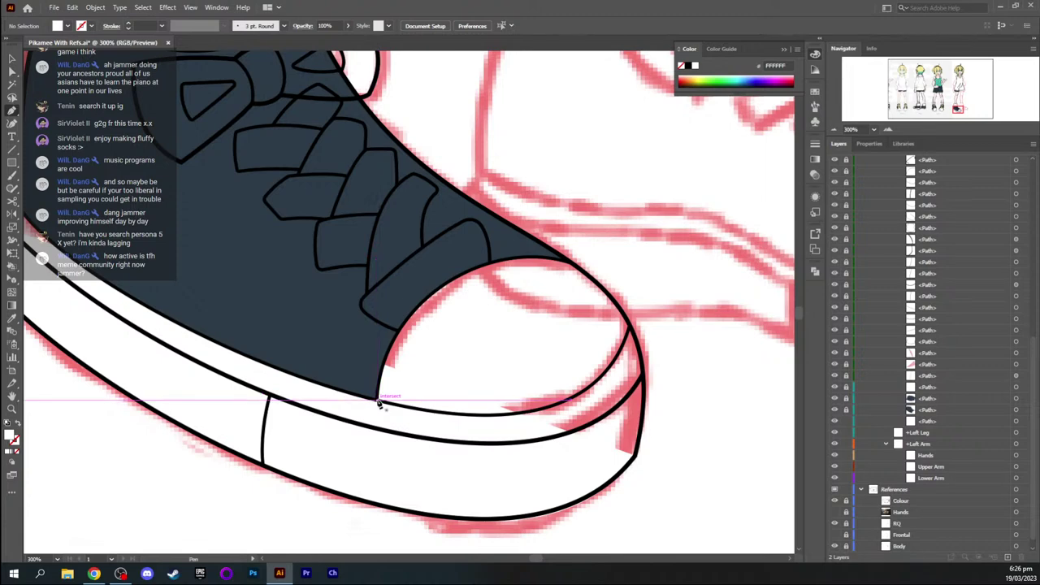
pyautogui.click(378, 400)
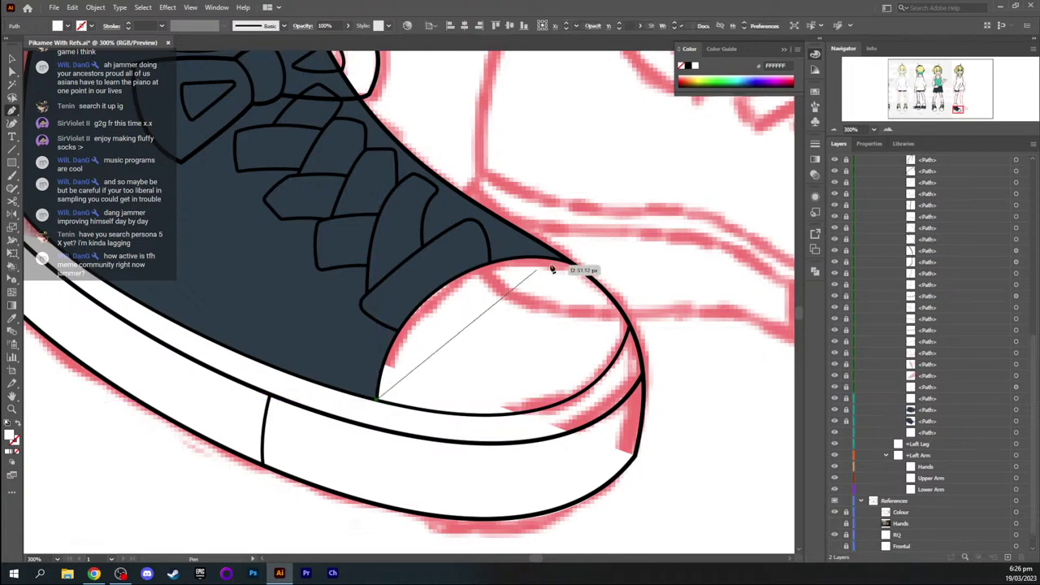
pyautogui.moveTo(573, 266); pyautogui.dragTo(758, 327)
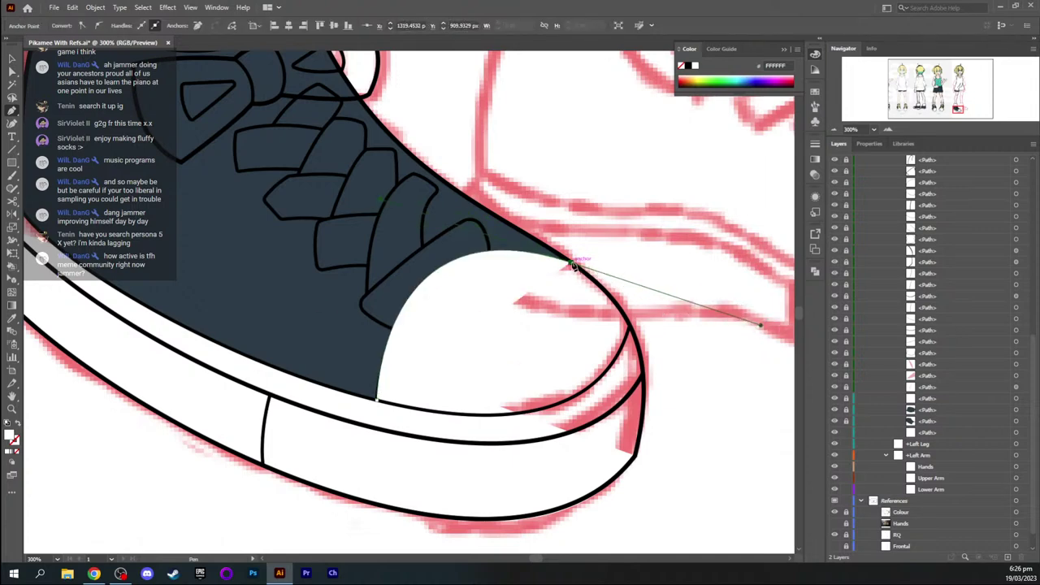
pyautogui.moveTo(574, 267); pyautogui.dragTo(378, 401)
pyautogui.moveTo(297, 356); pyautogui.dragTo(146, 341)
# Send the white toe cap shape behind the line art and navy fill, and deselect it
pyautogui.press('v')
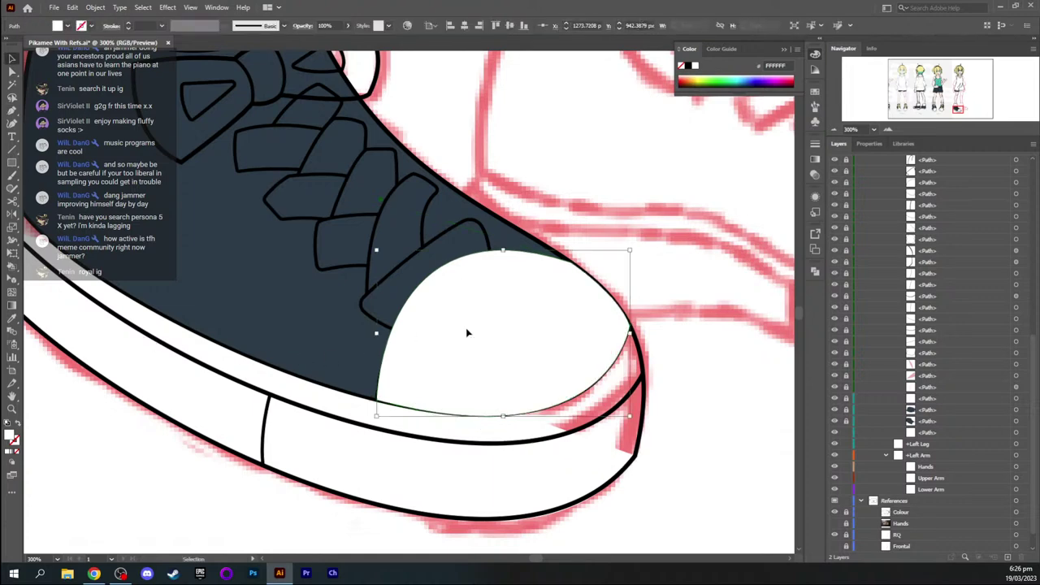
pyautogui.hotkey('ctrl', 'shift', '[')
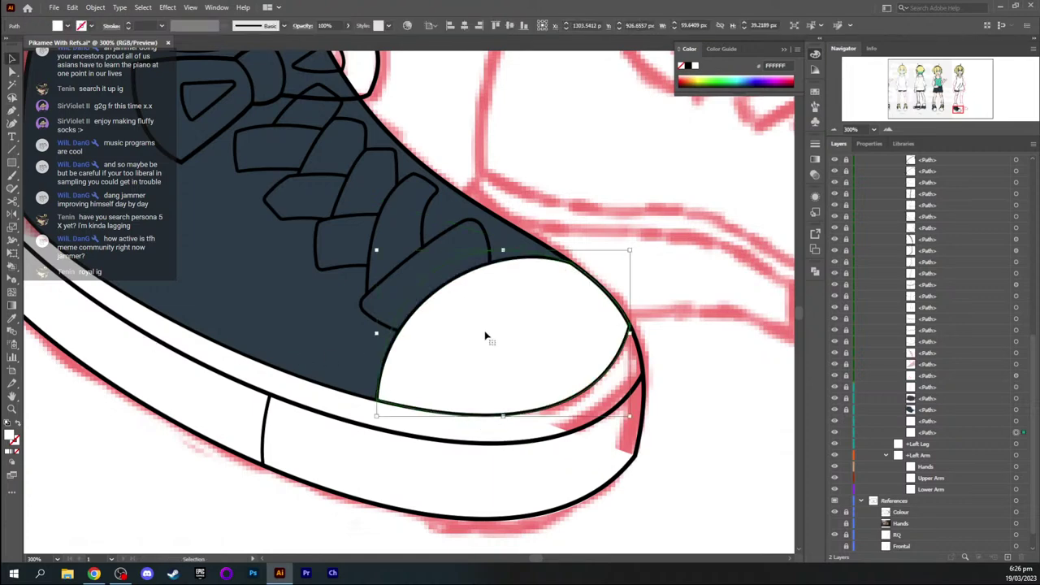
pyautogui.click(604, 224)
pyautogui.click(583, 306)
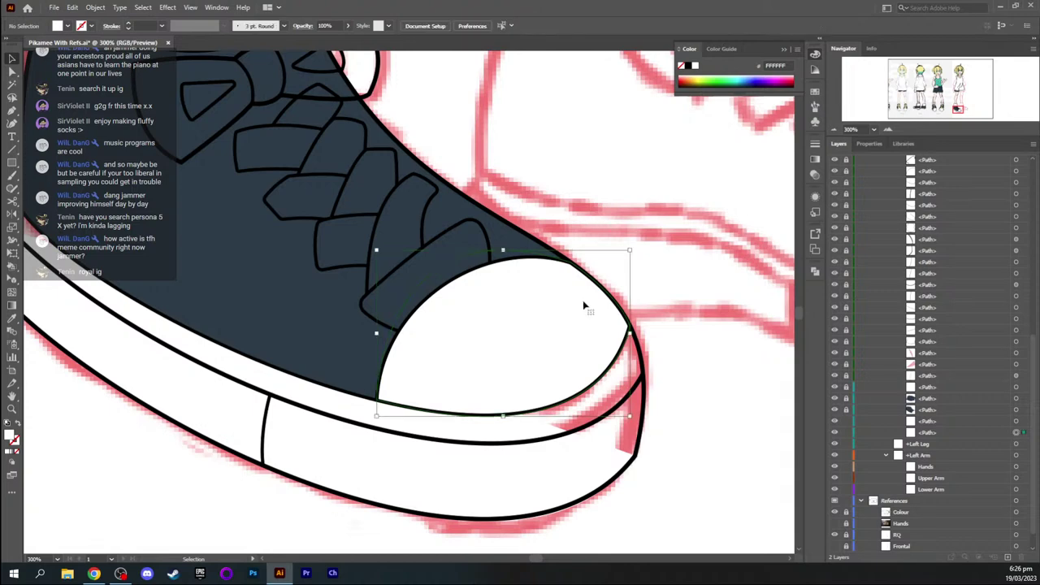
pyautogui.click(681, 238)
# Sample the teal of the character's inner hair with the Eyedropper as the fill colour for new shapes
pyautogui.press('a')
pyautogui.hotkey('ctrl', '-')
pyautogui.hotkey('ctrl', '-')
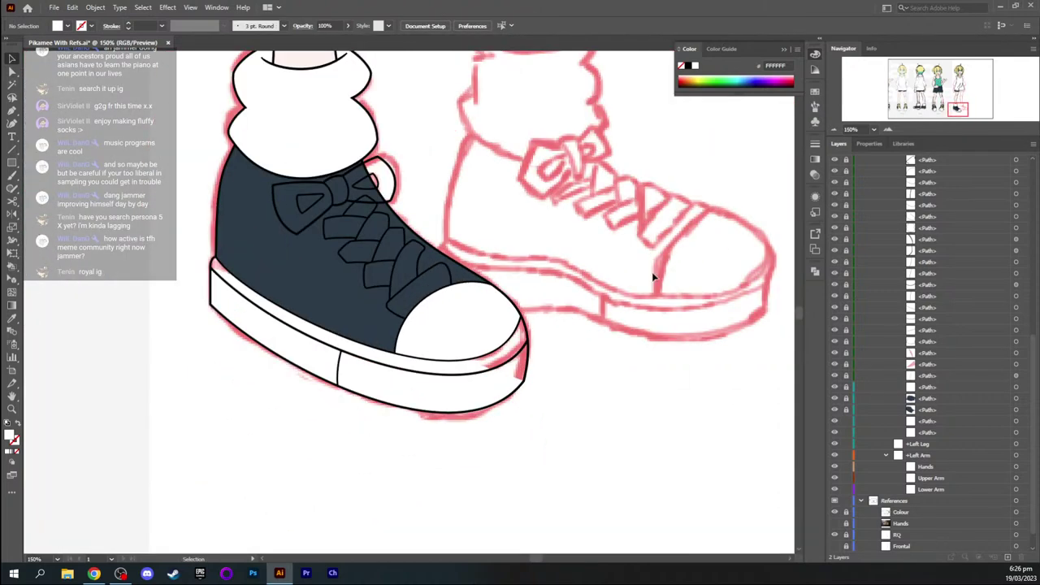
pyautogui.moveTo(957, 108); pyautogui.dragTo(958, 77)
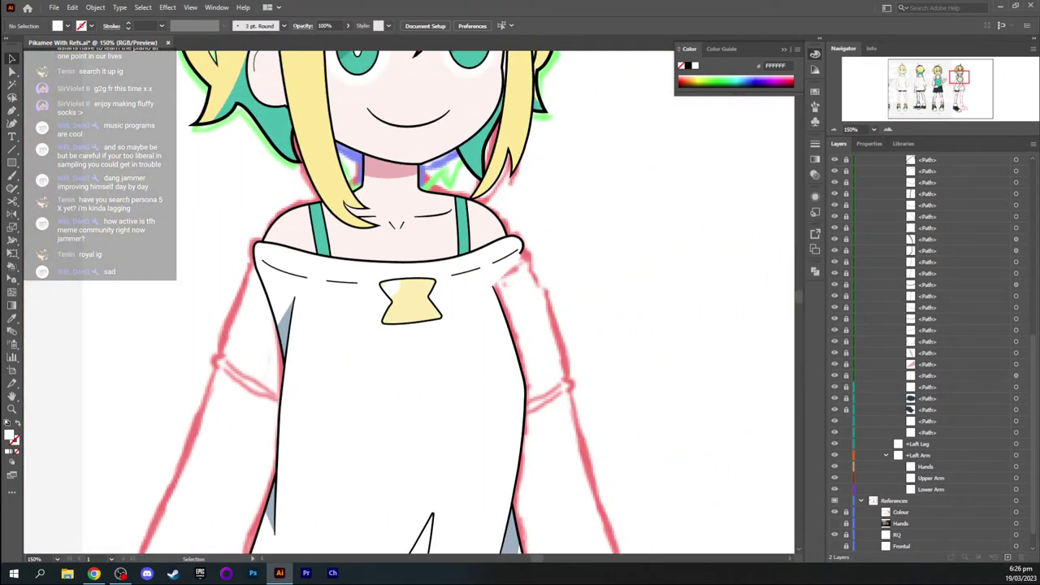
pyautogui.press('i')
pyautogui.click(481, 152)
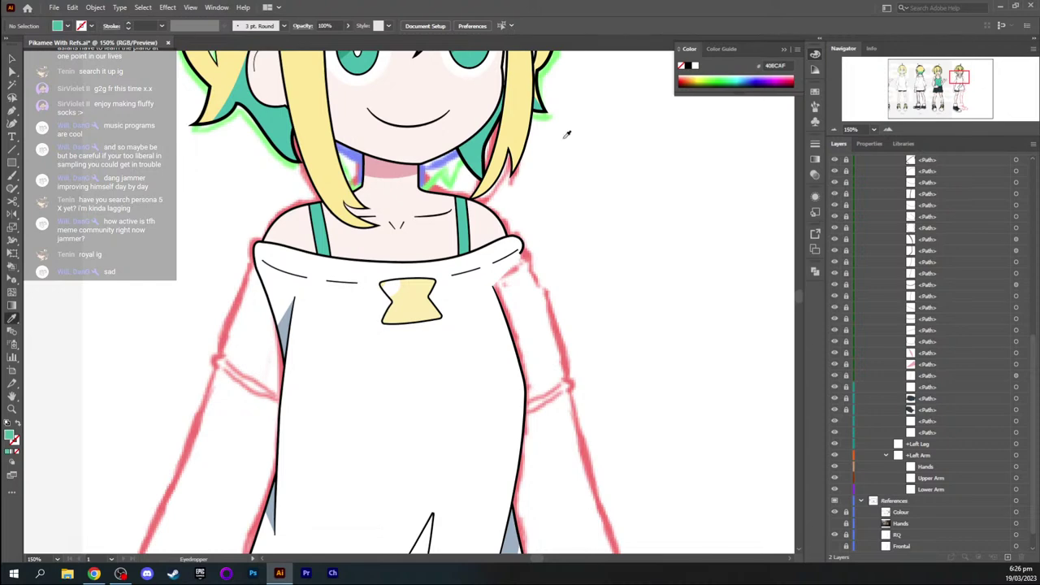
pyautogui.moveTo(966, 81); pyautogui.dragTo(965, 108)
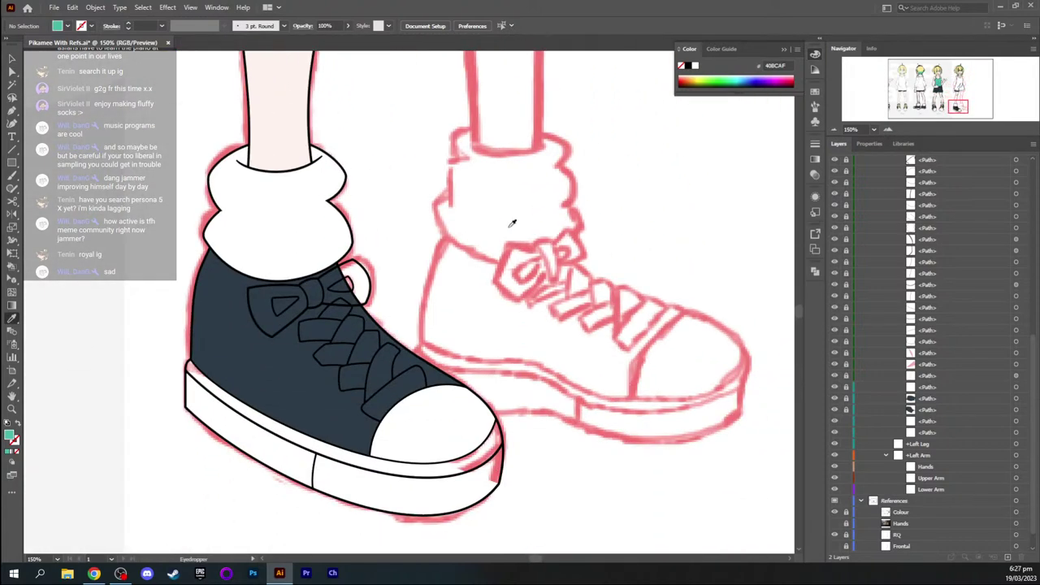
pyautogui.hotkey('ctrl', '=')
pyautogui.hotkey('ctrl', '=')
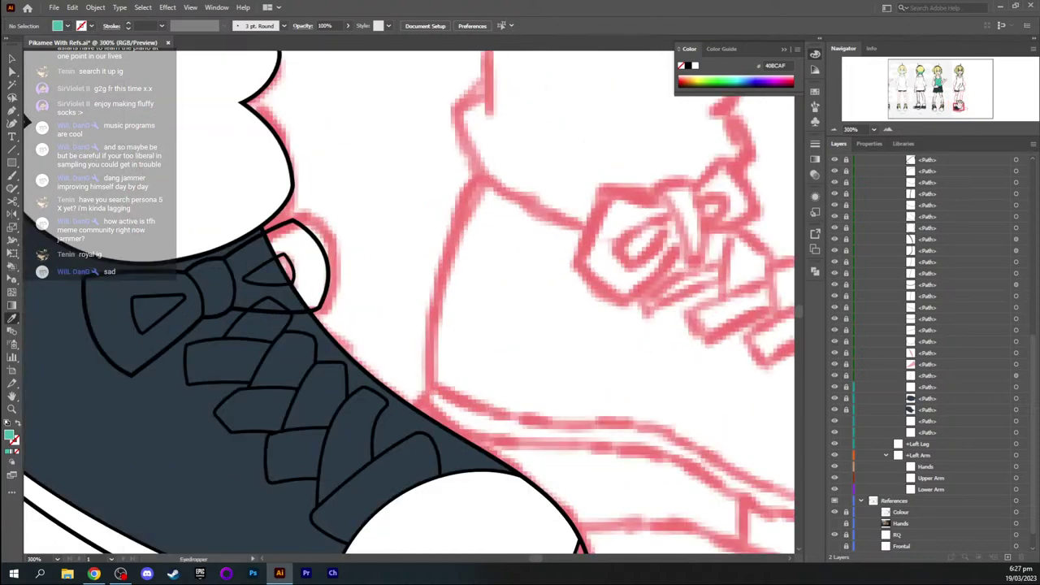
pyautogui.moveTo(957, 107); pyautogui.dragTo(957, 108)
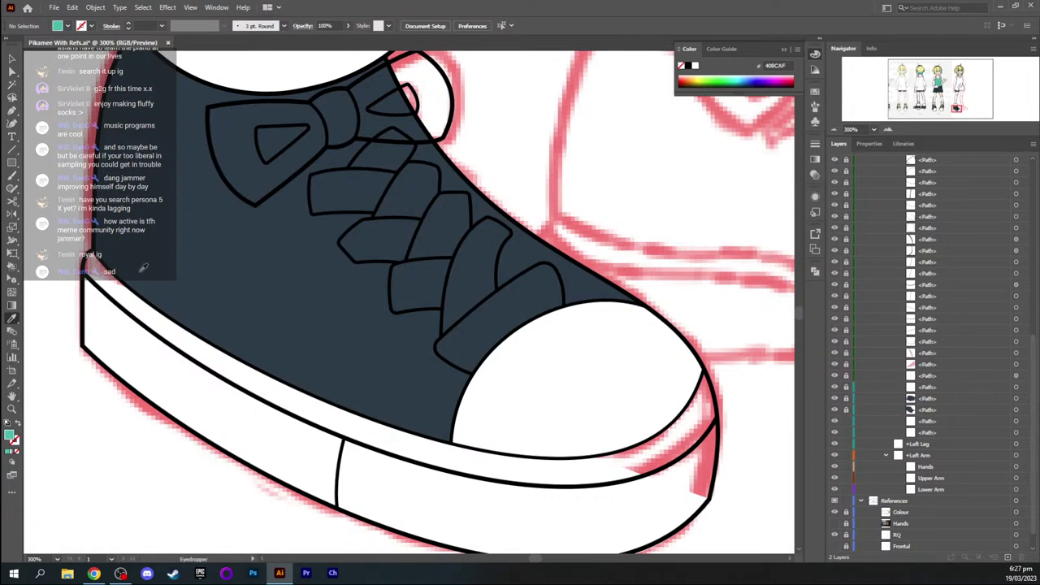
pyautogui.press('p')
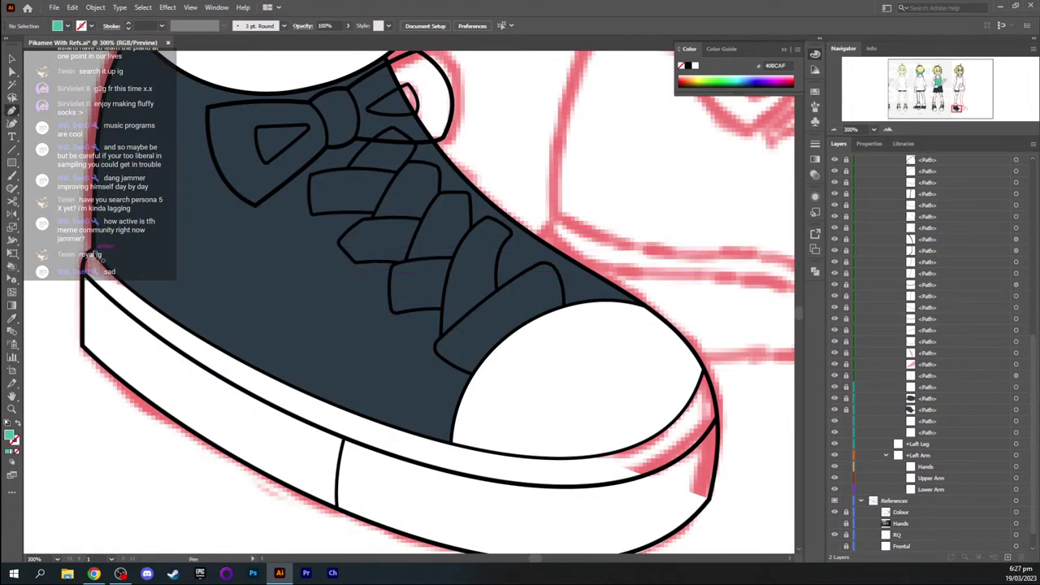
pyautogui.click(97, 255)
pyautogui.click(83, 272)
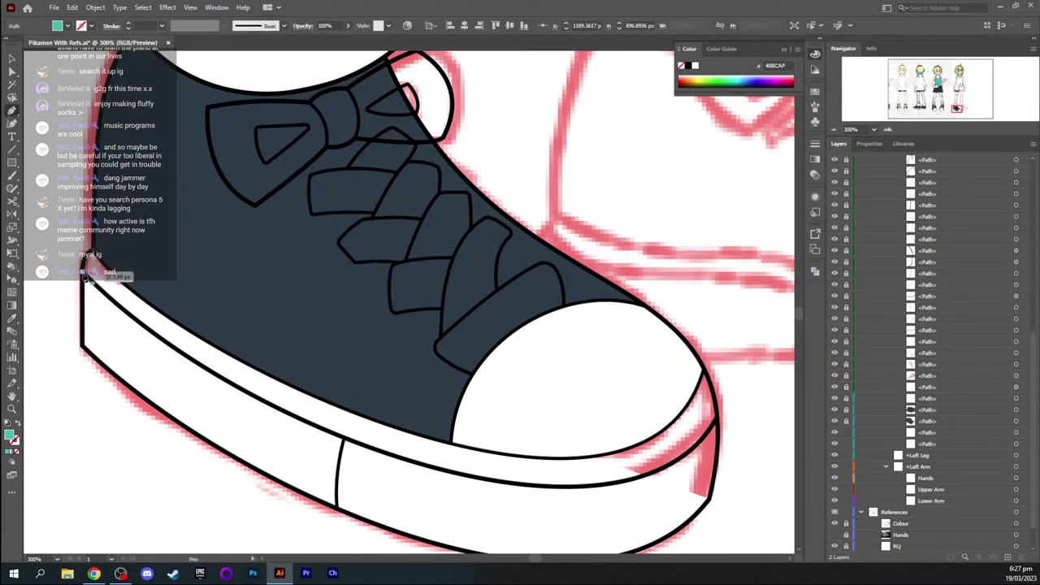
pyautogui.click(81, 347)
pyautogui.hotkey('ctrl', 'z')
pyautogui.hotkey('ctrl', 'z')
pyautogui.hotkey('ctrl', 'z')
pyautogui.hotkey('ctrl', 'z')
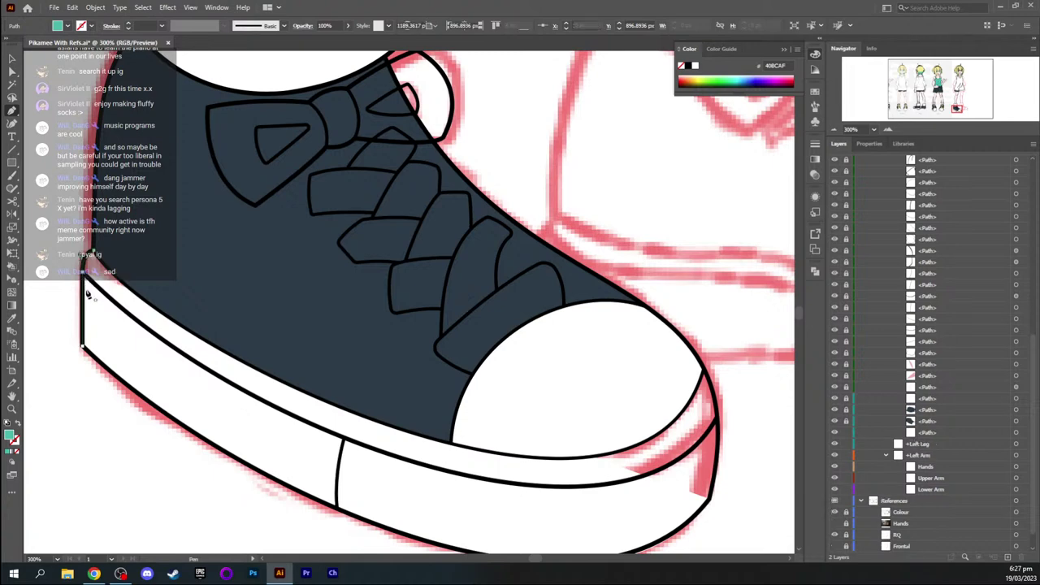
pyautogui.hotkey('ctrl', 'shift', 'z')
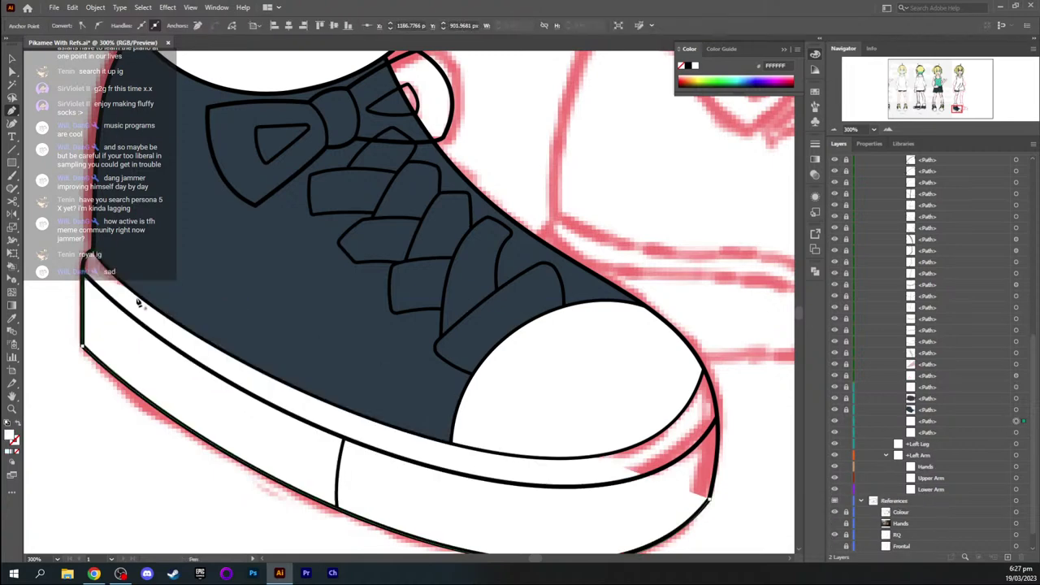
# Try to continue the open white sole shape with the Pen tool from its heel end to the toe corner
pyautogui.press('a')
pyautogui.click(109, 304)
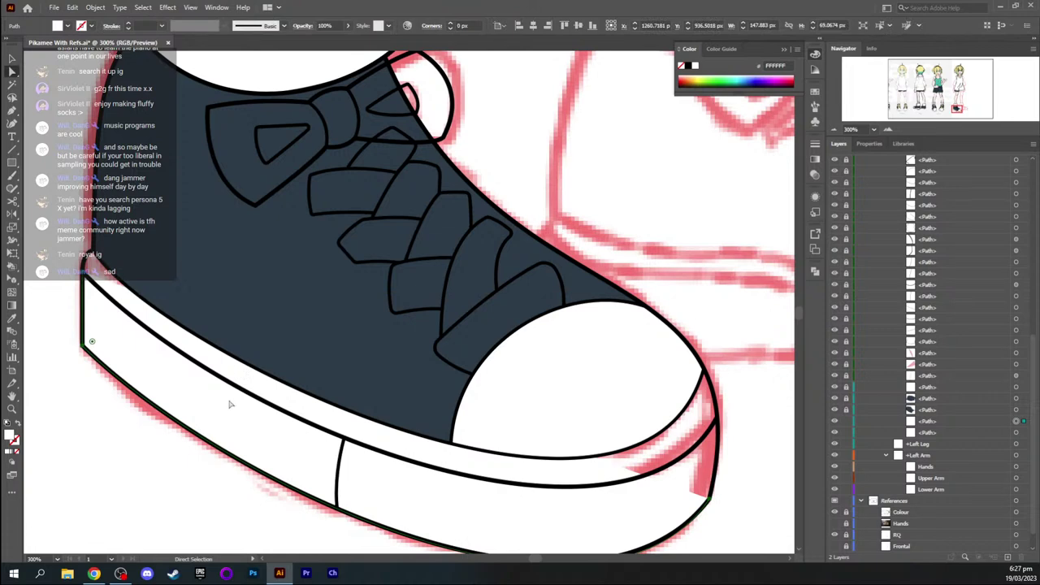
pyautogui.press('p')
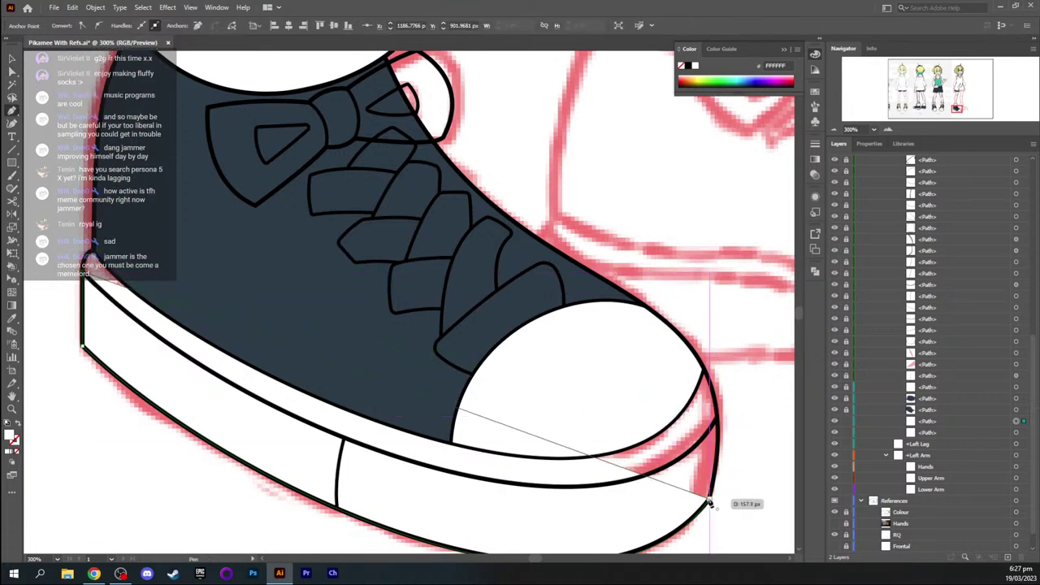
pyautogui.press('v')
# Select the white toe cap shape and lock it
pyautogui.click(638, 458)
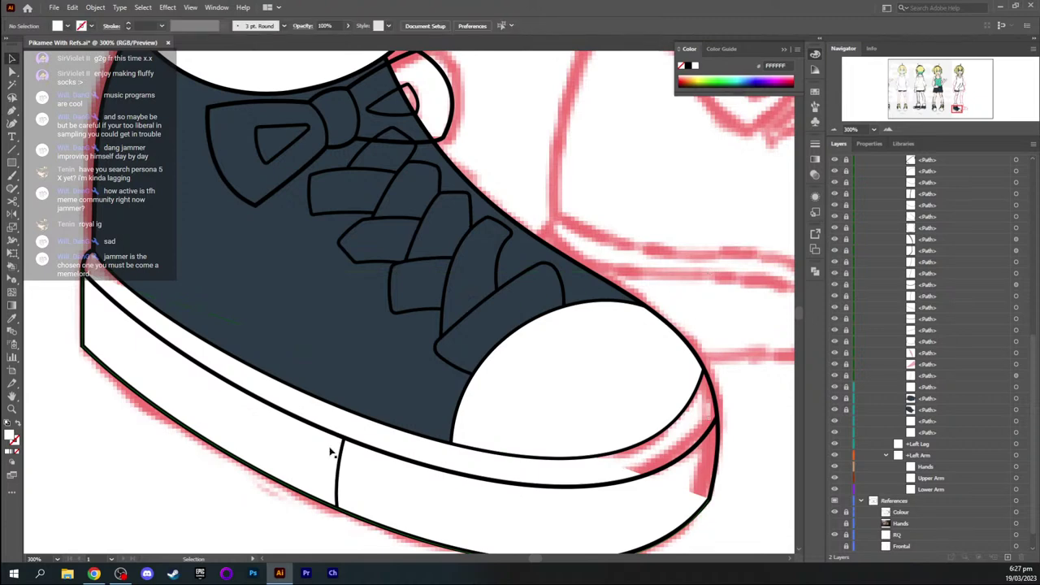
pyautogui.click(401, 499)
pyautogui.moveTo(574, 425); pyautogui.dragTo(525, 346)
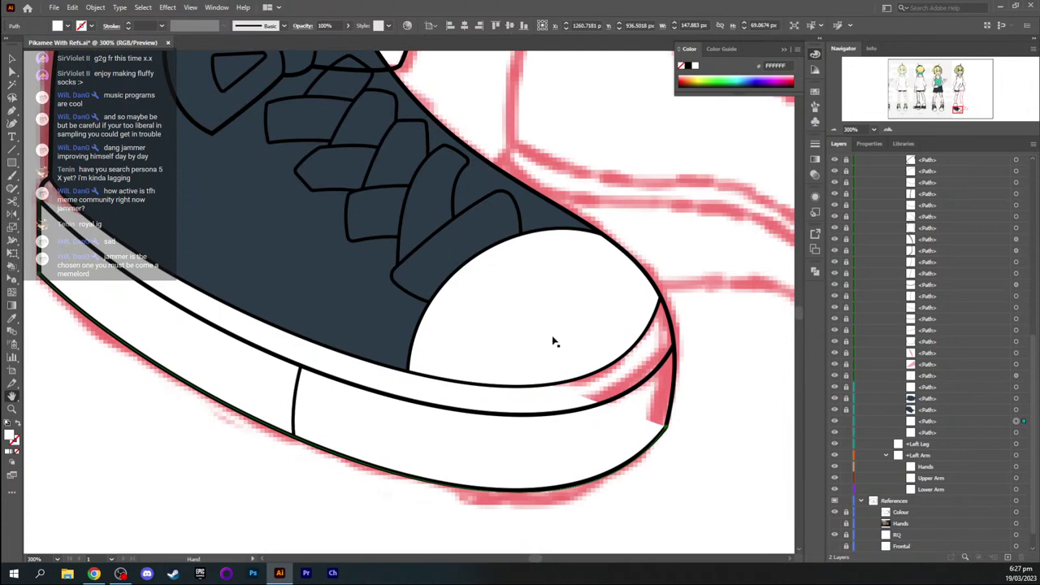
pyautogui.click(559, 335)
pyautogui.hotkey('ctrl', '2')
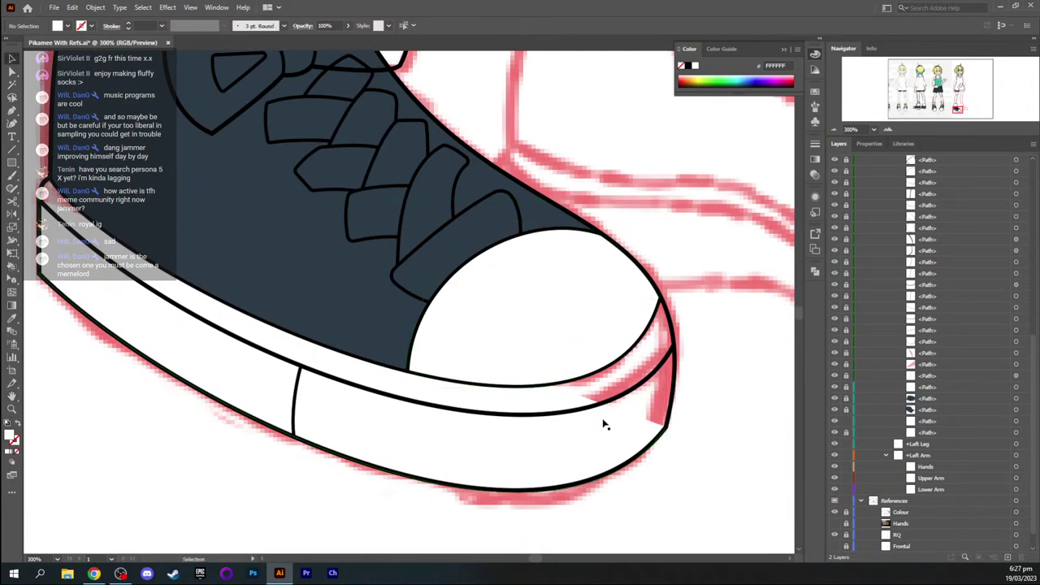
# Adjust the curve handle at the sole shape's toe corner so the bottom edge follows the sole outline
pyautogui.click(589, 488)
pyautogui.press('a')
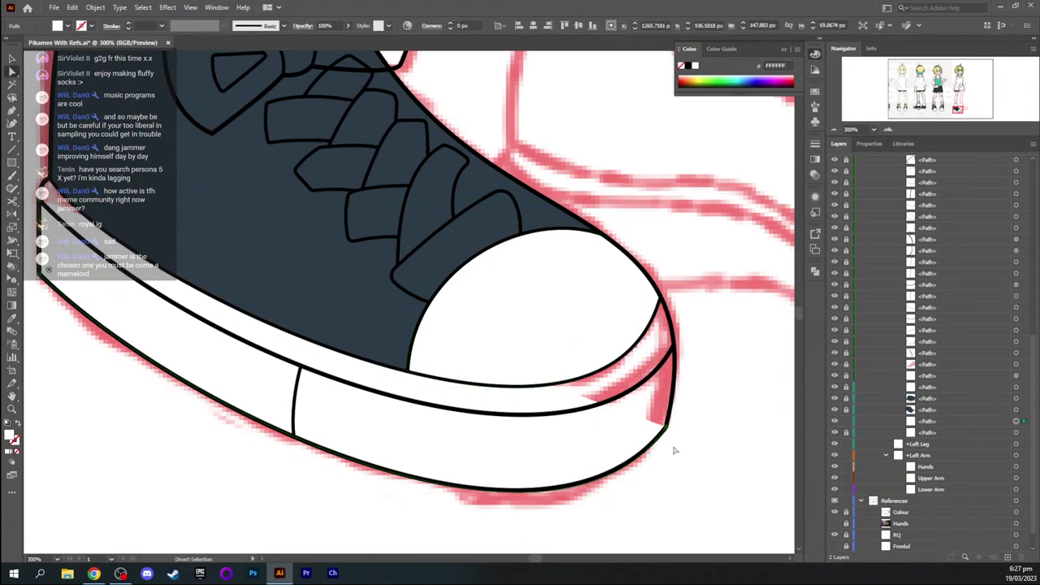
pyautogui.click(664, 431)
pyautogui.press('space')
pyautogui.moveTo(585, 449); pyautogui.dragTo(559, 316)
pyautogui.hotkey('shift', 'c')
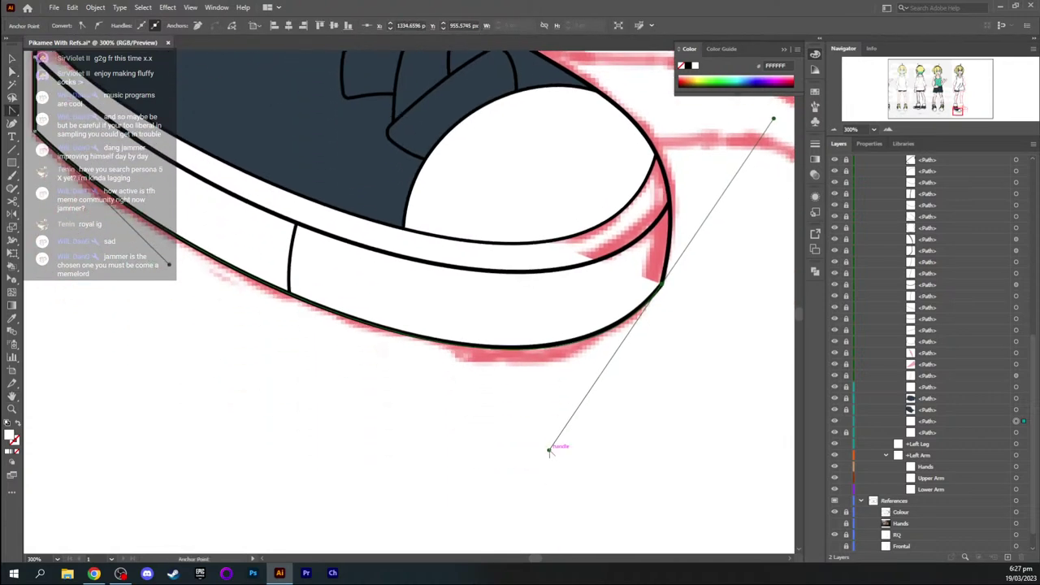
pyautogui.moveTo(550, 451); pyautogui.dragTo(538, 446)
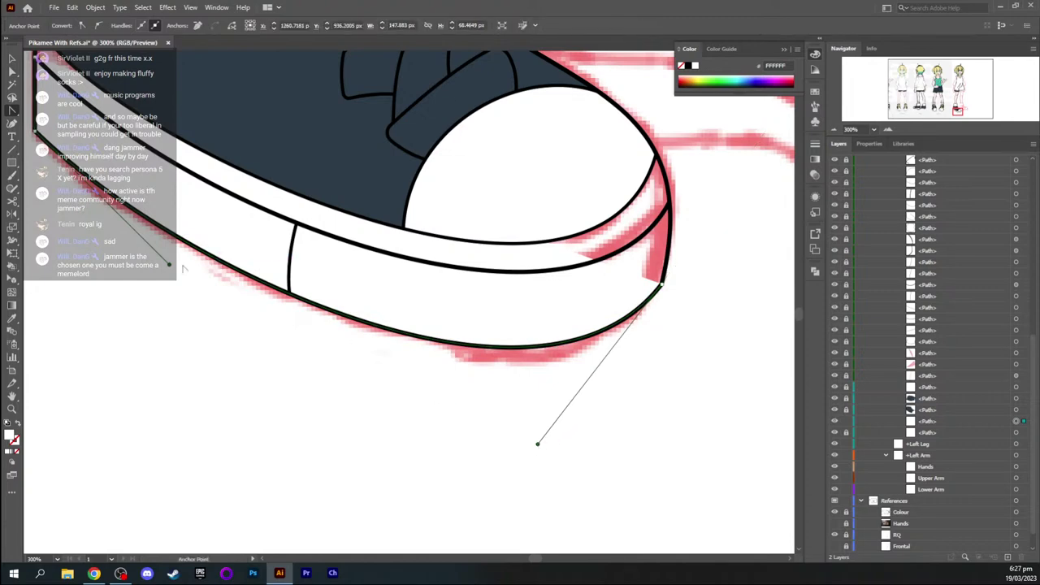
# Extend the open white sole shape up the toe edge to its top corner with a curved Pen segment
pyautogui.press('space')
pyautogui.moveTo(431, 230); pyautogui.dragTo(398, 257)
pyautogui.press('p')
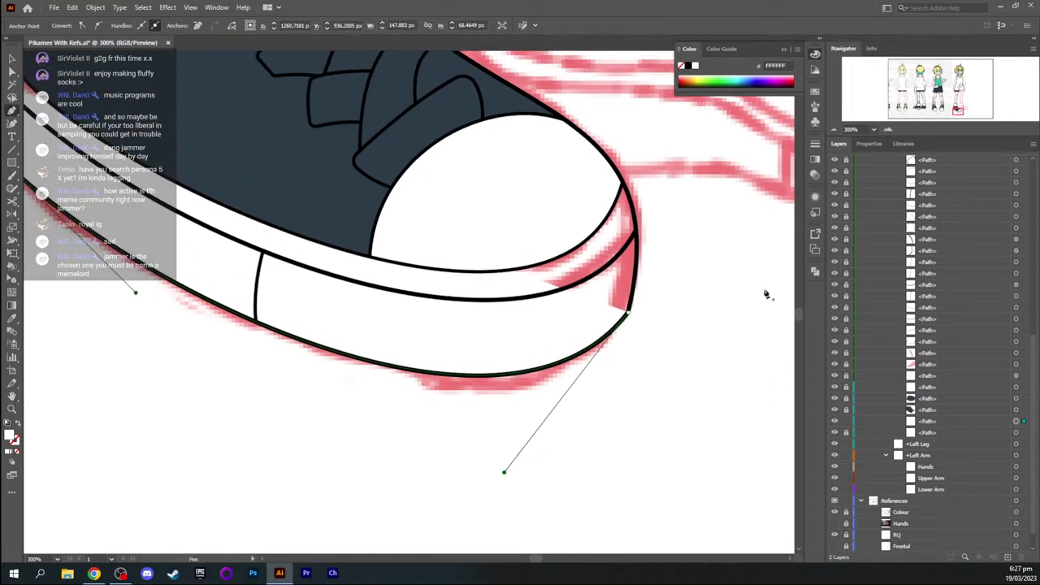
pyautogui.click(635, 228)
pyautogui.moveTo(634, 222); pyautogui.dragTo(631, 184)
# Curve the sole shape back along its upper line and close it at the heel's top corner
pyautogui.hotkey('ctrl', '-')
pyautogui.press('h')
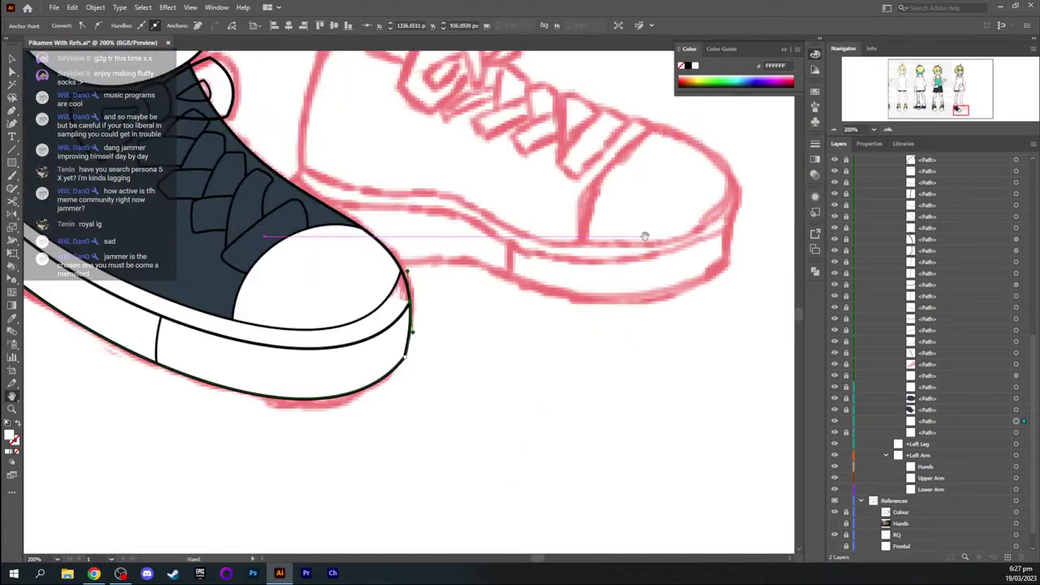
pyautogui.moveTo(321, 250); pyautogui.dragTo(508, 220)
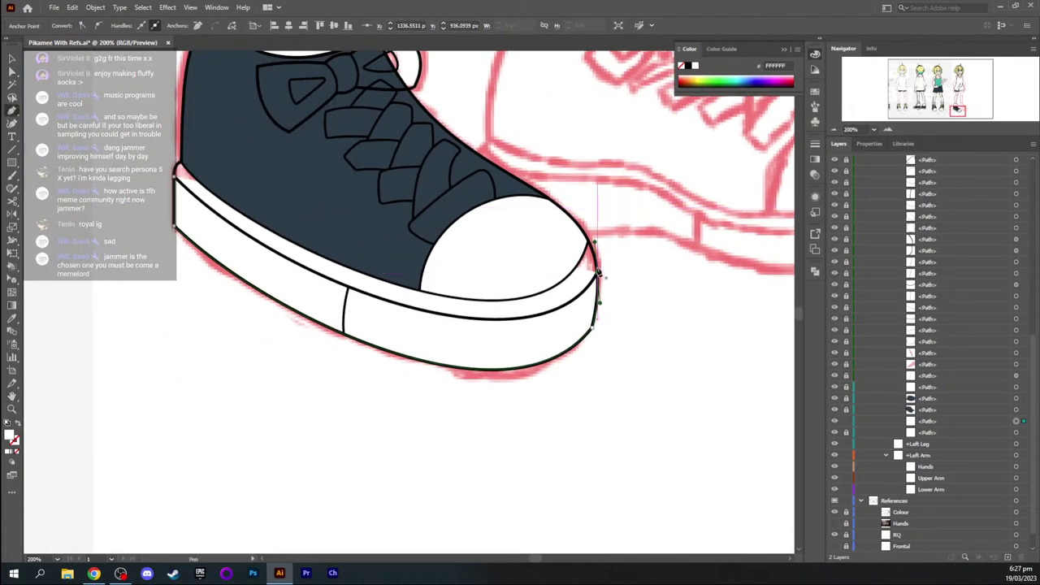
pyautogui.moveTo(597, 276); pyautogui.dragTo(560, 336)
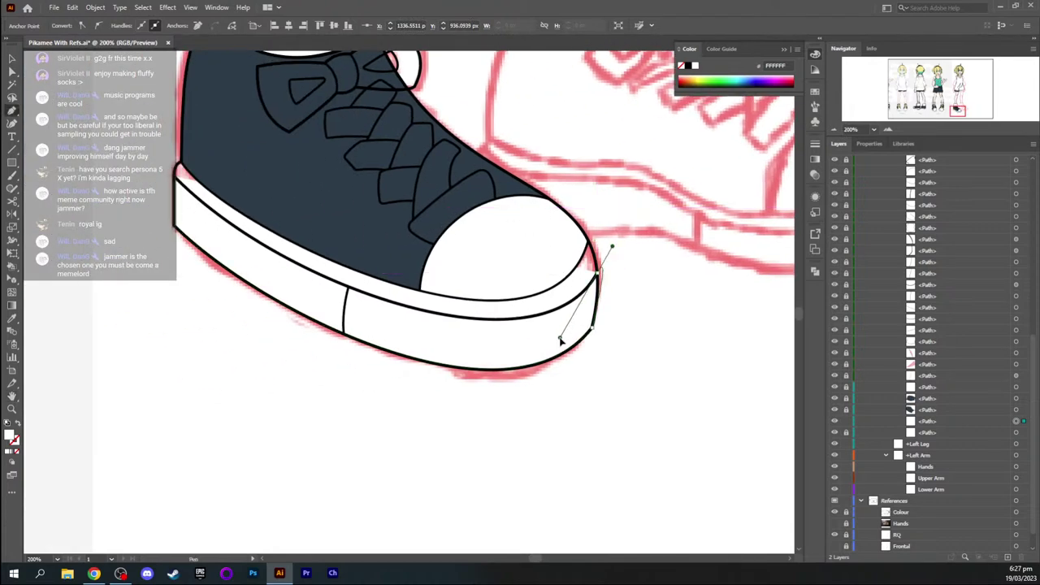
pyautogui.moveTo(176, 177); pyautogui.dragTo(162, 144)
pyautogui.click(187, 208)
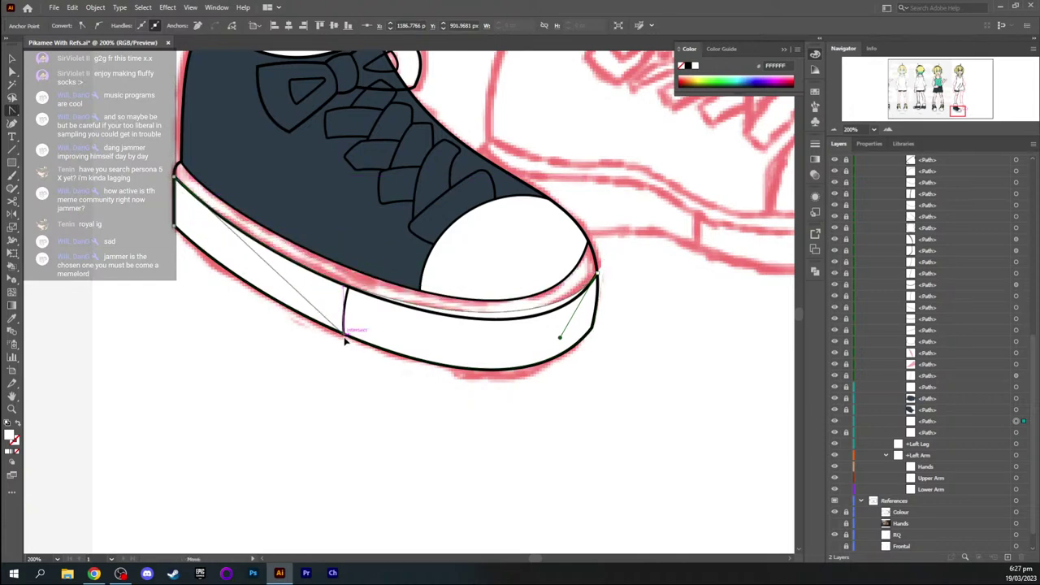
# Adjust the curve handles at the sole shape's heel and toe corners so its upper edge follows the line art
pyautogui.moveTo(316, 325); pyautogui.dragTo(321, 324)
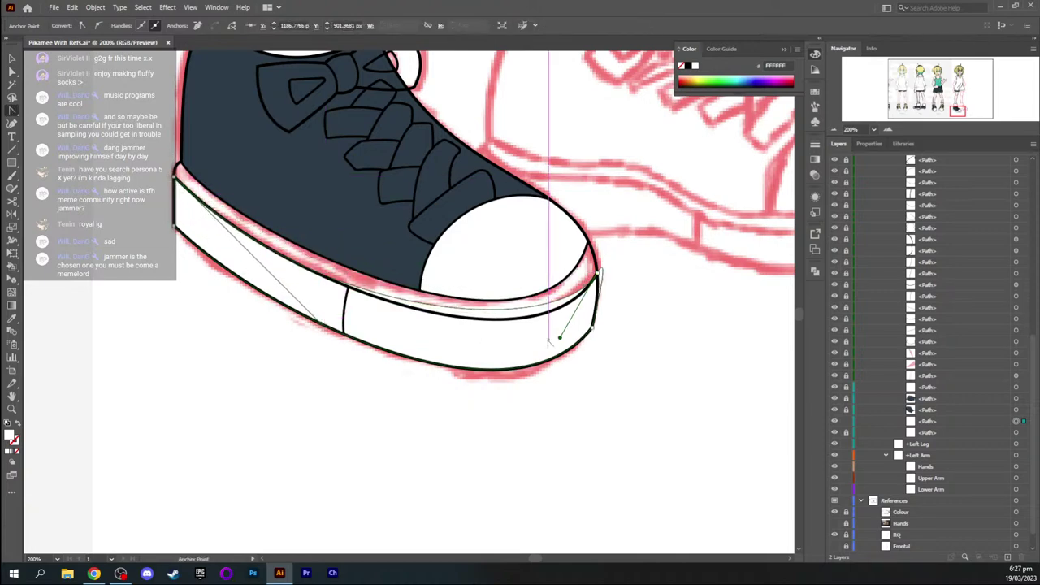
pyautogui.moveTo(560, 338); pyautogui.dragTo(555, 363)
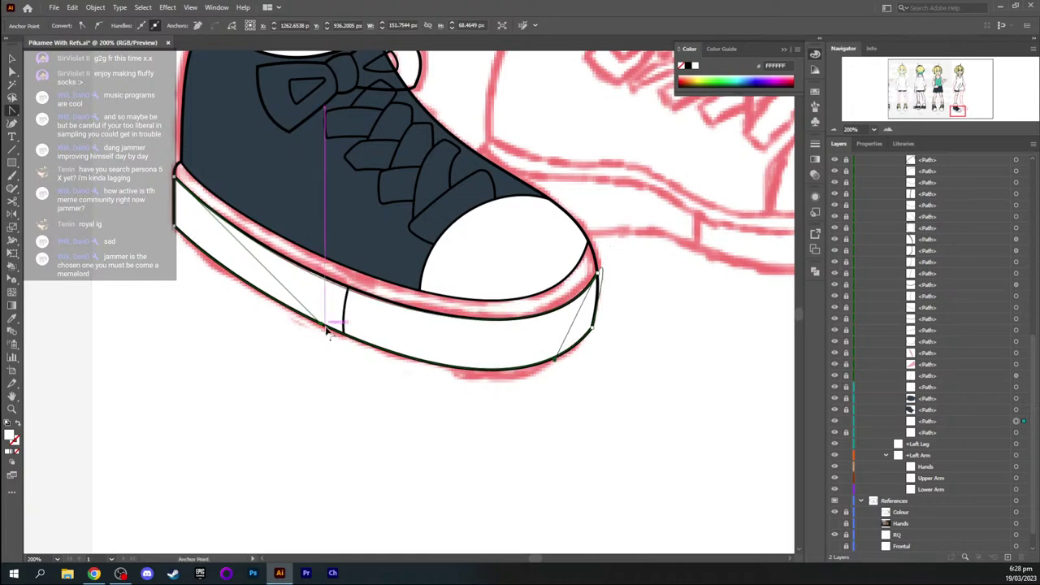
pyautogui.moveTo(321, 325)
pyautogui.mouseDown()
pyautogui.moveTo(338, 328)
pyautogui.moveTo(319, 318)
pyautogui.mouseUp()
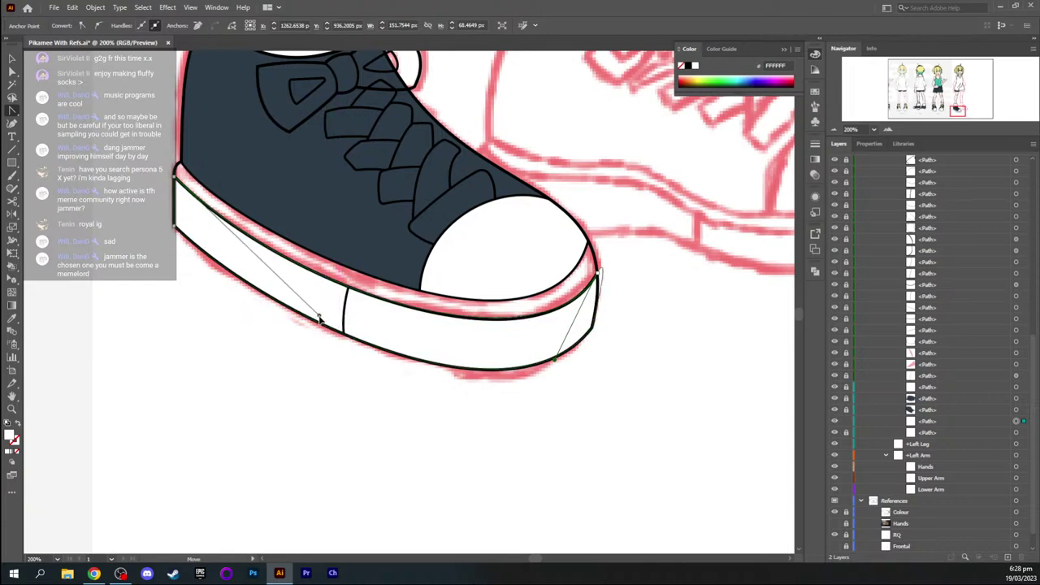
pyautogui.click(599, 273)
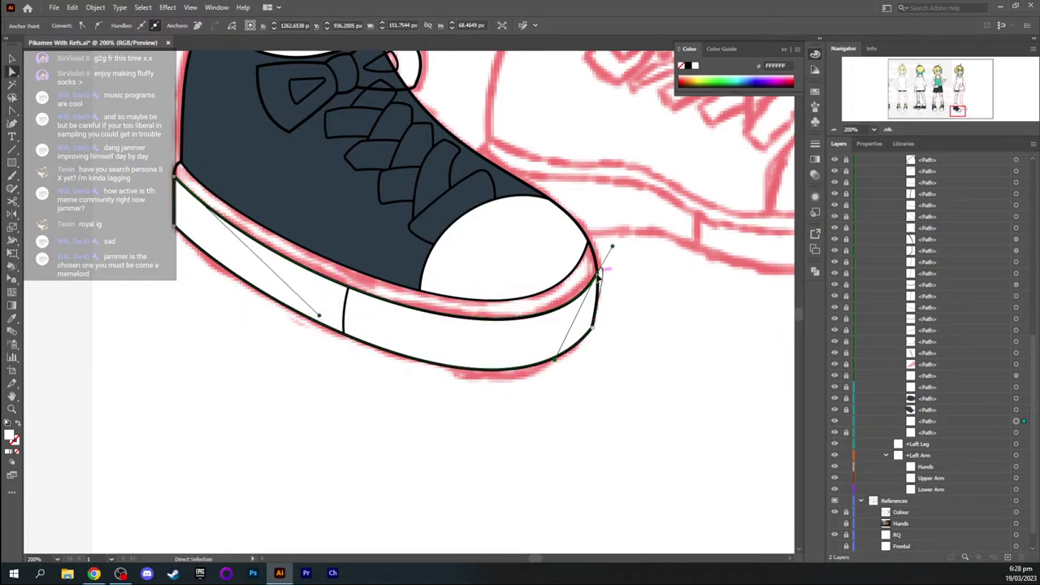
pyautogui.moveTo(611, 245); pyautogui.dragTo(359, 279)
pyautogui.keyDown('ctrl'); pyautogui.click(654, 318); pyautogui.keyUp('ctrl')
# Refine the sole shape's upper edge by reshaping its toe and heel handles, and lock the shape
pyautogui.hotkey('ctrl', '=')
pyautogui.hotkey('ctrl', '=')
pyautogui.hotkey('ctrl', '=')
pyautogui.press('space')
pyautogui.click(526, 328)
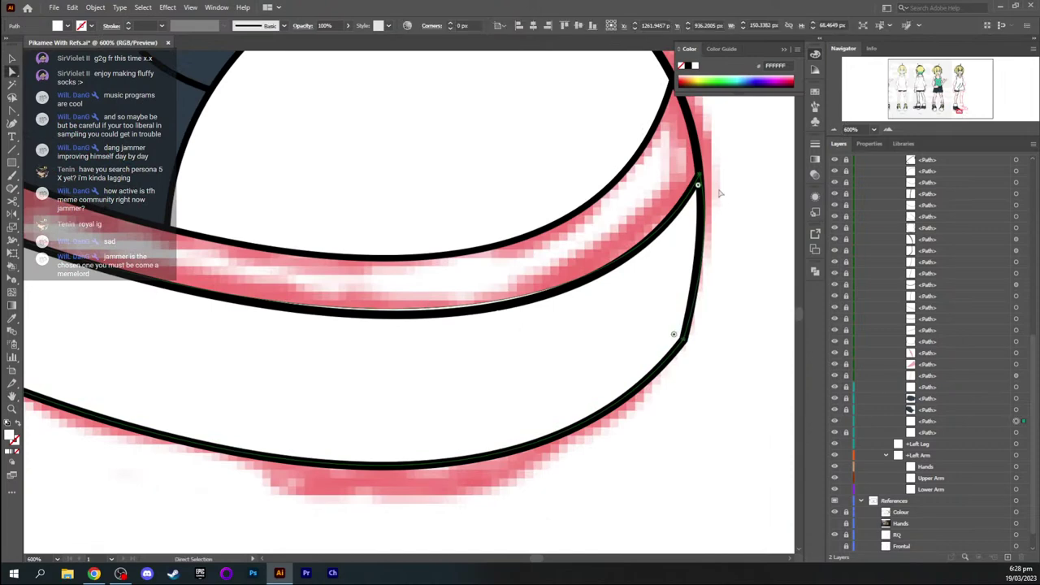
pyautogui.click(699, 182)
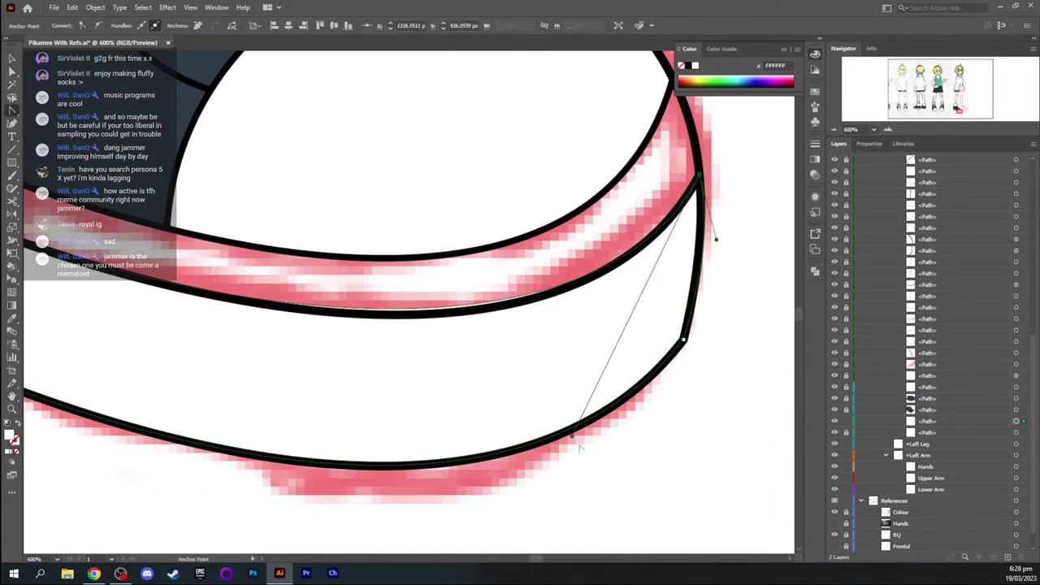
pyautogui.moveTo(571, 436)
pyautogui.mouseDown()
pyautogui.moveTo(546, 455)
pyautogui.moveTo(561, 442)
pyautogui.moveTo(566, 450)
pyautogui.mouseUp()
pyautogui.hotkey('ctrl', '-')
pyautogui.hotkey('ctrl', '-')
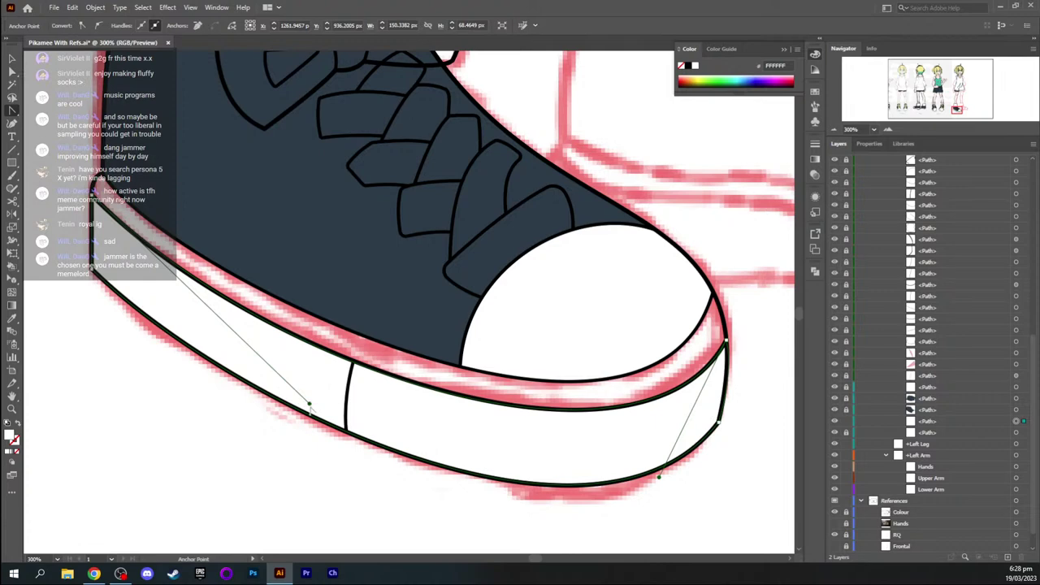
pyautogui.moveTo(309, 401); pyautogui.dragTo(305, 404)
pyautogui.click(276, 452)
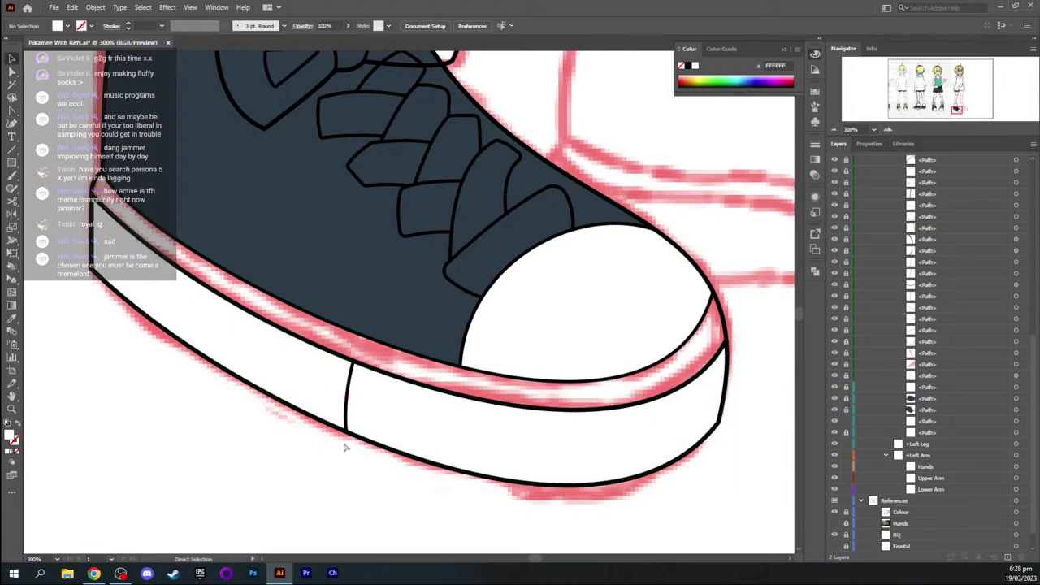
pyautogui.click(850, 422)
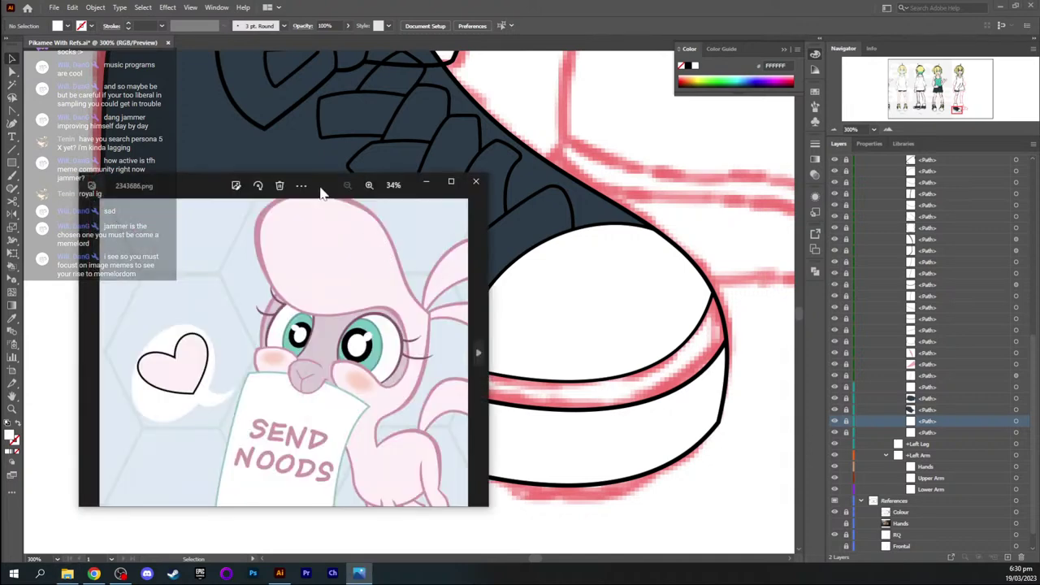
pyautogui.moveTo(324, 191); pyautogui.dragTo(580, 98)
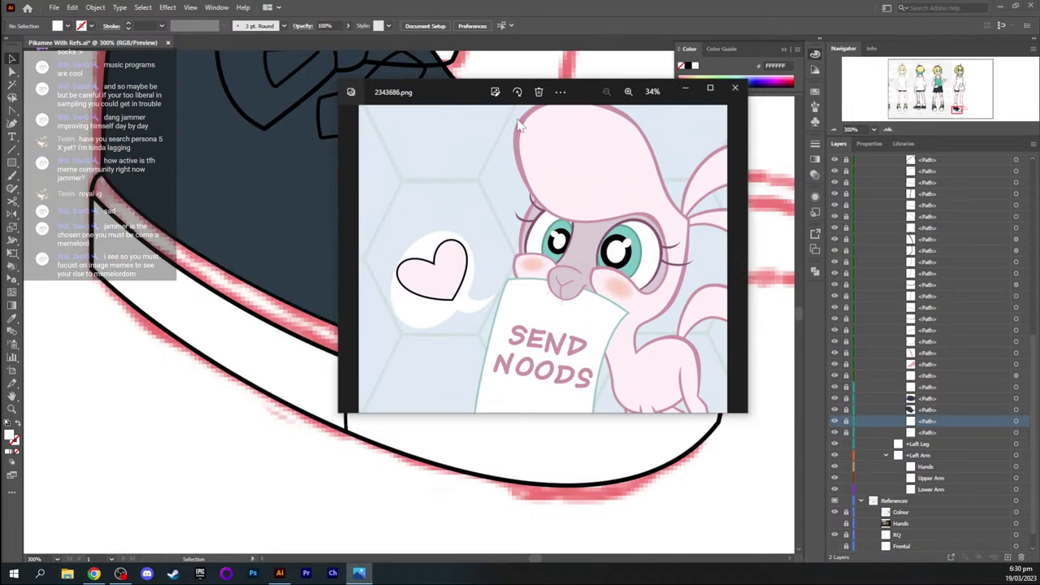
pyautogui.moveTo(445, 96); pyautogui.dragTo(359, 111)
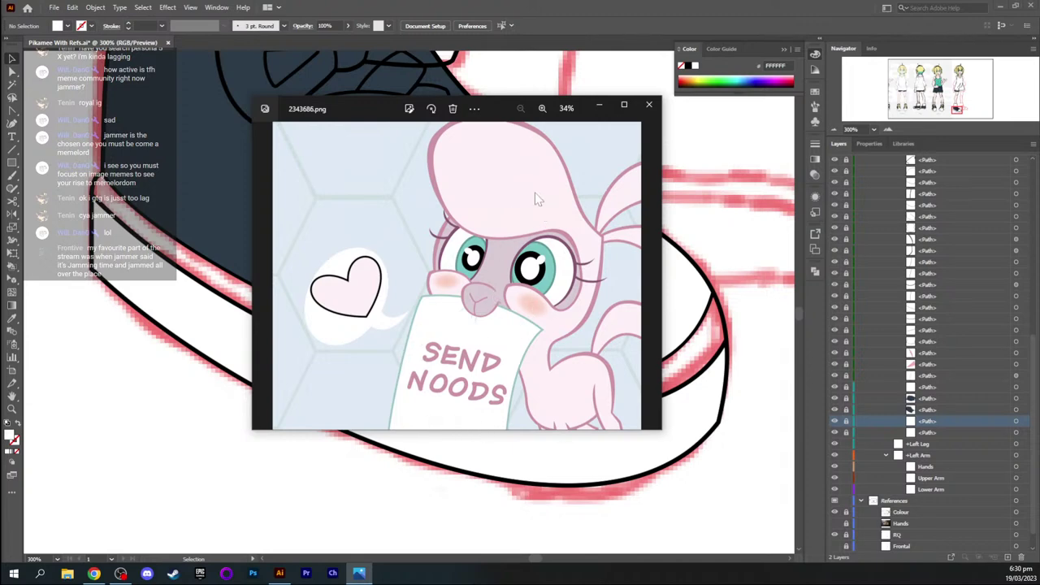
pyautogui.click(648, 104)
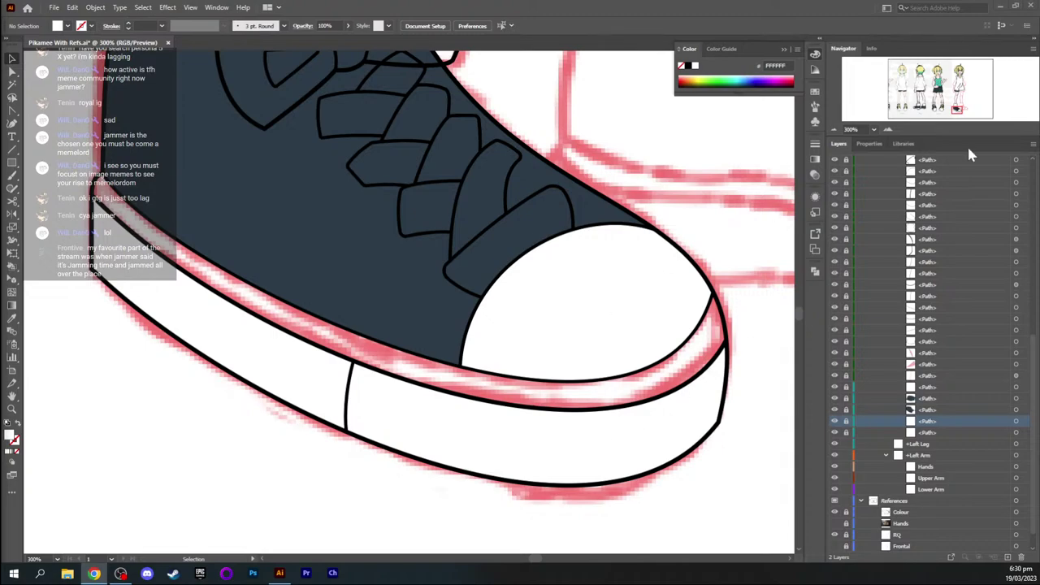
# Sample the teal of the character's inner hair as the fill colour for the shoe's stripe
pyautogui.moveTo(956, 114)
pyautogui.mouseDown()
pyautogui.moveTo(924, 107)
pyautogui.moveTo(953, 108)
pyautogui.moveTo(961, 75)
pyautogui.mouseUp()
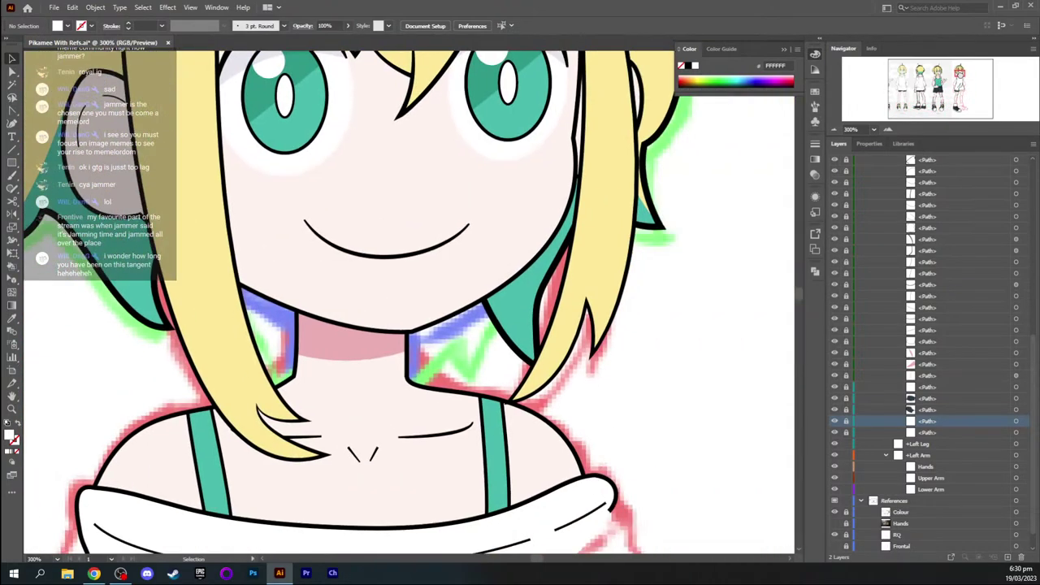
pyautogui.press('i')
pyautogui.click(540, 268)
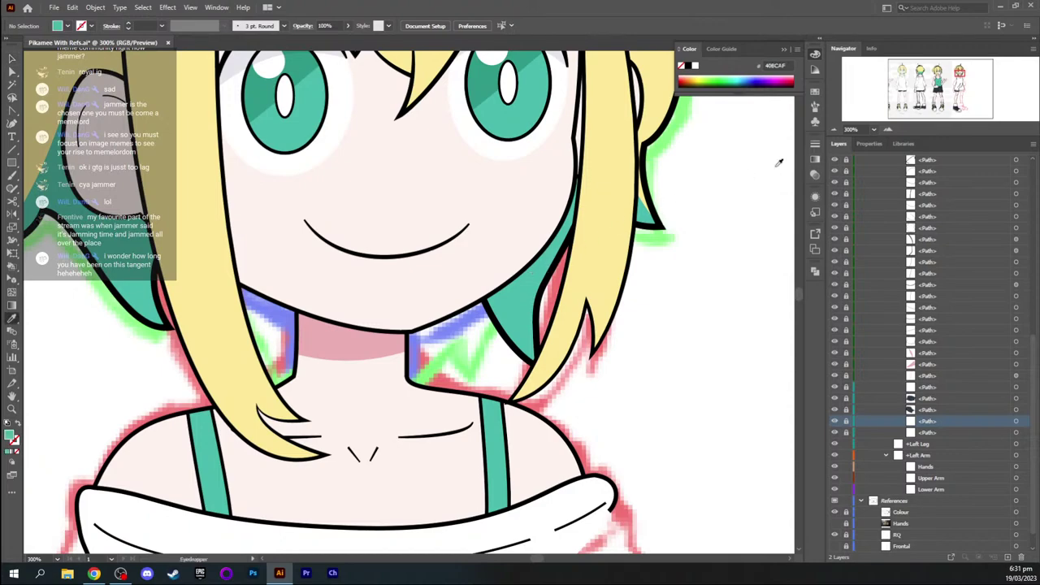
pyautogui.moveTo(971, 71); pyautogui.dragTo(958, 112)
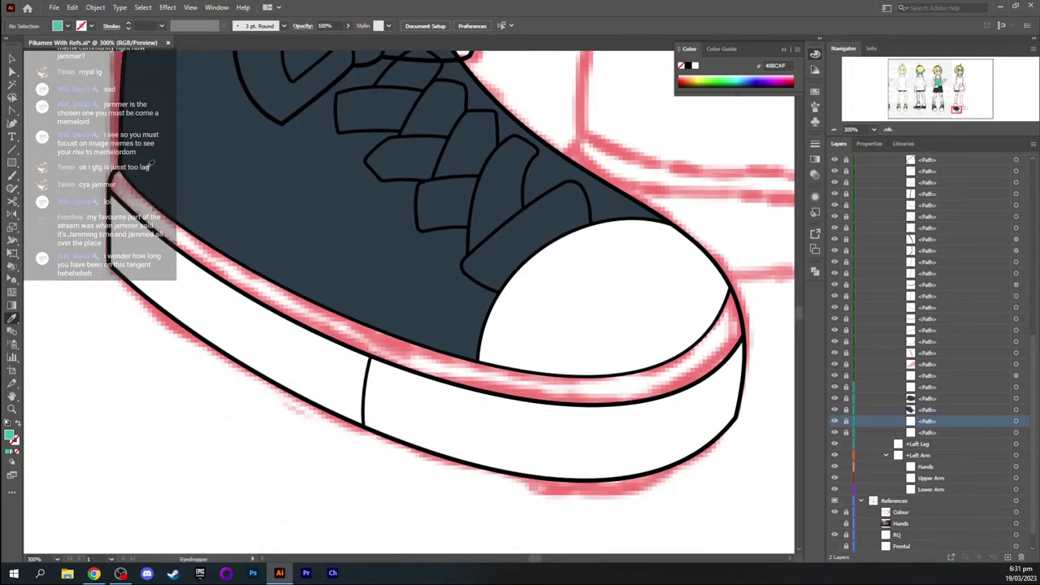
# Draw a teal stripe shape from the upper's heel corner to the toe's outer edge and send it to the back
pyautogui.press('p')
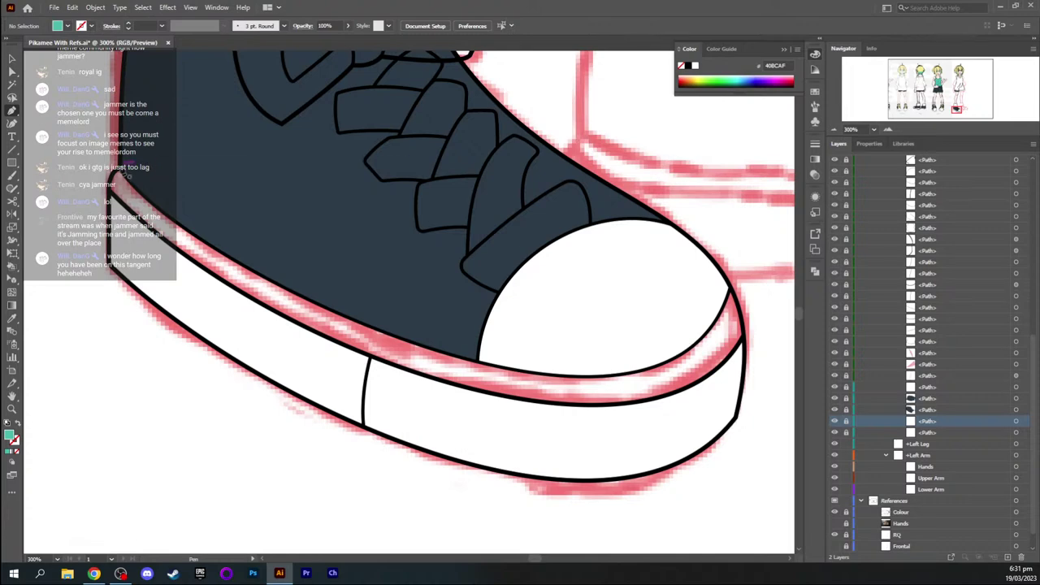
pyautogui.click(124, 174)
pyautogui.click(108, 192)
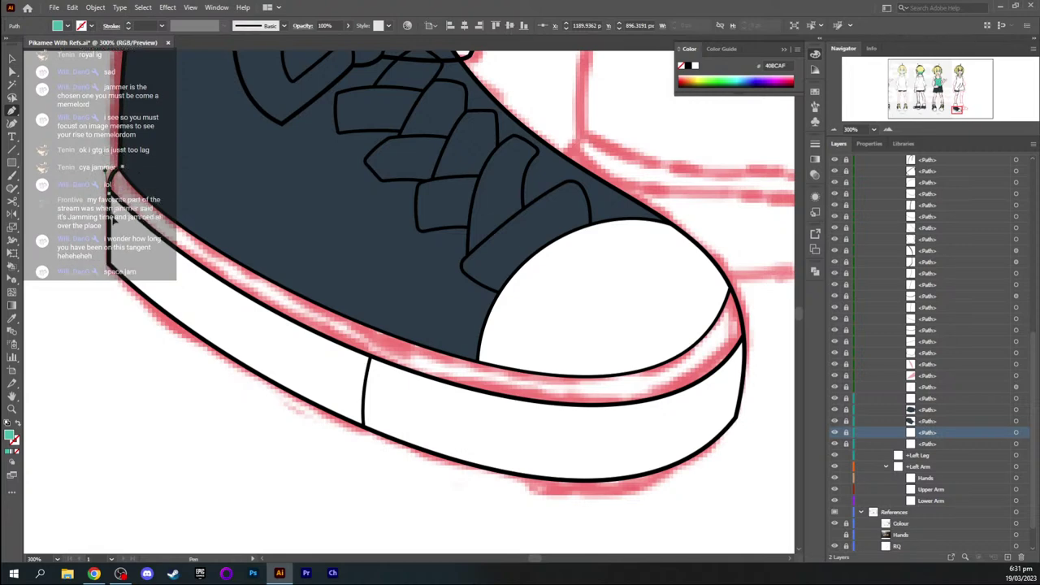
pyautogui.click(119, 172)
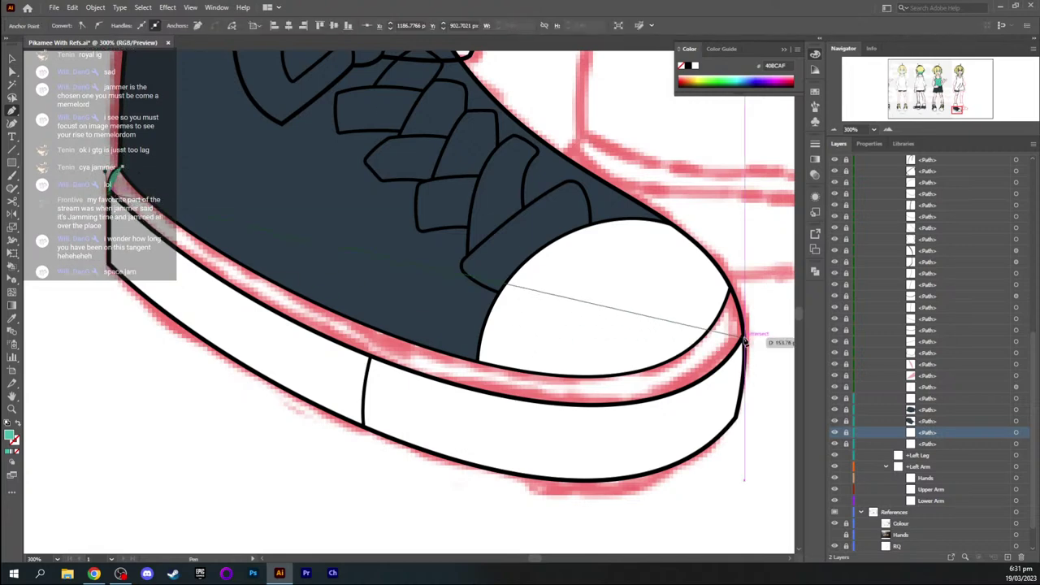
pyautogui.moveTo(744, 348); pyautogui.dragTo(598, 509)
pyautogui.moveTo(292, 258); pyautogui.dragTo(252, 330)
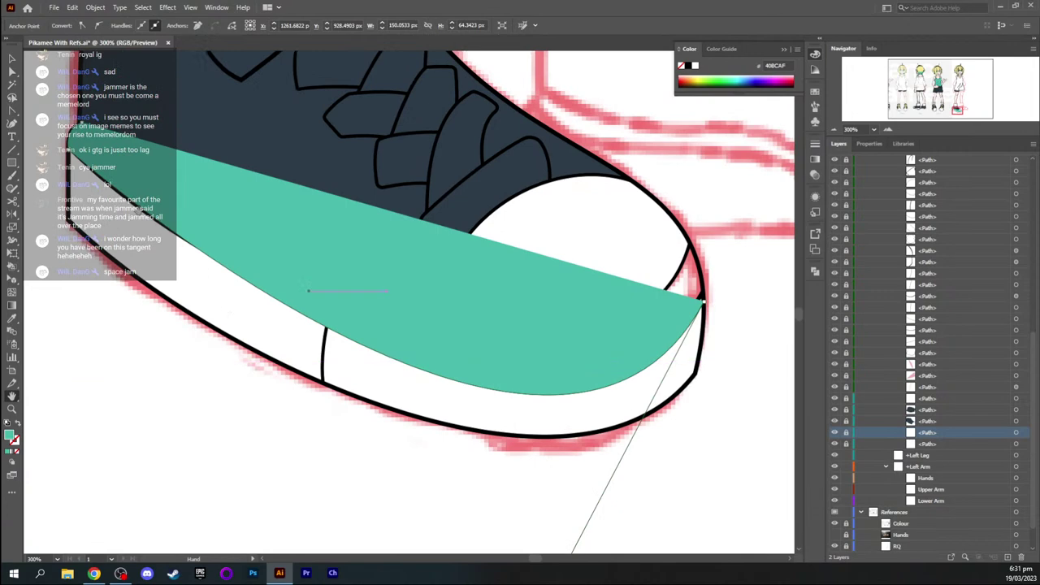
pyautogui.moveTo(69, 151); pyautogui.dragTo(61, 103)
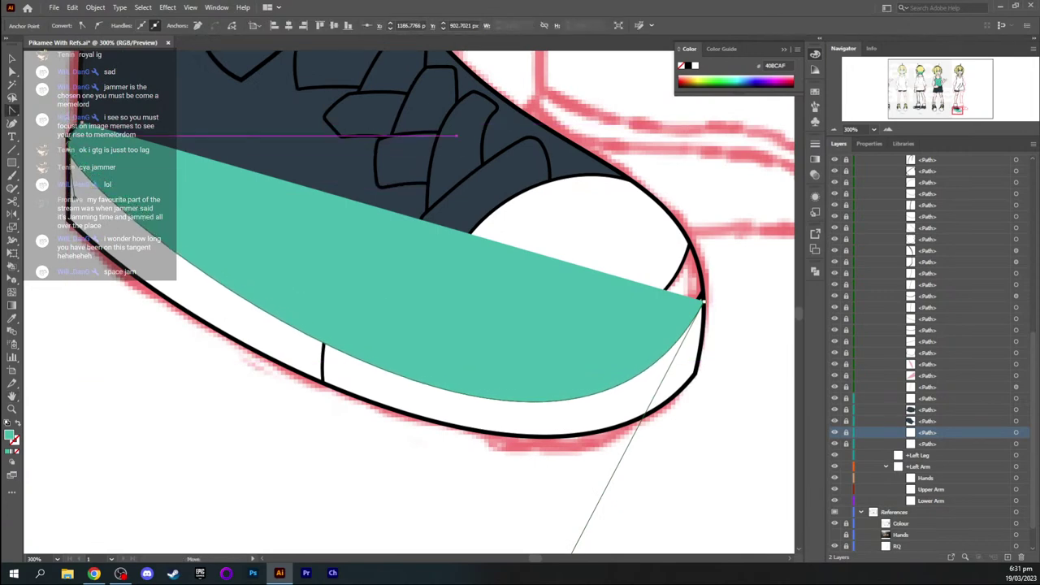
pyautogui.press('v')
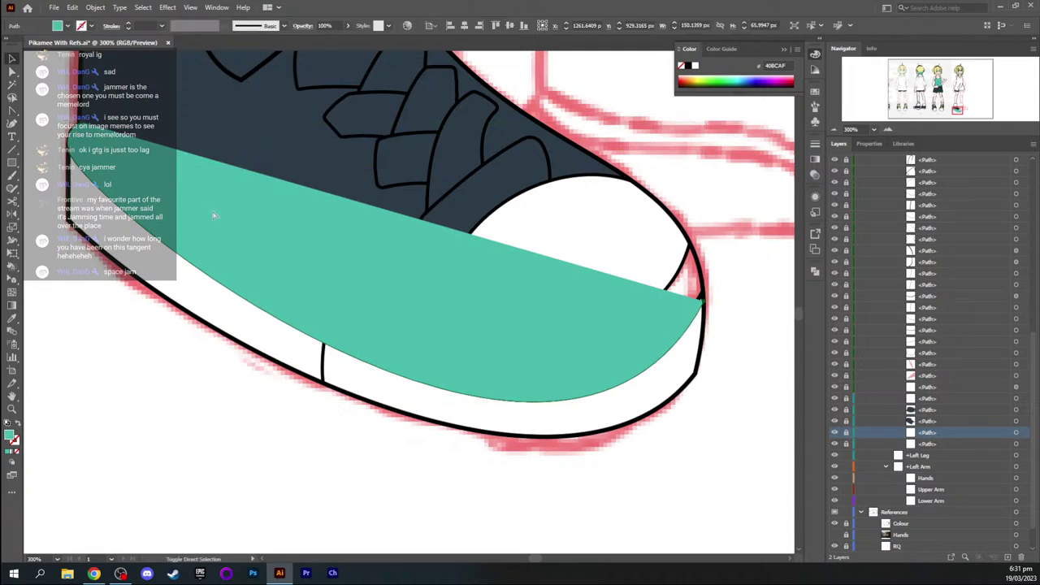
pyautogui.hotkey('ctrl', 'shift', '[')
# Extend the teal stripe shape up the toe edge to the toe cap's corner to fill the remaining gap
pyautogui.press('p')
pyautogui.moveTo(606, 258); pyautogui.dragTo(567, 298)
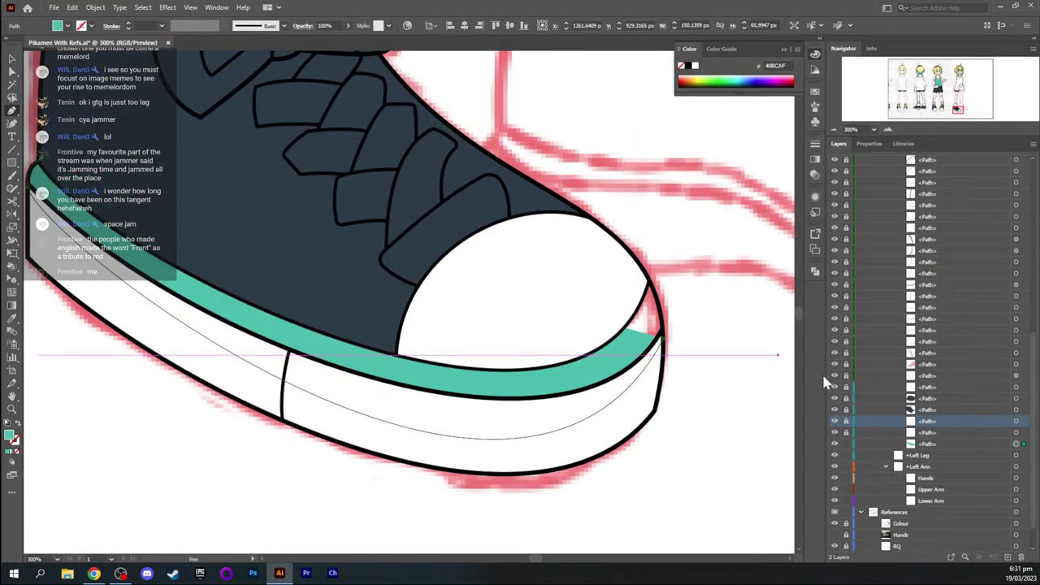
pyautogui.click(663, 339)
pyautogui.click(653, 286)
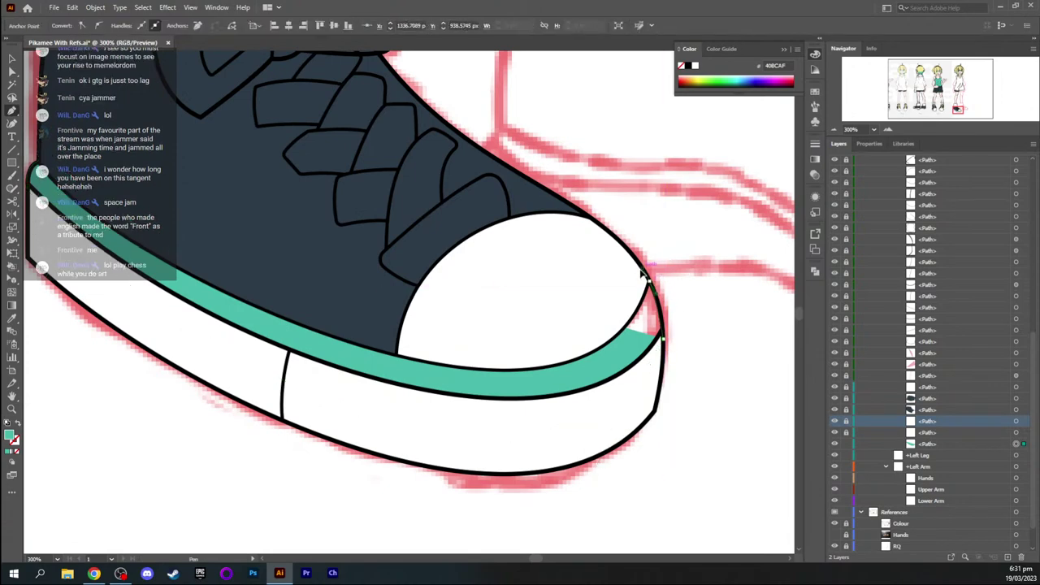
pyautogui.moveTo(634, 260); pyautogui.dragTo(634, 259)
pyautogui.click(649, 282)
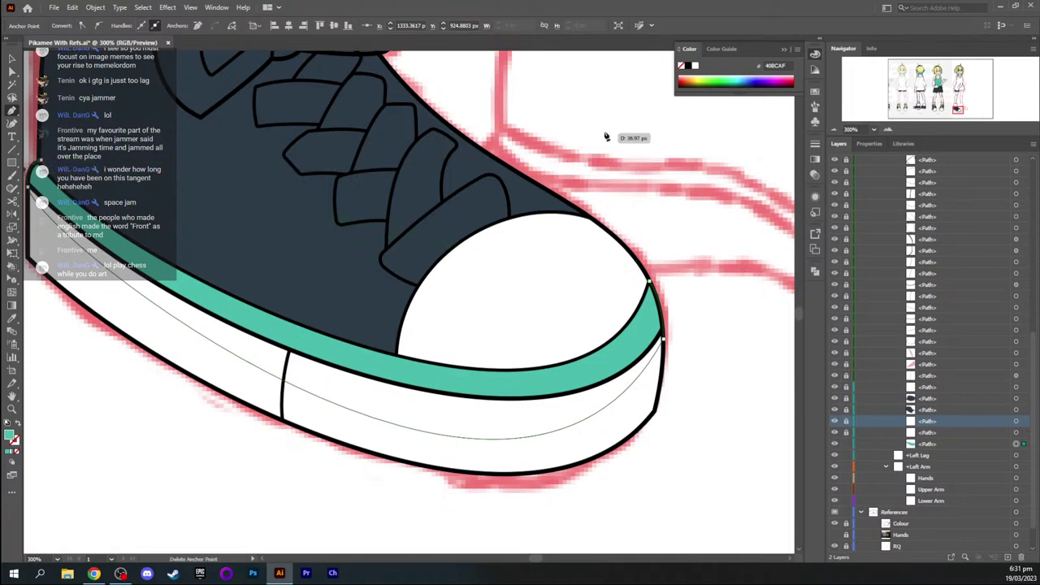
pyautogui.press('v')
pyautogui.click(662, 140)
# Review the filled shoe as a whole and lock the teal stripe shape
pyautogui.hotkey('ctrl', '-')
pyautogui.hotkey('ctrl', '-')
pyautogui.hotkey('ctrl', '-')
pyautogui.hotkey('ctrl', '-')
pyautogui.hotkey('ctrl', '-')
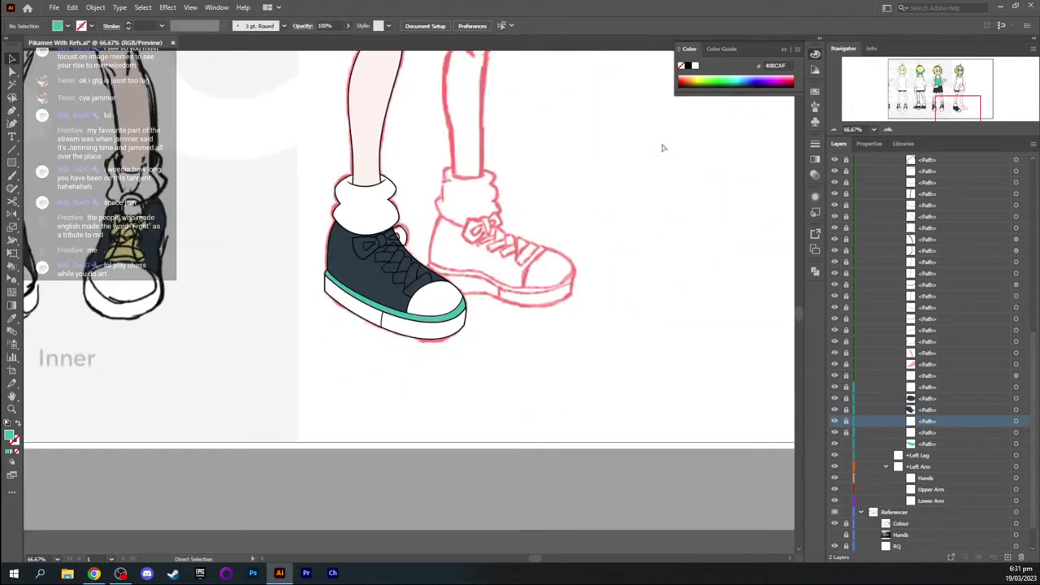
pyautogui.hotkey('ctrl', '+')
pyautogui.hotkey('ctrl', '+')
pyautogui.press('h')
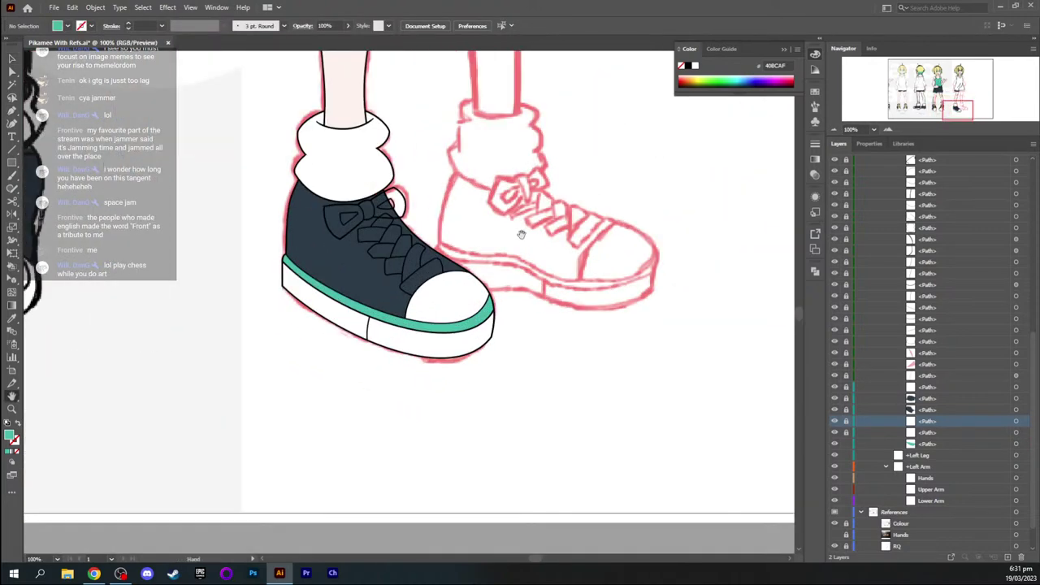
pyautogui.moveTo(522, 235); pyautogui.dragTo(562, 227)
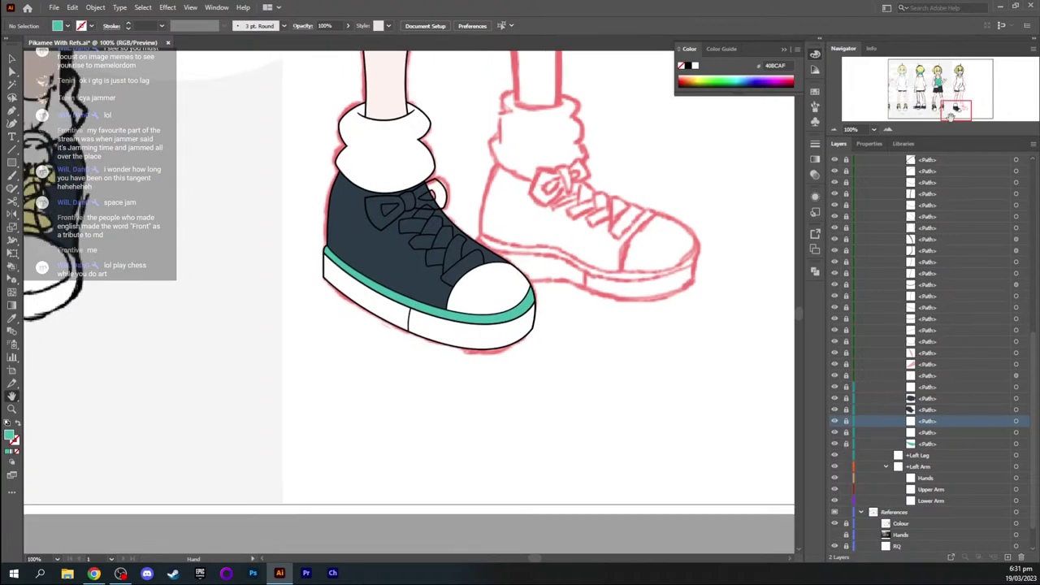
# Sample the pale yellow of the shoelaces in the coloured front-view reference as the new fill colour
pyautogui.moveTo(951, 116)
pyautogui.mouseDown()
pyautogui.moveTo(849, 108)
pyautogui.moveTo(867, 91)
pyautogui.mouseUp()
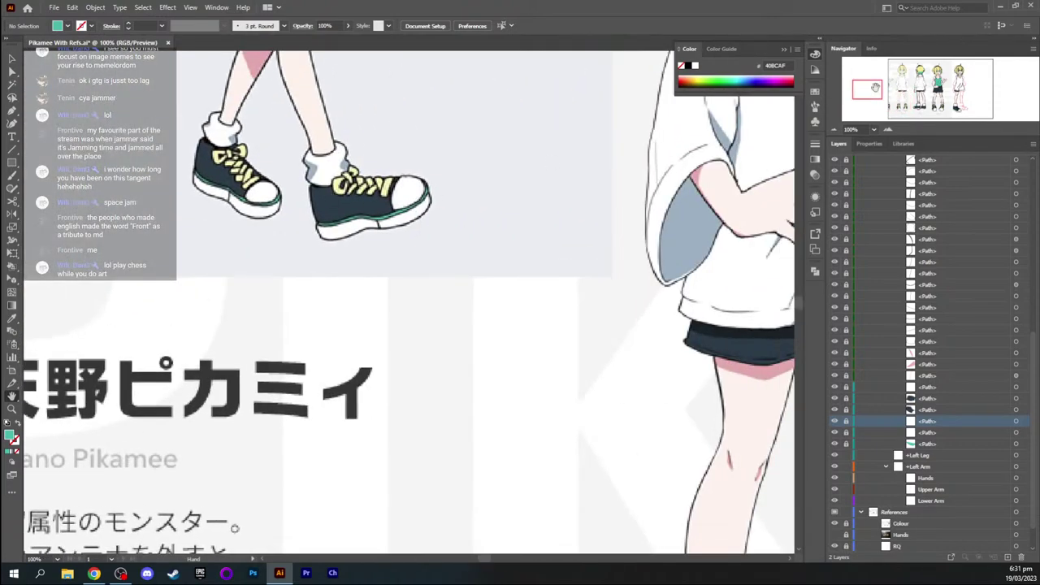
pyautogui.moveTo(876, 88); pyautogui.dragTo(891, 104)
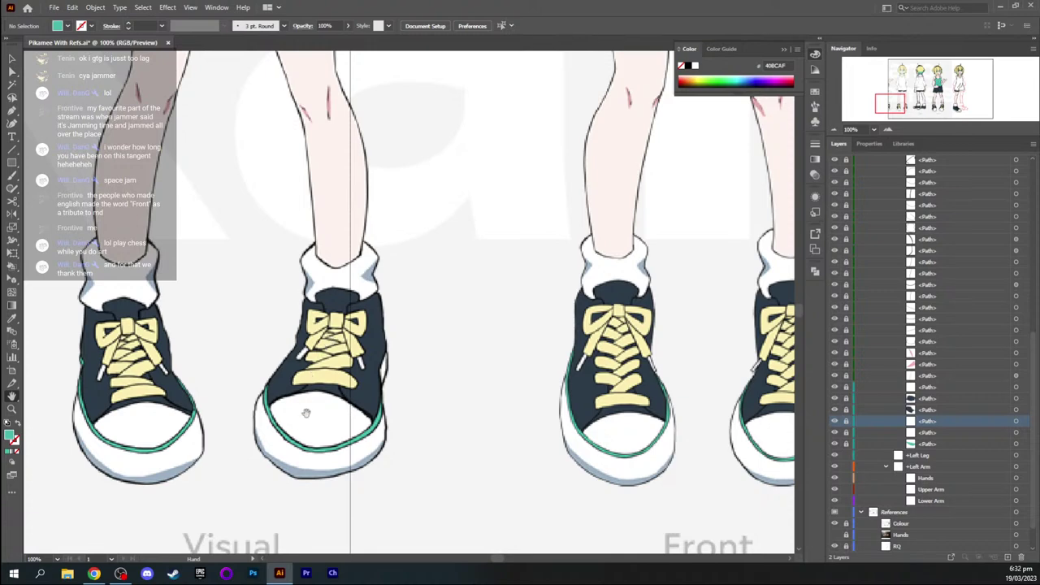
pyautogui.press('i')
pyautogui.click(338, 376)
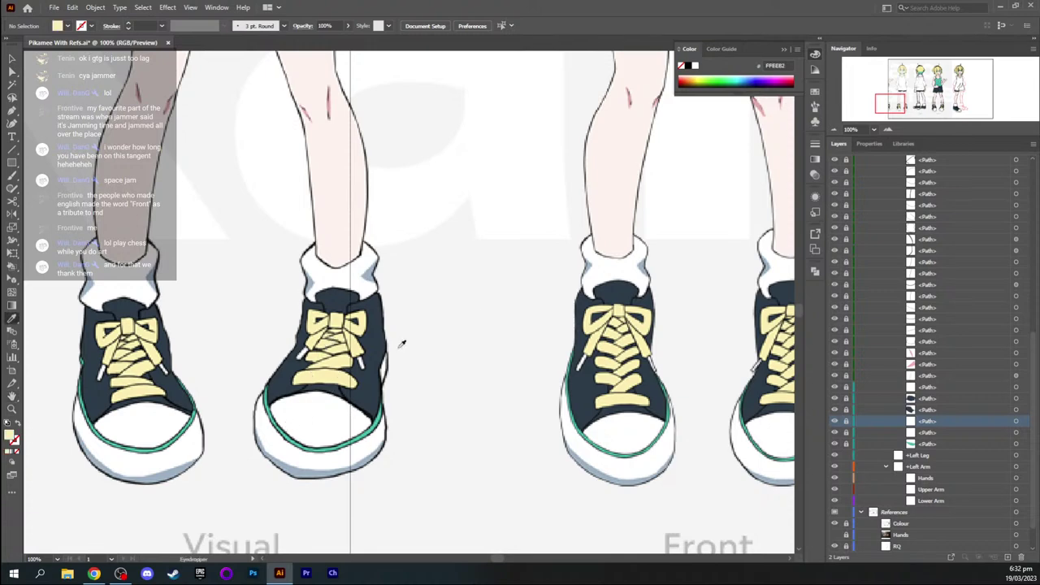
# Start a pale yellow Pen tool shape along the short end of the lace nearest the toe cap, from the cap's edge to the lace's rounded corner
pyautogui.moveTo(891, 103); pyautogui.dragTo(959, 106)
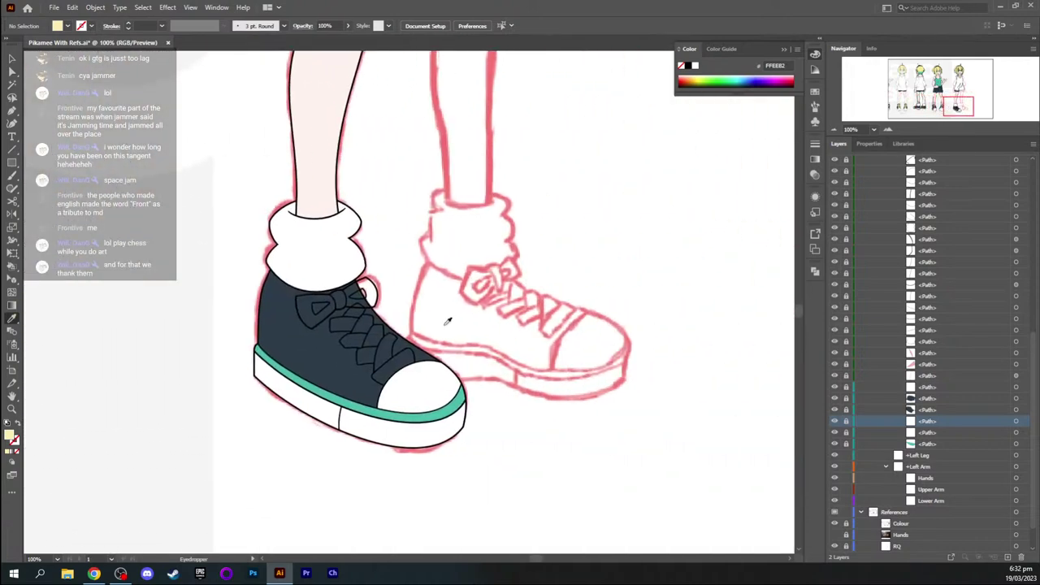
pyautogui.hotkey('ctrl', '+')
pyautogui.hotkey('ctrl', '+')
pyautogui.hotkey('ctrl', '+')
pyautogui.press('h')
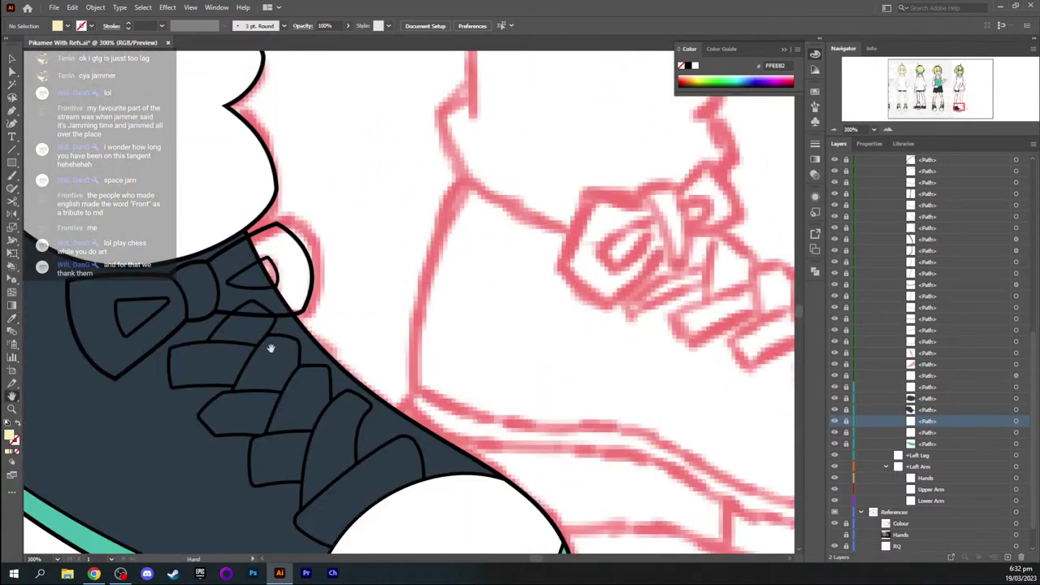
pyautogui.moveTo(271, 348); pyautogui.dragTo(324, 253)
pyautogui.hotkey('ctrl', '+')
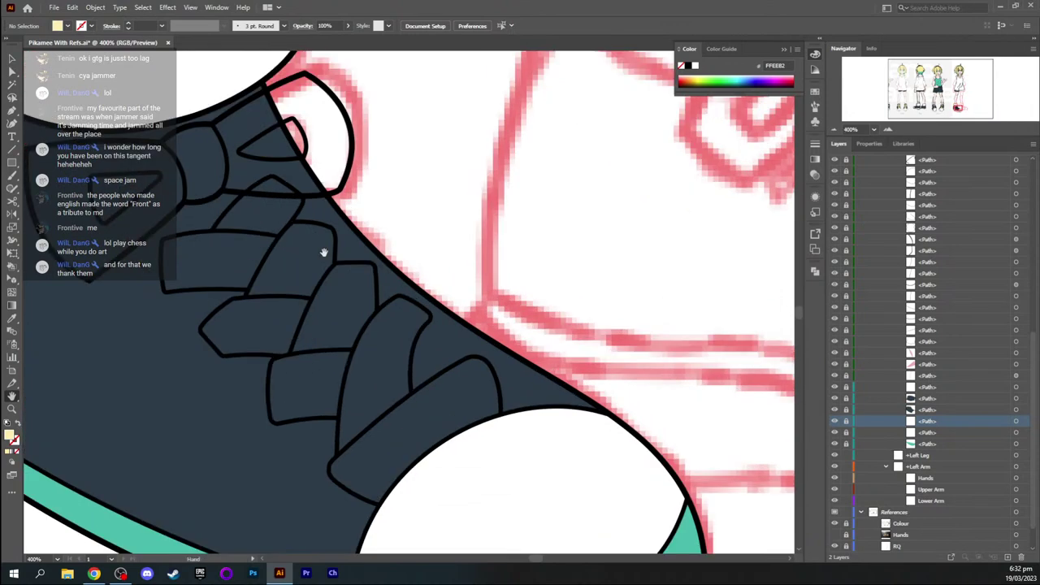
pyautogui.moveTo(483, 379); pyautogui.dragTo(399, 170)
pyautogui.hotkey('ctrl', '+')
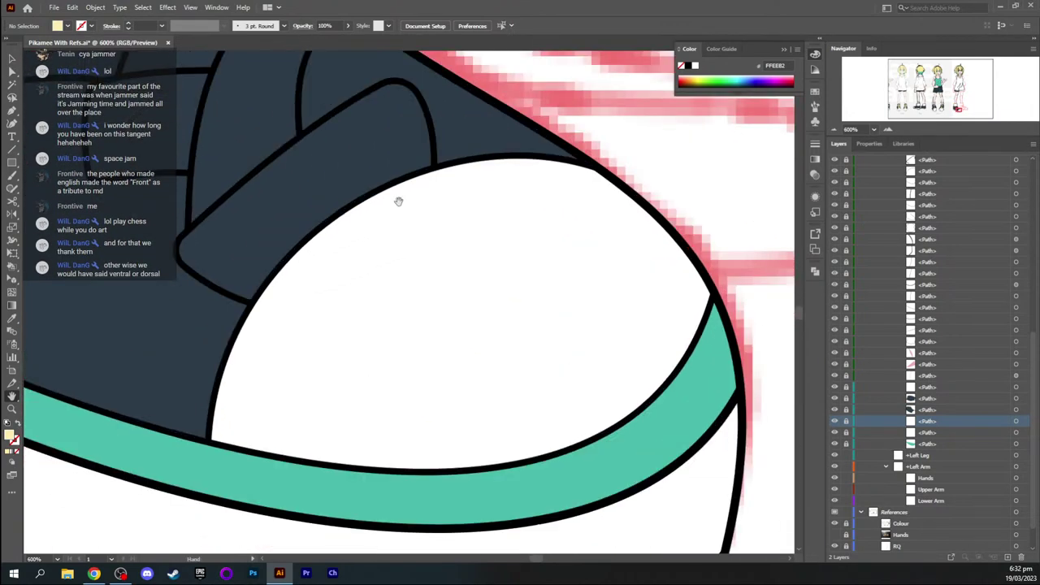
pyautogui.moveTo(297, 228); pyautogui.dragTo(439, 260)
pyautogui.press('p')
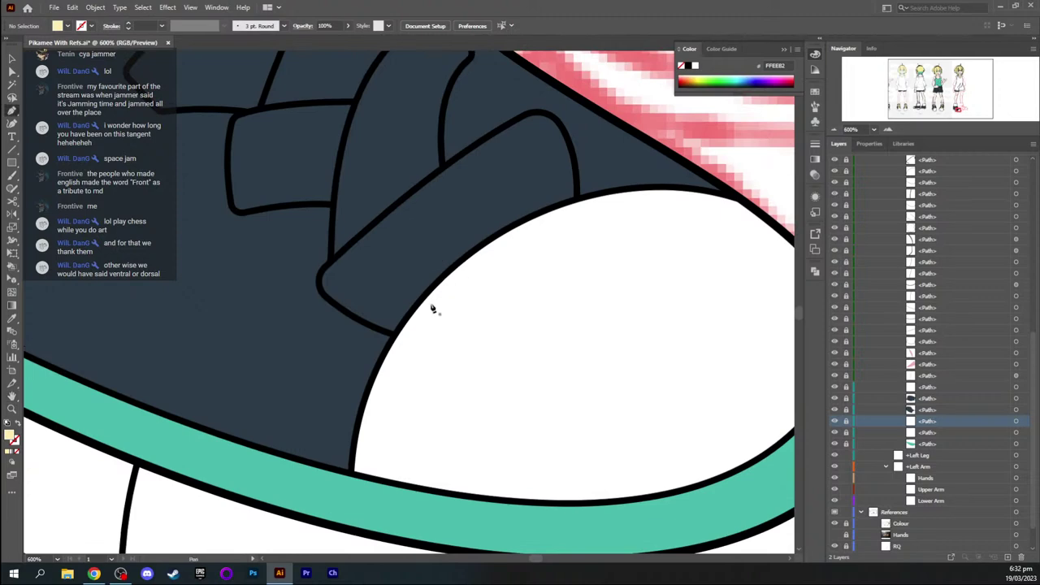
pyautogui.click(396, 336)
pyautogui.moveTo(328, 268); pyautogui.dragTo(305, 257)
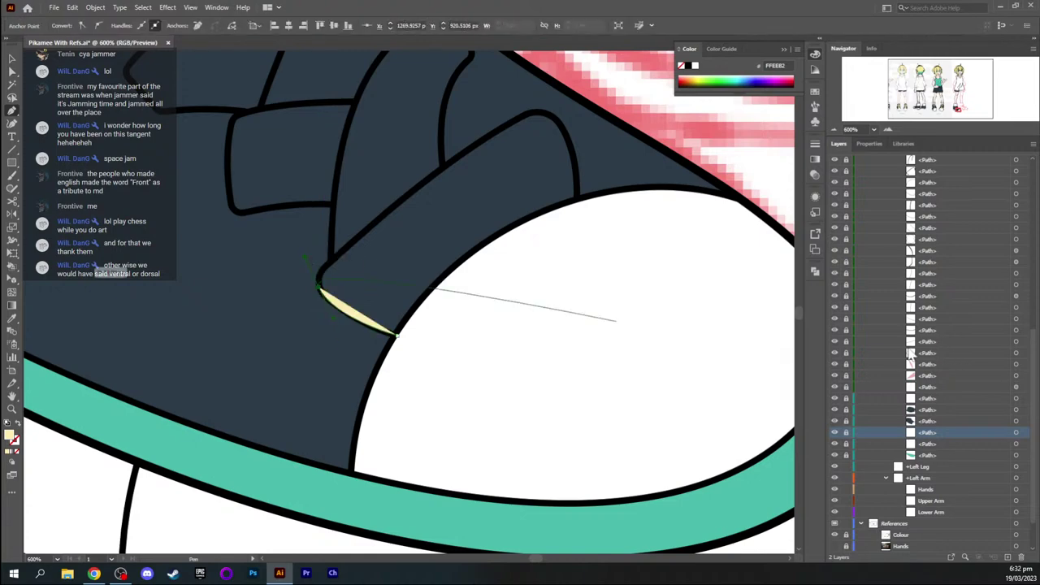
# Restack the yellow shape beneath the line art and above the navy fill, extending it around the first lace's rounded corner
pyautogui.scroll(1, 910, 355)
pyautogui.scroll(2, 911, 355)
pyautogui.click(924, 172)
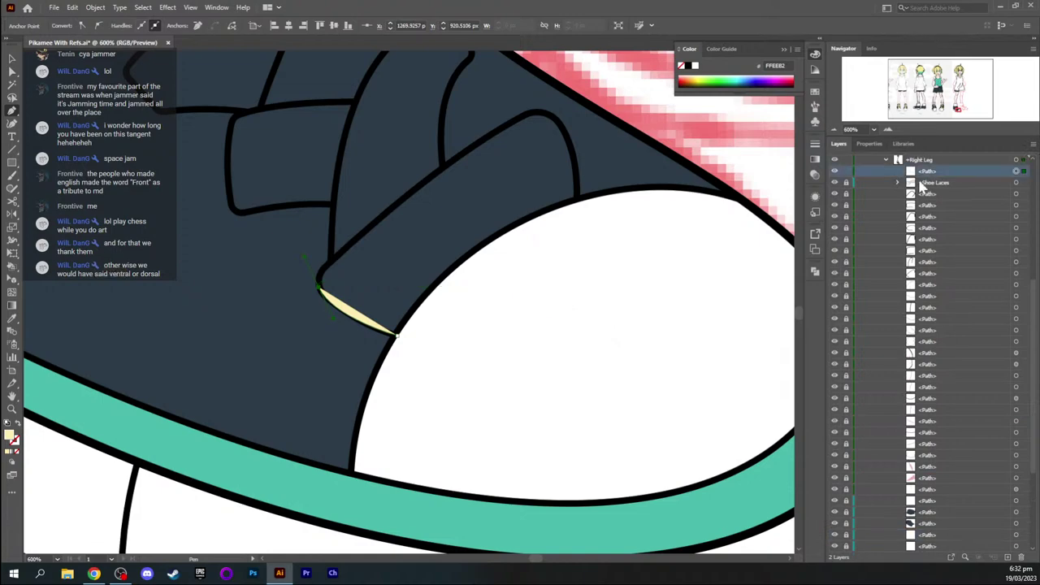
pyautogui.moveTo(922, 186); pyautogui.dragTo(921, 184)
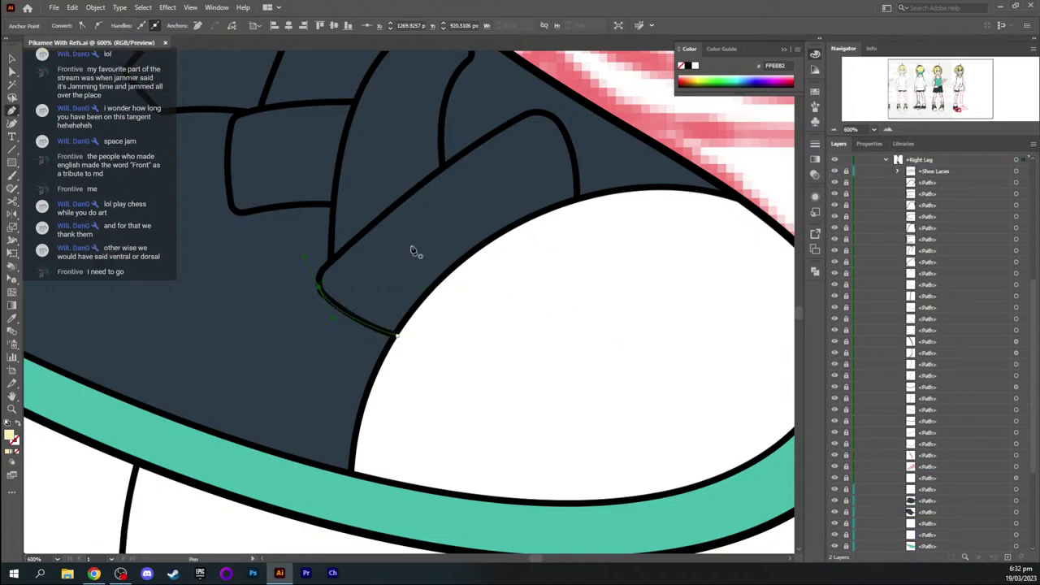
pyautogui.click(321, 288)
pyautogui.click(329, 262)
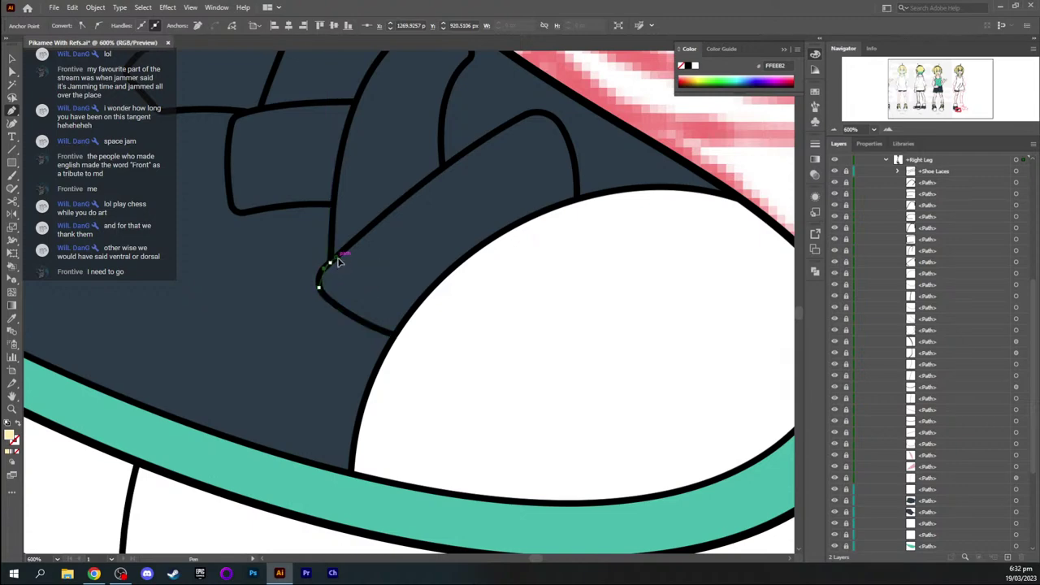
pyautogui.moveTo(338, 259); pyautogui.dragTo(351, 253)
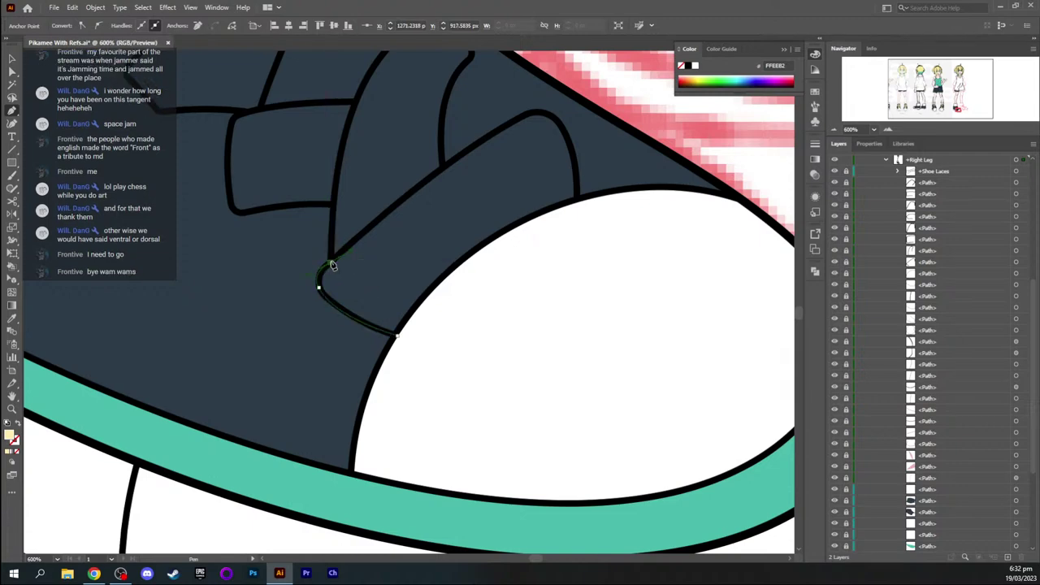
pyautogui.press('a')
pyautogui.hotkey('ctrl', ']')
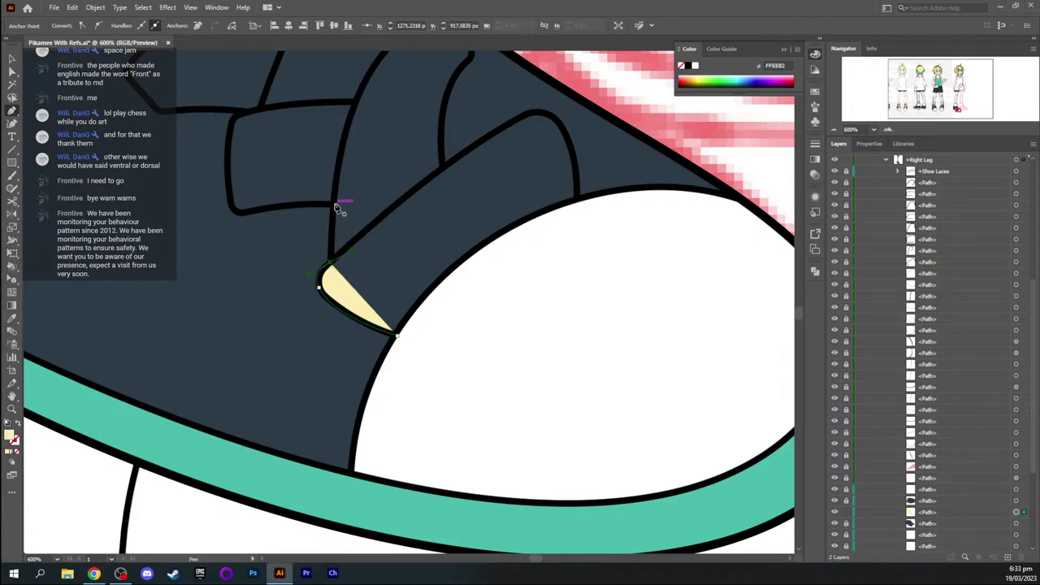
# Extend the yellow shape straight up to the second lace from the toe cap and along its lower edge to the outer corner
pyautogui.moveTo(333, 207); pyautogui.dragTo(338, 181)
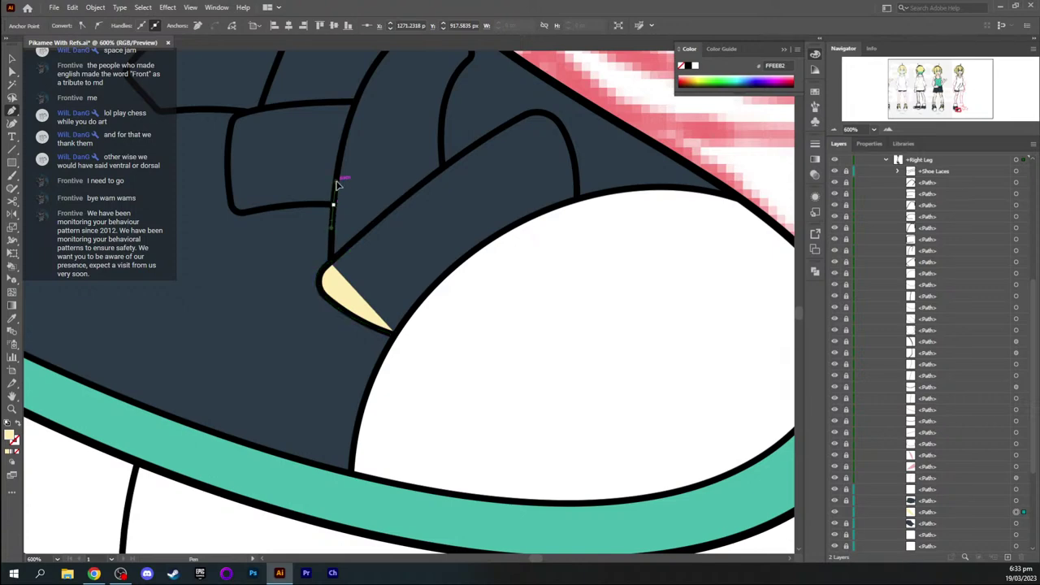
pyautogui.hotkey('ctrl', 'z')
pyautogui.click(331, 267)
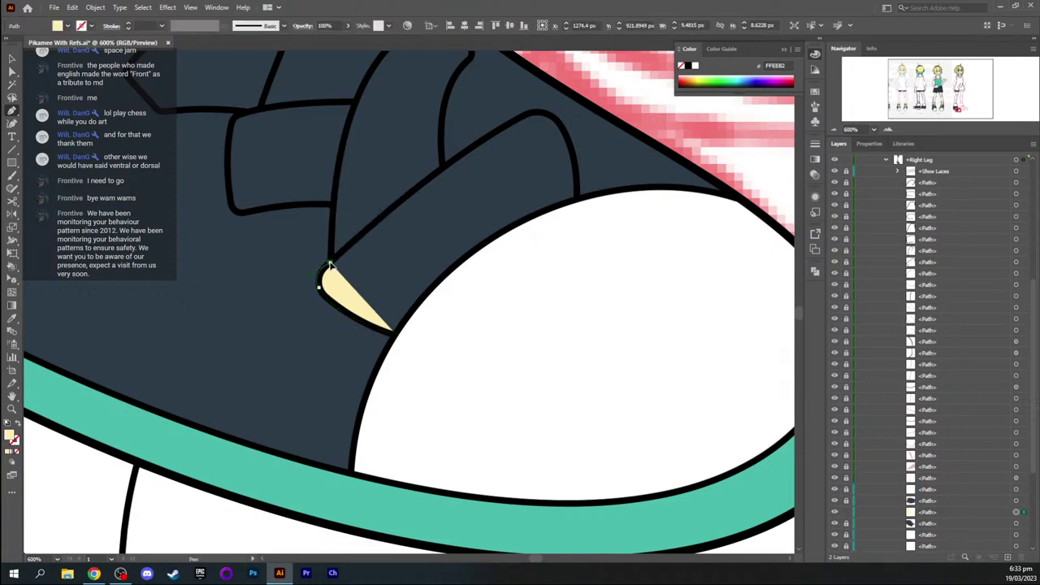
pyautogui.click(332, 208)
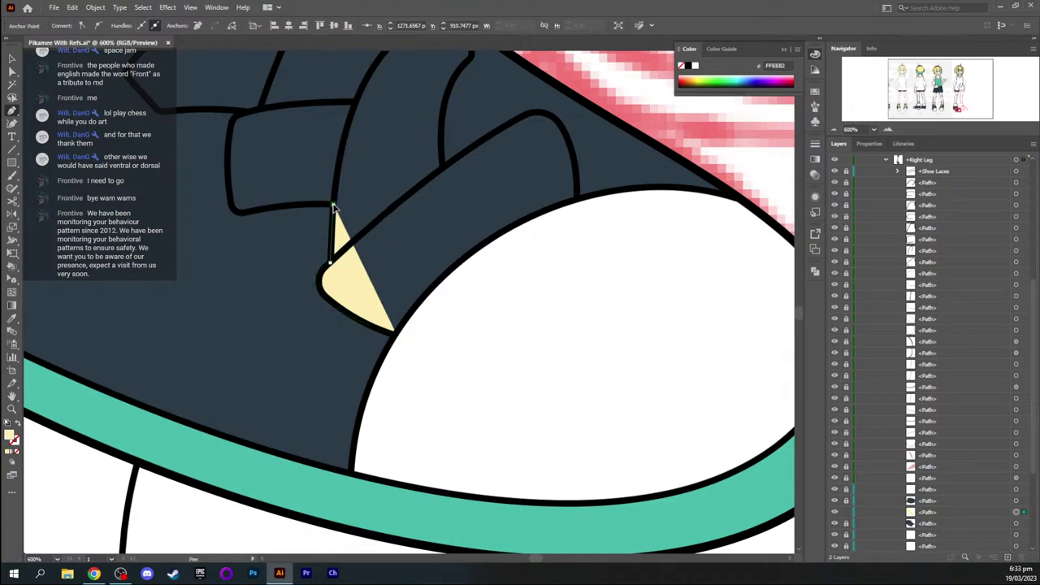
pyautogui.click(333, 205)
pyautogui.click(245, 214)
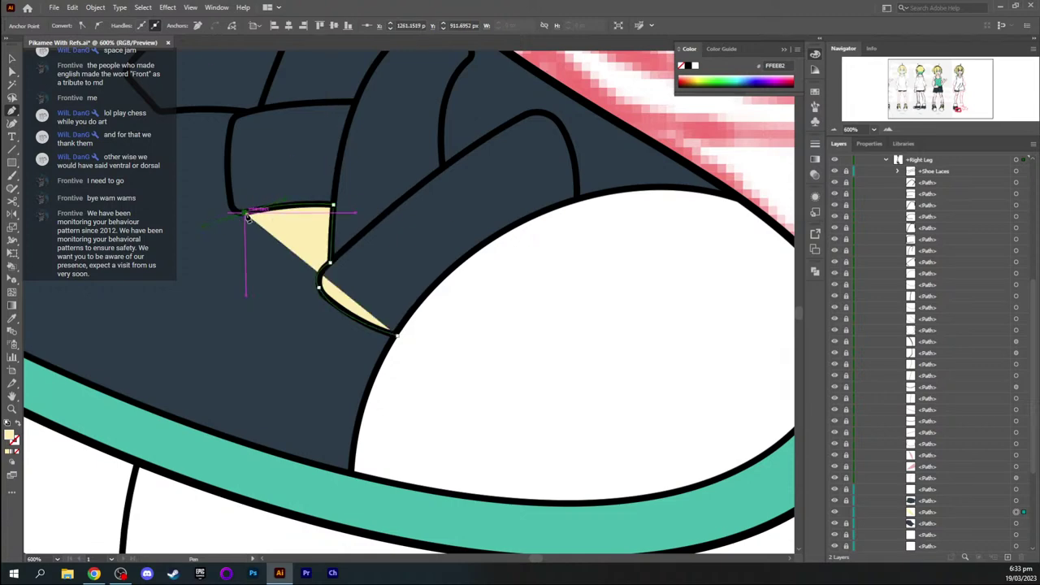
# Continue the yellow shape around the second lace's rounded outer corner and up its end to the upper corner
pyautogui.click(233, 205)
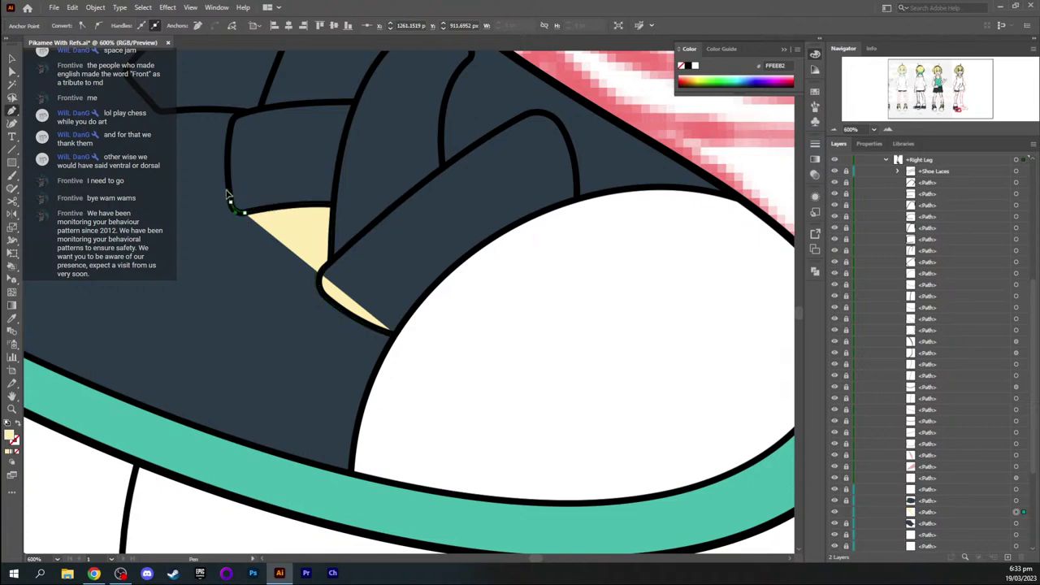
pyautogui.moveTo(227, 192); pyautogui.dragTo(228, 190)
pyautogui.click(231, 203)
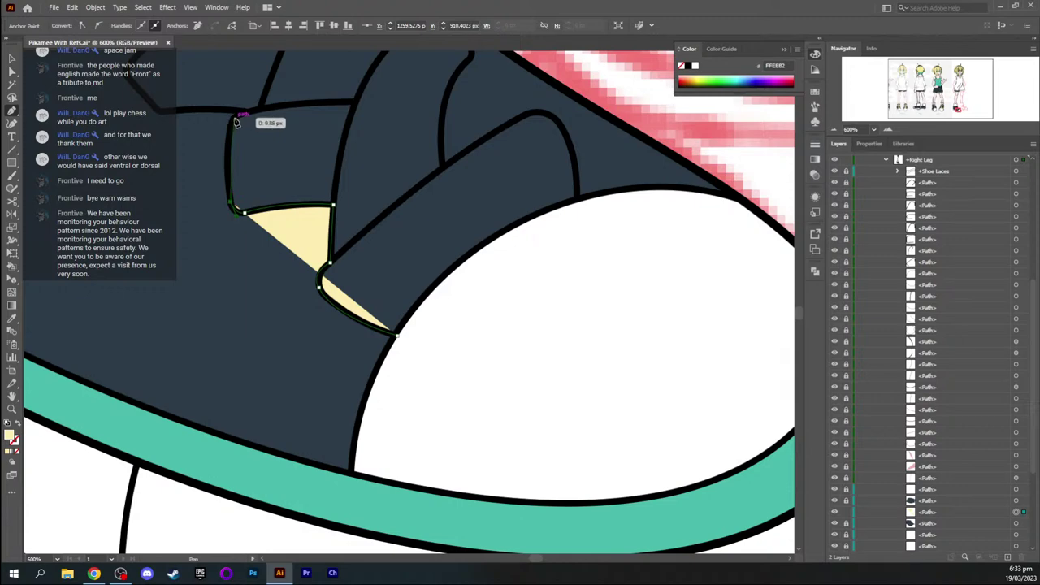
pyautogui.click(232, 120)
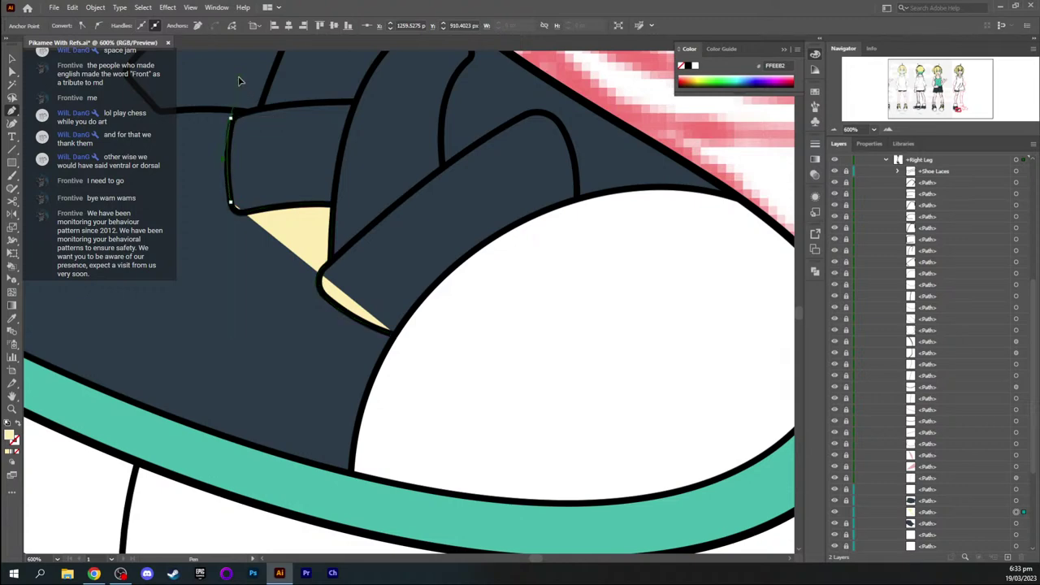
pyautogui.moveTo(241, 78); pyautogui.dragTo(240, 76)
# Fine-tune the anchor at the second lace's upper outer corner and adjust the curve so the fill follows the outline
pyautogui.press('space')
pyautogui.moveTo(267, 122); pyautogui.dragTo(335, 289)
pyautogui.press('a')
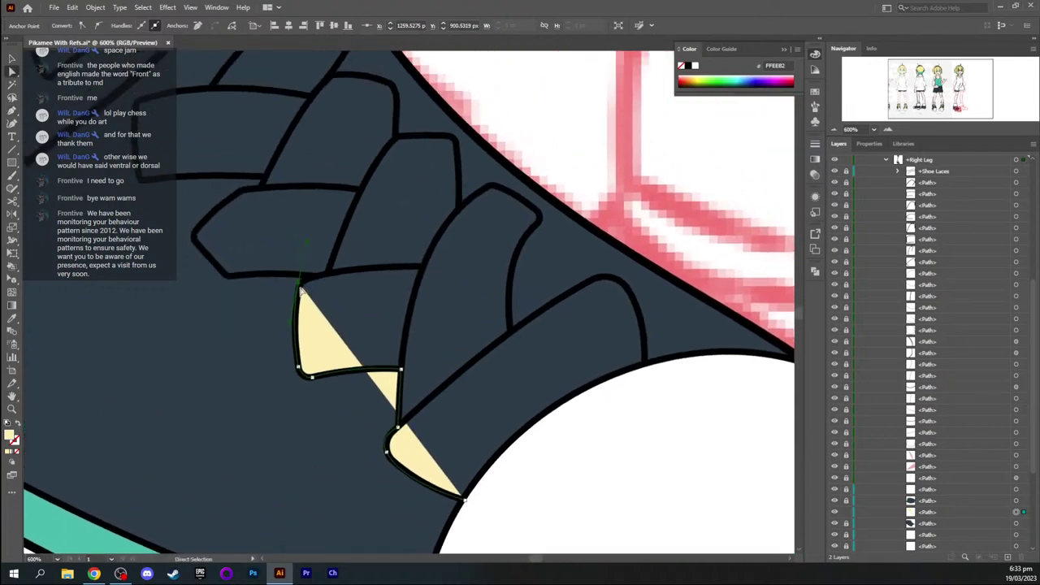
pyautogui.press('Up')
pyautogui.press('Down')
pyautogui.press('Down')
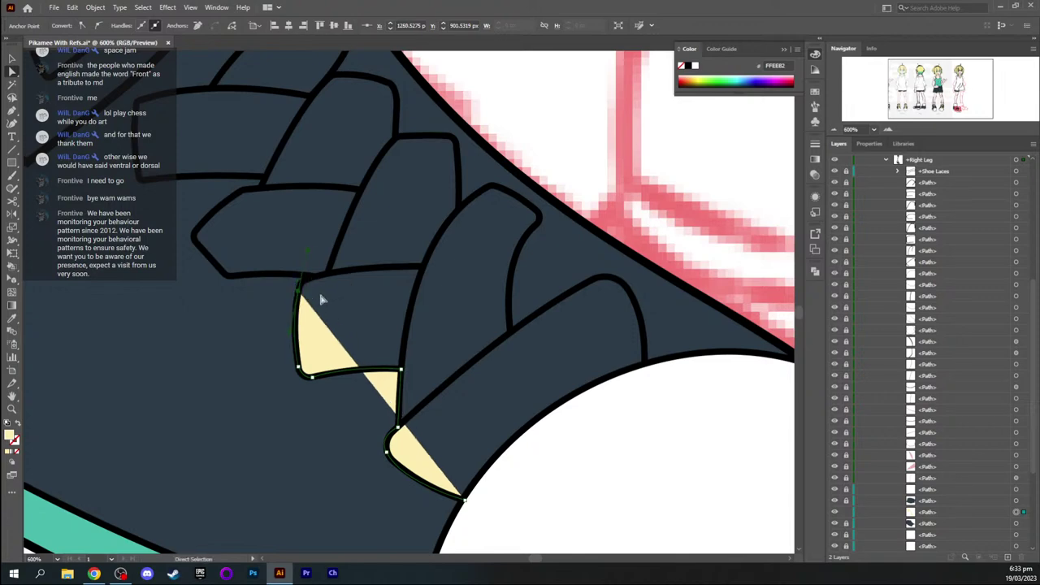
pyautogui.moveTo(298, 295); pyautogui.dragTo(302, 285)
pyautogui.hotkey('shift', 'c')
pyautogui.moveTo(293, 326); pyautogui.dragTo(290, 316)
# Examine the partly filled shoe within the whole figure and compare it with the neighbouring inner-outfit reference
pyautogui.hotkey('ctrl', '-')
pyautogui.hotkey('ctrl', '-')
pyautogui.hotkey('ctrl', '-')
pyautogui.hotkey('ctrl', '-')
pyautogui.hotkey('ctrl', '-')
pyautogui.hotkey('ctrl', '-')
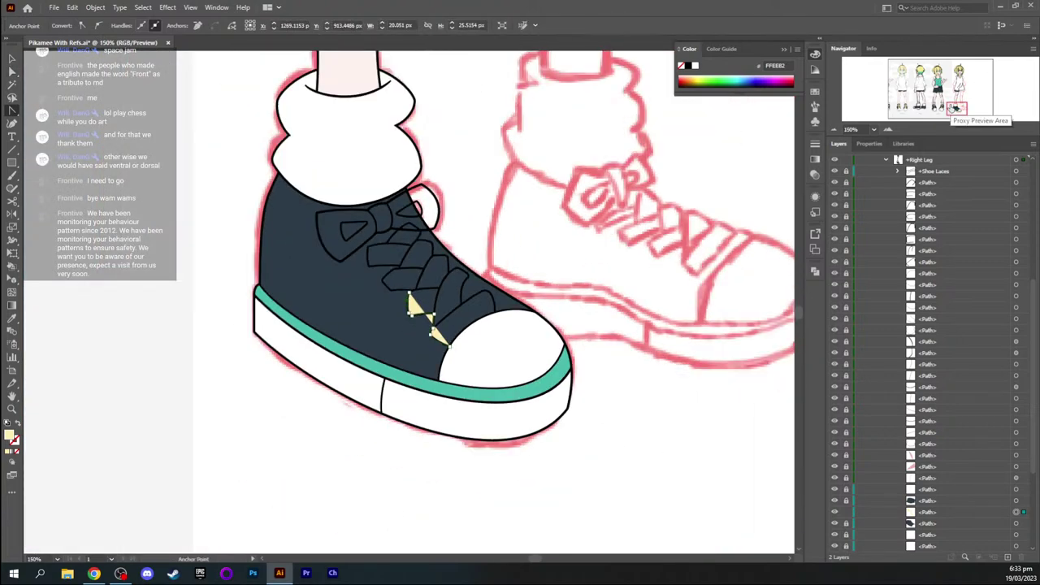
pyautogui.moveTo(961, 101)
pyautogui.mouseDown()
pyautogui.moveTo(965, 83)
pyautogui.moveTo(936, 86)
pyautogui.moveTo(934, 76)
pyautogui.moveTo(960, 84)
pyautogui.mouseUp()
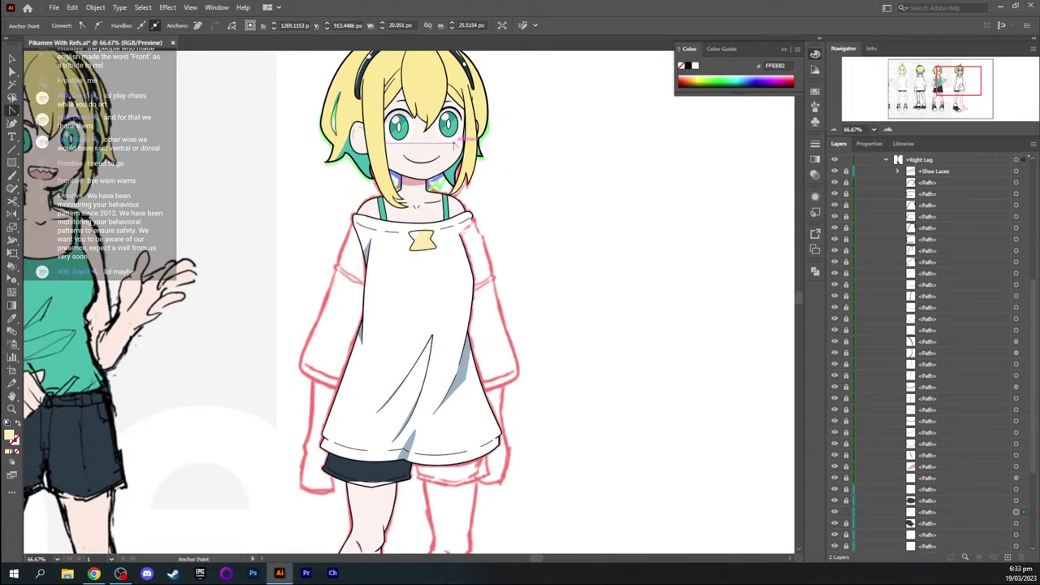
pyautogui.click(962, 73)
pyautogui.moveTo(962, 74); pyautogui.dragTo(953, 79)
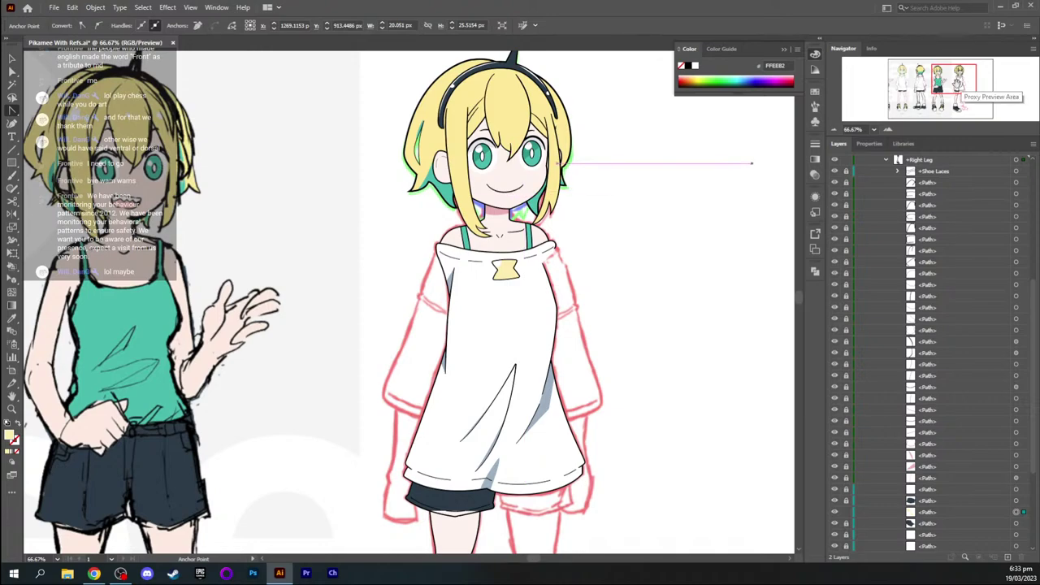
pyautogui.moveTo(957, 84); pyautogui.dragTo(954, 112)
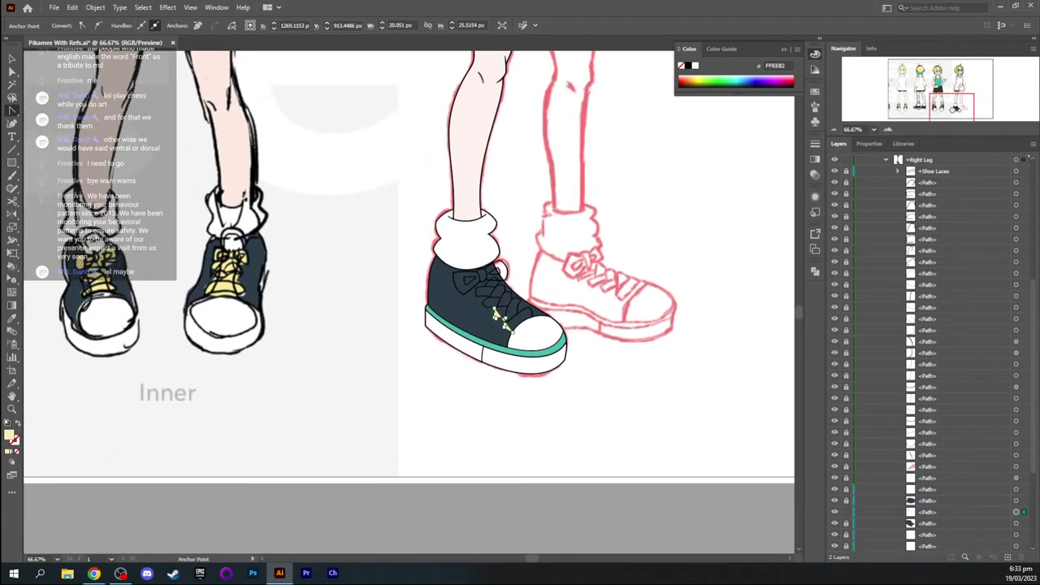
# Extend the yellow shape onto the third lace from the toe cap, following its lower edge to the pointed outer end
pyautogui.scroll(4, 520, 309)
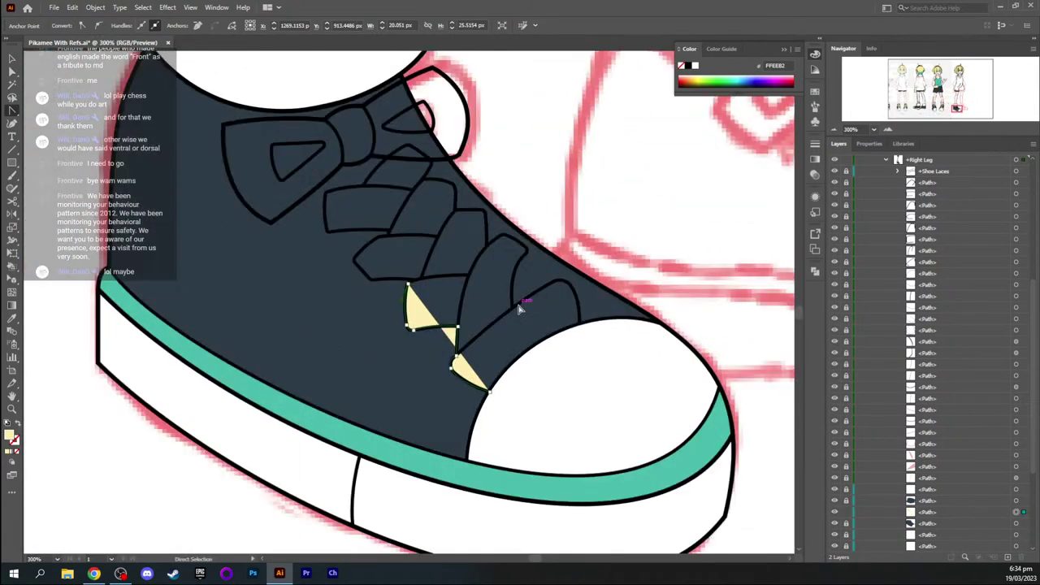
pyautogui.scroll(3, 520, 309)
pyautogui.press('space')
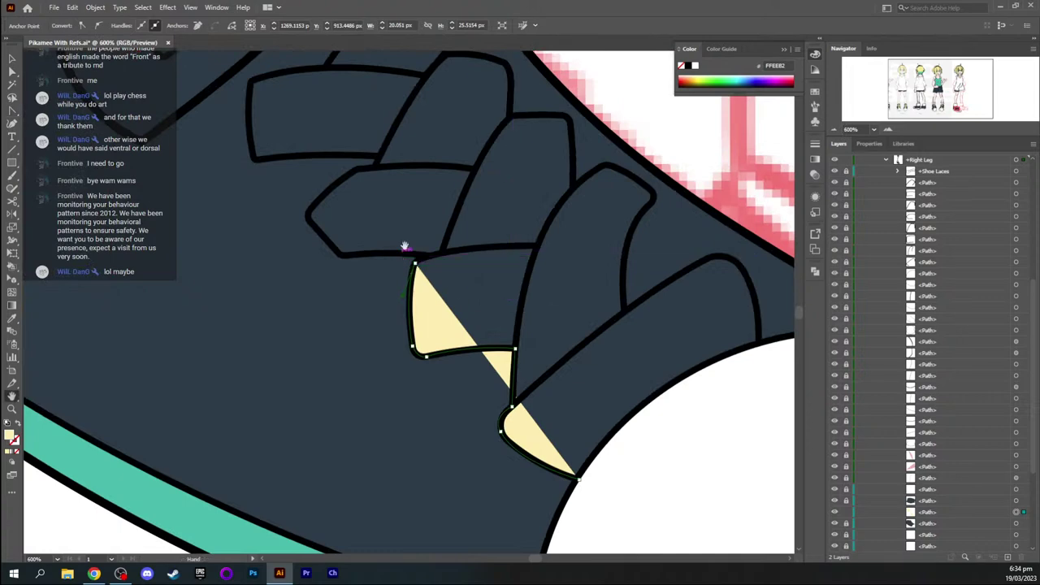
pyautogui.moveTo(411, 235); pyautogui.dragTo(400, 297)
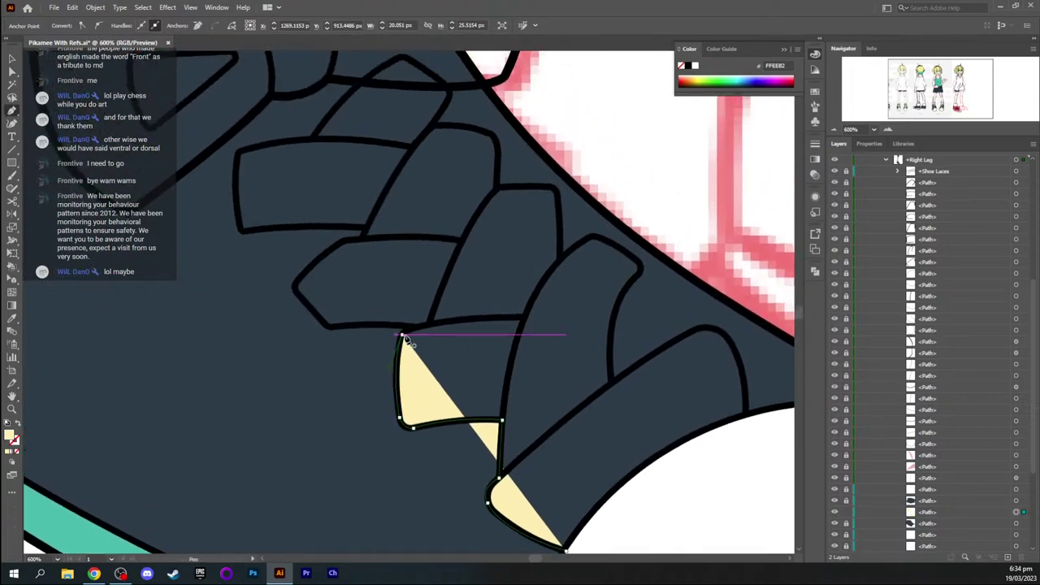
pyautogui.click(414, 331)
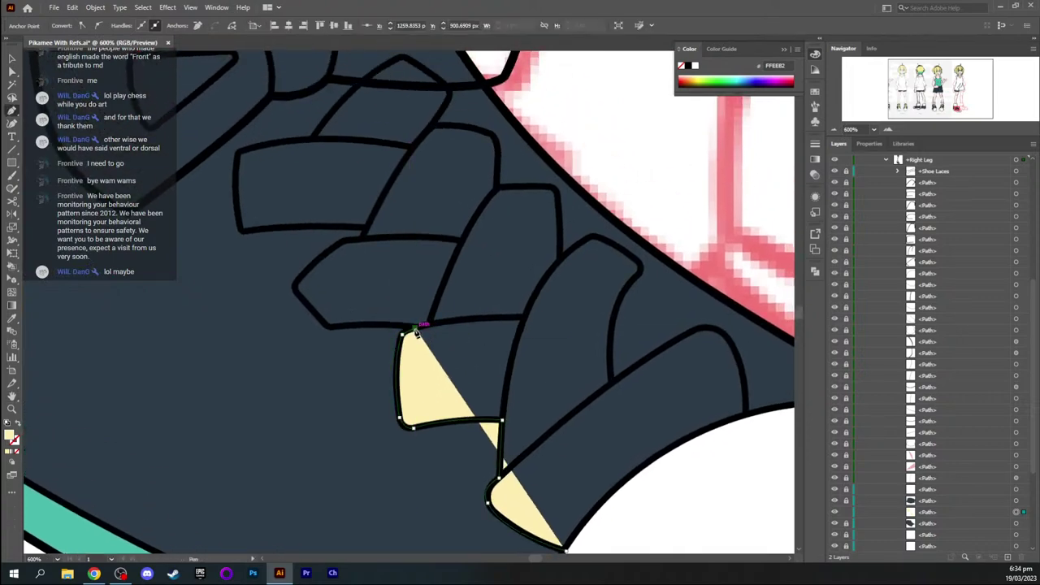
pyautogui.click(331, 327)
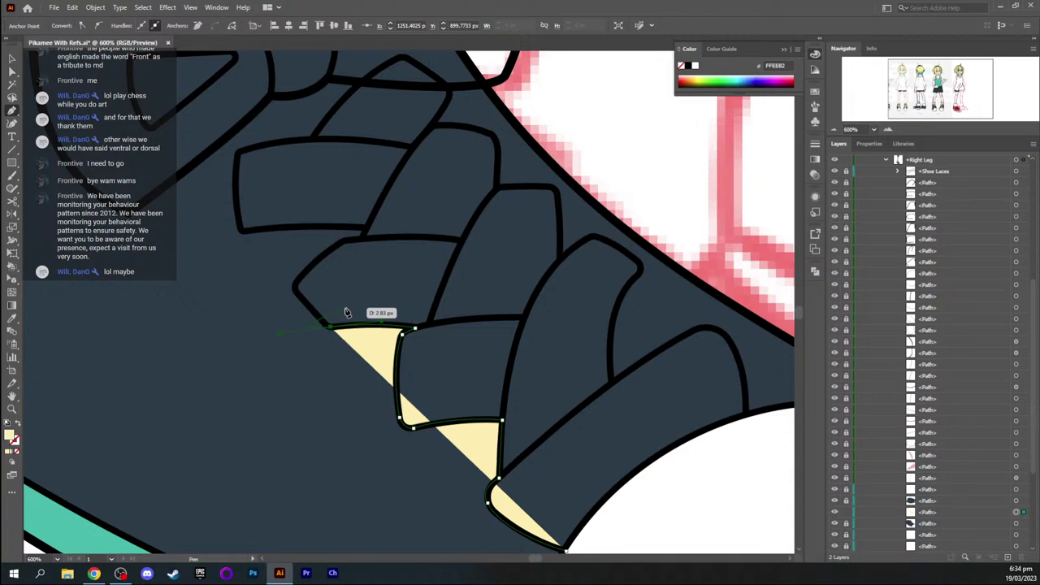
pyautogui.click(295, 283)
pyautogui.moveTo(296, 274)
pyautogui.mouseDown()
pyautogui.moveTo(305, 269)
pyautogui.moveTo(297, 268)
pyautogui.mouseUp()
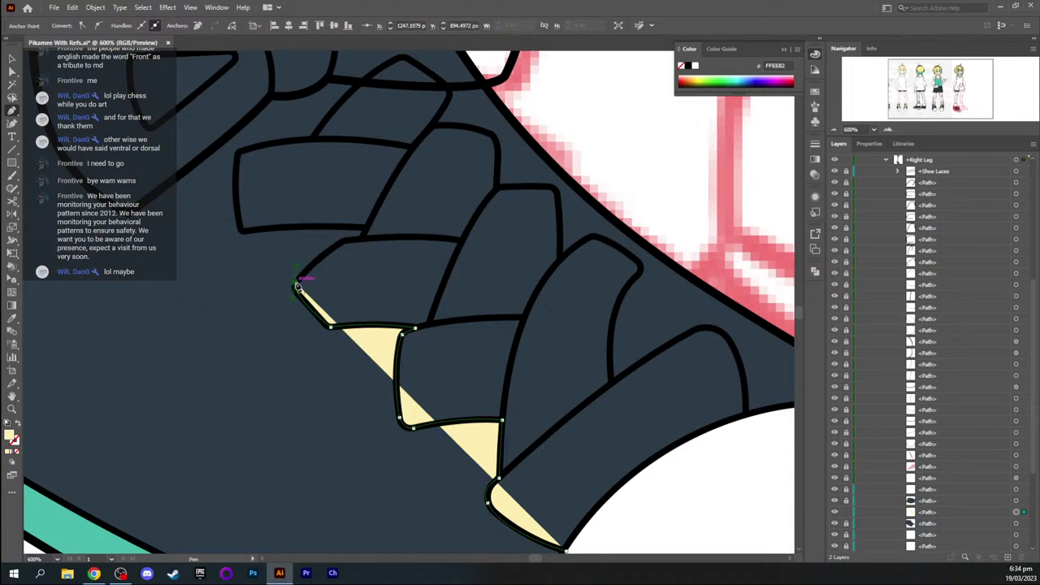
# Continue the yellow shape from the third lace's pointed end to its upper corner and across to the fourth lace
pyautogui.click(296, 282)
pyautogui.moveTo(343, 244); pyautogui.dragTo(370, 233)
pyautogui.click(342, 242)
pyautogui.click(366, 229)
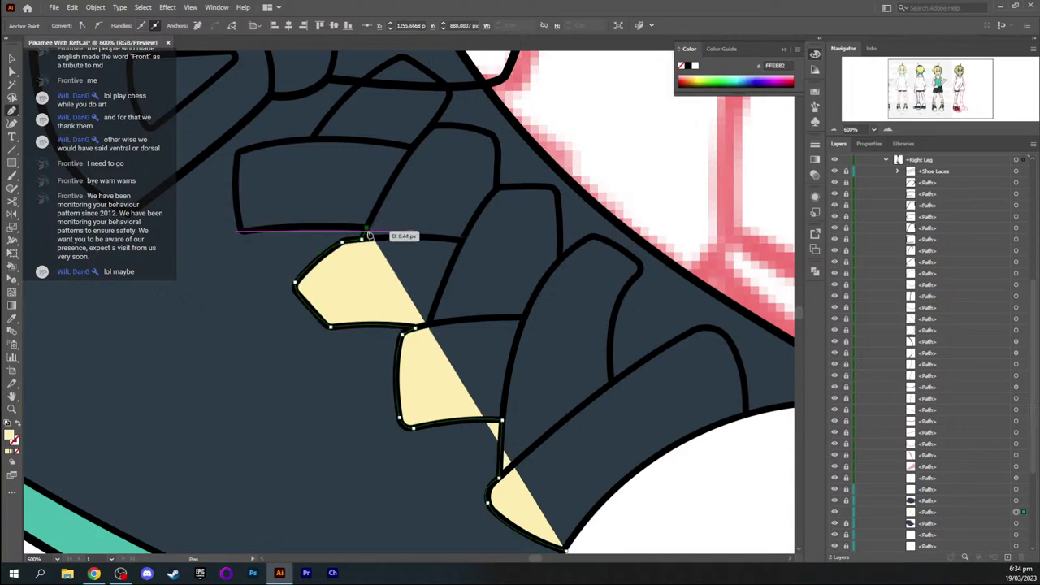
# Trace the yellow shape along the fourth lace's lower edge and up its outer end to the upper corner
pyautogui.click(246, 232)
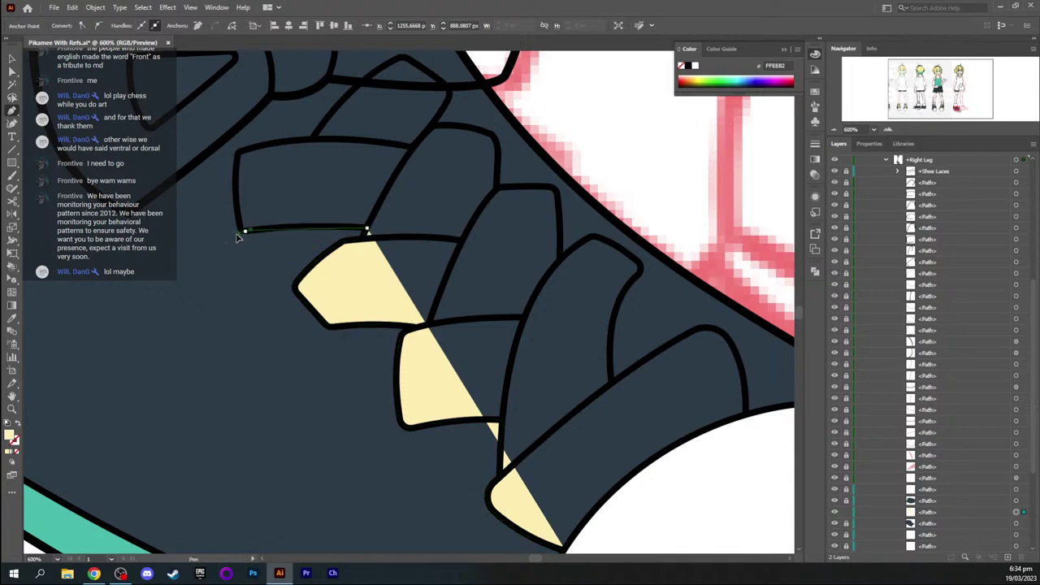
pyautogui.moveTo(197, 241); pyautogui.dragTo(197, 240)
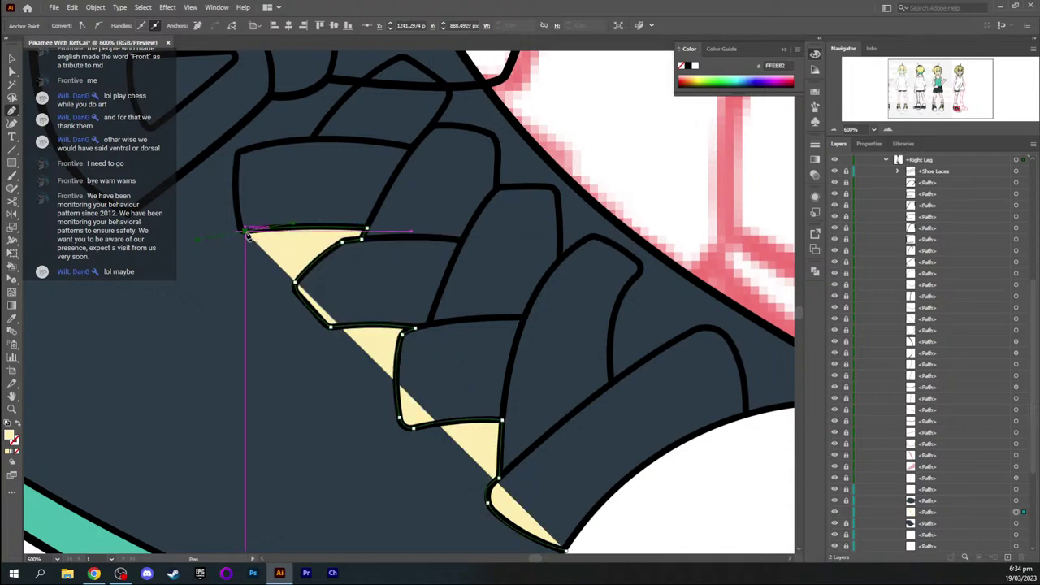
pyautogui.click(244, 231)
pyautogui.click(240, 155)
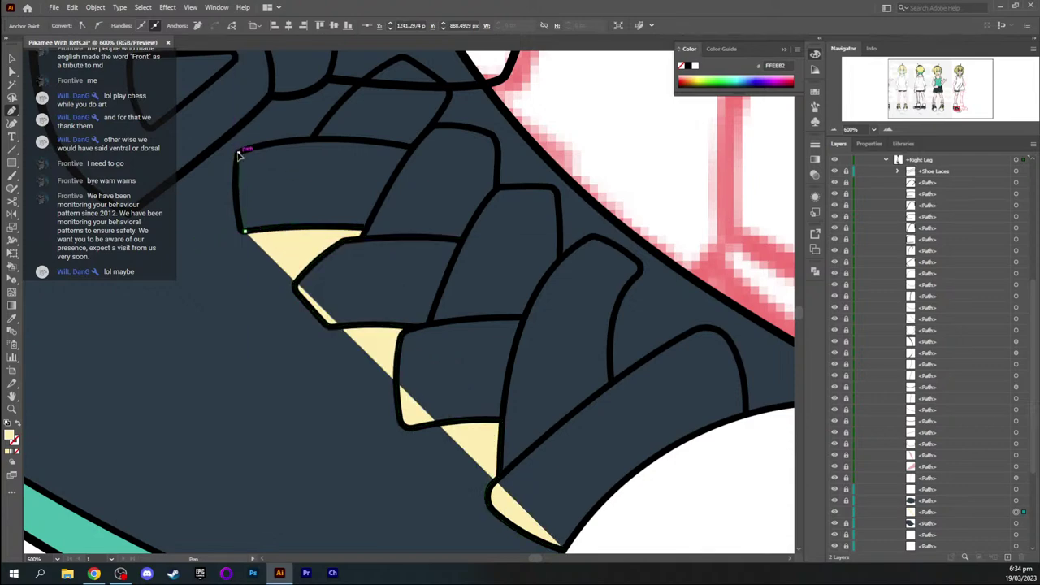
pyautogui.moveTo(234, 181); pyautogui.dragTo(285, 274)
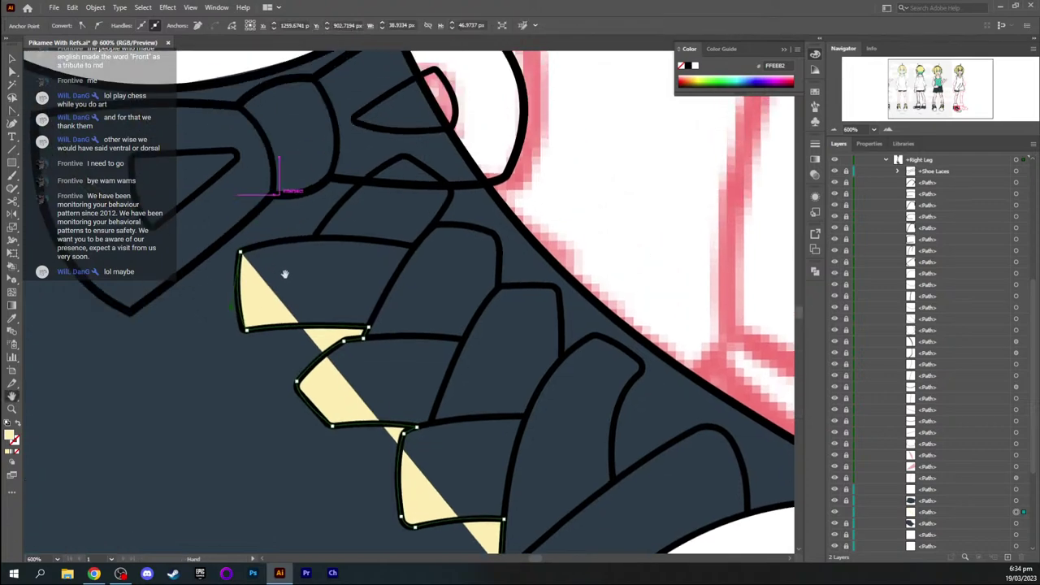
# Extend the yellow shape along the fourth lace's upper edge and up the uppermost crossing lace's edge to its peak
pyautogui.click(242, 253)
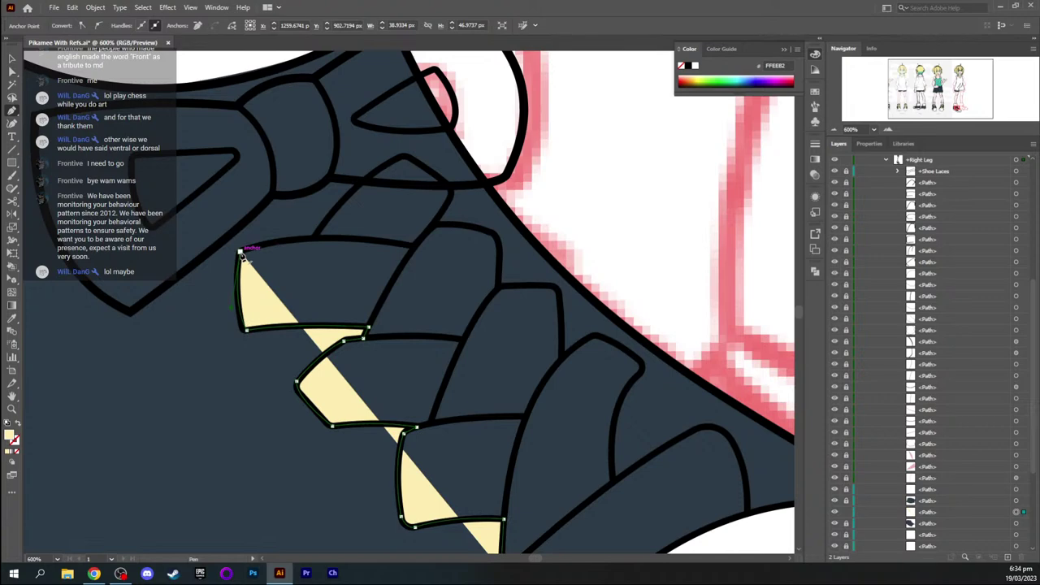
pyautogui.moveTo(314, 240); pyautogui.dragTo(344, 234)
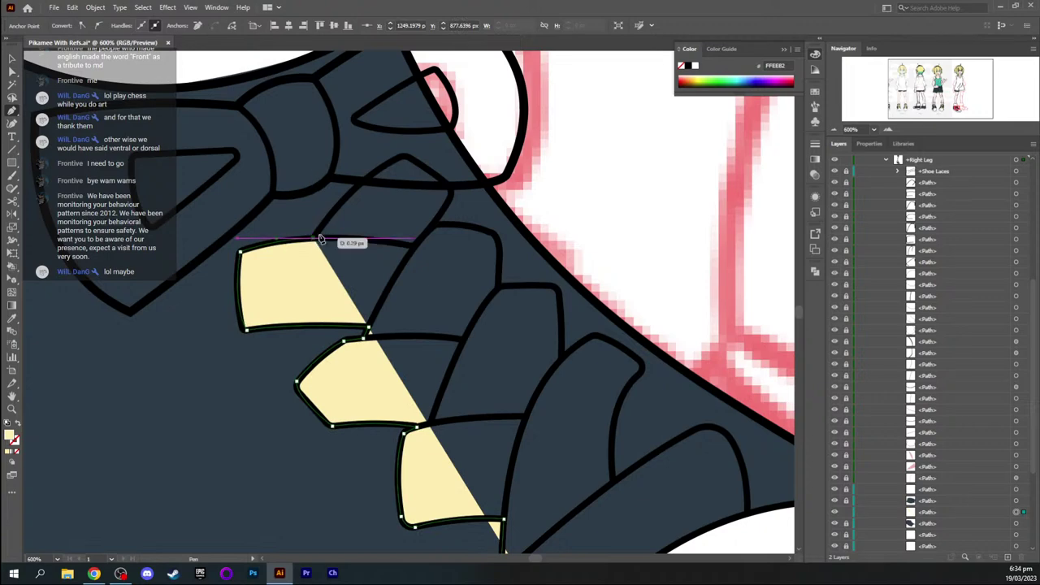
pyautogui.click(404, 158)
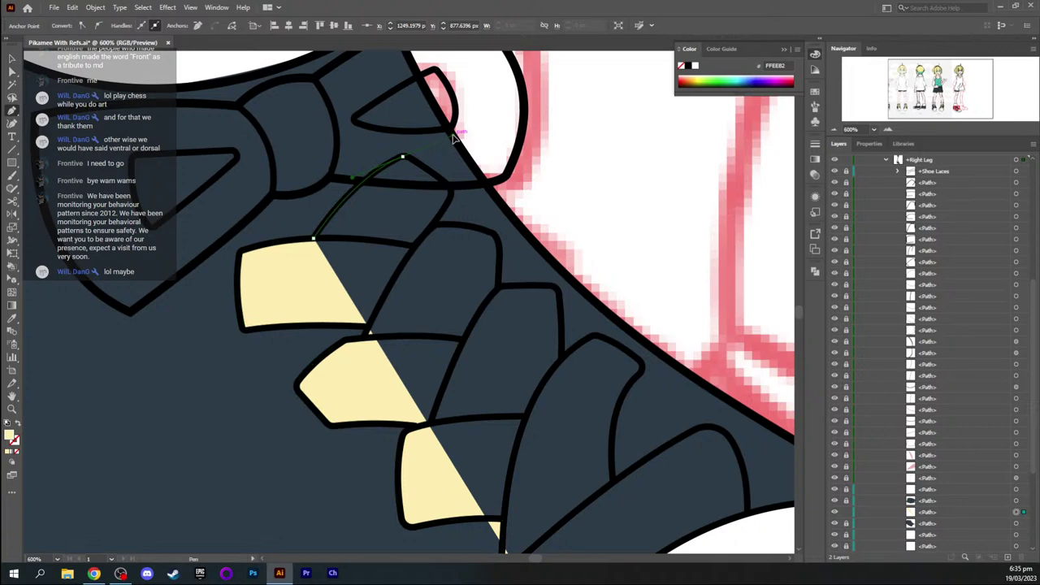
pyautogui.moveTo(454, 137); pyautogui.dragTo(454, 136)
pyautogui.click(404, 157)
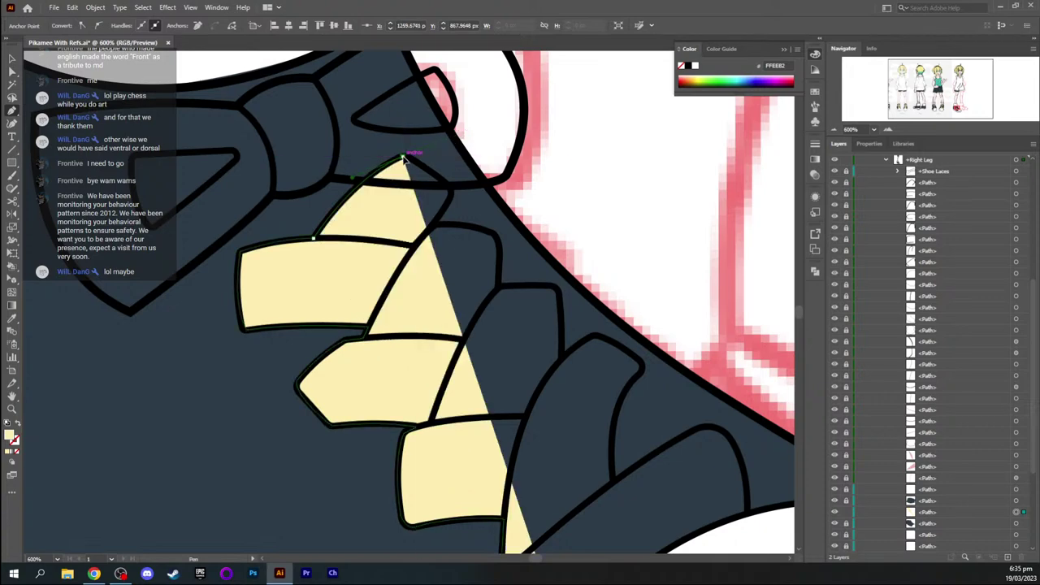
# Continue the yellow shape from the uppermost crossing lace's peak around its corner and down to the second crossing lace
pyautogui.click(451, 189)
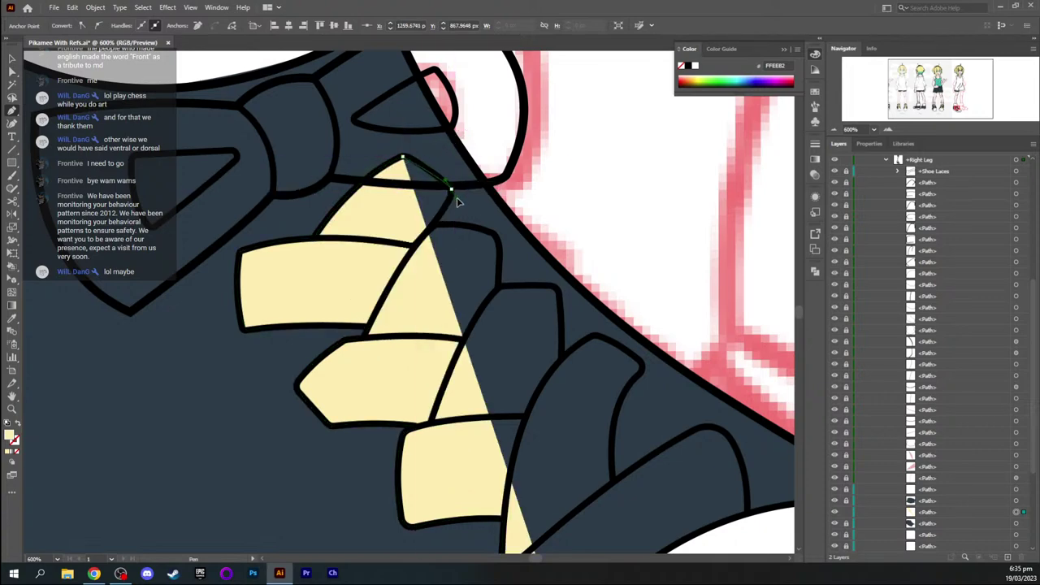
pyautogui.moveTo(457, 198); pyautogui.dragTo(458, 204)
pyautogui.click(452, 189)
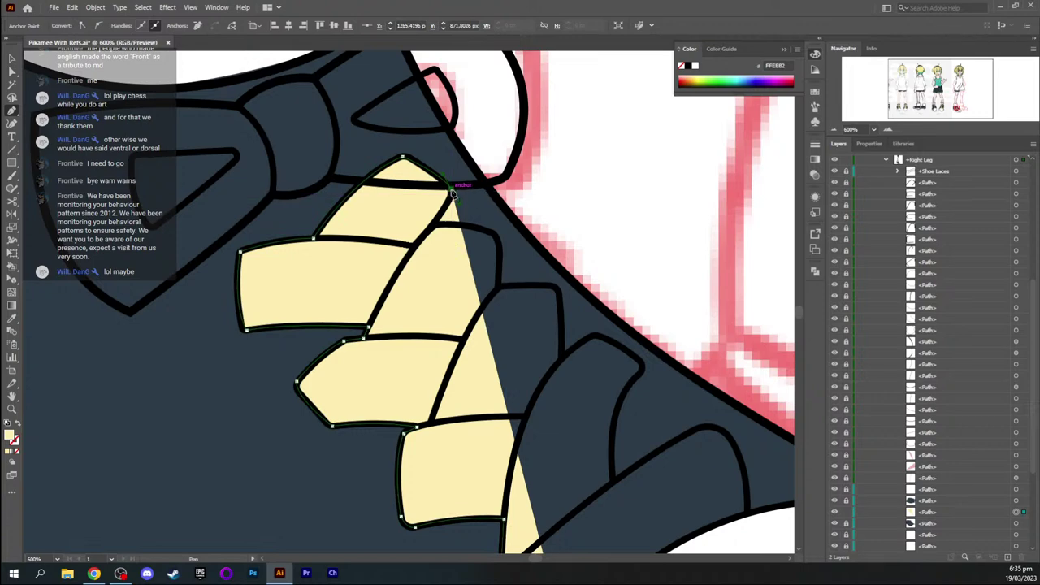
pyautogui.click(430, 227)
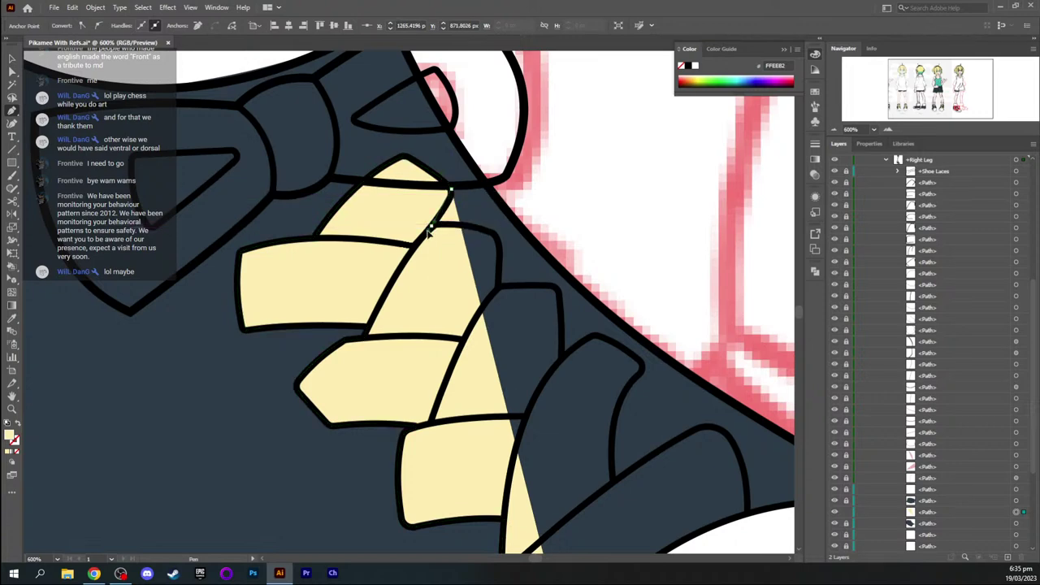
pyautogui.moveTo(428, 232); pyautogui.dragTo(408, 256)
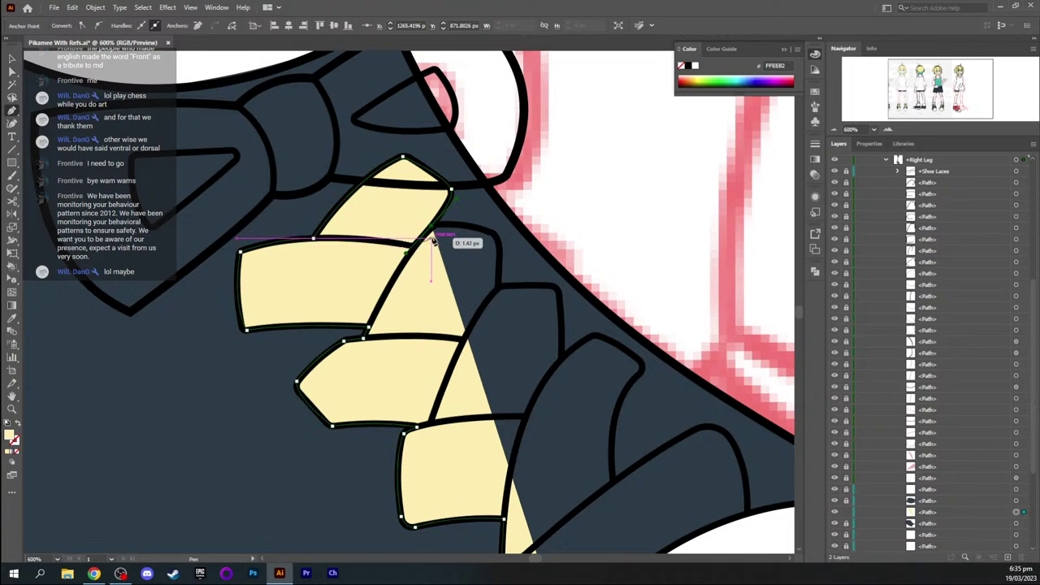
# Trace the yellow shape over the second crossing lace's rounded upper edge and down its side to the third crossing lace
pyautogui.click(494, 235)
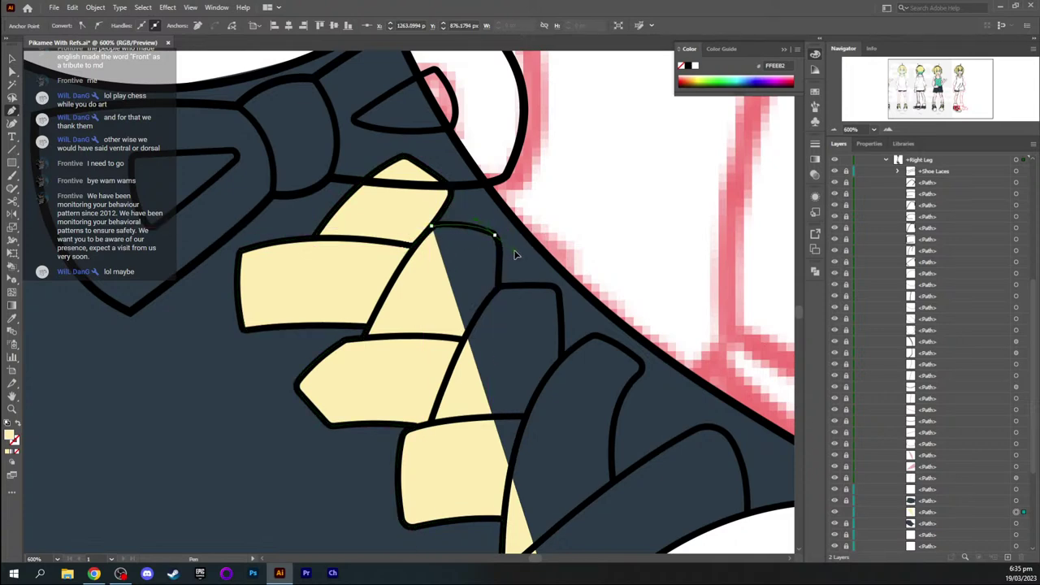
pyautogui.click(497, 237)
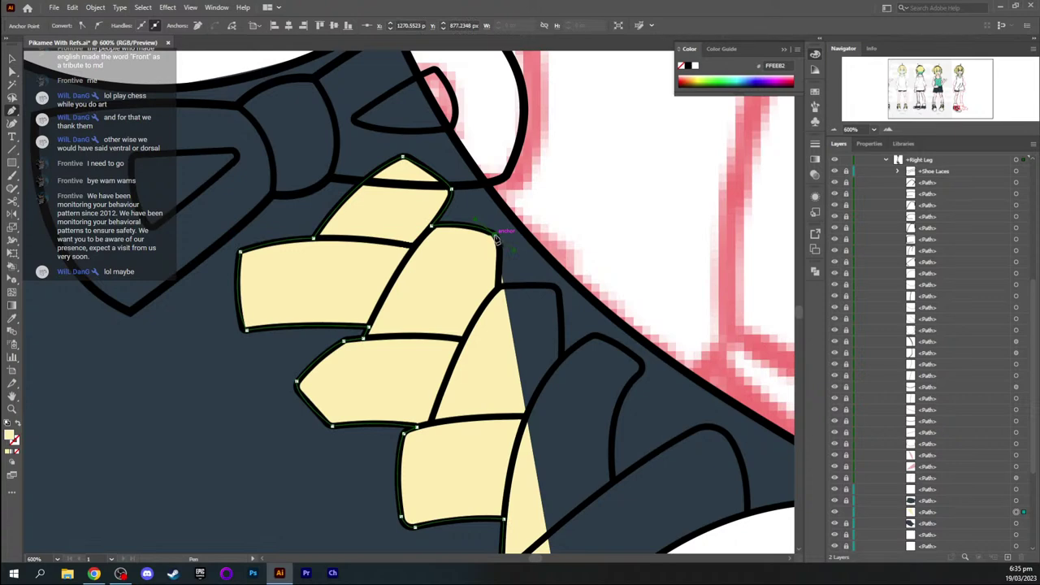
pyautogui.click(495, 236)
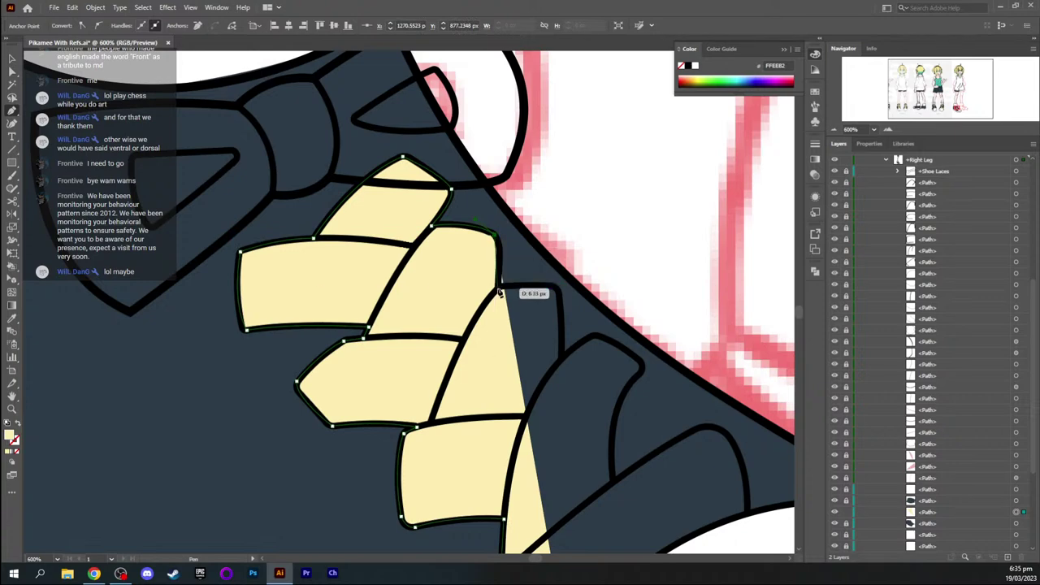
pyautogui.moveTo(499, 293); pyautogui.dragTo(498, 292)
pyautogui.moveTo(490, 338); pyautogui.dragTo(490, 334)
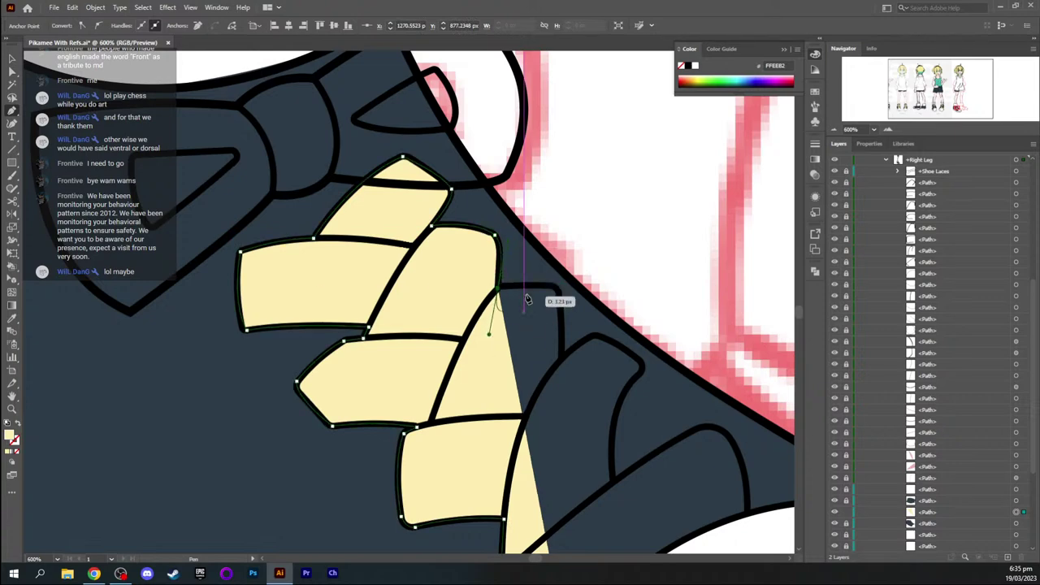
# Unlock the right leg's outline paths while keeping the second crossing lace's outer corner in close view
pyautogui.press('v')
pyautogui.scroll(-3, 934, 473)
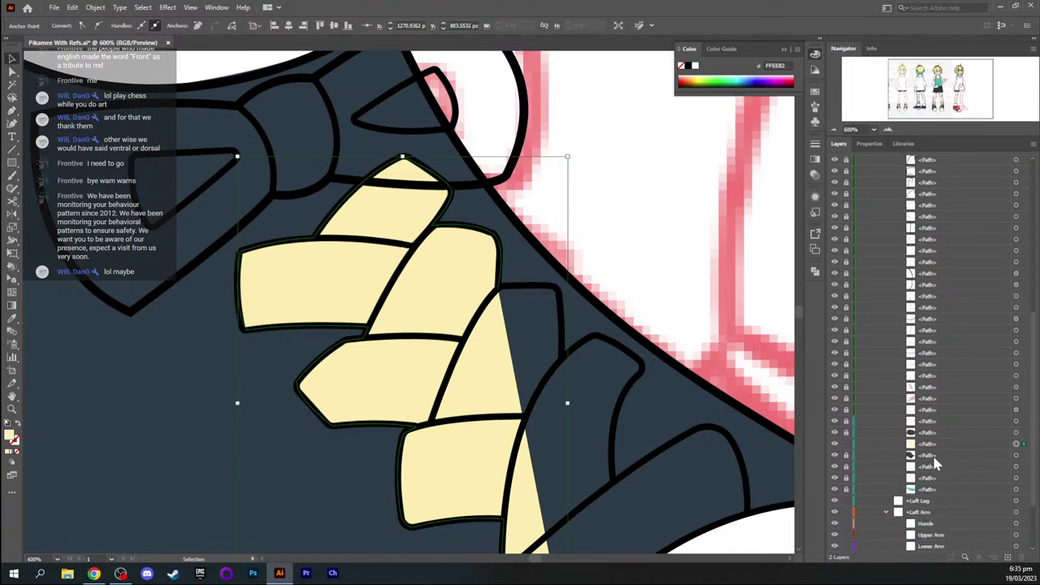
pyautogui.click(925, 446)
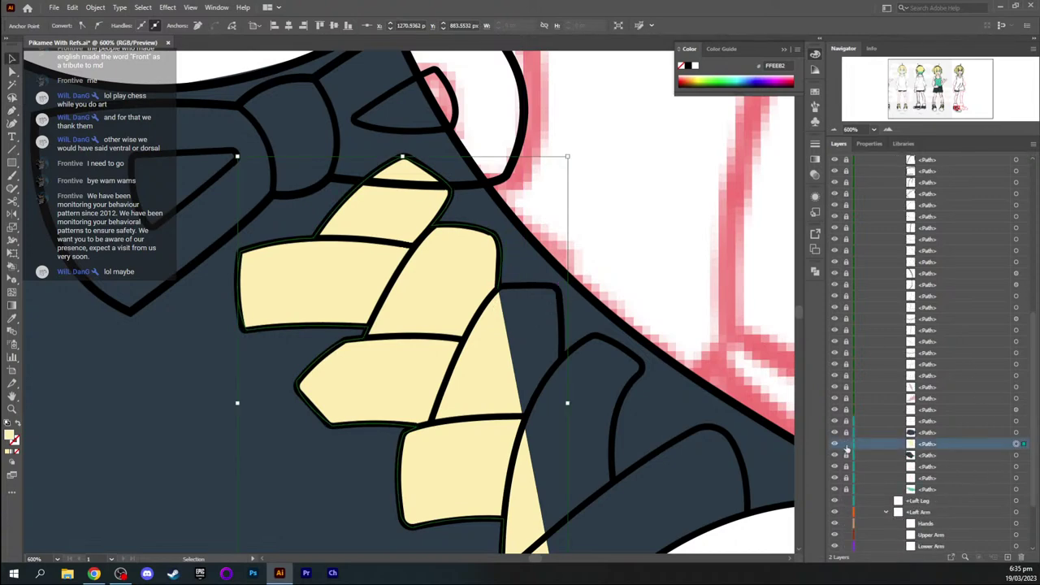
pyautogui.hotkey('ctrl', '=')
pyautogui.hotkey('ctrl', '=')
pyautogui.hotkey('ctrl', '=')
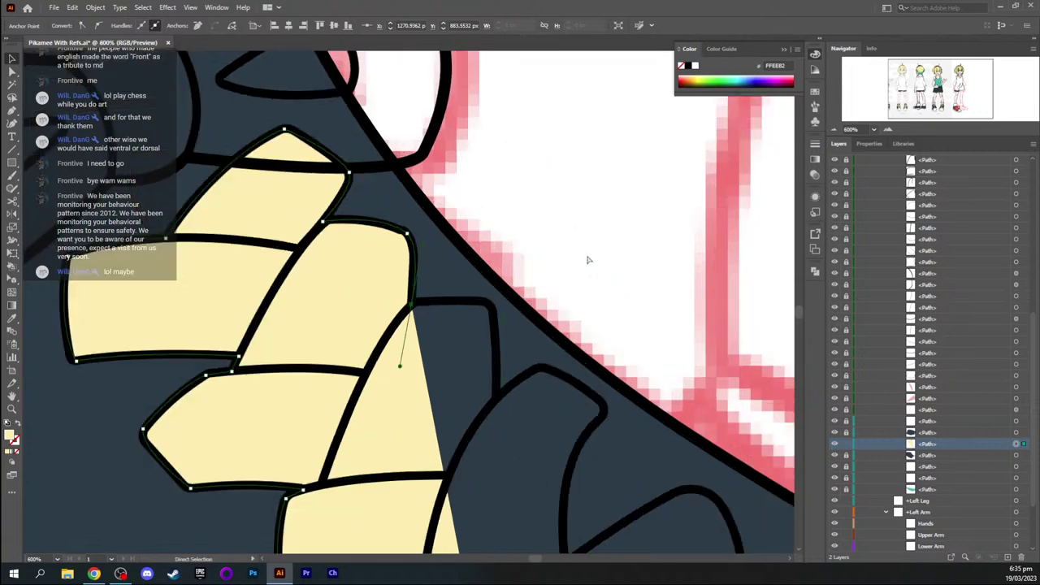
pyautogui.press('space')
pyautogui.moveTo(435, 162); pyautogui.dragTo(498, 232)
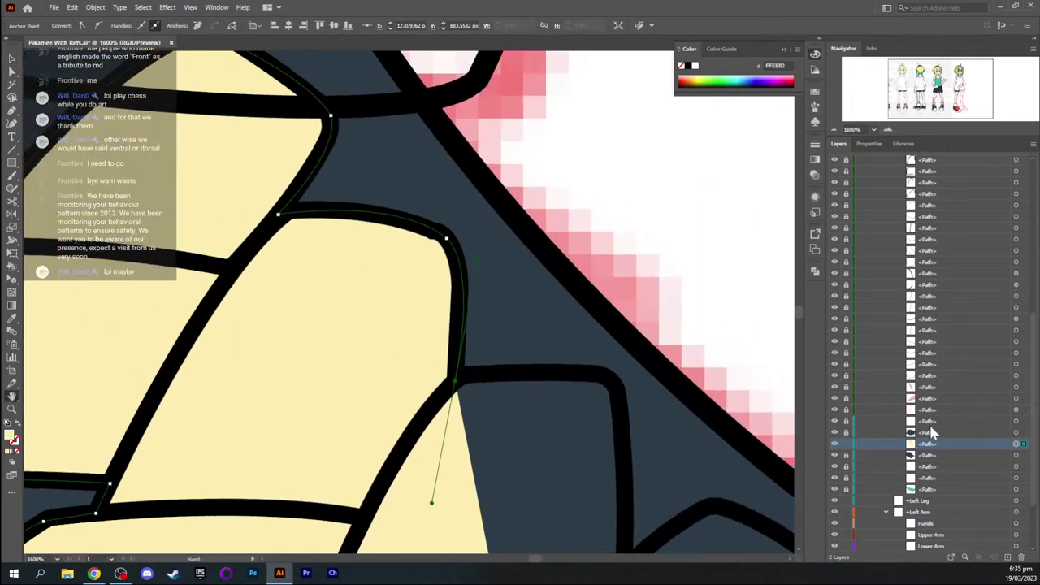
pyautogui.moveTo(847, 434); pyautogui.dragTo(847, 165)
pyautogui.scroll(5, 923, 290)
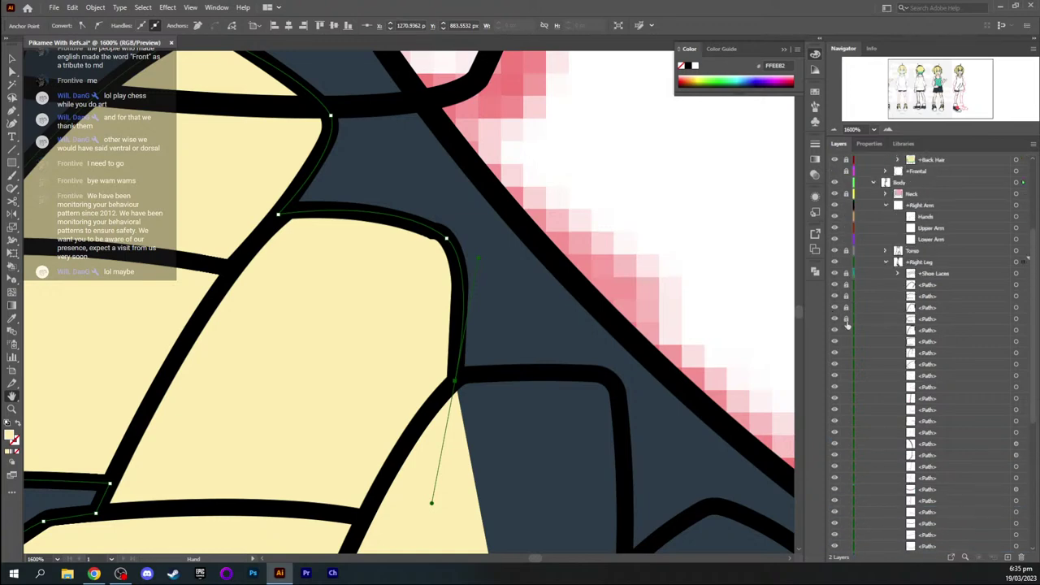
# Smooth the outer corner of the second crossing lace's black outline by adjusting its anchor, then deselect the outline
pyautogui.press('v')
pyautogui.click(597, 250)
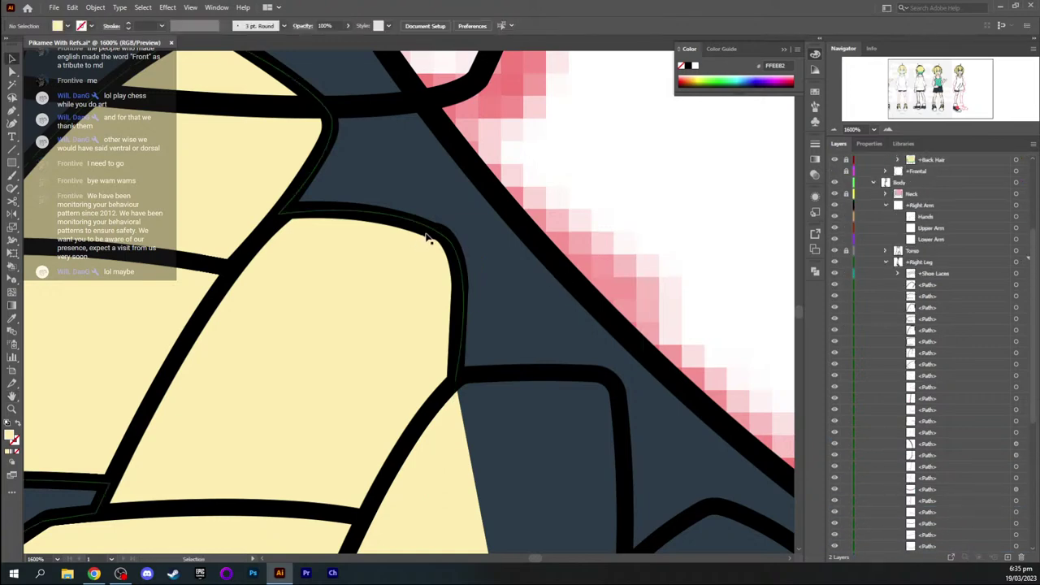
pyautogui.click(436, 233)
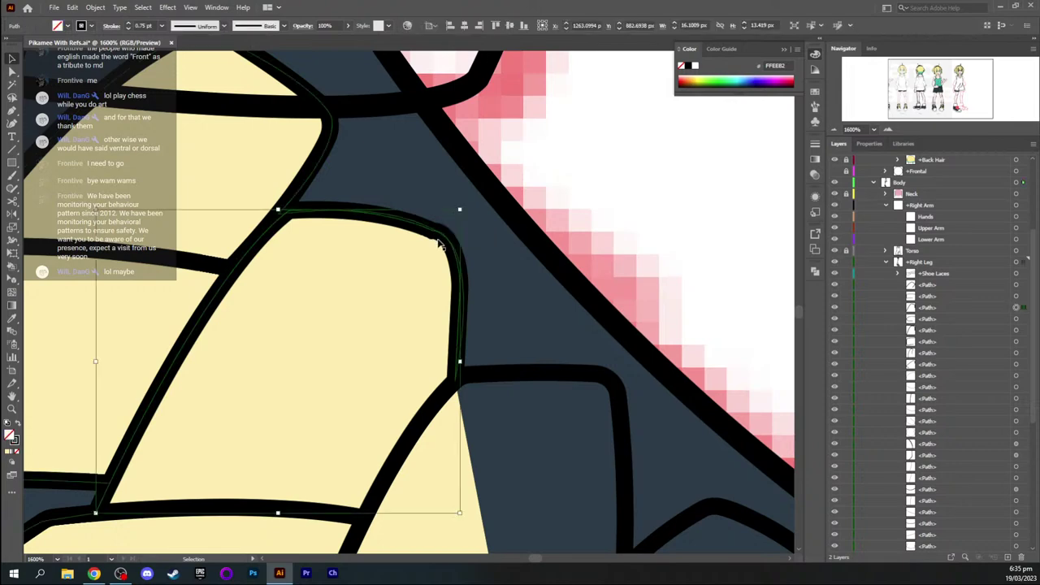
pyautogui.press('a')
pyautogui.click(433, 232)
pyautogui.hotkey('shift', 'c')
pyautogui.moveTo(455, 233); pyautogui.dragTo(459, 246)
pyautogui.hotkey('ctrl', 'shift', 'a')
pyautogui.press('v')
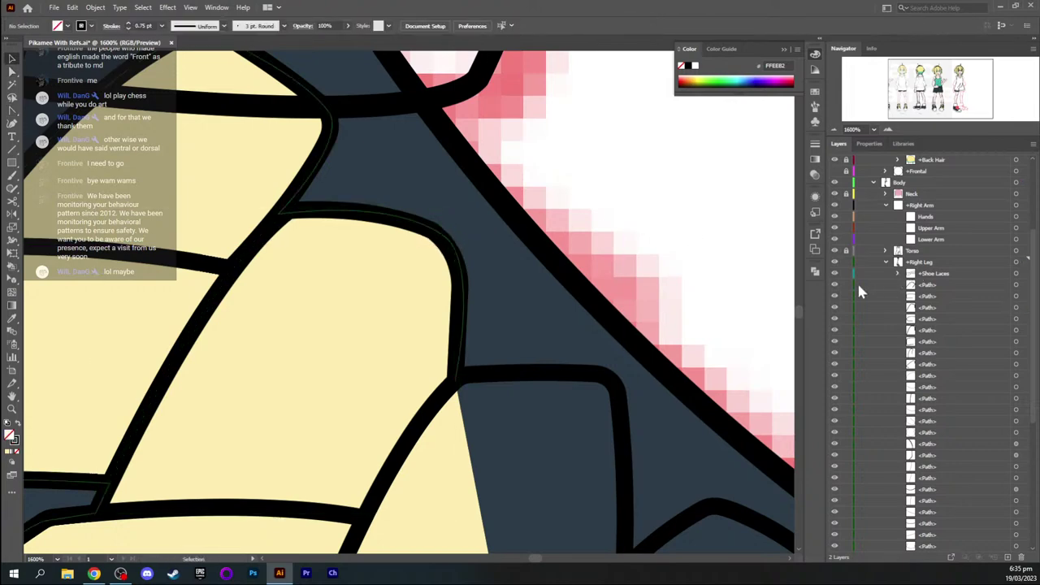
# Lock the right leg's outline paths again and reselect the open end anchor of the yellow lace shape
pyautogui.moveTo(849, 329); pyautogui.dragTo(847, 514)
pyautogui.click(942, 459)
pyautogui.scroll(-3, 940, 458)
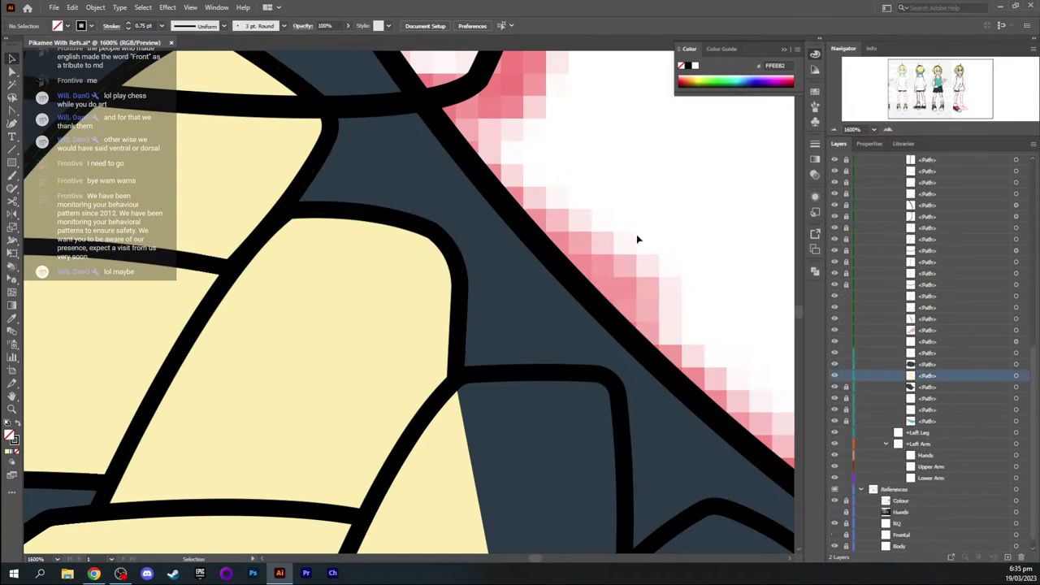
pyautogui.click(939, 377)
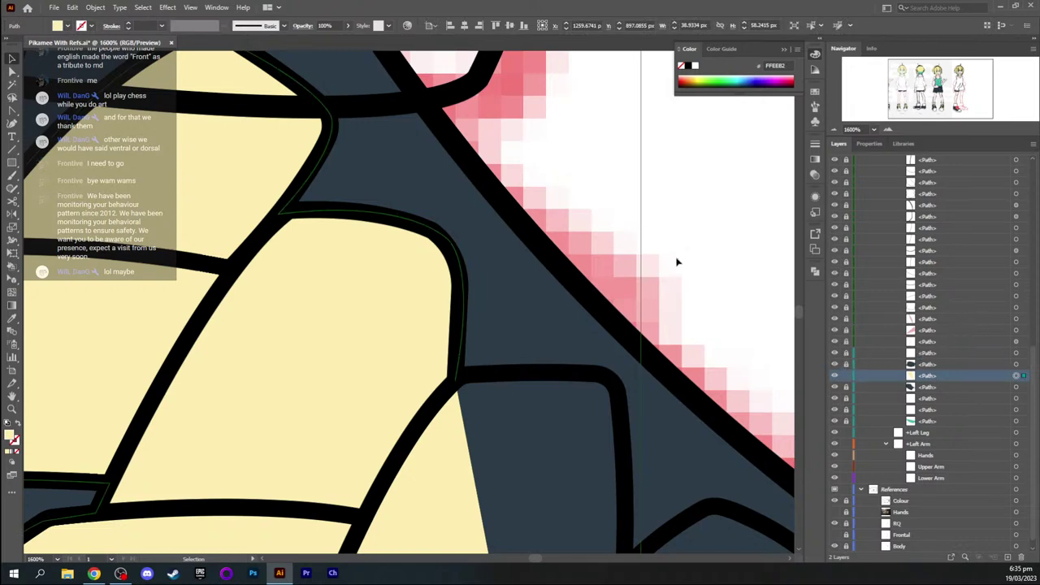
pyautogui.click(436, 334)
pyautogui.click(463, 370)
pyautogui.press('a')
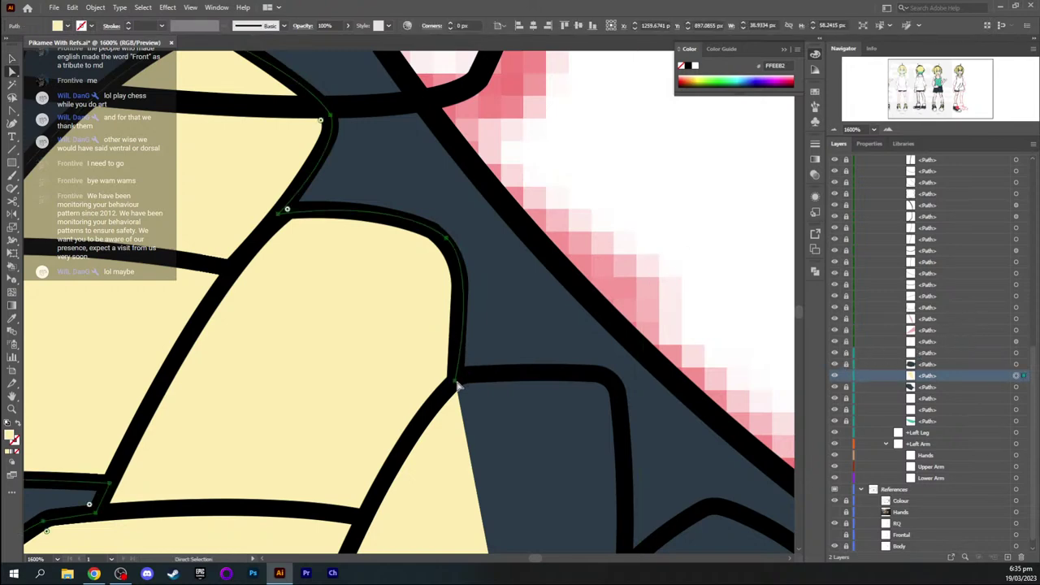
pyautogui.click(456, 381)
pyautogui.click(477, 263)
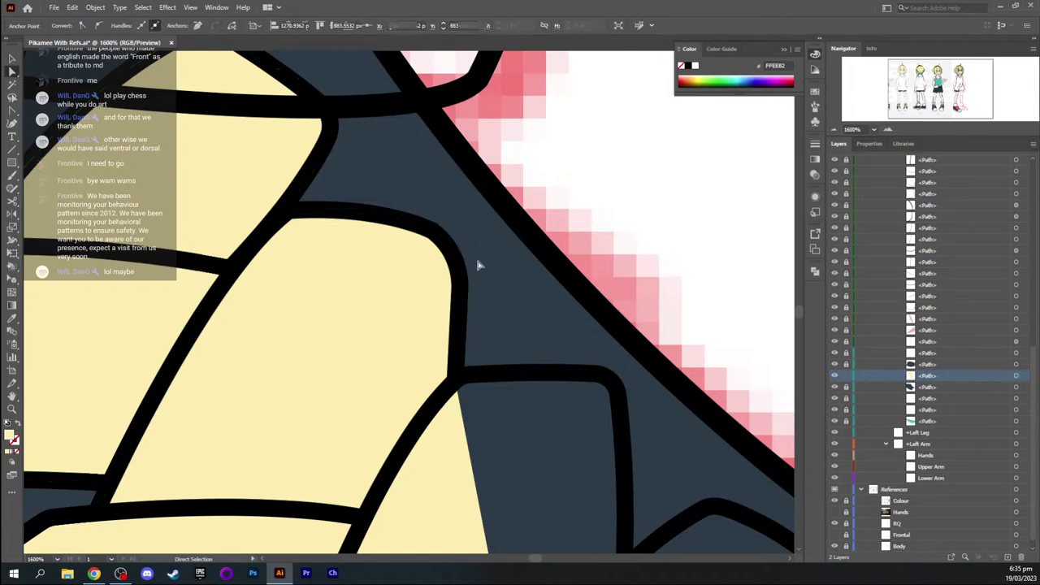
pyautogui.click(461, 315)
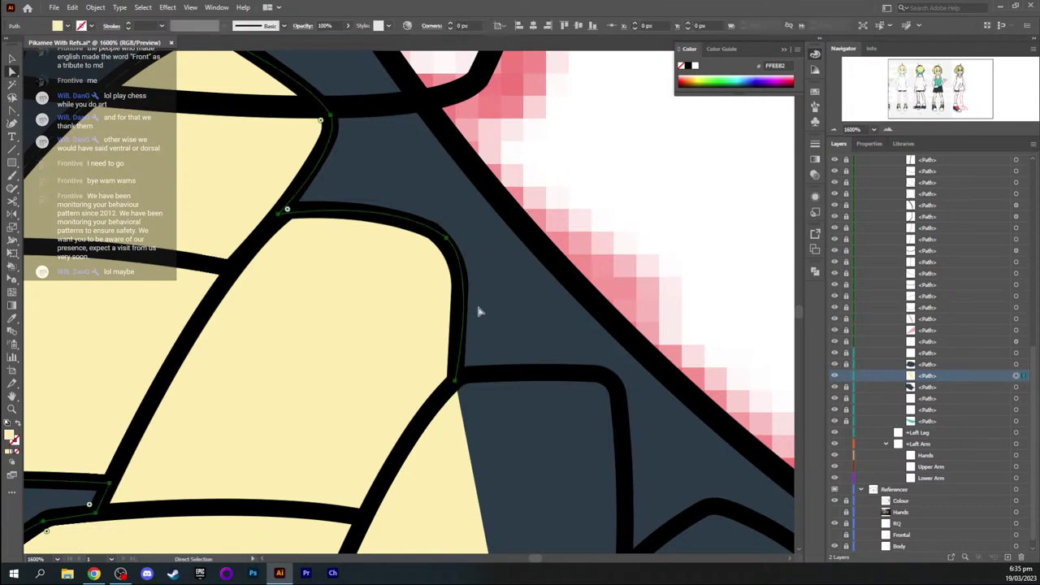
pyautogui.click(455, 382)
# Trace the yellow shape along the third crossing lace's upper edge and down its outer side to the fourth crossing lace
pyautogui.press('space')
pyautogui.moveTo(467, 220); pyautogui.dragTo(473, 228)
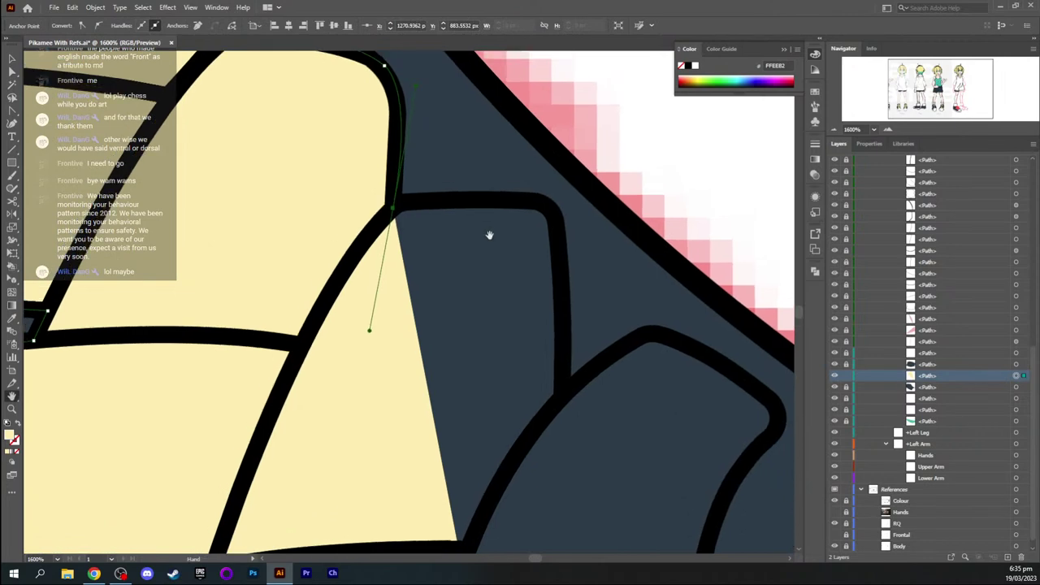
pyautogui.click(394, 212)
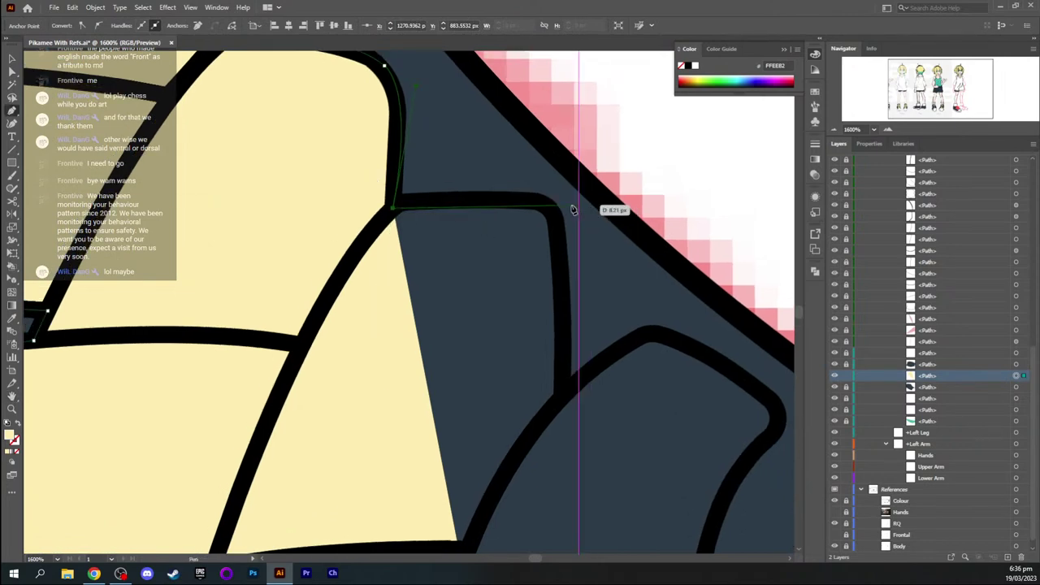
pyautogui.press('Escape')
pyautogui.moveTo(547, 208); pyautogui.dragTo(595, 220)
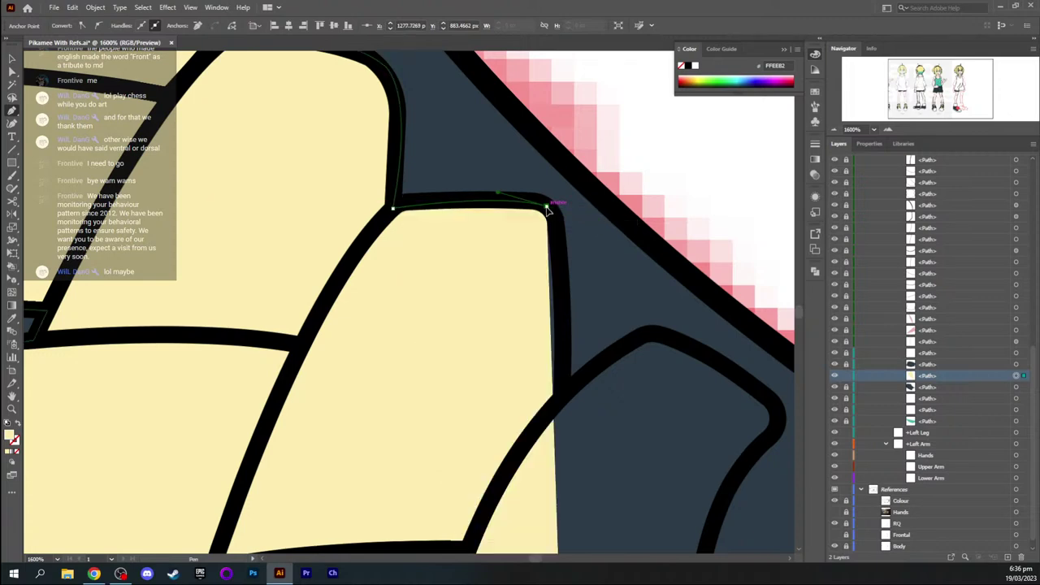
pyautogui.moveTo(562, 397); pyautogui.dragTo(568, 206)
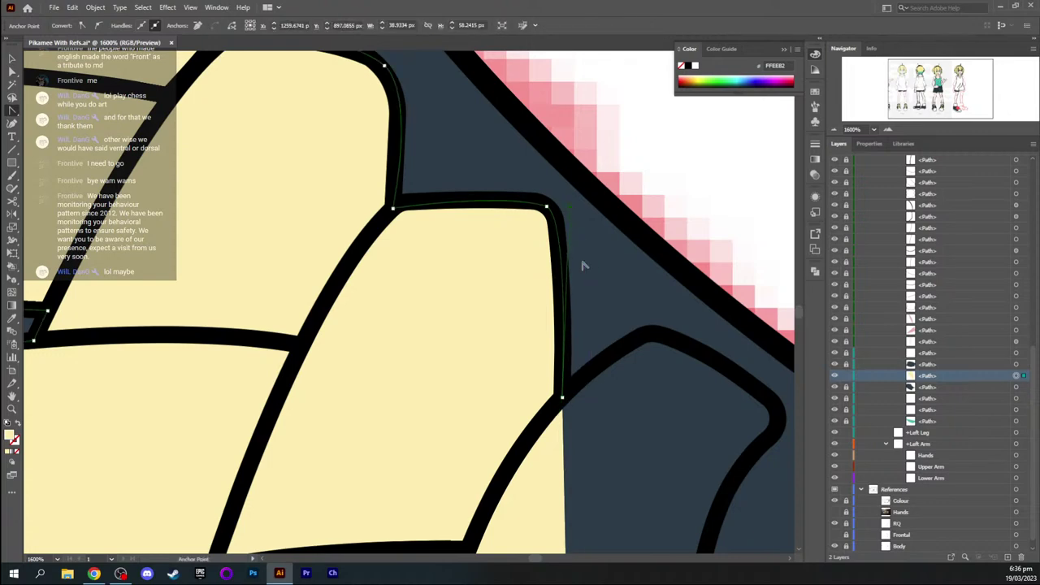
pyautogui.click(562, 398)
# Continue the yellow shape over the fourth crossing lace's peak, around its rounded corner and down to the lowest lace
pyautogui.moveTo(650, 333); pyautogui.dragTo(707, 312)
pyautogui.moveTo(638, 272); pyautogui.dragTo(378, 76)
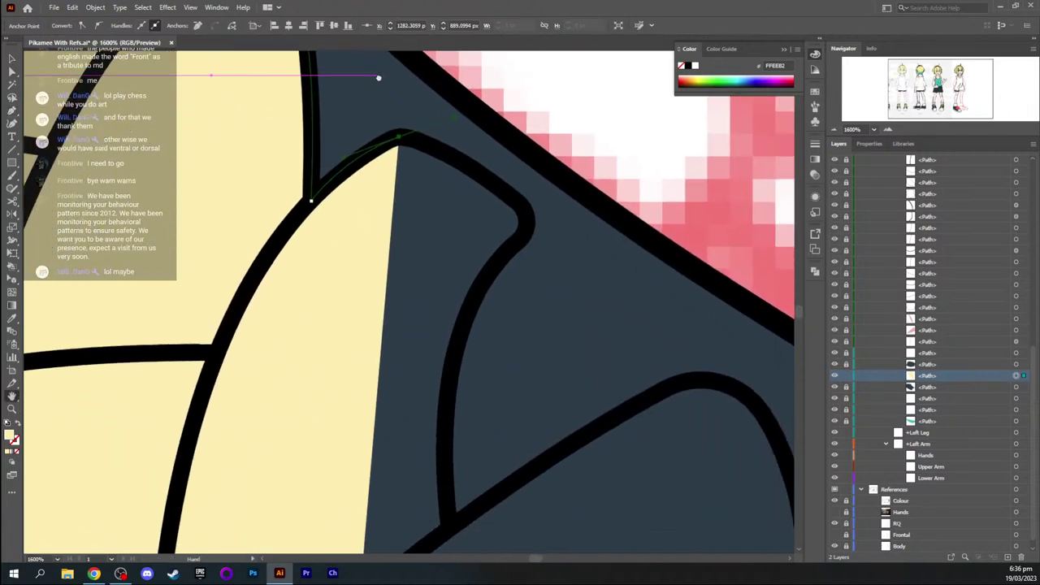
pyautogui.click(401, 137)
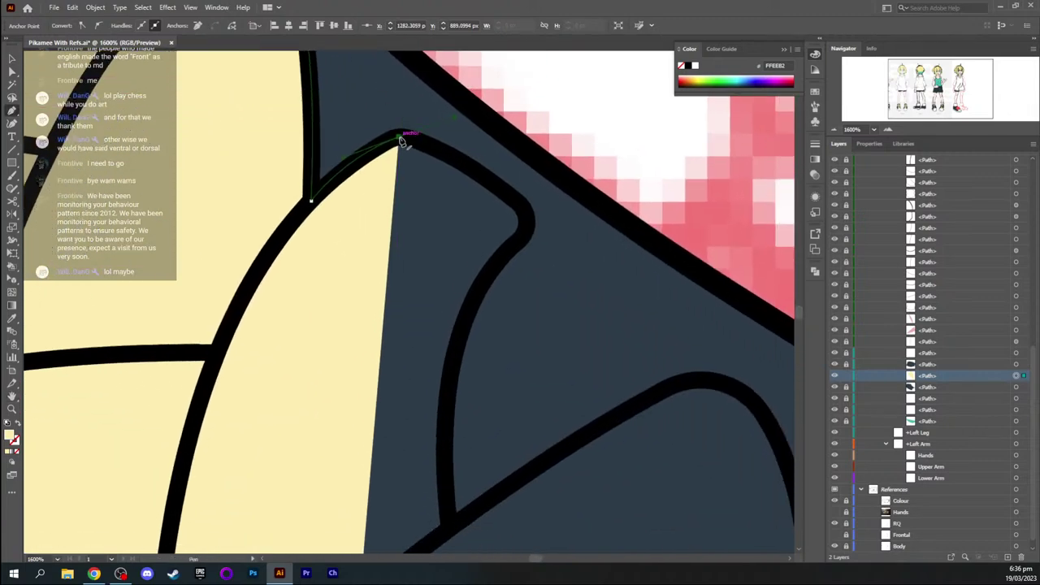
pyautogui.moveTo(529, 220); pyautogui.dragTo(514, 258)
pyautogui.click(528, 219)
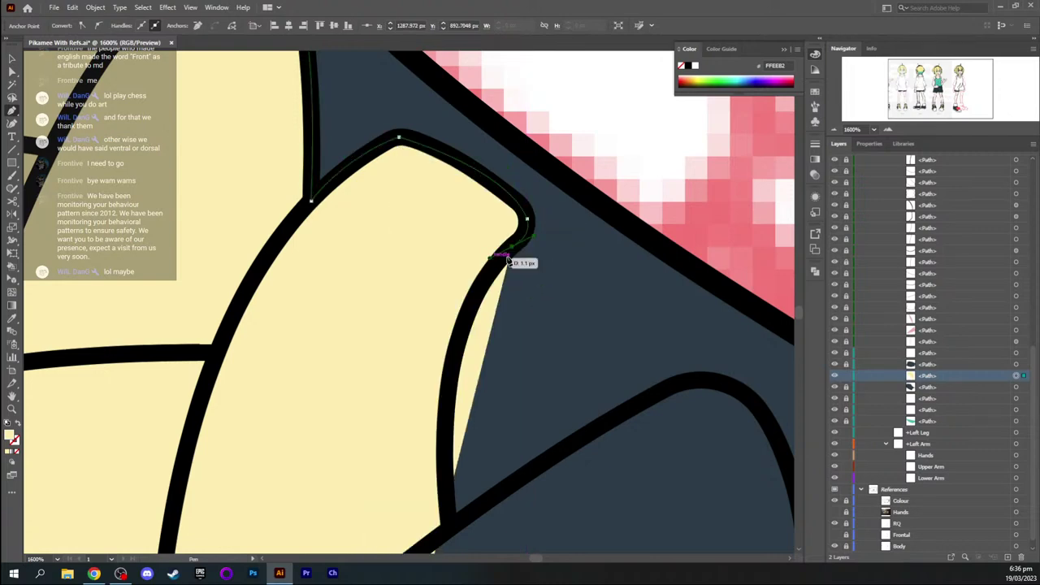
pyautogui.click(512, 246)
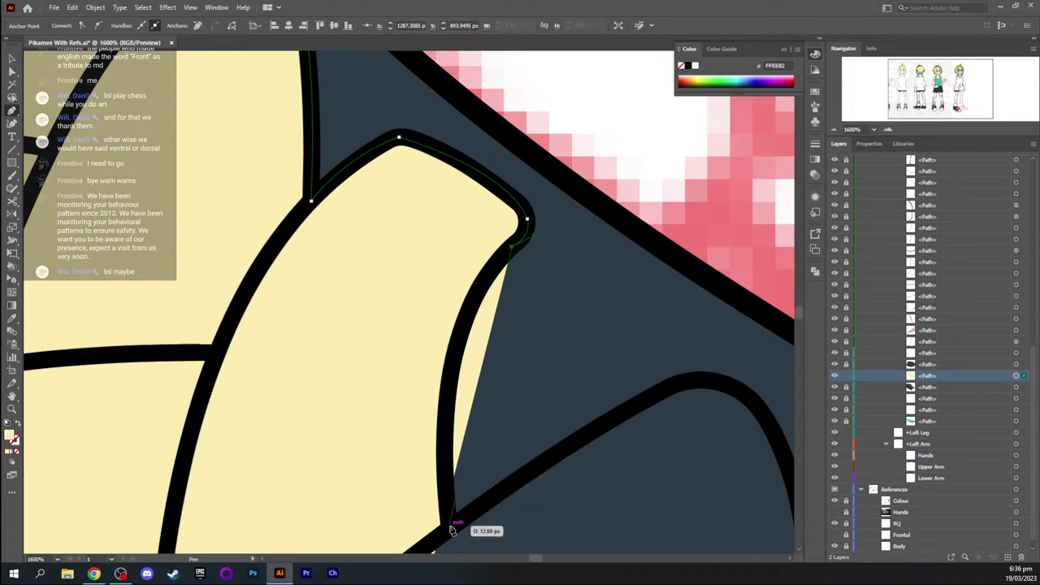
pyautogui.moveTo(448, 526); pyautogui.dragTo(429, 283)
# Trace the yellow shape along the lowest lace's upper edge and around its rounded end down to the white toe cap
pyautogui.moveTo(409, 362); pyautogui.dragTo(432, 242)
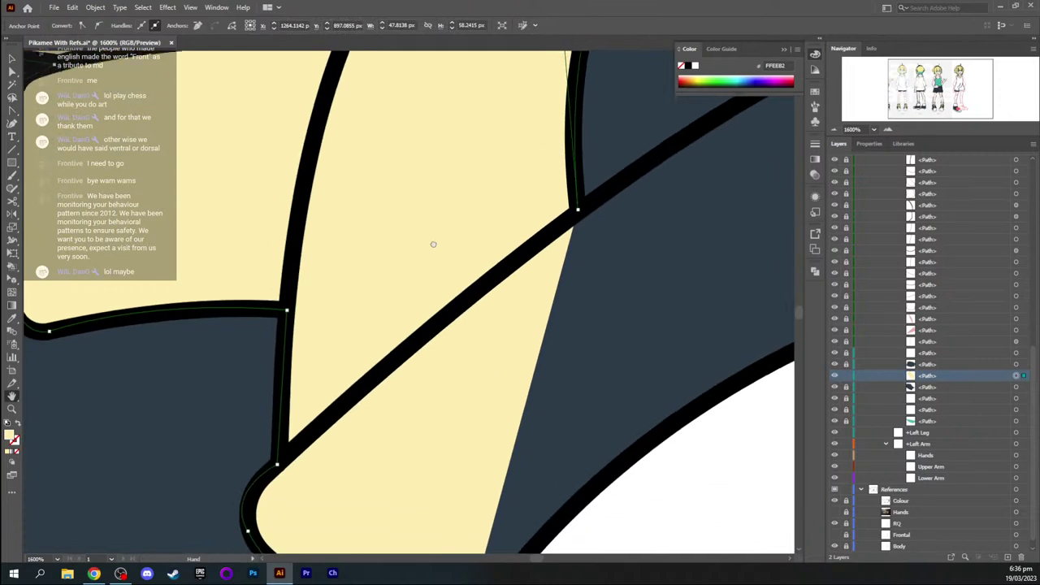
pyautogui.hotkey('ctrl', '-')
pyautogui.hotkey('ctrl', '-')
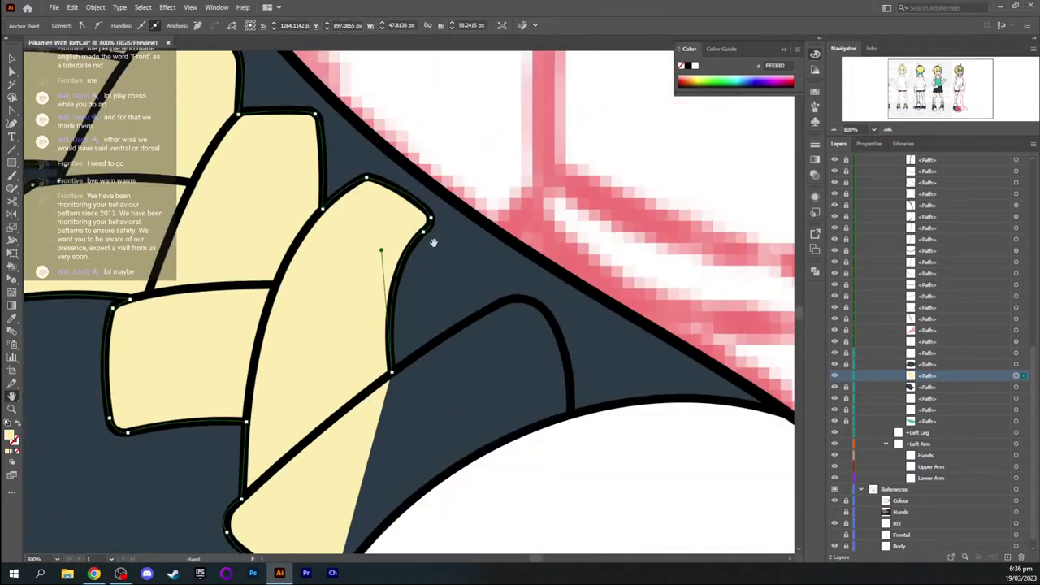
pyautogui.moveTo(454, 295); pyautogui.dragTo(420, 277)
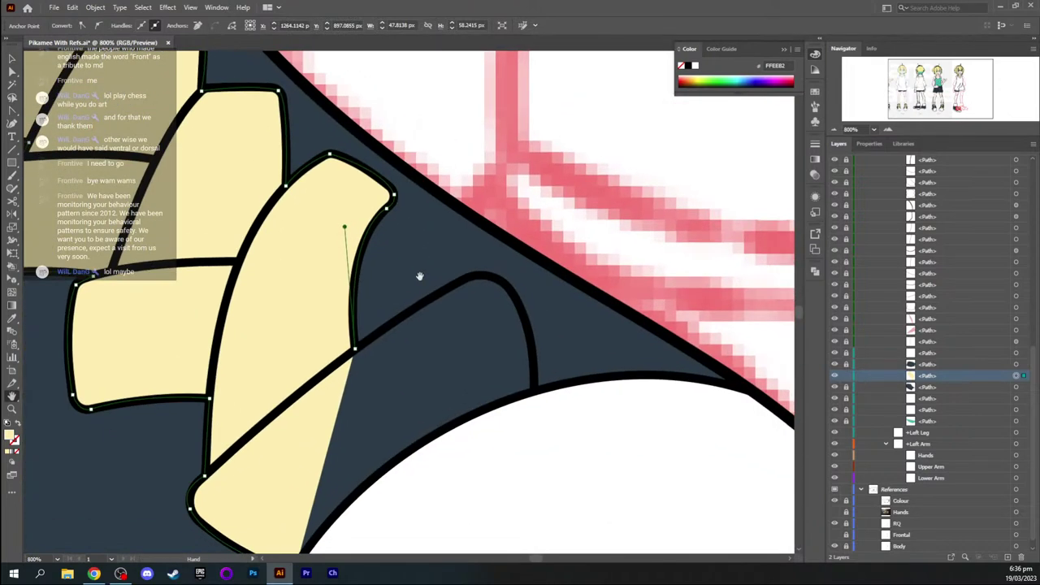
pyautogui.click(355, 351)
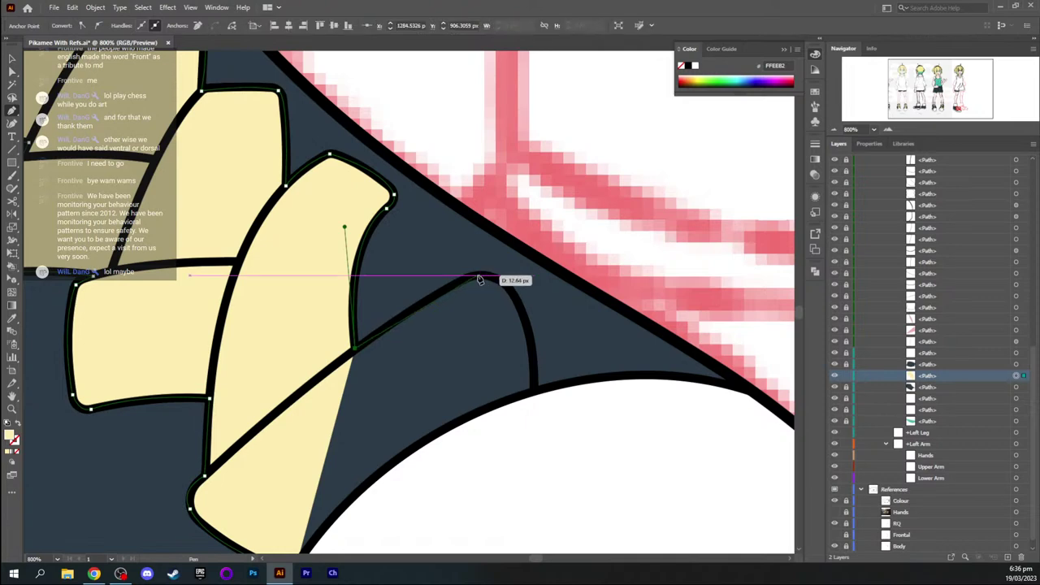
pyautogui.click(477, 276)
pyautogui.moveTo(513, 267); pyautogui.dragTo(513, 268)
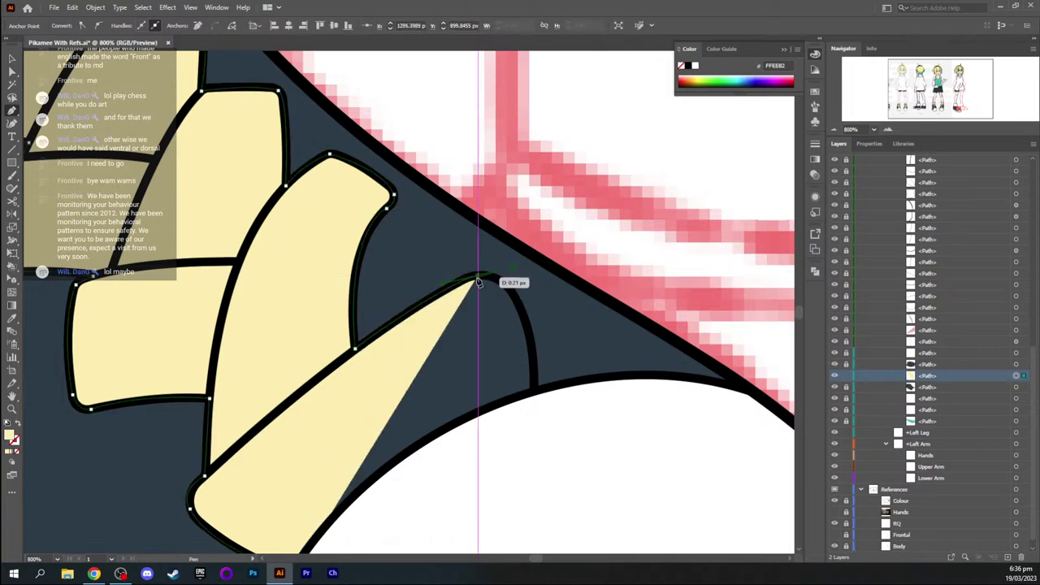
pyautogui.click(477, 276)
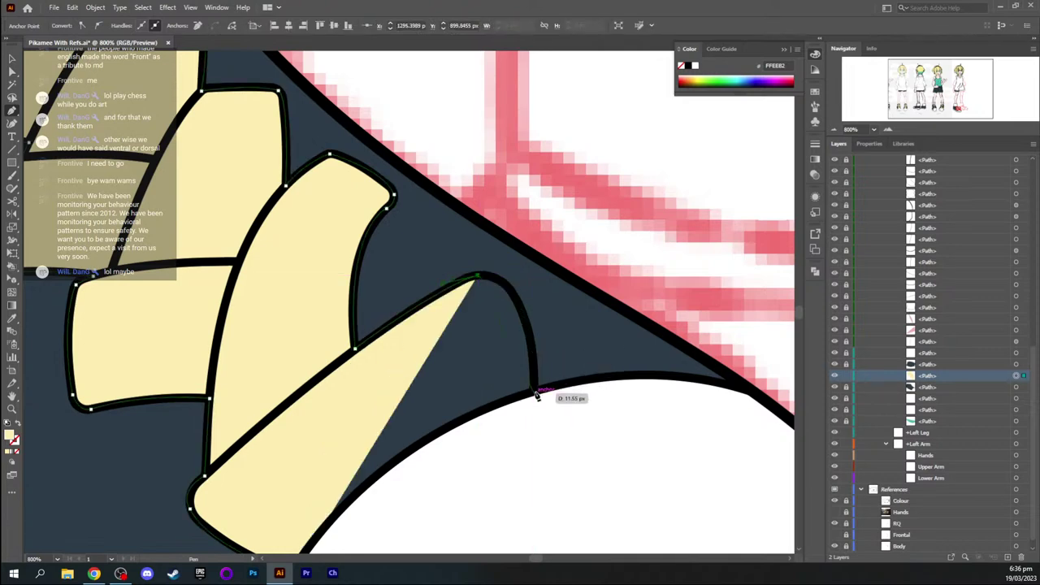
pyautogui.moveTo(530, 414); pyautogui.dragTo(533, 262)
pyautogui.moveTo(569, 340); pyautogui.dragTo(670, 228)
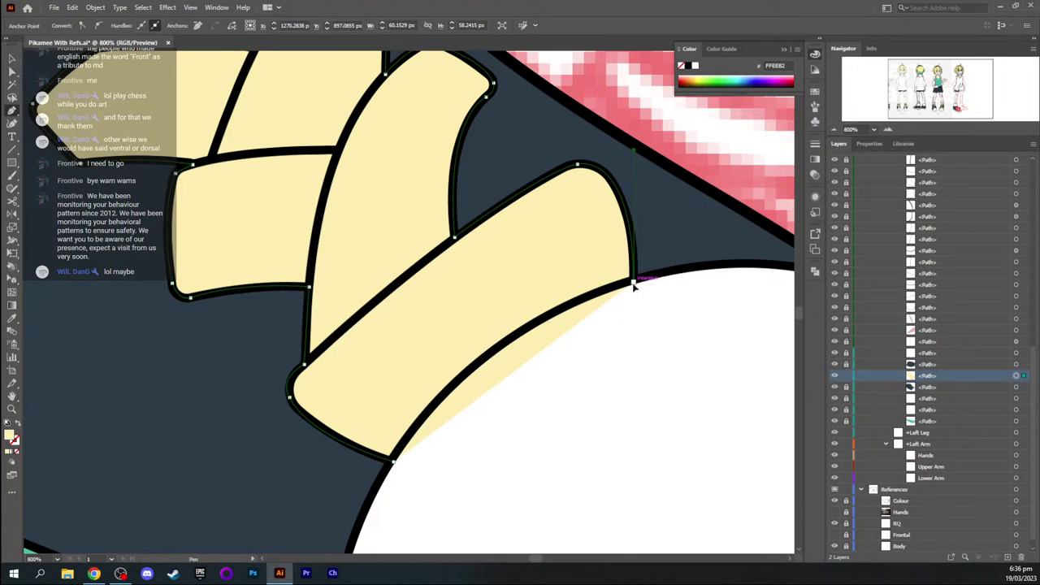
# Close the cream fill path of the lowest crossed lace and curve its lower edge to follow the black outline
pyautogui.click(395, 462)
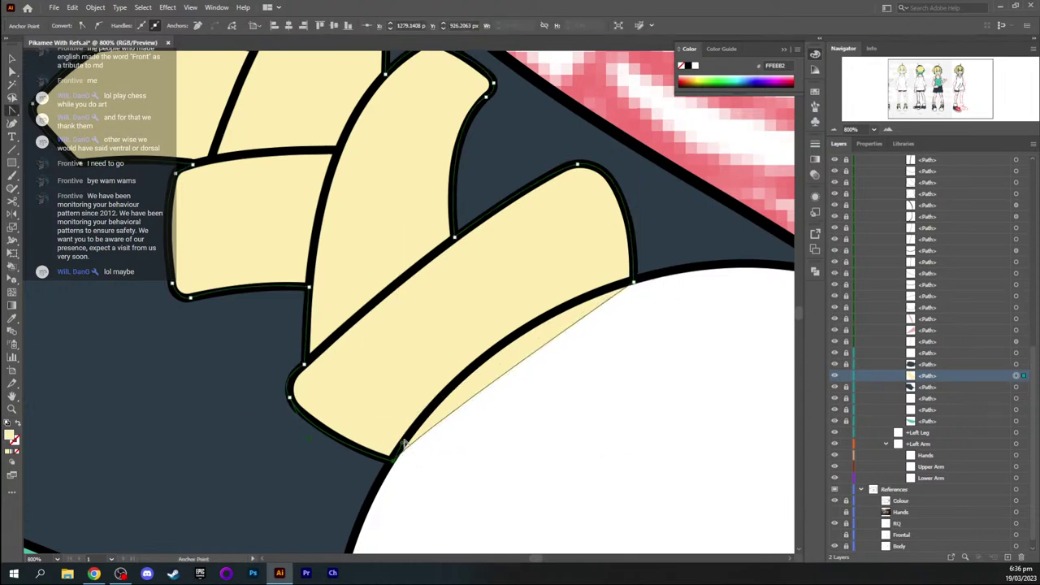
pyautogui.moveTo(403, 443); pyautogui.dragTo(488, 314)
pyautogui.press('a')
pyautogui.click(394, 463)
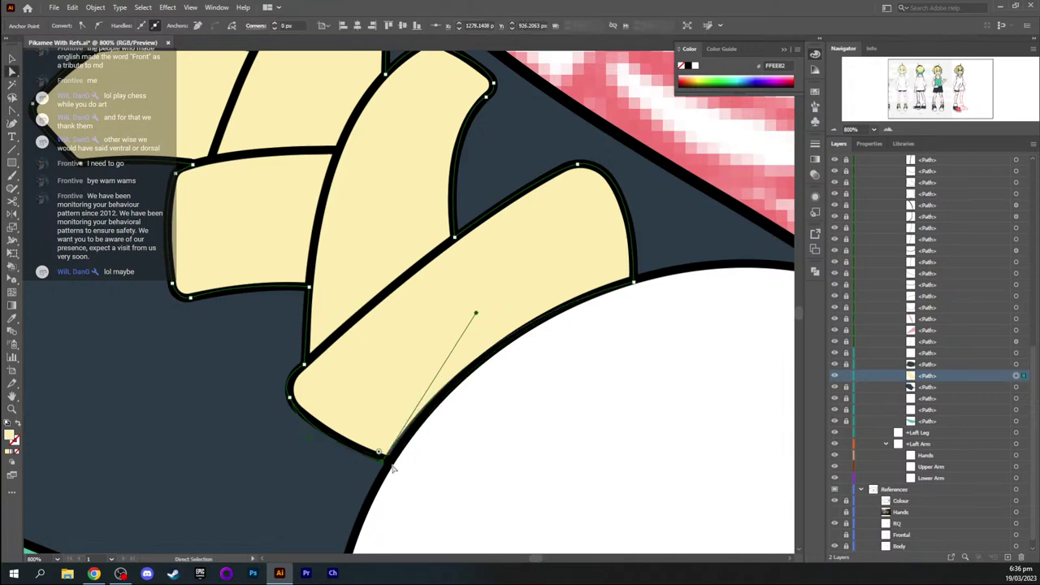
pyautogui.moveTo(383, 468); pyautogui.dragTo(391, 468)
pyautogui.moveTo(485, 312); pyautogui.dragTo(492, 310)
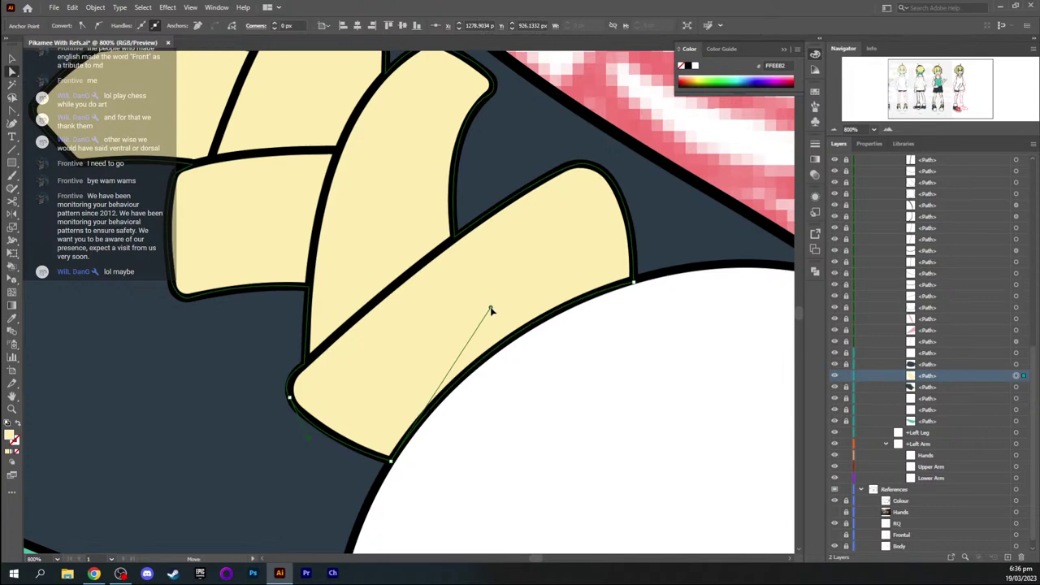
pyautogui.press('v')
pyautogui.click(706, 220)
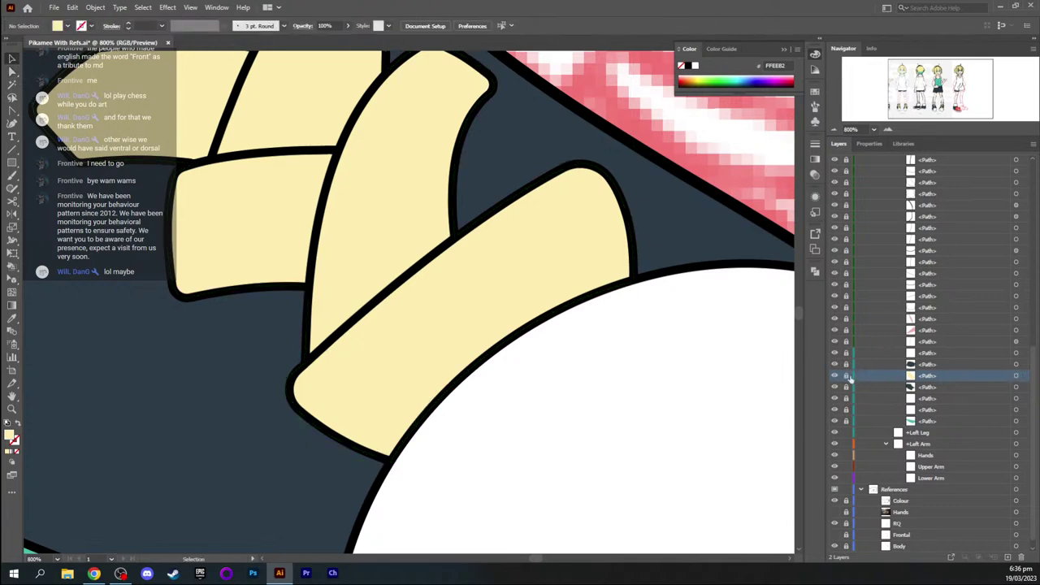
# Expand the Shoe Laces group under Right Leg and lock its existing paths
pyautogui.moveTo(595, 332); pyautogui.dragTo(608, 390)
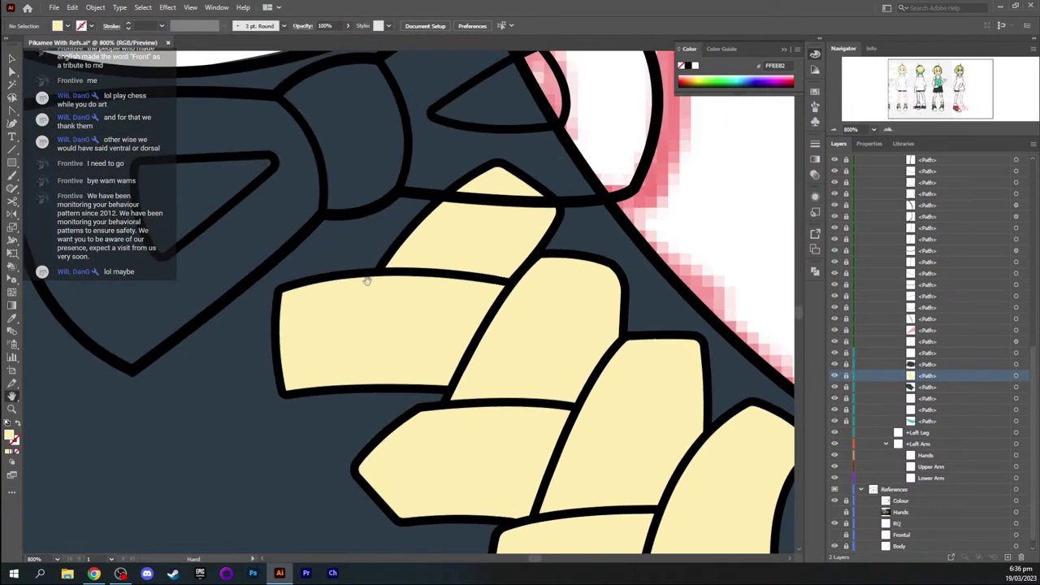
pyautogui.scroll(5, 973, 356)
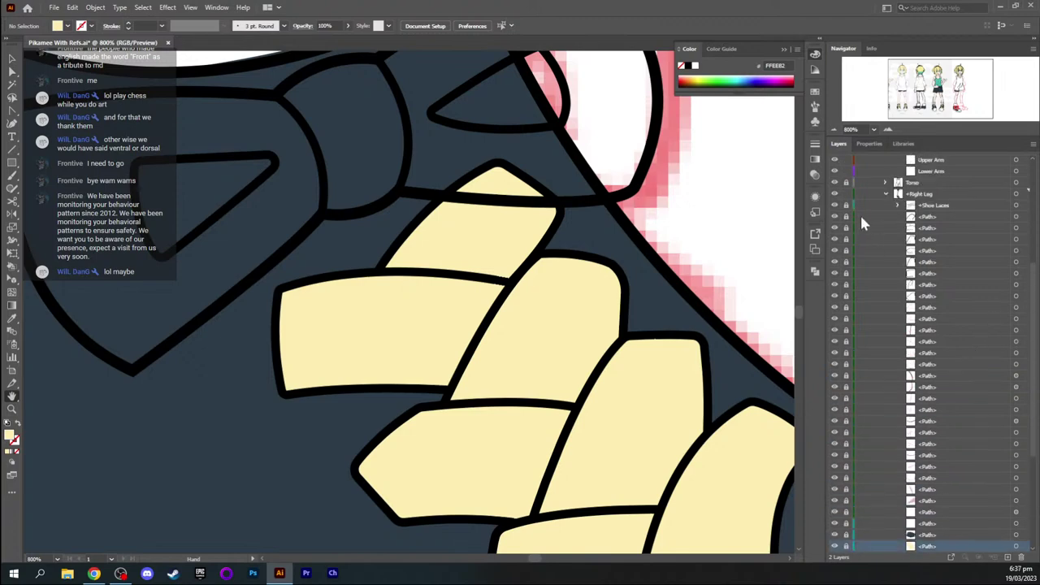
pyautogui.click(898, 204)
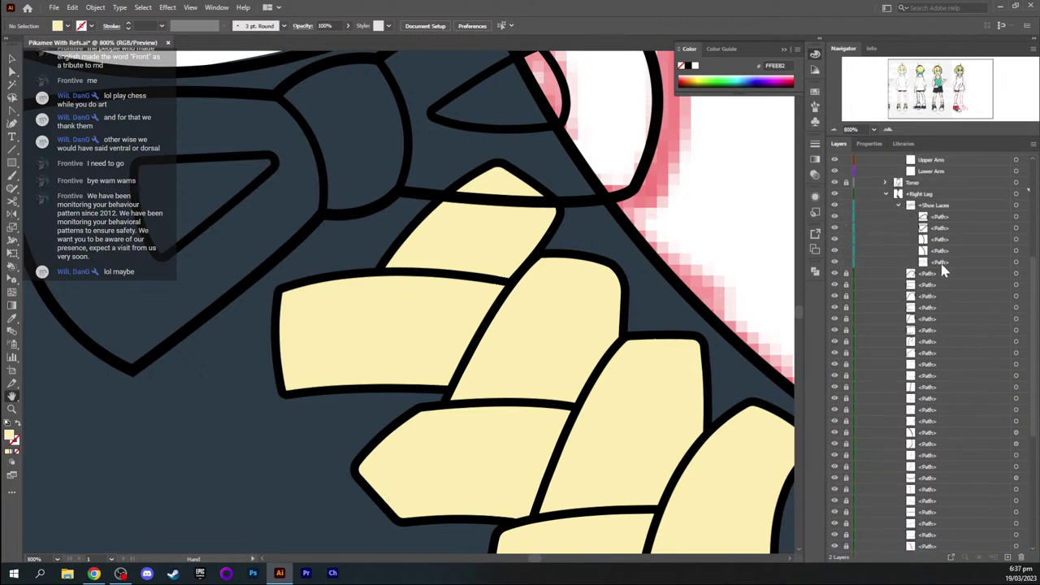
pyautogui.click(942, 264)
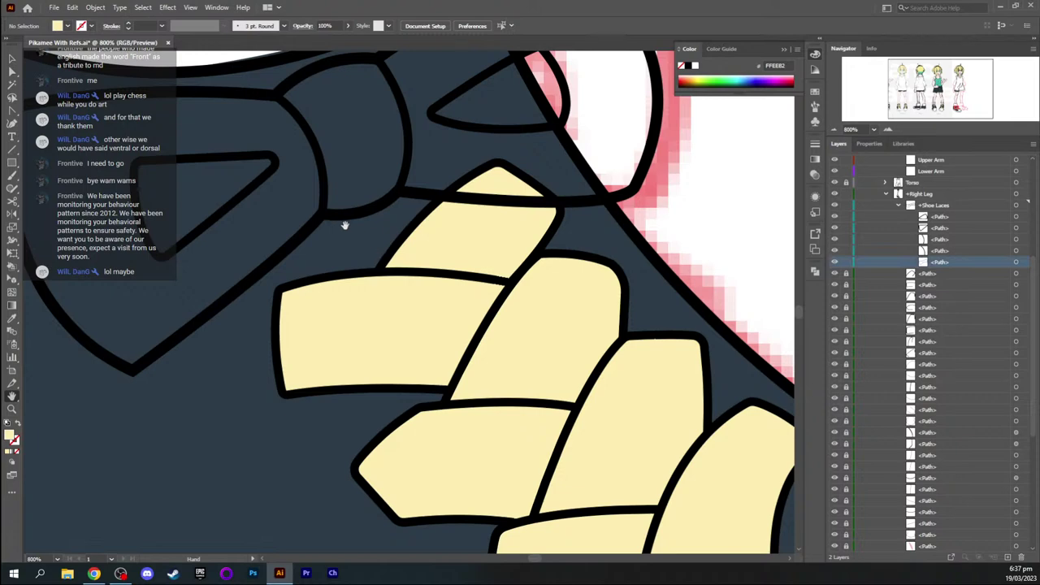
pyautogui.moveTo(344, 225); pyautogui.dragTo(369, 273)
pyautogui.press('i')
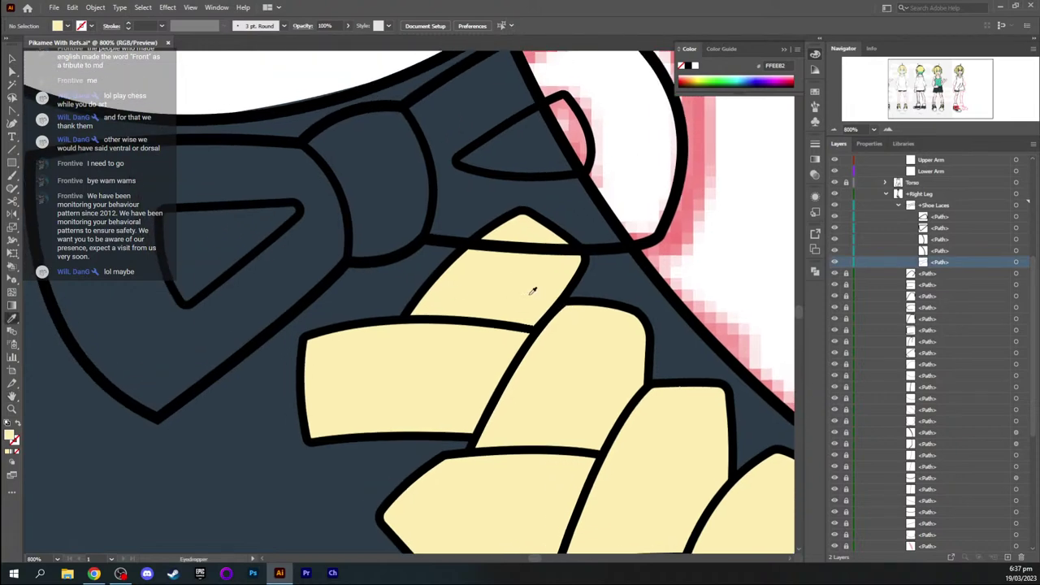
pyautogui.press('space')
pyautogui.moveTo(309, 211); pyautogui.dragTo(438, 251)
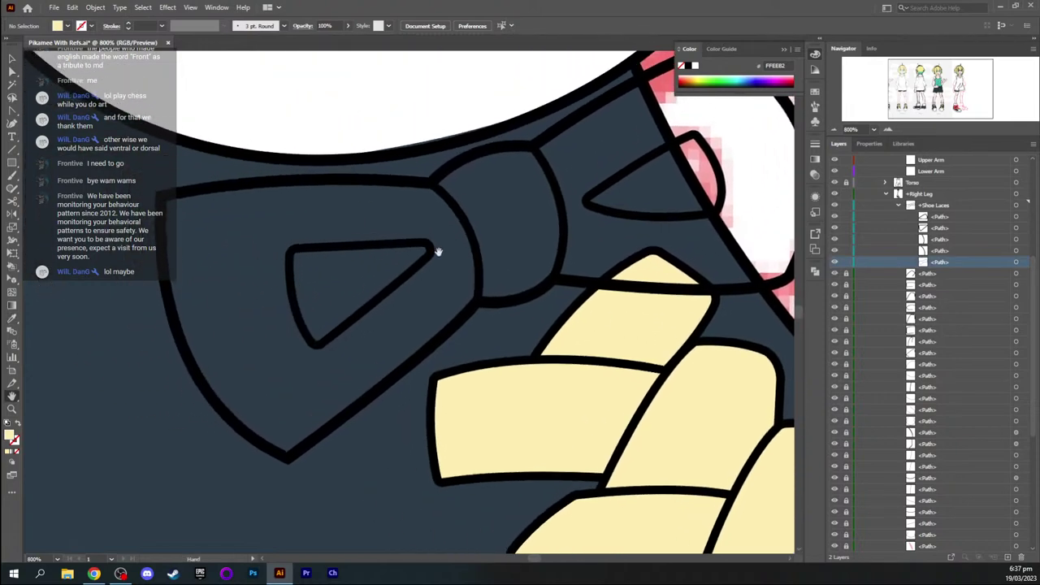
pyautogui.press('p')
pyautogui.click(431, 182)
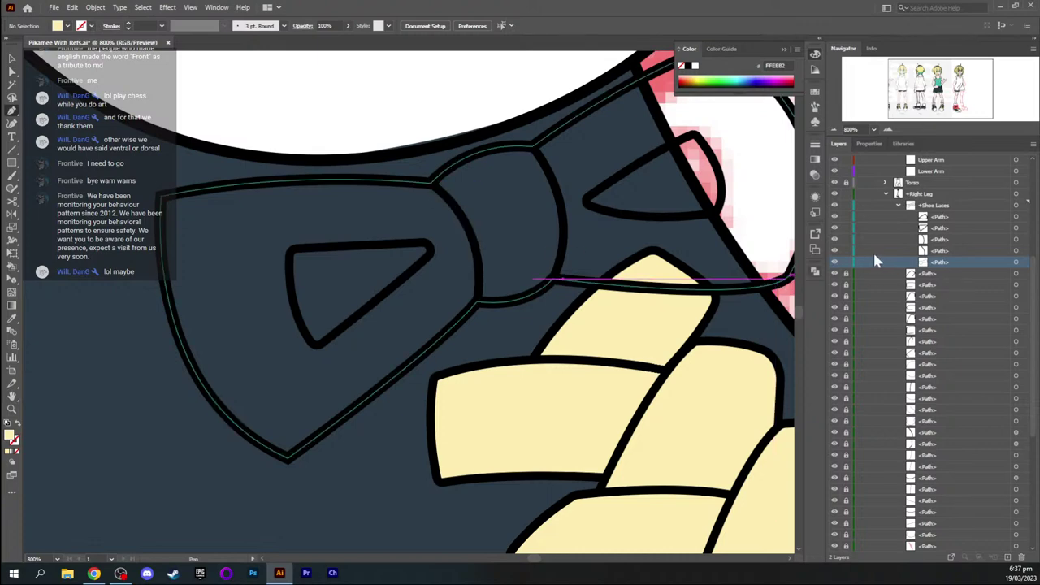
pyautogui.hotkey('ctrl', 'shift', 'a')
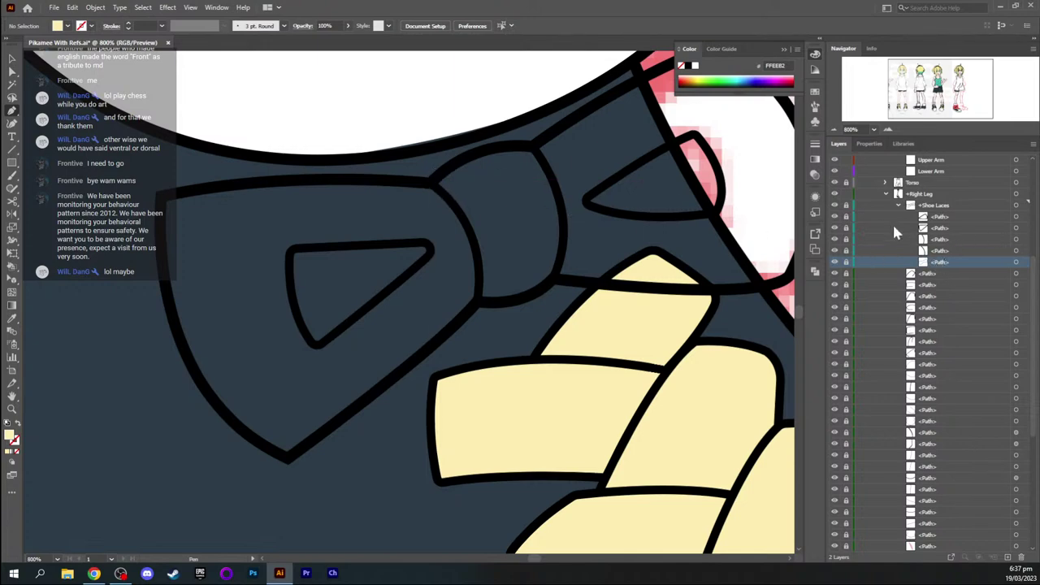
# Trace the upper and outer edges of the bow's left loop with a cream-filled Pen path, curving it along the outline
pyautogui.click(430, 183)
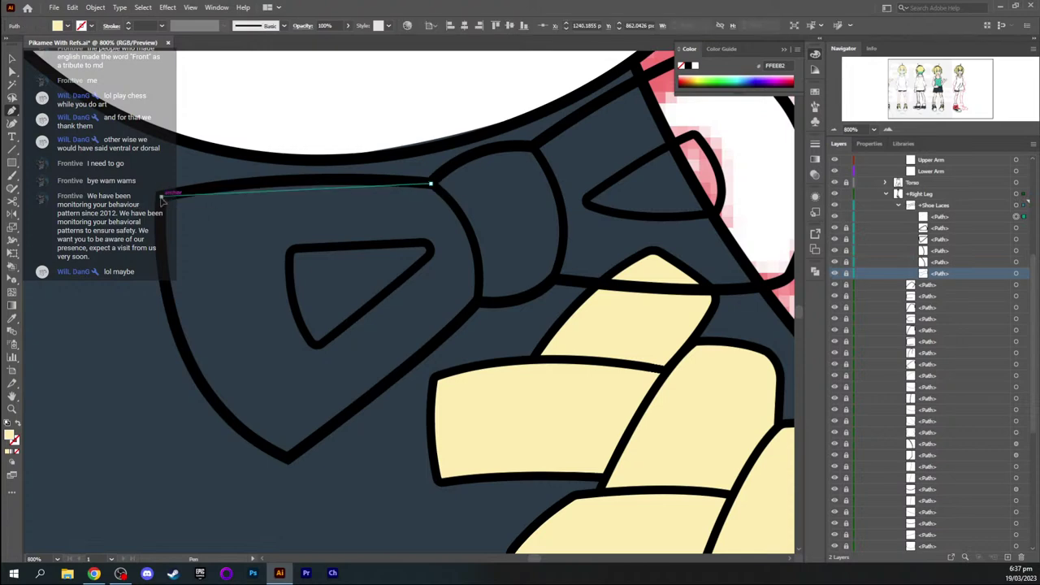
pyautogui.moveTo(162, 197); pyautogui.dragTo(51, 219)
pyautogui.click(162, 197)
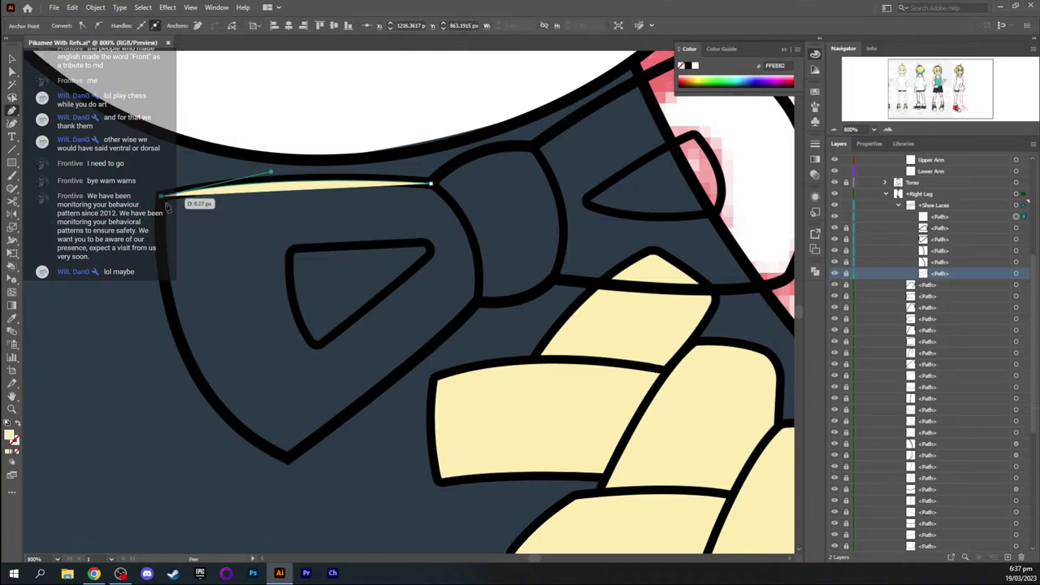
pyautogui.moveTo(167, 206); pyautogui.dragTo(330, 469)
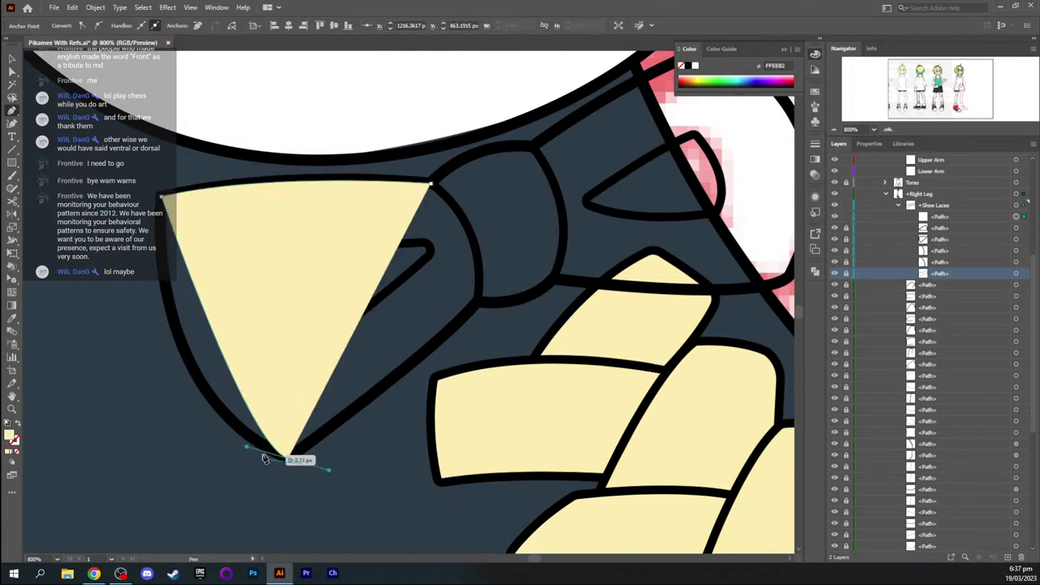
pyautogui.press('alt')
pyautogui.moveTo(249, 449); pyautogui.dragTo(144, 407)
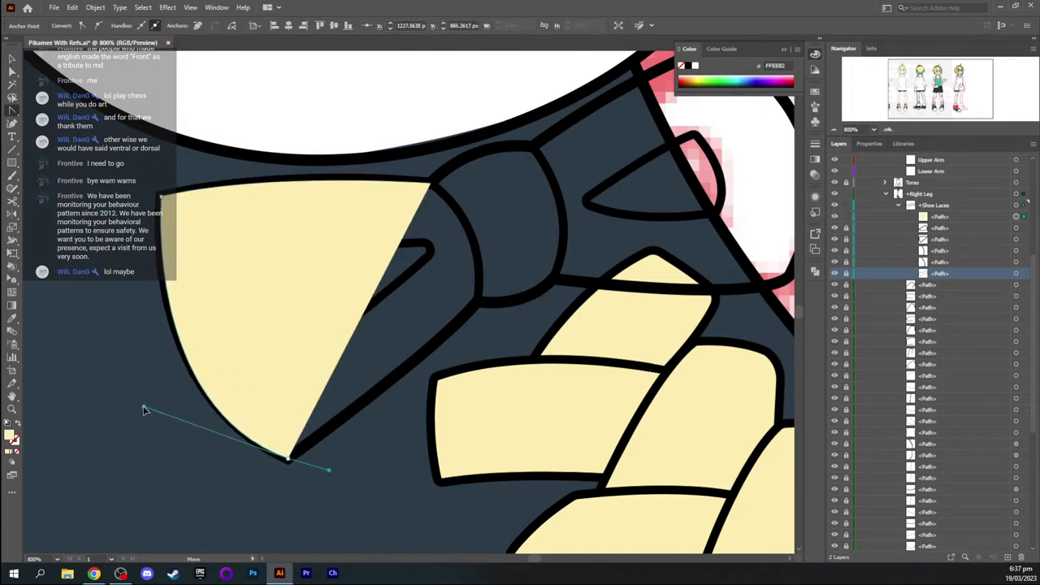
# Move the bow fill below the outlines in the Shoe Laces group and extend it along the left loop's lower edge to the knot
pyautogui.click(934, 218)
pyautogui.moveTo(934, 223); pyautogui.dragTo(935, 279)
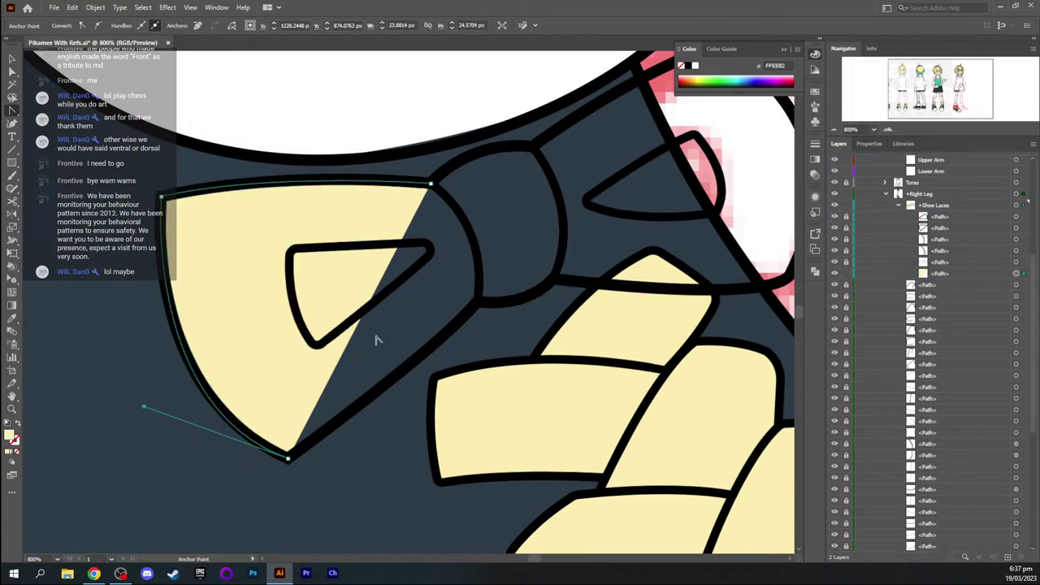
pyautogui.moveTo(478, 302); pyautogui.dragTo(514, 257)
pyautogui.click(479, 303)
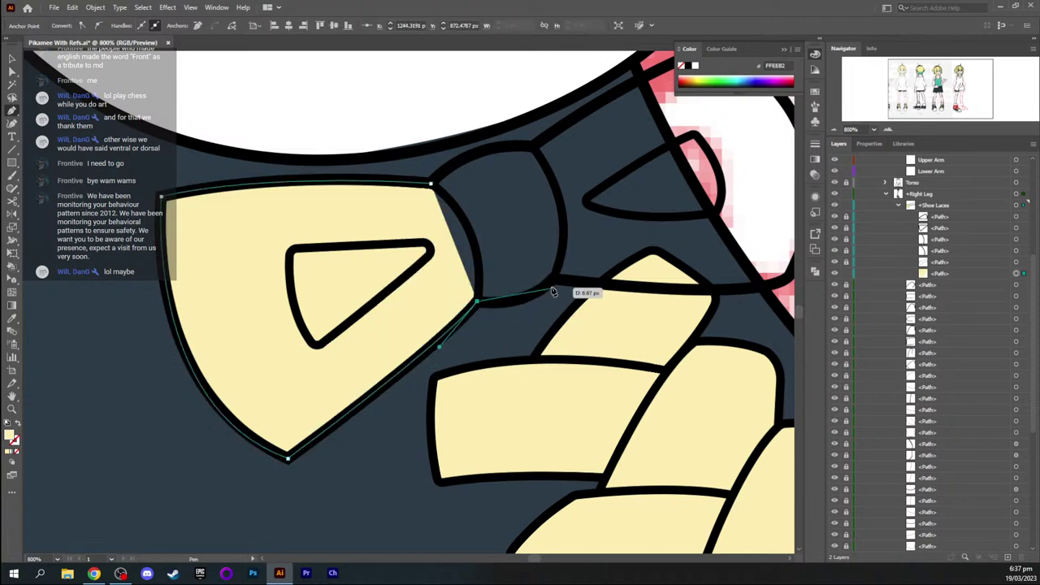
# Continue the bow fill along the knot's lower edge and around the right loop to its upper outer corner
pyautogui.moveTo(555, 277); pyautogui.dragTo(413, 251)
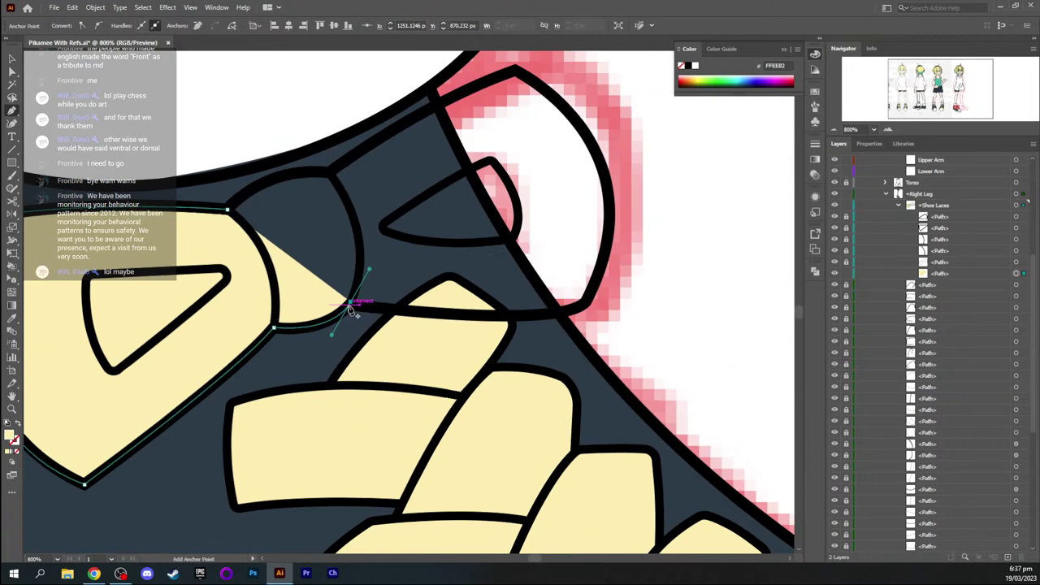
pyautogui.moveTo(587, 301); pyautogui.dragTo(641, 268)
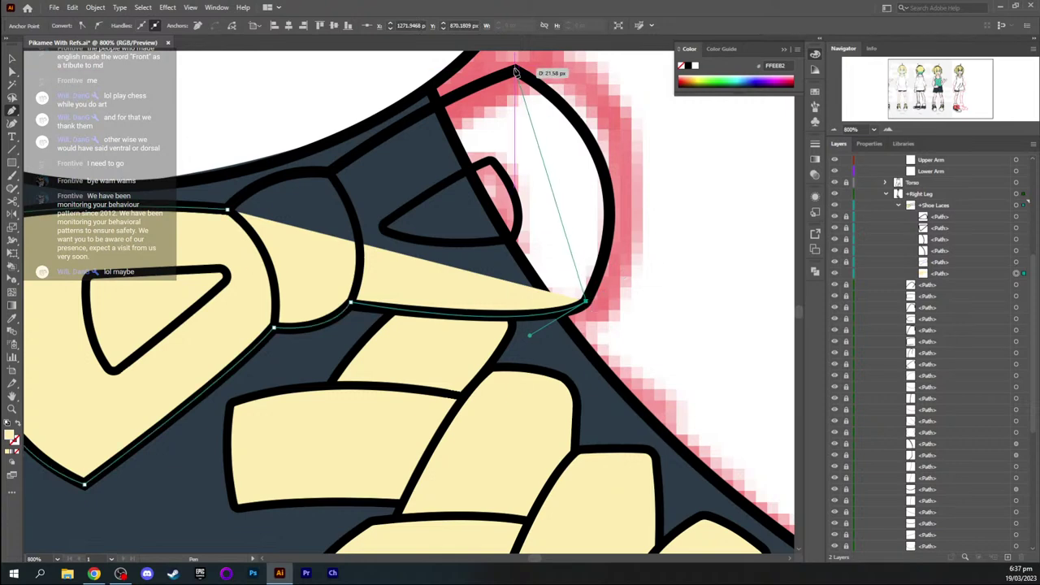
pyautogui.moveTo(514, 72); pyautogui.dragTo(671, 154)
pyautogui.moveTo(471, 166); pyautogui.dragTo(583, 213)
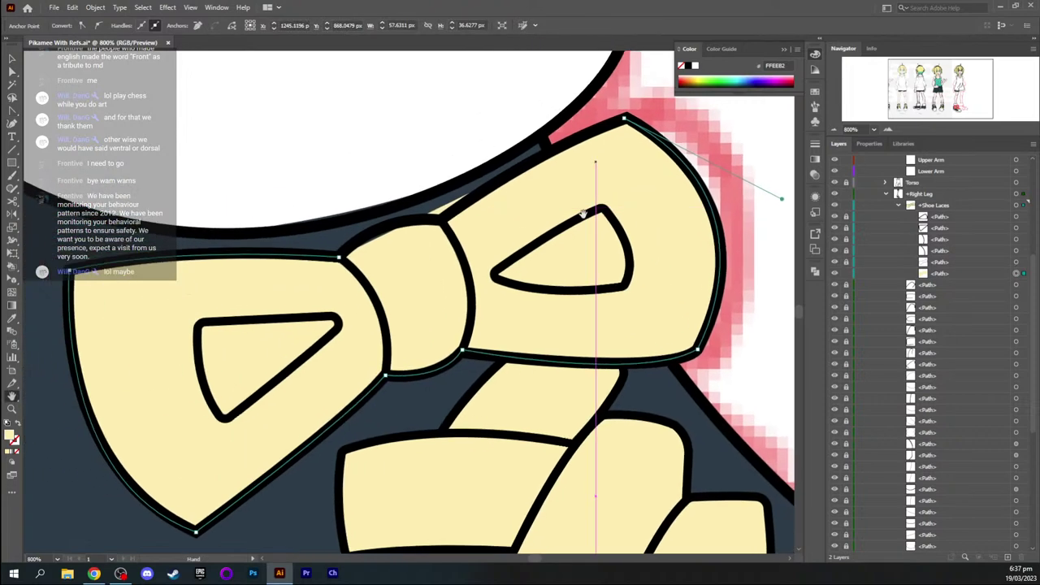
# Extend the bow fill along the right loop's upper edge and over the knot to complete the shape, and deselect it
pyautogui.click(625, 120)
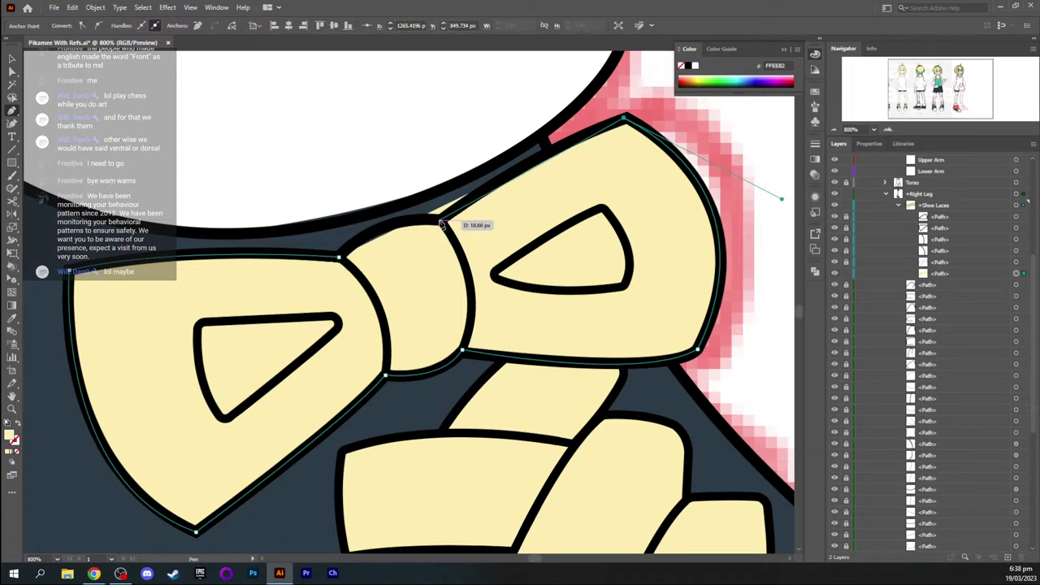
pyautogui.moveTo(440, 223); pyautogui.dragTo(292, 309)
pyautogui.keyDown('ctrl'); pyautogui.click(300, 234); pyautogui.keyUp('ctrl')
# Unlock the paths in the Right Leg group below Shoe Laces
pyautogui.press('space')
pyautogui.moveTo(308, 245); pyautogui.dragTo(388, 276)
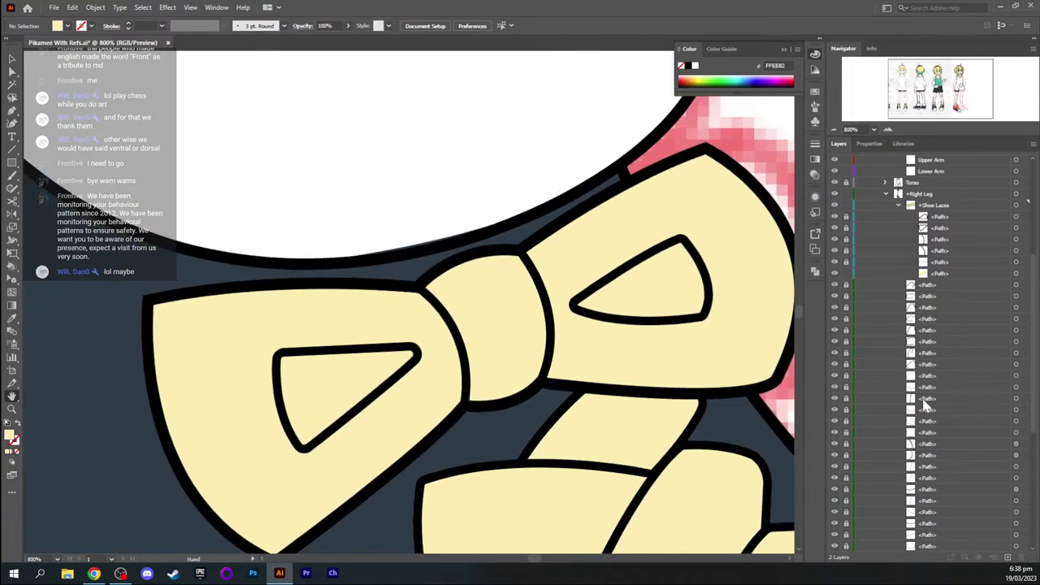
pyautogui.moveTo(398, 252)
pyautogui.mouseDown()
pyautogui.moveTo(425, 234)
pyautogui.moveTo(414, 256)
pyautogui.mouseUp()
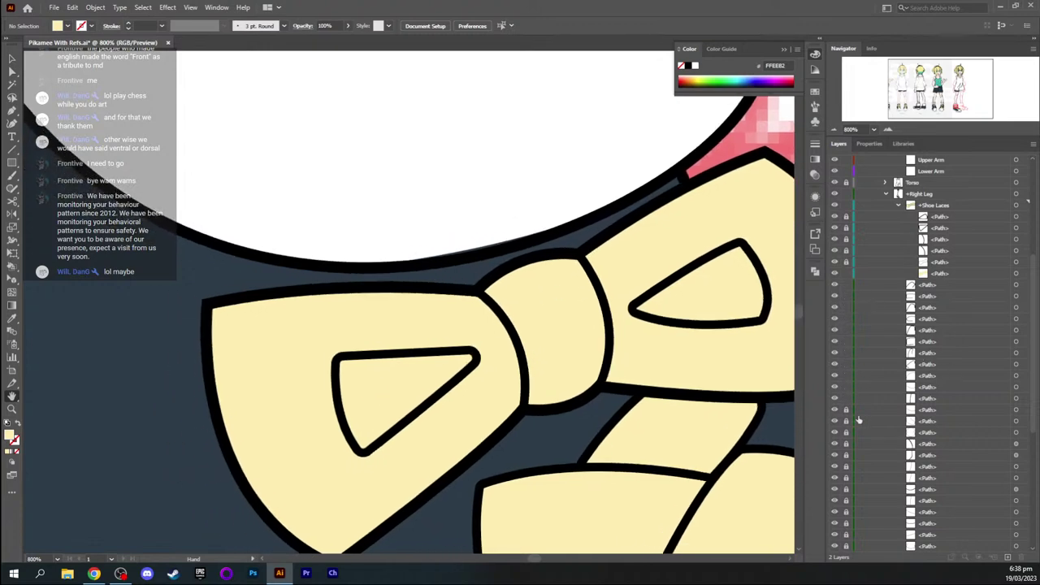
pyautogui.press('a')
pyautogui.scroll(-5, 845, 412)
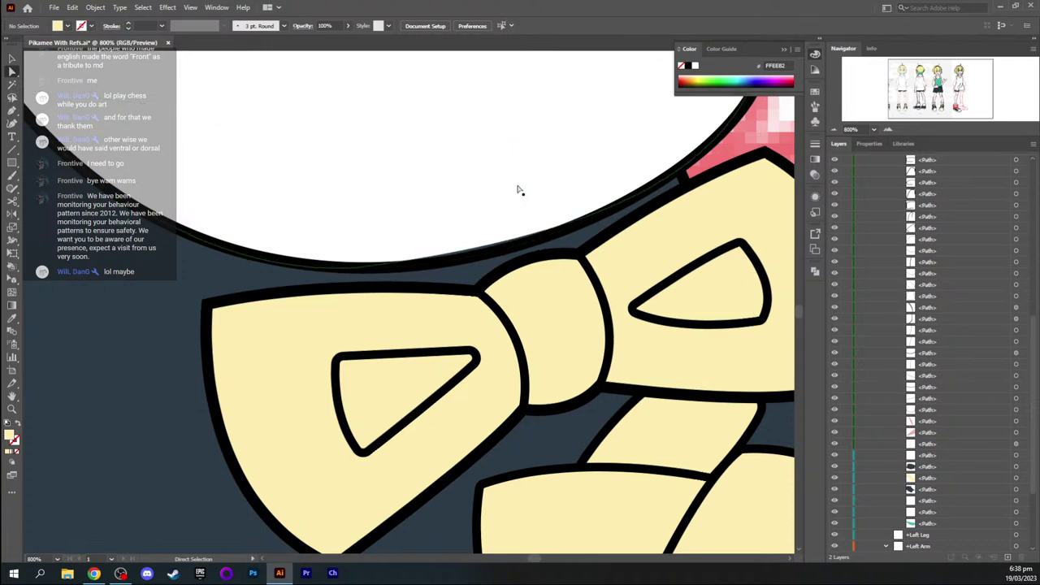
# Reshape the lower curve of the white fill above the bow with its anchor handles so it stays inside the black outline
pyautogui.click(385, 264)
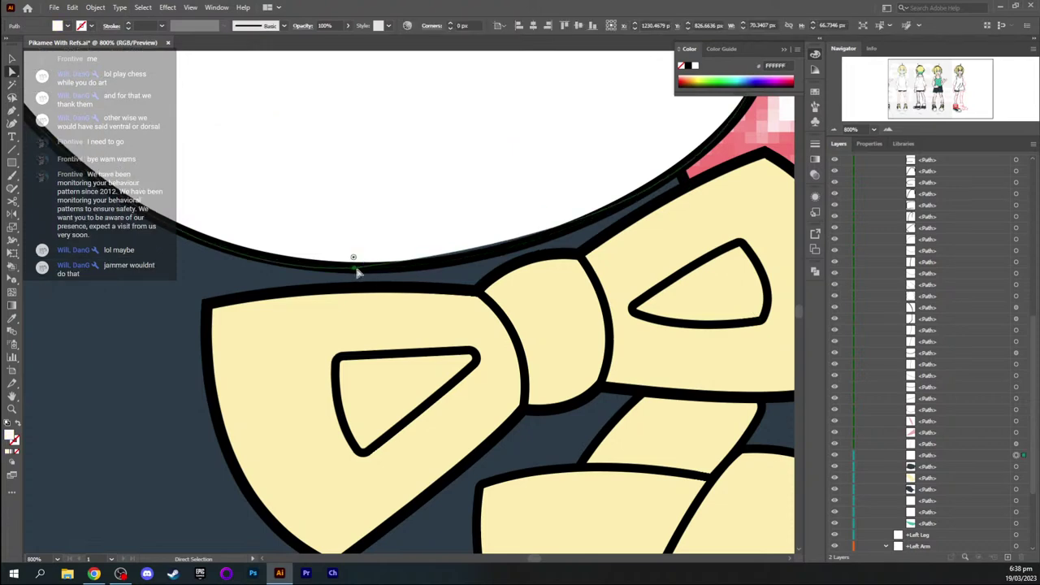
pyautogui.click(355, 268)
pyautogui.hotkey('shift', 'c')
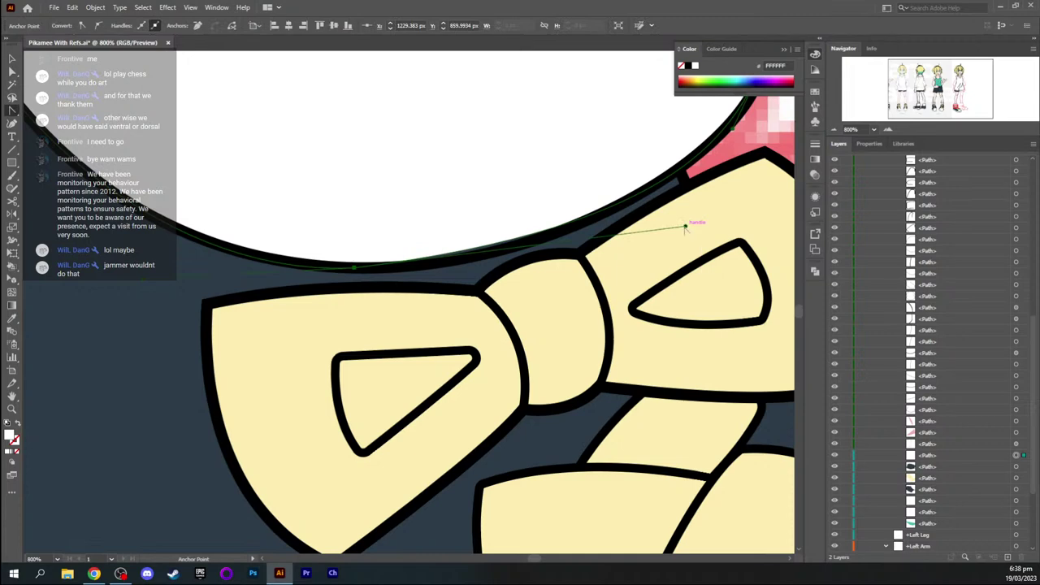
pyautogui.moveTo(685, 229); pyautogui.dragTo(616, 261)
pyautogui.press('space')
pyautogui.moveTo(704, 182); pyautogui.dragTo(686, 195)
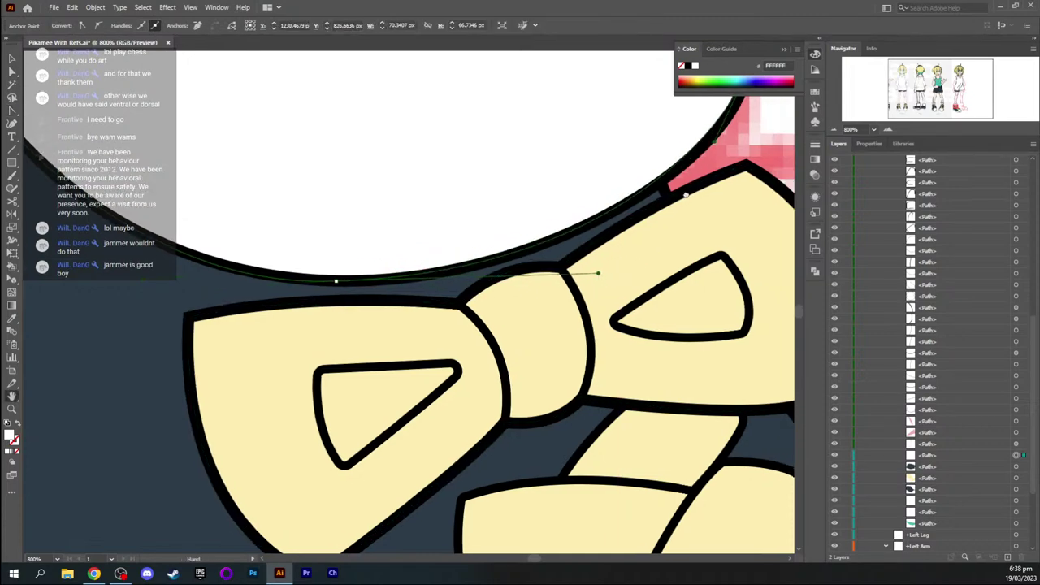
pyautogui.moveTo(598, 276); pyautogui.dragTo(452, 348)
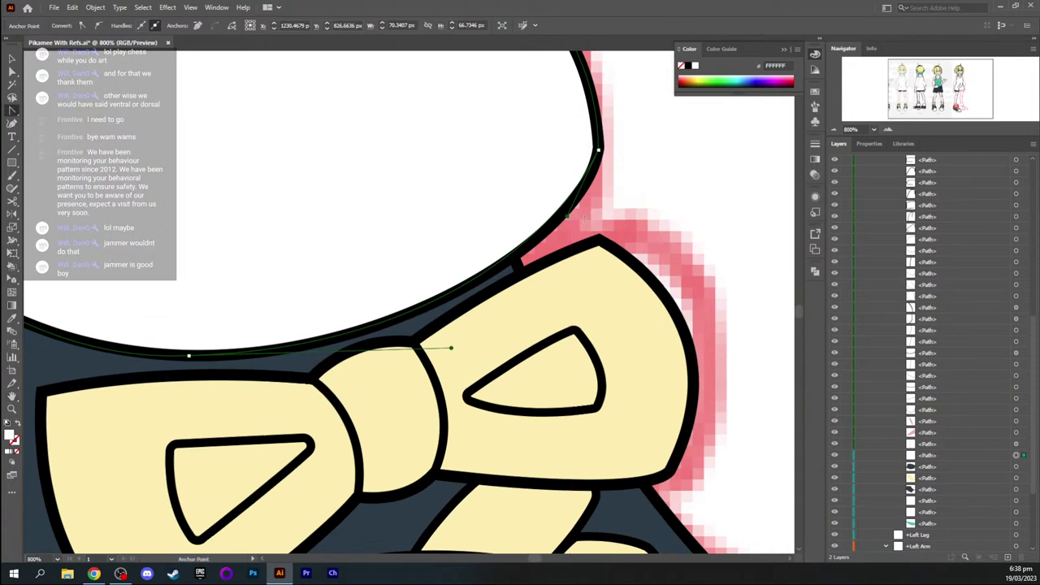
pyautogui.moveTo(584, 216); pyautogui.dragTo(584, 218)
# Deselect the white fill and lock the Right Leg paths again
pyautogui.press('v')
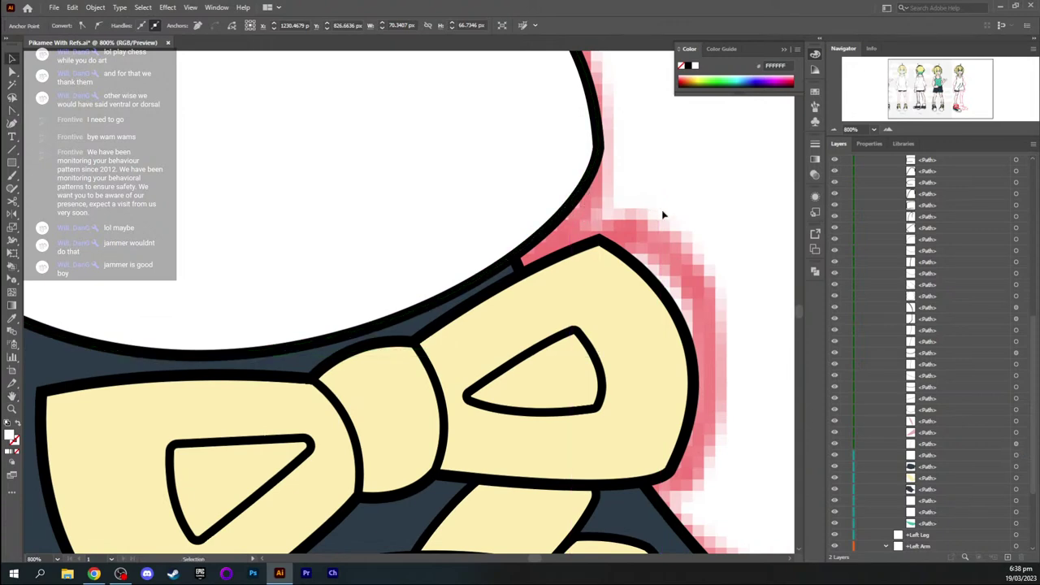
pyautogui.click(662, 212)
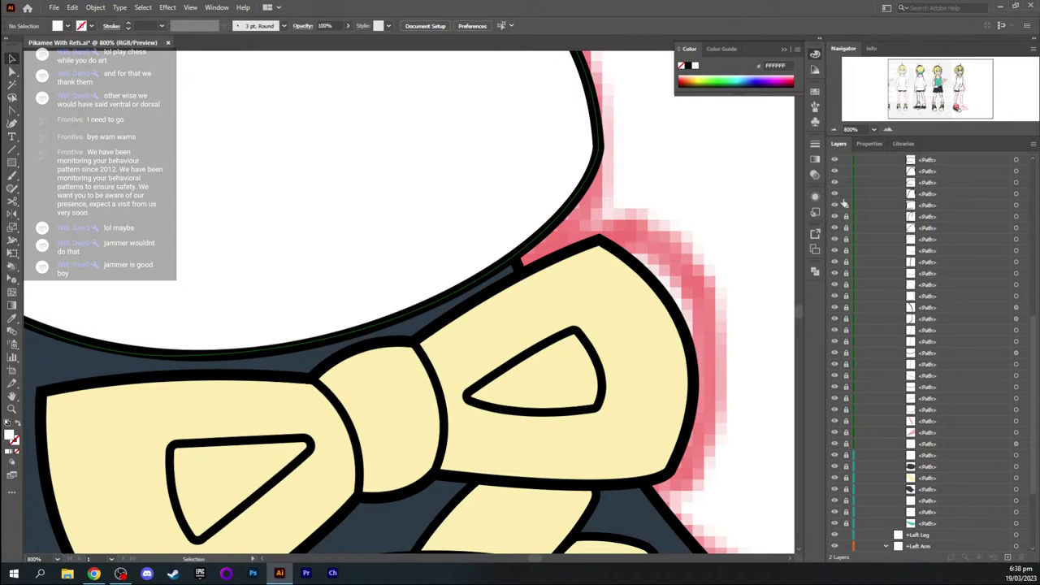
pyautogui.scroll(3, 890, 285)
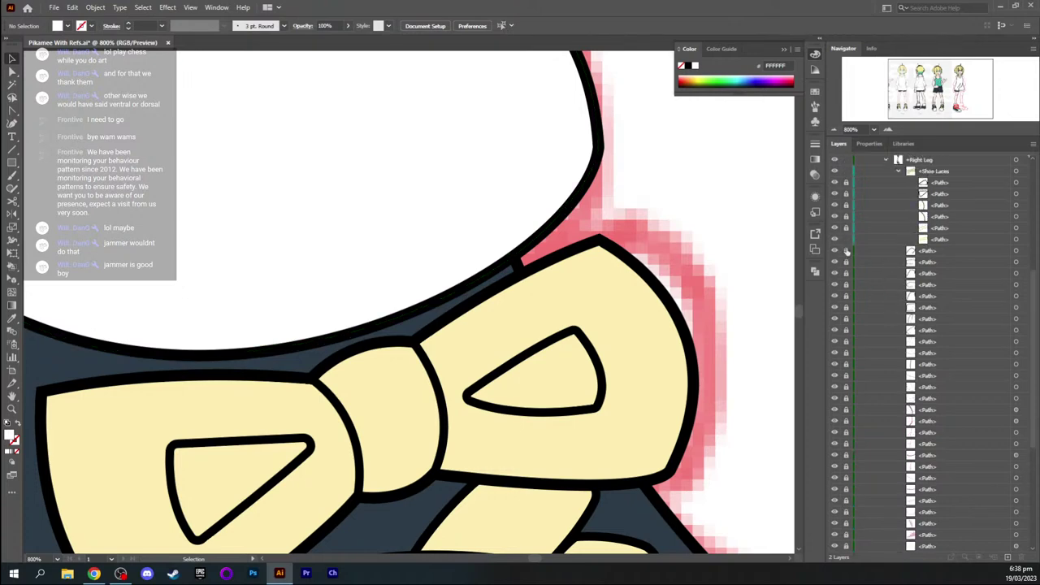
# Erase a small round hole in the cream bow fill inside each loop's inner opening
pyautogui.press('space')
pyautogui.moveTo(441, 295); pyautogui.dragTo(507, 191)
pyautogui.click(481, 284)
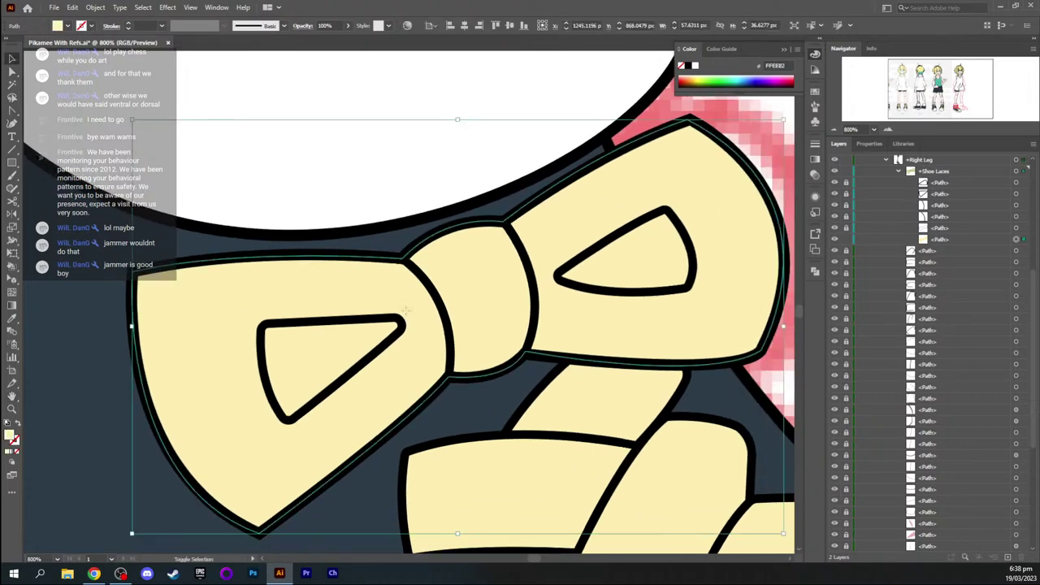
pyautogui.hotkey('shift', 'e')
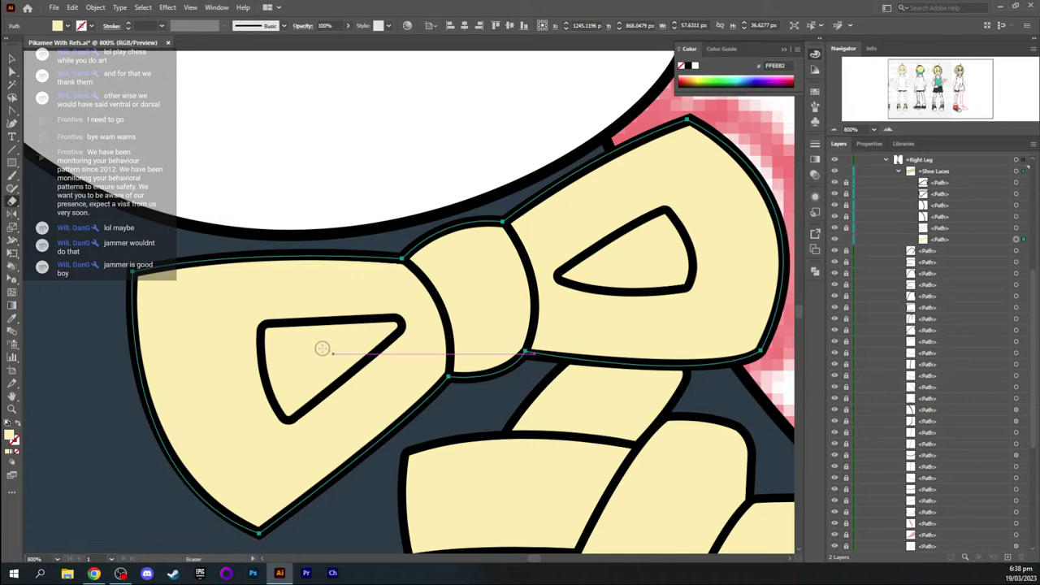
pyautogui.press('v')
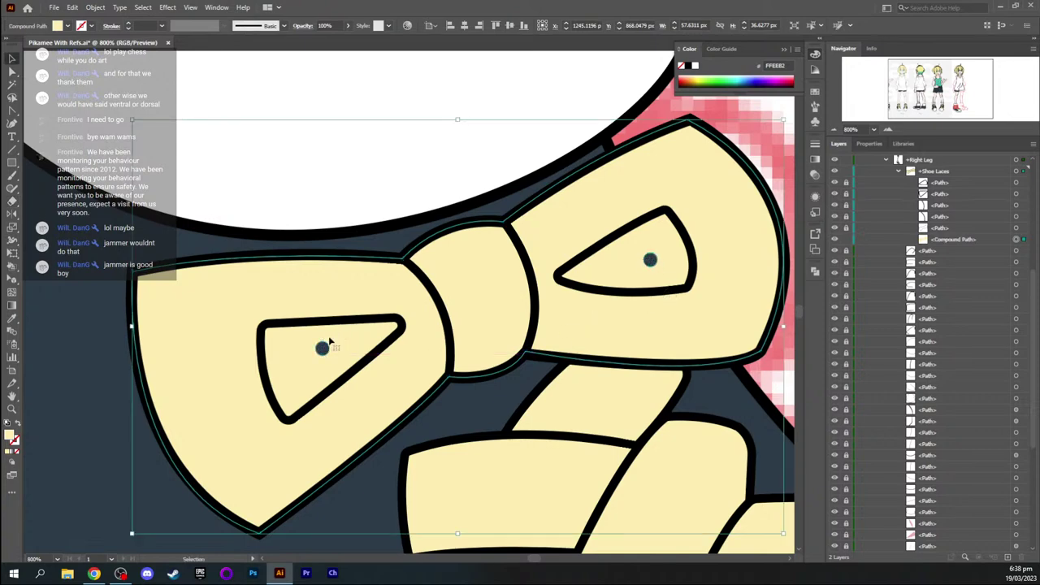
# Turn the round hole in the bow's left loop into a triangle with anchors at the inner outline's three corners, adding one for the third
pyautogui.press('a')
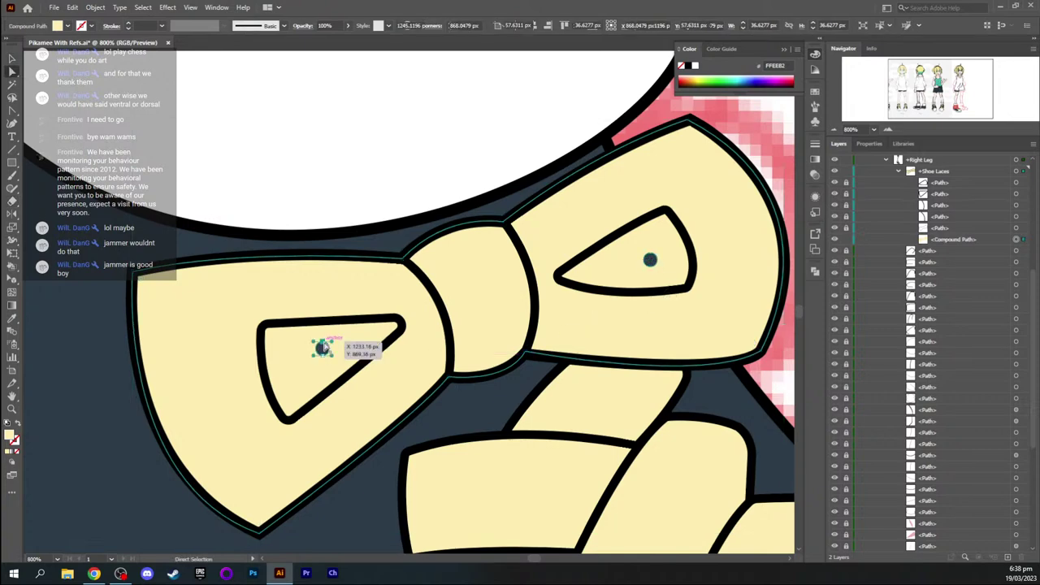
pyautogui.moveTo(301, 343); pyautogui.dragTo(259, 325)
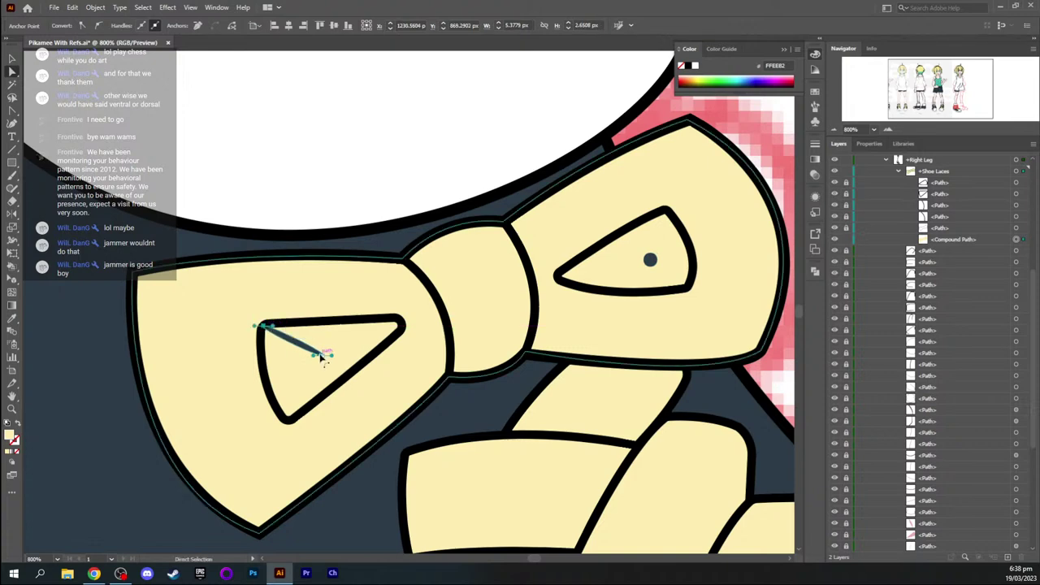
pyautogui.moveTo(323, 358); pyautogui.dragTo(296, 426)
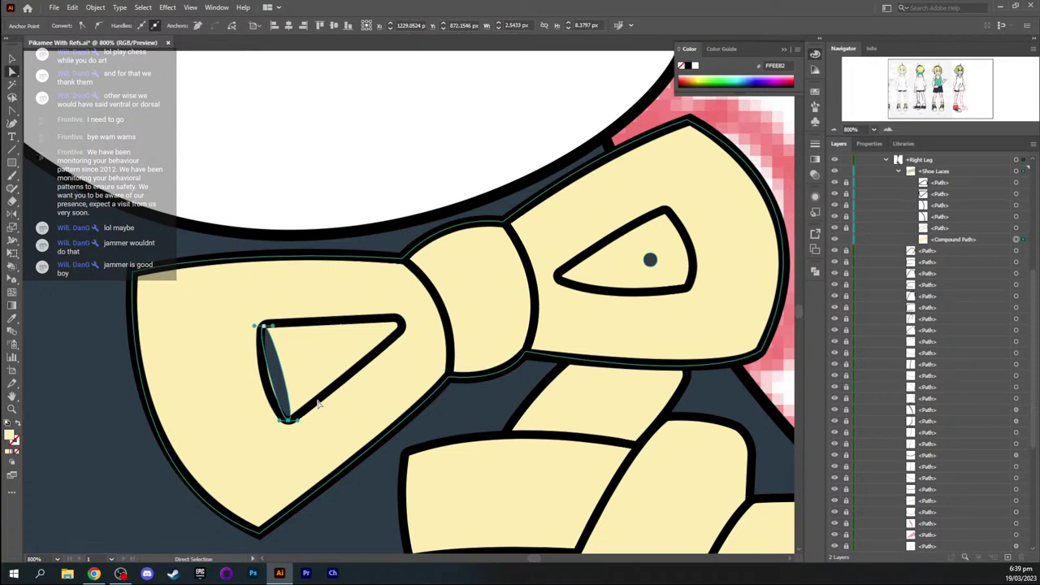
pyautogui.press('+')
pyautogui.click(282, 370)
pyautogui.press('a')
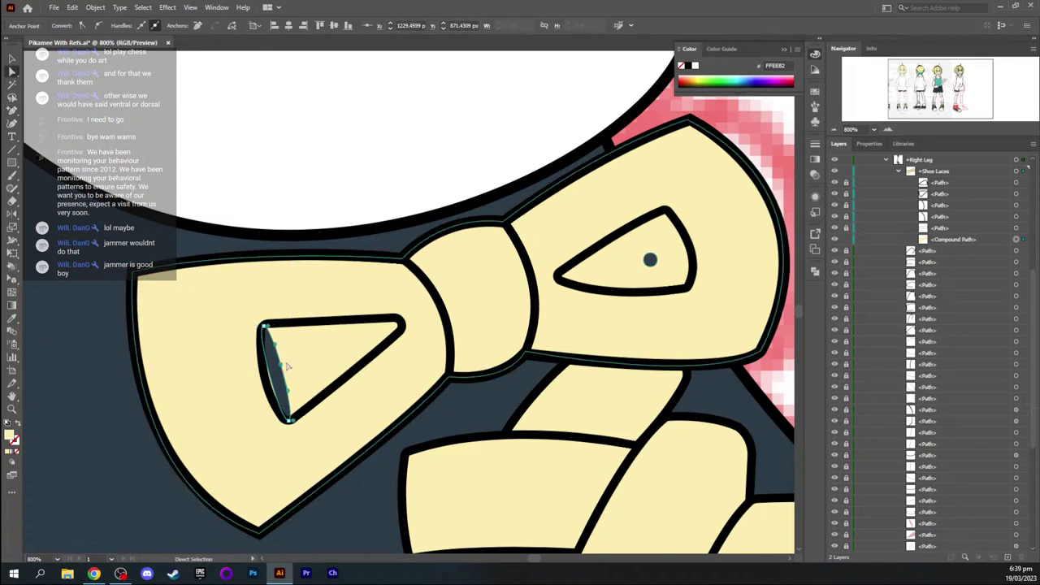
pyautogui.moveTo(283, 369); pyautogui.dragTo(393, 310)
pyautogui.hotkey('shift', 'c')
pyautogui.press('a')
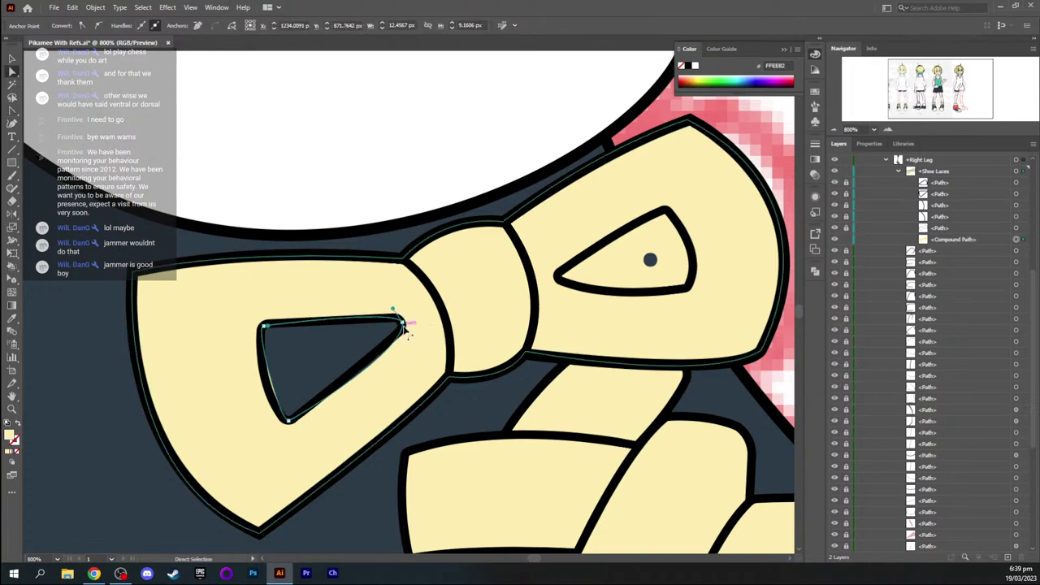
# Adjust the corner handles of the left loop's triangular hole so its outer side curves along the black inner outline
pyautogui.click(402, 323)
pyautogui.hotkey('shift', 'c')
pyautogui.click(409, 348)
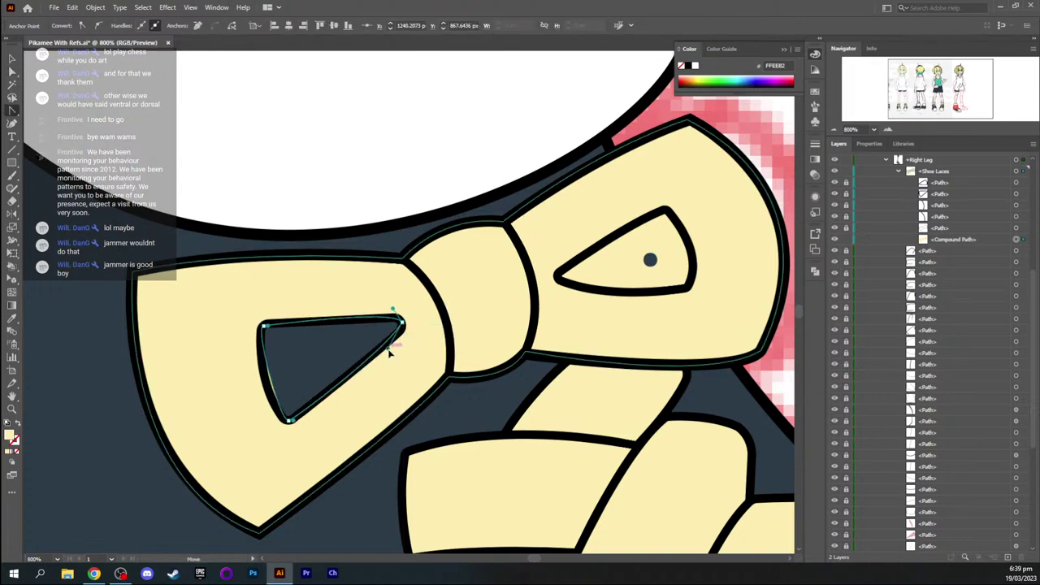
pyautogui.press('a')
pyautogui.click(263, 326)
pyautogui.click(258, 326)
pyautogui.hotkey('shift', 'c')
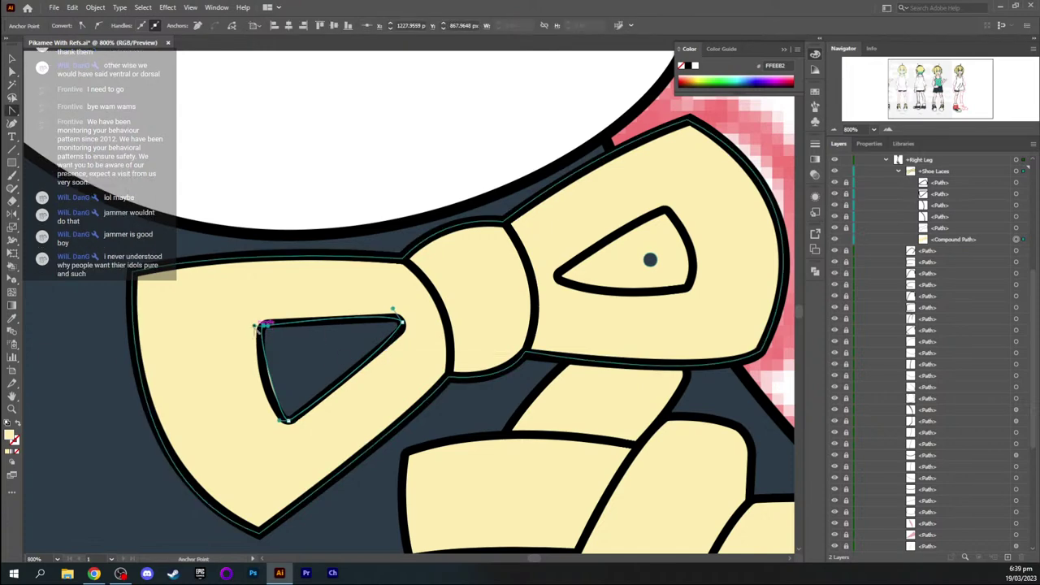
pyautogui.moveTo(256, 327); pyautogui.dragTo(249, 350)
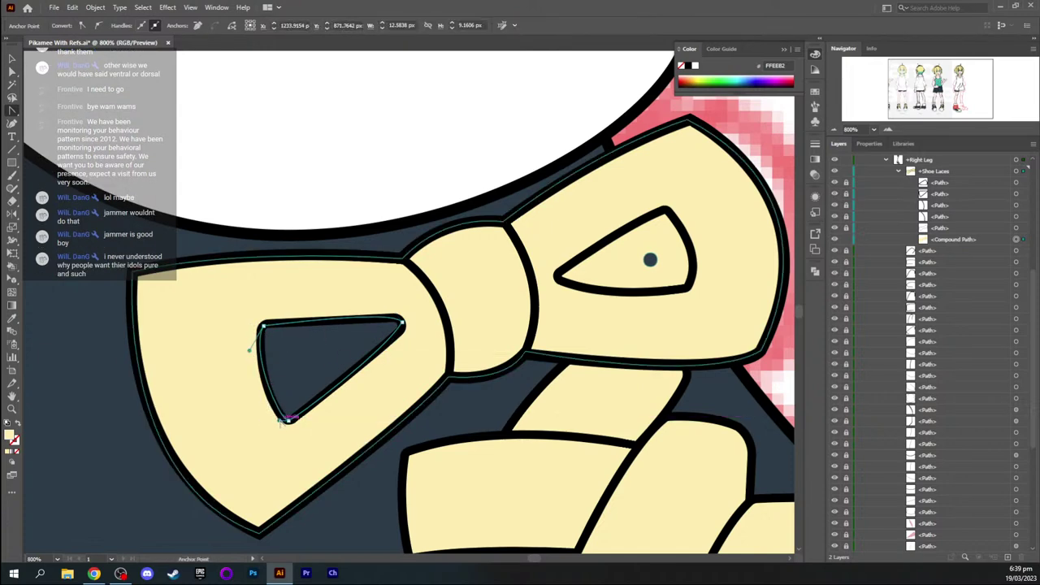
pyautogui.moveTo(288, 421); pyautogui.dragTo(277, 421)
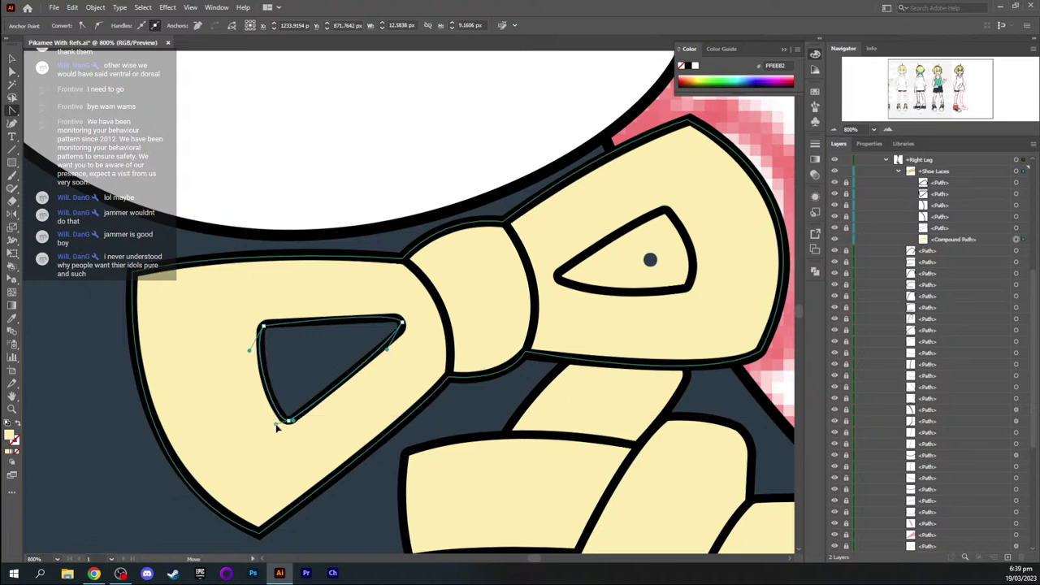
pyautogui.moveTo(250, 350); pyautogui.dragTo(251, 354)
# Refine the handles along the left hole's upper edge and at its tip nearest the knot so both stay under the black outline
pyautogui.press('a')
pyautogui.click(264, 327)
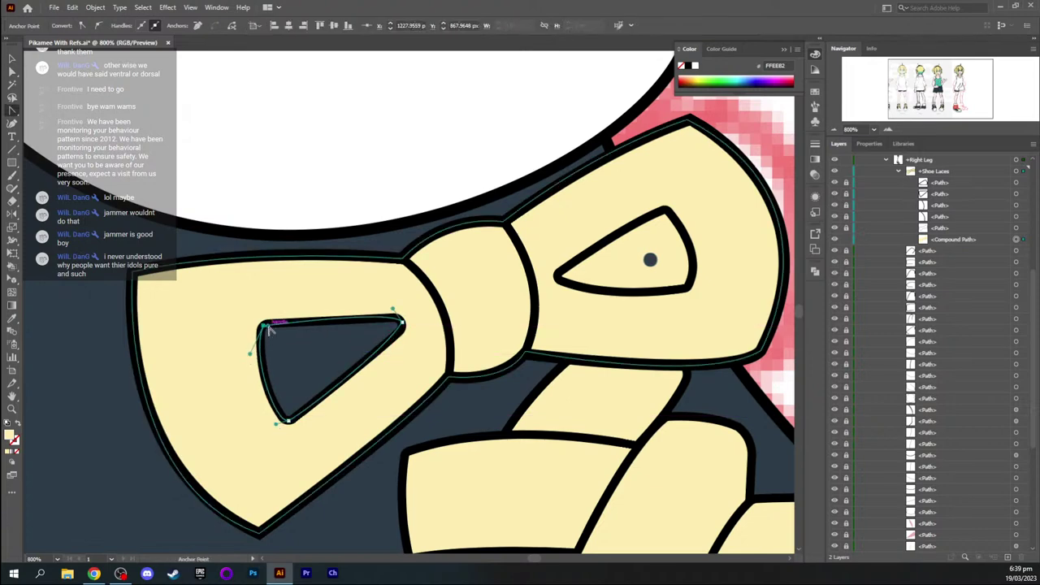
pyautogui.hotkey('shift', 'c')
pyautogui.moveTo(393, 311); pyautogui.dragTo(394, 316)
pyautogui.press('a')
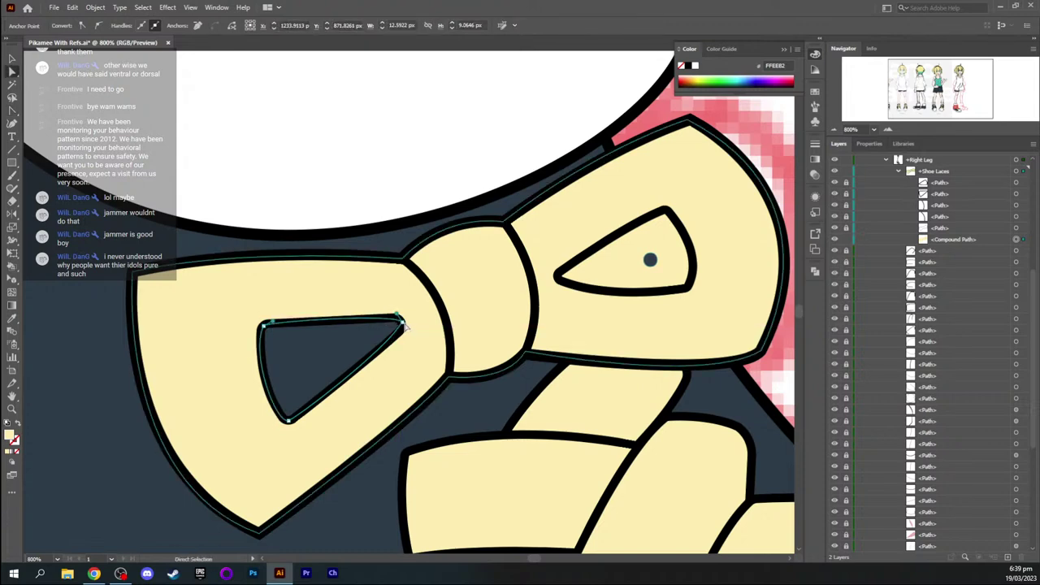
pyautogui.click(401, 322)
pyautogui.hotkey('shift', 'c')
pyautogui.moveTo(388, 349); pyautogui.dragTo(407, 336)
pyautogui.click(402, 328)
pyautogui.press('a')
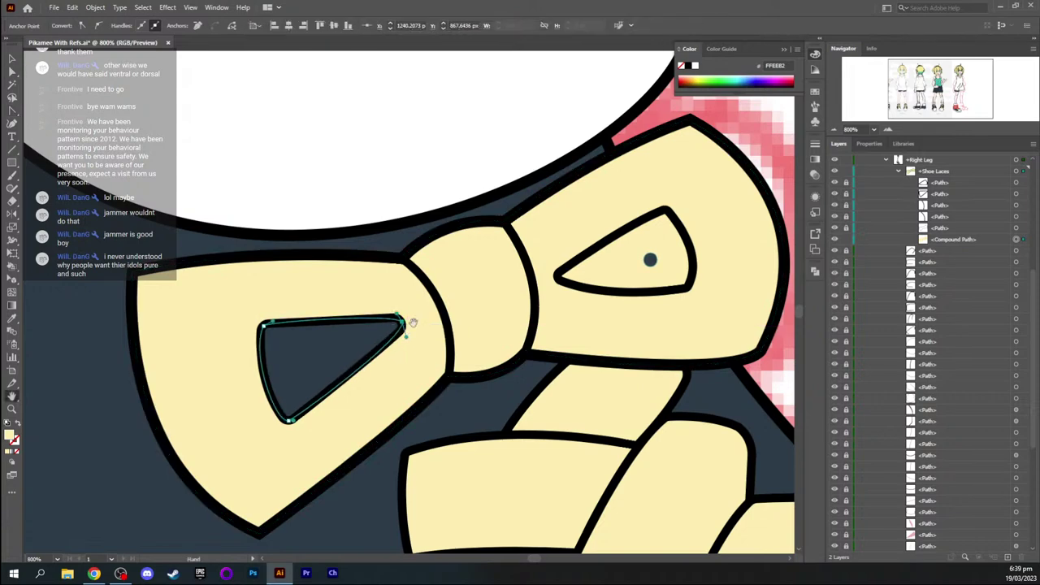
# Turn the round hole in the bow's right loop into a triangle, adding a third anchor and placing it at the tip nearest the knot
pyautogui.hscroll(5, 407, 325)
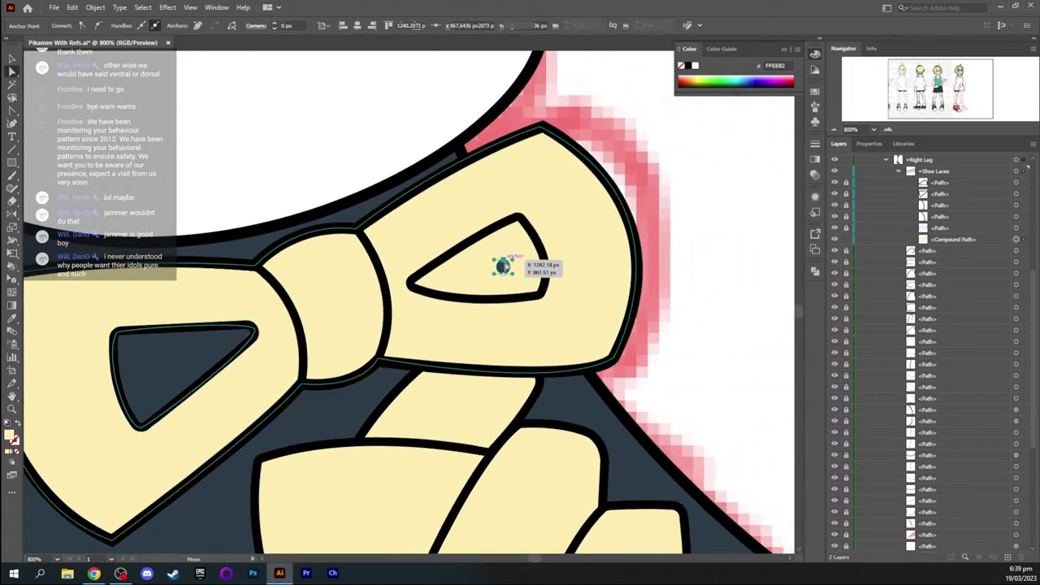
pyautogui.moveTo(503, 260); pyautogui.dragTo(520, 219)
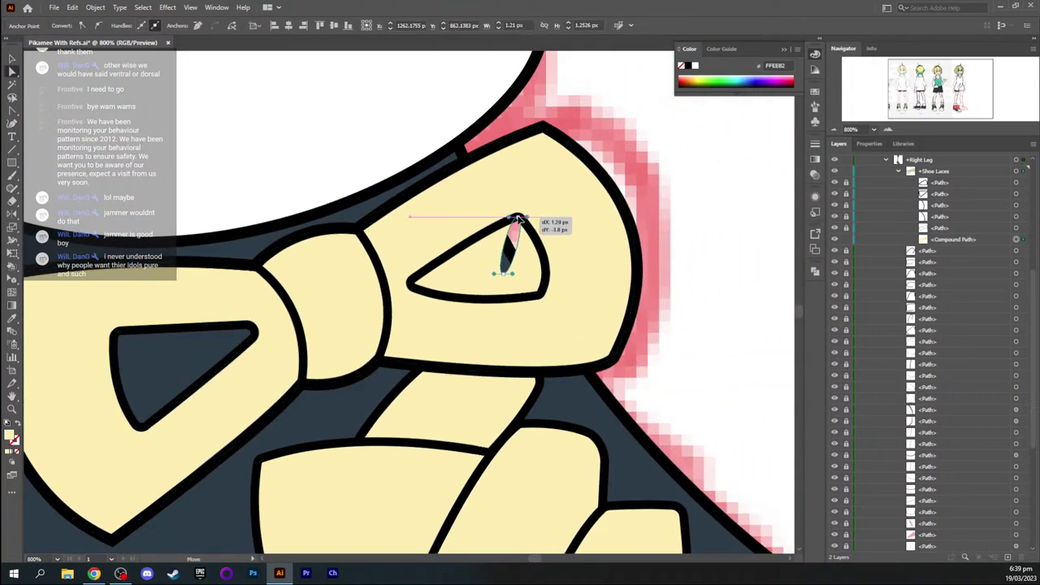
pyautogui.click(503, 274)
pyautogui.moveTo(504, 275); pyautogui.dragTo(539, 297)
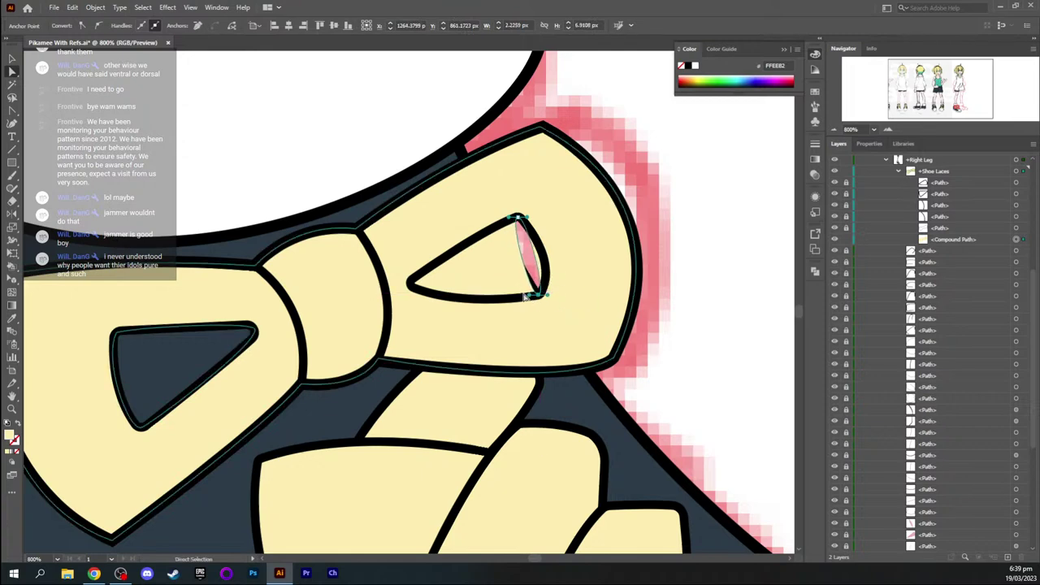
pyautogui.press('p')
pyautogui.press('a')
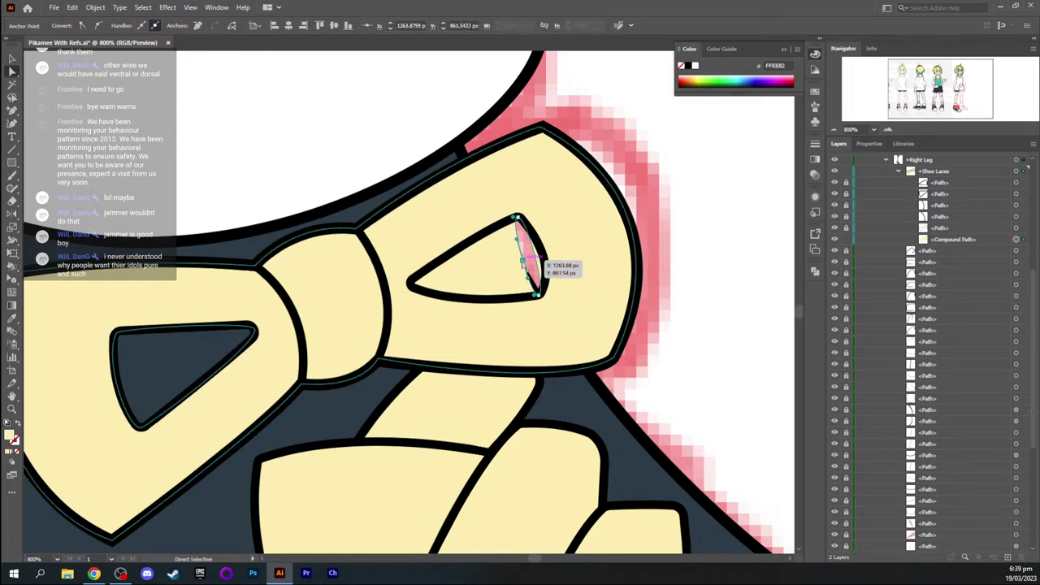
pyautogui.moveTo(524, 261); pyautogui.dragTo(455, 263)
pyautogui.hotkey('shift', 'c')
pyautogui.press('a')
# Bend the handles of the right loop's hole so its outer side and lower outer corner follow the black inner outline
pyautogui.click(517, 218)
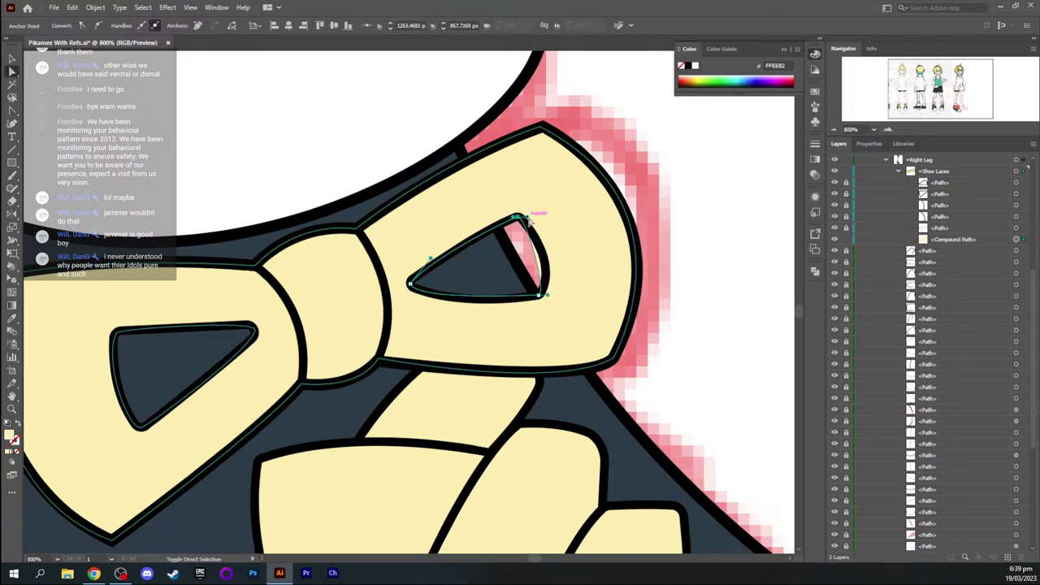
pyautogui.hotkey('shift', 'c')
pyautogui.moveTo(533, 223); pyautogui.dragTo(550, 239)
pyautogui.moveTo(543, 281)
pyautogui.mouseDown()
pyautogui.moveTo(550, 296)
pyautogui.moveTo(547, 286)
pyautogui.mouseUp()
pyautogui.press('a')
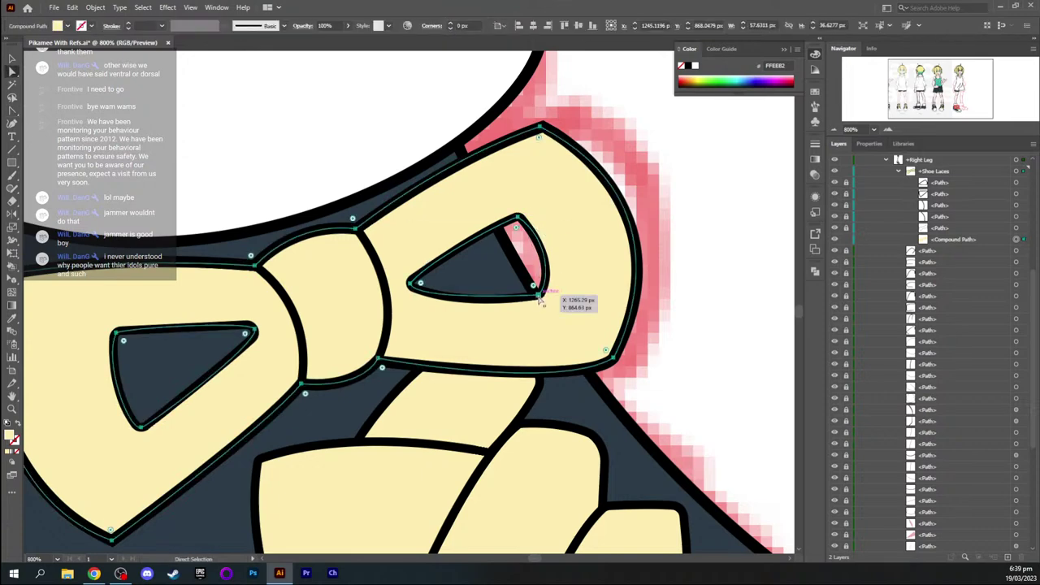
pyautogui.click(540, 295)
pyautogui.hotkey('shift', 'c')
pyautogui.moveTo(521, 303); pyautogui.dragTo(513, 304)
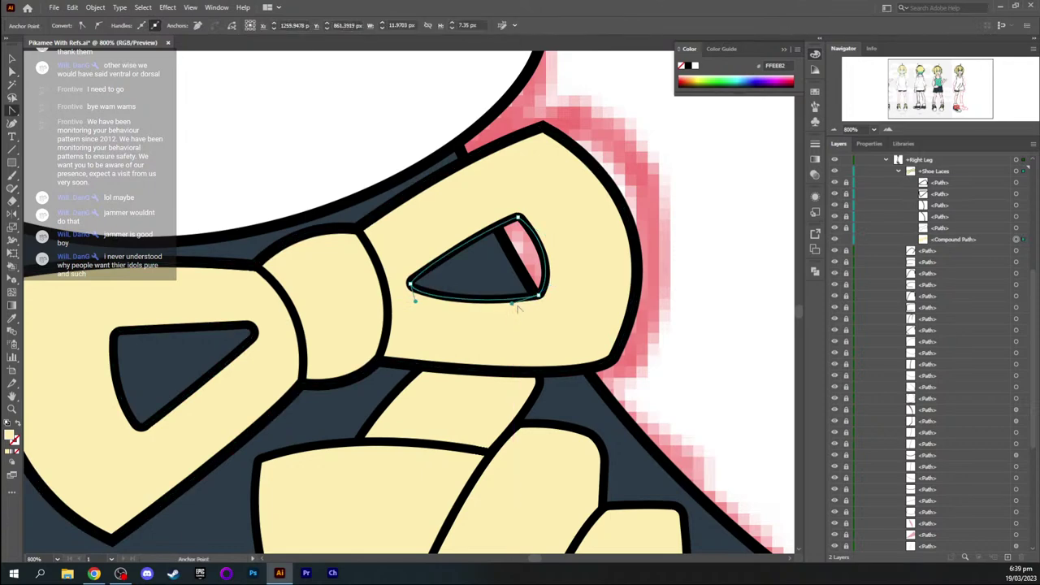
# Adjust both handles at the right hole's tip nearest the knot so its edges follow the outline, and deselect the fill
pyautogui.press('a')
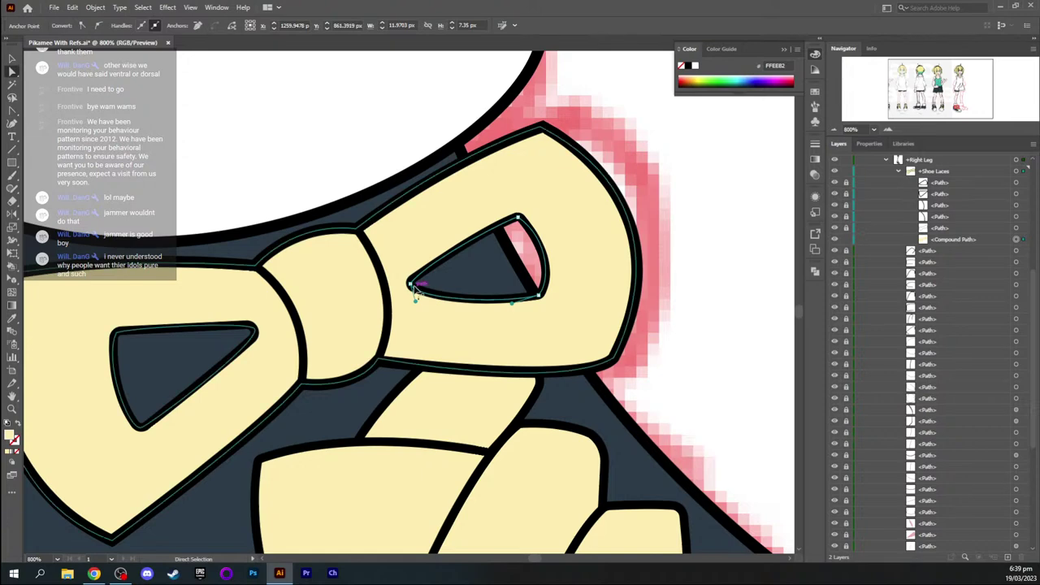
pyautogui.click(410, 284)
pyautogui.hotkey('shift', 'c')
pyautogui.moveTo(416, 302); pyautogui.dragTo(433, 300)
pyautogui.press('a')
pyautogui.click(410, 283)
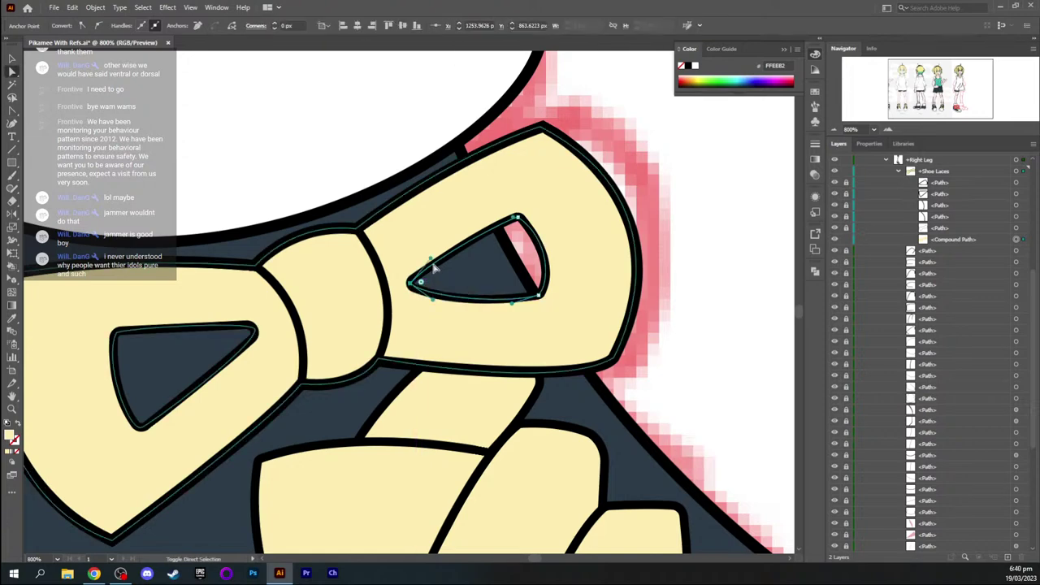
pyautogui.hotkey('shift', 'c')
pyautogui.moveTo(430, 260); pyautogui.dragTo(448, 249)
pyautogui.press('v')
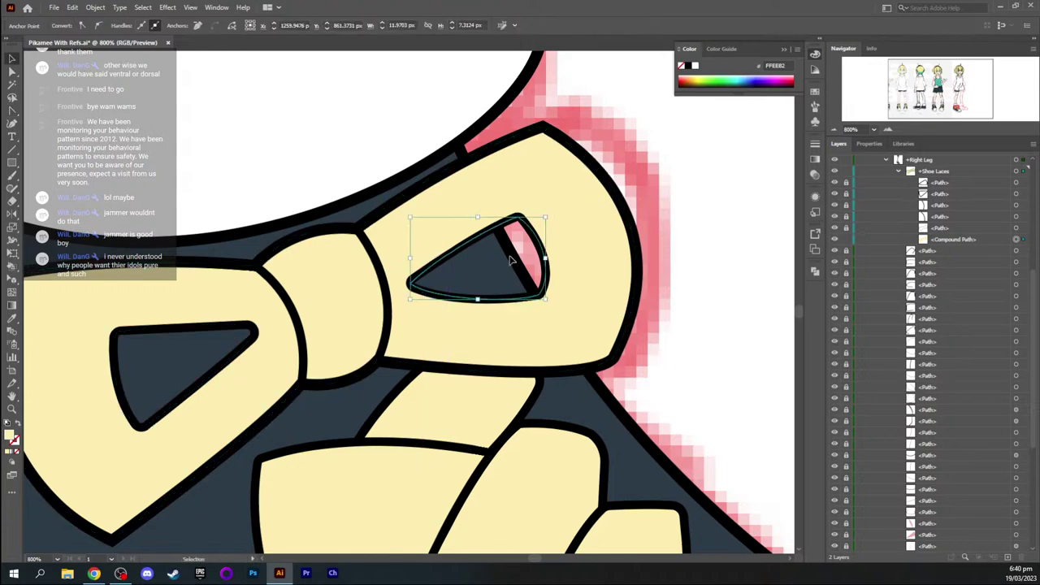
pyautogui.click(518, 281)
# Unlock the individual Shoe Laces paths, then collapse the Shoe Laces group and lock it as a whole
pyautogui.hotkey('ctrl', '-')
pyautogui.hotkey('ctrl', '-')
pyautogui.hotkey('ctrl', '-')
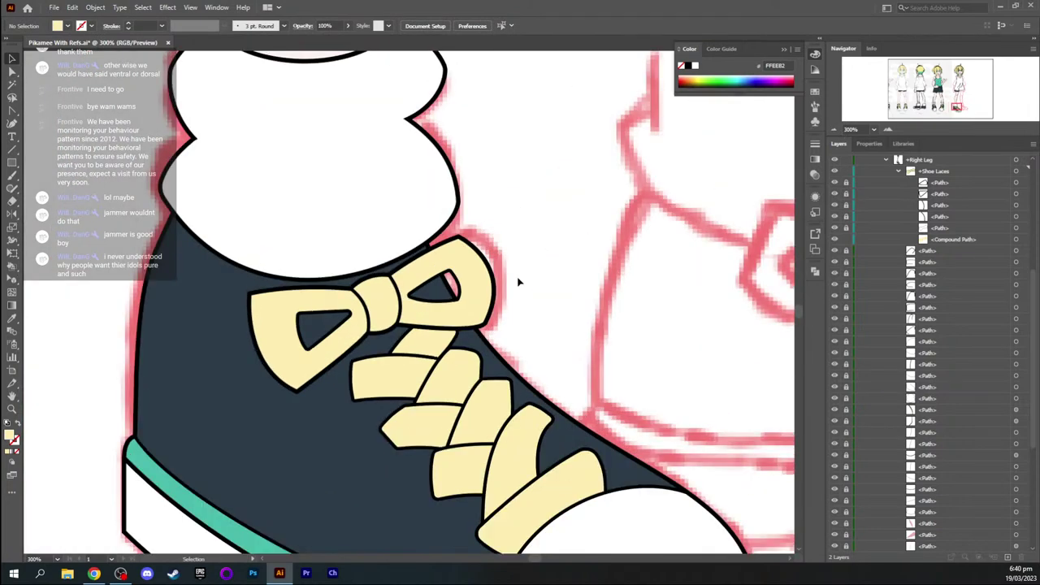
pyautogui.press('space')
pyautogui.moveTo(375, 302); pyautogui.dragTo(413, 290)
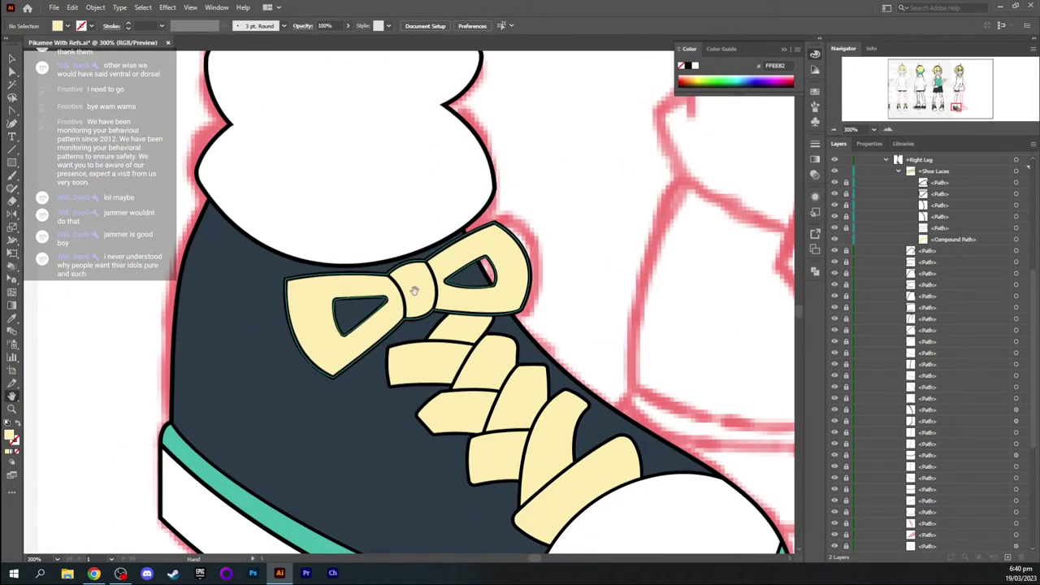
pyautogui.hotkey('ctrl', '-')
pyautogui.hotkey('ctrl', '-')
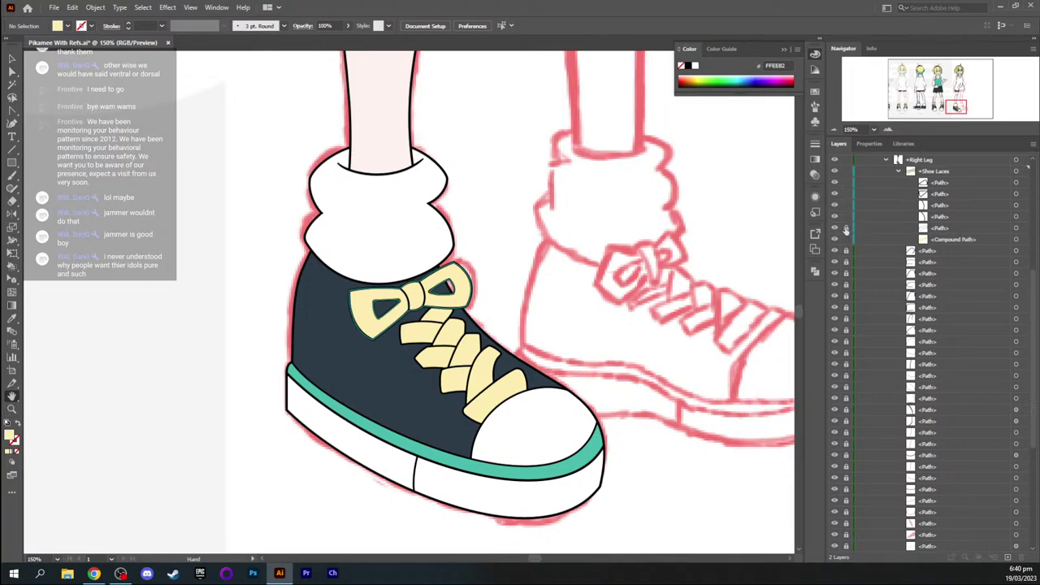
pyautogui.click(897, 171)
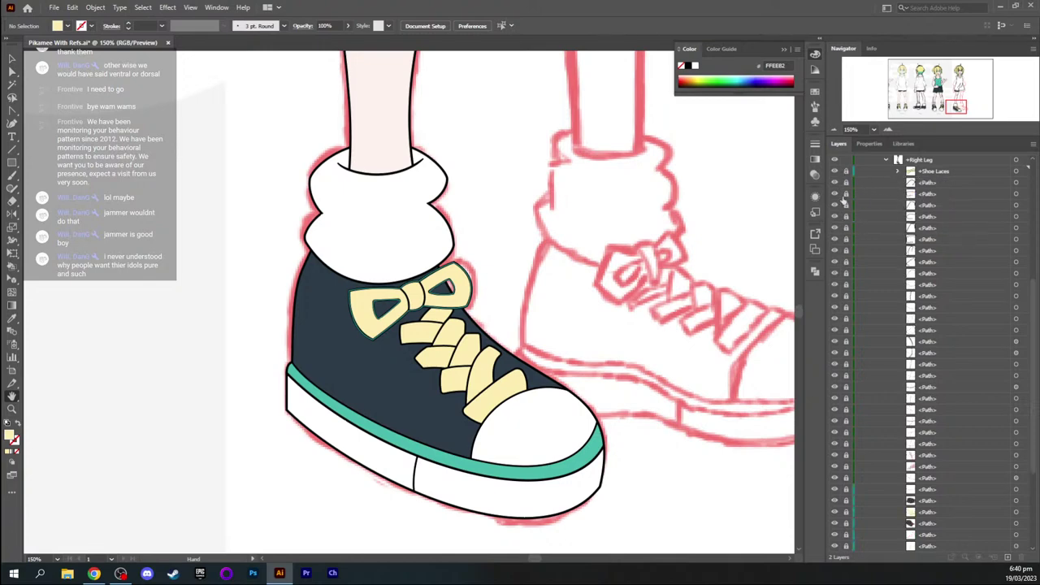
pyautogui.press('v')
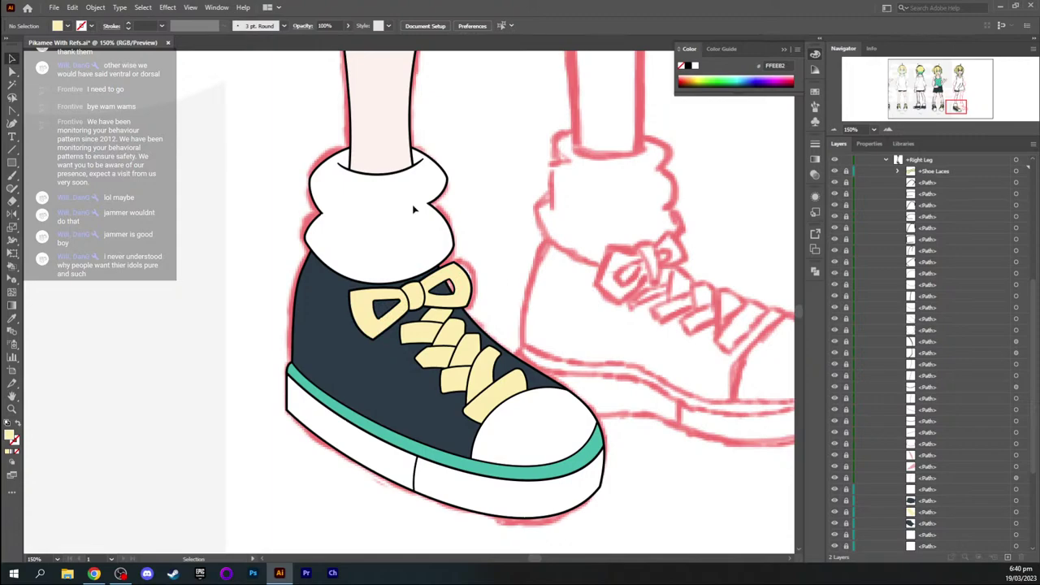
# Save the Pikamee document
pyautogui.click(72, 7)
pyautogui.moveTo(54, 7)
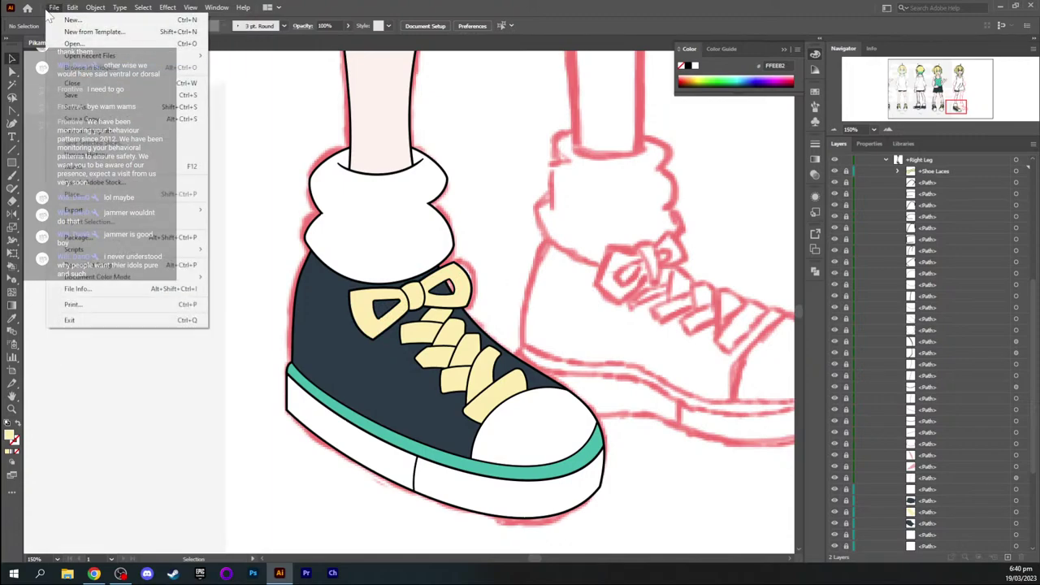
pyautogui.click(71, 96)
# Examine the reference images of the character's shoes and compare them with the coloured right shoe and the left shoe sketch
pyautogui.hscroll(-10, 500, 258)
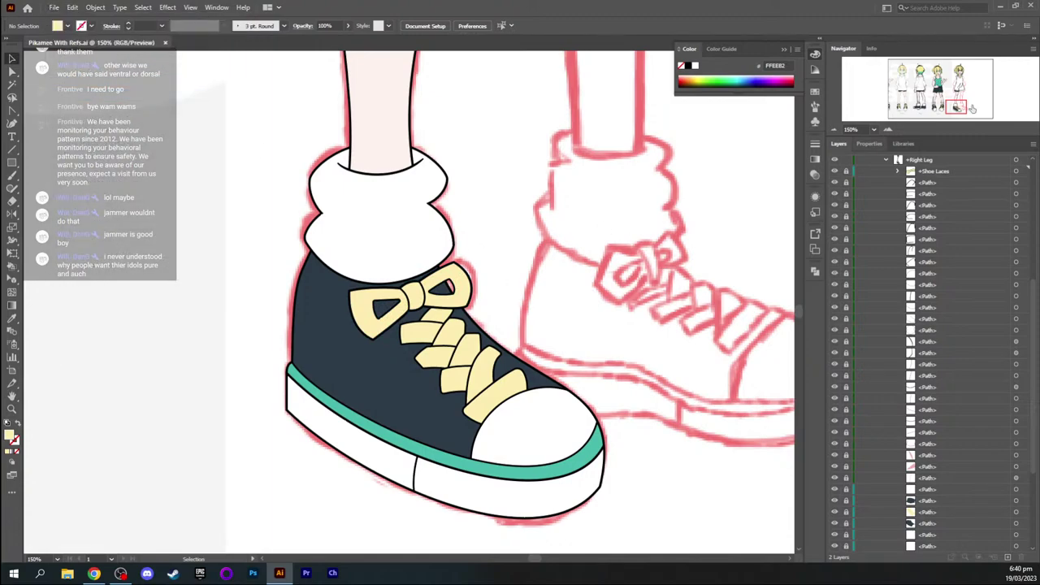
pyautogui.hscroll(-8, 500, 258)
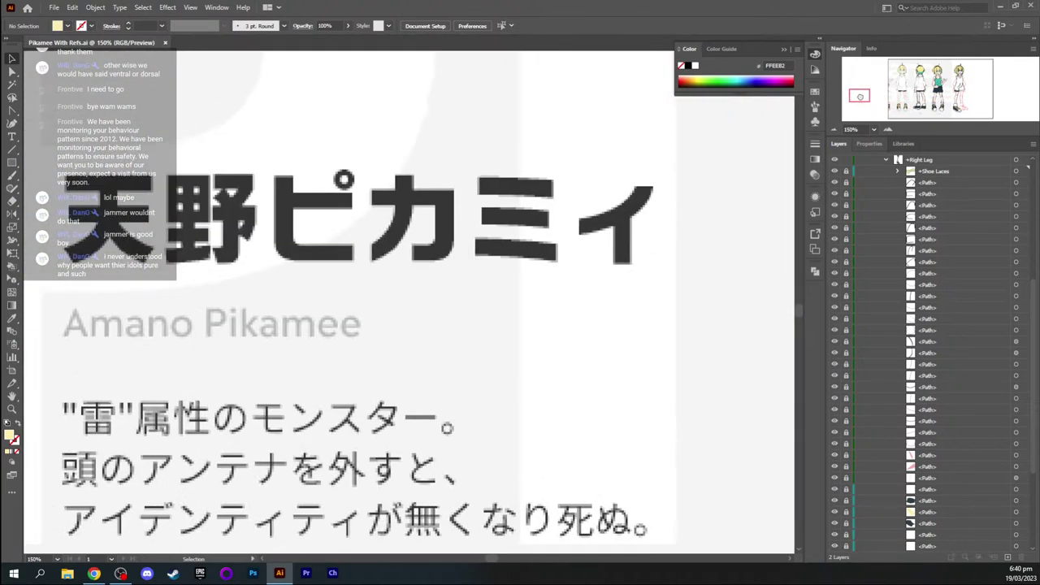
pyautogui.moveTo(861, 97); pyautogui.dragTo(959, 109)
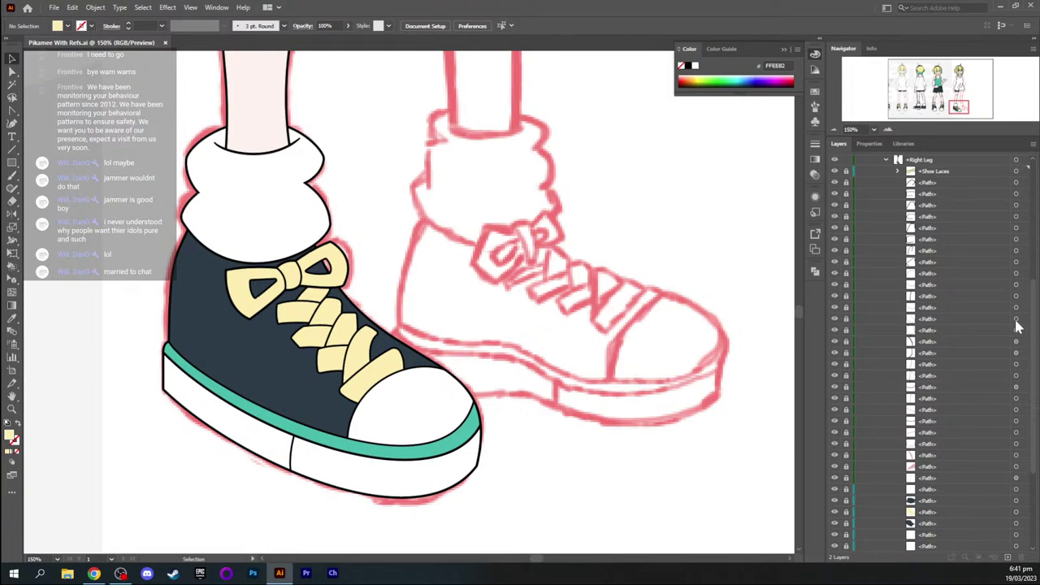
pyautogui.moveTo(960, 106)
pyautogui.mouseDown()
pyautogui.moveTo(903, 105)
pyautogui.moveTo(856, 83)
pyautogui.moveTo(921, 101)
pyautogui.moveTo(934, 116)
pyautogui.moveTo(959, 108)
pyautogui.moveTo(904, 104)
pyautogui.mouseUp()
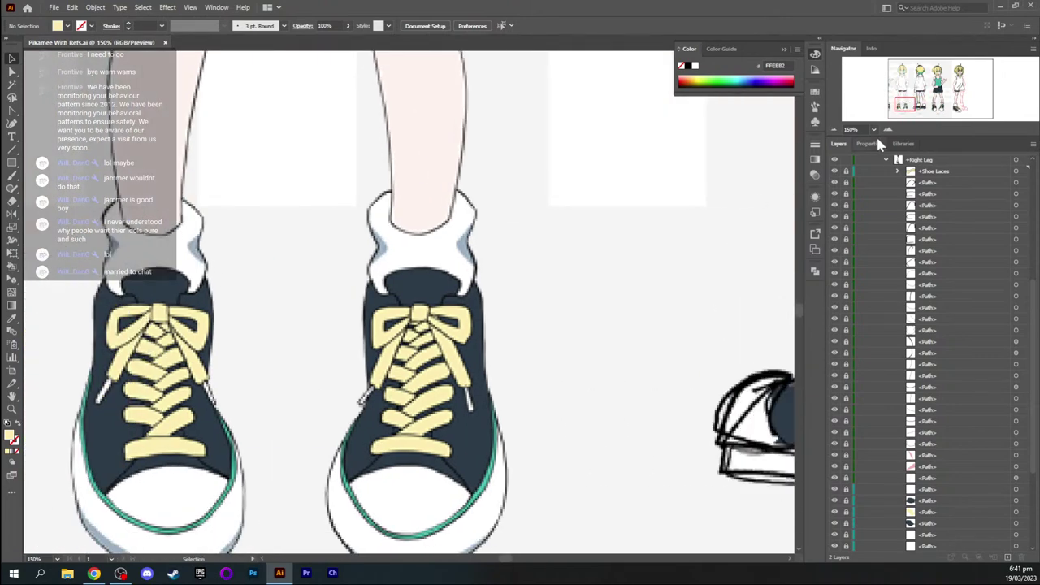
pyautogui.moveTo(906, 104); pyautogui.dragTo(857, 86)
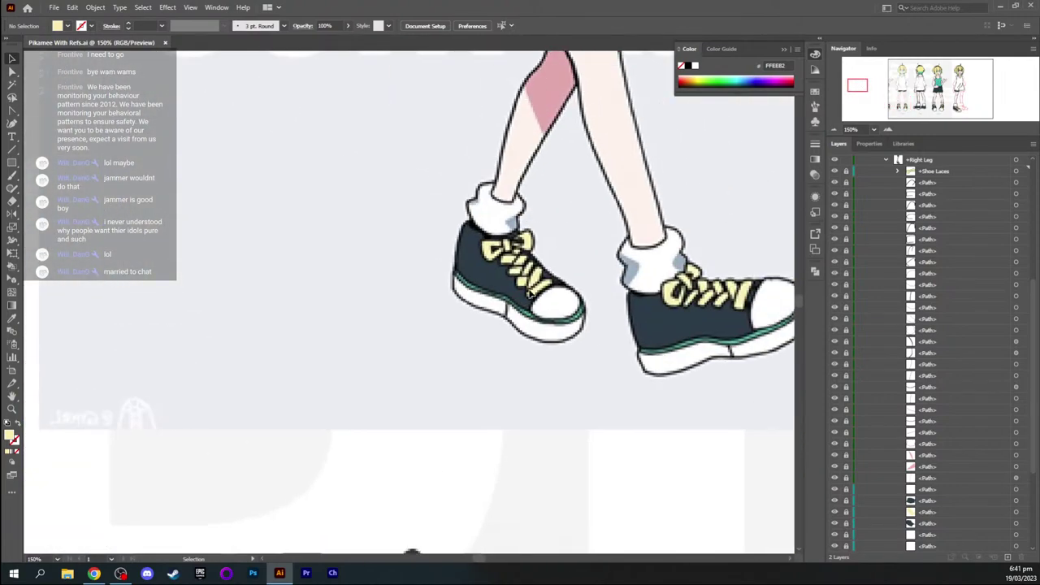
pyautogui.moveTo(863, 84); pyautogui.dragTo(955, 108)
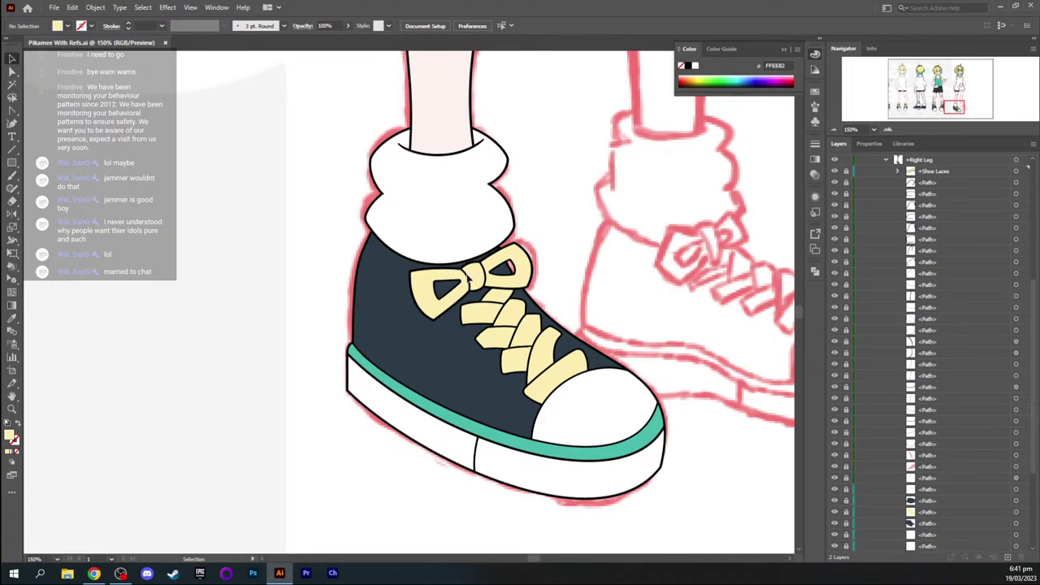
pyautogui.moveTo(955, 108); pyautogui.dragTo(959, 106)
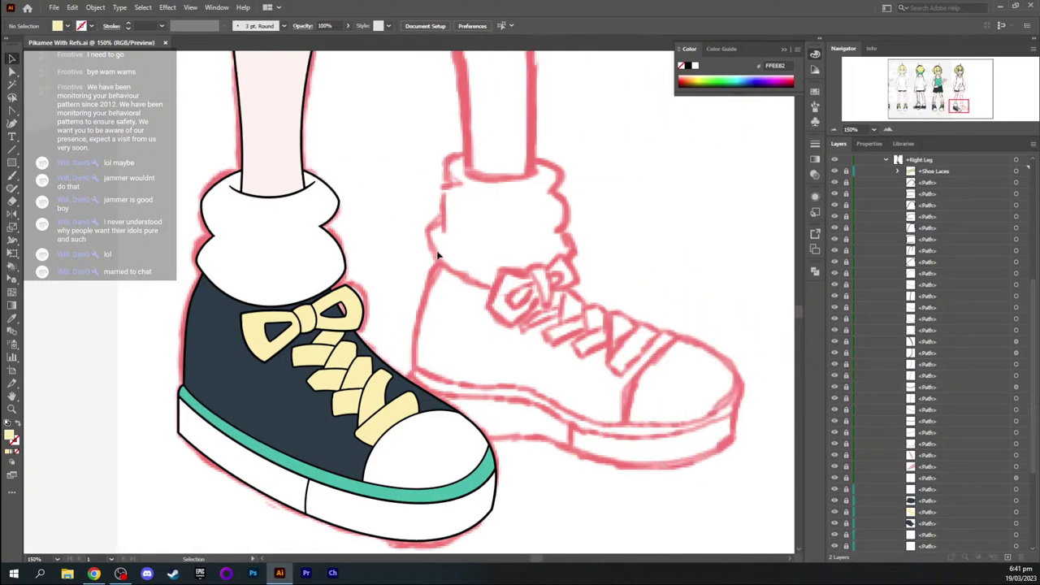
# Unlock the individual Right Leg paths, then collapse the Right Leg group and lock it as a whole
pyautogui.hotkey('ctrl', '-')
pyautogui.hotkey('ctrl', '-')
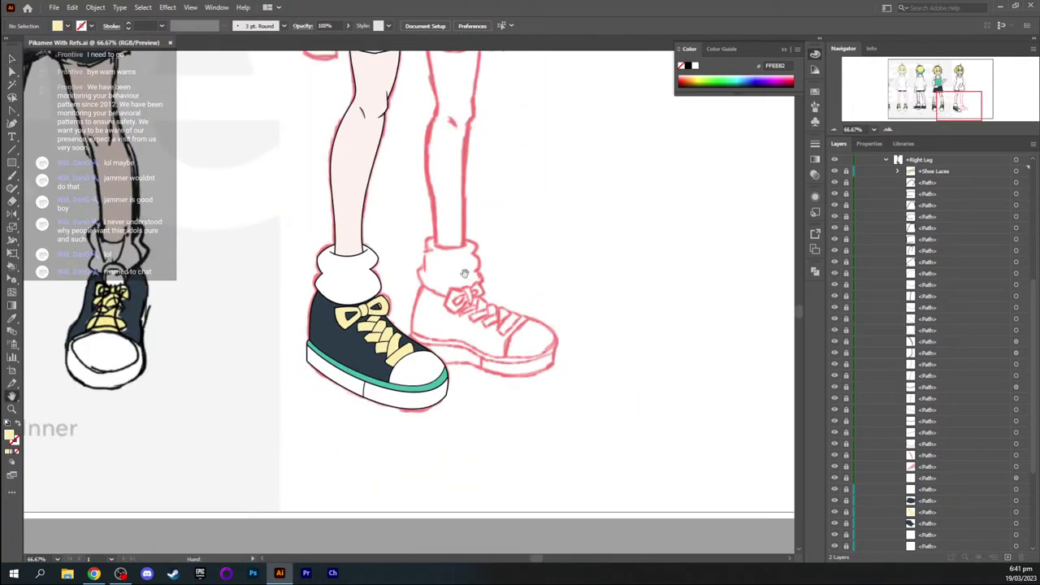
pyautogui.moveTo(486, 213); pyautogui.dragTo(473, 299)
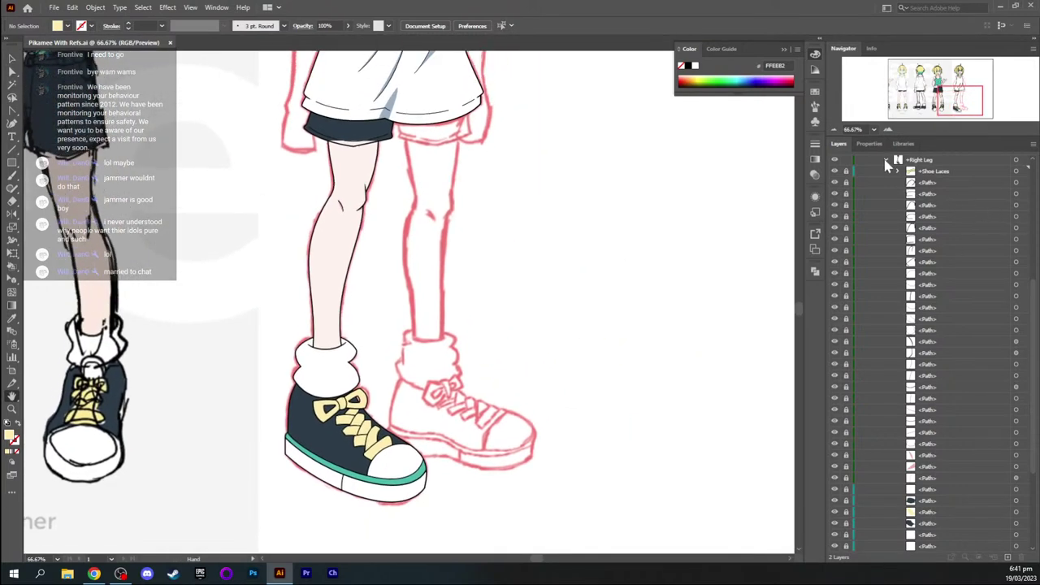
pyautogui.moveTo(846, 172); pyautogui.dragTo(851, 494)
pyautogui.scroll(-3, 883, 435)
pyautogui.moveTo(846, 399); pyautogui.dragTo(847, 466)
pyautogui.scroll(4, 905, 325)
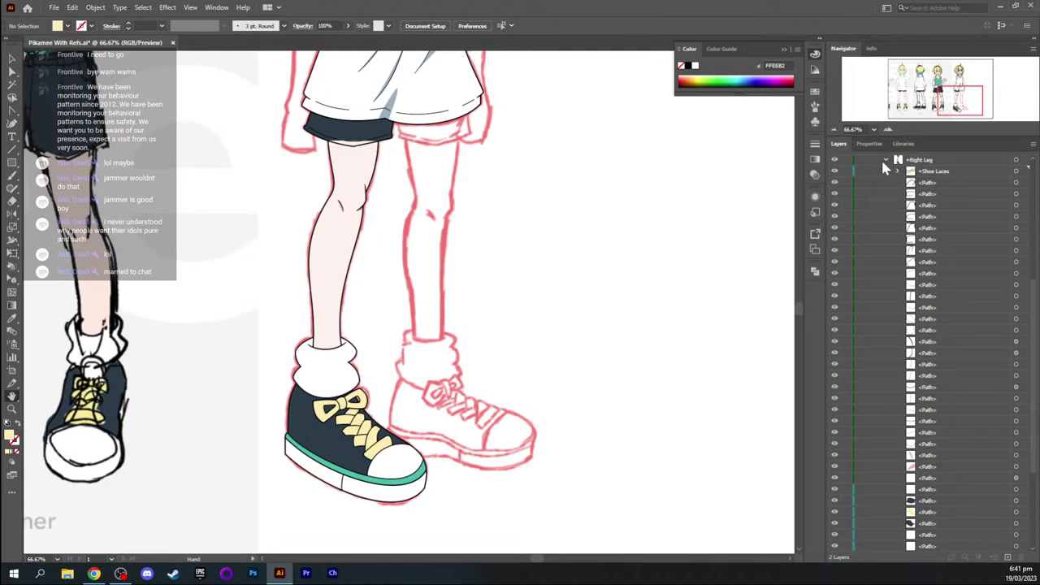
pyautogui.click(885, 160)
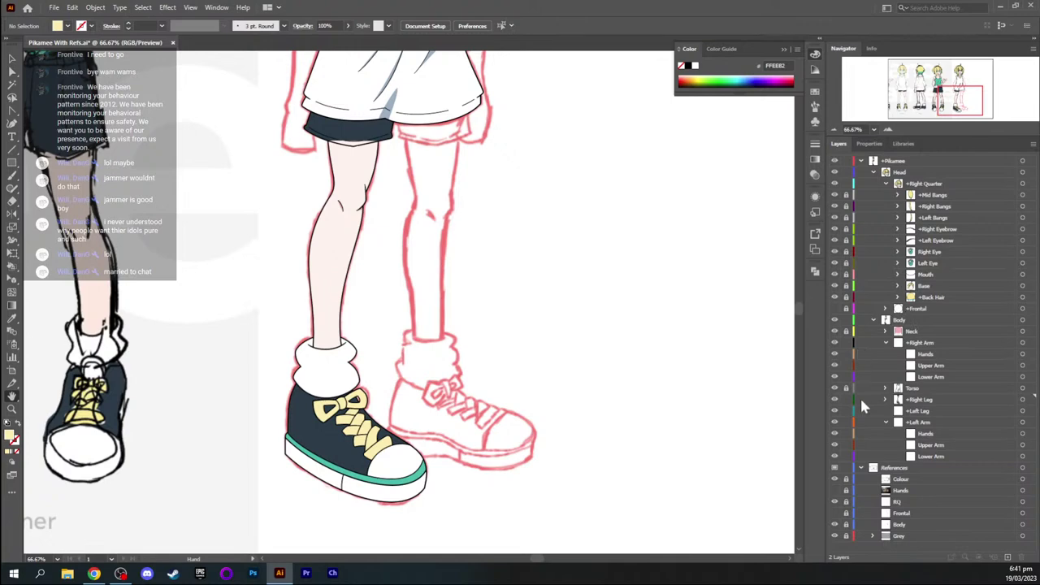
pyautogui.moveTo(404, 301); pyautogui.dragTo(421, 357)
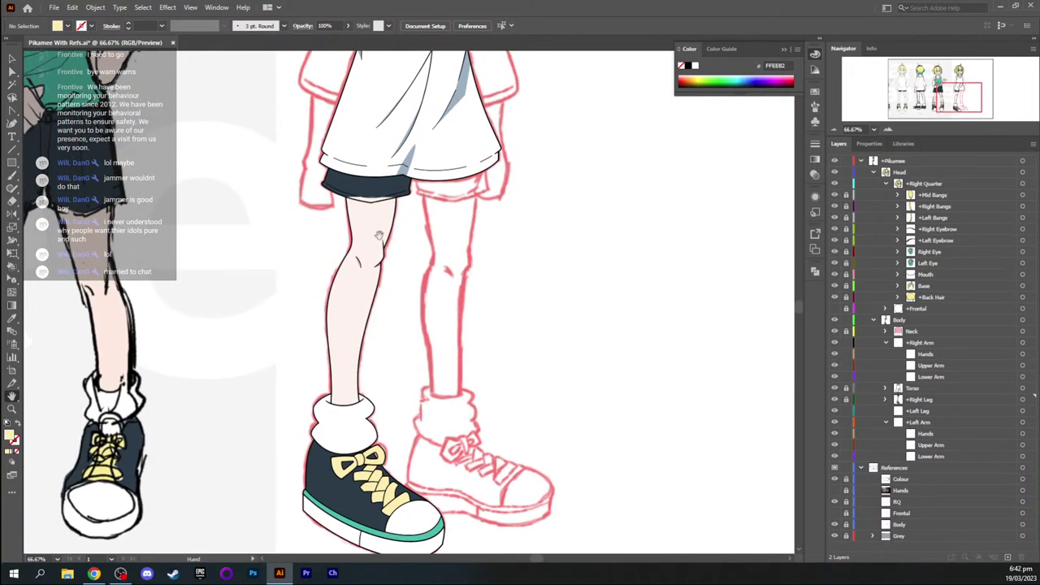
pyautogui.moveTo(378, 235); pyautogui.dragTo(415, 259)
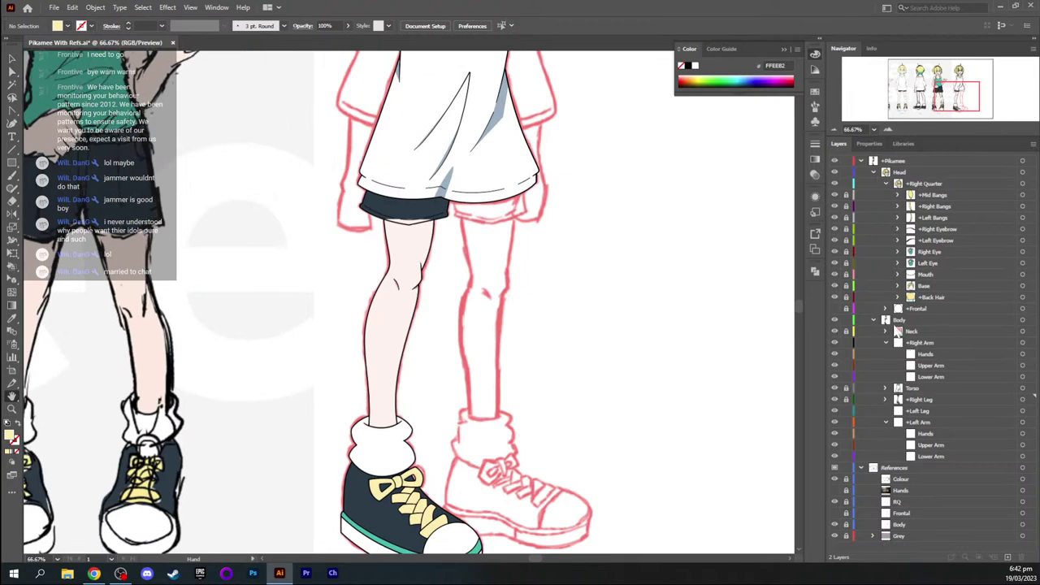
pyautogui.press('v')
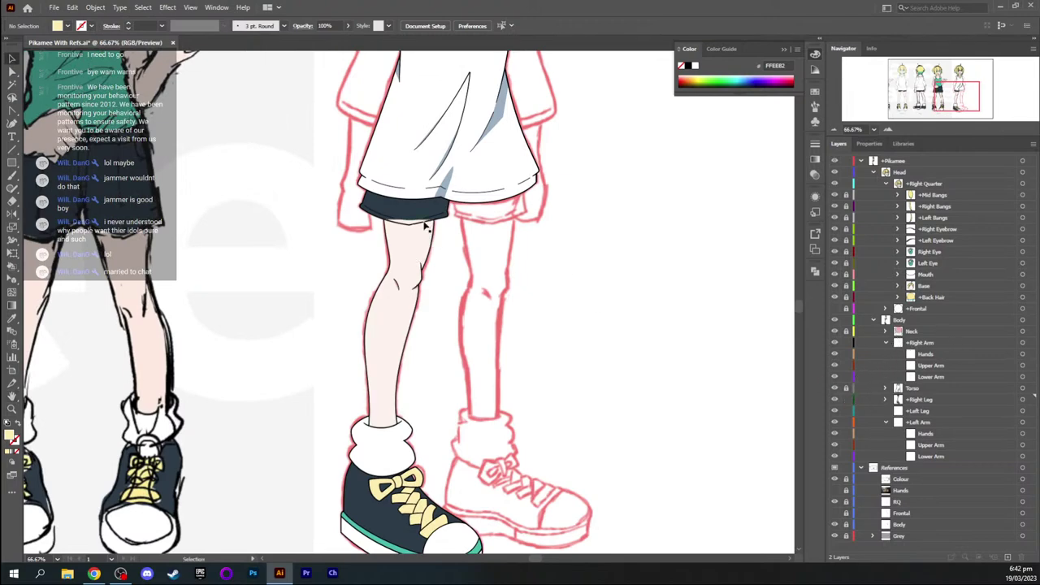
pyautogui.click(422, 213)
pyautogui.press('a')
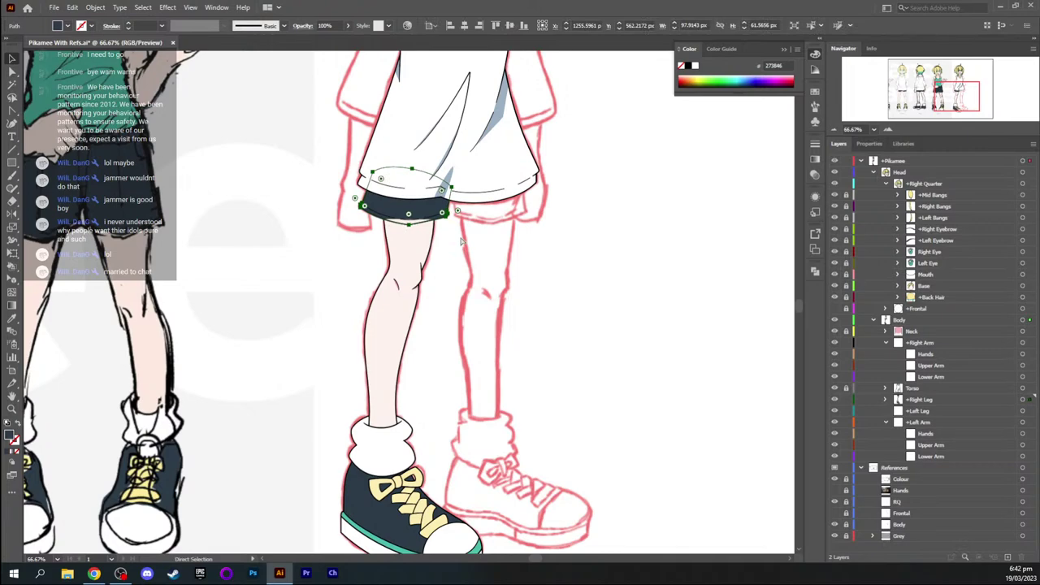
pyautogui.press('v')
pyautogui.click(660, 294)
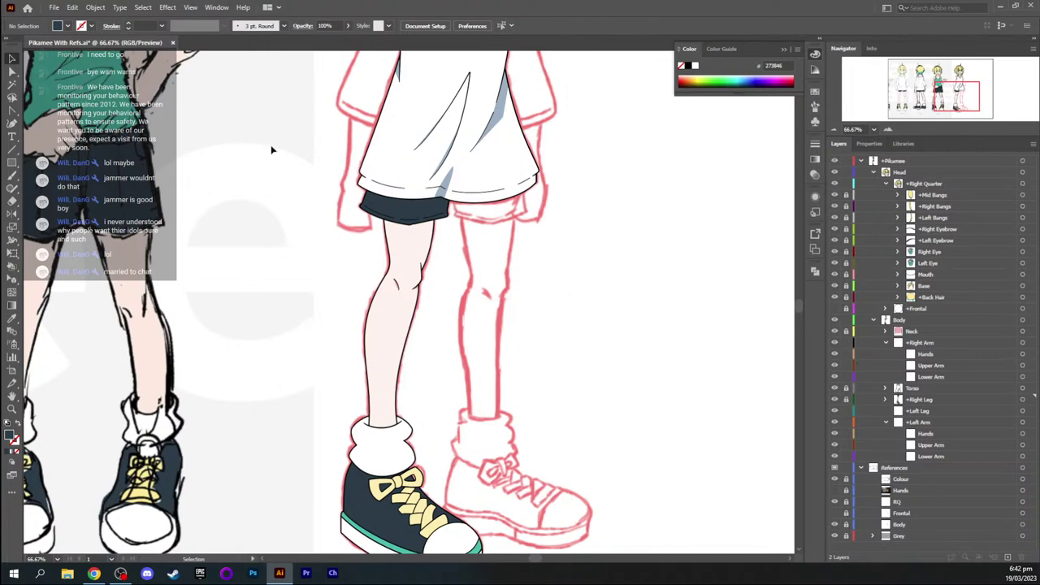
# Save the Pikamee document
pyautogui.click(53, 7)
pyautogui.click(344, 259)
# Examine the left leg sketch from the shoe up to the shorts and compare it with the finished right leg
pyautogui.press('h')
pyautogui.moveTo(450, 283); pyautogui.dragTo(430, 276)
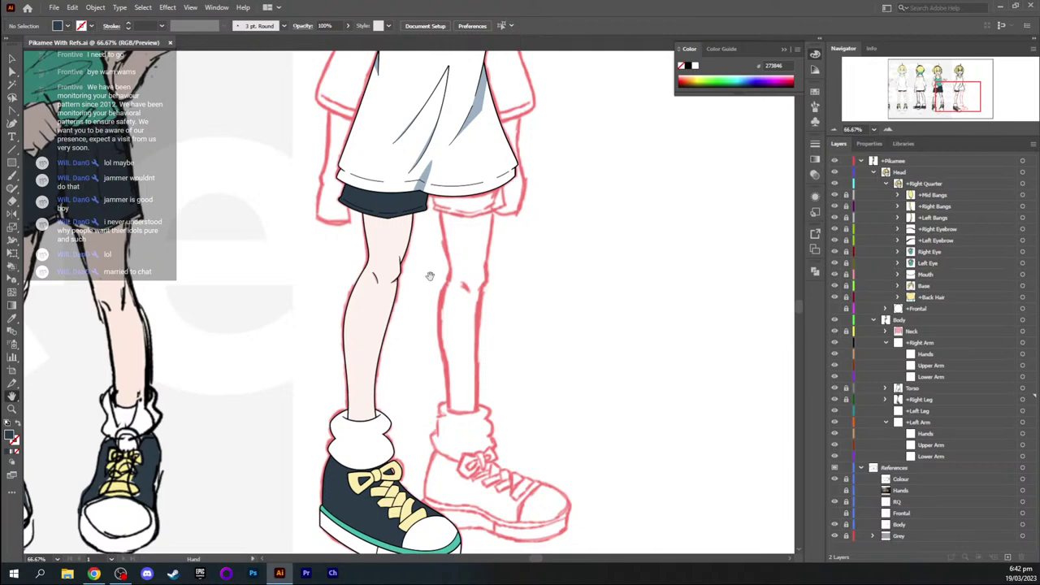
pyautogui.moveTo(446, 338); pyautogui.dragTo(409, 305)
pyautogui.scroll(3, 381, 275)
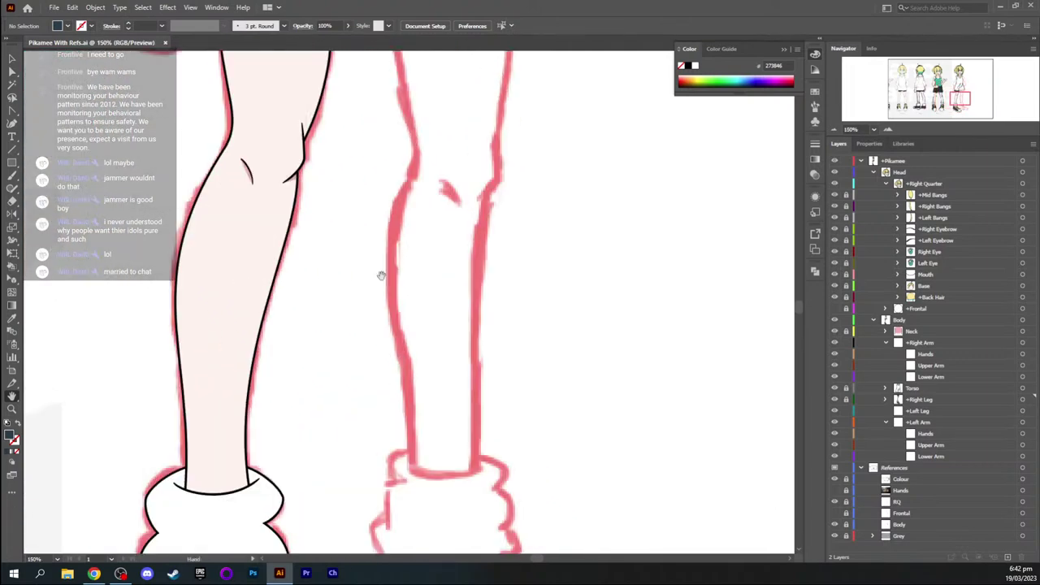
pyautogui.scroll(3, 350, 225)
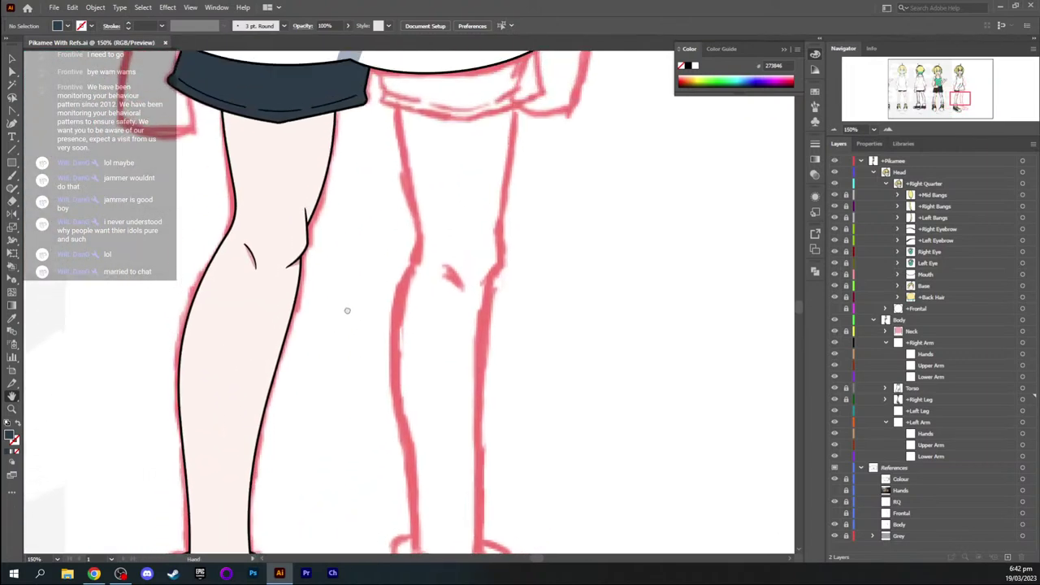
pyautogui.moveTo(381, 365); pyautogui.dragTo(340, 207)
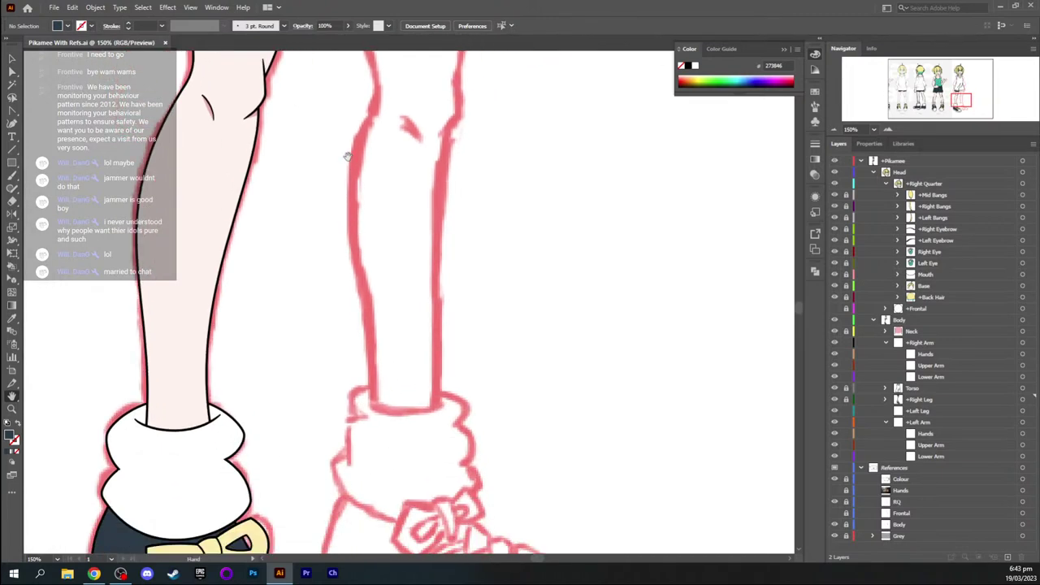
pyautogui.scroll(-3, 346, 228)
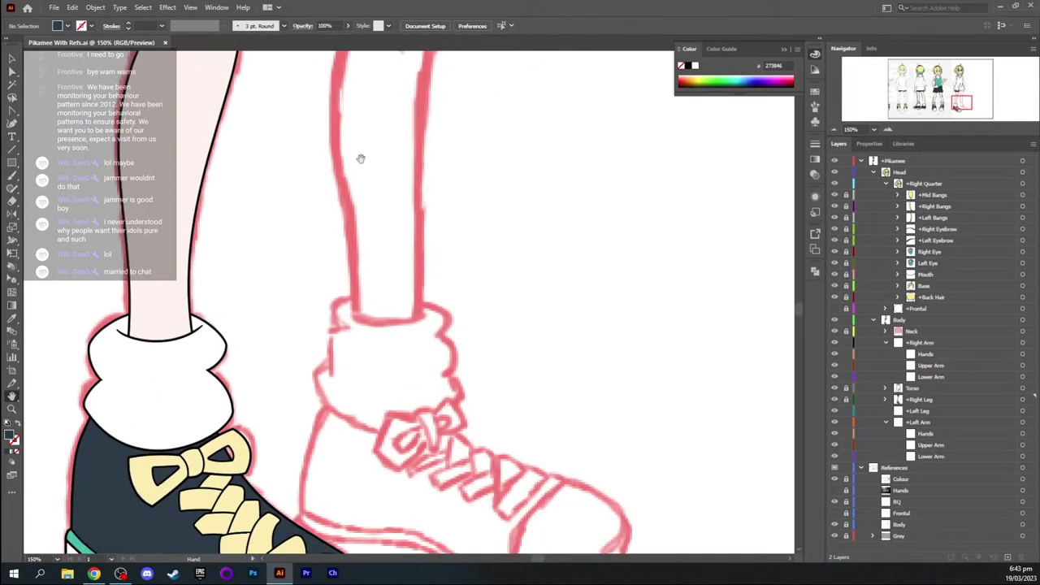
pyautogui.scroll(11, 360, 158)
pyautogui.scroll(5, 378, 355)
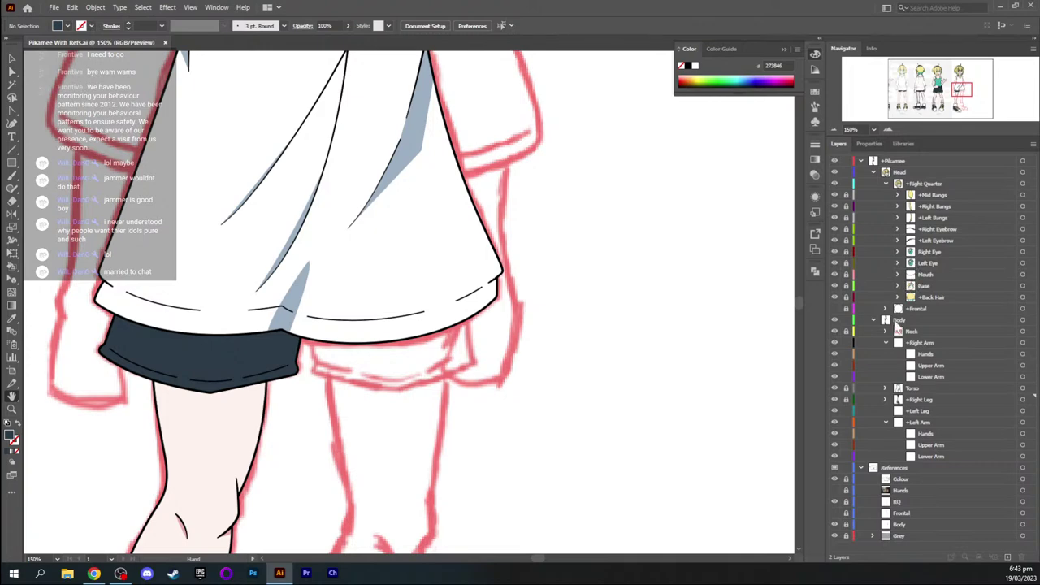
# Hide the Torso layer and make Left Leg the active layer with no fill and a 1 pt black stroke
pyautogui.click(834, 388)
pyautogui.moveTo(349, 310); pyautogui.dragTo(411, 272)
pyautogui.scroll(1, 400, 307)
pyautogui.moveTo(407, 328); pyautogui.dragTo(415, 276)
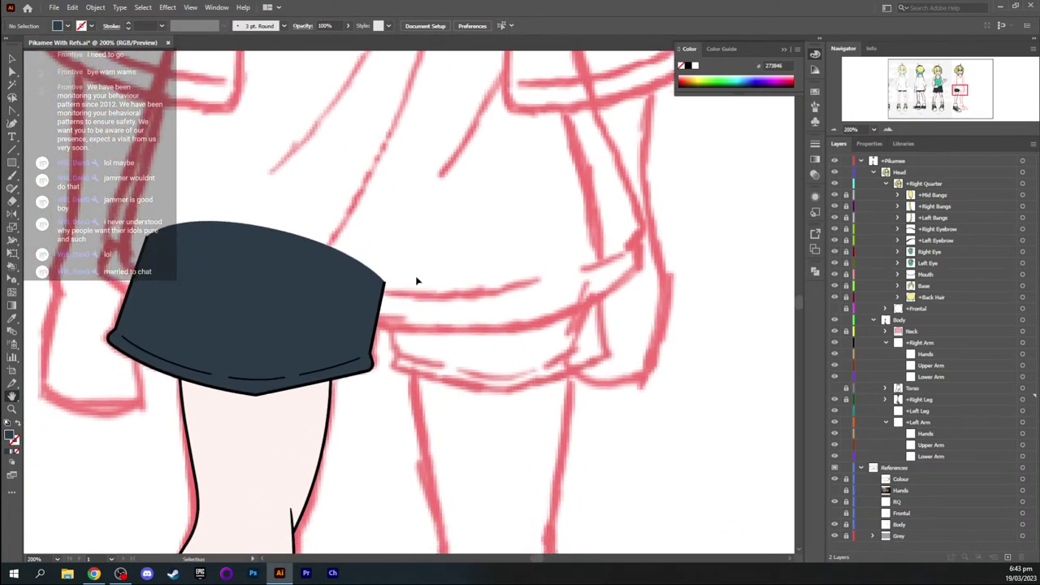
pyautogui.scroll(1, 415, 281)
pyautogui.press('i')
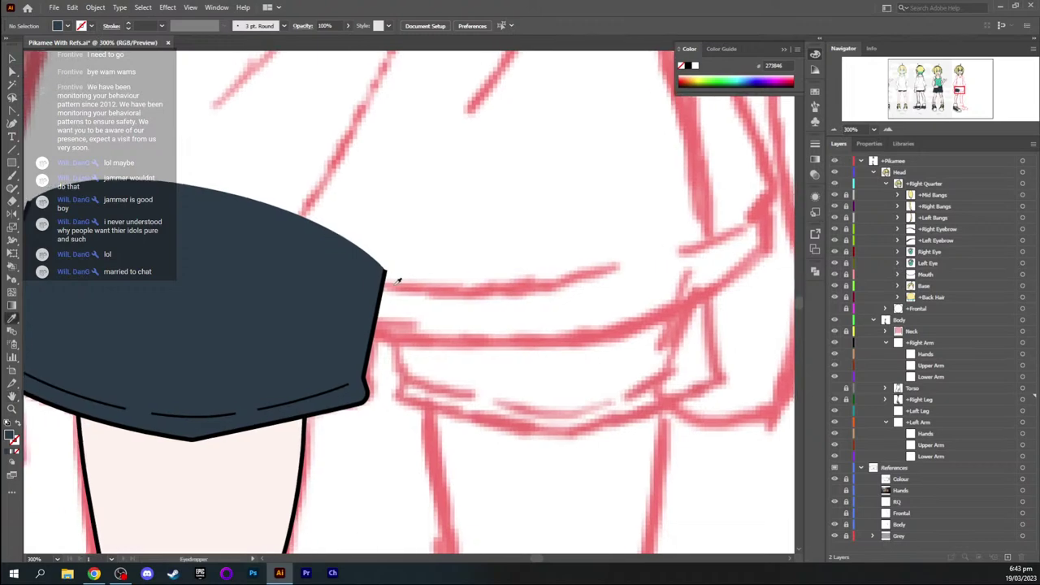
pyautogui.hotkey('shift', 'x')
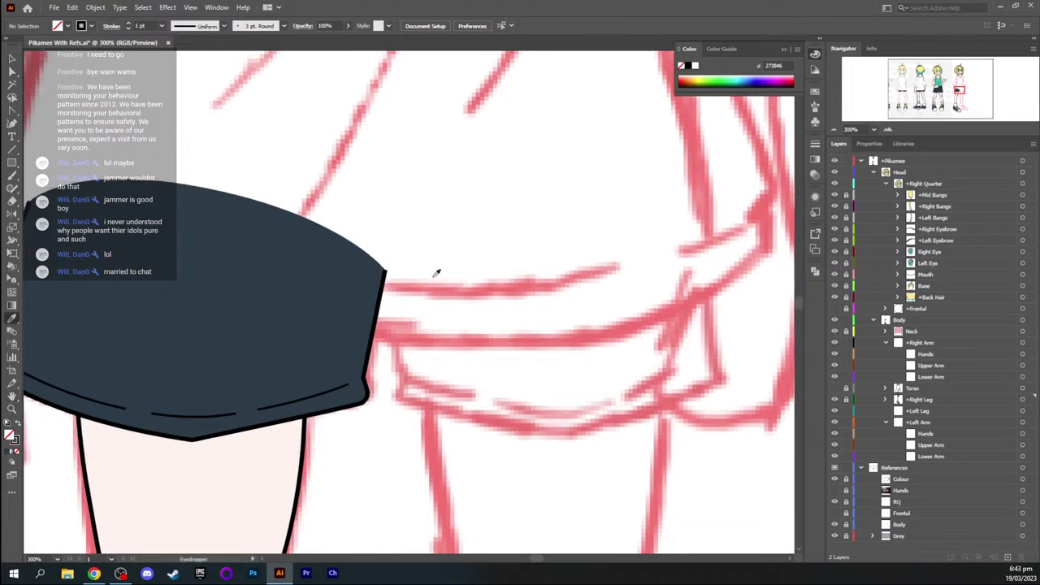
pyautogui.press('p')
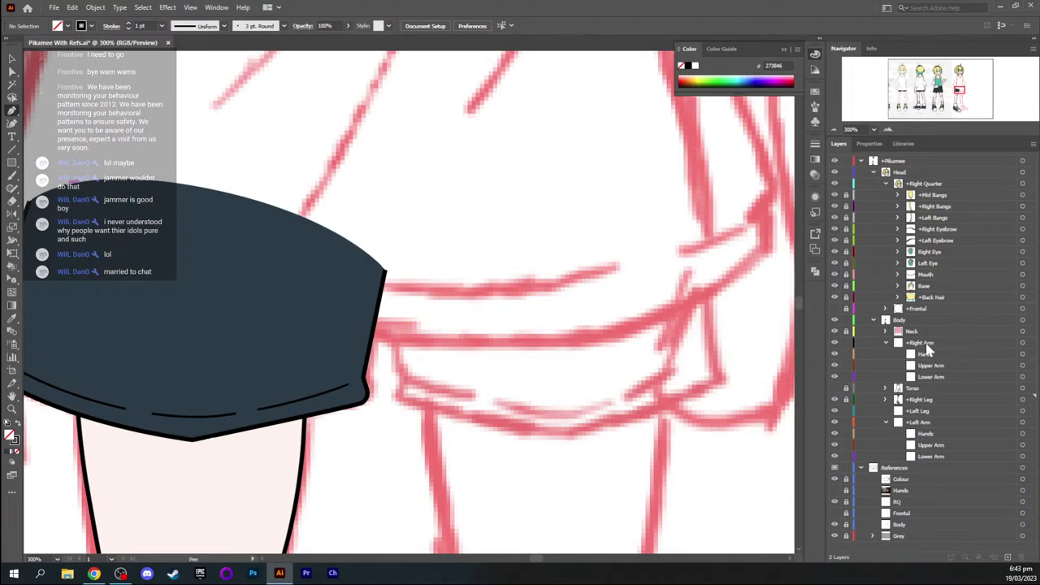
pyautogui.click(940, 409)
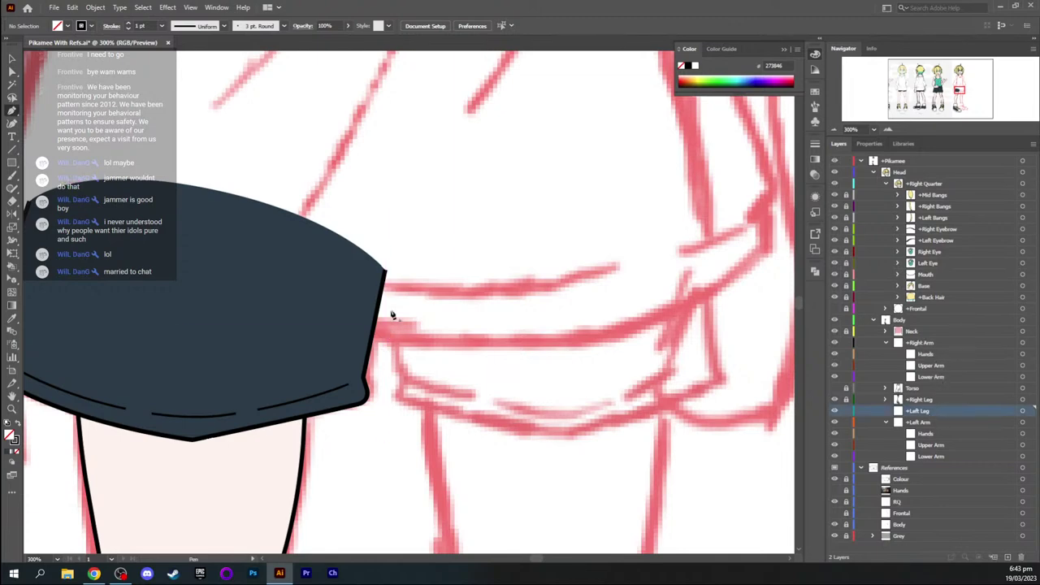
# Draw the left shorts leg as an open Pen path tracing the sketch's inner side, curved hem and outer side
pyautogui.click(385, 261)
pyautogui.moveTo(406, 376); pyautogui.dragTo(424, 426)
pyautogui.click(406, 376)
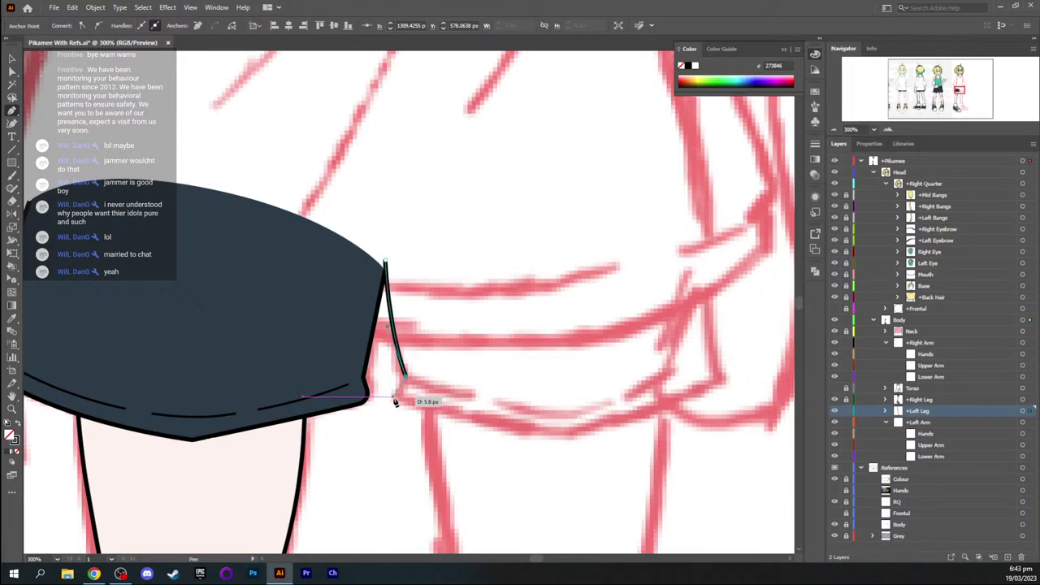
pyautogui.click(397, 399)
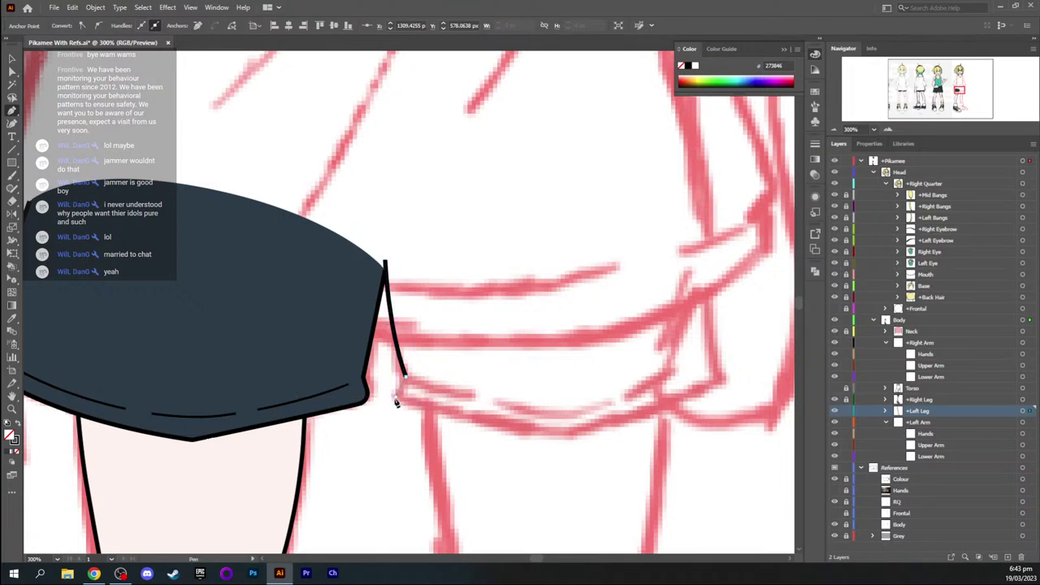
pyautogui.keyDown('ctrl'); pyautogui.click(569, 433); pyautogui.keyUp('ctrl')
pyautogui.moveTo(570, 434); pyautogui.dragTo(659, 436)
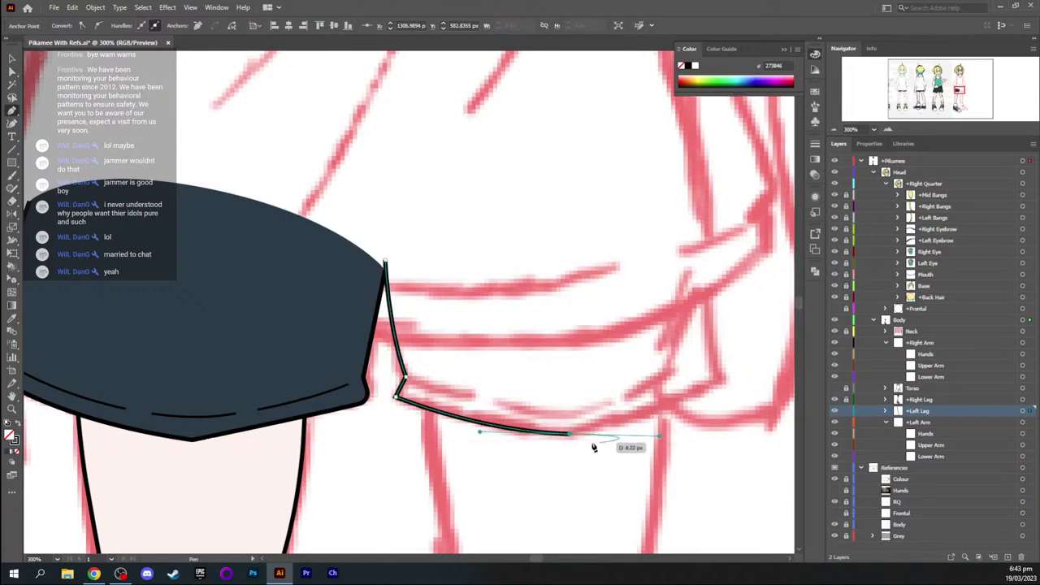
pyautogui.keyDown('ctrl'); pyautogui.click(734, 378); pyautogui.keyUp('ctrl')
pyautogui.moveTo(788, 352); pyautogui.dragTo(688, 333)
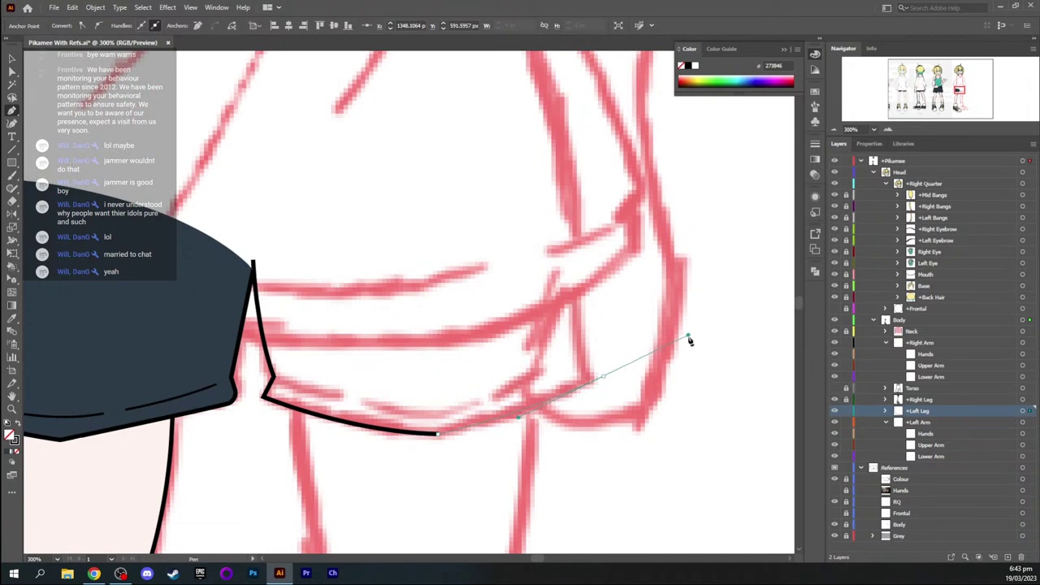
pyautogui.moveTo(601, 375); pyautogui.dragTo(560, 173)
pyautogui.keyDown('ctrl'); pyautogui.click(655, 284); pyautogui.keyUp('ctrl')
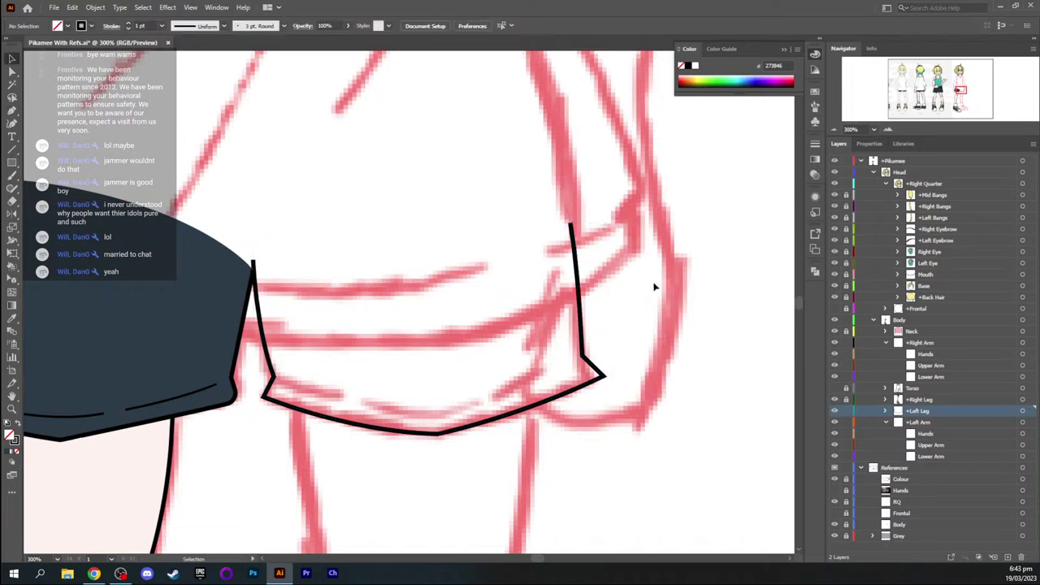
# Round the outer hem corners at both ends of the left shorts outline by about 1.6 px and save the document
pyautogui.hotkey('ctrl', '-')
pyautogui.hotkey('ctrl', '-')
pyautogui.hotkey('ctrl', '-')
pyautogui.hotkey('ctrl', '+')
pyautogui.hotkey('ctrl', '+')
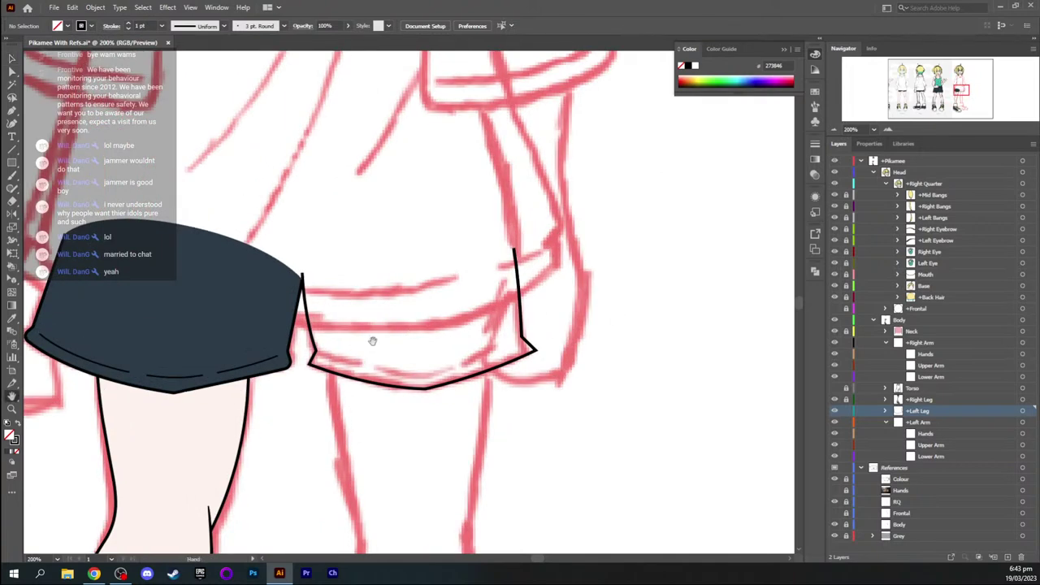
pyautogui.moveTo(333, 352); pyautogui.dragTo(396, 328)
pyautogui.keyDown('ctrl'); pyautogui.click(395, 329); pyautogui.keyUp('ctrl')
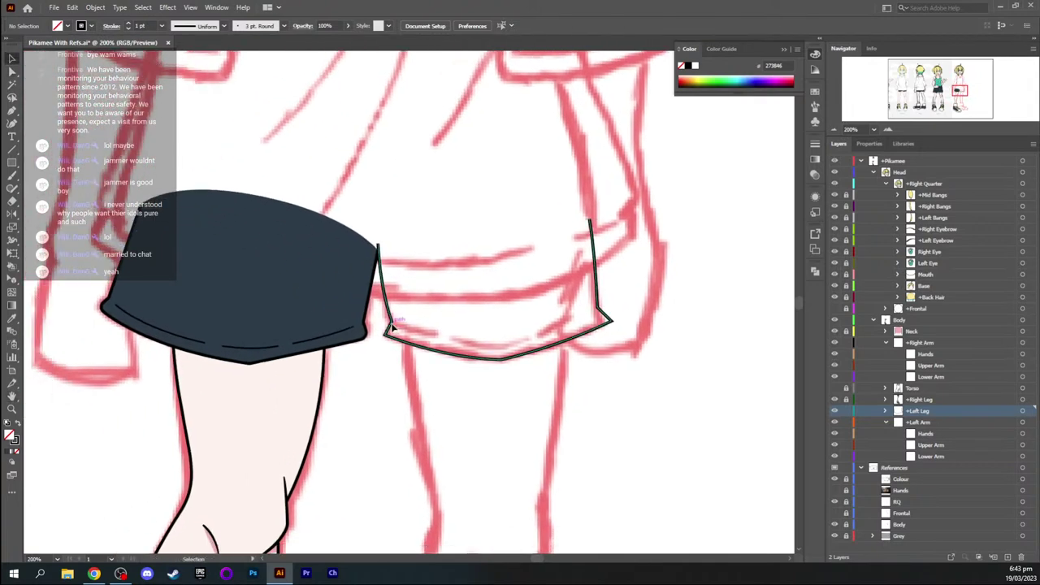
pyautogui.moveTo(396, 335); pyautogui.dragTo(393, 335)
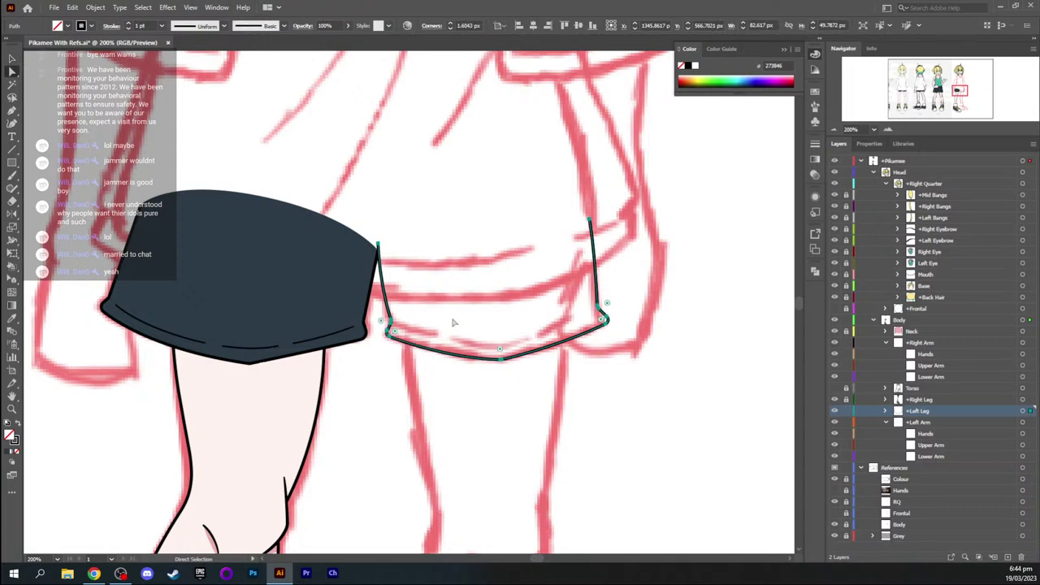
pyautogui.keyDown('ctrl'); pyautogui.click(474, 320); pyautogui.keyUp('ctrl')
pyautogui.hotkey('ctrl', '=')
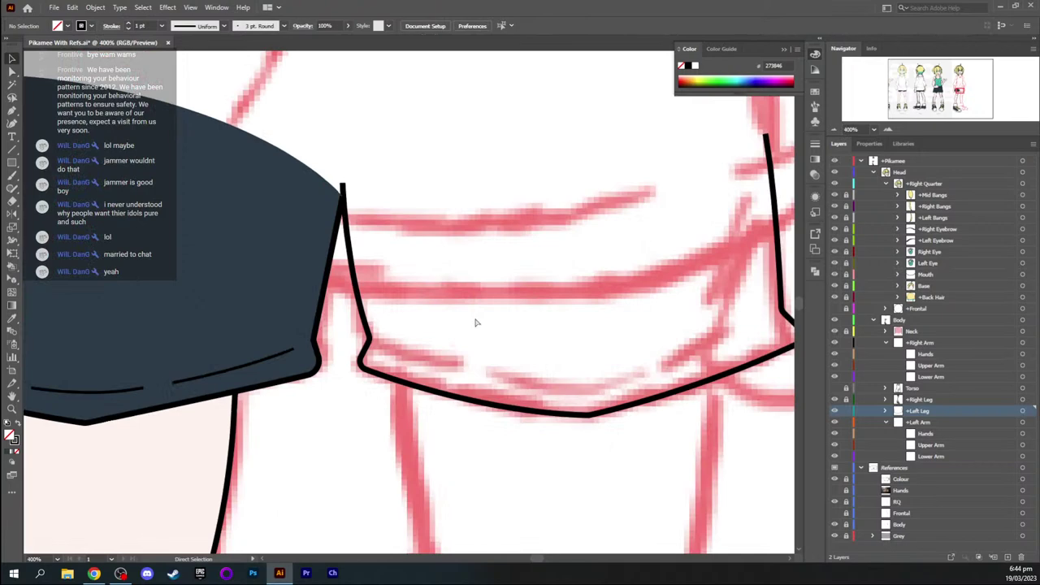
pyautogui.hotkey('ctrl', '-')
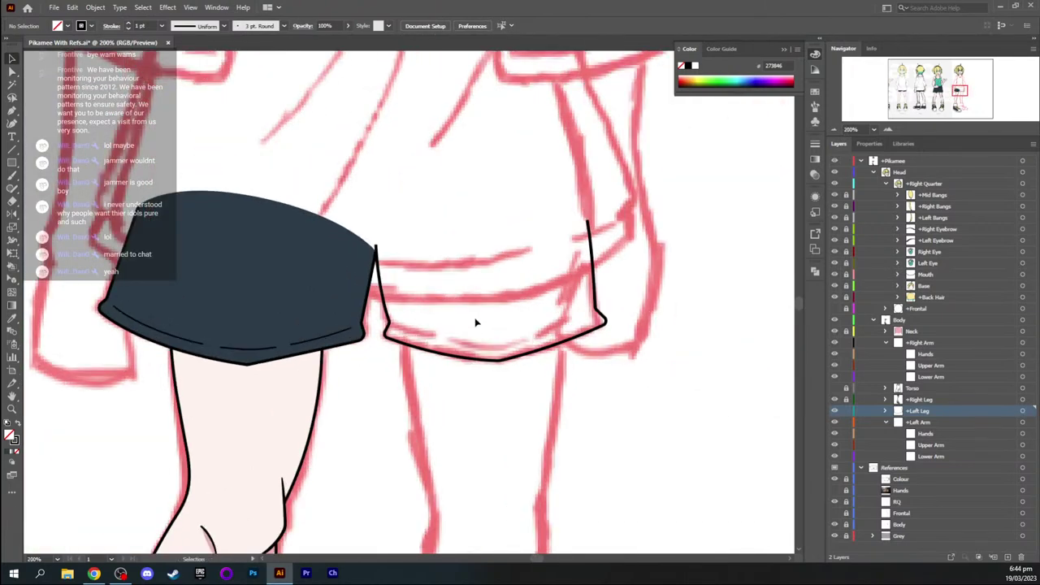
pyautogui.press('space')
pyautogui.moveTo(481, 283); pyautogui.dragTo(455, 296)
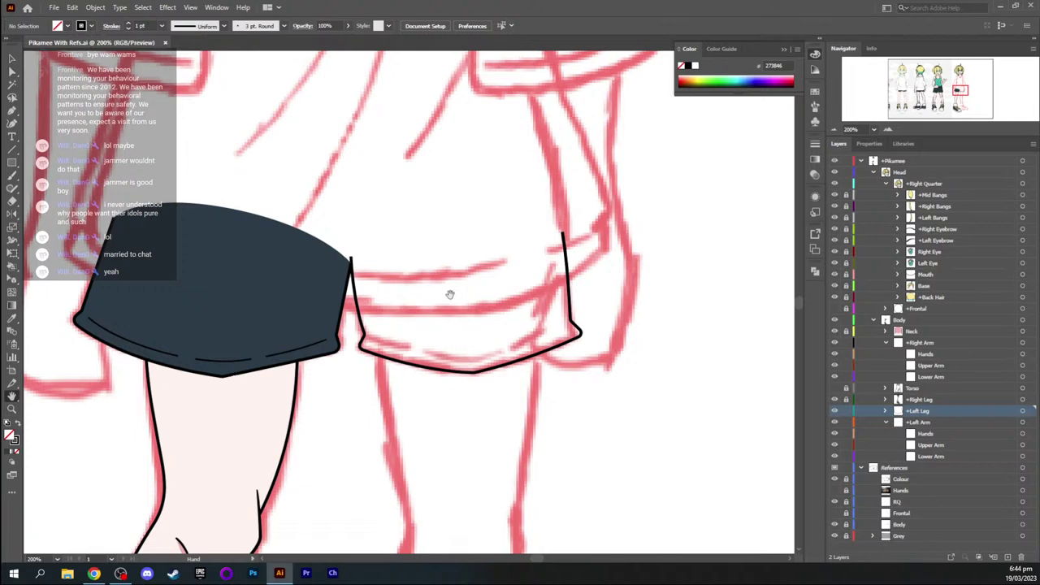
# Sample the right shorts' 0.5 pt stitching style and draw a single Pen curve just above the left shorts' hem
pyautogui.hotkey('ctrl', '+')
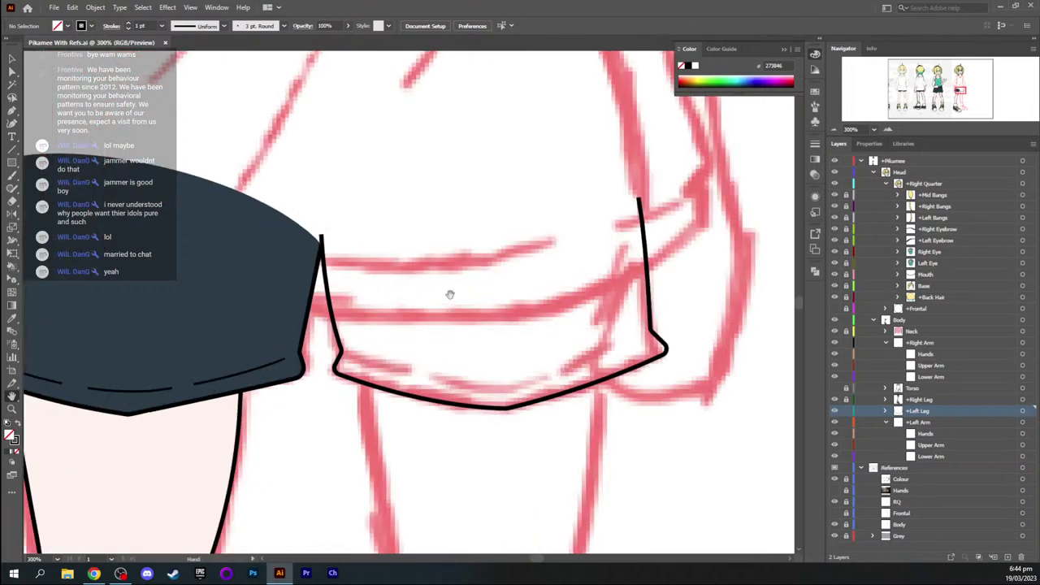
pyautogui.moveTo(275, 302)
pyautogui.mouseDown()
pyautogui.moveTo(338, 284)
pyautogui.moveTo(278, 298)
pyautogui.mouseUp()
pyautogui.press('i')
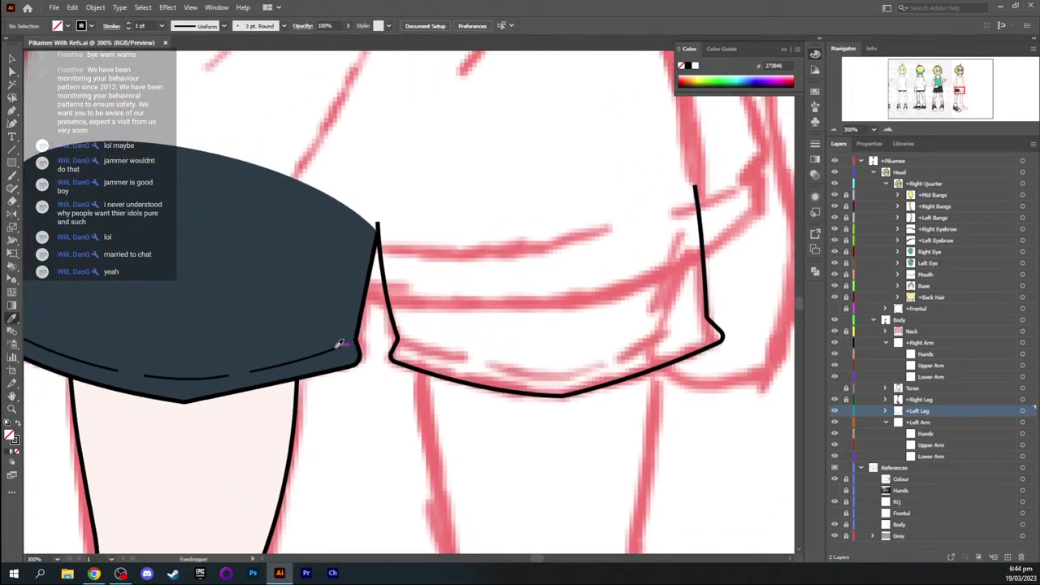
pyautogui.click(336, 348)
pyautogui.press('space')
pyautogui.moveTo(447, 329); pyautogui.dragTo(394, 307)
pyautogui.press('p')
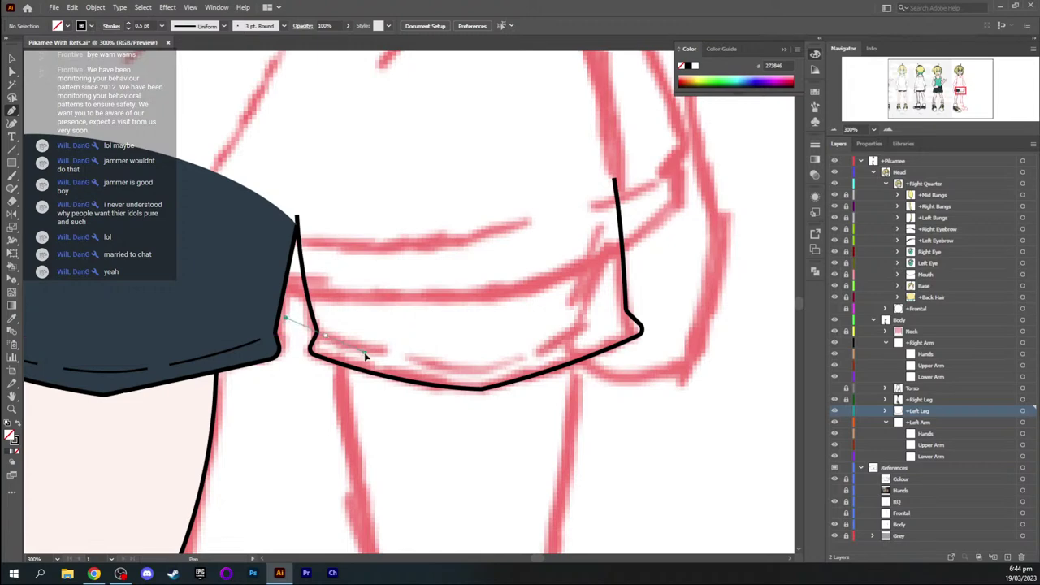
pyautogui.click(623, 315)
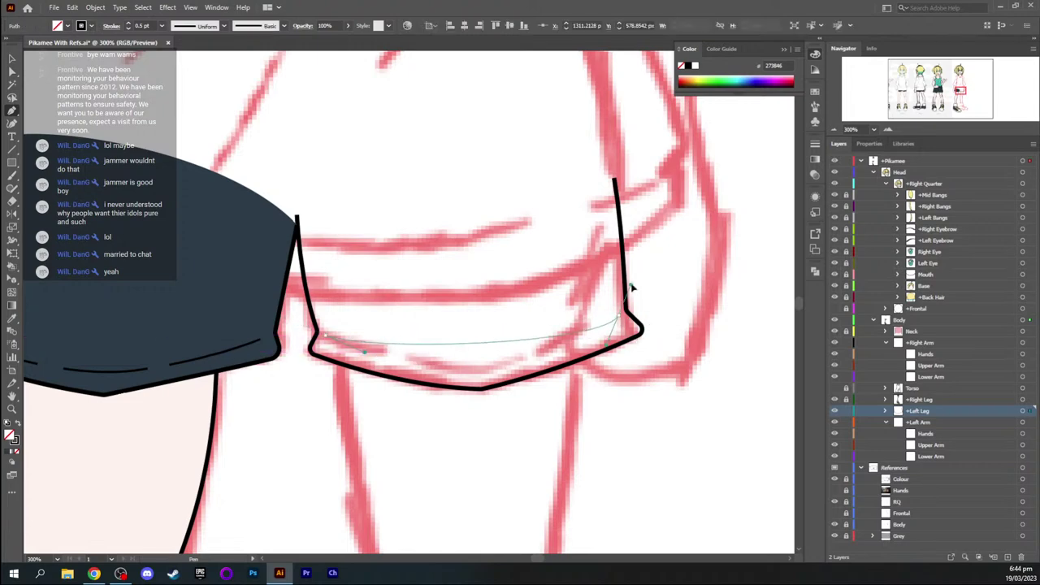
pyautogui.moveTo(631, 285); pyautogui.dragTo(666, 274)
# Reshape the left stitching curve with its direction handles so it bows downward parallel to the hem
pyautogui.hotkey('shift', 'c')
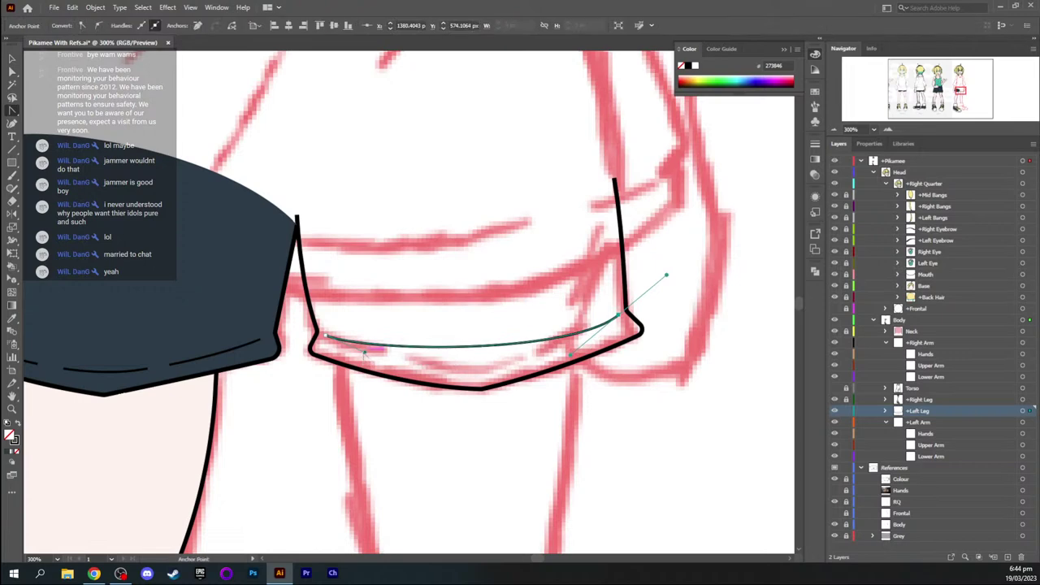
pyautogui.moveTo(363, 351); pyautogui.dragTo(483, 408)
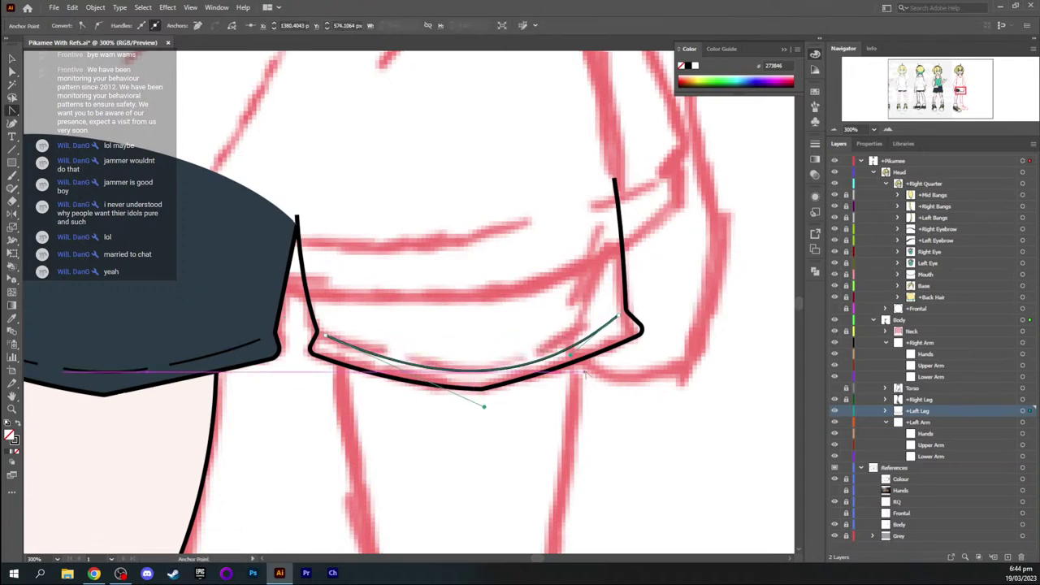
pyautogui.moveTo(571, 355); pyautogui.dragTo(543, 367)
pyautogui.moveTo(485, 409); pyautogui.dragTo(480, 400)
pyautogui.moveTo(543, 365); pyautogui.dragTo(538, 364)
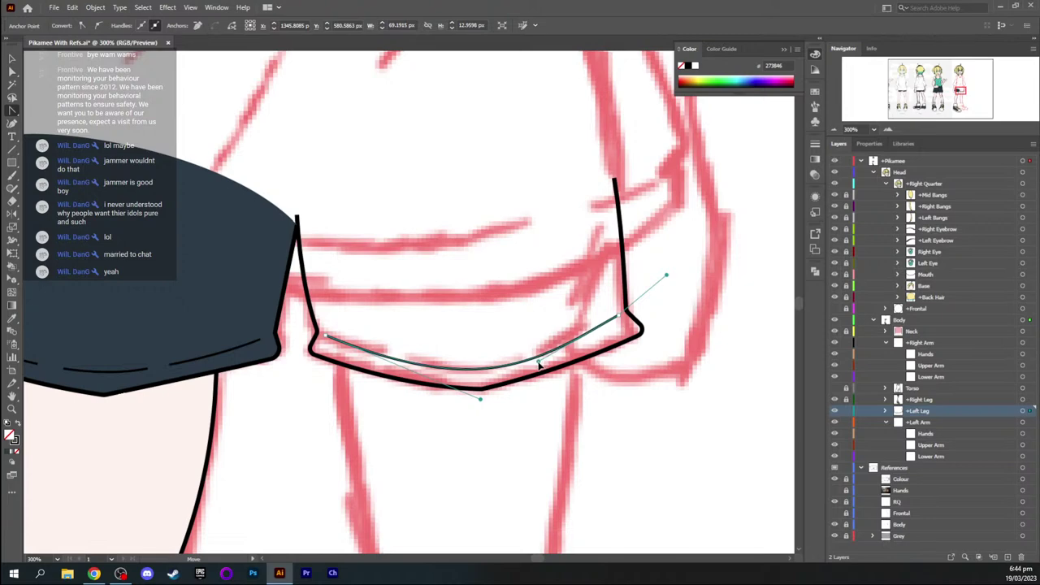
pyautogui.press('v')
pyautogui.click(459, 347)
# Cut the left stitching curve with the Scissors at four points, on both sides of the two gaps in the sketch
pyautogui.hotkey('ctrl', '=')
pyautogui.hotkey('ctrl', '=')
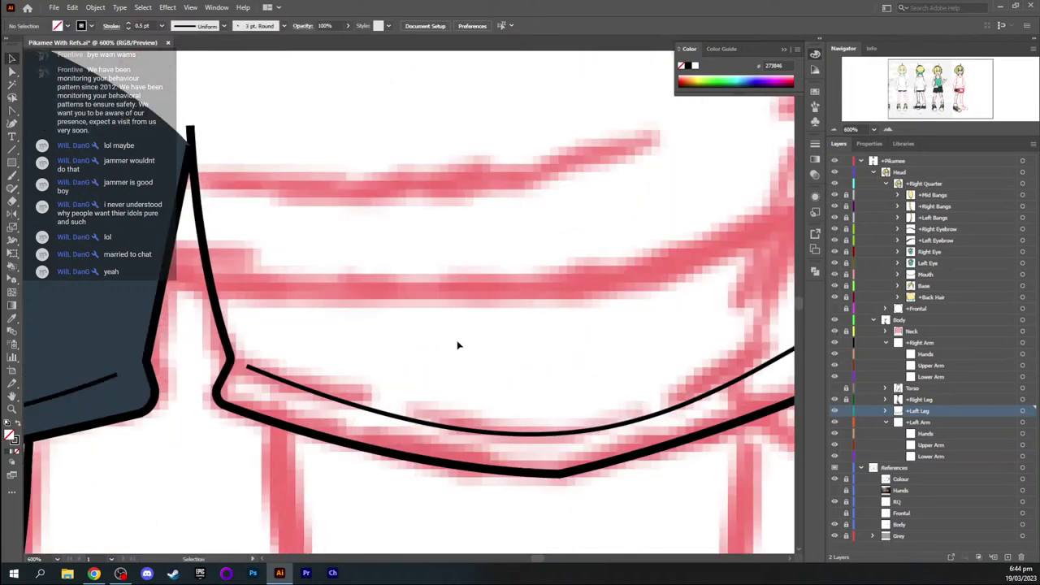
pyautogui.press('space')
pyautogui.moveTo(453, 342); pyautogui.dragTo(312, 269)
pyautogui.press('c')
pyautogui.click(210, 331)
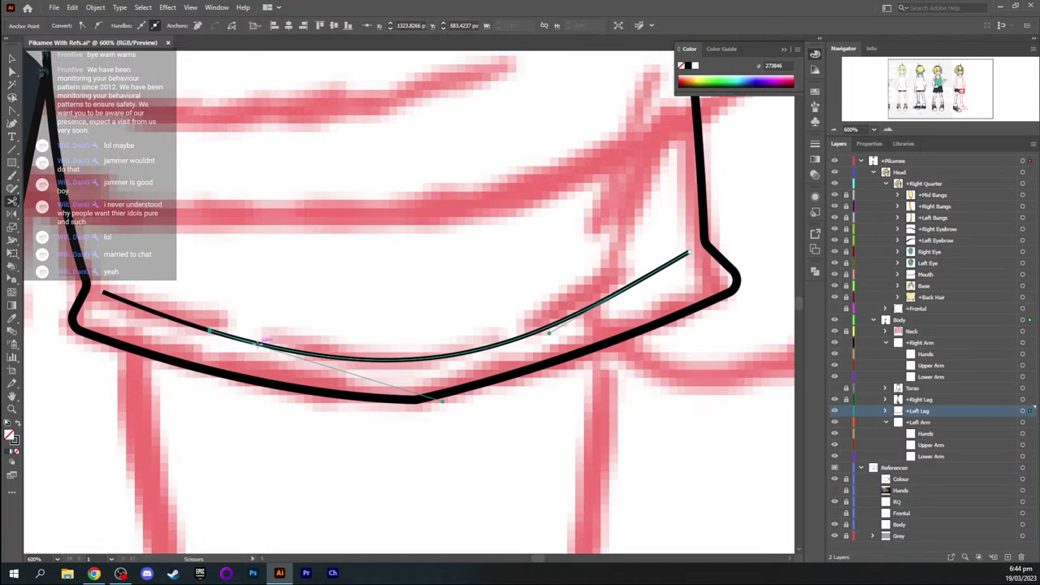
pyautogui.click(543, 339)
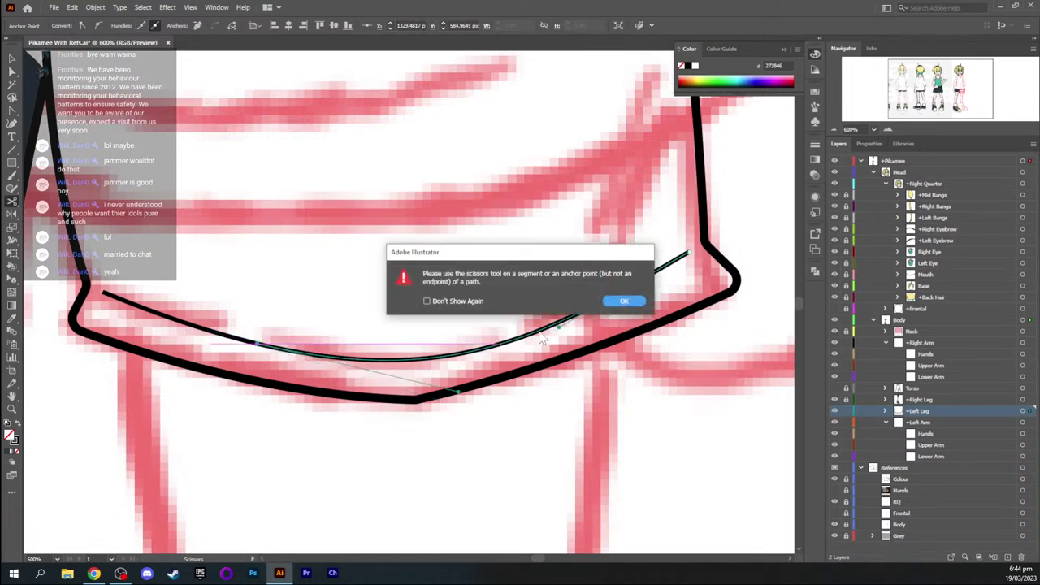
pyautogui.click(624, 300)
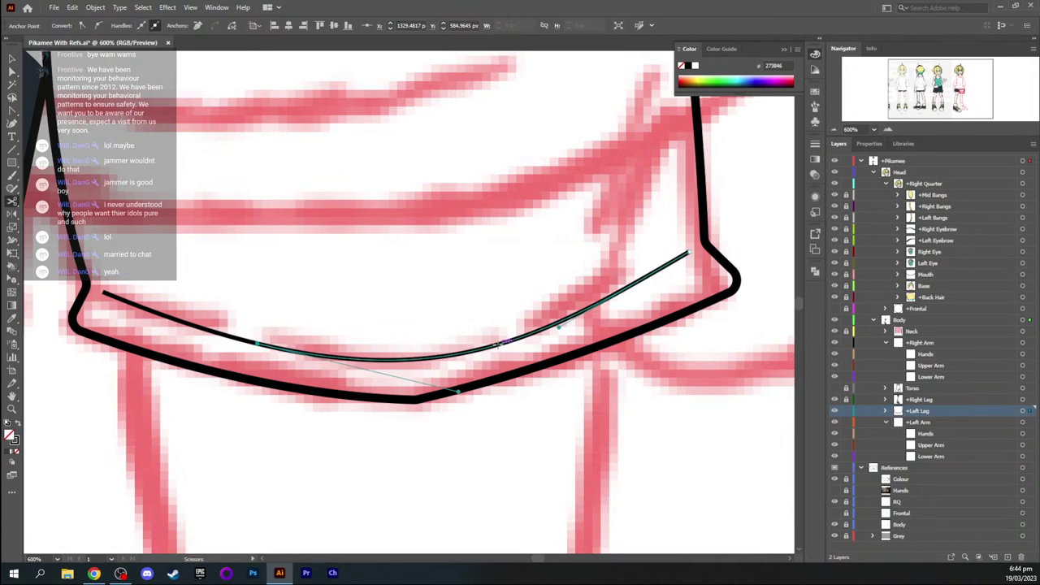
pyautogui.click(499, 344)
pyautogui.click(538, 330)
# Delete the two short cut segments so the left shorts' stitching becomes three separate dashes
pyautogui.press('v')
pyautogui.click(284, 364)
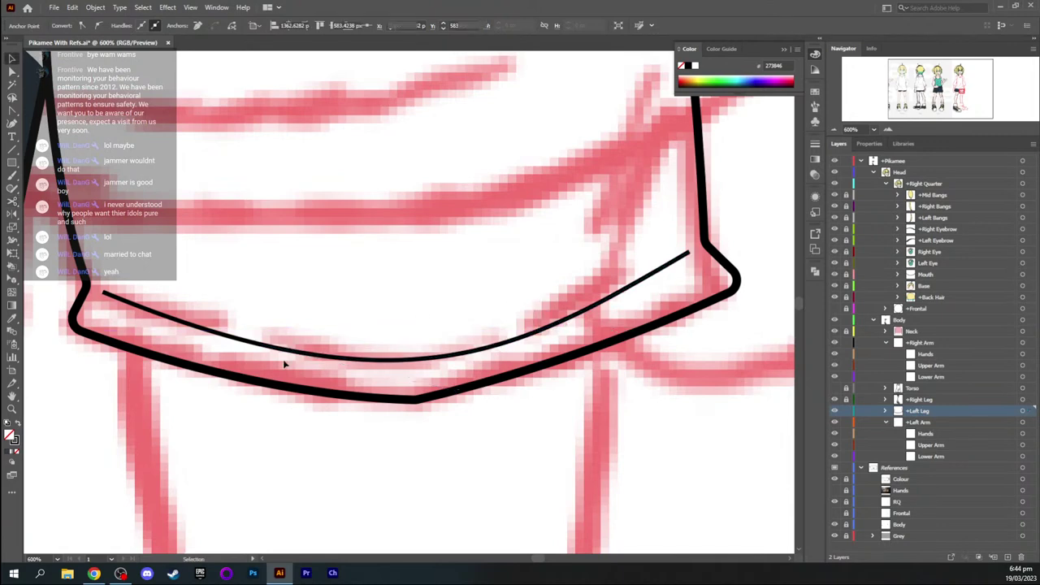
pyautogui.click(245, 341)
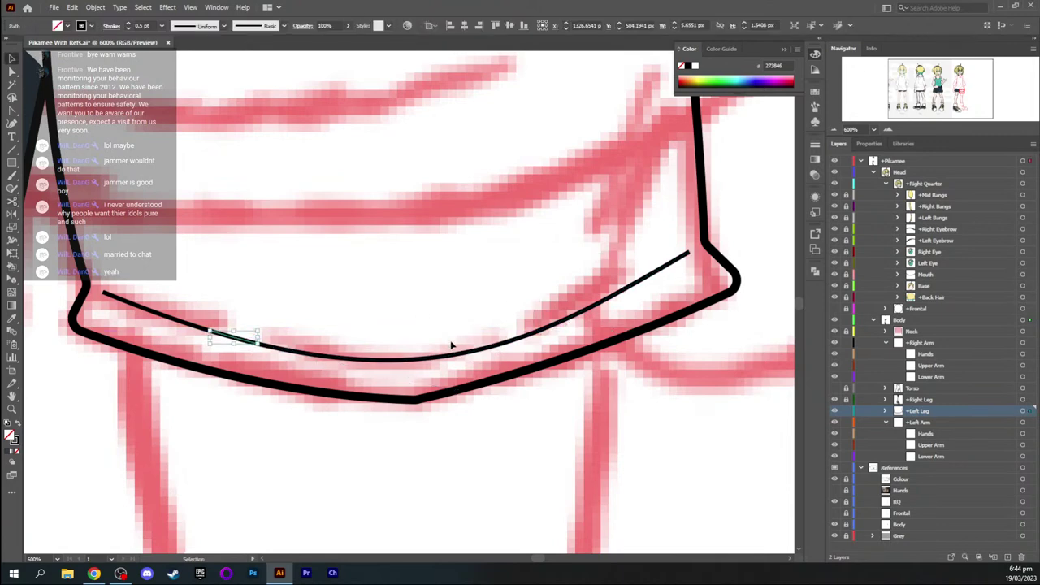
pyautogui.press('Delete')
pyautogui.click(513, 344)
pyautogui.press('Delete')
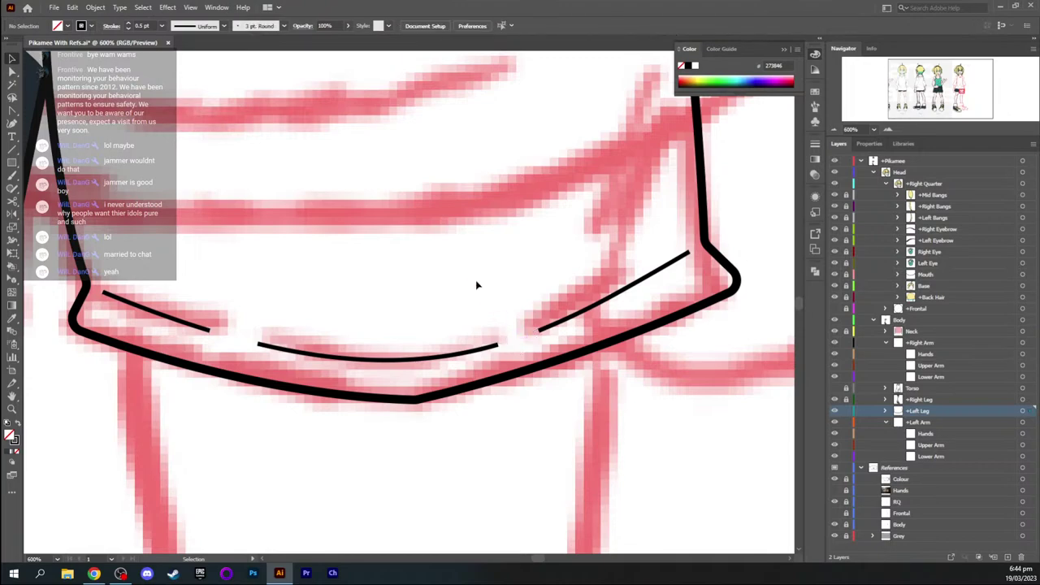
# Duplicate the left shorts outline beneath the other Left Leg paths, lock those, and give the copy the right shorts' dark blue fill without stroke
pyautogui.scroll(-3, 477, 284)
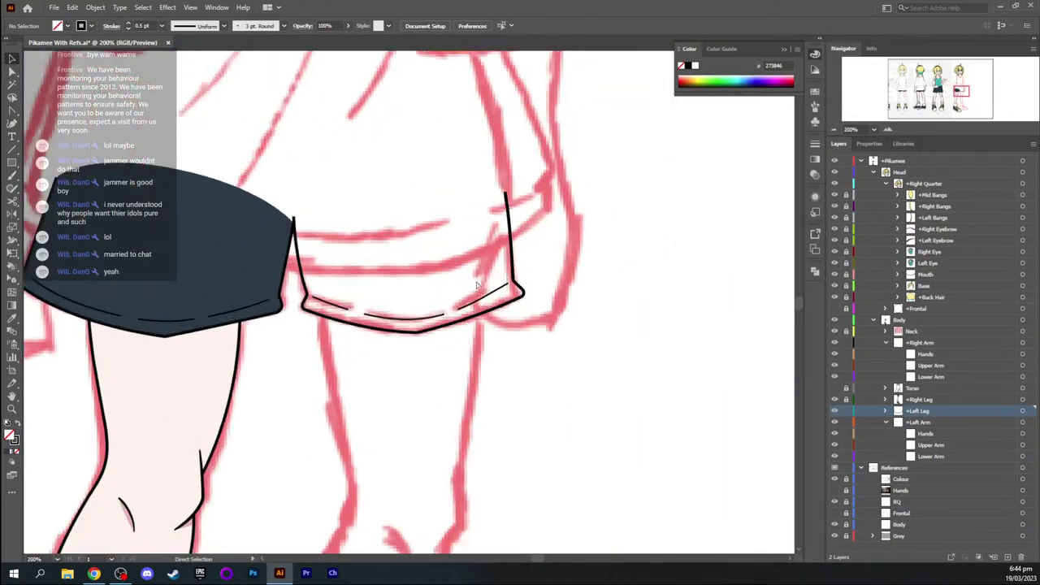
pyautogui.press('space')
pyautogui.moveTo(376, 212); pyautogui.dragTo(439, 231)
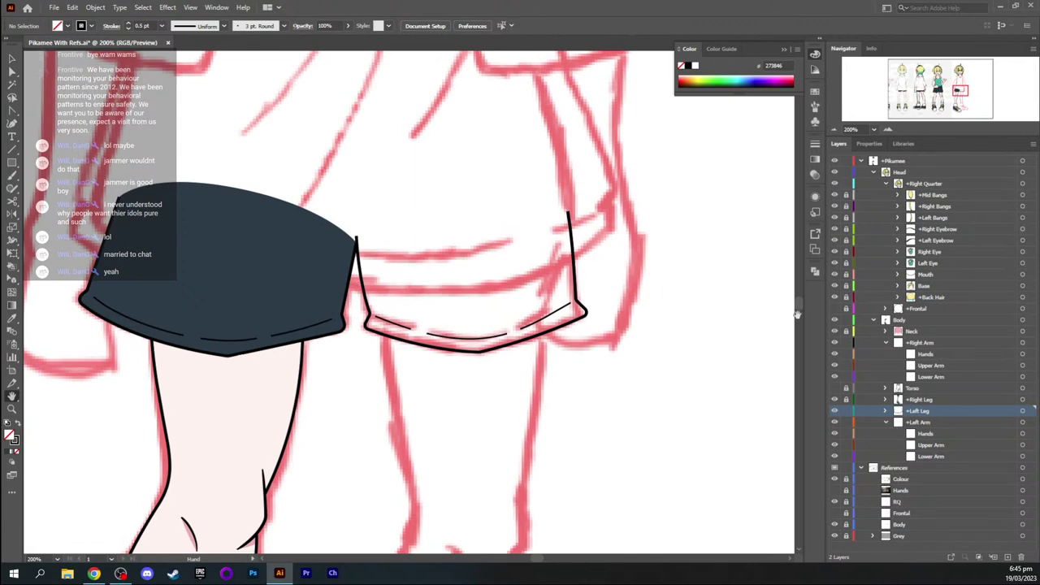
pyautogui.click(885, 412)
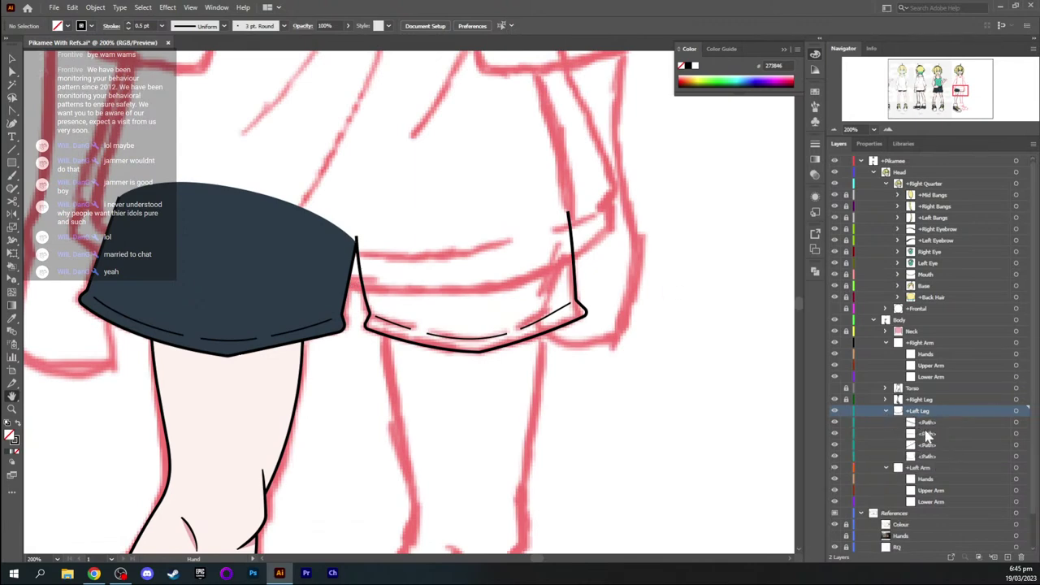
pyautogui.press('v')
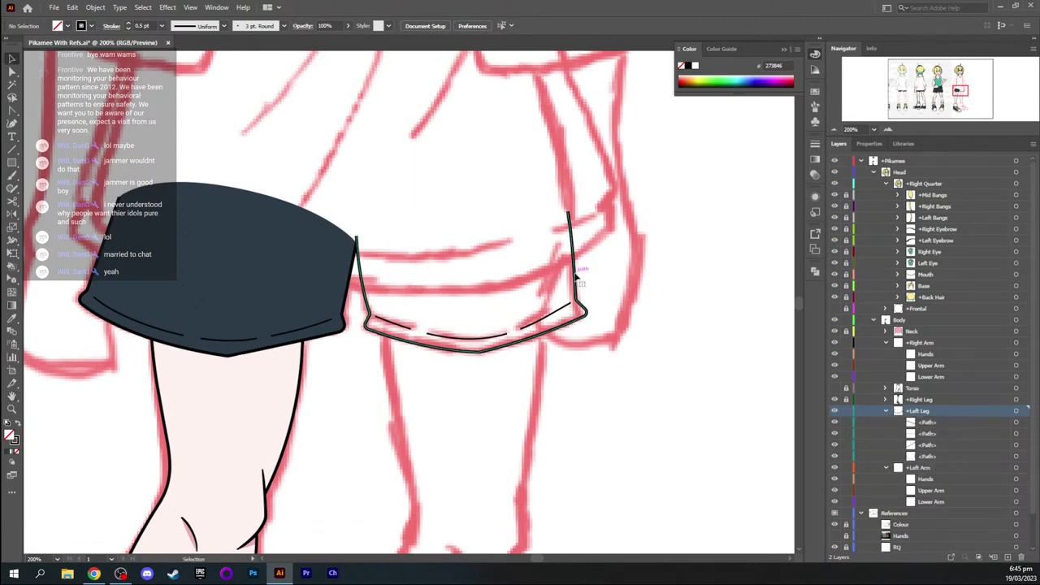
pyautogui.click(576, 271)
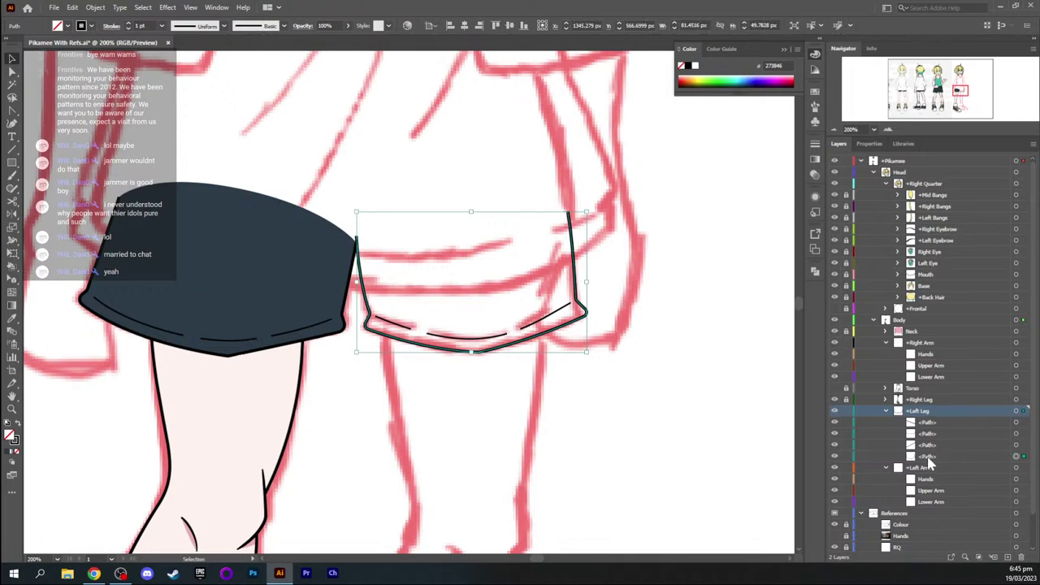
pyautogui.moveTo(929, 459); pyautogui.dragTo(916, 464)
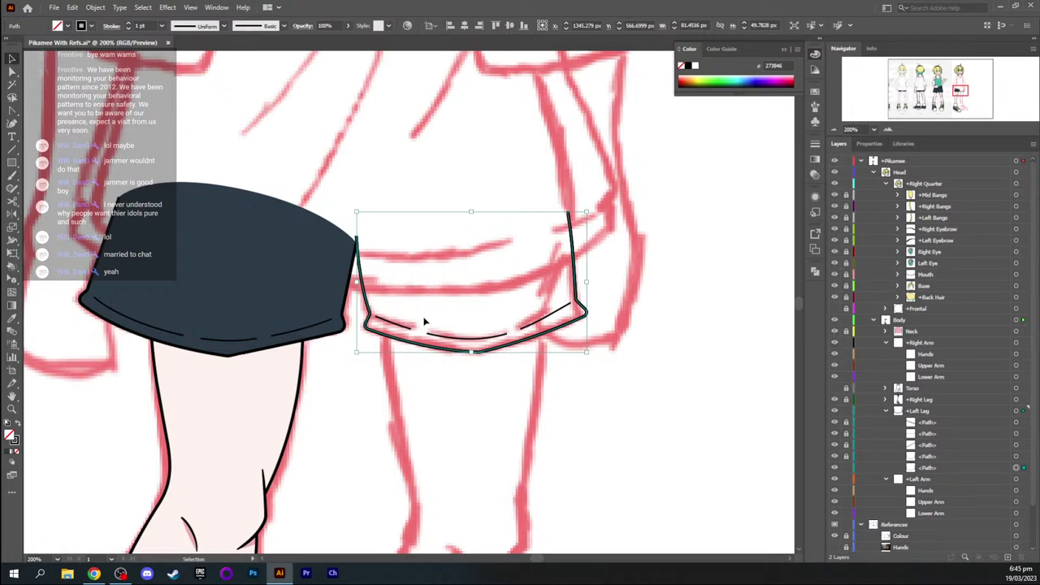
pyautogui.hotkey('shift', 'x')
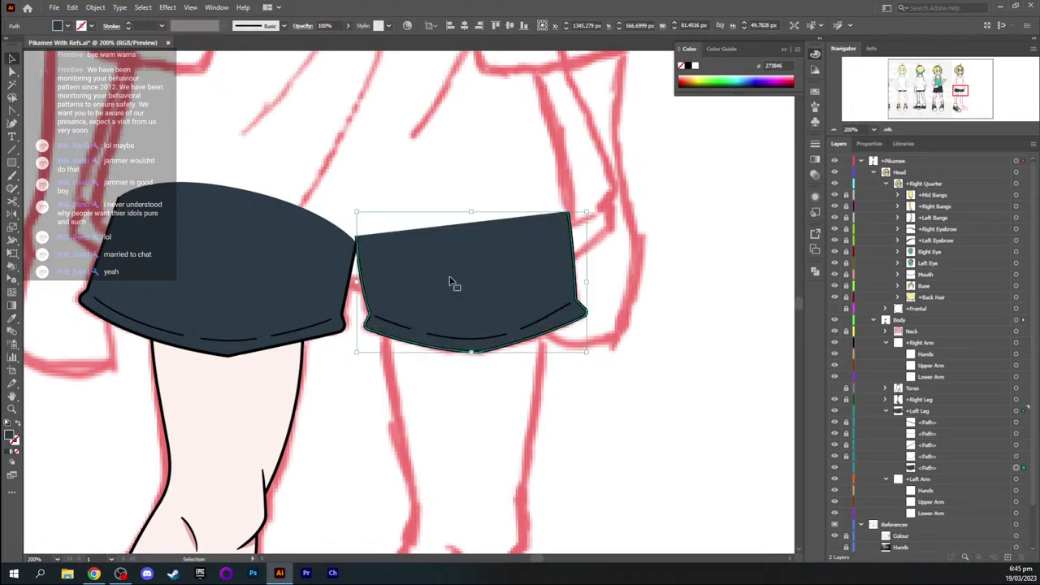
pyautogui.click(437, 147)
# Close the left shorts' fill shape across its open upper edge and bow that edge upward into a rounded arch
pyautogui.hotkey('ctrl', '=')
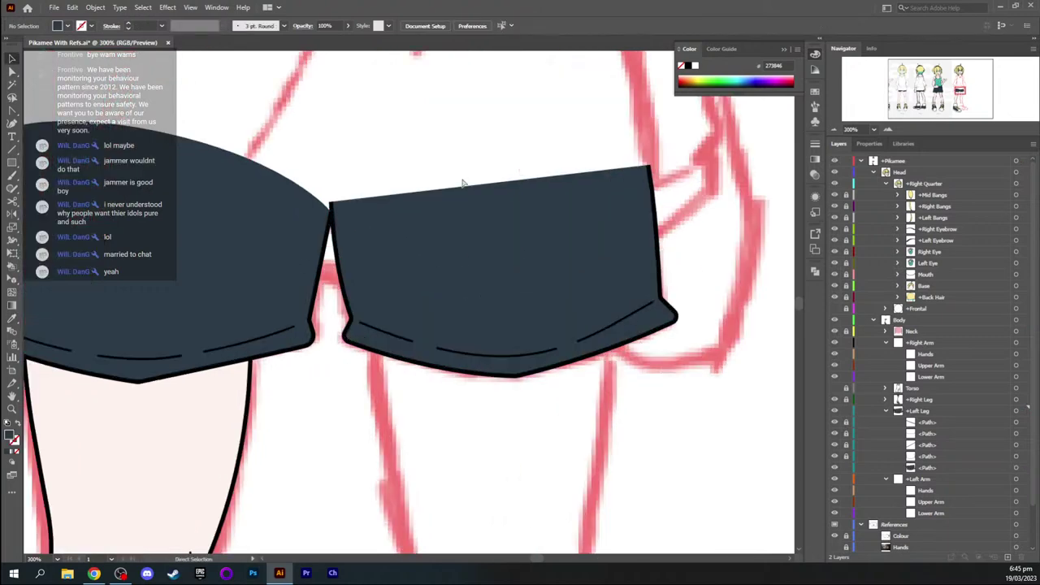
pyautogui.press('space')
pyautogui.moveTo(431, 142); pyautogui.dragTo(344, 220)
pyautogui.press('p')
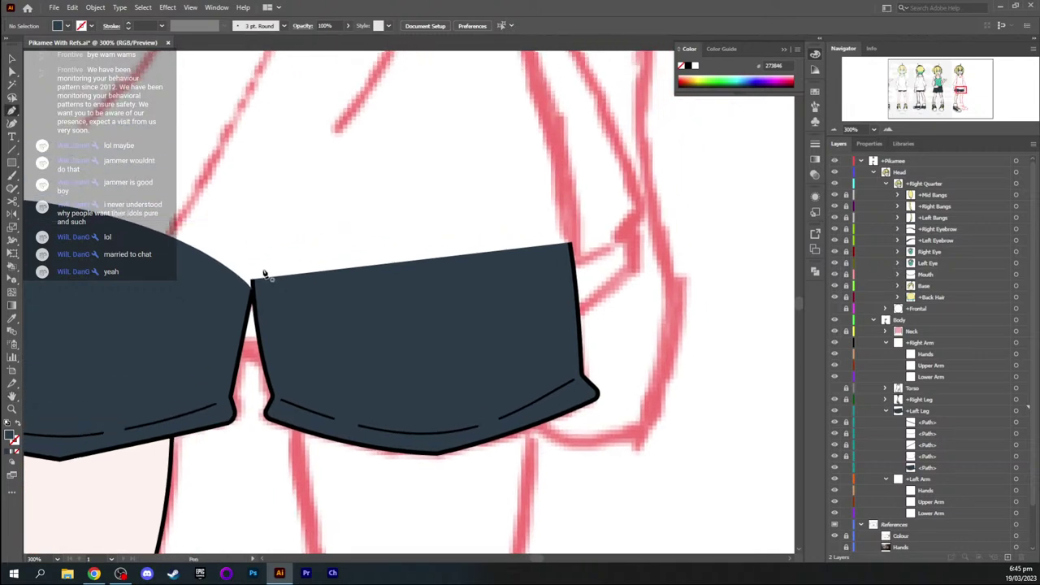
pyautogui.click(253, 281)
pyautogui.click(570, 243)
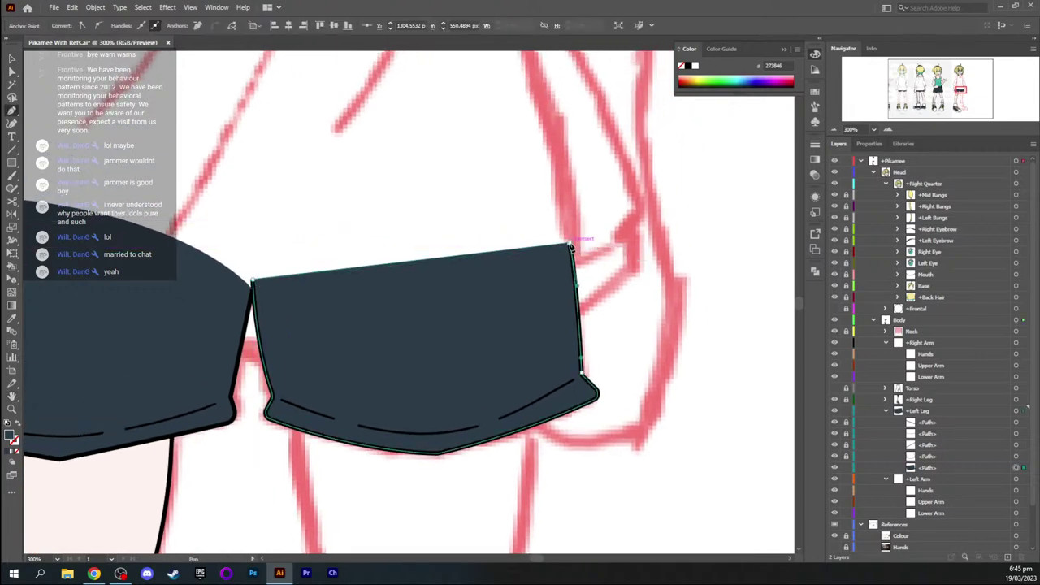
pyautogui.click(412, 262)
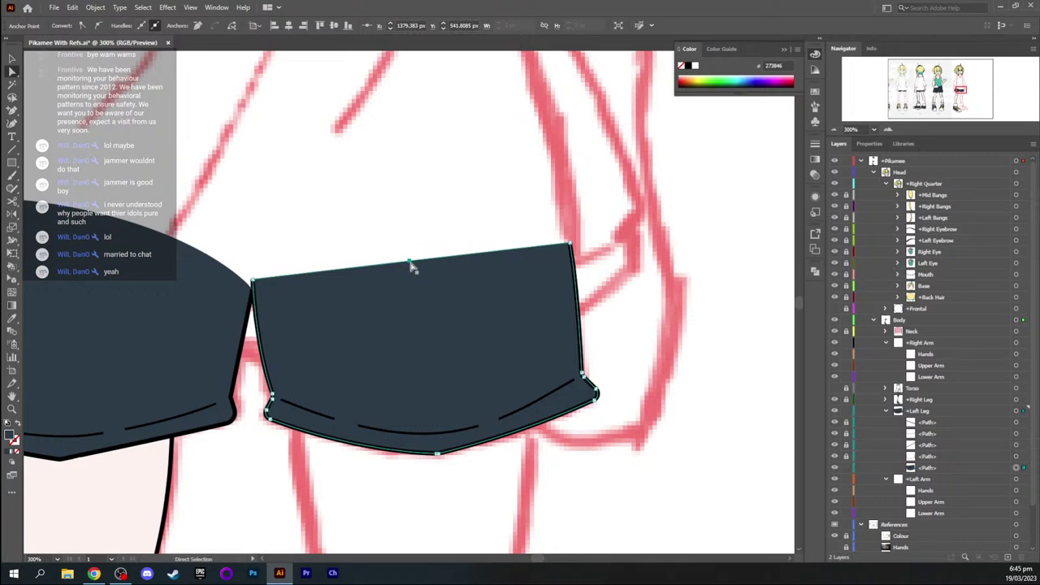
pyautogui.moveTo(412, 261); pyautogui.dragTo(498, 201)
pyautogui.hotkey('shift', 'c')
pyautogui.press('v')
pyautogui.click(474, 154)
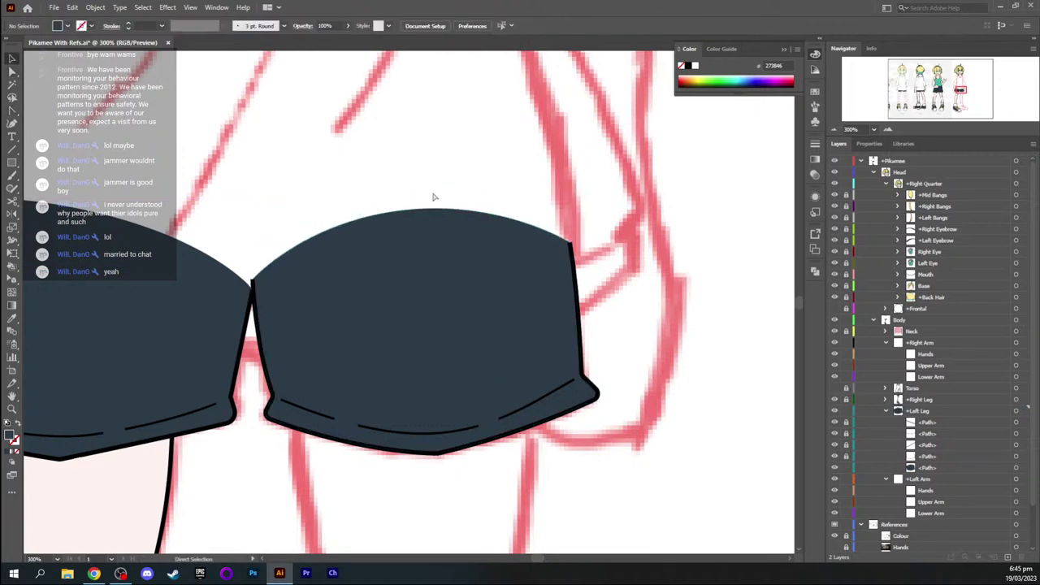
# Sample the right leg outline's 1 pt black stroke without fill for drawing the left leg's skin outline with the Pen
pyautogui.hotkey('ctrl', '-')
pyautogui.hotkey('ctrl', '-')
pyautogui.press('space')
pyautogui.moveTo(373, 364); pyautogui.dragTo(479, 121)
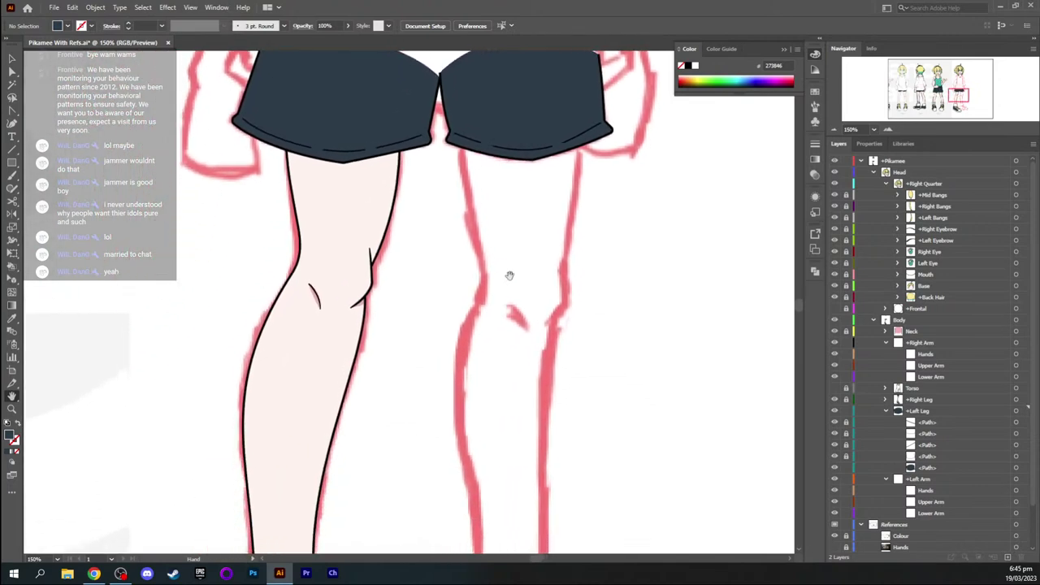
pyautogui.moveTo(509, 274); pyautogui.dragTo(433, 371)
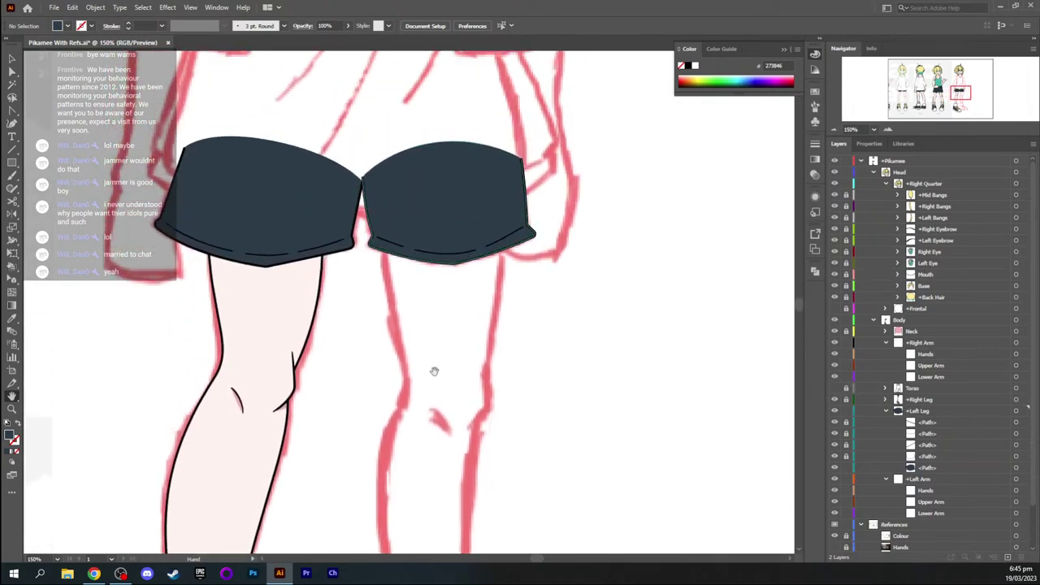
pyautogui.hotkey('ctrl', '=')
pyautogui.hotkey('ctrl', '=')
pyautogui.moveTo(345, 286); pyautogui.dragTo(376, 327)
pyautogui.press('i')
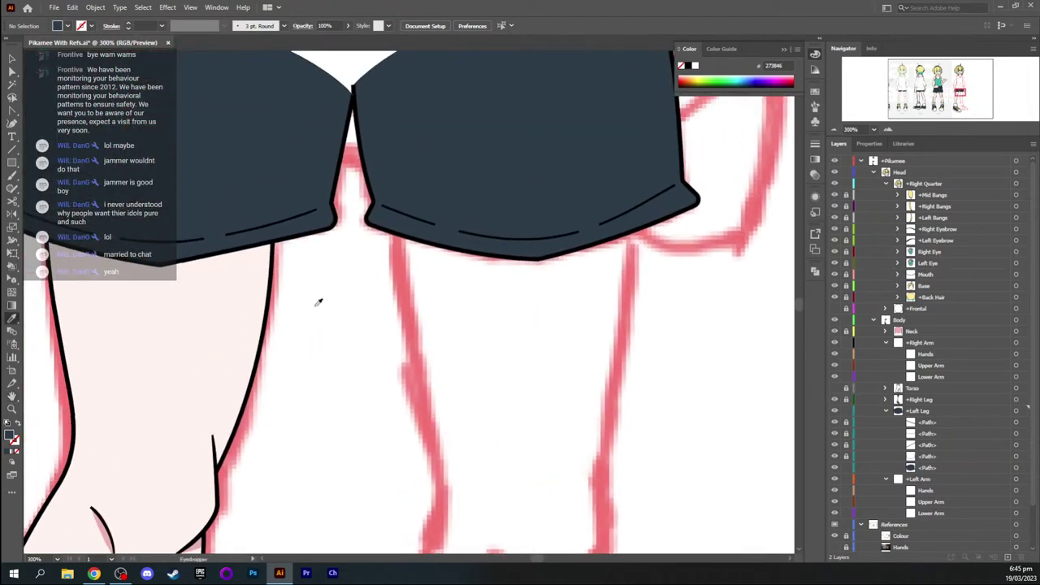
pyautogui.click(271, 290)
pyautogui.scroll(-1, 362, 332)
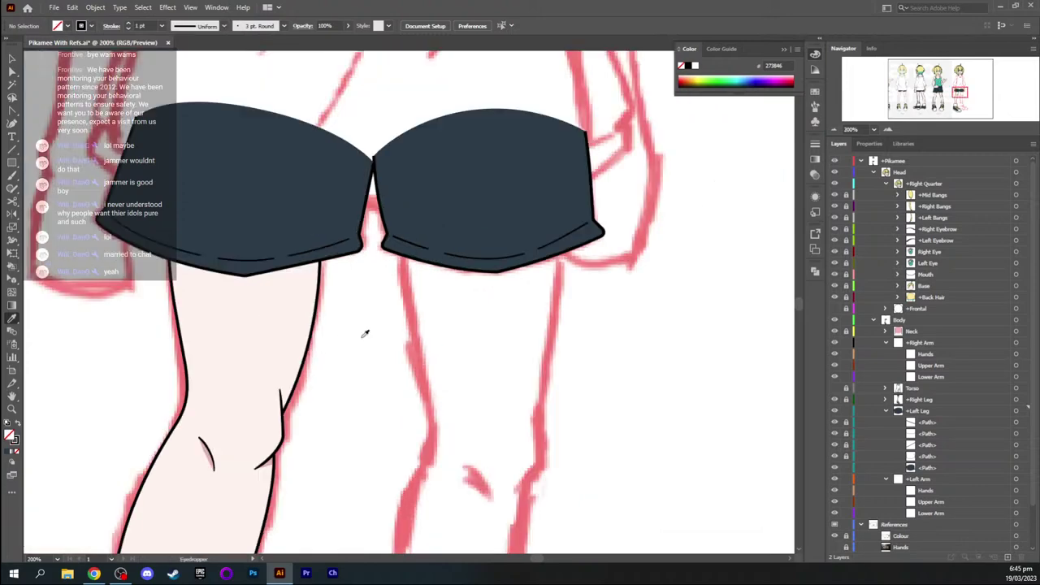
pyautogui.press('h')
pyautogui.moveTo(360, 343); pyautogui.dragTo(322, 270)
pyautogui.press('p')
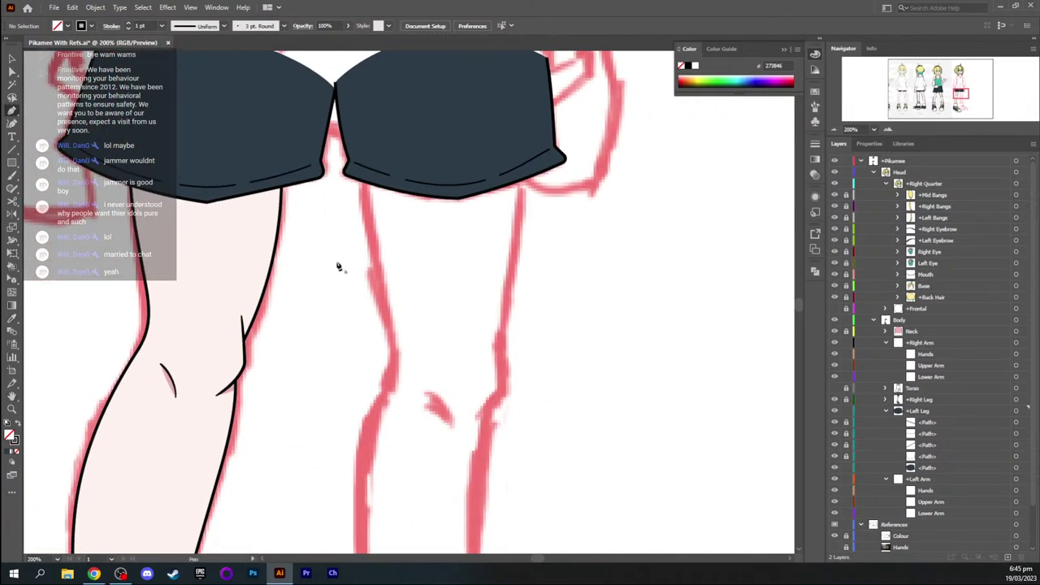
pyautogui.moveTo(364, 183); pyautogui.dragTo(366, 261)
pyautogui.hotkey('ctrl', 'z')
pyautogui.press('space')
pyautogui.moveTo(399, 272); pyautogui.dragTo(409, 214)
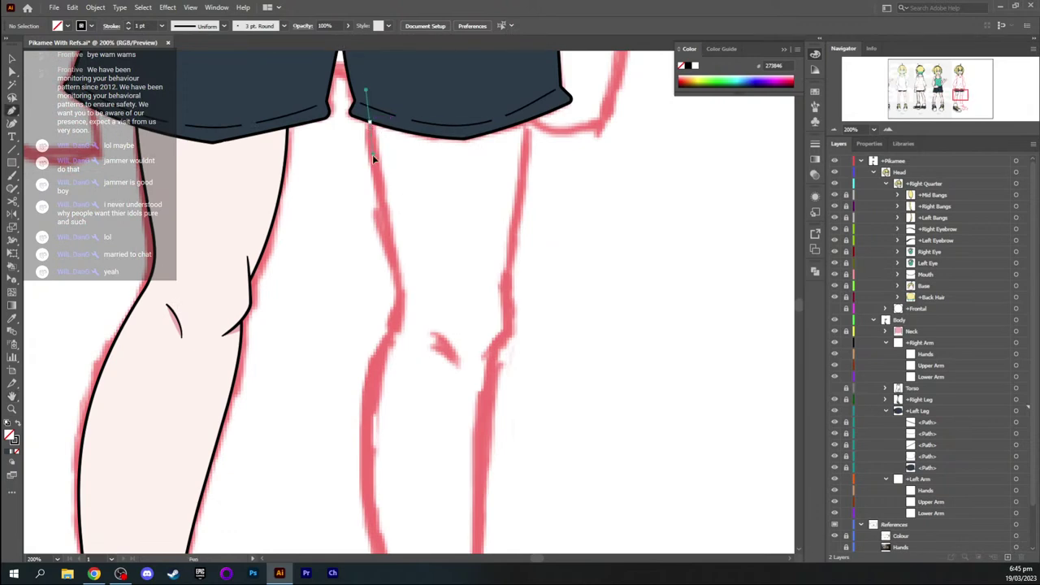
pyautogui.click(376, 283)
pyautogui.hotkey('ctrl', '-')
pyautogui.hotkey('ctrl', '-')
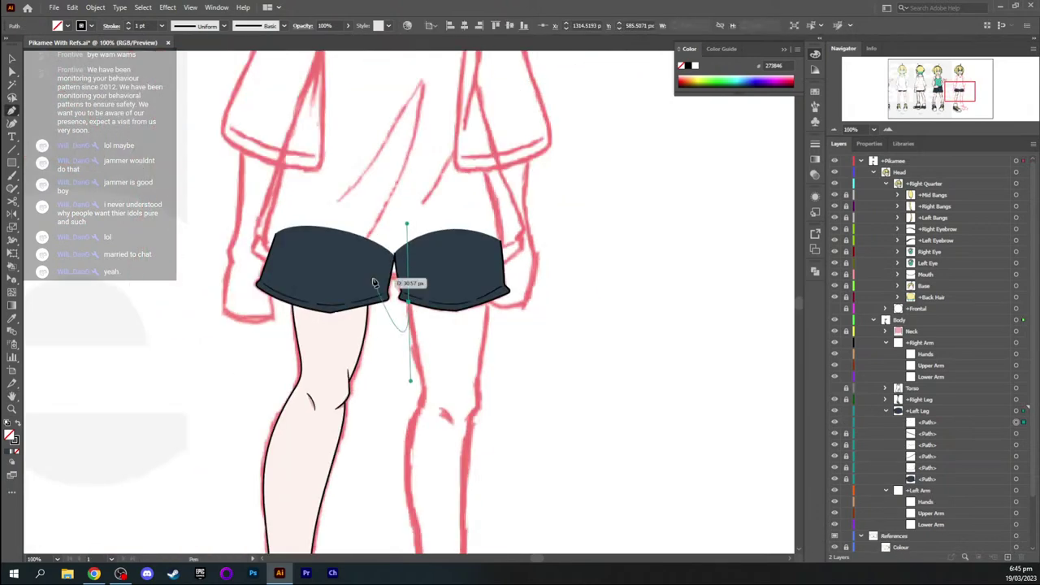
pyautogui.press('space')
pyautogui.moveTo(469, 434); pyautogui.dragTo(462, 242)
pyautogui.press('Delete')
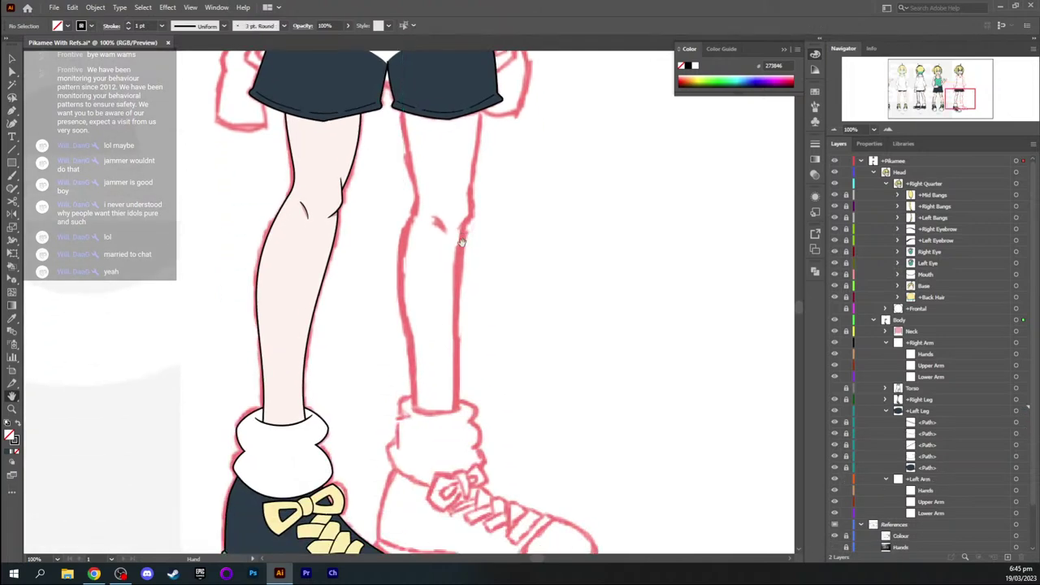
# Draw the left leg's inner outline with the Pen from the shorts hem through the knee and calf to the sock top
pyautogui.press('p')
pyautogui.moveTo(402, 111); pyautogui.dragTo(399, 216)
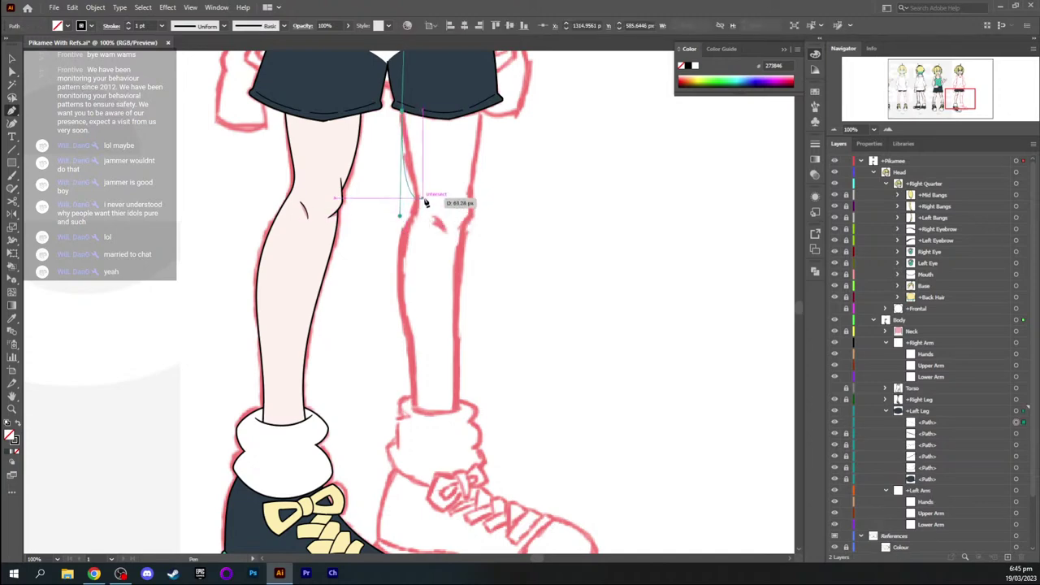
pyautogui.hotkey('ctrl', 'z')
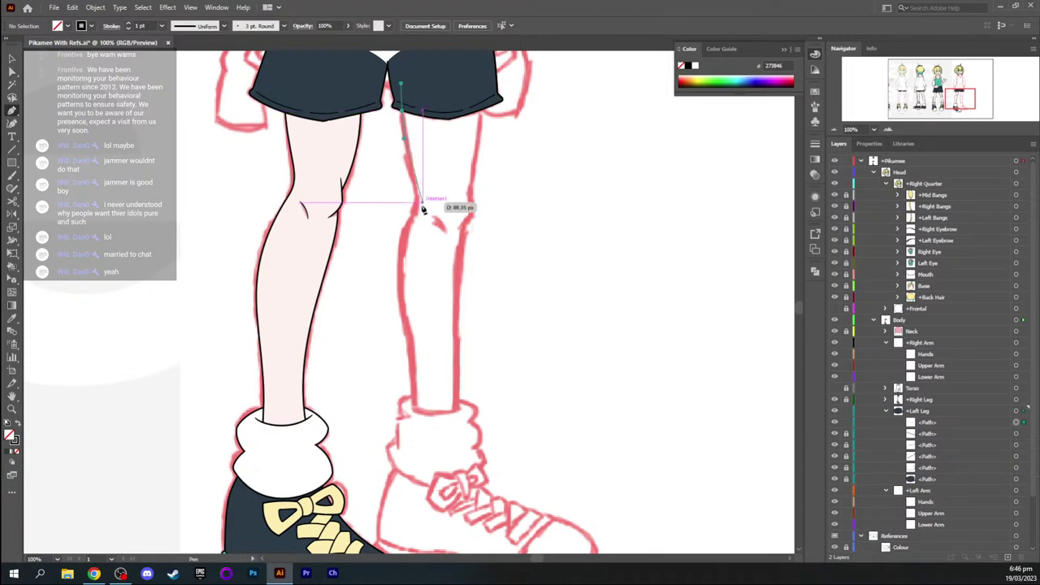
pyautogui.moveTo(417, 204); pyautogui.dragTo(417, 227)
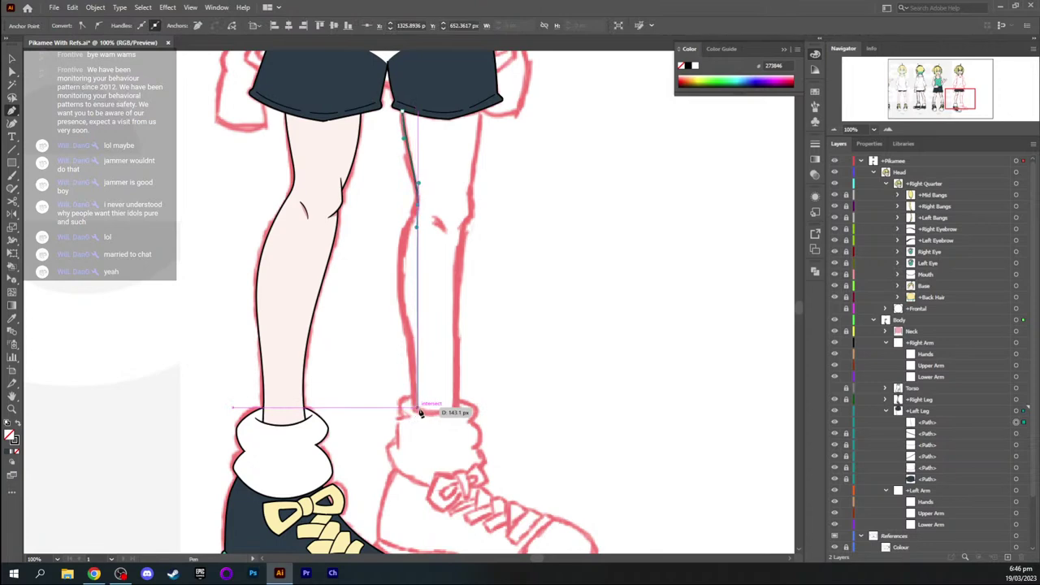
pyautogui.moveTo(415, 408); pyautogui.dragTo(408, 452)
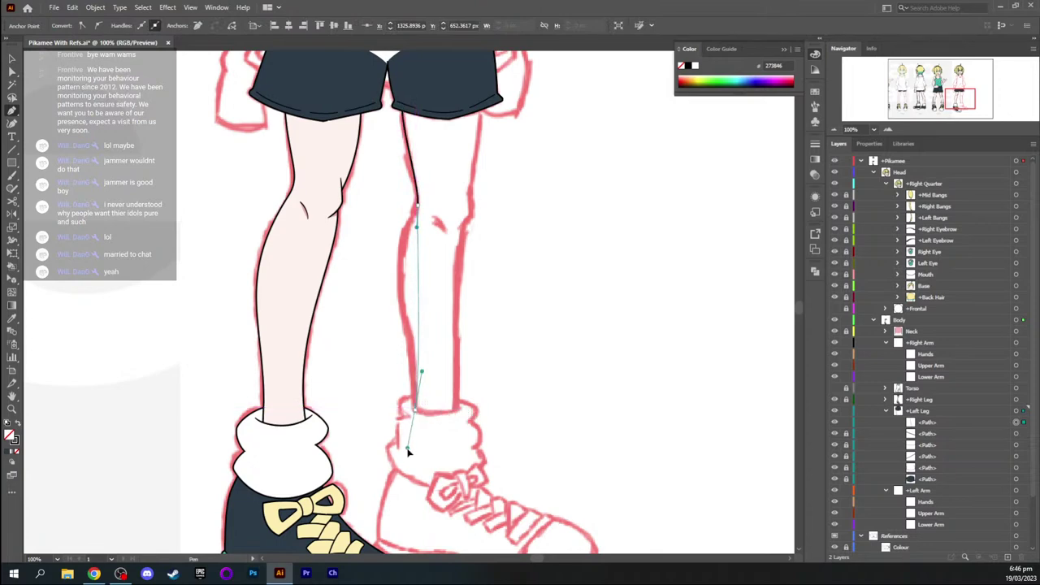
pyautogui.hotkey('ctrl', 'z')
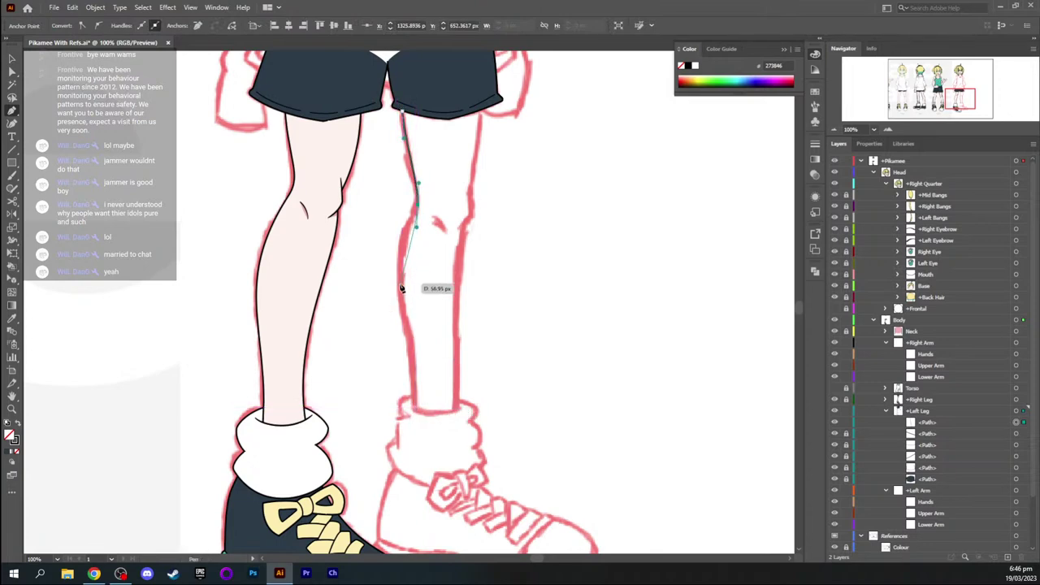
pyautogui.moveTo(400, 288); pyautogui.dragTo(402, 352)
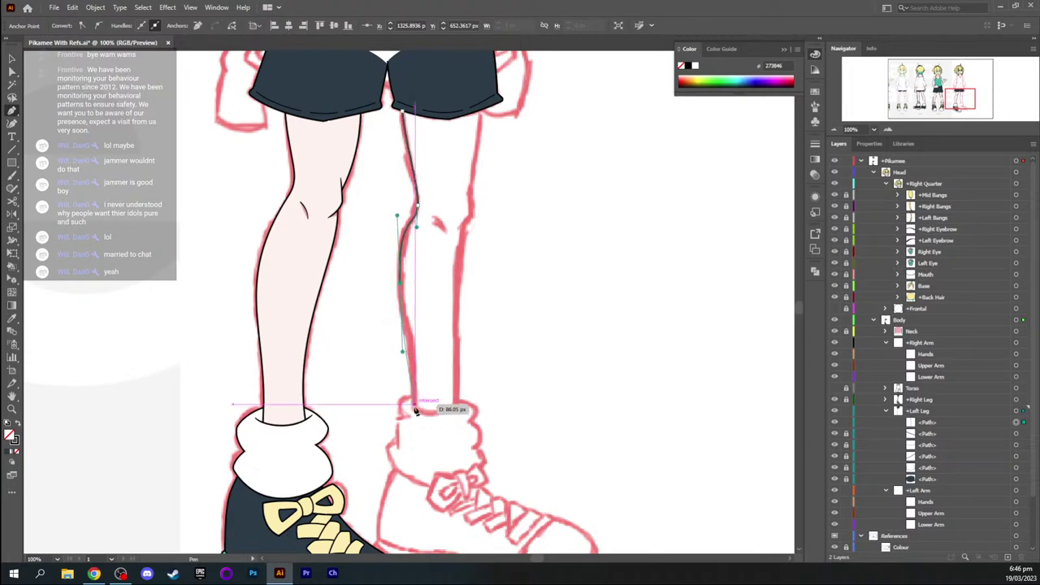
pyautogui.moveTo(414, 409); pyautogui.dragTo(414, 510)
pyautogui.press('a')
pyautogui.click(443, 421)
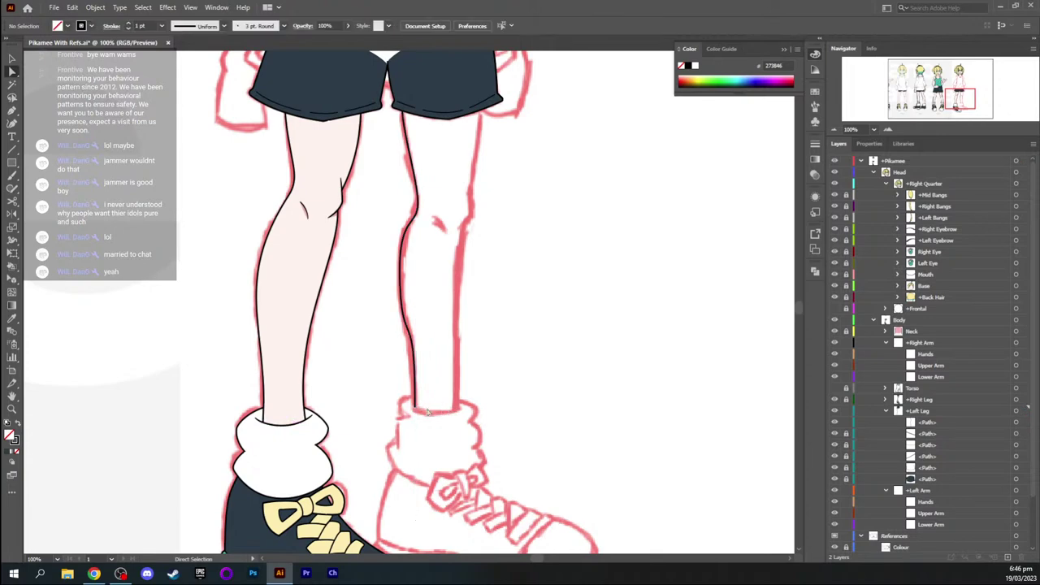
# Nudge the inner leg outline's sock-end anchor slightly left and down, and shorten the calf anchor's lower handle
pyautogui.click(415, 408)
pyautogui.press('Left')
pyautogui.press('Left')
pyautogui.press('Down')
pyautogui.press('Down')
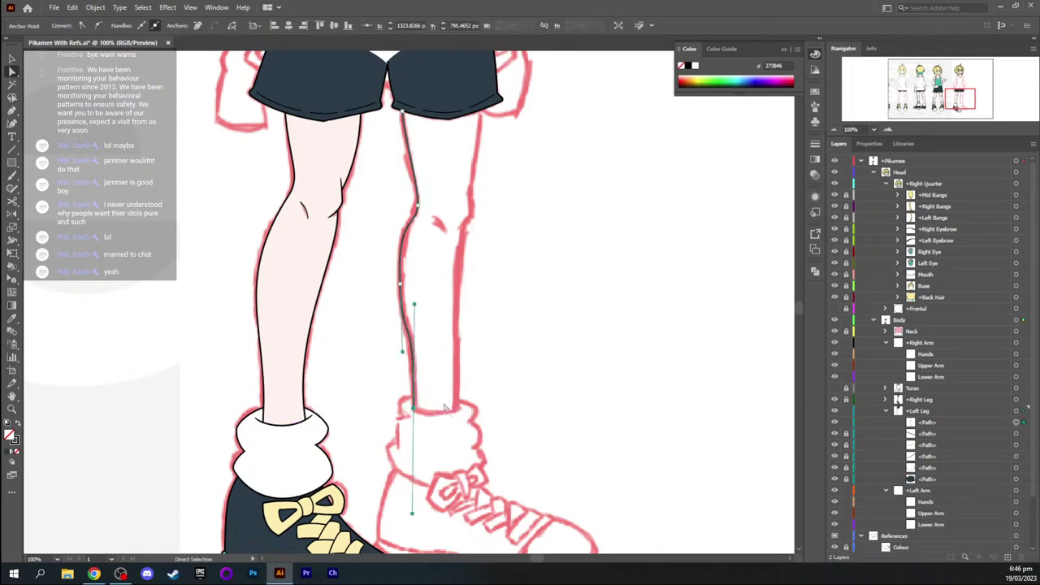
pyautogui.press('Right')
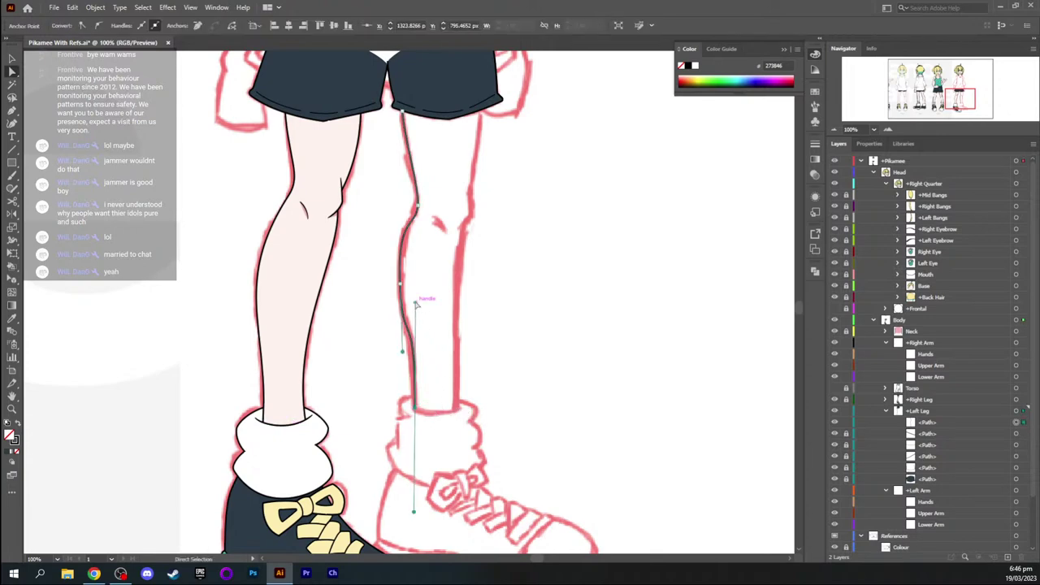
pyautogui.moveTo(402, 353); pyautogui.dragTo(402, 342)
pyautogui.click(470, 333)
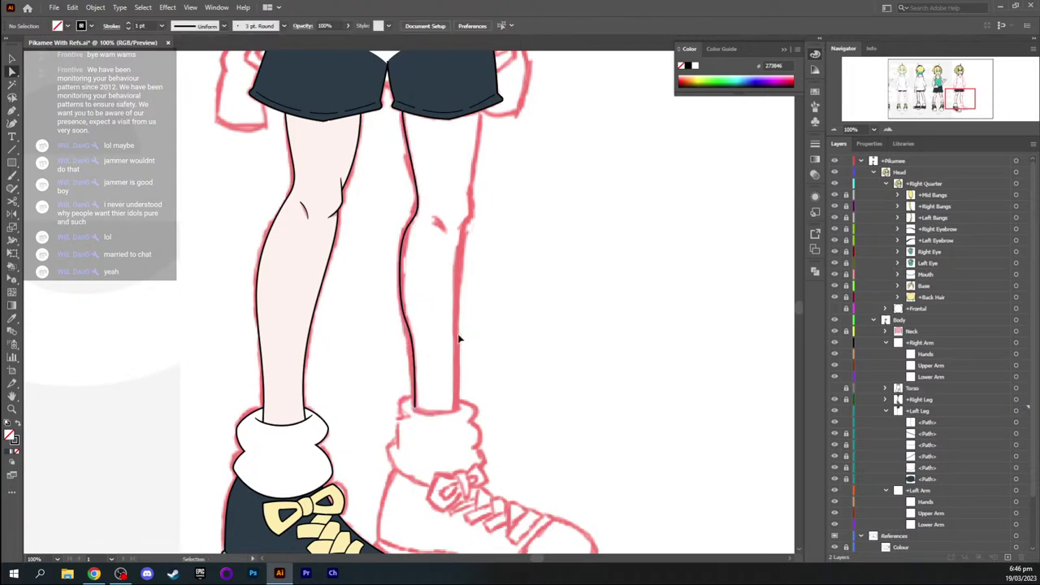
# Raise the inner outline's calf anchor slightly and adjust its handles and the sock-end handle to smooth the calf curve along the sketch
pyautogui.hotkey('ctrl', '=')
pyautogui.hotkey('ctrl', '=')
pyautogui.press('space')
pyautogui.moveTo(480, 276); pyautogui.dragTo(477, 317)
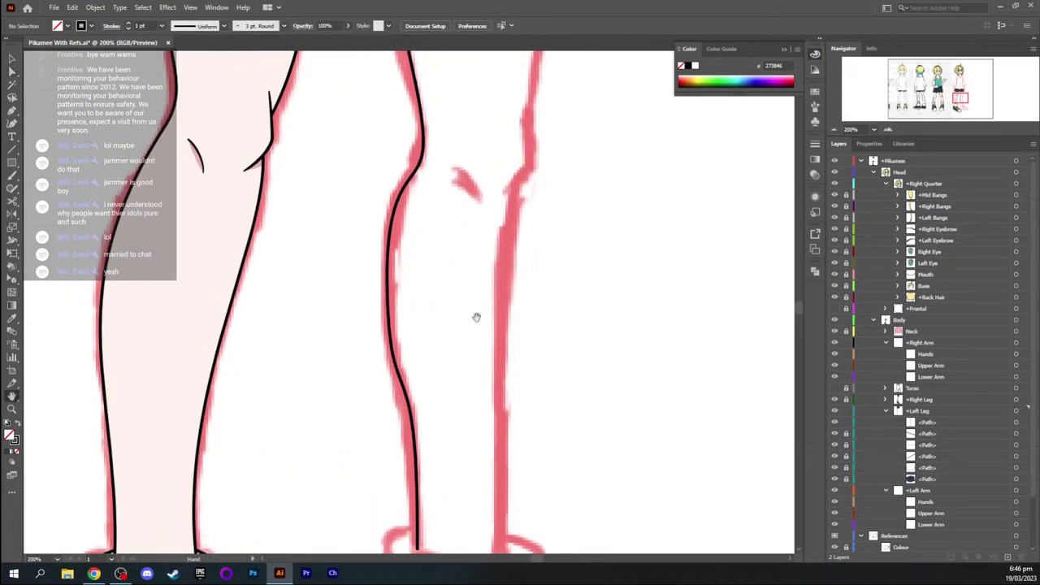
pyautogui.click(390, 317)
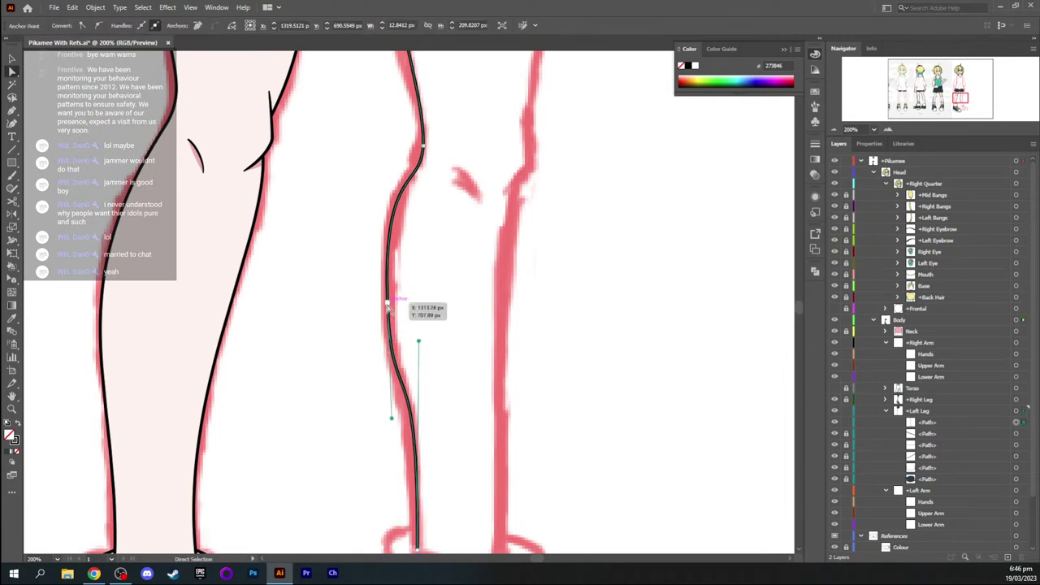
pyautogui.click(388, 304)
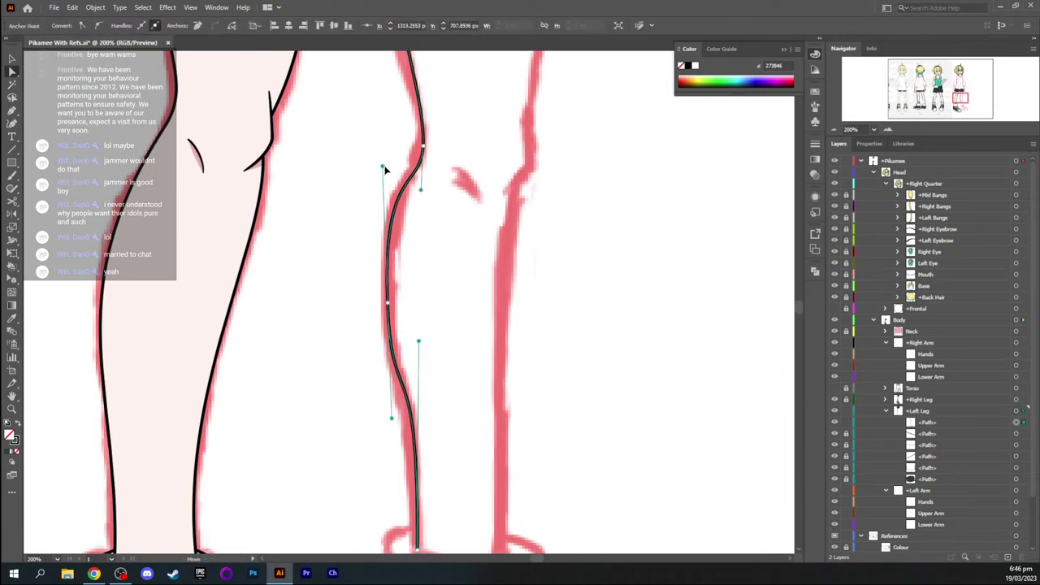
pyautogui.moveTo(383, 168); pyautogui.dragTo(387, 164)
pyautogui.moveTo(388, 303); pyautogui.dragTo(389, 304)
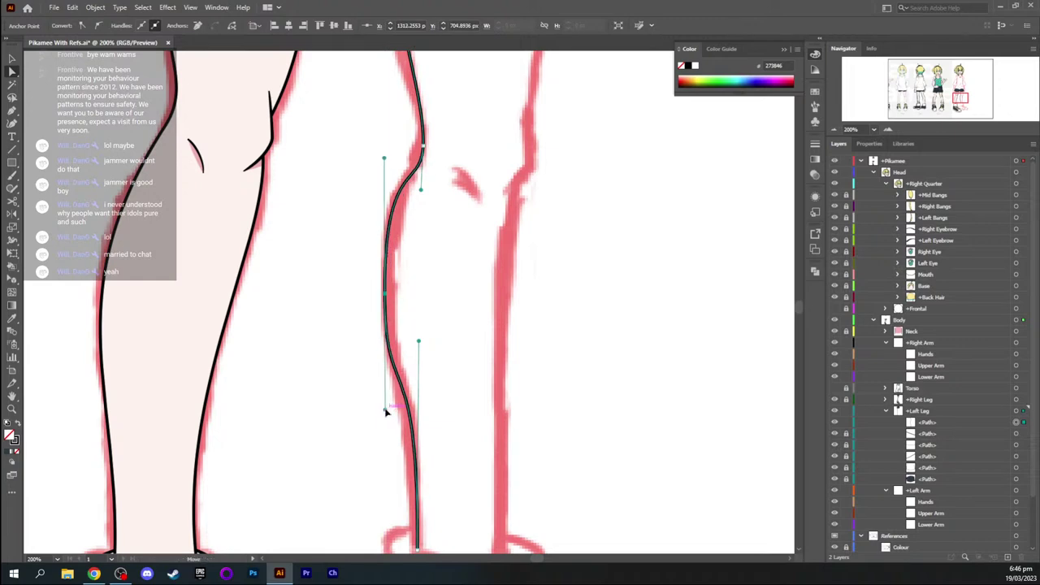
pyautogui.moveTo(386, 410)
pyautogui.mouseDown()
pyautogui.moveTo(390, 382)
pyautogui.moveTo(387, 403)
pyautogui.mouseUp()
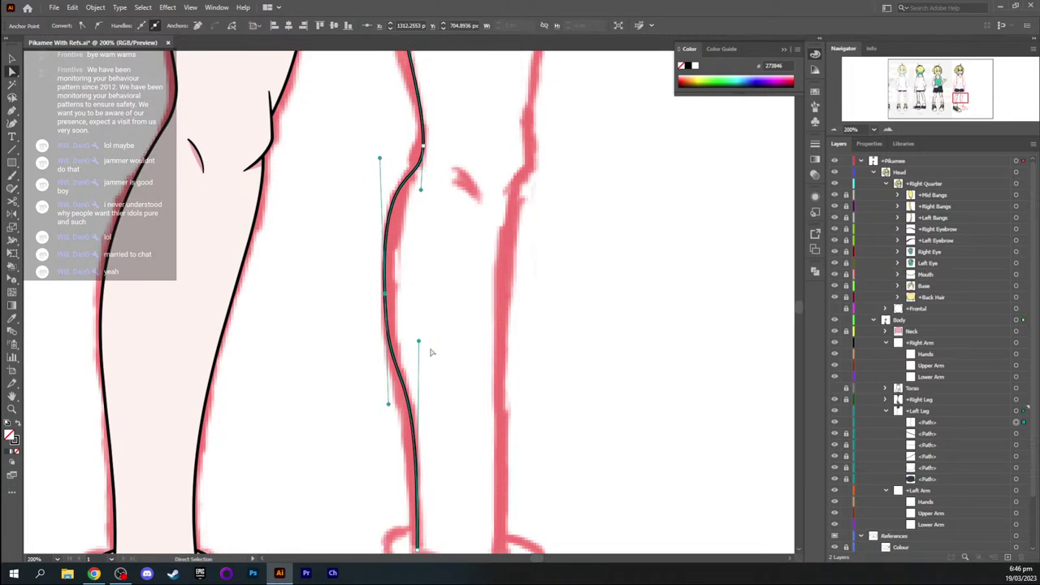
pyautogui.moveTo(420, 344); pyautogui.dragTo(425, 375)
# Lower the inner outline's end anchor onto the sock line, make its handle vertical, and tilt the calf anchor's handles to refine the curve
pyautogui.moveTo(471, 503); pyautogui.dragTo(482, 448)
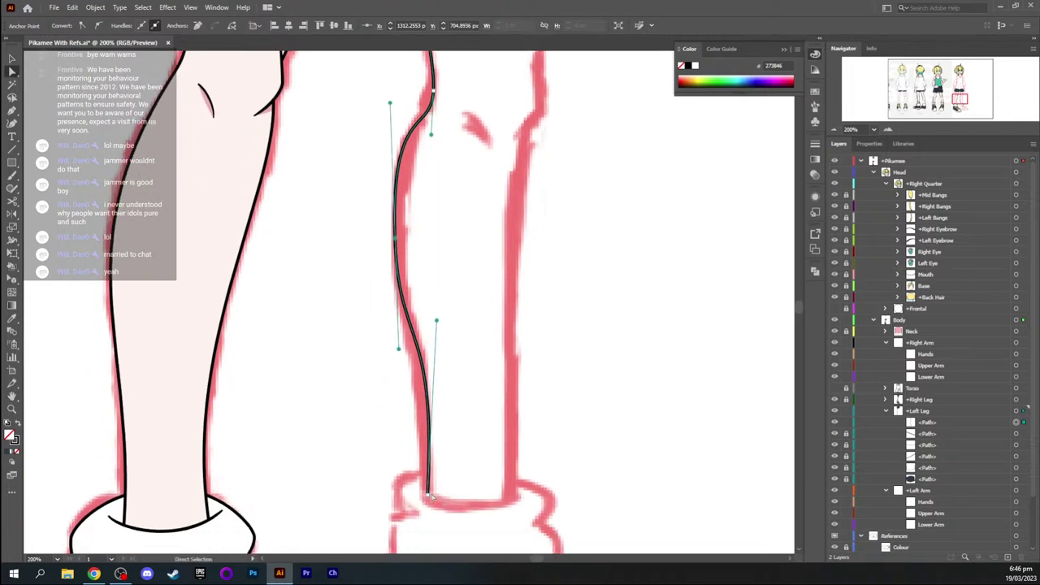
pyautogui.moveTo(428, 493); pyautogui.dragTo(427, 496)
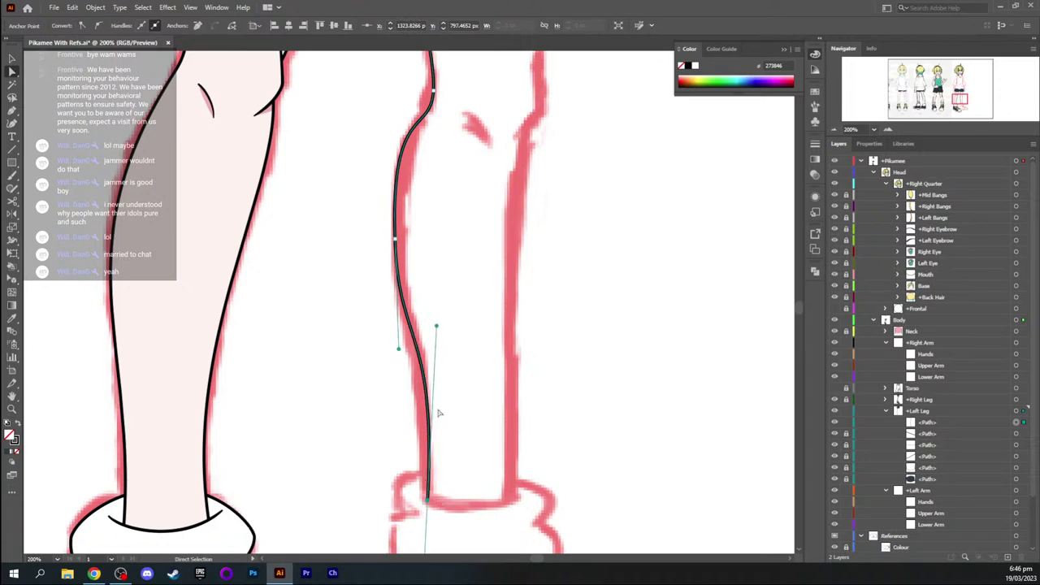
pyautogui.moveTo(437, 326)
pyautogui.mouseDown()
pyautogui.moveTo(425, 337)
pyautogui.moveTo(427, 365)
pyautogui.moveTo(439, 356)
pyautogui.moveTo(427, 309)
pyautogui.mouseUp()
pyautogui.scroll(2, 447, 170)
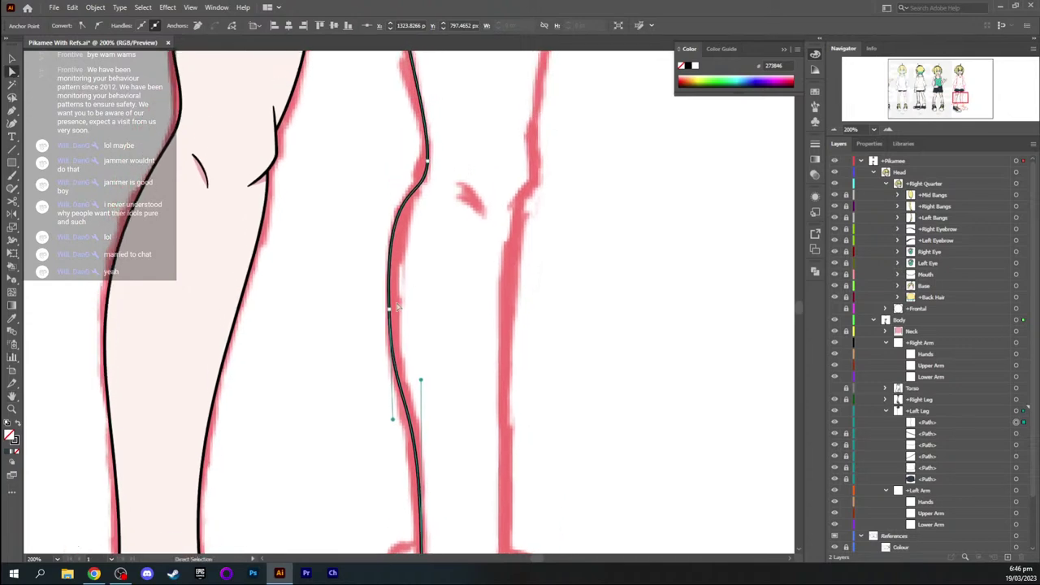
pyautogui.click(390, 310)
pyautogui.moveTo(384, 173)
pyautogui.mouseDown()
pyautogui.moveTo(383, 193)
pyautogui.moveTo(381, 181)
pyautogui.mouseUp()
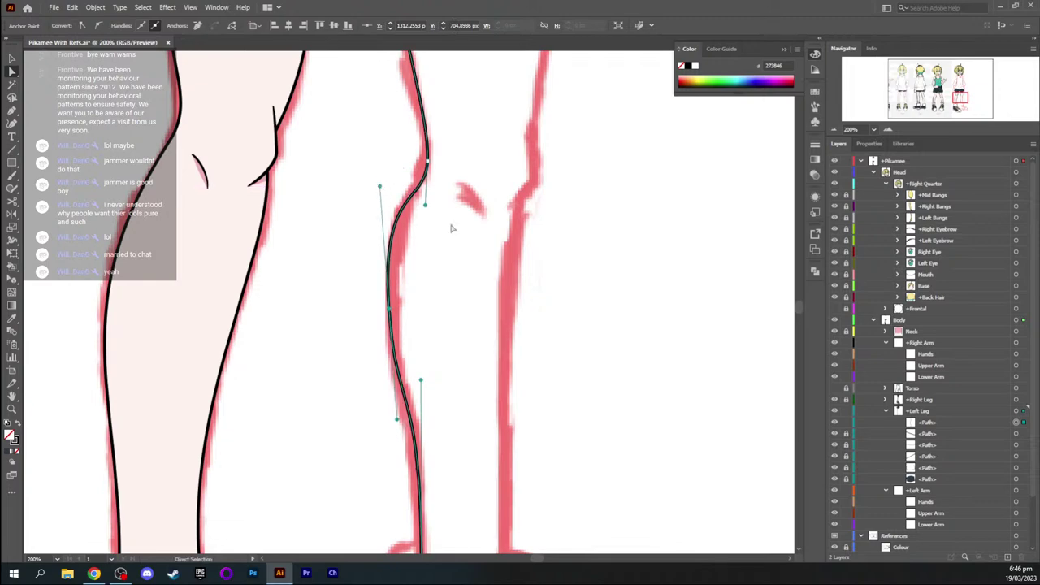
pyautogui.click(467, 254)
# Shift the inner outline's calf anchor slightly inward and down to soften the bulge below the knee
pyautogui.press('space')
pyautogui.moveTo(455, 301); pyautogui.dragTo(423, 282)
pyautogui.moveTo(443, 196); pyautogui.dragTo(419, 323)
pyautogui.click(354, 307)
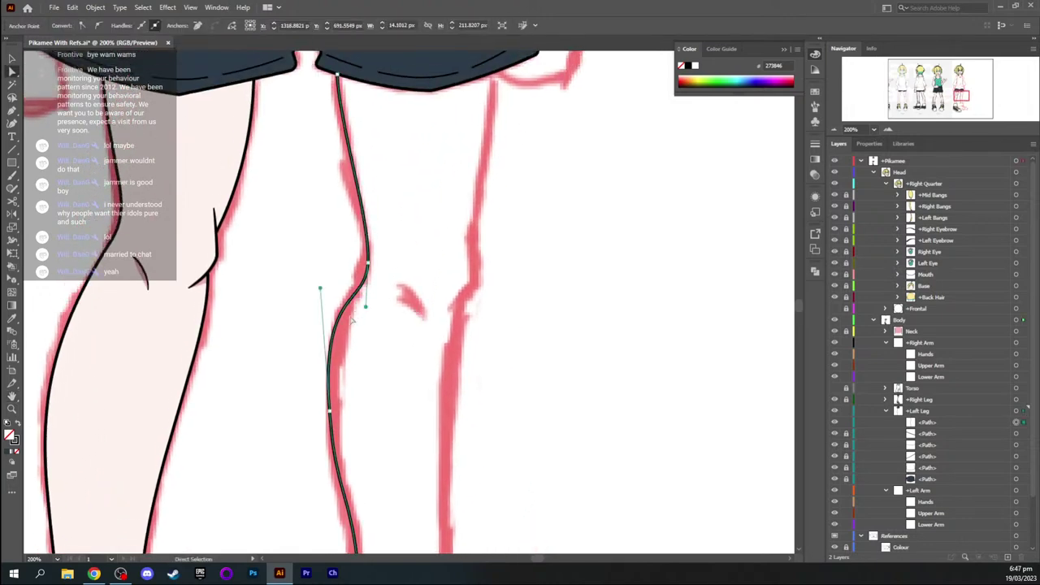
pyautogui.moveTo(333, 417); pyautogui.dragTo(335, 425)
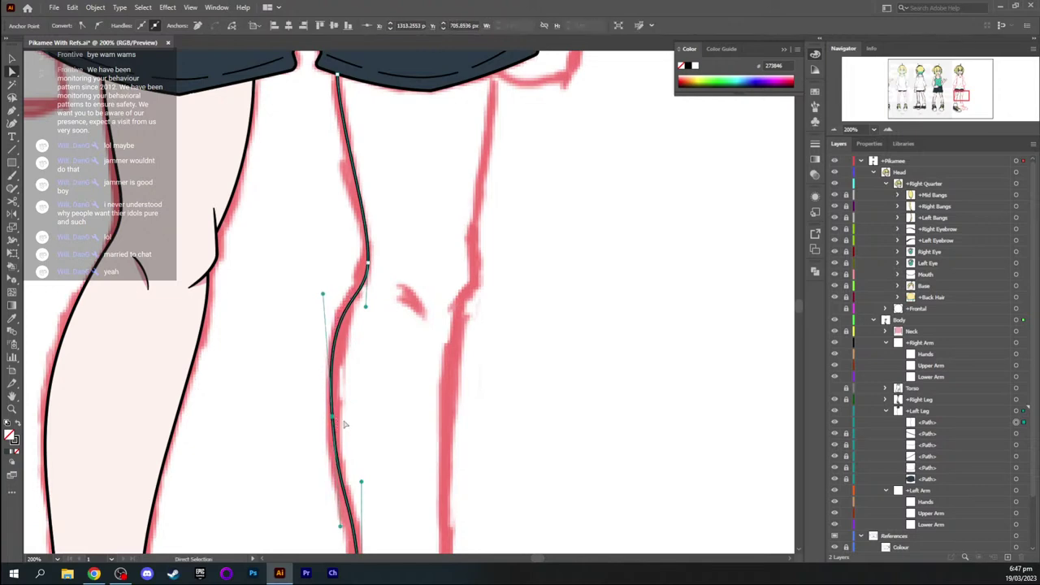
pyautogui.click(390, 395)
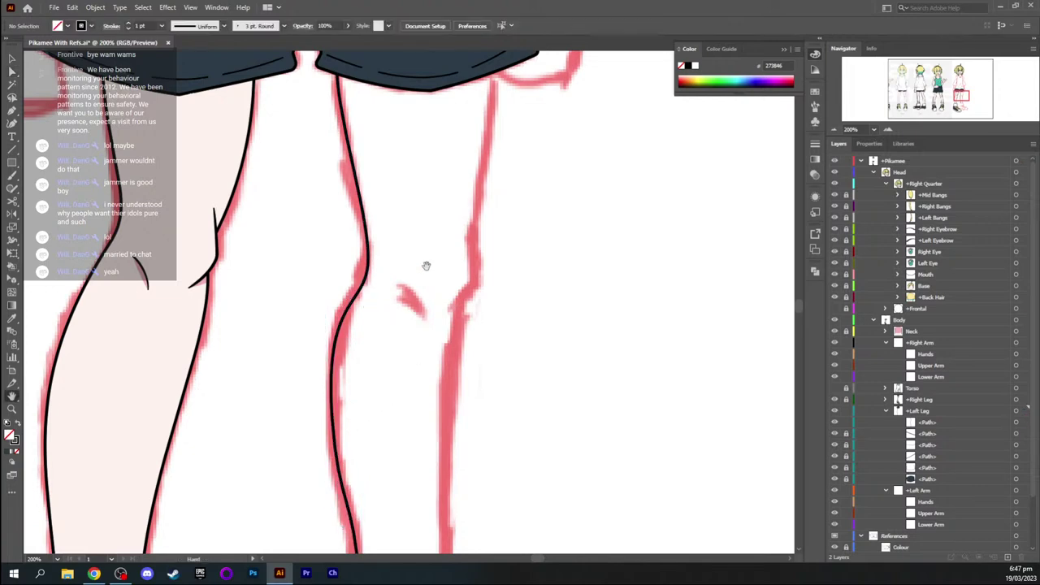
# Draw the left thigh's outer outline with the Pen as one curved segment from the shorts hem to just above the knee
pyautogui.moveTo(429, 202); pyautogui.dragTo(412, 220)
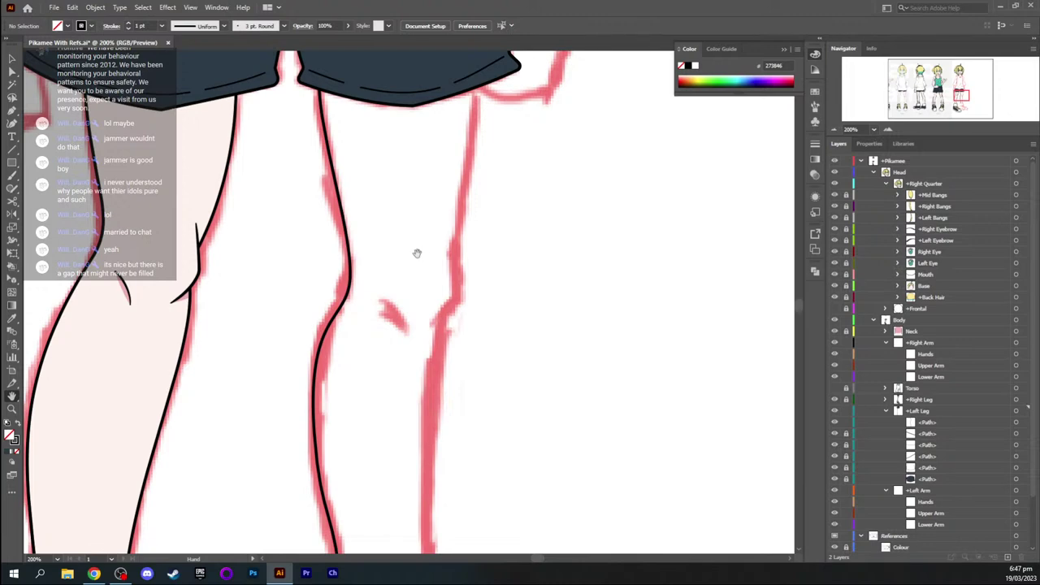
pyautogui.moveTo(403, 366); pyautogui.dragTo(431, 142)
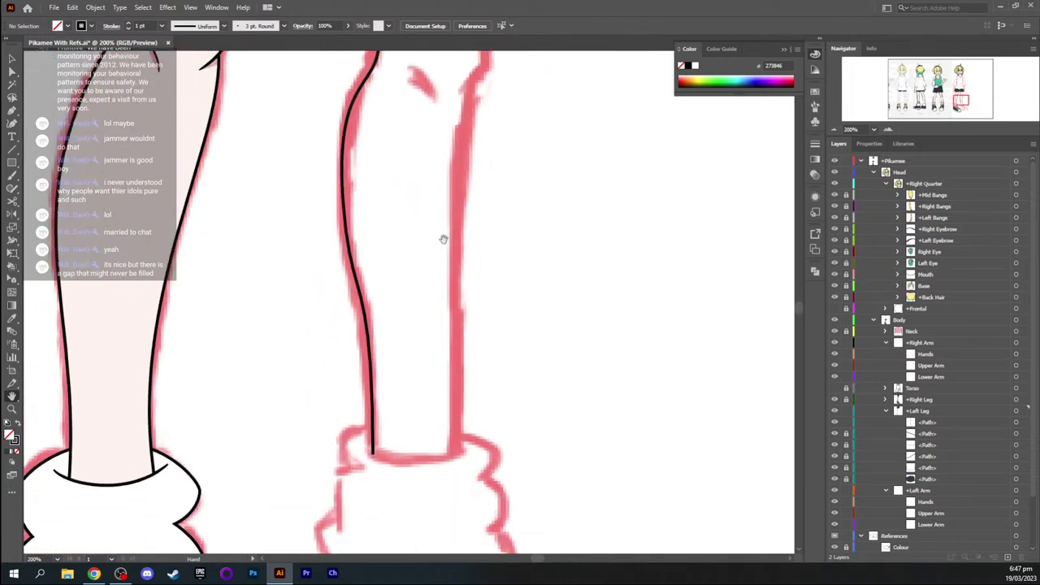
pyautogui.moveTo(427, 218); pyautogui.dragTo(418, 345)
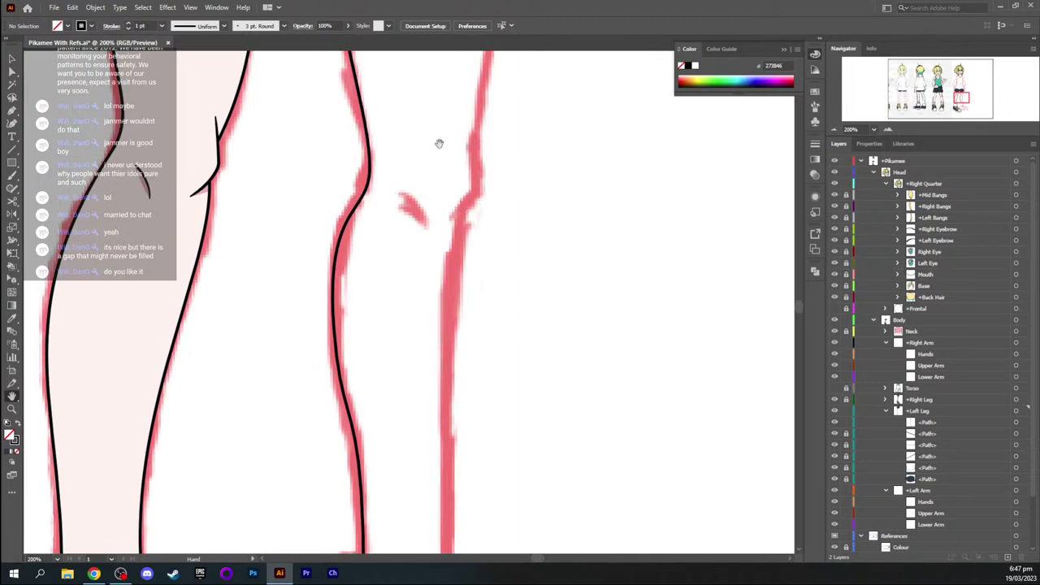
pyautogui.moveTo(436, 130); pyautogui.dragTo(446, 213)
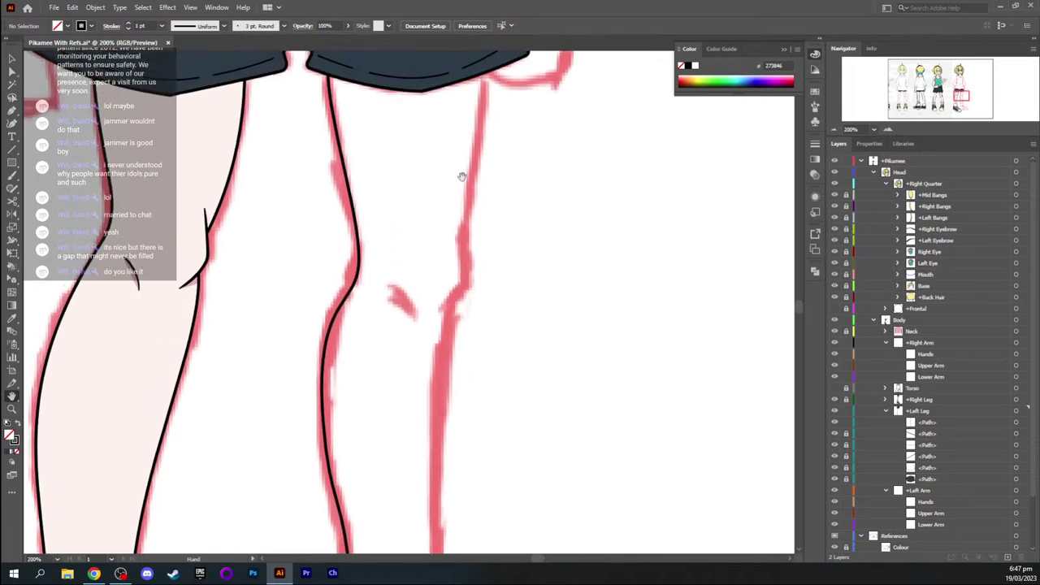
pyautogui.moveTo(481, 136); pyautogui.dragTo(461, 205)
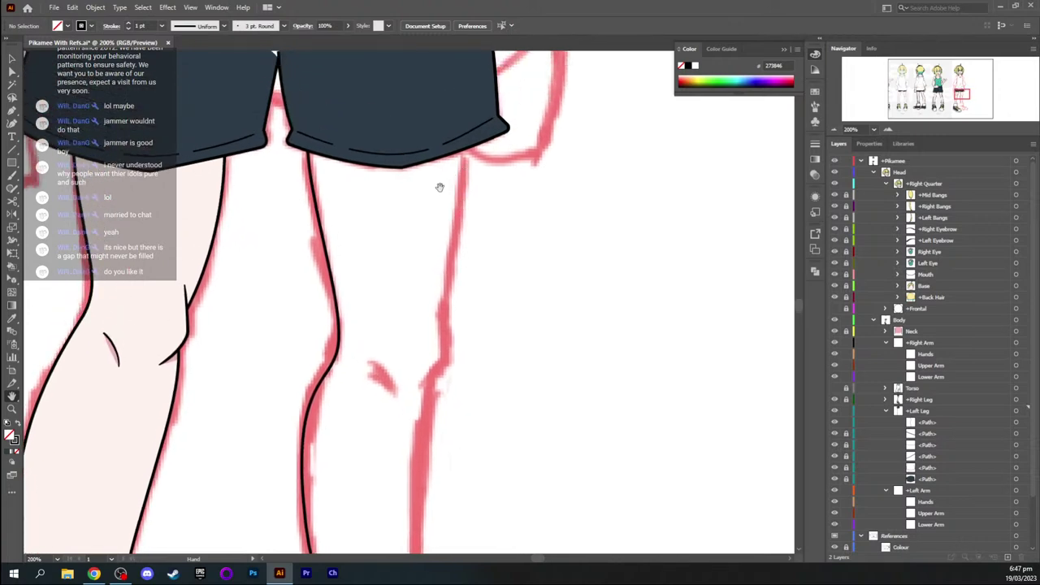
pyautogui.press('p')
pyautogui.click(471, 182)
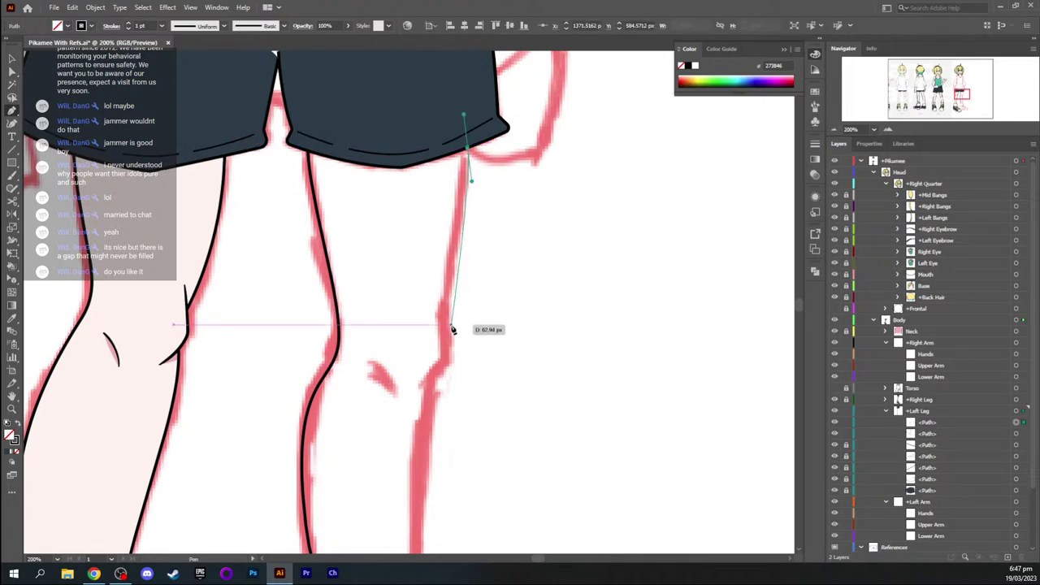
pyautogui.moveTo(446, 324); pyautogui.dragTo(429, 366)
pyautogui.press('v')
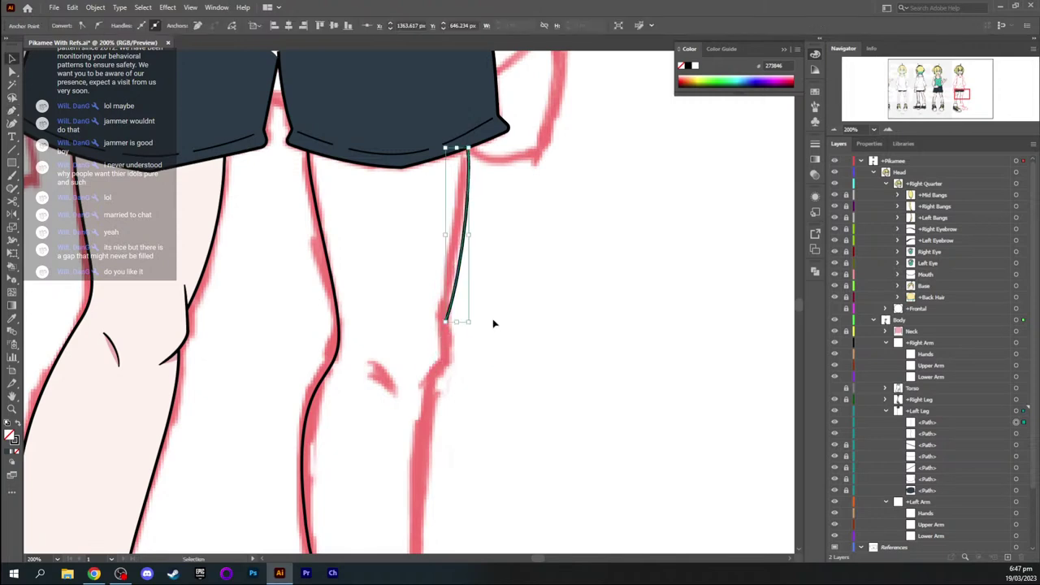
pyautogui.click(568, 327)
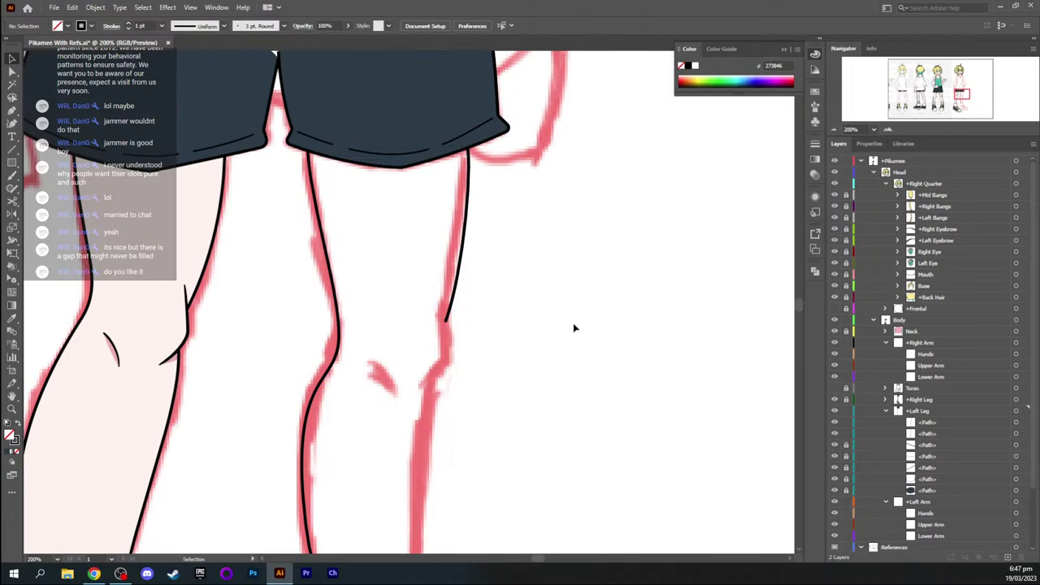
# Adjust the outer thigh line's end anchors and handles so its curve sits closer to the sketch
pyautogui.press('a')
pyautogui.click(464, 243)
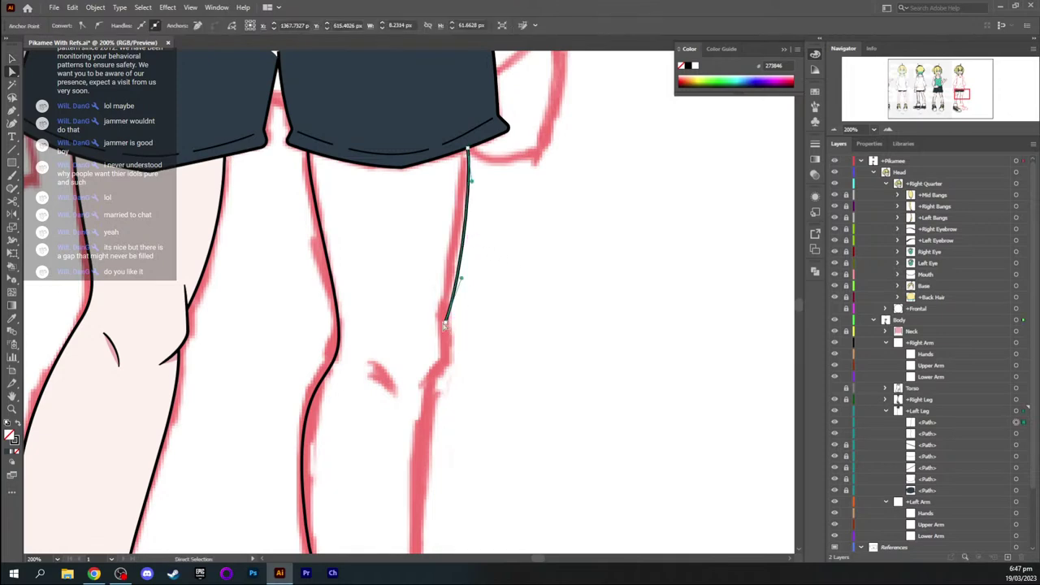
pyautogui.moveTo(445, 322); pyautogui.dragTo(443, 321)
pyautogui.moveTo(460, 281); pyautogui.dragTo(459, 273)
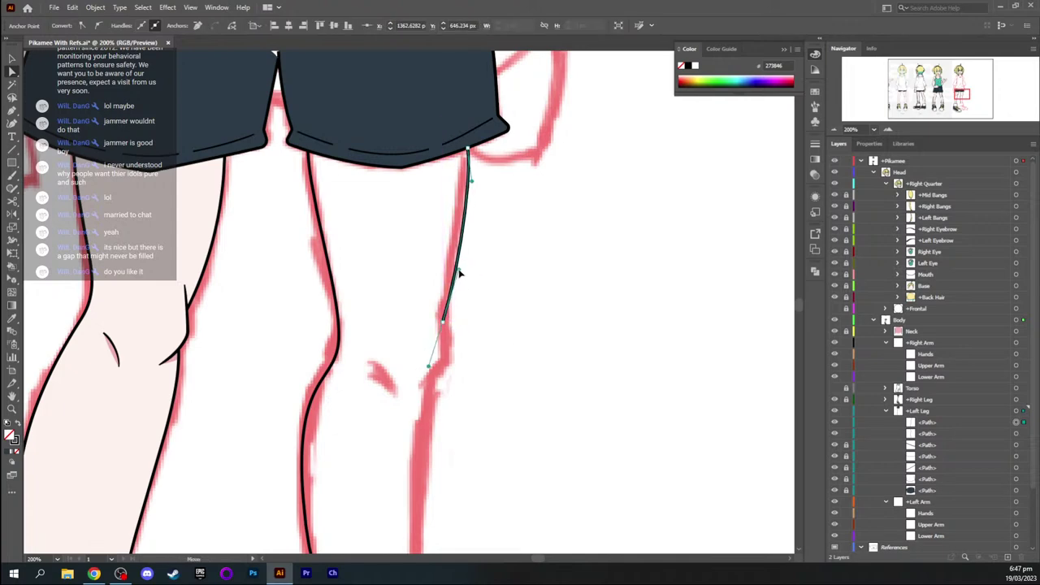
pyautogui.moveTo(468, 152); pyautogui.dragTo(465, 197)
pyautogui.click(486, 270)
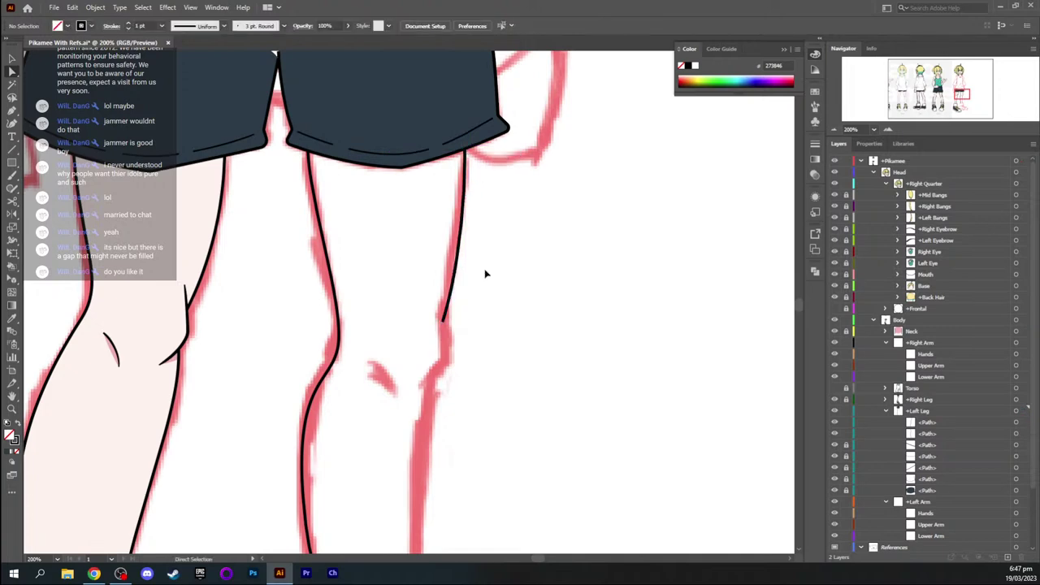
# Examine the outer thigh line up close at the shorts hem, and the unlined outer knee and lower leg down to the sock
pyautogui.hotkey('ctrl', '=')
pyautogui.hotkey('ctrl', '=')
pyautogui.press('space')
pyautogui.moveTo(501, 245); pyautogui.dragTo(484, 267)
pyautogui.click(480, 281)
pyautogui.press('v')
pyautogui.click(553, 268)
pyautogui.hotkey('ctrl', '-')
pyautogui.hotkey('ctrl', '-')
pyautogui.hotkey('ctrl', '-')
pyautogui.press('space')
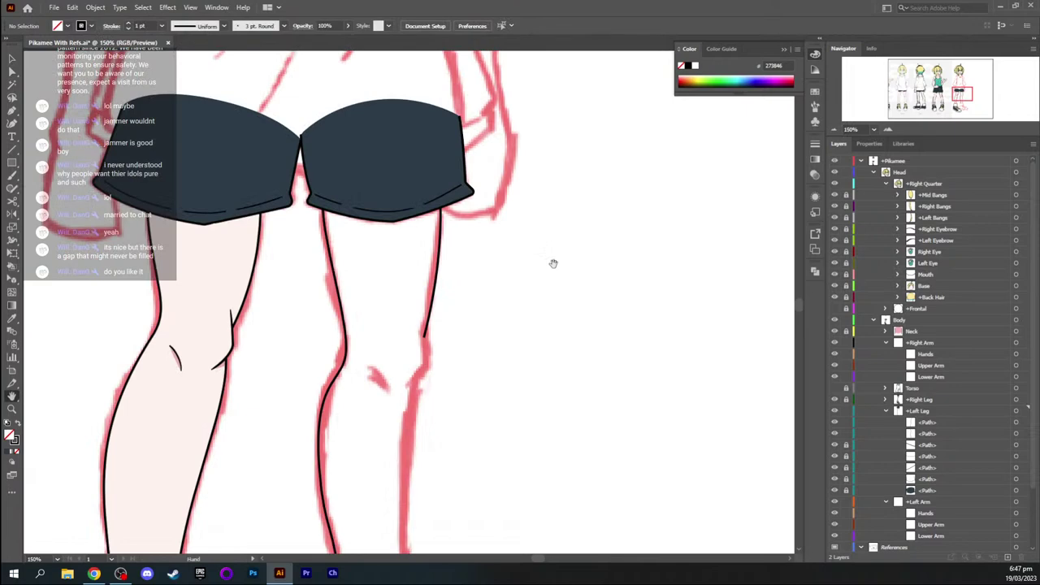
pyautogui.moveTo(441, 374); pyautogui.dragTo(465, 166)
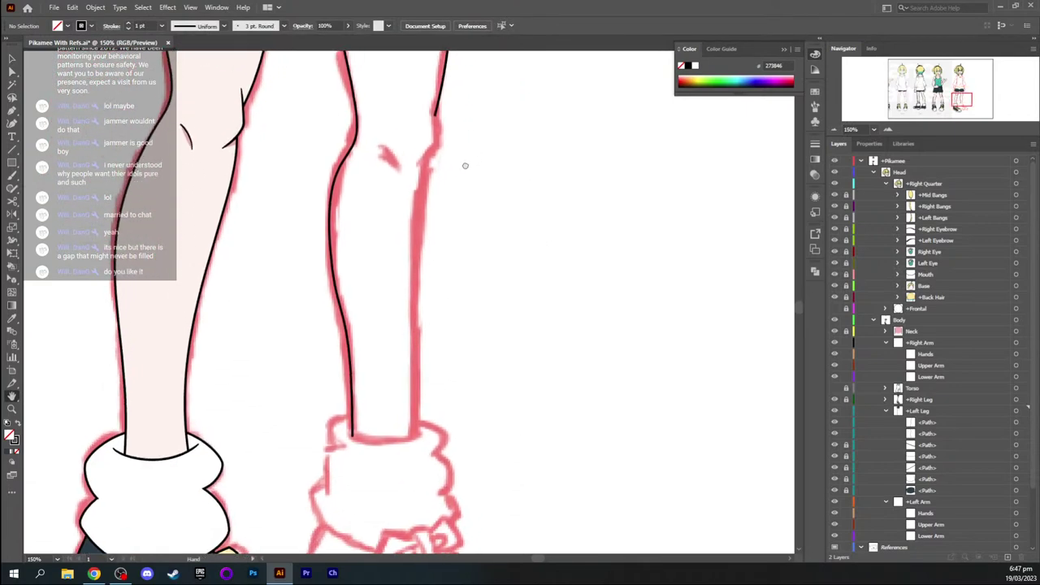
# Draw the left leg's outer lower outline with the Pen as one curved segment from below the knee to the sock top
pyautogui.press('p')
pyautogui.moveTo(427, 155); pyautogui.dragTo(421, 245)
pyautogui.moveTo(414, 434); pyautogui.dragTo(413, 459)
pyautogui.moveTo(411, 413); pyautogui.dragTo(407, 182)
pyautogui.click(420, 244)
pyautogui.press('v')
pyautogui.click(478, 273)
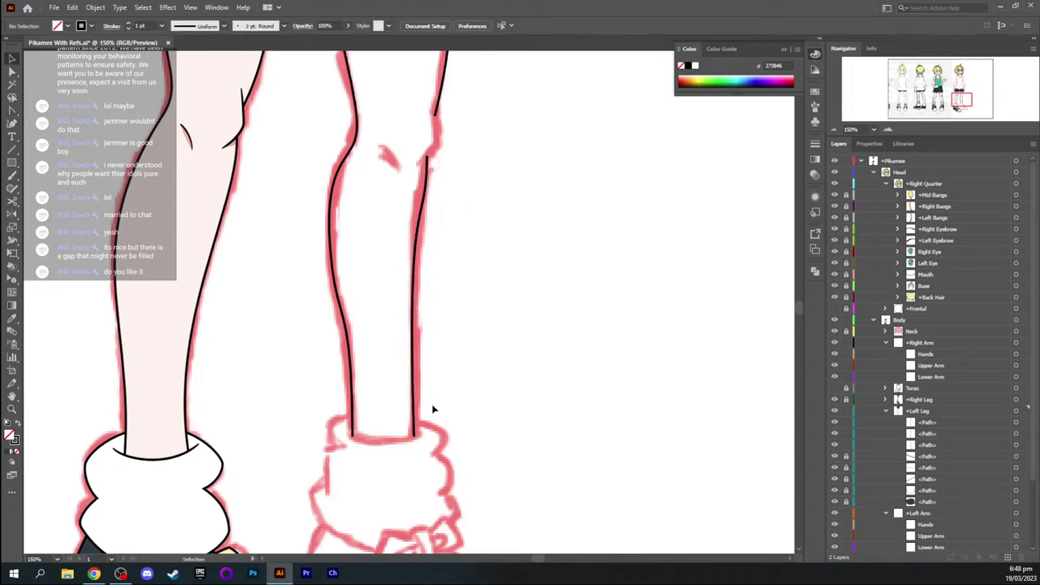
# Check the outer lower-leg line's anchors and curve against the sketch and save the document
pyautogui.click(415, 437)
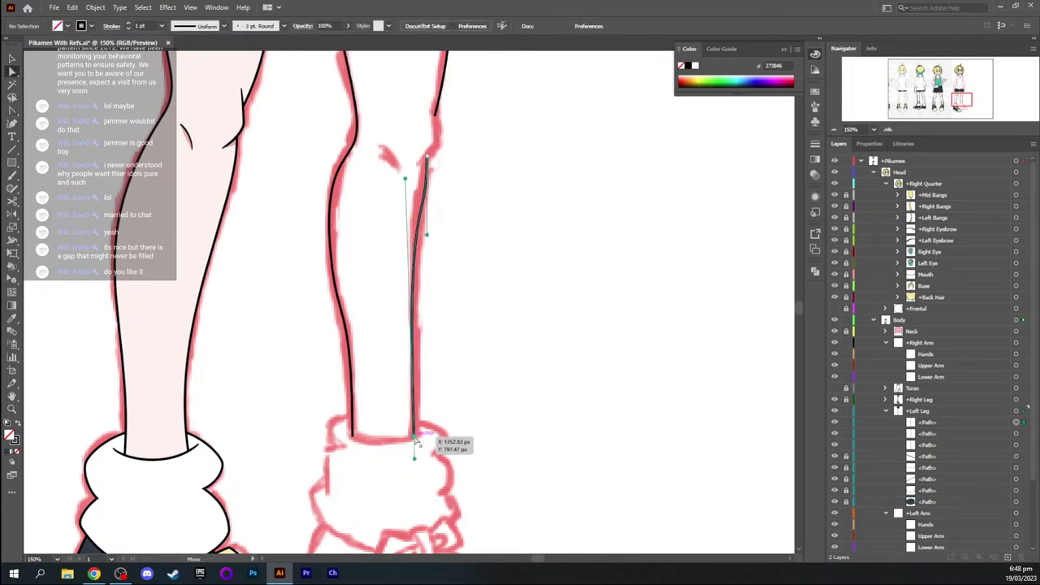
pyautogui.click(496, 370)
pyautogui.press('space')
pyautogui.moveTo(461, 230); pyautogui.dragTo(418, 232)
pyautogui.click(425, 211)
pyautogui.keyDown('ctrl'); pyautogui.click(474, 245); pyautogui.keyUp('ctrl')
pyautogui.press('space')
pyautogui.moveTo(468, 183); pyautogui.dragTo(463, 212)
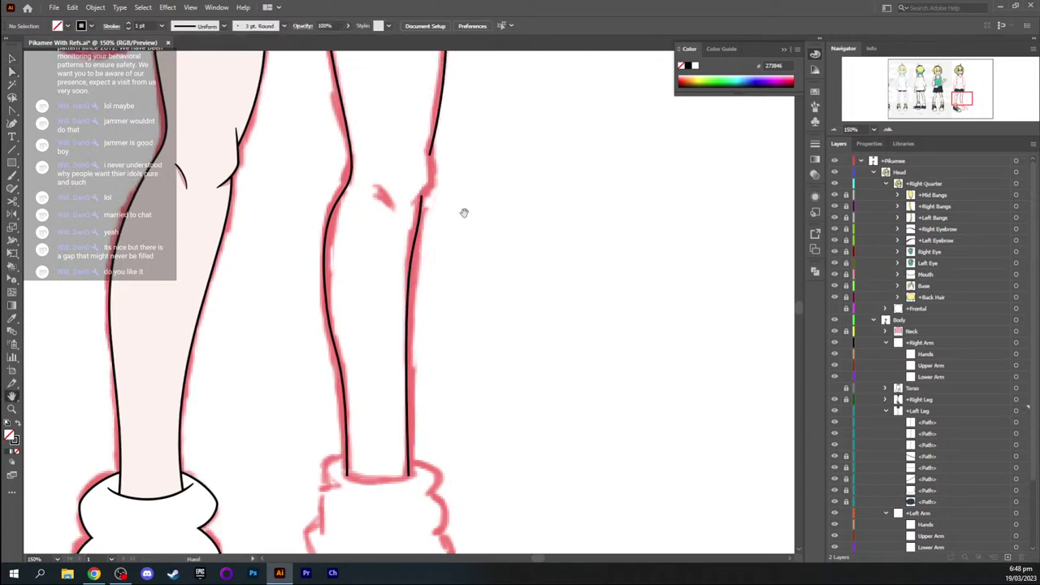
pyautogui.hotkey('ctrl', 's')
# Examine the outer lower-leg line and the ends of both lower-leg outlines at the sock
pyautogui.click(413, 241)
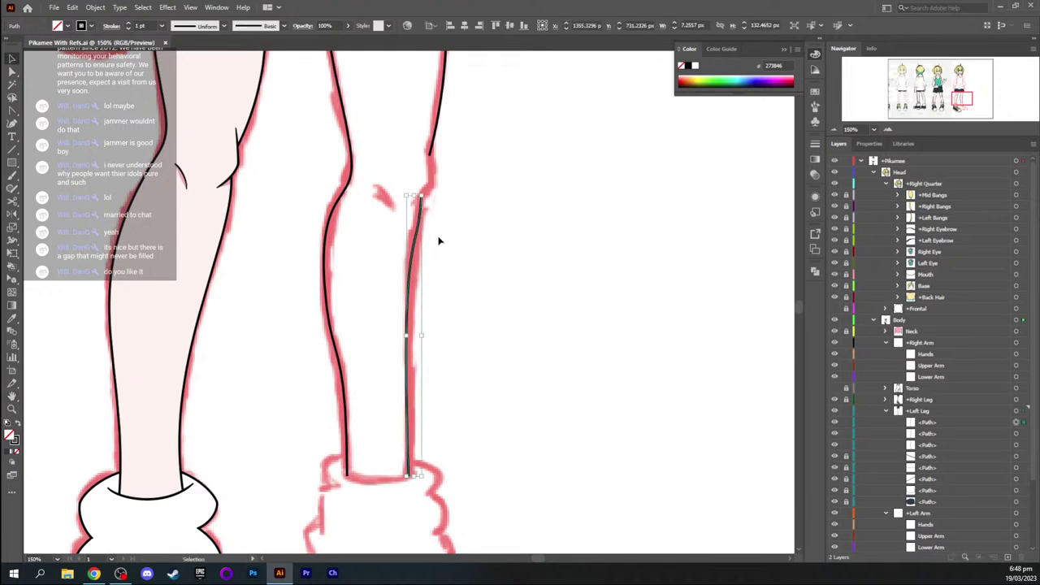
pyautogui.click(529, 239)
pyautogui.press('space')
pyautogui.moveTo(443, 174); pyautogui.dragTo(441, 202)
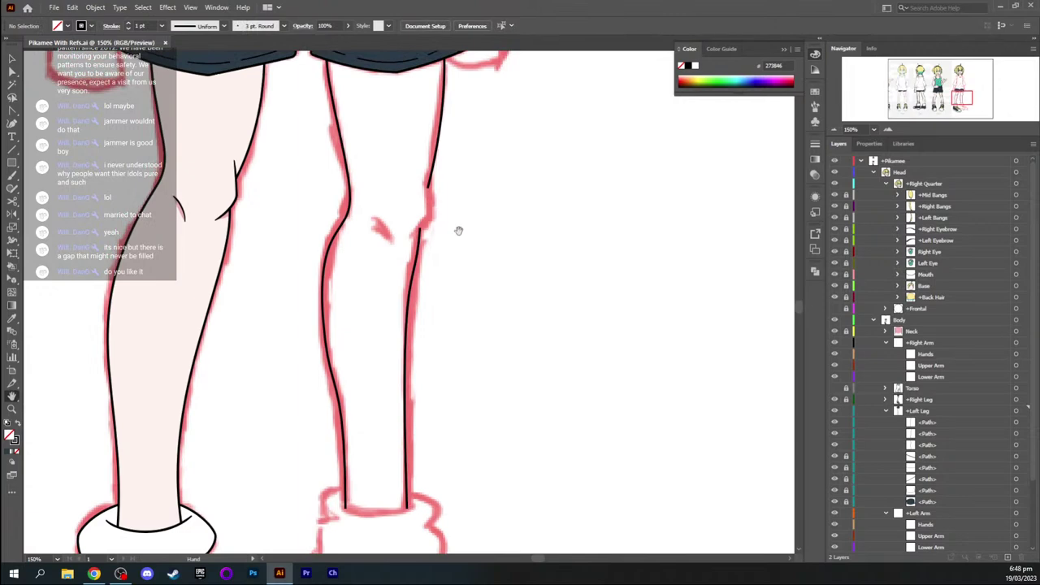
pyautogui.moveTo(378, 355); pyautogui.dragTo(415, 244)
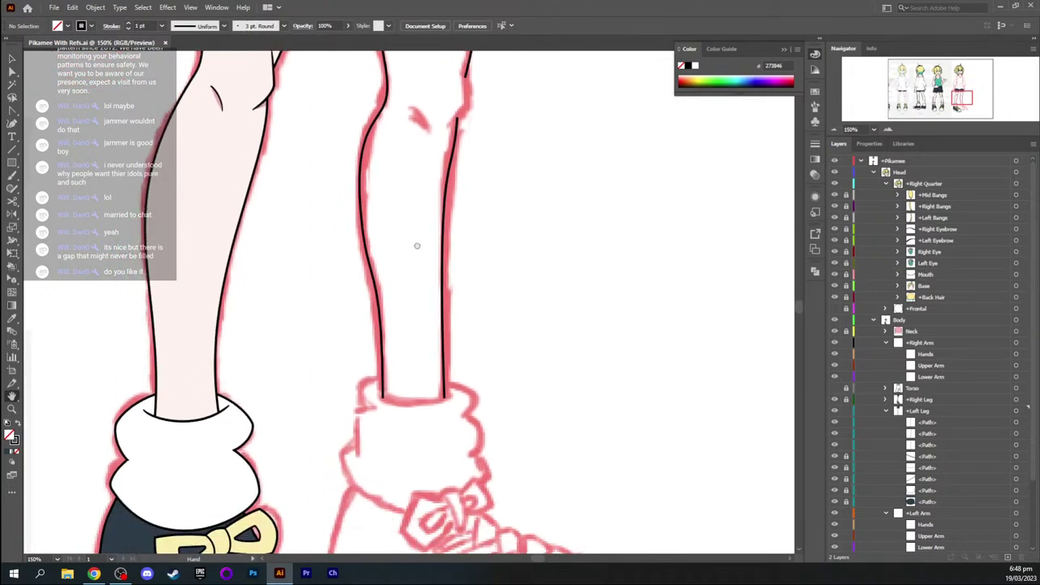
pyautogui.click(383, 400)
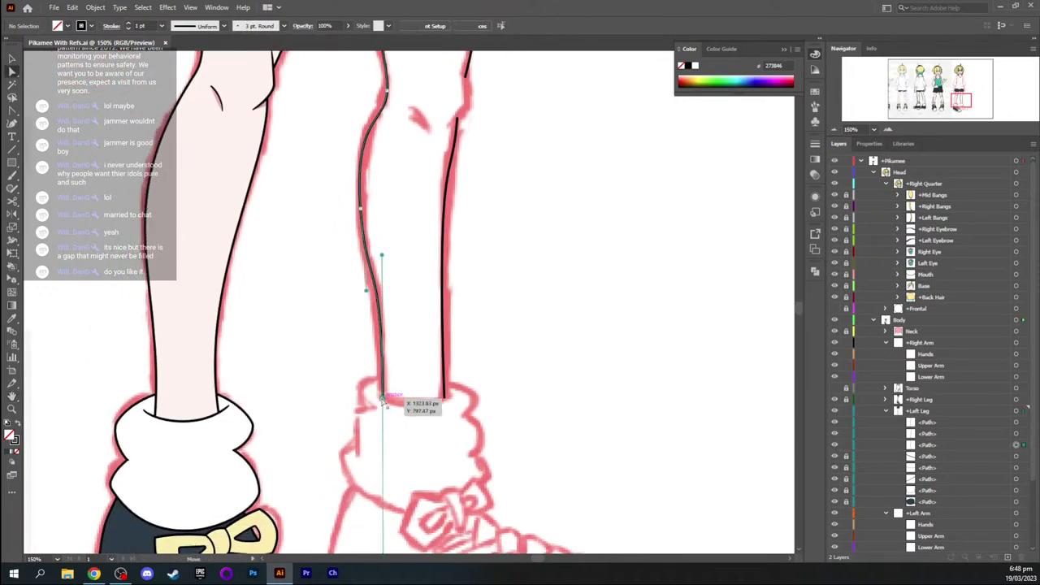
pyautogui.click(444, 400)
pyautogui.click(517, 358)
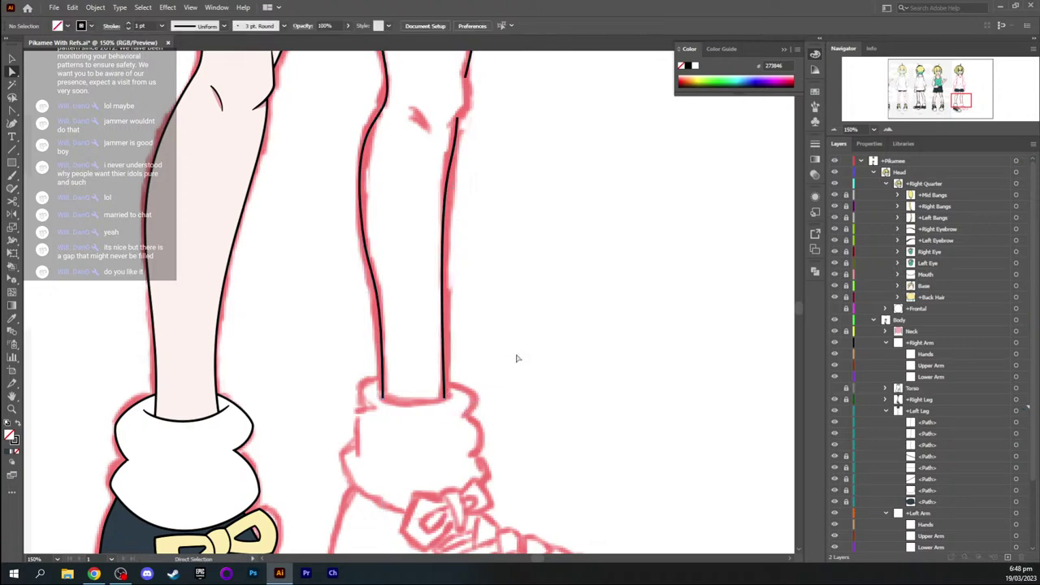
# Draw the outer knee with the Pen as a short inward crease, a knee corner and a line up past the thigh outline's end
pyautogui.moveTo(485, 213); pyautogui.dragTo(480, 258)
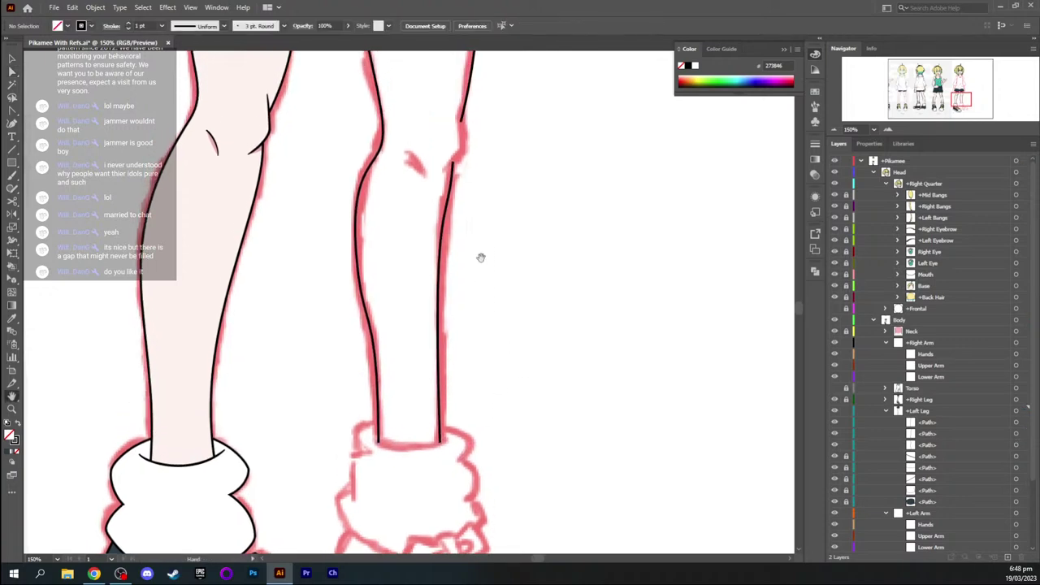
pyautogui.moveTo(324, 159); pyautogui.dragTo(338, 253)
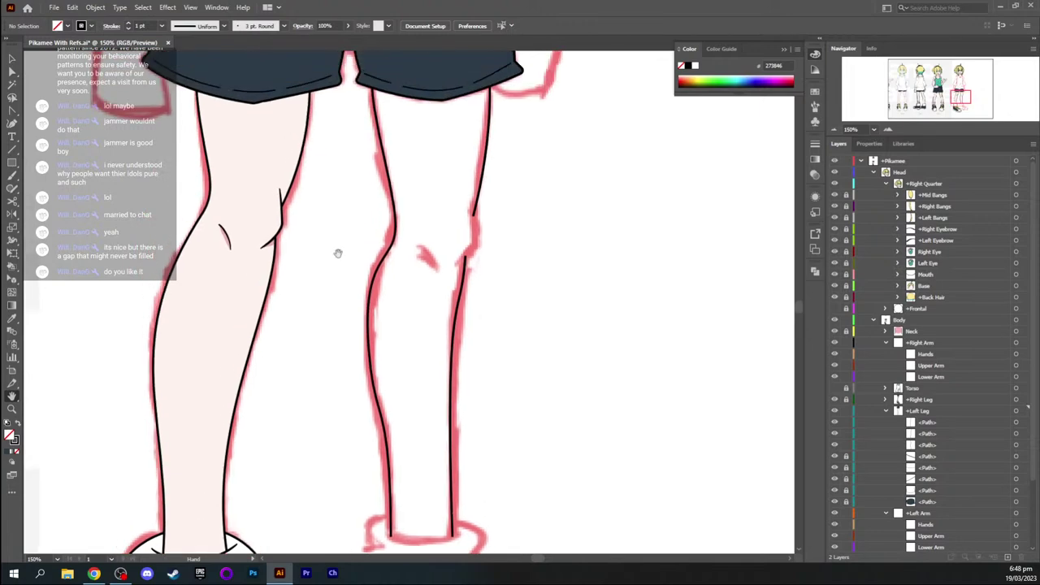
pyautogui.hotkey('ctrl', '=')
pyautogui.hotkey('ctrl', '=')
pyautogui.moveTo(292, 191); pyautogui.dragTo(305, 250)
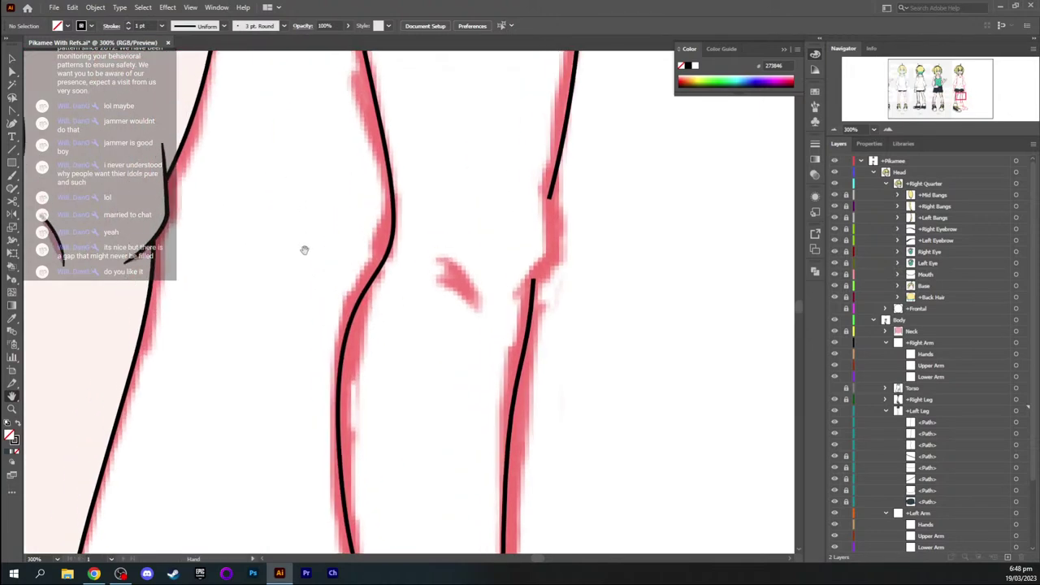
pyautogui.press('i')
pyautogui.press('p')
pyautogui.moveTo(529, 285); pyautogui.dragTo(530, 284)
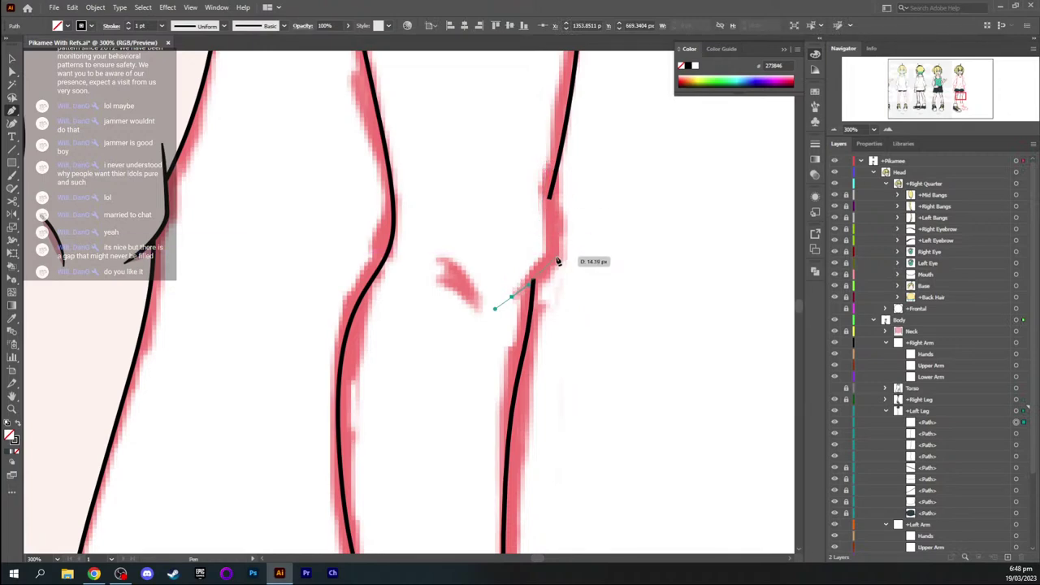
pyautogui.click(557, 261)
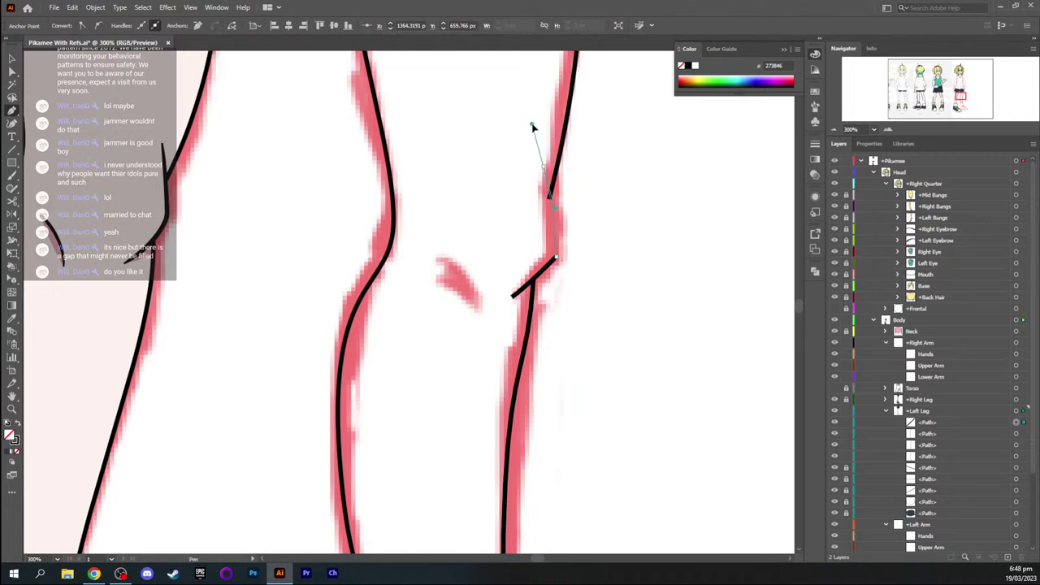
pyautogui.moveTo(533, 125); pyautogui.dragTo(532, 125)
pyautogui.press('v')
pyautogui.click(599, 199)
# Adjust the upper end anchor of the knee outline so the line crosses the thigh outline's lower end
pyautogui.press('a')
pyautogui.click(543, 168)
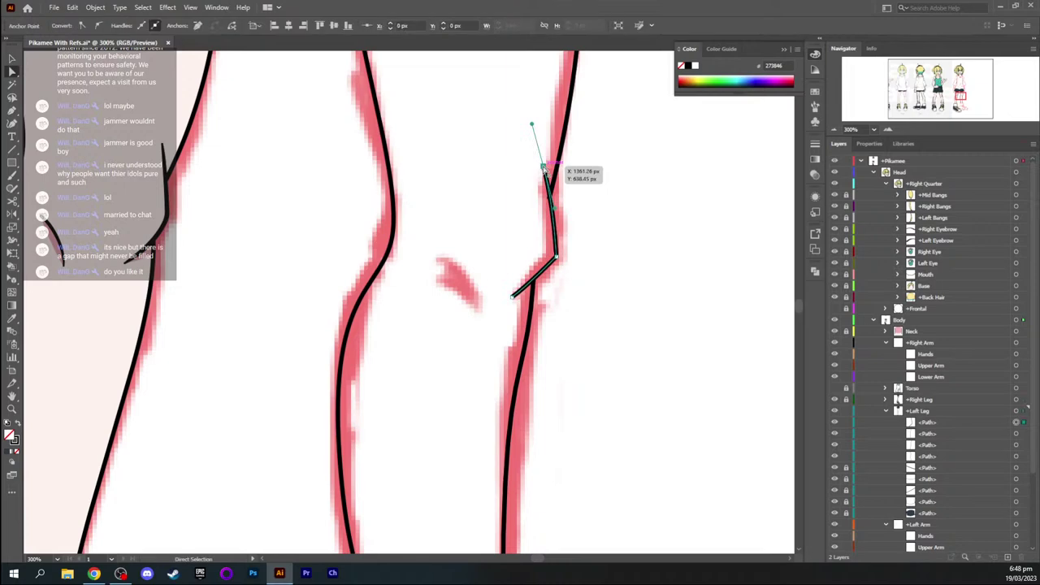
pyautogui.moveTo(542, 168); pyautogui.dragTo(544, 168)
pyautogui.click(598, 226)
pyautogui.hotkey('ctrl', '+')
pyautogui.hotkey('ctrl', '+')
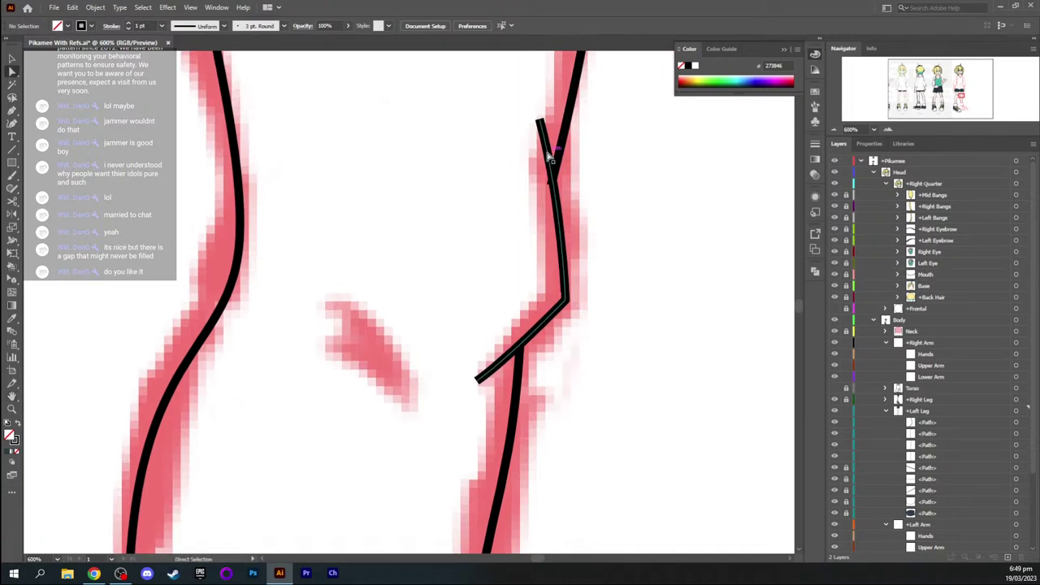
pyautogui.click(548, 152)
pyautogui.moveTo(539, 121); pyautogui.dragTo(537, 124)
pyautogui.click(619, 196)
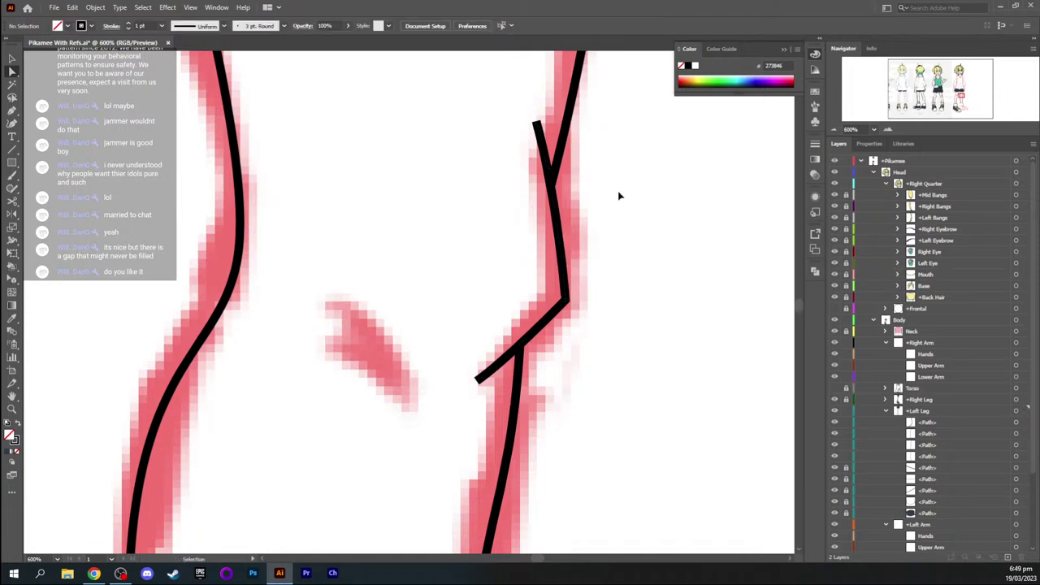
# Adjust the curve of the knee outline's short inward crease segment to follow the sketch
pyautogui.hotkey('ctrl', '-')
pyautogui.hotkey('ctrl', '-')
pyautogui.hotkey('ctrl', '-')
pyautogui.hotkey('ctrl', '-')
pyautogui.hotkey('ctrl', '=')
pyautogui.hotkey('ctrl', '=')
pyautogui.press('space')
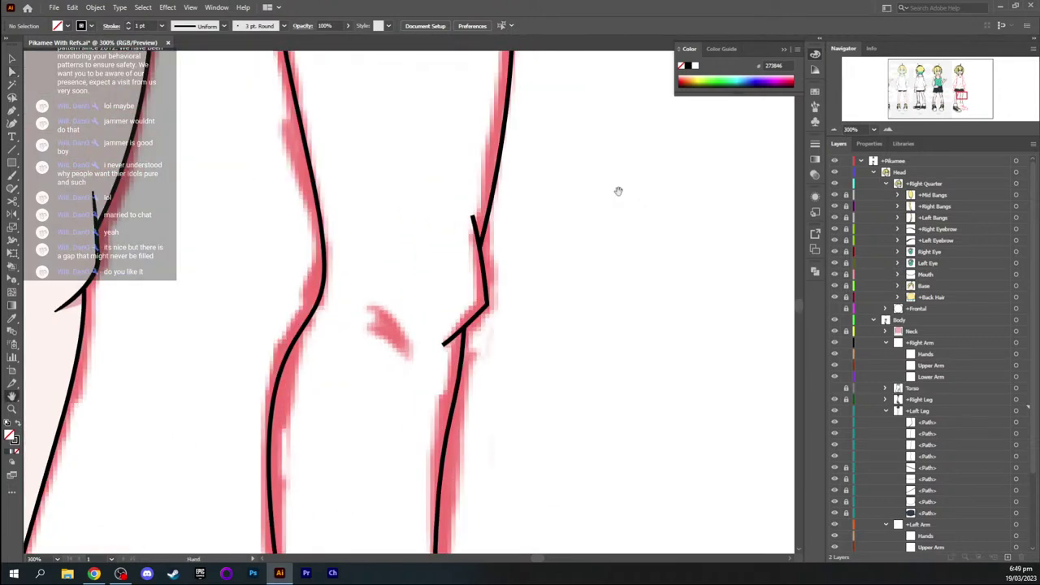
pyautogui.moveTo(492, 262); pyautogui.dragTo(531, 237)
pyautogui.click(521, 286)
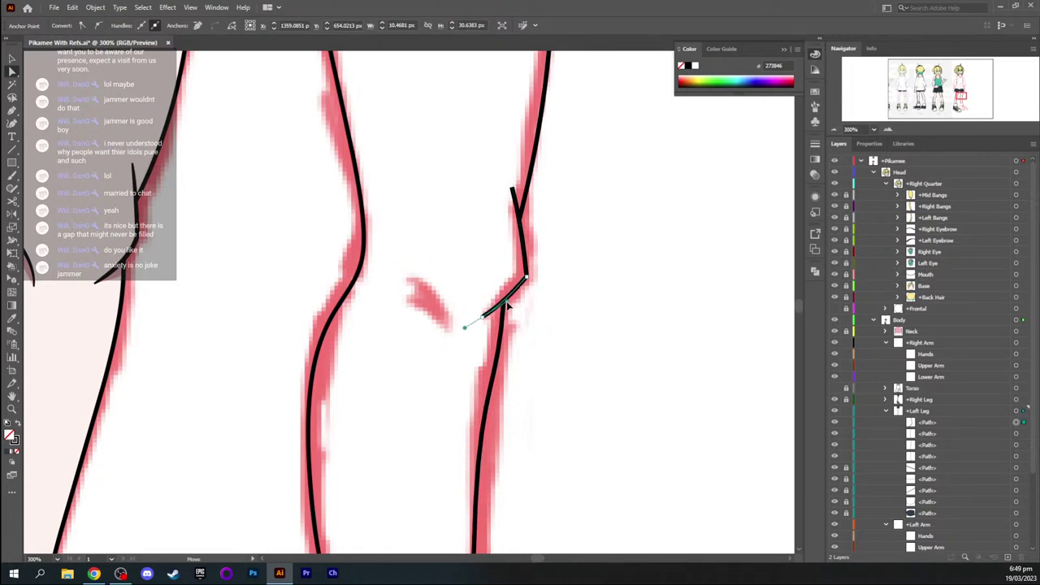
pyautogui.click(557, 302)
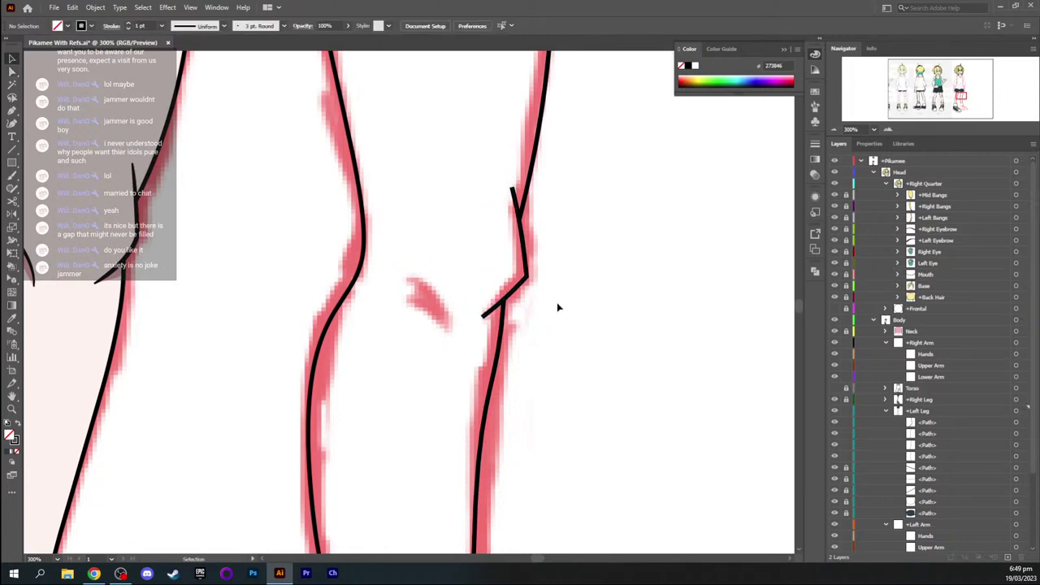
# Round the knee outline's sharp outer corner slightly
pyautogui.click(525, 277)
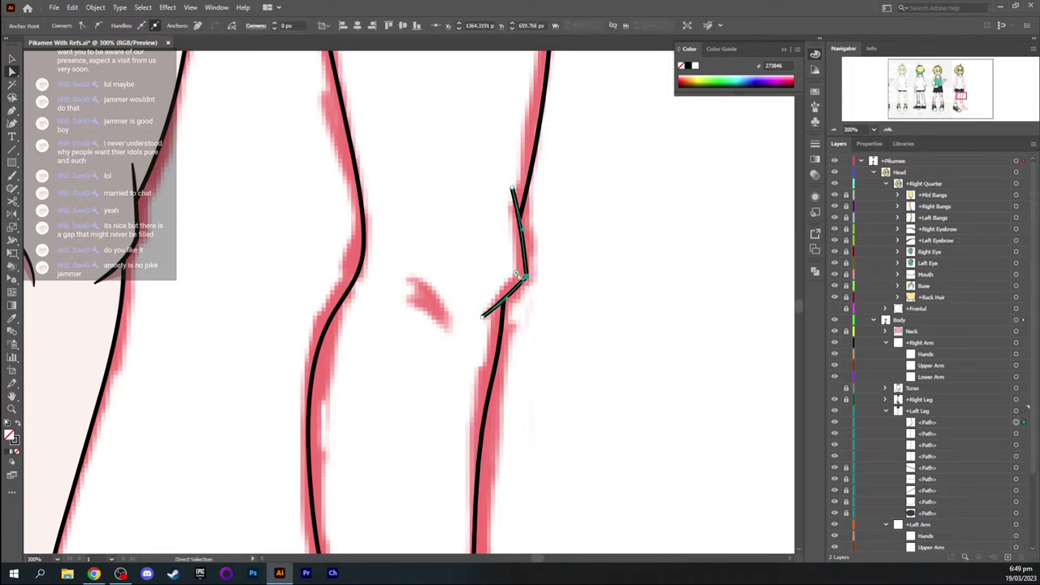
pyautogui.moveTo(516, 275)
pyautogui.mouseDown()
pyautogui.moveTo(497, 275)
pyautogui.moveTo(516, 276)
pyautogui.mouseUp()
pyautogui.press('v')
pyautogui.click(587, 282)
# Move the outer thigh line's lower end anchor onto the knee outline
pyautogui.press('space')
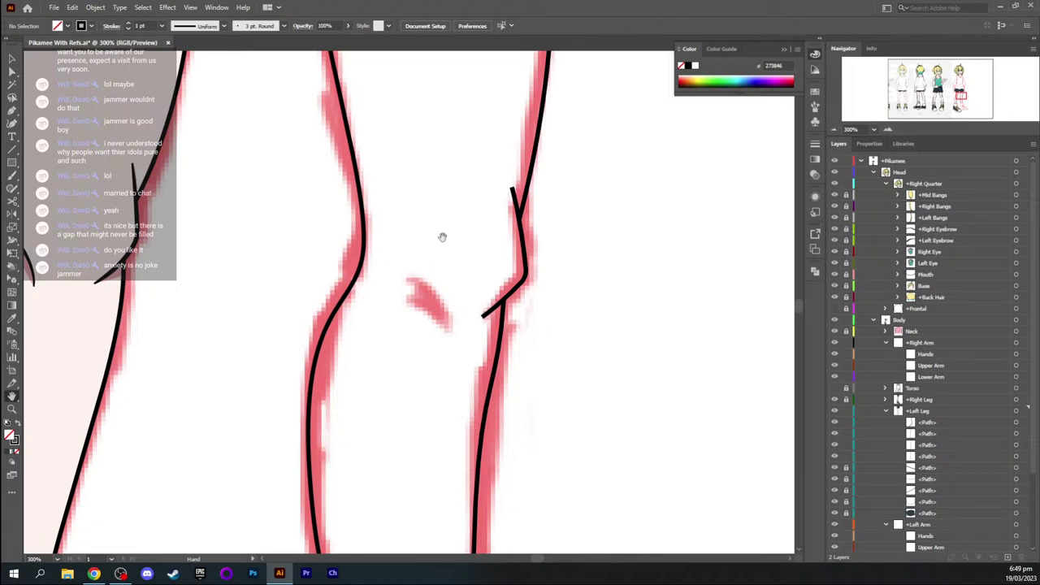
pyautogui.hotkey('ctrl', '=')
pyautogui.hotkey('ctrl', '=')
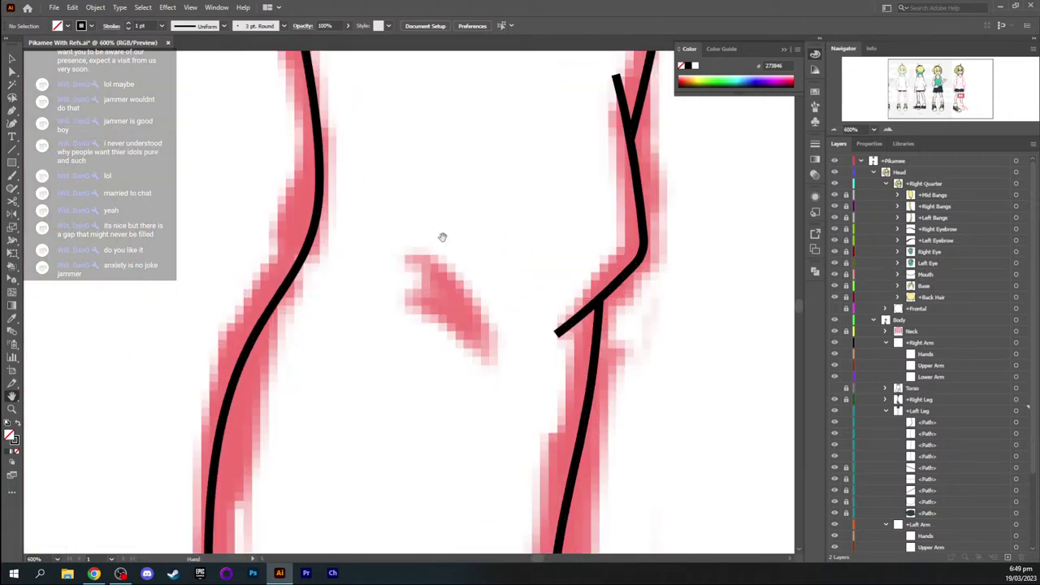
pyautogui.moveTo(550, 156); pyautogui.dragTo(341, 283)
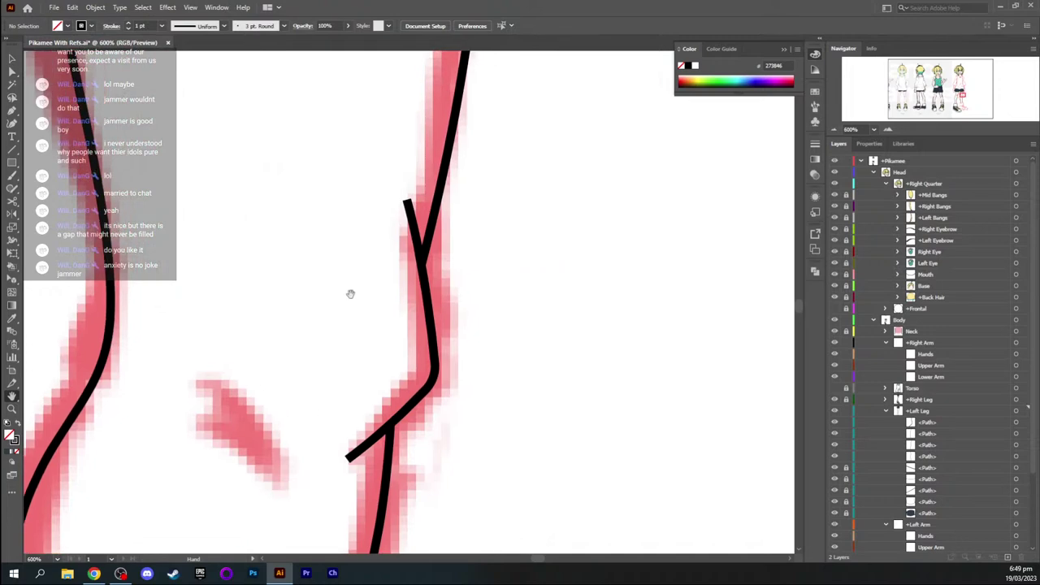
pyautogui.hotkey('ctrl', '=')
pyautogui.hotkey('ctrl', '=')
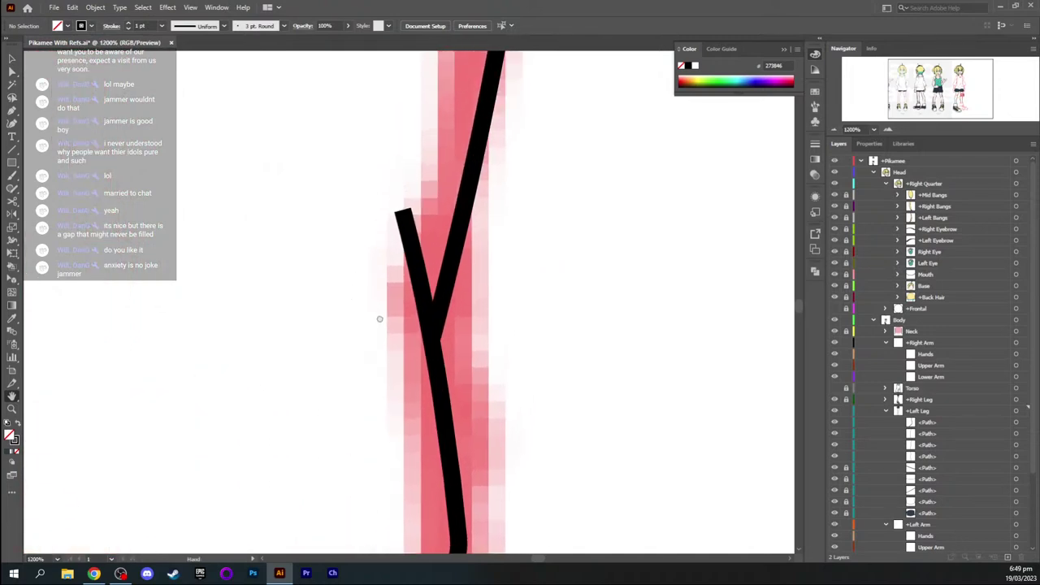
pyautogui.press('a')
pyautogui.click(433, 338)
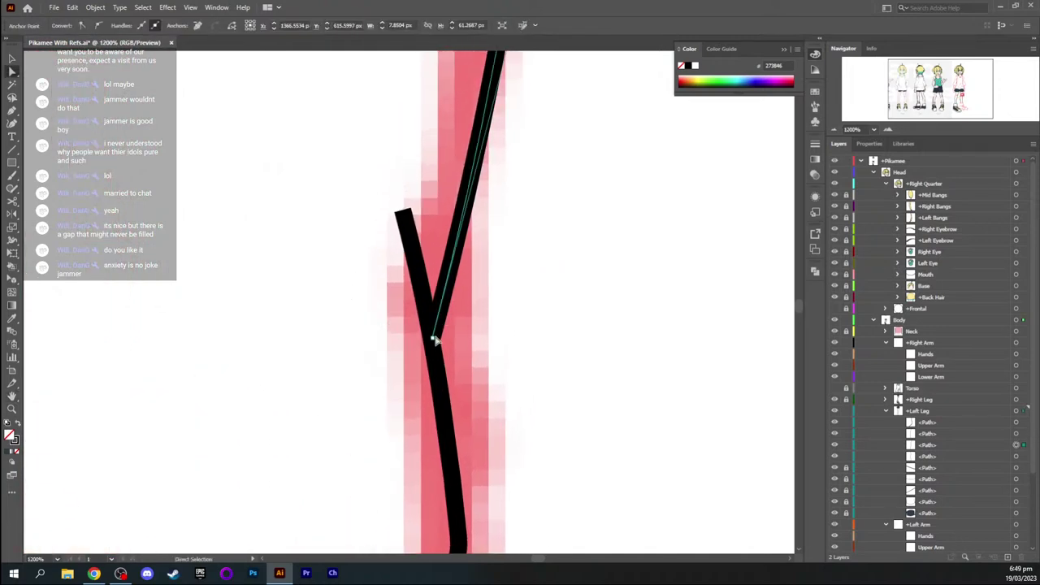
pyautogui.click(433, 338)
pyautogui.moveTo(433, 338); pyautogui.dragTo(431, 337)
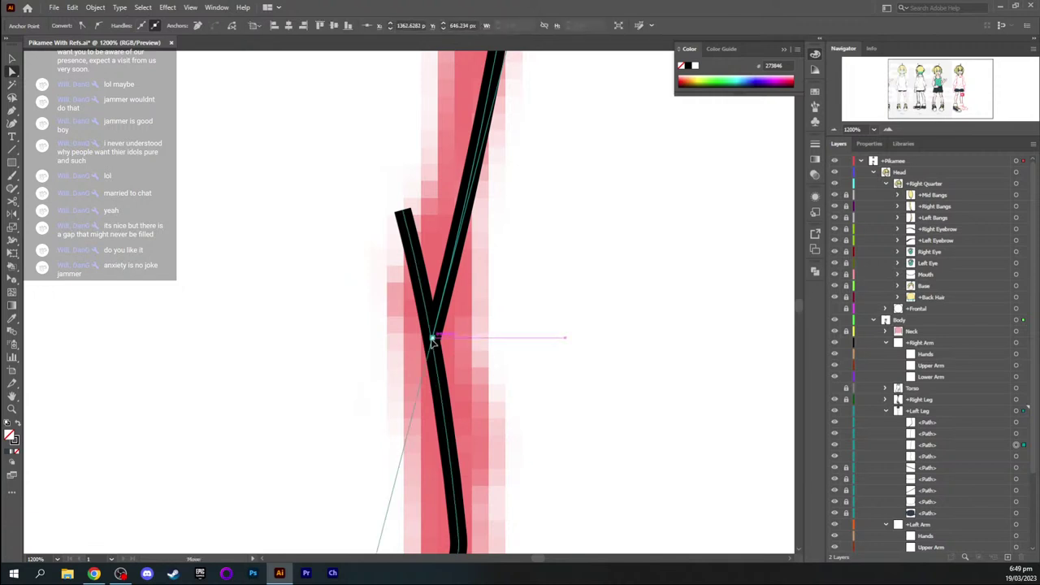
pyautogui.click(524, 323)
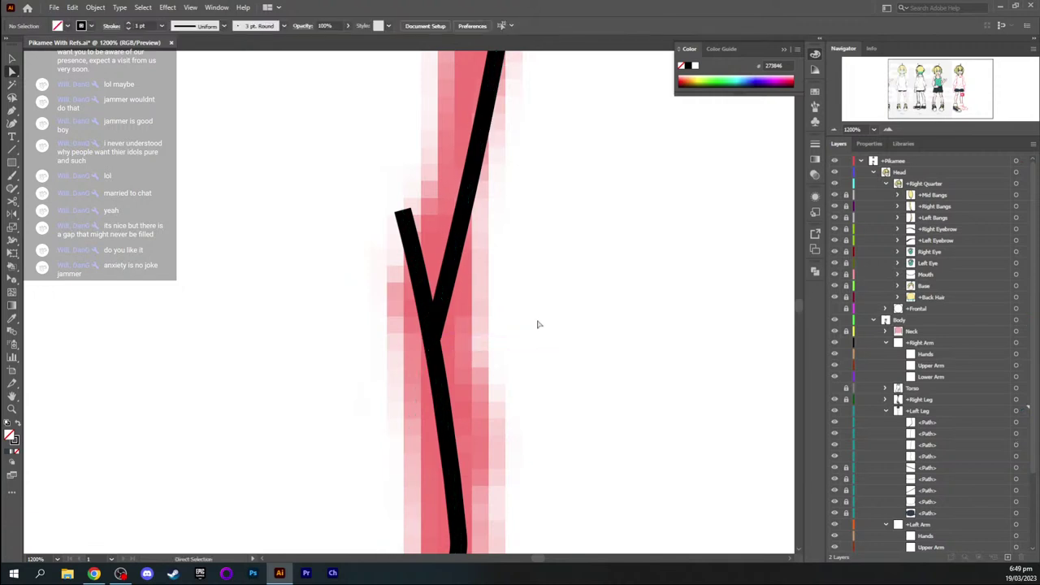
# Nudge the thigh line's lower end anchor again to align it with the centre of the knee outline's path
pyautogui.scroll(-5, 537, 324)
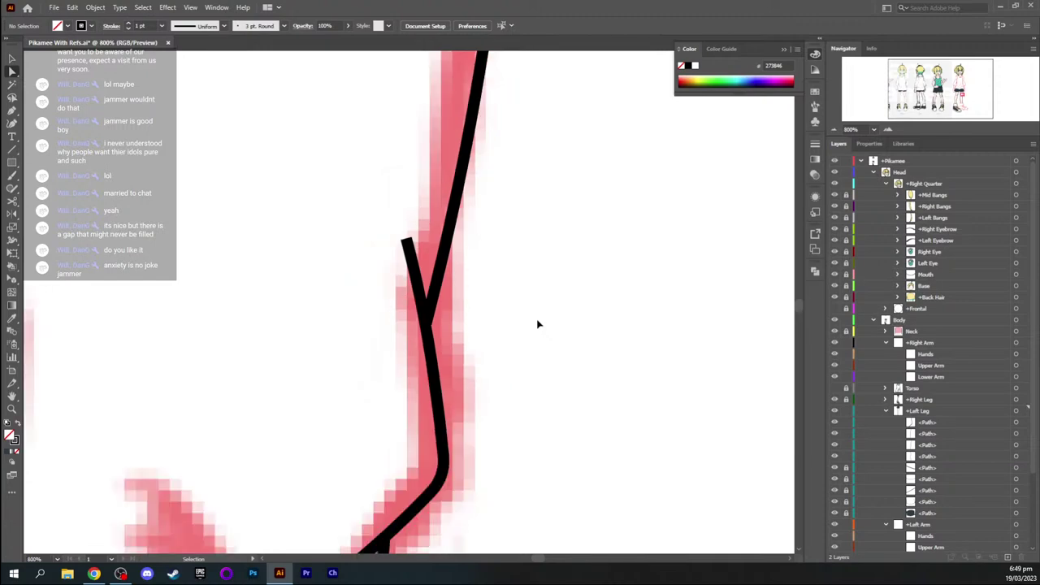
pyautogui.scroll(4, 537, 324)
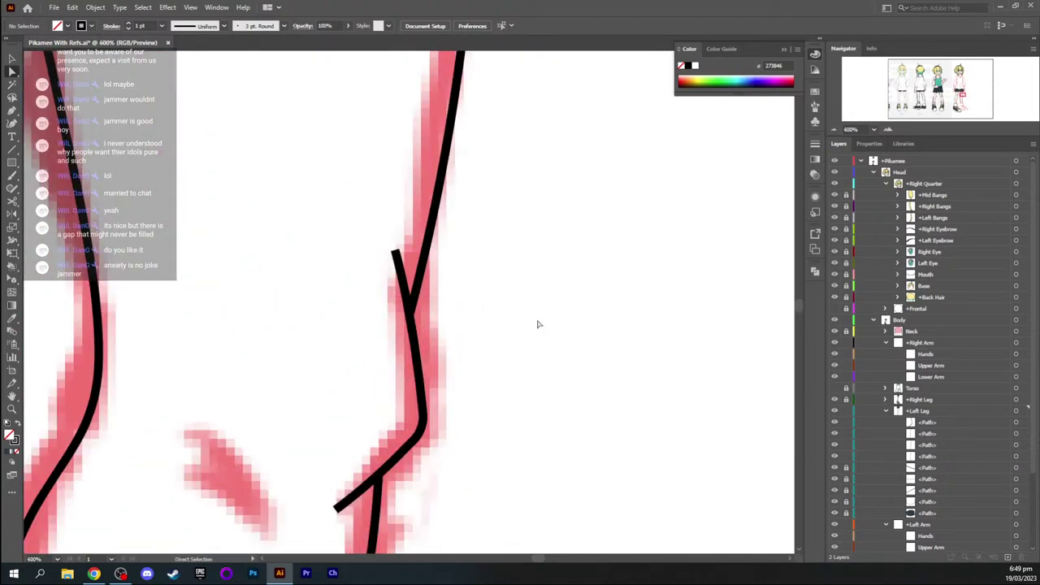
pyautogui.scroll(2, 550, 319)
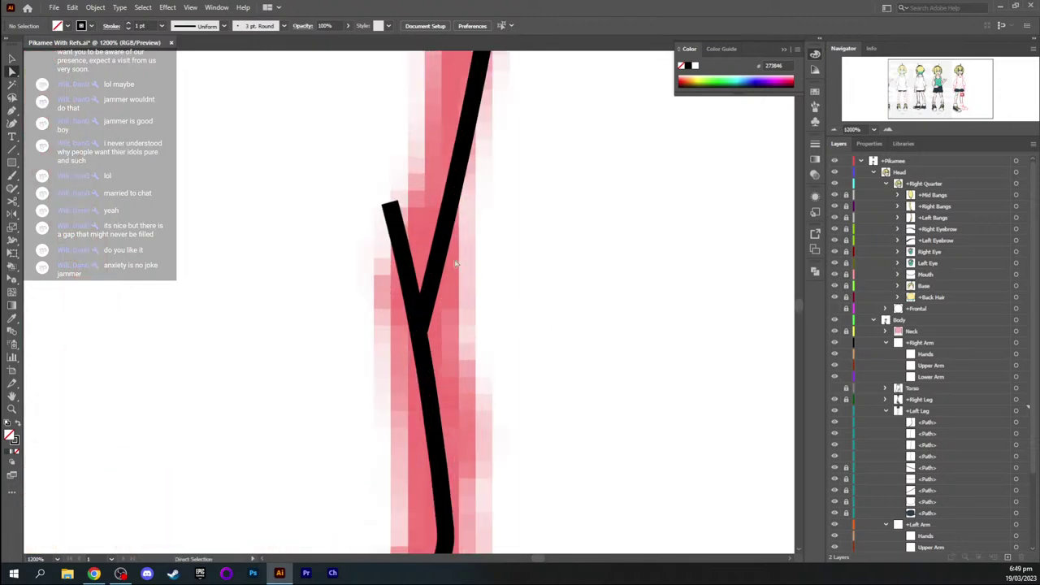
pyautogui.click(420, 334)
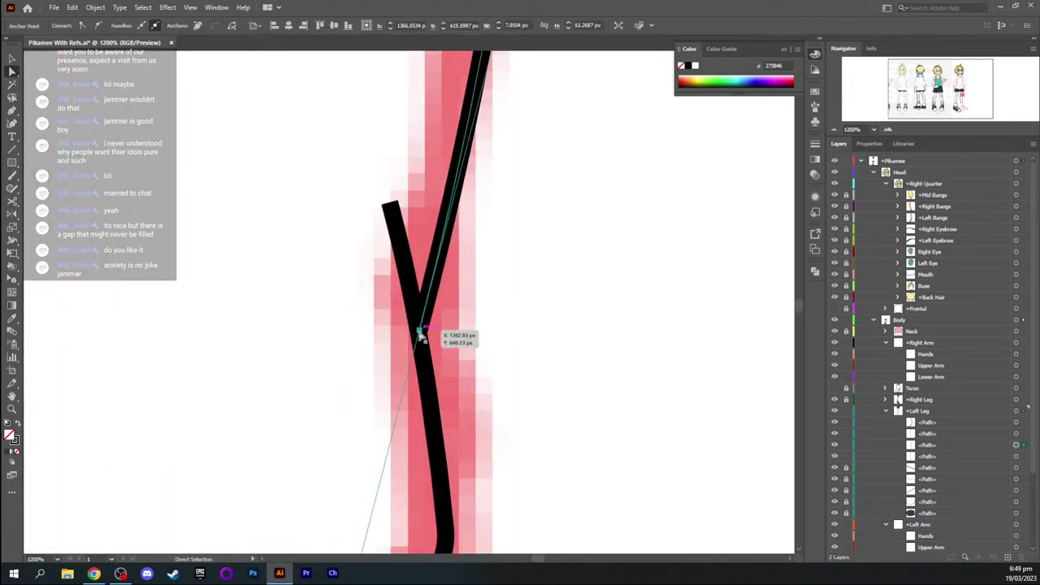
pyautogui.moveTo(420, 335); pyautogui.dragTo(418, 333)
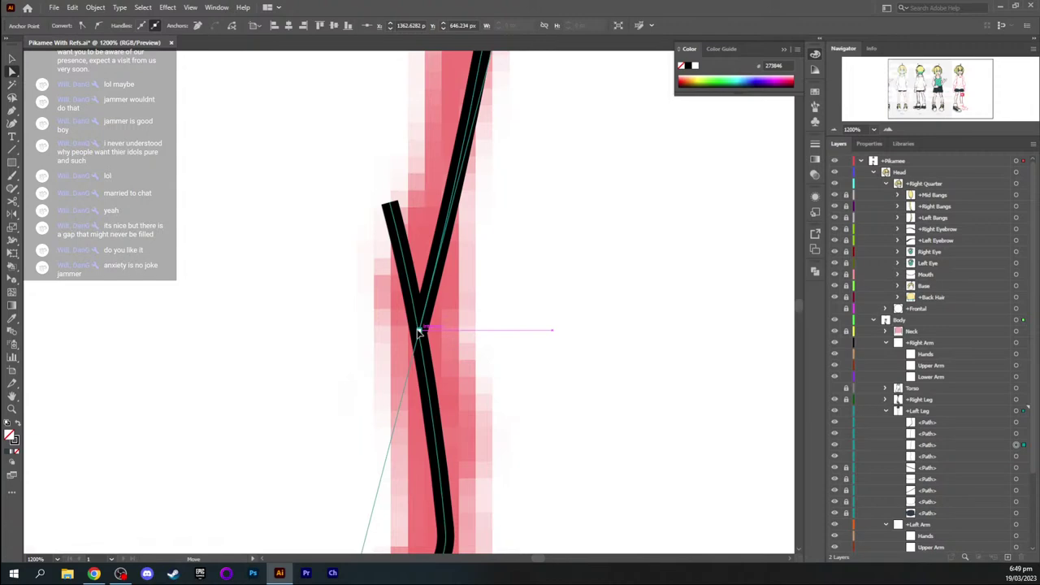
pyautogui.click(509, 333)
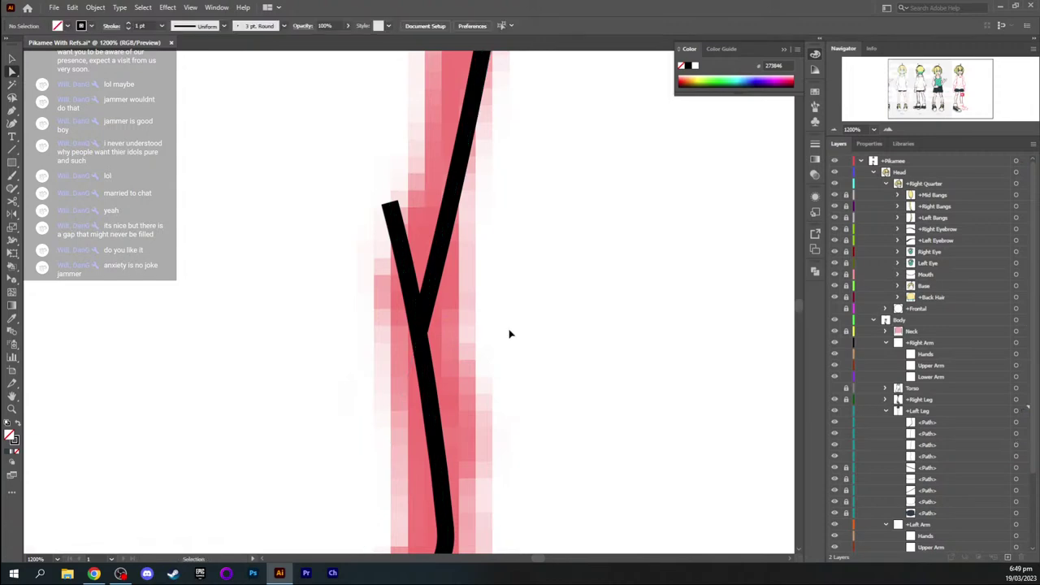
# Shift the thigh line's lower end anchor slightly outward to fine-tune its joint with the knee outline's outer edge
pyautogui.hotkey('ctrl', '=')
pyautogui.click(479, 280)
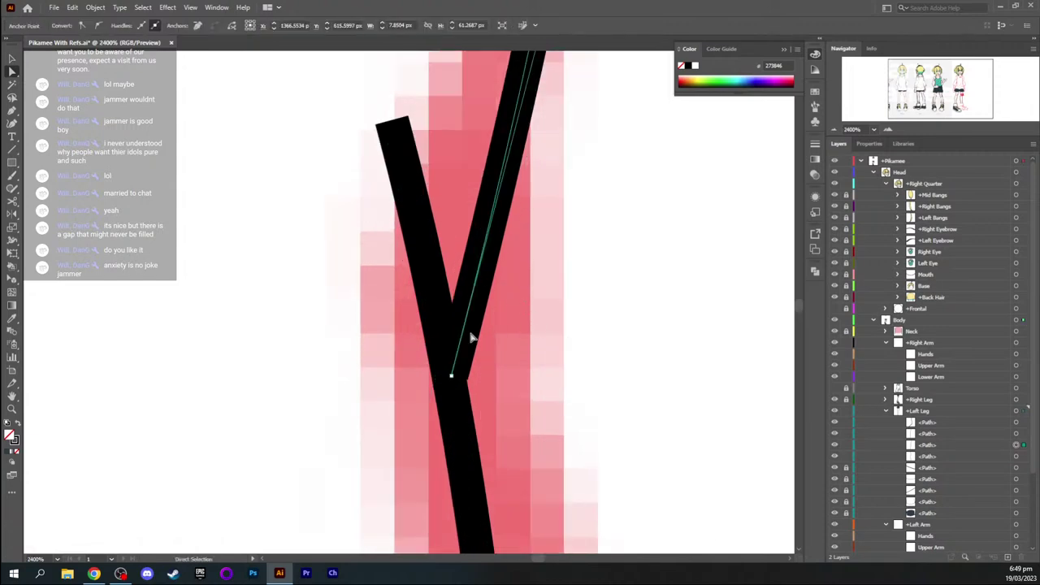
pyautogui.moveTo(452, 375); pyautogui.dragTo(465, 376)
pyautogui.click(557, 375)
pyautogui.hotkey('ctrl', '-')
pyautogui.hotkey('ctrl', '-')
pyautogui.hotkey('ctrl', '-')
pyautogui.hotkey('ctrl', '-')
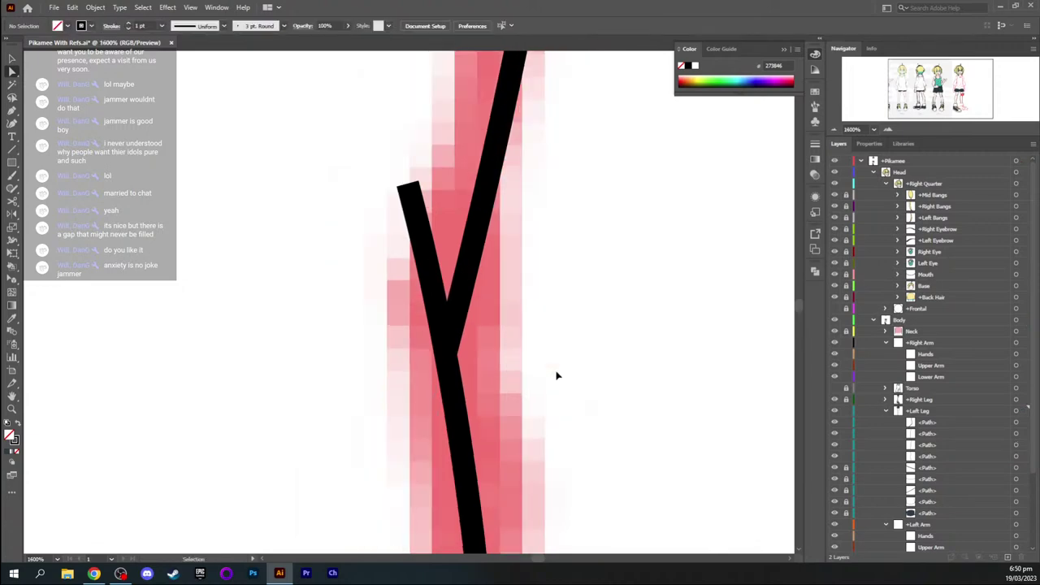
# Add a width point at the knee outline's outer corner, keeping the stroke at about full width there
pyautogui.press('space')
pyautogui.moveTo(464, 399); pyautogui.dragTo(485, 252)
pyautogui.moveTo(353, 297); pyautogui.dragTo(368, 285)
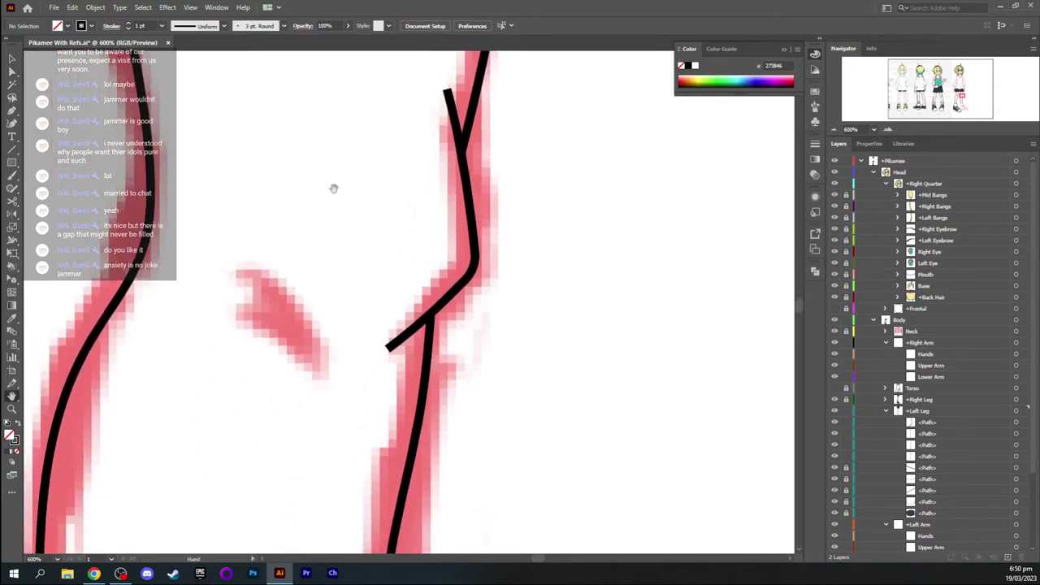
pyautogui.moveTo(333, 188); pyautogui.dragTo(331, 236)
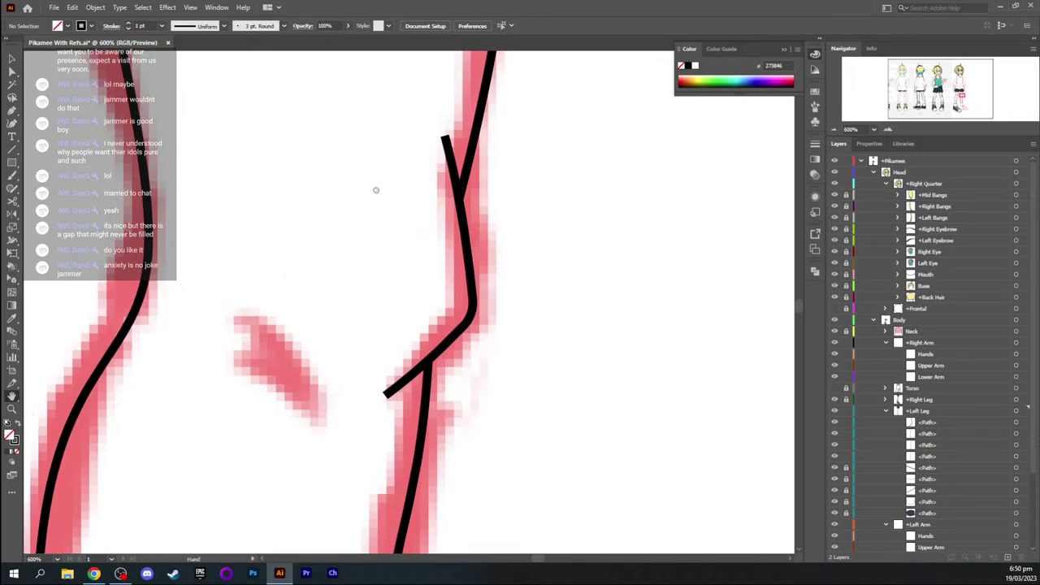
pyautogui.moveTo(375, 190); pyautogui.dragTo(371, 219)
pyautogui.hotkey('ctrl', '+')
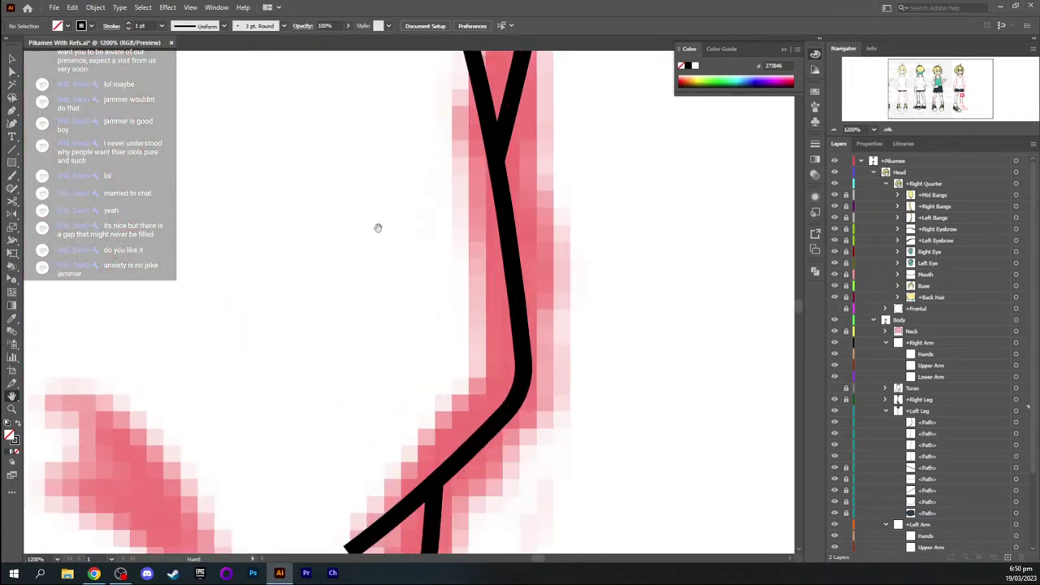
pyautogui.moveTo(407, 167); pyautogui.dragTo(376, 256)
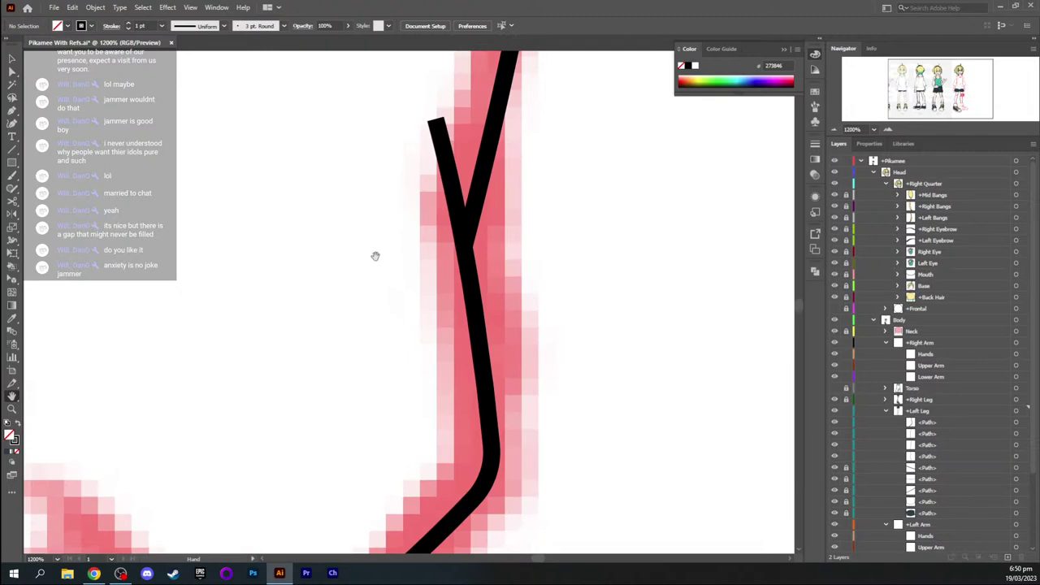
pyautogui.moveTo(400, 347); pyautogui.dragTo(403, 283)
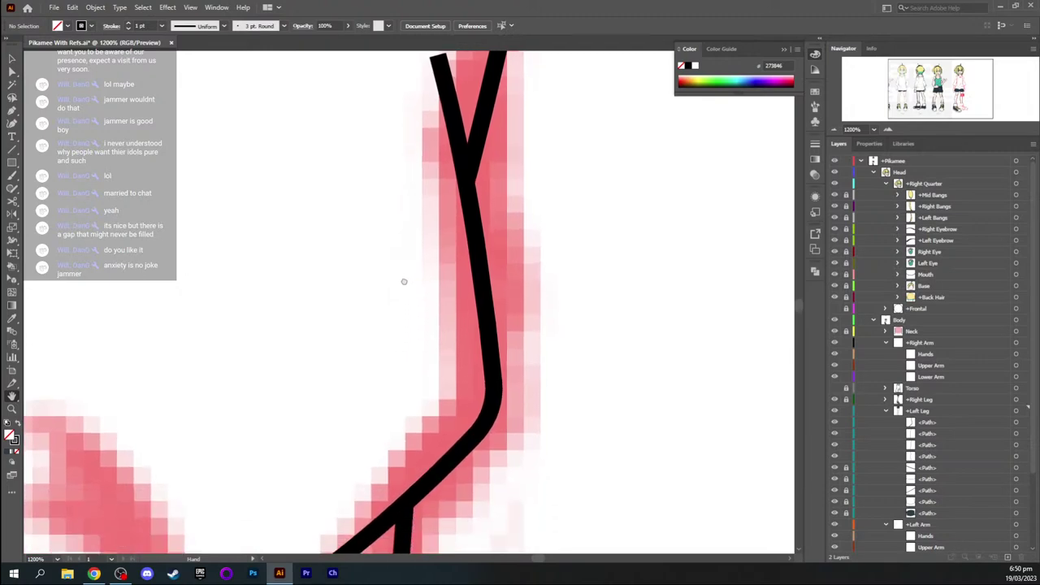
pyautogui.hotkey('shift', 'w')
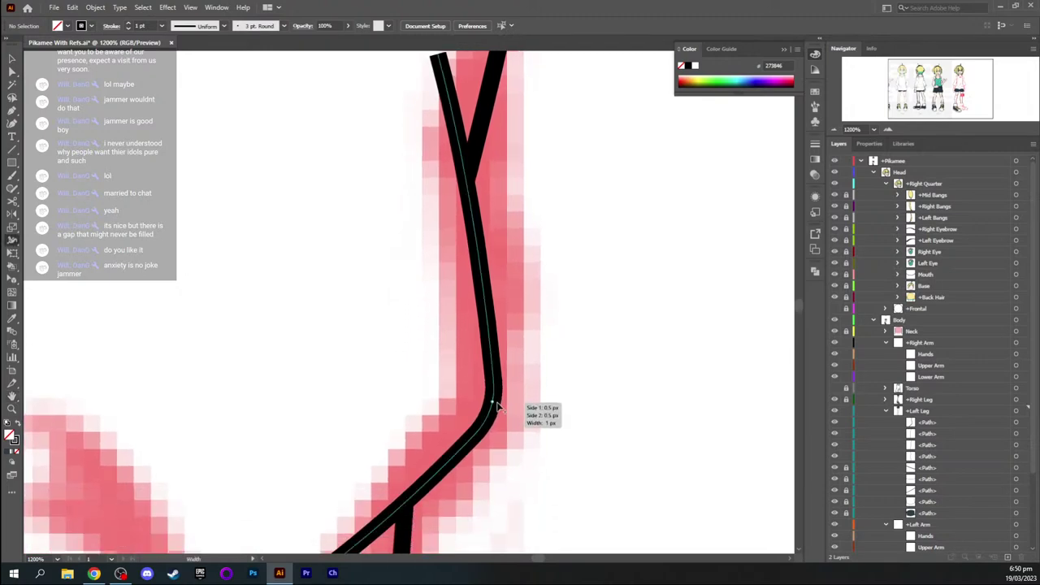
pyautogui.moveTo(498, 406); pyautogui.dragTo(501, 409)
pyautogui.scroll(2, 496, 297)
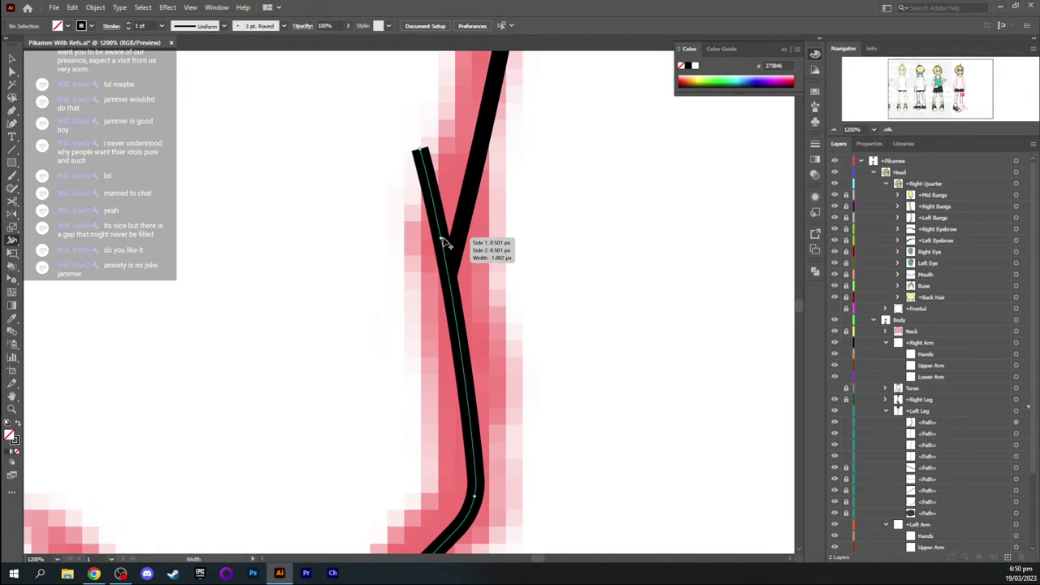
# Add a width point on the knee outline near the thigh line's joint and taper the outline's upper end to a point
pyautogui.moveTo(443, 242); pyautogui.dragTo(446, 242)
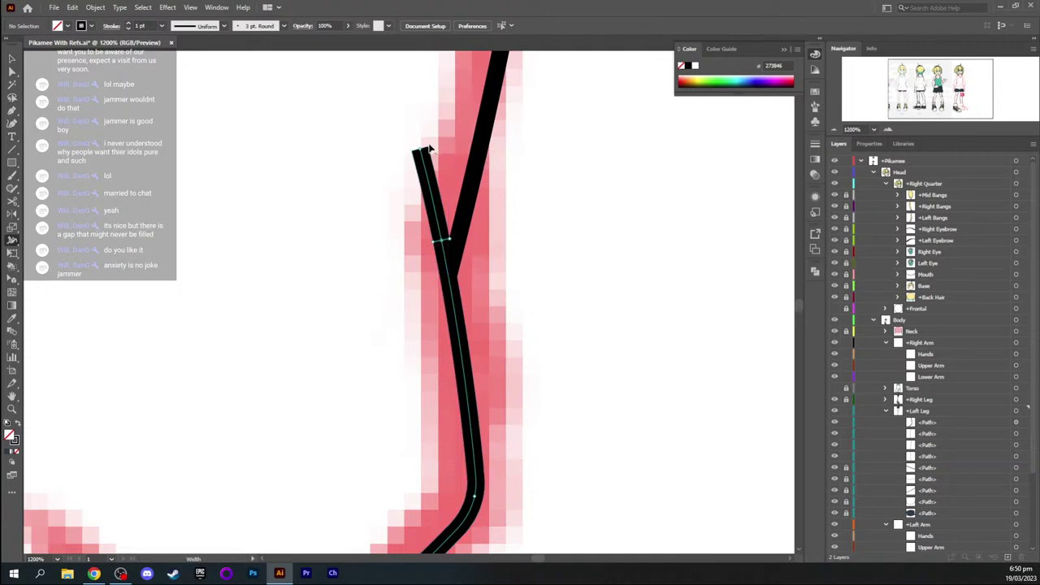
pyautogui.moveTo(429, 150); pyautogui.dragTo(425, 152)
pyautogui.press('v')
# Add a width point on the knee outline near the shin line's joint and taper the outline's lower end to a point
pyautogui.moveTo(384, 550); pyautogui.dragTo(428, 216)
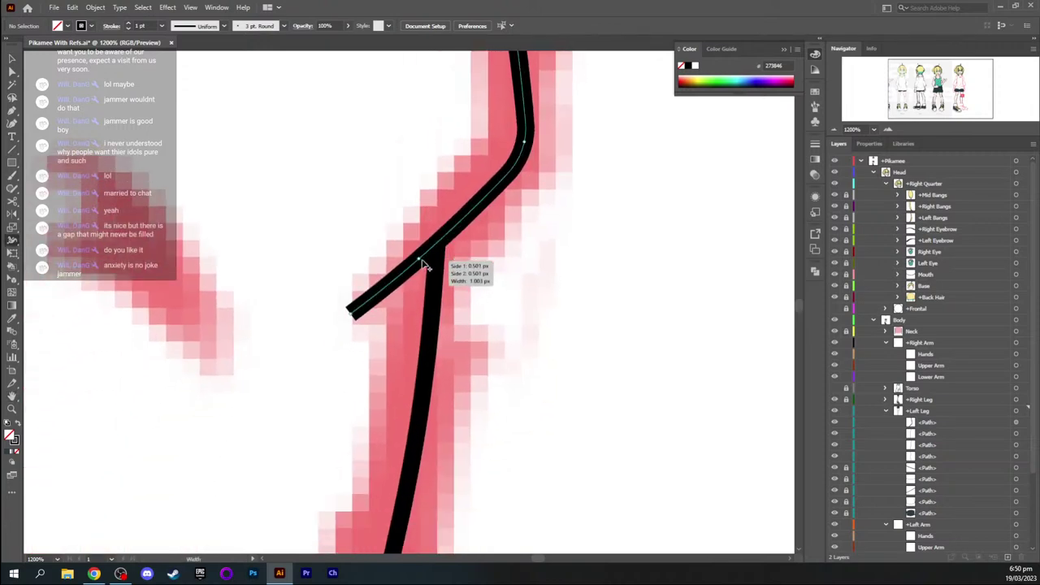
pyautogui.moveTo(421, 258); pyautogui.dragTo(426, 263)
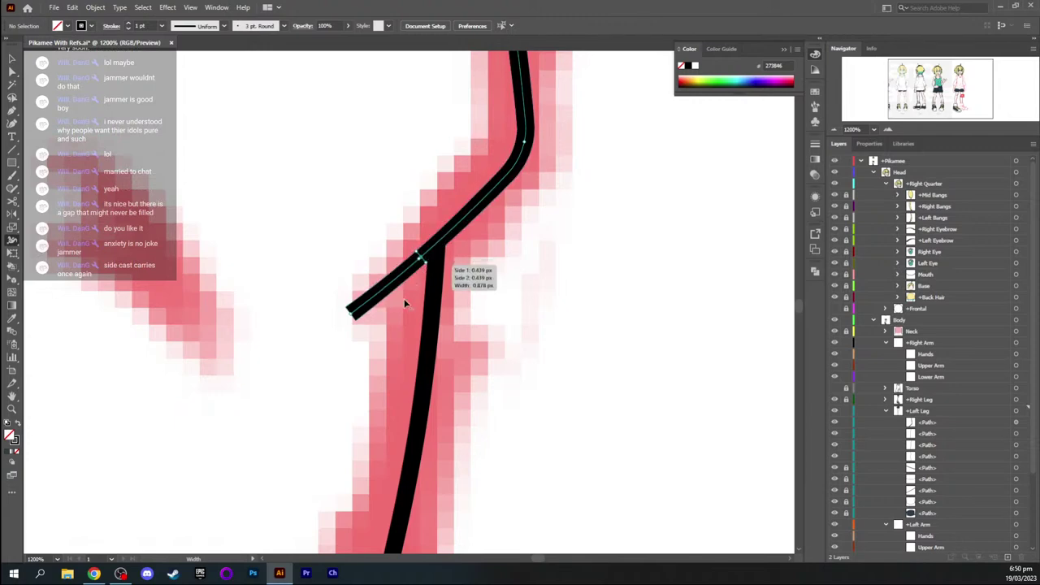
pyautogui.moveTo(355, 323); pyautogui.dragTo(354, 319)
pyautogui.press('a')
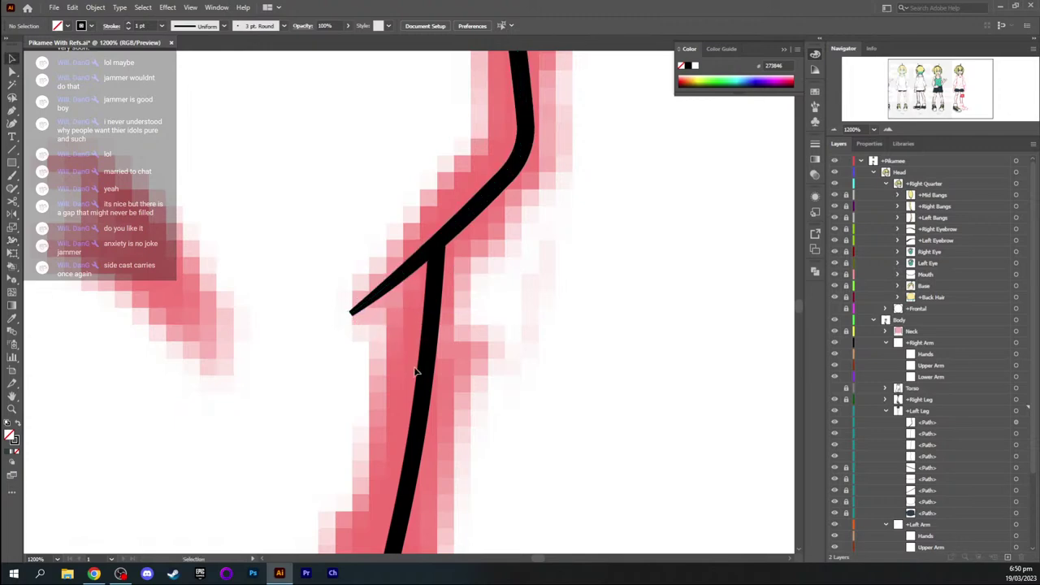
# Draw a short curved kneecap crease with the Pen tool along the upper edge of the sketched knee mark
pyautogui.hotkey('ctrl', '-')
pyautogui.hotkey('ctrl', '-')
pyautogui.hotkey('ctrl', '-')
pyautogui.hotkey('ctrl', '-')
pyautogui.hotkey('ctrl', '=')
pyautogui.hotkey('ctrl', '=')
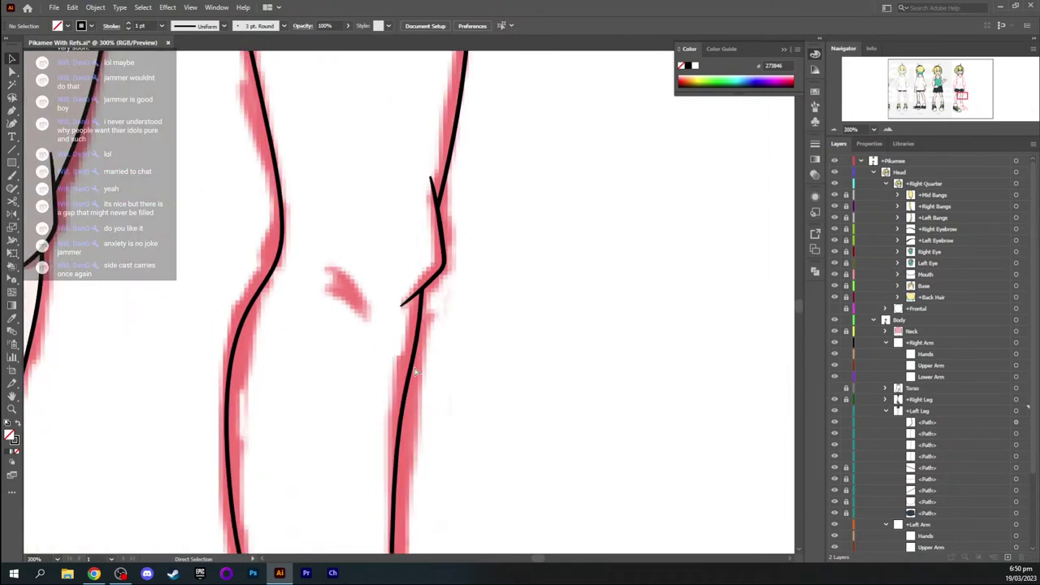
pyautogui.press('space')
pyautogui.moveTo(321, 300); pyautogui.dragTo(407, 283)
pyautogui.moveTo(332, 269); pyautogui.dragTo(531, 242)
pyautogui.moveTo(379, 200); pyautogui.dragTo(331, 236)
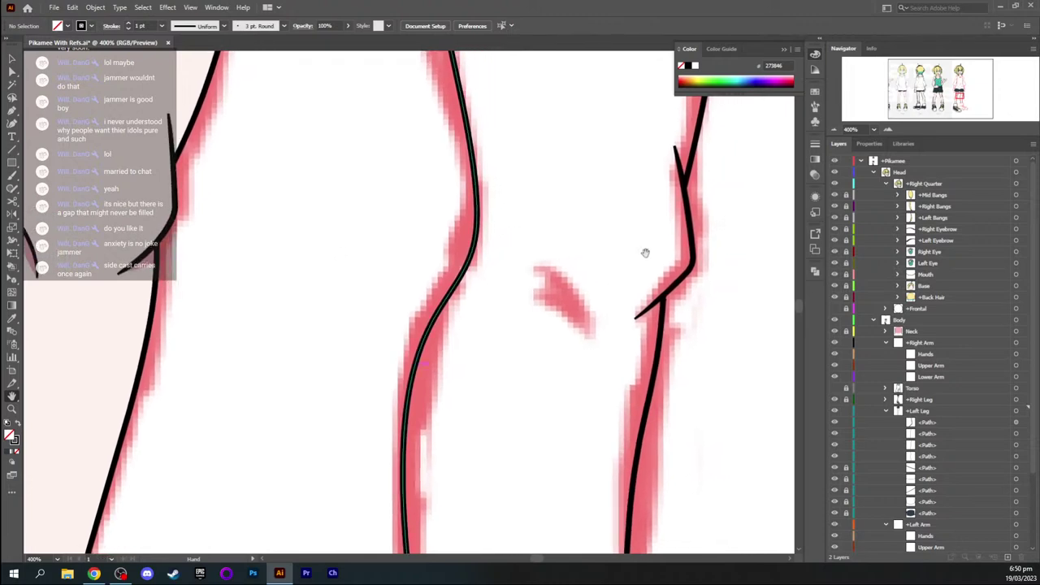
pyautogui.moveTo(535, 266); pyautogui.dragTo(562, 271)
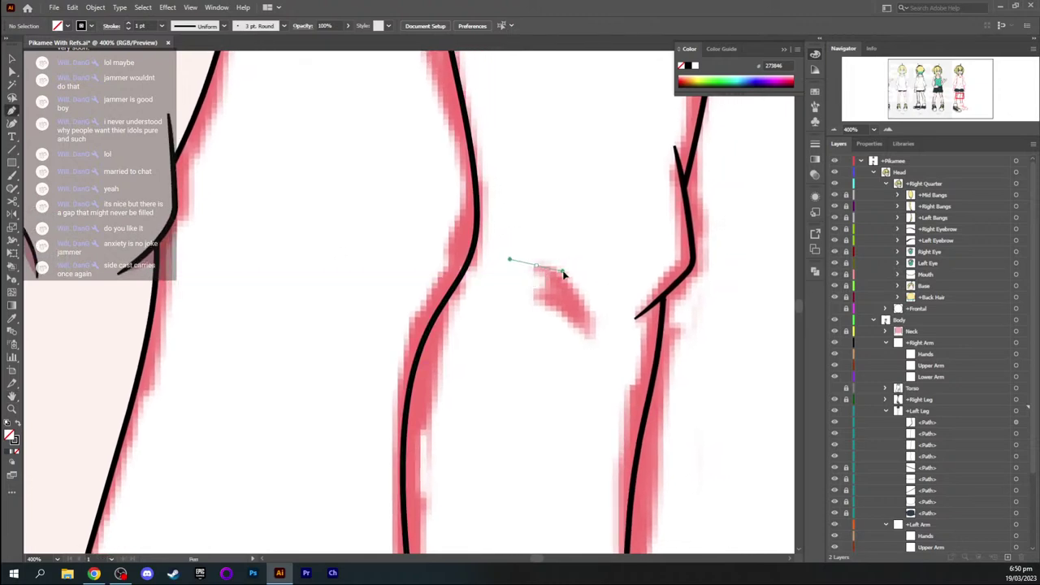
pyautogui.moveTo(590, 333); pyautogui.dragTo(593, 361)
pyautogui.press('v')
pyautogui.click(602, 278)
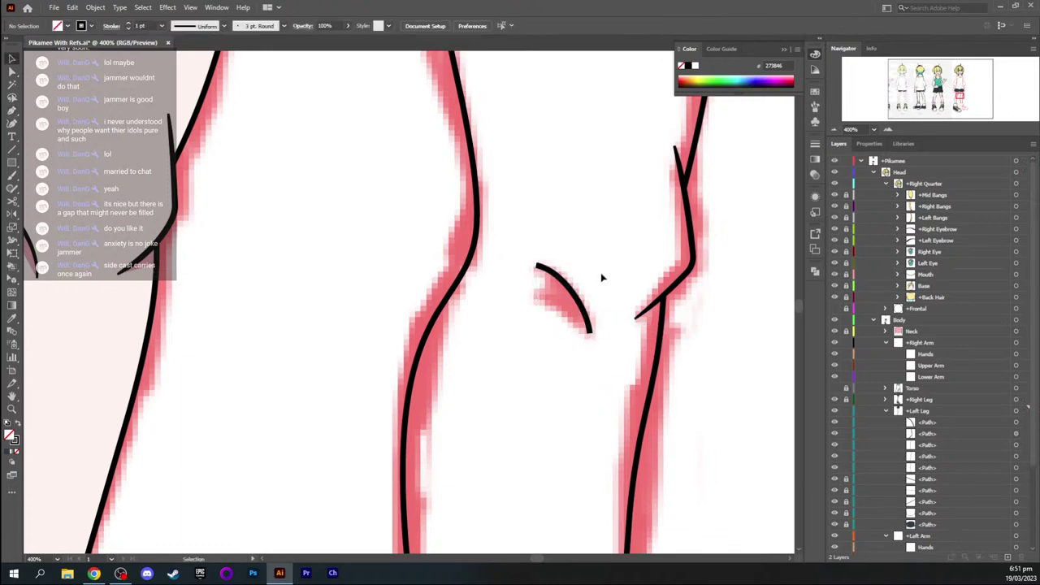
# Match the new kneecap crease to the finished right leg's crease by sampling its 0.75 pt stroke
pyautogui.click(557, 298)
pyautogui.press('space')
pyautogui.moveTo(283, 284); pyautogui.dragTo(343, 294)
pyautogui.press('i')
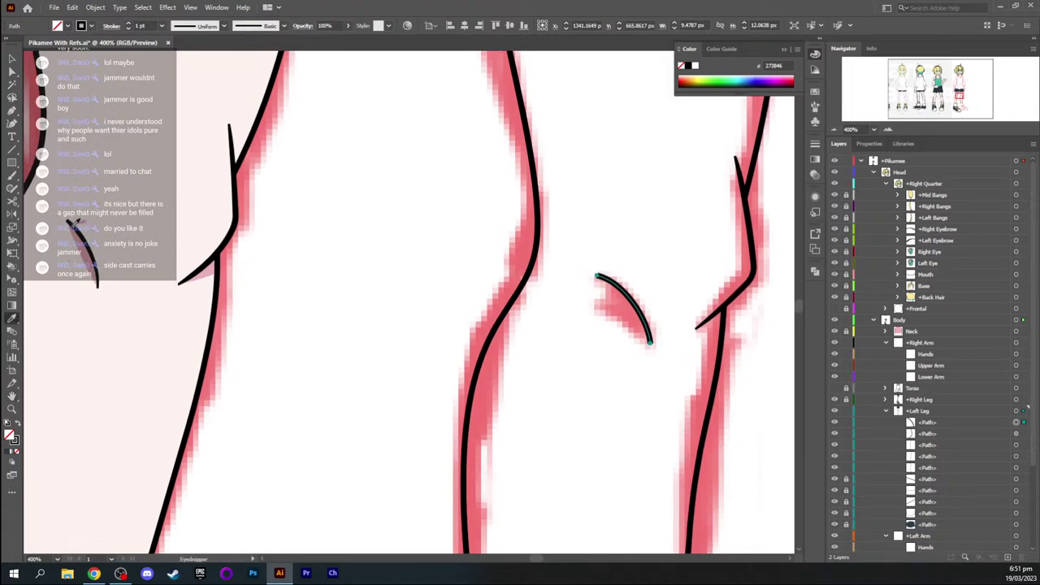
pyautogui.click(78, 227)
pyautogui.press('space')
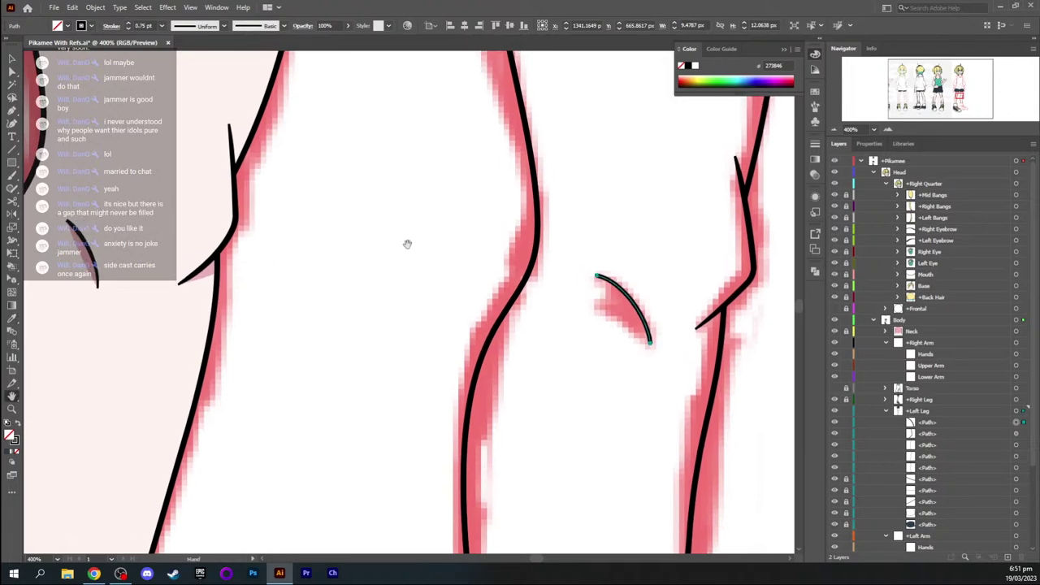
# Taper the lower end of the left kneecap crease with the Width tool and deselect the path
pyautogui.moveTo(405, 244); pyautogui.dragTo(240, 236)
pyautogui.moveTo(425, 292); pyautogui.dragTo(379, 259)
pyautogui.hotkey('ctrl', '+')
pyautogui.hotkey('ctrl', '+')
pyautogui.press('space')
pyautogui.scroll(-1, 379, 260)
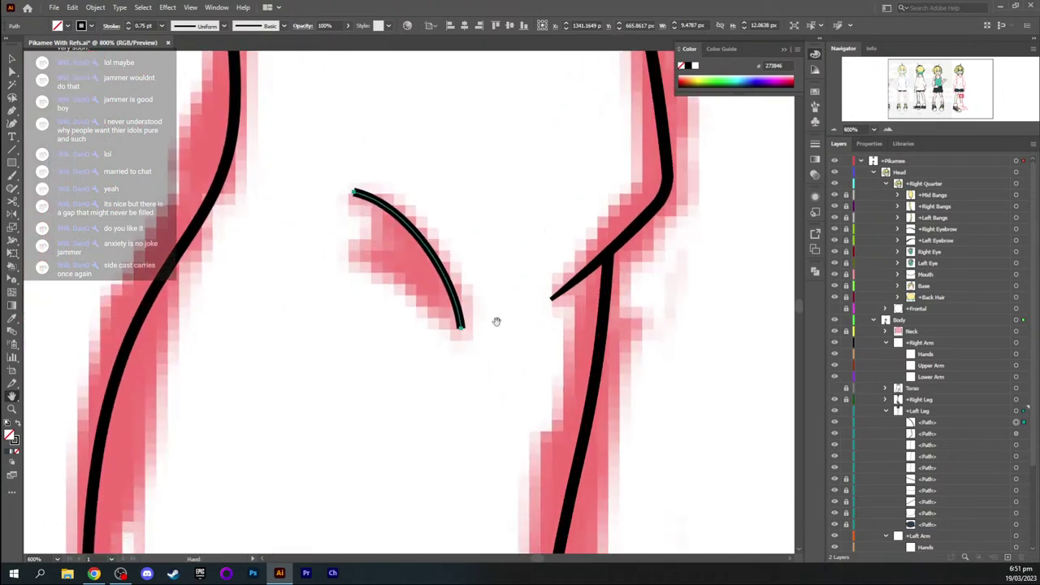
pyautogui.hotkey('shift', 'w')
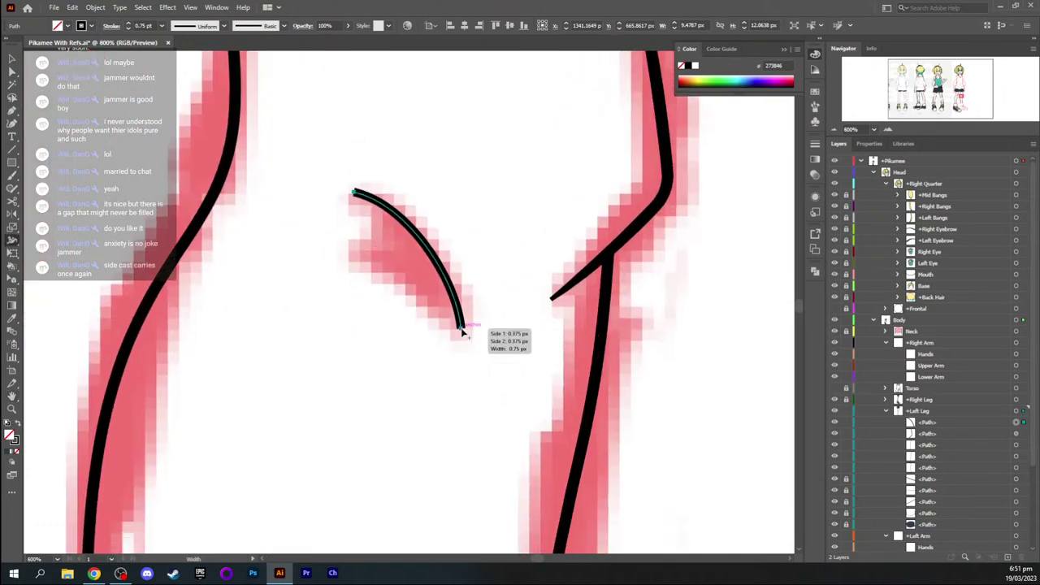
pyautogui.press('v')
pyautogui.hotkey('ctrl', '+')
pyautogui.hotkey('ctrl', '+')
pyautogui.press('space')
pyautogui.moveTo(473, 360); pyautogui.dragTo(419, 235)
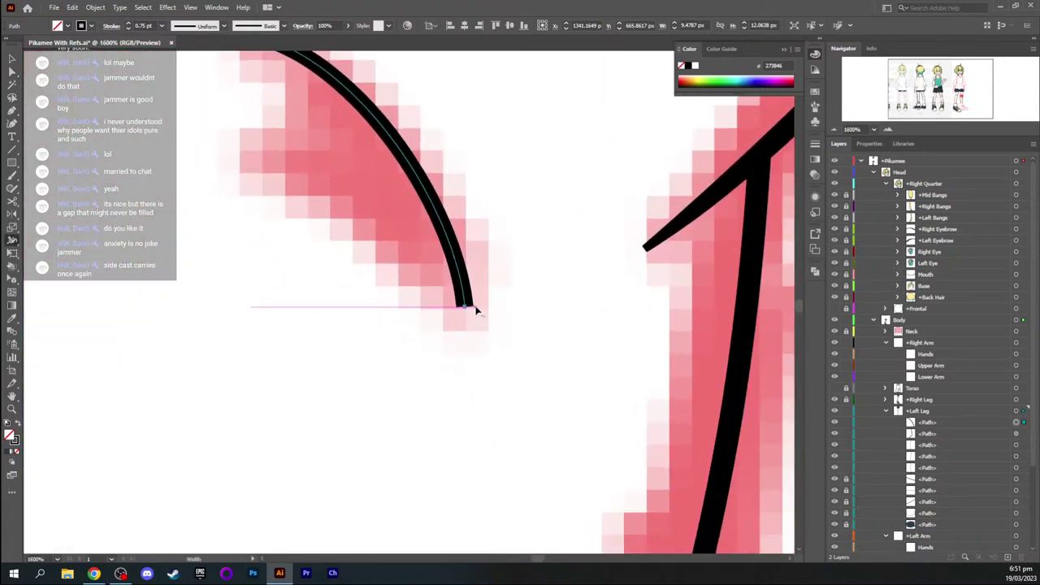
pyautogui.moveTo(474, 308); pyautogui.dragTo(546, 303)
pyautogui.keyDown('ctrl'); pyautogui.click(553, 353); pyautogui.keyUp('ctrl')
# Examine the left knee's line work up close and against the finished right leg, from shorts to sock
pyautogui.hotkey('ctrl', '-')
pyautogui.hotkey('ctrl', '-')
pyautogui.hotkey('ctrl', '-')
pyautogui.hotkey('ctrl', '-')
pyautogui.hotkey('ctrl', '-')
pyautogui.press('space')
pyautogui.moveTo(500, 267); pyautogui.dragTo(404, 264)
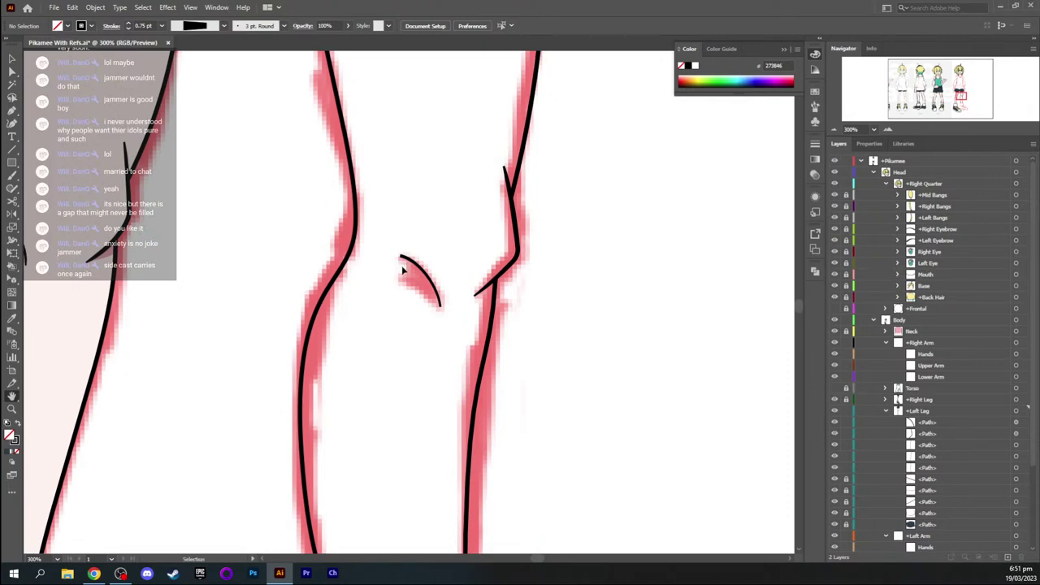
pyautogui.scroll(2, 402, 271)
pyautogui.scroll(3, 432, 271)
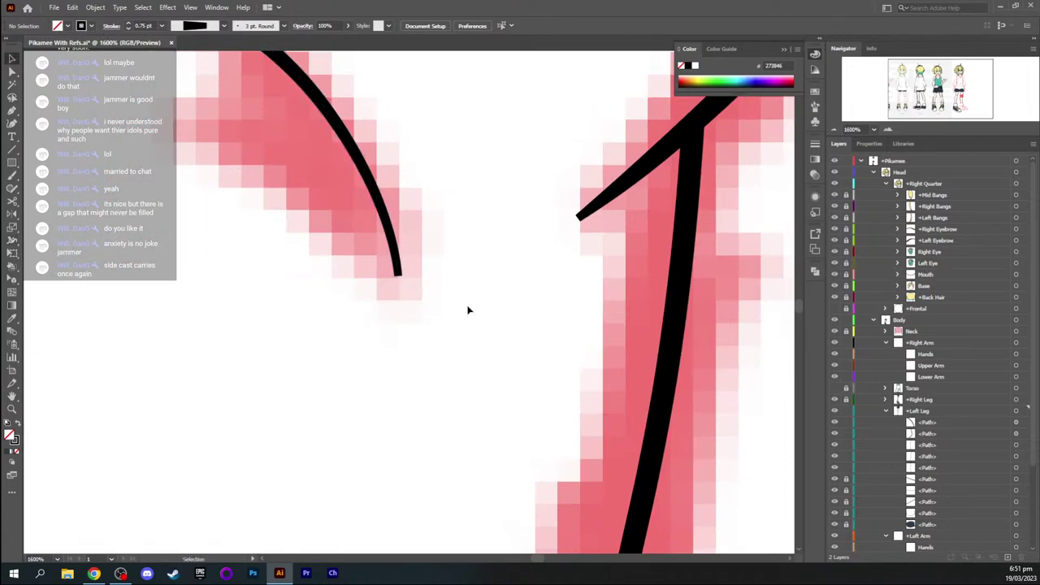
pyautogui.hotkey('ctrl', '-')
pyautogui.hotkey('ctrl', '-')
pyautogui.hotkey('ctrl', '-')
pyautogui.hotkey('ctrl', '-')
pyautogui.hotkey('ctrl', '-')
pyautogui.hotkey('ctrl', '-')
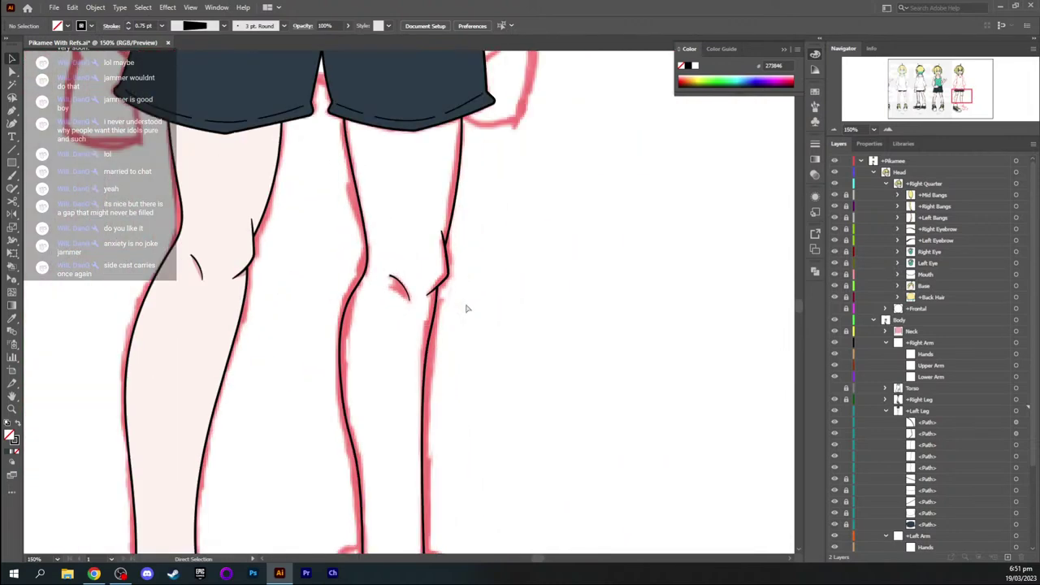
pyautogui.moveTo(476, 311); pyautogui.dragTo(501, 363)
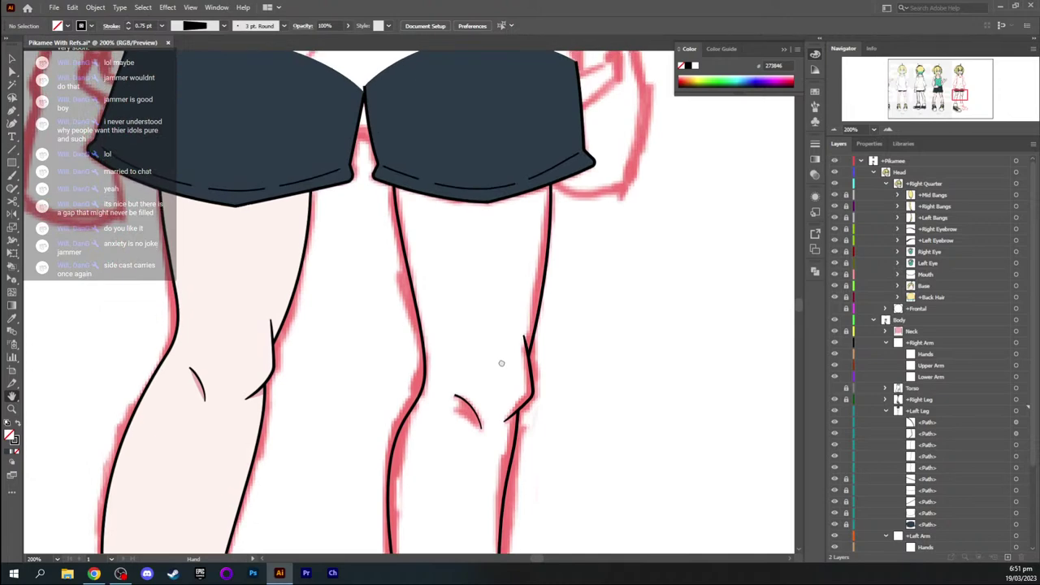
pyautogui.scroll(-5, 501, 364)
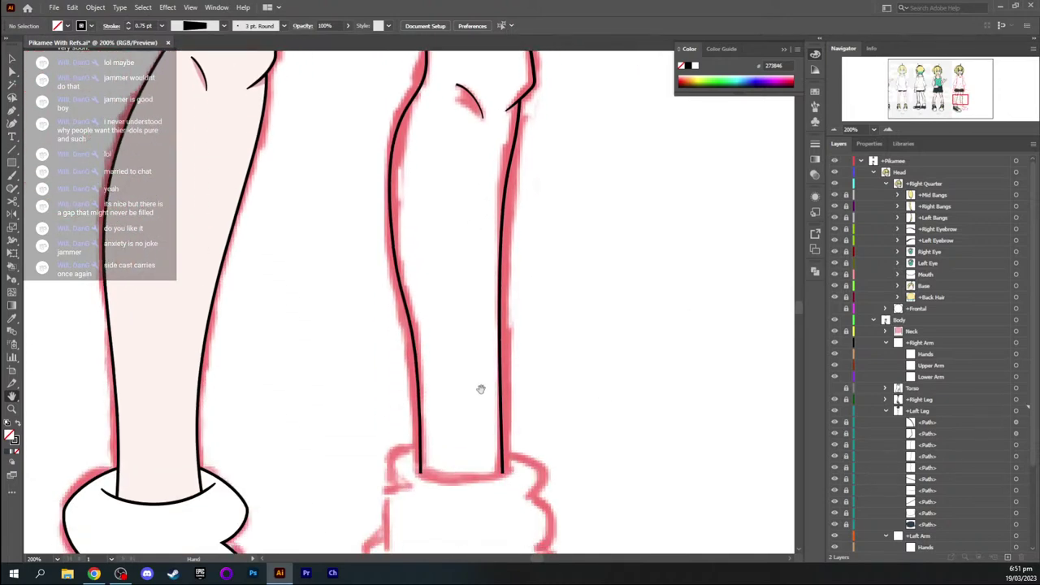
# Sample the 1.0271 pt stroke from the finished right sock's line work and save the document
pyautogui.moveTo(461, 416); pyautogui.dragTo(440, 231)
pyautogui.moveTo(394, 307); pyautogui.dragTo(431, 297)
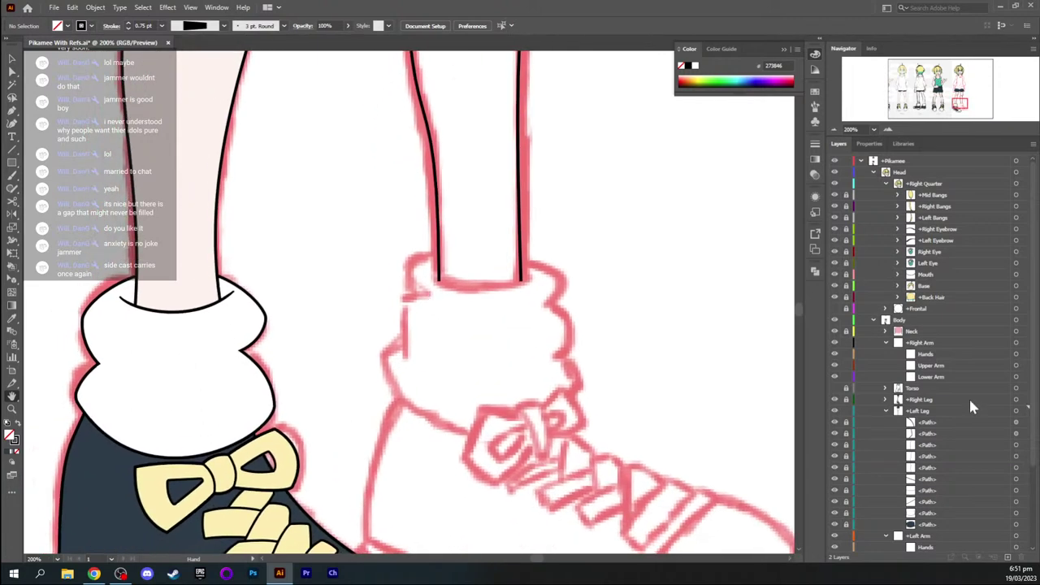
pyautogui.scroll(-2, 938, 493)
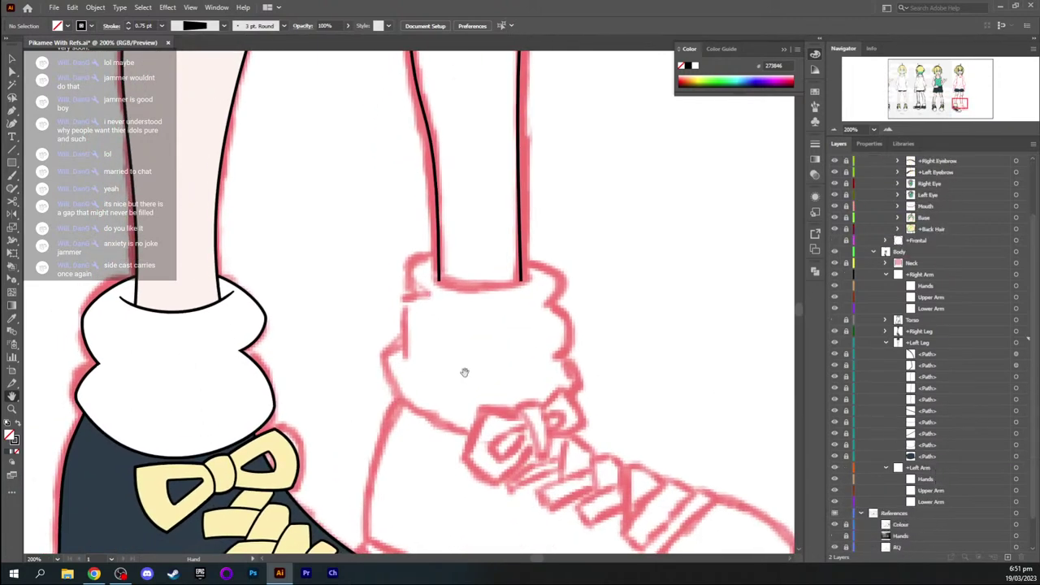
pyautogui.moveTo(226, 333); pyautogui.dragTo(290, 350)
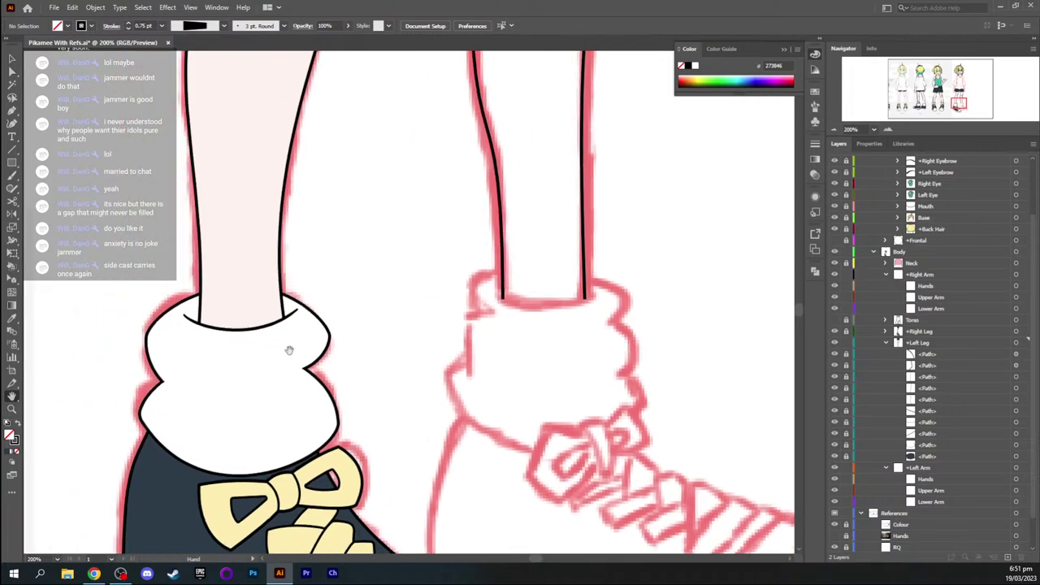
pyautogui.hotkey('ctrl', '=')
pyautogui.hotkey('ctrl', '=')
pyautogui.moveTo(212, 340); pyautogui.dragTo(291, 341)
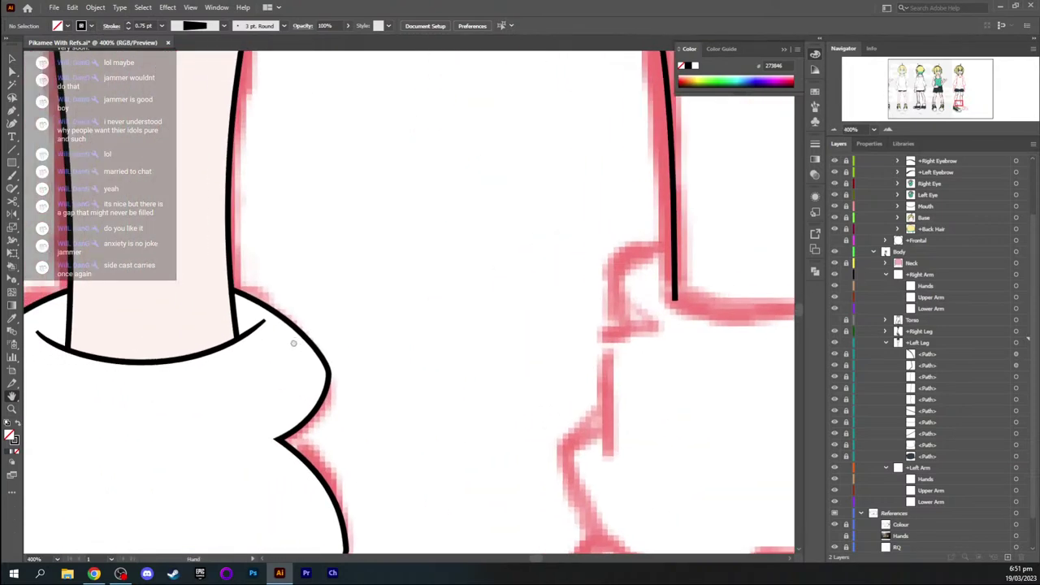
pyautogui.press('i')
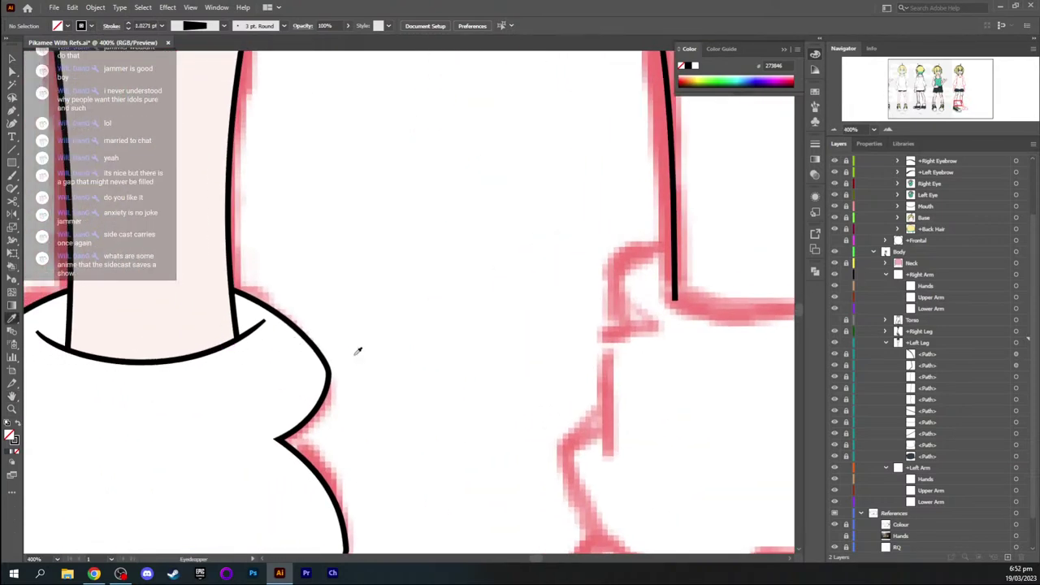
pyautogui.press('h')
pyautogui.moveTo(505, 259); pyautogui.dragTo(354, 254)
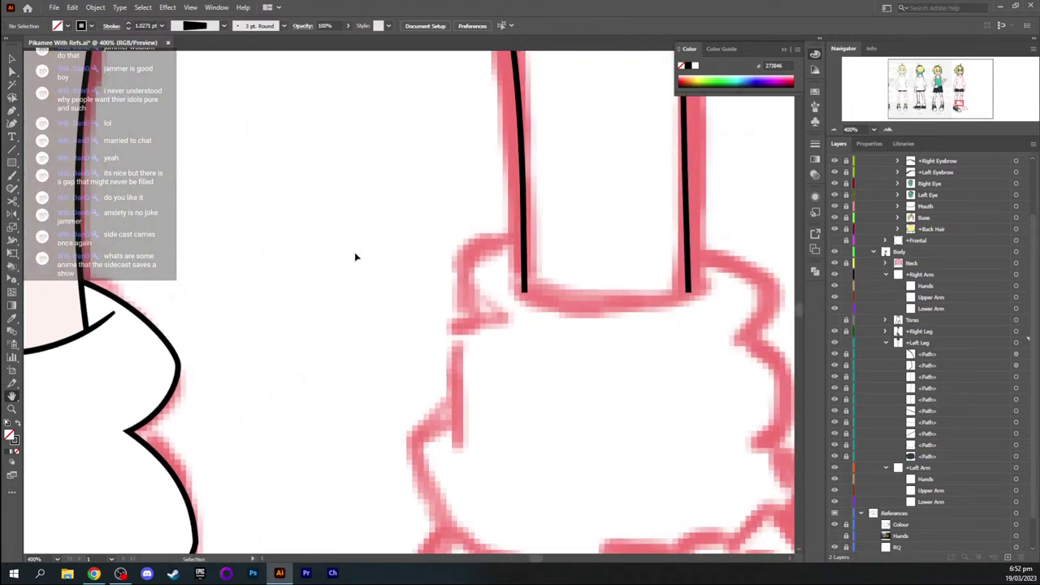
pyautogui.hotkey('ctrl', 's')
# Sample the finished right sock's opening line and draw a matching curve with the Pen tool across the bottom of the left leg lines
pyautogui.scroll(-3, 354, 252)
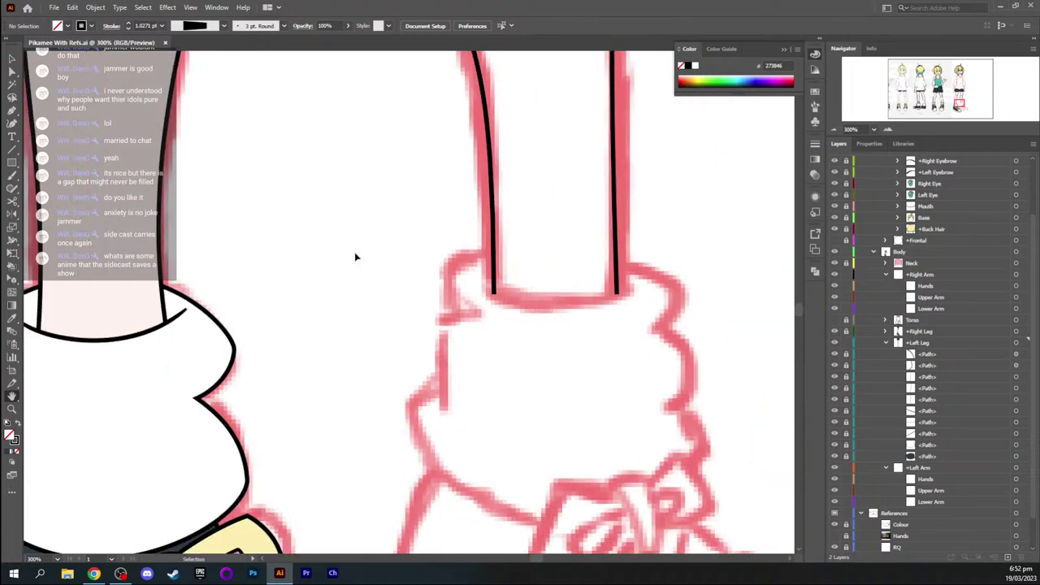
pyautogui.scroll(2, 355, 252)
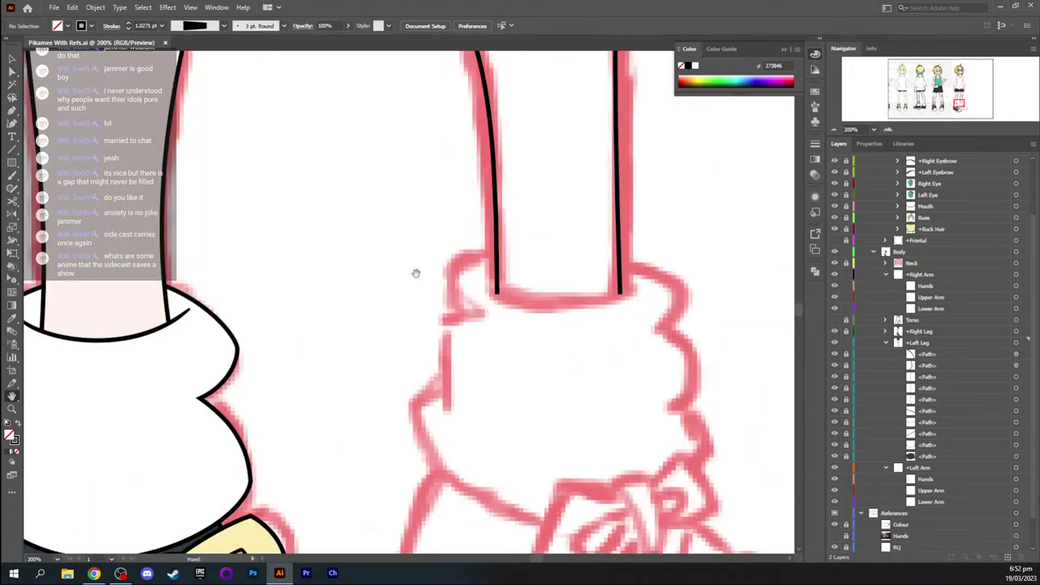
pyautogui.moveTo(350, 287); pyautogui.dragTo(369, 299)
pyautogui.press('i')
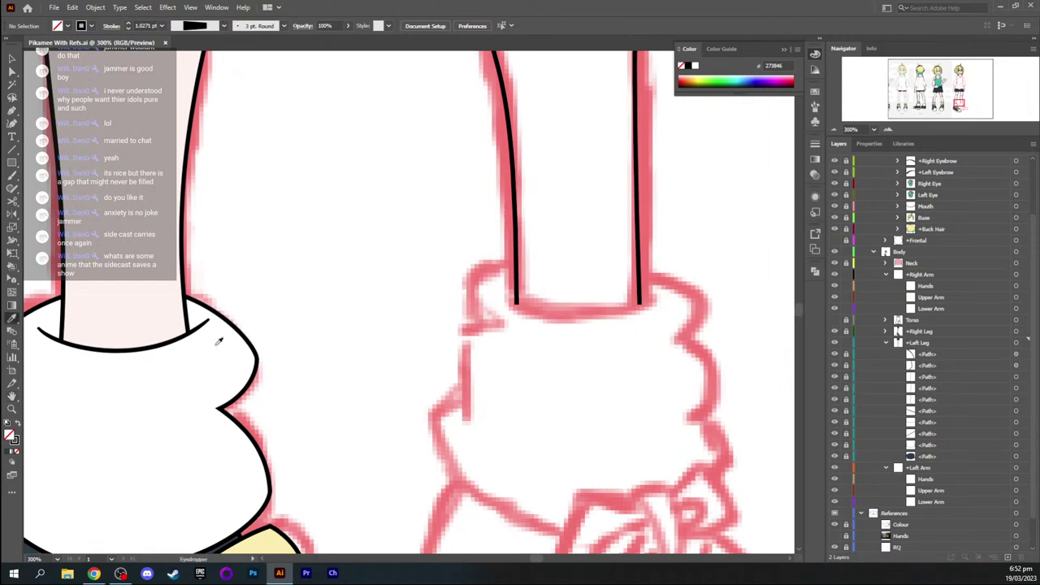
pyautogui.click(171, 341)
pyautogui.press('p')
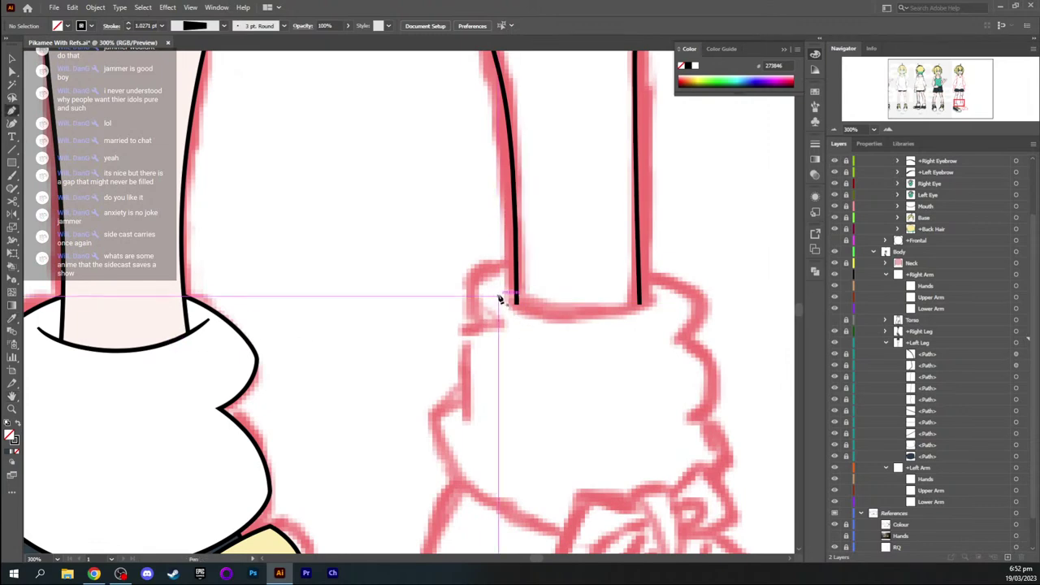
pyautogui.moveTo(497, 293); pyautogui.dragTo(512, 307)
pyautogui.moveTo(640, 302)
pyautogui.mouseDown()
pyautogui.moveTo(666, 301)
pyautogui.moveTo(657, 295)
pyautogui.moveTo(696, 264)
pyautogui.mouseUp()
pyautogui.press('ctrl')
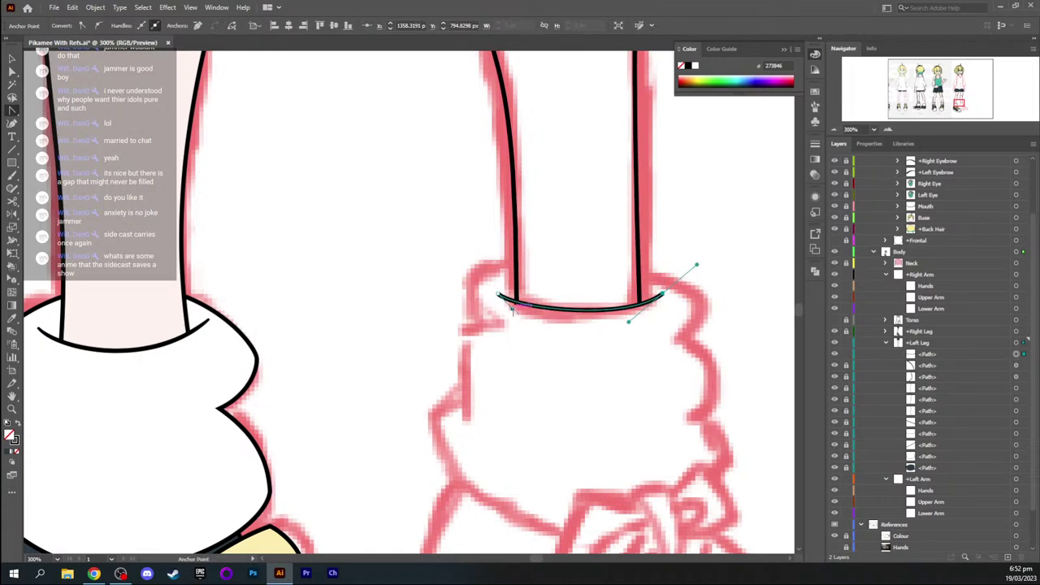
# Refine the left sock opening curve by deepening its left-end handle and pulling its right end about 1 px inward
pyautogui.moveTo(513, 309); pyautogui.dragTo(516, 316)
pyautogui.press('a')
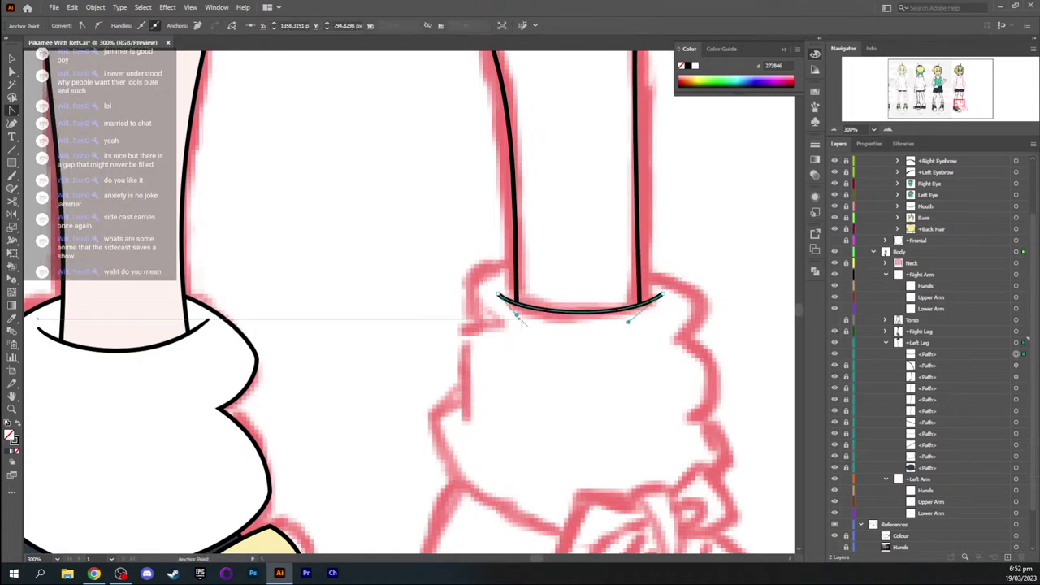
pyautogui.click(499, 299)
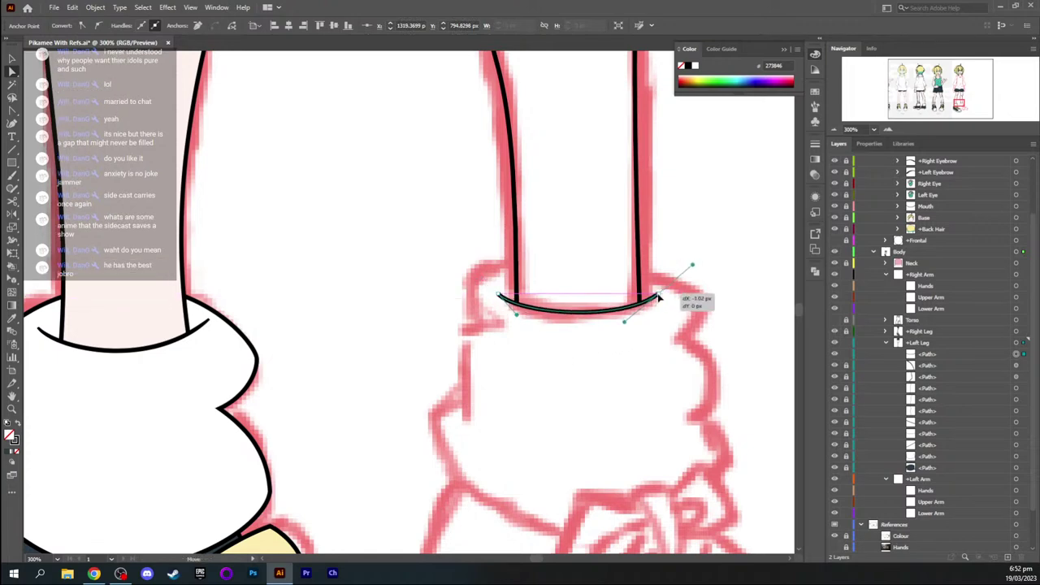
pyautogui.click(647, 349)
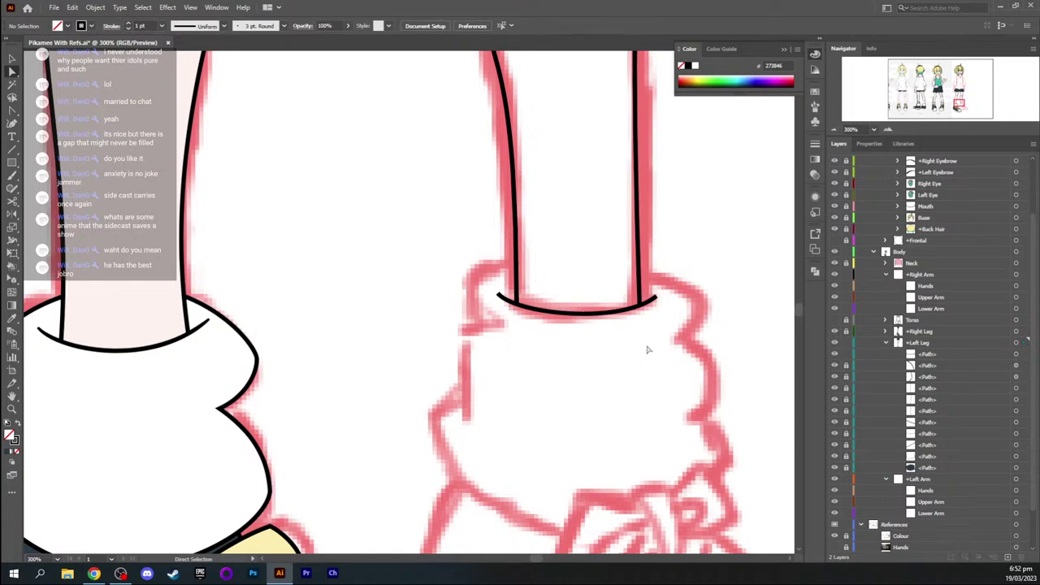
# Add width points at the sock opening curve's middle and leg-line junctions, and taper both ends with the Width tool
pyautogui.hotkey('ctrl', '=')
pyautogui.hotkey('ctrl', '=')
pyautogui.hotkey('ctrl', '=')
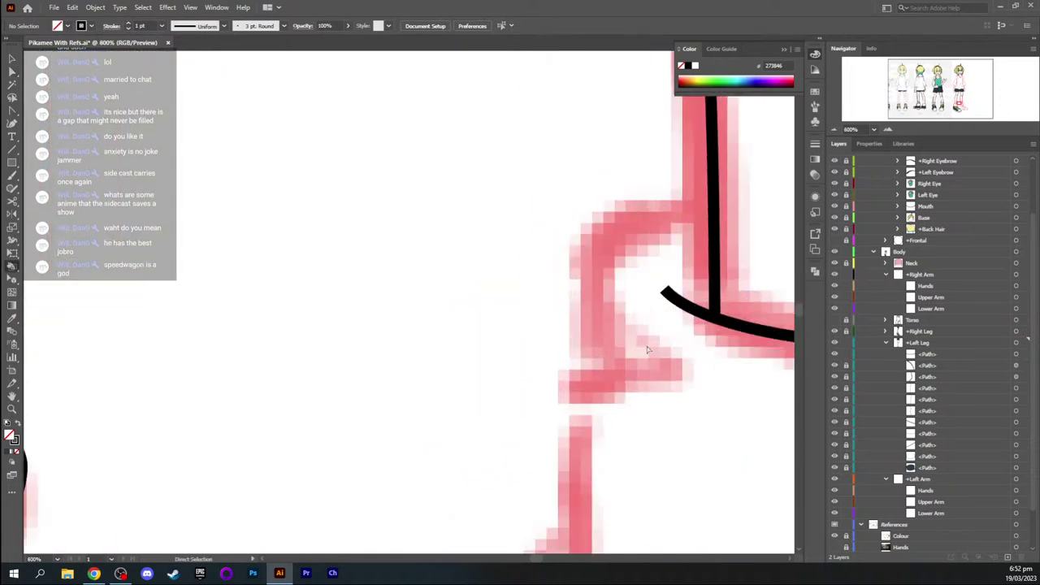
pyautogui.press('space')
pyautogui.moveTo(641, 341); pyautogui.dragTo(247, 313)
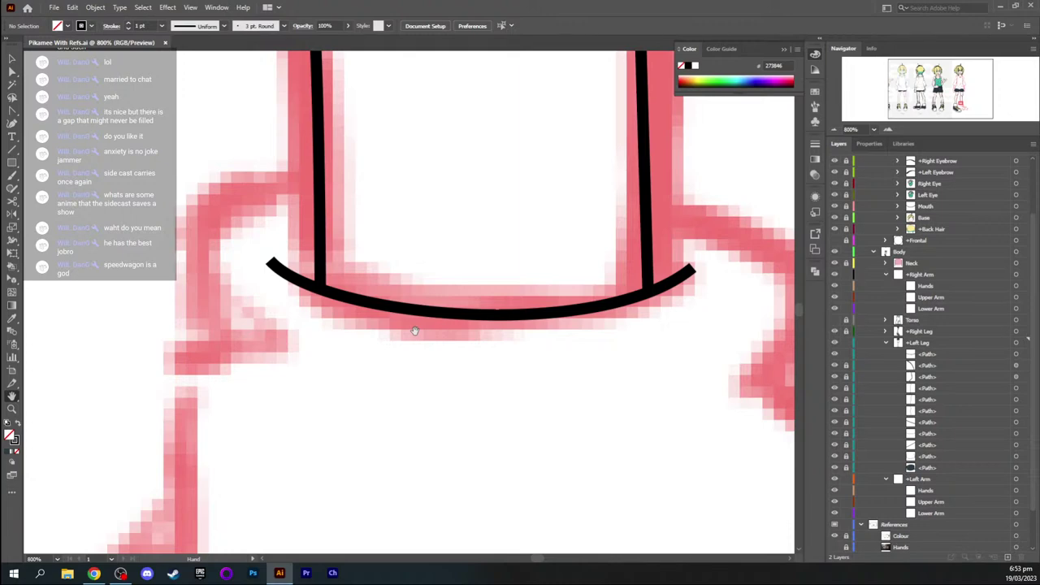
pyautogui.hotkey('shift', 'w')
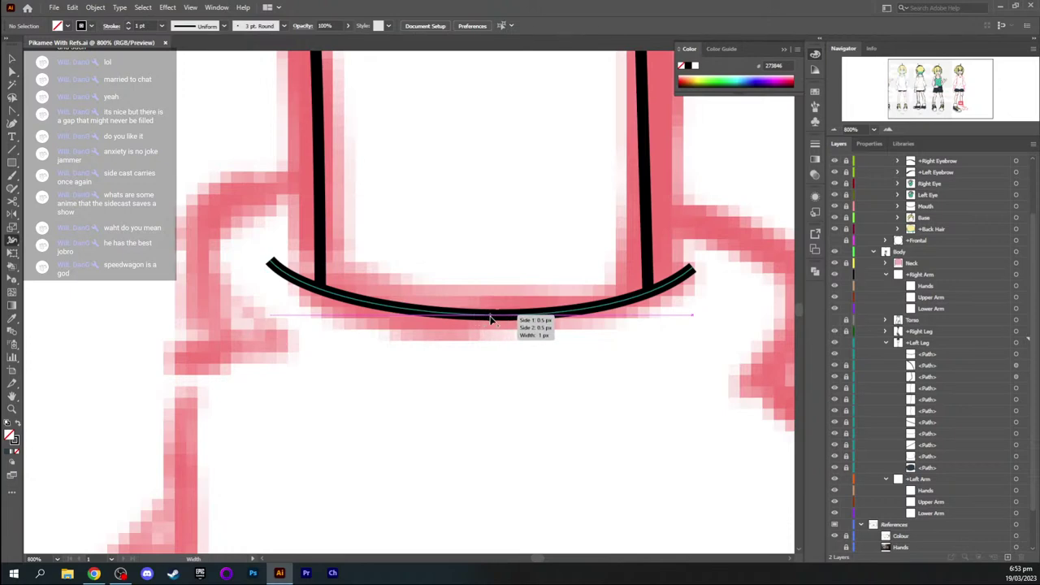
pyautogui.moveTo(491, 318); pyautogui.dragTo(489, 321)
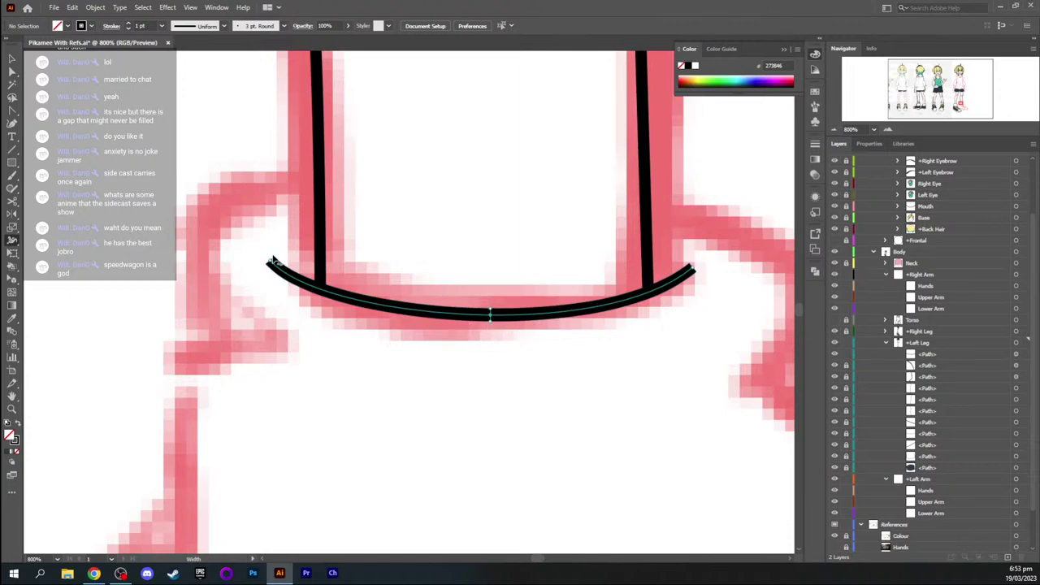
pyautogui.moveTo(318, 292); pyautogui.dragTo(318, 298)
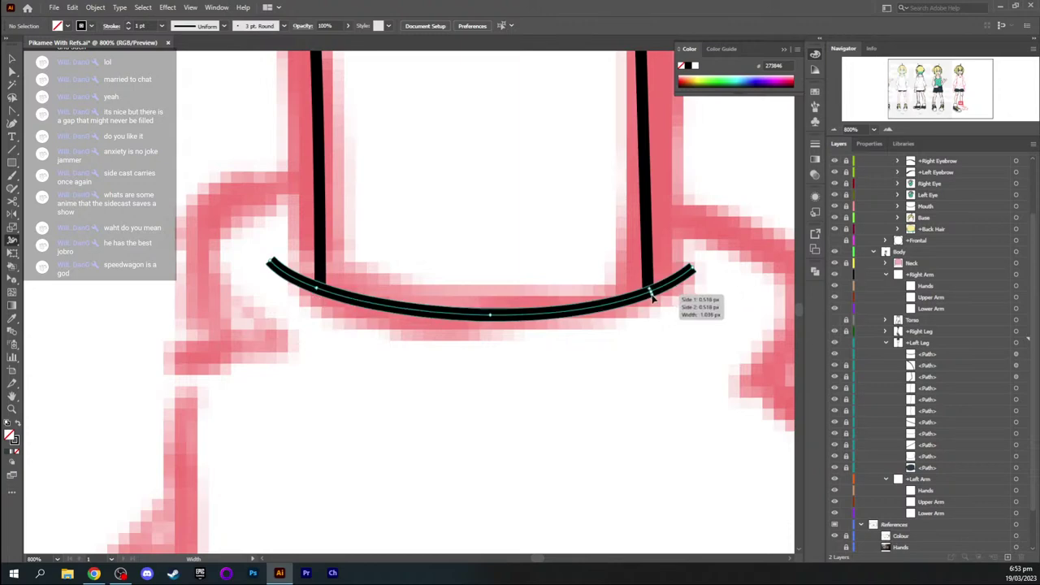
pyautogui.moveTo(651, 297); pyautogui.dragTo(652, 299)
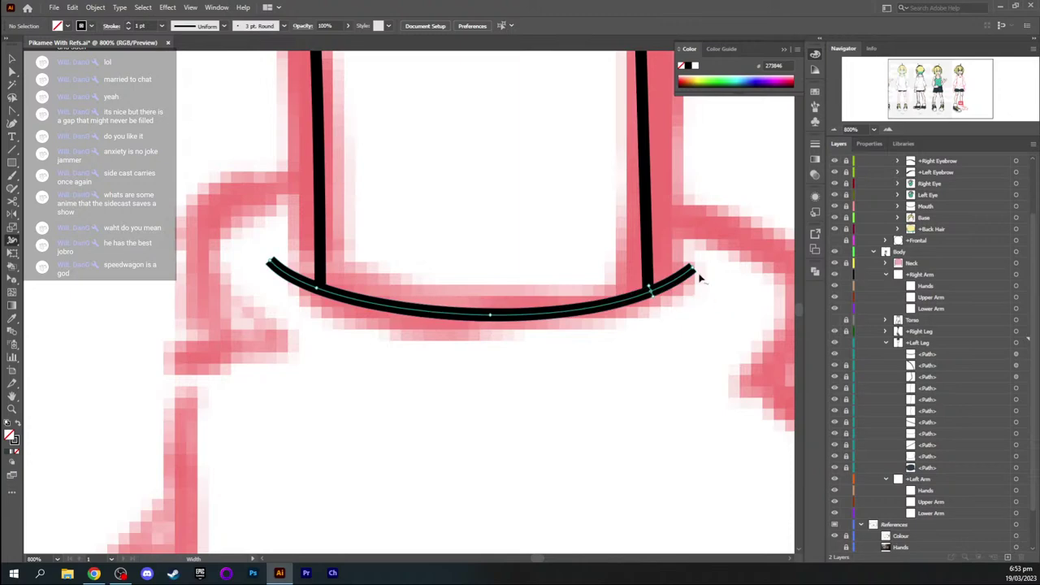
pyautogui.moveTo(696, 271); pyautogui.dragTo(695, 272)
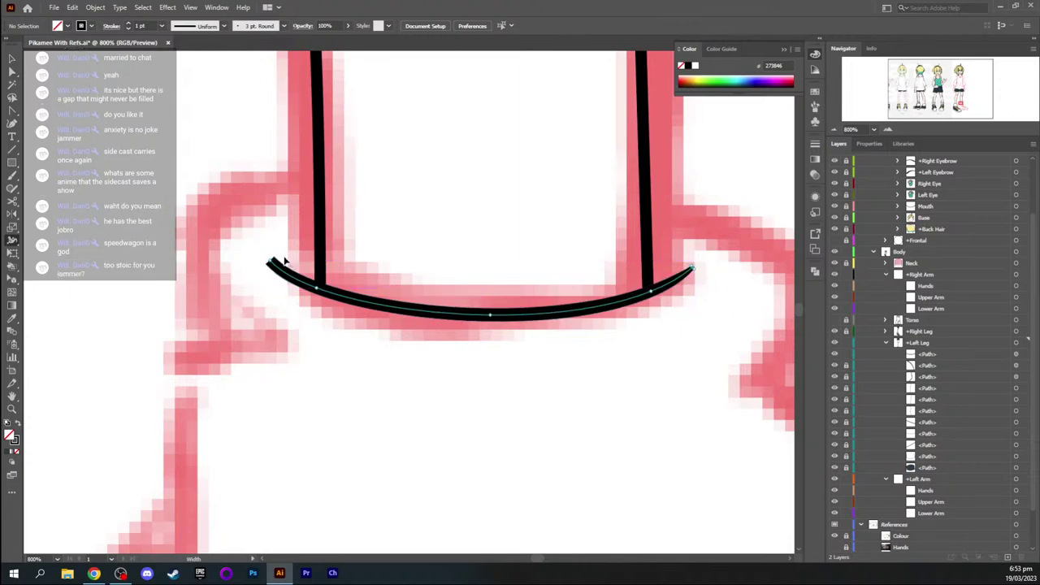
pyautogui.moveTo(265, 268); pyautogui.dragTo(268, 265)
pyautogui.press('v')
# Examine the left sock's opening line against the finished right sock and shoe at a reduced zoom
pyautogui.hotkey('ctrl', '-')
pyautogui.hotkey('ctrl', '-')
pyautogui.hotkey('ctrl', '-')
pyautogui.hotkey('ctrl', '-')
pyautogui.hotkey('ctrl', '-')
pyautogui.hotkey('ctrl', '-')
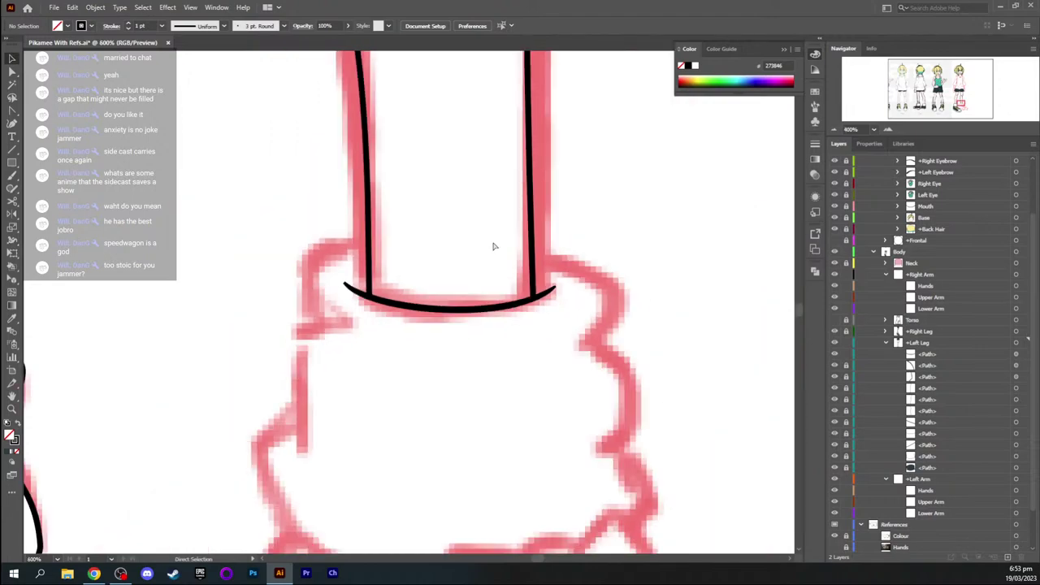
pyautogui.hotkey('ctrl', '+')
pyautogui.press('h')
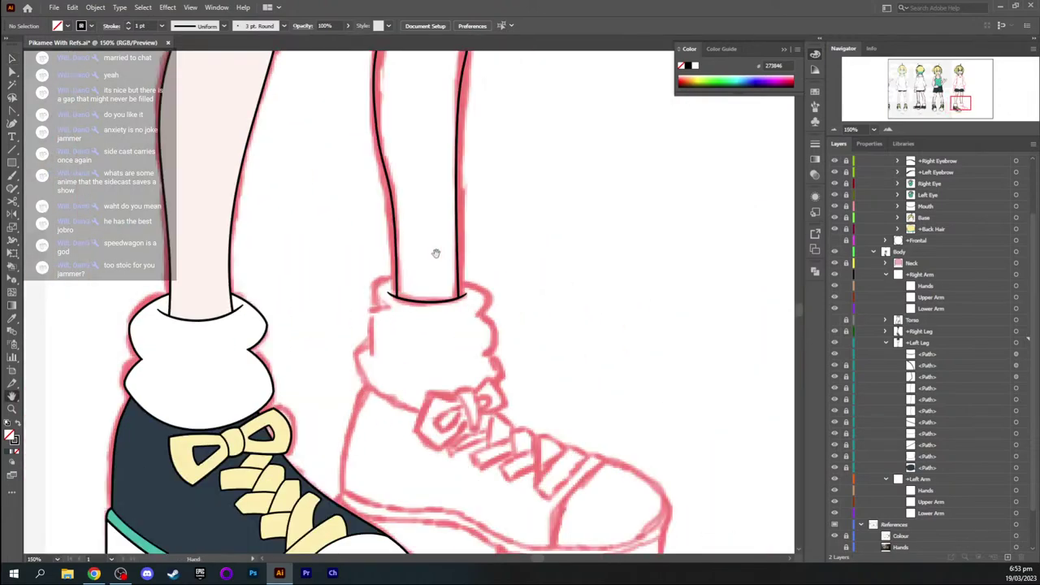
pyautogui.moveTo(436, 251); pyautogui.dragTo(505, 203)
pyautogui.moveTo(950, 104)
pyautogui.mouseDown()
pyautogui.moveTo(858, 102)
pyautogui.moveTo(867, 79)
pyautogui.moveTo(981, 103)
pyautogui.moveTo(959, 106)
pyautogui.mouseUp()
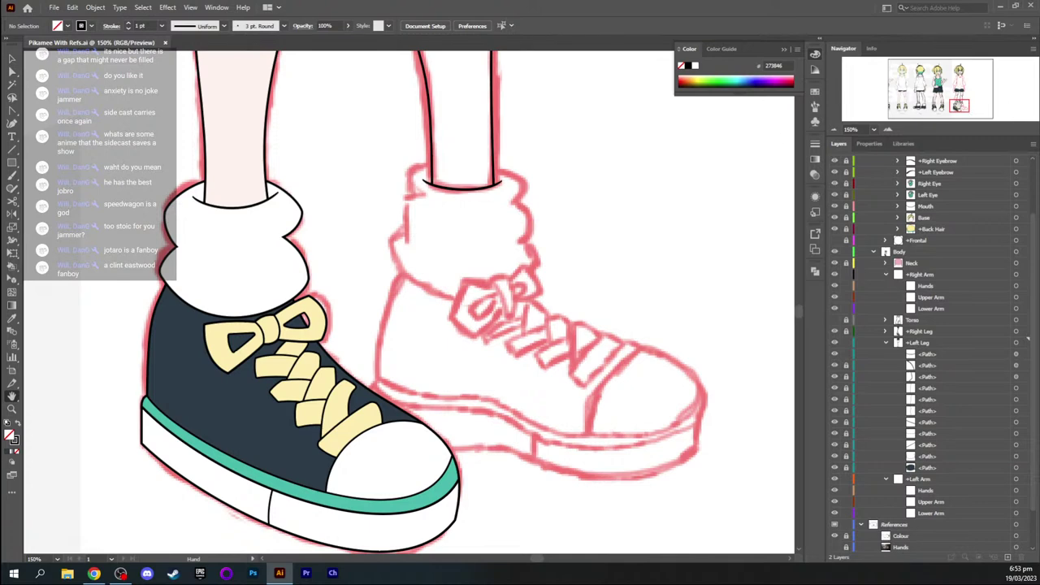
pyautogui.moveTo(961, 106); pyautogui.dragTo(957, 104)
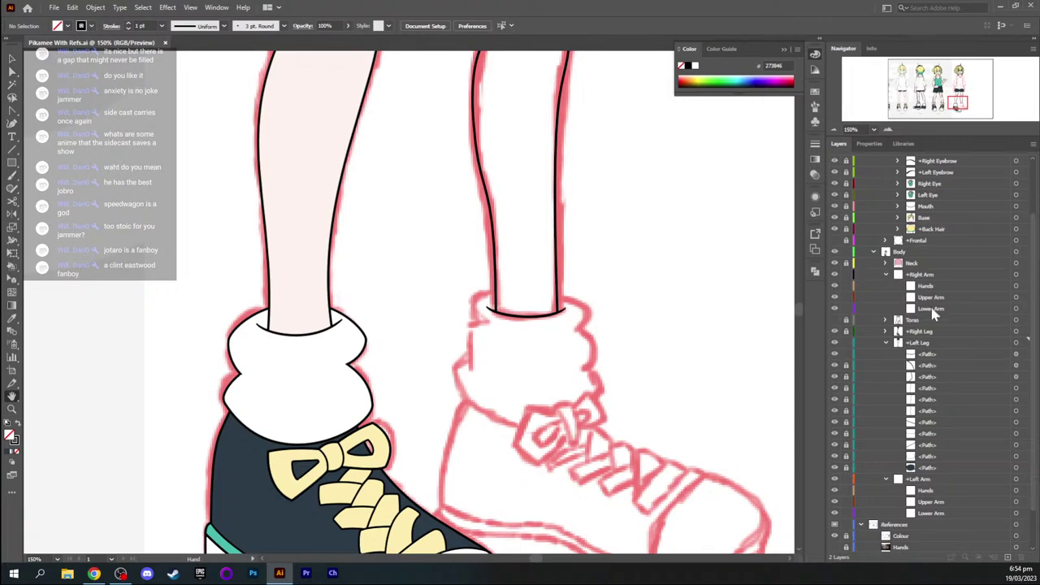
# Unlock the Right Leg layer, copy the sock's outline and fill paths, and lock the layer again
pyautogui.click(885, 332)
pyautogui.scroll(-3, 975, 392)
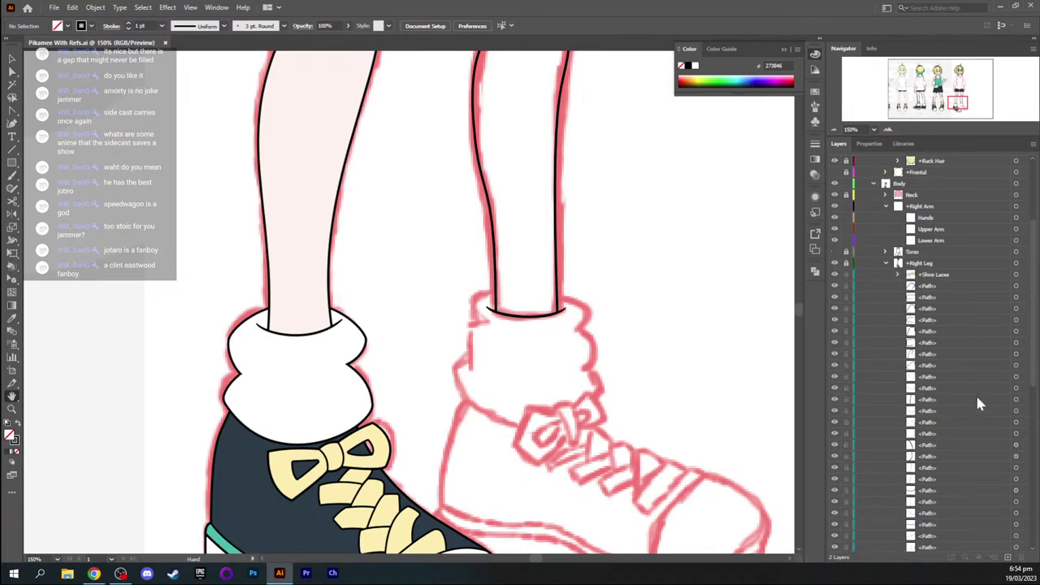
pyautogui.scroll(-3, 967, 398)
pyautogui.scroll(-3, 945, 403)
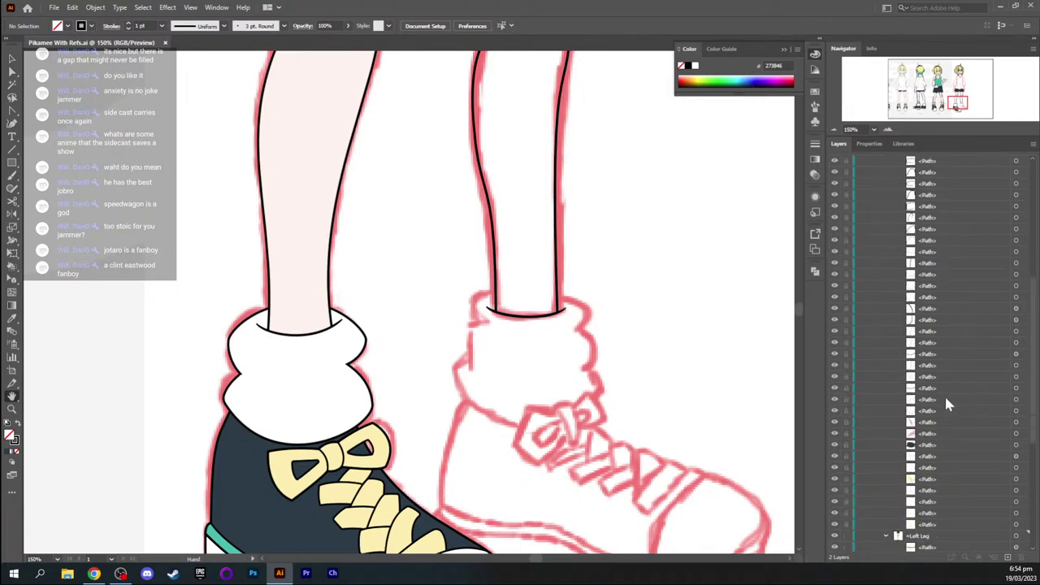
pyautogui.scroll(5, 934, 396)
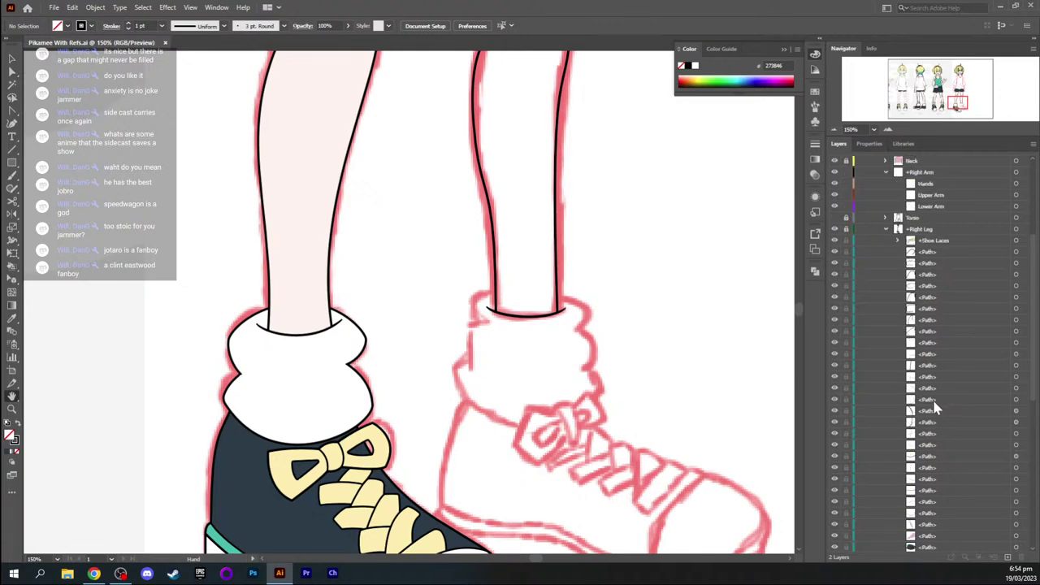
pyautogui.click(846, 230)
pyautogui.press('v')
pyautogui.press('a')
pyautogui.click(355, 358)
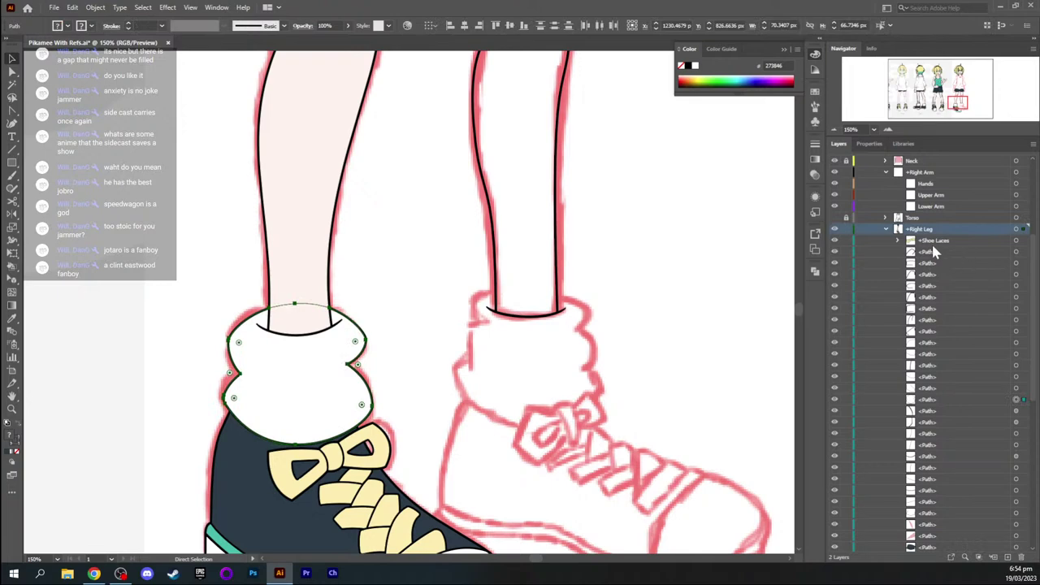
pyautogui.click(886, 230)
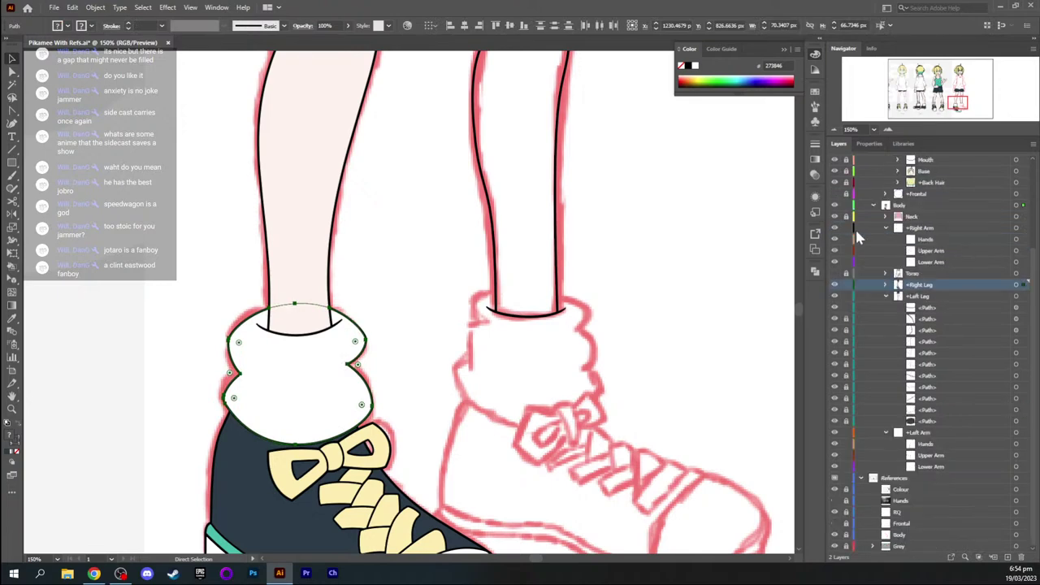
pyautogui.click(845, 286)
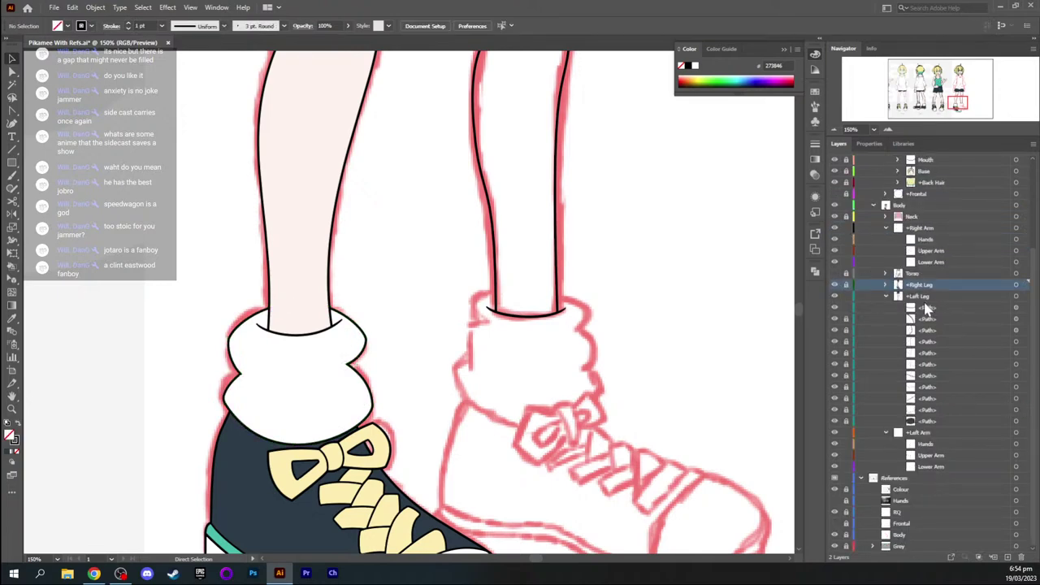
# Paste the copied sock paths into the Left Leg layer and place them over the sketched left sock
pyautogui.click(932, 420)
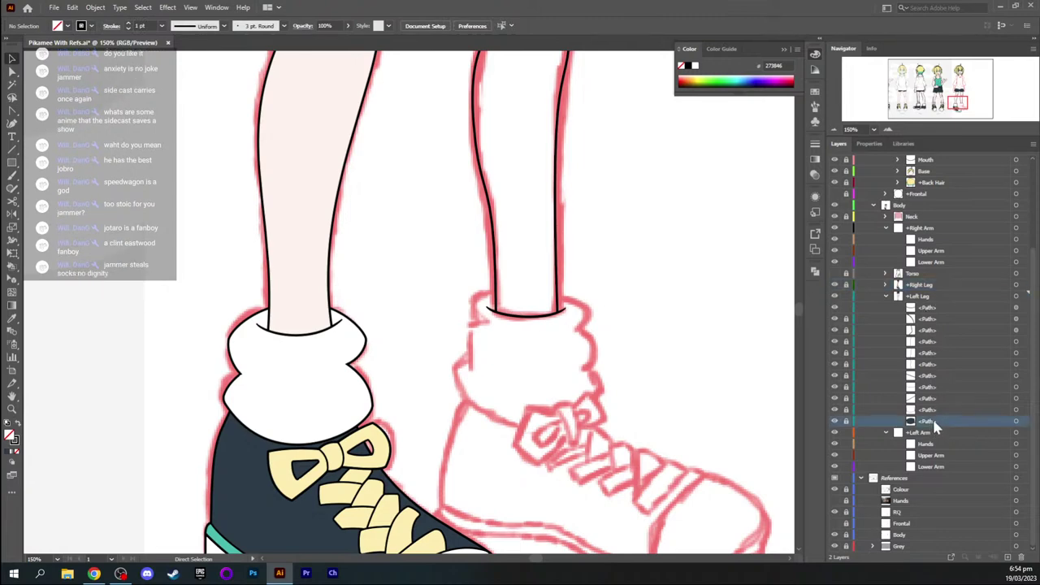
pyautogui.hotkey('ctrl', 'v')
pyautogui.moveTo(395, 309); pyautogui.dragTo(515, 385)
pyautogui.press('a')
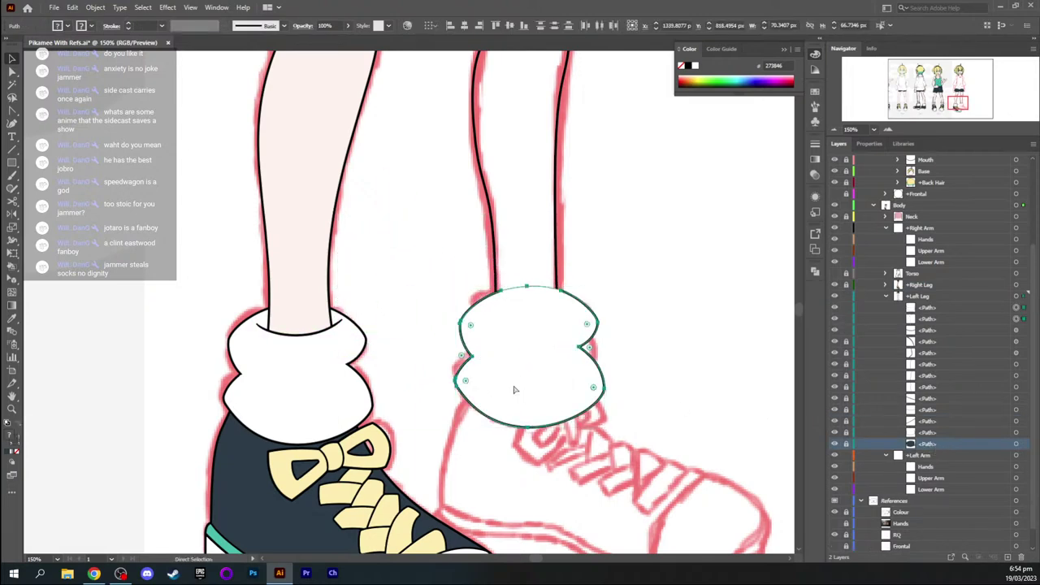
# Send the pasted sock paths behind the left leg's line work and fit them to the sketch at about 60.9 px high
pyautogui.press('ctrl')
pyautogui.hotkey('ctrl', ']')
pyautogui.hotkey('ctrl', ']')
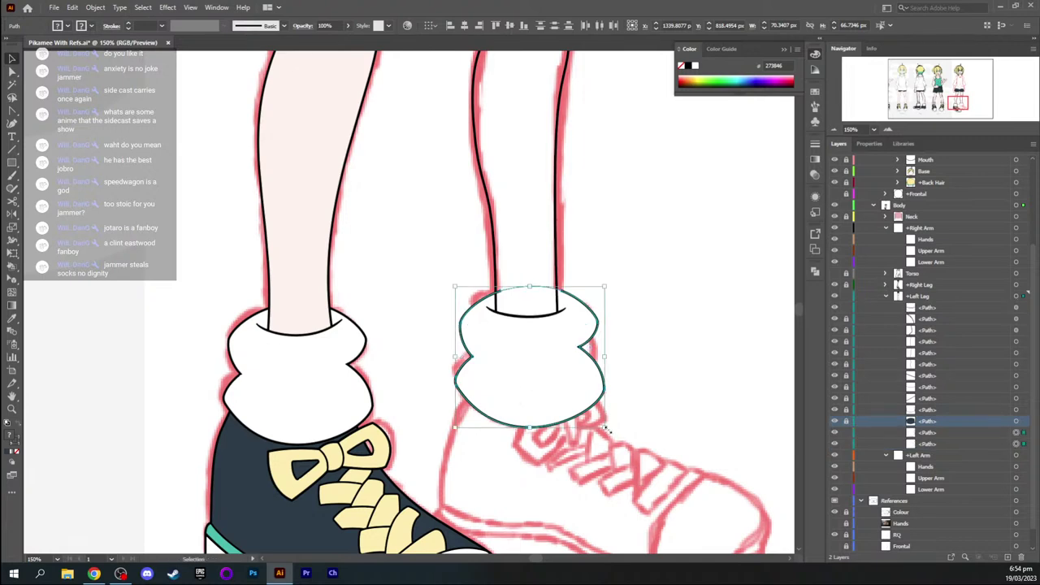
pyautogui.moveTo(606, 429); pyautogui.dragTo(604, 416)
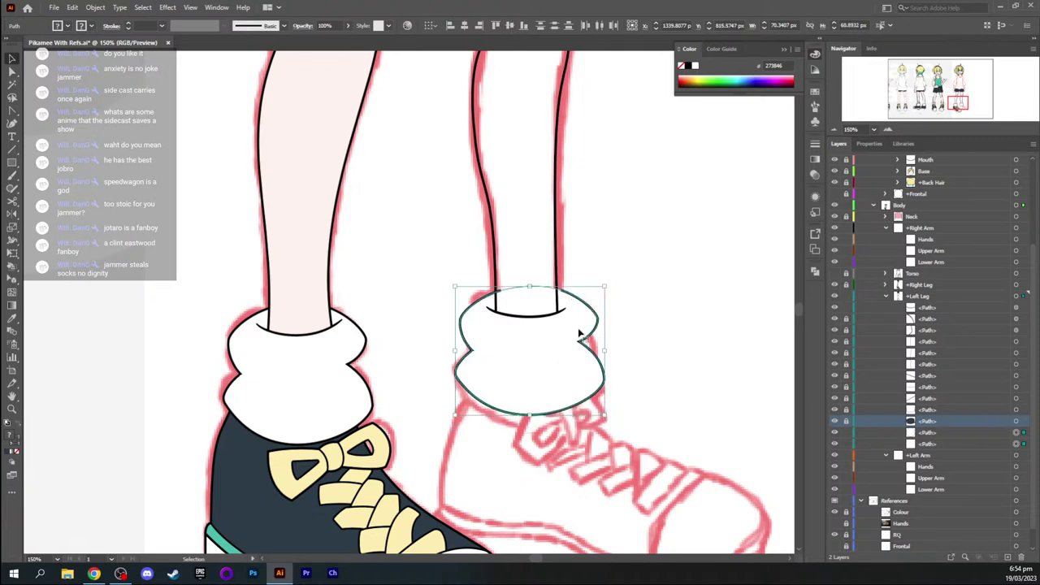
pyautogui.moveTo(579, 333)
pyautogui.mouseDown()
pyautogui.moveTo(566, 338)
pyautogui.moveTo(566, 329)
pyautogui.moveTo(580, 340)
pyautogui.moveTo(568, 339)
pyautogui.mouseUp()
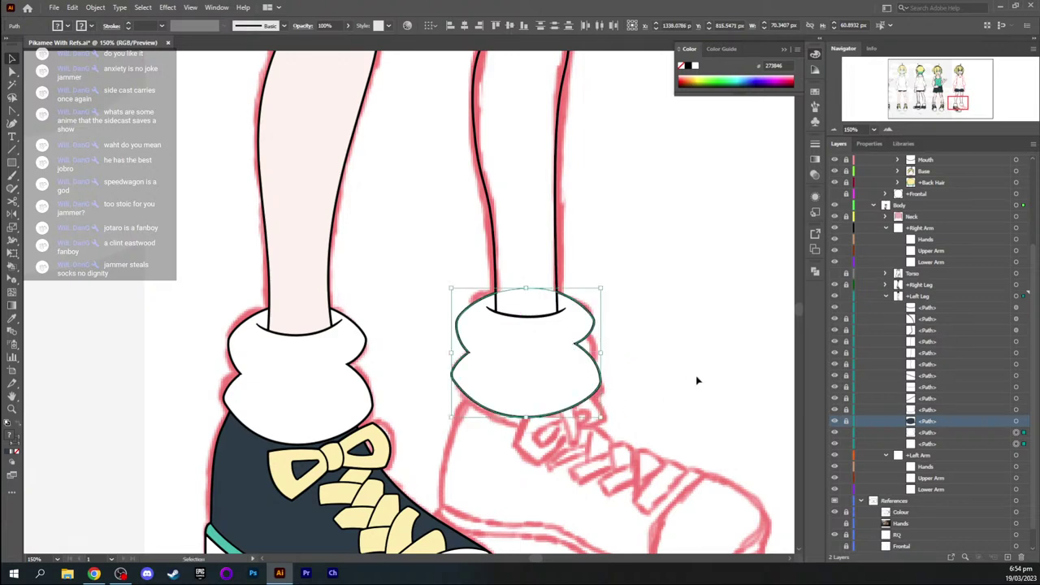
# Lower the bottom anchor points of the left sock's paths slightly to follow the sketched edge above the shoe
pyautogui.press('a')
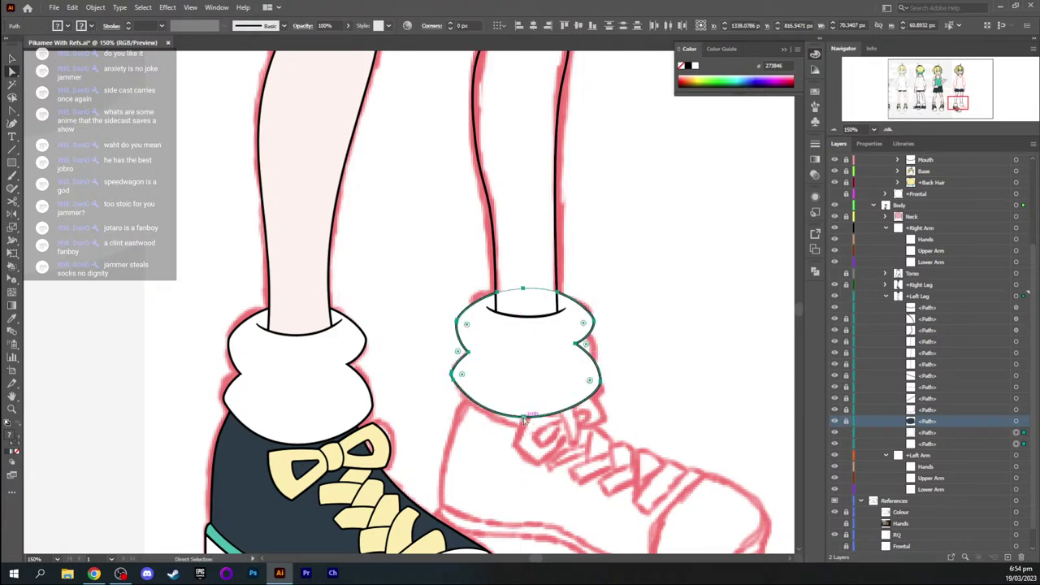
pyautogui.moveTo(524, 419); pyautogui.dragTo(531, 424)
pyautogui.hotkey('ctrl', 'z')
pyautogui.moveTo(524, 419); pyautogui.dragTo(530, 424)
pyautogui.hotkey('ctrl', 'z')
pyautogui.click(529, 430)
pyautogui.click(525, 420)
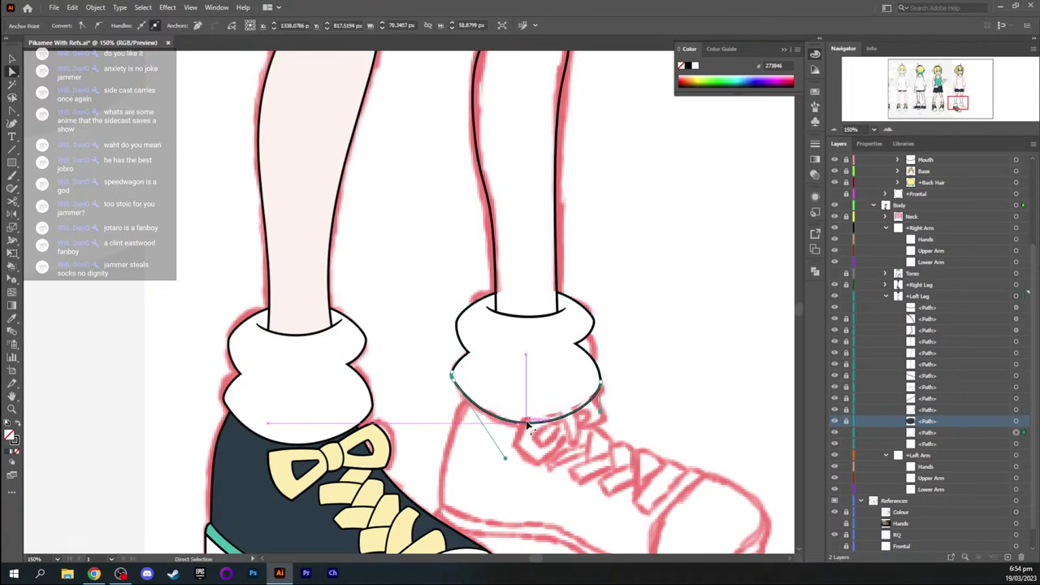
pyautogui.click(526, 419)
pyautogui.moveTo(524, 419); pyautogui.dragTo(528, 424)
pyautogui.hotkey('ctrl', 'z')
pyautogui.click(583, 460)
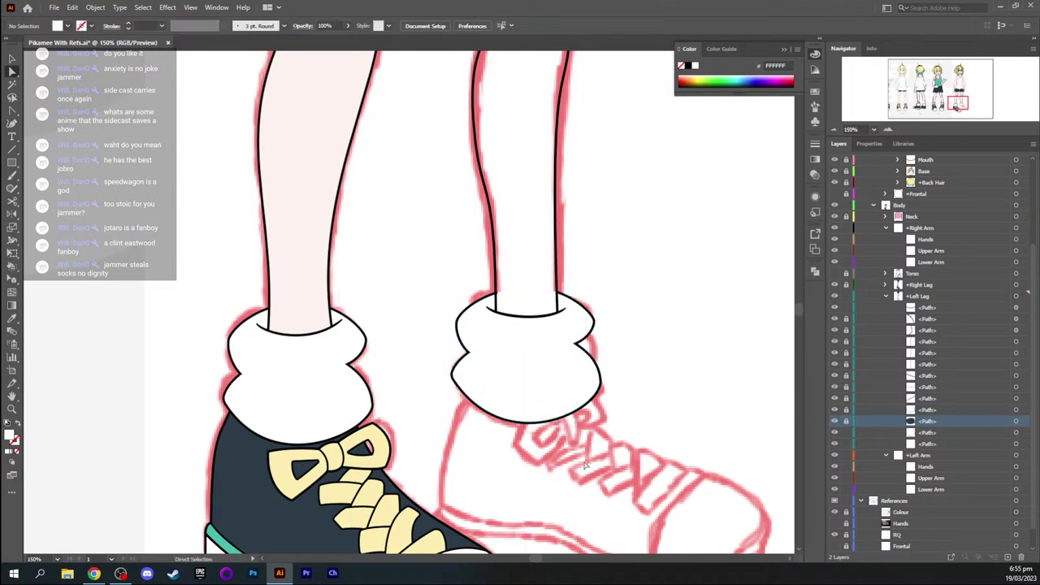
pyautogui.hotkey('ctrl', '=')
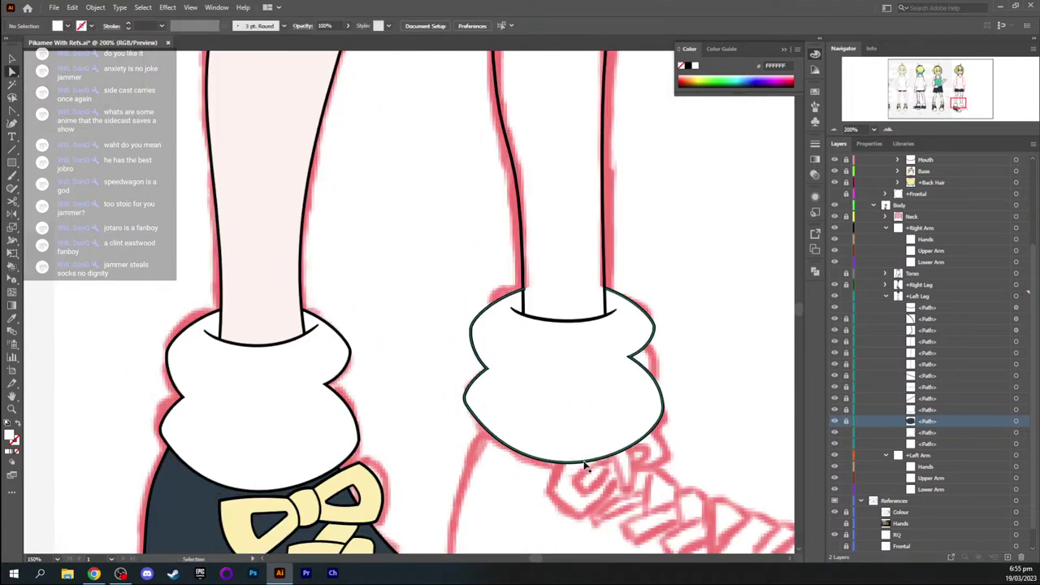
pyautogui.press('space')
pyautogui.moveTo(606, 414); pyautogui.dragTo(441, 321)
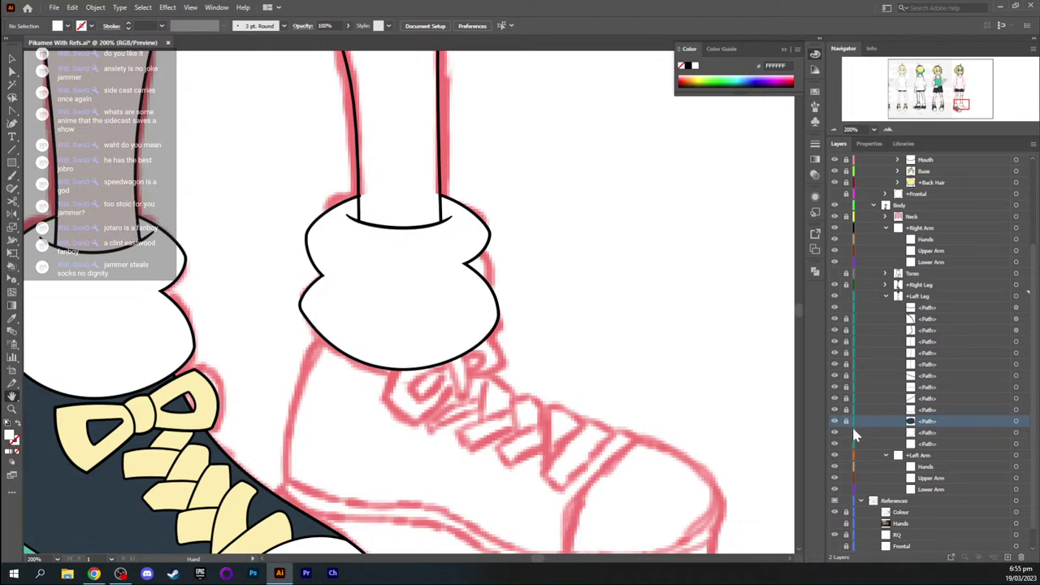
# Hide the left sock's white fill path in the Left Leg layer and save the document
pyautogui.click(834, 444)
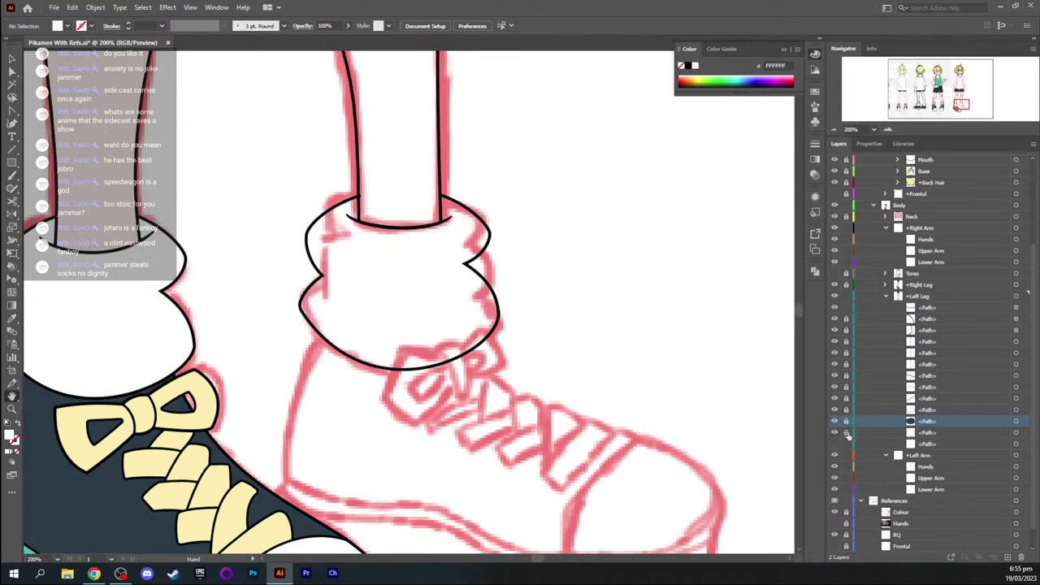
pyautogui.moveTo(230, 201); pyautogui.dragTo(260, 160)
pyautogui.click(53, 9)
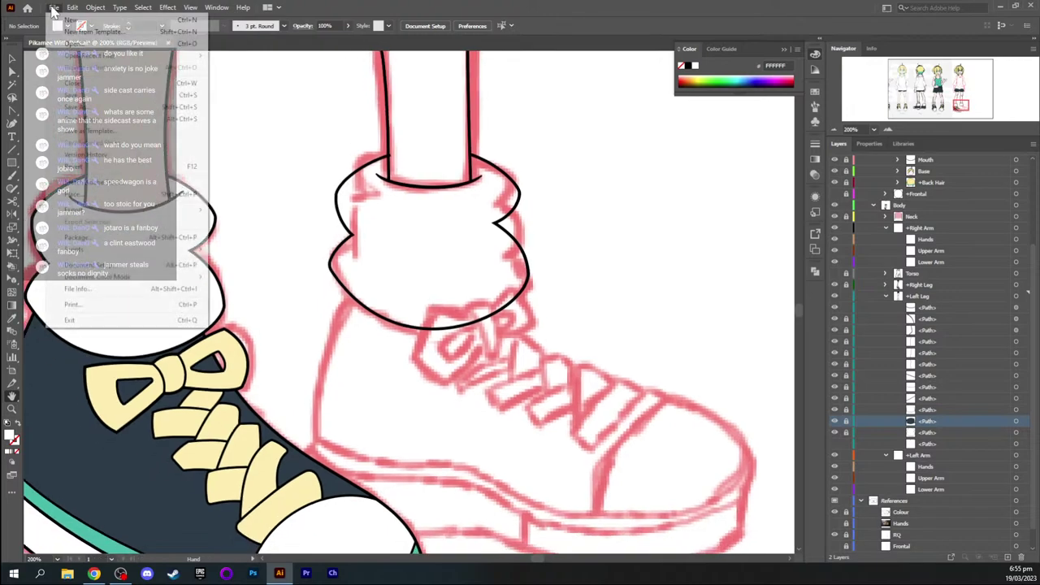
pyautogui.click(74, 97)
pyautogui.moveTo(417, 276); pyautogui.dragTo(466, 218)
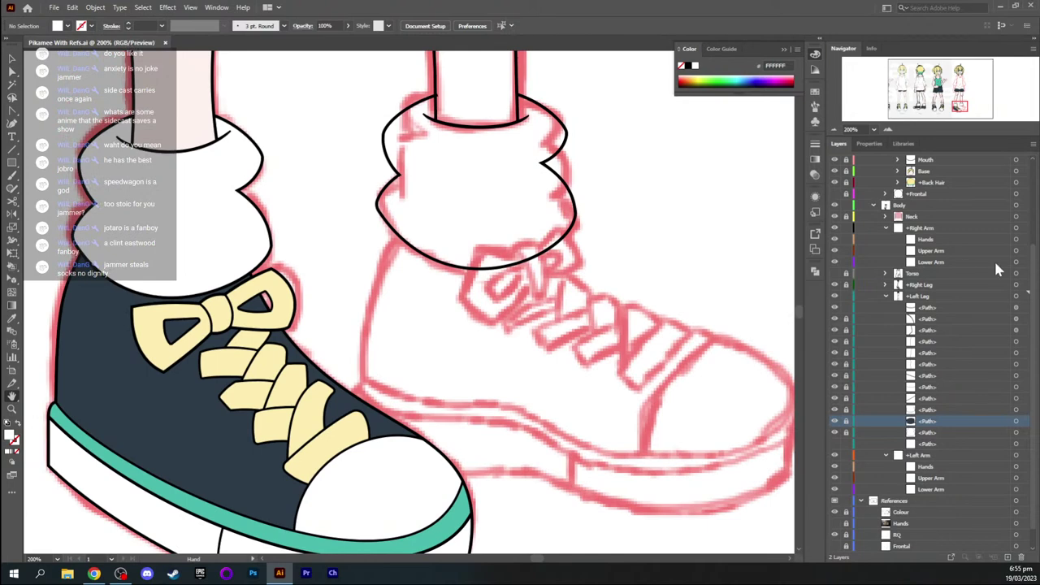
# Hide the Right Leg layer to expose the full sketch of the left shoe
pyautogui.hotkey('ctrl', '-')
pyautogui.hotkey('ctrl', '-')
pyautogui.hotkey('ctrl', '-')
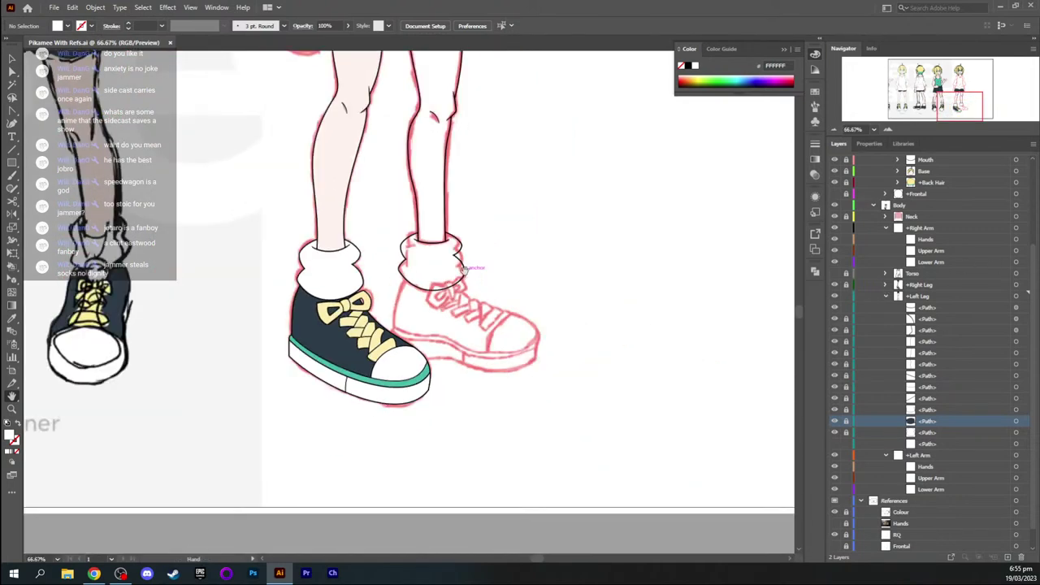
pyautogui.click(834, 286)
pyautogui.moveTo(388, 349); pyautogui.dragTo(408, 323)
pyautogui.hotkey('ctrl', '+')
pyautogui.hotkey('ctrl', '+')
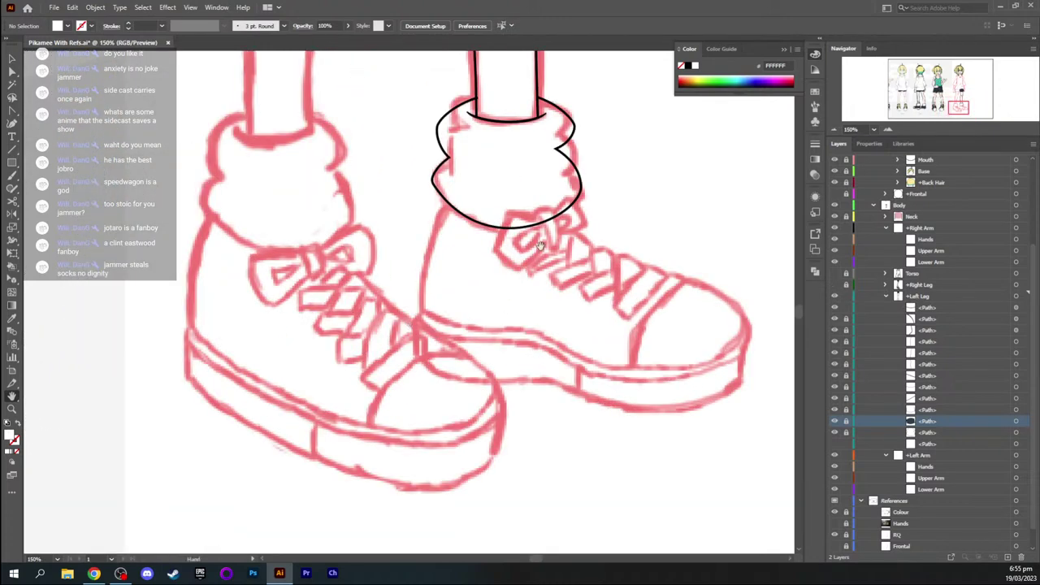
pyautogui.moveTo(540, 246); pyautogui.dragTo(428, 279)
pyautogui.scroll(1, 476, 243)
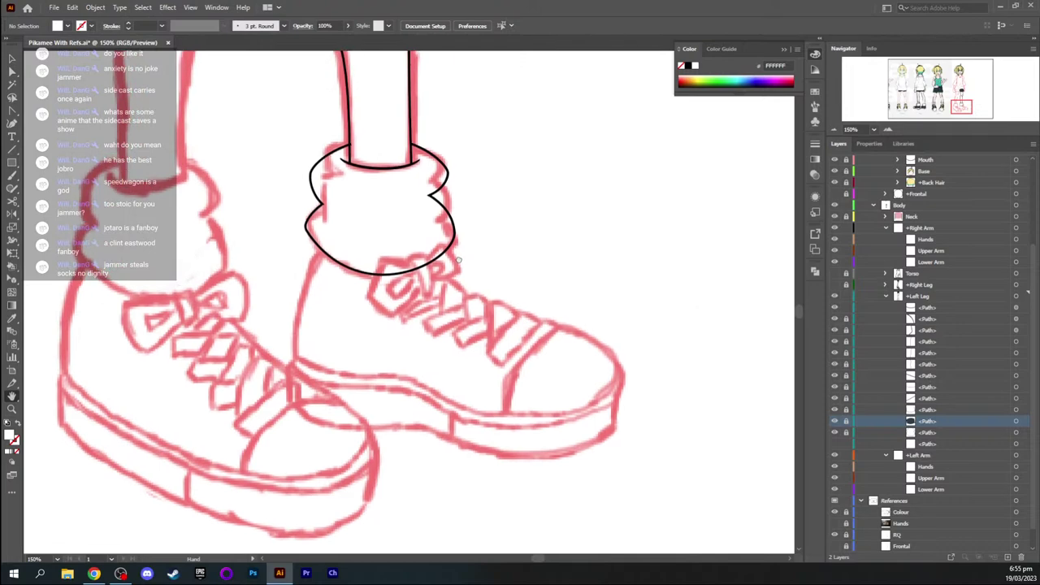
pyautogui.moveTo(335, 256); pyautogui.dragTo(366, 244)
# Sample the sock outline's 1 pt black stroke and draw the left shoe's heel curve from the sock down to the sole
pyautogui.press('i')
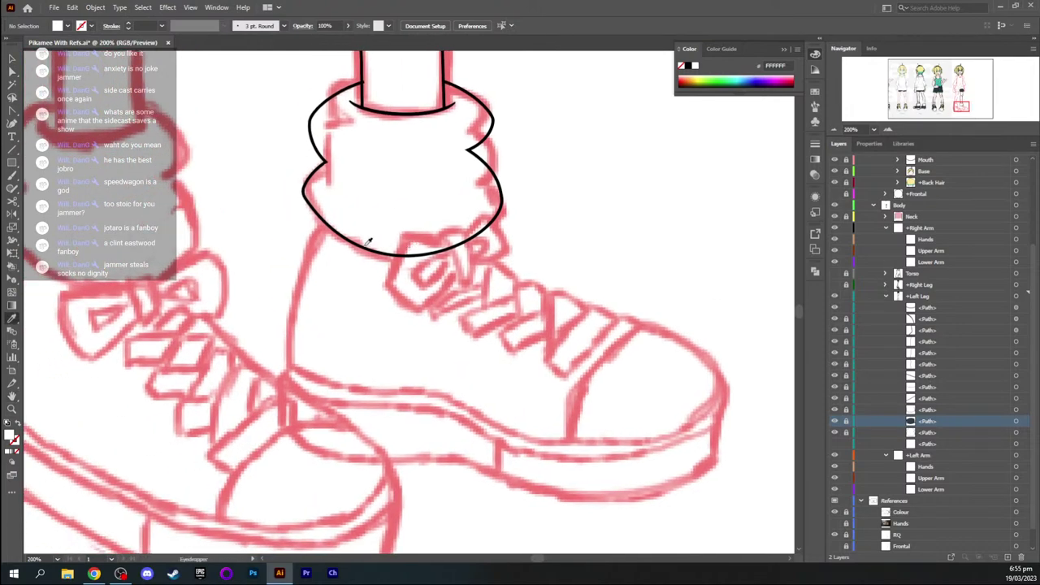
pyautogui.click(374, 245)
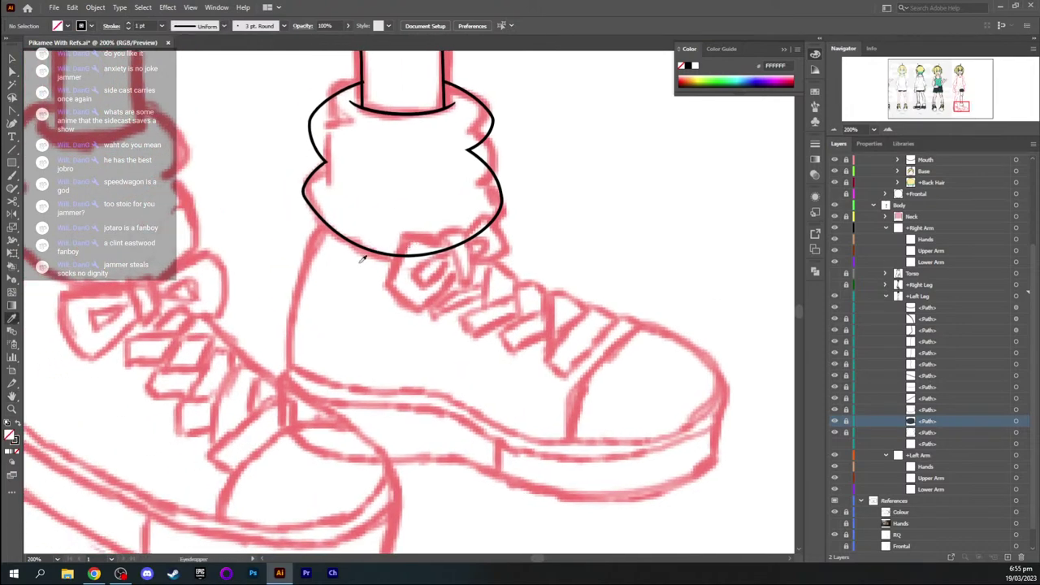
pyautogui.press('p')
pyautogui.moveTo(323, 221); pyautogui.dragTo(334, 195)
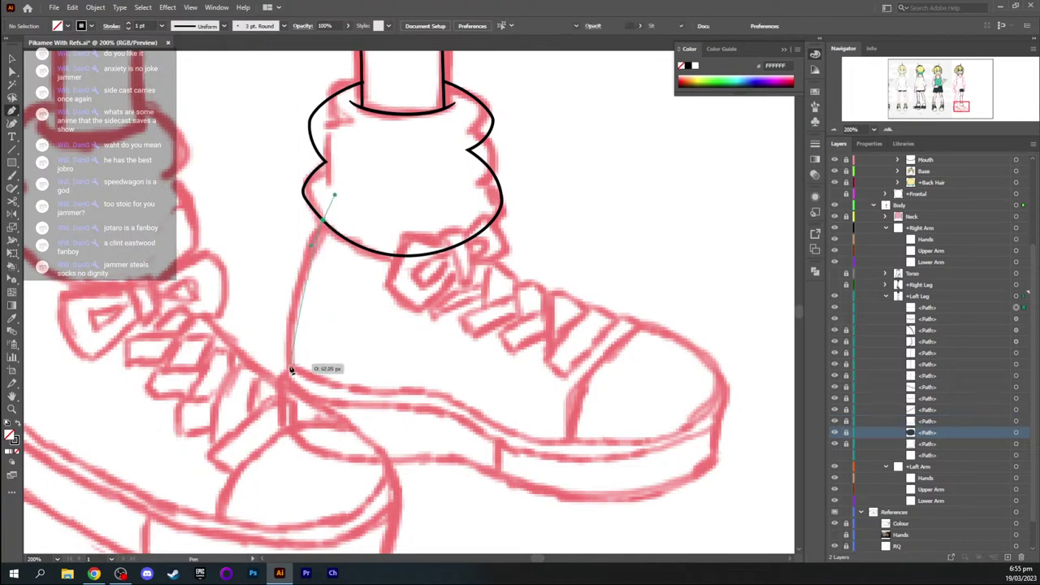
pyautogui.moveTo(289, 367); pyautogui.dragTo(289, 264)
pyautogui.press('space')
pyautogui.moveTo(342, 319); pyautogui.dragTo(405, 215)
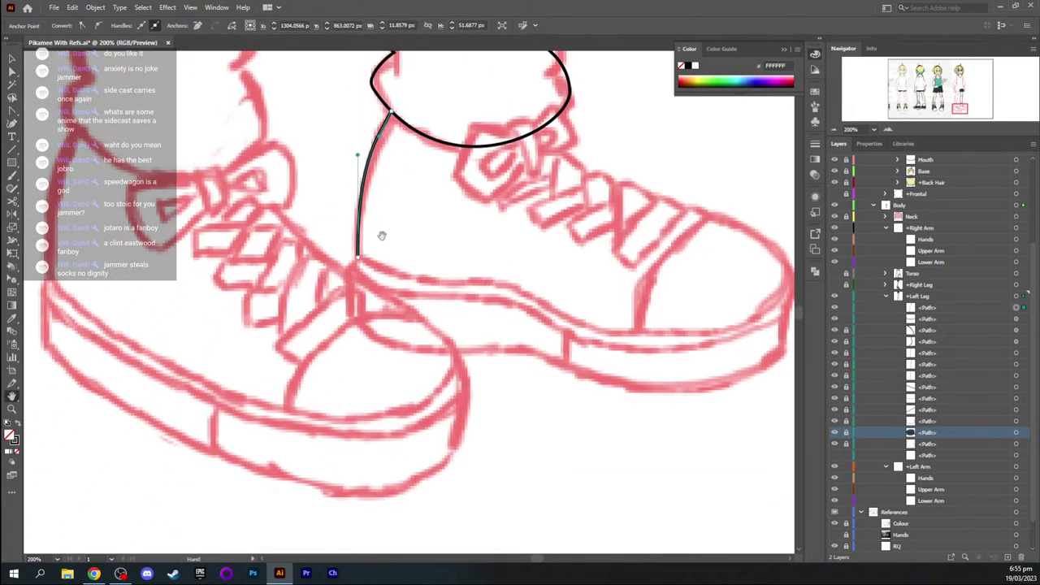
pyautogui.click(359, 258)
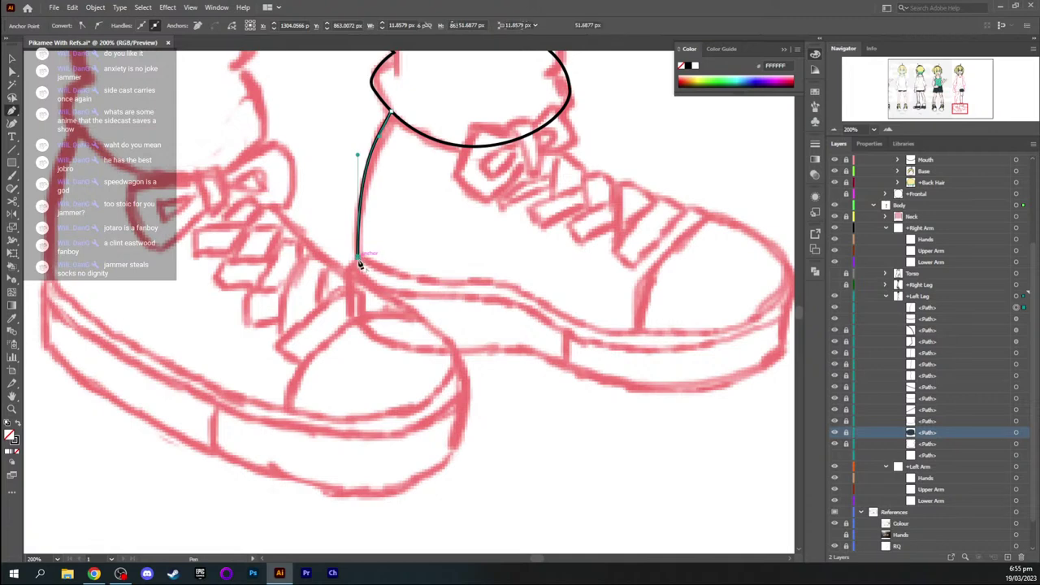
# Continue the path around the back edge of the sole and along its underside in one curve to the toe
pyautogui.click(349, 268)
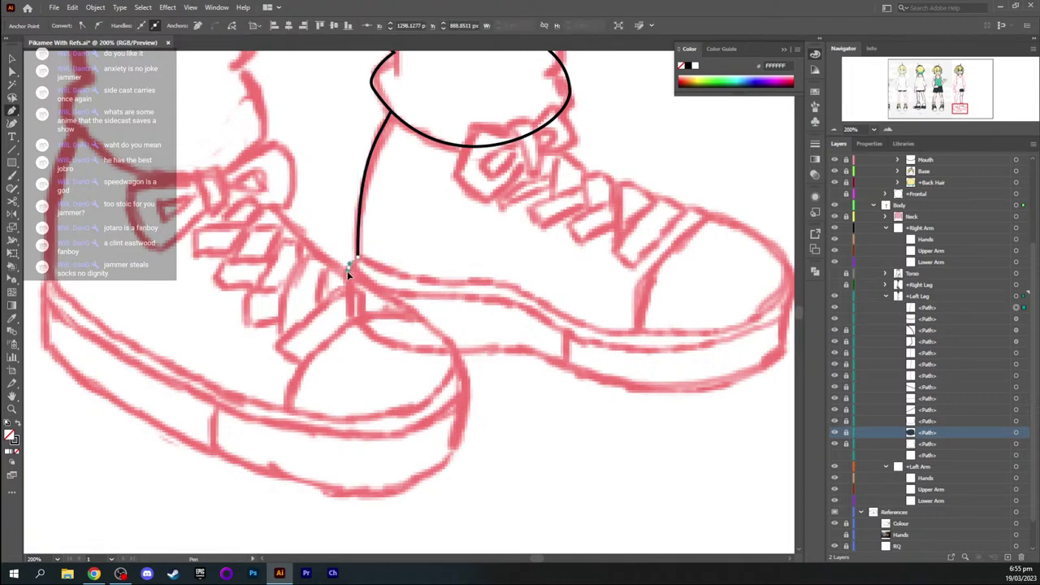
pyautogui.moveTo(346, 273); pyautogui.dragTo(388, 371)
pyautogui.click(349, 266)
pyautogui.moveTo(784, 358); pyautogui.dragTo(609, 444)
pyautogui.moveTo(598, 445); pyautogui.dragTo(640, 451)
# Add an anchor point midway along the sole's underside, move it up to the sketched arch and reshape the adjoining handles
pyautogui.press('+')
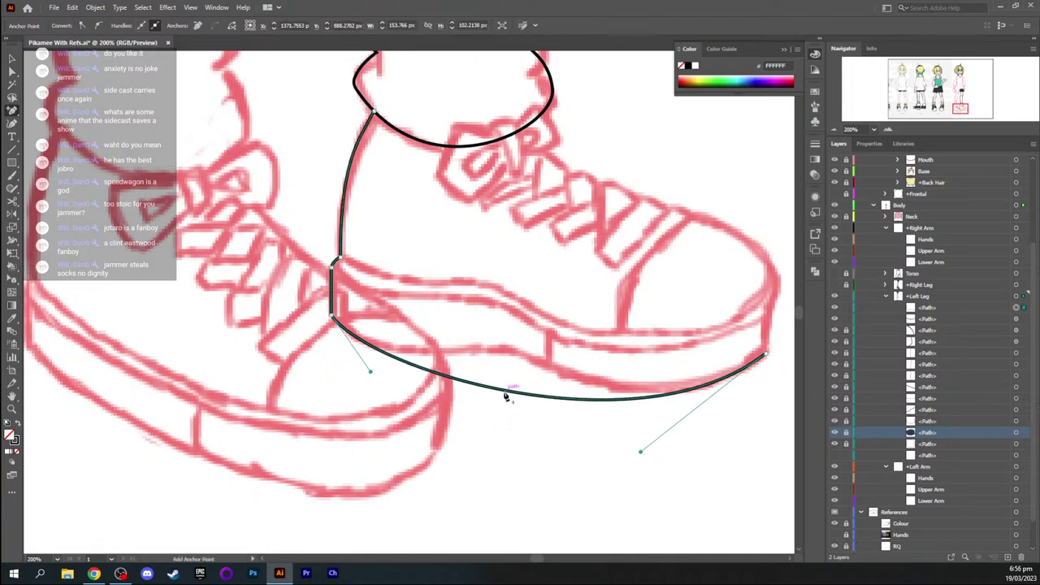
pyautogui.click(499, 390)
pyautogui.press('a')
pyautogui.moveTo(500, 391); pyautogui.dragTo(510, 349)
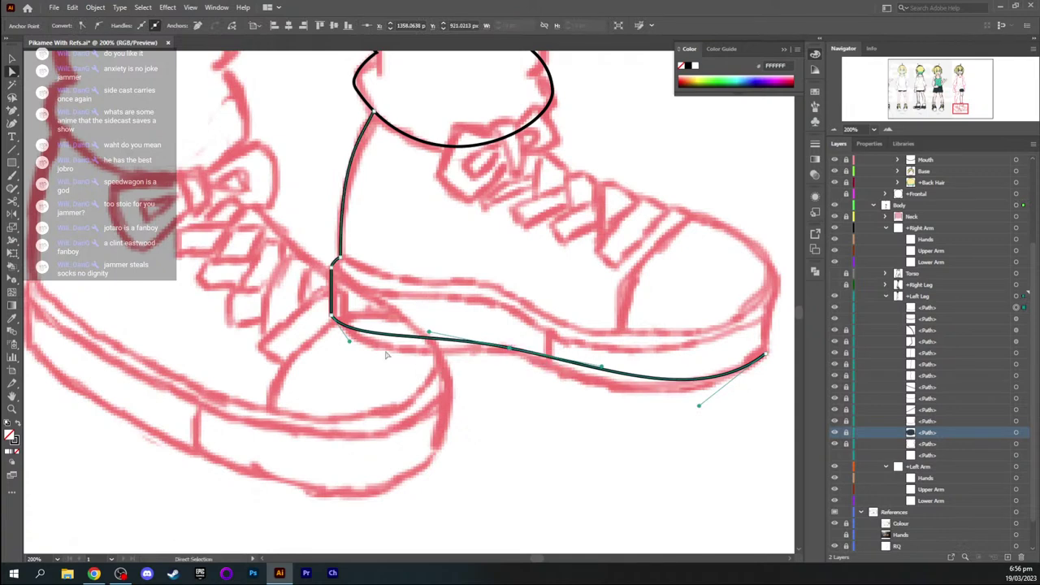
pyautogui.moveTo(349, 343); pyautogui.dragTo(393, 373)
pyautogui.moveTo(510, 351); pyautogui.dragTo(516, 354)
pyautogui.moveTo(608, 374); pyautogui.dragTo(567, 374)
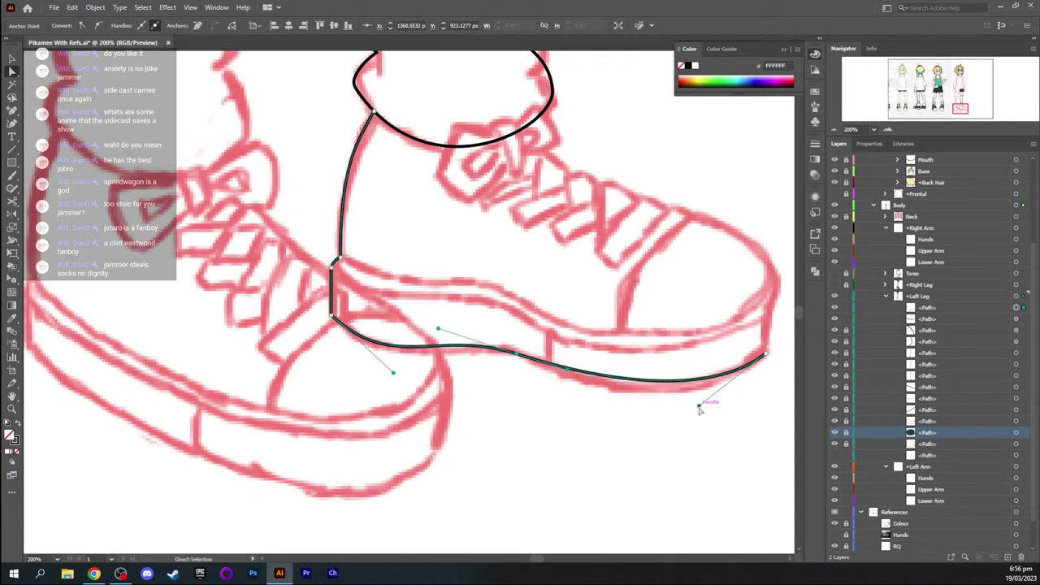
# Adjust the curve handles on the front of the sole's underside to follow the sketched toe
pyautogui.moveTo(700, 404); pyautogui.dragTo(631, 425)
pyautogui.click(516, 354)
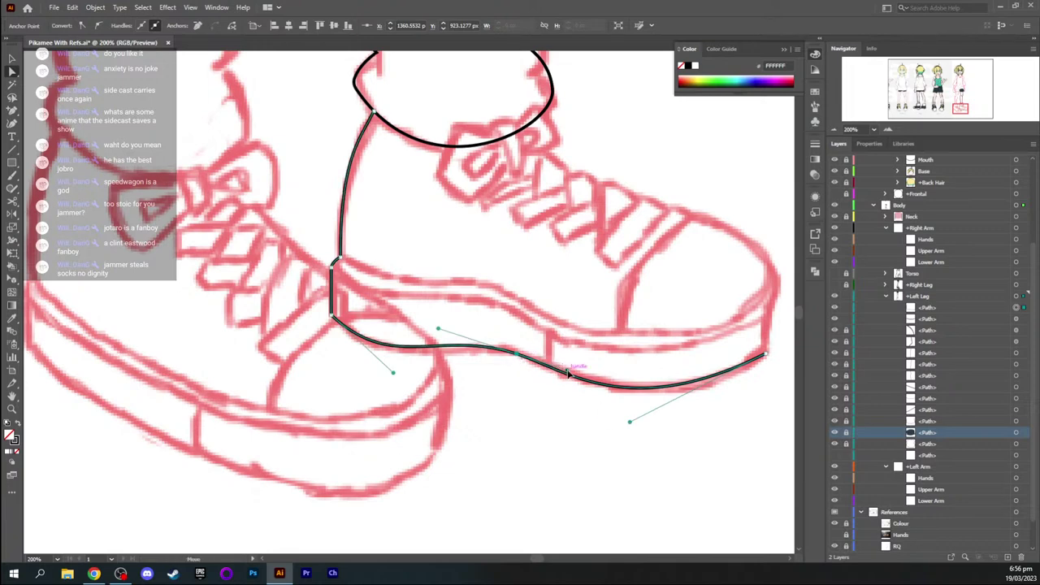
pyautogui.moveTo(568, 371); pyautogui.dragTo(569, 363)
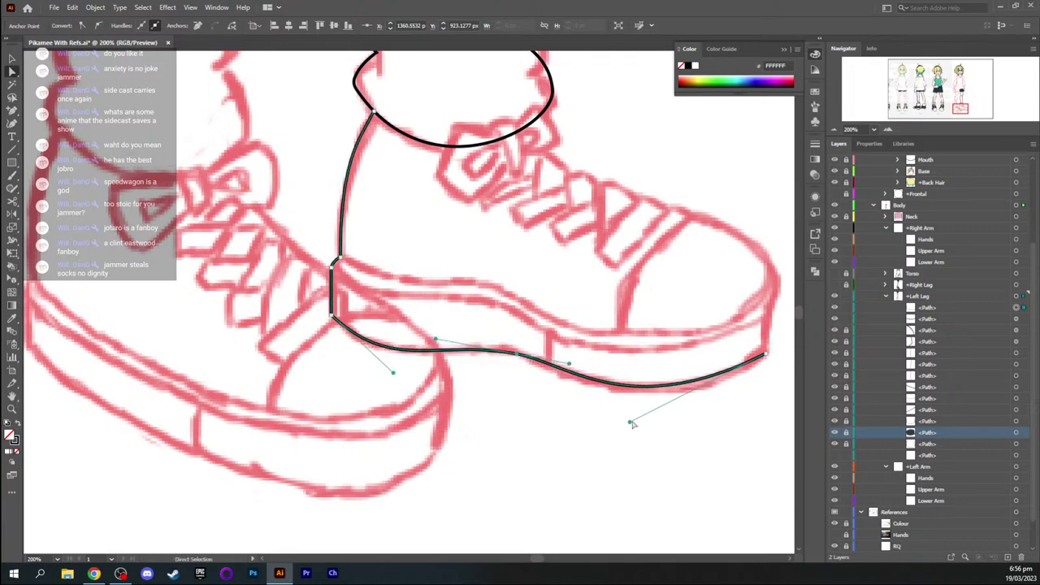
pyautogui.moveTo(631, 420); pyautogui.dragTo(654, 430)
# Nudge the arch anchor slightly towards the heel and refine the arch and heel handles to match the sketched sole
pyautogui.click(579, 382)
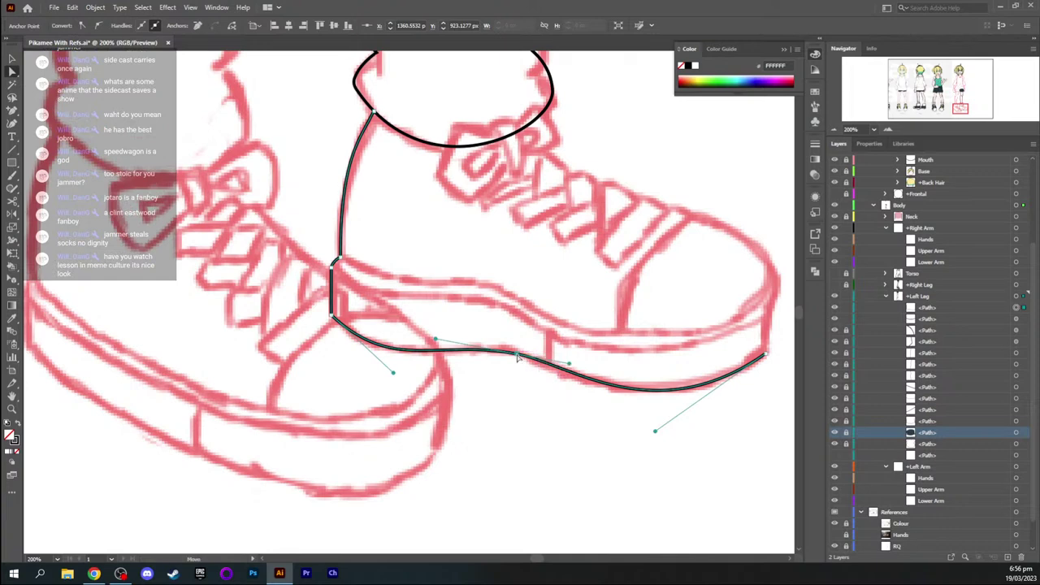
pyautogui.press('Left')
pyautogui.press('Left')
pyautogui.press('Left')
pyautogui.press('Left')
pyautogui.press('Left')
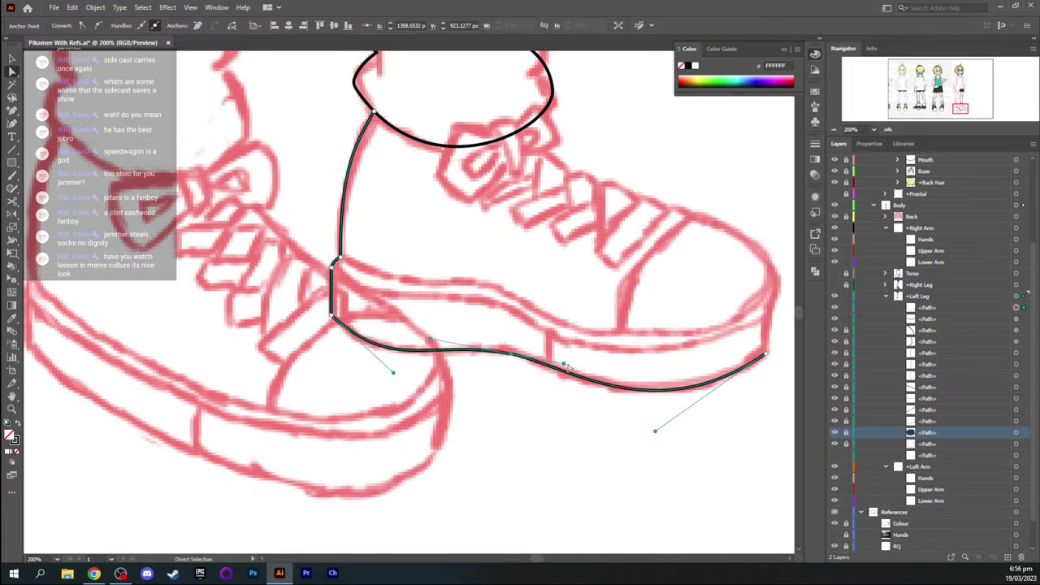
pyautogui.moveTo(567, 366); pyautogui.dragTo(554, 360)
pyautogui.click(511, 354)
pyautogui.press('Left')
pyautogui.press('Up')
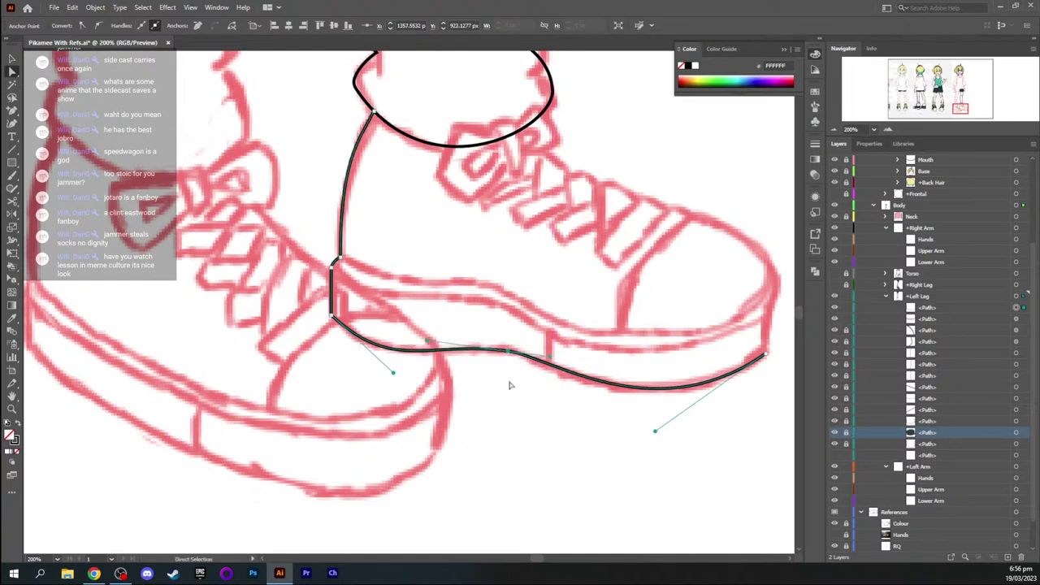
pyautogui.press('Down')
pyautogui.moveTo(393, 371); pyautogui.dragTo(384, 371)
pyautogui.click(470, 400)
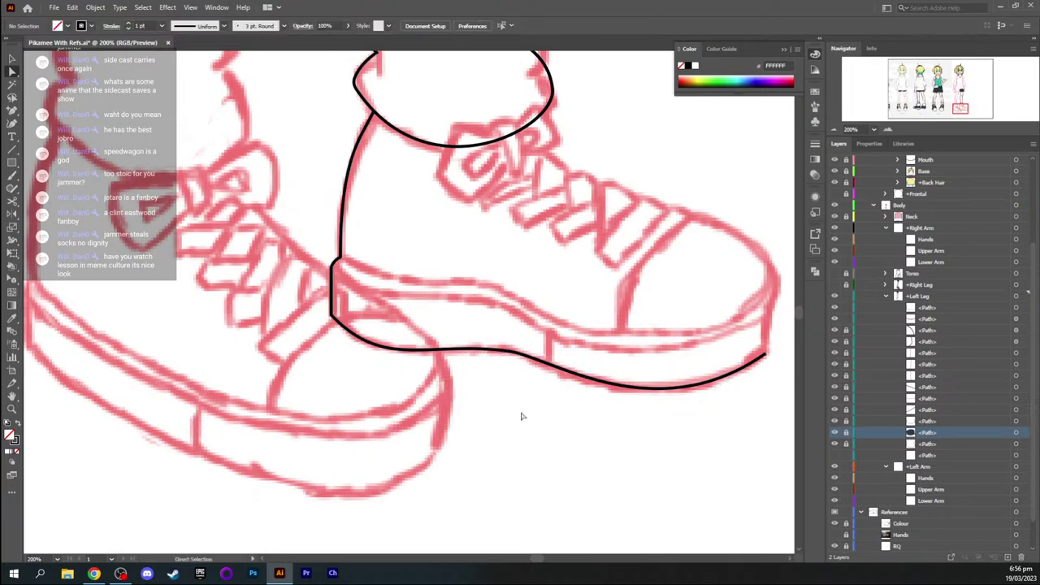
# Reposition the end anchor of the sole's underside slightly at the toe and save the document
pyautogui.moveTo(522, 416); pyautogui.dragTo(376, 399)
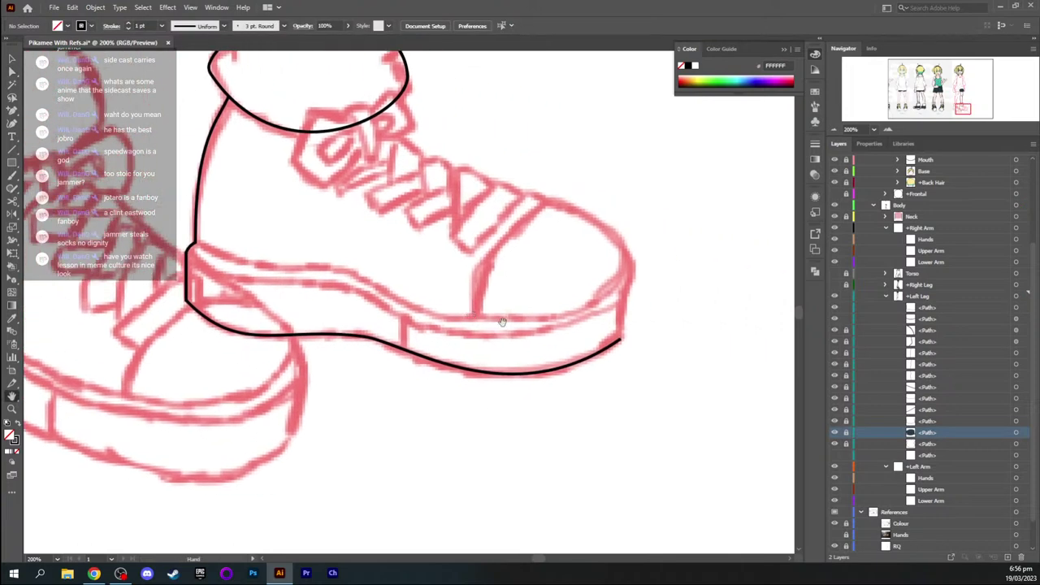
pyautogui.click(621, 342)
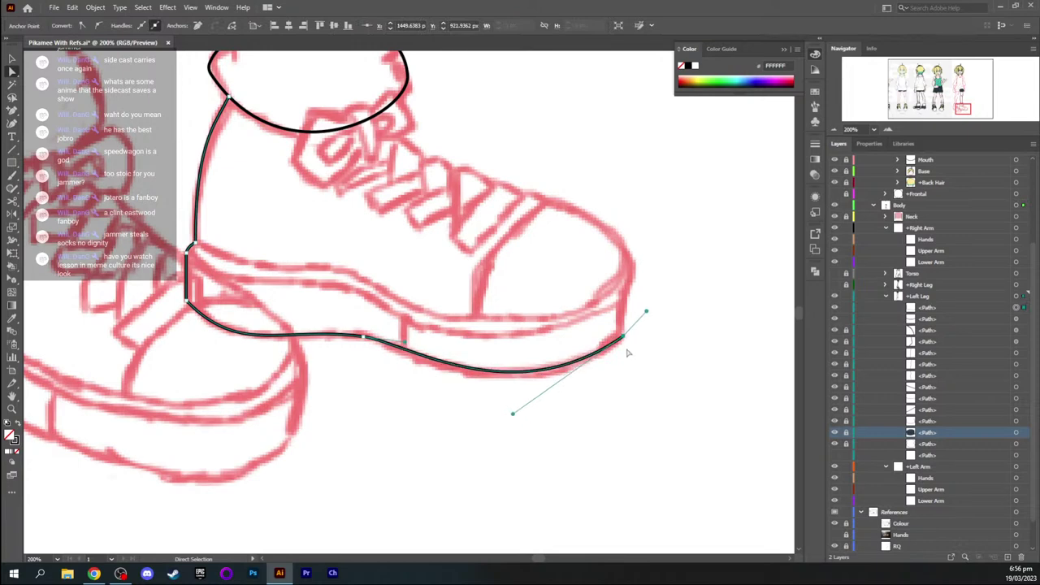
pyautogui.click(625, 392)
pyautogui.press('a')
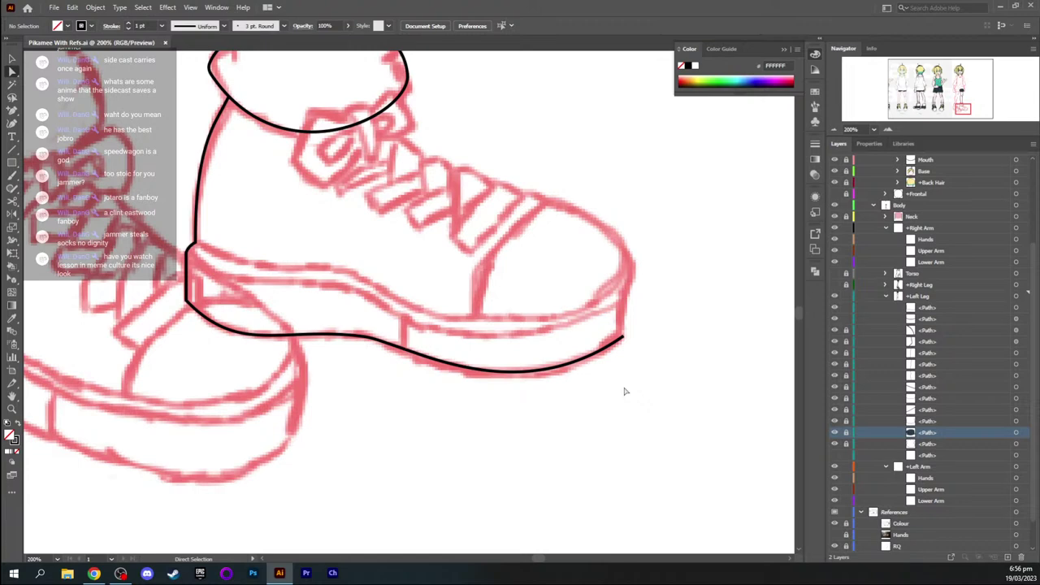
# Extend the sole path from its toe end with a line up the front edge of the shoe
pyautogui.press('p')
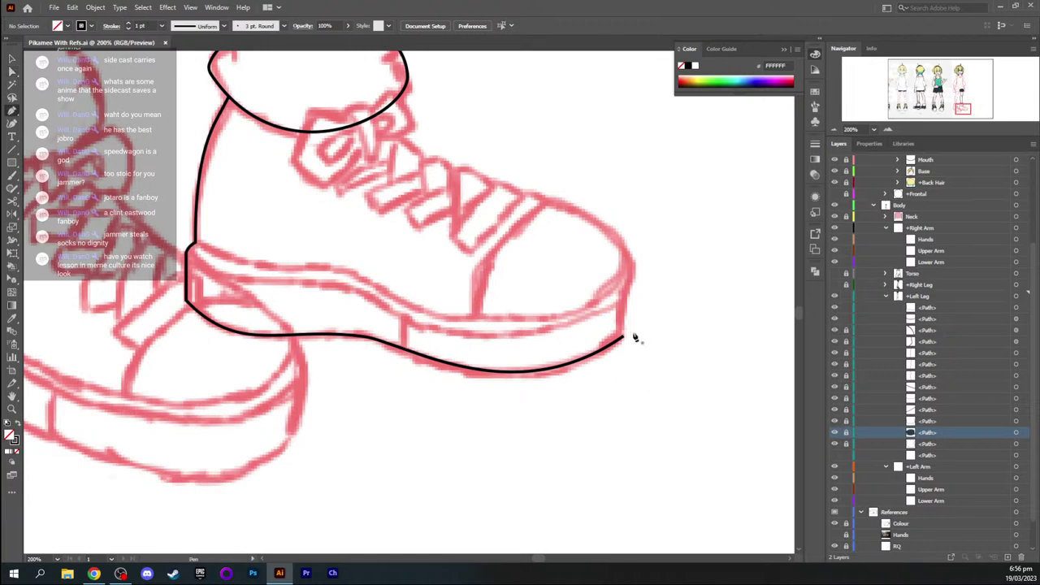
pyautogui.click(625, 337)
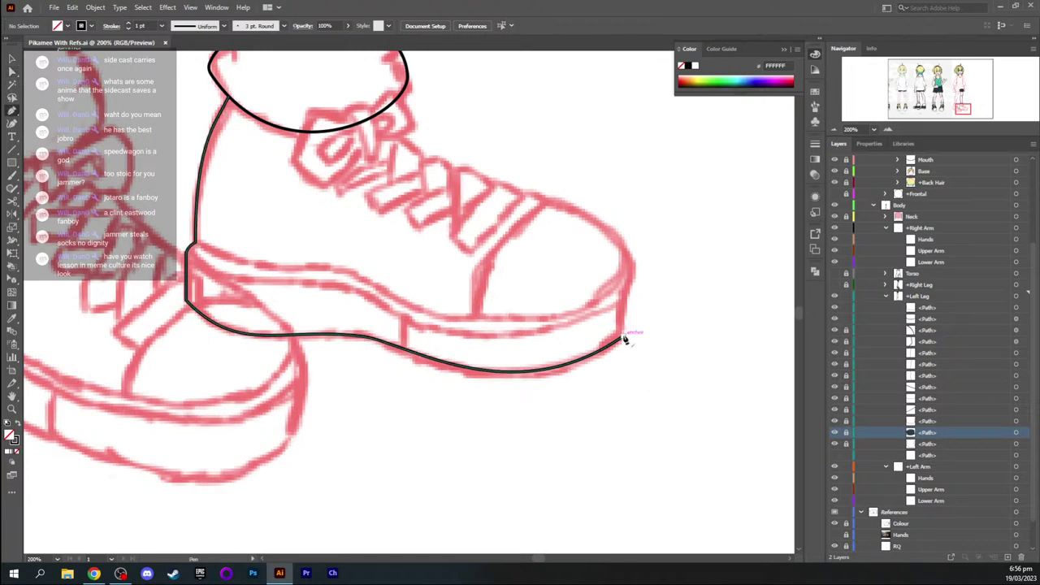
pyautogui.click(627, 292)
pyautogui.keyDown('ctrl'); pyautogui.click(654, 308); pyautogui.keyUp('ctrl')
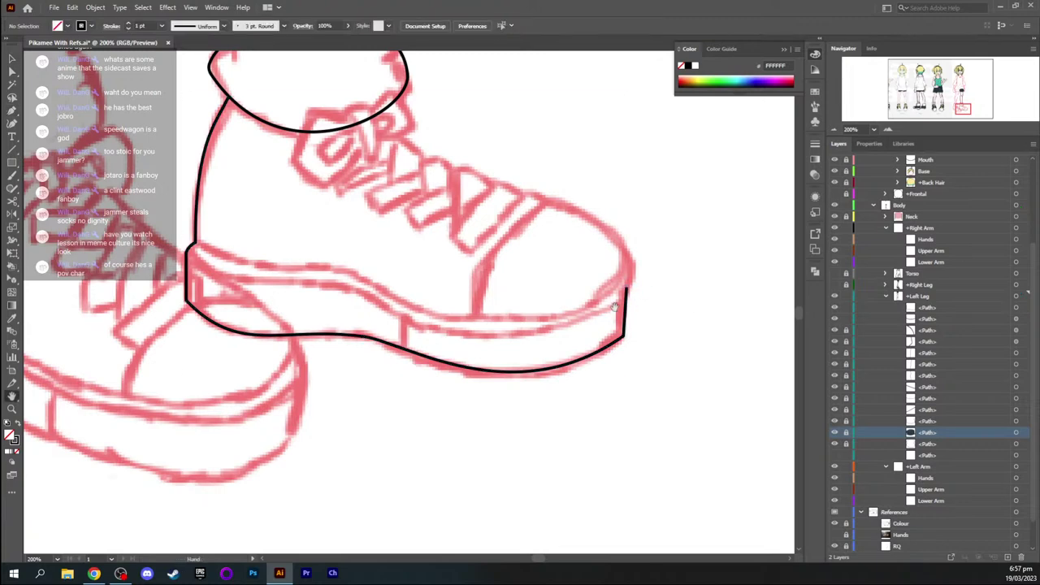
pyautogui.moveTo(534, 315); pyautogui.dragTo(574, 312)
# Convert the front edge's upper end anchor to a smooth point, raise it slightly along the toe and save the document
pyautogui.press('a')
pyautogui.click(666, 291)
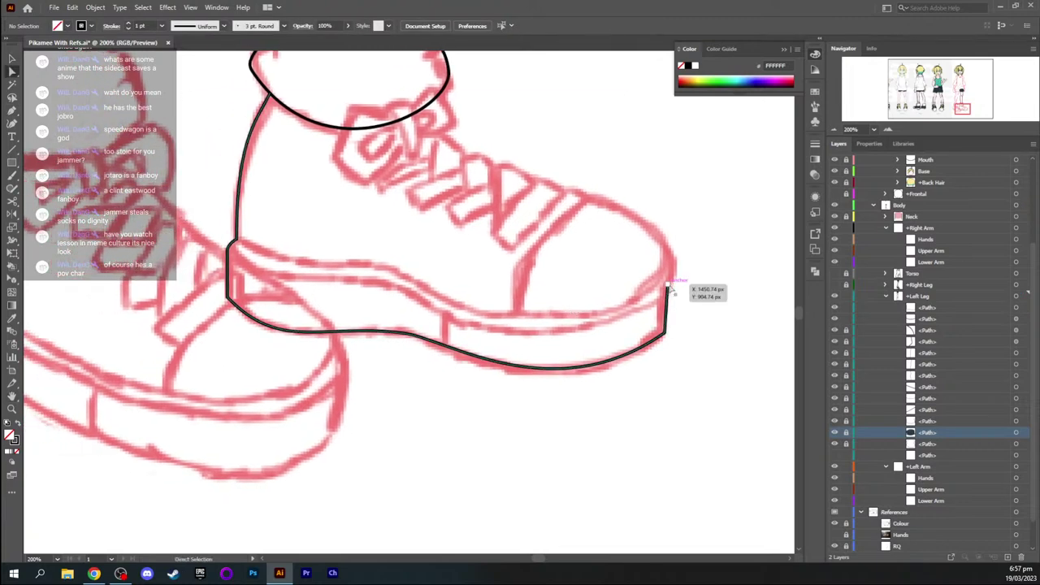
pyautogui.hotkey('shift', 'c')
pyautogui.moveTo(667, 285); pyautogui.dragTo(667, 265)
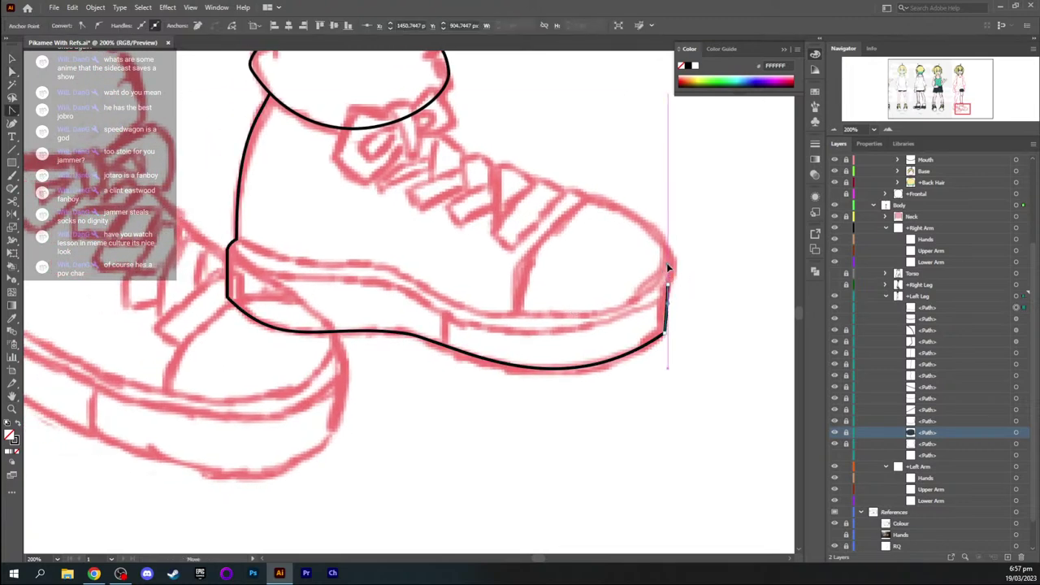
pyautogui.click(664, 253)
pyautogui.press('a')
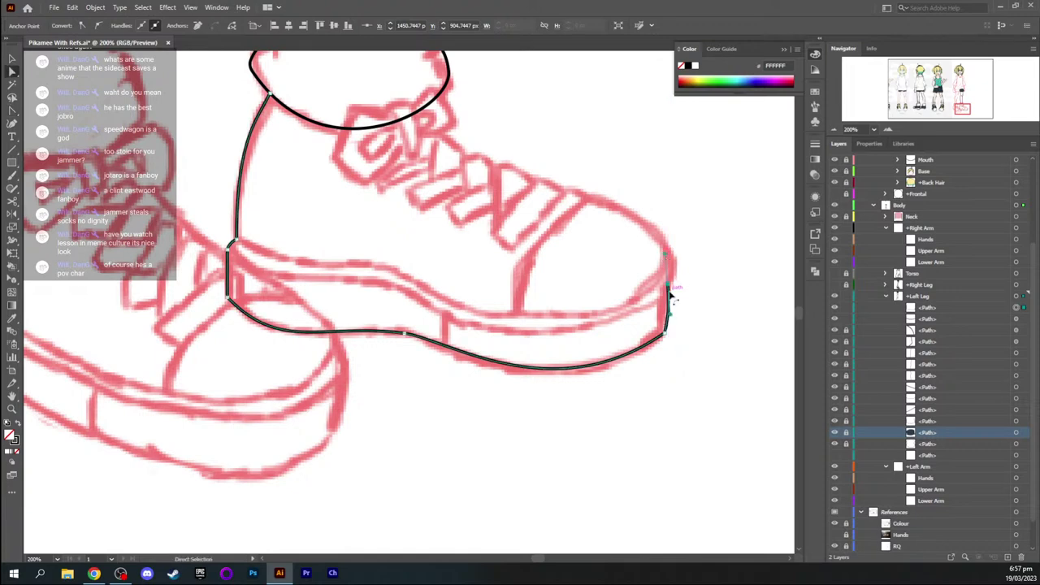
pyautogui.moveTo(668, 285)
pyautogui.mouseDown()
pyautogui.moveTo(672, 274)
pyautogui.moveTo(671, 304)
pyautogui.mouseUp()
pyautogui.click(697, 318)
pyautogui.press('h')
pyautogui.moveTo(563, 297); pyautogui.dragTo(578, 292)
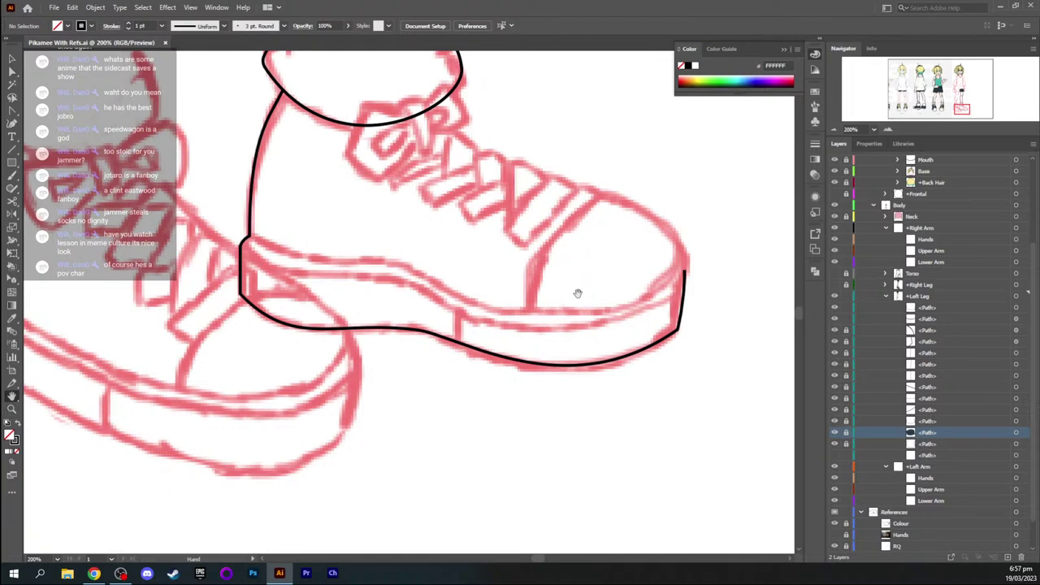
# Show the Right Leg layer briefly to check its overlap with the left shoe's outline, and hide it again
pyautogui.moveTo(393, 255); pyautogui.dragTo(530, 268)
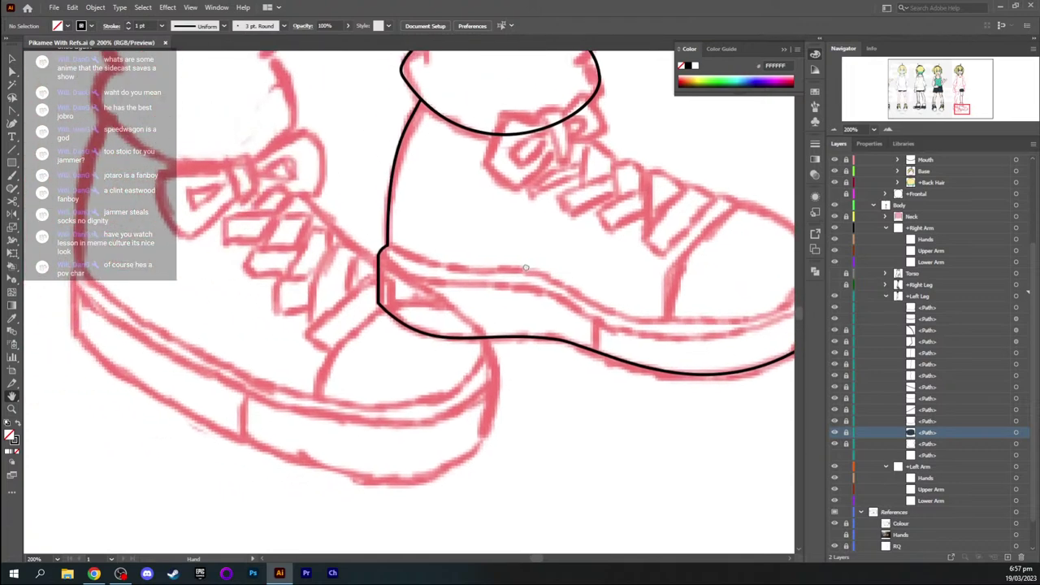
pyautogui.moveTo(494, 237); pyautogui.dragTo(426, 244)
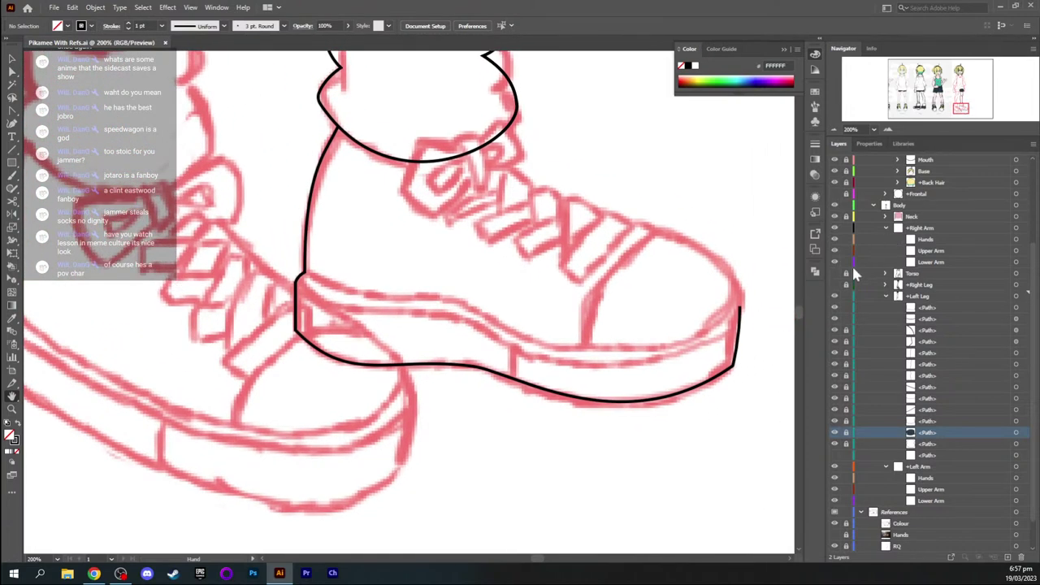
pyautogui.click(834, 286)
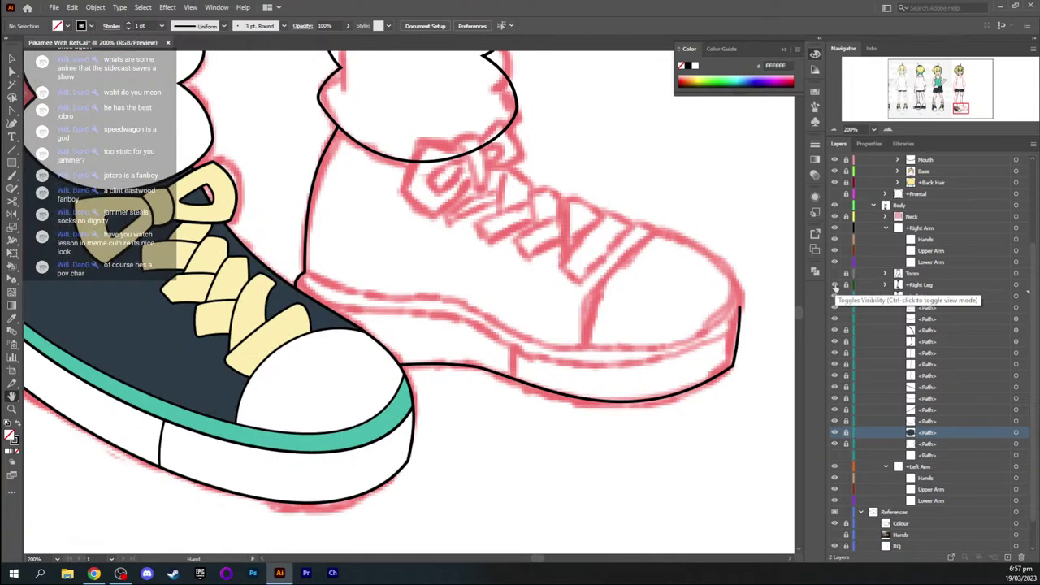
pyautogui.click(834, 285)
pyautogui.press('p')
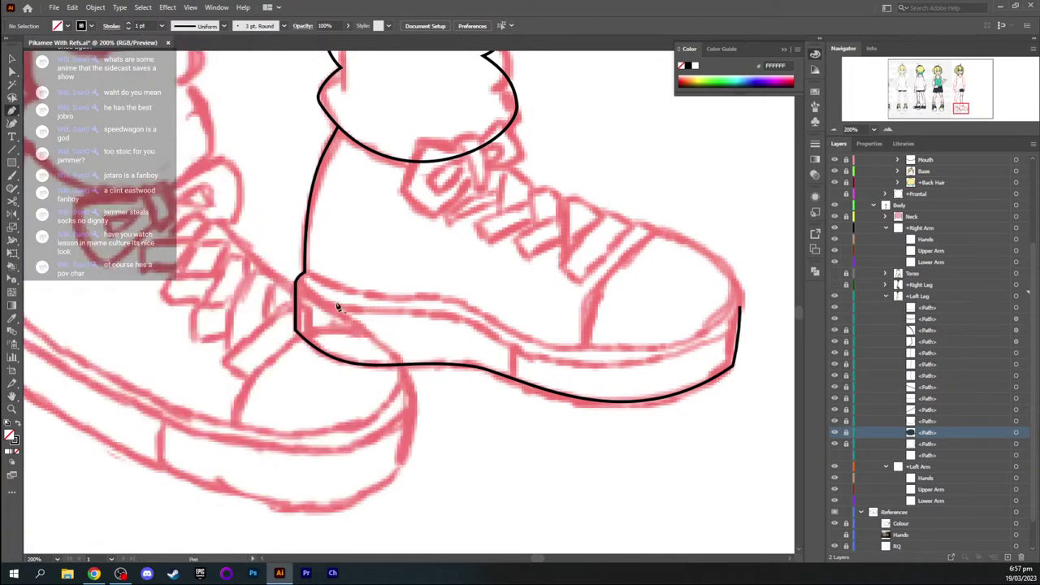
# Draw a curved path along the left shoe's sole edge from the heel through the arch to the front edge, dipping under the toe
pyautogui.moveTo(297, 283); pyautogui.dragTo(338, 354)
pyautogui.moveTo(449, 313); pyautogui.dragTo(518, 326)
pyautogui.moveTo(739, 324); pyautogui.dragTo(783, 277)
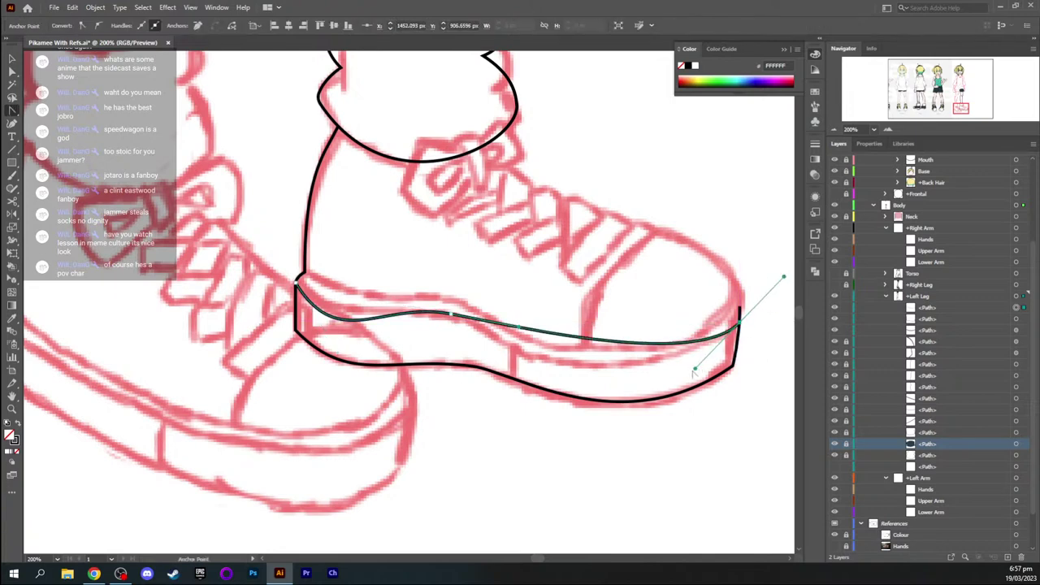
pyautogui.moveTo(695, 369); pyautogui.dragTo(583, 424)
# Shorten the direction handle at the path's heel end so the curve follows the sketched sole edge
pyautogui.press('a')
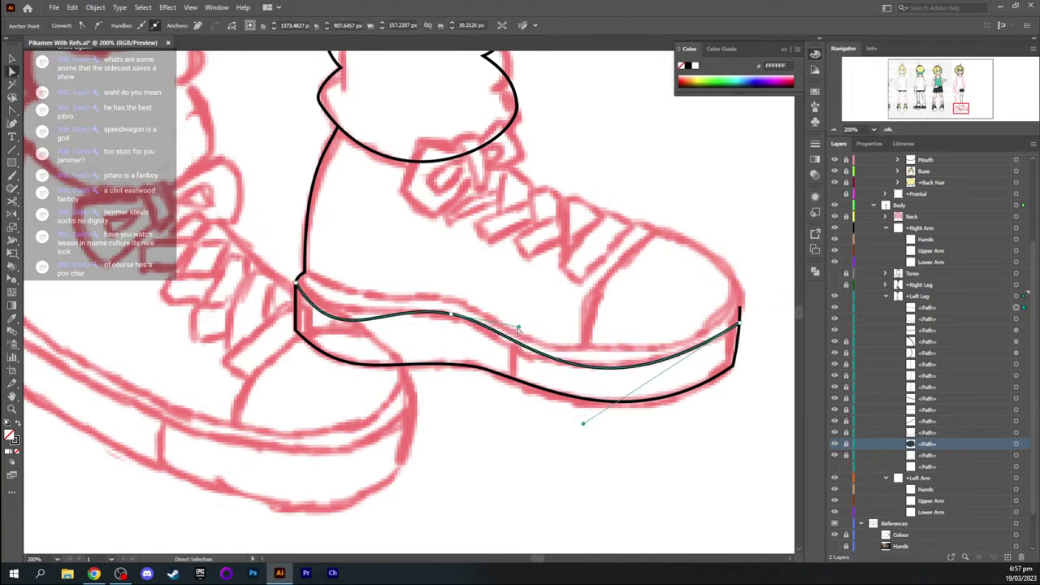
pyautogui.click(520, 329)
pyautogui.click(444, 314)
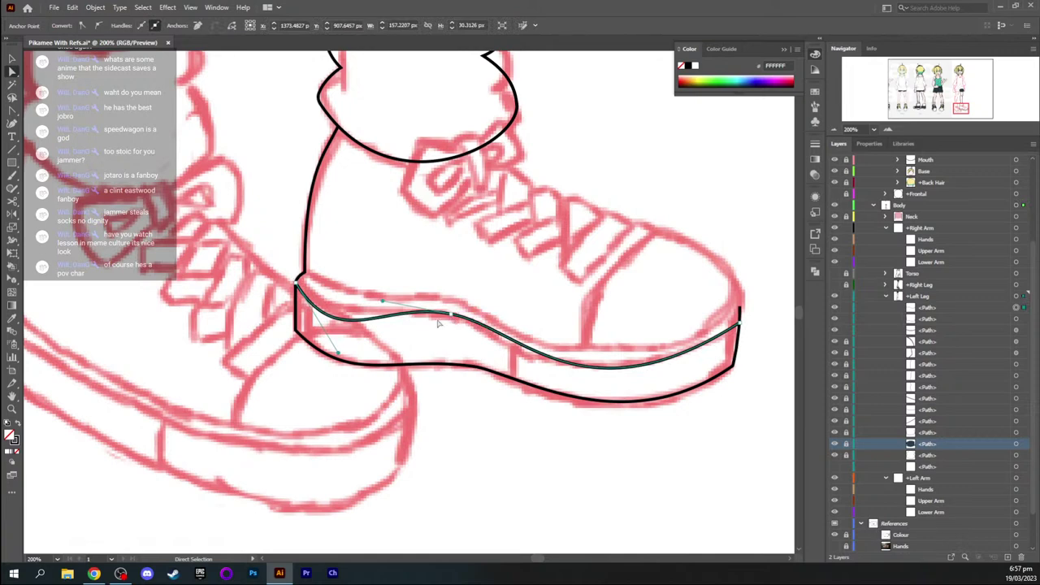
pyautogui.moveTo(338, 354); pyautogui.dragTo(329, 333)
pyautogui.keyDown('ctrl'); pyautogui.click(355, 333); pyautogui.keyUp('ctrl')
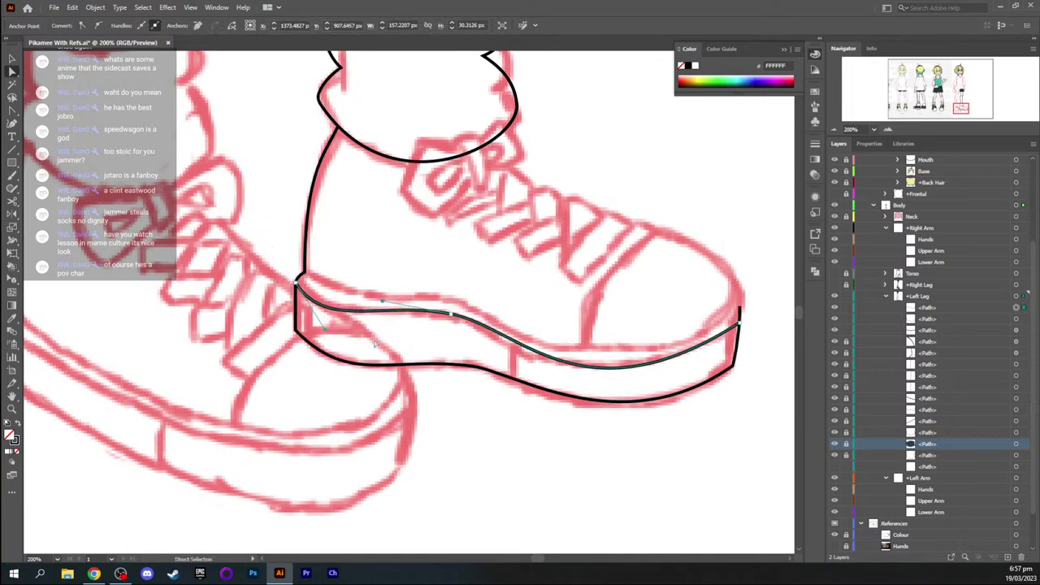
# Refine the sole edge's heel curve, shift its arch anchor slightly toward the heel and shorten that anchor's toe-side handle
pyautogui.hotkey('ctrl', '=')
pyautogui.hotkey('ctrl', '=')
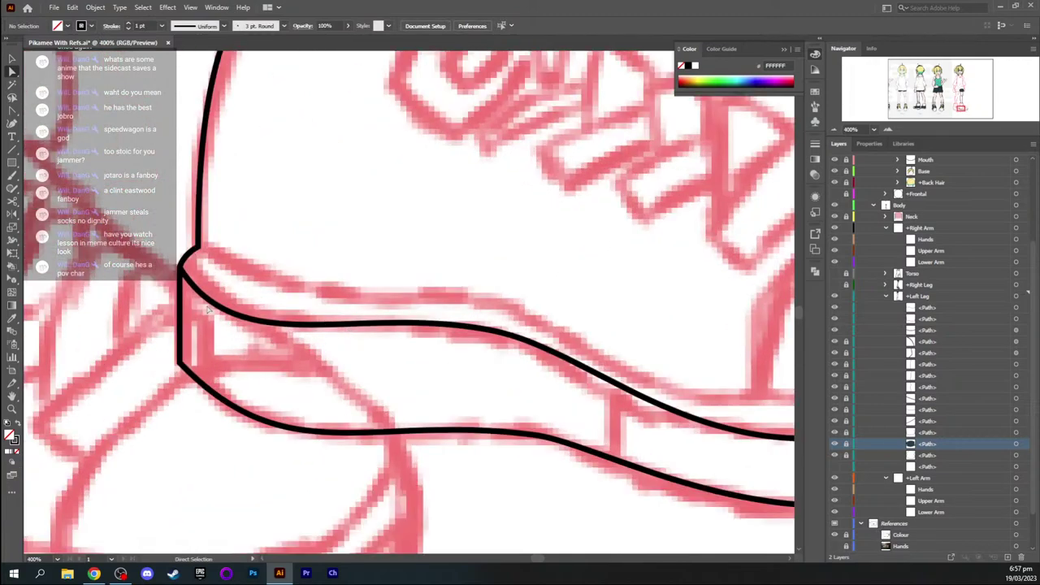
pyautogui.click(181, 267)
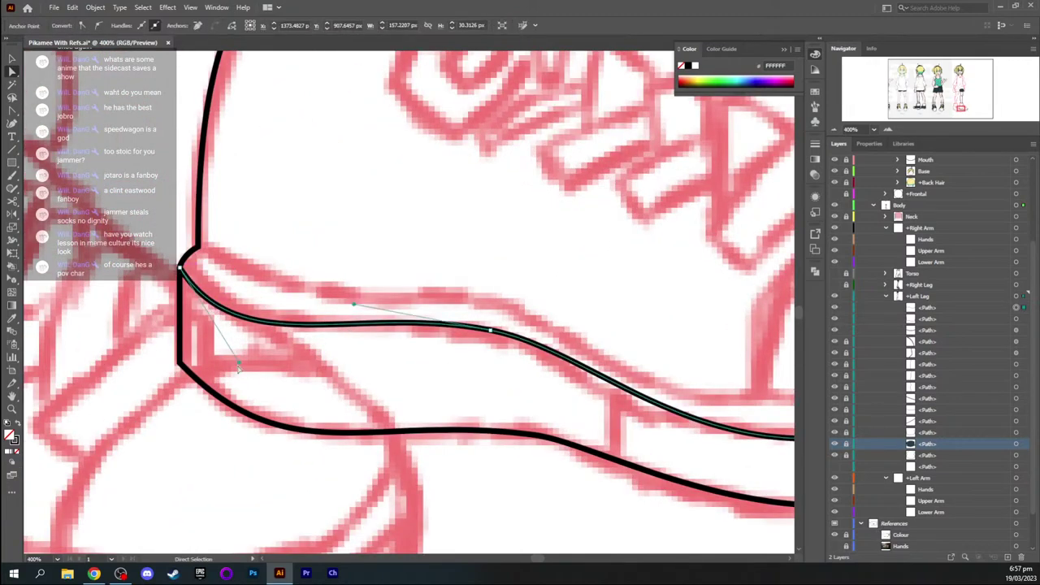
pyautogui.moveTo(239, 363)
pyautogui.mouseDown()
pyautogui.moveTo(271, 360)
pyautogui.moveTo(251, 359)
pyautogui.mouseUp()
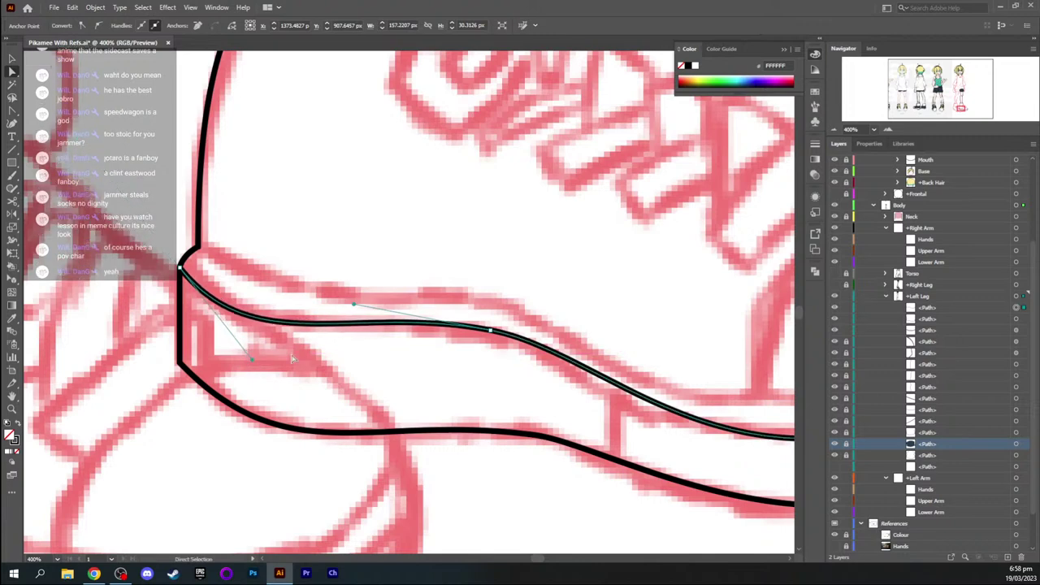
pyautogui.click(488, 331)
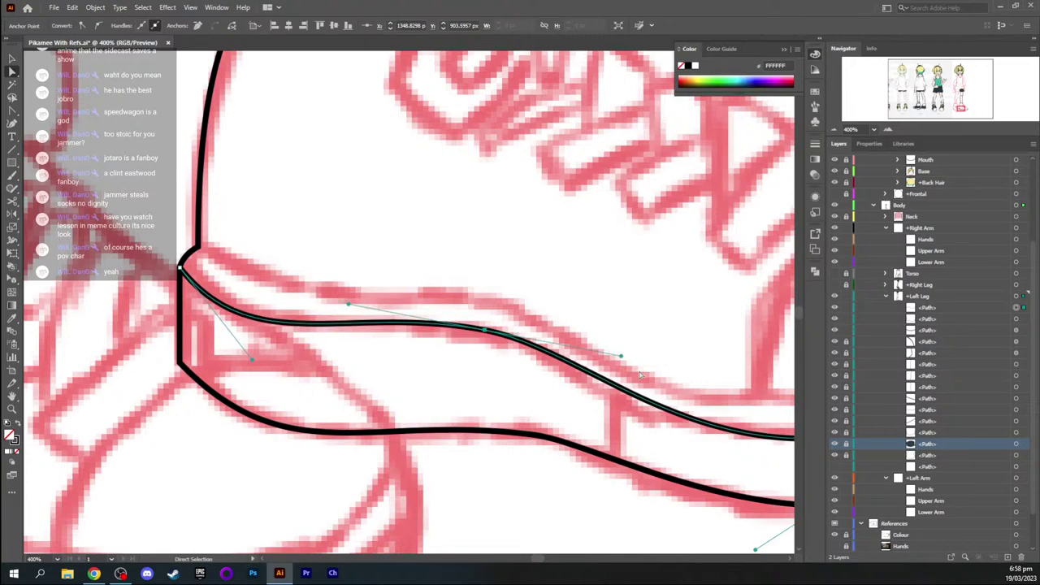
pyautogui.scroll(-2, 641, 374)
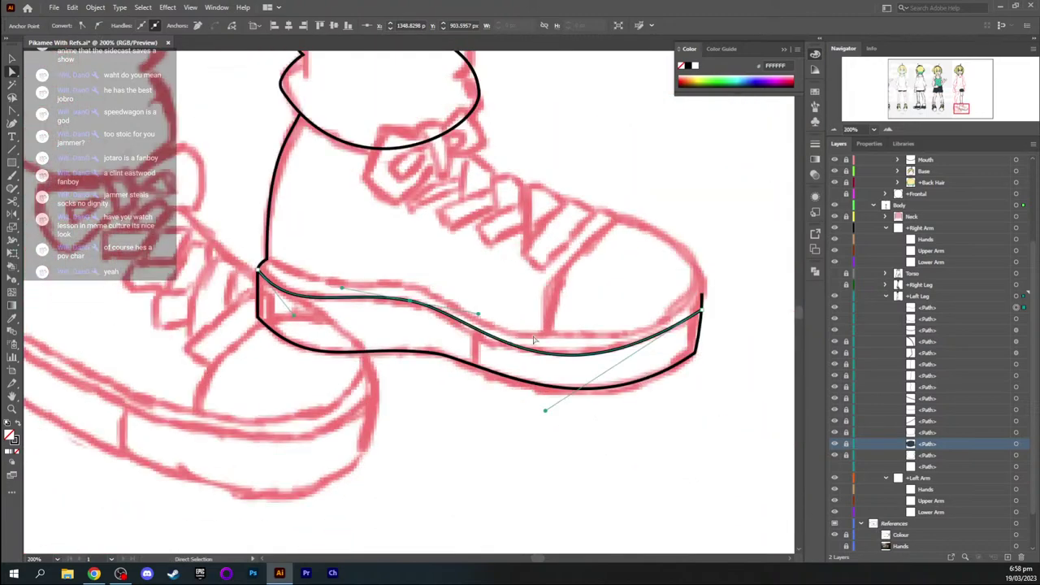
pyautogui.moveTo(477, 316); pyautogui.dragTo(466, 312)
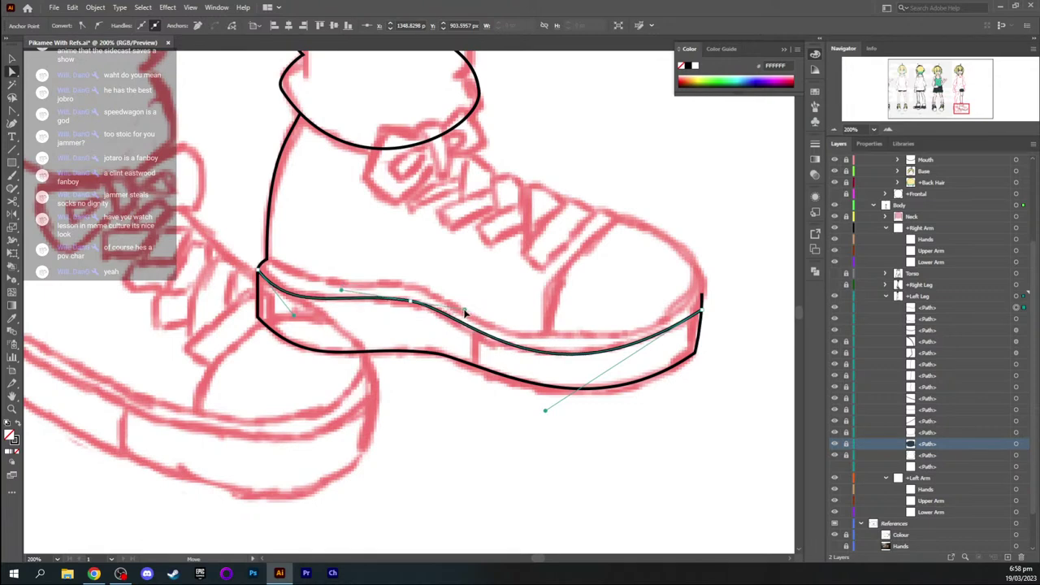
# Add an anchor at the sole edge's lowest point under the toe and adjust the surrounding handles to match the sketch
pyautogui.press('+')
pyautogui.click(575, 355)
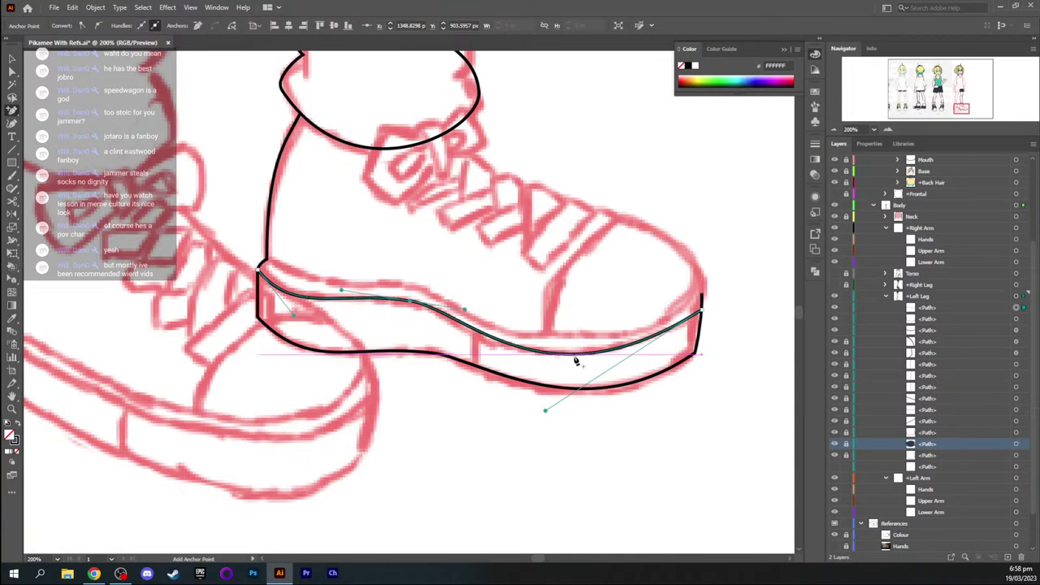
pyautogui.press('a')
pyautogui.moveTo(496, 357); pyautogui.dragTo(465, 355)
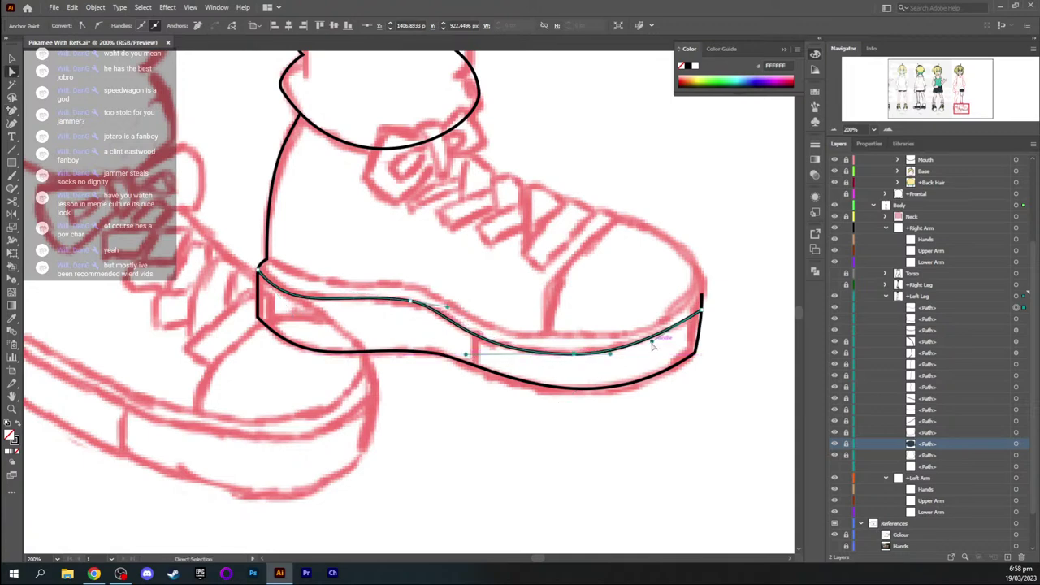
pyautogui.moveTo(653, 342); pyautogui.dragTo(673, 345)
# Nudge the added toe anchor slightly and fine-tune the handle at the sole edge's front end
pyautogui.press('Up')
pyautogui.press('Up')
pyautogui.press('Up')
pyautogui.press('Down')
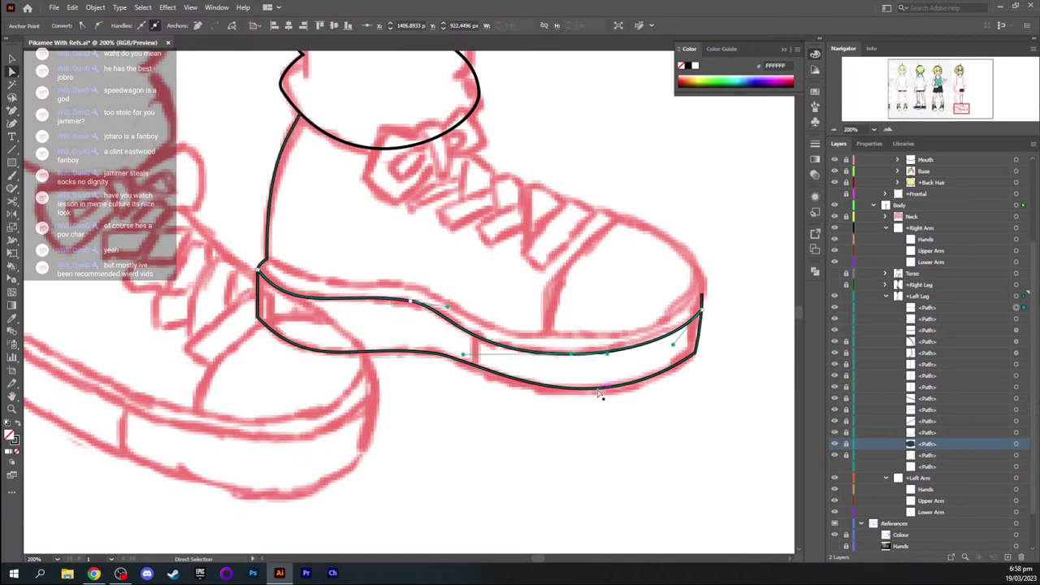
pyautogui.click(674, 347)
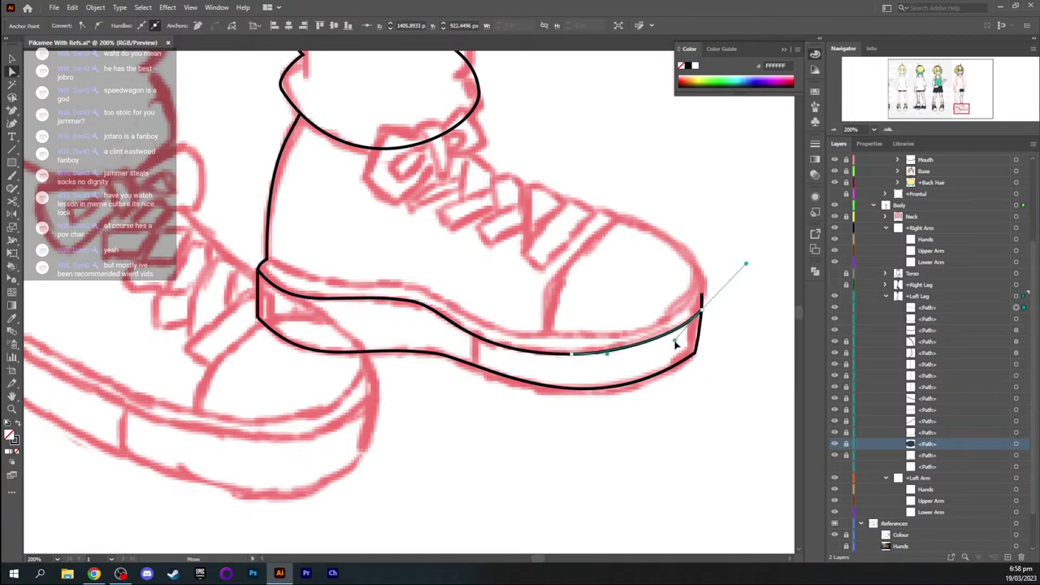
pyautogui.click(620, 312)
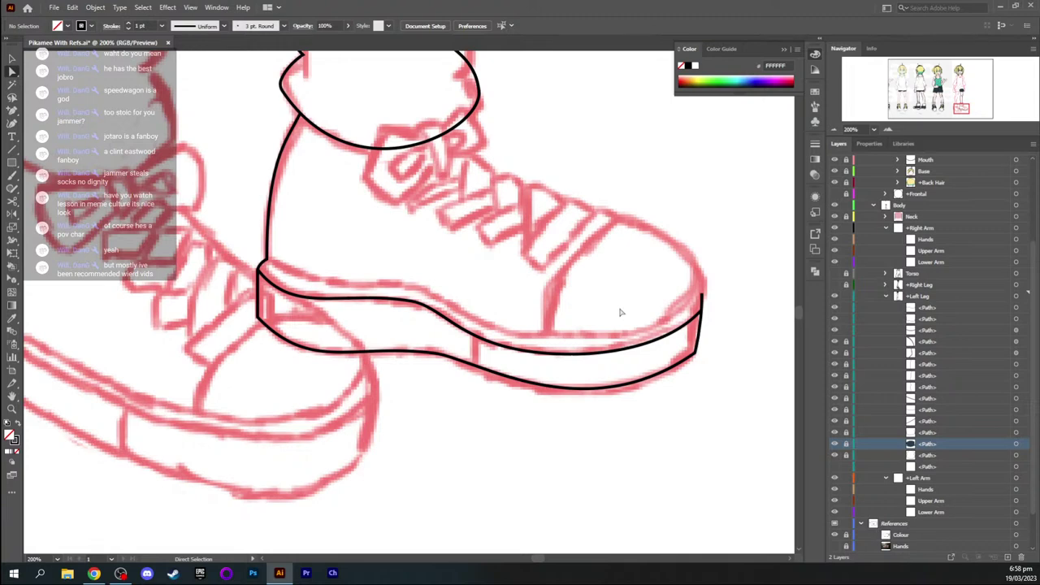
# Show the Right Leg layer and change the stroke weight of the line along the upper edge of the right shoe's teal stripe
pyautogui.moveTo(629, 302)
pyautogui.mouseDown()
pyautogui.moveTo(634, 278)
pyautogui.moveTo(608, 269)
pyautogui.mouseUp()
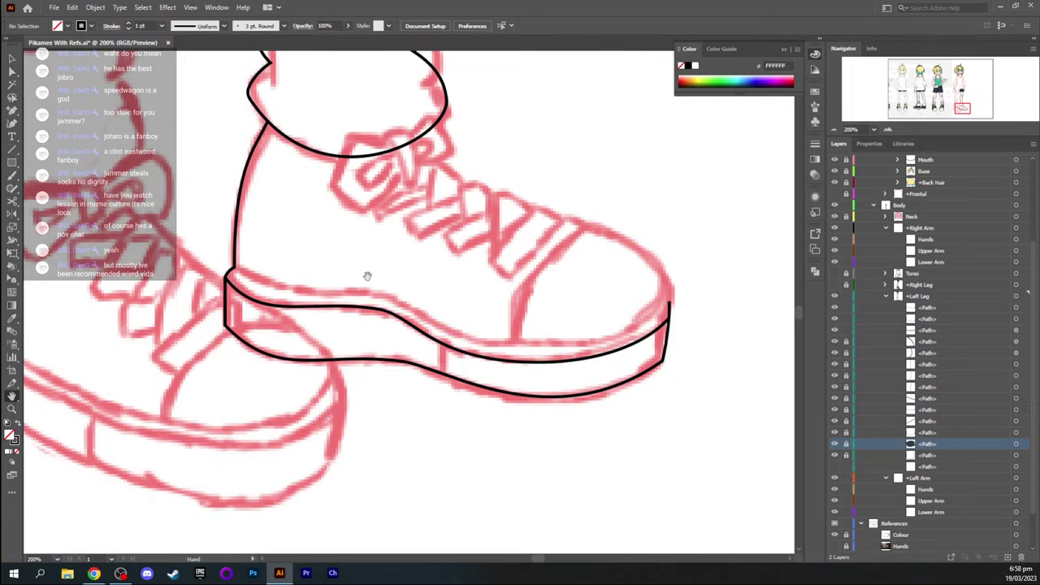
pyautogui.moveTo(377, 277); pyautogui.dragTo(487, 277)
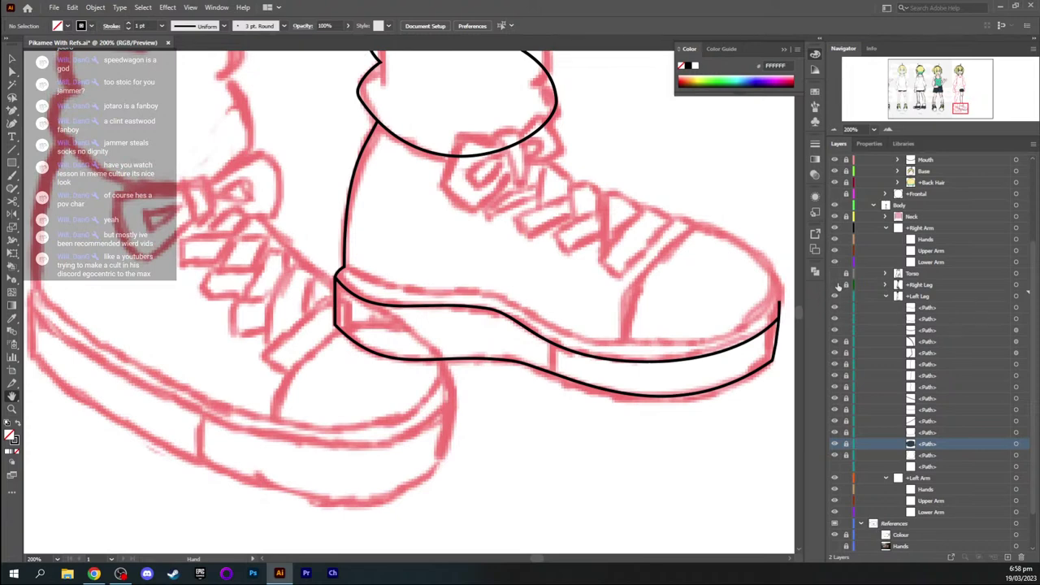
pyautogui.click(835, 284)
pyautogui.press('v')
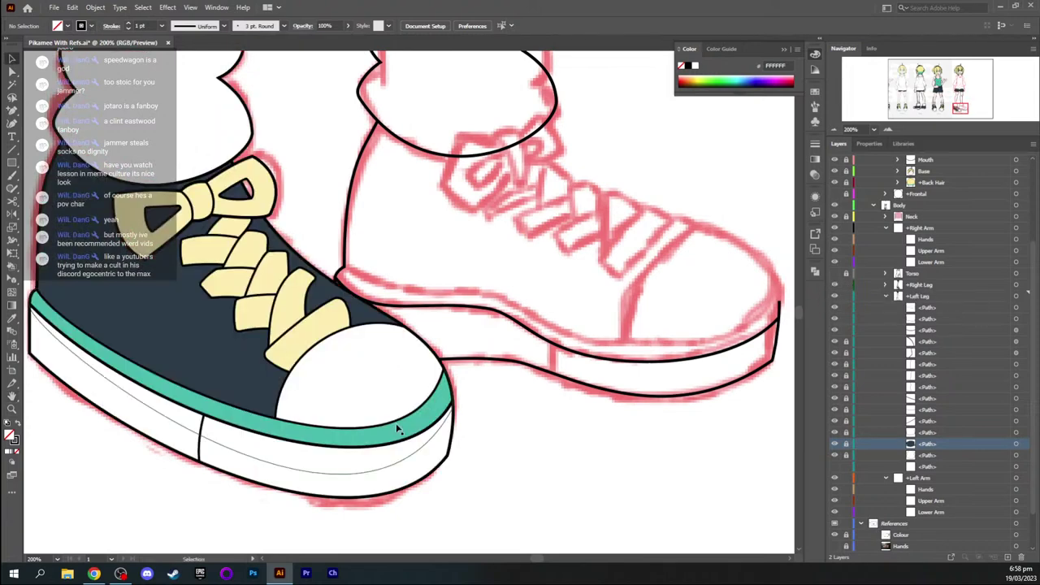
pyautogui.click(398, 429)
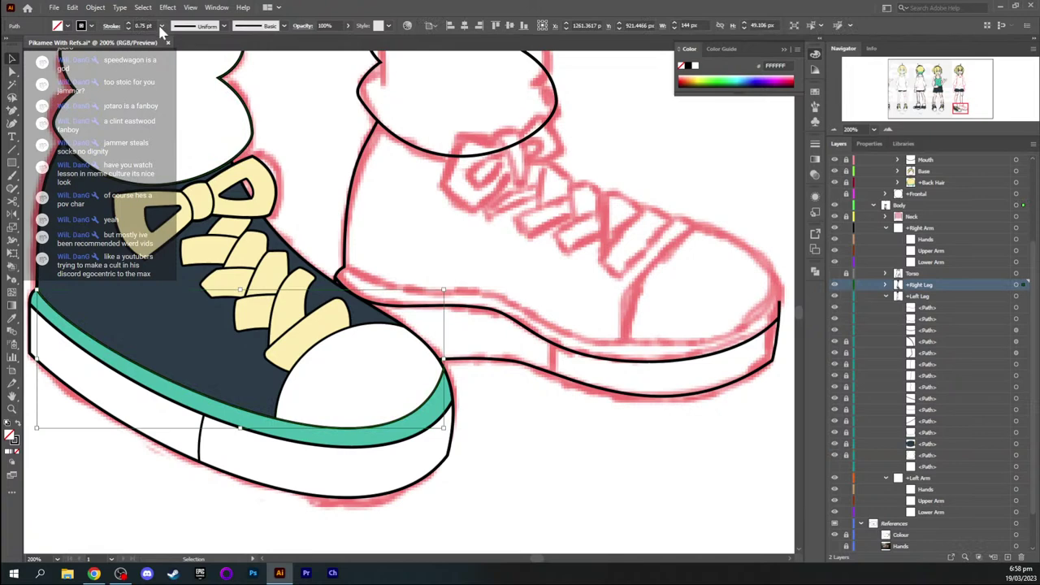
pyautogui.click(161, 29)
pyautogui.click(181, 81)
pyautogui.click(664, 448)
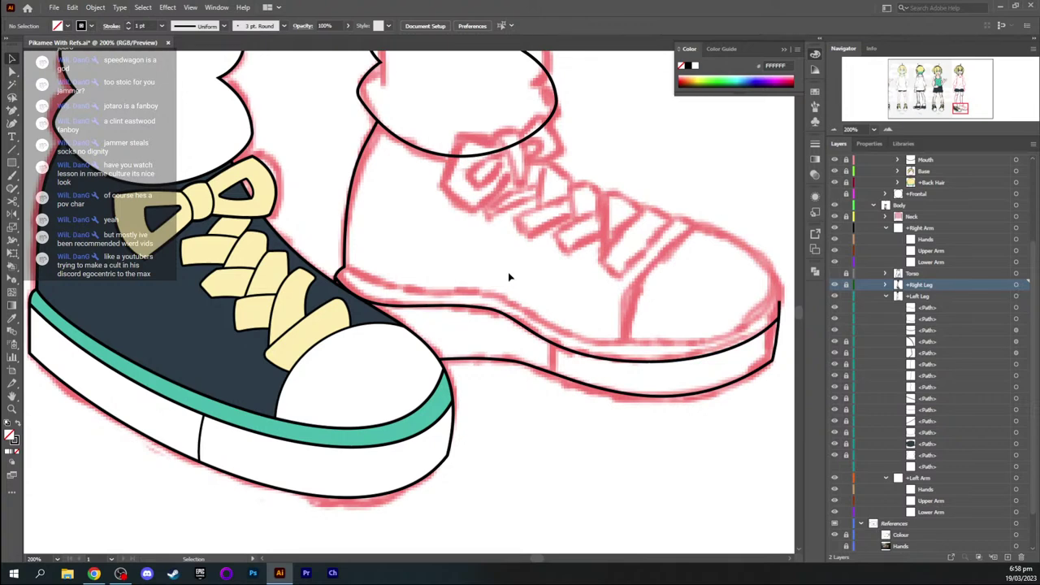
# Hide the Right Leg layer again to expose the sketch around the left shoe
pyautogui.press('h')
pyautogui.moveTo(468, 220); pyautogui.dragTo(417, 216)
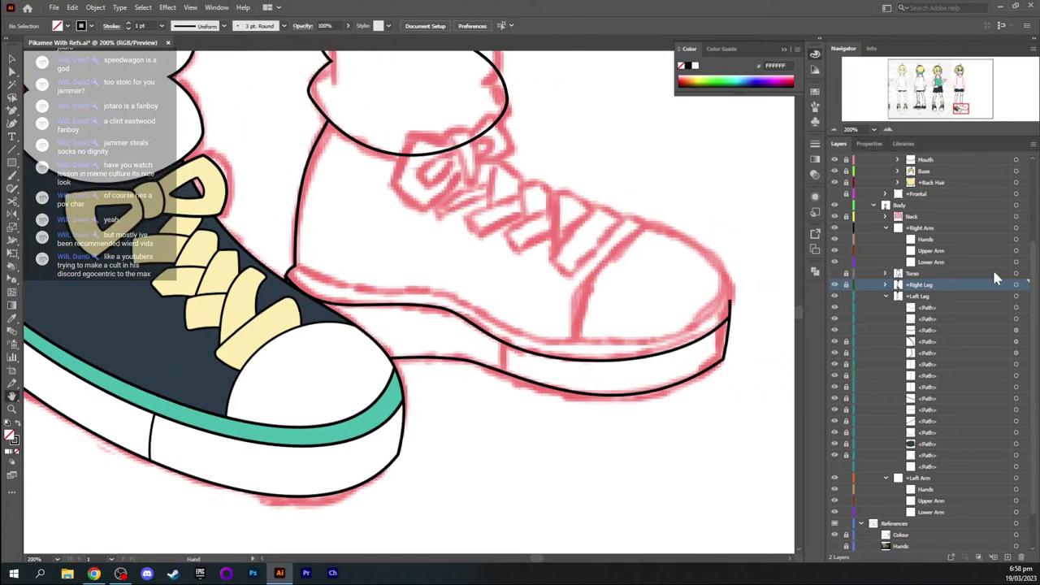
pyautogui.click(834, 284)
# Draw a second curved path above the sole edge from the heel corner over the arch and up around the toe, near the bottom of the Left Leg layer
pyautogui.press('p')
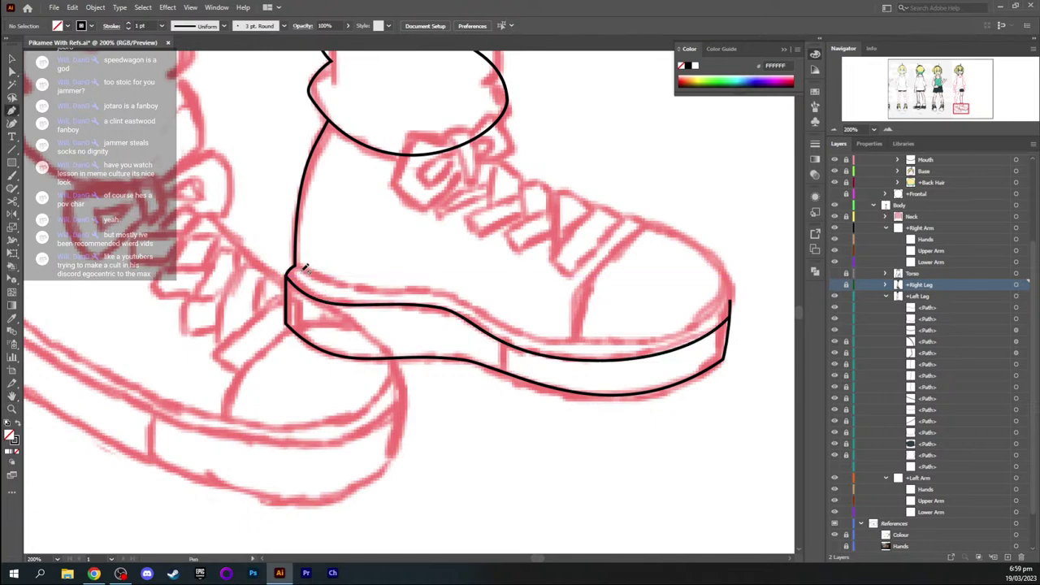
pyautogui.click(930, 467)
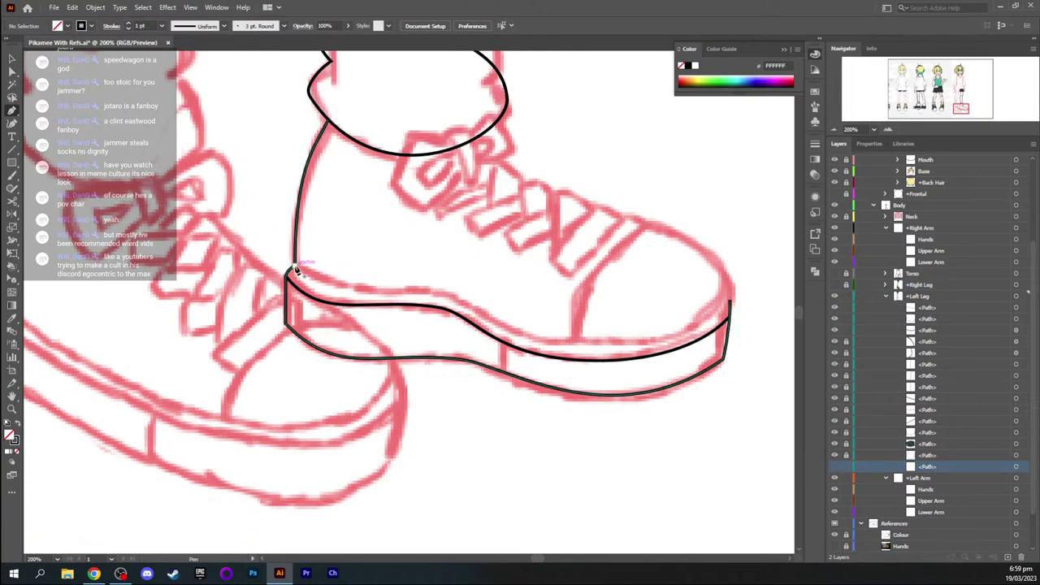
pyautogui.moveTo(294, 268); pyautogui.dragTo(360, 307)
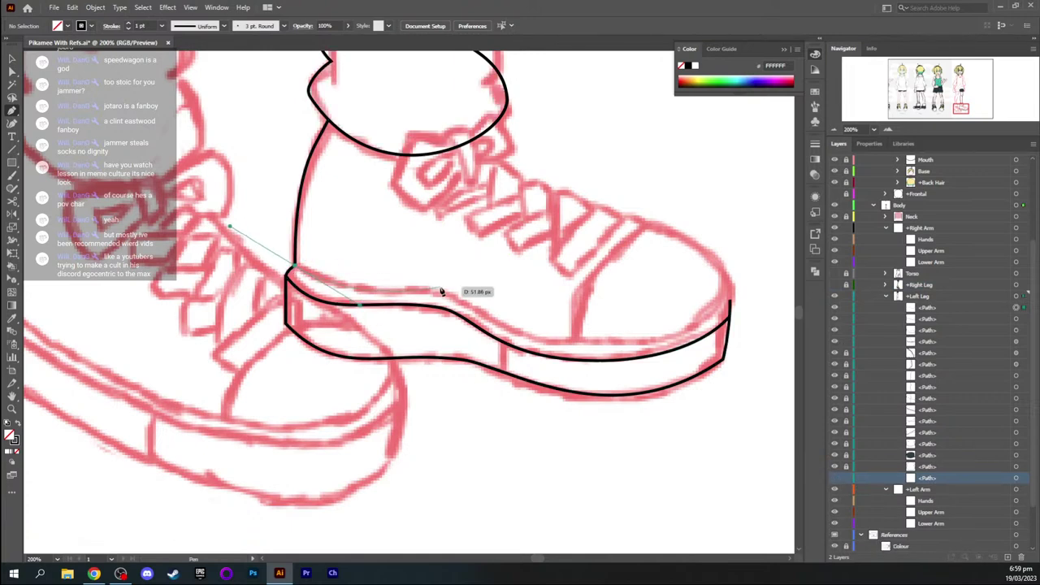
pyautogui.moveTo(433, 290); pyautogui.dragTo(489, 298)
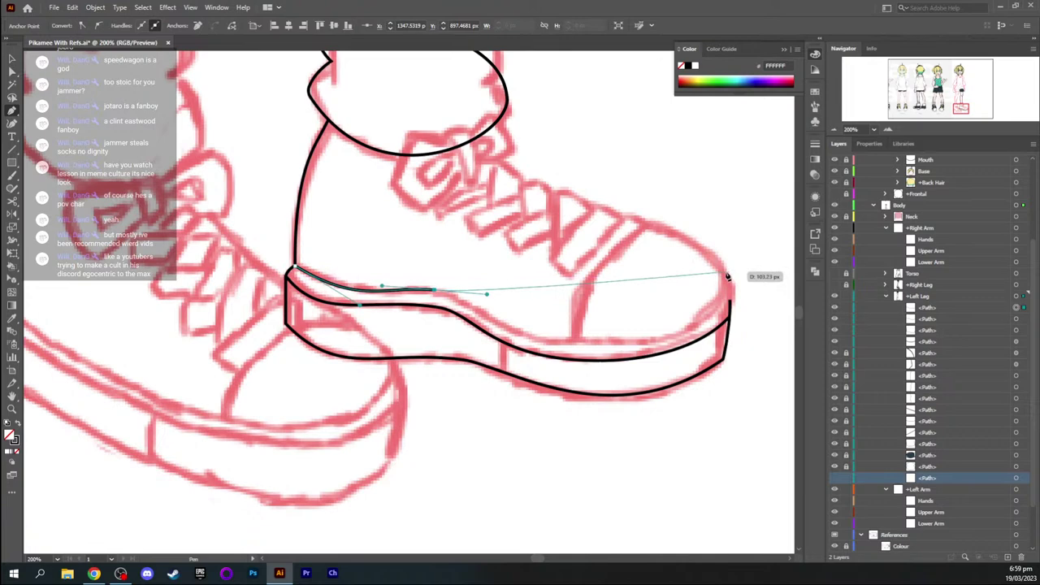
pyautogui.moveTo(727, 275); pyautogui.dragTo(749, 185)
pyautogui.moveTo(771, 154); pyautogui.dragTo(708, 166)
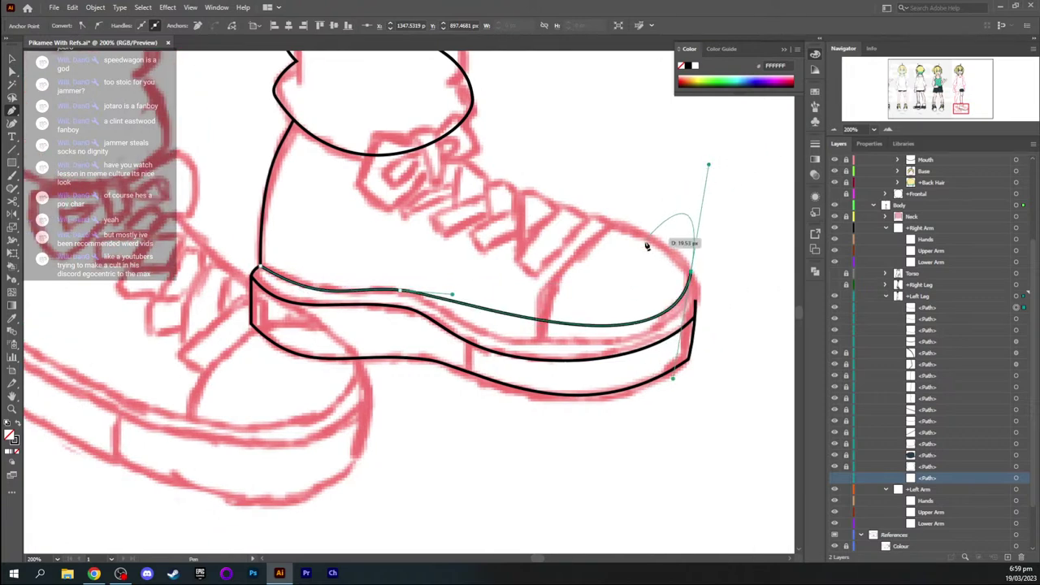
# Add an anchor to the upper stripe line beneath the toe cap, lower it onto the sketch and extend its handle toward the arch
pyautogui.click(603, 327)
pyautogui.press('a')
pyautogui.moveTo(605, 332)
pyautogui.mouseDown()
pyautogui.moveTo(608, 347)
pyautogui.moveTo(659, 345)
pyautogui.moveTo(690, 311)
pyautogui.mouseUp()
pyautogui.moveTo(527, 349); pyautogui.dragTo(461, 354)
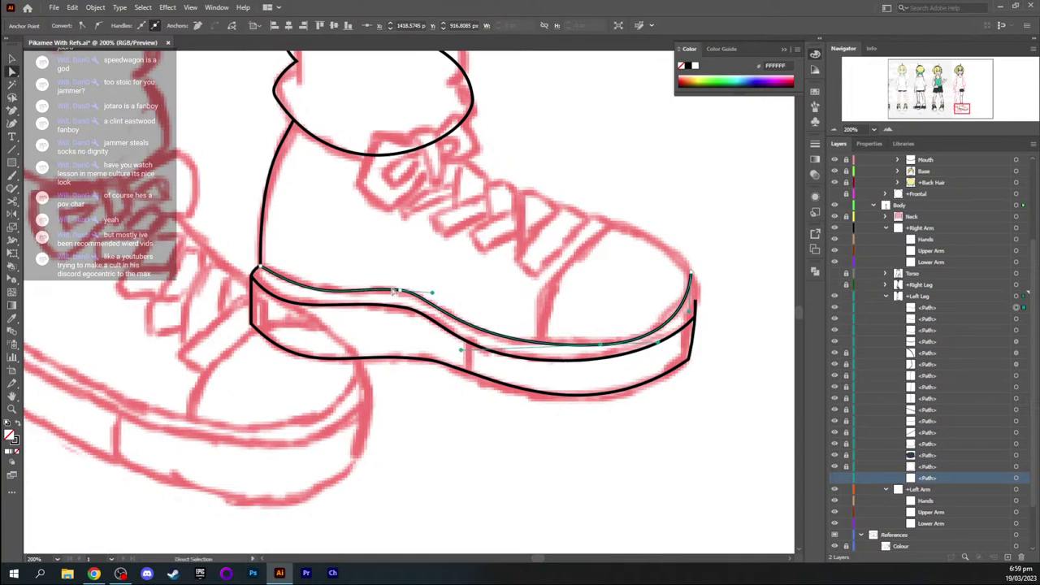
# Reposition the upper stripe line's arch anchor and adjust its heel-end handle to follow the sketch
pyautogui.moveTo(432, 293); pyautogui.dragTo(404, 300)
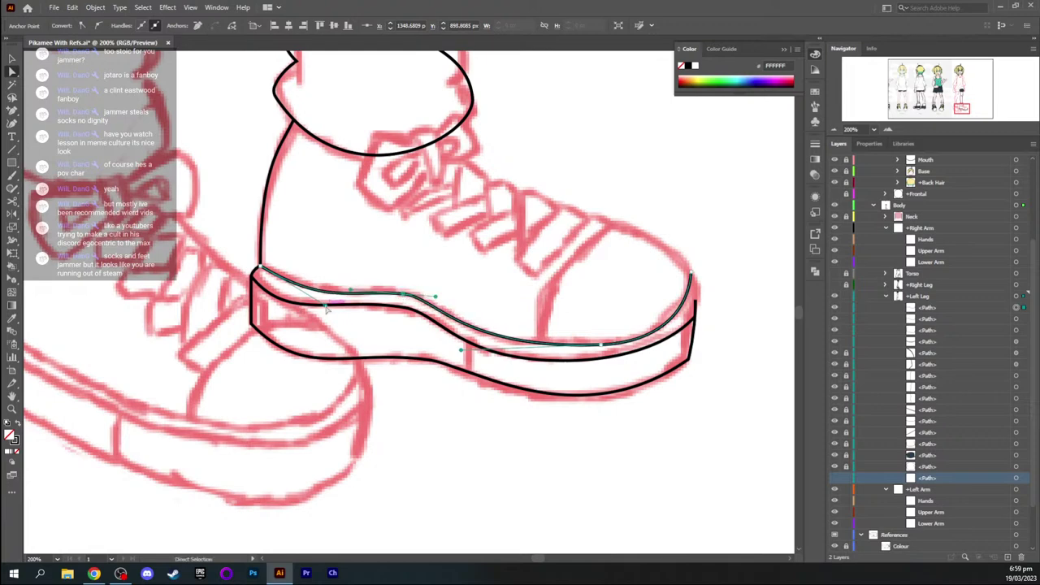
pyautogui.moveTo(325, 307); pyautogui.dragTo(301, 297)
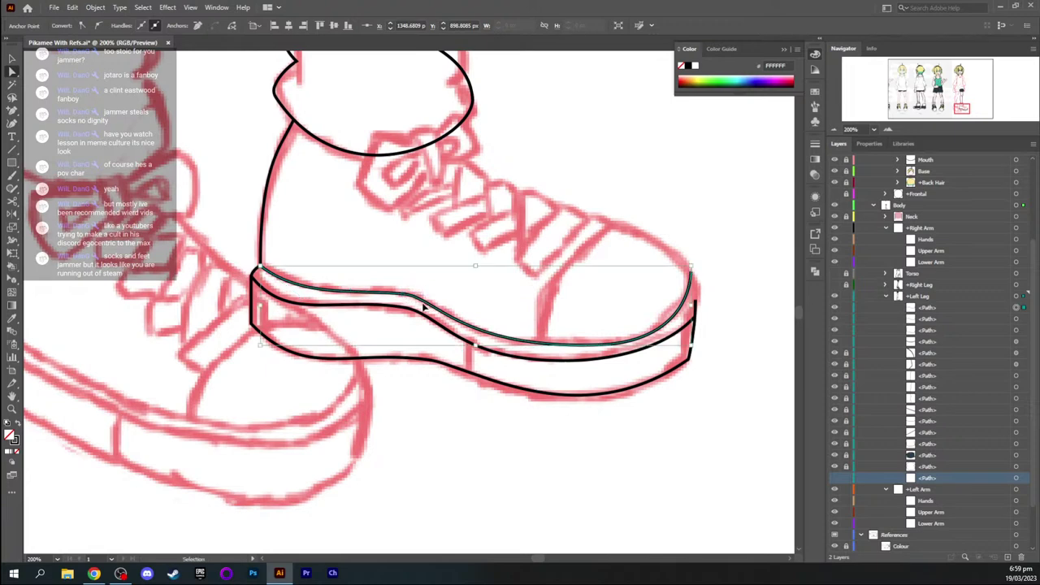
pyautogui.scroll(2, 405, 297)
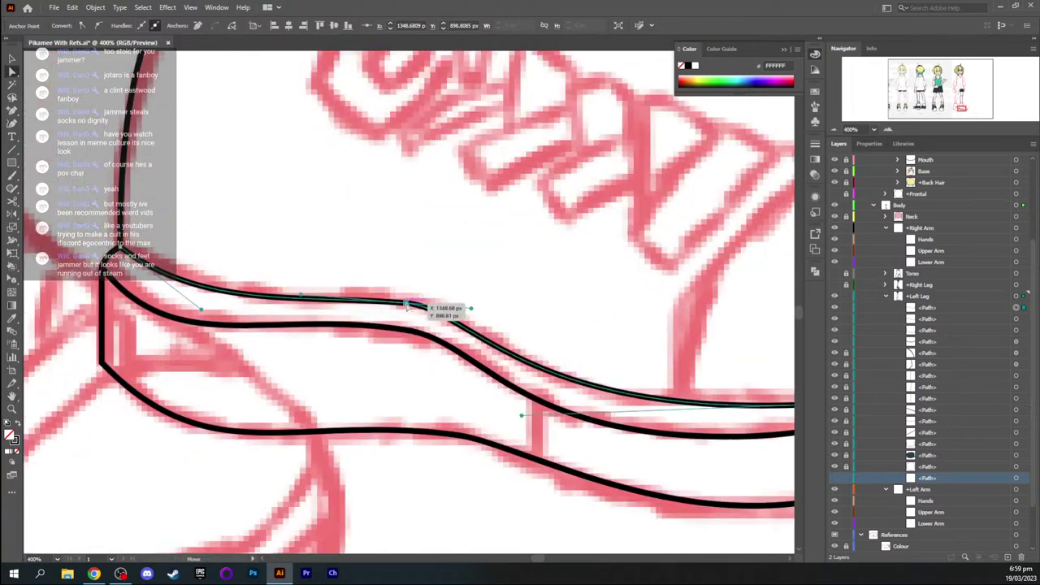
pyautogui.moveTo(404, 304); pyautogui.dragTo(404, 296)
pyautogui.moveTo(200, 310); pyautogui.dragTo(238, 321)
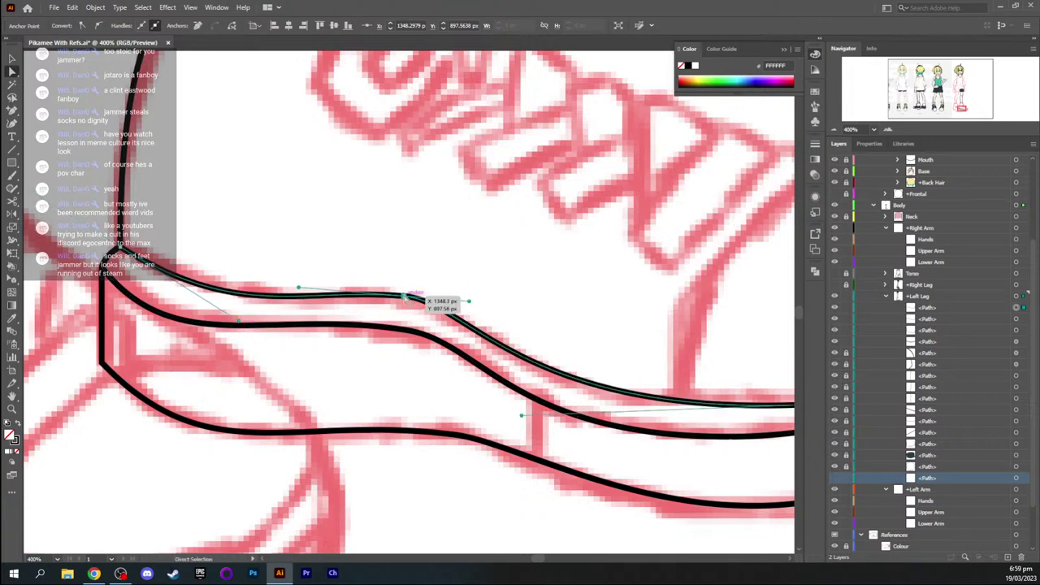
pyautogui.moveTo(405, 297); pyautogui.dragTo(398, 302)
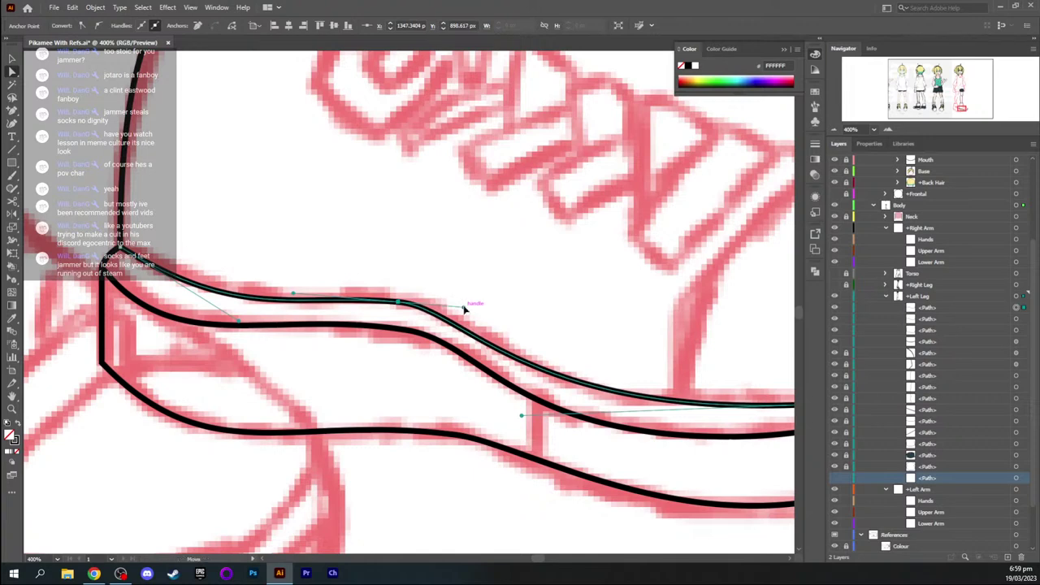
# Lengthen the arch anchor's toe-side handle, pull in the heel-end handle to smooth the upper stripe line, and deselect it
pyautogui.moveTo(465, 308); pyautogui.dragTo(494, 317)
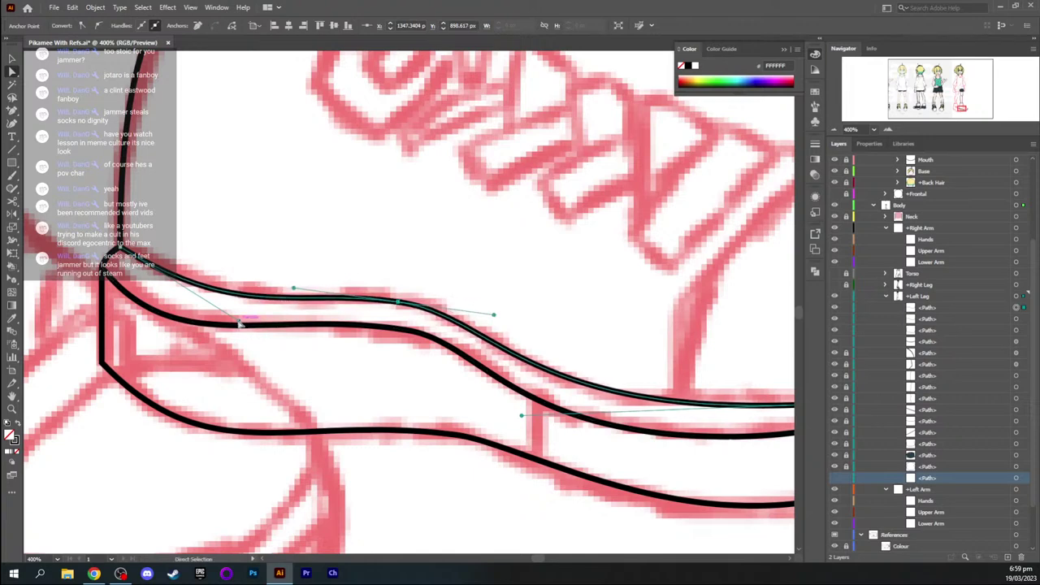
pyautogui.moveTo(240, 323); pyautogui.dragTo(177, 311)
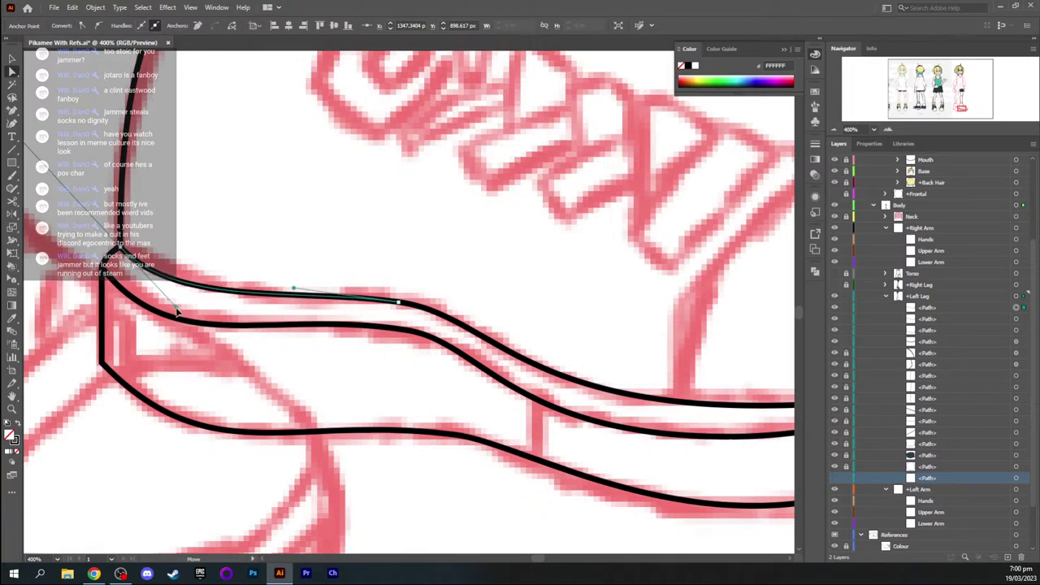
pyautogui.press('v')
pyautogui.click(282, 258)
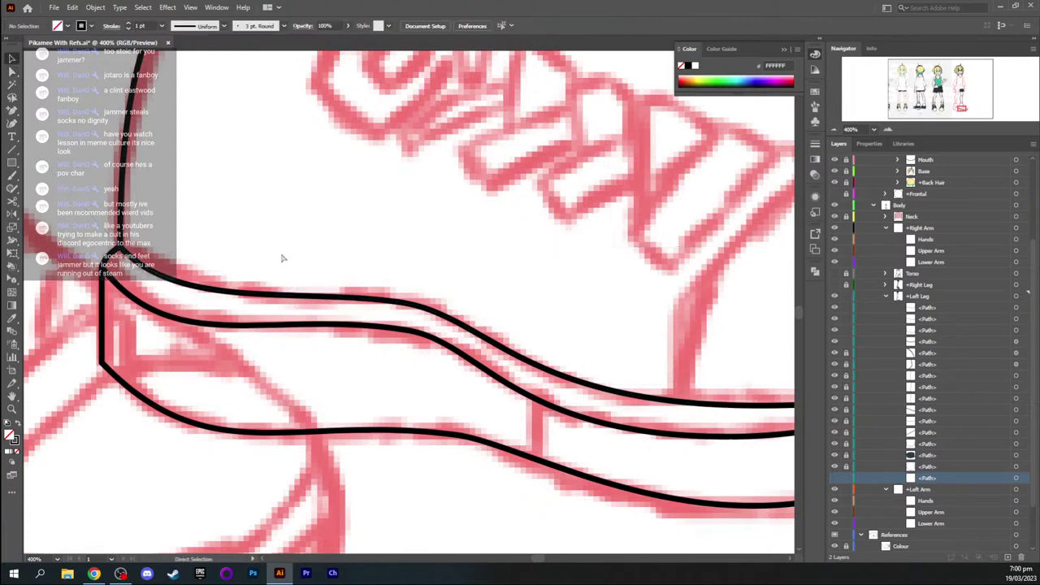
# Cut away the excess end of the sole outline at the toe and move its end anchor onto the lower stripe line's end
pyautogui.hotkey('ctrl', '-')
pyautogui.hotkey('ctrl', '-')
pyautogui.hotkey('ctrl', '=')
pyautogui.press('space')
pyautogui.moveTo(567, 262); pyautogui.dragTo(387, 246)
pyautogui.moveTo(555, 232); pyautogui.dragTo(493, 238)
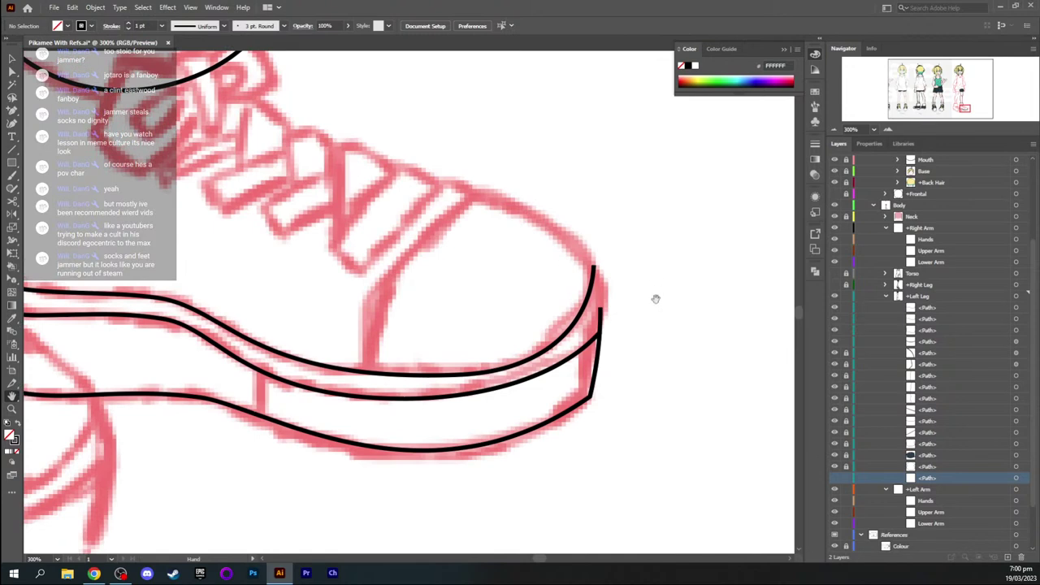
pyautogui.click(557, 370)
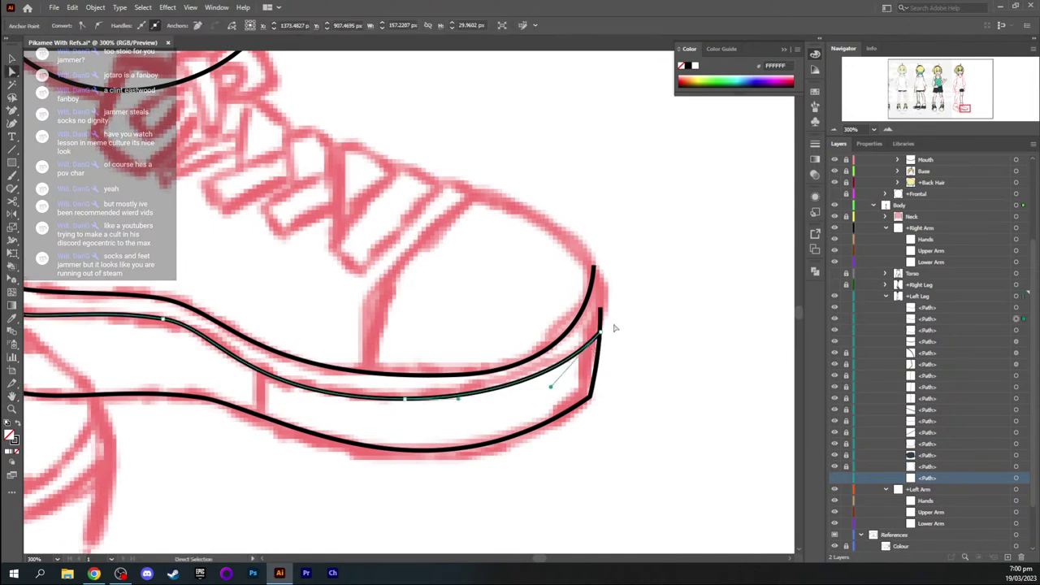
pyautogui.press('c')
pyautogui.click(600, 316)
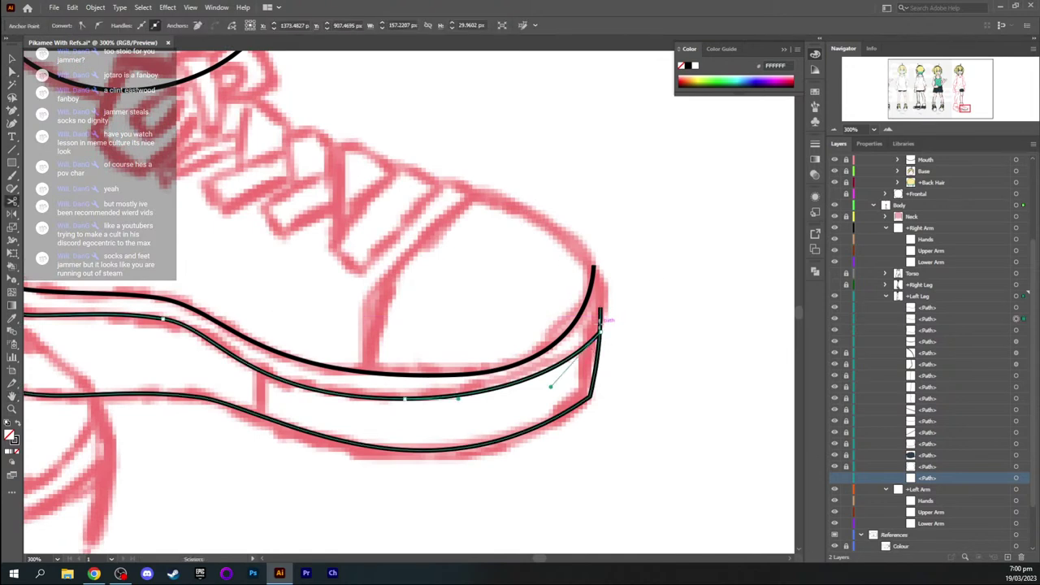
pyautogui.click(601, 319)
pyautogui.press('Delete')
pyautogui.press('Delete')
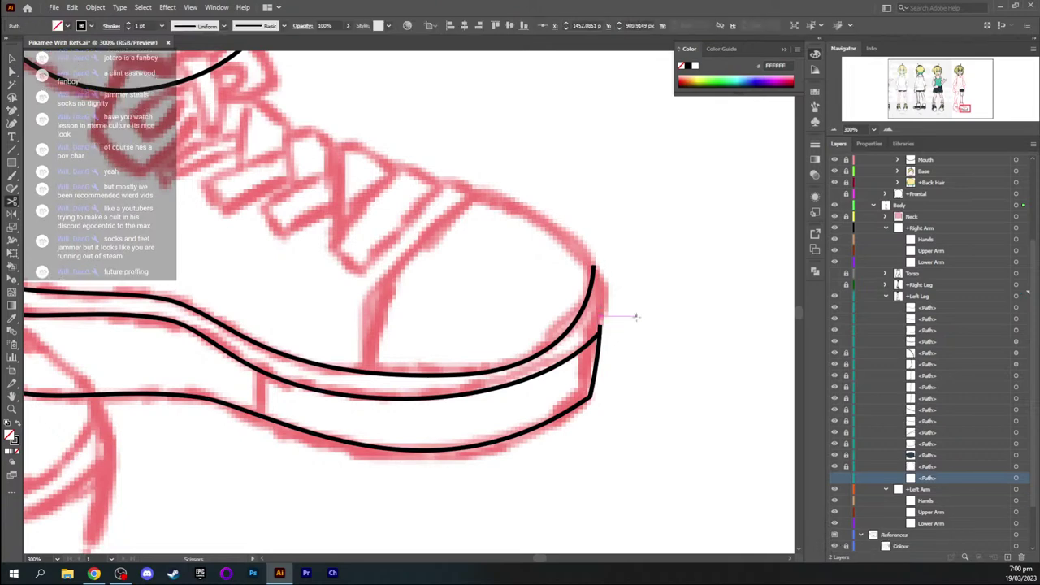
pyautogui.press('a')
pyautogui.moveTo(600, 327); pyautogui.dragTo(597, 335)
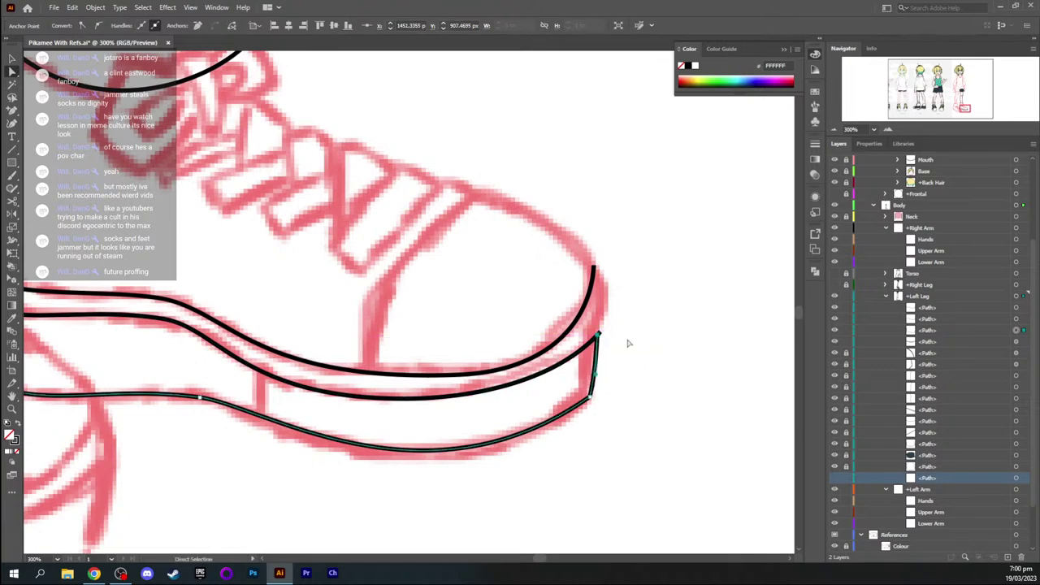
# Extend the lower stripe line around the toe and over the top of the foot up to the sock
pyautogui.press('p')
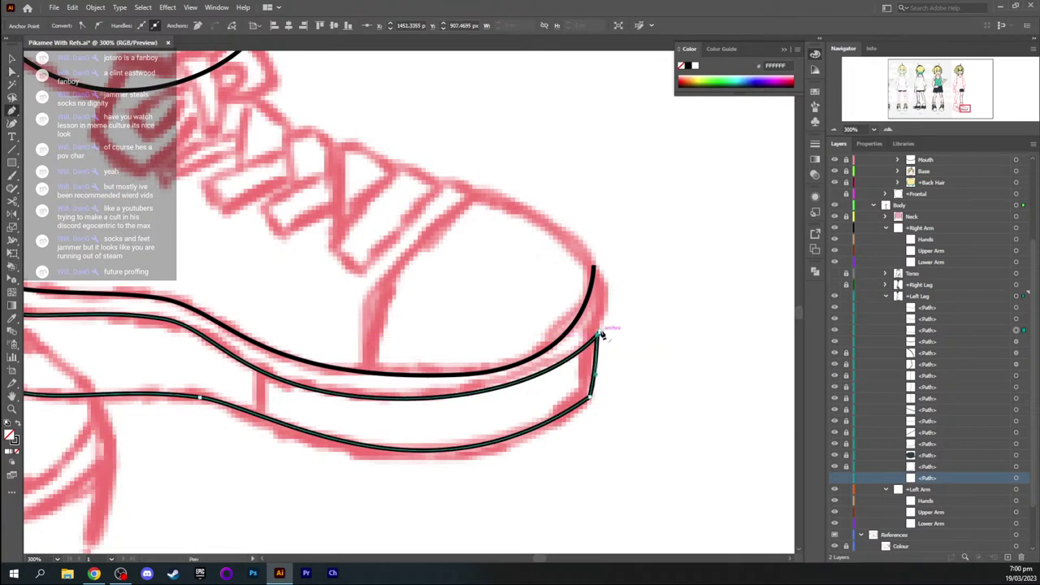
pyautogui.click(600, 332)
pyautogui.moveTo(575, 237); pyautogui.dragTo(532, 197)
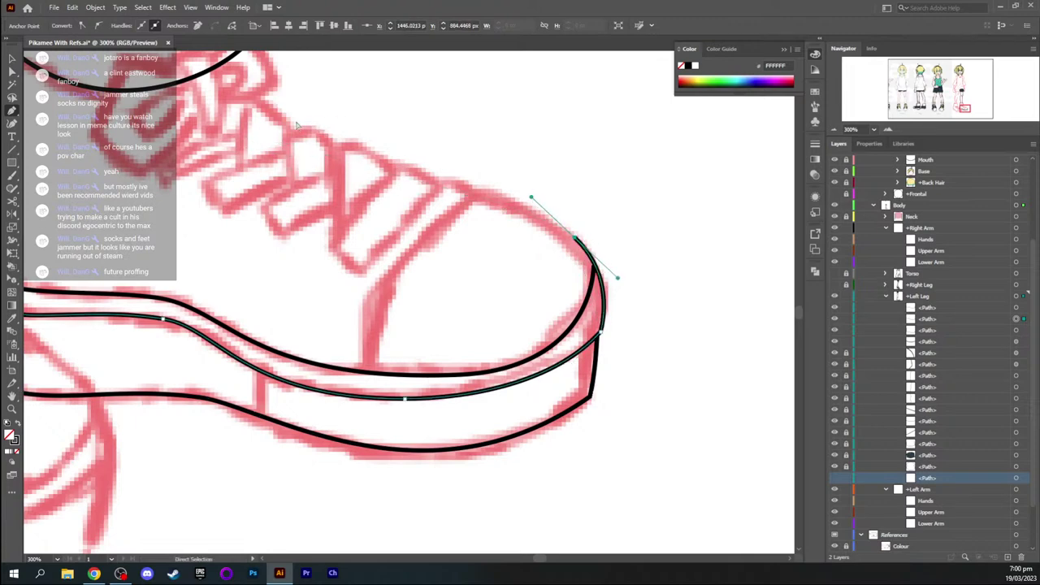
pyautogui.hotkey('ctrl', '-')
pyautogui.hotkey('ctrl', '-')
pyautogui.moveTo(265, 149); pyautogui.dragTo(213, 162)
pyautogui.press('a')
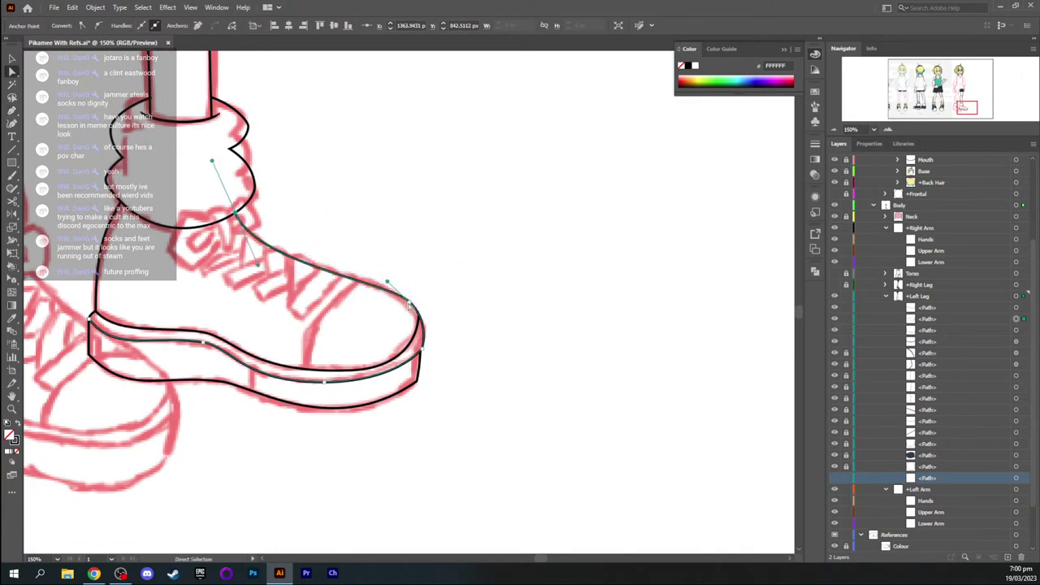
pyautogui.click(410, 302)
pyautogui.click(486, 254)
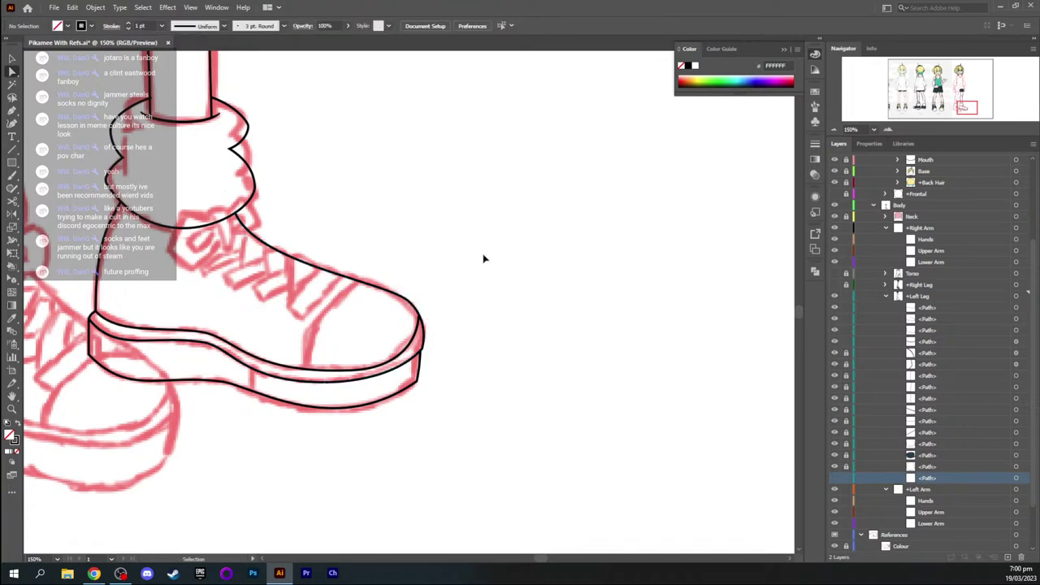
# Round the corner where the lower stripe line meets the toe outline to about 10.9 px
pyautogui.hotkey('ctrl', '=')
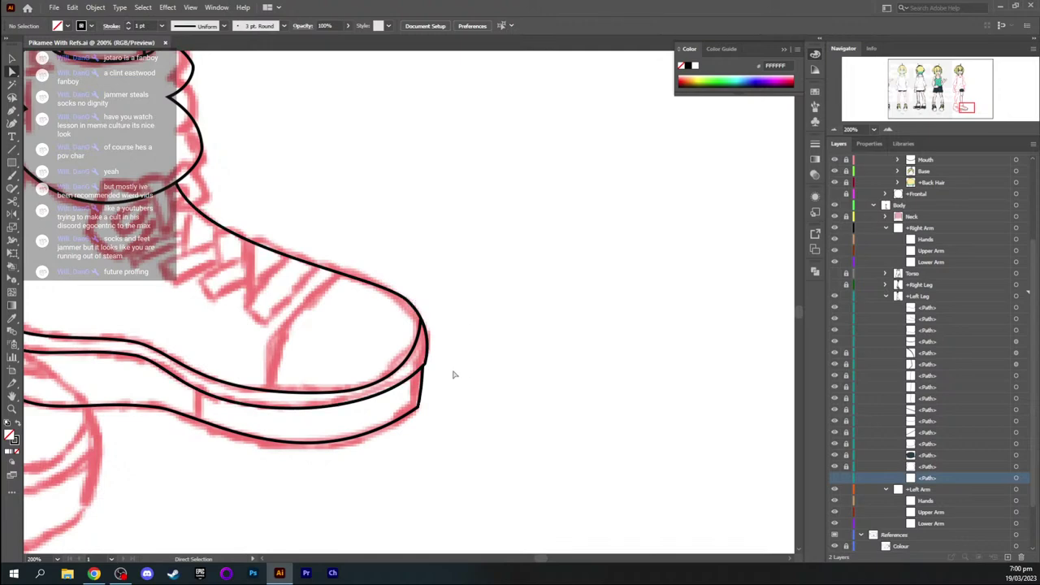
pyautogui.moveTo(369, 359); pyautogui.dragTo(488, 304)
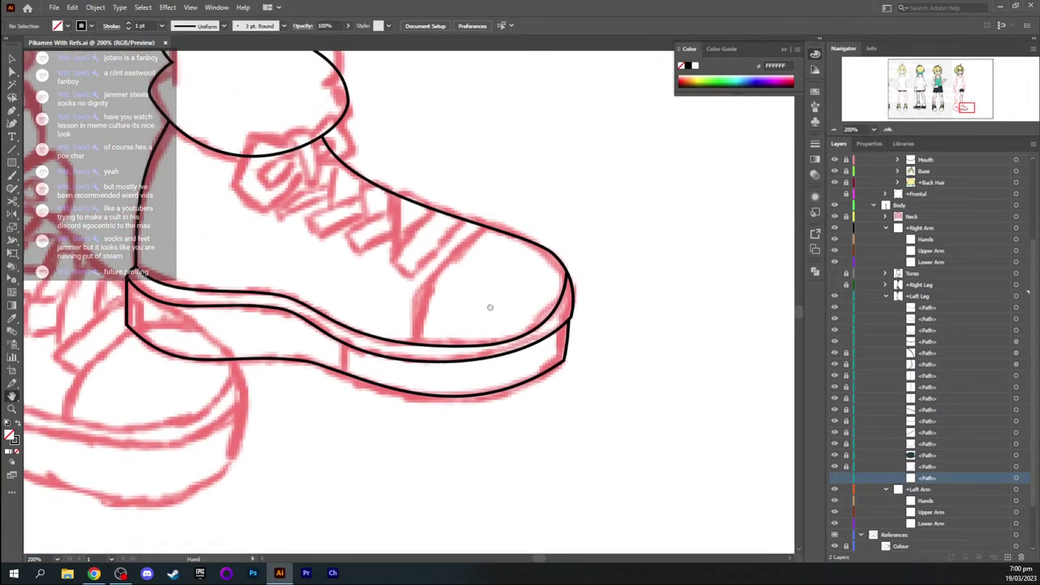
pyautogui.click(576, 325)
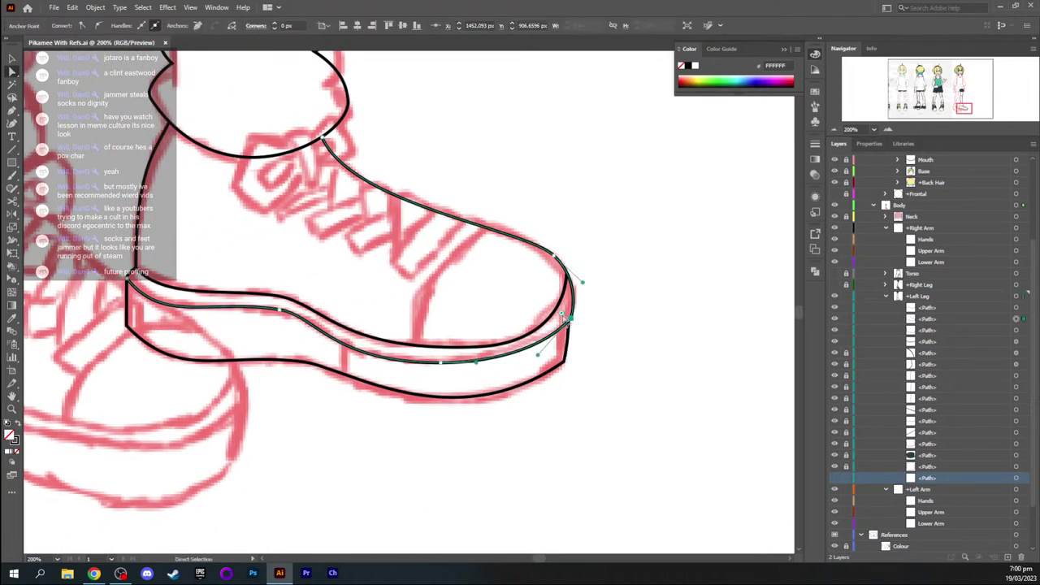
pyautogui.moveTo(561, 313); pyautogui.dragTo(543, 303)
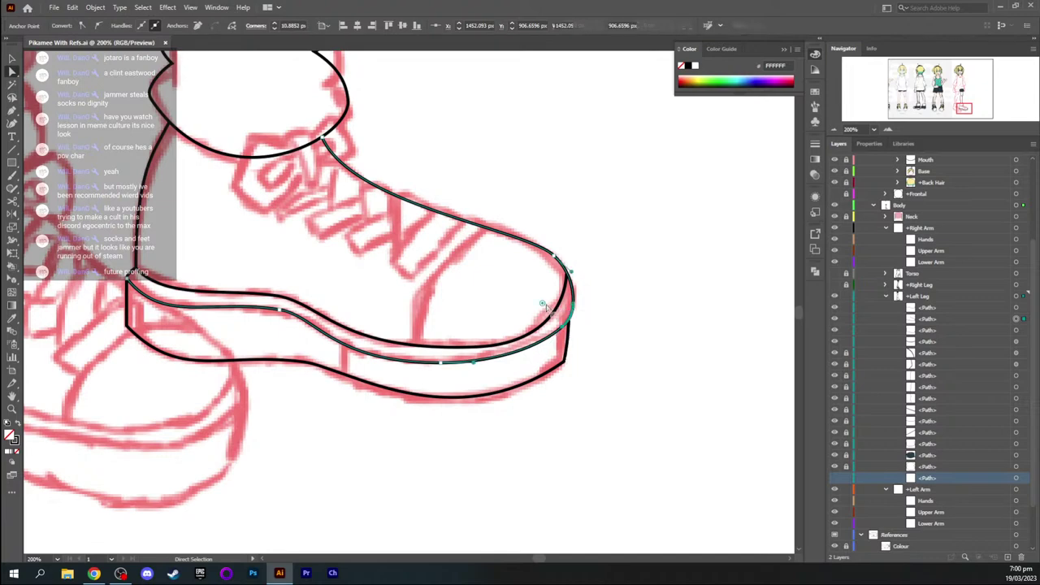
pyautogui.click(642, 318)
pyautogui.scroll(2, 601, 336)
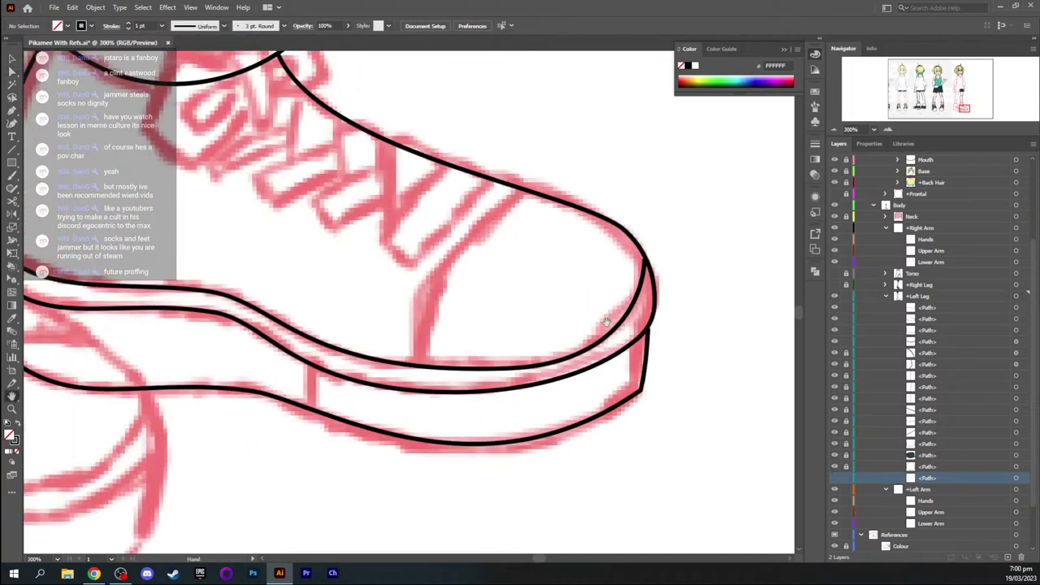
pyautogui.scroll(2, 547, 296)
# Delete the anchors of the toe and upper foot outline, leaving the path ending at the lower stripe line's toe end
pyautogui.click(488, 298)
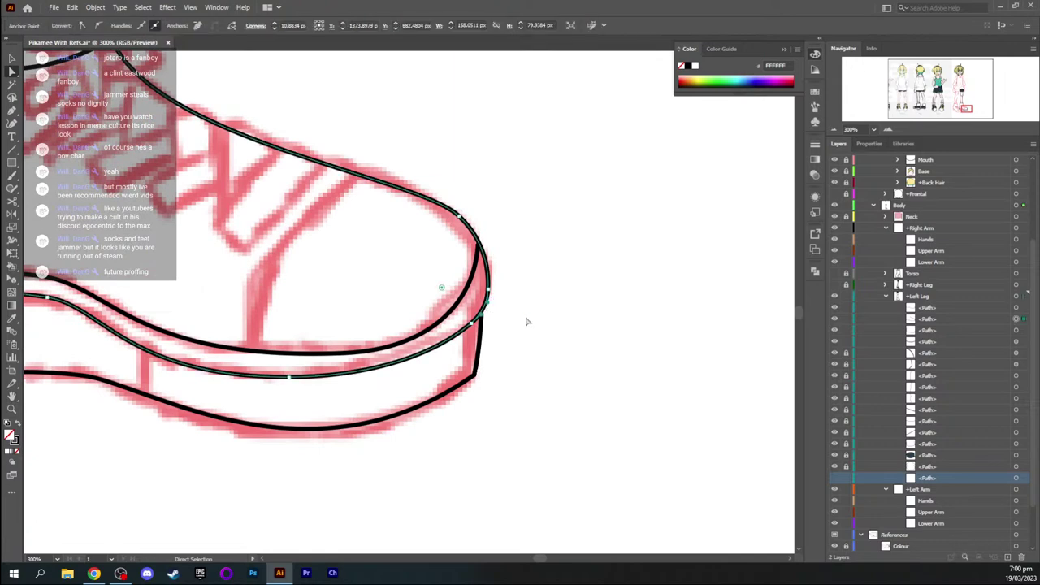
pyautogui.press('-')
pyautogui.click(487, 289)
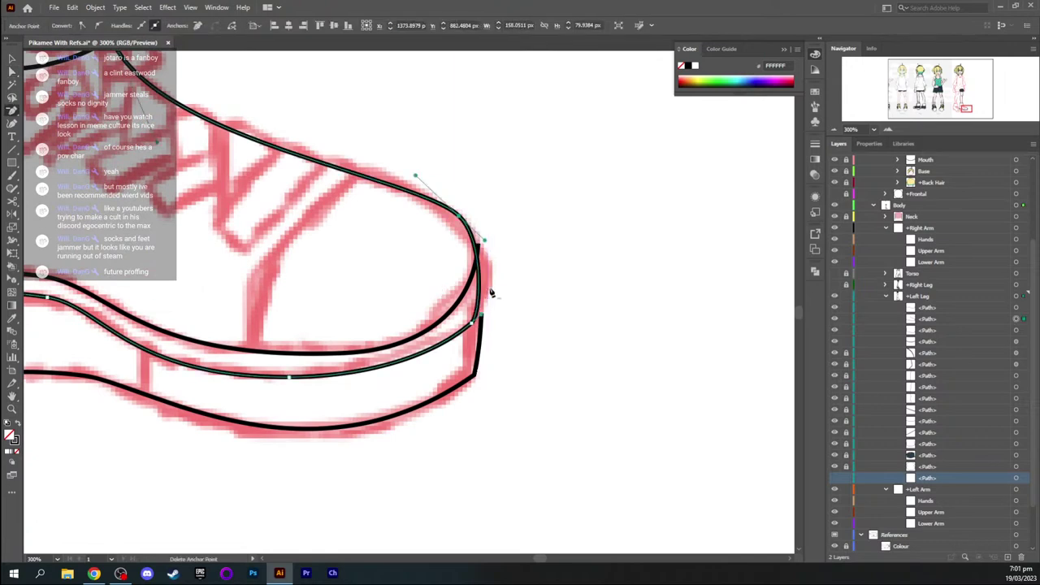
pyautogui.click(460, 218)
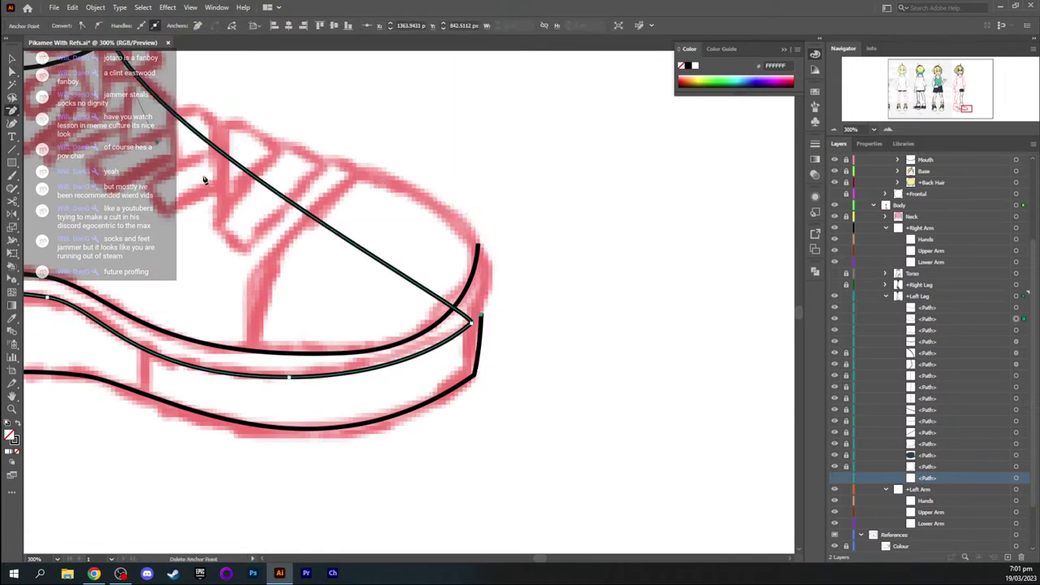
pyautogui.moveTo(205, 180); pyautogui.dragTo(252, 221)
pyautogui.press('-')
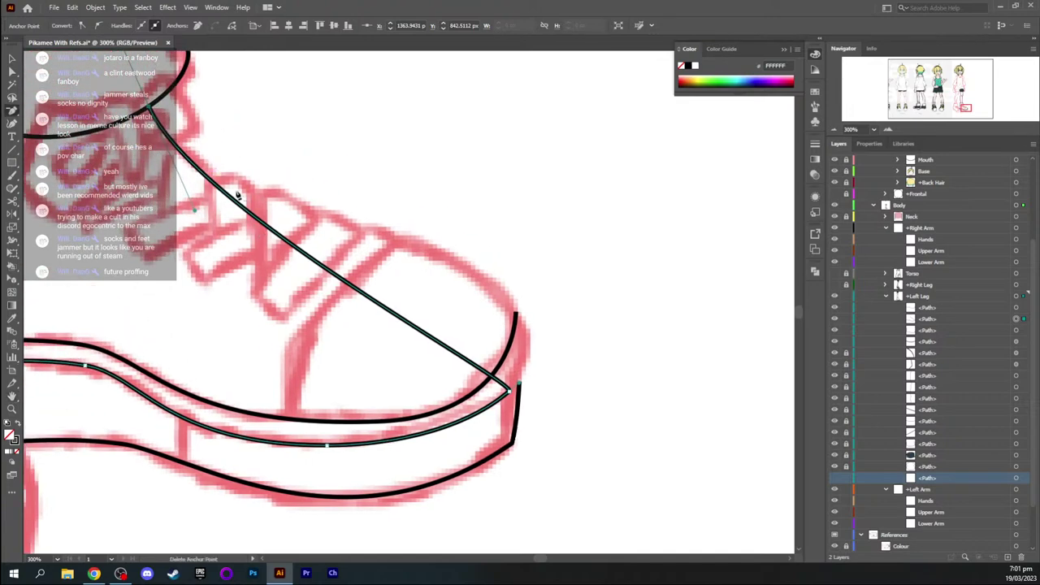
pyautogui.click(149, 107)
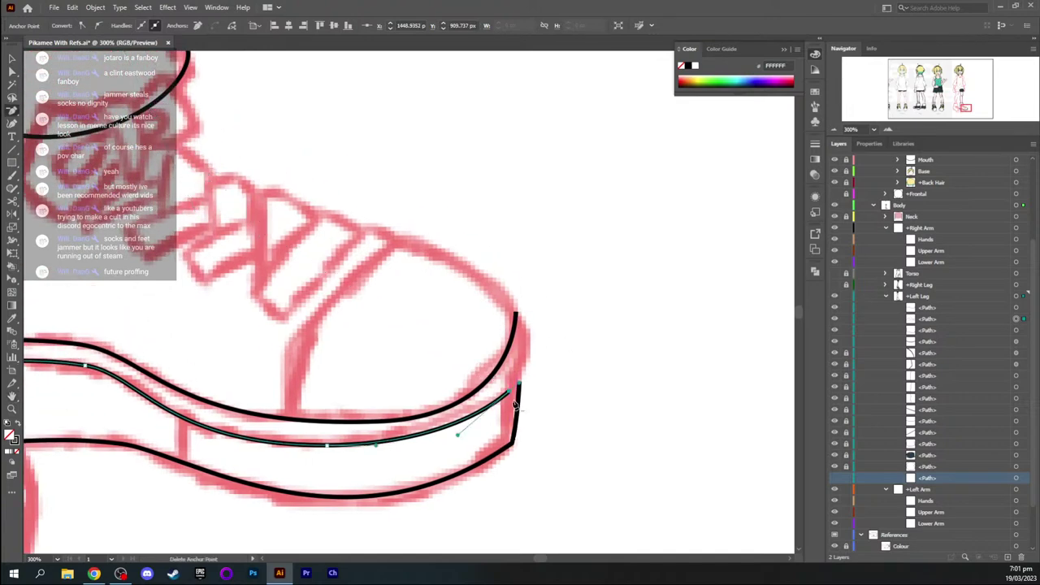
# Redraw the shoe's upper outline from the lower stripe line's toe end over the toe cap and laces to the sock, using smooth curves
pyautogui.press('p')
pyautogui.click(510, 393)
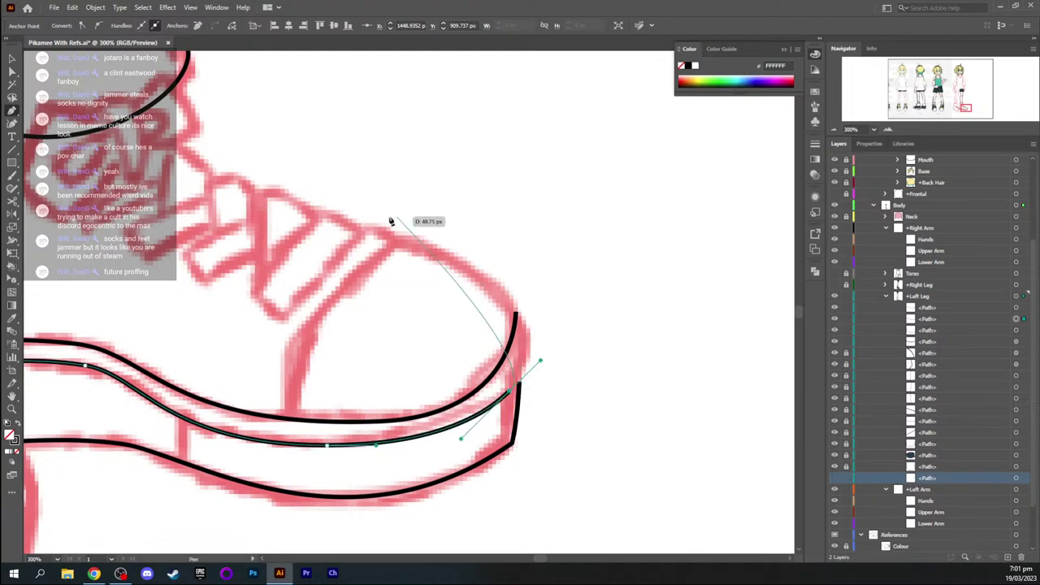
pyautogui.moveTo(395, 234); pyautogui.dragTo(243, 182)
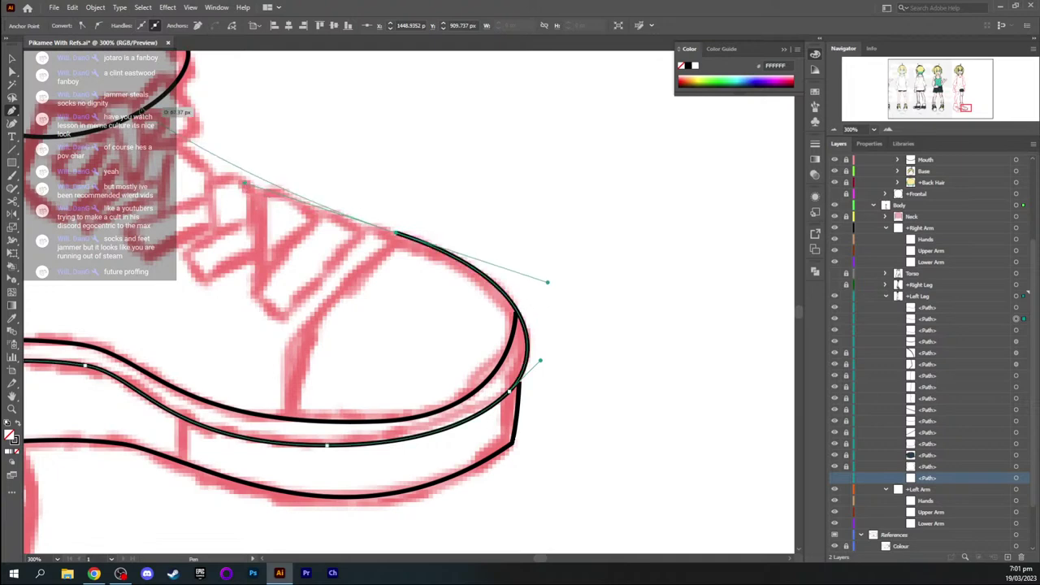
pyautogui.press('Escape')
pyautogui.scroll(4, 125, 62)
pyautogui.scroll(1, 125, 62)
pyautogui.moveTo(141, 274); pyautogui.dragTo(86, 192)
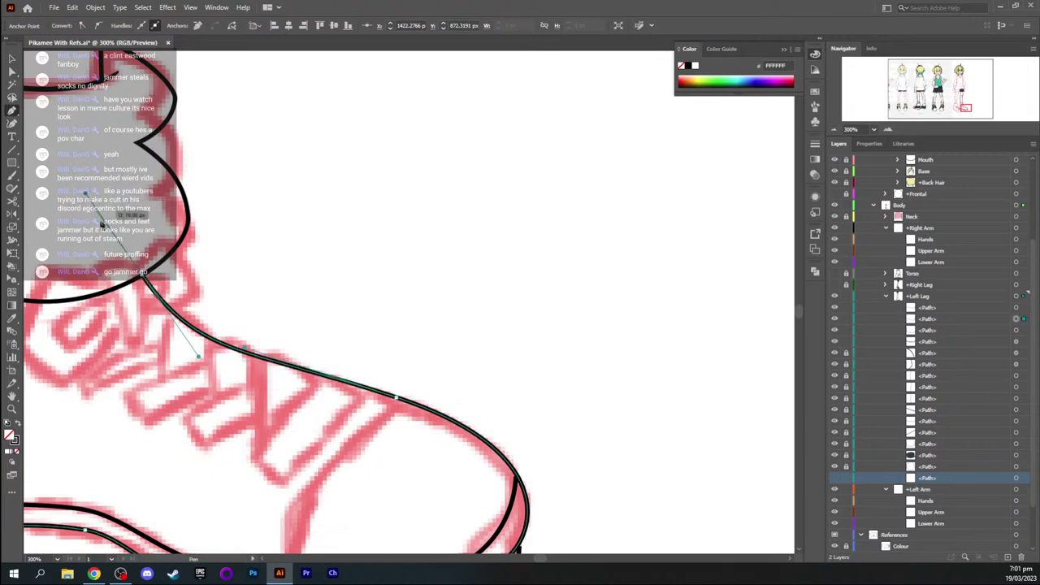
pyautogui.press('Escape')
# Reposition the upper outline's toe cap anchor slightly and adjust its toe-side handle and the sock-end handle to follow the sketch
pyautogui.moveTo(403, 344); pyautogui.dragTo(441, 285)
pyautogui.press('a')
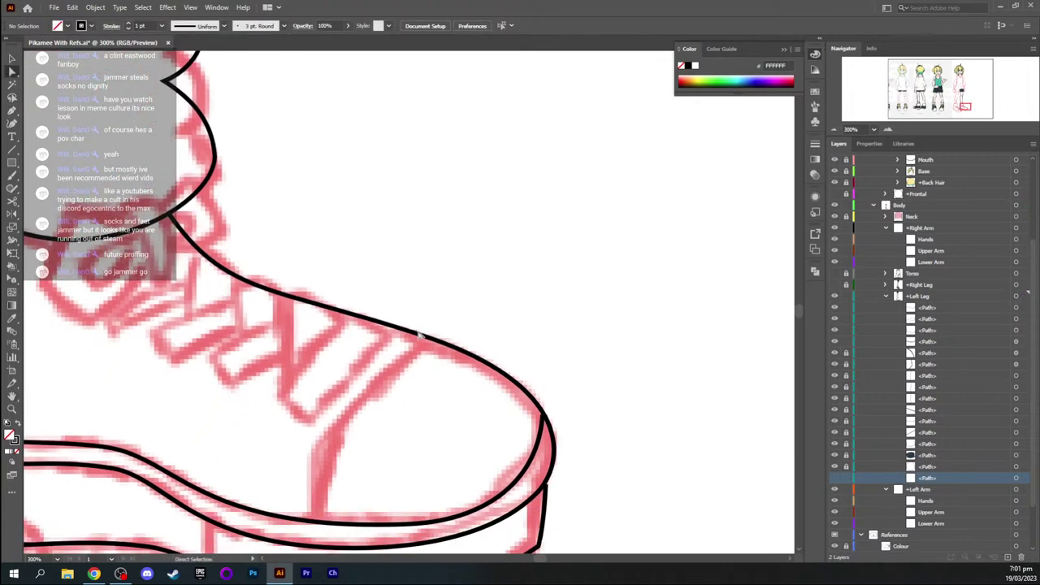
pyautogui.click(422, 335)
pyautogui.moveTo(422, 336); pyautogui.dragTo(418, 336)
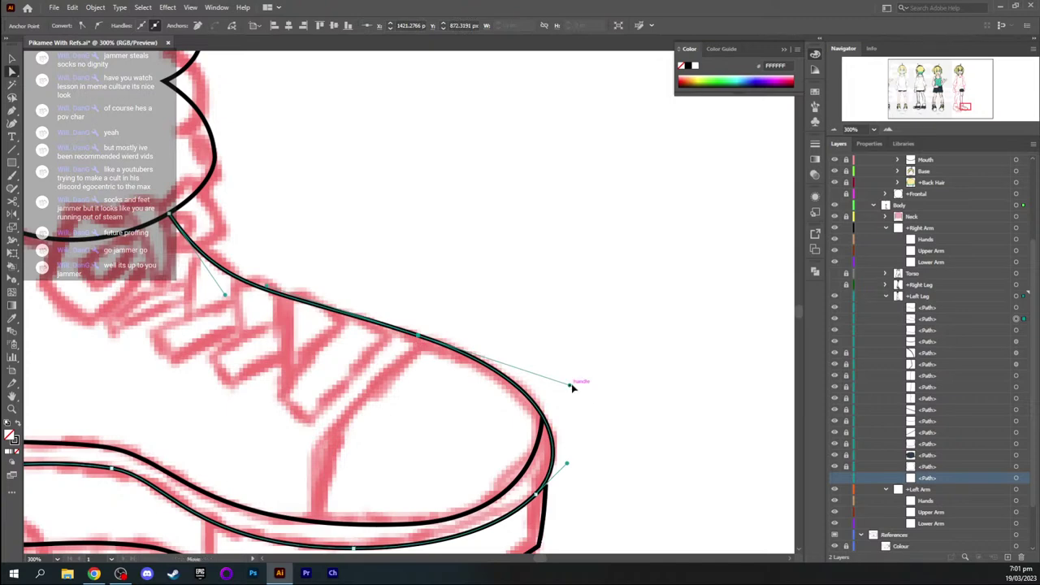
pyautogui.moveTo(571, 387); pyautogui.dragTo(572, 385)
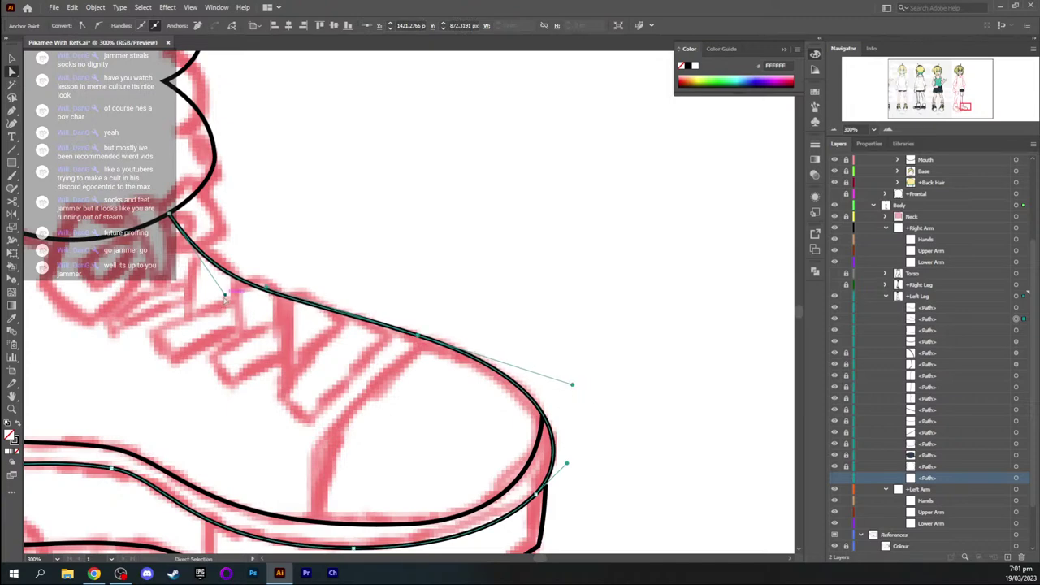
pyautogui.moveTo(225, 299); pyautogui.dragTo(248, 303)
pyautogui.click(505, 296)
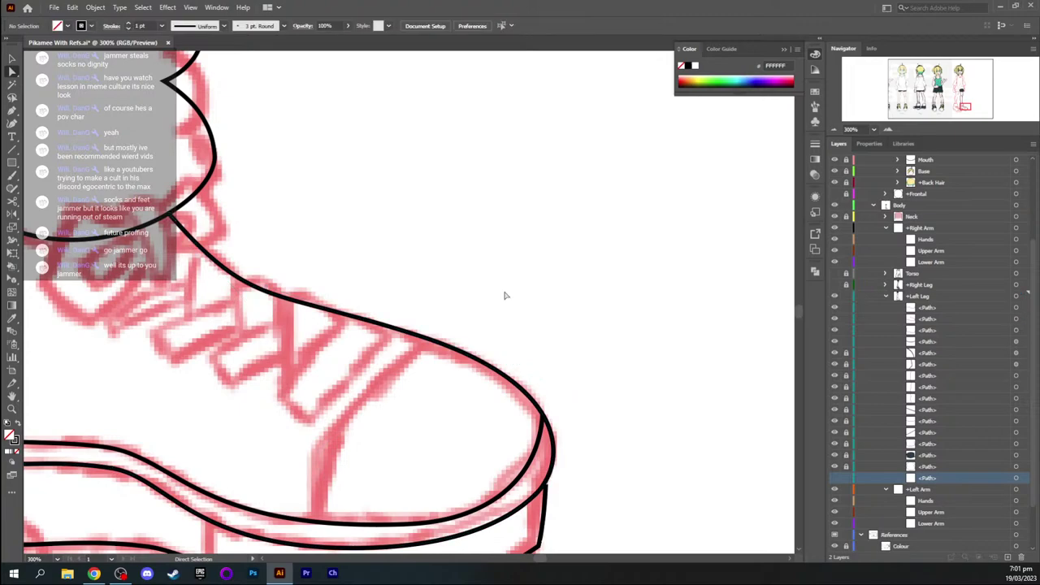
# Lower the toe cap anchor's toe-side handle slightly to refine the front curve, and deselect the outline
pyautogui.press('space')
pyautogui.moveTo(532, 309); pyautogui.dragTo(533, 116)
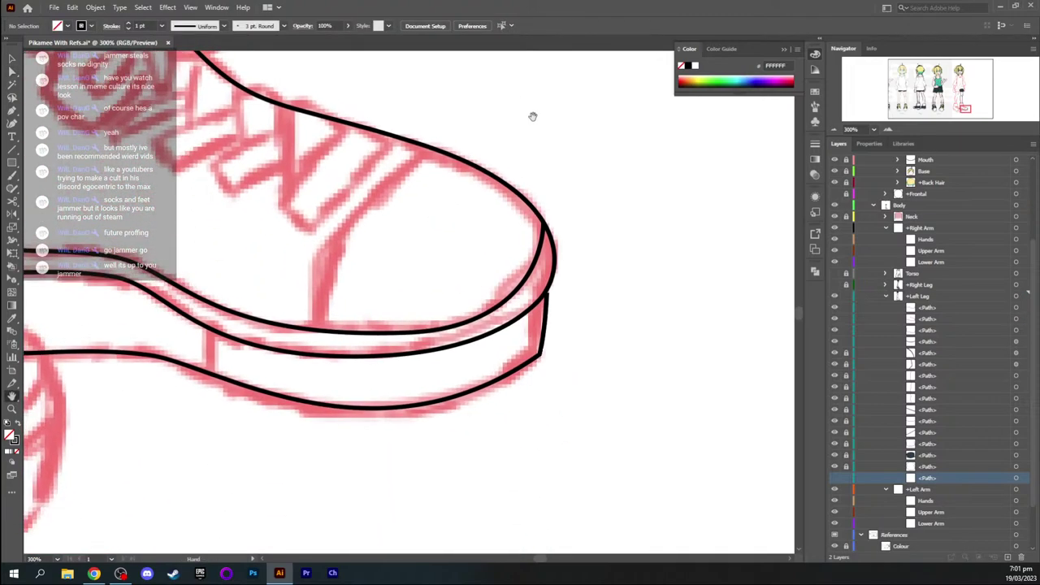
pyautogui.hotkey('ctrl', '-')
pyautogui.hotkey('ctrl', '-')
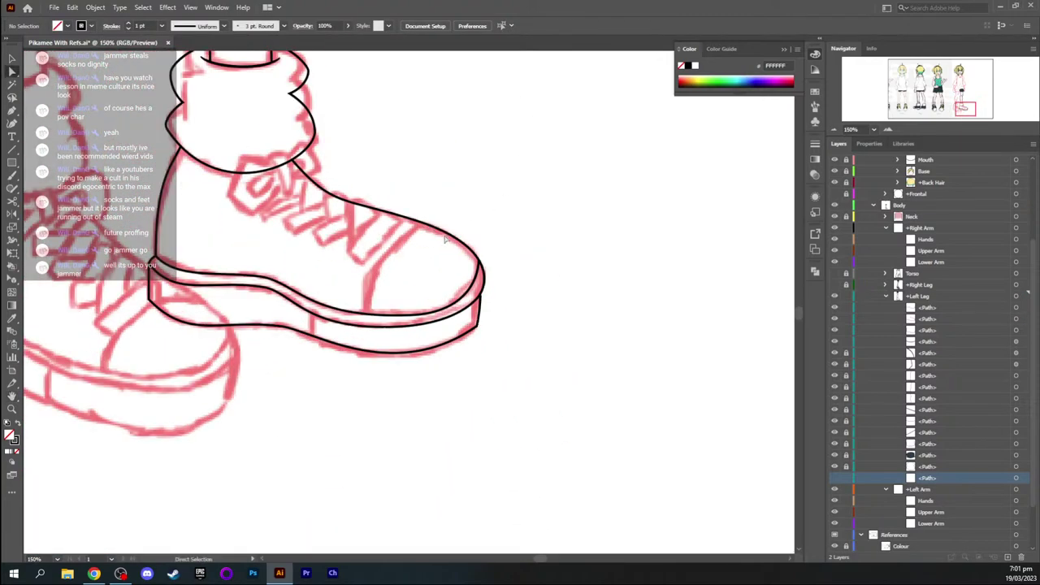
pyautogui.click(445, 238)
pyautogui.moveTo(494, 246); pyautogui.dragTo(495, 248)
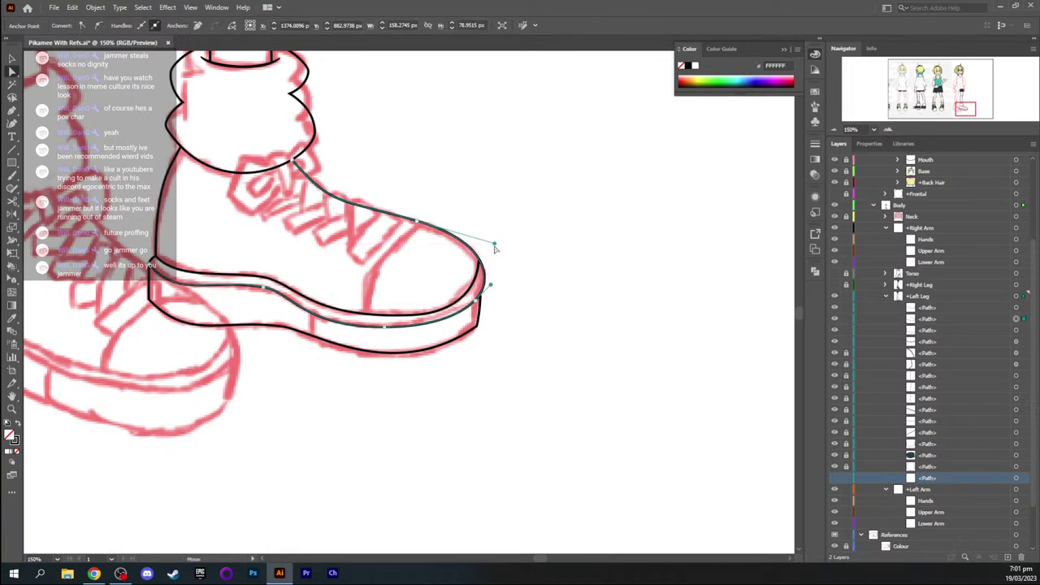
pyautogui.press('v')
pyautogui.click(553, 285)
# Move the upper stripe line's toe end onto the shoe outline and the sole edge's upper end onto the lower stripe line
pyautogui.press('space')
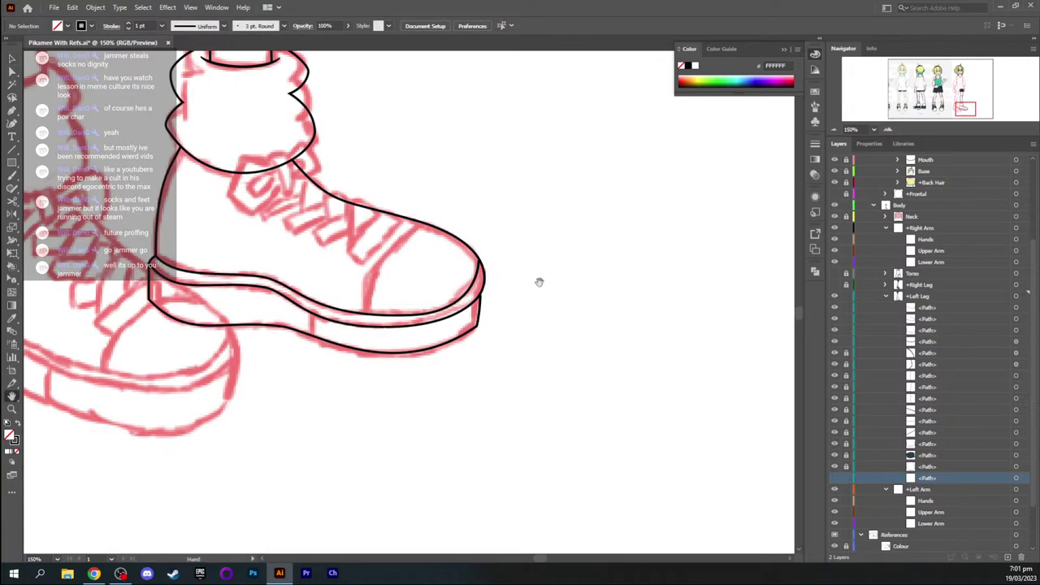
pyautogui.moveTo(521, 285); pyautogui.dragTo(521, 276)
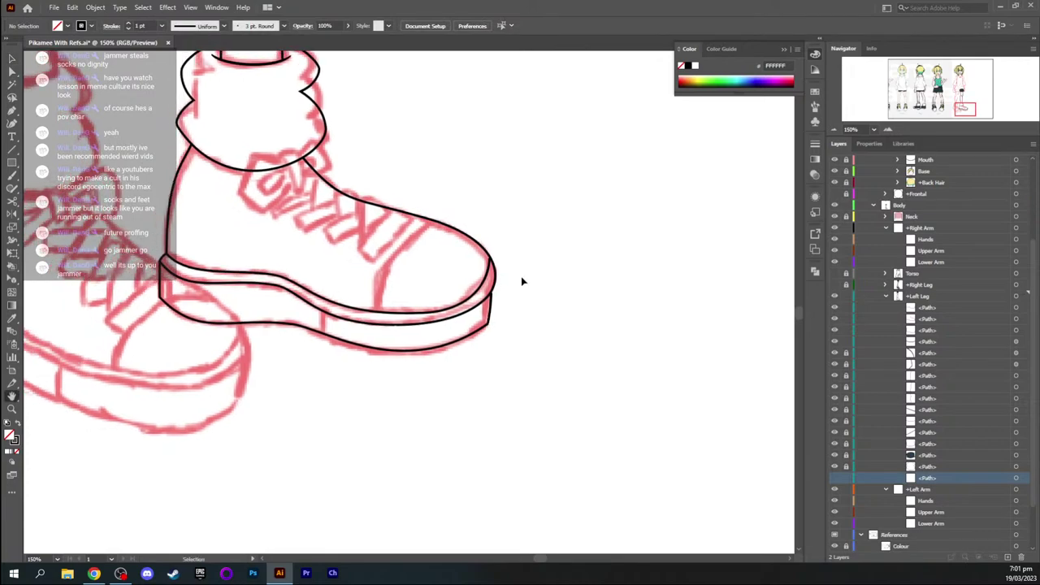
pyautogui.hotkey('ctrl', '-')
pyautogui.hotkey('ctrl', '-')
pyautogui.moveTo(977, 108)
pyautogui.mouseDown()
pyautogui.moveTo(849, 85)
pyautogui.moveTo(948, 104)
pyautogui.mouseUp()
pyautogui.hotkey('ctrl', '=')
pyautogui.hotkey('ctrl', '=')
pyautogui.hotkey('ctrl', '=')
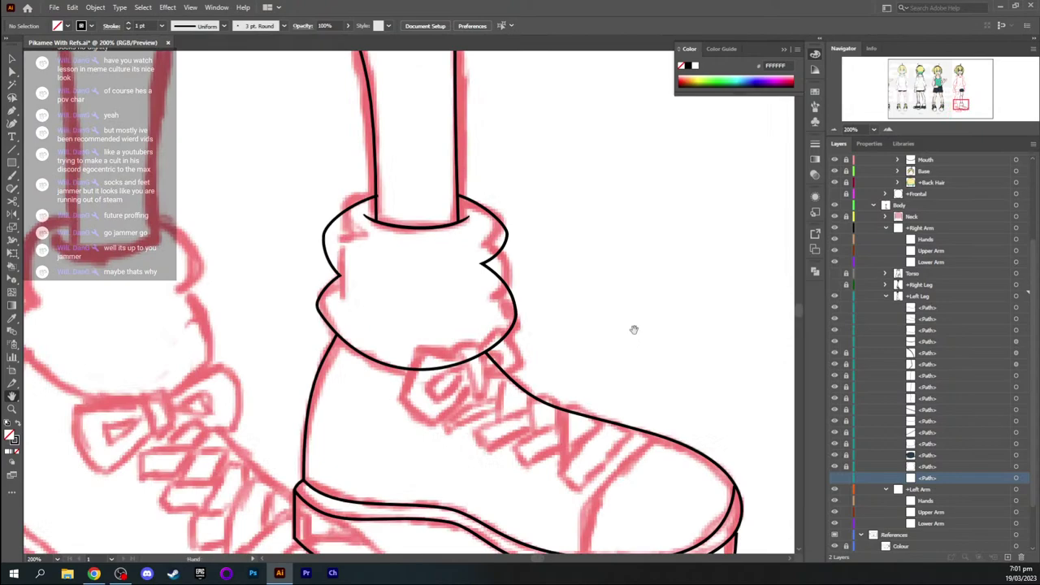
pyautogui.moveTo(586, 357); pyautogui.dragTo(416, 152)
pyautogui.hotkey('ctrl', '+')
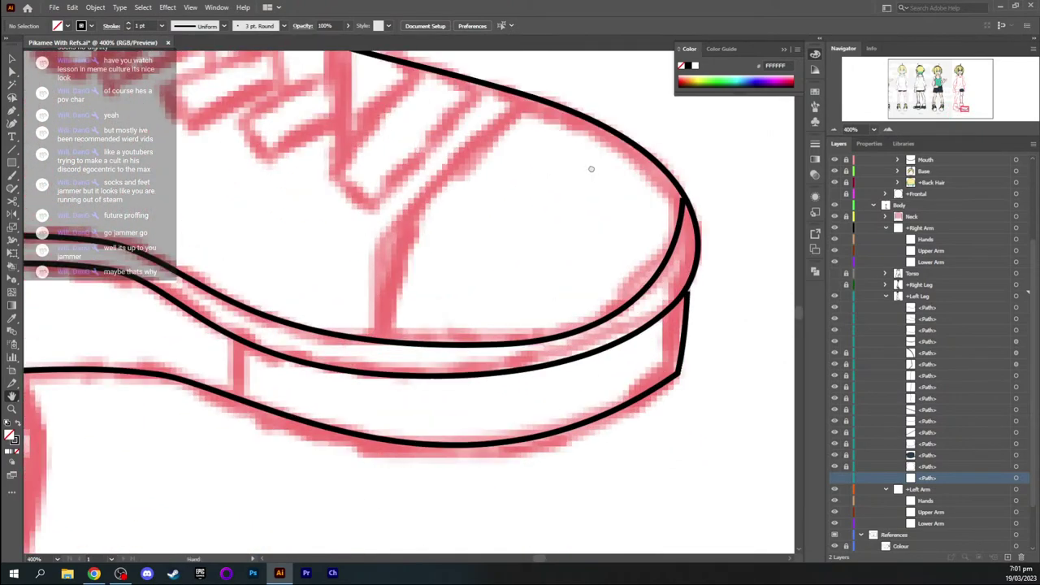
pyautogui.moveTo(592, 169); pyautogui.dragTo(441, 162)
pyautogui.click(549, 229)
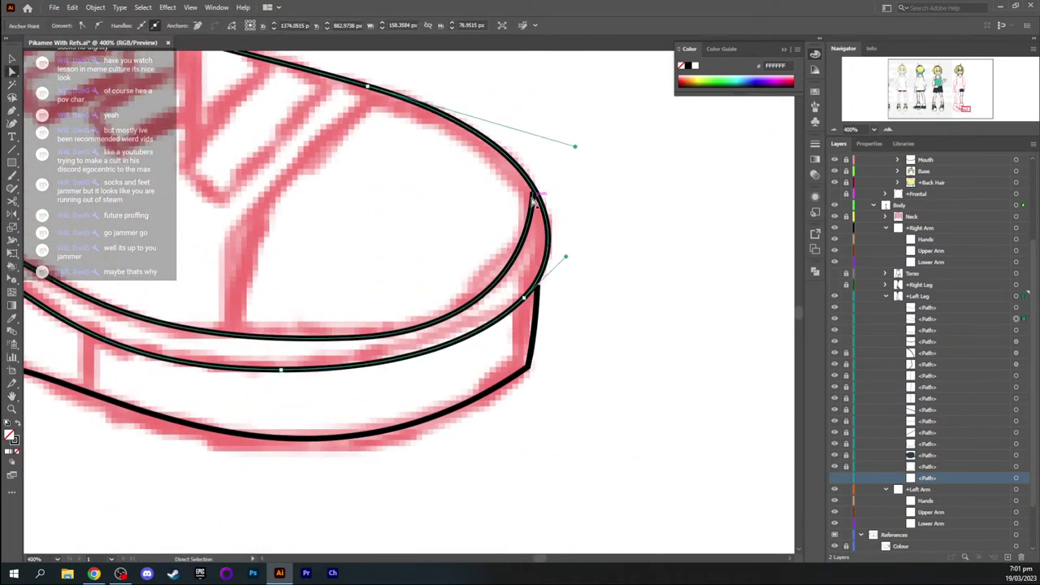
pyautogui.moveTo(533, 199); pyautogui.dragTo(538, 196)
pyautogui.click(636, 262)
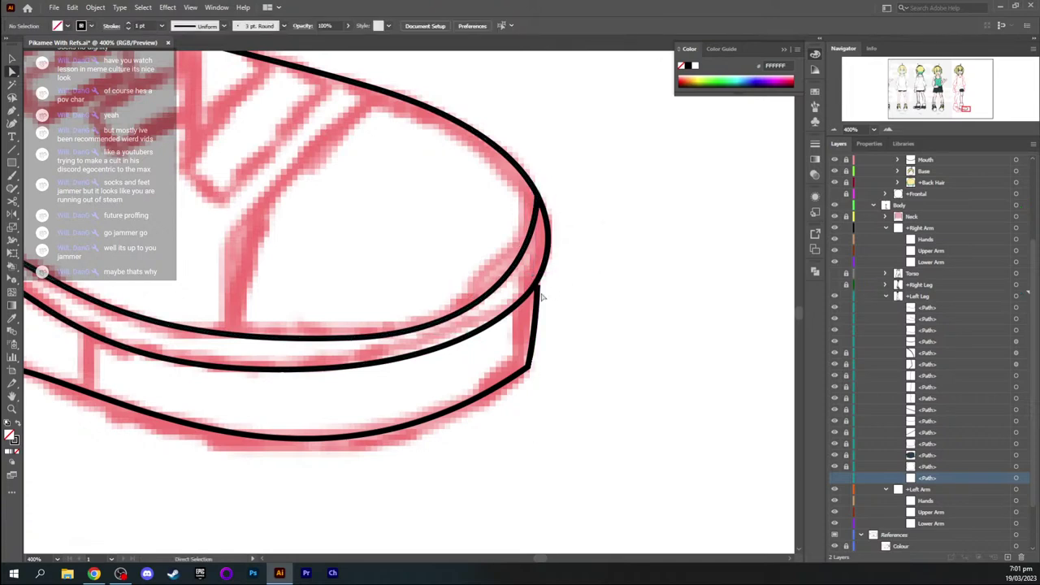
pyautogui.moveTo(537, 286); pyautogui.dragTo(532, 292)
pyautogui.click(592, 327)
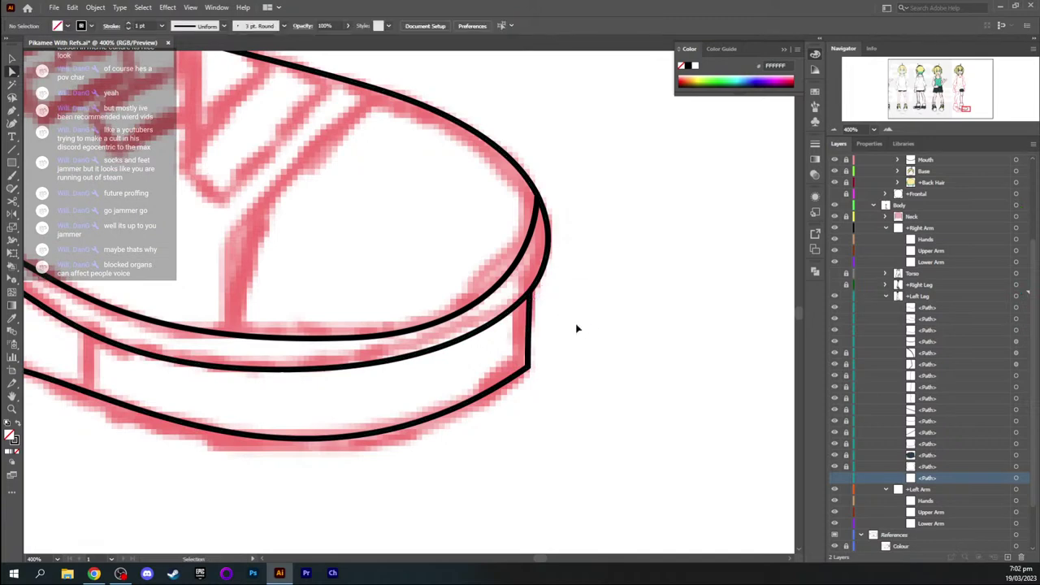
# View the shoe at 100% and save the document
pyautogui.hotkey('ctrl', '1')
pyautogui.moveTo(289, 246); pyautogui.dragTo(352, 268)
pyautogui.hotkey('ctrl', 's')
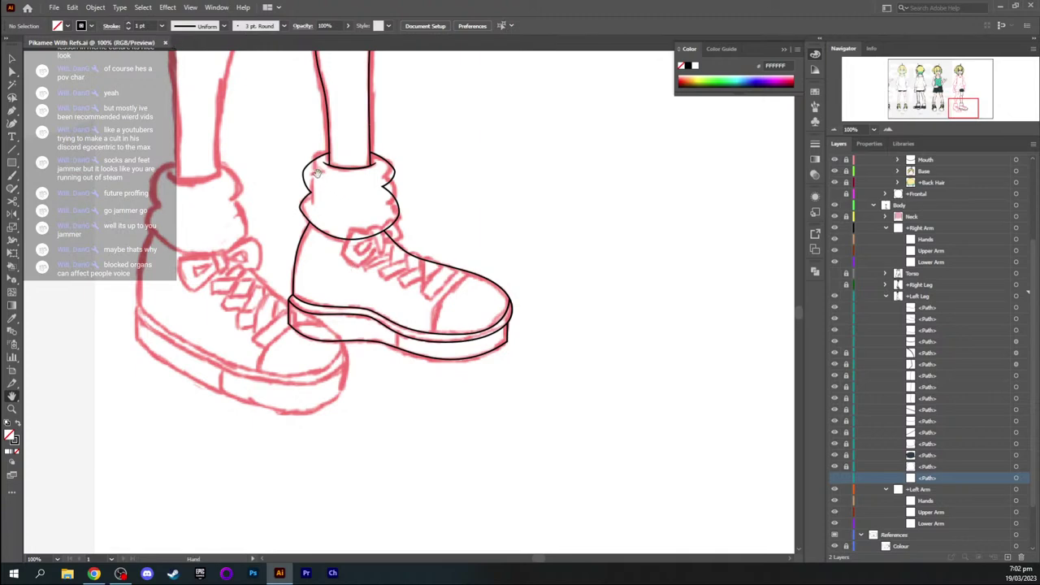
pyautogui.moveTo(317, 171); pyautogui.dragTo(327, 175)
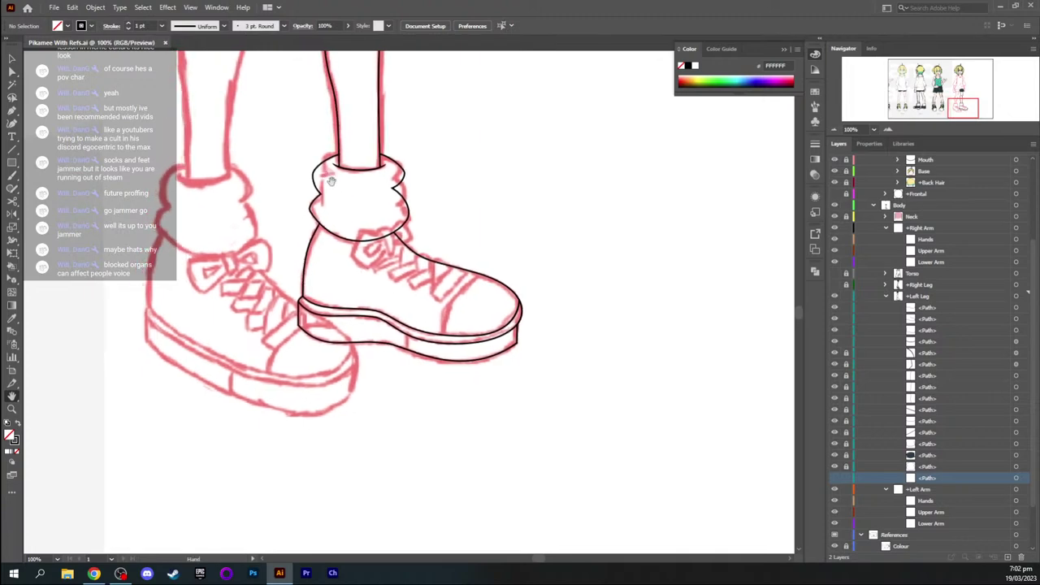
# With a 0.75 pt stroke, draw the toe cap's curved seam, about 29 by 42 px, from the sole line up to the shoe's top outline
pyautogui.hotkey('ctrl', '=')
pyautogui.hotkey('ctrl', '=')
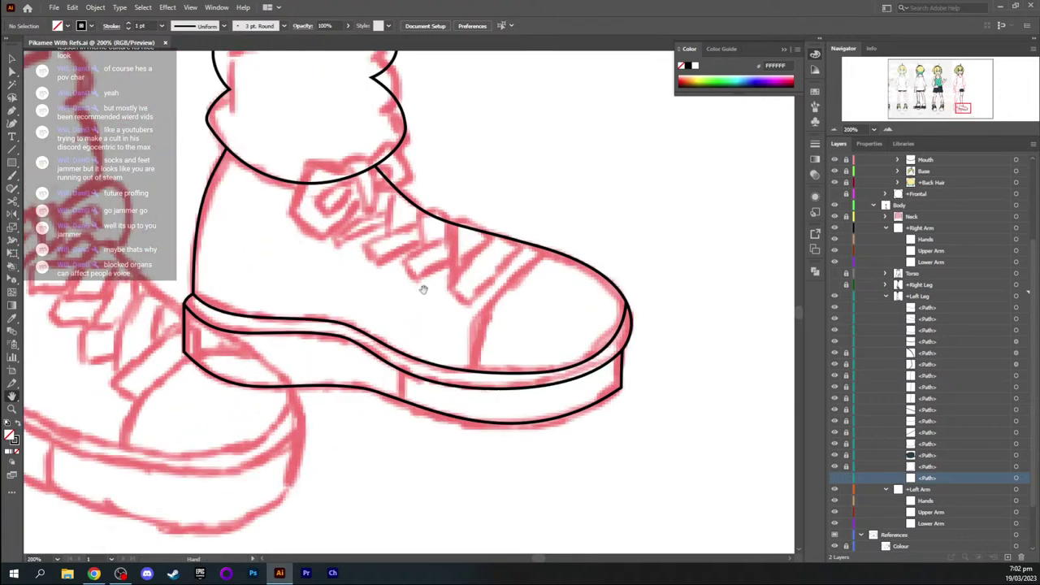
pyautogui.moveTo(423, 289); pyautogui.dragTo(427, 293)
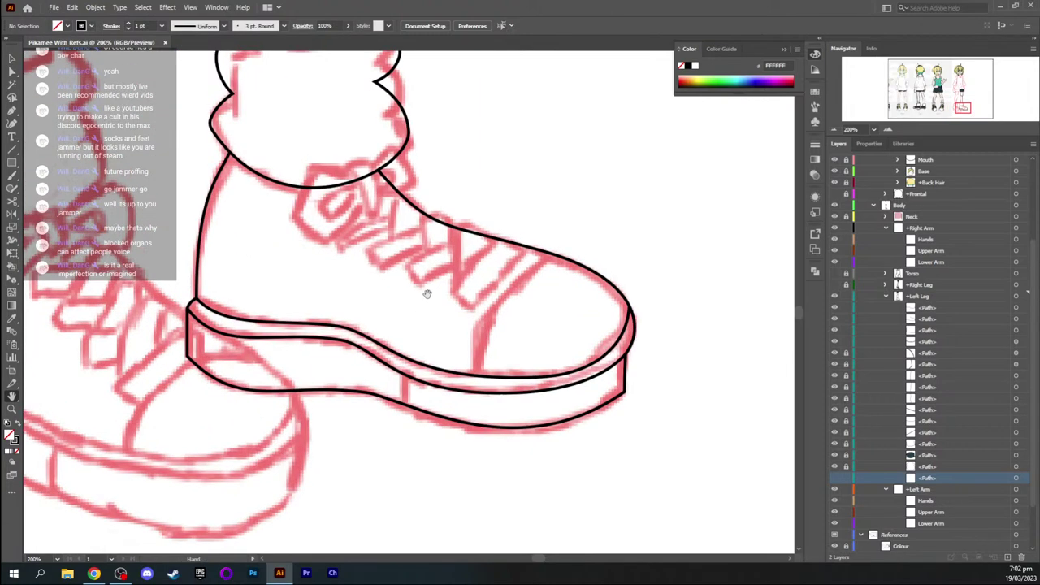
pyautogui.click(163, 26)
pyautogui.click(192, 62)
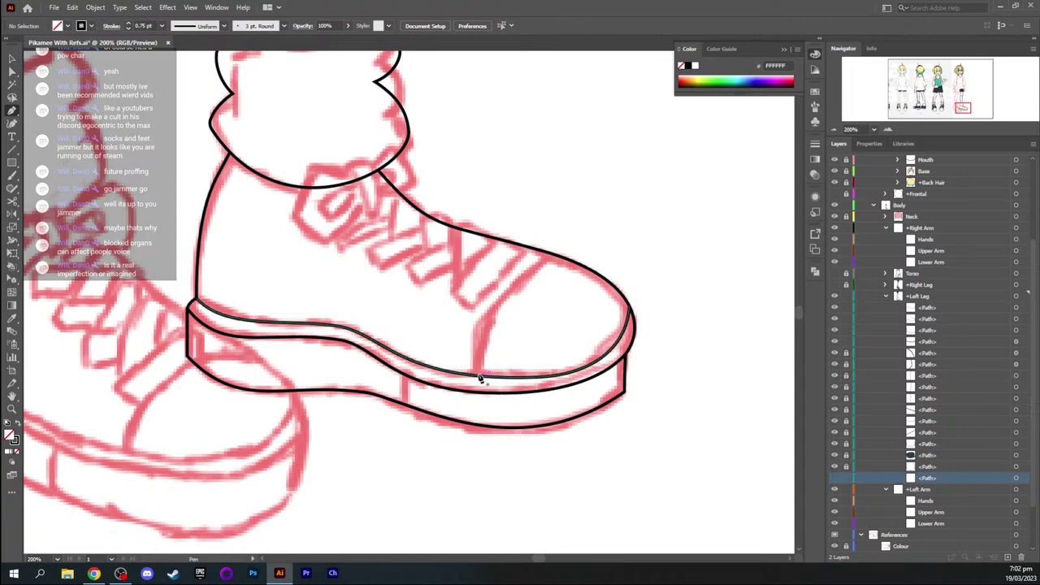
pyautogui.moveTo(479, 376); pyautogui.dragTo(478, 365)
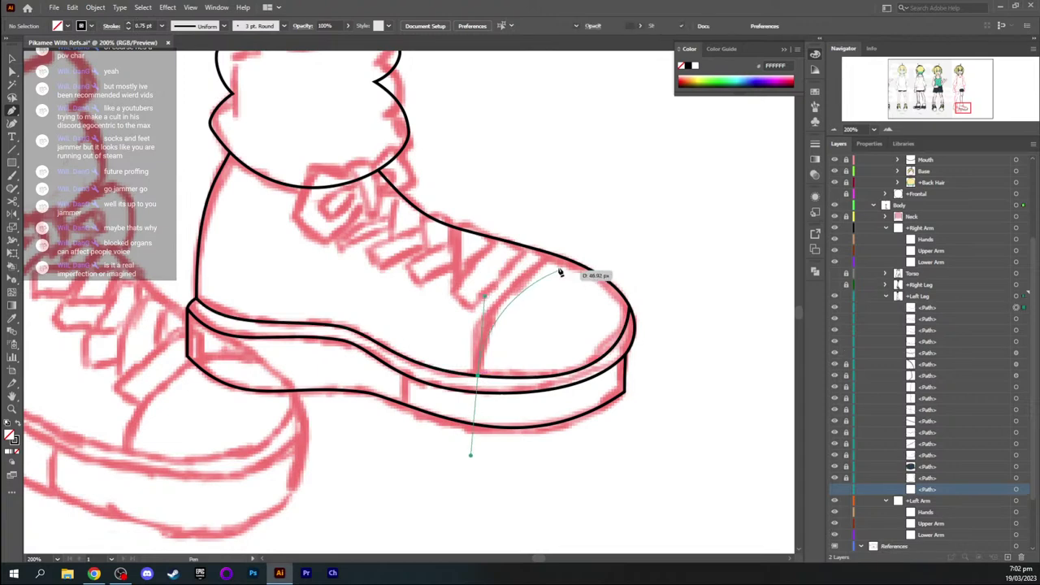
pyautogui.moveTo(562, 257); pyautogui.dragTo(585, 246)
pyautogui.keyDown('ctrl'); pyautogui.click(523, 309); pyautogui.keyUp('ctrl')
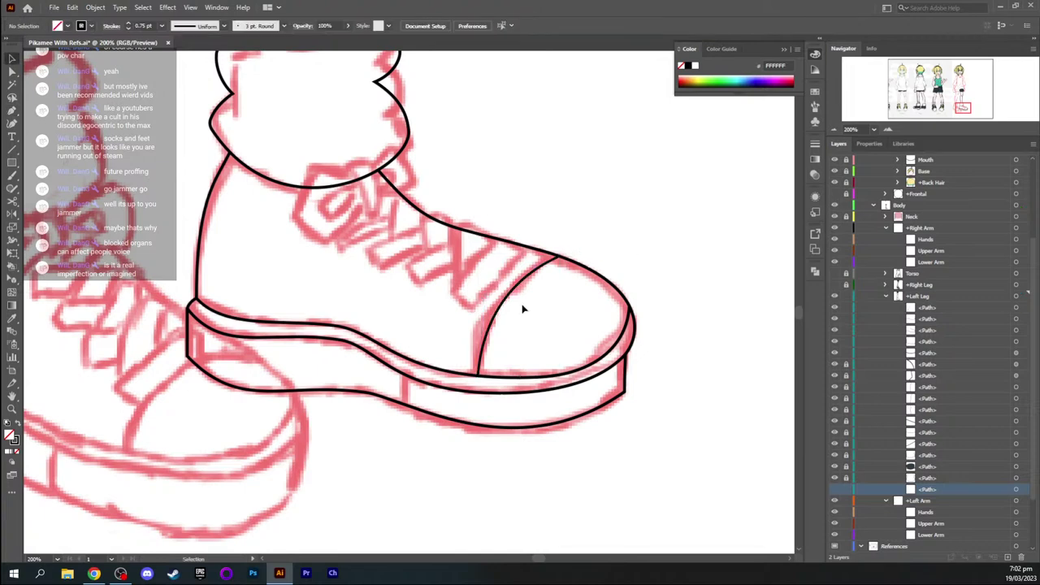
# Refine the toe cap seam's curve by adjusting the direction handle at its lower anchor to follow the sketch
pyautogui.keyDown('ctrl'); pyautogui.click(488, 344); pyautogui.keyUp('ctrl')
pyautogui.press('a')
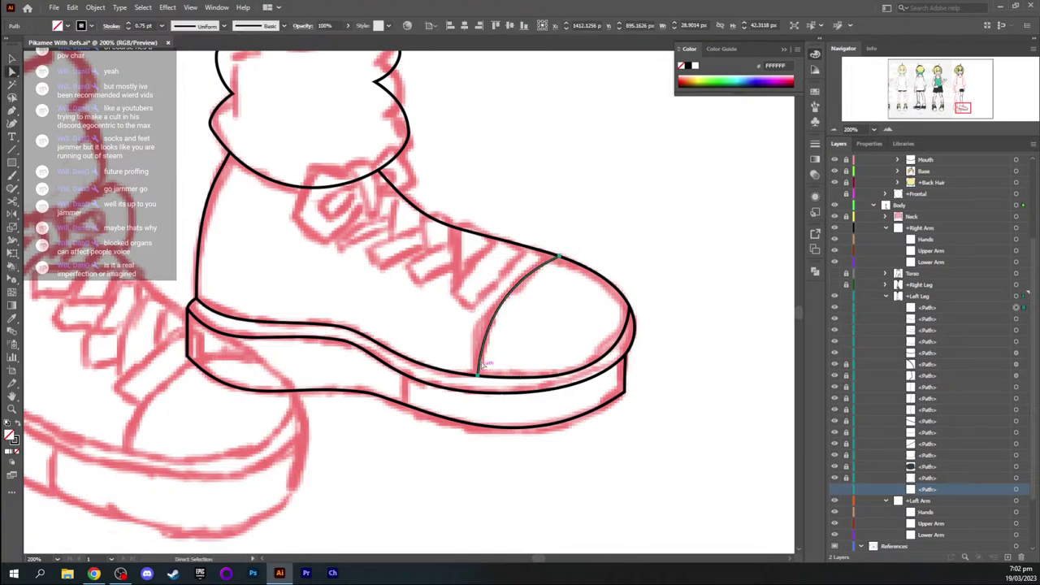
pyautogui.moveTo(478, 372); pyautogui.dragTo(469, 453)
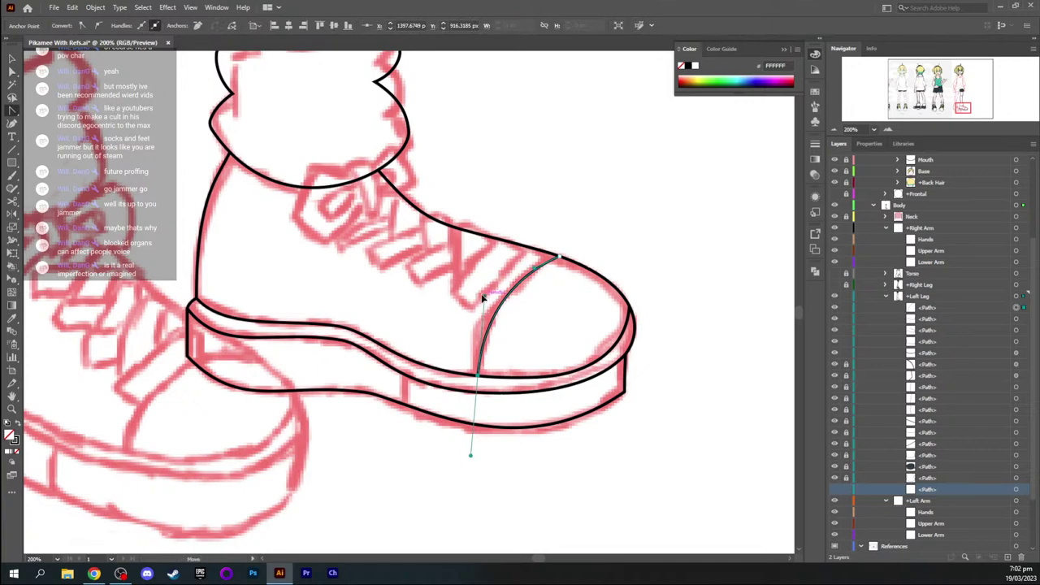
pyautogui.moveTo(484, 297); pyautogui.dragTo(477, 293)
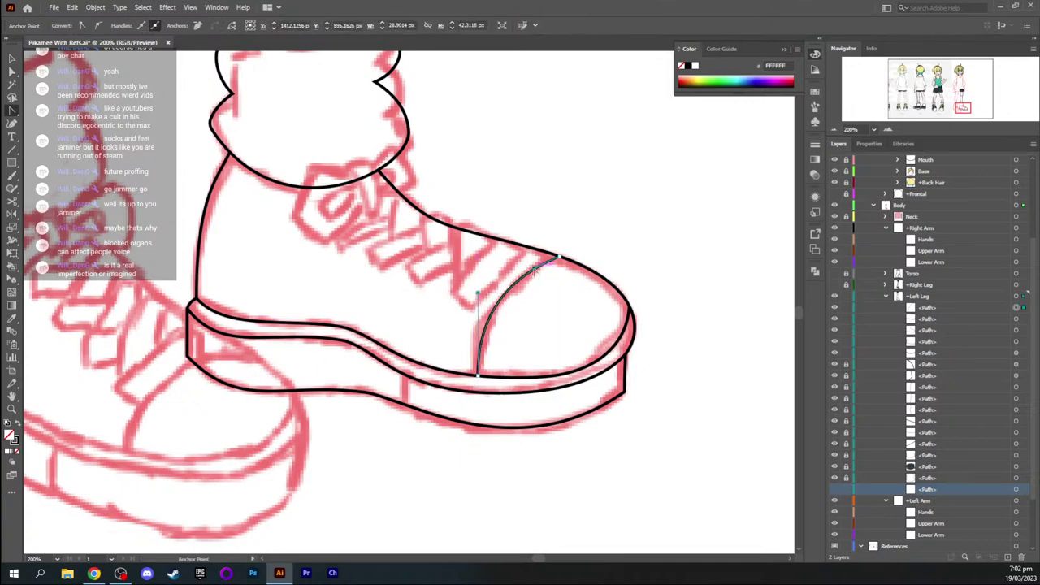
pyautogui.moveTo(534, 269); pyautogui.dragTo(533, 268)
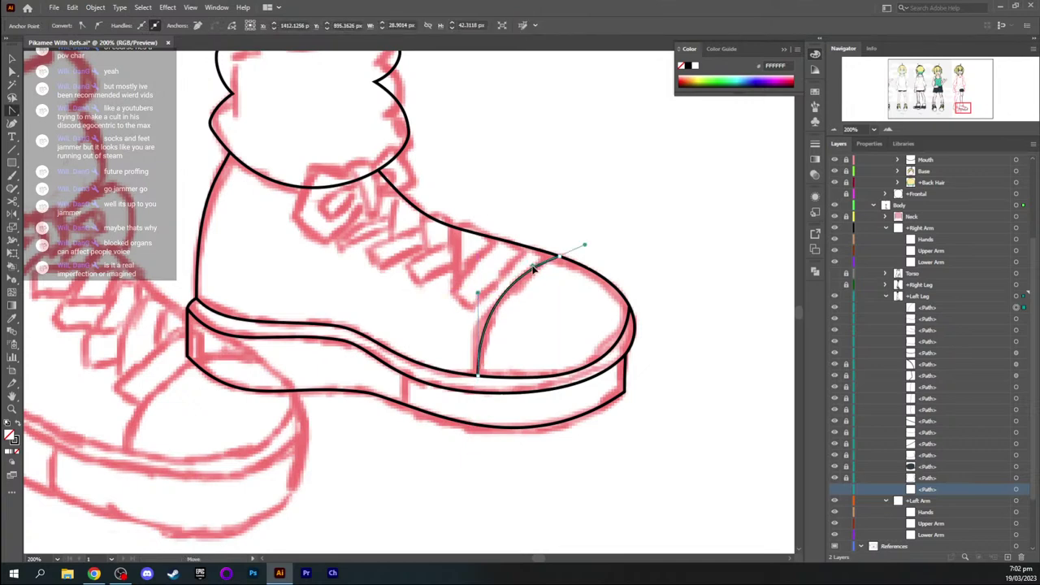
pyautogui.keyDown('ctrl'); pyautogui.click(563, 307); pyautogui.keyUp('ctrl')
# Trace the lace band nearest the toe cap as a closed four-sided shape about 25 by 24 px, using the Pen tool
pyautogui.moveTo(417, 284); pyautogui.dragTo(497, 295)
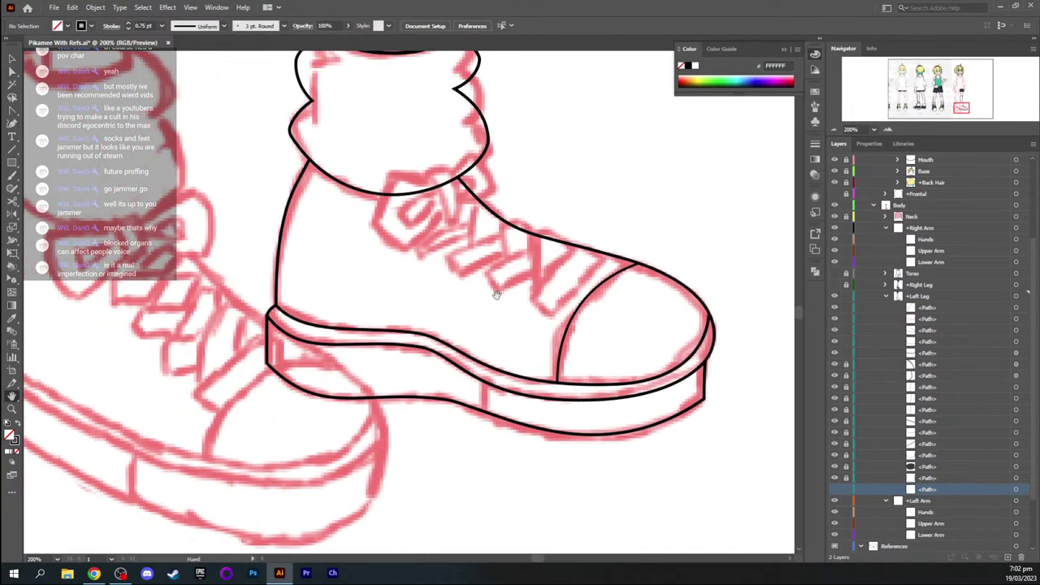
pyautogui.moveTo(964, 108)
pyautogui.mouseDown()
pyautogui.moveTo(873, 103)
pyautogui.moveTo(863, 90)
pyautogui.moveTo(960, 106)
pyautogui.mouseUp()
pyautogui.press('space')
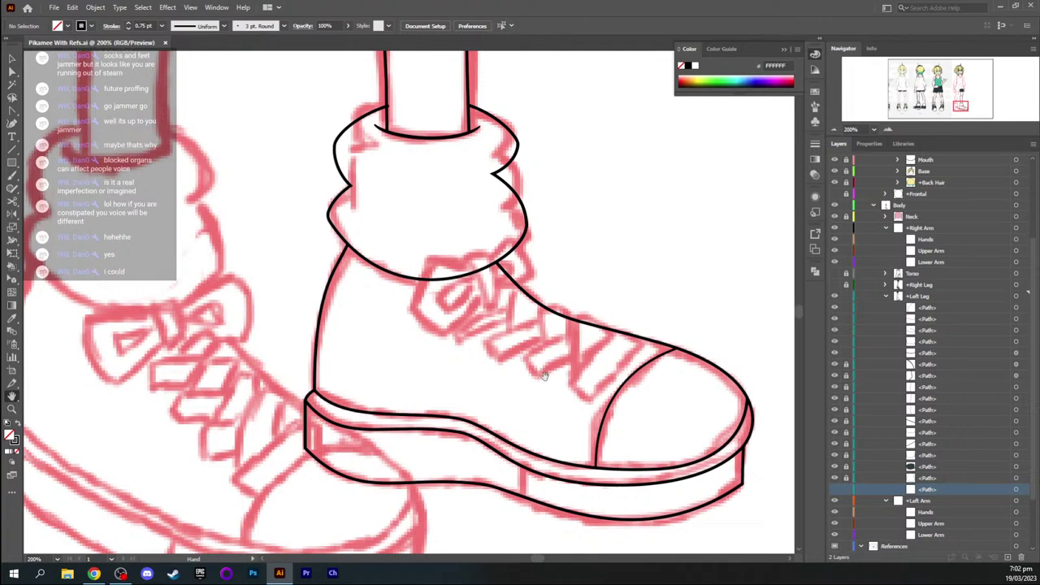
pyautogui.moveTo(574, 373); pyautogui.dragTo(505, 330)
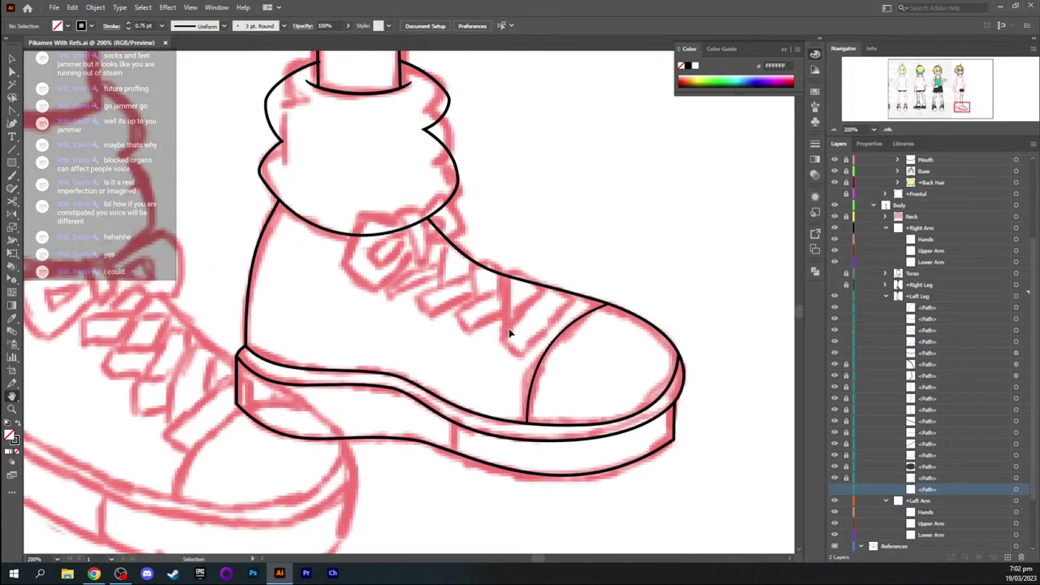
pyautogui.scroll(3, 510, 333)
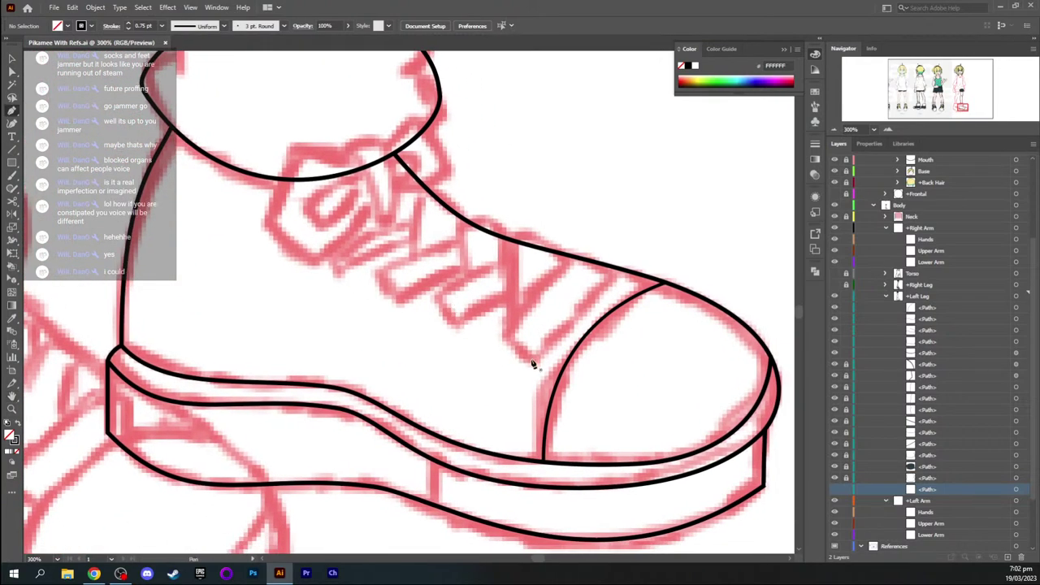
pyautogui.click(534, 361)
pyautogui.moveTo(510, 335); pyautogui.dragTo(506, 323)
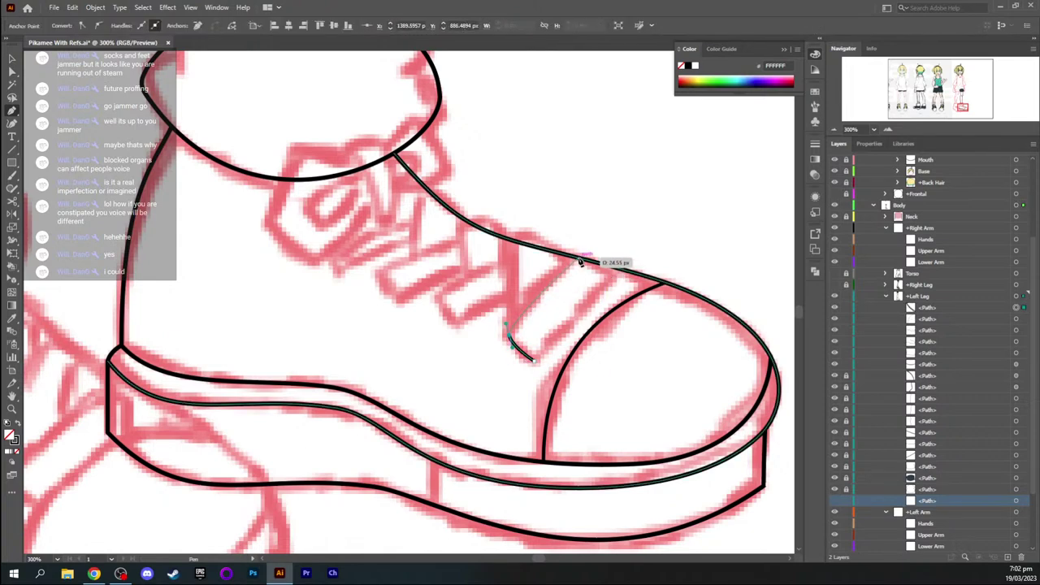
pyautogui.click(579, 259)
pyautogui.moveTo(580, 262); pyautogui.dragTo(596, 247)
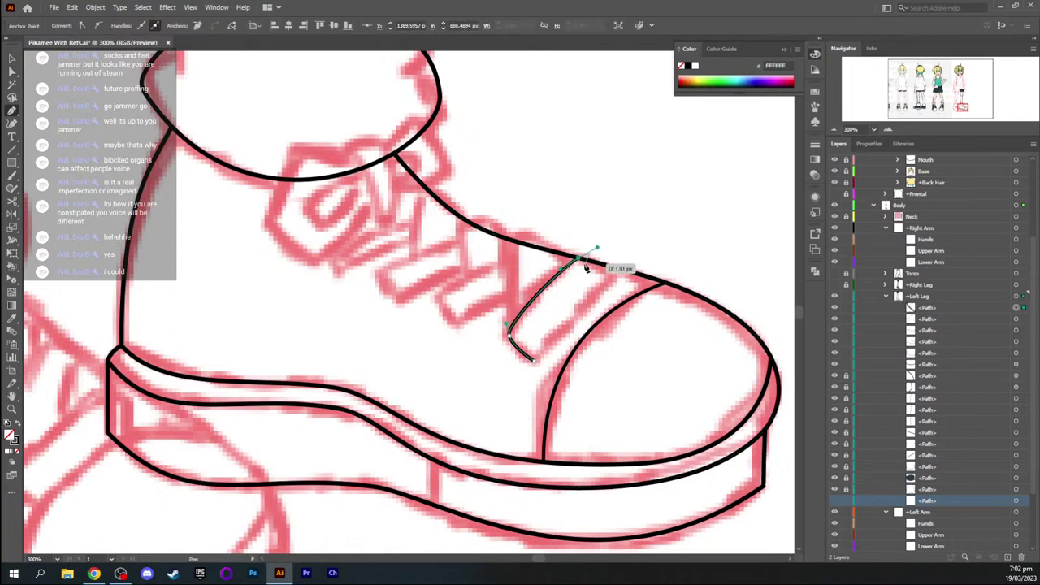
pyautogui.click(580, 259)
pyautogui.keyDown('ctrl'); pyautogui.click(624, 286); pyautogui.keyUp('ctrl')
pyautogui.moveTo(635, 292); pyautogui.dragTo(635, 292)
pyautogui.click(615, 277)
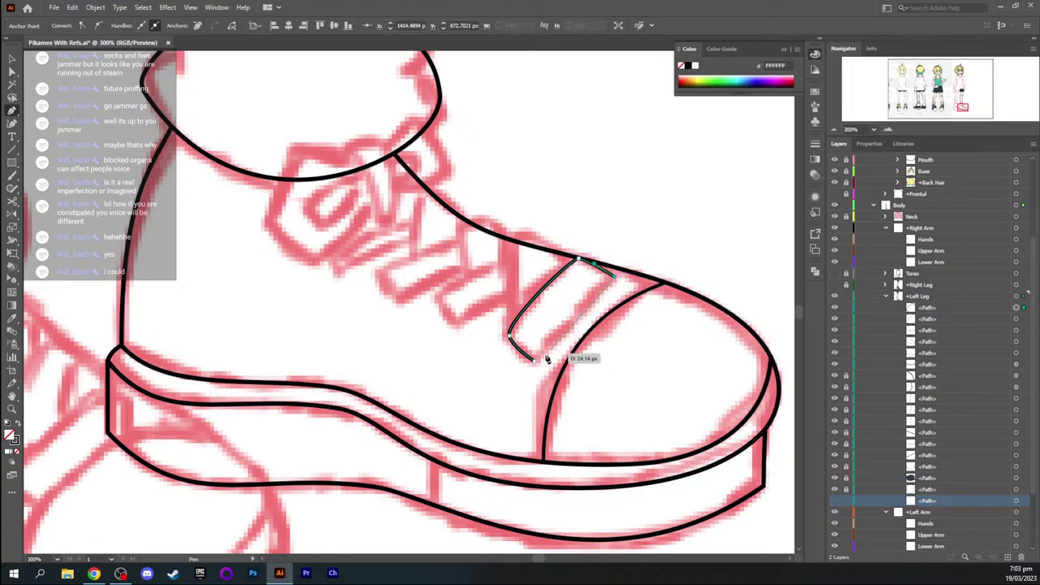
pyautogui.moveTo(535, 360); pyautogui.dragTo(528, 366)
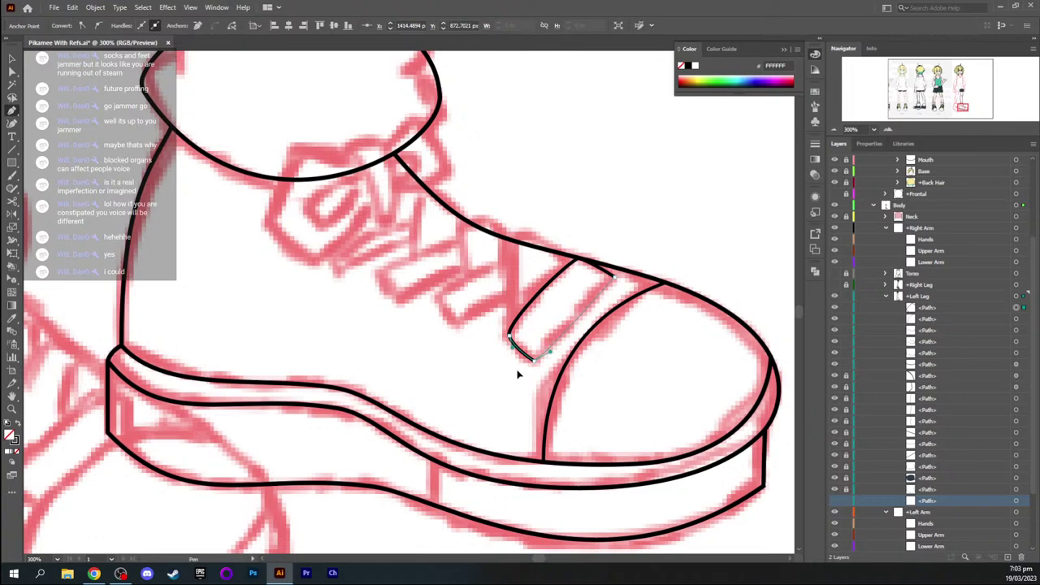
pyautogui.keyDown('ctrl'); pyautogui.click(520, 332); pyautogui.keyUp('ctrl')
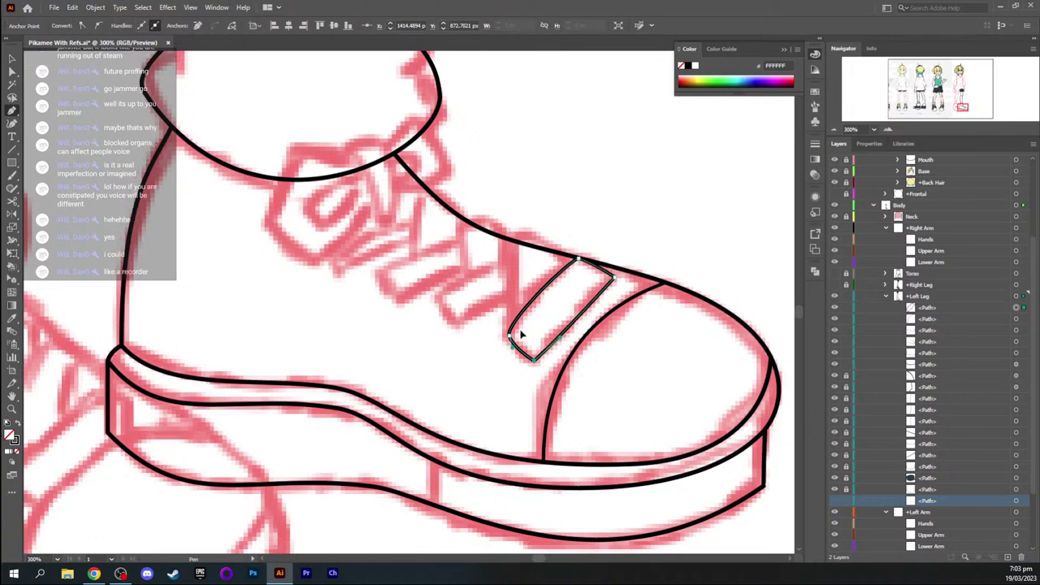
# Slightly round the corners of the closed lace band beside the toe cap
pyautogui.press('v')
pyautogui.click(524, 338)
pyautogui.press('a')
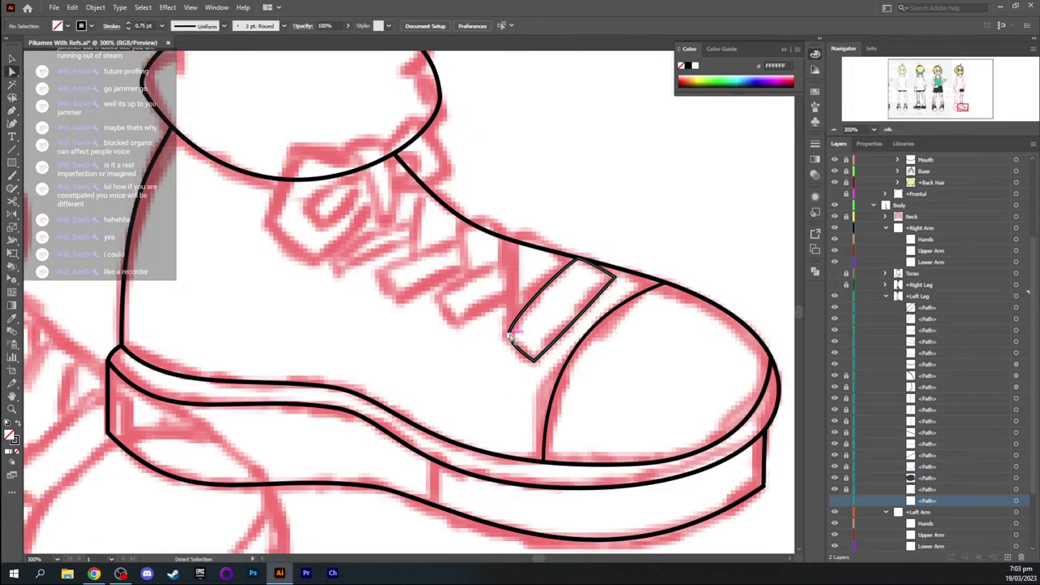
pyautogui.keyDown('ctrl'); pyautogui.click(512, 337); pyautogui.keyUp('ctrl')
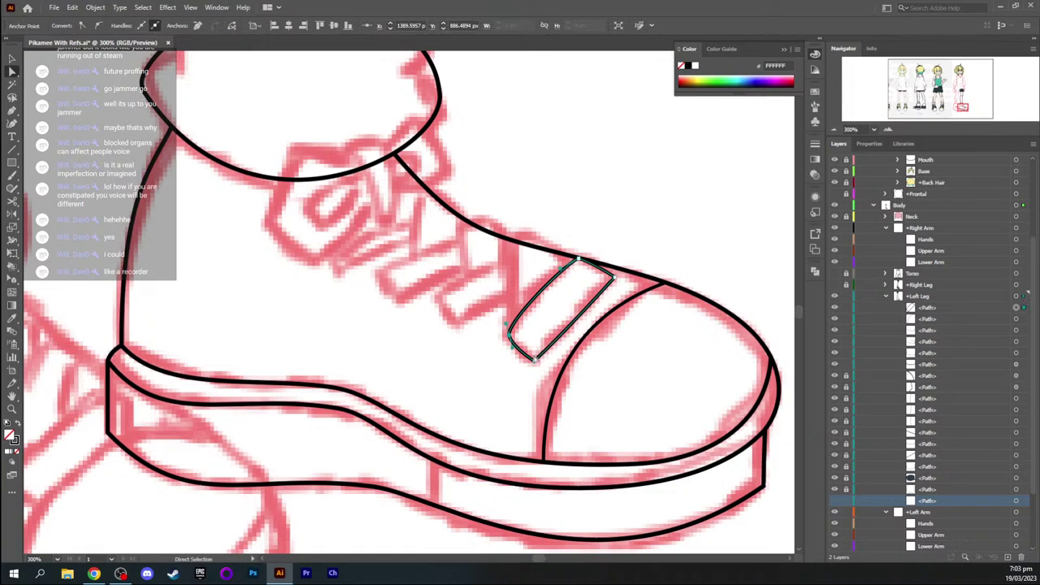
pyautogui.press('v')
pyautogui.click(529, 383)
pyautogui.click(536, 360)
pyautogui.press('a')
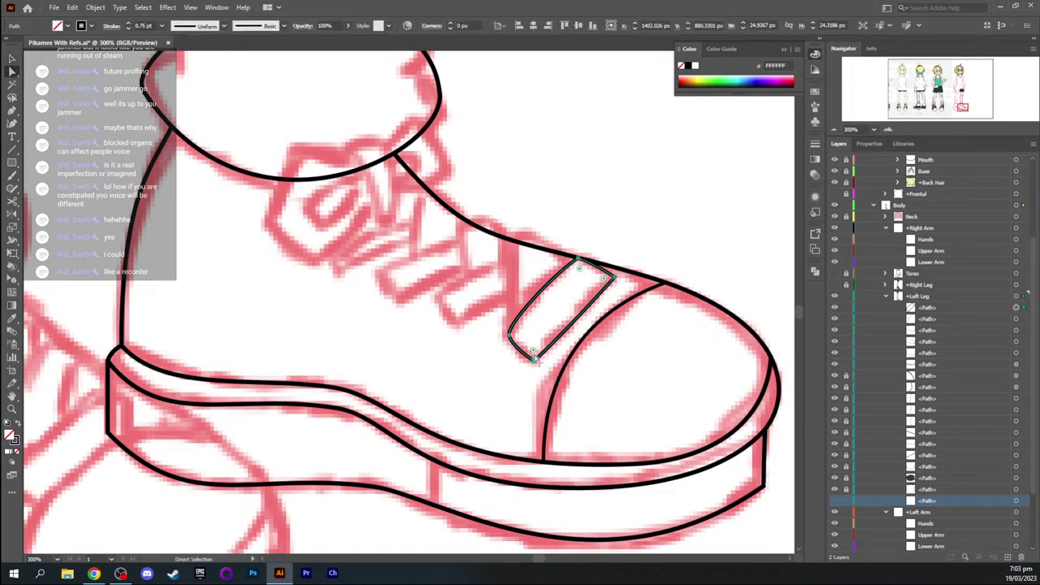
pyautogui.moveTo(532, 354); pyautogui.dragTo(536, 358)
pyautogui.press('v')
pyautogui.click(540, 317)
# Draw the crossing lace as an open path about 14 by 22 px, rising from the front band's lower corner and curving over to its upper corner
pyautogui.press('space')
pyautogui.moveTo(488, 298); pyautogui.dragTo(512, 301)
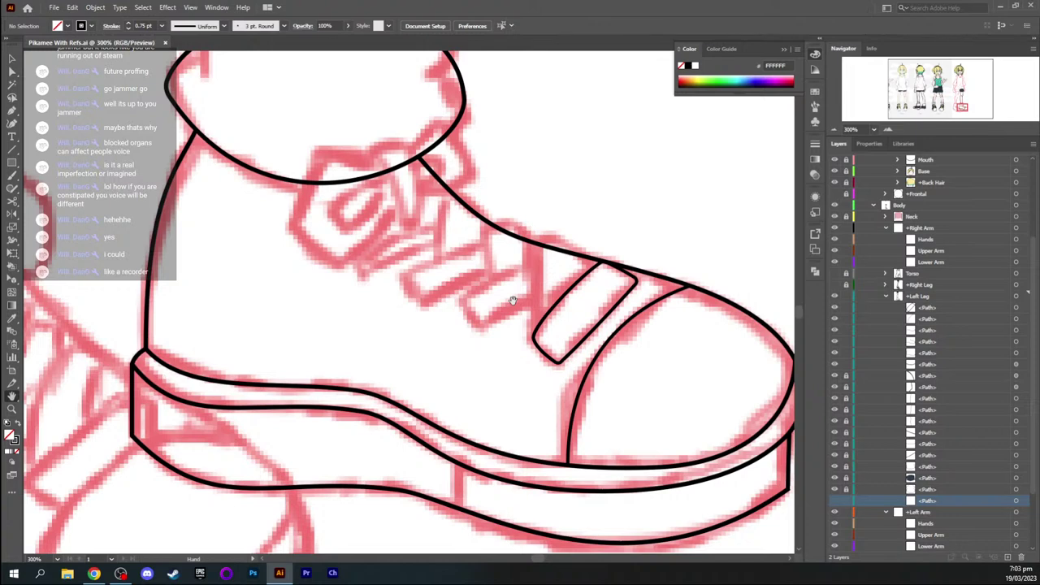
pyautogui.press('p')
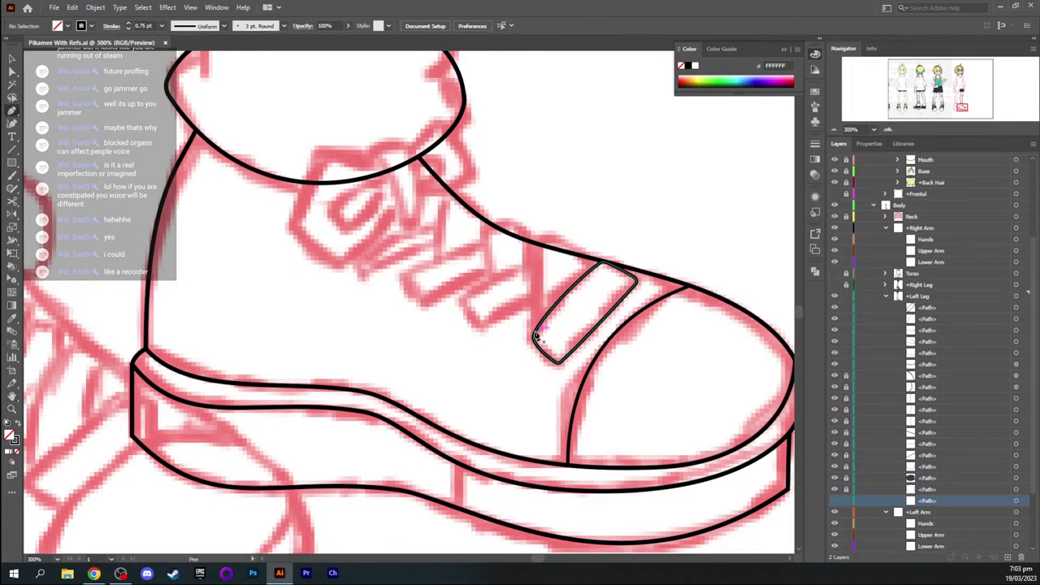
pyautogui.click(536, 335)
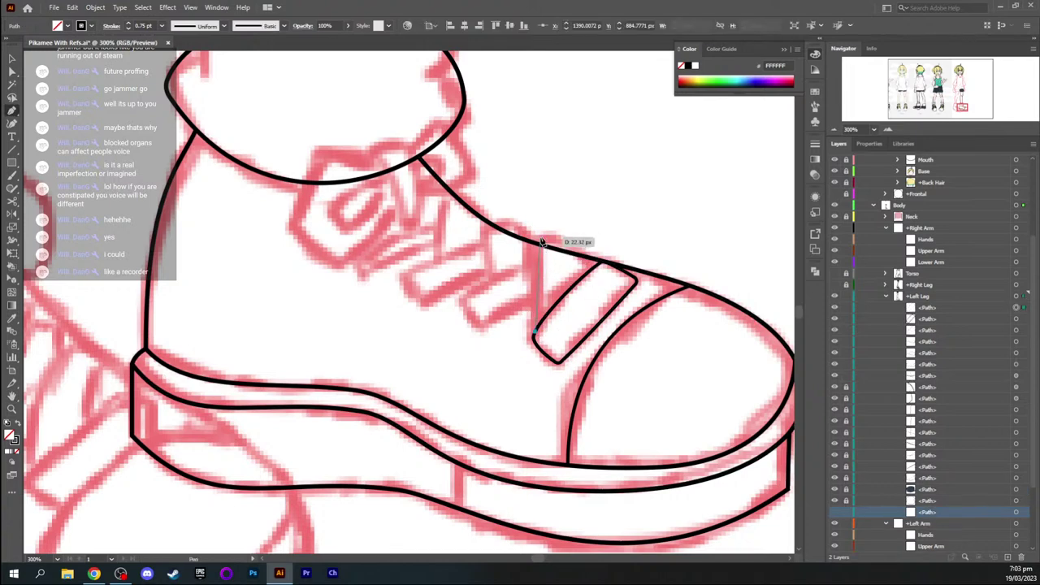
pyautogui.moveTo(541, 242); pyautogui.dragTo(546, 222)
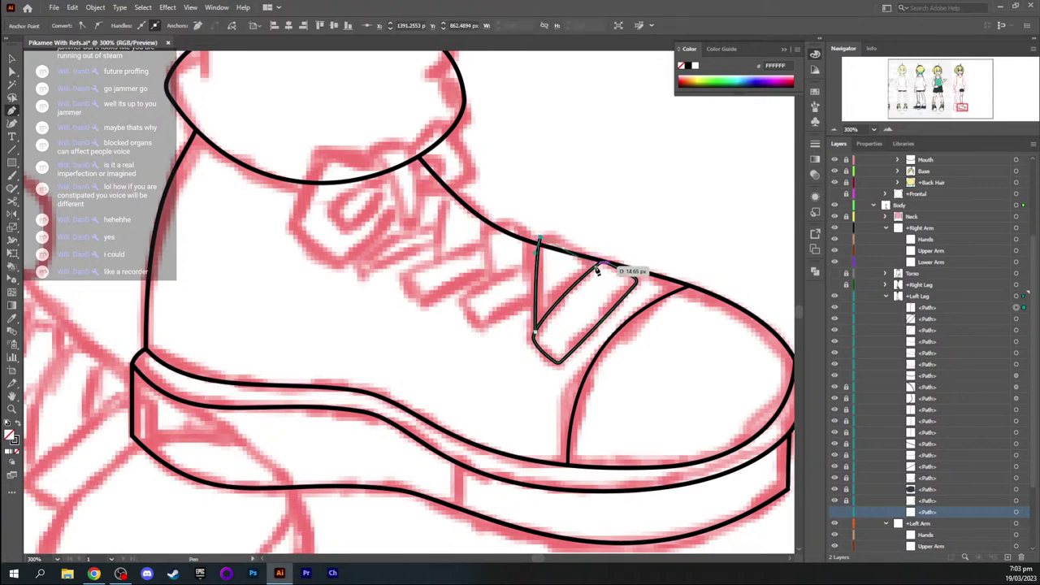
pyautogui.moveTo(596, 264); pyautogui.dragTo(620, 303)
pyautogui.keyDown('ctrl'); pyautogui.click(646, 244); pyautogui.keyUp('ctrl')
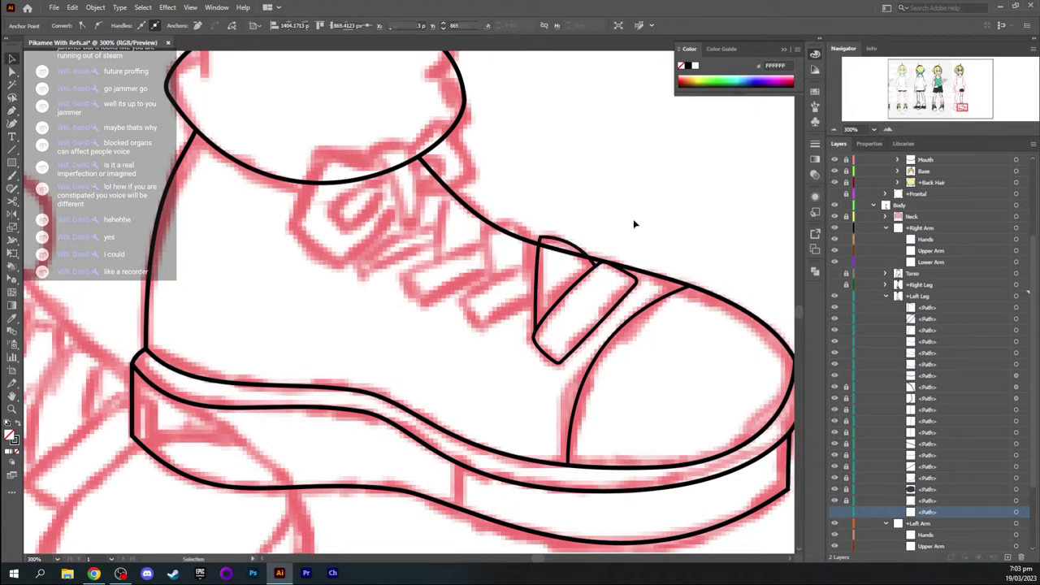
# Add an anchor point midway along the curved top edge of the crossing lace
pyautogui.press('space')
pyautogui.moveTo(962, 108)
pyautogui.mouseDown()
pyautogui.moveTo(864, 88)
pyautogui.moveTo(939, 85)
pyautogui.moveTo(973, 99)
pyautogui.moveTo(964, 108)
pyautogui.mouseUp()
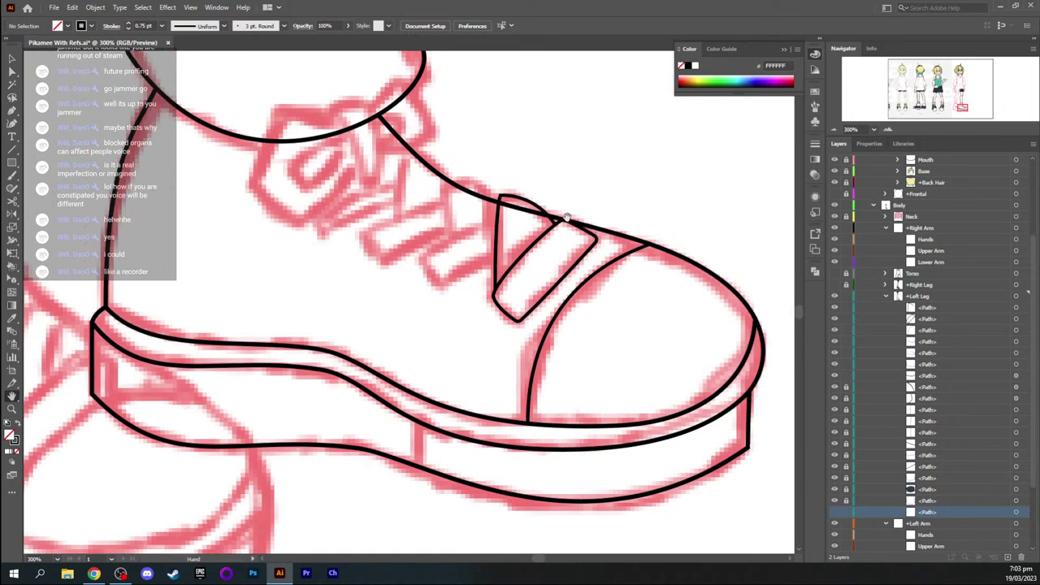
pyautogui.hotkey('ctrl', '=')
pyautogui.press('a')
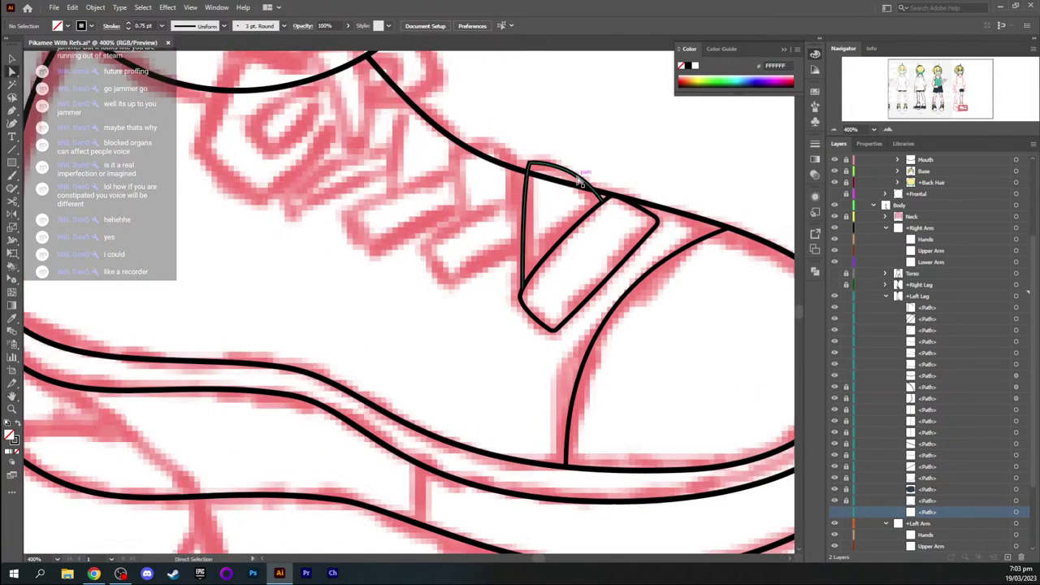
pyautogui.click(579, 178)
pyautogui.press('+')
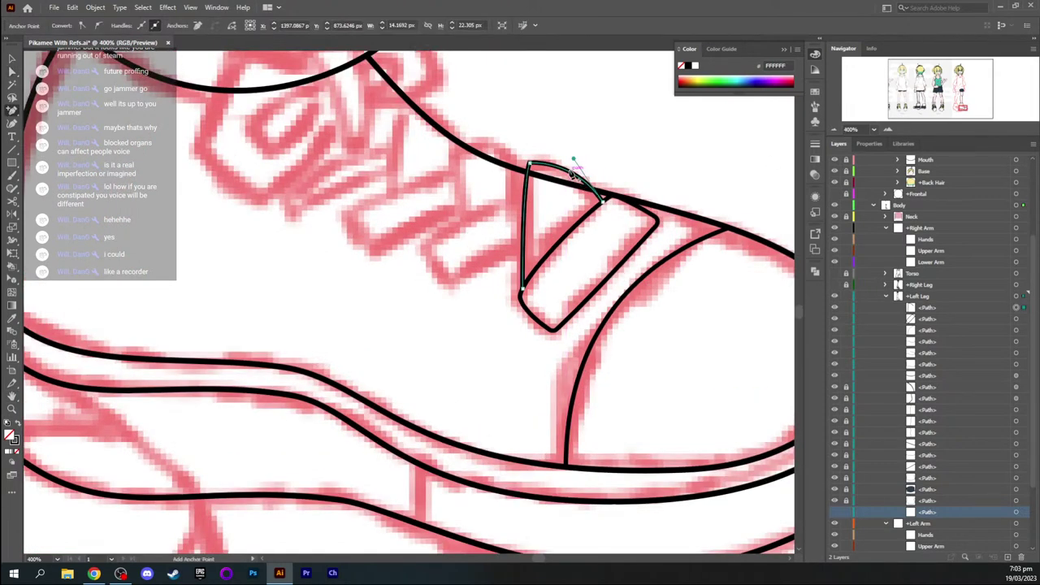
pyautogui.click(575, 174)
# Reshape the crossing lace's top edge into a rounder bulge by moving its end and middle anchors and adjusting their handles
pyautogui.press('a')
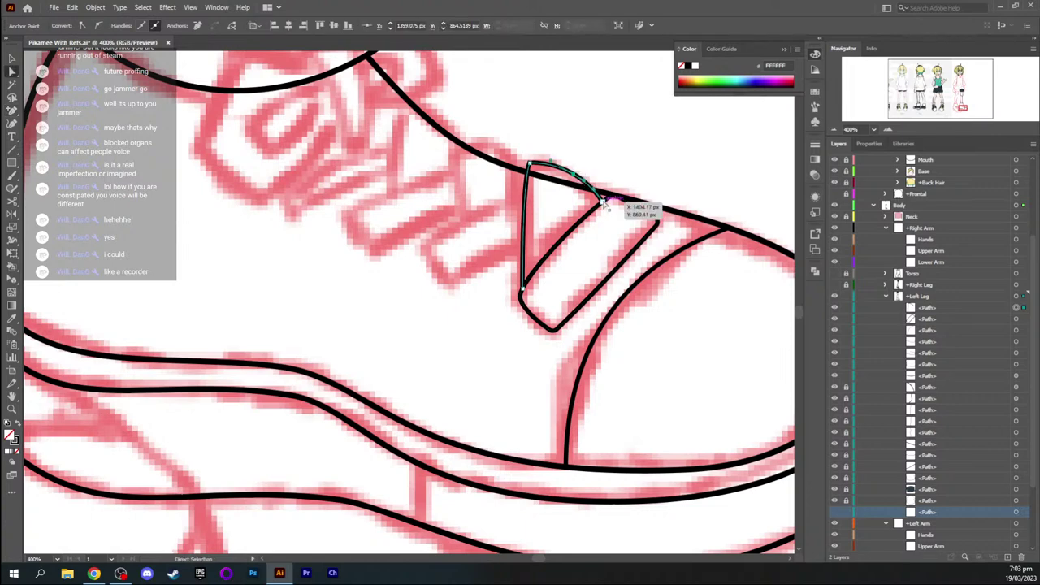
pyautogui.moveTo(604, 204); pyautogui.dragTo(595, 187)
pyautogui.hotkey('shift', 'c')
pyautogui.press('a')
pyautogui.moveTo(574, 175); pyautogui.dragTo(549, 162)
pyautogui.hotkey('shift', 'c')
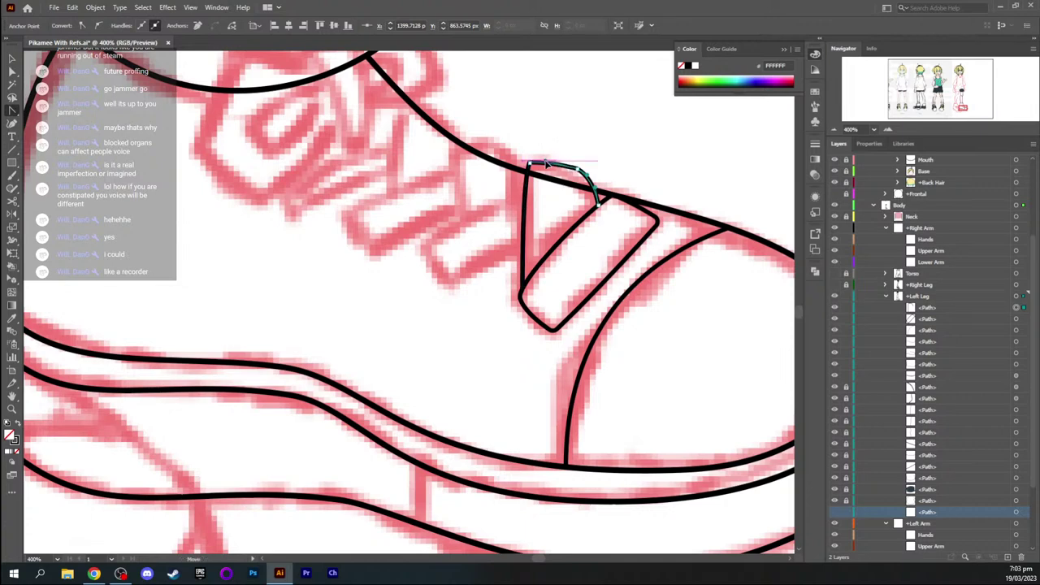
pyautogui.press('a')
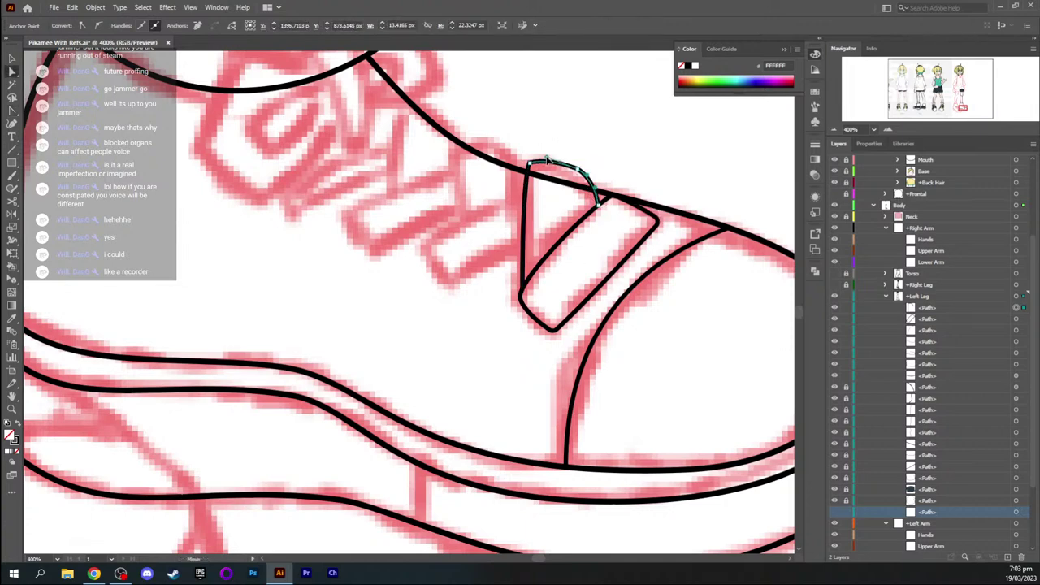
pyautogui.moveTo(547, 160); pyautogui.dragTo(547, 160)
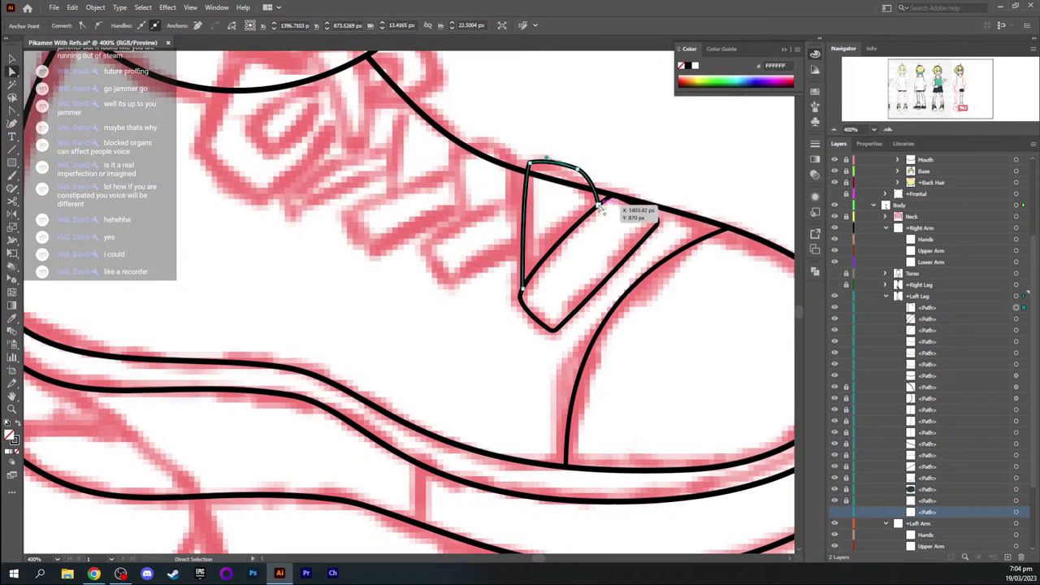
# Move the crossing lace's end anchor onto the front band's edge and adjust the middle anchor's handle for a smooth bend
pyautogui.click(599, 205)
pyautogui.moveTo(600, 207); pyautogui.dragTo(595, 210)
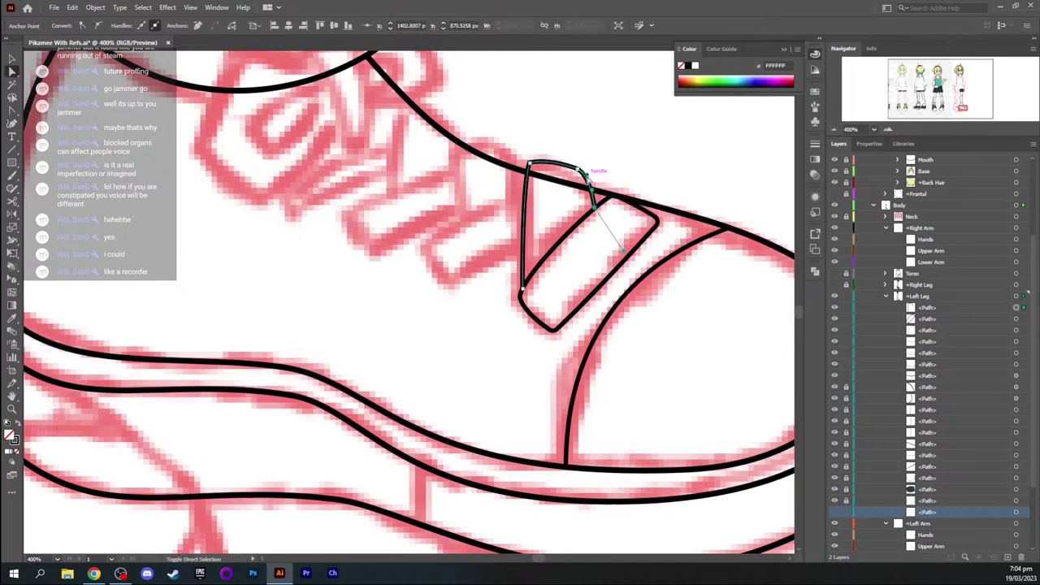
pyautogui.hotkey('shift', 'c')
pyautogui.moveTo(586, 174); pyautogui.dragTo(589, 180)
pyautogui.press('a')
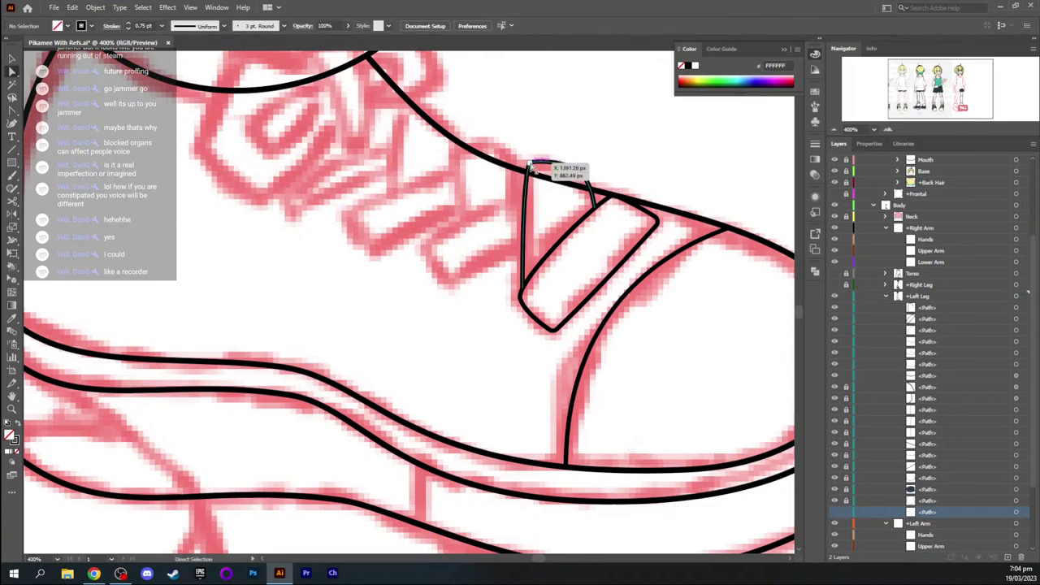
# Slightly round the crossing lace's sharp upper corner, where its long rear edge meets the curved top edge
pyautogui.click(533, 168)
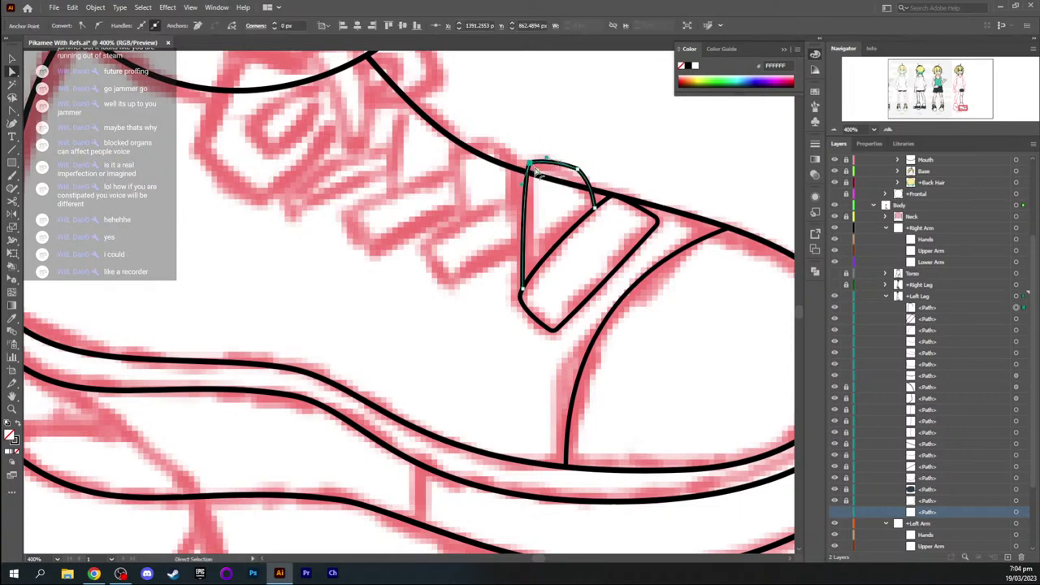
pyautogui.click(583, 147)
pyautogui.press('v')
pyautogui.click(563, 166)
pyautogui.press('a')
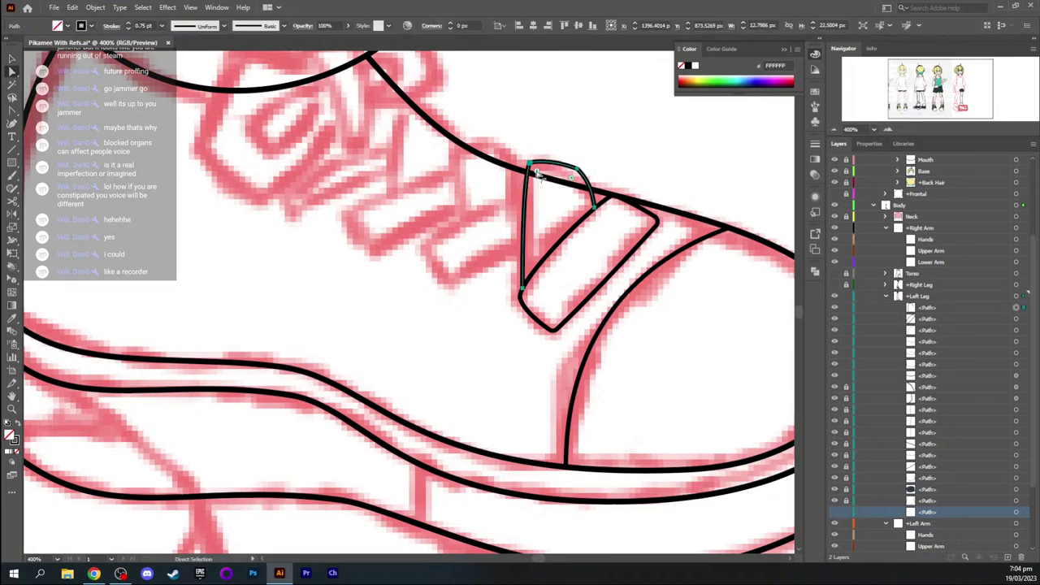
pyautogui.moveTo(537, 174); pyautogui.dragTo(537, 172)
pyautogui.press('v')
pyautogui.click(567, 135)
pyautogui.press('space')
pyautogui.moveTo(438, 186); pyautogui.dragTo(495, 197)
pyautogui.click(645, 192)
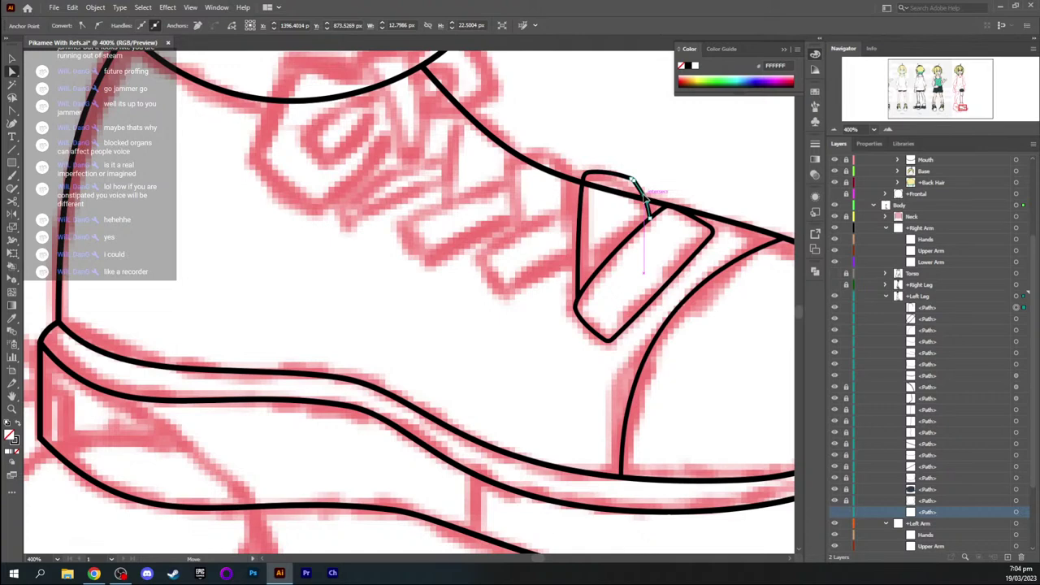
pyautogui.click(669, 181)
pyautogui.press('space')
pyautogui.moveTo(528, 215); pyautogui.dragTo(505, 224)
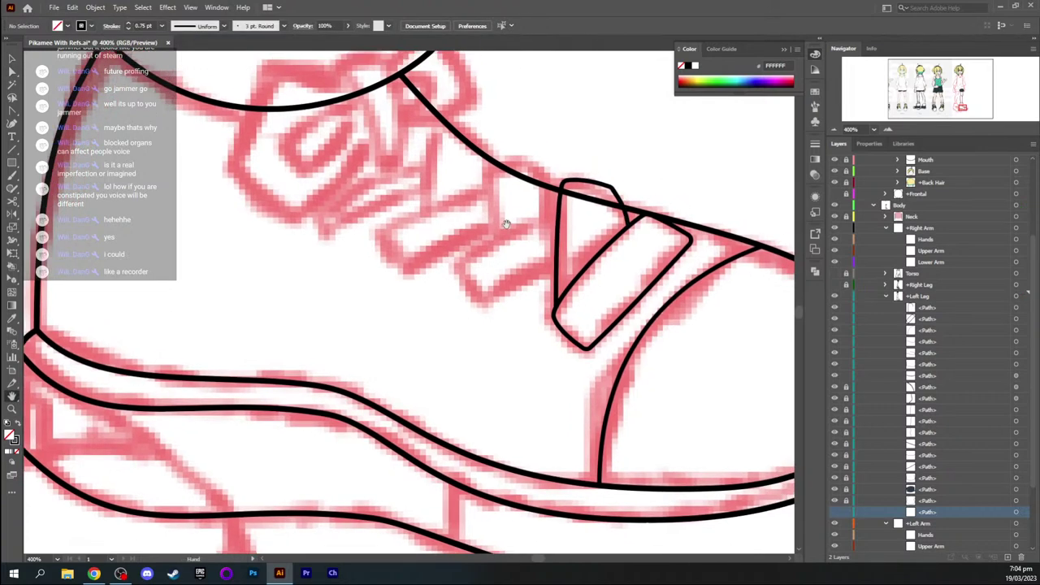
# Draw the second lace band as an open four-point path about 18 by 14 px, starting and ending on the crossing lace's rear edge
pyautogui.press('p')
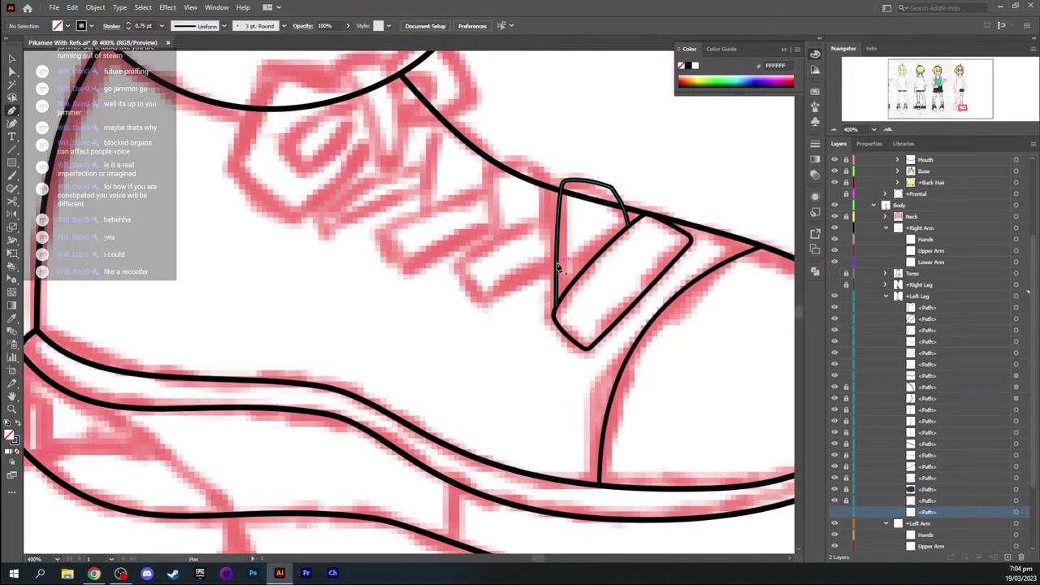
pyautogui.click(530, 274)
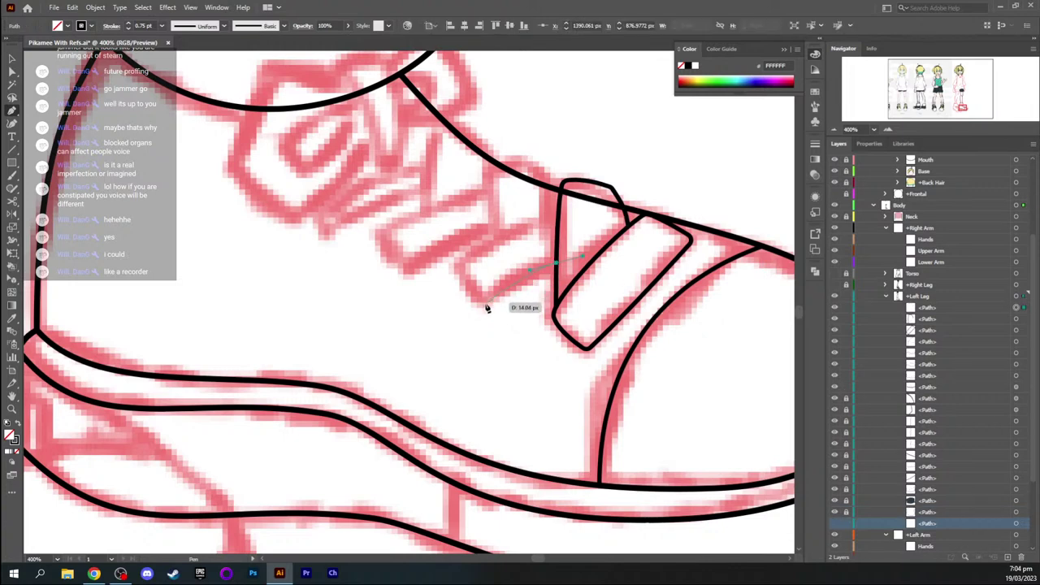
pyautogui.moveTo(482, 301); pyautogui.dragTo(473, 315)
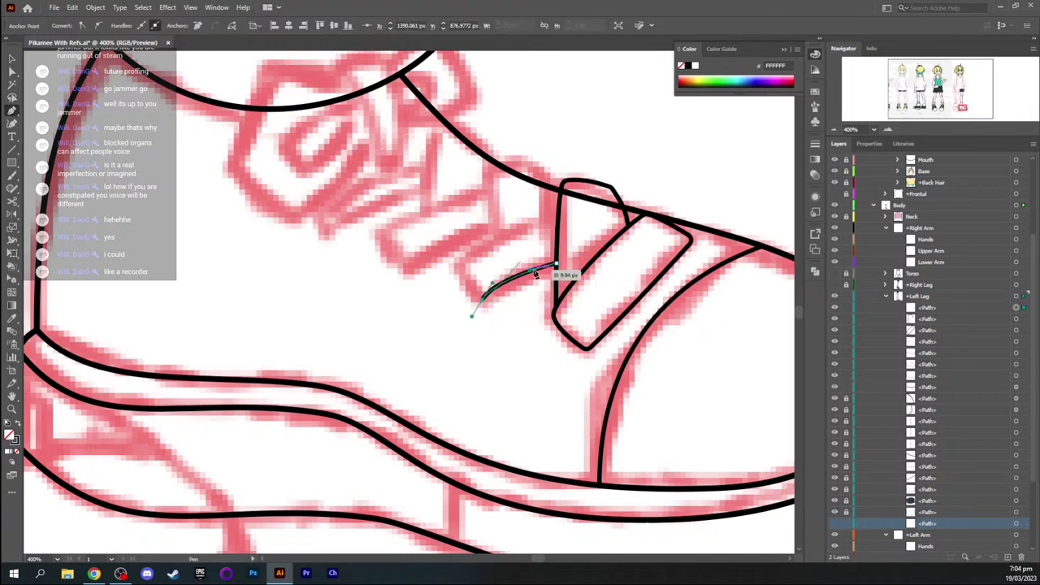
pyautogui.moveTo(537, 268); pyautogui.dragTo(537, 267)
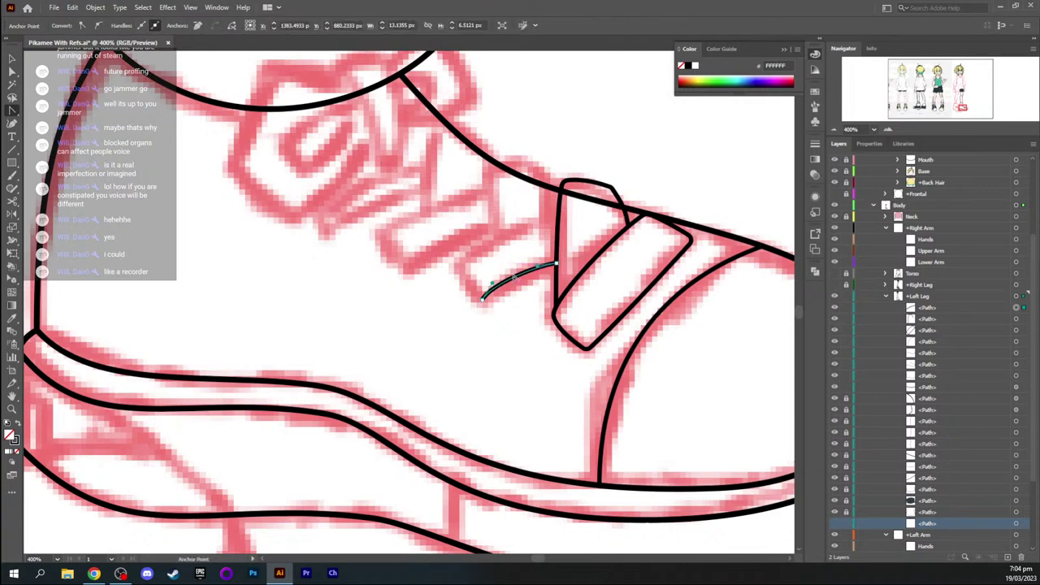
pyautogui.press('p')
pyautogui.moveTo(484, 299); pyautogui.dragTo(453, 251)
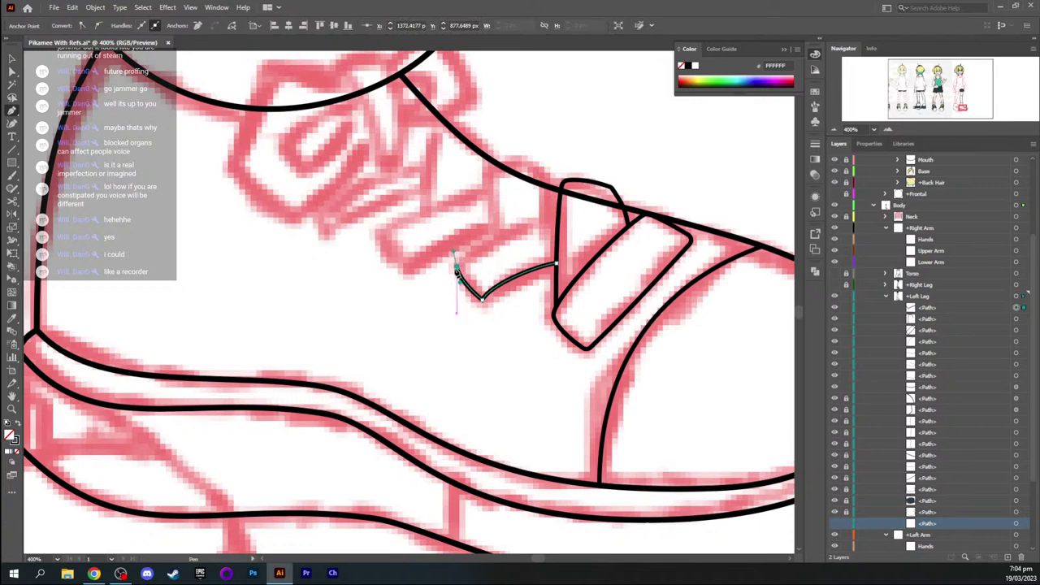
pyautogui.click(456, 266)
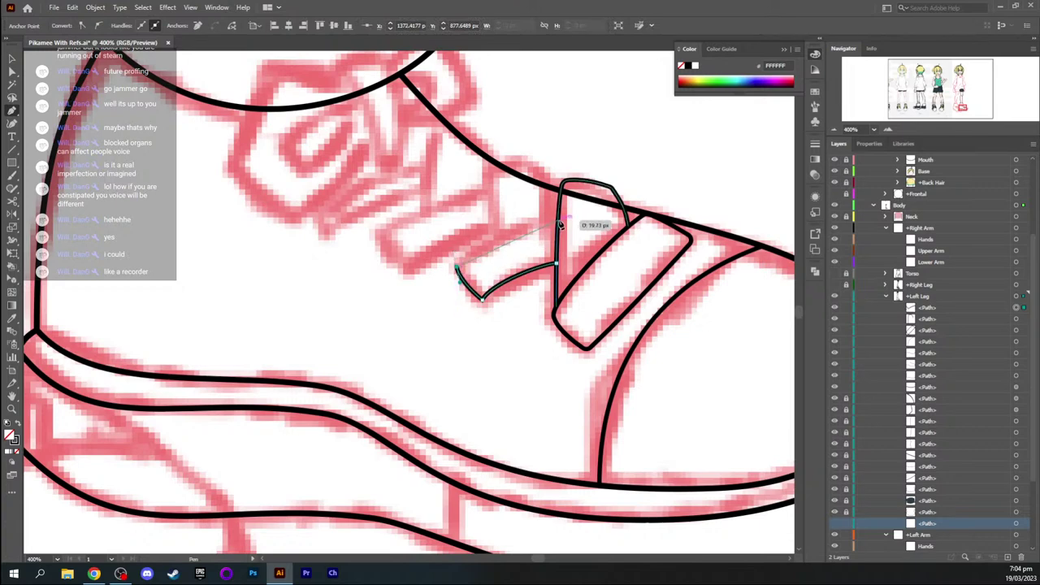
pyautogui.moveTo(557, 222); pyautogui.dragTo(612, 209)
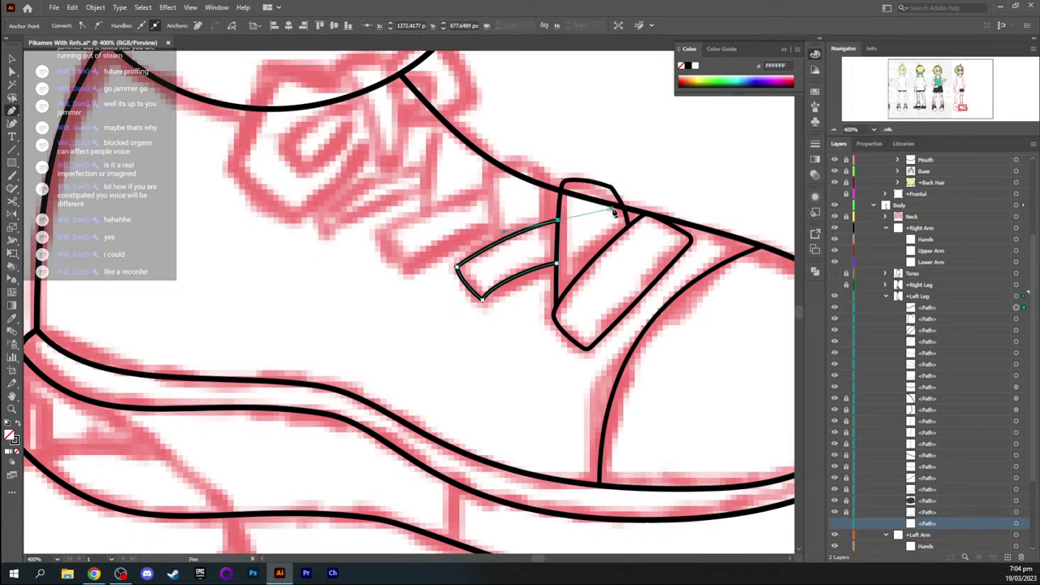
# Adjust the curve handle on the second lace band's upper edge to give it a fuller arch
pyautogui.press('v')
pyautogui.press('a')
pyautogui.hotkey('shift', 'c')
pyautogui.moveTo(503, 233); pyautogui.dragTo(495, 226)
pyautogui.press('a')
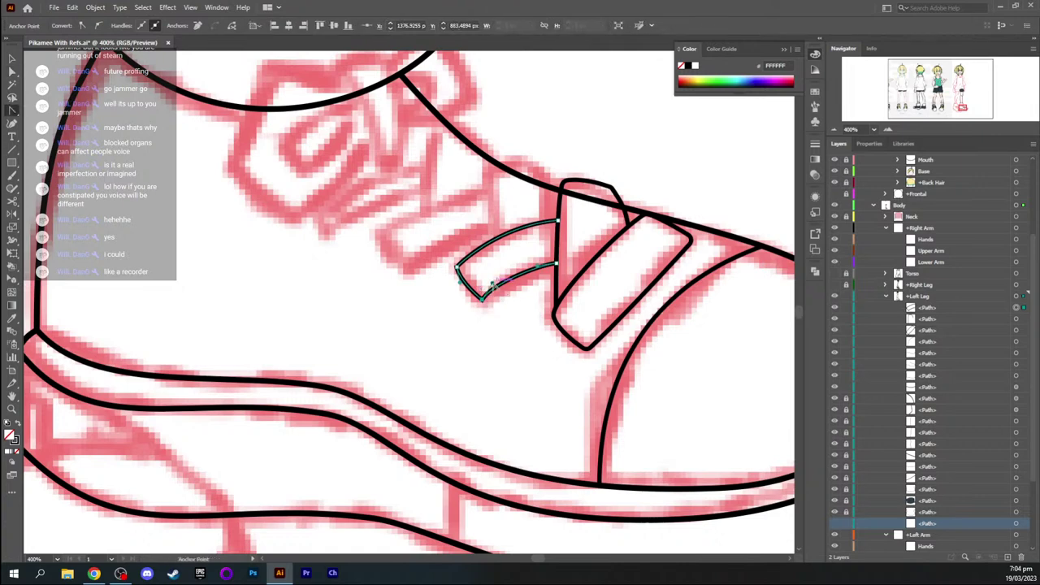
# Round the second lace band's two outer corners by about 0.9 px
pyautogui.click(497, 284)
pyautogui.moveTo(499, 284)
pyautogui.mouseDown()
pyautogui.moveTo(507, 280)
pyautogui.moveTo(479, 311)
pyautogui.moveTo(483, 296)
pyautogui.mouseUp()
pyautogui.press('v')
pyautogui.press('a')
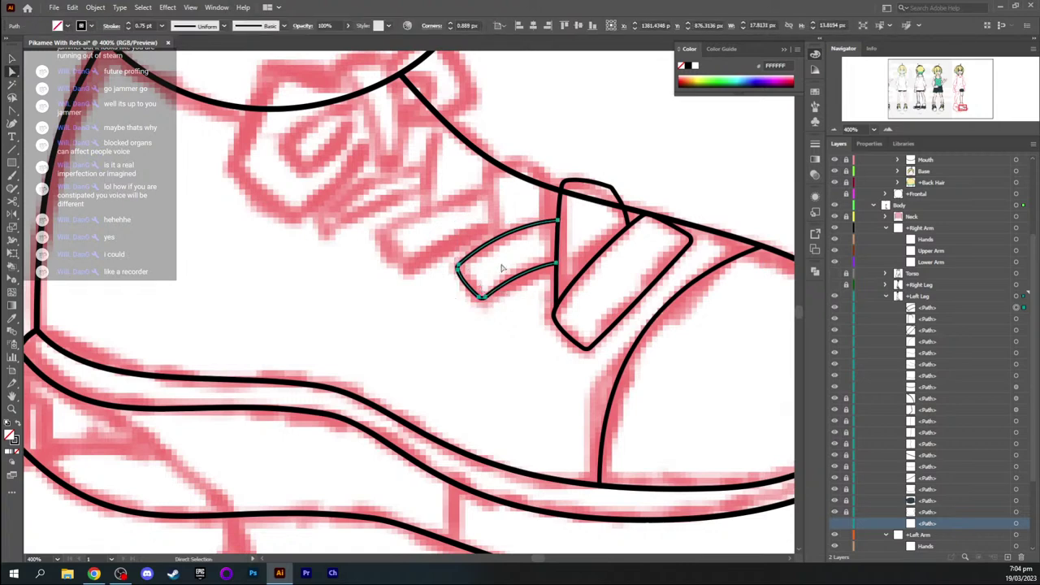
pyautogui.click(502, 270)
# Draw a second crossing lace as an open path about 12 by 13 px, rising from the second band over the shoe's top outline and back down
pyautogui.press('space')
pyautogui.moveTo(518, 252); pyautogui.dragTo(457, 312)
pyautogui.moveTo(446, 265); pyautogui.dragTo(437, 271)
pyautogui.press('p')
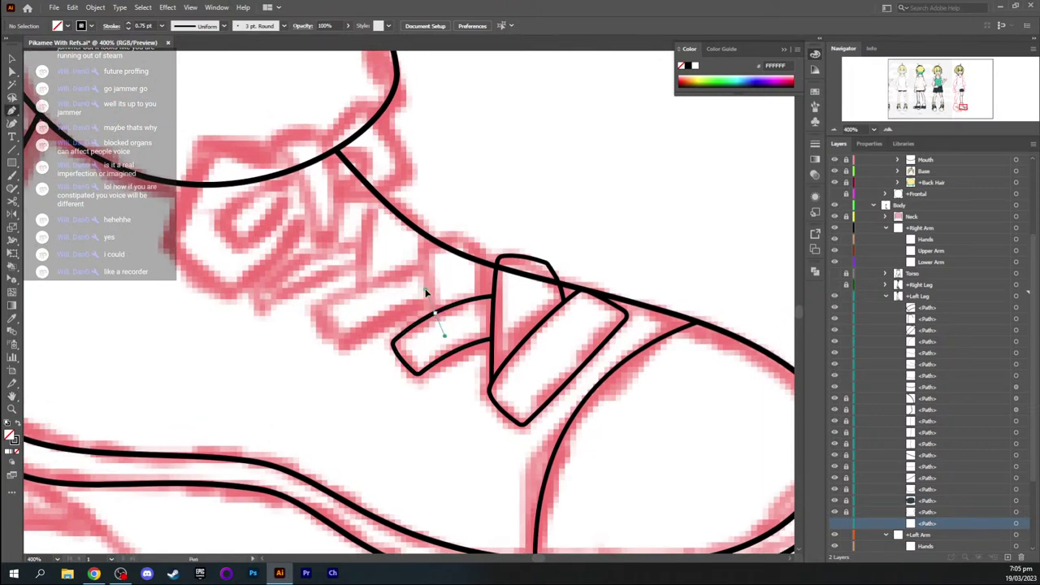
pyautogui.moveTo(445, 334); pyautogui.dragTo(506, 256)
pyautogui.click(423, 241)
pyautogui.click(479, 246)
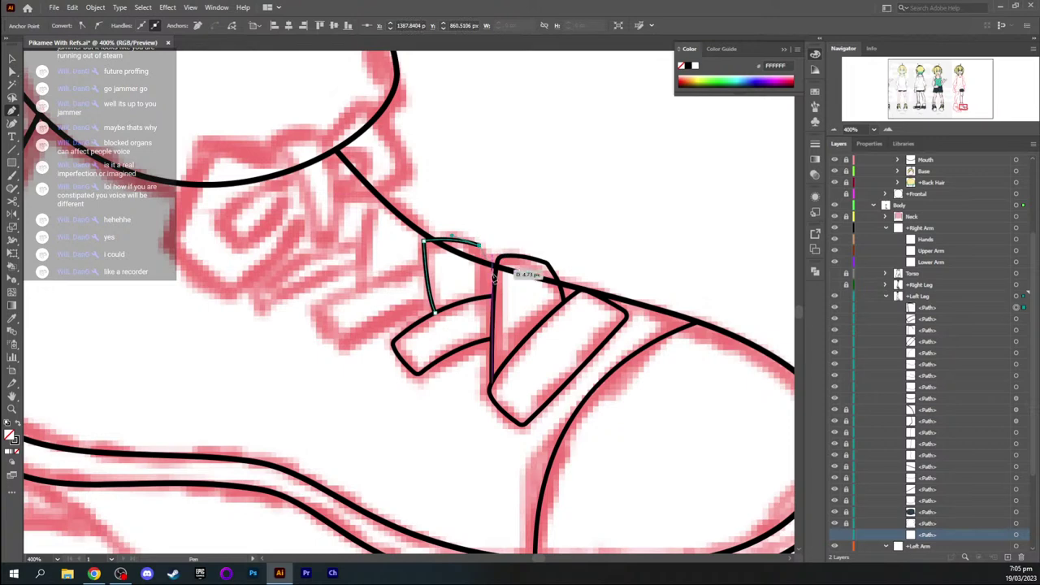
pyautogui.moveTo(489, 299); pyautogui.dragTo(488, 298)
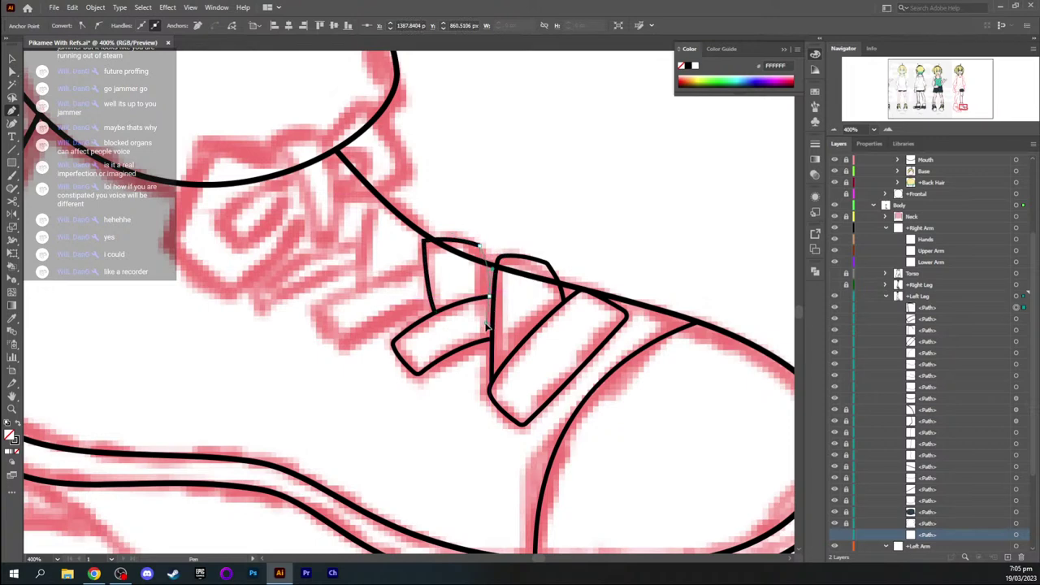
pyautogui.press('v')
pyautogui.click(512, 232)
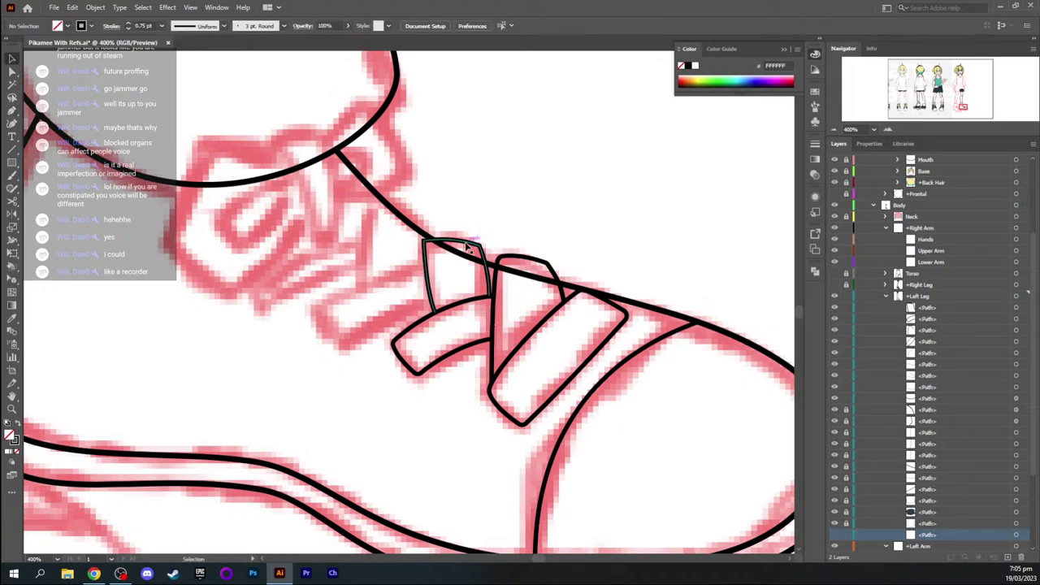
# Round the second crossing lace's two upper corners by about 0.7 px
pyautogui.click(467, 246)
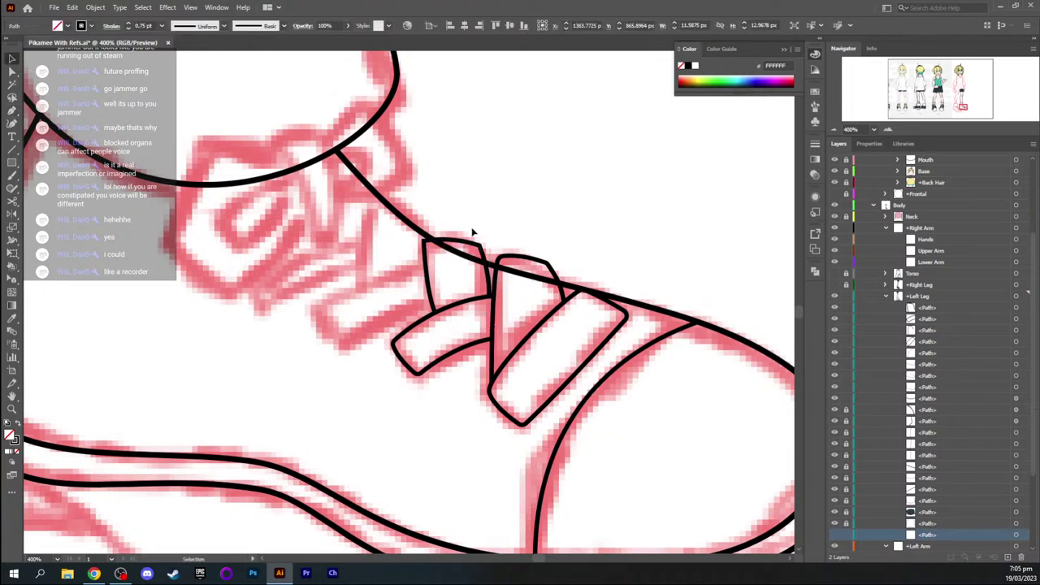
pyautogui.press('a')
pyautogui.moveTo(431, 249); pyautogui.dragTo(429, 245)
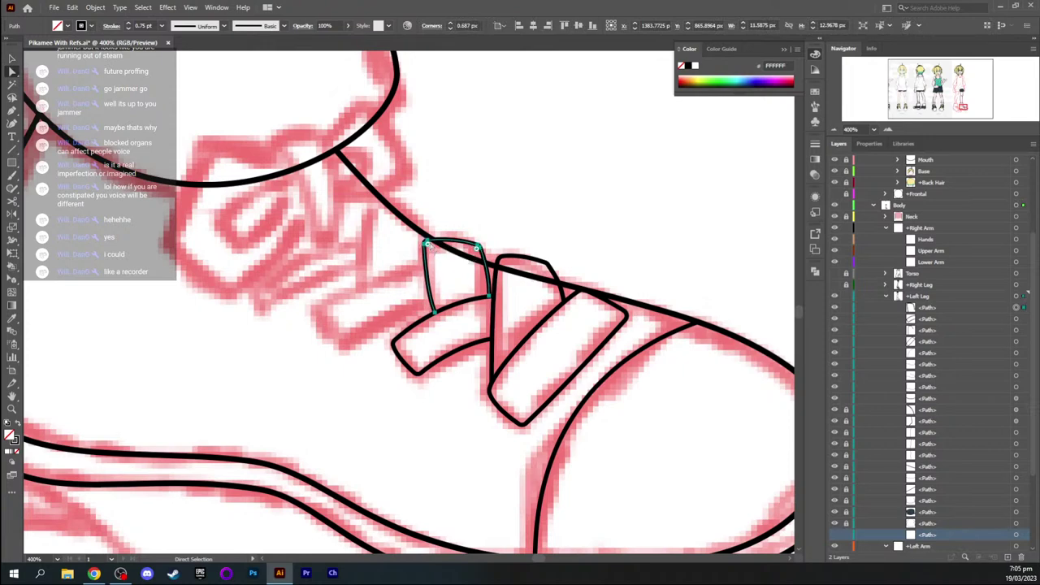
pyautogui.click(478, 199)
# Draw the third lace band as an open four-point path about 21 by 14 px, starting and ending on the second crossing lace's rear edge
pyautogui.press('space')
pyautogui.moveTo(354, 226); pyautogui.dragTo(444, 220)
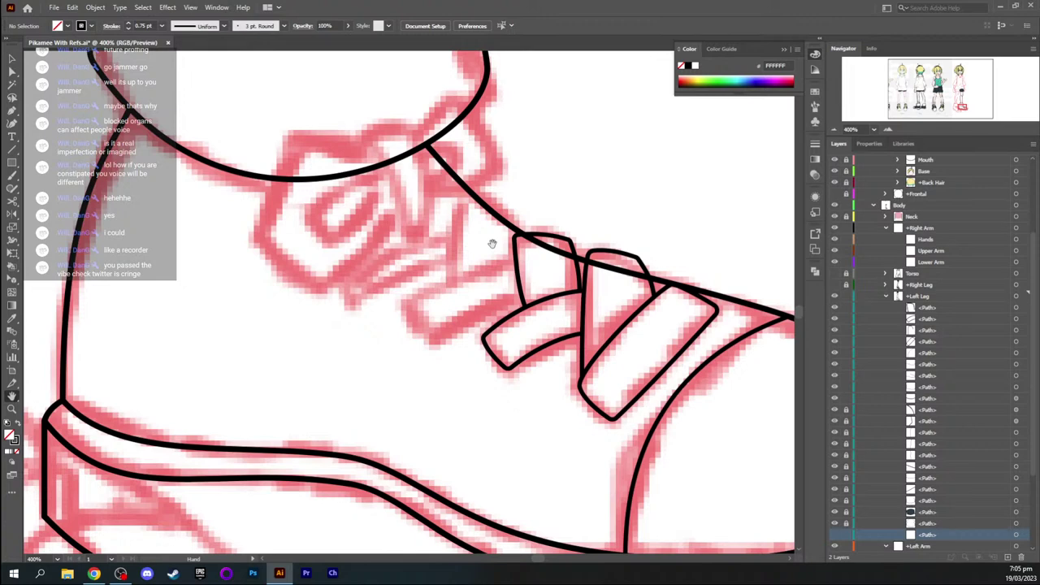
pyautogui.press('p')
pyautogui.click(480, 263)
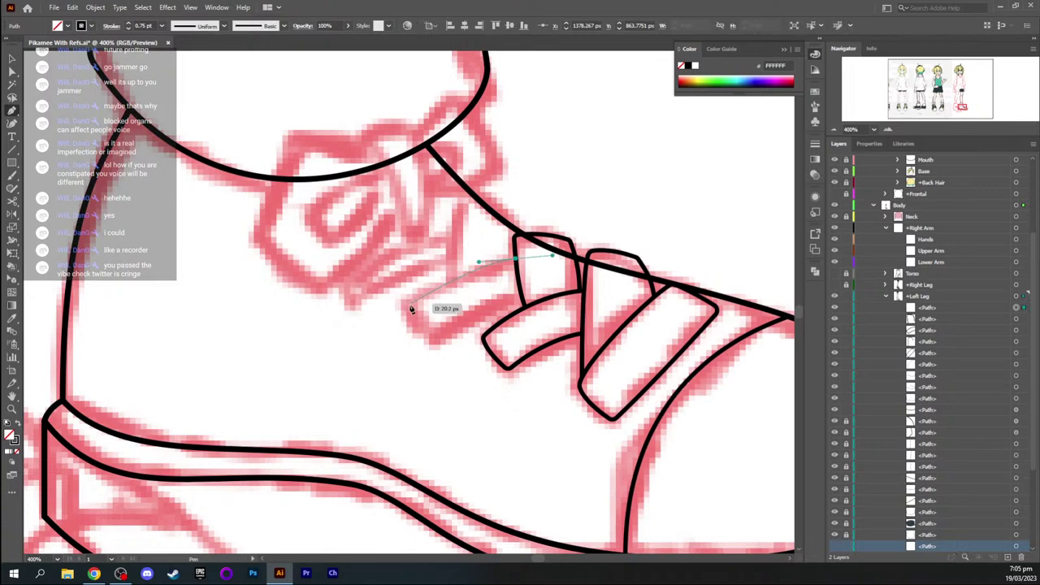
pyautogui.moveTo(383, 312); pyautogui.dragTo(383, 320)
pyautogui.click(402, 304)
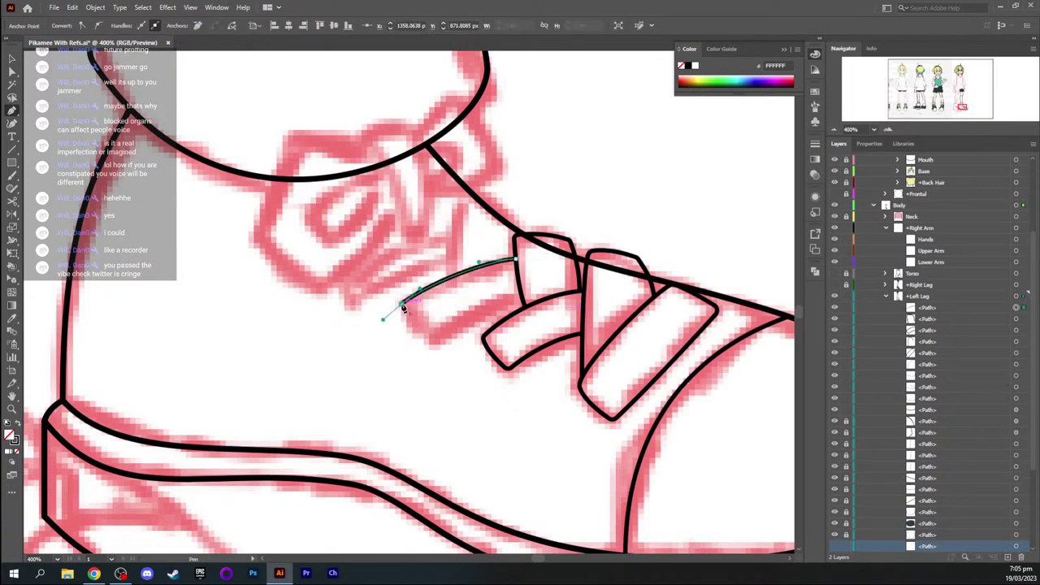
pyautogui.click(435, 336)
pyautogui.moveTo(459, 354); pyautogui.dragTo(456, 349)
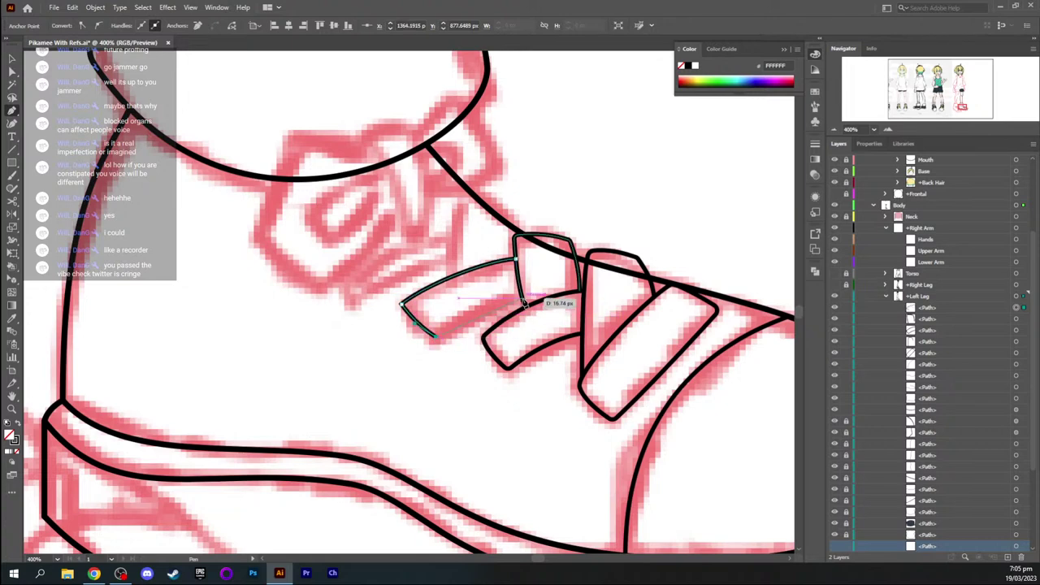
pyautogui.moveTo(522, 298); pyautogui.dragTo(583, 286)
# Round the third lace band's two outer corners by about 0.9 px
pyautogui.press('a')
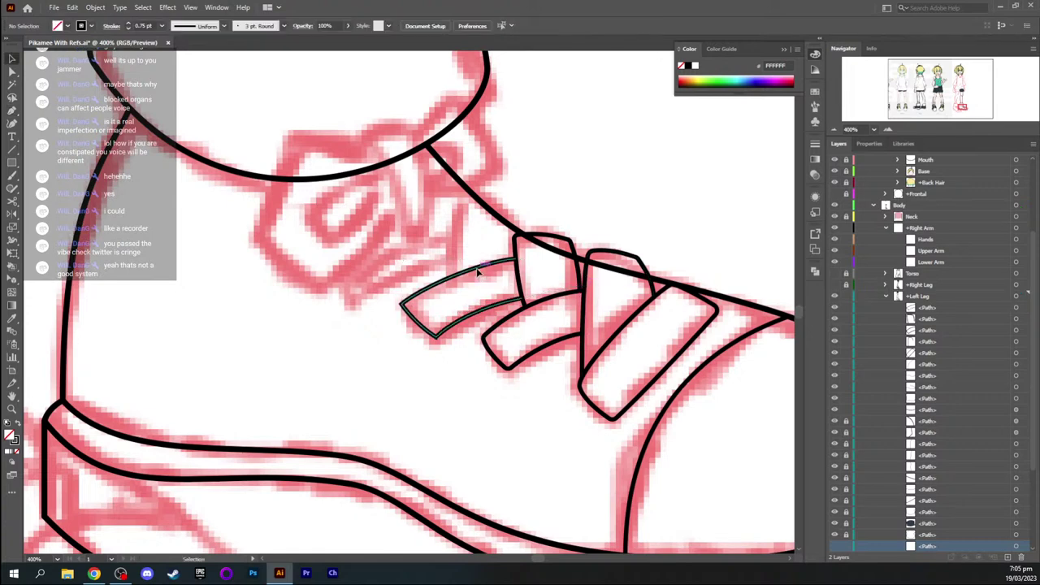
pyautogui.moveTo(412, 305); pyautogui.dragTo(407, 306)
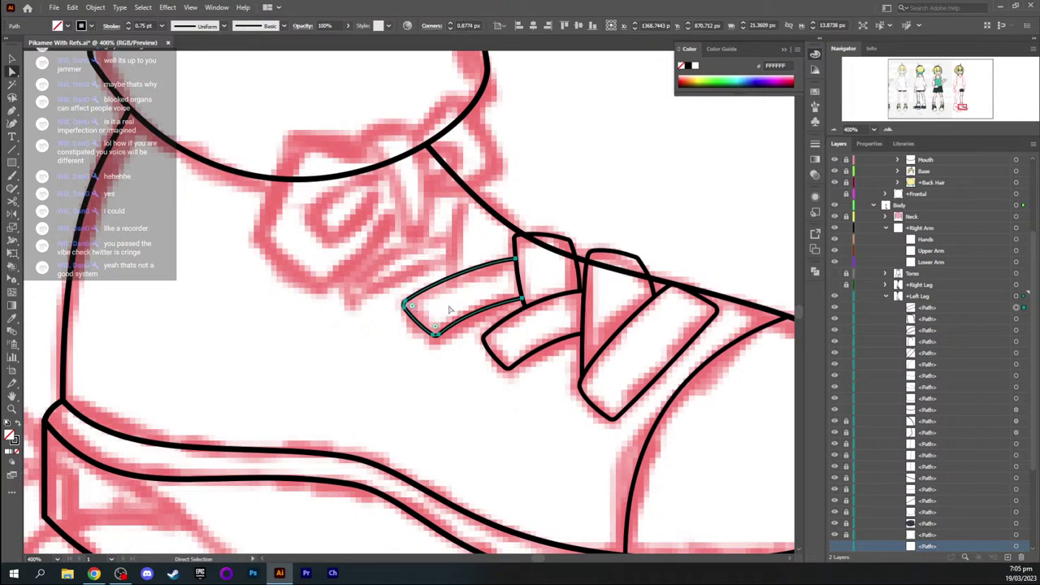
pyautogui.press('v')
pyautogui.click(453, 306)
# Draw a third crossing lace as an open path about 11 by 16 px, rising from the third band over the shoe outline and back down
pyautogui.press('space')
pyautogui.moveTo(471, 287); pyautogui.dragTo(401, 336)
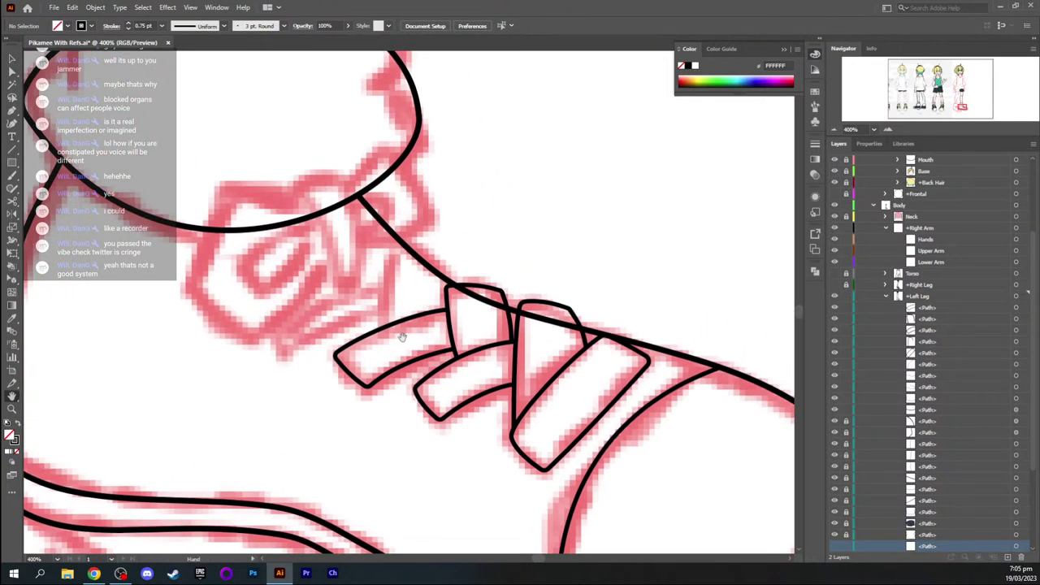
pyautogui.moveTo(454, 199); pyautogui.dragTo(450, 214)
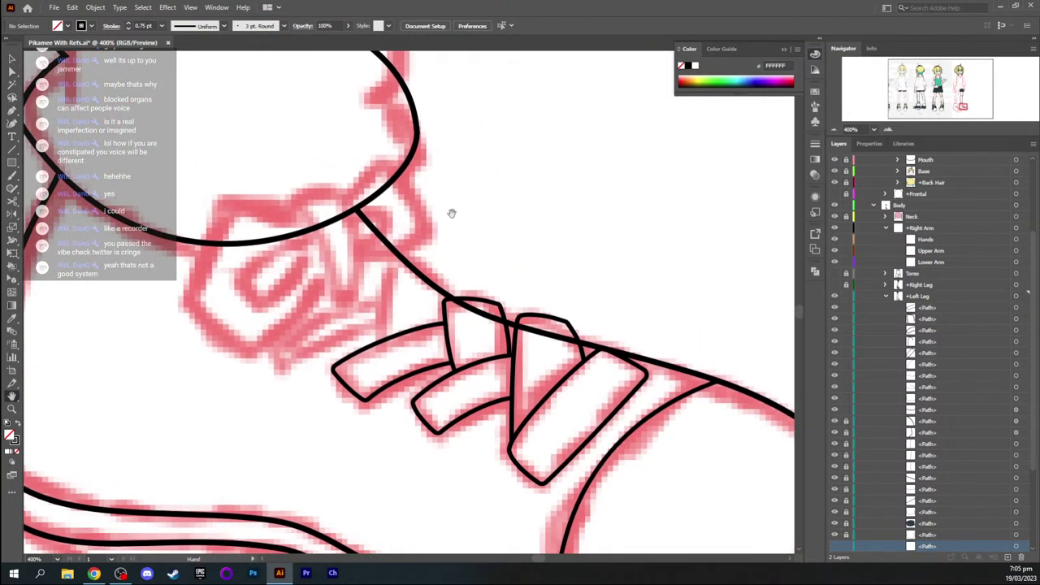
pyautogui.moveTo(379, 345); pyautogui.dragTo(381, 333)
pyautogui.click(379, 298)
pyautogui.moveTo(384, 264); pyautogui.dragTo(433, 237)
pyautogui.click(408, 253)
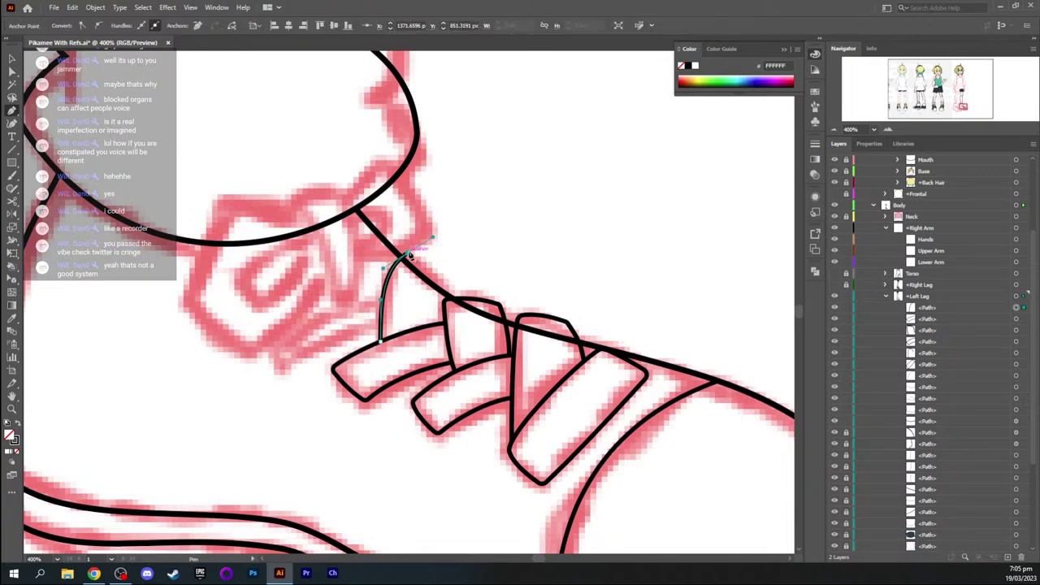
pyautogui.moveTo(439, 283); pyautogui.dragTo(453, 294)
pyautogui.click(439, 281)
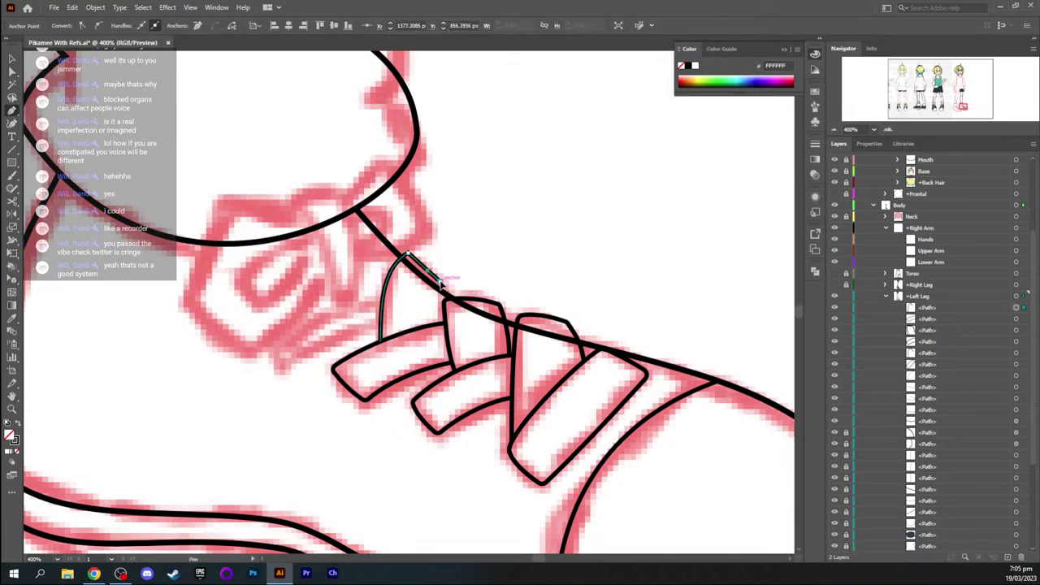
pyautogui.moveTo(441, 331); pyautogui.dragTo(439, 350)
pyautogui.press('v')
pyautogui.click(540, 238)
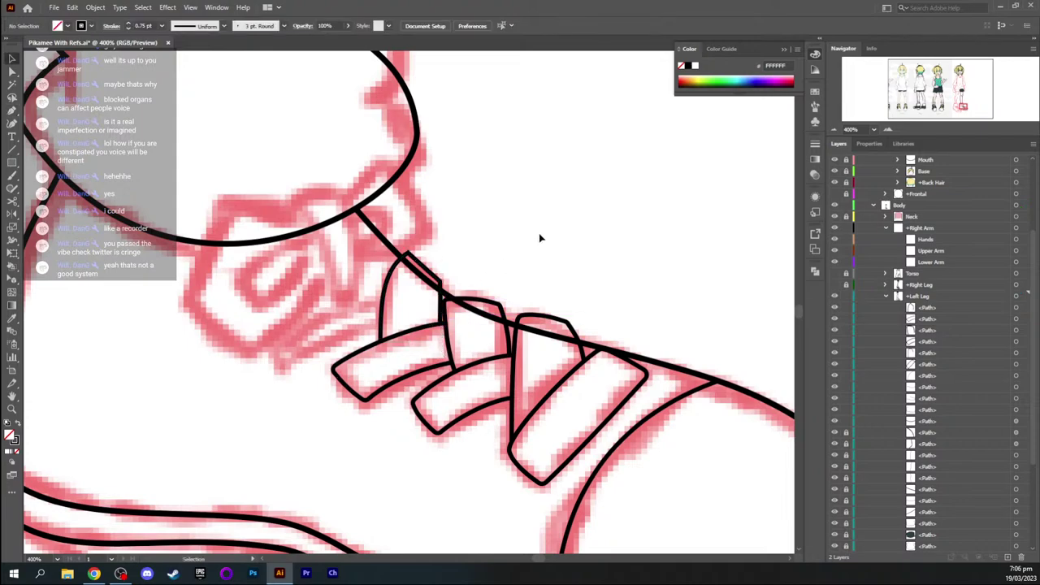
# Slightly round the third crossing lace's two upper corners
pyautogui.moveTo(961, 108)
pyautogui.mouseDown()
pyautogui.moveTo(864, 85)
pyautogui.moveTo(961, 106)
pyautogui.mouseUp()
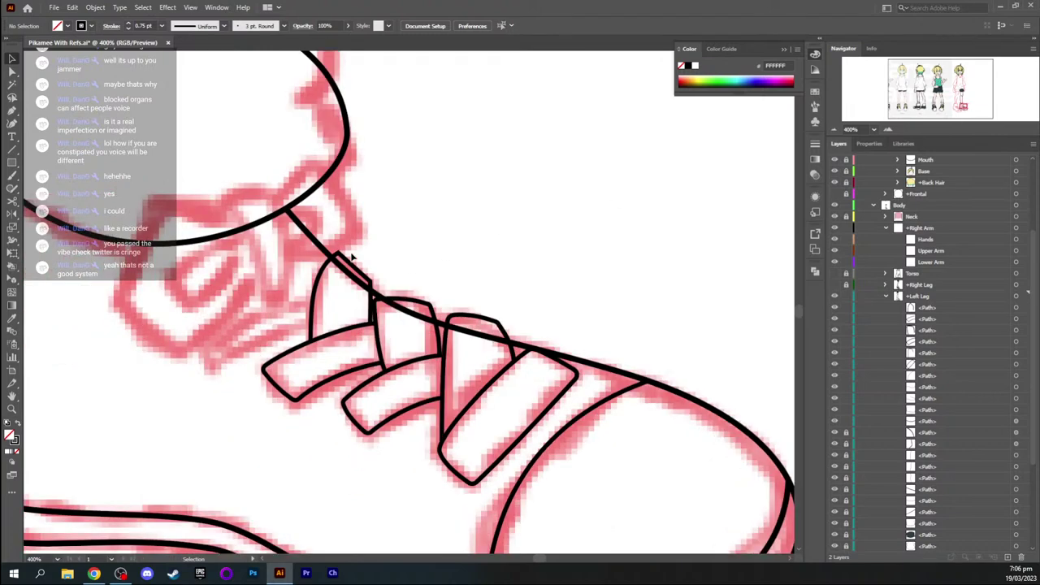
pyautogui.moveTo(338, 253); pyautogui.dragTo(340, 251)
pyautogui.click(393, 242)
pyautogui.click(356, 268)
pyautogui.press('a')
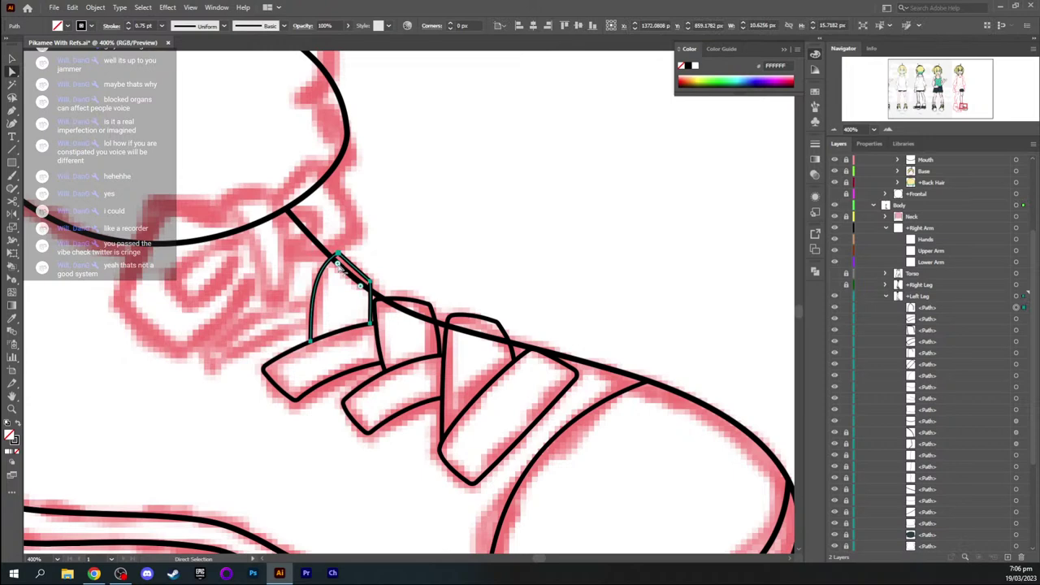
pyautogui.moveTo(338, 264); pyautogui.dragTo(423, 220)
pyautogui.press('v')
pyautogui.click(407, 251)
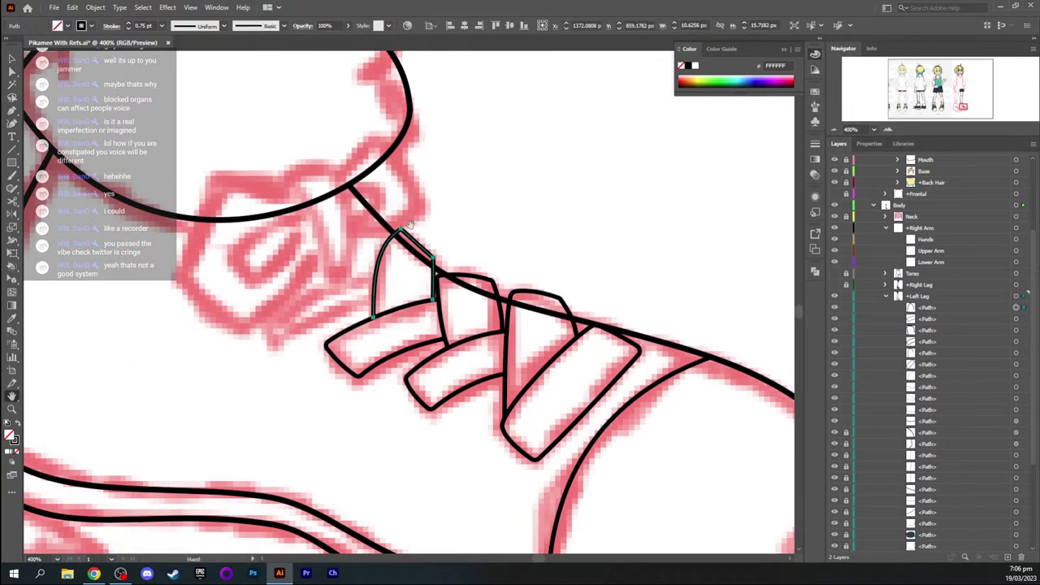
pyautogui.press('a')
pyautogui.click(399, 234)
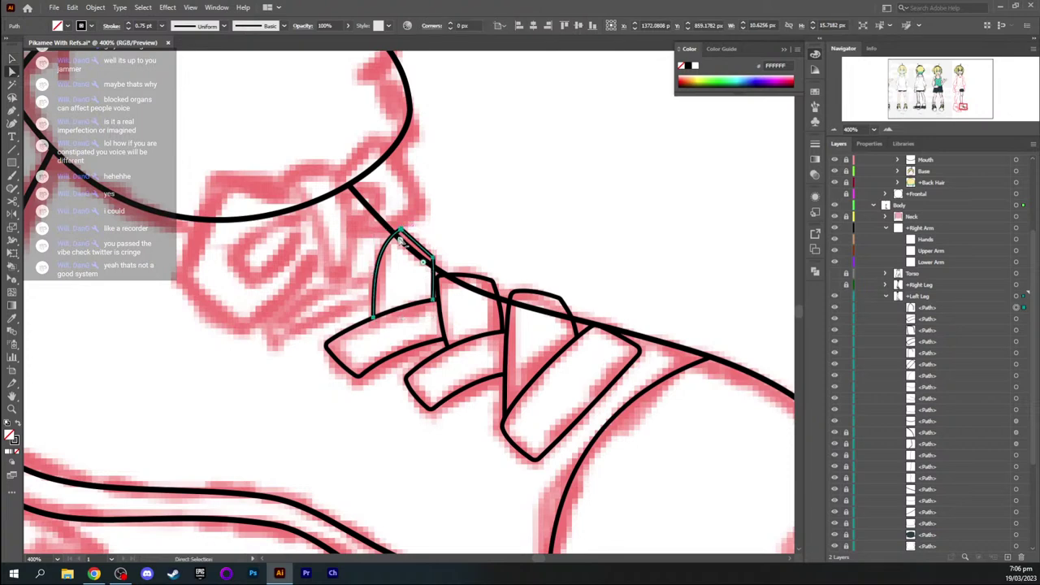
pyautogui.moveTo(399, 237); pyautogui.dragTo(400, 237)
pyautogui.press('v')
pyautogui.click(480, 217)
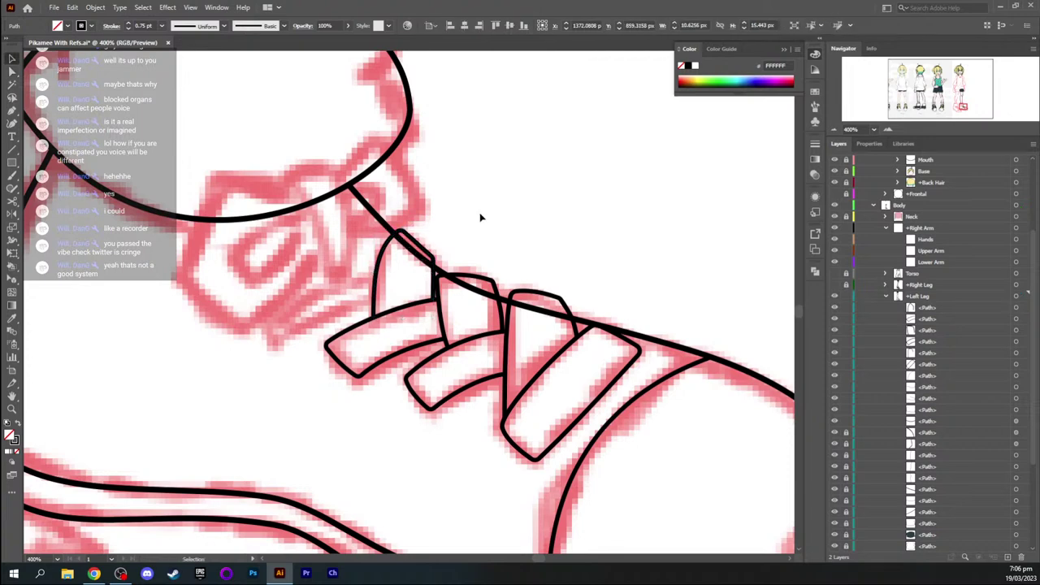
# Bend the short front segment of the third crossing lace slightly rearward to give it a gentle curve
pyautogui.click(480, 217)
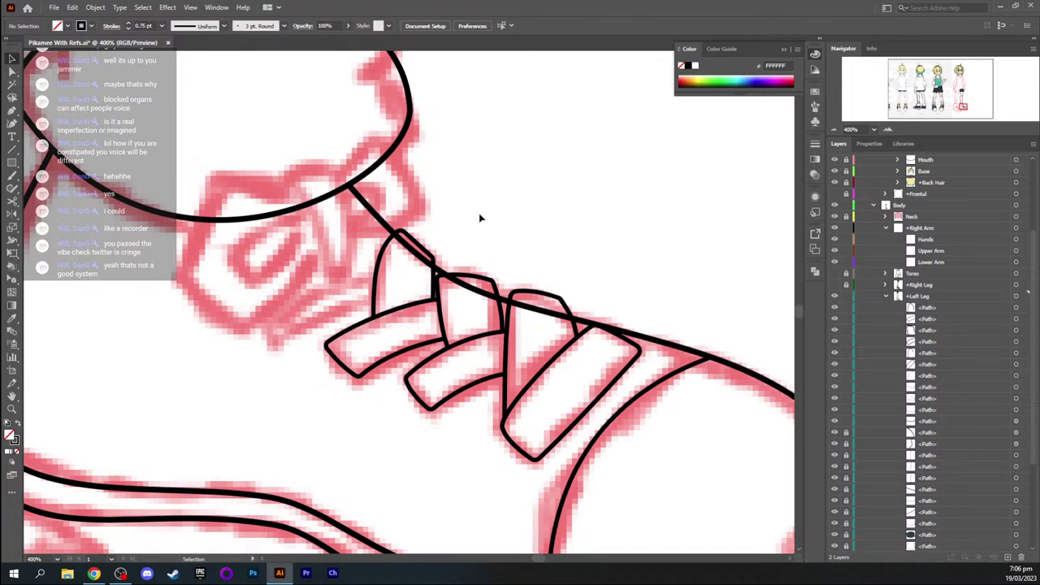
pyautogui.click(434, 281)
pyautogui.press('a')
pyautogui.click(433, 302)
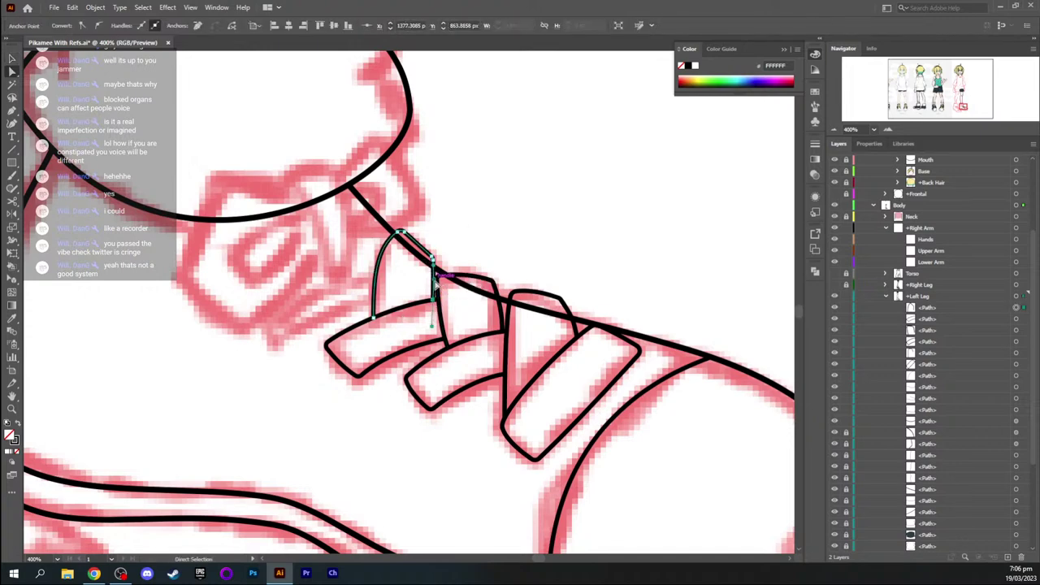
pyautogui.moveTo(435, 276); pyautogui.dragTo(430, 276)
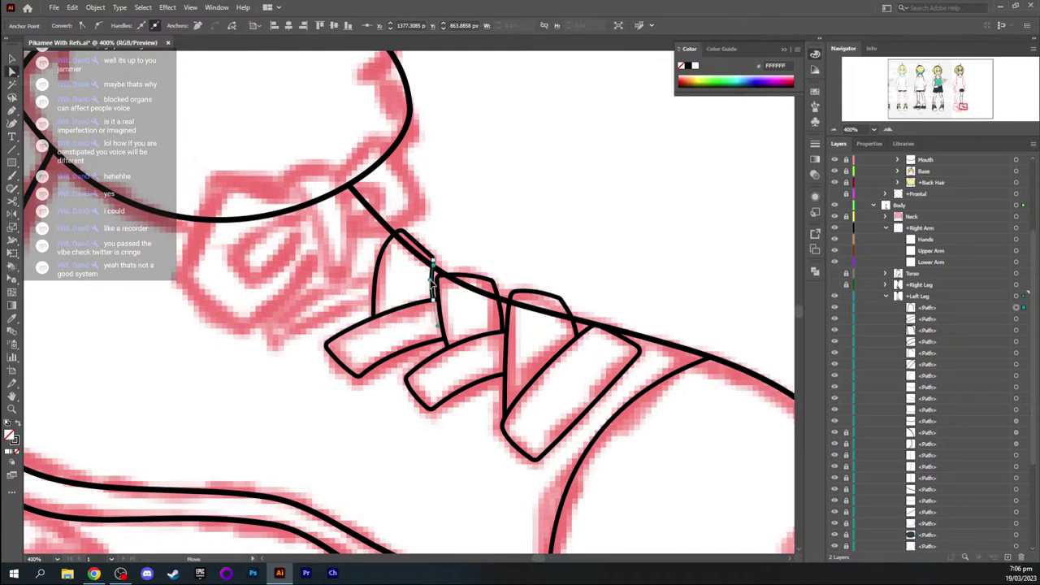
pyautogui.press('v')
pyautogui.click(490, 235)
# Draw a fourth lace band as an open four-point path about 19 by 13 px, starting and ending on the third crossing lace's rear edge
pyautogui.press('space')
pyautogui.moveTo(302, 250); pyautogui.dragTo(327, 247)
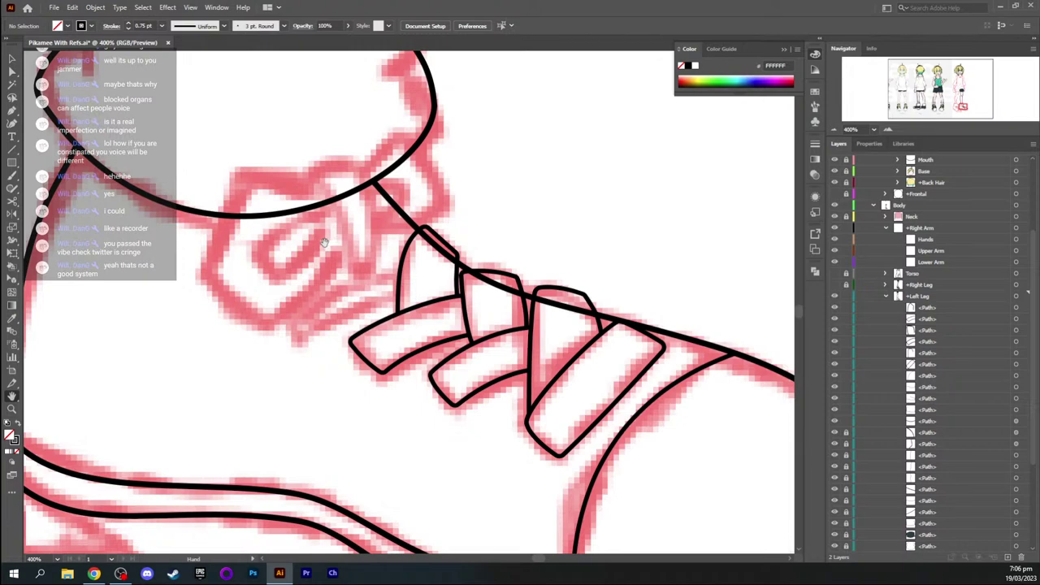
pyautogui.moveTo(359, 298); pyautogui.dragTo(364, 262)
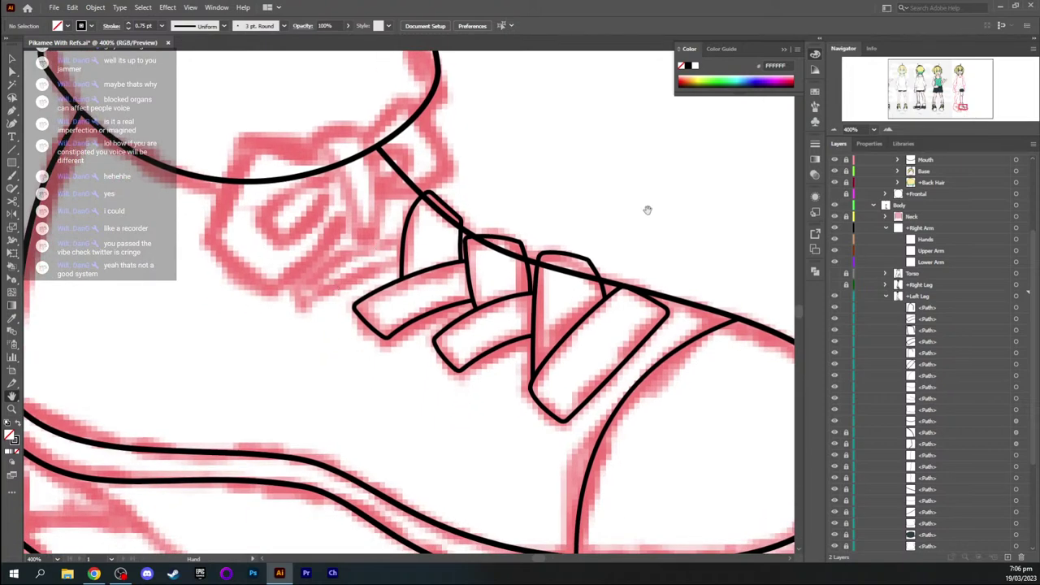
pyautogui.moveTo(963, 110)
pyautogui.mouseDown()
pyautogui.moveTo(938, 82)
pyautogui.moveTo(861, 84)
pyautogui.moveTo(962, 110)
pyautogui.mouseUp()
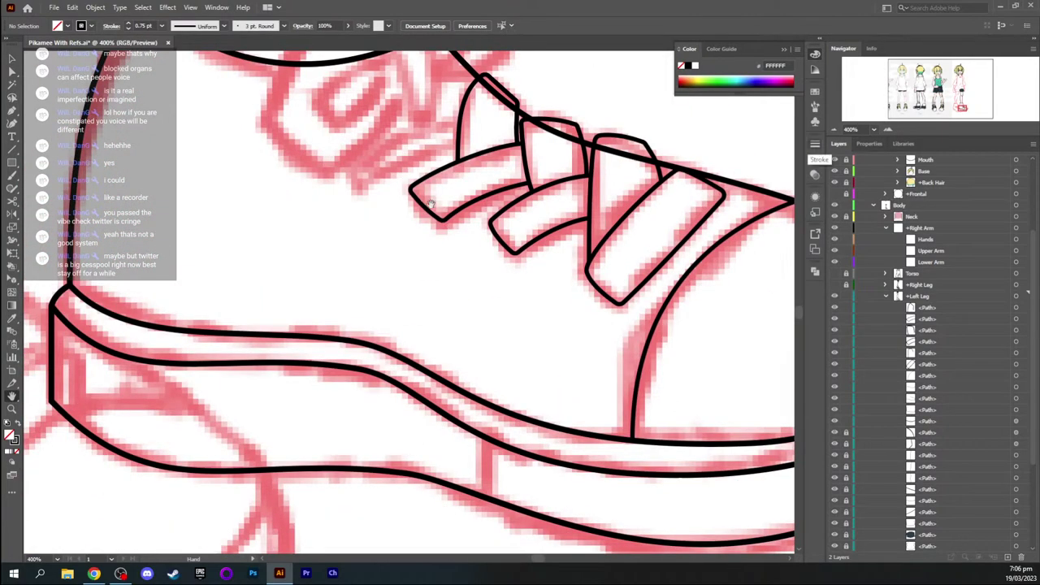
pyautogui.moveTo(461, 115); pyautogui.dragTo(444, 220)
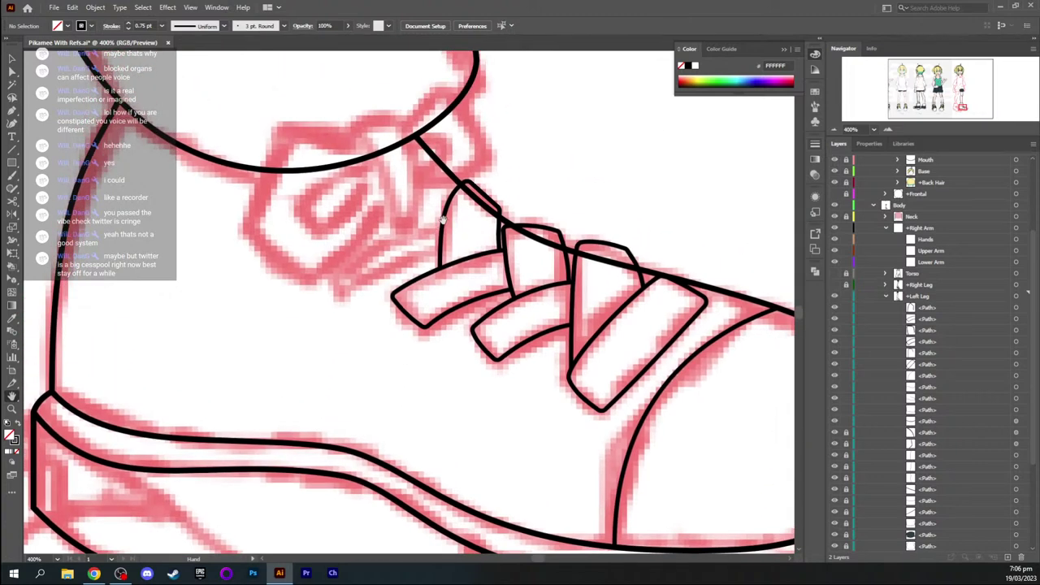
pyautogui.press('p')
pyautogui.click(444, 215)
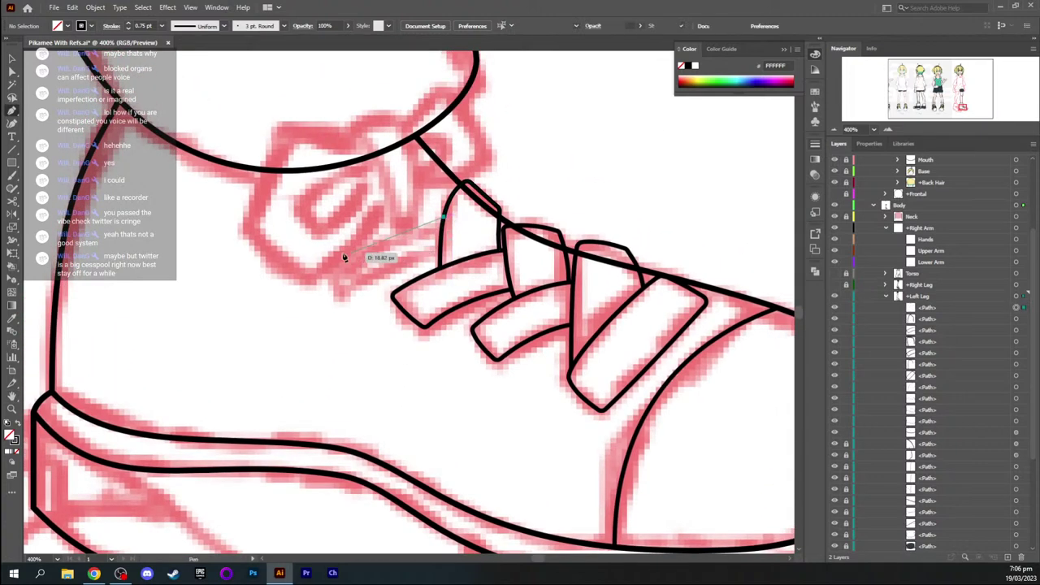
pyautogui.moveTo(329, 258); pyautogui.dragTo(283, 295)
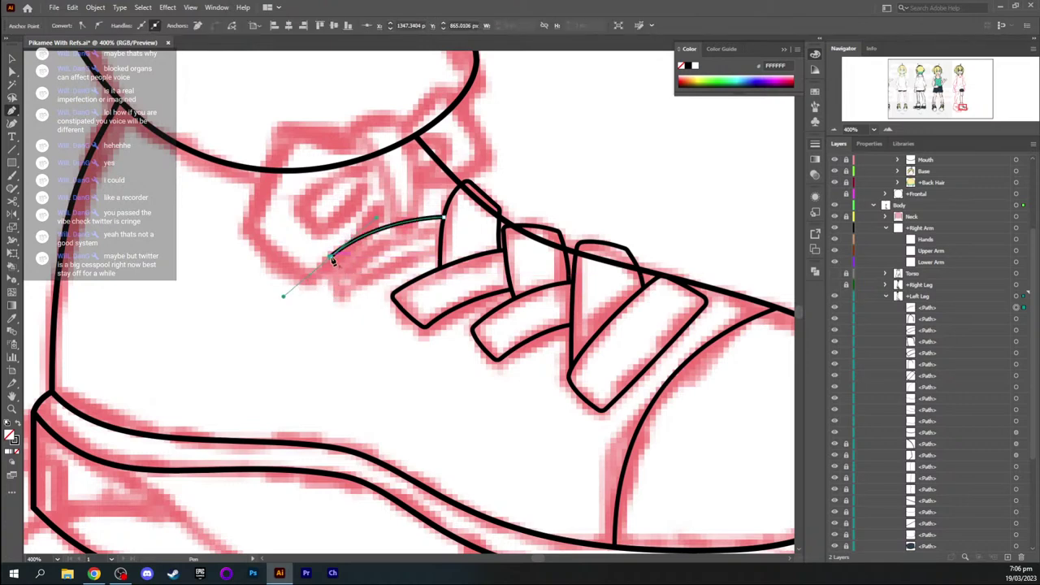
pyautogui.click(331, 258)
pyautogui.click(341, 298)
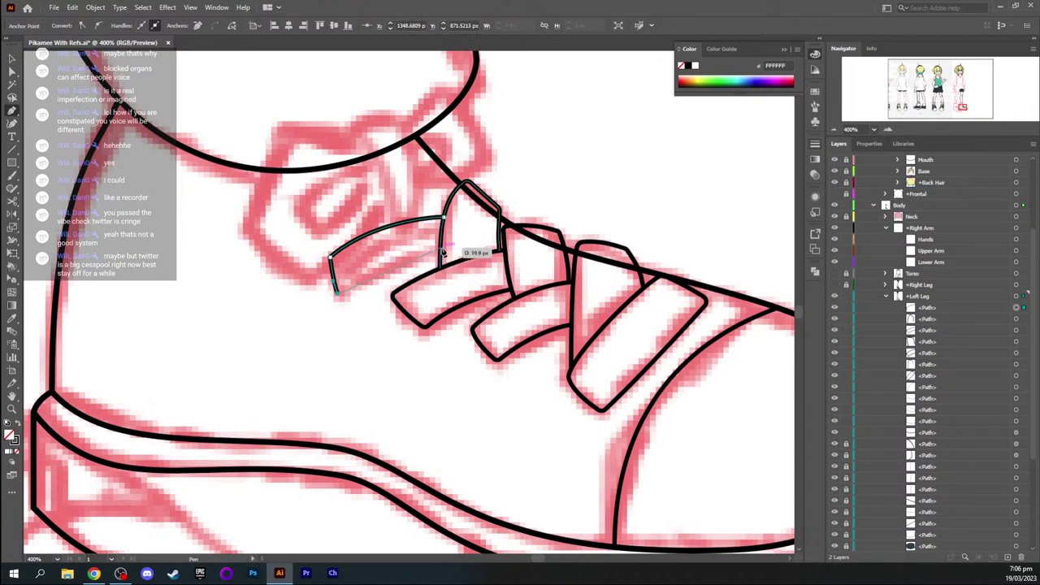
pyautogui.moveTo(440, 248); pyautogui.dragTo(504, 237)
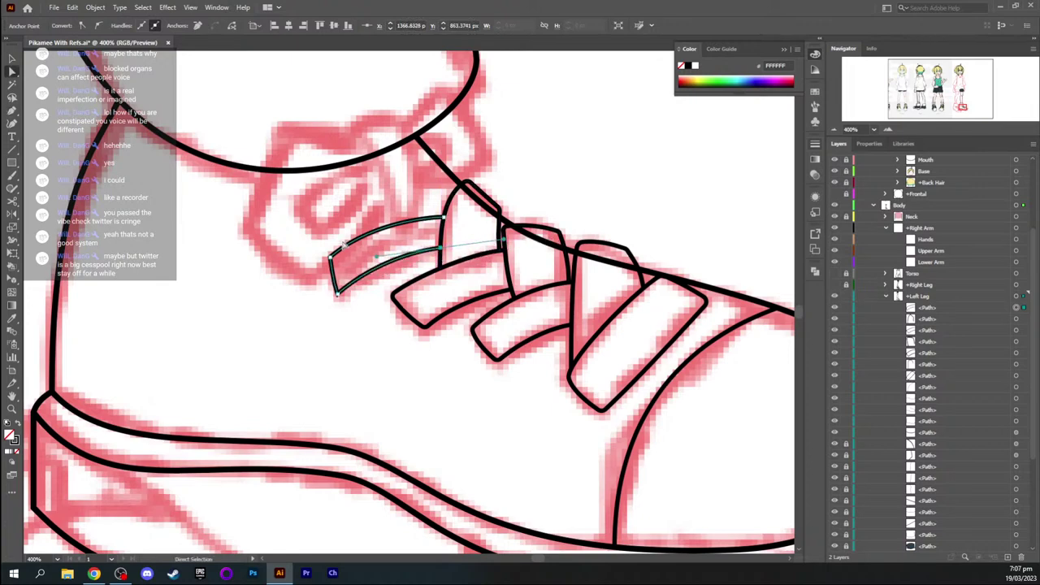
# Shift the fourth band's upper rear corner slightly forward, nudge its start point down, and round the lower rear corner by about 0.5 px
pyautogui.moveTo(330, 258); pyautogui.dragTo(337, 258)
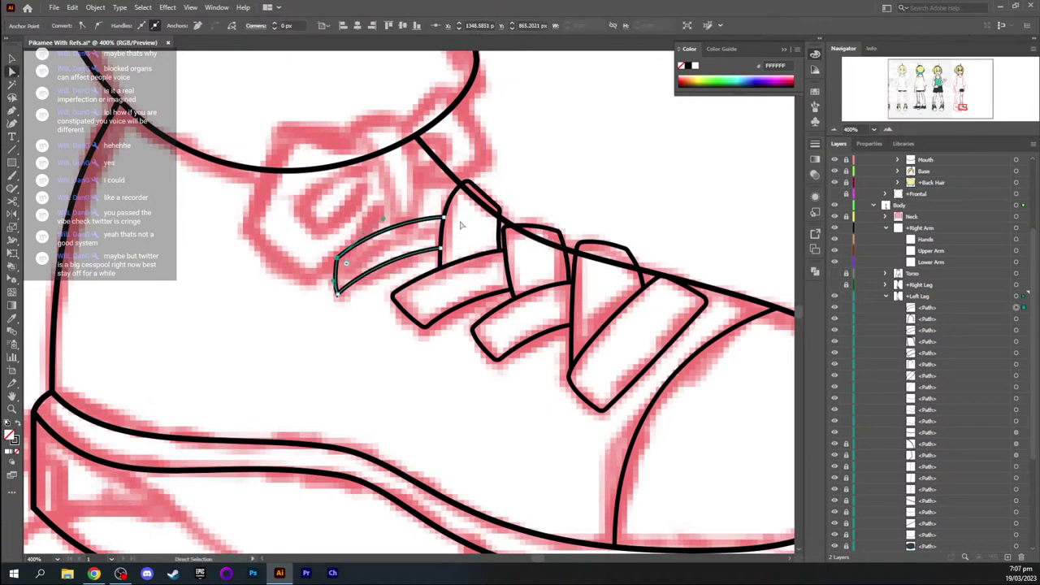
pyautogui.moveTo(443, 220); pyautogui.dragTo(444, 222)
pyautogui.click(341, 296)
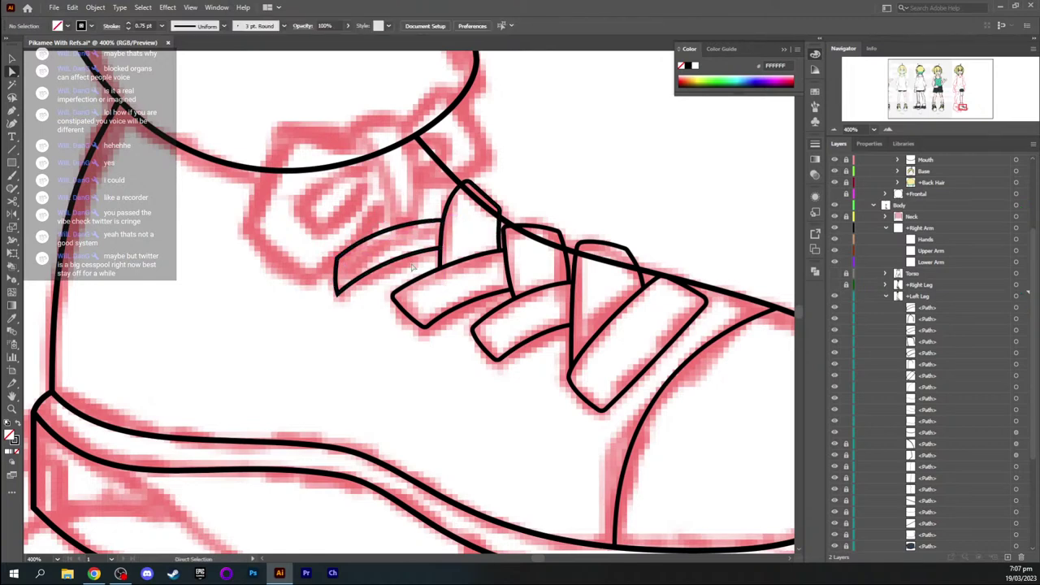
pyautogui.click(341, 294)
pyautogui.moveTo(340, 290); pyautogui.dragTo(340, 291)
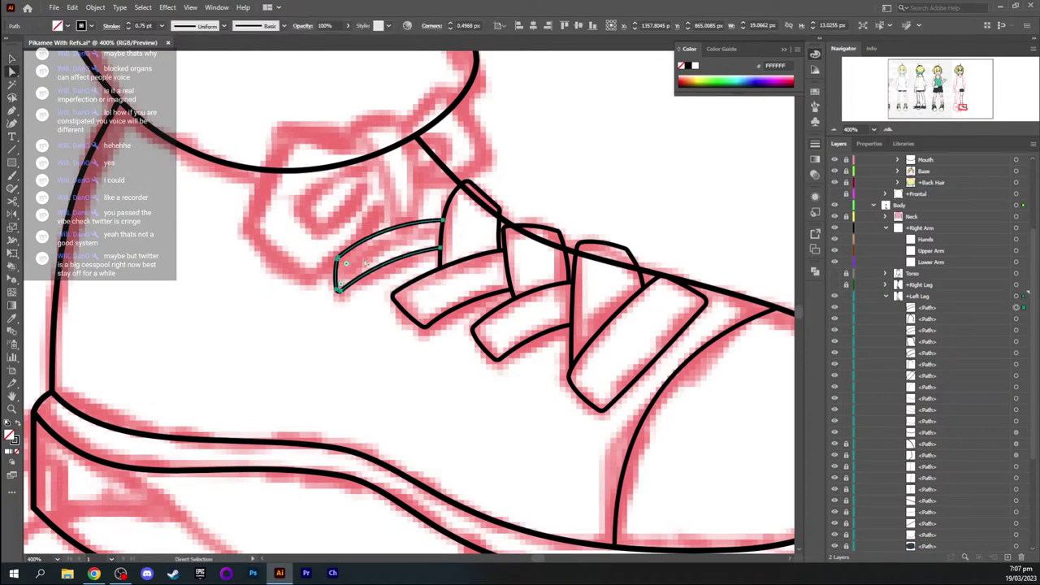
pyautogui.click(367, 261)
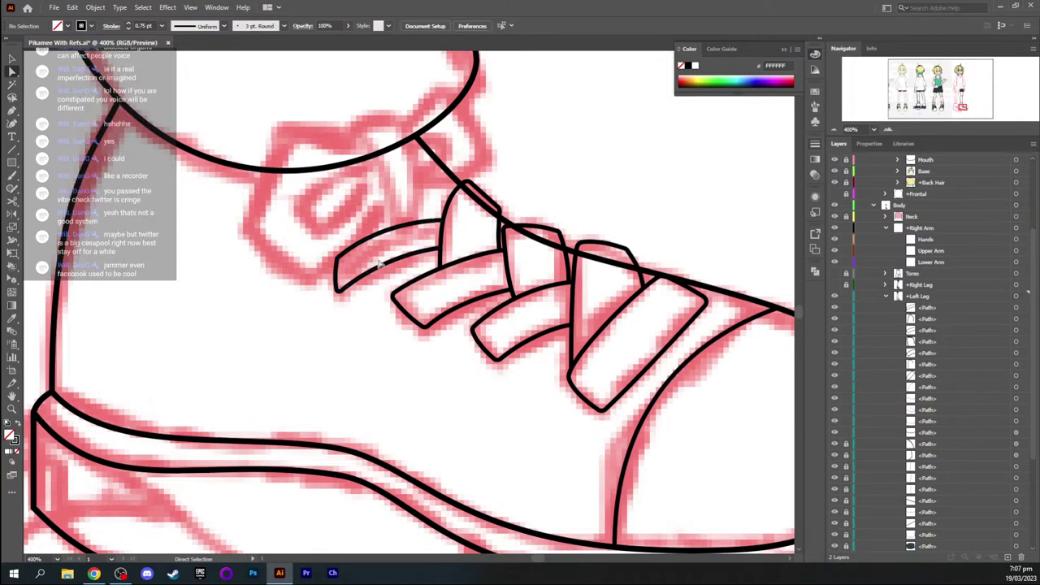
# Show the Right Leg group and sample the cream lace colour FFEEB2 from its finished shoe
pyautogui.scroll(-4, 378, 263)
pyautogui.scroll(2, 377, 262)
pyautogui.press('a')
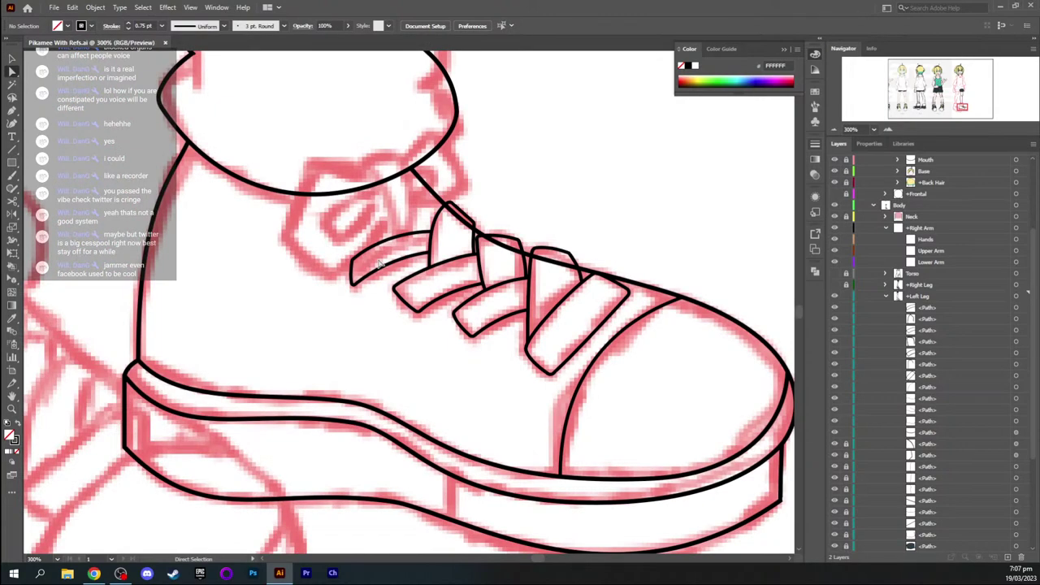
pyautogui.scroll(-5, 379, 264)
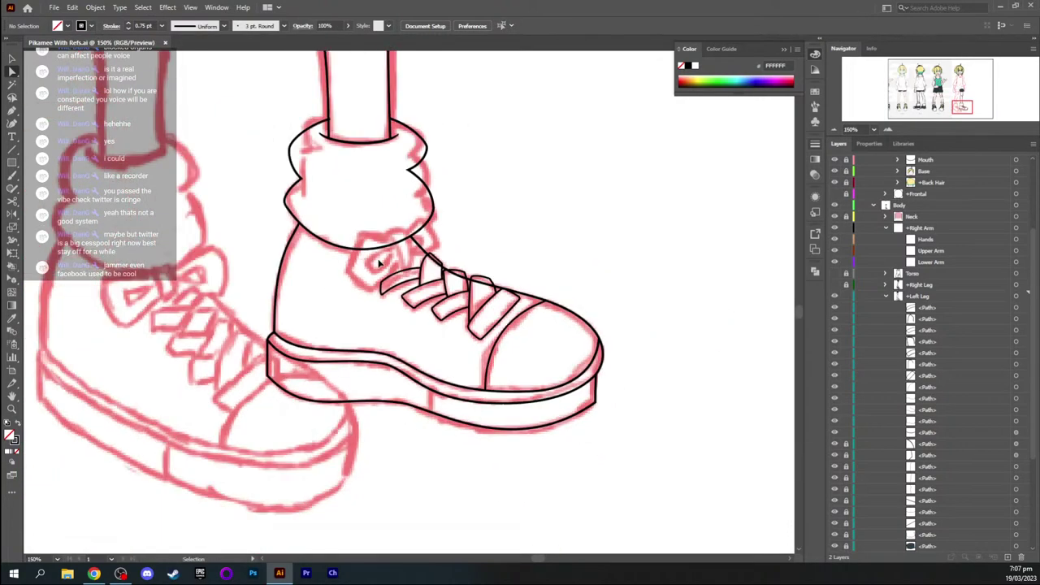
pyautogui.scroll(1, 378, 263)
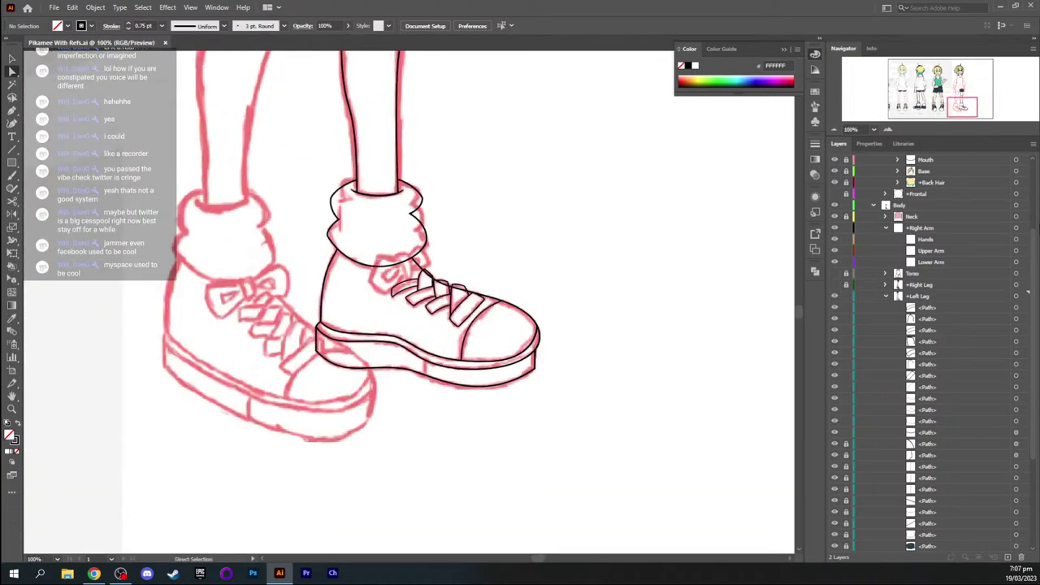
pyautogui.click(835, 285)
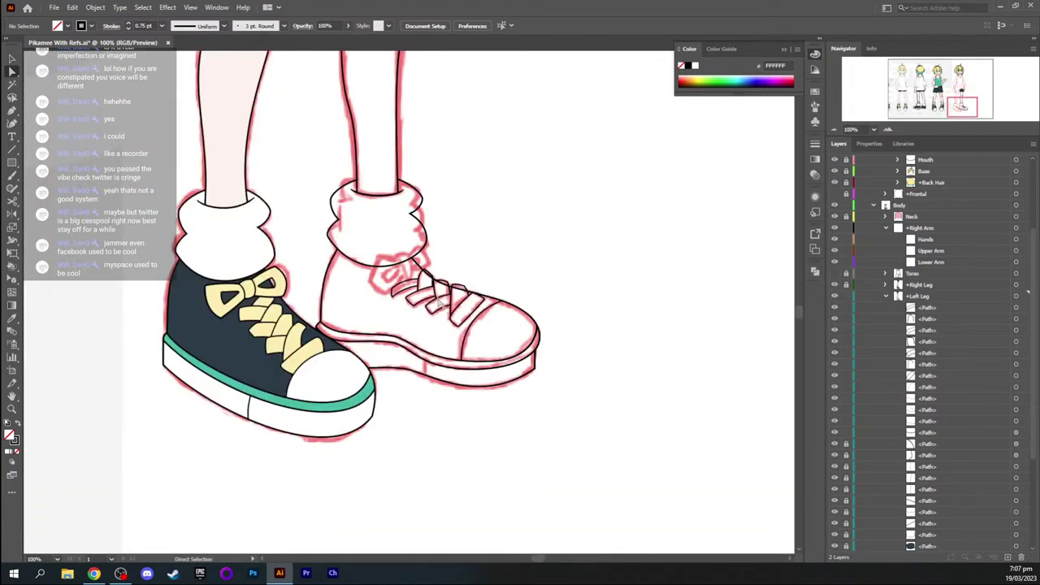
pyautogui.press('i')
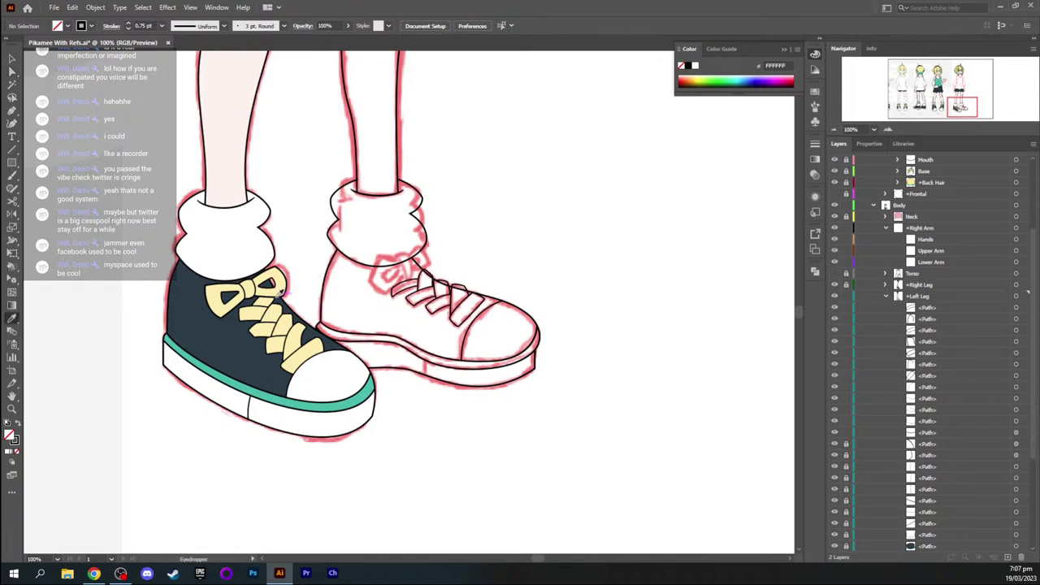
pyautogui.click(270, 297)
pyautogui.press('a')
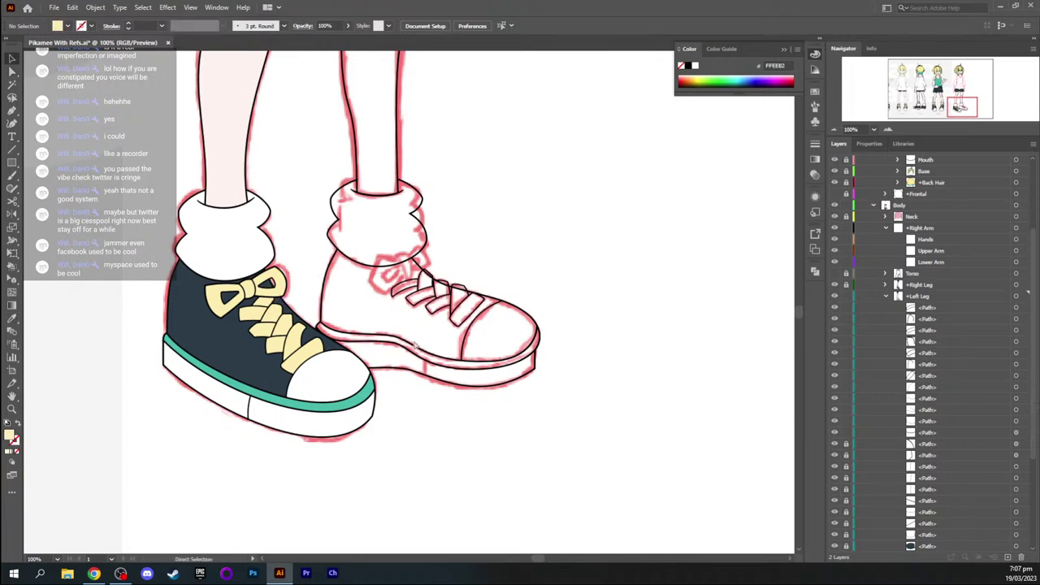
# Fill the fourth lace band and the third crossing lace with cream FFEEB2, keeping their black 0.75 pt strokes
pyautogui.scroll(4, 414, 345)
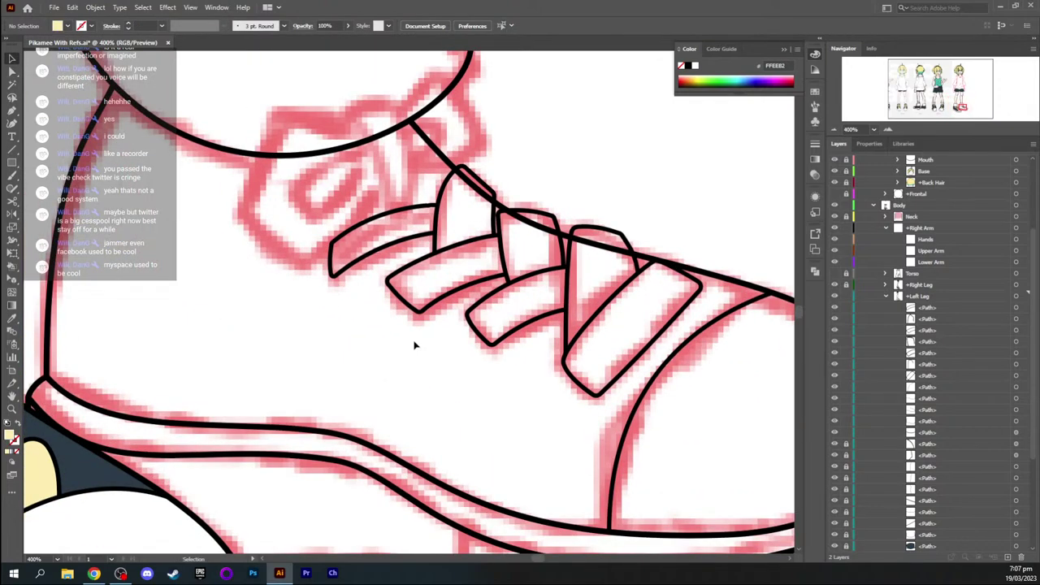
pyautogui.click(399, 237)
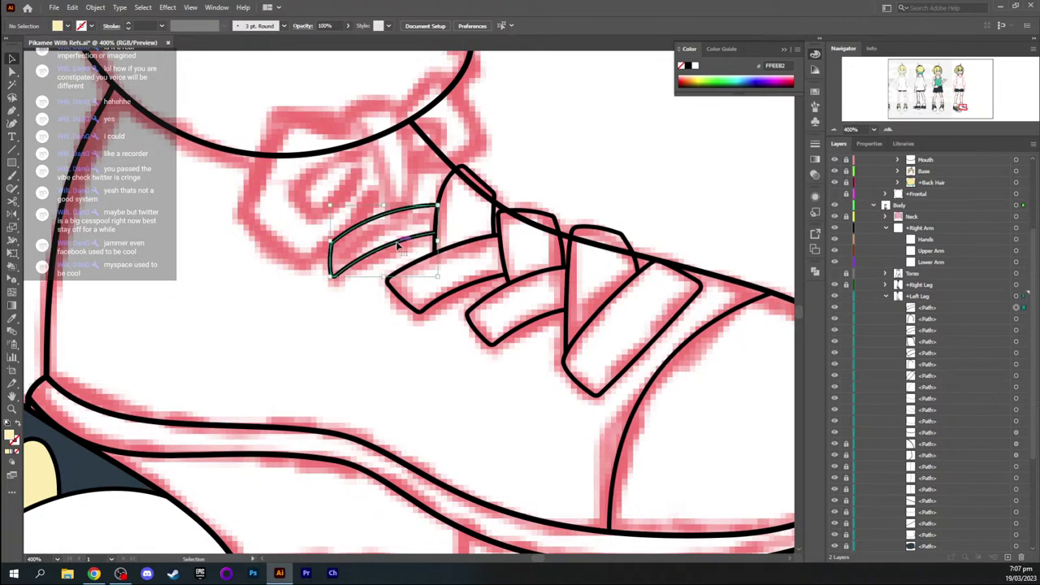
pyautogui.click(8, 451)
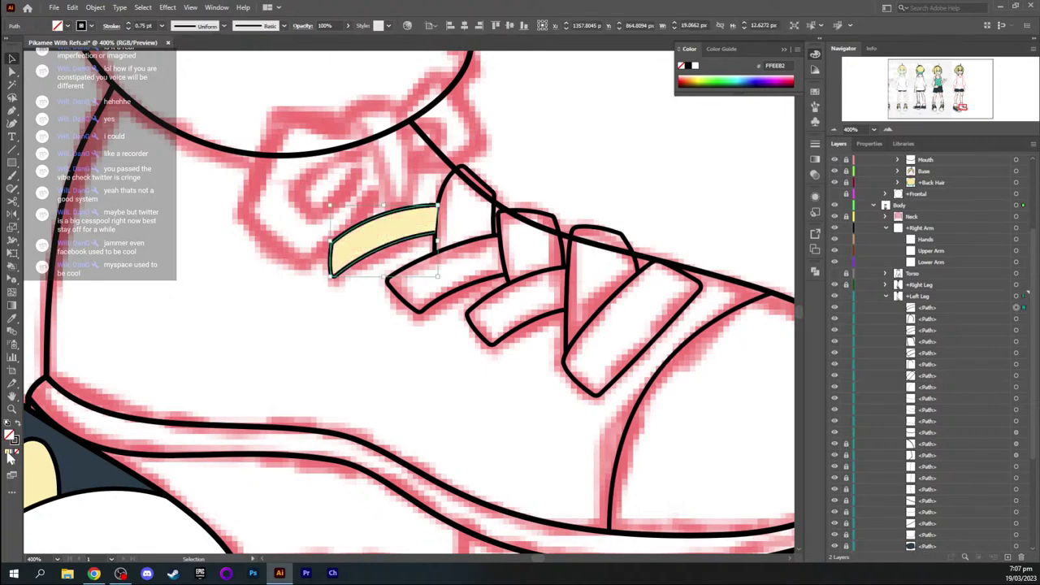
pyautogui.click(461, 227)
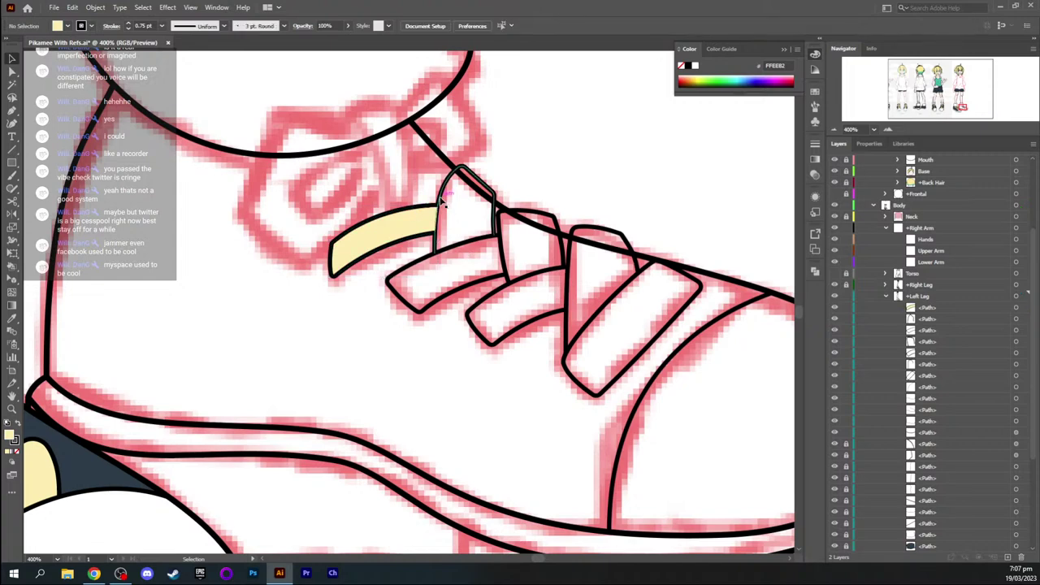
pyautogui.click(441, 200)
pyautogui.press('i')
pyautogui.click(387, 220)
pyautogui.press('v')
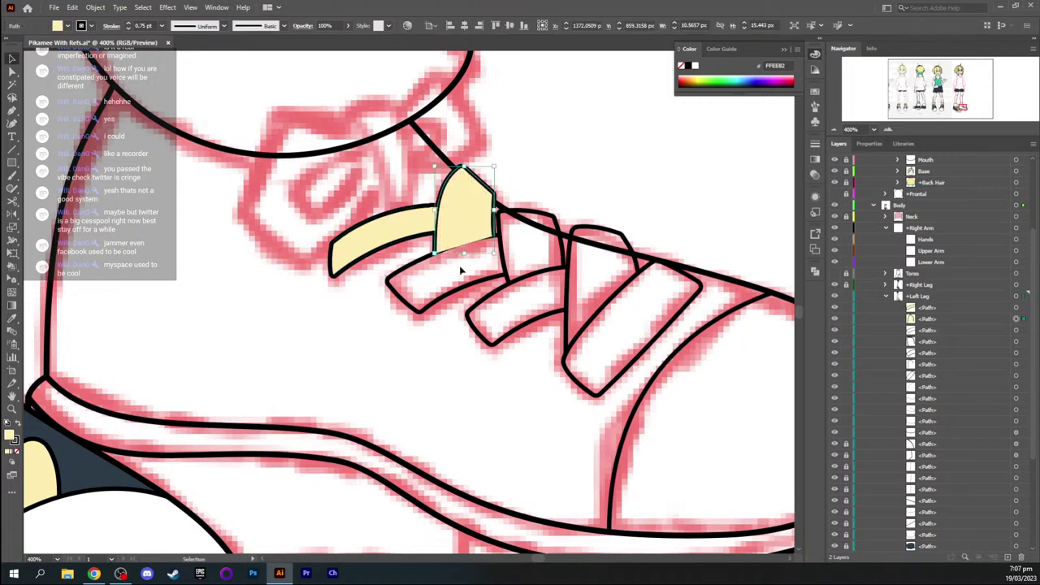
# Apply the same cream fill and black stroke to the three remaining lace bands and two remaining crossing laces
pyautogui.click(460, 271)
pyautogui.click(466, 294)
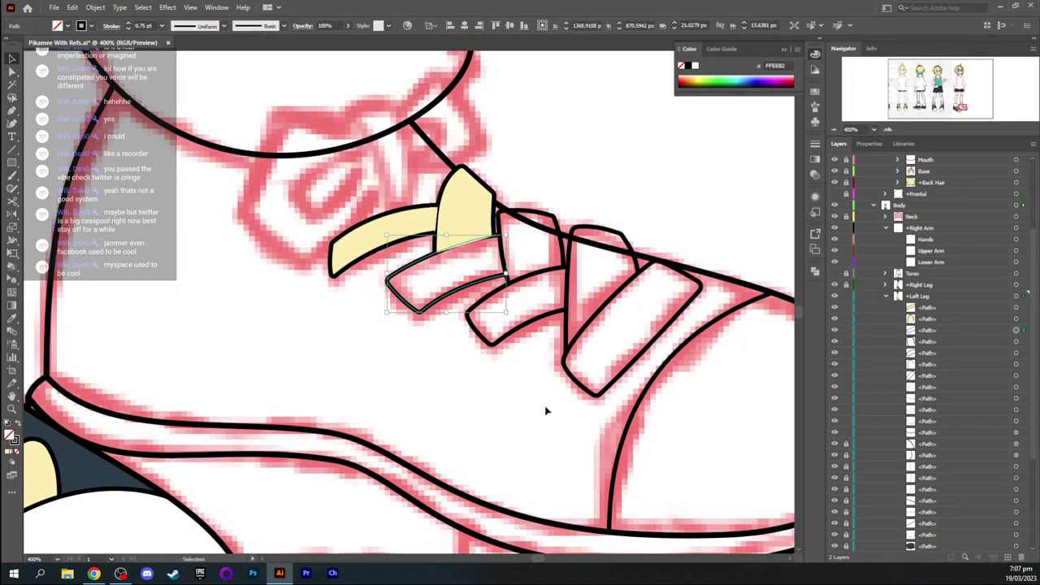
pyautogui.moveTo(582, 401); pyautogui.dragTo(443, 275)
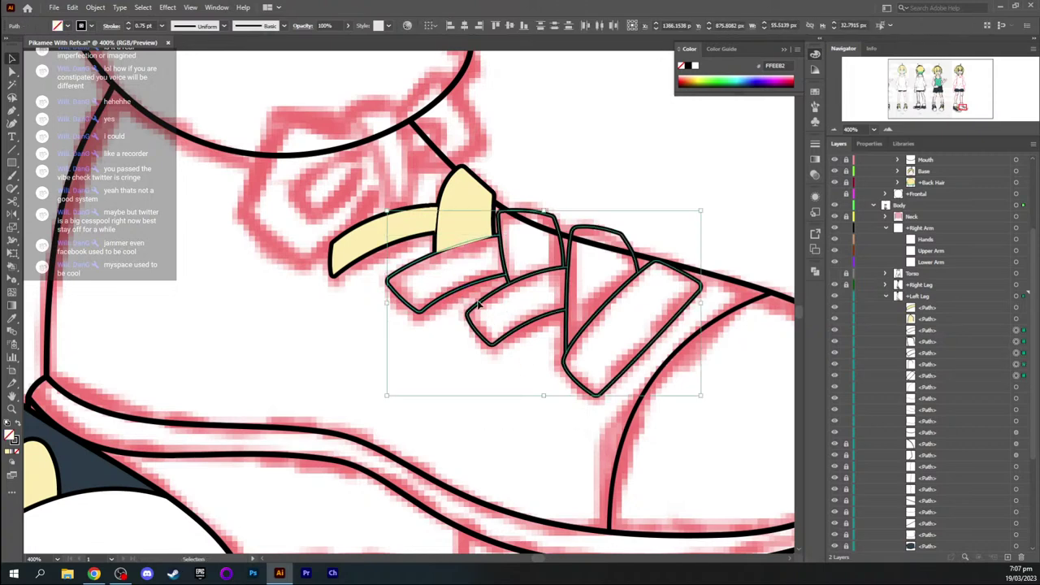
pyautogui.press('i')
pyautogui.click(468, 217)
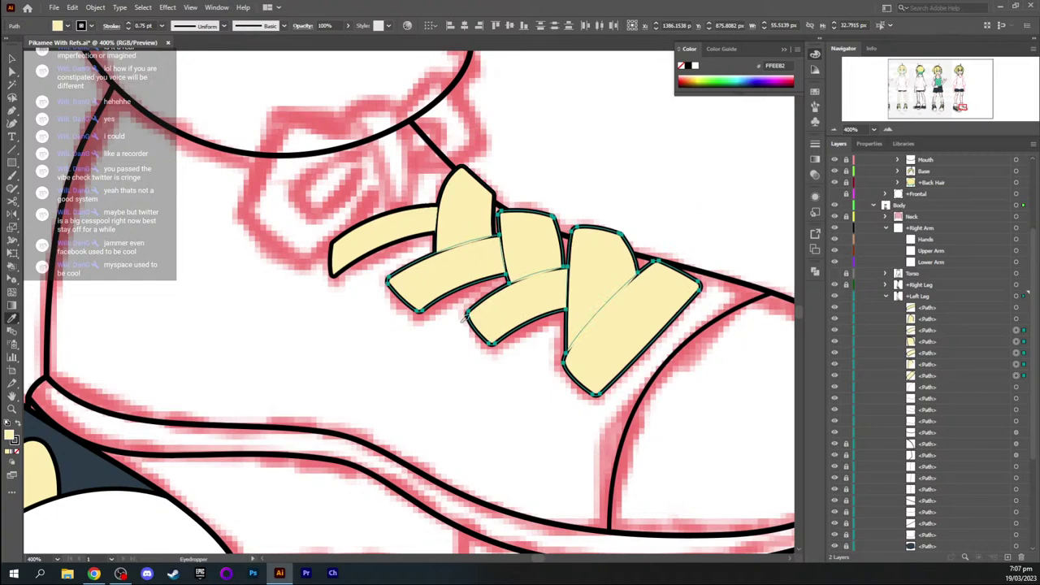
# Bring the first lace band, nearest the toe cap, to the front of the stacking order
pyautogui.press('a')
pyautogui.click(529, 399)
pyautogui.click(587, 367)
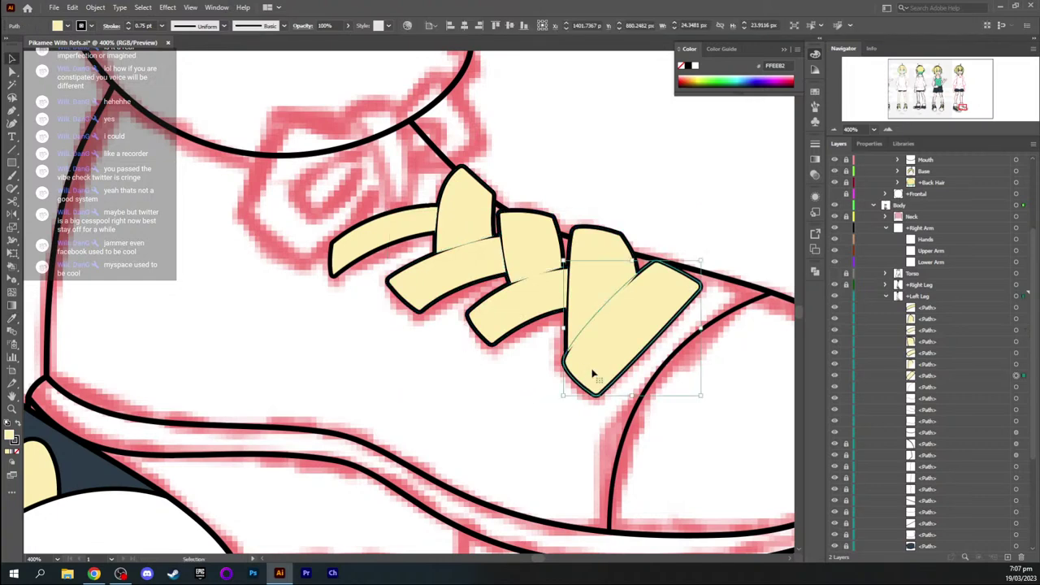
pyautogui.hotkey('ctrl', 'shift', ']')
pyautogui.press('v')
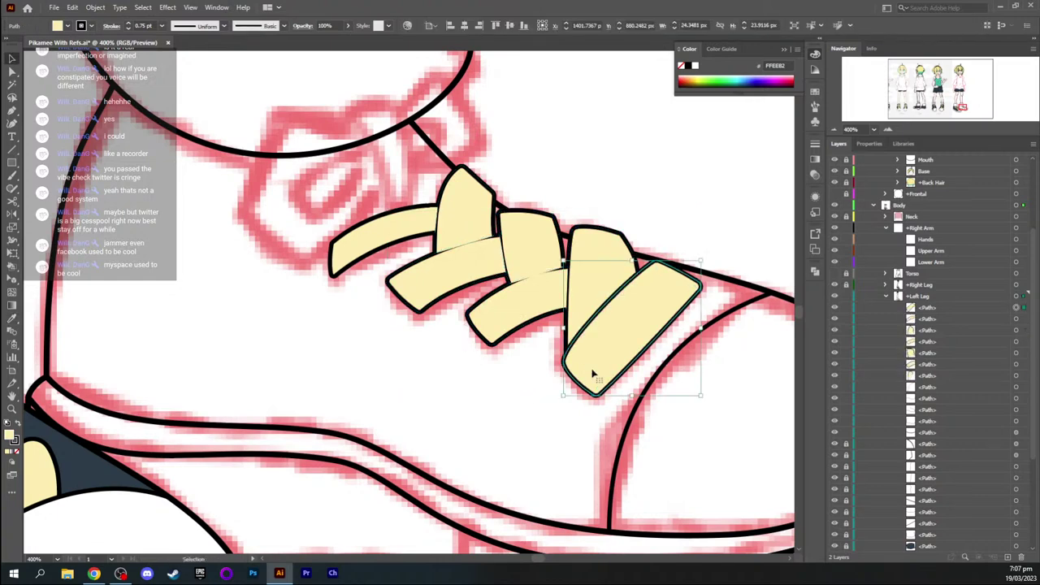
# Restack the first crossing lace so that it sits behind the first lace band
pyautogui.click(599, 283)
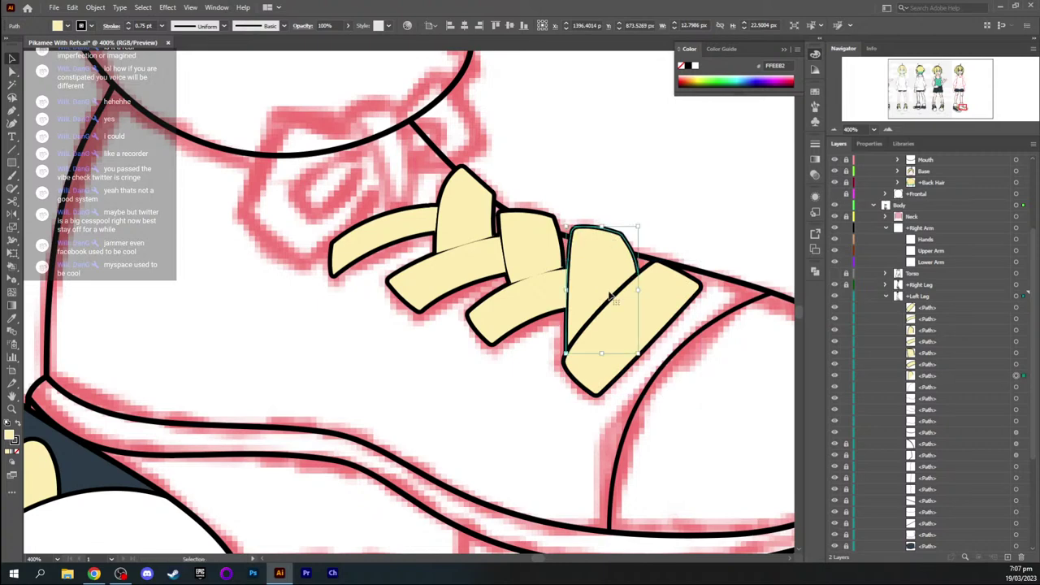
pyautogui.hotkey('ctrl', ']')
pyautogui.moveTo(585, 419); pyautogui.dragTo(312, 283)
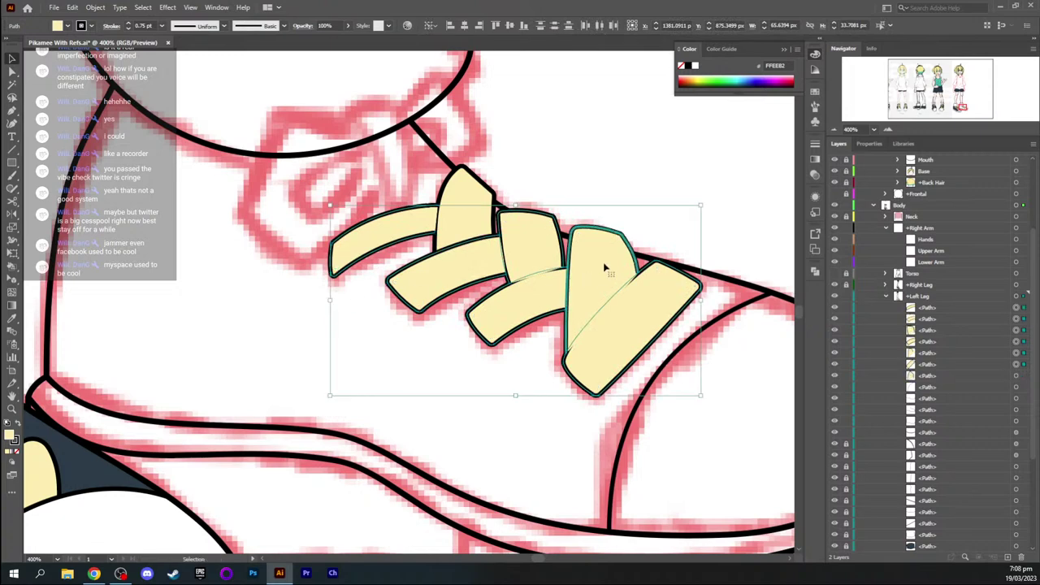
pyautogui.click(542, 344)
pyautogui.press('a')
pyautogui.click(580, 312)
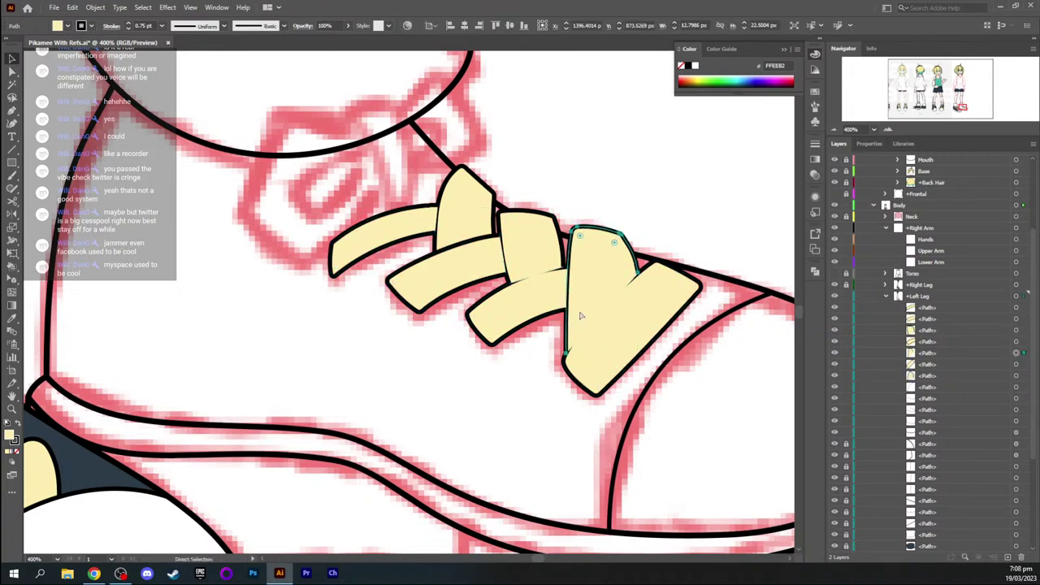
pyautogui.hotkey('ctrl', '[')
# Bring the second lace band forward so that it overlaps the second crossing lace
pyautogui.click(532, 306)
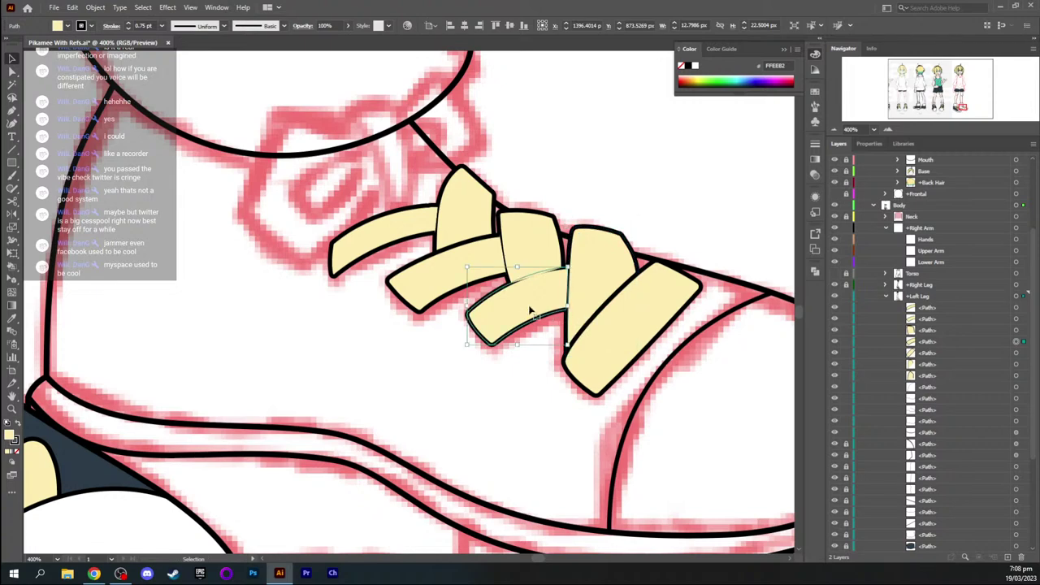
pyautogui.press('v')
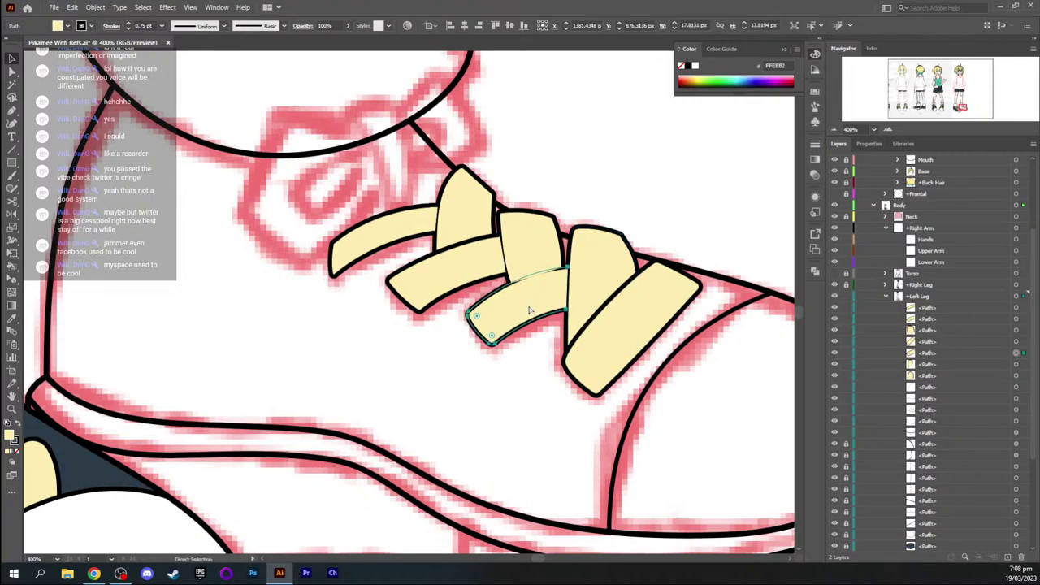
pyautogui.hotkey('ctrl', ']')
pyautogui.hotkey('ctrl', ']')
pyautogui.hotkey('ctrl', ']')
pyautogui.hotkey('ctrl', ']')
pyautogui.hotkey('ctrl', ']')
pyautogui.press('v')
pyautogui.click(555, 409)
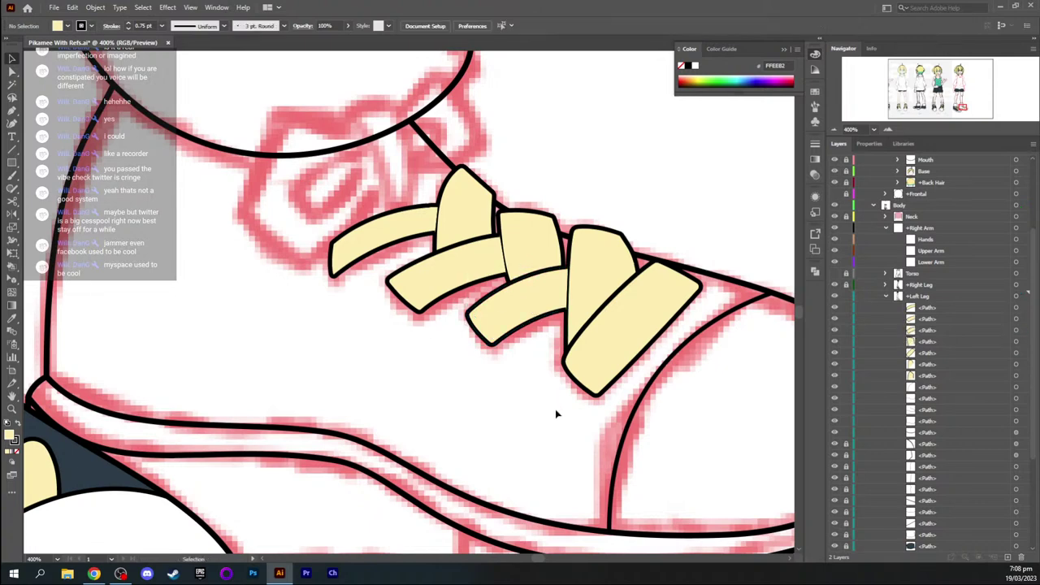
# Restack the first crossing lace so that it sits behind the first lace band but in front of the second band
pyautogui.hotkey('ctrl', '=')
pyautogui.hotkey('ctrl', '=')
pyautogui.moveTo(611, 403); pyautogui.dragTo(339, 269)
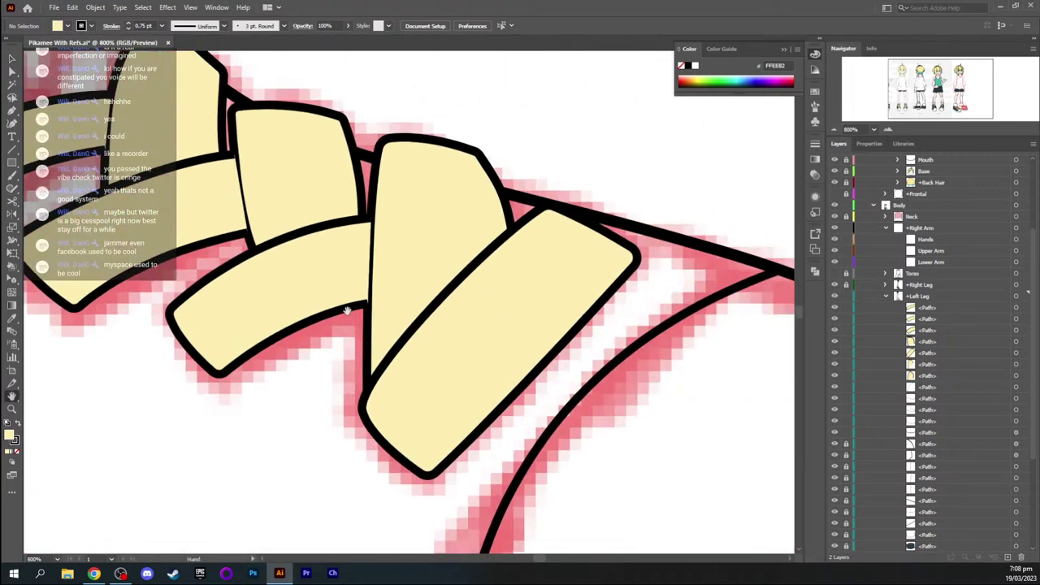
pyautogui.click(413, 339)
pyautogui.click(336, 379)
pyautogui.click(412, 325)
pyautogui.press('a')
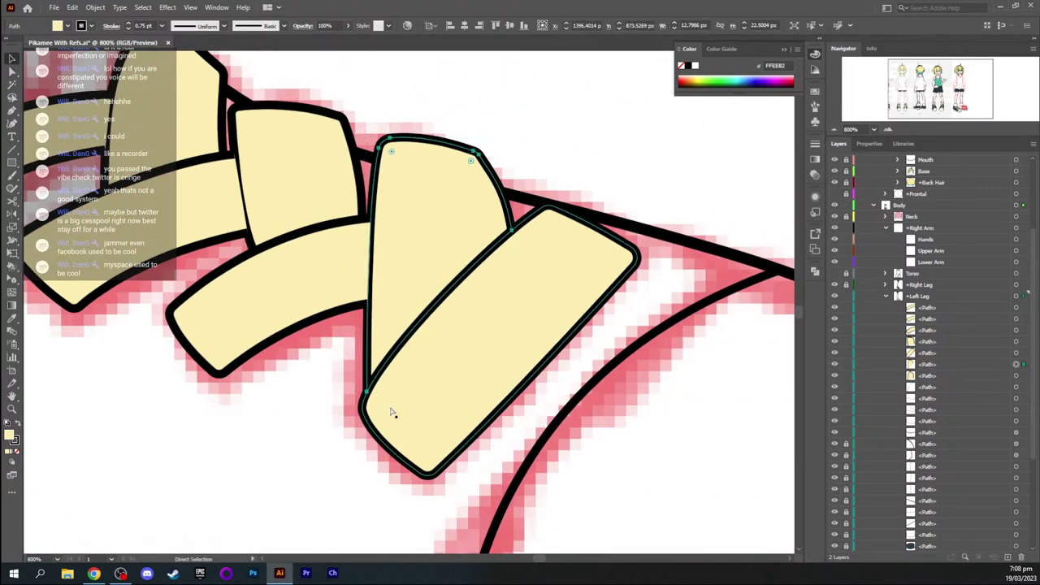
pyautogui.hotkey('ctrl', 'shift', ']')
pyautogui.hotkey('ctrl', '[')
pyautogui.hotkey('ctrl', '[')
pyautogui.hotkey('ctrl', '[')
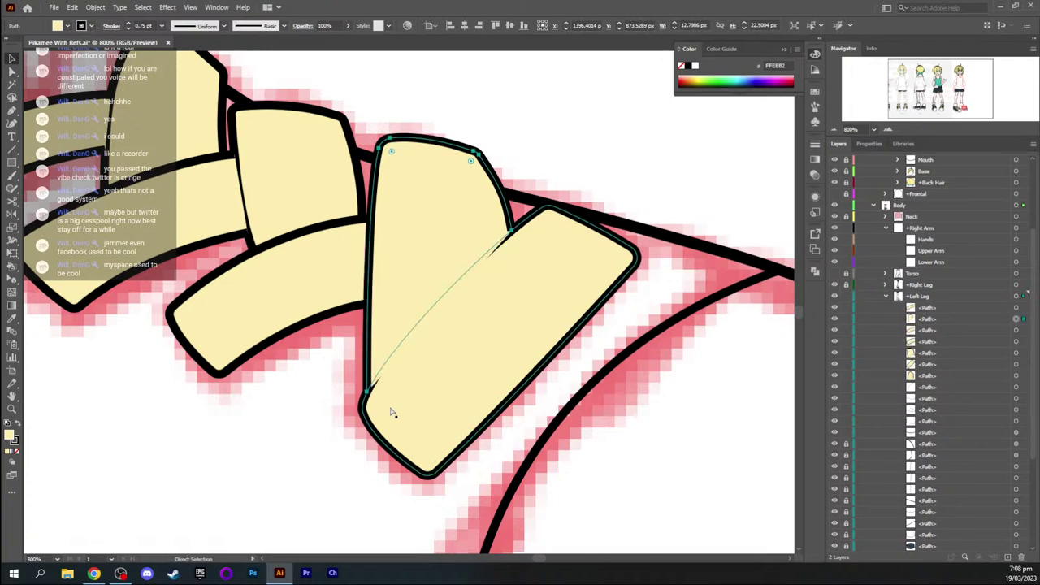
pyautogui.hotkey('ctrl', '[')
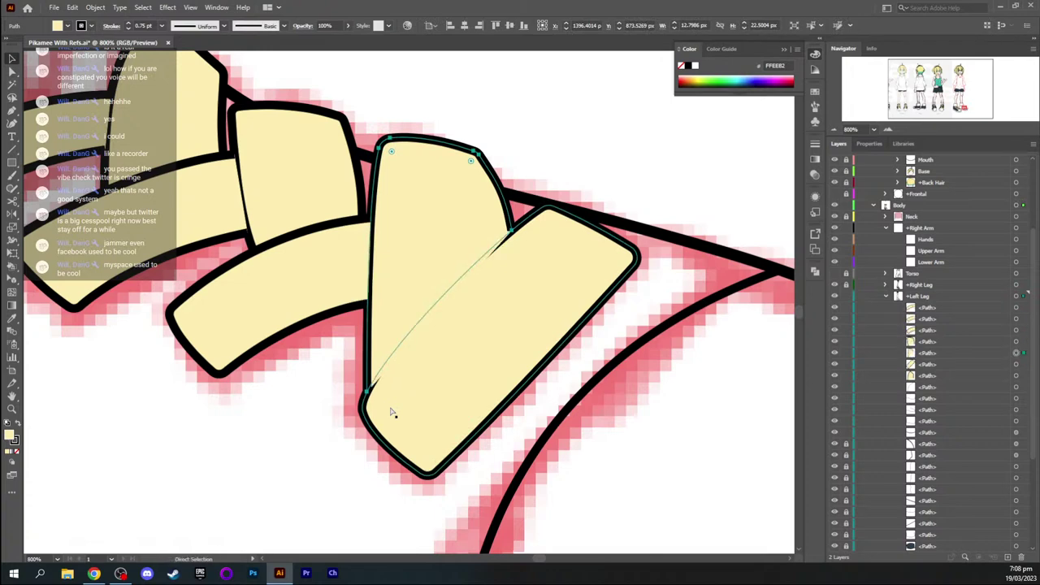
pyautogui.hotkey('ctrl', '[')
pyautogui.press('v')
# Send the second lace band and second crossing lace backward, placing the crossing lace behind the band
pyautogui.click(265, 312)
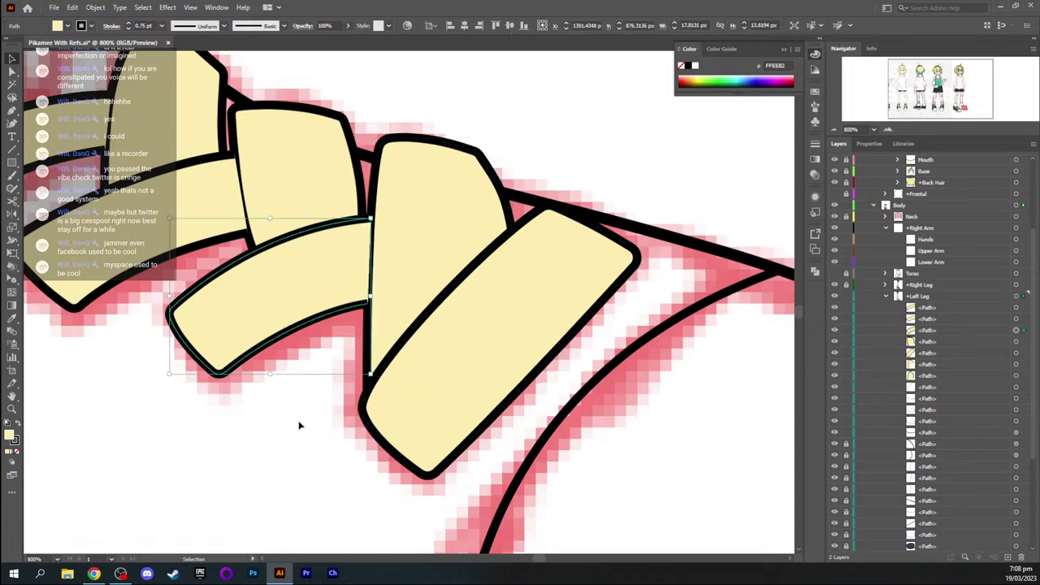
pyautogui.press('a')
pyautogui.hotkey('ctrl', '[')
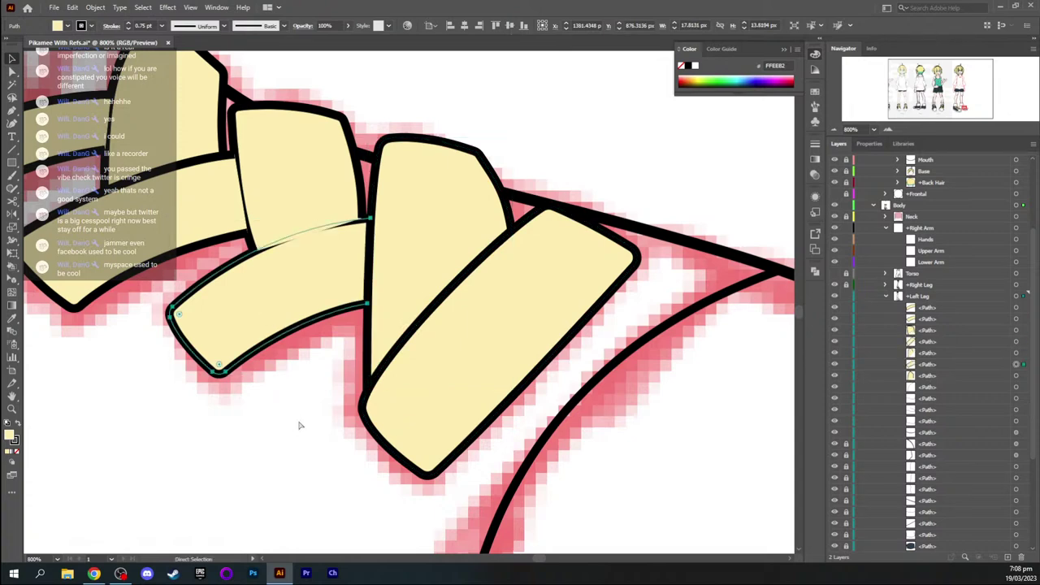
pyautogui.press('space')
pyautogui.moveTo(213, 329); pyautogui.dragTo(289, 385)
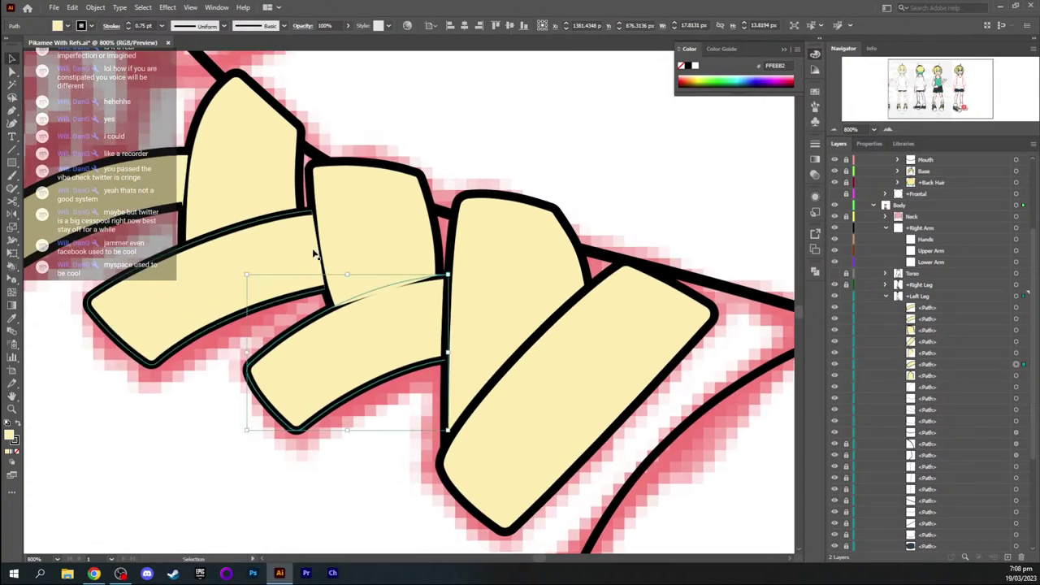
pyautogui.click(409, 269)
pyautogui.hotkey('ctrl', '[')
pyautogui.hotkey('ctrl', '[')
pyautogui.hotkey('ctrl', '[')
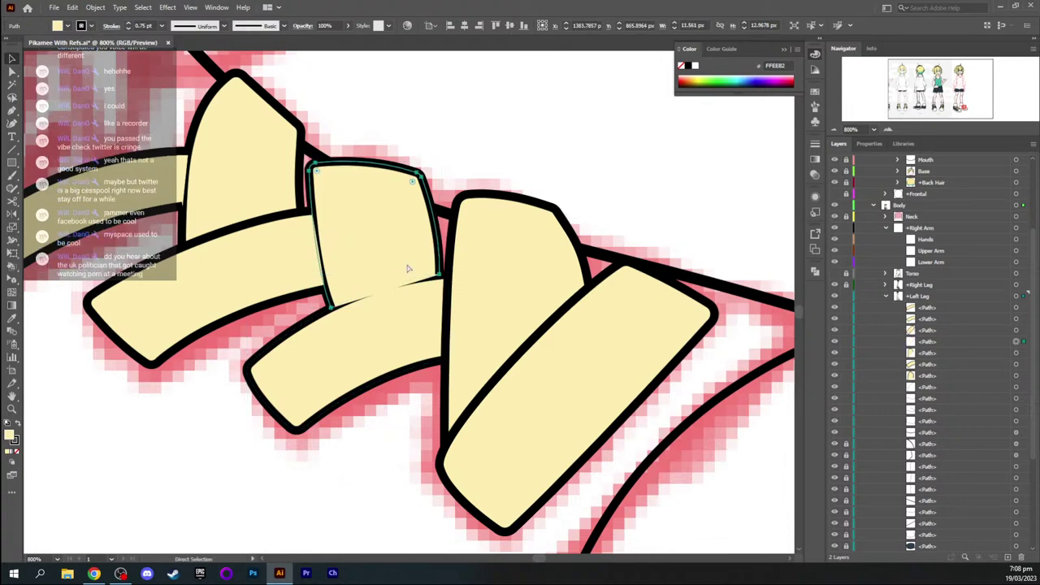
pyautogui.press('v')
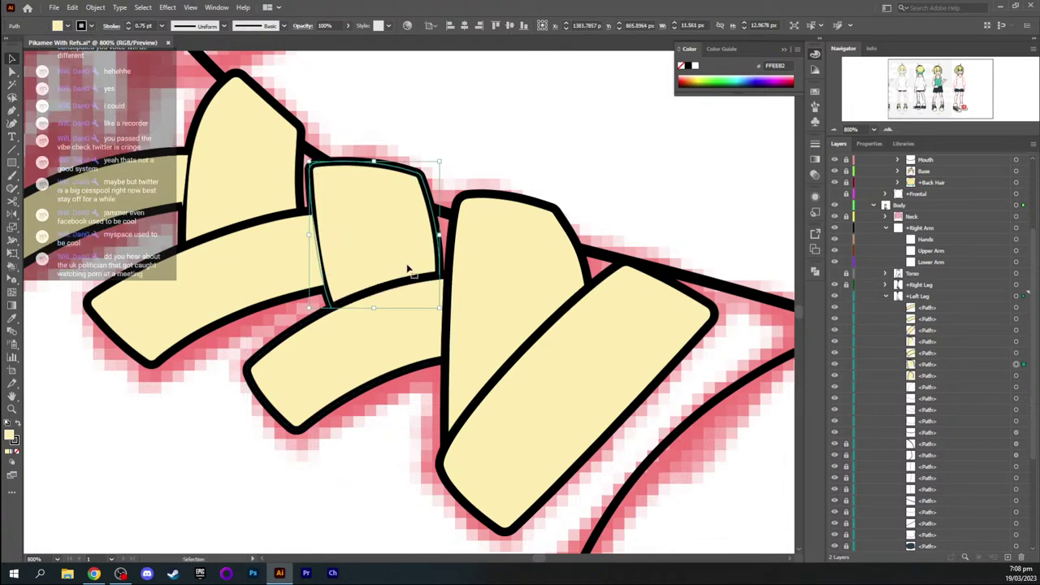
# Send the third lace band backward so that it sits behind the second crossing lace and over the third one
pyautogui.click(224, 272)
pyautogui.press('a')
pyautogui.press('space')
pyautogui.moveTo(221, 366); pyautogui.dragTo(351, 365)
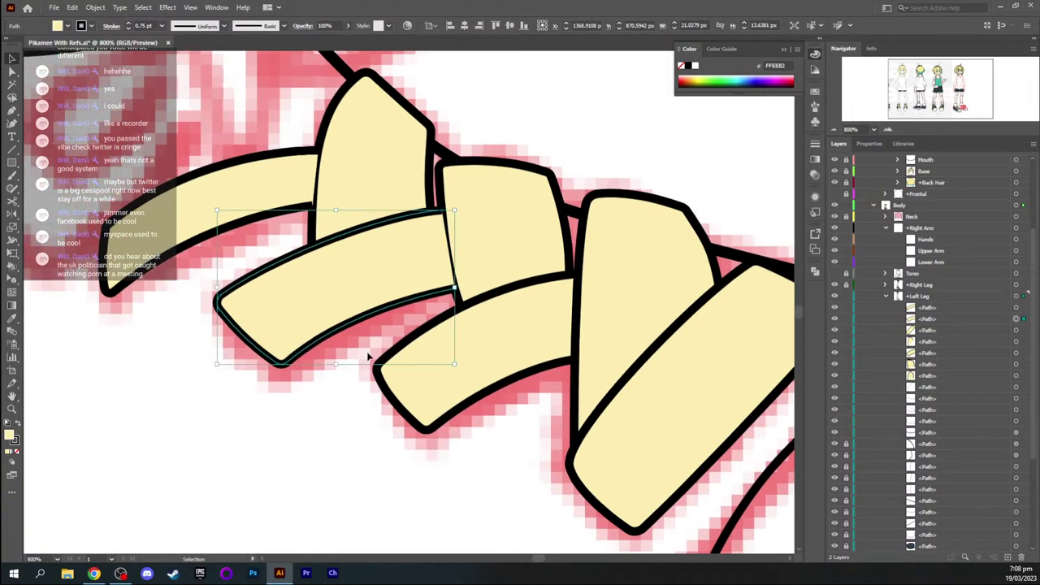
pyautogui.hotkey('ctrl', '[')
pyautogui.hotkey('ctrl', '[')
pyautogui.hotkey('ctrl', '[')
pyautogui.hotkey('ctrl', '[')
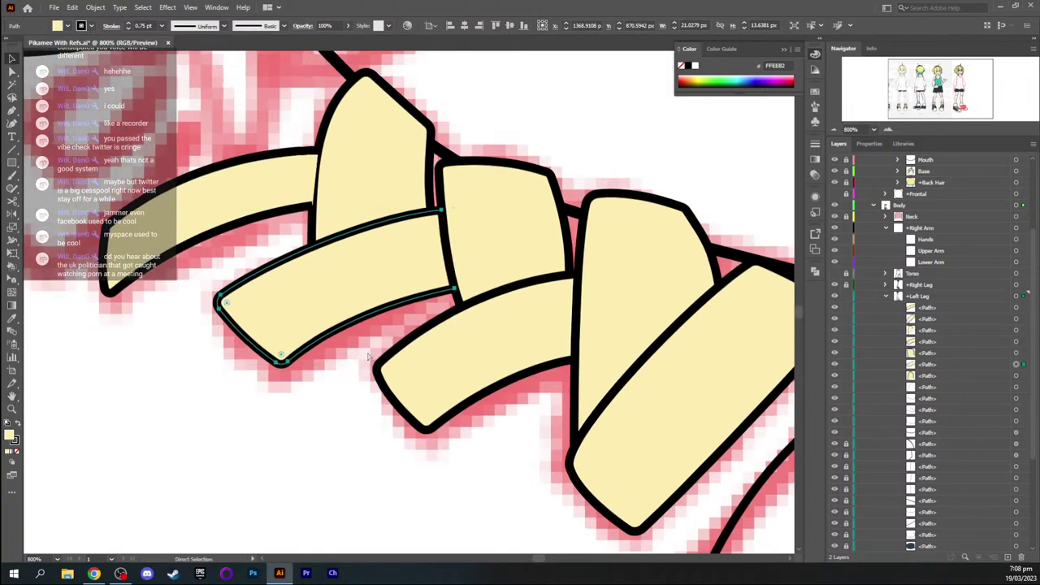
pyautogui.press('v')
# Send the fourth lace band, nearest the ankle, backward so that it sits behind the third crossing lace
pyautogui.click(374, 218)
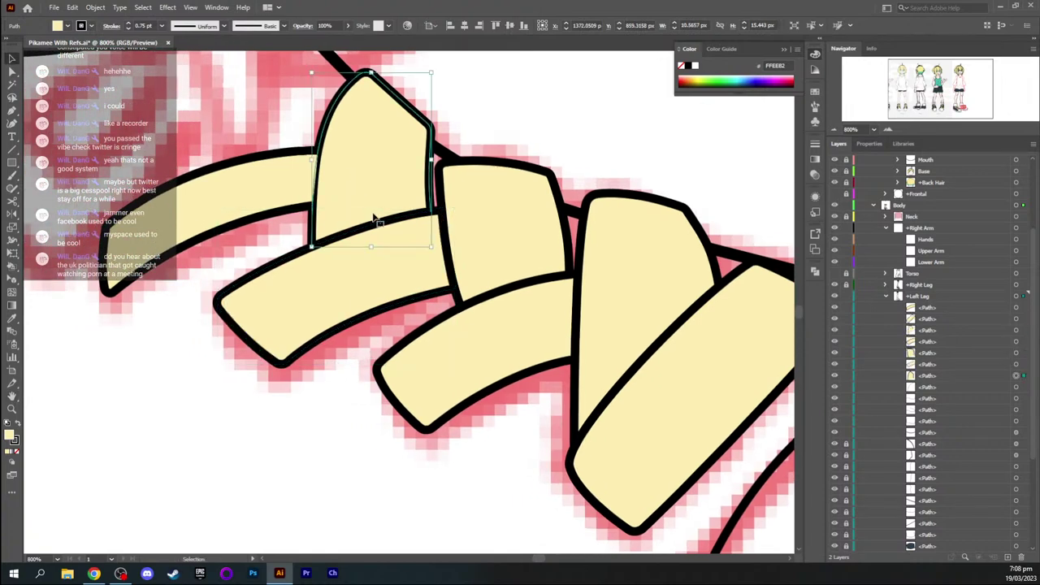
pyautogui.click(291, 402)
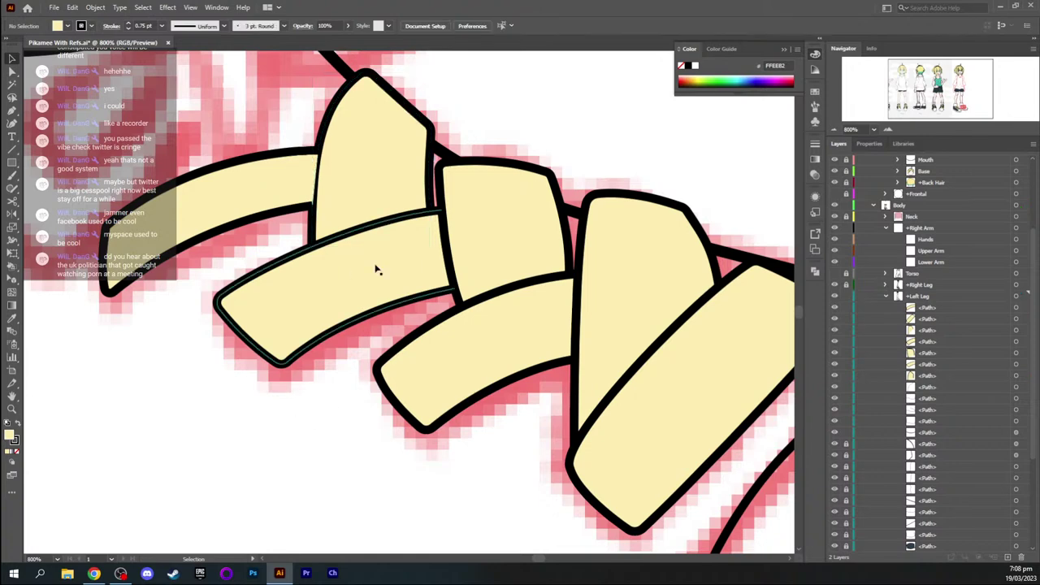
pyautogui.click(261, 202)
pyautogui.press('a')
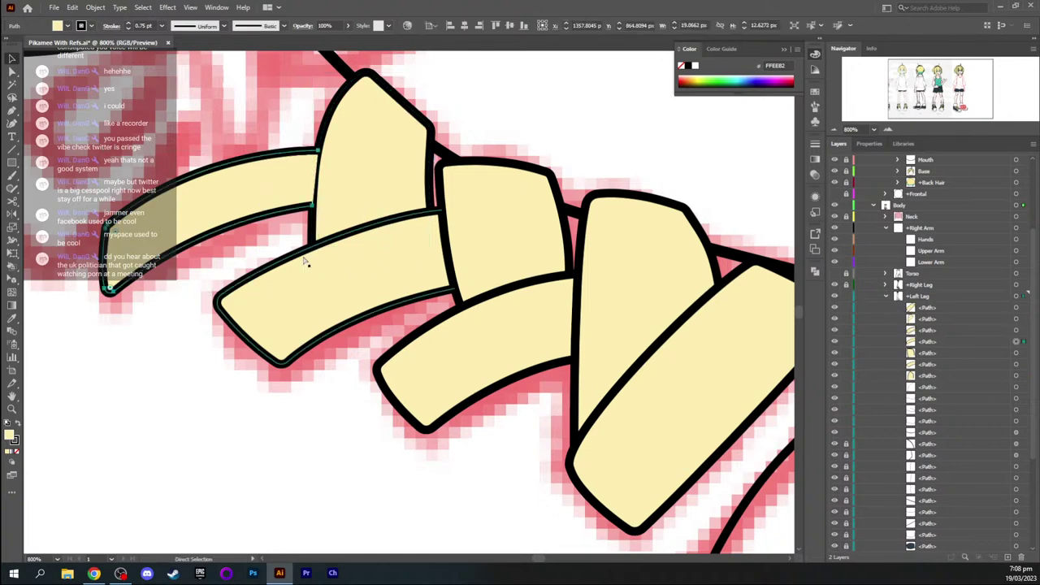
pyautogui.hotkey('ctrl', '[')
pyautogui.hotkey('ctrl', '[')
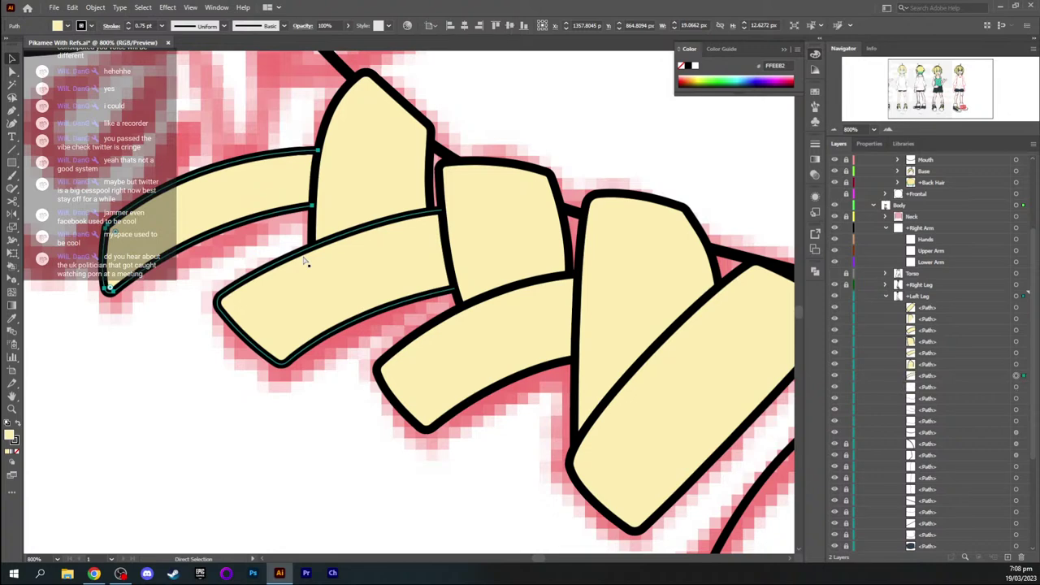
pyautogui.press('v')
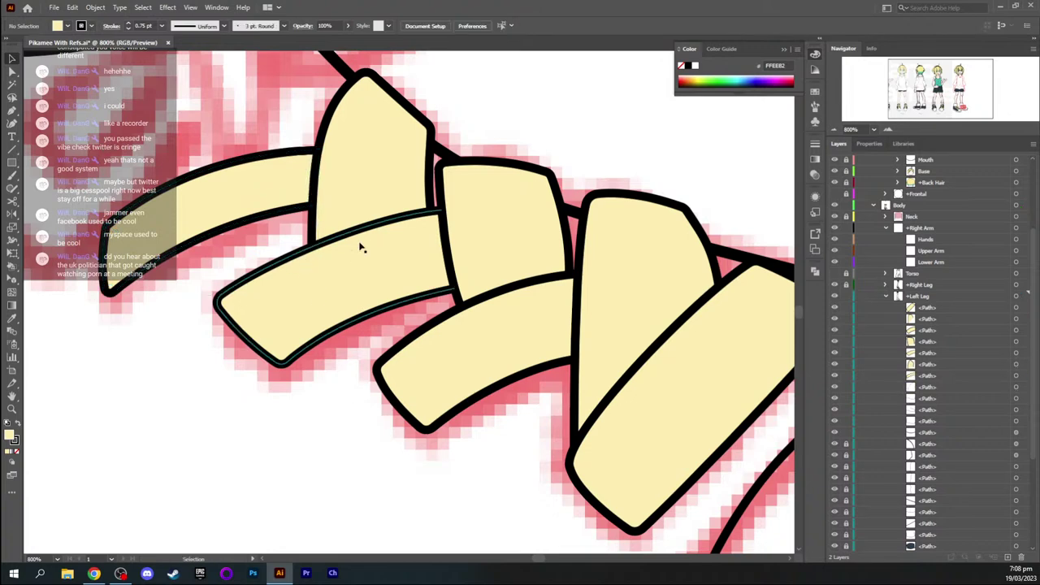
pyautogui.click(343, 209)
pyautogui.click(336, 403)
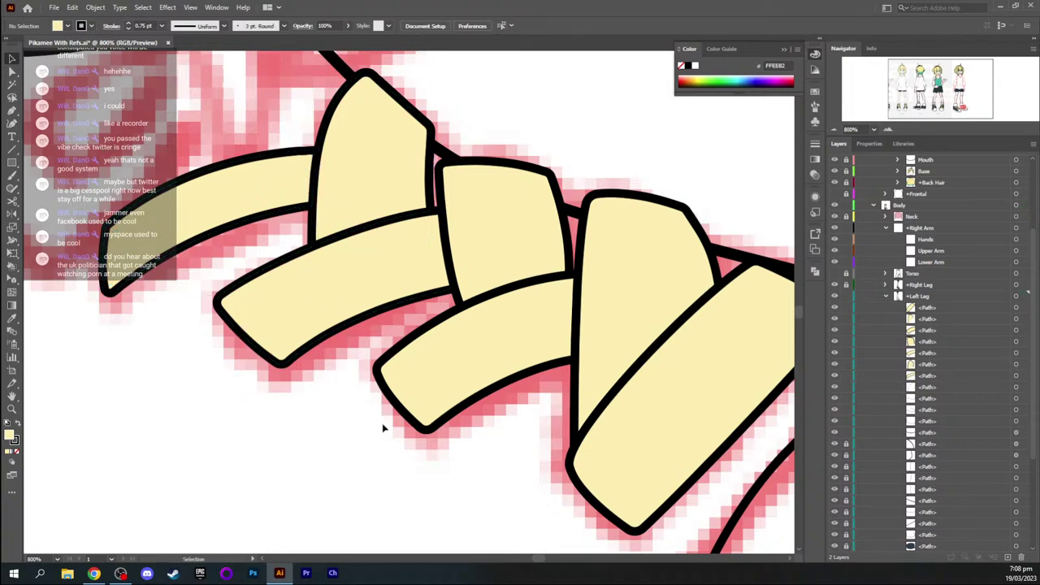
# Save the document with the restacked laces
pyautogui.hotkey('ctrl', '-')
pyautogui.hotkey('ctrl', '-')
pyautogui.hotkey('ctrl', '-')
pyautogui.hotkey('ctrl', '-')
pyautogui.hotkey('ctrl', '+')
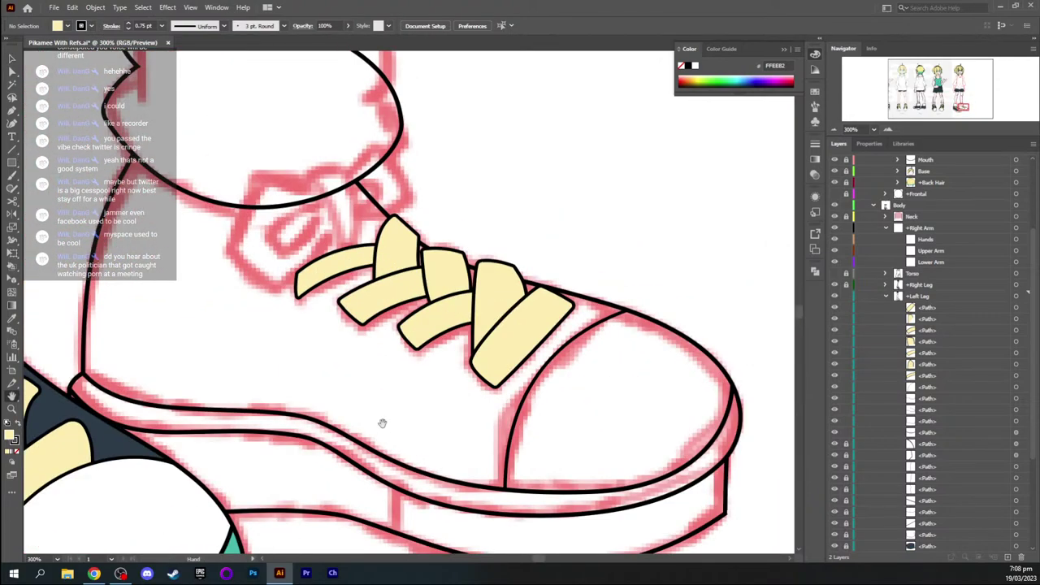
pyautogui.moveTo(298, 367); pyautogui.dragTo(418, 308)
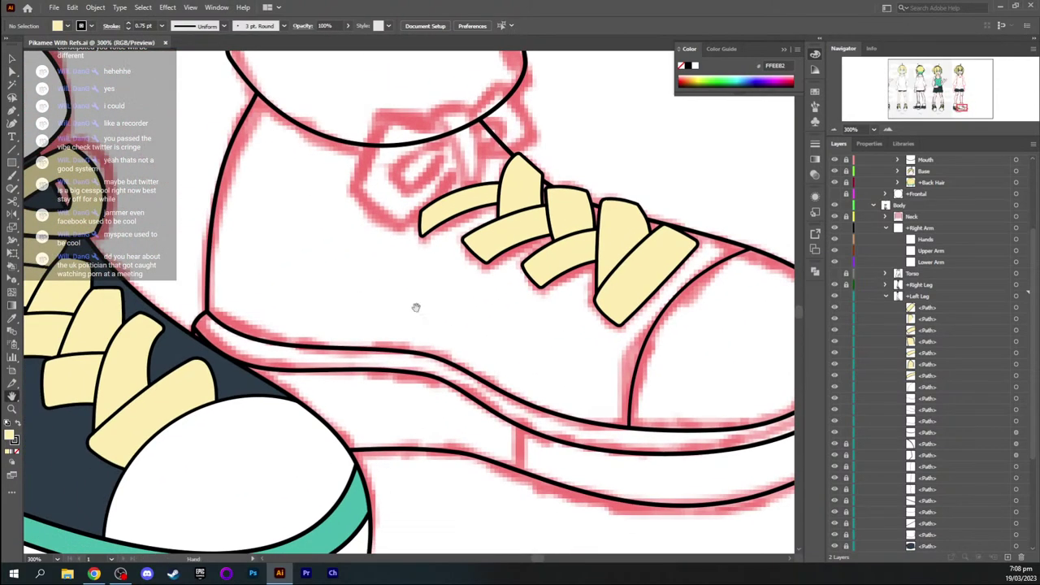
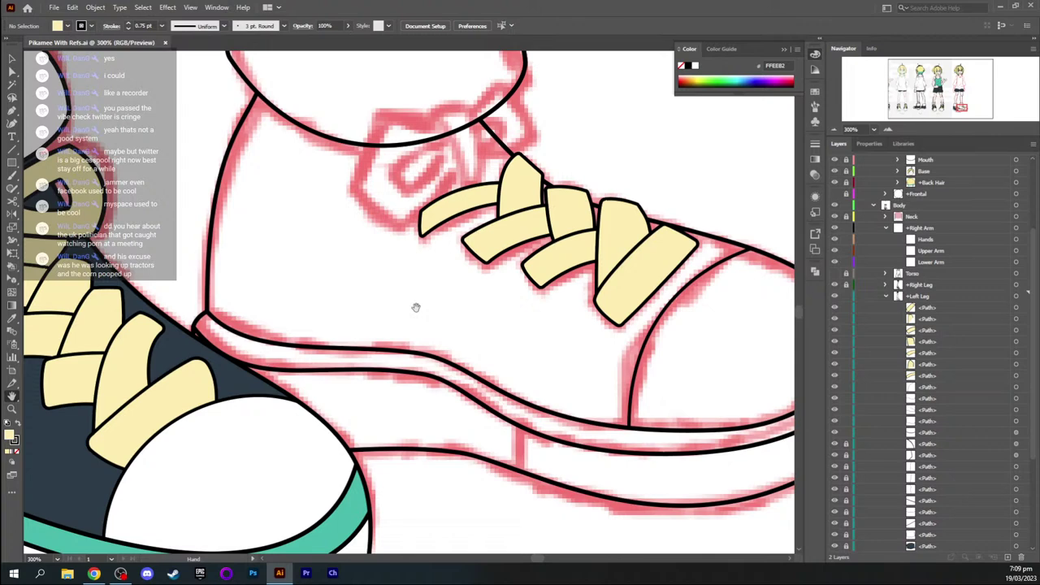
pyautogui.click(54, 8)
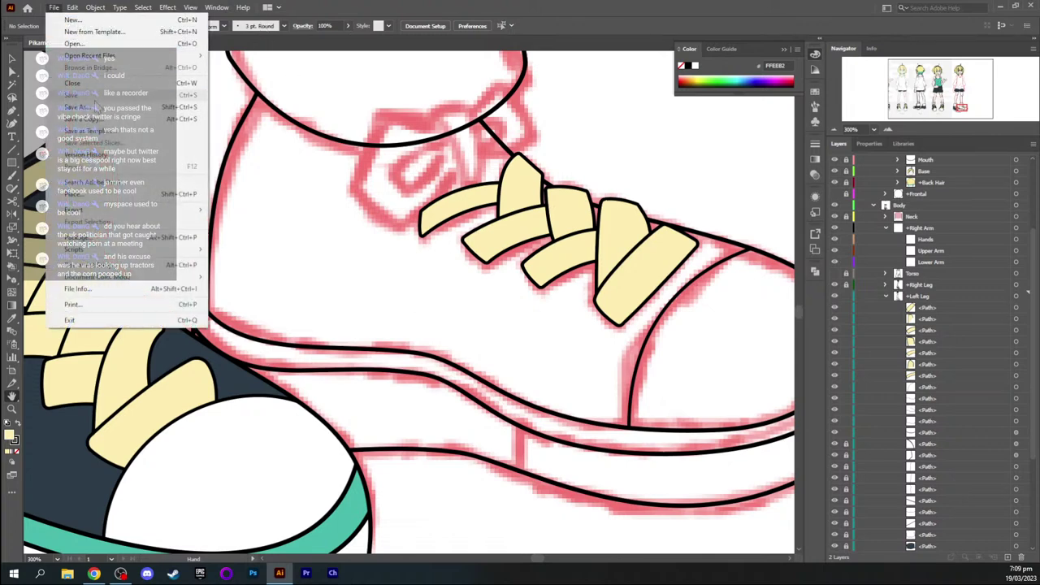
pyautogui.click(340, 79)
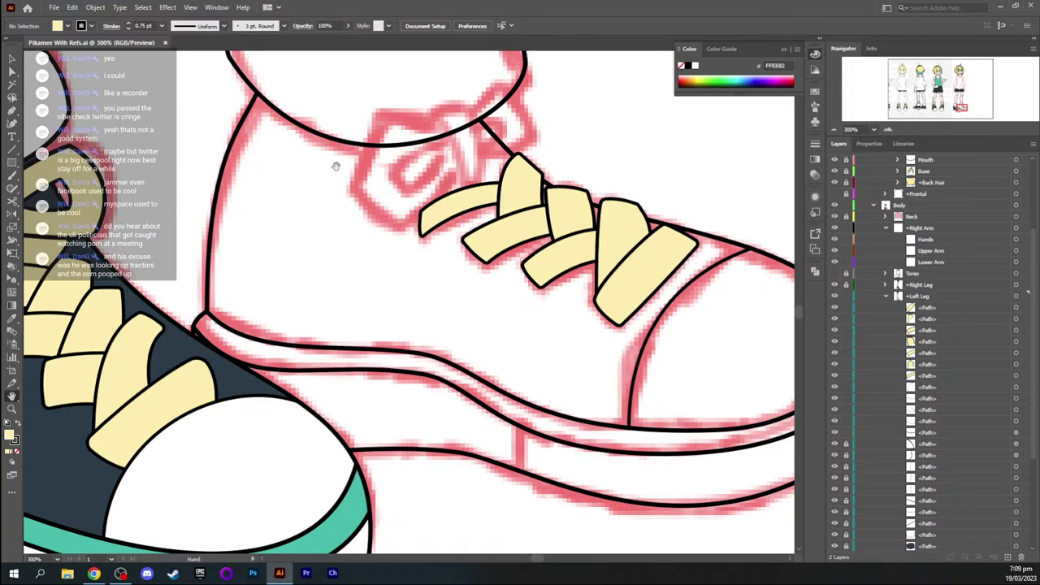
# Compare the side-view shoe, sock and legs with the red sketch and the finished coloured shoe
pyautogui.moveTo(301, 186); pyautogui.dragTo(434, 232)
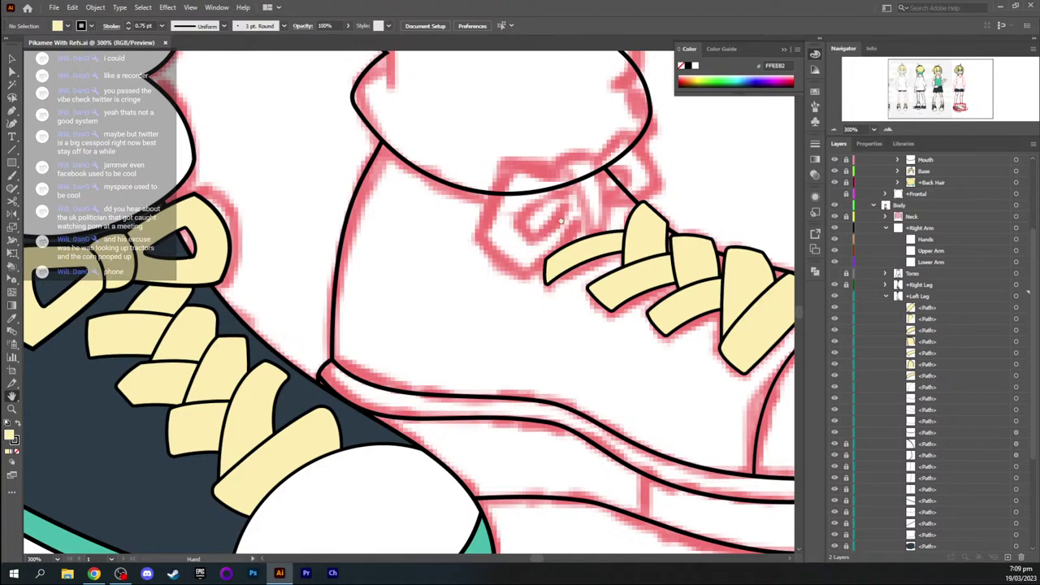
pyautogui.moveTo(509, 217); pyautogui.dragTo(492, 251)
pyautogui.moveTo(430, 267); pyautogui.dragTo(449, 266)
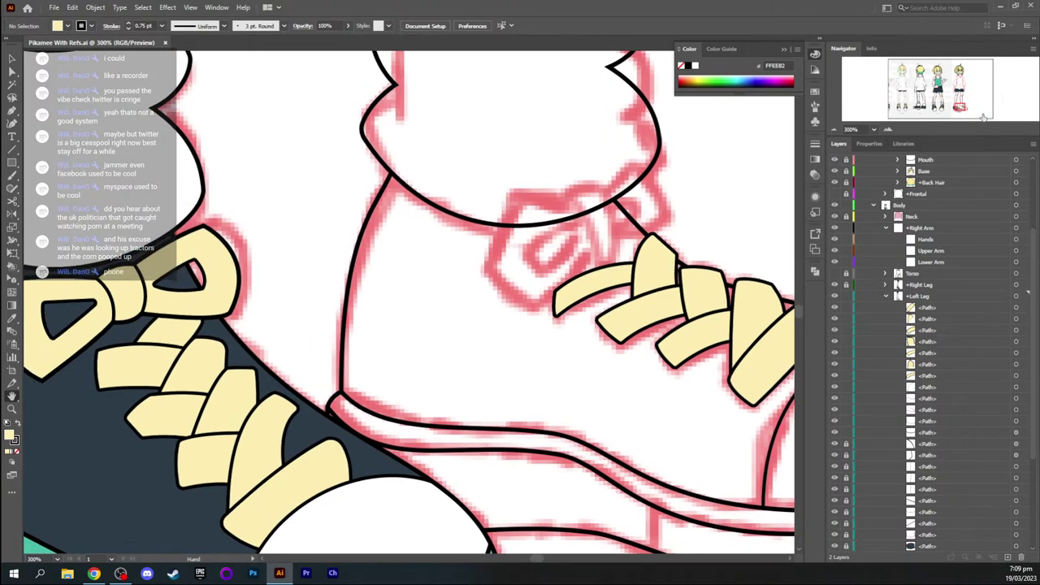
pyautogui.moveTo(961, 103)
pyautogui.mouseDown()
pyautogui.moveTo(861, 86)
pyautogui.moveTo(963, 107)
pyautogui.mouseUp()
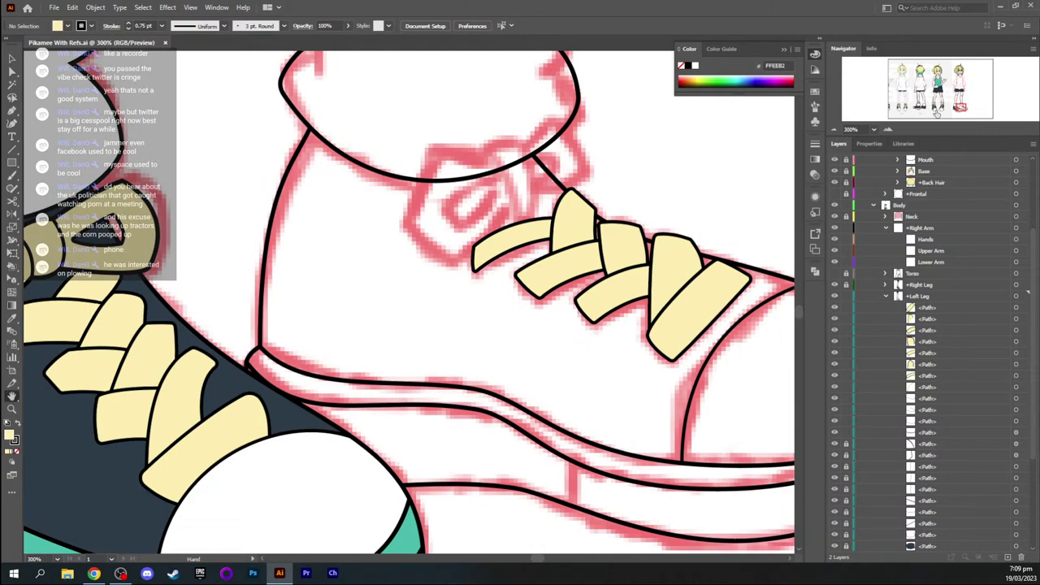
pyautogui.hotkey('ctrl', '-')
pyautogui.hotkey('ctrl', '-')
pyautogui.hotkey('ctrl', '-')
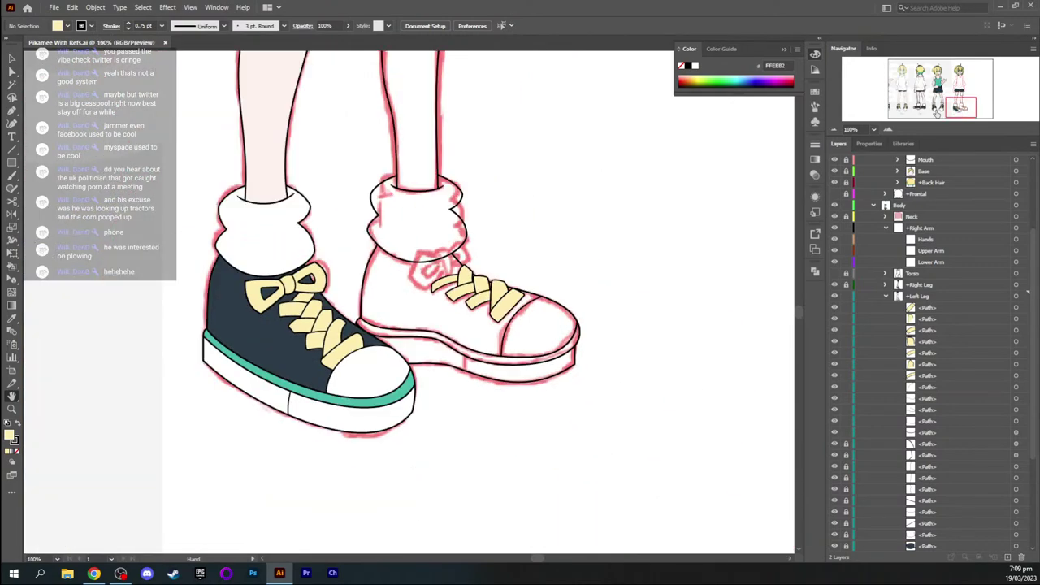
pyautogui.hotkey('ctrl', '=')
pyautogui.moveTo(454, 142); pyautogui.dragTo(468, 217)
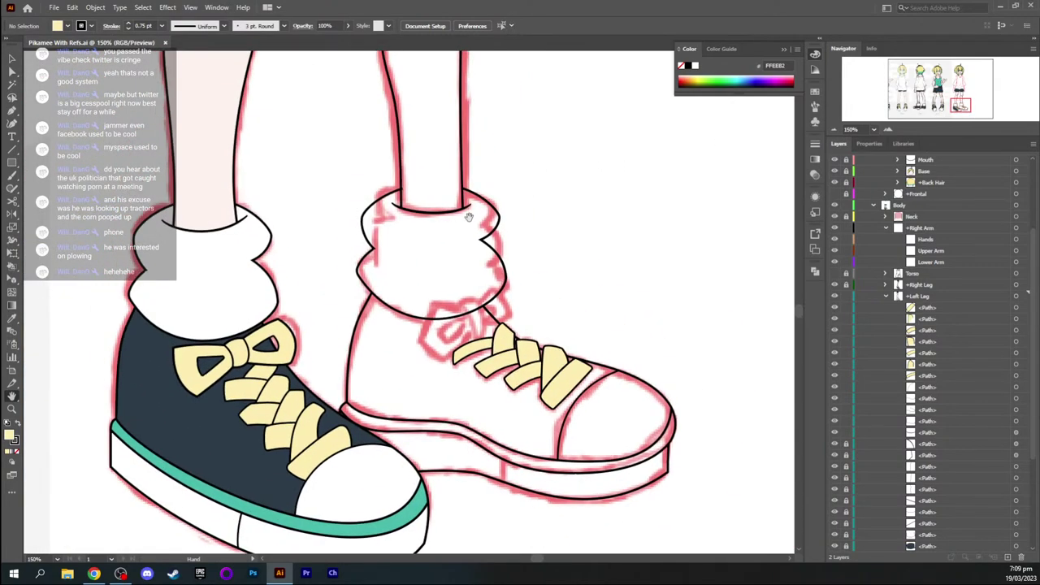
pyautogui.scroll(10, 433, 114)
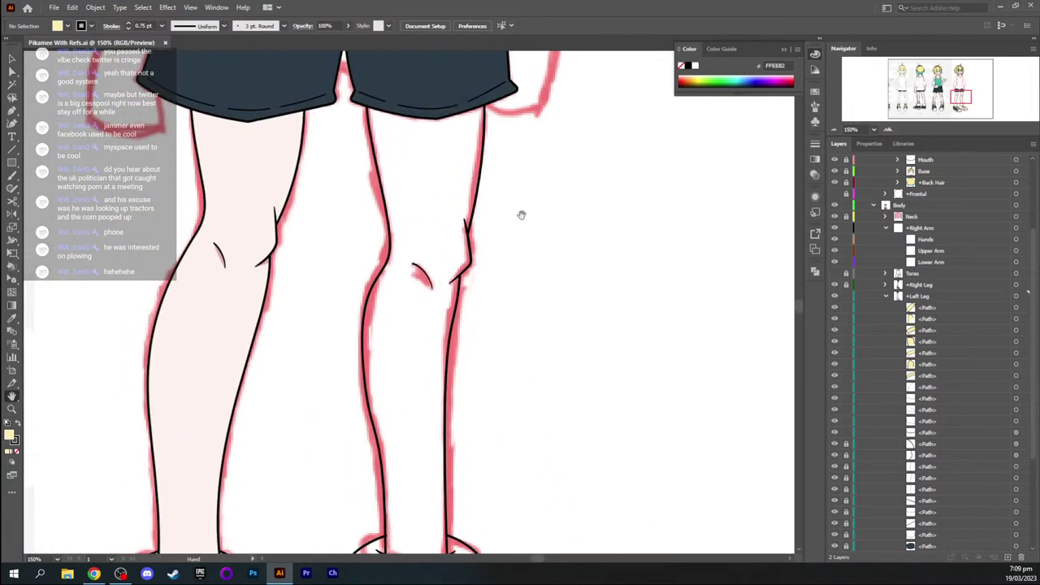
pyautogui.scroll(-2, 518, 215)
pyautogui.scroll(-5, 513, 234)
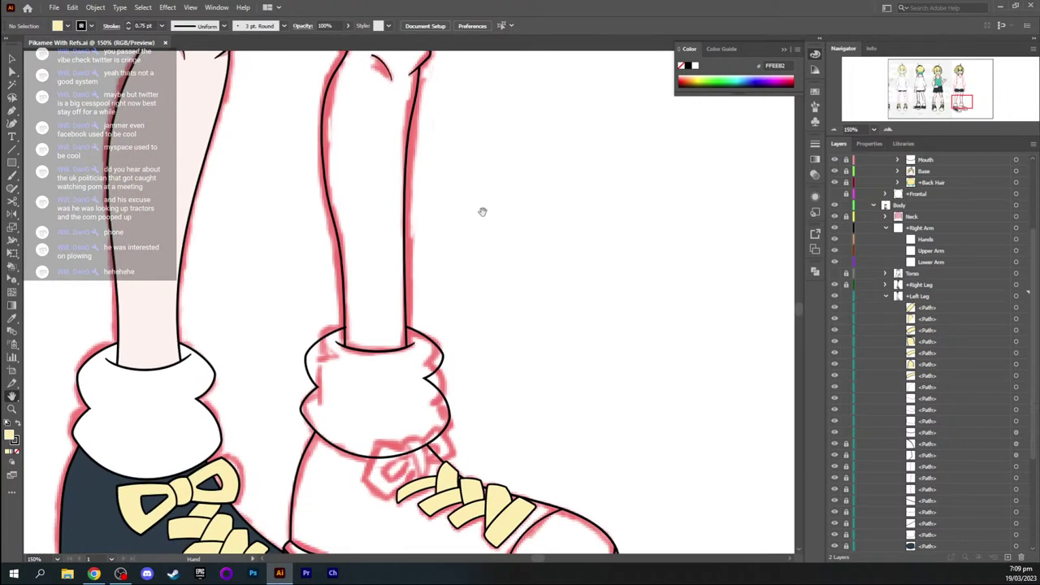
pyautogui.moveTo(358, 290); pyautogui.dragTo(396, 247)
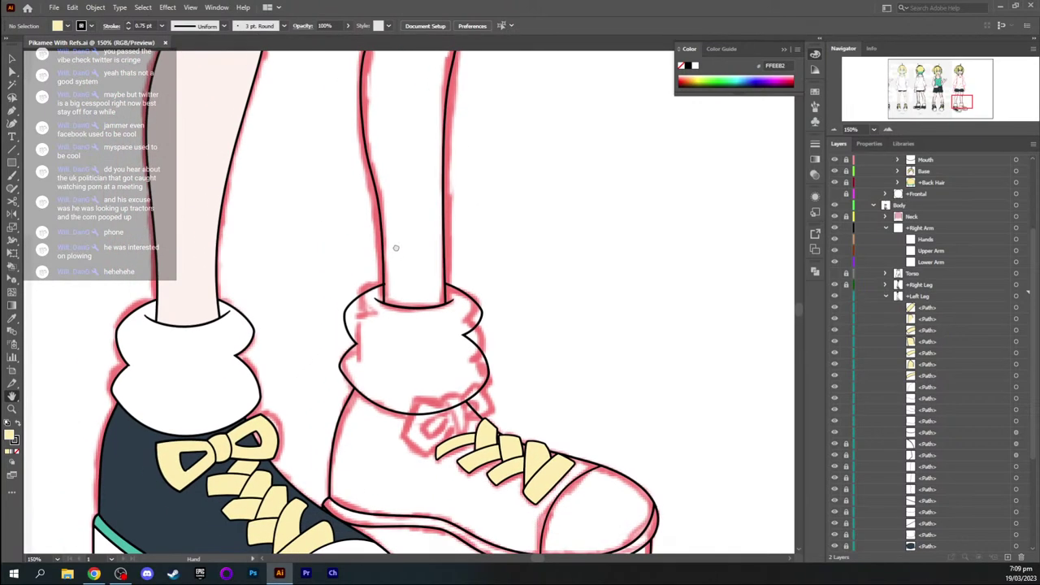
# Unlock the left leg's locked paths and pull the upper end of the sock's heel-side outline back to meet the leg line
pyautogui.hotkey('ctrl', '=')
pyautogui.hotkey('ctrl', '=')
pyautogui.hotkey('ctrl', '=')
pyautogui.hotkey('ctrl', '=')
pyautogui.press('a')
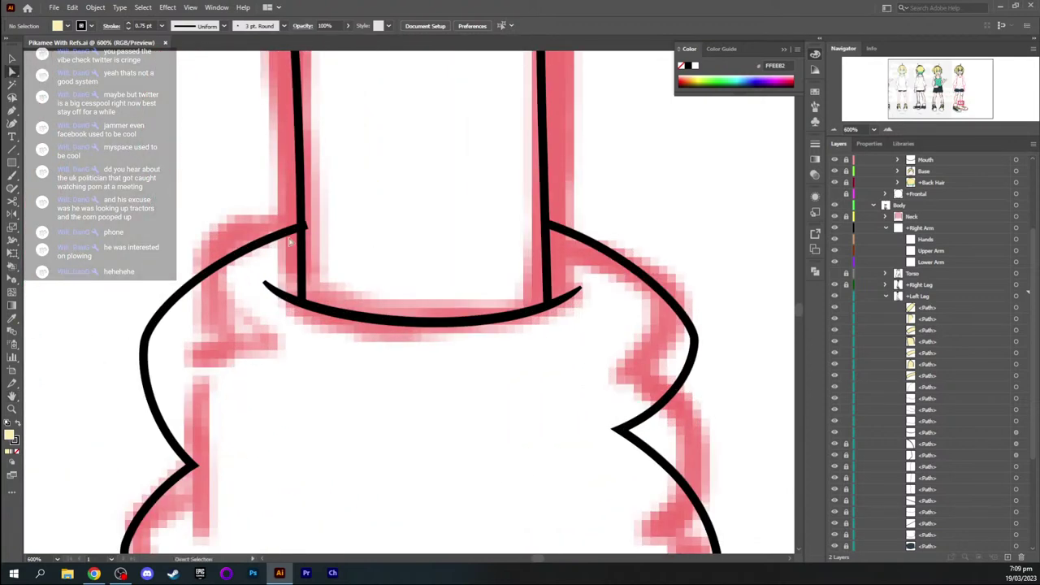
pyautogui.scroll(-2, 866, 322)
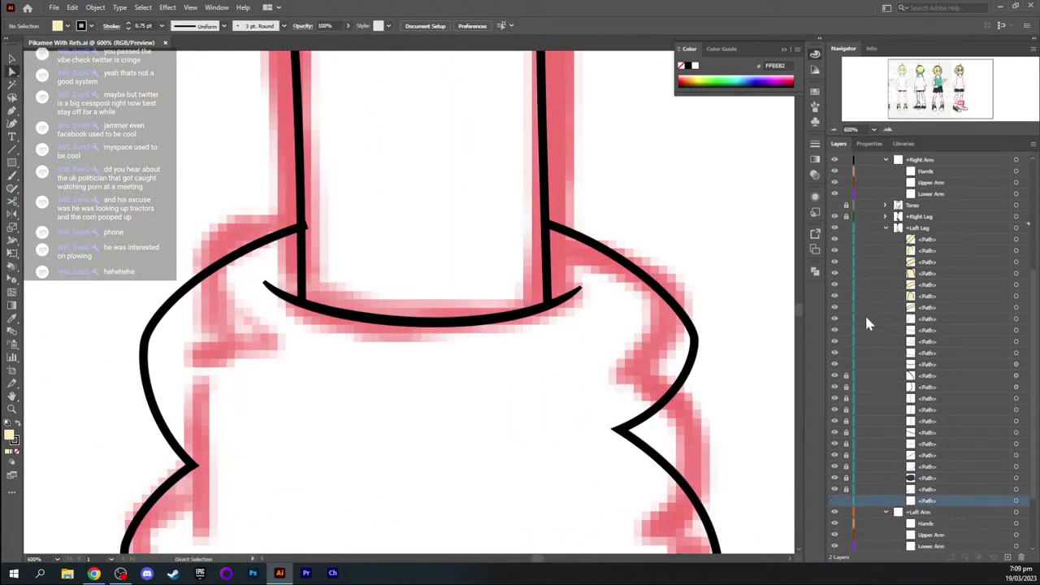
pyautogui.scroll(-1, 867, 323)
pyautogui.moveTo(847, 345); pyautogui.dragTo(850, 461)
pyautogui.click(276, 239)
pyautogui.moveTo(302, 230); pyautogui.dragTo(299, 233)
pyautogui.click(394, 236)
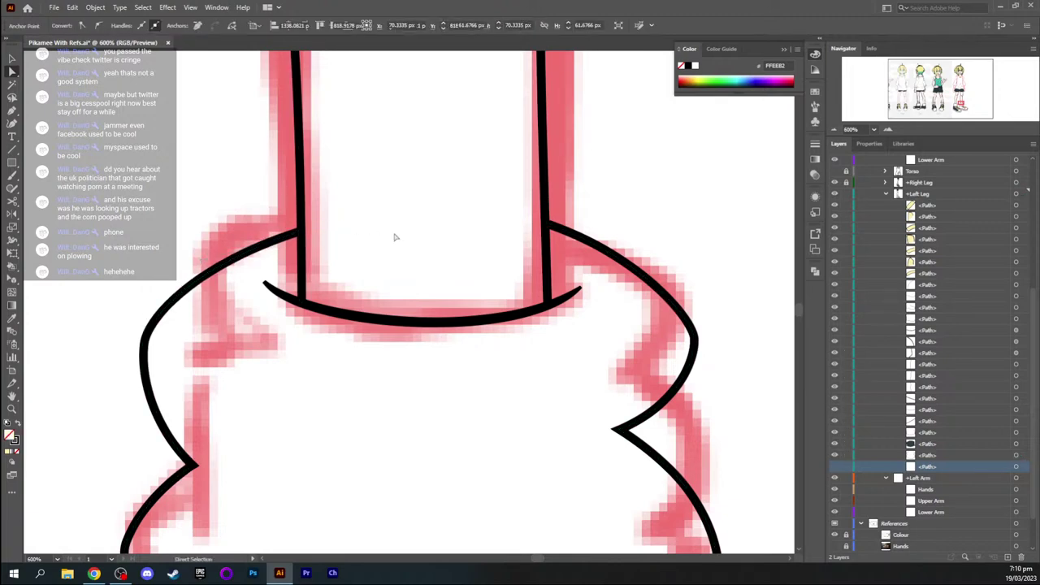
# Lock every path of the left leg, including the lace bands
pyautogui.hotkey('ctrl', '-')
pyautogui.press('space')
pyautogui.moveTo(485, 442); pyautogui.dragTo(426, 47)
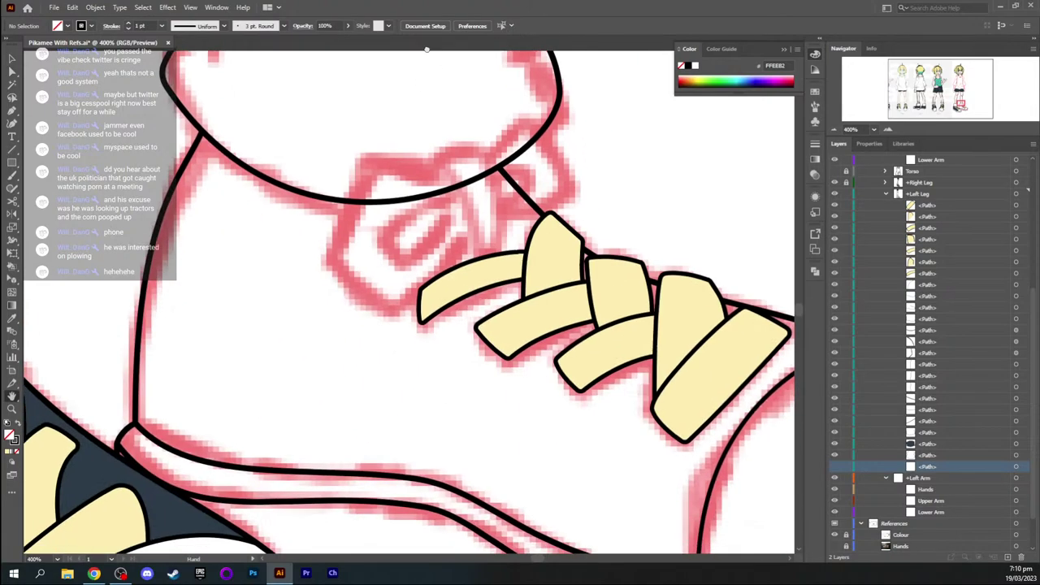
pyautogui.moveTo(500, 216); pyautogui.dragTo(454, 223)
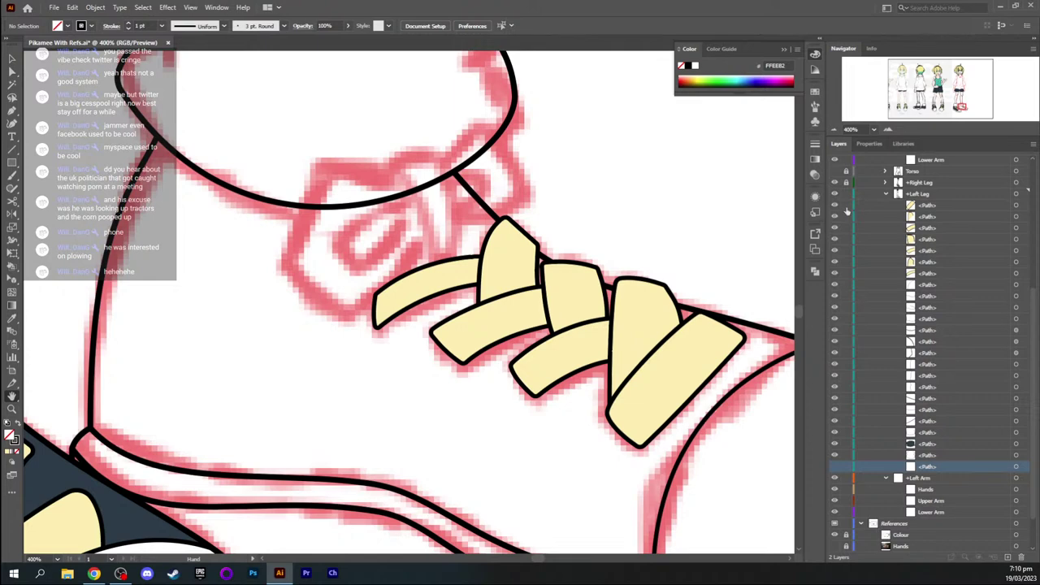
pyautogui.moveTo(846, 205); pyautogui.dragTo(848, 468)
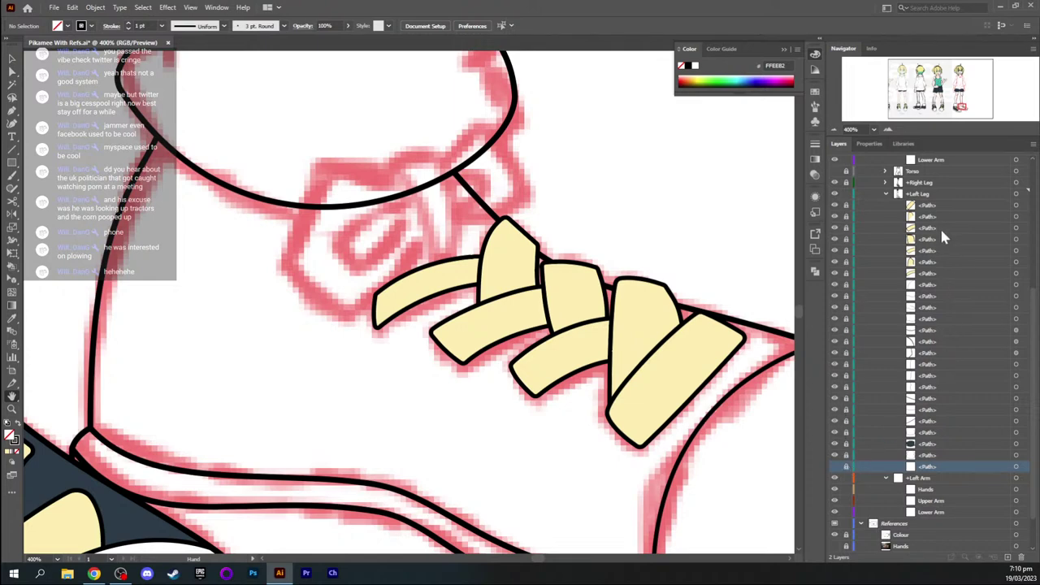
# Add a new layer above the left leg's paths inside the +Left Leg layer and name it "+Shoe laces"
pyautogui.click(929, 208)
pyautogui.click(1008, 557)
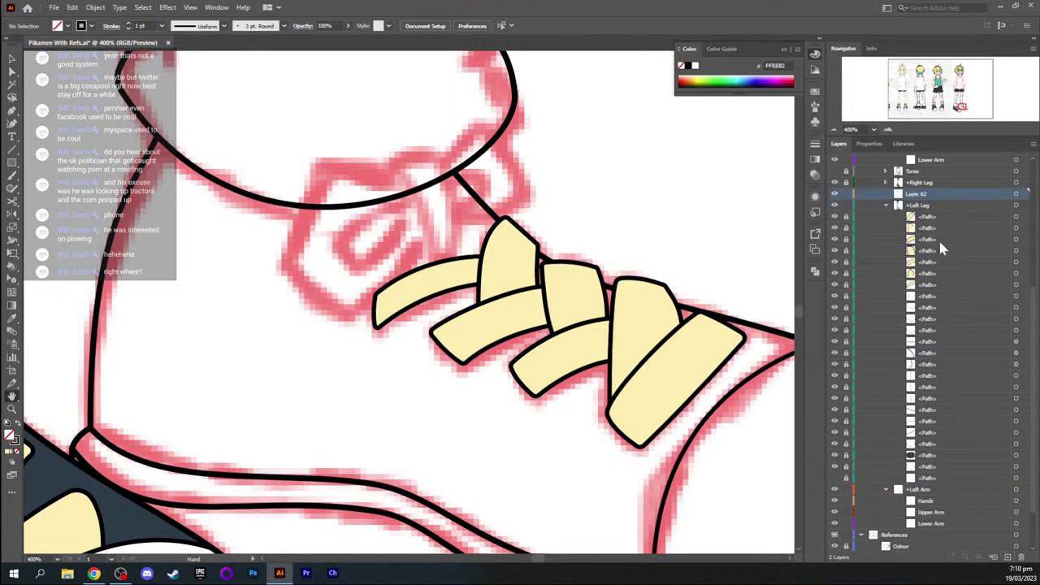
pyautogui.moveTo(915, 194); pyautogui.dragTo(924, 207)
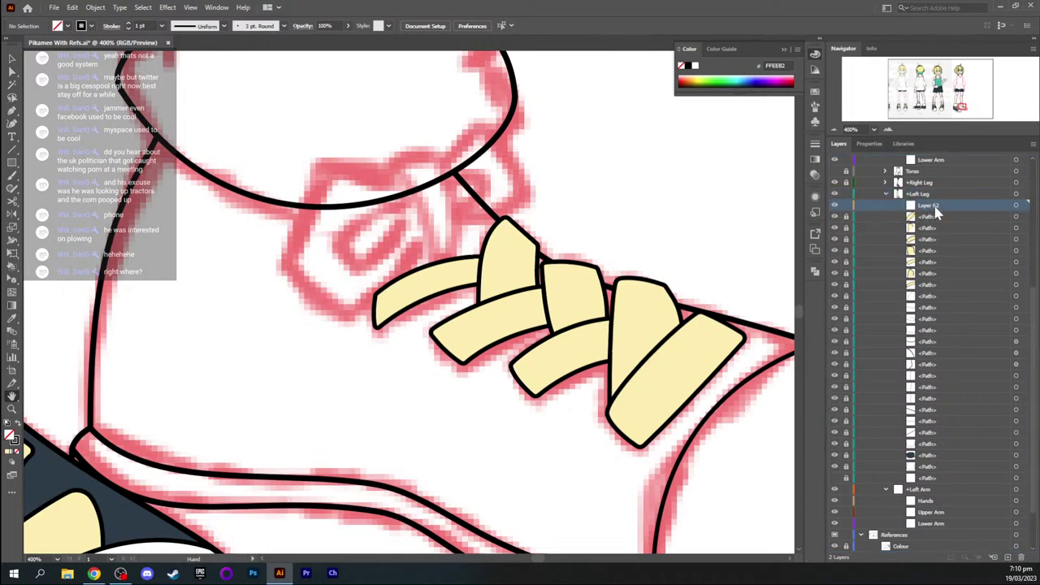
pyautogui.doubleClick(931, 205)
pyautogui.write('+Shoe laces')
pyautogui.press('Return')
# Start the side-view bow outline with the Pen tool, tracing the top of the large loop, the knot and the small loop down to its outer corner
pyautogui.scroll(8, 408, 244)
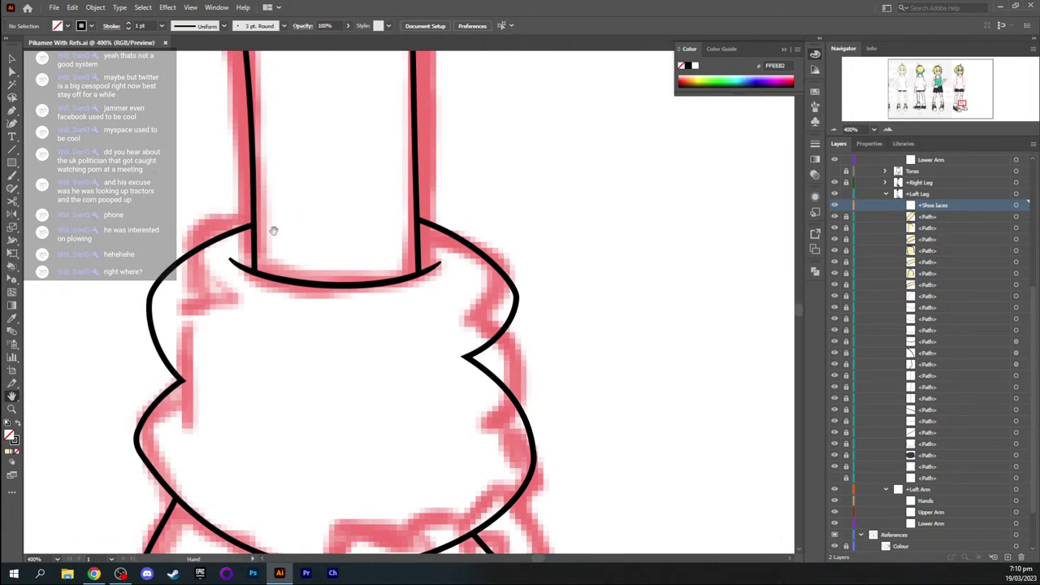
pyautogui.moveTo(360, 360); pyautogui.dragTo(357, 180)
pyautogui.moveTo(398, 365); pyautogui.dragTo(542, 238)
pyautogui.hscroll(-3, 281, 220)
pyautogui.scroll(1, 292, 244)
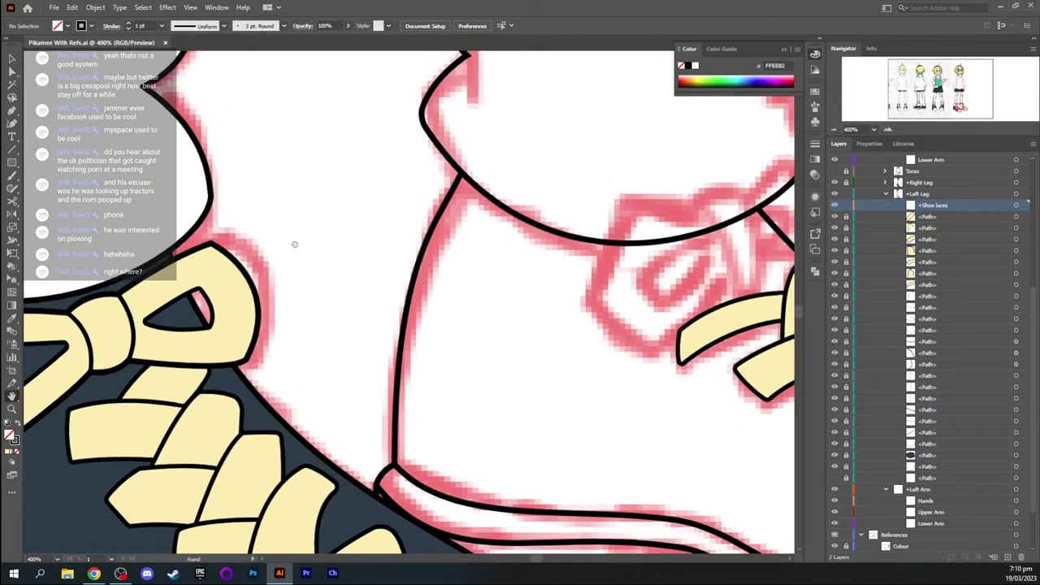
pyautogui.press('i')
pyautogui.press('h')
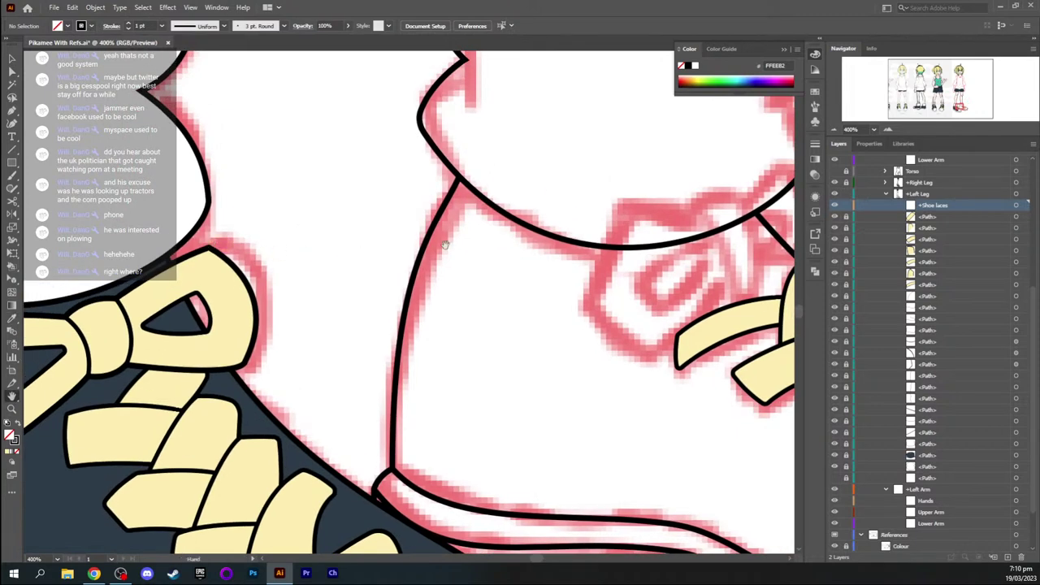
pyautogui.moveTo(668, 188); pyautogui.dragTo(401, 217)
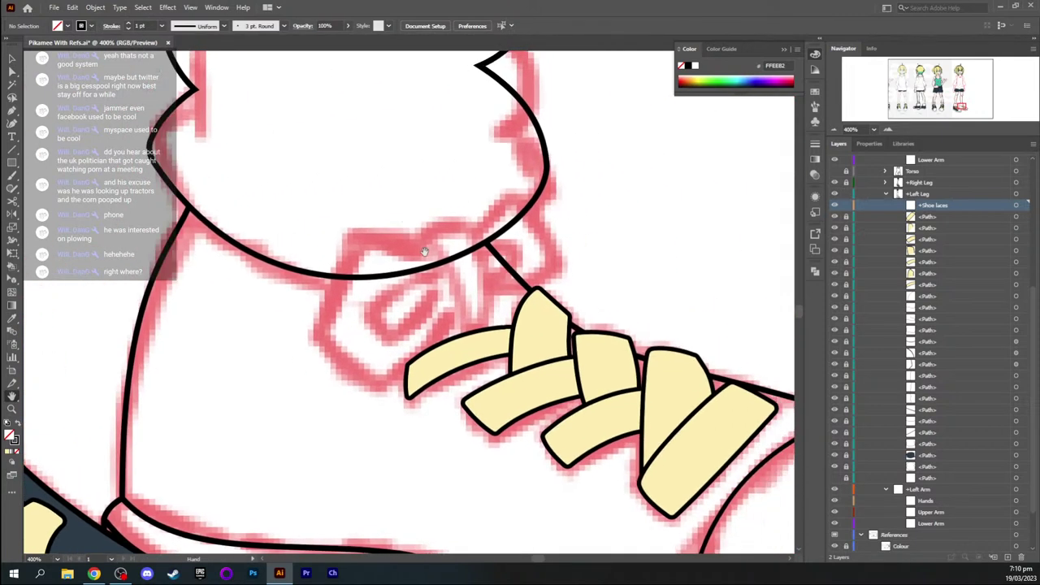
pyautogui.press('p')
pyautogui.click(393, 238)
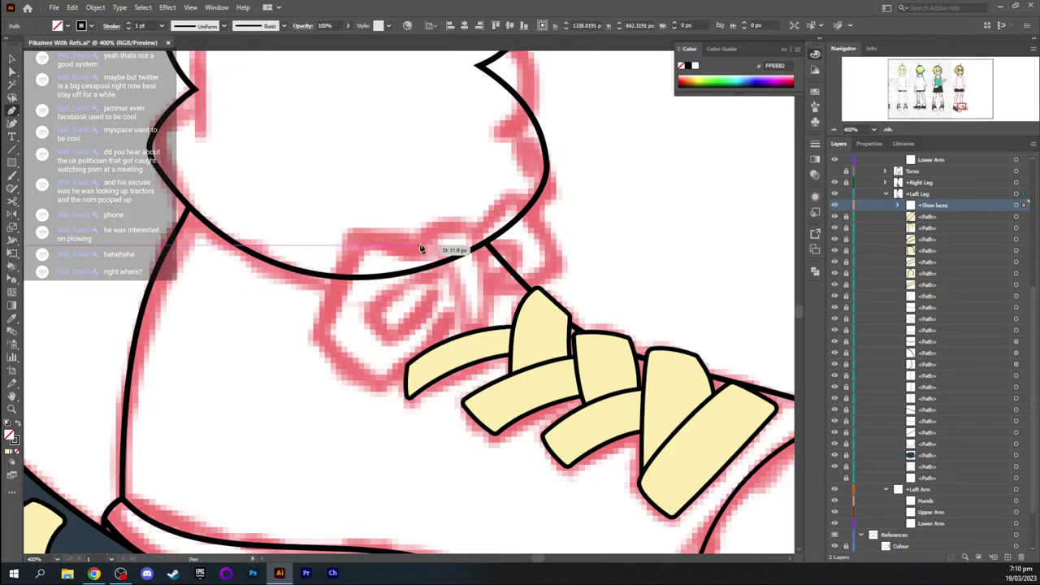
pyautogui.click(427, 243)
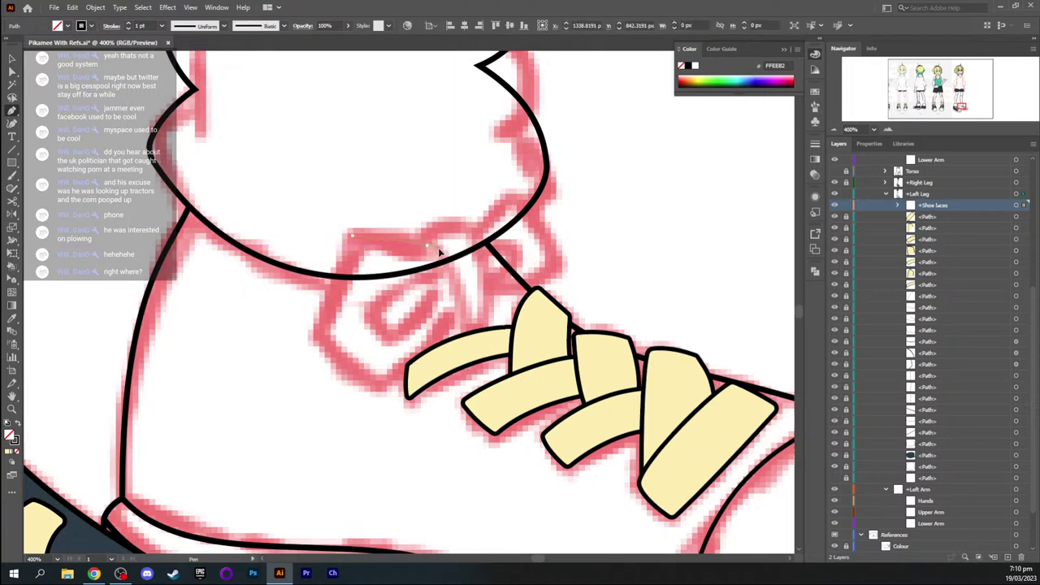
pyautogui.click(428, 245)
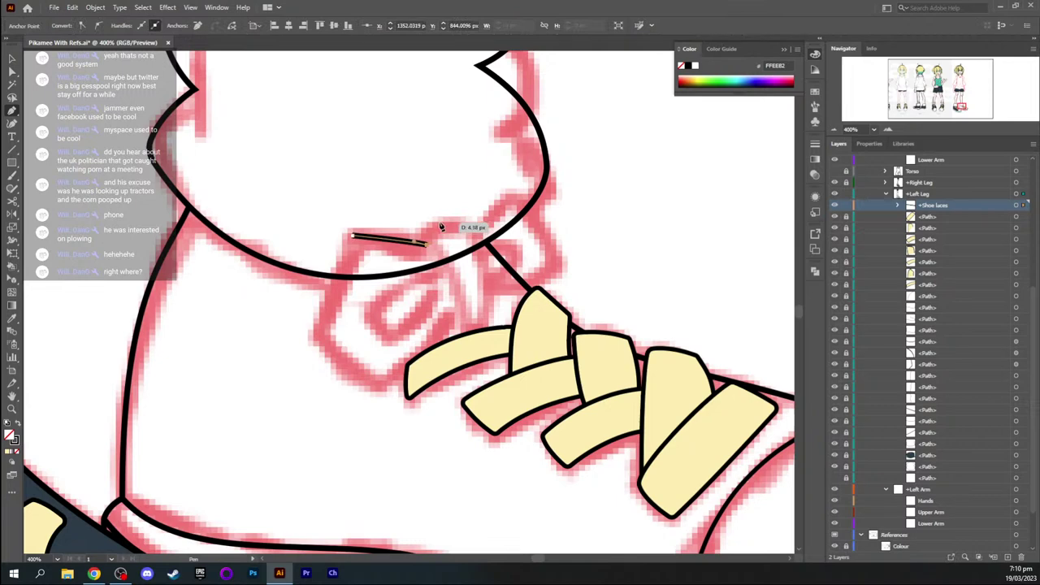
pyautogui.moveTo(471, 234); pyautogui.dragTo(559, 266)
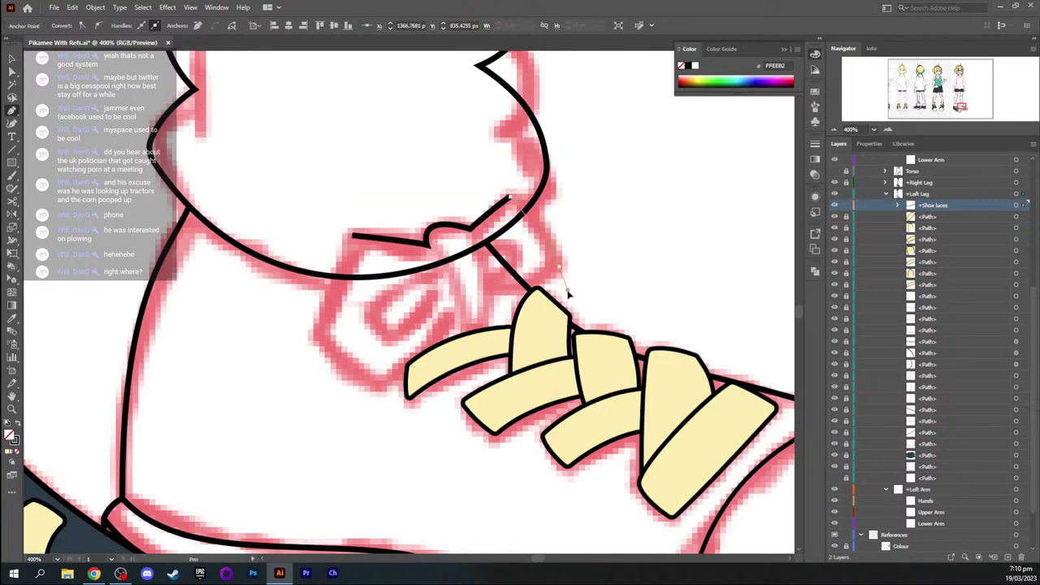
pyautogui.moveTo(576, 308); pyautogui.dragTo(577, 307)
pyautogui.click(559, 268)
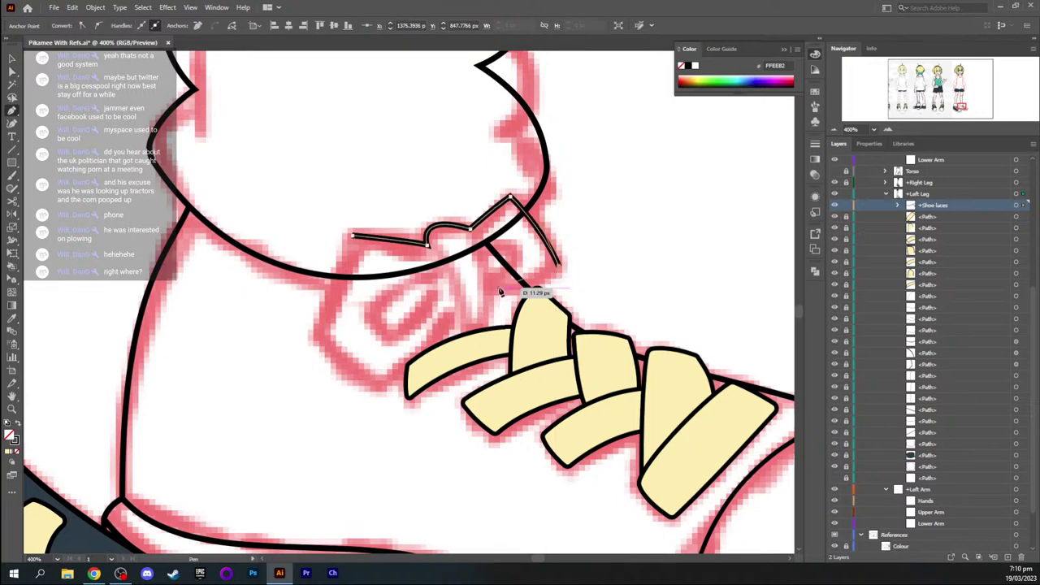
# Complete the bow outline along the underside of the small loop, knot and large loop, closing the path at its starting point
pyautogui.moveTo(492, 285); pyautogui.dragTo(451, 281)
pyautogui.click(493, 285)
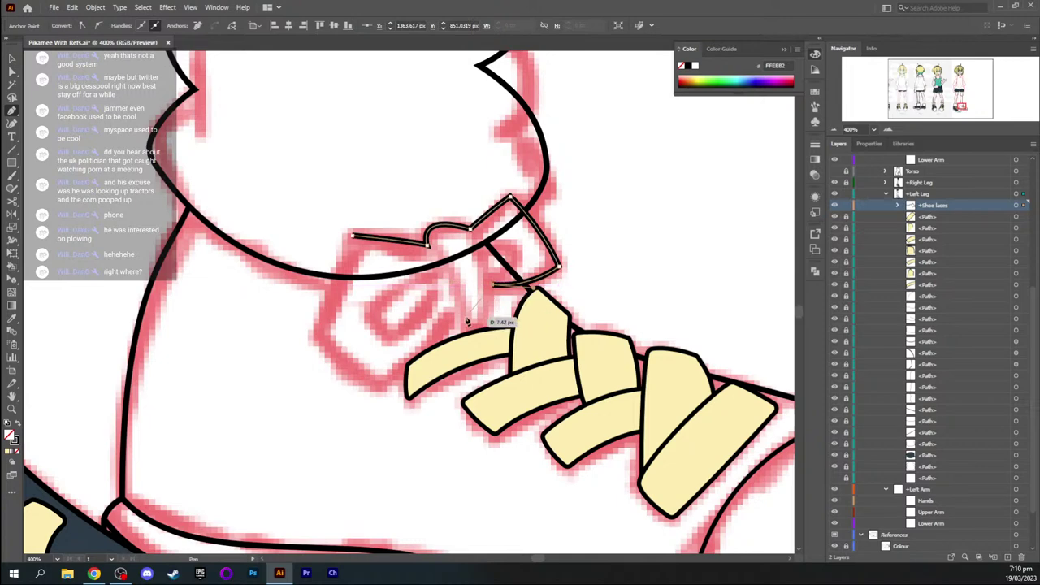
pyautogui.moveTo(455, 318); pyautogui.dragTo(421, 294)
pyautogui.click(455, 317)
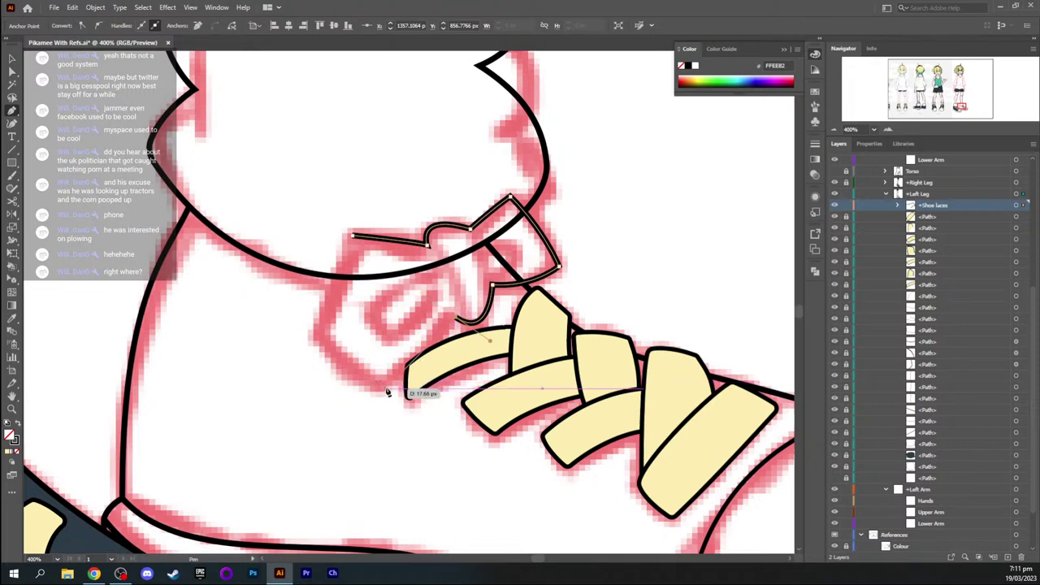
pyautogui.moveTo(386, 389); pyautogui.dragTo(370, 398)
pyautogui.click(352, 405)
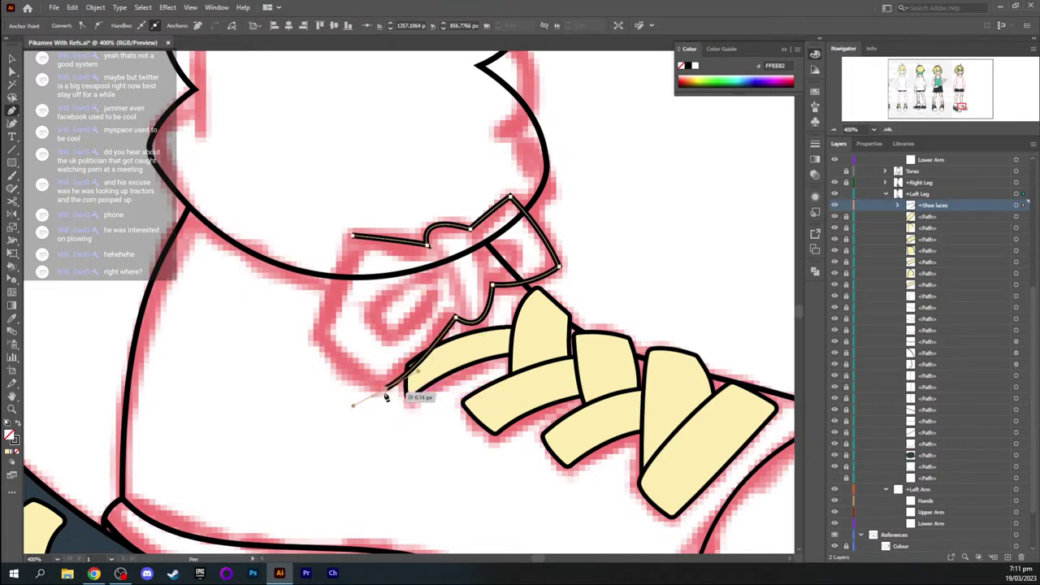
pyautogui.click(386, 390)
pyautogui.moveTo(318, 333); pyautogui.dragTo(304, 305)
pyautogui.click(320, 333)
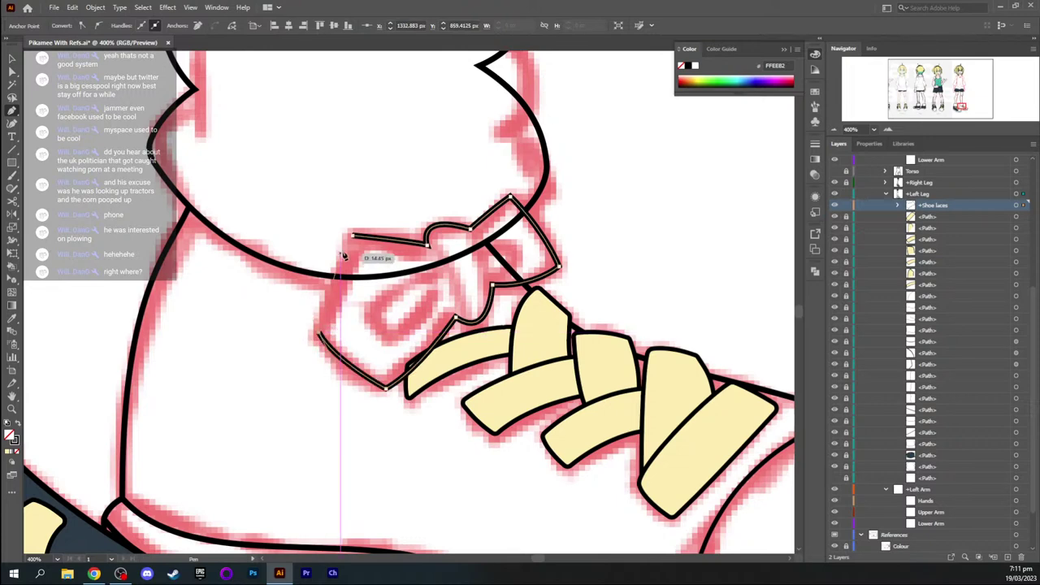
pyautogui.moveTo(353, 236); pyautogui.dragTo(383, 186)
pyautogui.press('v')
pyautogui.click(424, 202)
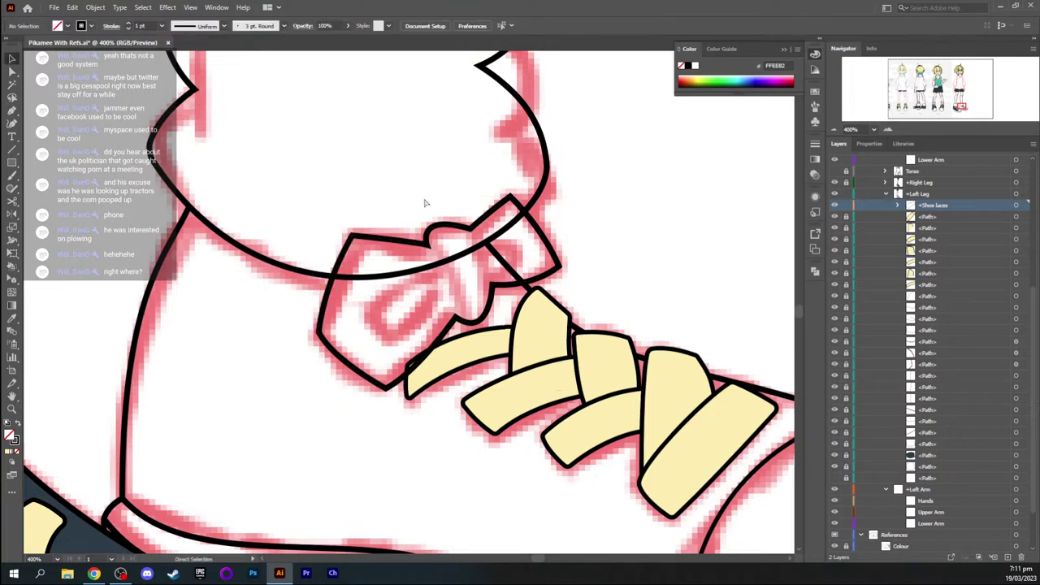
# Sample the line style of the finished shoe's bow and apply its 0.75 pt stroke to the new bow outline
pyautogui.hotkey('ctrl', '-')
pyautogui.hotkey('ctrl', '-')
pyautogui.hotkey('ctrl', '-')
pyautogui.hotkey('ctrl', '-')
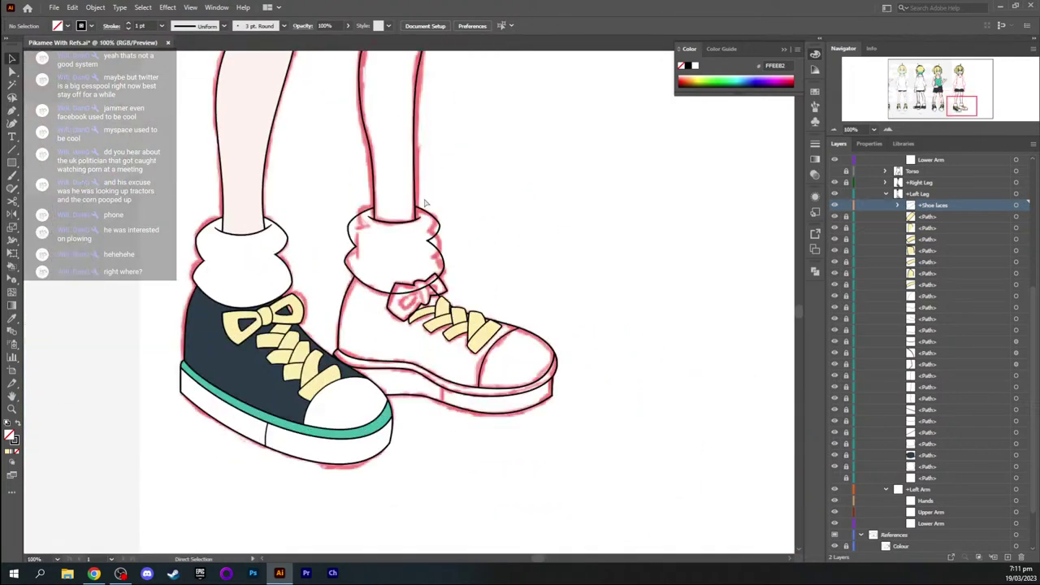
pyautogui.hotkey('ctrl', '+')
pyautogui.hotkey('ctrl', '+')
pyautogui.press('v')
pyautogui.press('i')
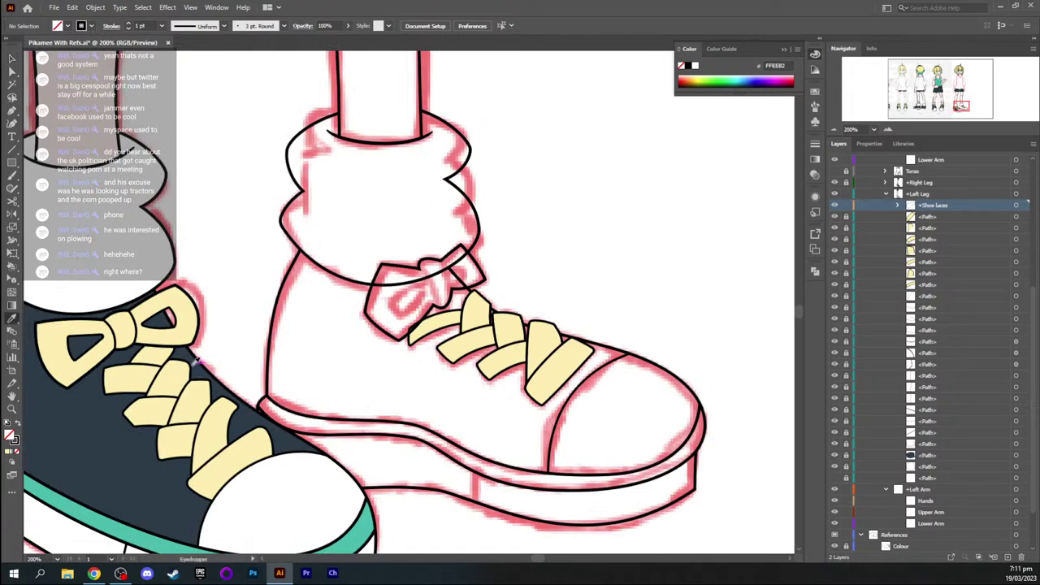
pyautogui.click(117, 334)
pyautogui.keyDown('alt'); pyautogui.click(378, 325); pyautogui.keyUp('alt')
# Draw a curved line from top to bottom of the bow, separating the large loop from the knot
pyautogui.hotkey('ctrl', '+')
pyautogui.hotkey('ctrl', '+')
pyautogui.hotkey('ctrl', '+')
pyautogui.press('space')
pyautogui.moveTo(413, 317); pyautogui.dragTo(357, 337)
pyautogui.press('p')
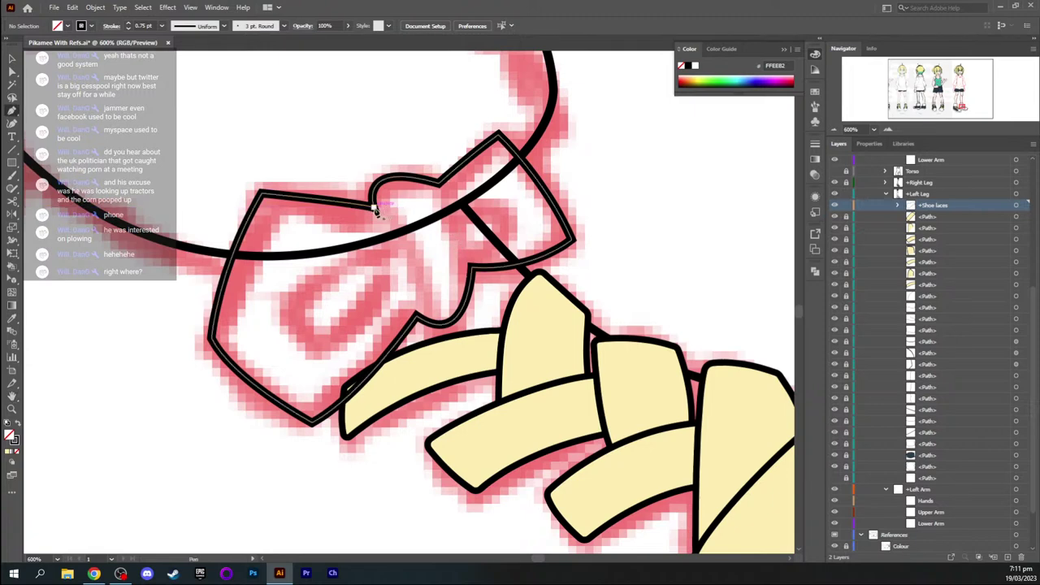
pyautogui.click(374, 209)
pyautogui.moveTo(416, 315); pyautogui.dragTo(413, 394)
pyautogui.press('v')
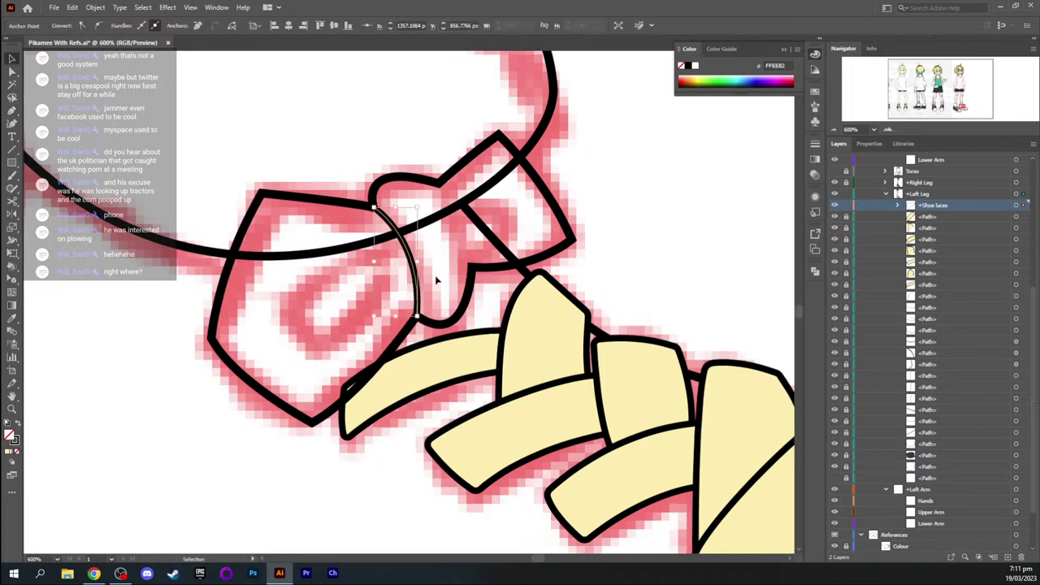
pyautogui.click(437, 280)
# Draw a second curved line across the bow, separating the knot from the small loop
pyautogui.press('p')
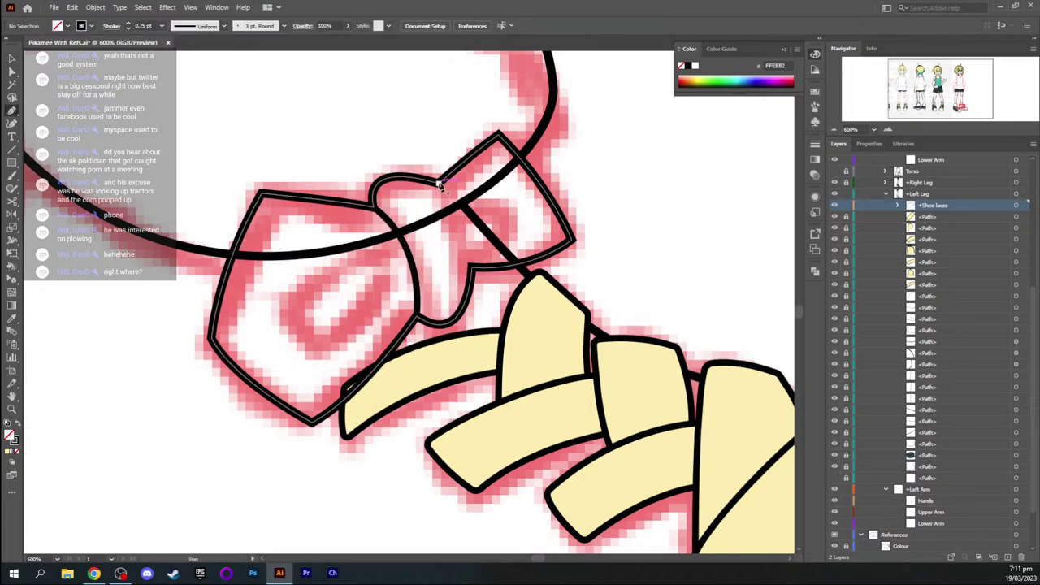
pyautogui.click(439, 185)
pyautogui.click(470, 266)
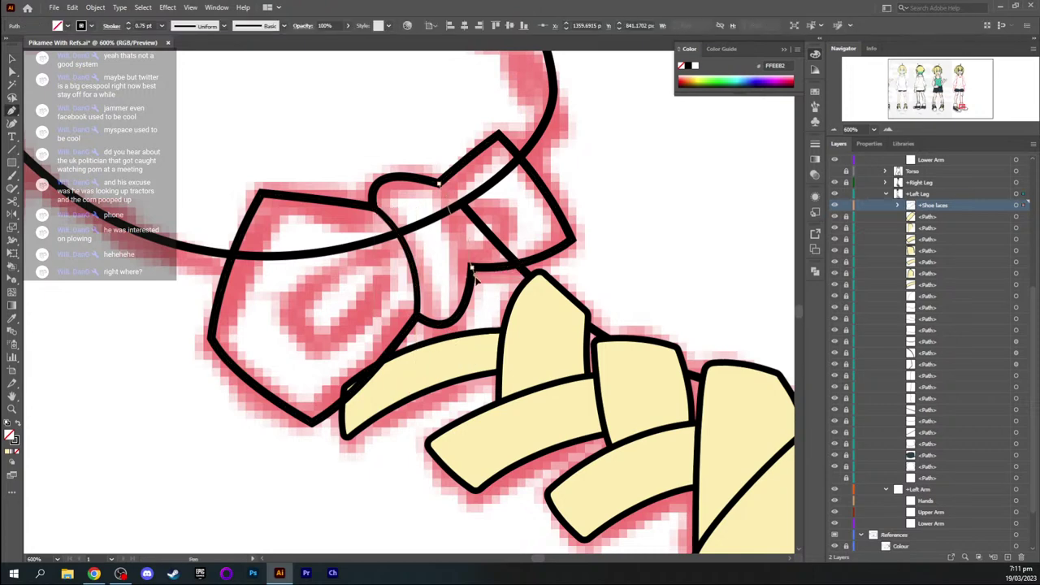
pyautogui.moveTo(474, 275); pyautogui.dragTo(485, 334)
pyautogui.press('v')
pyautogui.click(647, 250)
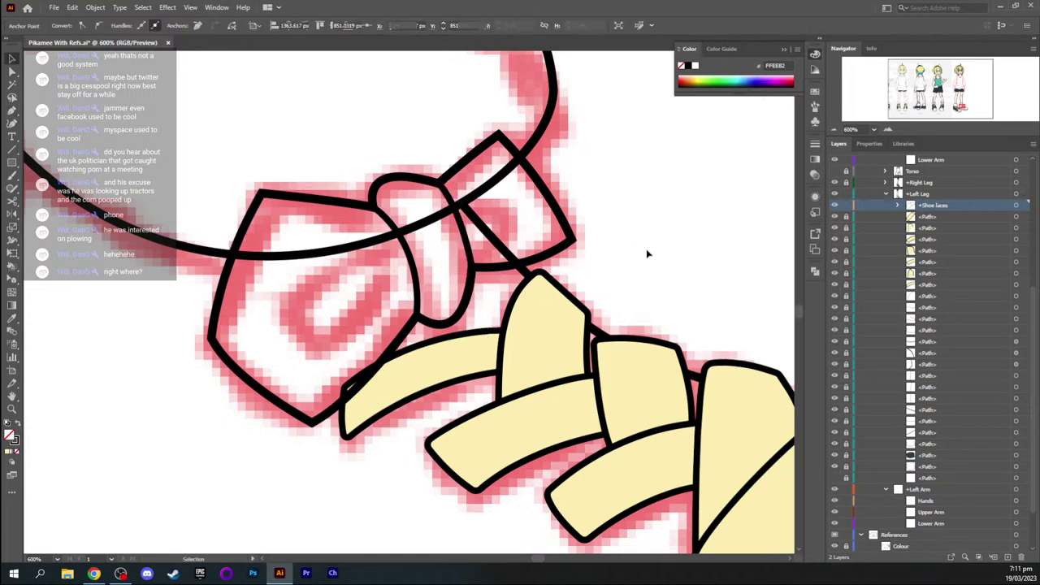
pyautogui.click(647, 253)
# Trace the closed teardrop-shaped opening inside the bow's large loop, following the red sketch
pyautogui.press('p')
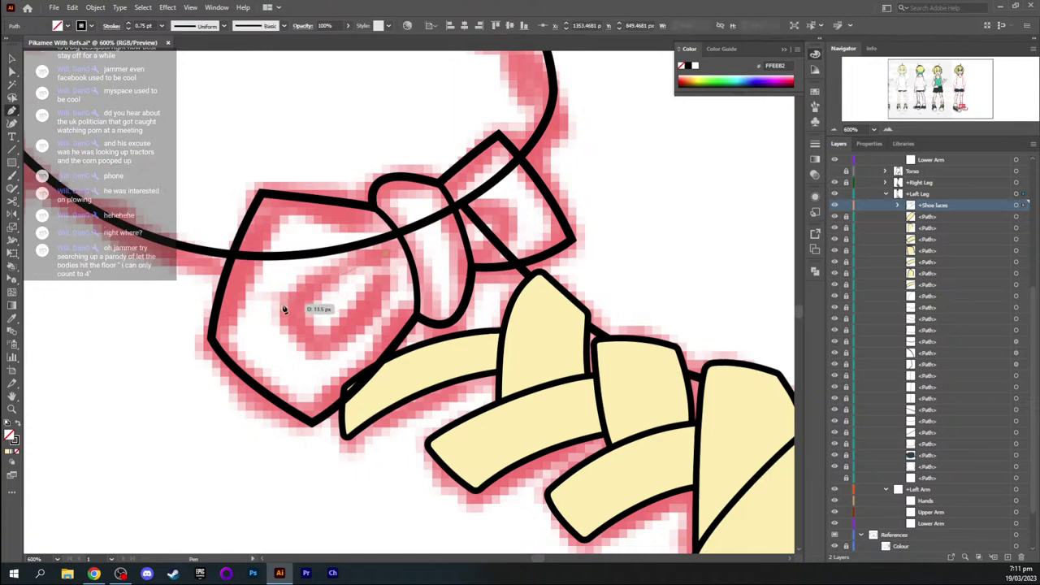
pyautogui.moveTo(283, 305); pyautogui.dragTo(263, 332)
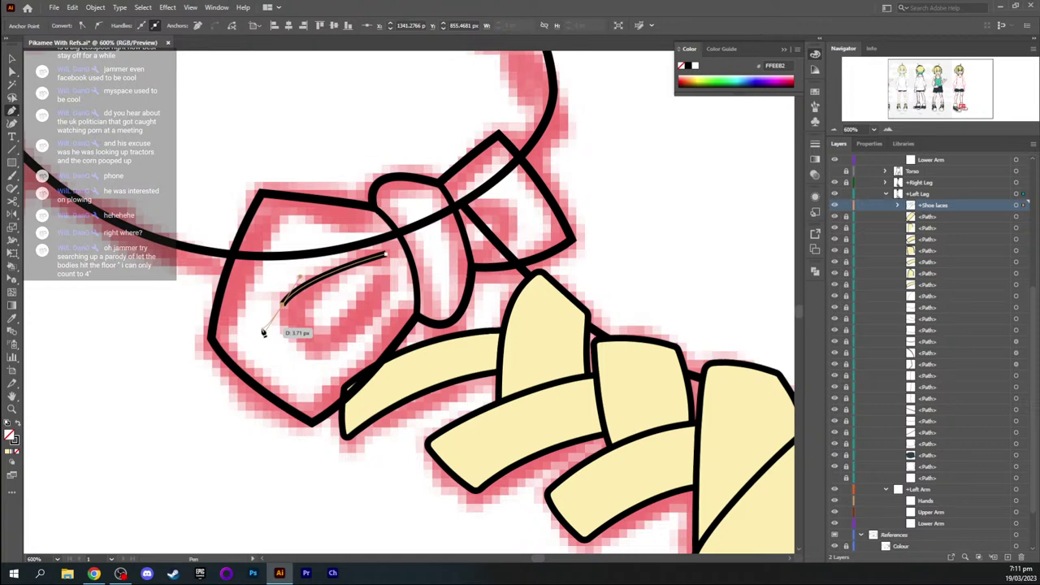
pyautogui.moveTo(263, 333); pyautogui.dragTo(264, 332)
pyautogui.click(283, 305)
pyautogui.moveTo(318, 349); pyautogui.dragTo(353, 374)
pyautogui.click(318, 348)
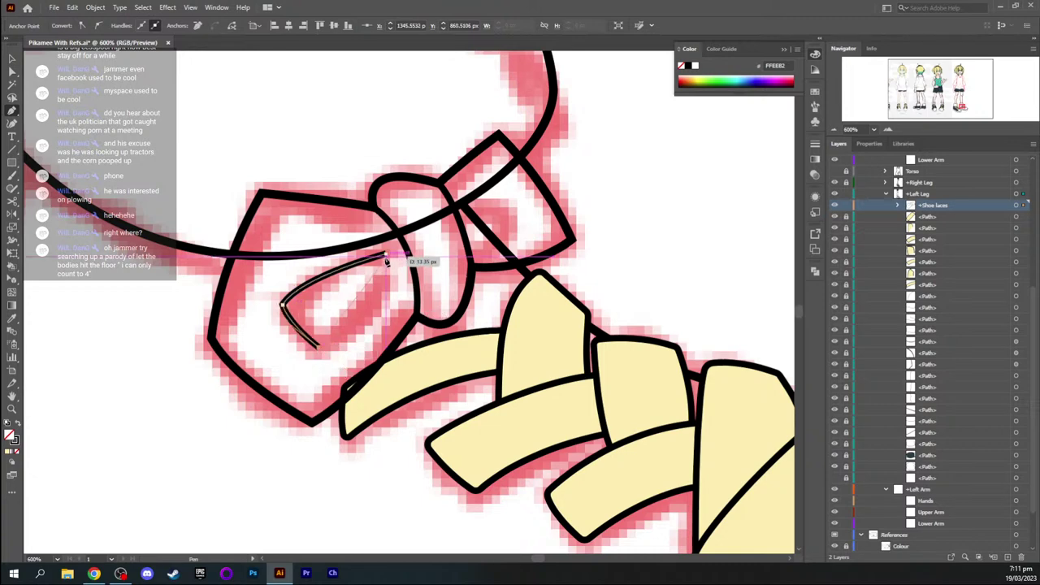
pyautogui.moveTo(386, 255); pyautogui.dragTo(396, 200)
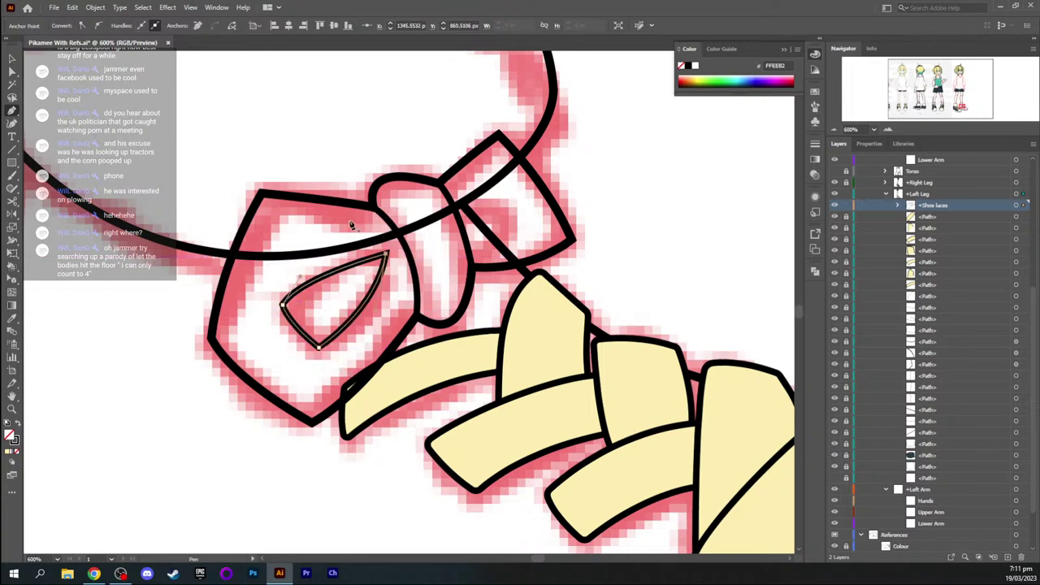
pyautogui.press('v')
pyautogui.click(338, 225)
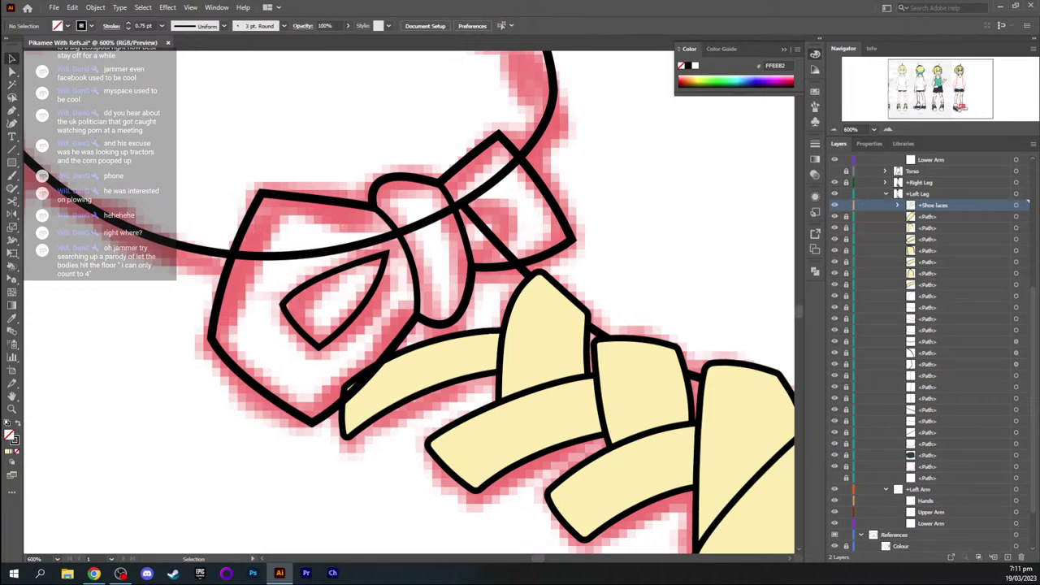
pyautogui.hotkey('alt', 'Tab')
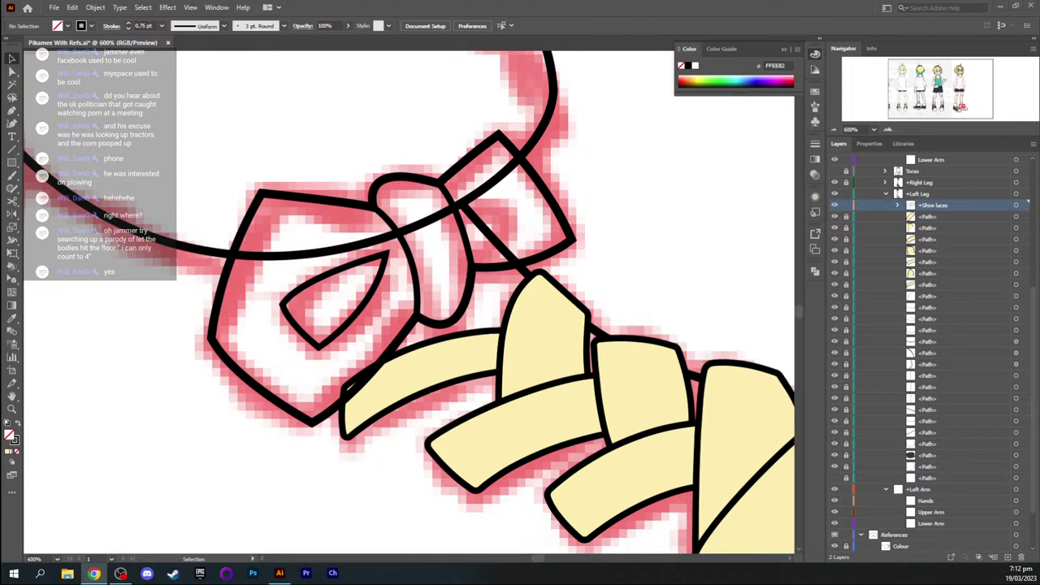
# Switch to Chrome and play the "I Can Only Count to FOUR" parody video, skipping ahead through it
pyautogui.moveTo(0, 191); pyautogui.dragTo(0, 235)
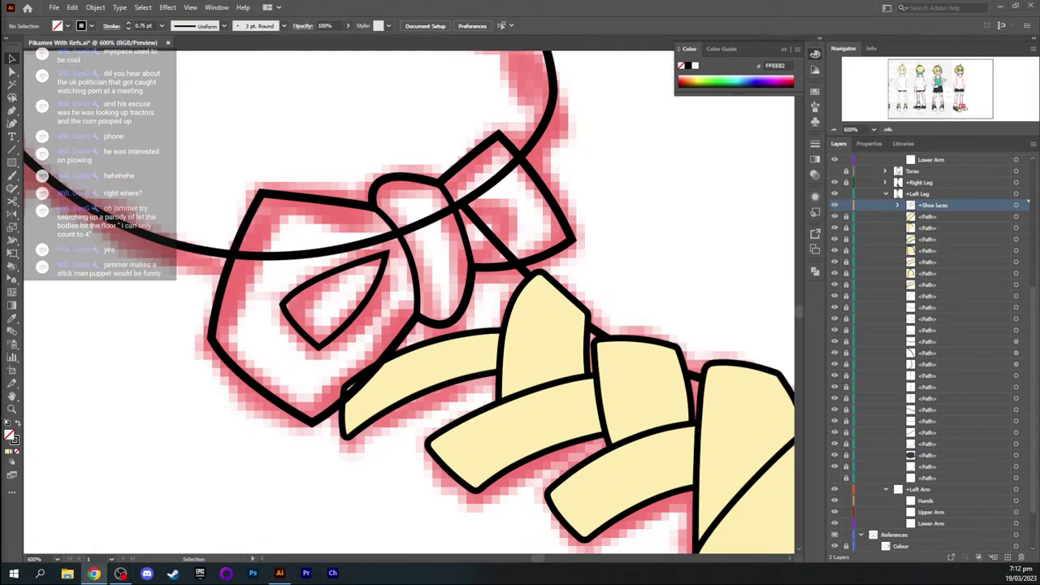
pyautogui.moveTo(0, 102); pyautogui.dragTo(314, 101)
pyautogui.doubleClick(346, 92)
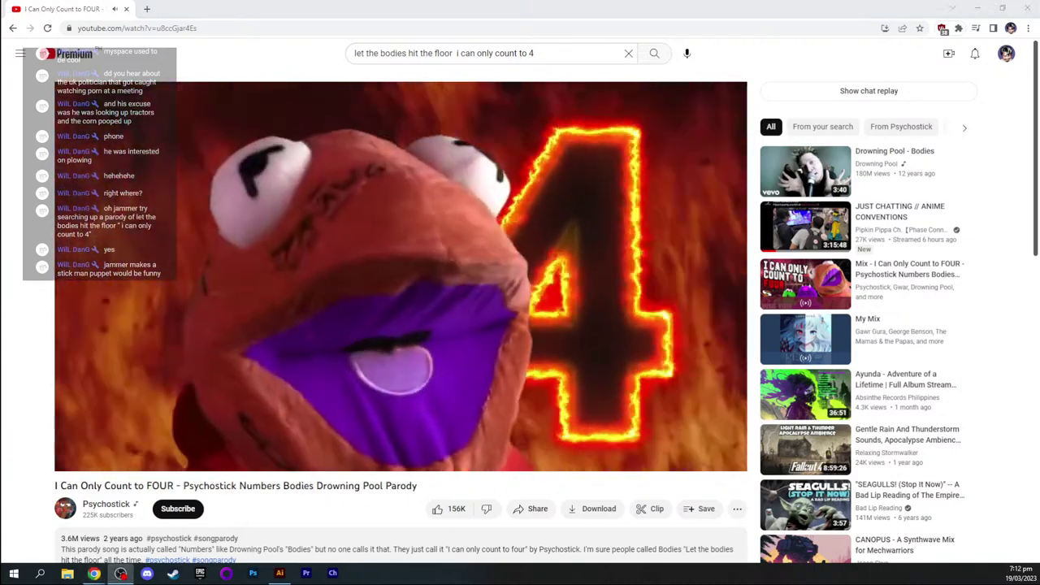
pyautogui.click(165, 419)
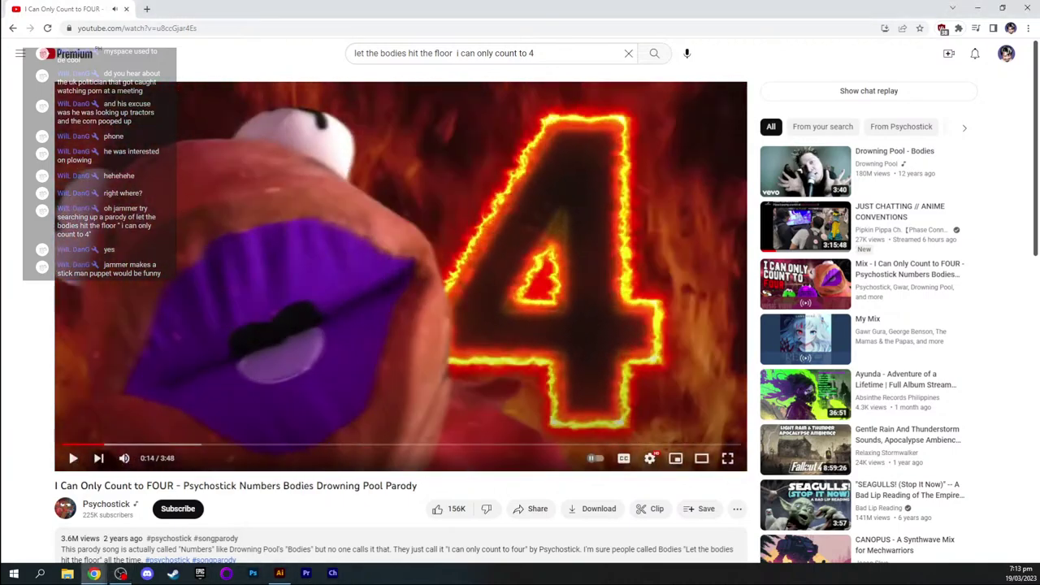
pyautogui.hotkey('alt', 'Tab')
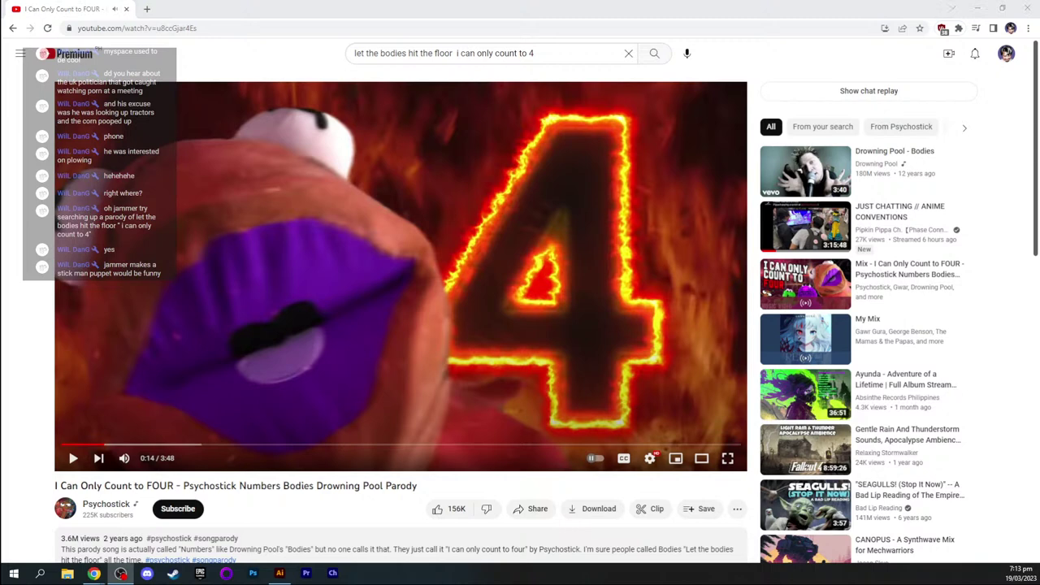
pyautogui.hotkey('alt', 'Tab')
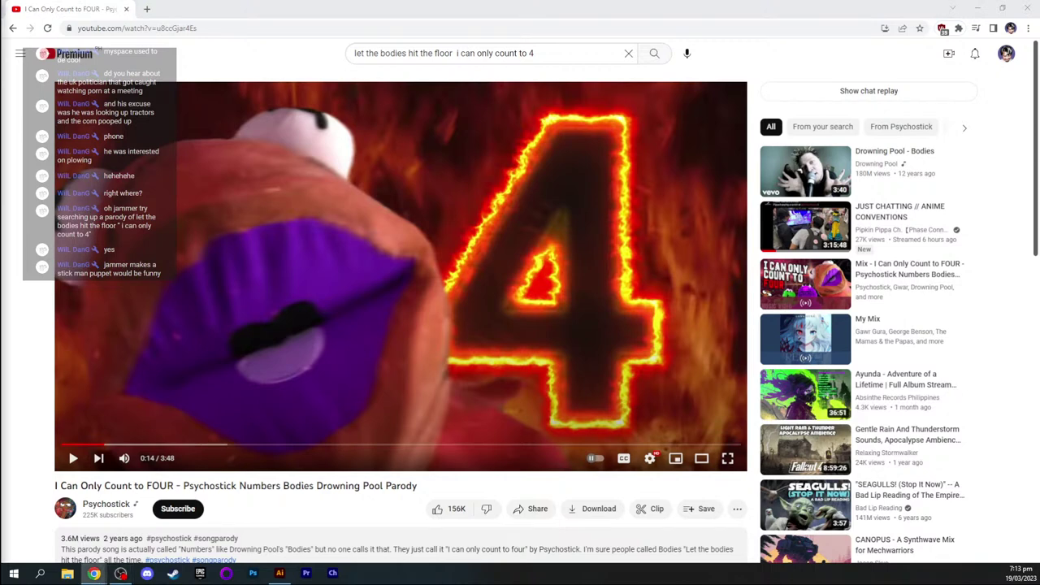
pyautogui.click(162, 370)
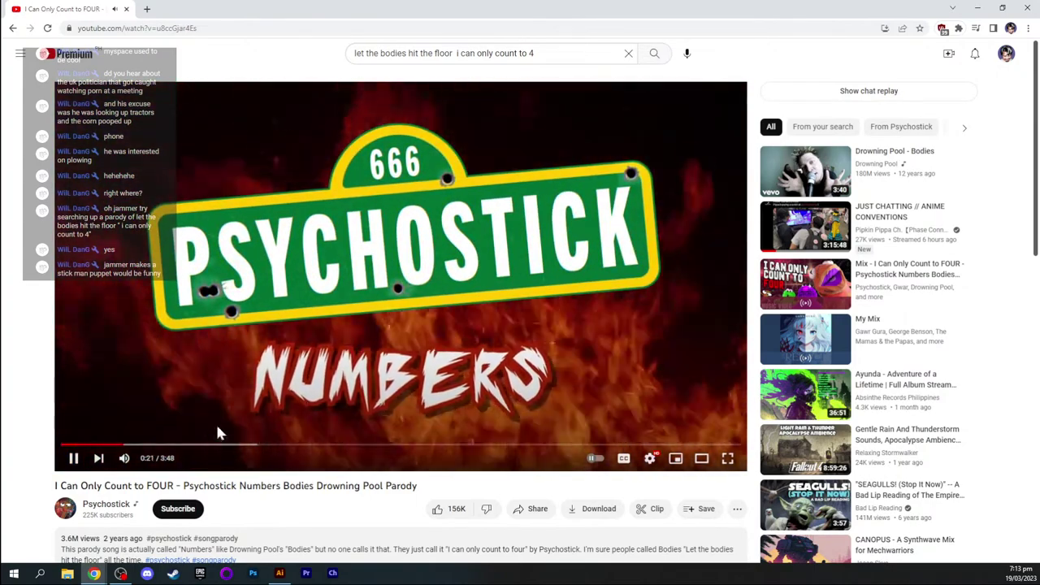
pyautogui.click(199, 446)
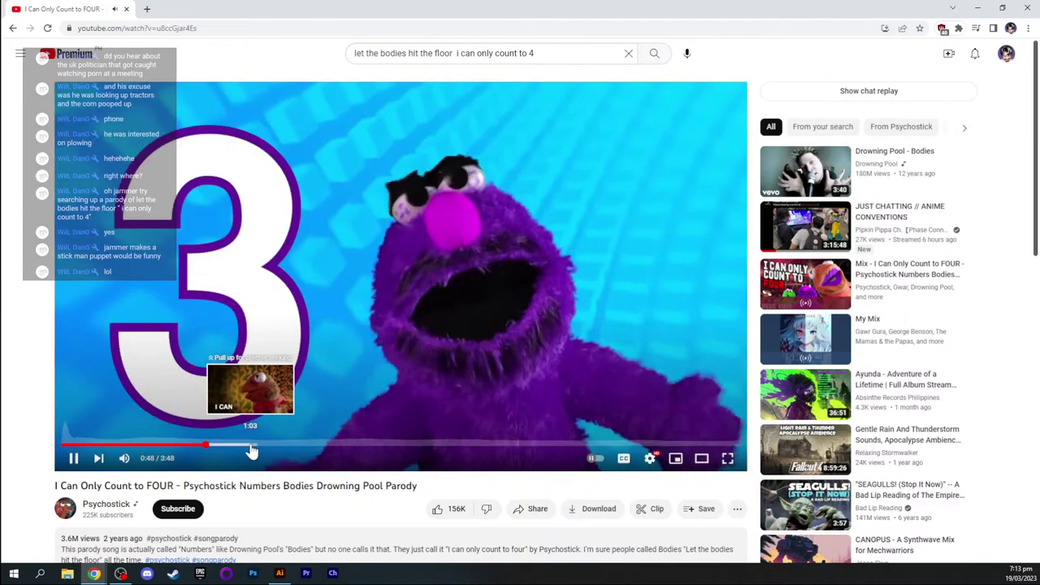
pyautogui.click(252, 446)
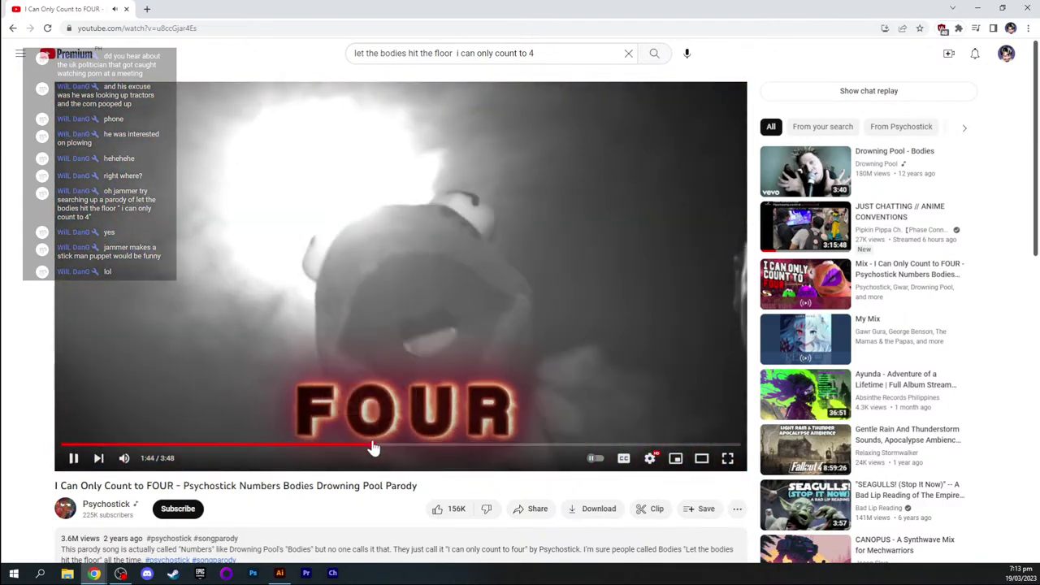
pyautogui.click(370, 446)
pyautogui.click(438, 511)
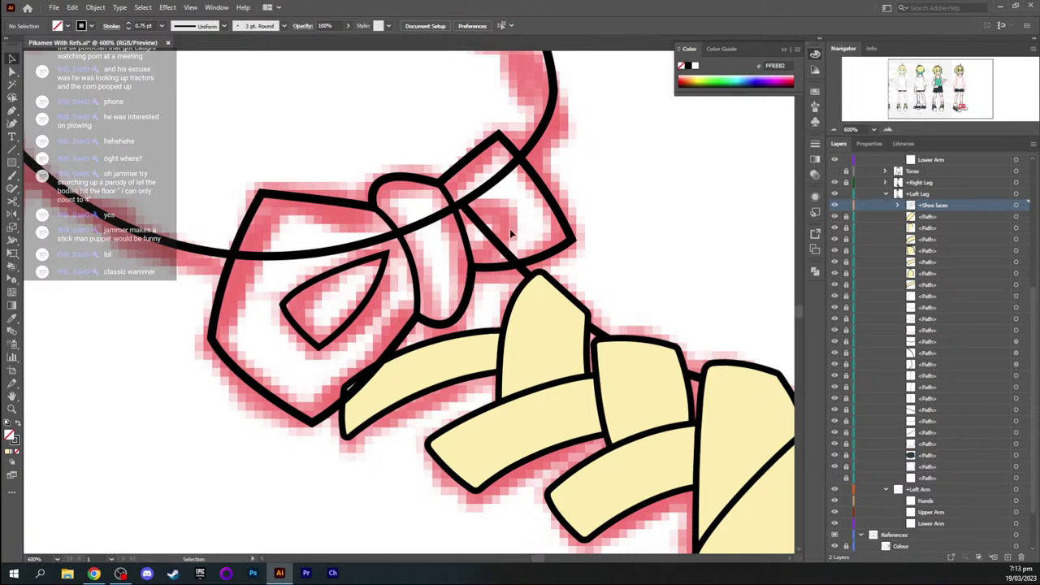
pyautogui.press('i')
pyautogui.click(356, 258)
pyautogui.hotkey('ctrl', 'z')
# Trace the small wedge-shaped opening inside the bow's small loop with the Pen tool, following the red sketch
pyautogui.press('p')
pyautogui.moveTo(954, 106)
pyautogui.mouseDown()
pyautogui.moveTo(859, 86)
pyautogui.moveTo(962, 104)
pyautogui.mouseUp()
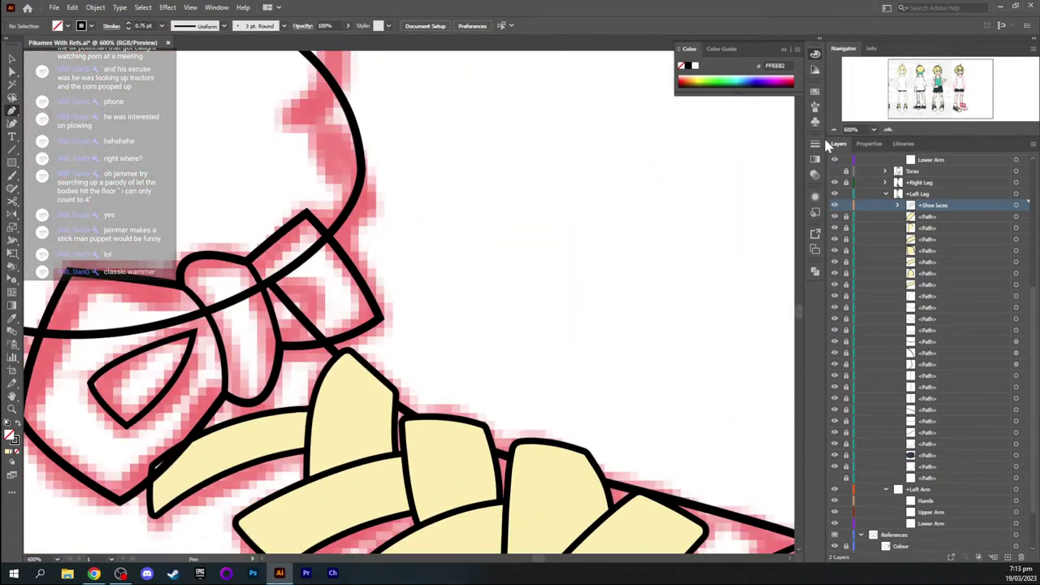
pyautogui.click(305, 282)
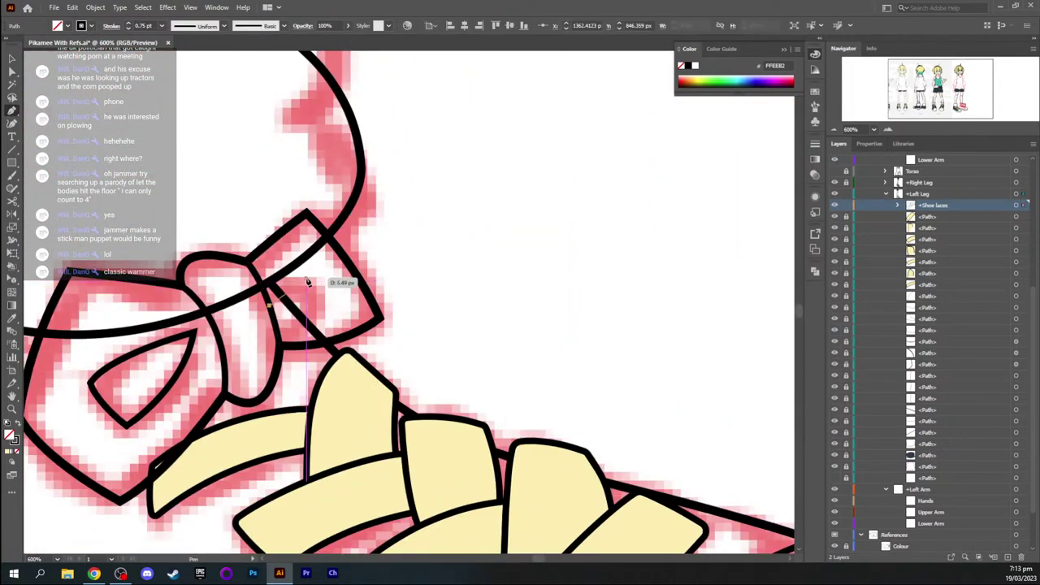
pyautogui.click(318, 306)
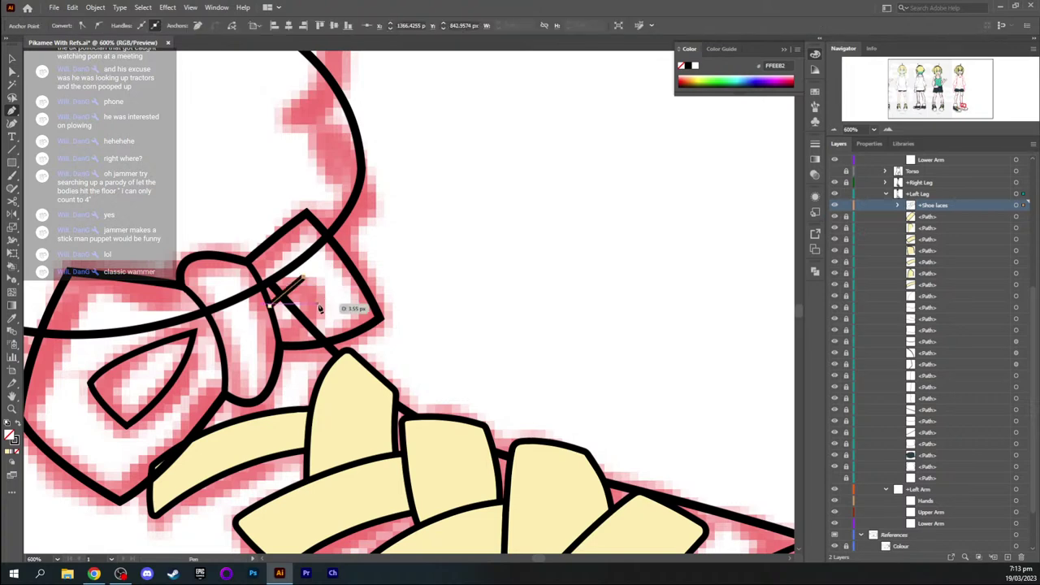
pyautogui.moveTo(320, 322); pyautogui.dragTo(321, 324)
pyautogui.click(318, 305)
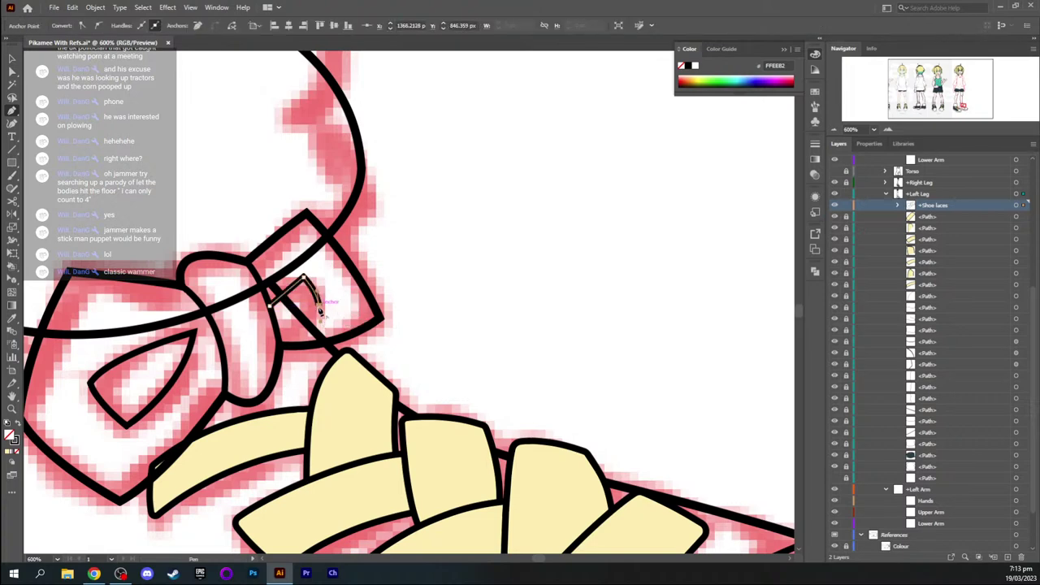
pyautogui.click(274, 315)
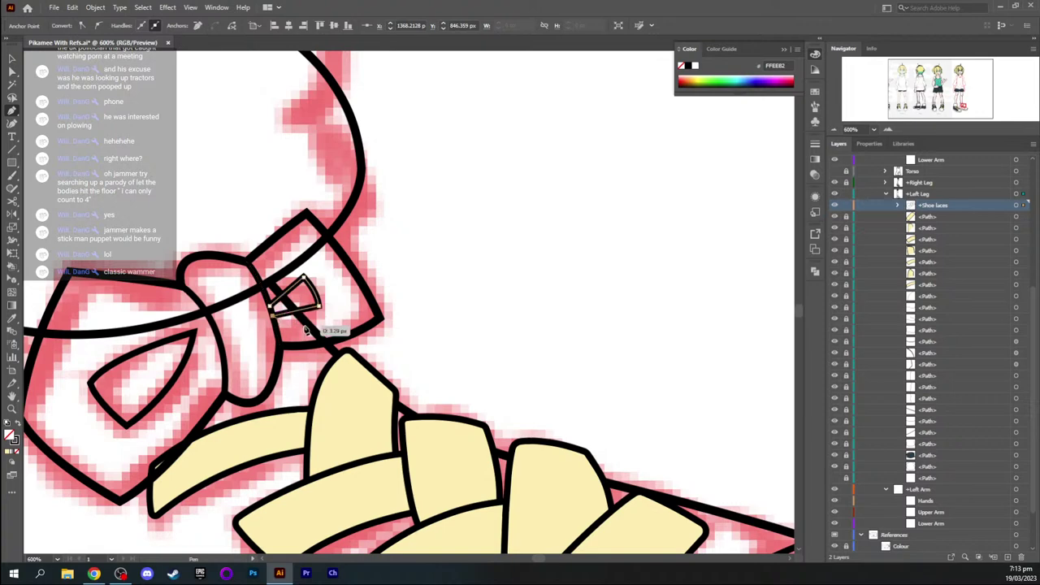
pyautogui.press('v')
pyautogui.click(350, 309)
# Round the corners of the teardrop-shaped opening in the bow's large loop with a radius of about 0.7 px
pyautogui.press('space')
pyautogui.moveTo(334, 290); pyautogui.dragTo(344, 287)
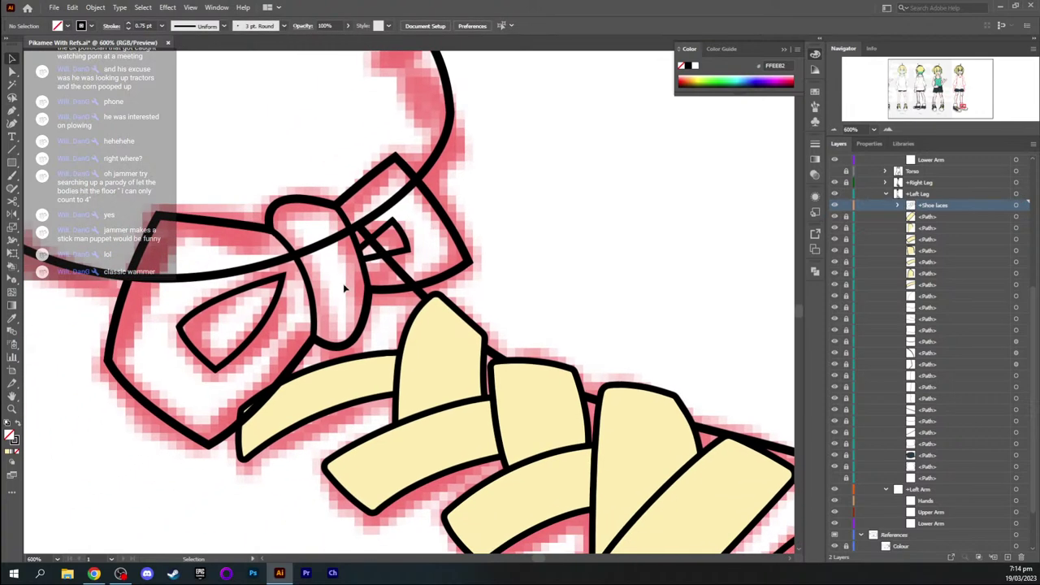
pyautogui.click(270, 323)
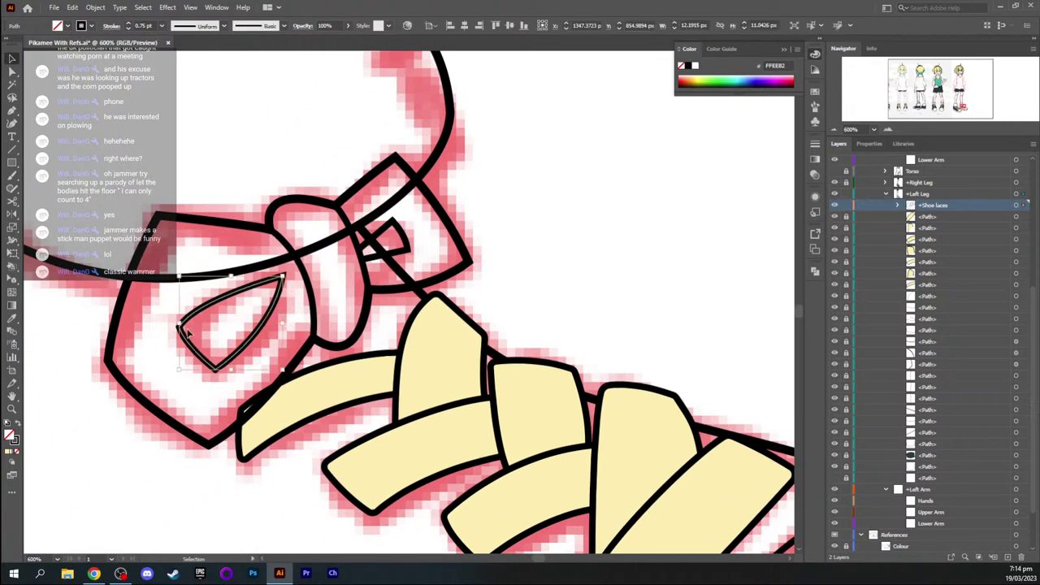
pyautogui.press('a')
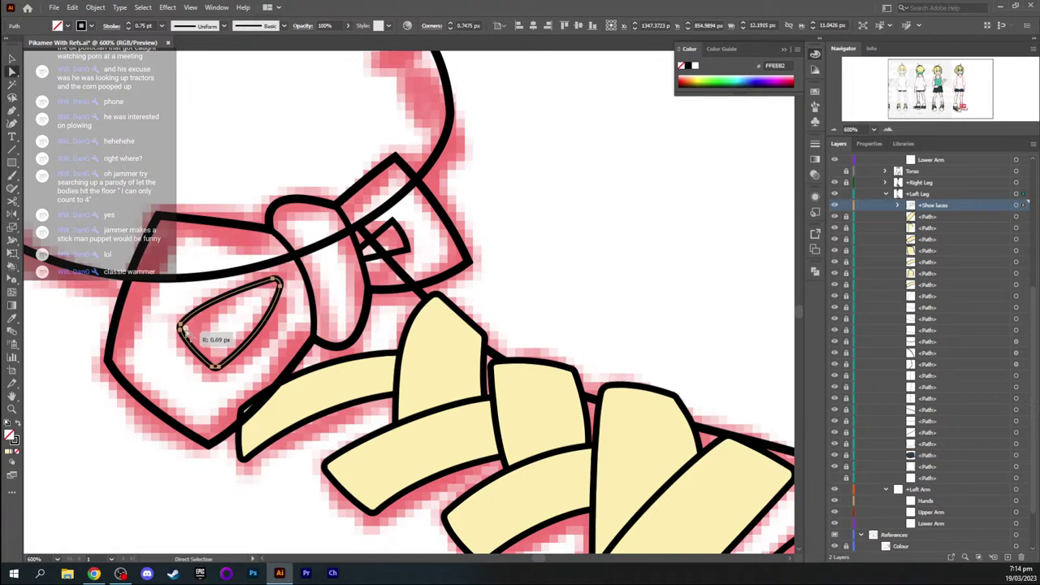
pyautogui.moveTo(184, 328); pyautogui.dragTo(185, 332)
pyautogui.press('v')
pyautogui.click(297, 320)
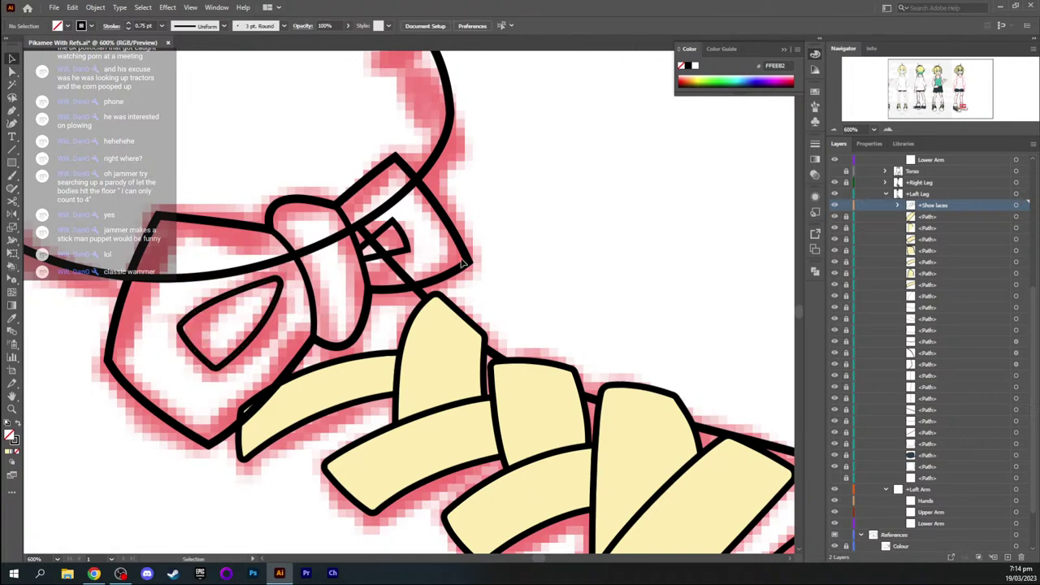
# Round the corners of the wedge-shaped opening in the bow's small loop slightly
pyautogui.press('a')
pyautogui.click(405, 250)
pyautogui.moveTo(403, 248); pyautogui.dragTo(403, 248)
pyautogui.click(471, 272)
# Lock the bow's line paths in the Shoe laces layer and duplicate the bow outline path beneath them
pyautogui.hotkey('ctrl', '-')
pyautogui.hotkey('ctrl', '-')
pyautogui.hotkey('ctrl', '-')
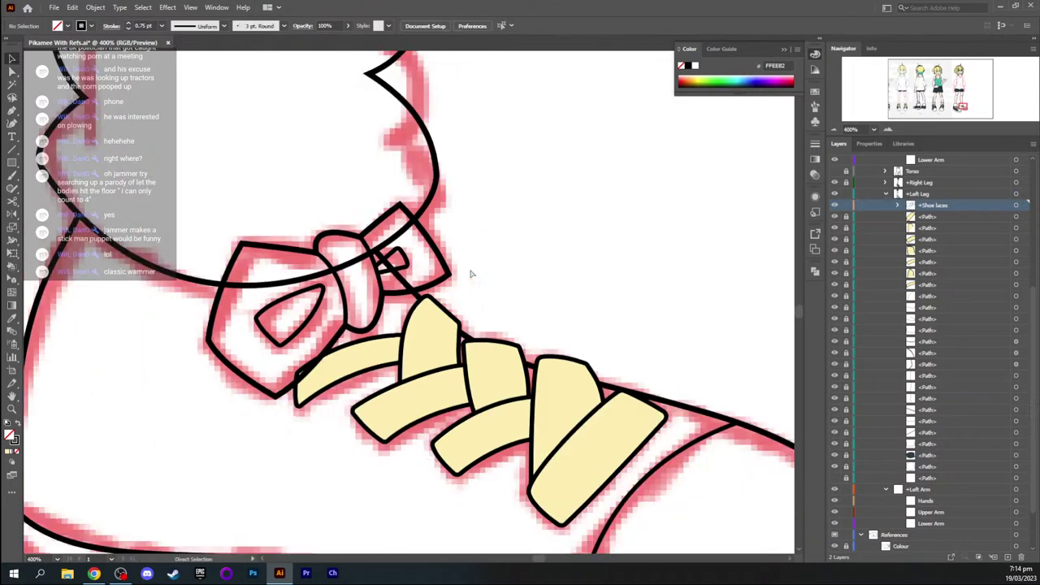
pyautogui.press('space')
pyautogui.moveTo(471, 272); pyautogui.dragTo(516, 203)
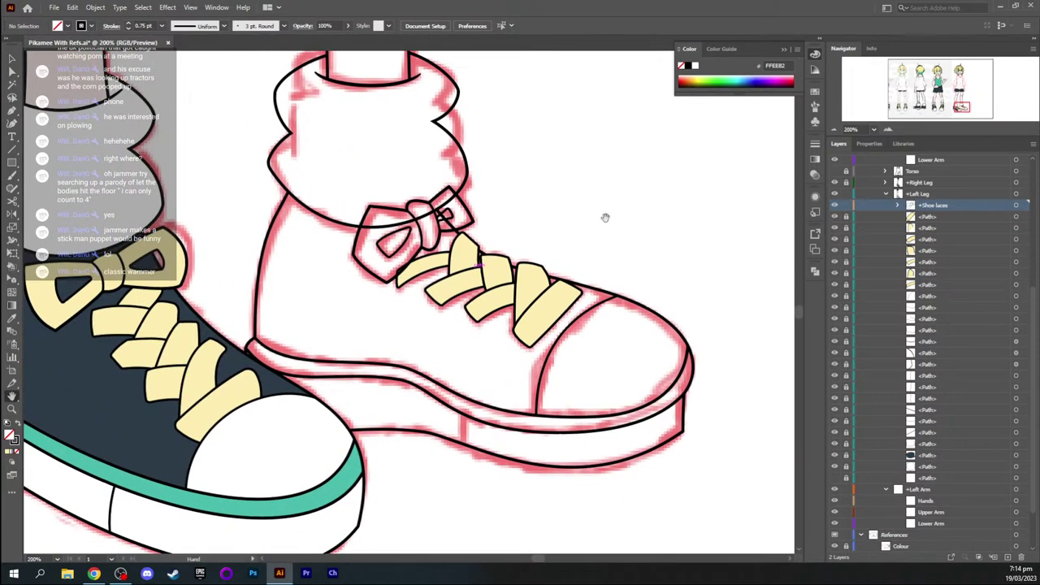
pyautogui.click(898, 205)
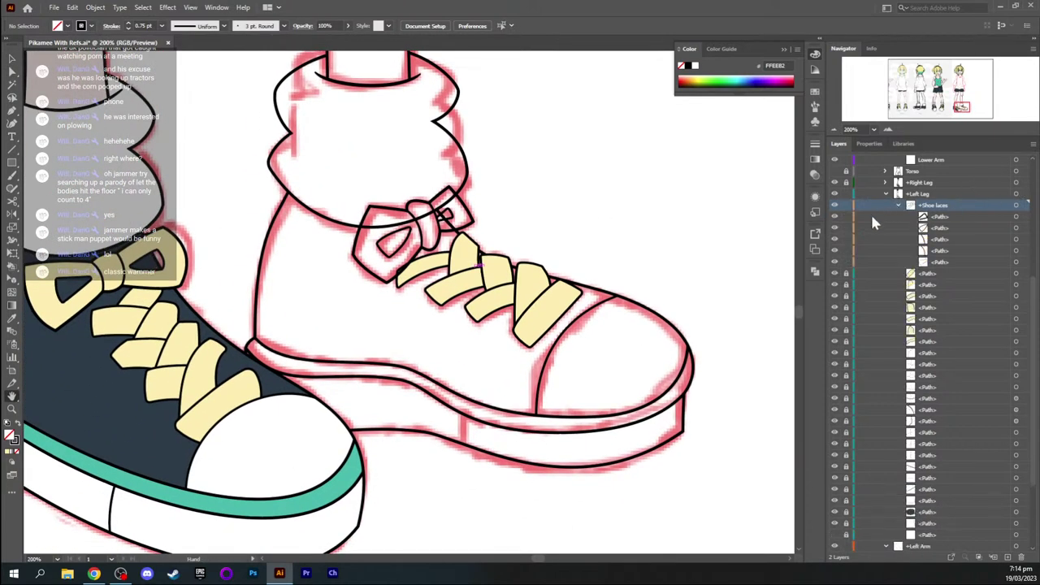
pyautogui.click(835, 261)
pyautogui.click(834, 262)
pyautogui.click(937, 262)
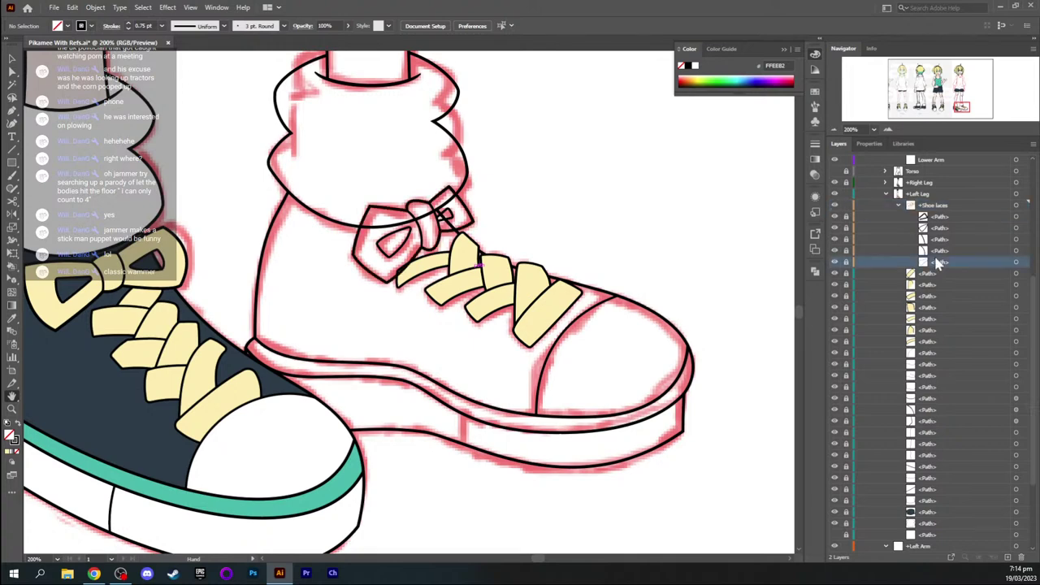
pyautogui.moveTo(927, 265); pyautogui.dragTo(929, 269)
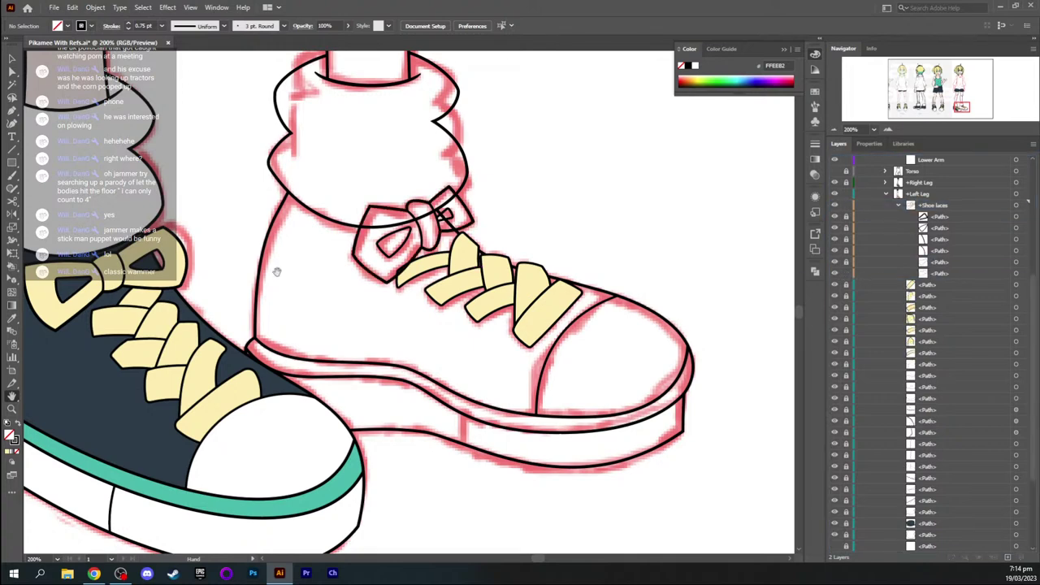
# Fill the duplicated bow outline with the finished bow's pale yellow and no stroke, using the Eyedropper
pyautogui.press('i')
pyautogui.click(147, 252)
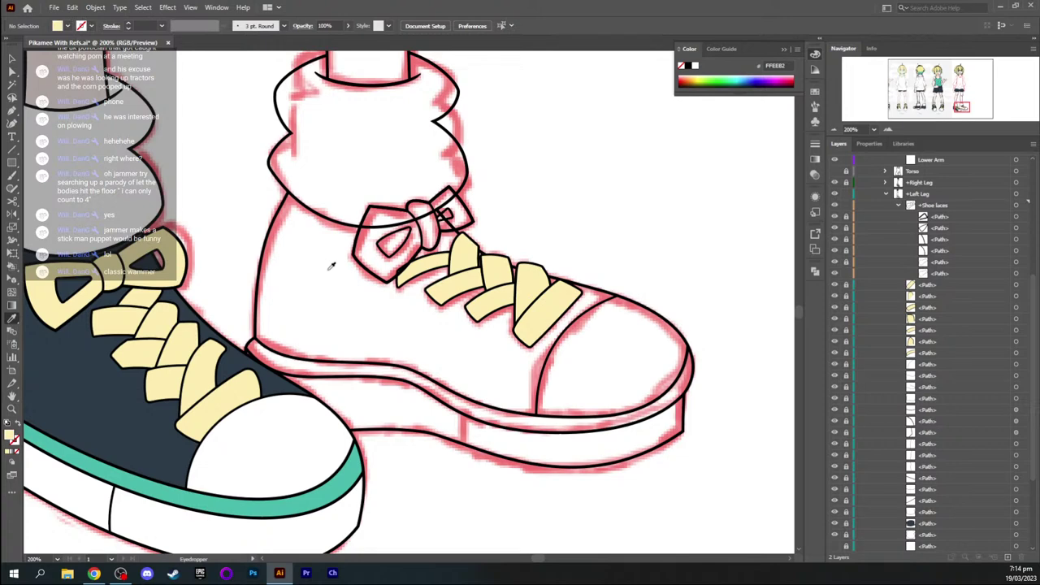
pyautogui.click(951, 274)
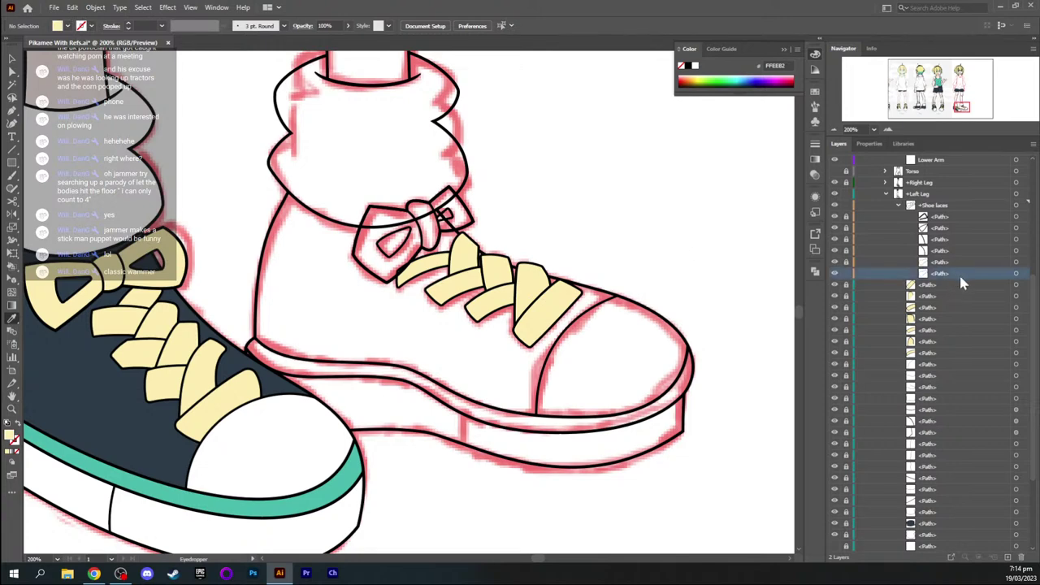
pyautogui.click(1015, 273)
pyautogui.click(156, 251)
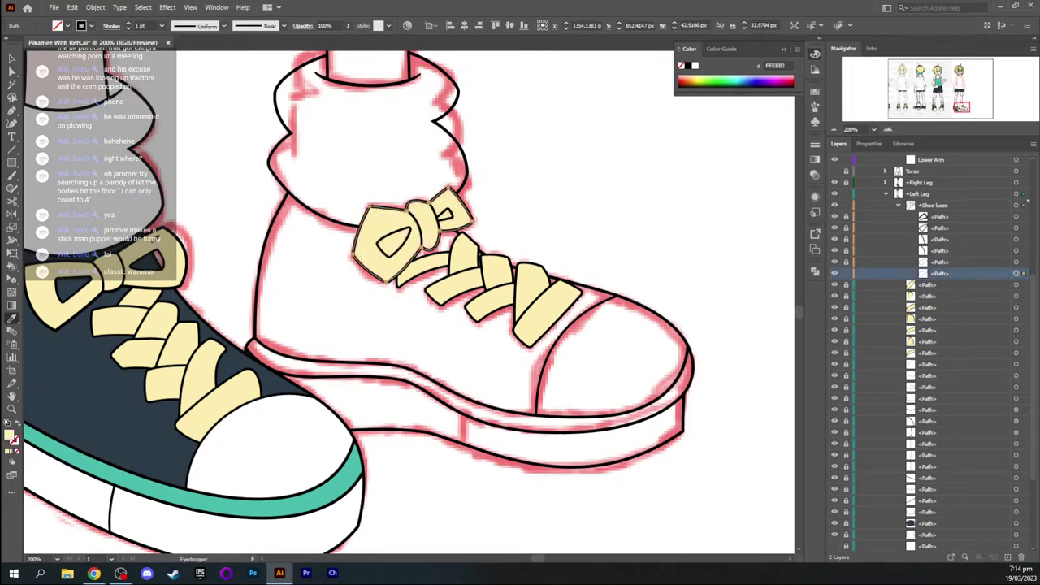
pyautogui.press('v')
pyautogui.click(438, 341)
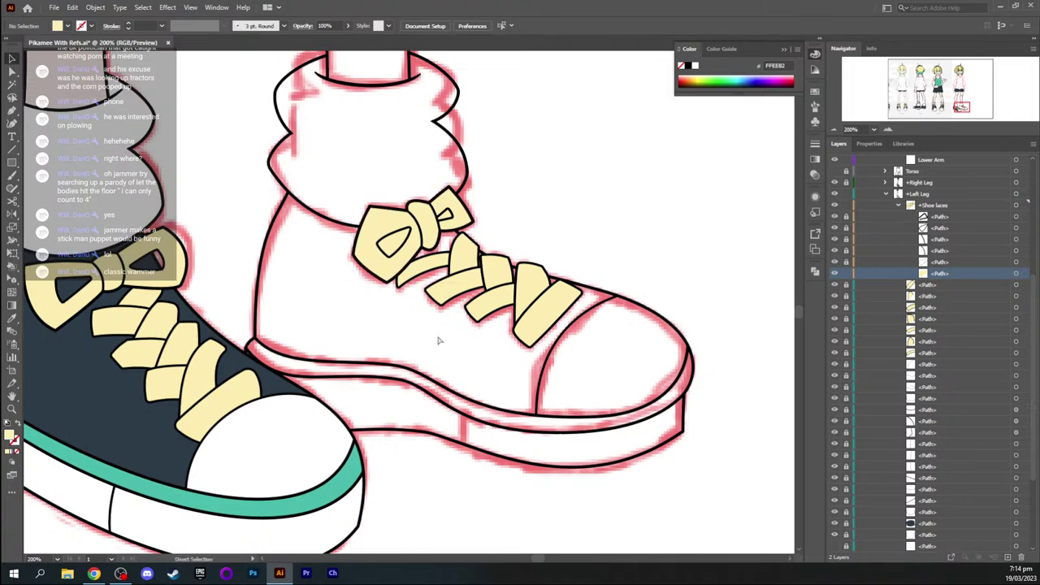
# Erase a small spot of the yellow bow fill inside the opening of each loop
pyautogui.scroll(2, 438, 340)
pyautogui.scroll(1, 413, 336)
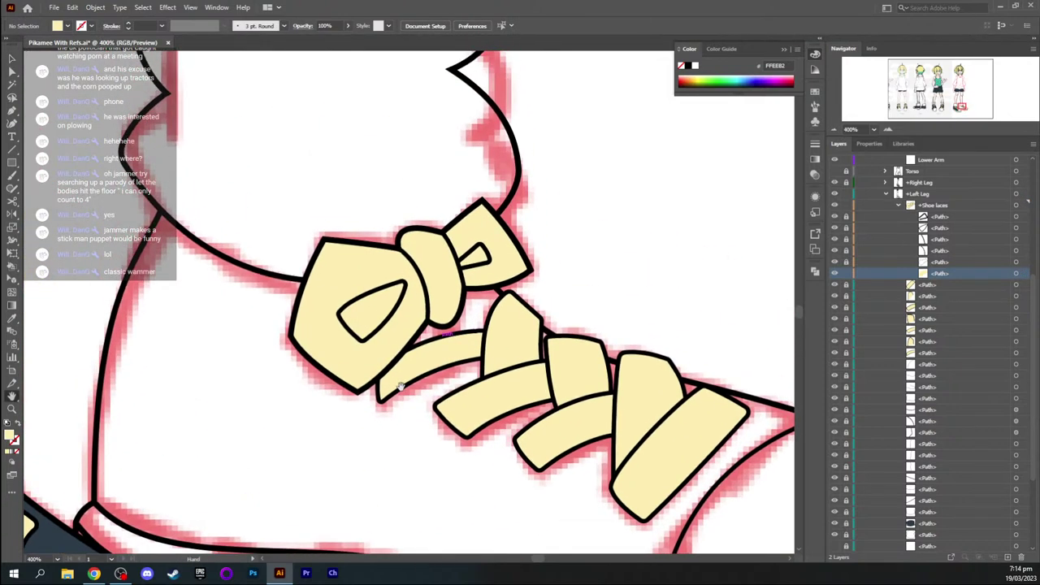
pyautogui.hotkey('shift', 'e')
pyautogui.moveTo(370, 313); pyautogui.dragTo(424, 319)
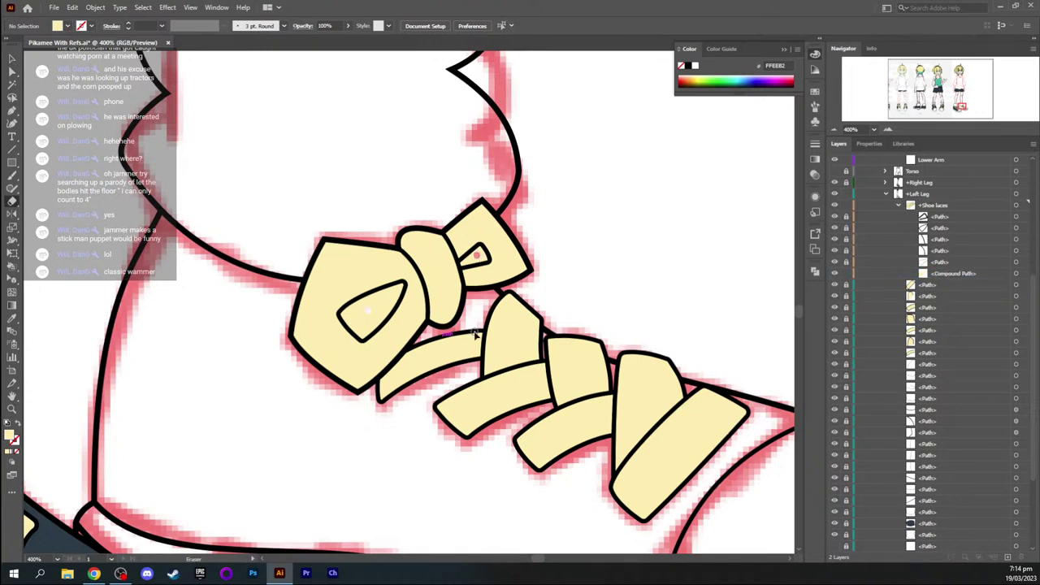
# Move the anchor points of the erased hole in the large loop out to the corners of the teardrop outline
pyautogui.scroll(2, 341, 303)
pyautogui.press('a')
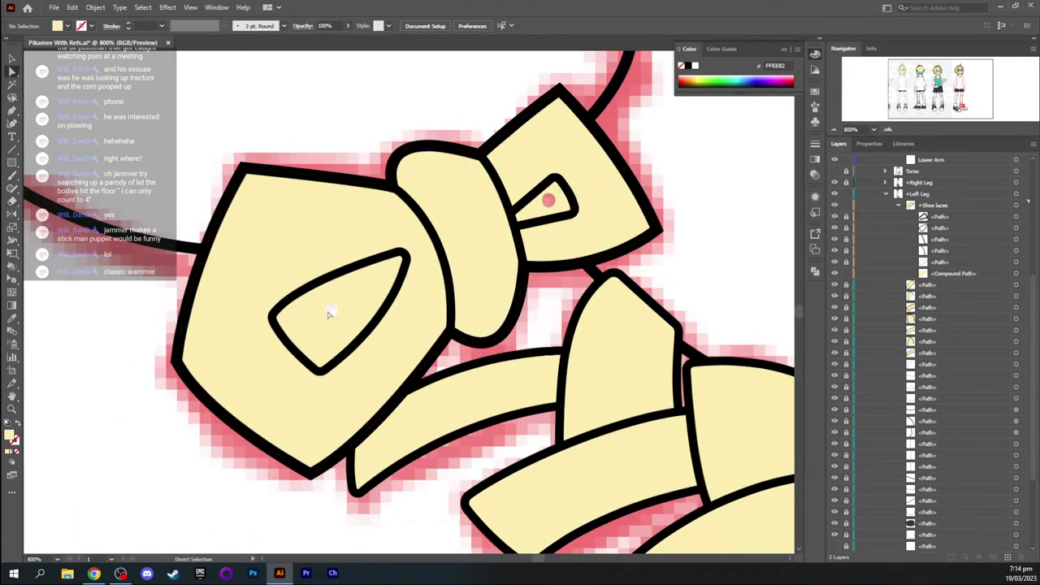
pyautogui.click(335, 308)
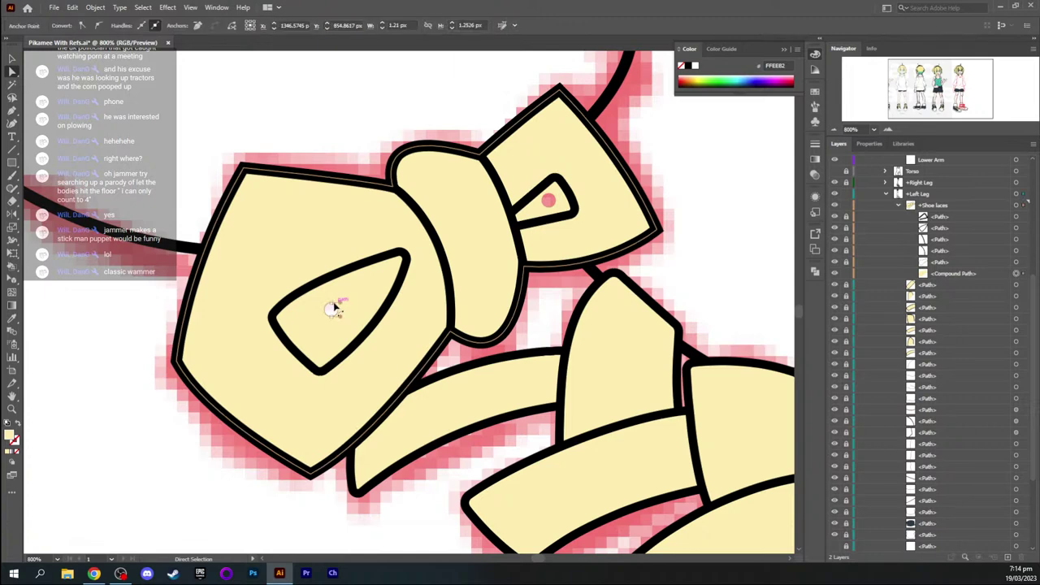
pyautogui.moveTo(331, 304); pyautogui.dragTo(406, 254)
pyautogui.press('+')
# Pull curve handles from the large hole's anchor points so its edges follow the teardrop outline
pyautogui.press('a')
pyautogui.hotkey('shift', 'c')
pyautogui.moveTo(278, 310); pyautogui.dragTo(298, 288)
pyautogui.moveTo(395, 241); pyautogui.dragTo(412, 282)
pyautogui.press('a')
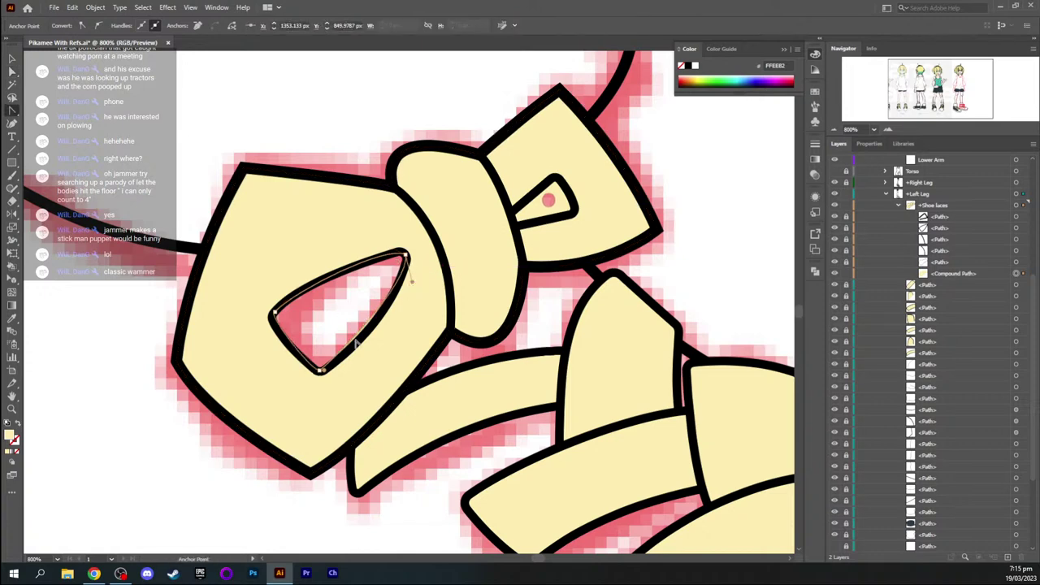
pyautogui.moveTo(322, 372); pyautogui.dragTo(360, 351)
# Adjust the curve handles at the large hole's left corner so the fill edge stays beneath the black line
pyautogui.click(274, 313)
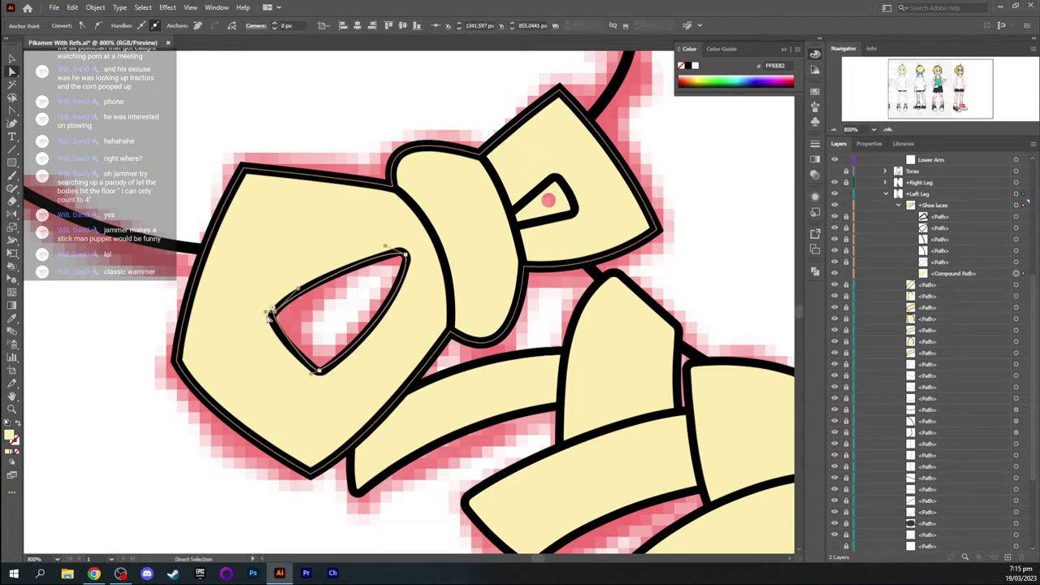
pyautogui.moveTo(266, 313); pyautogui.dragTo(265, 325)
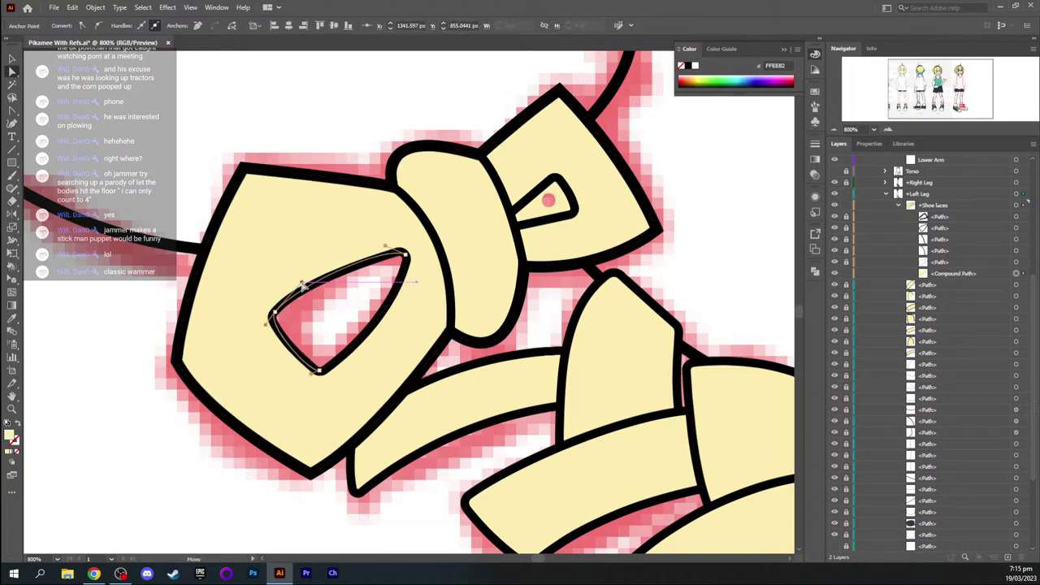
pyautogui.click(282, 320)
pyautogui.click(1019, 572)
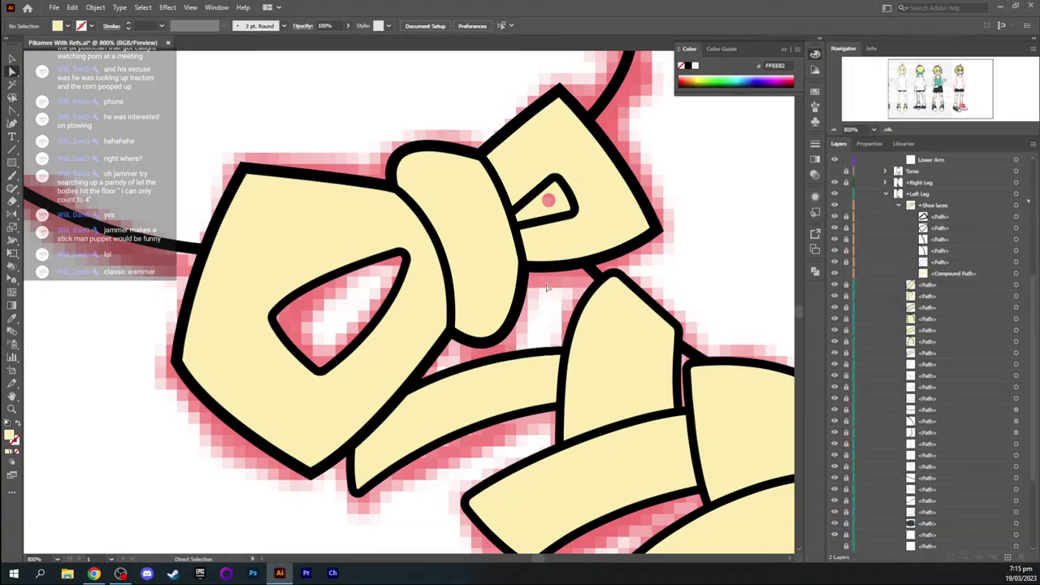
# Save the file and move the anchor points of the small loop's erased hole out to the corners of its outline
pyautogui.click(541, 294)
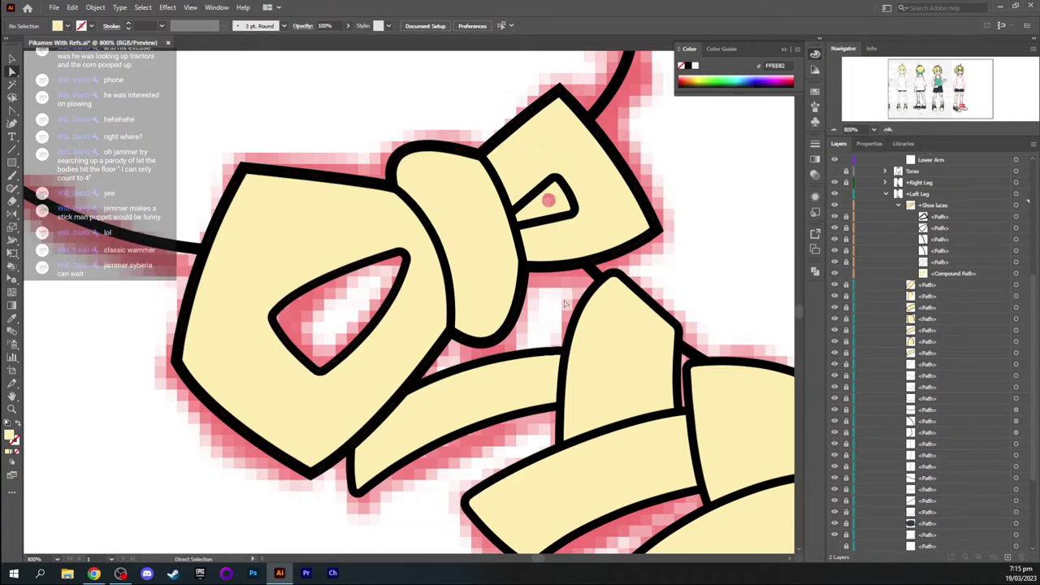
pyautogui.hotkey('ctrl', 's')
pyautogui.click(551, 199)
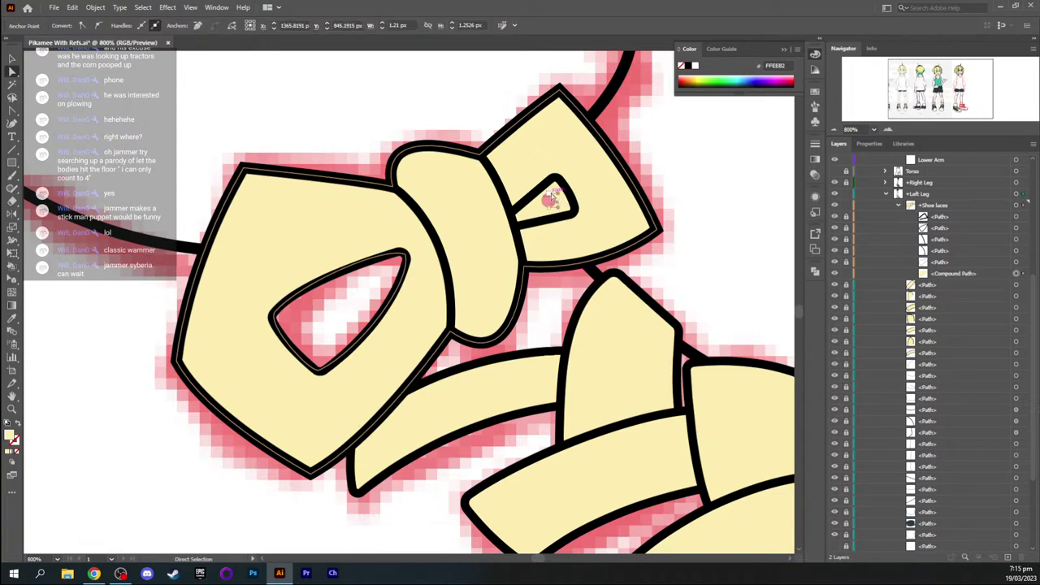
pyautogui.moveTo(551, 198); pyautogui.dragTo(503, 208)
pyautogui.hotkey('shift', 'c')
pyautogui.press('a')
pyautogui.hotkey('shift', 'c')
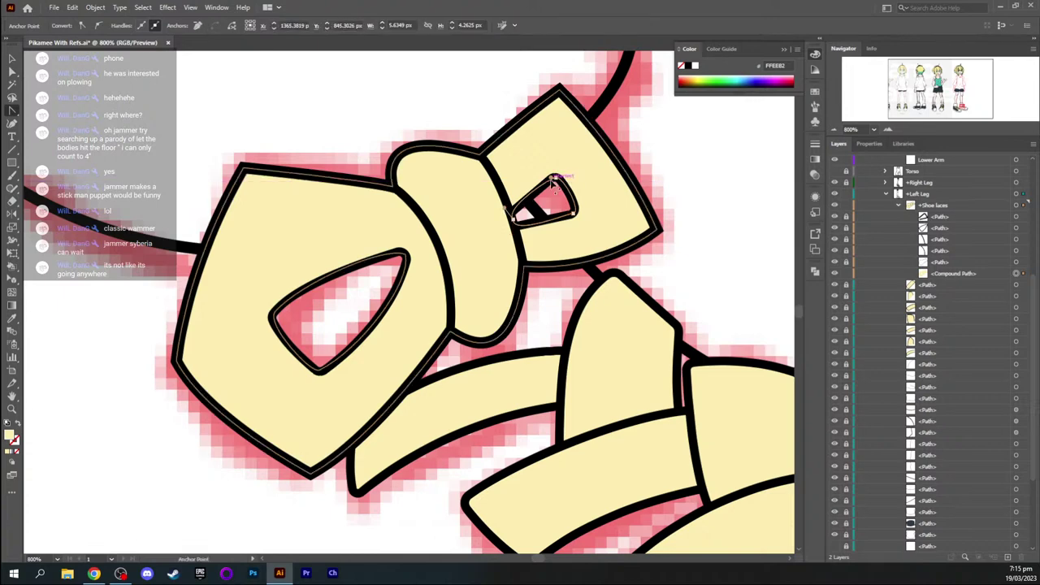
# Pull curve handles from the small hole's anchor points so the fill edge follows the black opening outline
pyautogui.moveTo(551, 179); pyautogui.dragTo(582, 213)
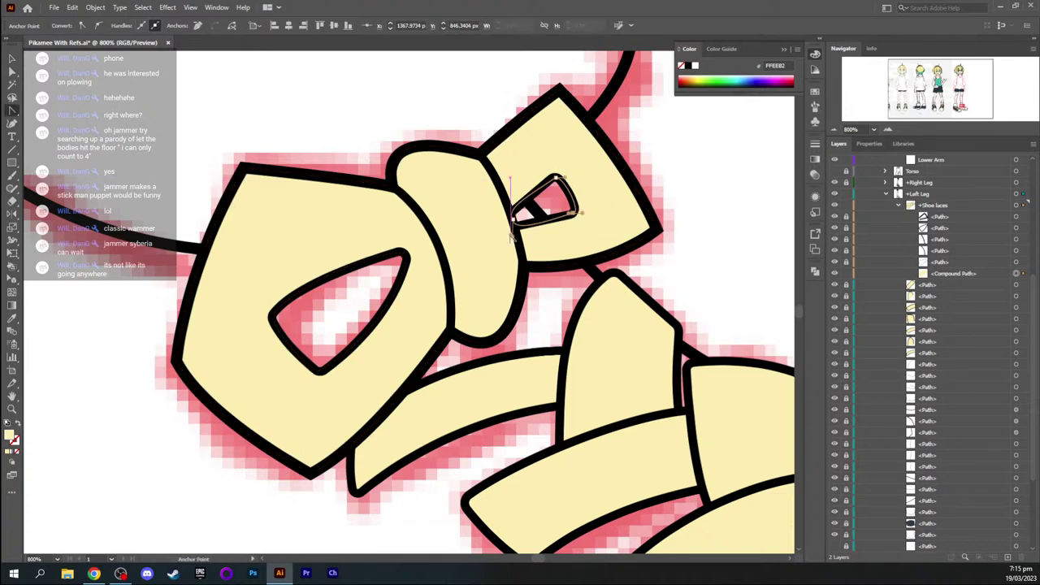
pyautogui.moveTo(514, 234); pyautogui.dragTo(511, 209)
pyautogui.moveTo(507, 216); pyautogui.dragTo(519, 217)
pyautogui.hotkey('ctrl', 'shift', 'a')
# Lock and collapse the Shoe laces layer
pyautogui.press('v')
pyautogui.hotkey('ctrl', '-')
pyautogui.hotkey('ctrl', '-')
pyautogui.hotkey('ctrl', '-')
pyautogui.hotkey('ctrl', '-')
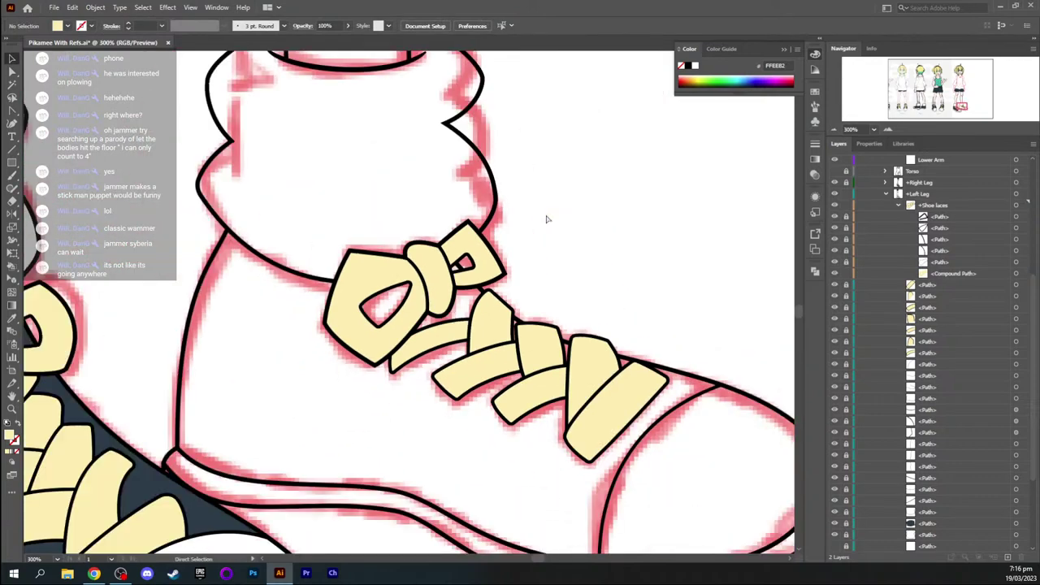
pyautogui.hotkey('ctrl', '=')
pyautogui.press('space')
pyautogui.moveTo(416, 323); pyautogui.dragTo(510, 207)
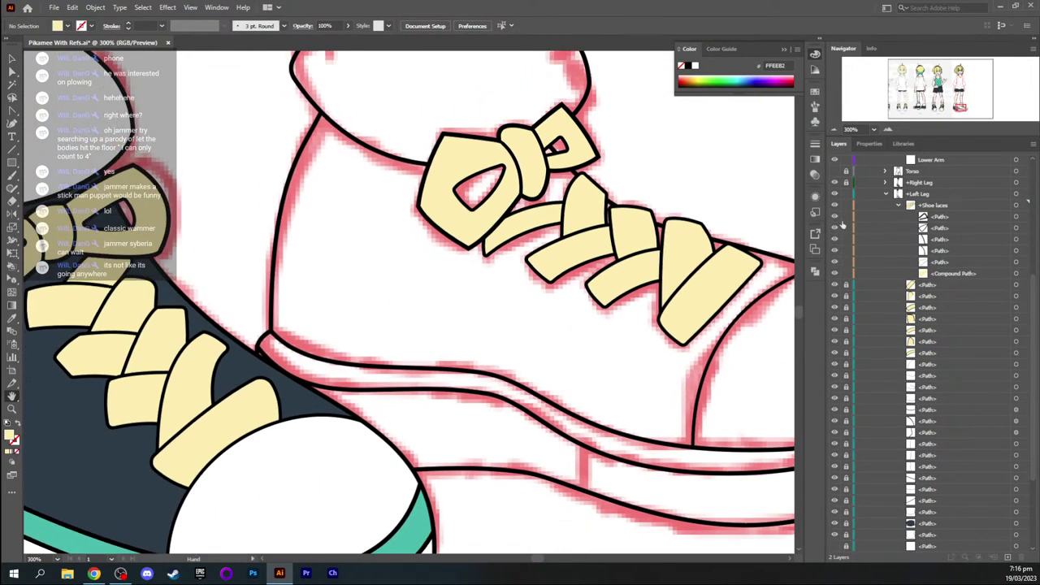
pyautogui.click(899, 206)
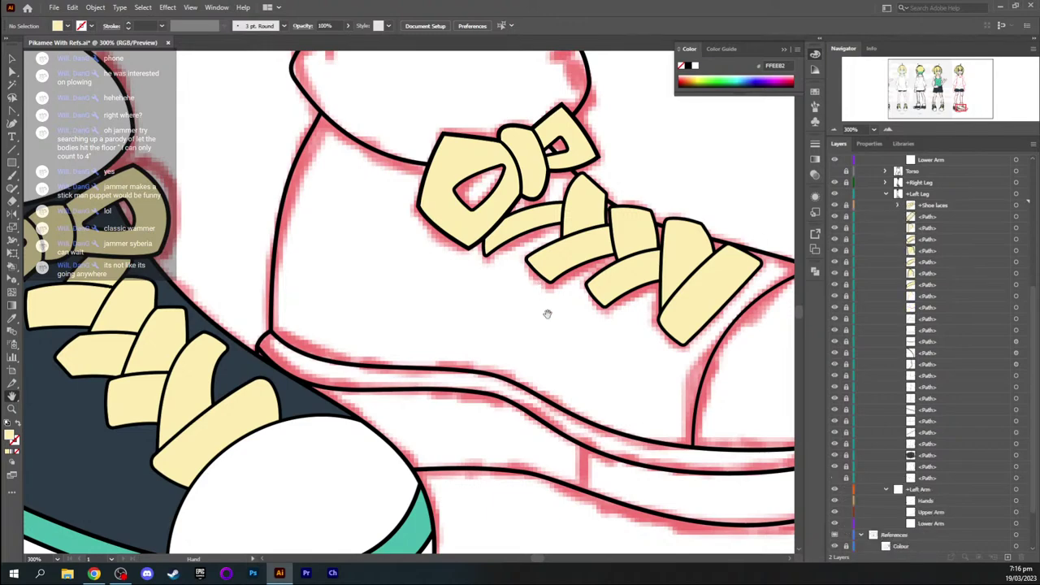
# Compare the side-view shoe with the finished coloured shoe, checking for linework that is still missing
pyautogui.hotkey('ctrl', '-')
pyautogui.hotkey('ctrl', '-')
pyautogui.hotkey('ctrl', '-')
pyautogui.hotkey('ctrl', '=')
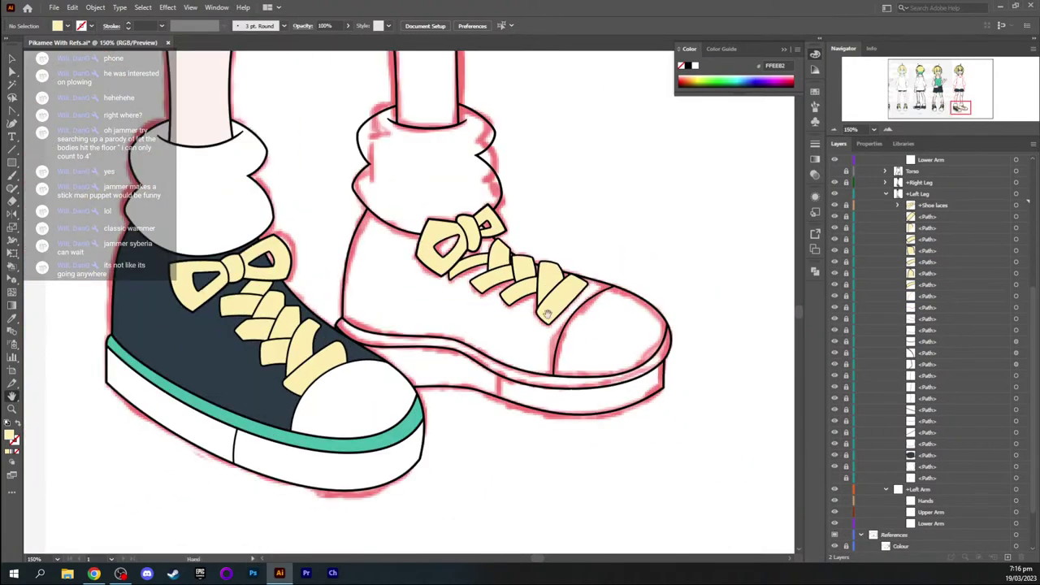
pyautogui.moveTo(411, 311); pyautogui.dragTo(422, 306)
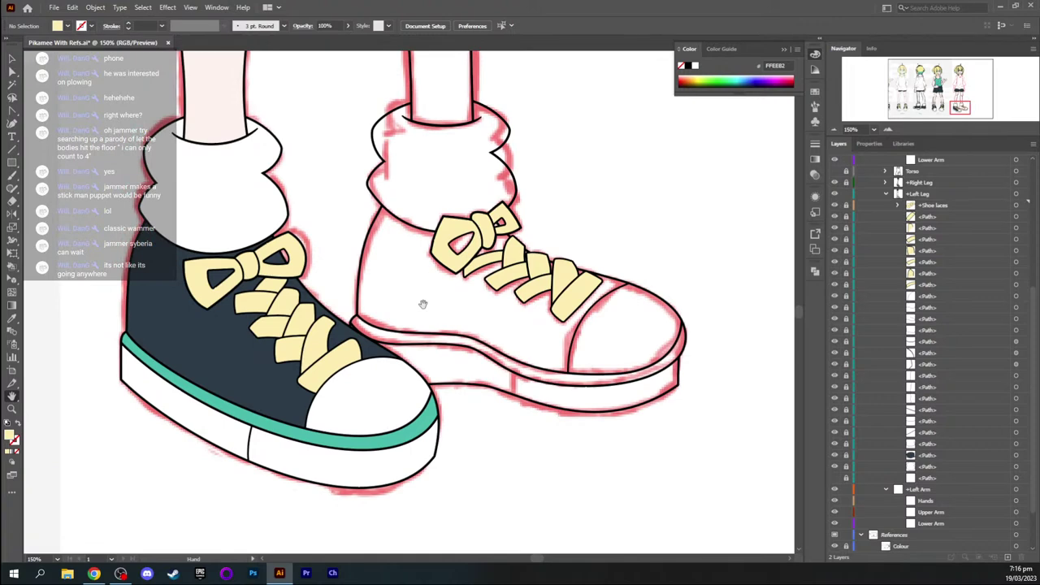
pyautogui.moveTo(420, 259); pyautogui.dragTo(429, 261)
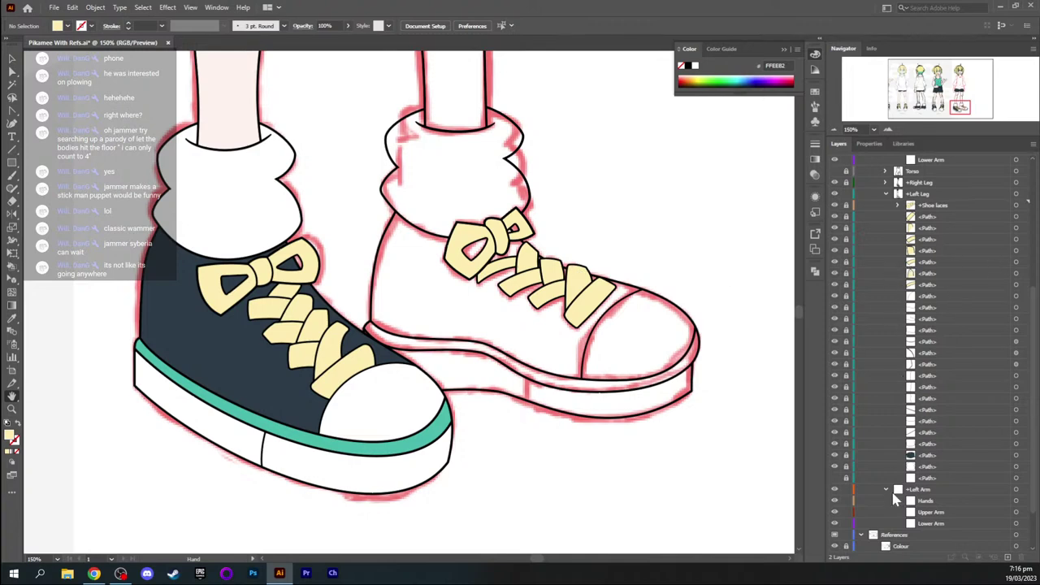
pyautogui.moveTo(408, 274); pyautogui.dragTo(448, 276)
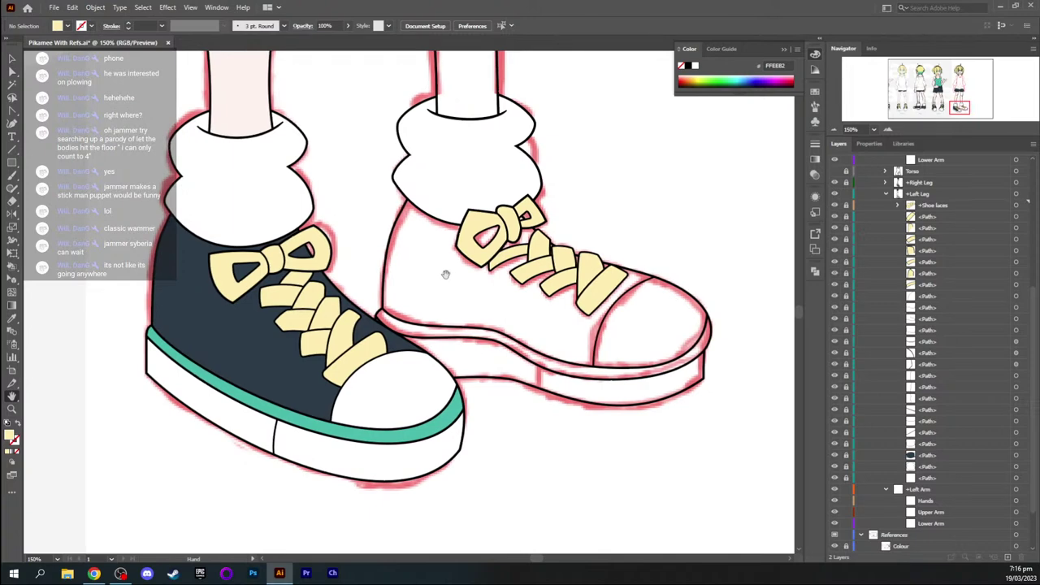
pyautogui.scroll(2, 580, 404)
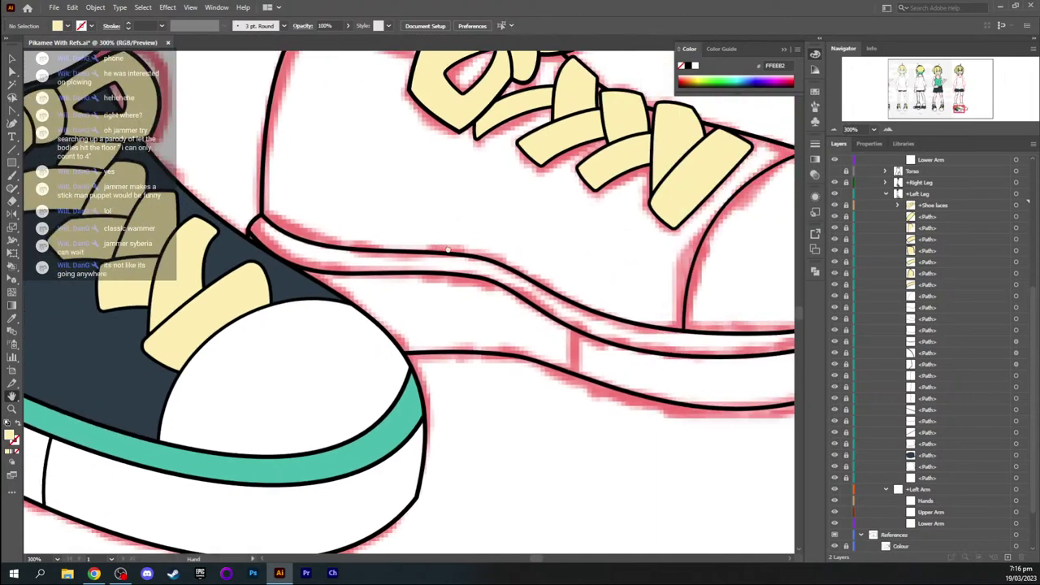
# Draw the vertical seam line across the side of the sole using the 0.75 pt black stroke sampled from the shoe's lines
pyautogui.moveTo(447, 249); pyautogui.dragTo(392, 258)
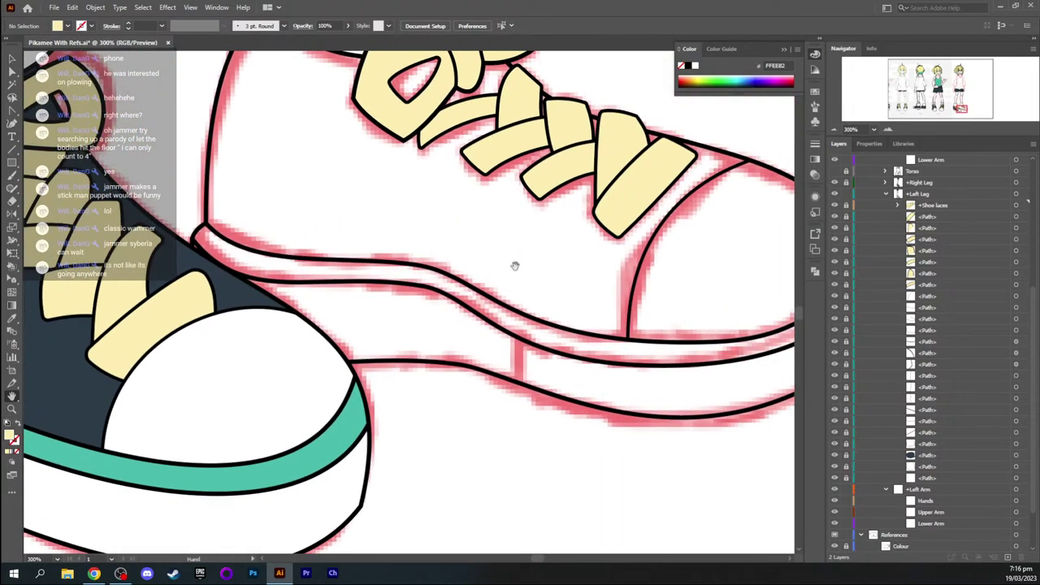
pyautogui.moveTo(514, 266); pyautogui.dragTo(545, 243)
pyautogui.press('i')
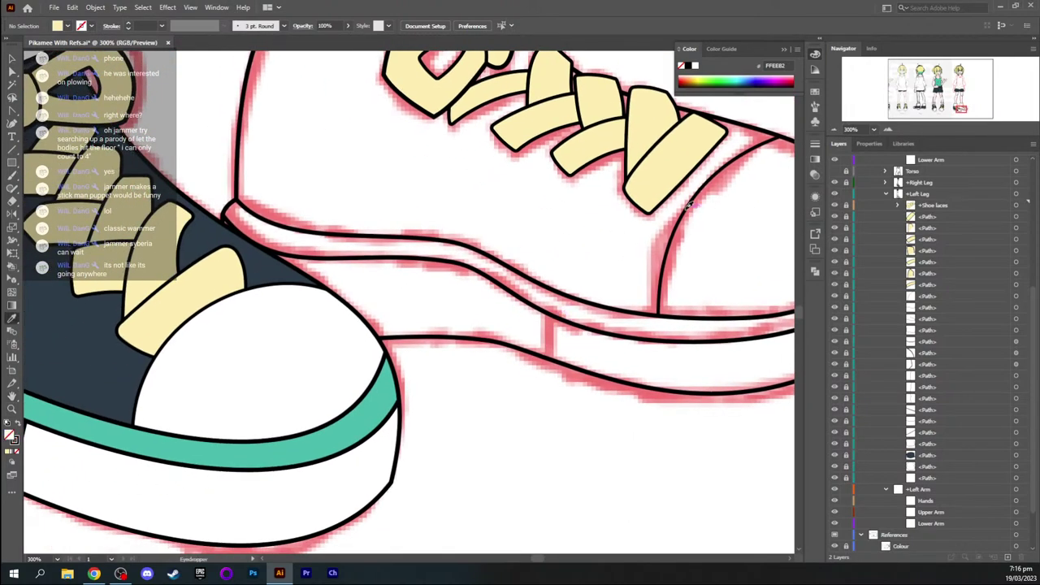
pyautogui.click(687, 208)
pyautogui.press('p')
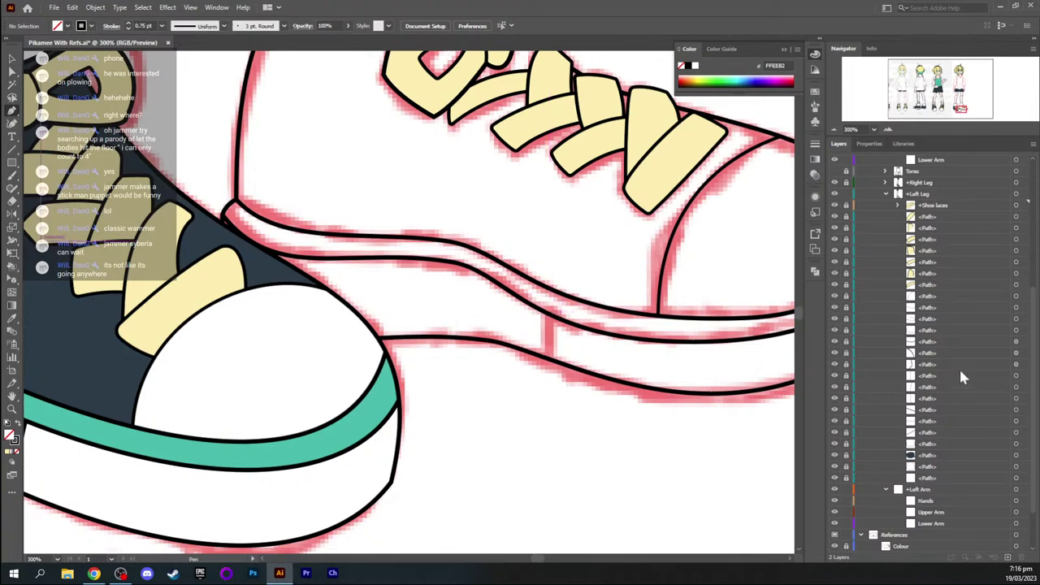
pyautogui.click(936, 459)
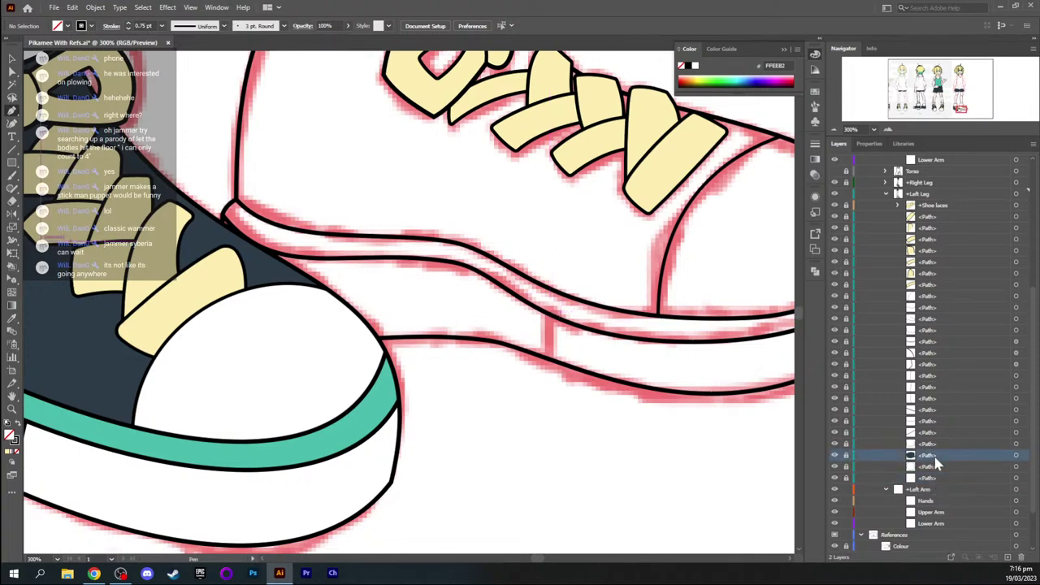
pyautogui.click(549, 316)
pyautogui.click(550, 360)
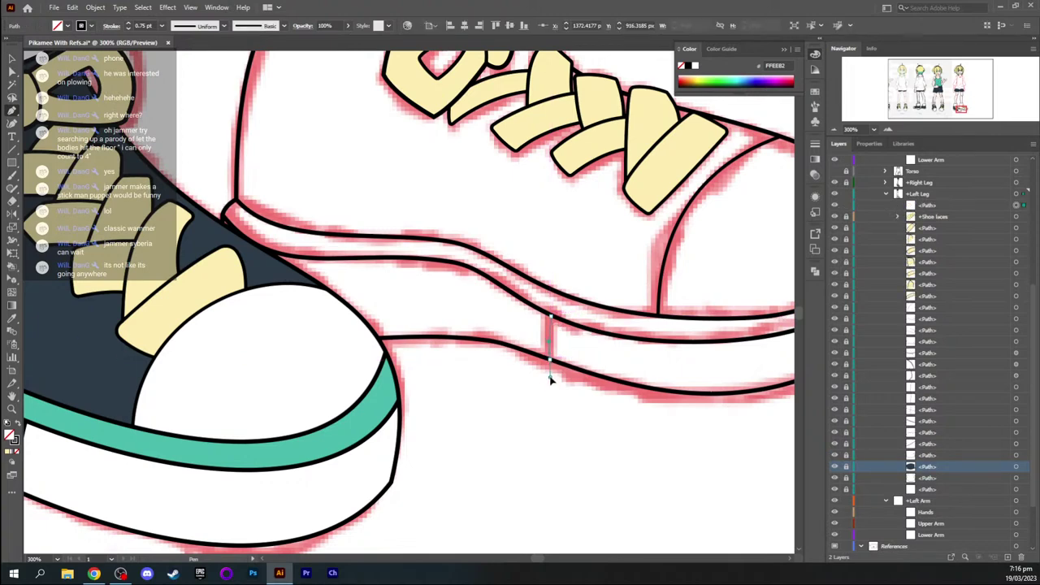
pyautogui.moveTo(551, 379); pyautogui.dragTo(550, 379)
pyautogui.press('v')
pyautogui.click(592, 355)
# Sample the dark navy fill 273846 from the body of the finished shoe
pyautogui.hotkey('ctrl', '-')
pyautogui.hotkey('ctrl', '-')
pyautogui.hotkey('ctrl', '-')
pyautogui.hotkey('ctrl', '=')
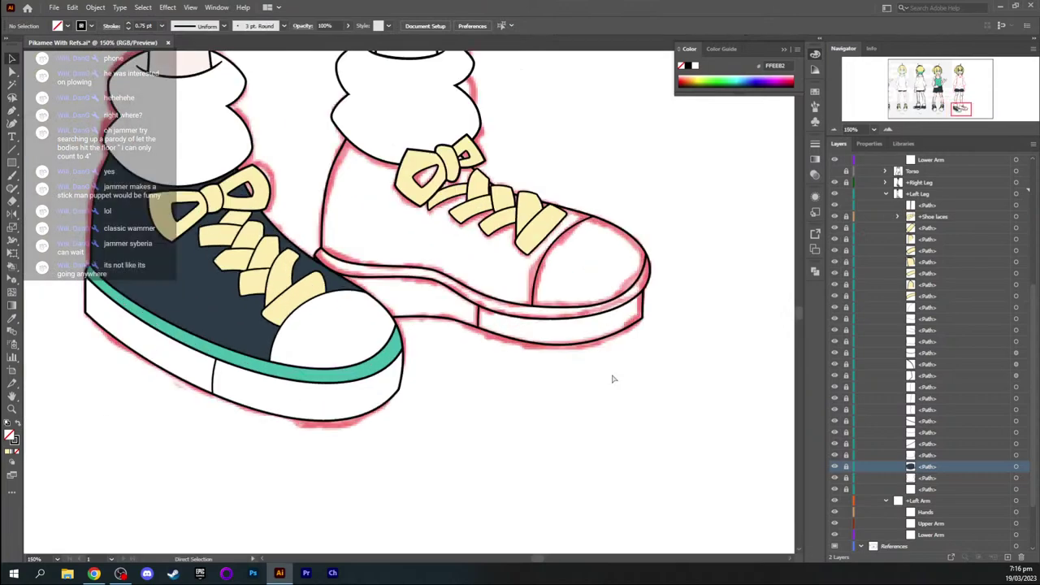
pyautogui.hotkey('ctrl', '=')
pyautogui.press('space')
pyautogui.moveTo(627, 371); pyautogui.dragTo(725, 375)
pyautogui.moveTo(388, 253); pyautogui.dragTo(371, 246)
pyautogui.moveTo(409, 200); pyautogui.dragTo(404, 239)
pyautogui.press('i')
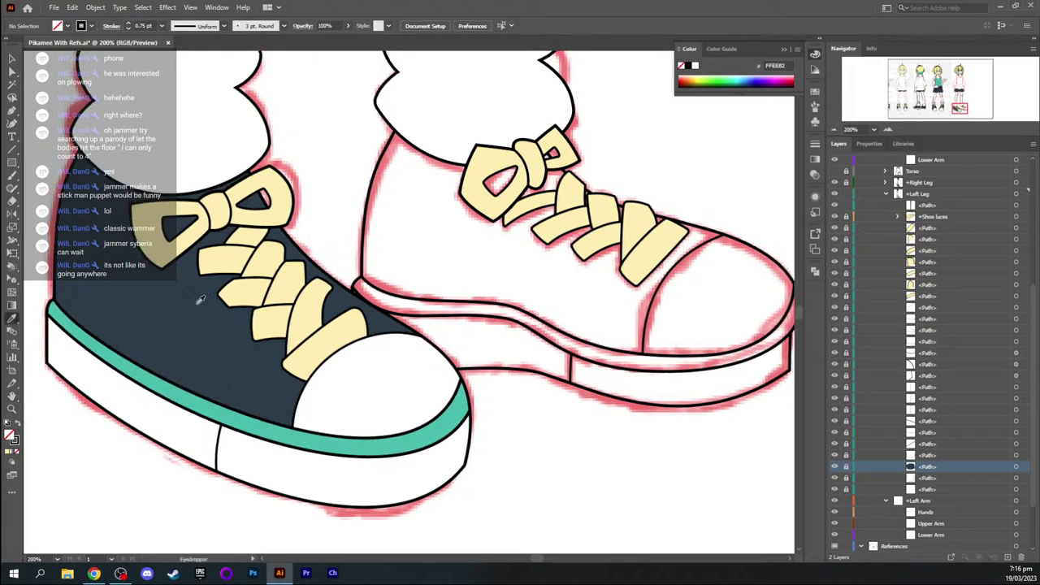
pyautogui.click(185, 304)
pyautogui.hotkey('ctrl', '+')
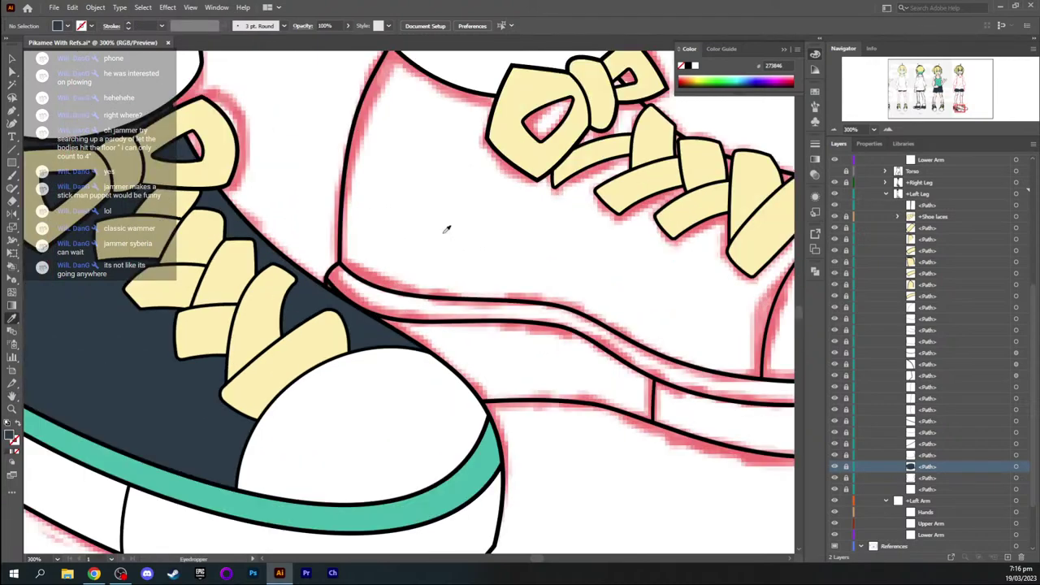
pyautogui.moveTo(520, 197); pyautogui.dragTo(406, 267)
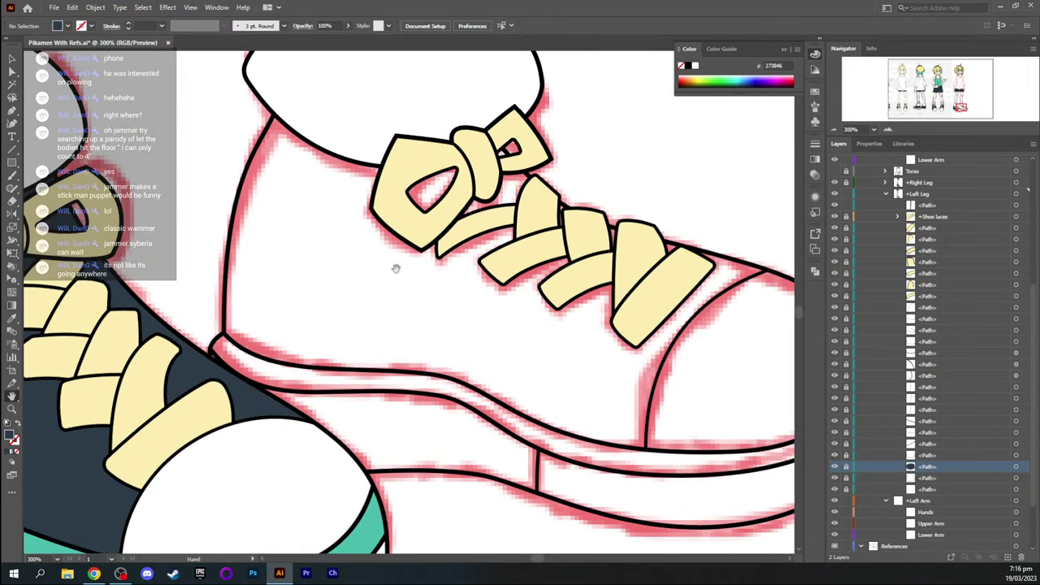
# Start the navy fill shape for the side-view shoe by tracing the heel curve from the sole up to the sock
pyautogui.press('p')
pyautogui.click(226, 334)
pyautogui.moveTo(275, 115); pyautogui.dragTo(317, 71)
pyautogui.moveTo(232, 156); pyautogui.dragTo(213, 204)
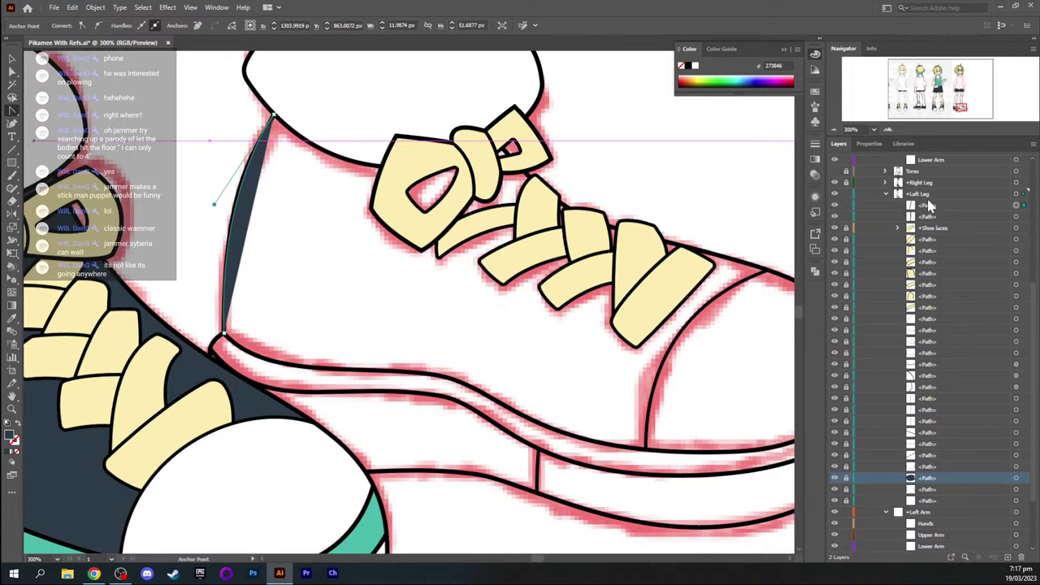
# Toggle the sole seam line's visibility to identify it, and move it below the lace paths in the Left Leg layer
pyautogui.click(929, 218)
pyautogui.click(833, 216)
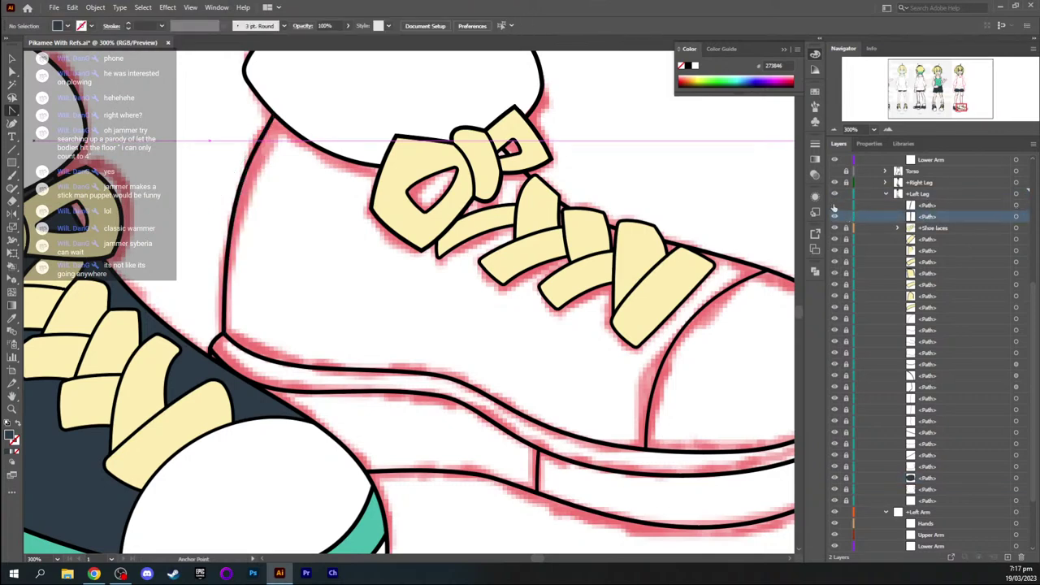
pyautogui.click(833, 216)
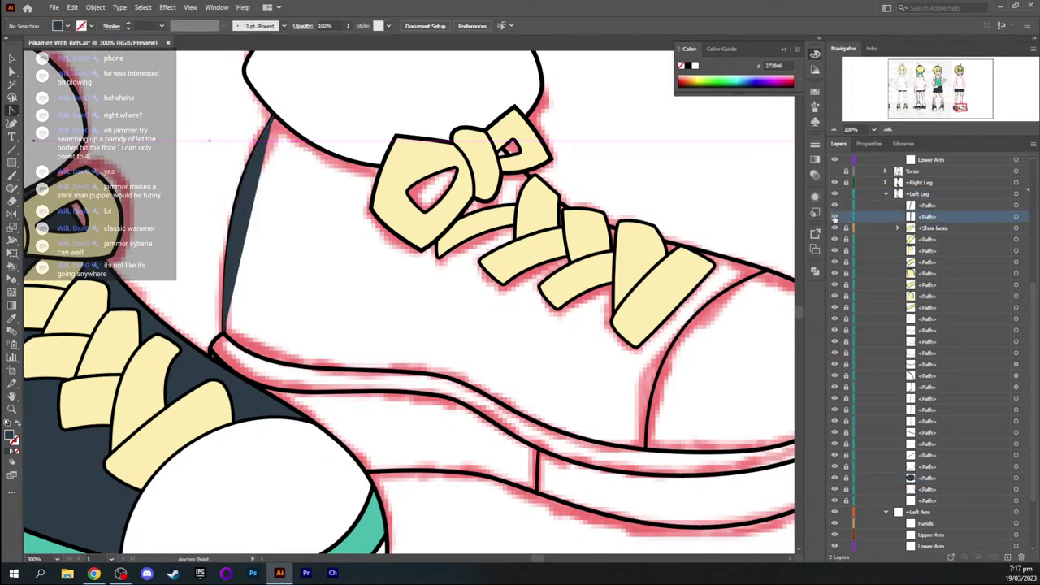
pyautogui.moveTo(915, 221); pyautogui.dragTo(936, 323)
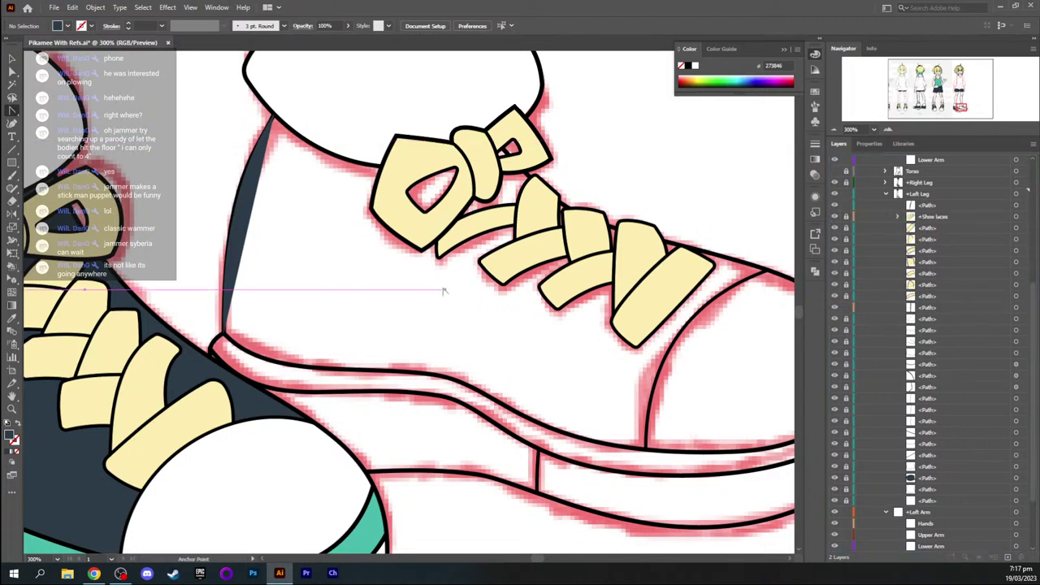
# Select the navy heel shape and send it to the back of the Left Leg layer, beneath all the black lines
pyautogui.press('v')
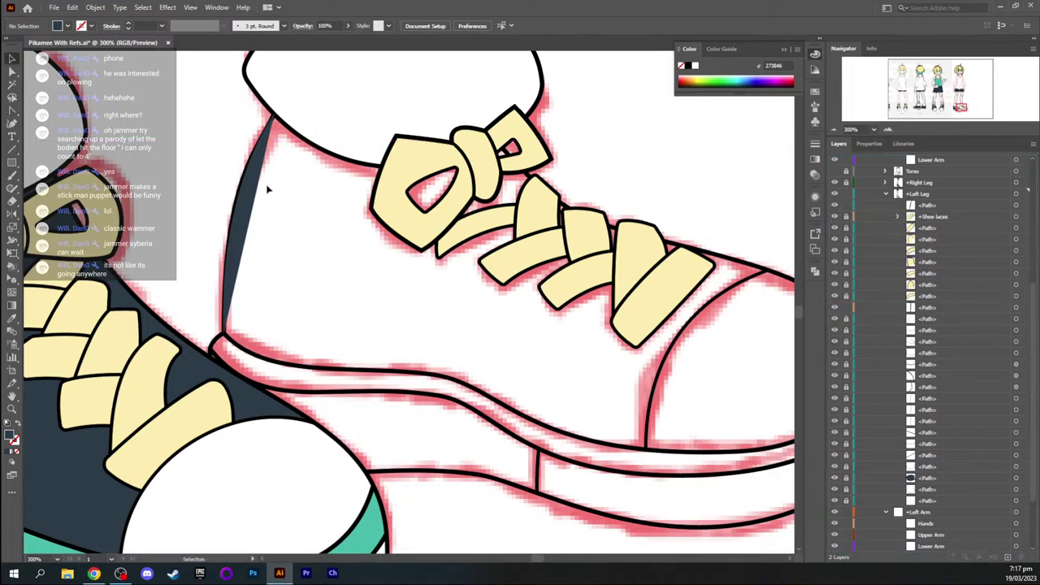
pyautogui.click(926, 205)
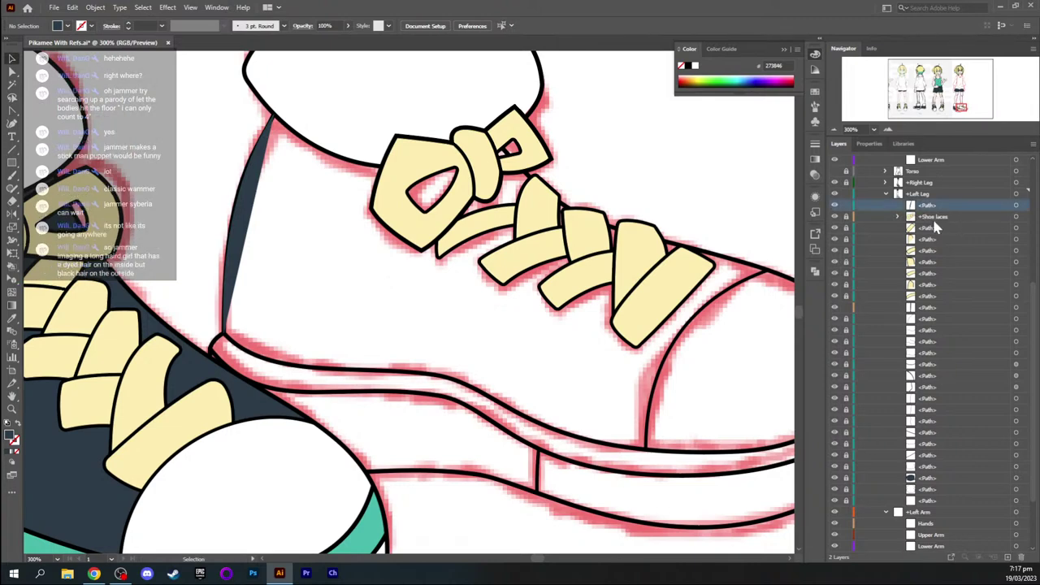
pyautogui.moveTo(215, 187); pyautogui.dragTo(215, 186)
pyautogui.press('a')
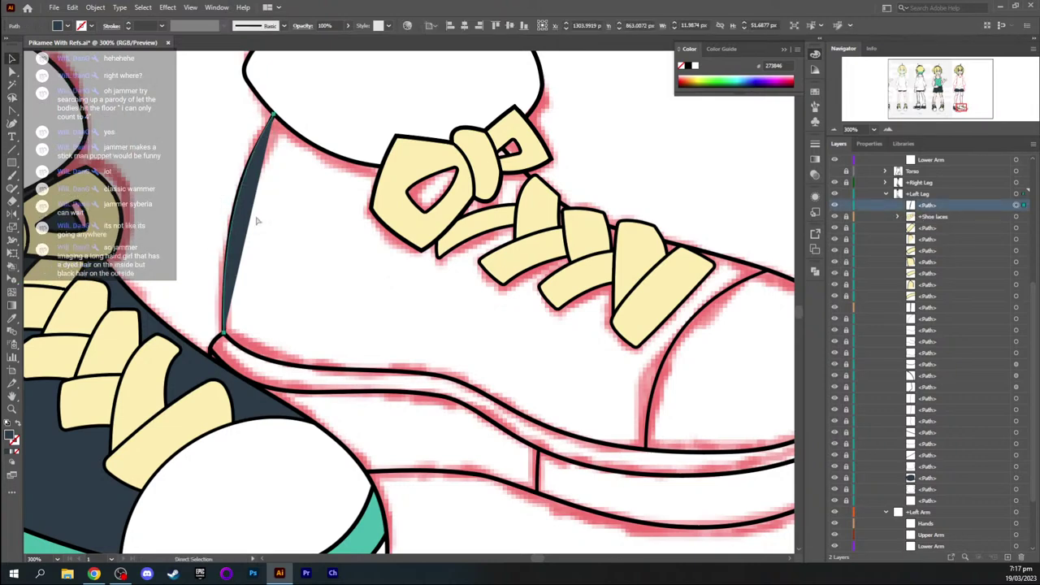
pyautogui.press('v')
pyautogui.hotkey('ctrl', 'shift', '[')
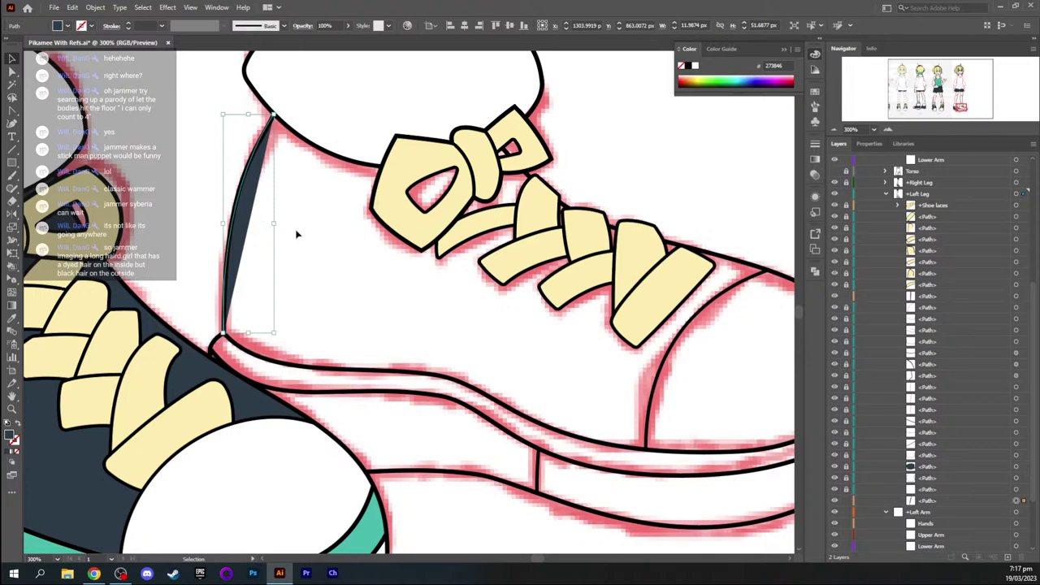
# Hide the Shoe laces layer and extend the navy fill along the sock's lower edge to its front corner
pyautogui.moveTo(289, 170); pyautogui.dragTo(256, 221)
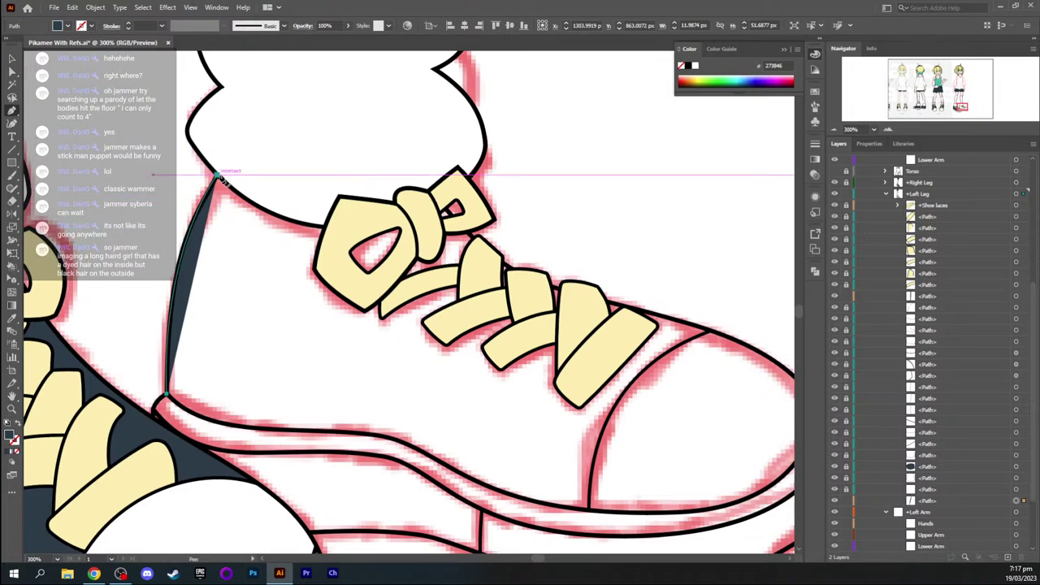
pyautogui.moveTo(218, 175); pyautogui.dragTo(537, 199)
pyautogui.moveTo(641, 196); pyautogui.dragTo(577, 132)
pyautogui.scroll(20, 580, 114)
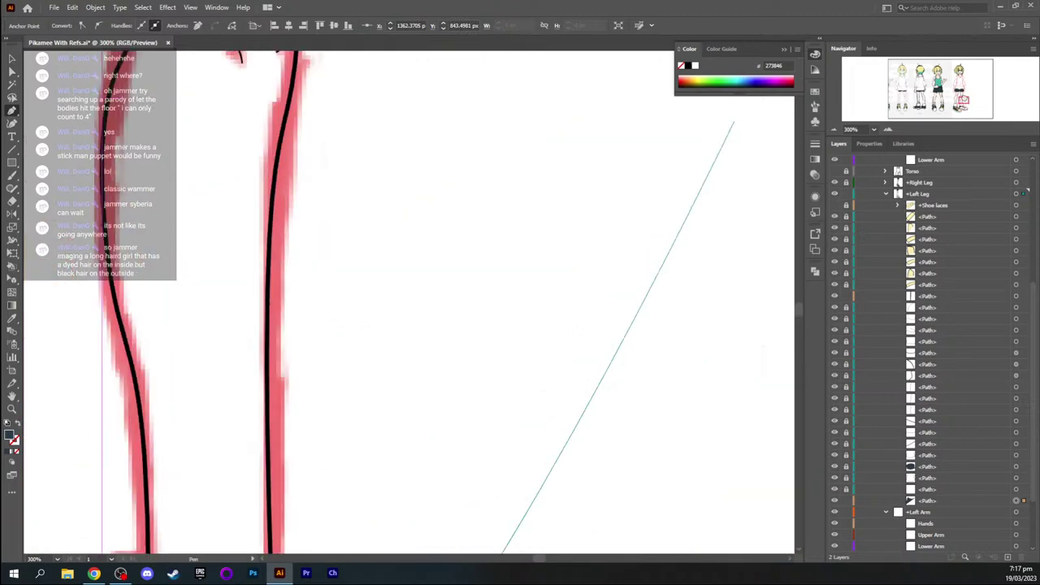
pyautogui.moveTo(957, 71); pyautogui.dragTo(958, 70)
pyautogui.scroll(-2, 406, 300)
pyautogui.scroll(4, 406, 301)
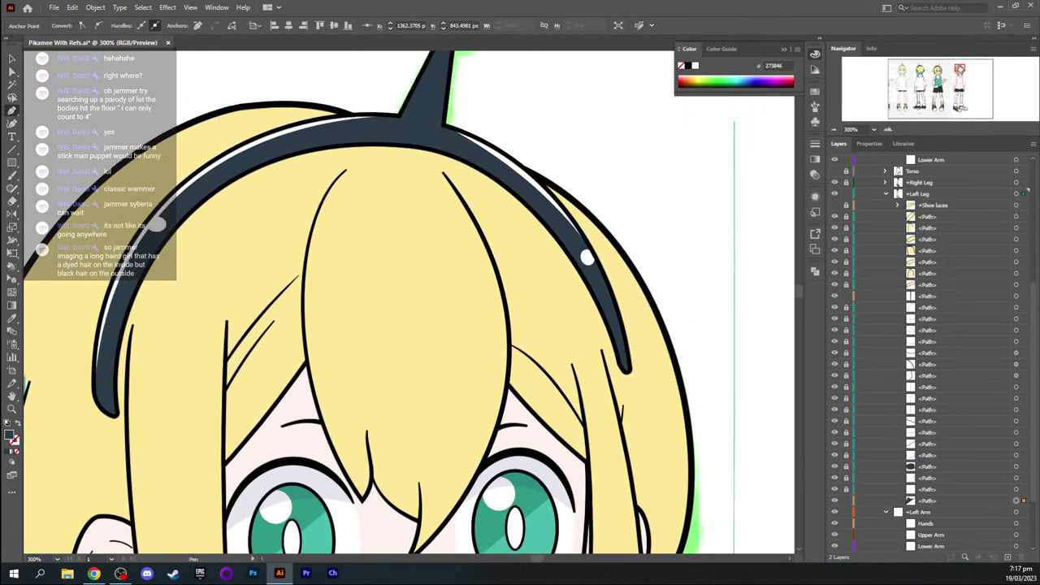
pyautogui.scroll(-10, 406, 301)
pyautogui.scroll(-15, 734, 122)
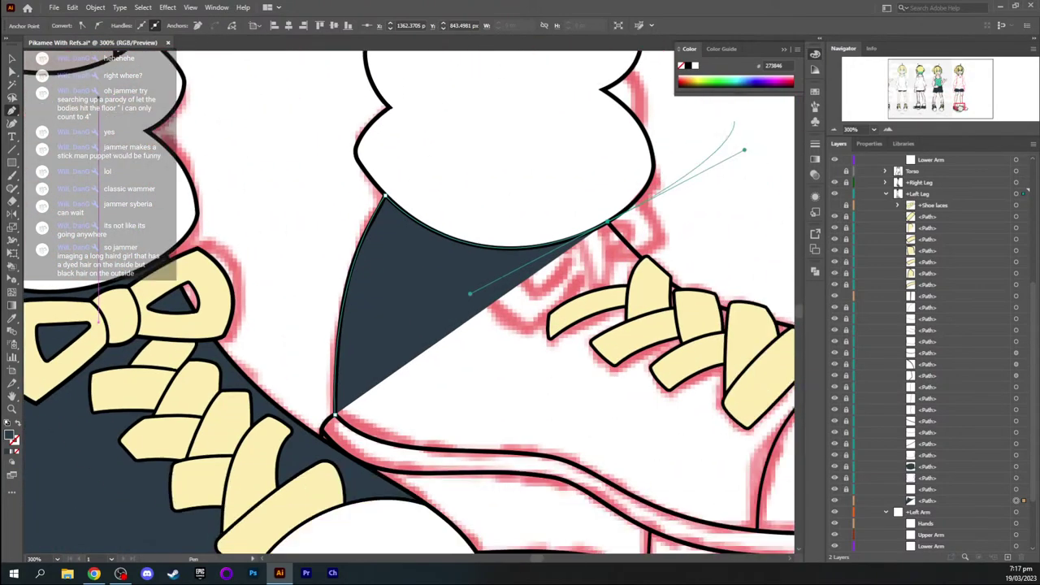
# Extend the navy fill from the sock's front corner along the instep to the top of the toe cap seam
pyautogui.moveTo(960, 108); pyautogui.dragTo(963, 107)
pyautogui.scroll(-3, 734, 122)
pyautogui.hscroll(2, 733, 121)
pyautogui.scroll(3, 734, 122)
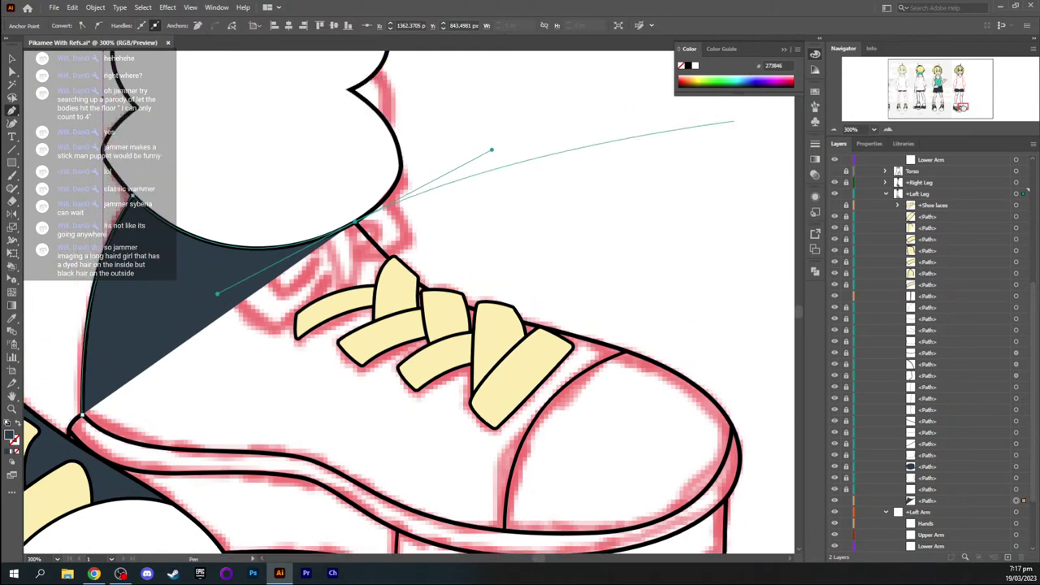
pyautogui.moveTo(355, 222); pyautogui.dragTo(390, 268)
pyautogui.click(390, 267)
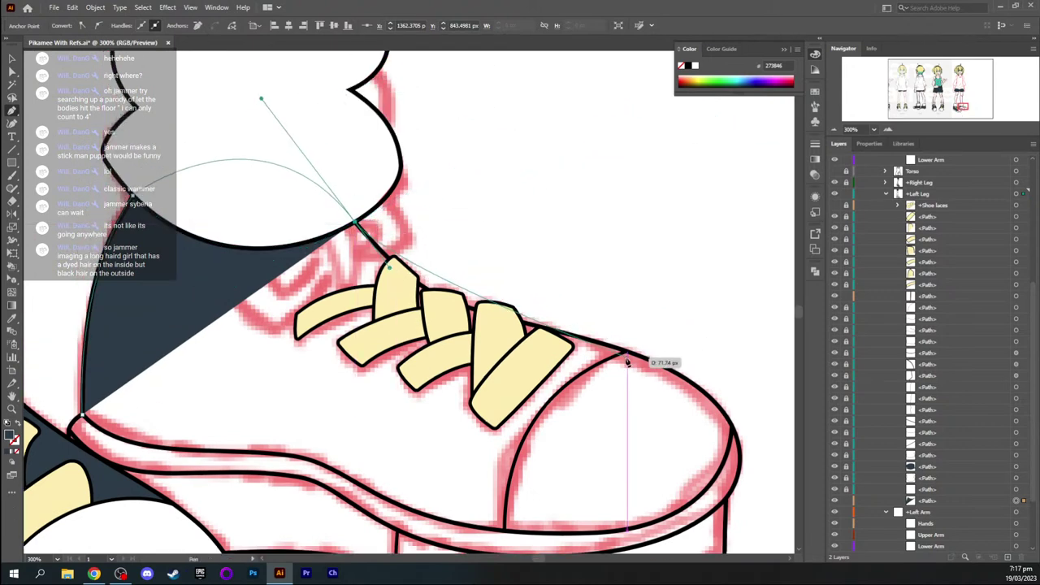
pyautogui.moveTo(627, 355); pyautogui.dragTo(726, 376)
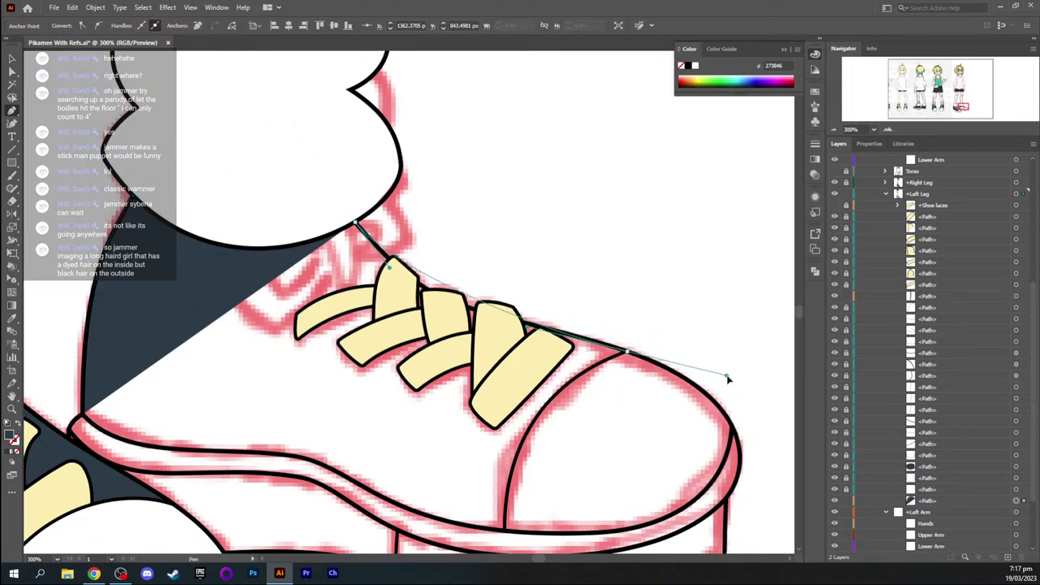
# Adjust the curve handles of the navy fill's instep edge between the sock corner and the toe cap
pyautogui.click(391, 267)
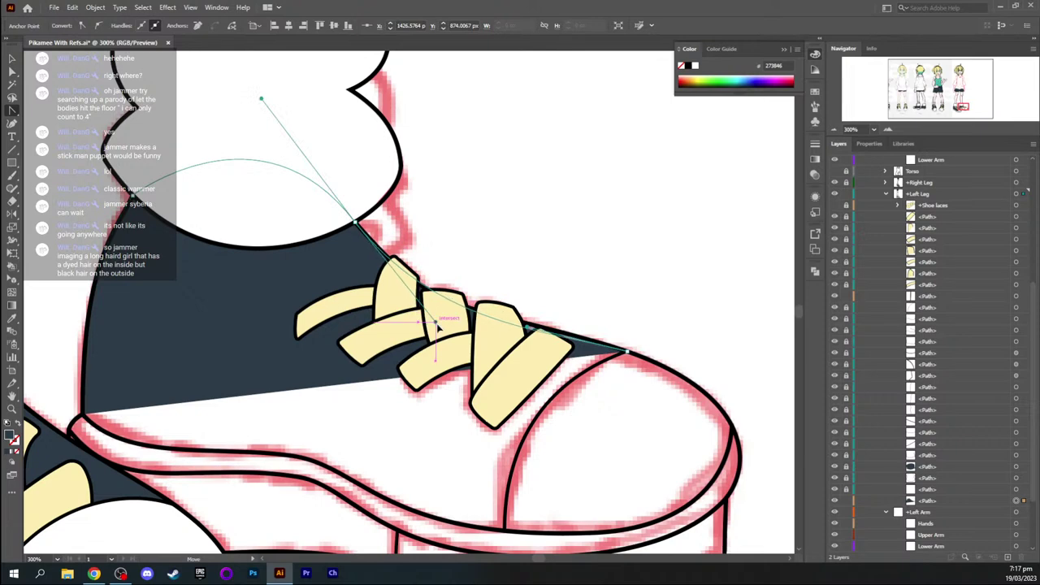
pyautogui.moveTo(441, 328); pyautogui.dragTo(441, 328)
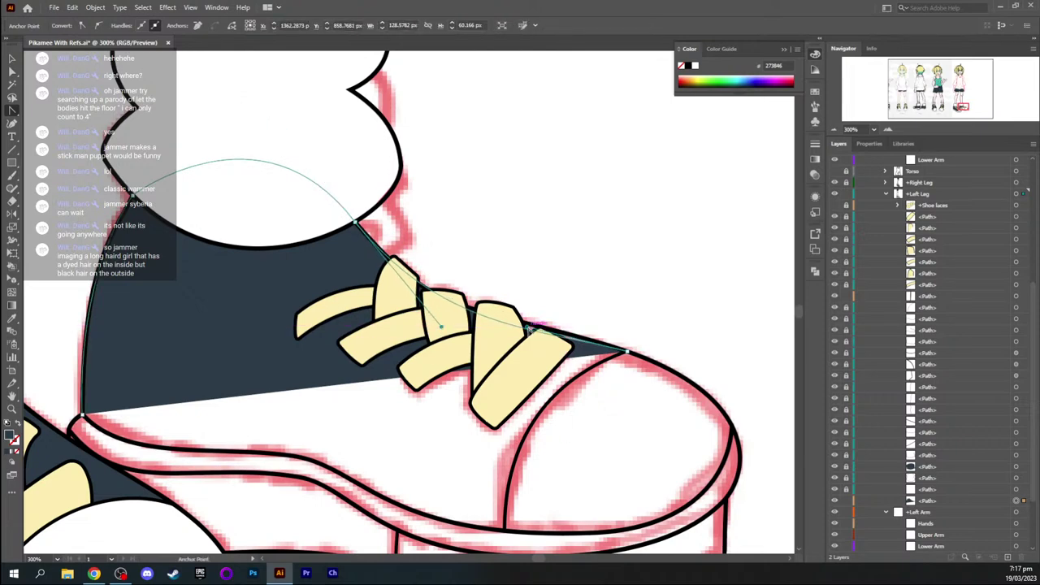
pyautogui.moveTo(526, 329); pyautogui.dragTo(517, 313)
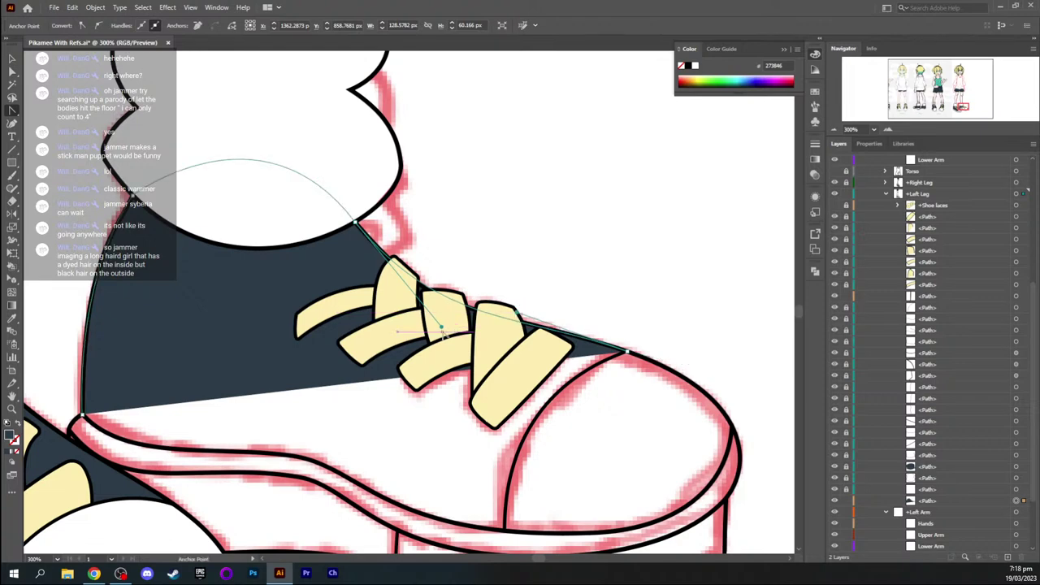
pyautogui.moveTo(443, 328)
pyautogui.mouseDown()
pyautogui.moveTo(428, 323)
pyautogui.moveTo(442, 331)
pyautogui.mouseUp()
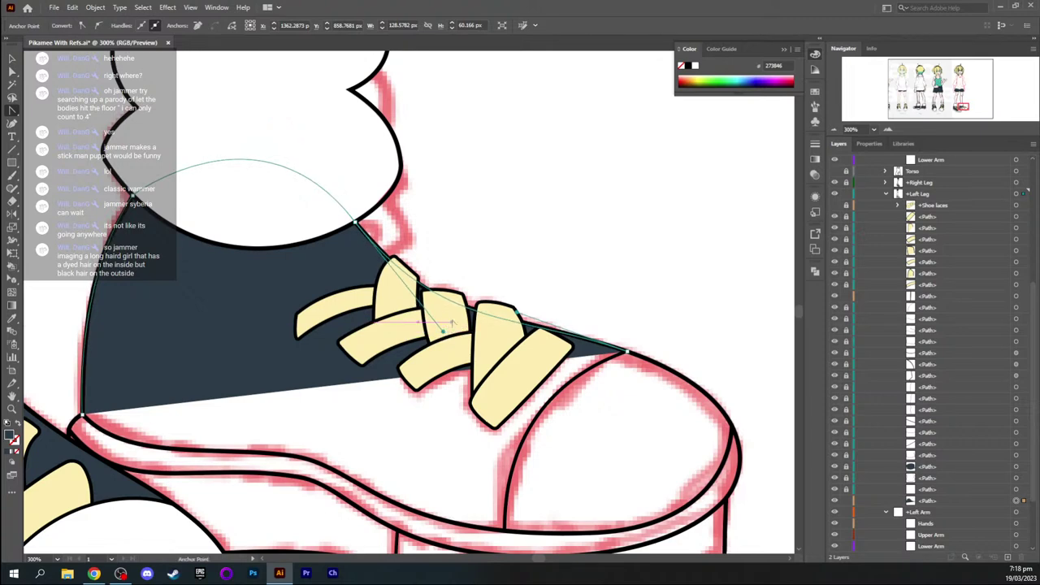
# Reshape the navy fill's top edge at the sock's front corner to follow the sock's lower line, and deselect it
pyautogui.press('a')
pyautogui.click(358, 218)
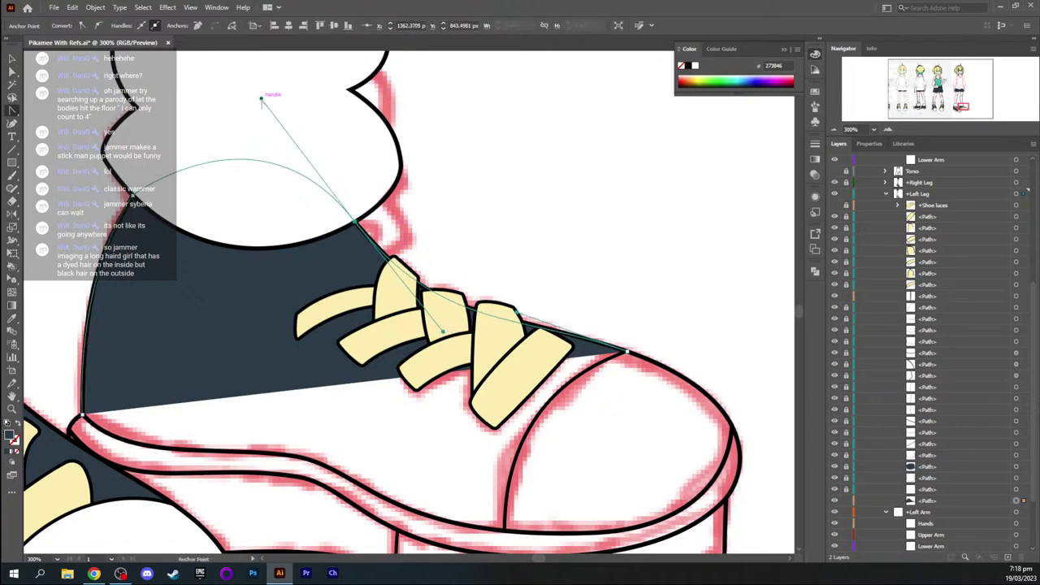
pyautogui.moveTo(260, 99); pyautogui.dragTo(221, 294)
pyautogui.press('space')
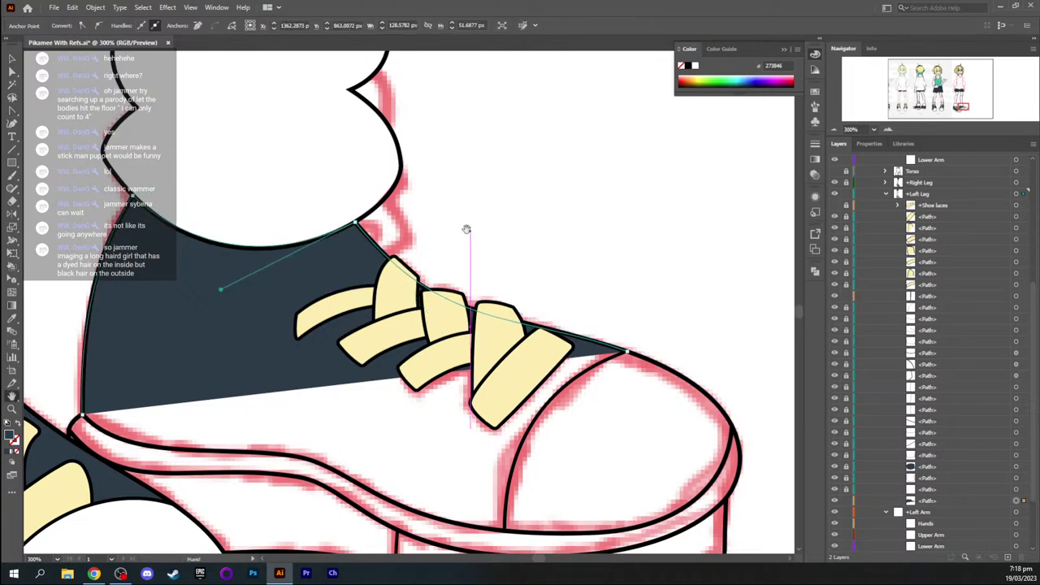
pyautogui.moveTo(481, 228); pyautogui.dragTo(425, 152)
pyautogui.press('v')
pyautogui.click(481, 174)
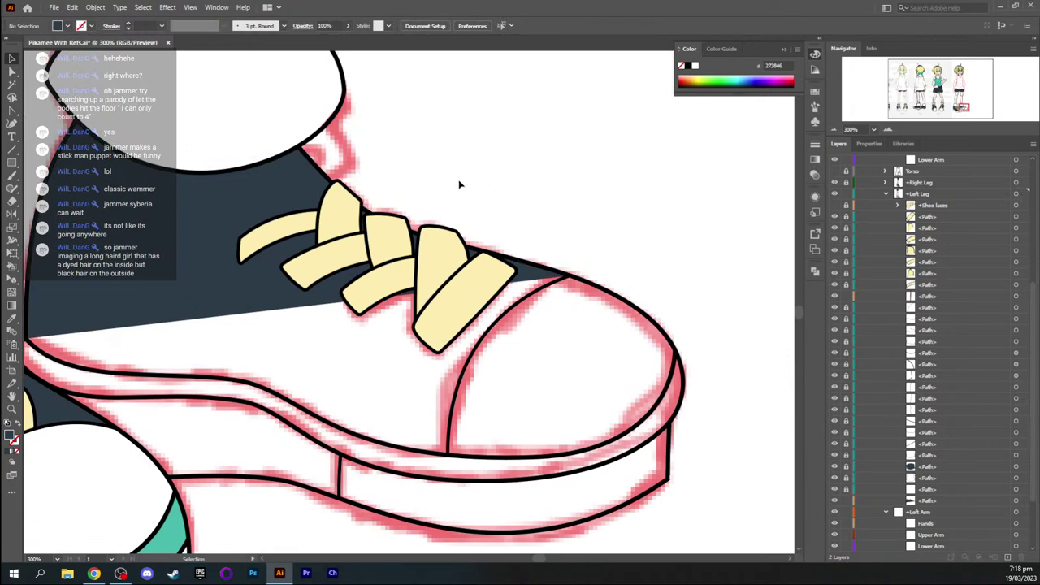
# Extend the navy fill down the curved toe cap seam to the sole line
pyautogui.press('p')
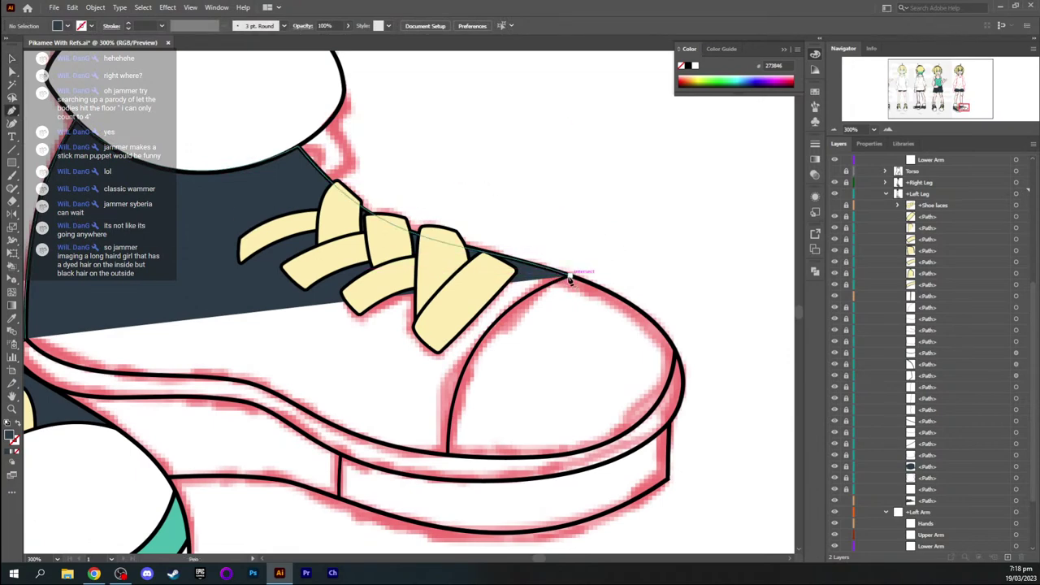
pyautogui.click(569, 279)
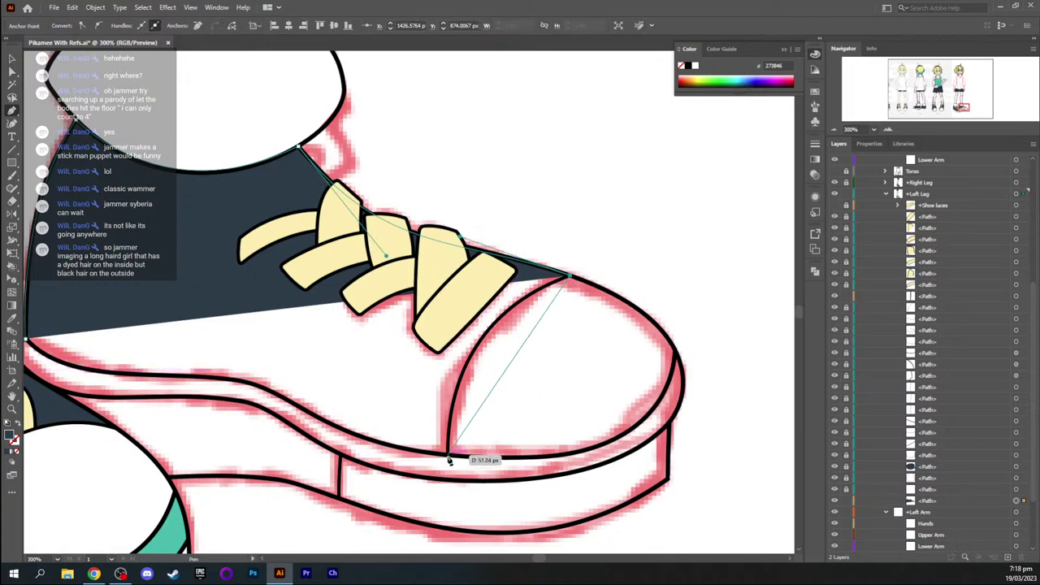
pyautogui.moveTo(448, 455); pyautogui.dragTo(446, 310)
pyautogui.press('alt')
pyautogui.press('a')
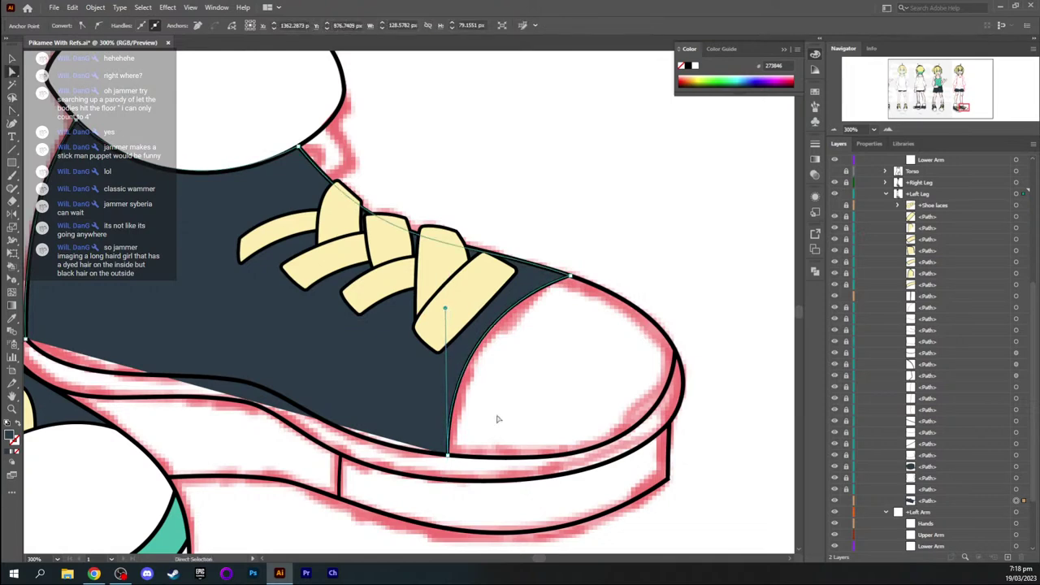
pyautogui.click(511, 432)
# Continue the navy fill from the toe cap seam's base along the sole's upper line and close it at the heel
pyautogui.scroll(3, 514, 435)
pyautogui.press('space')
pyautogui.moveTo(513, 432); pyautogui.dragTo(492, 251)
pyautogui.scroll(-3, 536, 281)
pyautogui.scroll(-2, 605, 303)
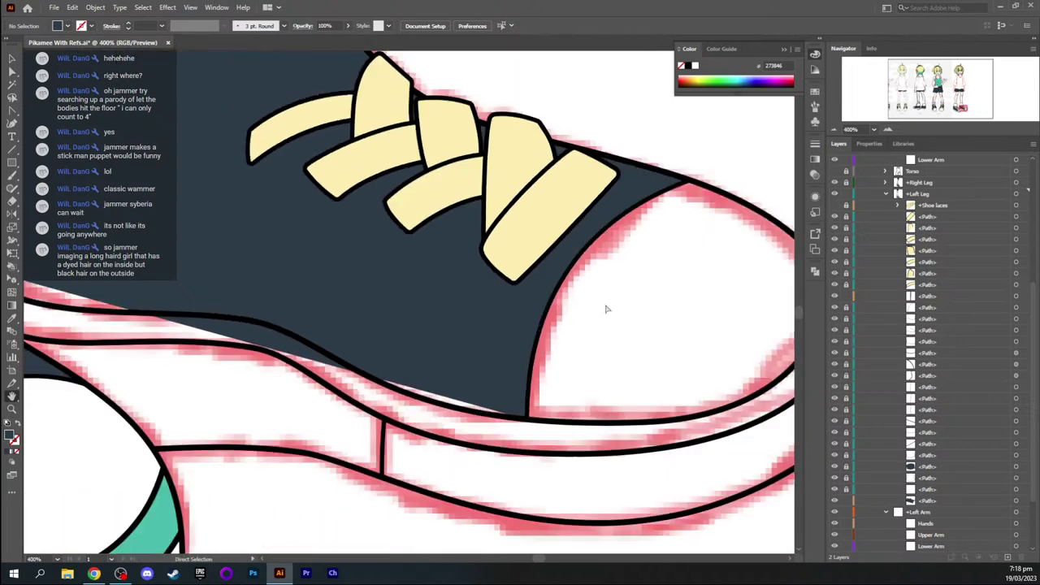
pyautogui.moveTo(397, 268); pyautogui.dragTo(463, 287)
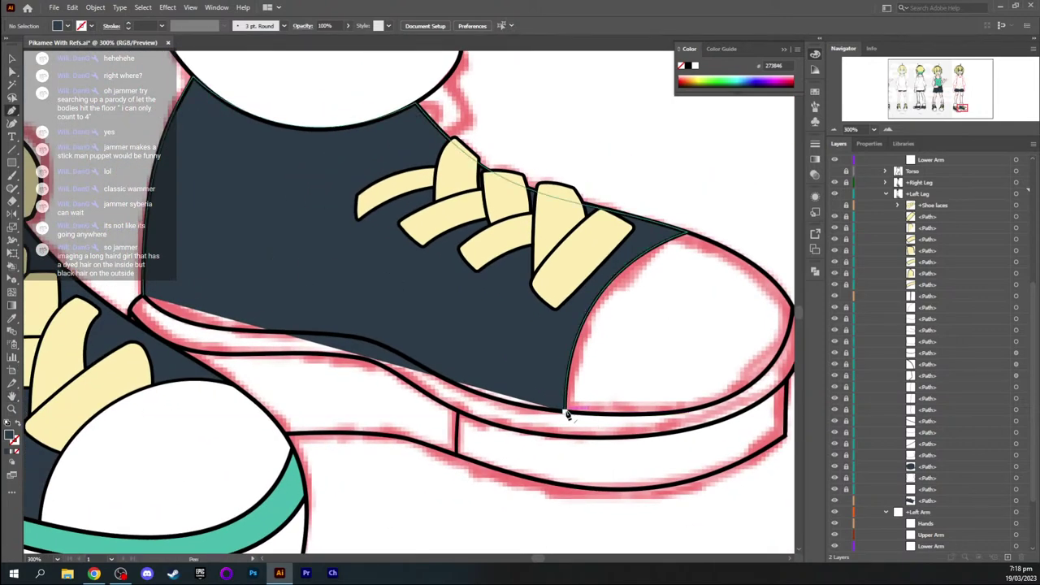
pyautogui.press('p')
pyautogui.click(566, 413)
pyautogui.press('v')
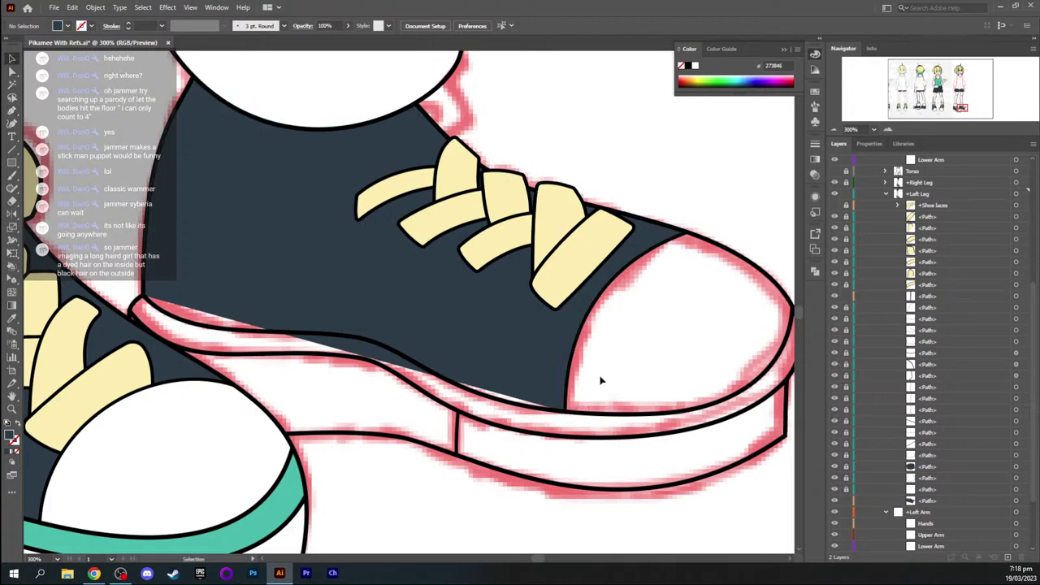
pyautogui.click(544, 355)
pyautogui.press('p')
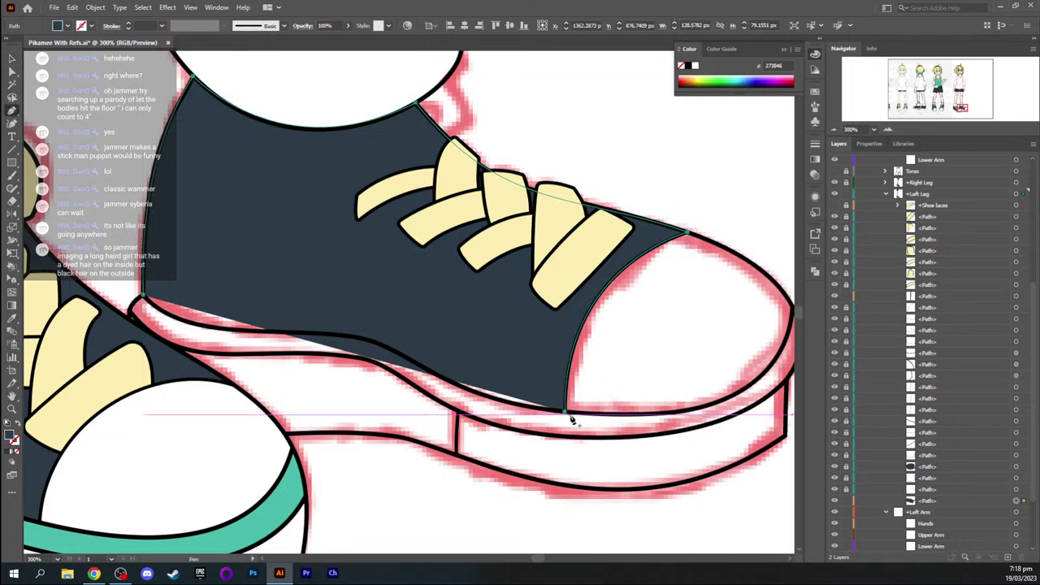
pyautogui.click(565, 413)
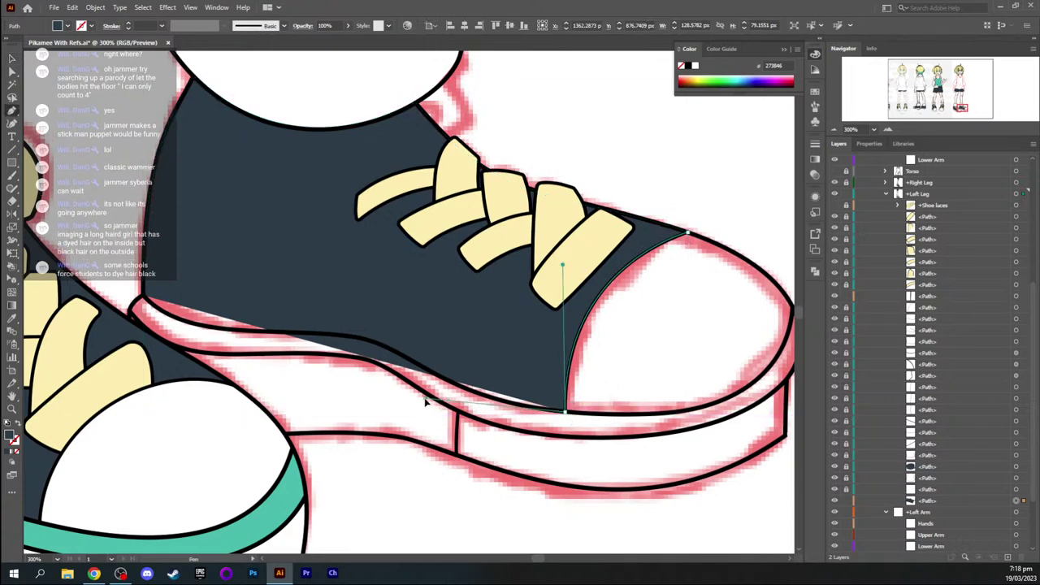
pyautogui.moveTo(420, 399); pyautogui.dragTo(268, 306)
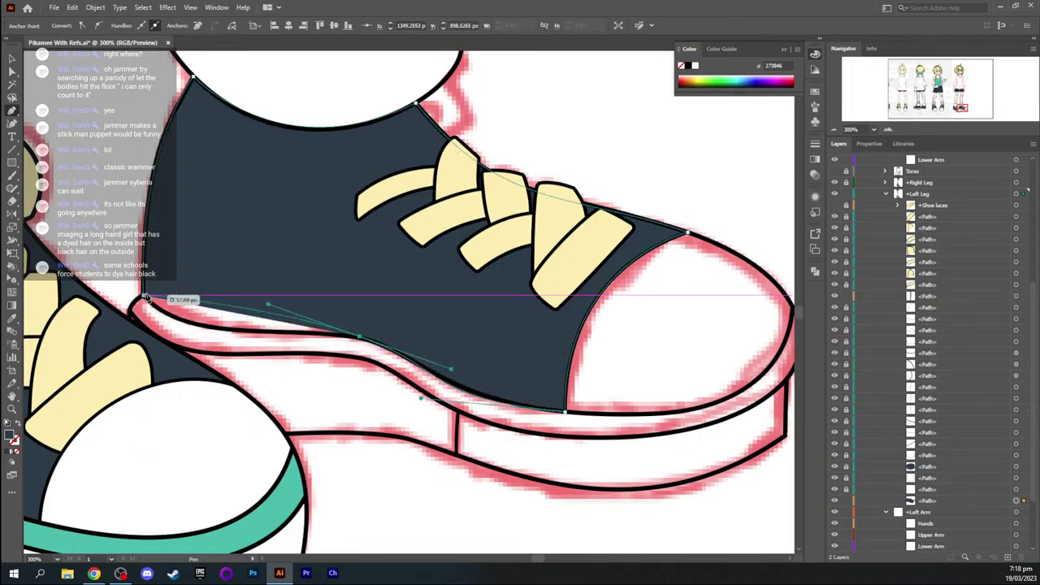
pyautogui.moveTo(144, 296); pyautogui.dragTo(134, 270)
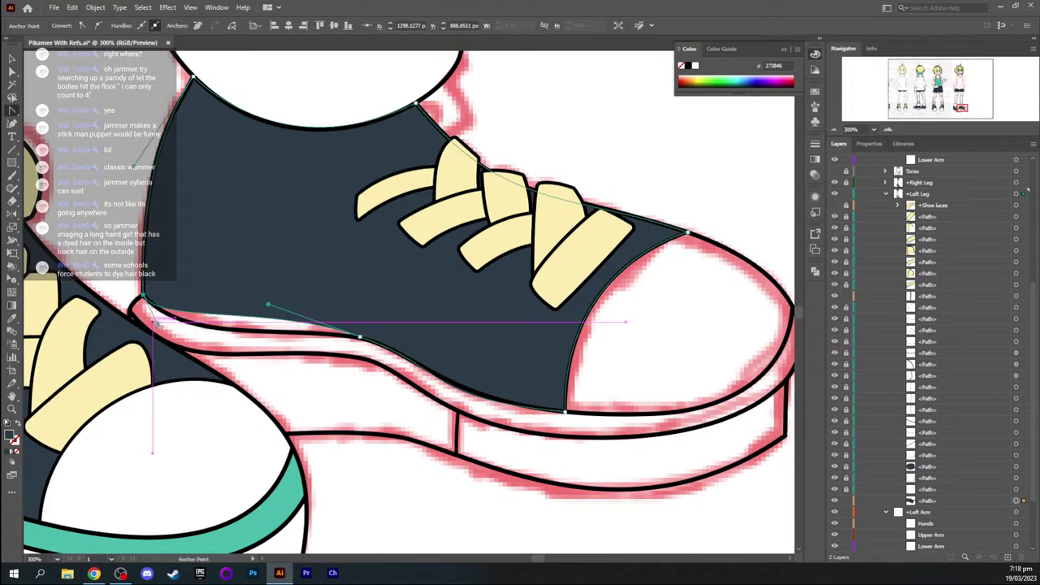
# Bend the navy fill's lower edge near the heel to the sole line and shift its mid-sole anchor slightly toward the heel
pyautogui.moveTo(152, 322); pyautogui.dragTo(202, 352)
pyautogui.press('a')
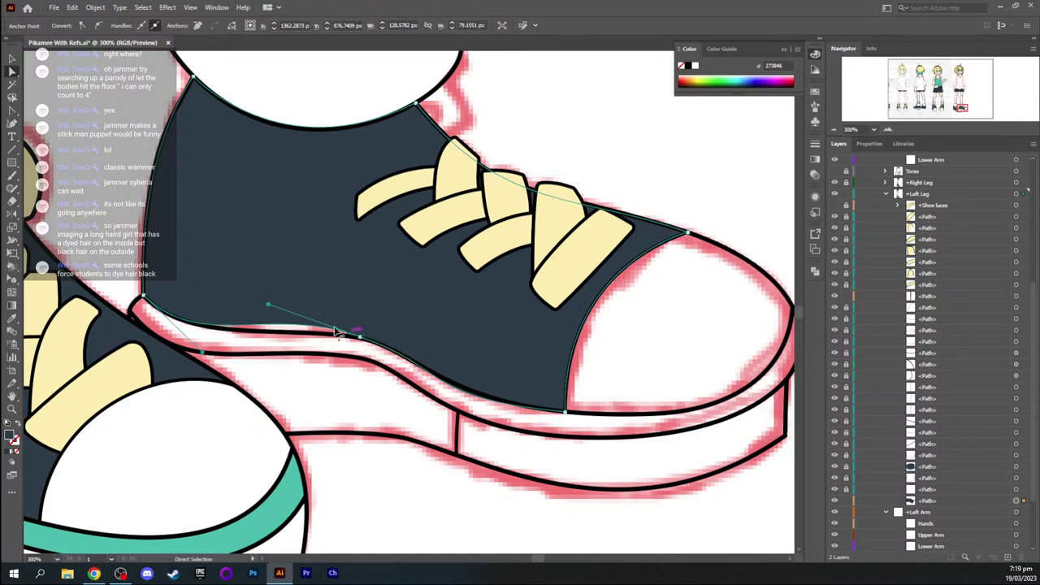
pyautogui.moveTo(269, 306); pyautogui.dragTo(264, 317)
pyautogui.moveTo(360, 335); pyautogui.dragTo(351, 335)
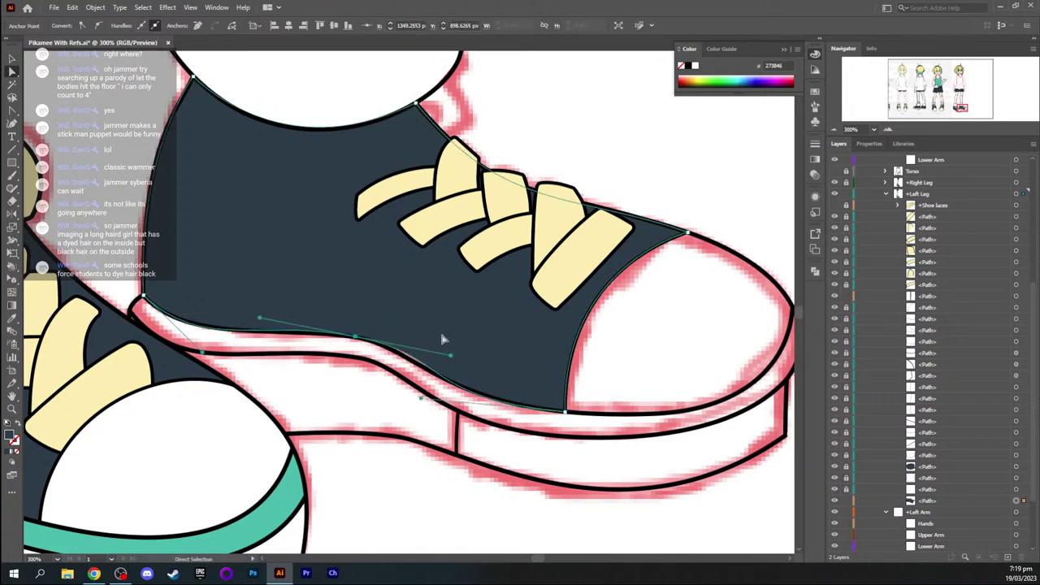
# Fine-tune the handles along the navy fill's bottom edge to match the sole's upper line, and deselect the shape
pyautogui.click(421, 400)
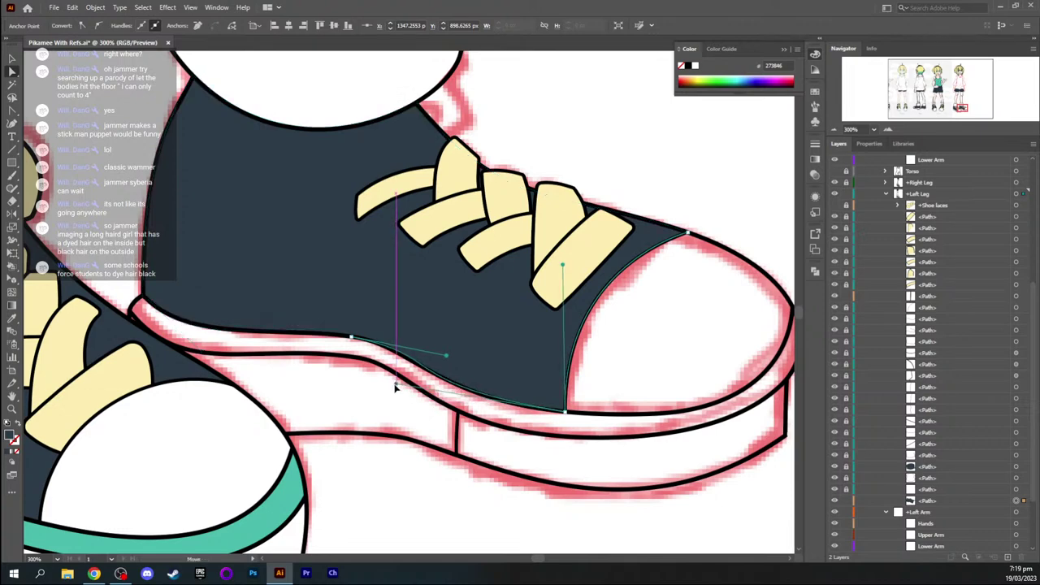
pyautogui.moveTo(447, 356); pyautogui.dragTo(430, 351)
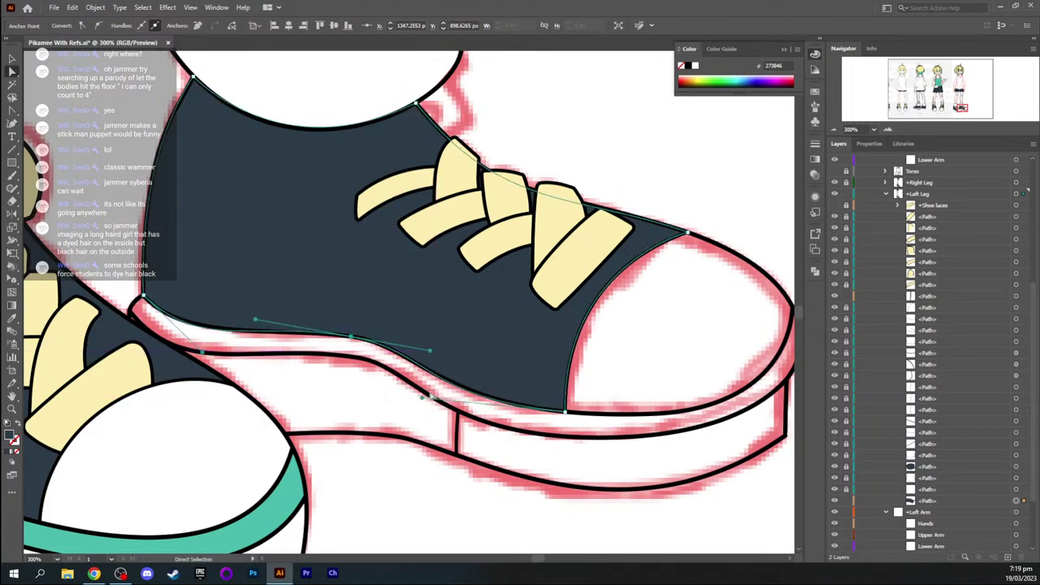
pyautogui.click(420, 398)
pyautogui.click(364, 348)
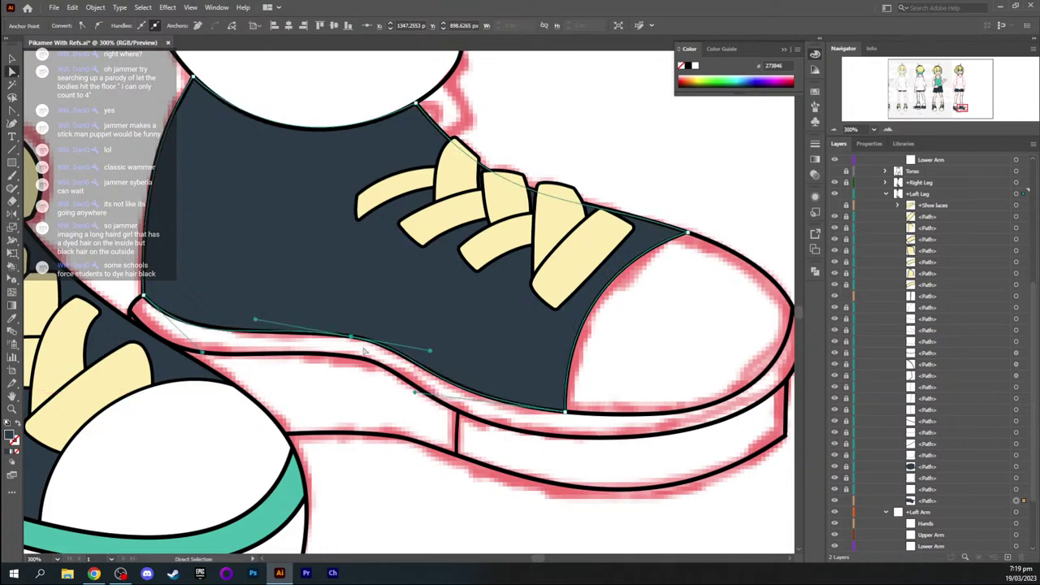
pyautogui.moveTo(203, 355); pyautogui.dragTo(191, 347)
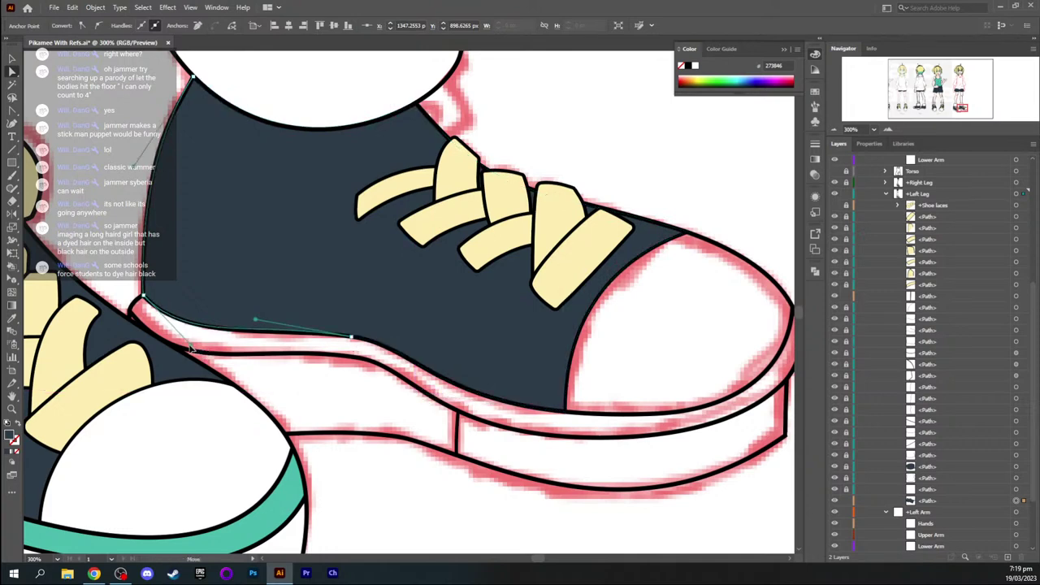
pyautogui.click(255, 327)
pyautogui.moveTo(255, 324); pyautogui.dragTo(292, 325)
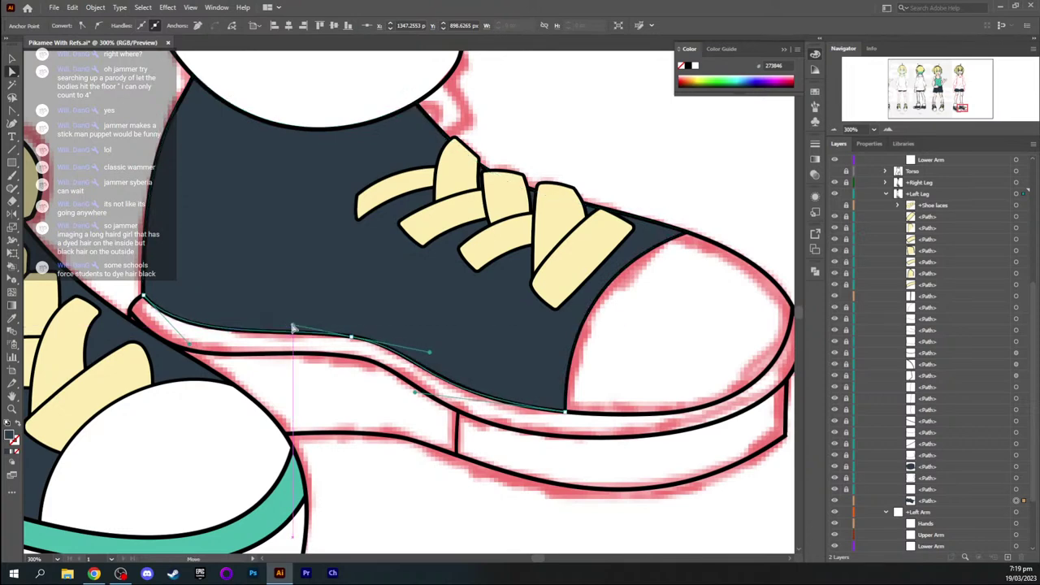
pyautogui.click(355, 359)
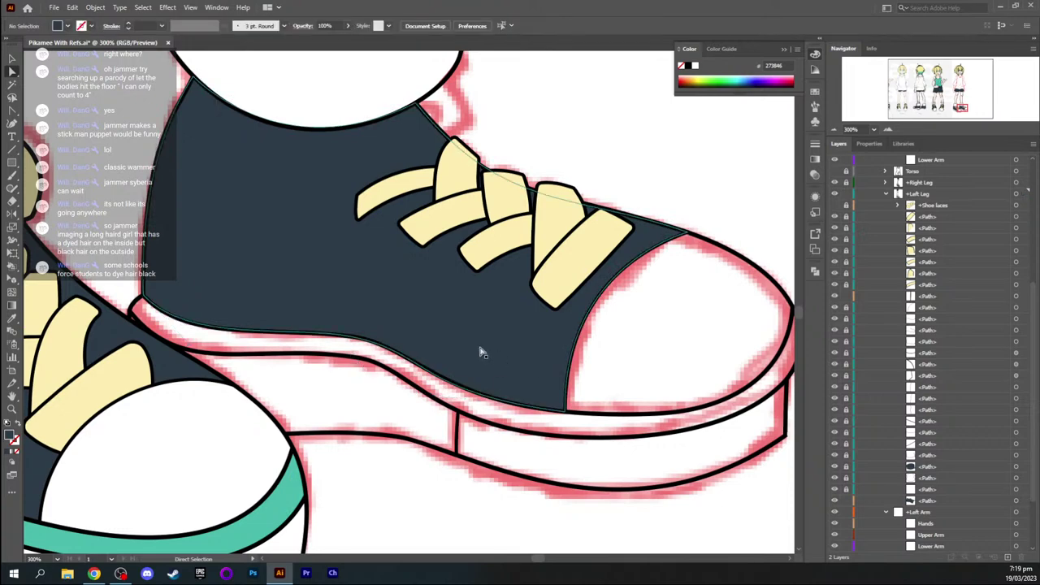
# Show the Shoe laces layer again and highlight the navy fill's path in the Left Leg layer
pyautogui.press('space')
pyautogui.moveTo(672, 297); pyautogui.dragTo(659, 316)
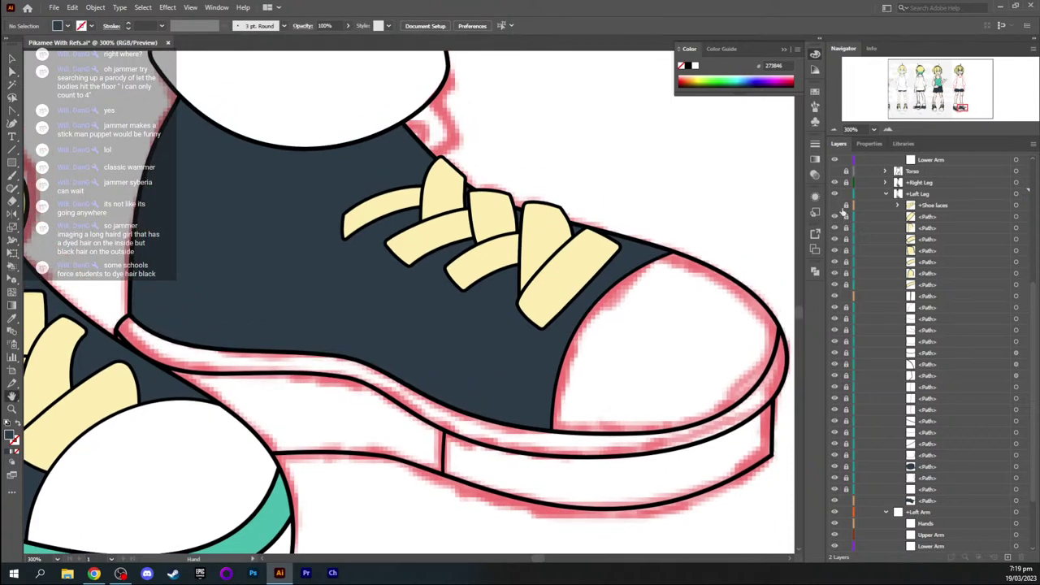
pyautogui.click(835, 216)
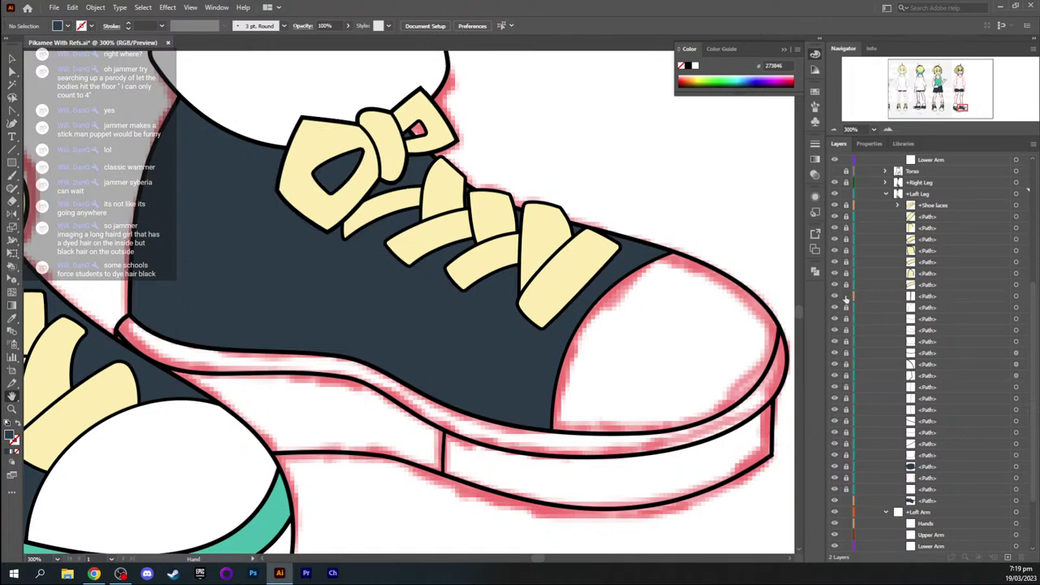
pyautogui.click(923, 501)
pyautogui.hotkey('ctrl', '-')
pyautogui.hotkey('ctrl', '-')
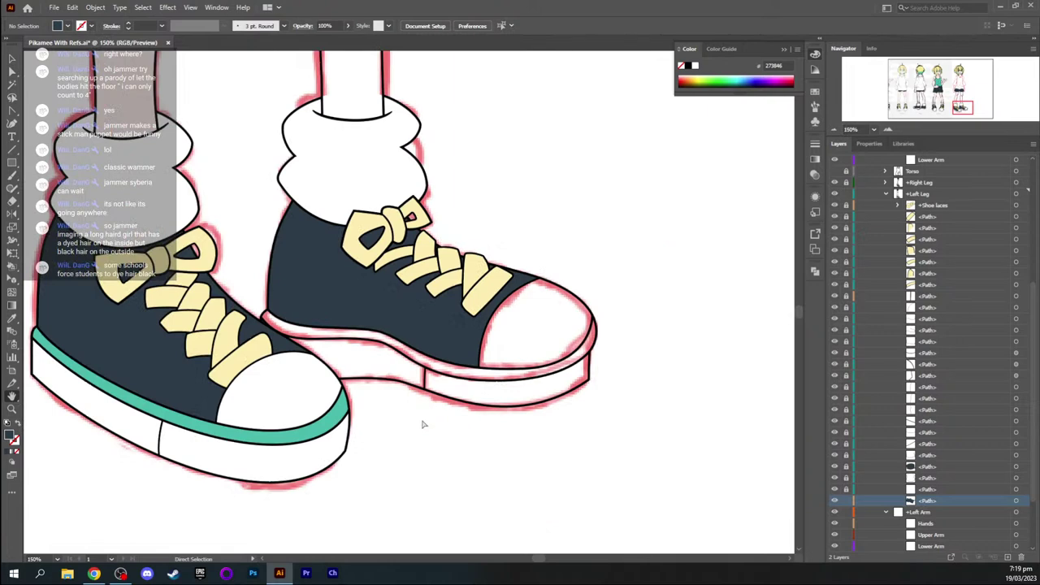
pyautogui.hotkey('ctrl', '=')
pyautogui.press('space')
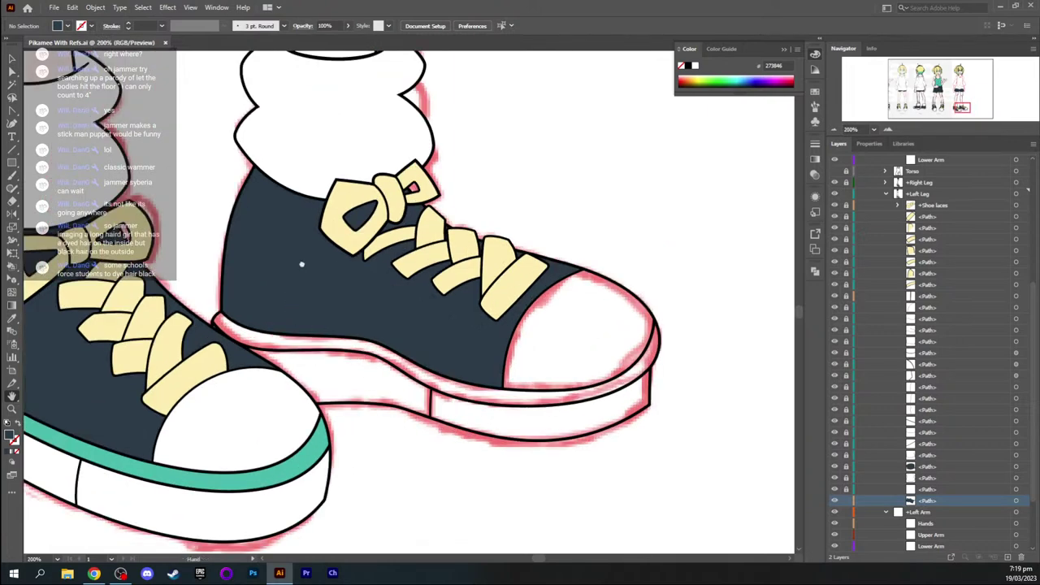
# Toggle the visibility of individual lace paths in the Left Leg layer to find the short strip just below the bow
pyautogui.moveTo(301, 264); pyautogui.dragTo(314, 271)
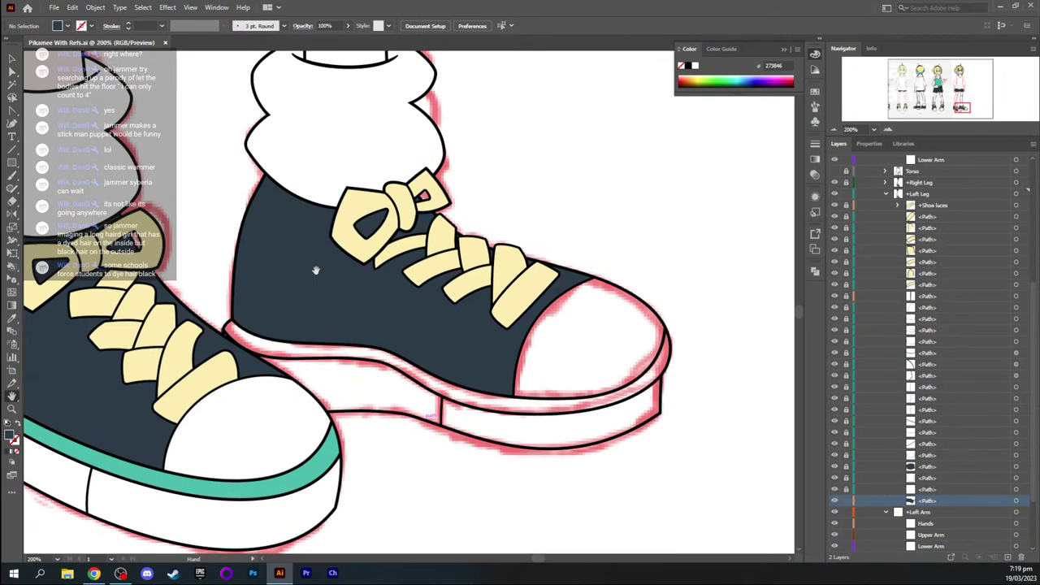
pyautogui.moveTo(355, 236); pyautogui.dragTo(436, 242)
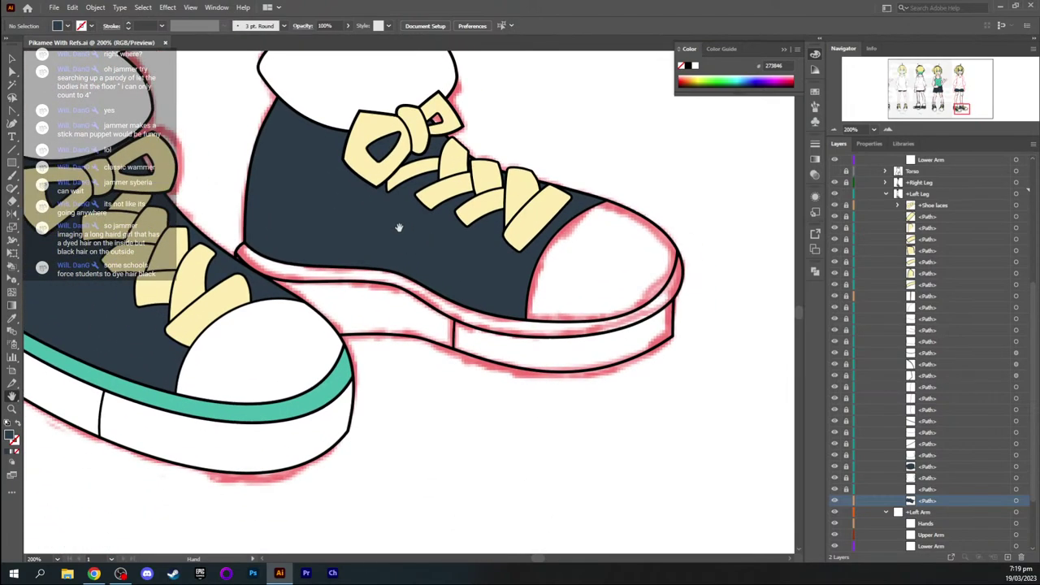
pyautogui.moveTo(390, 219); pyautogui.dragTo(395, 225)
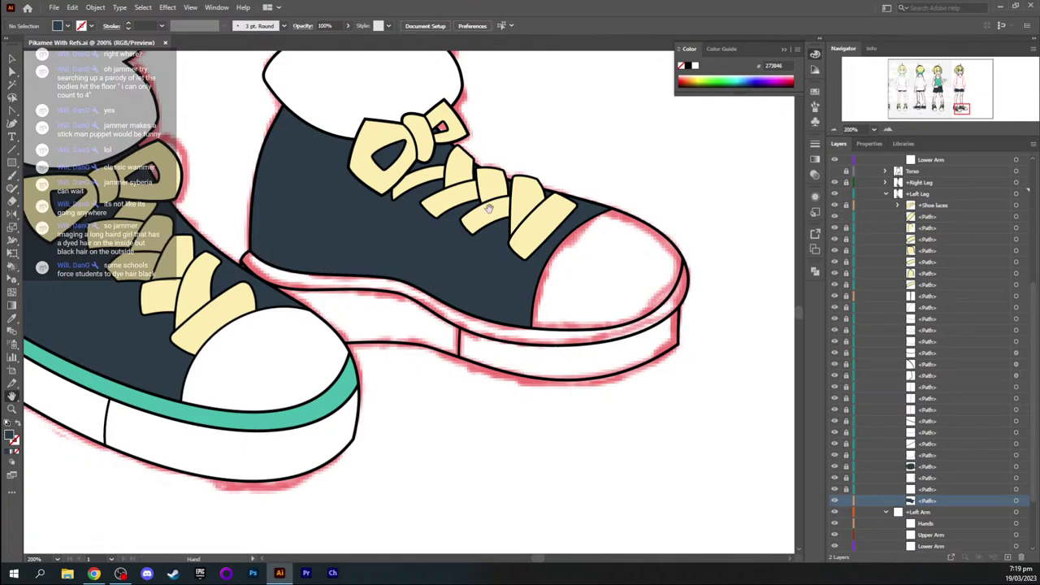
pyautogui.press('v')
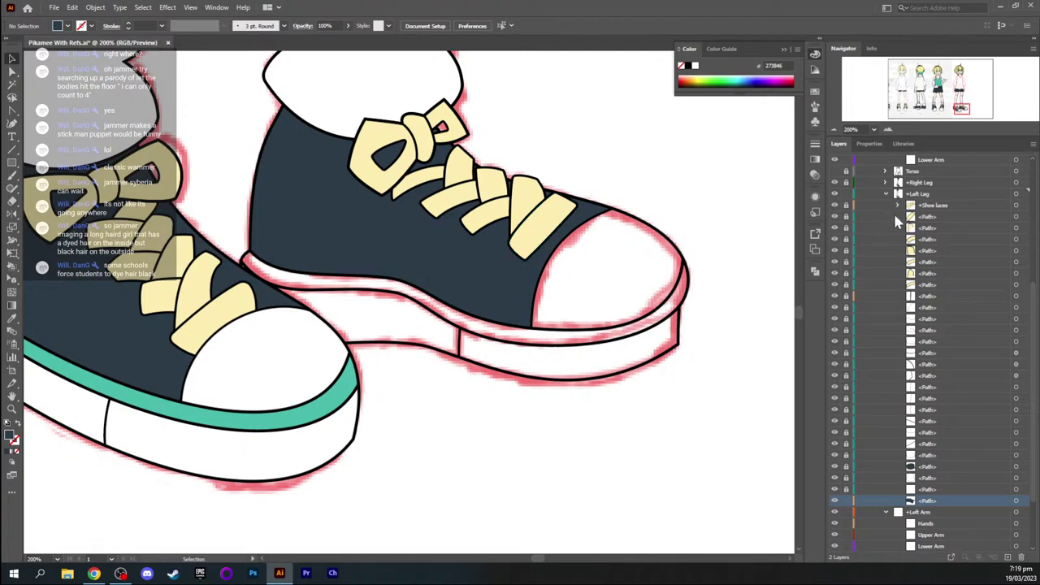
pyautogui.click(833, 217)
pyautogui.click(833, 218)
pyautogui.click(835, 228)
pyautogui.click(833, 285)
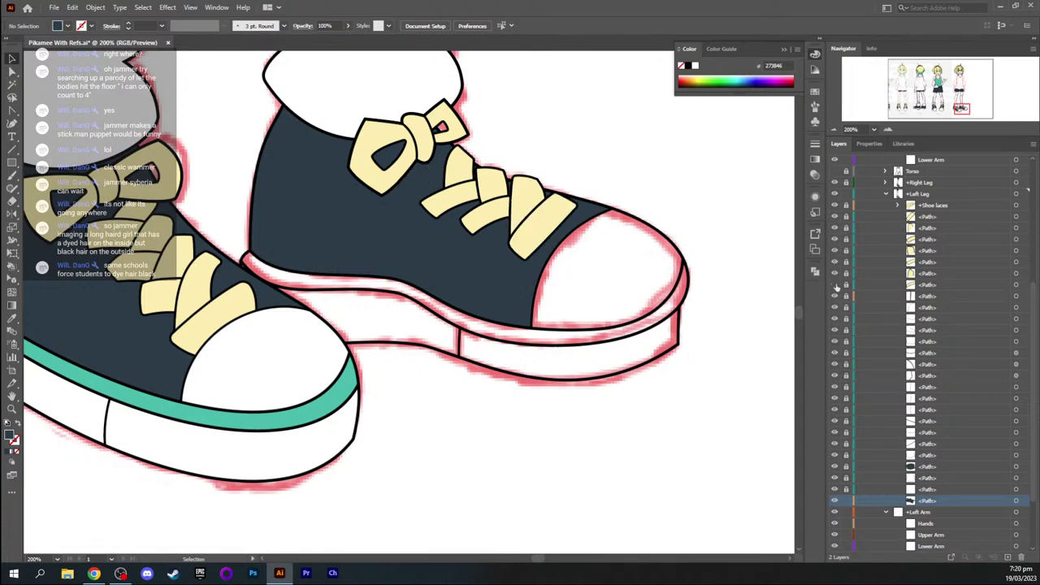
pyautogui.click(835, 286)
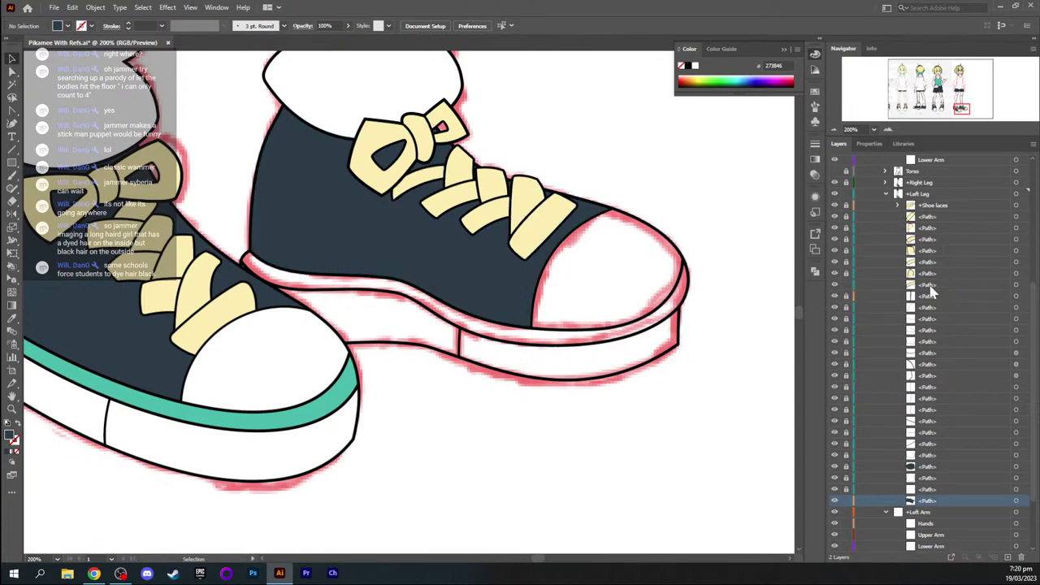
# Select the short lace strip below the bow, enlarge and rotate it slightly, shift it toward the toe, and deselect it
pyautogui.click(1016, 286)
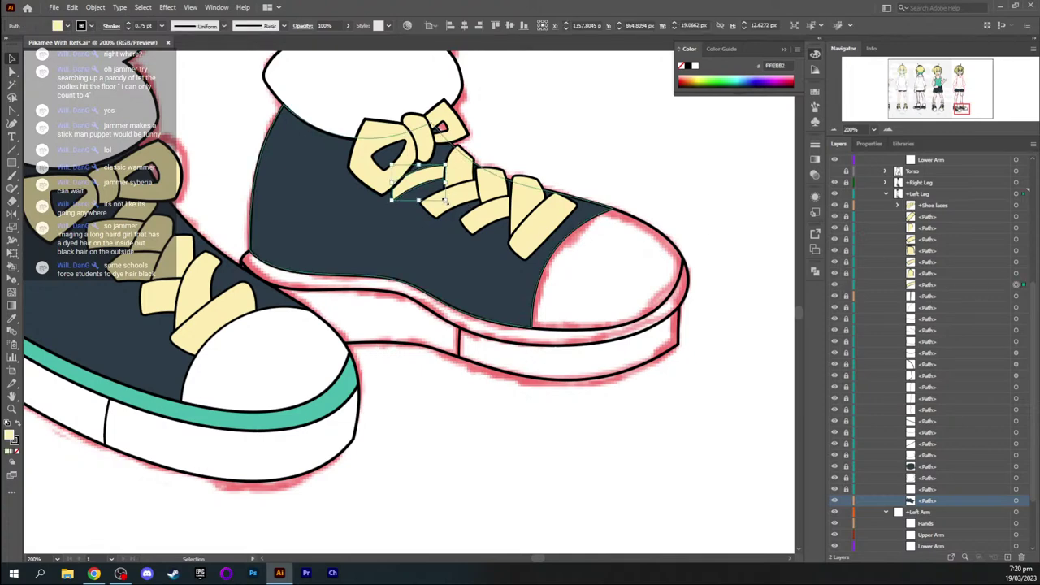
pyautogui.moveTo(445, 201)
pyautogui.mouseDown()
pyautogui.moveTo(477, 210)
pyautogui.moveTo(463, 209)
pyautogui.mouseUp()
pyautogui.moveTo(412, 190); pyautogui.dragTo(473, 166)
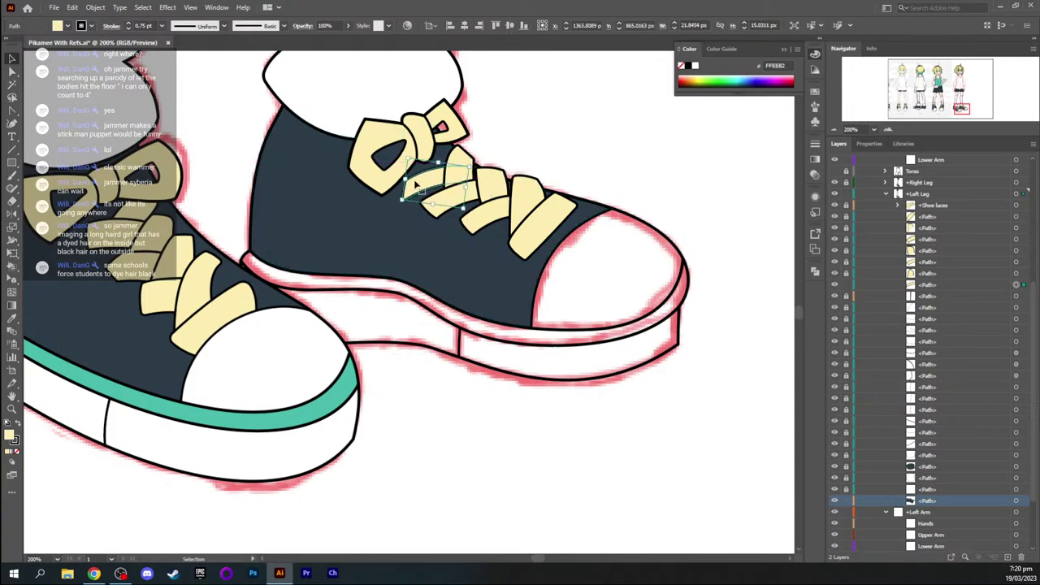
pyautogui.moveTo(416, 186); pyautogui.dragTo(414, 187)
pyautogui.click(564, 143)
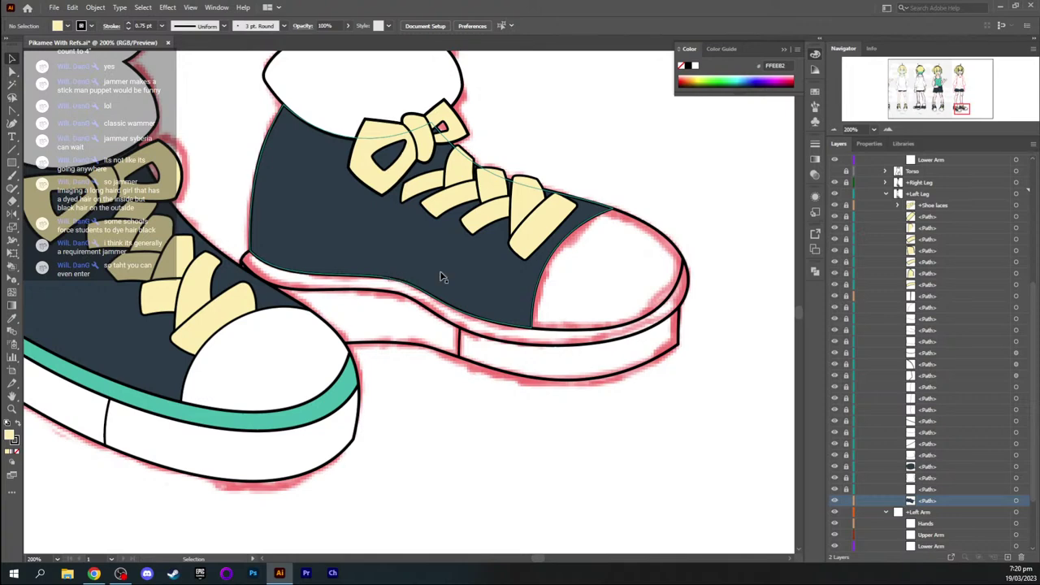
# Sample the white fill (FFFFFF) from the front shoe's toe cap and ready the Pen tool at the side-view shoe's toe
pyautogui.moveTo(961, 106); pyautogui.dragTo(959, 102)
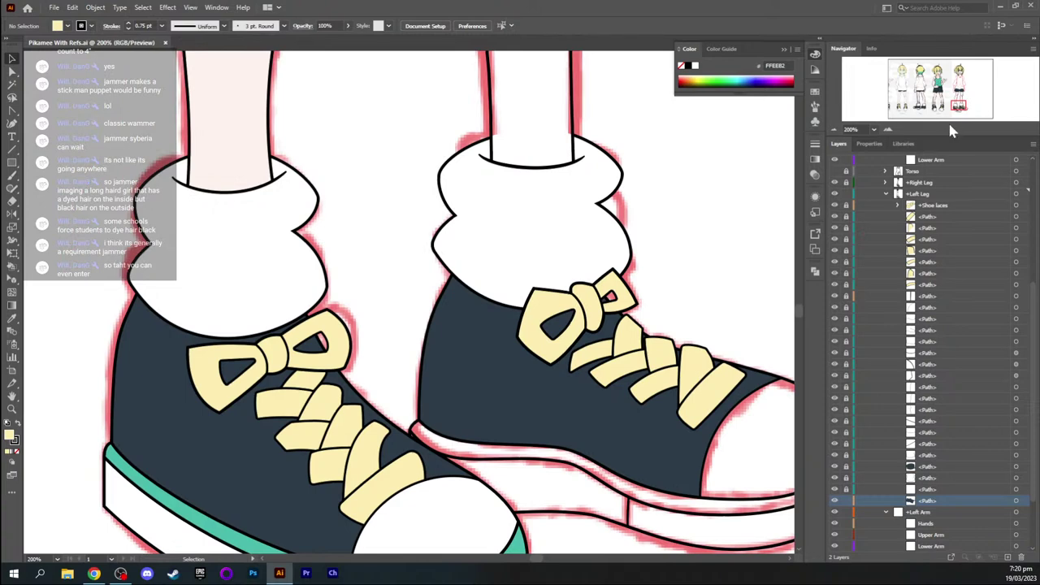
pyautogui.moveTo(959, 102)
pyautogui.mouseDown()
pyautogui.moveTo(959, 94)
pyautogui.moveTo(961, 107)
pyautogui.mouseUp()
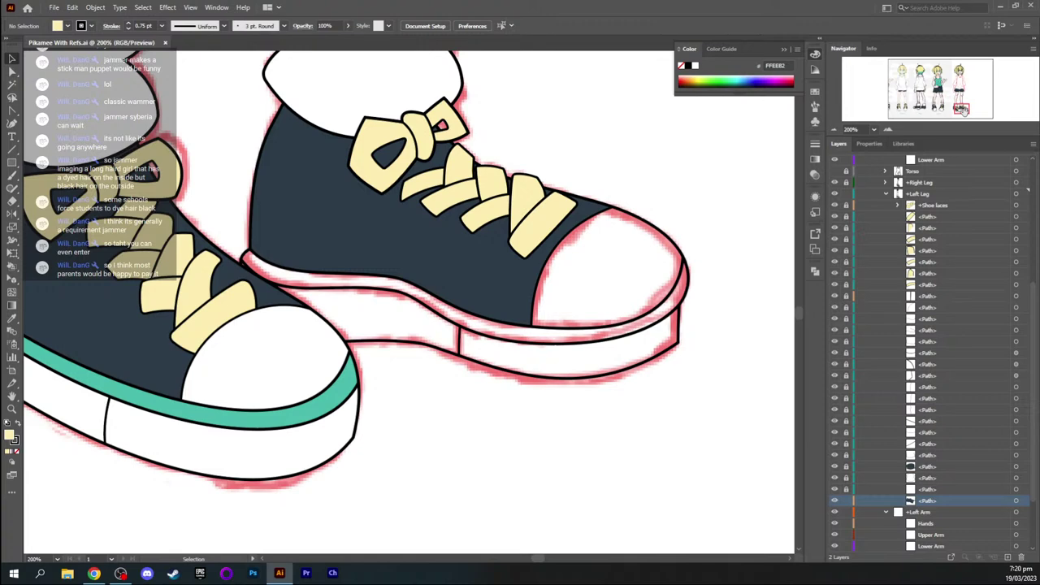
pyautogui.press('i')
pyautogui.click(297, 328)
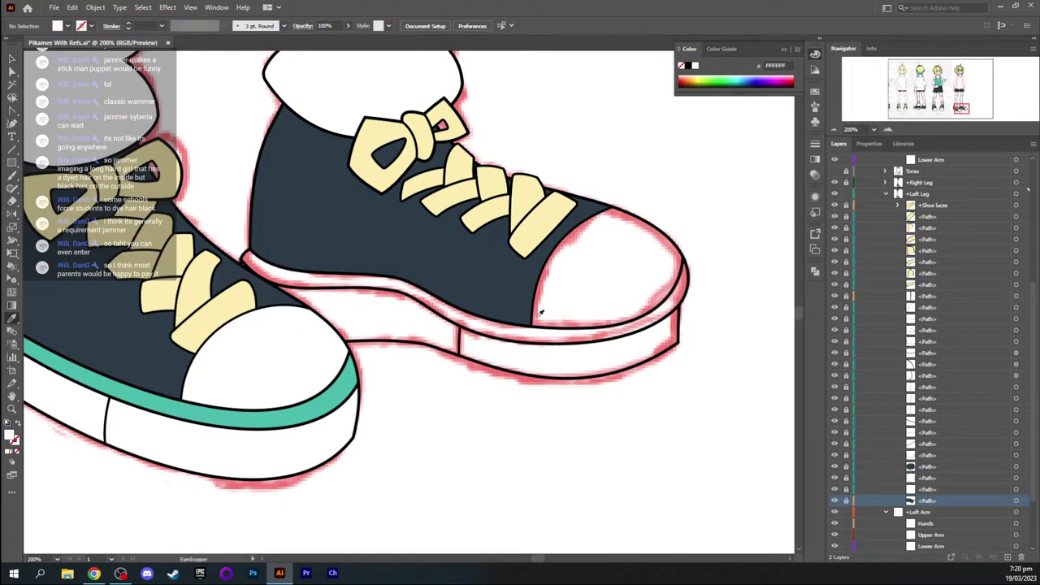
pyautogui.hotkey('ctrl', '=')
pyautogui.hotkey('ctrl', '-')
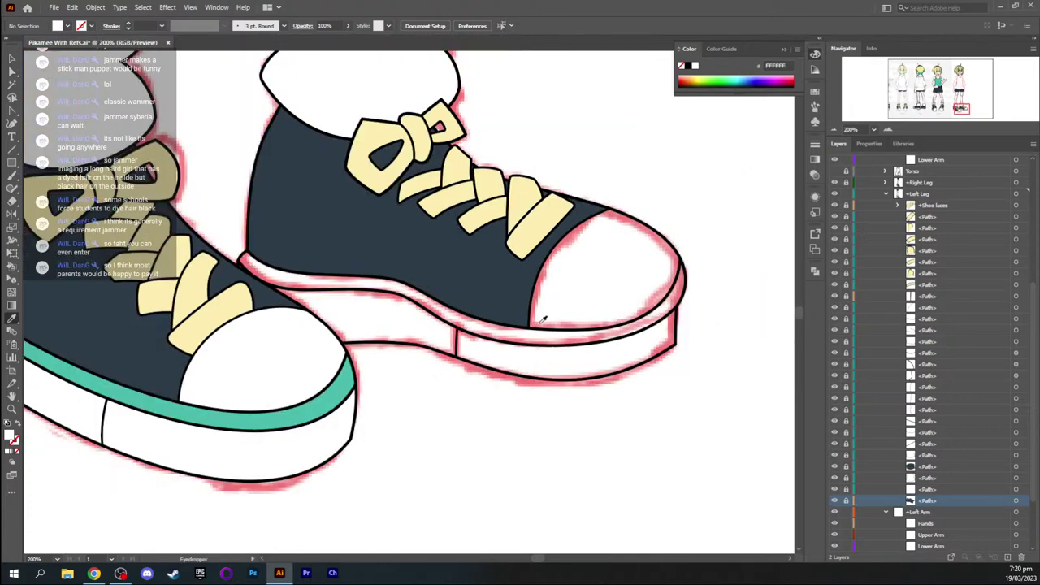
pyautogui.moveTo(583, 295); pyautogui.dragTo(531, 295)
pyautogui.press('p')
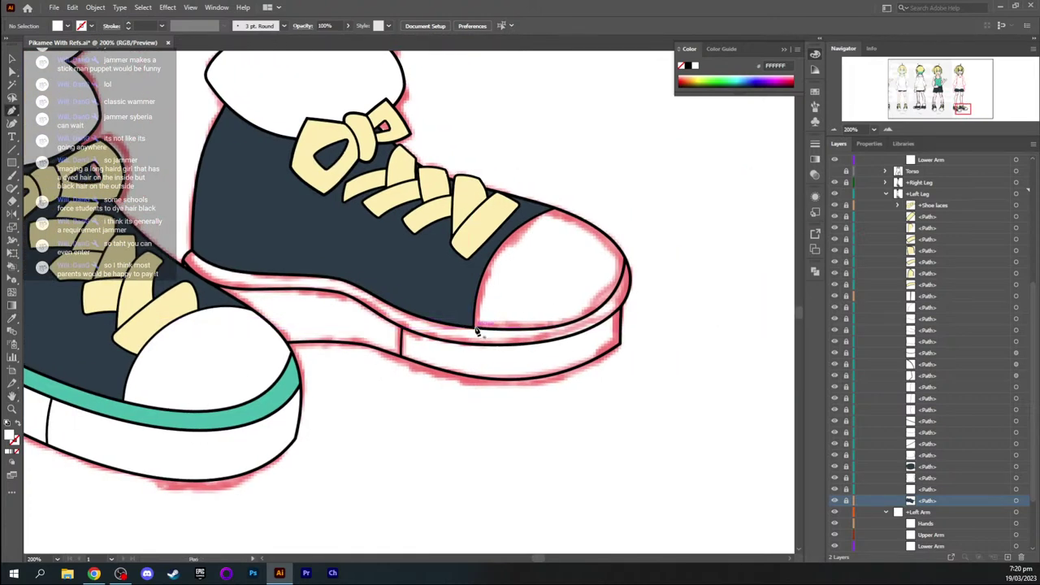
# Draw a closed white shape along the toe cap's seam, top edge and sole line, and send it behind the line work
pyautogui.moveTo(475, 332); pyautogui.dragTo(471, 278)
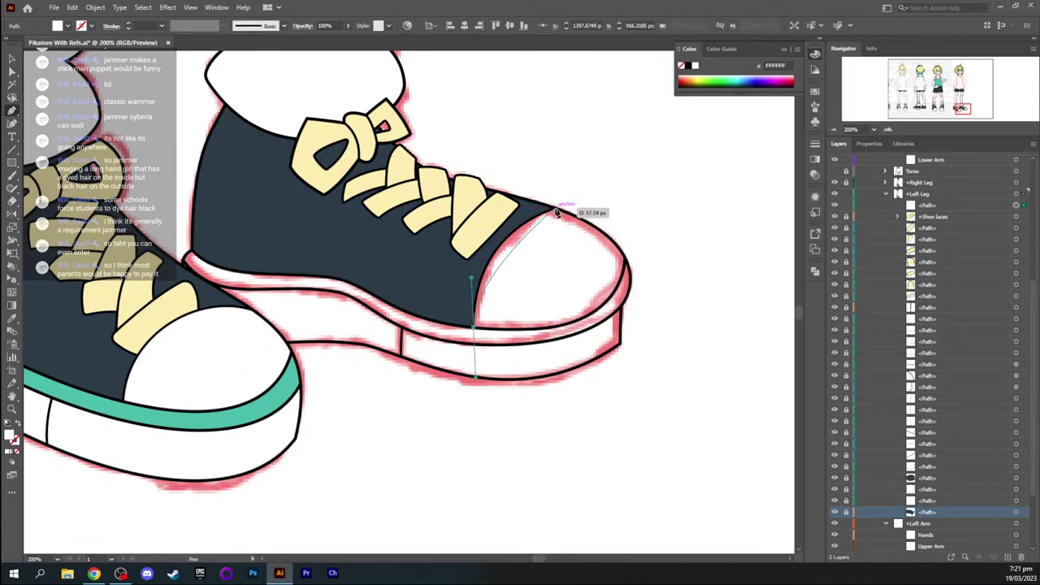
pyautogui.moveTo(556, 209); pyautogui.dragTo(608, 193)
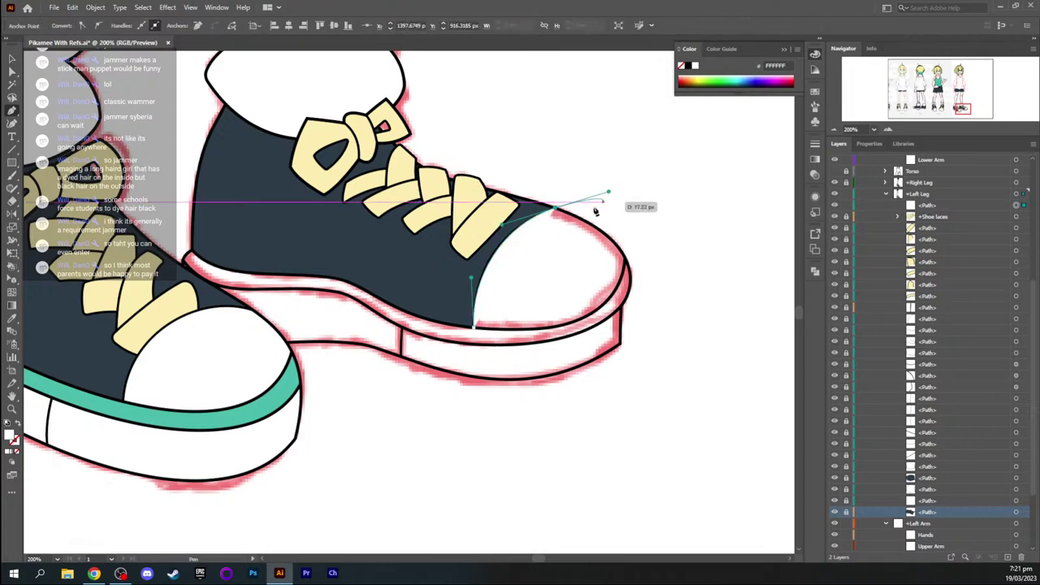
pyautogui.click(554, 210)
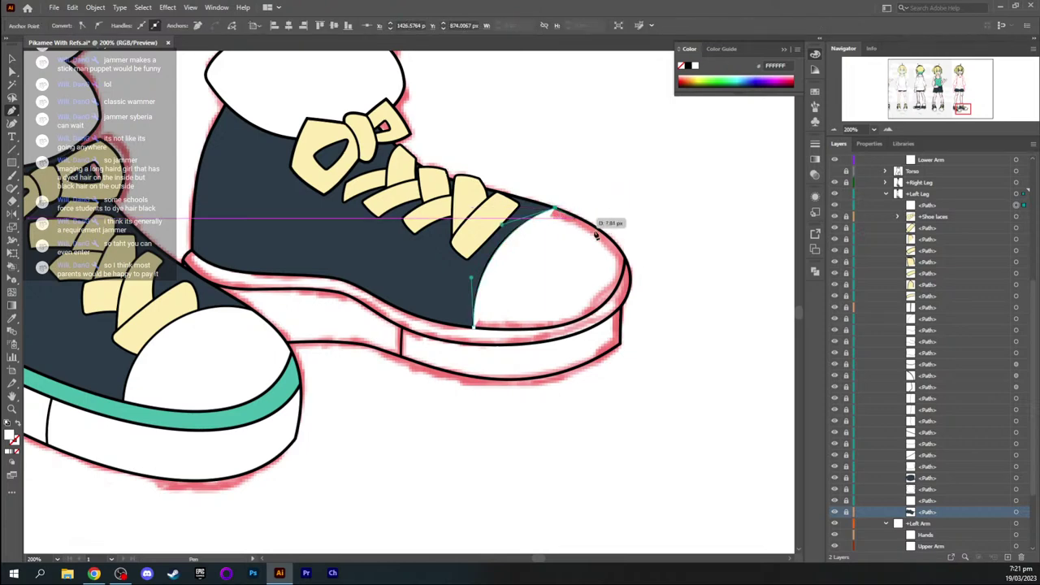
pyautogui.moveTo(625, 261); pyautogui.dragTo(641, 291)
pyautogui.click(624, 263)
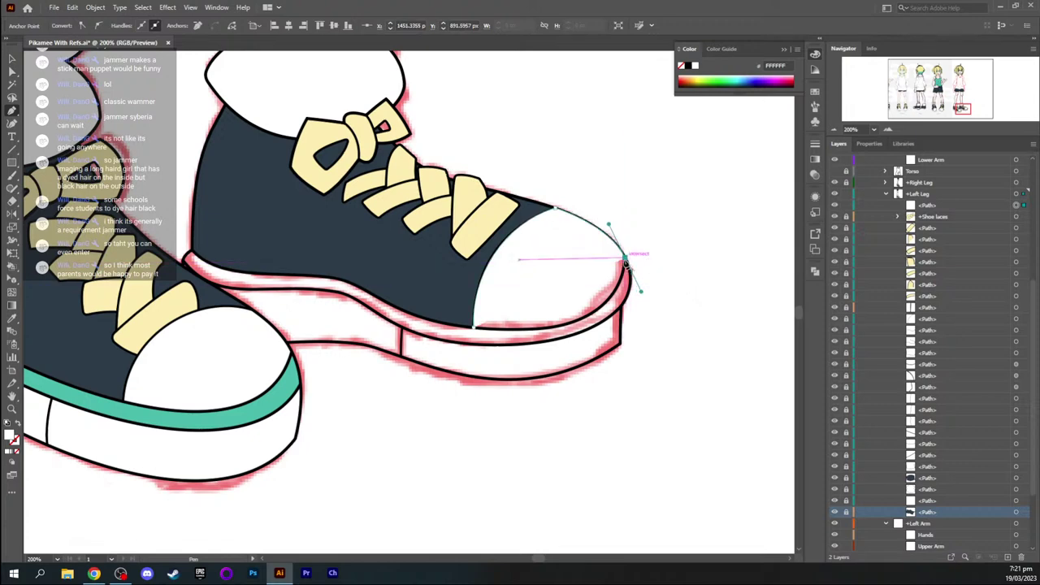
pyautogui.moveTo(474, 328); pyautogui.dragTo(326, 307)
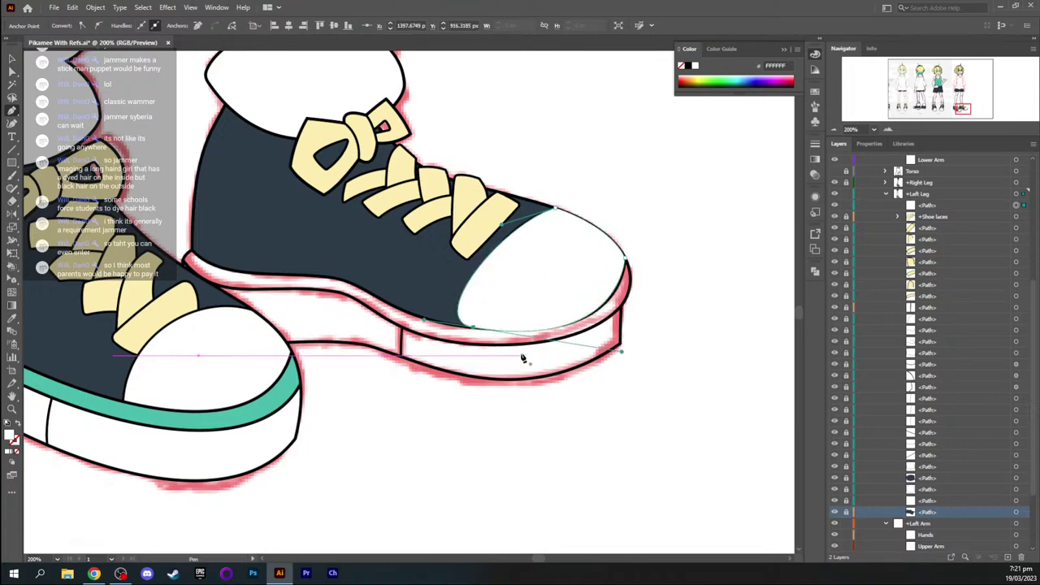
pyautogui.moveTo(425, 319); pyautogui.dragTo(474, 274)
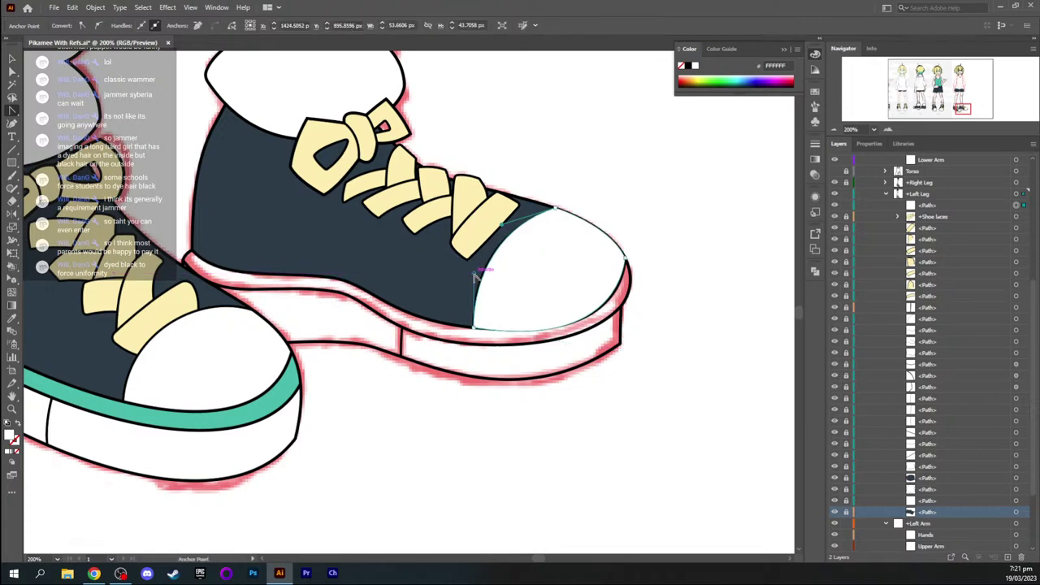
pyautogui.press('v')
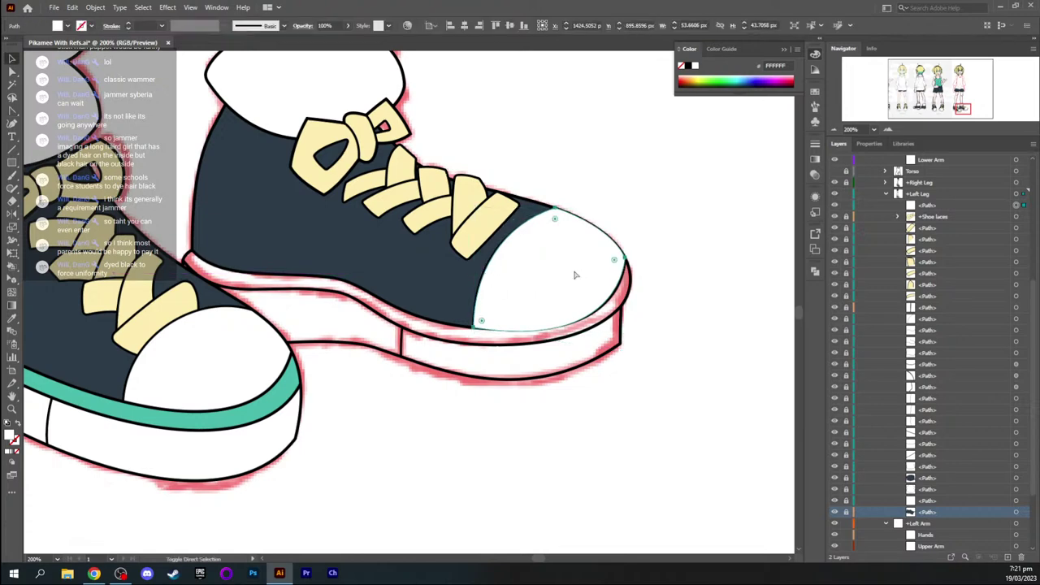
pyautogui.hotkey('ctrl', 'shift', '[')
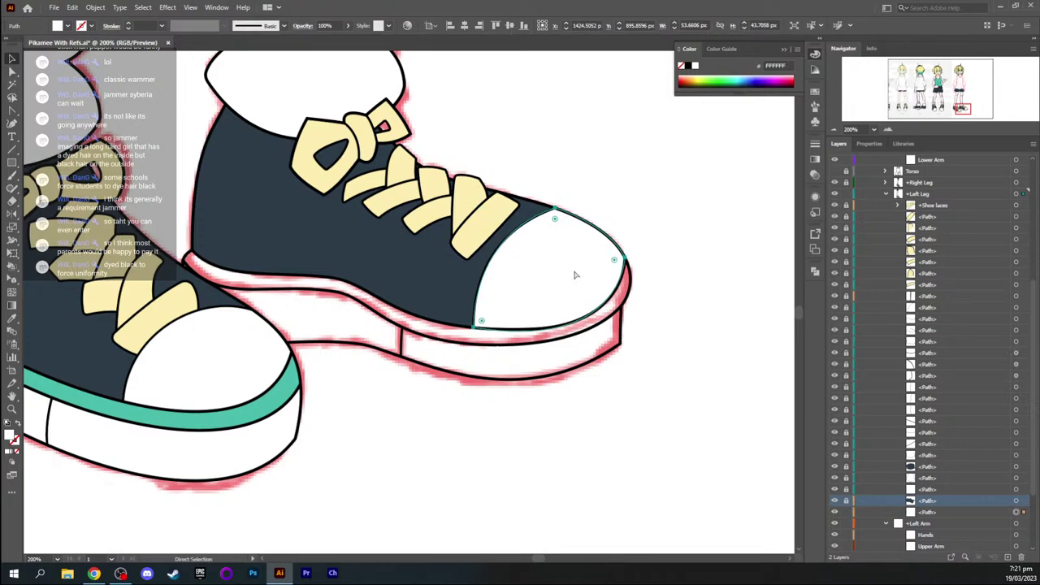
# Adjust the handles at the white toe cap fill's lower seam corner to follow the sole line and seam curve
pyautogui.hotkey('ctrl', '=')
pyautogui.press('a')
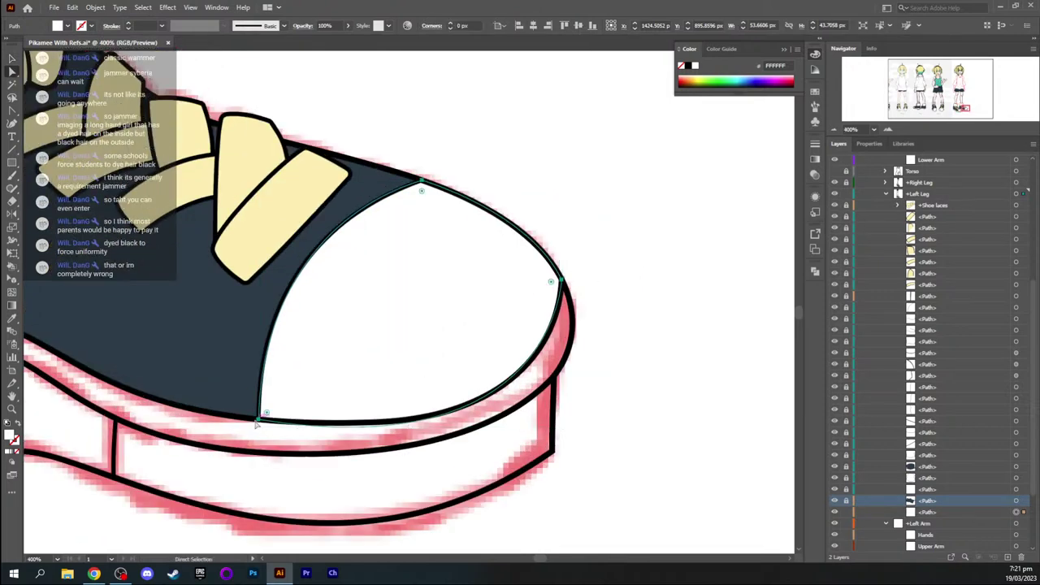
pyautogui.hotkey('shift', 'c')
pyautogui.moveTo(258, 420); pyautogui.dragTo(577, 453)
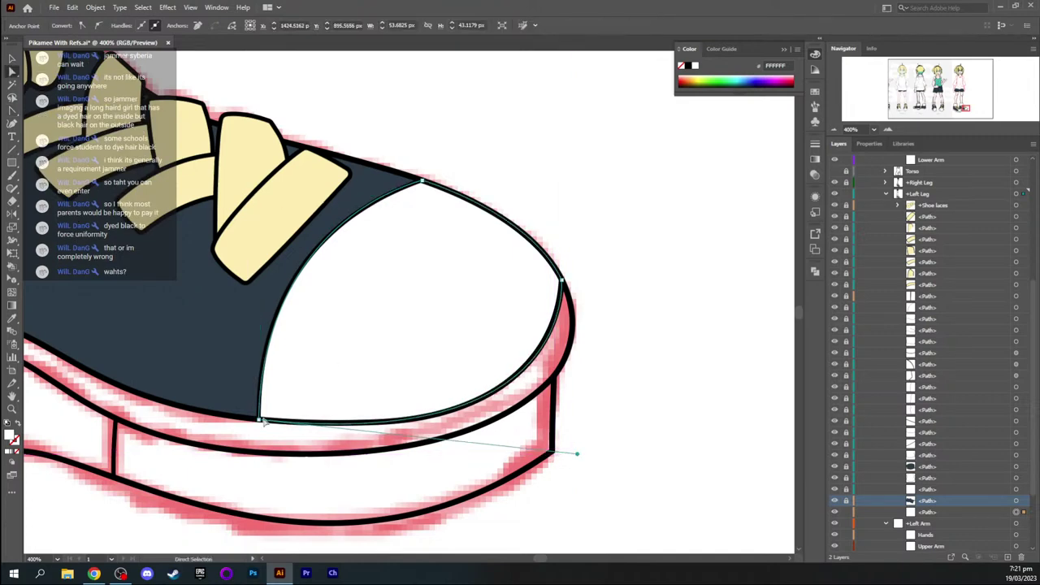
pyautogui.moveTo(260, 312)
pyautogui.mouseDown()
pyautogui.moveTo(262, 300)
pyautogui.moveTo(259, 310)
pyautogui.mouseUp()
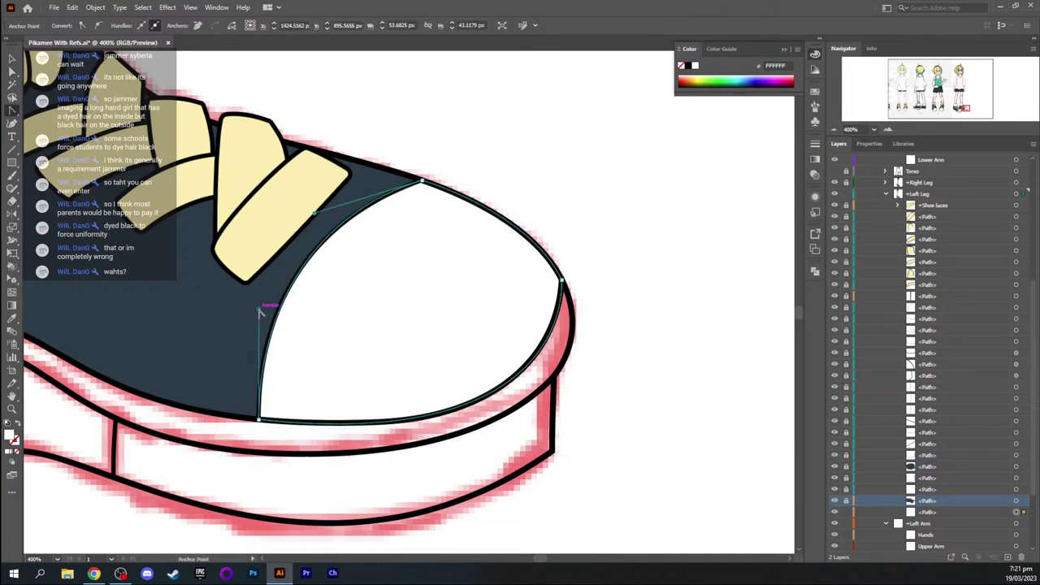
pyautogui.press('v')
pyautogui.click(687, 188)
pyautogui.click(469, 285)
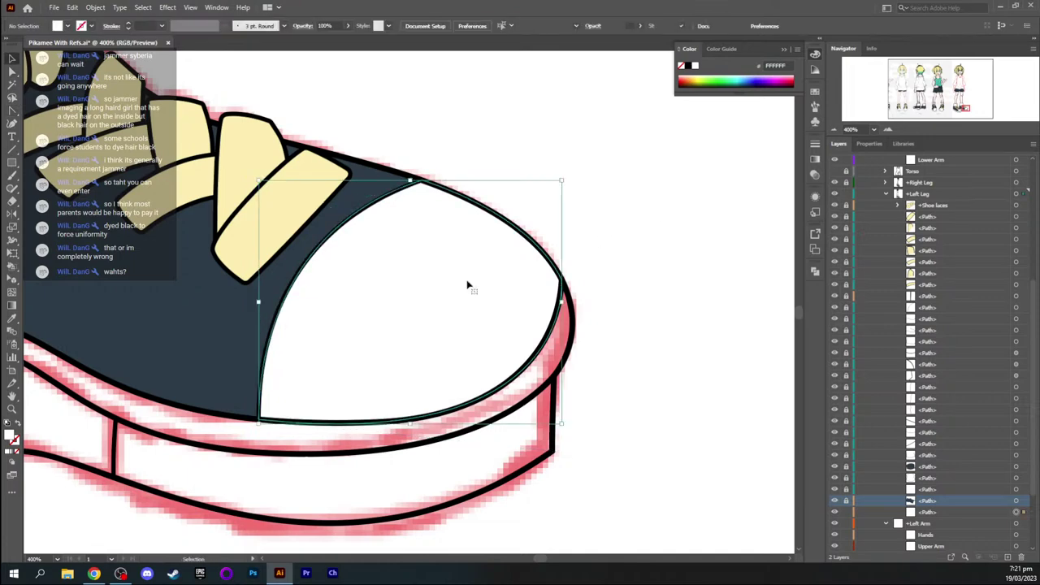
# Fine-tune the handle shaping the toe cap fill's bottom edge to match the sole line, and deselect the shape
pyautogui.press('a')
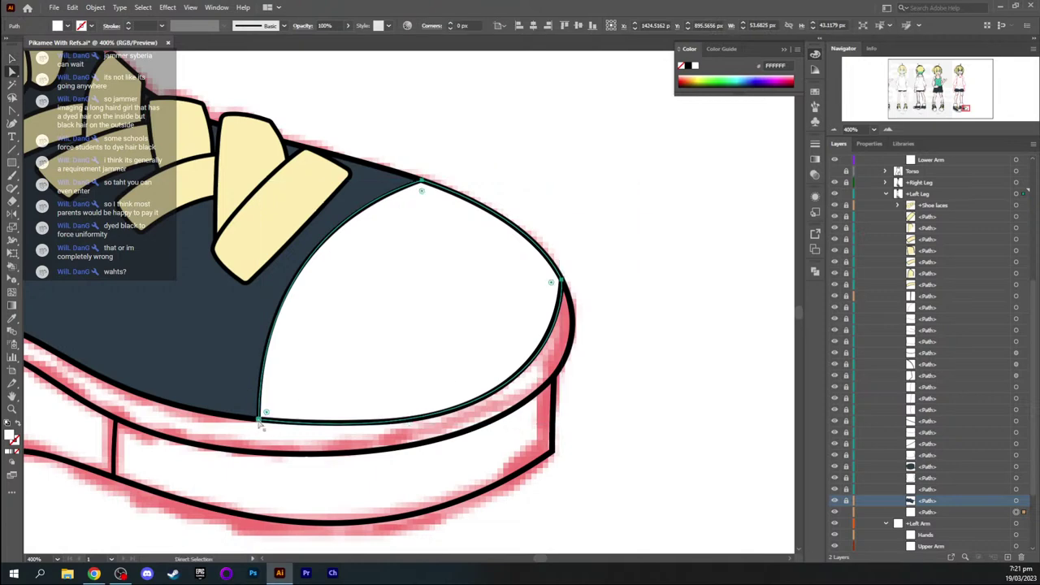
pyautogui.click(259, 421)
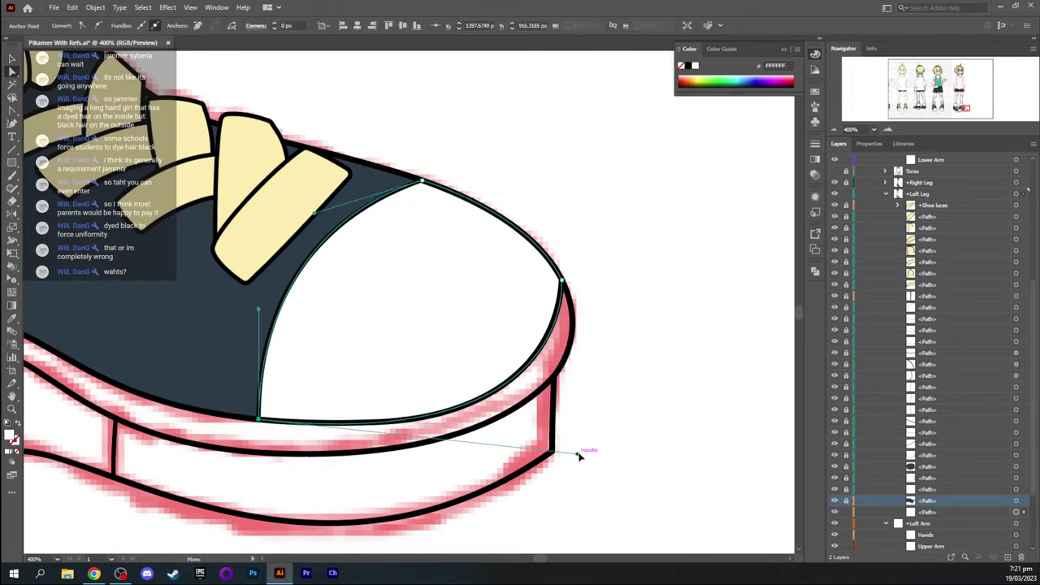
pyautogui.moveTo(576, 454); pyautogui.dragTo(572, 455)
pyautogui.click(590, 411)
pyautogui.press('v')
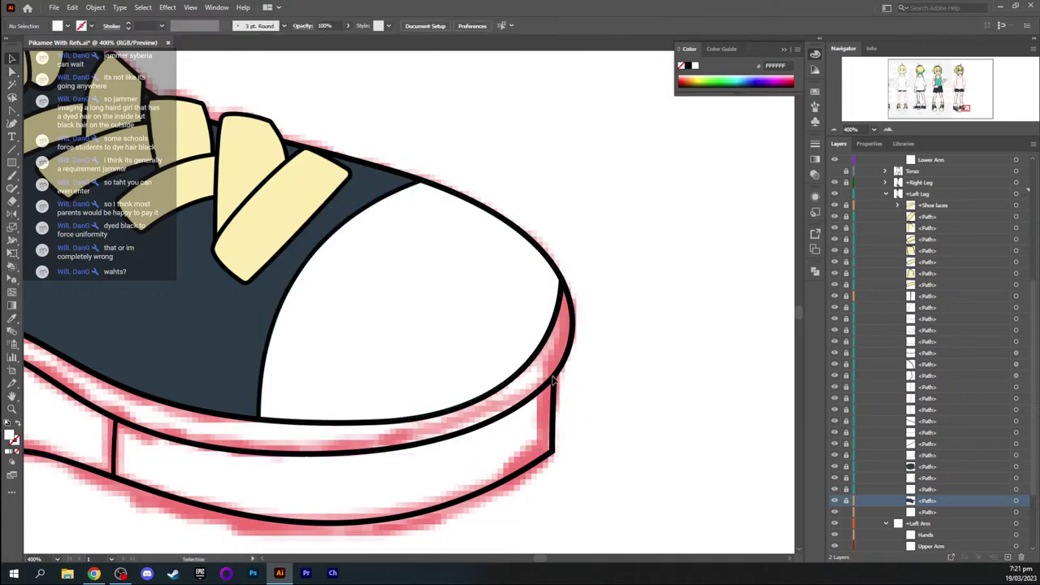
# Sample the teal from the front shoe's sole stripe as the fill colour
pyautogui.hotkey('ctrl', '-')
pyautogui.hotkey('ctrl', '-')
pyautogui.press('space')
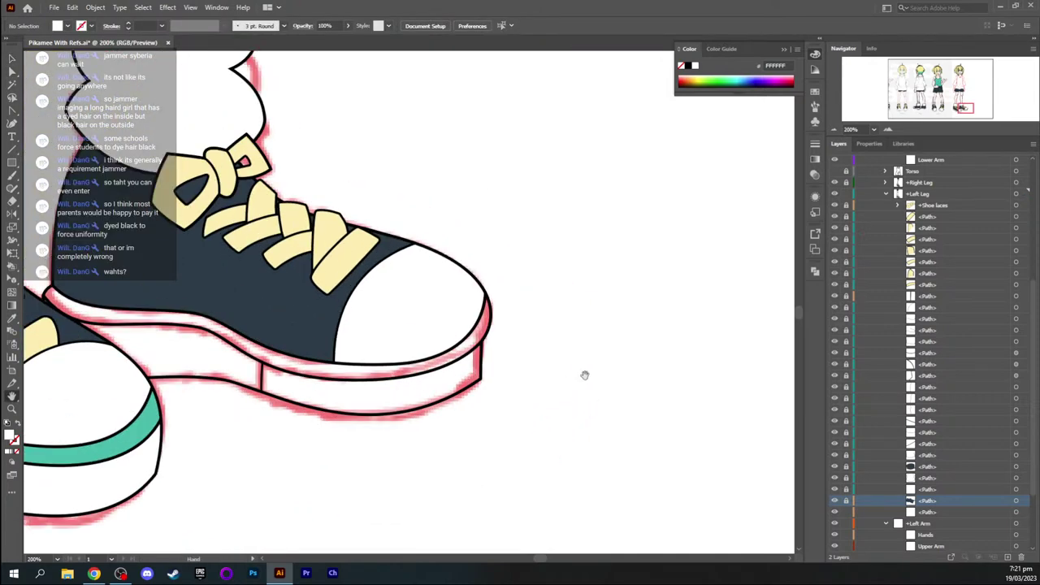
pyautogui.moveTo(338, 371); pyautogui.dragTo(437, 358)
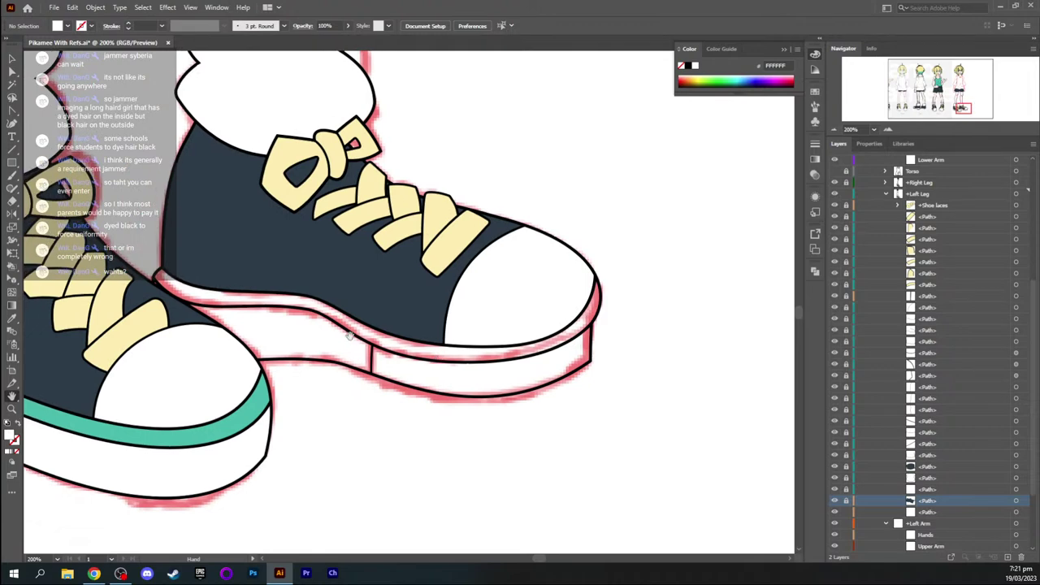
pyautogui.press('i')
pyautogui.click(251, 412)
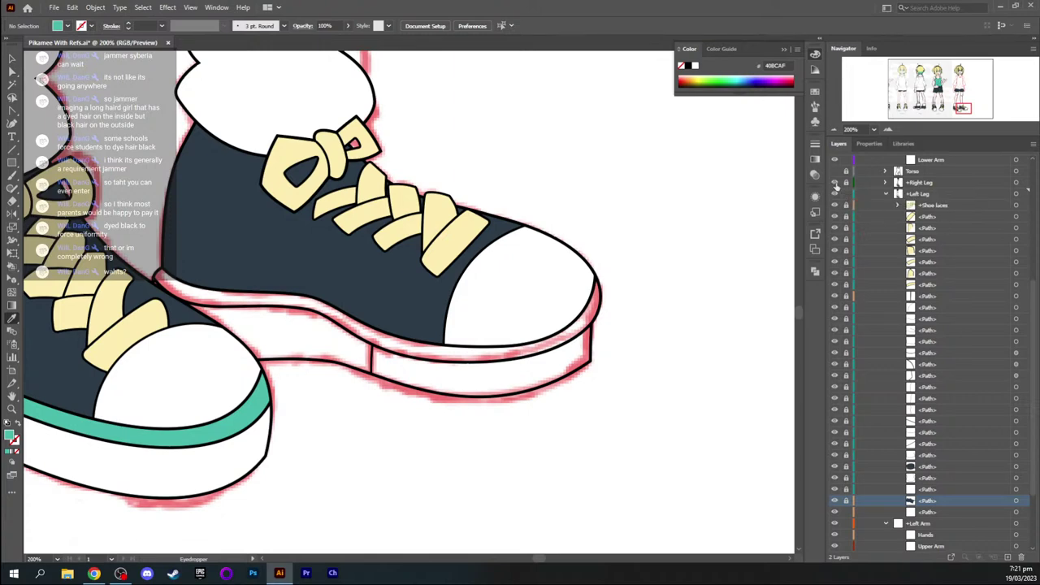
# Hide the Right Leg layer to expose the side-view shoe's whole sole, and ready the Pen tool near its heel
pyautogui.click(834, 183)
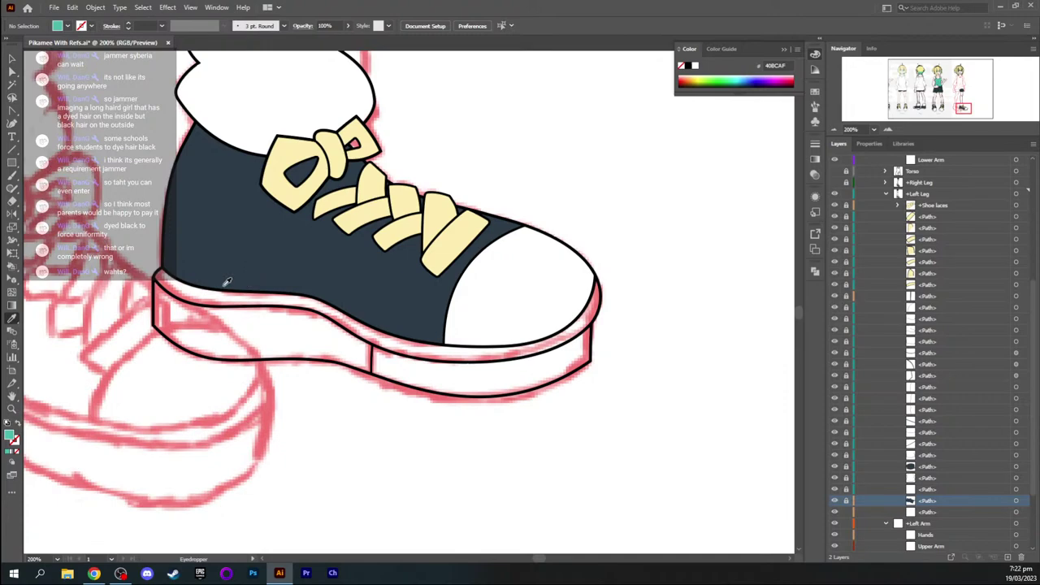
pyautogui.press('p')
pyautogui.hotkey('ctrl', '=')
pyautogui.hotkey('ctrl', '=')
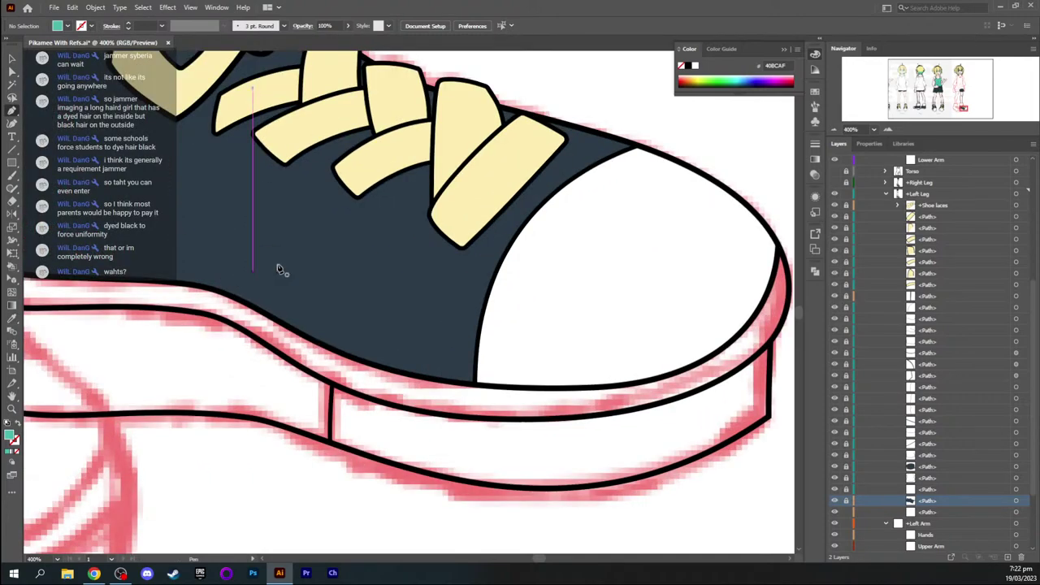
pyautogui.moveTo(963, 108); pyautogui.dragTo(964, 109)
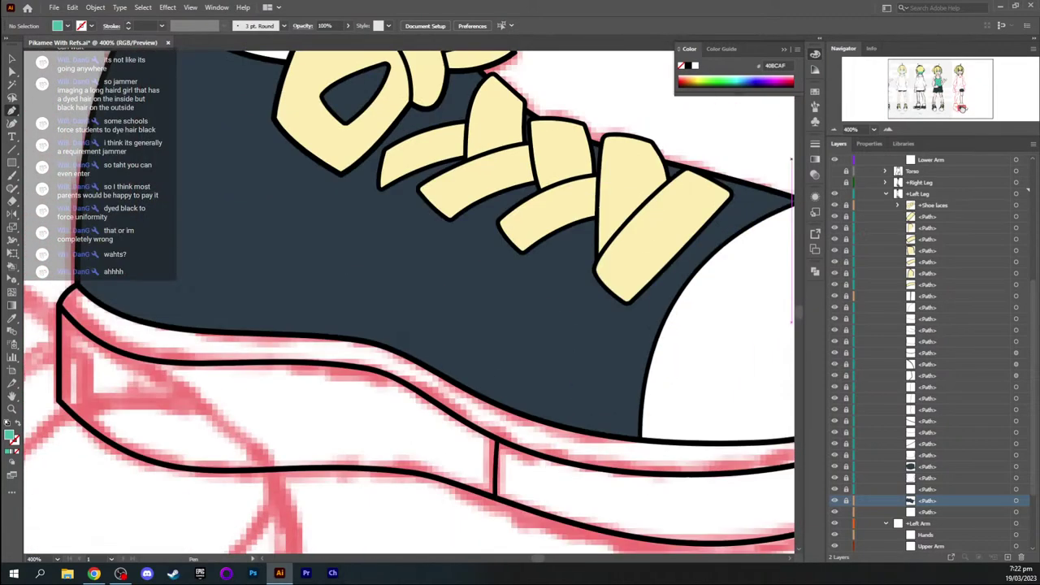
# Trace the teal stripe fill from the shoe's heel corner along the stripe's lower line to the forefoot, and send it to the back
pyautogui.click(75, 287)
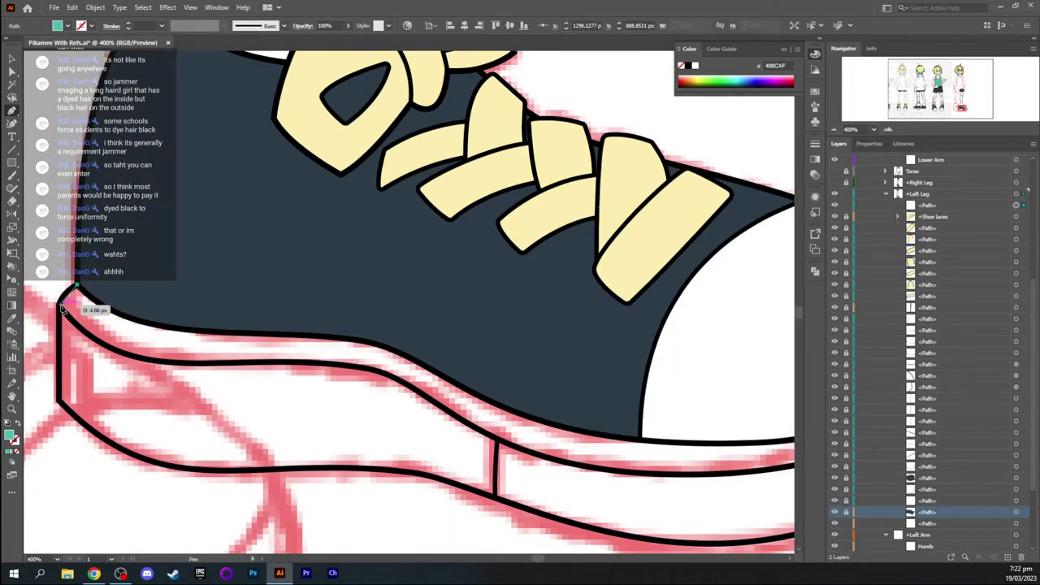
pyautogui.click(59, 306)
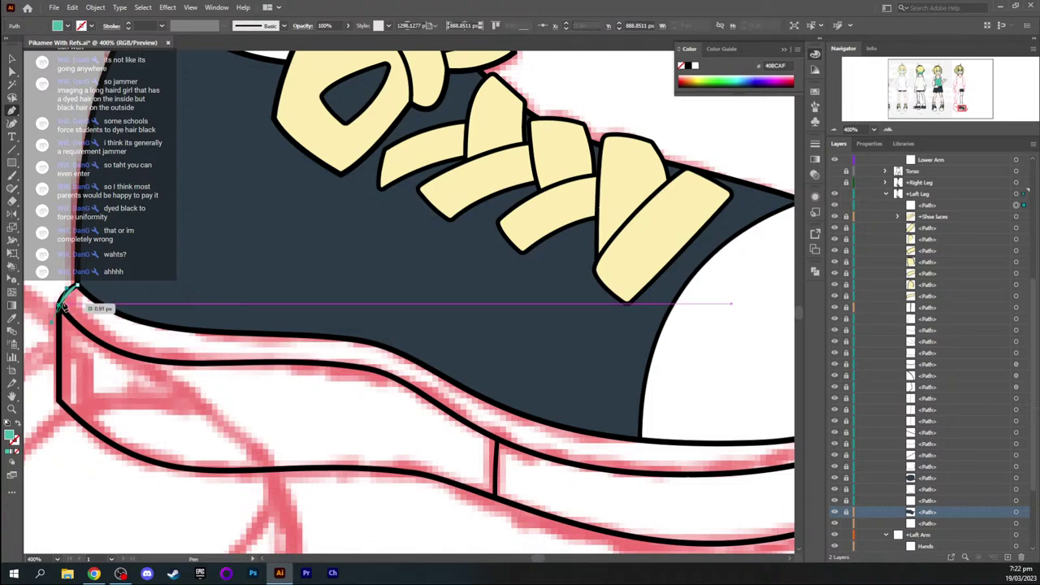
pyautogui.click(59, 306)
pyautogui.moveTo(167, 366); pyautogui.dragTo(242, 371)
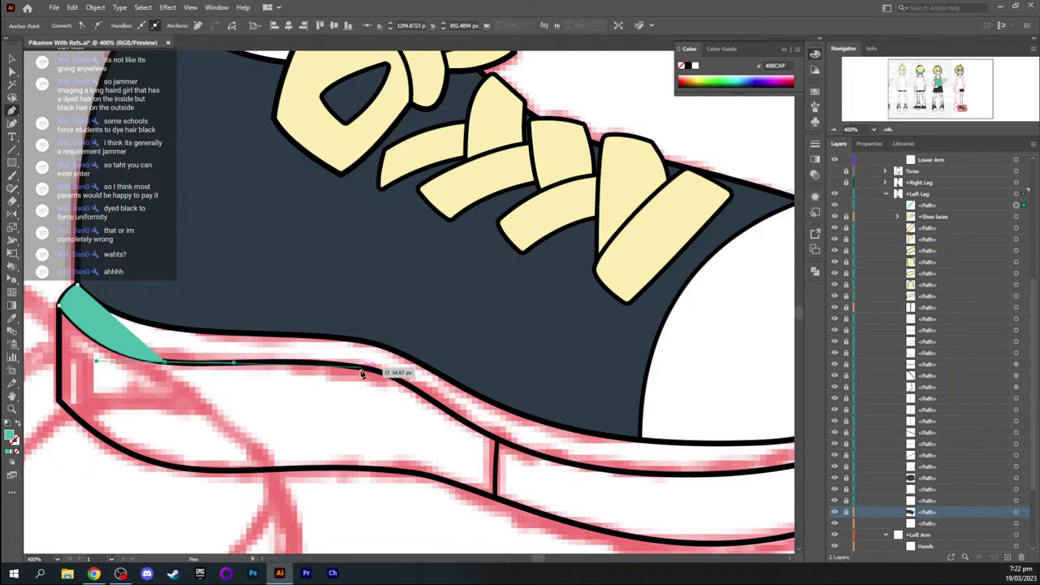
pyautogui.moveTo(356, 367); pyautogui.dragTo(398, 376)
pyautogui.moveTo(655, 475); pyautogui.dragTo(713, 478)
pyautogui.hotkey('shift', 'c')
pyautogui.moveTo(597, 475); pyautogui.dragTo(513, 479)
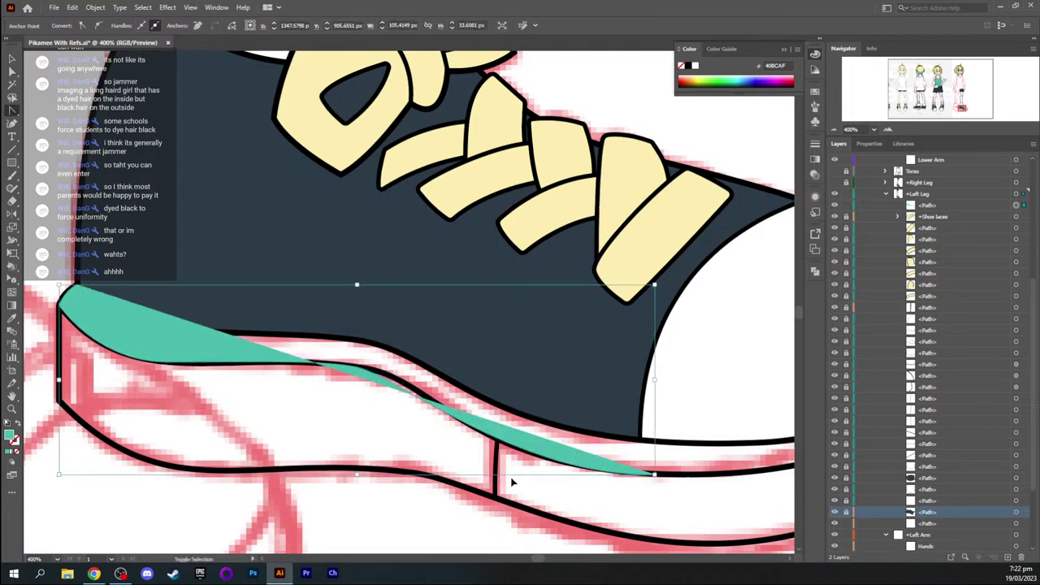
pyautogui.hotkey('ctrl', 'shift', '[')
# Adjust the handles of the teal fill's arch and forefoot anchors to follow the stripe's lower line
pyautogui.press('a')
pyautogui.click(358, 369)
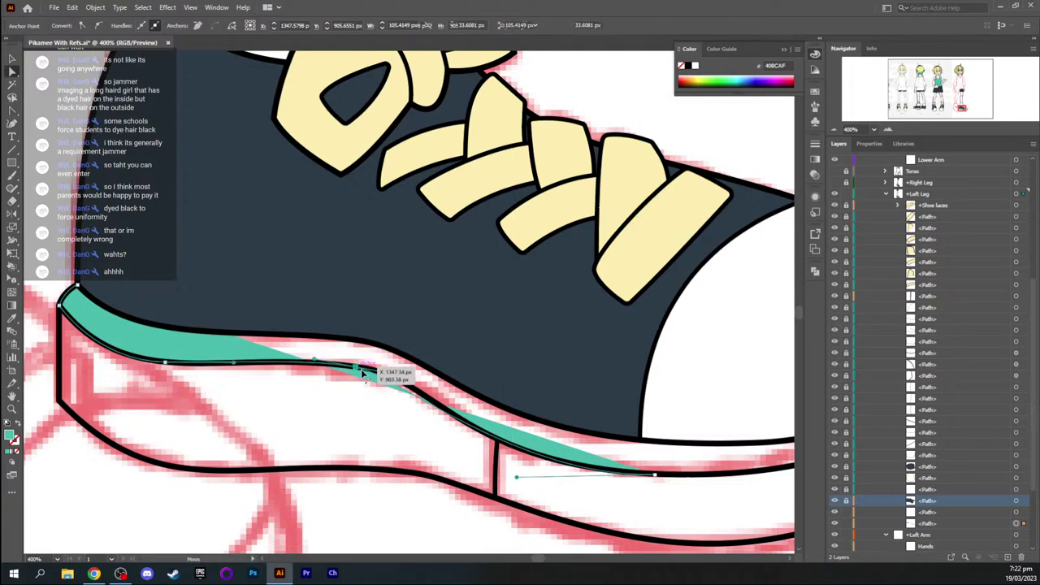
pyautogui.moveTo(398, 377); pyautogui.dragTo(455, 377)
pyautogui.moveTo(517, 477); pyautogui.dragTo(423, 454)
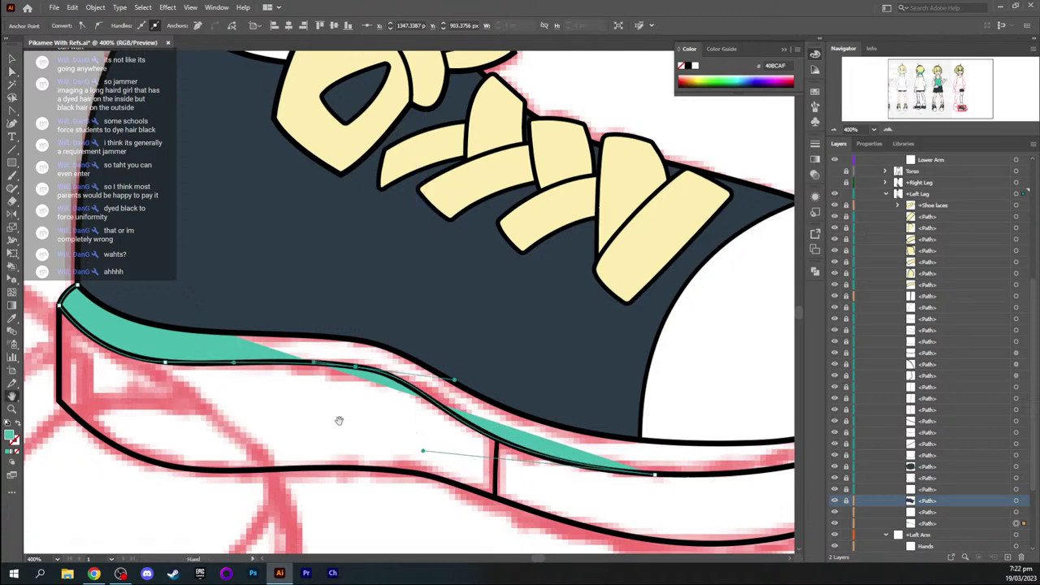
pyautogui.click(165, 363)
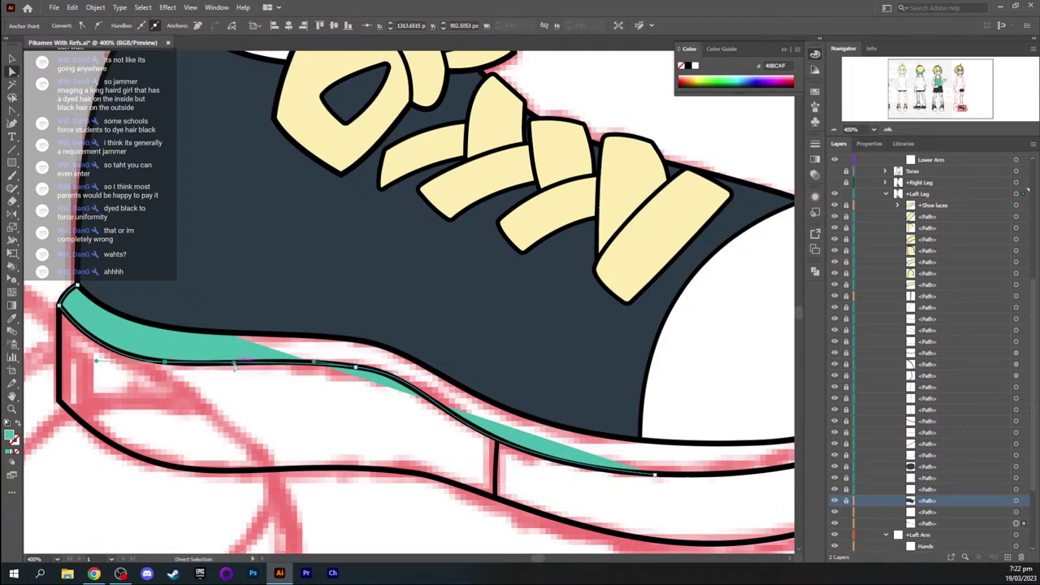
pyautogui.click(233, 366)
pyautogui.moveTo(315, 363); pyautogui.dragTo(295, 359)
# Extend the teal stripe fill around the front of the sole to the toe tip, and shape its curve to the outline
pyautogui.press('space')
pyautogui.moveTo(450, 417); pyautogui.dragTo(223, 337)
pyautogui.moveTo(534, 362); pyautogui.dragTo(415, 351)
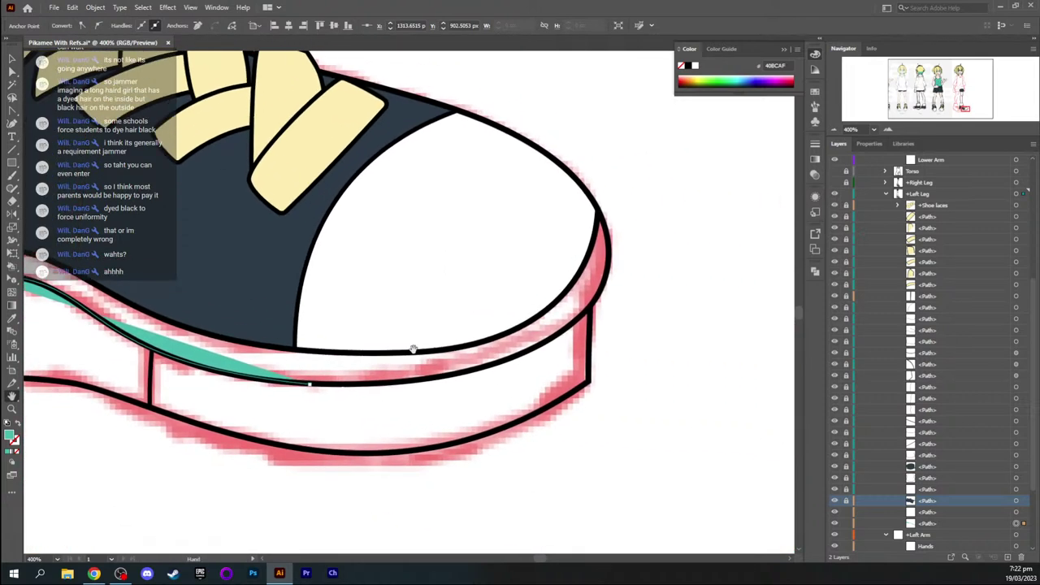
pyautogui.click(311, 385)
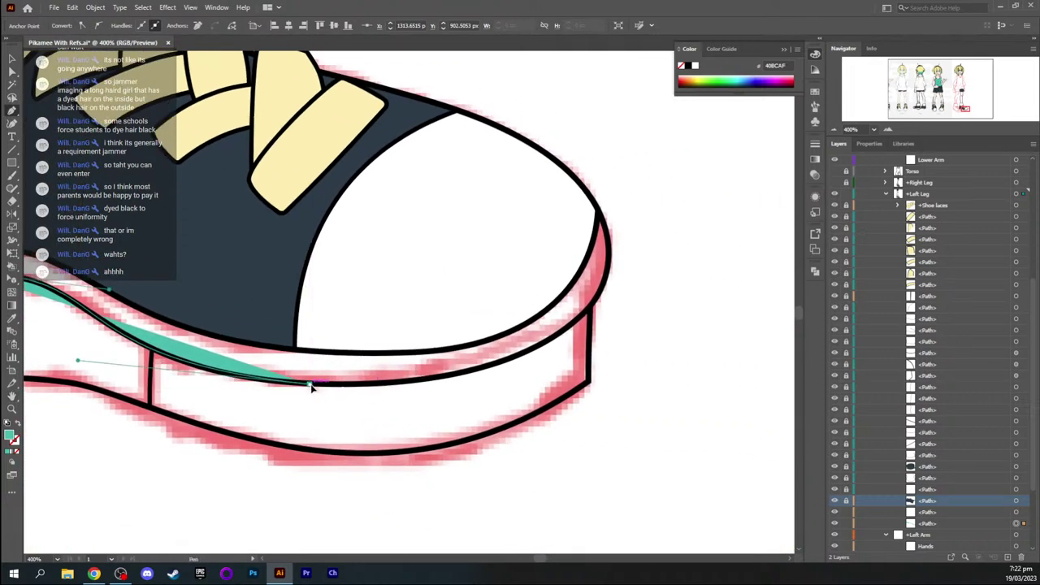
pyautogui.moveTo(322, 390); pyautogui.dragTo(401, 390)
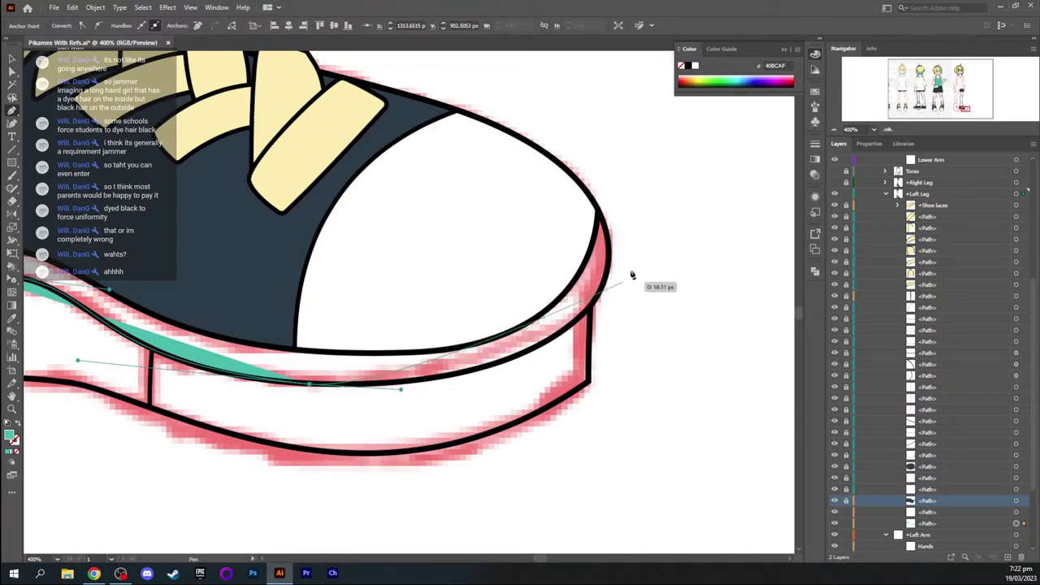
pyautogui.moveTo(599, 212); pyautogui.dragTo(590, 172)
pyautogui.moveTo(609, 254); pyautogui.dragTo(660, 361)
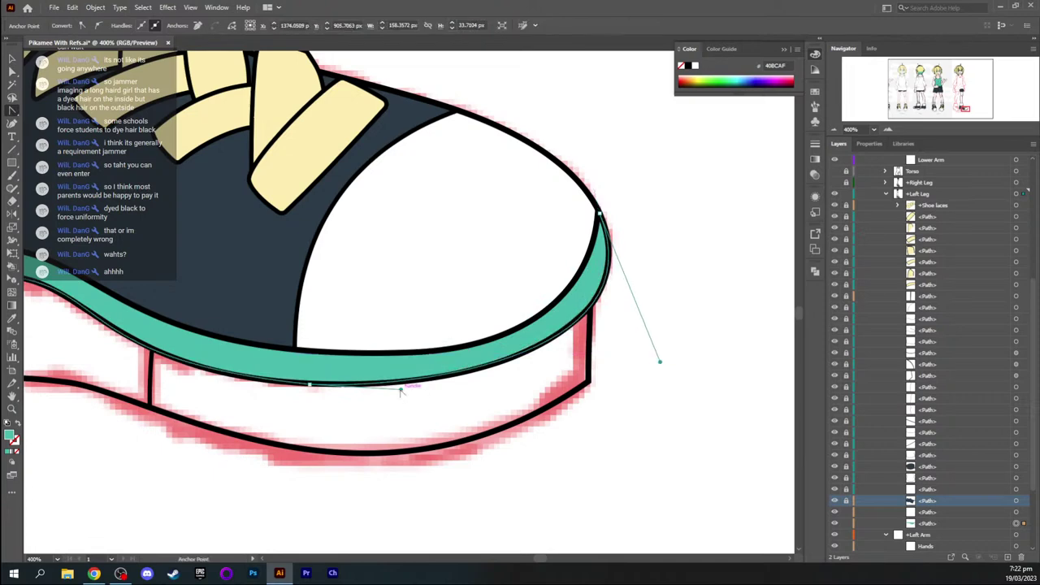
pyautogui.moveTo(401, 390); pyautogui.dragTo(407, 389)
# Lock the teal stripe fill and the white toe cap fill paths
pyautogui.press('space')
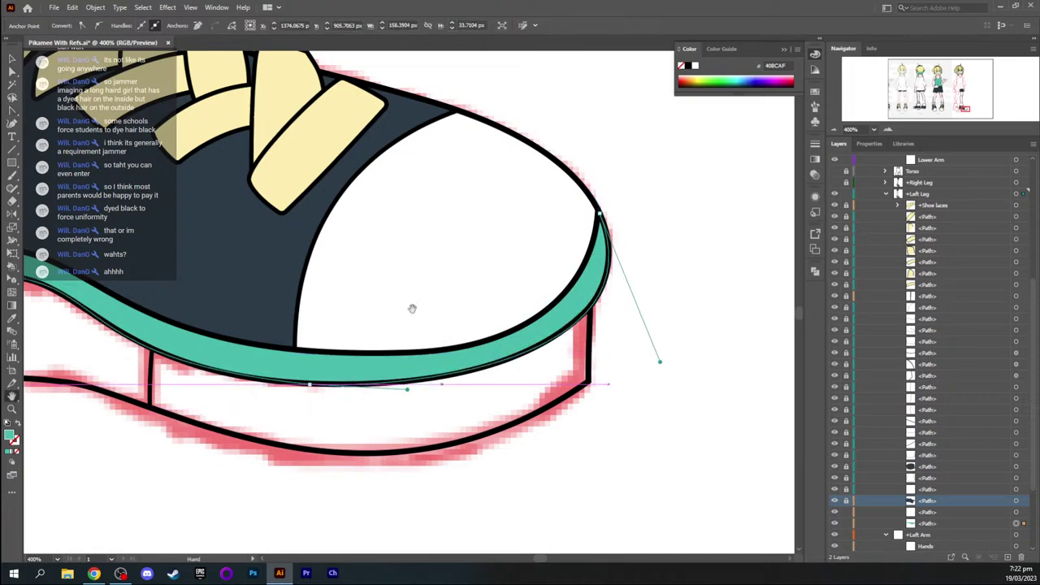
pyautogui.moveTo(412, 308); pyautogui.dragTo(623, 301)
pyautogui.hotkey('ctrl', '-')
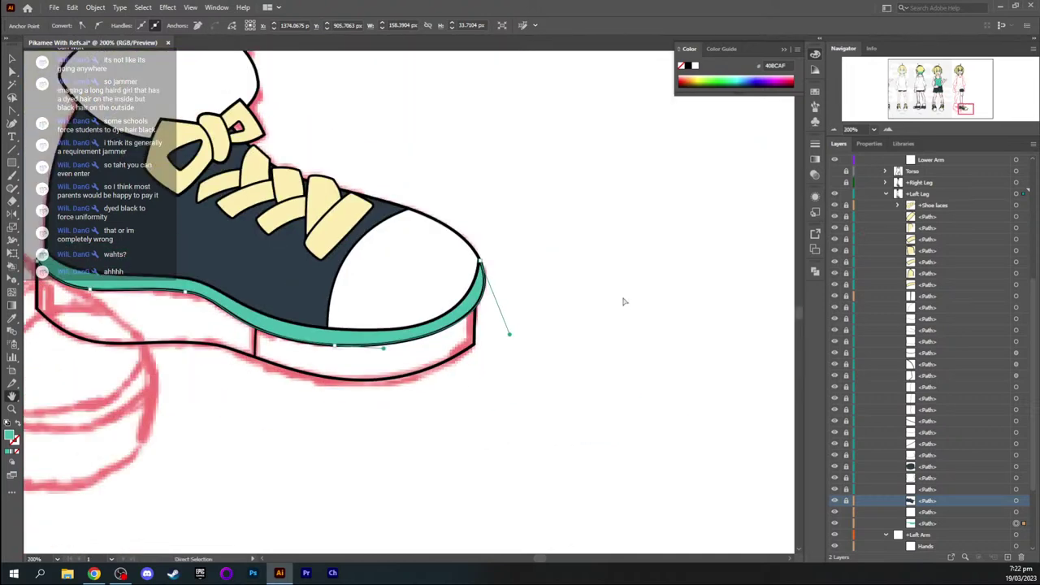
pyautogui.hotkey('ctrl', '+')
pyautogui.hscroll(-5, 512, 212)
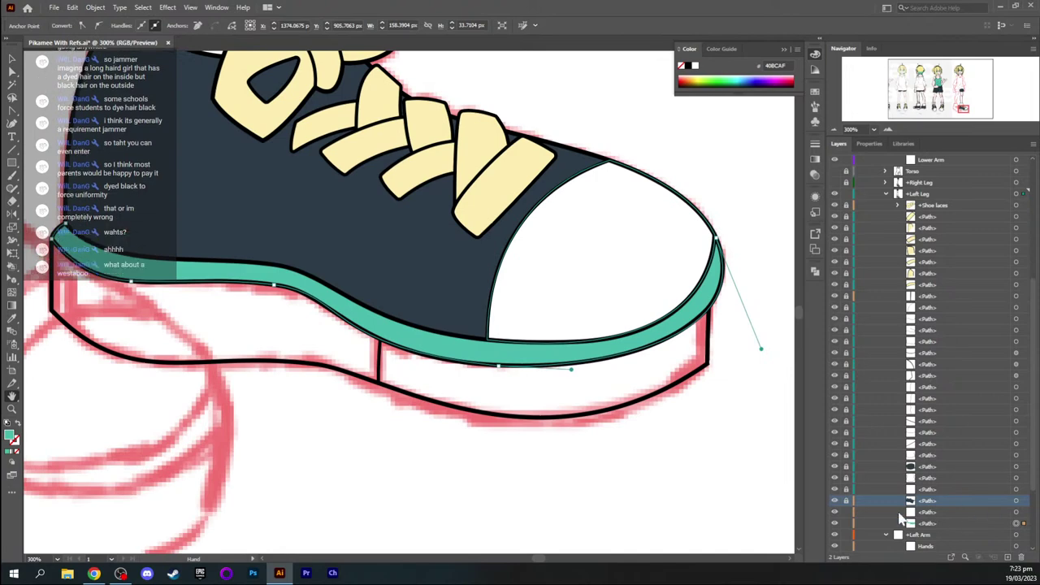
pyautogui.click(847, 525)
pyautogui.click(835, 513)
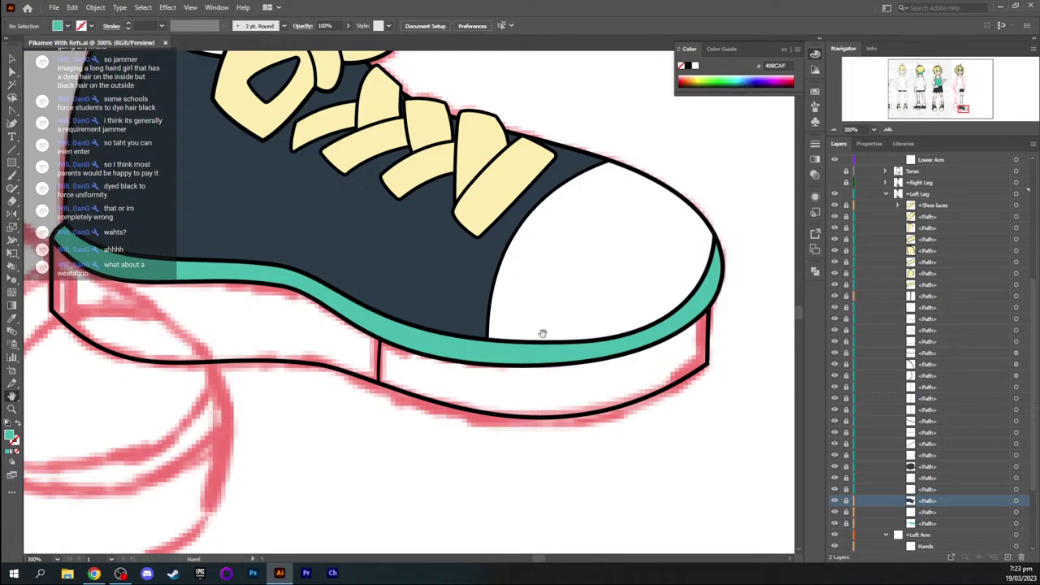
# Start the lower sole fill with a straight edge down the heel, and sample the toe cap's white as its fill colour
pyautogui.press('p')
pyautogui.click(52, 242)
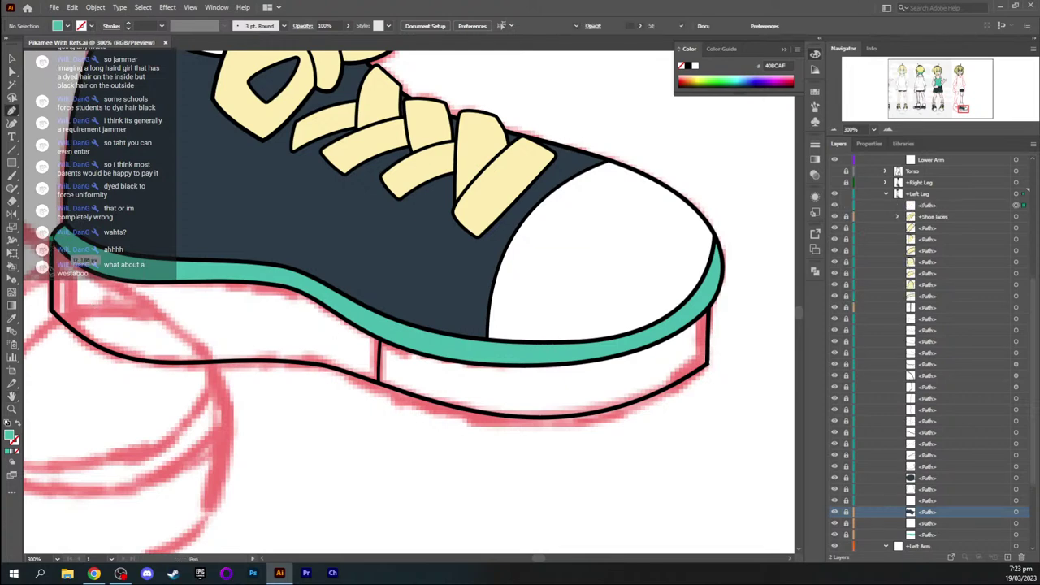
pyautogui.click(53, 318)
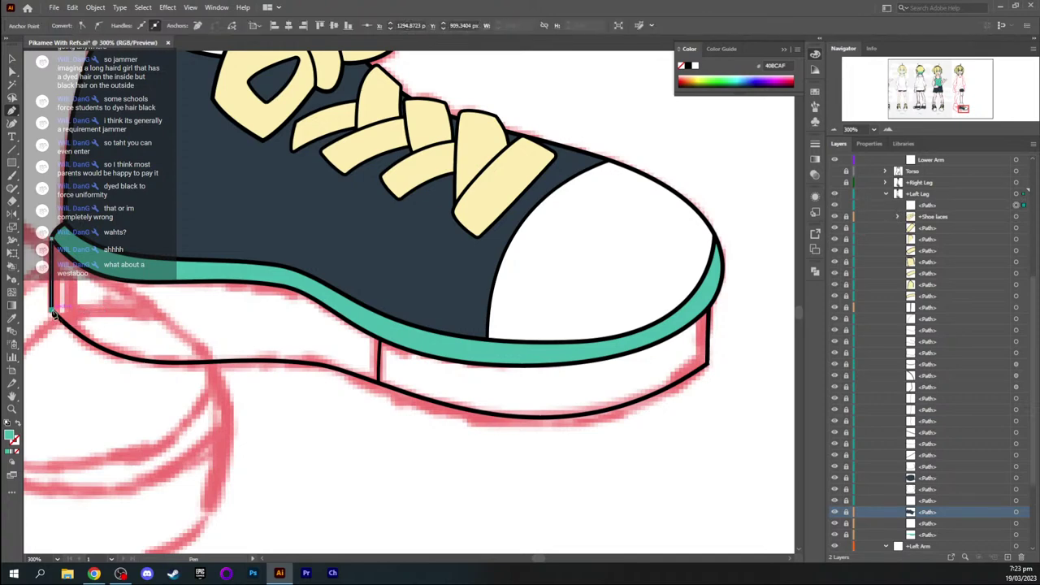
pyautogui.press('i')
pyautogui.click(503, 276)
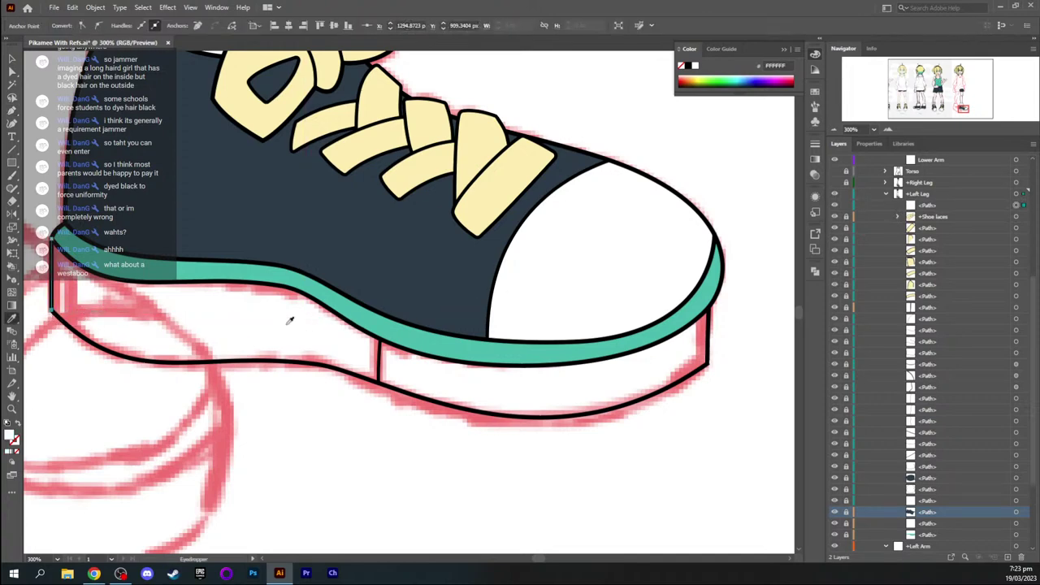
# Trace the white sole fill's bottom edge from the heel to the arch, and send the shape to the back
pyautogui.press('p')
pyautogui.moveTo(69, 340); pyautogui.dragTo(120, 394)
pyautogui.moveTo(295, 365); pyautogui.dragTo(378, 372)
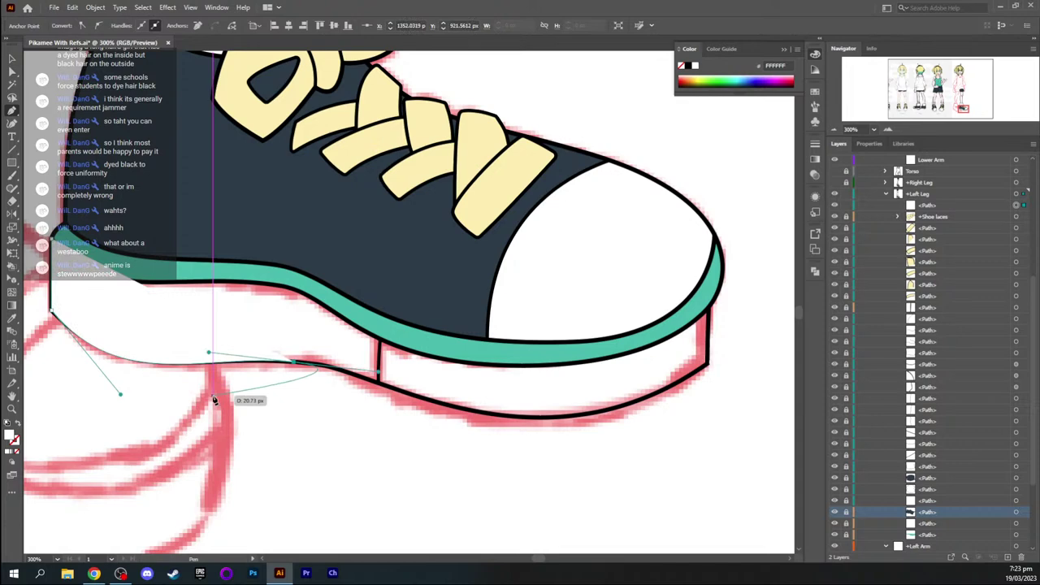
pyautogui.hotkey('ctrl', 'shift', '[')
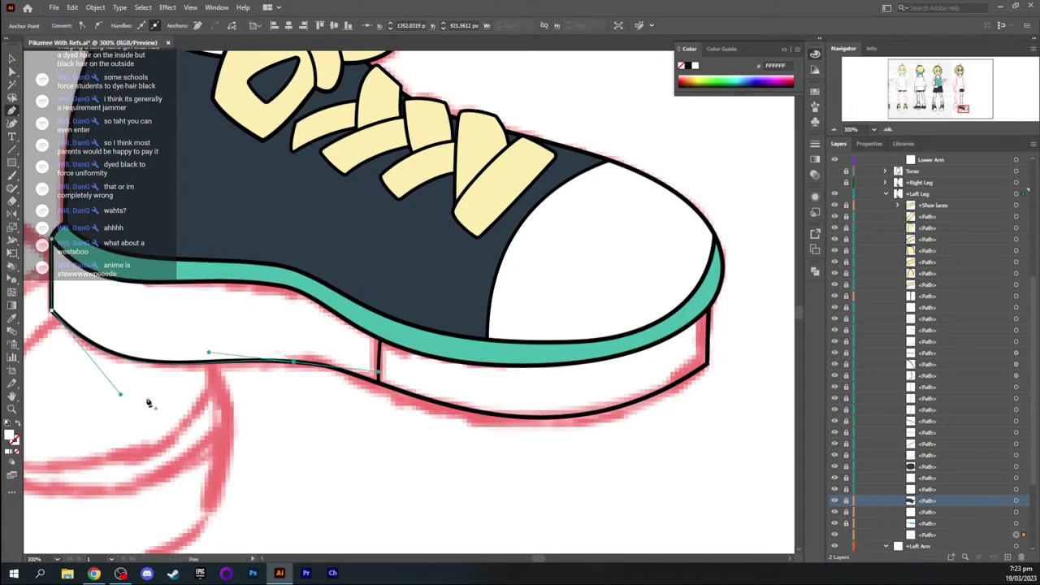
pyautogui.hotkey('shift', 'c')
pyautogui.moveTo(120, 398); pyautogui.dragTo(122, 394)
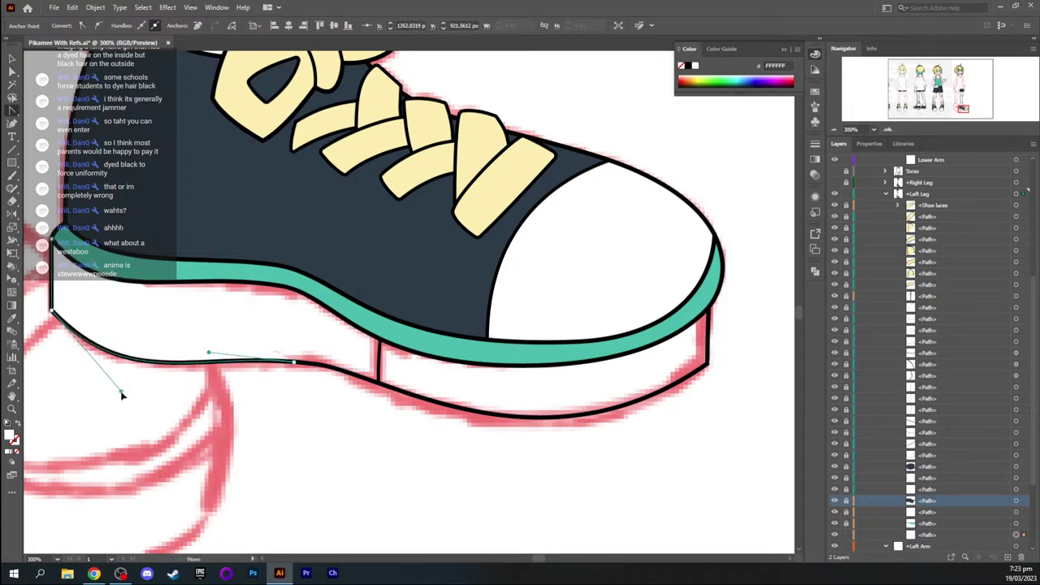
# Extend the white sole fill along the bottom edge from the arch to the front corner, and adjust its handles to the outline
pyautogui.press('p')
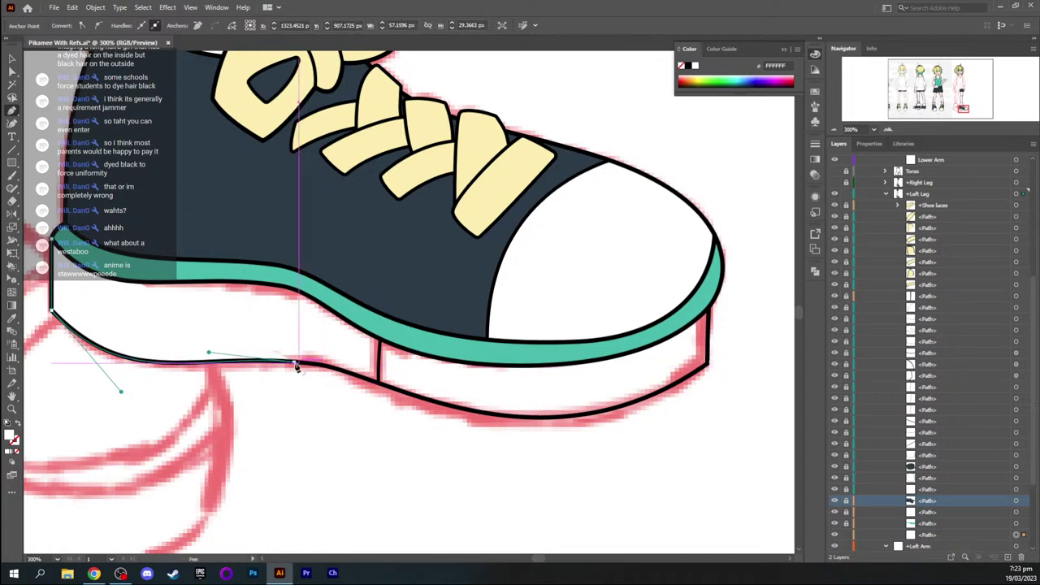
pyautogui.moveTo(294, 362); pyautogui.dragTo(350, 371)
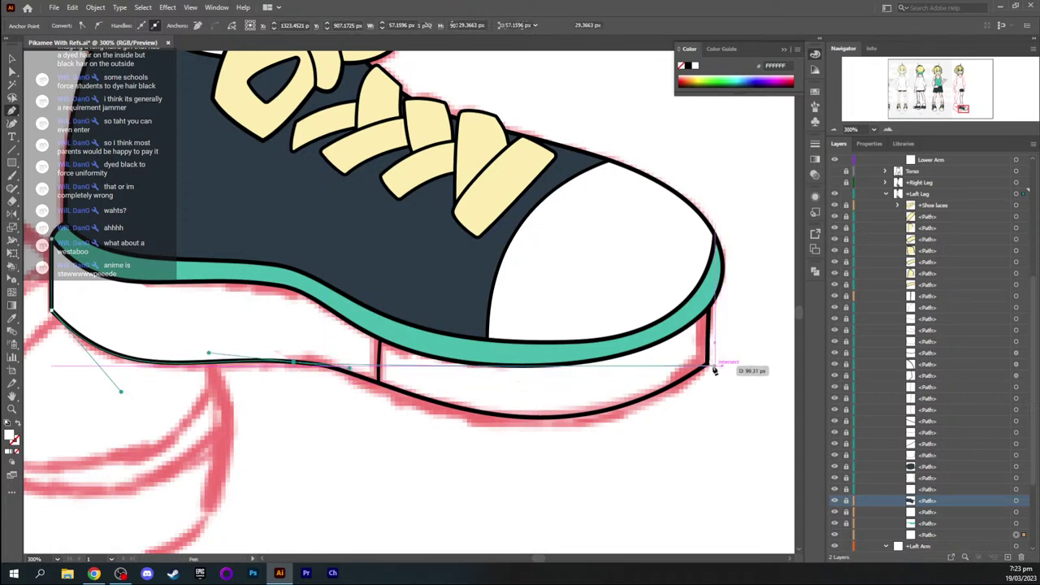
pyautogui.moveTo(708, 368); pyautogui.dragTo(534, 487)
pyautogui.press('a')
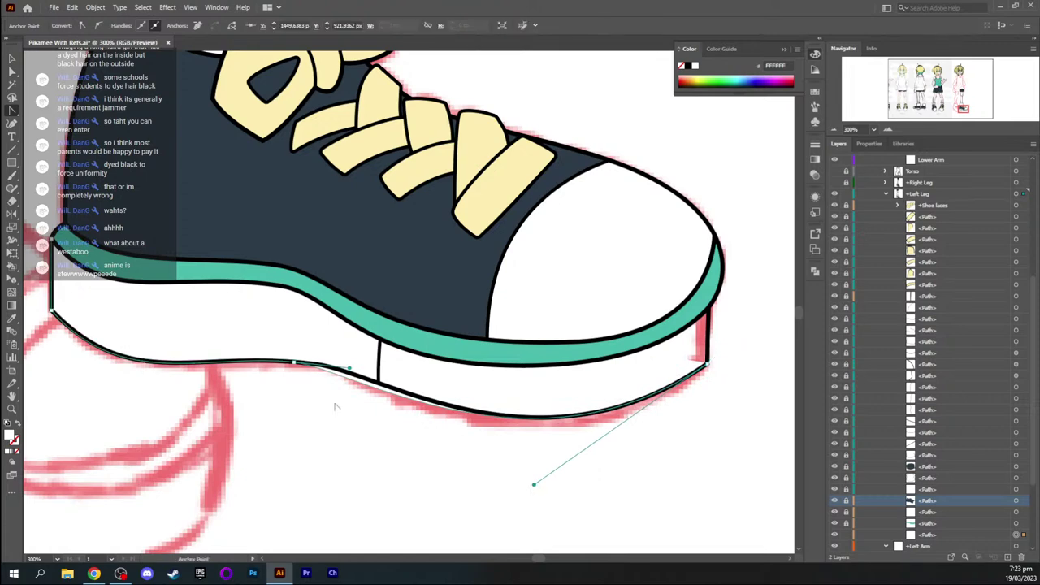
pyautogui.moveTo(350, 368); pyautogui.dragTo(401, 369)
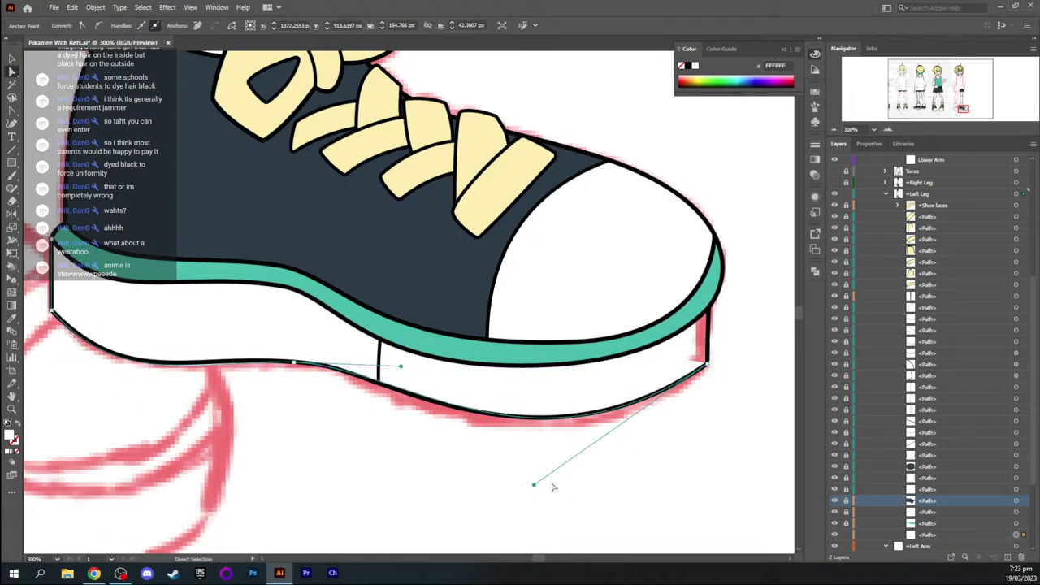
pyautogui.moveTo(534, 485)
pyautogui.mouseDown()
pyautogui.moveTo(501, 485)
pyautogui.moveTo(533, 486)
pyautogui.mouseUp()
# Add an anchor at the lowest point of the forefoot sole fill, and adjust the surrounding handles to match the outline
pyautogui.click(541, 421)
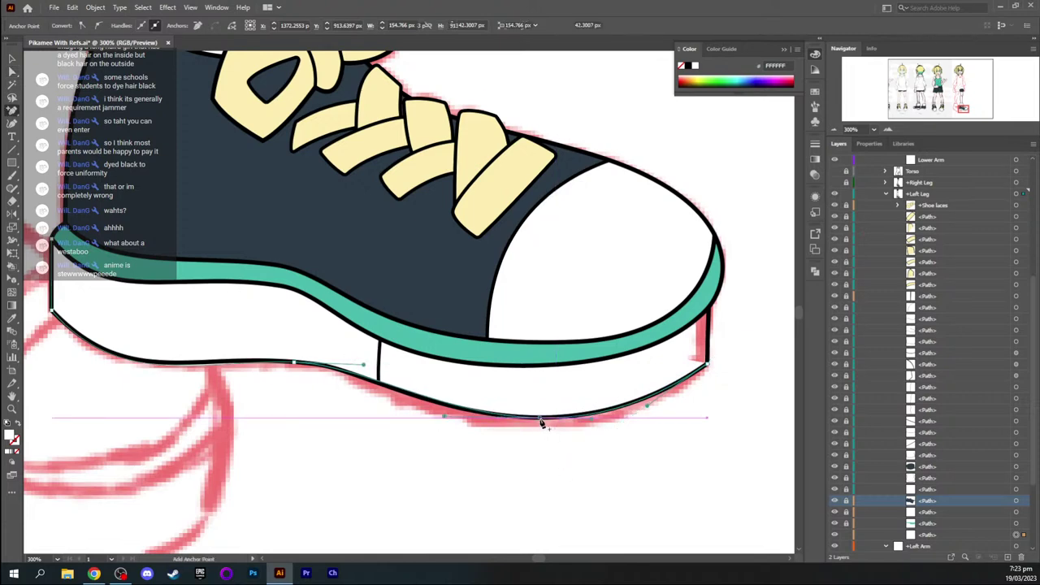
pyautogui.moveTo(446, 419); pyautogui.dragTo(414, 415)
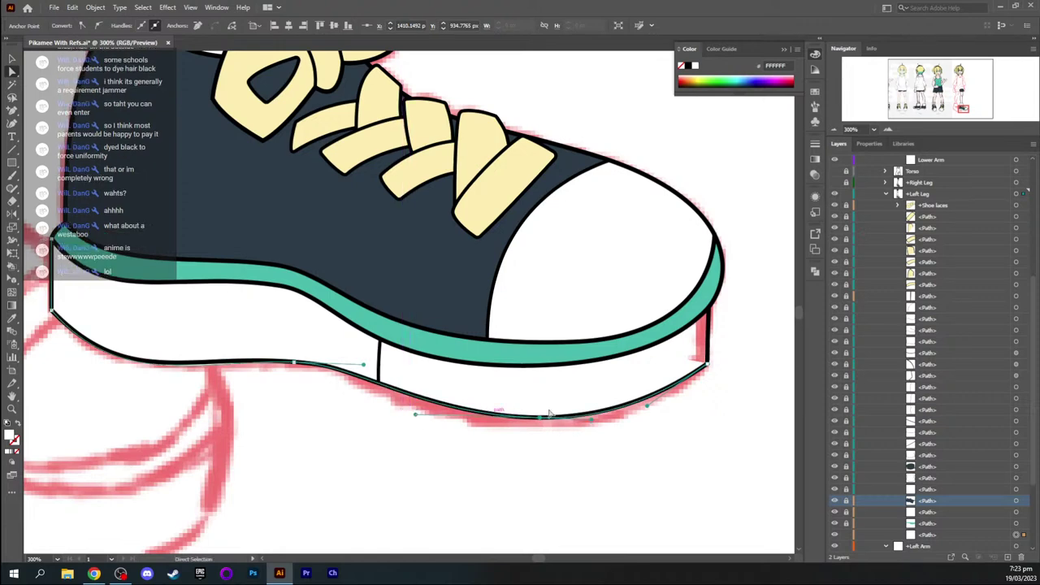
pyautogui.moveTo(649, 410); pyautogui.dragTo(655, 404)
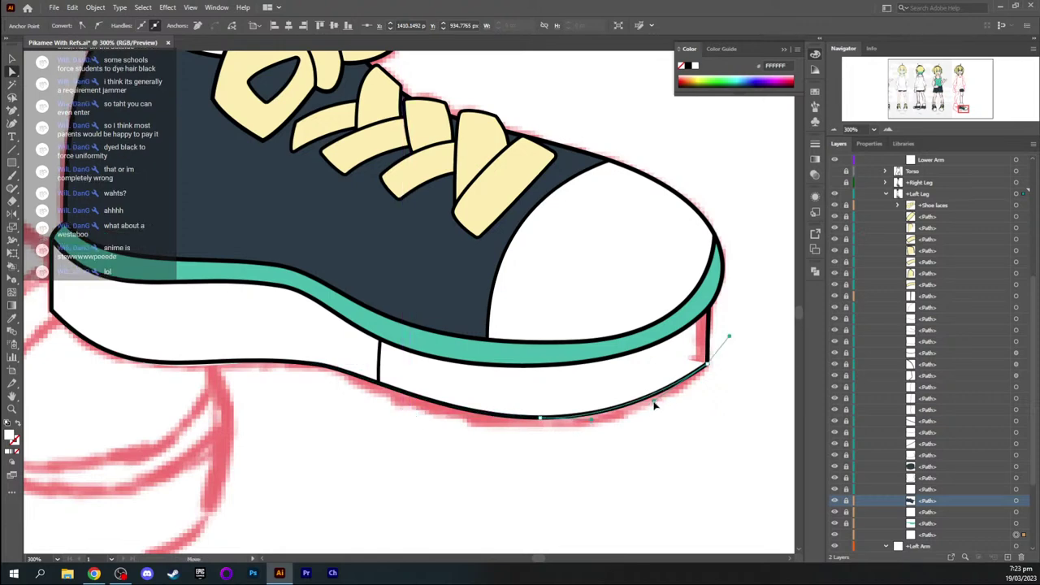
# Fine-tune the heel and arch handles of the white sole fill to follow the bottom line, and deselect the shape
pyautogui.click(289, 367)
pyautogui.click(295, 362)
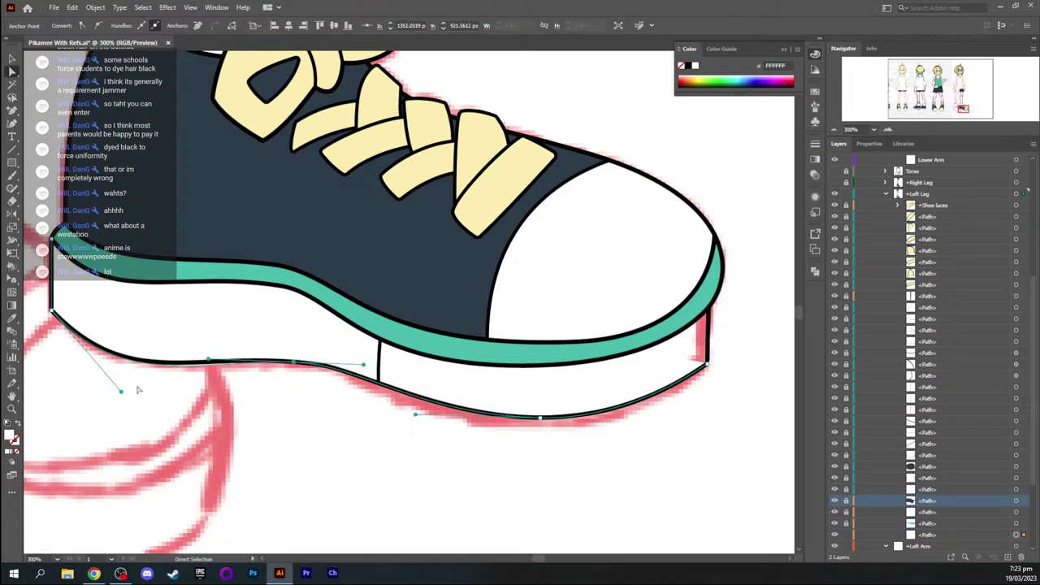
pyautogui.moveTo(120, 394); pyautogui.dragTo(118, 390)
pyautogui.click(208, 362)
pyautogui.moveTo(208, 360); pyautogui.dragTo(192, 358)
pyautogui.moveTo(117, 390); pyautogui.dragTo(127, 392)
pyautogui.click(222, 415)
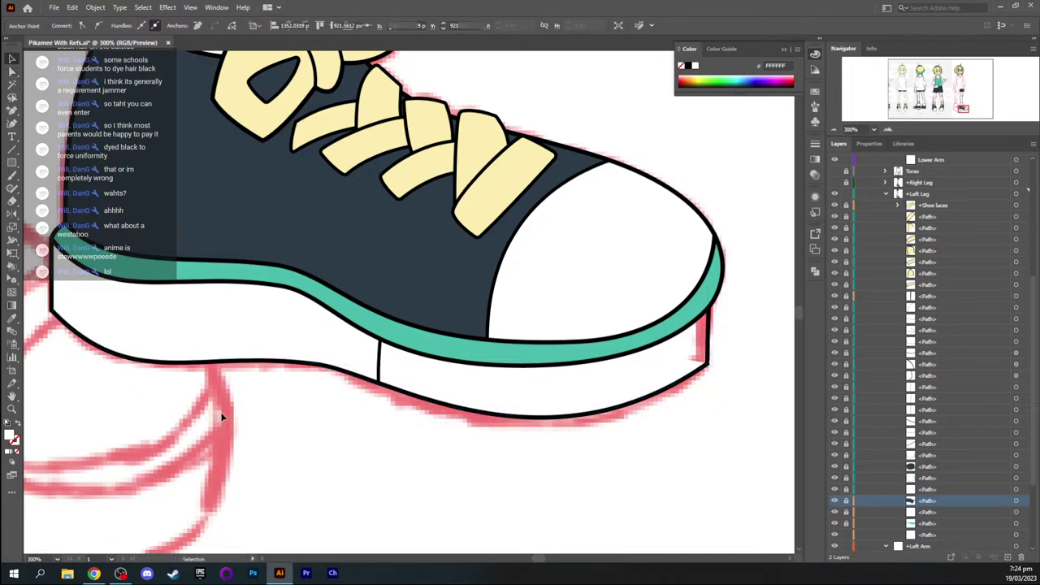
# Continue the white sole fill up the front edge and back under the teal stripe to the sole's vertical dividing line
pyautogui.press('space')
pyautogui.moveTo(388, 421); pyautogui.dragTo(281, 412)
pyautogui.moveTo(464, 336); pyautogui.dragTo(452, 369)
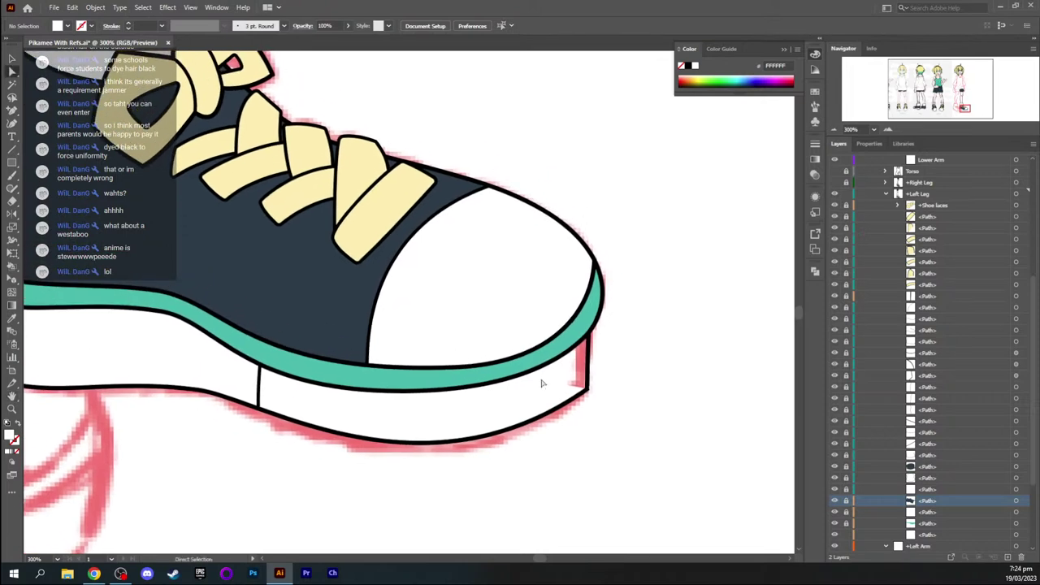
pyautogui.click(533, 416)
pyautogui.press('p')
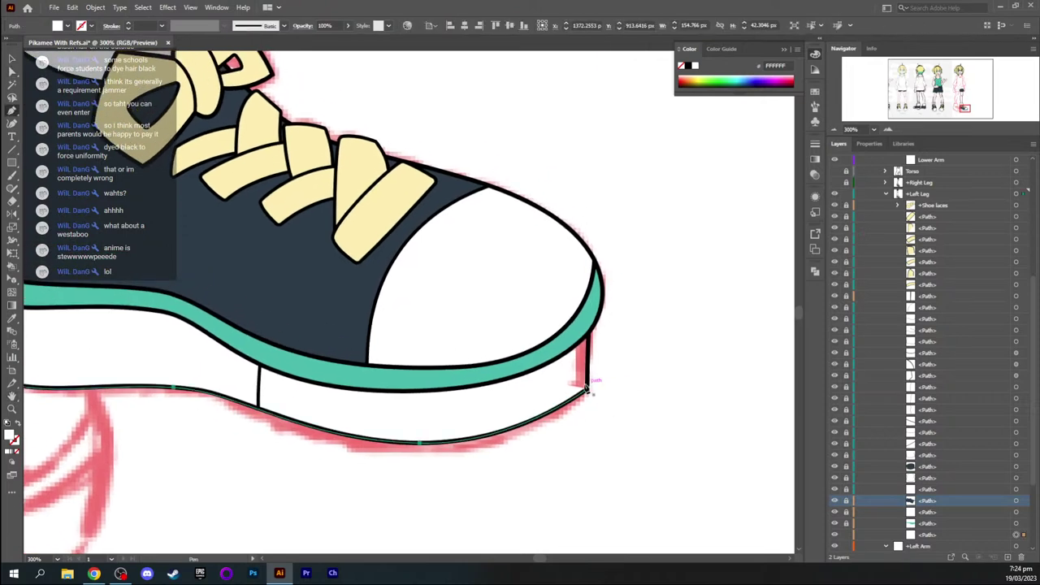
pyautogui.click(586, 389)
pyautogui.click(588, 334)
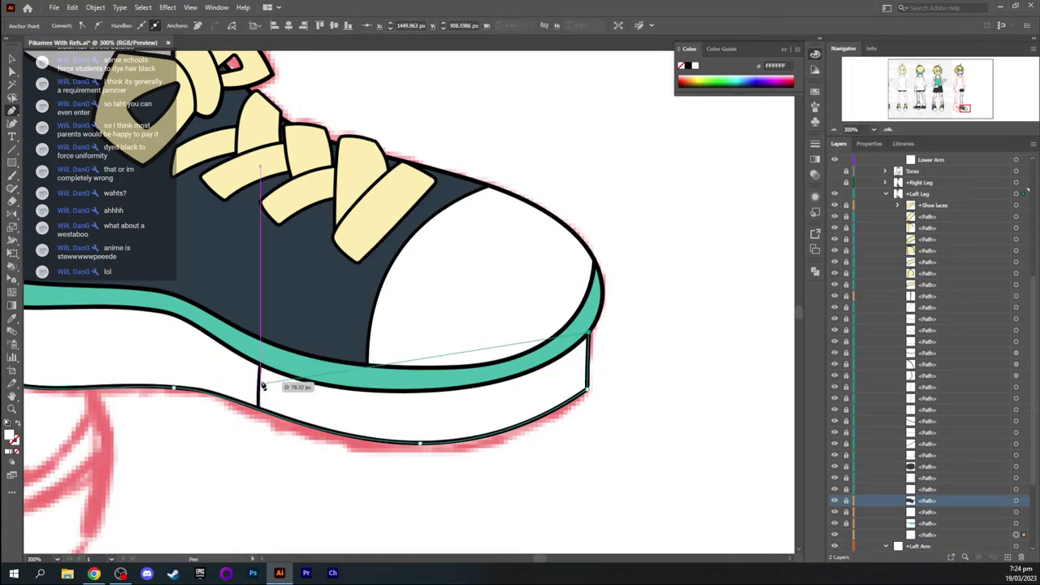
pyautogui.moveTo(261, 367); pyautogui.dragTo(110, 321)
# Extend the white sole fill along the stripe to the heel corner, close the shape, and bend its heel curve to stay behind the stripe
pyautogui.press('space')
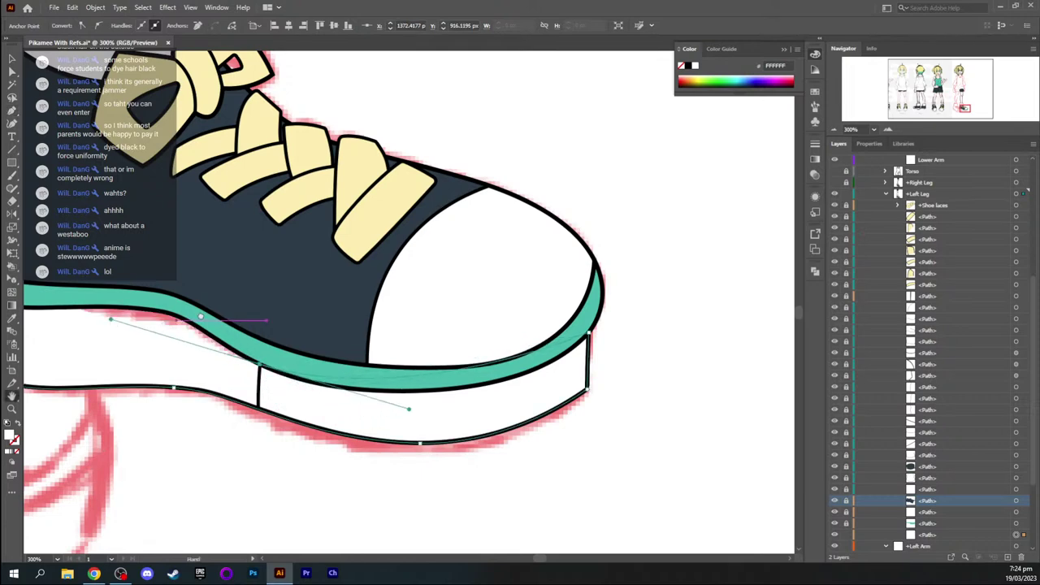
pyautogui.moveTo(244, 330); pyautogui.dragTo(441, 365)
pyautogui.press('p')
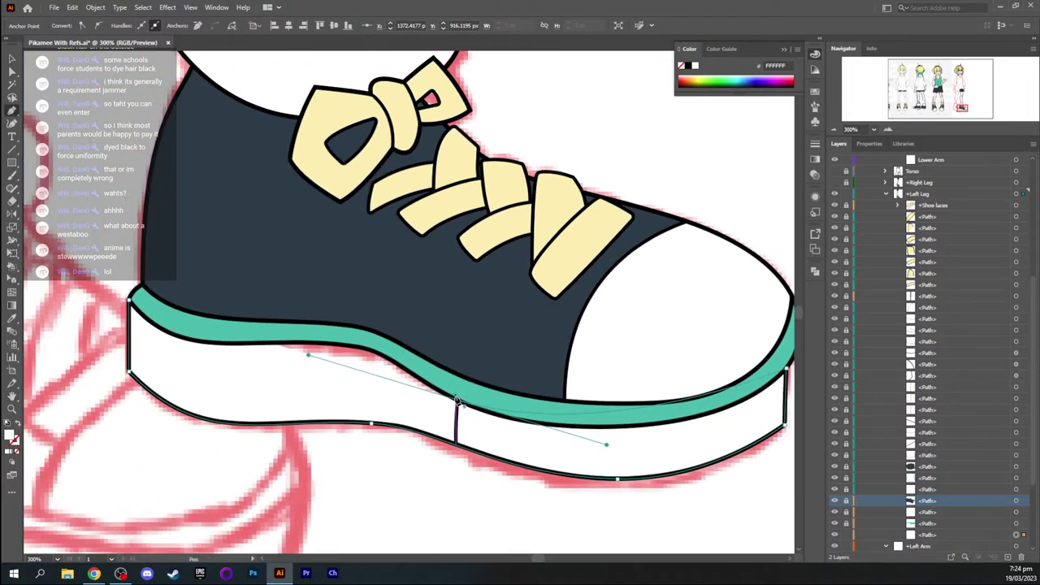
pyautogui.moveTo(337, 331); pyautogui.dragTo(250, 320)
pyautogui.click(130, 299)
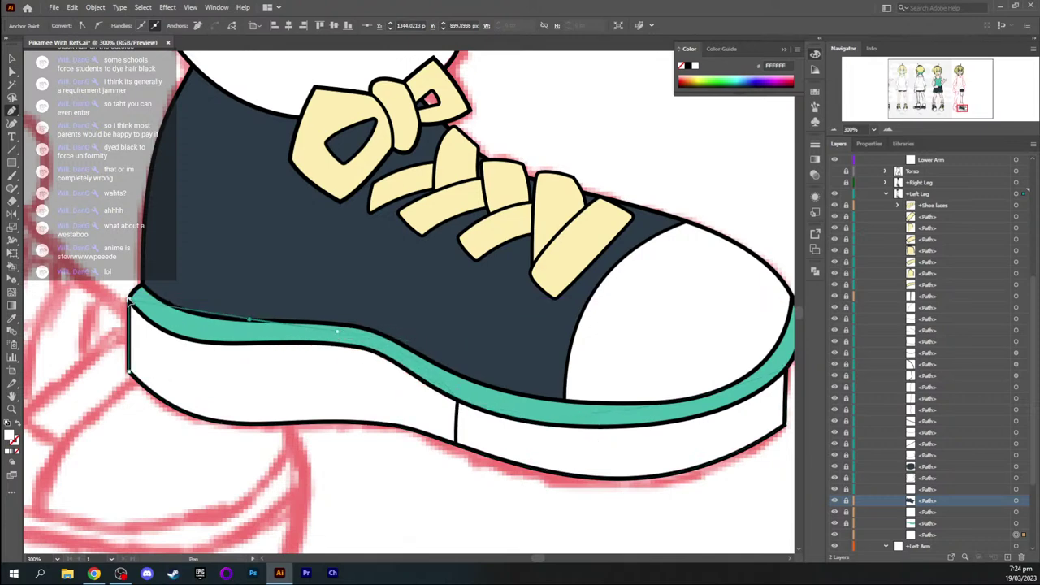
pyautogui.moveTo(102, 277); pyautogui.dragTo(101, 277)
pyautogui.hotkey('shift', 'c')
pyautogui.moveTo(156, 324); pyautogui.dragTo(239, 363)
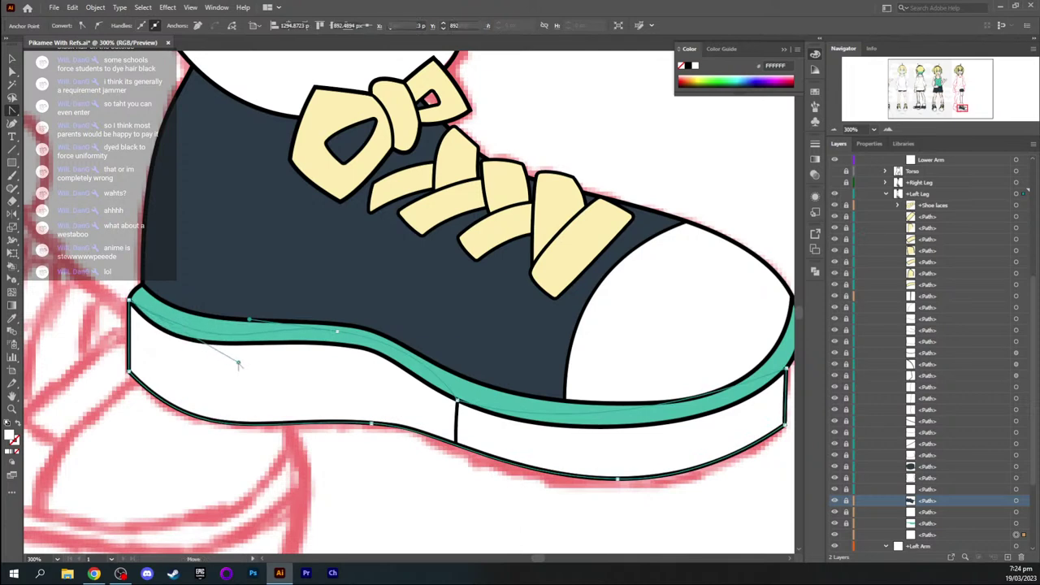
pyautogui.keyDown('ctrl'); pyautogui.click(405, 481); pyautogui.keyUp('ctrl')
pyautogui.click(372, 406)
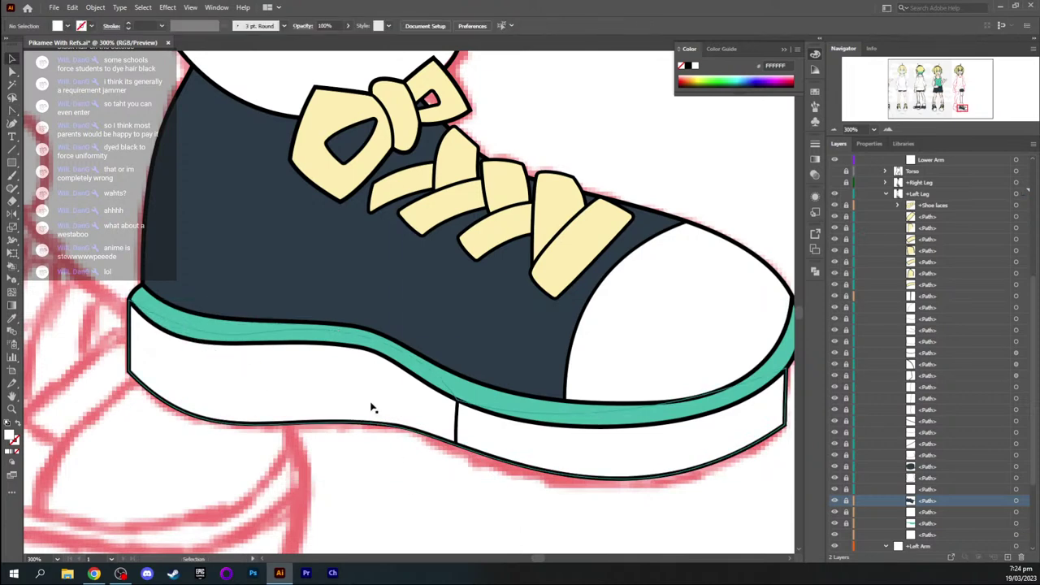
pyautogui.click(452, 513)
pyautogui.click(499, 451)
pyautogui.press('a')
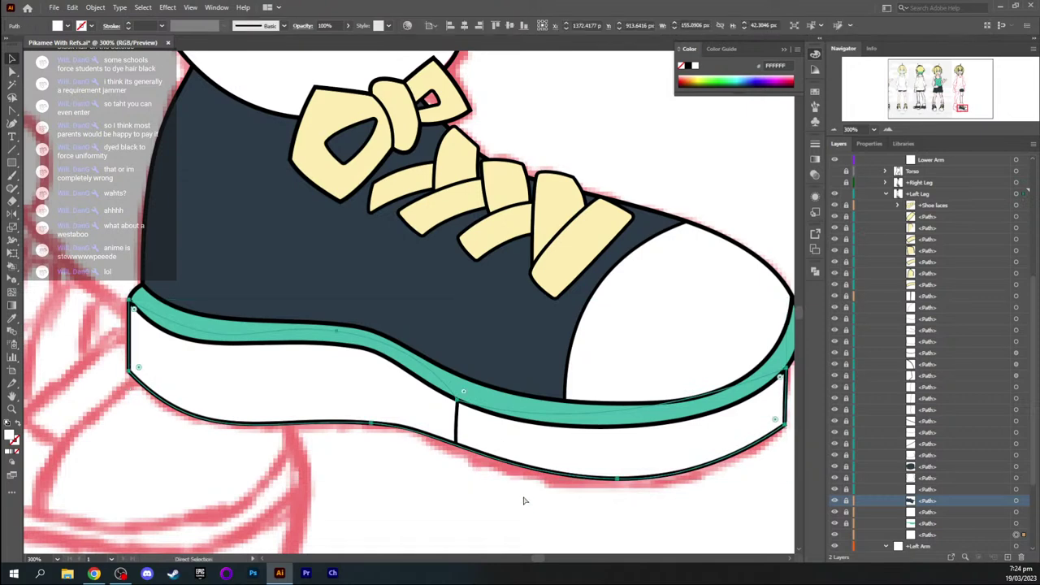
# Deselect the sole fill and unlock the left leg's paths and shoe laces group
pyautogui.hotkey('ctrl', '-')
pyautogui.hotkey('ctrl', '-')
pyautogui.hotkey('ctrl', '-')
pyautogui.hotkey('ctrl', '=')
pyautogui.press('v')
pyautogui.click(527, 496)
pyautogui.press('space')
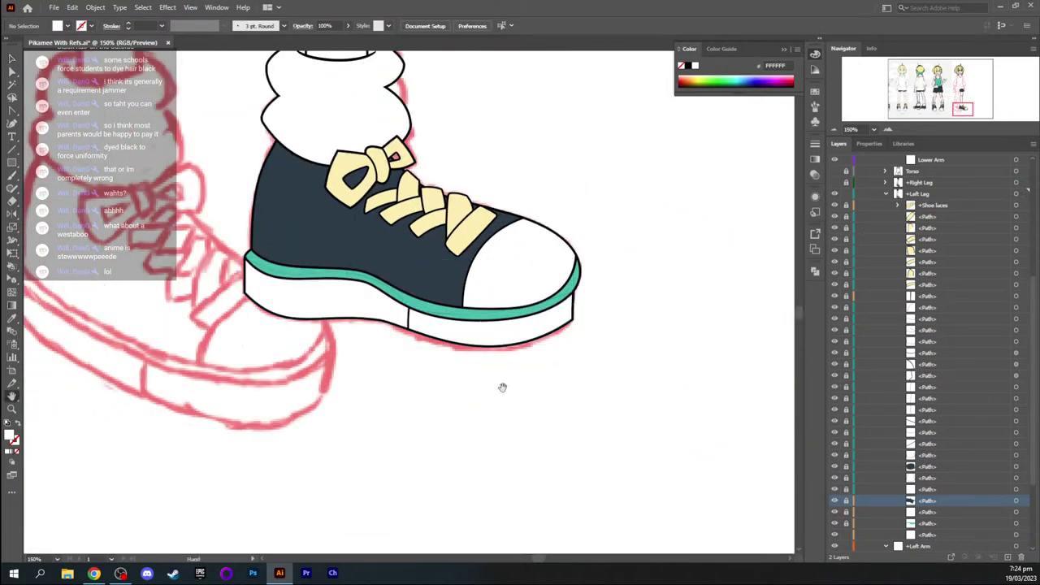
pyautogui.moveTo(502, 387); pyautogui.dragTo(634, 424)
pyautogui.scroll(-2, 871, 488)
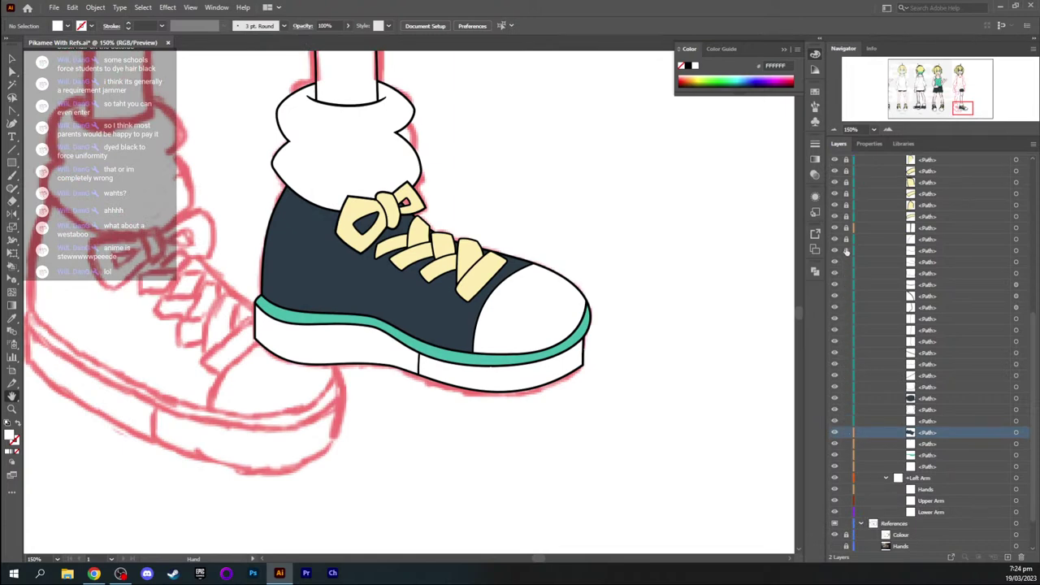
pyautogui.moveTo(754, 274); pyautogui.dragTo(751, 314)
pyautogui.scroll(5, 868, 366)
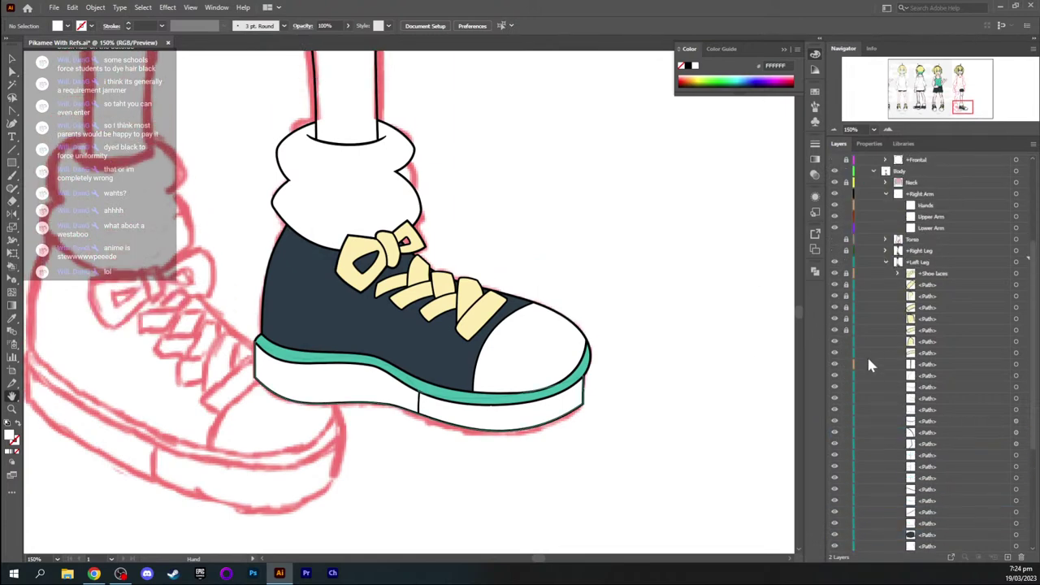
pyautogui.click(898, 273)
pyautogui.click(898, 273)
# Select the three outline strokes of the left leg and lock the other left-leg paths
pyautogui.moveTo(477, 159); pyautogui.dragTo(488, 510)
pyautogui.moveTo(460, 139); pyautogui.dragTo(420, 288)
pyautogui.click(275, 260)
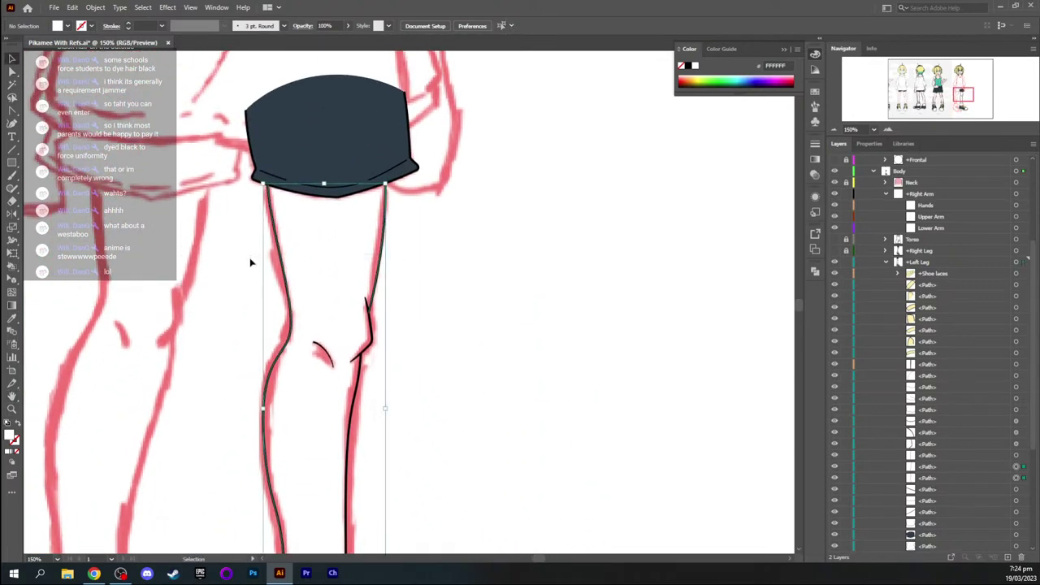
pyautogui.scroll(-4, 983, 339)
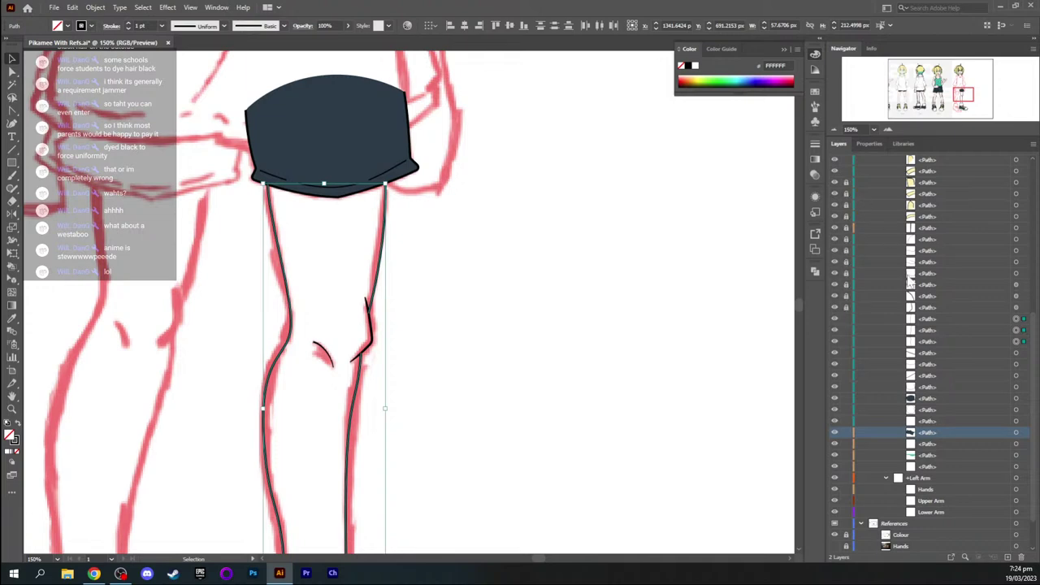
pyautogui.scroll(3, 908, 288)
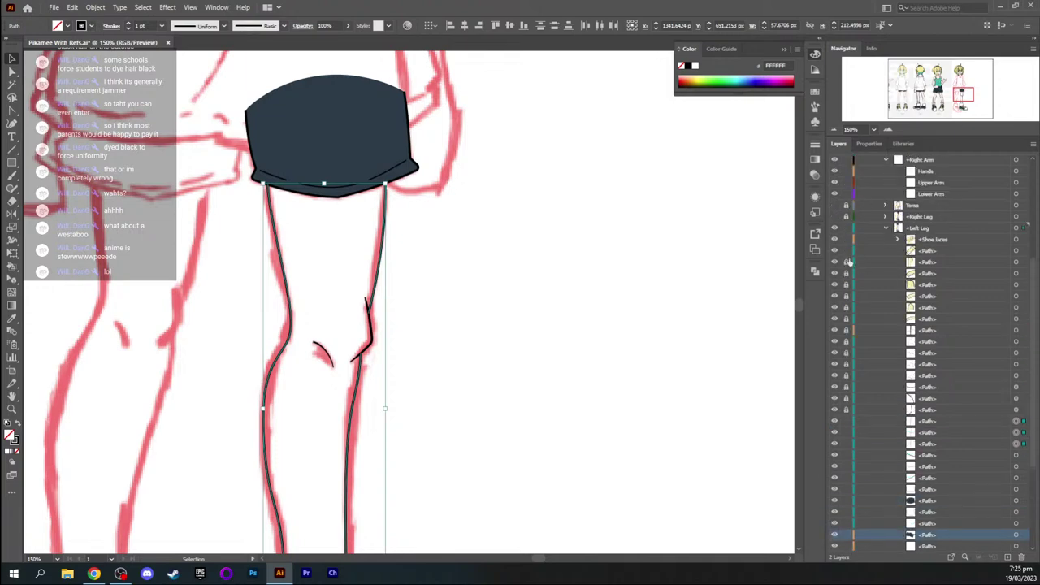
pyautogui.scroll(-4, 908, 403)
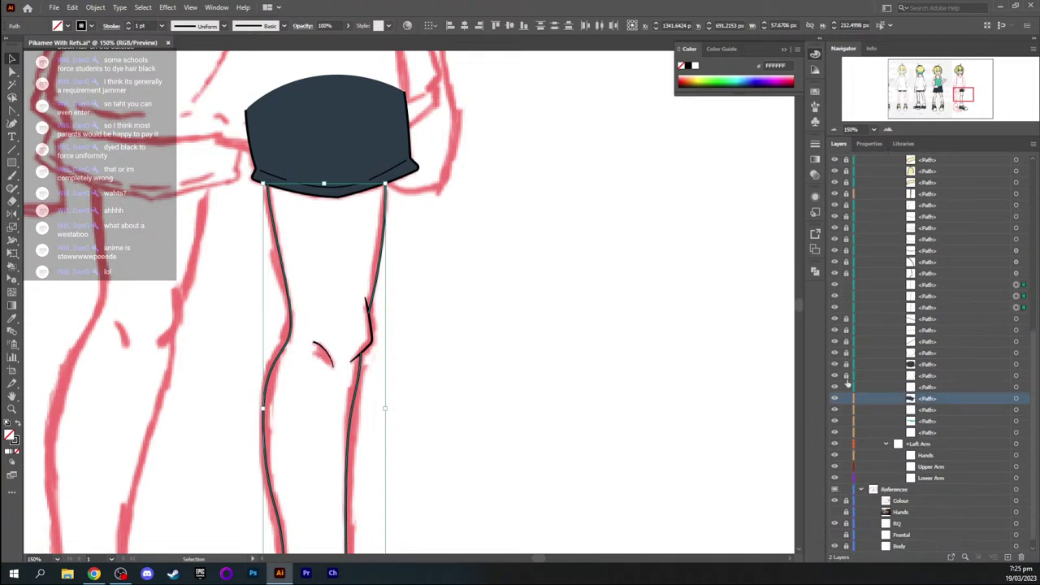
# Duplicate the three left-leg outline strokes beneath the originals, lock the originals, and select the copies
pyautogui.click(935, 285)
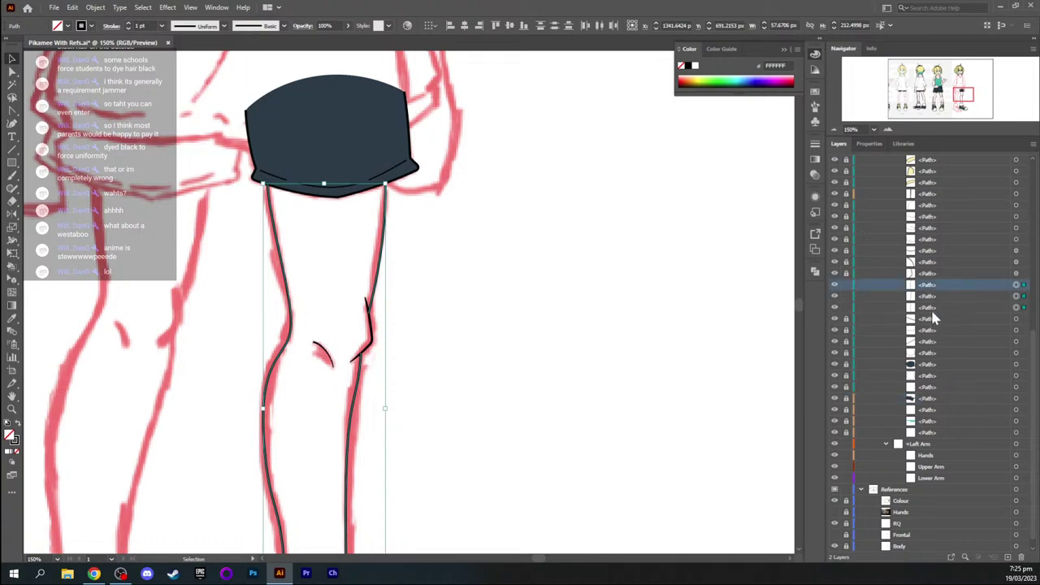
pyautogui.keyDown('shift'); pyautogui.click(919, 306); pyautogui.keyUp('shift')
pyautogui.moveTo(914, 306); pyautogui.dragTo(917, 313)
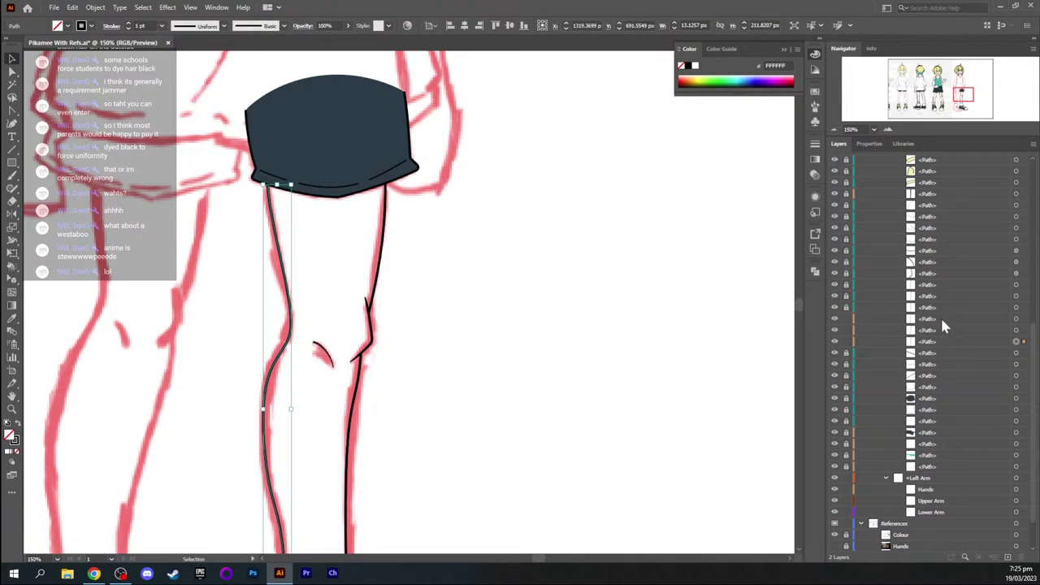
pyautogui.click(1016, 319)
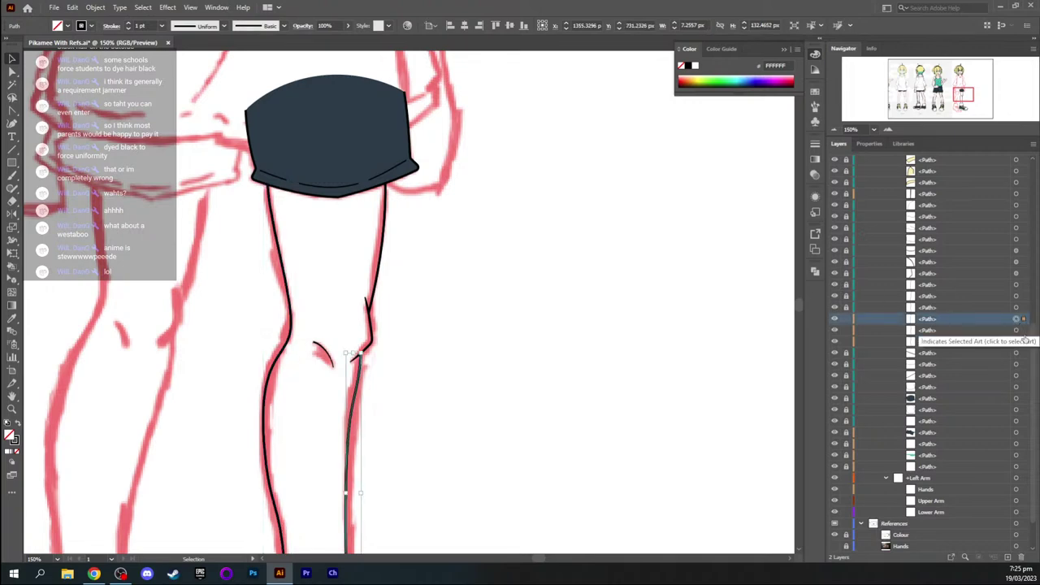
pyautogui.keyDown('shift'); pyautogui.click(1016, 330); pyautogui.keyUp('shift')
pyautogui.keyDown('shift'); pyautogui.click(1016, 341); pyautogui.keyUp('shift')
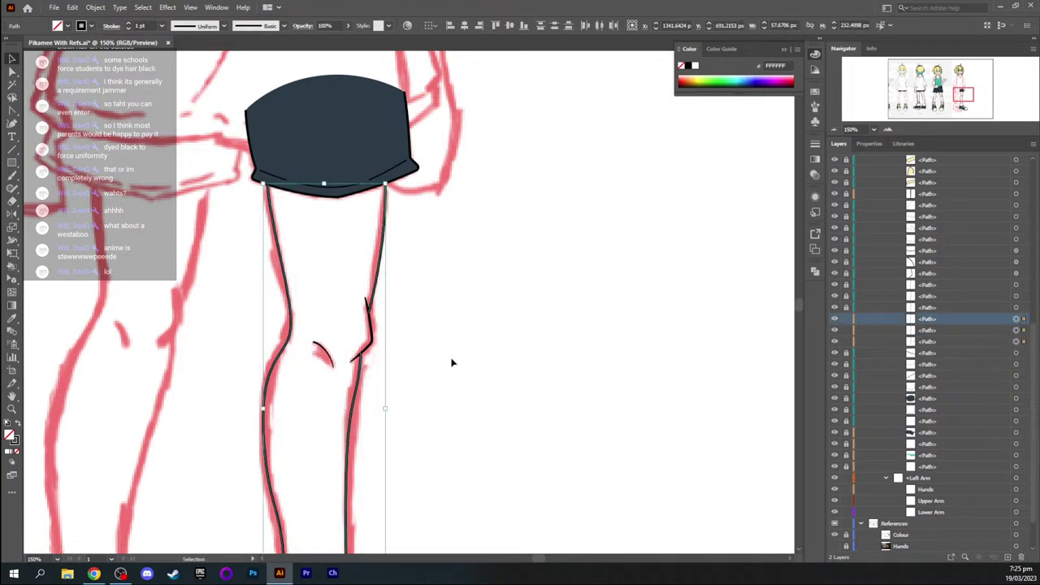
# Show the right leg artwork and apply its skin colour FFF2ED to the copied left-leg strokes
pyautogui.scroll(5, 976, 296)
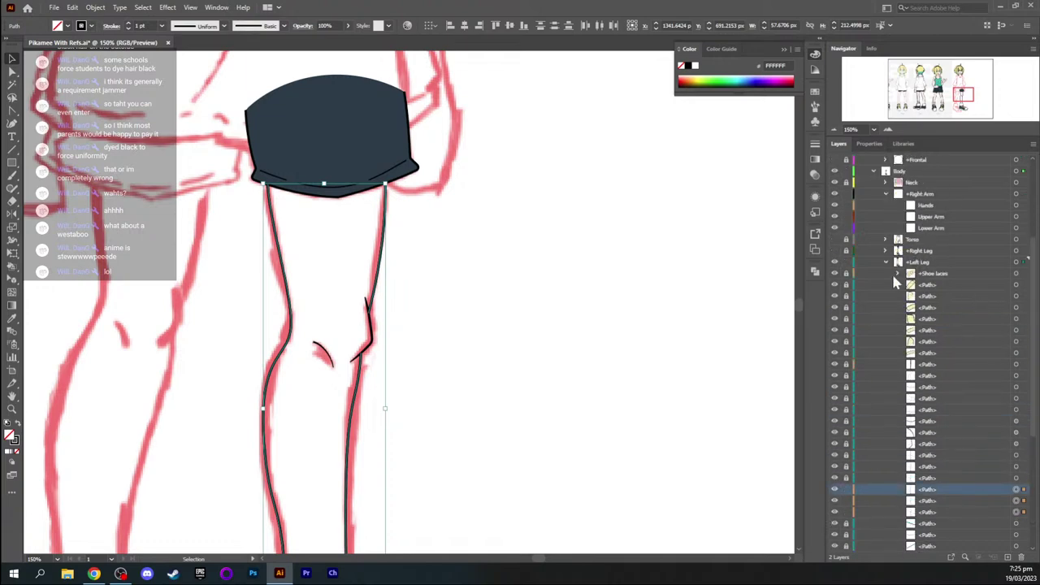
pyautogui.click(833, 251)
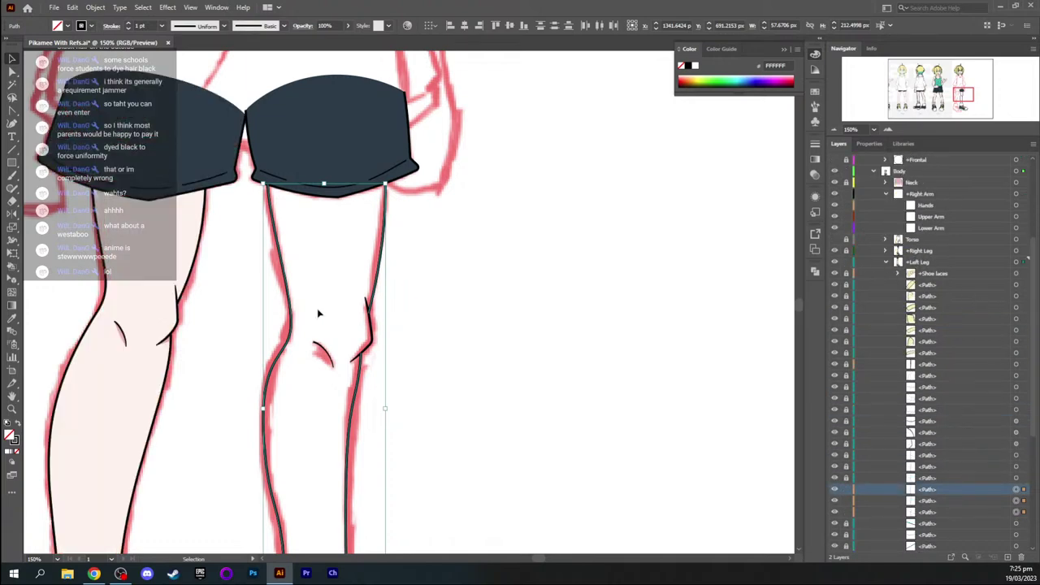
pyautogui.press('i')
pyautogui.click(138, 270)
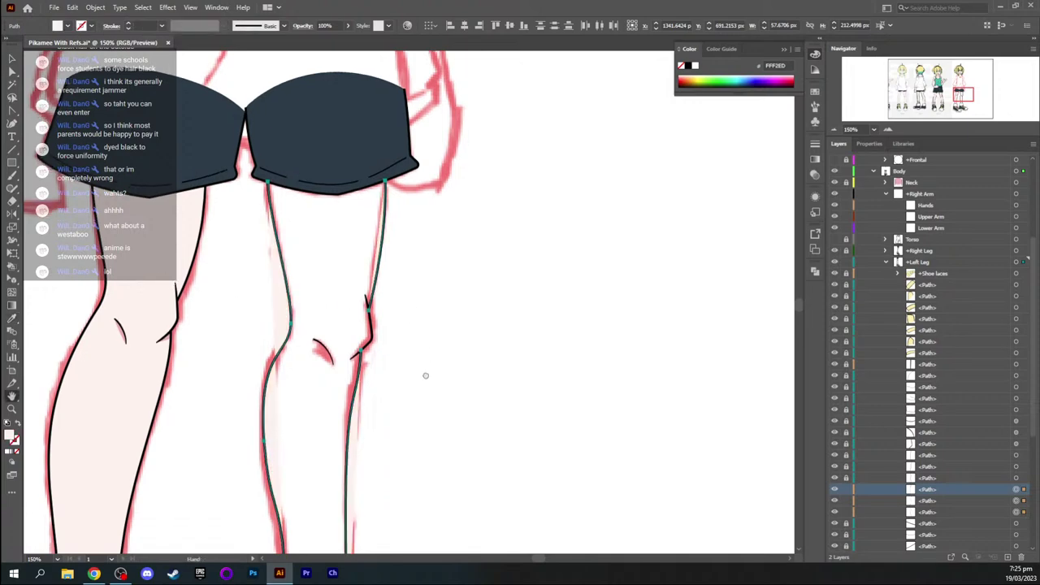
# Join the copied back and front calf lines with a curved segment along the sock opening at the ankle
pyautogui.moveTo(422, 373); pyautogui.dragTo(446, 158)
pyautogui.press('v')
pyautogui.hotkey('ctrl', '=')
pyautogui.hotkey('ctrl', '=')
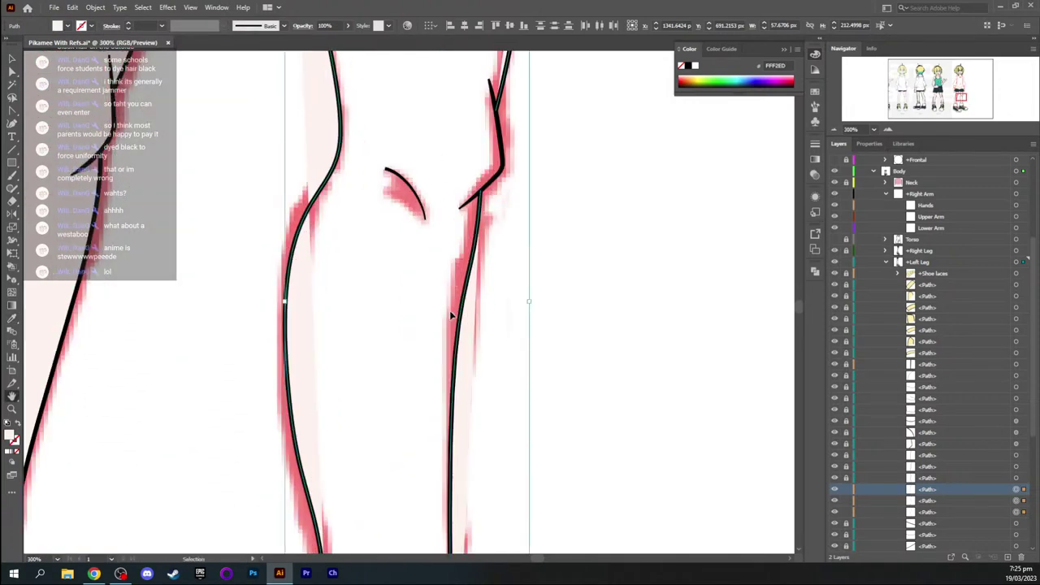
pyautogui.moveTo(336, 406); pyautogui.dragTo(297, 130)
pyautogui.moveTo(324, 323); pyautogui.dragTo(334, 211)
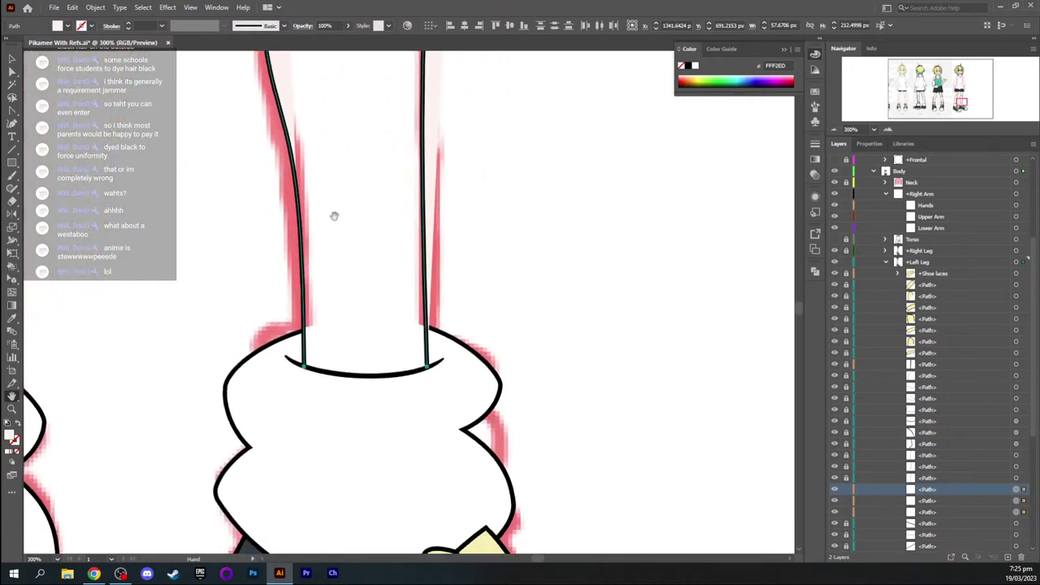
pyautogui.press('p')
pyautogui.click(304, 367)
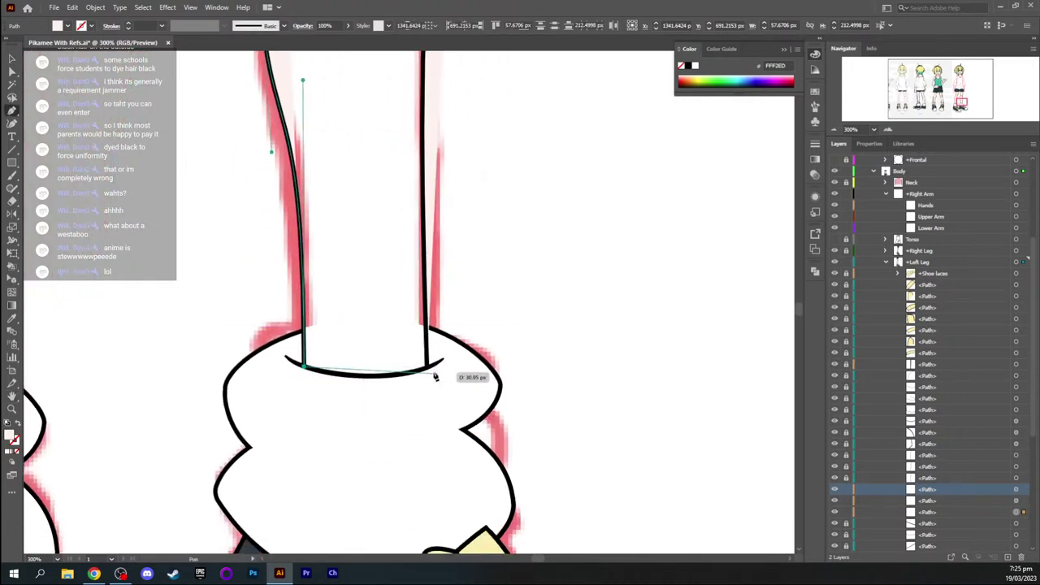
pyautogui.moveTo(431, 370); pyautogui.dragTo(487, 340)
pyautogui.keyDown('ctrl'); pyautogui.click(489, 325); pyautogui.keyUp('ctrl')
# Join the calf shape to the copied front thigh line across the top under the shorts hem, and deselect the skin fill
pyautogui.press('h')
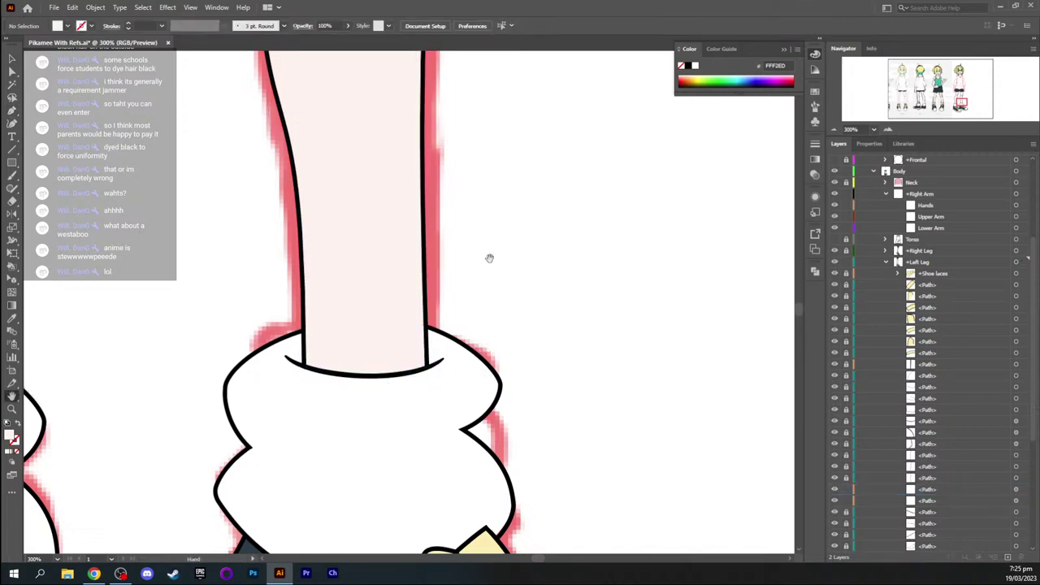
pyautogui.moveTo(475, 139); pyautogui.dragTo(453, 420)
pyautogui.moveTo(498, 186); pyautogui.dragTo(457, 408)
pyautogui.scroll(5, 433, 282)
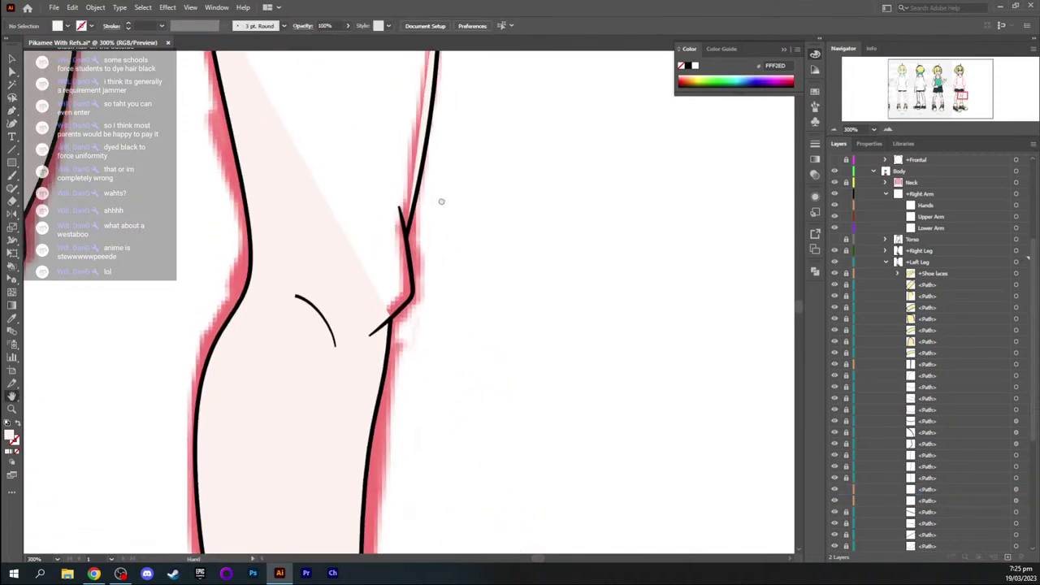
pyautogui.press('v')
pyautogui.click(401, 341)
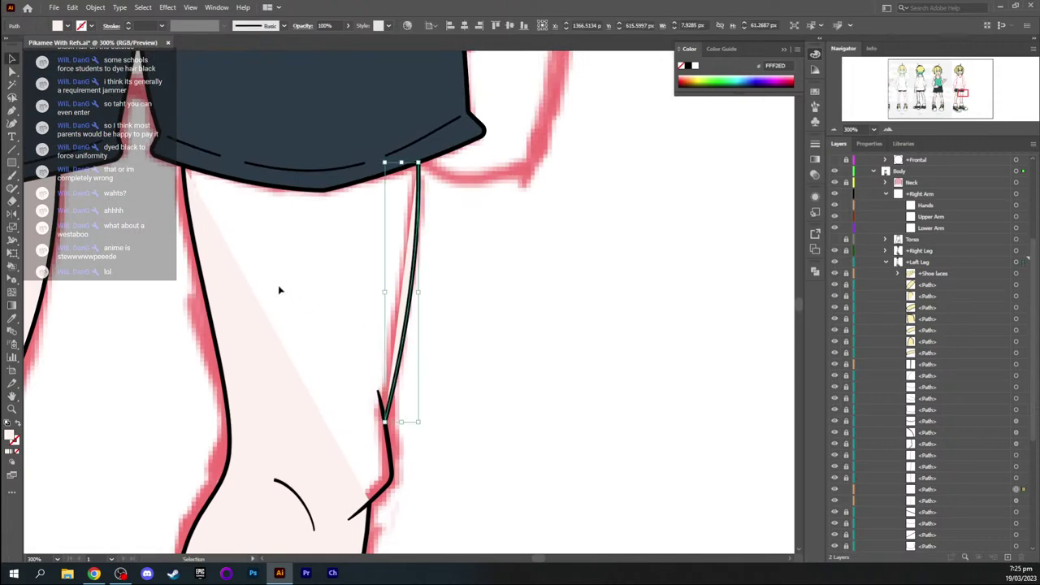
pyautogui.moveTo(155, 290); pyautogui.dragTo(464, 314)
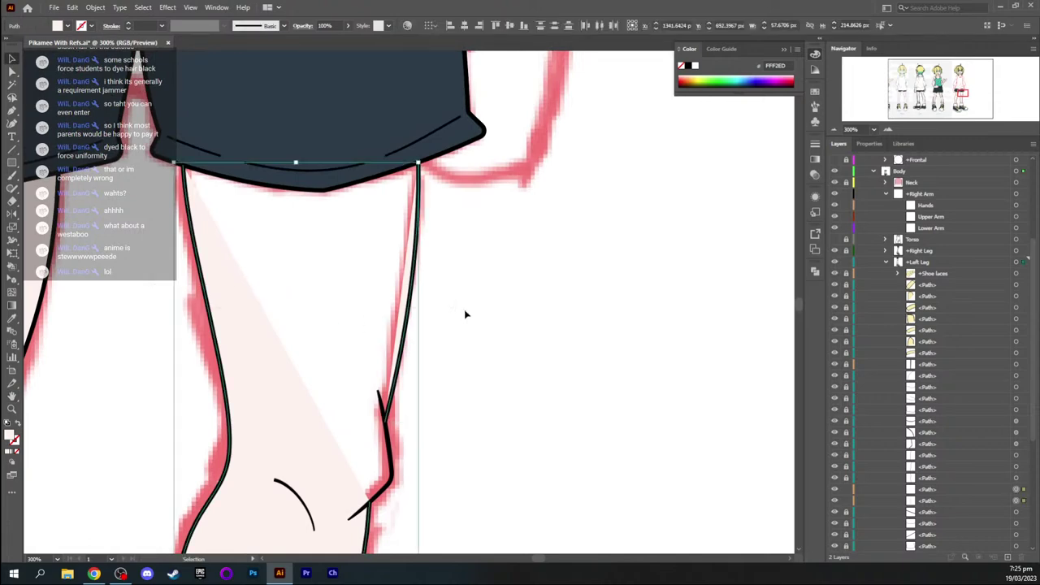
pyautogui.press('p')
pyautogui.click(418, 162)
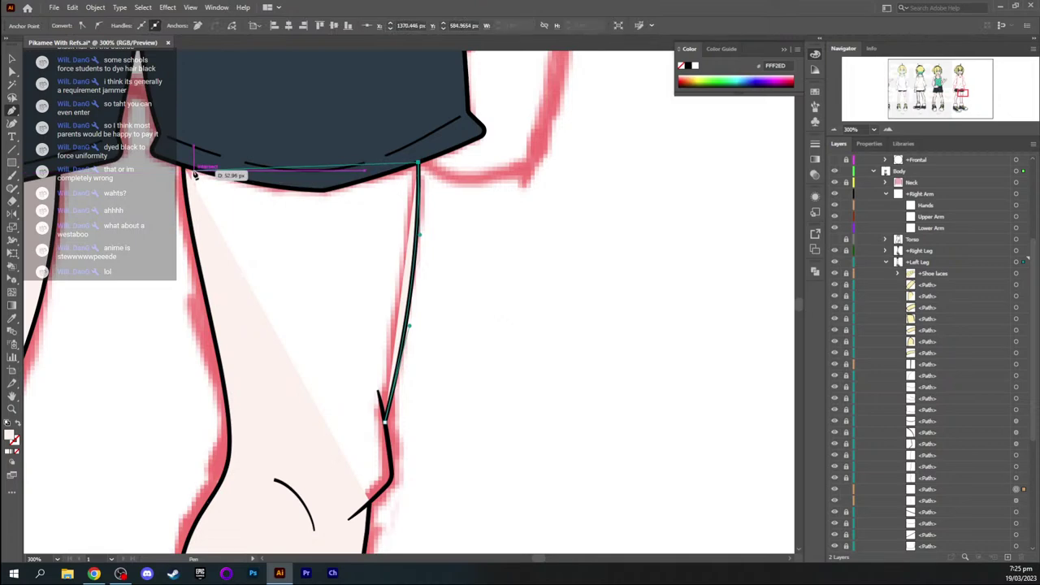
pyautogui.click(194, 172)
pyautogui.press('v')
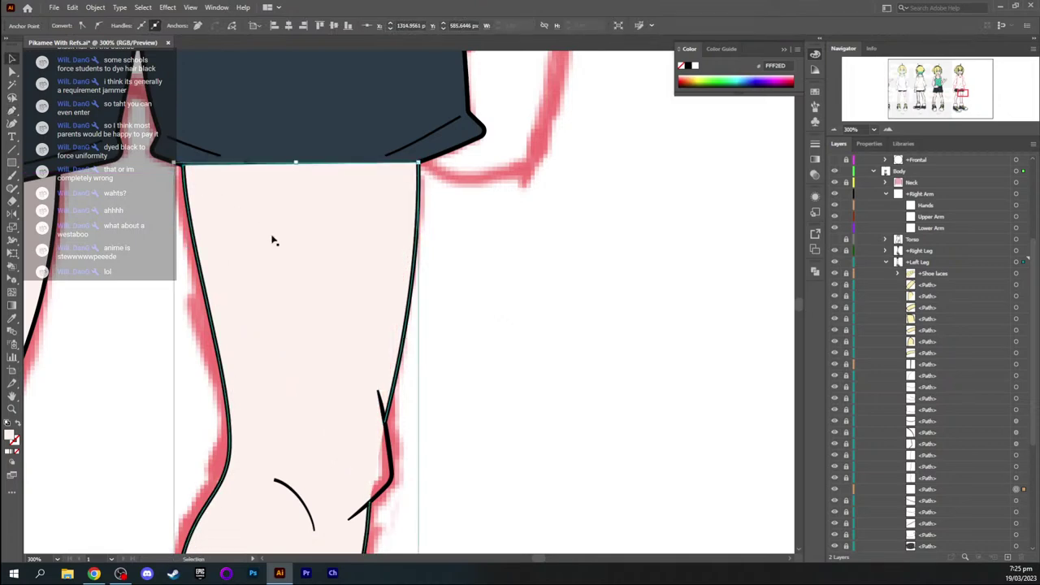
pyautogui.click(549, 299)
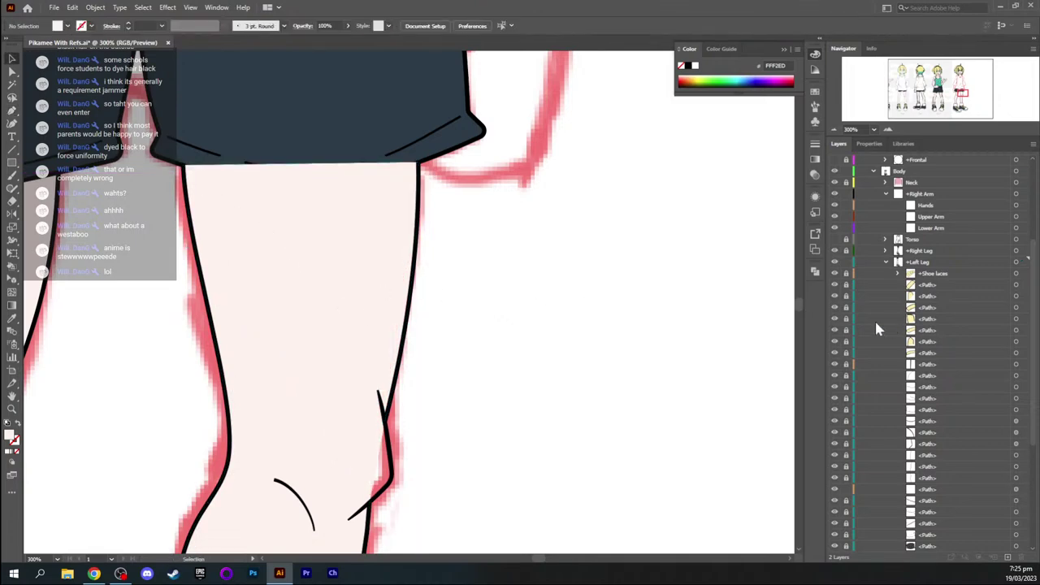
# Close the left leg's skin fill at the knee by joining the front thigh and shin ends with curved segments along the kneecap outline
pyautogui.scroll(-5, 992, 357)
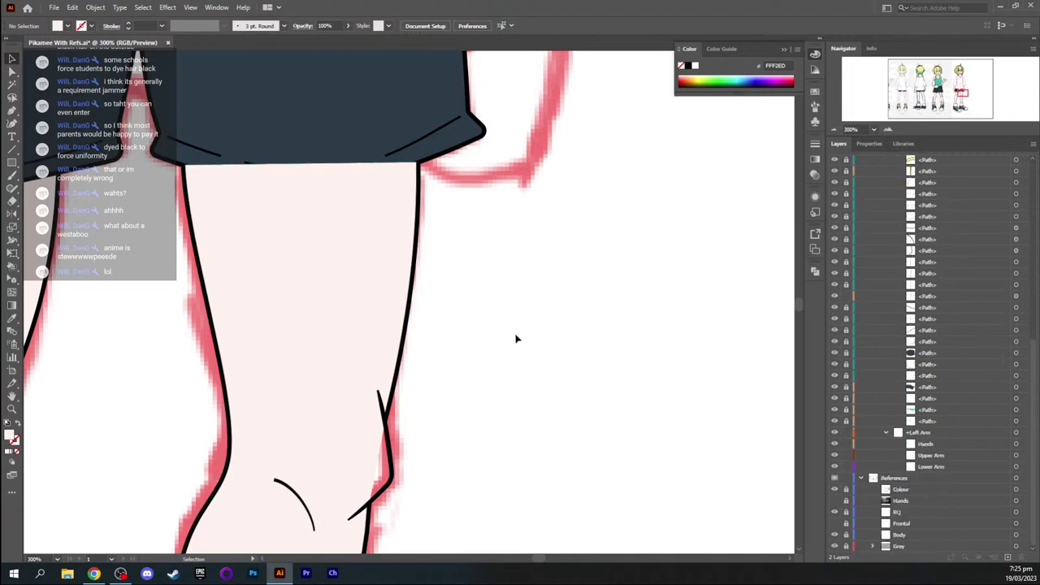
pyautogui.click(289, 322)
pyautogui.moveTo(444, 385); pyautogui.dragTo(468, 247)
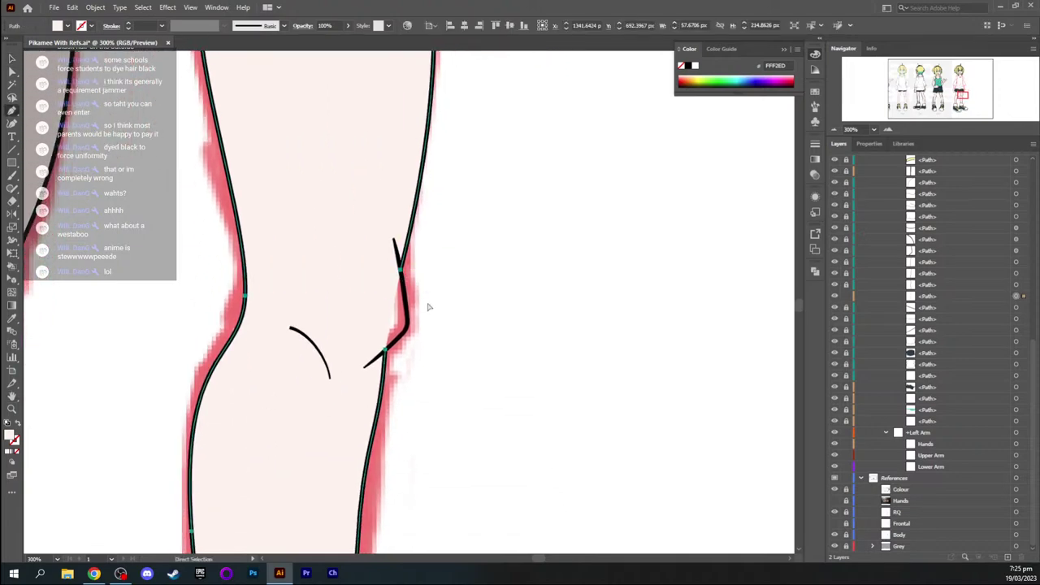
pyautogui.hotkey('ctrl', '=')
pyautogui.moveTo(439, 412); pyautogui.dragTo(429, 431)
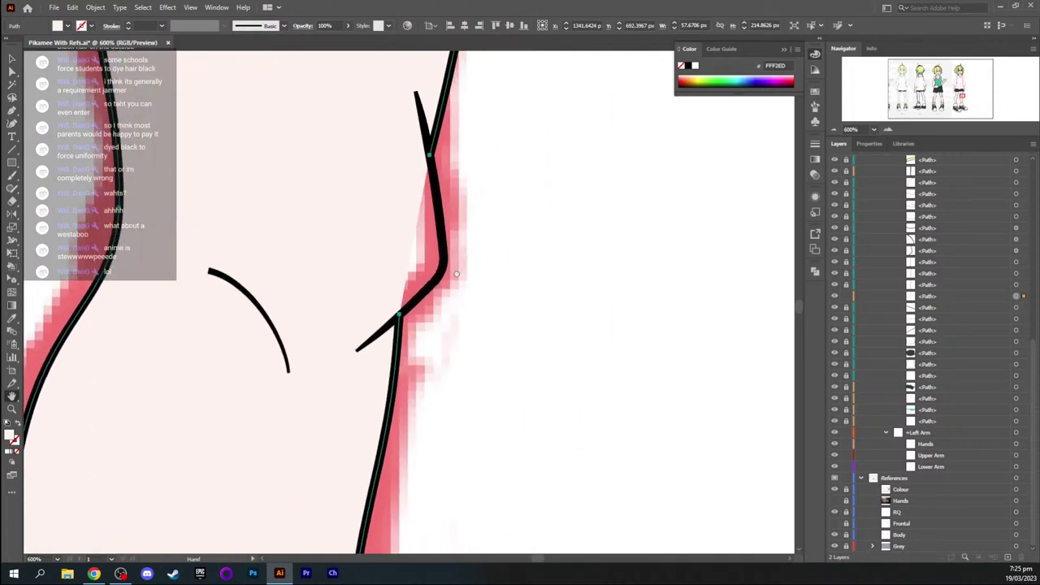
pyautogui.click(429, 157)
pyautogui.moveTo(442, 266)
pyautogui.mouseDown()
pyautogui.moveTo(439, 292)
pyautogui.moveTo(443, 277)
pyautogui.mouseUp()
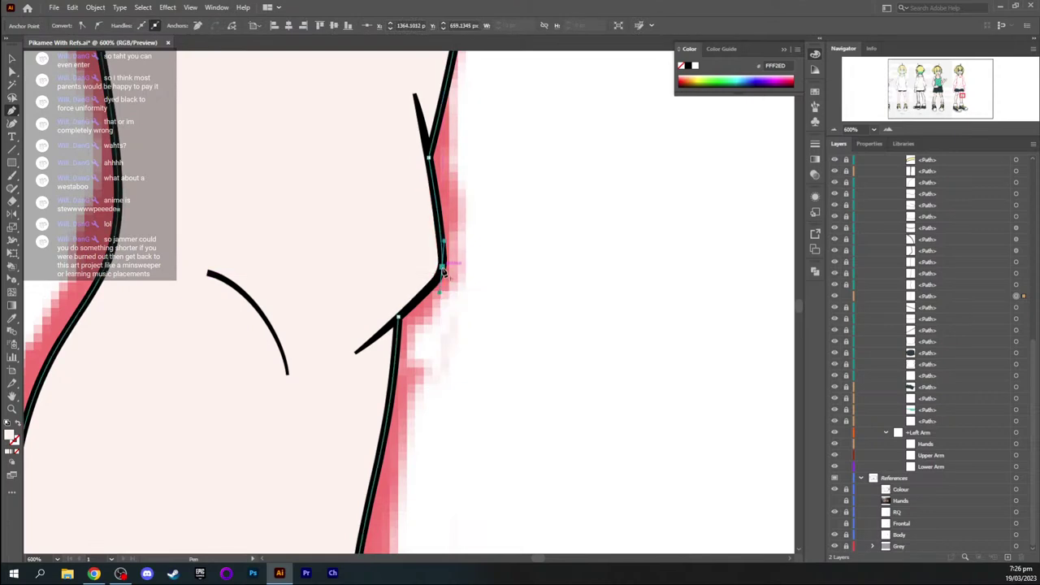
pyautogui.keyDown('ctrl'); pyautogui.click(398, 317); pyautogui.keyUp('ctrl')
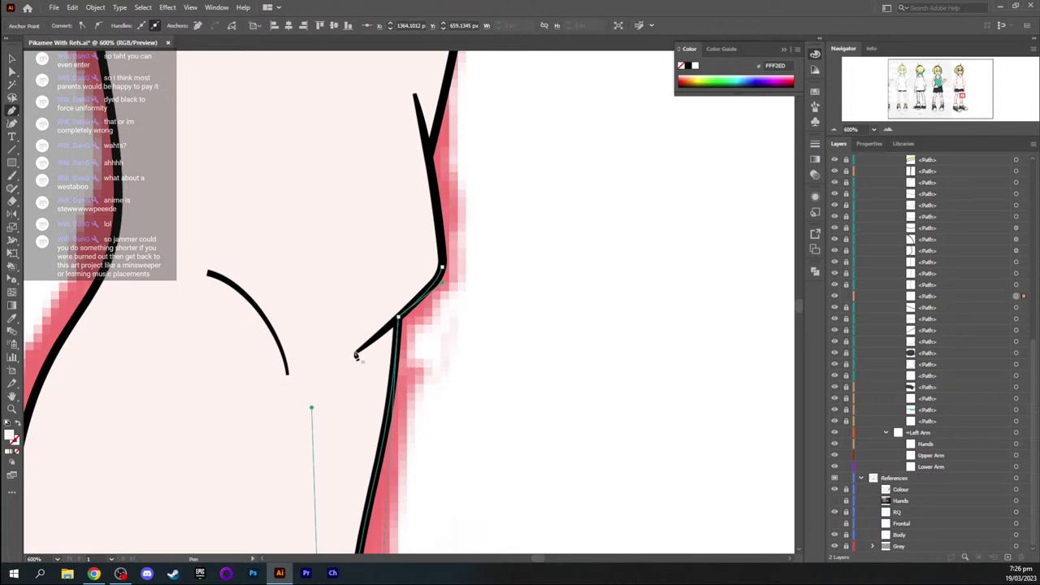
pyautogui.moveTo(356, 355); pyautogui.dragTo(356, 355)
pyautogui.press('v')
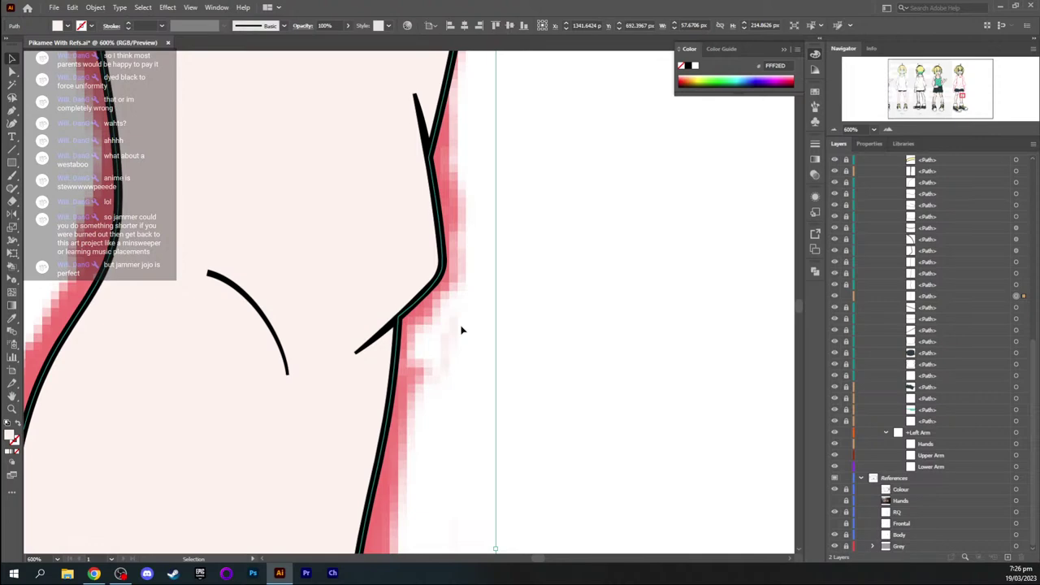
# Check the left leg's skin fill against its outlines from thigh to sock and save the document
pyautogui.press('a')
pyautogui.scroll(-4, 460, 330)
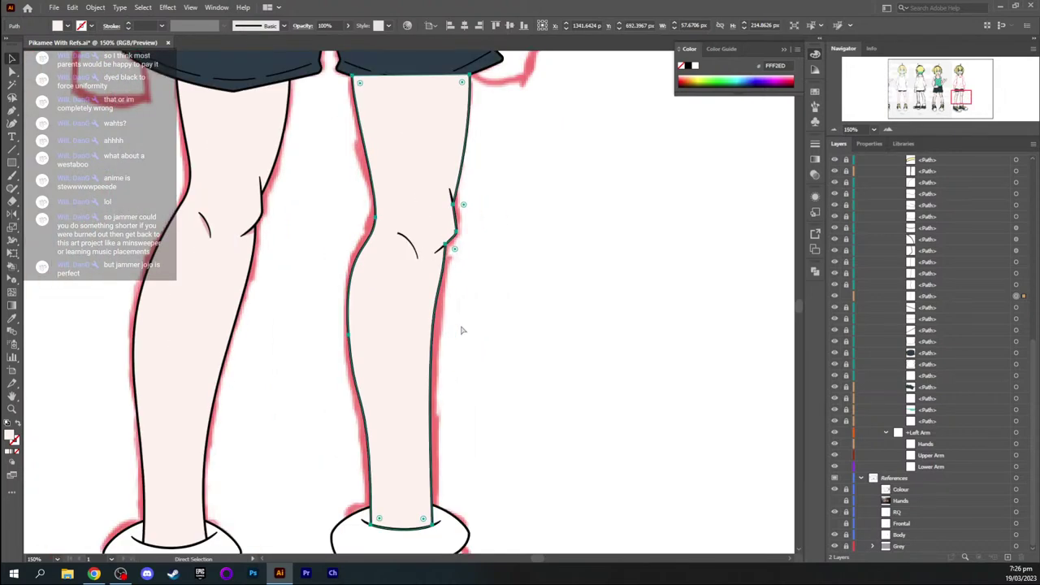
pyautogui.scroll(2, 461, 329)
pyautogui.scroll(-3, 460, 330)
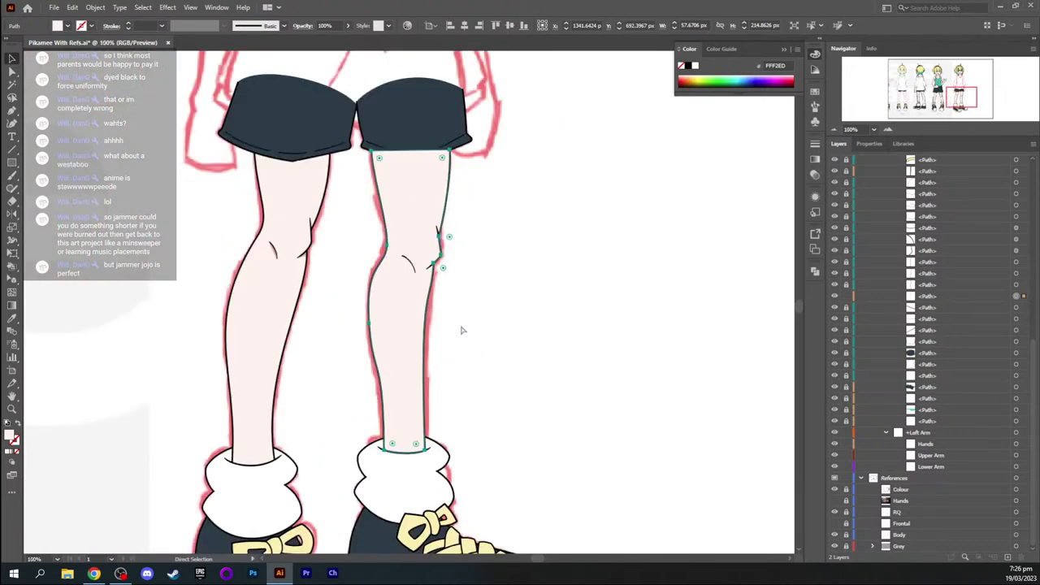
pyautogui.scroll(2, 461, 330)
pyautogui.hotkey('ctrl', 's')
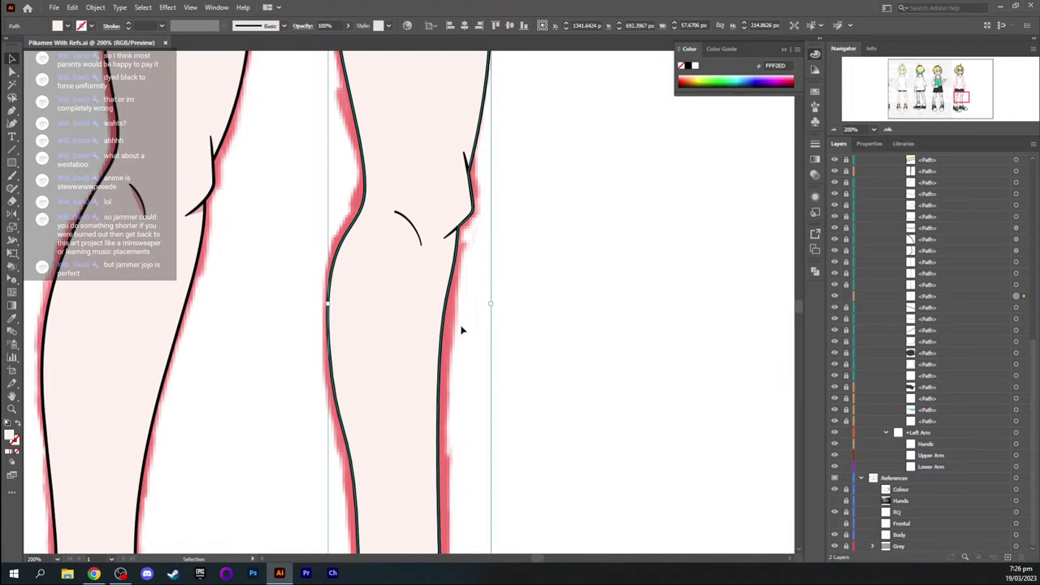
# Examine the ink outlines of both legs and knees against the red sketch
pyautogui.click(548, 321)
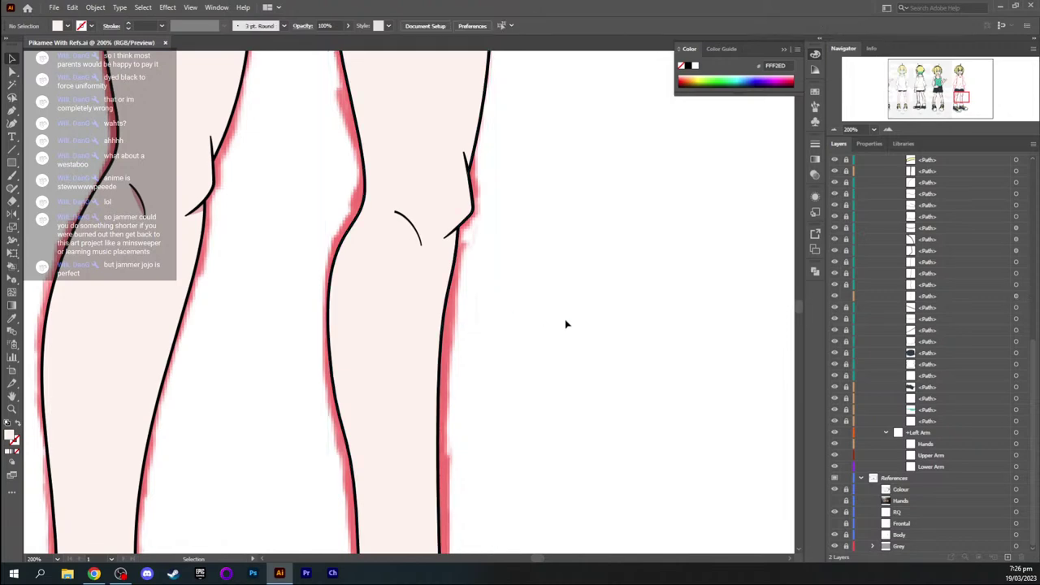
pyautogui.hotkey('ctrl', '=')
pyautogui.press('space')
pyautogui.moveTo(599, 255); pyautogui.dragTo(542, 300)
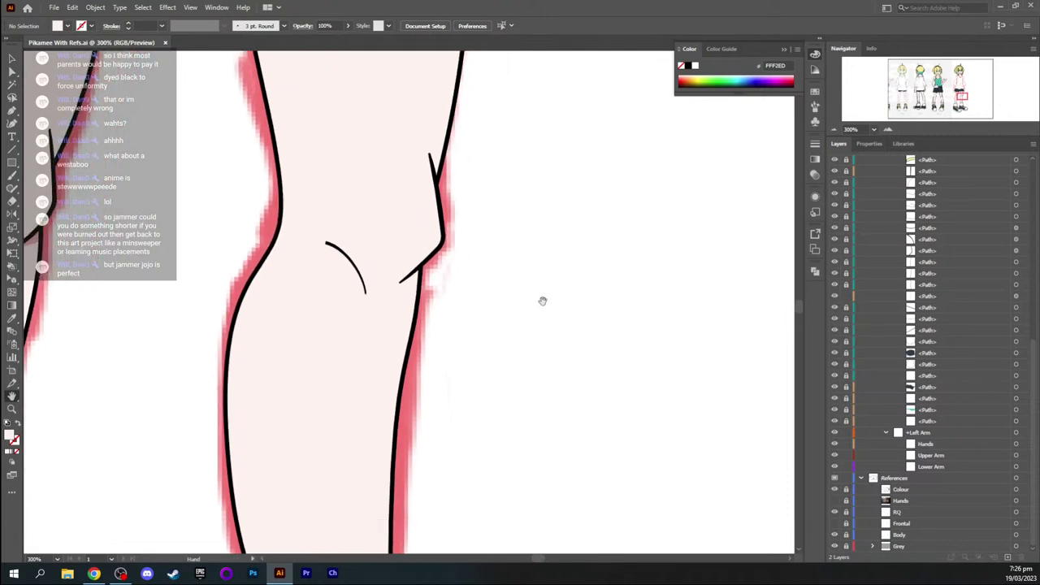
pyautogui.moveTo(404, 193); pyautogui.dragTo(459, 230)
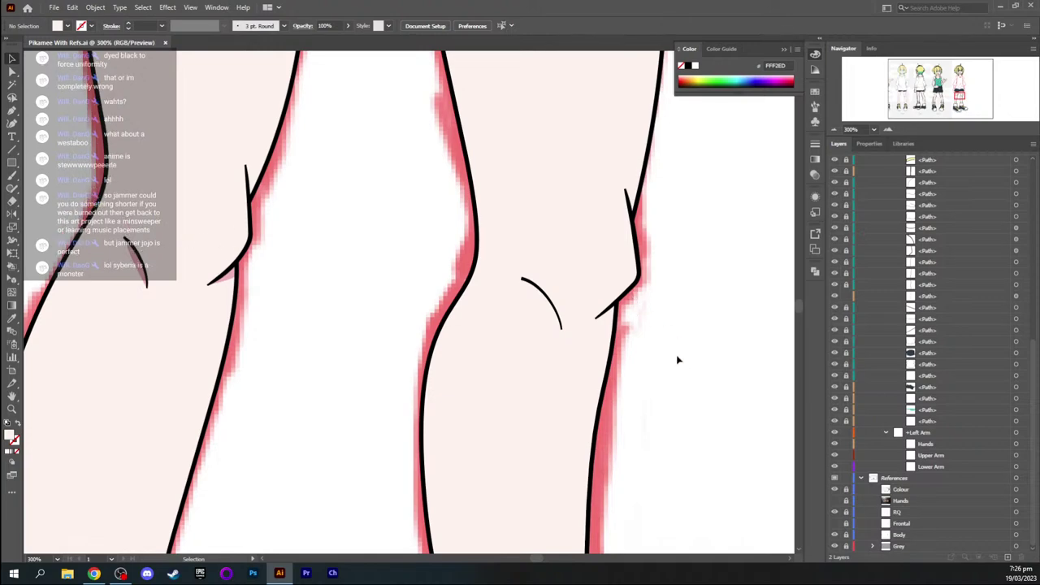
pyautogui.hotkey('ctrl', '-')
pyautogui.hotkey('ctrl', '-')
pyautogui.hotkey('ctrl', '-')
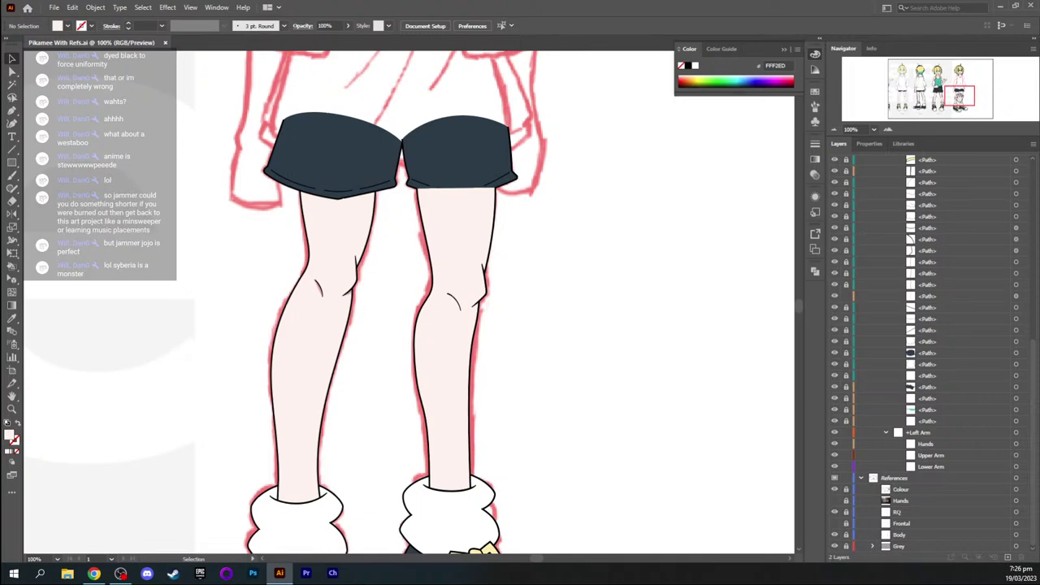
pyautogui.moveTo(960, 97)
pyautogui.mouseDown()
pyautogui.moveTo(959, 112)
pyautogui.moveTo(960, 96)
pyautogui.mouseUp()
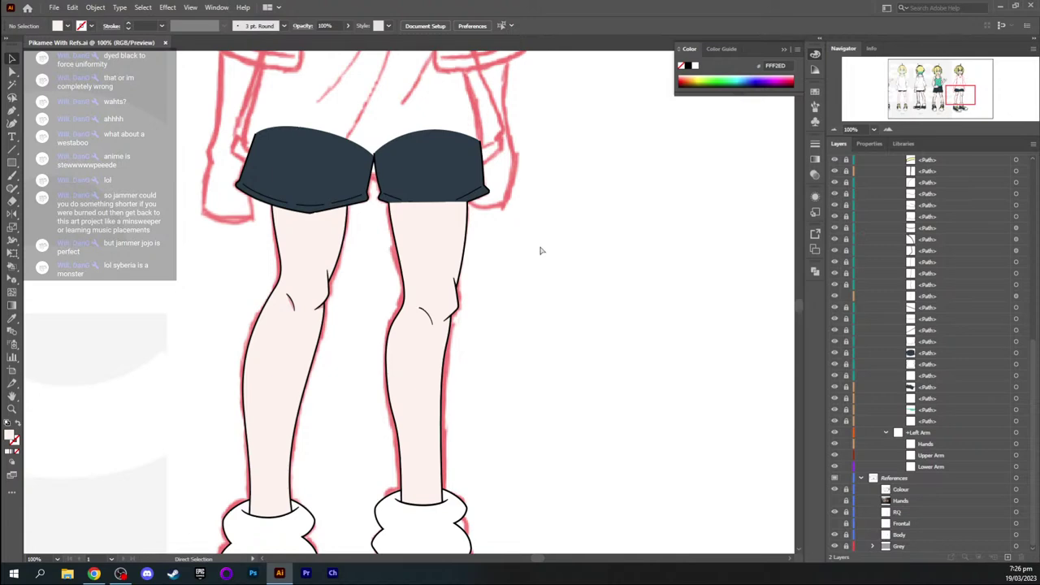
# Shorten the angular crease stroke at the outer edge of the right-hand leg's knee by scaling it down slightly
pyautogui.hotkey('ctrl', '+')
pyautogui.hotkey('ctrl', '+')
pyautogui.hotkey('ctrl', '+')
pyautogui.hotkey('ctrl', '+')
pyautogui.press('space')
pyautogui.moveTo(733, 272); pyautogui.dragTo(651, 273)
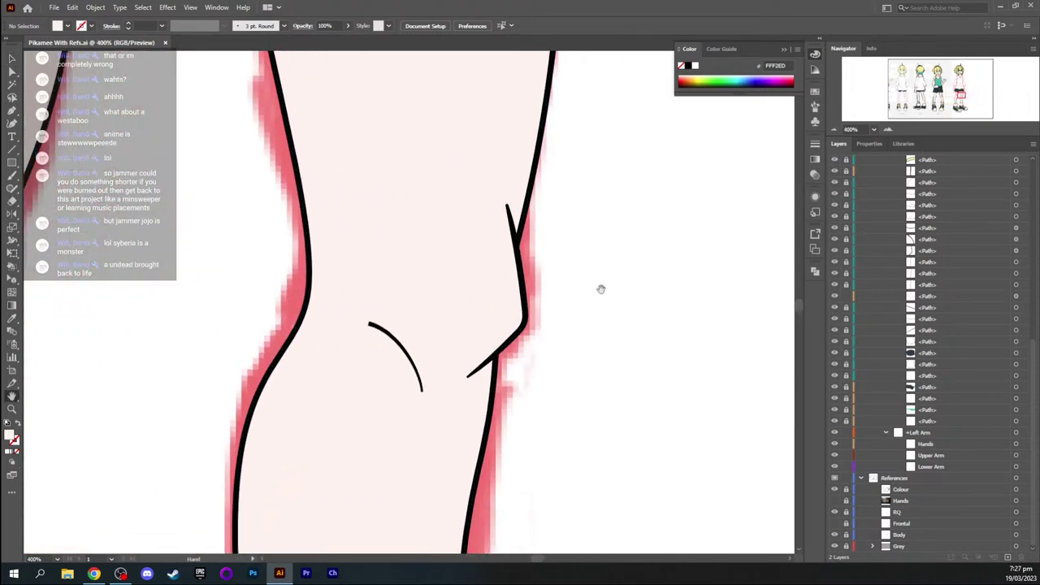
pyautogui.moveTo(846, 292); pyautogui.dragTo(846, 228)
pyautogui.press('v')
pyautogui.click(527, 317)
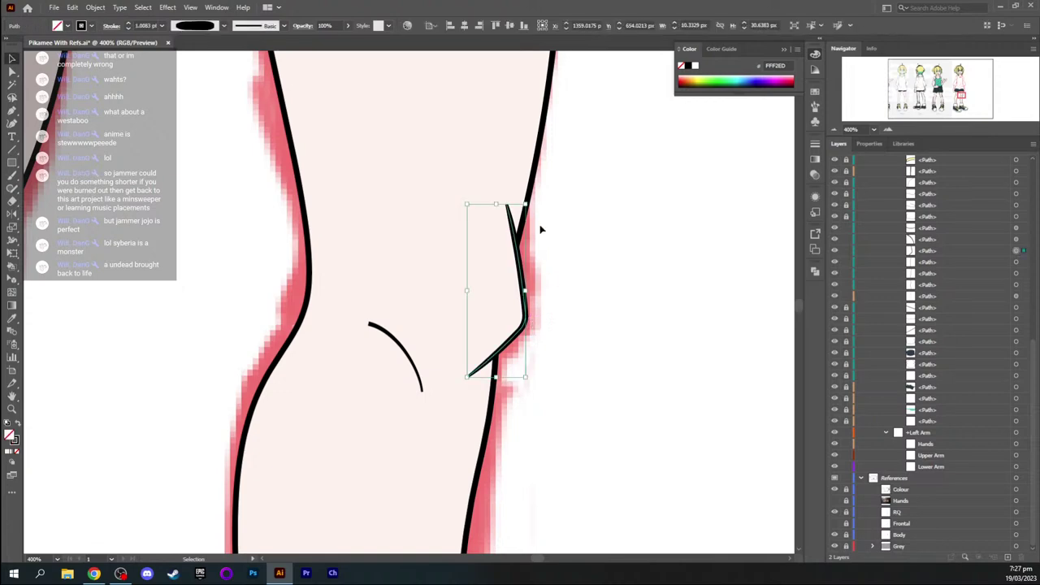
pyautogui.moveTo(526, 204); pyautogui.dragTo(515, 257)
pyautogui.press('a')
pyautogui.click(573, 290)
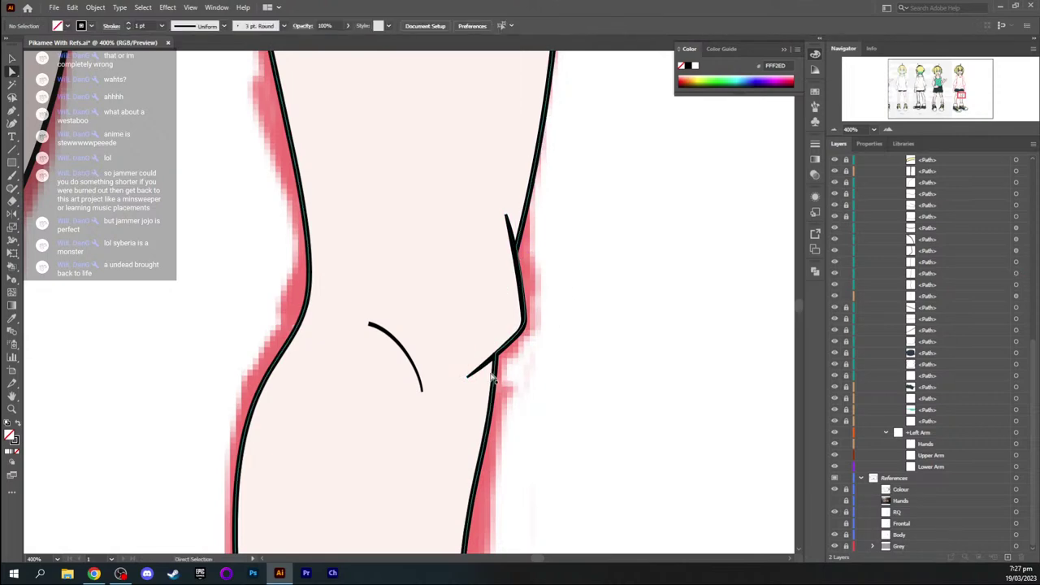
# Inspect where the shortened knee crease meets the thigh and calf outlines, near and from farther away
pyautogui.hotkey('ctrl', '=')
pyautogui.moveTo(564, 446); pyautogui.dragTo(430, 360)
pyautogui.click(474, 333)
pyautogui.click(604, 353)
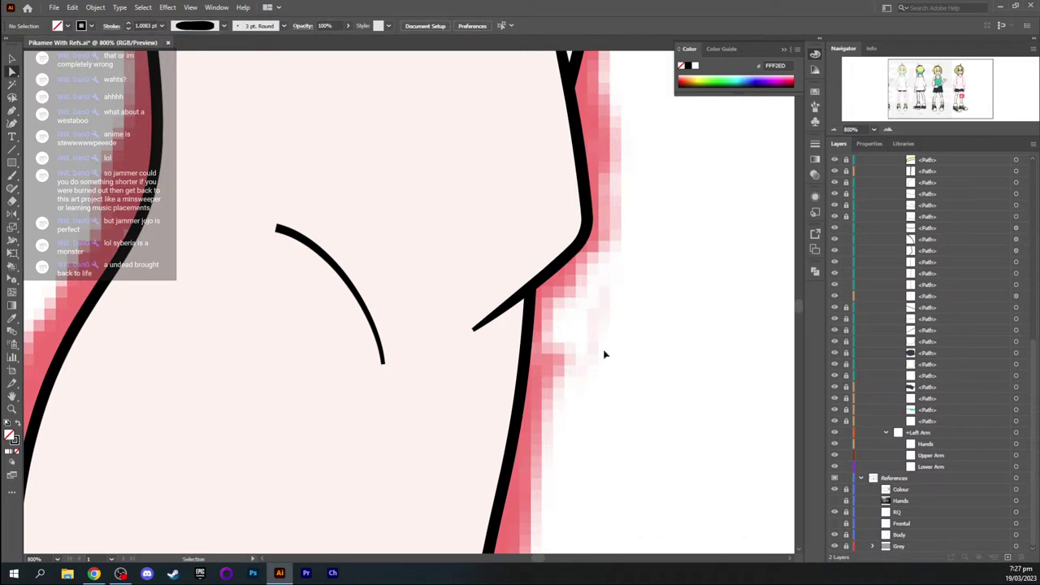
pyautogui.hotkey('ctrl', '-')
pyautogui.hotkey('ctrl', '-')
pyautogui.hotkey('ctrl', '-')
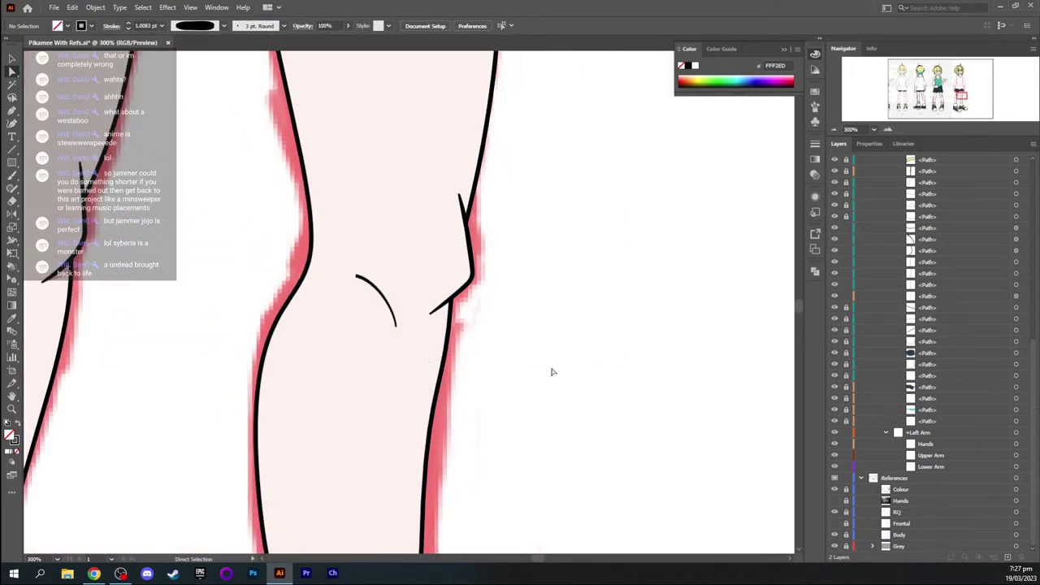
pyautogui.hotkey('ctrl', '+')
pyautogui.hotkey('ctrl', '+')
pyautogui.hotkey('ctrl', '+')
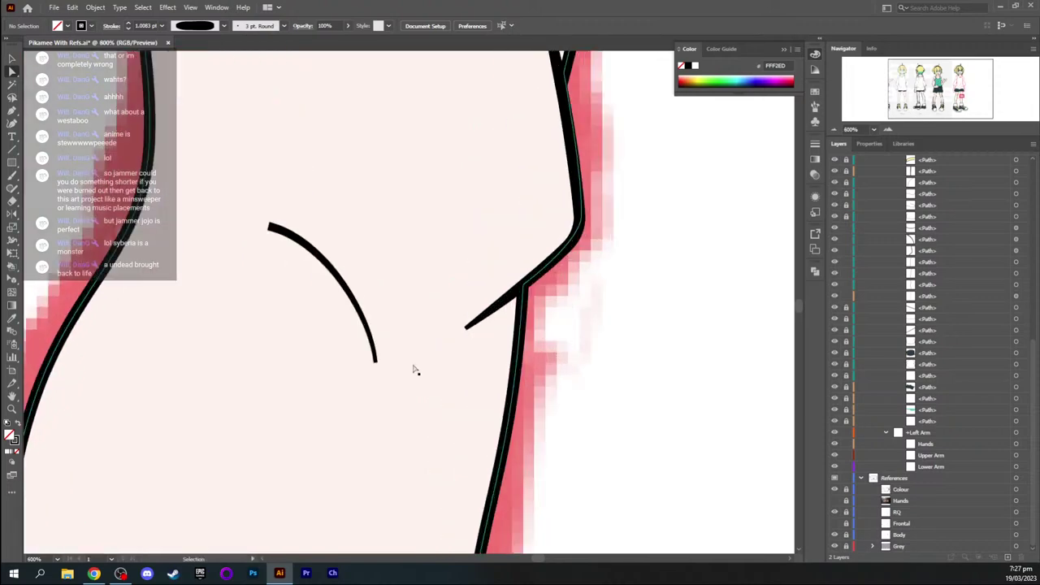
# Reshape the right-hand leg's skin fill beside the knee crease, straightening its edge and lowering the upper anchor to stay under the outline
pyautogui.moveTo(498, 222); pyautogui.dragTo(309, 321)
pyautogui.click(310, 315)
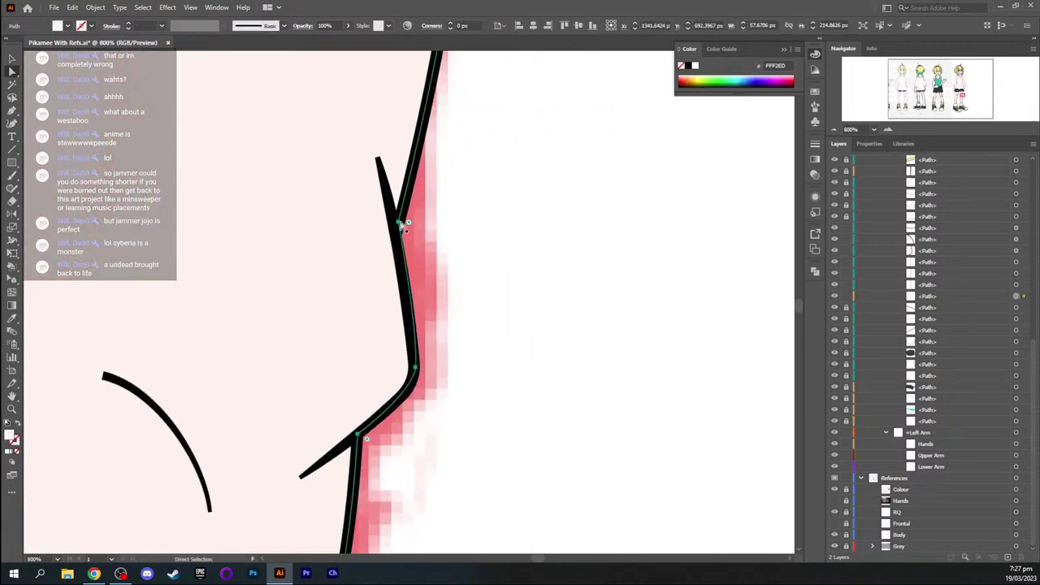
pyautogui.click(398, 221)
pyautogui.hotkey('shift', 'c')
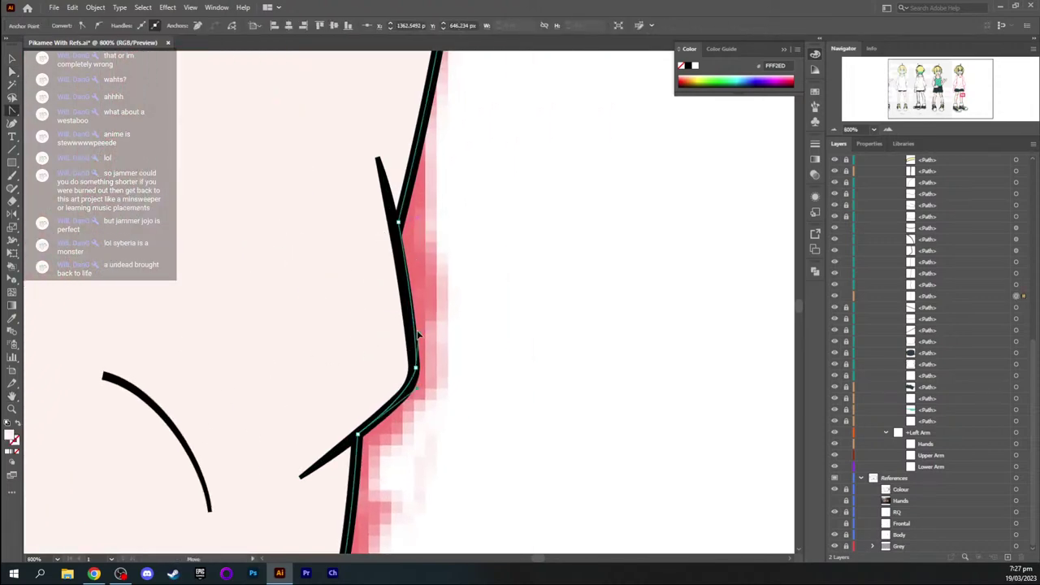
pyautogui.press('a')
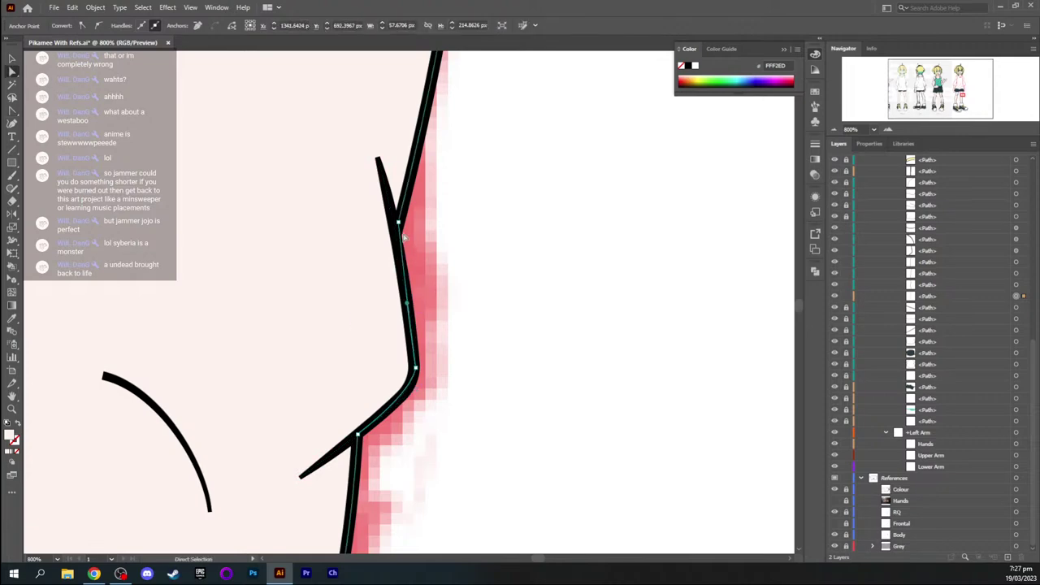
pyautogui.moveTo(398, 221); pyautogui.dragTo(396, 235)
pyautogui.click(503, 267)
# Review the knees, lower legs, socks and shoes of the figure for remaining outline or shading gaps
pyautogui.hotkey('ctrl', '-')
pyautogui.hotkey('ctrl', '-')
pyautogui.hotkey('ctrl', '-')
pyautogui.hotkey('ctrl', '-')
pyautogui.hotkey('ctrl', '-')
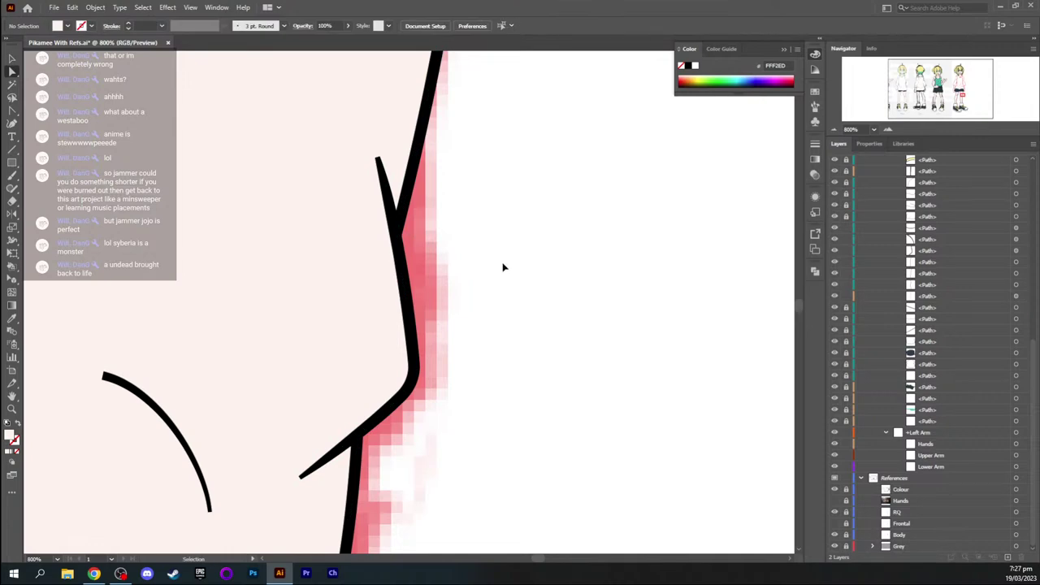
pyautogui.press('space')
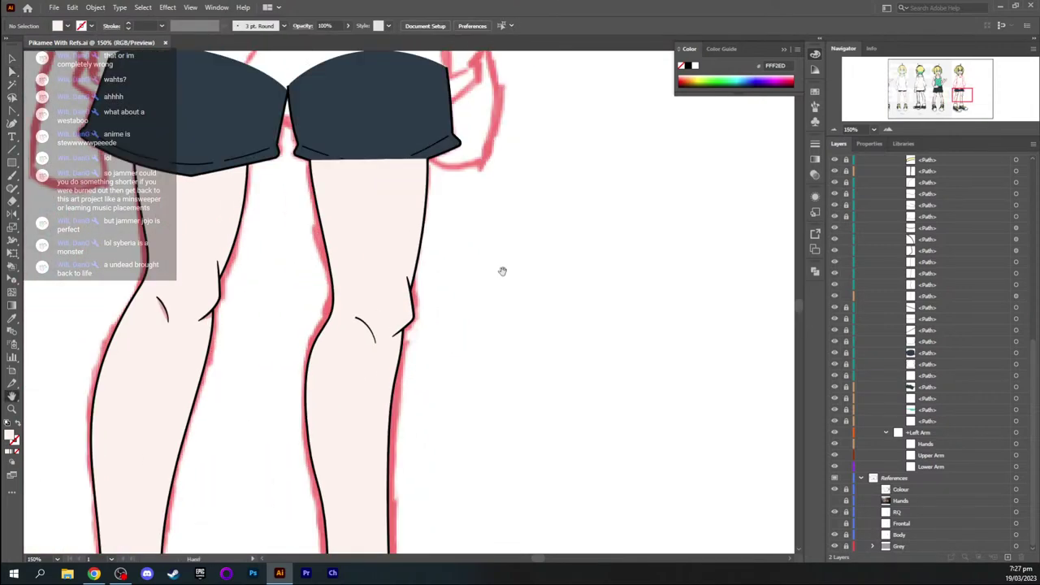
pyautogui.moveTo(434, 411); pyautogui.dragTo(466, 132)
pyautogui.moveTo(350, 256); pyautogui.dragTo(425, 234)
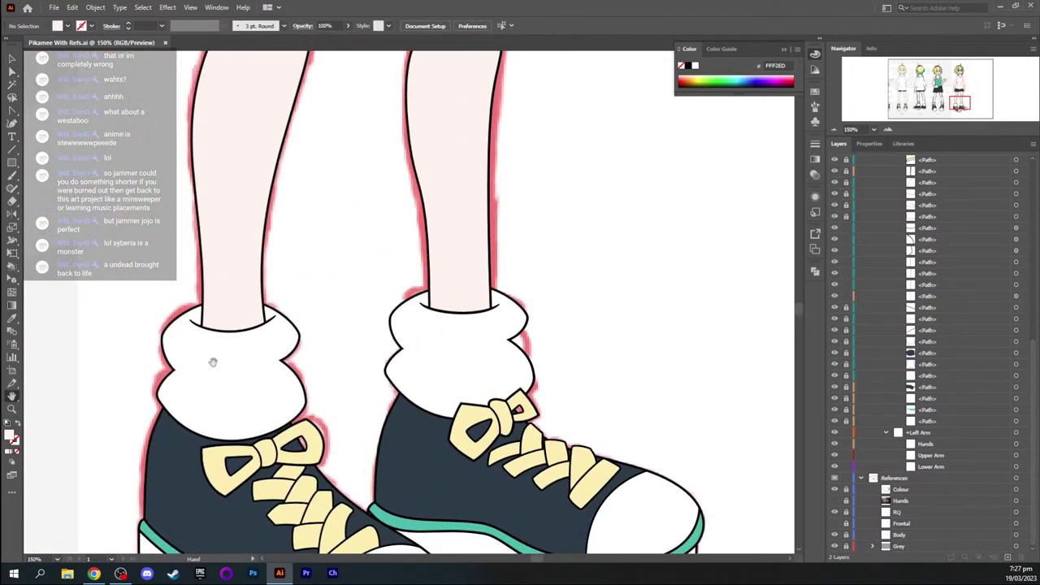
pyautogui.moveTo(300, 383); pyautogui.dragTo(353, 426)
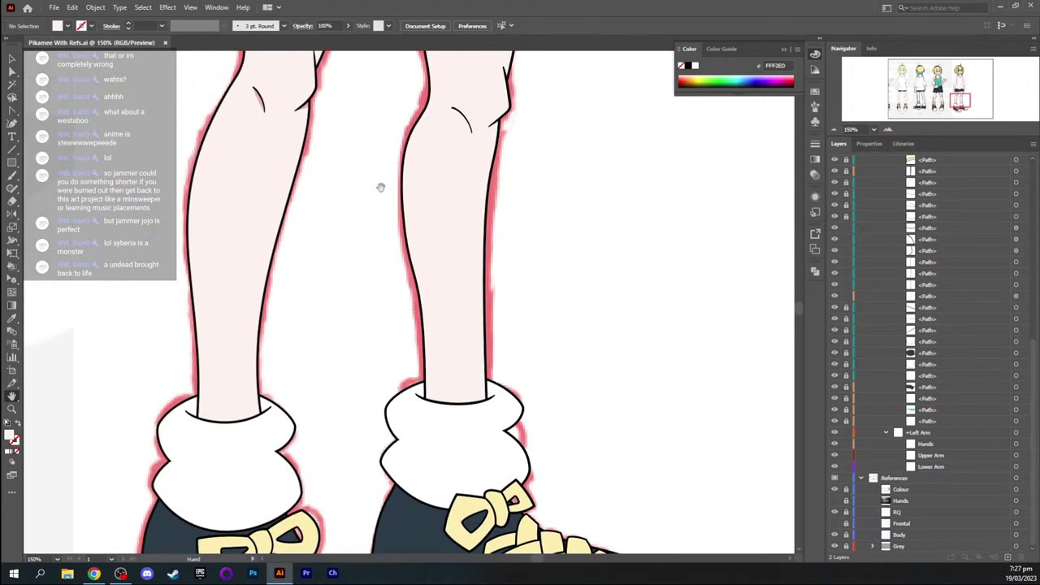
pyautogui.moveTo(379, 186); pyautogui.dragTo(311, 281)
pyautogui.moveTo(318, 190); pyautogui.dragTo(285, 307)
pyautogui.moveTo(191, 317); pyautogui.dragTo(276, 217)
# Sample the pink shadow colour beside the left-hand leg's kneecap line as the current fill with the Eyedropper
pyautogui.hotkey('ctrl', '+')
pyautogui.hotkey('ctrl', '+')
pyautogui.hotkey('ctrl', '=')
pyautogui.press('i')
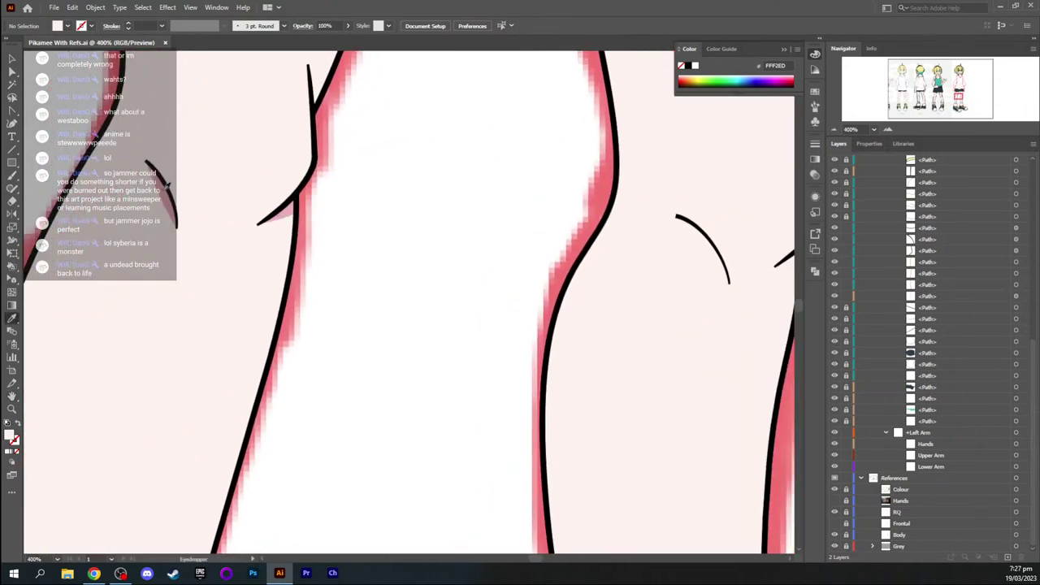
pyautogui.click(167, 185)
pyautogui.press('g')
pyautogui.press('h')
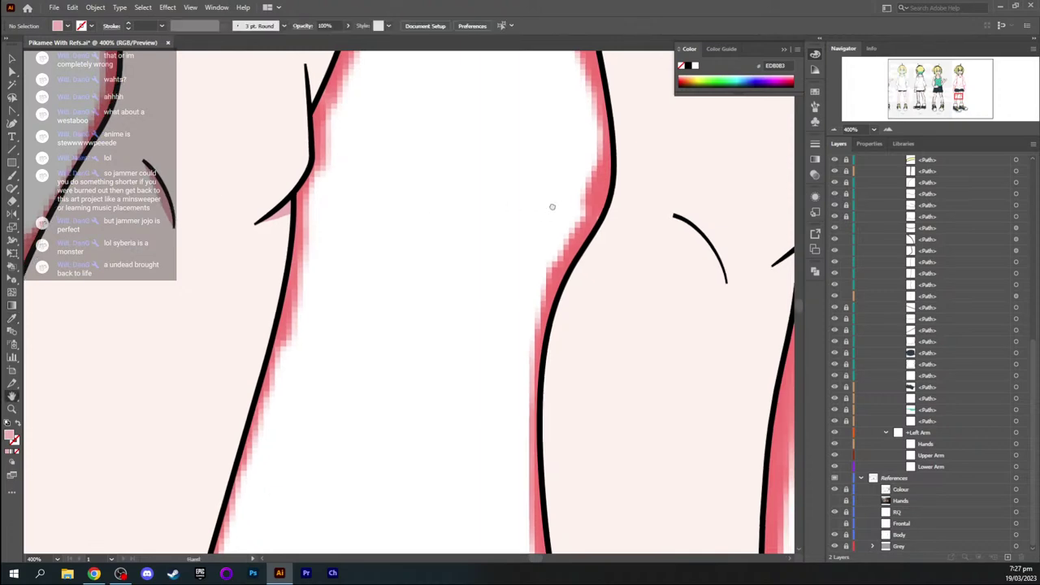
# Draw a closed pink shadow shape about 9 by 12 px along the right-hand leg's curved kneecap line with the Pen tool
pyautogui.moveTo(553, 208); pyautogui.dragTo(329, 191)
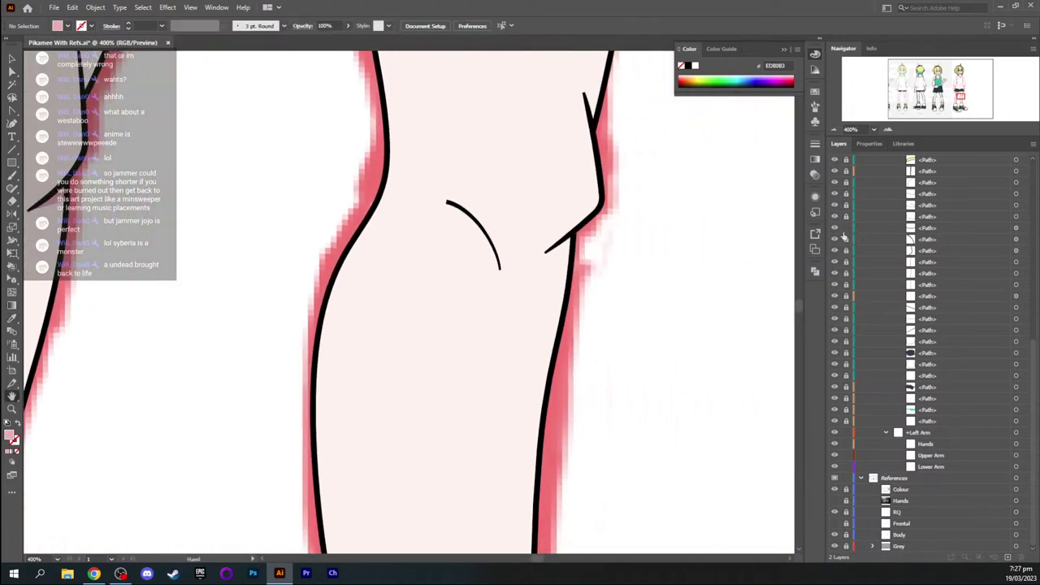
pyautogui.moveTo(550, 174); pyautogui.dragTo(506, 279)
pyautogui.scroll(-8, 946, 277)
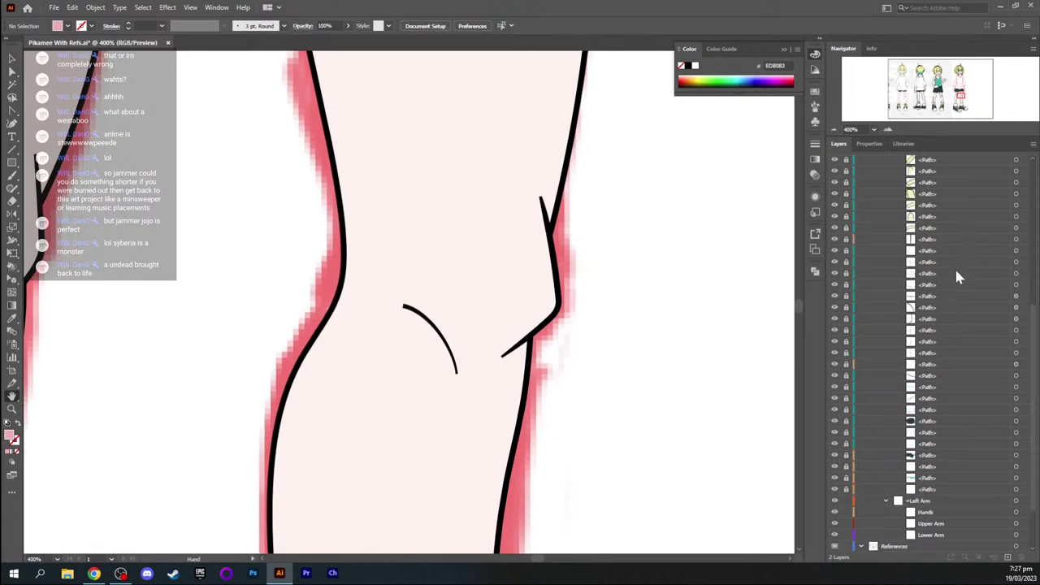
pyautogui.scroll(-5, 933, 291)
pyautogui.moveTo(446, 339); pyautogui.dragTo(493, 223)
pyautogui.press('p')
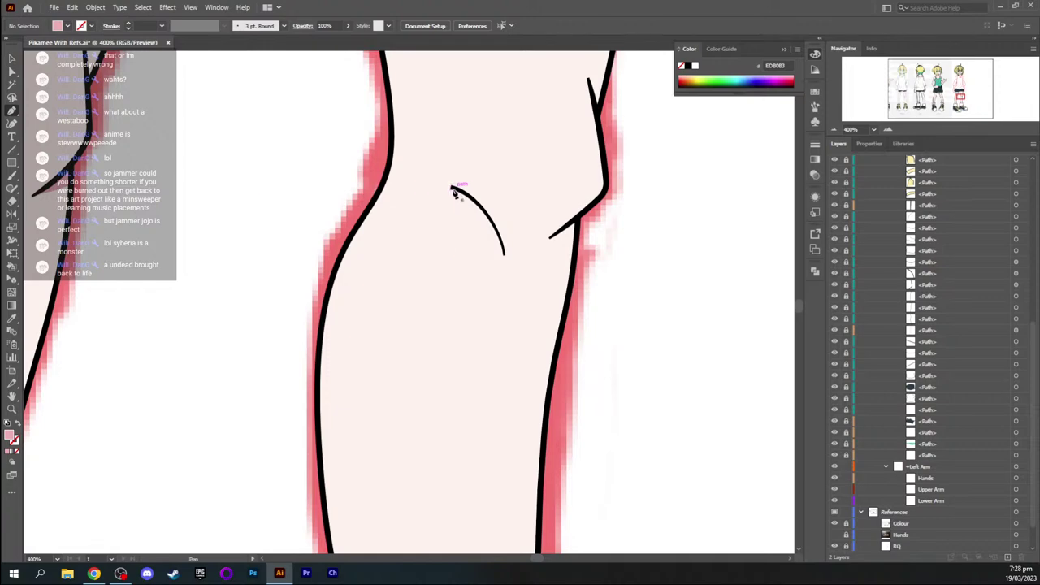
pyautogui.click(453, 190)
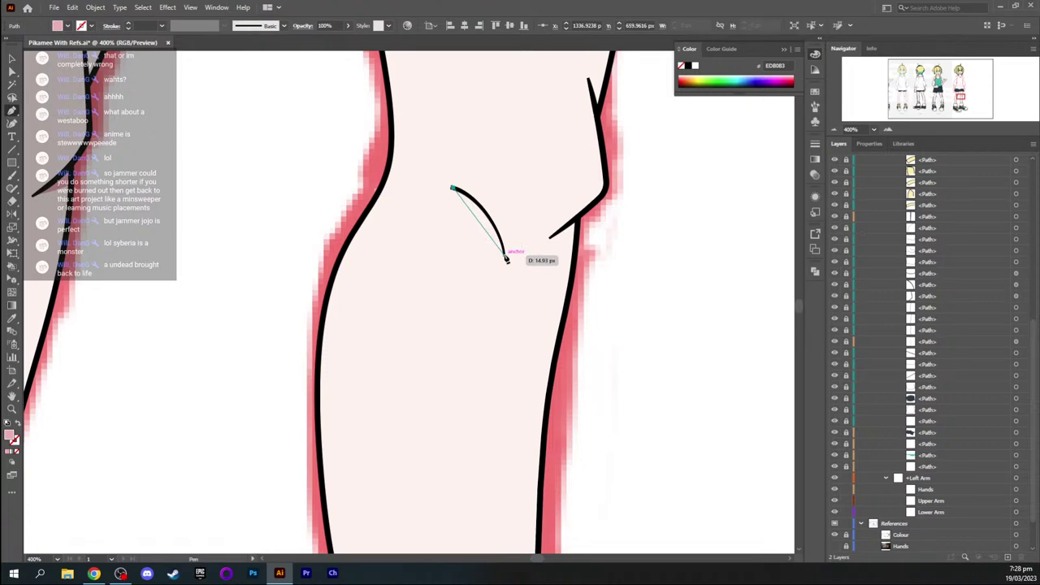
pyautogui.moveTo(505, 258); pyautogui.dragTo(513, 308)
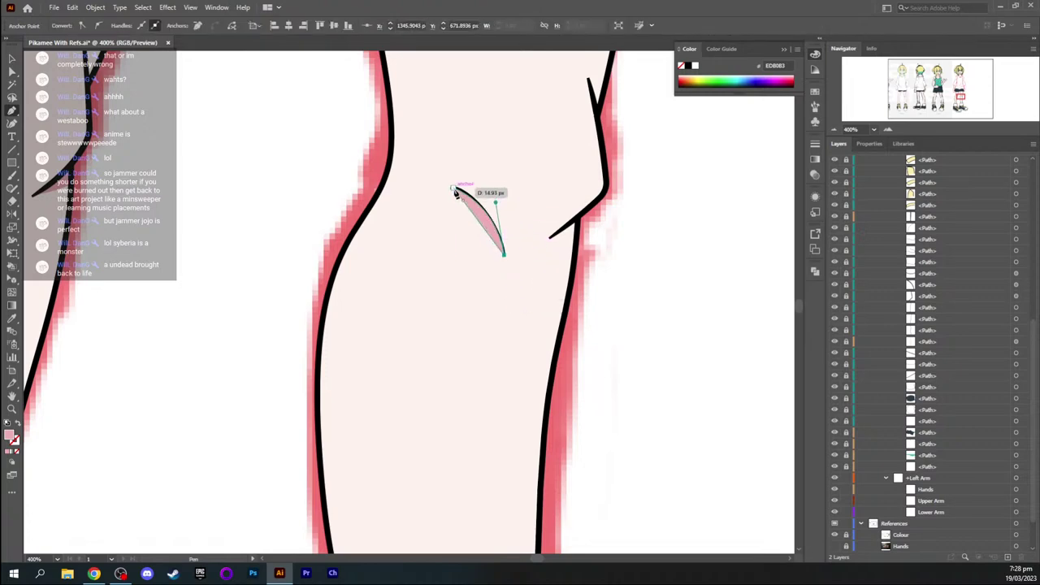
pyautogui.moveTo(453, 189); pyautogui.dragTo(422, 153)
pyautogui.press('v')
pyautogui.click(516, 176)
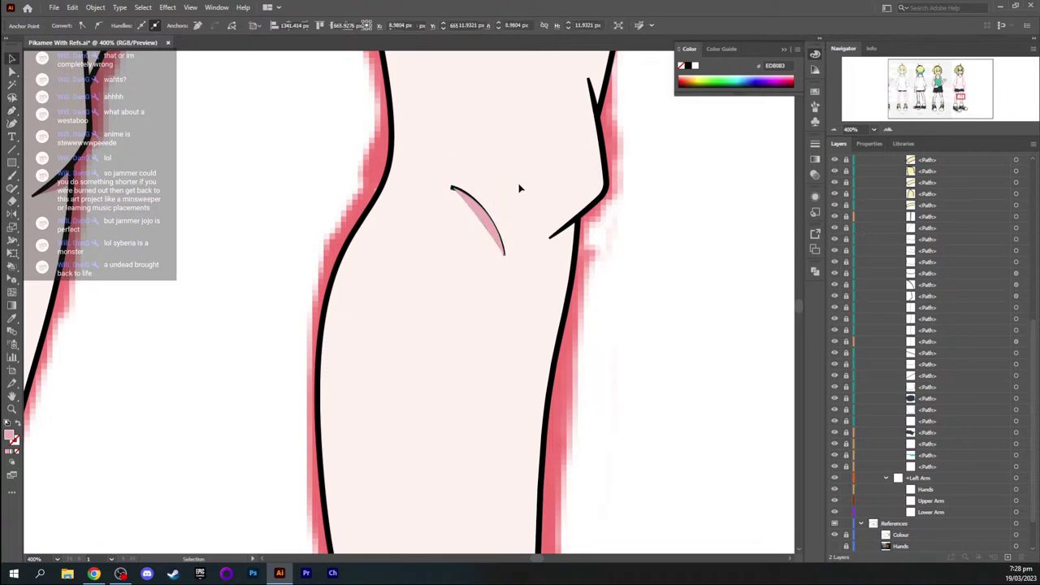
# Restack the kneecap shadow so it sits above the skin fill and beneath the black kneecap line
pyautogui.moveTo(507, 184); pyautogui.dragTo(447, 236)
pyautogui.hotkey('ctrl', 'shift', '[')
pyautogui.hotkey('ctrl', ']')
pyautogui.hotkey('ctrl', ']')
pyautogui.hotkey('ctrl', ']')
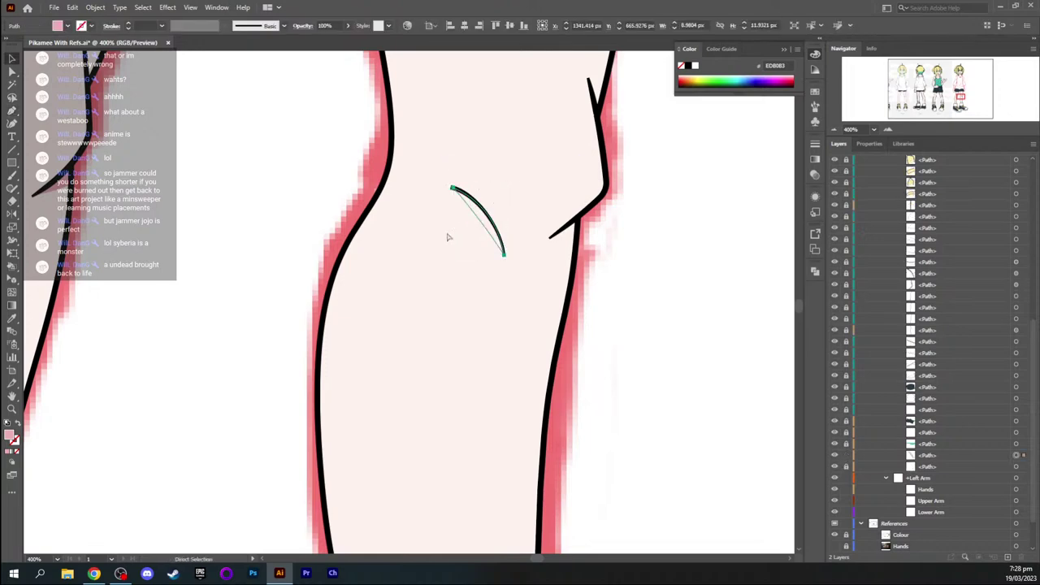
pyautogui.hotkey('ctrl', ']')
pyautogui.hotkey('ctrl', ']')
pyautogui.hotkey('ctrl', ']')
pyautogui.hotkey('ctrl', ']')
pyautogui.hotkey('ctrl', ']')
pyautogui.hotkey('ctrl', ']')
pyautogui.hotkey('ctrl', ']')
pyautogui.hotkey('ctrl', ']')
pyautogui.hotkey('ctrl', ']')
pyautogui.hotkey('ctrl', ']')
pyautogui.hotkey('ctrl', '[')
pyautogui.hotkey('ctrl', '[')
pyautogui.hotkey('ctrl', ']')
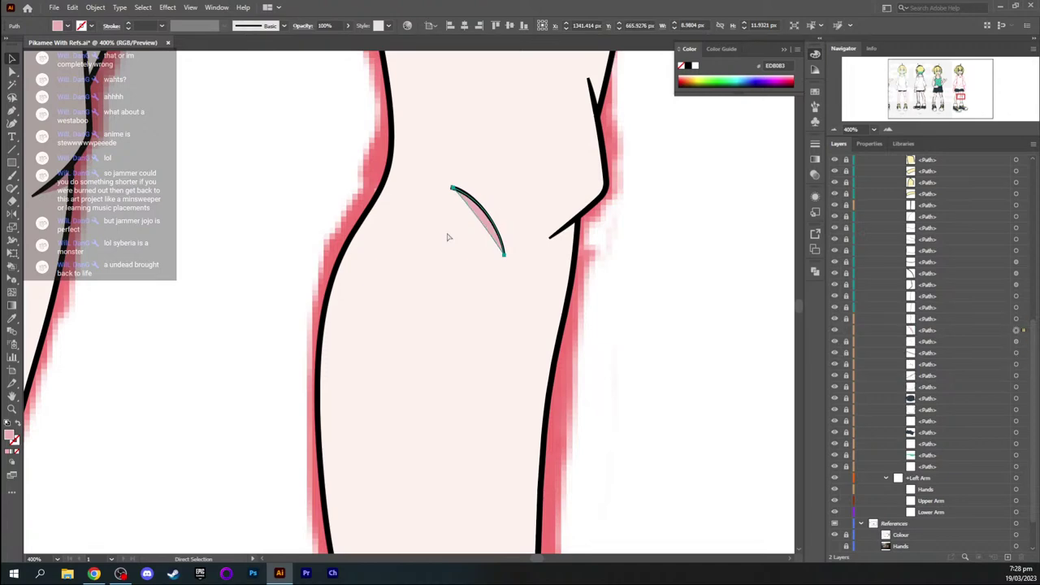
pyautogui.press('v')
pyautogui.press('a')
pyautogui.click(589, 276)
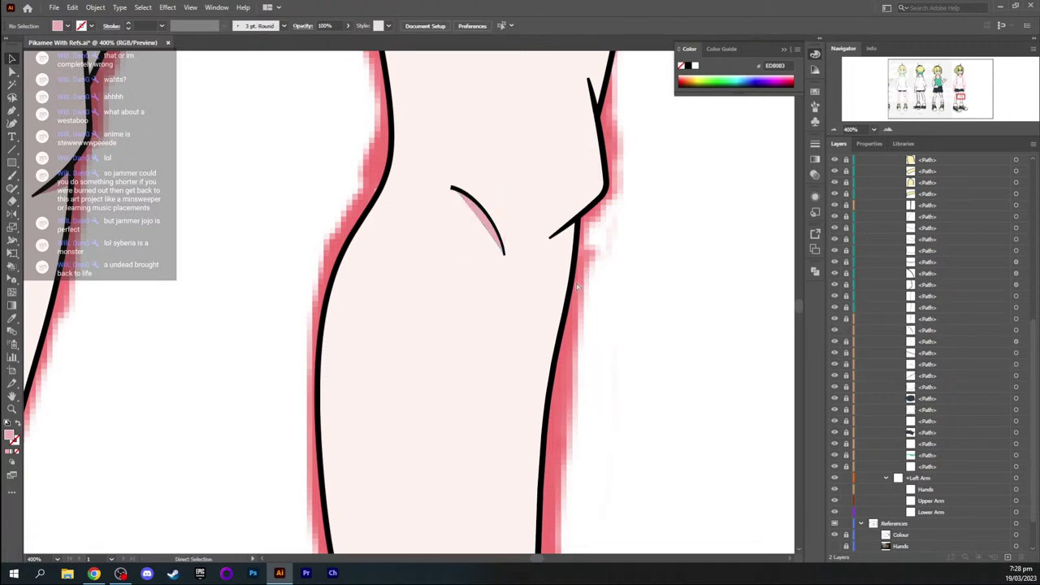
# Nudge the kneecap shadow's upper anchor point to align with the thick end of the curved line
pyautogui.hotkey('ctrl', '=')
pyautogui.hotkey('ctrl', '=')
pyautogui.hotkey('ctrl', '=')
pyautogui.moveTo(575, 284); pyautogui.dragTo(306, 480)
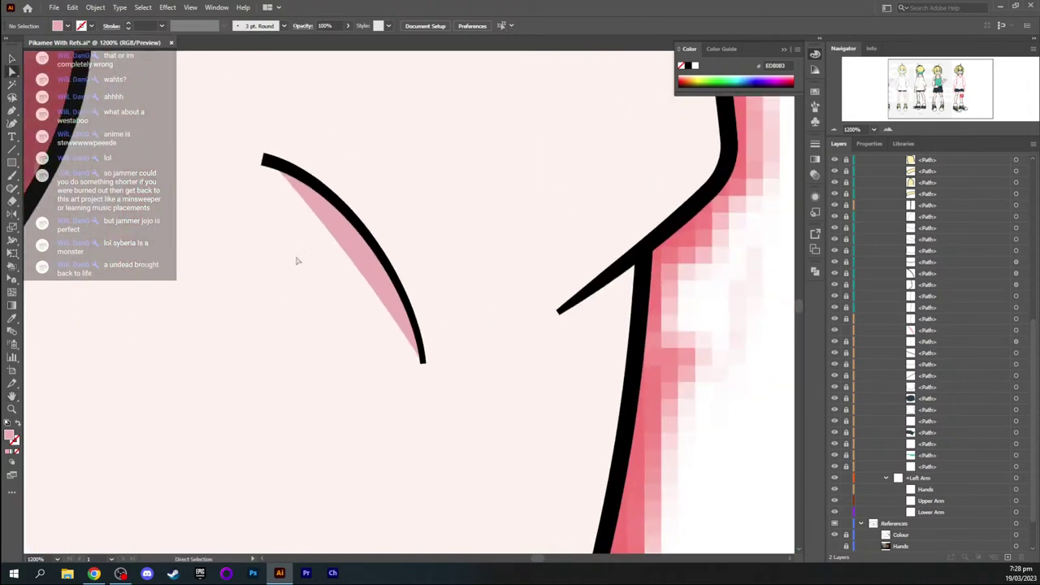
pyautogui.click(333, 237)
pyautogui.moveTo(266, 158); pyautogui.dragTo(263, 161)
pyautogui.click(446, 216)
# Draw a closed triangular pink shadow with the Pen tool between the outer knee crease's lower tip and the calf outline
pyautogui.moveTo(540, 239); pyautogui.dragTo(353, 211)
pyautogui.press('a')
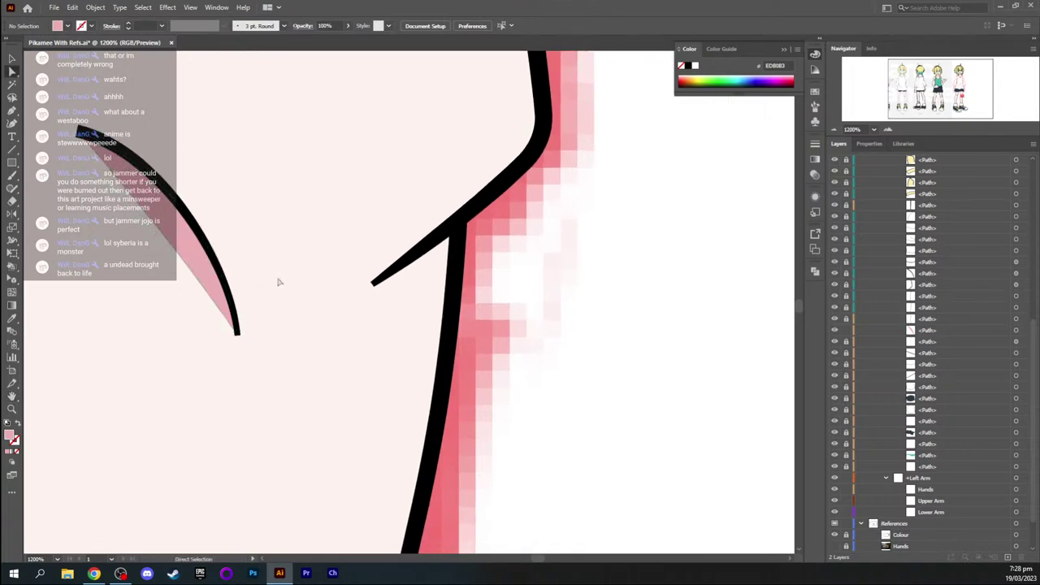
pyautogui.press('p')
pyautogui.click(453, 220)
pyautogui.click(372, 283)
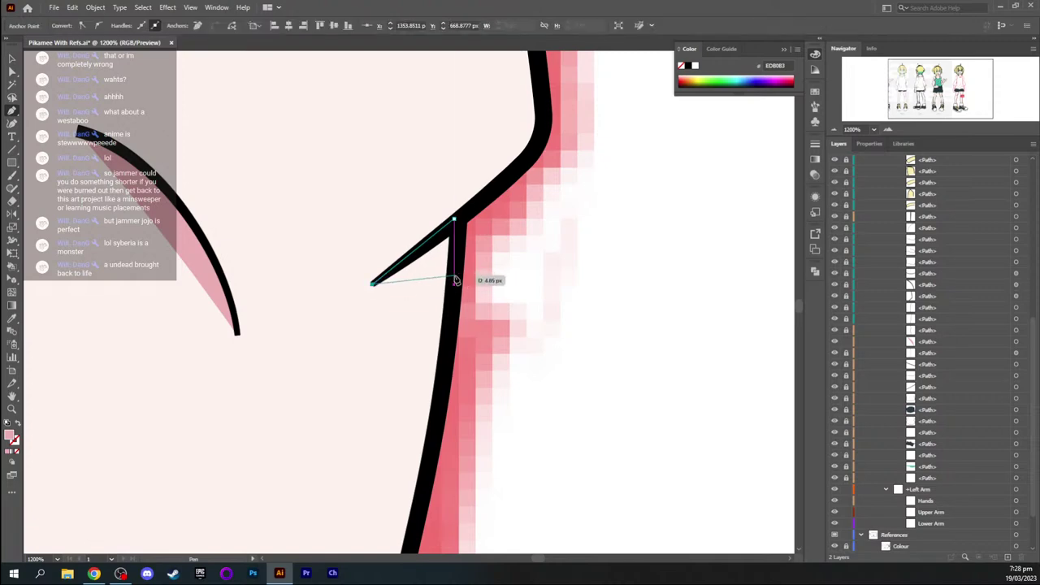
pyautogui.click(456, 278)
pyautogui.click(455, 221)
pyautogui.press('a')
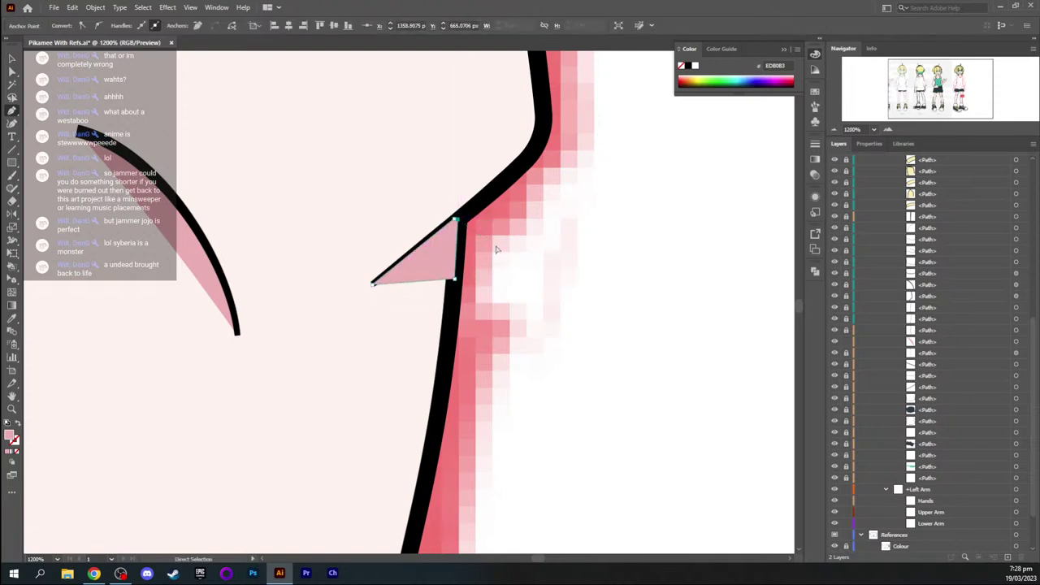
pyautogui.press('p')
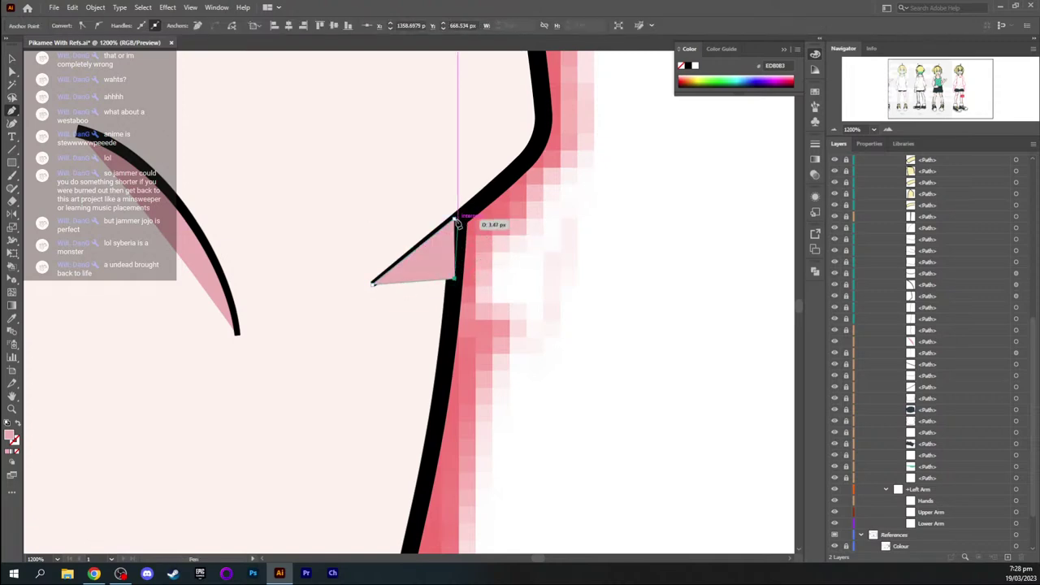
# Restack the triangular knee-crease shadow so it sits above the skin fill and beneath the black outlines
pyautogui.hotkey('ctrl', 'shift', '[')
pyautogui.hotkey('ctrl', ']')
pyautogui.hotkey('ctrl', ']')
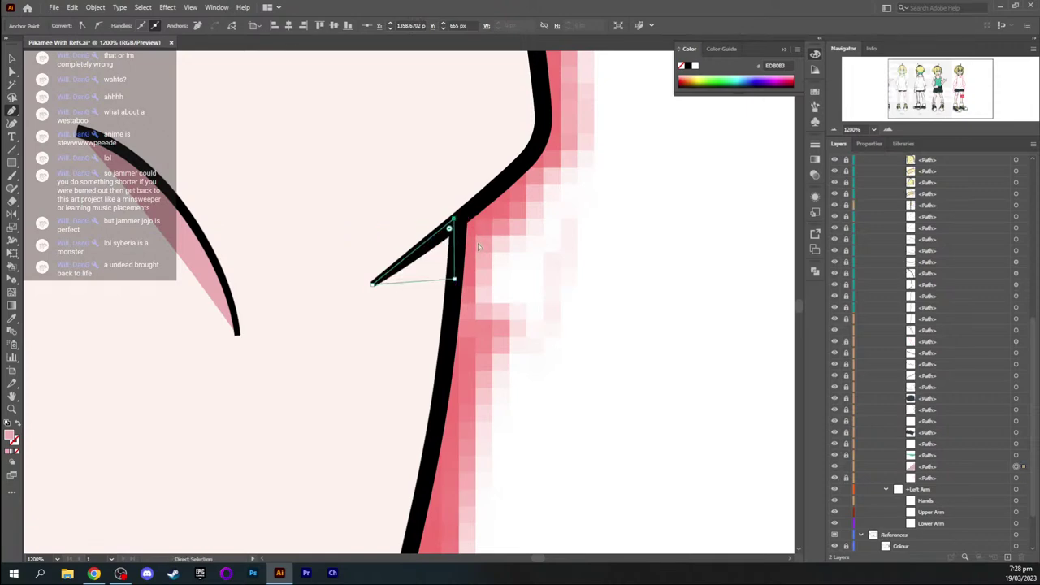
pyautogui.hotkey('ctrl', ']')
pyautogui.hotkey('ctrl', ']')
pyautogui.hotkey('ctrl', ']')
pyautogui.hotkey('ctrl', ']')
pyautogui.hotkey('ctrl', ']')
pyautogui.hotkey('ctrl', ']')
pyautogui.hotkey('ctrl', ']')
pyautogui.hotkey('ctrl', ']')
pyautogui.hotkey('ctrl', ']')
pyautogui.hotkey('ctrl', ']')
pyautogui.hotkey('ctrl', ']')
pyautogui.hotkey('ctrl', '[')
pyautogui.hotkey('ctrl', '[')
pyautogui.hotkey('ctrl', ']')
# Deselect the knee-crease shadow and save the document
pyautogui.hotkey('ctrl', '-')
pyautogui.hotkey('ctrl', '-')
pyautogui.hotkey('ctrl', '-')
pyautogui.hotkey('ctrl', '-')
pyautogui.hotkey('ctrl', '-')
pyautogui.hotkey('ctrl', '-')
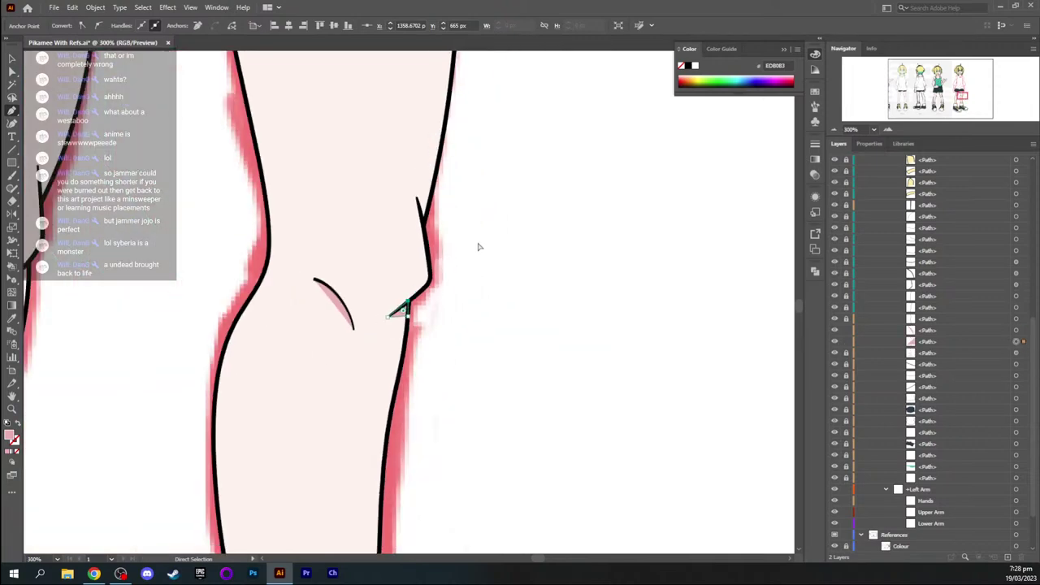
pyautogui.hotkey('ctrl', '-')
pyautogui.click(539, 318)
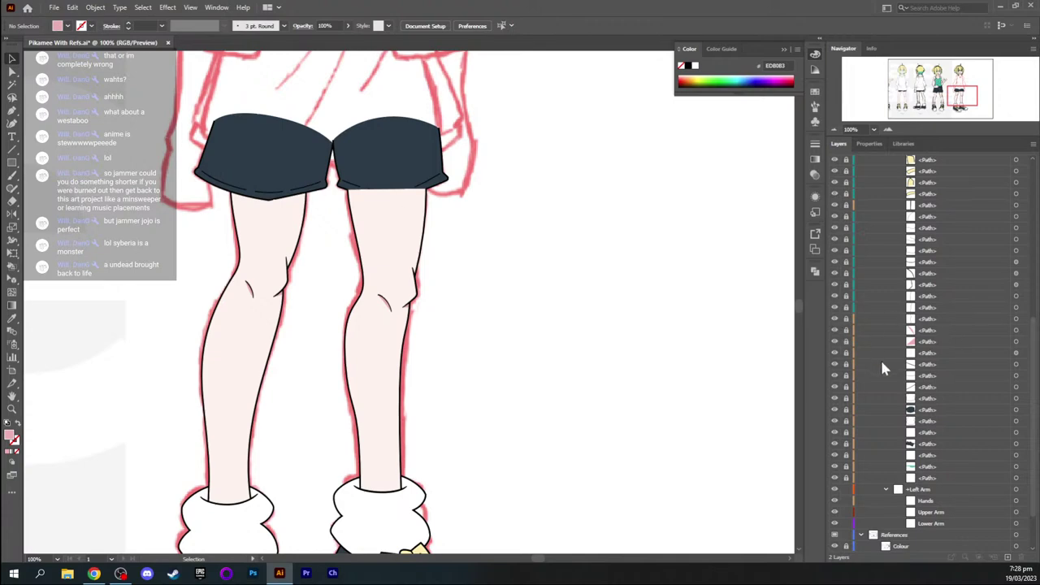
pyautogui.click(54, 7)
pyautogui.click(73, 97)
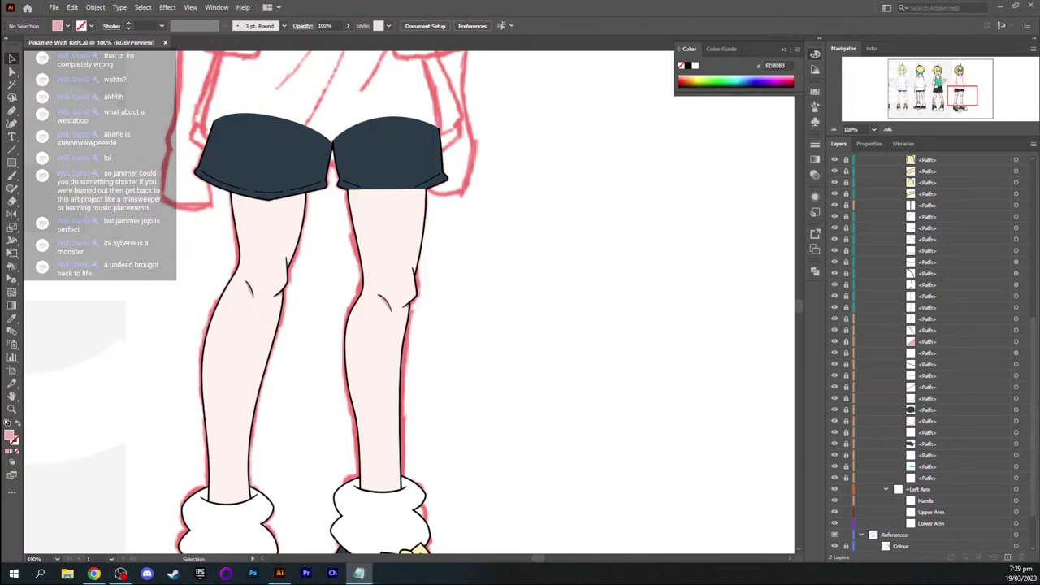
# Switch to Notepad and examine the Games to Stream list, highlighting NBA 2K23, PlayStation Move Heroes and Spec Ops: The Line (PC)
pyautogui.hotkey('alt', 'Tab')
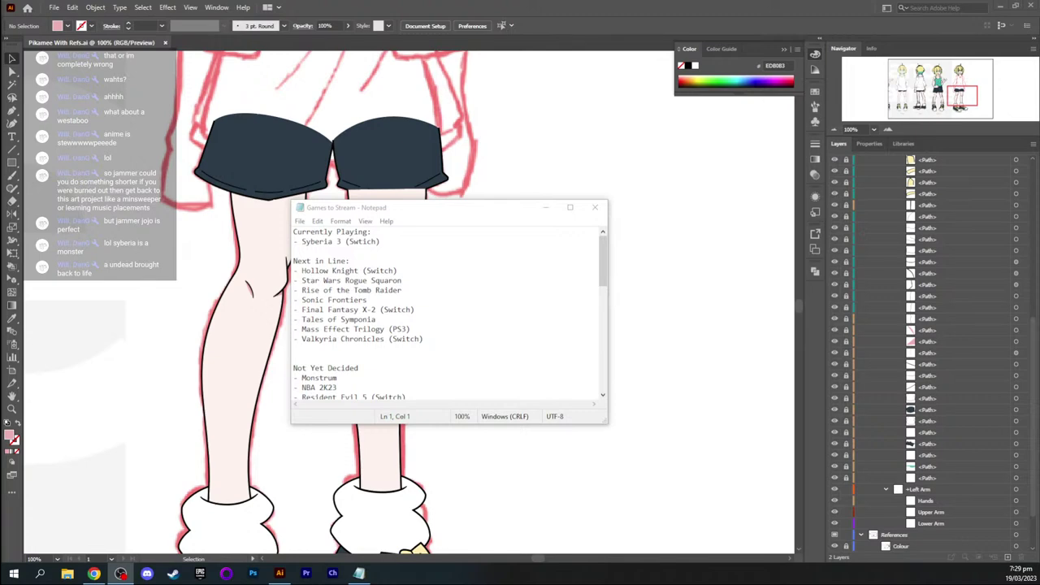
pyautogui.scroll(-2, 406, 325)
pyautogui.moveTo(341, 329); pyautogui.dragTo(299, 329)
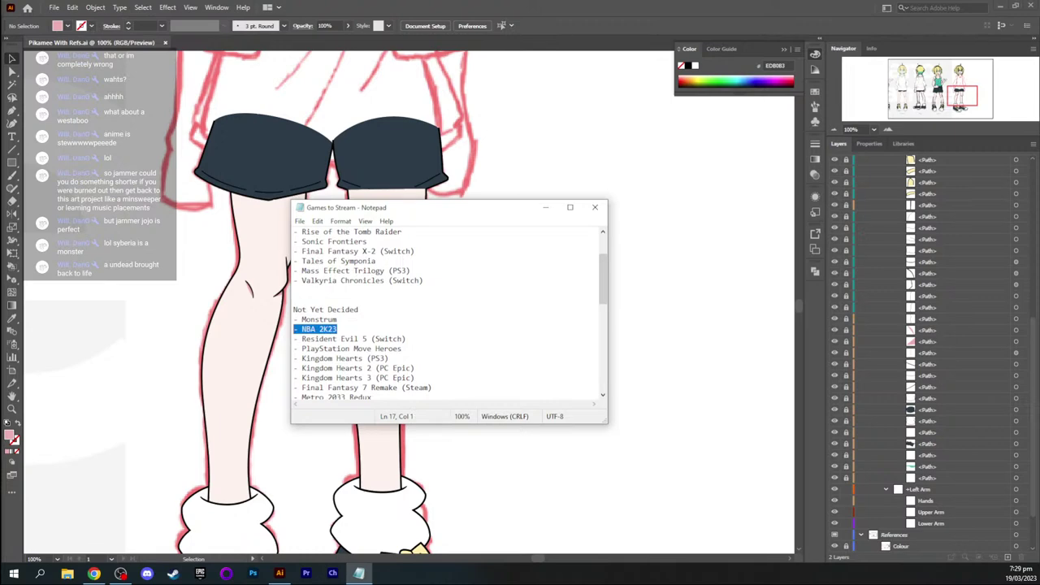
pyautogui.click(338, 329)
pyautogui.moveTo(403, 349); pyautogui.dragTo(298, 349)
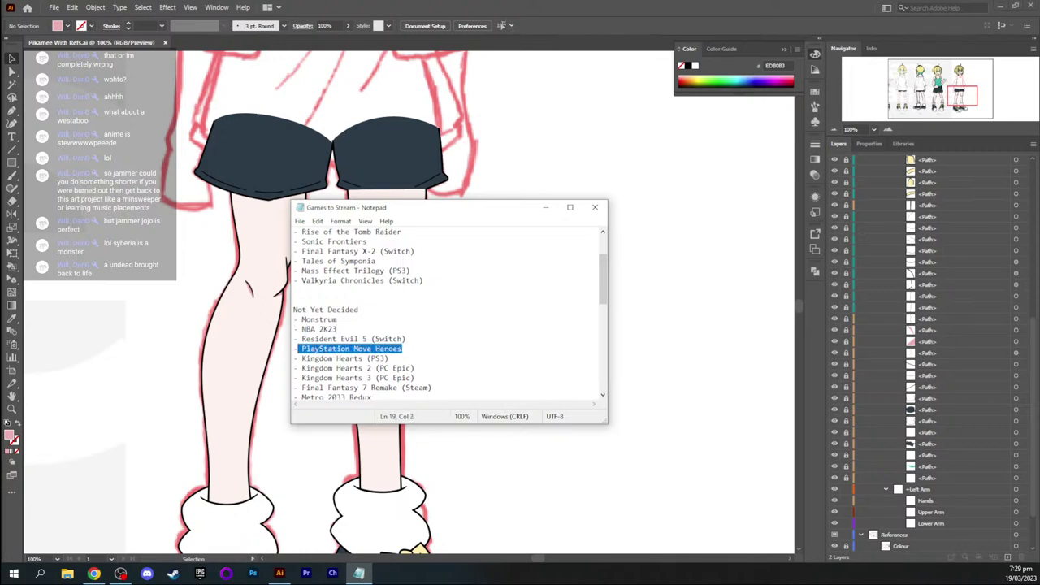
pyautogui.moveTo(403, 349); pyautogui.dragTo(294, 349)
pyautogui.click(403, 349)
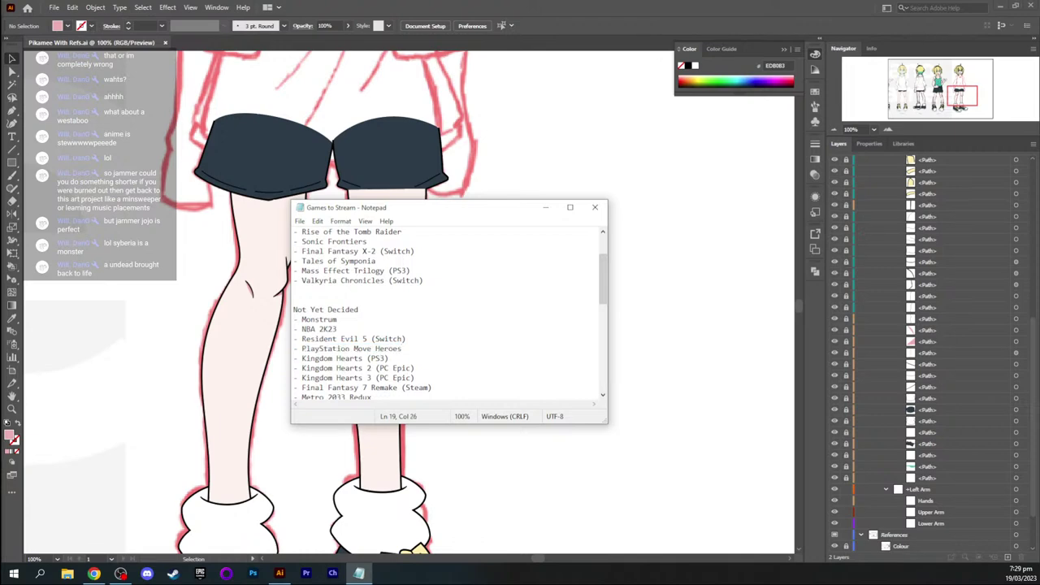
pyautogui.scroll(-2, 447, 313)
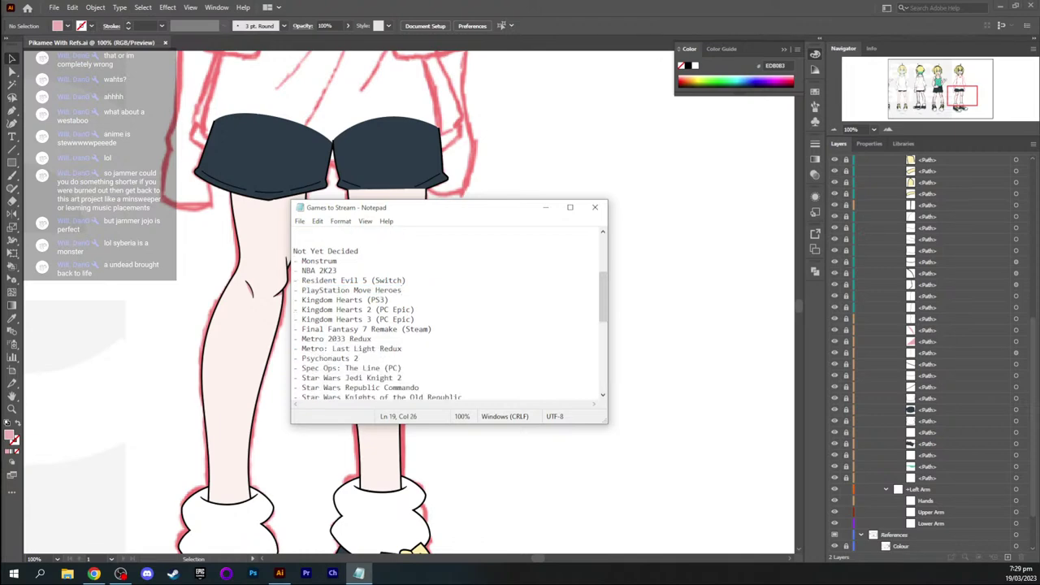
pyautogui.scroll(-1, 447, 313)
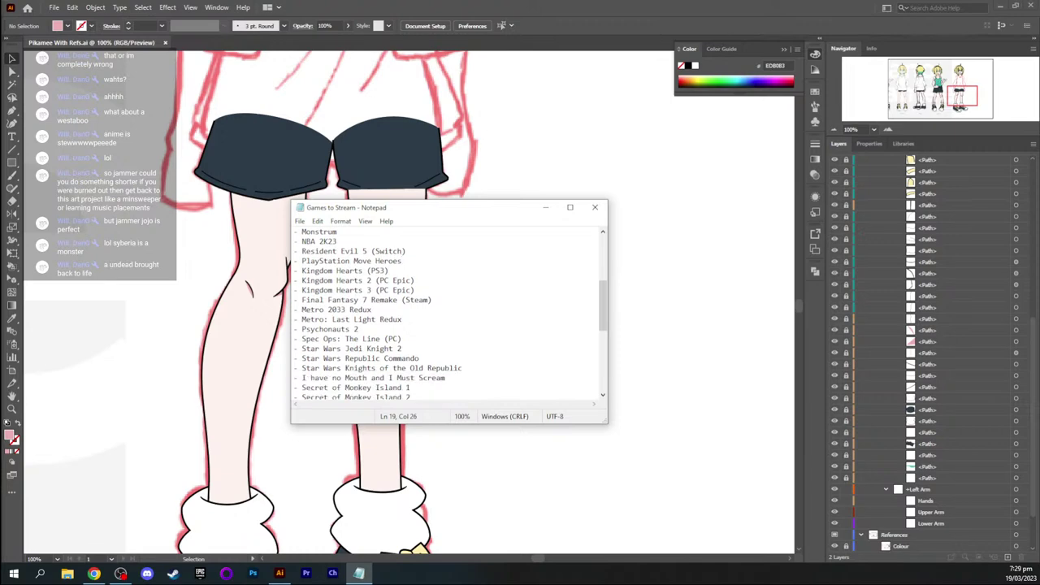
pyautogui.moveTo(402, 339); pyautogui.dragTo(298, 339)
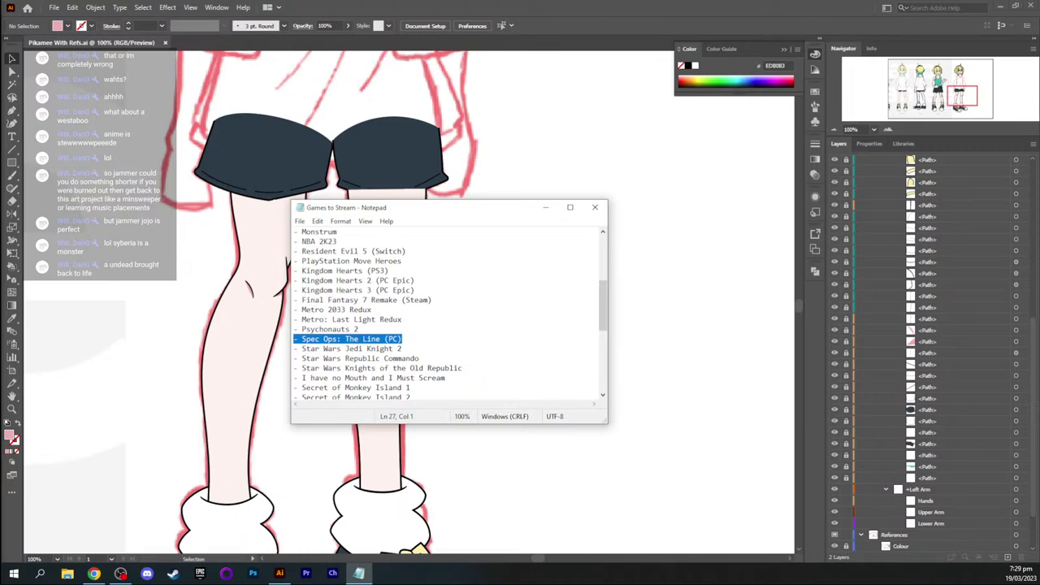
pyautogui.click(360, 329)
pyautogui.moveTo(393, 339); pyautogui.dragTo(294, 339)
pyautogui.click(403, 319)
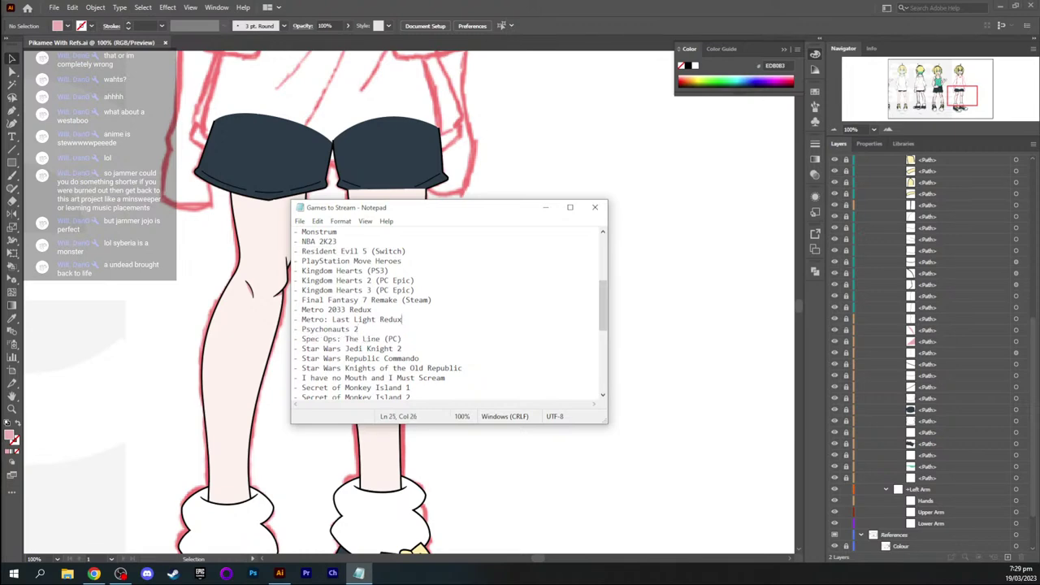
# Read the rest of the Games to Stream list, highlighting Dirt 2, and close Notepad
pyautogui.scroll(-1, 447, 314)
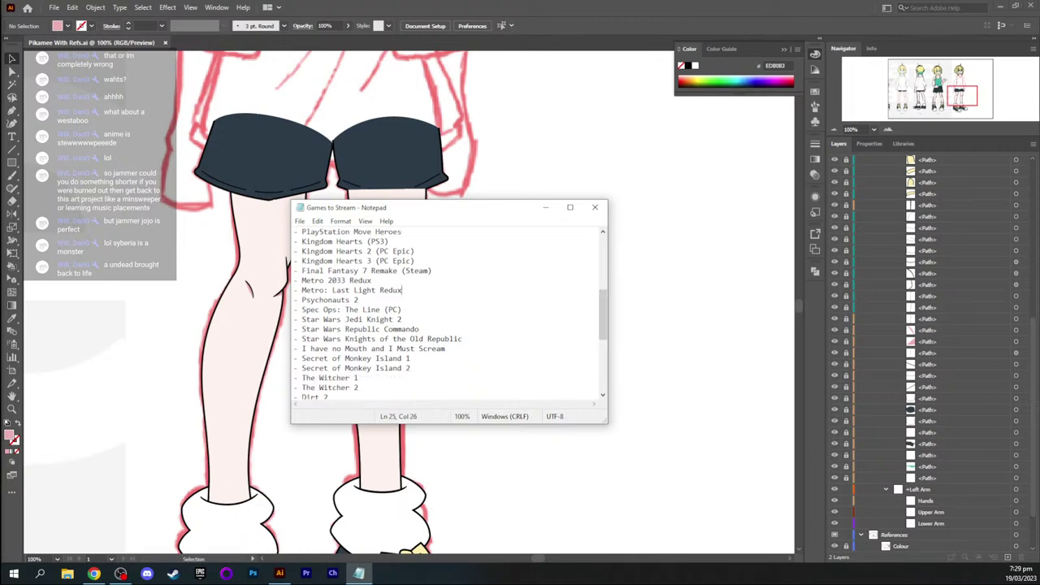
pyautogui.scroll(-1, 446, 314)
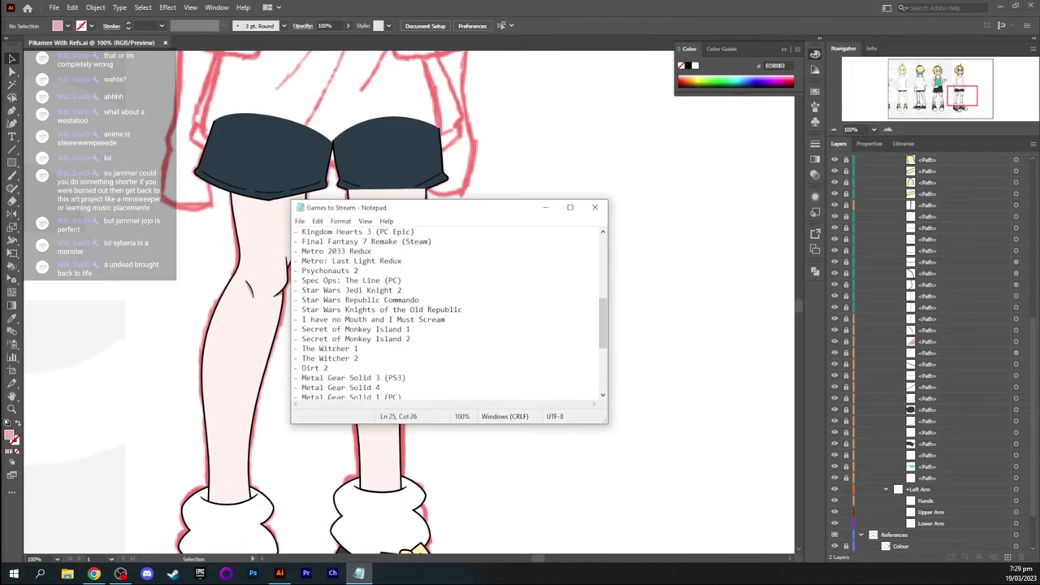
pyautogui.scroll(-1, 447, 314)
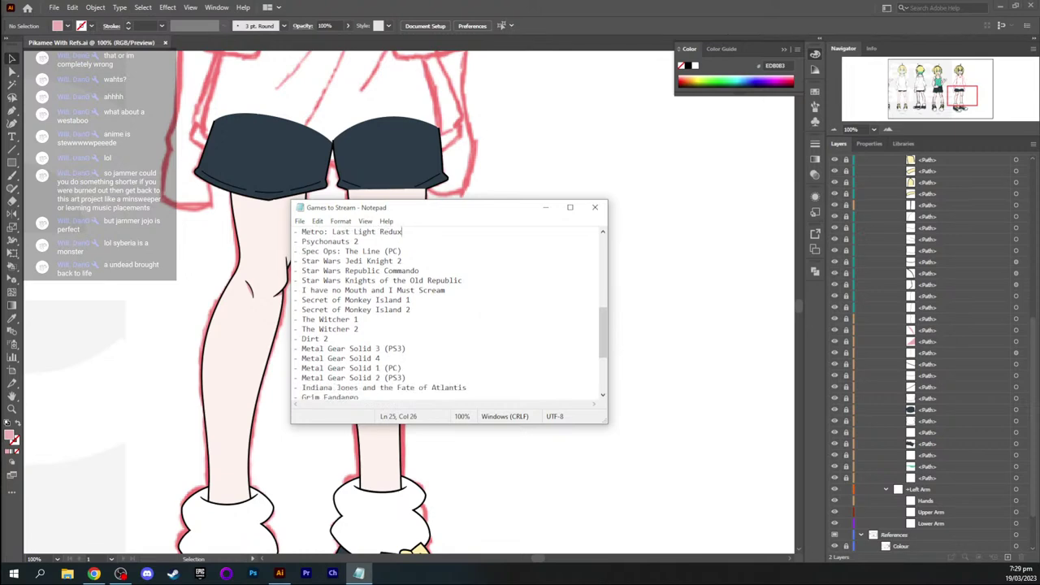
pyautogui.moveTo(329, 339); pyautogui.dragTo(299, 339)
pyautogui.click(359, 329)
pyautogui.click(329, 339)
pyautogui.scroll(-2, 329, 339)
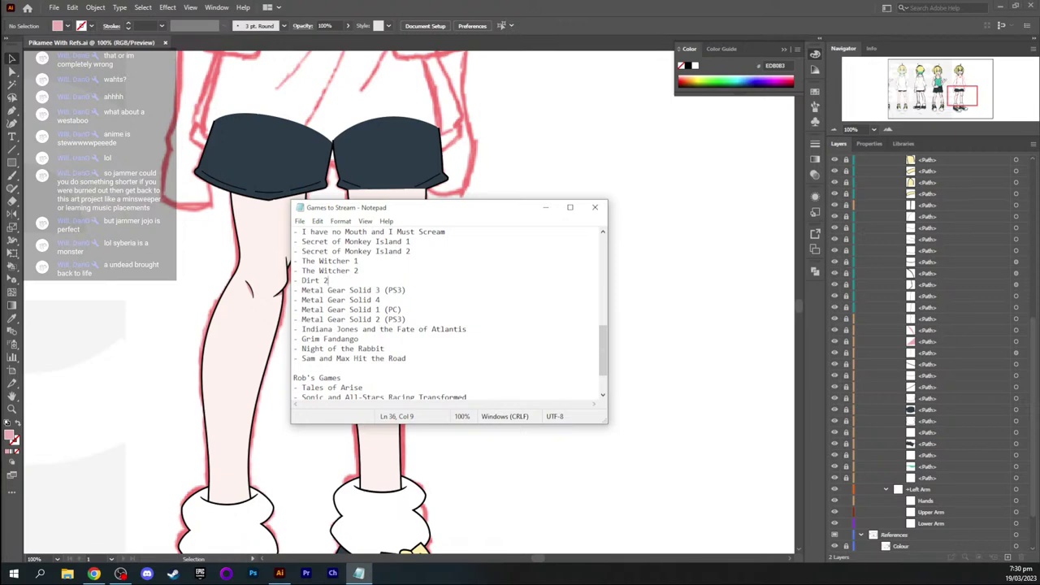
pyautogui.scroll(-1, 447, 313)
pyautogui.scroll(-1, 447, 313)
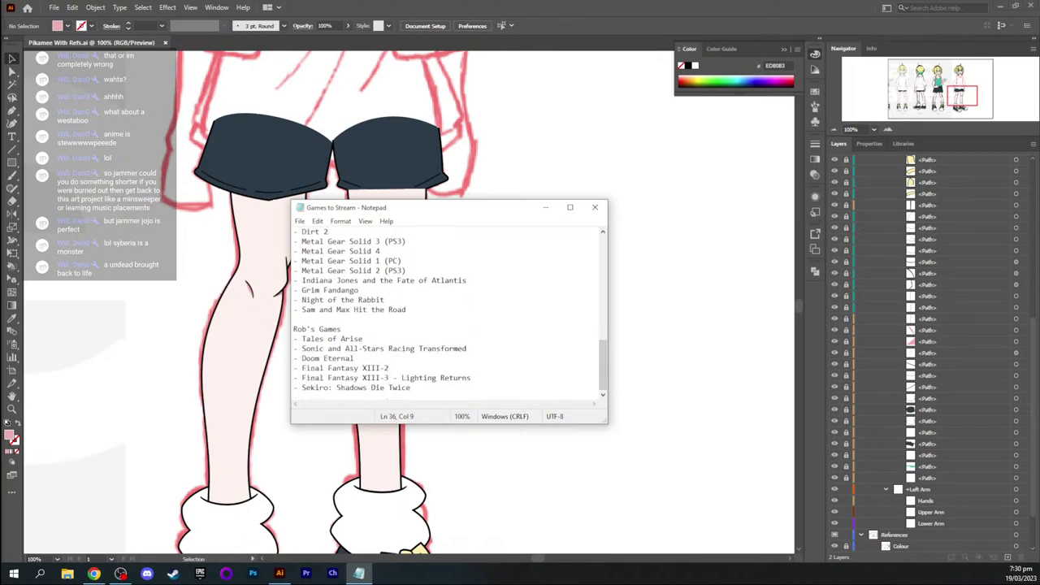
pyautogui.click(594, 207)
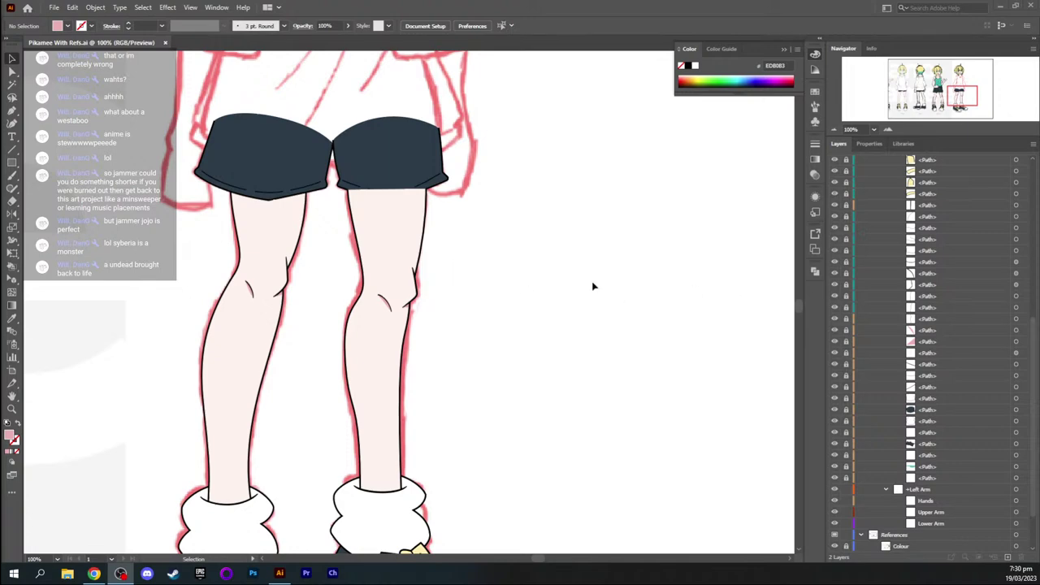
# Unlock the Shoe laces group and the paths below it in the Left Leg layer
pyautogui.scroll(2, 885, 228)
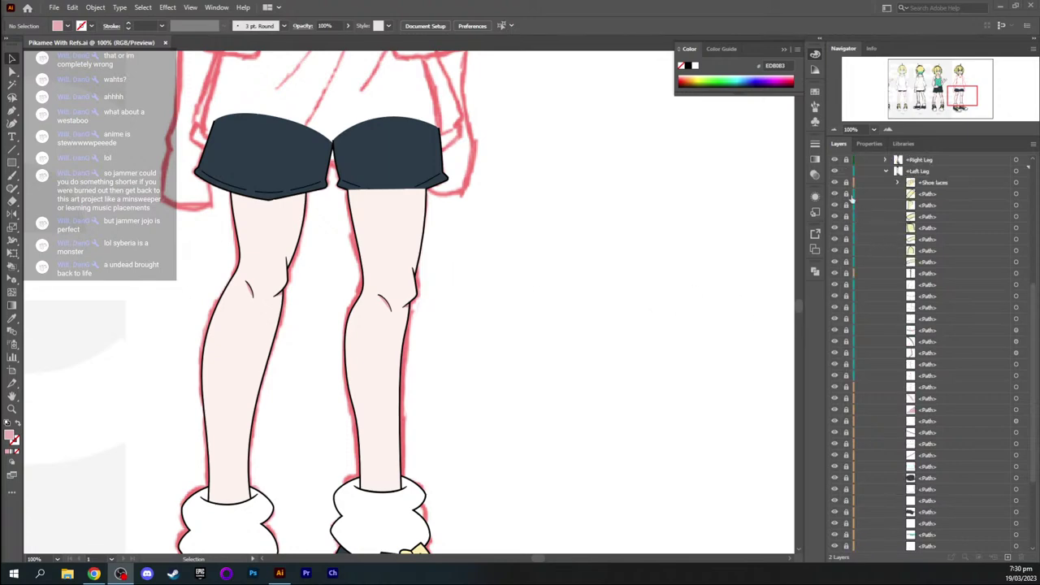
pyautogui.moveTo(847, 185); pyautogui.dragTo(849, 536)
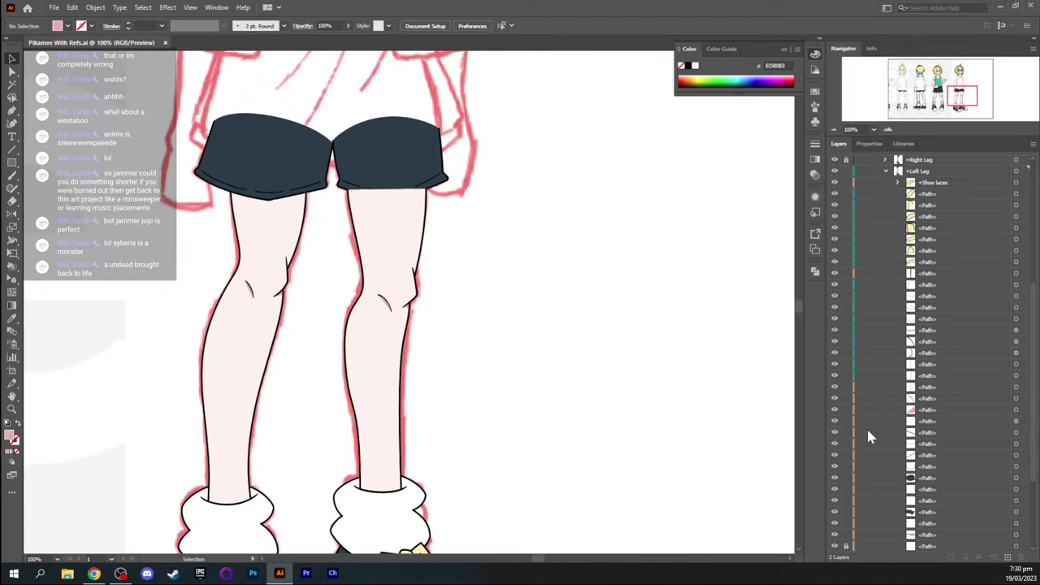
pyautogui.scroll(-3, 861, 406)
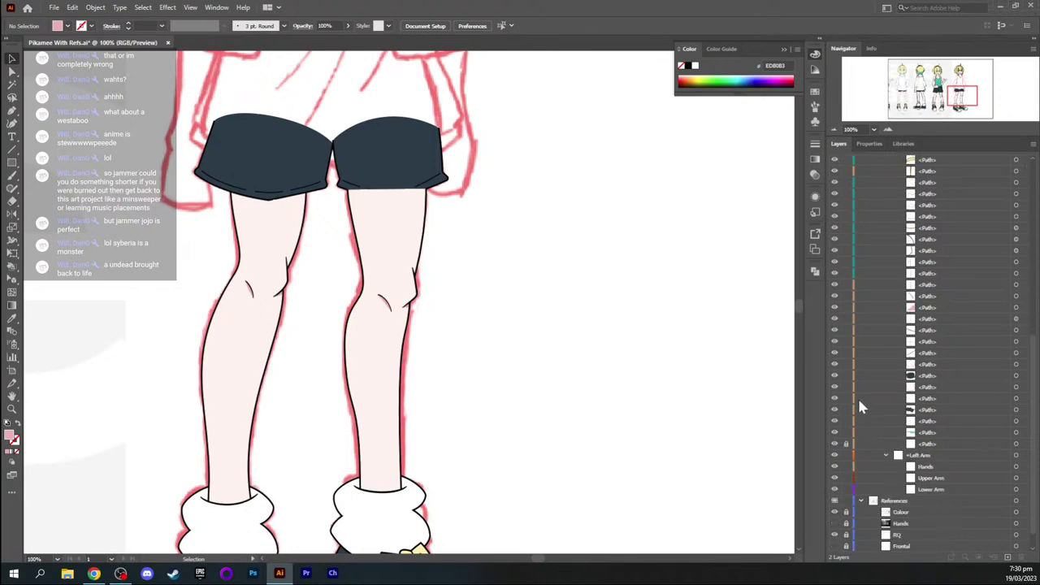
# Bring the right-hand shorts leg's navy fill, outline and hem crease lines to the front, covering the top of the thigh
pyautogui.click(392, 161)
pyautogui.click(489, 240)
pyautogui.hotkey('ctrl', '+')
pyautogui.hotkey('ctrl', '+')
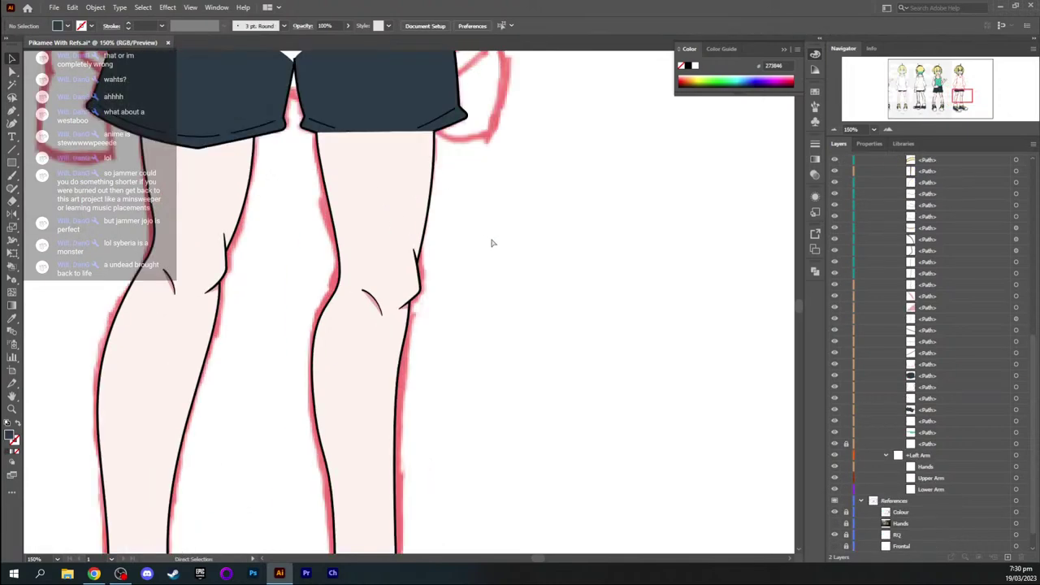
pyautogui.press('space')
pyautogui.moveTo(465, 167); pyautogui.dragTo(500, 316)
pyautogui.press('v')
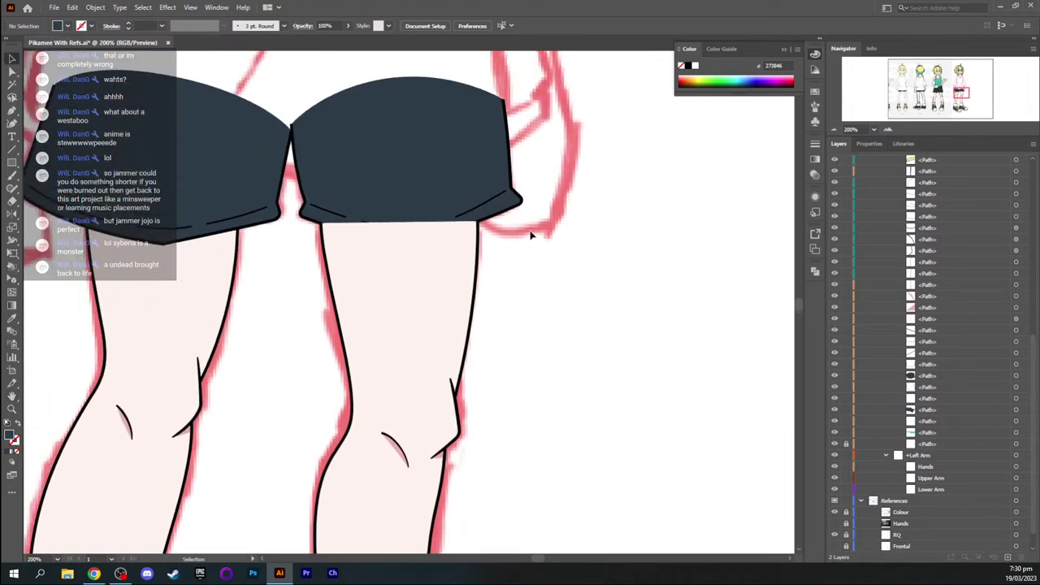
pyautogui.click(501, 180)
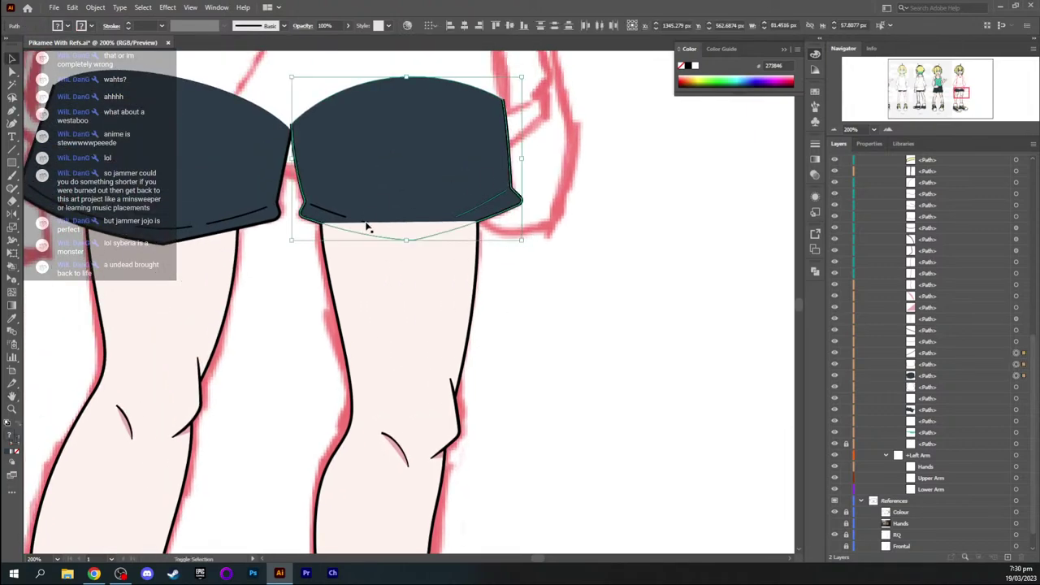
pyautogui.keyDown('shift'); pyautogui.click(327, 211); pyautogui.keyUp('shift')
pyautogui.keyDown('shift'); pyautogui.click(367, 222); pyautogui.keyUp('shift')
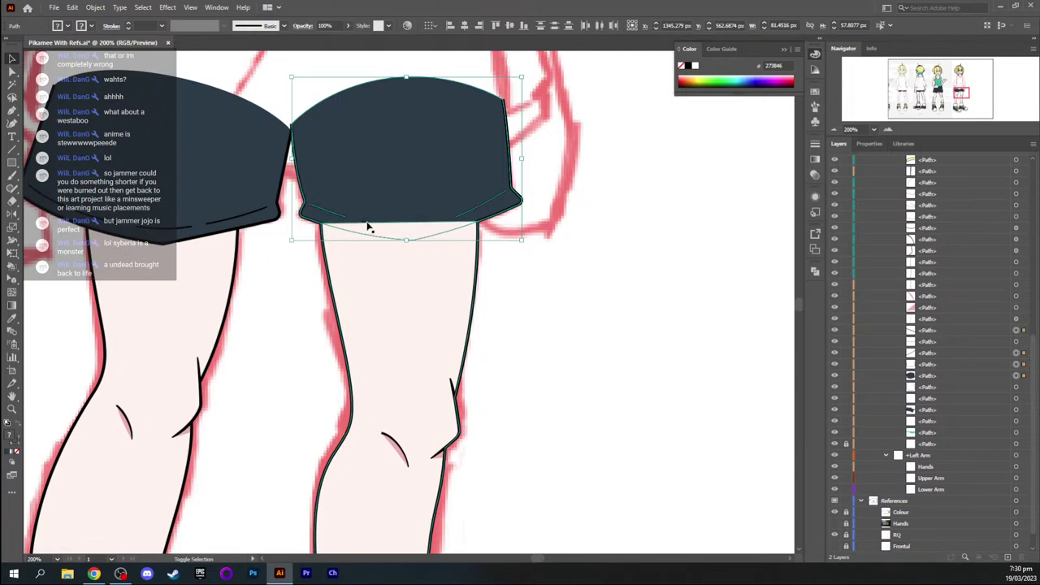
pyautogui.press('a')
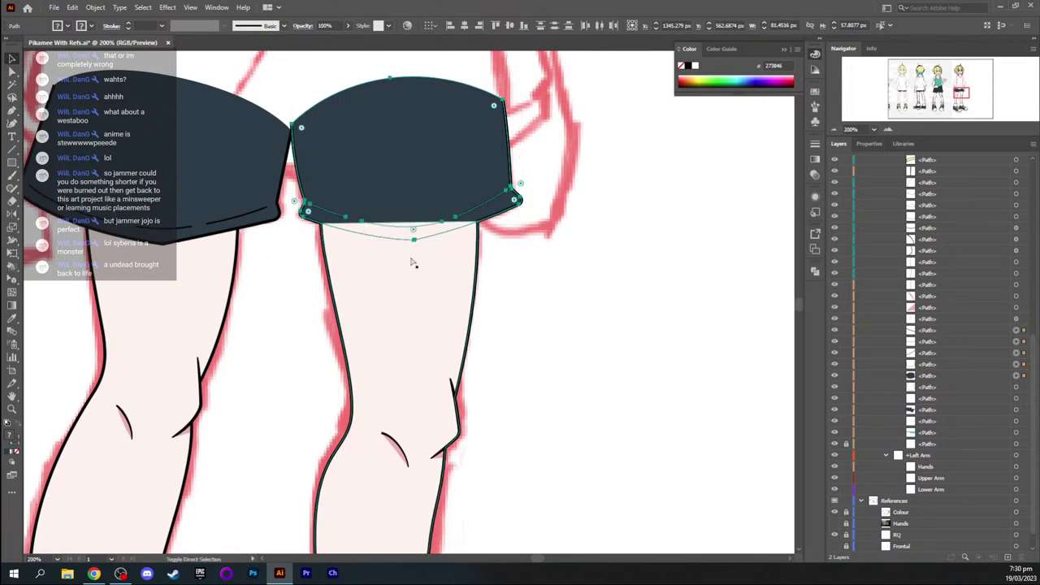
pyautogui.press('v')
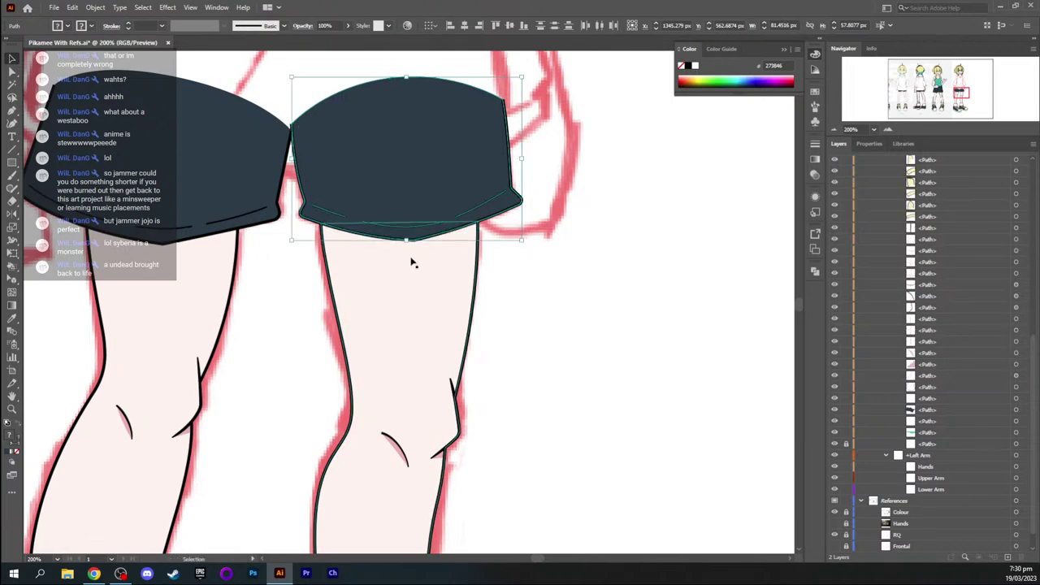
pyautogui.click(535, 308)
pyautogui.hotkey('ctrl', '-')
pyautogui.hotkey('ctrl', '-')
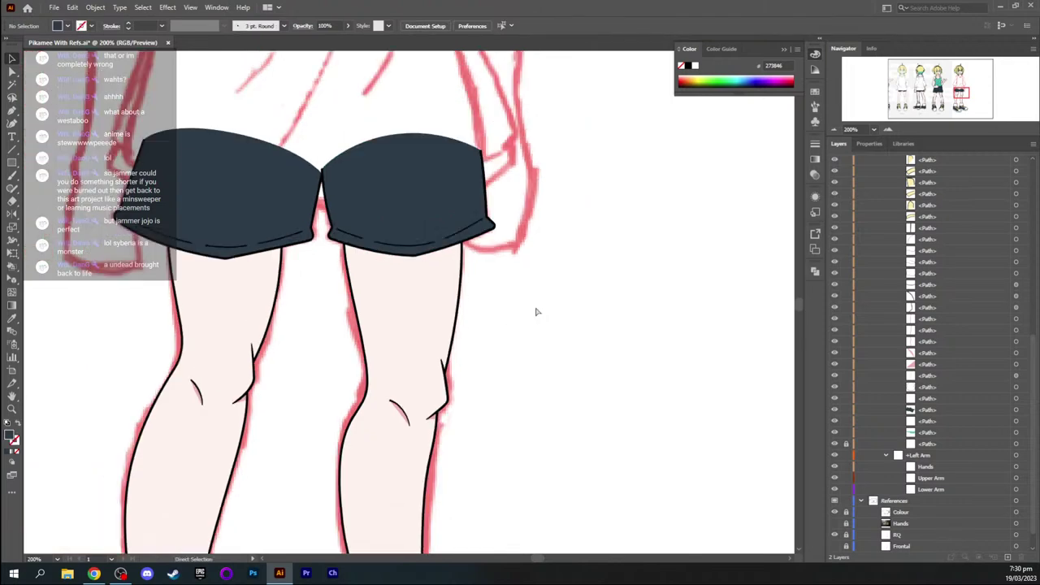
# Move the Shoe laces group to the top of the Left Leg layer, above the shorts paths
pyautogui.hotkey('ctrl', '=')
pyautogui.press('space')
pyautogui.moveTo(445, 371); pyautogui.dragTo(469, 213)
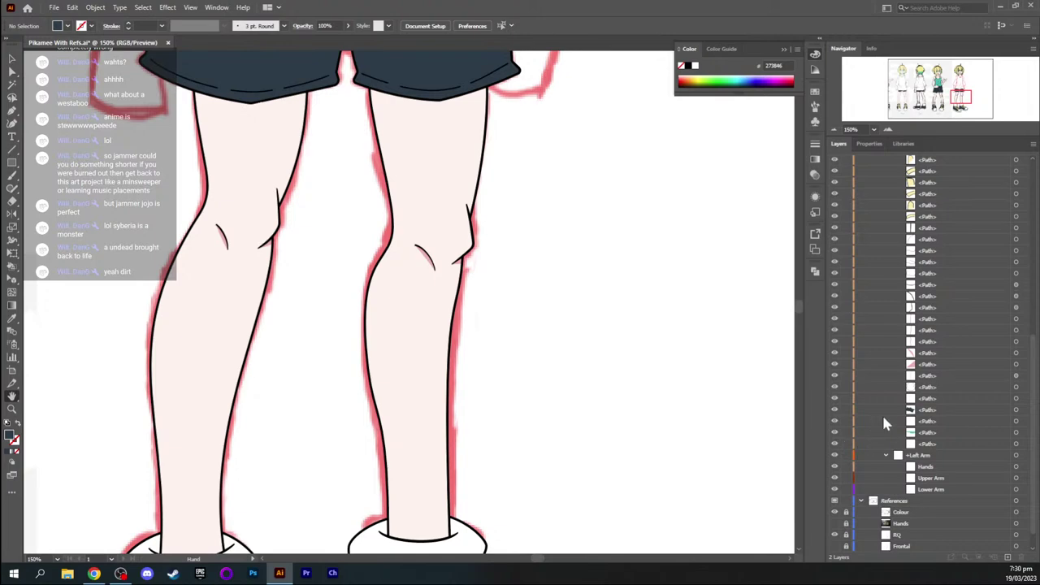
pyautogui.scroll(5, 886, 411)
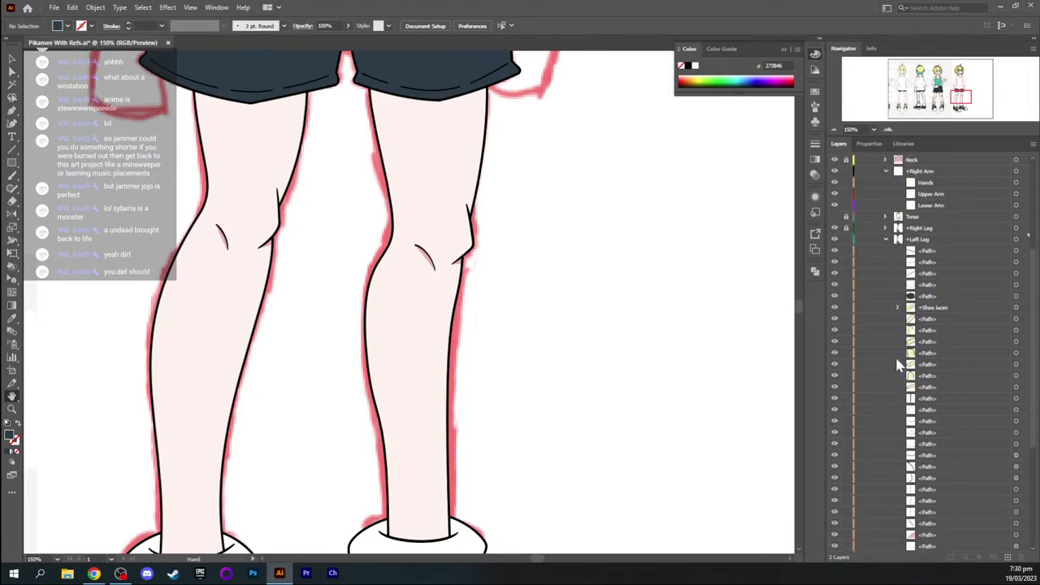
pyautogui.click(912, 308)
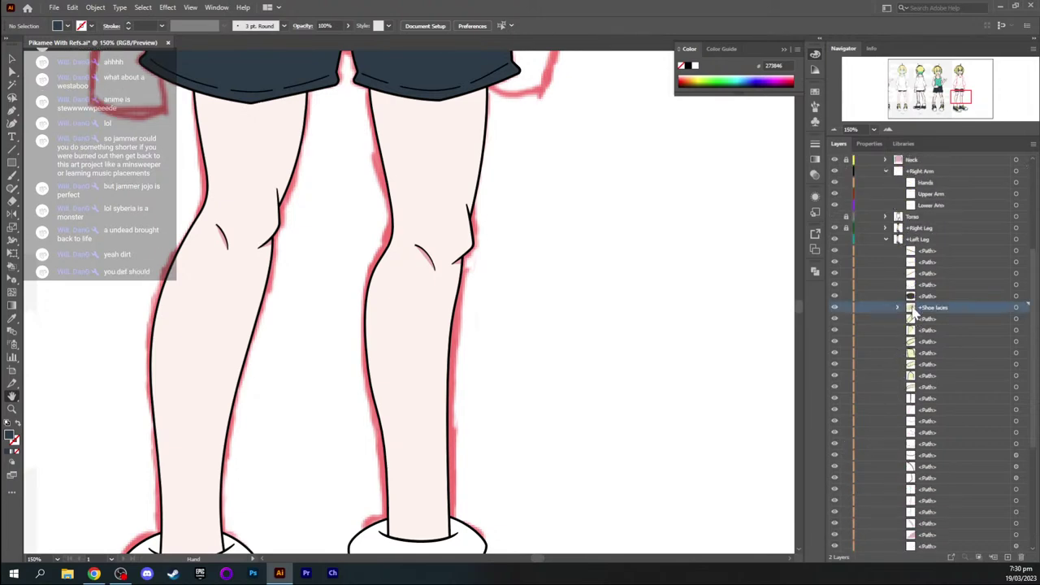
pyautogui.moveTo(912, 311); pyautogui.dragTo(906, 258)
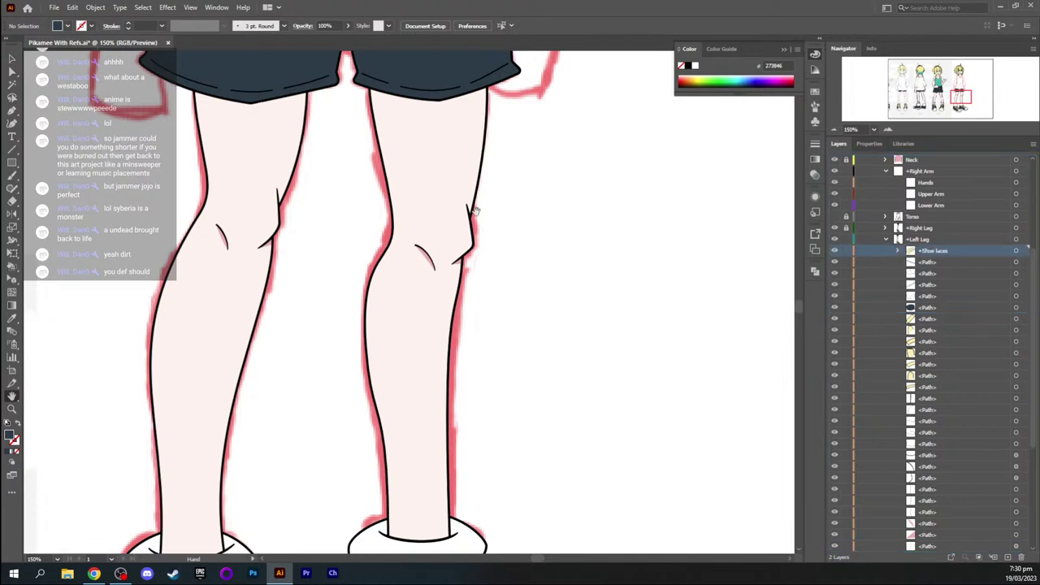
# Show the Torso layer and sample the shirt's blue-grey shadow colour, 9CB1C3, as the current fill
pyautogui.moveTo(476, 212); pyautogui.dragTo(515, 224)
pyautogui.moveTo(441, 356); pyautogui.dragTo(485, 233)
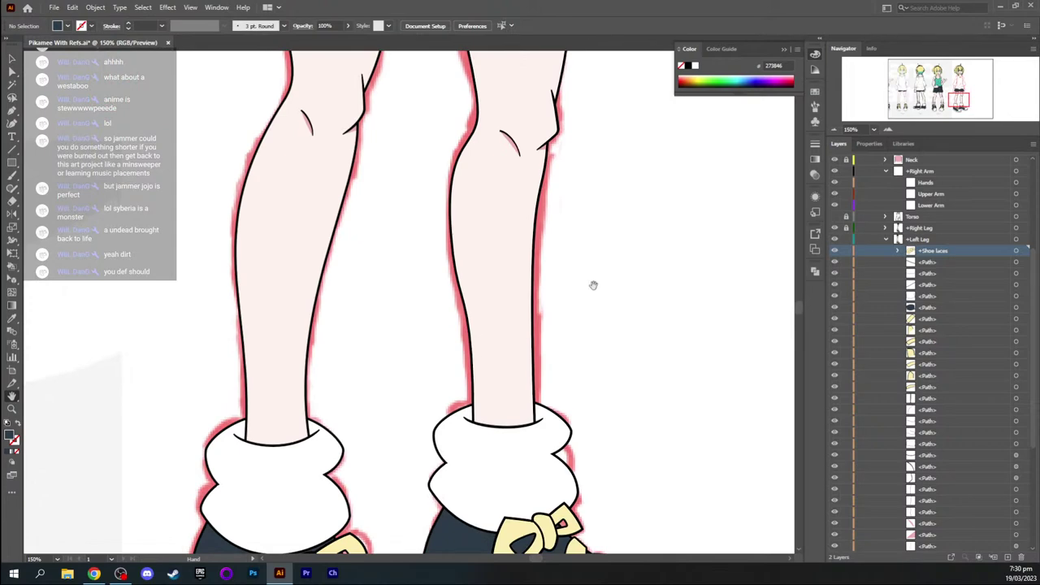
pyautogui.moveTo(957, 98)
pyautogui.mouseDown()
pyautogui.moveTo(938, 96)
pyautogui.moveTo(959, 81)
pyautogui.mouseUp()
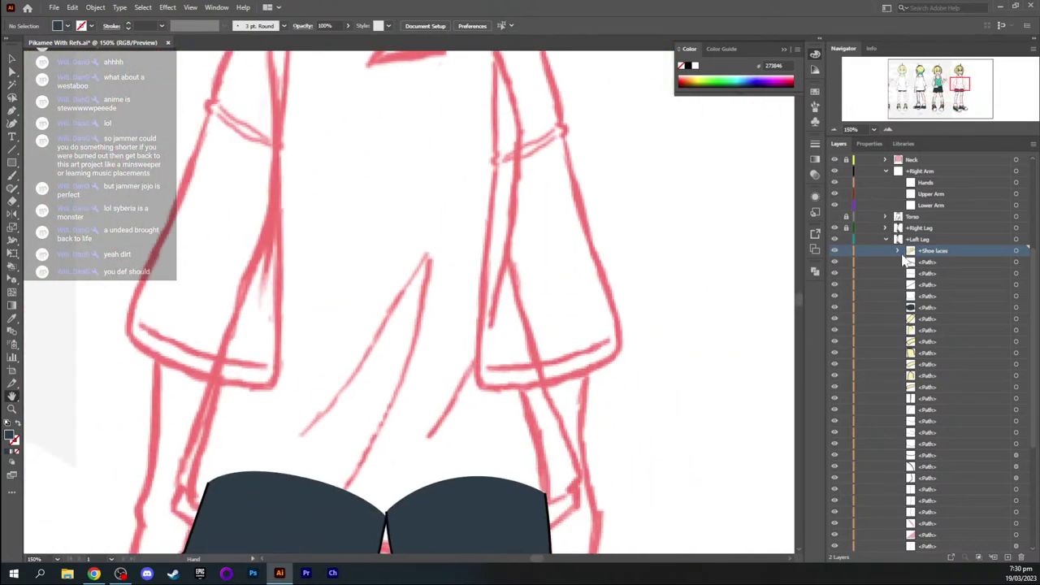
pyautogui.click(834, 216)
pyautogui.moveTo(373, 351); pyautogui.dragTo(436, 225)
pyautogui.press('i')
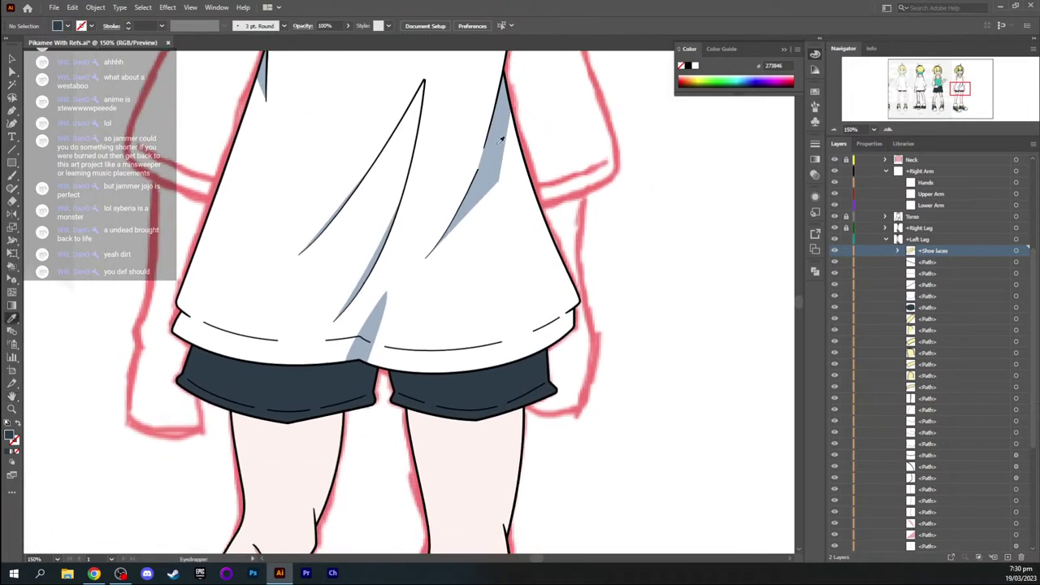
pyautogui.click(499, 141)
# Lock the Shoe laces group and every path in the Left Leg layer
pyautogui.moveTo(961, 92)
pyautogui.mouseDown()
pyautogui.moveTo(957, 107)
pyautogui.moveTo(882, 106)
pyautogui.moveTo(956, 104)
pyautogui.mouseUp()
pyautogui.hotkey('ctrl', '=')
pyautogui.hotkey('ctrl', '=')
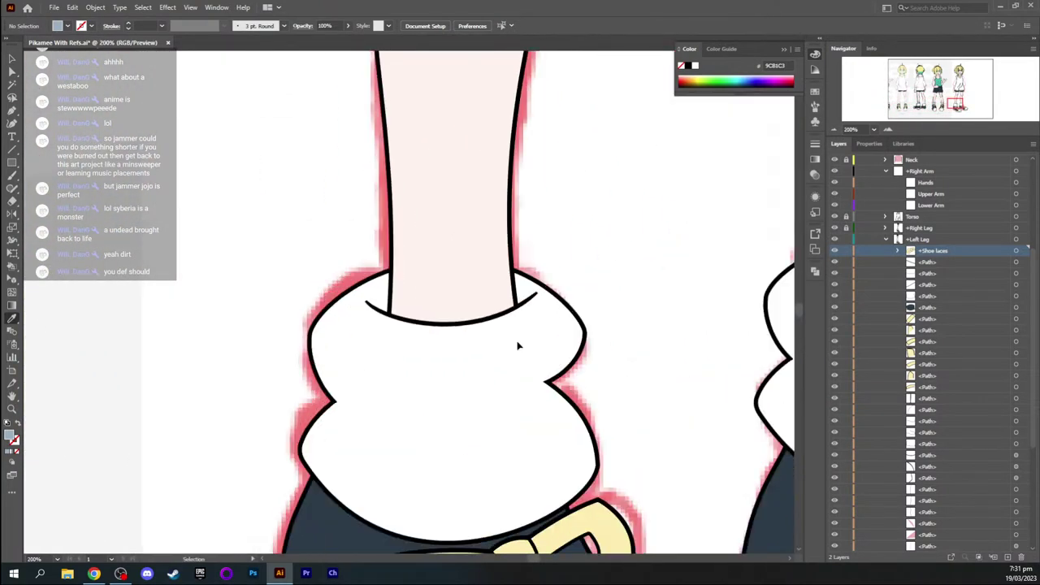
pyautogui.moveTo(592, 327); pyautogui.dragTo(530, 278)
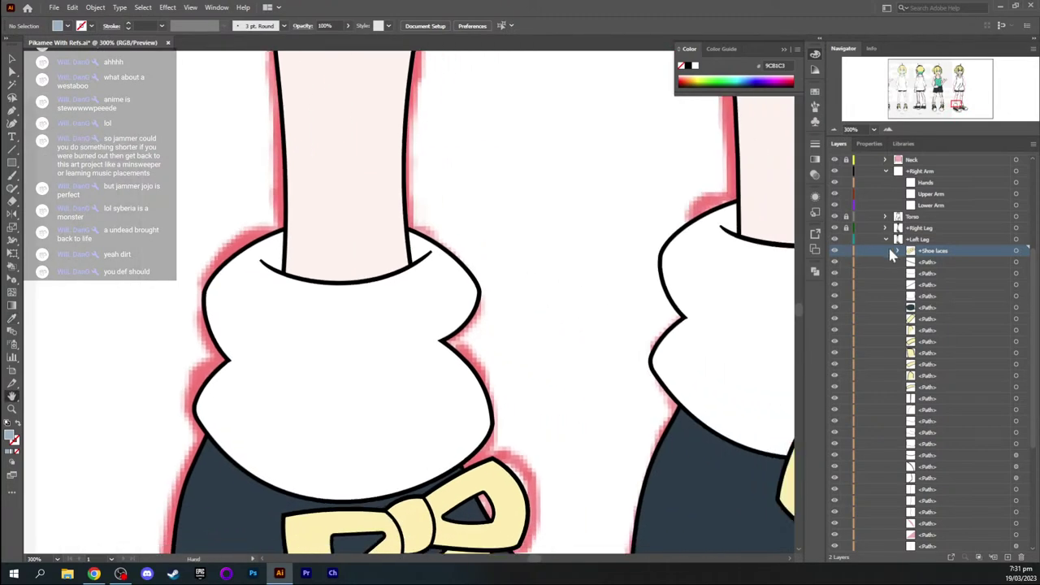
pyautogui.click(898, 250)
pyautogui.moveTo(703, 268); pyautogui.dragTo(370, 273)
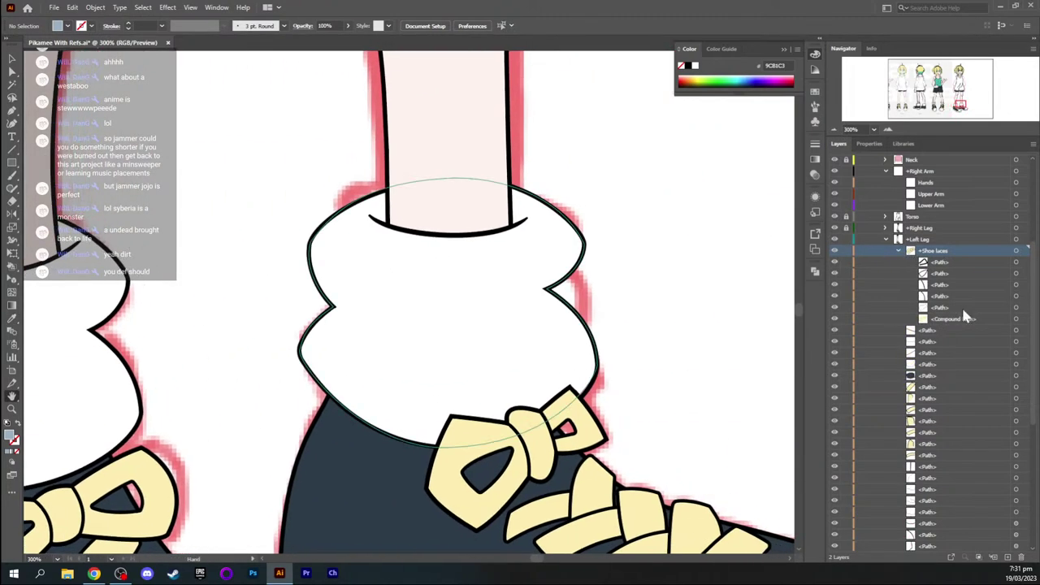
pyautogui.click(900, 252)
pyautogui.scroll(-5, 948, 396)
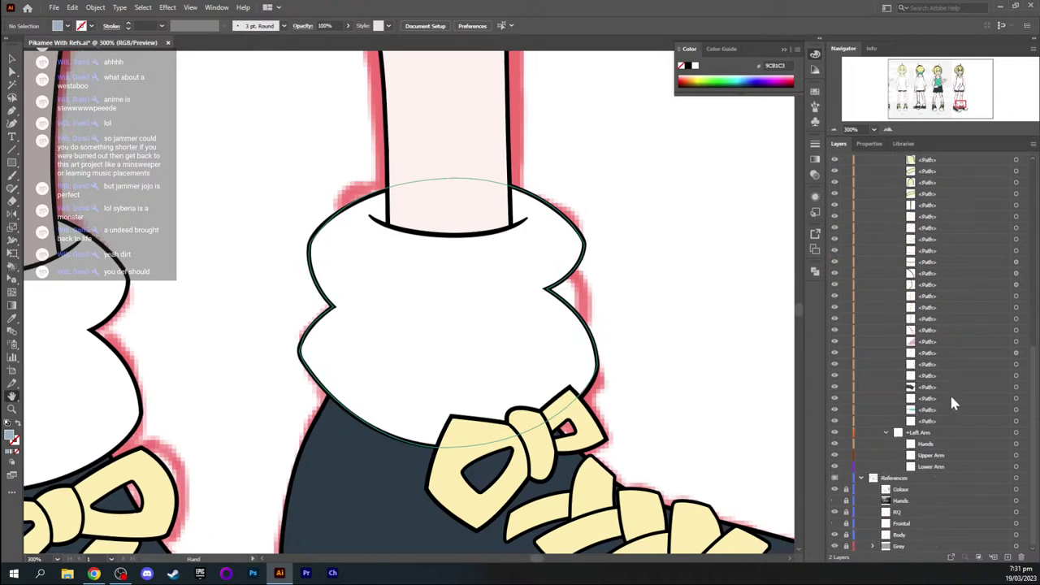
pyautogui.press('v')
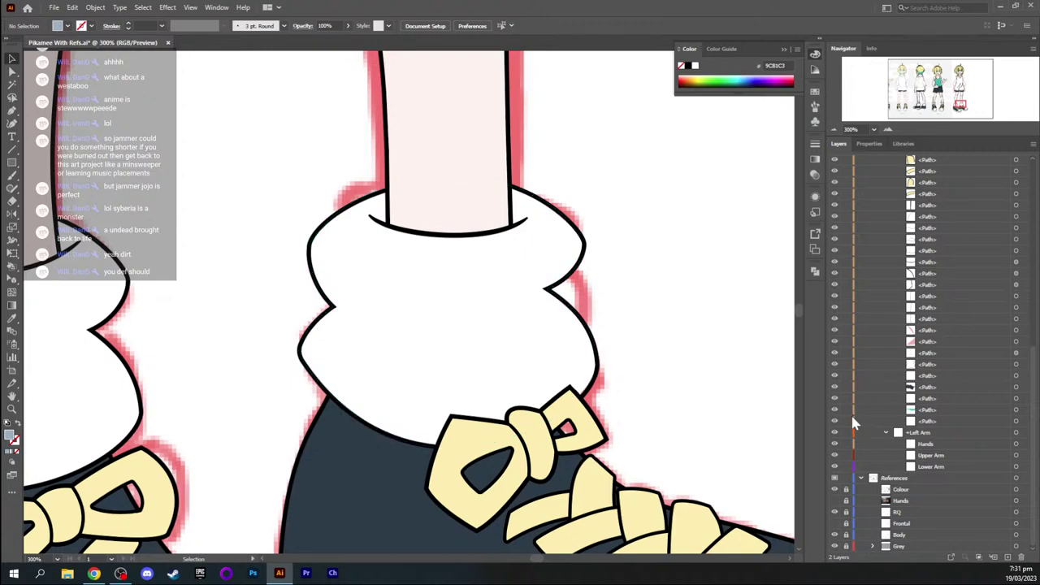
pyautogui.moveTo(847, 411); pyautogui.dragTo(848, 176)
pyautogui.scroll(3, 890, 293)
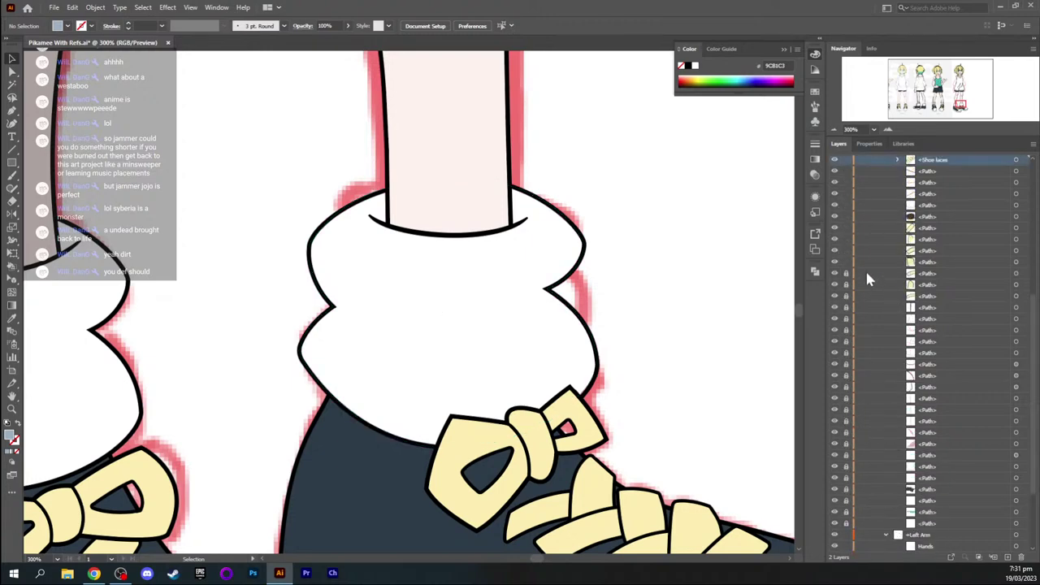
pyautogui.moveTo(848, 268); pyautogui.dragTo(849, 163)
pyautogui.scroll(3, 898, 337)
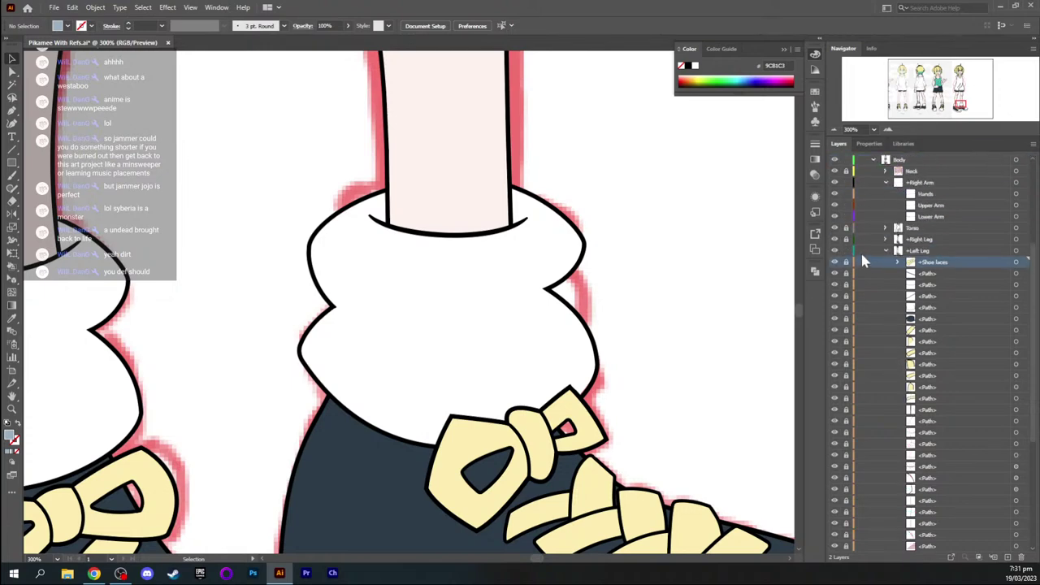
# Draw a pointed blue-grey shadow at the left-side fold of the right-hand sock with the Pen tool
pyautogui.scroll(-8, 882, 410)
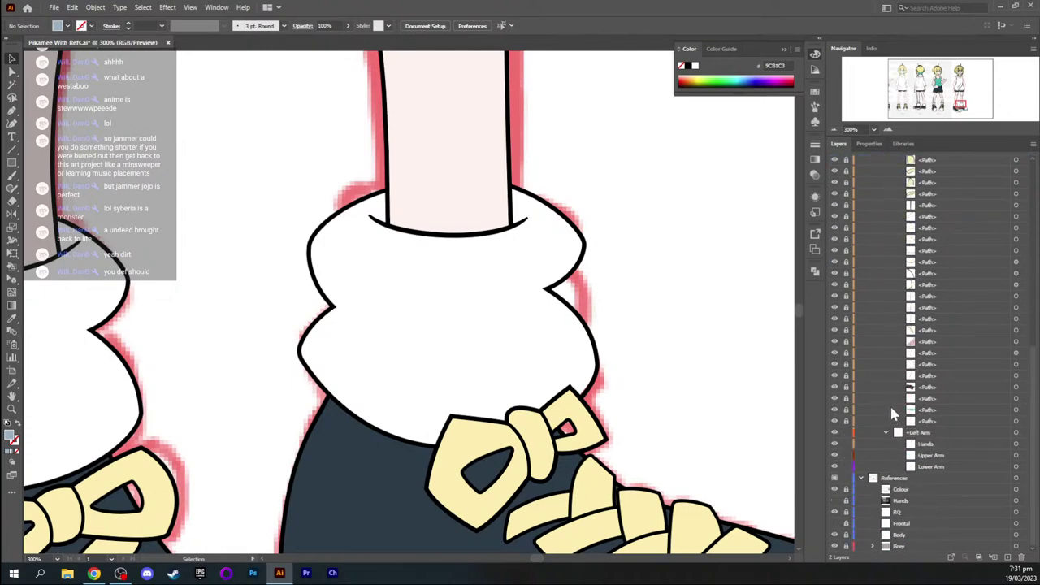
pyautogui.click(935, 422)
pyautogui.press('p')
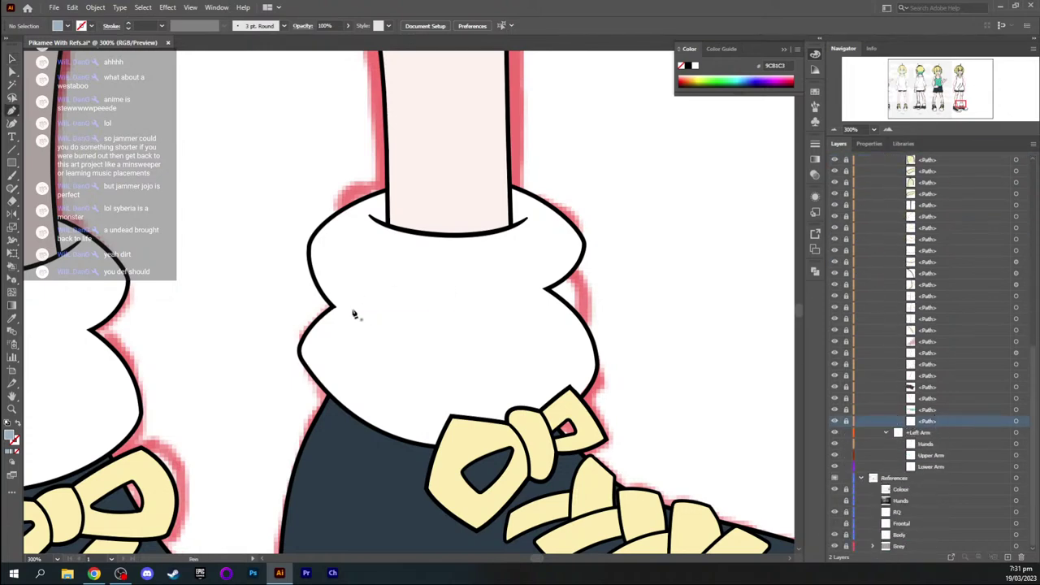
pyautogui.click(318, 286)
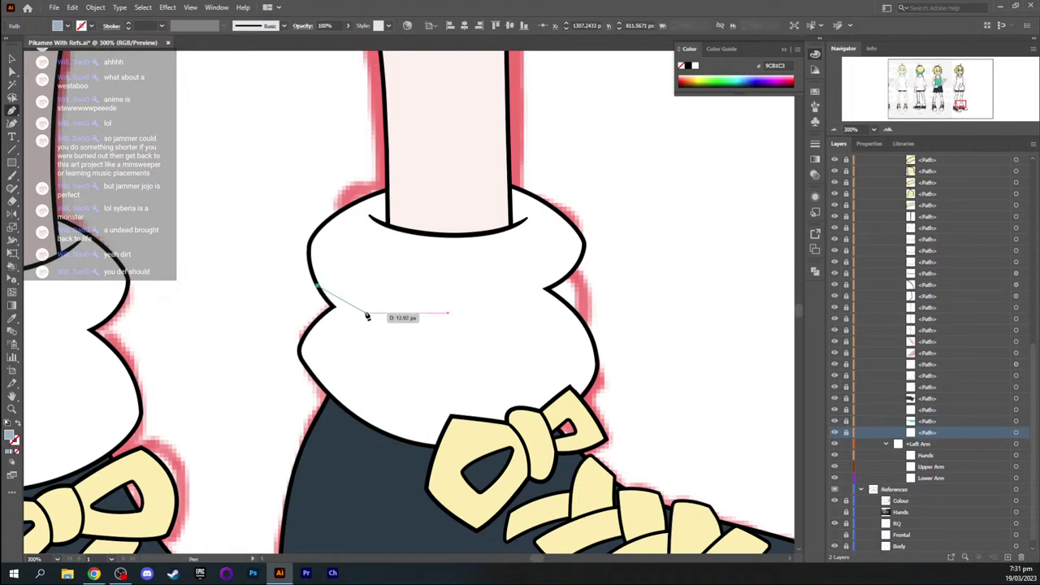
pyautogui.moveTo(370, 317); pyautogui.dragTo(399, 323)
pyautogui.click(369, 318)
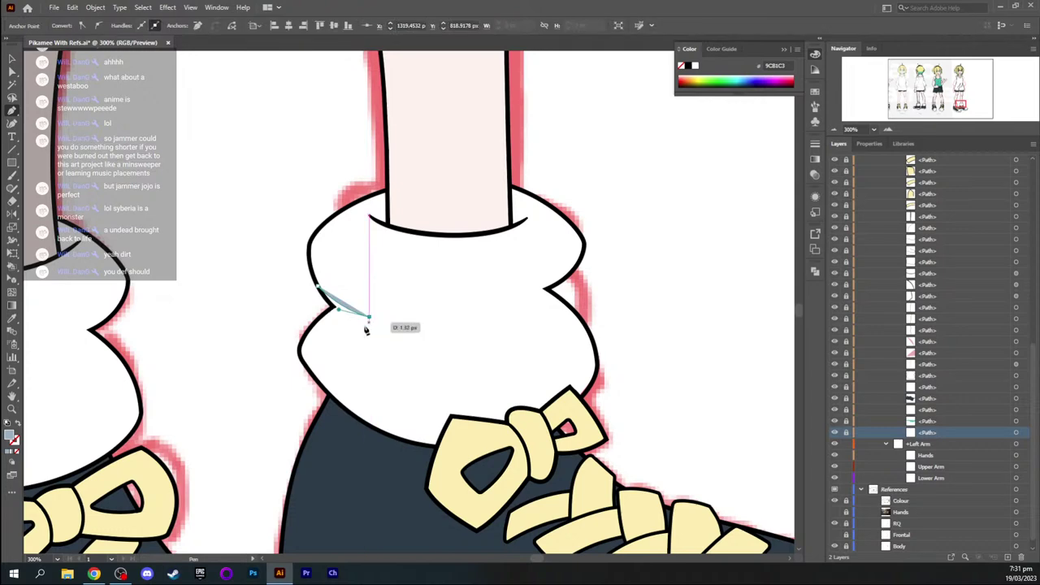
pyautogui.moveTo(305, 341); pyautogui.dragTo(268, 355)
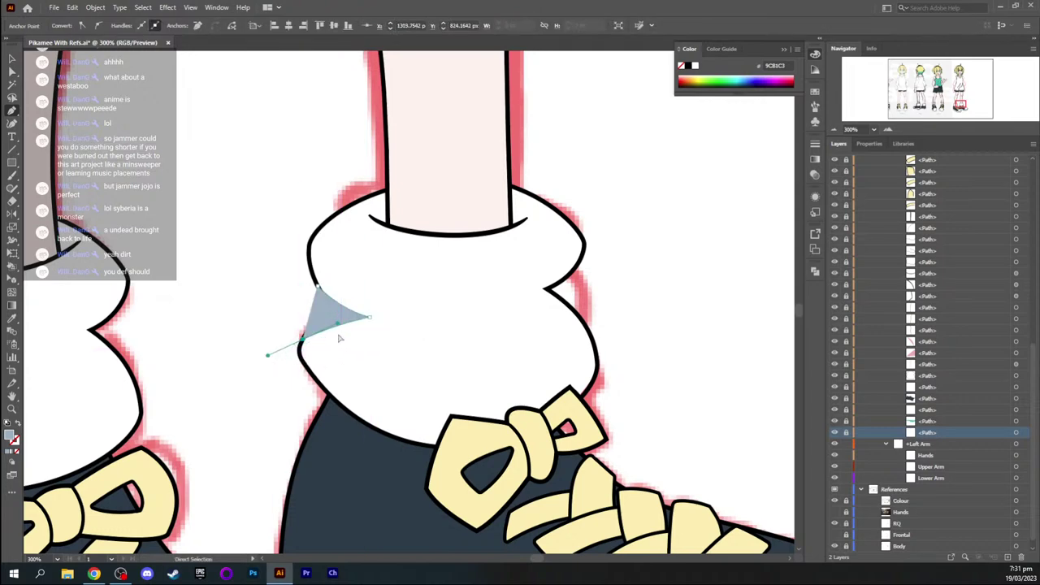
# Move the left fold's shadow in the stacking order so it sits above the white sock fill and below the black outline
pyautogui.hotkey('ctrl', 'shift', '[')
pyautogui.hotkey('ctrl', ']')
pyautogui.hotkey('ctrl', ']')
pyautogui.hotkey('ctrl', ']')
pyautogui.hotkey('ctrl', ']')
pyautogui.hotkey('ctrl', ']')
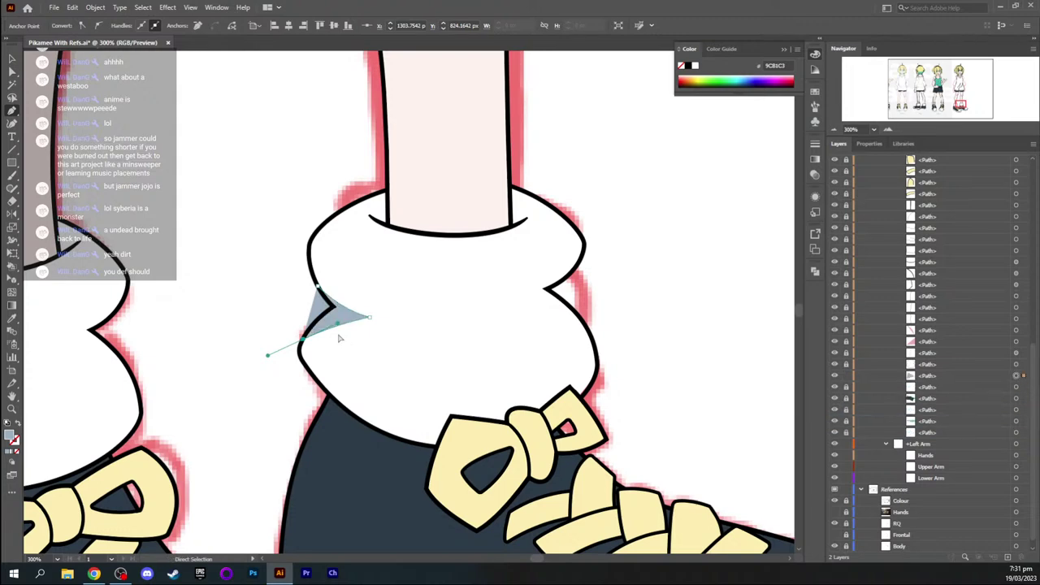
# Close the left fold's shadow along the notch of the sock outline so no colour spills outside it
pyautogui.hotkey('ctrl', '+')
pyautogui.hotkey('ctrl', '+')
pyautogui.press('space')
pyautogui.moveTo(443, 277); pyautogui.dragTo(460, 236)
pyautogui.click(364, 318)
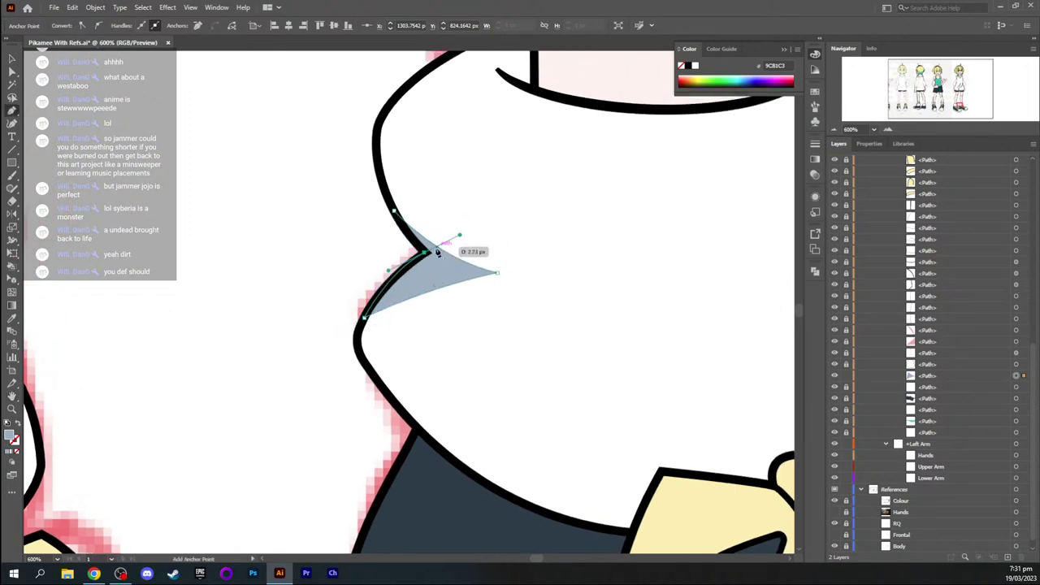
pyautogui.click(424, 253)
pyautogui.moveTo(395, 213); pyautogui.dragTo(387, 180)
pyautogui.keyDown('ctrl'); pyautogui.click(371, 241); pyautogui.keyUp('ctrl')
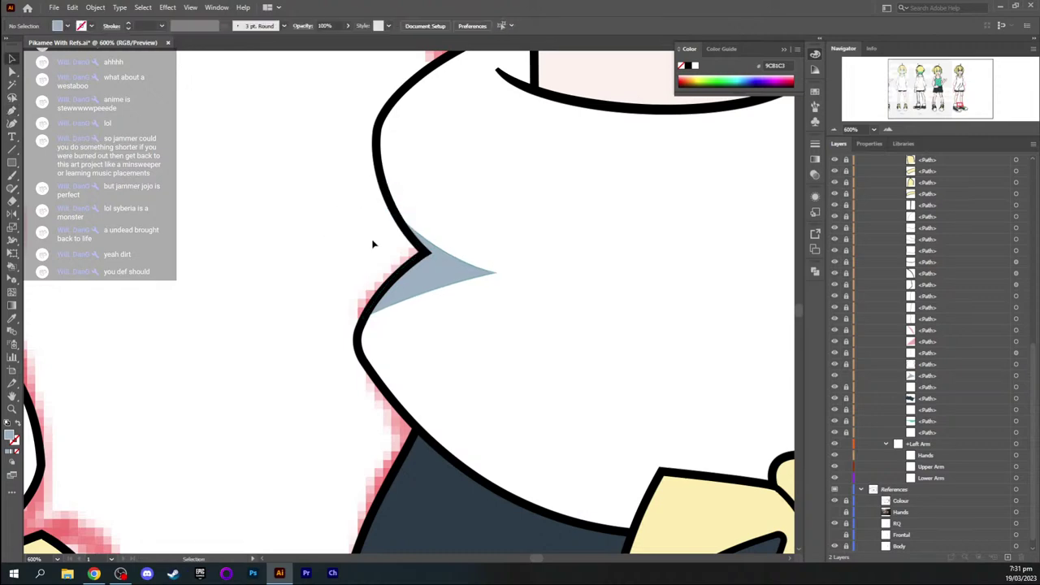
# Draw a matching pointed blue-grey shadow at the right-side fold of the same sock with the Pen tool
pyautogui.press('space')
pyautogui.moveTo(597, 265); pyautogui.dragTo(374, 209)
pyautogui.moveTo(471, 222); pyautogui.dragTo(433, 234)
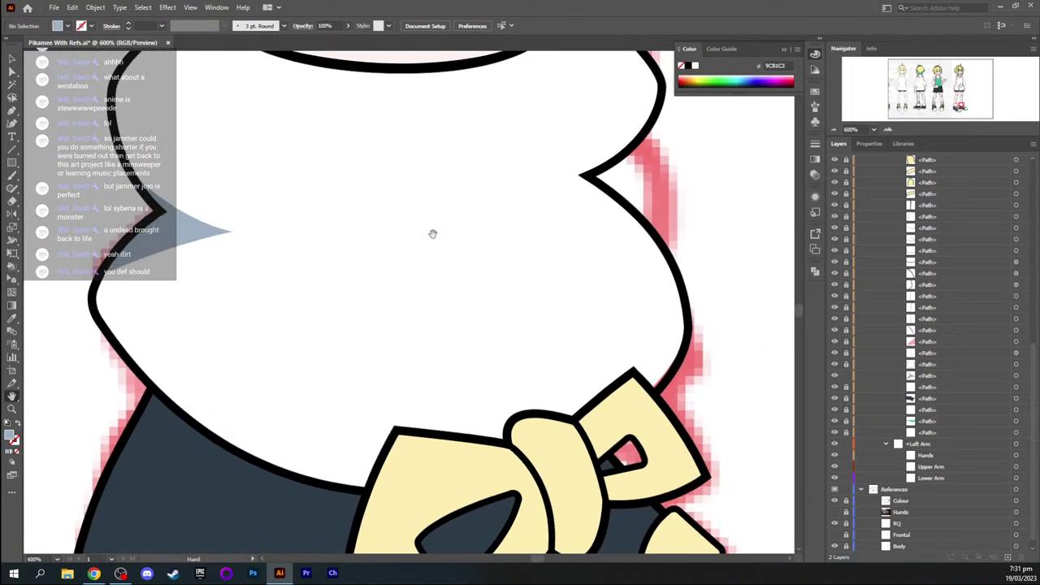
pyautogui.press('p')
pyautogui.moveTo(644, 132); pyautogui.dragTo(606, 151)
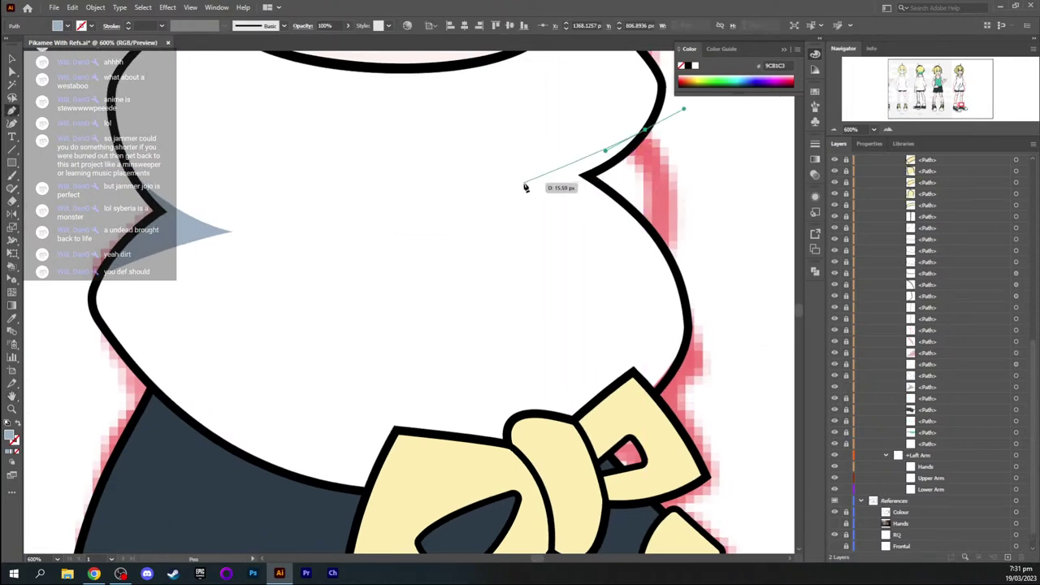
pyautogui.moveTo(520, 185); pyautogui.dragTo(486, 195)
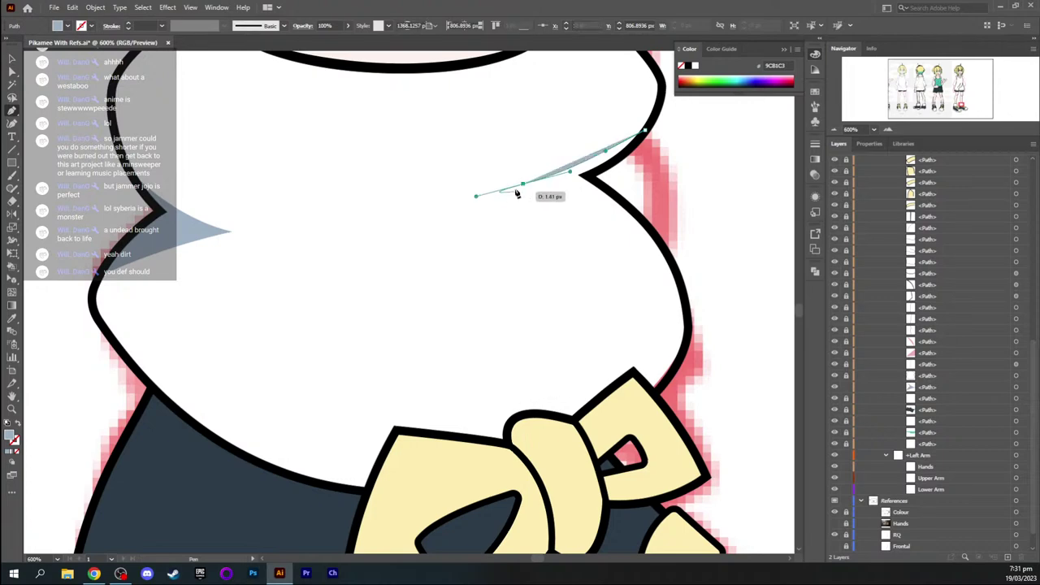
pyautogui.click(523, 185)
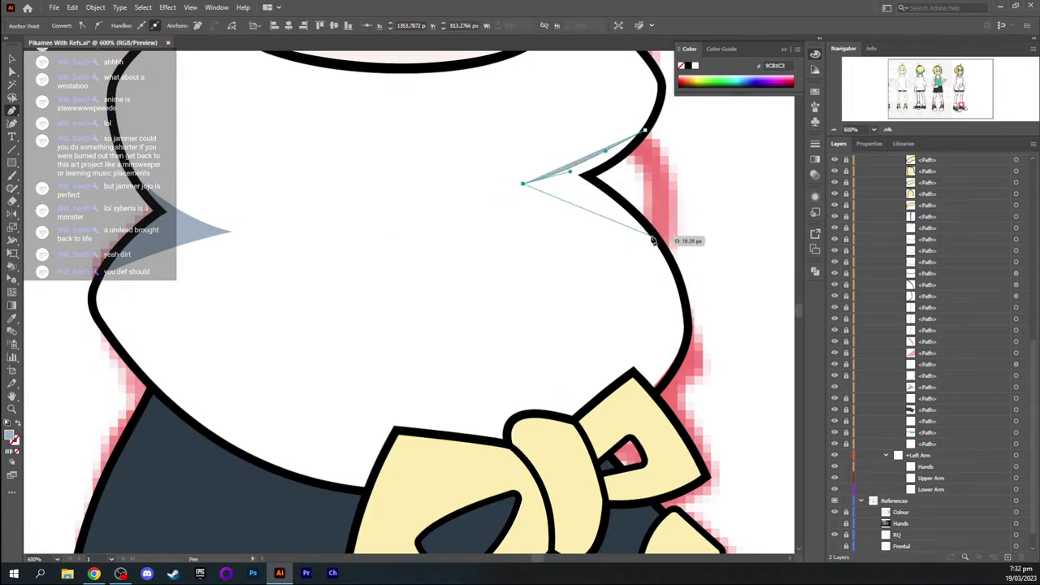
pyautogui.moveTo(654, 236); pyautogui.dragTo(705, 276)
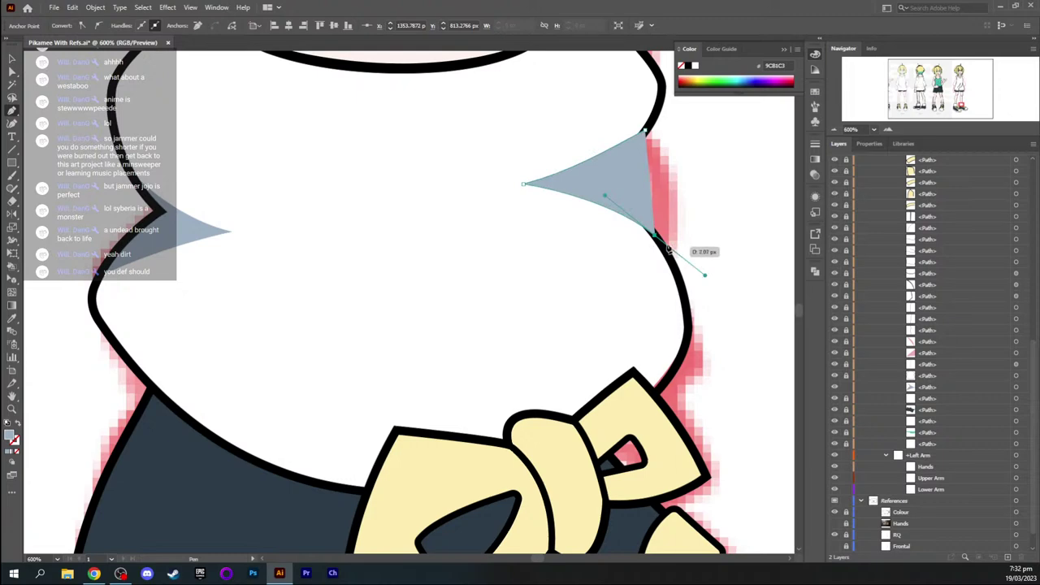
# Move the right fold's shadow in the stacking order so it sits between the white sock fill and the black outline
pyautogui.hotkey('ctrl', 'shift', '[')
pyautogui.hotkey('ctrl', ']')
pyautogui.hotkey('ctrl', ']')
pyautogui.hotkey('ctrl', ']')
pyautogui.hotkey('ctrl', ']')
pyautogui.hotkey('ctrl', ']')
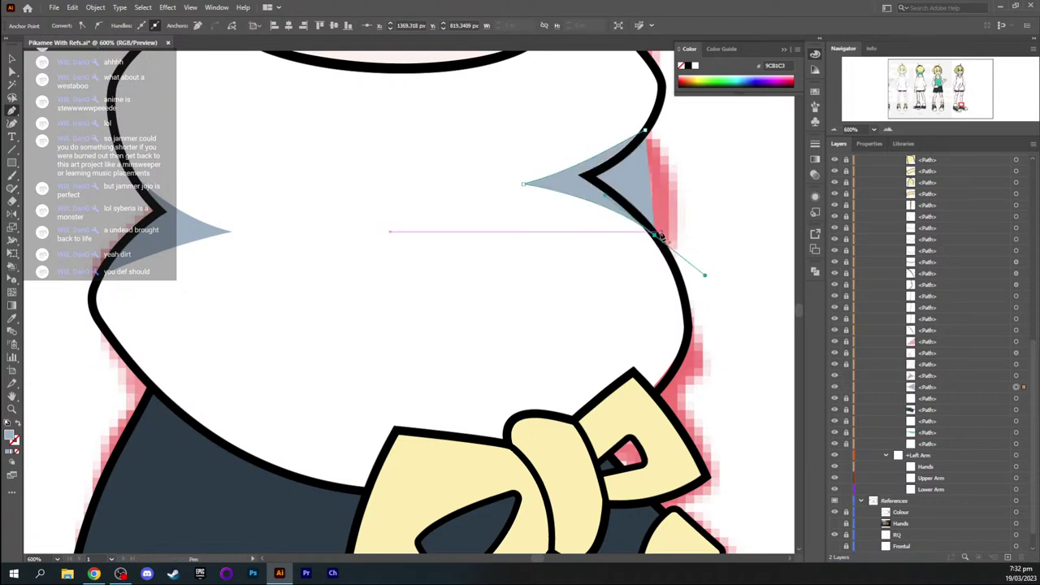
# Close the right fold's shadow along the sock's notch, keep it inside the outline, and deselect it
pyautogui.click(654, 237)
pyautogui.moveTo(593, 181)
pyautogui.mouseDown()
pyautogui.moveTo(609, 187)
pyautogui.moveTo(597, 180)
pyautogui.mouseUp()
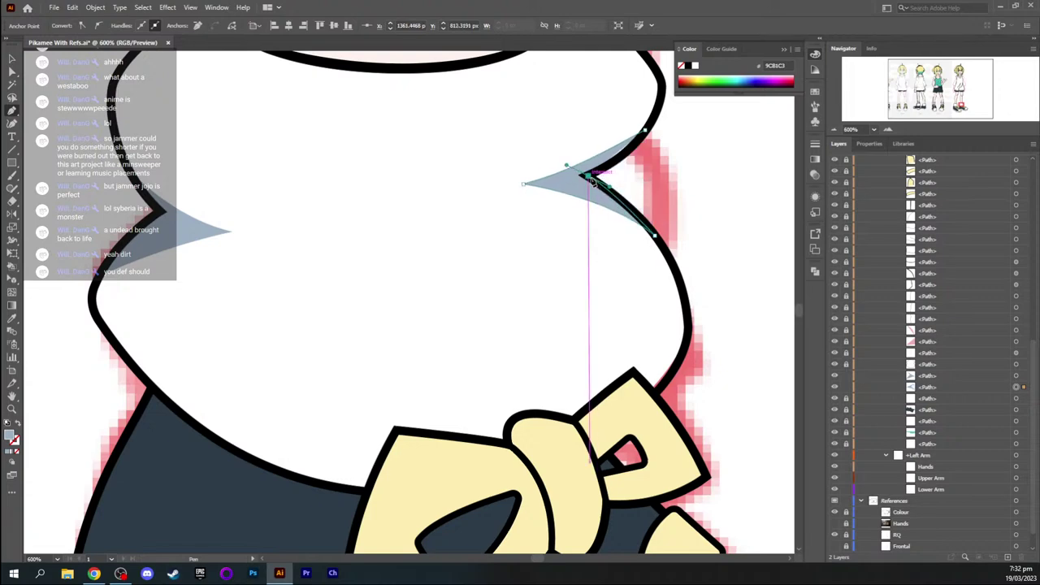
pyautogui.click(589, 177)
pyautogui.moveTo(646, 131); pyautogui.dragTo(585, 167)
pyautogui.press('v')
pyautogui.click(696, 189)
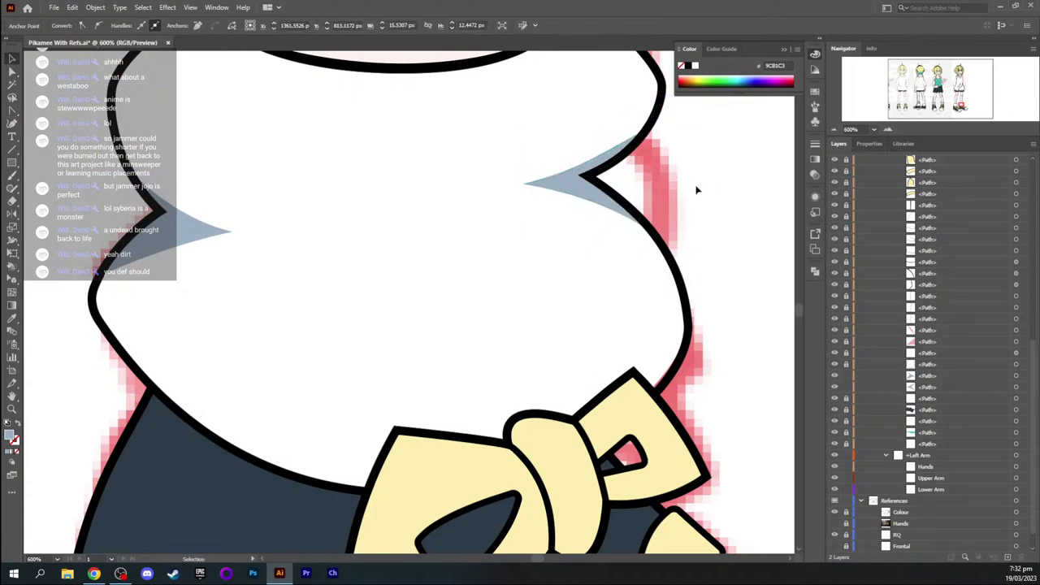
# Unlock the Shoe laces group and all the paths in the Left Leg layer again
pyautogui.hotkey('ctrl', '-')
pyautogui.hotkey('ctrl', '-')
pyautogui.hotkey('ctrl', '-')
pyautogui.hotkey('ctrl', '-')
pyautogui.scroll(1, 696, 193)
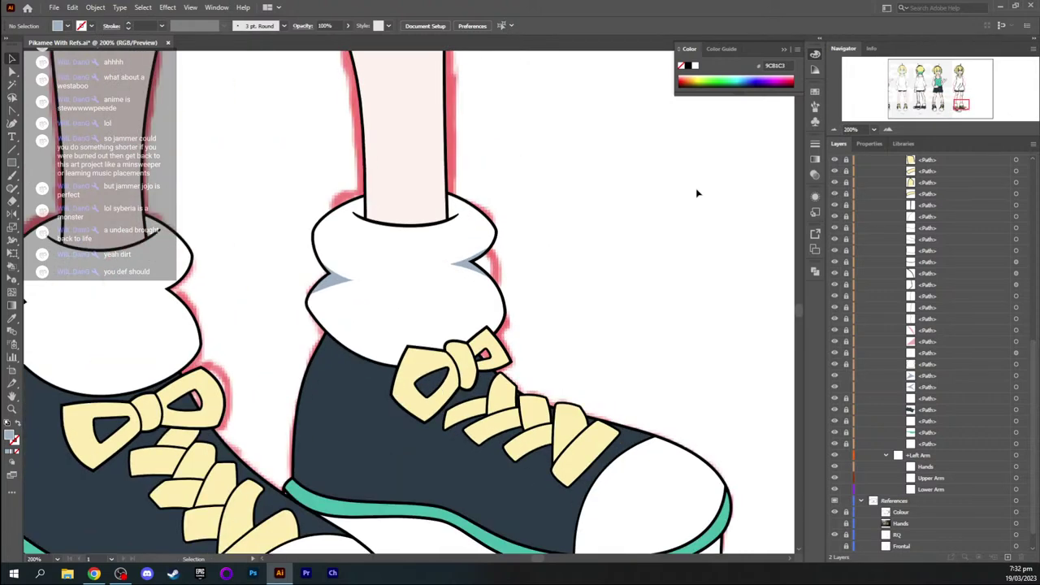
pyautogui.press('h')
pyautogui.moveTo(372, 279); pyautogui.dragTo(455, 268)
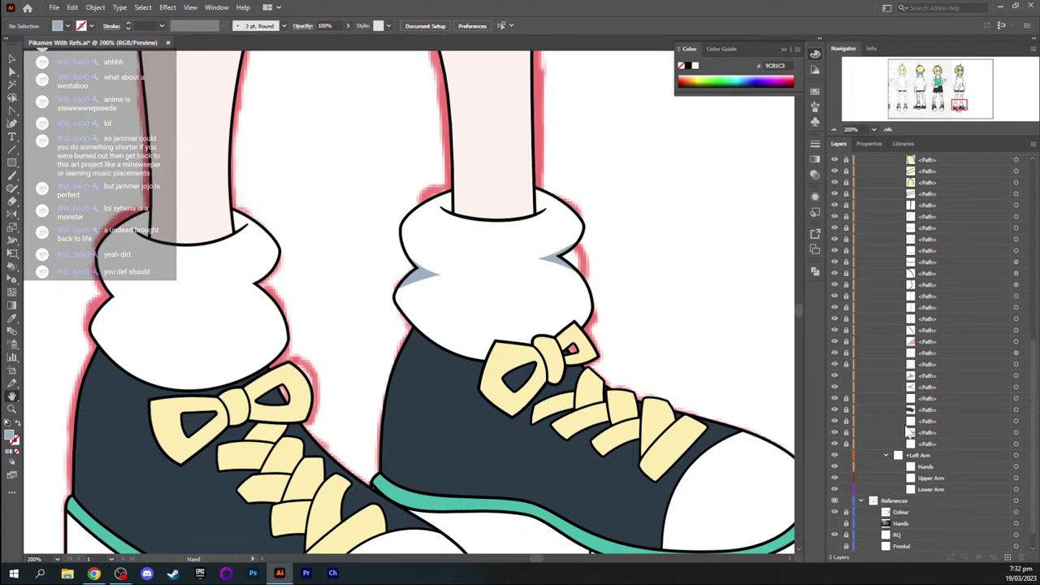
pyautogui.scroll(5, 908, 431)
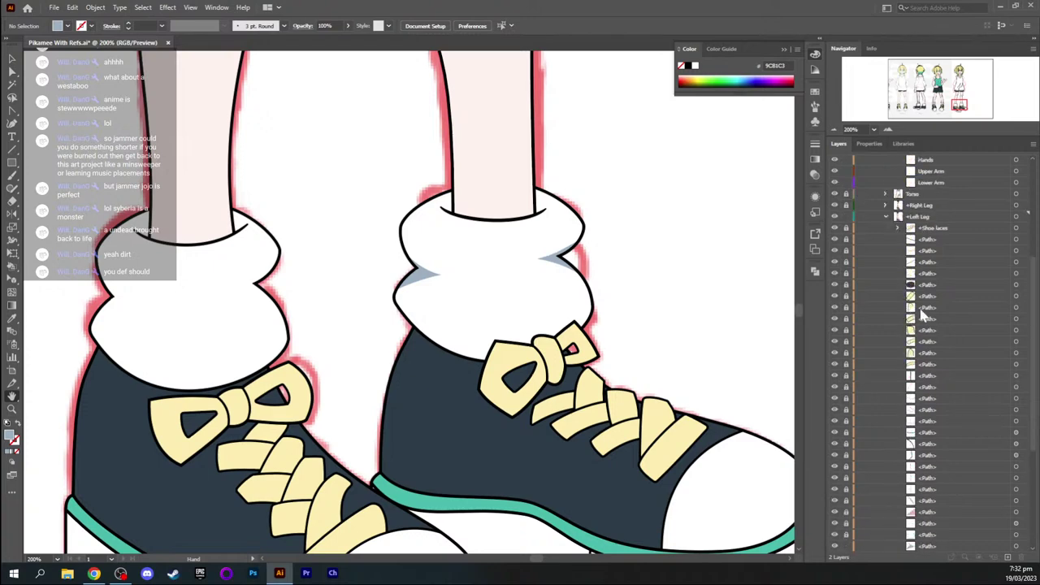
pyautogui.moveTo(845, 231); pyautogui.dragTo(849, 416)
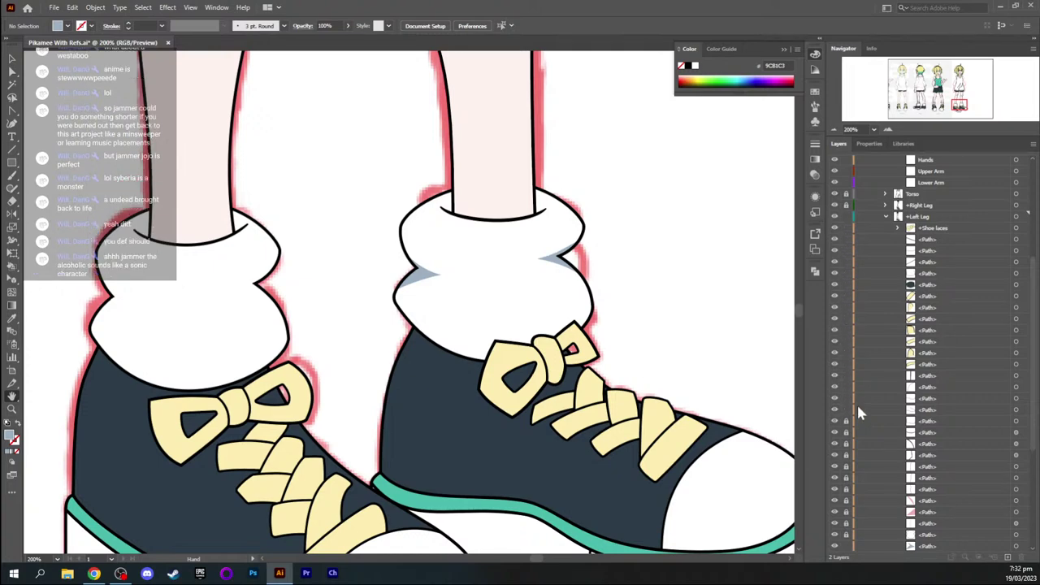
pyautogui.scroll(-3, 860, 412)
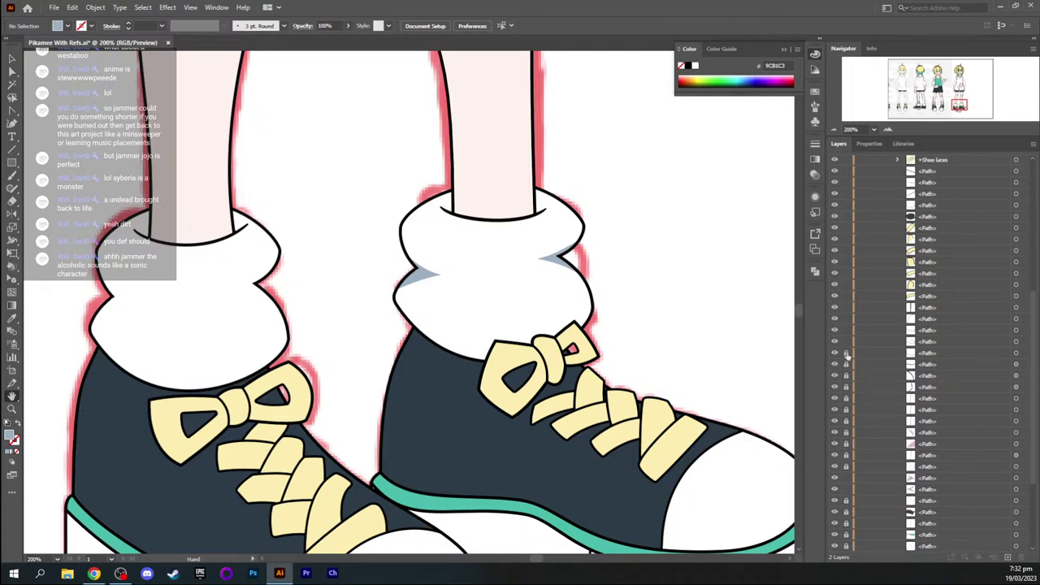
pyautogui.moveTo(847, 355); pyautogui.dragTo(853, 470)
pyautogui.scroll(-4, 876, 459)
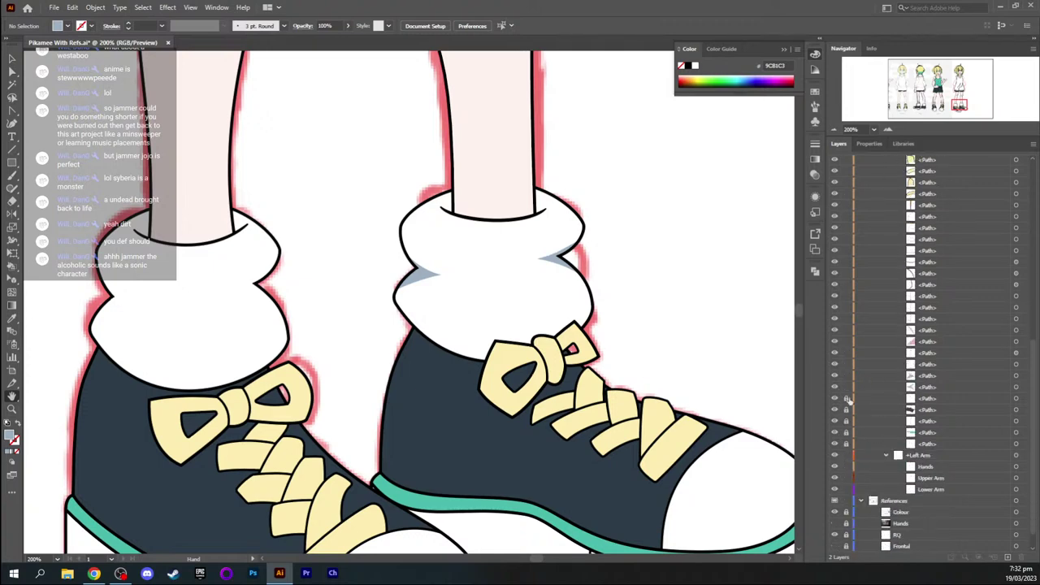
pyautogui.moveTo(848, 399); pyautogui.dragTo(849, 448)
pyautogui.scroll(3, 894, 423)
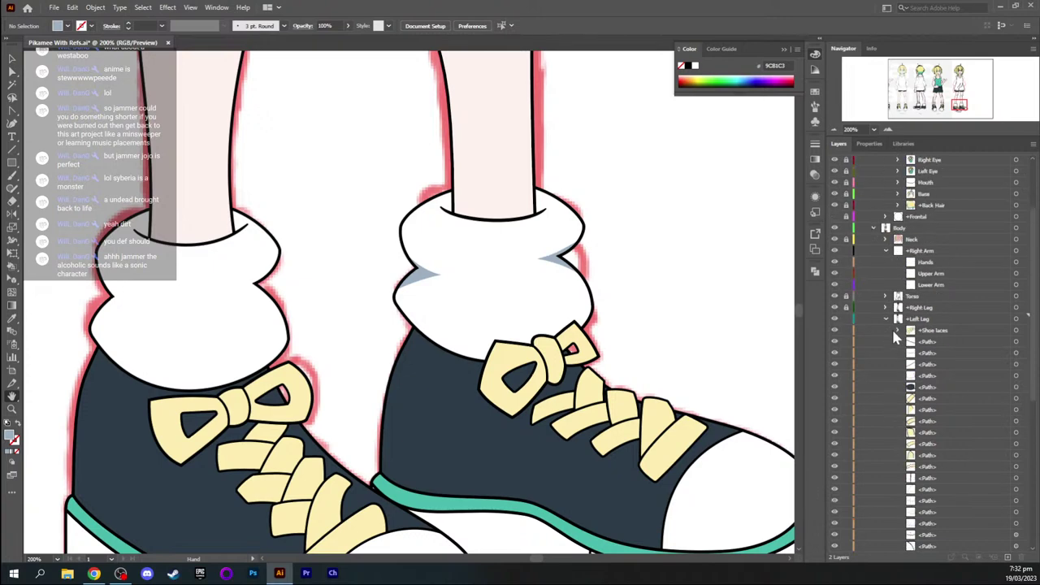
# Collapse and lock the Left Leg layer, and unlock the Right Leg layer for shading the other sock
pyautogui.click(886, 318)
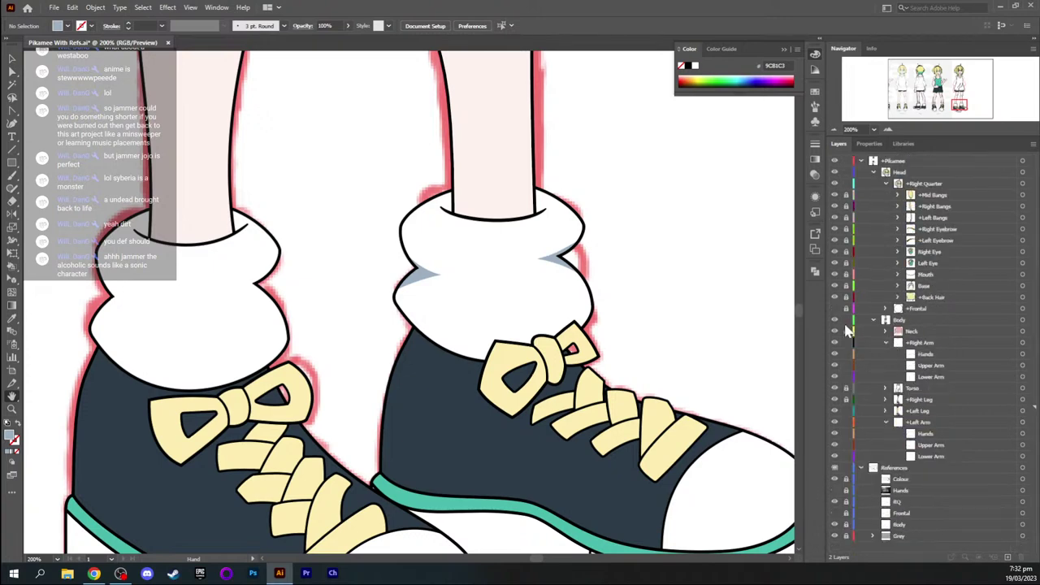
pyautogui.click(835, 400)
pyautogui.click(834, 399)
pyautogui.moveTo(955, 102); pyautogui.dragTo(959, 104)
pyautogui.press('i')
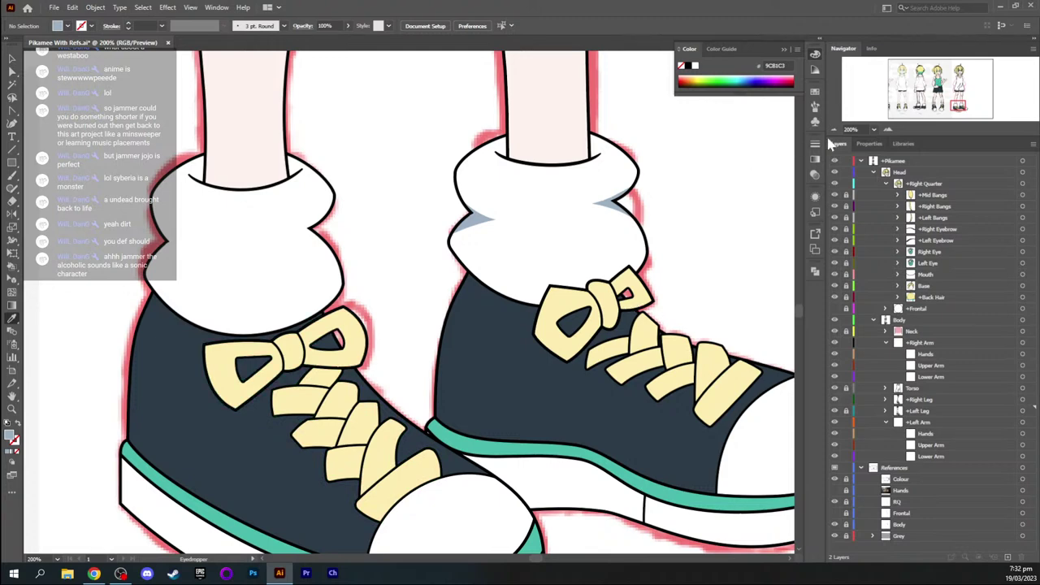
# Expand the Right Leg layer and lock its Shoe Laces group and all its paths
pyautogui.moveTo(959, 104); pyautogui.dragTo(950, 106)
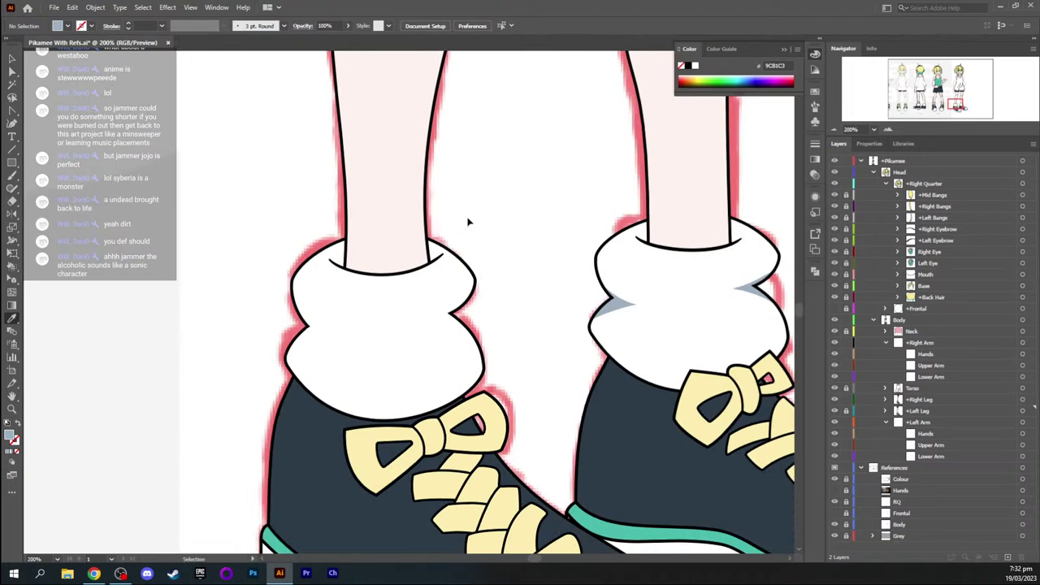
pyautogui.scroll(2, 472, 213)
pyautogui.press('p')
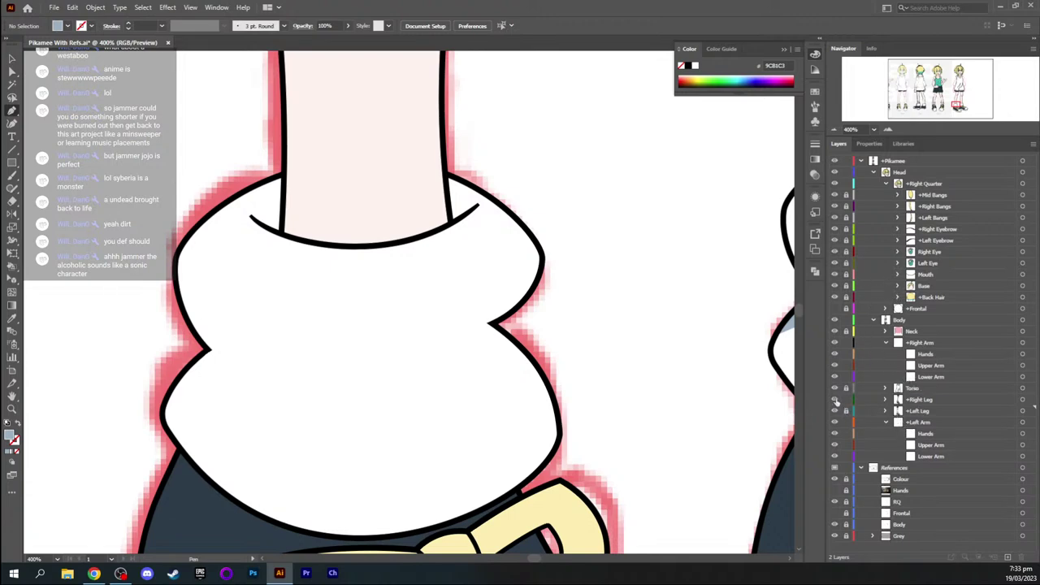
pyautogui.click(885, 400)
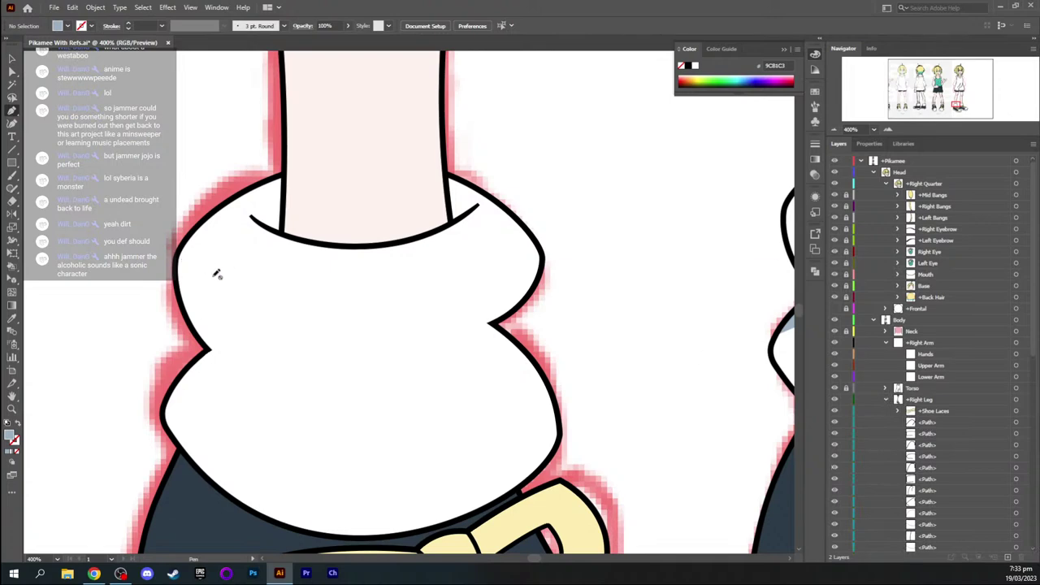
pyautogui.scroll(-3, 955, 394)
pyautogui.scroll(-2, 952, 382)
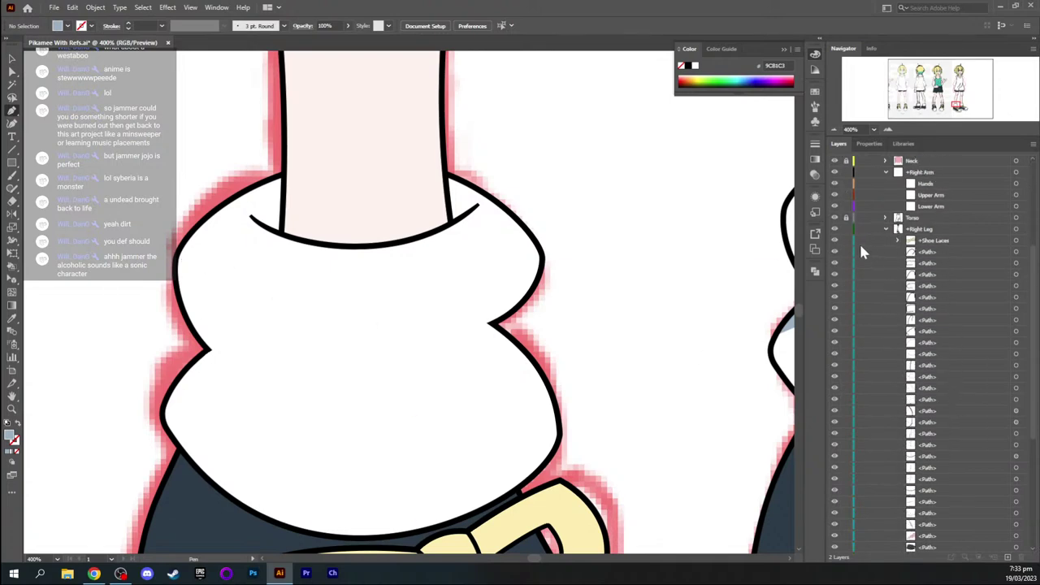
pyautogui.moveTo(847, 244); pyautogui.dragTo(848, 477)
pyautogui.scroll(-6, 849, 455)
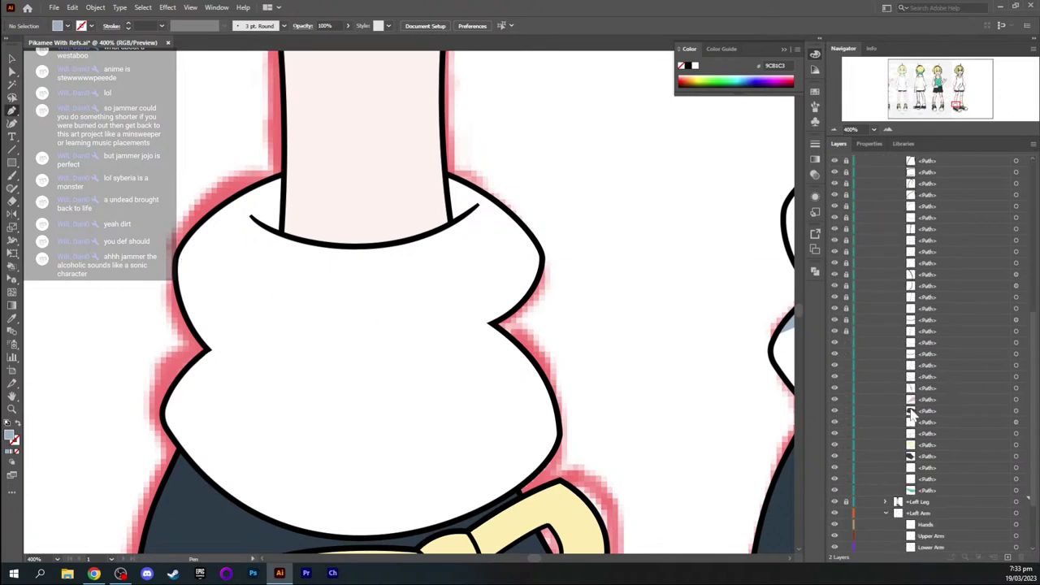
pyautogui.moveTo(848, 280); pyautogui.dragTo(855, 427)
# Draw a pointed fold shadow at the left notch of the Right Leg's sock in the other sock's blue-grey shadow colour
pyautogui.press('space')
pyautogui.moveTo(531, 310); pyautogui.dragTo(448, 300)
pyautogui.press('i')
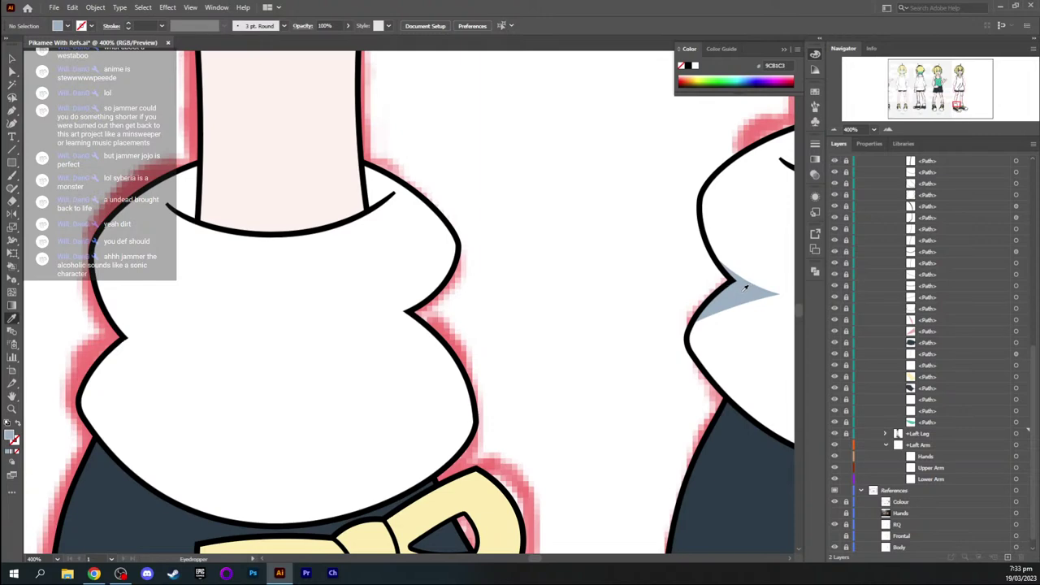
pyautogui.press('p')
pyautogui.scroll(5, 876, 229)
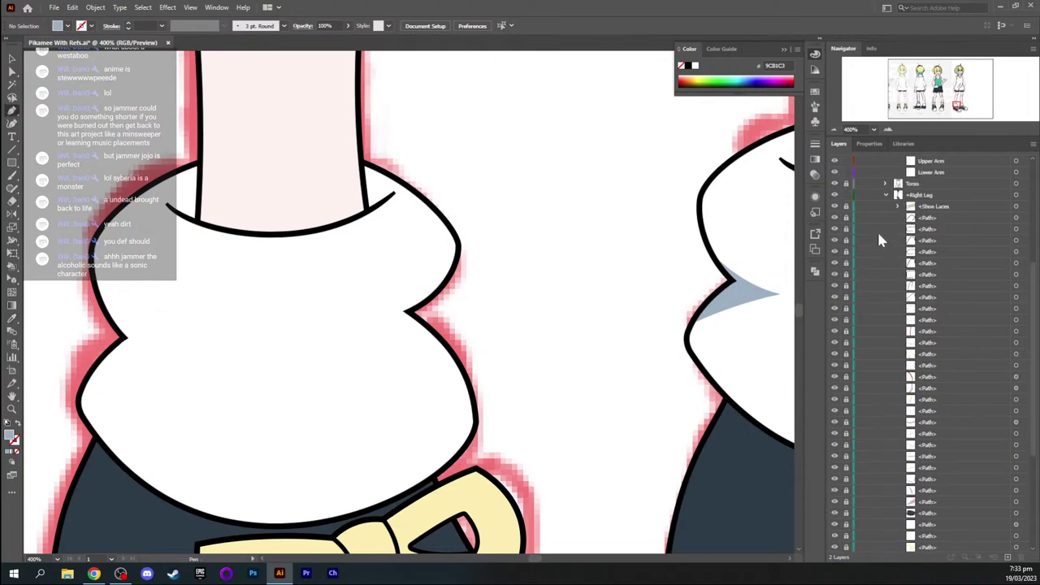
pyautogui.click(908, 197)
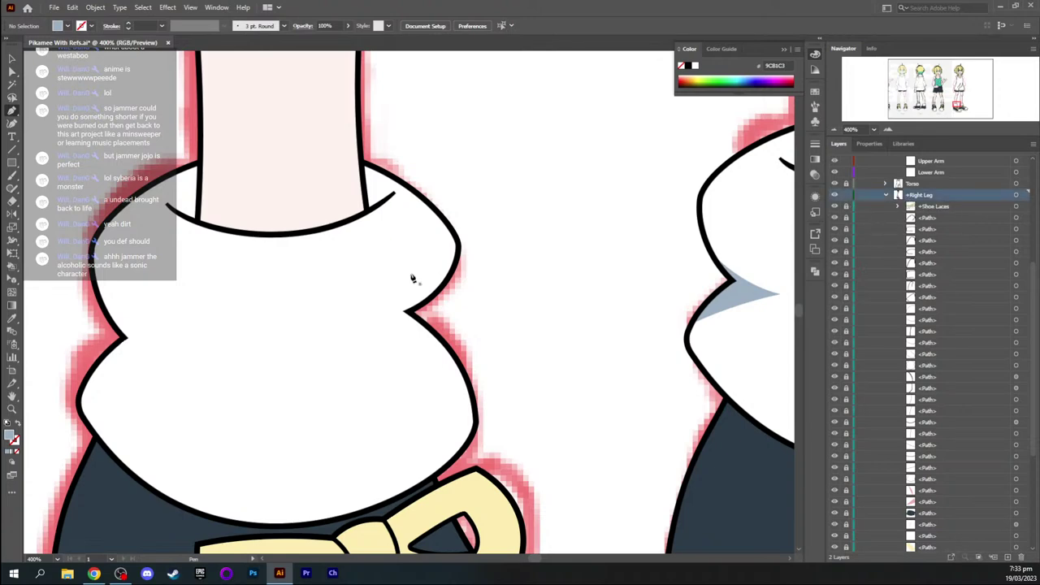
pyautogui.click(104, 309)
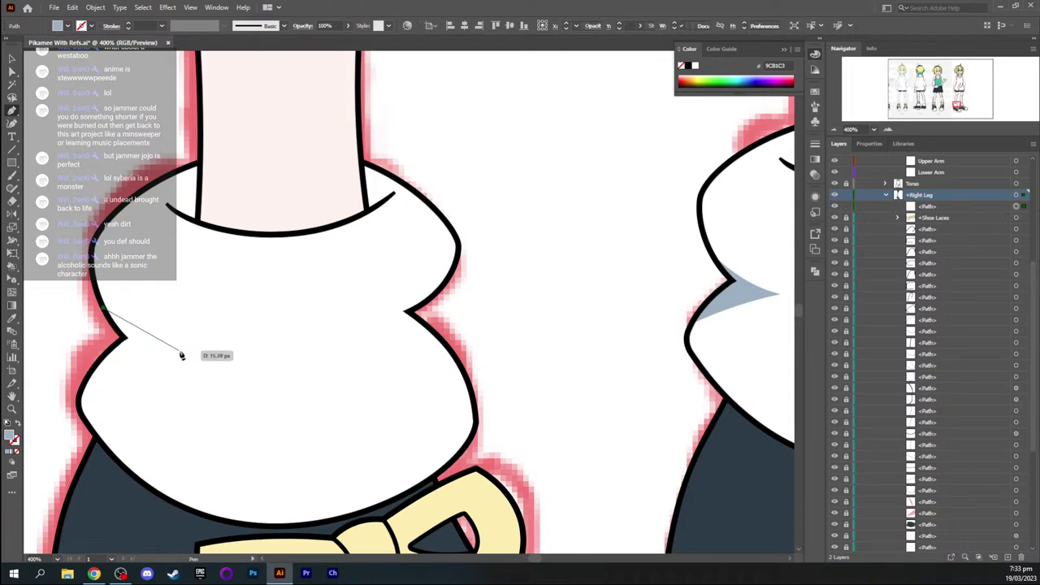
pyautogui.moveTo(180, 351); pyautogui.dragTo(223, 355)
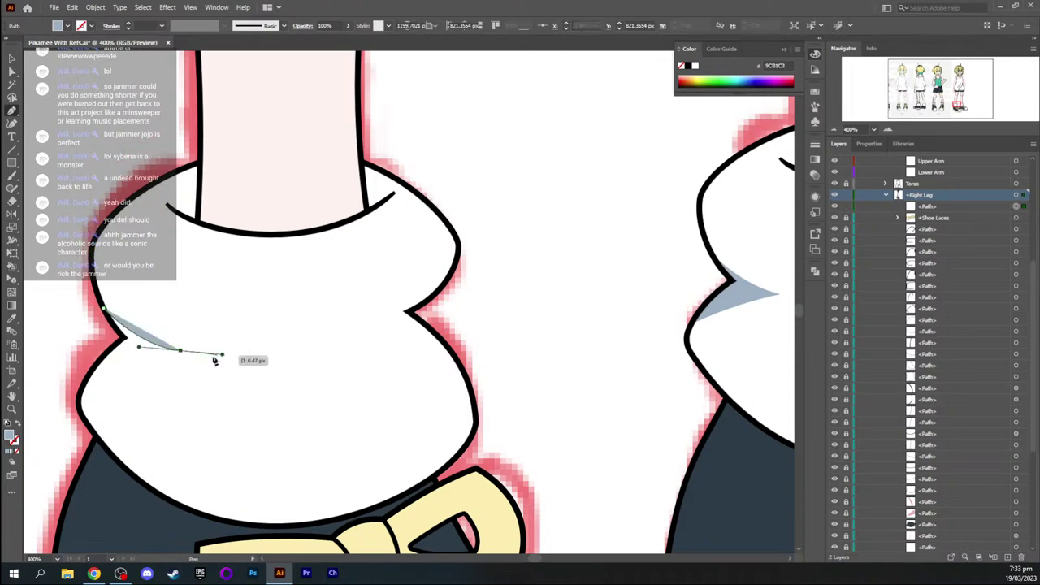
pyautogui.click(180, 351)
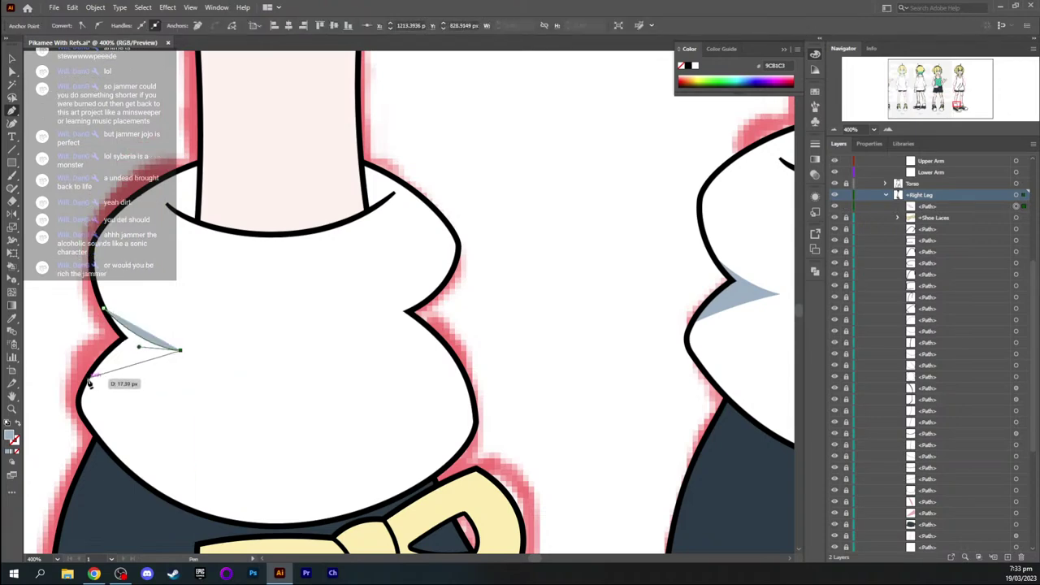
pyautogui.moveTo(86, 379); pyautogui.dragTo(45, 398)
# Move the left fold's shadow in the stacking order so it sits between the white sock fill and the black outline
pyautogui.press('v')
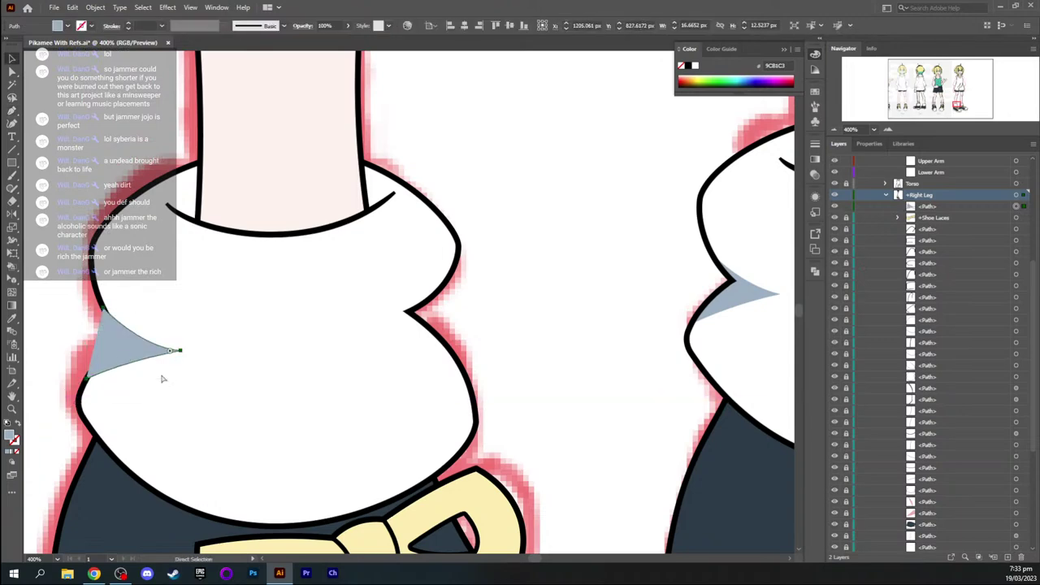
pyautogui.hotkey('ctrl', 'shift', '[')
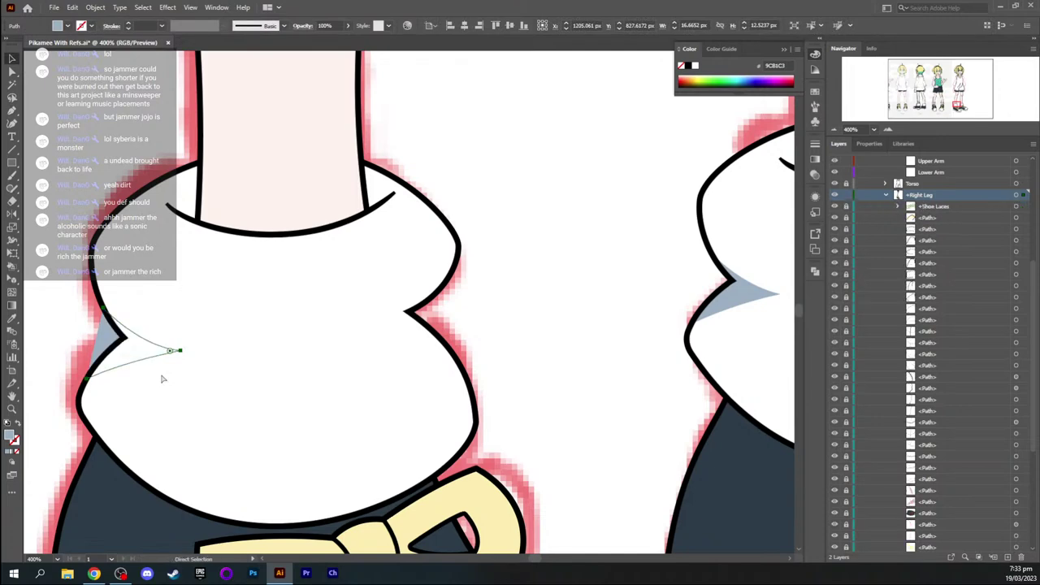
pyautogui.hotkey('ctrl', 'z')
pyautogui.press('v')
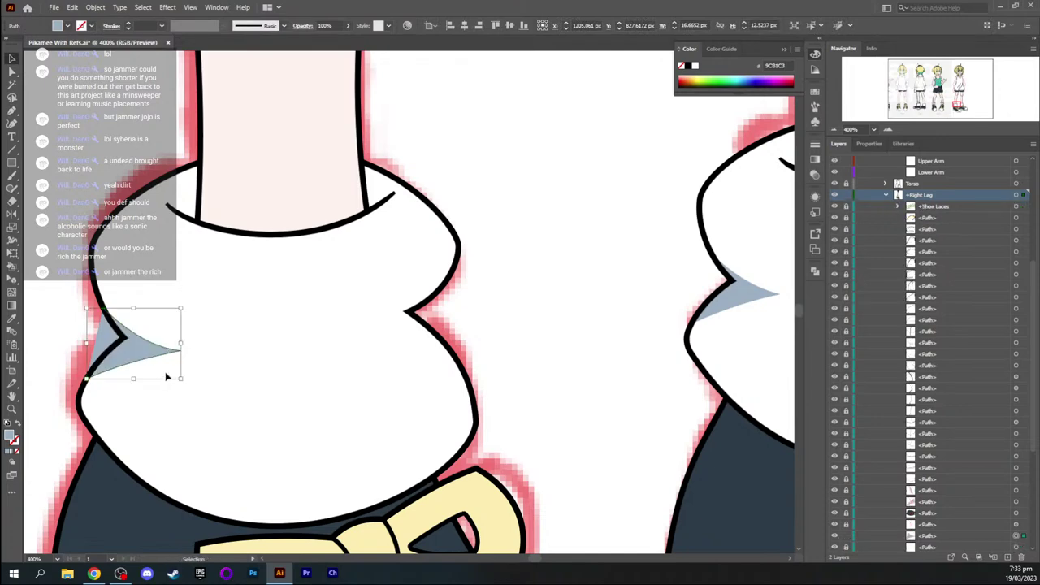
# Close the left fold's shadow along the sock's notch so nothing spills past the outline, and deselect it
pyautogui.press('p')
pyautogui.moveTo(87, 377); pyautogui.dragTo(141, 326)
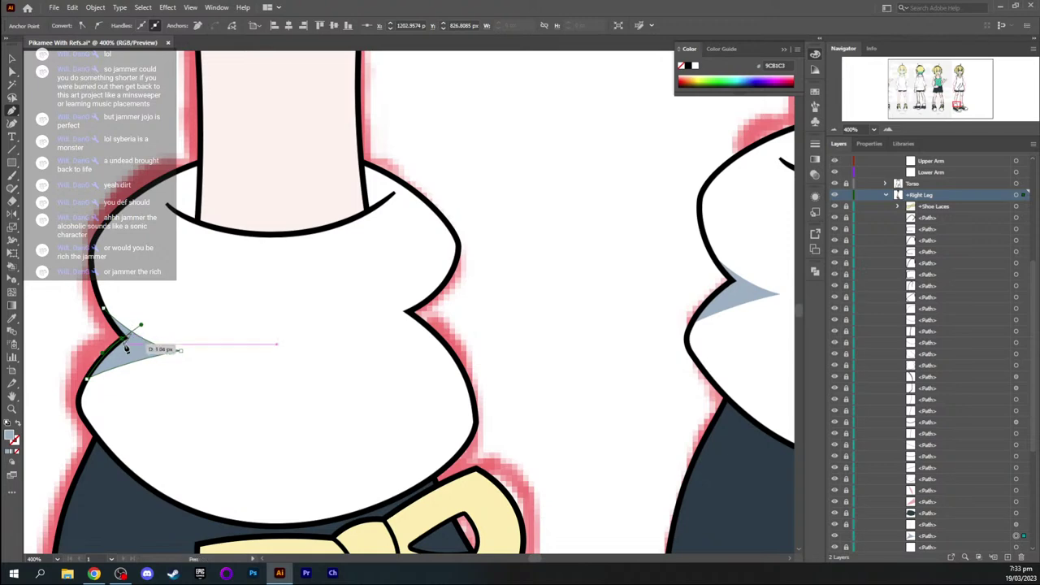
pyautogui.click(122, 339)
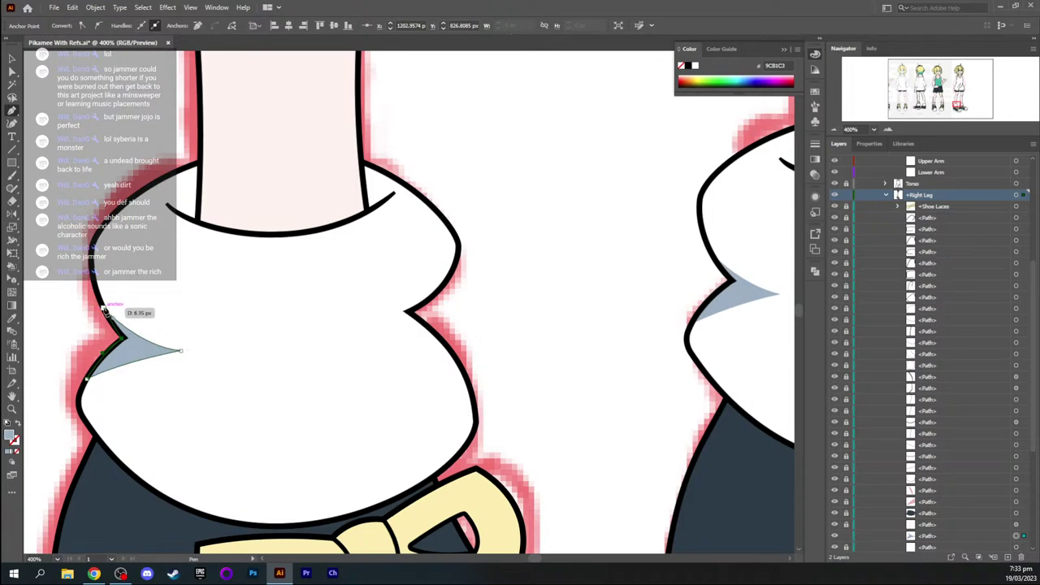
pyautogui.moveTo(105, 310); pyautogui.dragTo(104, 308)
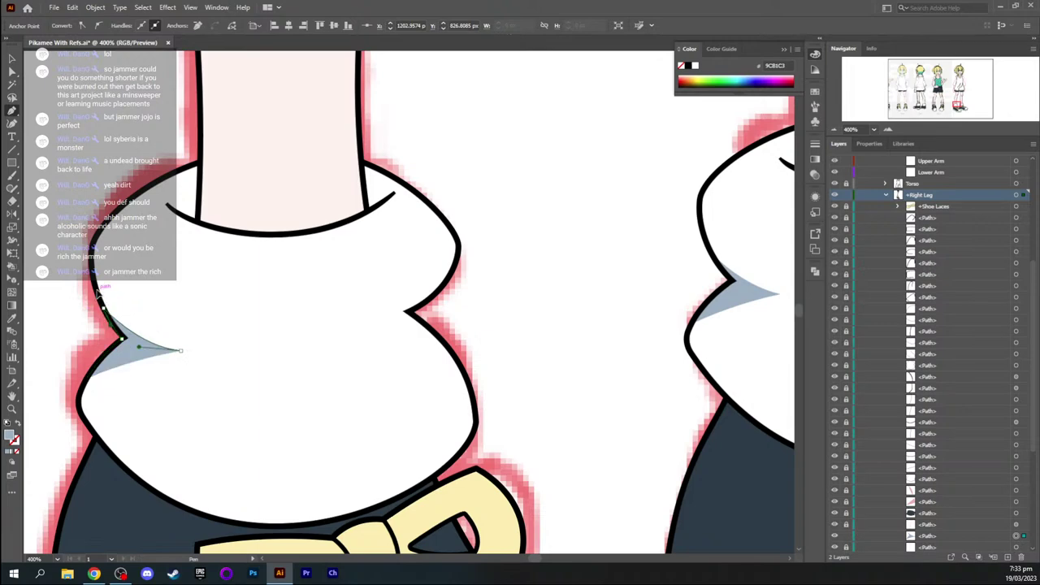
pyautogui.press('v')
pyautogui.click(74, 298)
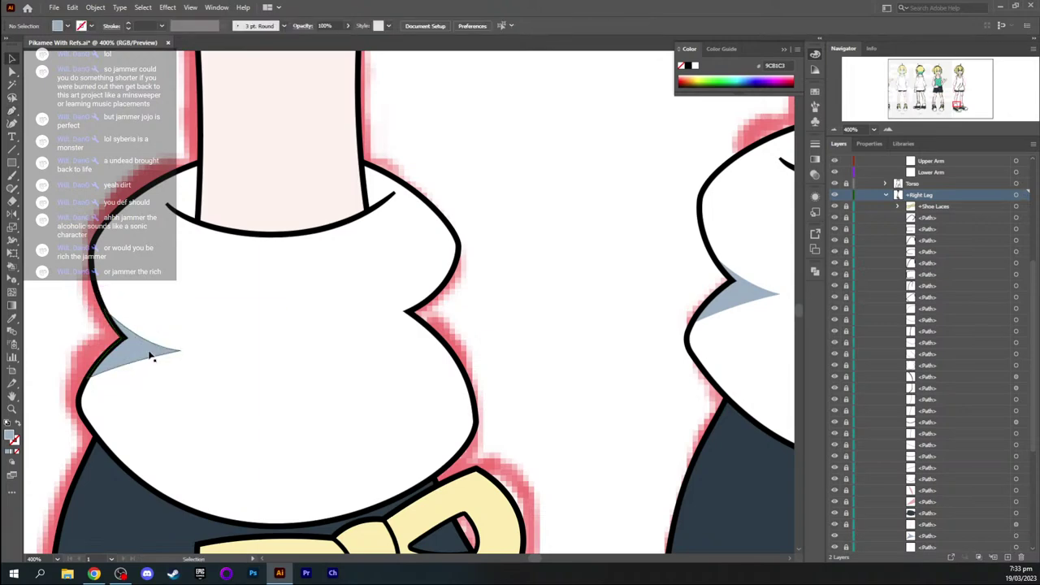
# Adjust the upper and notch anchors of the left fold's shadow so its outer edge follows the sock outline
pyautogui.press('space')
pyautogui.moveTo(181, 372); pyautogui.dragTo(228, 360)
pyautogui.press('a')
pyautogui.click(185, 331)
pyautogui.click(149, 293)
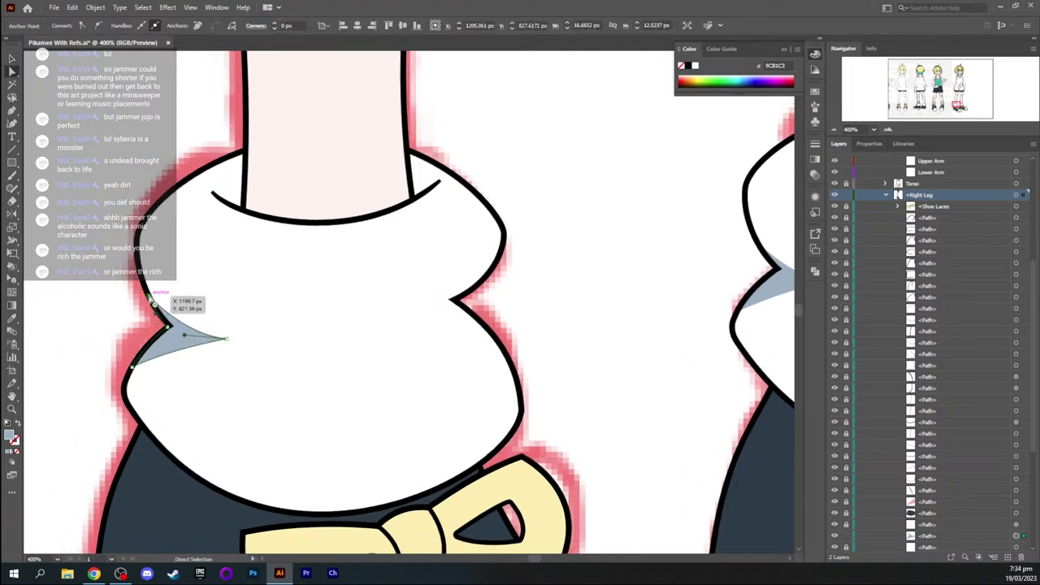
pyautogui.moveTo(149, 294); pyautogui.dragTo(169, 325)
pyautogui.hotkey('shift', 'c')
pyautogui.press('a')
pyautogui.click(245, 305)
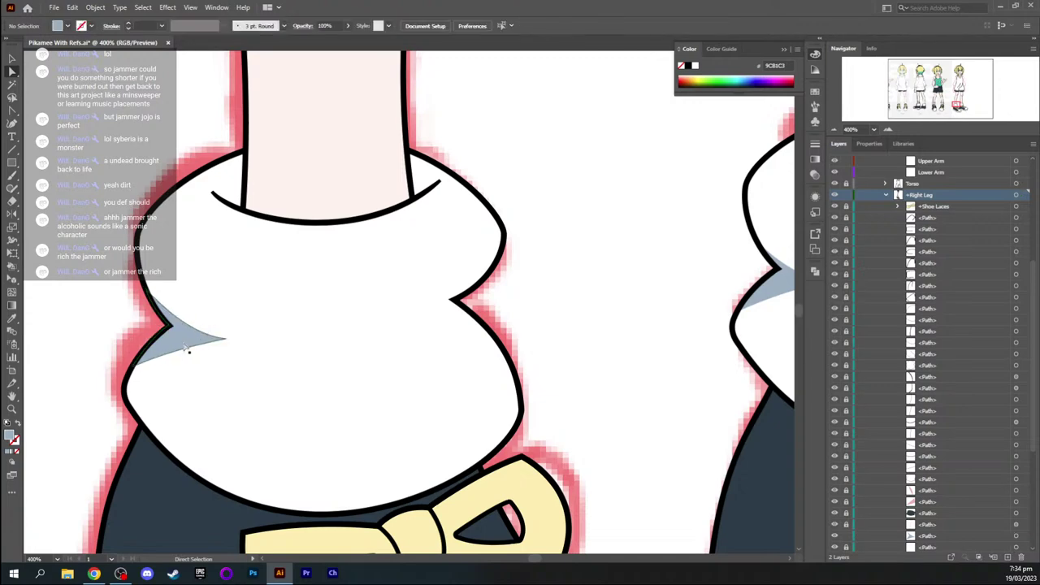
# Reshape the lower curve of the left fold's shadow slightly and deselect it
pyautogui.click(225, 339)
pyautogui.moveTo(173, 348); pyautogui.dragTo(172, 351)
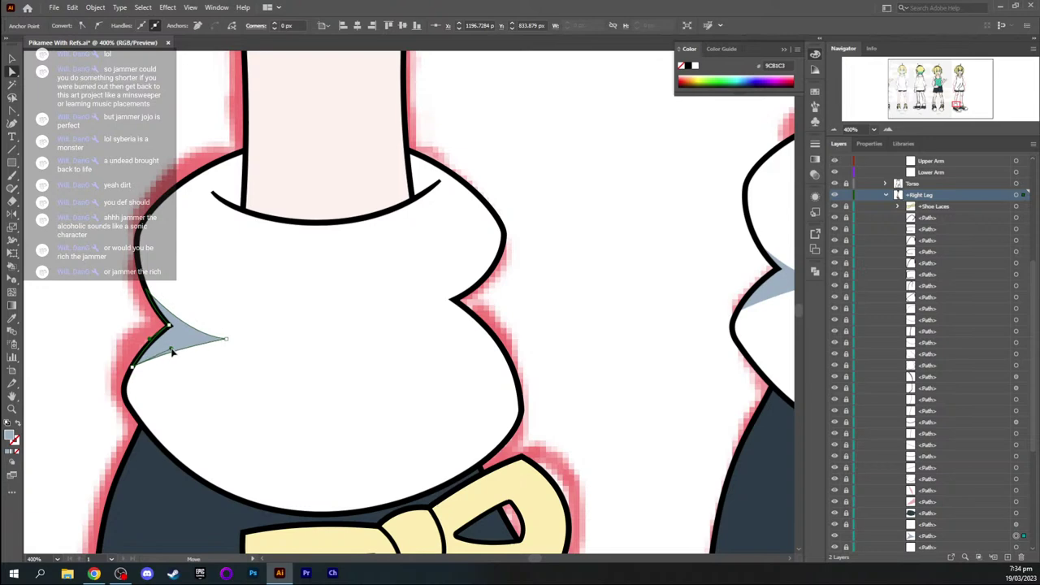
pyautogui.click(255, 309)
# Draw a matching pointed shadow at the right notch of the same sock, with its tip reaching into the white area
pyautogui.hscroll(2, 301, 298)
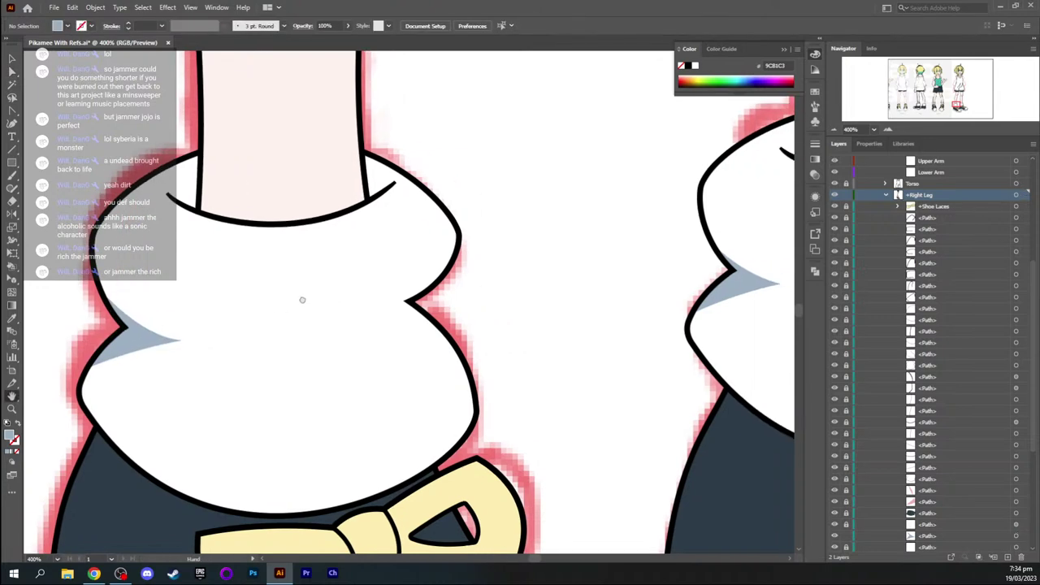
pyautogui.press('p')
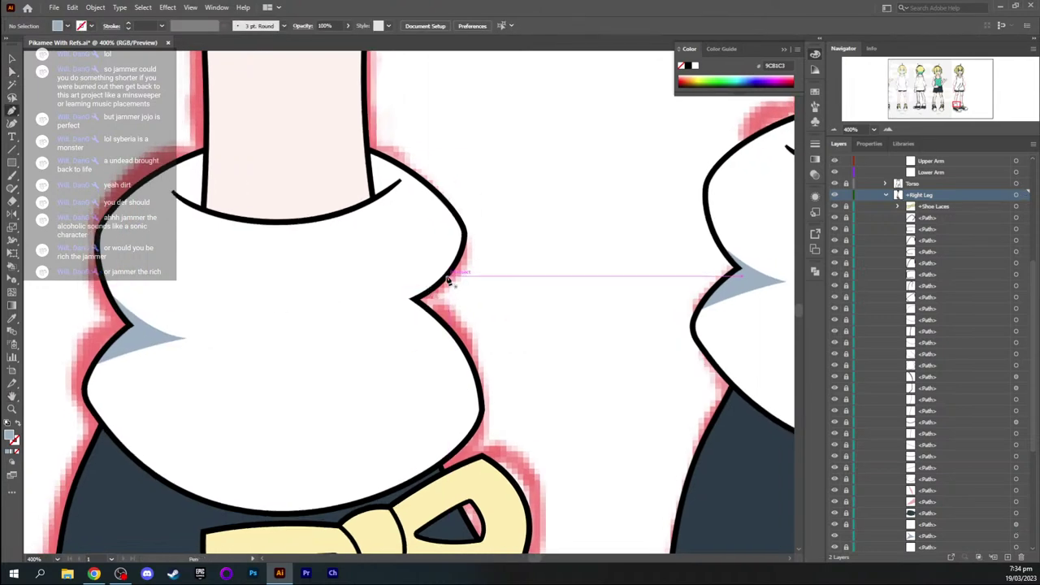
pyautogui.click(449, 272)
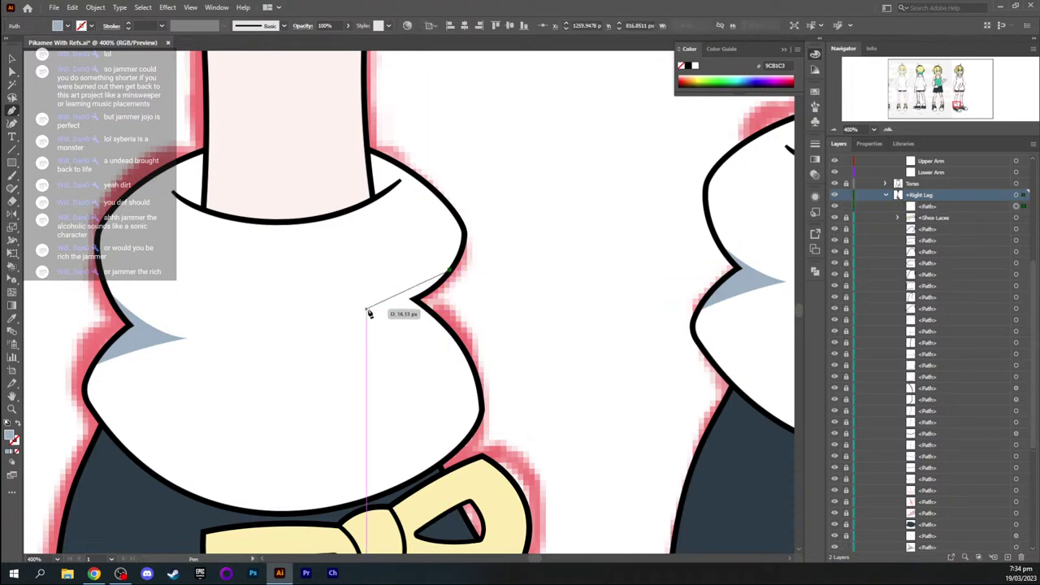
pyautogui.moveTo(375, 311); pyautogui.dragTo(326, 319)
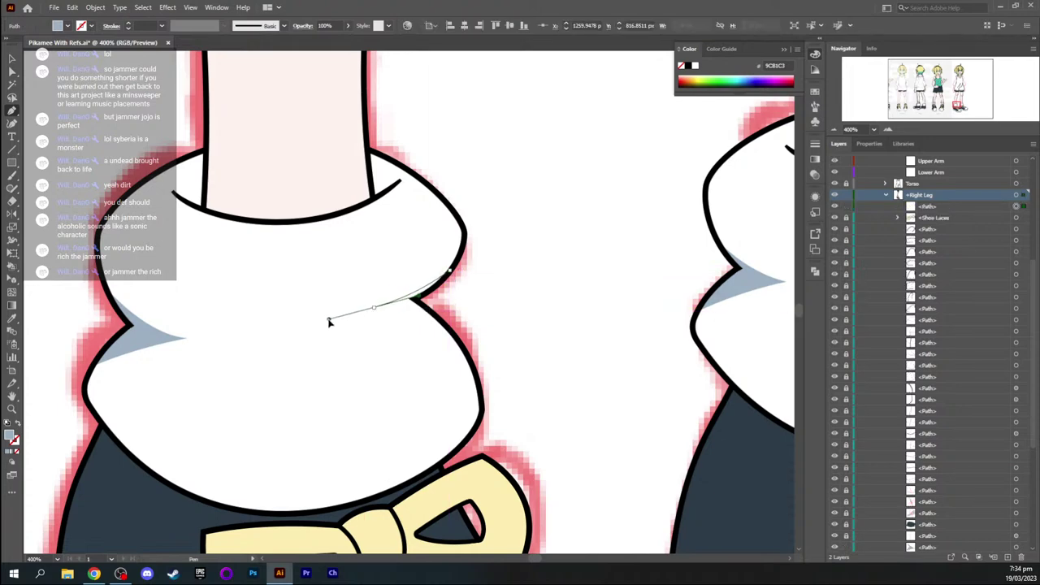
pyautogui.click(374, 310)
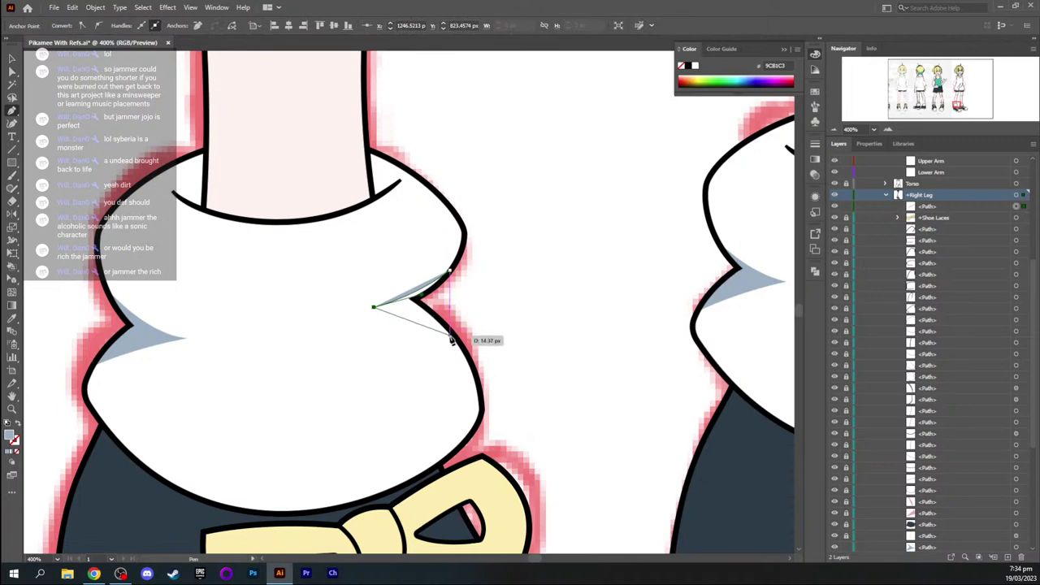
pyautogui.moveTo(456, 338); pyautogui.dragTo(490, 362)
# Place the right fold's shadow between the white sock fill and the outline, and extend its tip slightly further inward
pyautogui.hotkey('ctrl', 'shift', '[')
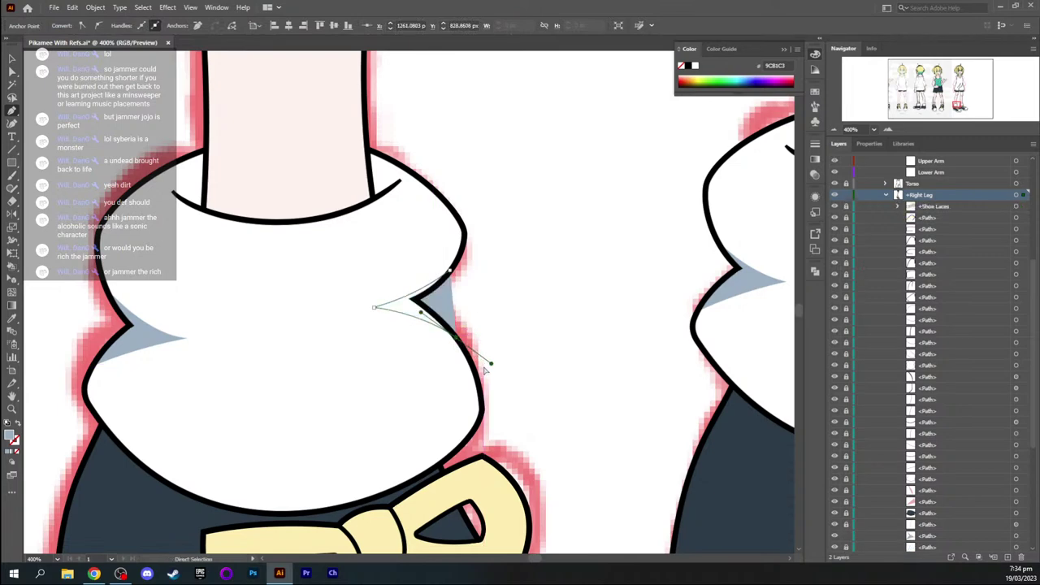
pyautogui.hotkey('ctrl', 'z')
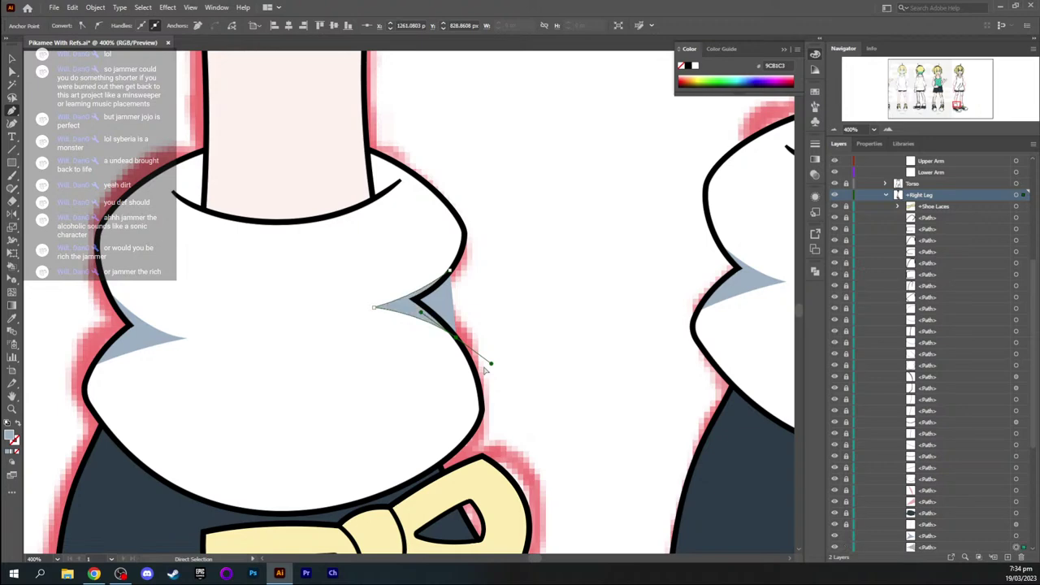
pyautogui.press('a')
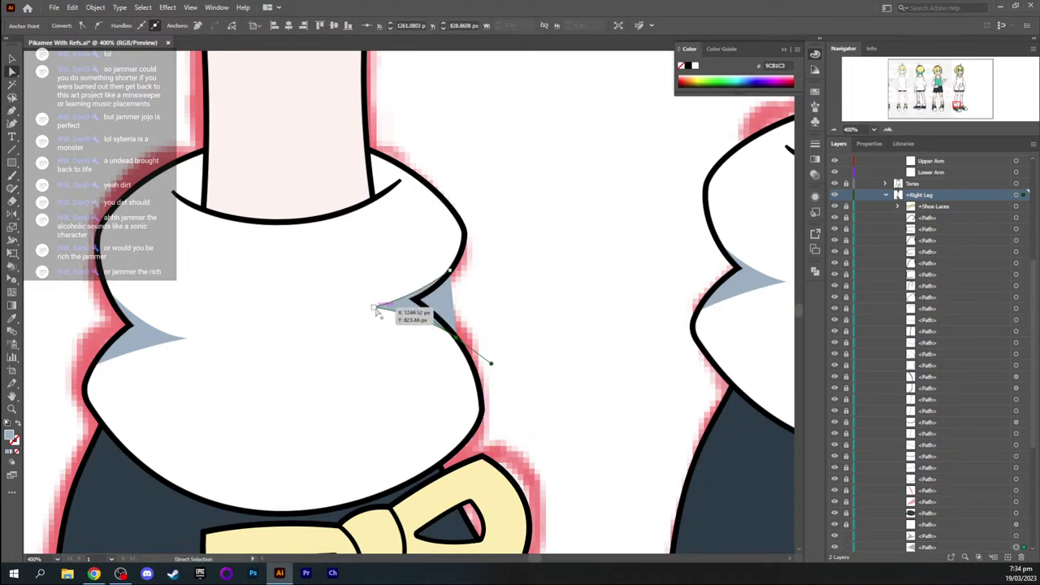
pyautogui.moveTo(373, 307); pyautogui.dragTo(363, 308)
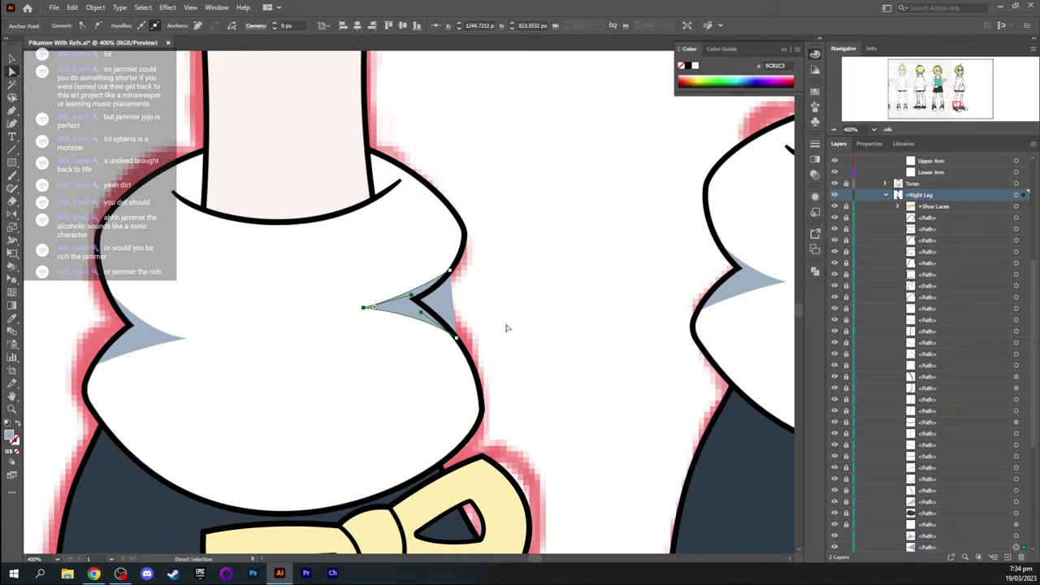
# Close the right fold's shadow along the sock's notch, keeping it inside the outline, and deselect it
pyautogui.press('p')
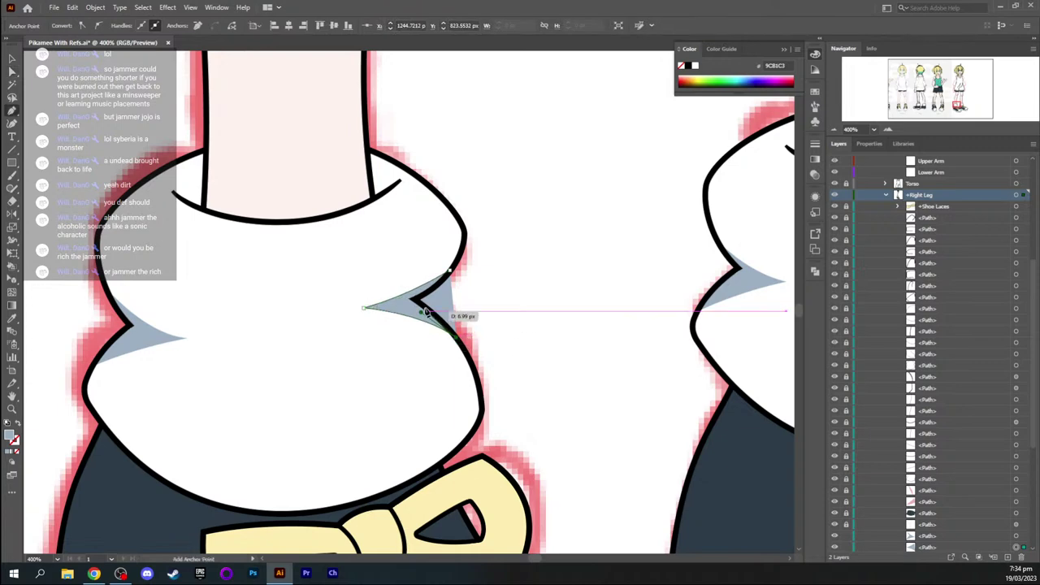
pyautogui.moveTo(416, 300); pyautogui.dragTo(402, 296)
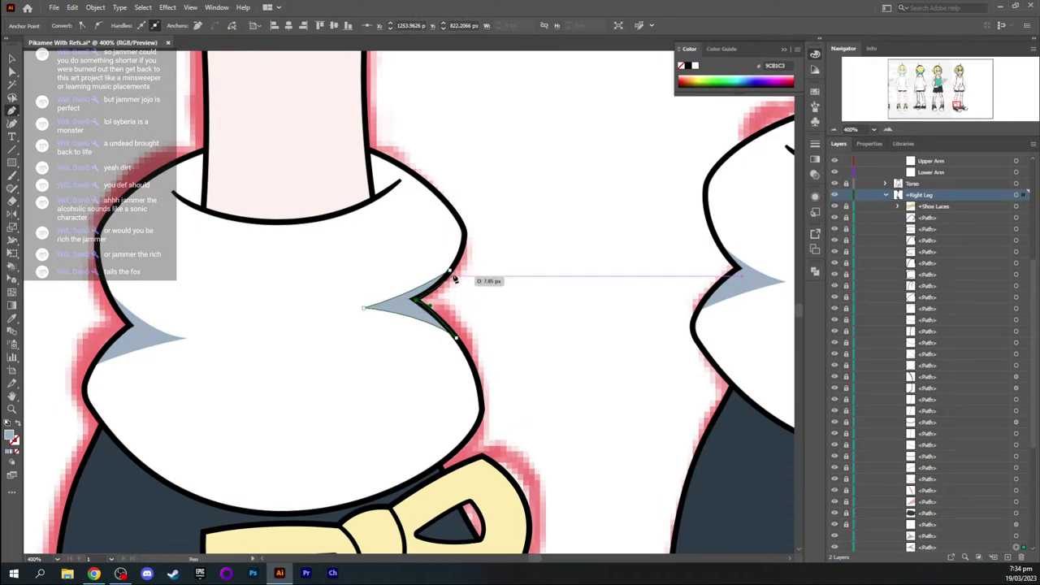
pyautogui.moveTo(449, 270); pyautogui.dragTo(459, 255)
pyautogui.press('v')
pyautogui.click(530, 319)
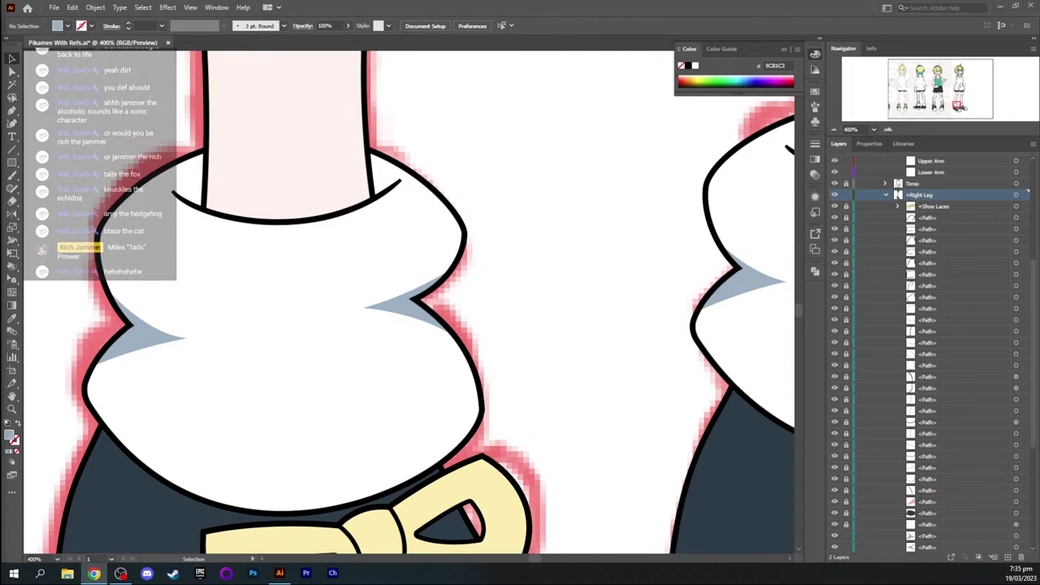
pyautogui.hotkey('ctrl', '-')
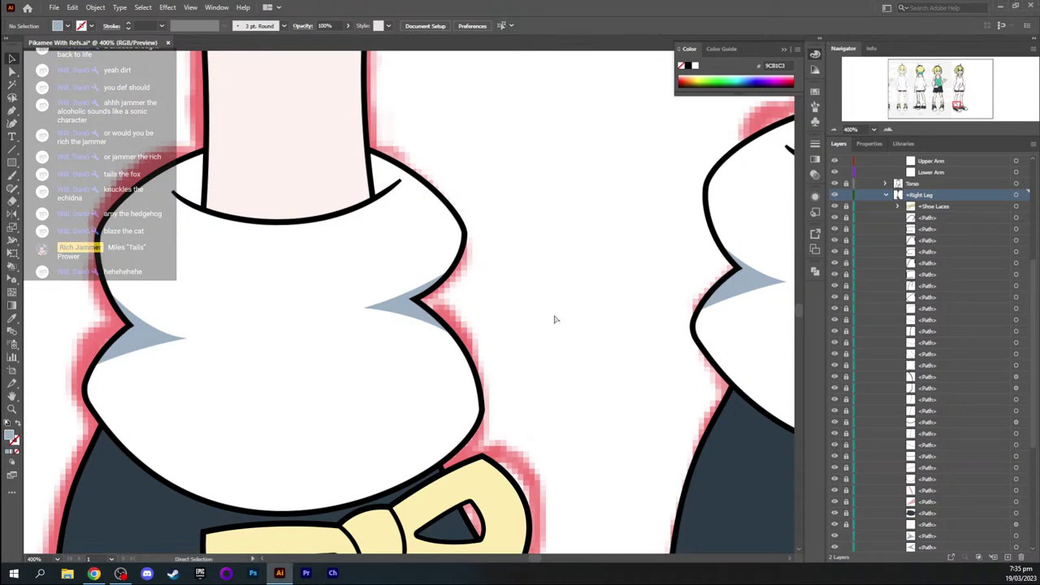
pyautogui.hotkey('ctrl', '-')
pyautogui.hotkey('ctrl', '-')
pyautogui.press('h')
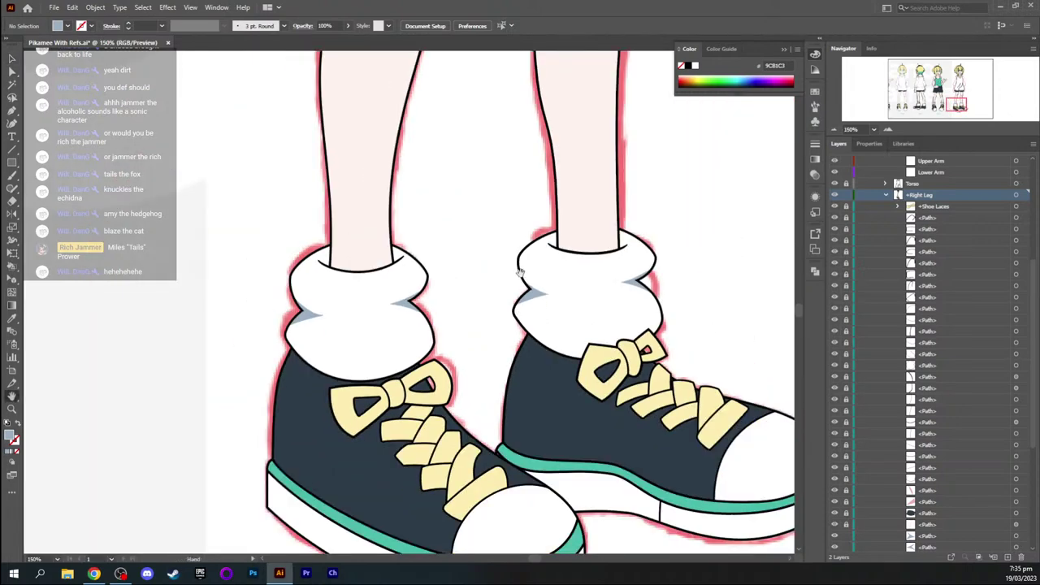
# Unlock all the locked individual paths inside the Right Leg layer, leaving the Shoe Laces sublayer locked
pyautogui.moveTo(509, 260); pyautogui.dragTo(434, 216)
pyautogui.moveTo(347, 247); pyautogui.dragTo(367, 242)
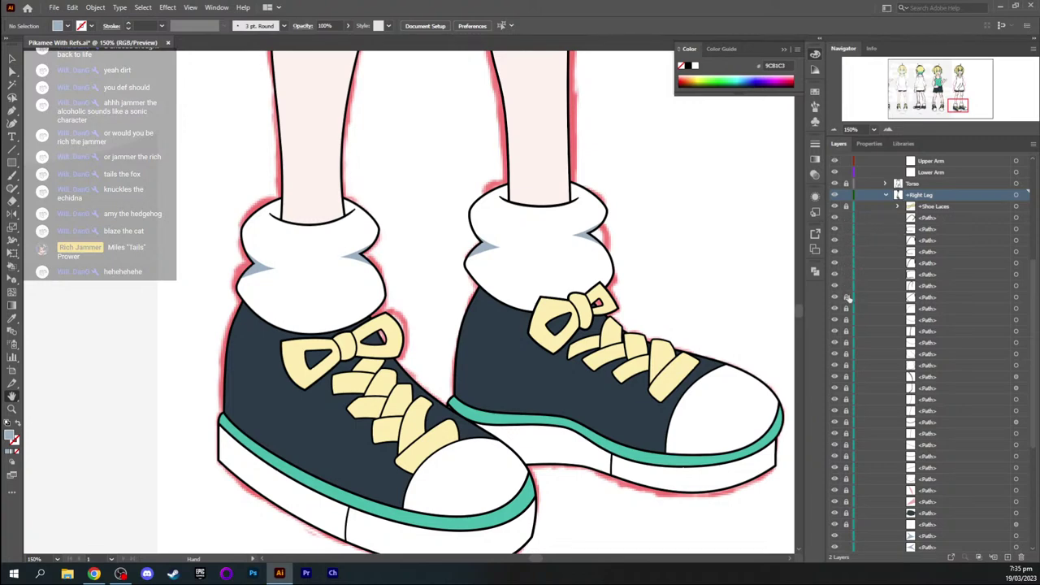
pyautogui.scroll(-5, 881, 325)
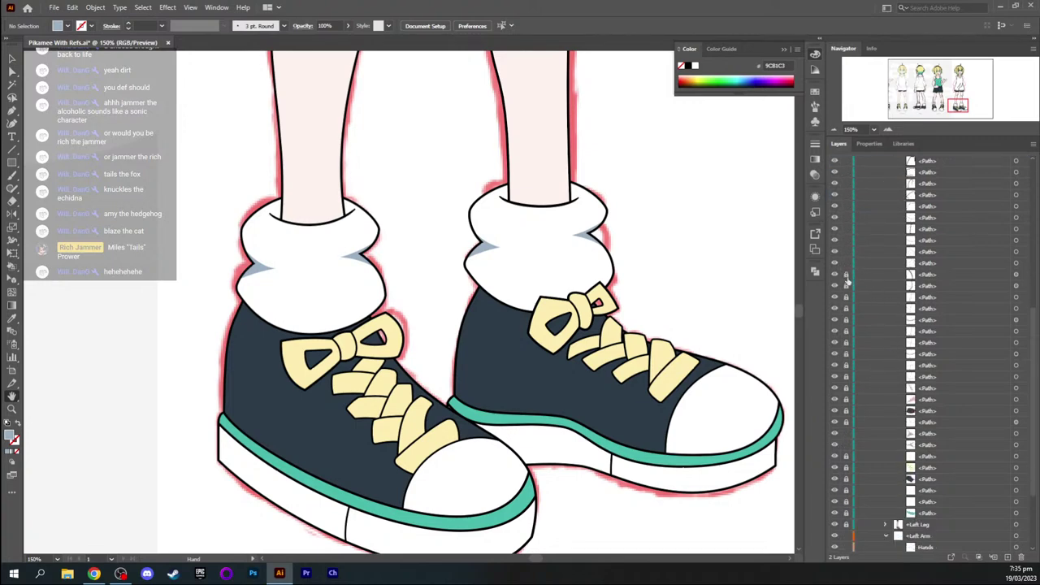
pyautogui.moveTo(847, 279); pyautogui.dragTo(849, 426)
pyautogui.scroll(-3, 892, 434)
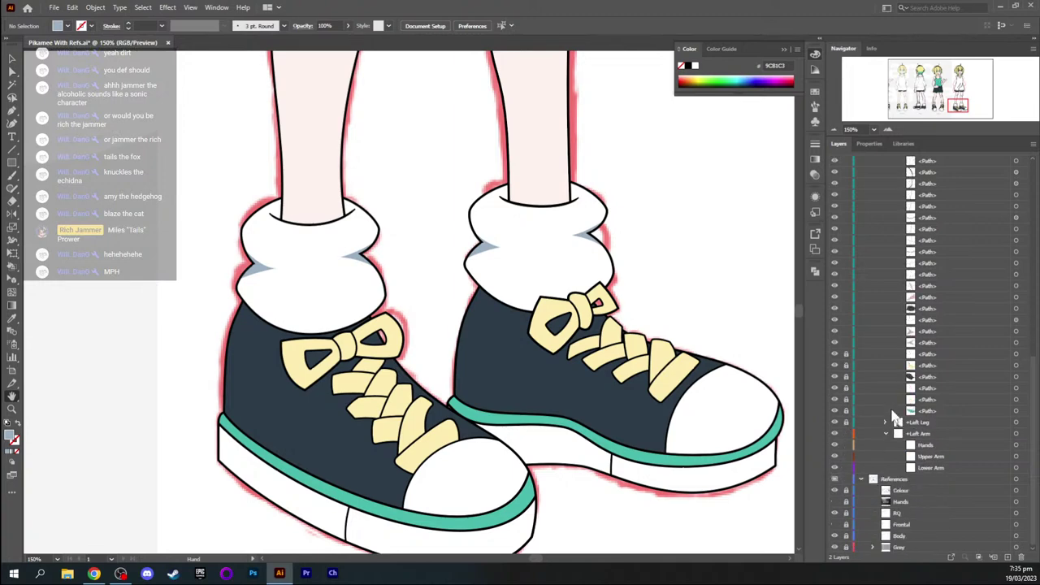
pyautogui.moveTo(851, 355); pyautogui.dragTo(848, 399)
pyautogui.scroll(6, 888, 372)
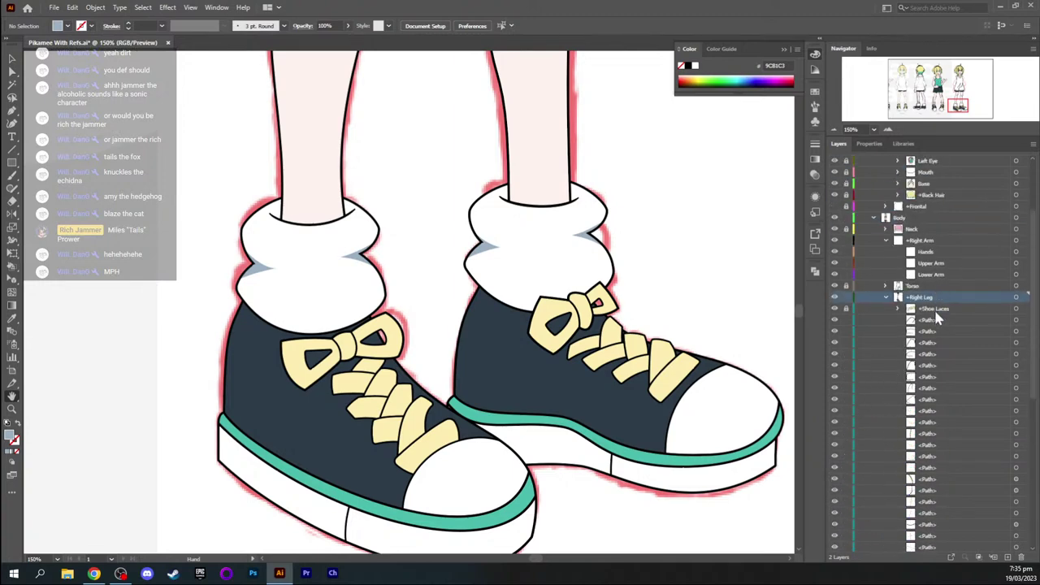
# Select the bow on the left shoe by targeting the Shoe Laces sublayer of the Right Leg layer
pyautogui.click(935, 309)
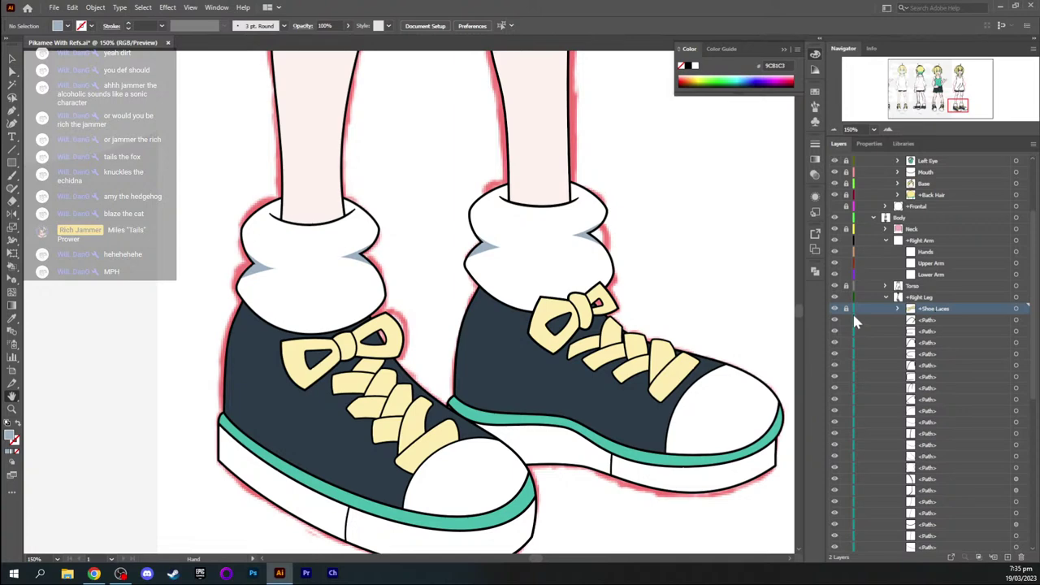
pyautogui.click(1015, 311)
pyautogui.press('v')
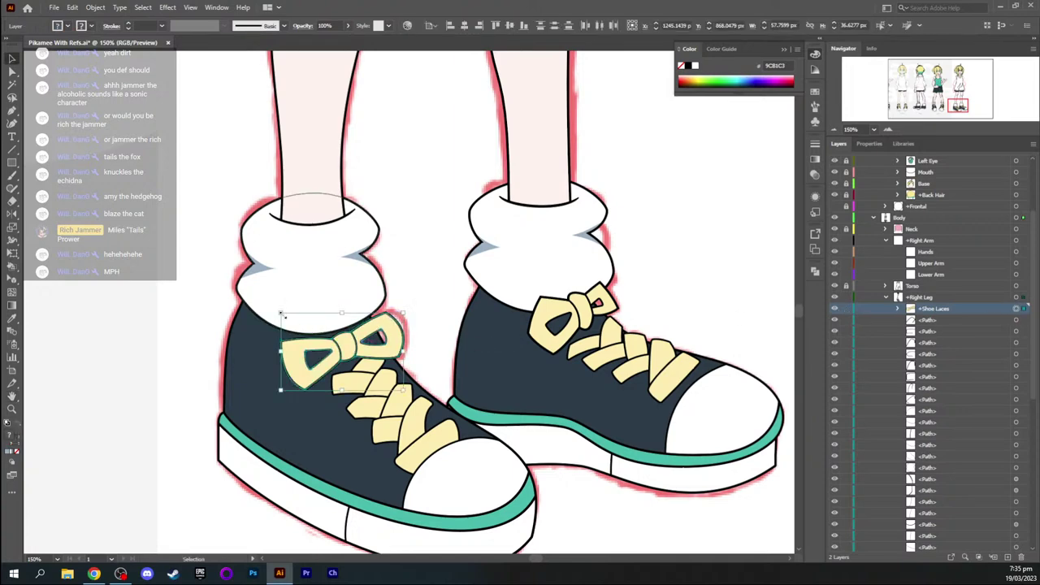
# Try enlarging and shifting the left shoe's bow, and undo both changes
pyautogui.moveTo(281, 316); pyautogui.dragTo(254, 308)
pyautogui.moveTo(346, 348); pyautogui.dragTo(354, 355)
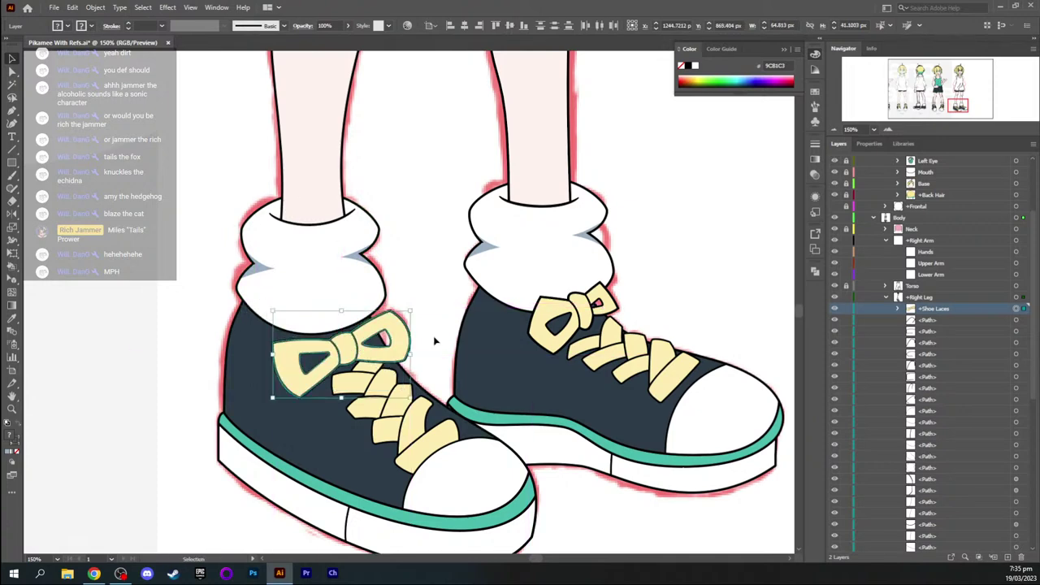
pyautogui.click(433, 336)
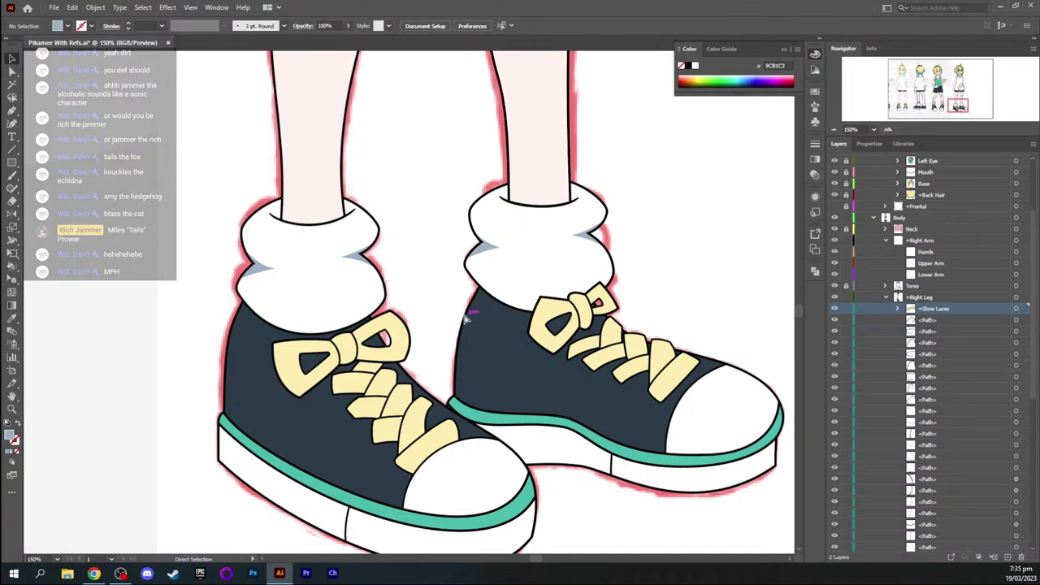
pyautogui.hotkey('ctrl', 'z')
pyautogui.hotkey('ctrl', 'z')
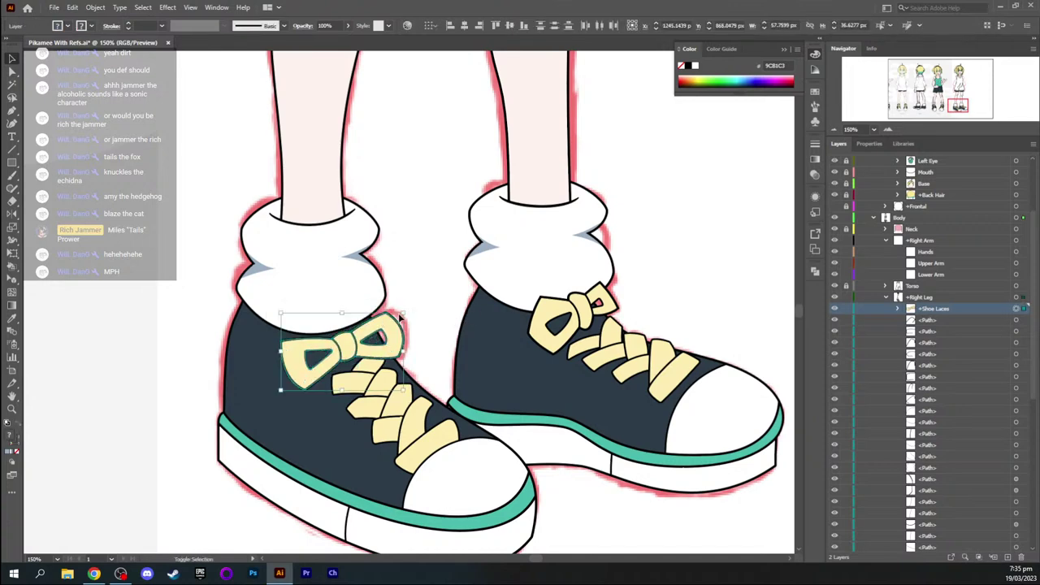
# Enlarge the left shoe's bow to about 59.6 by 37.8 px, nudge it slightly up and to the left, and deselect it
pyautogui.moveTo(399, 317); pyautogui.dragTo(432, 318)
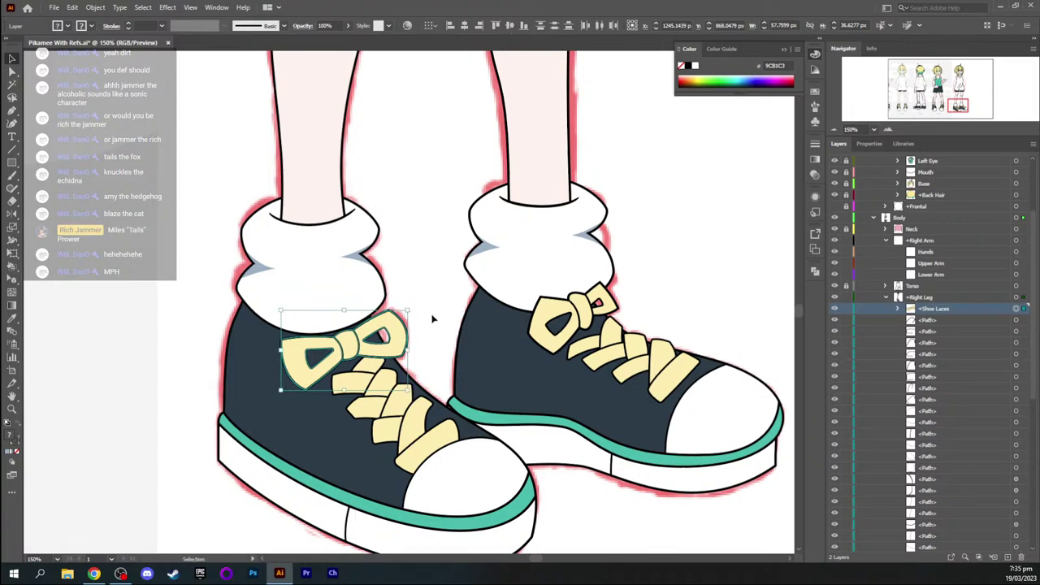
pyautogui.press('Down')
pyautogui.press('Left')
pyautogui.press('Down')
pyautogui.press('Up')
pyautogui.press('Up')
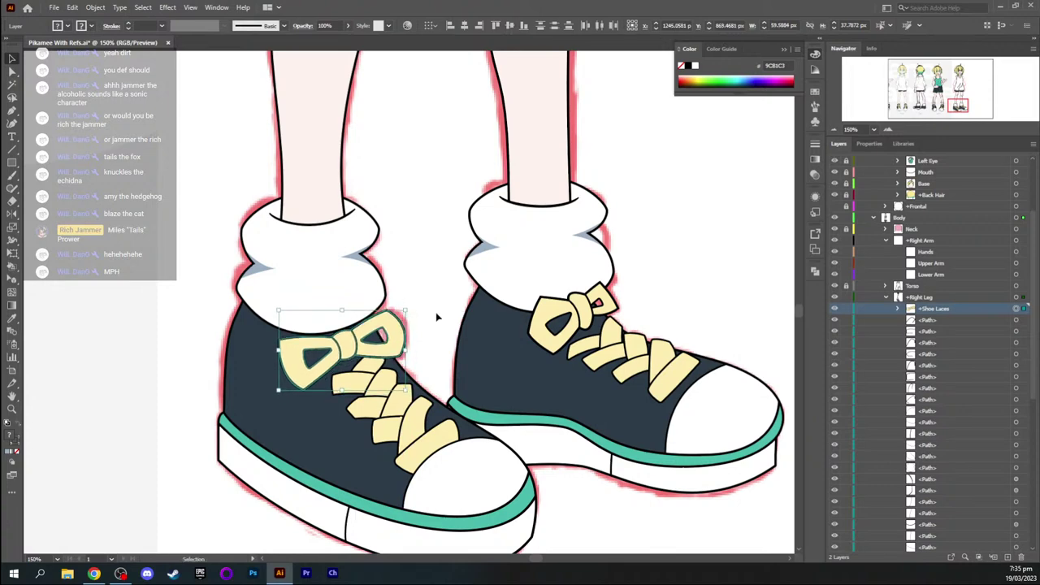
pyautogui.hotkey('ctrl', 'z')
pyautogui.hotkey('ctrl', 'z')
pyautogui.hotkey('ctrl', 'z')
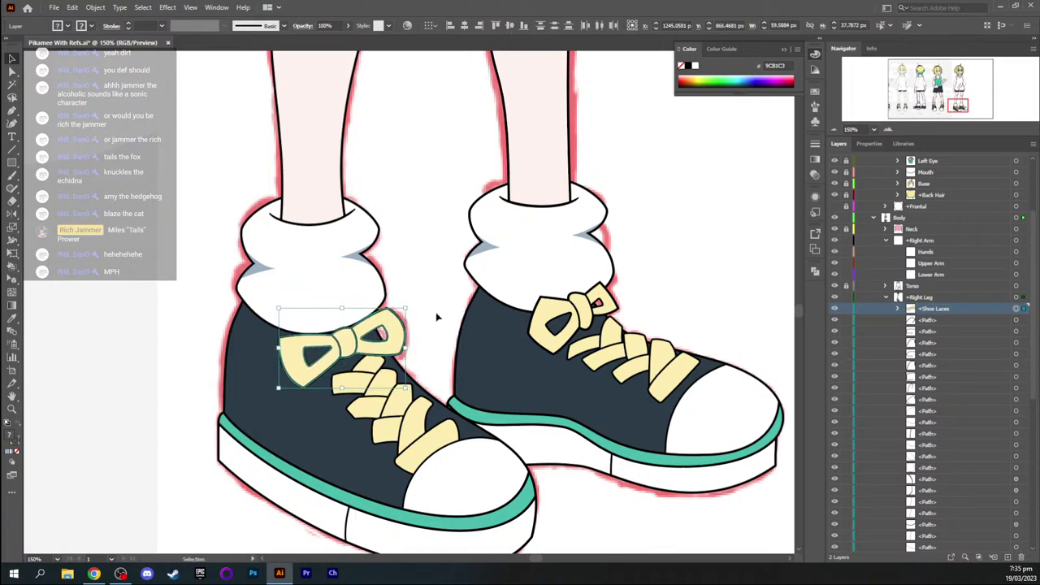
pyautogui.click(445, 316)
# Collapse the contents of the Right Leg layer
pyautogui.scroll(-3, 445, 316)
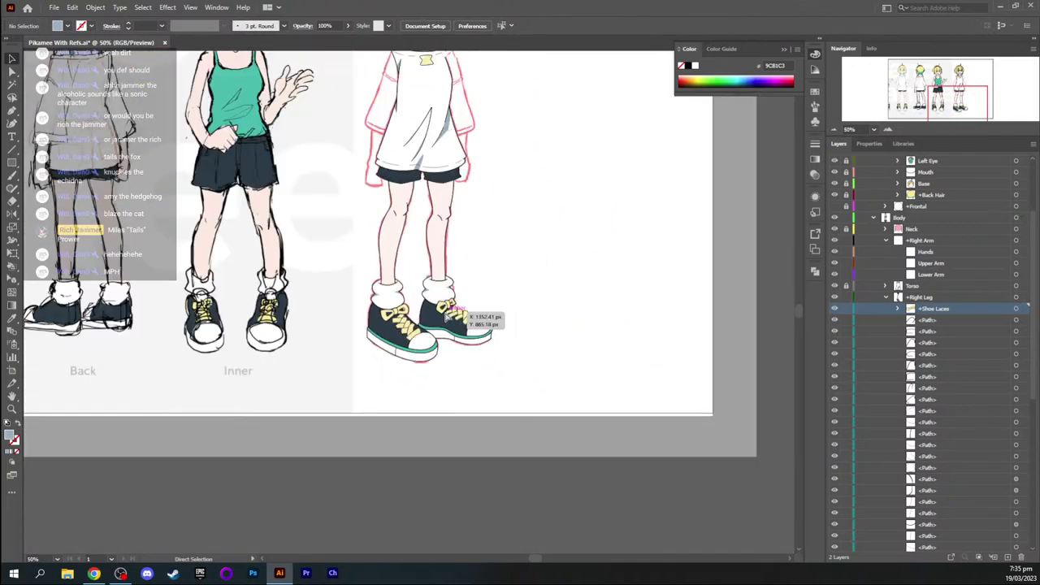
pyautogui.press('space')
pyautogui.scroll(2, 501, 258)
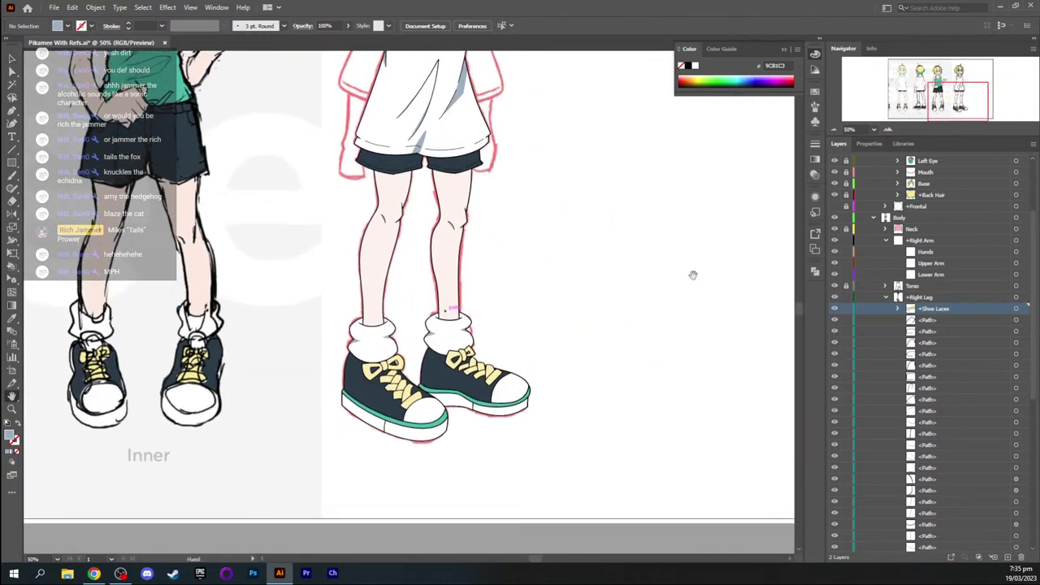
pyautogui.click(884, 297)
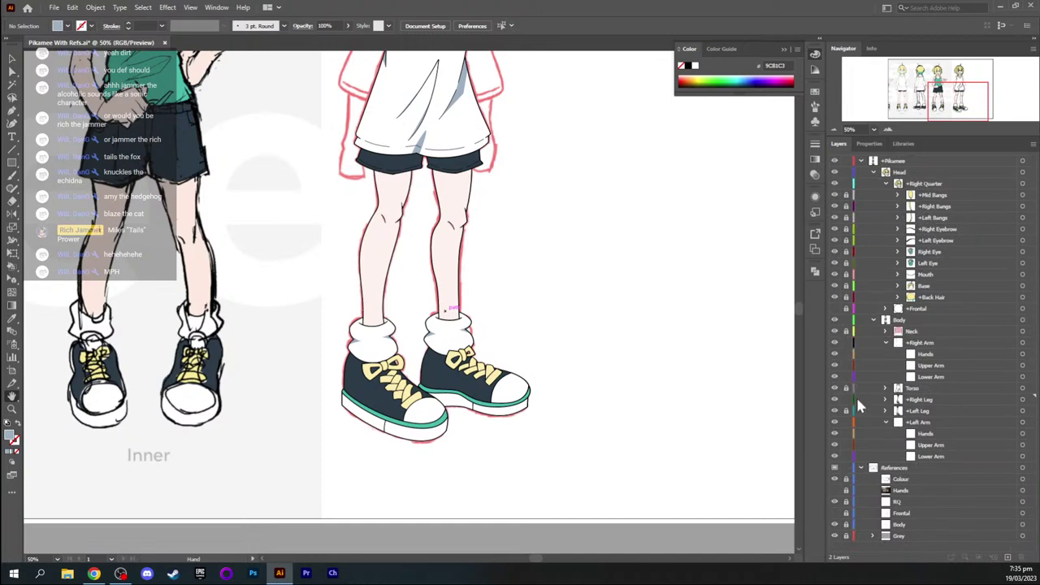
pyautogui.scroll(1, 507, 256)
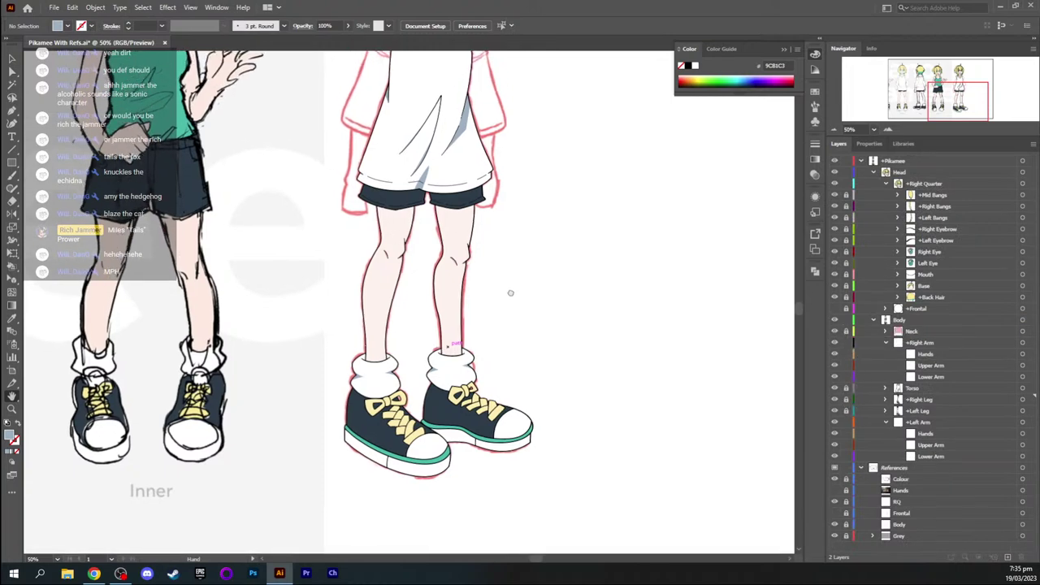
pyautogui.scroll(2, 454, 273)
pyautogui.scroll(-1, 455, 273)
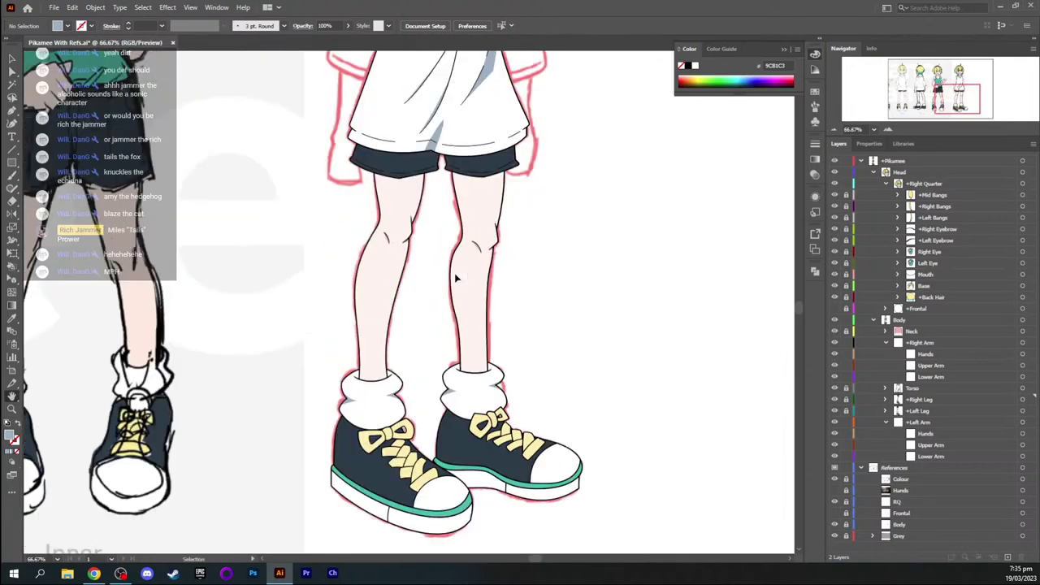
# Check the leg shading on the finished reference figures and sample the pink shadow colour from the character's left knee crease
pyautogui.moveTo(921, 98); pyautogui.dragTo(895, 98)
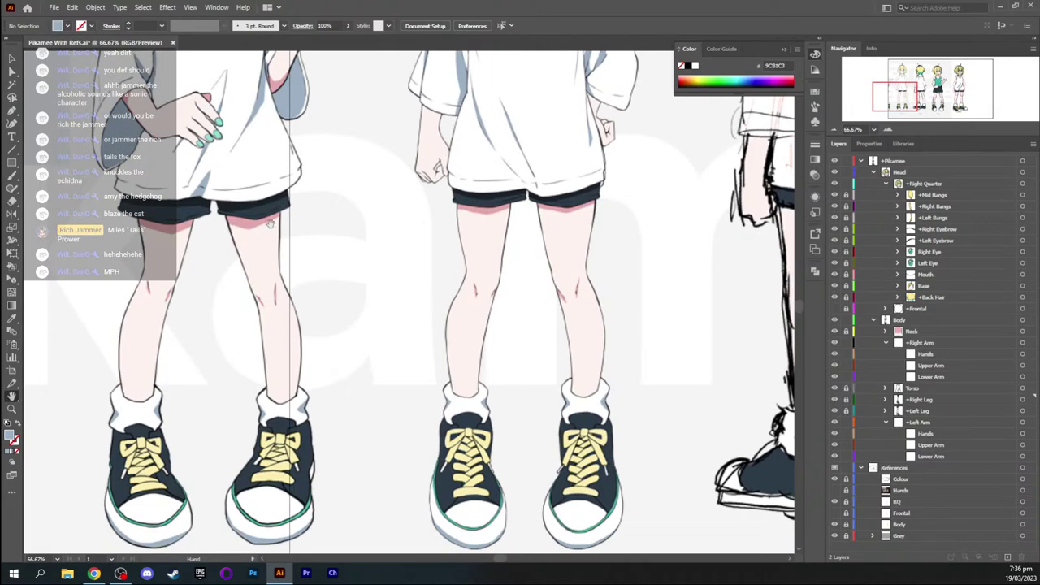
pyautogui.moveTo(895, 98); pyautogui.dragTo(956, 98)
pyautogui.hotkey('ctrl', '=')
pyautogui.hotkey('ctrl', '=')
pyautogui.hotkey('ctrl', '+')
pyautogui.hotkey('ctrl', '+')
pyautogui.hotkey('ctrl', '+')
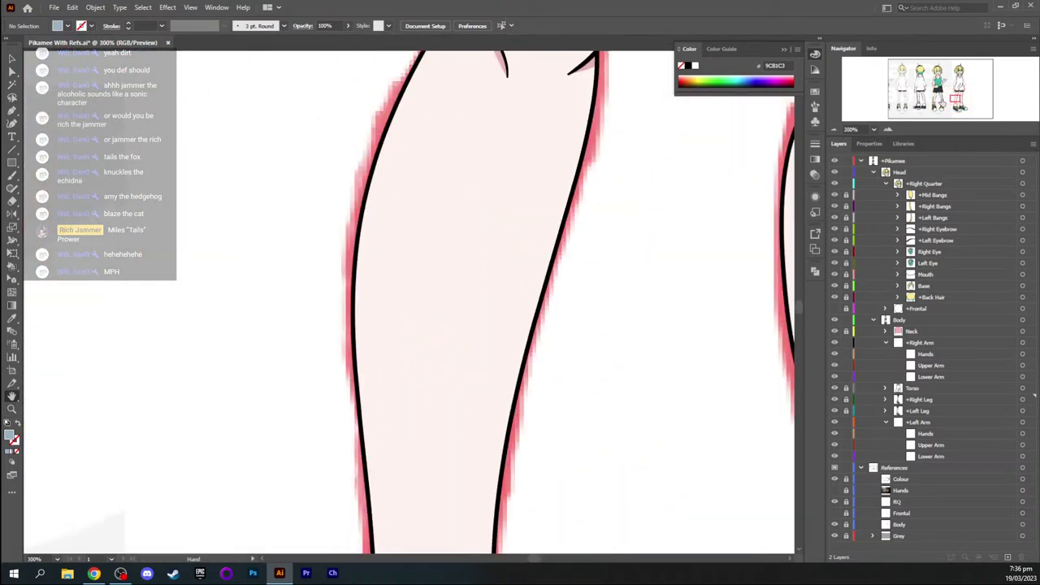
pyautogui.moveTo(674, 114); pyautogui.dragTo(381, 371)
pyautogui.moveTo(348, 302); pyautogui.dragTo(339, 341)
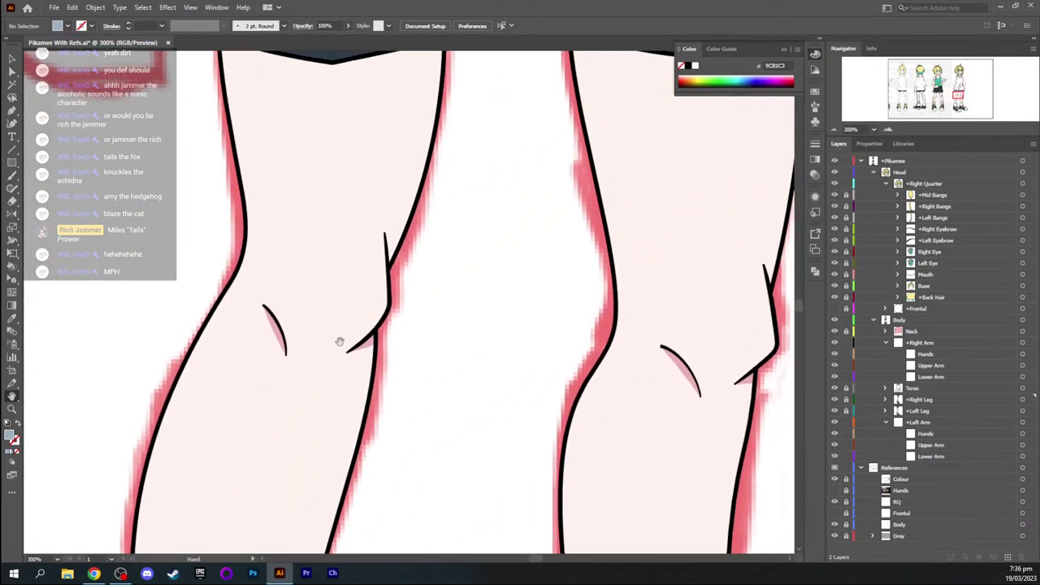
pyautogui.press('i')
pyautogui.click(372, 340)
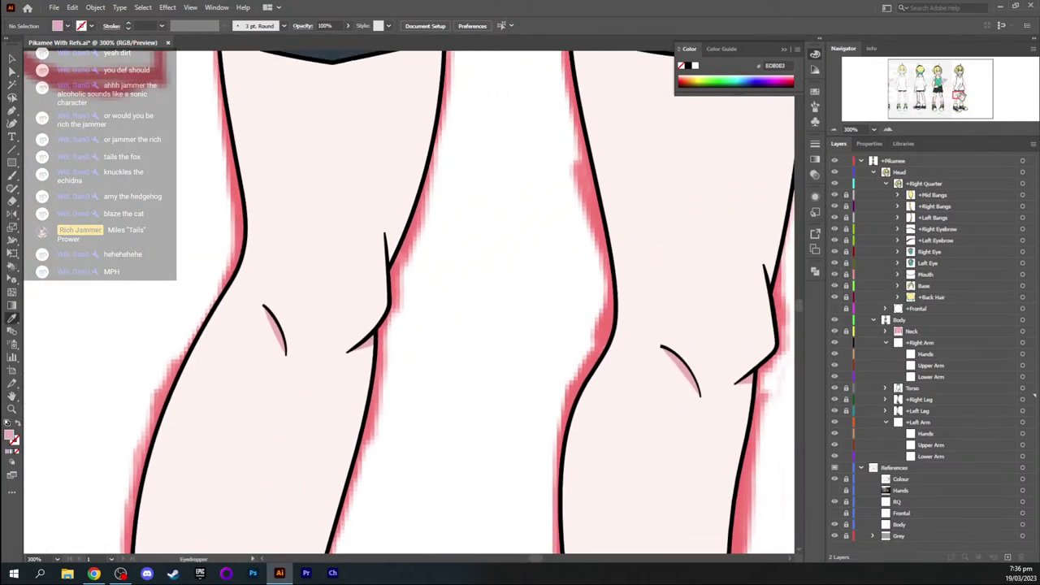
# Draw a closed pink shadow band across the left thigh below the shorts' hem, with its lower edge curving to a central point
pyautogui.moveTo(958, 96); pyautogui.dragTo(959, 93)
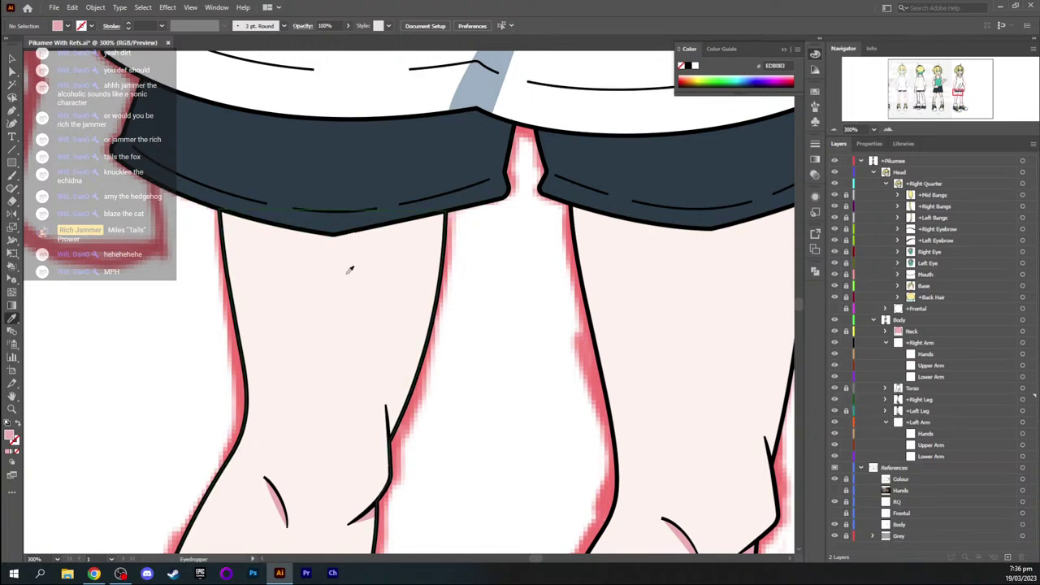
pyautogui.press('p')
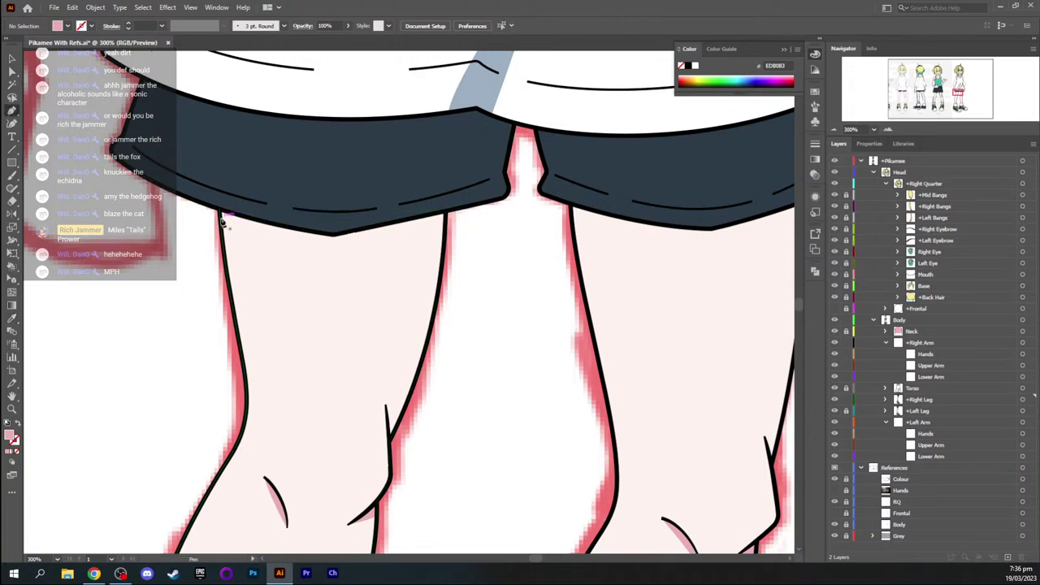
pyautogui.click(217, 210)
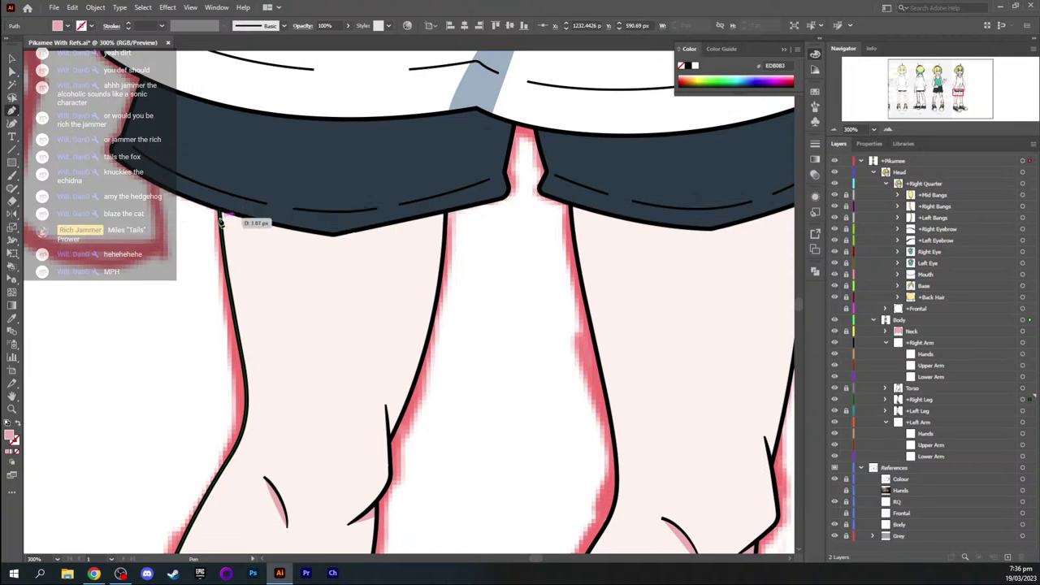
pyautogui.click(221, 201)
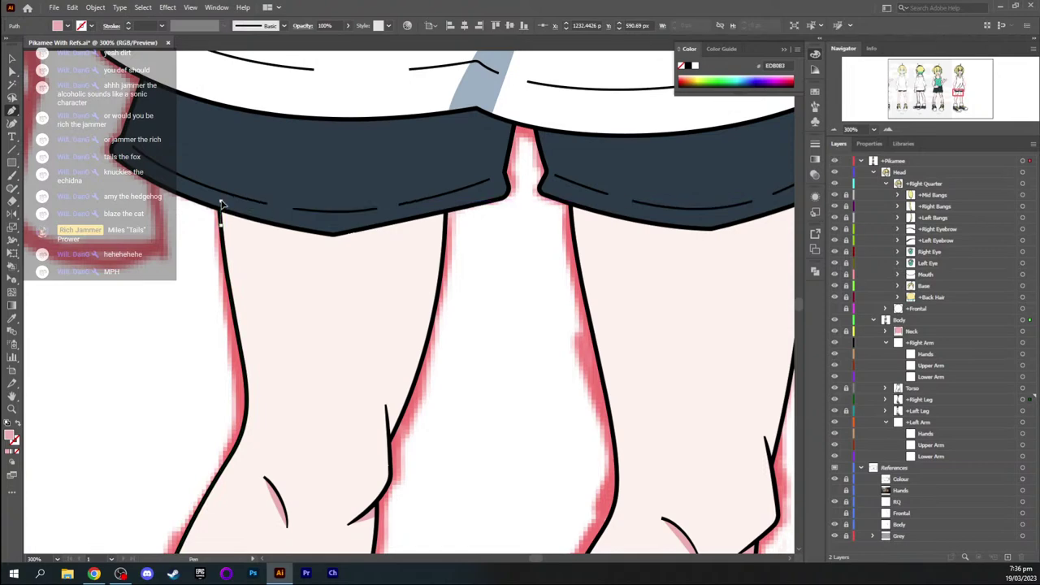
pyautogui.click(336, 229)
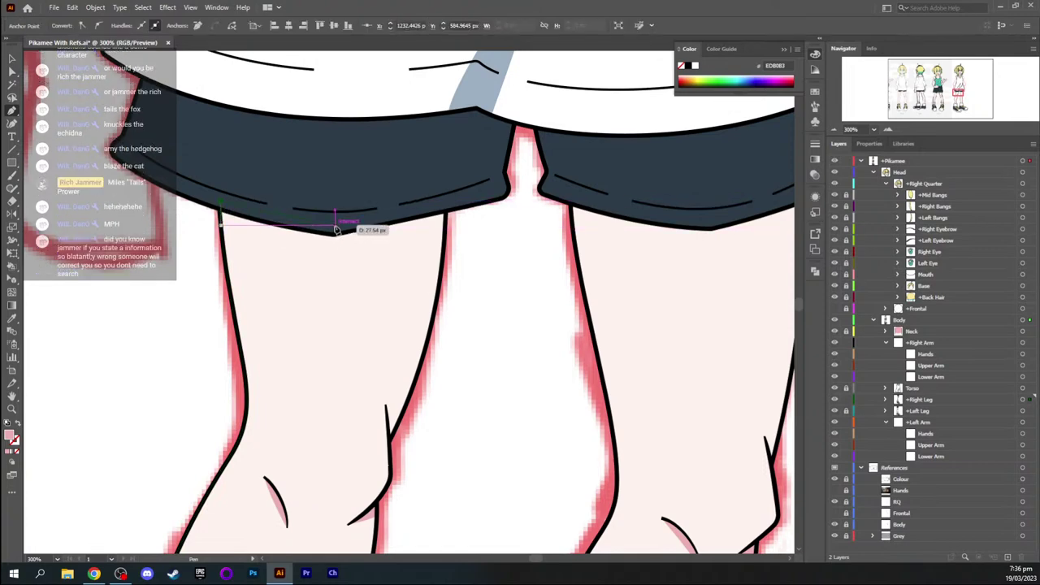
pyautogui.click(446, 203)
pyautogui.click(445, 233)
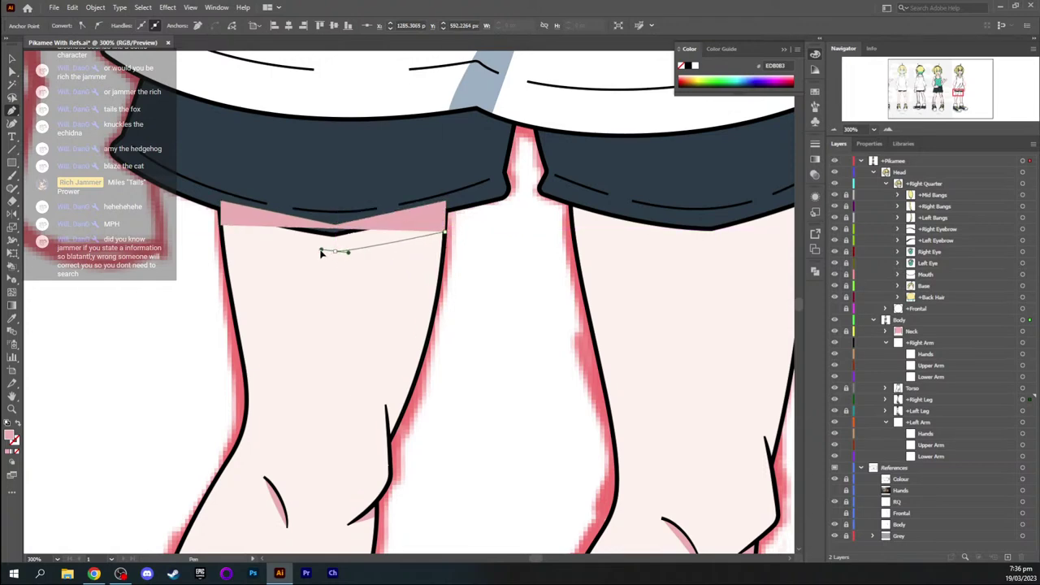
pyautogui.moveTo(334, 251); pyautogui.dragTo(349, 252)
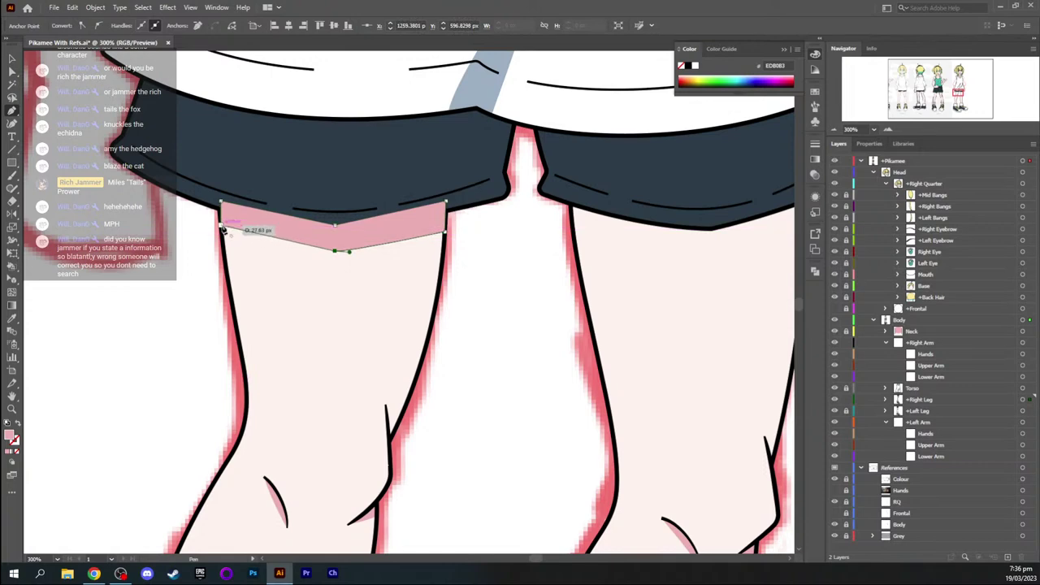
pyautogui.moveTo(221, 225); pyautogui.dragTo(180, 207)
# Arrange the thigh shadow behind the outlines and just above the skin fill, and deselect it
pyautogui.press('v')
pyautogui.press('a')
pyautogui.hotkey('ctrl', 'shift', '[')
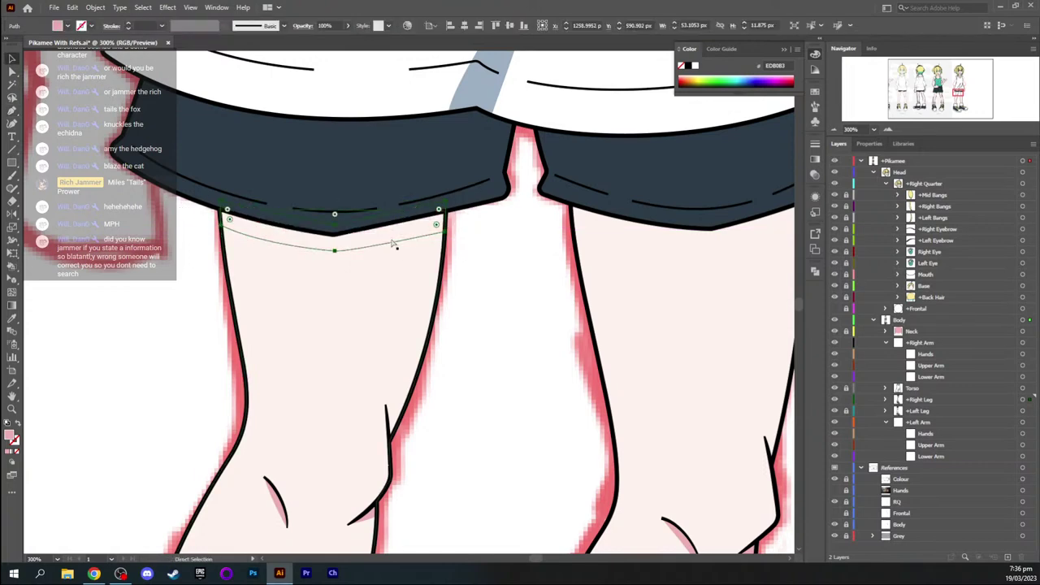
pyautogui.hotkey('ctrl', ']')
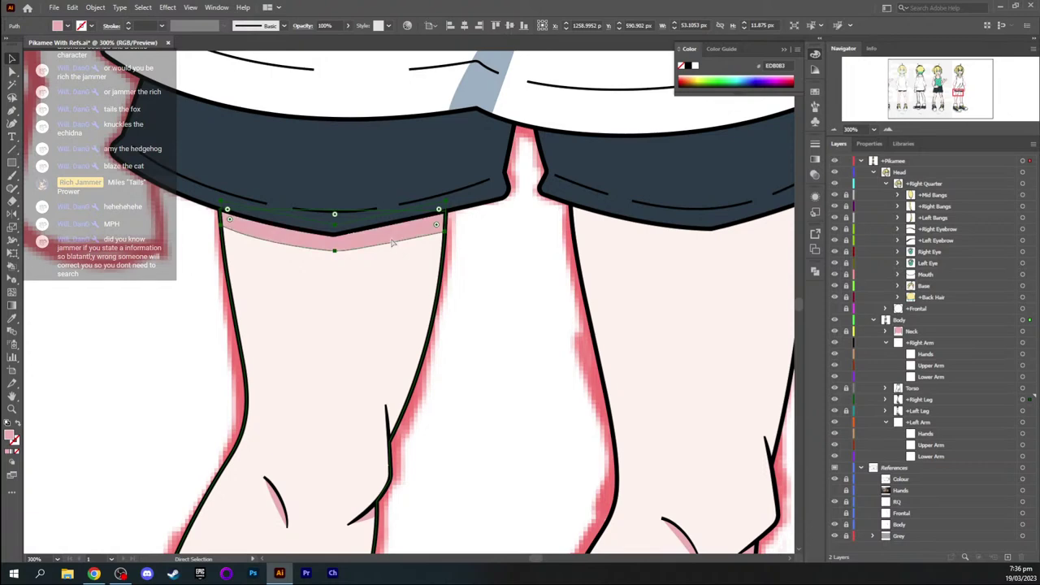
pyautogui.hotkey('ctrl', ']')
pyautogui.hotkey('ctrl', '[')
pyautogui.press('v')
pyautogui.hotkey('ctrl', 'shift', 'a')
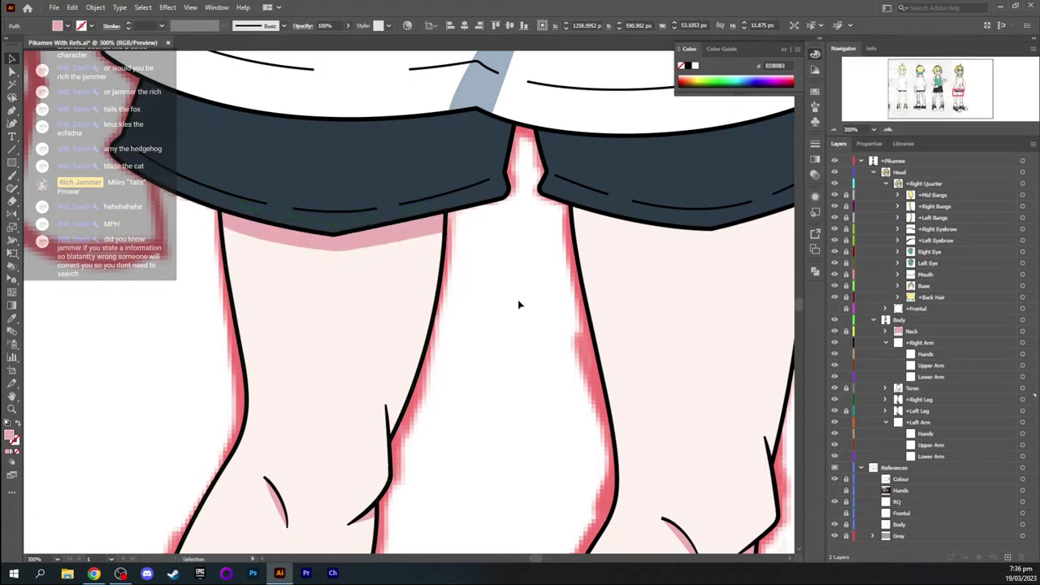
# Lower the middle anchor point of the left thigh shadow slightly to deepen the band, and deselect it
pyautogui.press('a')
pyautogui.hotkey('ctrl', '-')
pyautogui.hotkey('ctrl', '-')
pyautogui.hotkey('ctrl', '-')
pyautogui.hotkey('ctrl', '-')
pyautogui.hotkey('ctrl', '+')
pyautogui.hotkey('ctrl', '+')
pyautogui.hotkey('ctrl', '+')
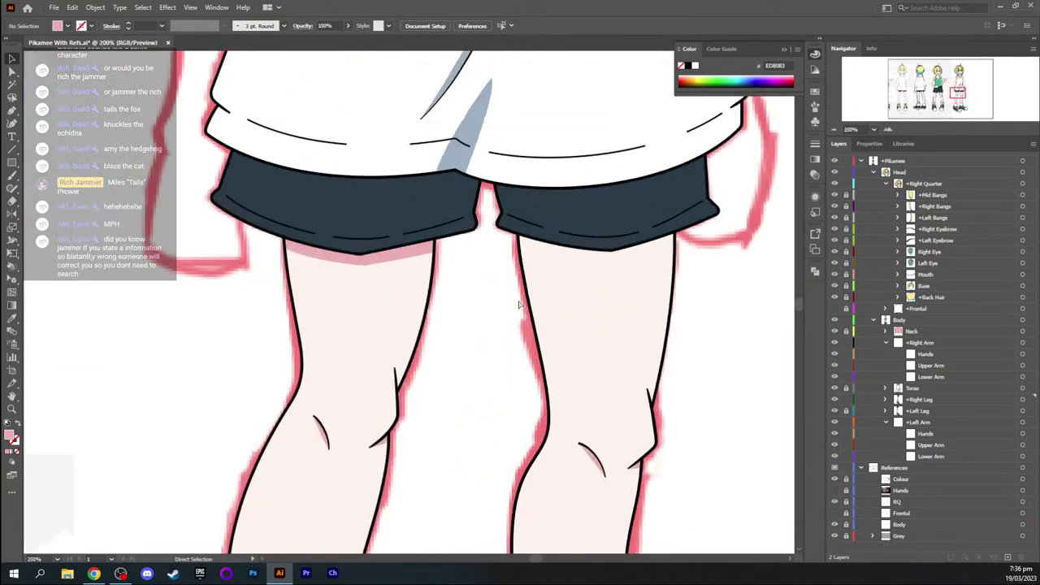
pyautogui.click(357, 270)
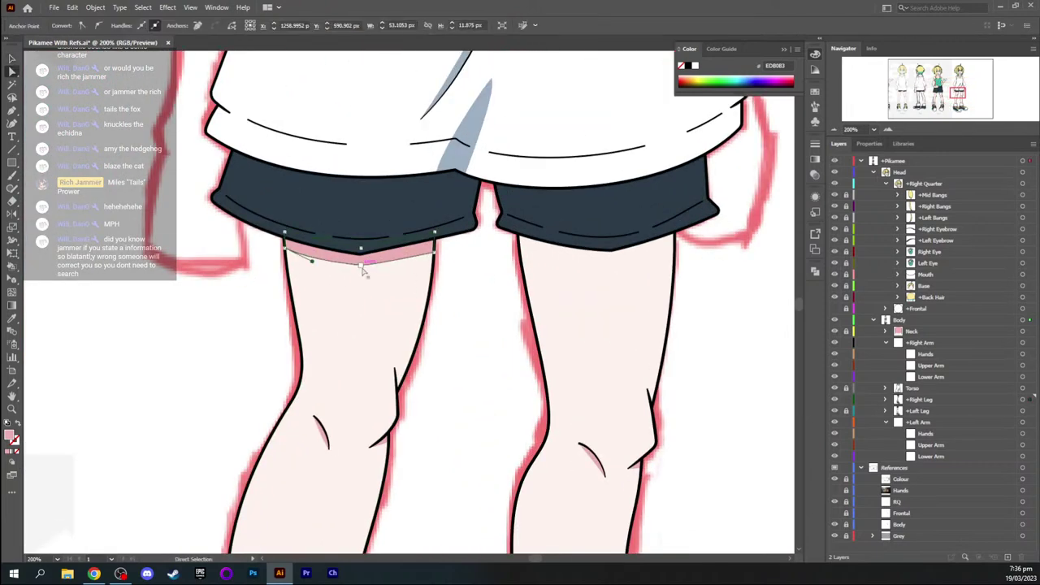
pyautogui.moveTo(362, 270); pyautogui.dragTo(362, 276)
pyautogui.click(502, 293)
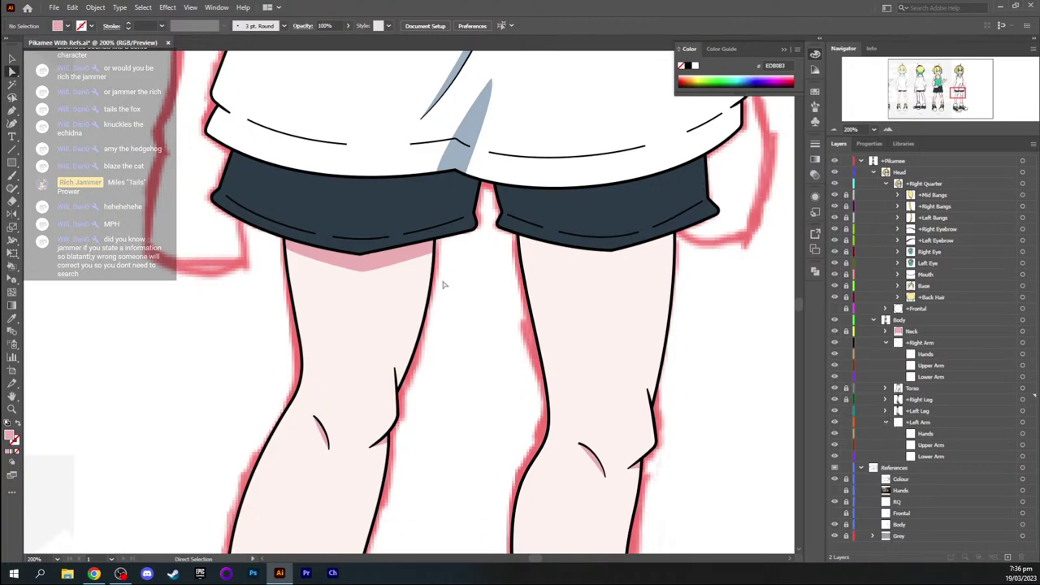
# On the Left Leg layer, draw a closed pink shadow band across the right-hand thigh below the shorts' hem, with its lower edge pointed at the centre
pyautogui.press('i')
pyautogui.moveTo(446, 273); pyautogui.dragTo(371, 273)
pyautogui.press('p')
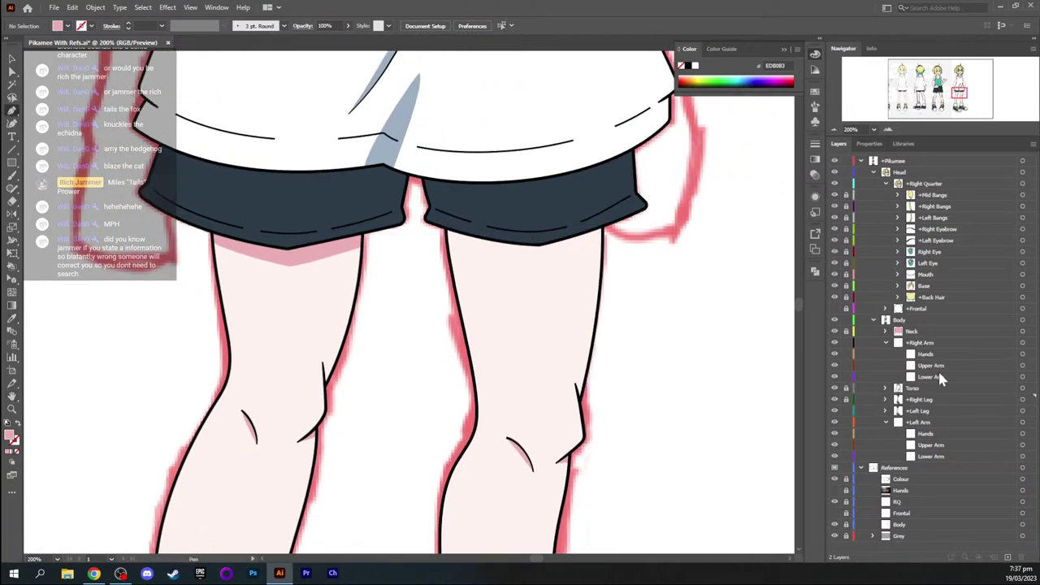
pyautogui.click(928, 412)
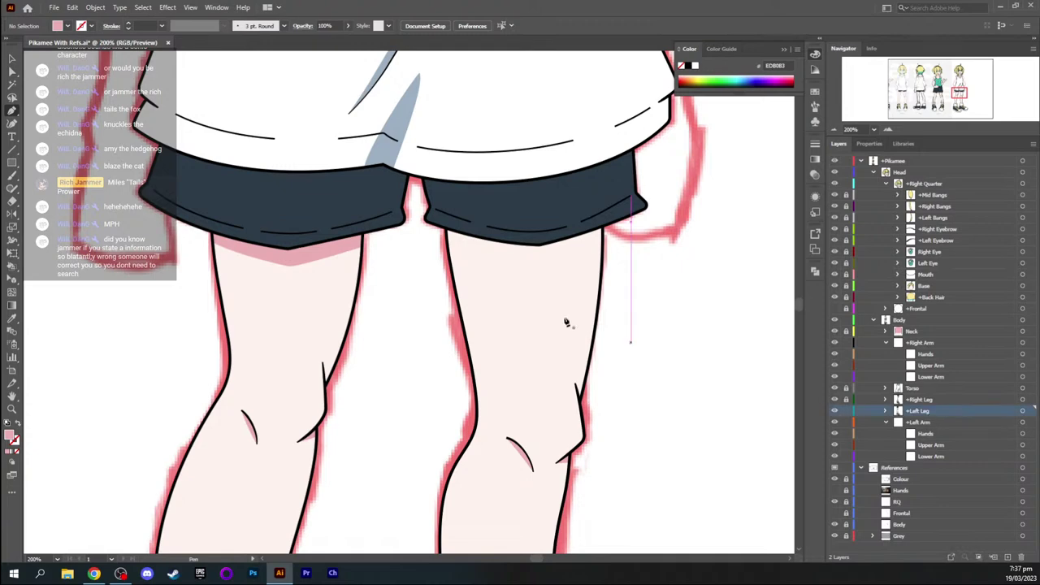
pyautogui.click(445, 221)
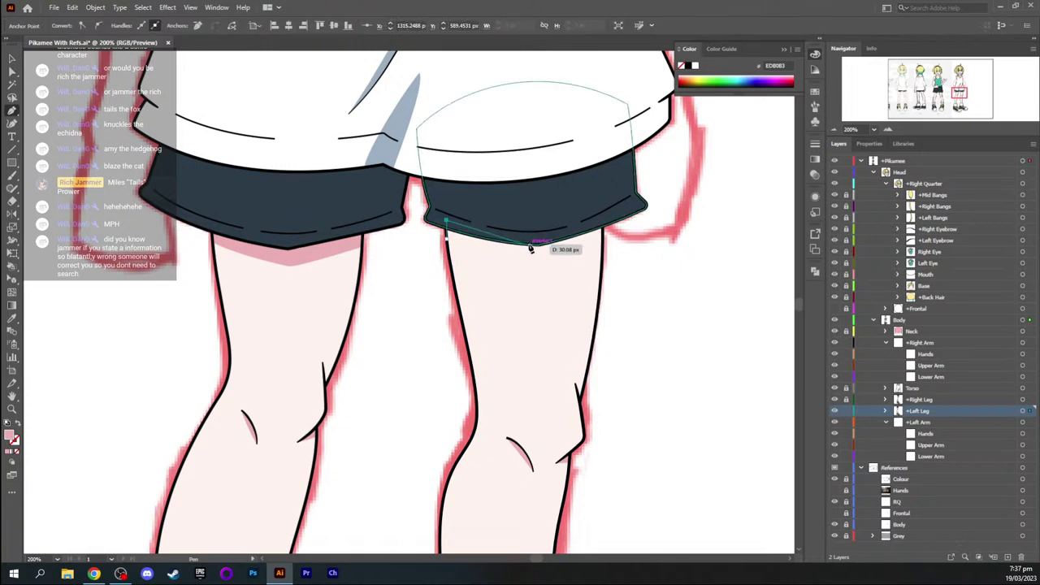
pyautogui.moveTo(536, 239); pyautogui.dragTo(548, 238)
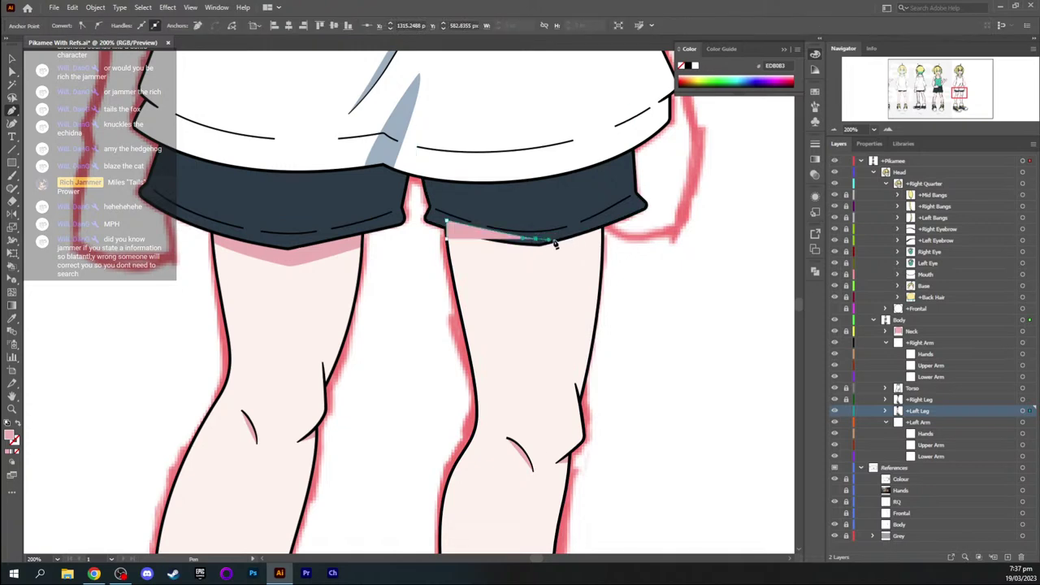
pyautogui.moveTo(603, 221); pyautogui.dragTo(604, 249)
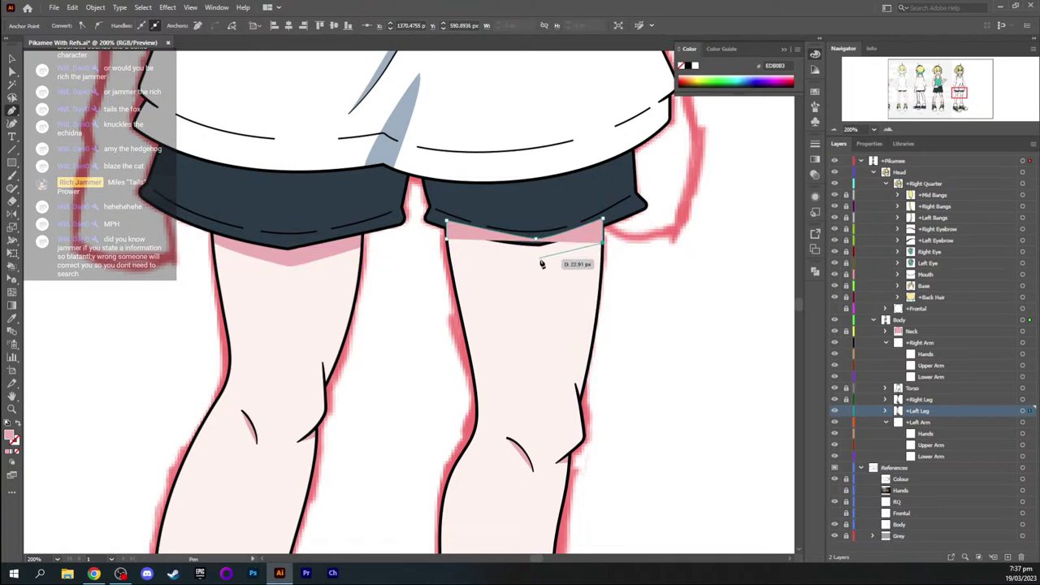
pyautogui.moveTo(540, 260); pyautogui.dragTo(532, 262)
pyautogui.click(448, 240)
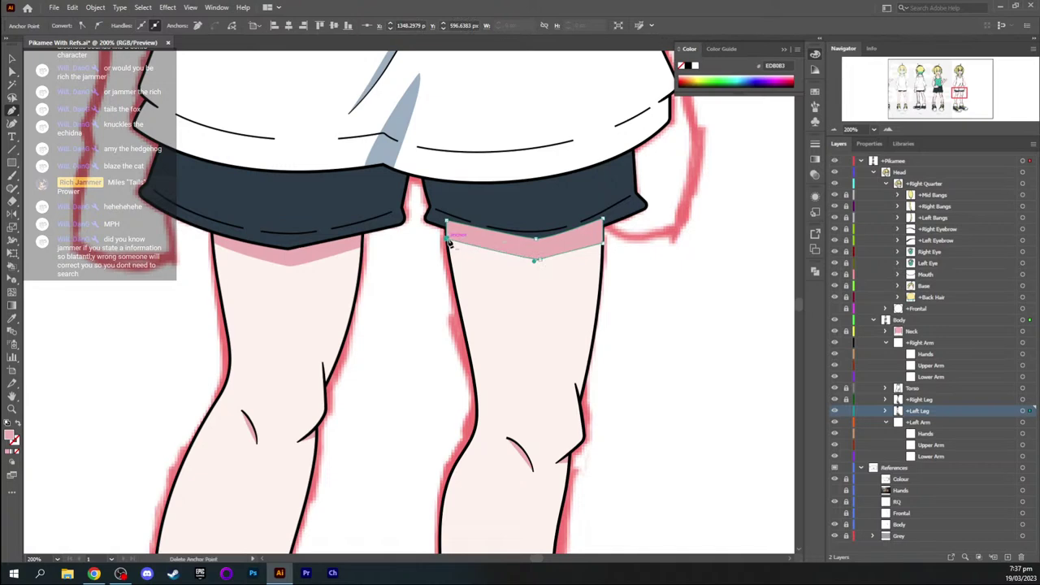
# Arrange the right-hand thigh shadow behind the shorts and outlines but above the skin fill, and deselect it
pyautogui.hotkey('ctrl', 'shift', '[')
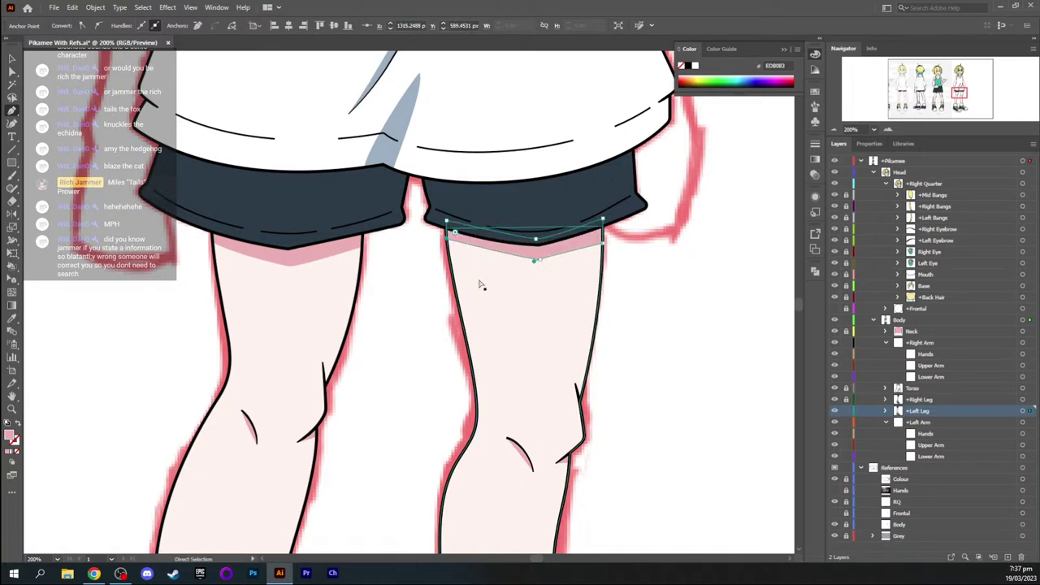
pyautogui.press('v')
pyautogui.click(699, 281)
pyautogui.press('a')
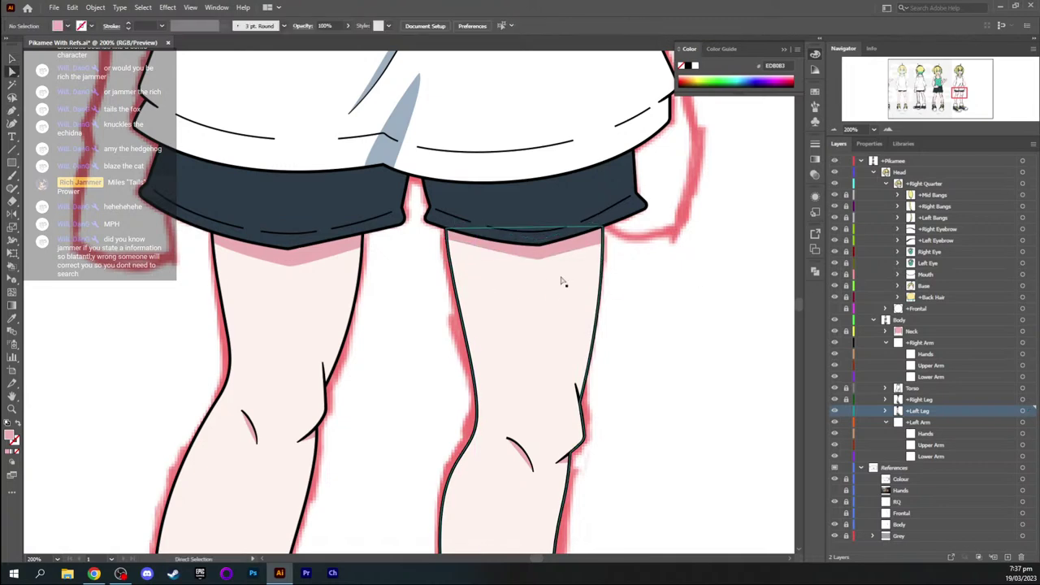
# Nudge the right-hand thigh shadow's upper inner anchor outward, lower its central bottom point slightly to deepen the band, and deselect it
pyautogui.click(540, 256)
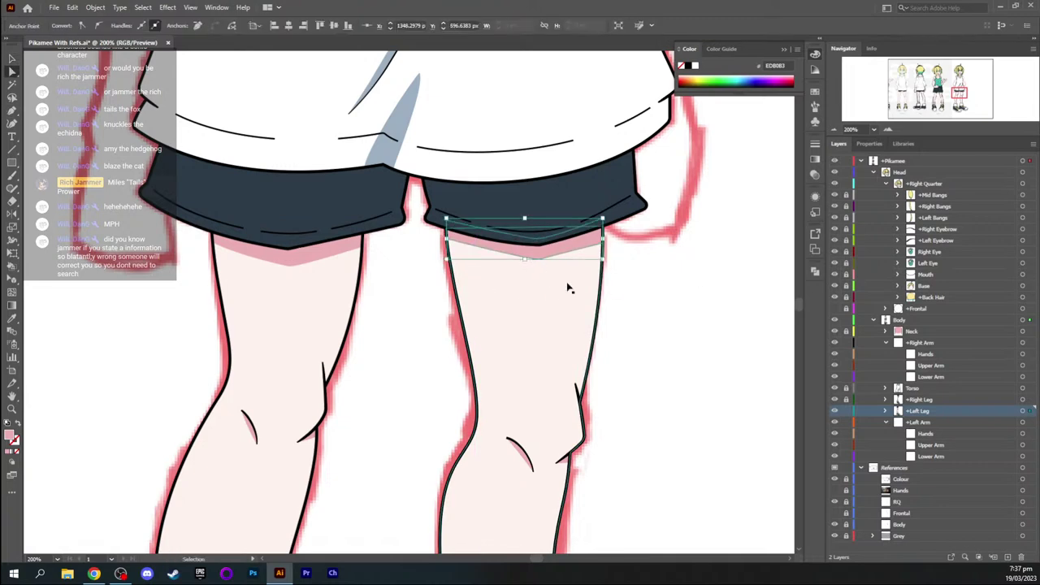
pyautogui.hotkey('ctrl', '=')
pyautogui.hotkey('ctrl', '=')
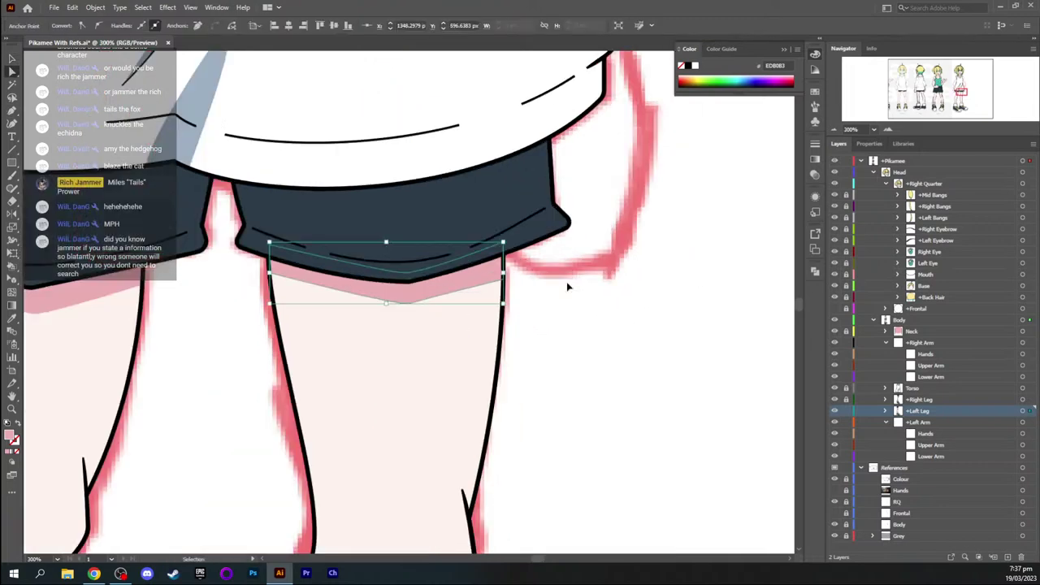
pyautogui.moveTo(238, 280); pyautogui.dragTo(314, 255)
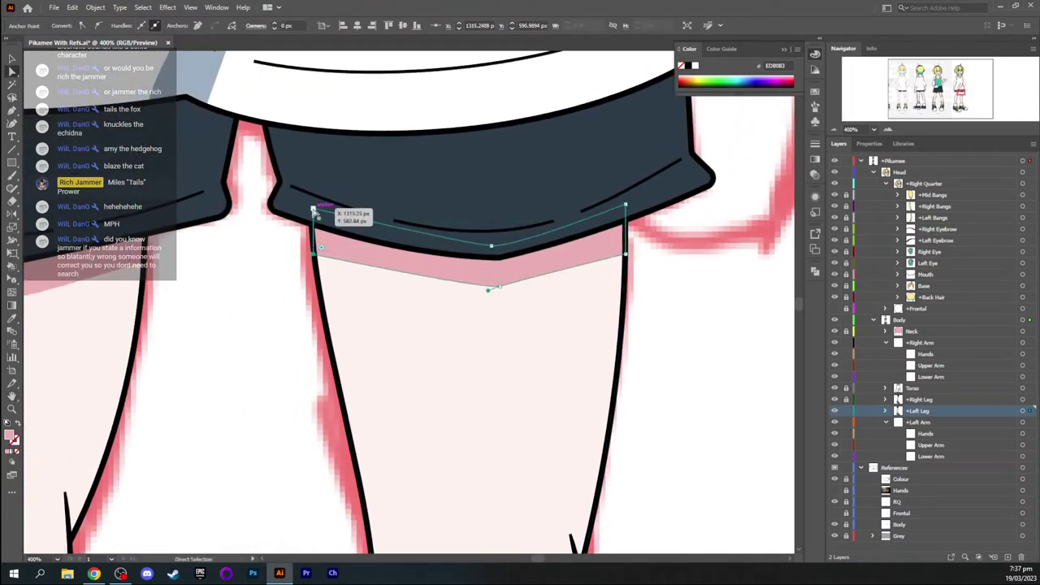
pyautogui.moveTo(313, 209); pyautogui.dragTo(309, 208)
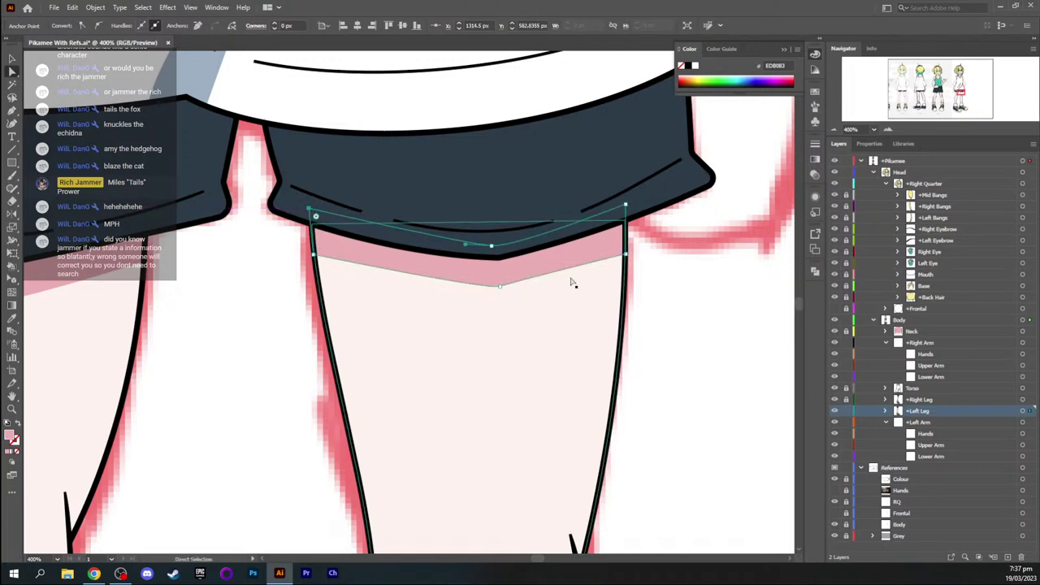
pyautogui.moveTo(500, 287); pyautogui.dragTo(490, 297)
pyautogui.click(691, 288)
# Try to cut the dark fill of the left-hand shorts leg with the Knife tool
pyautogui.scroll(-4, 692, 288)
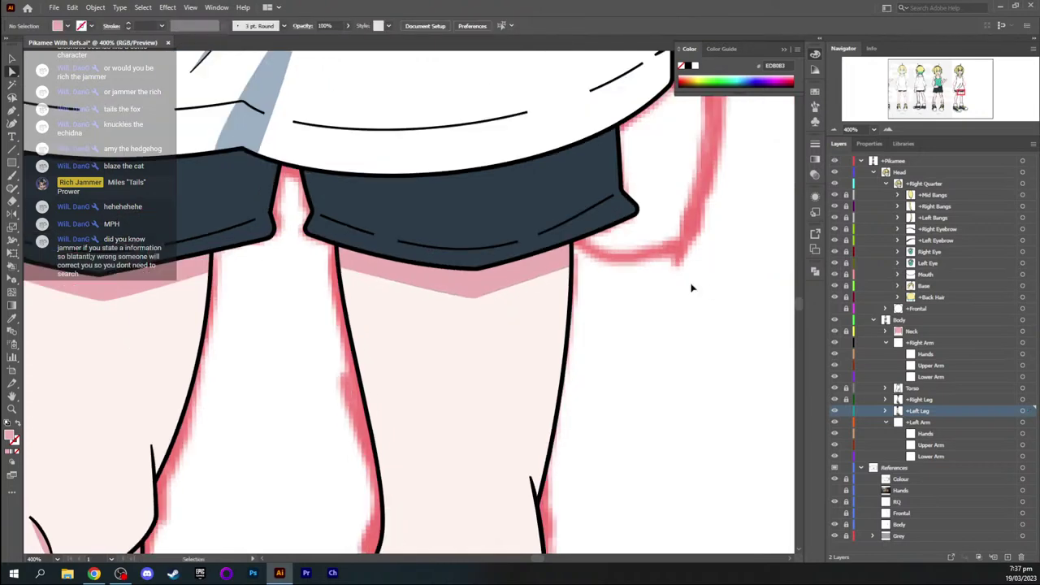
pyautogui.press('space')
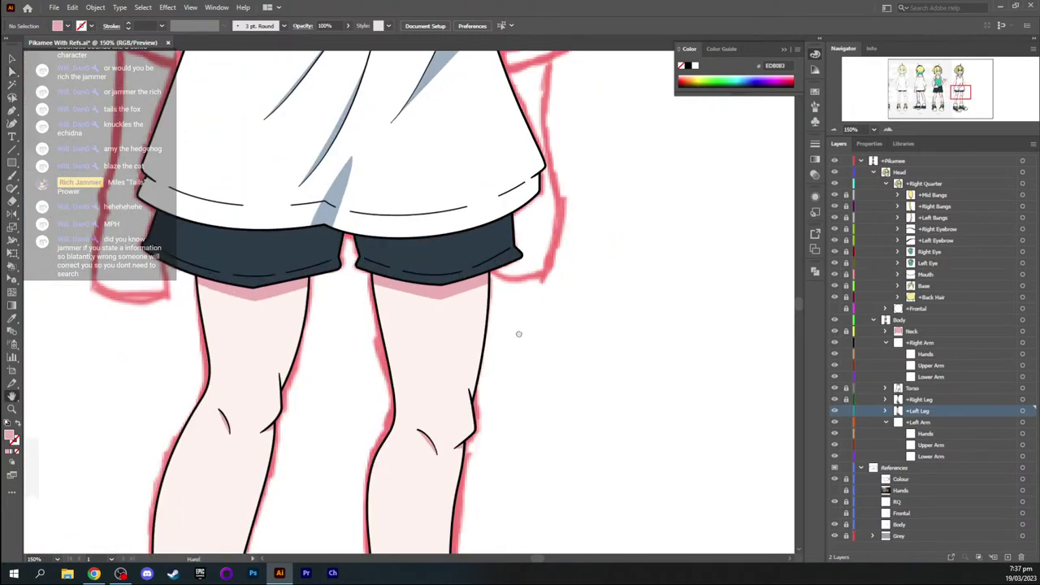
pyautogui.moveTo(519, 333); pyautogui.dragTo(562, 292)
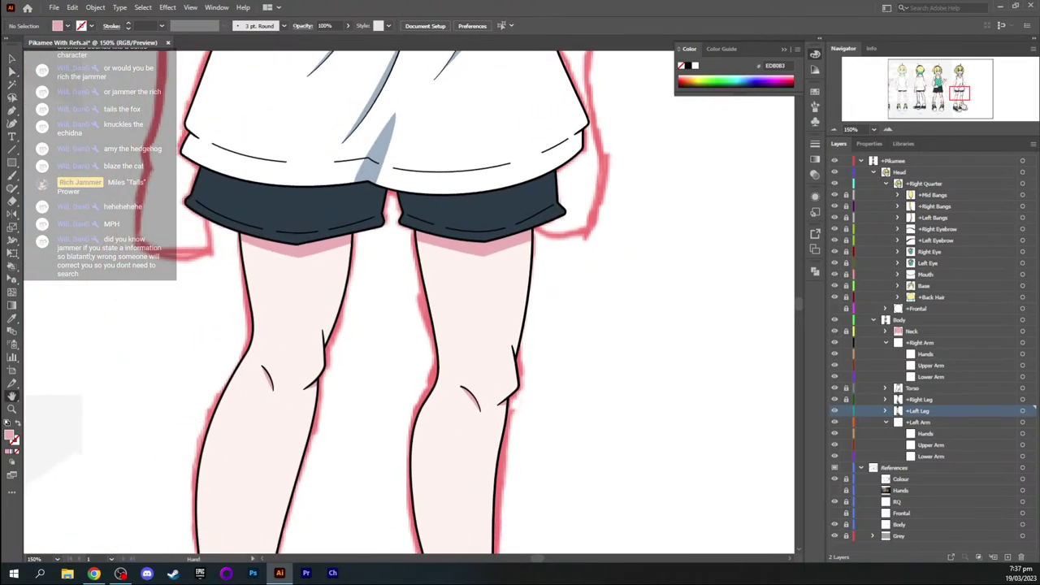
pyautogui.moveTo(960, 91)
pyautogui.mouseDown()
pyautogui.moveTo(863, 102)
pyautogui.moveTo(959, 92)
pyautogui.mouseUp()
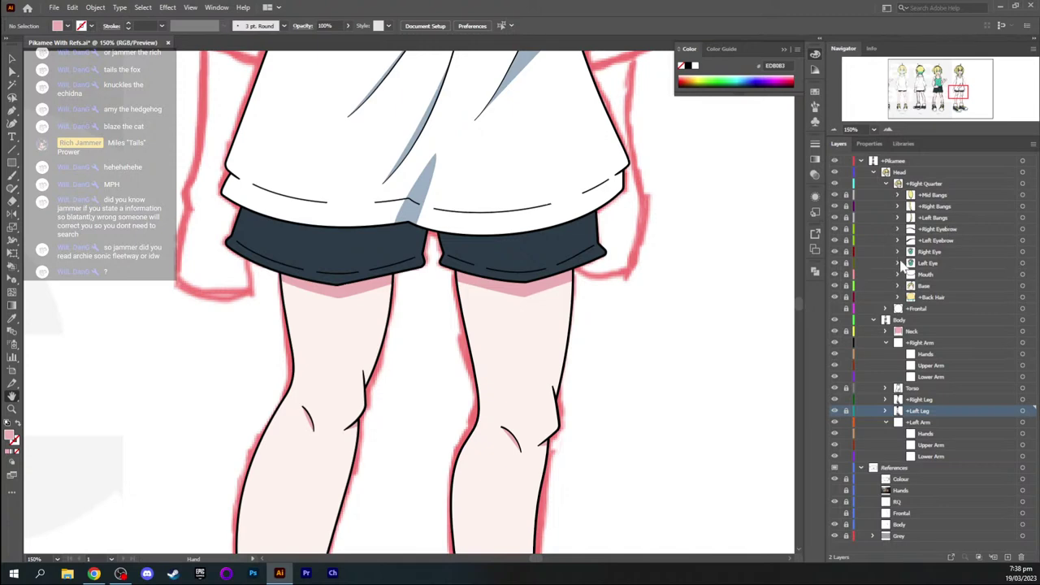
pyautogui.press('v')
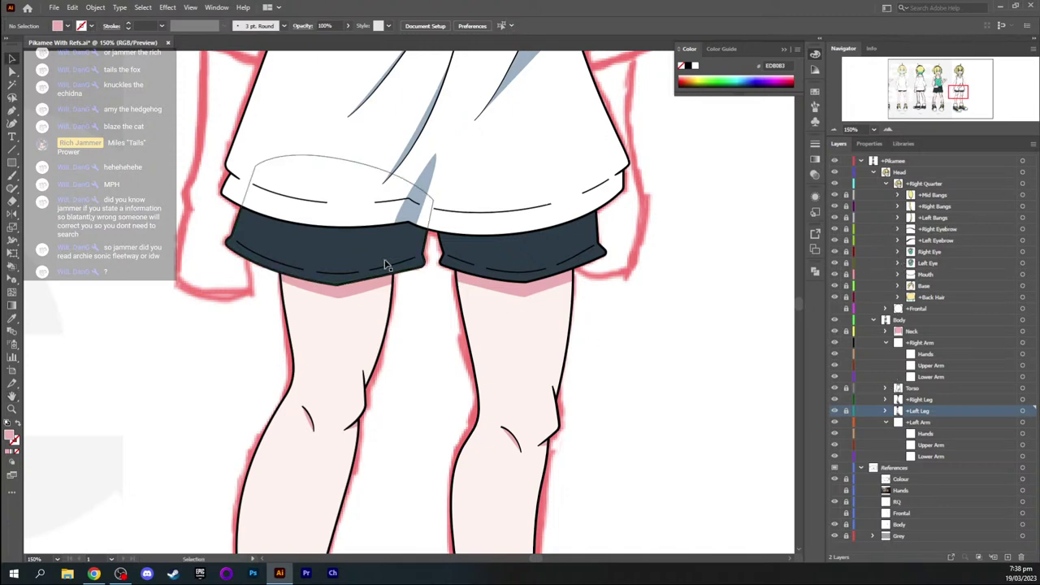
pyautogui.click(377, 251)
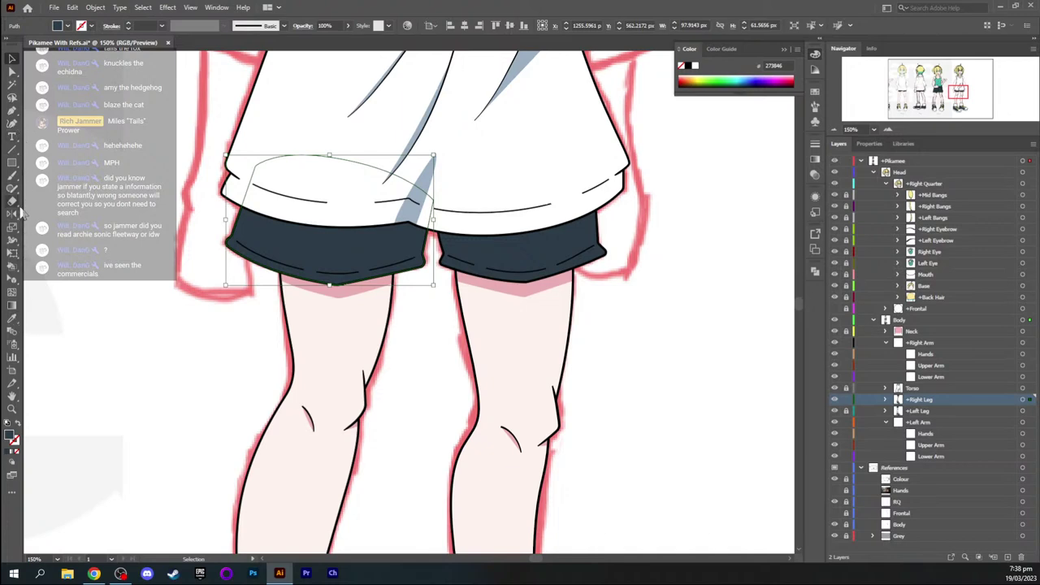
pyautogui.moveTo(17, 203); pyautogui.dragTo(63, 231)
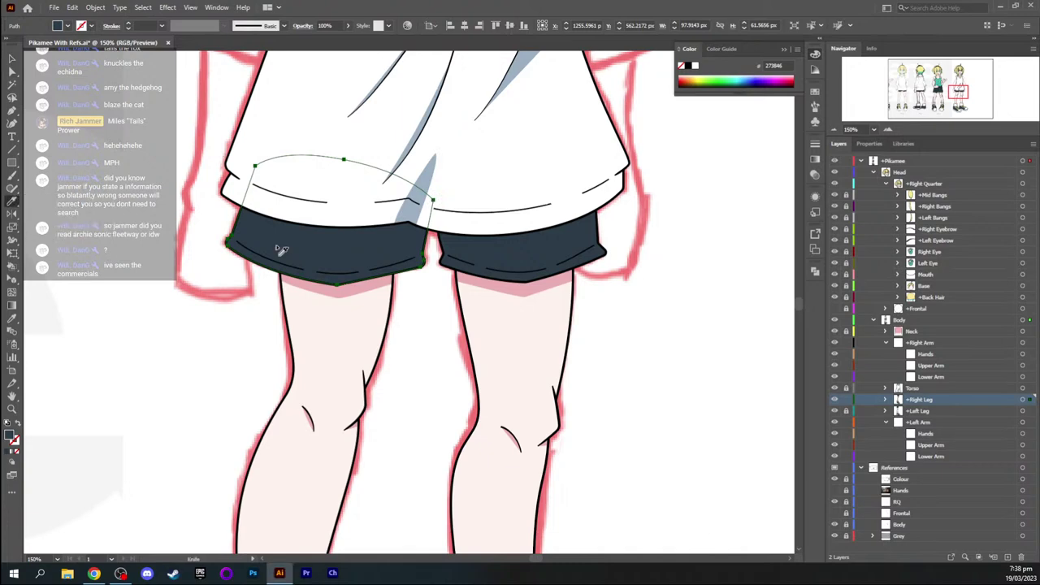
pyautogui.moveTo(226, 213)
pyautogui.mouseDown()
pyautogui.moveTo(331, 241)
pyautogui.moveTo(445, 246)
pyautogui.mouseUp()
pyautogui.press('v')
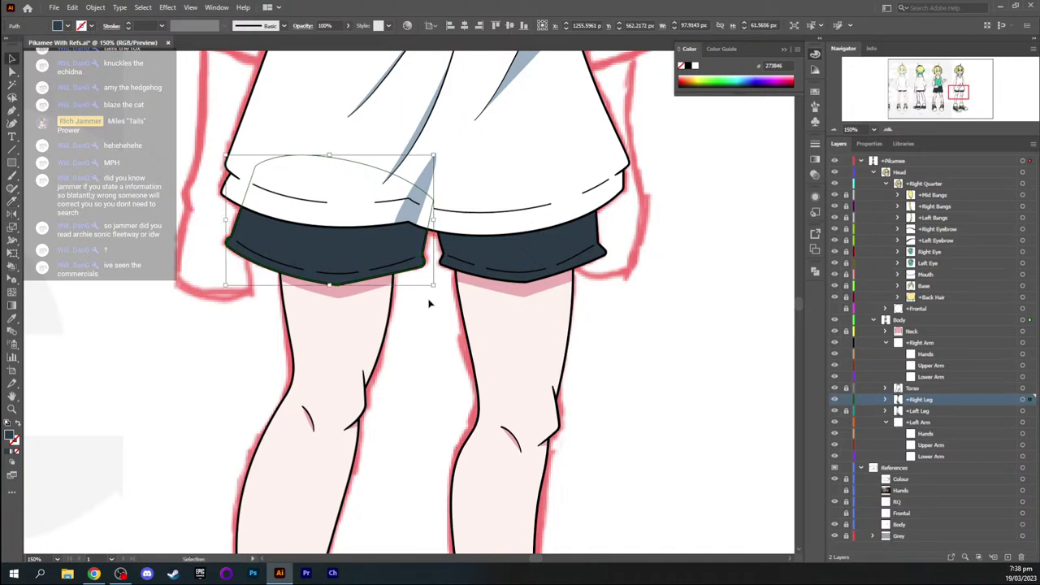
pyautogui.click(14, 206)
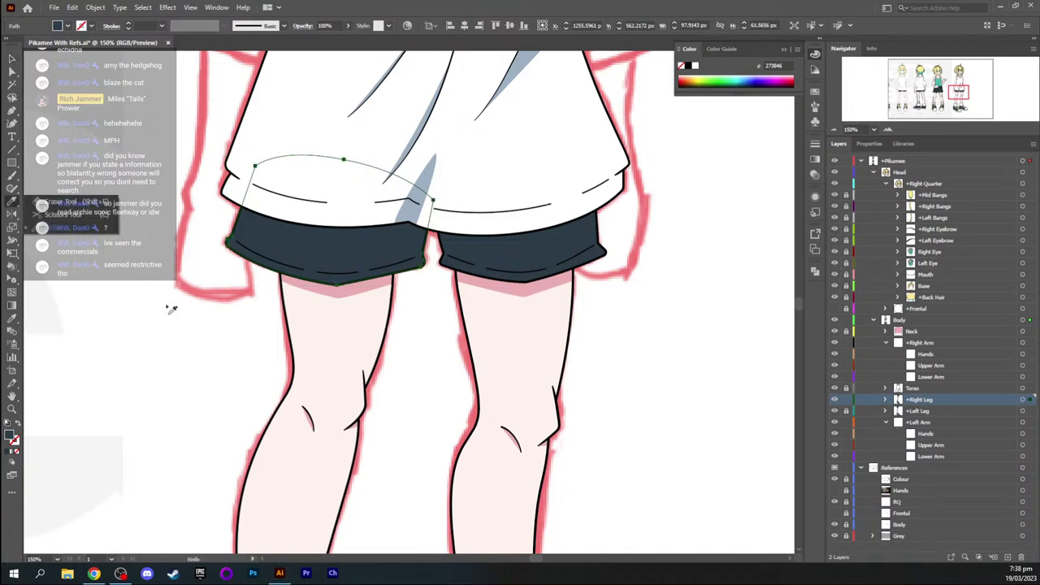
pyautogui.press('v')
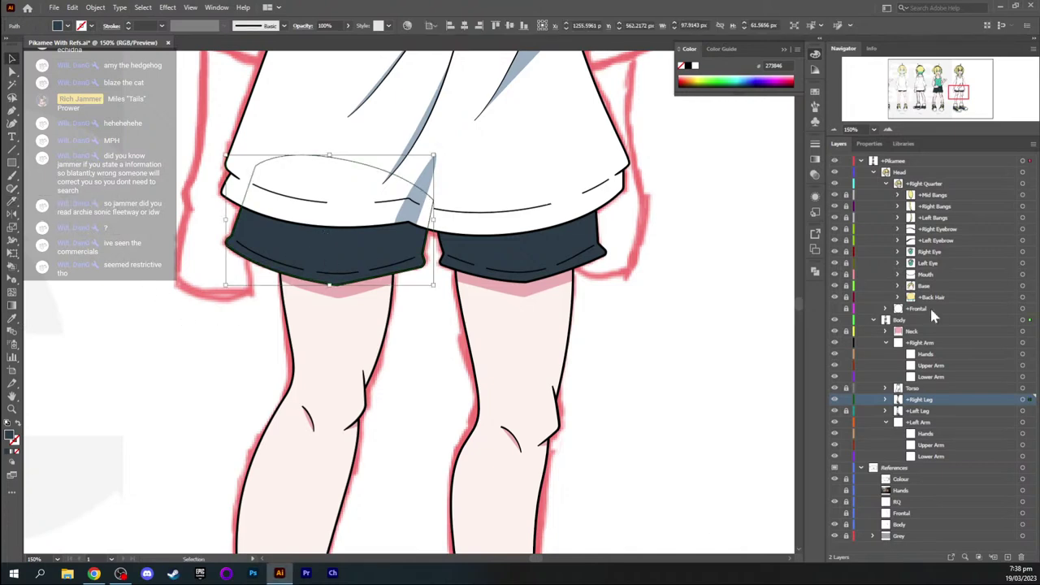
# Expand the Right Leg layer, locate the left-hand shorts leg's fill path in it, and clear the artwork selection
pyautogui.click(886, 399)
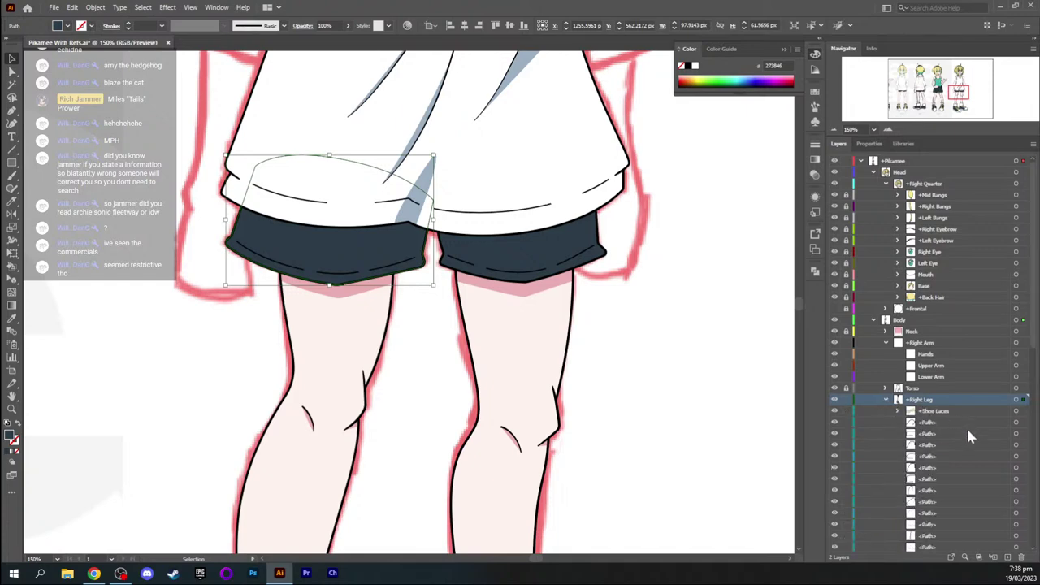
pyautogui.scroll(-10, 967, 424)
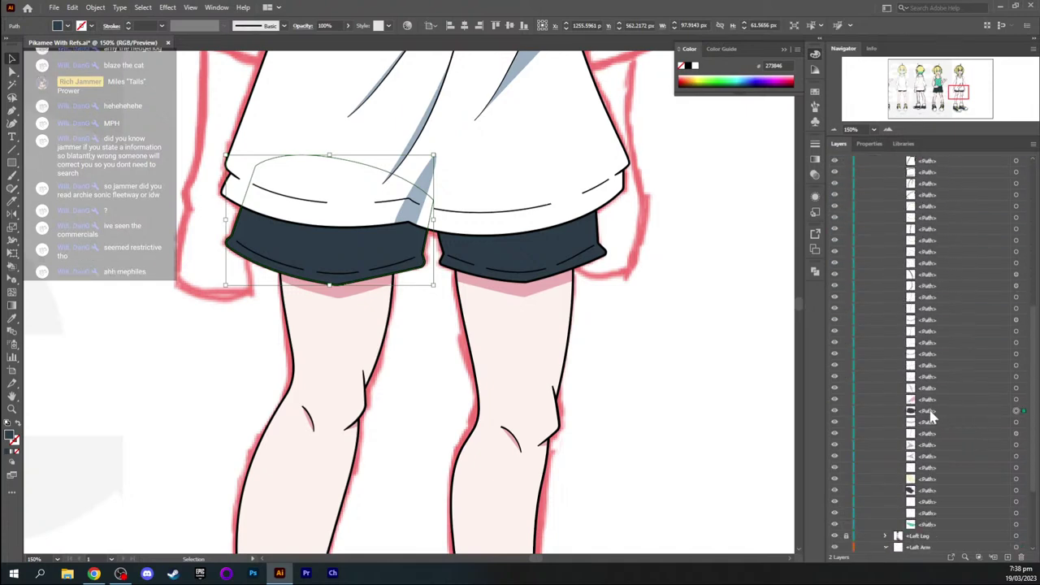
pyautogui.click(930, 411)
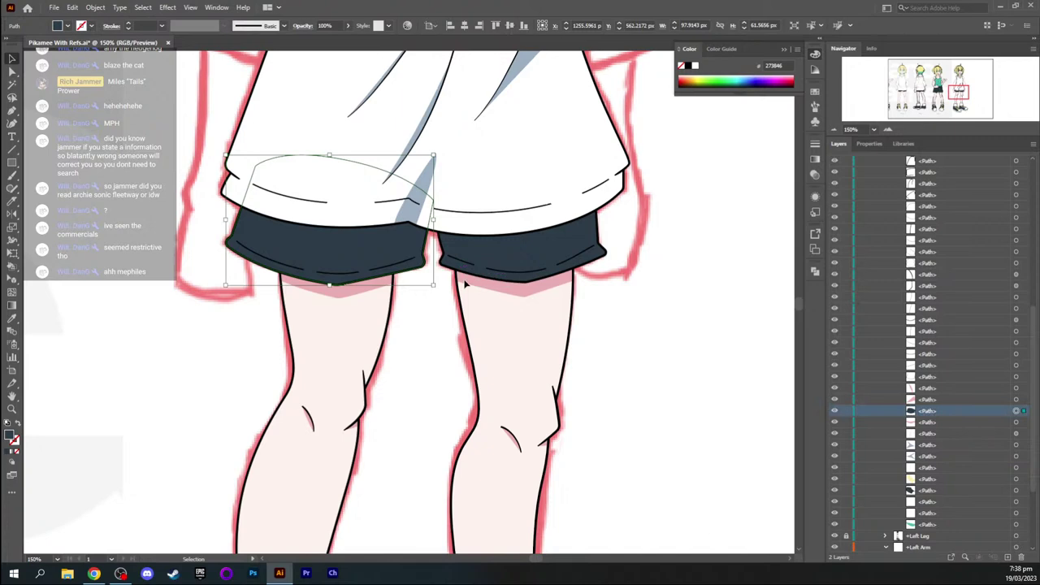
pyautogui.scroll(4, 911, 298)
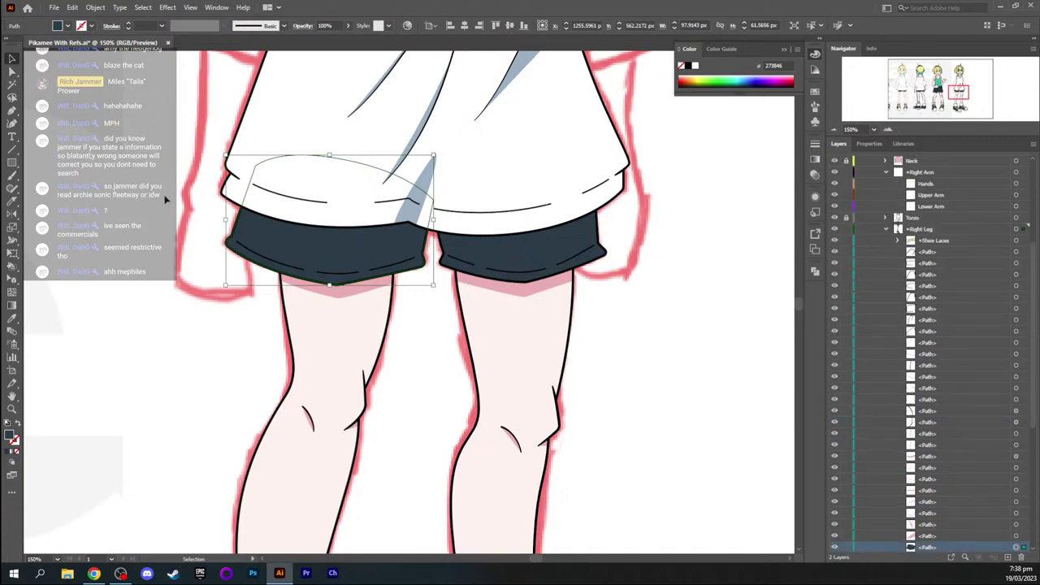
pyautogui.scroll(-1, 946, 424)
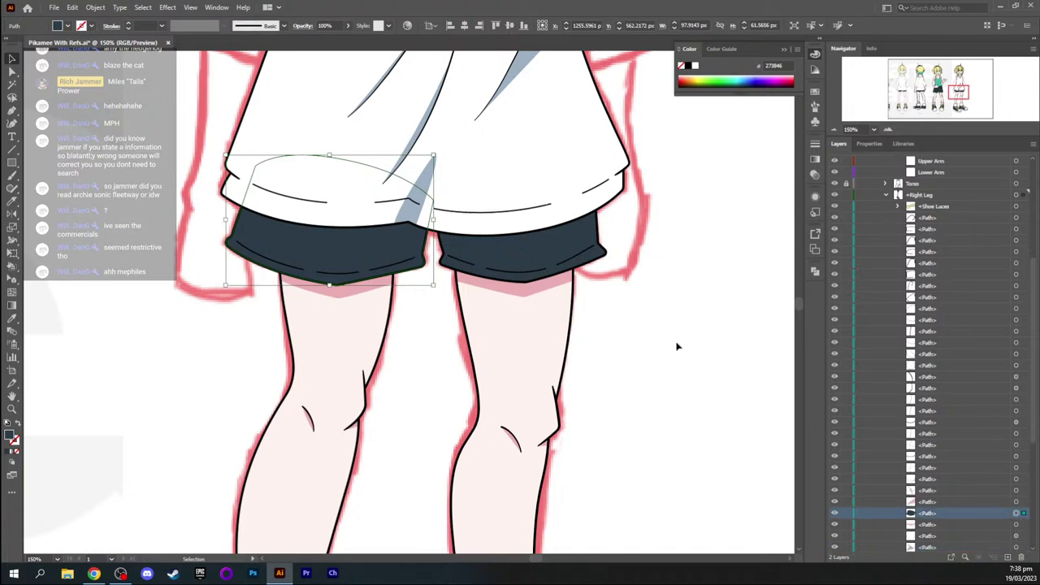
pyautogui.click(678, 347)
# Hide the Torso layer to expose the full shorts and sample the dark shadow colour 141C23 for them
pyautogui.moveTo(959, 93); pyautogui.dragTo(954, 88)
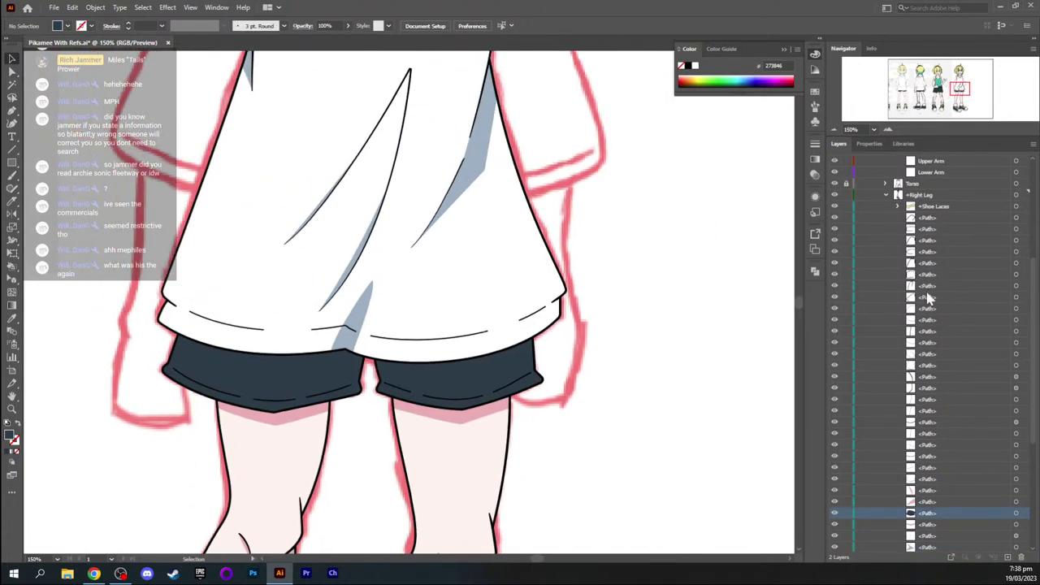
pyautogui.scroll(5, 934, 309)
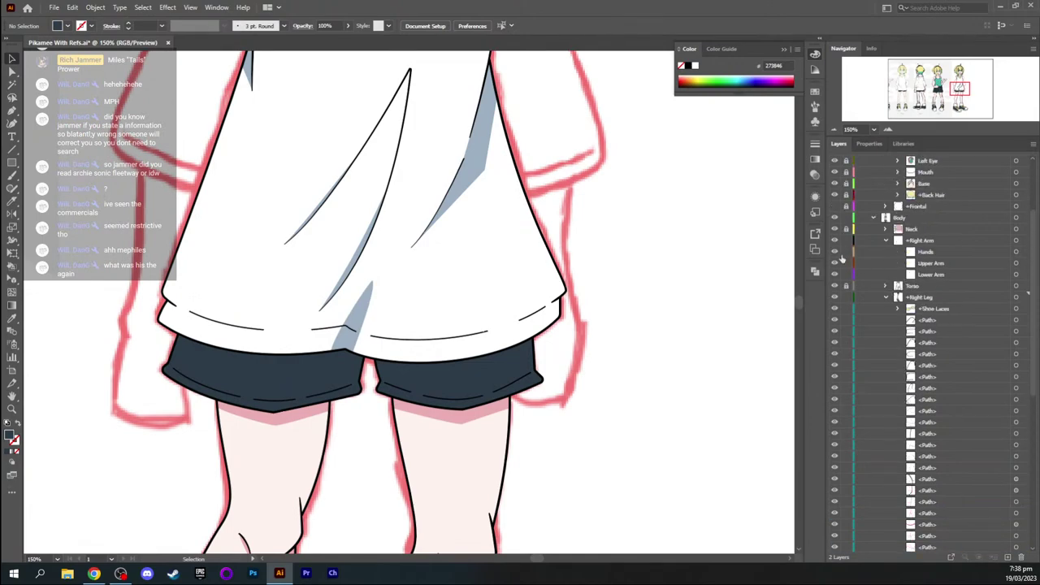
pyautogui.click(833, 287)
pyautogui.moveTo(959, 89)
pyautogui.mouseDown()
pyautogui.moveTo(895, 102)
pyautogui.moveTo(957, 91)
pyautogui.mouseUp()
pyautogui.press('i')
pyautogui.click(576, 238)
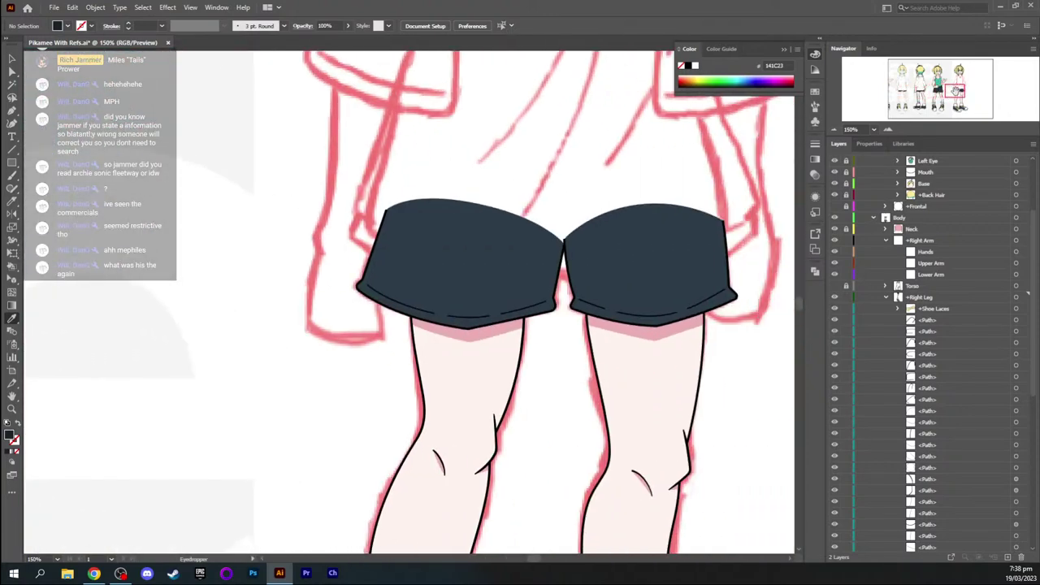
# Draw the curved lower edge of the dark shadow with the Pen tool, from the left-hand shorts leg's outer side to its inner side
pyautogui.press('p')
pyautogui.scroll(4, 457, 272)
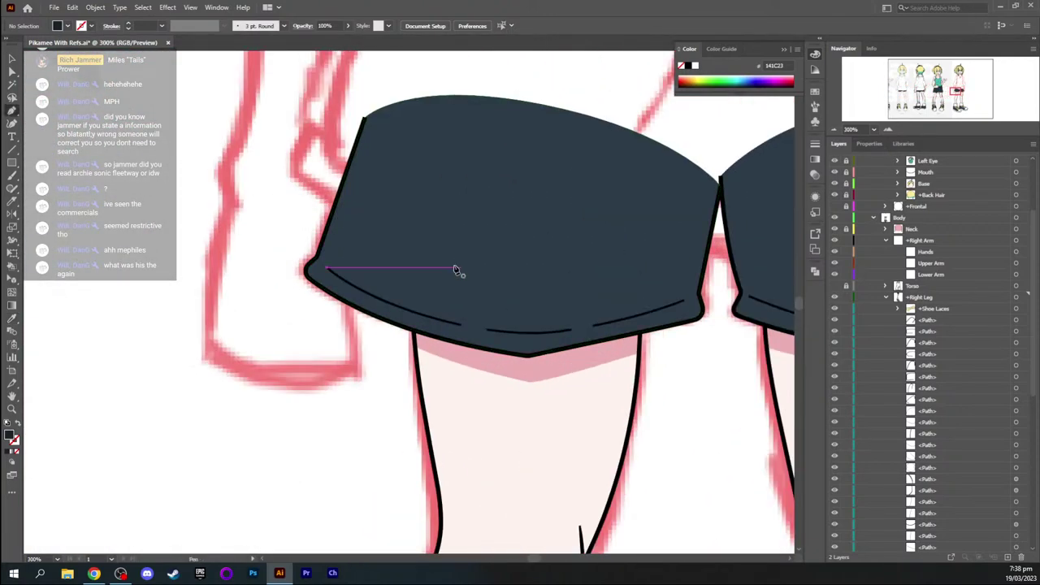
pyautogui.click(337, 204)
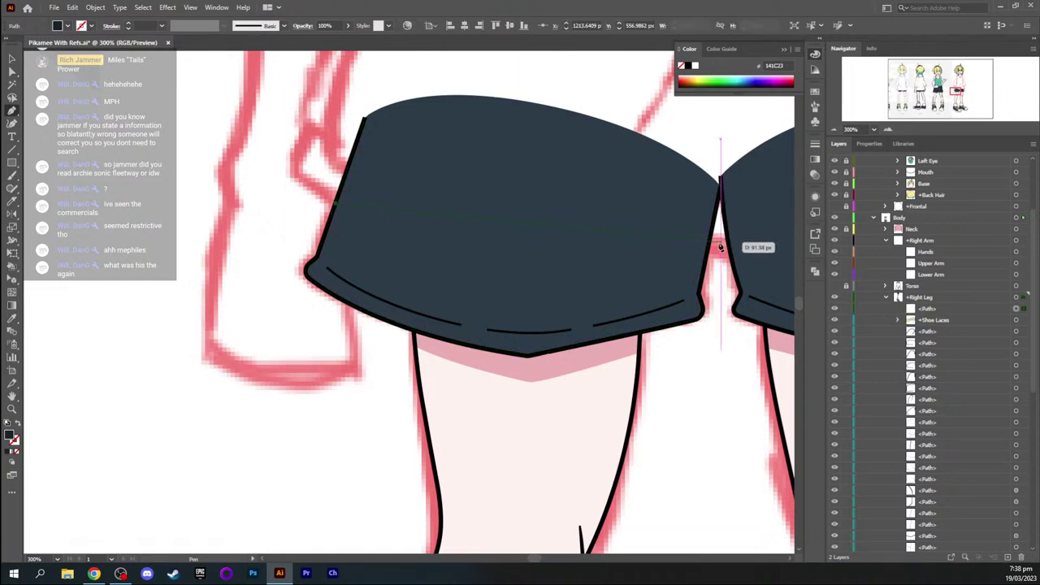
pyautogui.moveTo(709, 245); pyautogui.dragTo(634, 254)
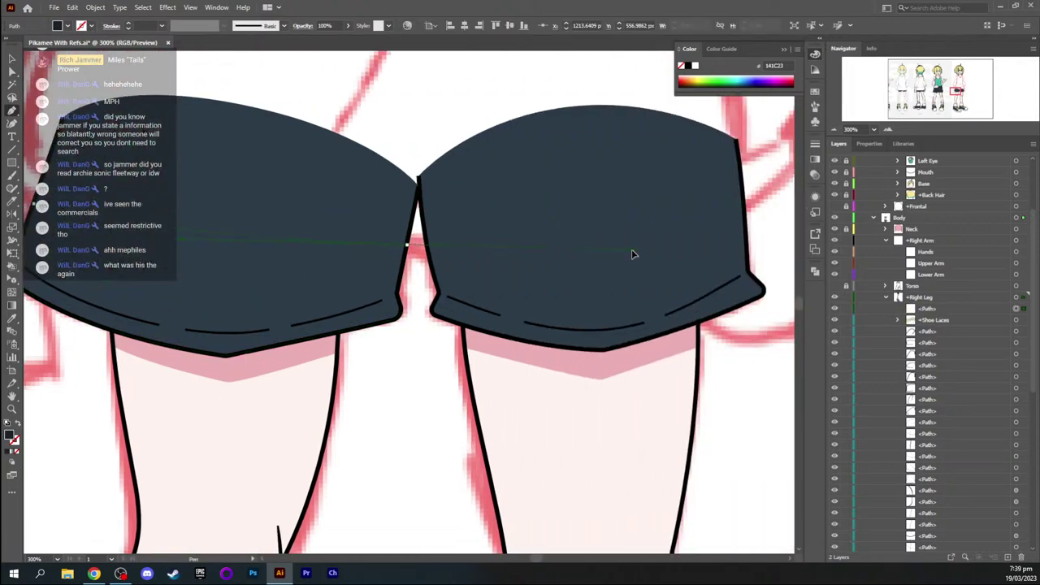
pyautogui.click(658, 182)
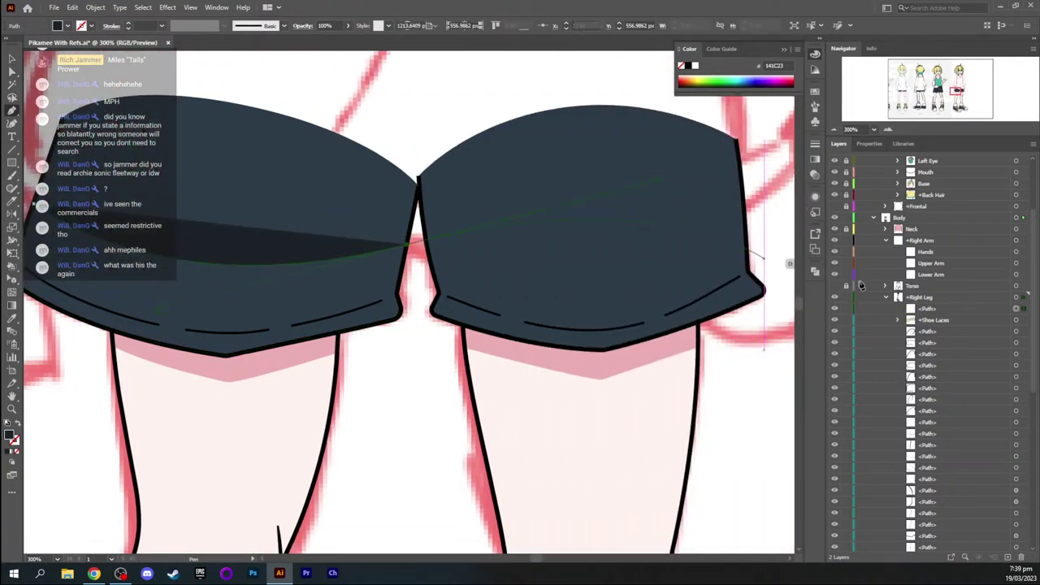
# Show the Torso layer and adjust the shadow edge to the shirt hem, lowering both end anchors slightly and reshaping the curve
pyautogui.click(835, 286)
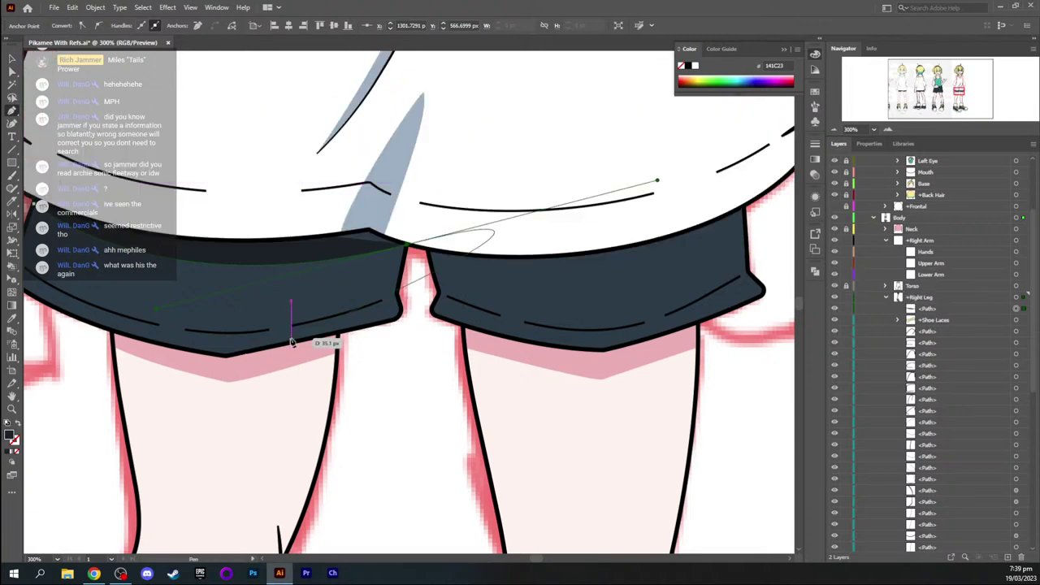
pyautogui.moveTo(246, 304); pyautogui.dragTo(398, 297)
pyautogui.press('a')
pyautogui.moveTo(187, 198)
pyautogui.mouseDown()
pyautogui.moveTo(200, 209)
pyautogui.moveTo(180, 211)
pyautogui.mouseUp()
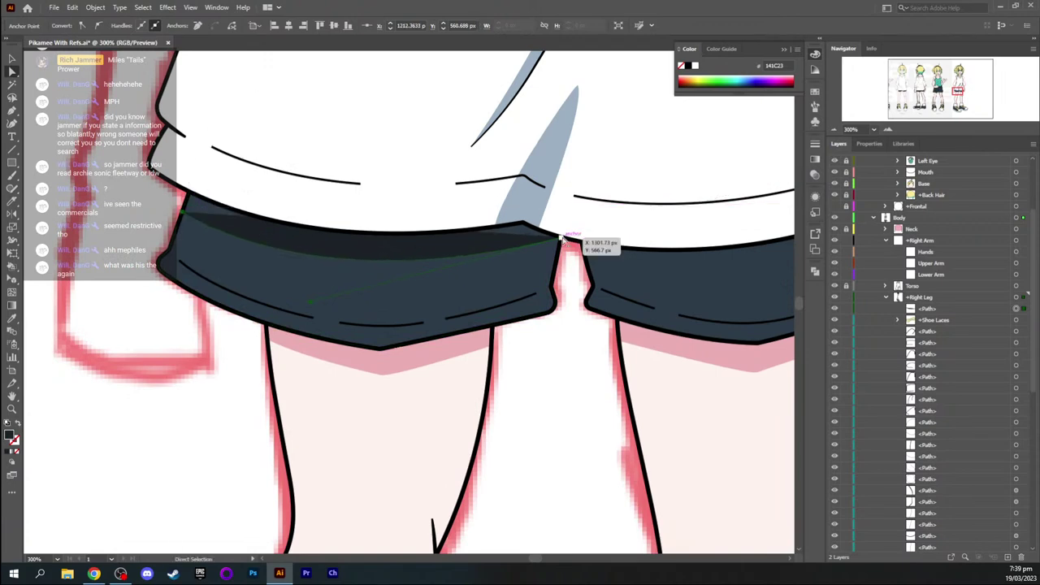
pyautogui.moveTo(561, 242); pyautogui.dragTo(559, 249)
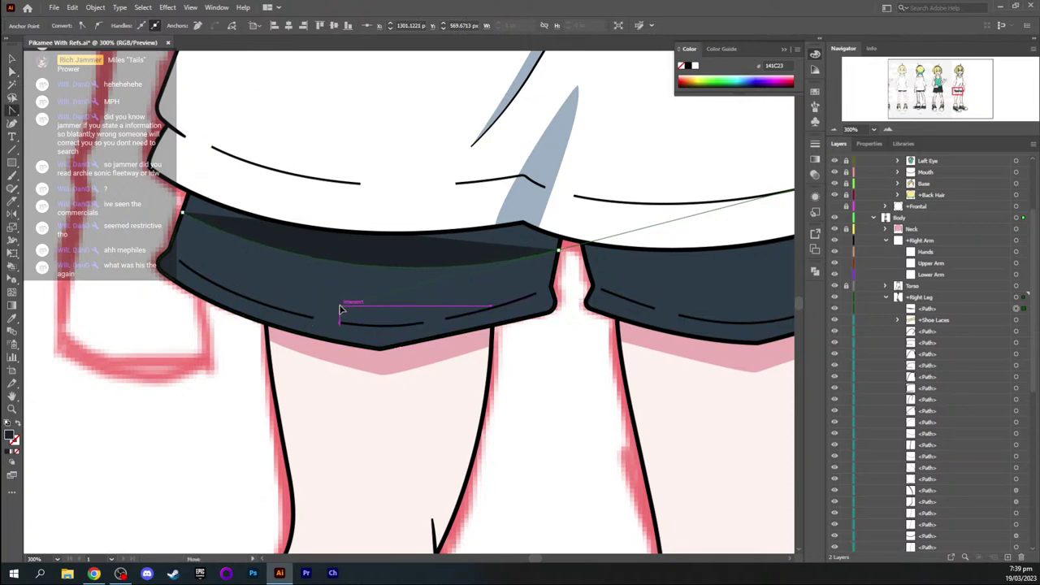
pyautogui.click(341, 309)
# Hide the Torso layer and close the left-hand shorts leg's shadow along its inner side, rounded top and outer side
pyautogui.click(835, 286)
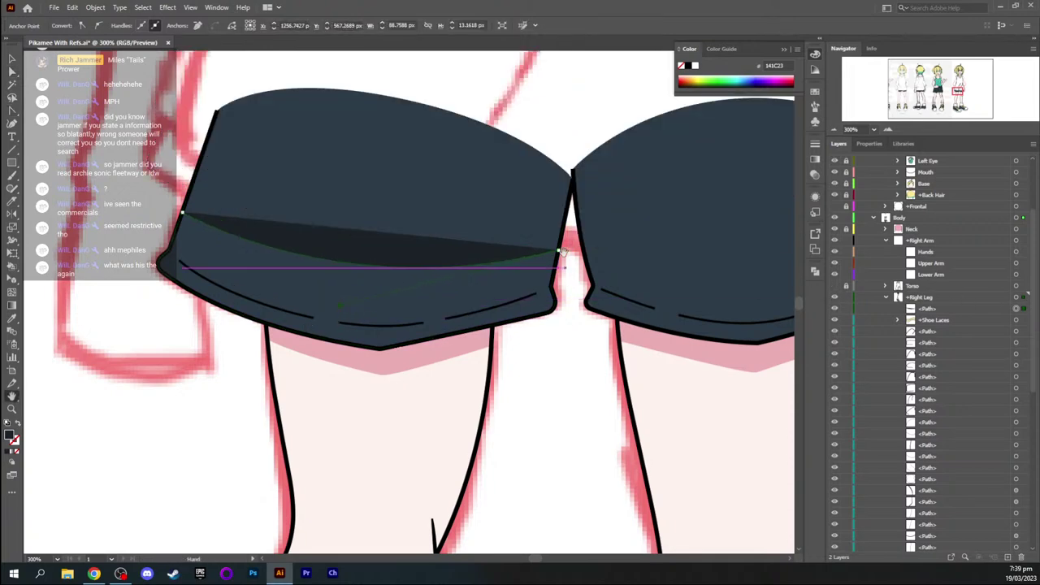
pyautogui.moveTo(550, 247); pyautogui.dragTo(553, 312)
pyautogui.click(559, 316)
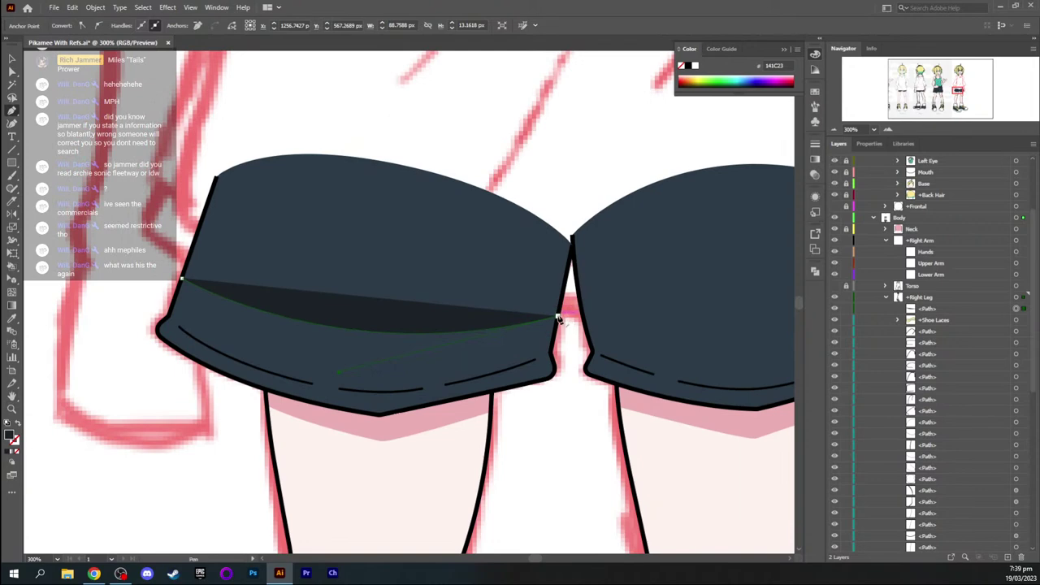
pyautogui.moveTo(572, 254); pyautogui.dragTo(572, 244)
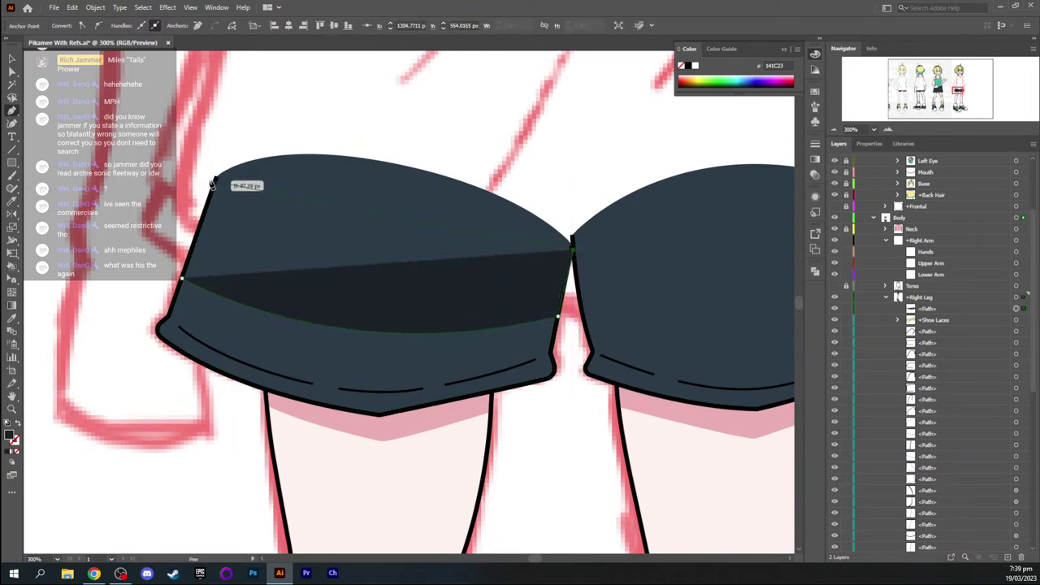
pyautogui.moveTo(216, 180); pyautogui.dragTo(253, 270)
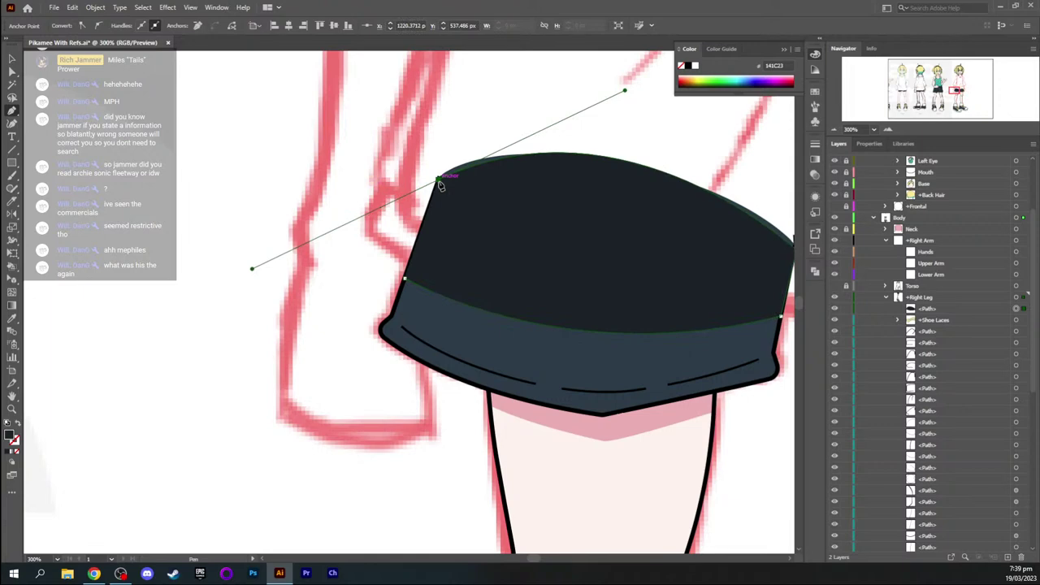
pyautogui.click(438, 181)
pyautogui.click(404, 278)
pyautogui.press('v')
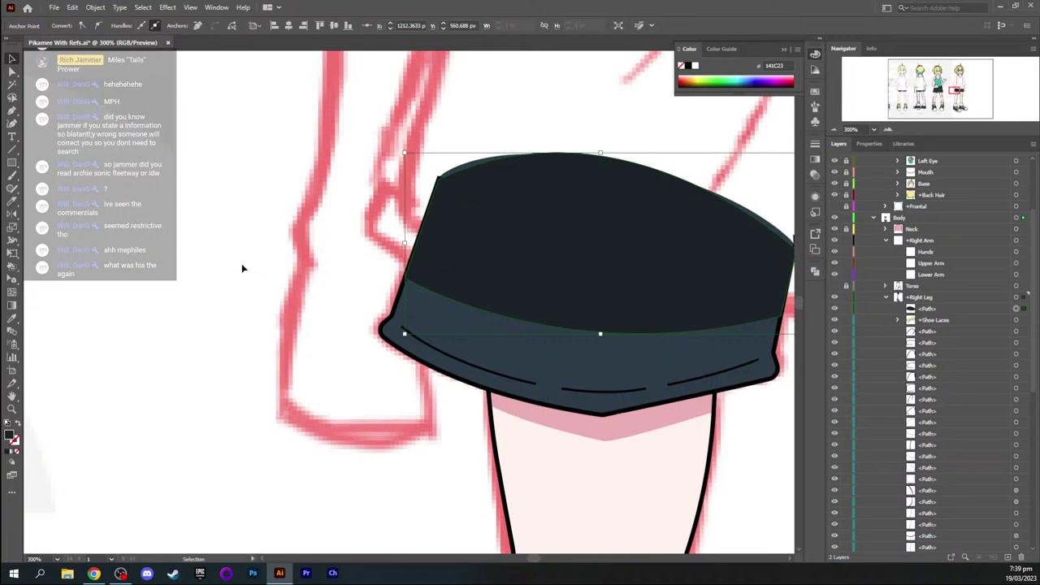
# Arrange the left-hand shorts shadow behind the black outline but above the blue fill, and deselect it
pyautogui.click(372, 259)
pyautogui.click(568, 264)
pyautogui.hotkey('ctrl', 'shift', '[')
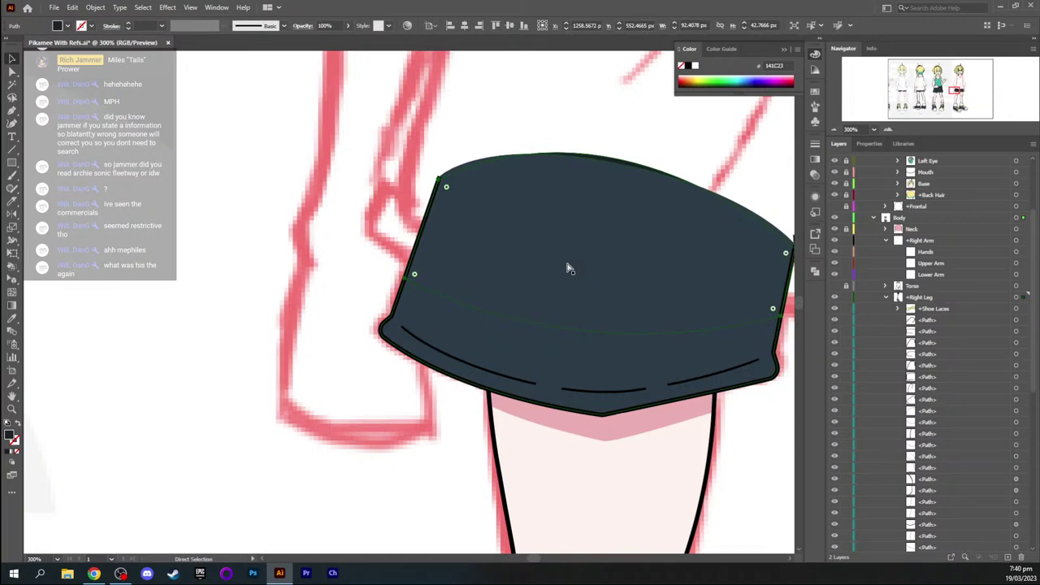
pyautogui.hotkey('ctrl', 'z')
pyautogui.press('v')
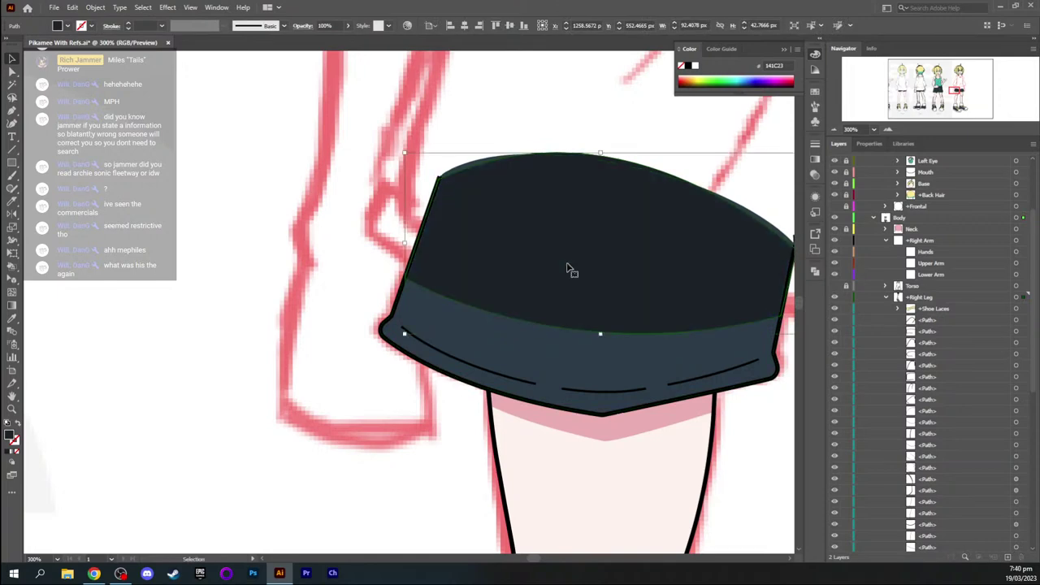
pyautogui.click(756, 443)
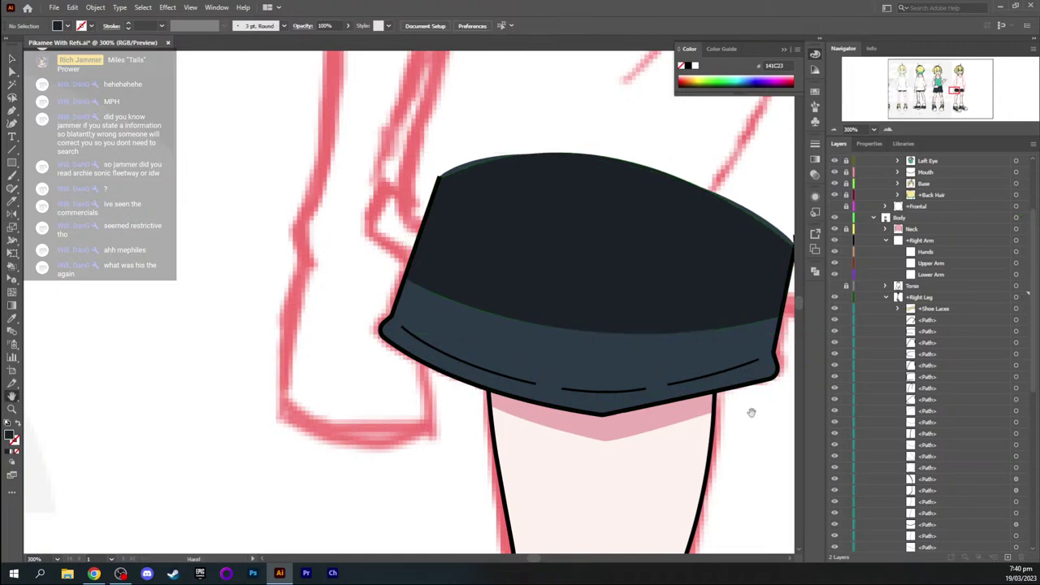
pyautogui.moveTo(750, 334); pyautogui.dragTo(601, 343)
pyautogui.press('a')
pyautogui.click(568, 251)
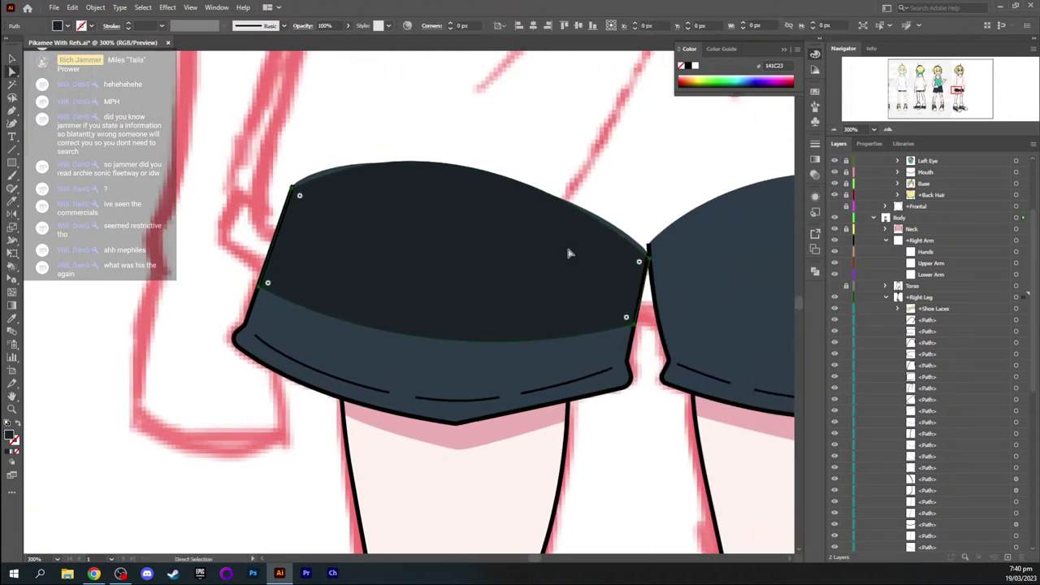
pyautogui.click(648, 441)
# Collapse and lock the Right Leg layer, and unlock and expand the Left Leg layer
pyautogui.press('v')
pyautogui.hotkey('ctrl', '1')
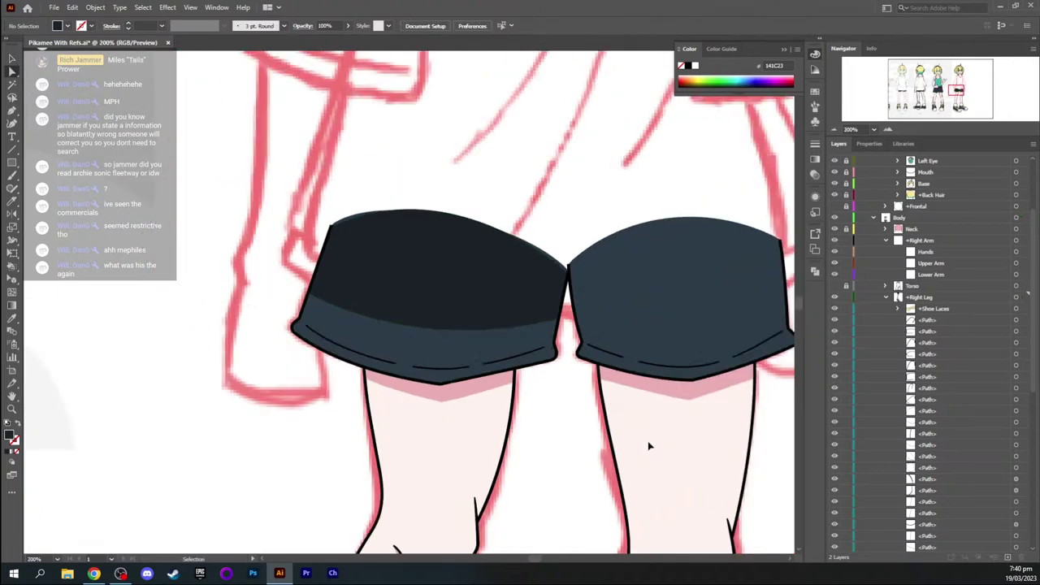
pyautogui.hotkey('ctrl', '+')
pyautogui.press('a')
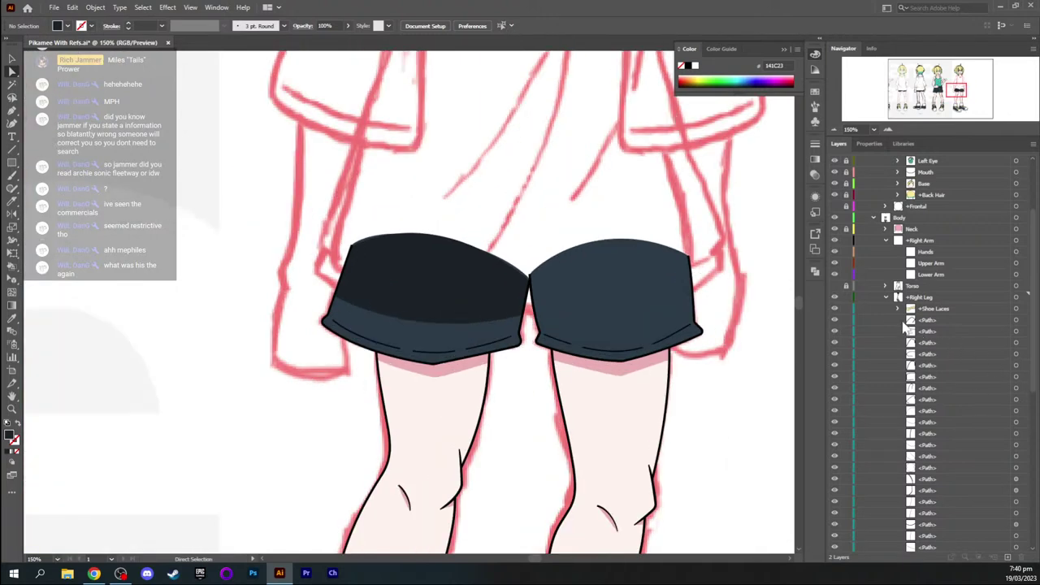
pyautogui.scroll(-10, 905, 359)
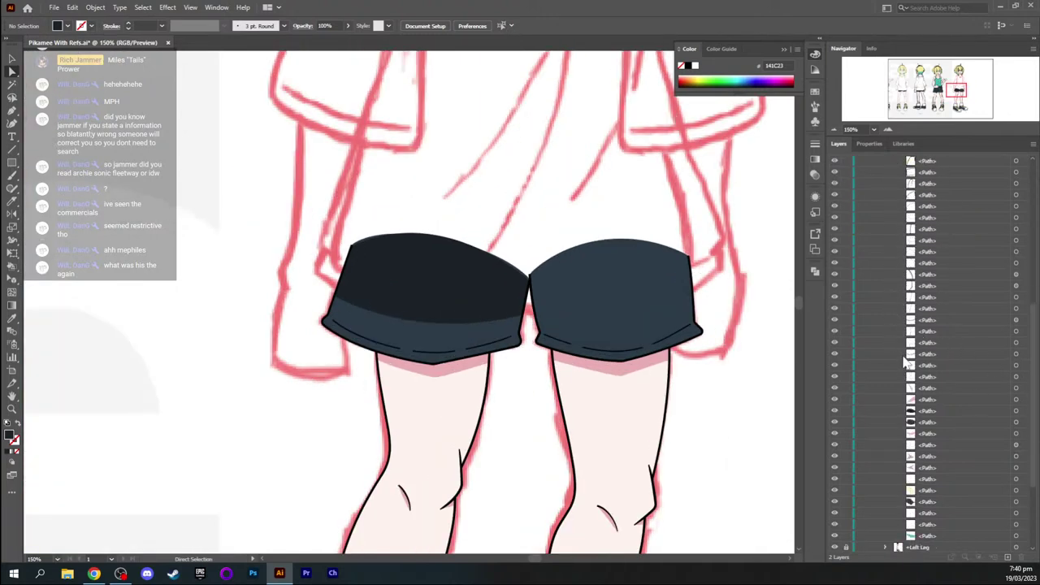
pyautogui.scroll(8, 892, 380)
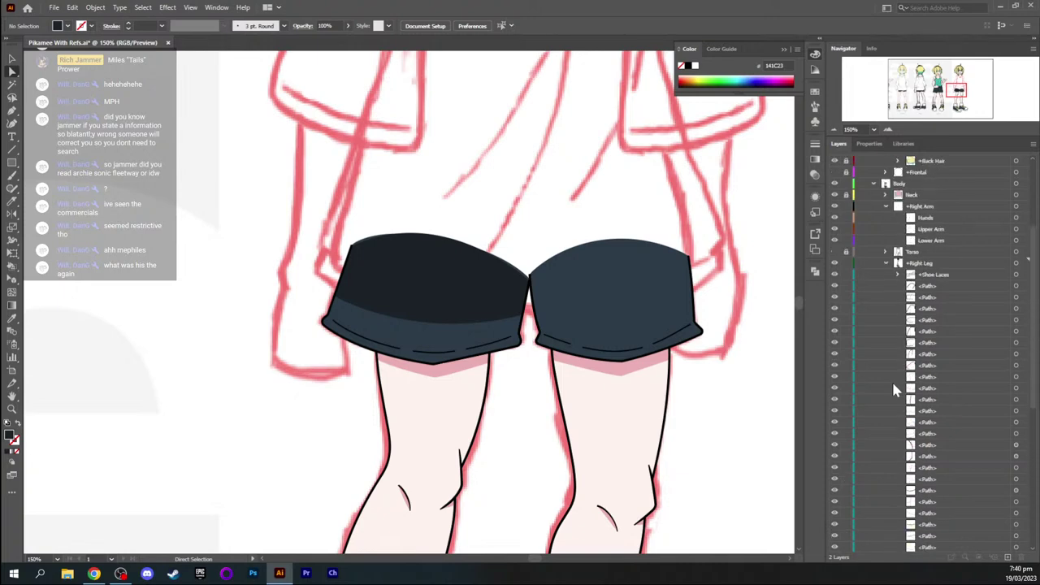
pyautogui.click(886, 263)
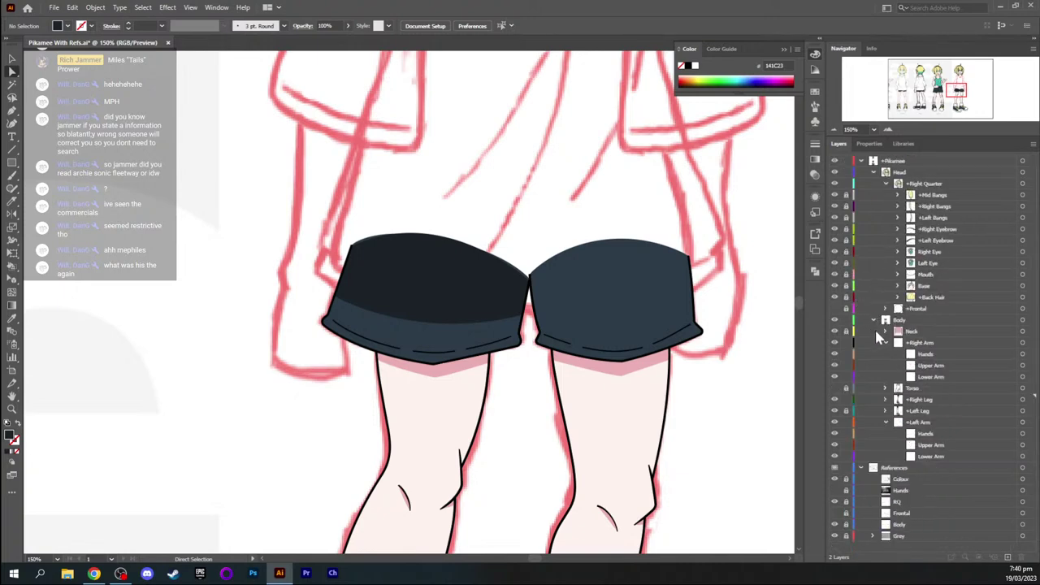
pyautogui.click(835, 400)
pyautogui.click(835, 399)
pyautogui.click(885, 410)
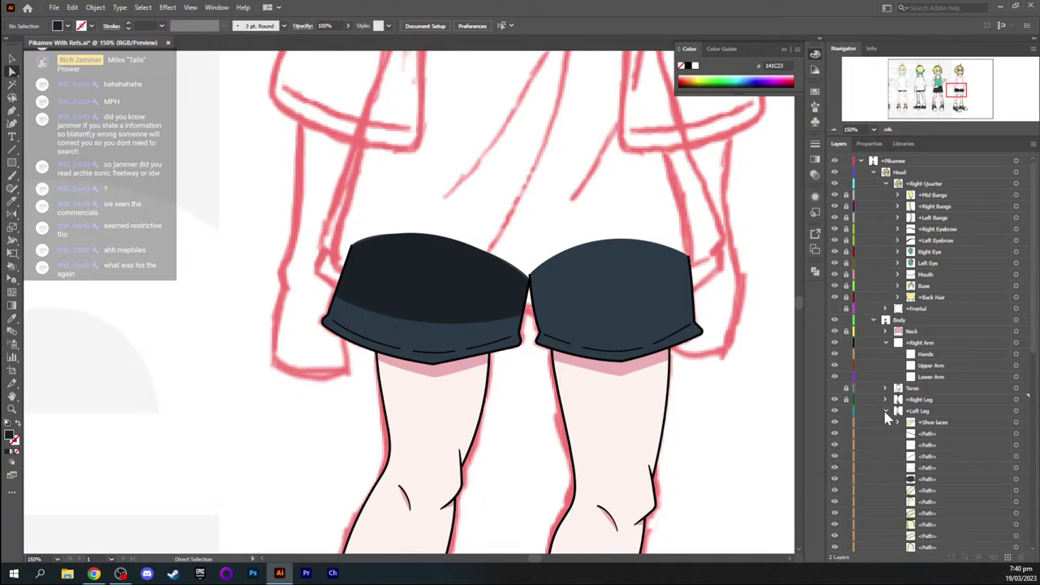
pyautogui.scroll(-8, 971, 431)
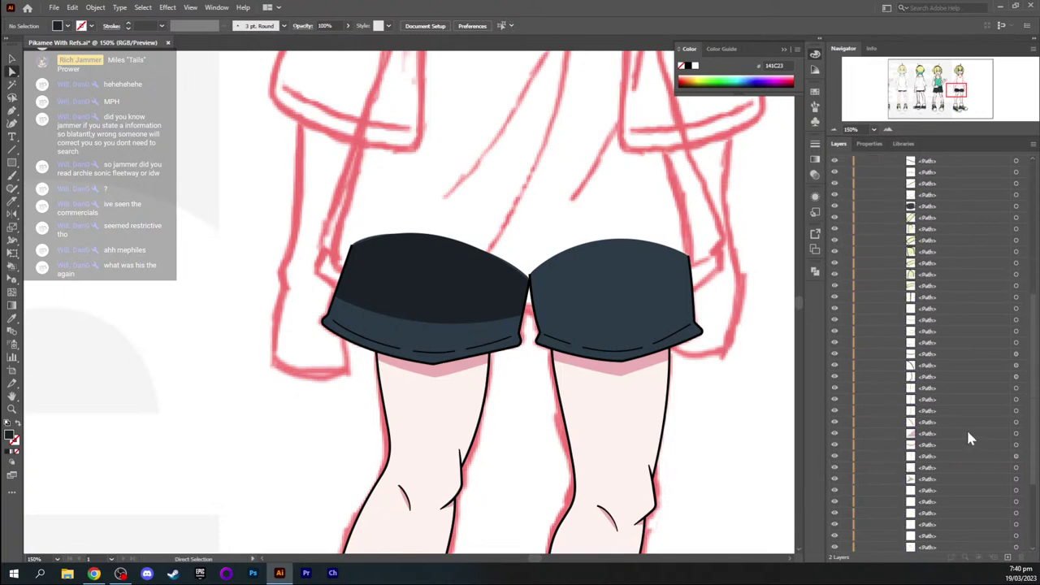
# Make the Left Leg layer active for drawing the right-hand shorts leg's shadow with the Pen tool
pyautogui.press('i')
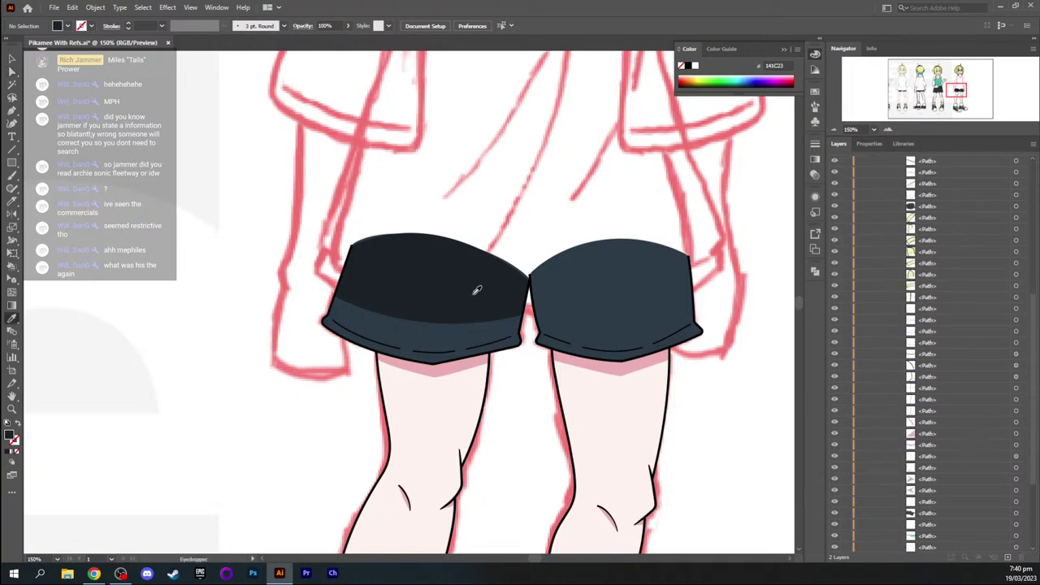
pyautogui.hotkey('ctrl', '+')
pyautogui.hotkey('ctrl', '+')
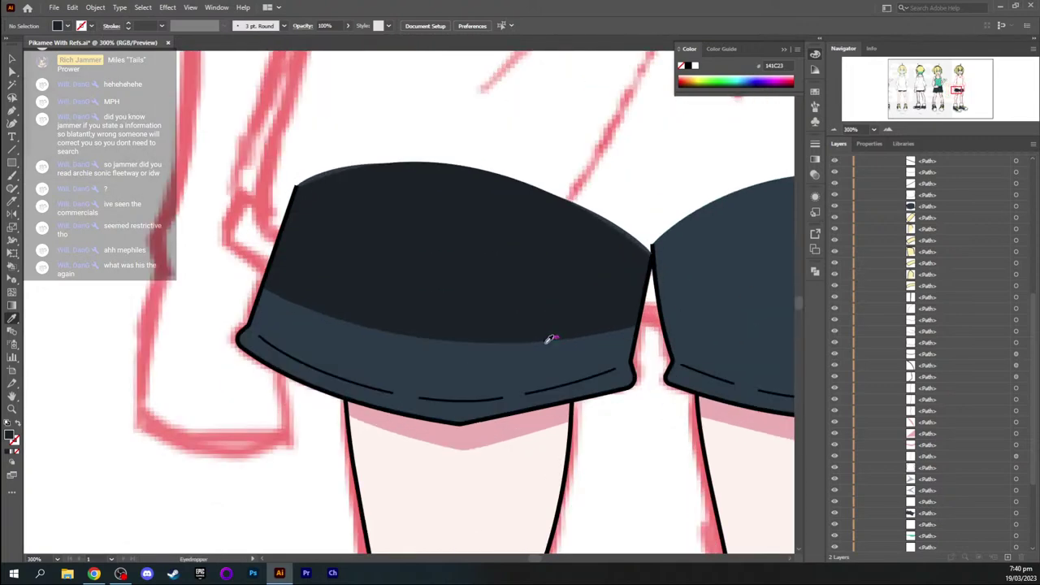
pyautogui.press('h')
pyautogui.moveTo(557, 301); pyautogui.dragTo(429, 320)
pyautogui.press('p')
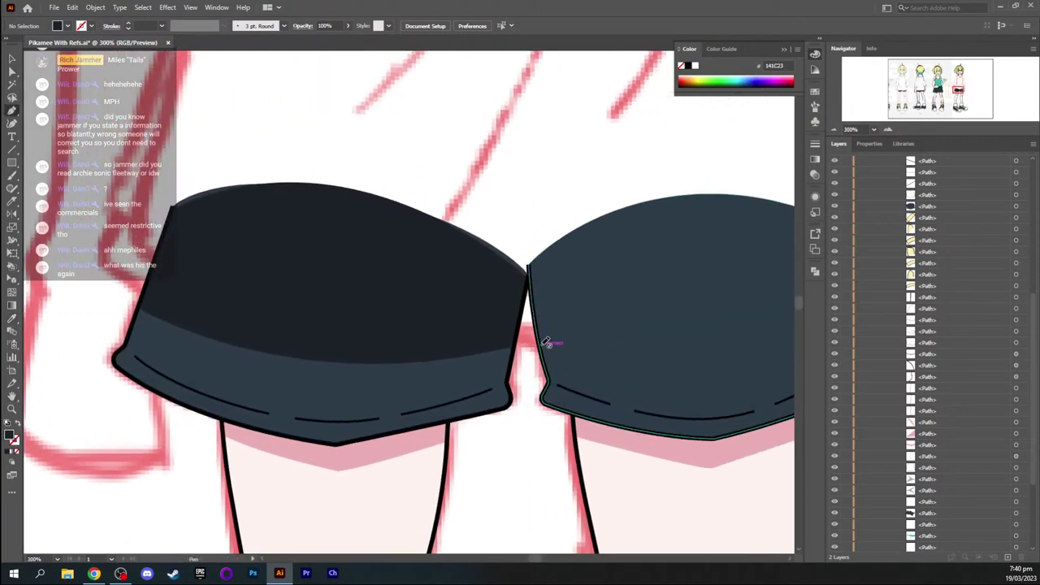
pyautogui.scroll(2, 953, 329)
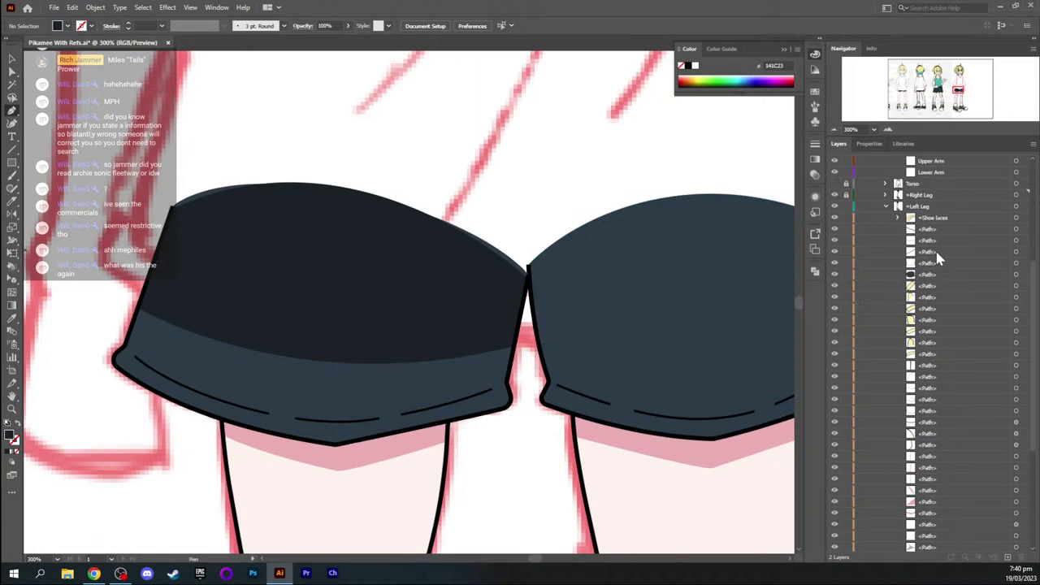
pyautogui.click(918, 206)
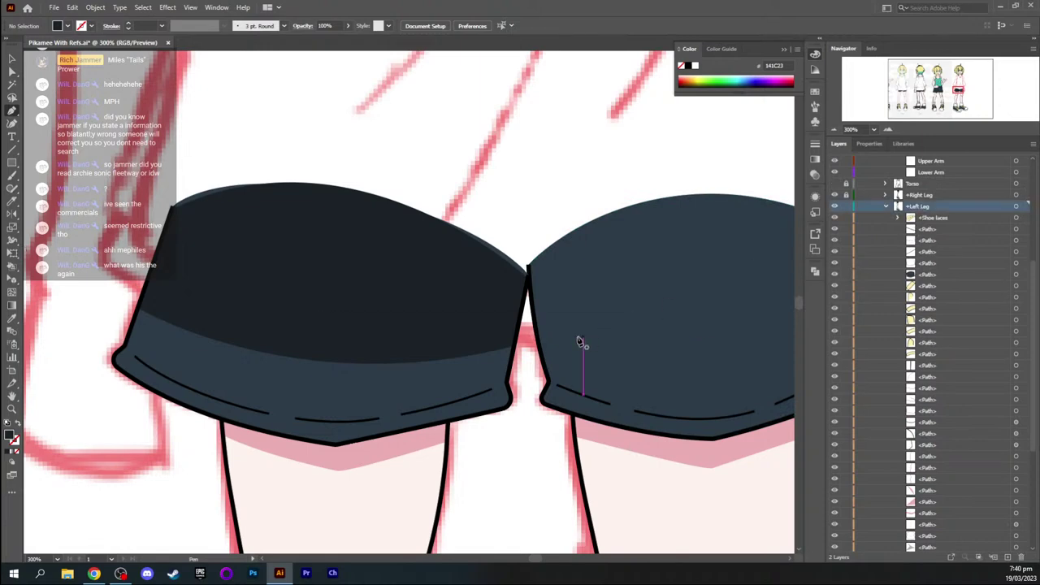
# Trace the right-hand shorts leg's shadow up its inner side and over its rounded top to the outer corner
pyautogui.click(538, 342)
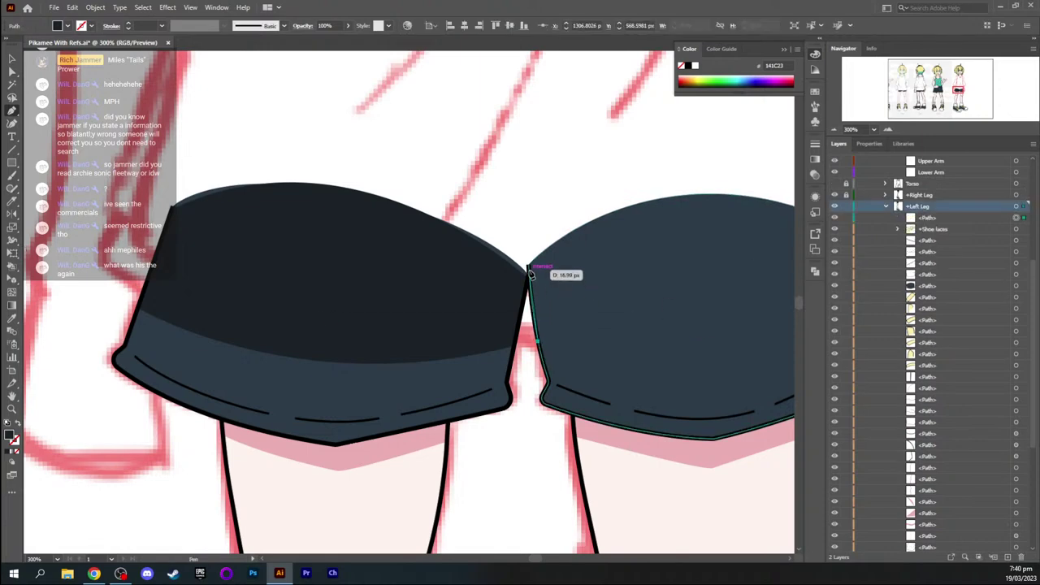
pyautogui.click(529, 275)
pyautogui.moveTo(623, 254); pyautogui.dragTo(461, 268)
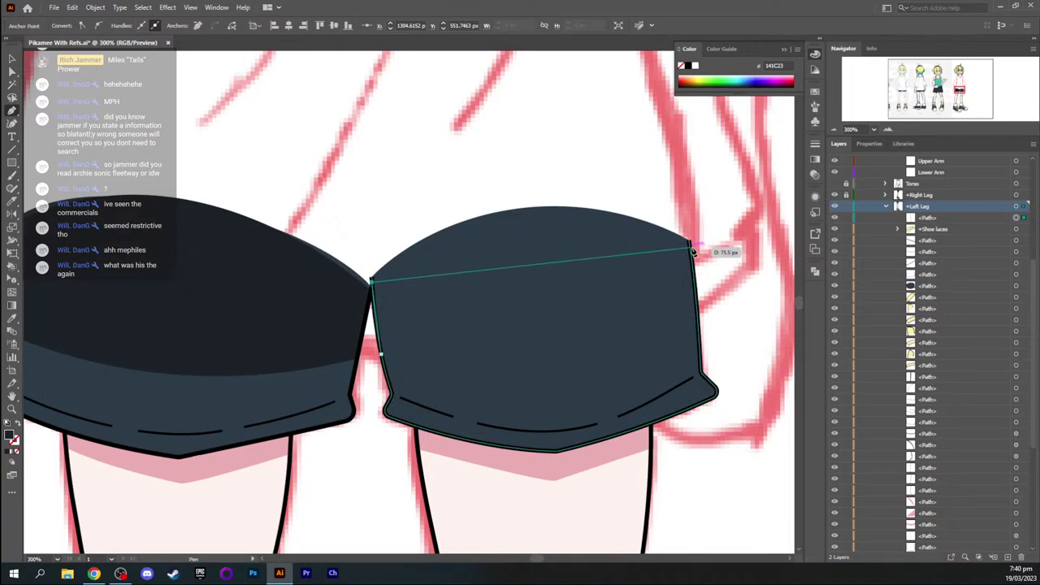
pyautogui.moveTo(693, 248); pyautogui.dragTo(628, 360)
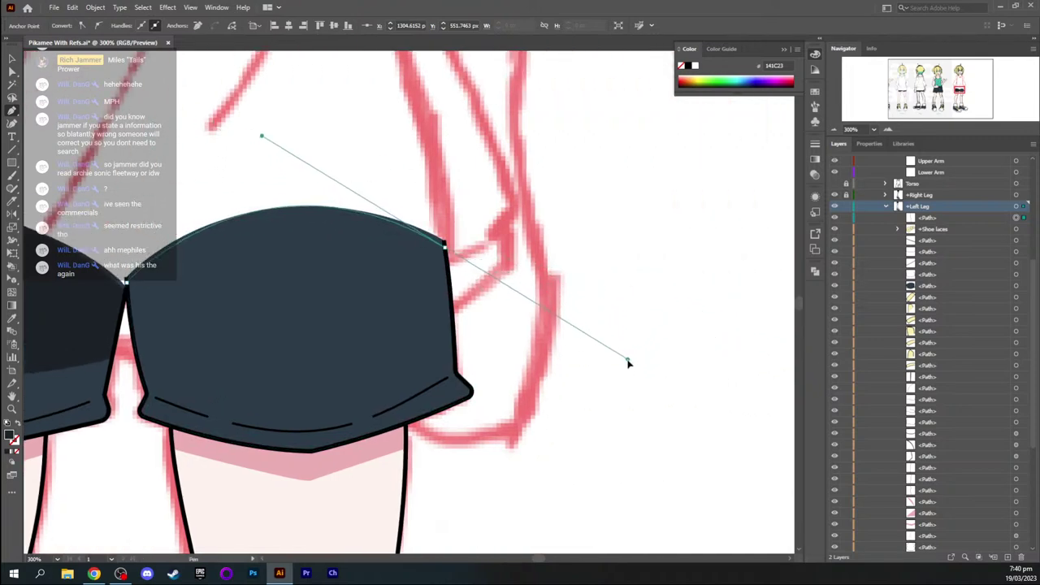
pyautogui.click(446, 246)
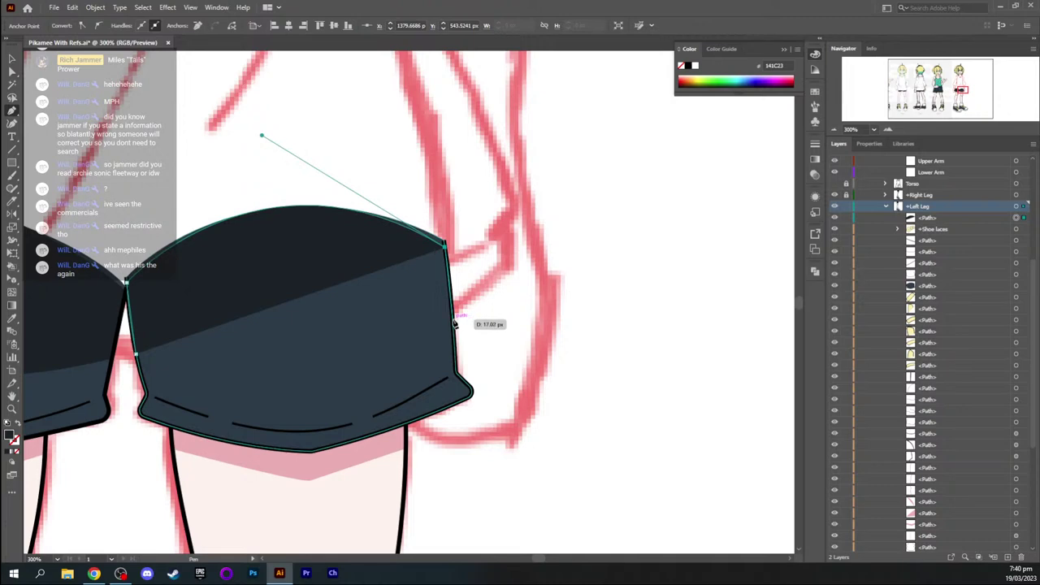
# Extend the right-hand shorts shadow down the outer side and close it with a downward-bowed lower edge to the inner side
pyautogui.moveTo(452, 319); pyautogui.dragTo(453, 332)
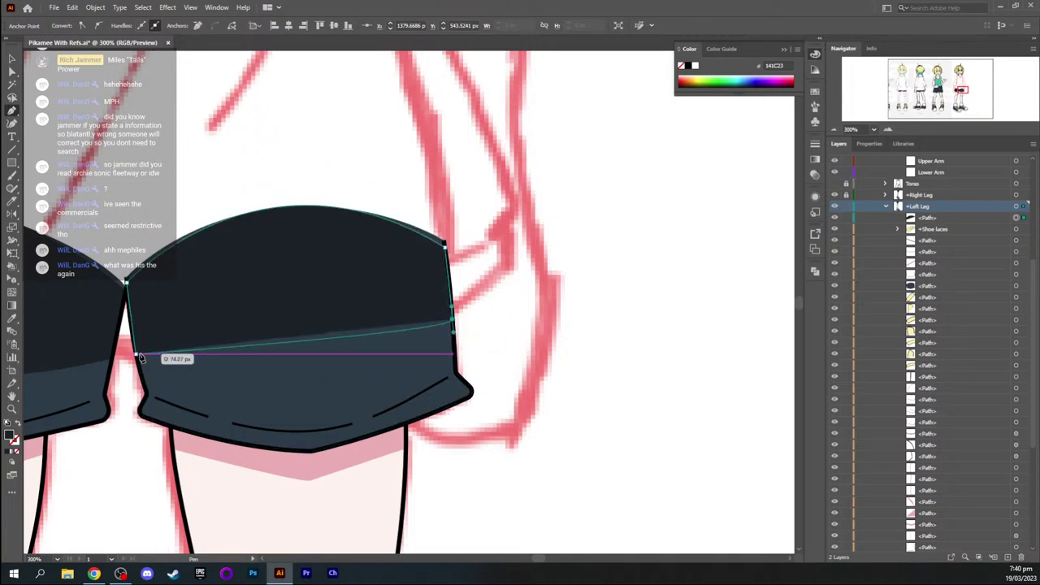
pyautogui.moveTo(136, 354); pyautogui.dragTo(262, 371)
pyautogui.moveTo(453, 324); pyautogui.dragTo(393, 362)
pyautogui.press('v')
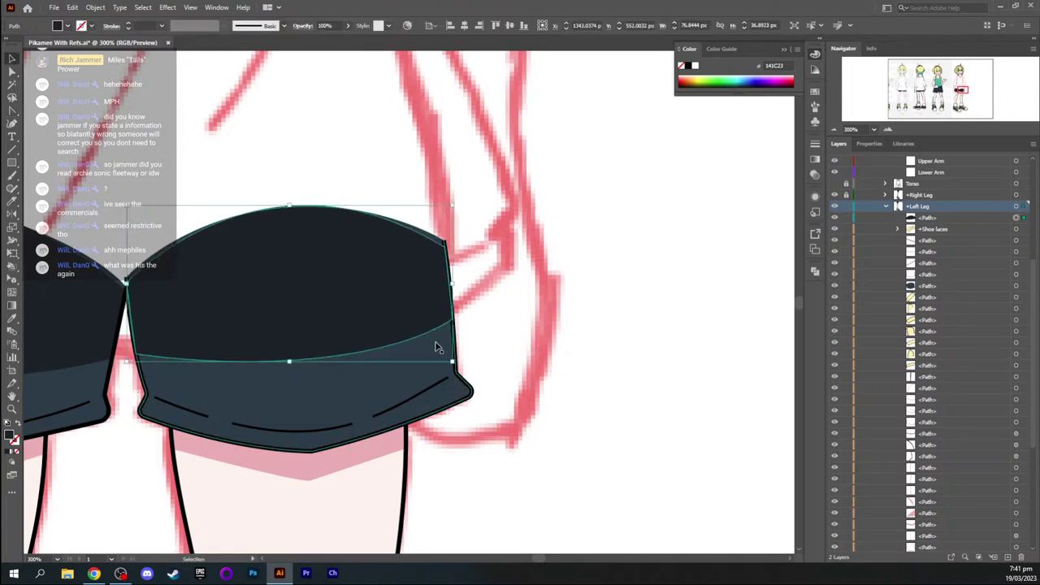
pyautogui.press('a')
pyautogui.hotkey('ctrl', '-')
pyautogui.hotkey('ctrl', '-')
pyautogui.hotkey('ctrl', '+')
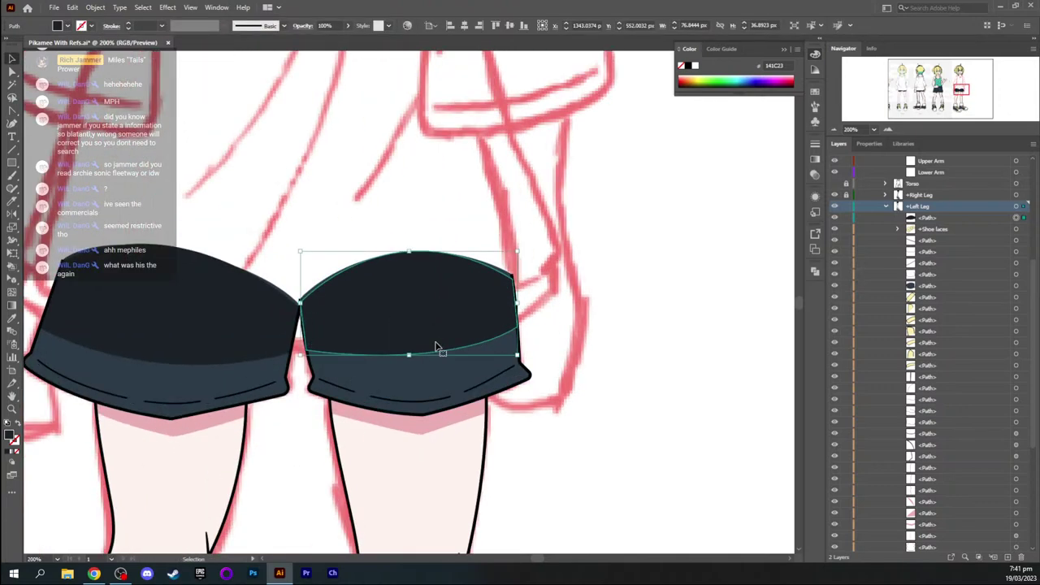
# Restack the right-hand shorts shadow so it sits above the shorts' base fill but beneath the outlines, and deselect it
pyautogui.press('Delete')
pyautogui.click(437, 347)
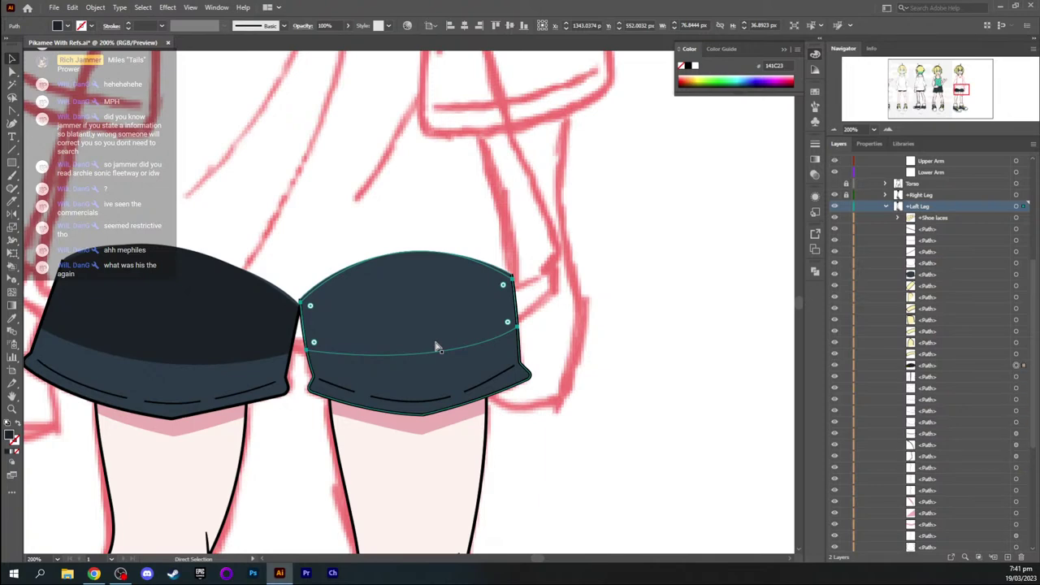
pyautogui.hotkey('ctrl', ']')
pyautogui.hotkey('ctrl', ']')
pyautogui.hotkey('ctrl', ']')
pyautogui.hotkey('ctrl', ']')
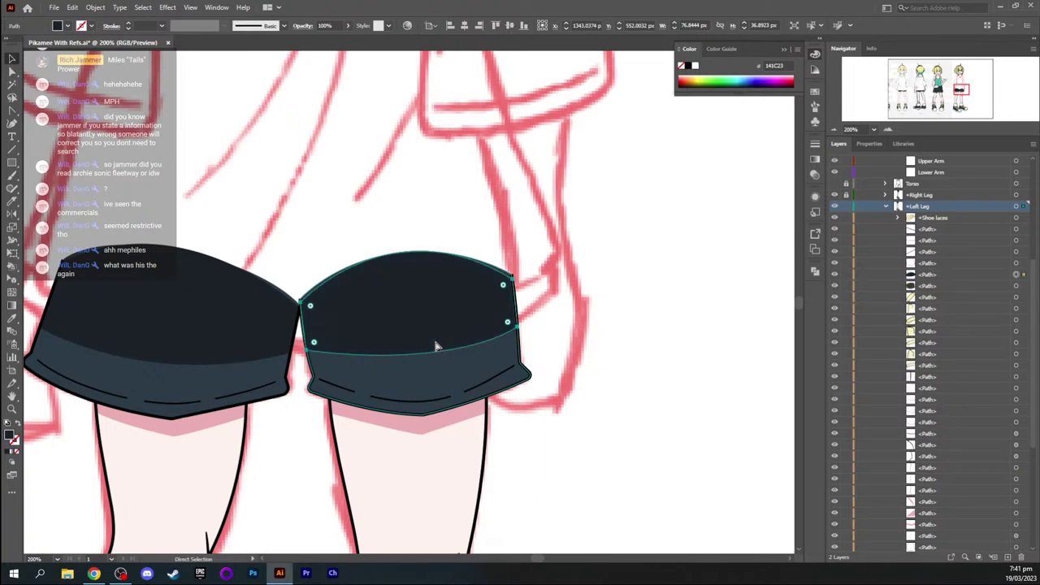
pyautogui.press('v')
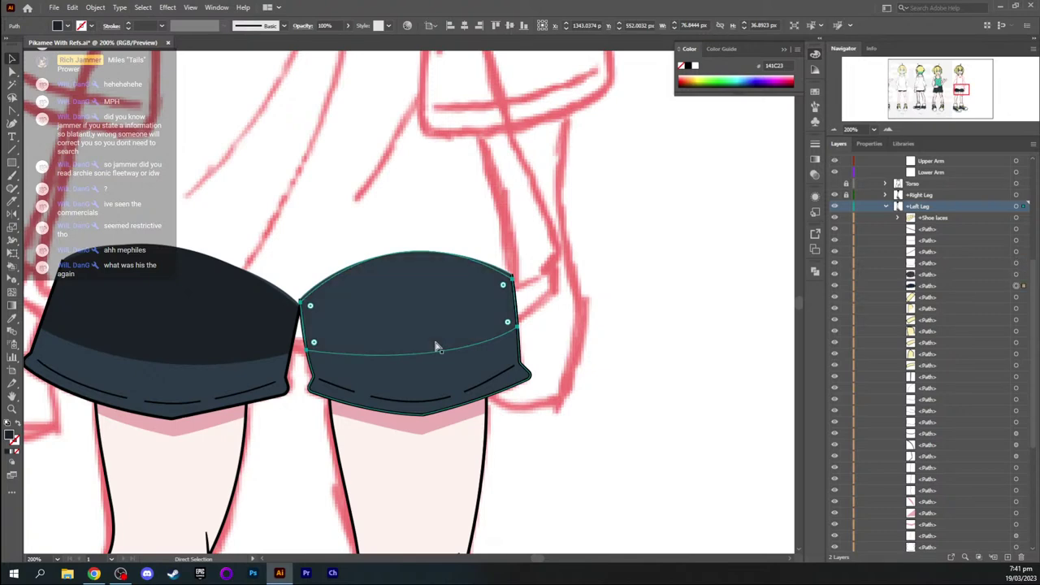
pyautogui.click(588, 327)
pyautogui.press('h')
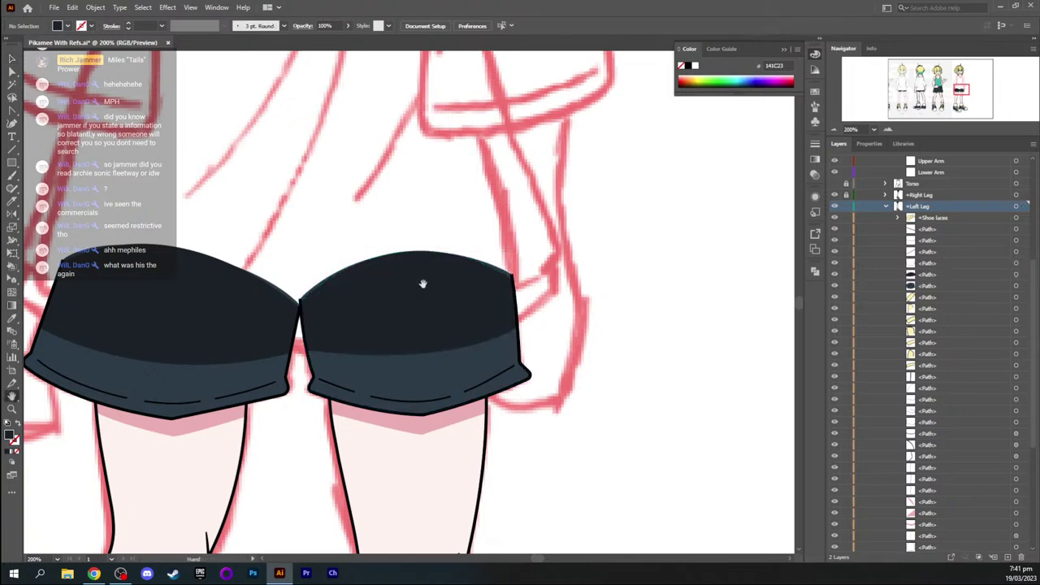
# Collapse and lock the Left Leg layer, and show the Torso layer so the shirt covers the tops of the shorts
pyautogui.moveTo(350, 262); pyautogui.dragTo(402, 285)
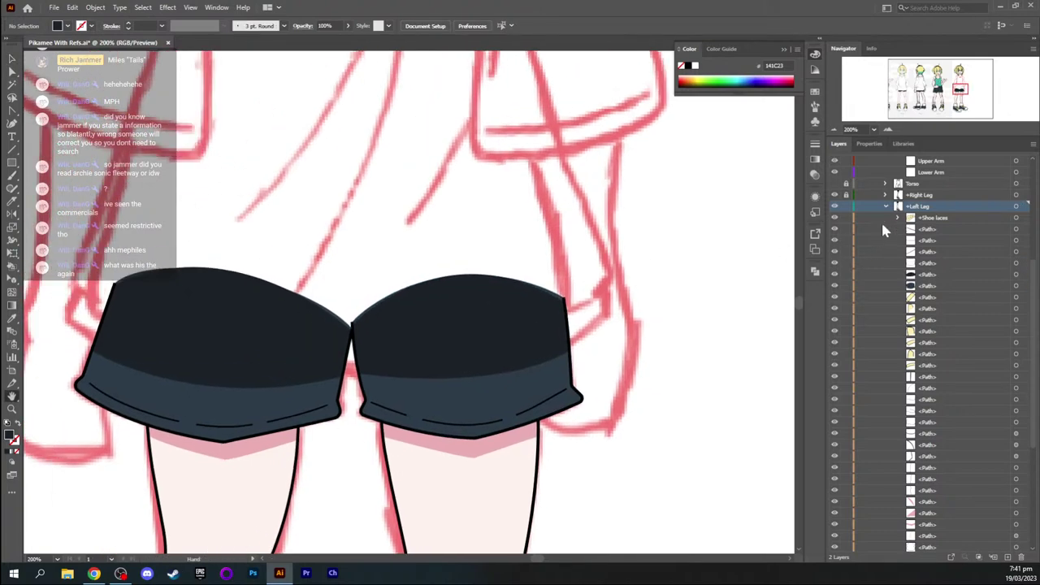
pyautogui.click(885, 206)
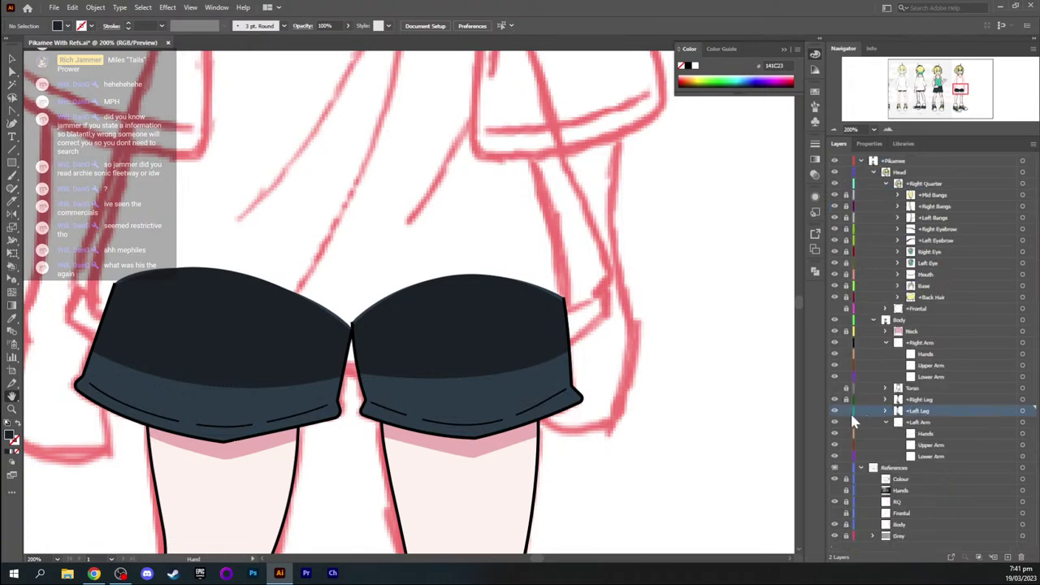
pyautogui.moveTo(391, 341); pyautogui.dragTo(477, 335)
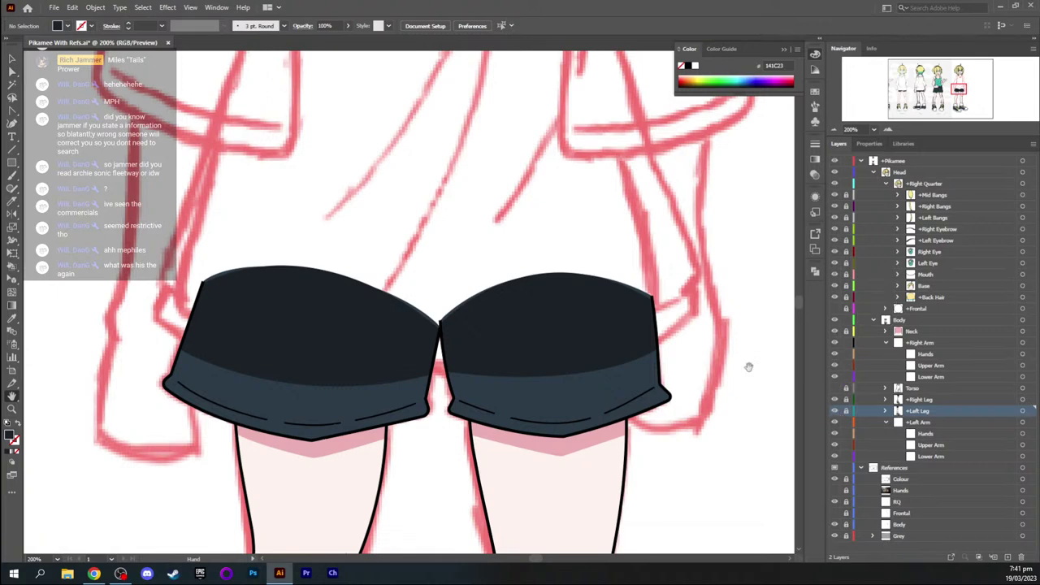
pyautogui.click(834, 387)
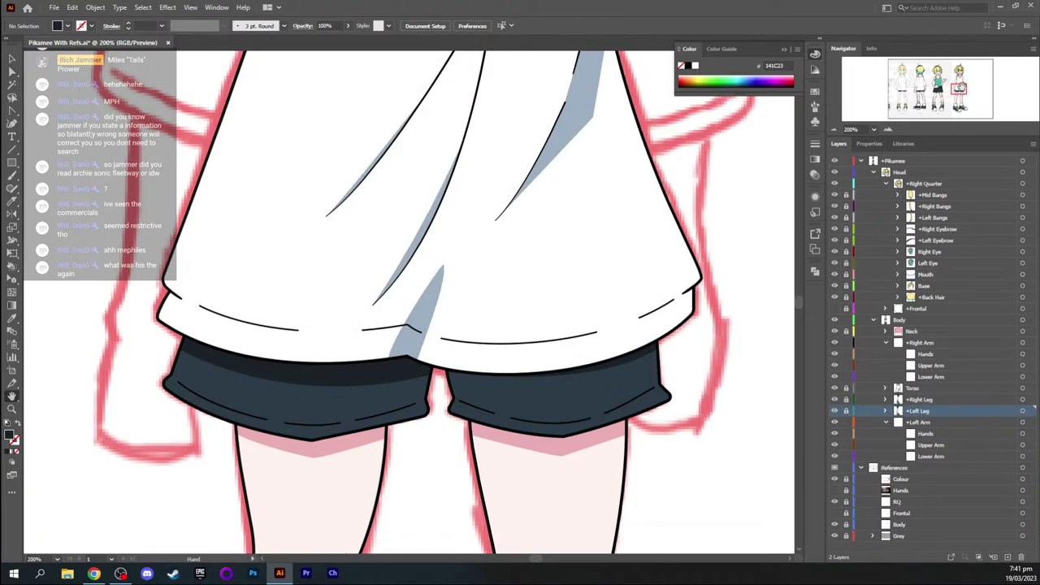
# Inspect the shirt's outlines, fold shadows and sleeve sketch up close, along with the shaded shorts and knees
pyautogui.moveTo(962, 86); pyautogui.dragTo(959, 93)
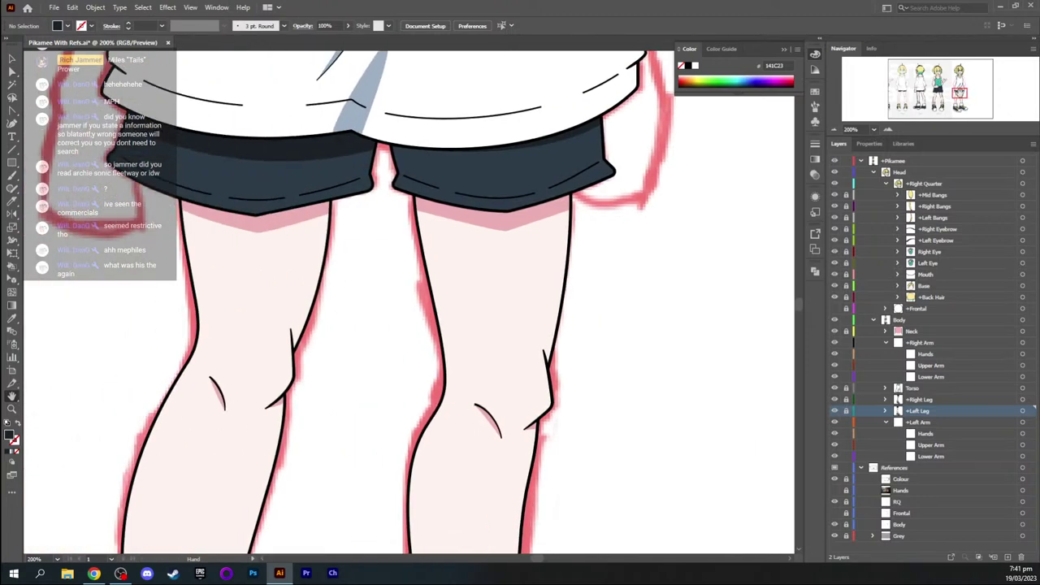
pyautogui.moveTo(960, 91); pyautogui.dragTo(959, 76)
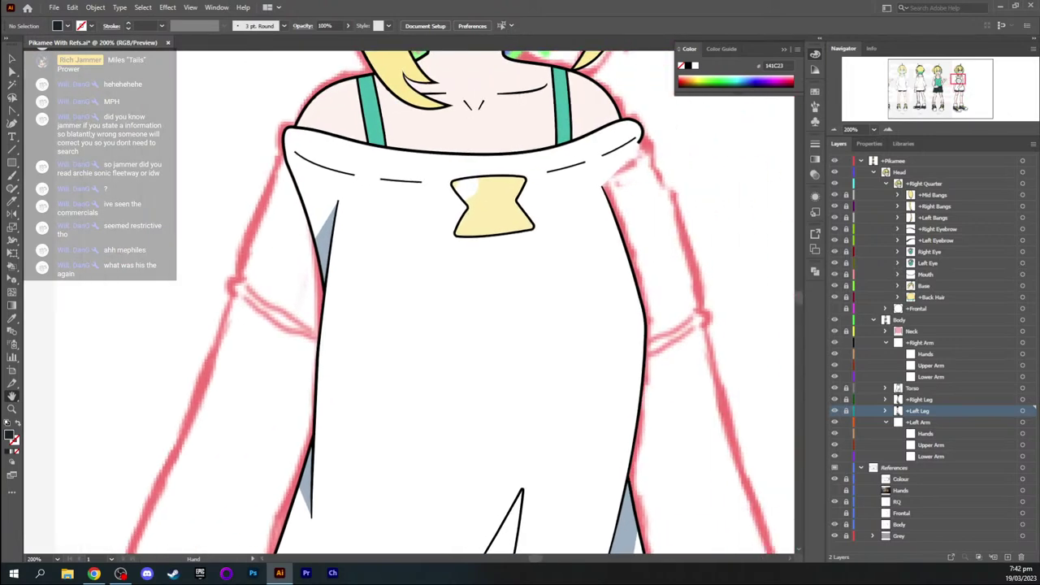
pyautogui.moveTo(958, 79); pyautogui.dragTo(960, 82)
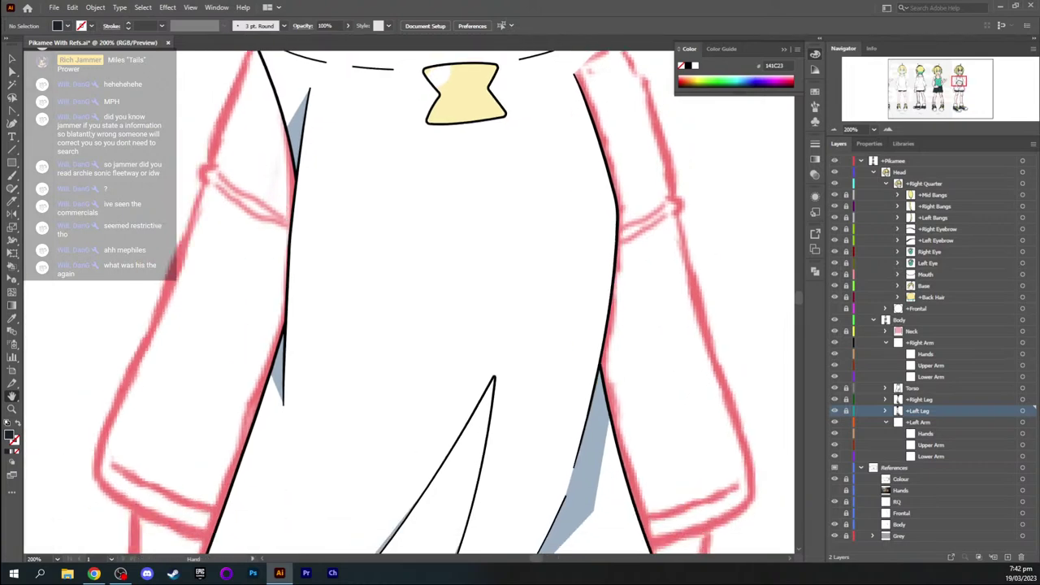
pyautogui.scroll(2, 406, 300)
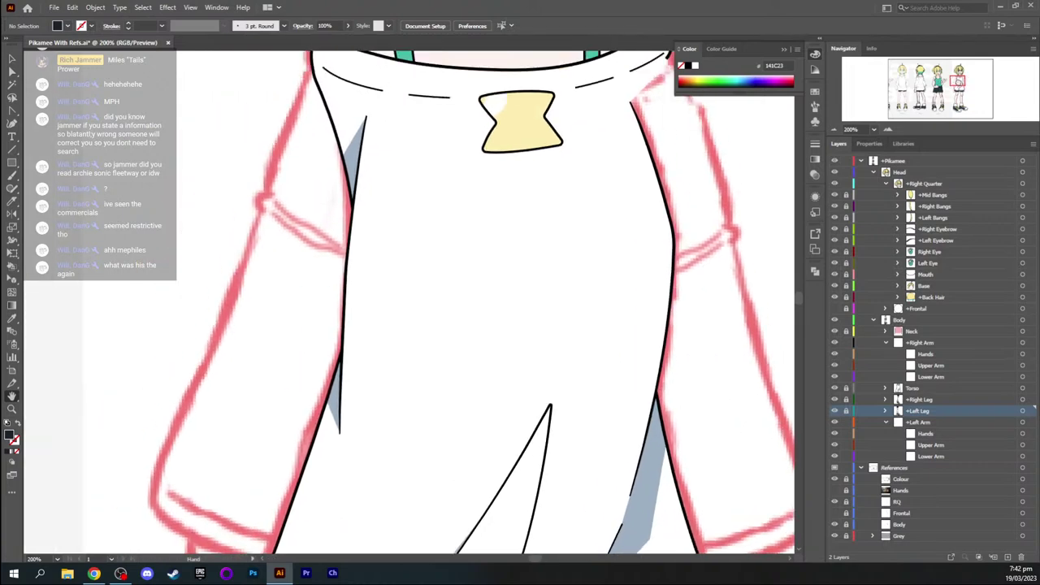
pyautogui.moveTo(958, 80); pyautogui.dragTo(957, 86)
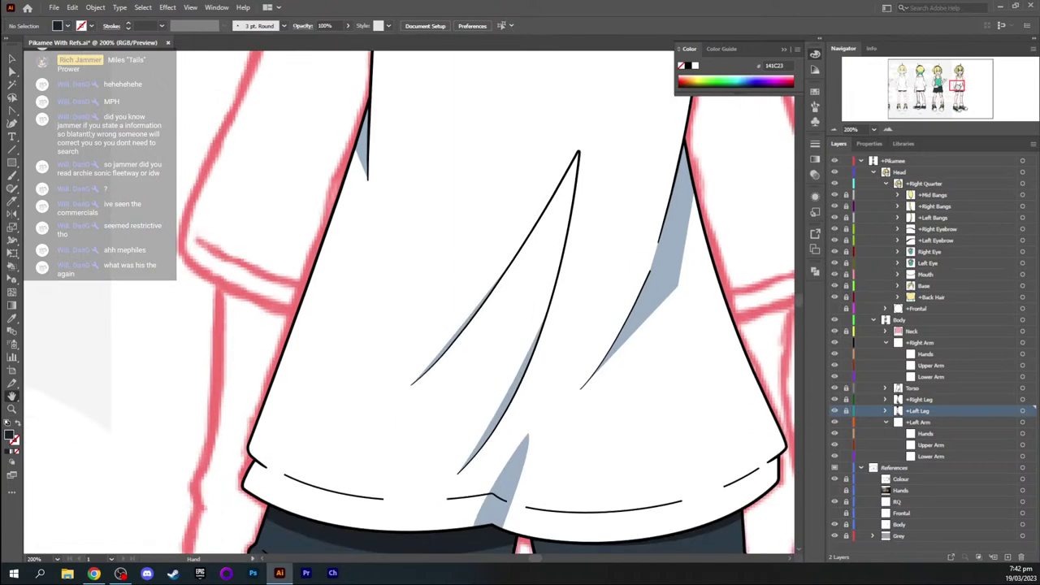
pyautogui.scroll(5, 406, 300)
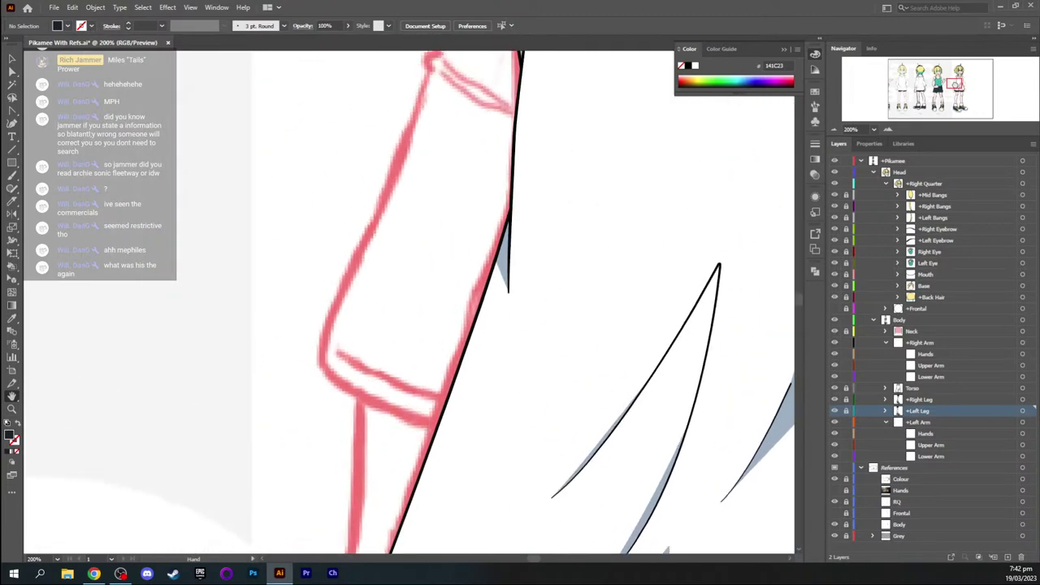
pyautogui.scroll(2, 406, 300)
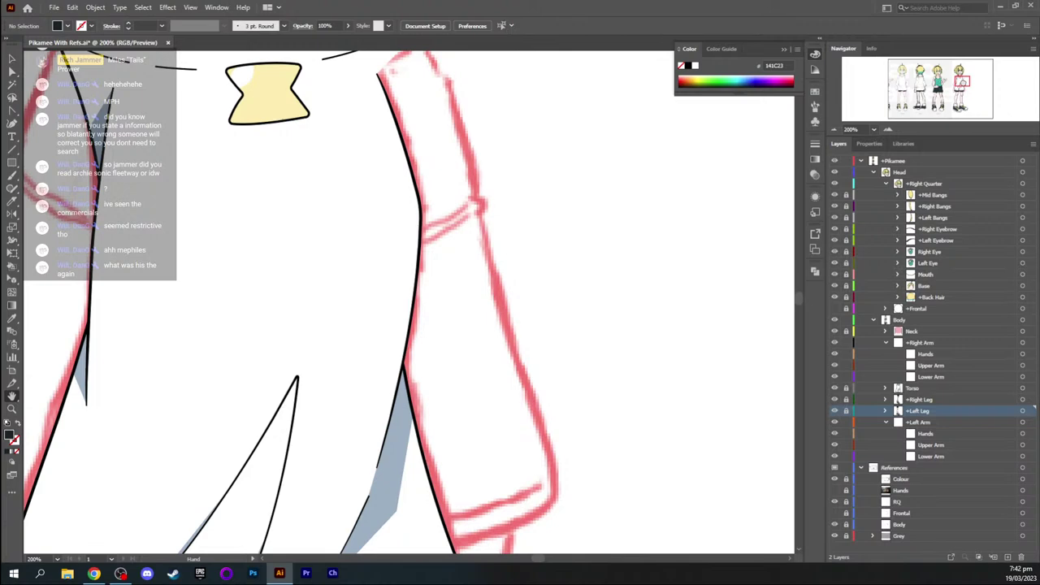
pyautogui.hscroll(-2, 407, 301)
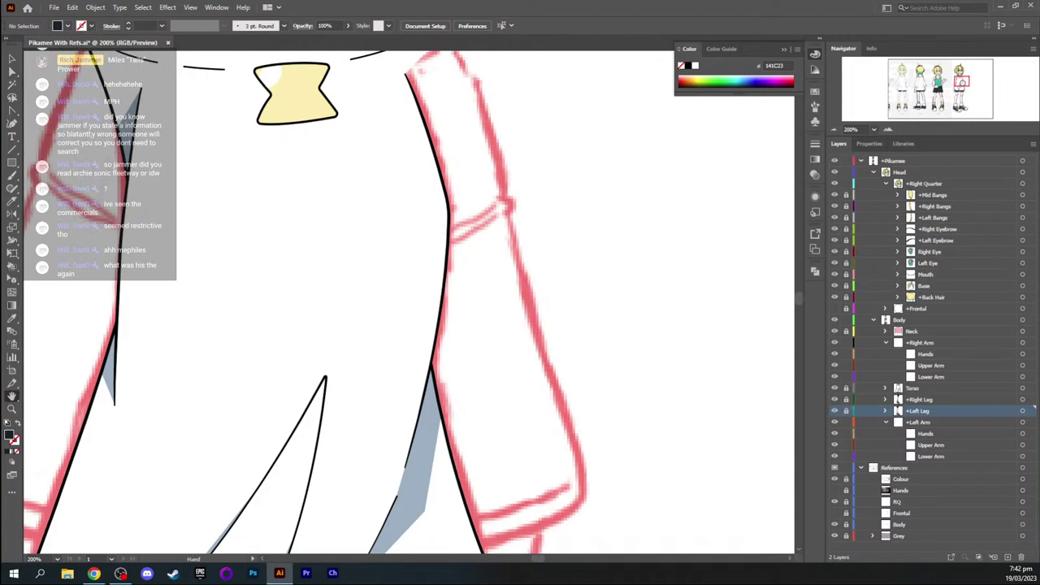
pyautogui.hscroll(-3, 406, 301)
pyautogui.scroll(-15, 406, 300)
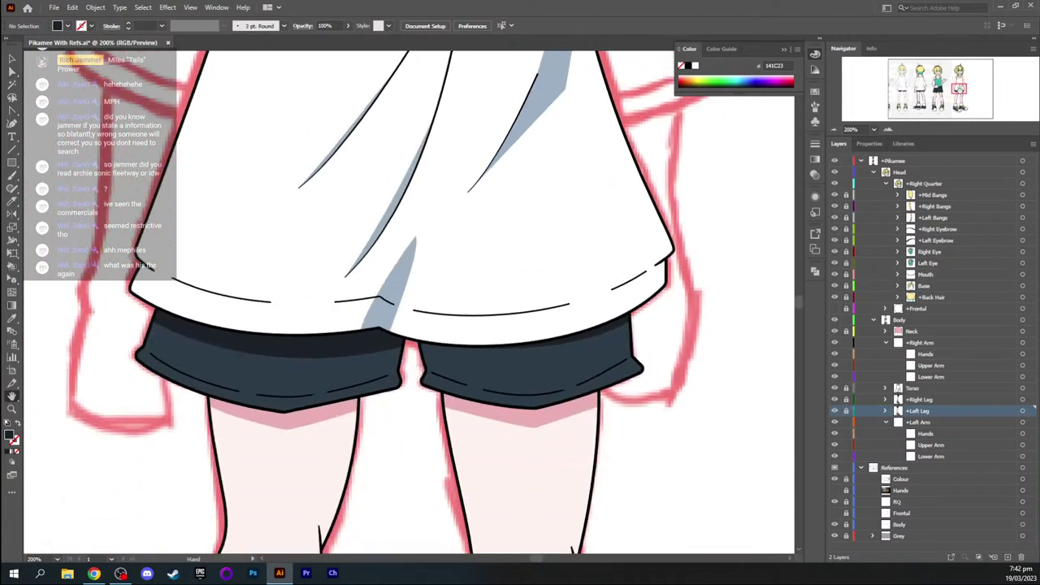
# Examine both shoes, their laces and the socks up close for areas that still need shading
pyautogui.scroll(-12, 406, 301)
pyautogui.hscroll(2, 406, 300)
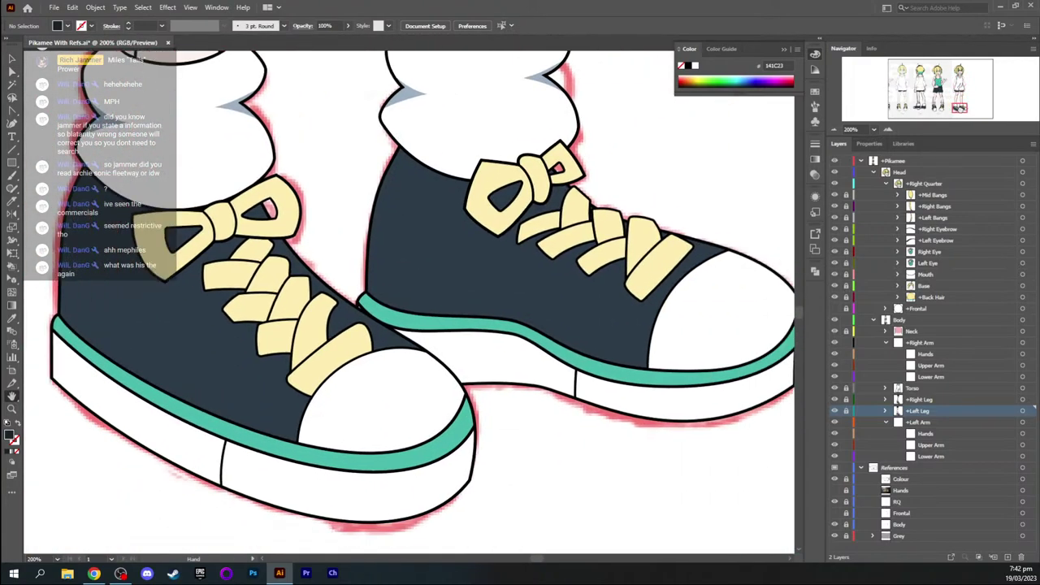
pyautogui.scroll(10, 406, 300)
pyautogui.hscroll(-4, 406, 301)
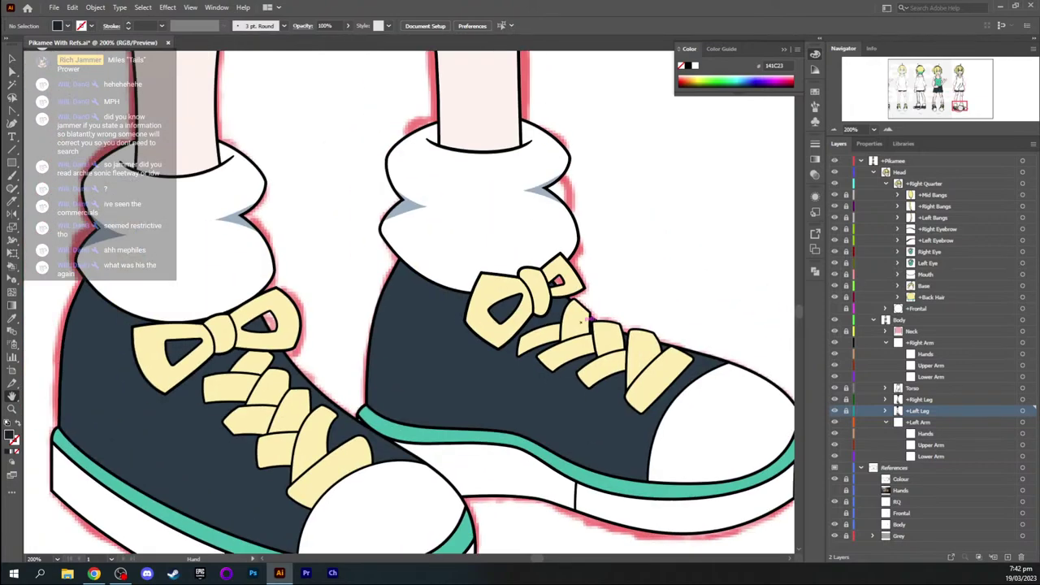
pyautogui.scroll(-12, 581, 321)
pyautogui.hscroll(-12, 581, 321)
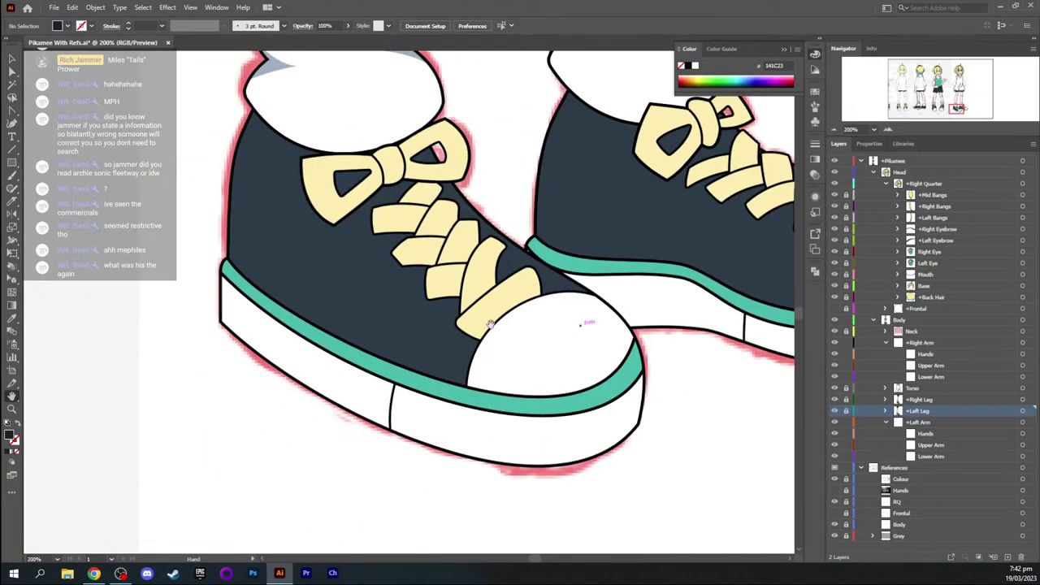
pyautogui.hscroll(18, 580, 320)
pyautogui.scroll(2, 581, 321)
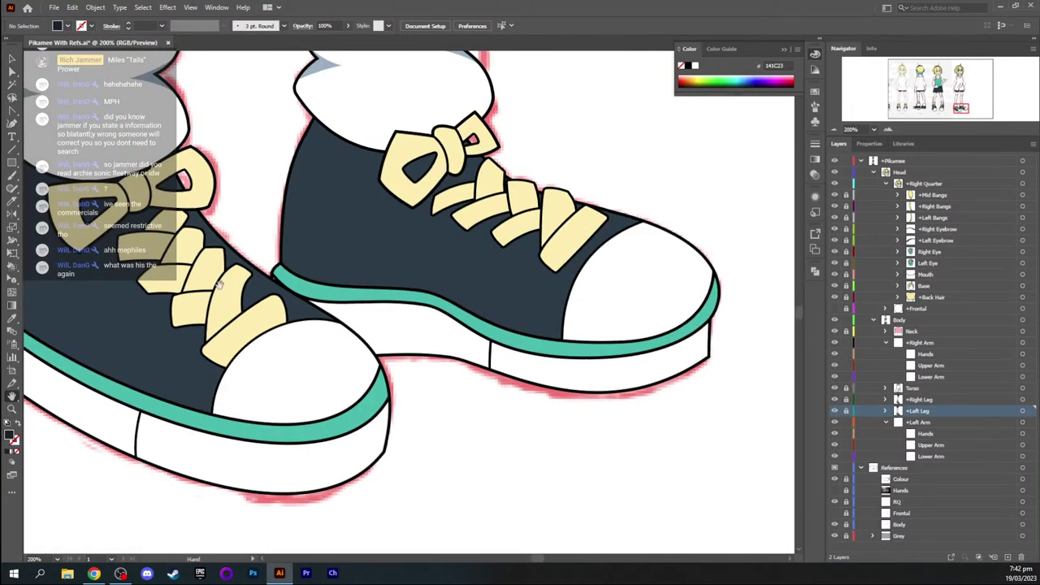
# Zoom out to 50% to bring the whole figure into view beside the reference drawing, and save the file
pyautogui.moveTo(962, 110); pyautogui.dragTo(960, 102)
pyautogui.scroll(10, 409, 303)
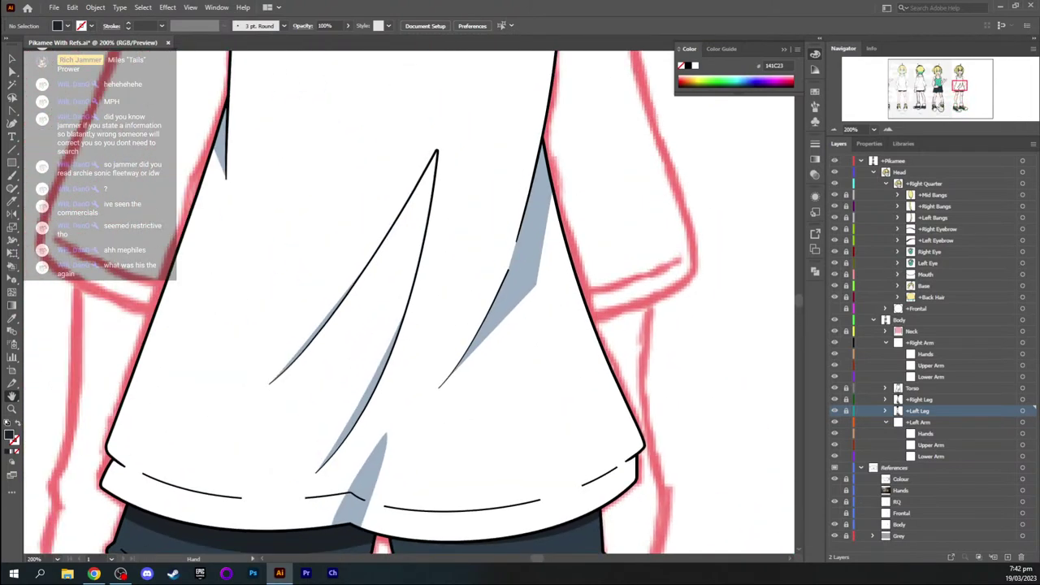
pyautogui.hotkey('ctrl', '-')
pyautogui.hotkey('ctrl', '-')
pyautogui.hotkey('ctrl', '-')
pyautogui.hotkey('ctrl', '-')
pyautogui.hotkey('ctrl', '-')
pyautogui.hotkey('ctrl', '=')
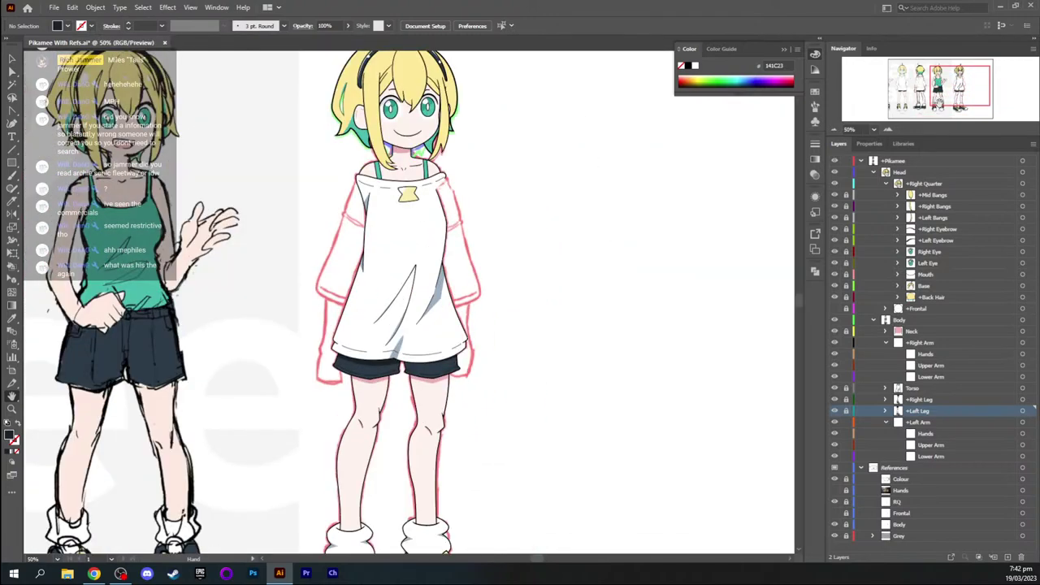
pyautogui.moveTo(487, 309); pyautogui.dragTo(543, 281)
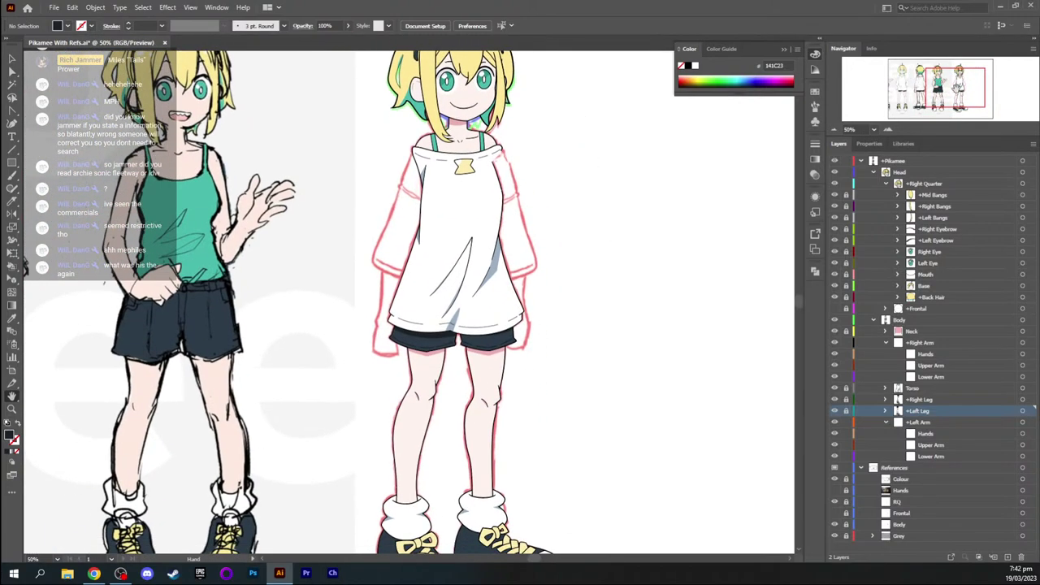
pyautogui.hotkey('ctrl', 's')
# Hide the References layer to check the clean legs and shoes, and show it again
pyautogui.moveTo(957, 89)
pyautogui.mouseDown()
pyautogui.moveTo(944, 86)
pyautogui.moveTo(961, 96)
pyautogui.mouseUp()
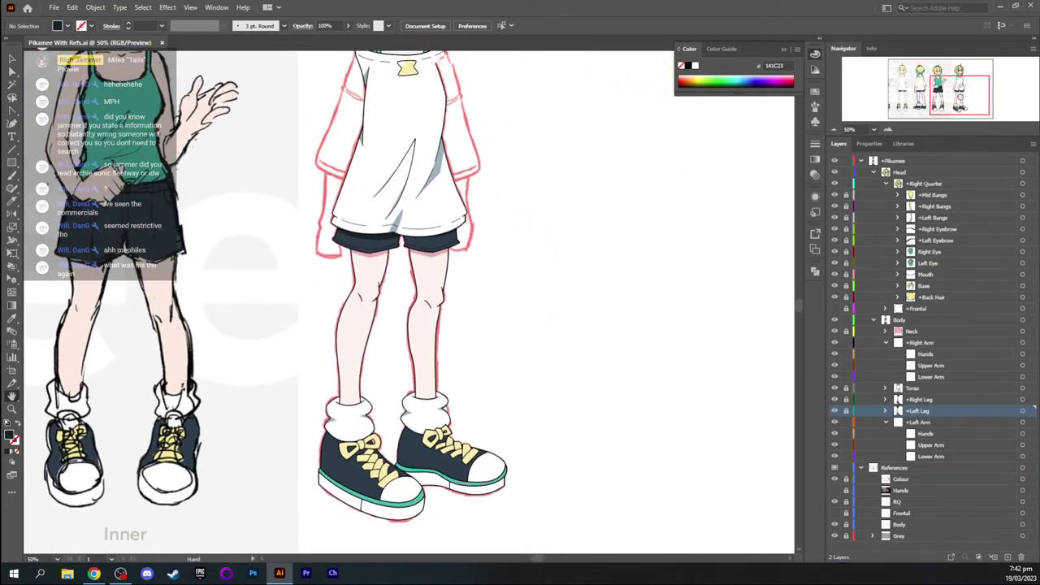
pyautogui.click(834, 469)
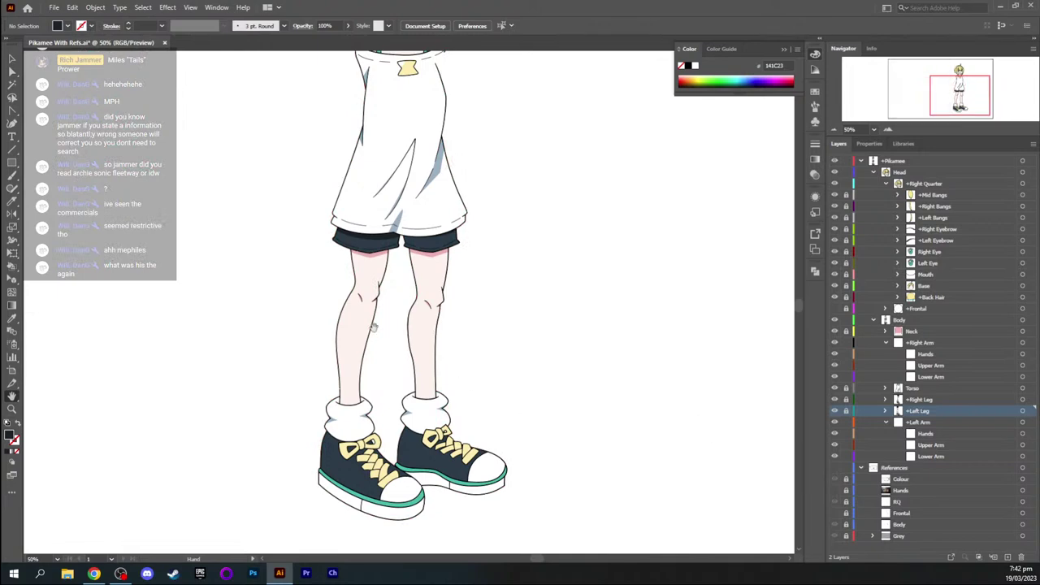
pyautogui.click(836, 470)
# Check the legs and shoes on the coloured reference sheet against the vector character, and hide the References layer
pyautogui.moveTo(942, 111); pyautogui.dragTo(928, 95)
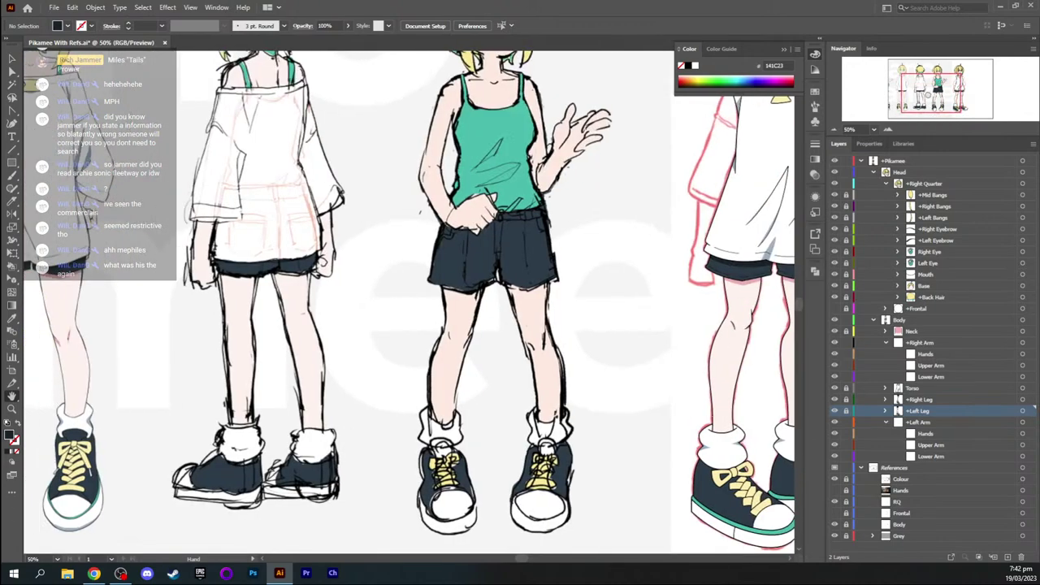
pyautogui.hscroll(-10, 409, 303)
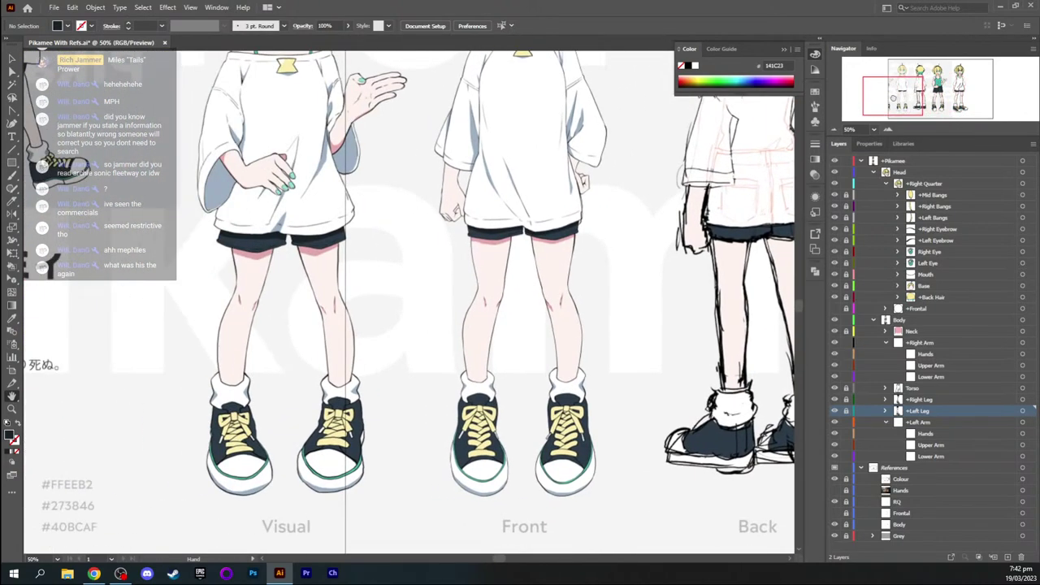
pyautogui.moveTo(893, 97); pyautogui.dragTo(964, 104)
pyautogui.click(834, 469)
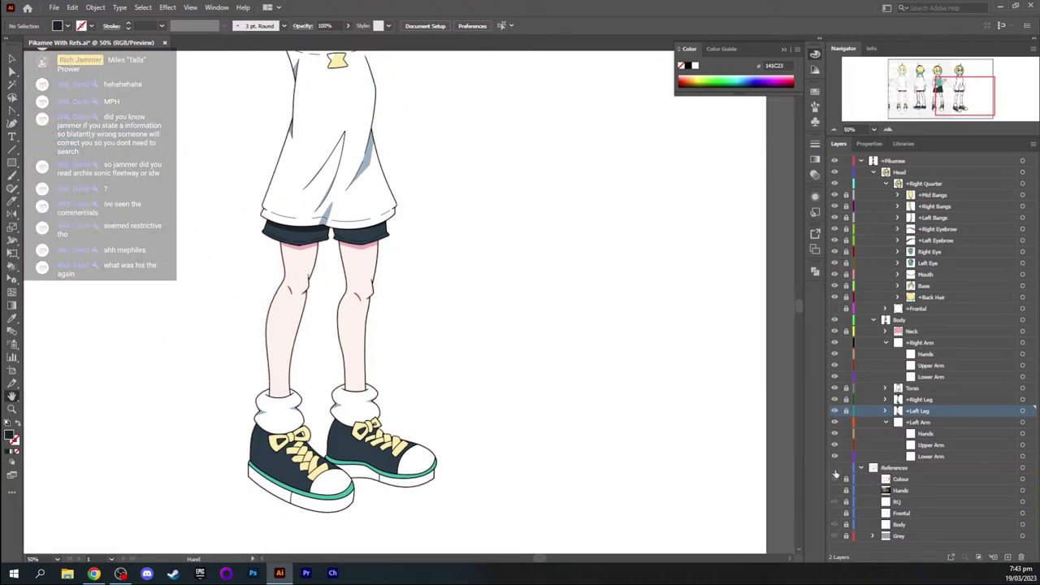
# Review the complete vector character from antenna to shoes without the references, at 50% and 33.33% zoom
pyautogui.moveTo(944, 87); pyautogui.dragTo(956, 96)
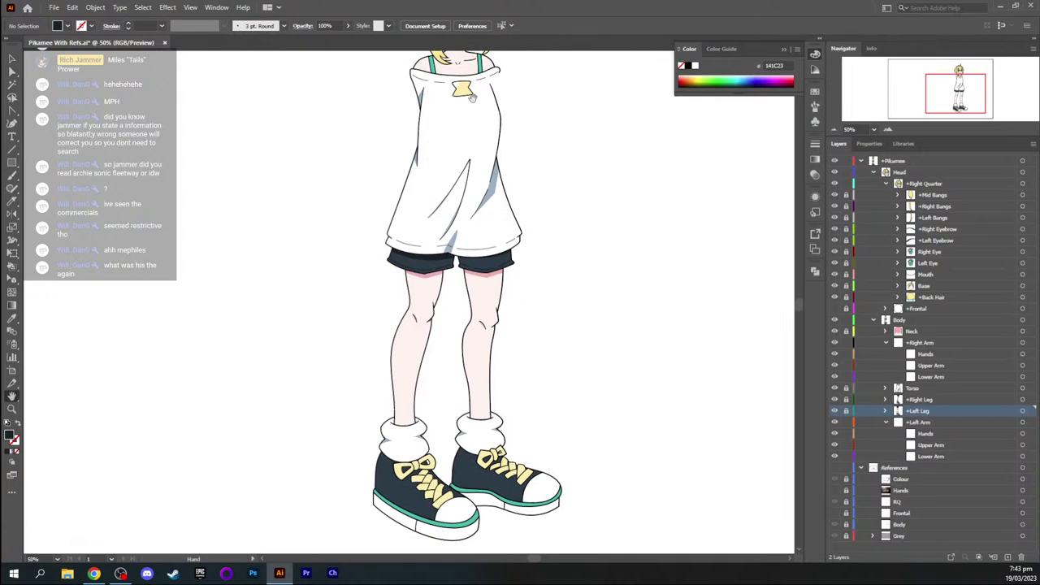
pyautogui.moveTo(464, 155); pyautogui.dragTo(458, 219)
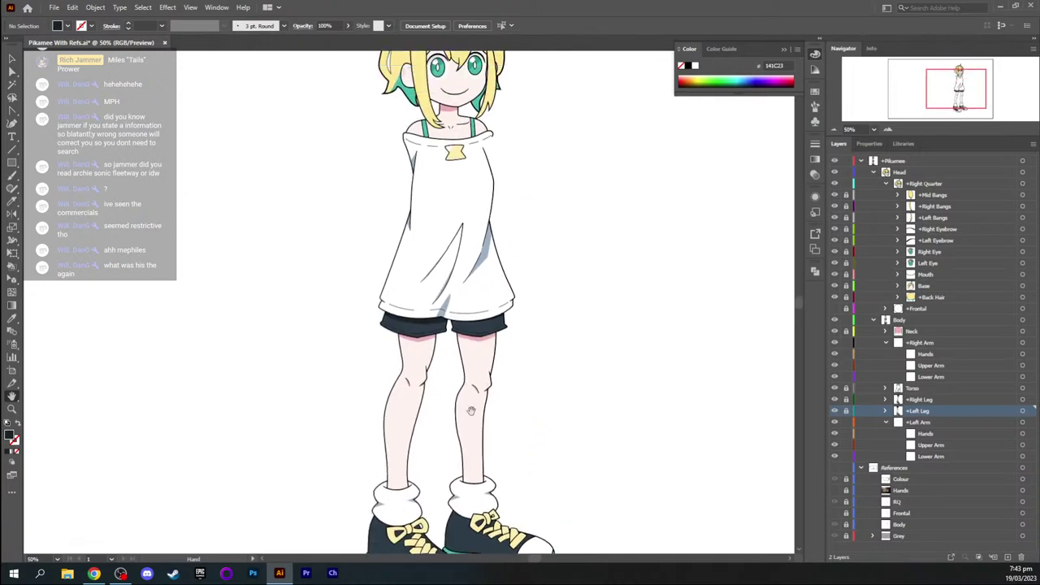
pyautogui.moveTo(933, 85); pyautogui.dragTo(955, 104)
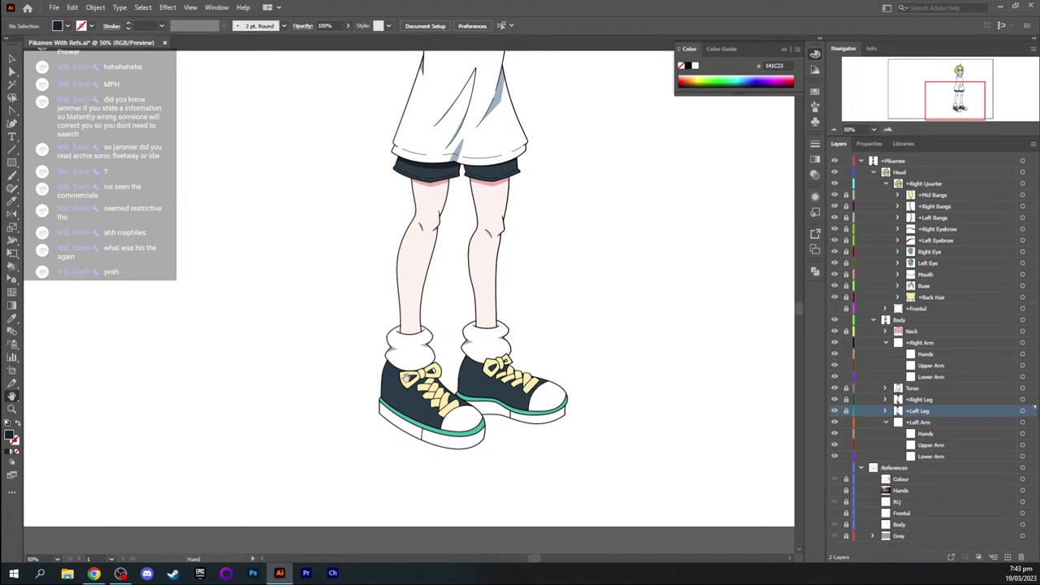
pyautogui.moveTo(955, 101); pyautogui.dragTo(959, 80)
pyautogui.hotkey('ctrl', '-')
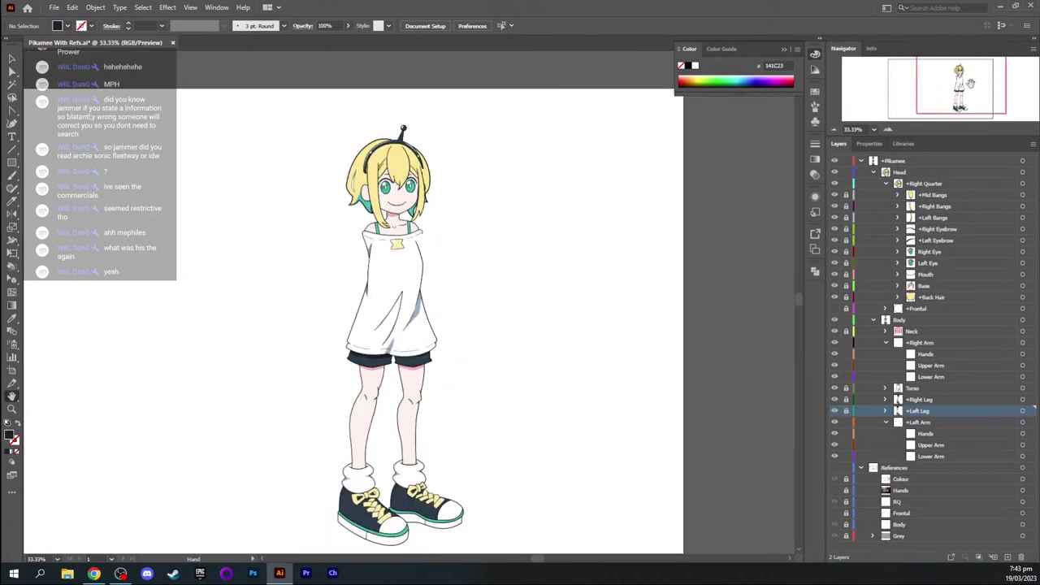
pyautogui.moveTo(962, 87); pyautogui.dragTo(965, 93)
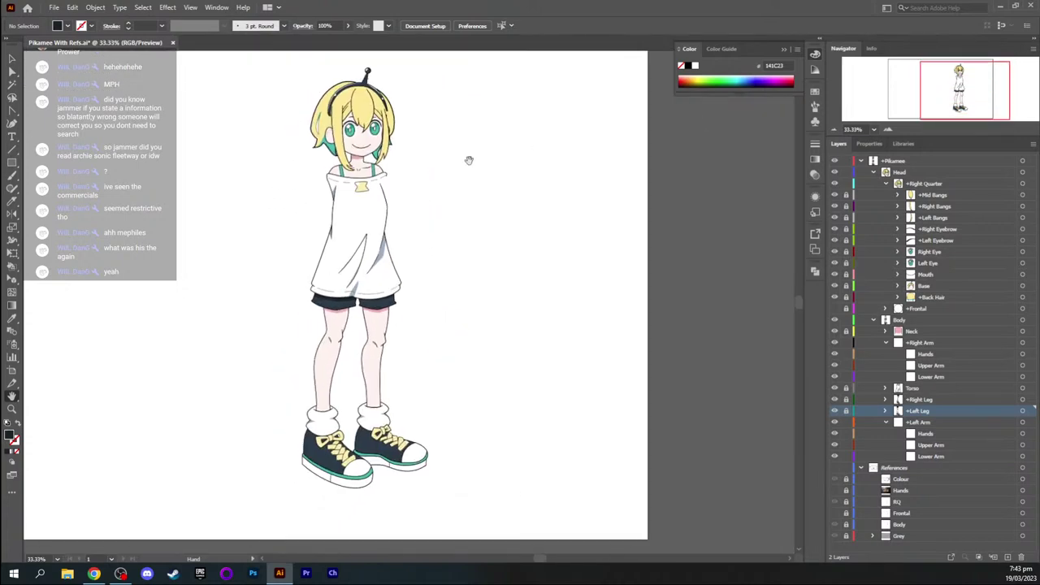
pyautogui.moveTo(379, 144); pyautogui.dragTo(394, 144)
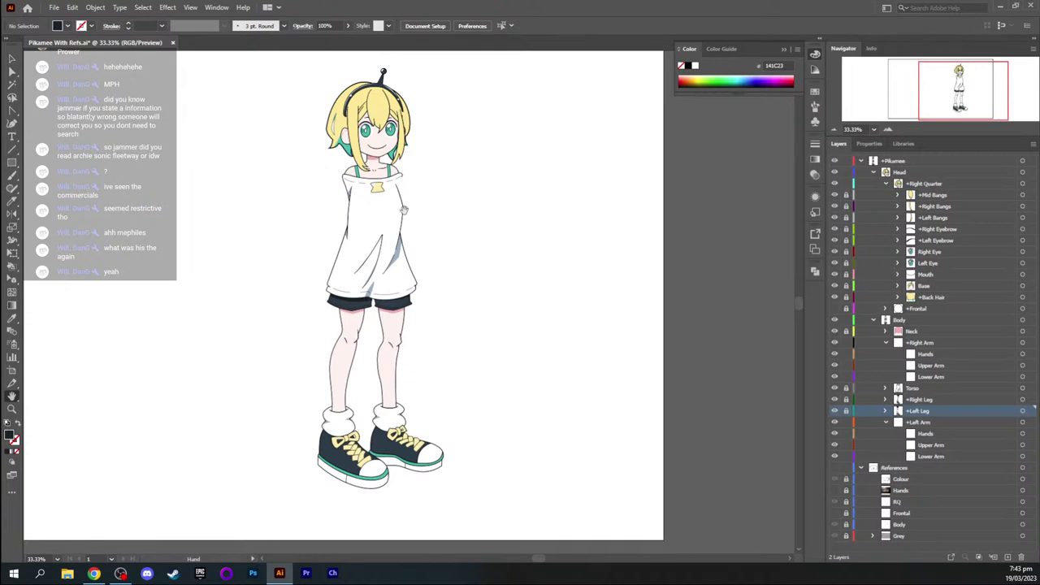
# Examine the shirt, shorts, neck and head of the character up close at 100% zoom
pyautogui.hotkey('ctrl', '=')
pyautogui.hotkey('ctrl', '=')
pyautogui.hotkey('ctrl', '=')
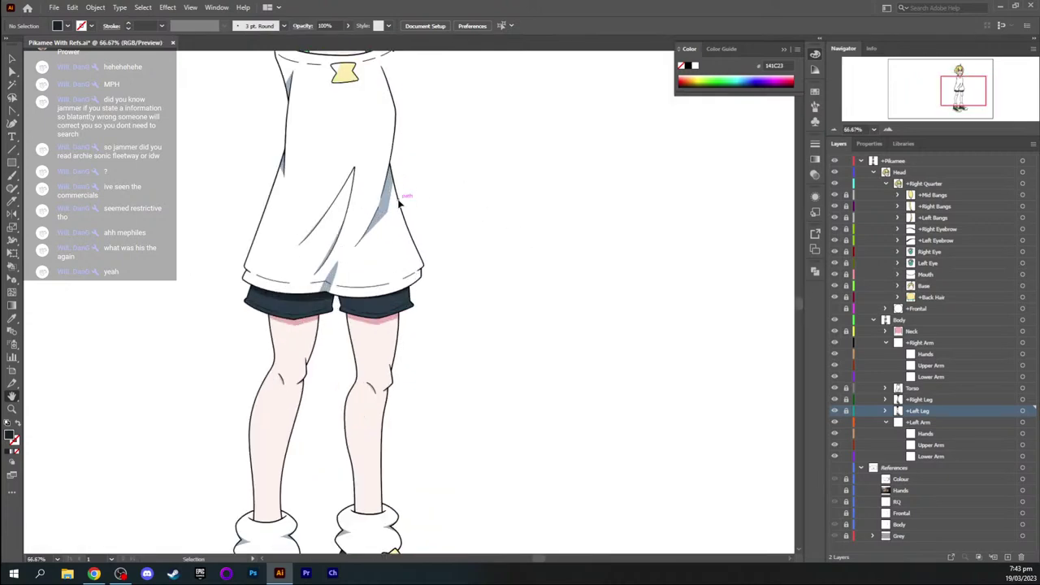
pyautogui.moveTo(373, 109); pyautogui.dragTo(408, 393)
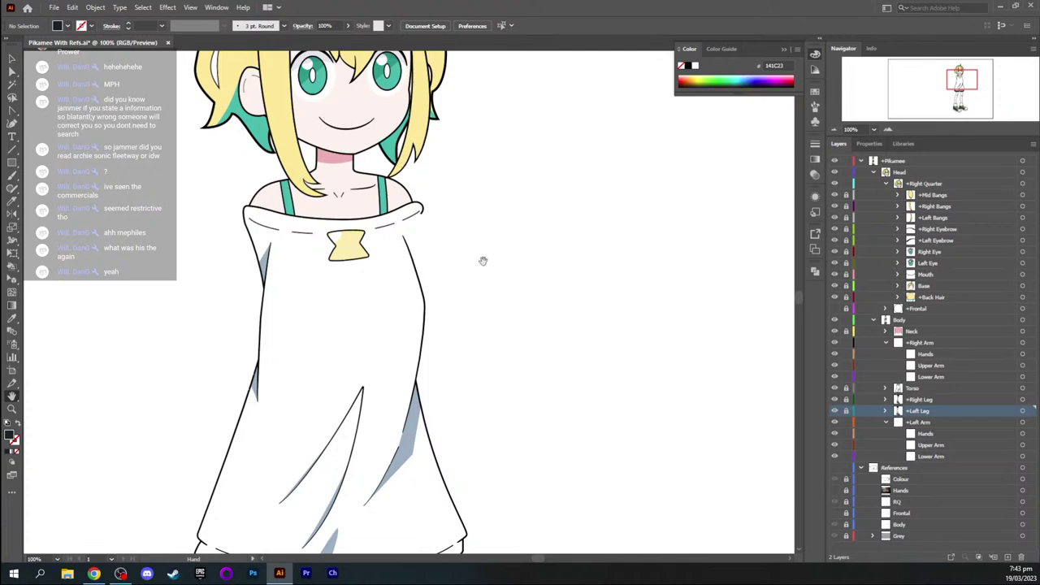
pyautogui.scroll(-10, 404, 195)
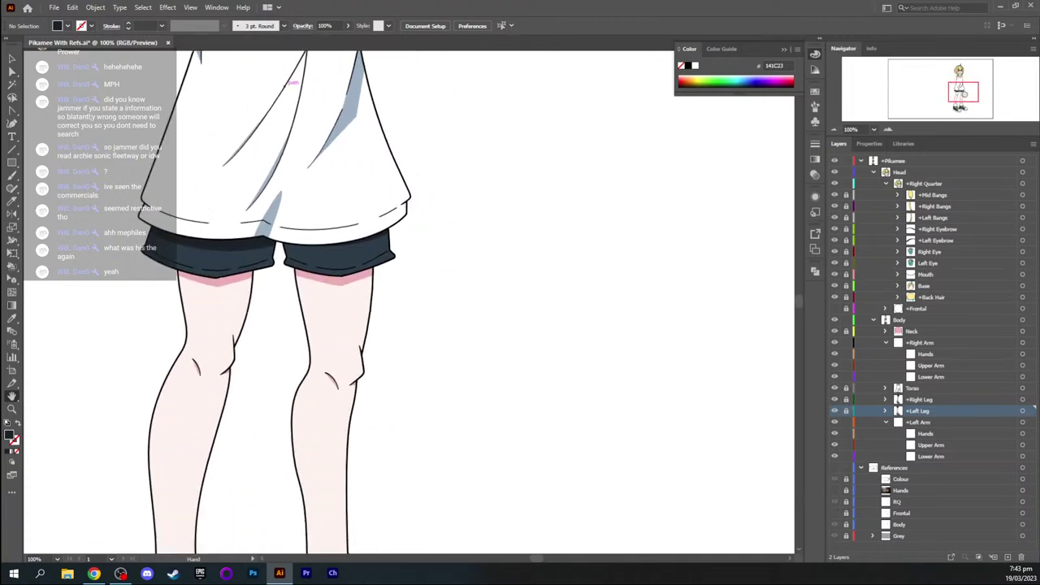
pyautogui.scroll(12, 404, 195)
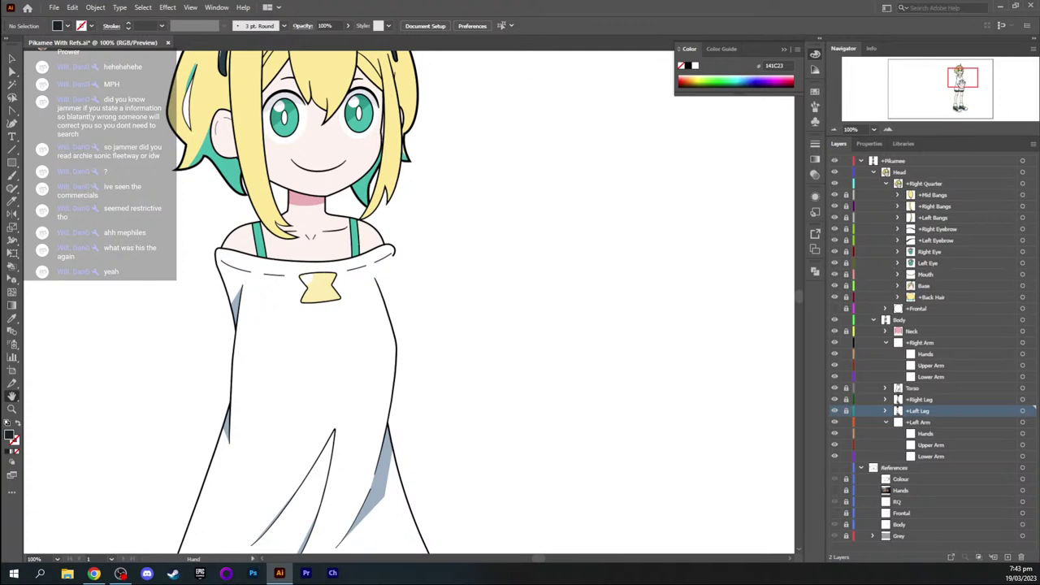
pyautogui.scroll(5, 404, 301)
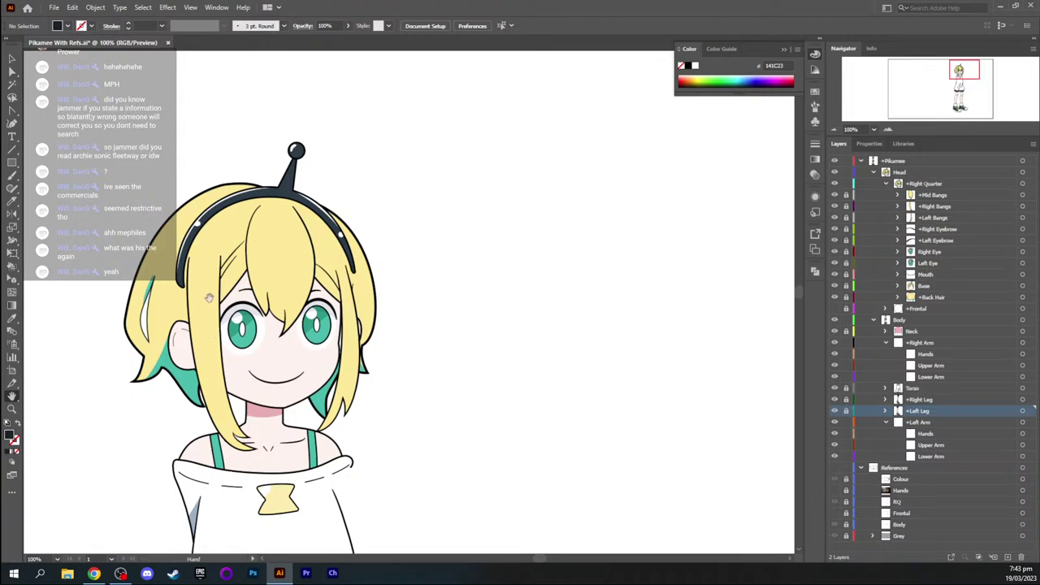
# Examine the figure from the shirt down to the shoes, up close and at 33.33% and 50% zoom
pyautogui.moveTo(965, 72); pyautogui.dragTo(963, 83)
pyautogui.scroll(-8, 403, 301)
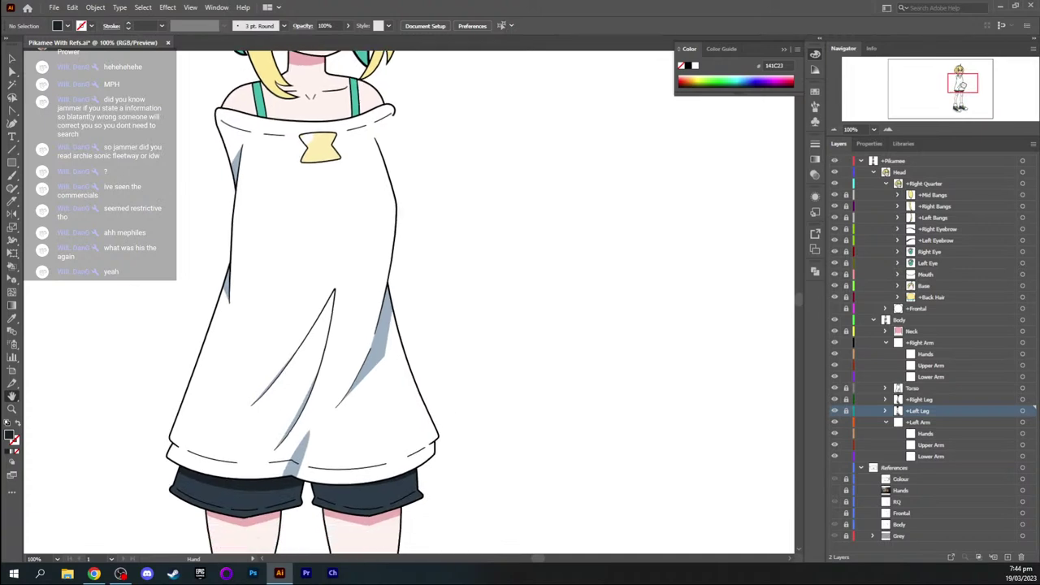
pyautogui.scroll(-5, 403, 301)
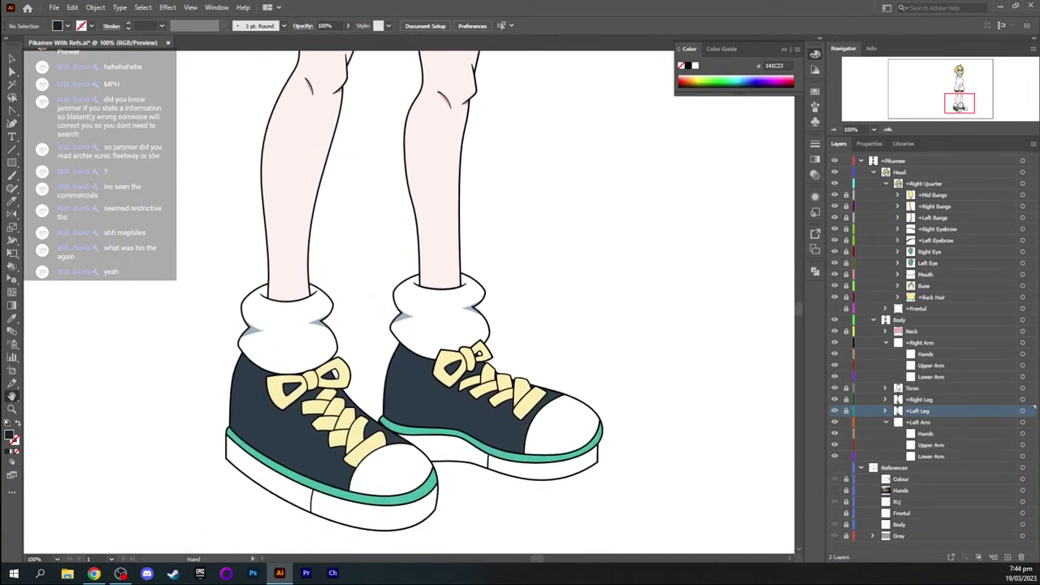
pyautogui.scroll(3, 404, 301)
pyautogui.moveTo(961, 102); pyautogui.dragTo(962, 102)
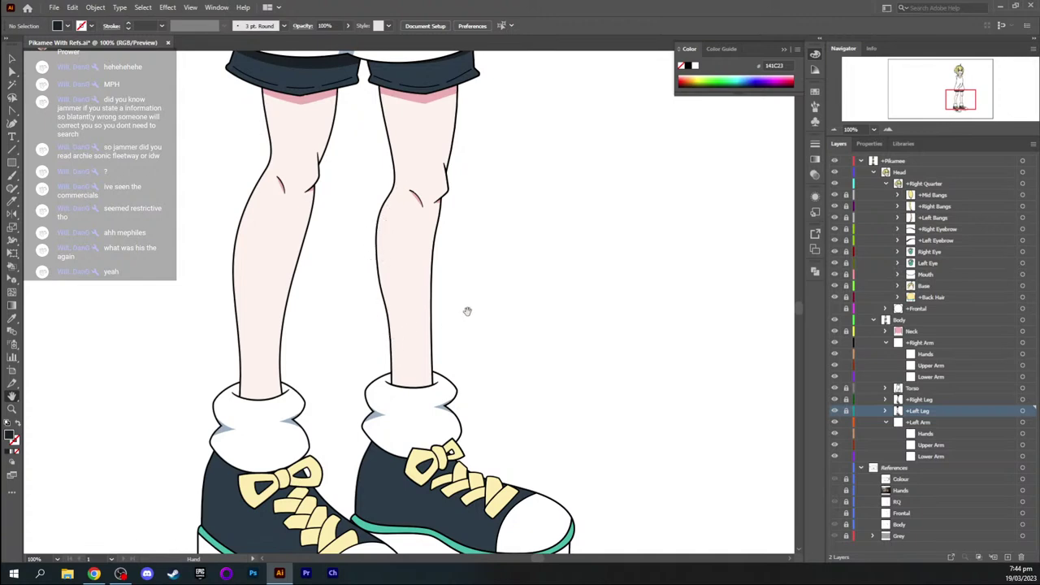
pyautogui.scroll(-4, 424, 284)
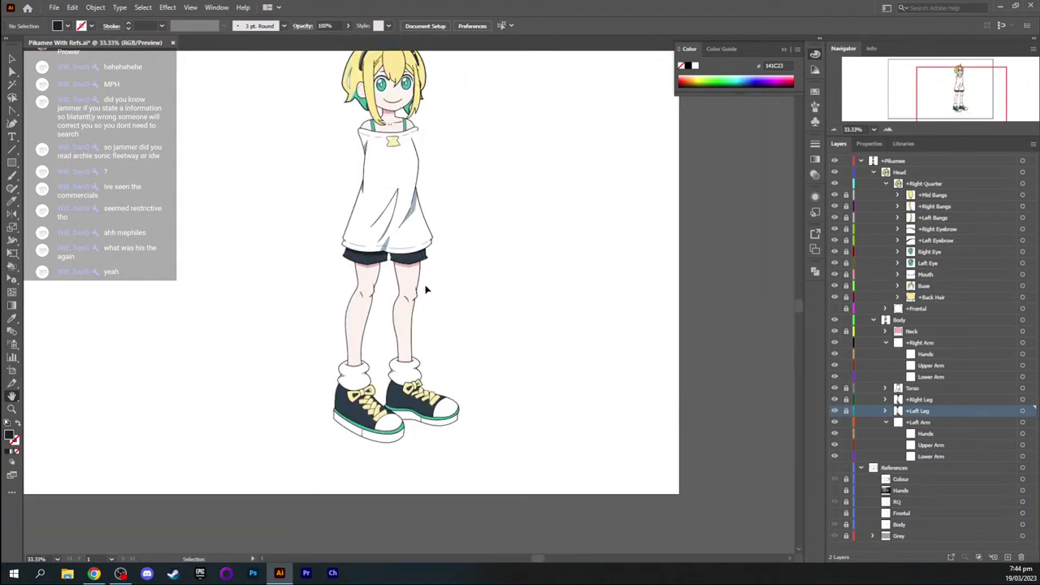
pyautogui.scroll(2, 424, 284)
pyautogui.moveTo(446, 203); pyautogui.dragTo(427, 187)
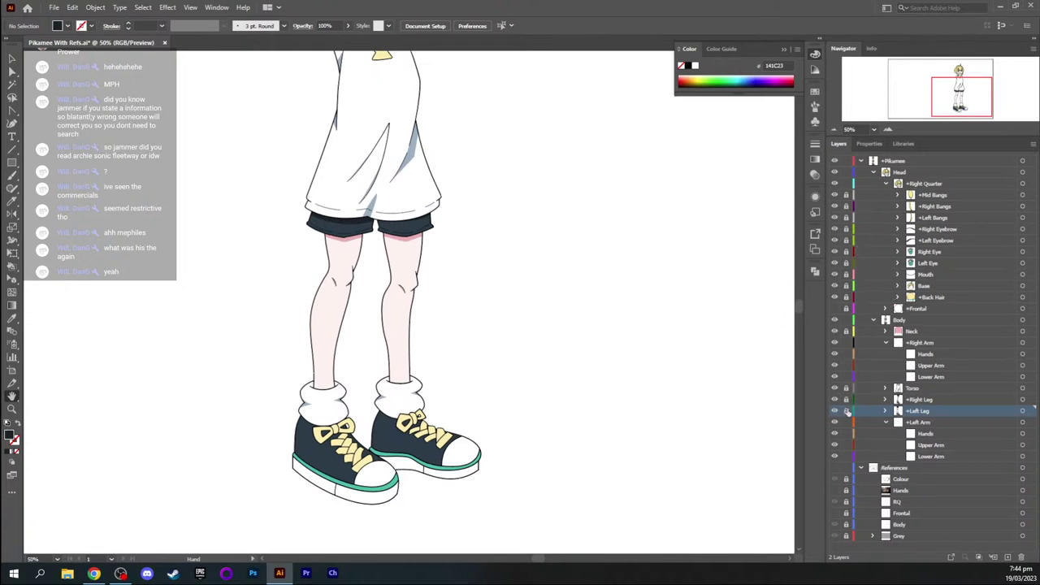
# Unlock the +Left Leg layer and reshape the calf bulge of its outline by lowering the anchor and adjusting both handles
pyautogui.hotkey('ctrl', '1')
pyautogui.press('a')
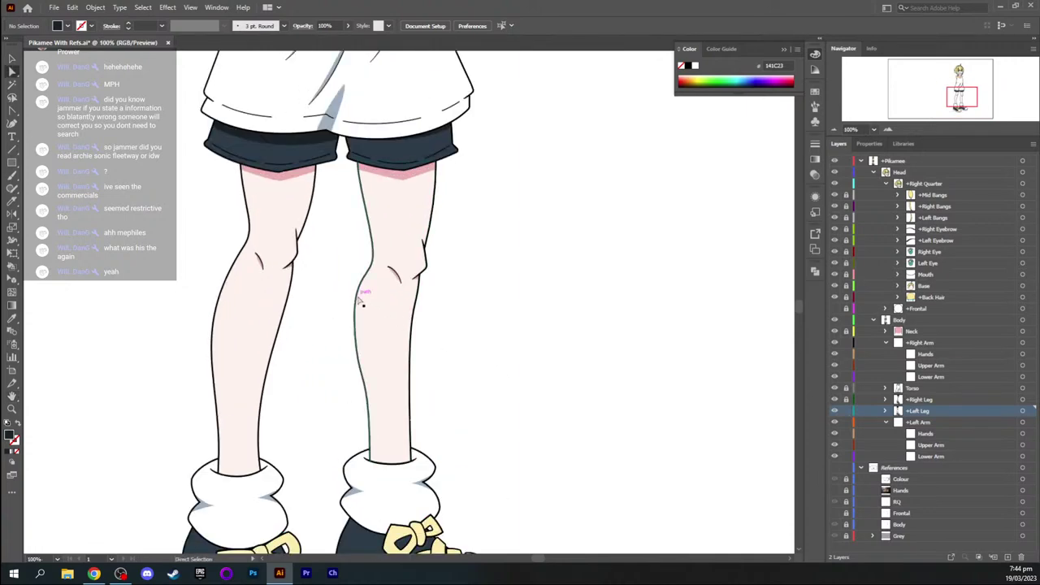
pyautogui.click(358, 304)
pyautogui.moveTo(360, 305); pyautogui.dragTo(362, 348)
pyautogui.press('Down')
pyautogui.press('Down')
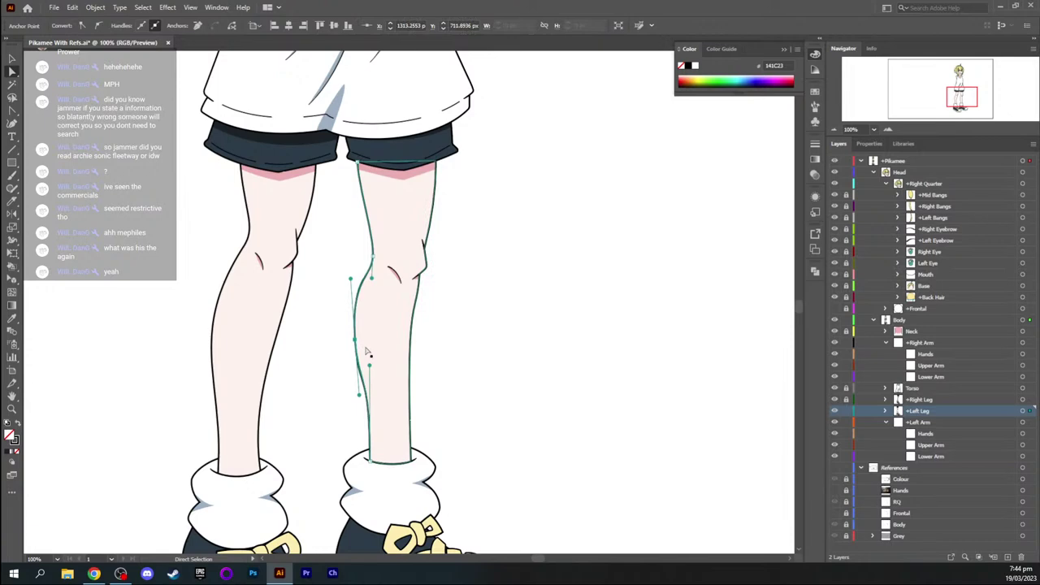
pyautogui.moveTo(351, 279); pyautogui.dragTo(352, 280)
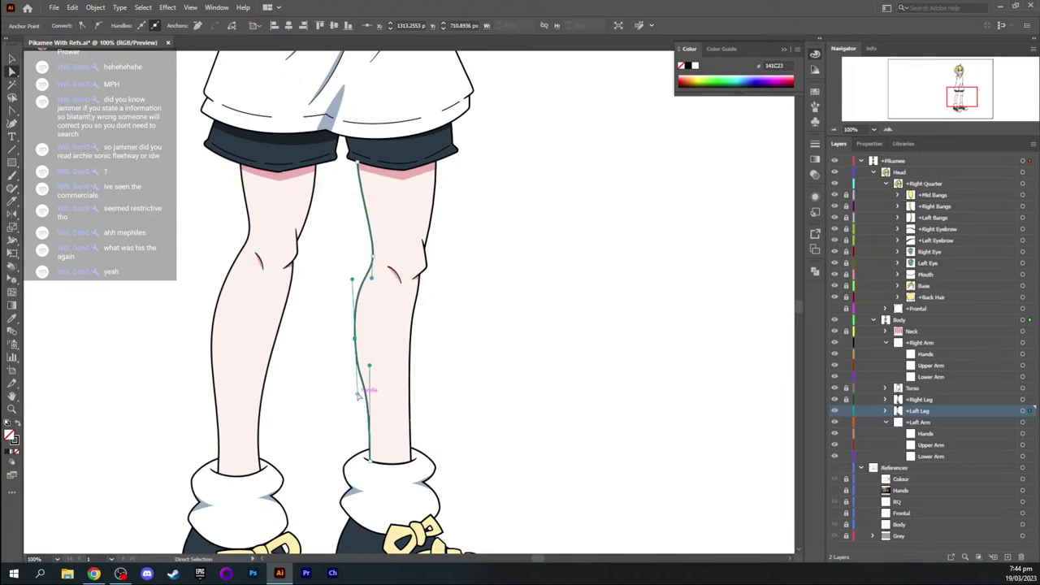
pyautogui.moveTo(357, 395); pyautogui.dragTo(358, 388)
pyautogui.click(492, 352)
# Move the calf anchor of the left leg's skin fill onto the reshaped outline and adjust its upper handle to match
pyautogui.hotkey('ctrl', '=')
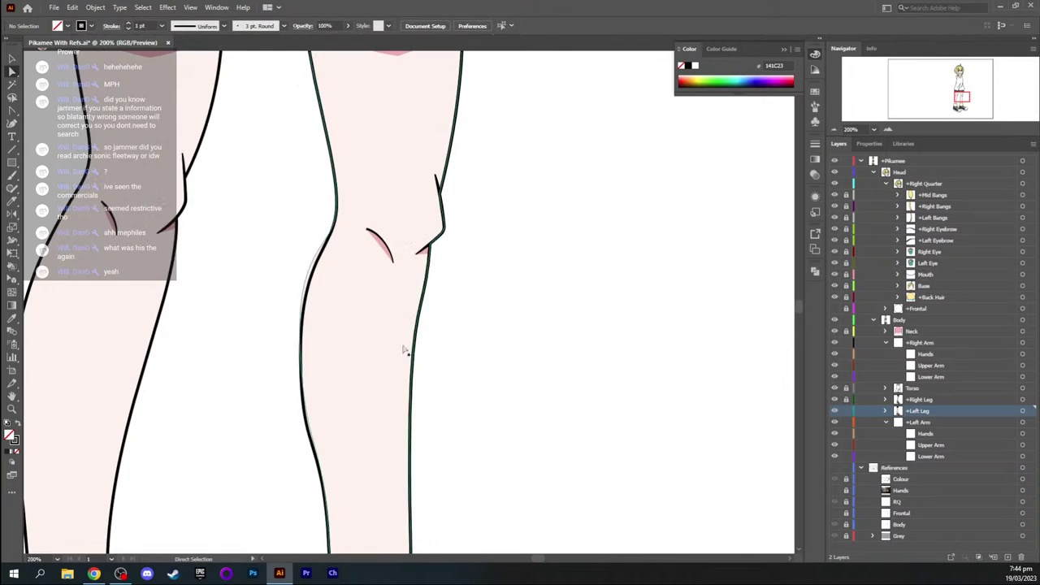
pyautogui.moveTo(322, 338); pyautogui.dragTo(379, 327)
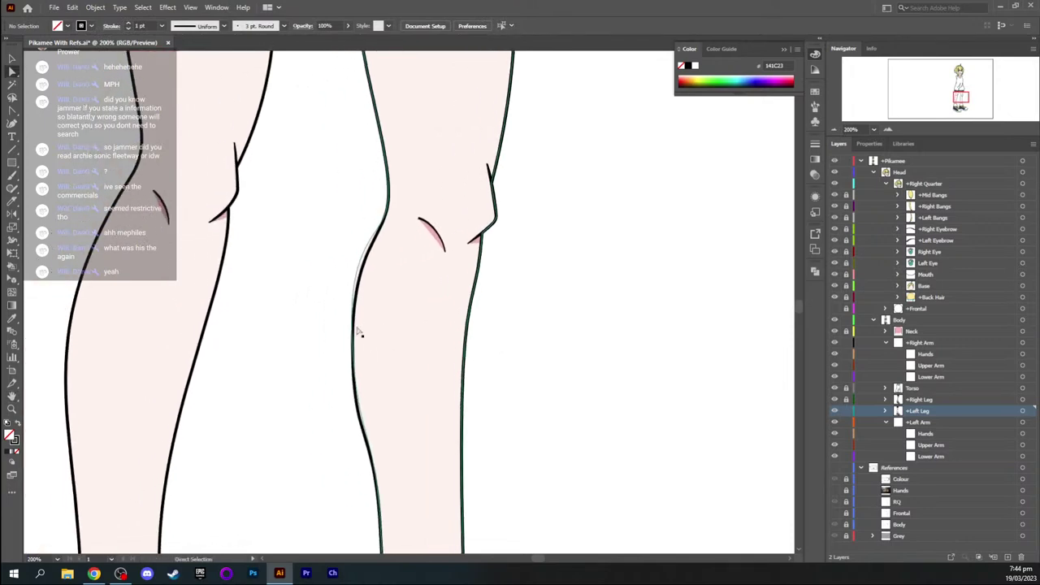
pyautogui.click(353, 364)
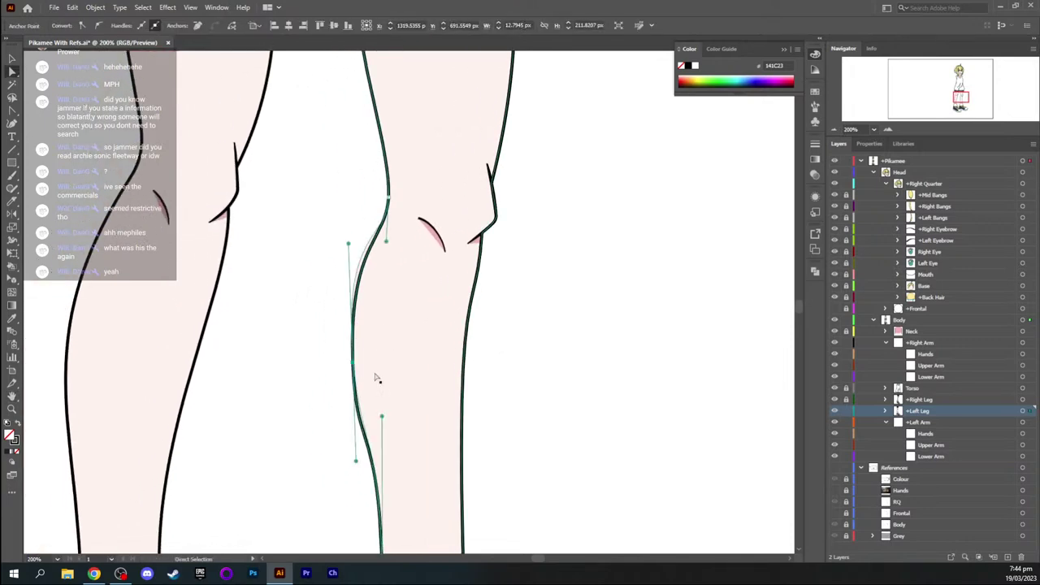
pyautogui.click(388, 373)
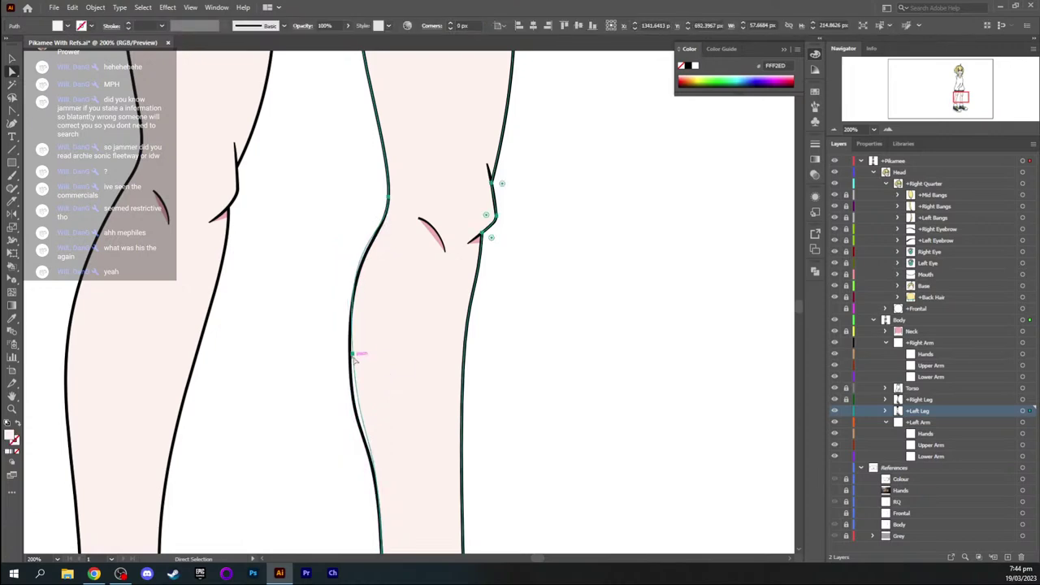
pyautogui.click(353, 355)
pyautogui.moveTo(354, 357); pyautogui.dragTo(350, 365)
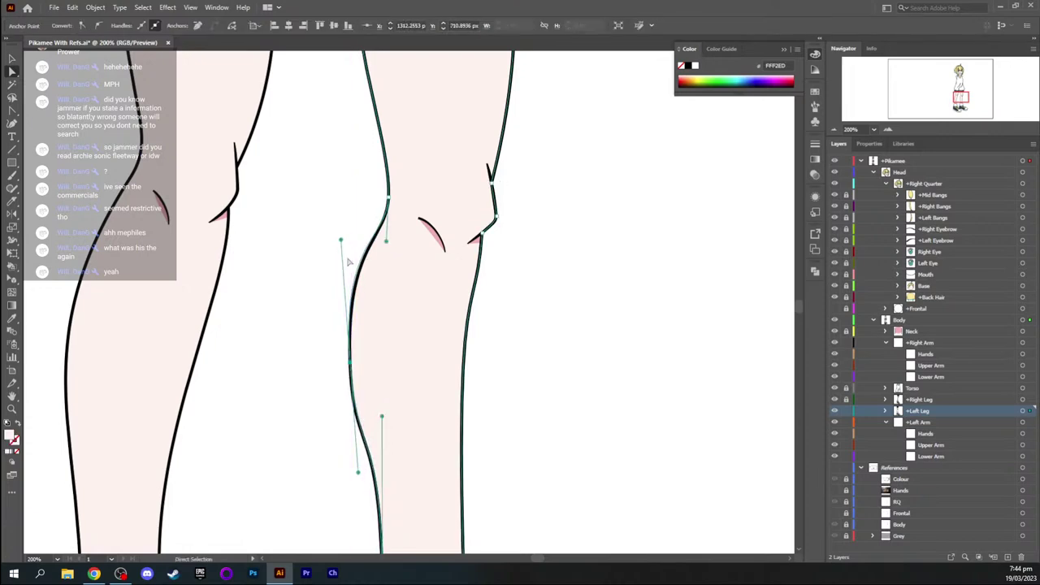
pyautogui.moveTo(341, 241); pyautogui.dragTo(342, 243)
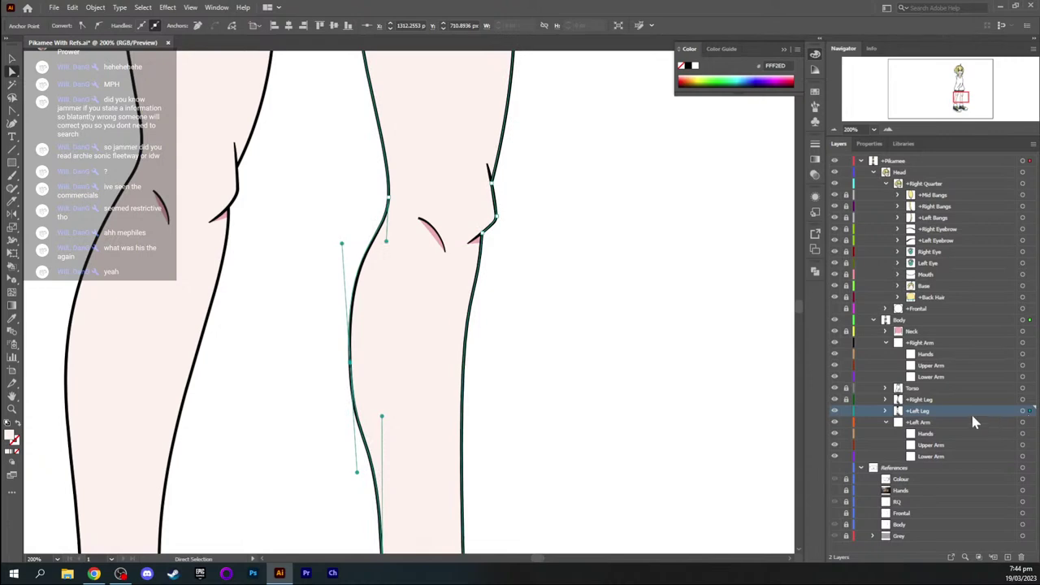
# Show the References layer with its Body sketch hidden so only the grey backdrop lies behind the character, and deselect the leg fill
pyautogui.click(833, 469)
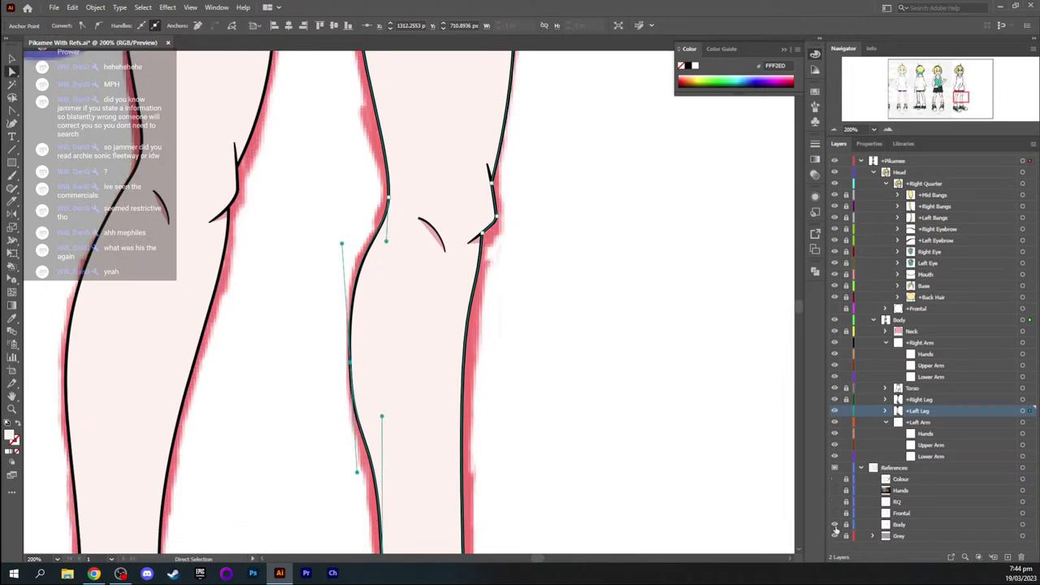
pyautogui.click(833, 524)
pyautogui.press('v')
pyautogui.click(534, 393)
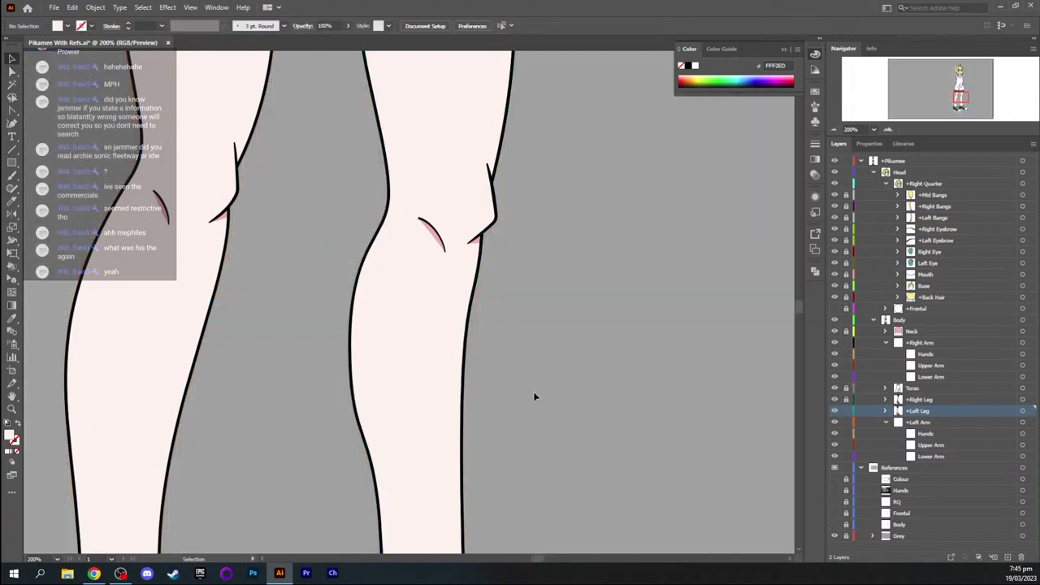
# Refine the upper handle of the left leg fill's calf anchor at 400% zoom so the fill follows the outline
pyautogui.press('a')
pyautogui.hotkey('ctrl', '=')
pyautogui.hotkey('ctrl', '=')
pyautogui.moveTo(481, 396); pyautogui.dragTo(494, 355)
pyautogui.click(392, 316)
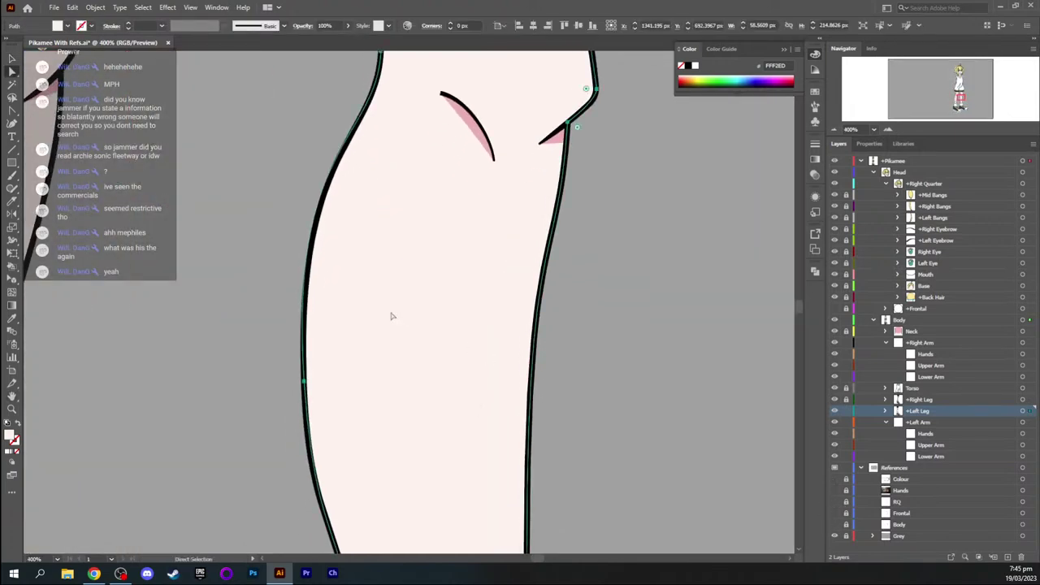
pyautogui.click(304, 384)
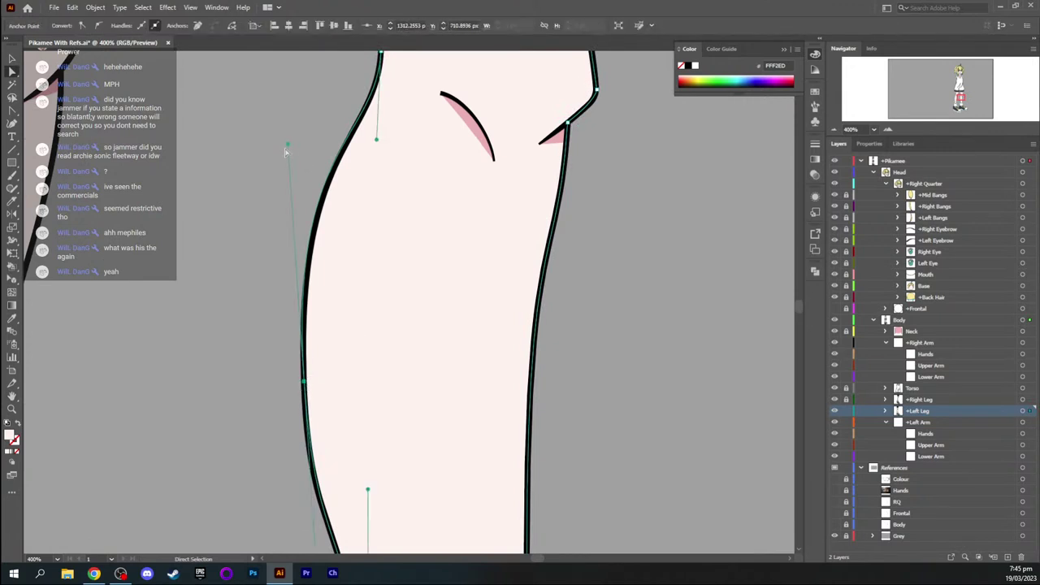
pyautogui.moveTo(287, 147); pyautogui.dragTo(292, 155)
# Check the lower calf edge, deselect the leg fill and lock the +Left Leg layer
pyautogui.press('space')
pyautogui.moveTo(387, 426); pyautogui.dragTo(369, 220)
pyautogui.moveTo(375, 305); pyautogui.dragTo(371, 125)
pyautogui.hotkey('ctrl', '-')
pyautogui.hotkey('ctrl', '-')
pyautogui.hotkey('ctrl', '-')
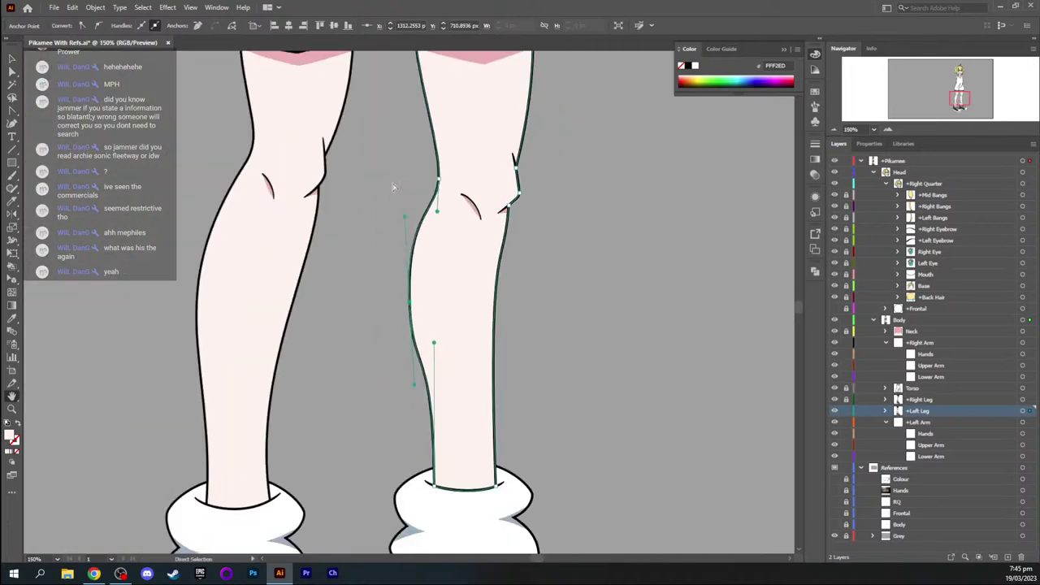
pyautogui.hotkey('ctrl', '-')
pyautogui.hotkey('ctrl', '-')
pyautogui.hotkey('ctrl', 'shift', 'a')
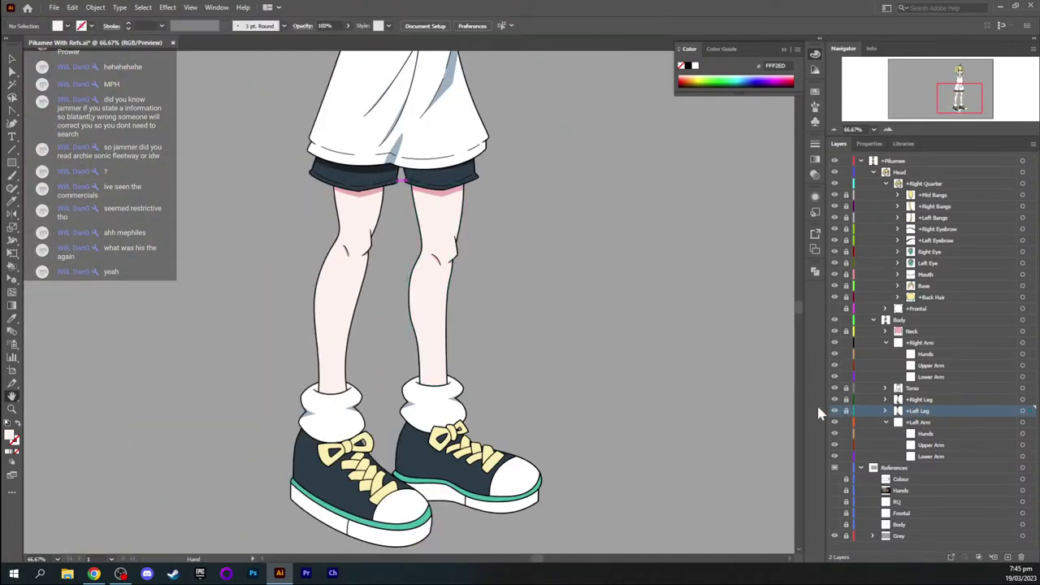
pyautogui.moveTo(484, 255); pyautogui.dragTo(493, 291)
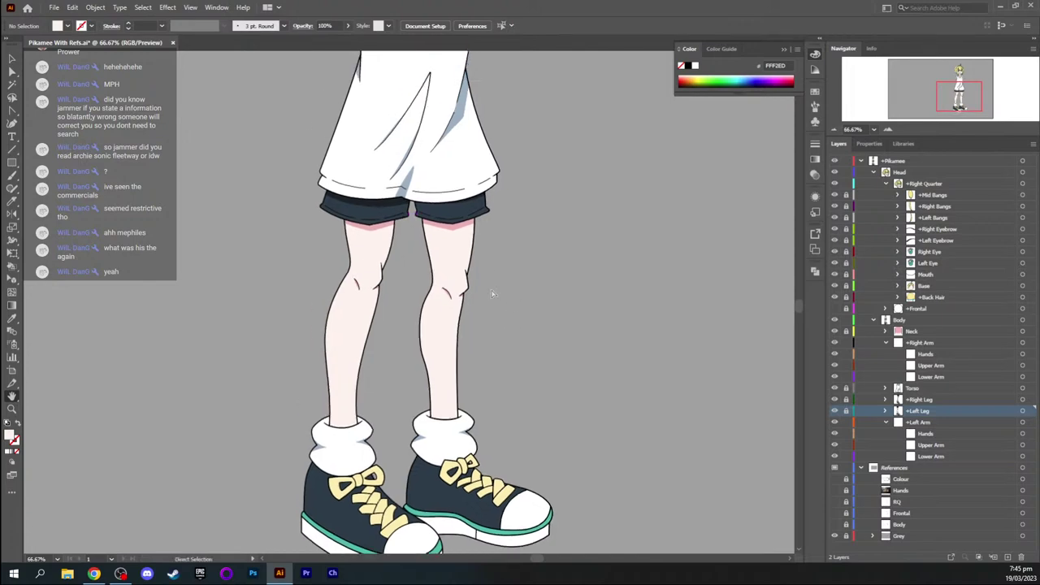
# Inspect the shoes, laces, socks and calves at 200% zoom against the grey backdrop for gaps in the fills
pyautogui.hotkey('ctrl', '+')
pyautogui.moveTo(465, 452); pyautogui.dragTo(432, 199)
pyautogui.hotkey('ctrl', '+')
pyautogui.hotkey('ctrl', '+')
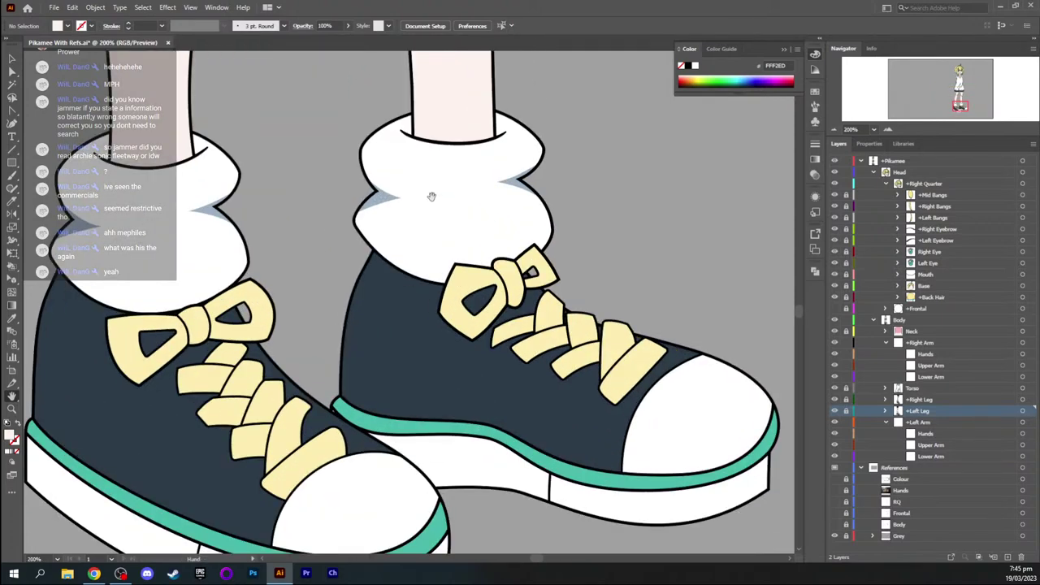
pyautogui.moveTo(476, 287); pyautogui.dragTo(417, 359)
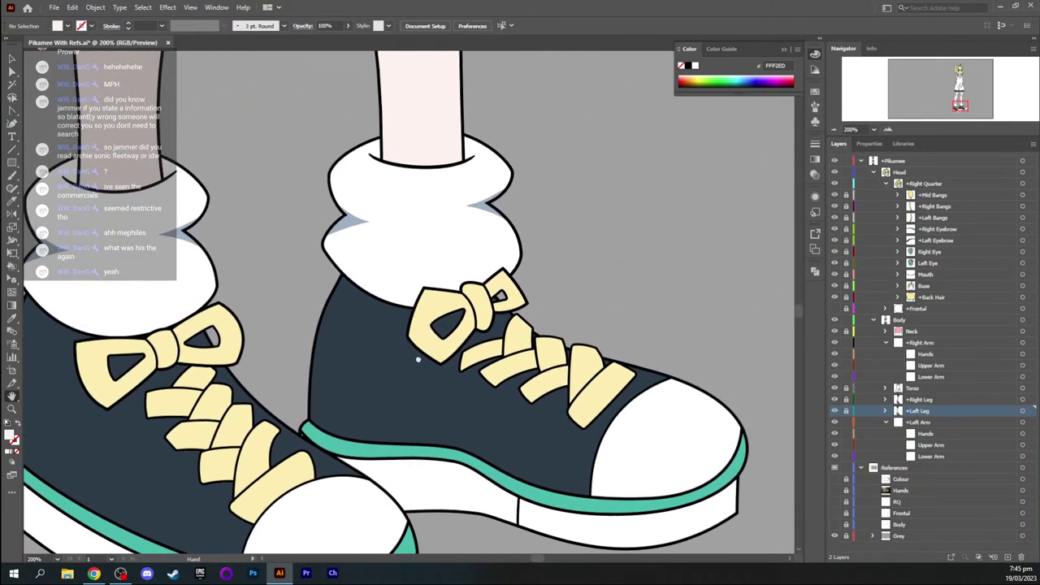
pyautogui.moveTo(354, 258); pyautogui.dragTo(447, 385)
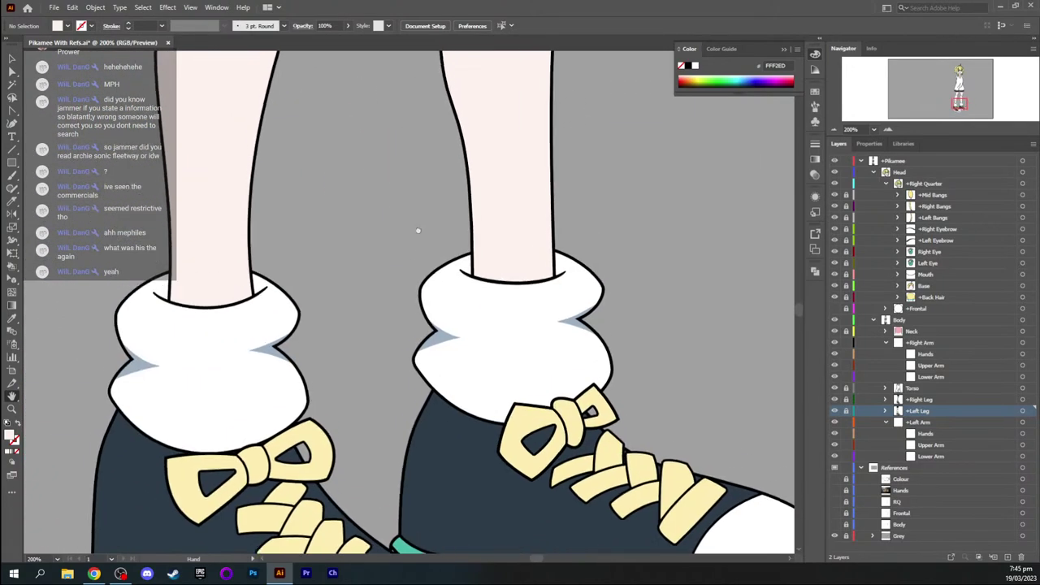
pyautogui.moveTo(418, 230); pyautogui.dragTo(415, 345)
pyautogui.moveTo(454, 199); pyautogui.dragTo(443, 282)
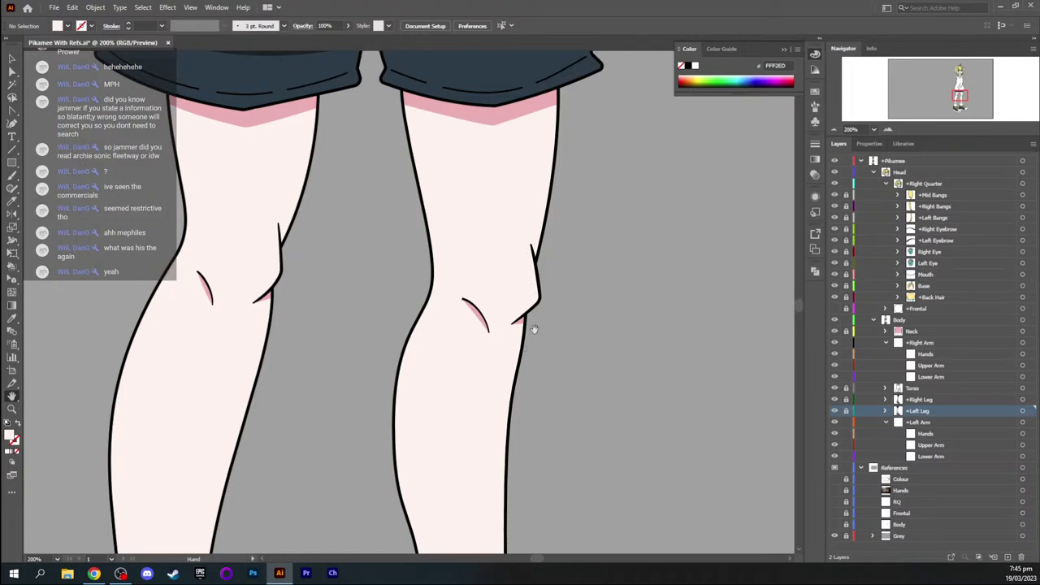
# Inspect the knees, shorts, calves and shoes again, continuing up to the shirt folds at 200% zoom against the grey backdrop
pyautogui.moveTo(469, 236); pyautogui.dragTo(485, 343)
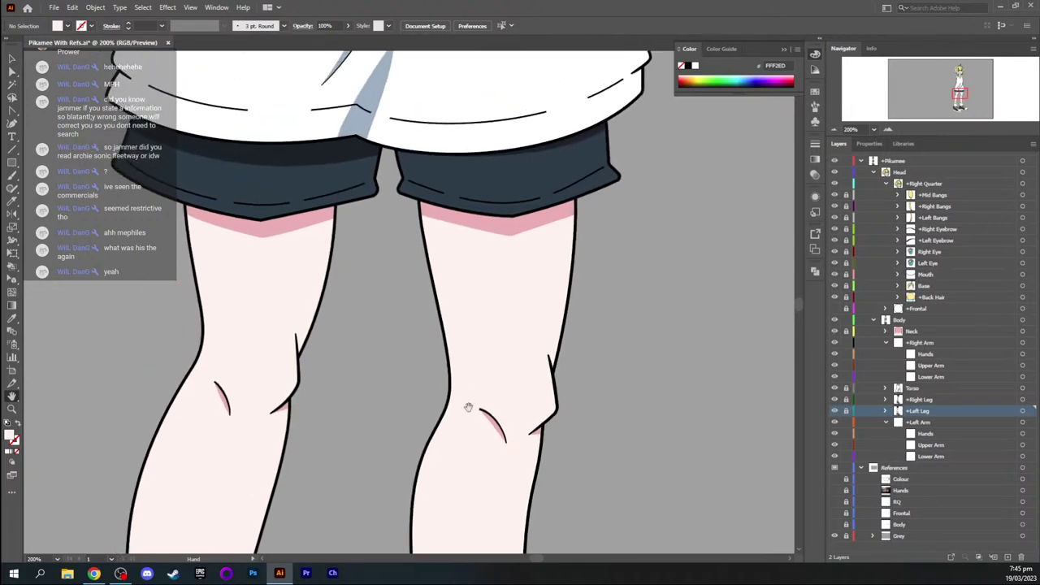
pyautogui.moveTo(468, 406); pyautogui.dragTo(474, 210)
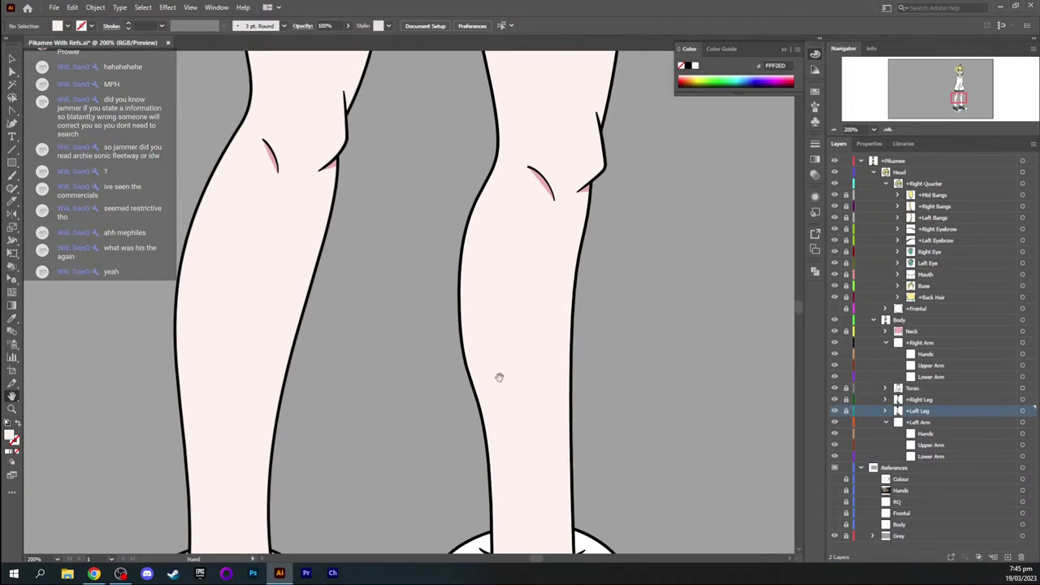
pyautogui.moveTo(499, 377); pyautogui.dragTo(494, 171)
pyautogui.moveTo(268, 482); pyautogui.dragTo(267, 261)
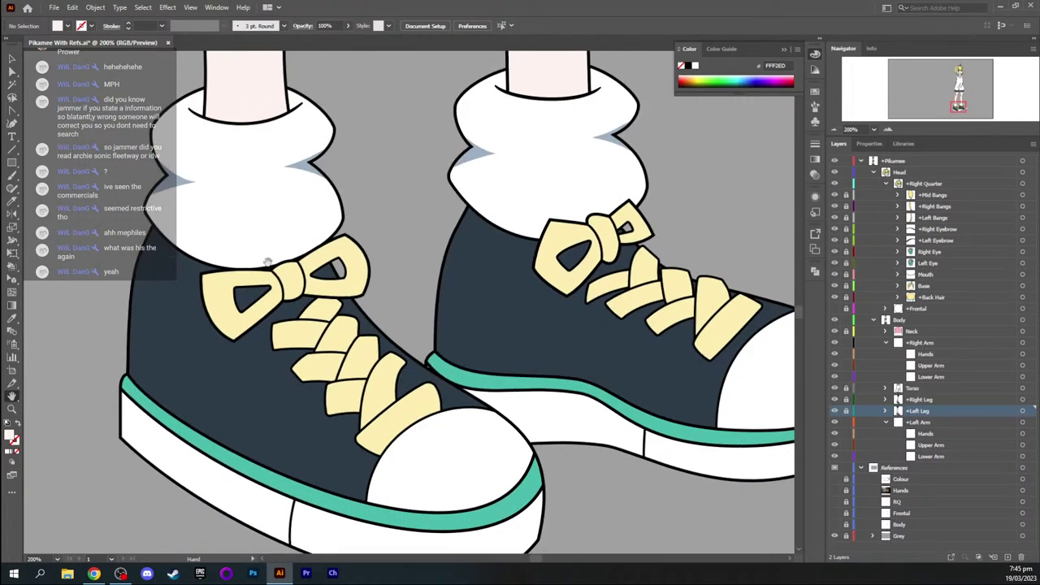
pyautogui.moveTo(430, 205); pyautogui.dragTo(440, 473)
pyautogui.moveTo(471, 220); pyautogui.dragTo(499, 487)
pyautogui.moveTo(513, 268); pyautogui.dragTo(495, 416)
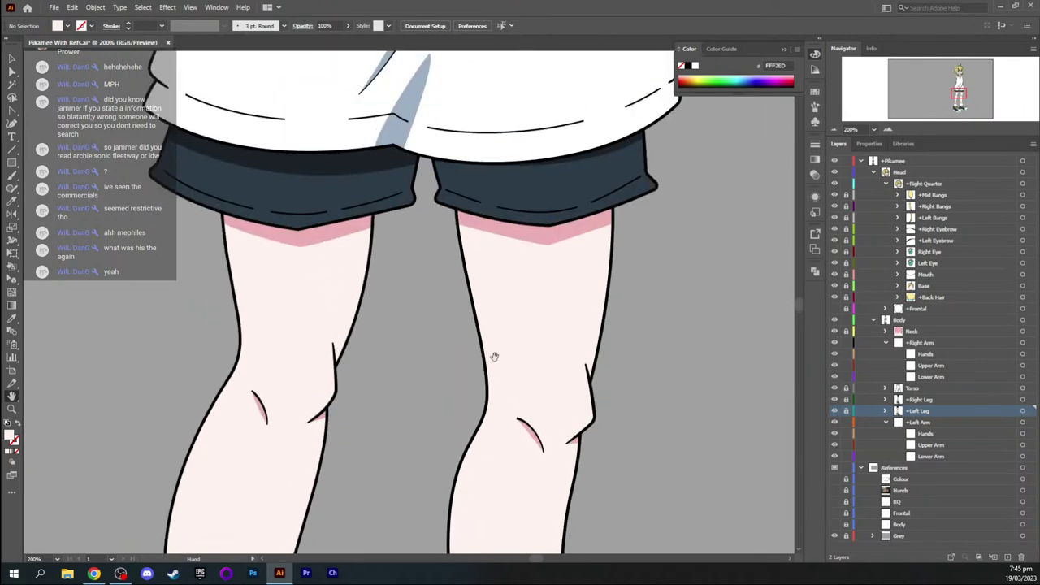
pyautogui.moveTo(474, 261); pyautogui.dragTo(445, 454)
pyautogui.moveTo(466, 252); pyautogui.dragTo(443, 455)
pyautogui.moveTo(491, 216); pyautogui.dragTo(473, 381)
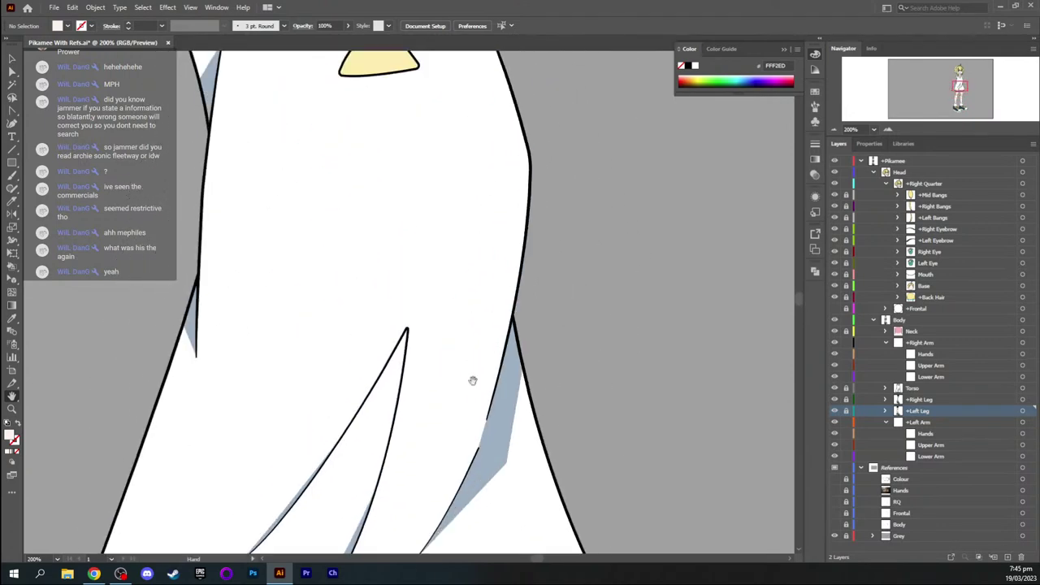
# Review the whole figure from the shirt and legs up to the head, hair and neckline against the grey backdrop
pyautogui.hotkey('ctrl', '-')
pyautogui.hotkey('ctrl', '-')
pyautogui.hotkey('ctrl', '-')
pyautogui.hotkey('ctrl', '-')
pyautogui.hotkey('ctrl', '-')
pyautogui.hotkey('ctrl', '+')
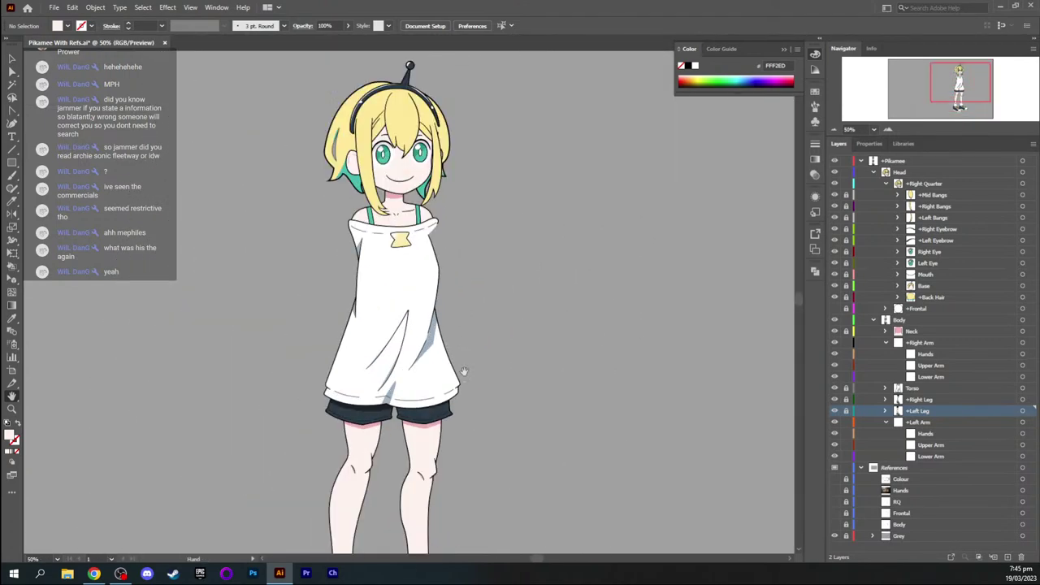
pyautogui.scroll(-3, 464, 373)
pyautogui.scroll(2, 408, 381)
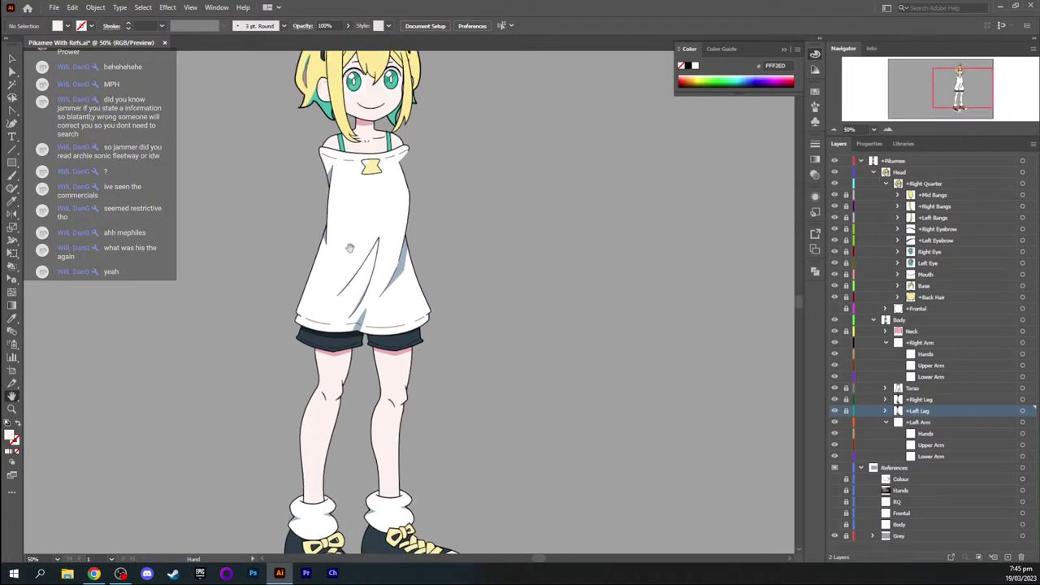
pyautogui.scroll(4, 382, 441)
pyautogui.hotkey('ctrl', '+')
pyautogui.hotkey('ctrl', '+')
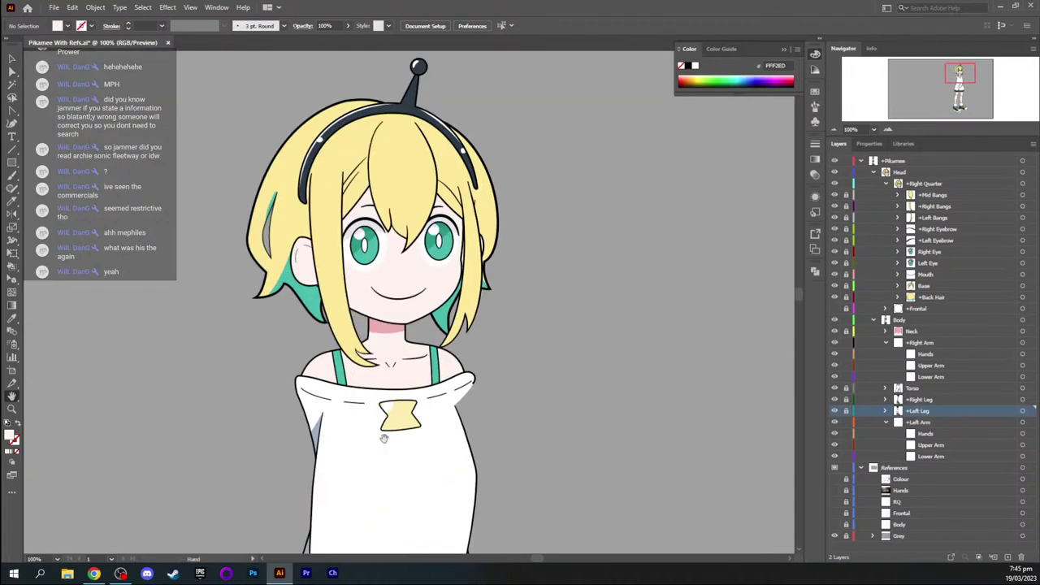
pyautogui.moveTo(474, 314); pyautogui.dragTo(504, 363)
pyautogui.hotkey('ctrl', '-')
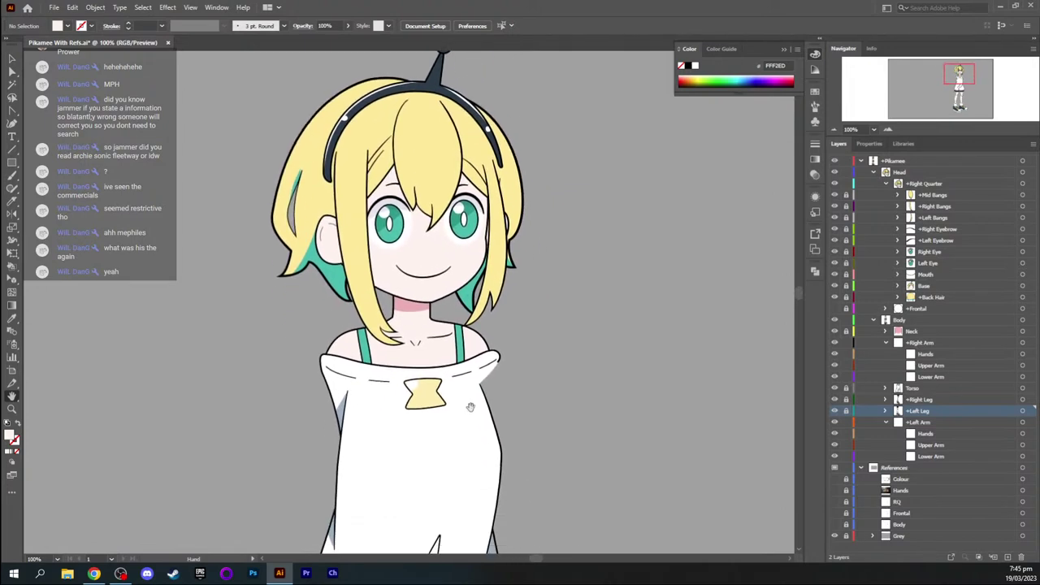
pyautogui.hotkey('ctrl', '-')
pyautogui.hotkey('ctrl', '+')
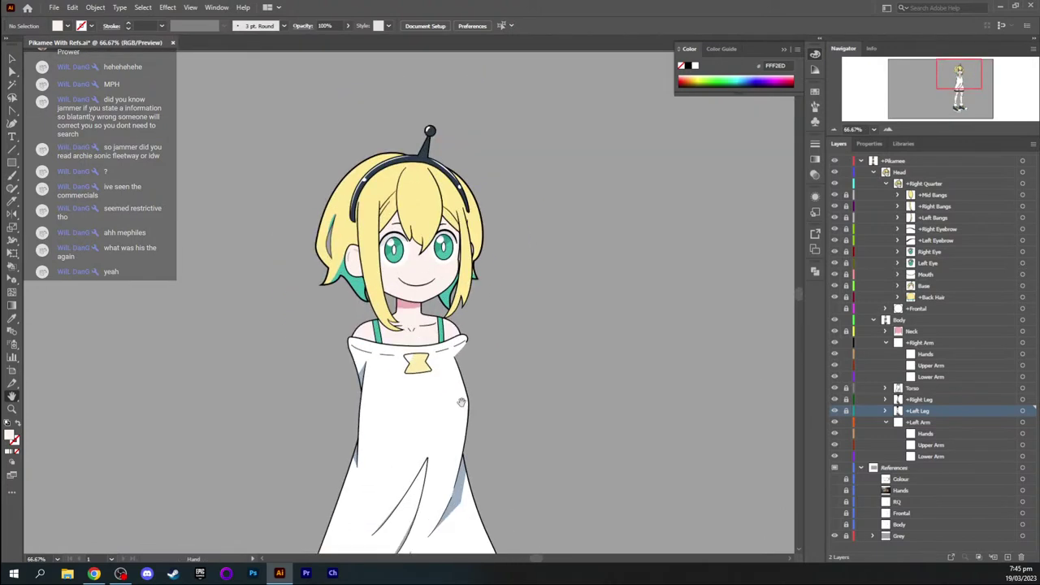
# Review the shorts, legs, socks and shoes once more, returning up over the shirt to the head at 66.67% zoom
pyautogui.scroll(-10, 457, 433)
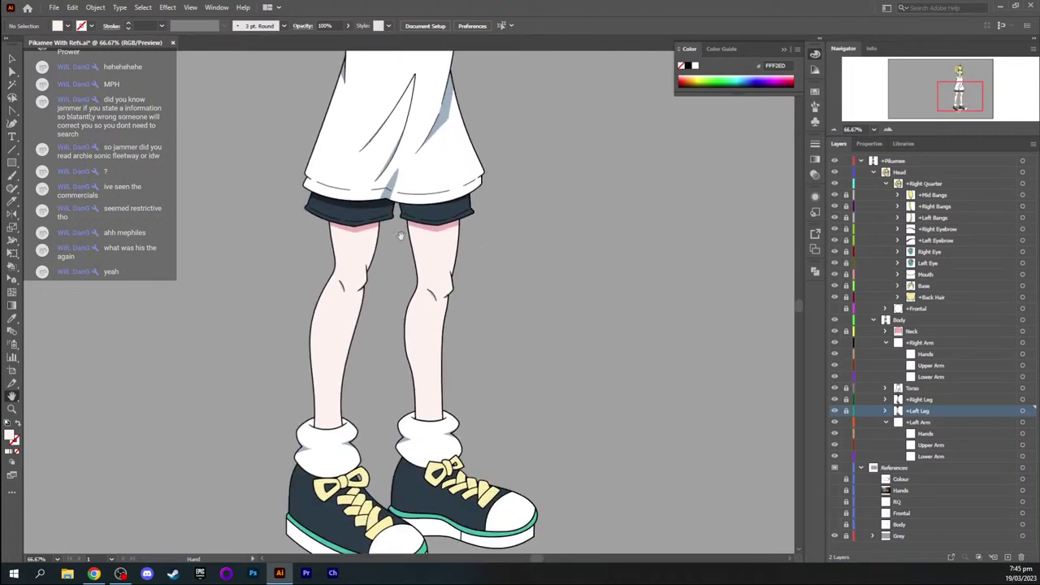
pyautogui.scroll(5, 400, 236)
pyautogui.moveTo(421, 294); pyautogui.dragTo(416, 375)
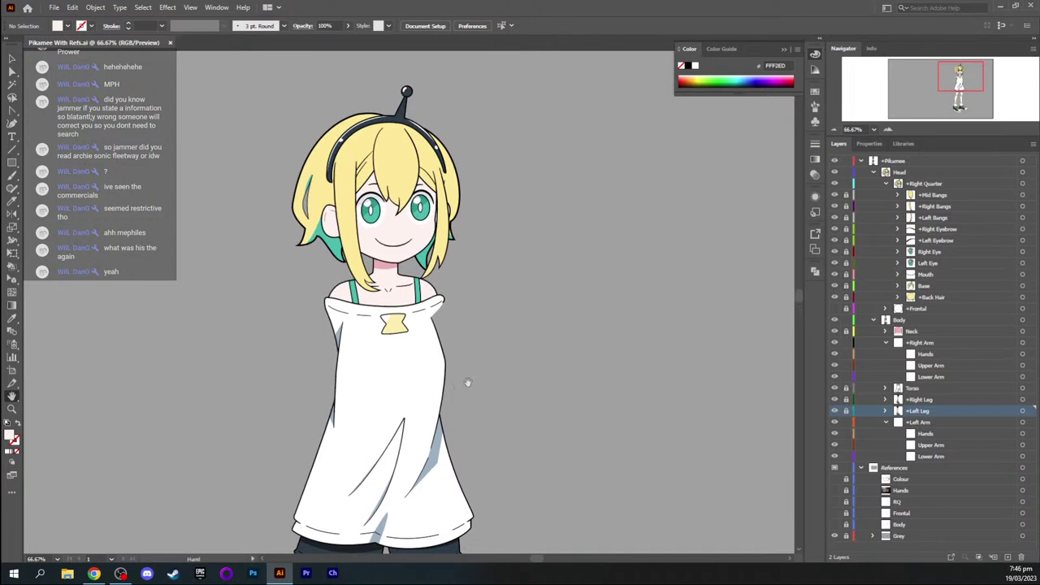
pyautogui.moveTo(402, 312); pyautogui.dragTo(425, 304)
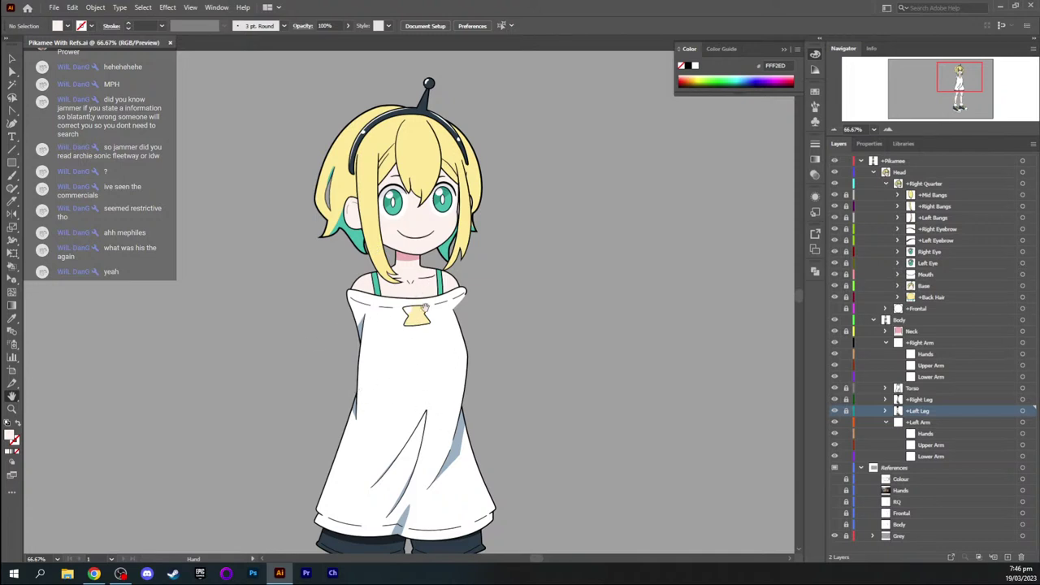
pyautogui.moveTo(425, 307); pyautogui.dragTo(418, 346)
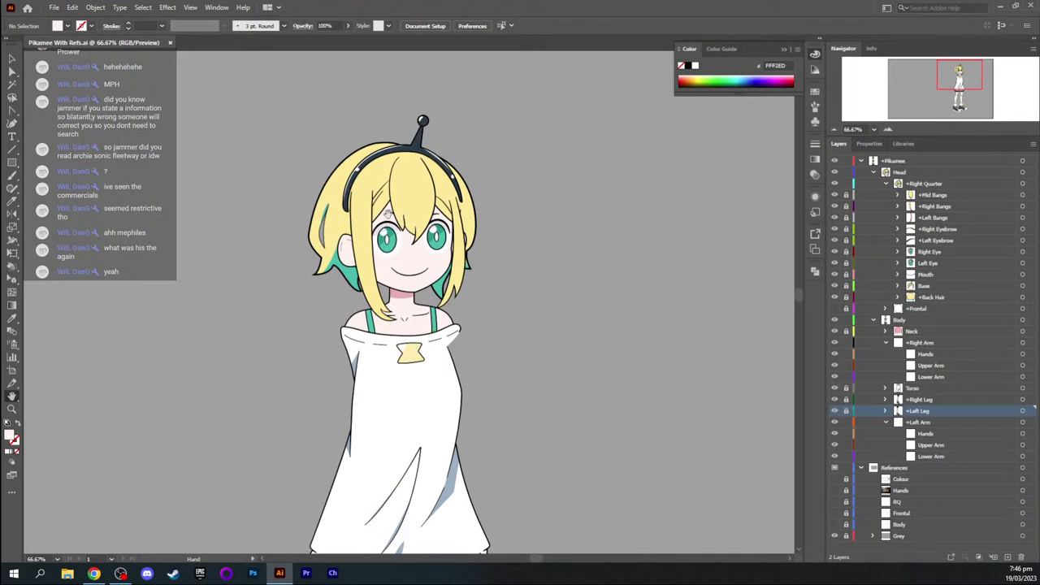
# Show the Colour and RQ reference layers and compare the coloured reference views with the vector figure
pyautogui.click(835, 480)
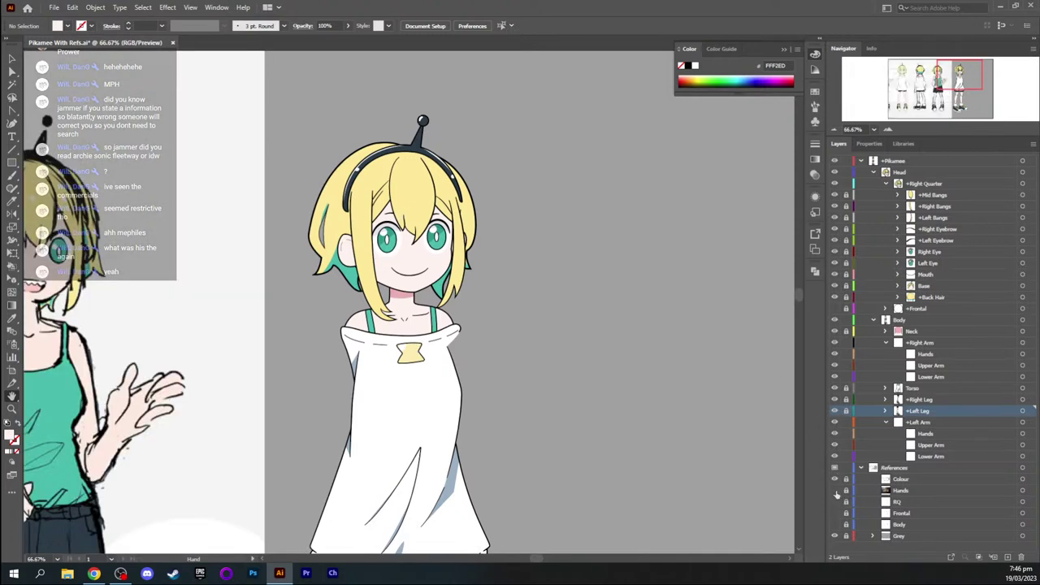
pyautogui.click(835, 502)
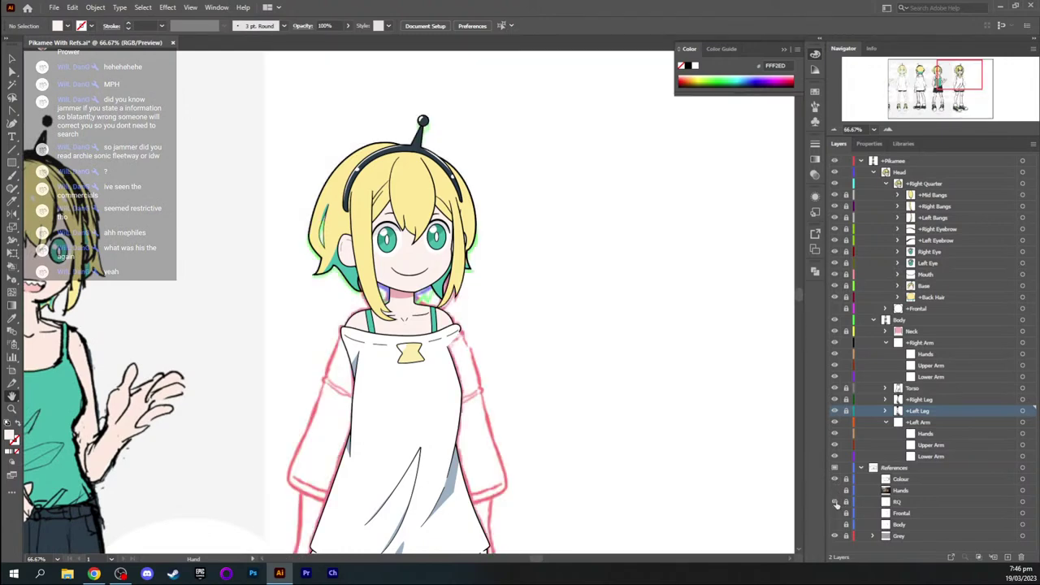
pyautogui.moveTo(944, 75); pyautogui.dragTo(905, 75)
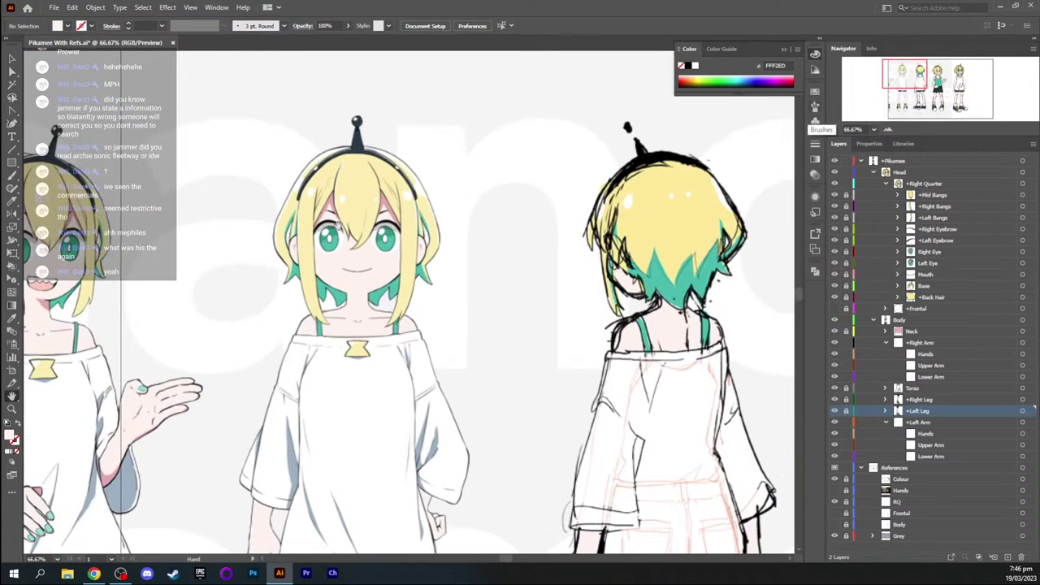
pyautogui.moveTo(338, 228); pyautogui.dragTo(440, 227)
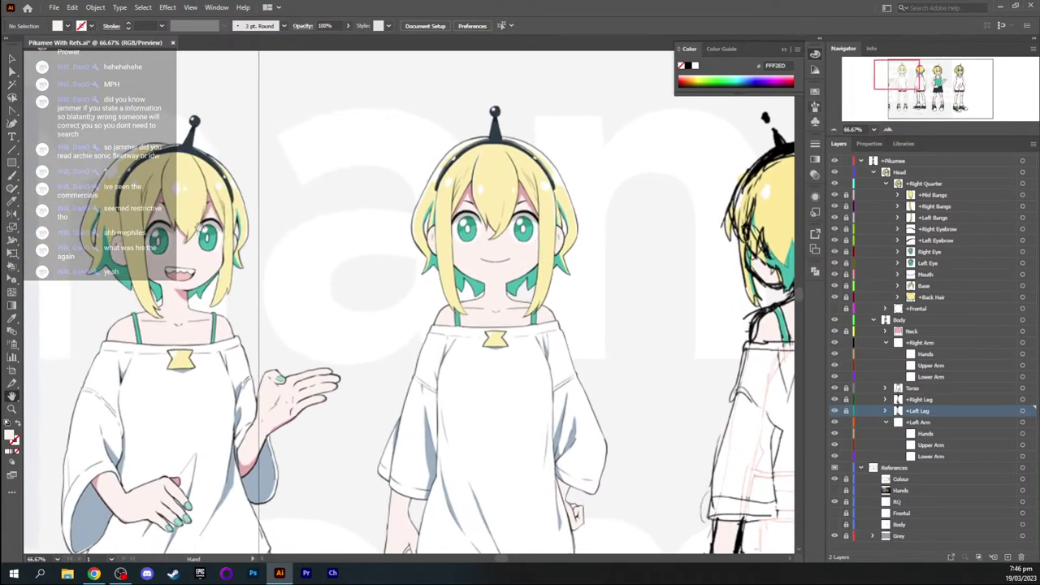
pyautogui.moveTo(607, 307); pyautogui.dragTo(398, 296)
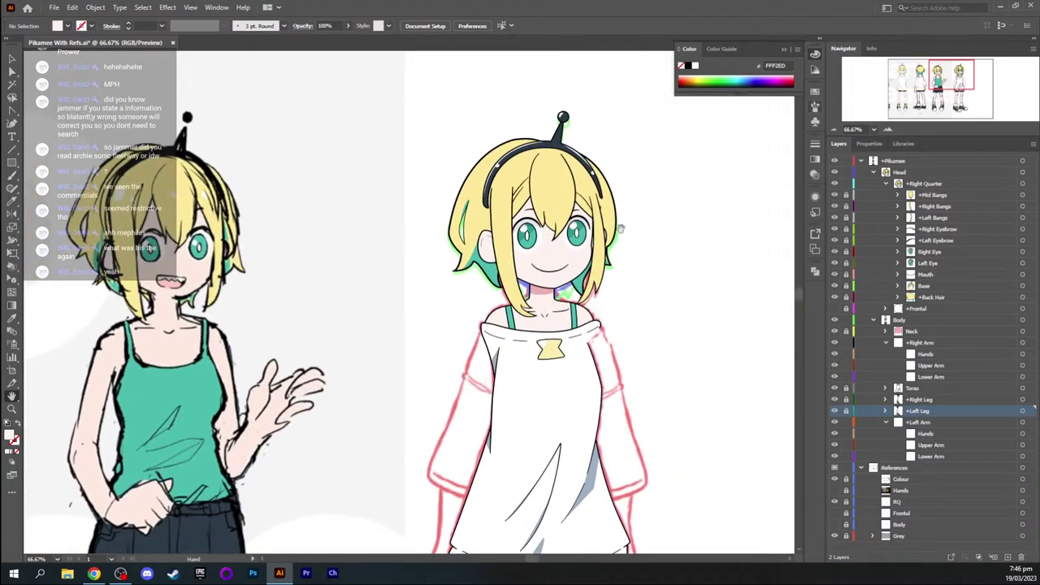
pyautogui.moveTo(620, 230); pyautogui.dragTo(496, 243)
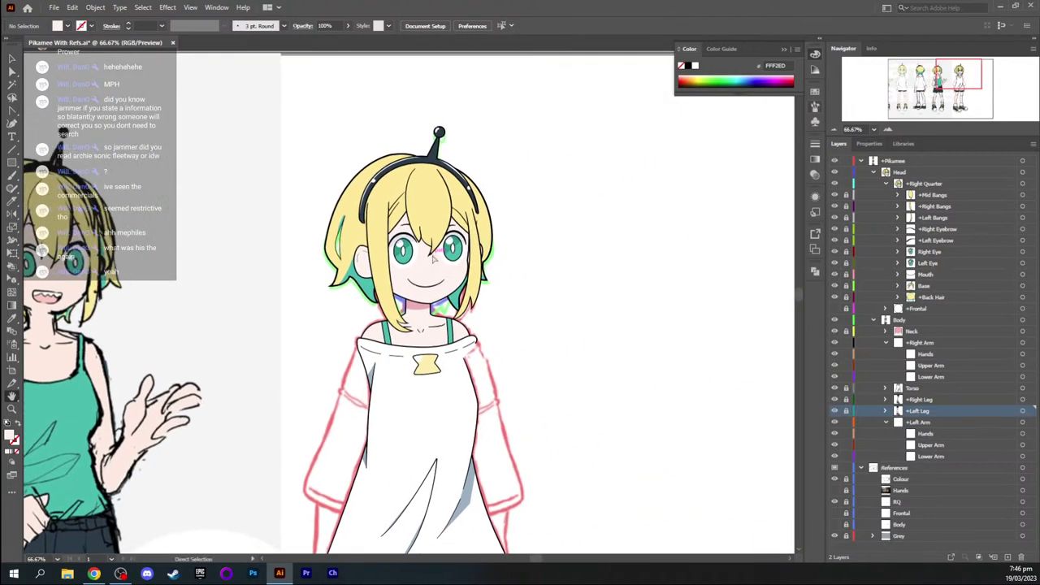
# Examine the vector face closely, checking the forehead, eyes and bangs at up to 400% zoom
pyautogui.hotkey('ctrl', '=')
pyautogui.hotkey('ctrl', '=')
pyautogui.hotkey('ctrl', '=')
pyautogui.moveTo(474, 192); pyautogui.dragTo(370, 349)
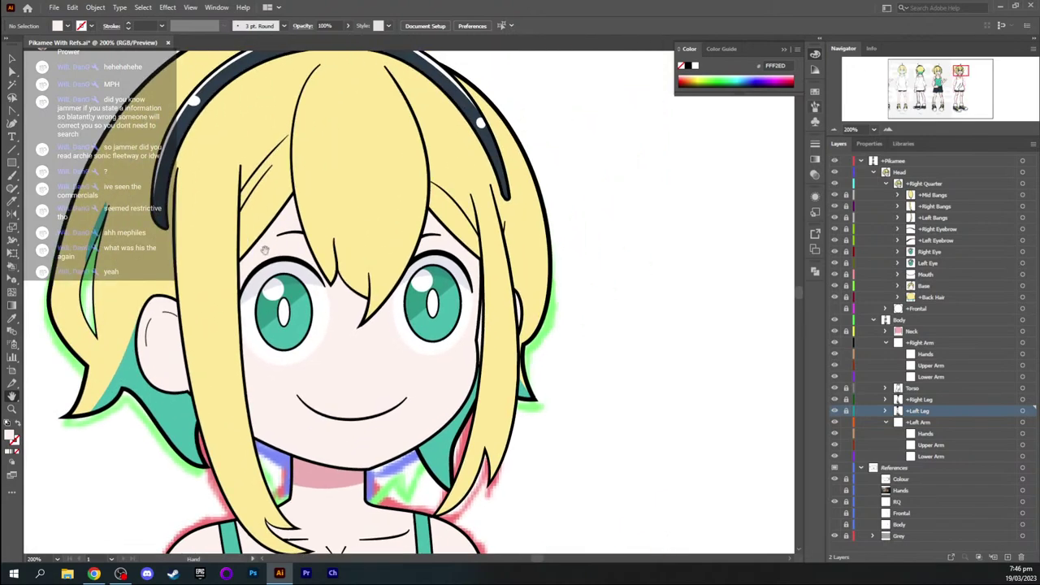
pyautogui.moveTo(311, 236); pyautogui.dragTo(333, 255)
pyautogui.hotkey('ctrl', '=')
pyautogui.hotkey('ctrl', '=')
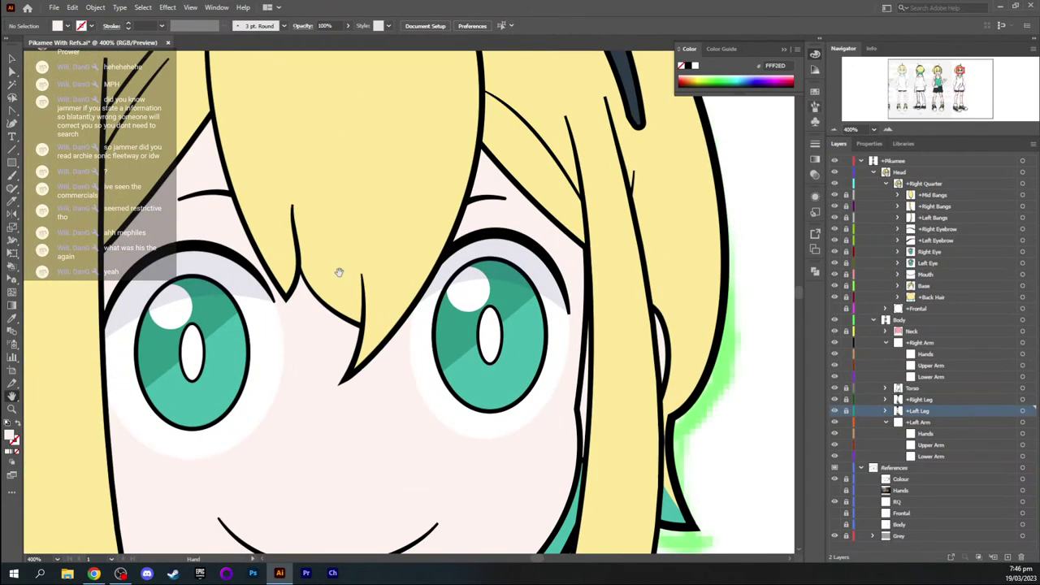
pyautogui.hotkey('ctrl', '-')
pyautogui.hotkey('ctrl', '-')
pyautogui.hotkey('ctrl', '-')
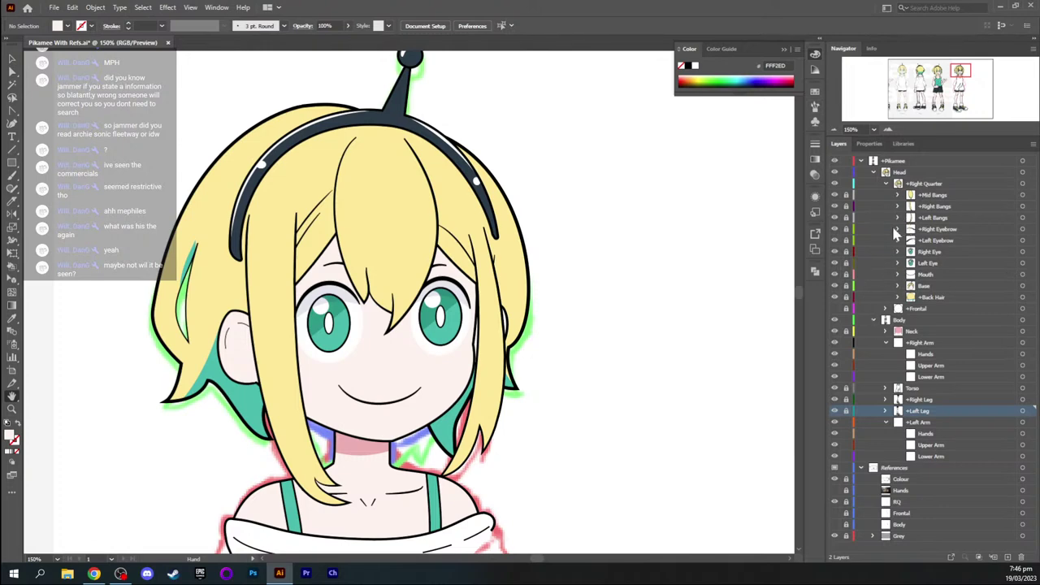
# Unlock the head layers from +Mid Bangs down to Base and toggle the Base layer's visibility to identify its artwork
pyautogui.moveTo(846, 205); pyautogui.dragTo(849, 293)
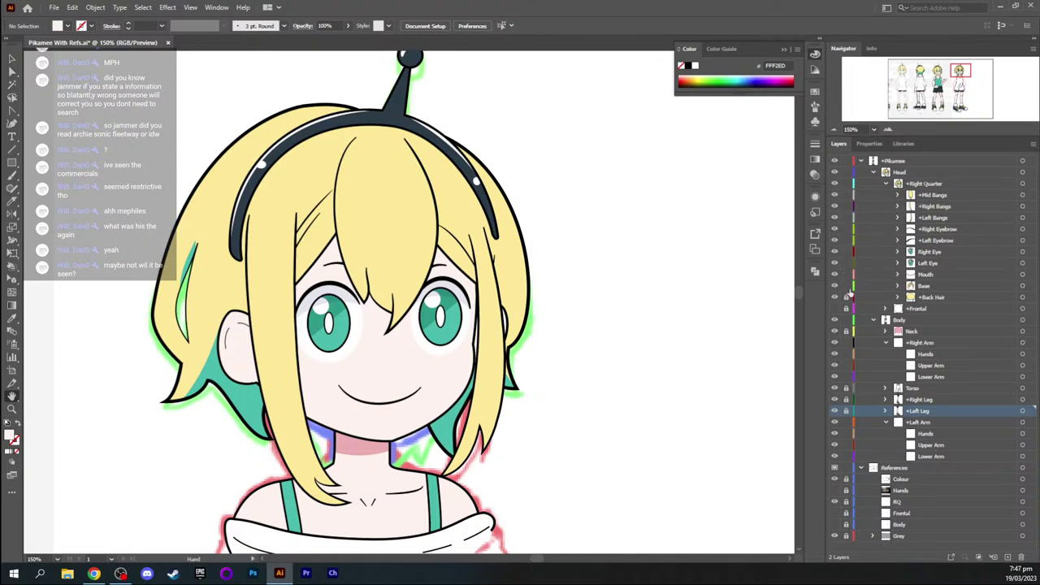
pyautogui.click(834, 298)
pyautogui.click(835, 297)
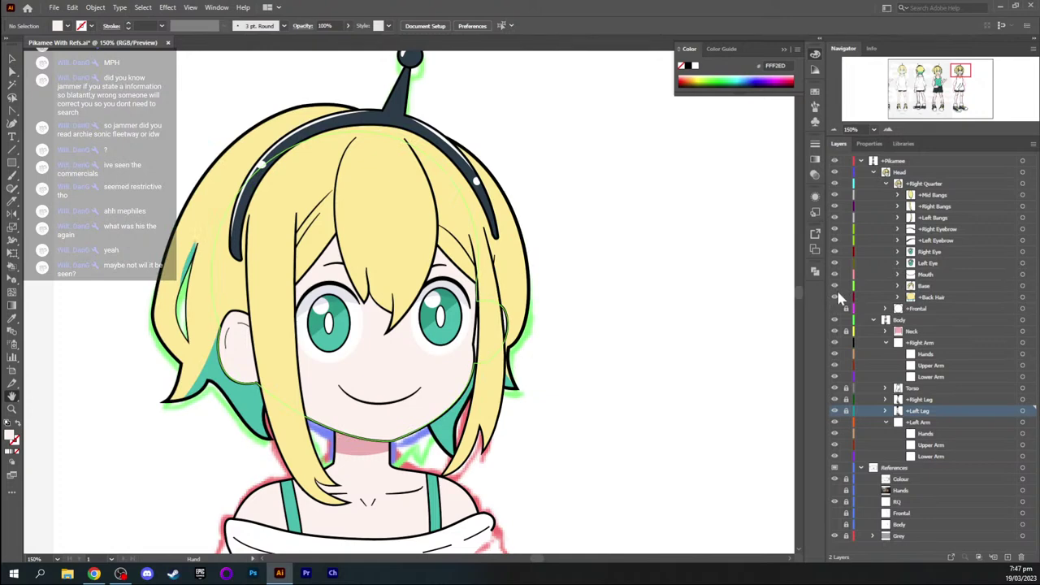
pyautogui.click(835, 286)
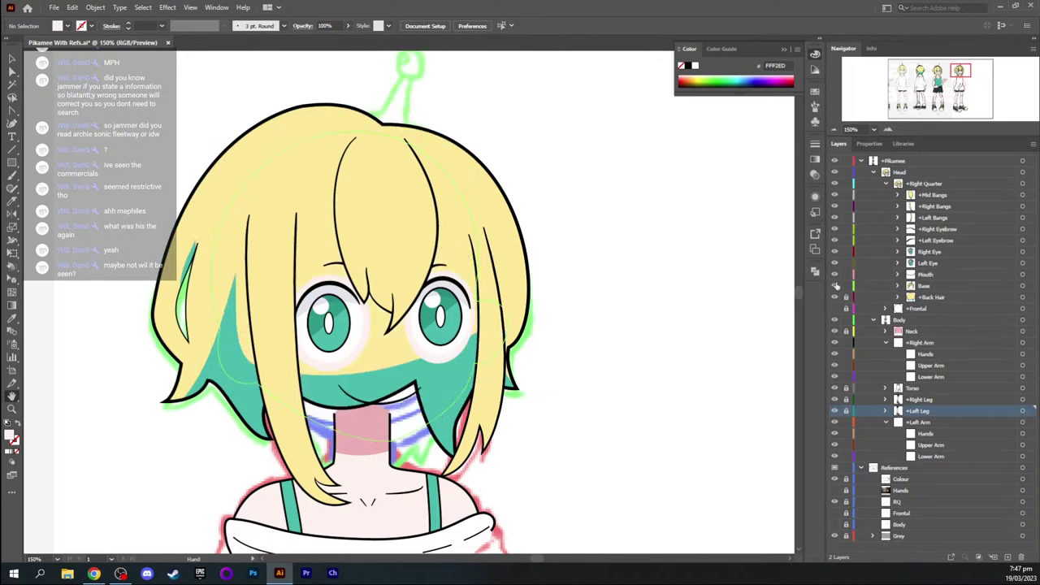
pyautogui.click(835, 286)
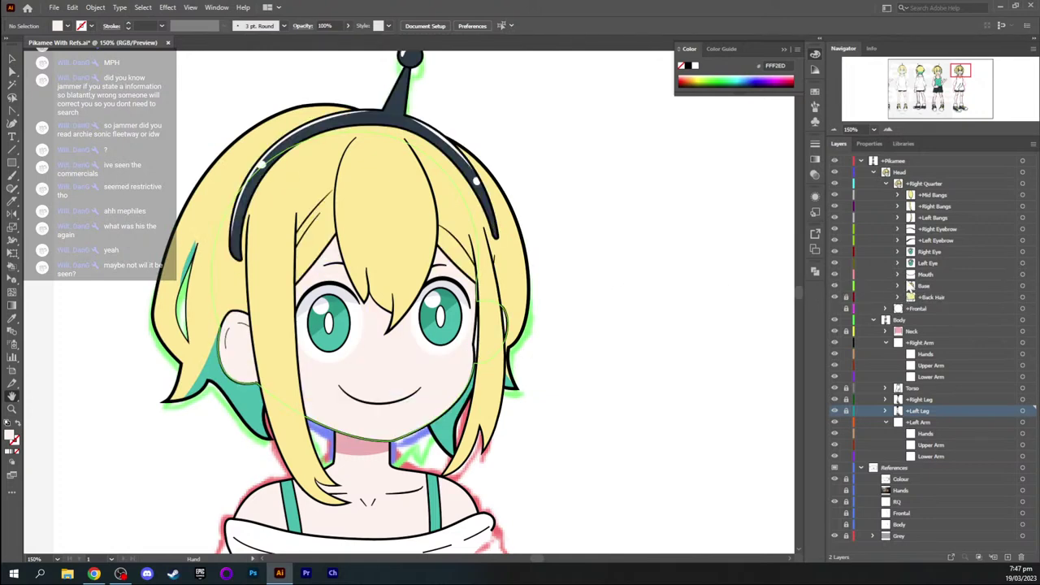
# Hide the +Mid Bangs, +Right Bangs and +Left Bangs layers to expose the forehead
pyautogui.click(834, 208)
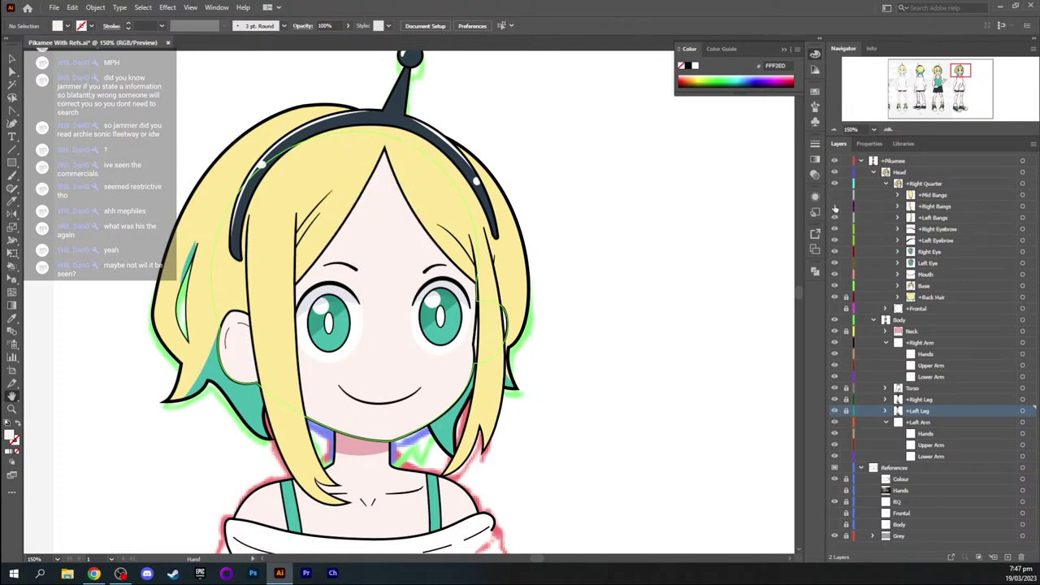
pyautogui.click(834, 208)
pyautogui.click(834, 218)
# Sample the pink forehead shadow colour E5AAAD from the front-view colour reference and return to the vector head
pyautogui.press('v')
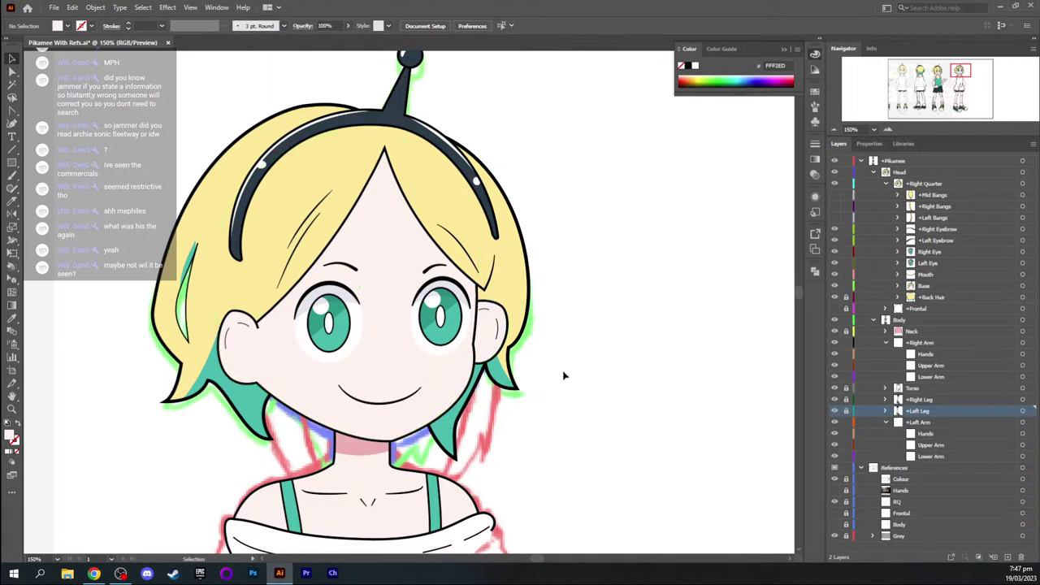
pyautogui.hotkey('ctrl', '+')
pyautogui.hotkey('ctrl', '+')
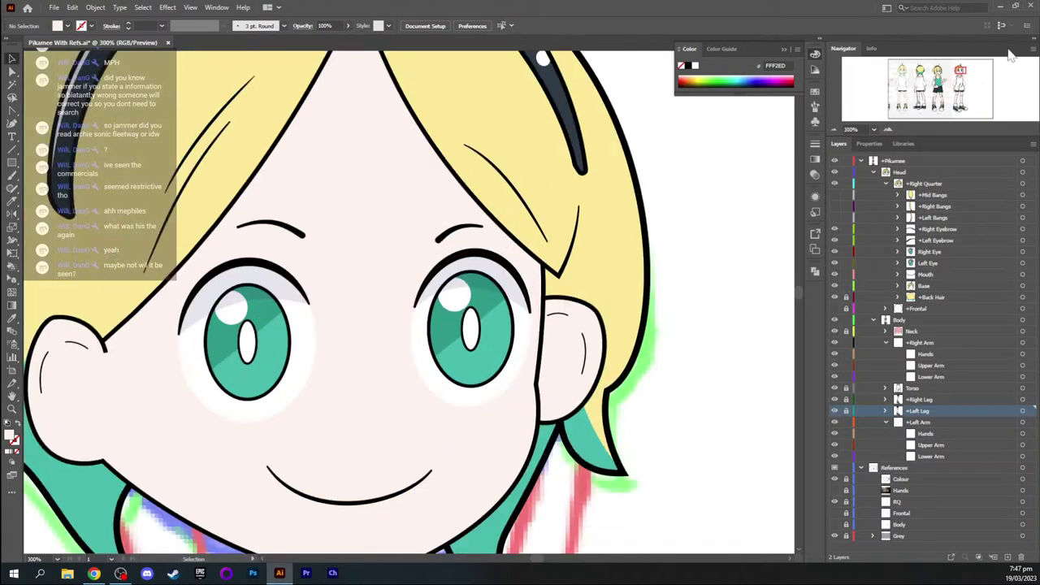
pyautogui.moveTo(961, 70); pyautogui.dragTo(901, 73)
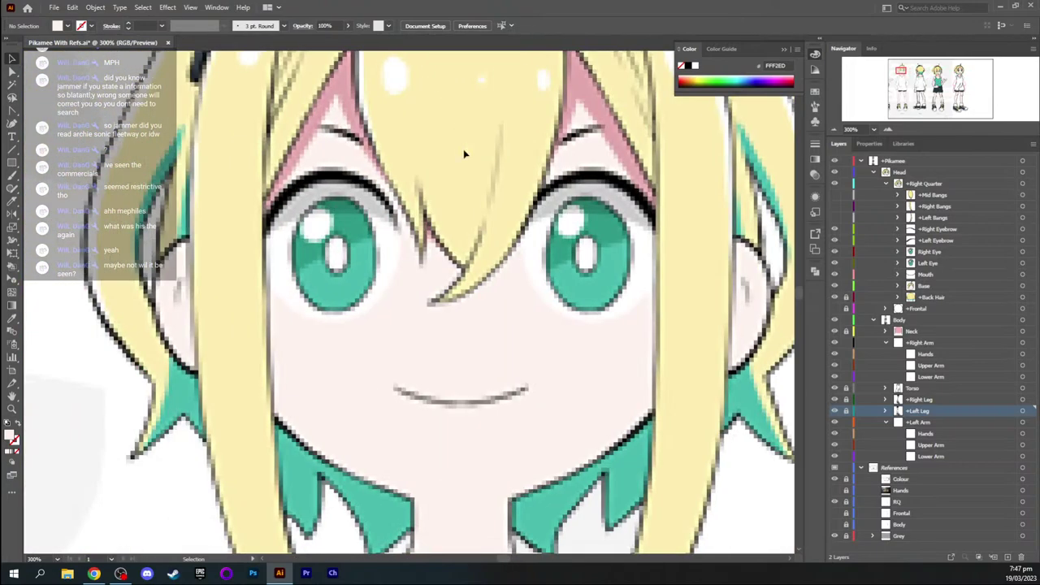
pyautogui.press('i')
pyautogui.click(345, 80)
pyautogui.moveTo(903, 70); pyautogui.dragTo(959, 71)
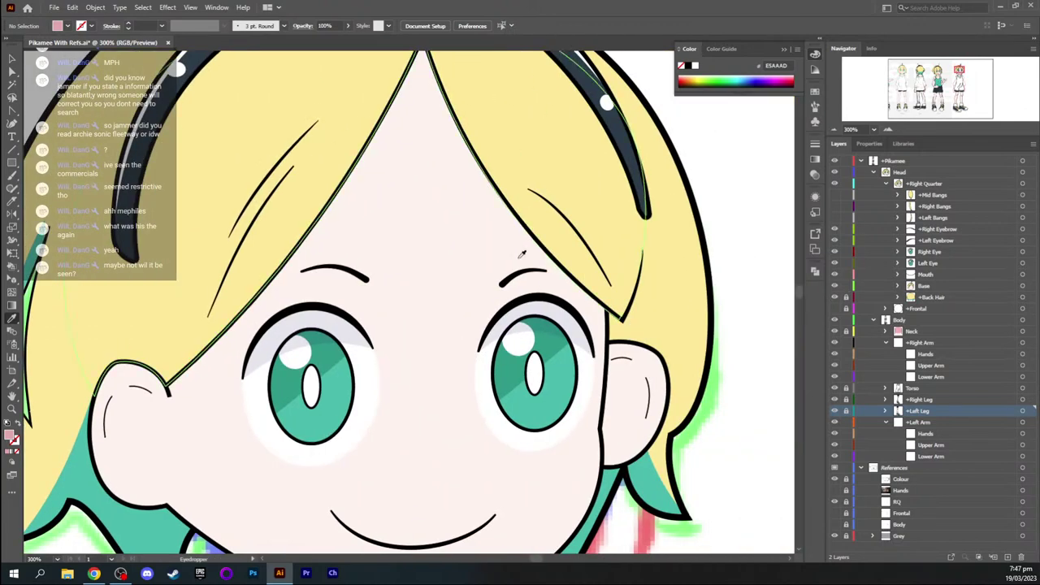
# On the Base layer, start a pink Pen shape curving from the figure's right ear along the hairline to just below the parting
pyautogui.hotkey('ctrl', '-')
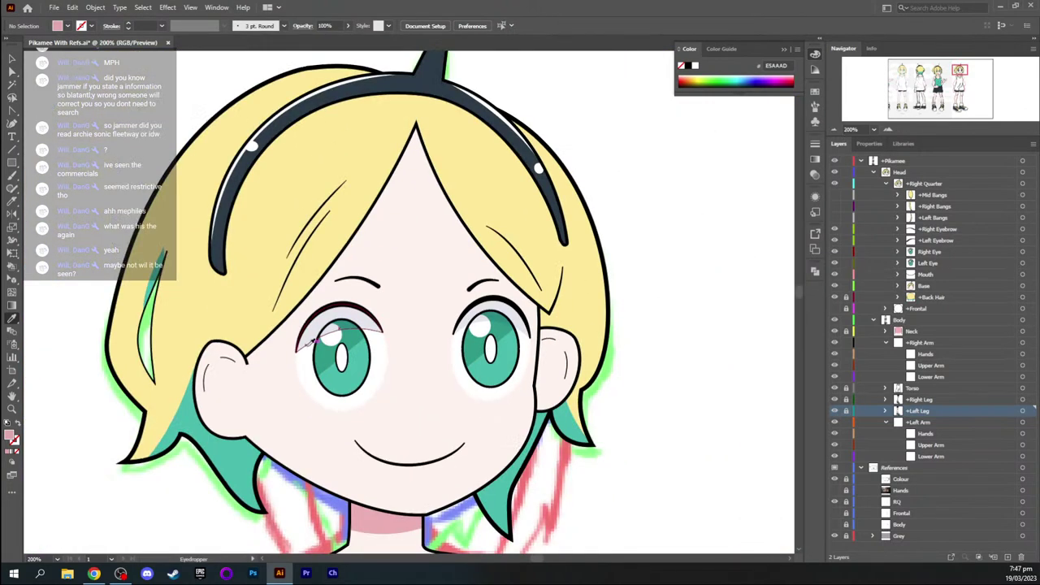
pyautogui.press('p')
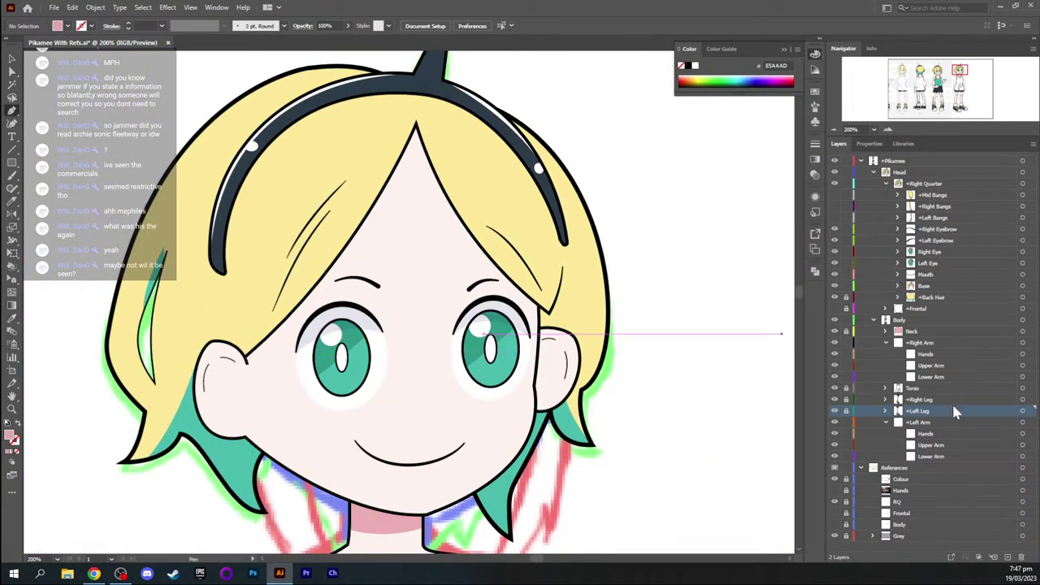
pyautogui.click(931, 285)
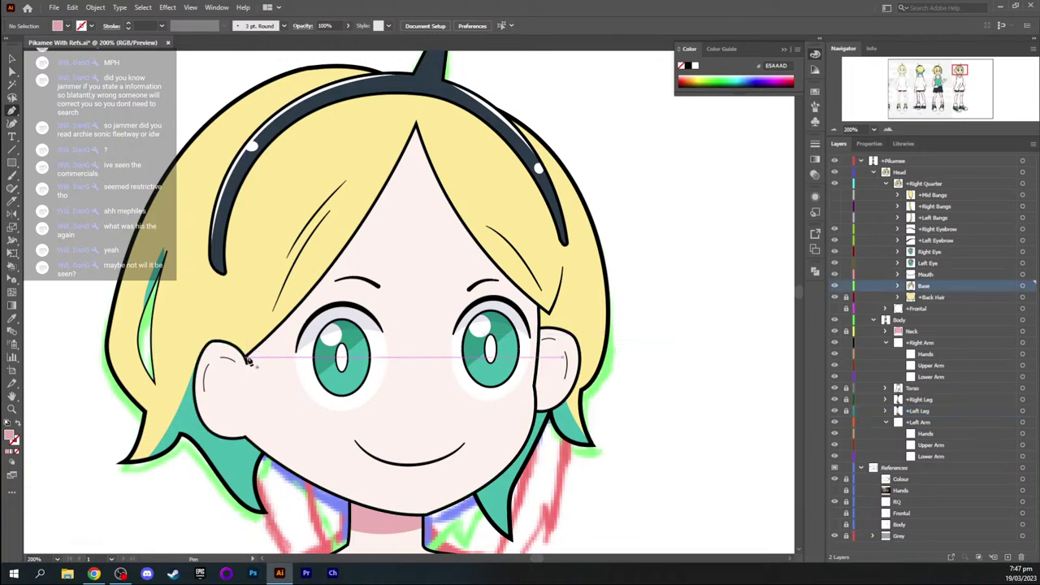
pyautogui.click(247, 360)
pyautogui.click(415, 169)
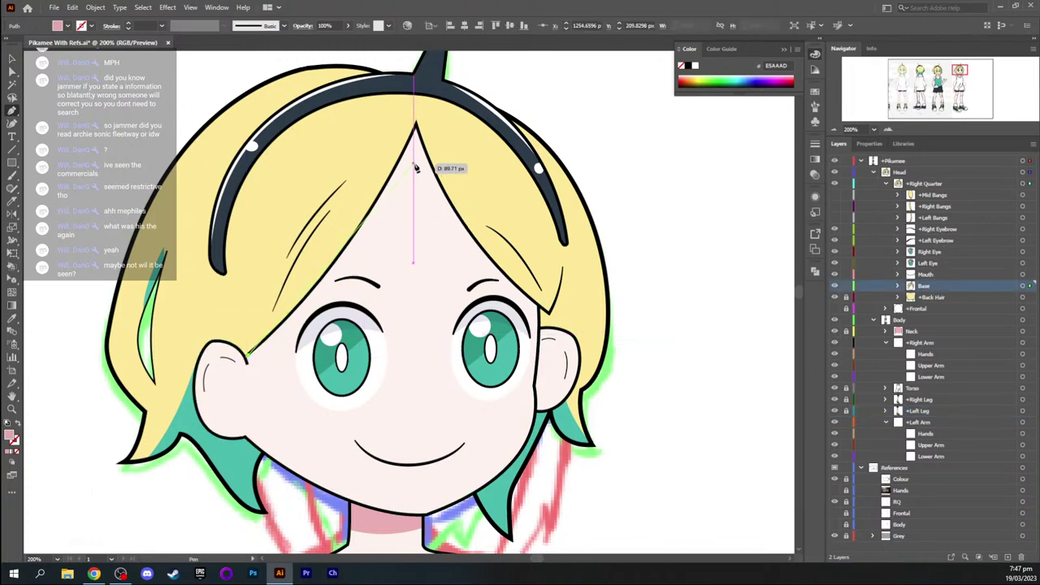
pyautogui.click(411, 127)
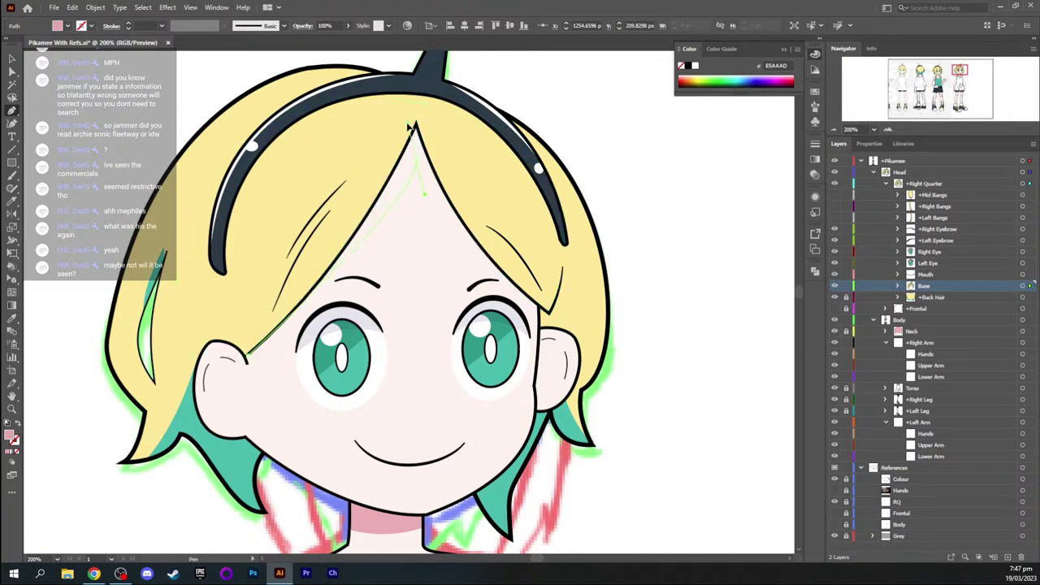
pyautogui.moveTo(409, 125); pyautogui.dragTo(408, 124)
# Bend the pink shadow's corner below the parting and extend its inner edge down to the hairline beside the figure's left ear
pyautogui.hotkey('shift', 'c')
pyautogui.moveTo(424, 193); pyautogui.dragTo(391, 274)
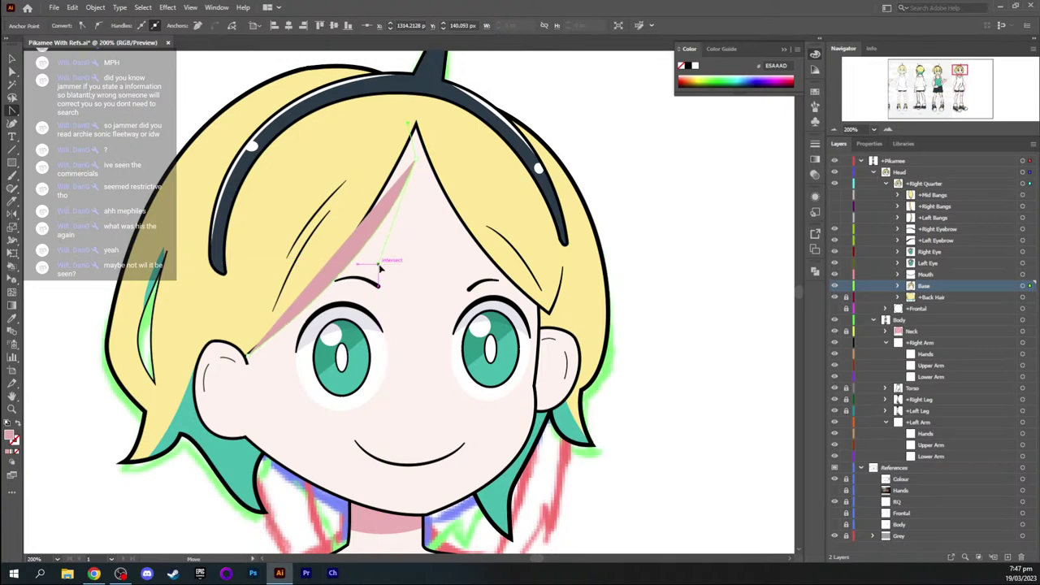
pyautogui.click(380, 265)
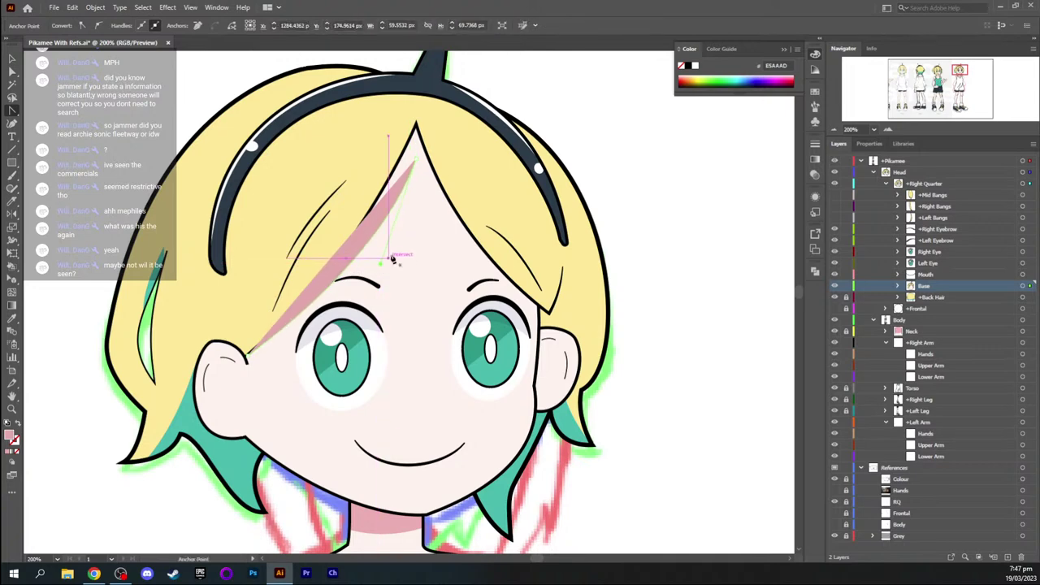
pyautogui.click(417, 161)
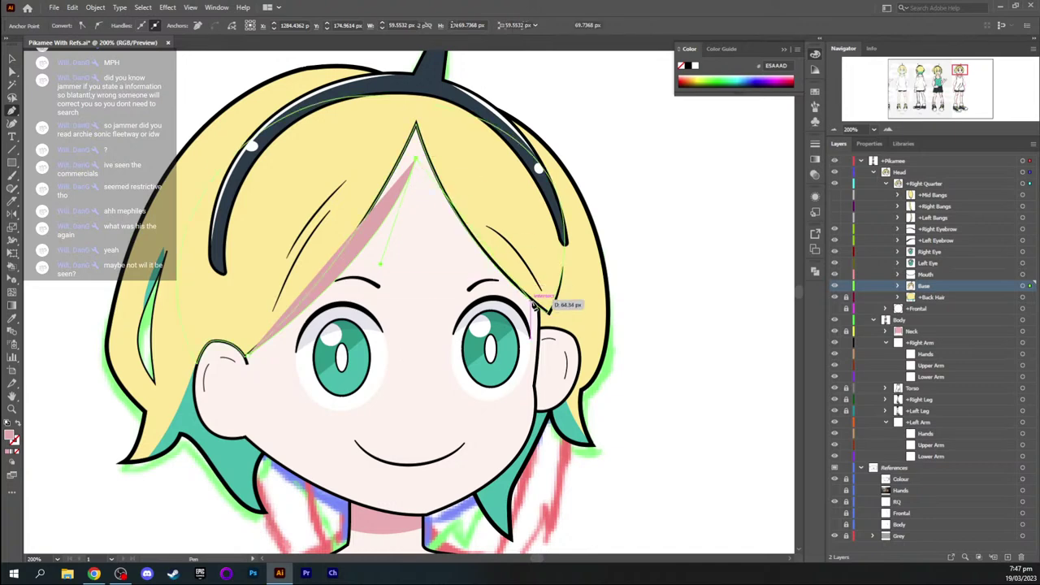
pyautogui.click(533, 305)
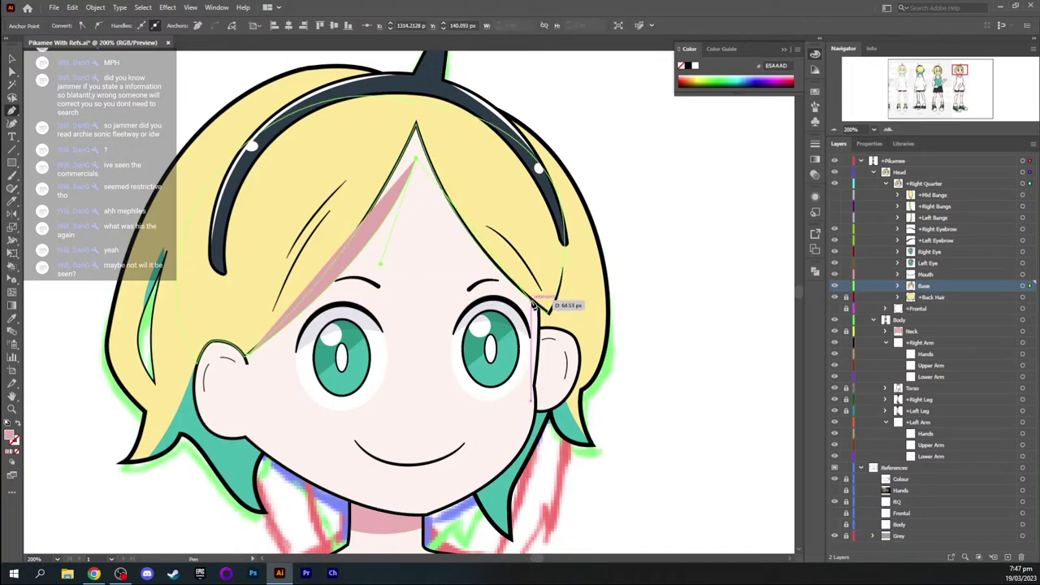
pyautogui.moveTo(533, 304); pyautogui.dragTo(599, 328)
pyautogui.click(598, 328)
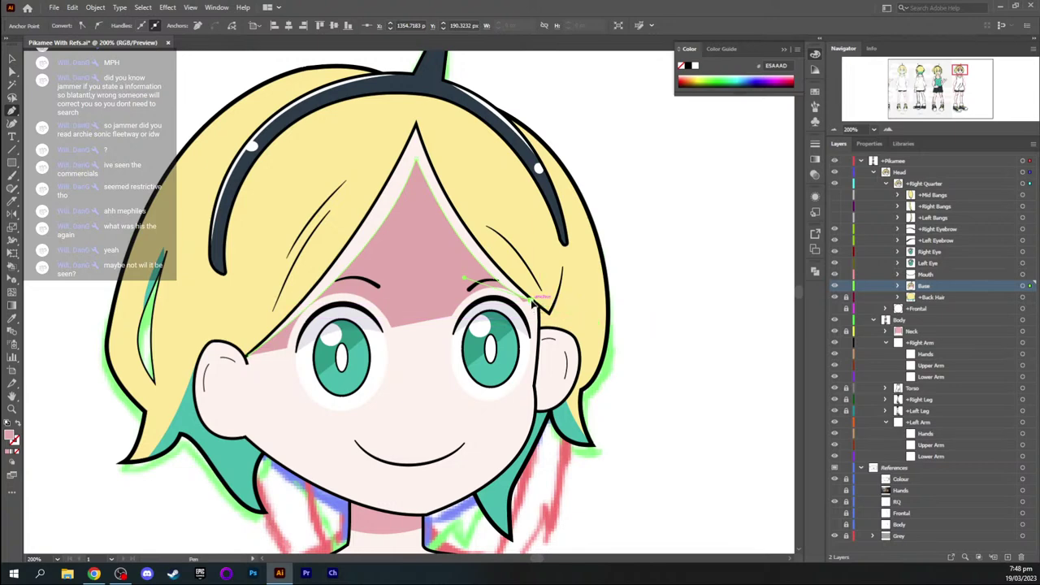
# Close the pink shape above the parting, curve its inner edge, and stack it just above the face fill, behind the hair
pyautogui.moveTo(417, 125); pyautogui.dragTo(416, 97)
pyautogui.moveTo(419, 154); pyautogui.dragTo(442, 228)
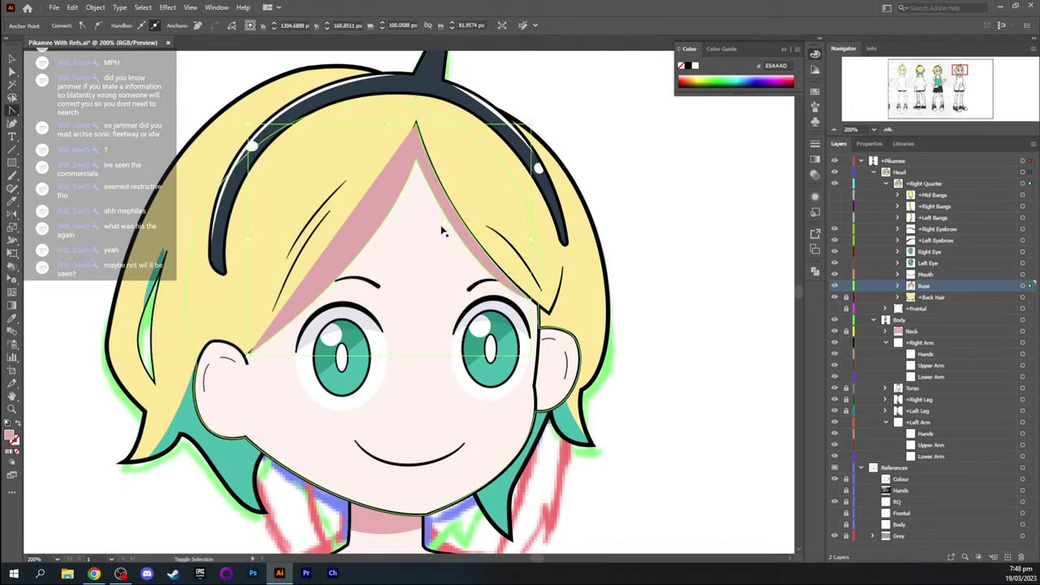
pyautogui.hotkey('ctrl', 'shift', '[')
pyautogui.hotkey('ctrl', ']')
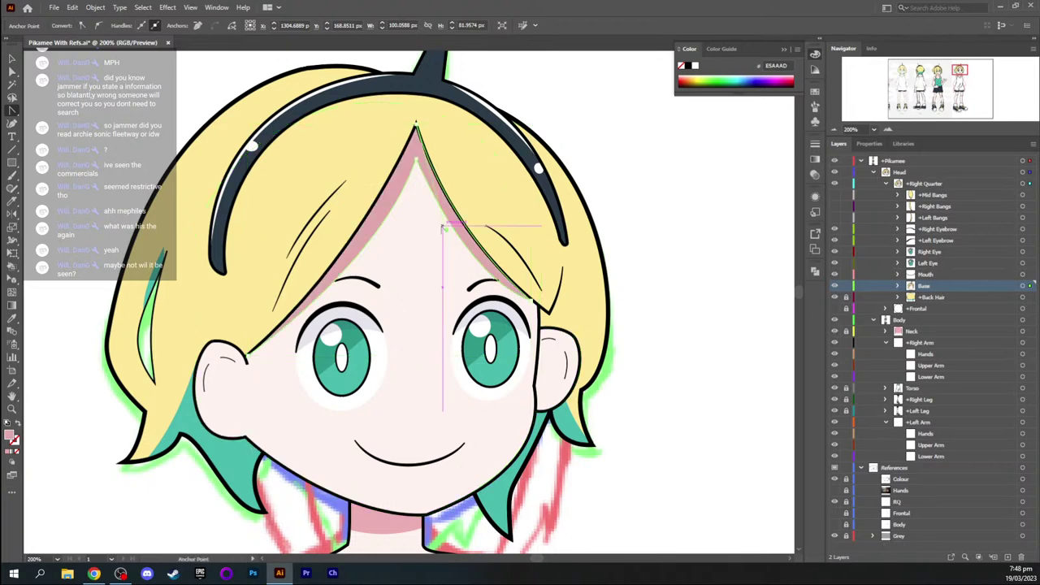
pyautogui.press('p')
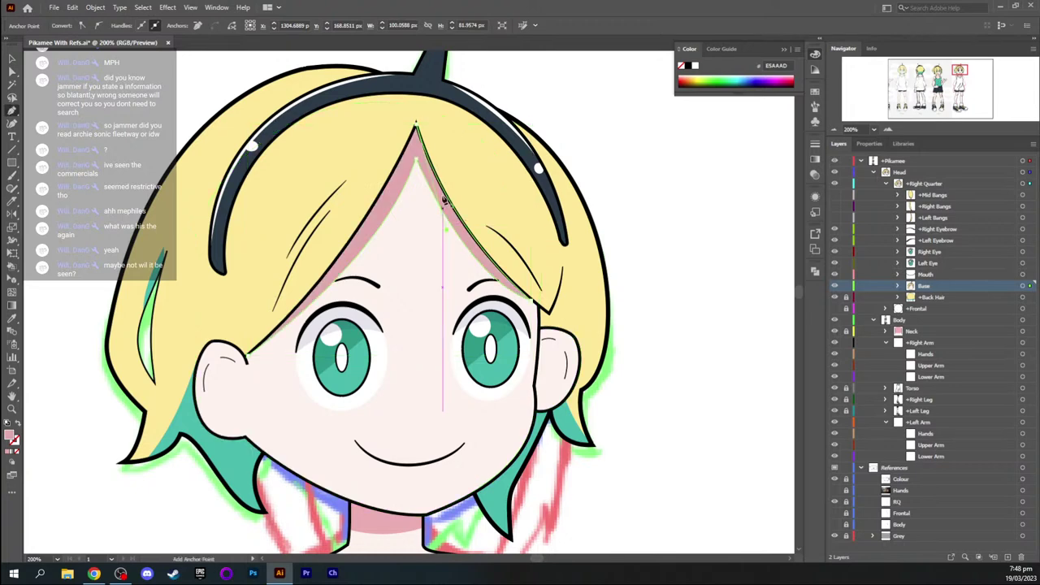
pyautogui.click(416, 126)
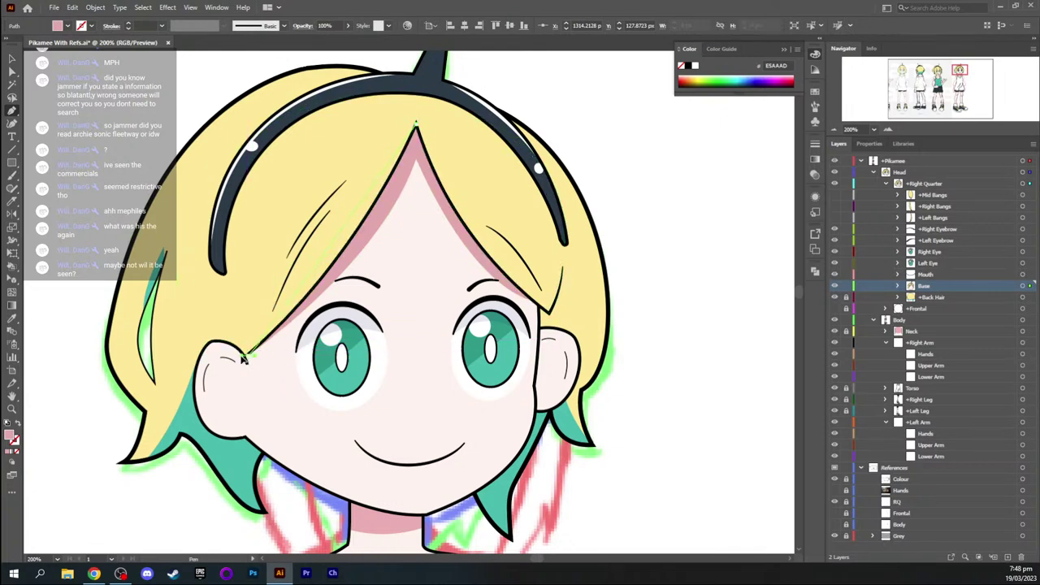
pyautogui.click(248, 358)
pyautogui.moveTo(255, 355); pyautogui.dragTo(310, 311)
pyautogui.hotkey('ctrl', 'z')
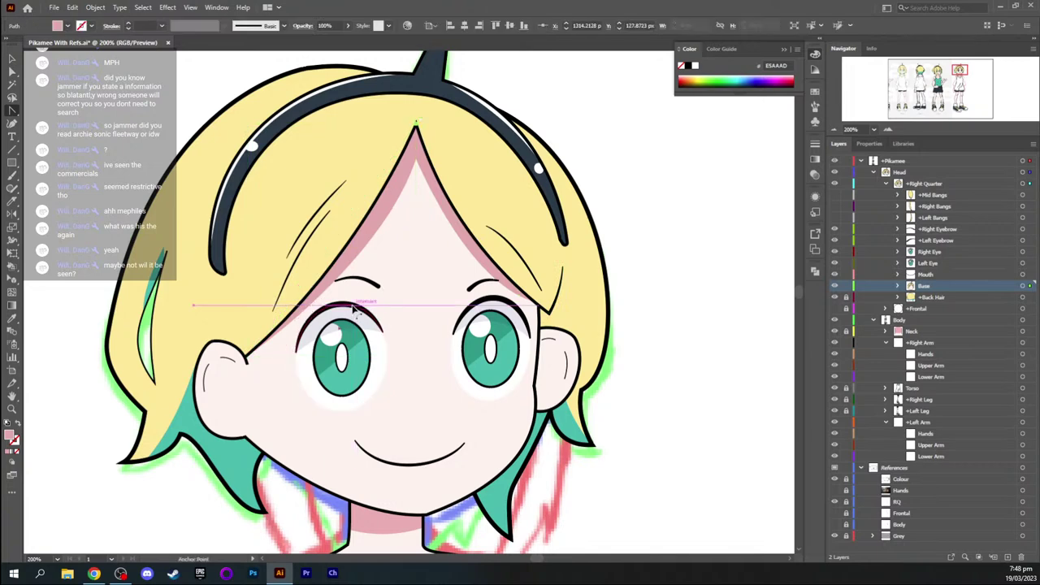
pyautogui.hotkey('ctrl', 'z')
# Lock the Base, eye and eyebrow layers and show the +Left Bangs, +Right Bangs and +Mid Bangs layers again
pyautogui.press('v')
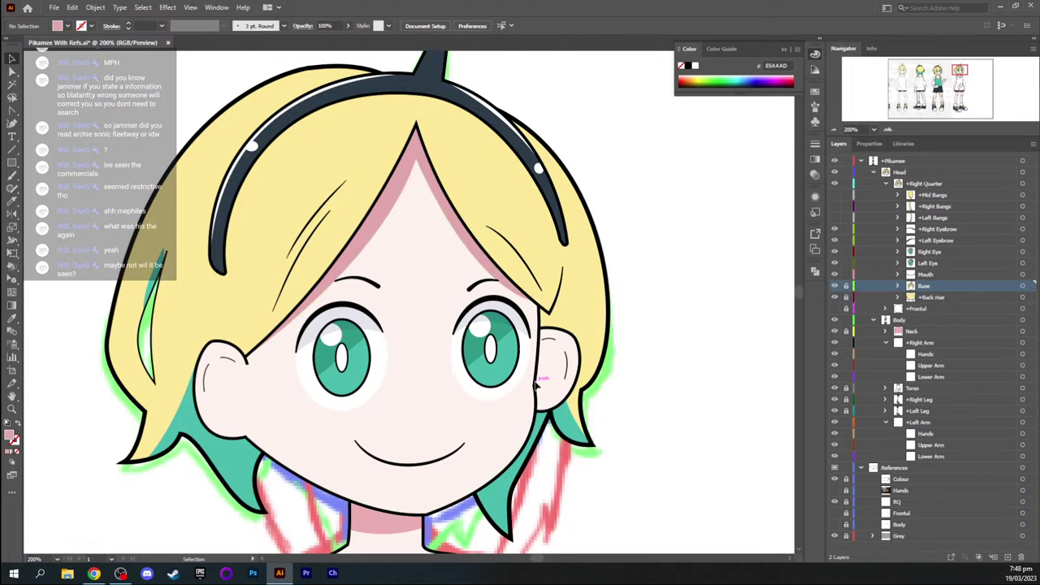
pyautogui.click(835, 286)
pyautogui.click(834, 287)
pyautogui.click(834, 219)
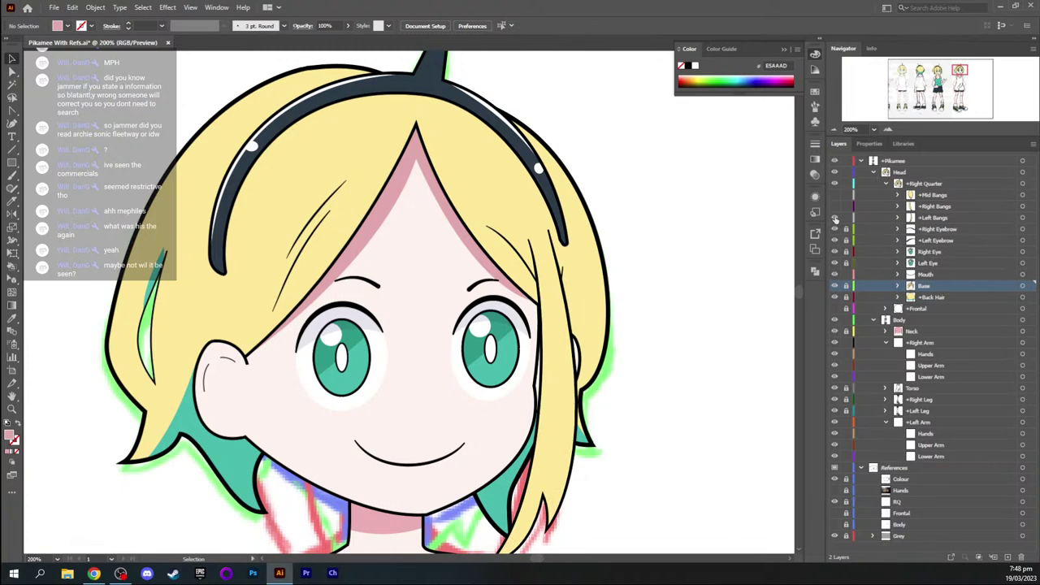
pyautogui.click(834, 207)
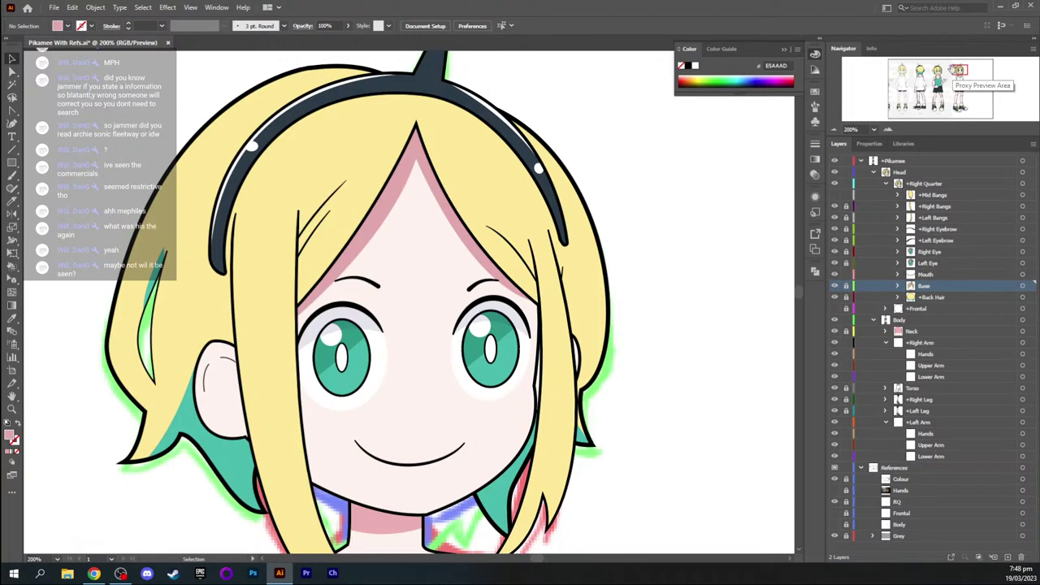
pyautogui.moveTo(953, 71); pyautogui.dragTo(959, 70)
pyautogui.click(835, 195)
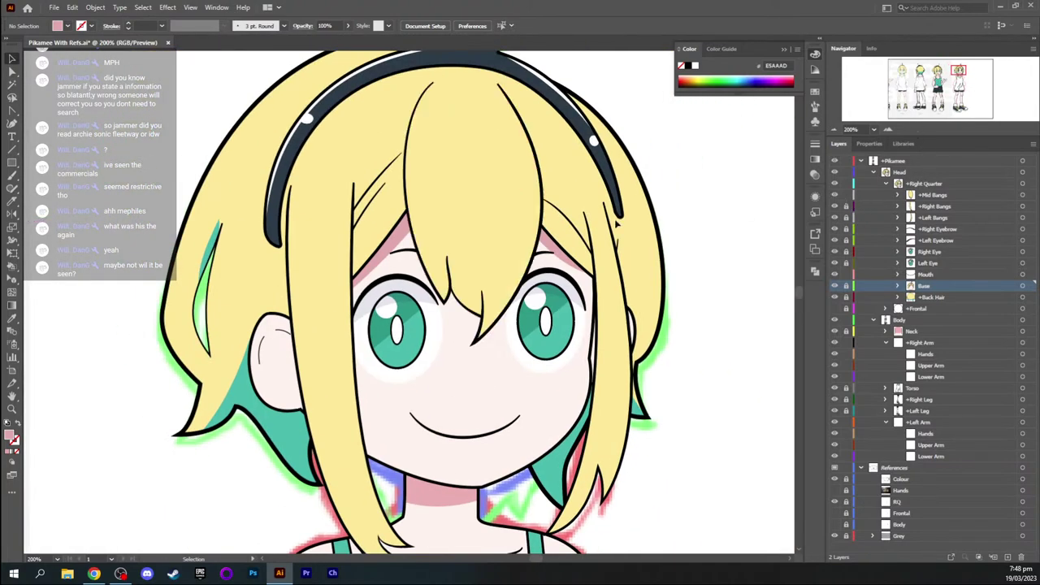
# Duplicate the yellow fill path at the bottom of +Mid Bangs, lock the original paths and select the copy
pyautogui.click(898, 195)
pyautogui.click(947, 241)
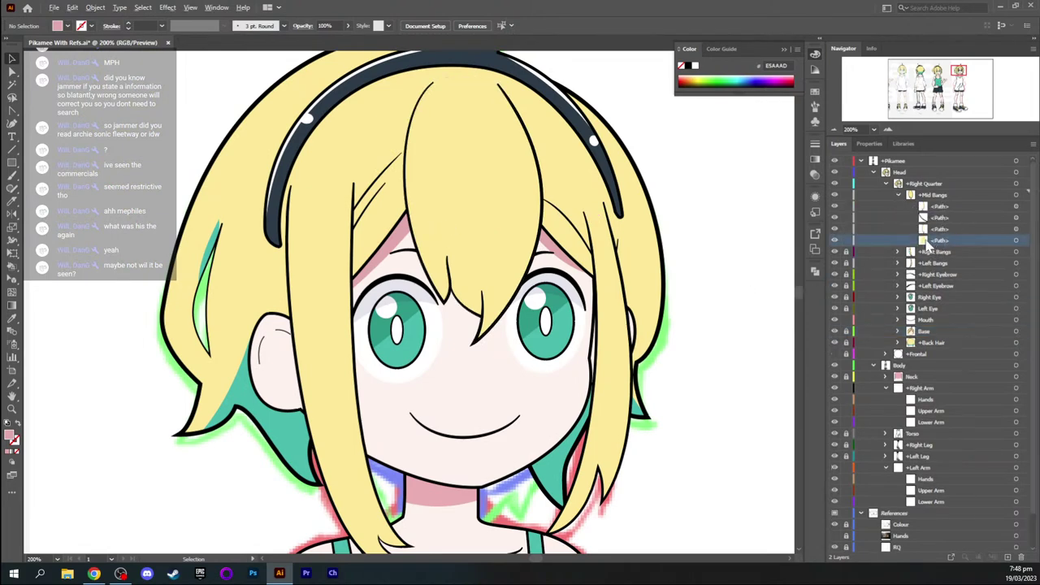
pyautogui.moveTo(926, 242); pyautogui.dragTo(929, 246)
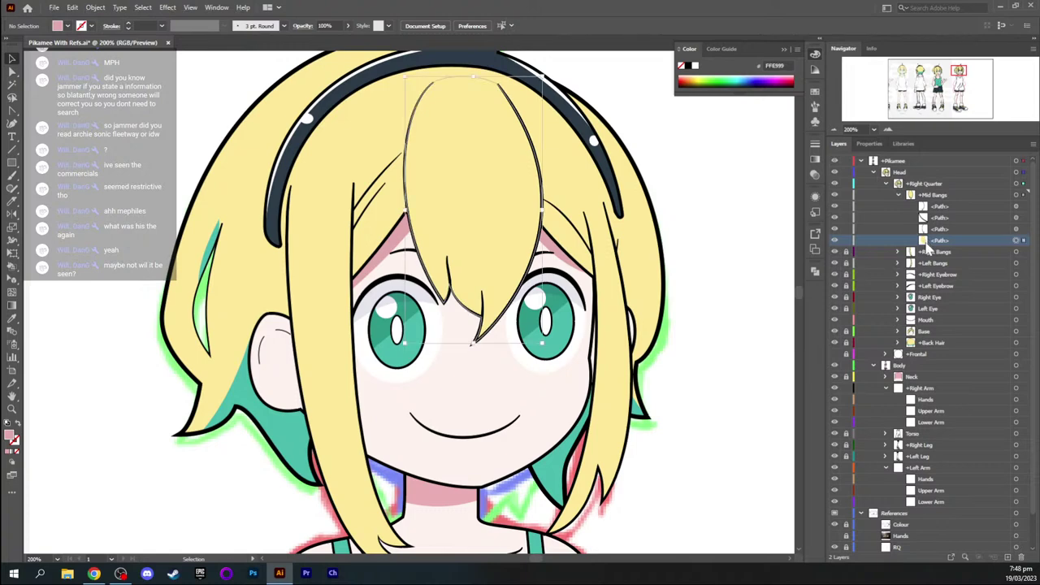
pyautogui.click(846, 196)
pyautogui.click(846, 197)
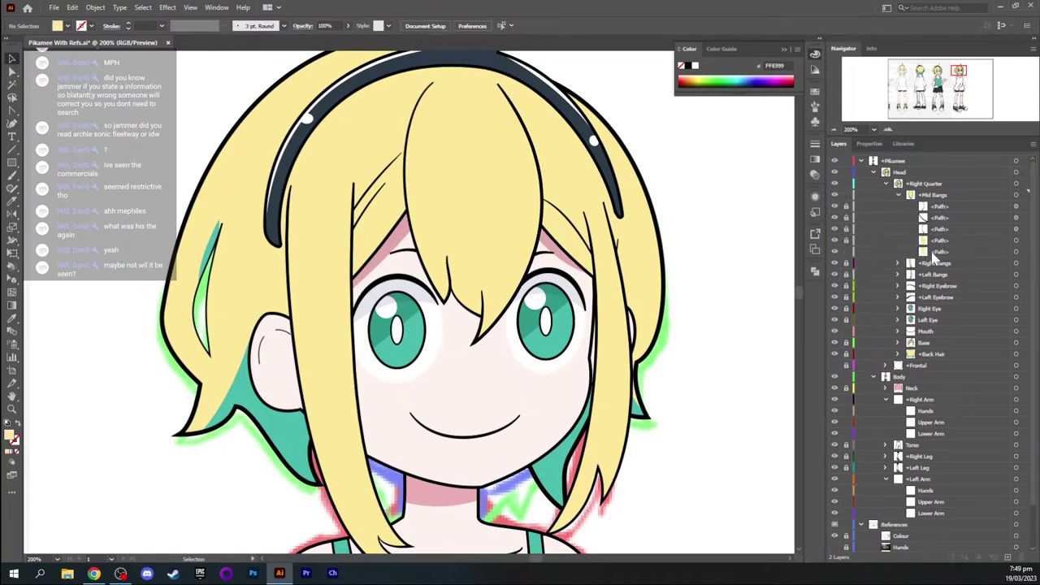
pyautogui.click(932, 252)
pyautogui.click(471, 234)
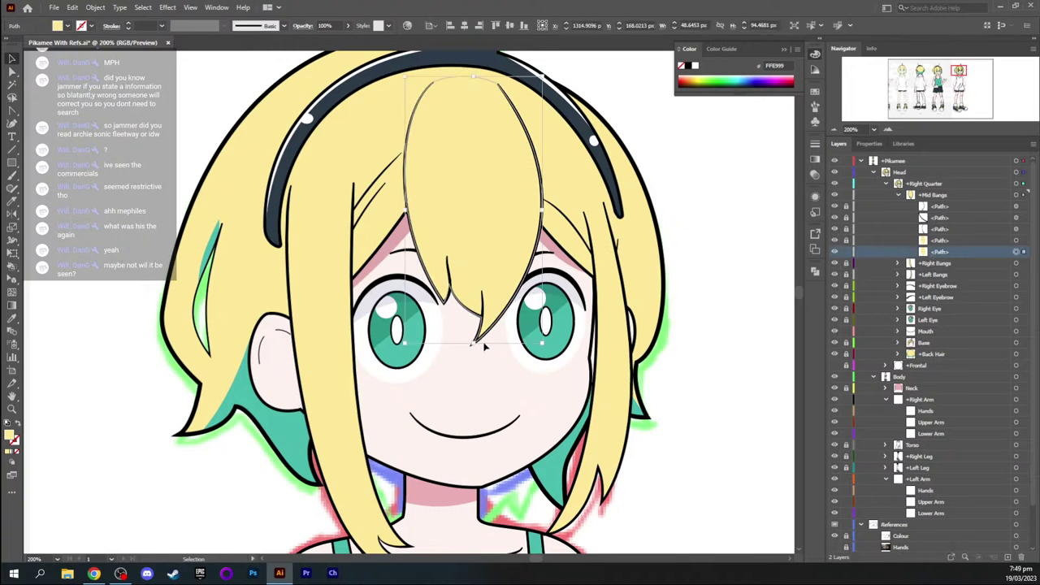
# Extend the duplicate's tips below the mid bangs and apply the eye shadow's dark fill 04003F at 10% opacity
pyautogui.moveTo(474, 346); pyautogui.dragTo(494, 358)
pyautogui.press('i')
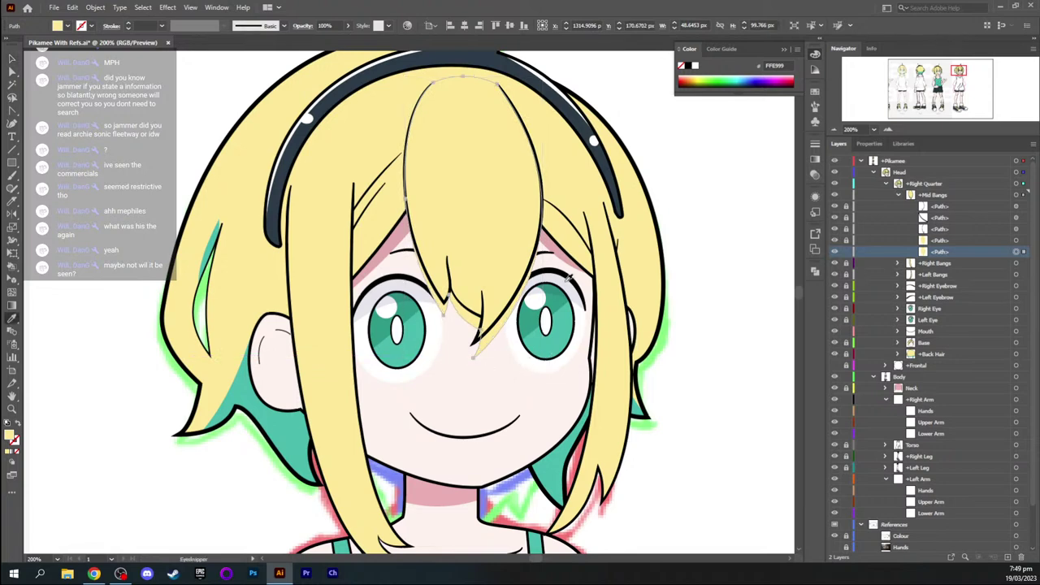
pyautogui.click(569, 278)
pyautogui.press('v')
pyautogui.click(736, 355)
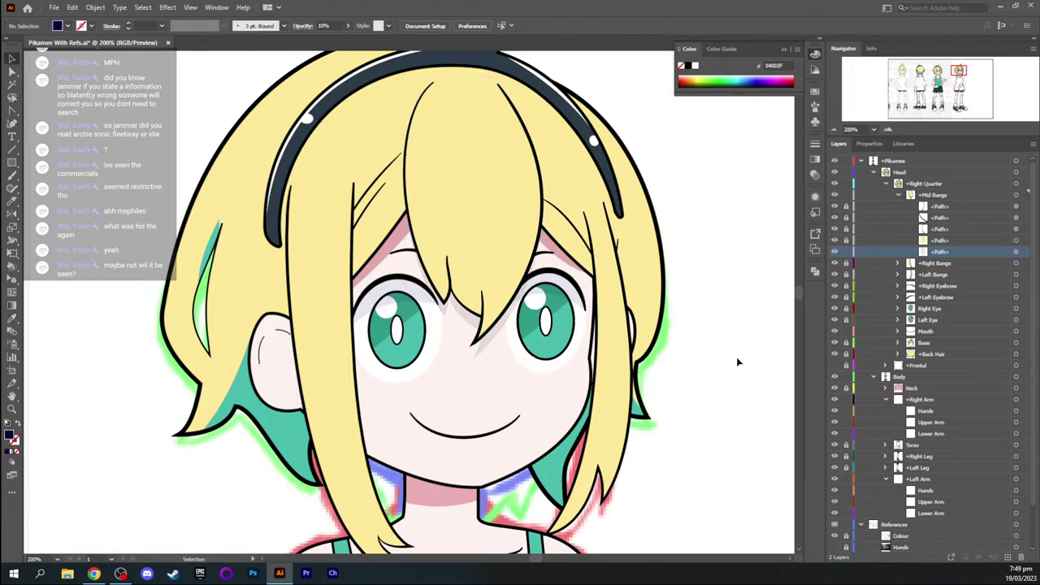
# Scale the mid bangs shadow down slightly from its lower corner beside the figure's left eye
pyautogui.click(475, 318)
pyautogui.press('a')
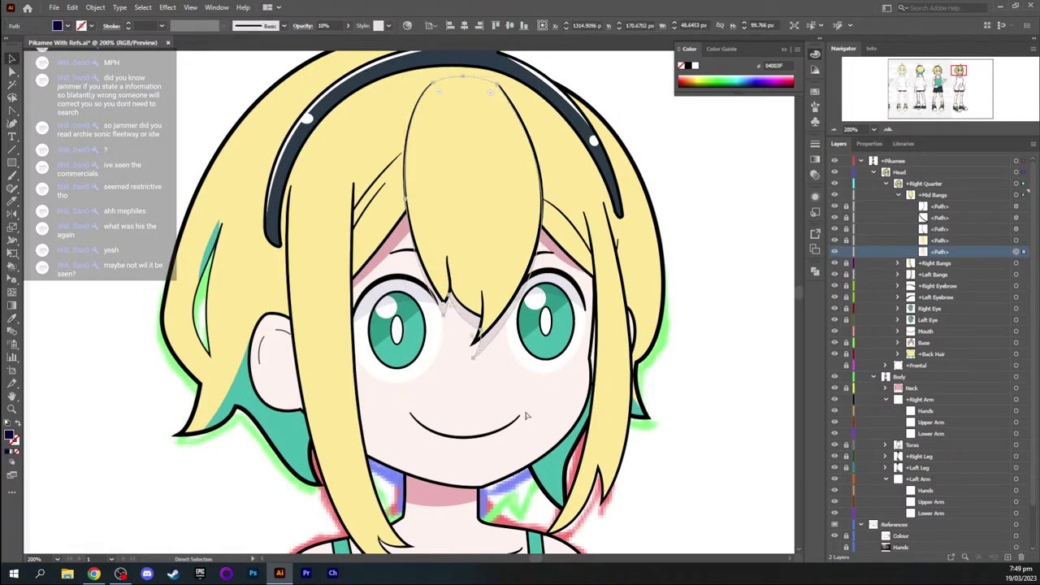
pyautogui.hotkey('ctrl', '=')
pyautogui.hotkey('ctrl', '=')
pyautogui.moveTo(526, 415); pyautogui.dragTo(543, 277)
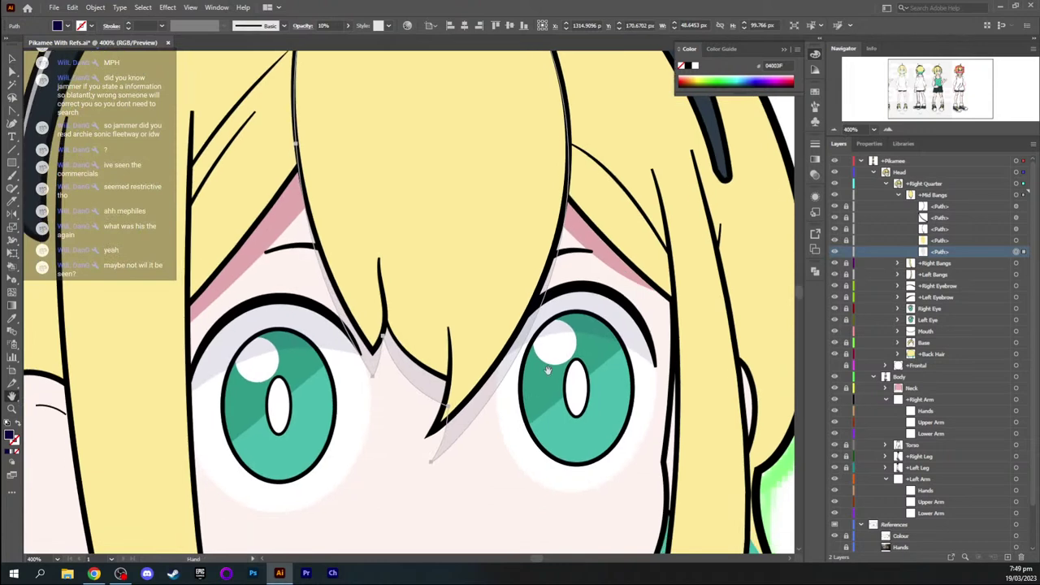
pyautogui.press('v')
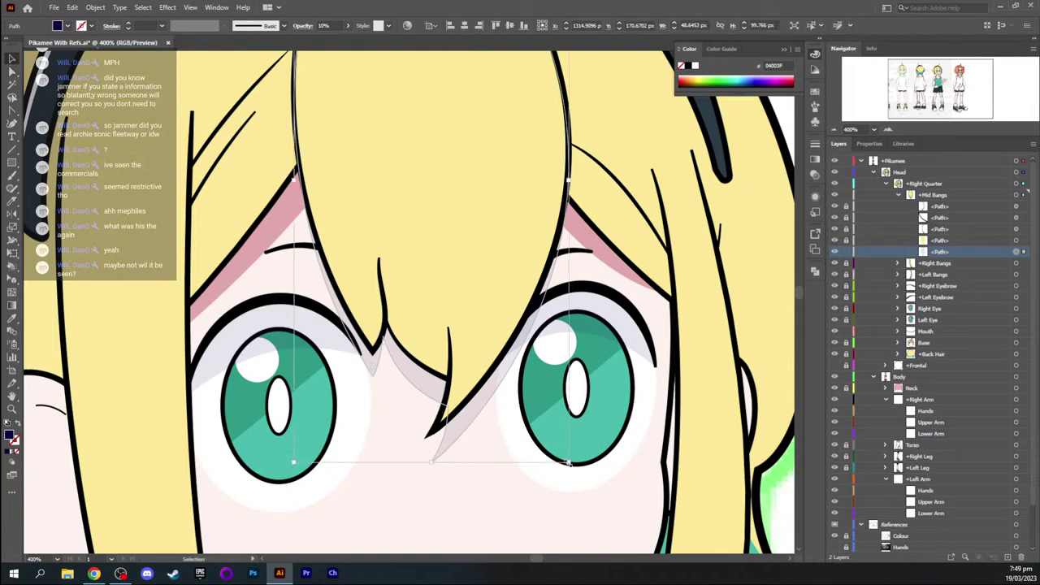
pyautogui.moveTo(568, 462); pyautogui.dragTo(562, 456)
# Move the shadow's lower tip anchors toward the figure's right so the shadow falls evenly beneath the bangs
pyautogui.press('a')
pyautogui.moveTo(385, 341); pyautogui.dragTo(396, 347)
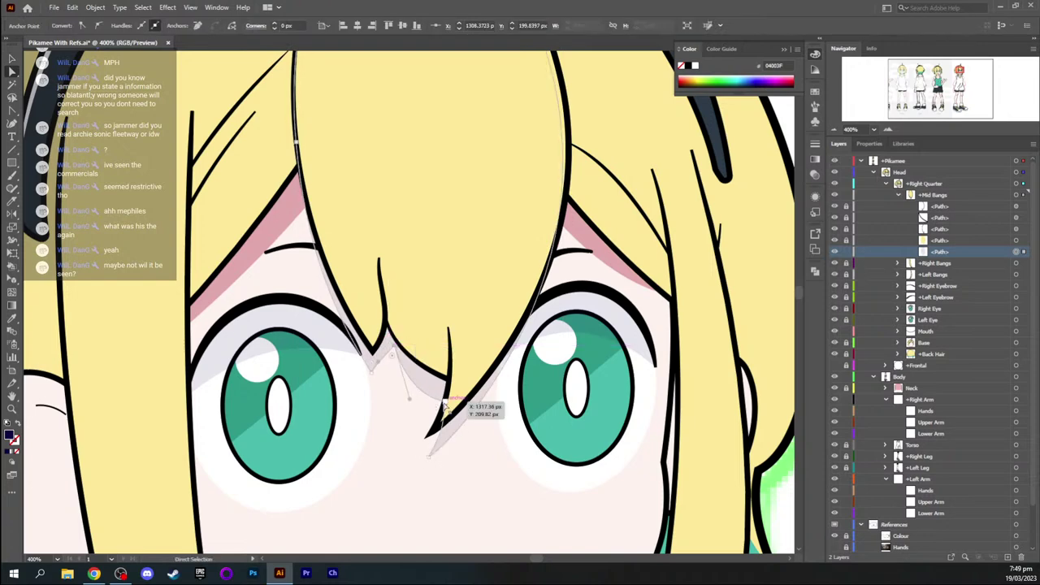
pyautogui.click(445, 402)
pyautogui.moveTo(430, 459); pyautogui.dragTo(412, 449)
pyautogui.moveTo(446, 403); pyautogui.dragTo(429, 399)
pyautogui.hotkey('ctrl', '-')
pyautogui.hotkey('ctrl', '-')
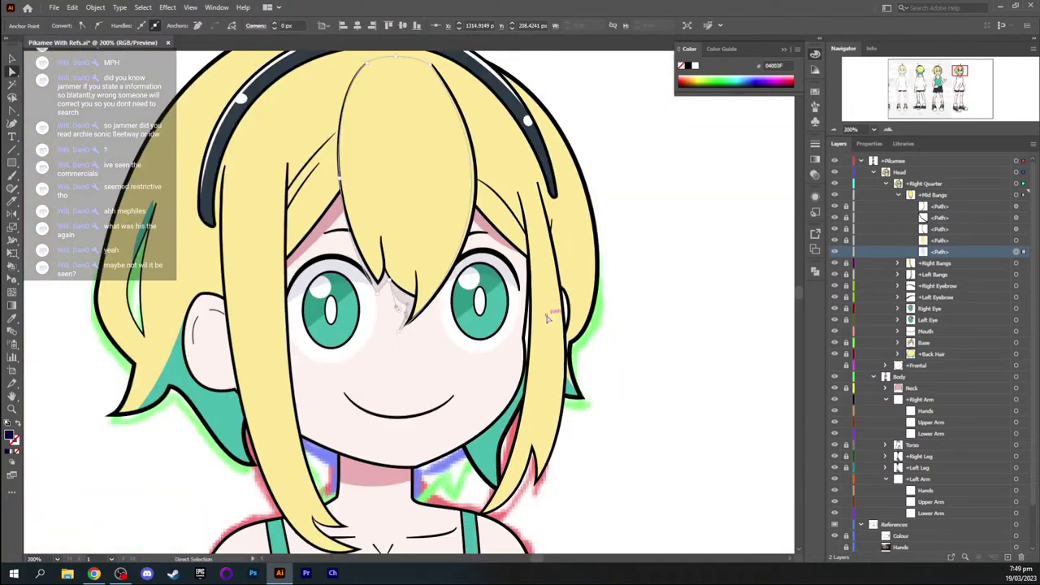
# Adjust the curve handles on both sides of the mid bangs shadow so its edges follow the hair outline
pyautogui.click(421, 76)
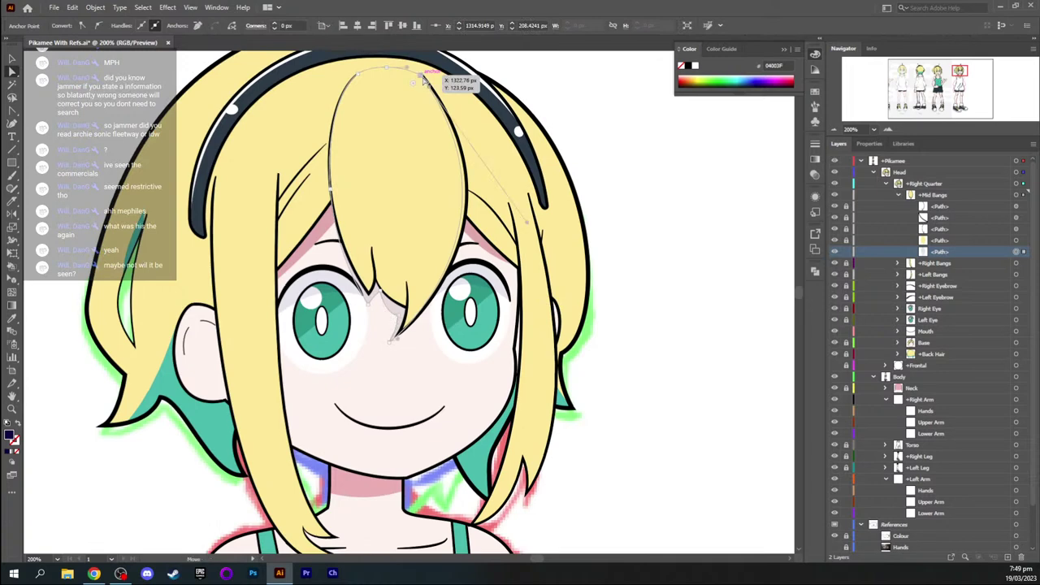
pyautogui.hotkey('shift', 'c')
pyautogui.moveTo(528, 230); pyautogui.dragTo(530, 278)
pyautogui.press('a')
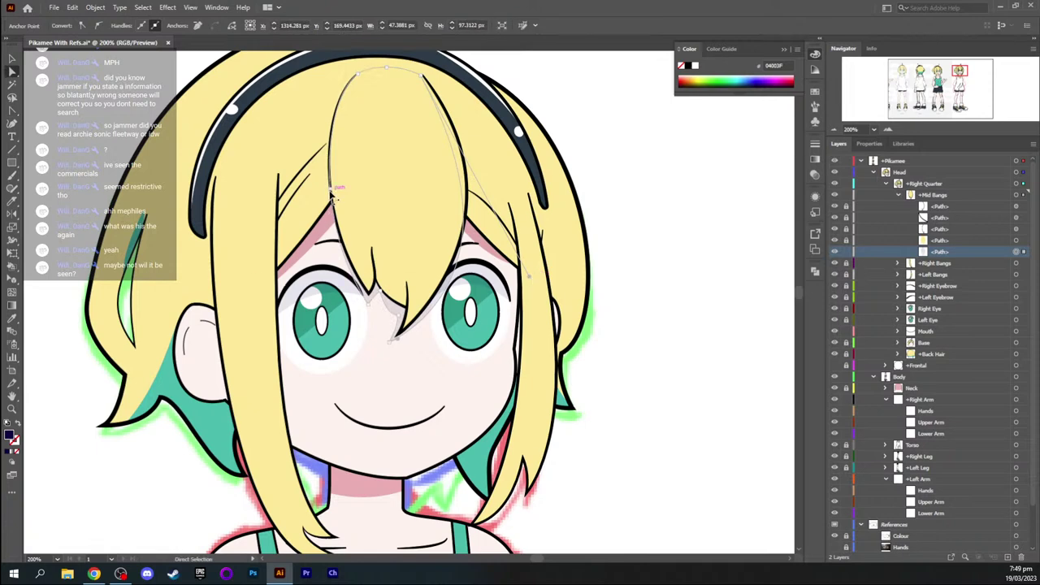
pyautogui.hotkey('shift', 'c')
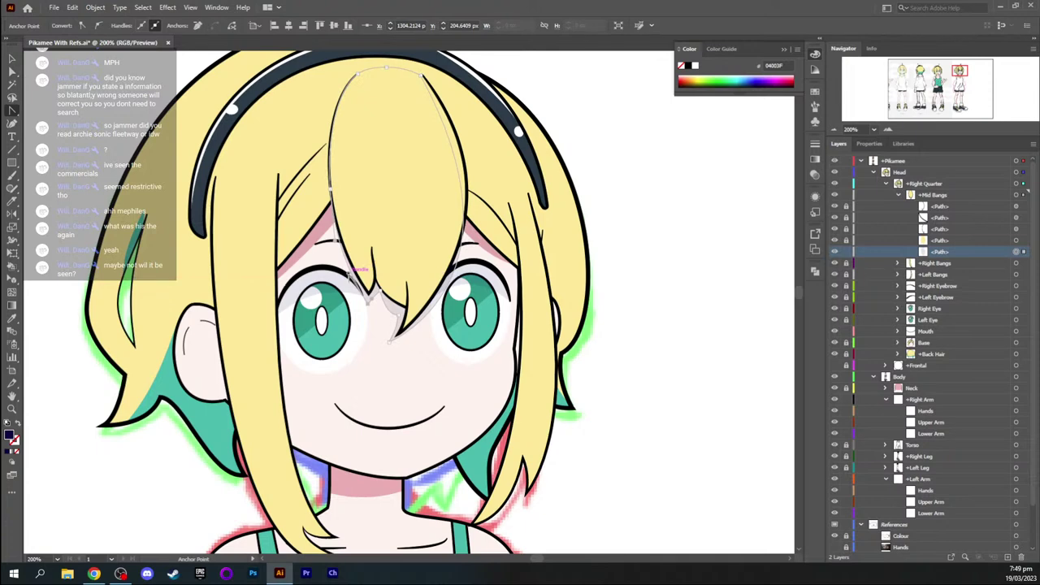
pyautogui.moveTo(348, 276); pyautogui.dragTo(342, 273)
pyautogui.keyDown('ctrl'); pyautogui.click(645, 328); pyautogui.keyUp('ctrl')
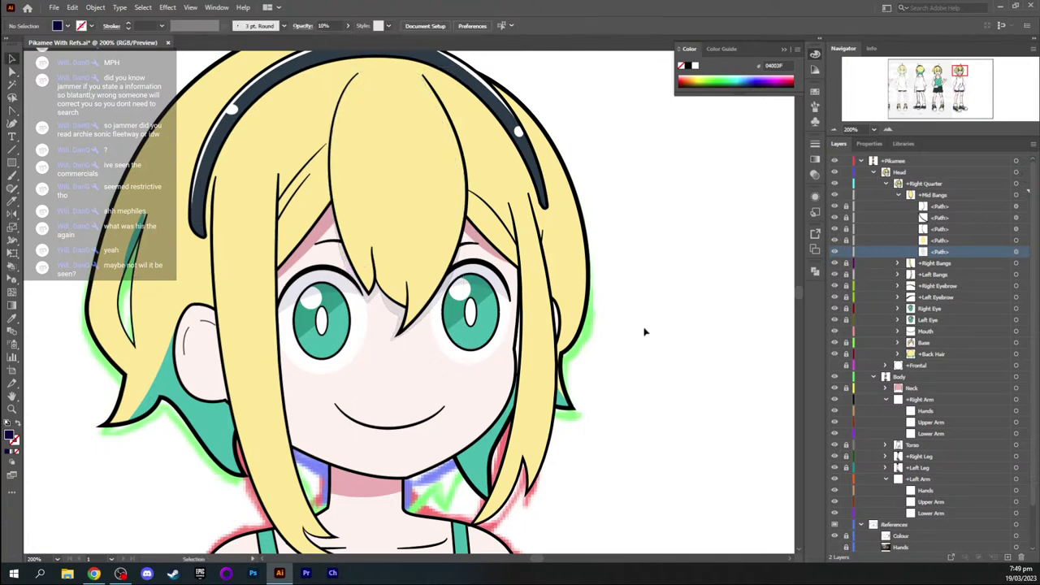
# Try the mid bangs shadow at 20% opacity and settle on 15%
pyautogui.hotkey('ctrl', '+')
pyautogui.press('v')
pyautogui.click(476, 274)
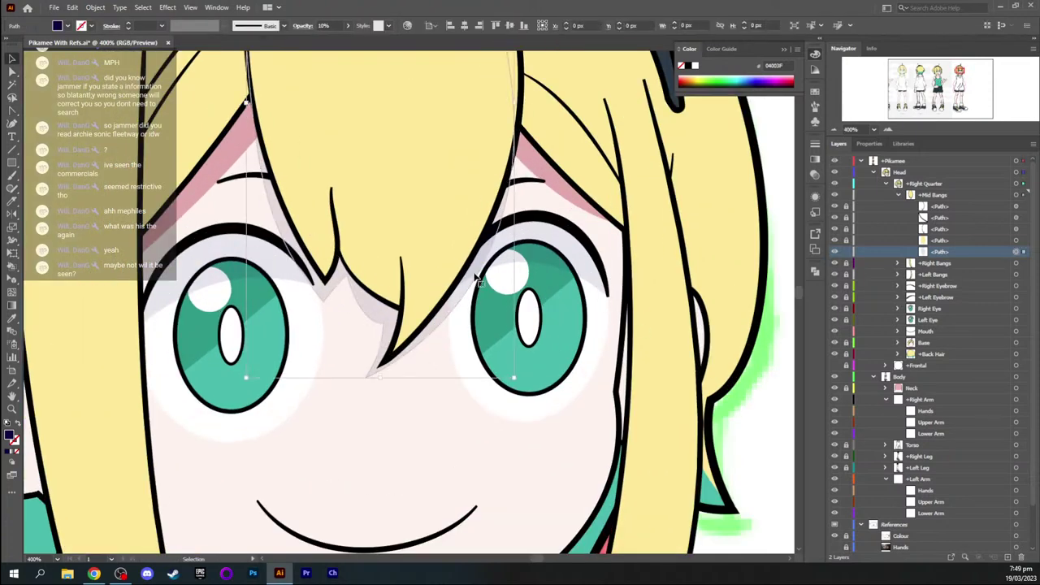
pyautogui.hotkey('ctrl', '+')
pyautogui.click(332, 25)
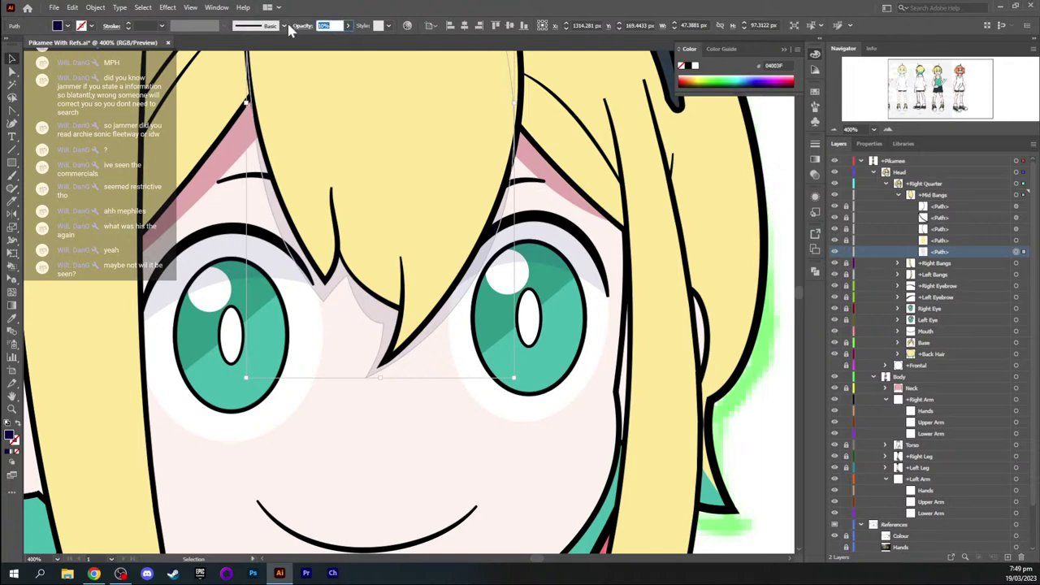
pyautogui.write('20')
pyautogui.press('Return')
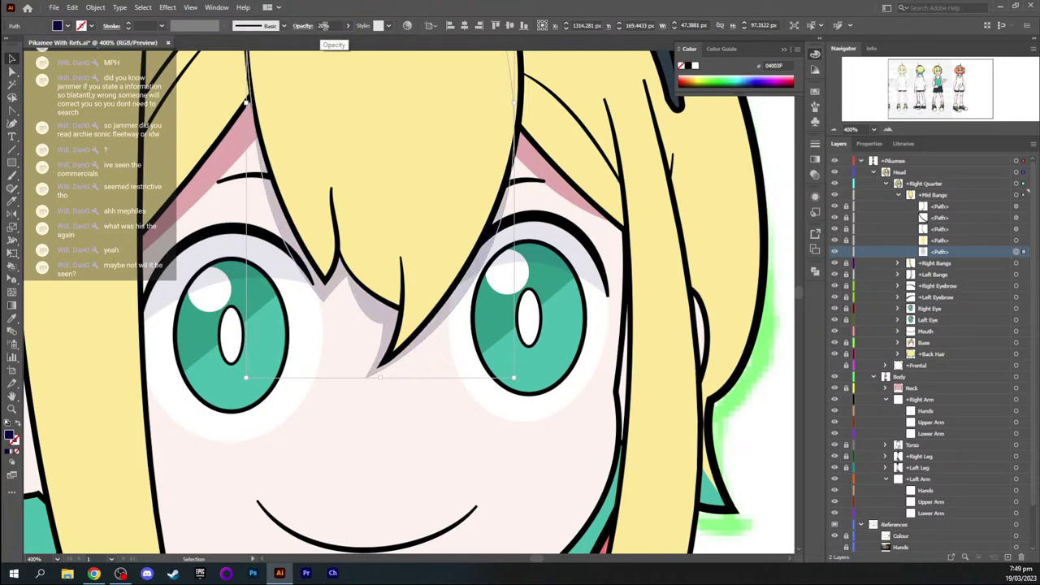
pyautogui.click(330, 25)
pyautogui.write('15')
pyautogui.press('Return')
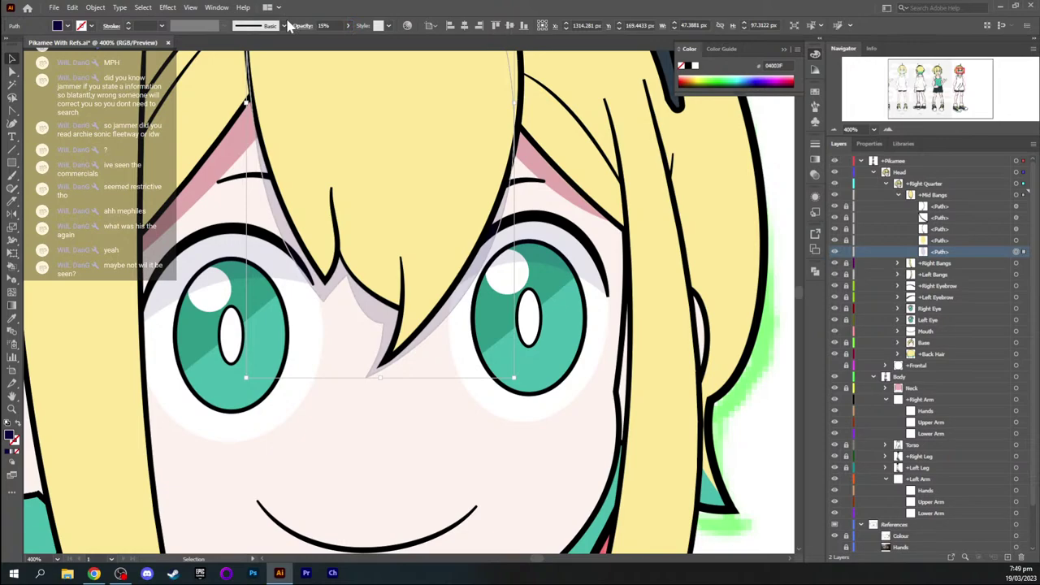
# Deselect the shadow, then lock and collapse the +Mid Bangs layer
pyautogui.click(770, 406)
pyautogui.hotkey('ctrl', '-')
pyautogui.hotkey('ctrl', '-')
pyautogui.hotkey('ctrl', '-')
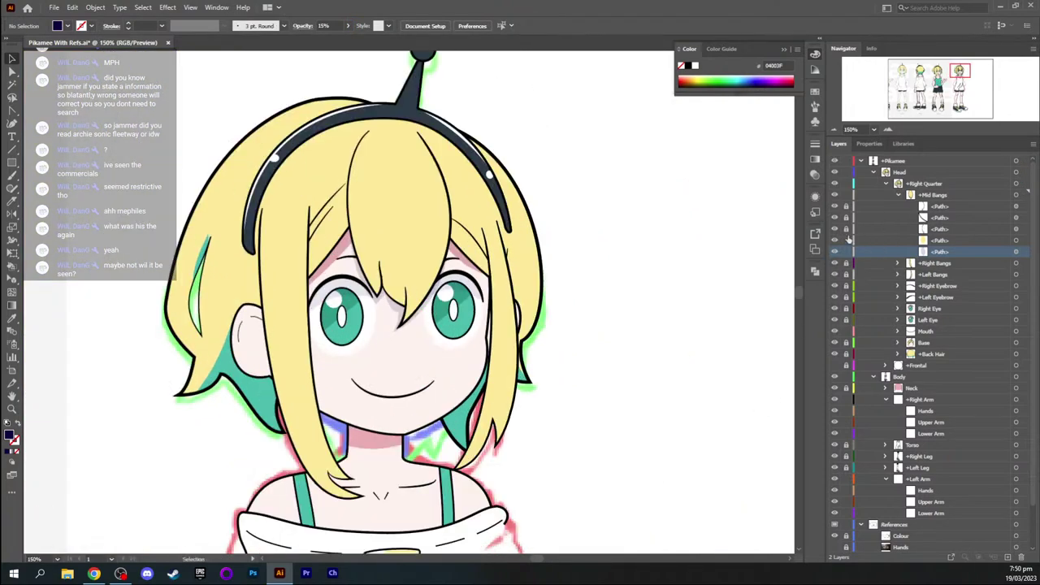
pyautogui.click(898, 195)
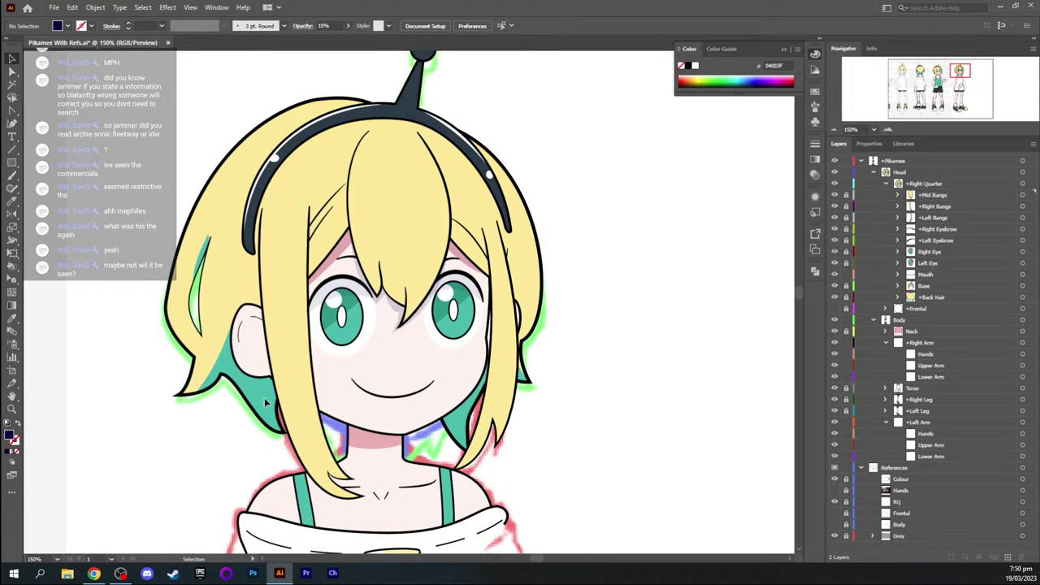
# Hide the RQ and Colour reference layers so only the figure remains on the grey background, and save the document
pyautogui.moveTo(966, 72)
pyautogui.mouseDown()
pyautogui.moveTo(963, 104)
pyautogui.moveTo(961, 77)
pyautogui.mouseUp()
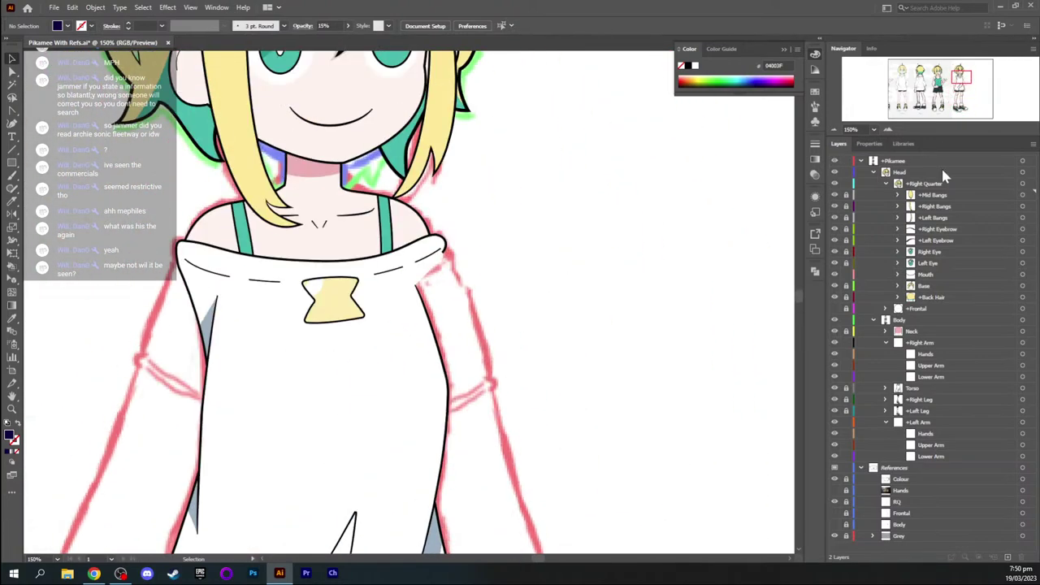
pyautogui.click(833, 504)
pyautogui.moveTo(956, 85)
pyautogui.mouseDown()
pyautogui.moveTo(962, 71)
pyautogui.moveTo(952, 92)
pyautogui.moveTo(947, 85)
pyautogui.moveTo(955, 111)
pyautogui.moveTo(953, 84)
pyautogui.mouseUp()
pyautogui.hotkey('ctrl', '-')
pyautogui.hotkey('ctrl', '-')
pyautogui.hotkey('ctrl', '-')
pyautogui.hotkey('ctrl', '=')
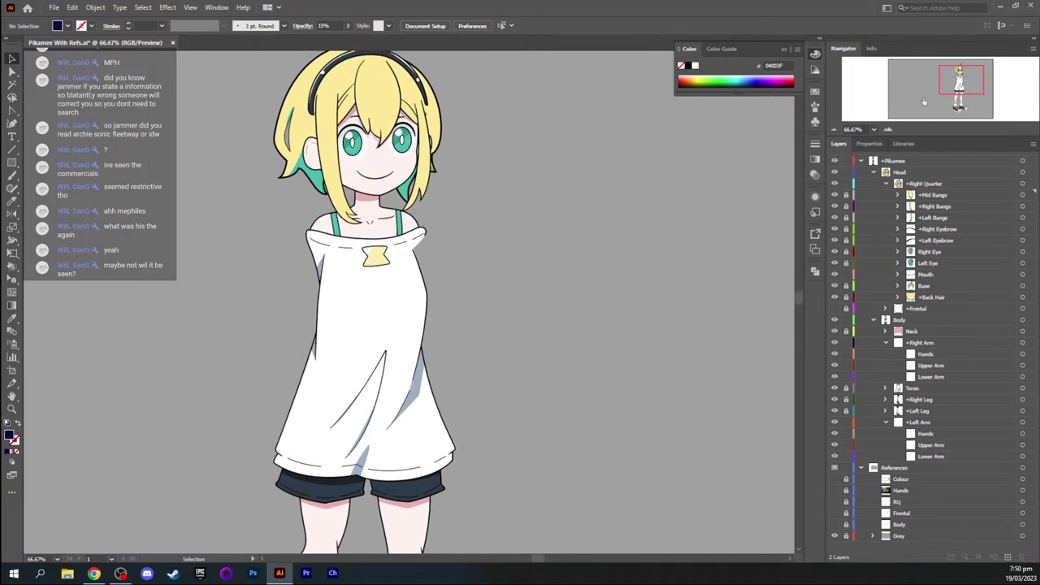
pyautogui.hotkey('ctrl', 's')
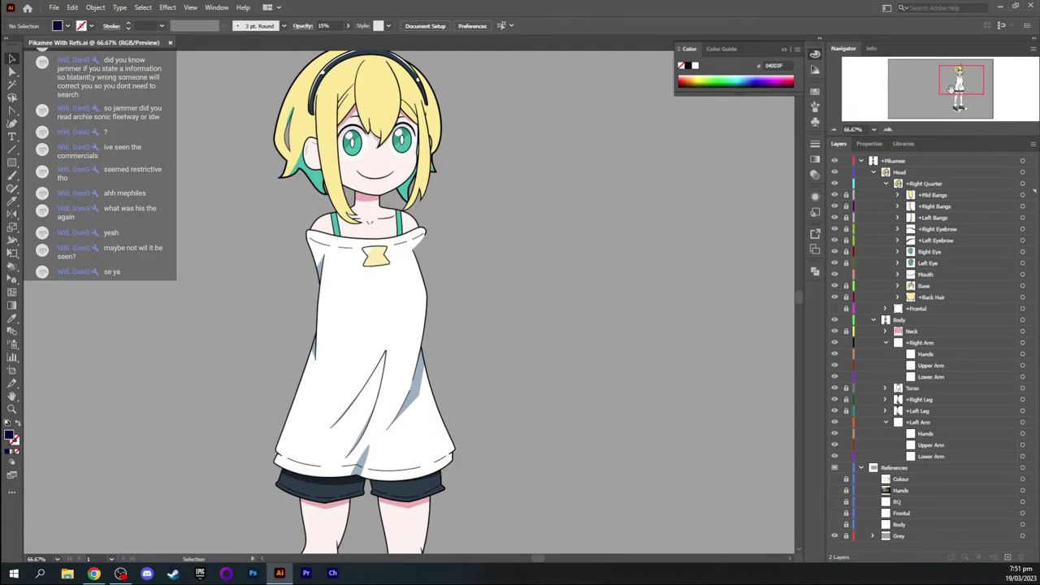
# Inspect the figure from head to shoes without the reference sketches
pyautogui.scroll(-10, 351, 208)
pyautogui.scroll(10, 351, 208)
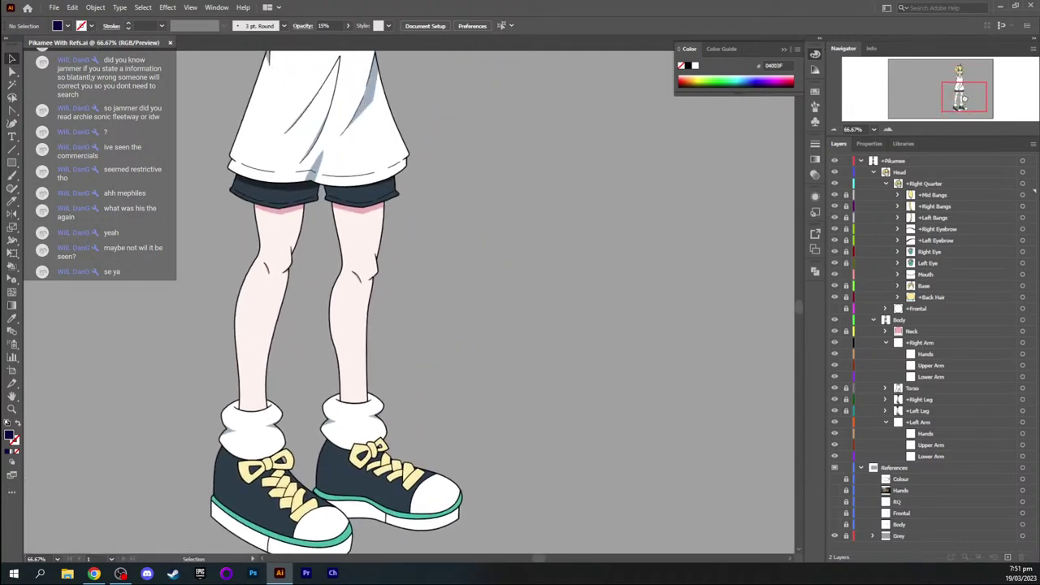
pyautogui.moveTo(966, 75); pyautogui.dragTo(968, 75)
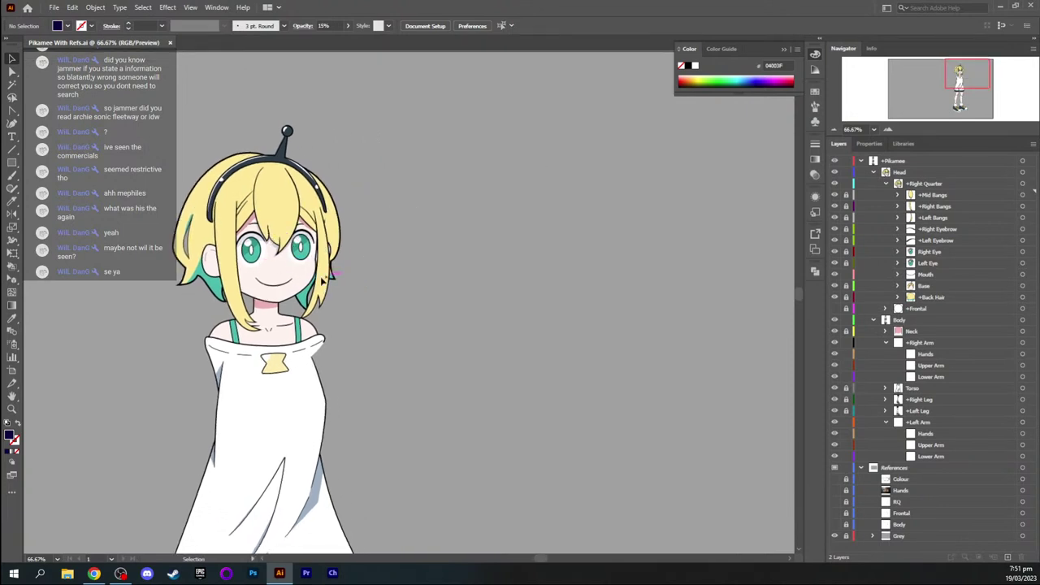
pyautogui.moveTo(967, 76)
pyautogui.mouseDown()
pyautogui.moveTo(962, 99)
pyautogui.moveTo(964, 79)
pyautogui.mouseUp()
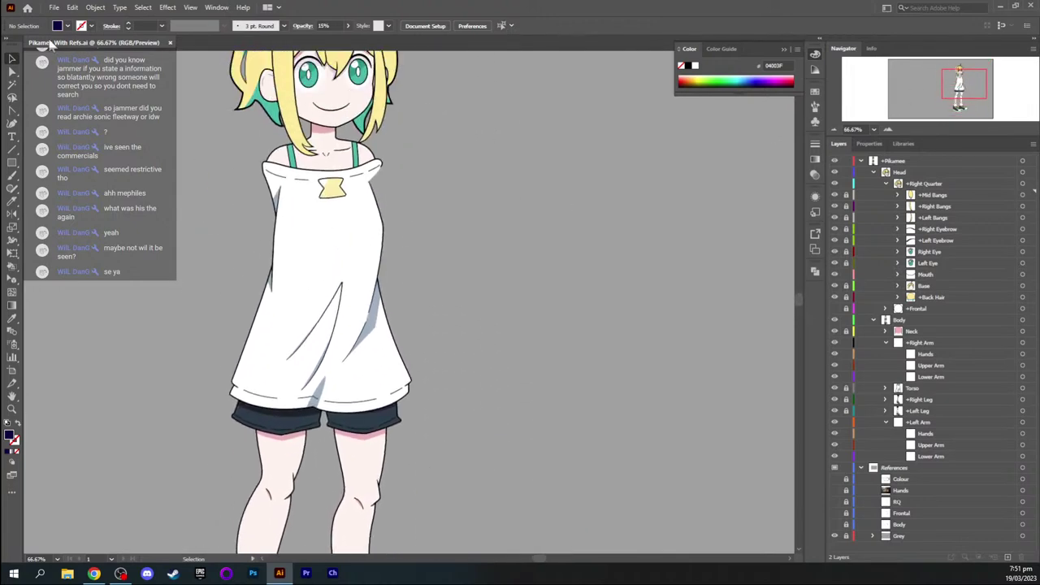
pyautogui.click(53, 7)
pyautogui.click(53, 8)
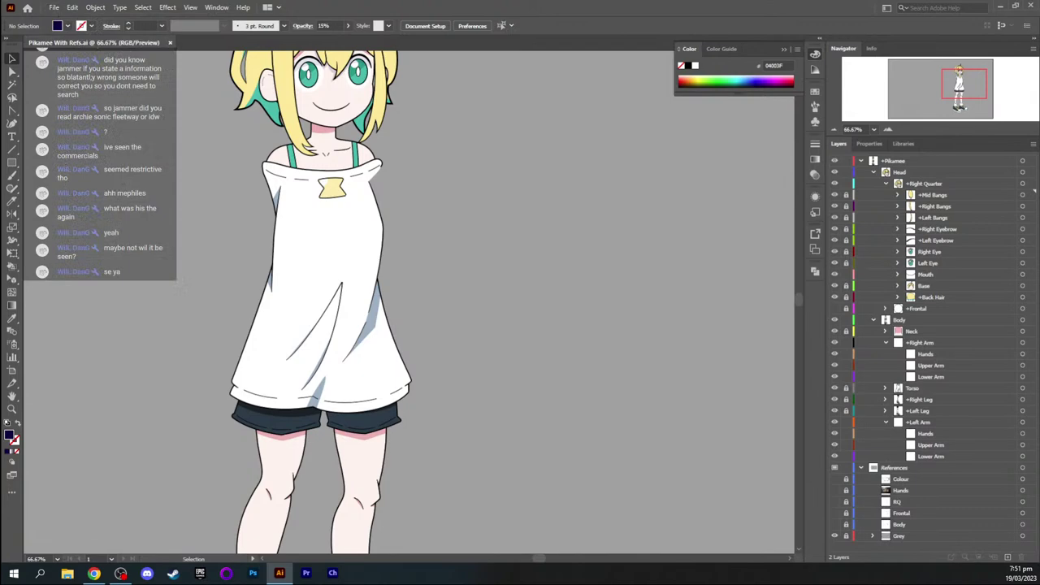